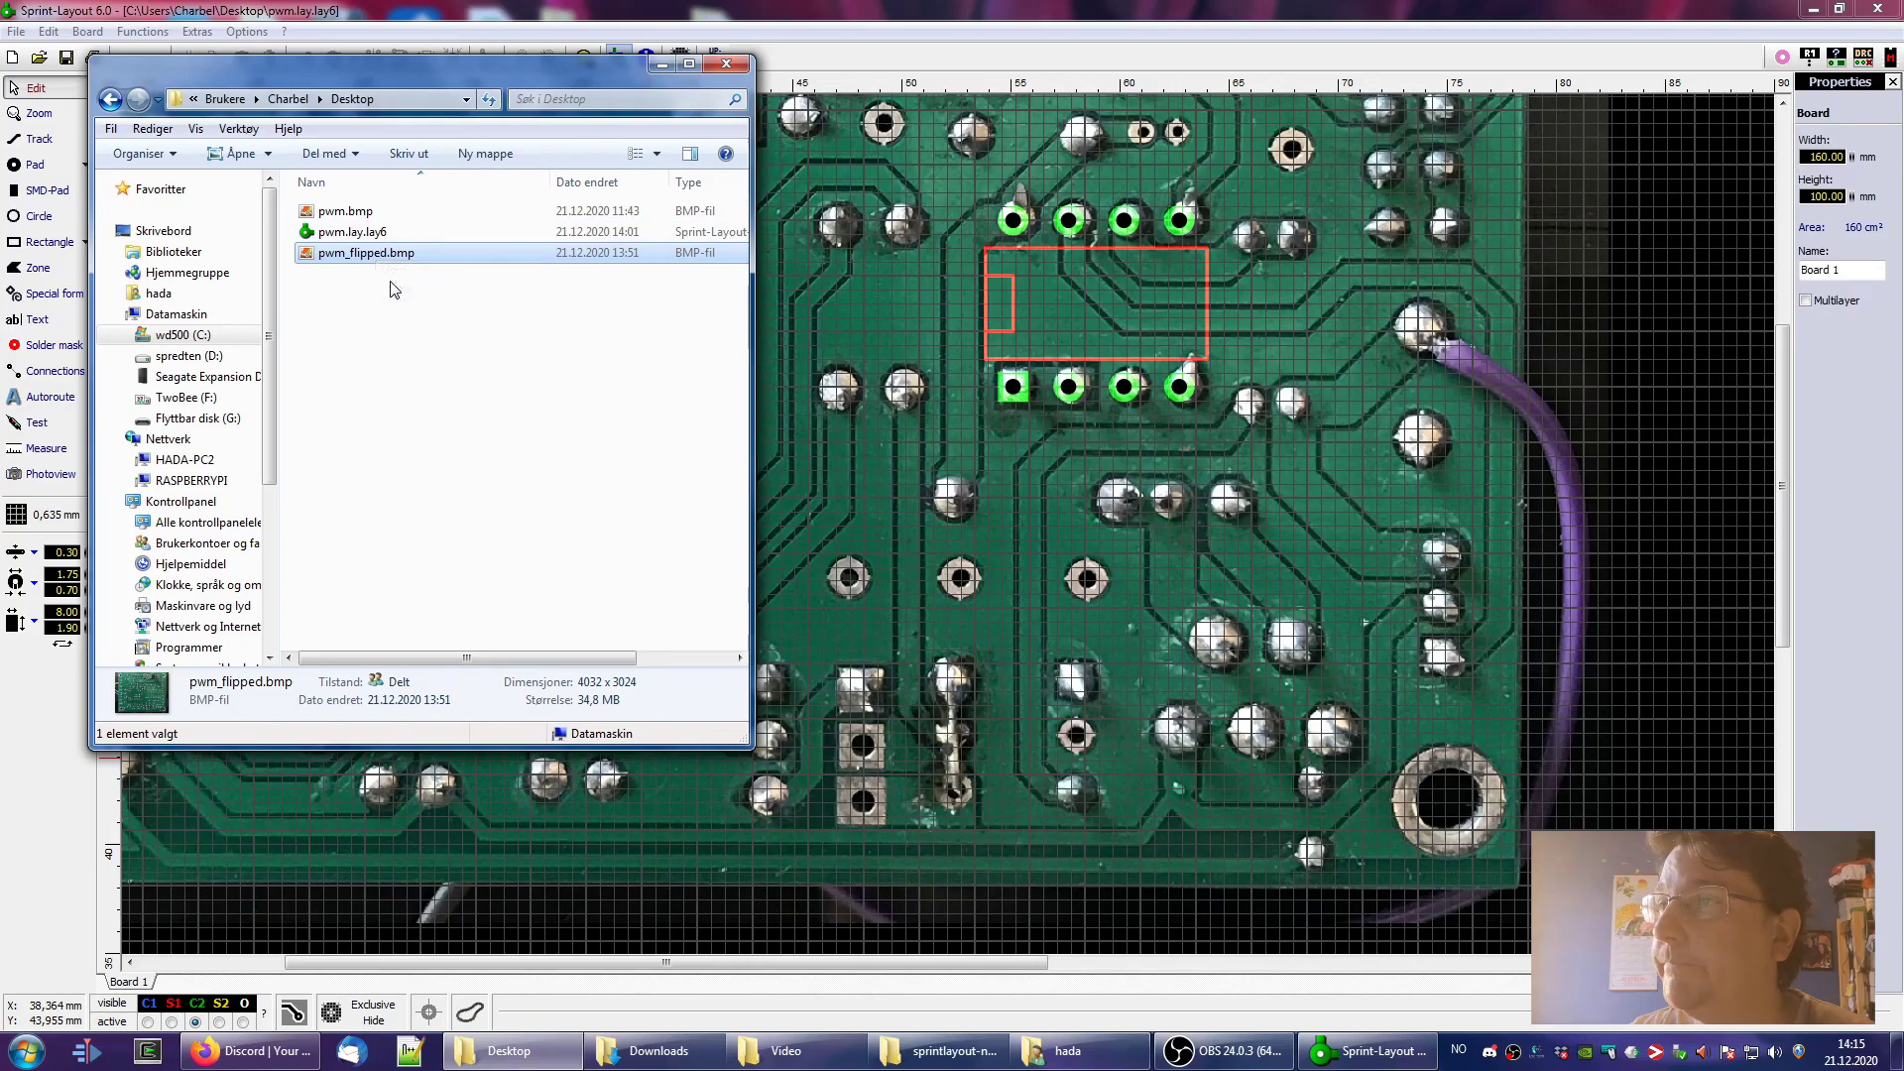
Check the details of pwm.bmp and pwm_flipped.bmp in the Desktop folder, and return to Sprint-Layout
left_click(369, 212)
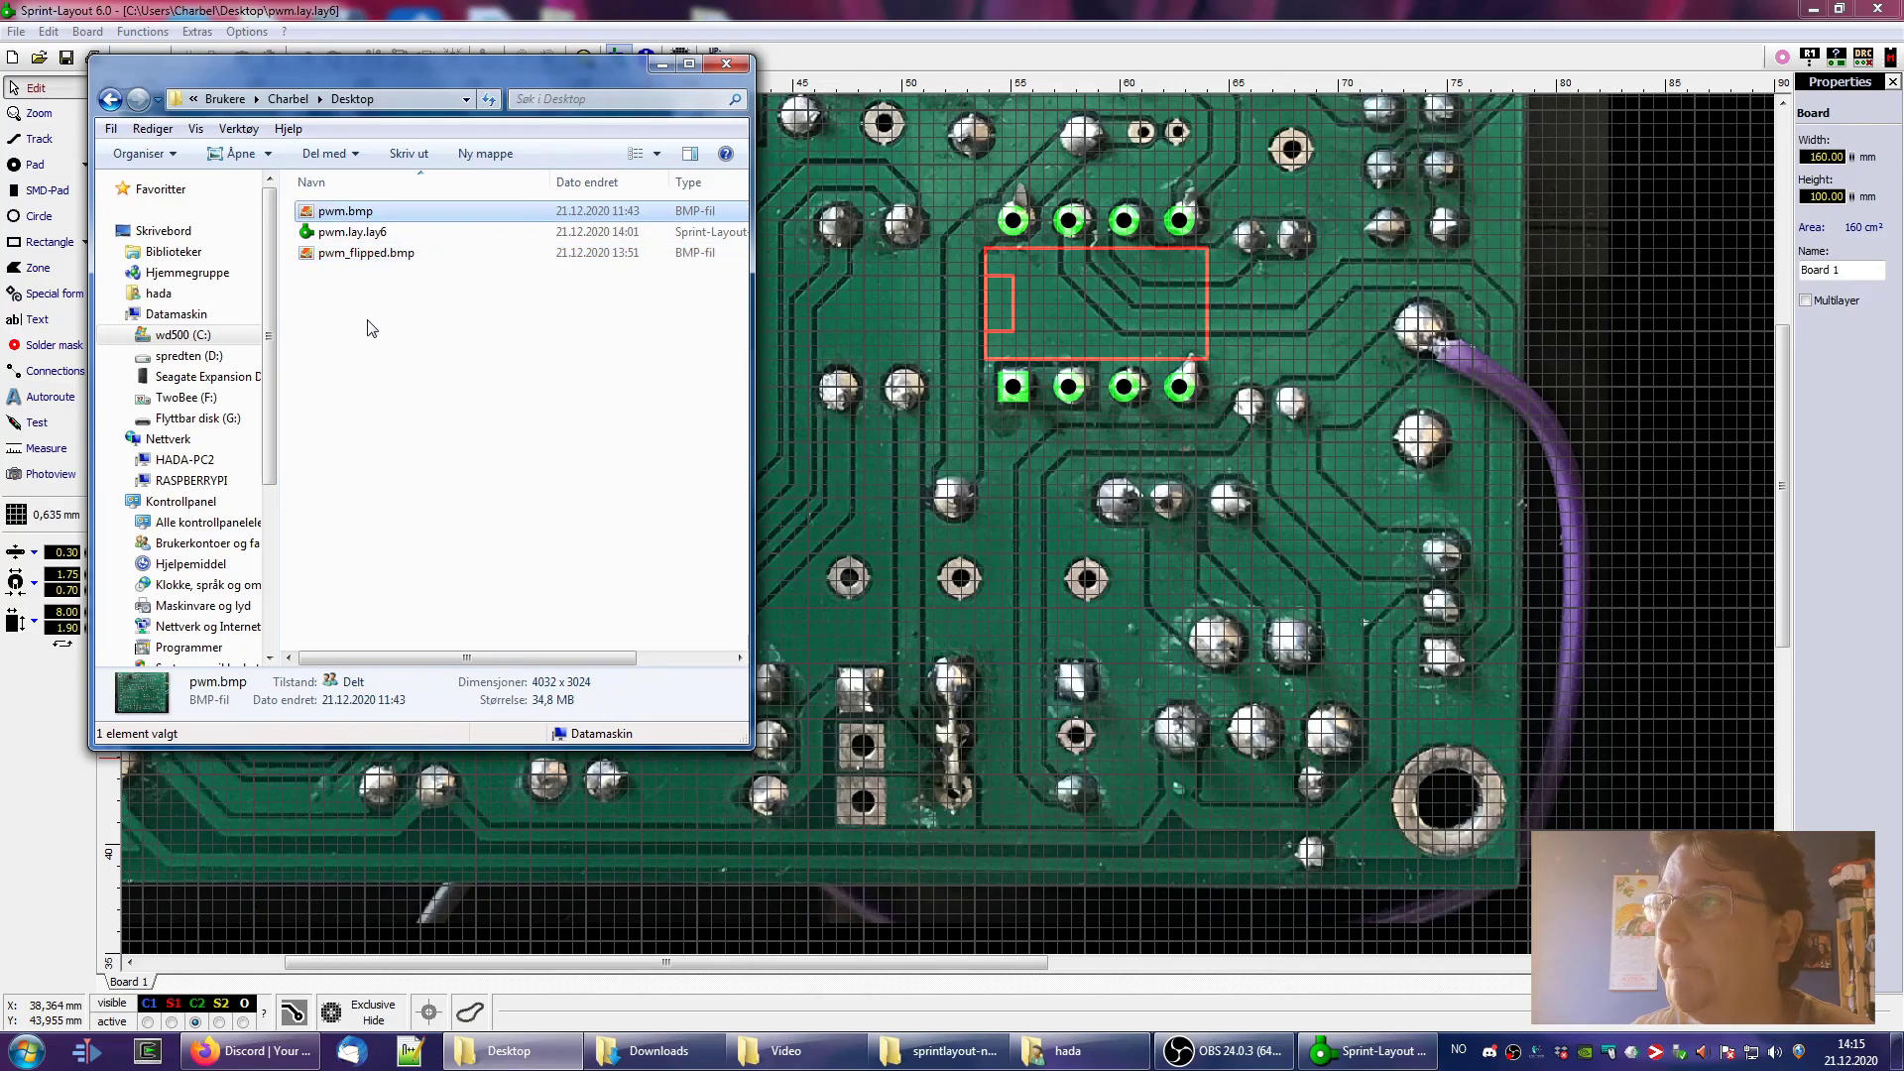
left_click(403, 255)
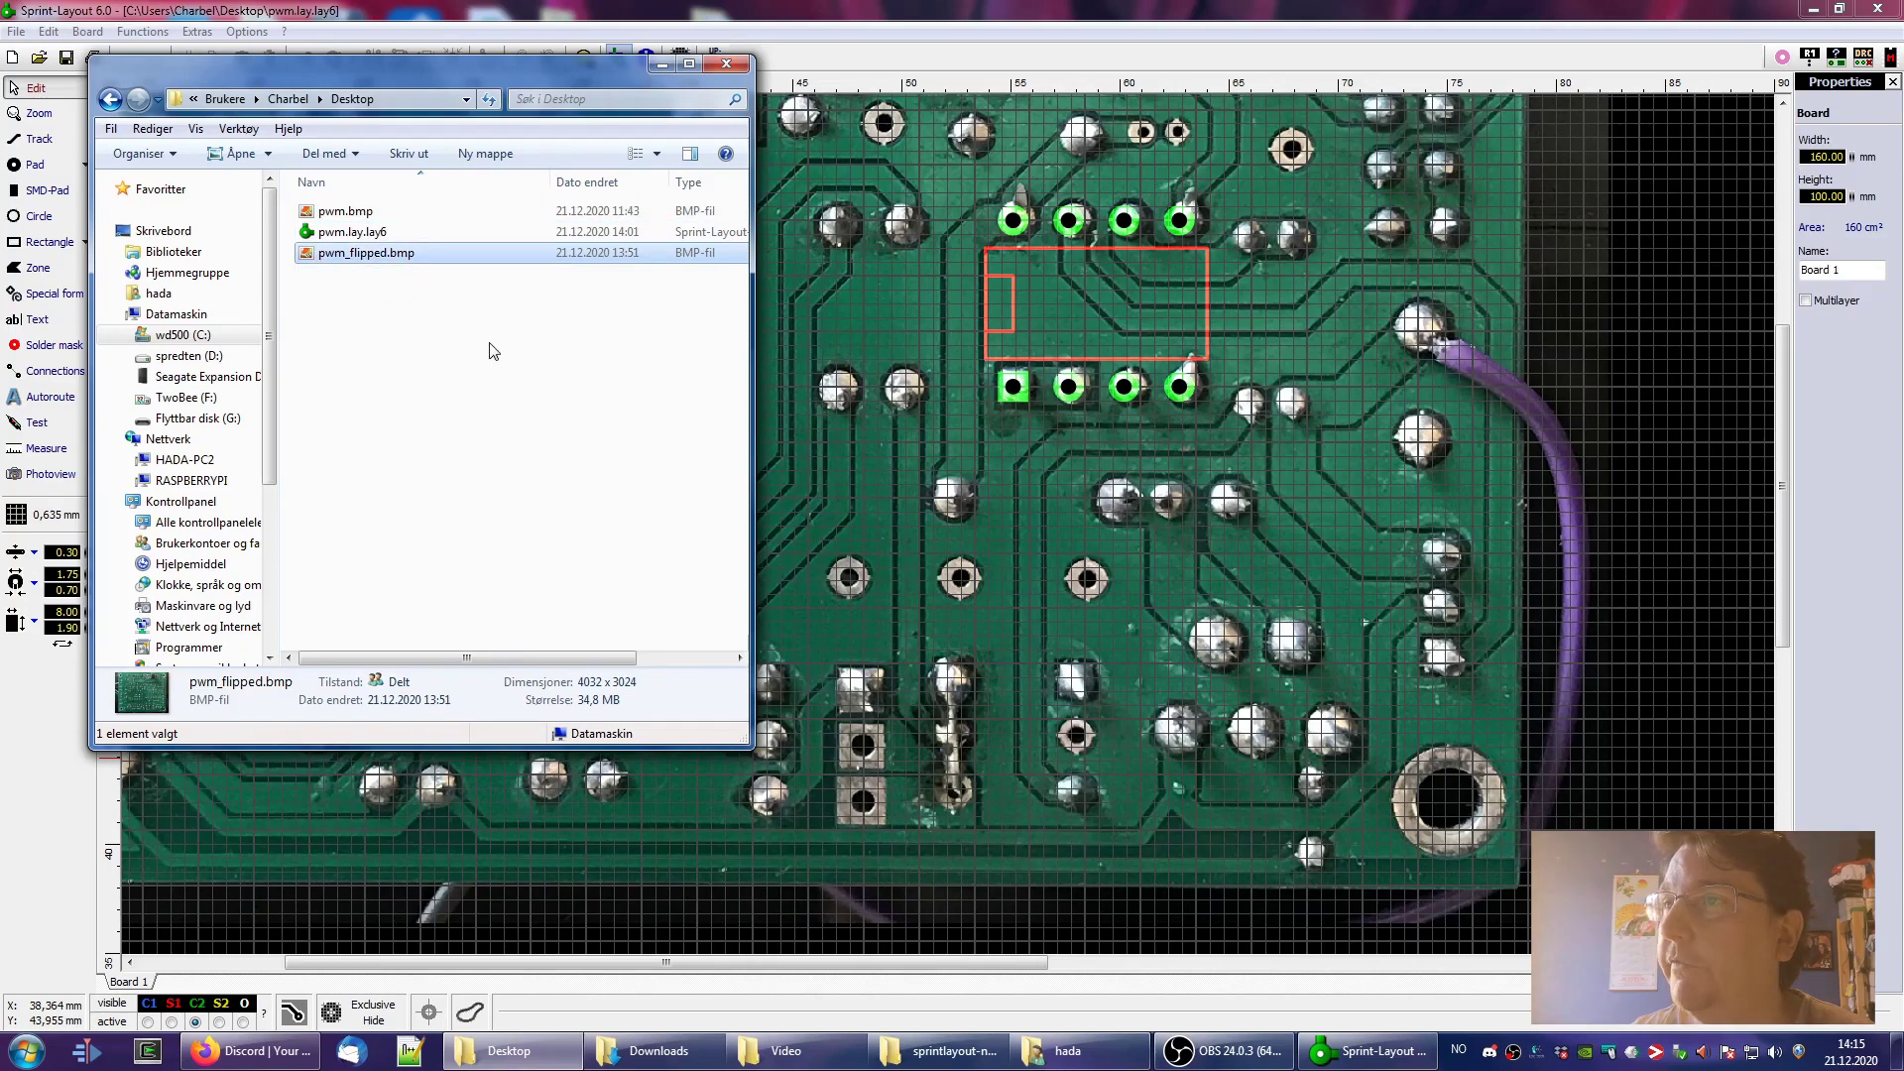
left_click(813, 314)
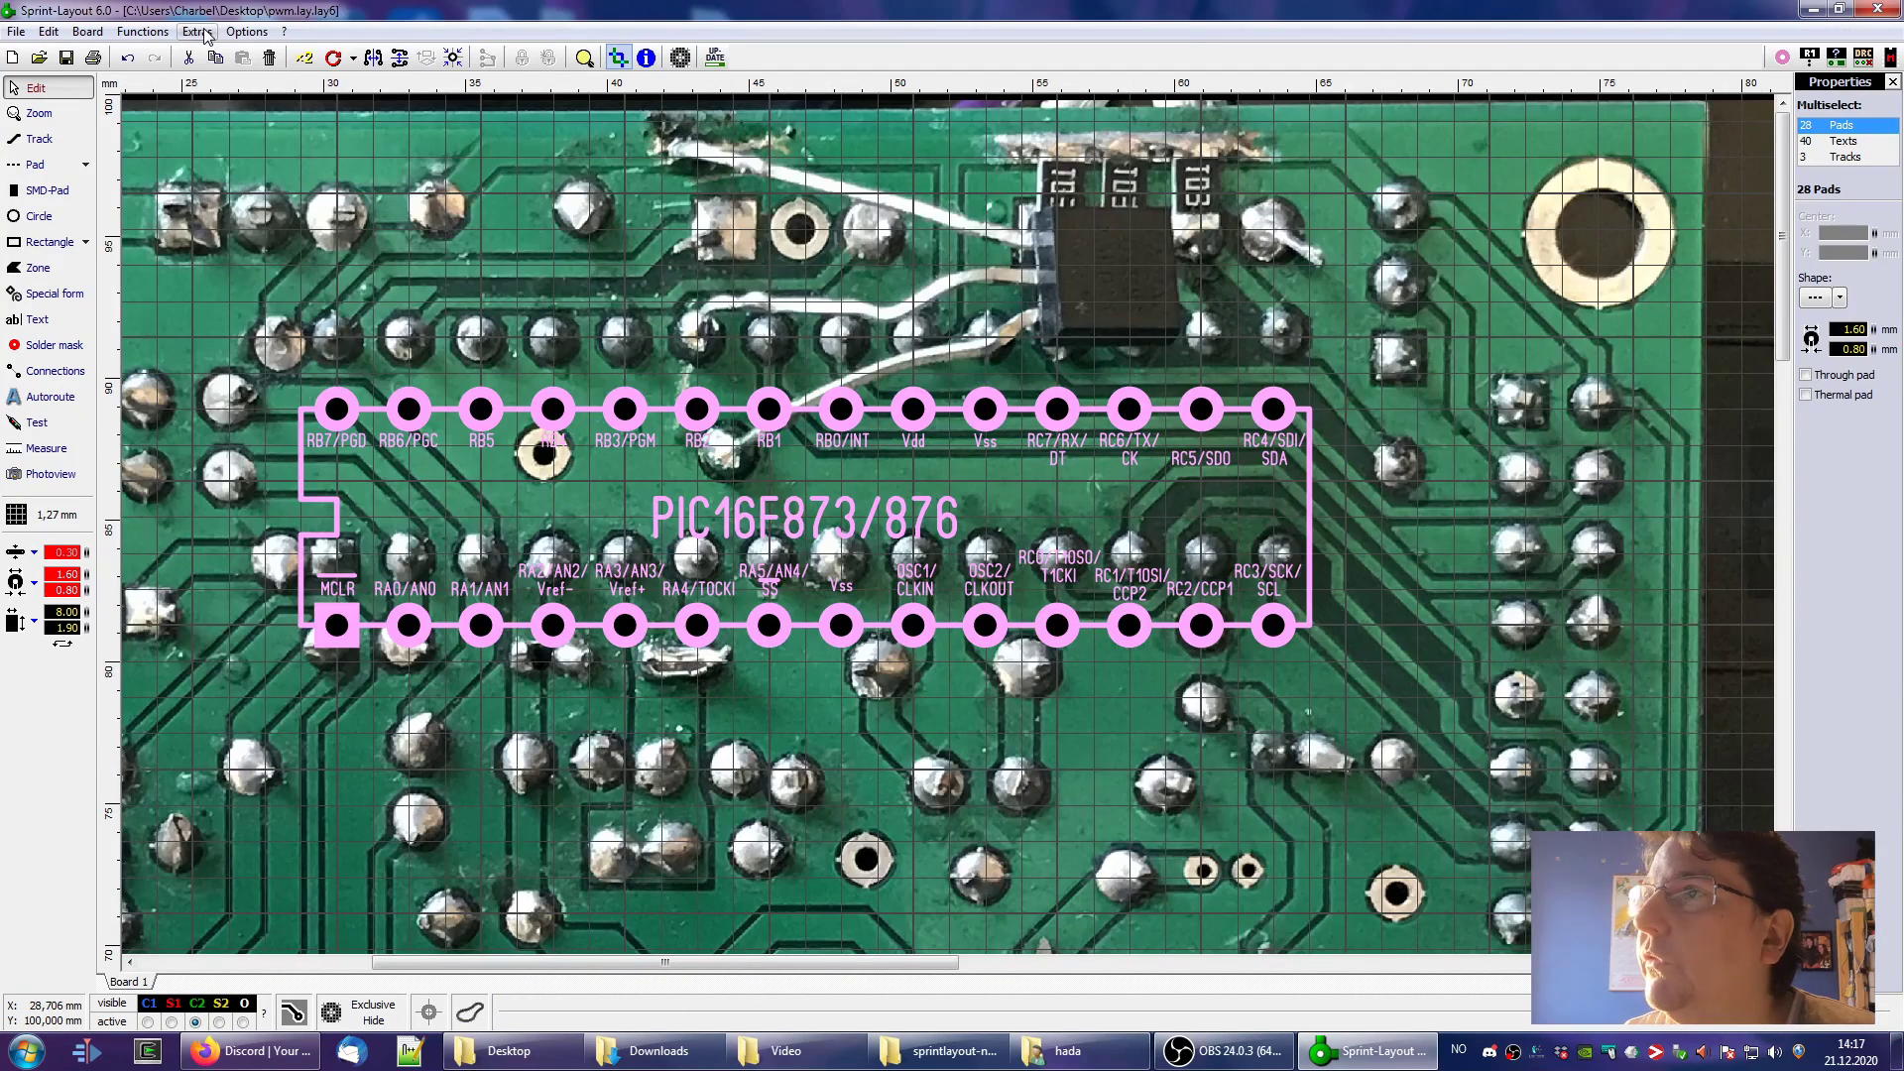
Review the bottom-side scanned copy settings for the bitmap, resolution and offsets, and close them
left_click(198, 31)
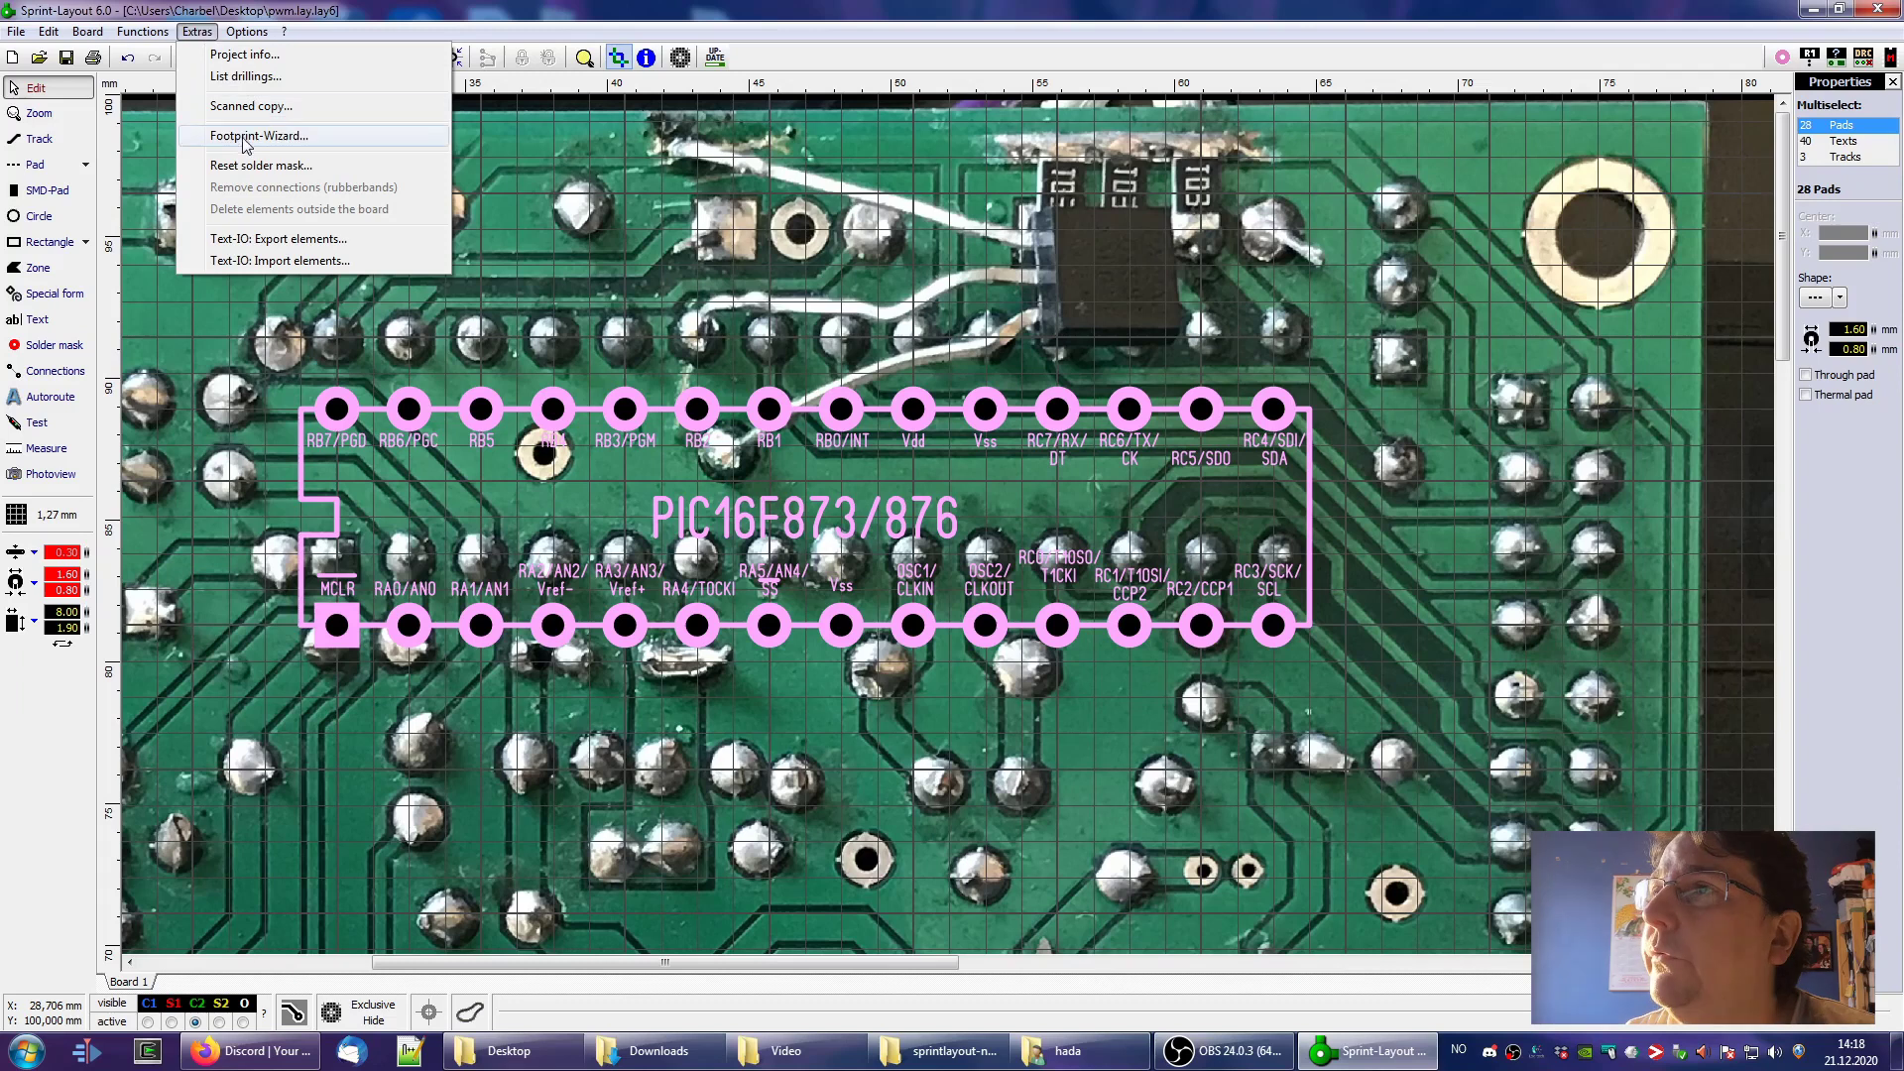
left_click(260, 106)
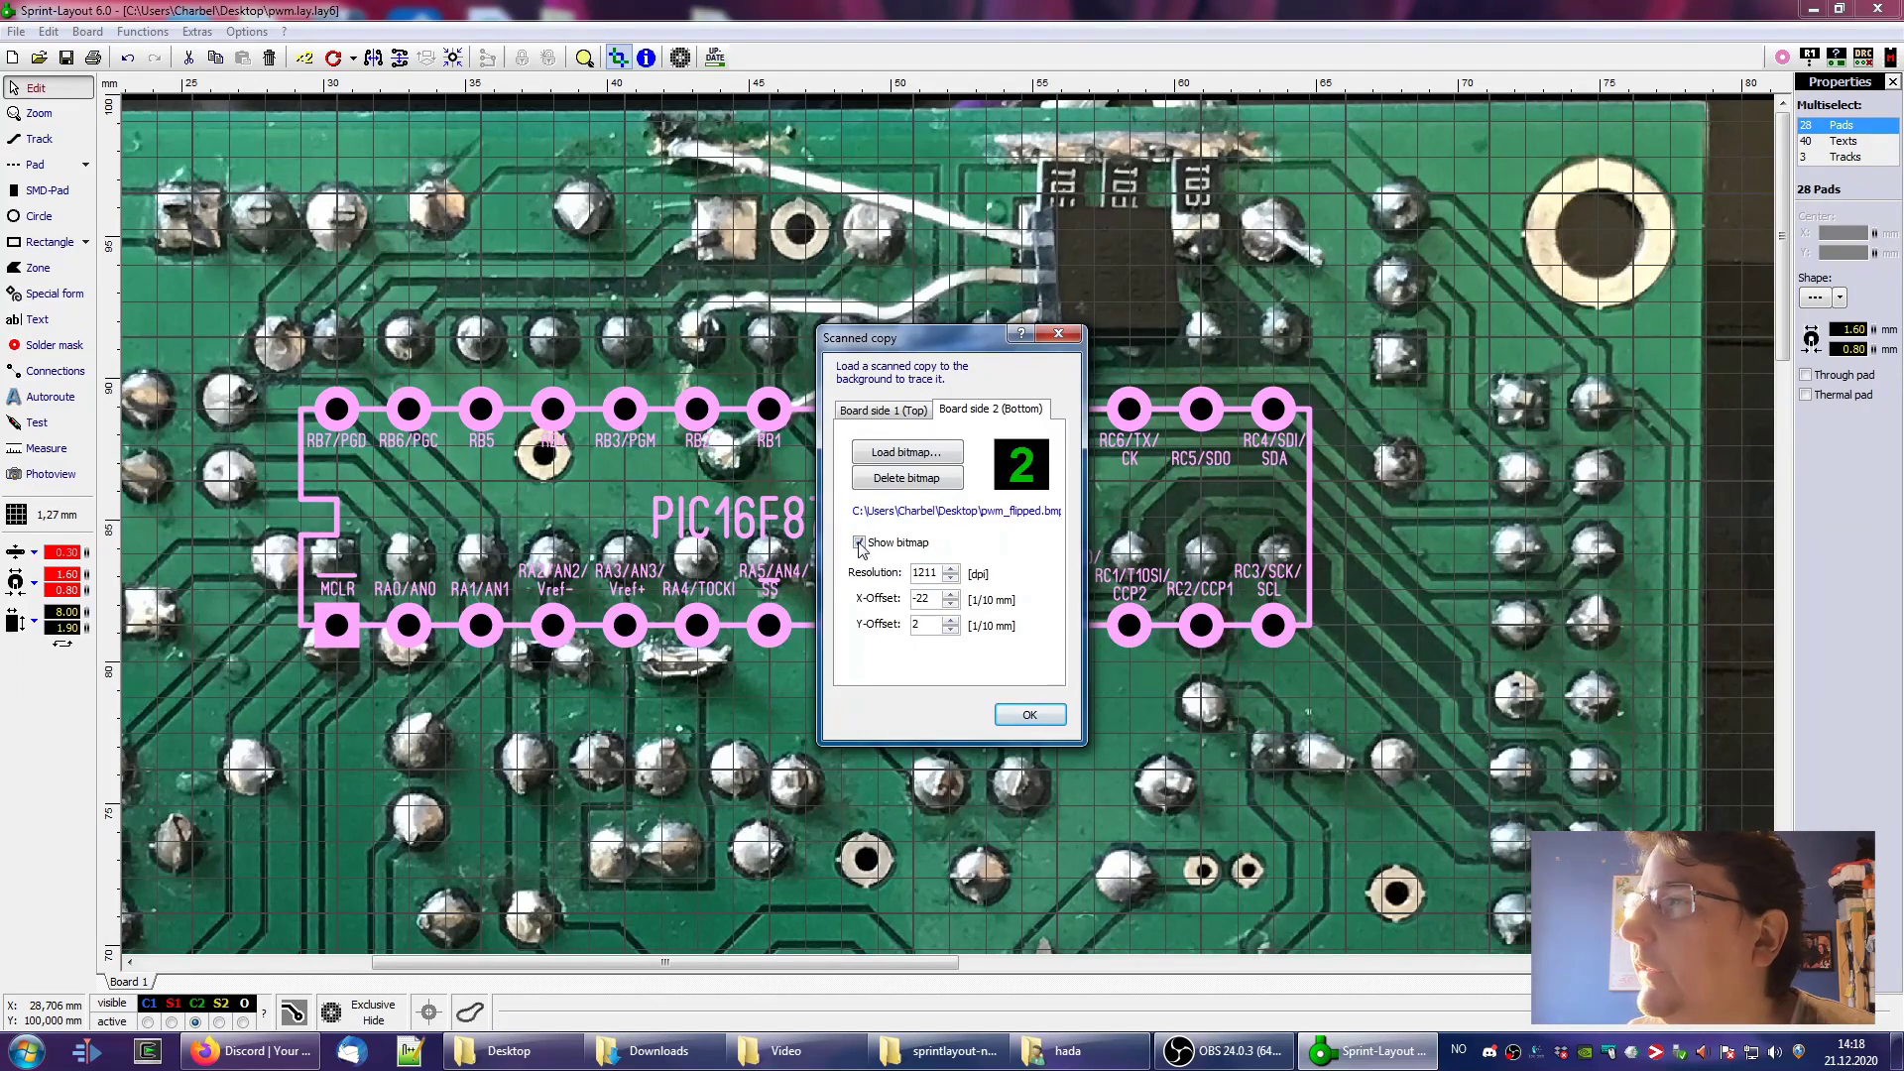
left_click_drag(929, 343, 1458, 352)
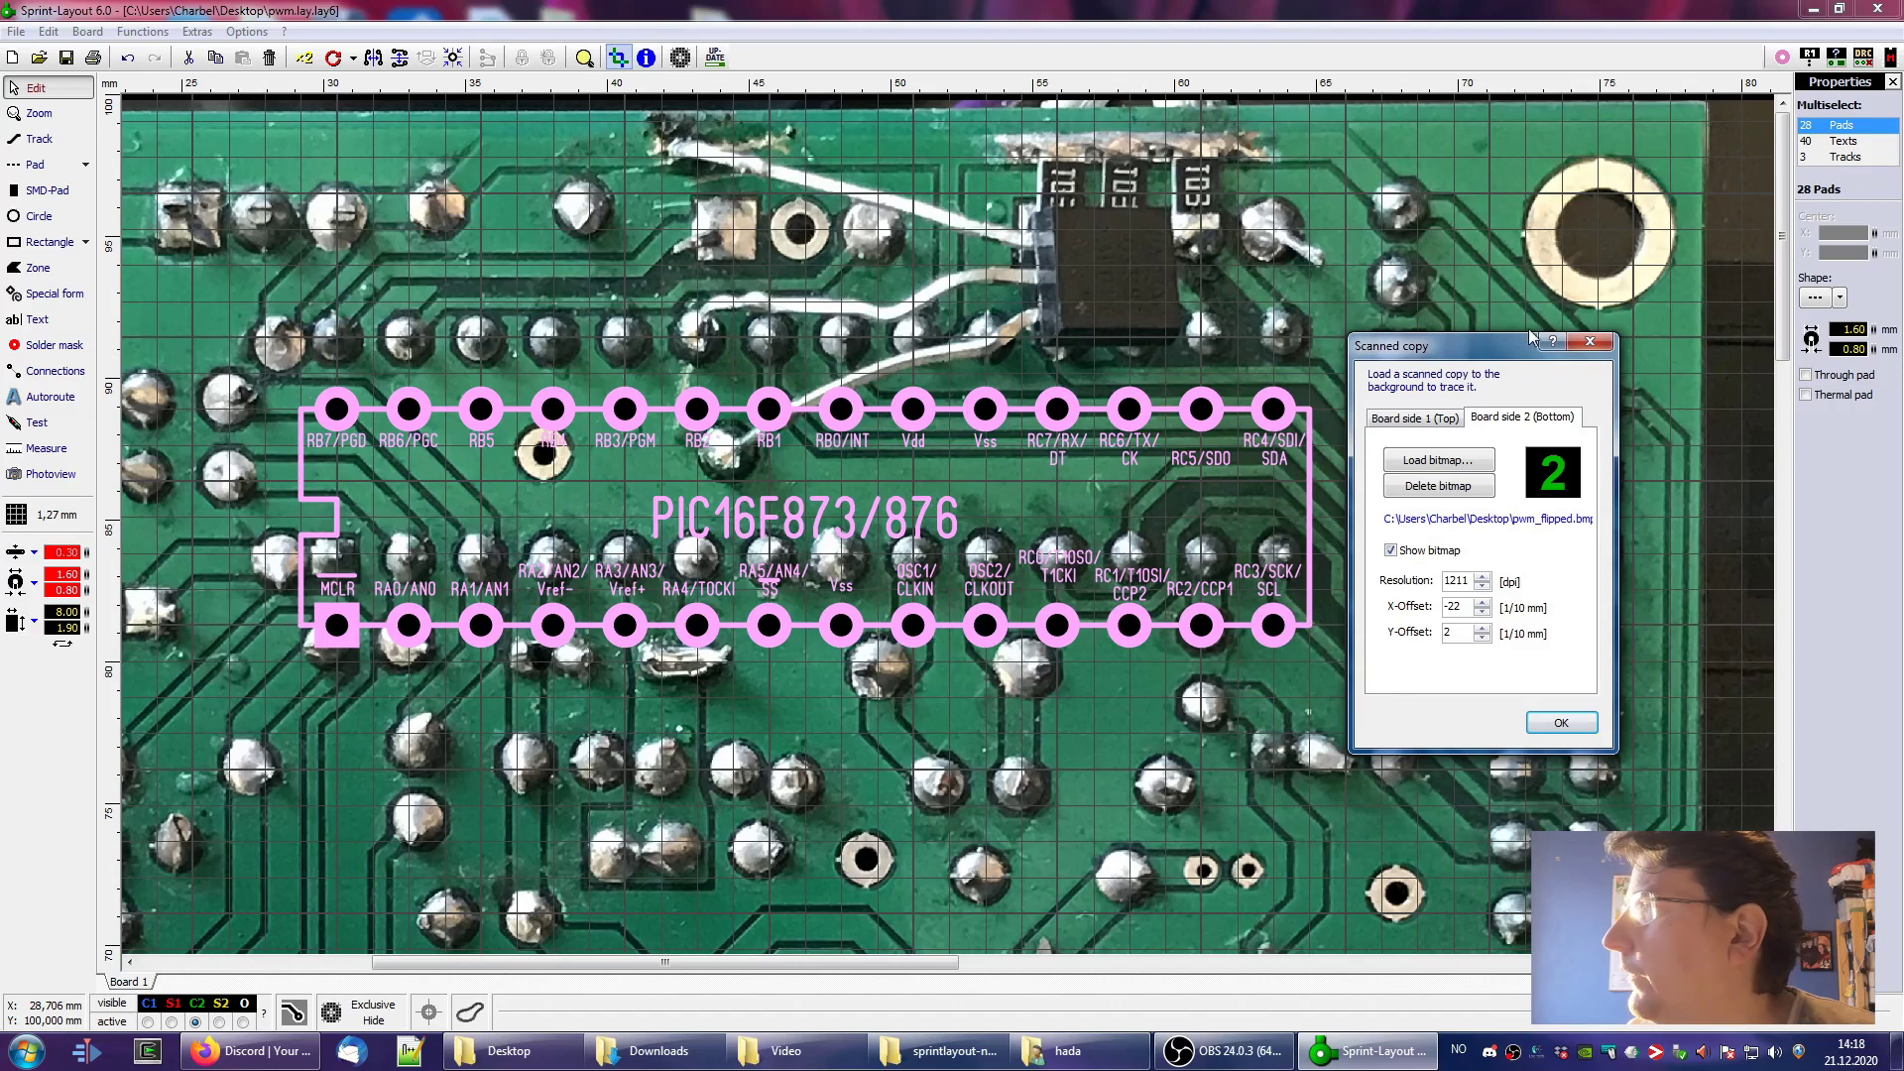
left_click(1590, 341)
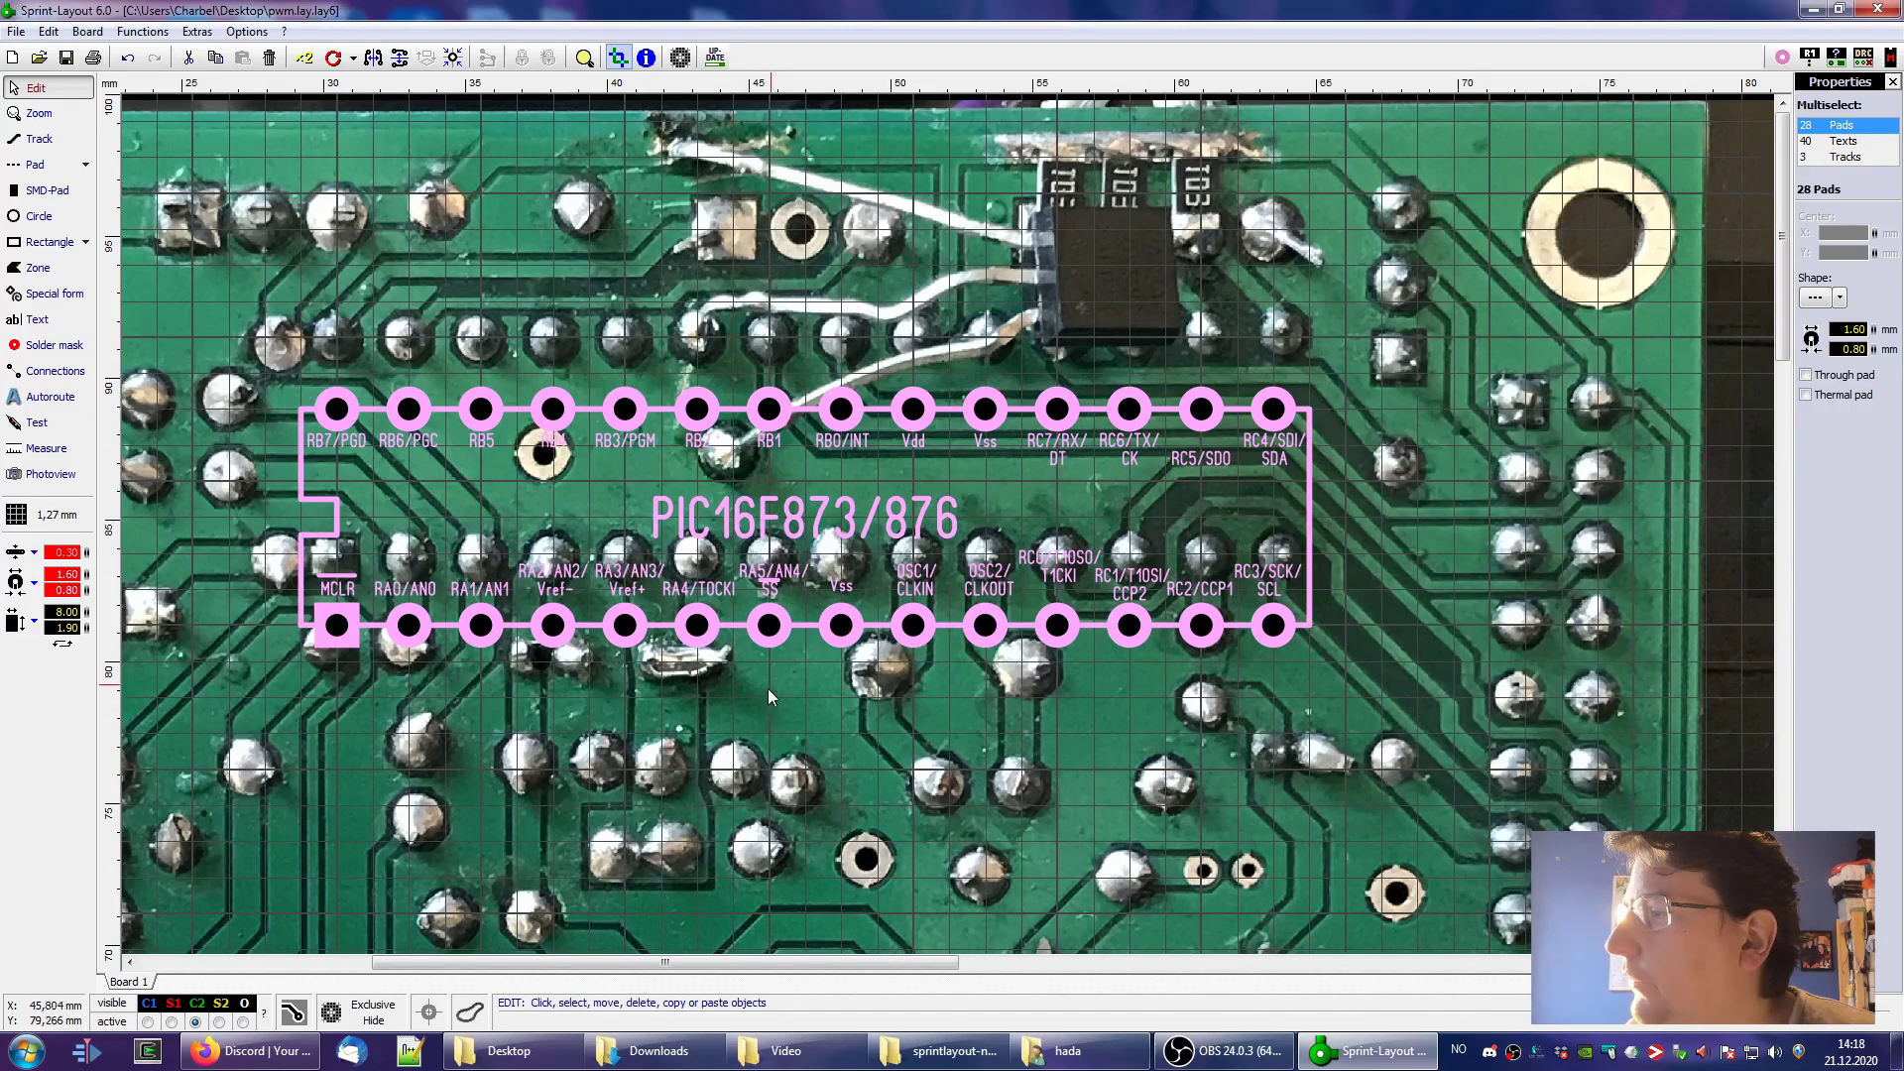
Move the PIC16F873/876 footprint about 2.5 mm up so its pads sit on the chip's solder joints
scroll(768, 688, "down", 2)
scroll(810, 429, "up", 3)
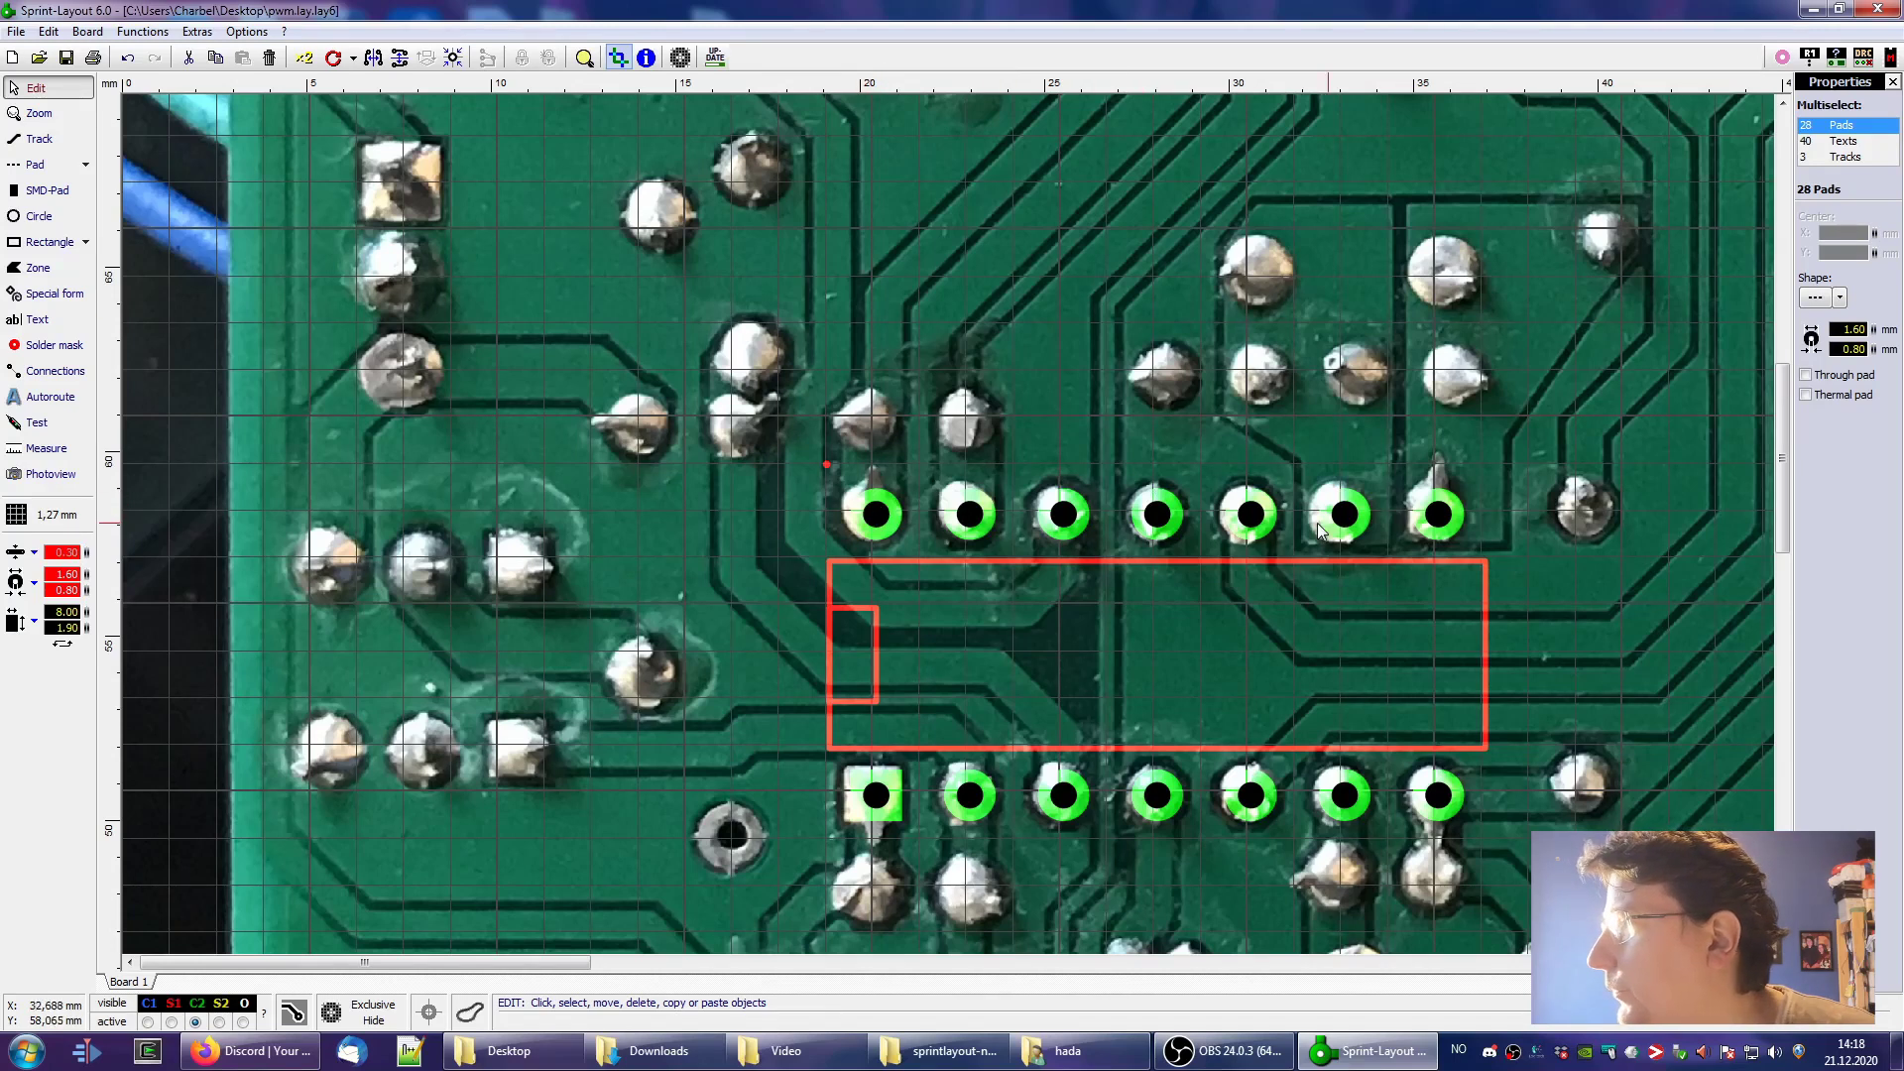
scroll(533, 146, "down", 4)
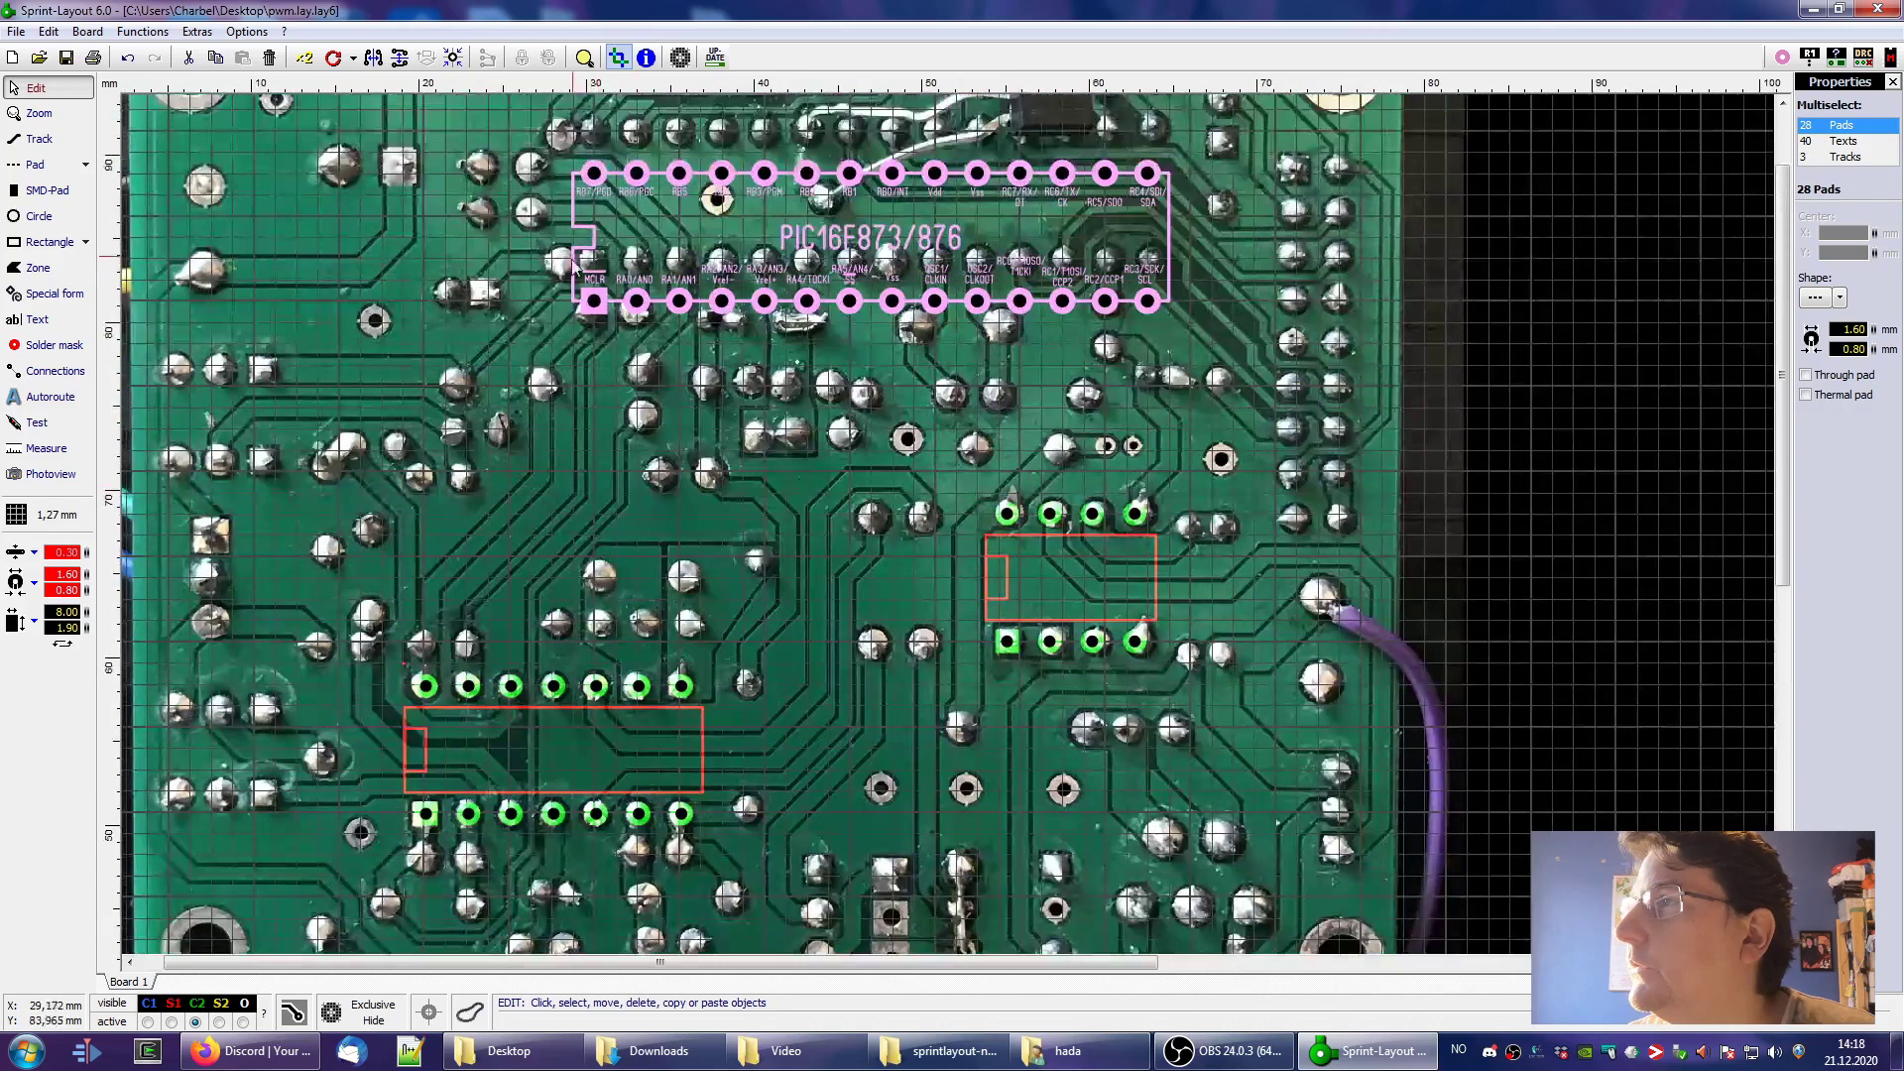
scroll(575, 268, "up", 4)
left_click_drag(982, 417, 984, 323)
middle_click_drag(1101, 468, 848, 555)
scroll(848, 555, "up", 2)
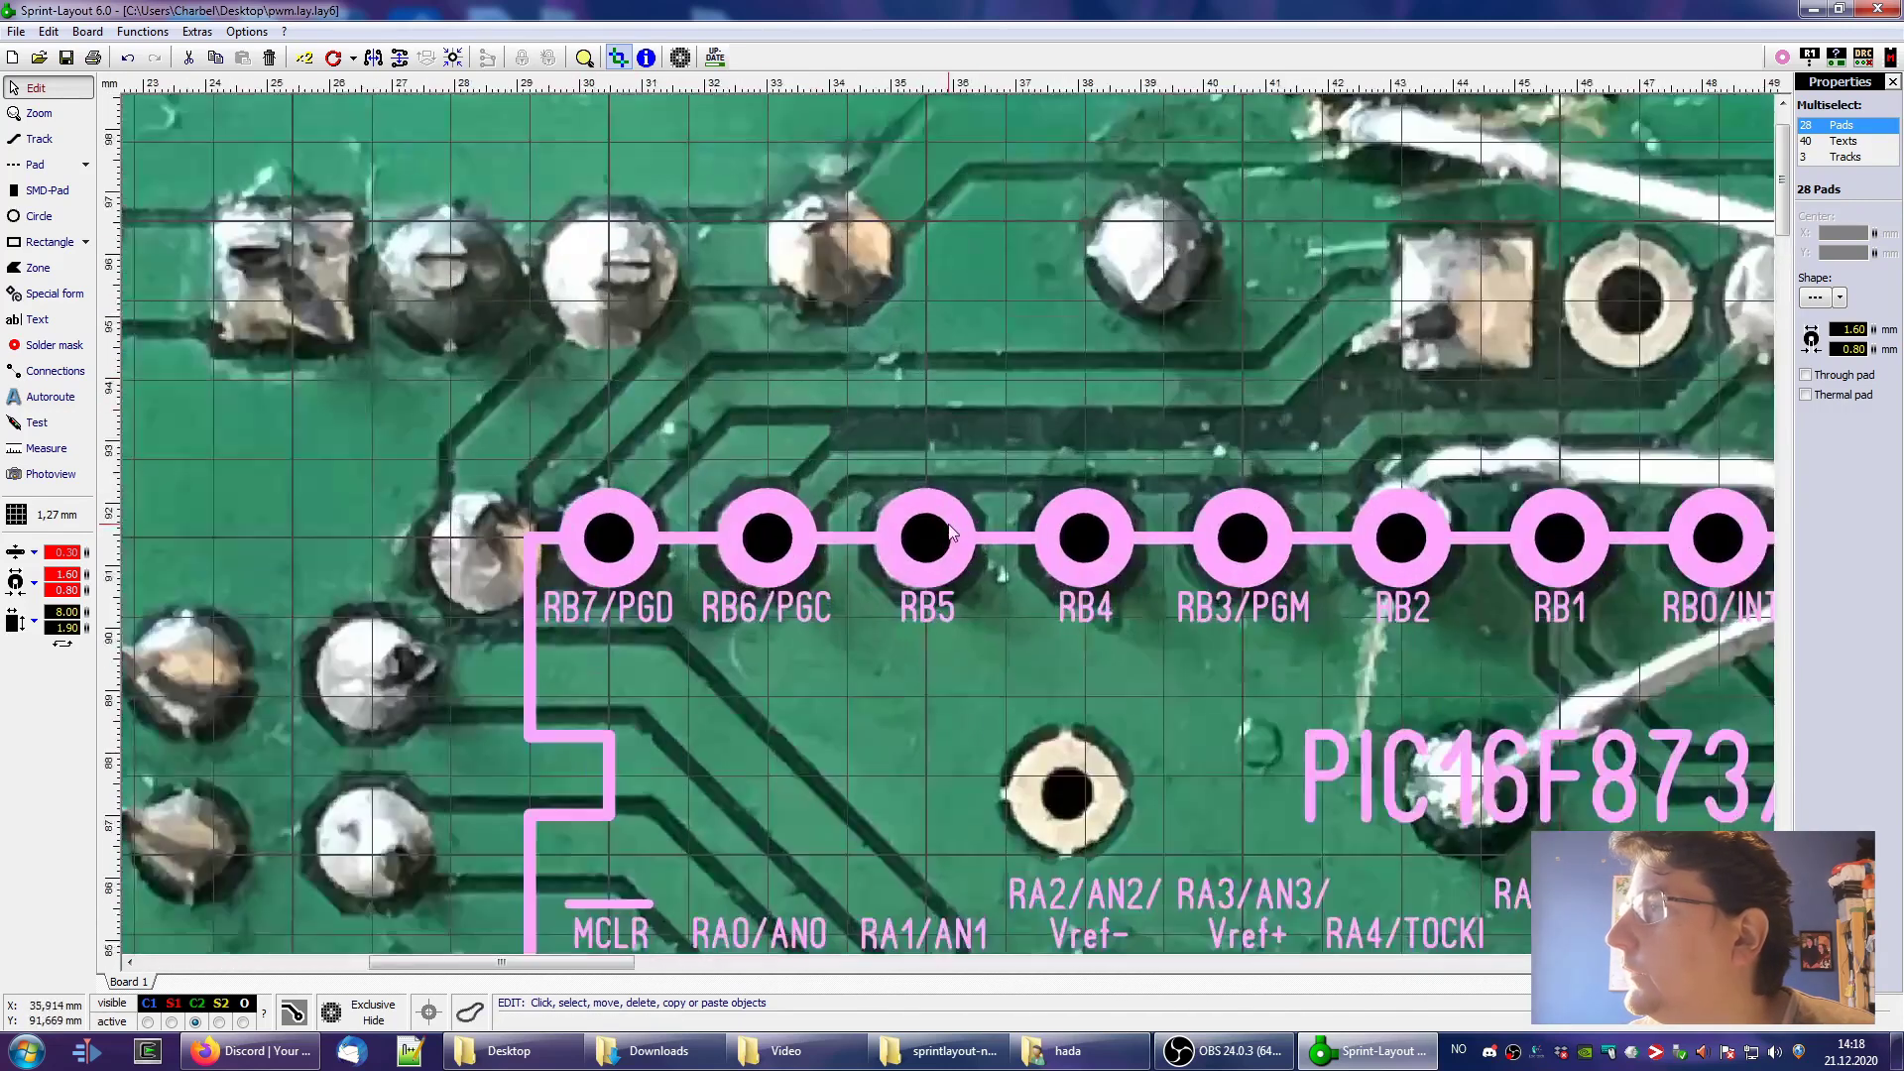
scroll(938, 617, "down", 1)
middle_click_drag(1116, 553, 841, 574)
scroll(776, 556, "down", 1)
scroll(843, 573, "down", 1)
Set the bottom-side scanned bitmap's resolution to 1000 dpi in the scanned copy settings
left_click(197, 31)
left_click(251, 105)
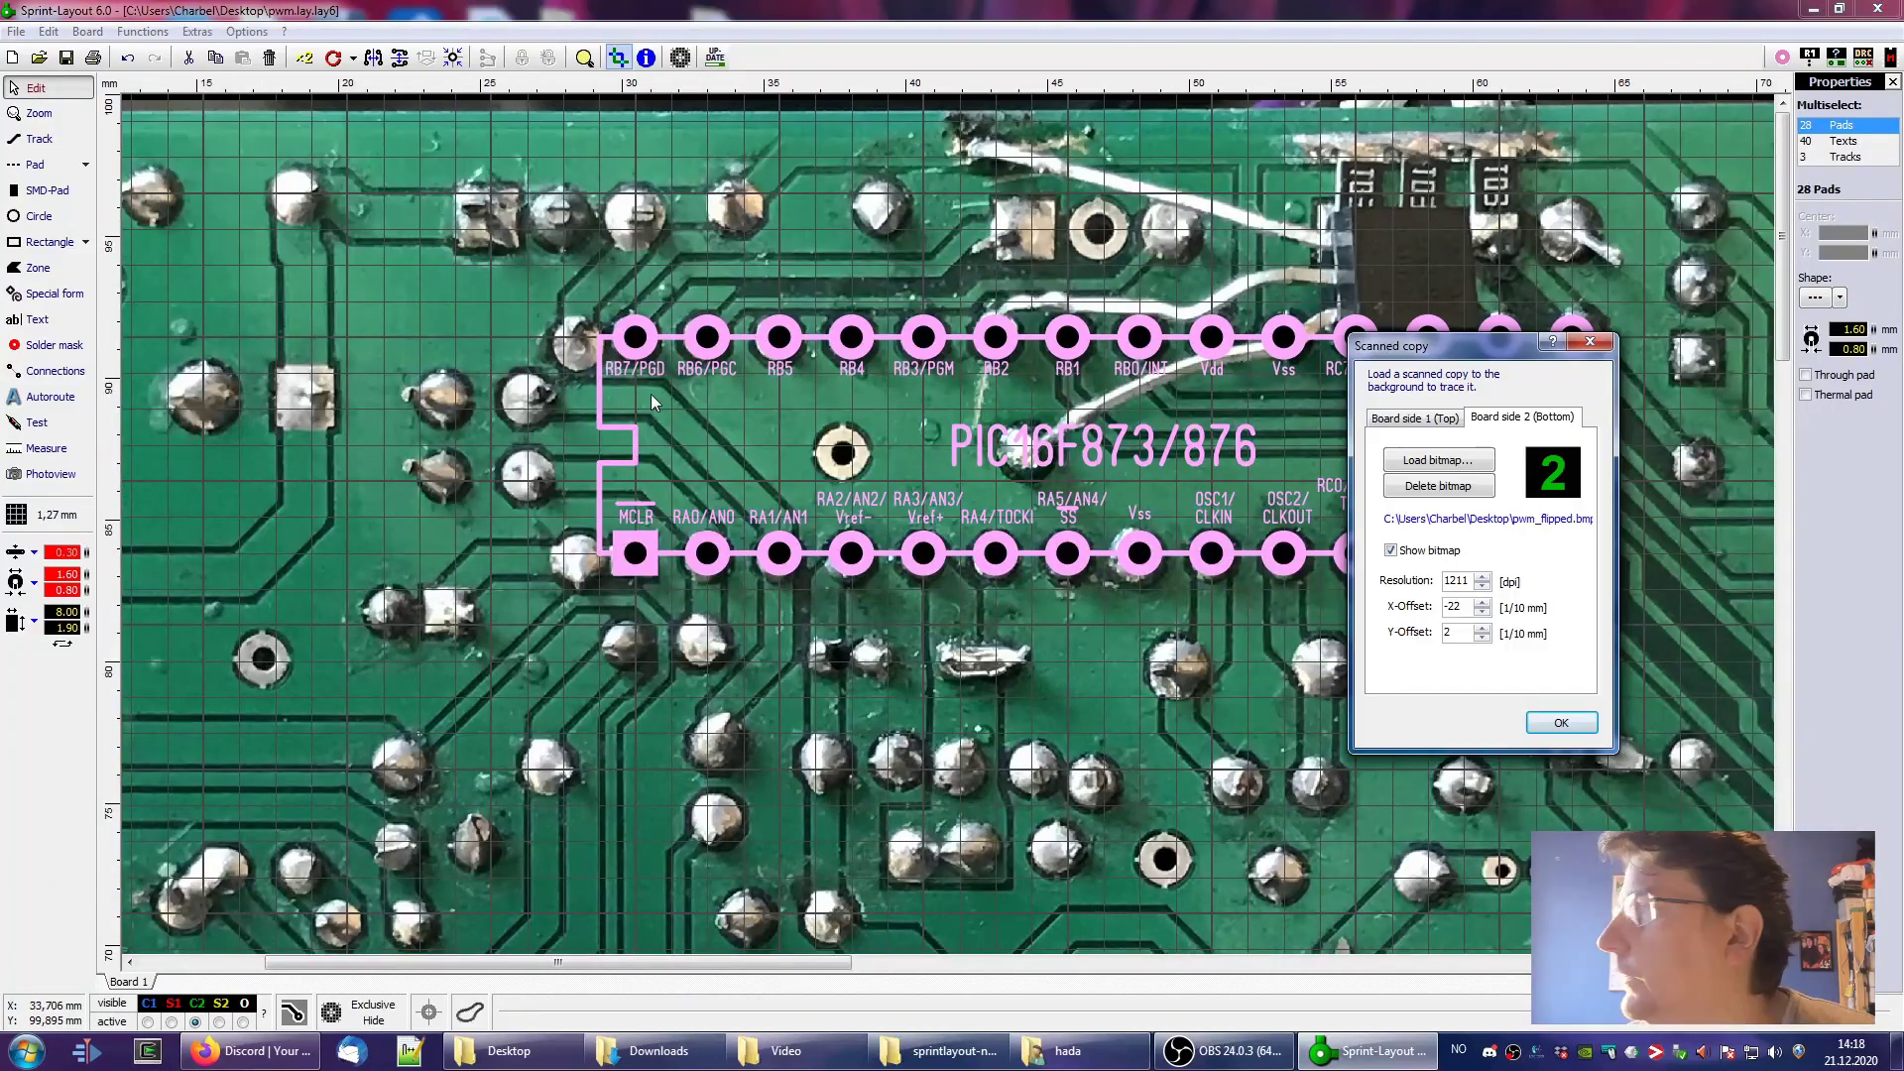
left_click_drag(1482, 344, 373, 325)
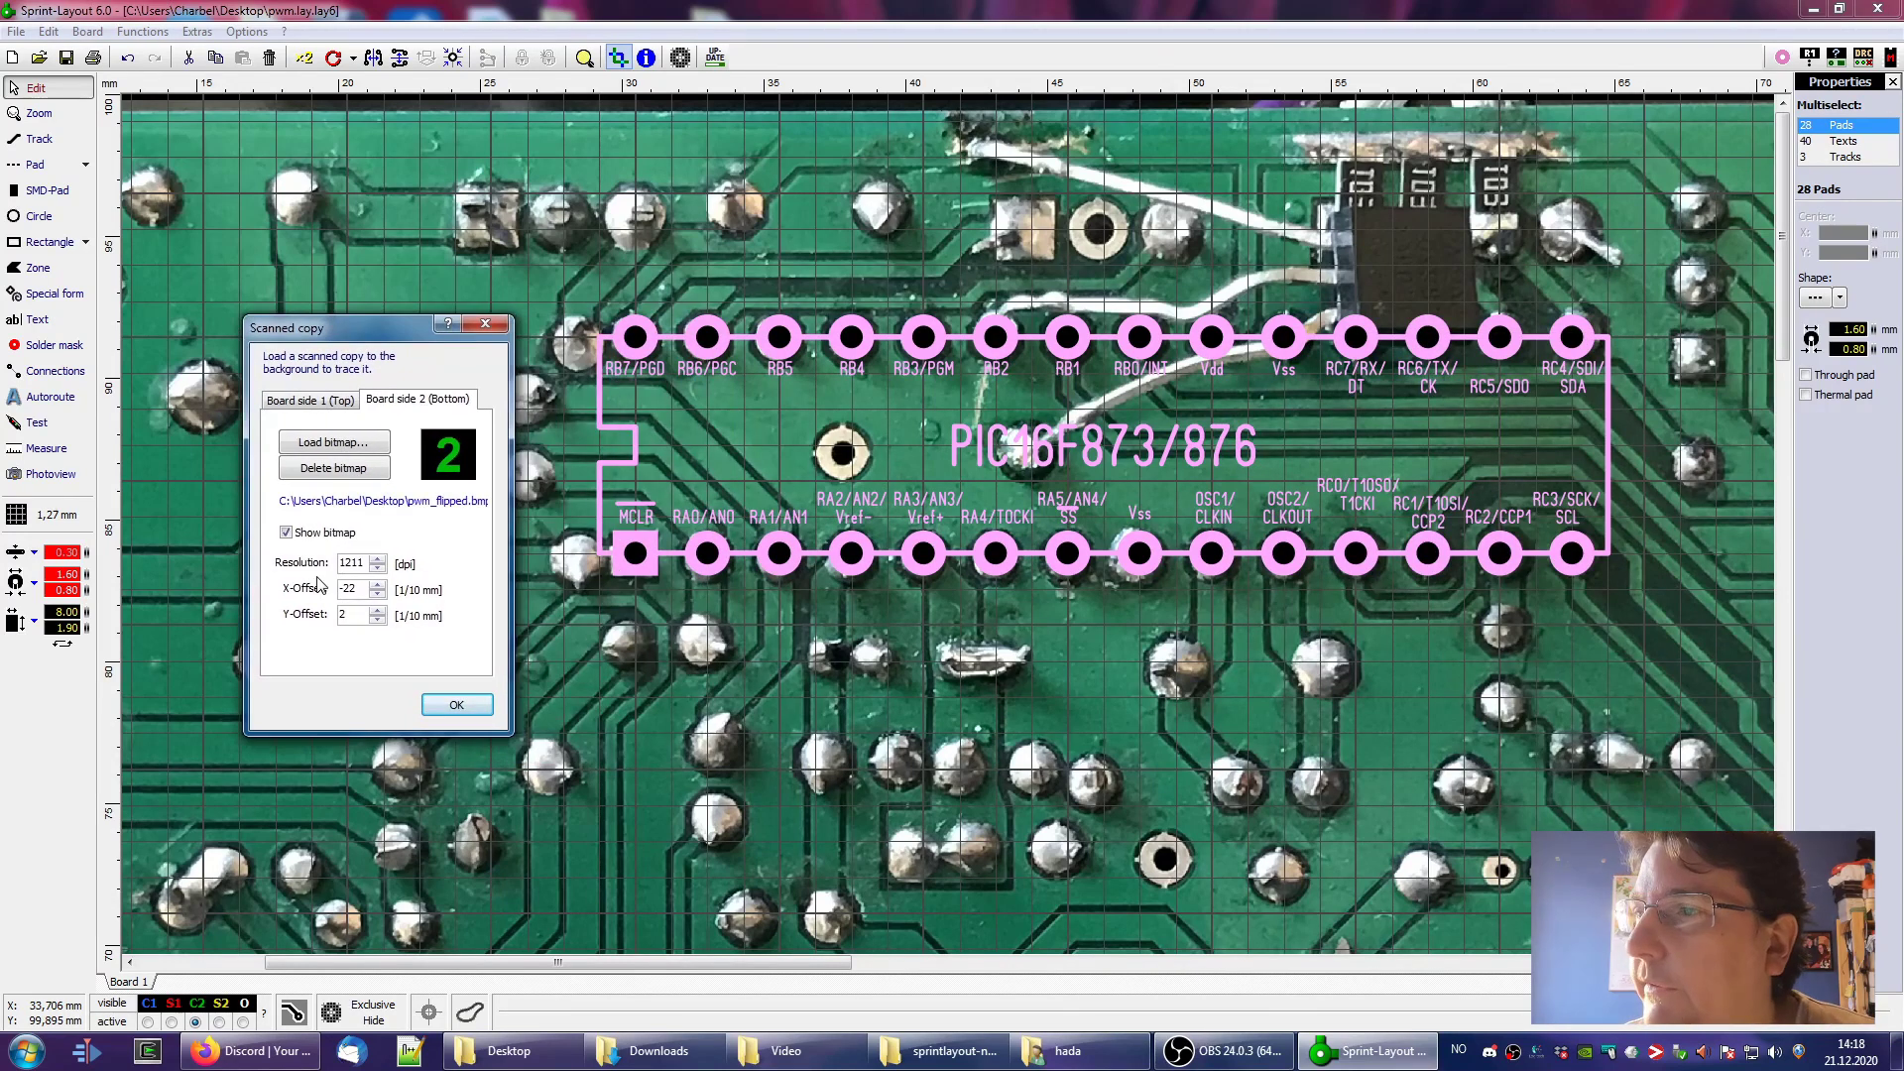
left_click(377, 570)
left_click_drag(377, 569, 377, 570)
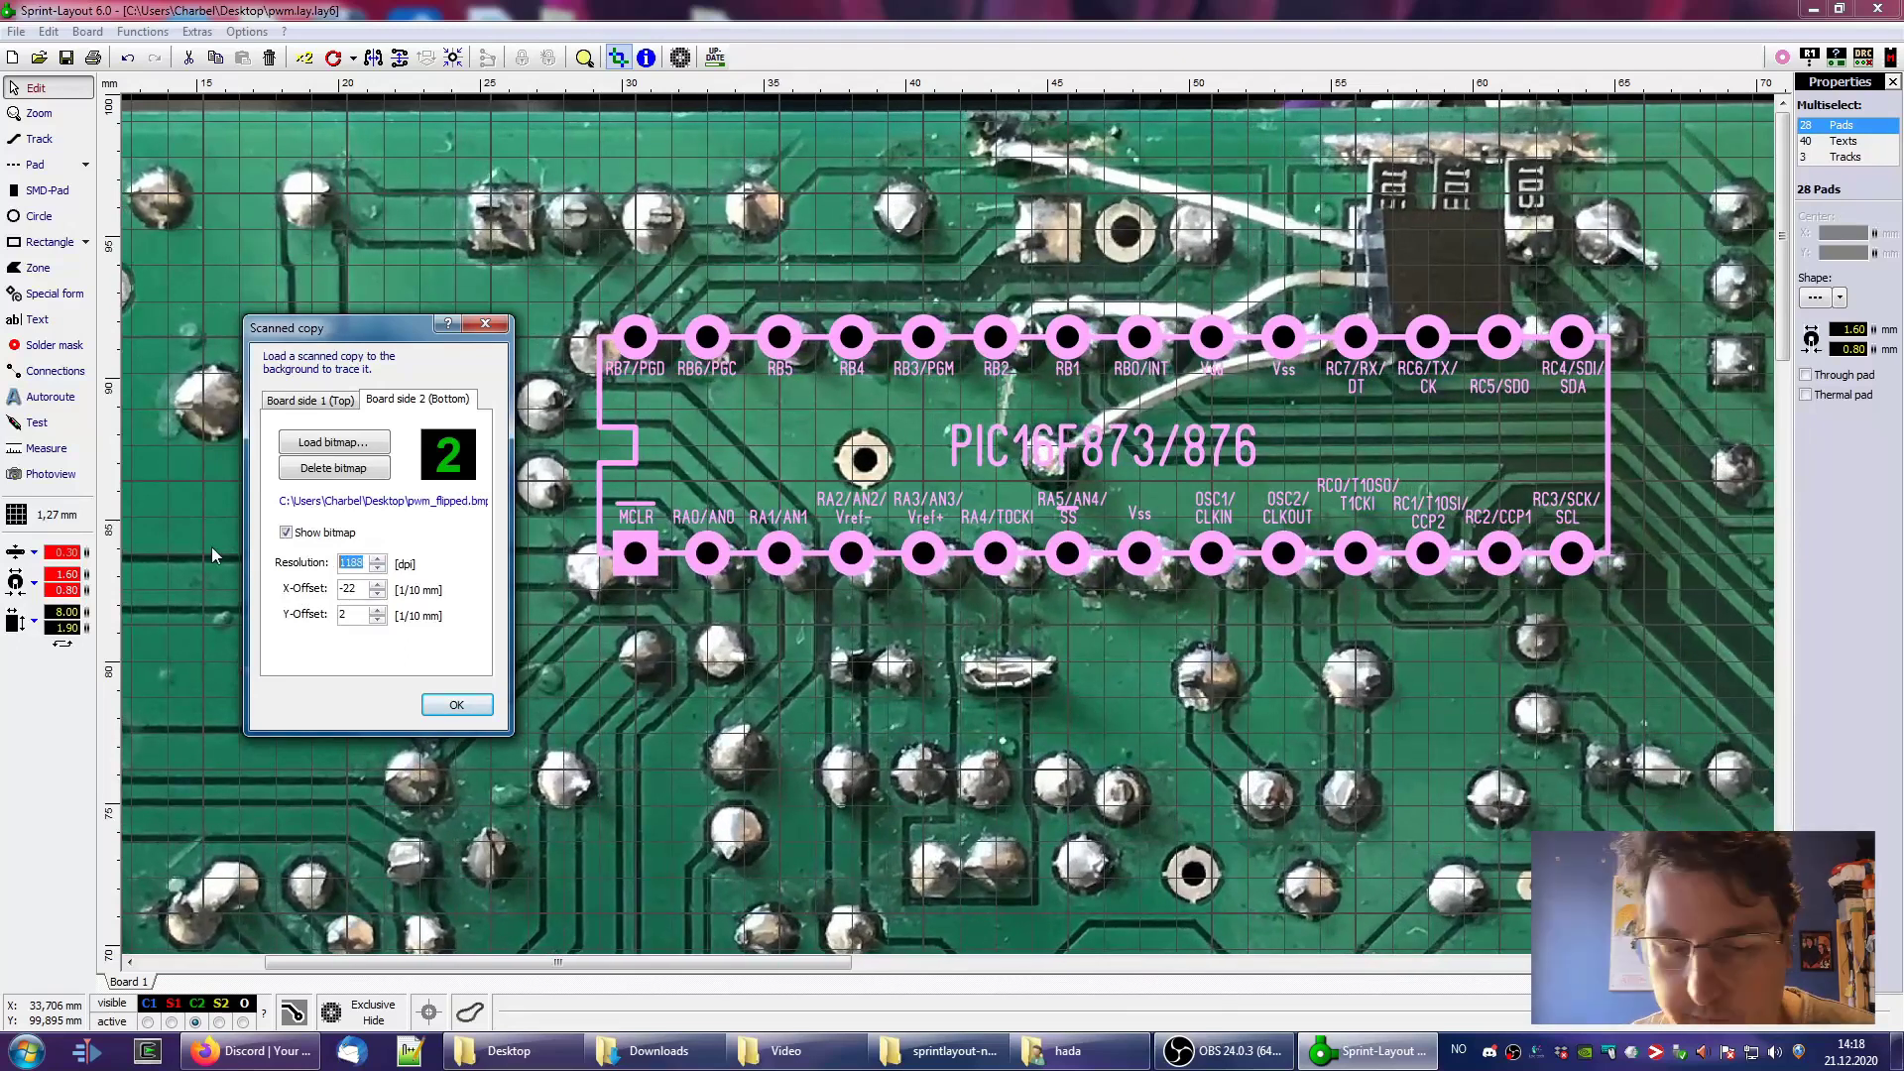
type("1000")
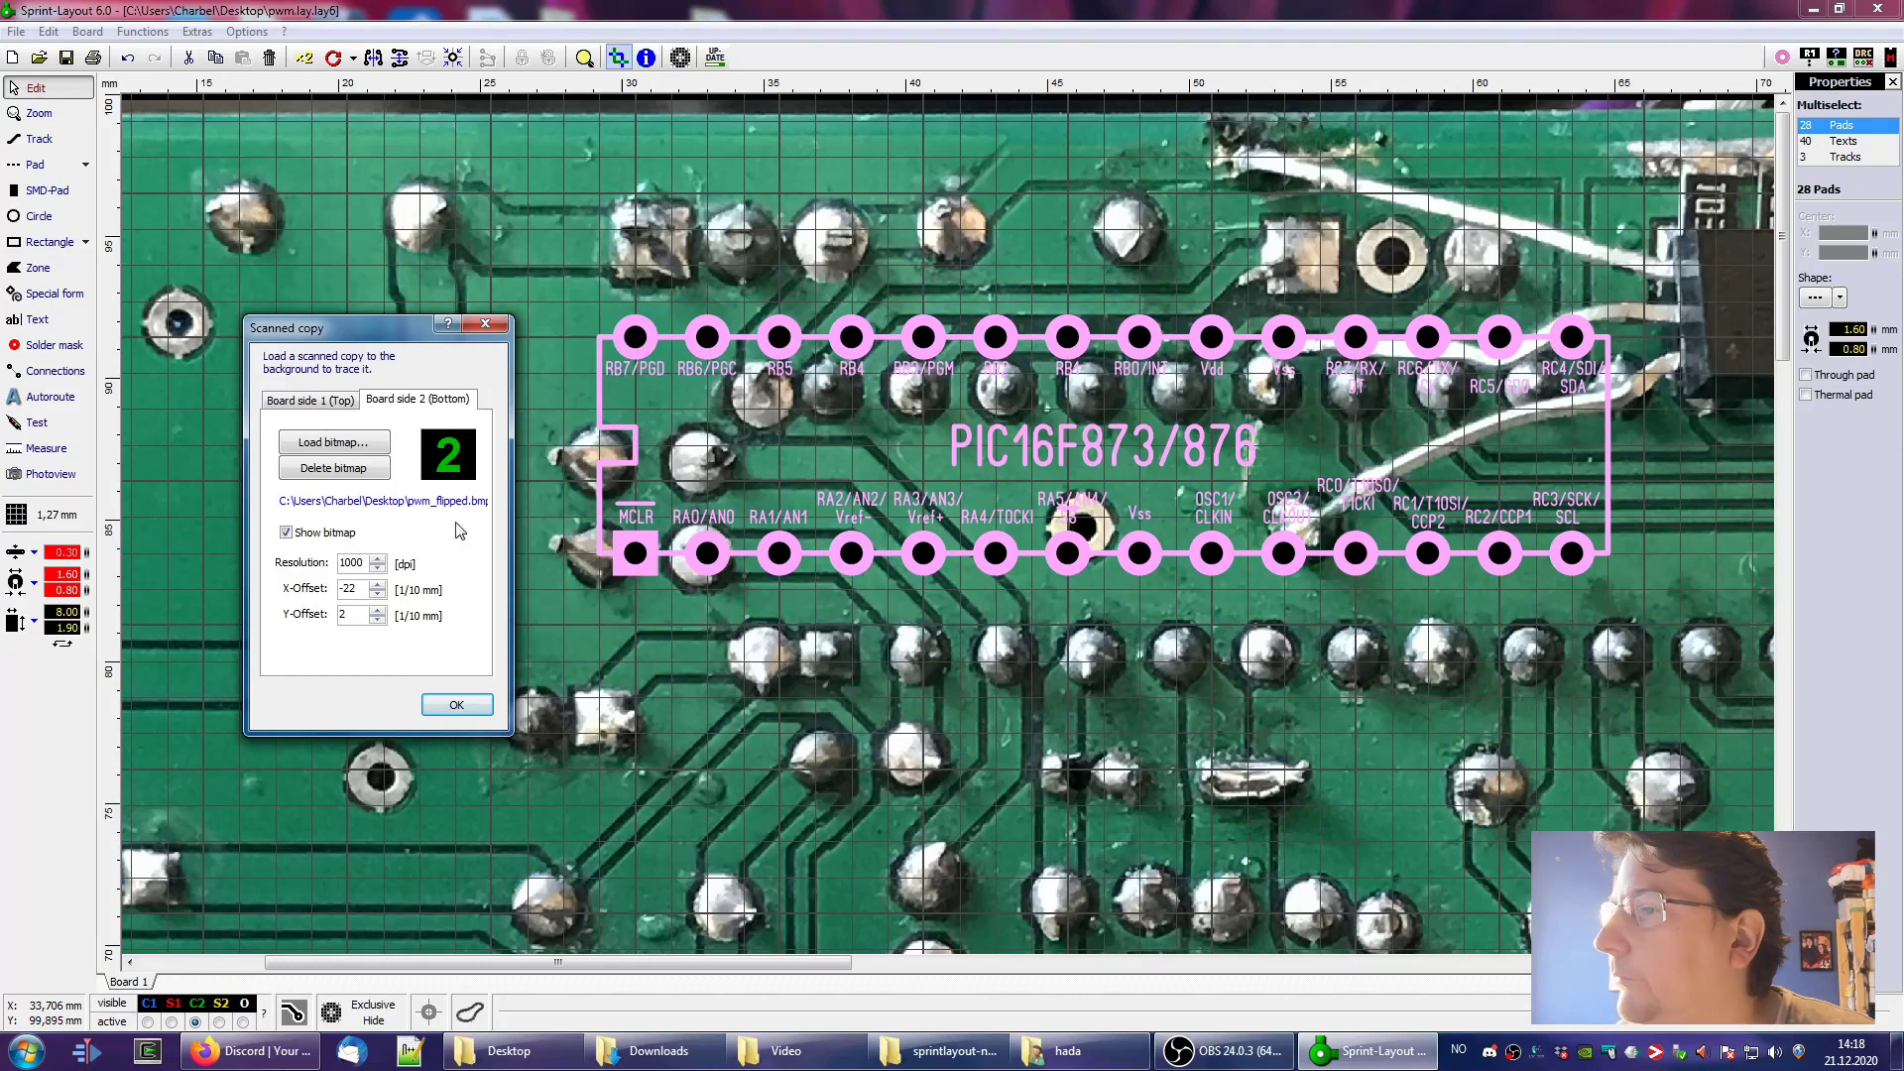
left_click(464, 704)
Set the bottom bitmap's X-offset to -20 and adjust its Y-offset to align the board photo with the footprint pads
left_click_drag(659, 326, 851, 409)
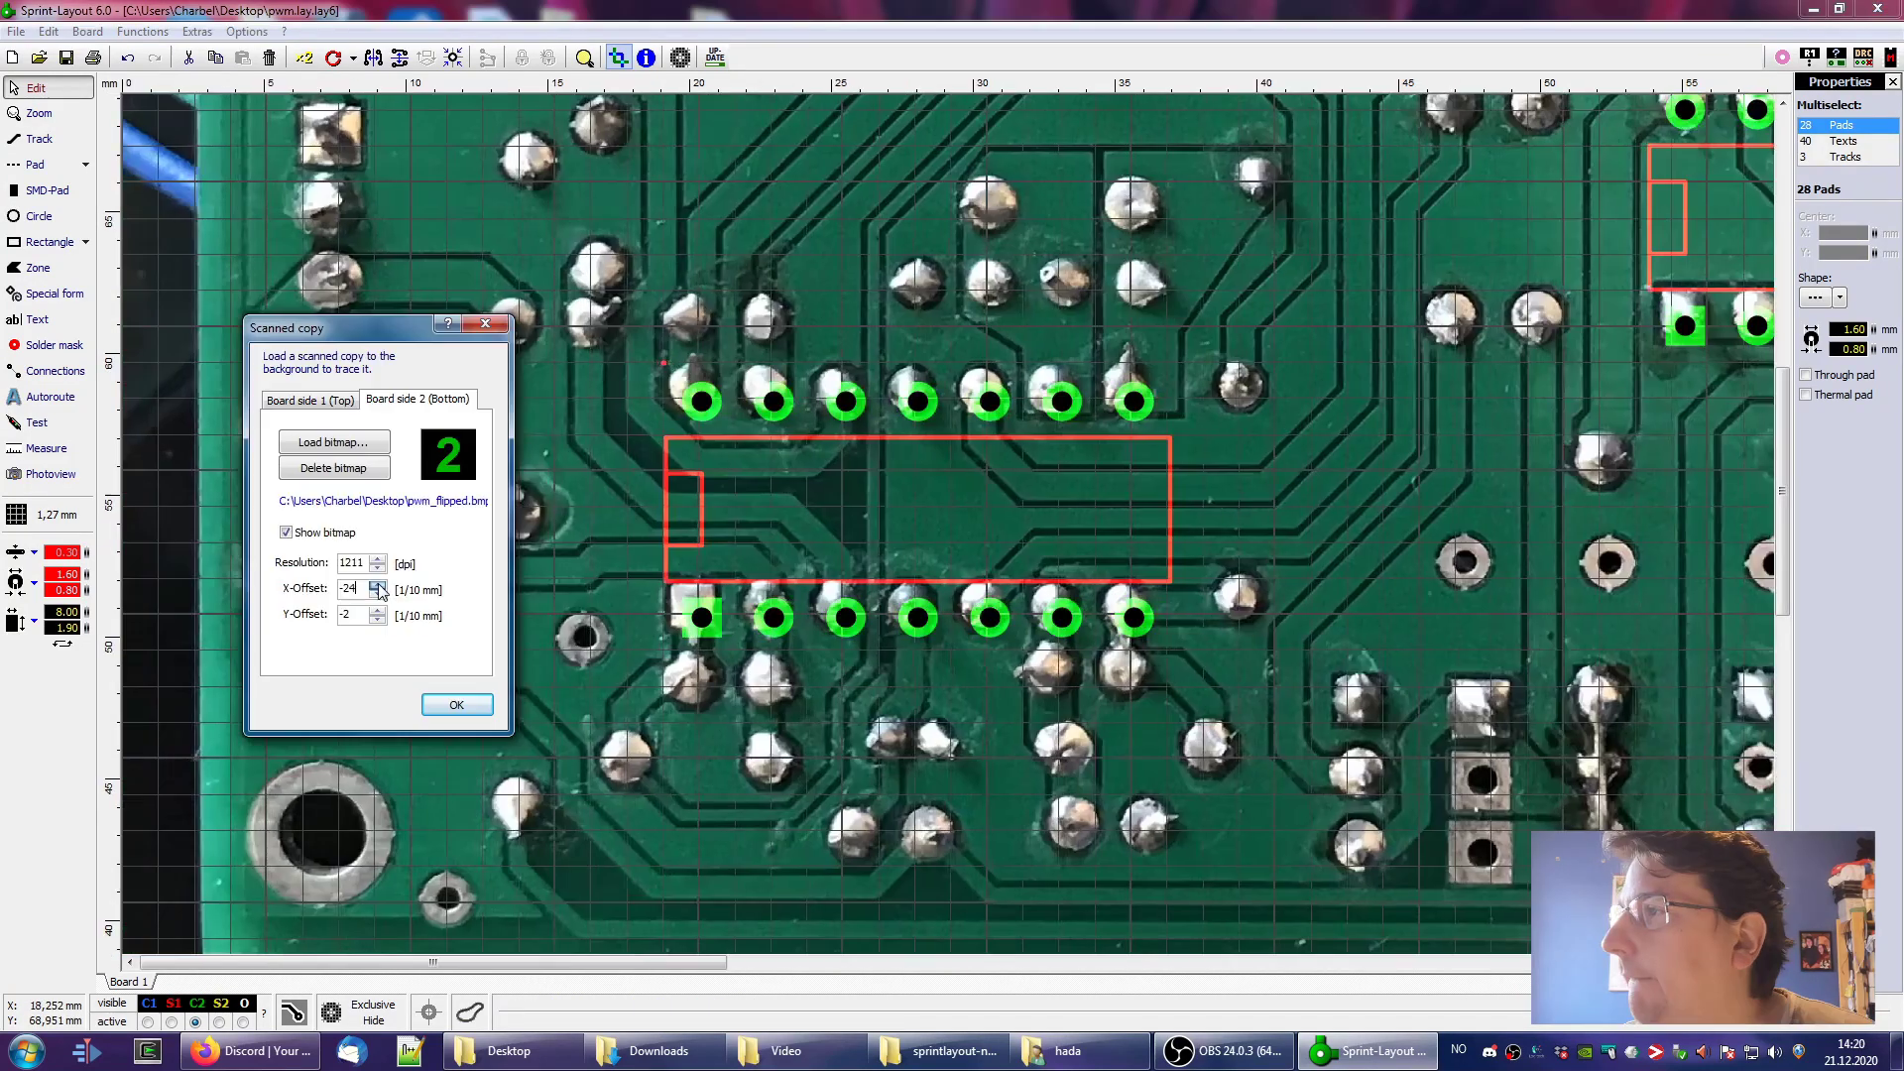
left_click(377, 593)
left_click(376, 593)
left_click(377, 593)
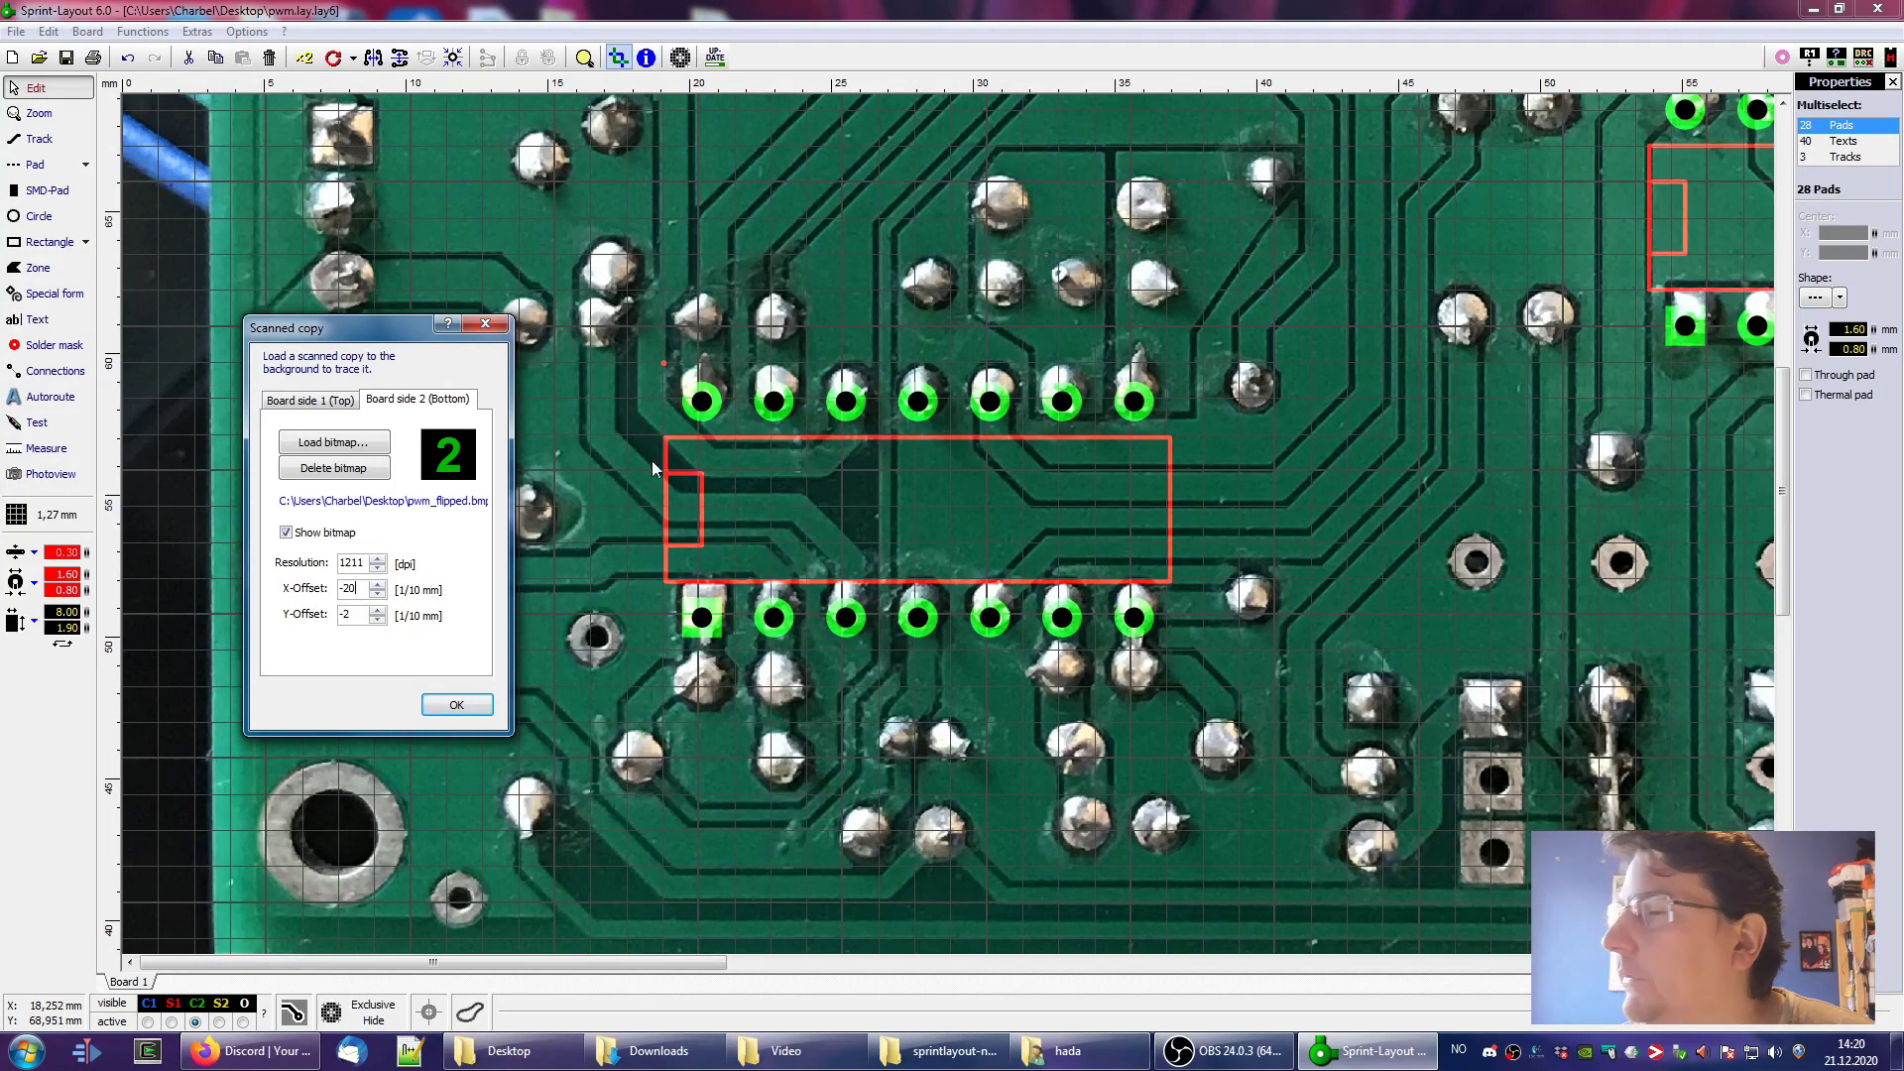
left_click(378, 620)
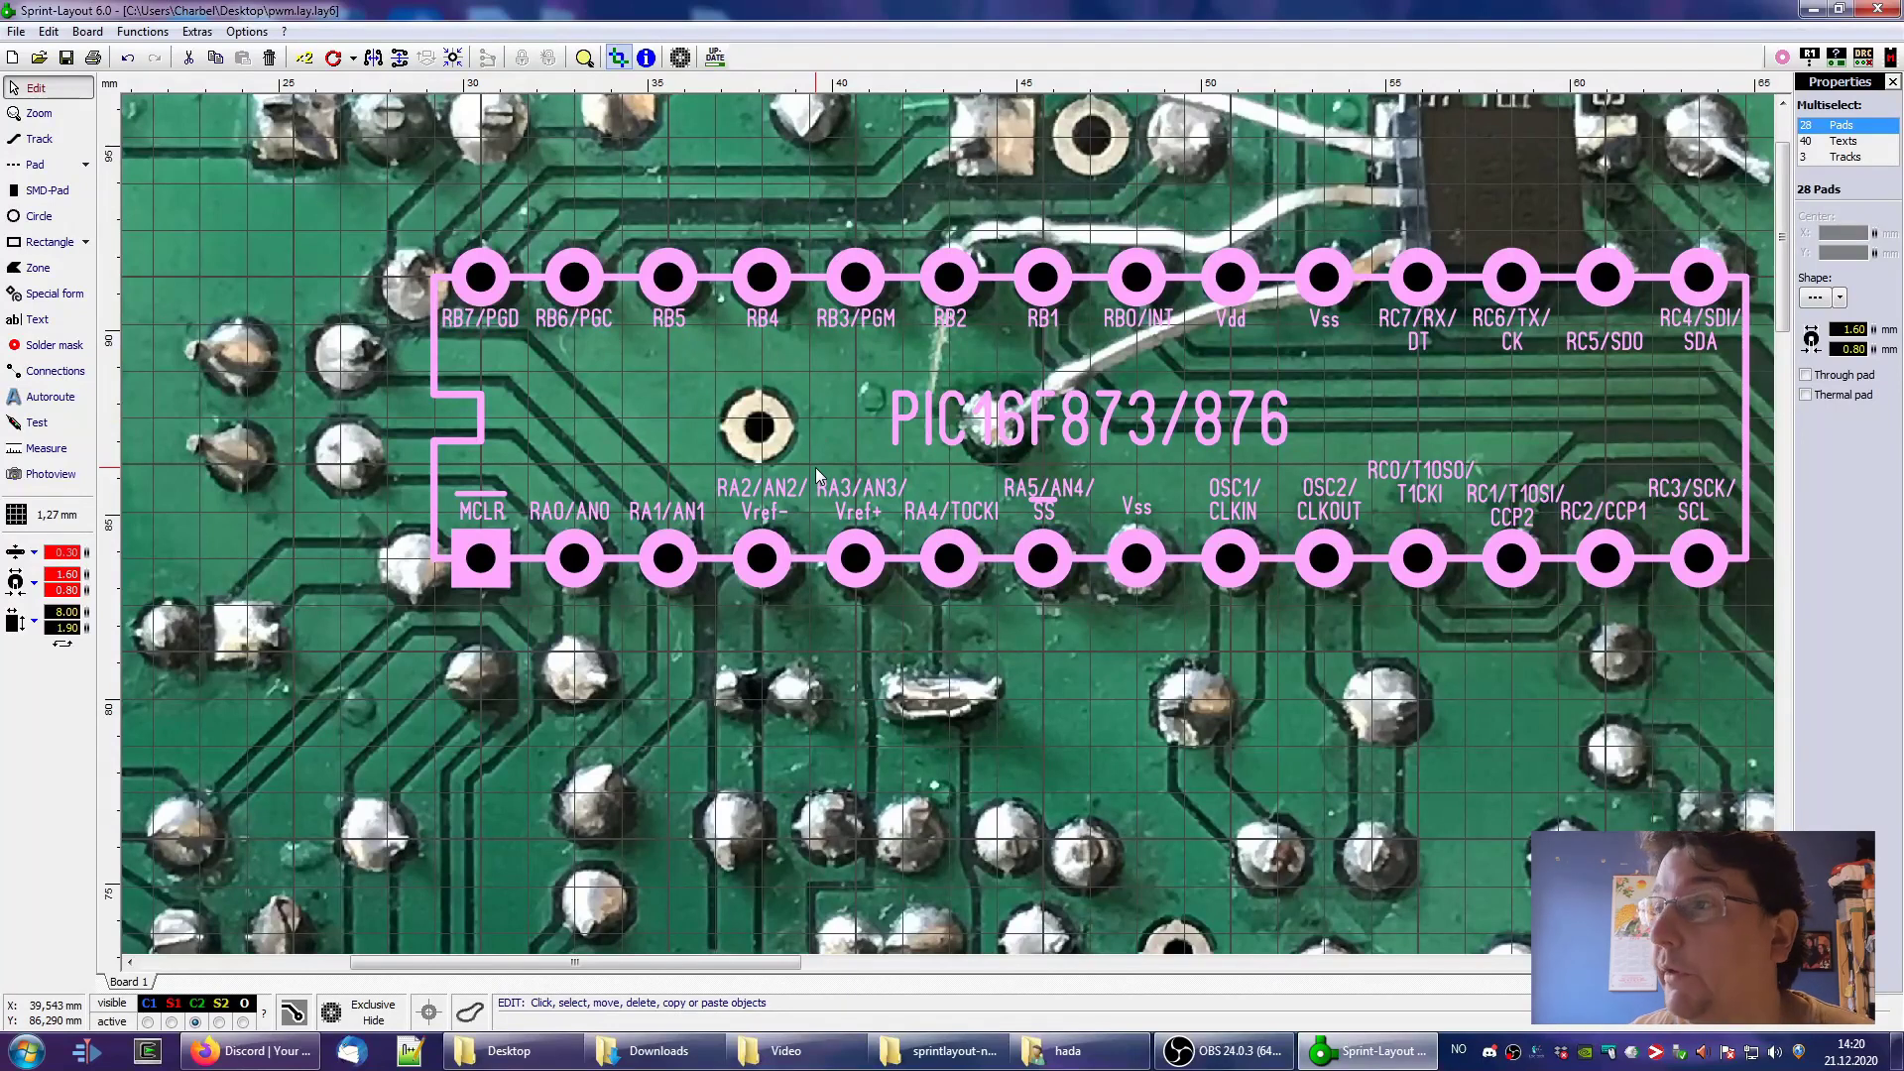
Shift the PIC16F873/876 footprint about 2.5 mm right and move it back onto its solder joints
scroll(686, 480, "down", 2)
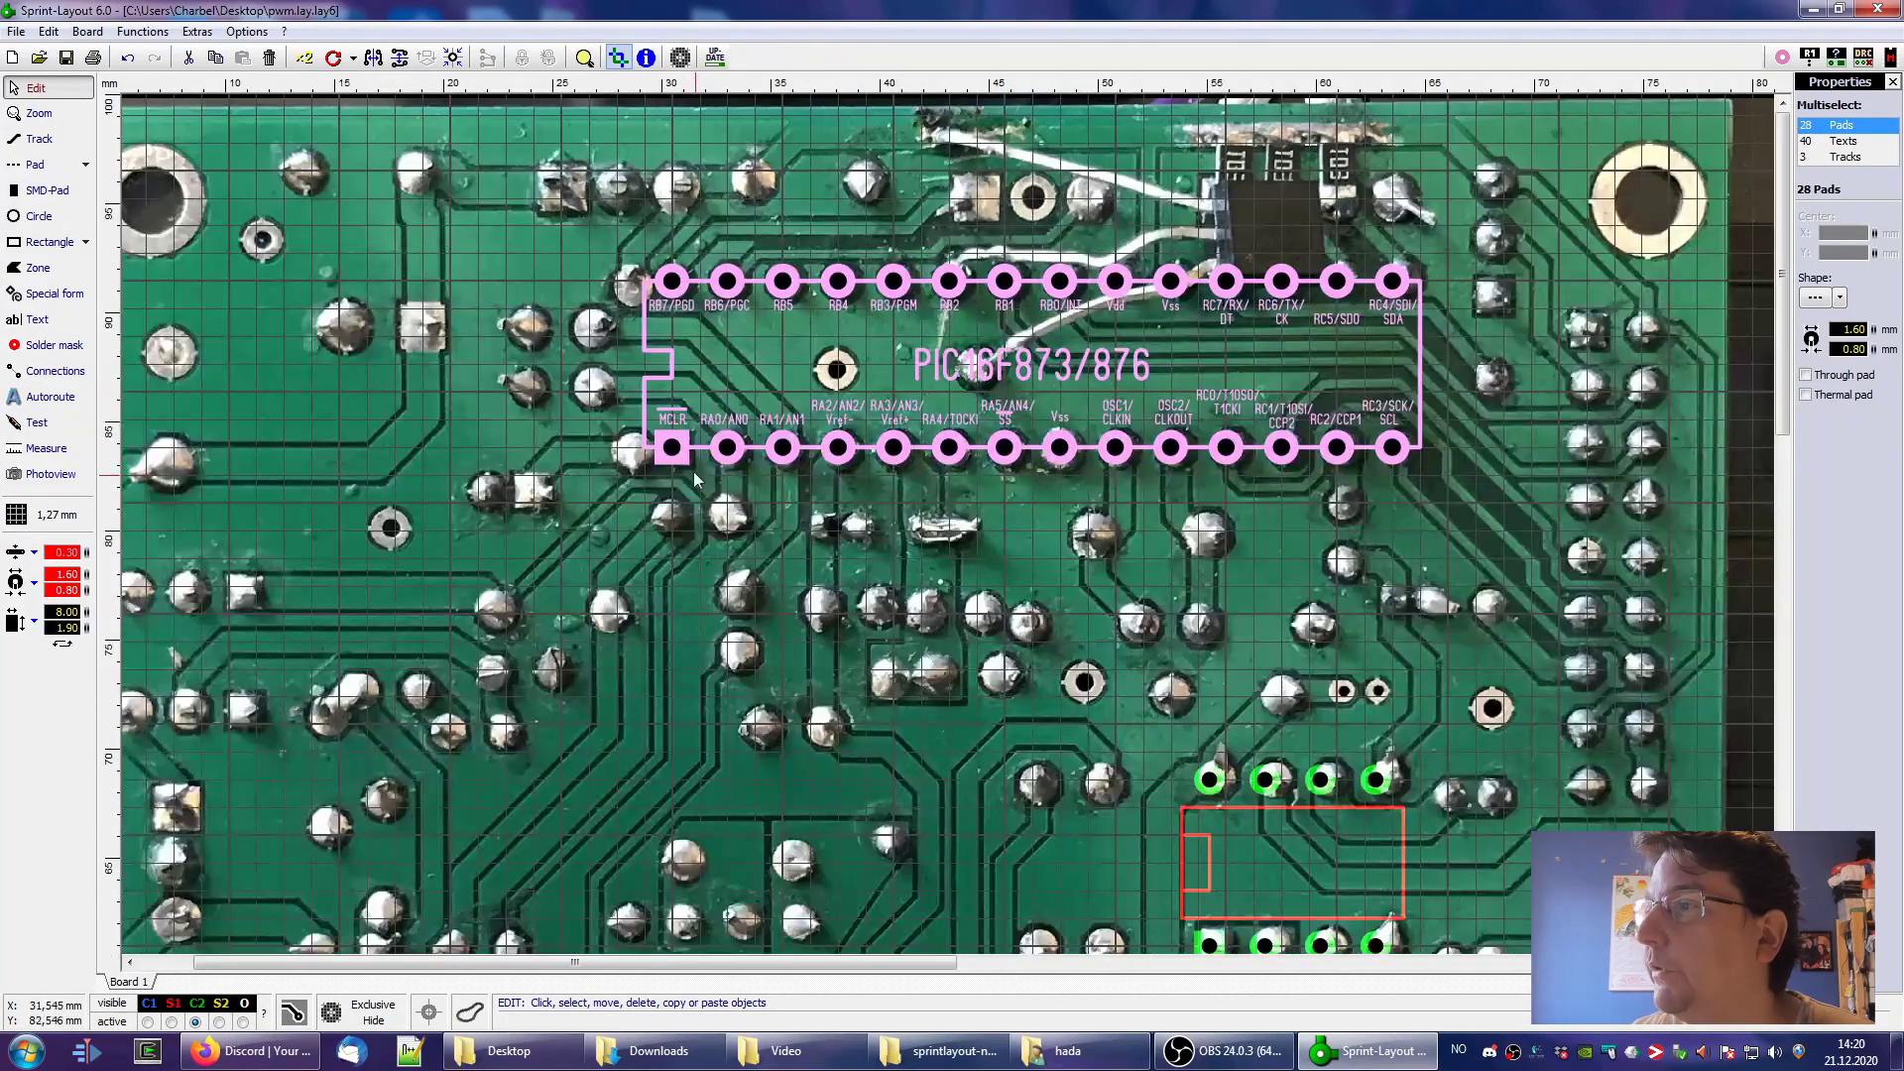
scroll(702, 462, "up", 2)
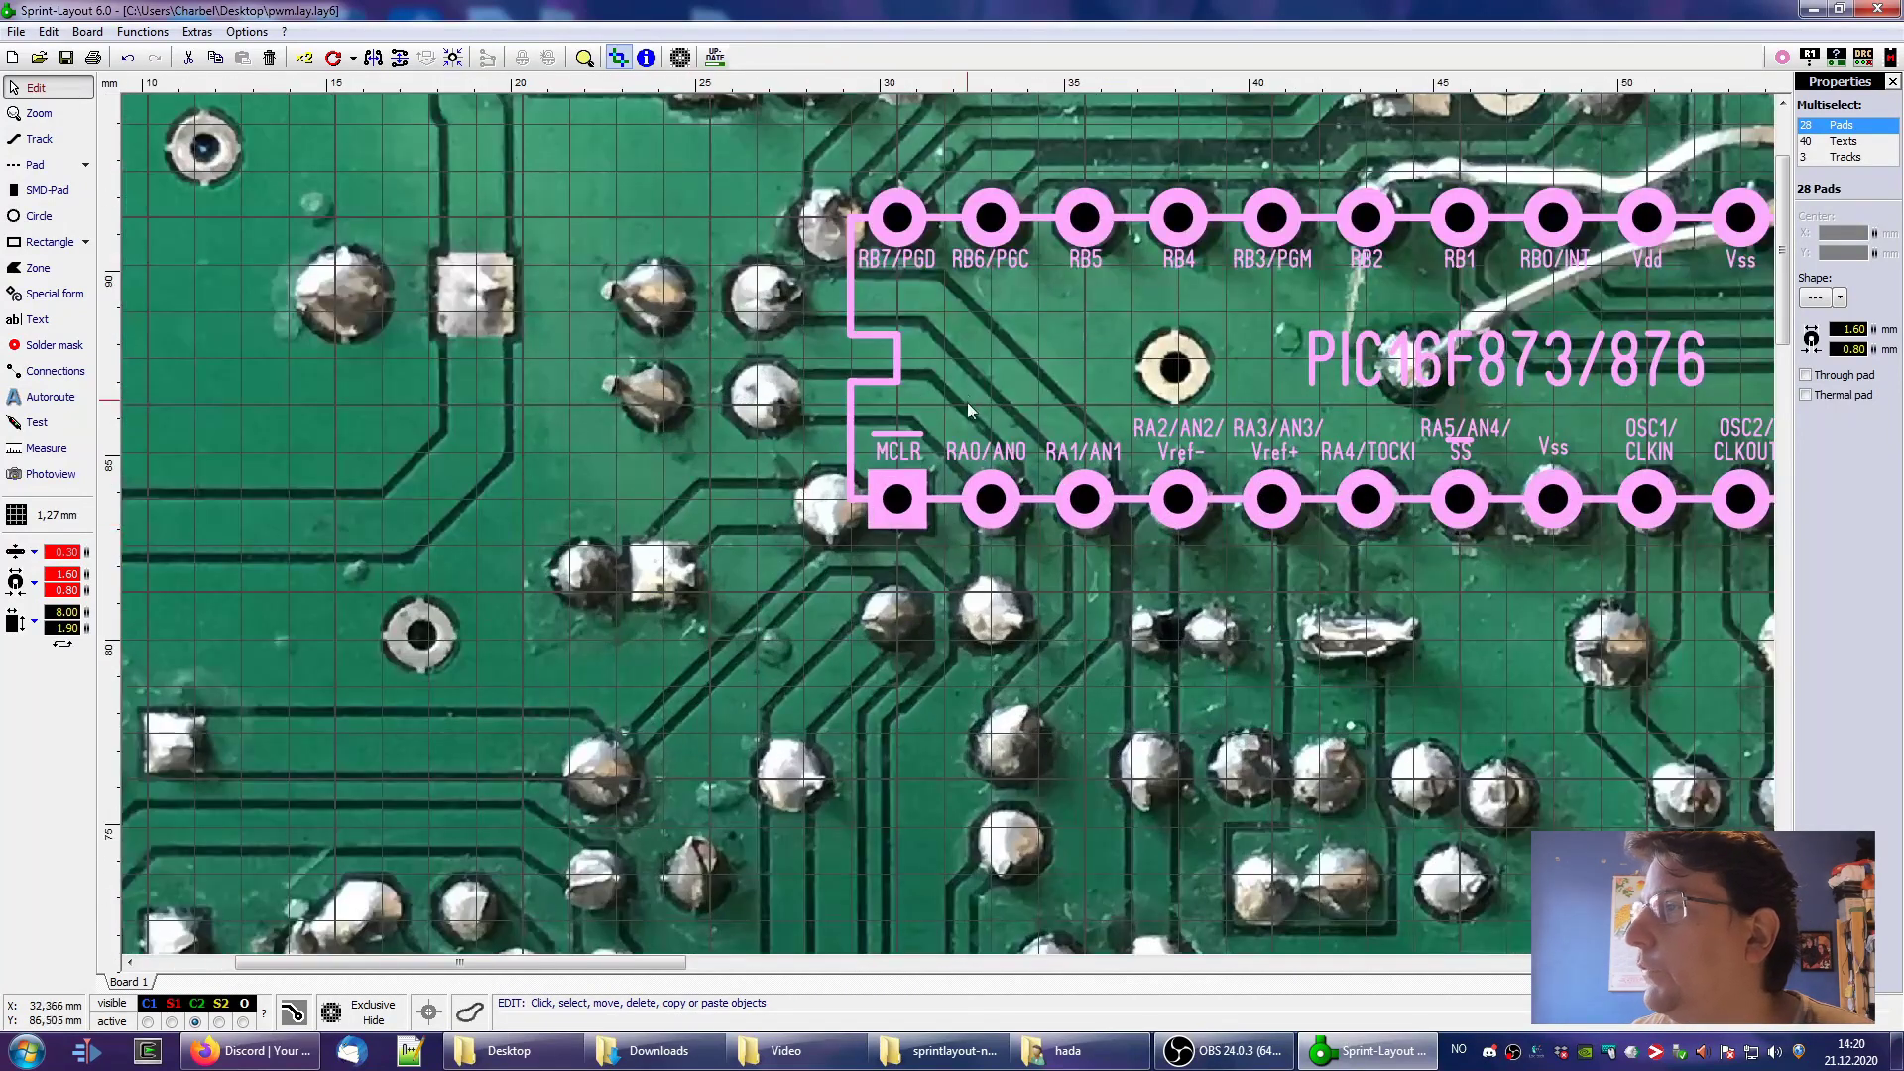
left_click(992, 420)
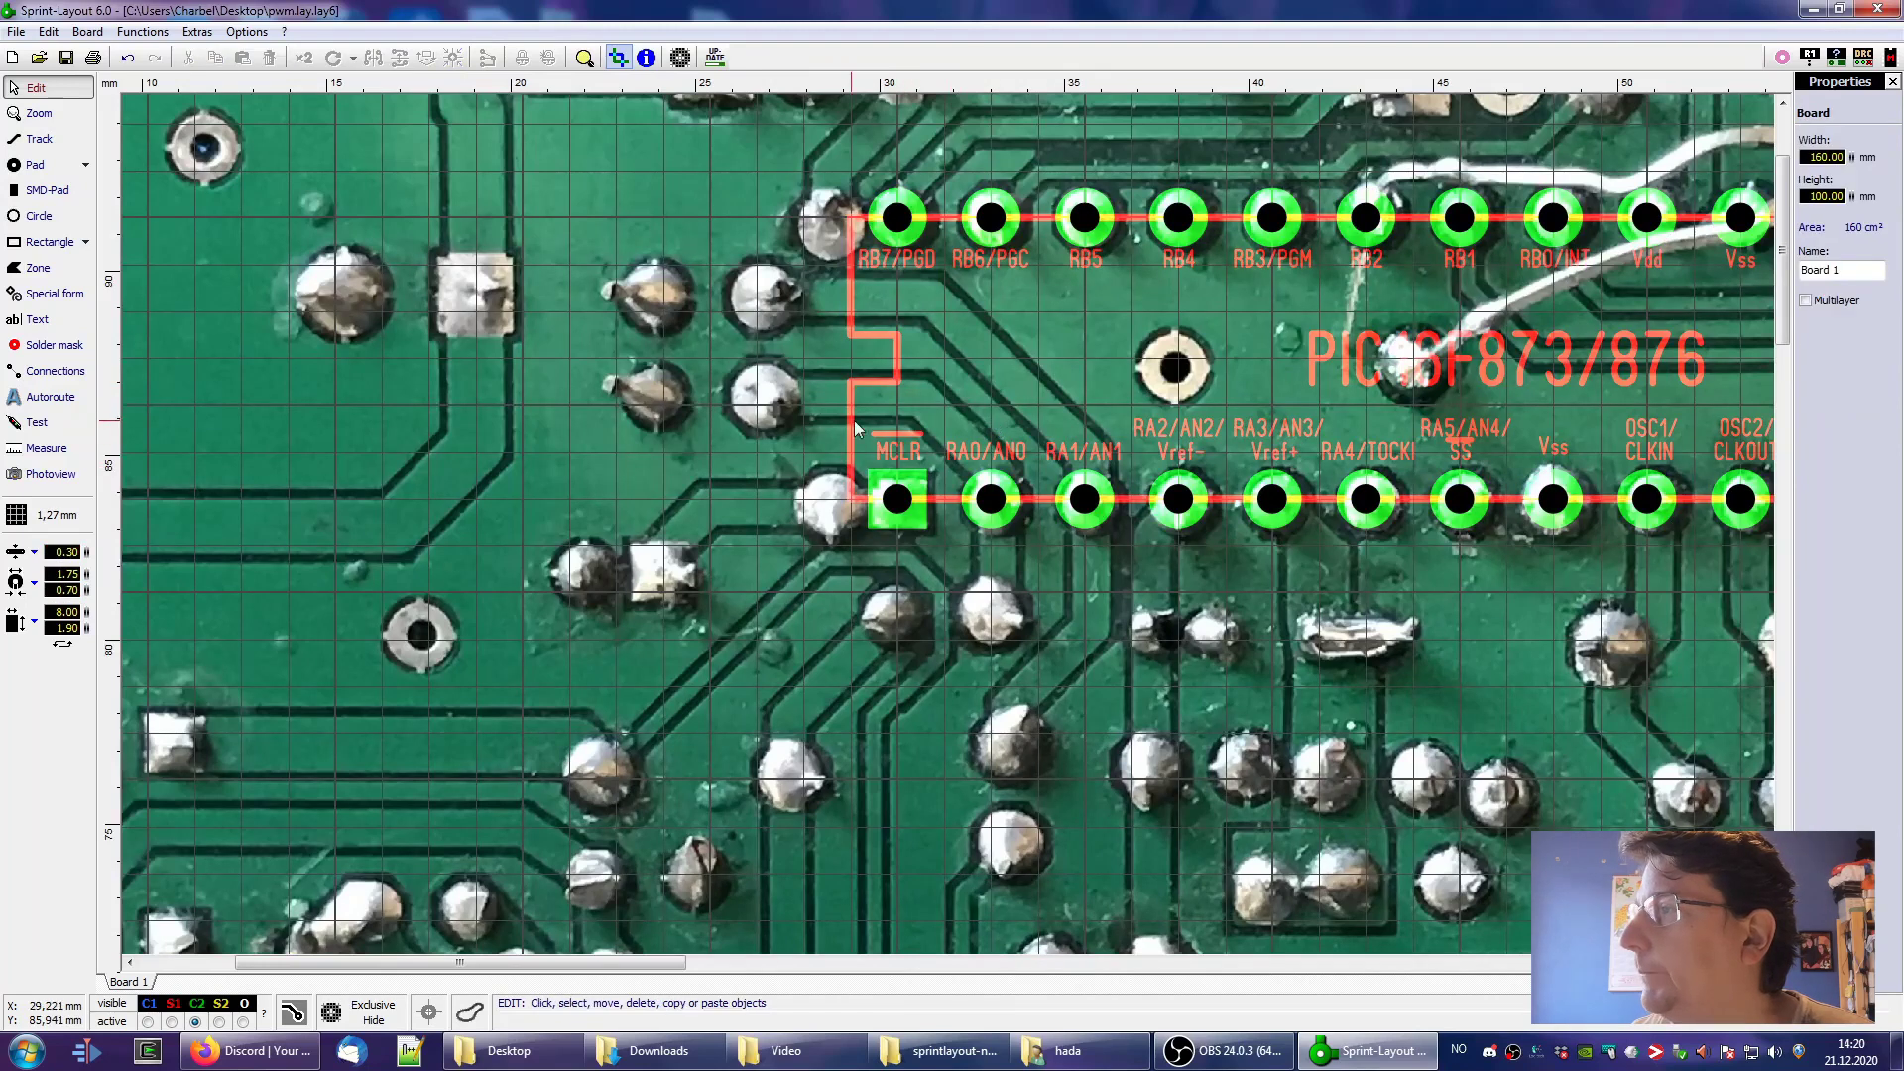
left_click_drag(847, 420, 943, 426)
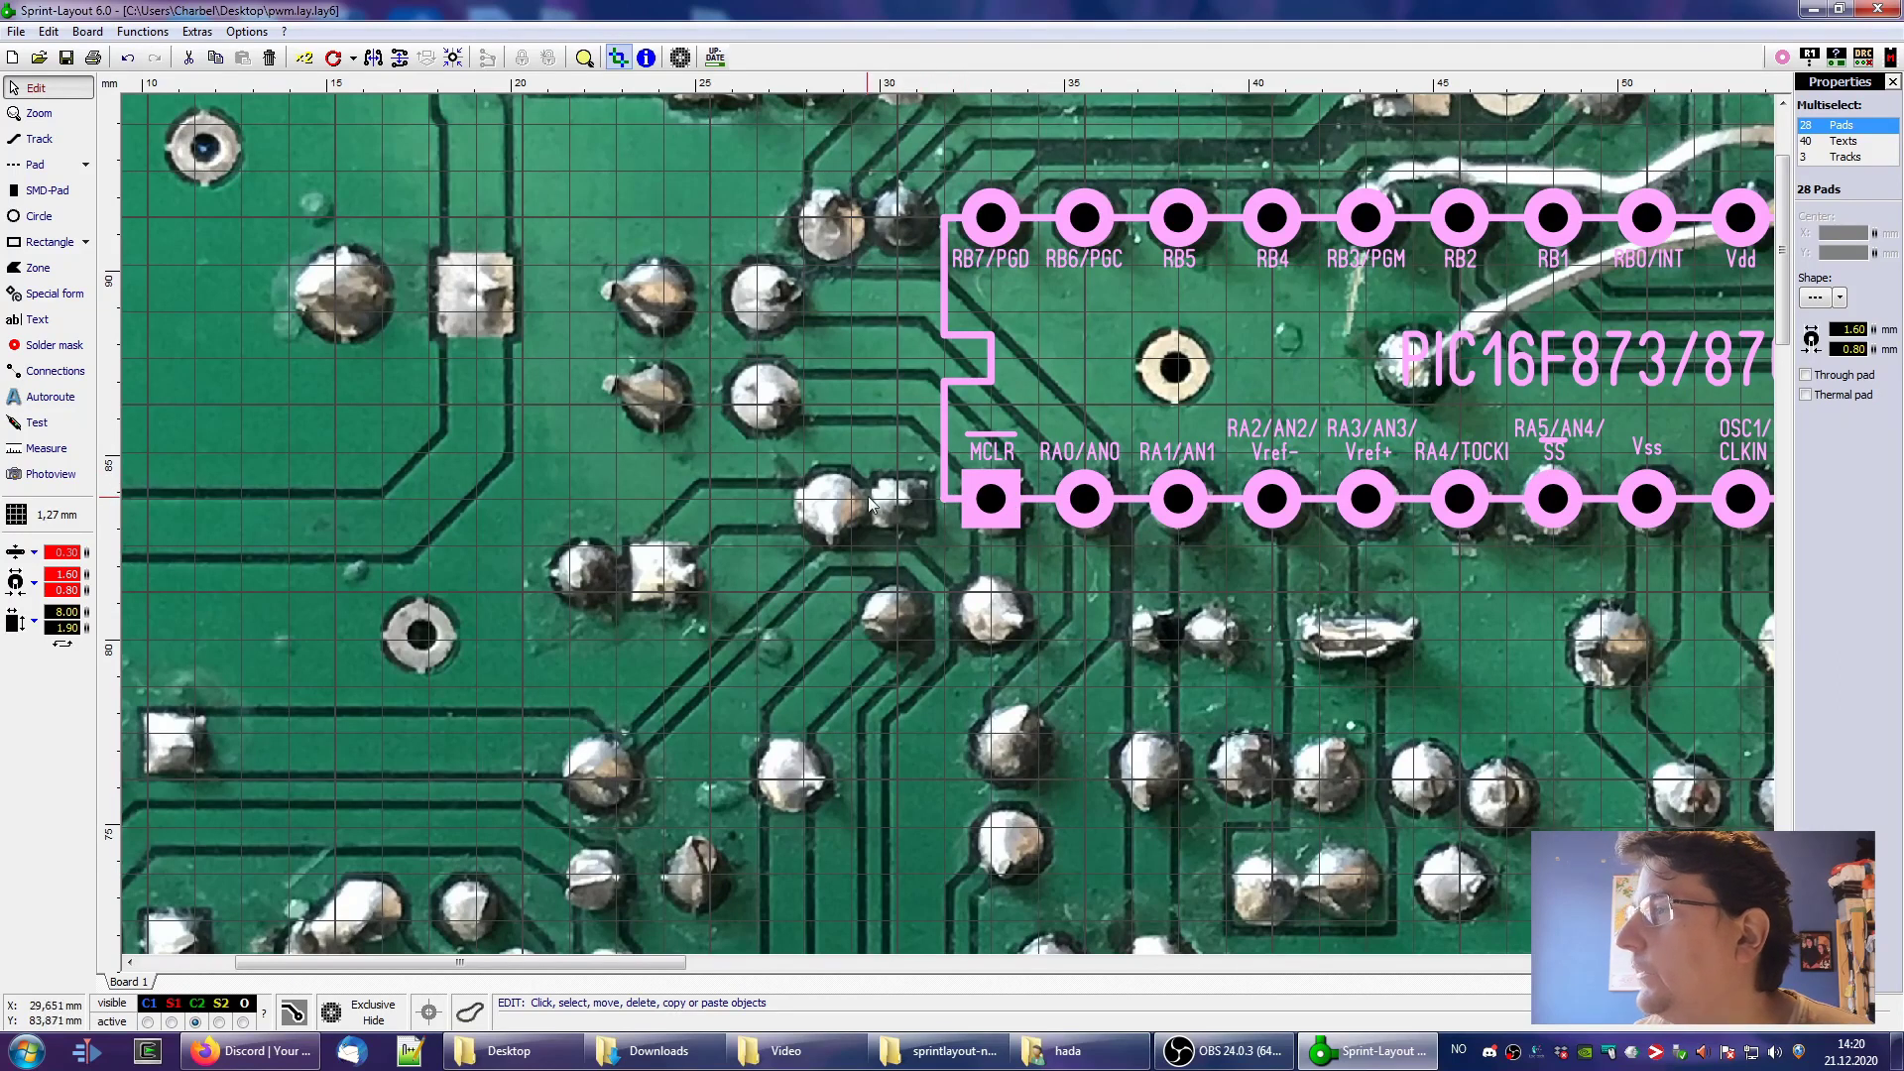
left_click_drag(972, 472, 898, 482)
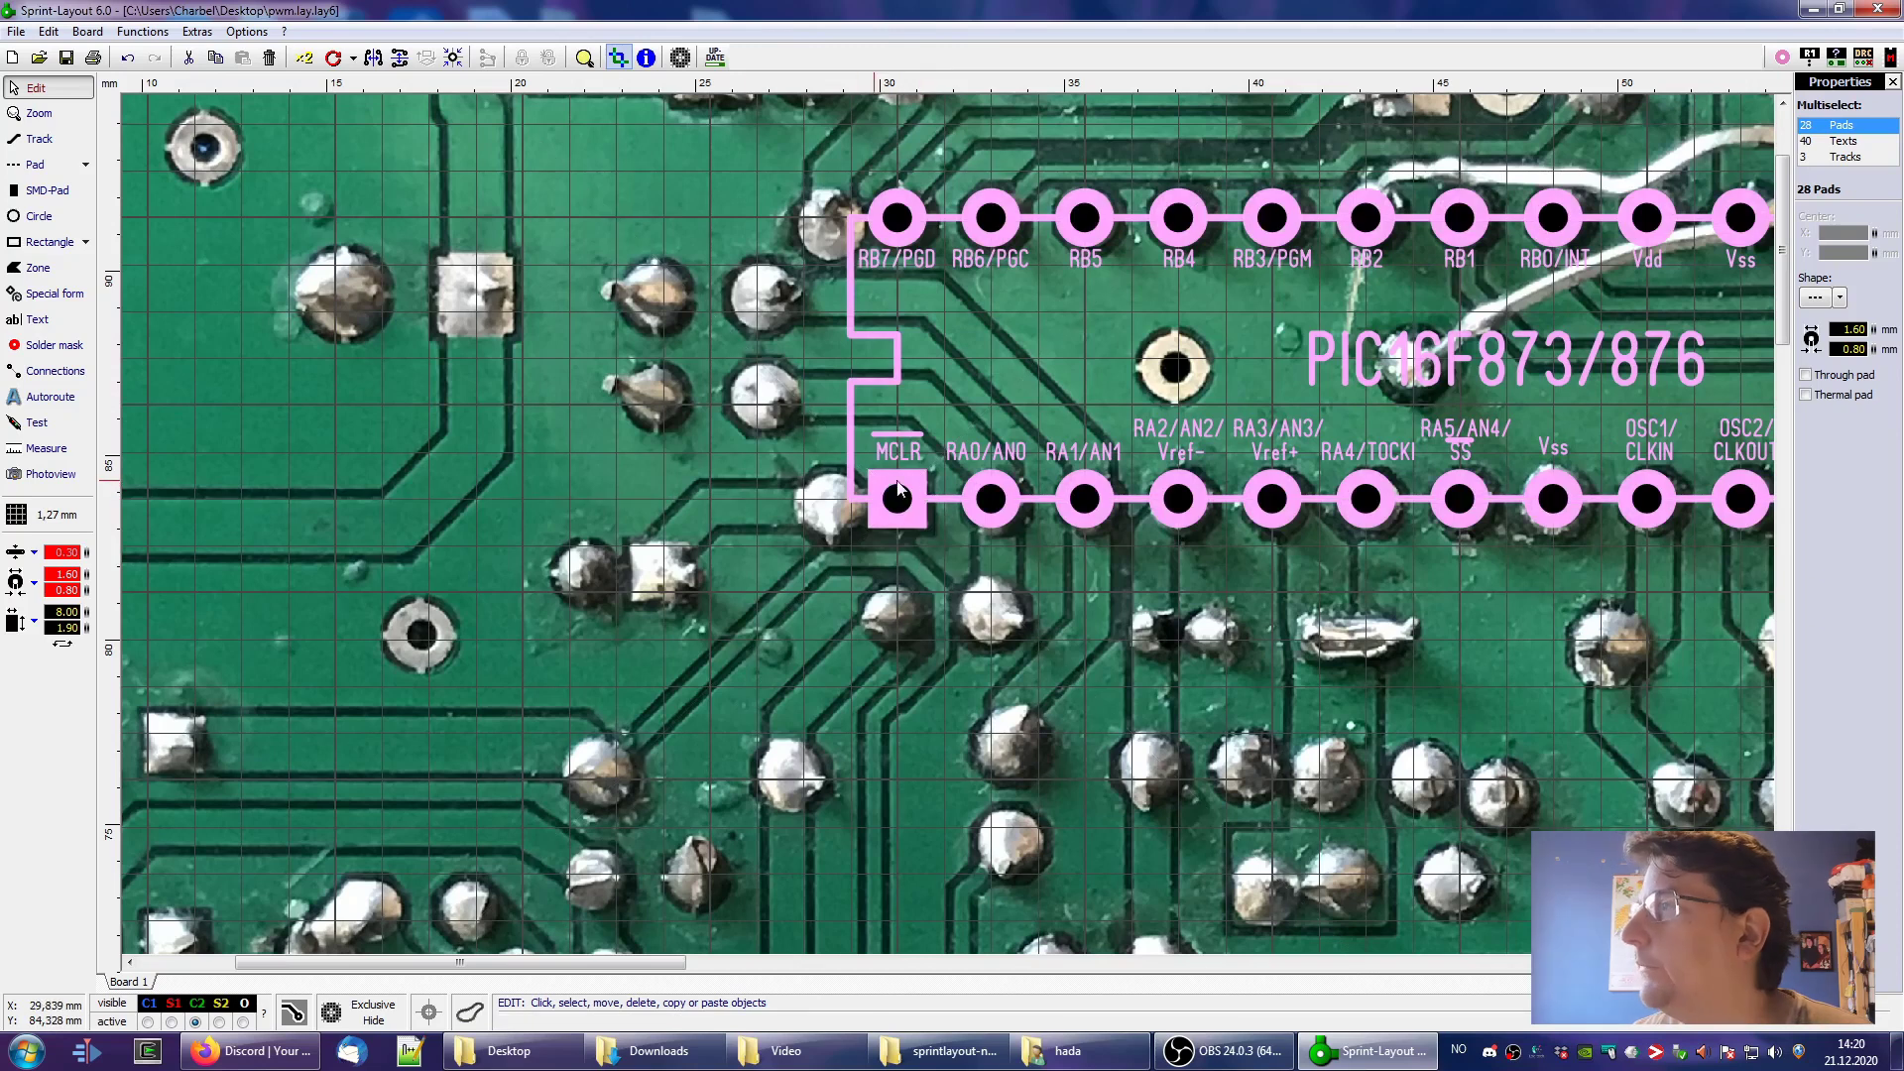
Select the PIC16F873/876 component and disintegrate it
scroll(699, 437, "down", 2)
scroll(699, 438, "right", 3)
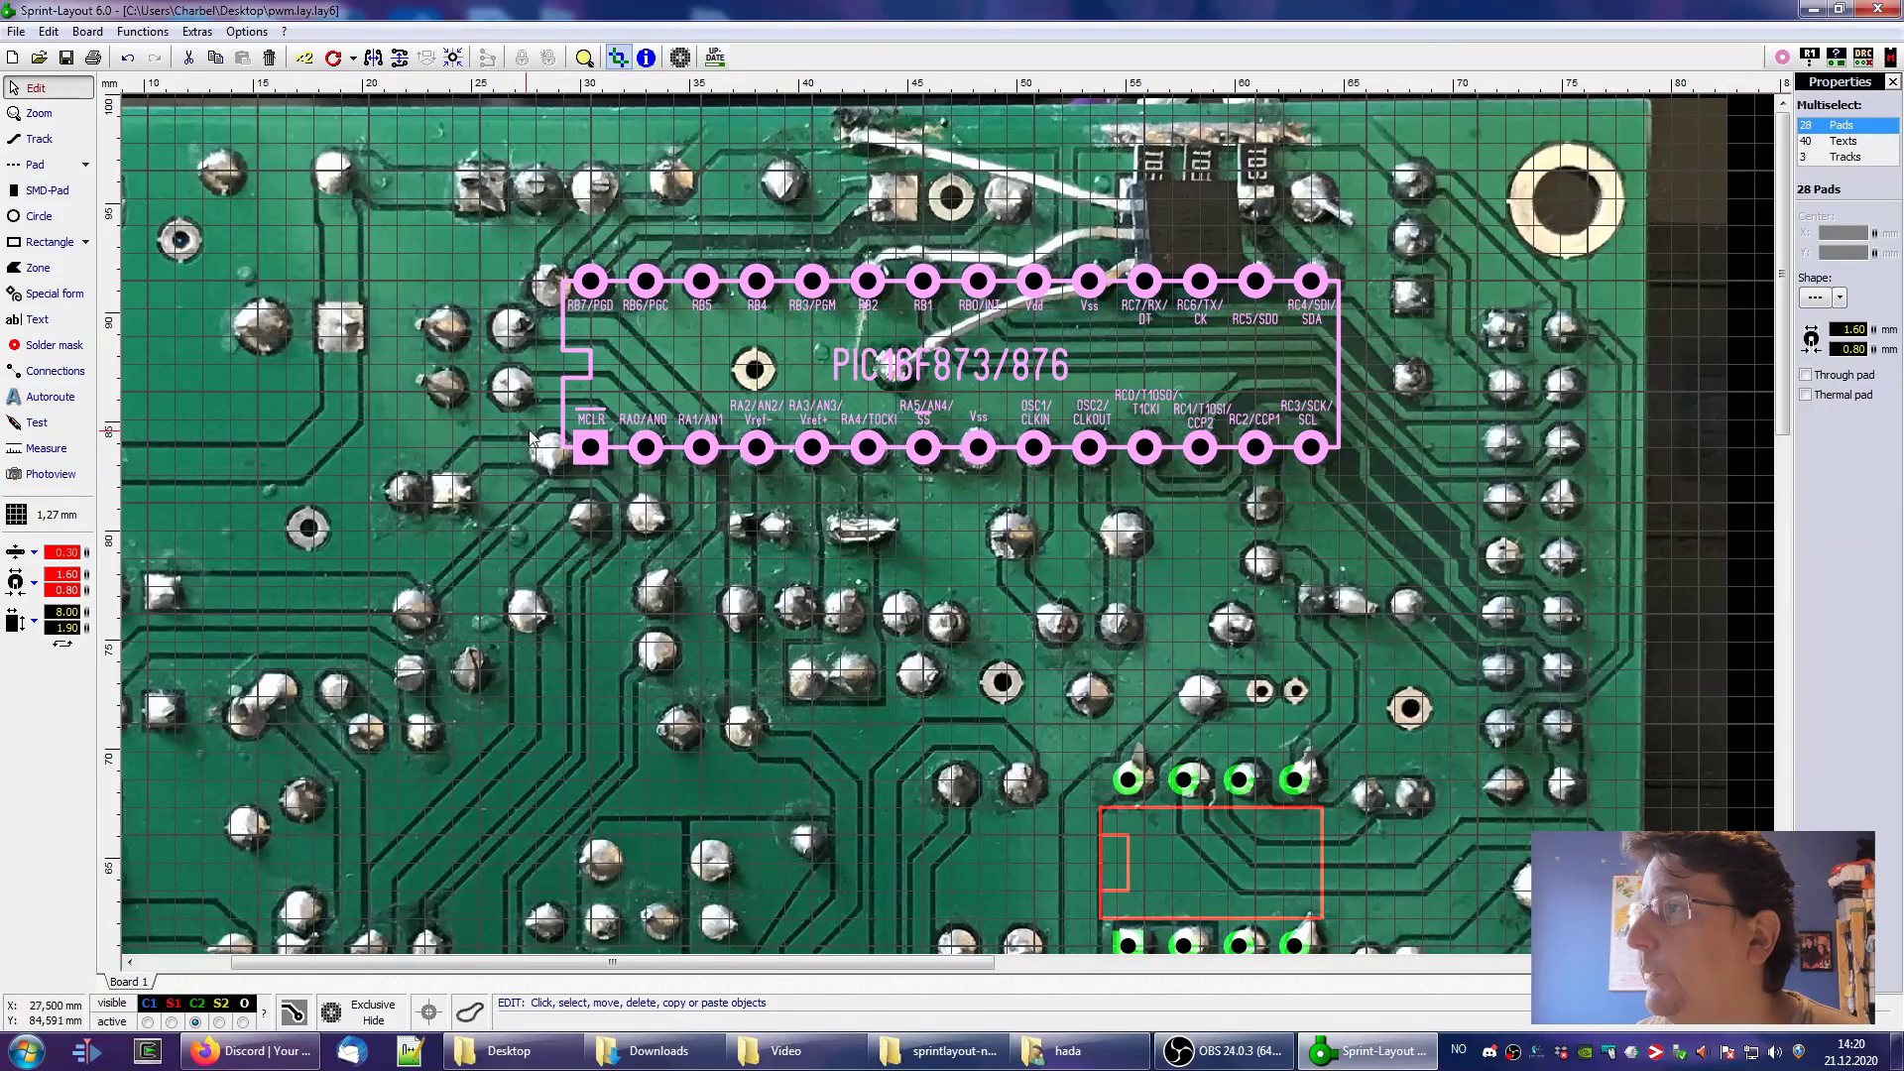
left_click(482, 355)
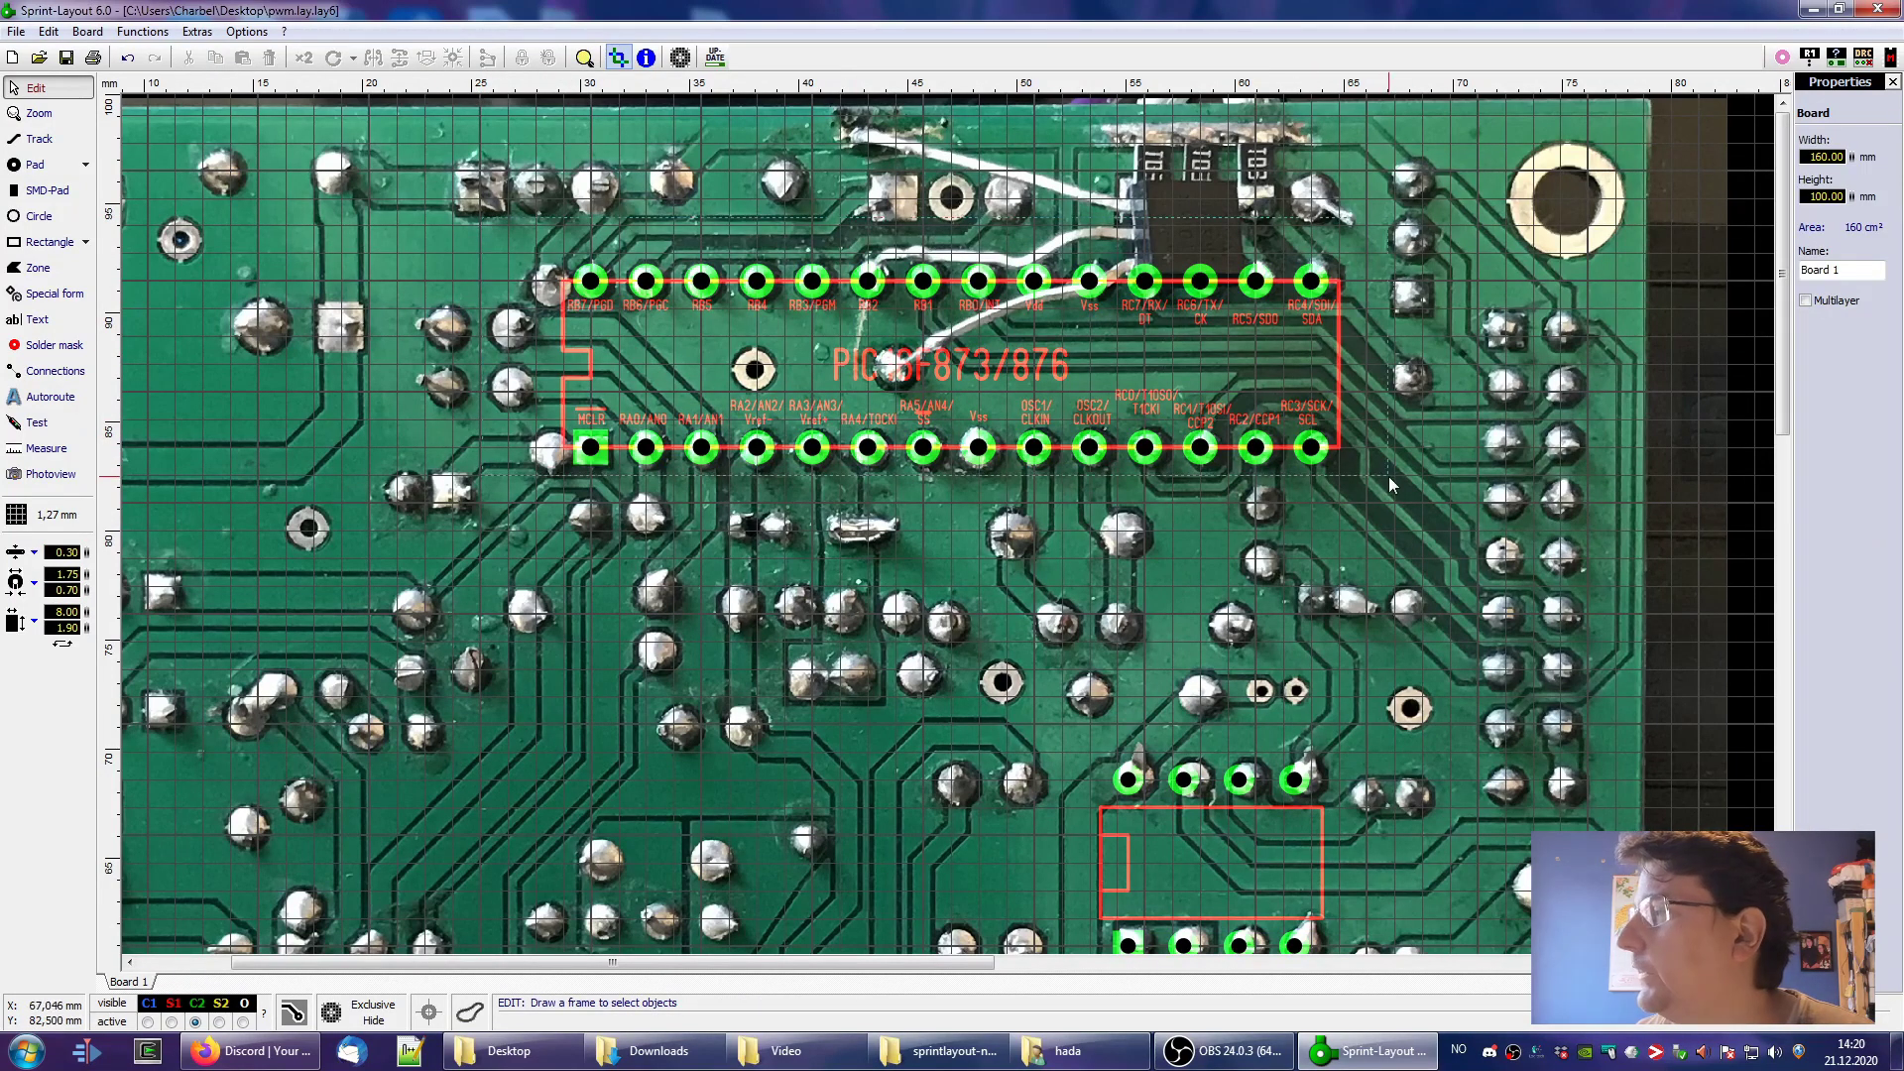
left_click(1295, 473)
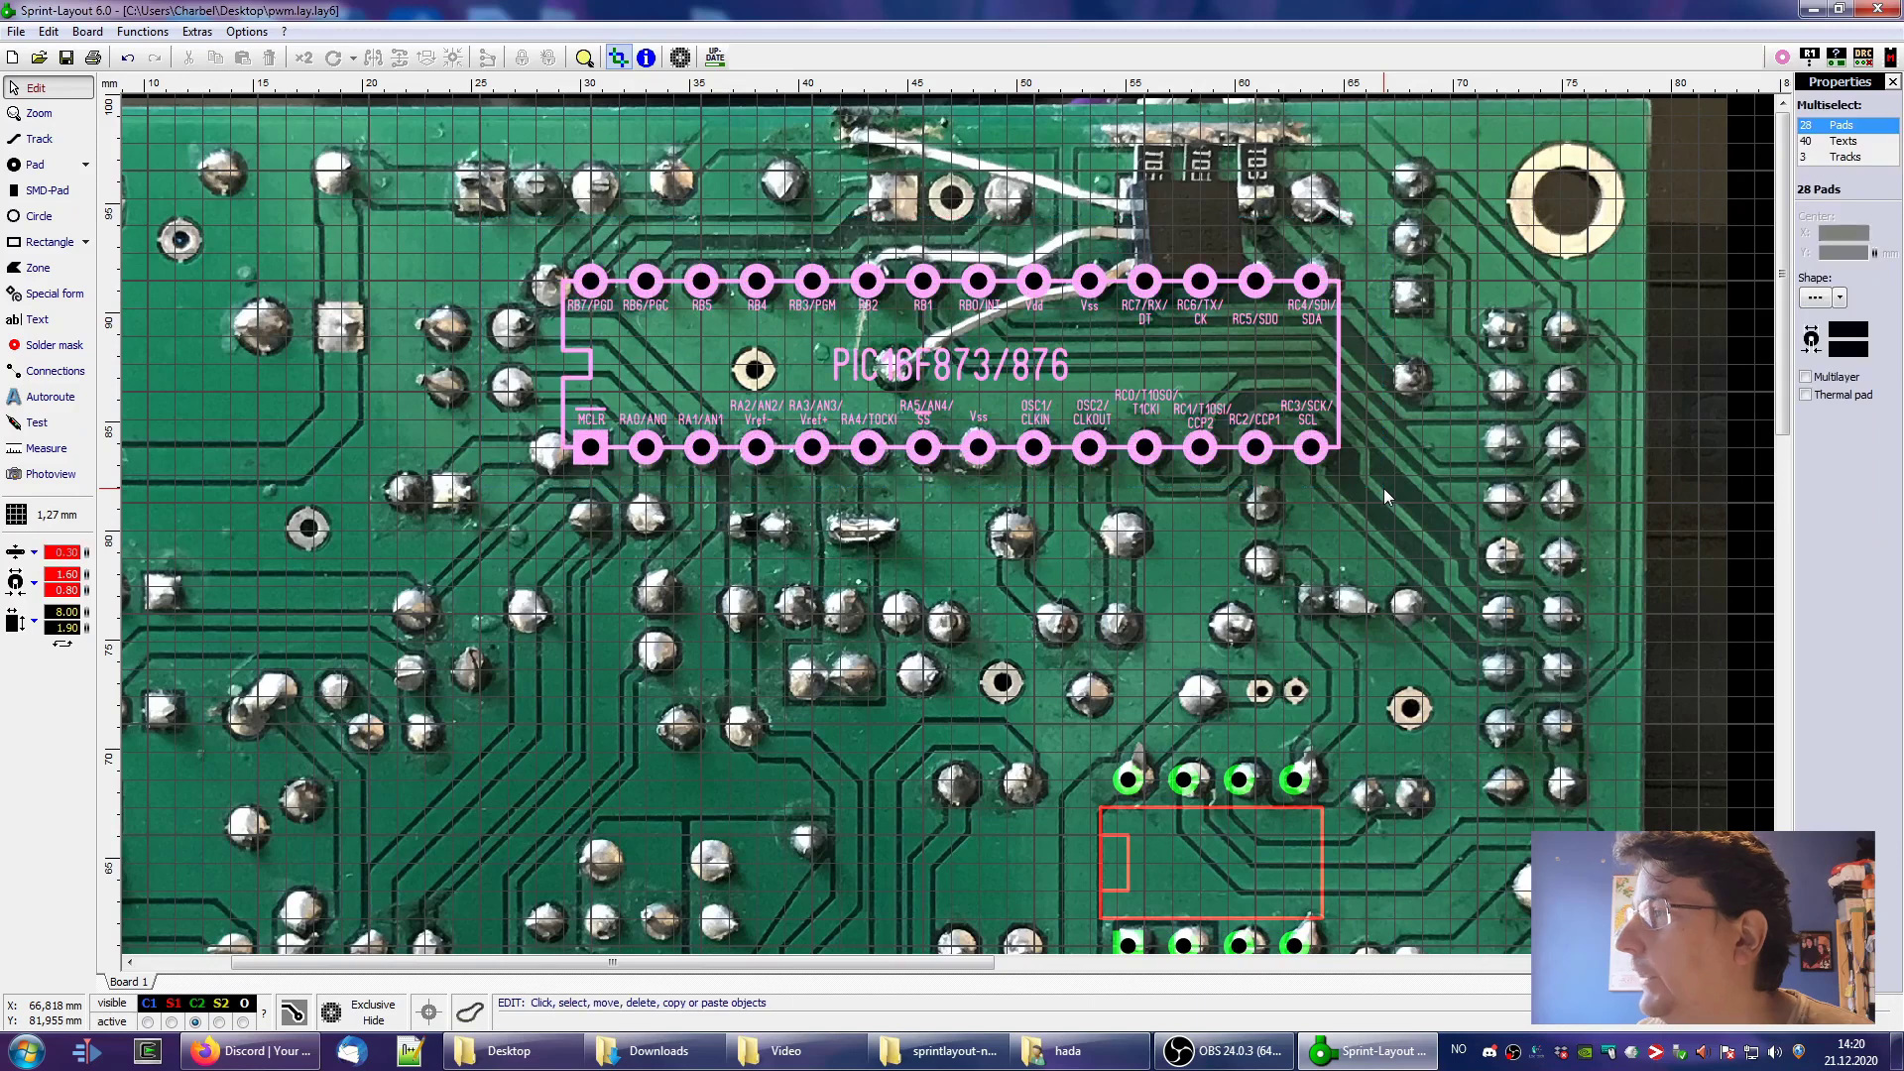
right_click(687, 443)
left_click(788, 625)
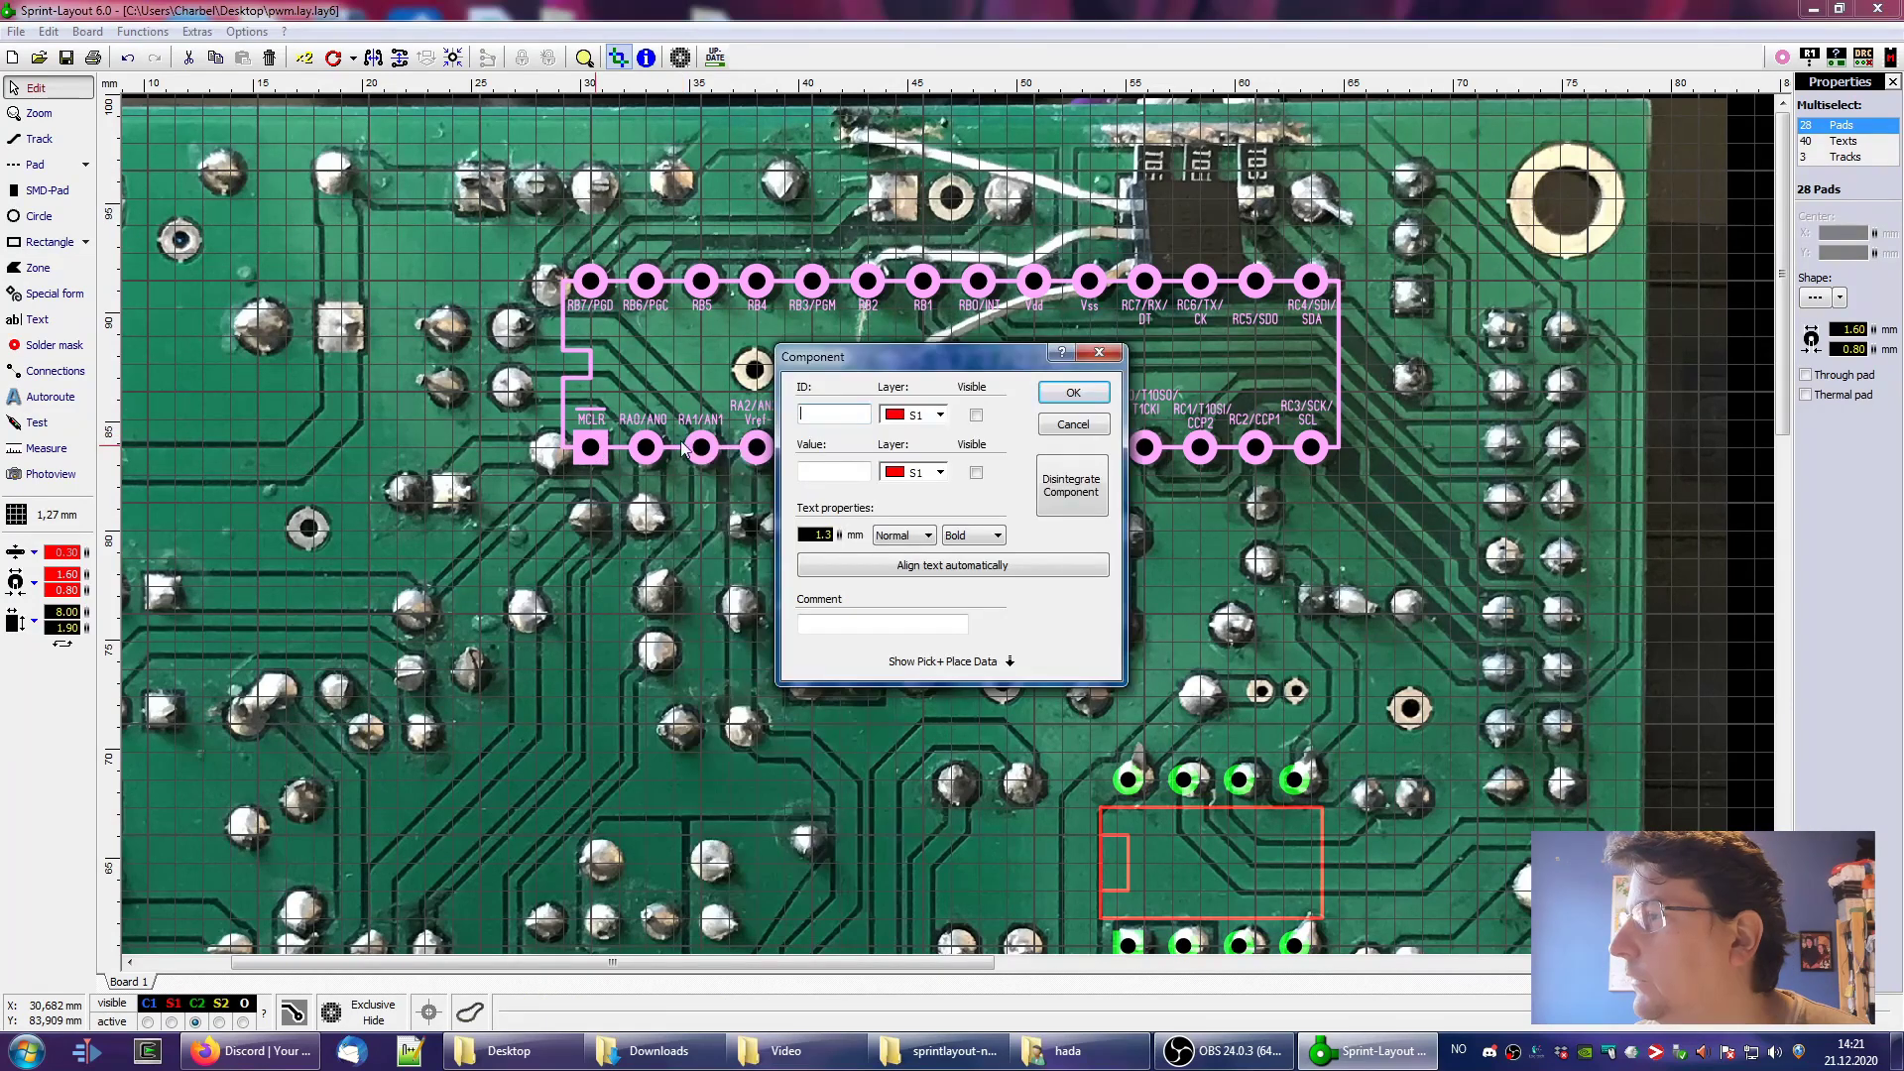
left_click(1075, 493)
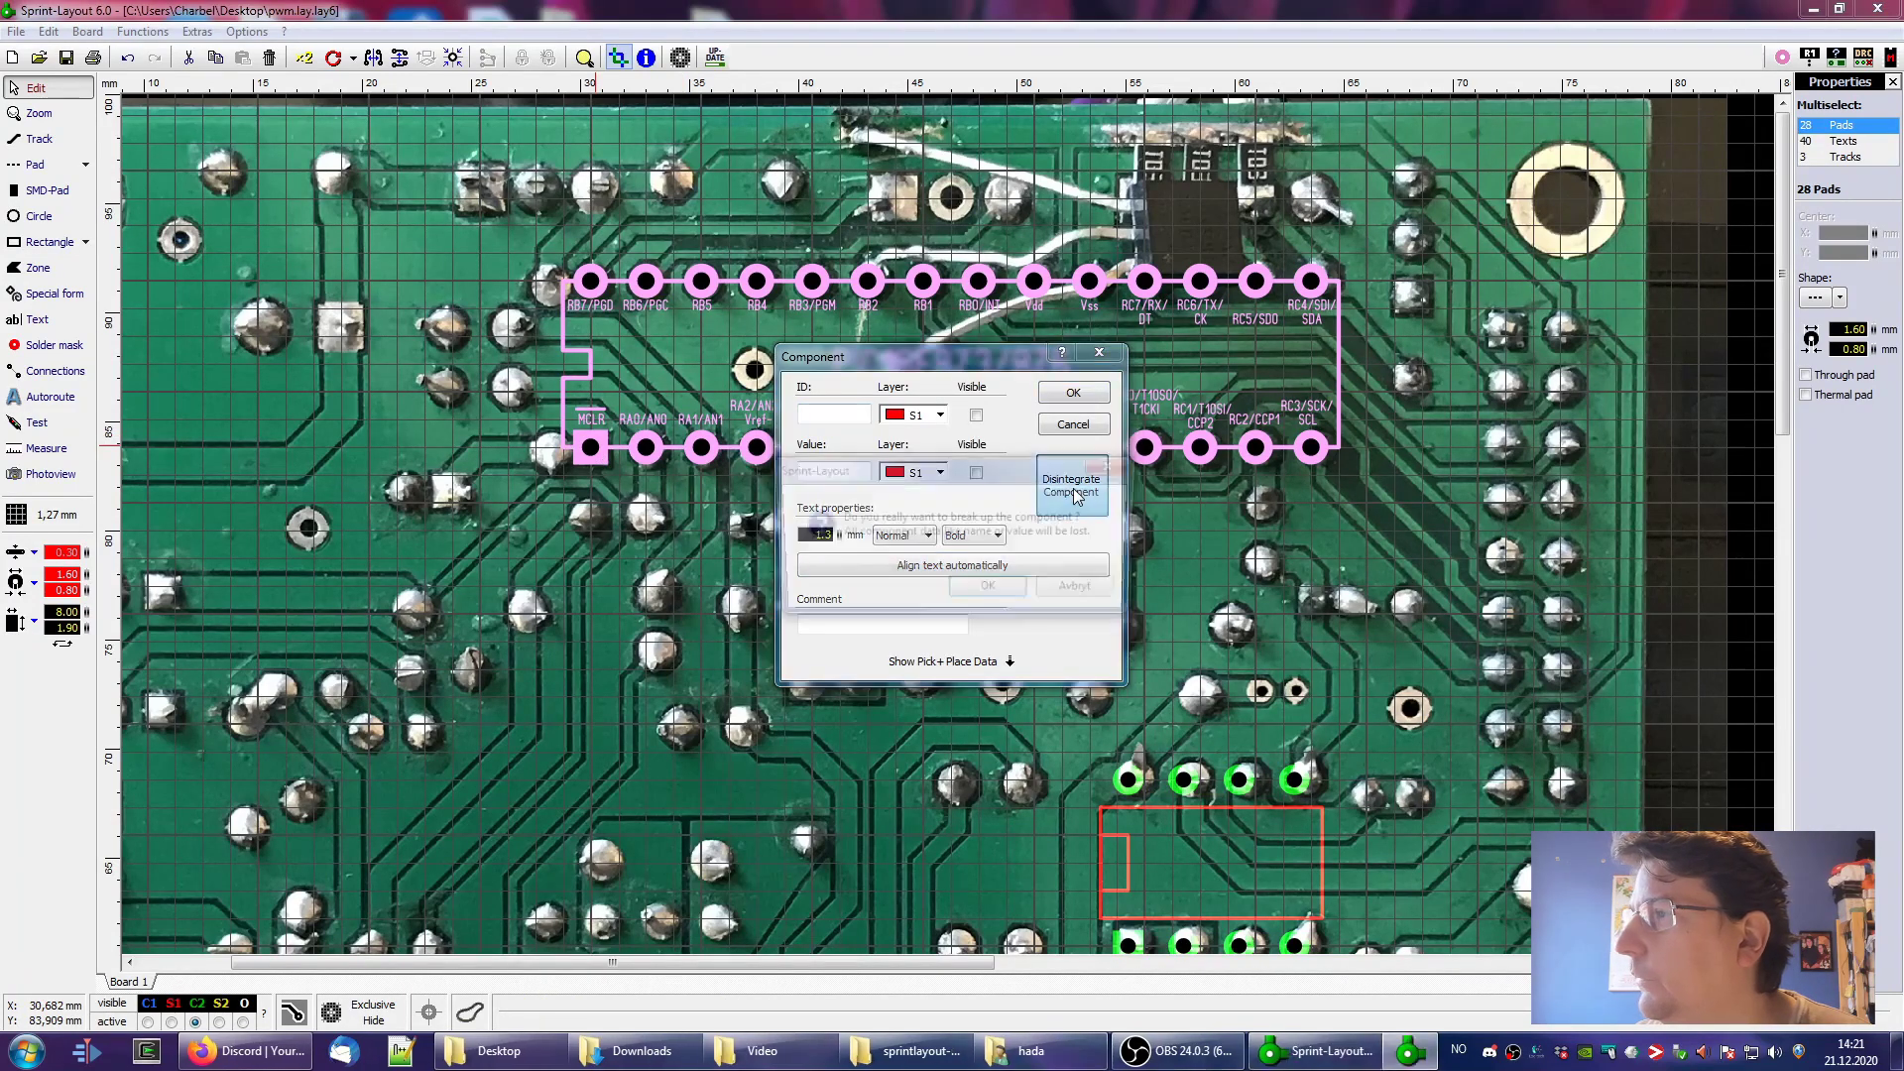
left_click(988, 587)
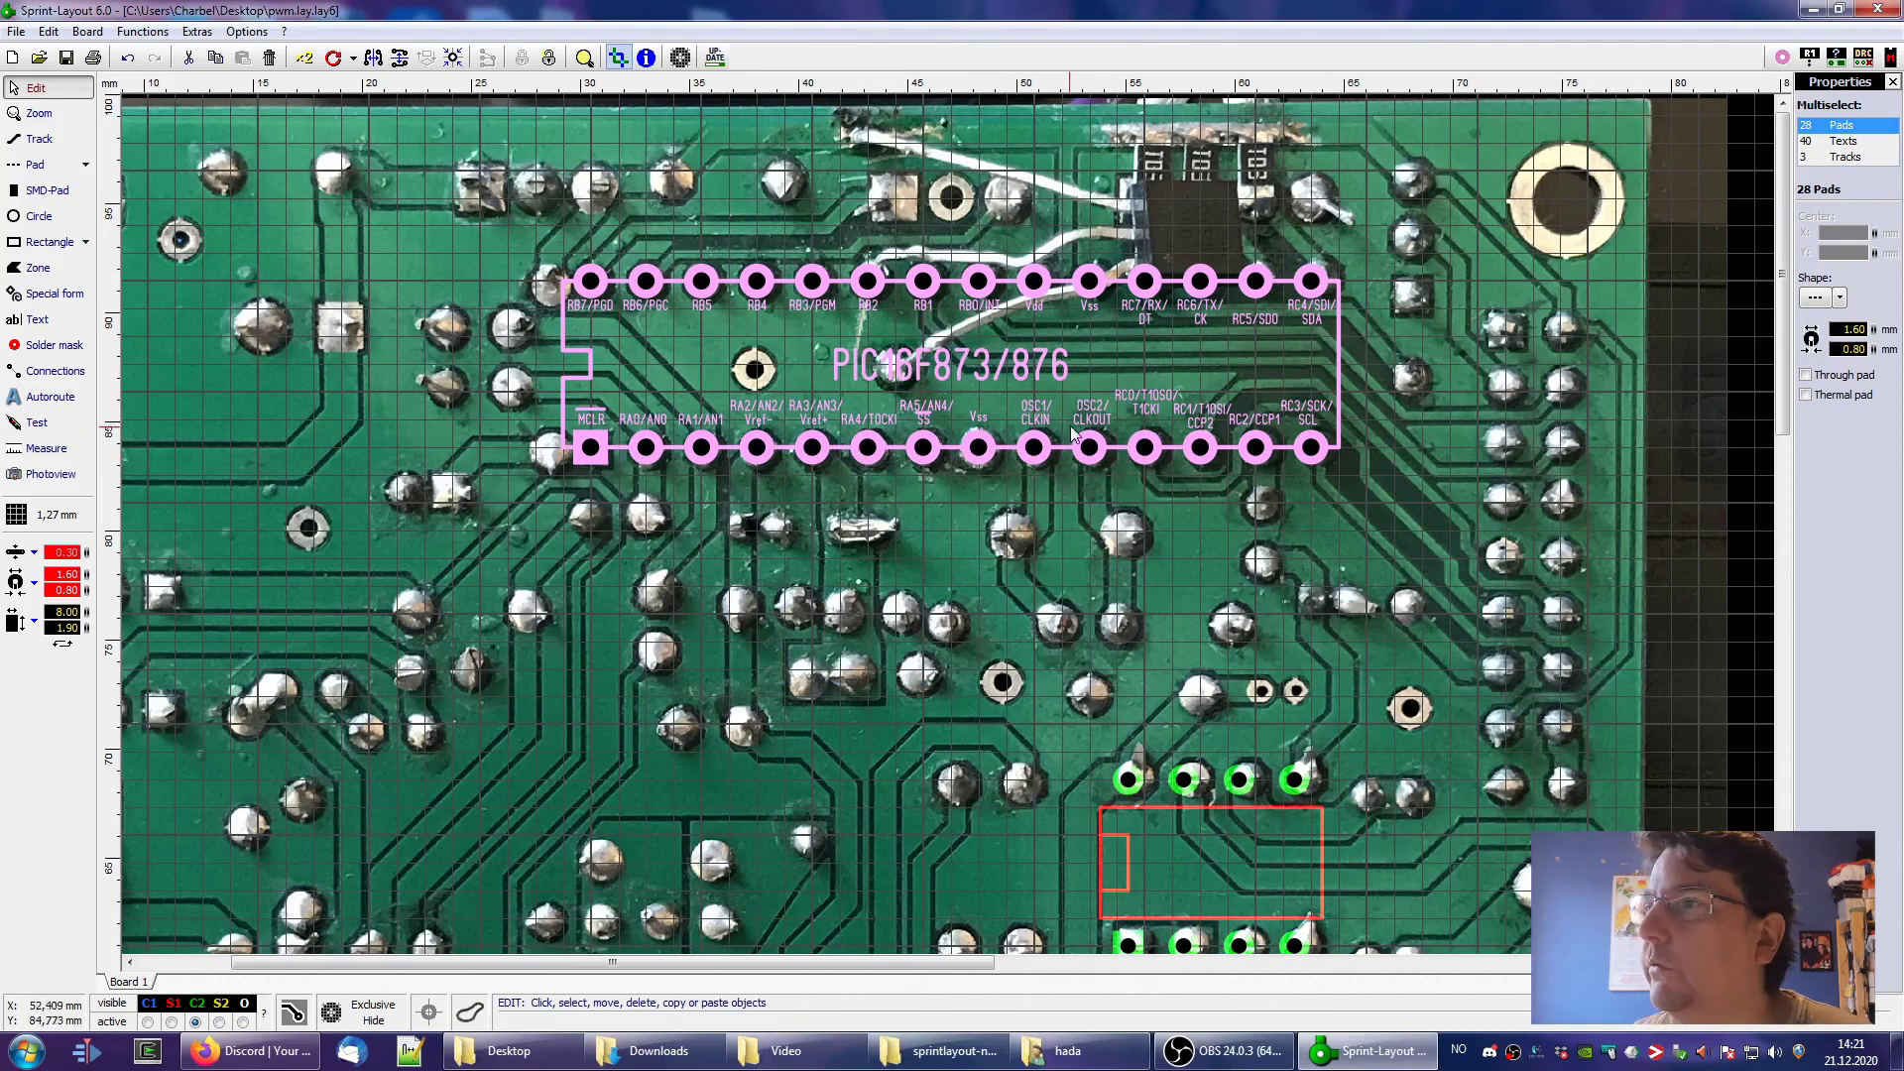
Split the PIC16F873/876 group into individual elements
left_click(648, 449)
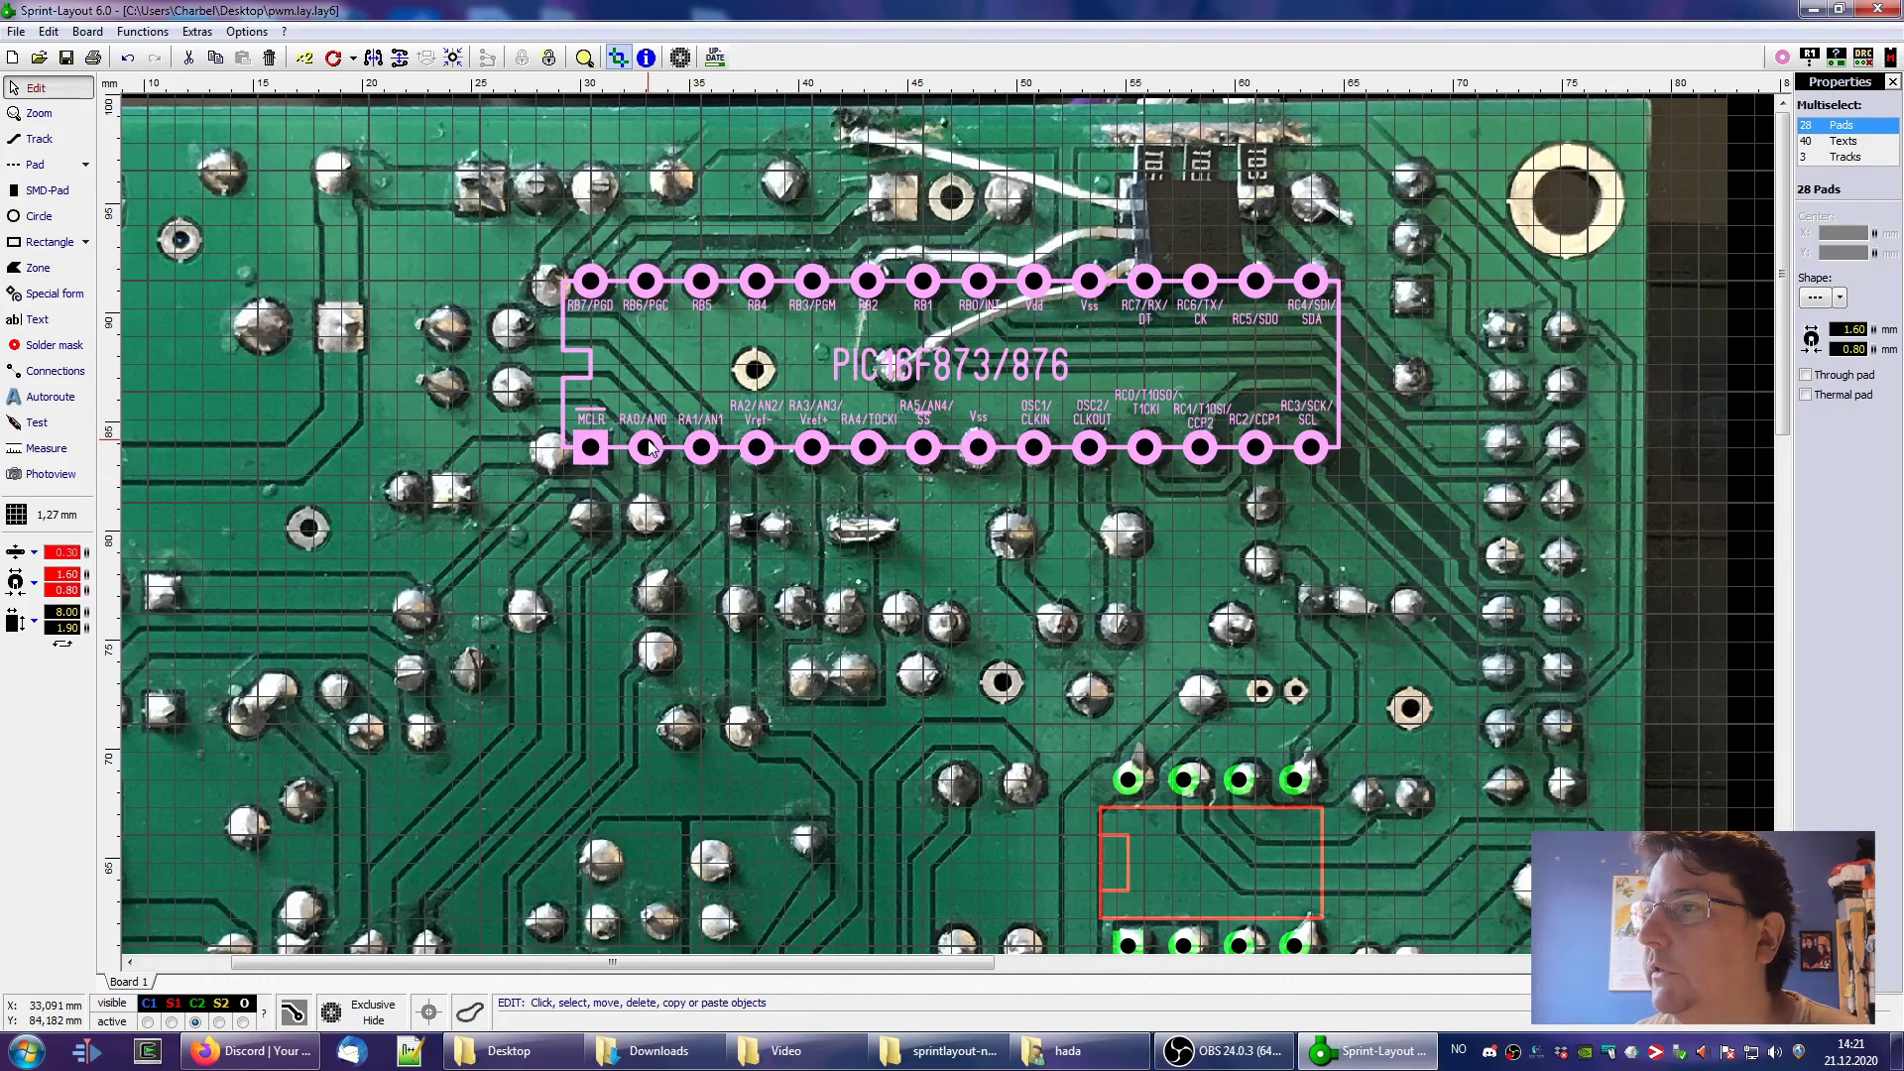
right_click(649, 447)
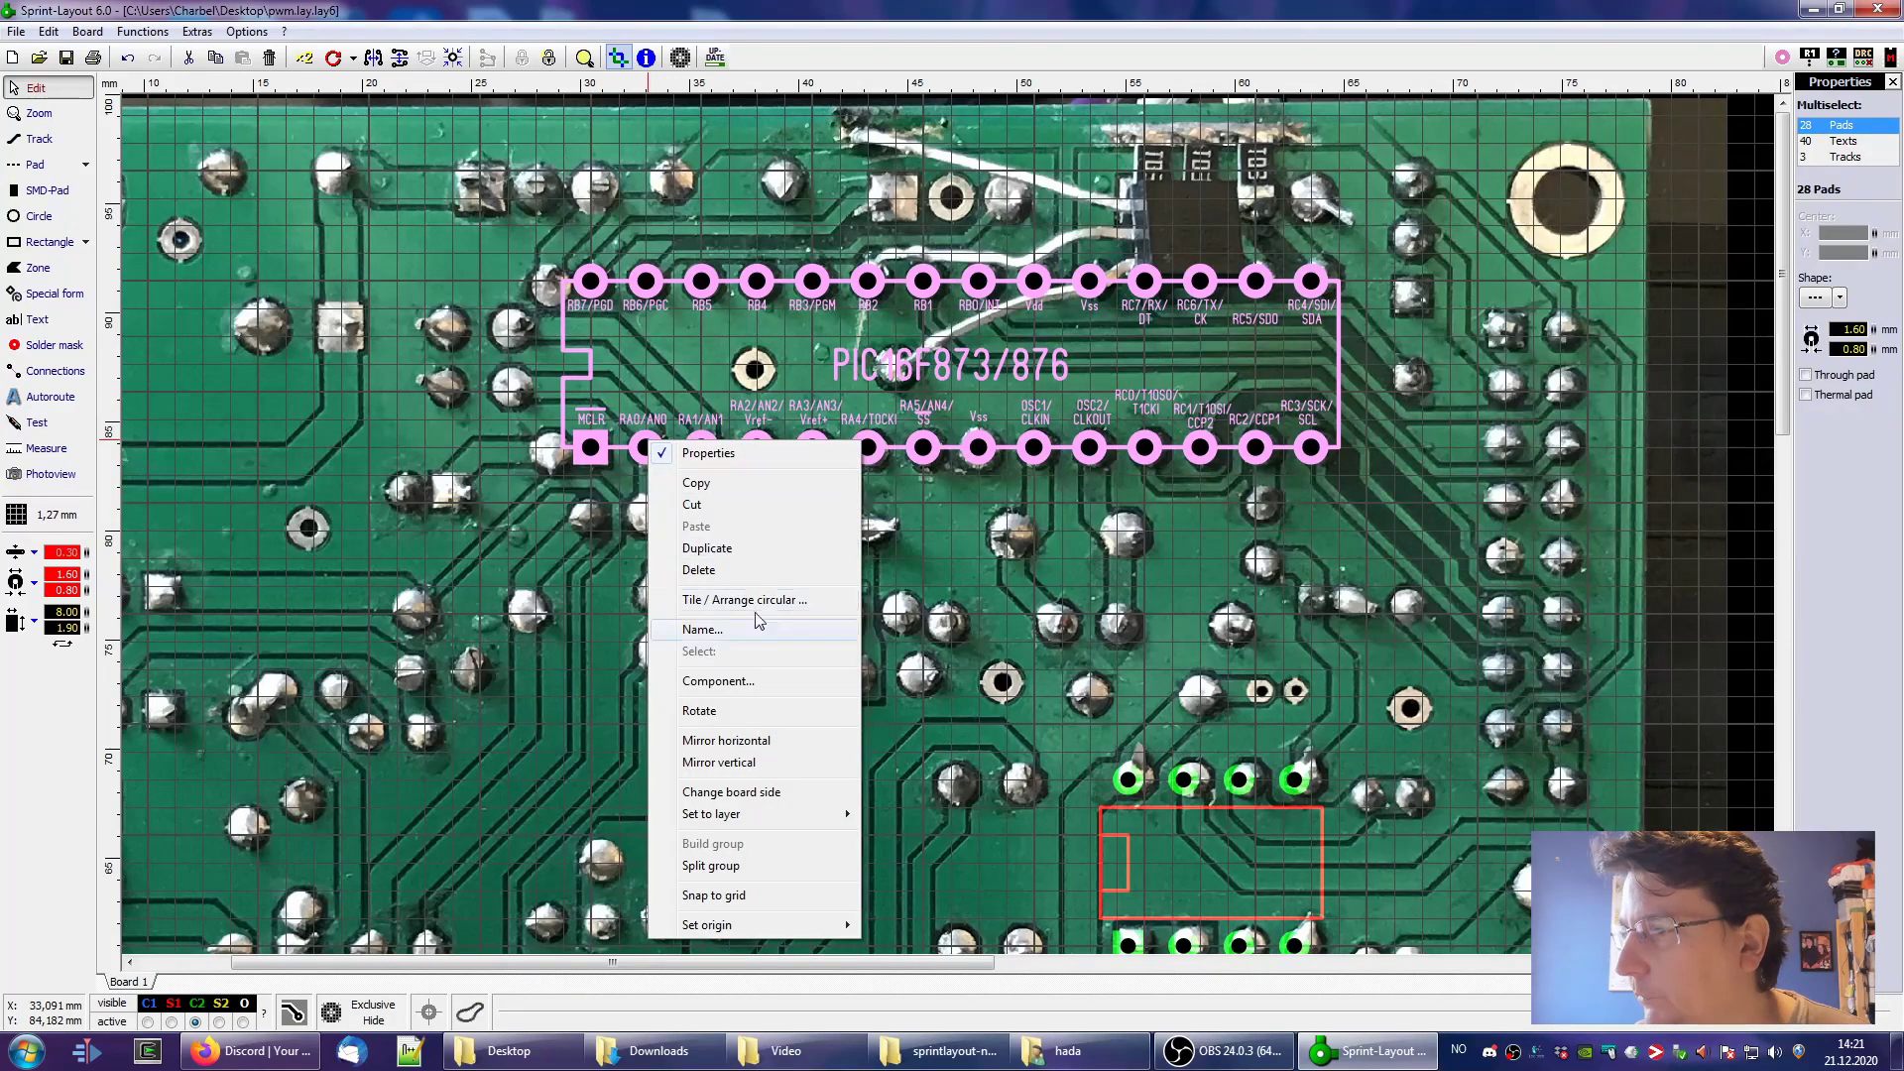
left_click(756, 863)
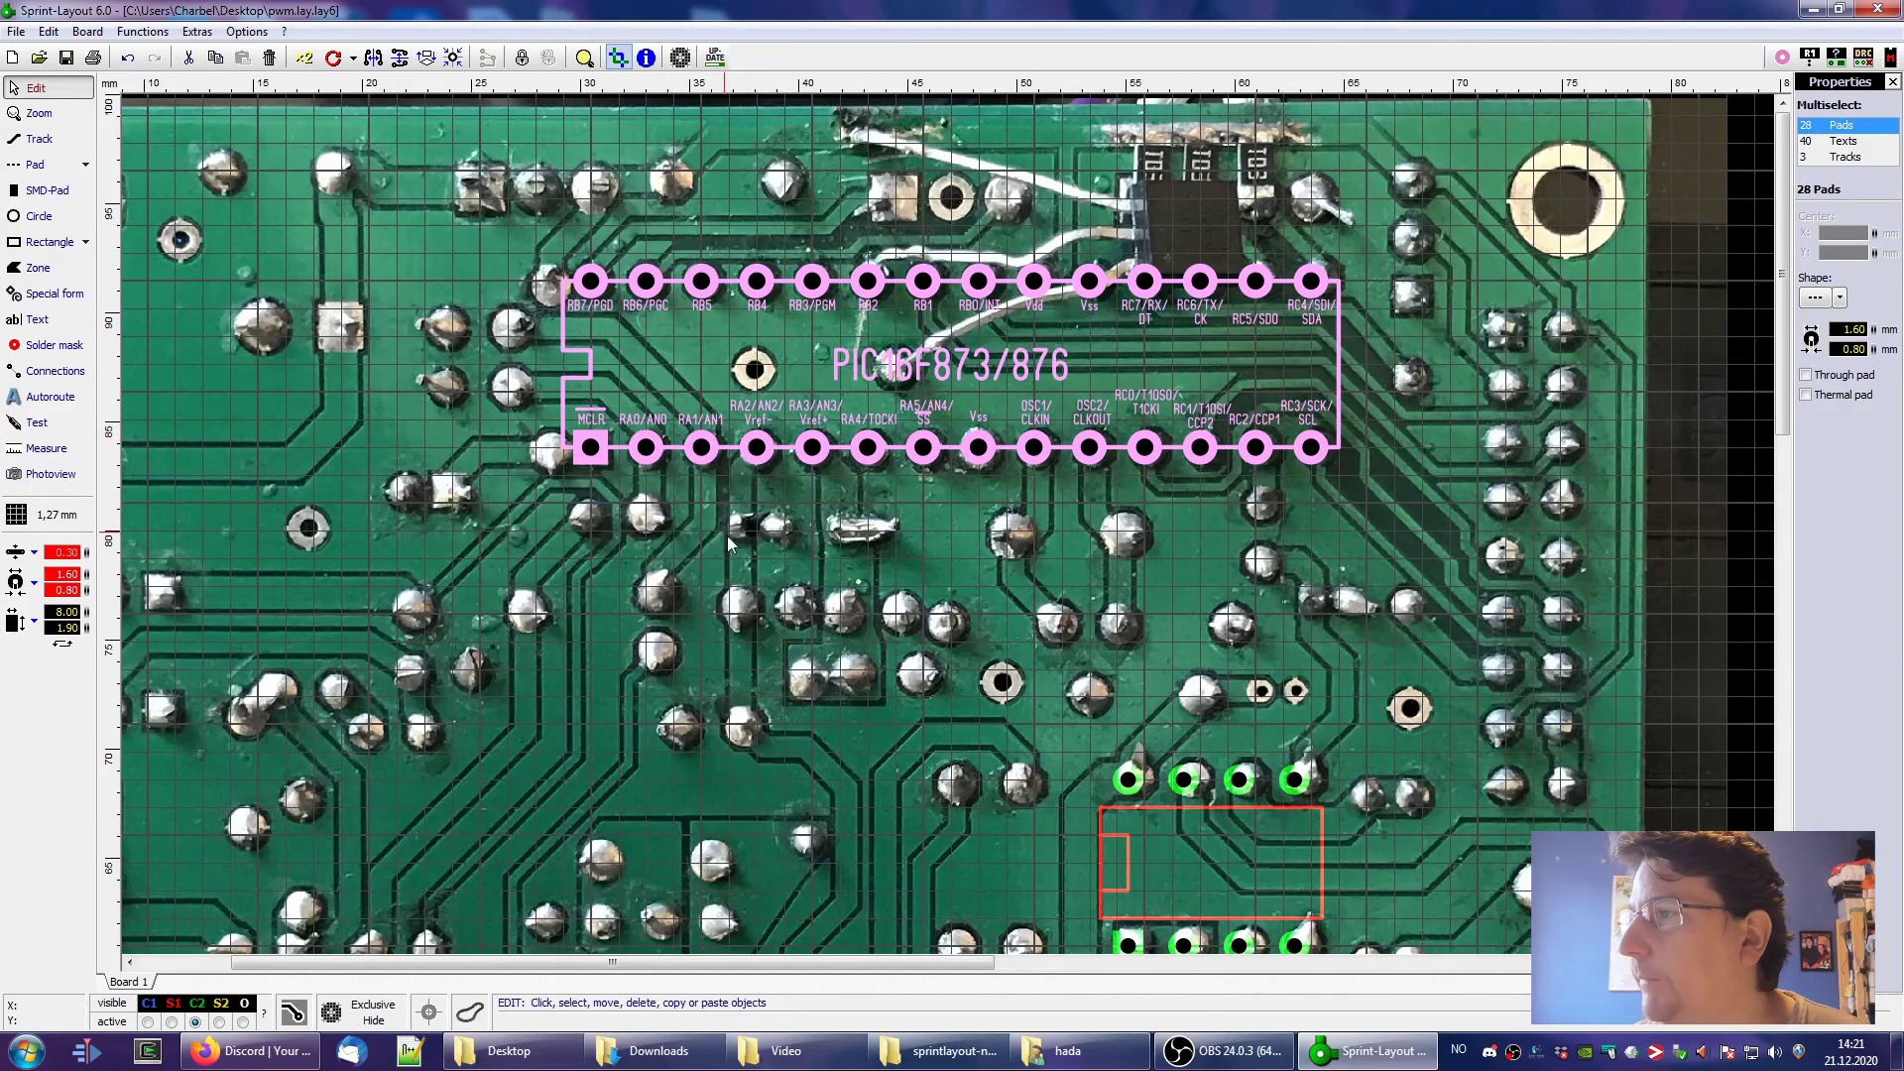
Check individual elements of the split PIC footprint by selecting single pads, the outline track, the chip name and the Vref- label
left_click(704, 476)
left_click(649, 453)
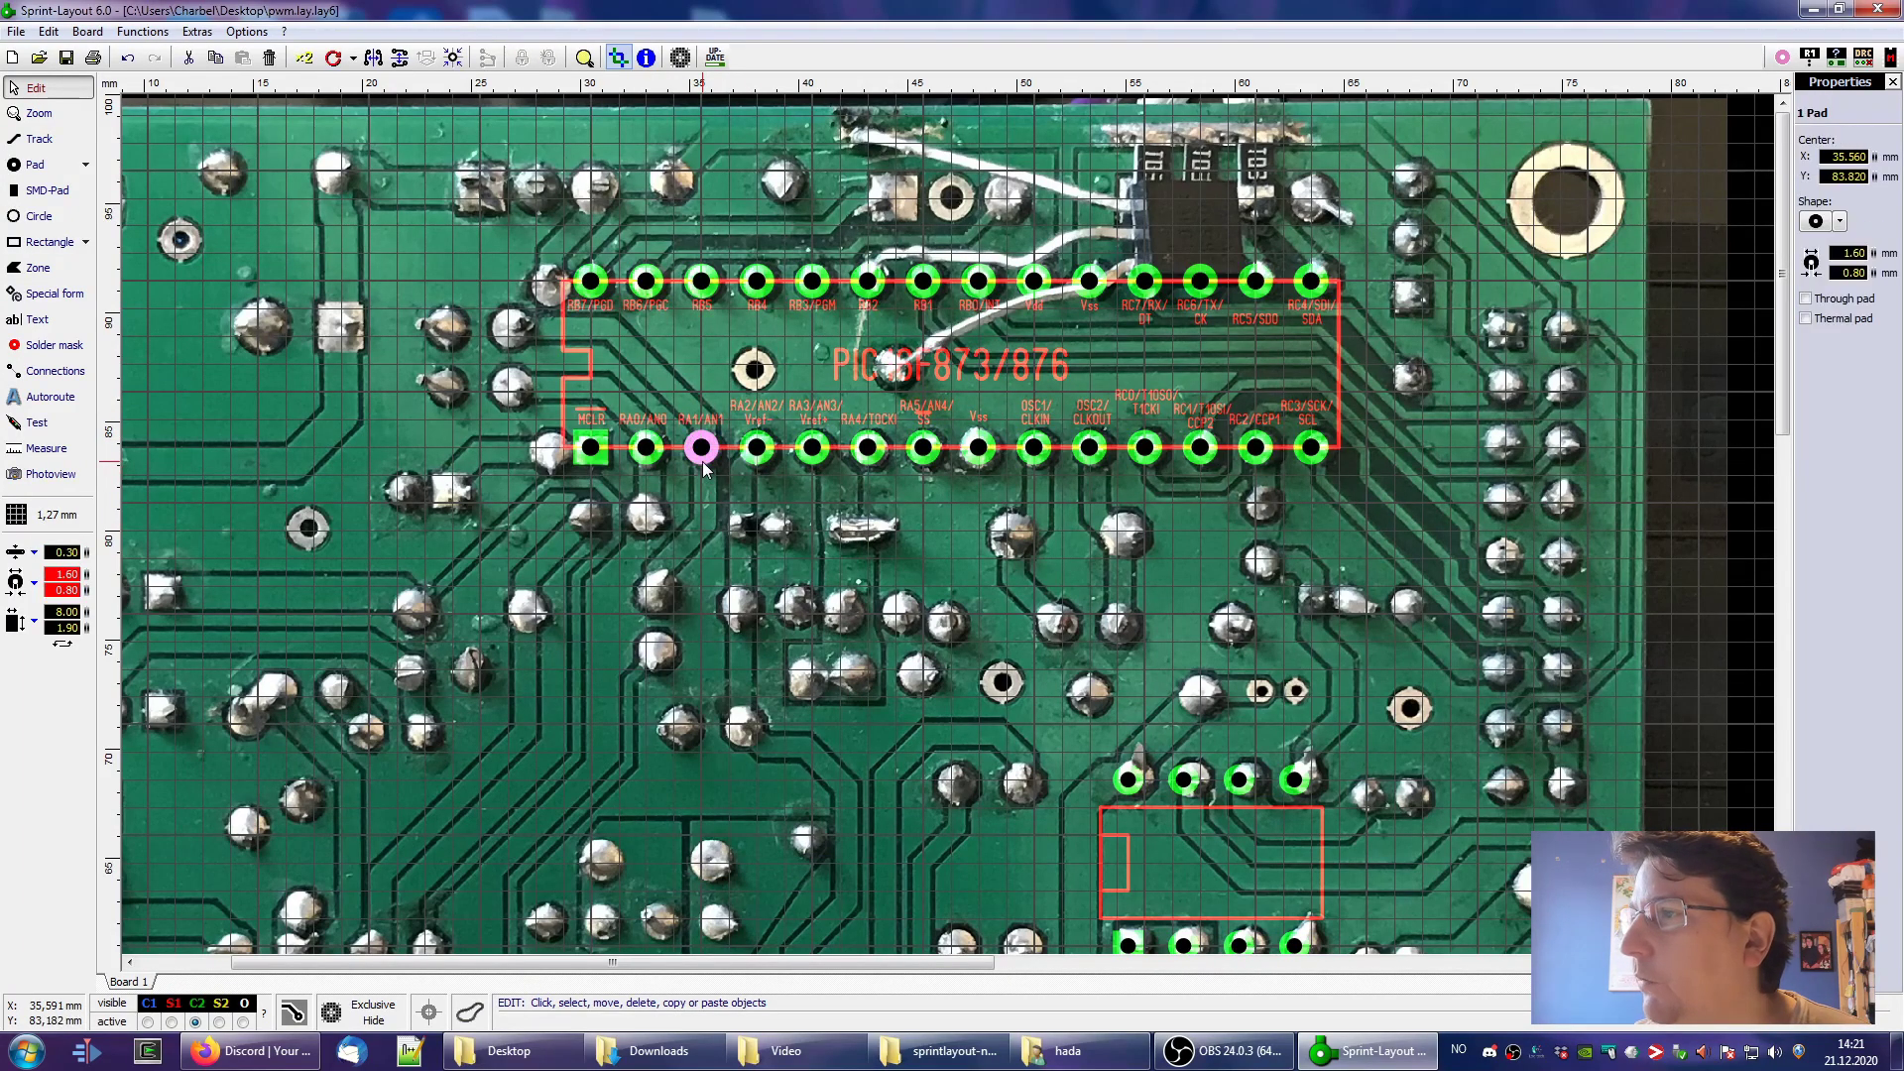
left_click(615, 456)
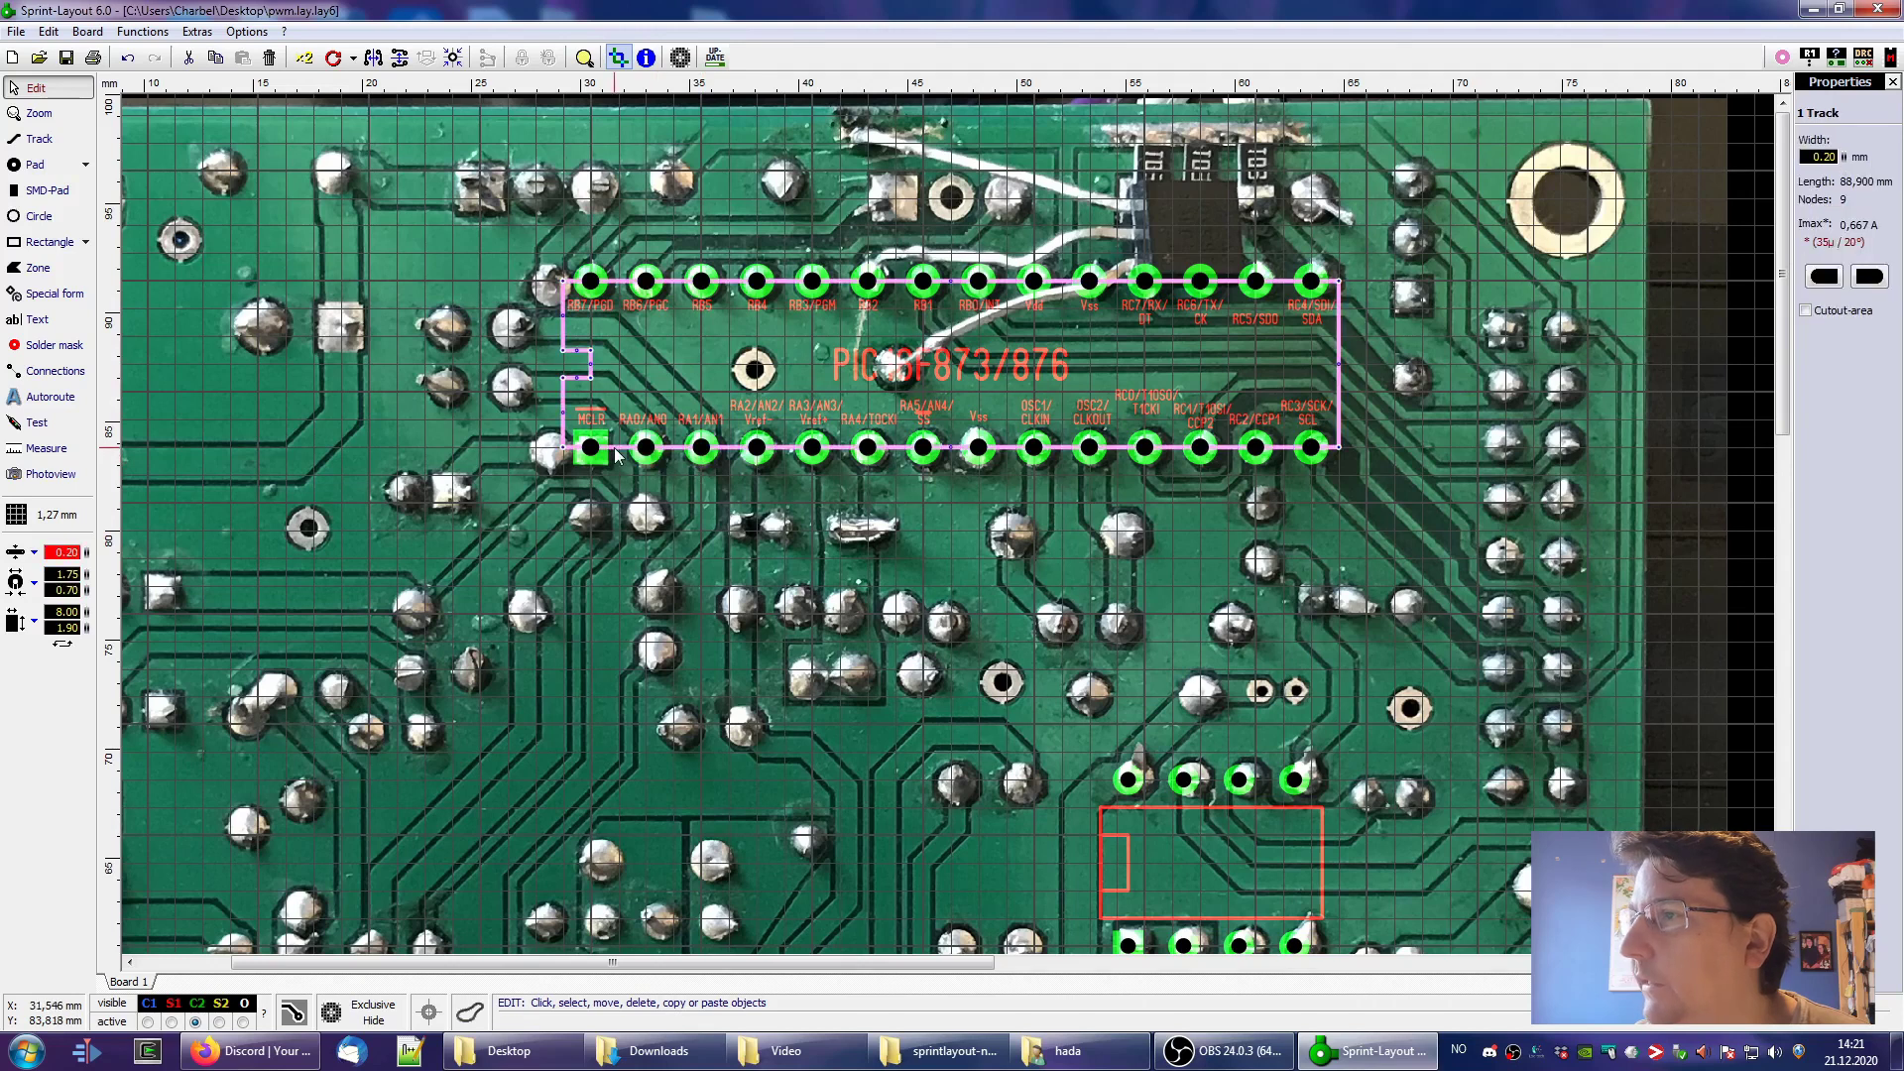
left_click(859, 375)
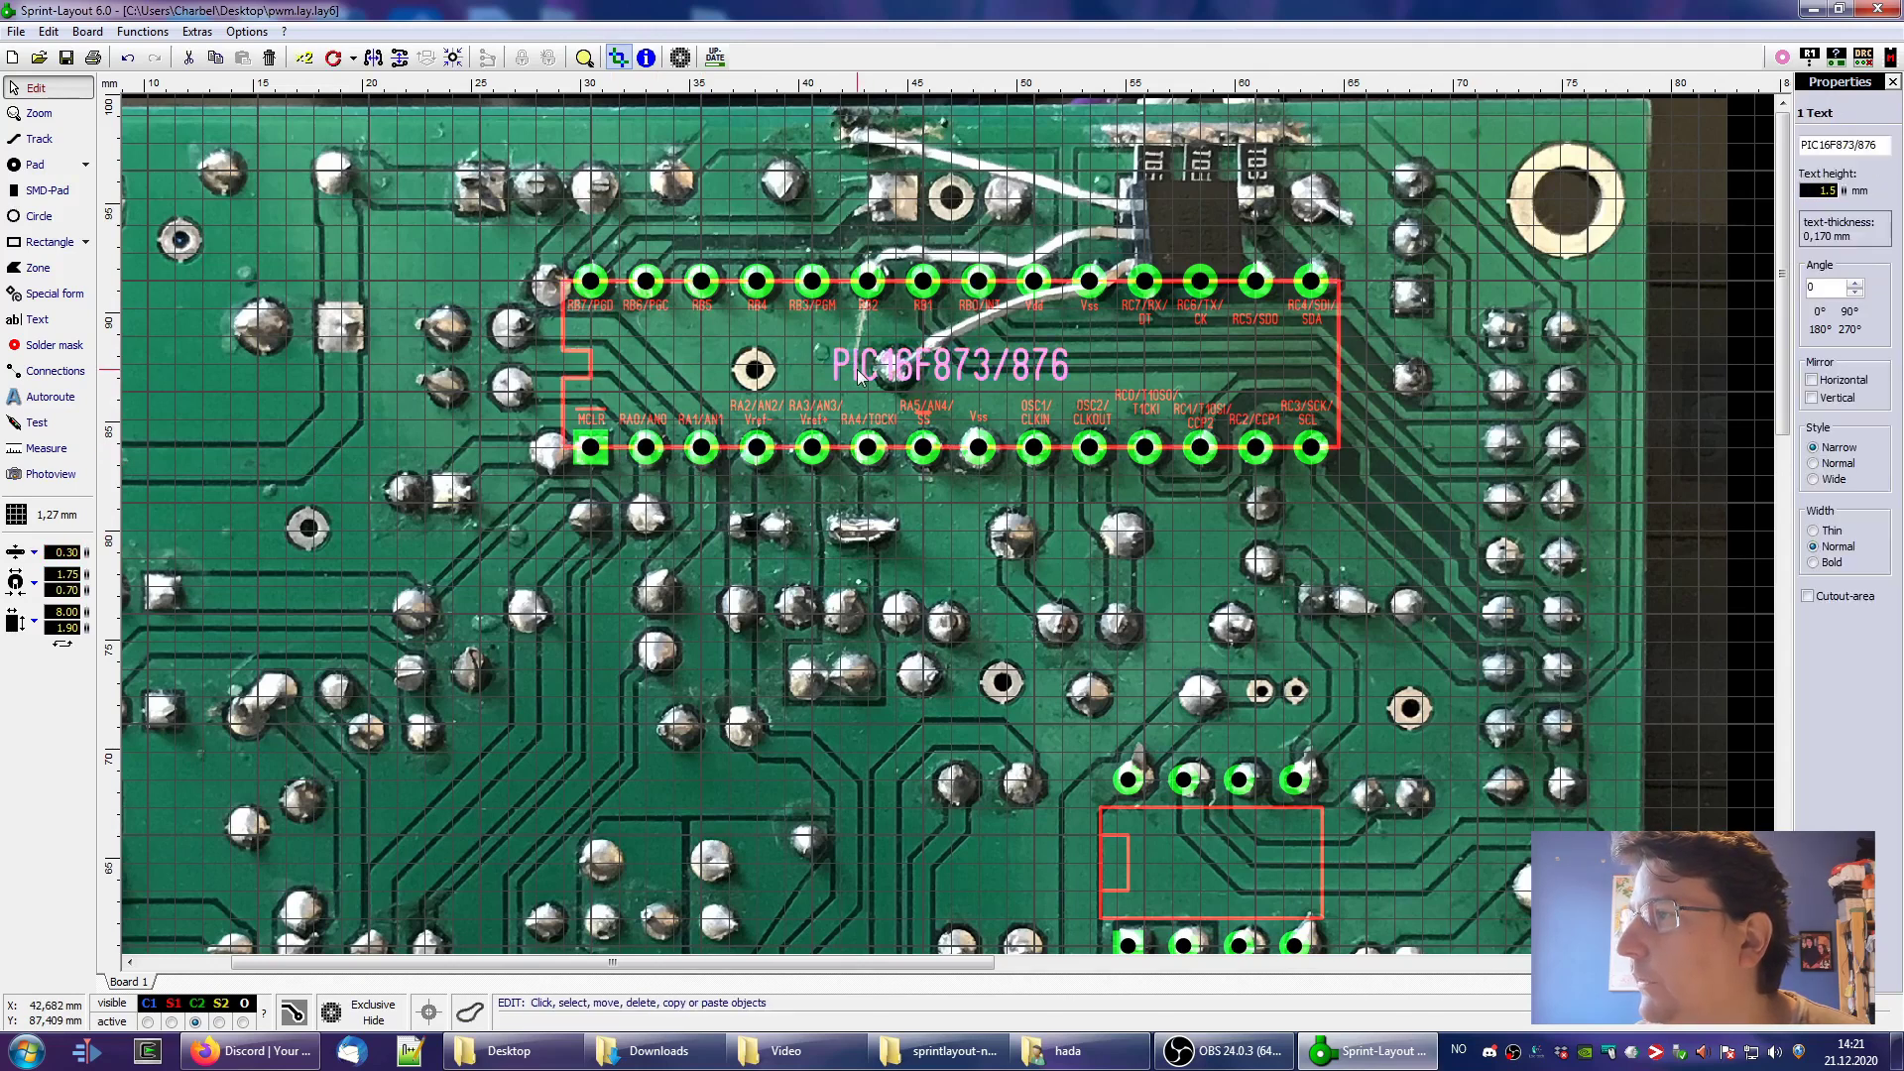
left_click(762, 421)
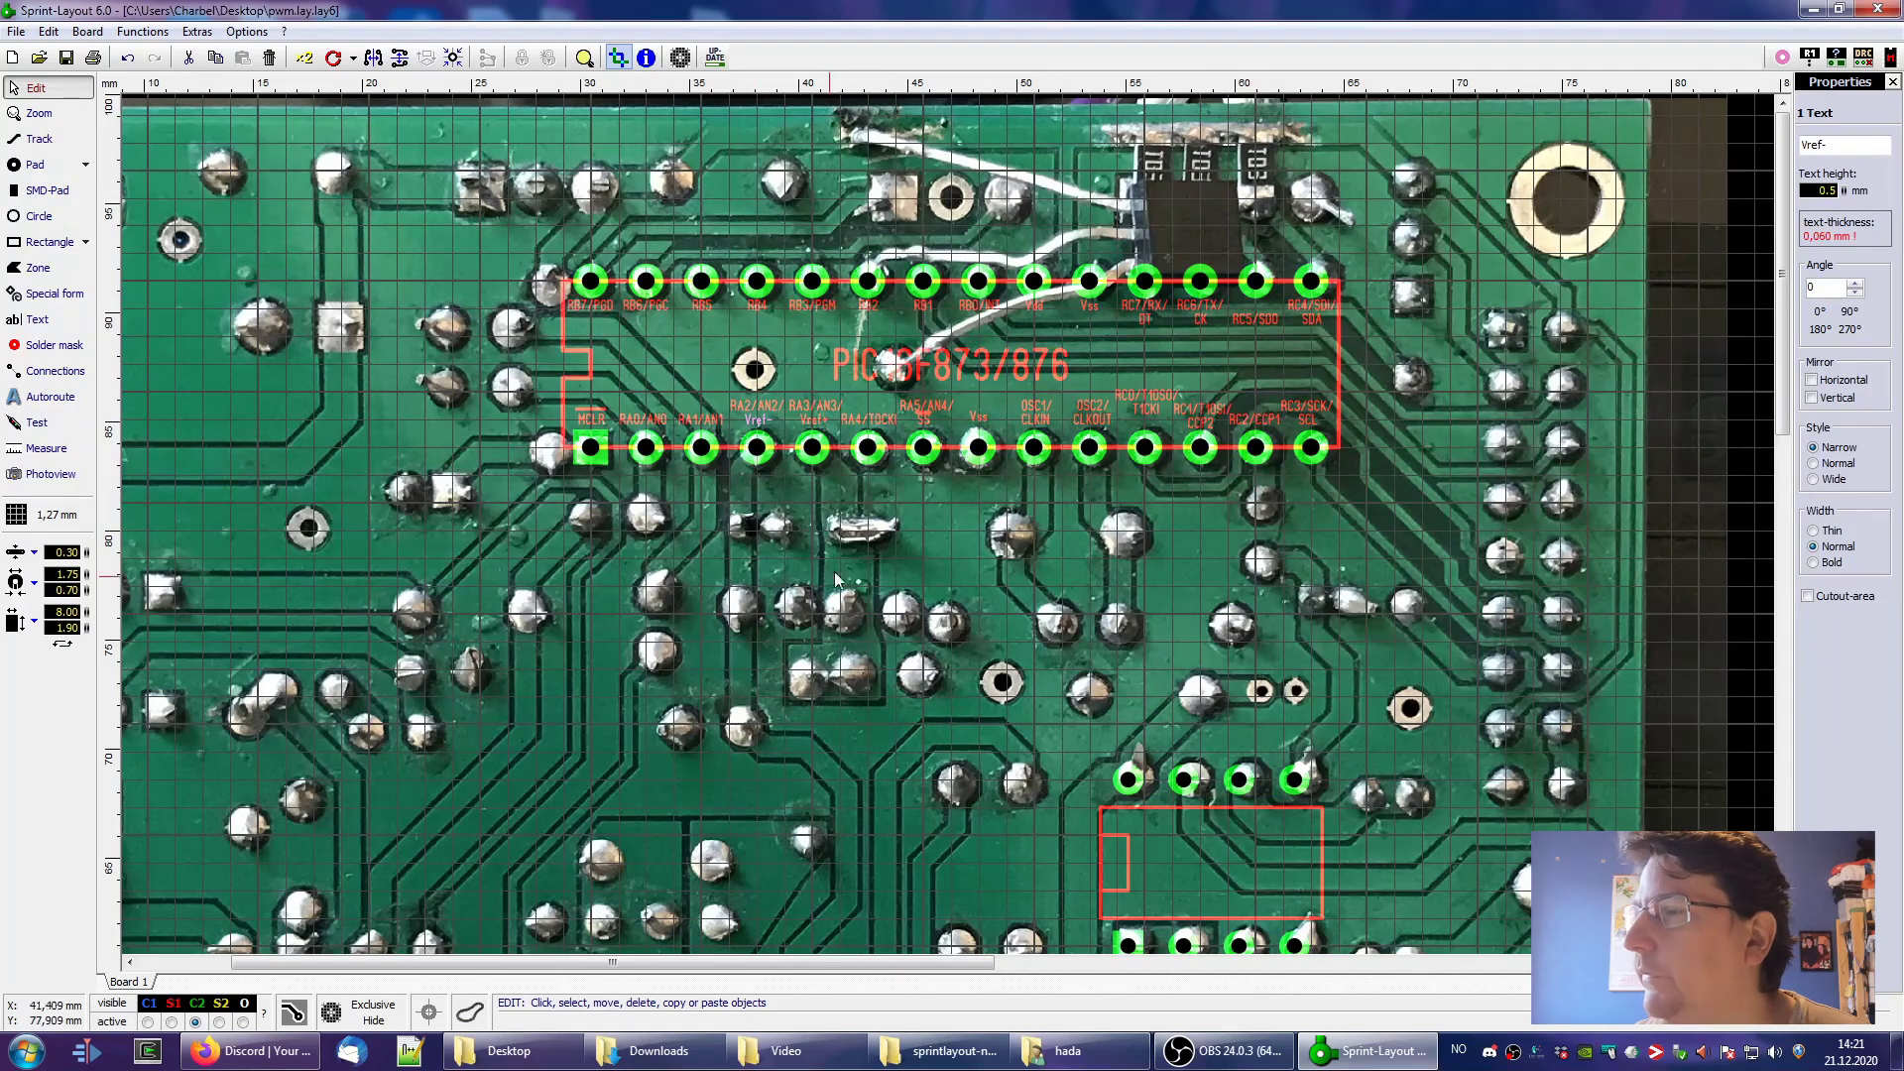
Preview the board's finished look in Photoview and return to editing
left_click(546, 252)
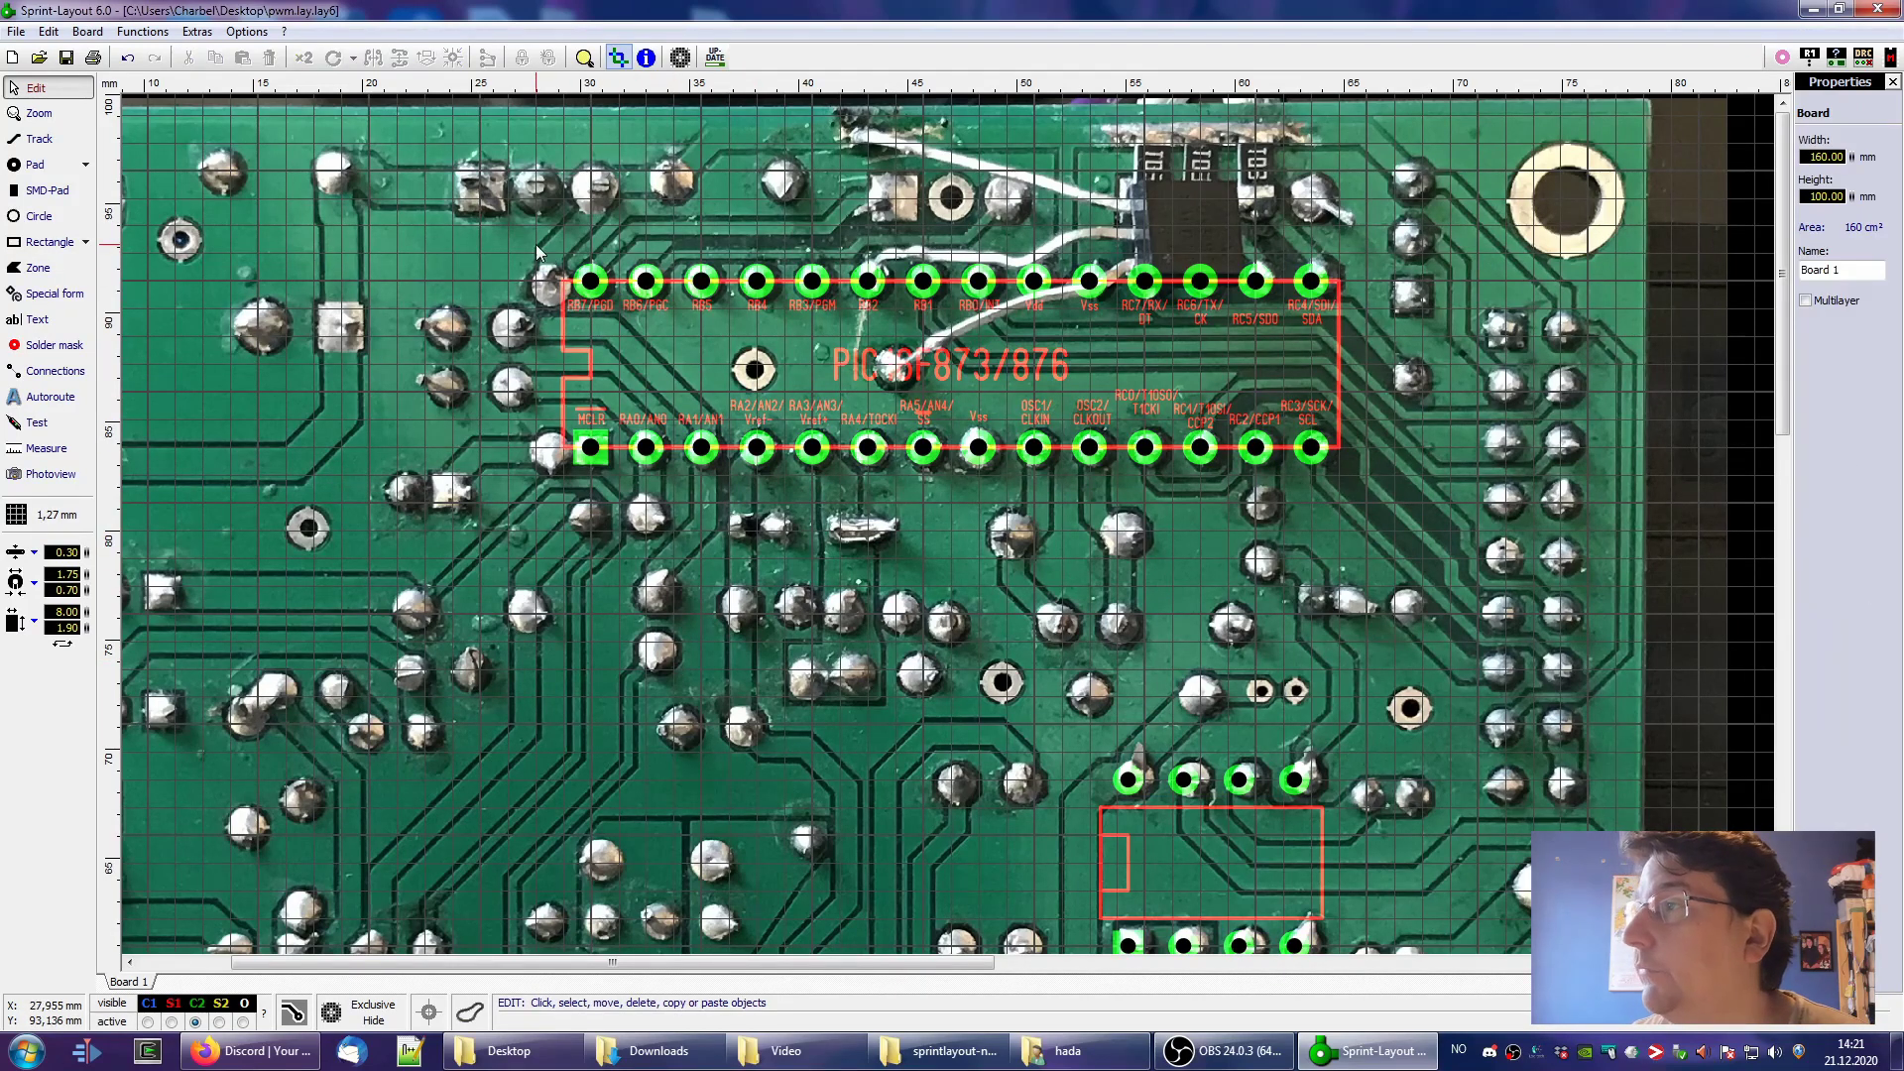
left_click(20, 476)
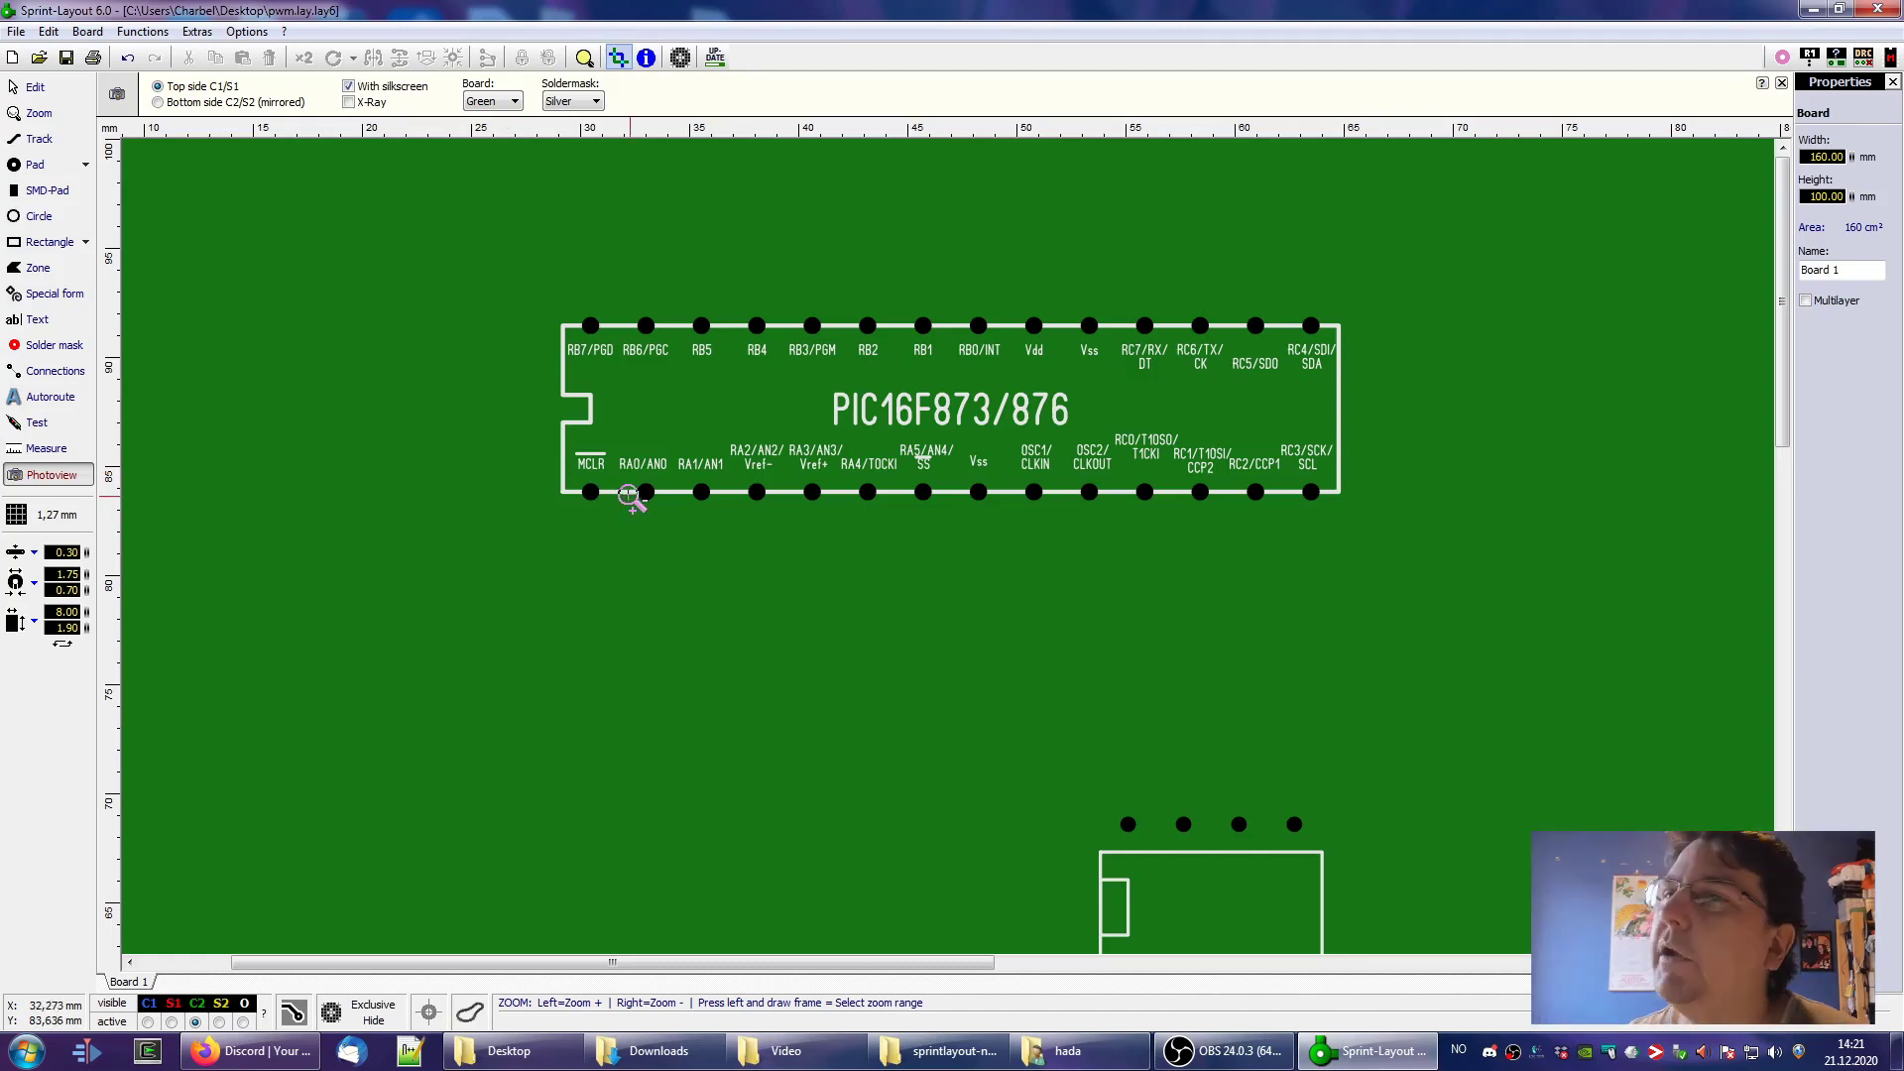
left_click(35, 87)
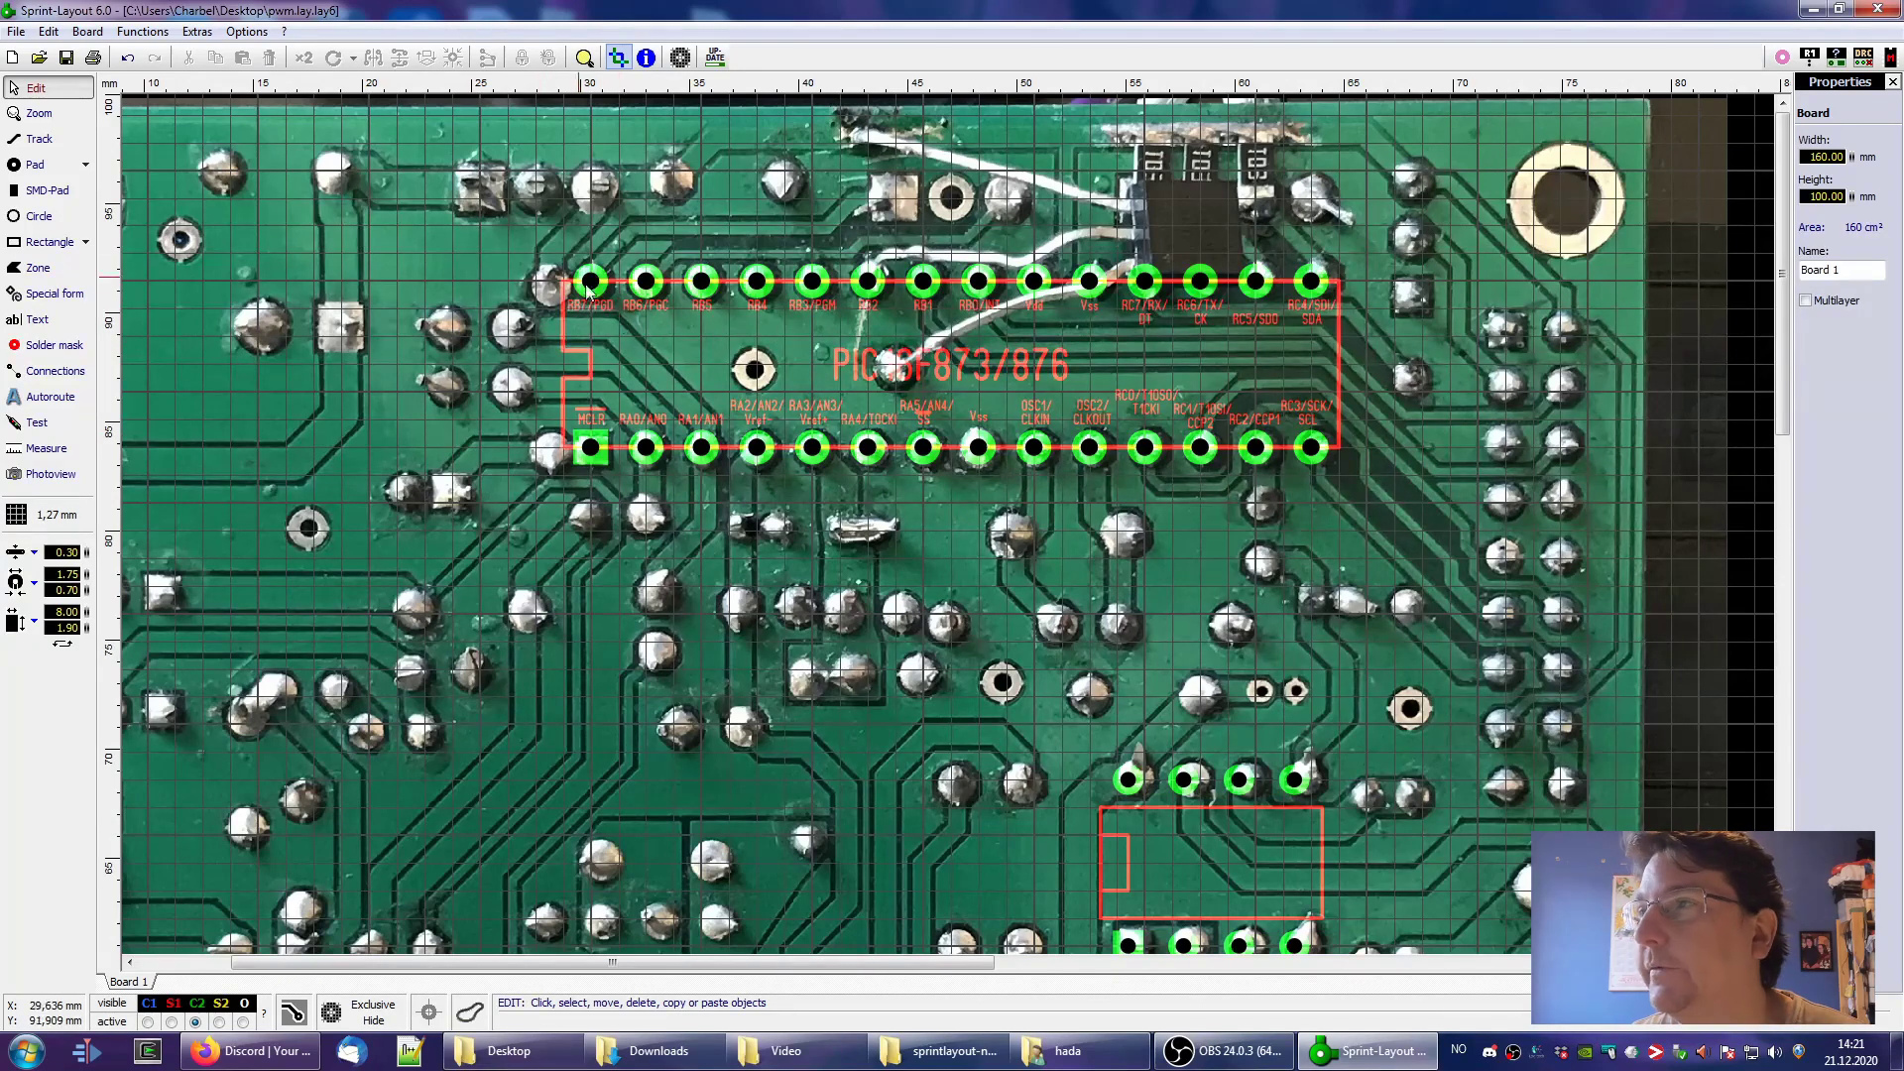
Select all pads, texts and tracks of the PIC16F873/876 footprint and build them into a group
left_click_drag(889, 413, 1354, 473)
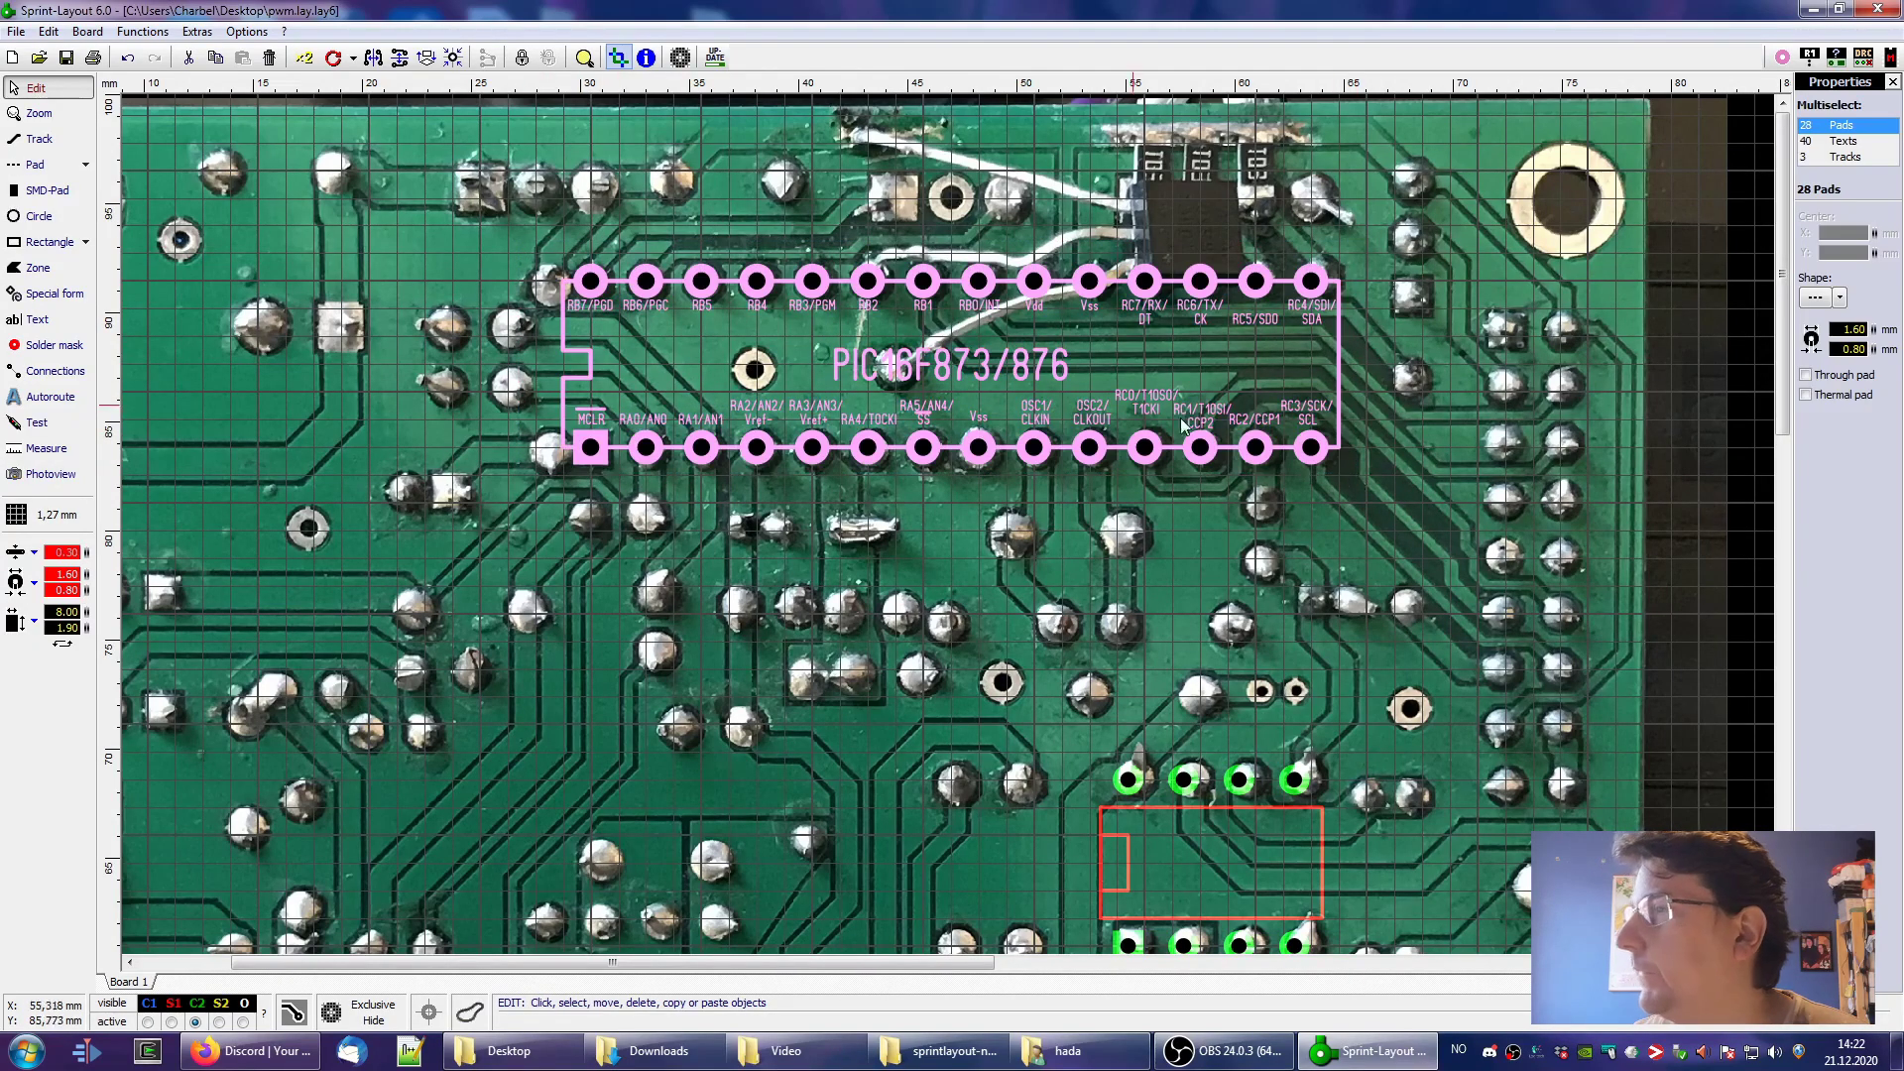
right_click(662, 287)
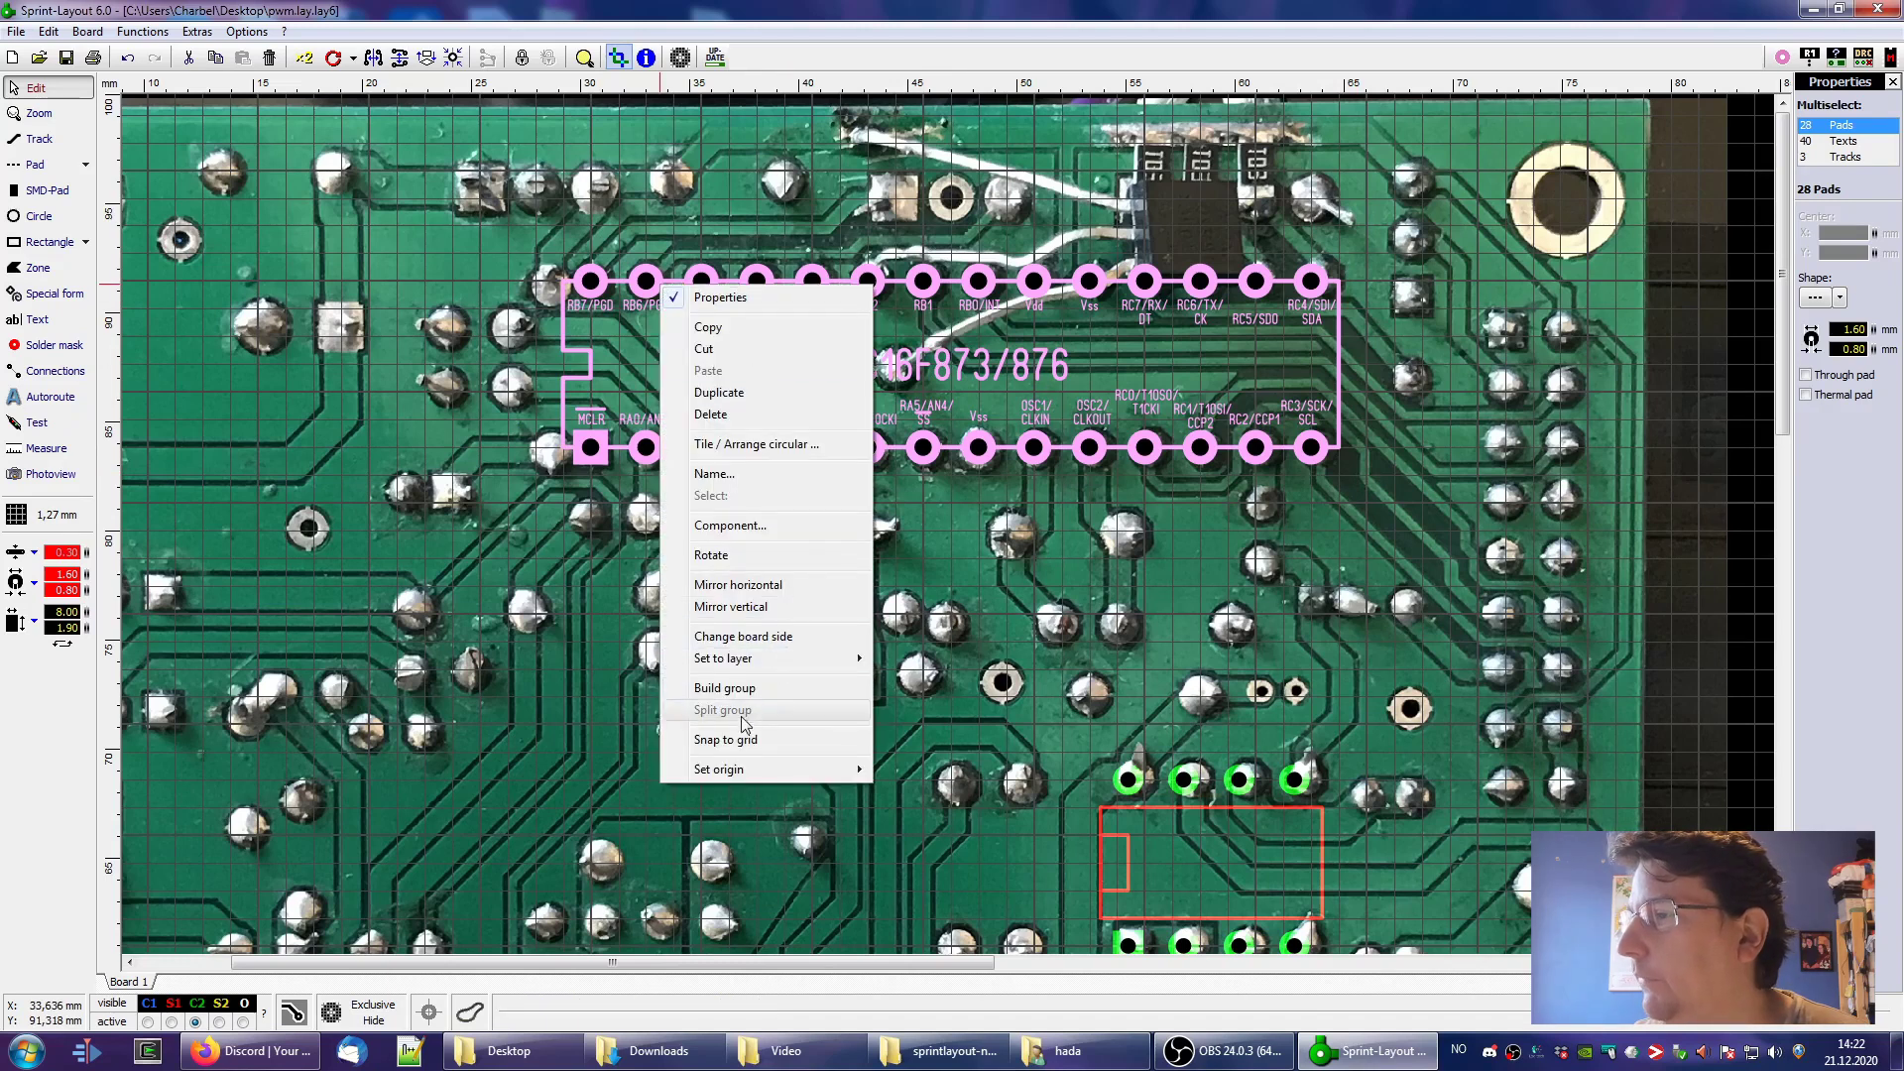
left_click(764, 690)
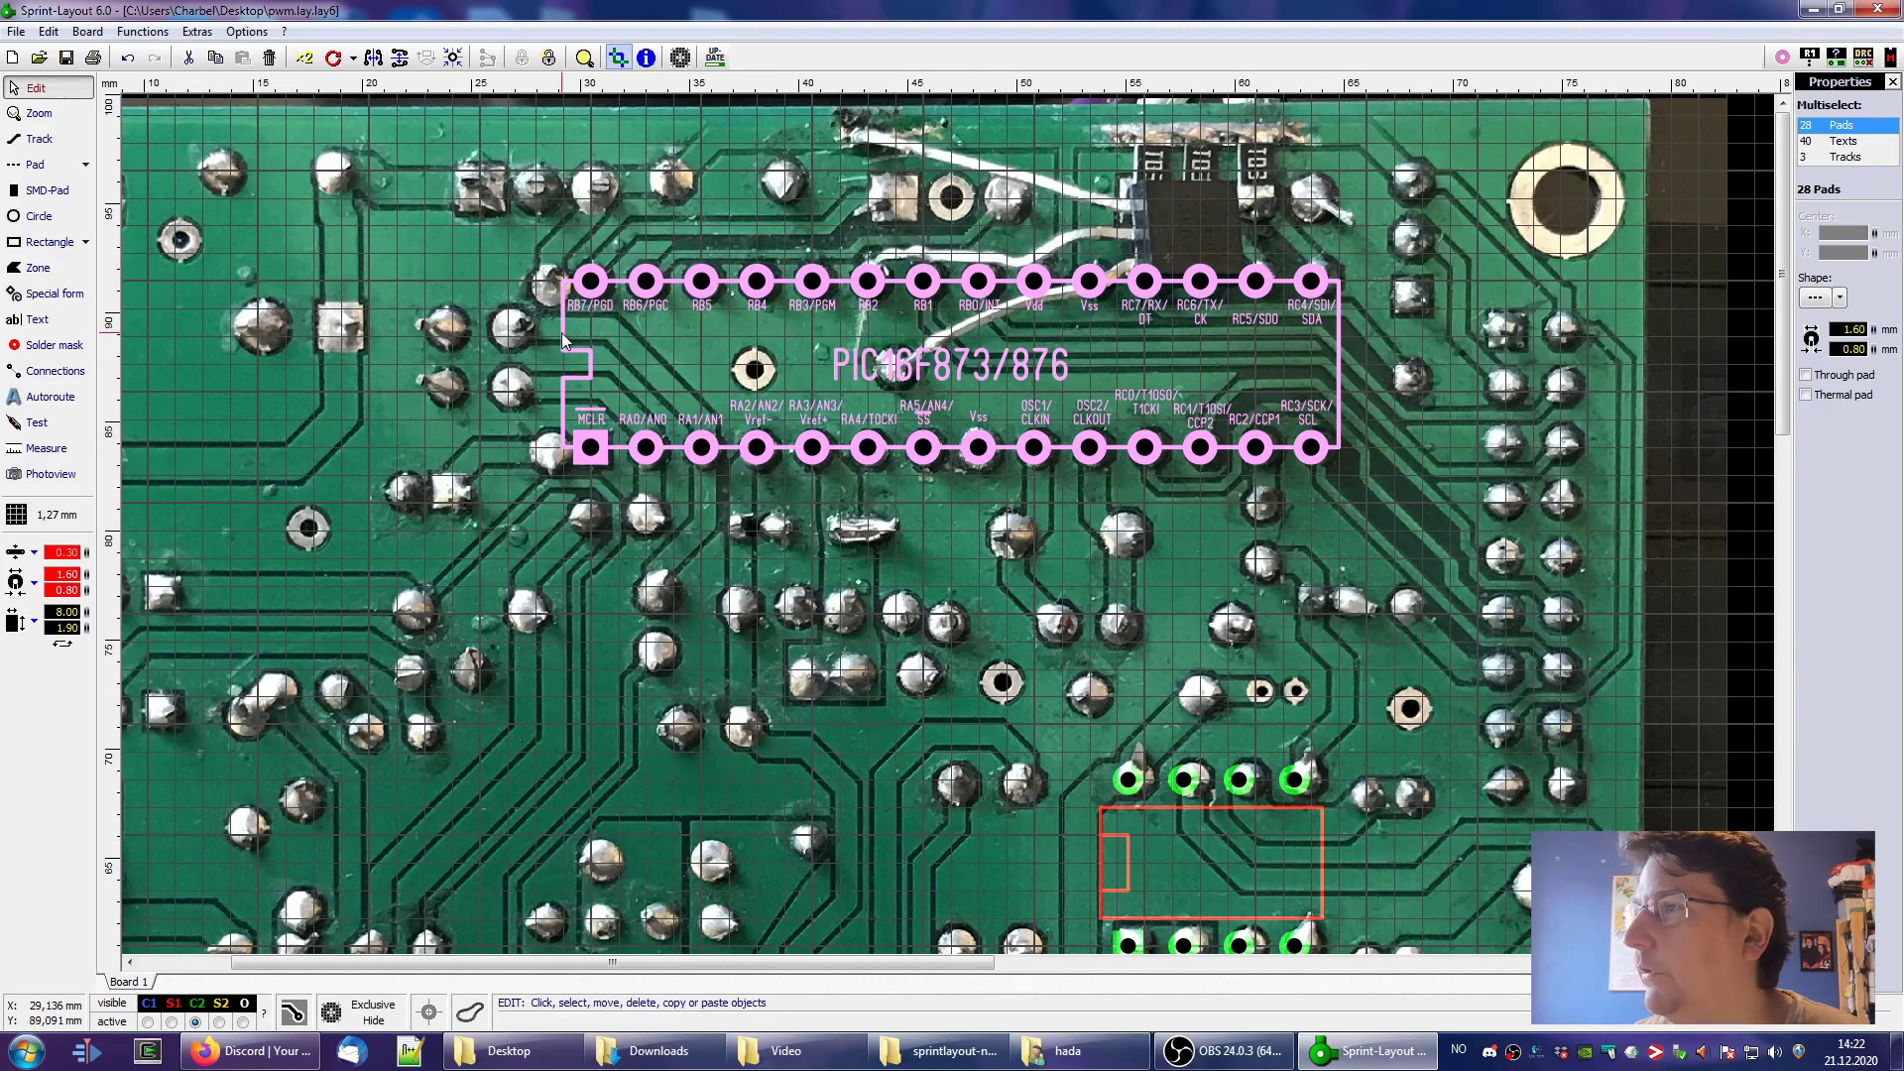
Move the grouped PIC16F873/876 footprint away and back onto its solder joints, and snap it to the grid
left_click_drag(592, 287, 671, 418)
left_click_drag(677, 303, 594, 278)
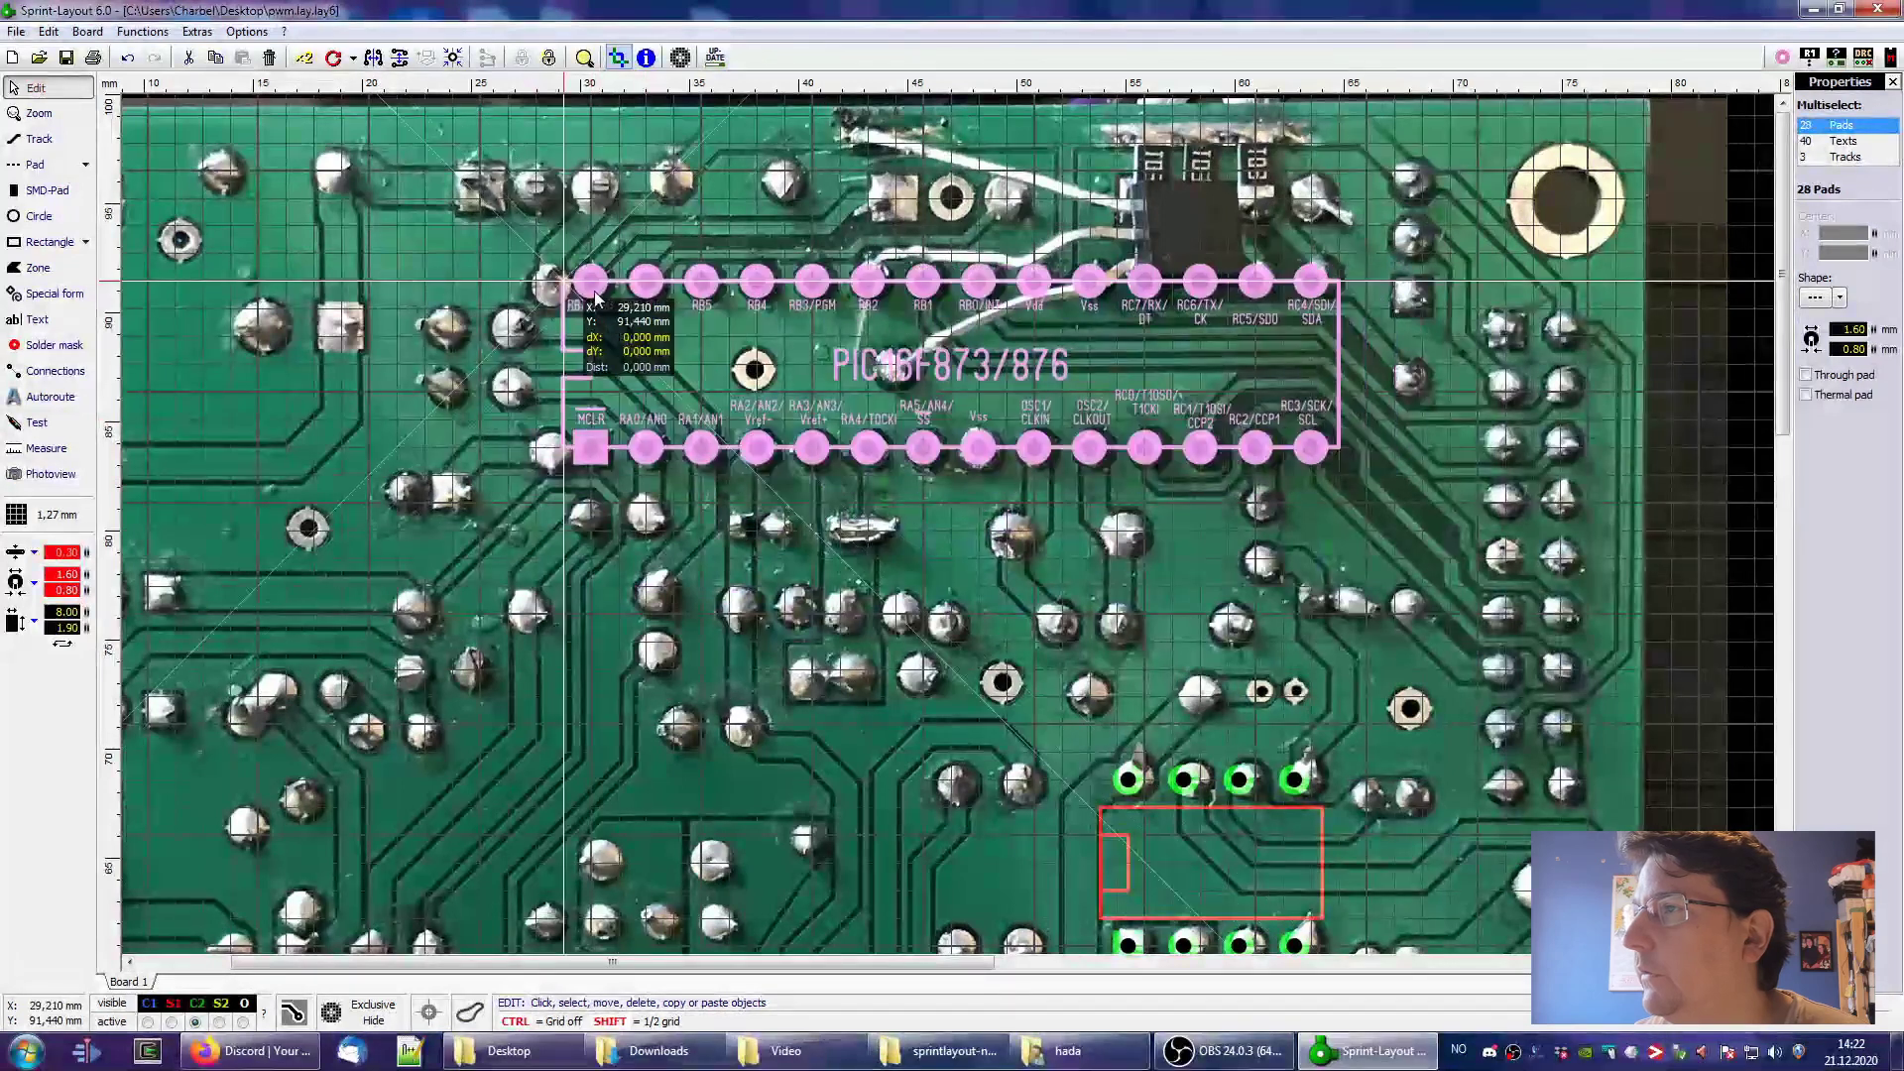
right_click(592, 286)
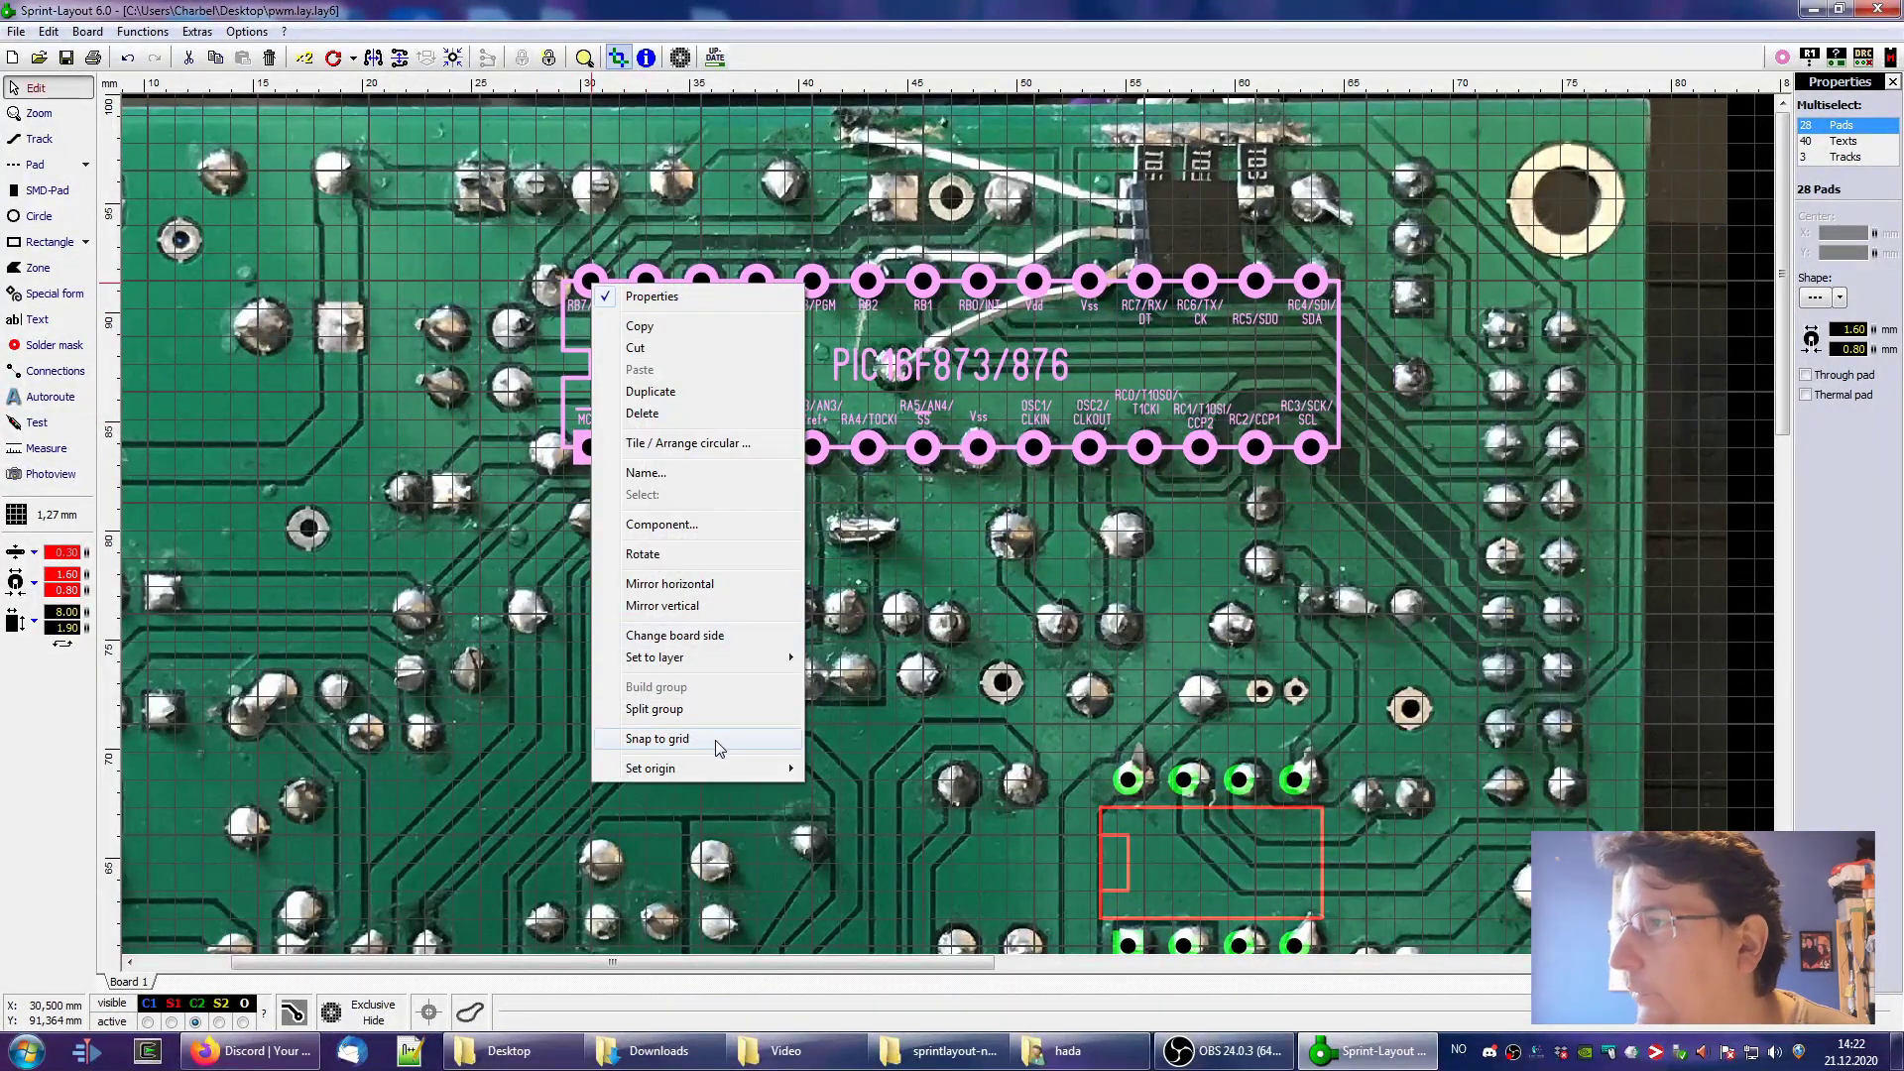
left_click(657, 739)
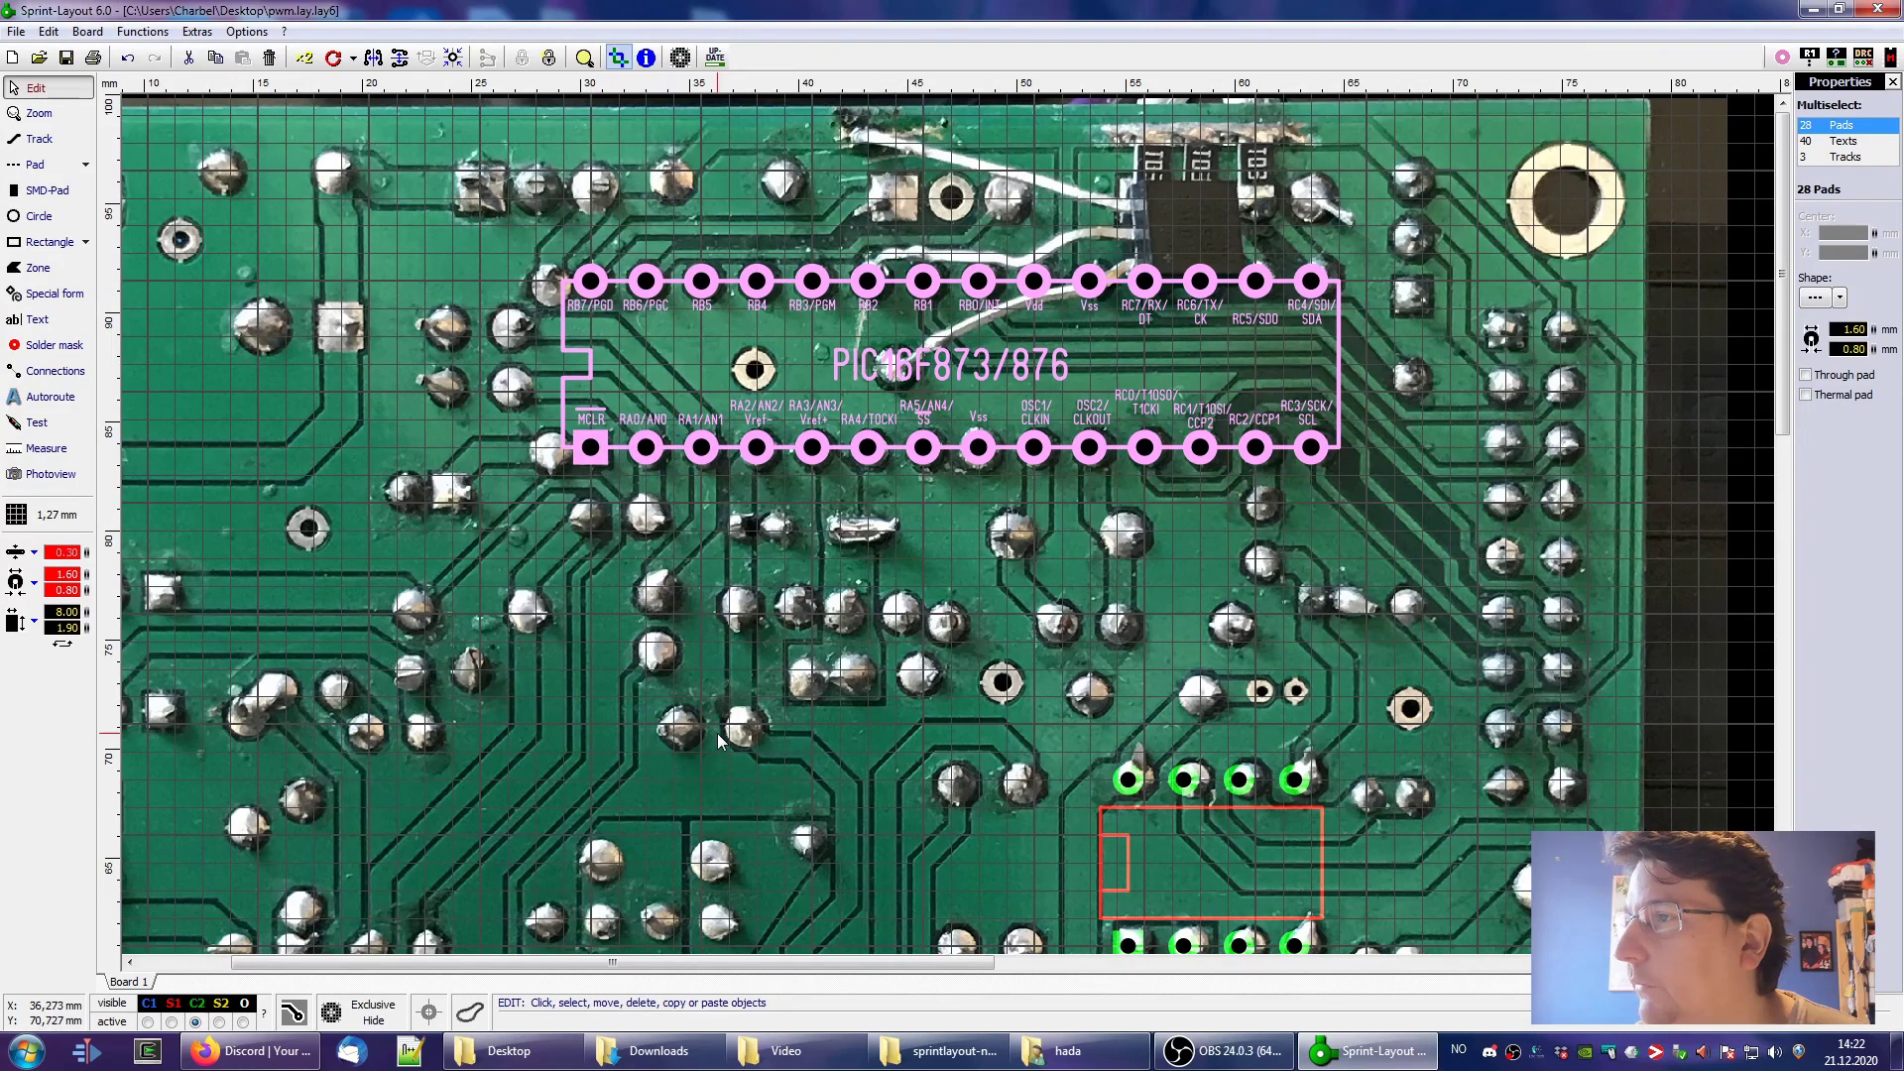
Create a component with the ID IC1 from the grouped PIC16F873/876 footprint
right_click(596, 291)
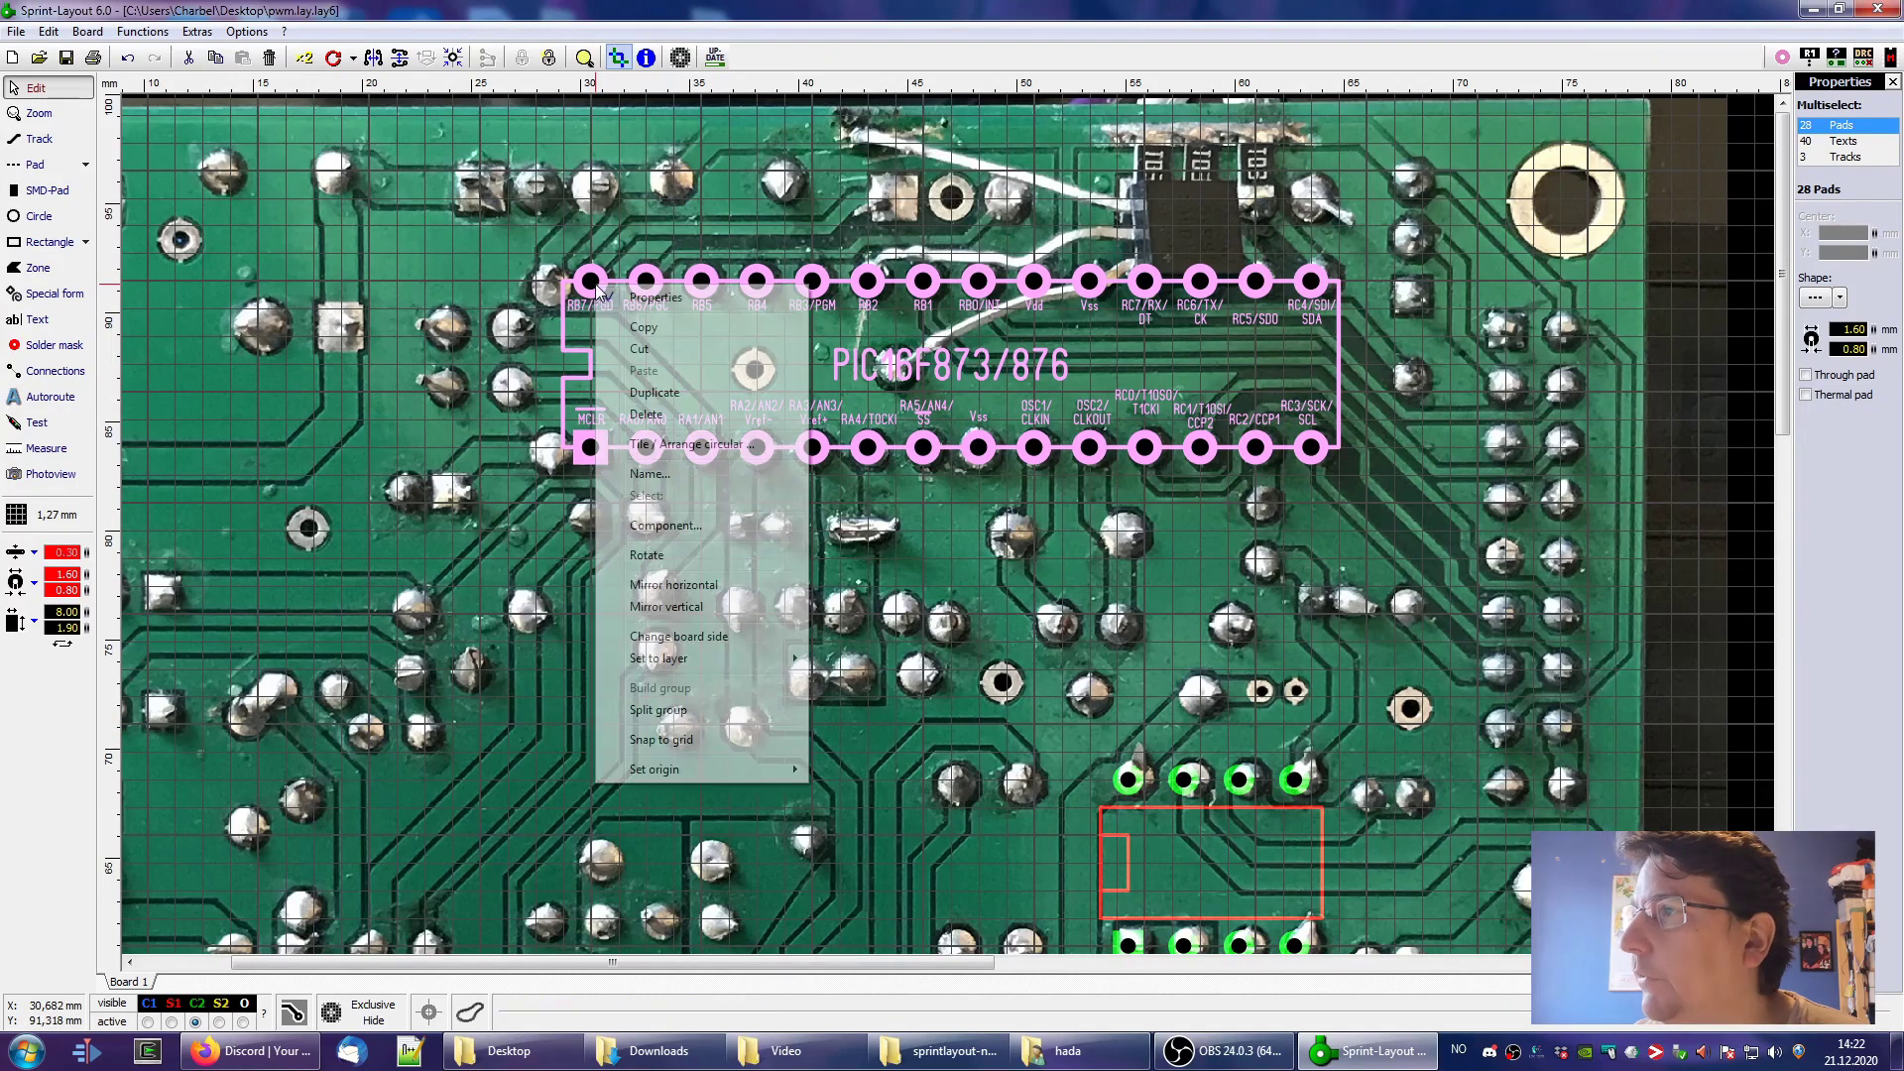
left_click(710, 527)
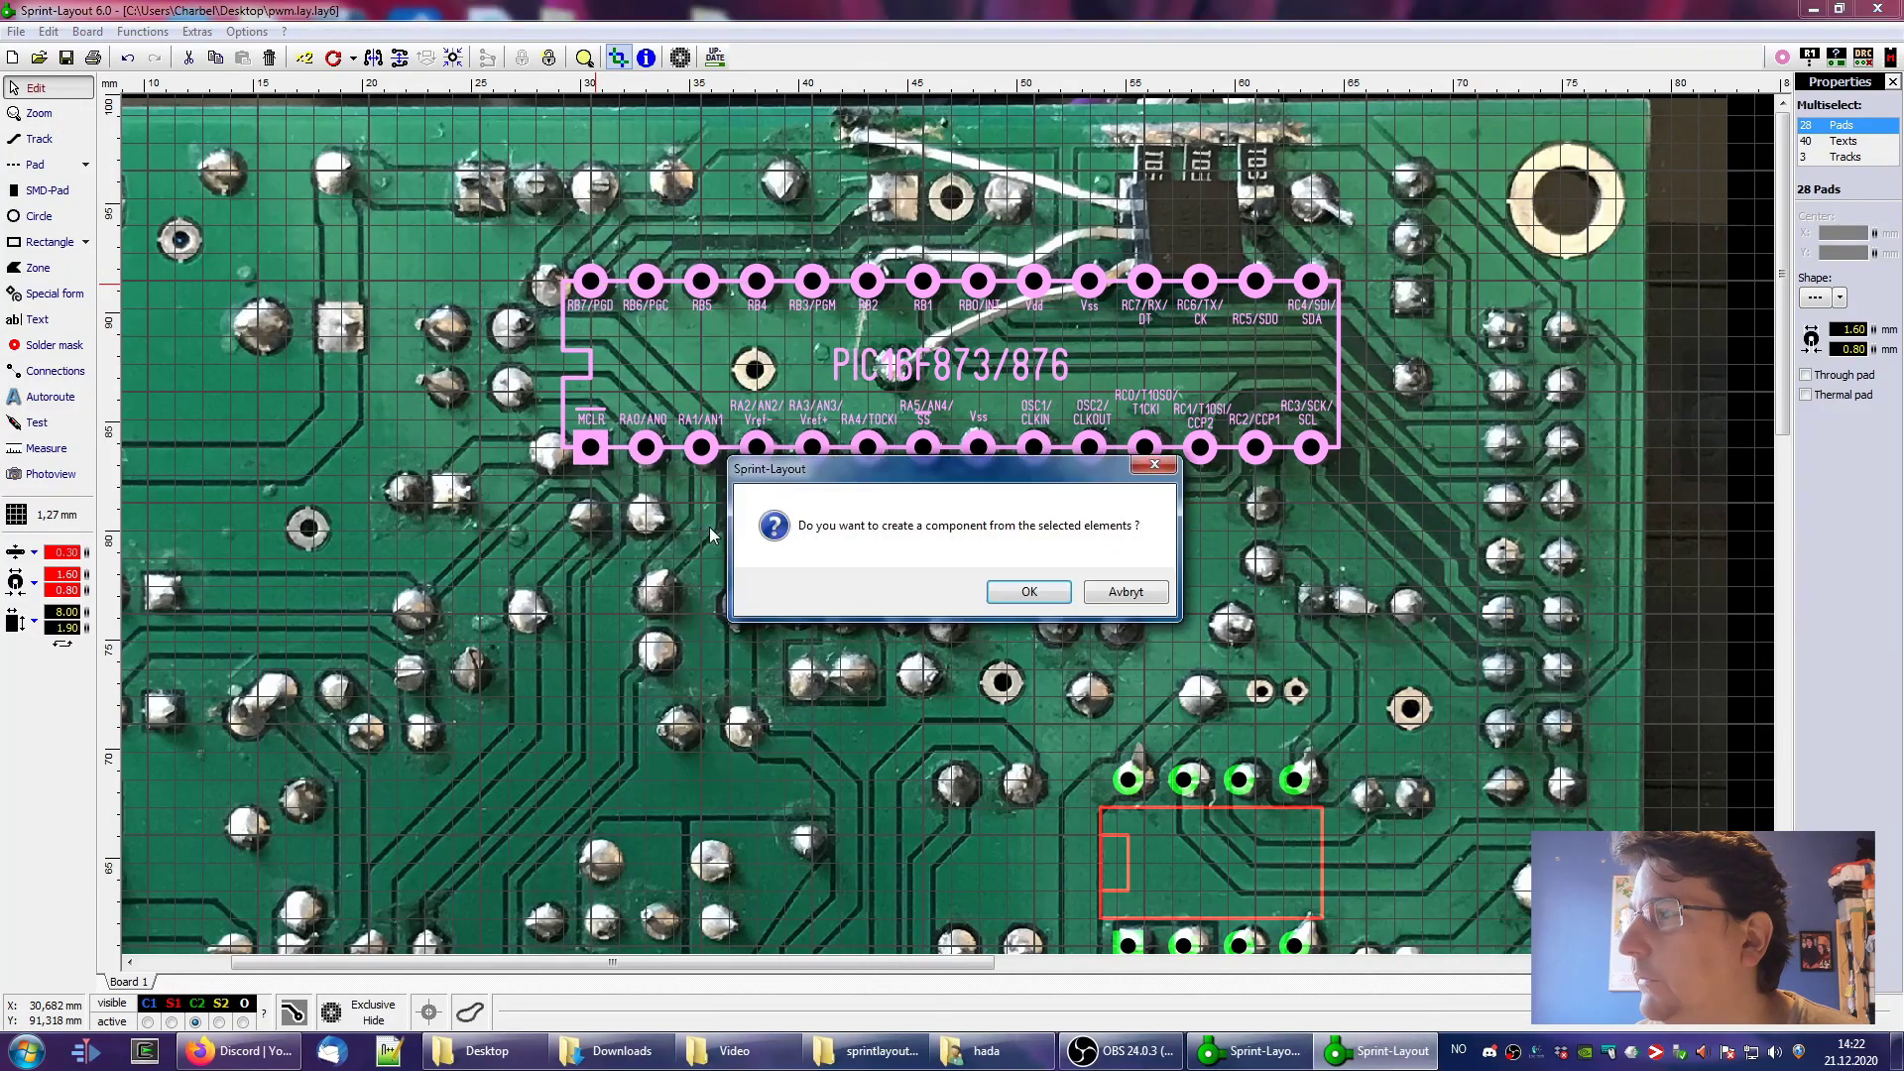
left_click(1019, 591)
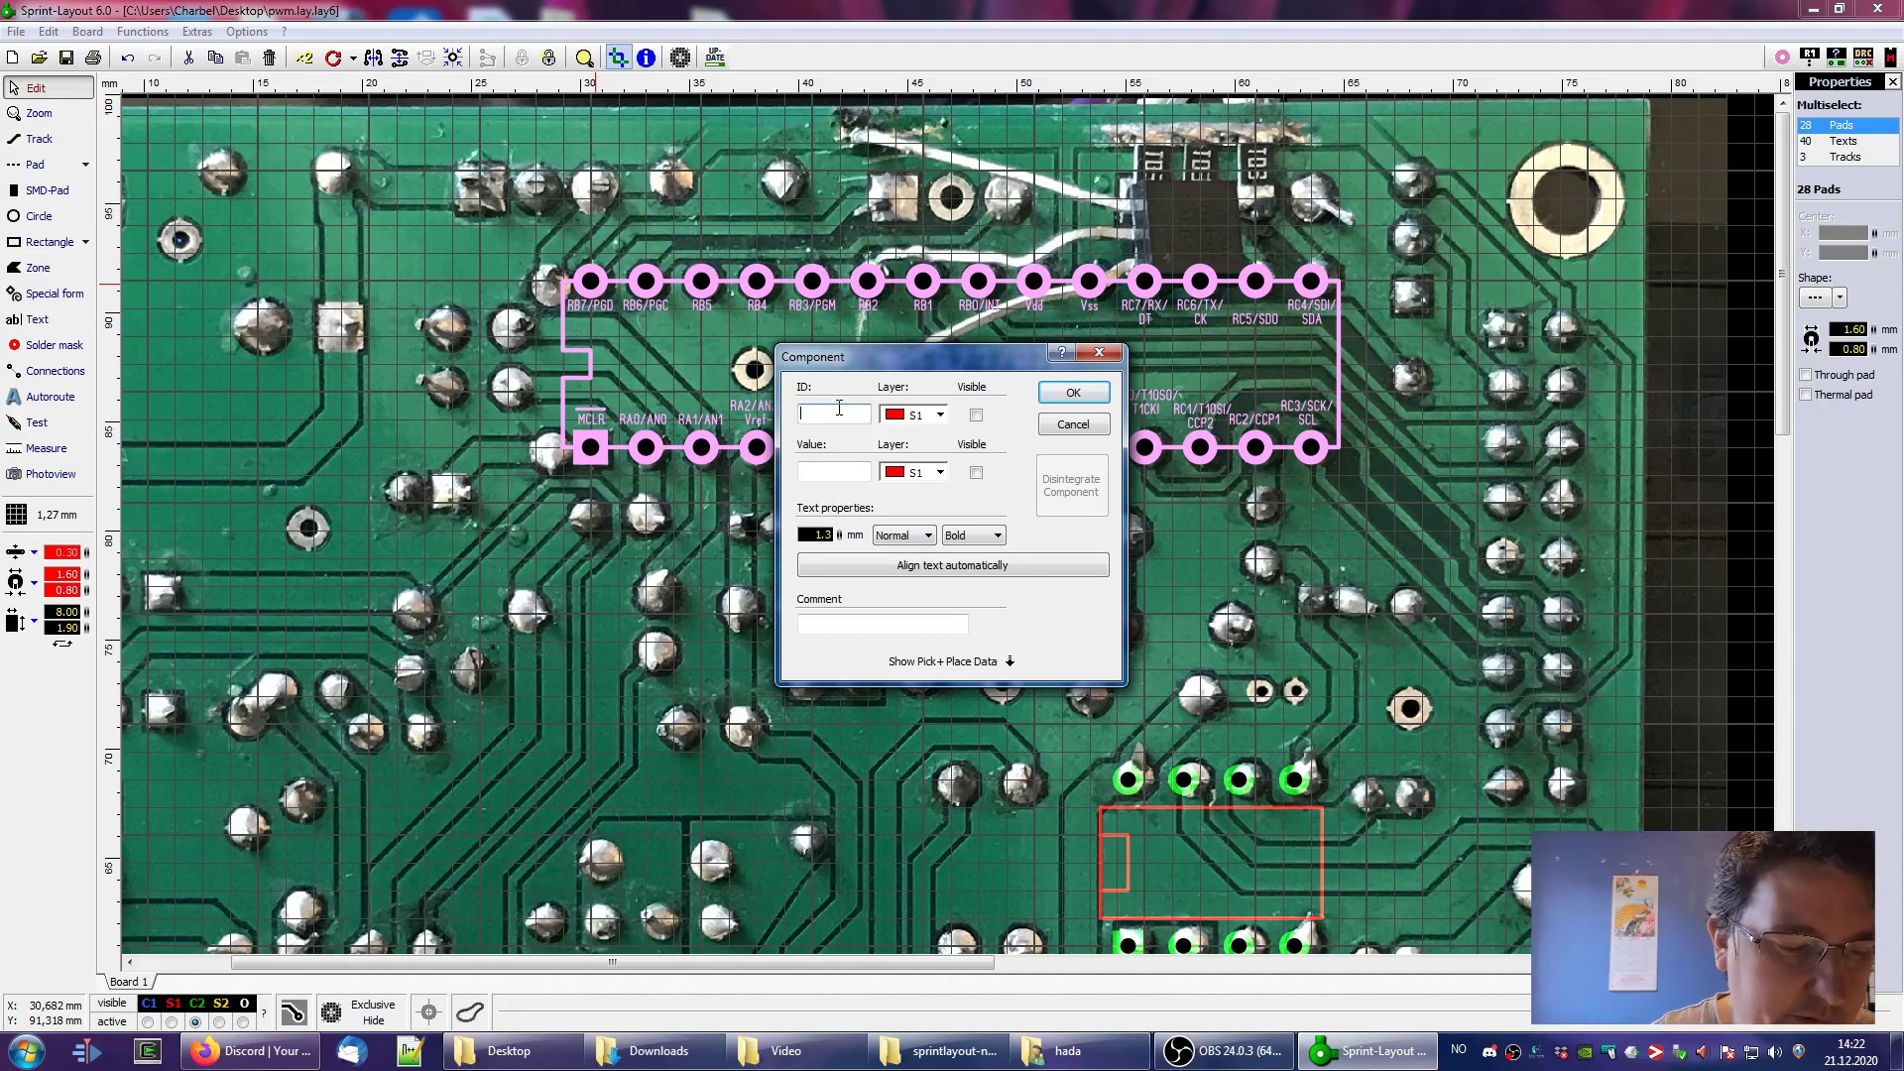
type("IC1")
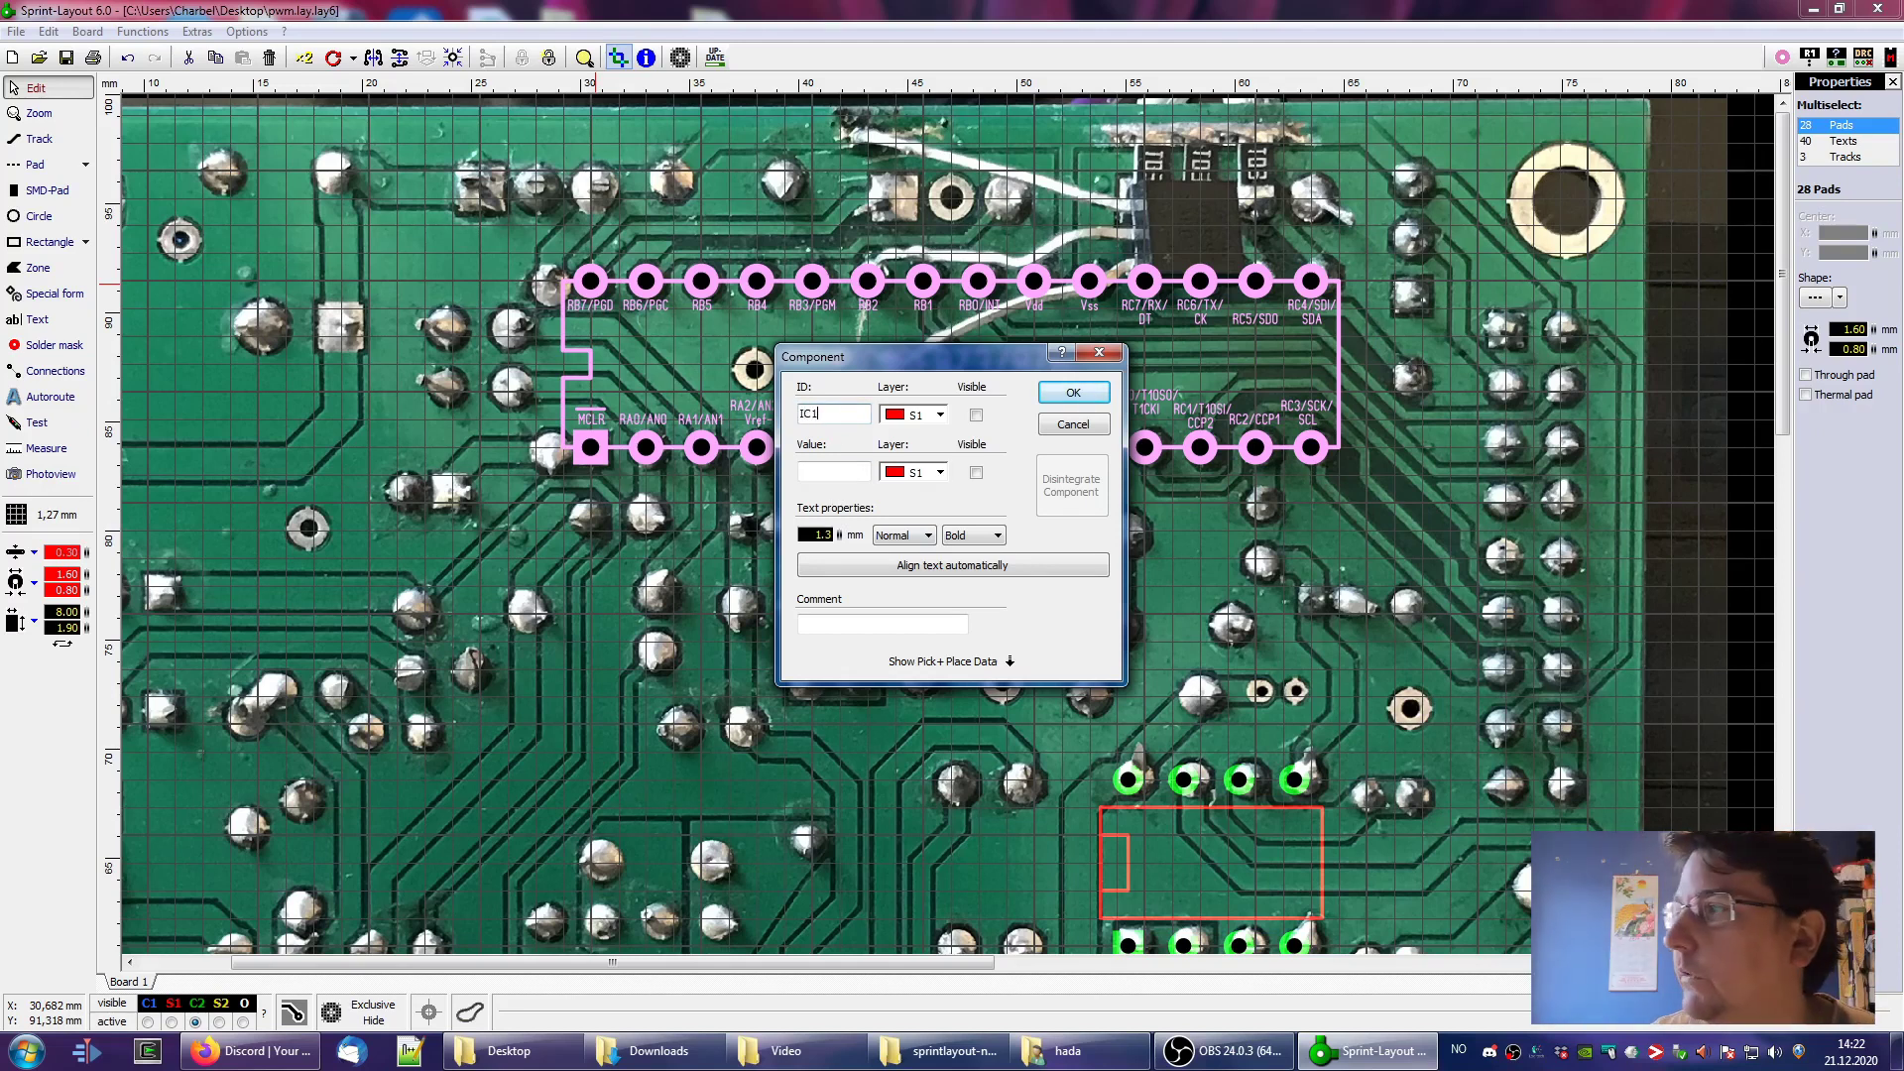
left_click(1083, 389)
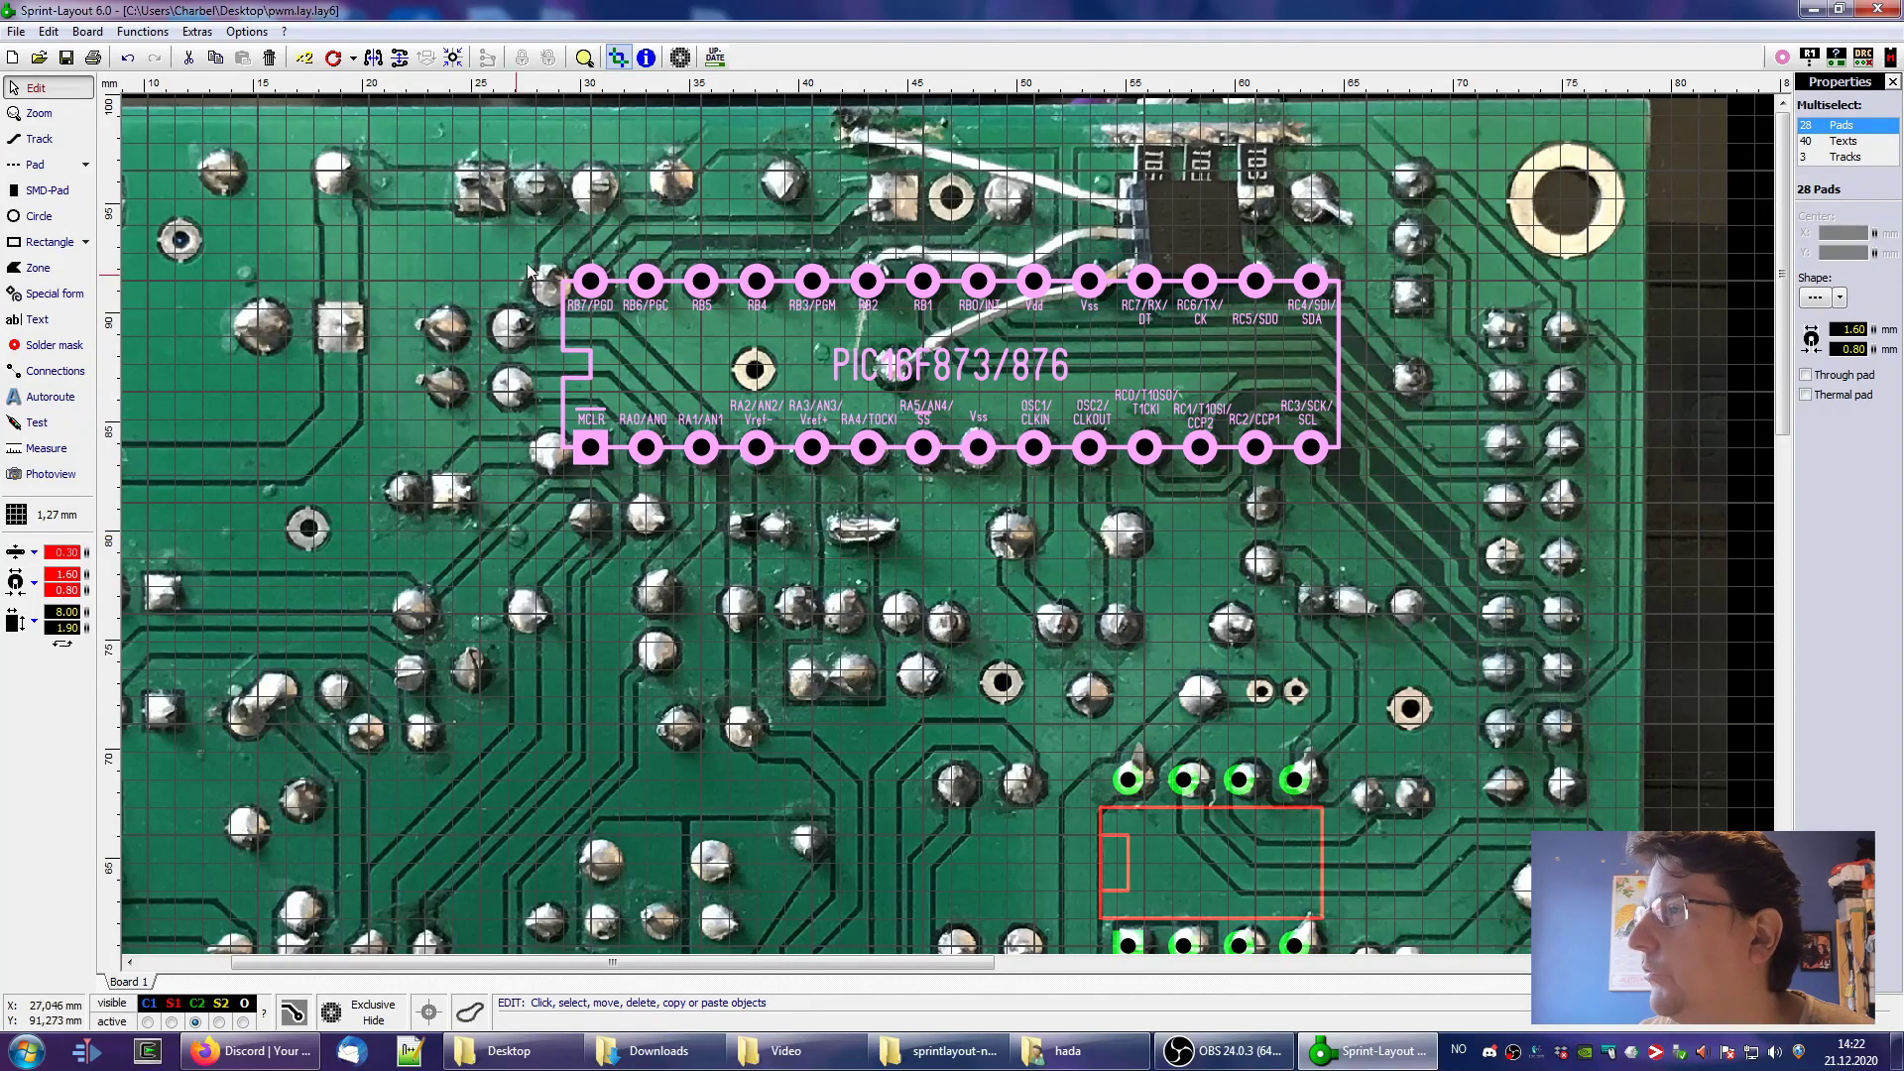
Paste a copy of the IC1 component below the original and delete the copy
left_click(594, 342)
left_click(595, 303)
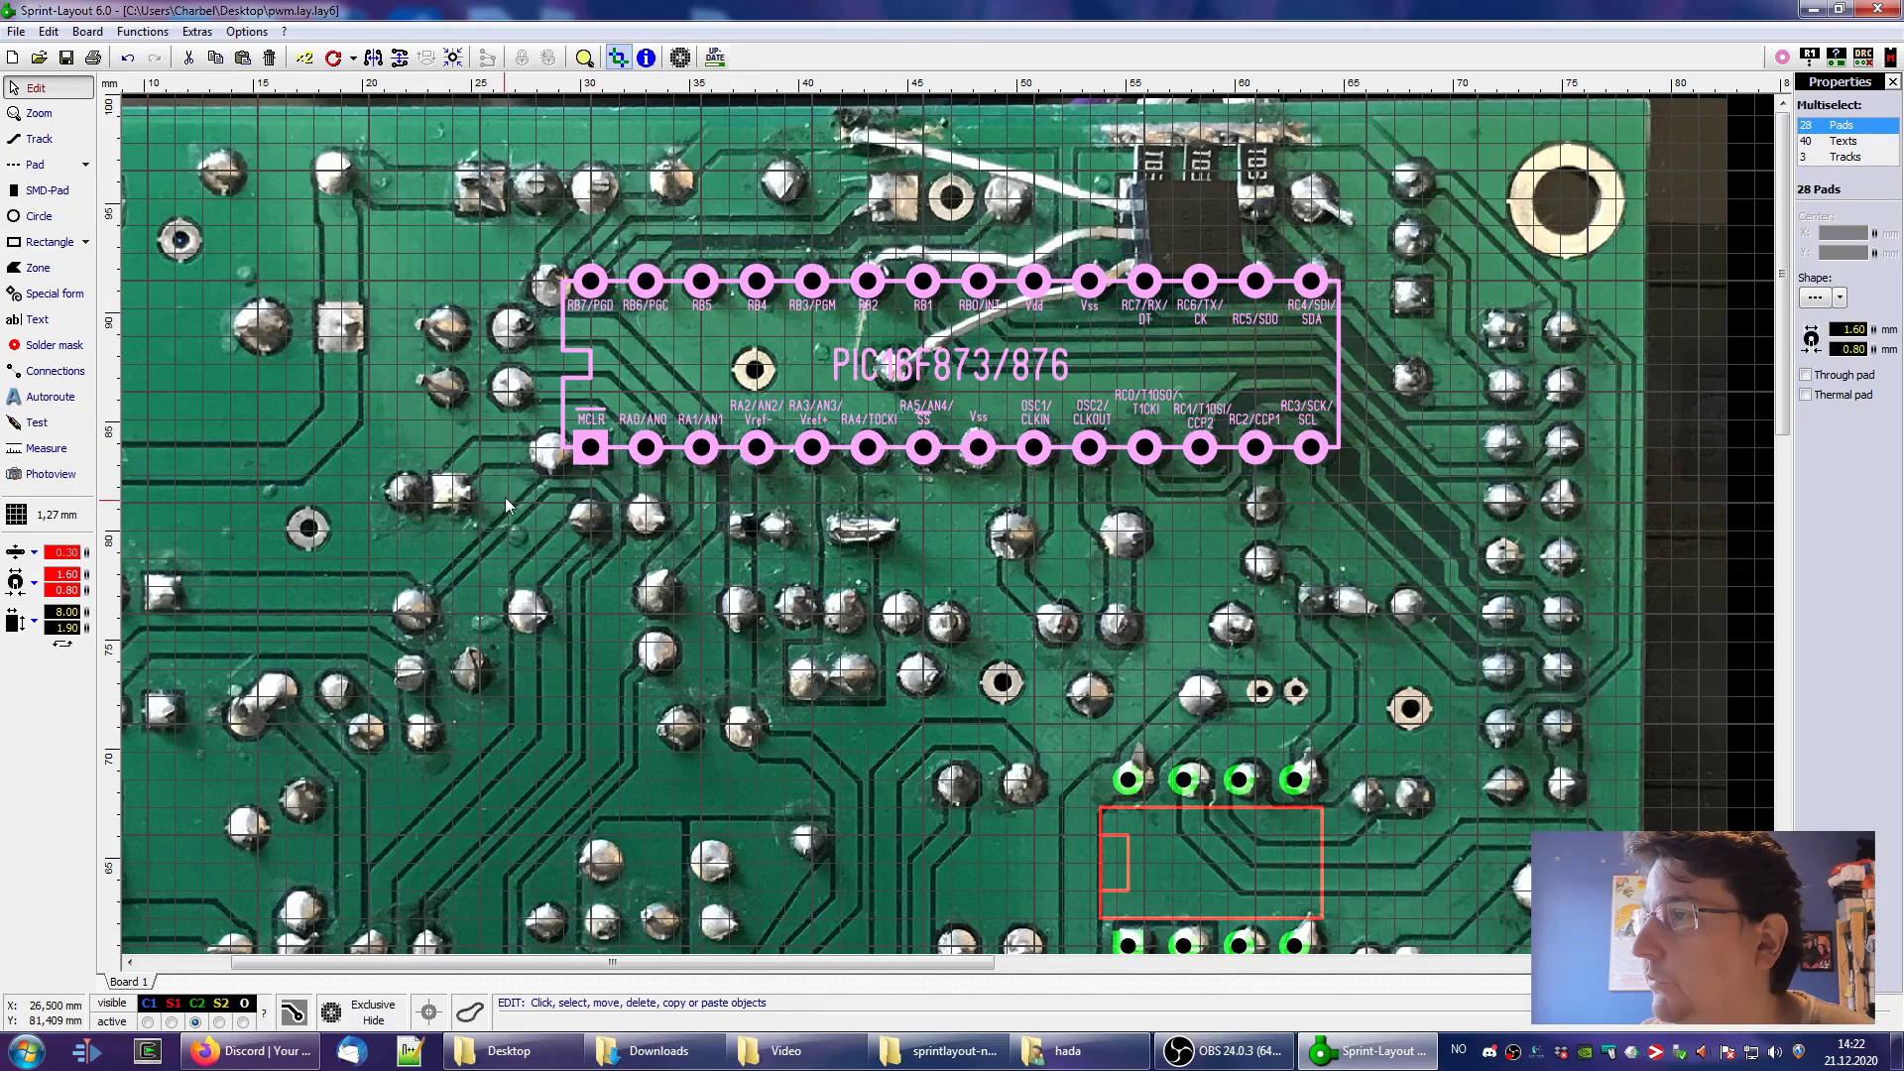
key("ctrl+c")
key("ctrl+v")
left_click(369, 600)
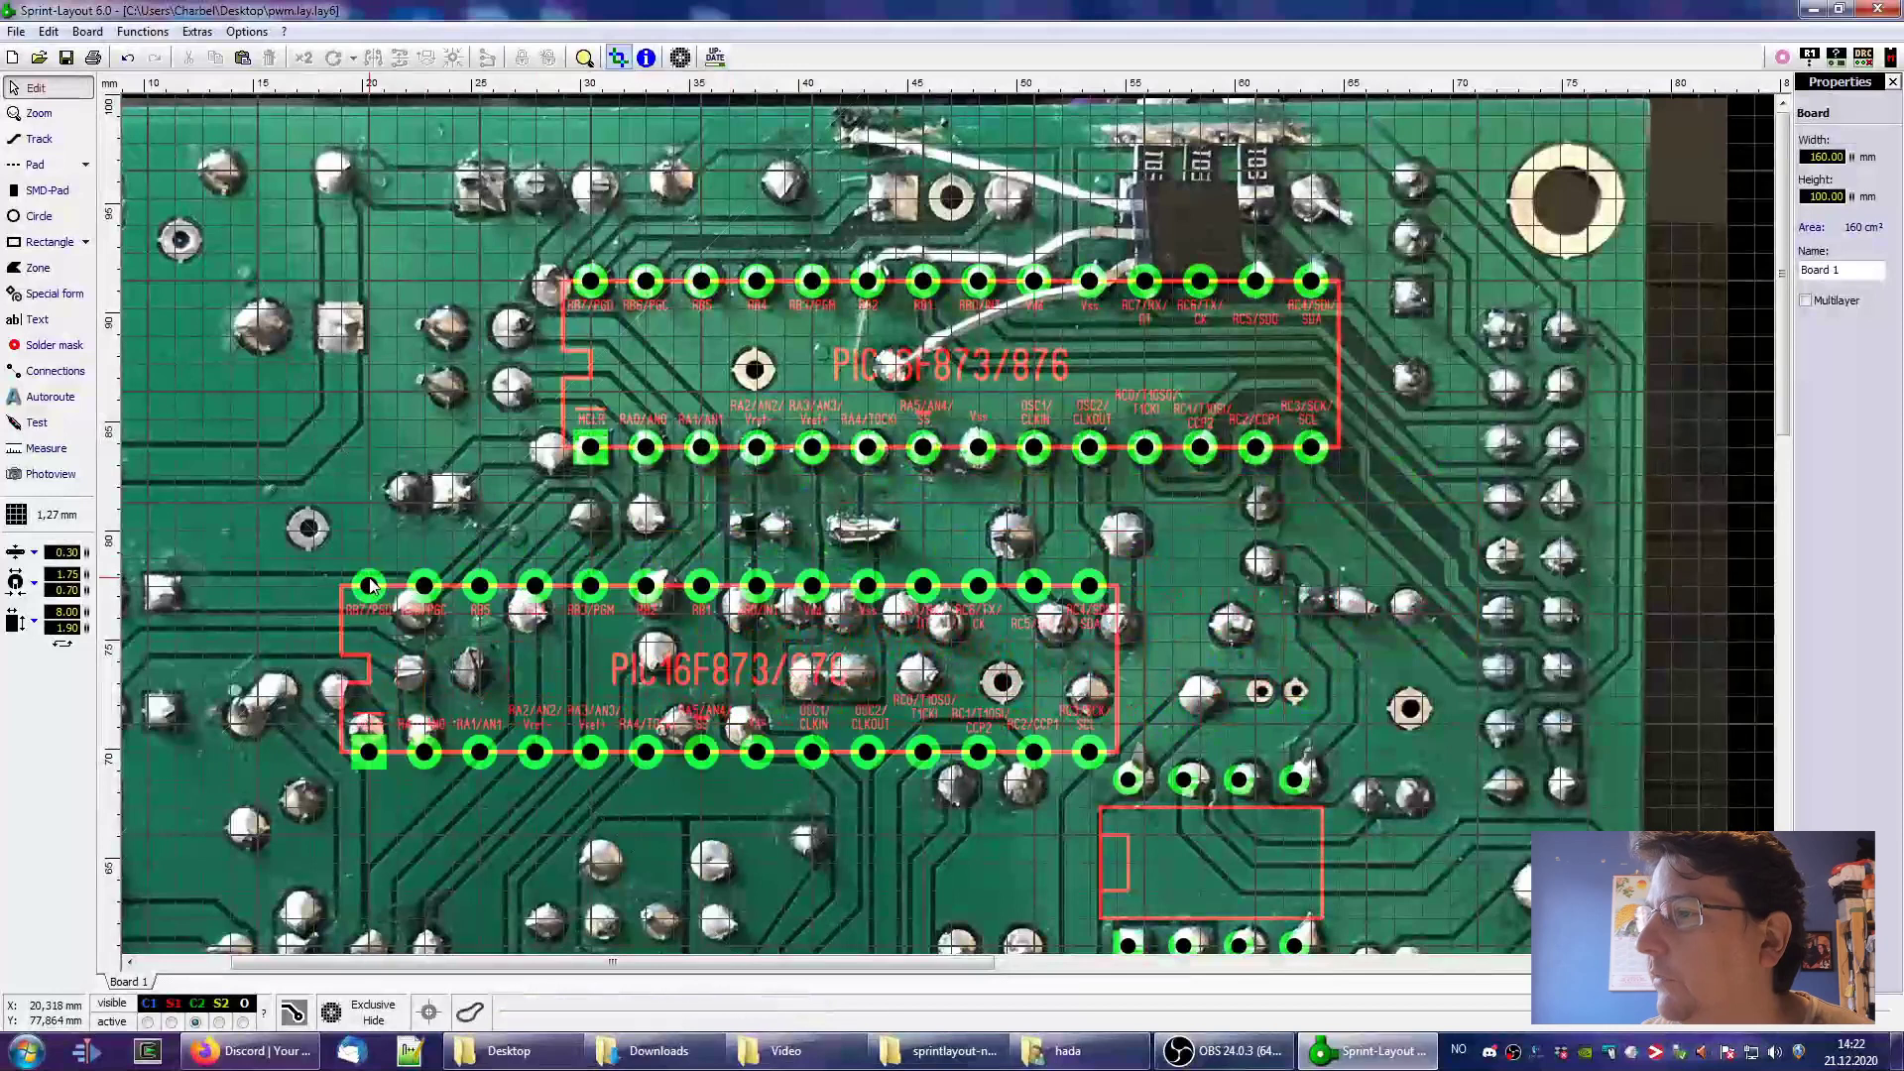
left_click(392, 600)
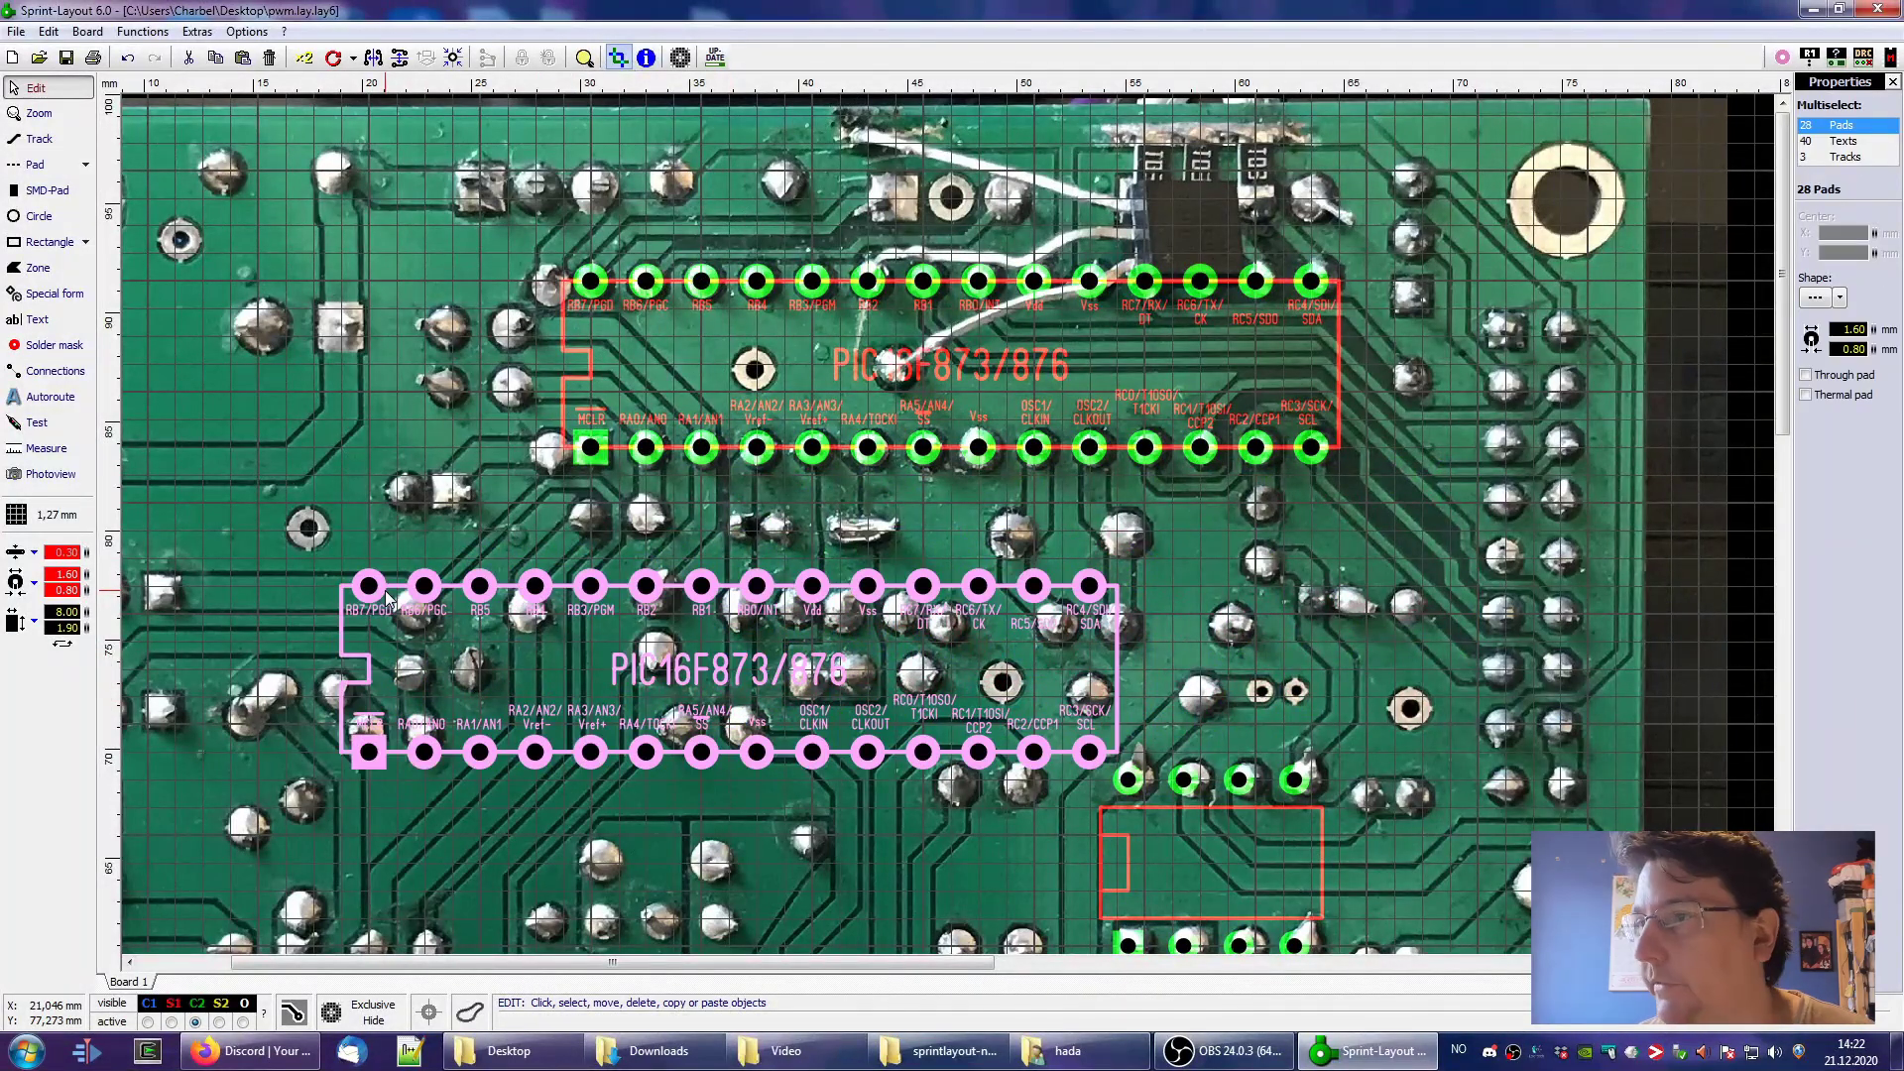
key("Delete")
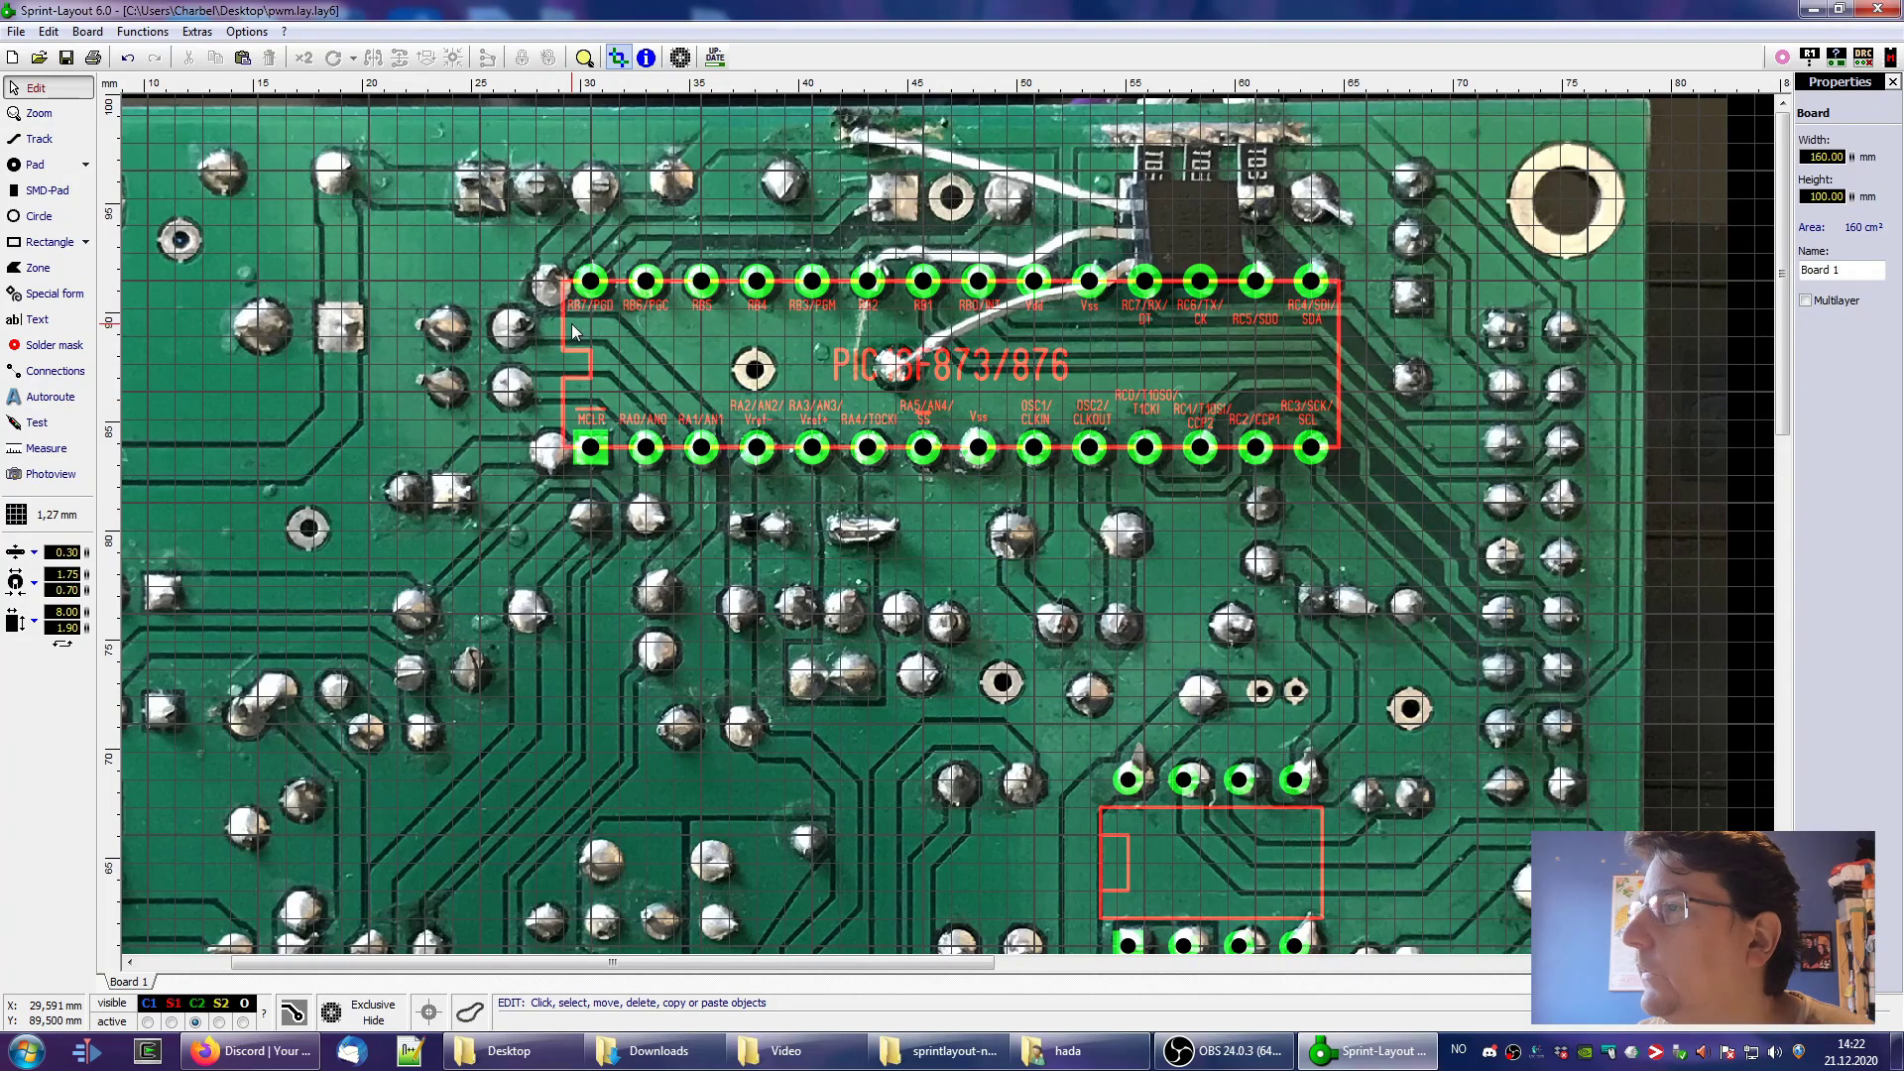
Make the ID label of the IC1 component visible on the board
double_click(556, 321)
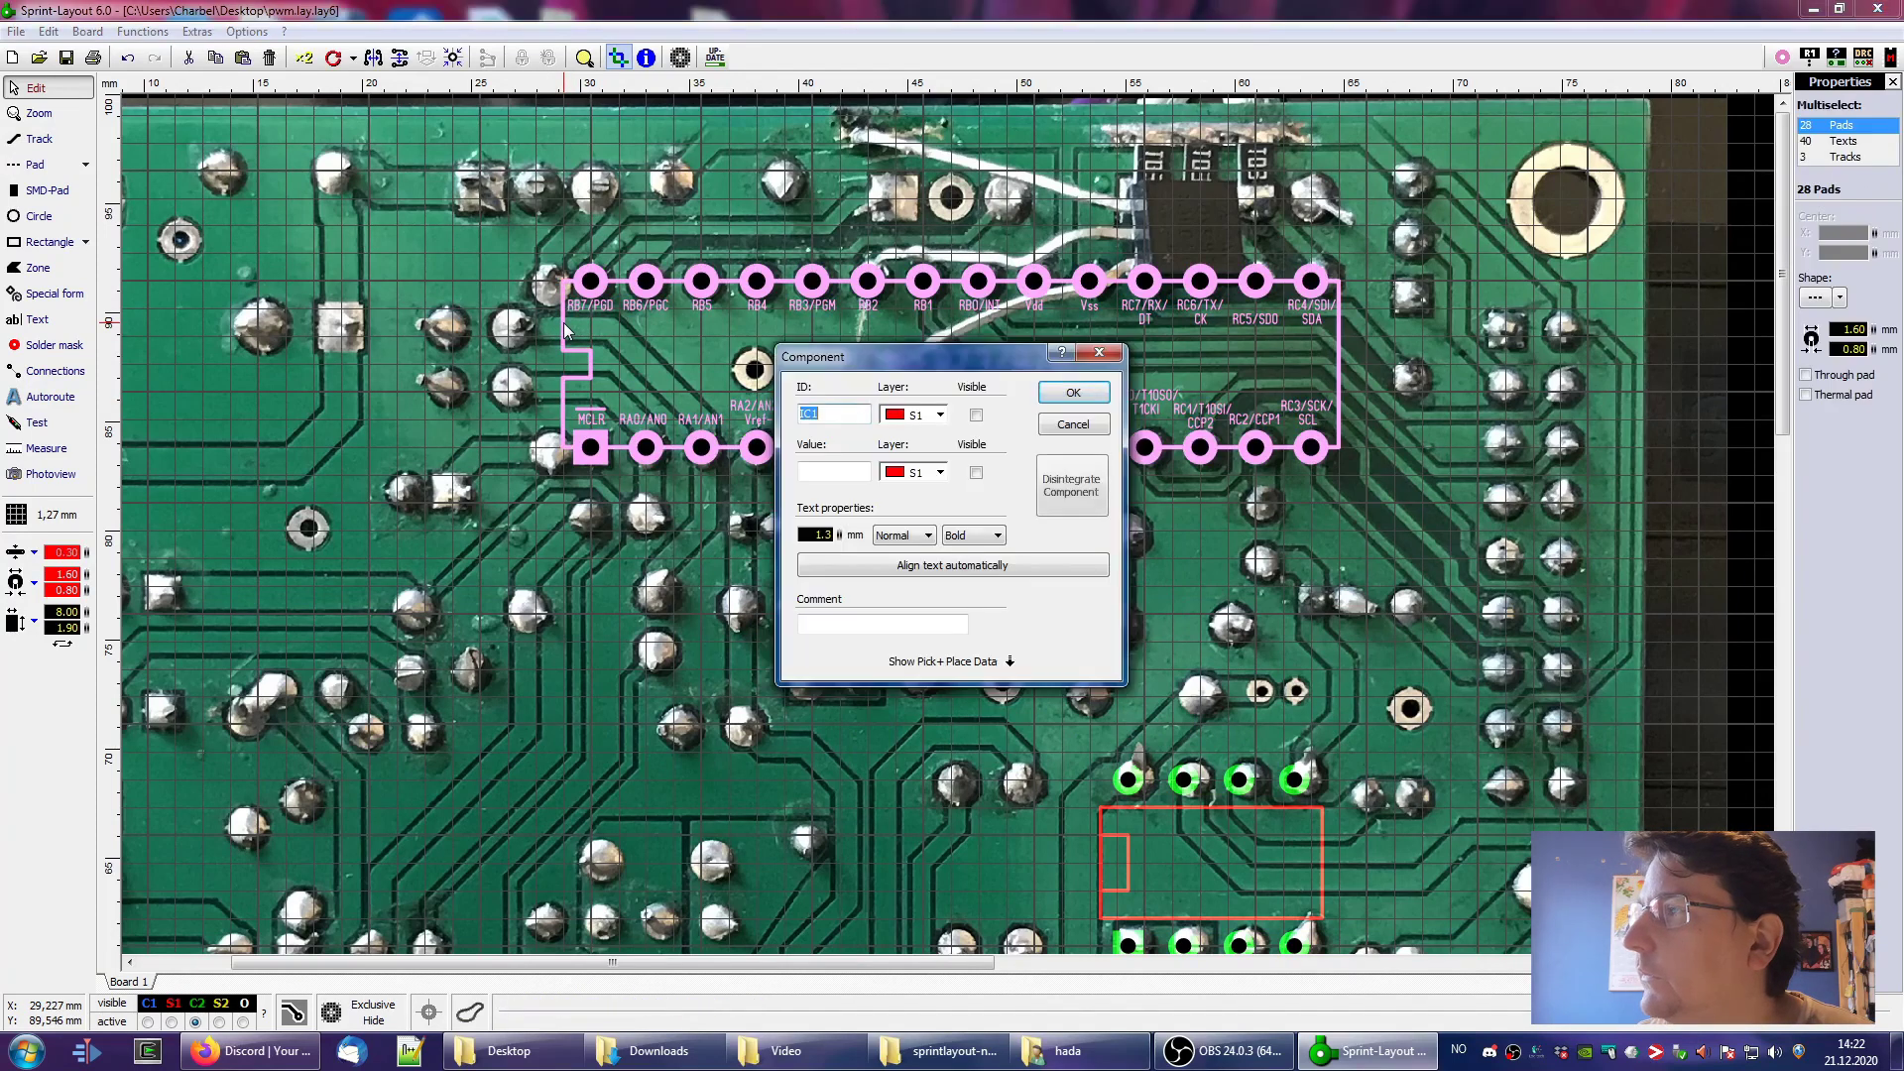
left_click(975, 415)
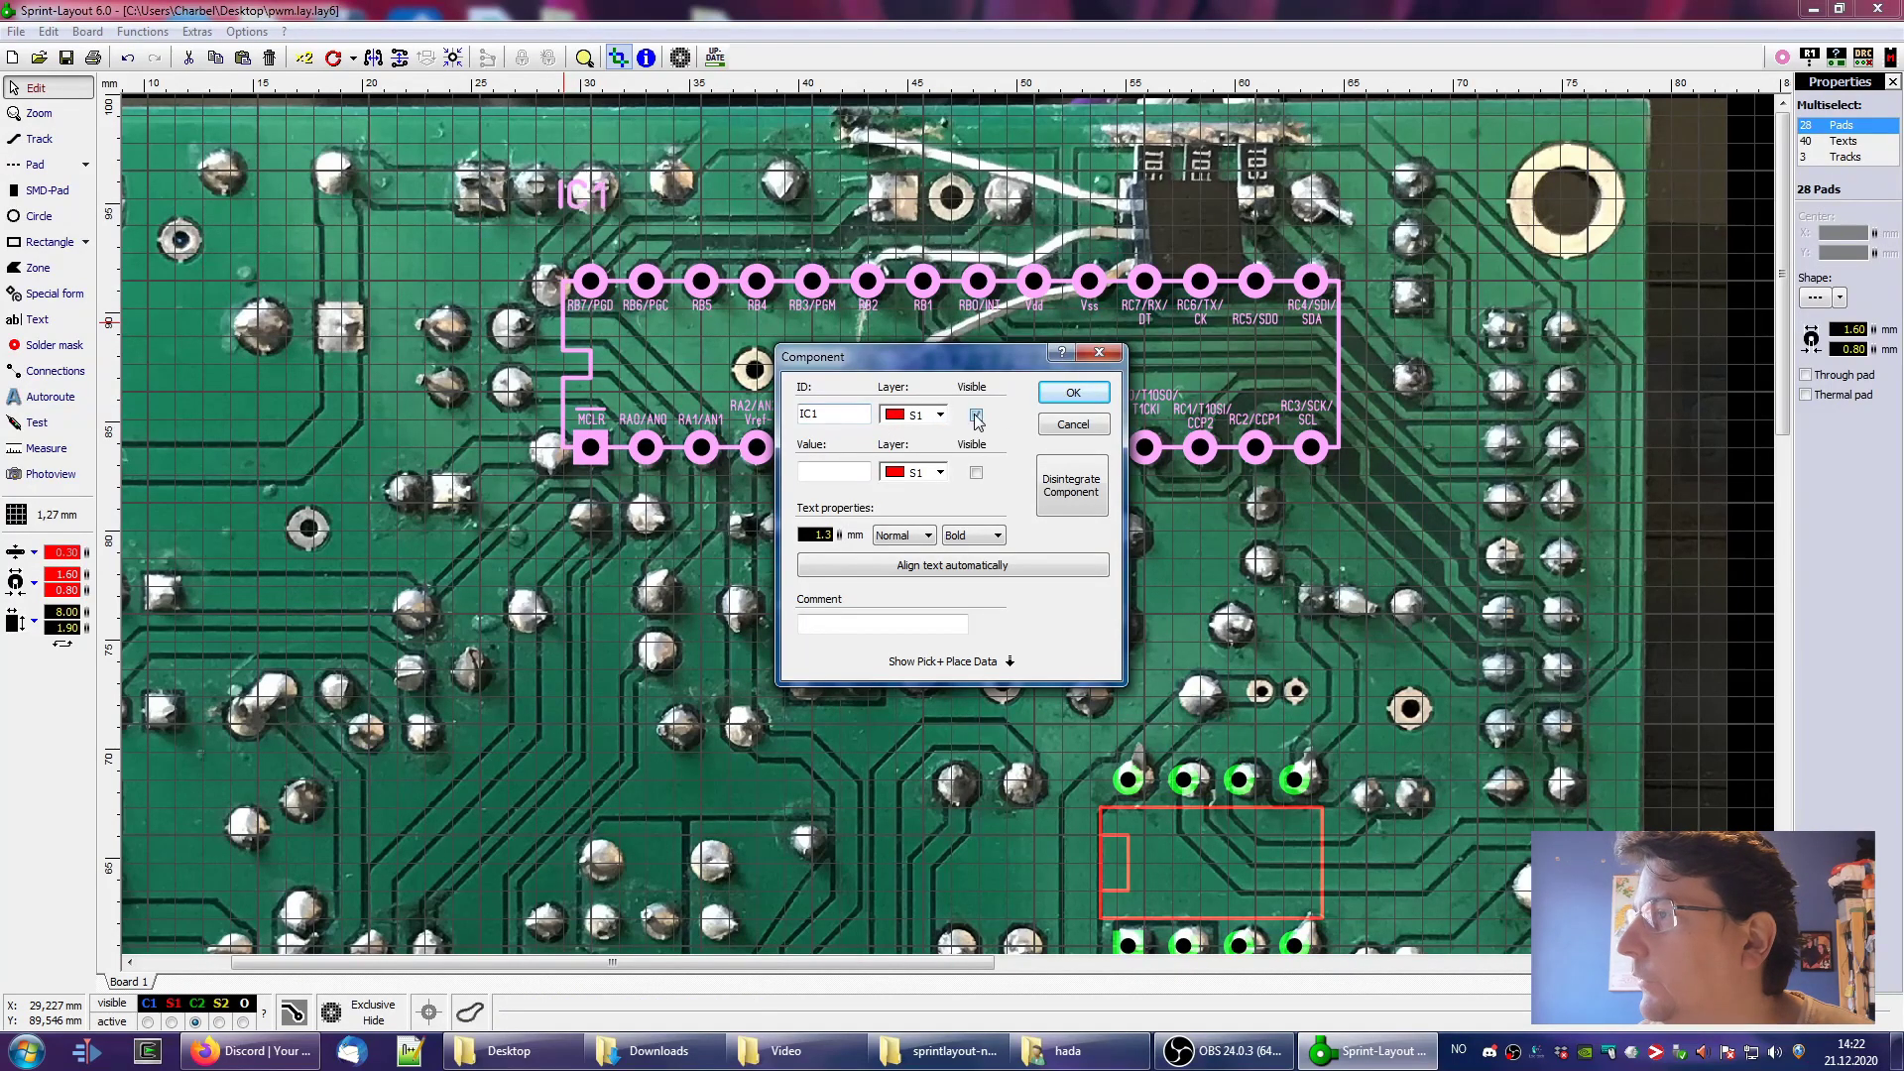
left_click(1073, 393)
left_click(580, 195)
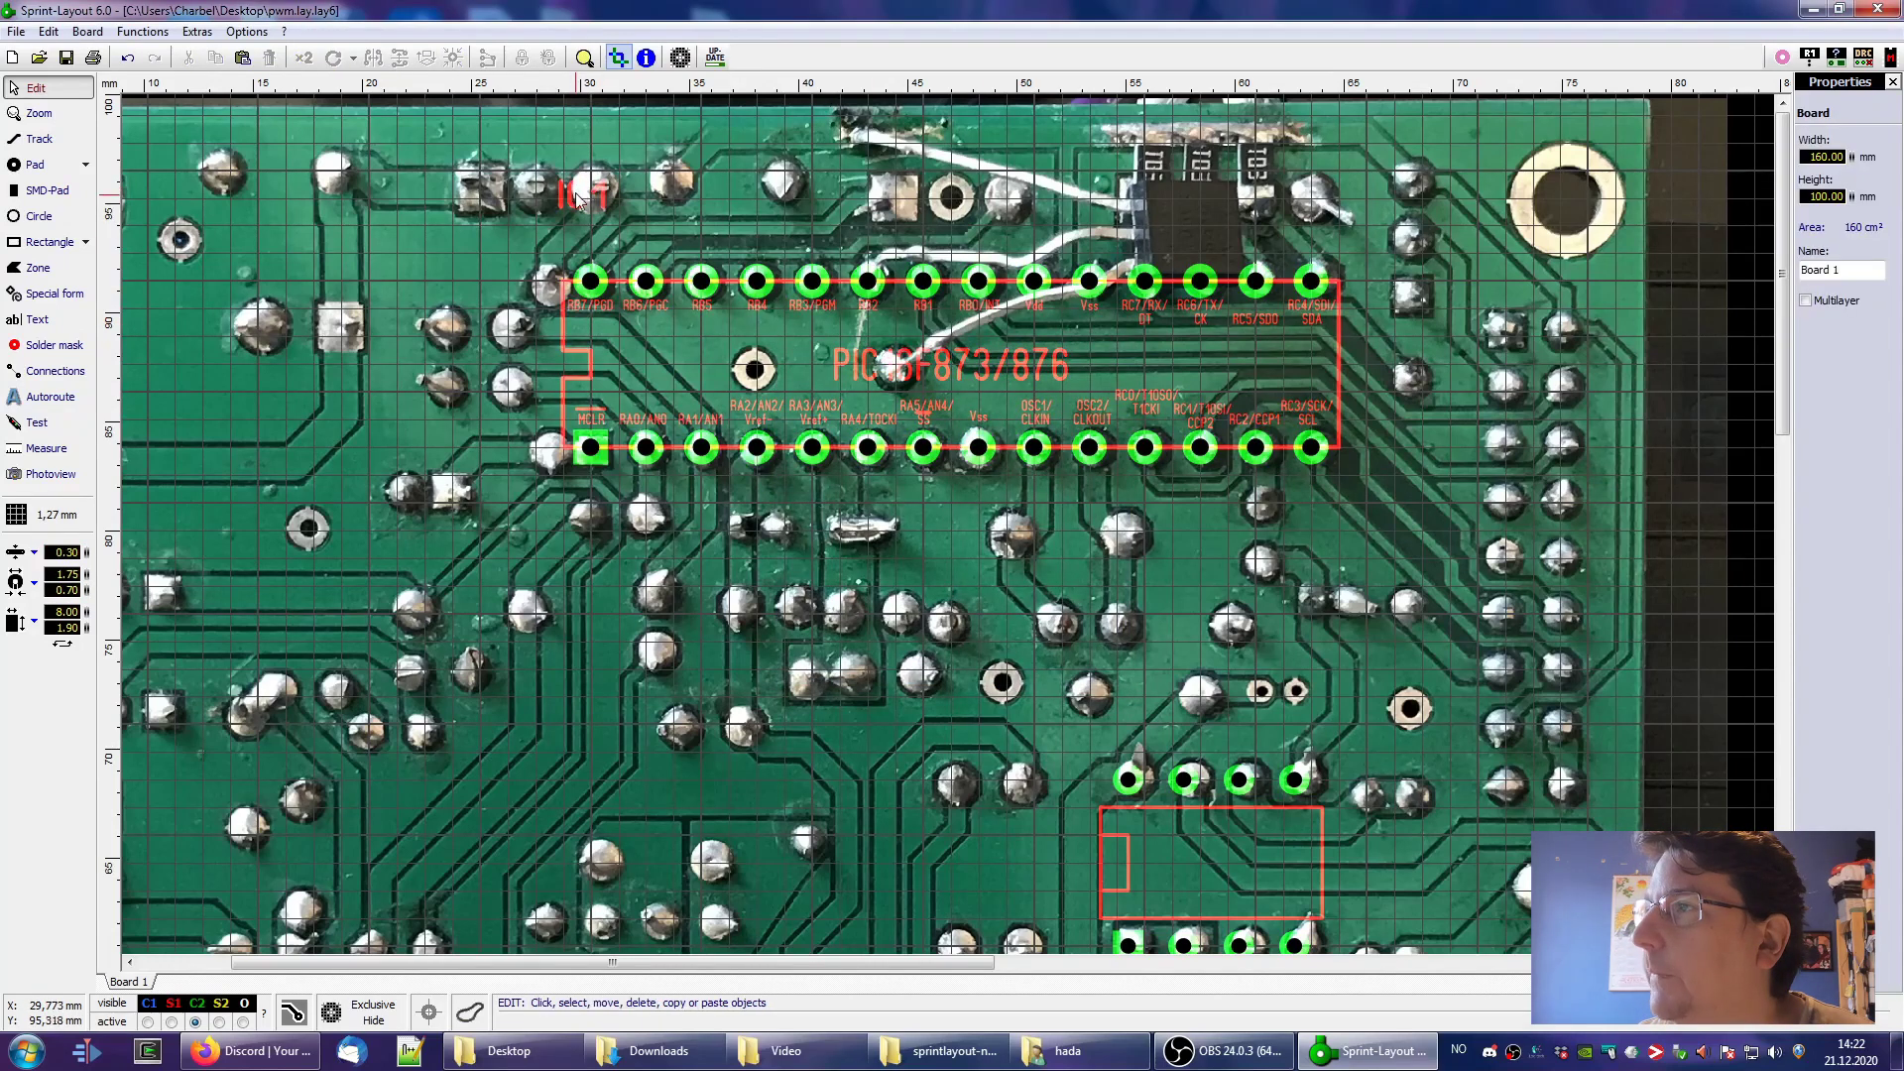
Check the IC1 label's component properties and move the label beside the chip's notched end, near pin RB7/PGD
double_click(576, 208)
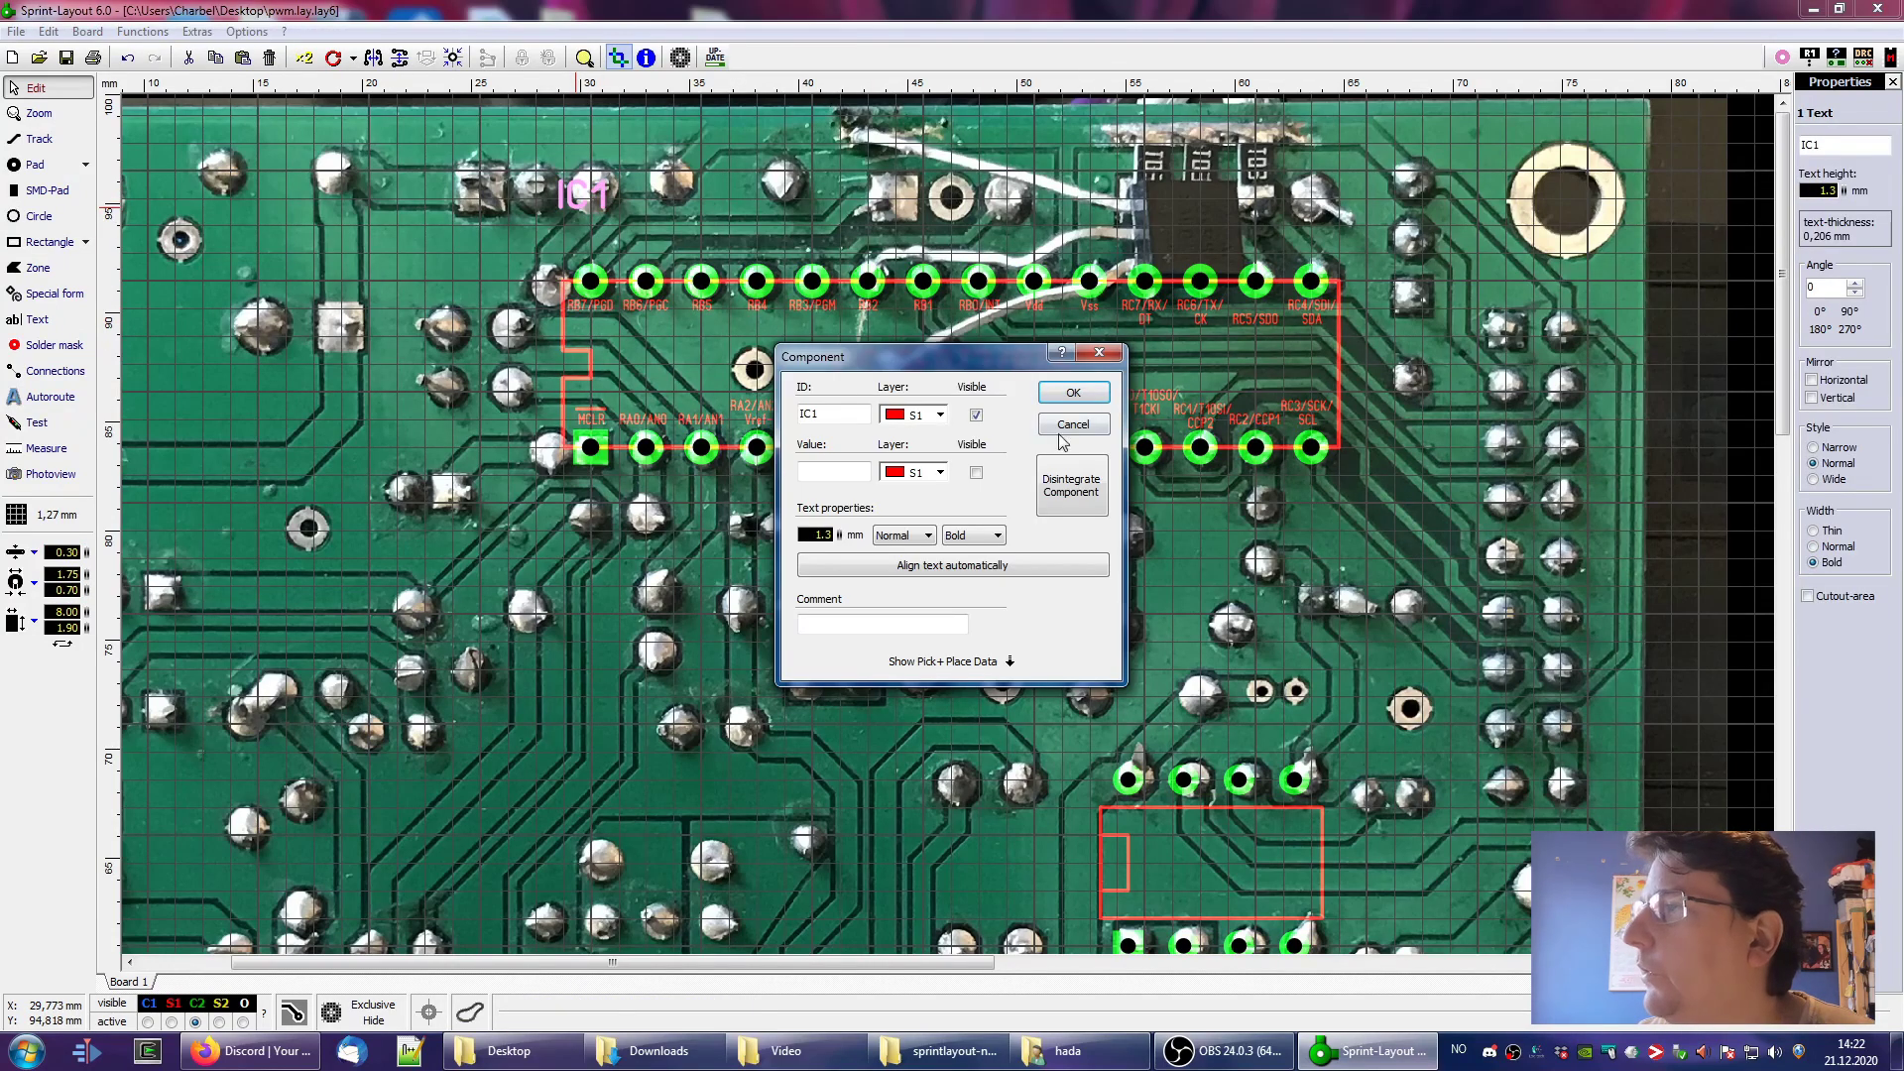
left_click(1066, 426)
left_click(610, 228)
left_click_drag(592, 204, 461, 288)
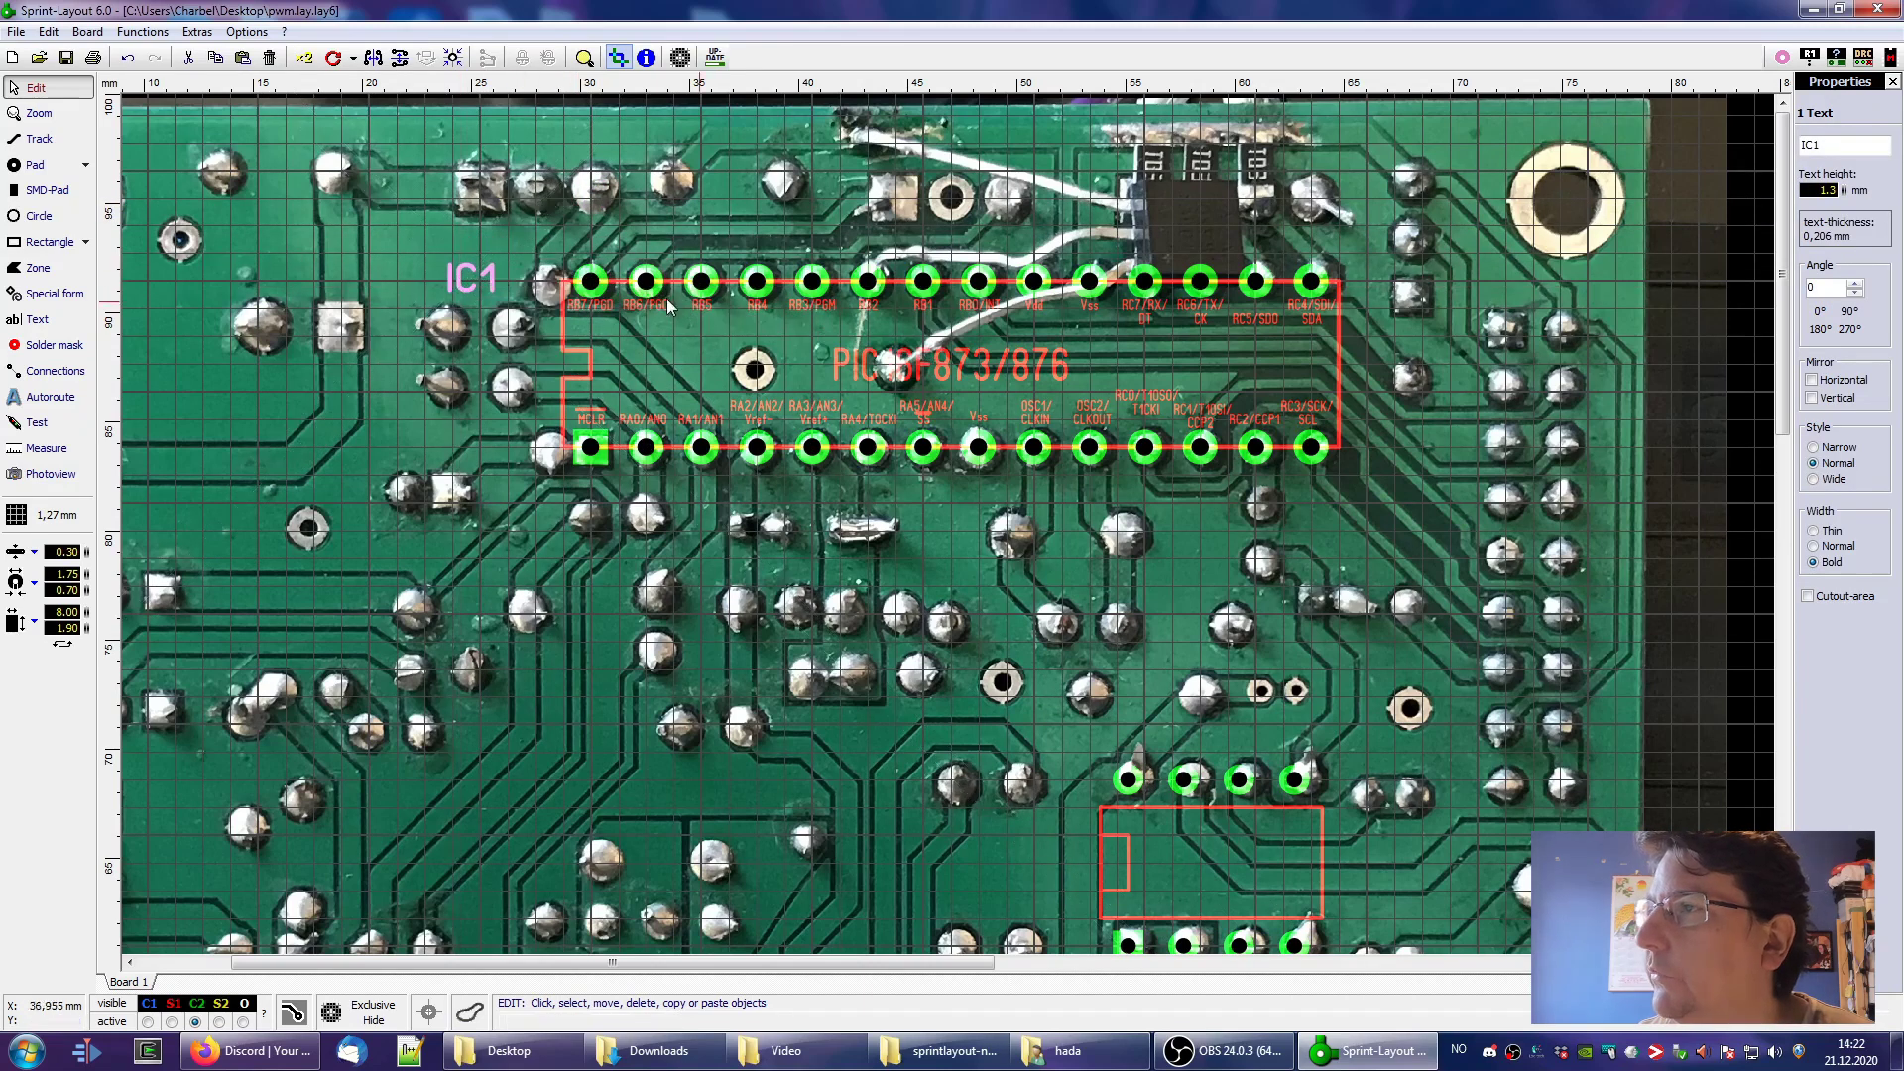
Hide the ID label of the IC1 component again and deselect the component
double_click(561, 307)
left_click(976, 415)
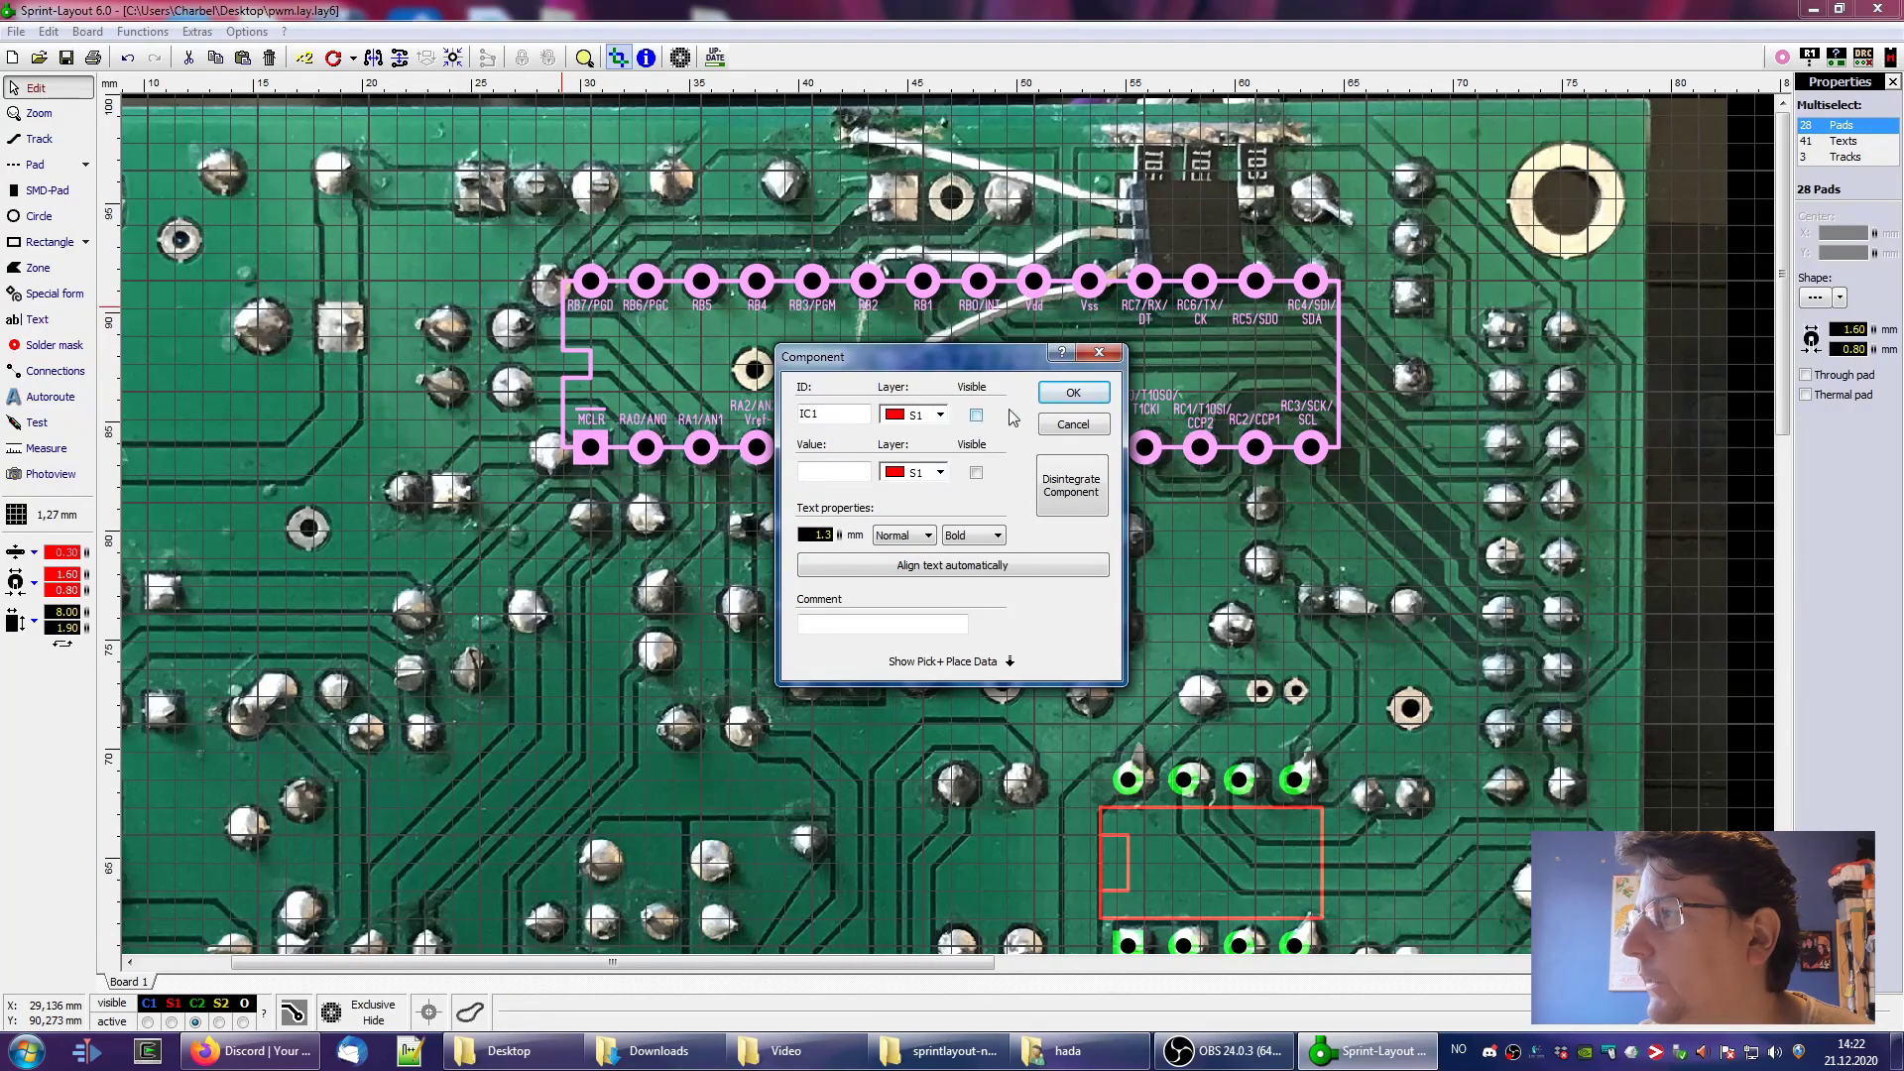
left_click(1073, 393)
left_click(984, 621)
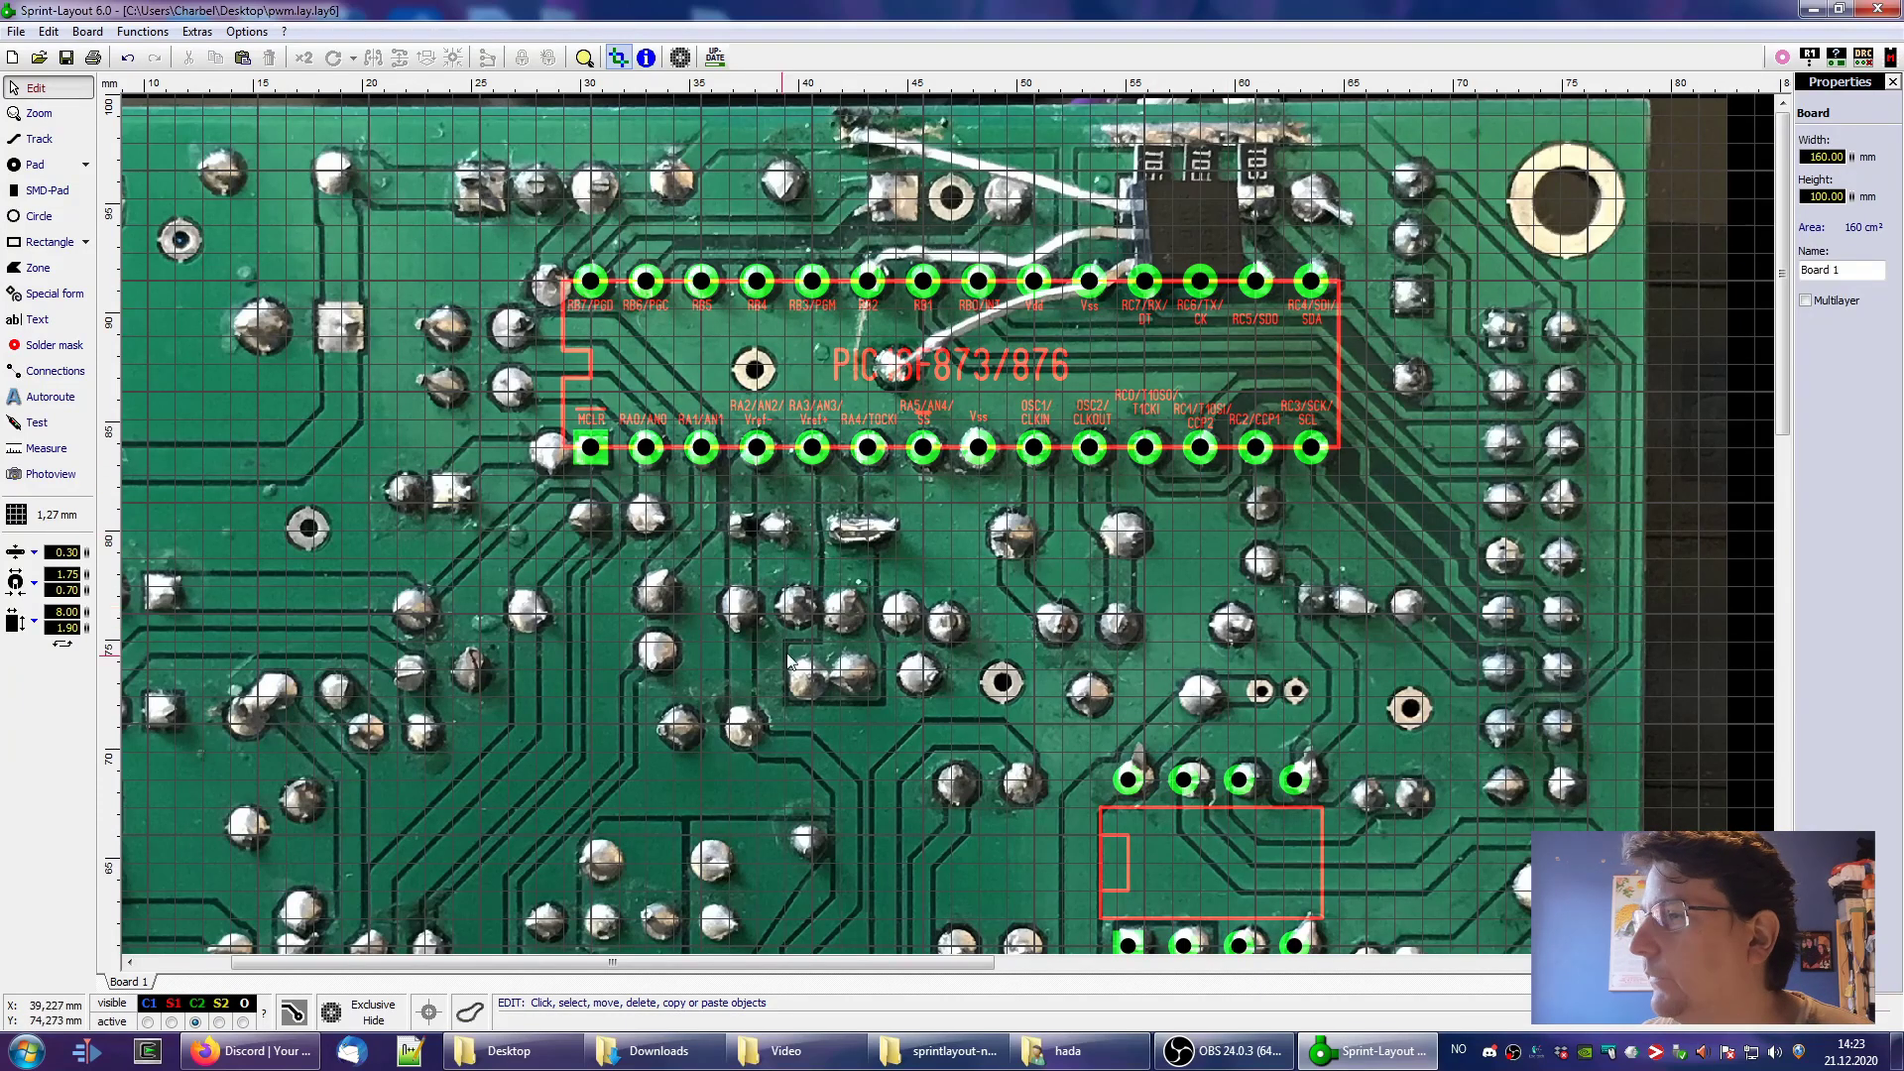
scroll(732, 592, "down", 2)
scroll(765, 689, "down", 2)
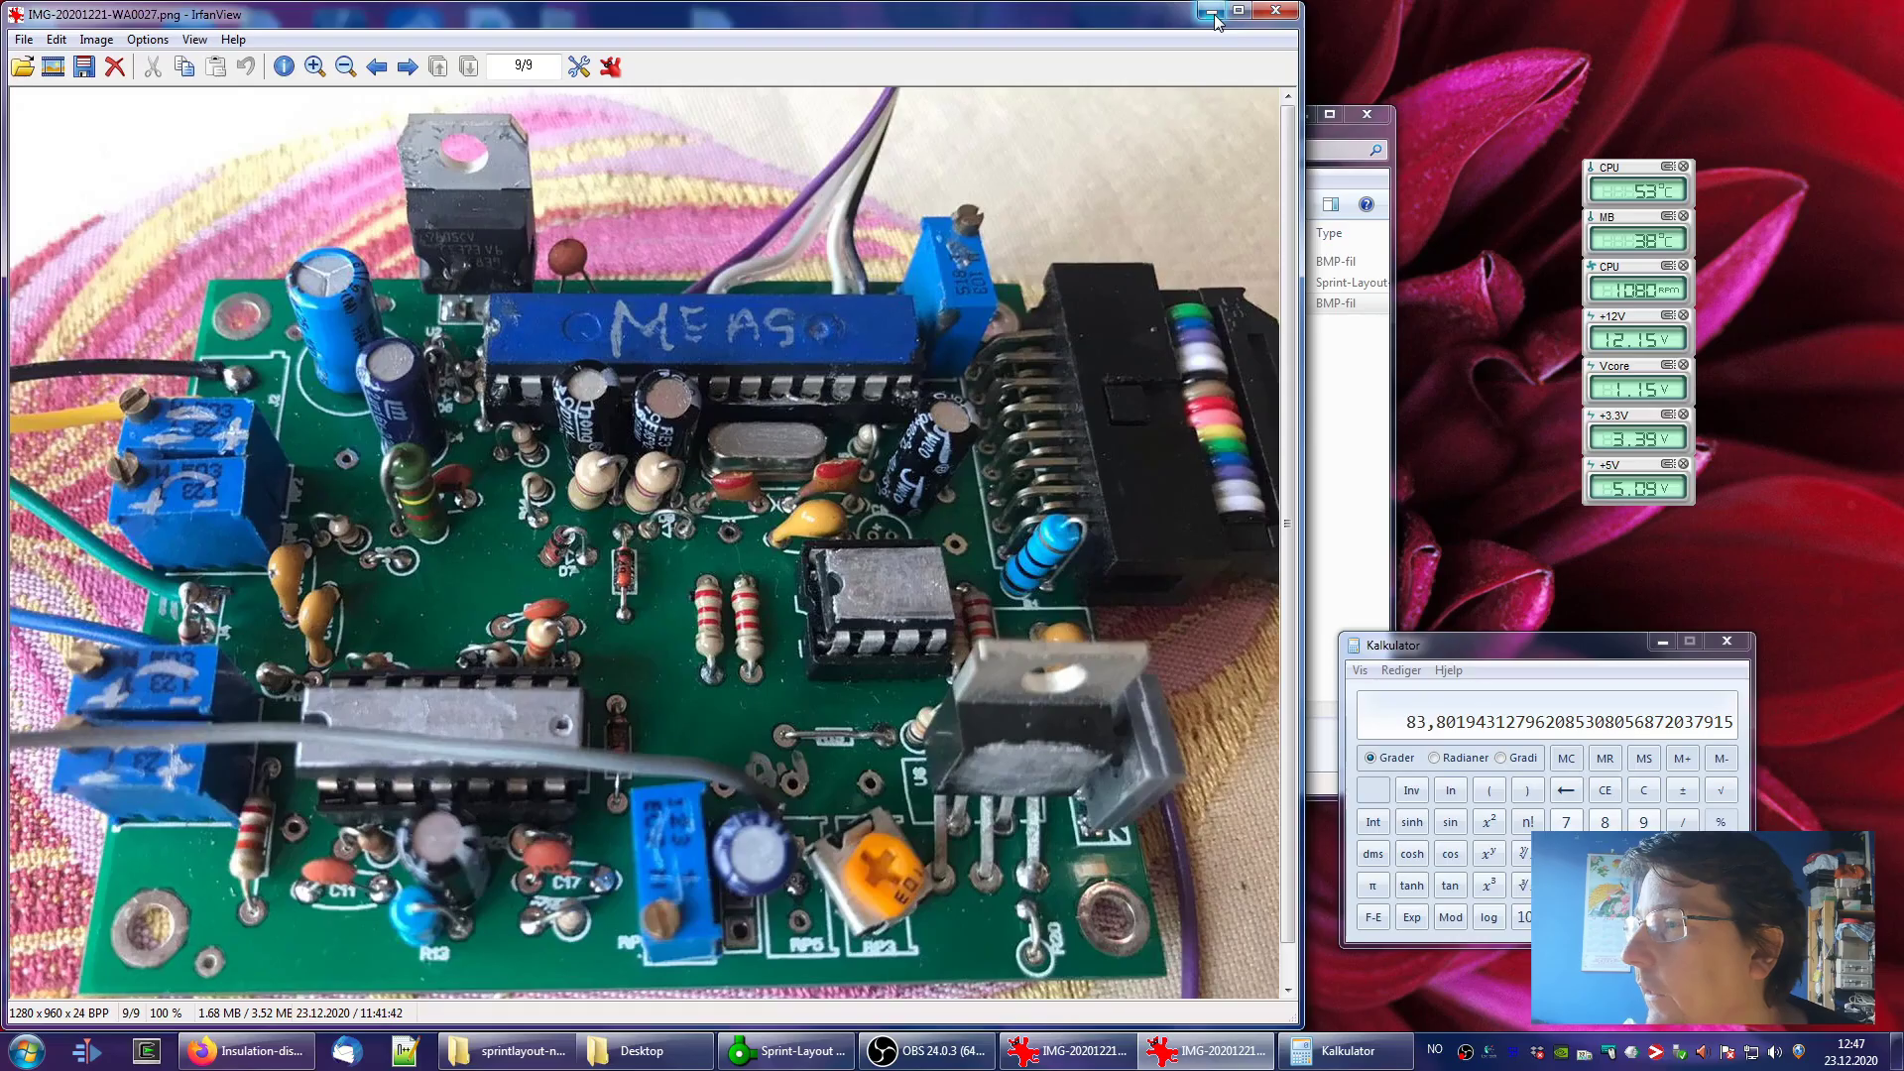
Minimize the component-side board photo in IrfanView and switch to the pwm.lay6 board in Sprint-Layout
left_click(1211, 14)
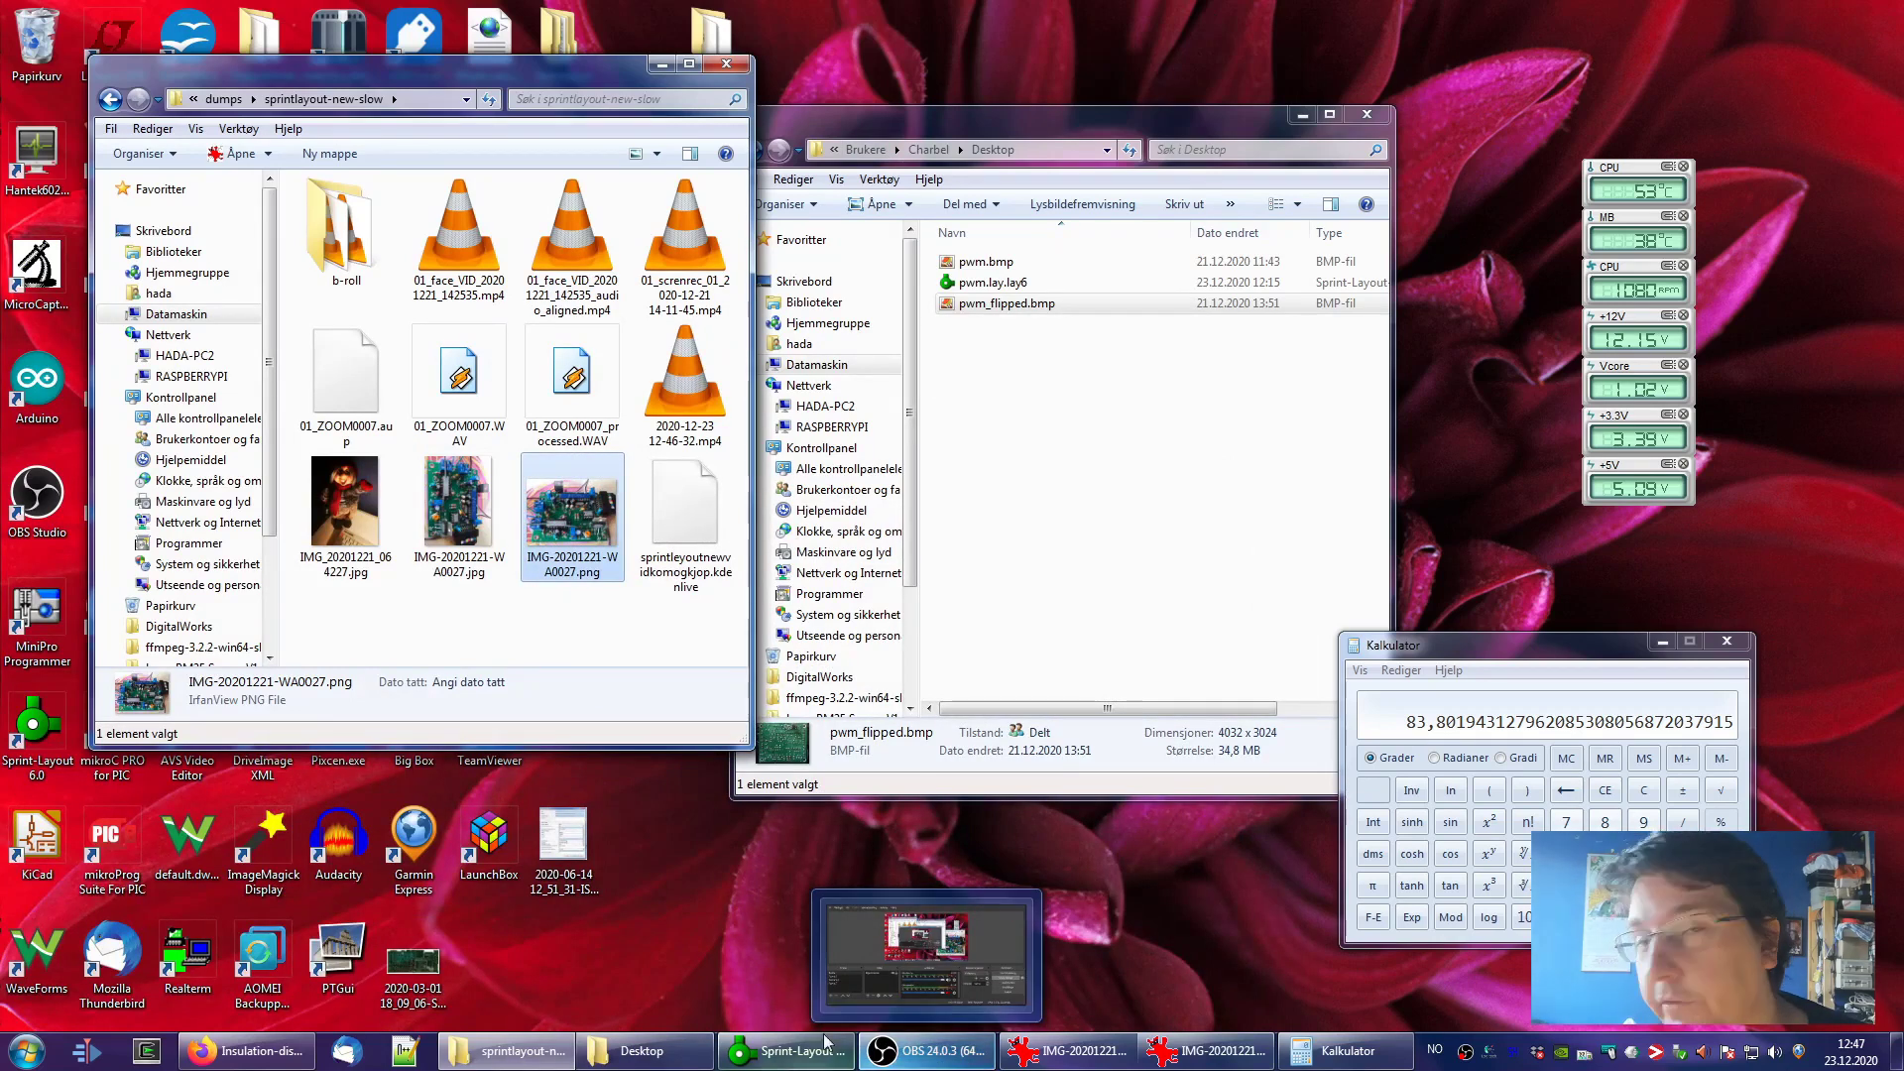
left_click(774, 1053)
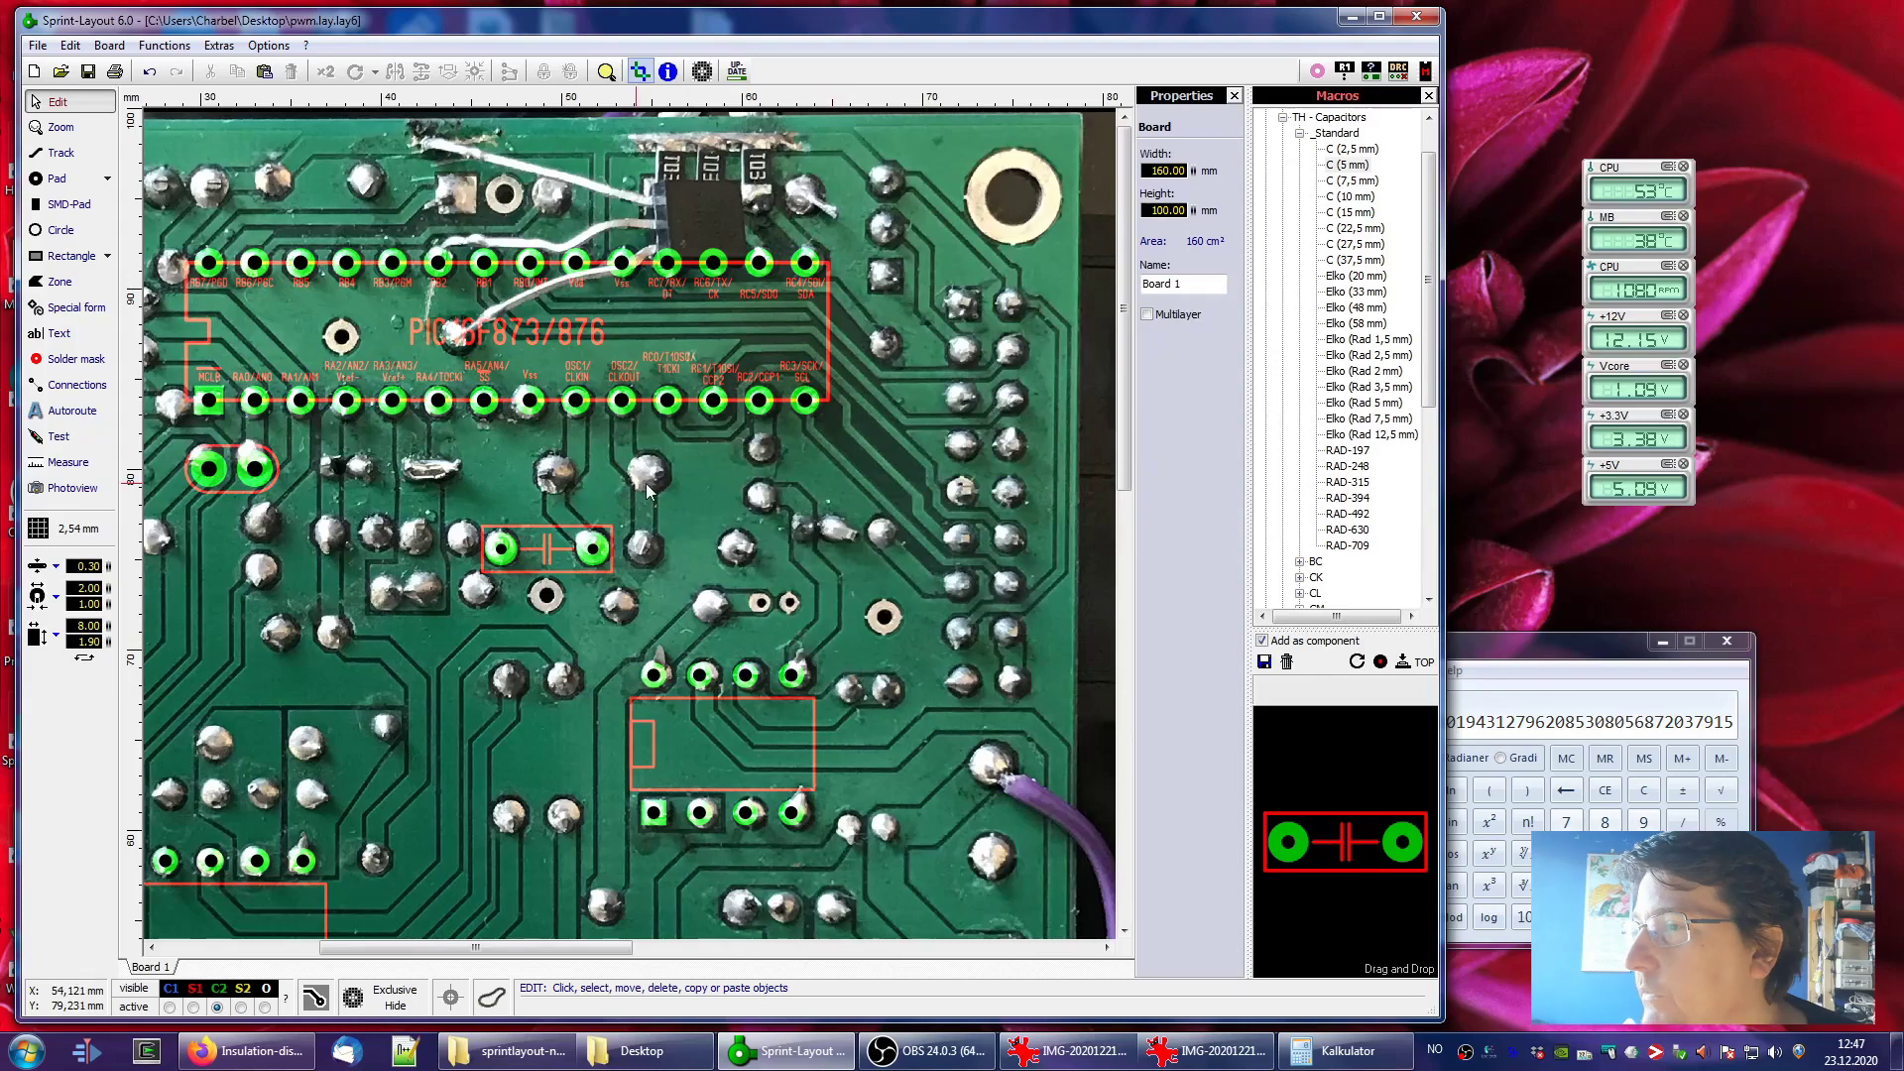
scroll(655, 488, "down", 1)
scroll(670, 494, "up", 1)
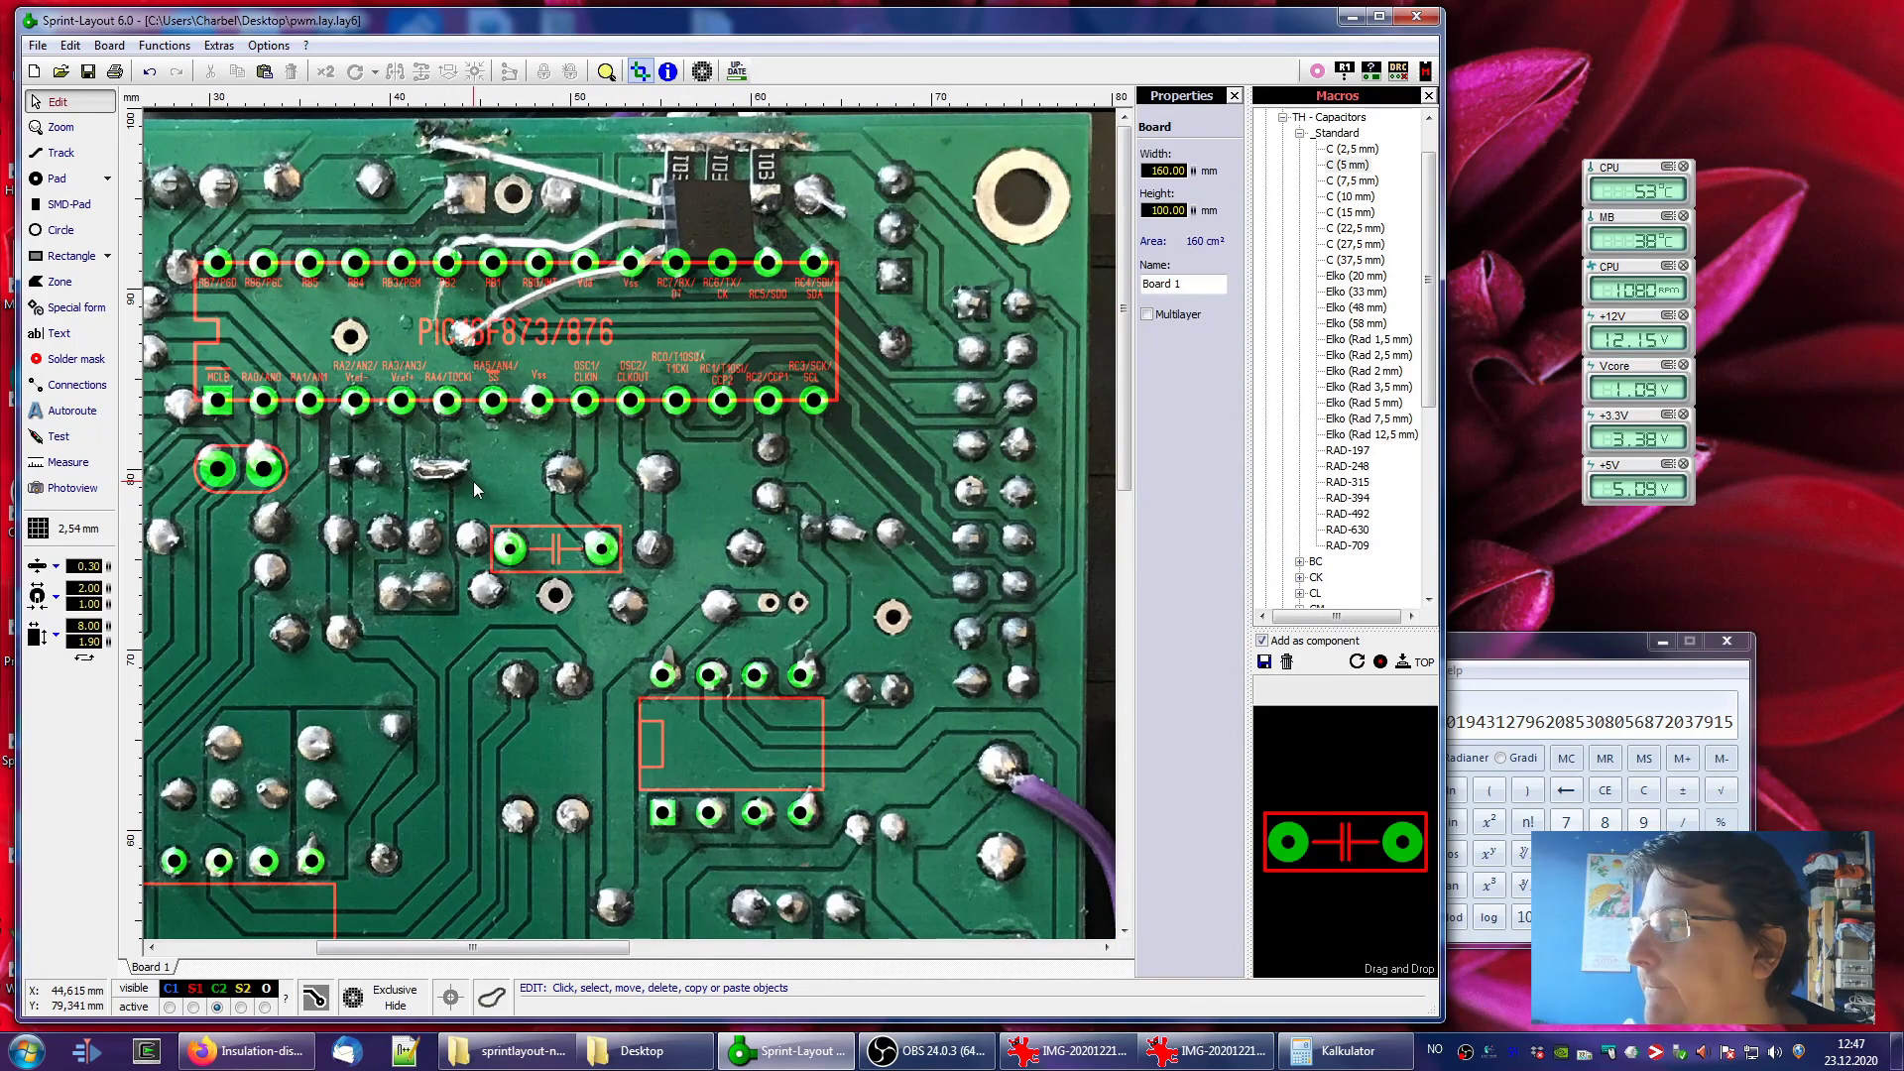
Place round 2.00 mm pads with 1.00 mm holes over the double-row connector's solder joints, eight per column
left_click(55, 182)
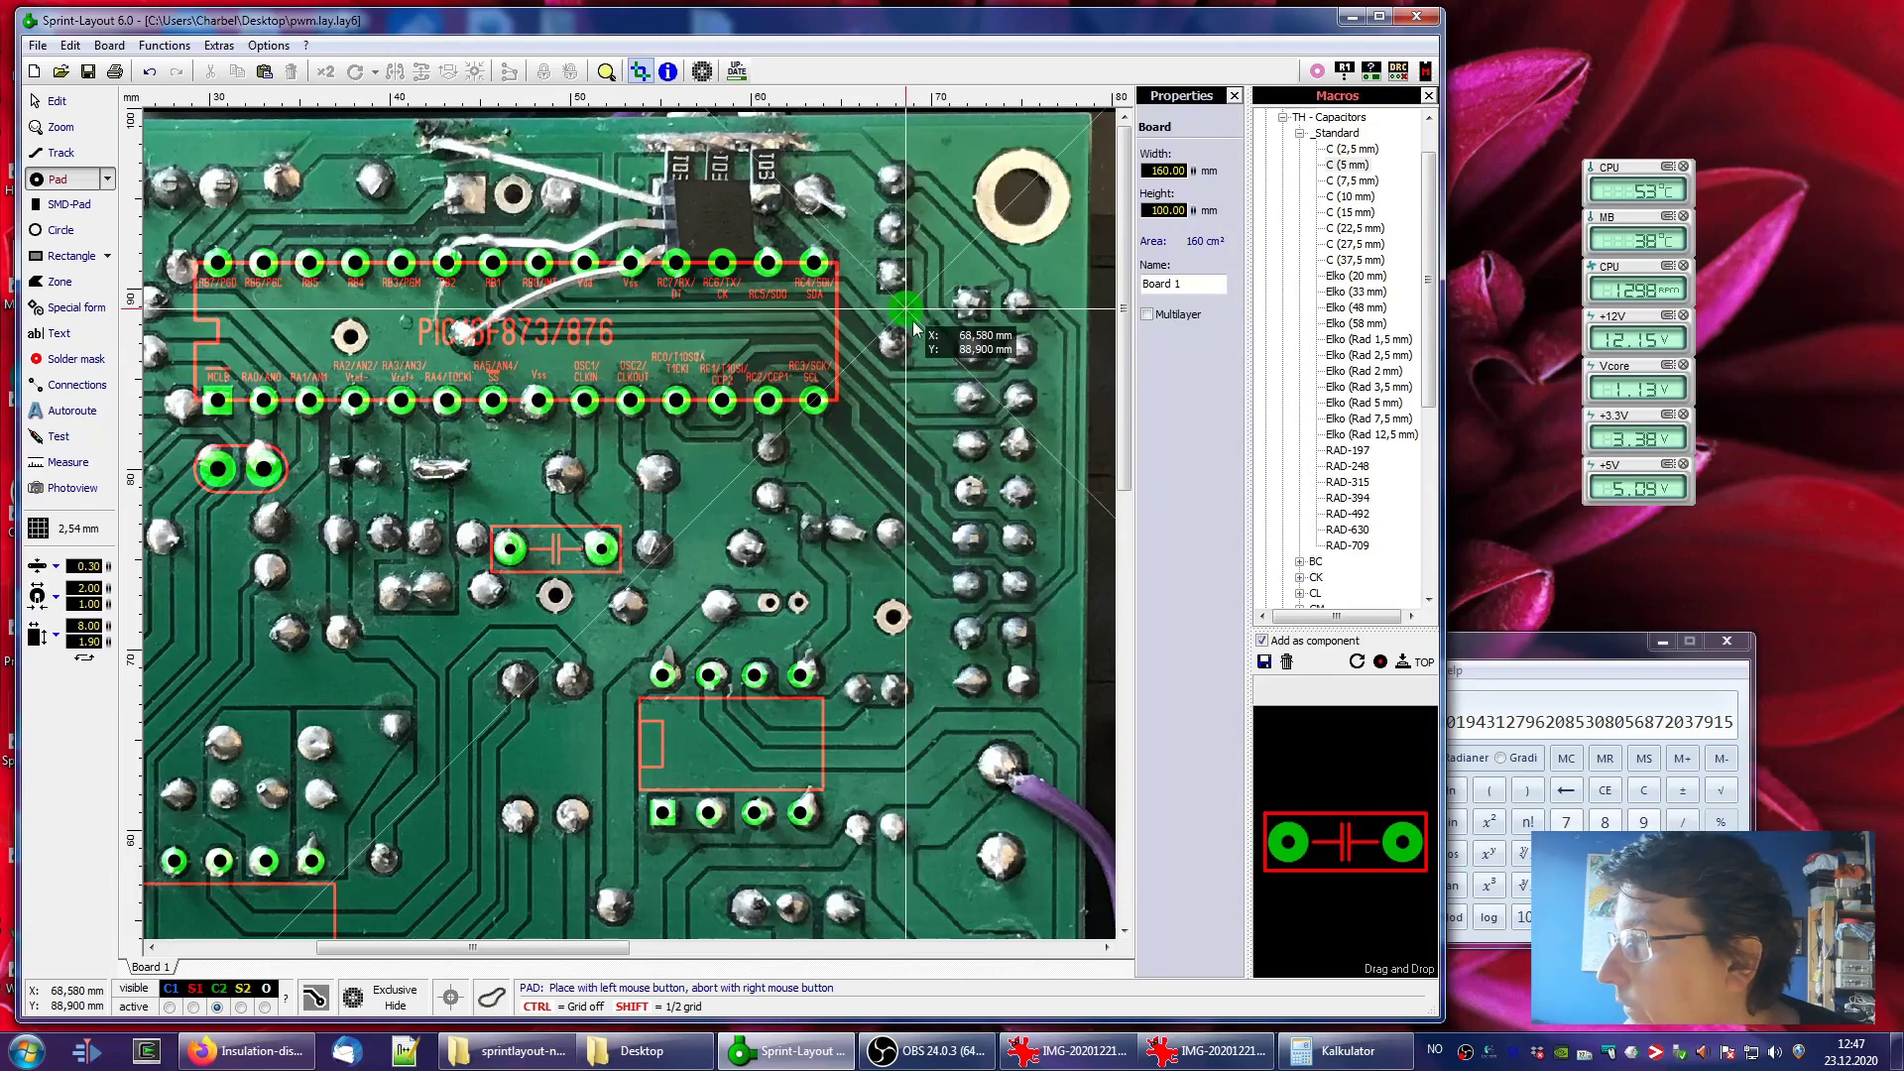
scroll(978, 315, "up", 3)
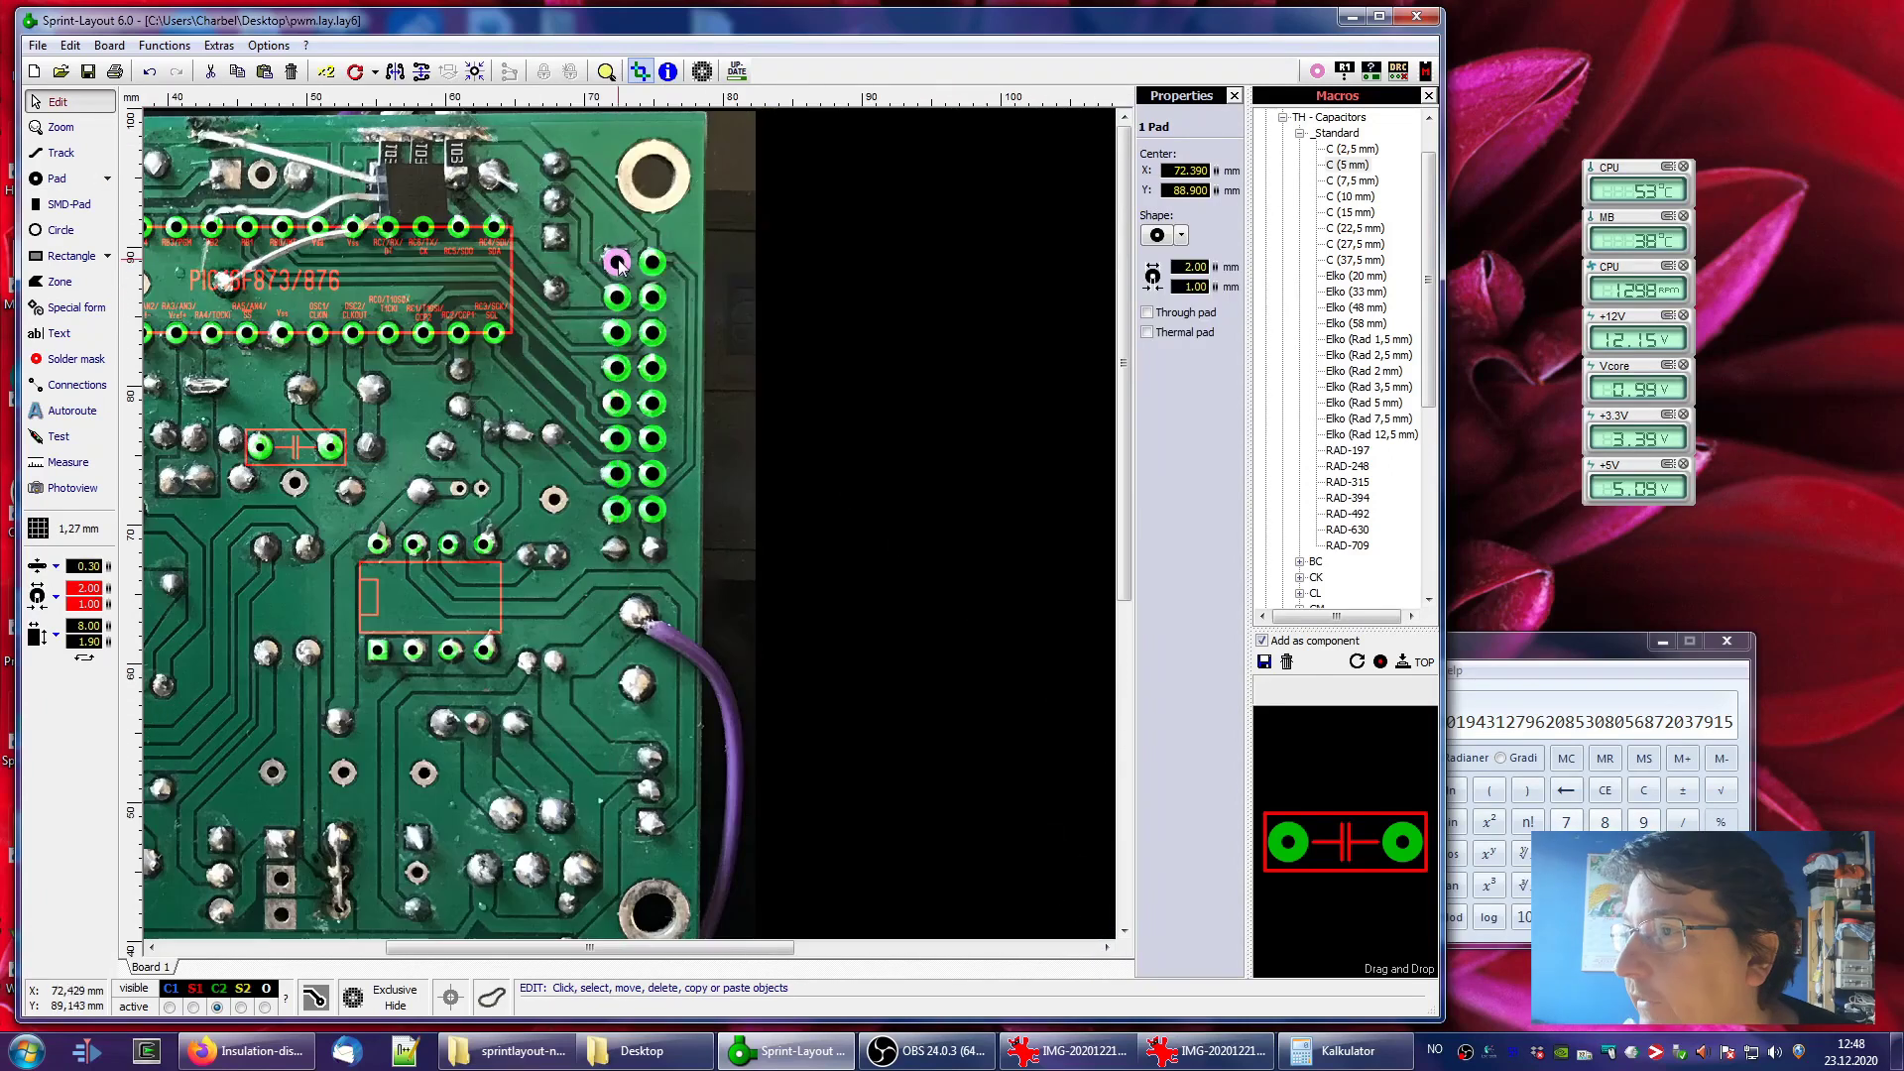
scroll(691, 293, "up", 4)
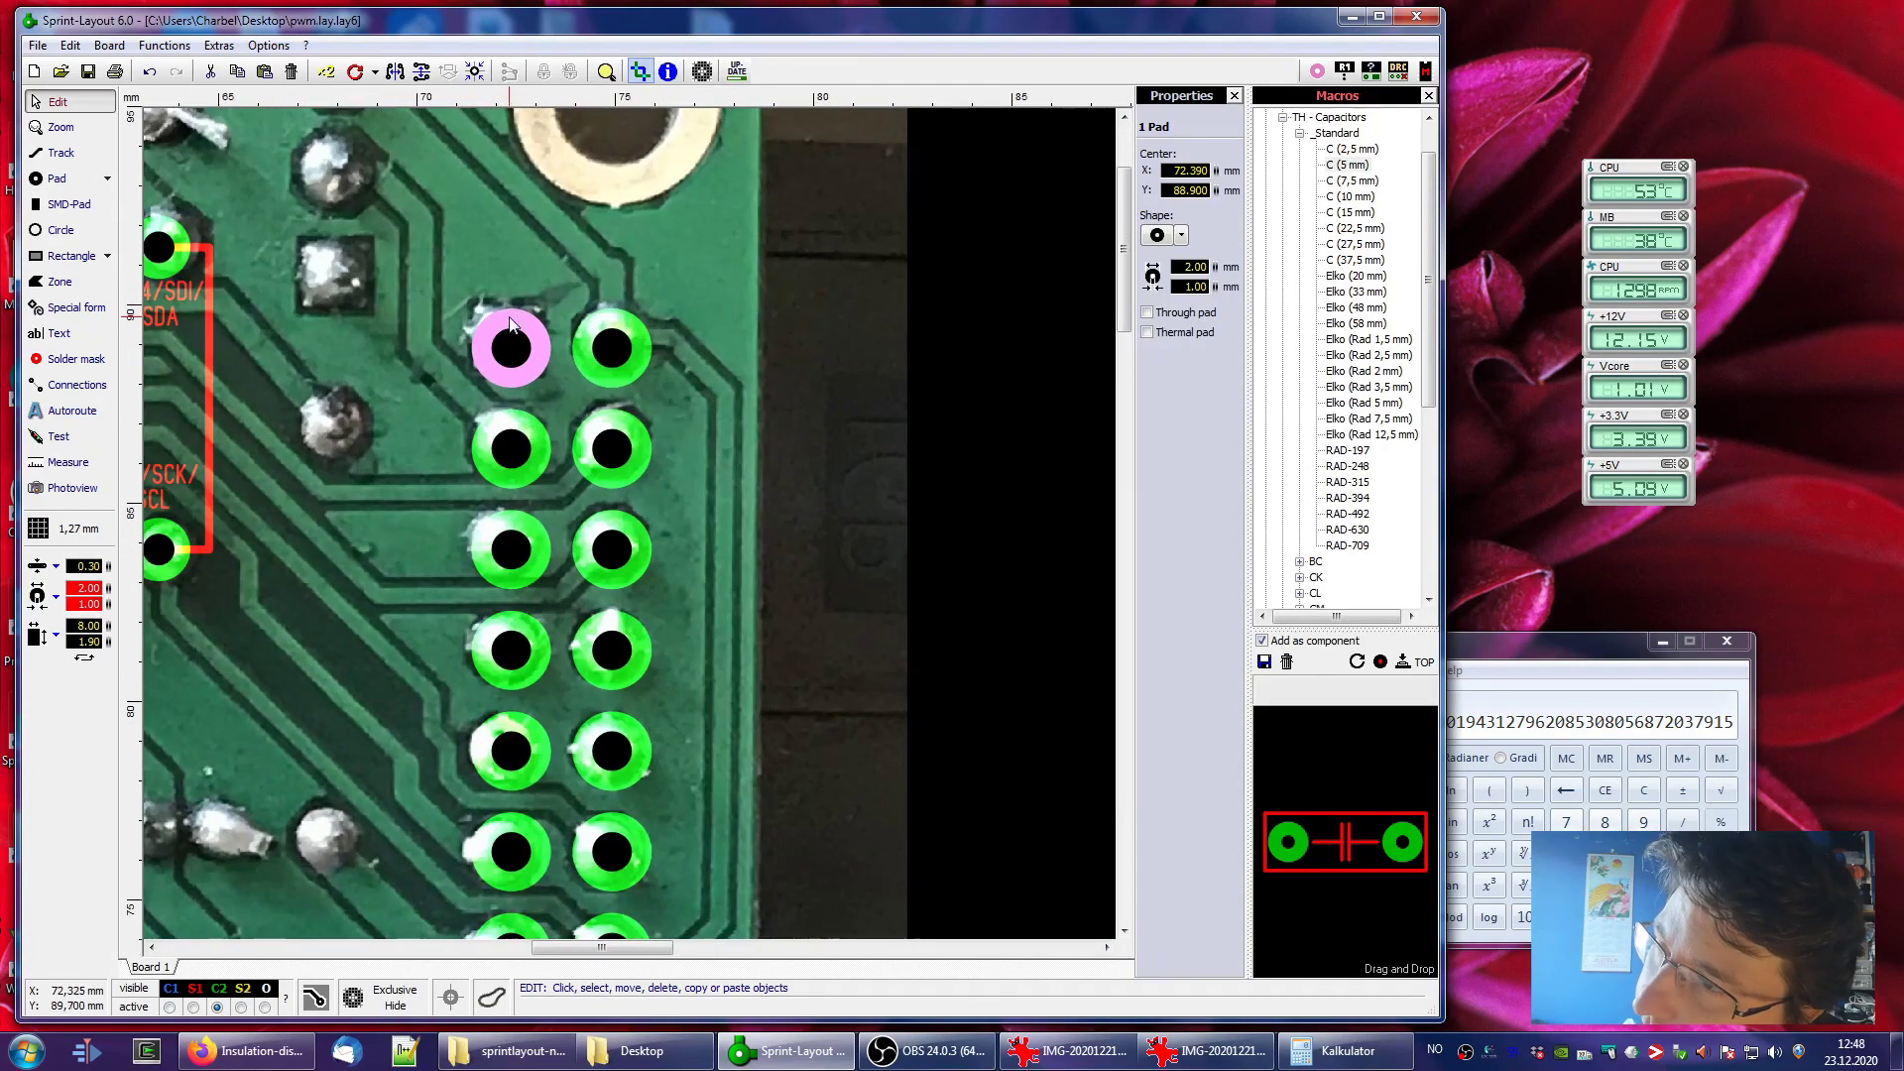
scroll(551, 557, "down", 4)
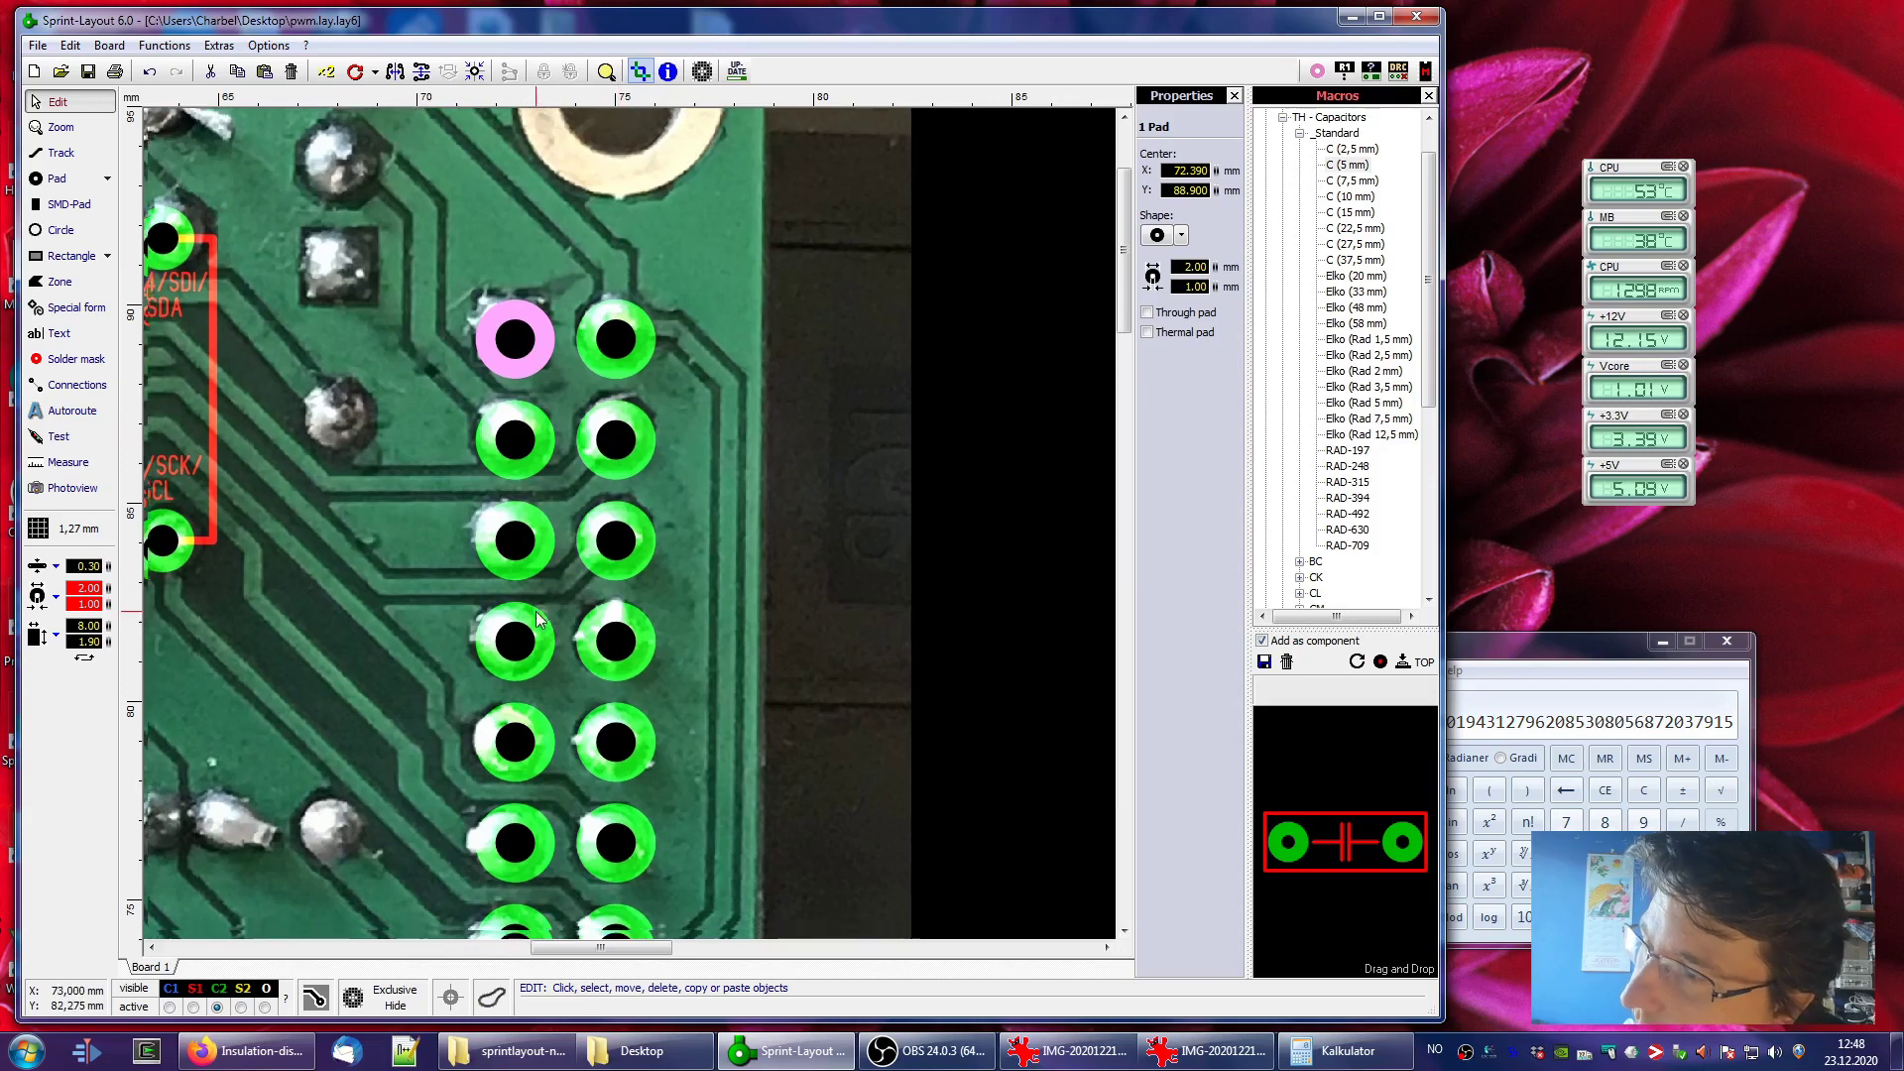
scroll(629, 523, "down", 2)
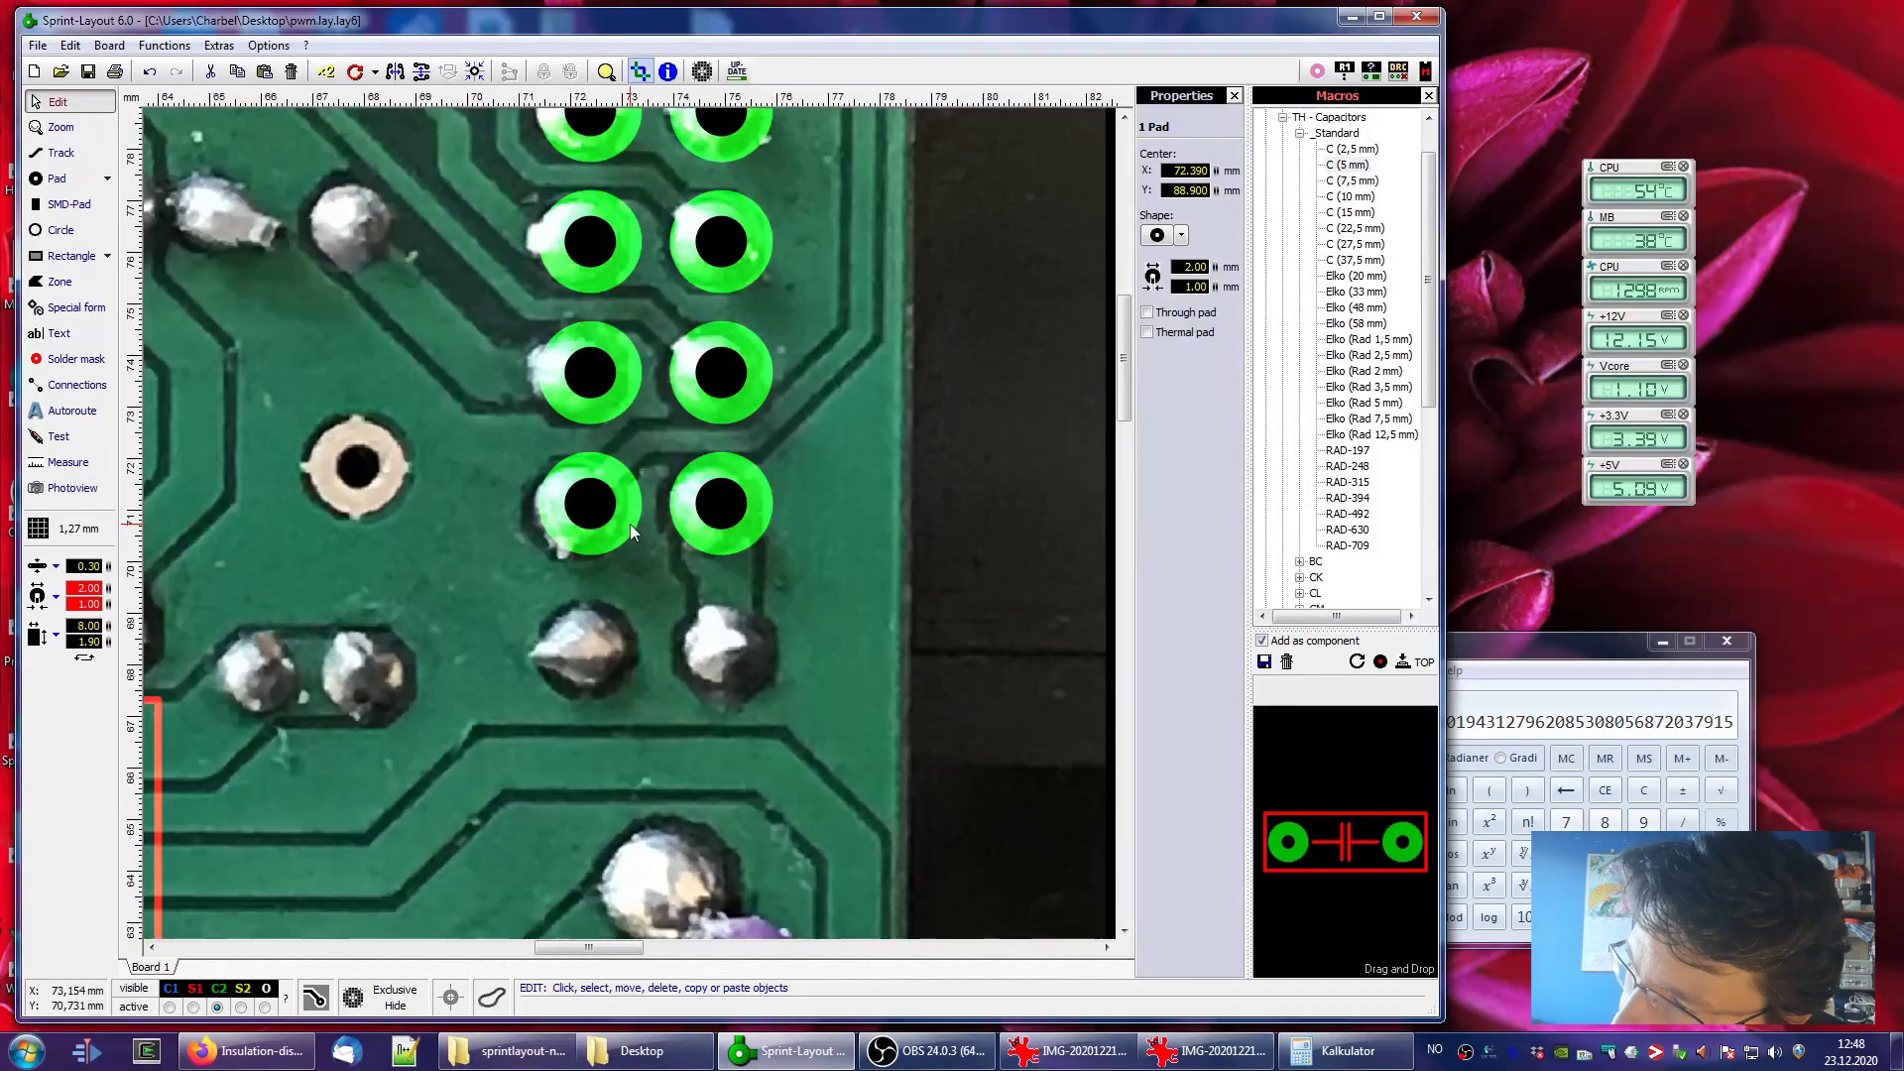
scroll(533, 433, "up", 2)
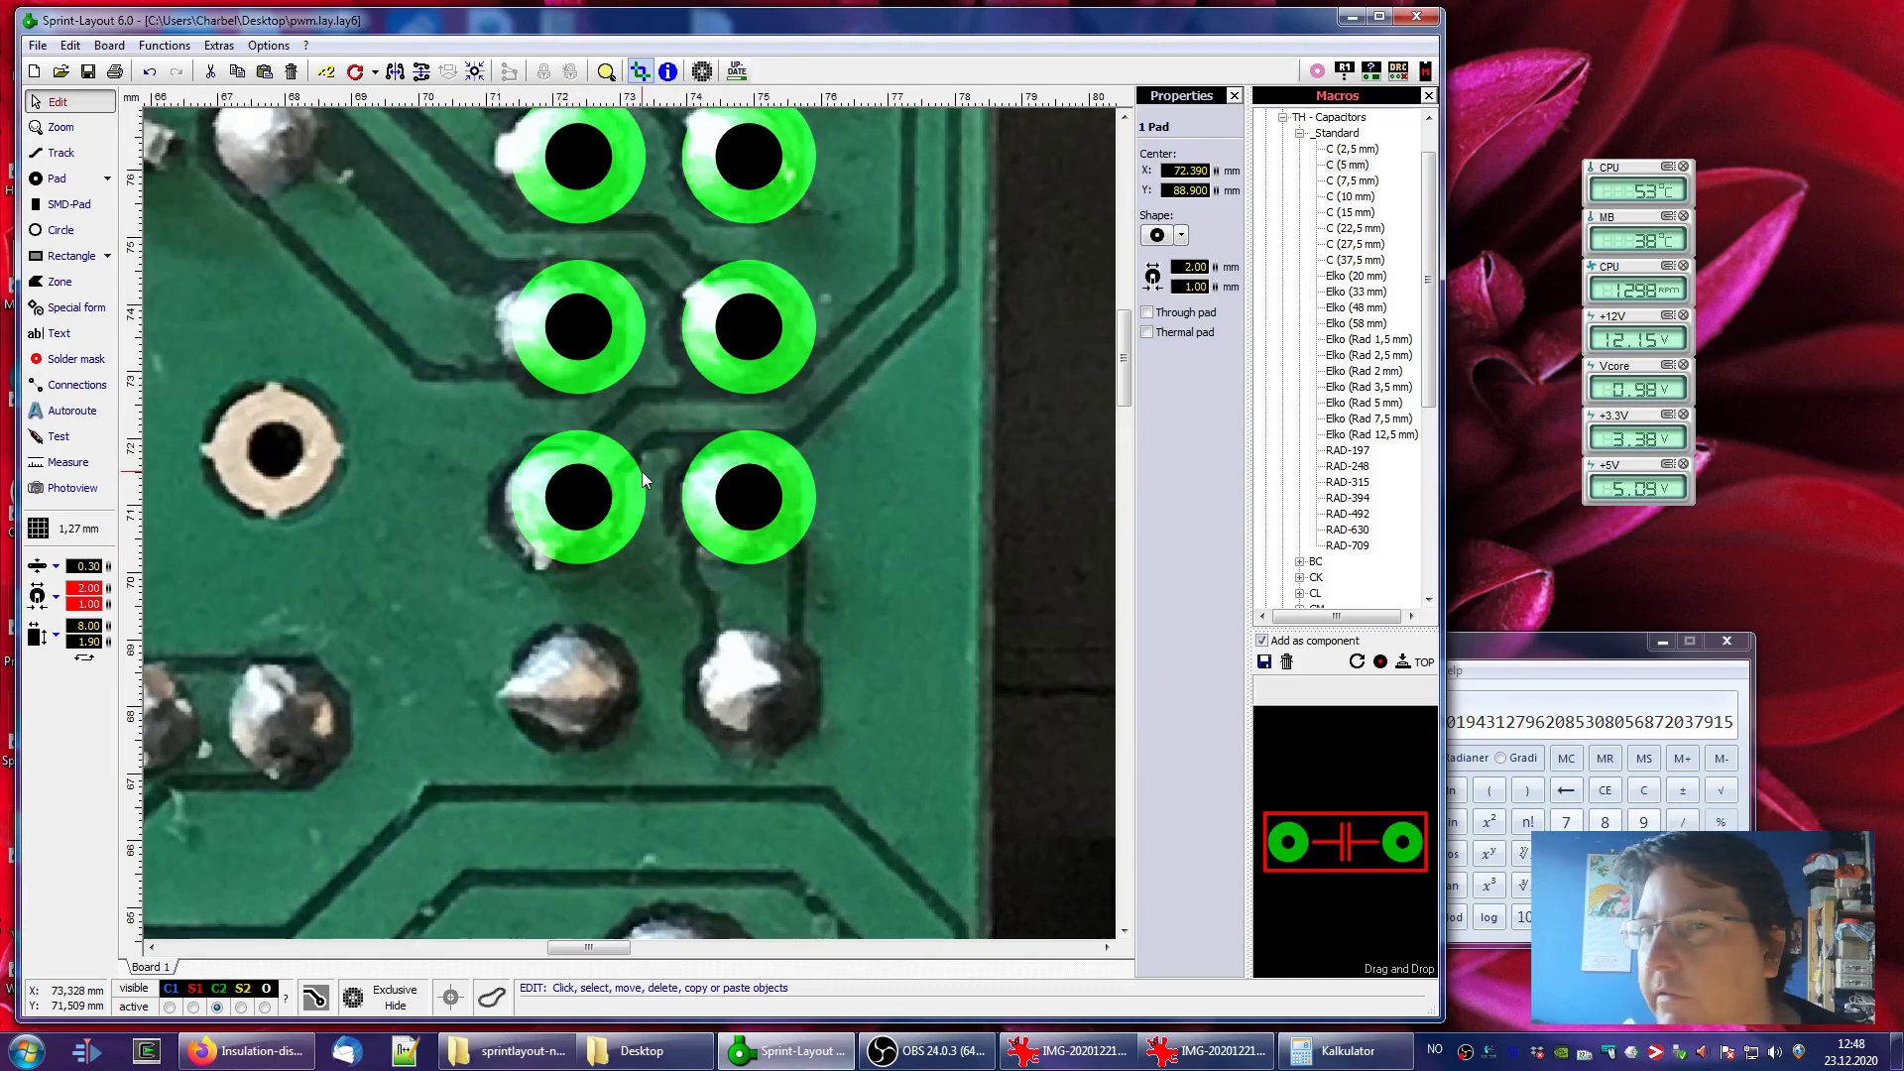
Open the scanned copy settings for Board side 2 (Bottom), check the bitmap's resolution, and close the dialog
scroll(641, 472, "down", 2)
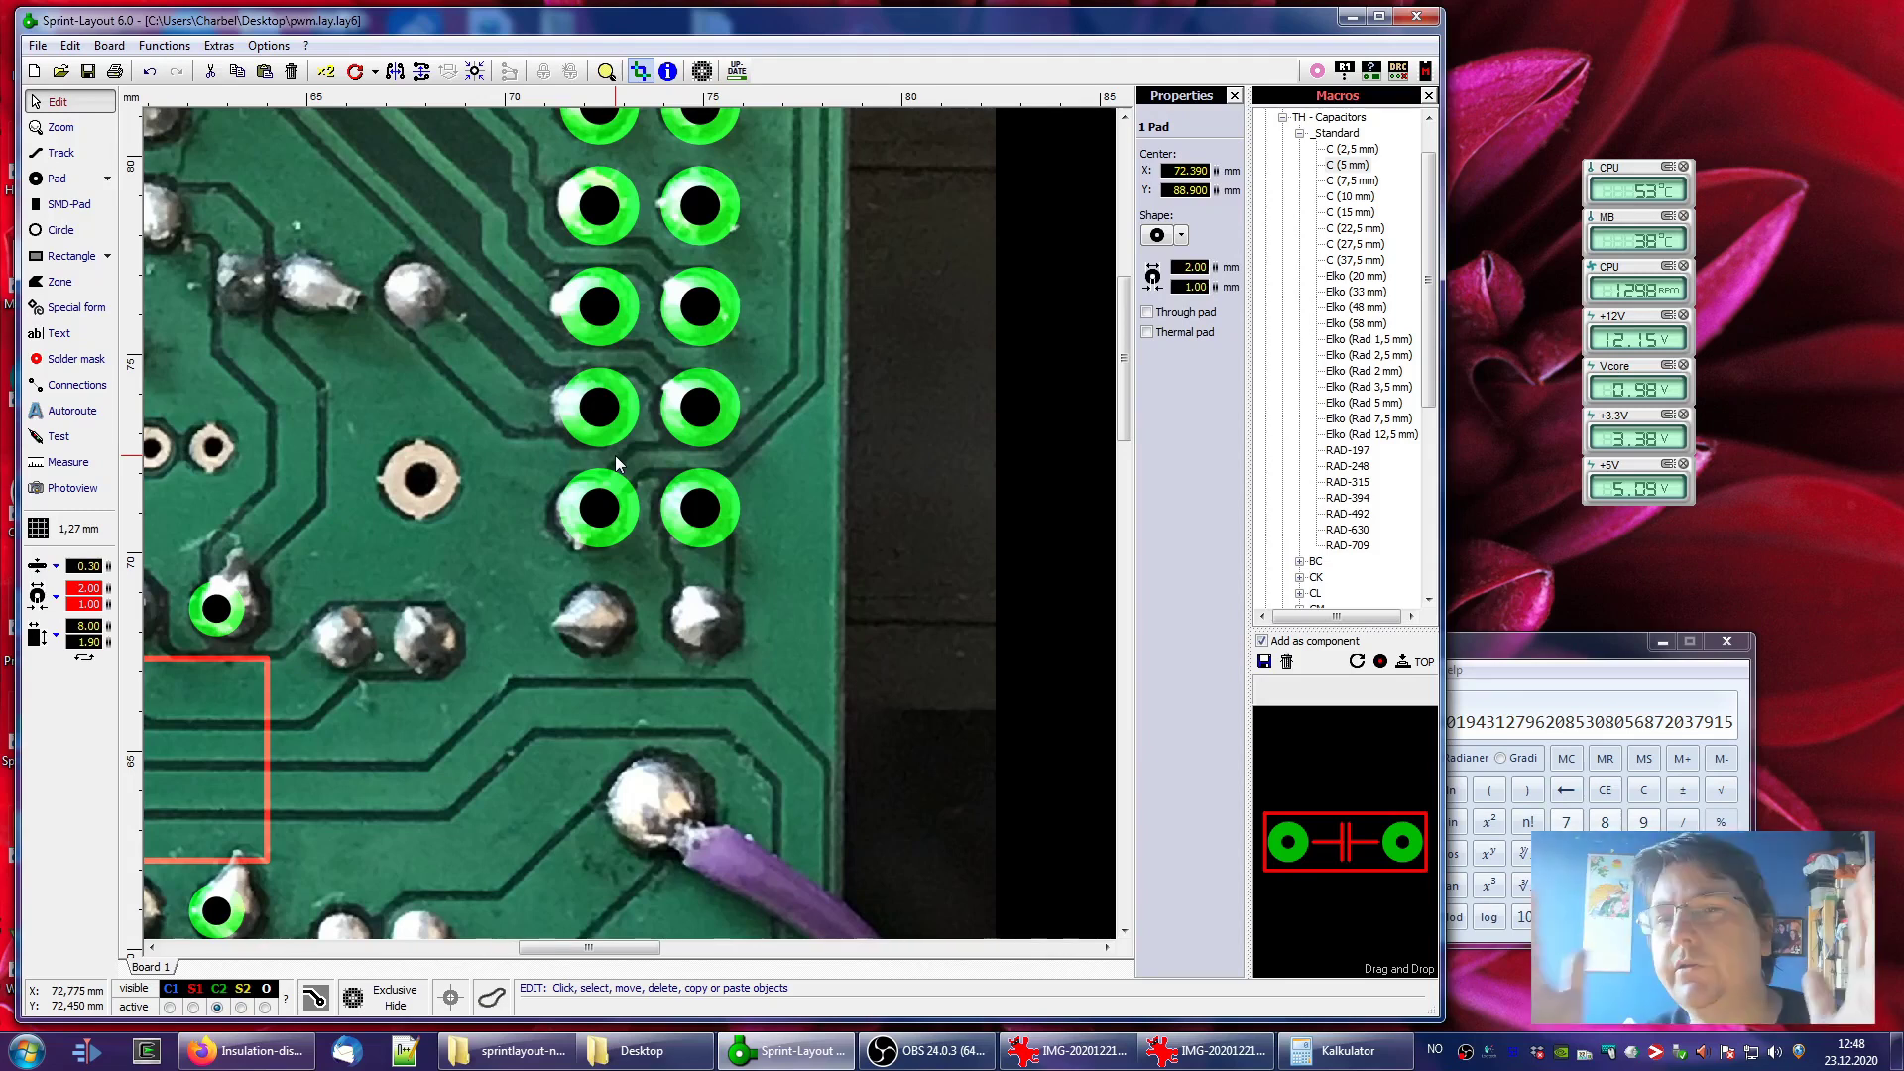
scroll(460, 390, "down", 2)
right_click_drag(460, 390, 734, 593)
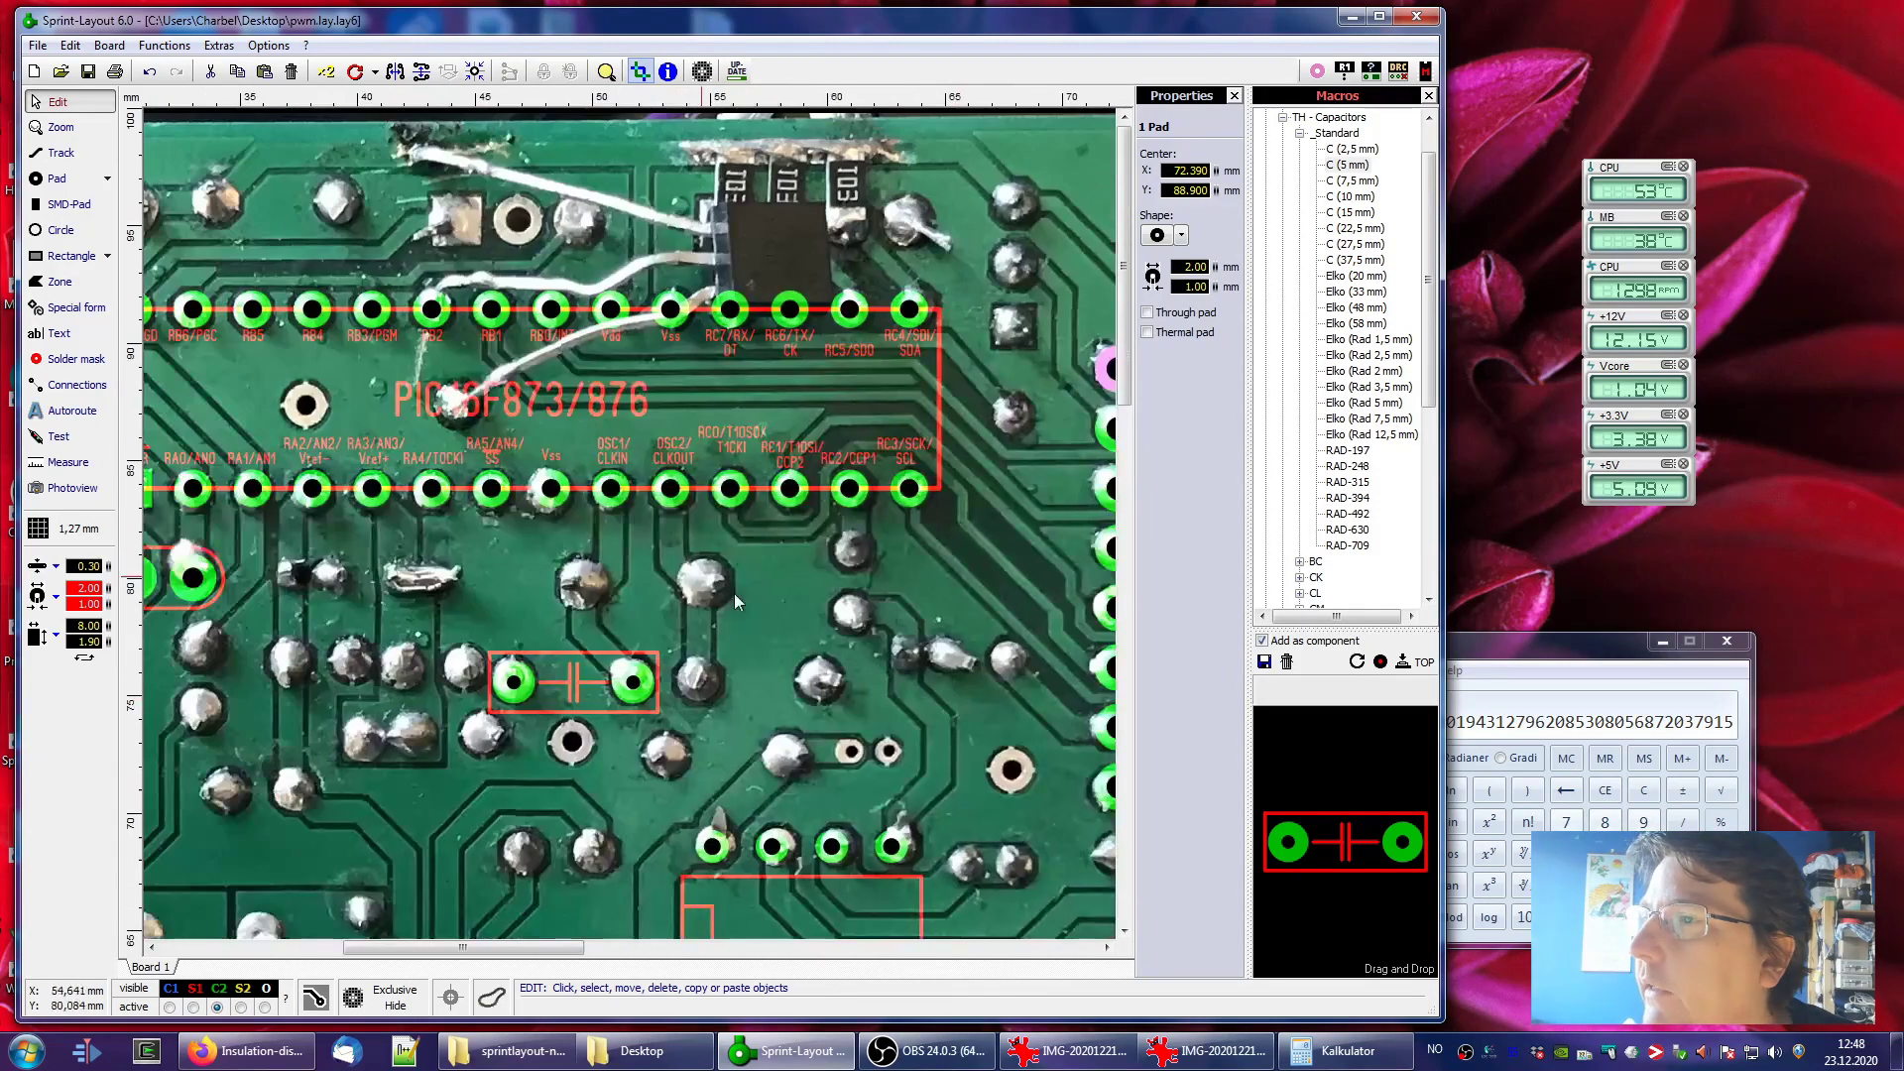
left_click(218, 45)
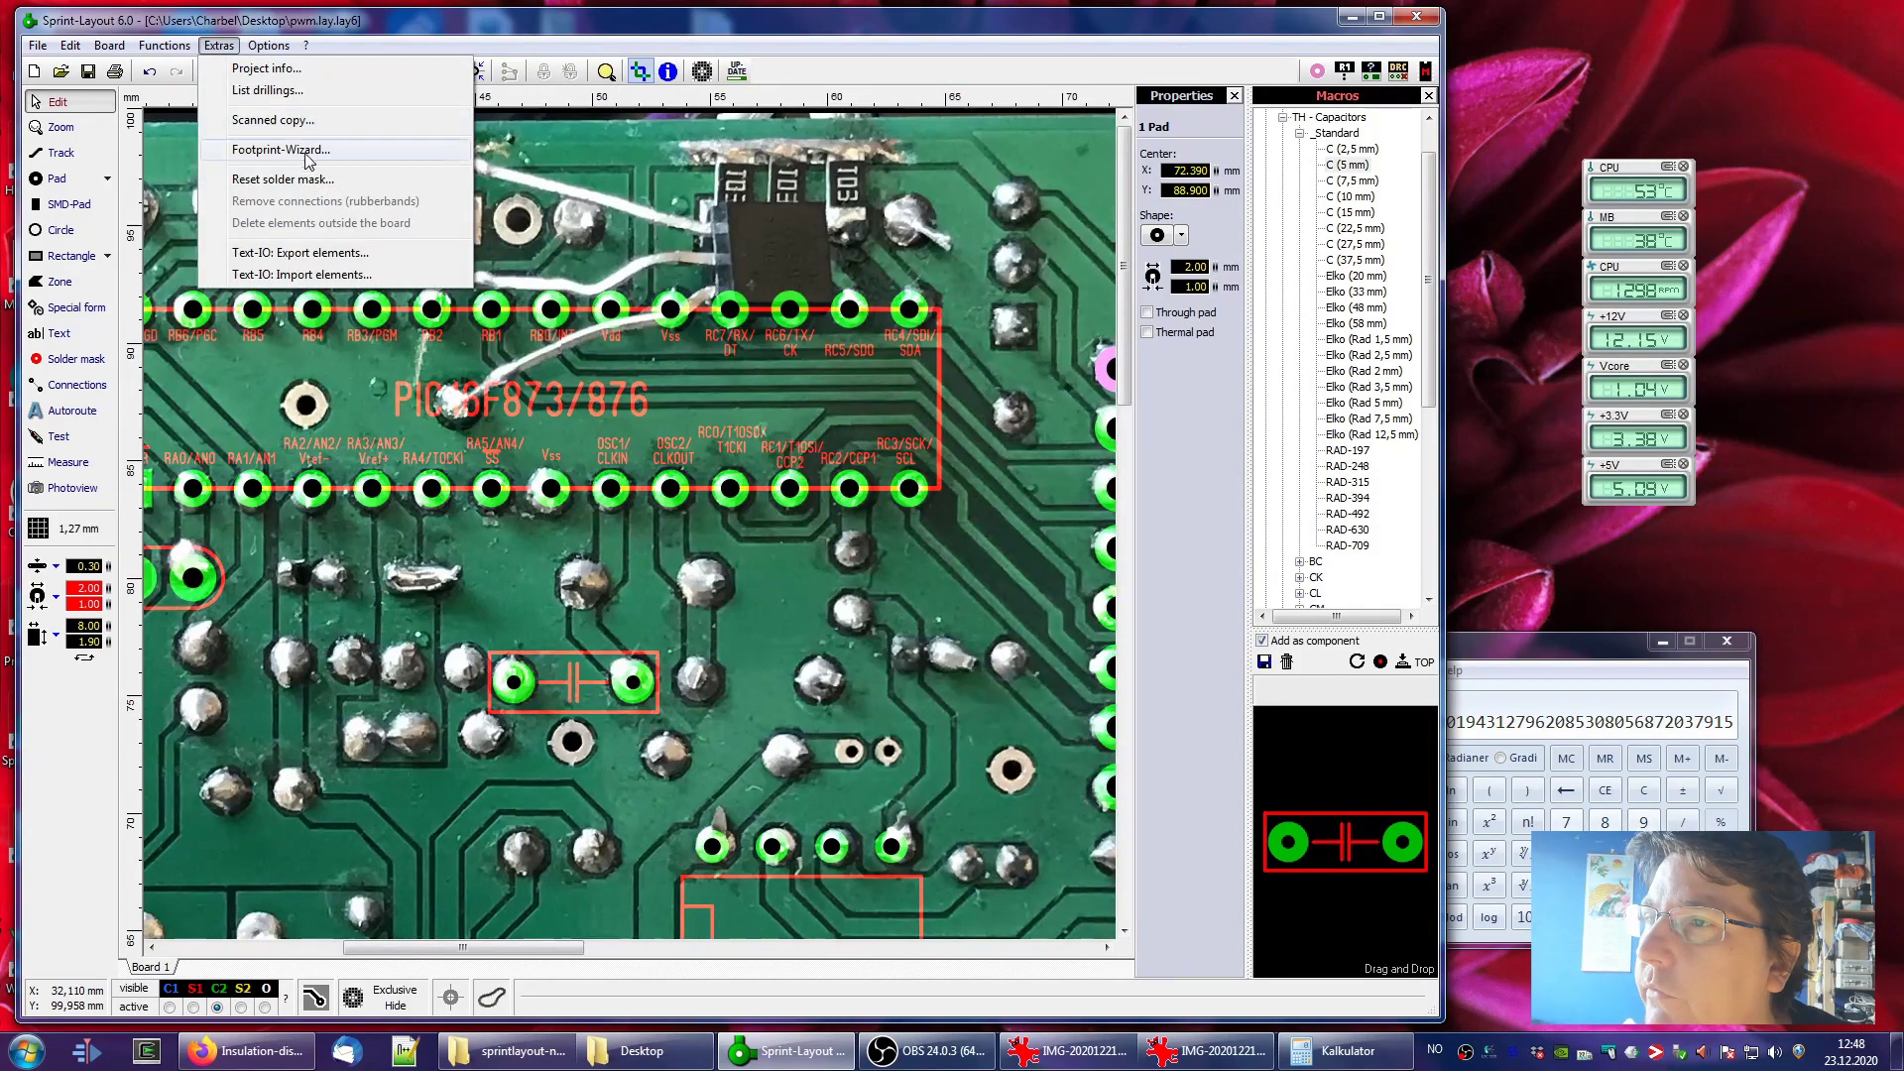
left_click(260, 120)
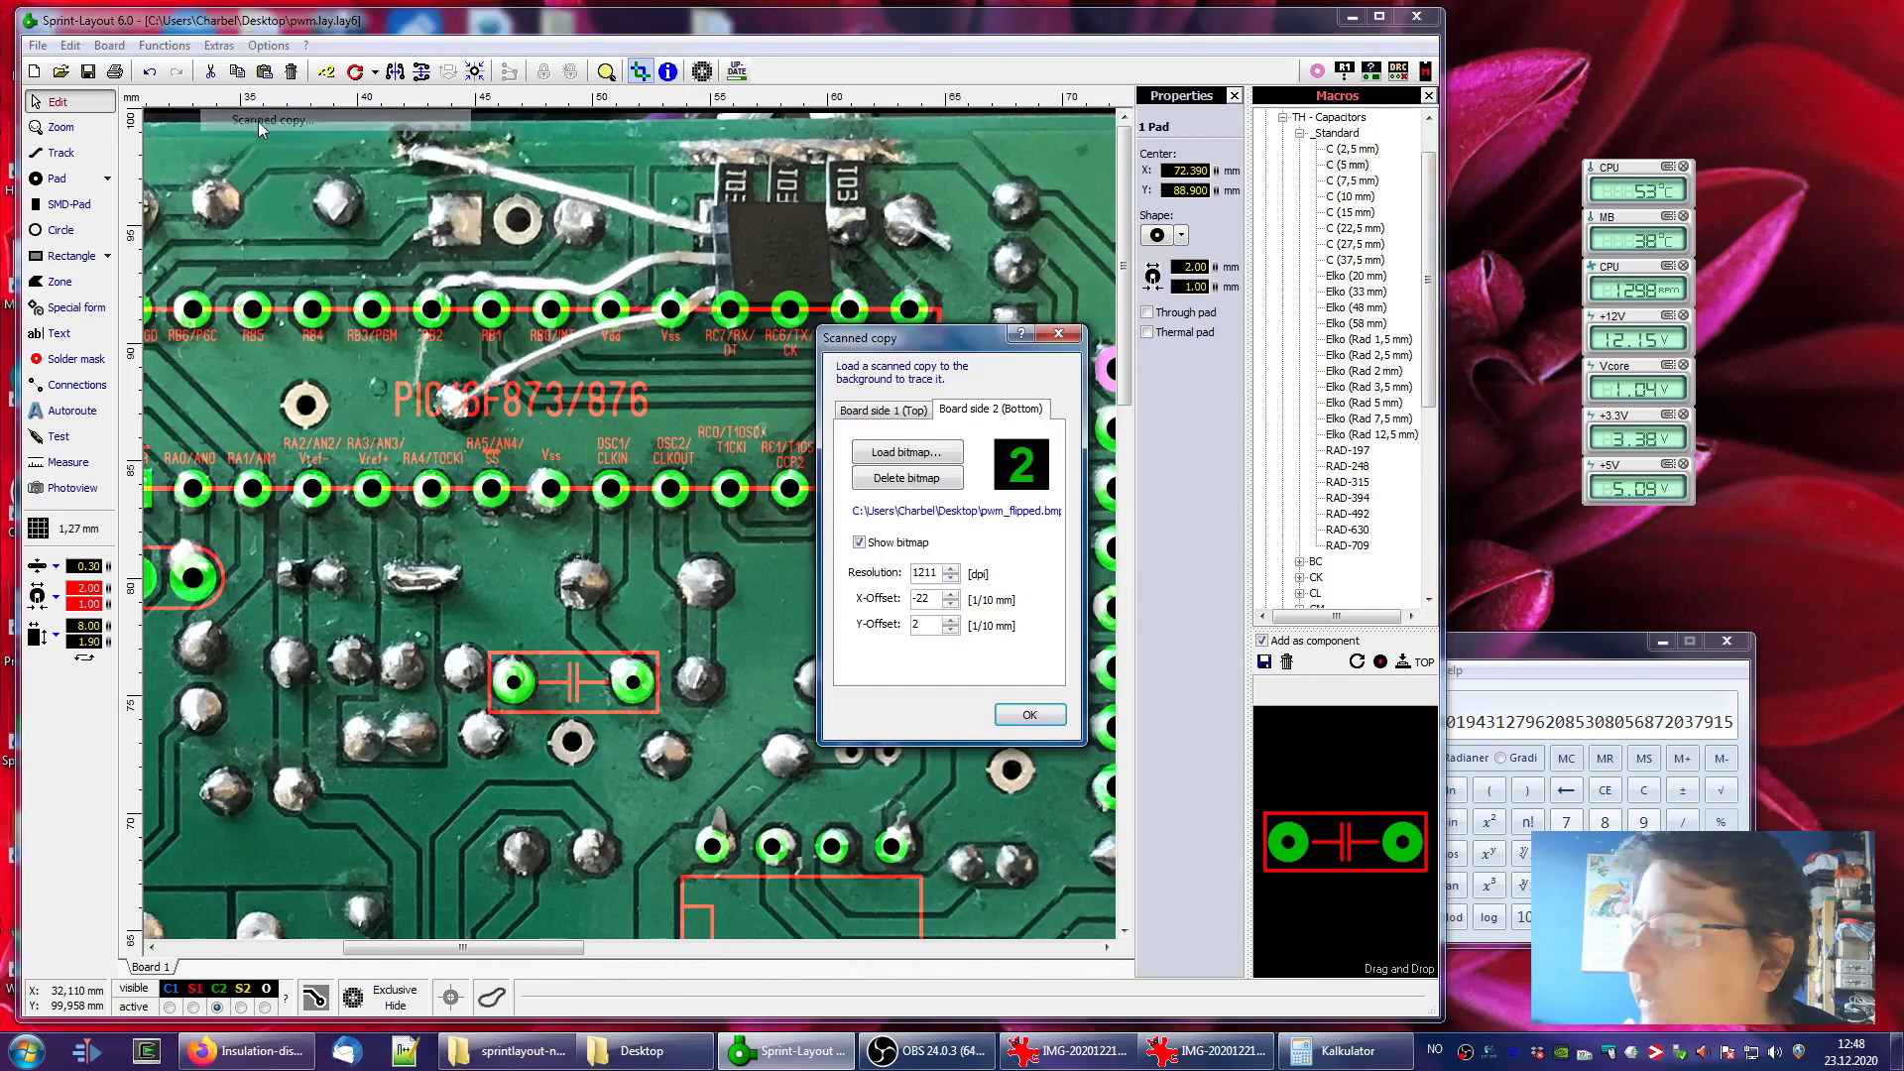
double_click(938, 574)
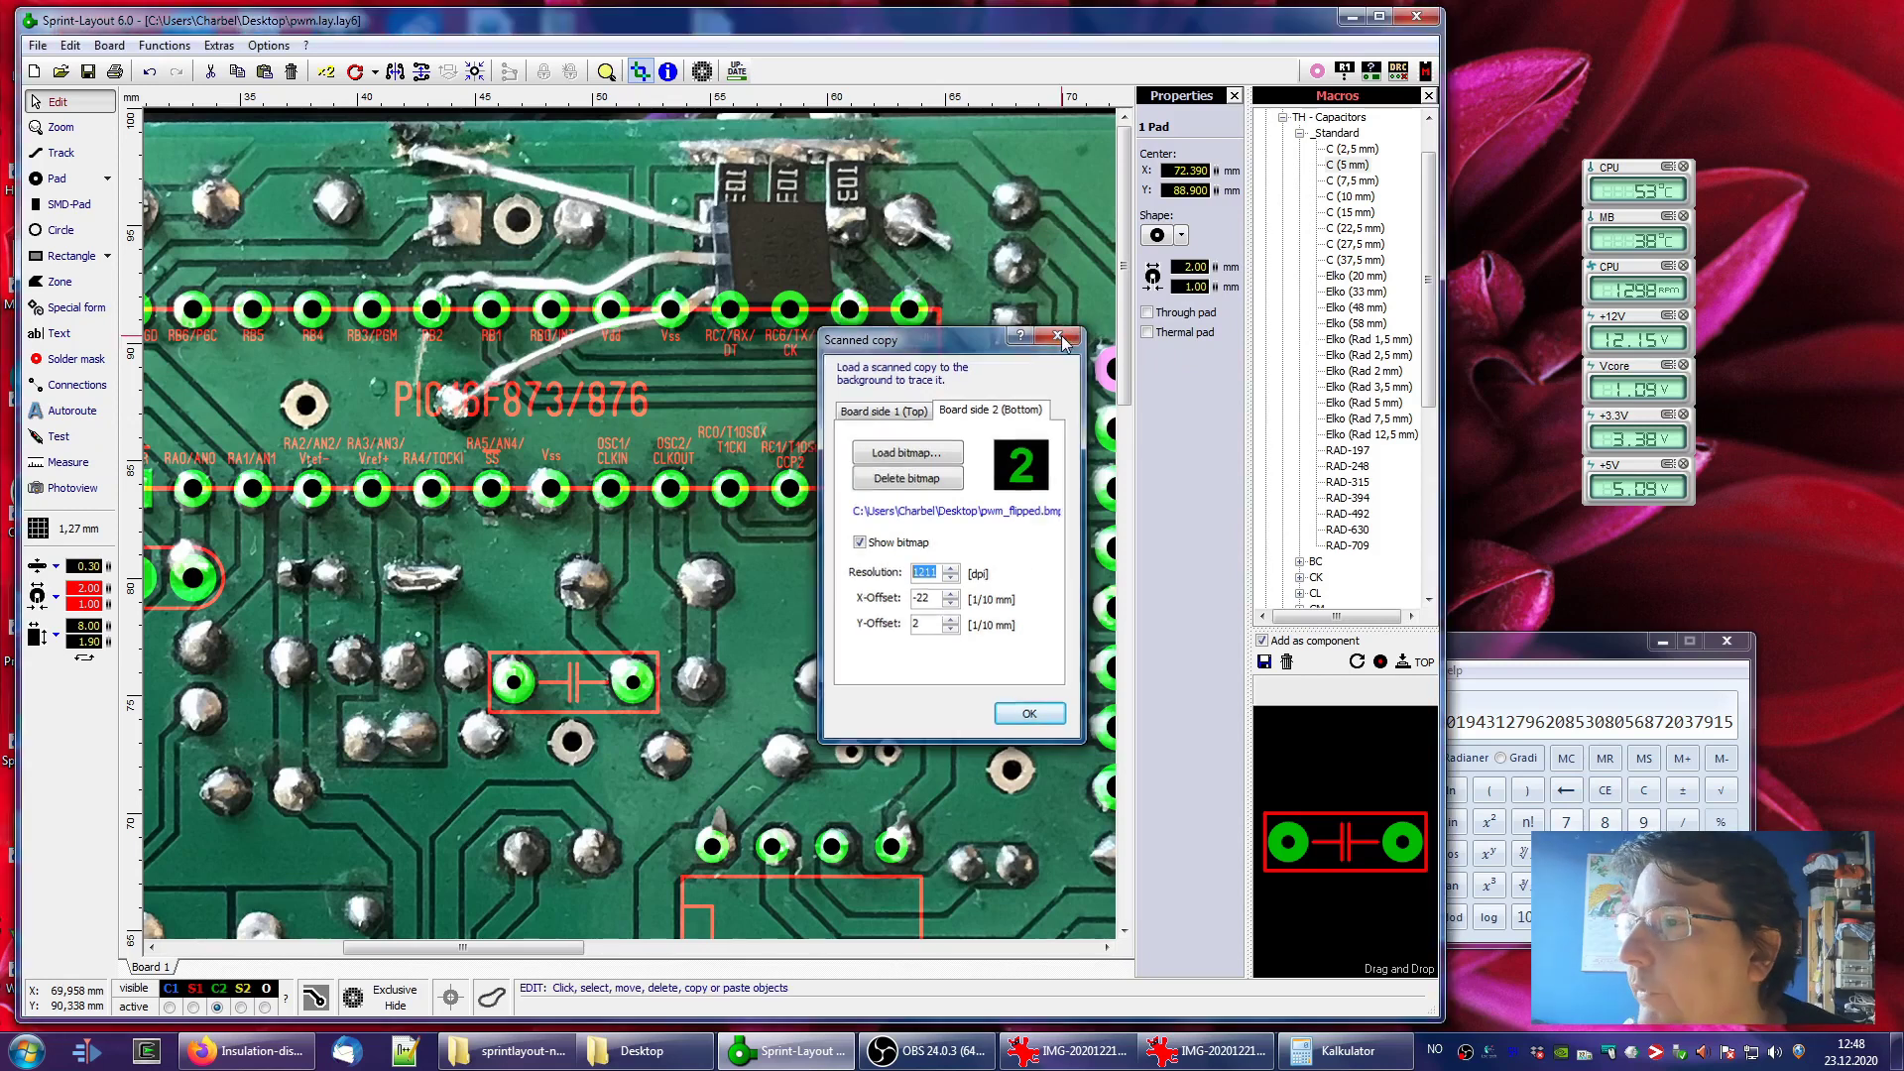
left_click(1064, 332)
Calculate the chip's pin-row length as 2,54 × 13 in Kalkulator and move the calculator window away from the layout
scroll(442, 281, "down", 3)
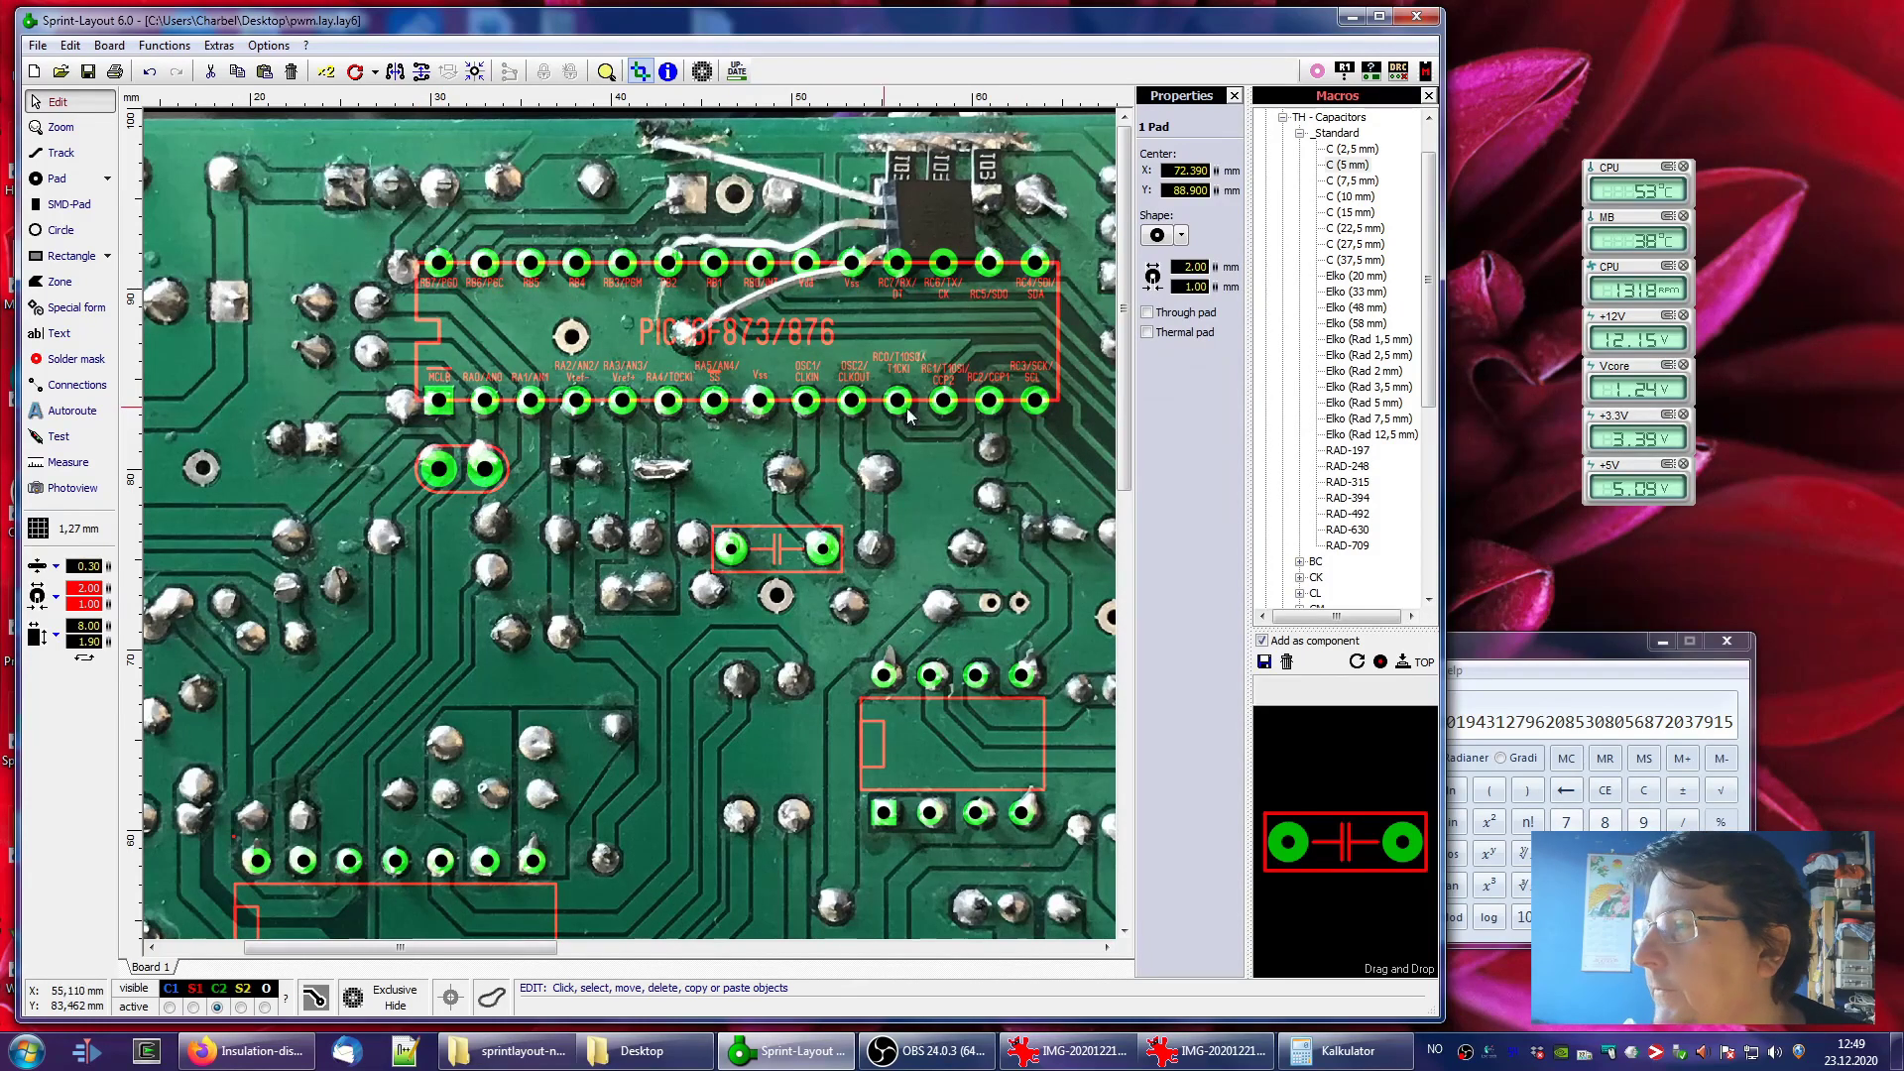
left_click(1634, 793)
left_click(1633, 793)
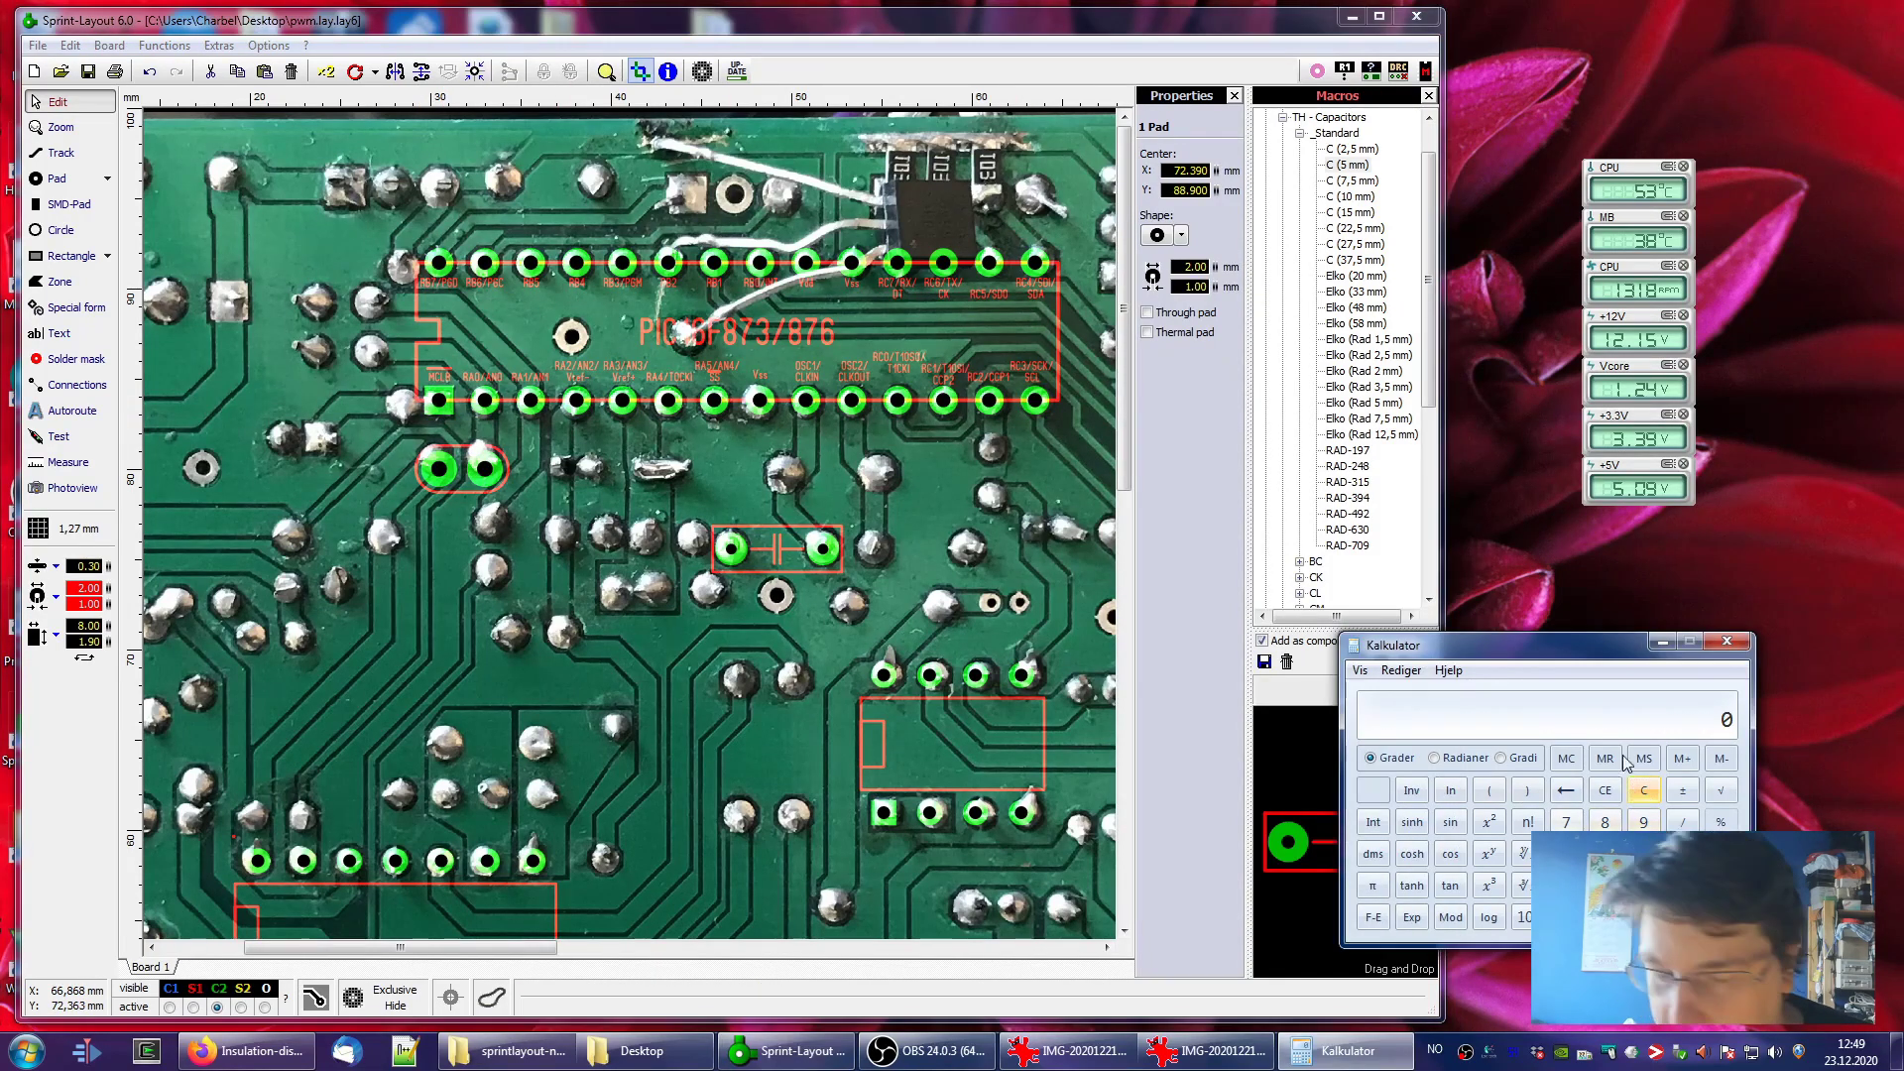
type("2,54")
type("13")
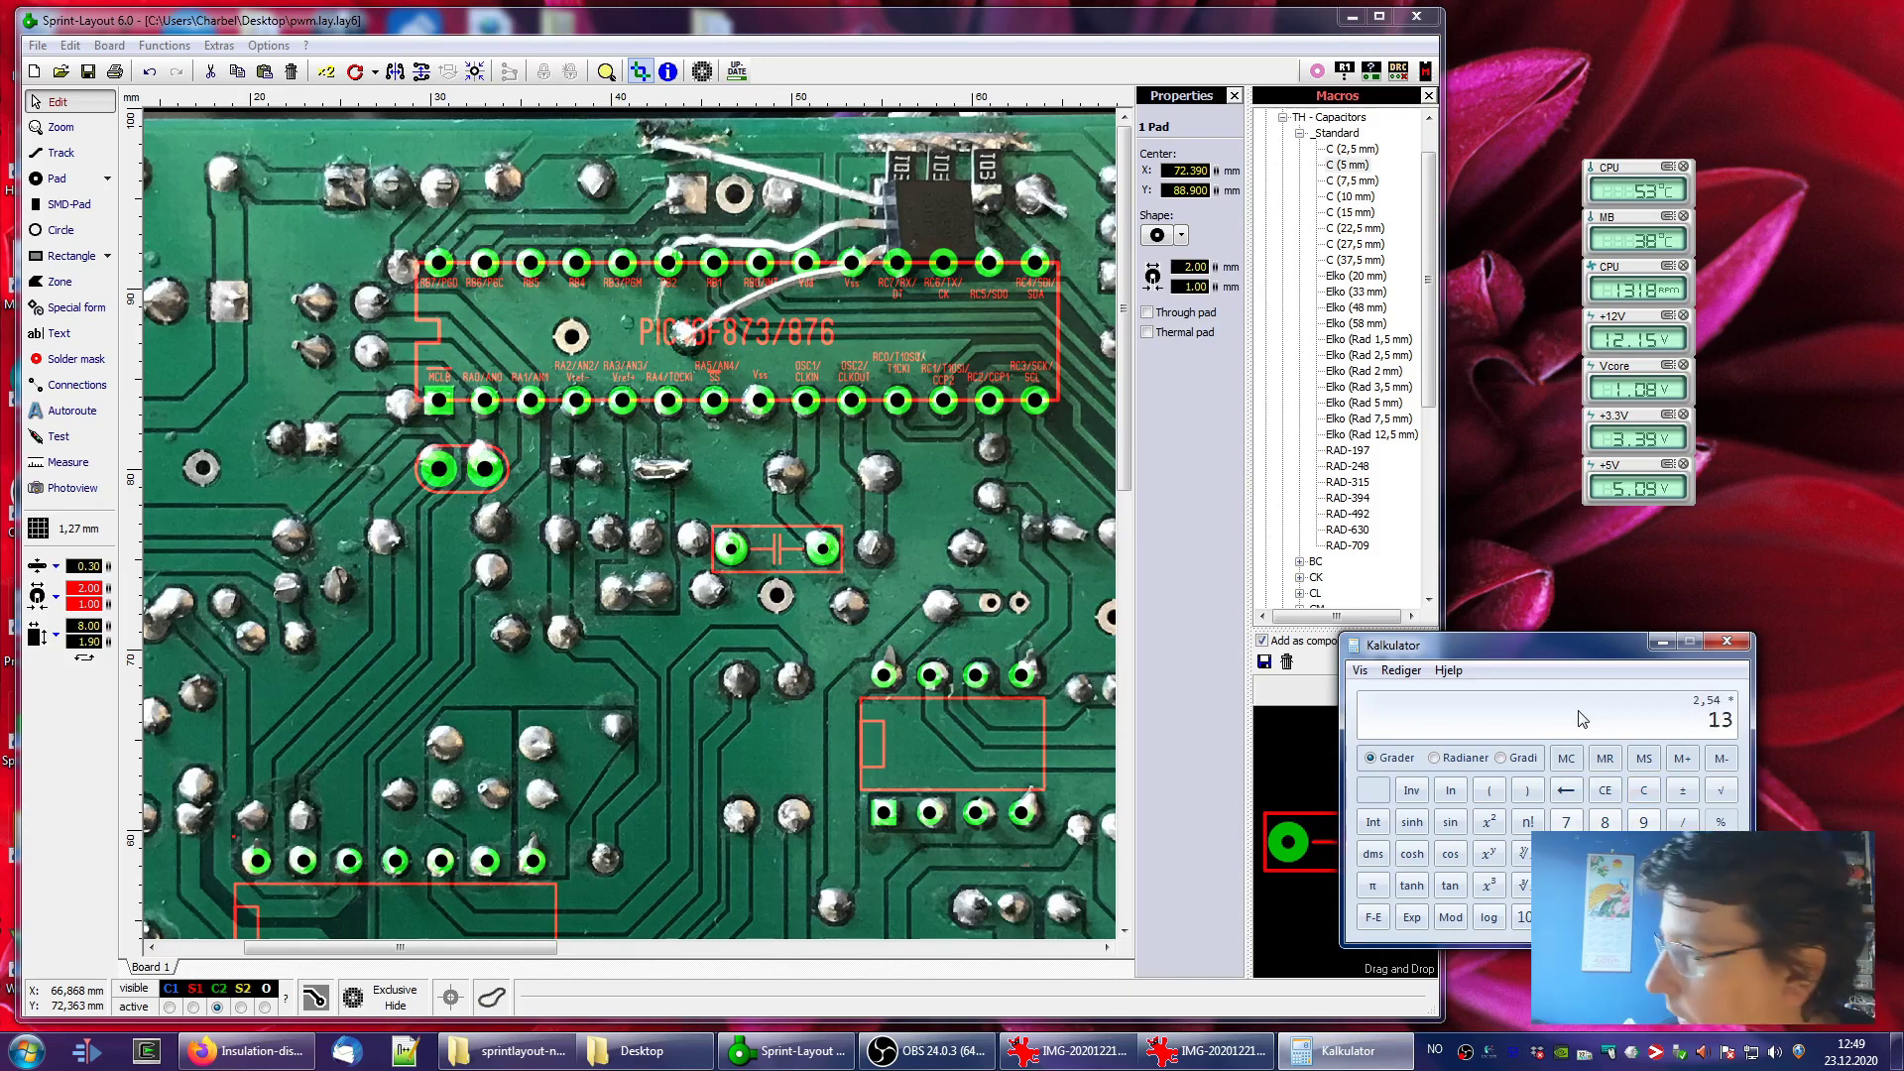
key("Return")
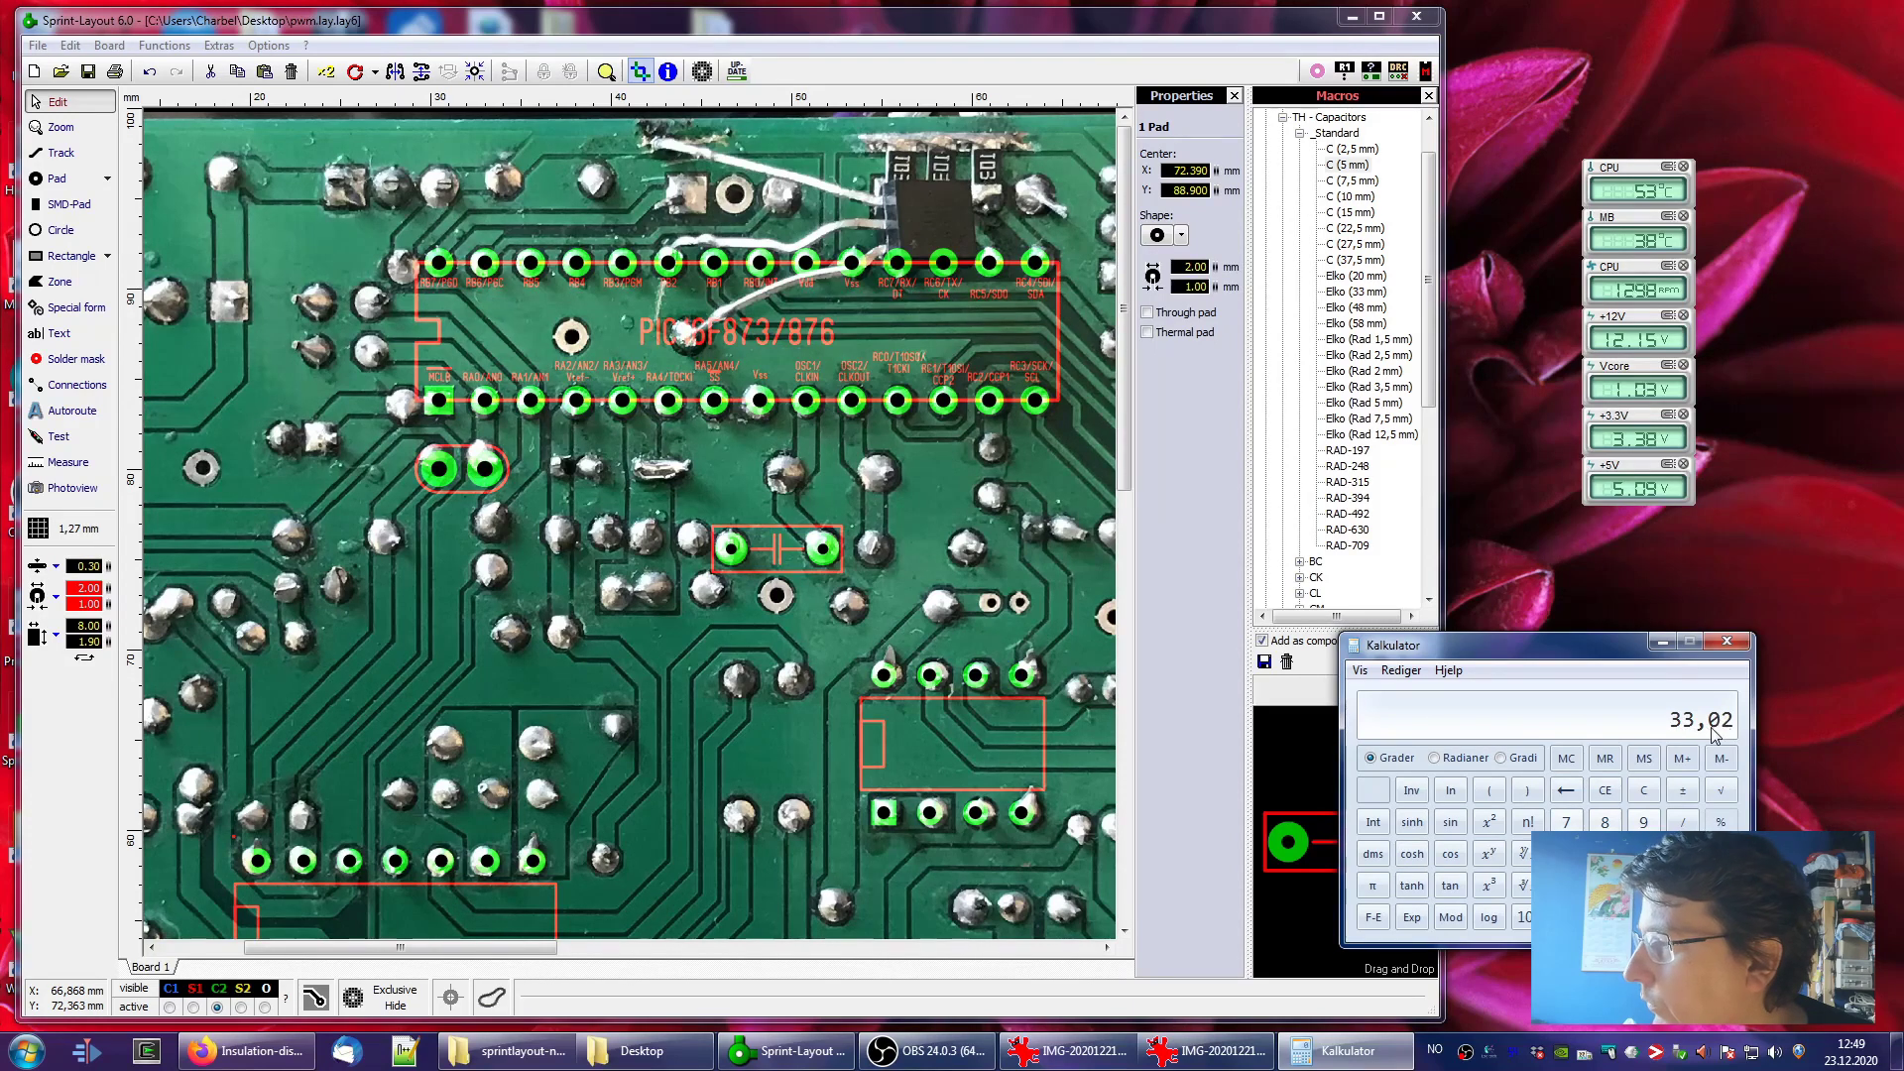
left_click_drag(1585, 644, 1699, 650)
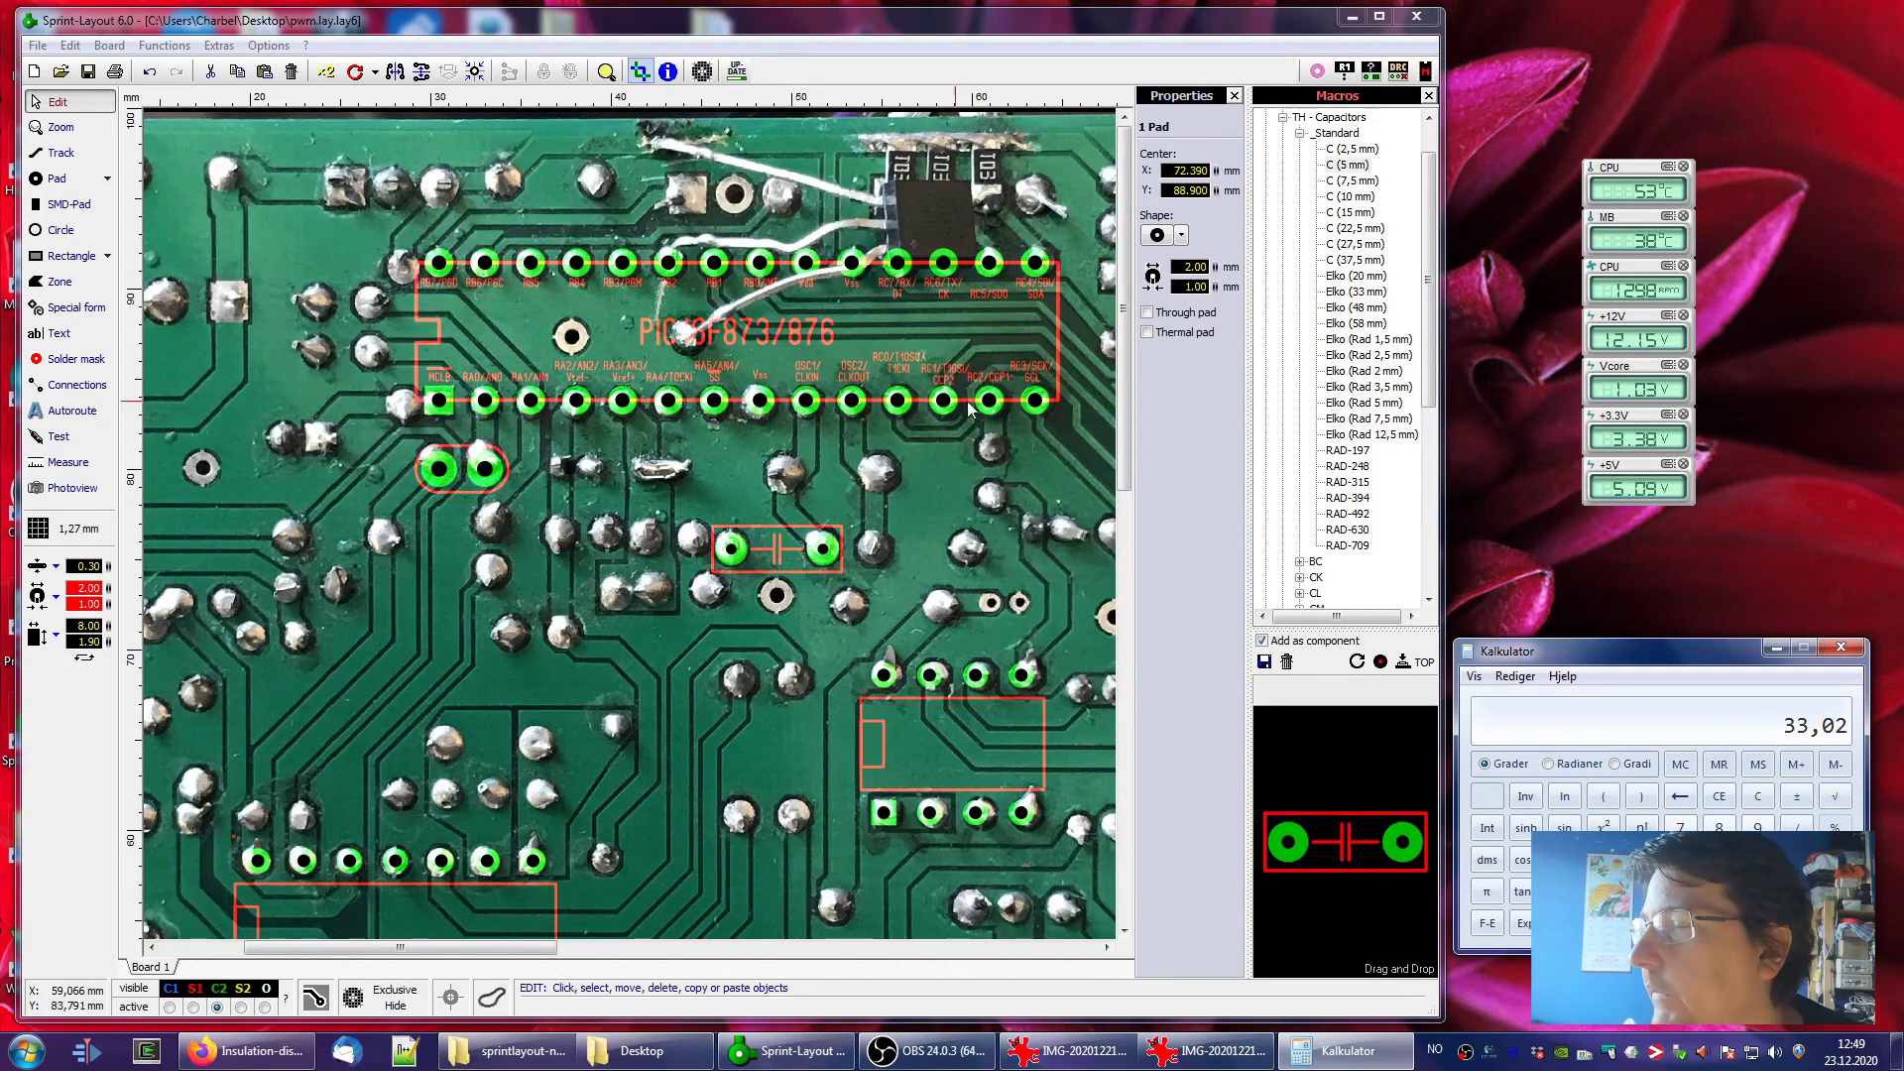
Locate pwm_flipped.bmp in the Desktop folder and open it in GIMP
left_click(511, 1051)
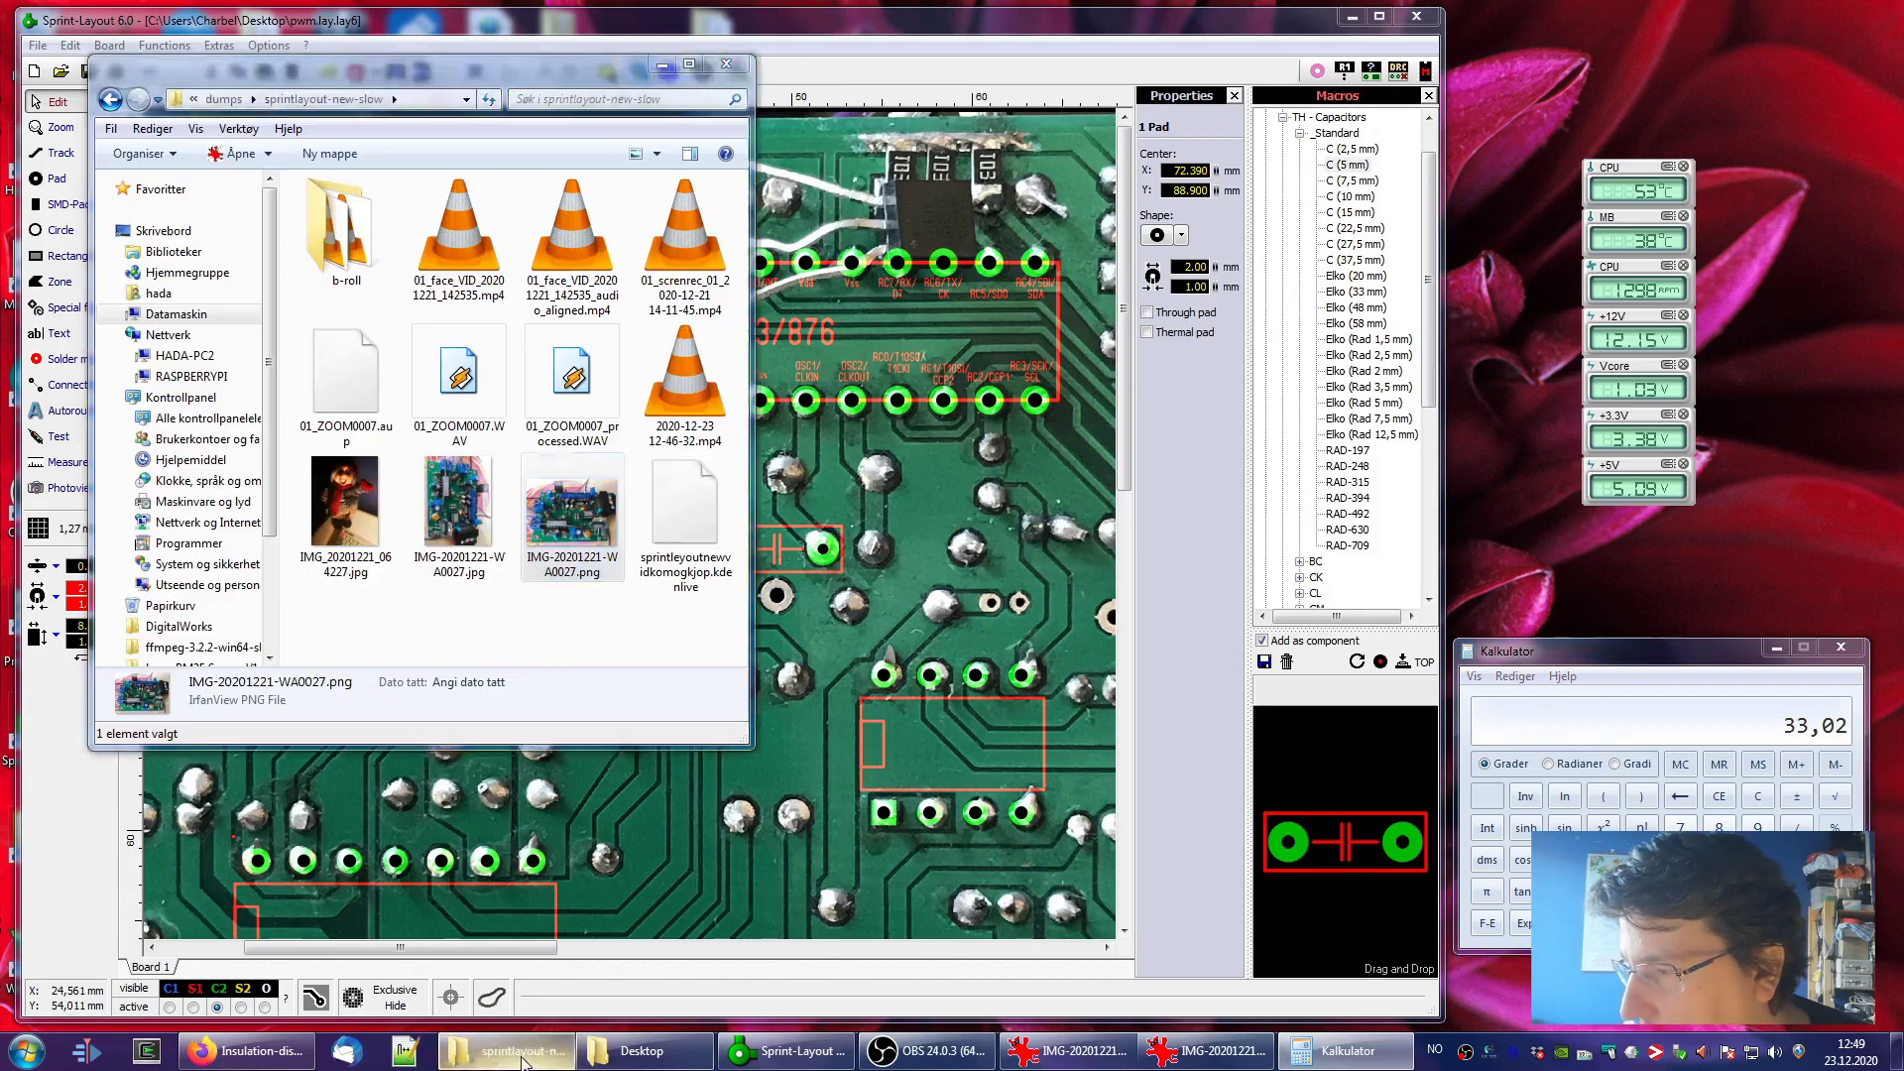
left_click(474, 636)
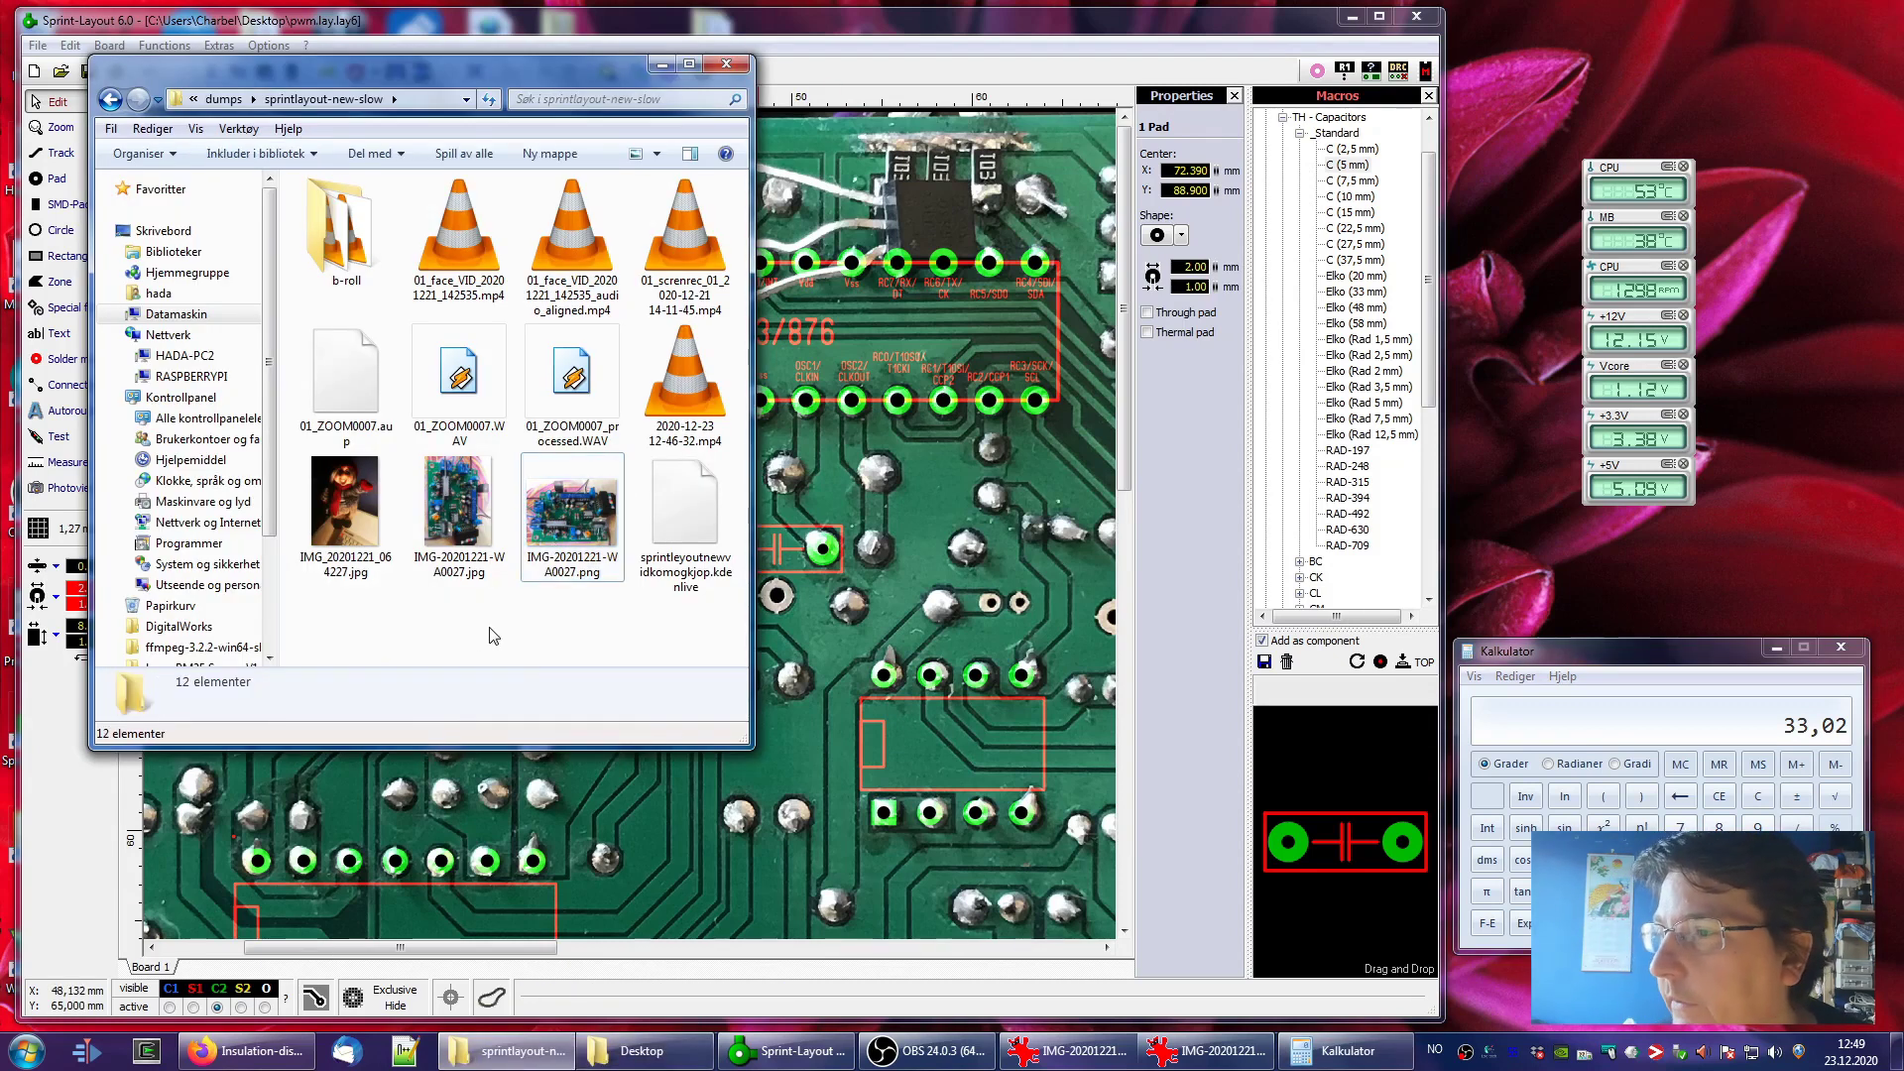
left_click(641, 1050)
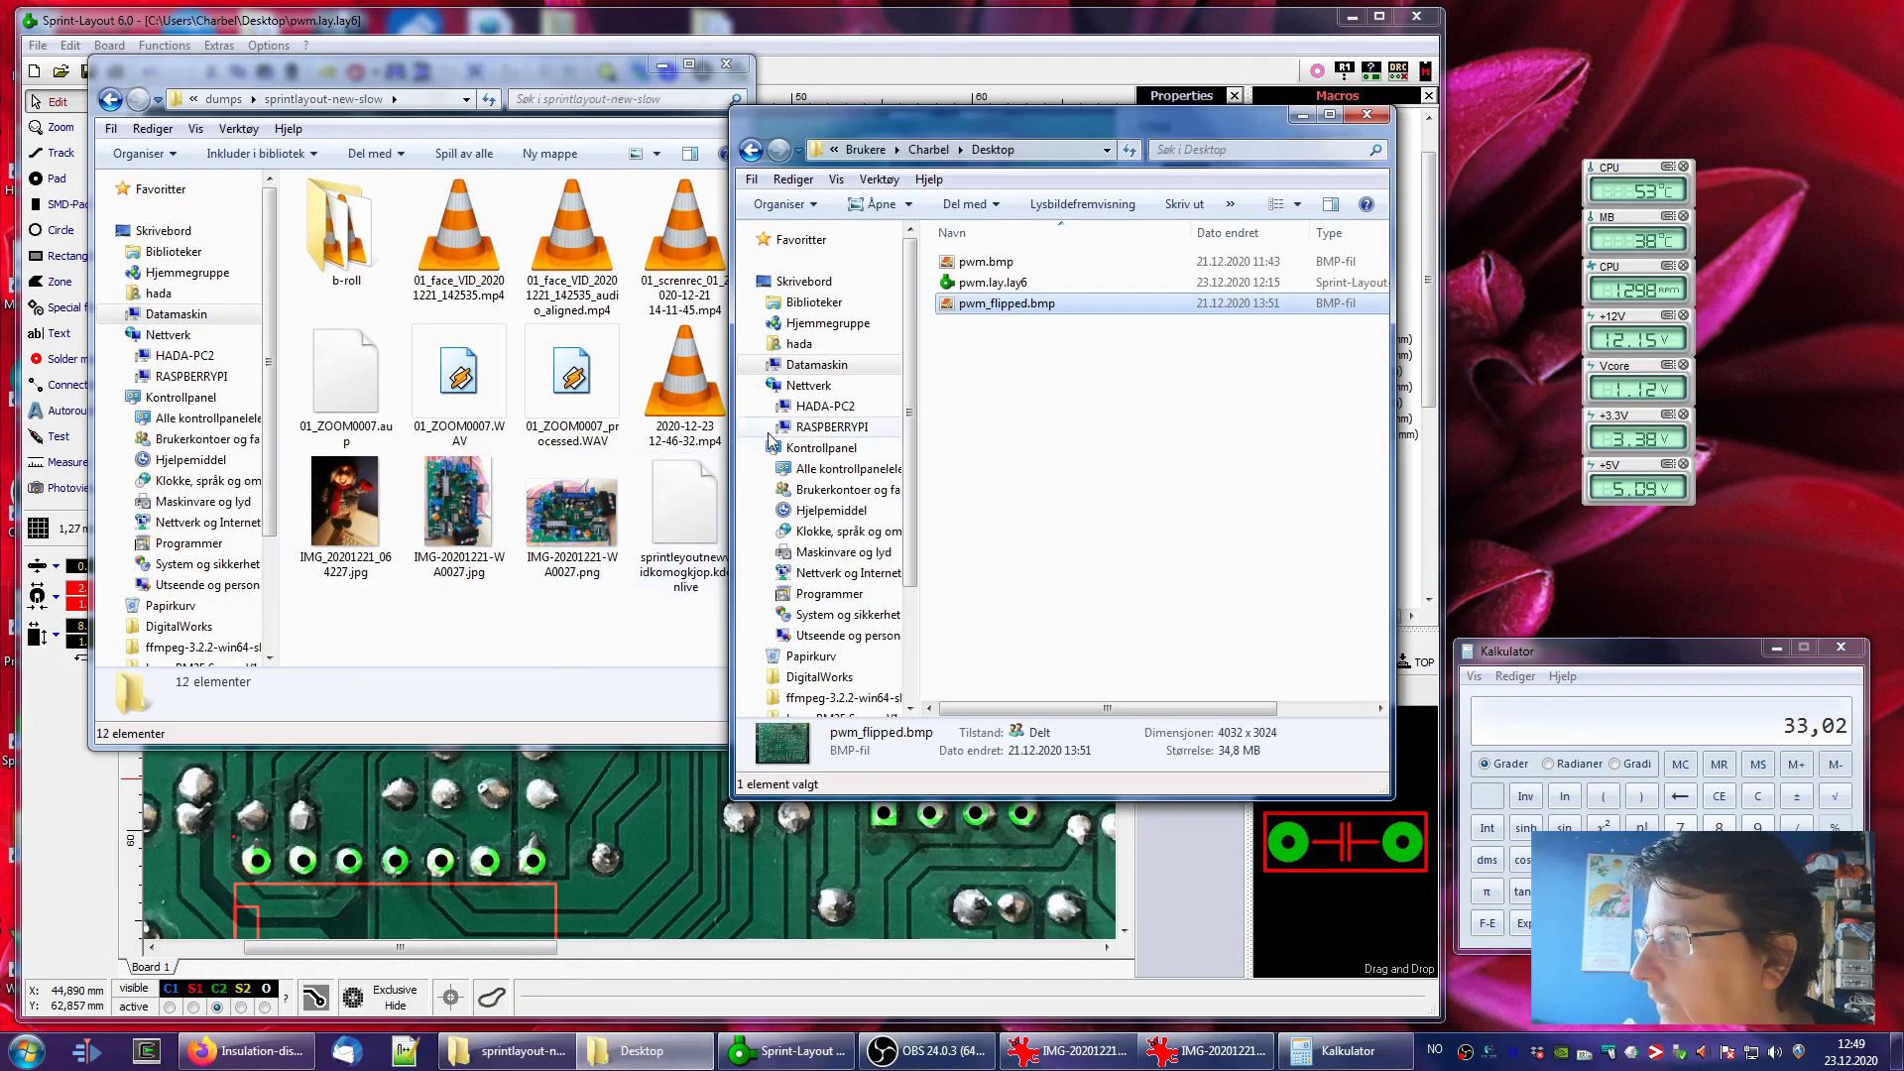
right_click(1032, 307)
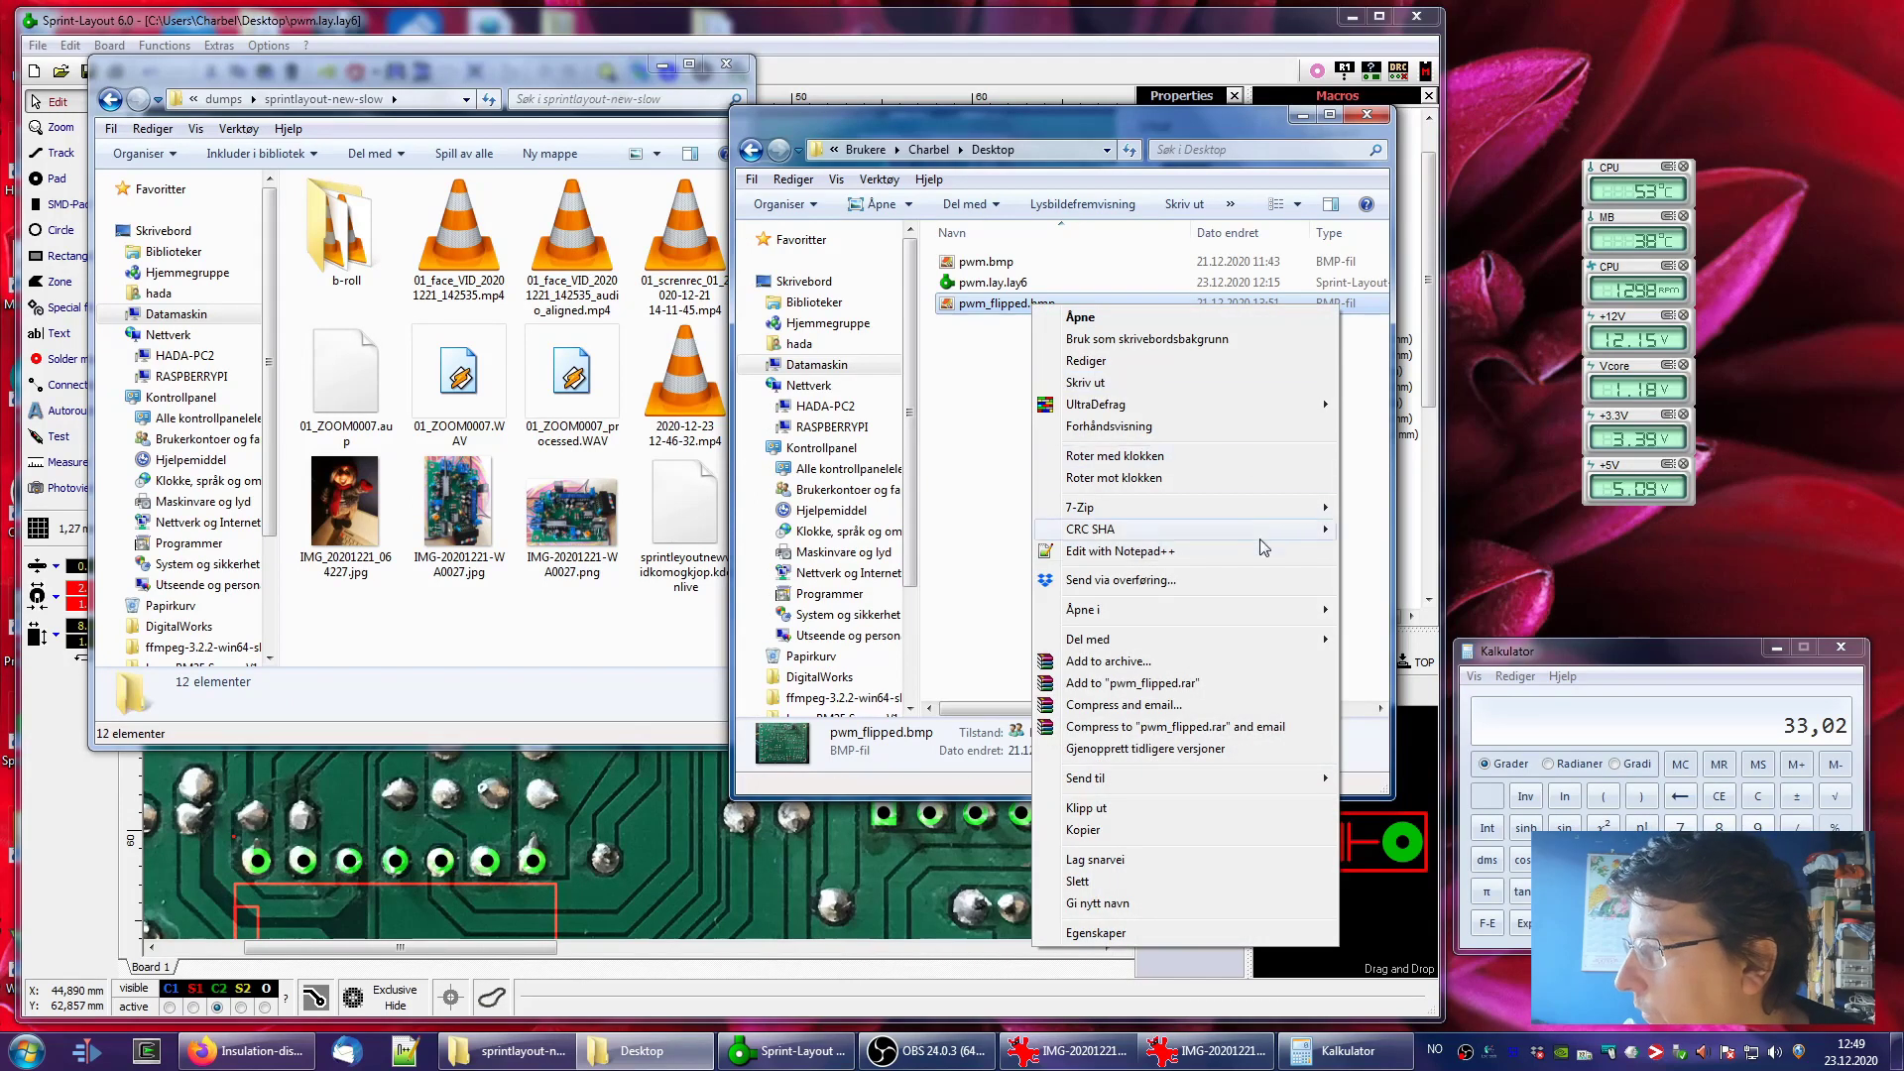
mouse_move(1281, 609)
left_click(1388, 631)
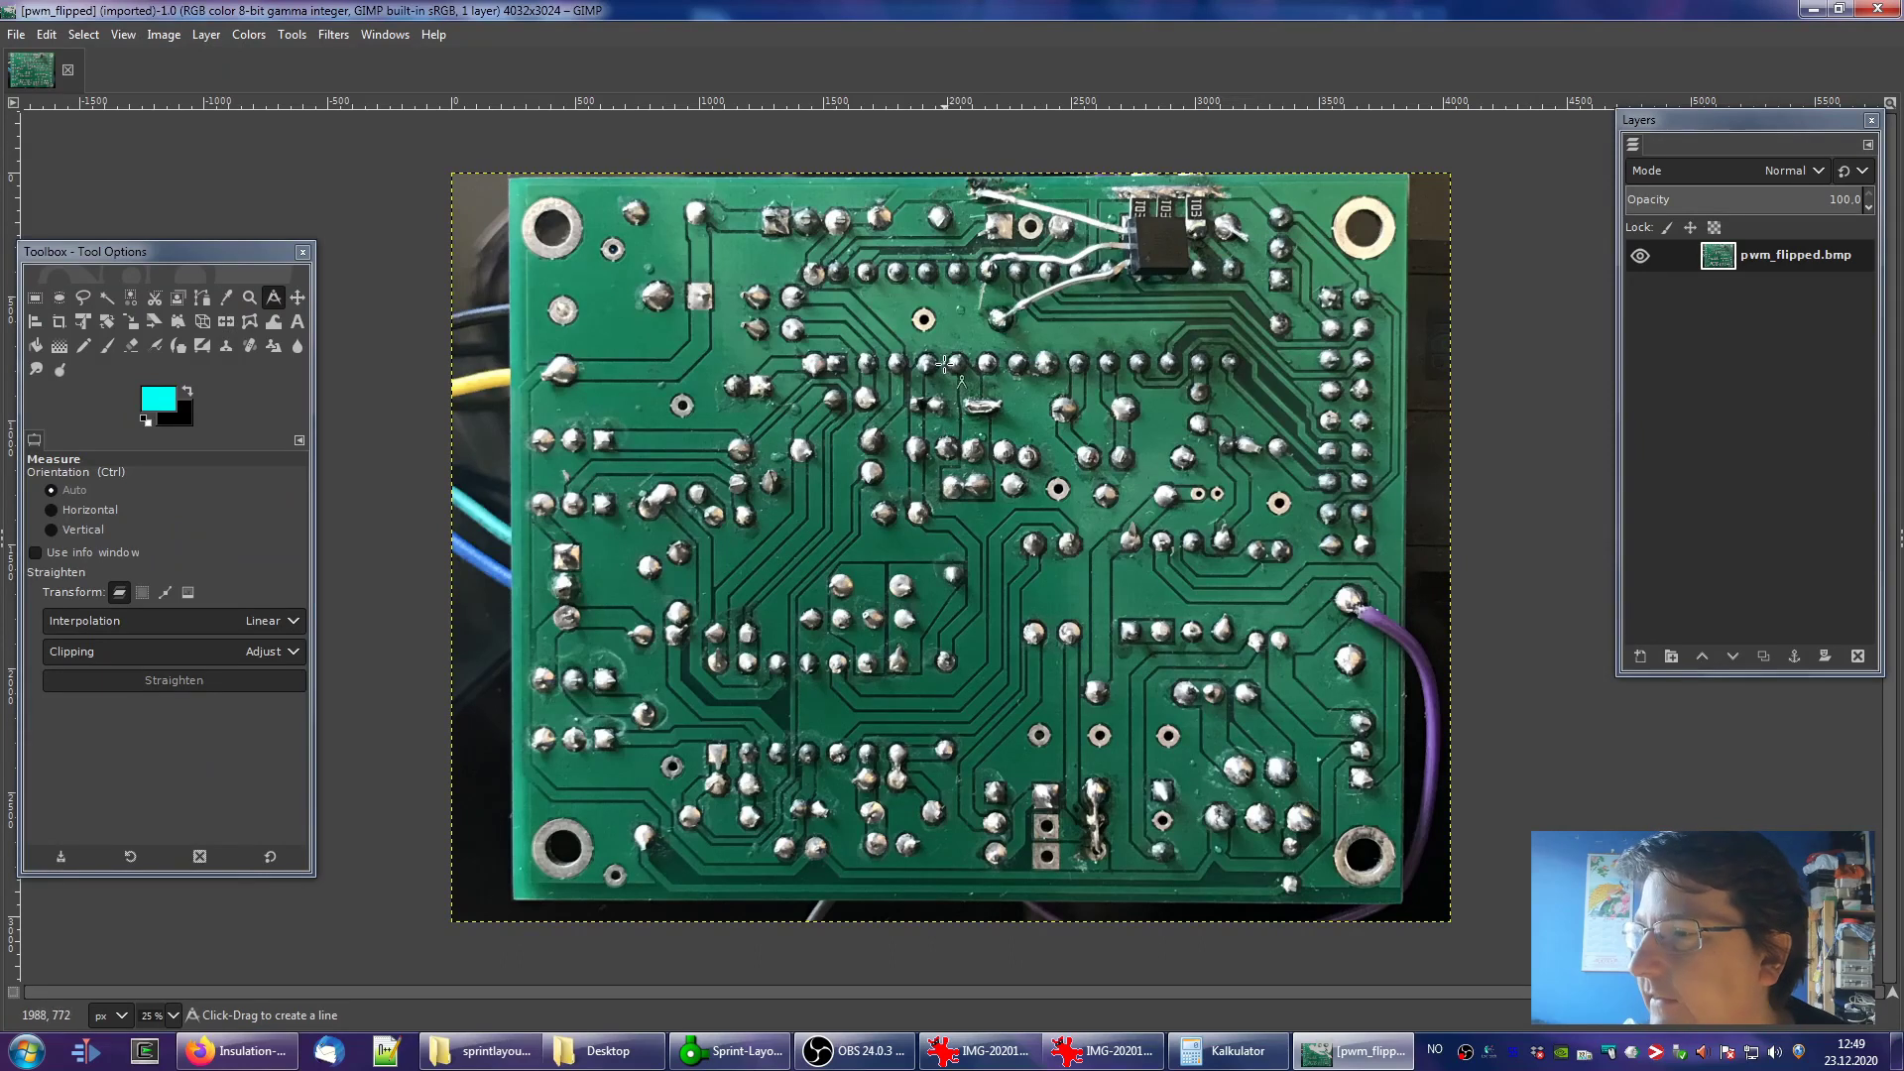
Start a Measure line at the centre of the chip's square first pad and stretch it to the neighbouring pin
scroll(913, 383, "up", 2, "ctrl")
scroll(913, 383, "up", 1, "ctrl")
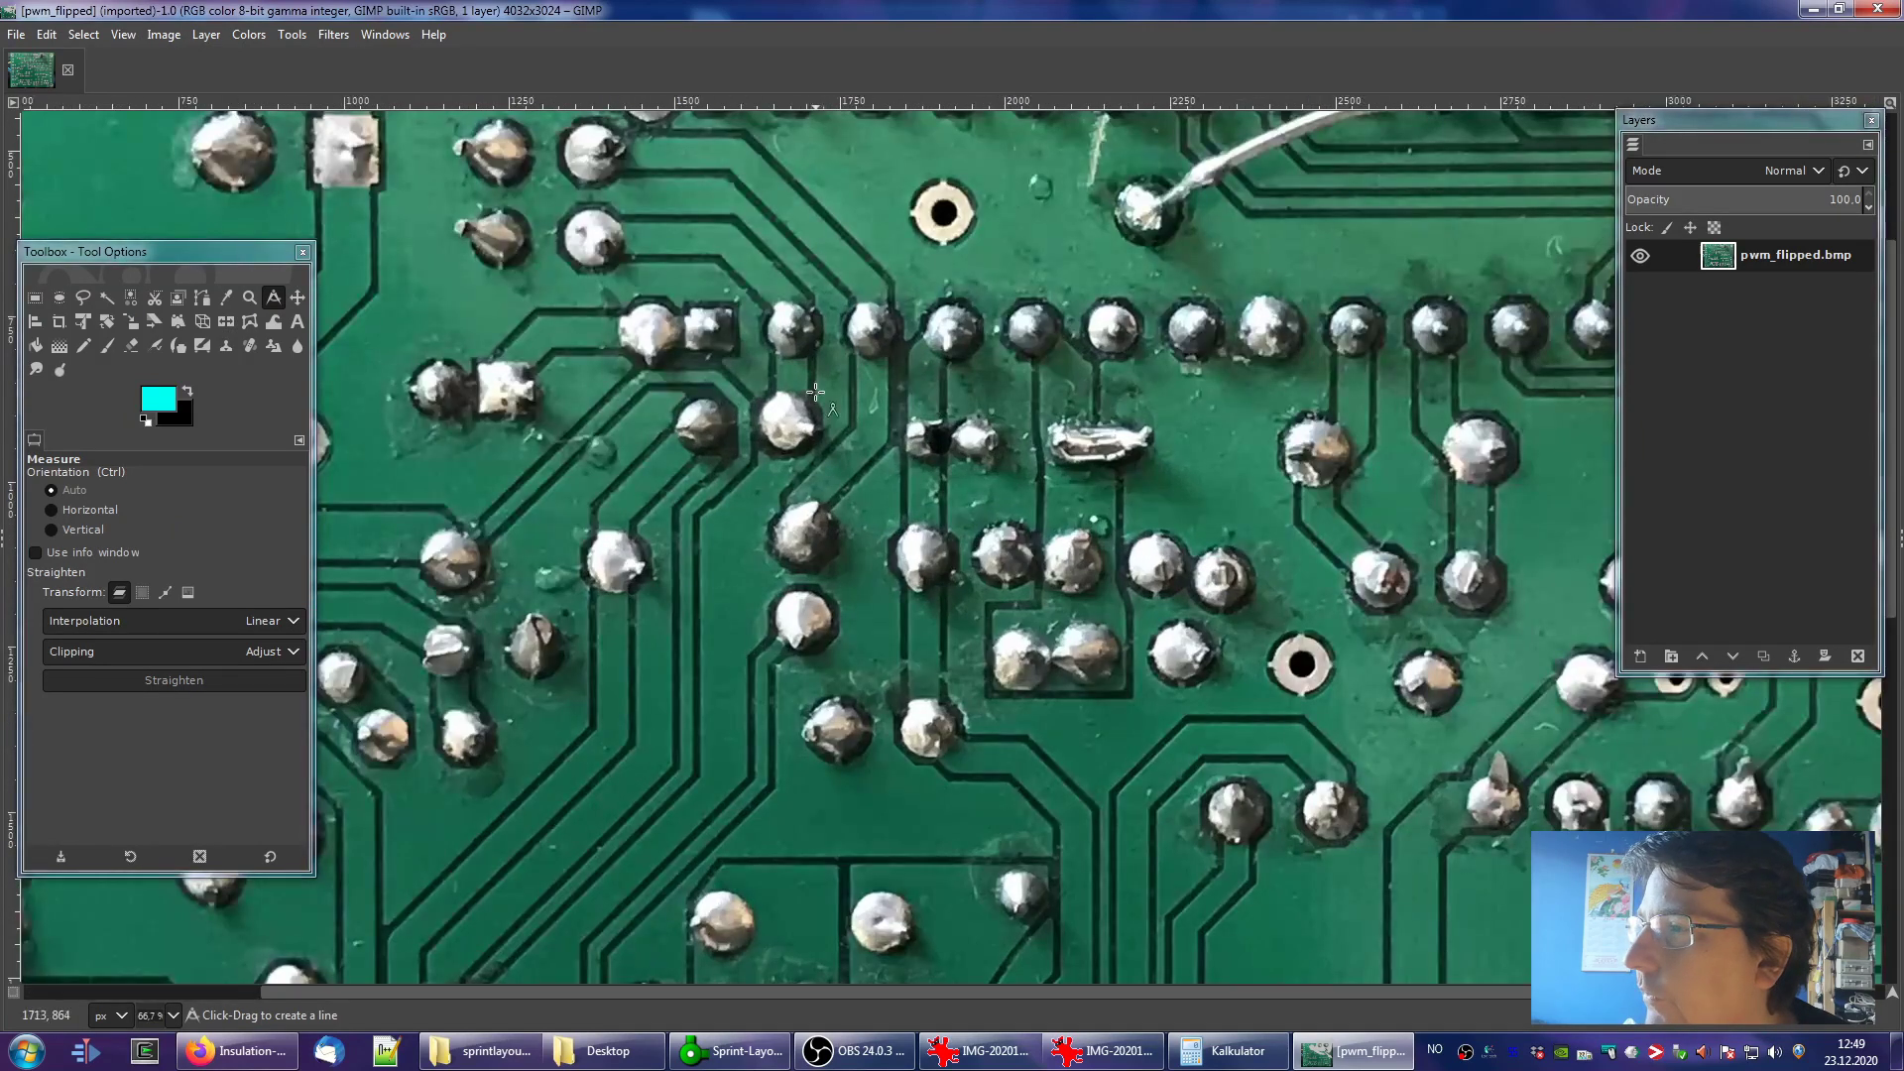
scroll(744, 368, "up", 4, "ctrl")
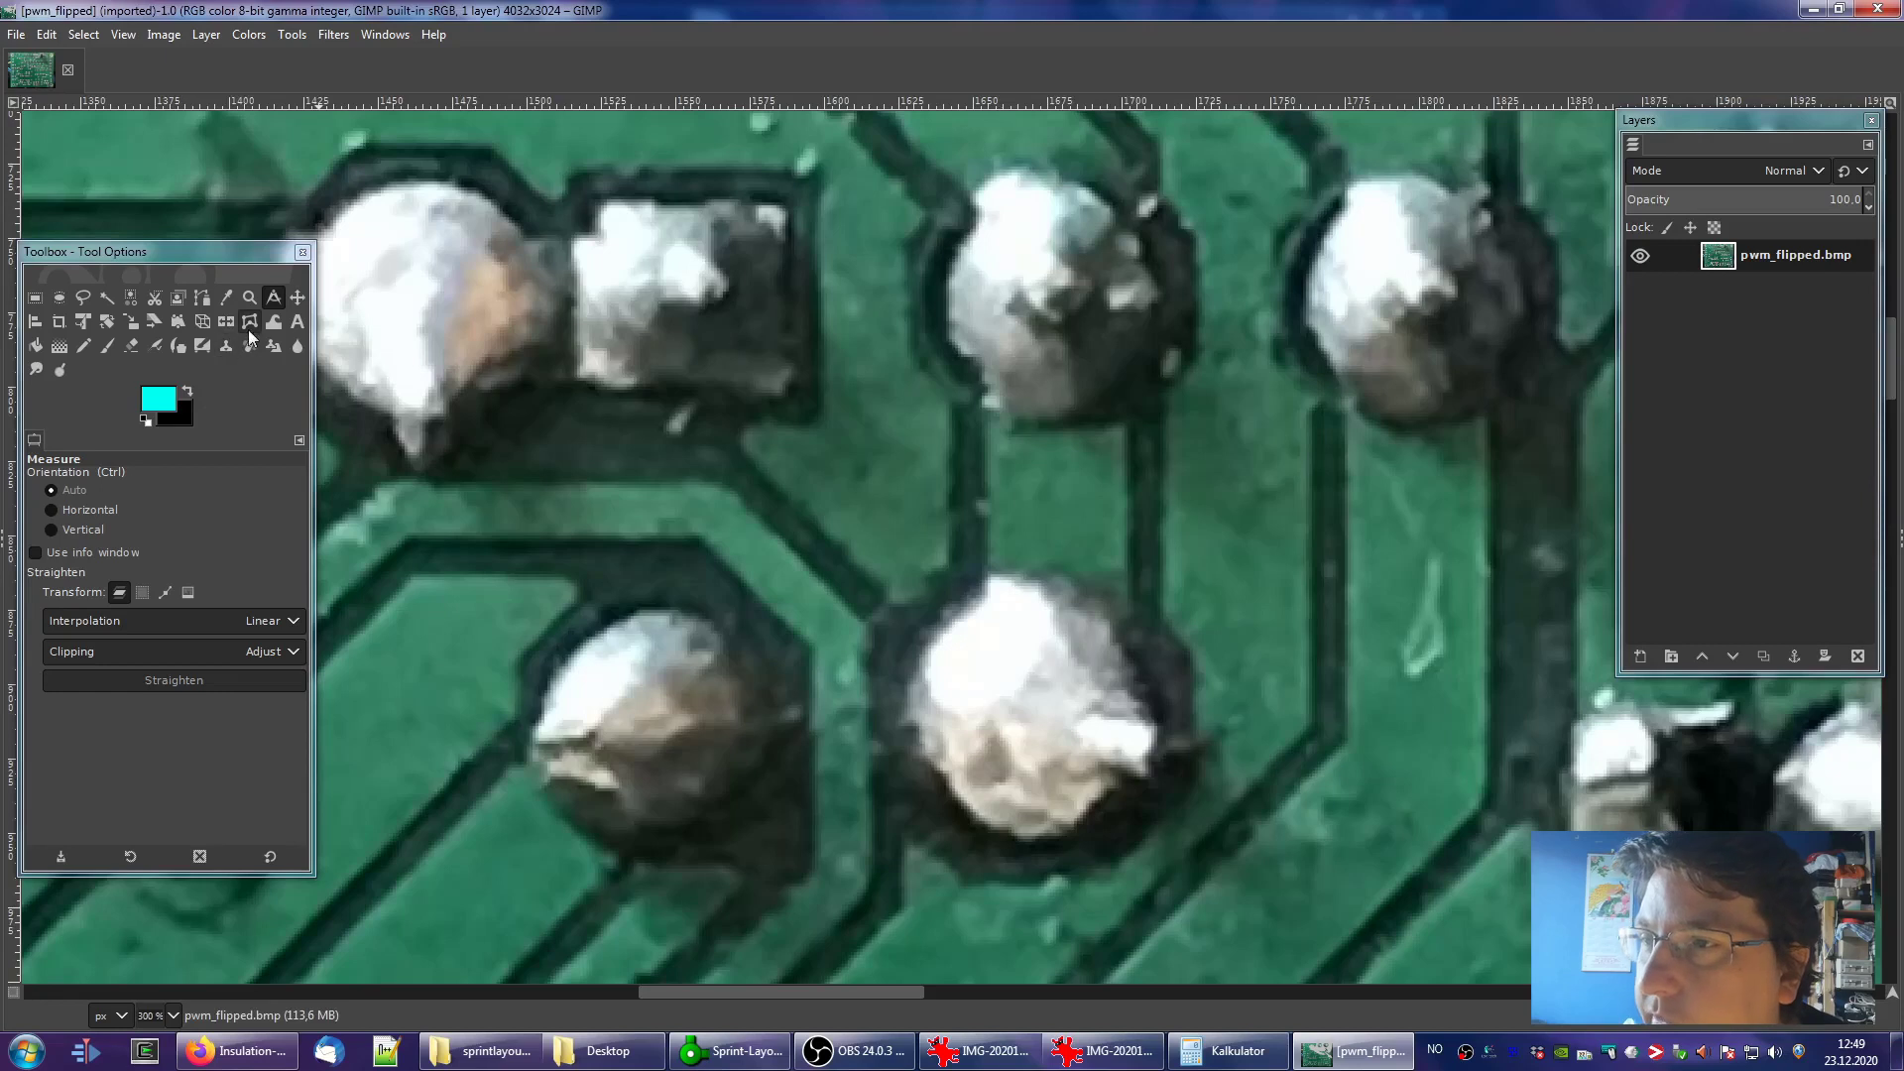
left_click(274, 298)
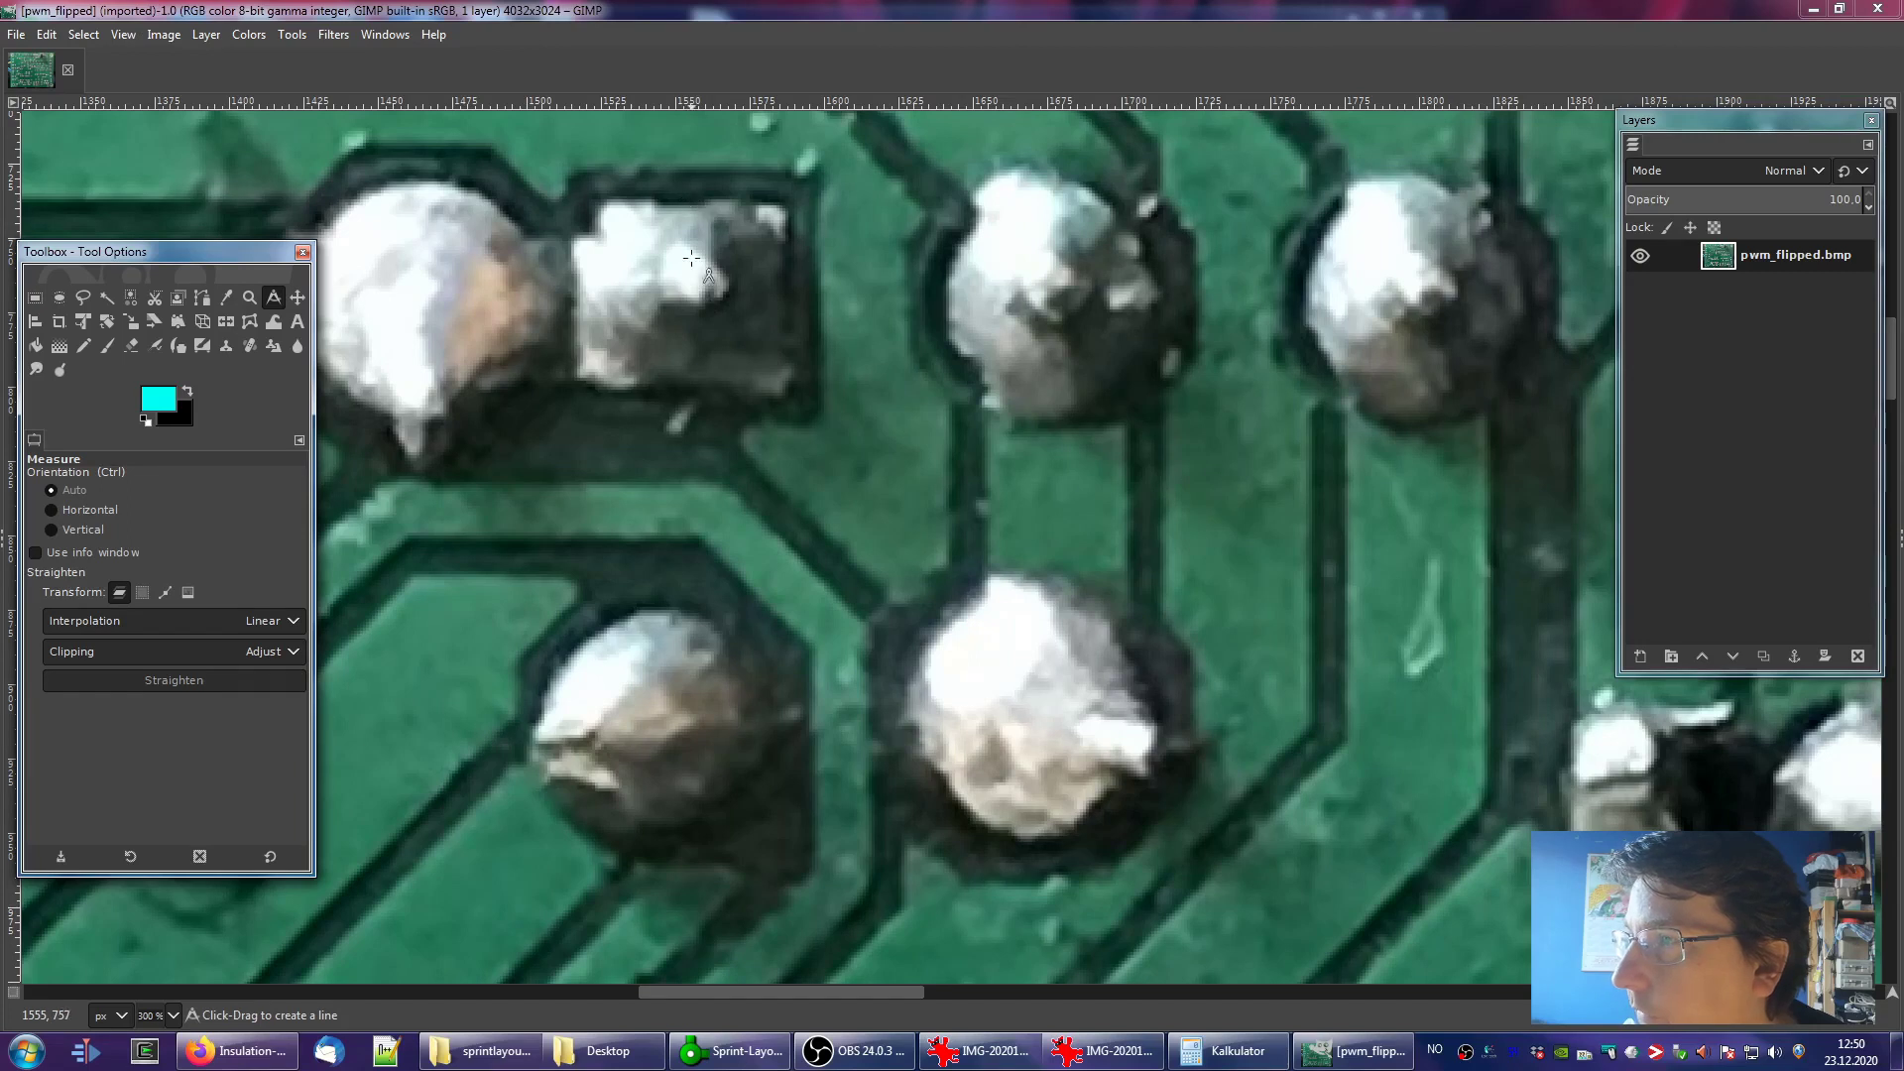
left_click(688, 291)
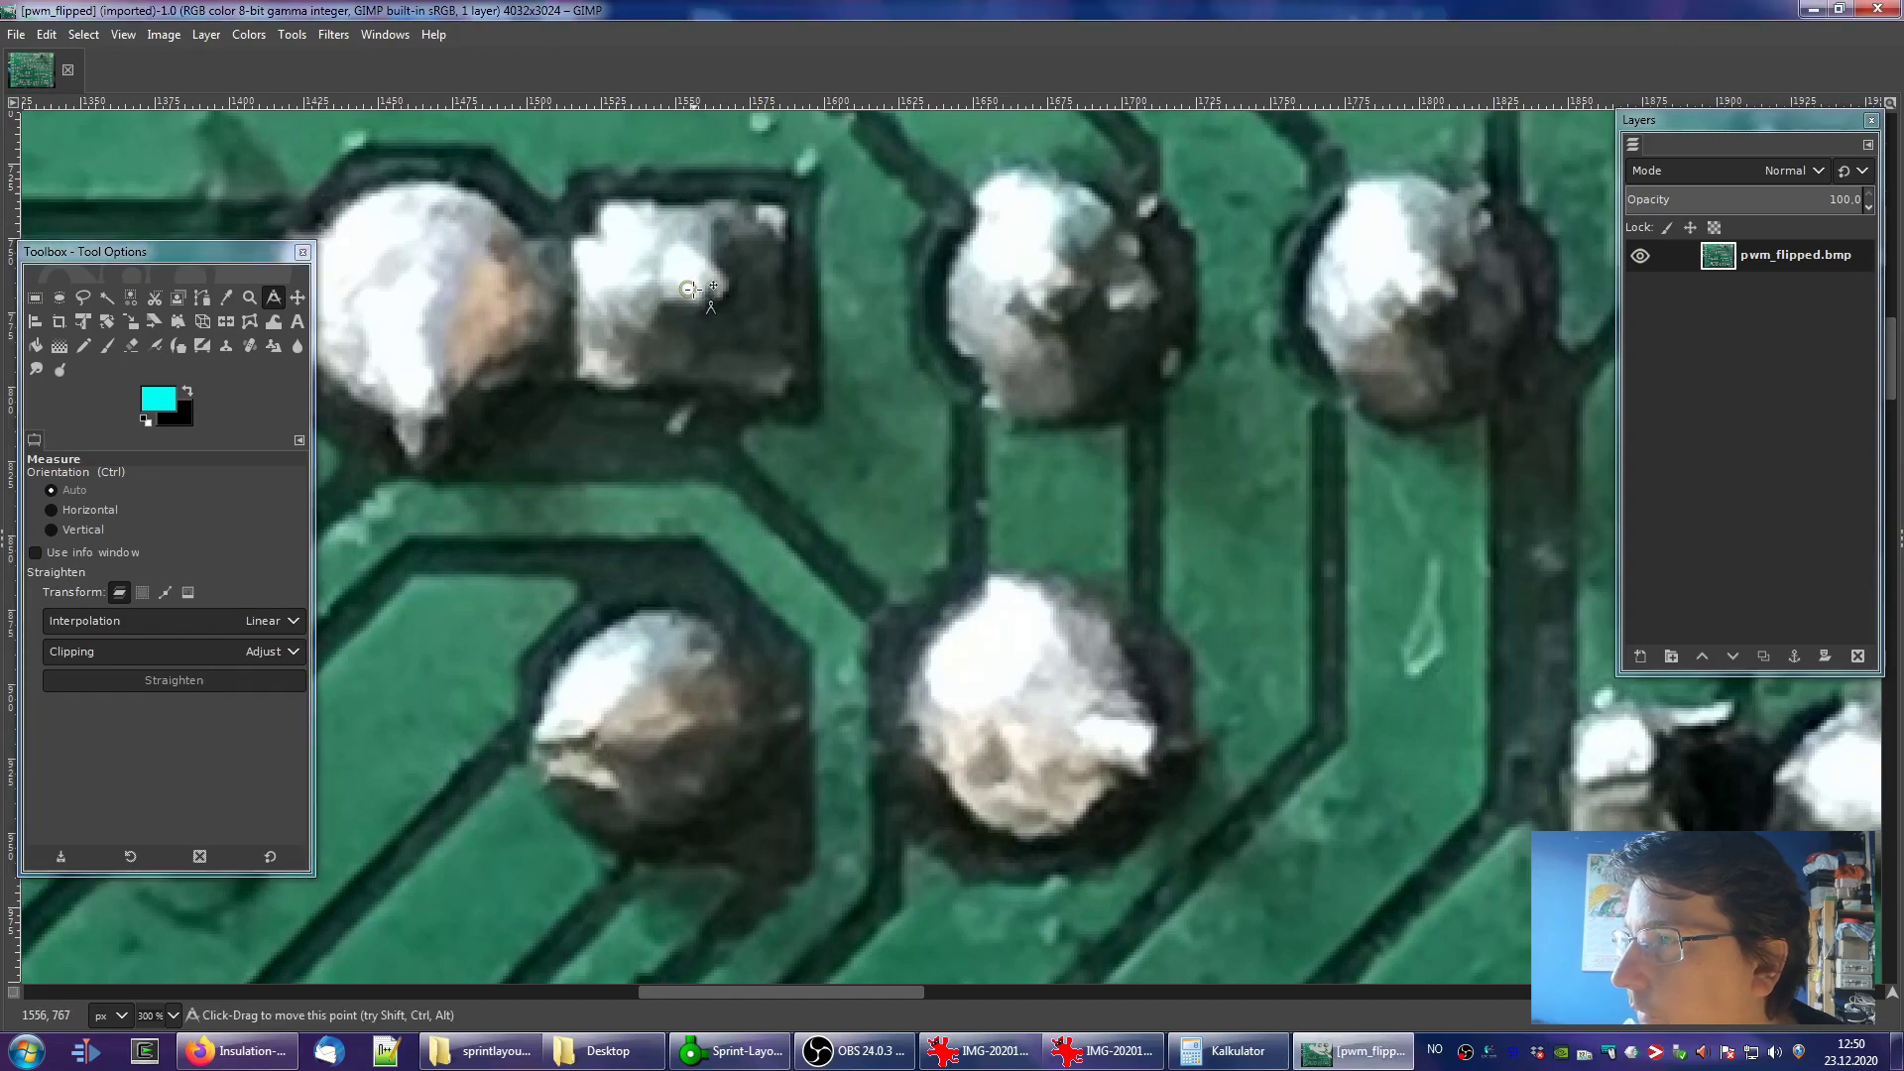
left_click_drag(688, 290, 1012, 294)
Extend the measurement line along the chip's pin row to the centre of its last solder joint
scroll(595, 372, "down", 3, "ctrl")
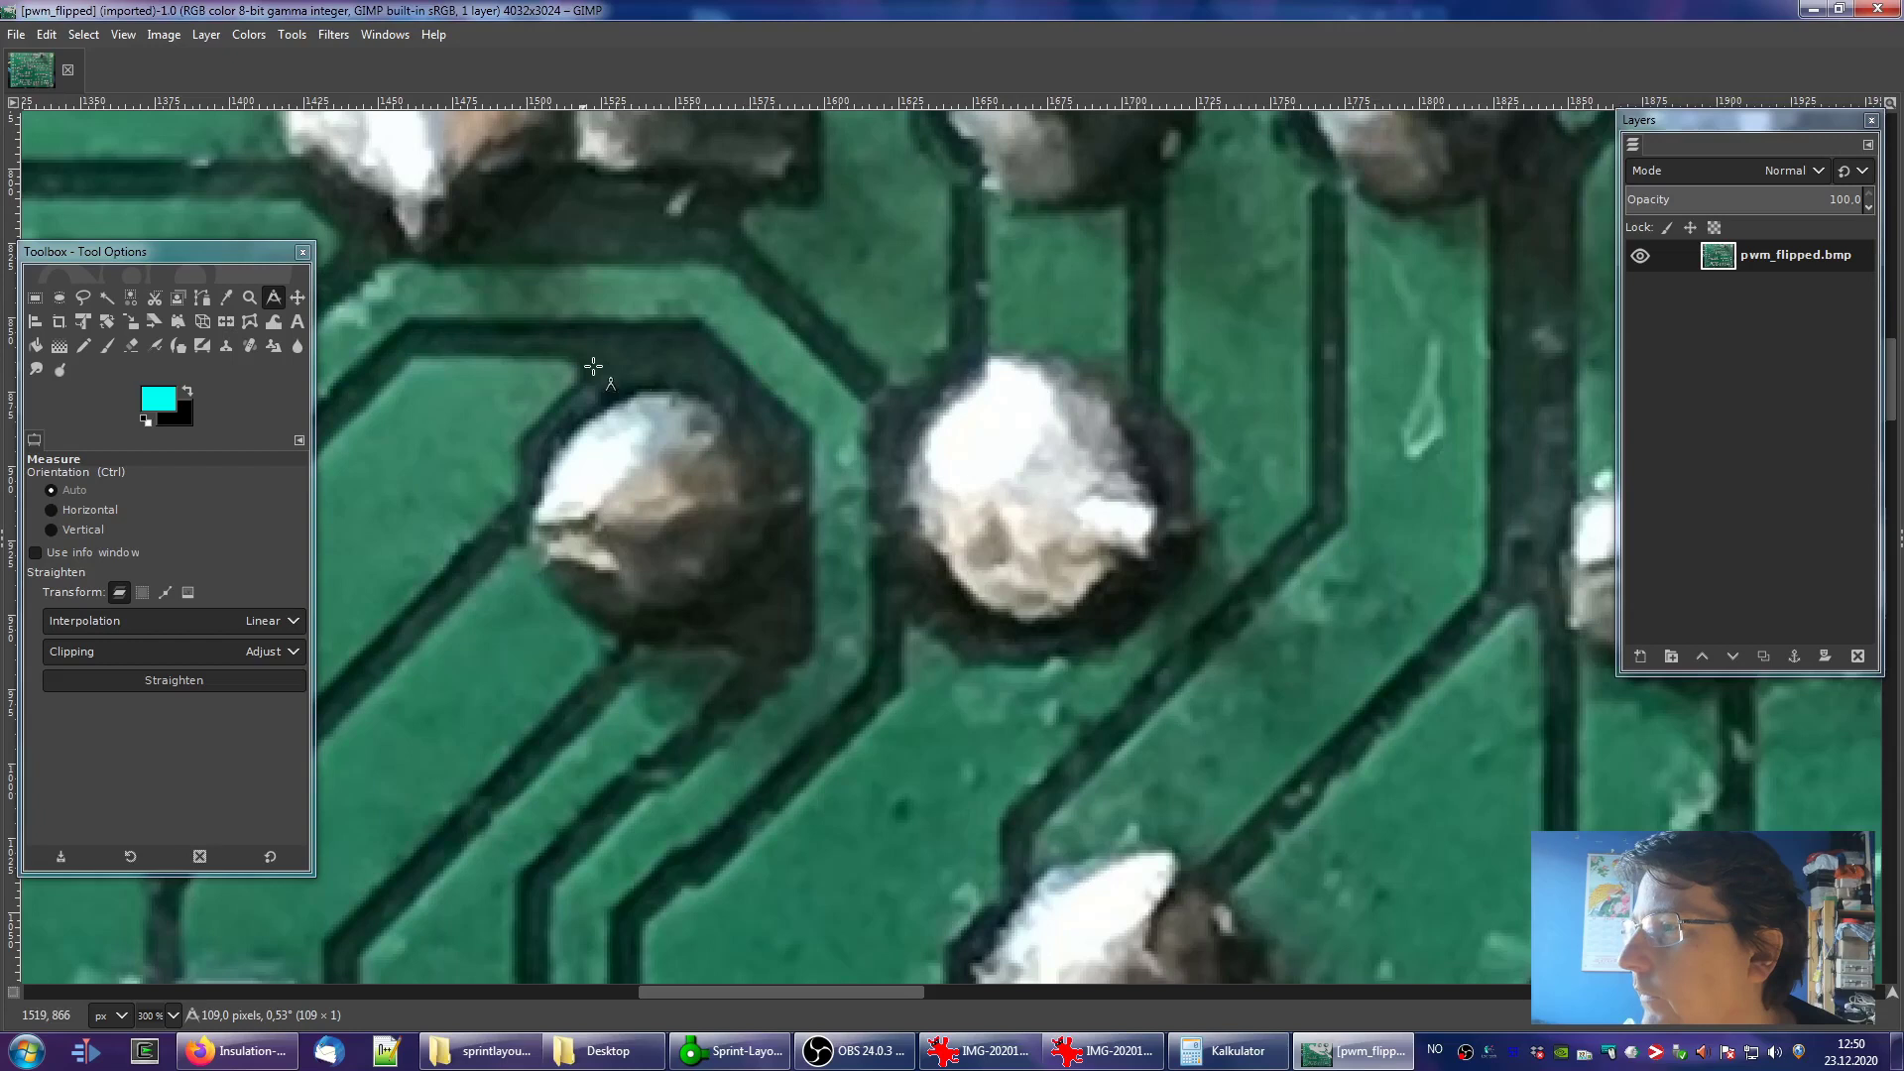
scroll(495, 377, "down", 3, "ctrl")
left_click_drag(557, 342, 1060, 342)
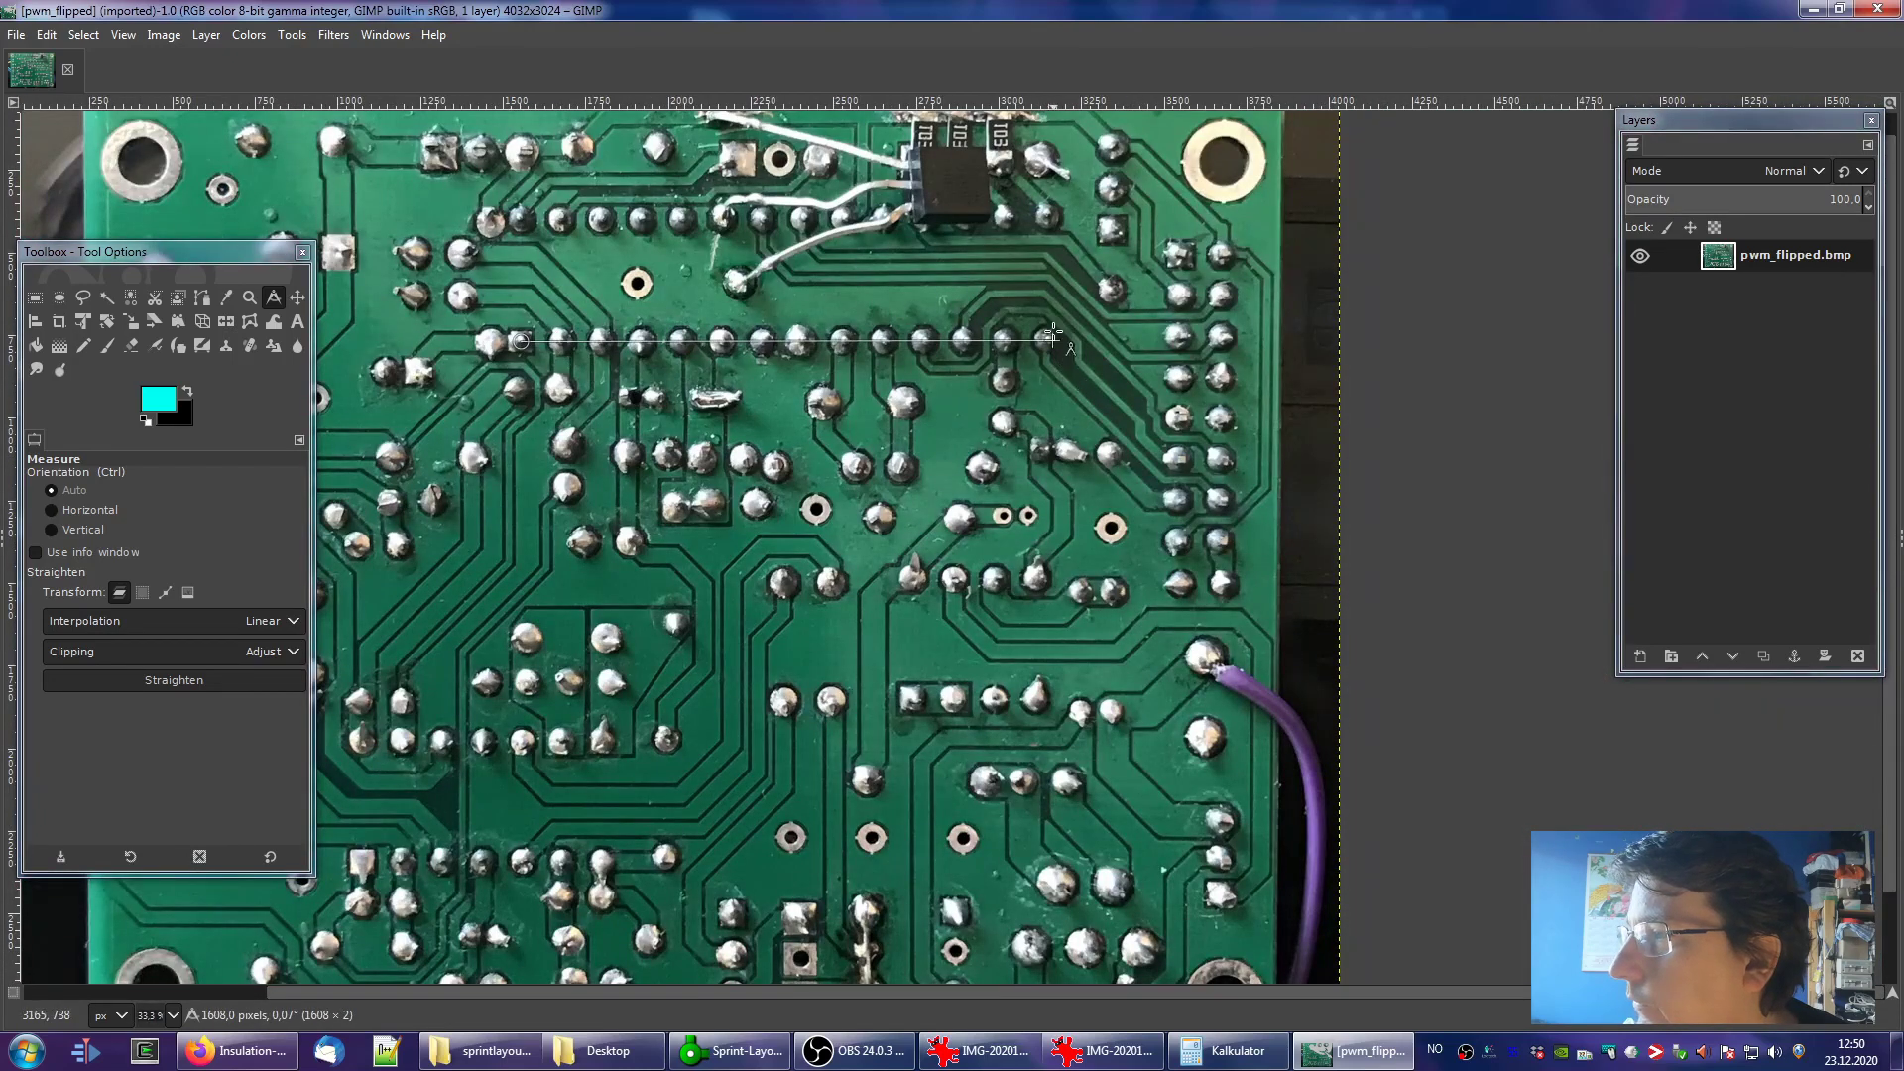
scroll(1060, 332, "up", 5, "ctrl")
scroll(1053, 396, "up", 4, "ctrl")
left_click_drag(1139, 567, 981, 564)
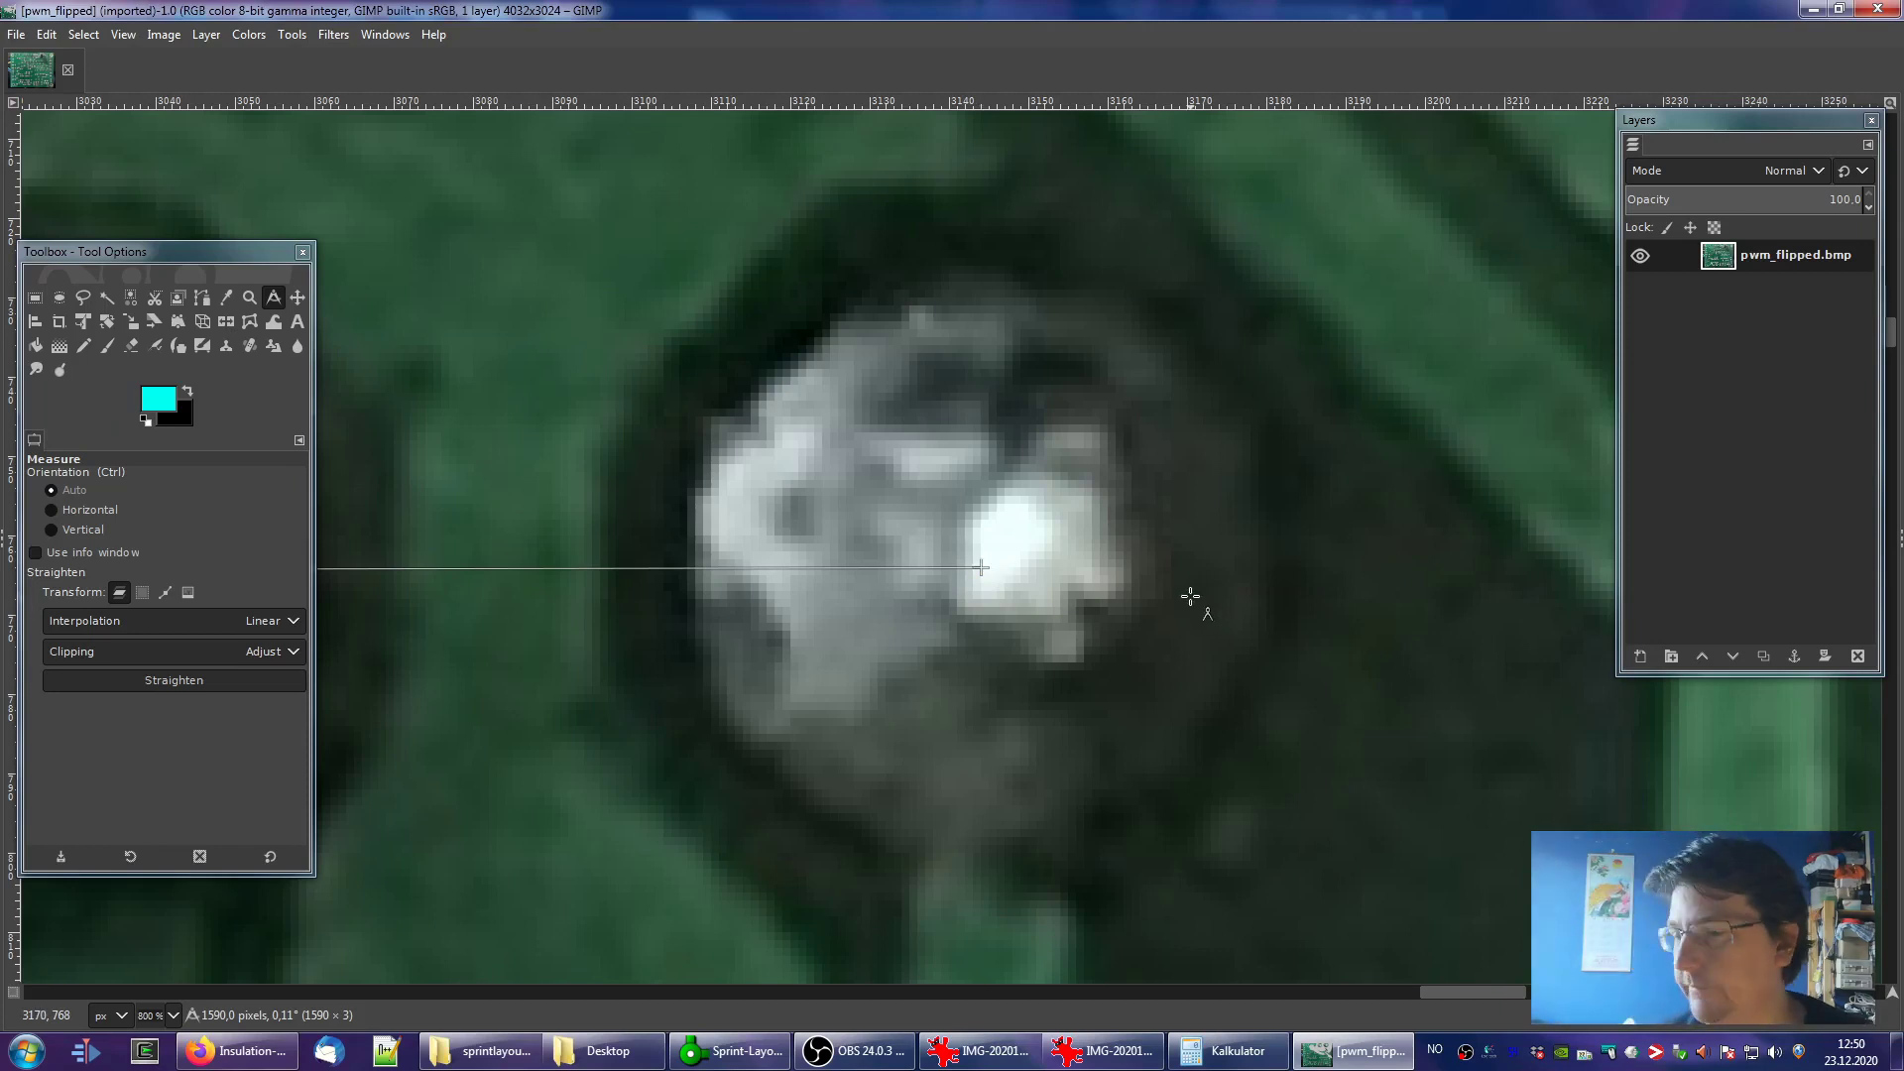
Switch the image's display unit to millimeters to read the pin-row measurement in real-world length
left_click(125, 1011)
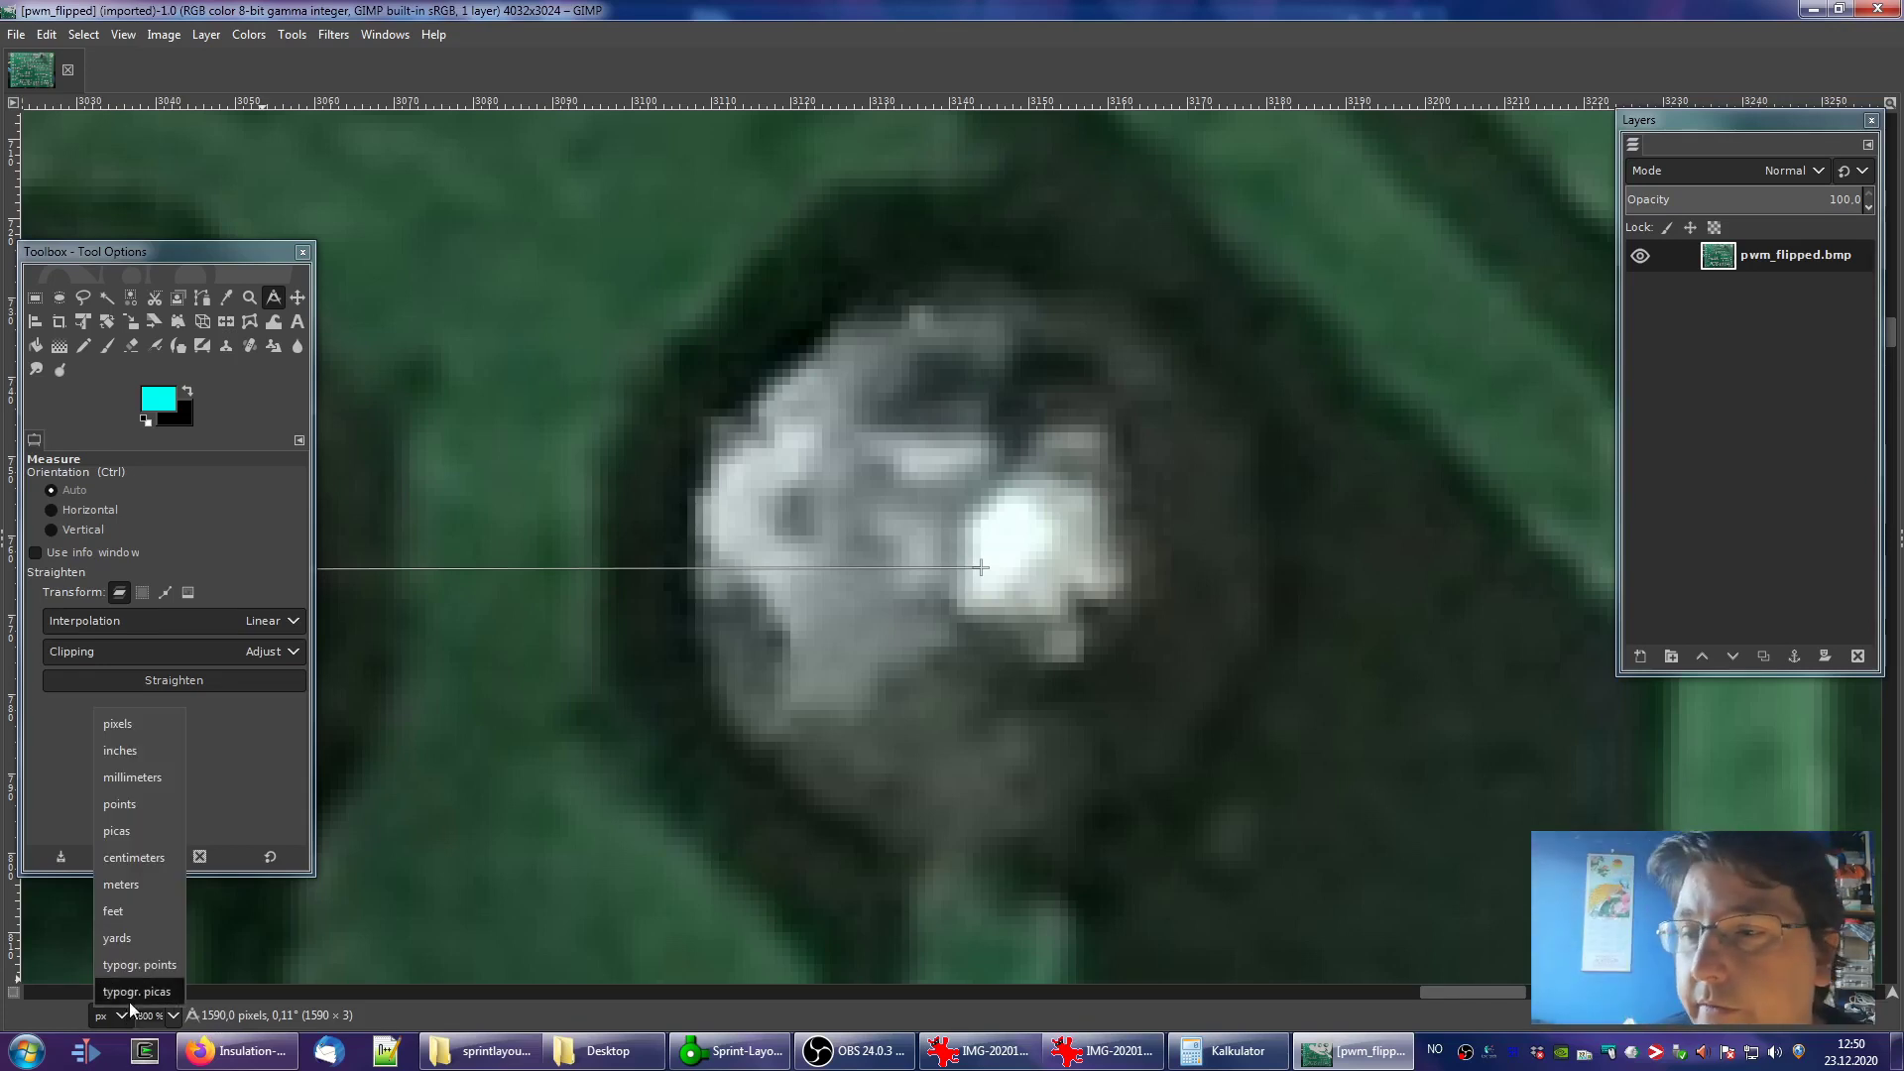
left_click(168, 780)
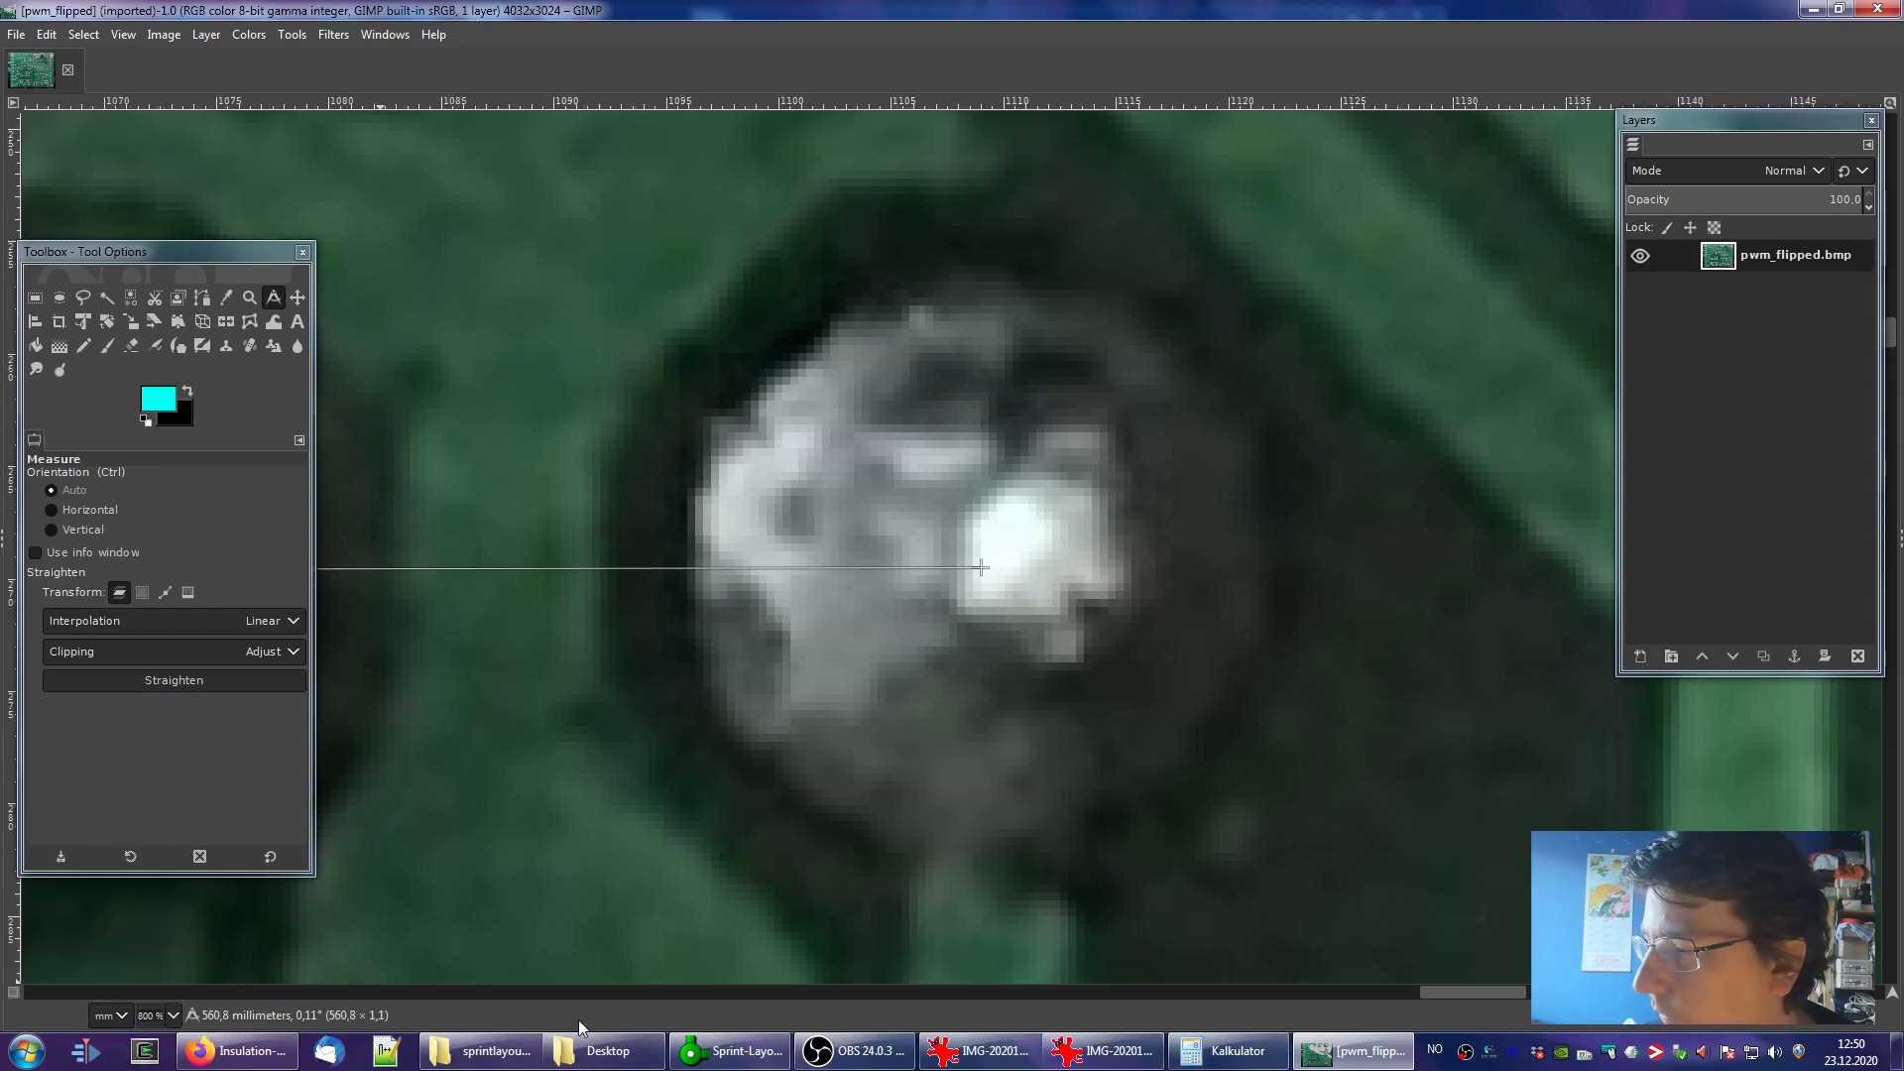
mouse_move(1291, 1058)
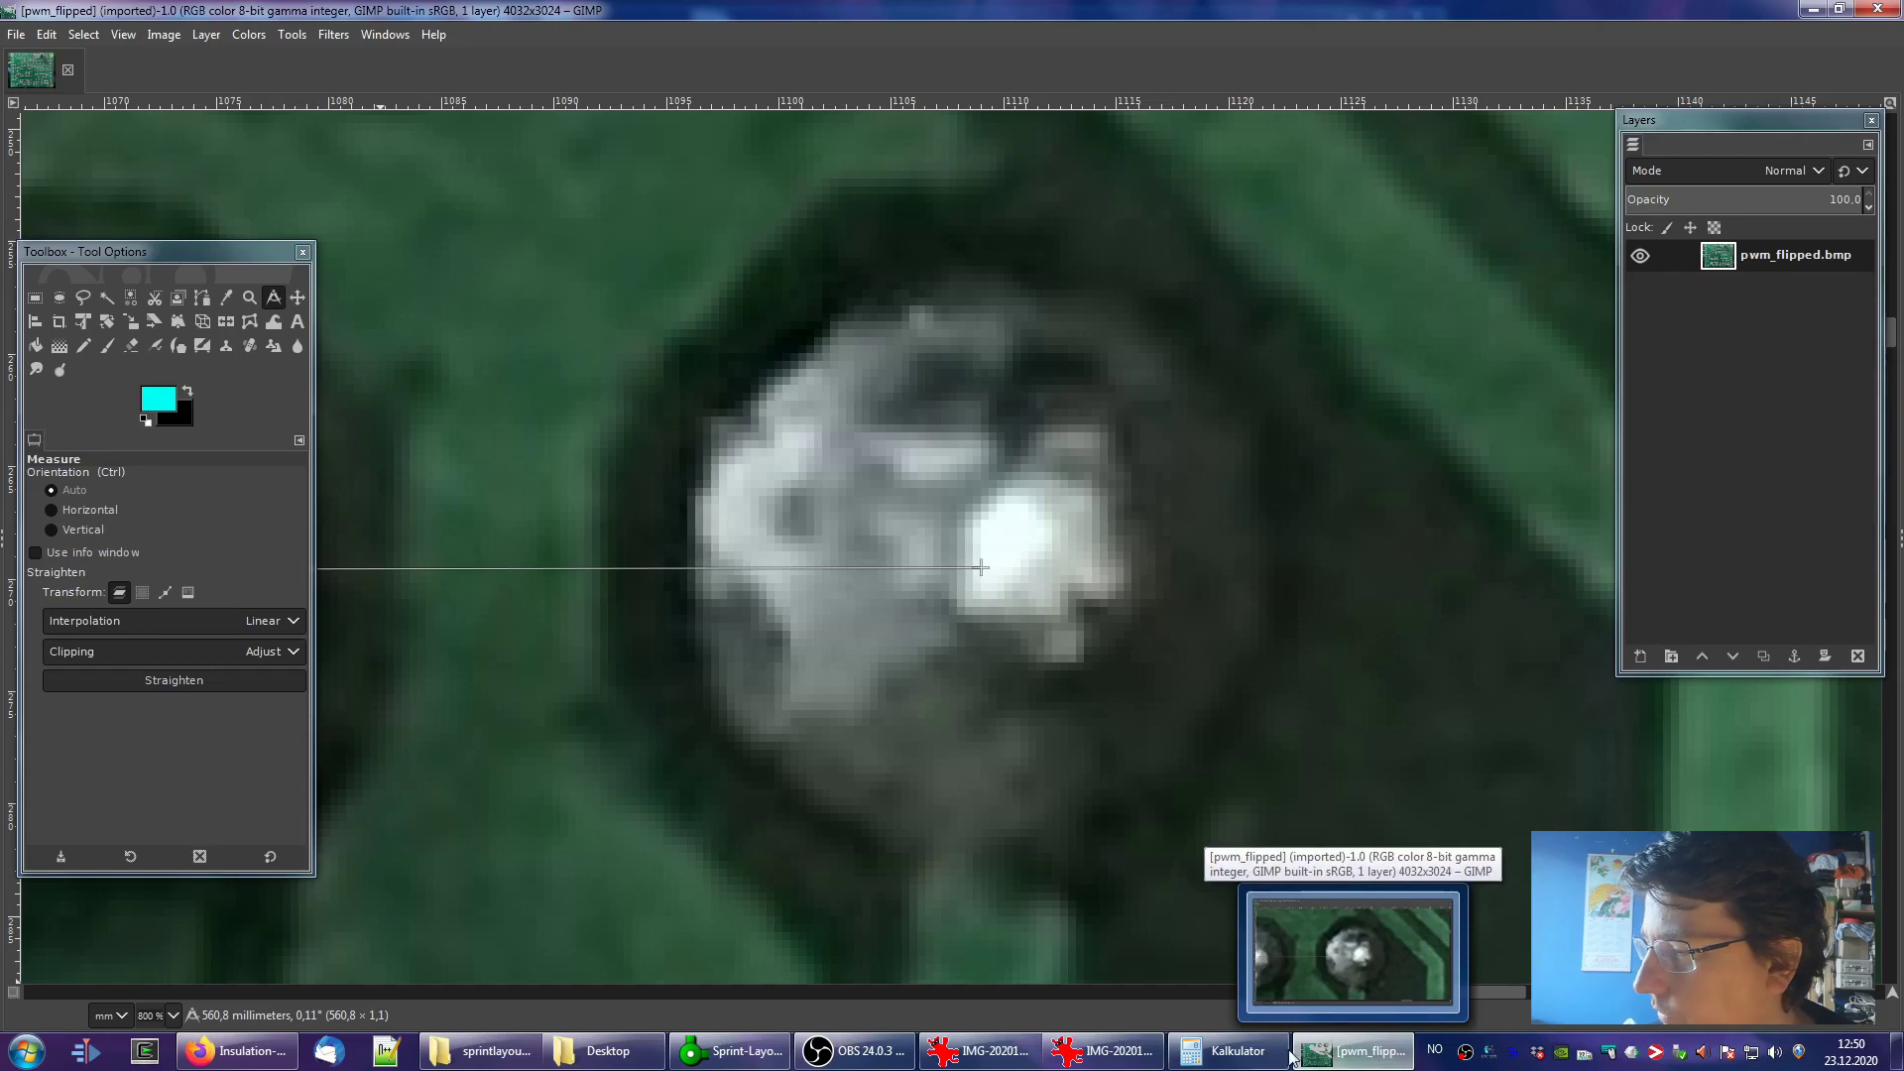
scroll(1280, 571, "down", 7, "ctrl")
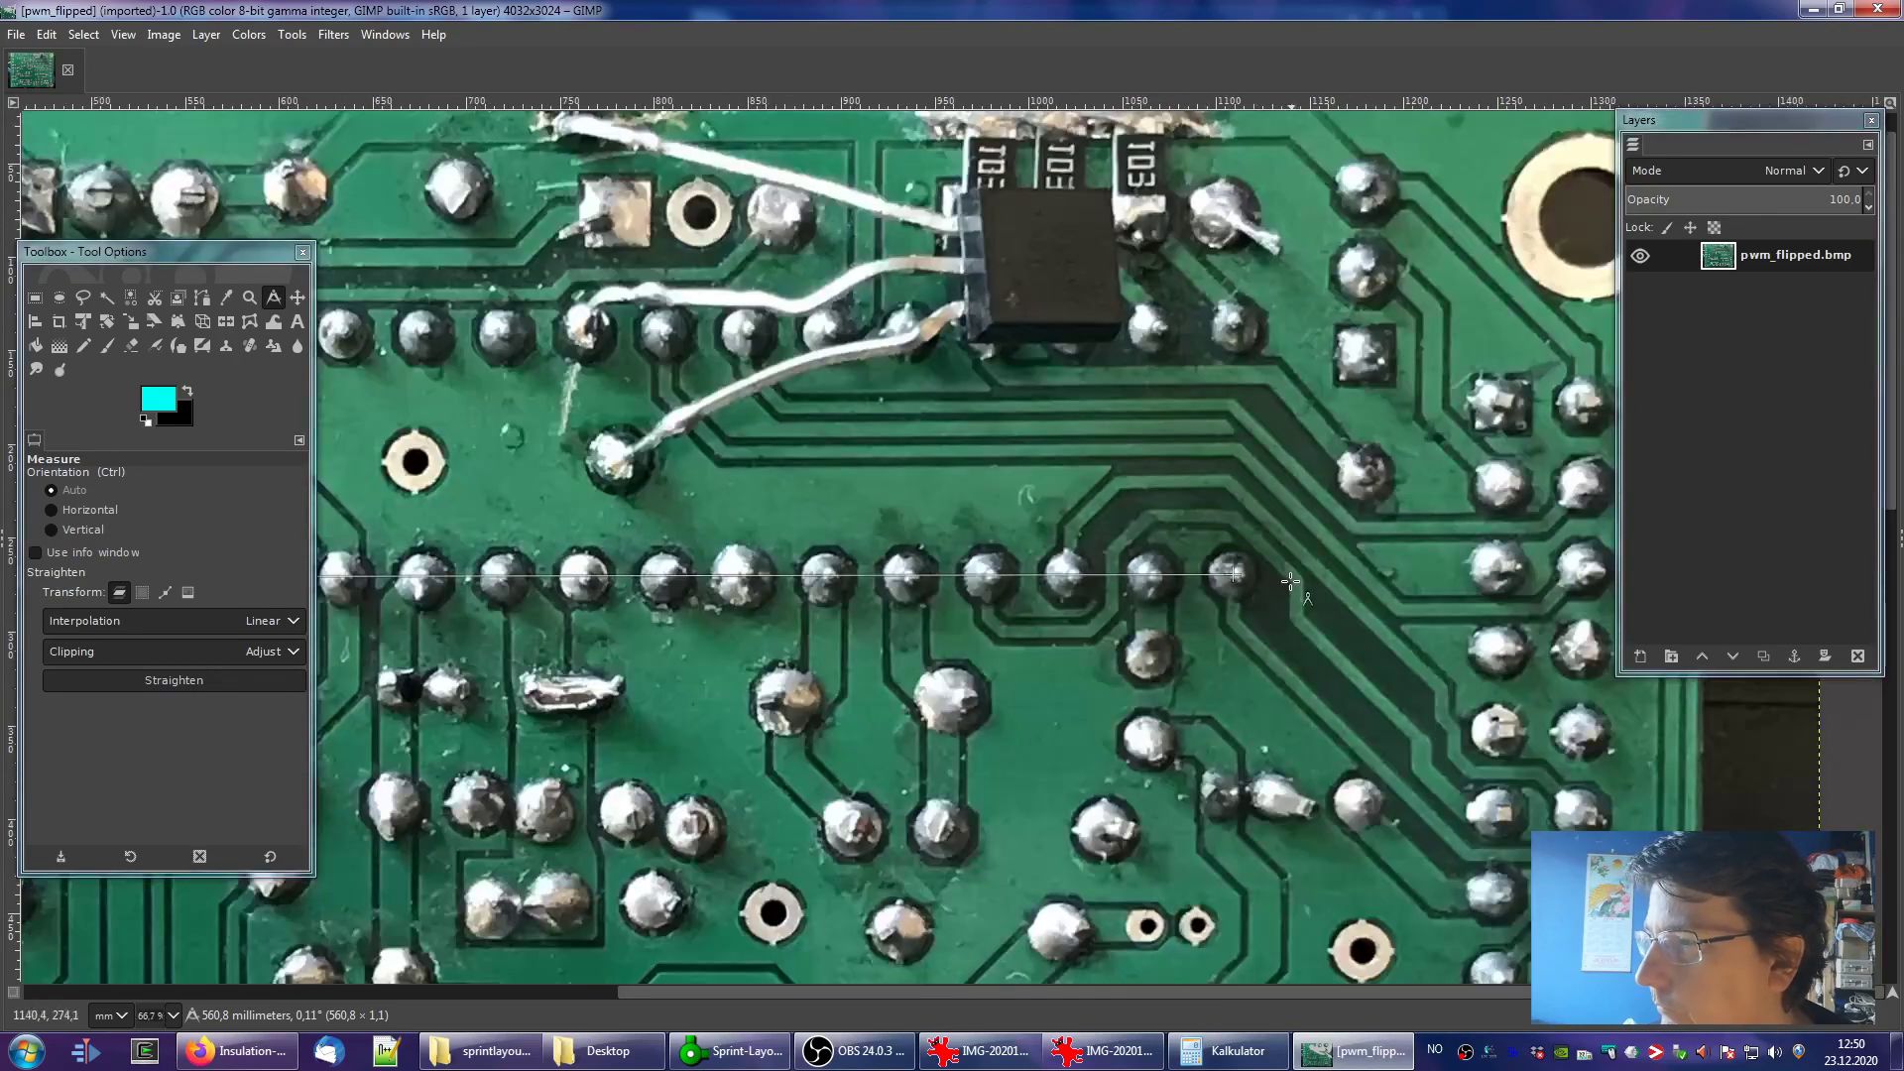
scroll(1137, 633, "down", 2, "ctrl")
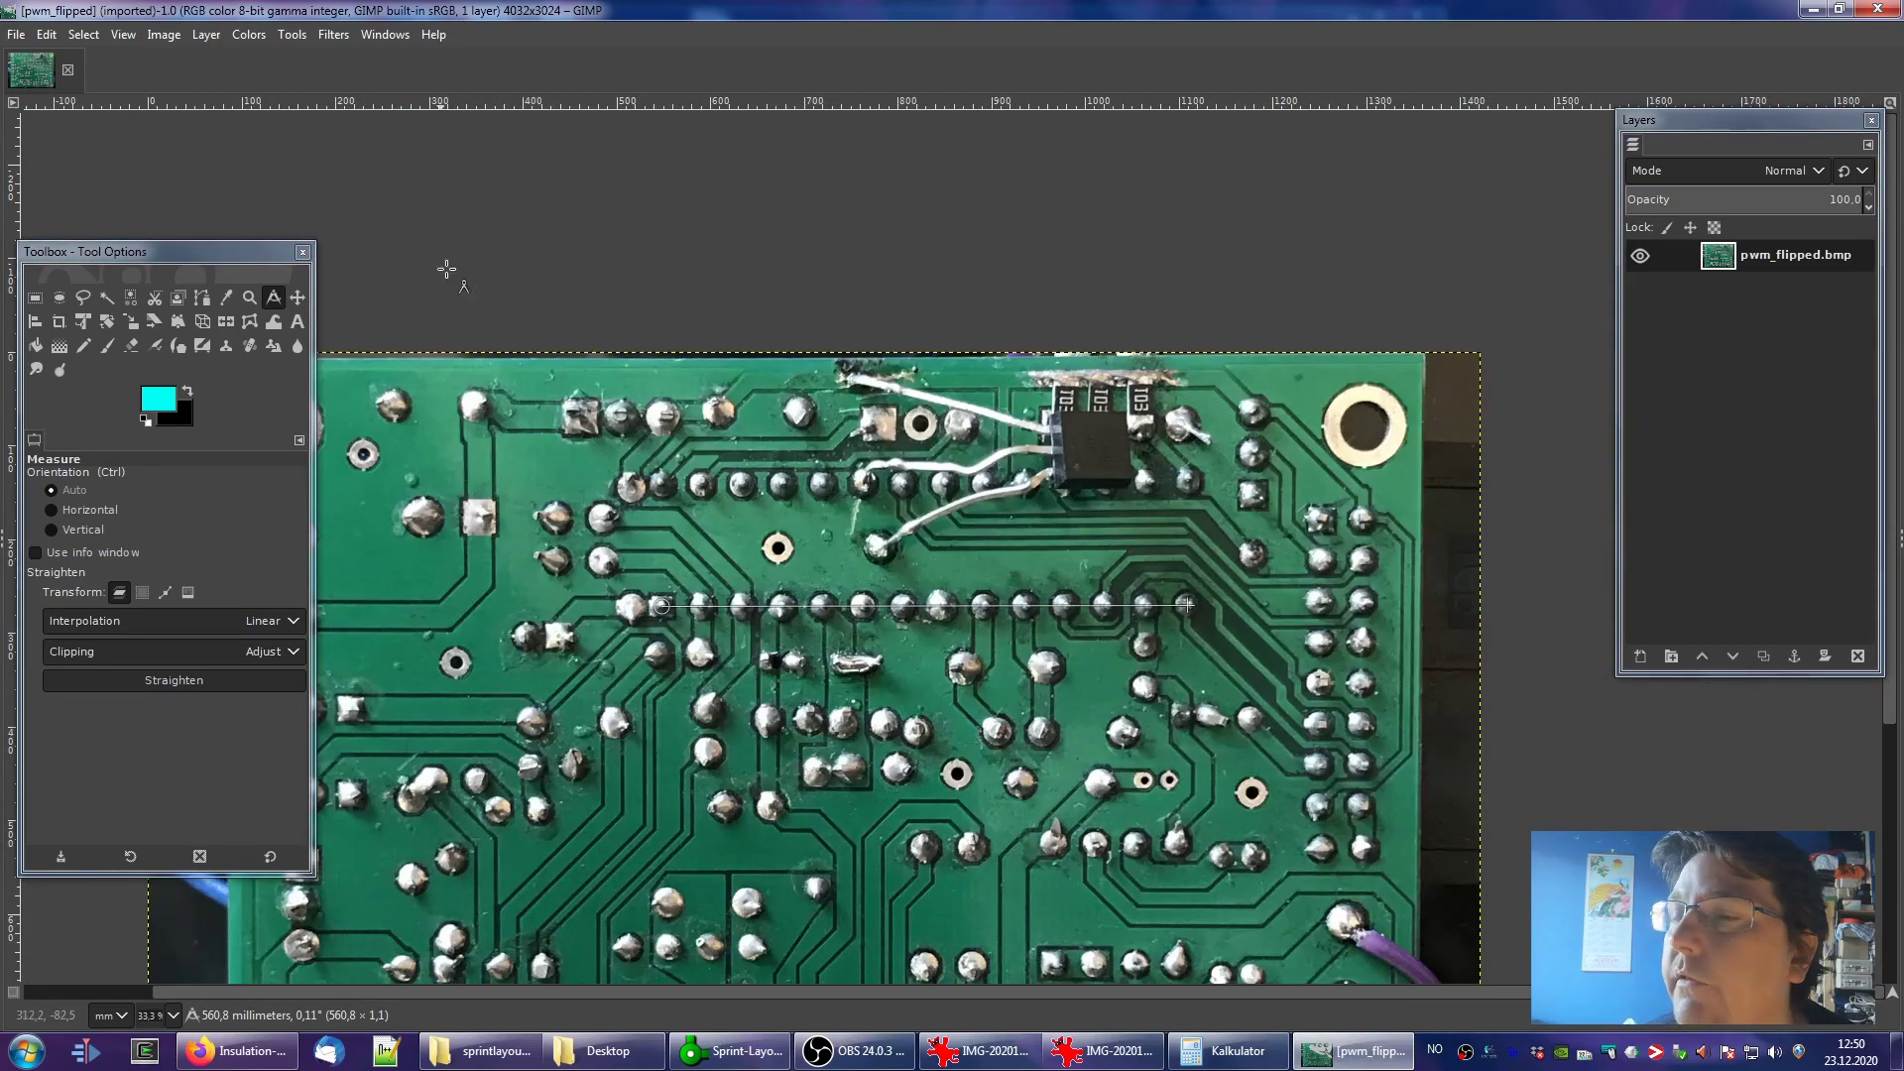
Set the image's print resolution to 1200 pixels/in for both X and Y
left_click(162, 34)
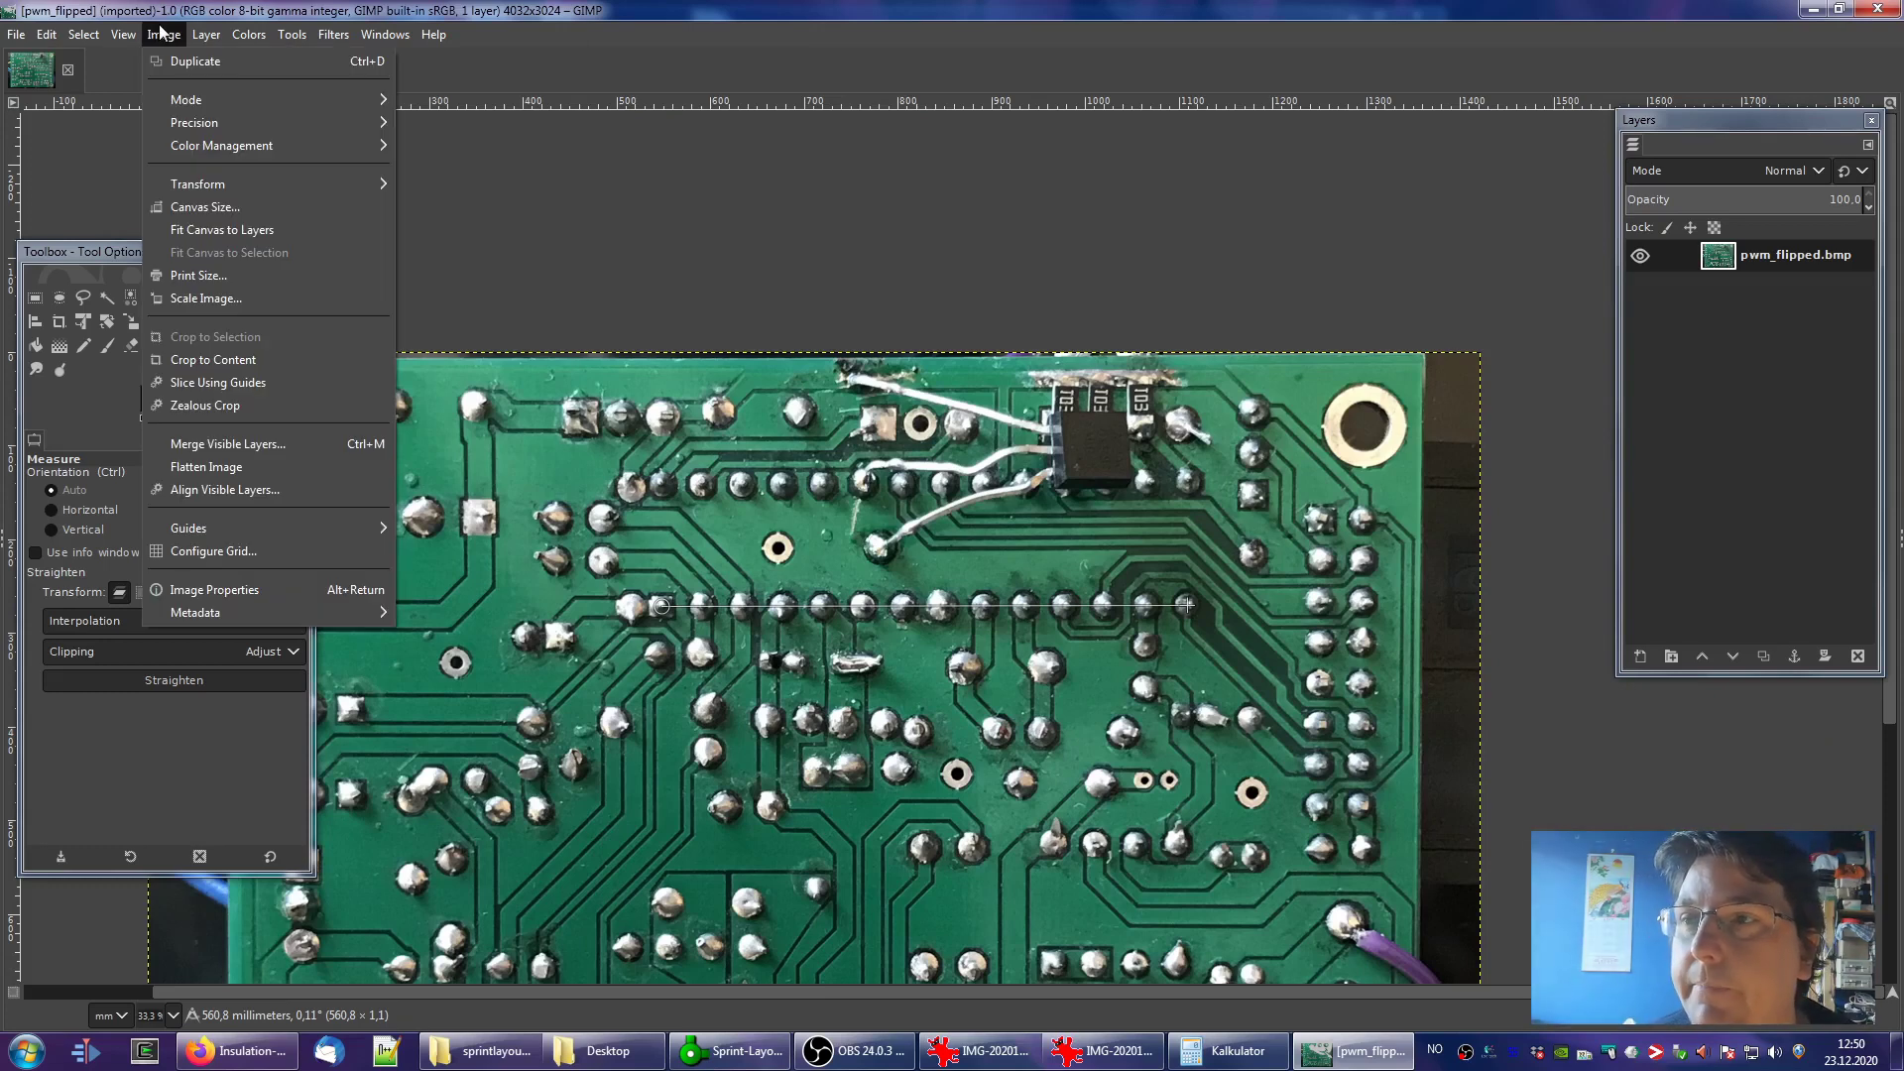
left_click(205, 276)
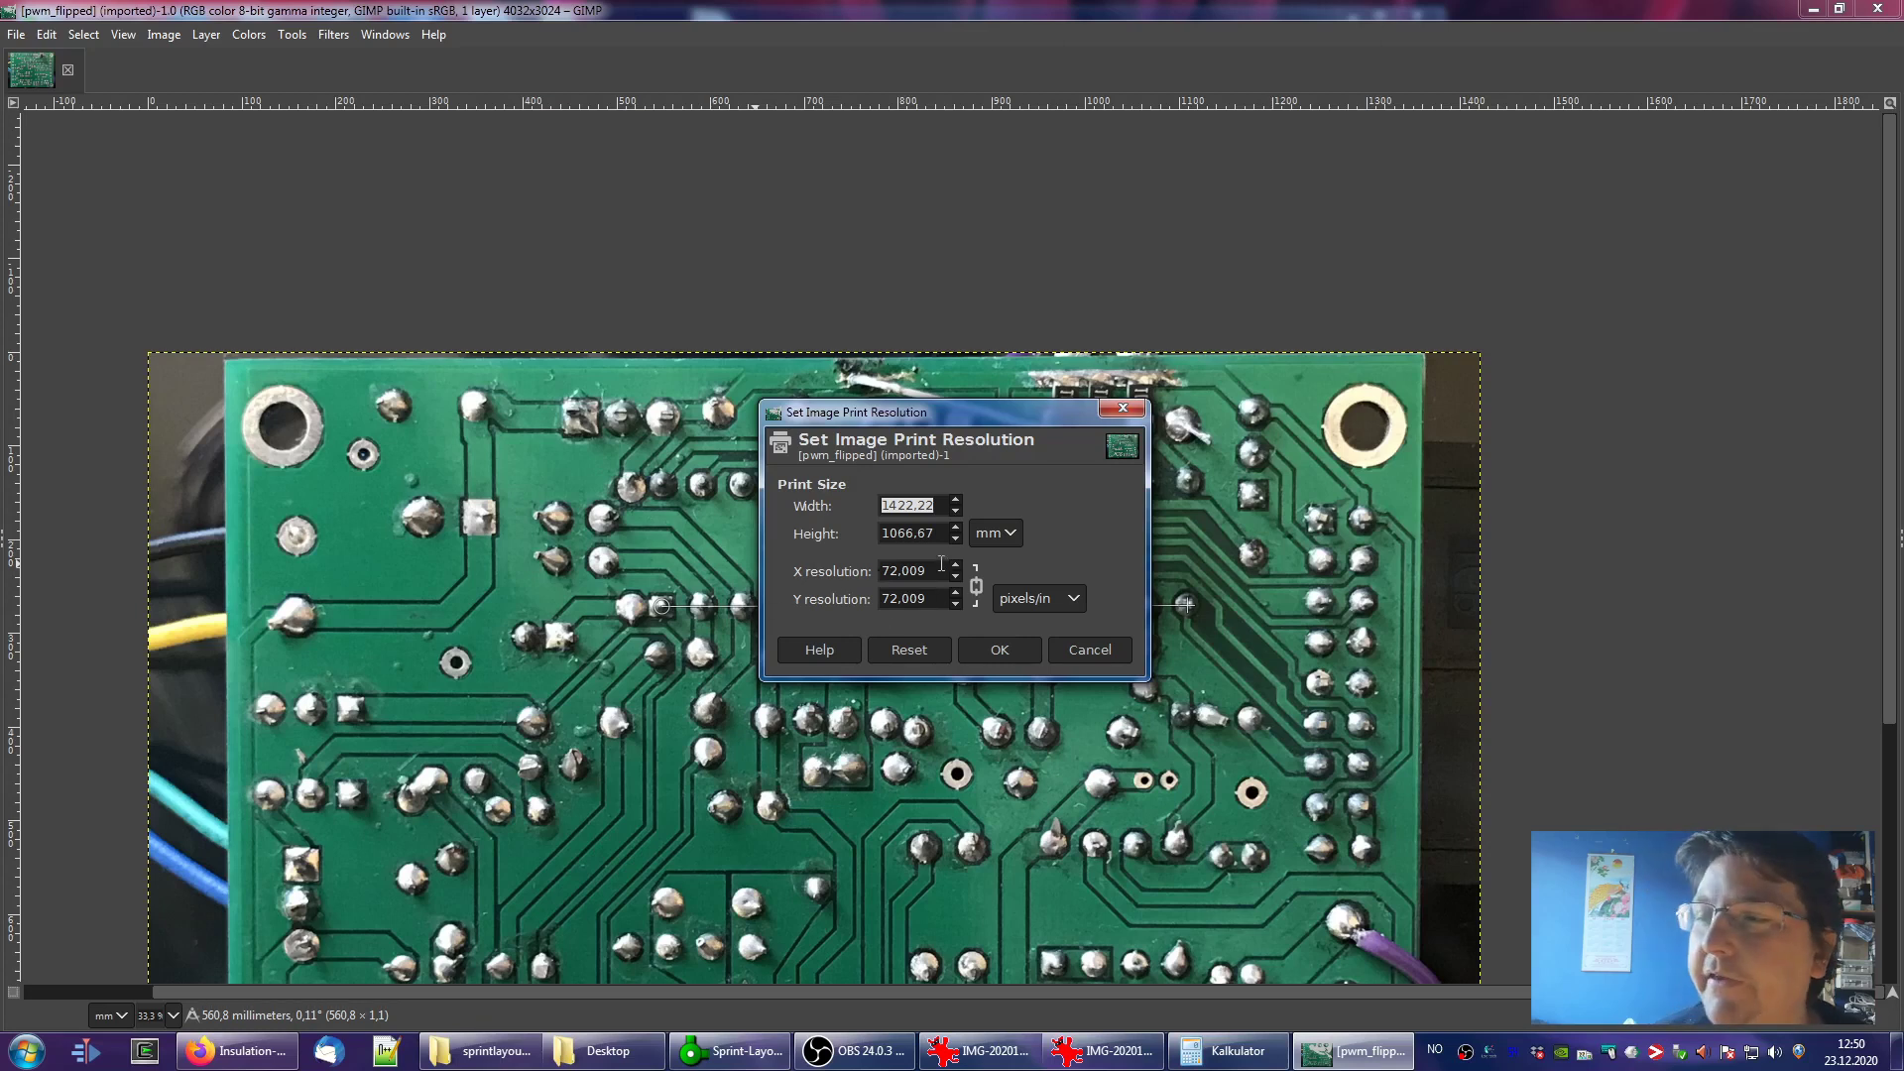
left_click(934, 571)
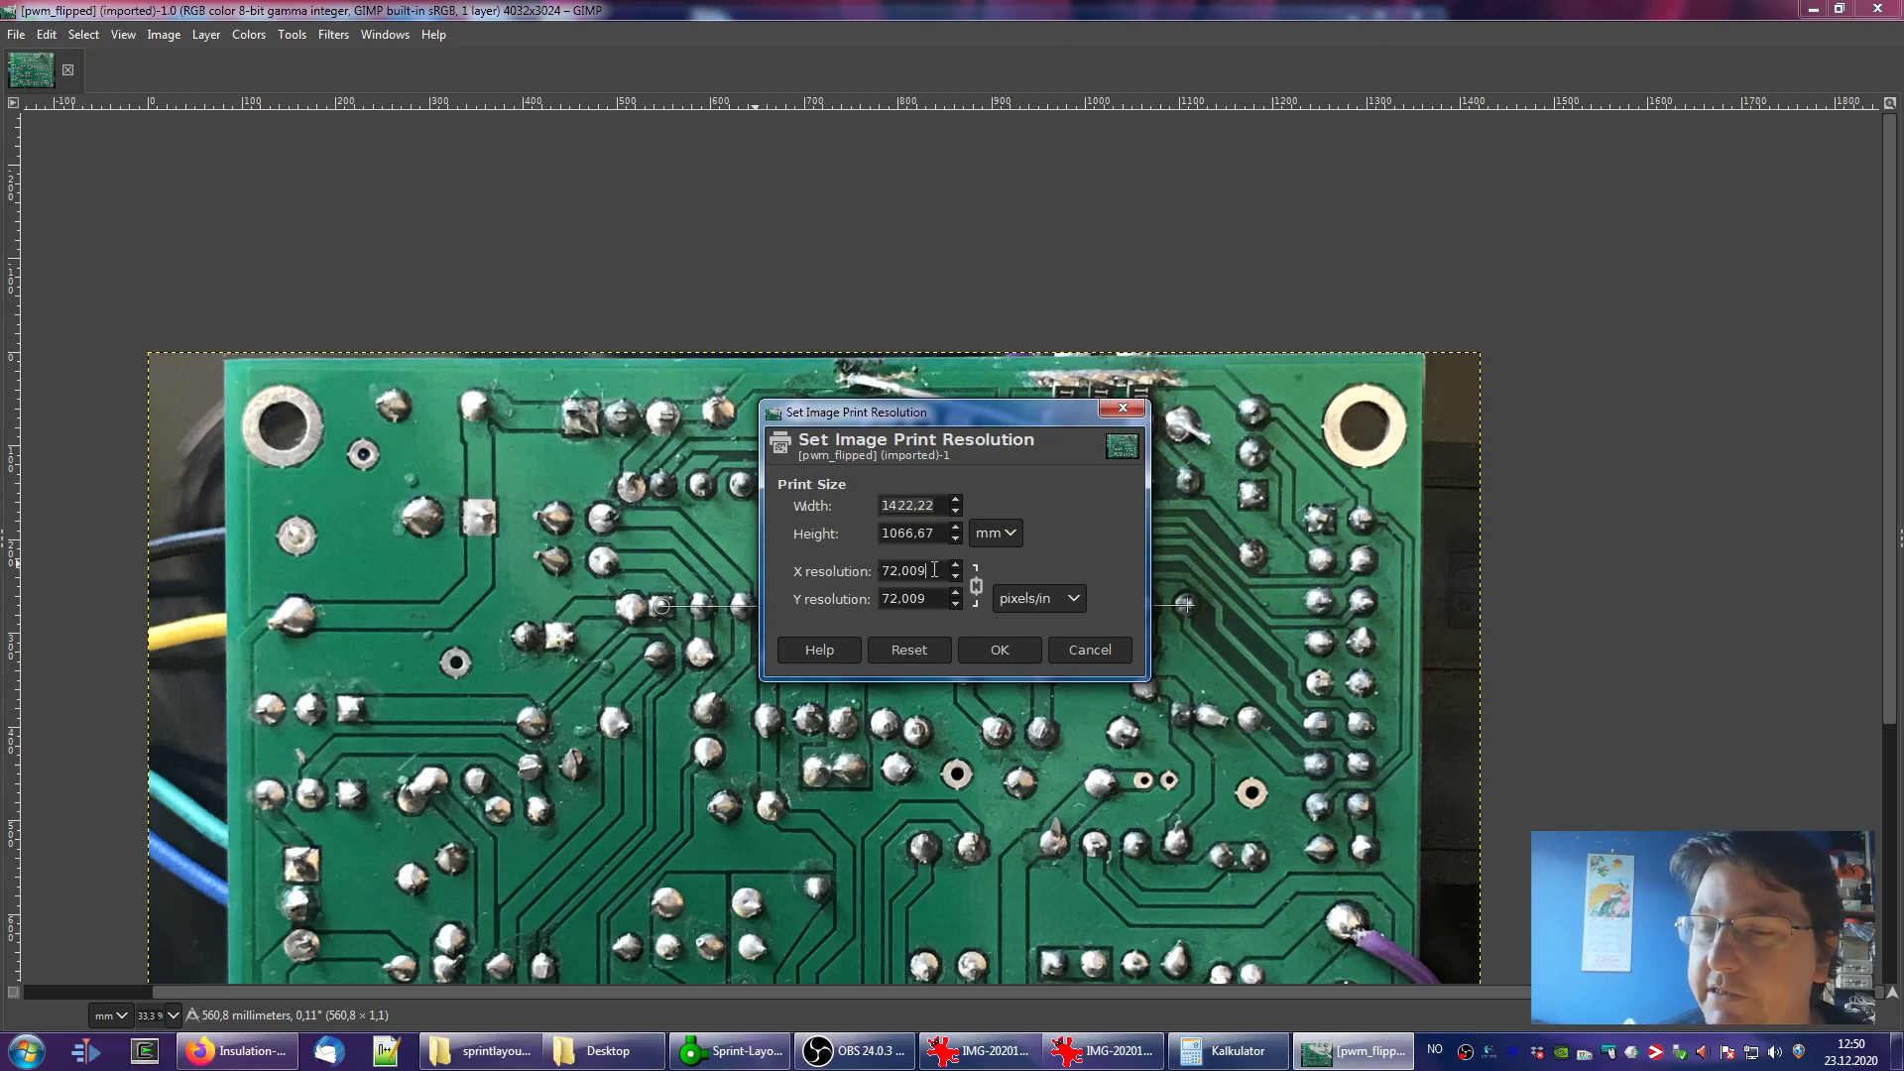
double_click(934, 570)
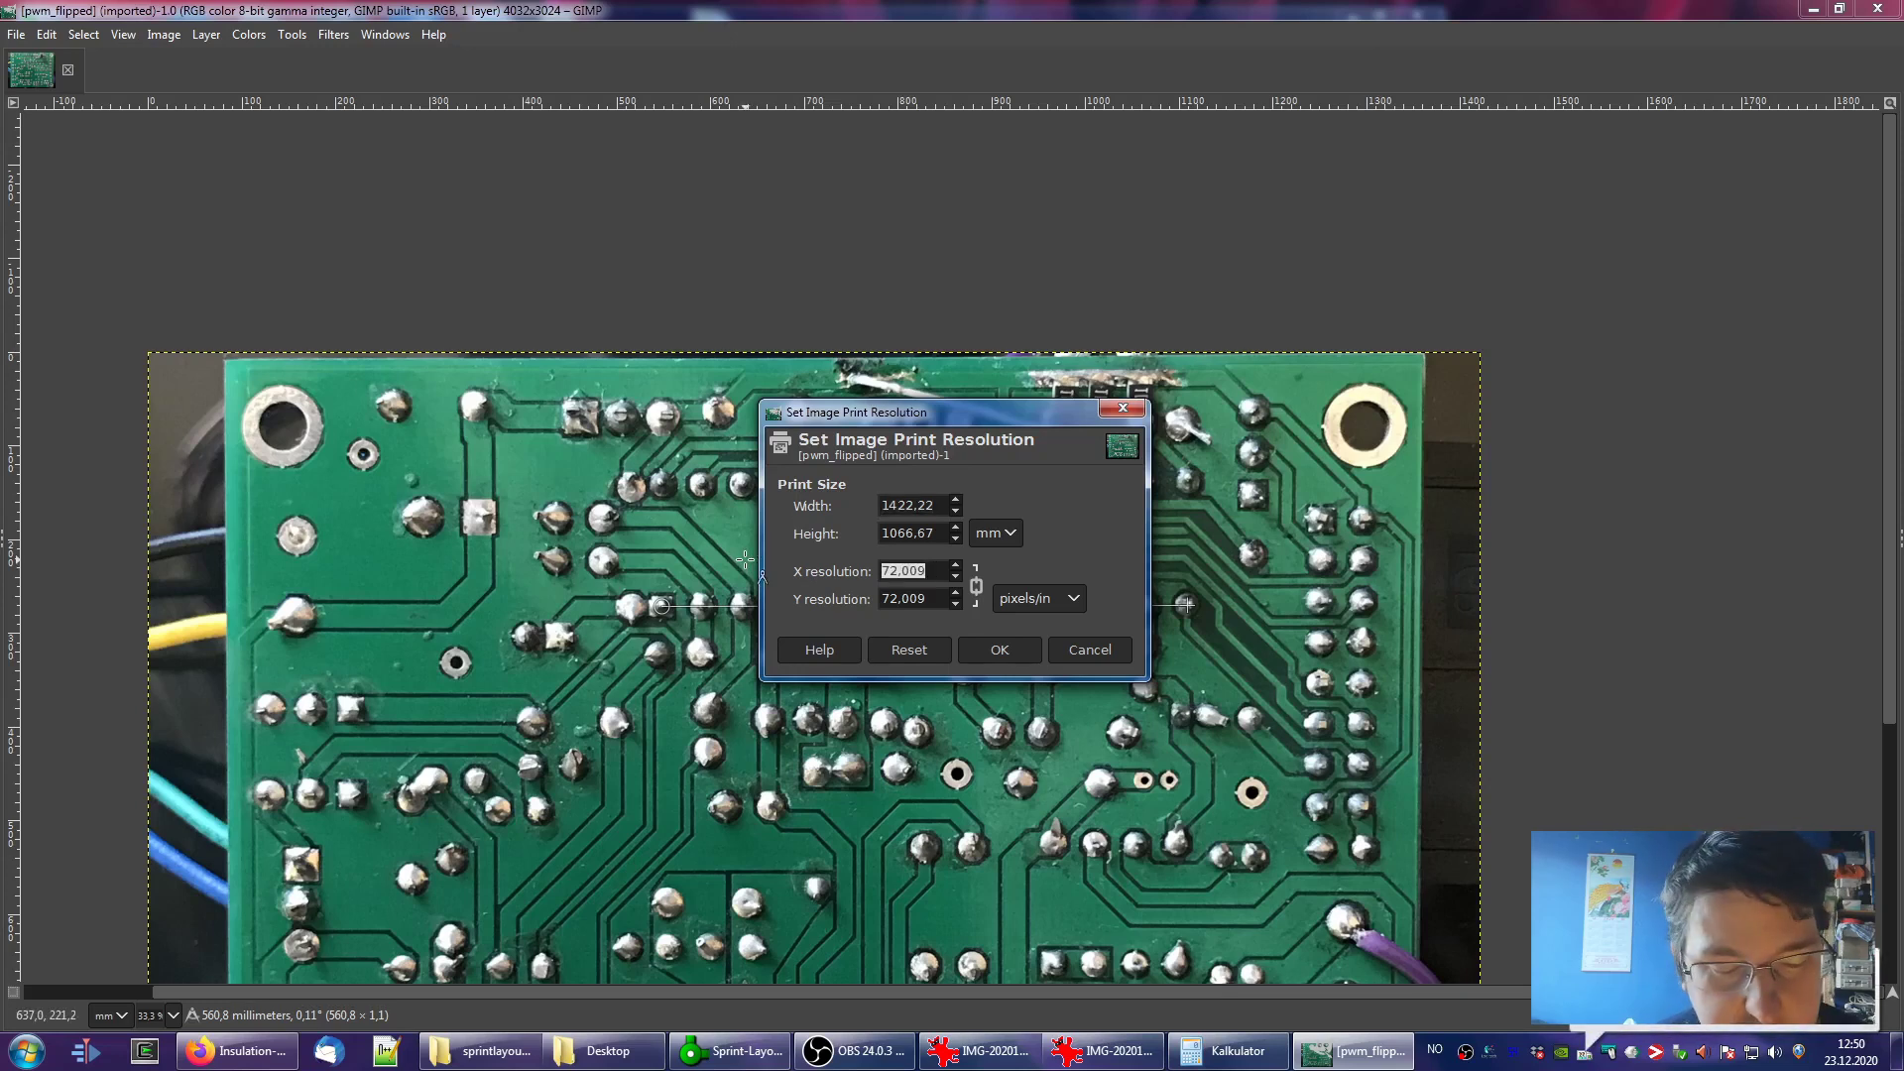
type("1")
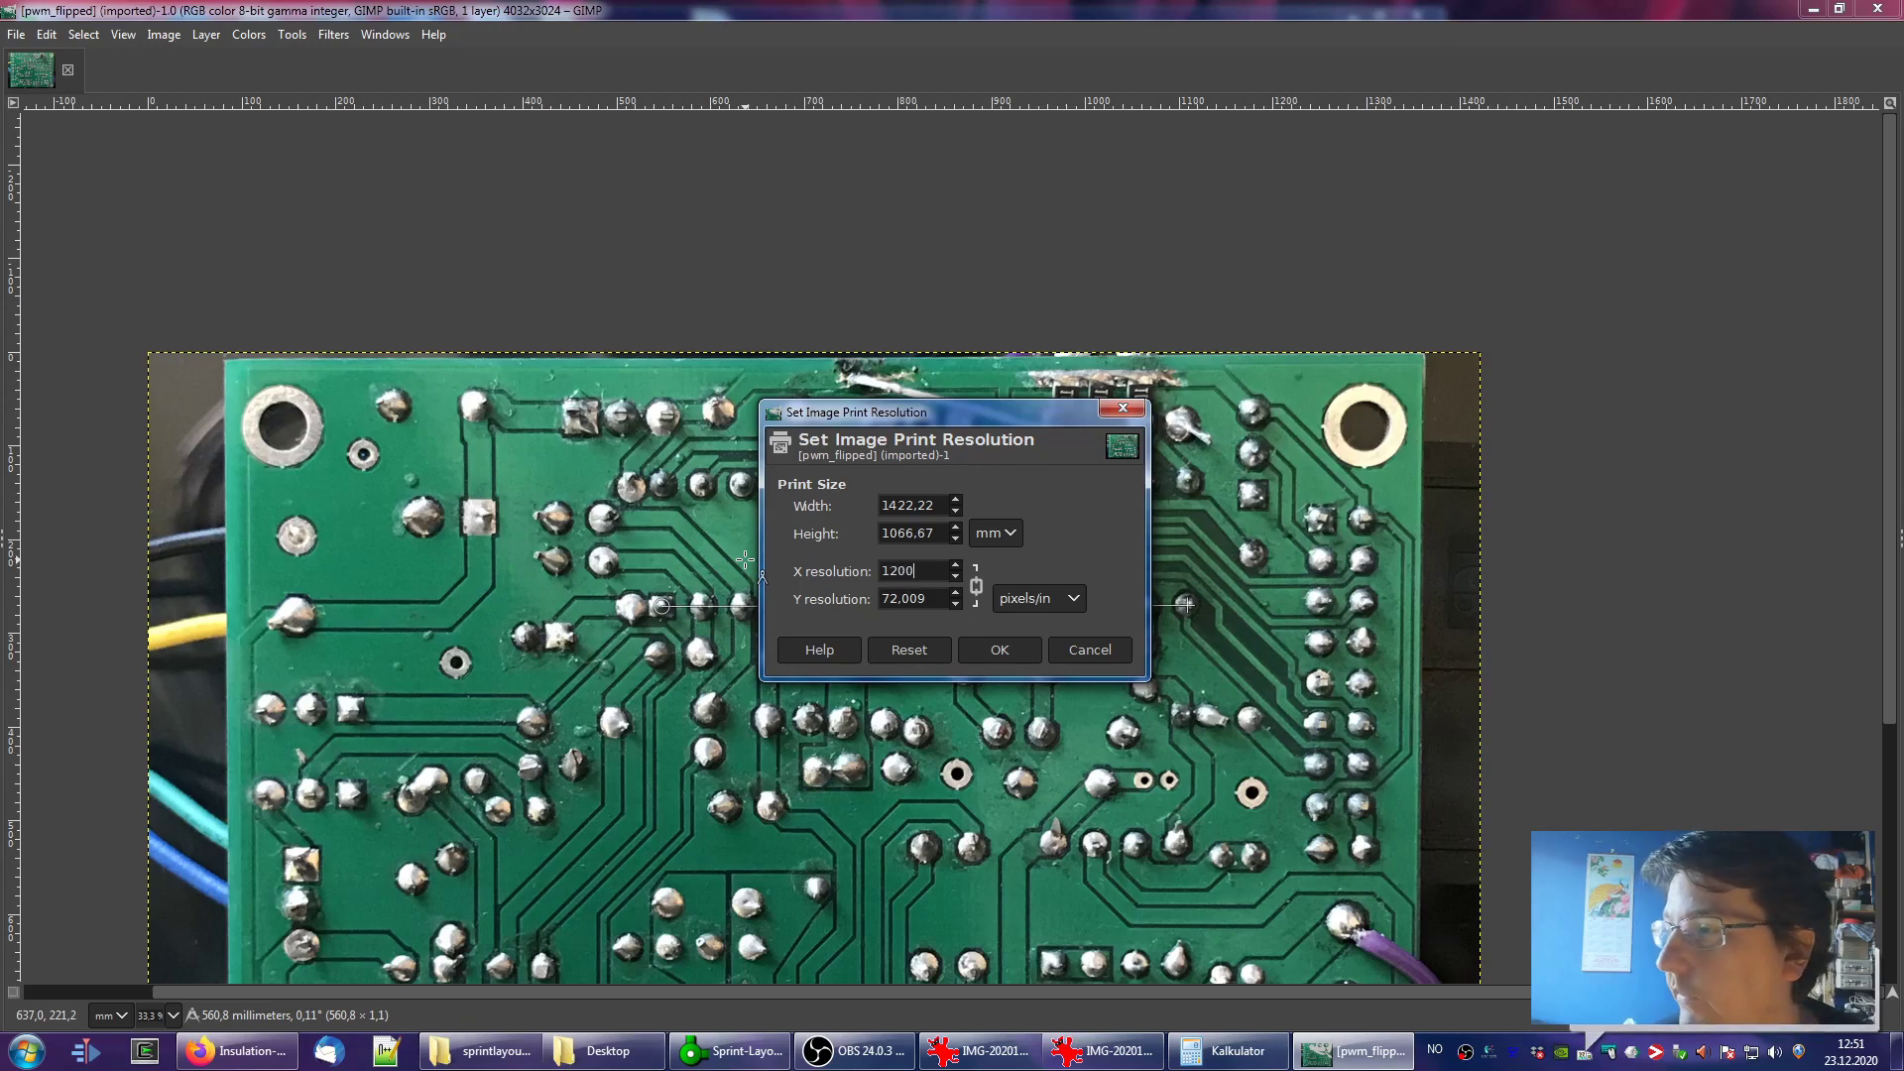
left_click(939, 596)
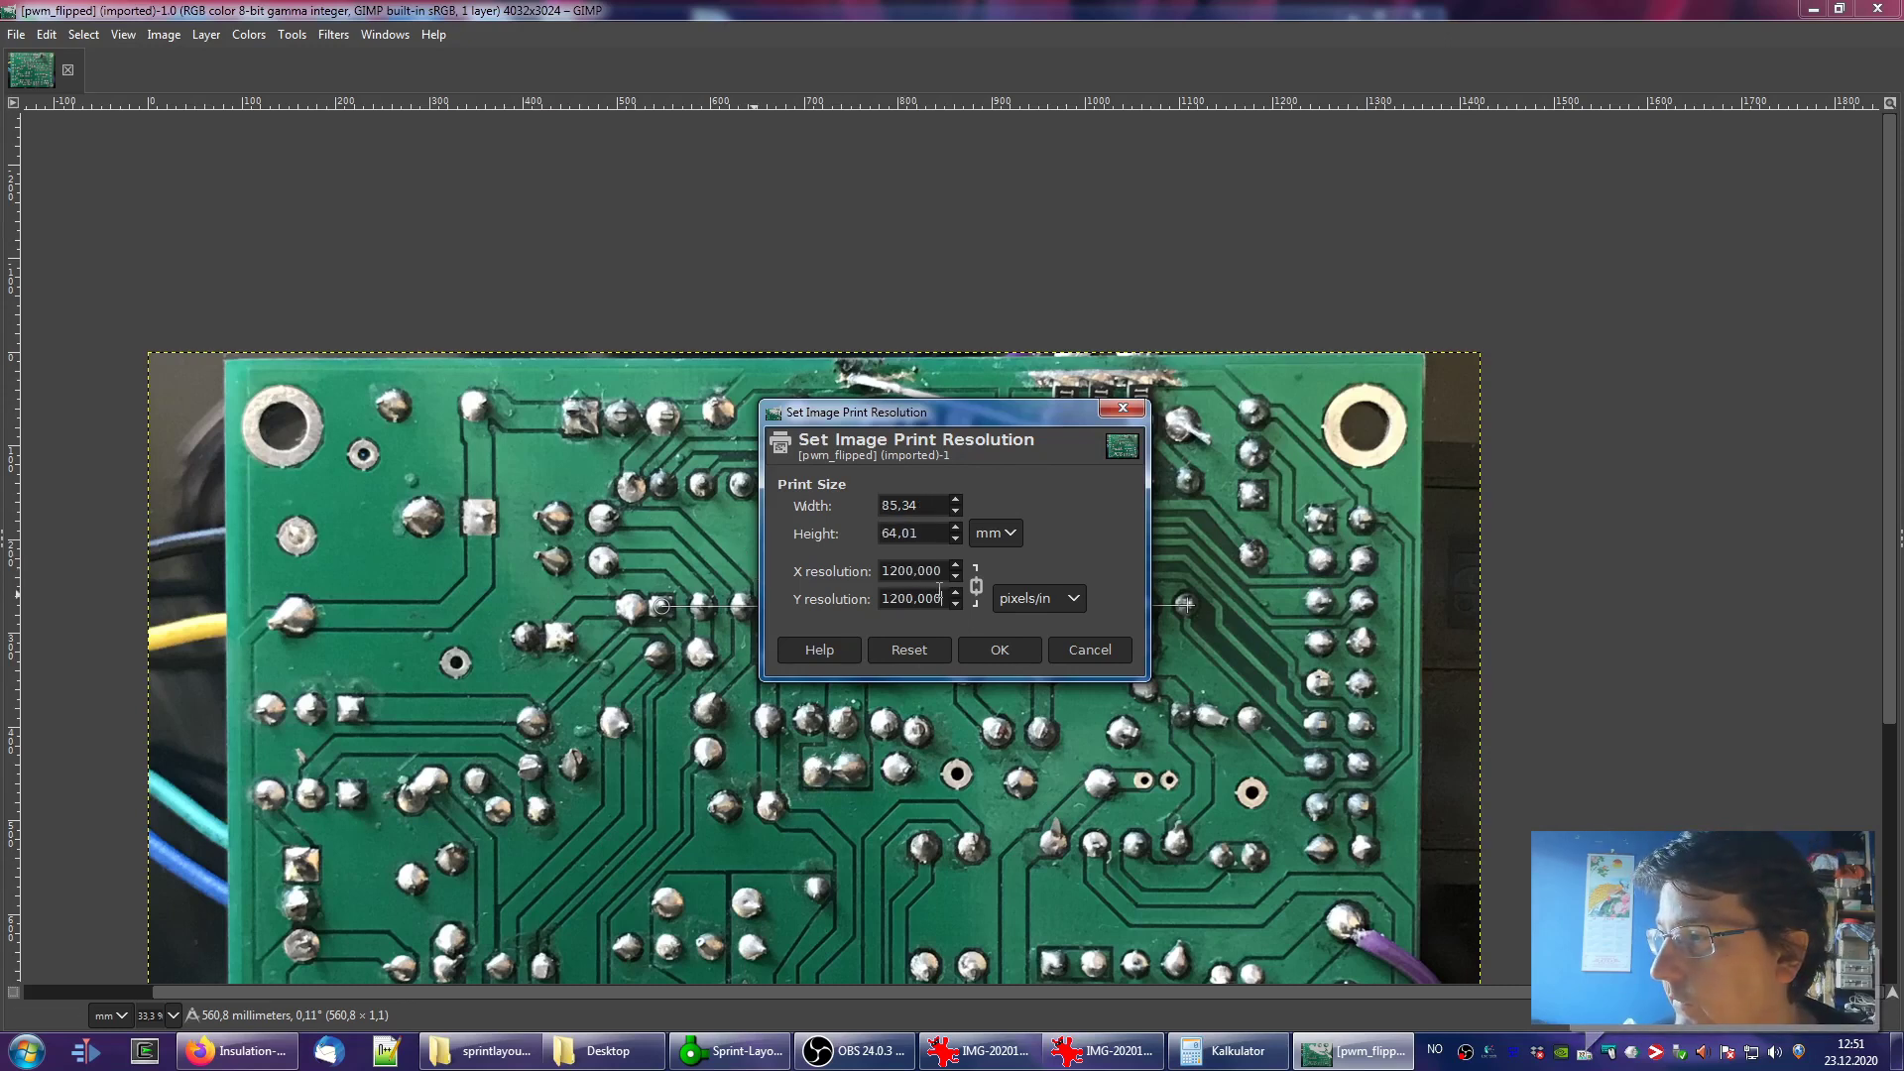
left_click(1000, 651)
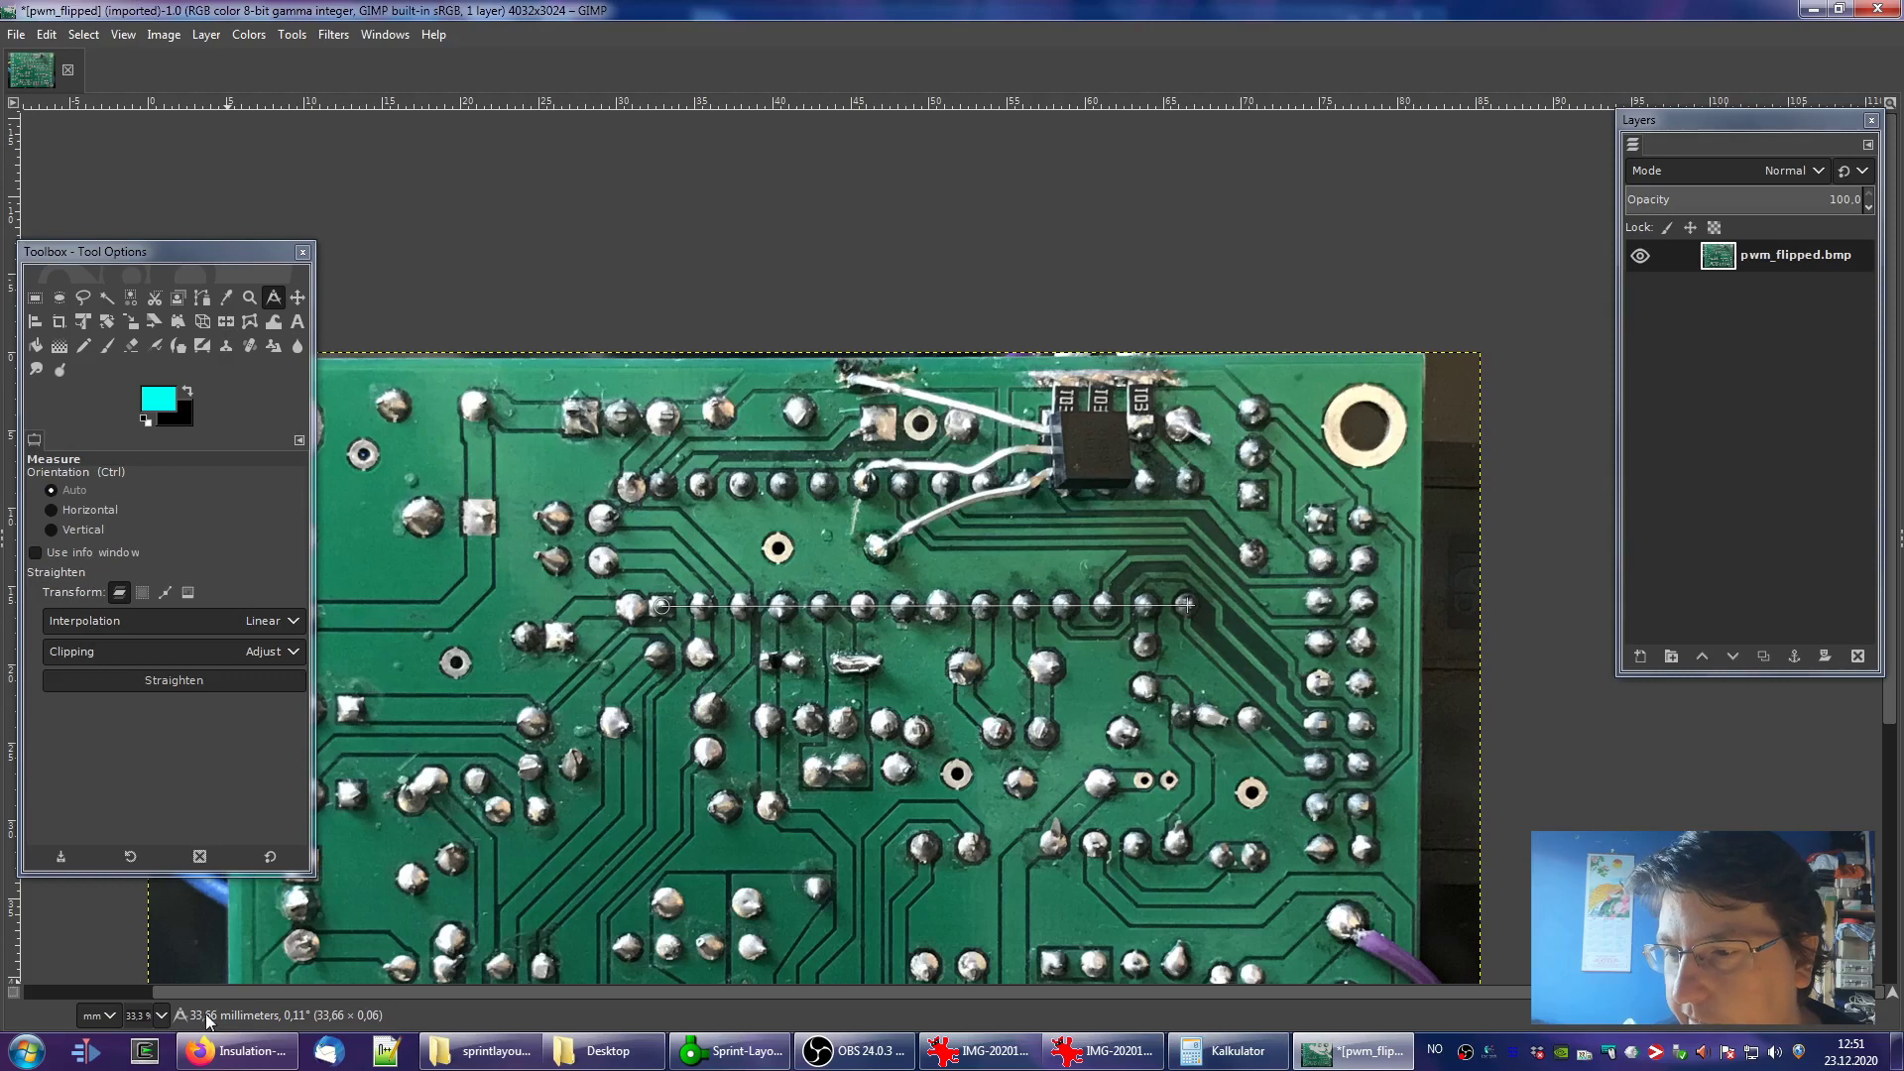
Switch to Kalkulator and calculate the pin row's nominal length as 2,54 × 13
left_click(1230, 1051)
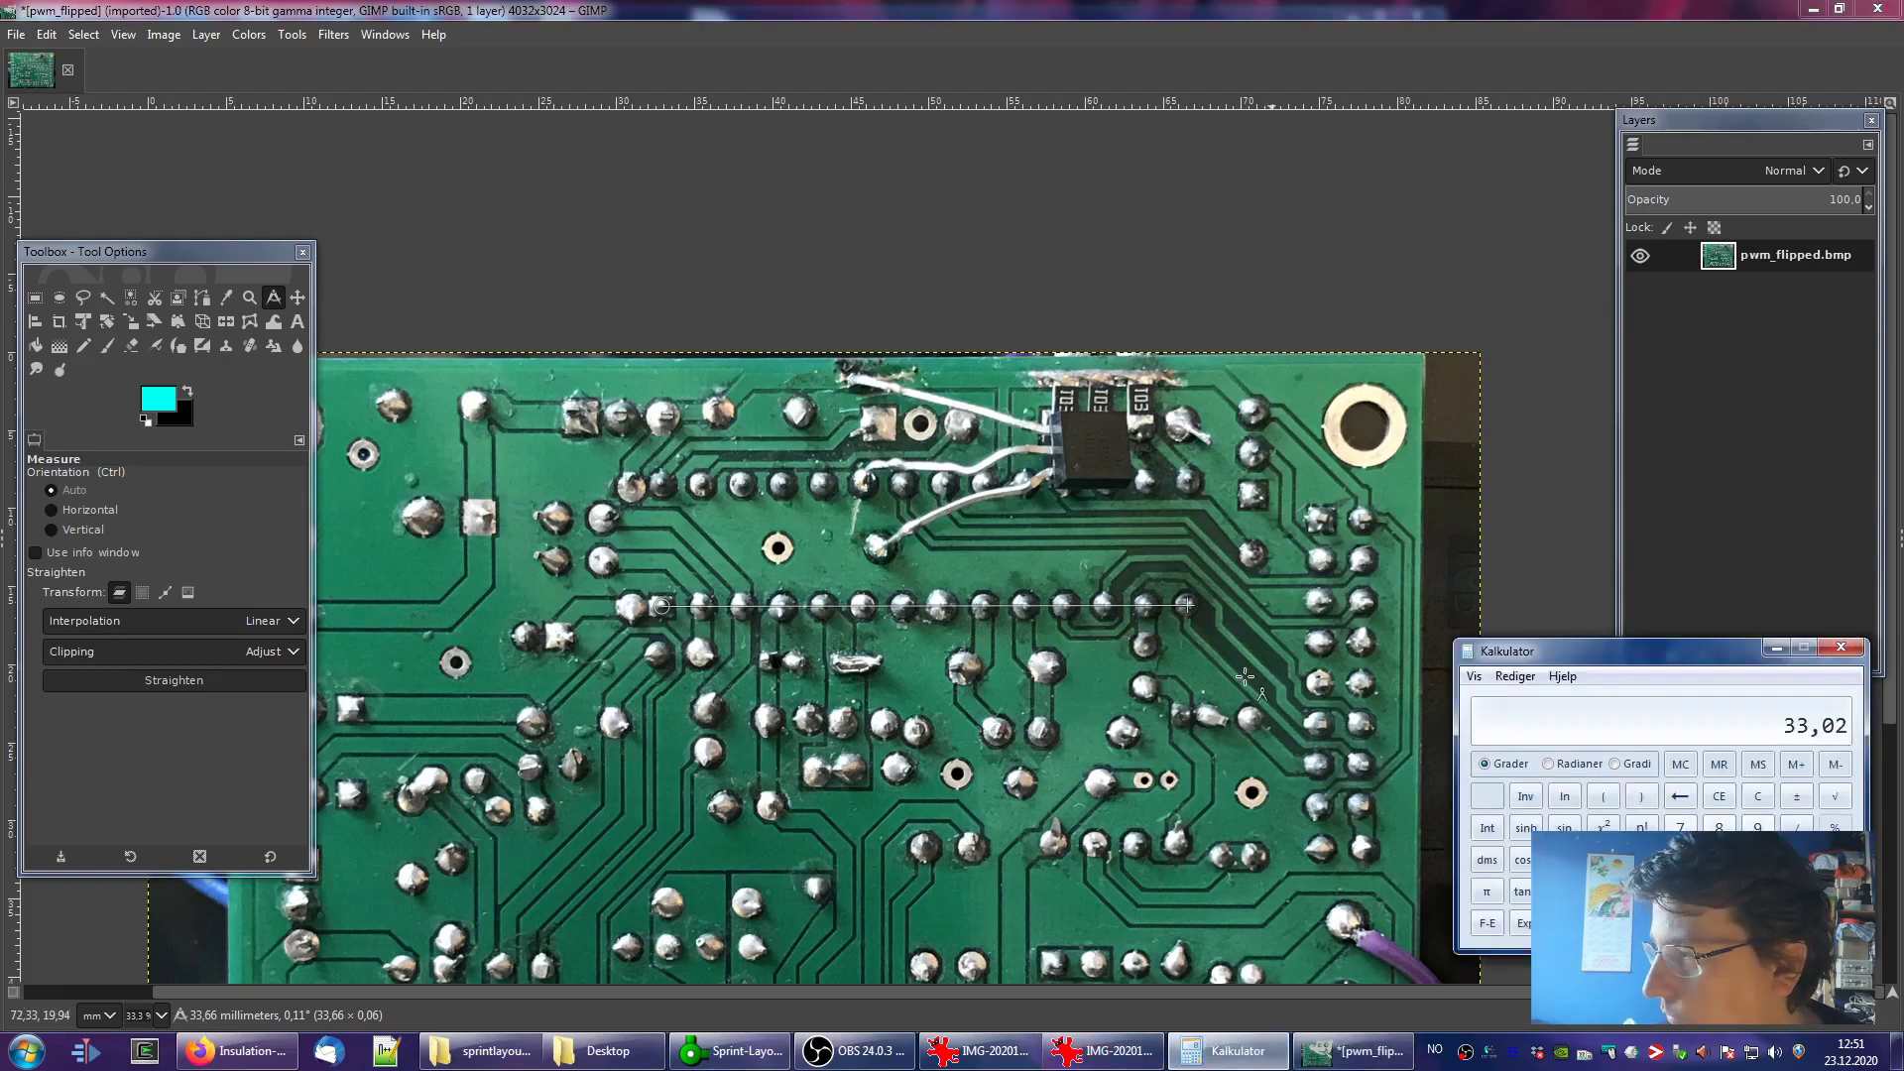
left_click_drag(1599, 653, 244, 684)
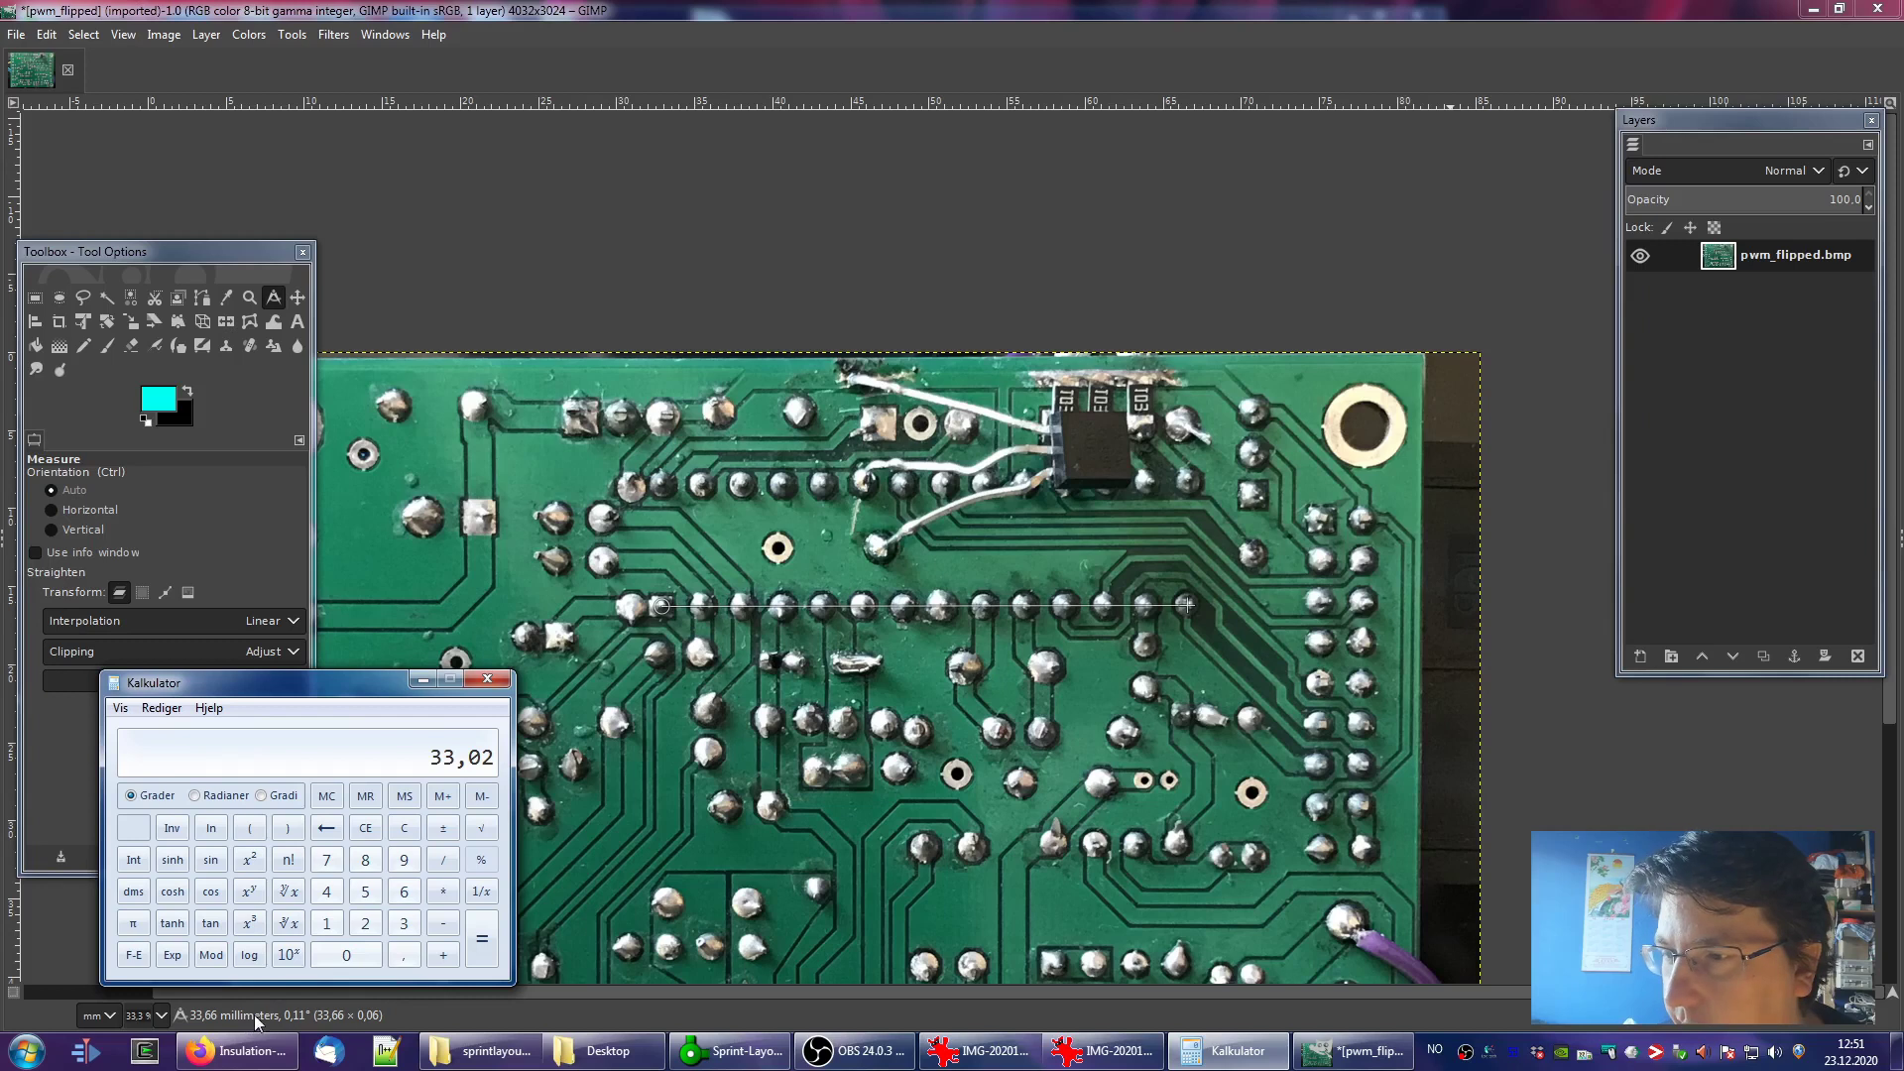
left_click(405, 828)
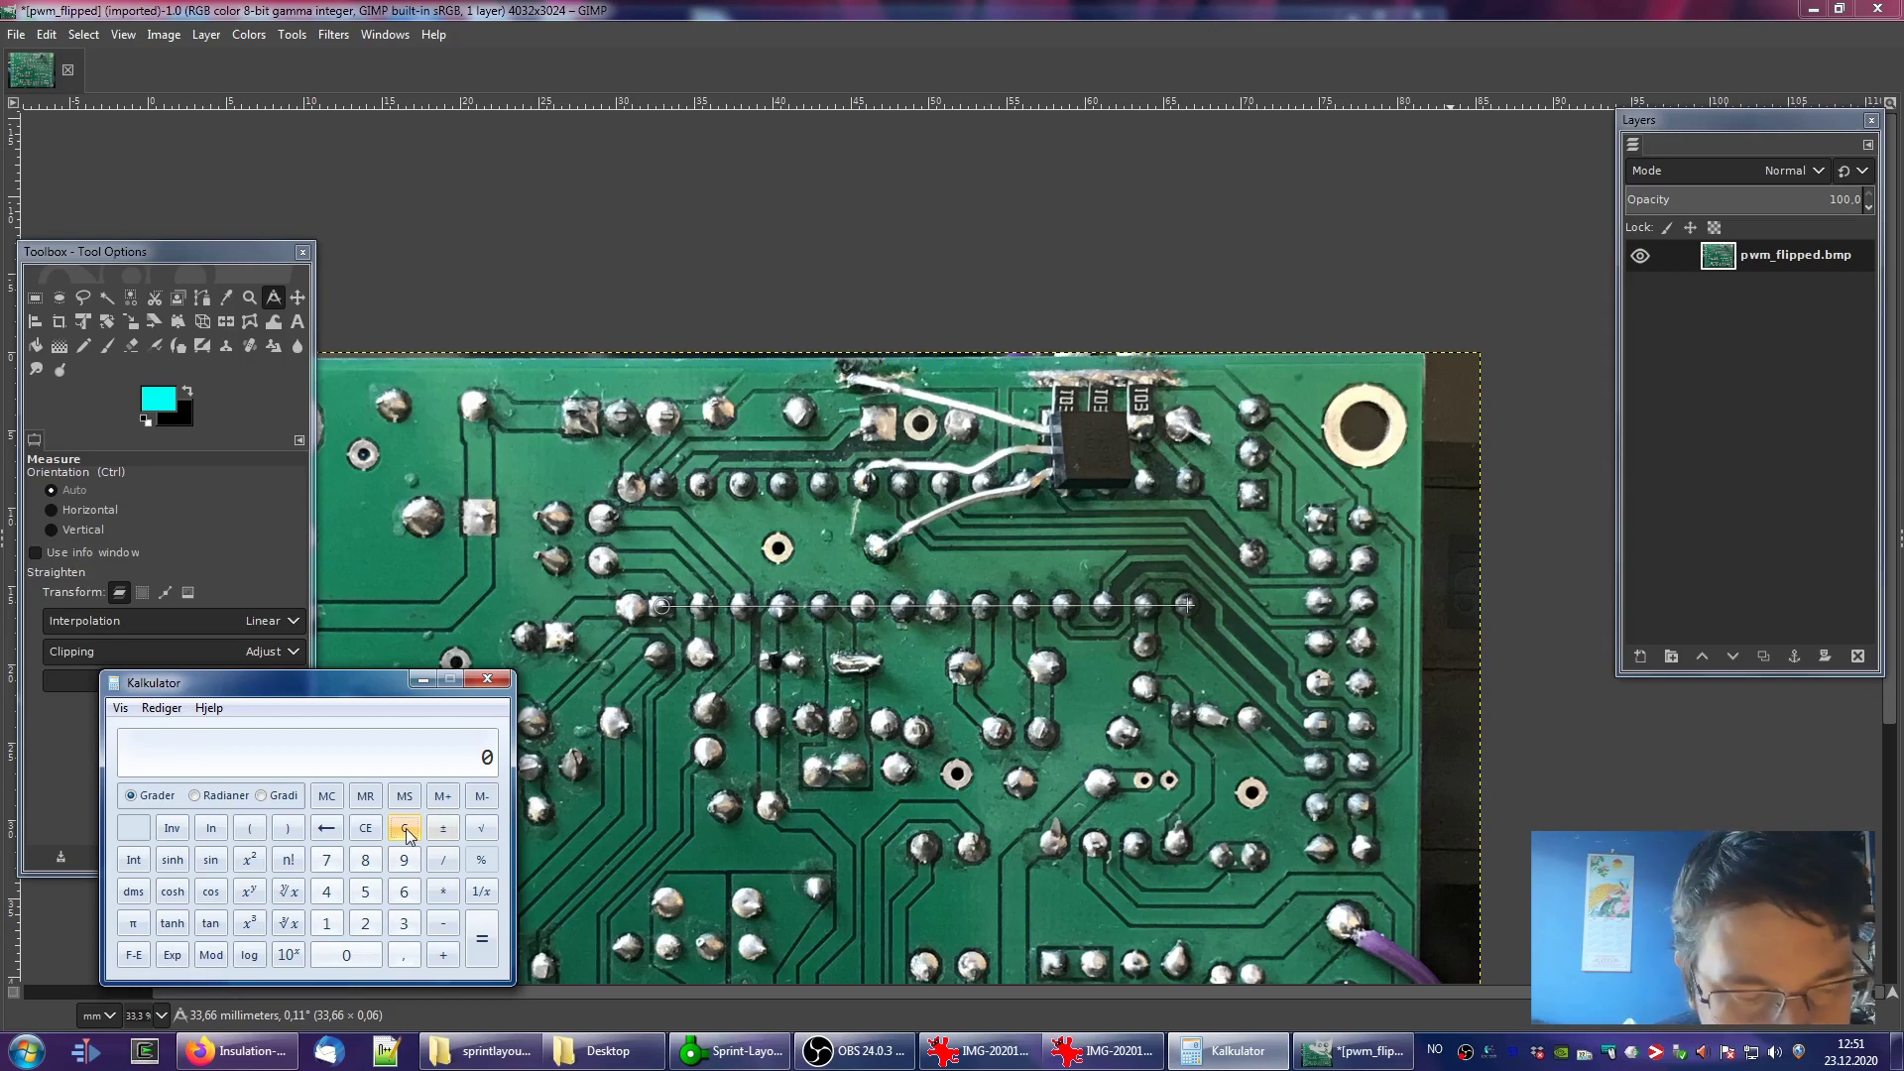
type("54")
type("13")
key("Return")
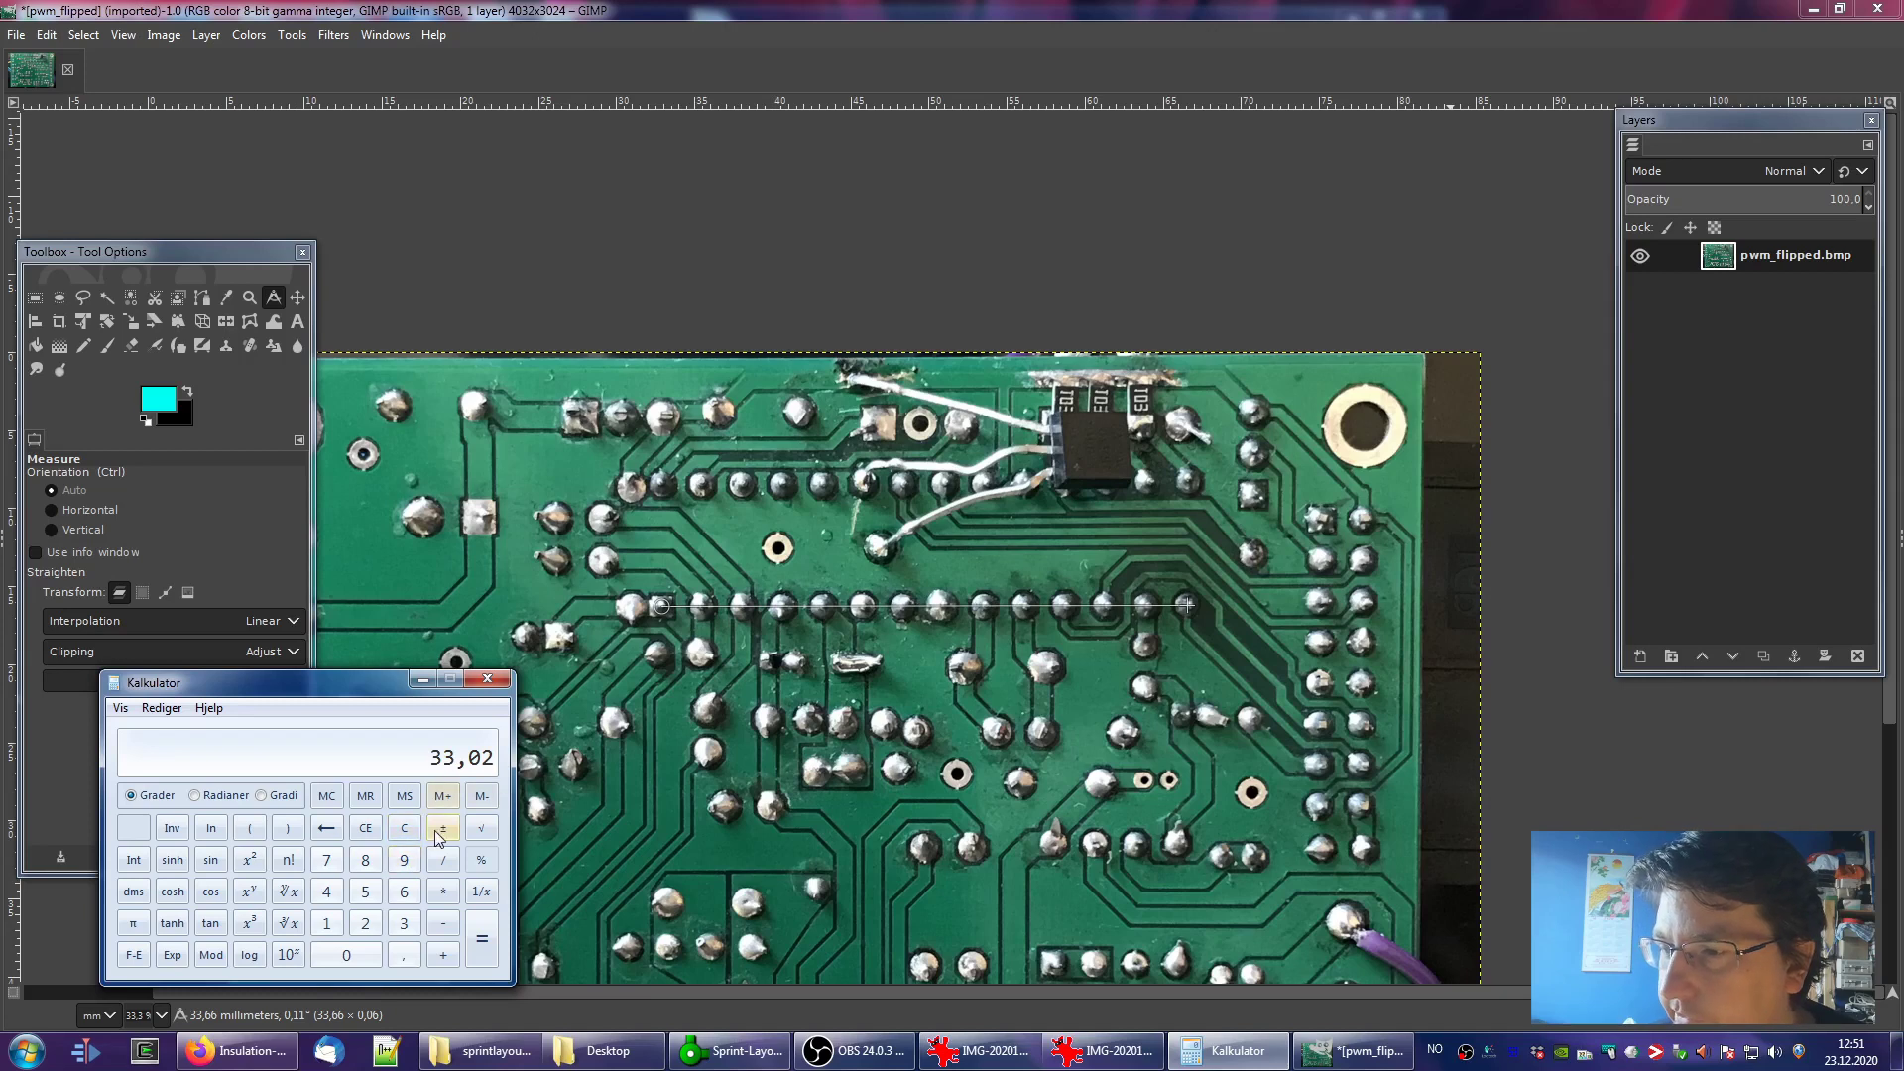
Divide the nominal pin-row length by the measured 33,66 to get the scale factor, keeping the calculator clear of the measurement
left_click(443, 862)
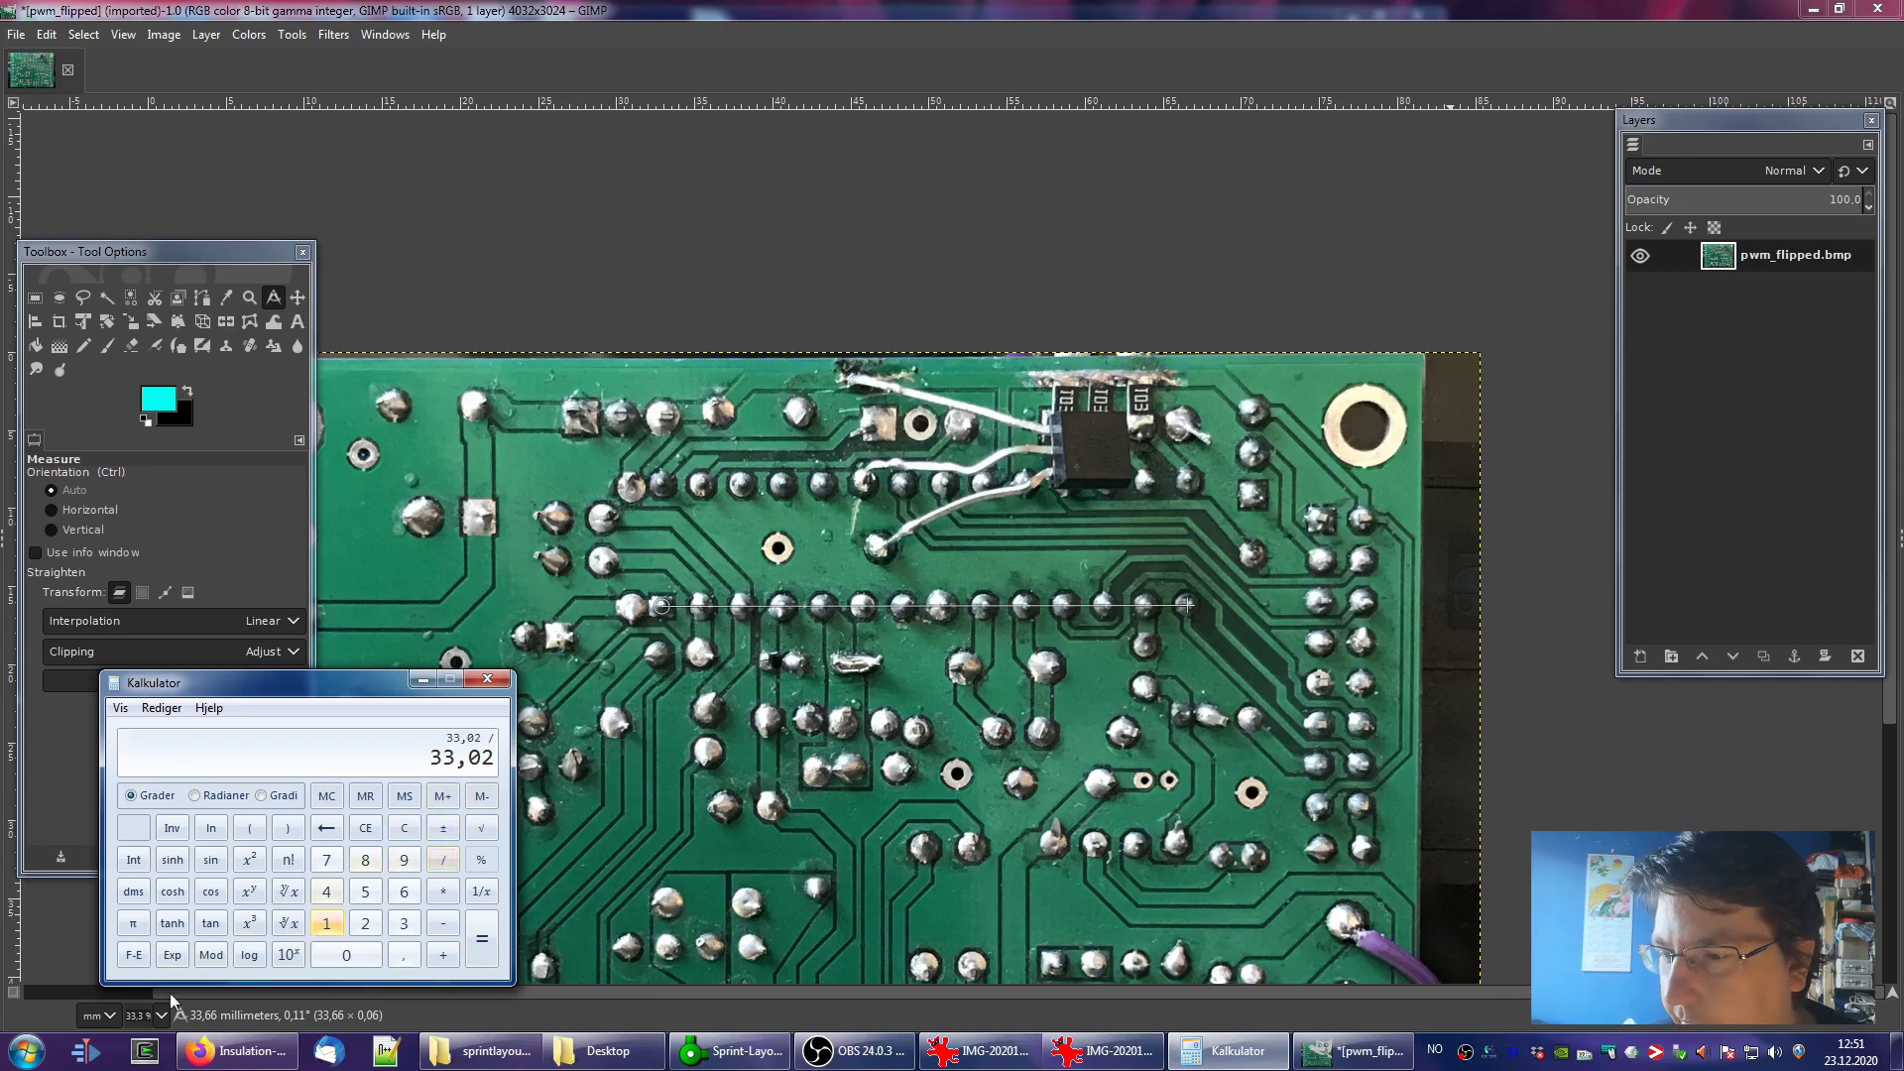
left_click(403, 923)
left_click(403, 924)
left_click(403, 955)
left_click(402, 891)
left_click(402, 891)
left_click(479, 955)
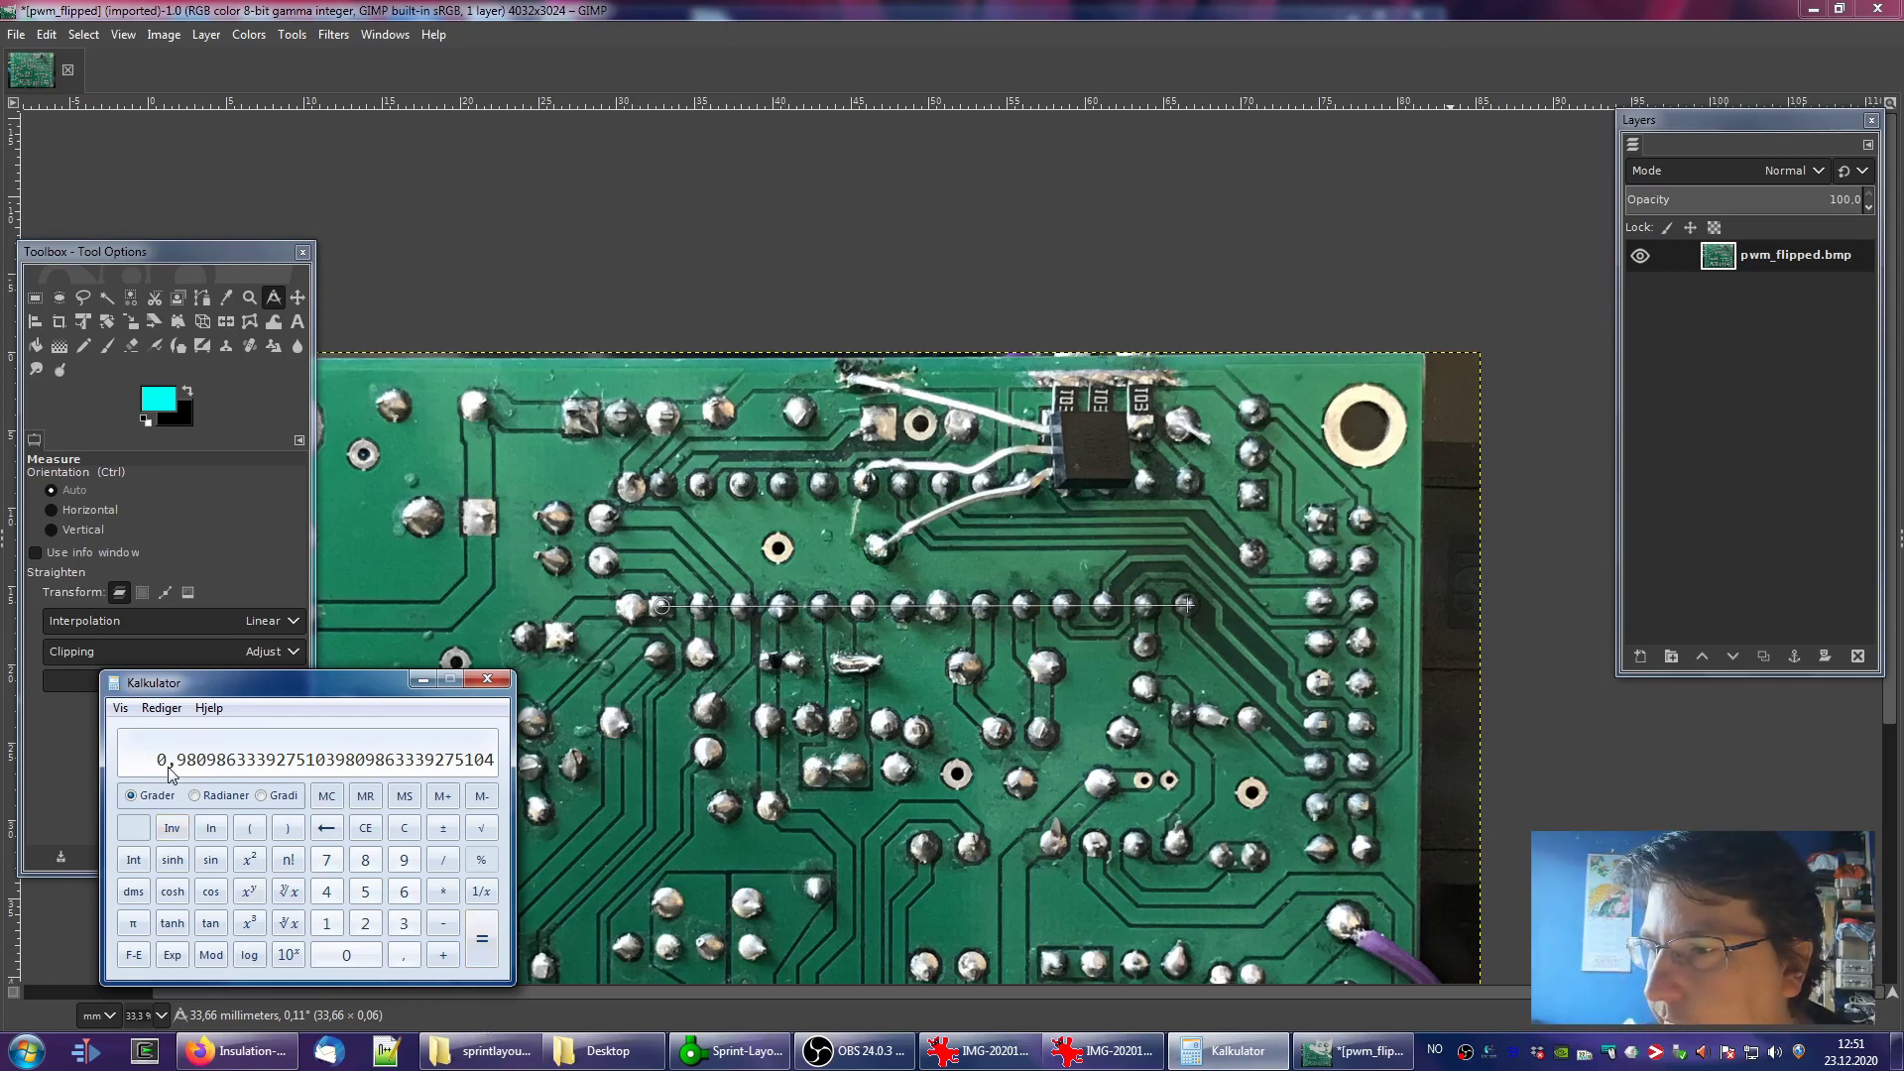
left_click_drag(263, 699, 1533, 685)
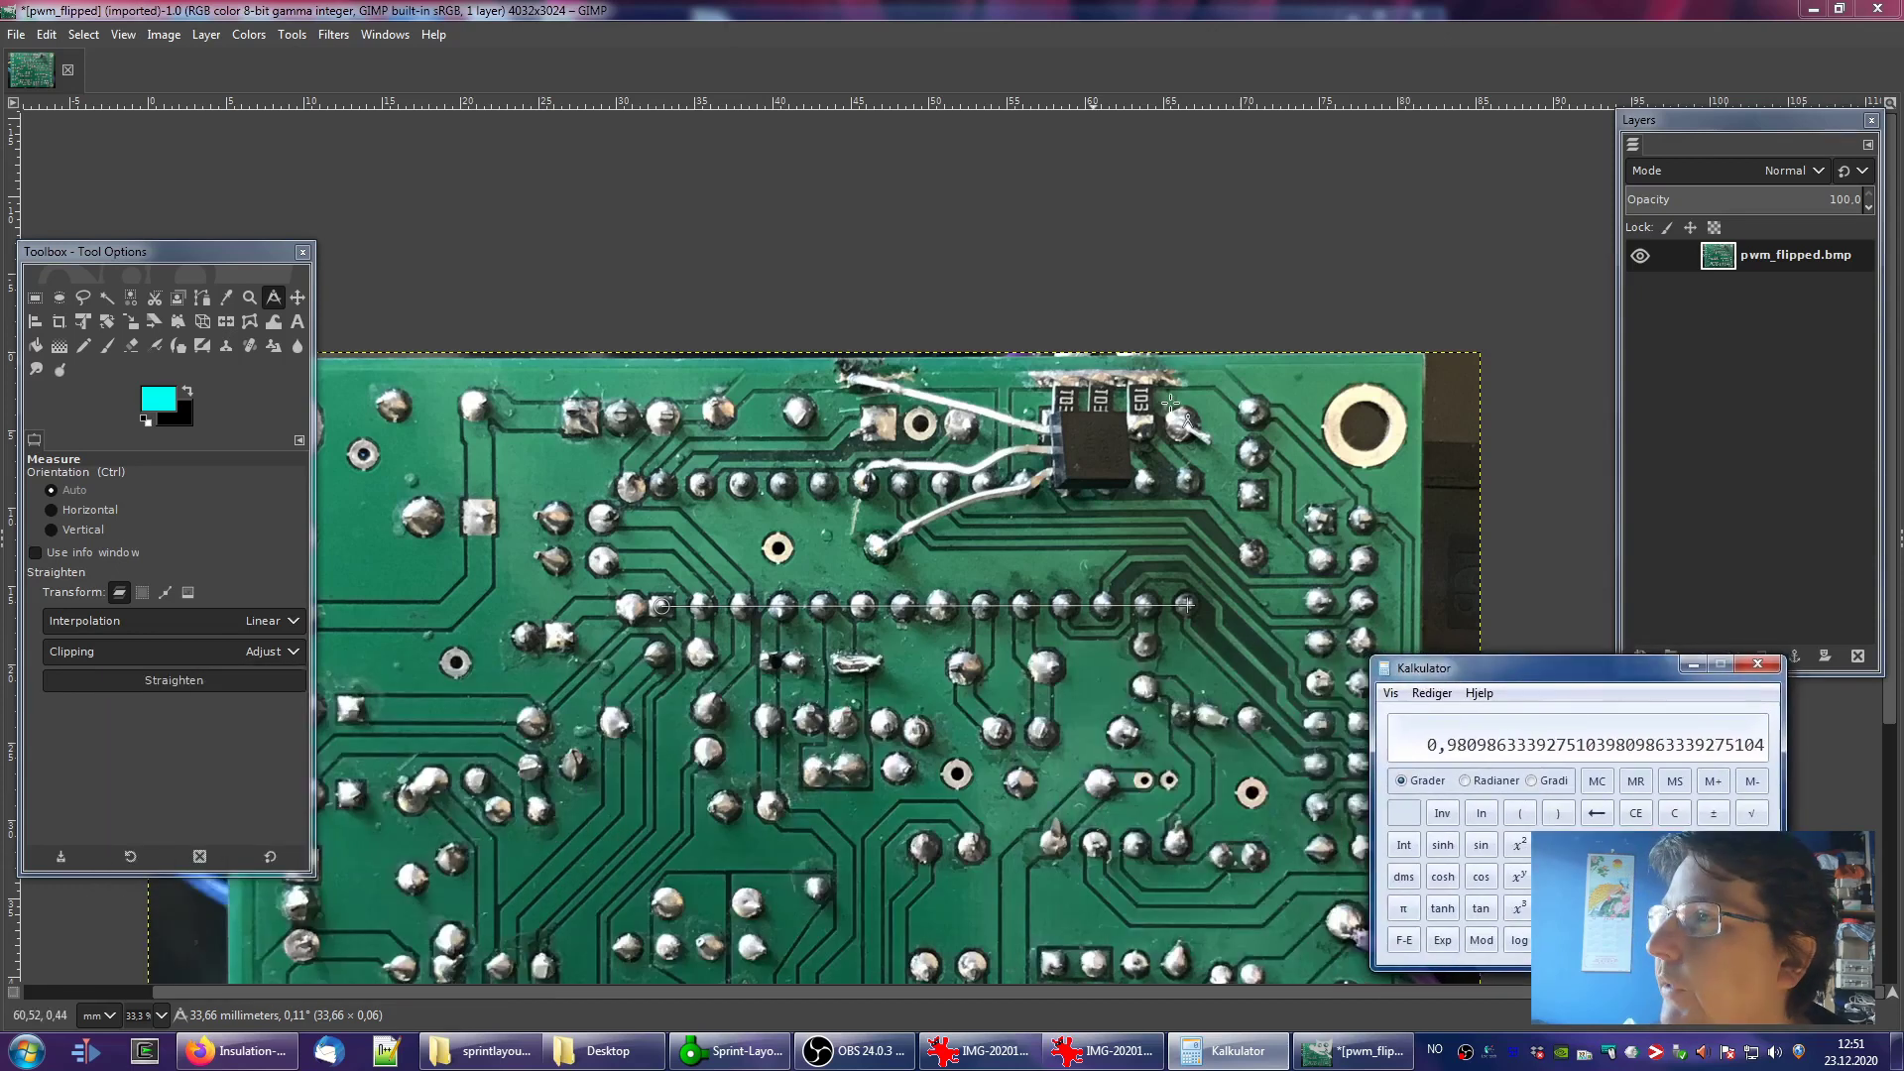
Open the Scale Image settings in GIMP and multiply the calculator's scale factor by the image width of 85,34
left_click(154, 34)
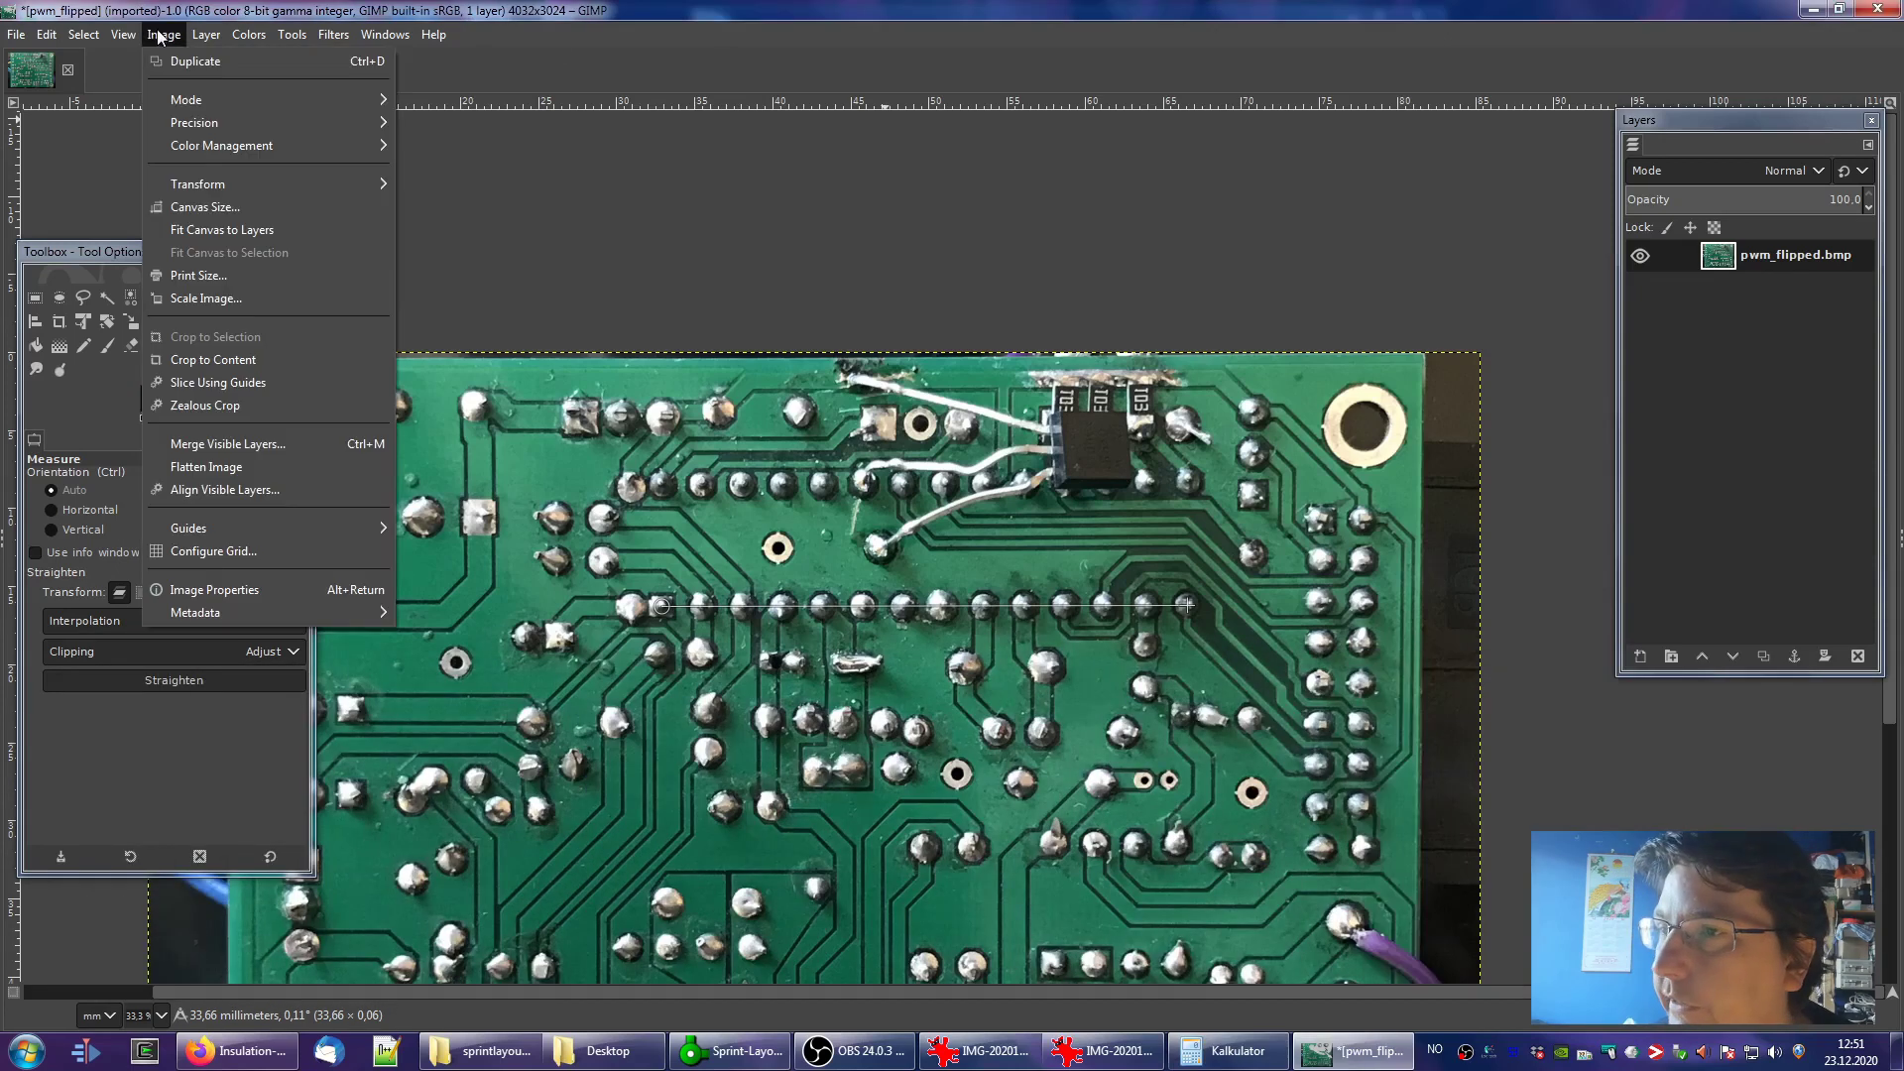
left_click(199, 299)
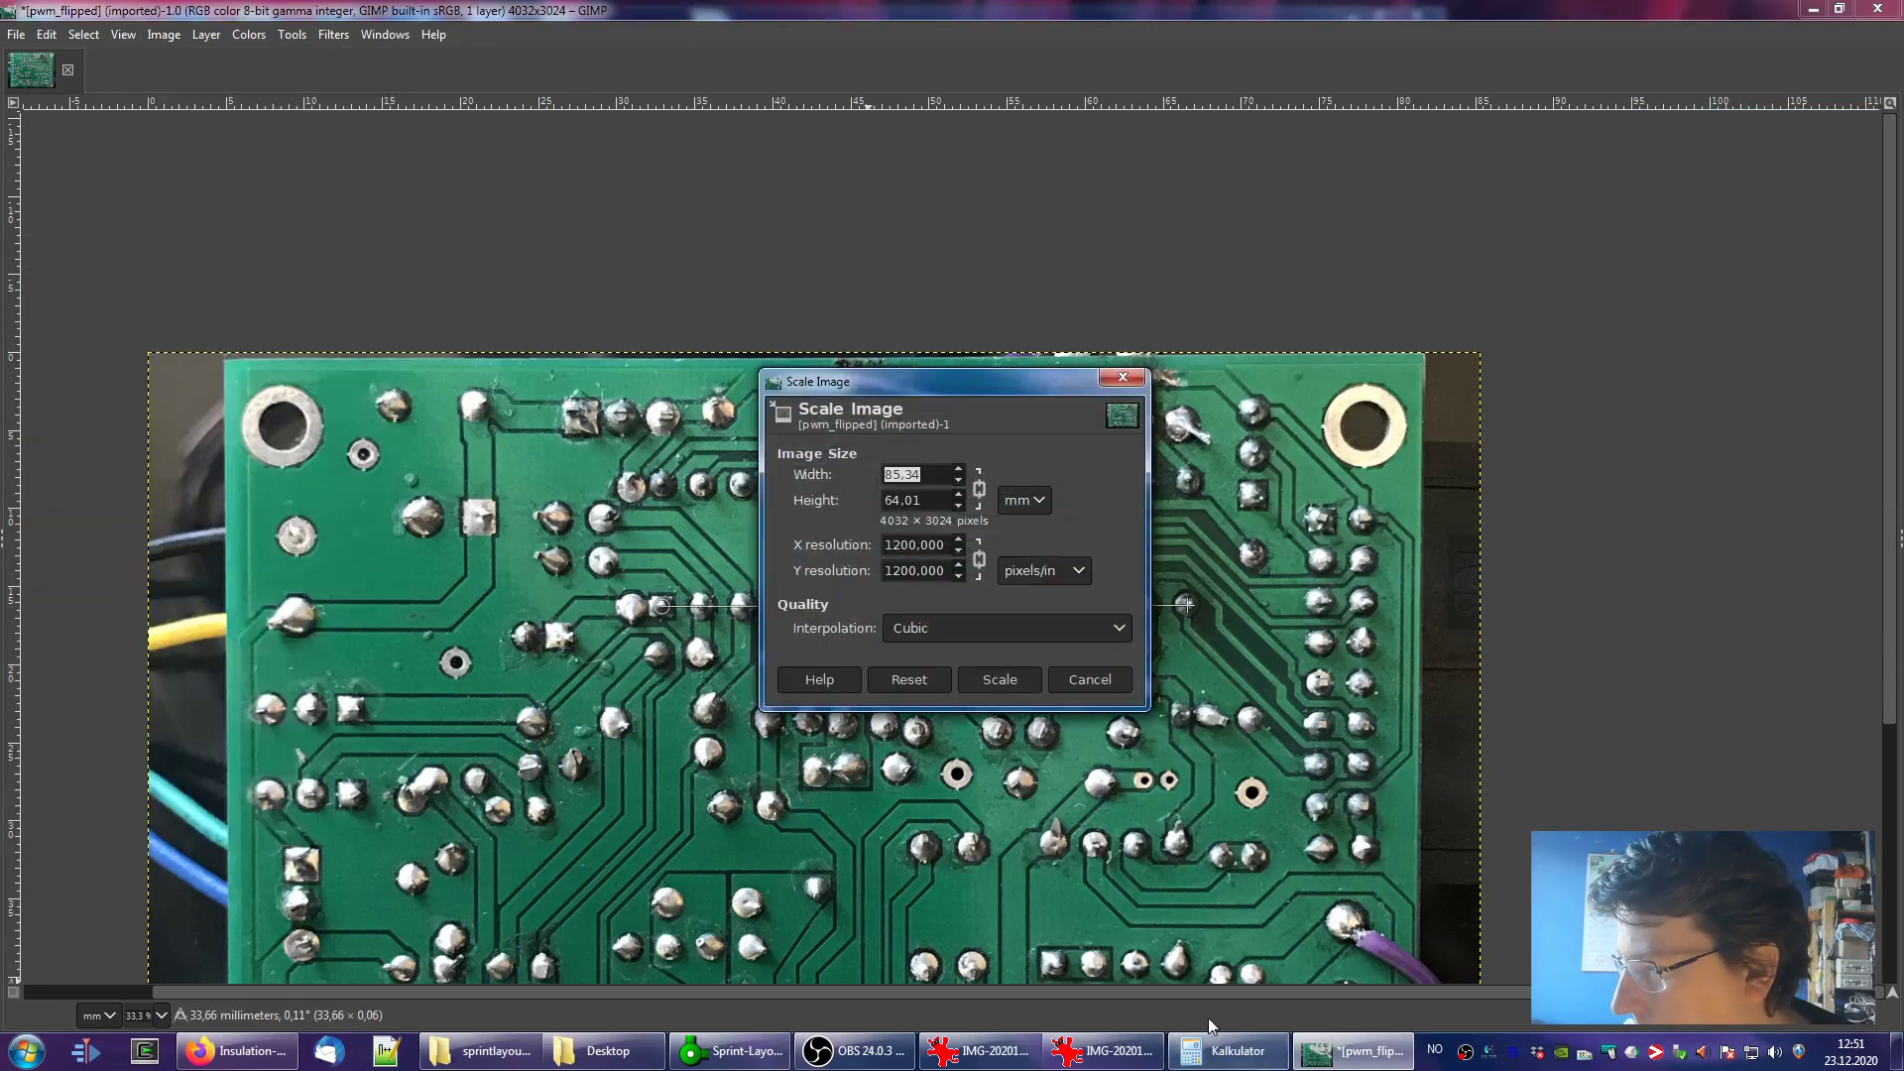
left_click(1228, 1051)
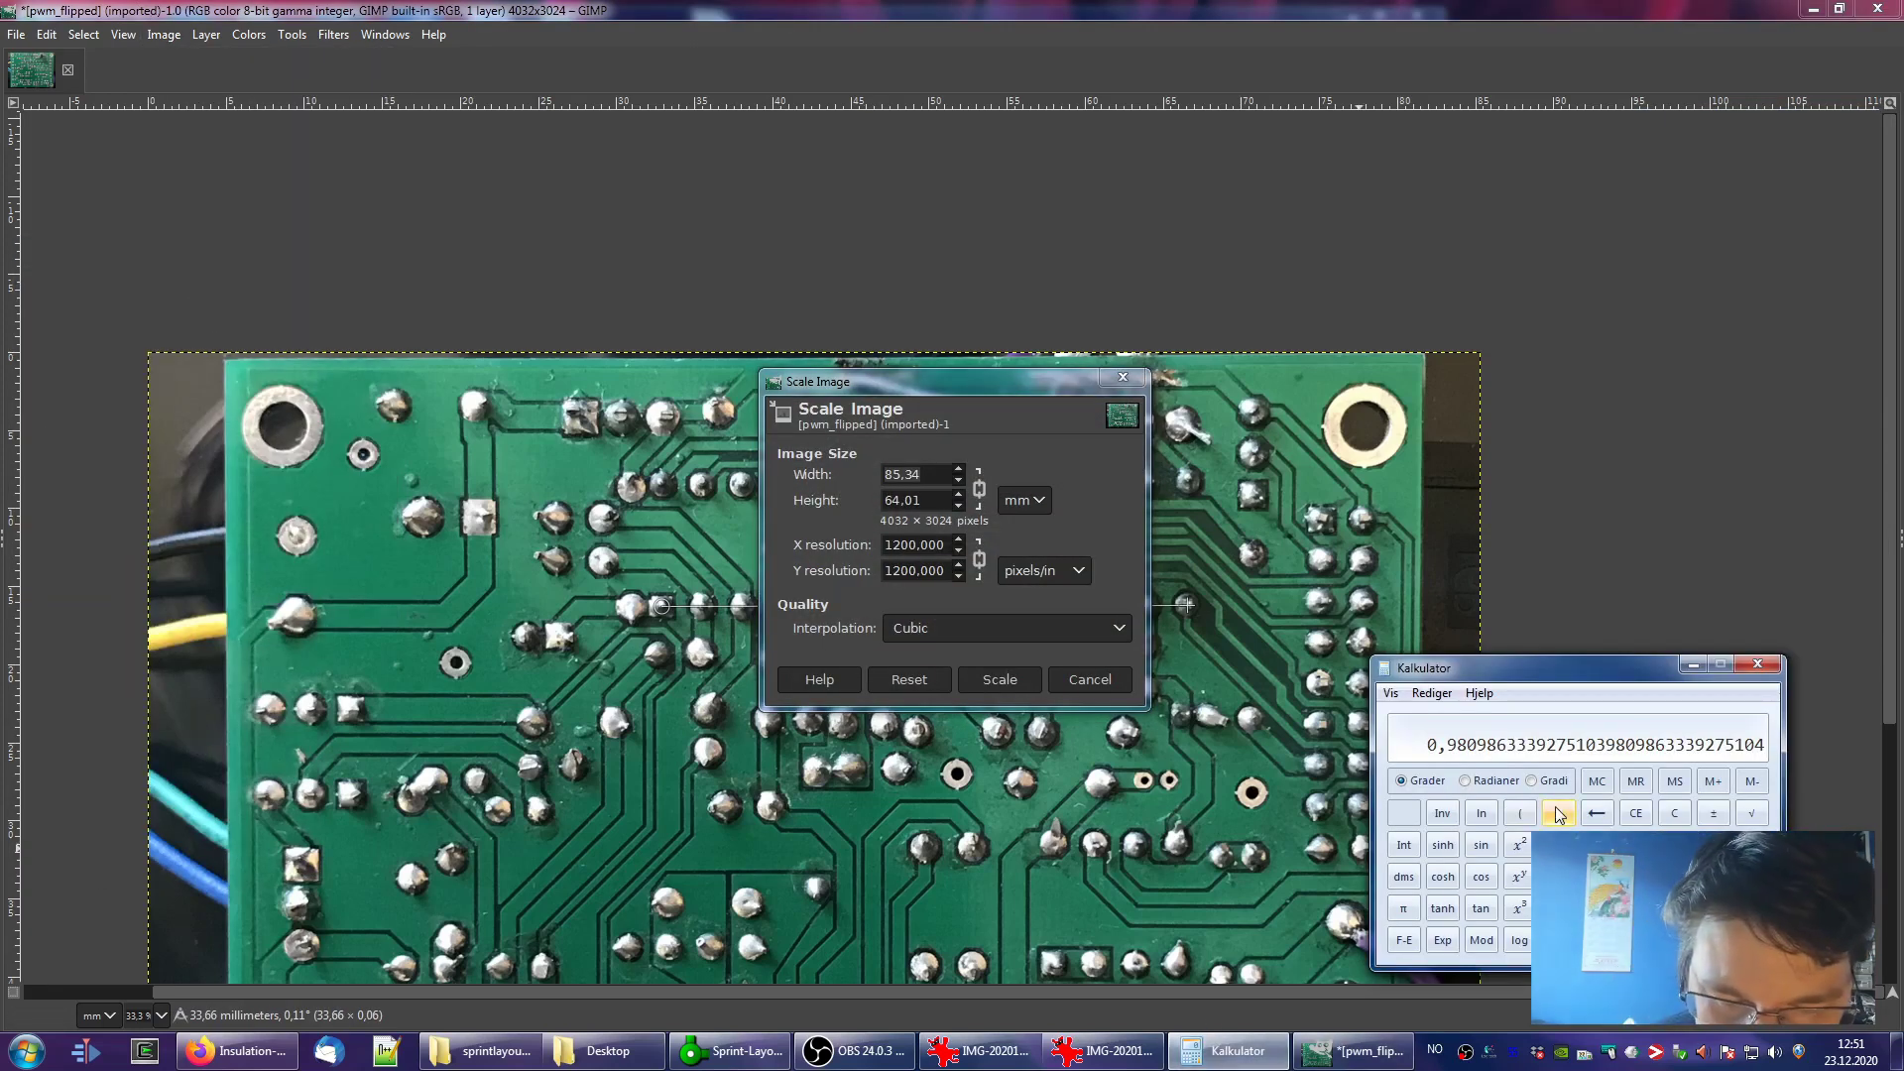
key("asterisk")
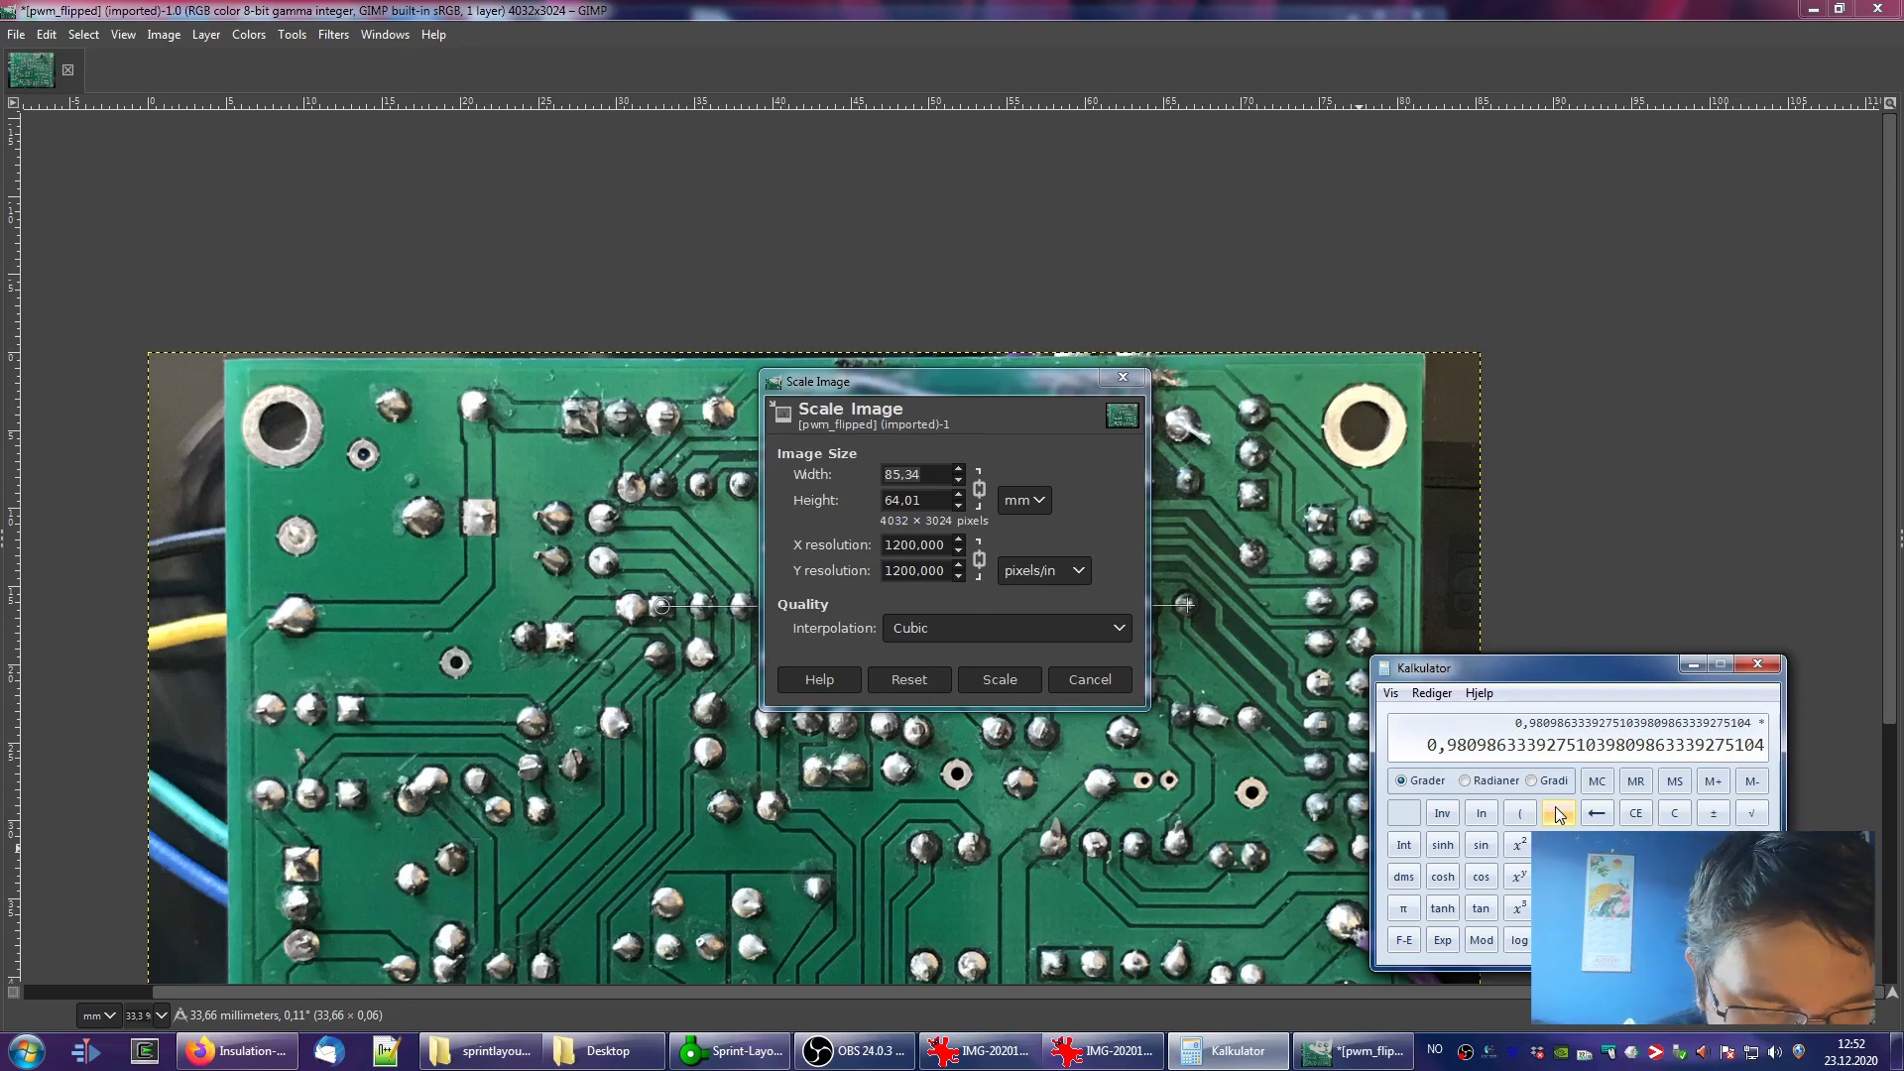
type("85,")
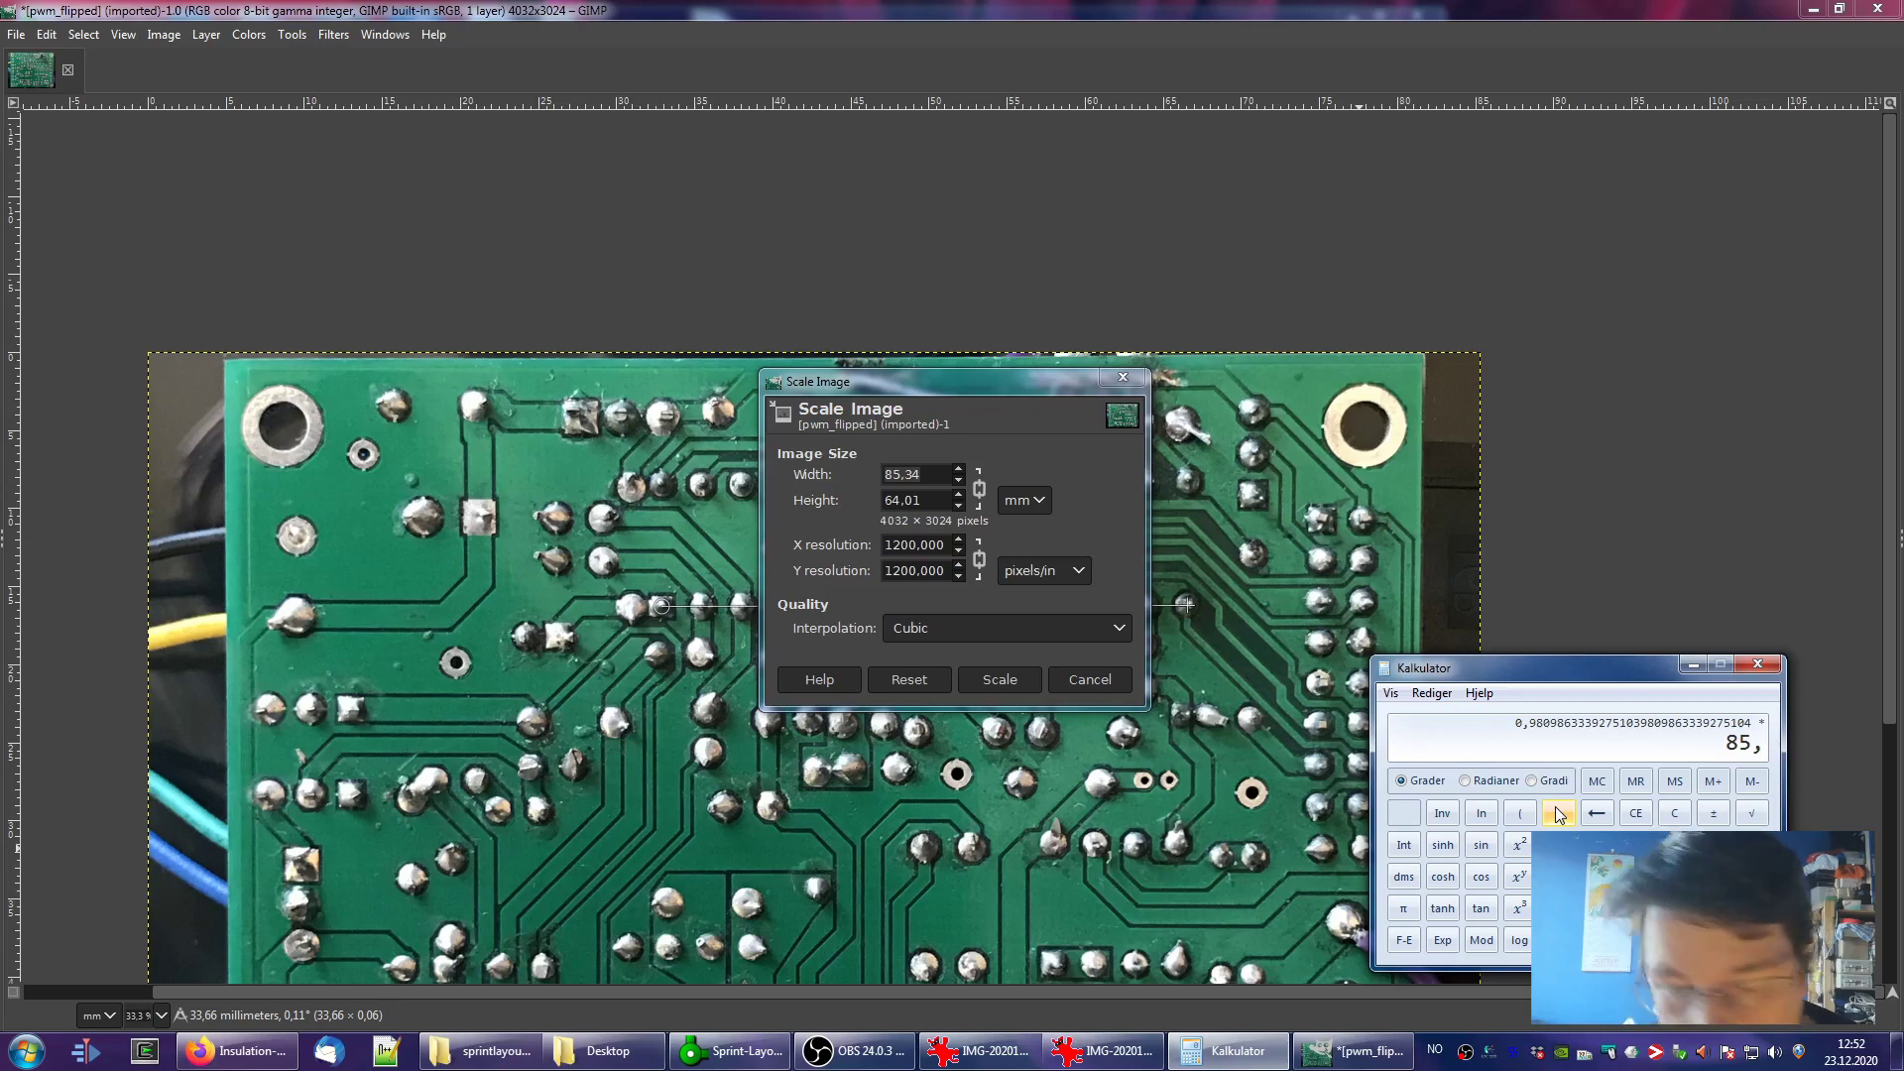
type("34")
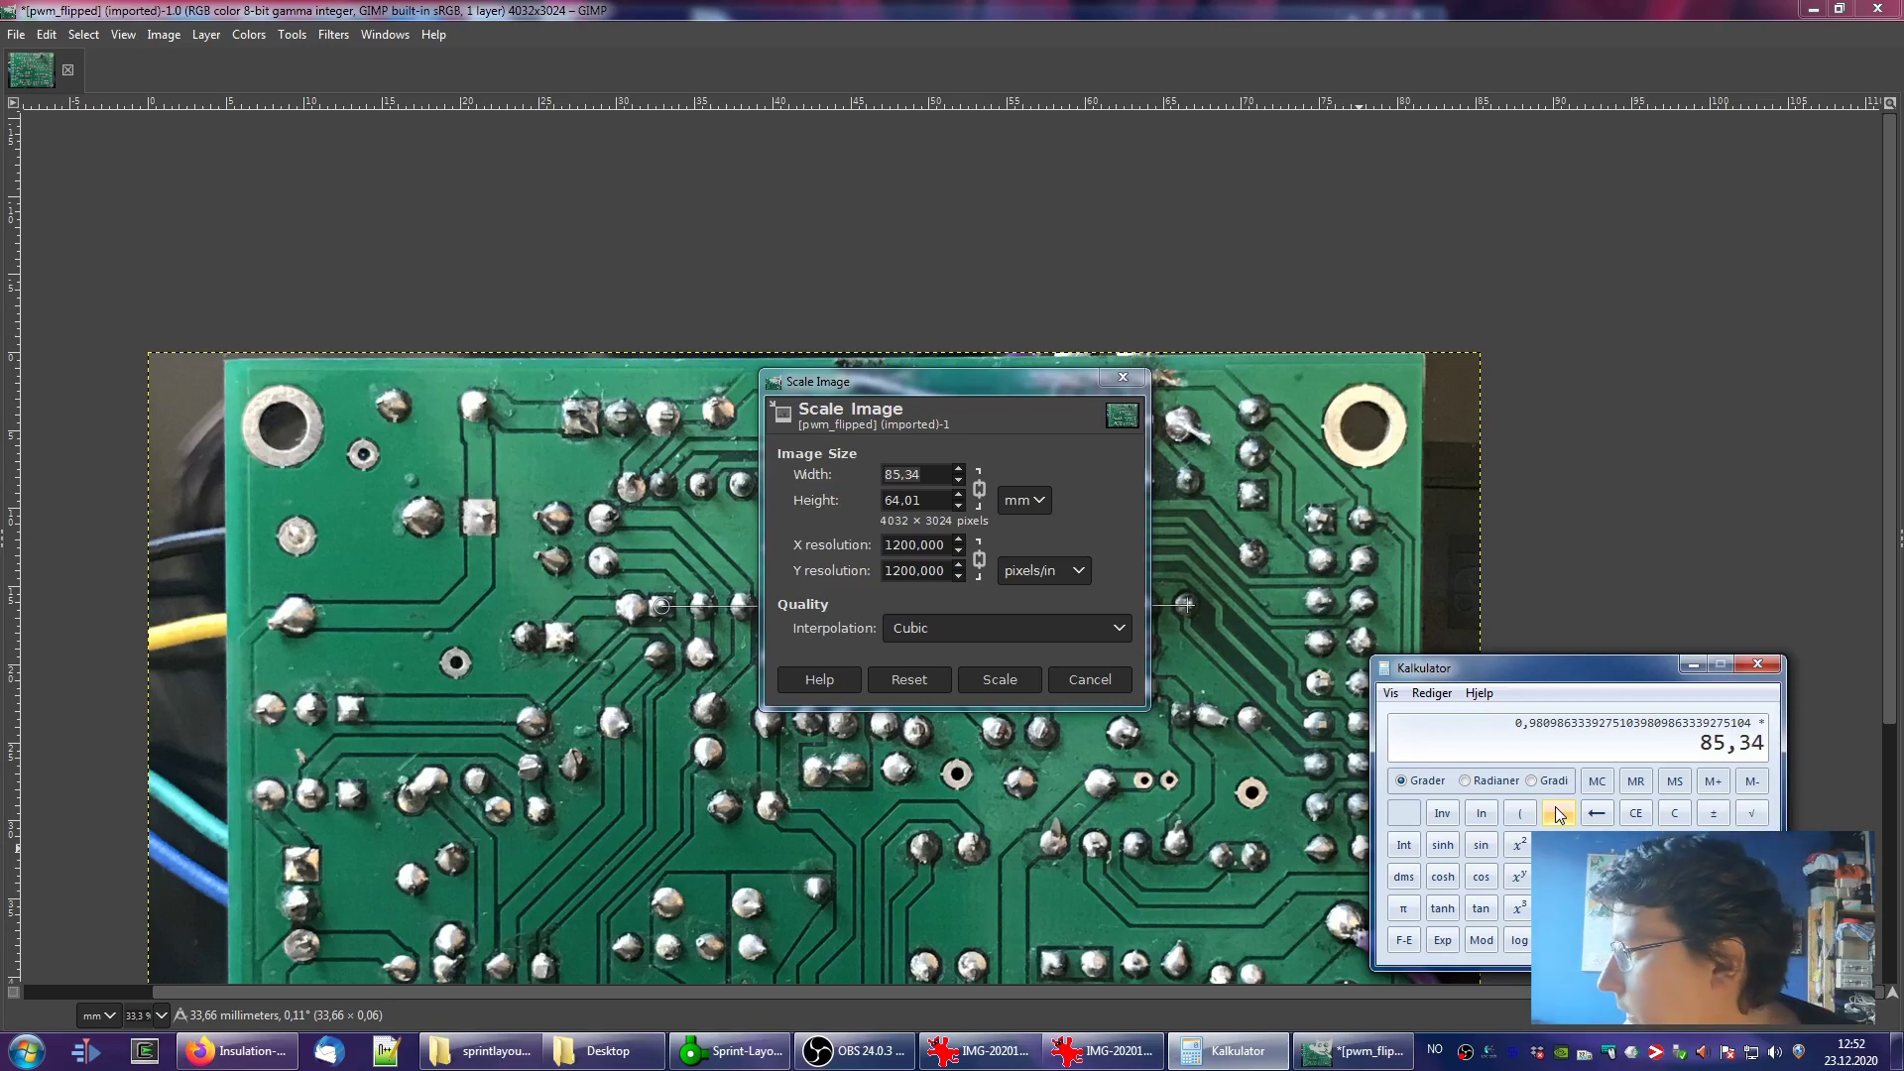
key("Return")
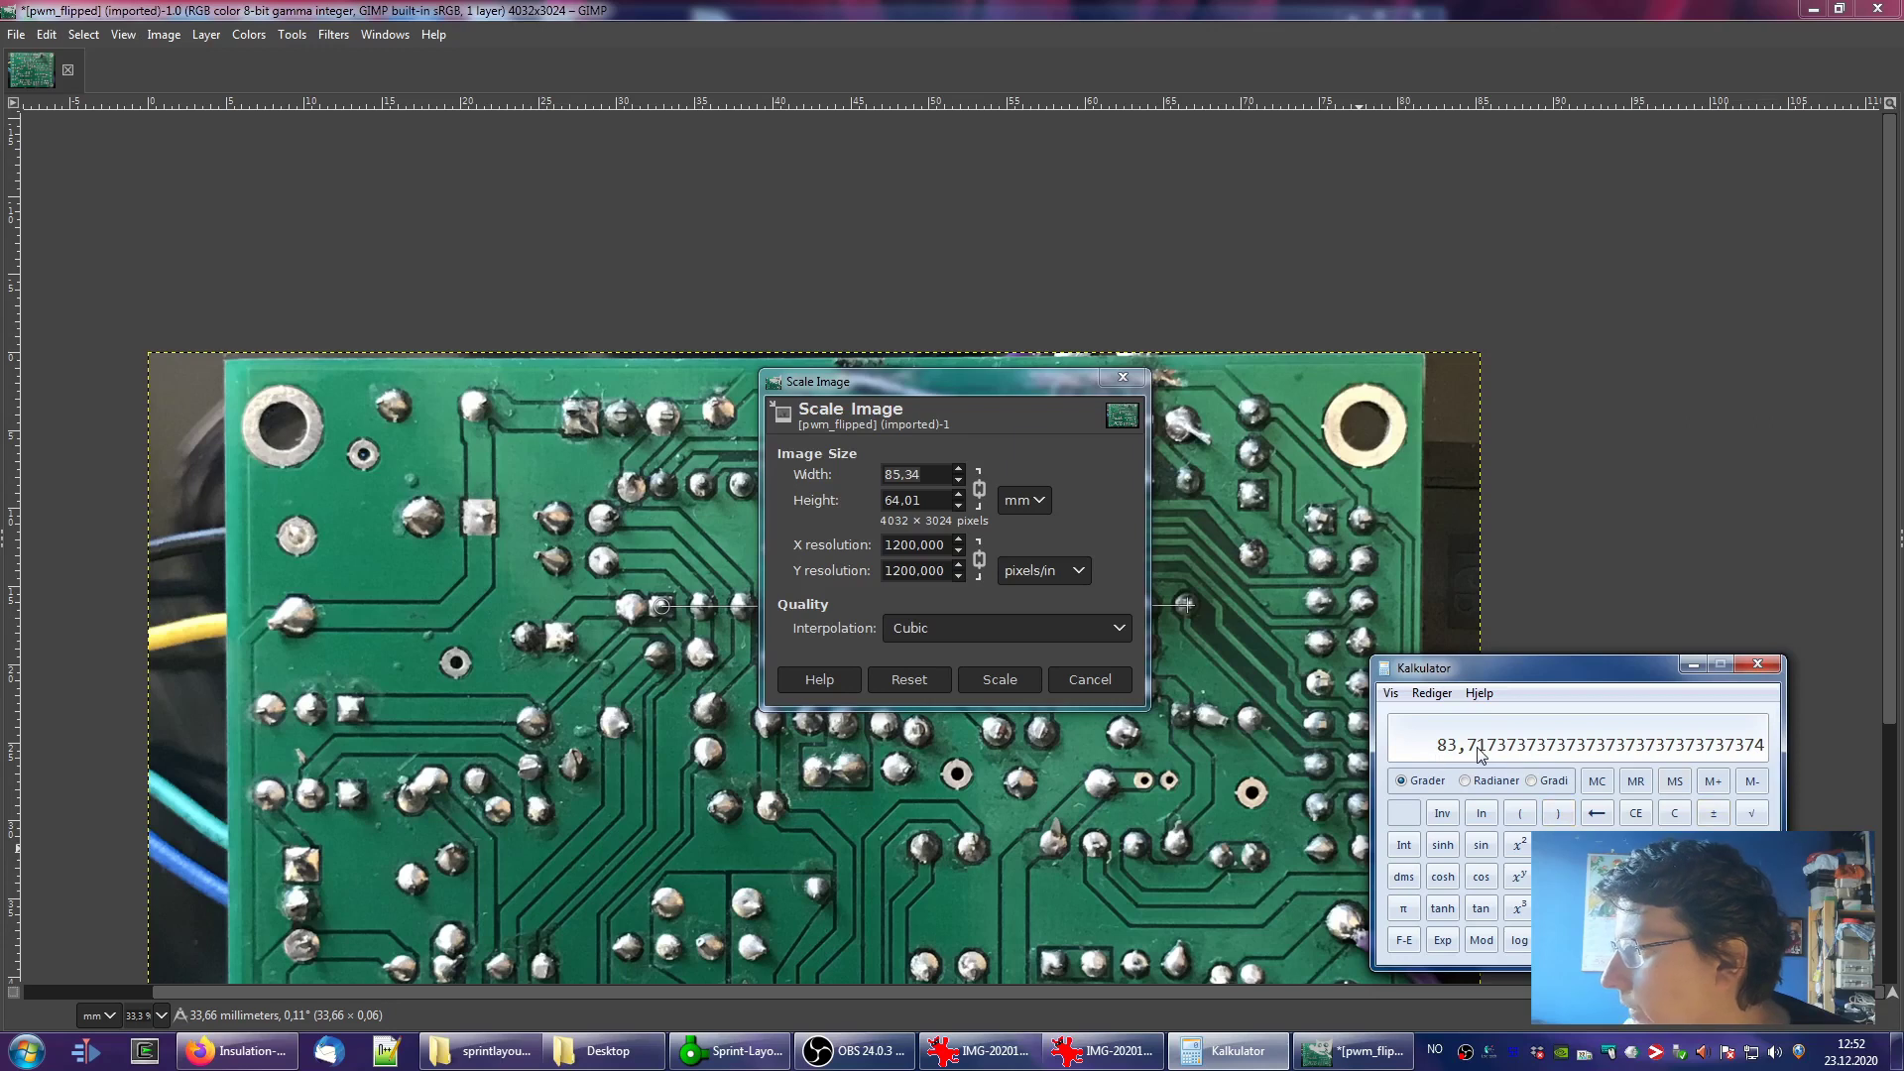
Scale the board image to a width of 83.71 mm at 1200 pixels/in with Cubic interpolation
left_click(843, 462)
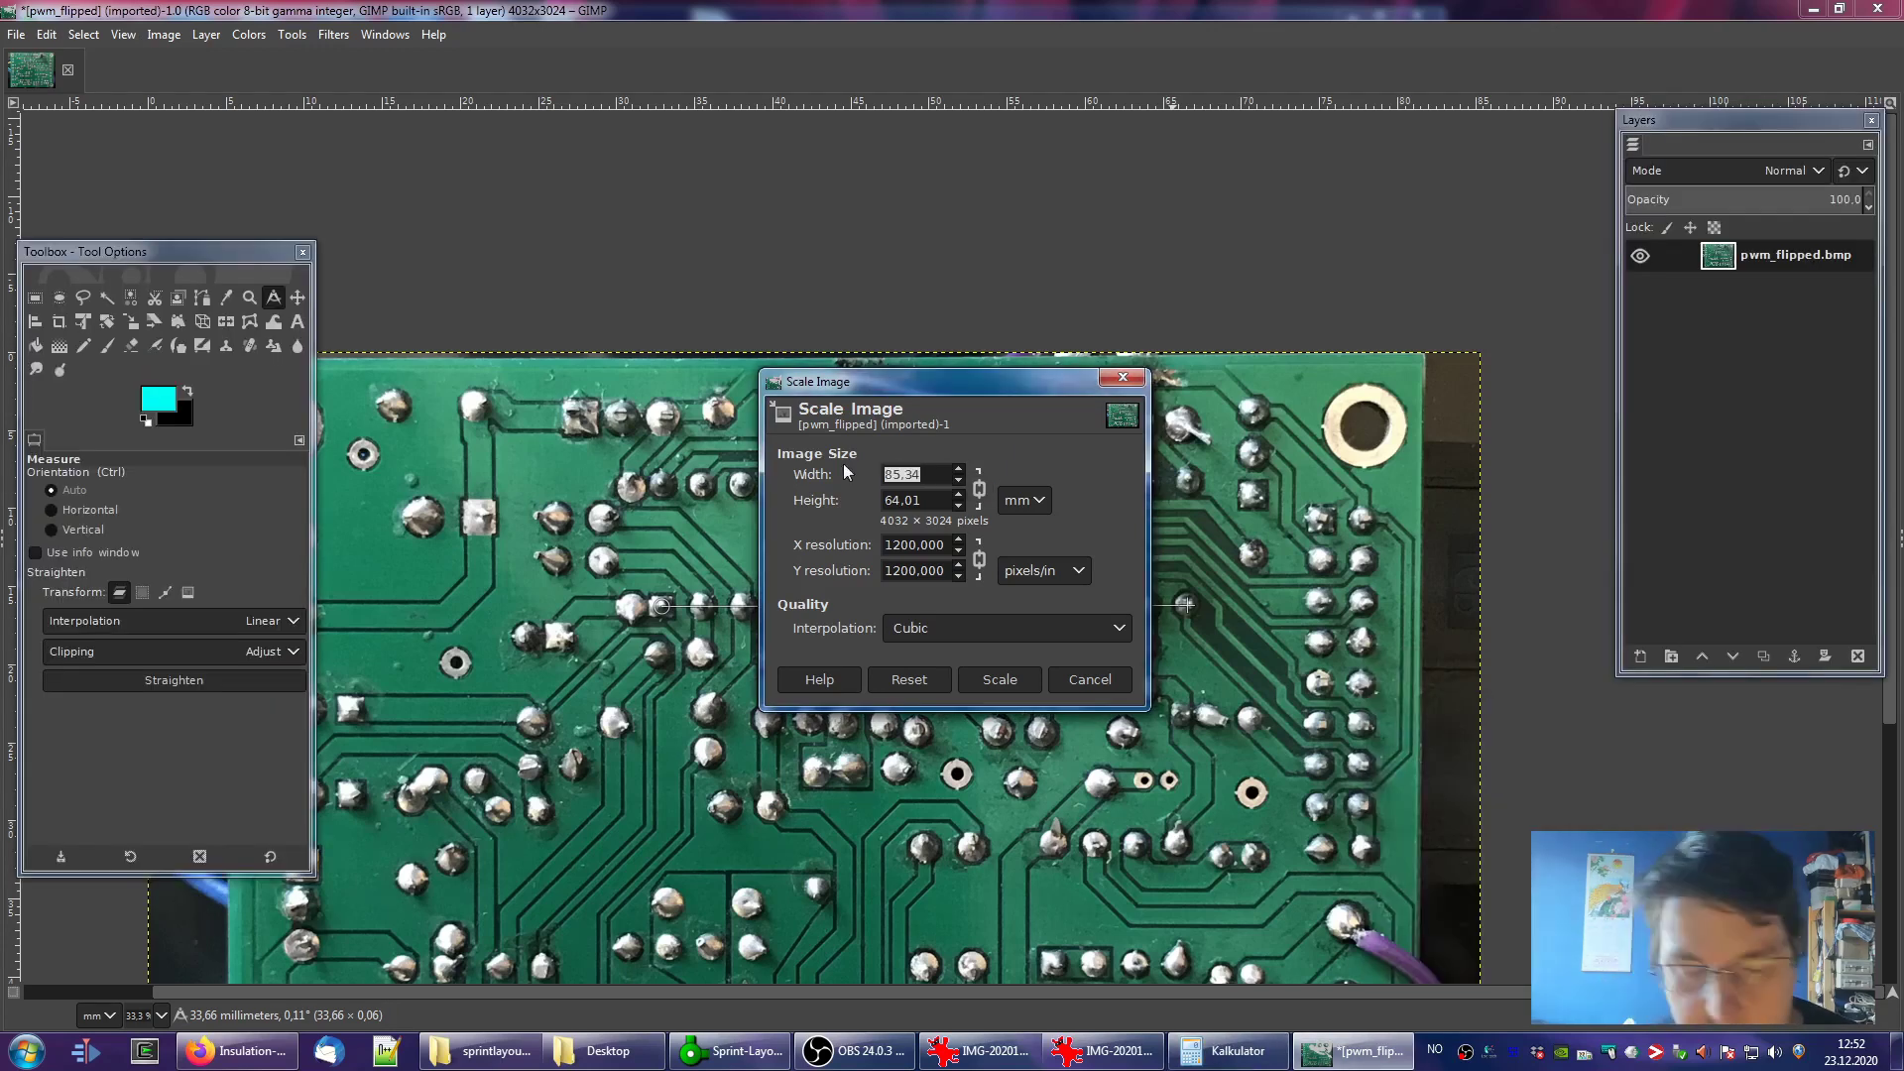
type("83,71")
key("Return")
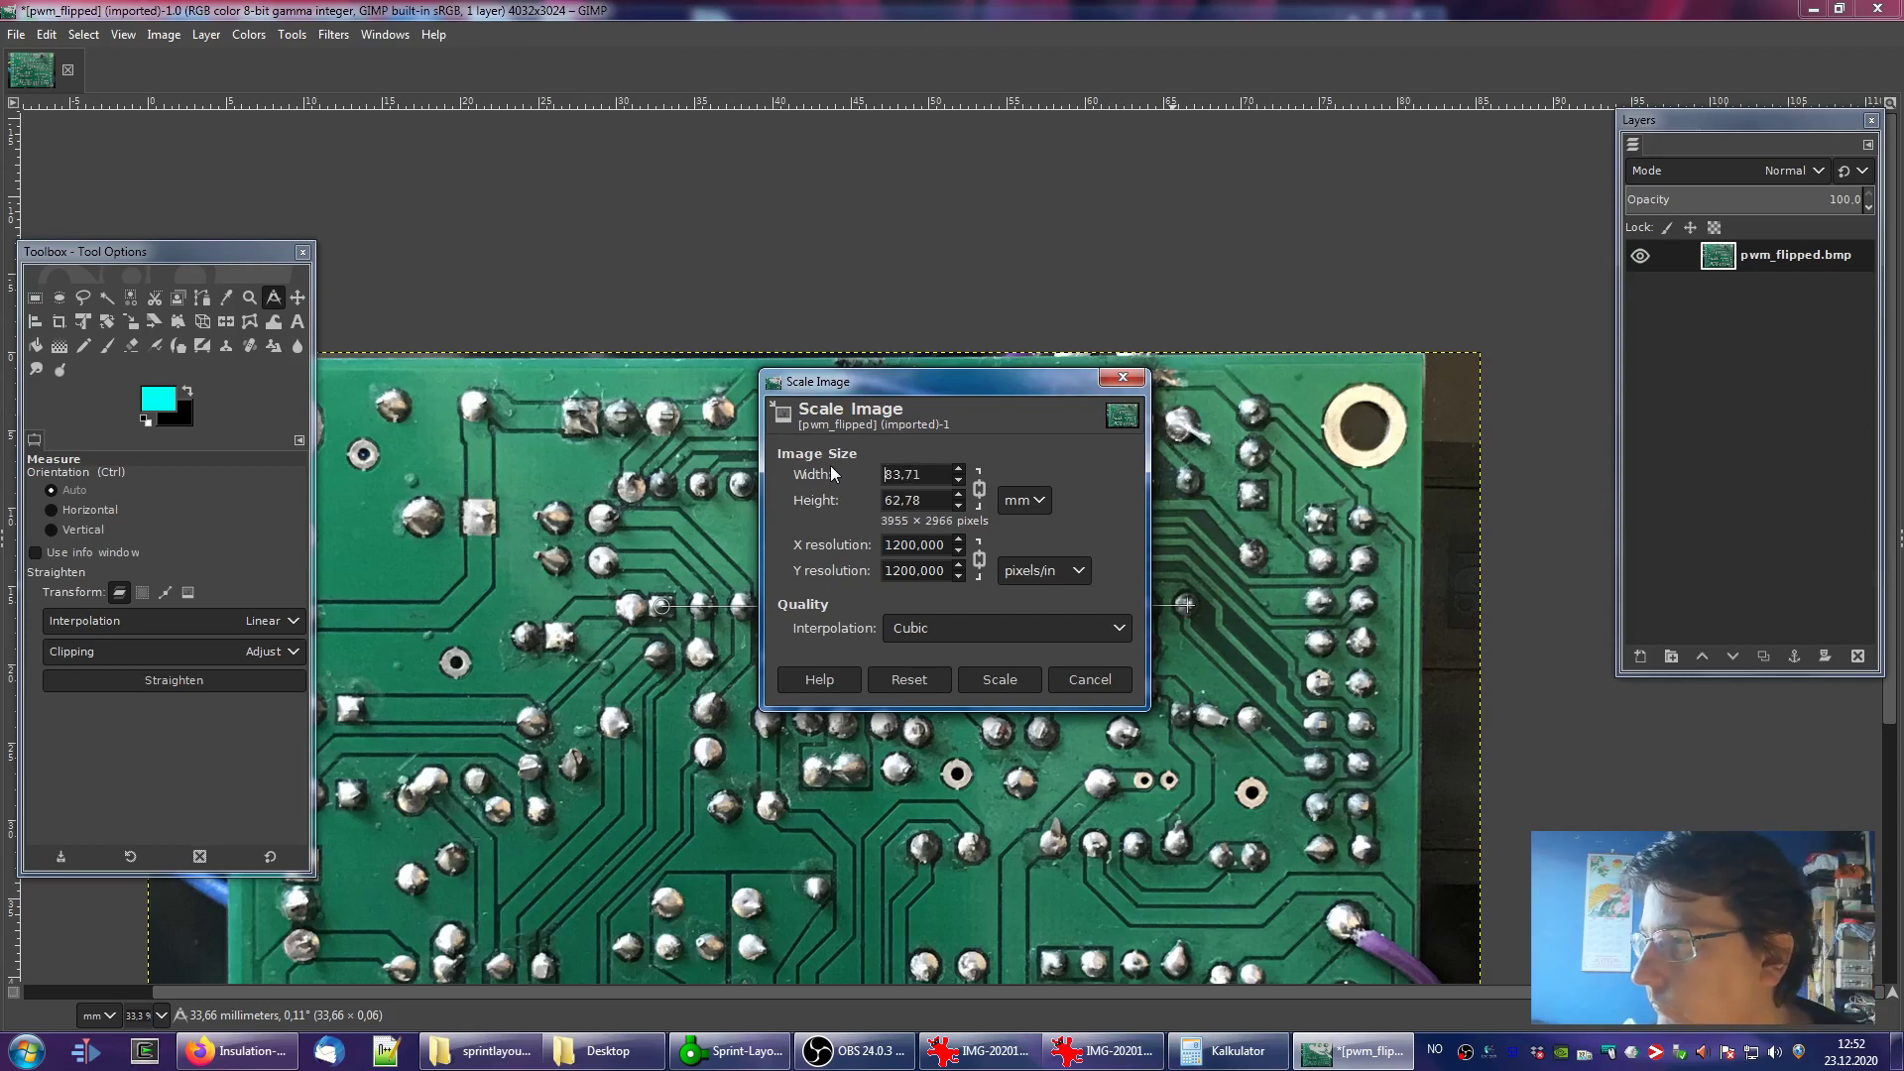
left_click(988, 671)
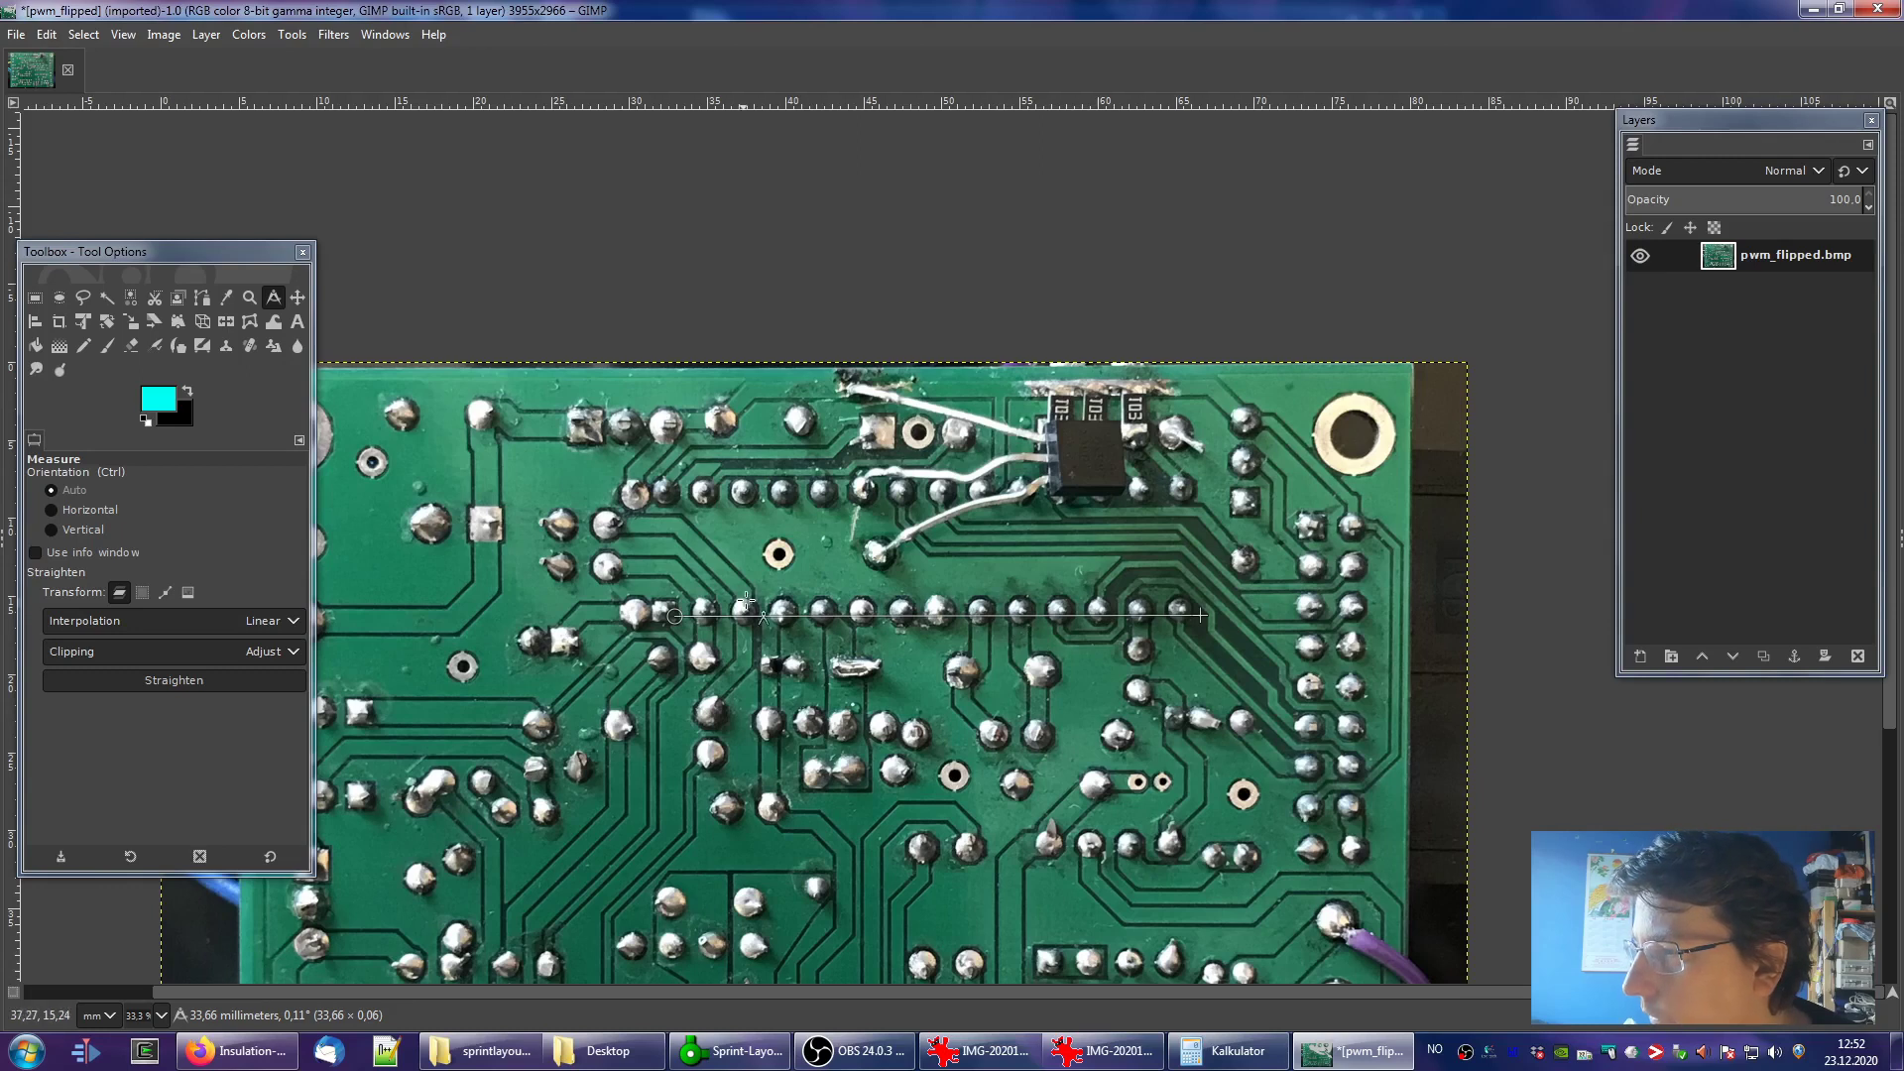
Remeasure the chip's pin row by moving the measurement line's ends to the centres of the square pad and the last joint
left_click_drag(674, 615, 693, 540)
scroll(667, 613, "up", 6, "ctrl")
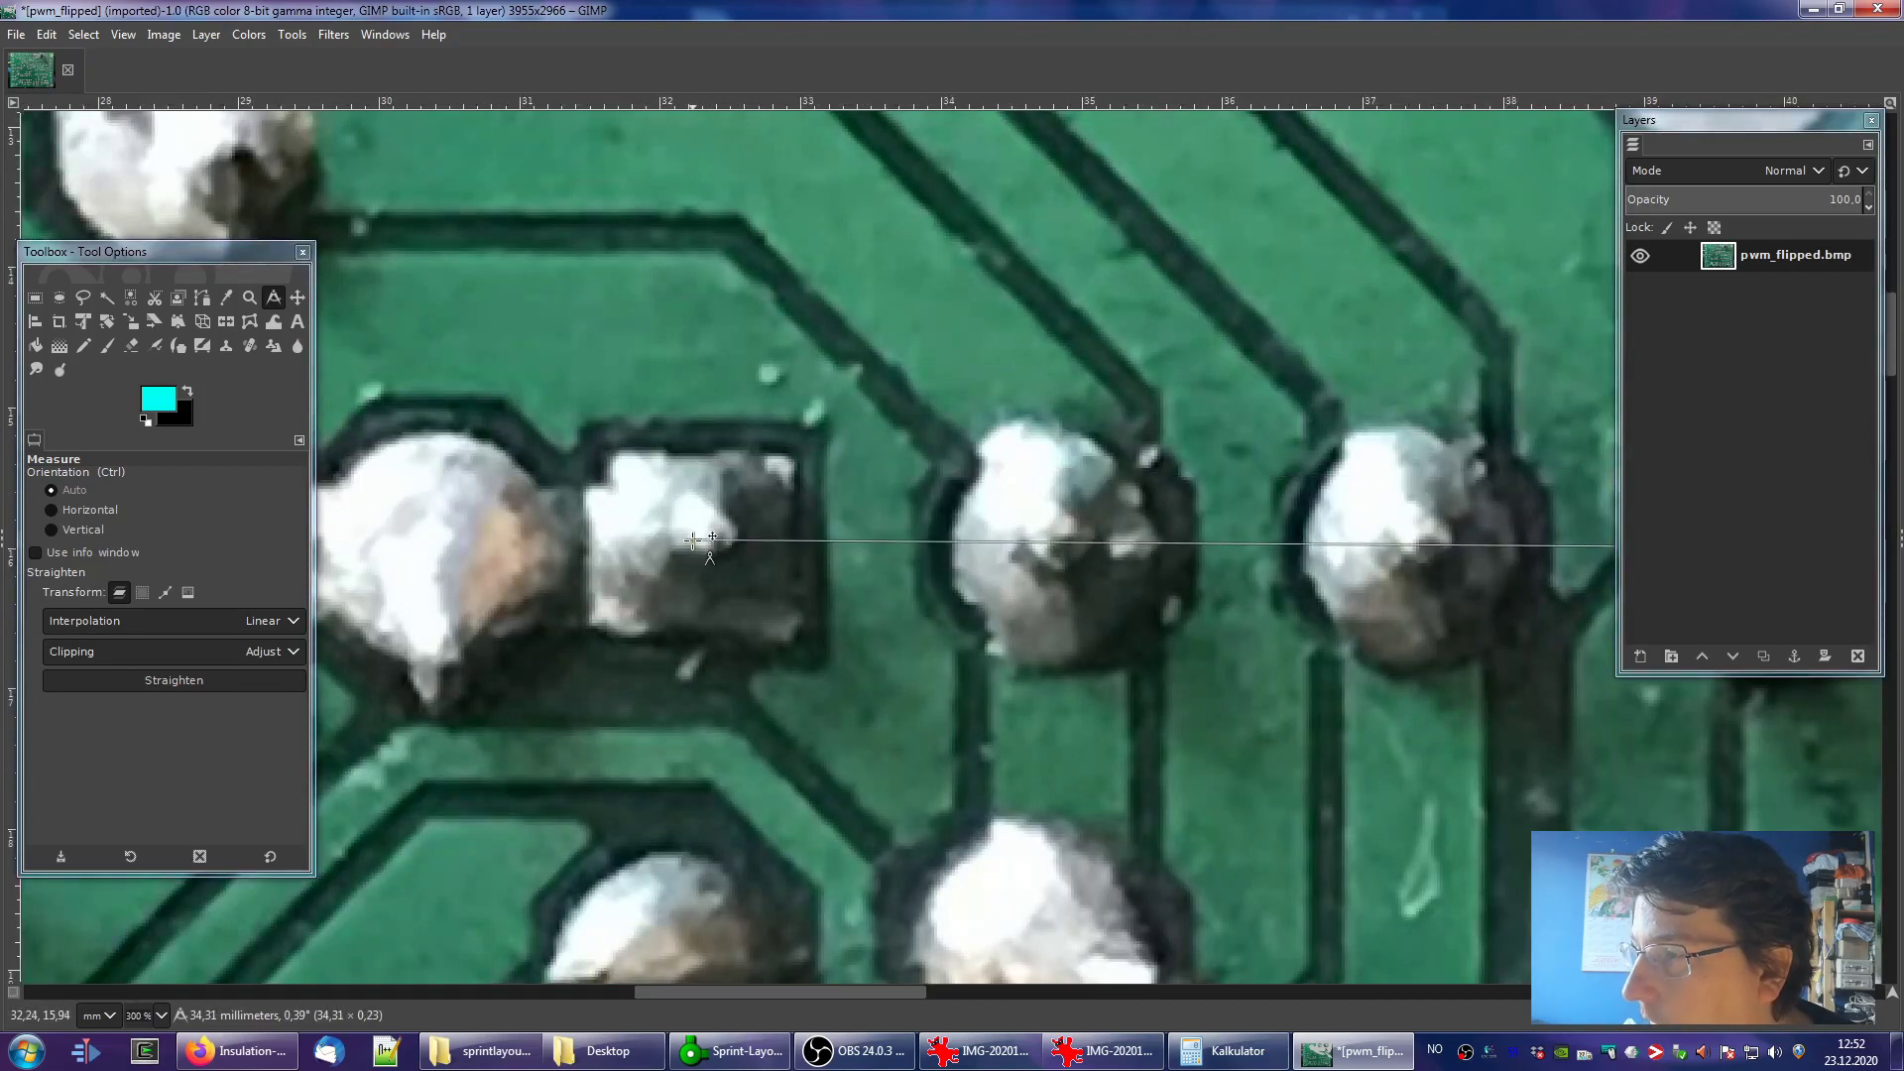
scroll(693, 540, "down", 4, "ctrl")
scroll(1569, 540, "up", 5, "ctrl")
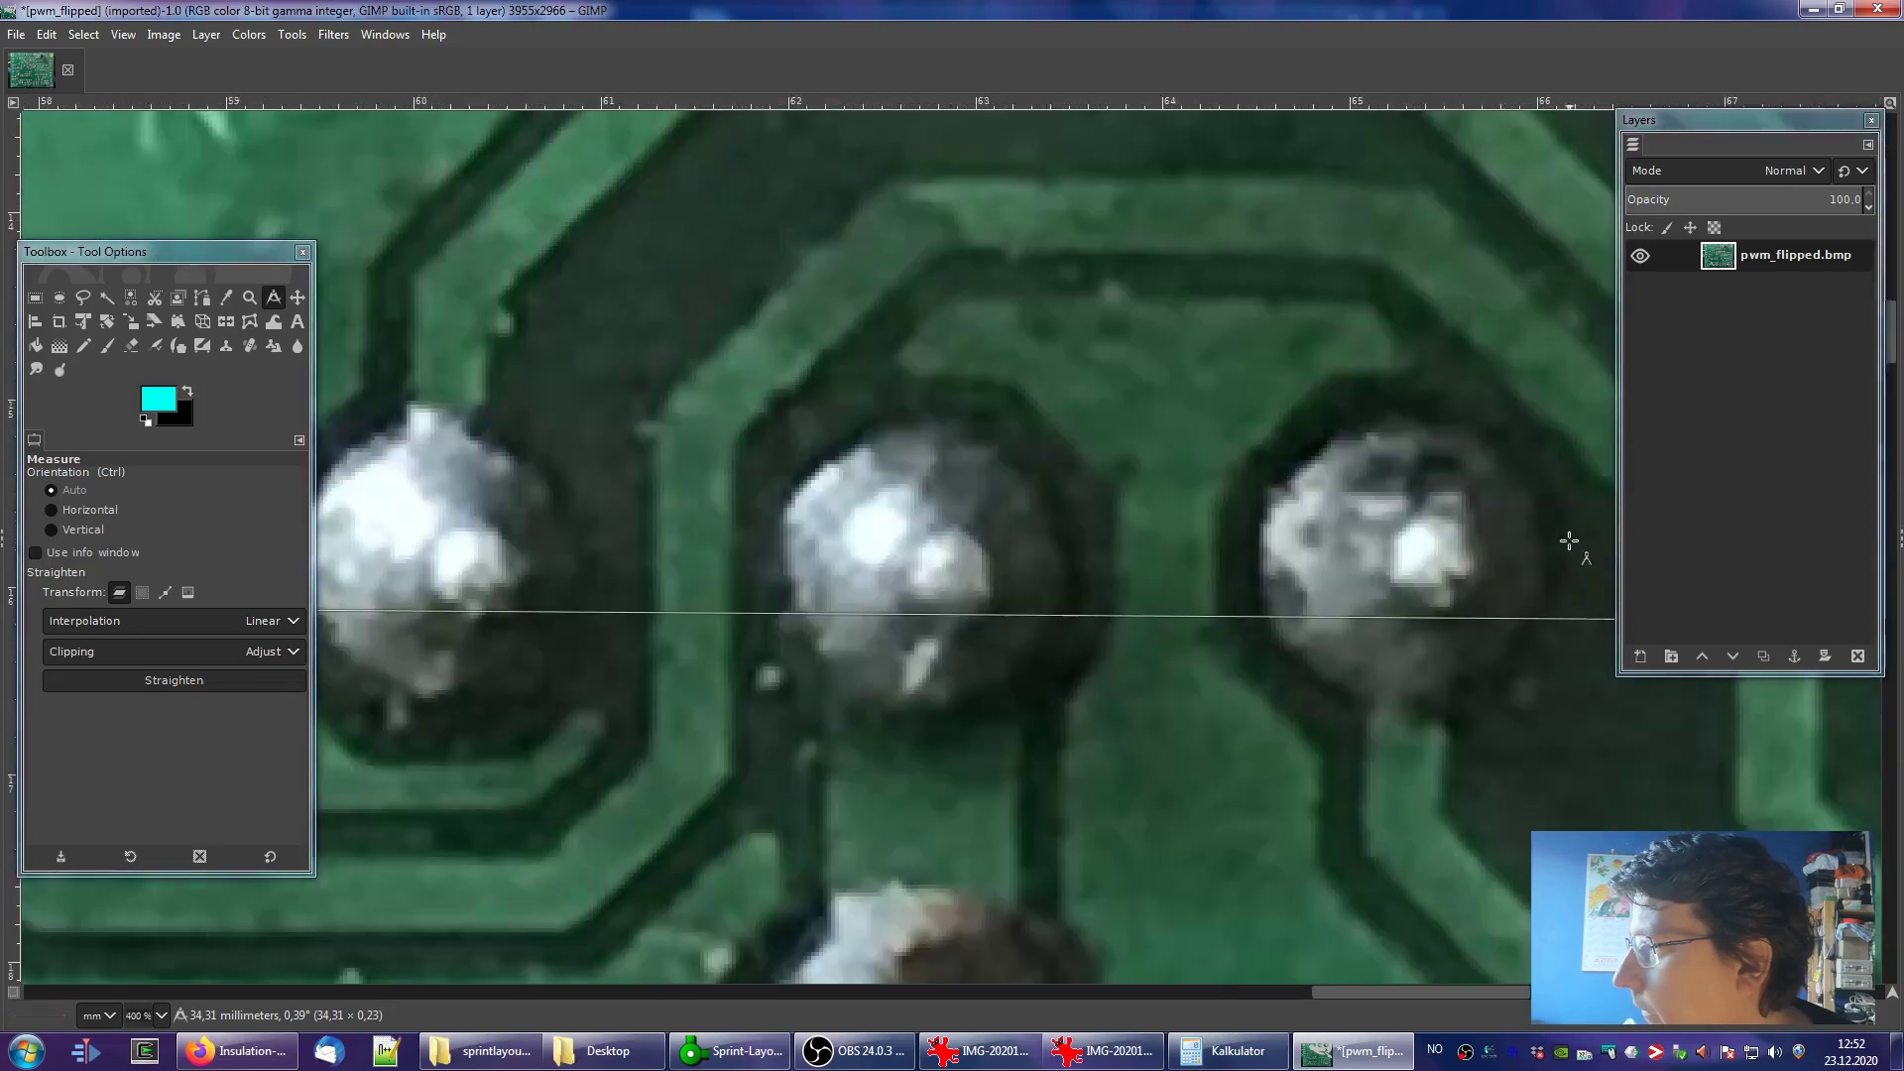
scroll(1569, 541, "right", 3)
scroll(1569, 541, "down", 1)
left_click_drag(1368, 573, 1117, 512)
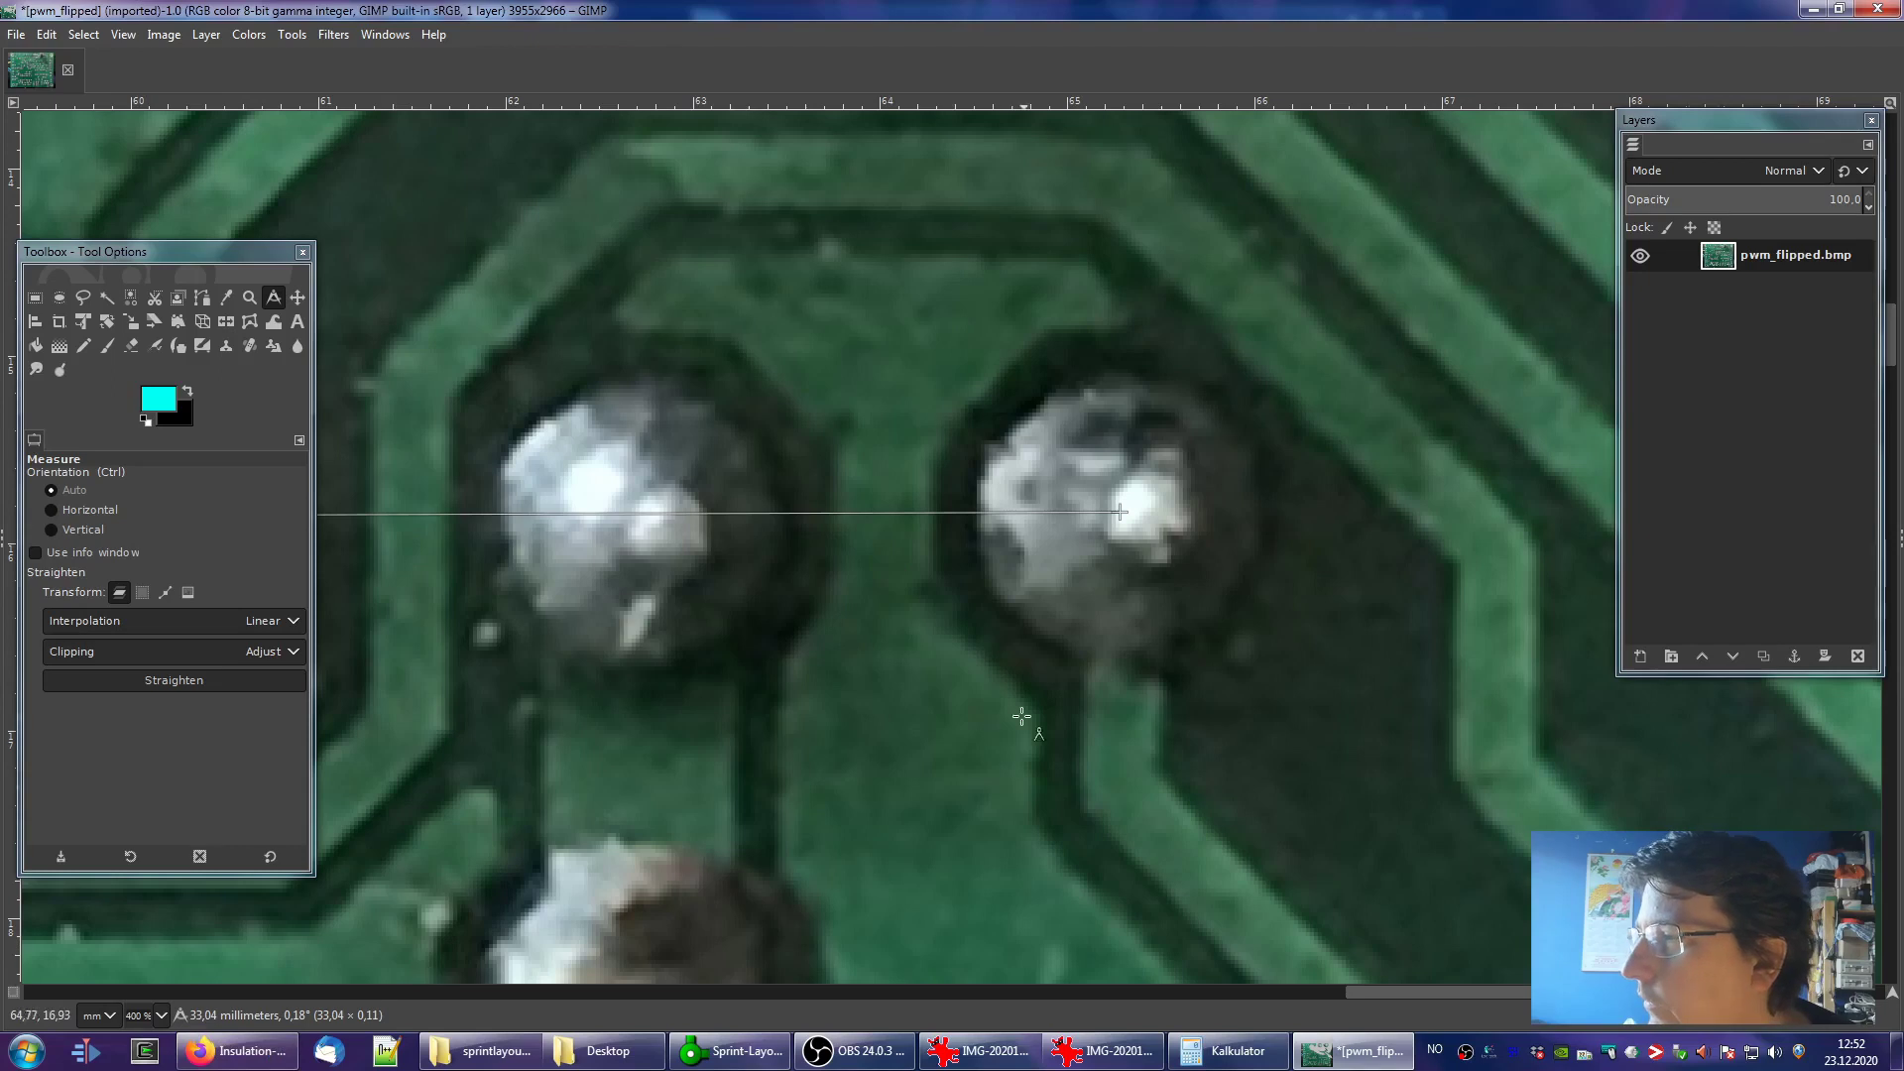
scroll(1021, 717, "down", 6, "ctrl")
scroll(834, 714, "up", 3, "ctrl")
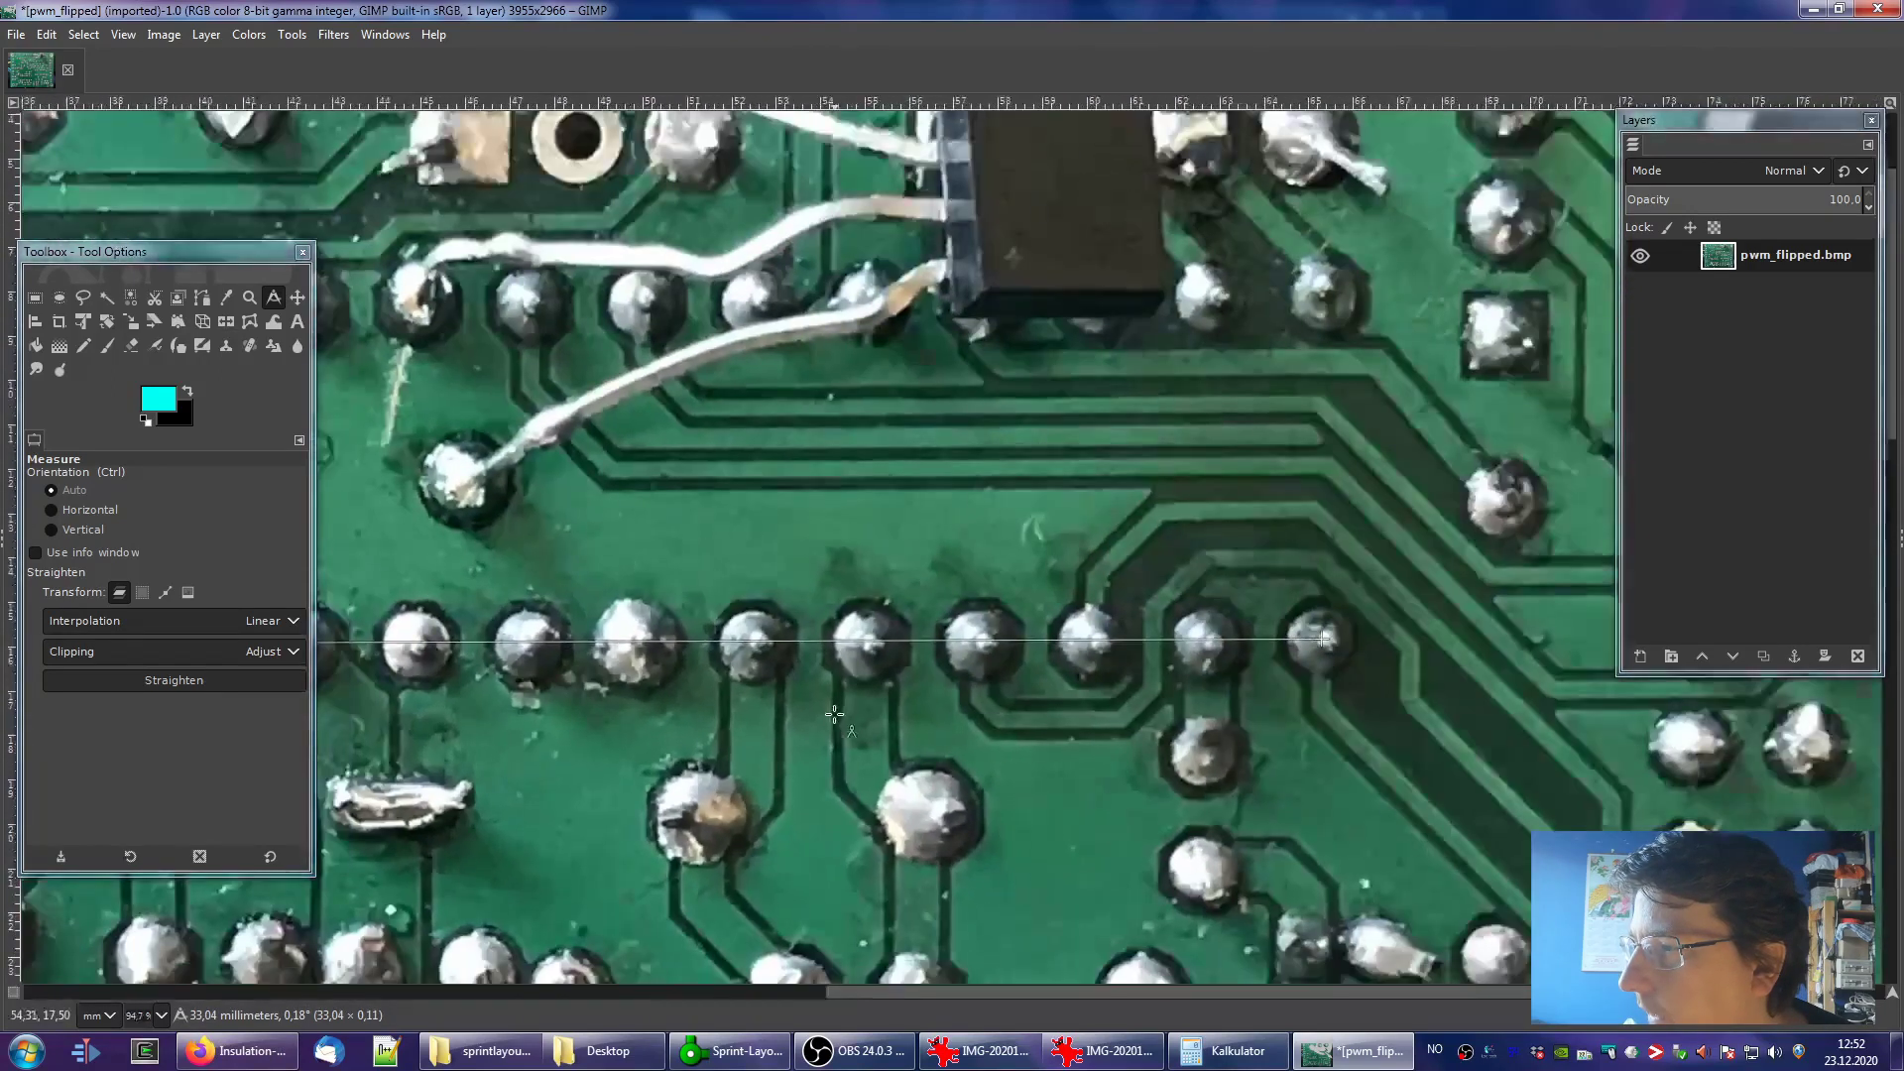
scroll(834, 714, "down", 4, "ctrl")
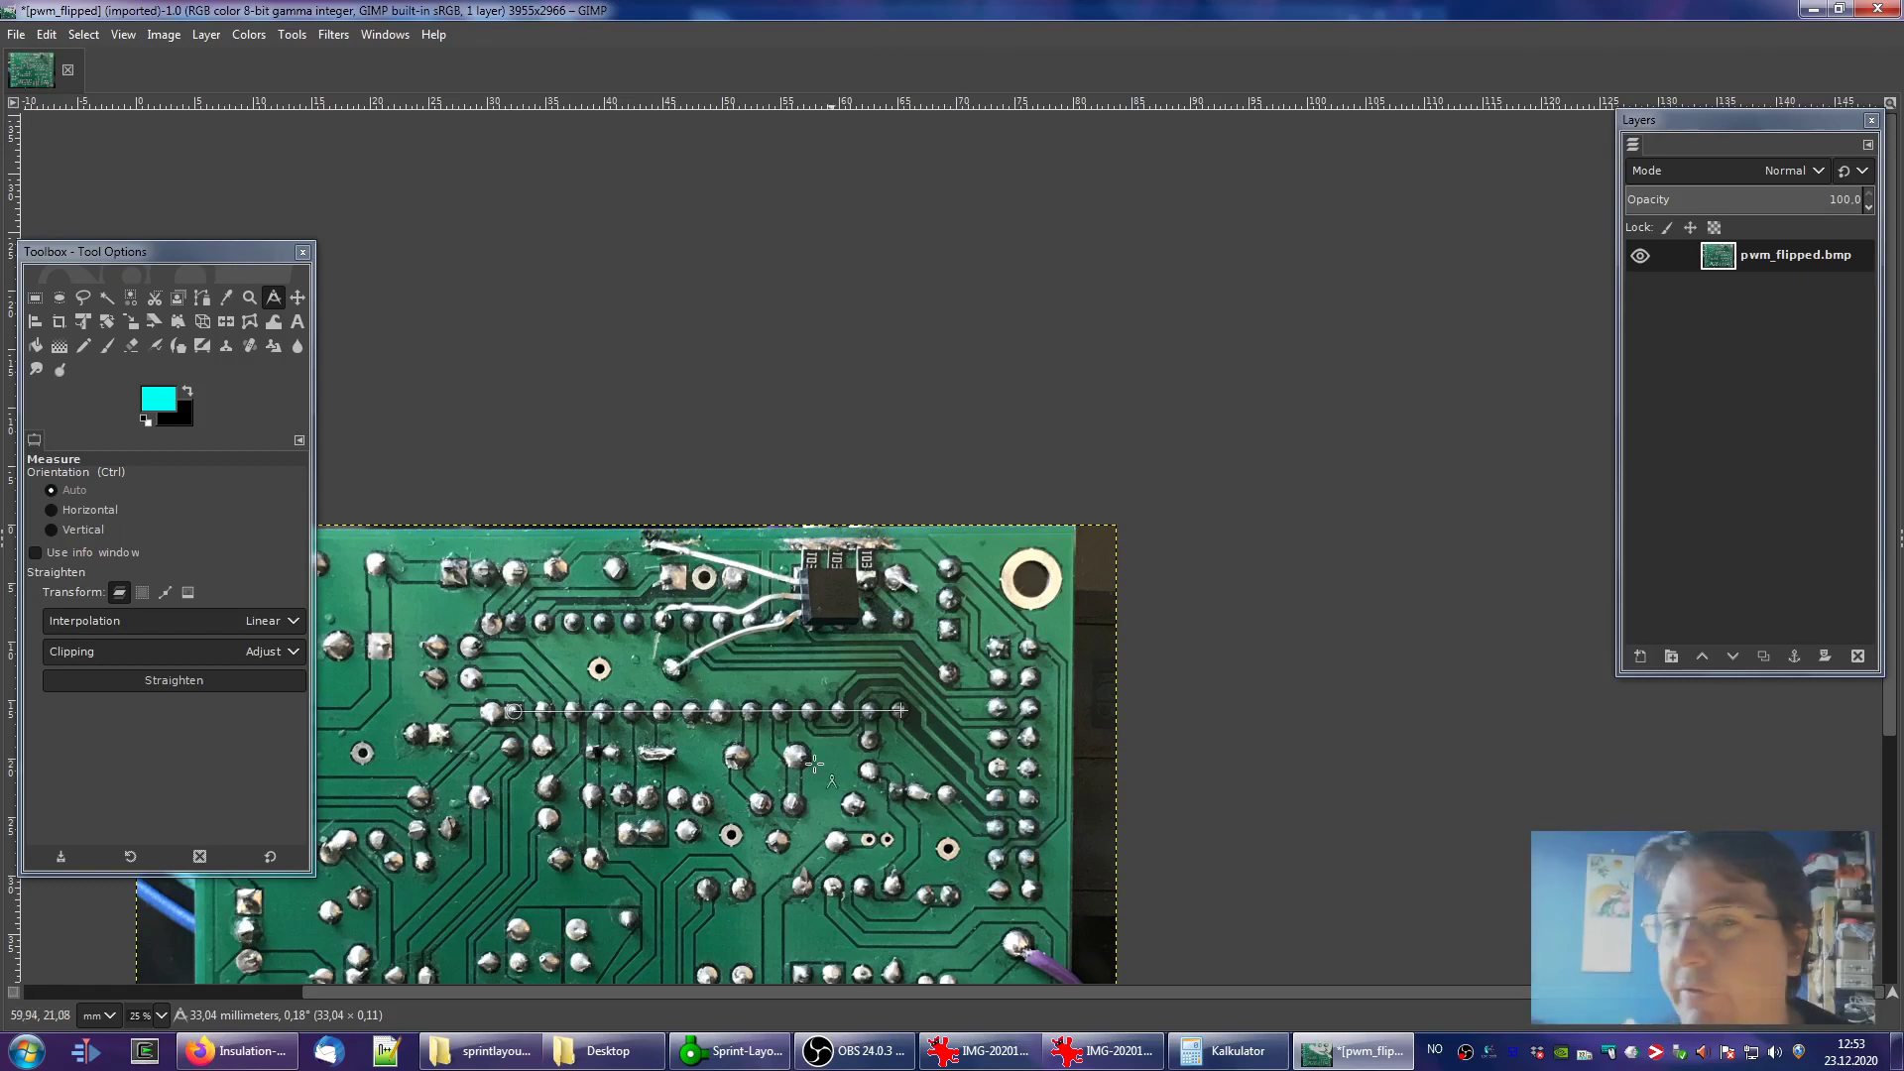
Find the two-column connector near the board edge and calculate its nominal column length as 8 × 2,54 in Kalkulator
scroll(869, 788, "down", 3)
scroll(869, 788, "right", 4)
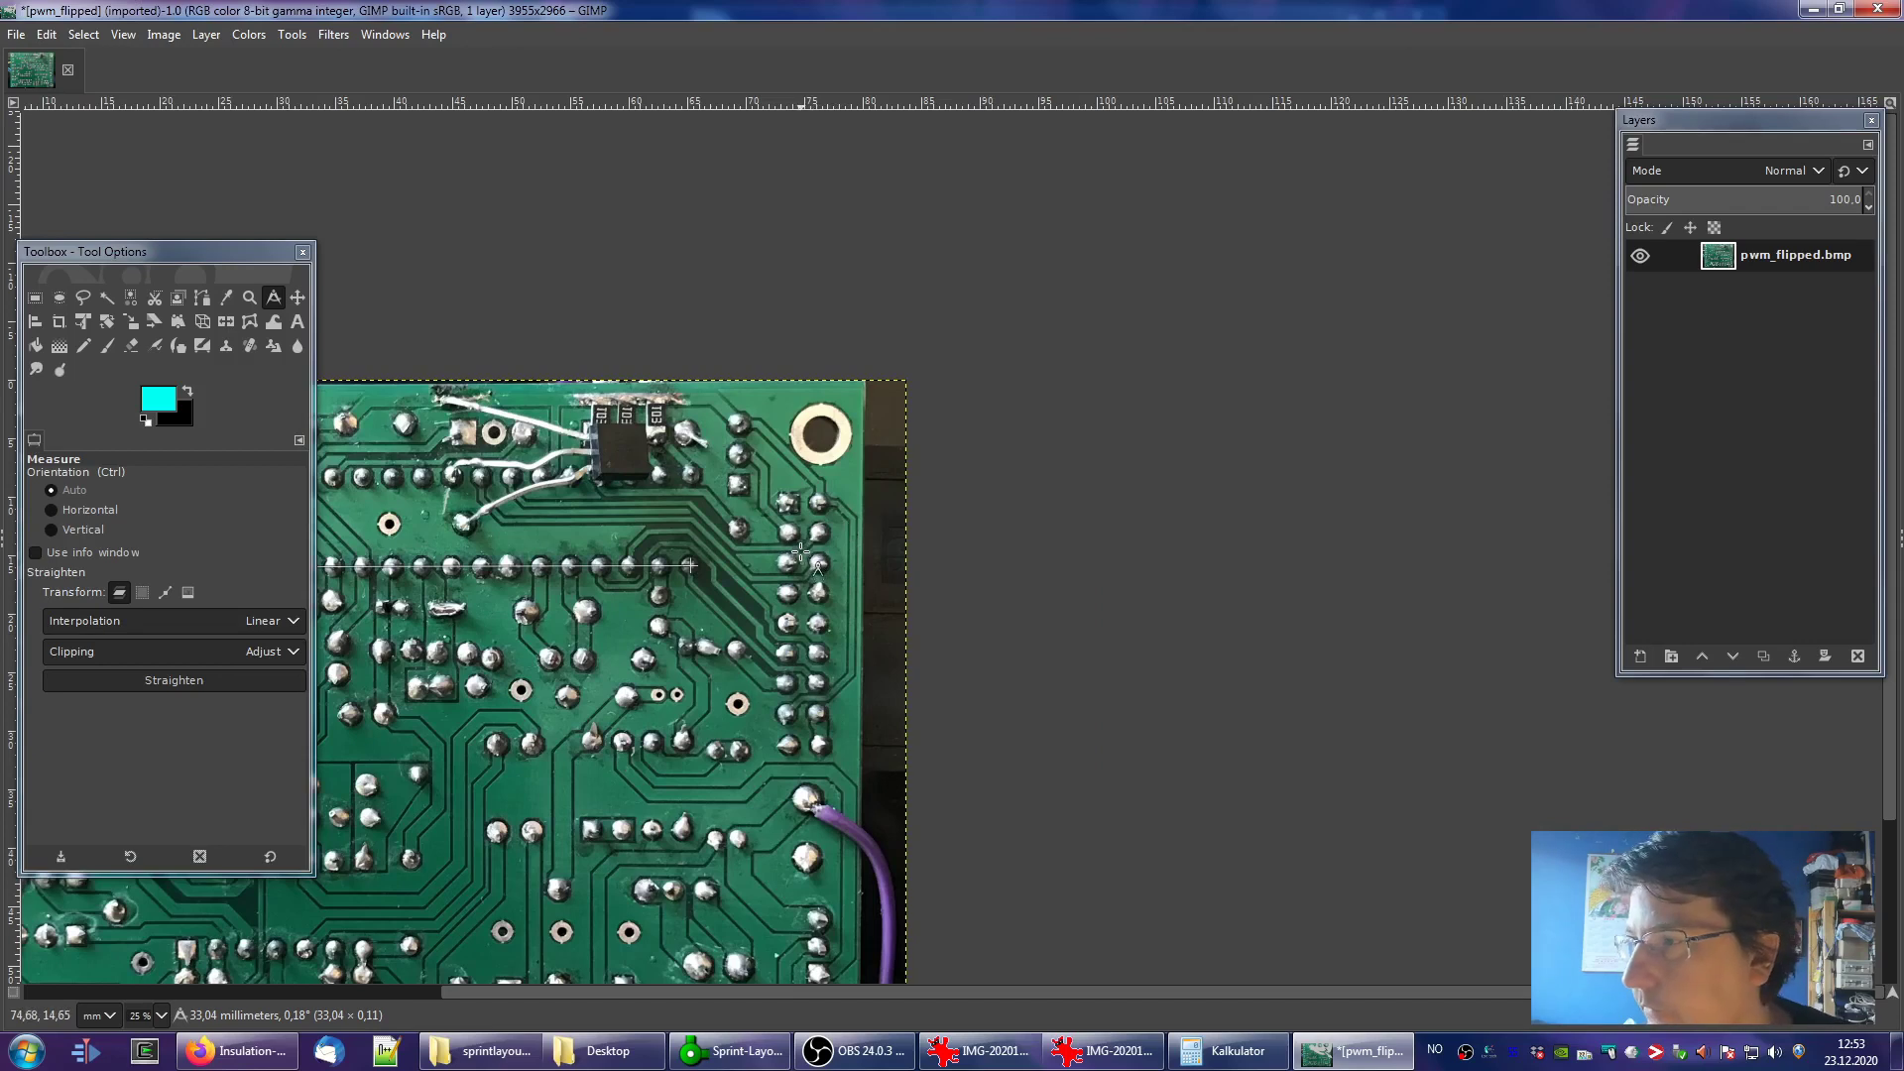
scroll(798, 543, "up", 4, "ctrl")
scroll(798, 543, "down", 4)
scroll(801, 438, "down", 1, "ctrl")
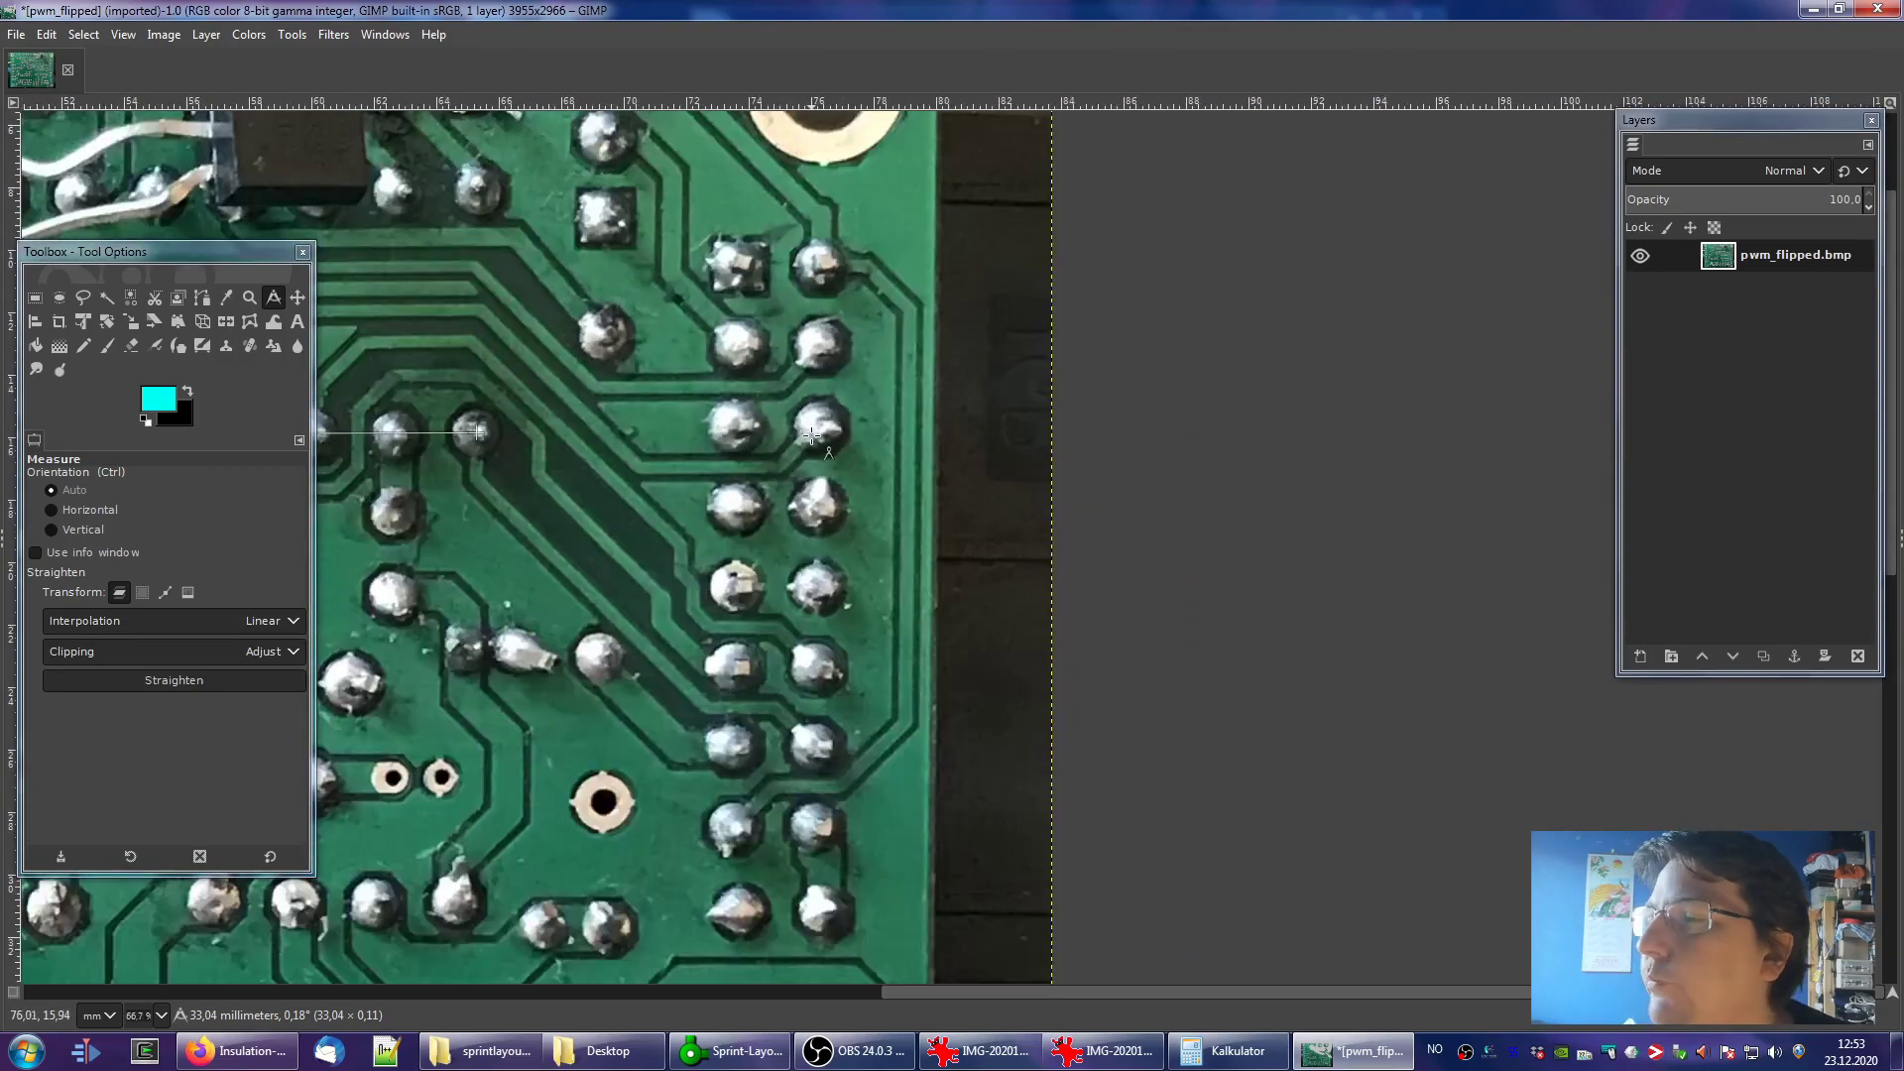
scroll(783, 427, "down", 1, "ctrl")
scroll(694, 372, "down", 1)
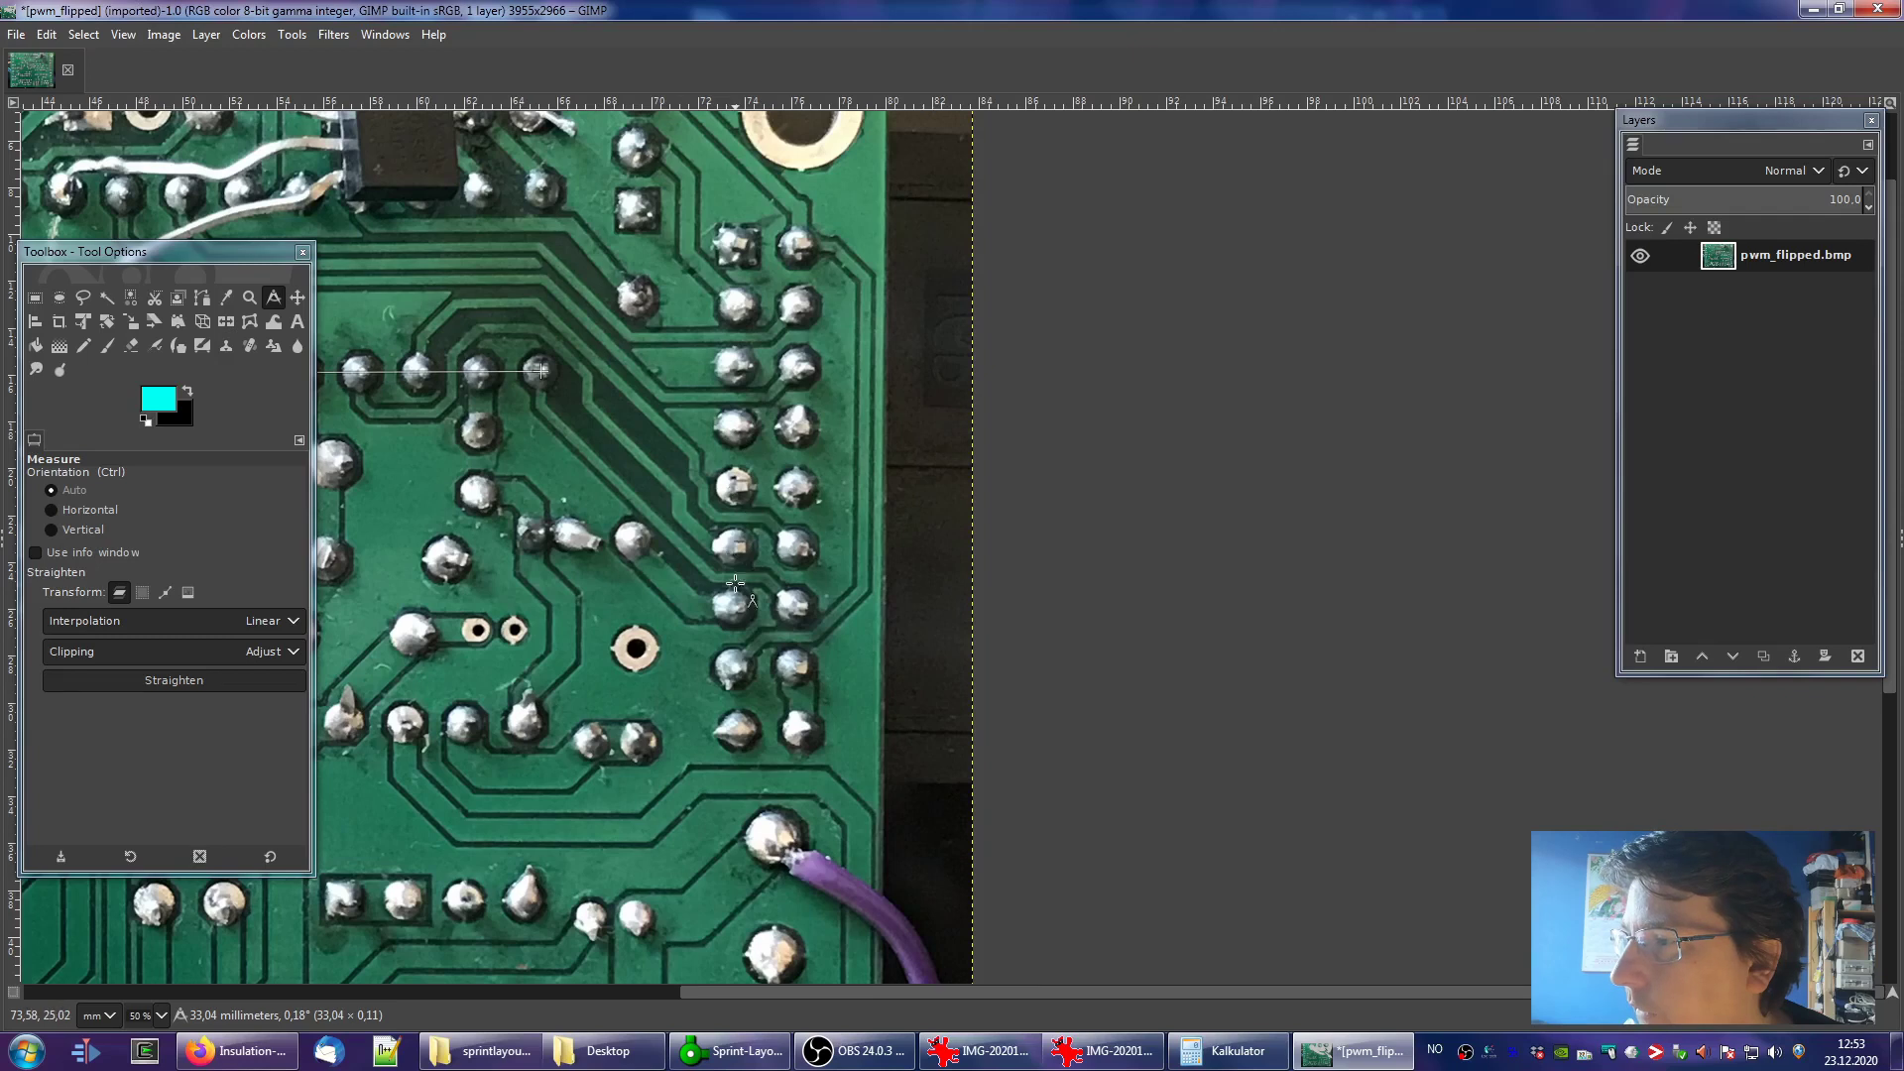
left_click(1230, 1050)
left_click(1676, 814)
type("8")
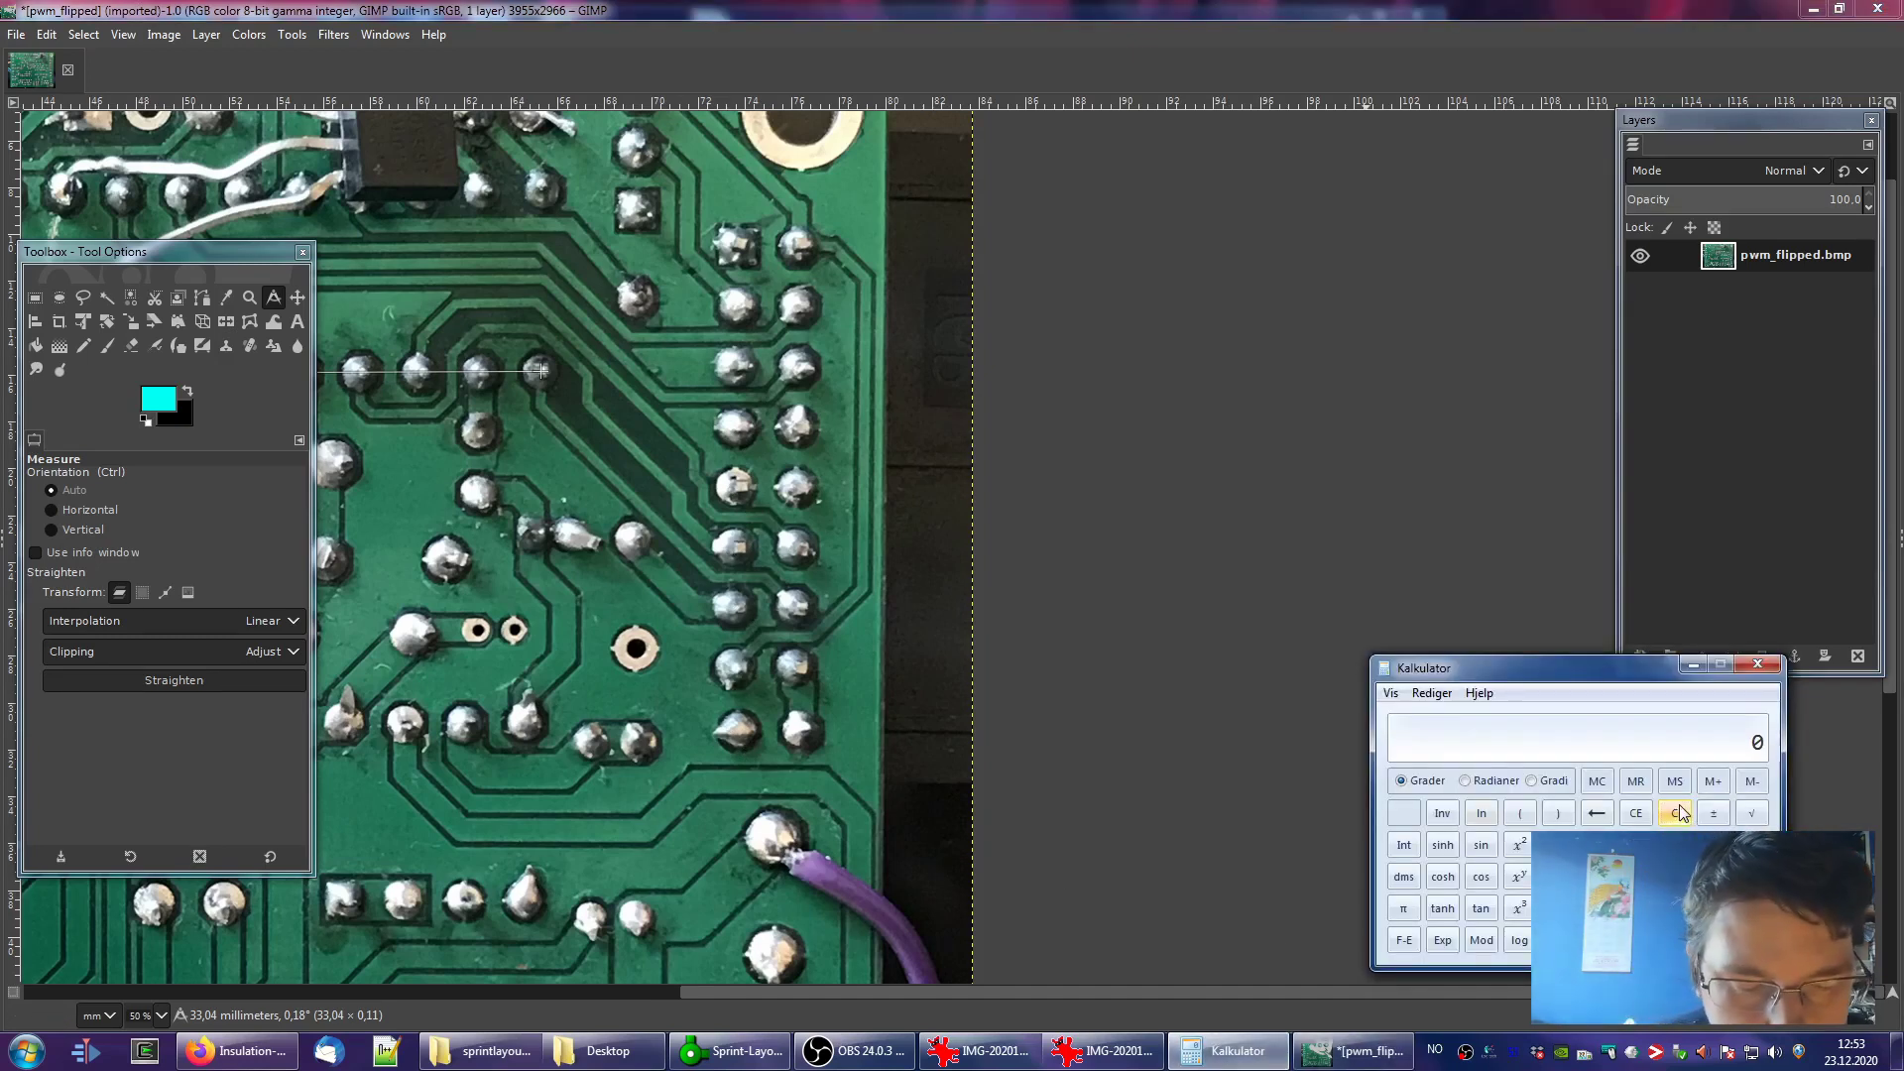
type("*2,")
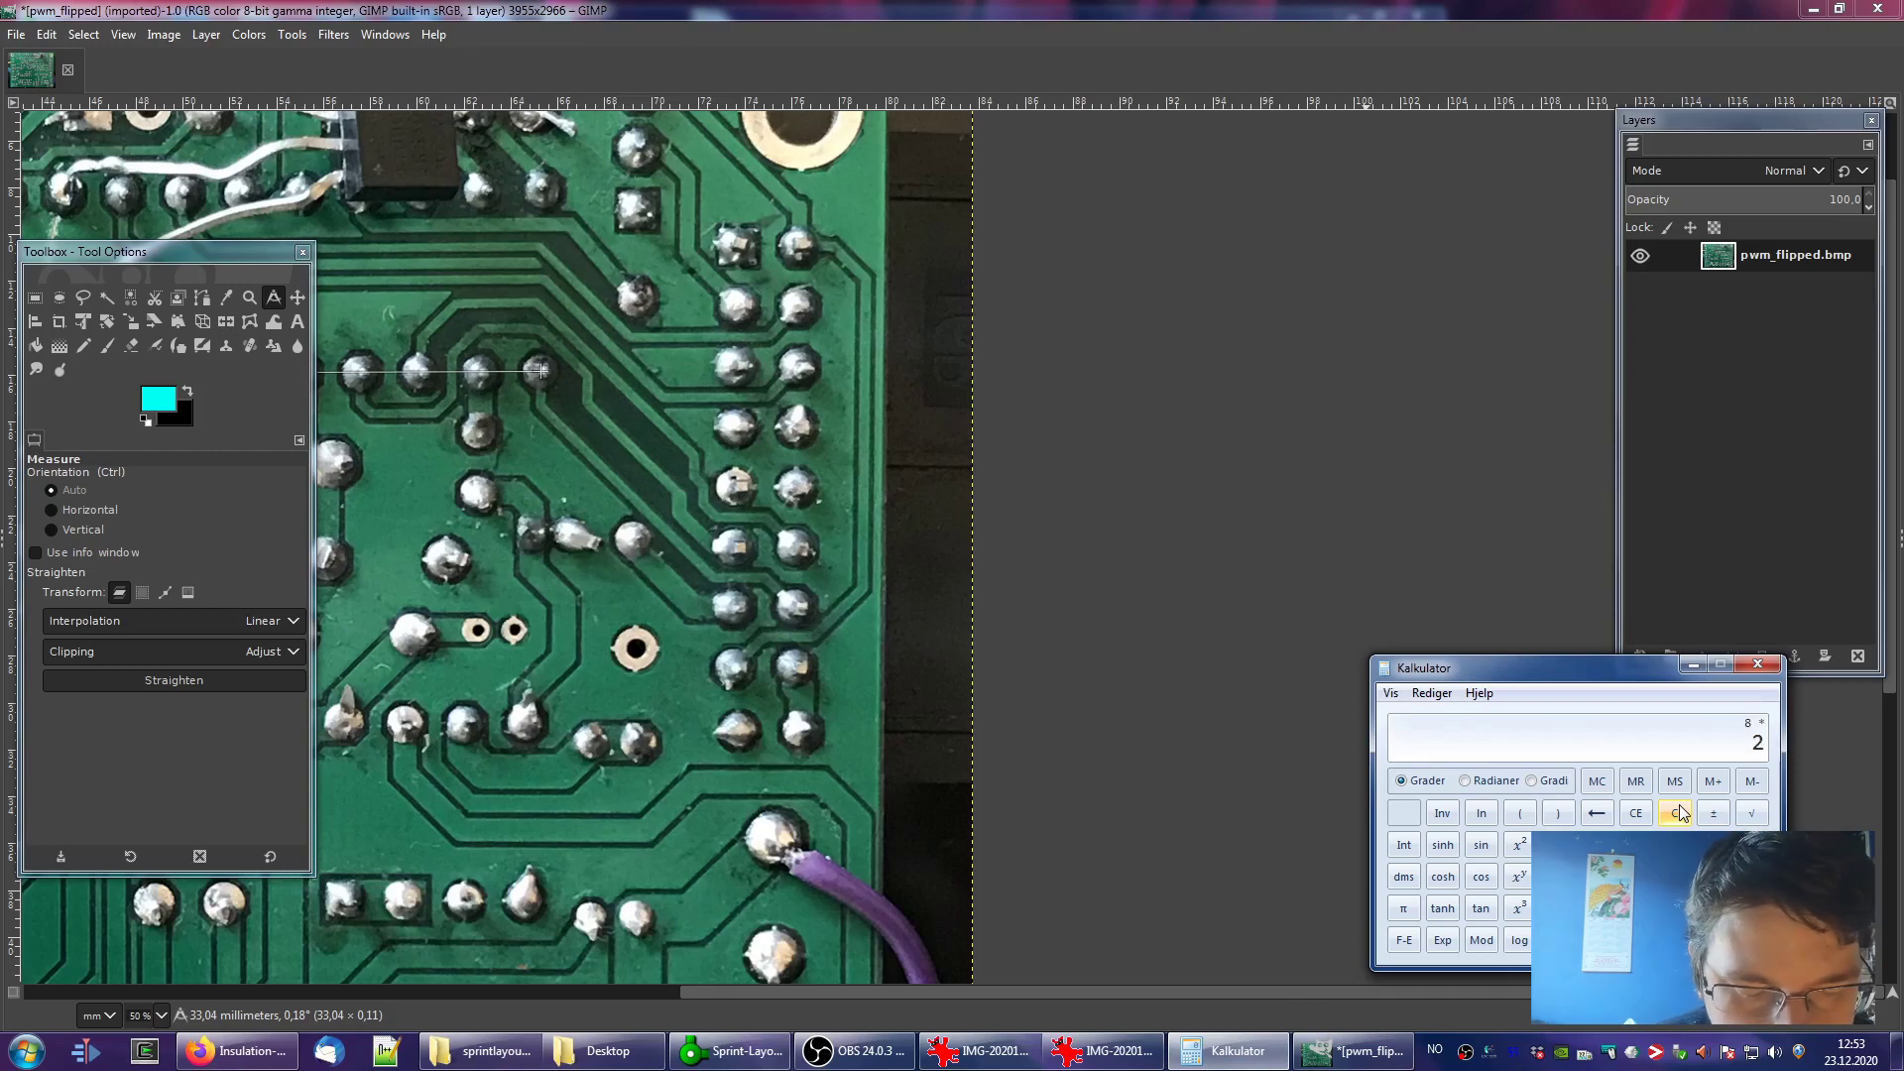
type("54")
key("Return")
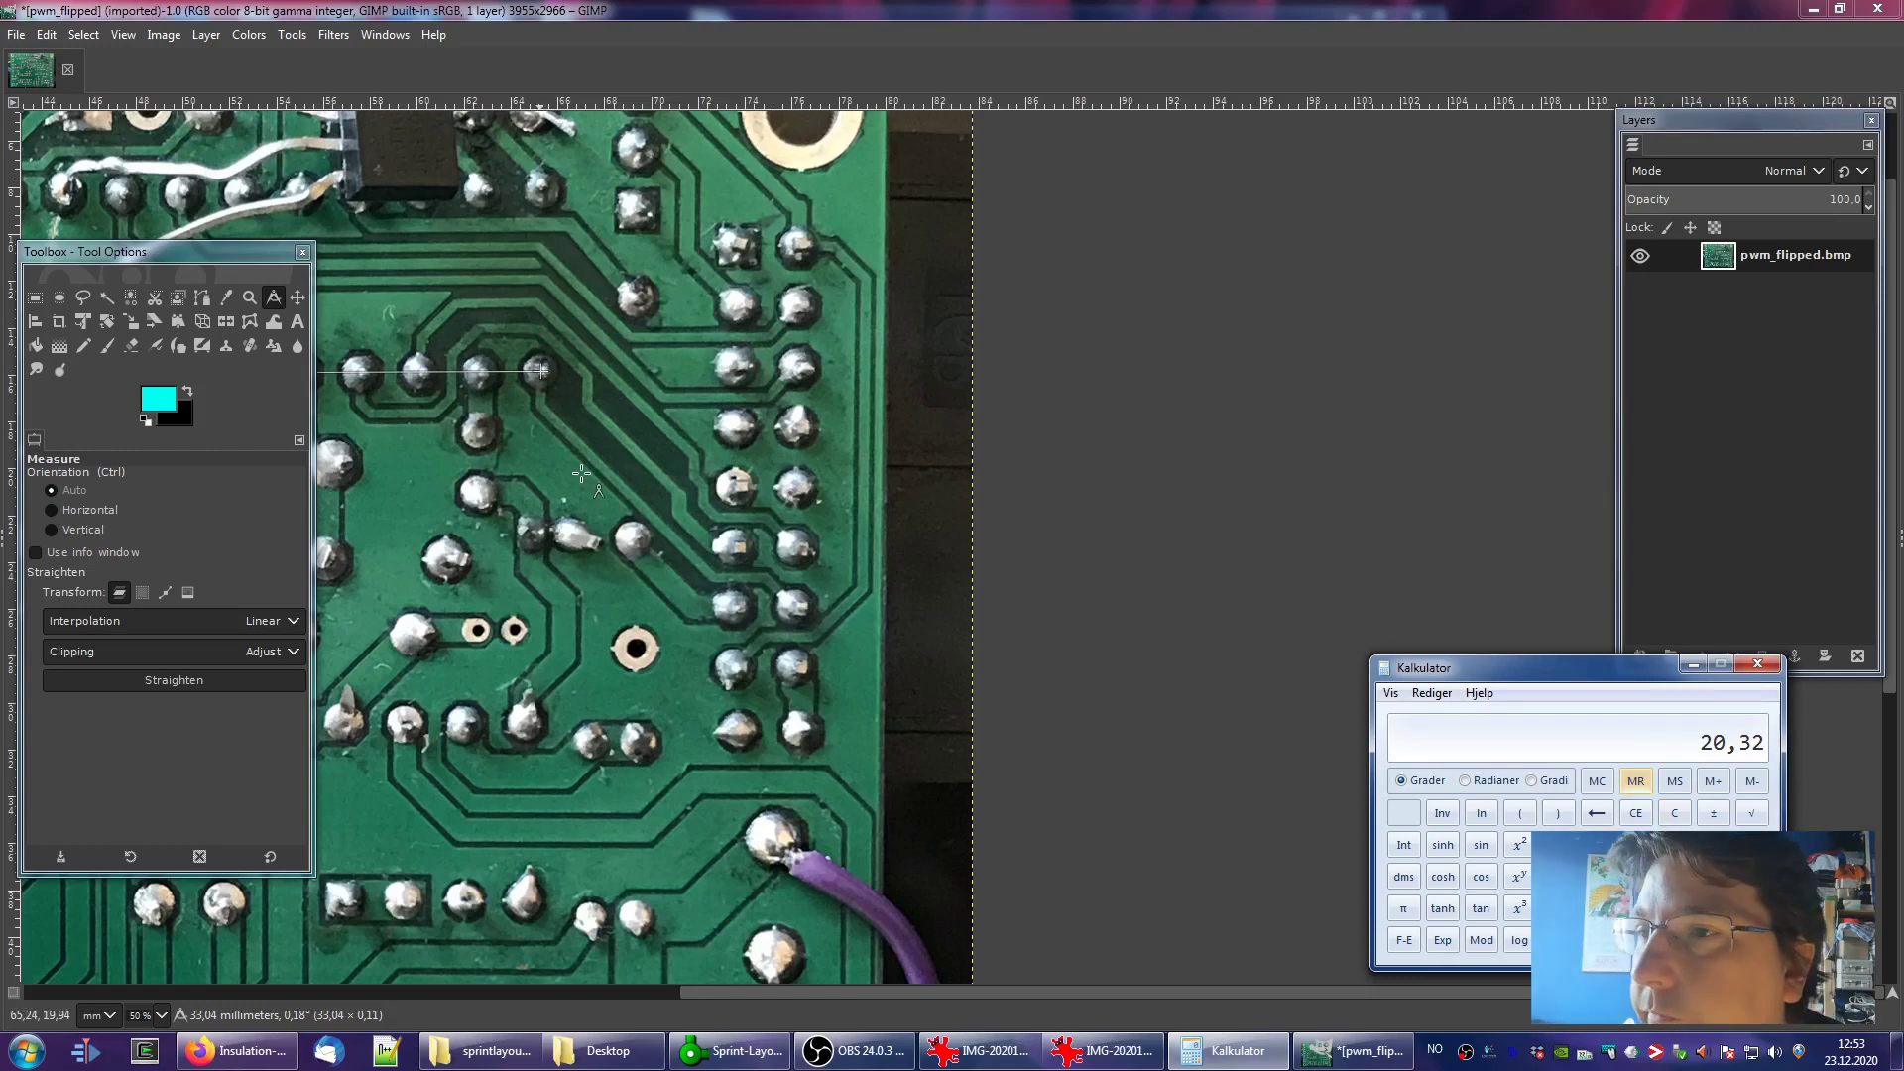
Measure the connector's pin column in GIMP from the centre of its square pad to the centre of the last joint
left_click(277, 303)
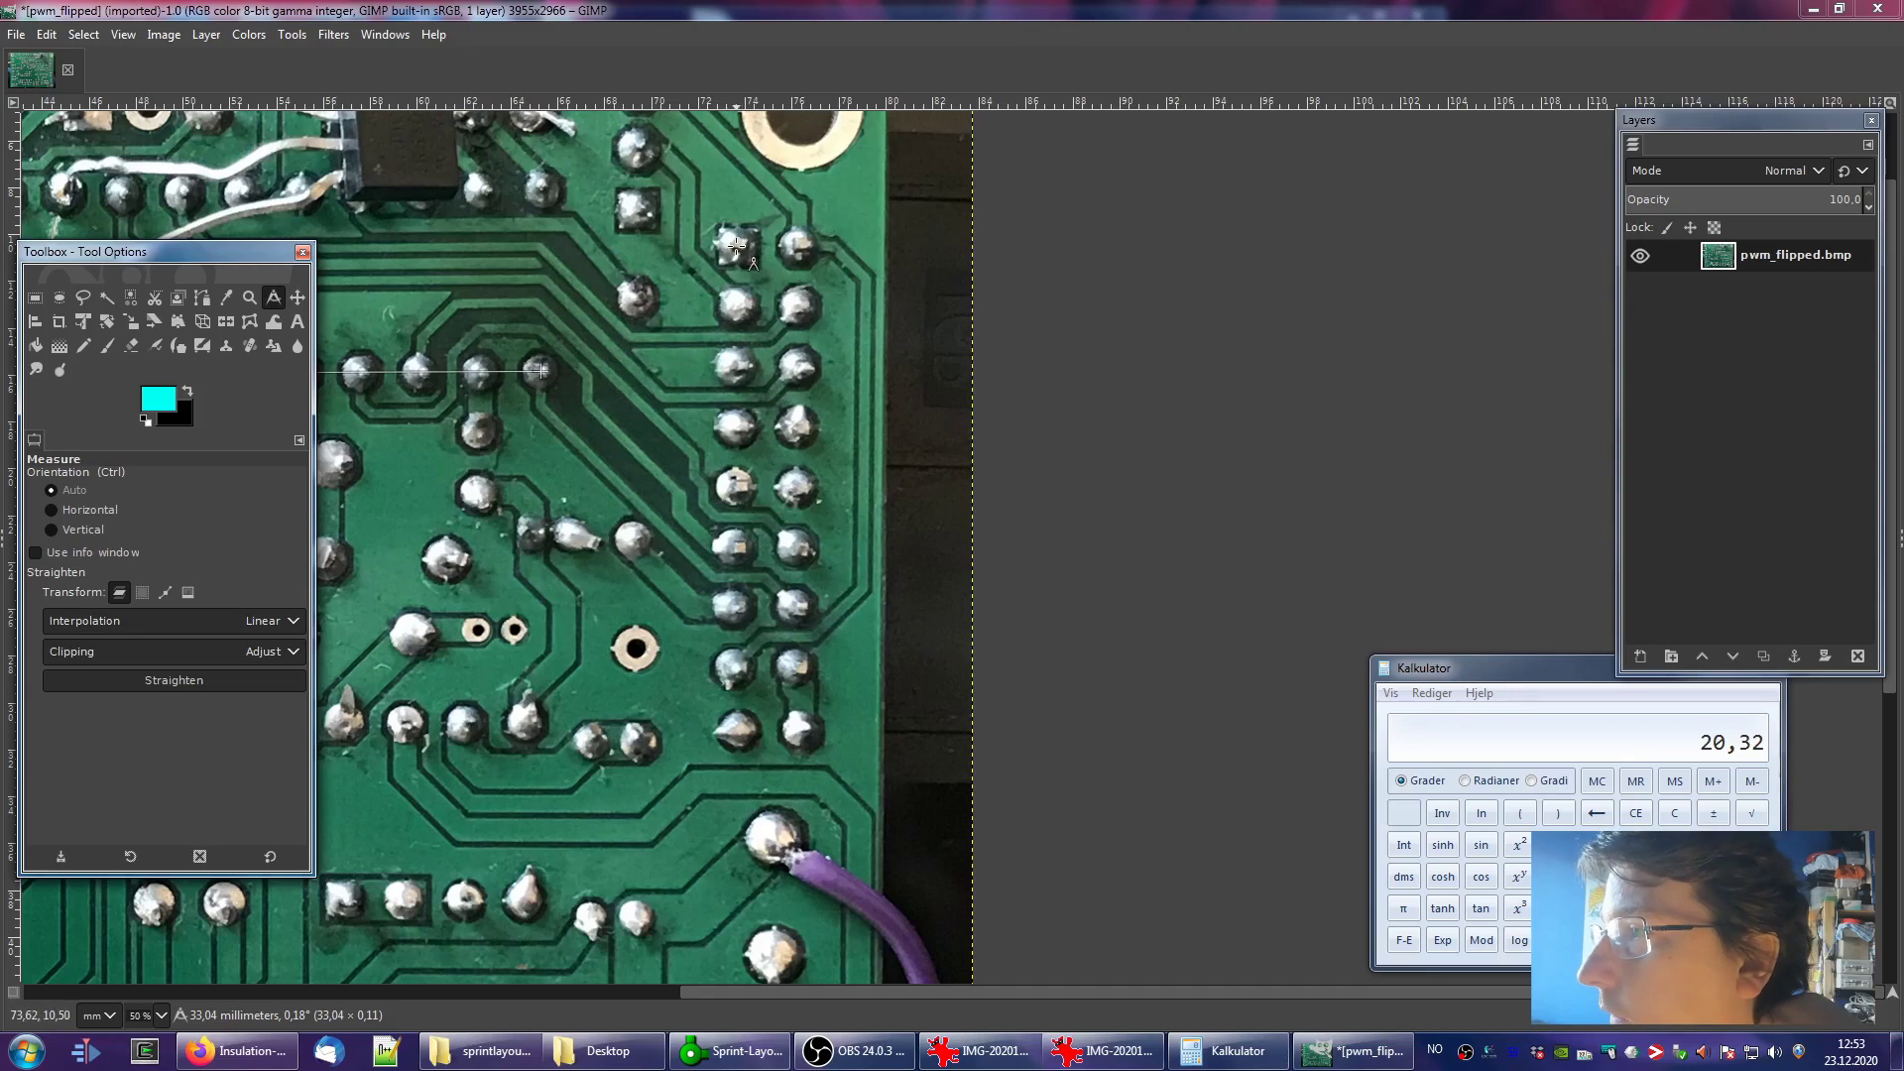
scroll(736, 245, "up", 1)
scroll(736, 245, "down", 4)
scroll(736, 245, "up", 4)
scroll(736, 245, "up", 2, "ctrl")
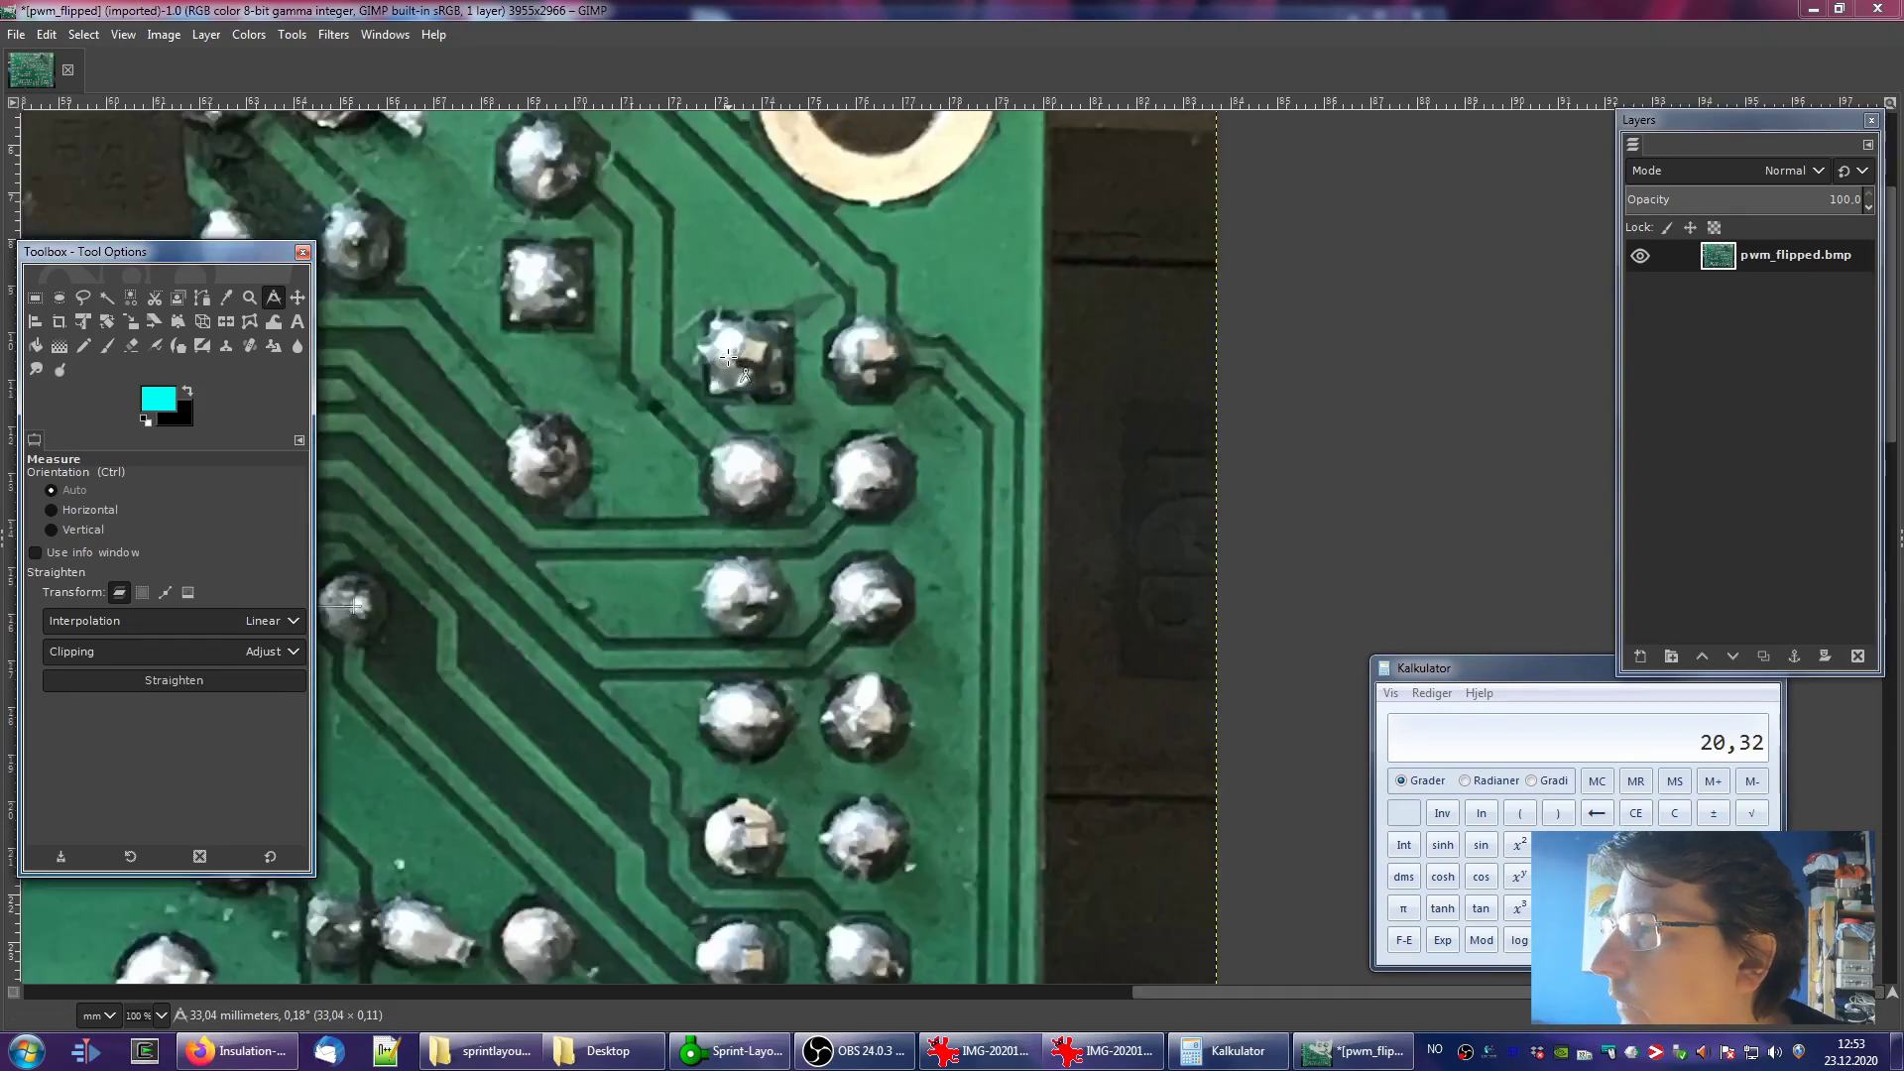
scroll(729, 357, "up", 3, "ctrl")
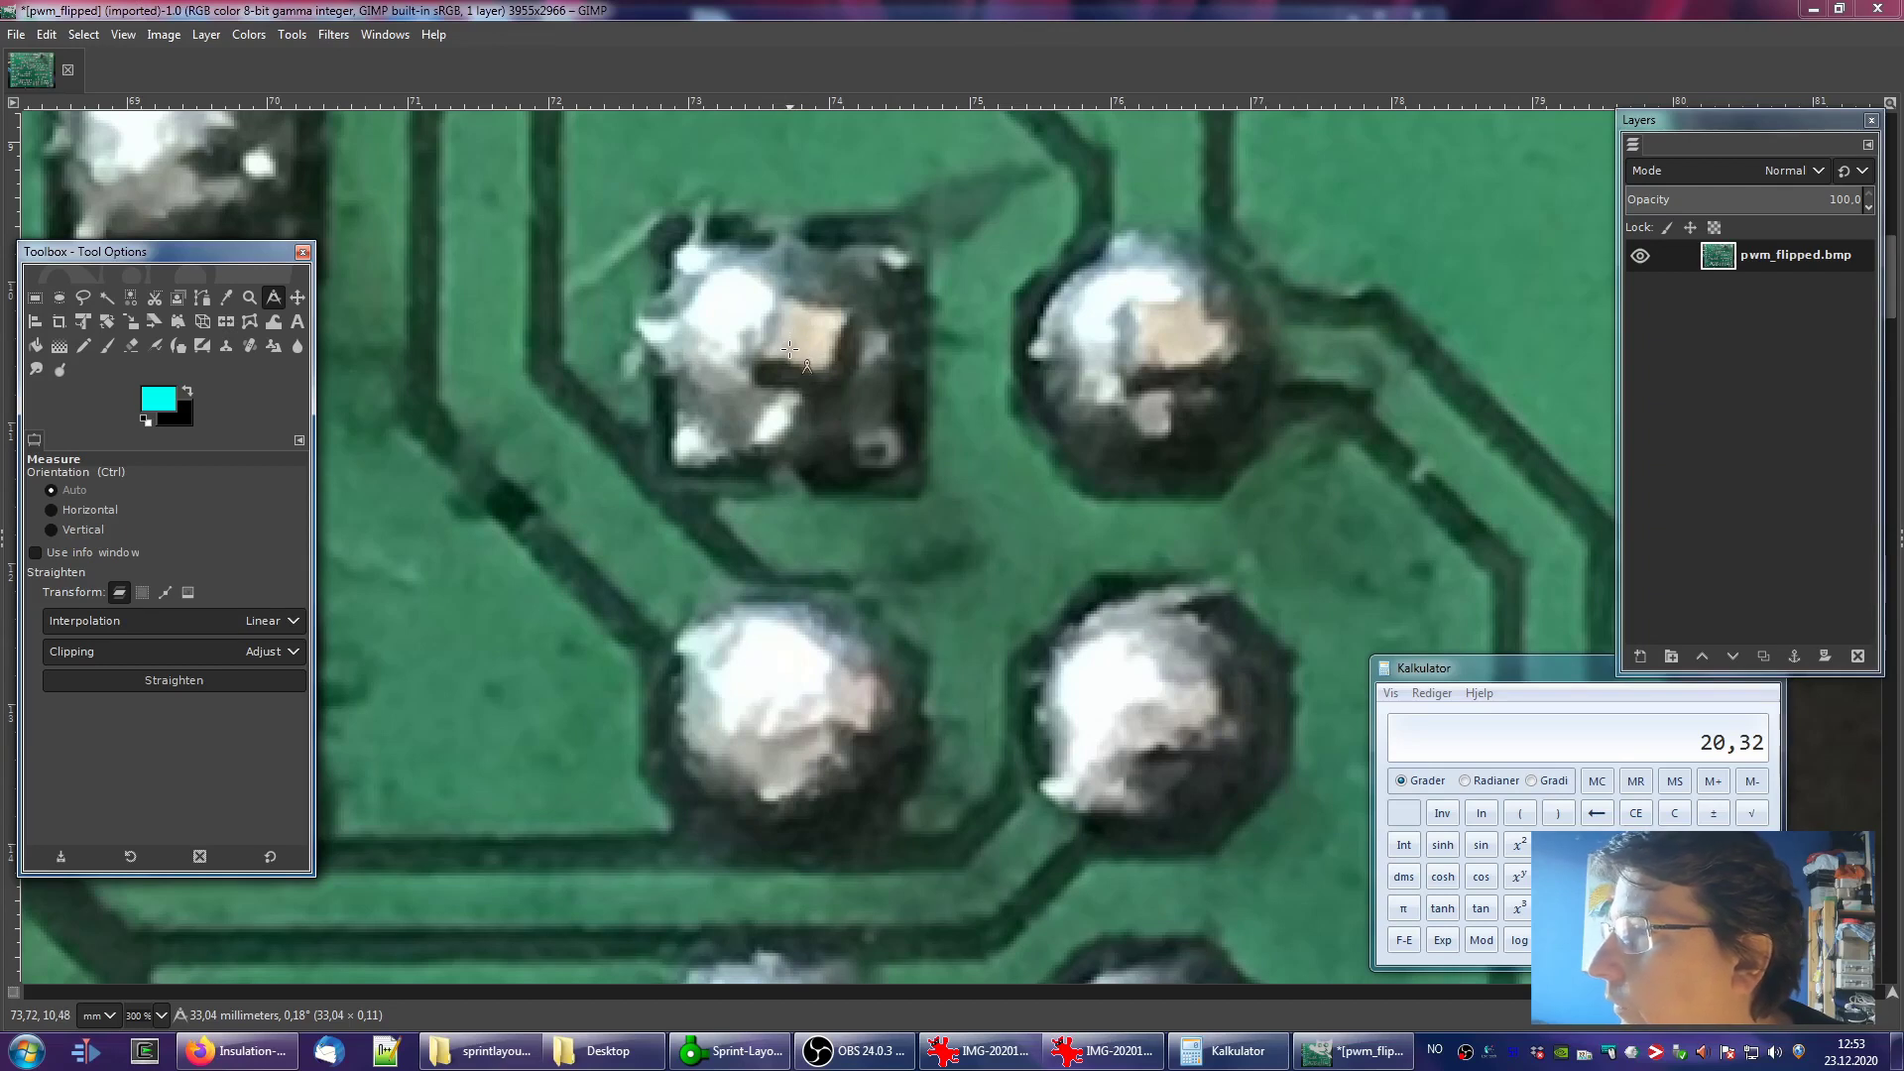
left_click(790, 349)
left_click_drag(791, 349, 732, 738)
scroll(646, 618, "down", 5, "ctrl")
scroll(725, 736, "up", 6, "ctrl")
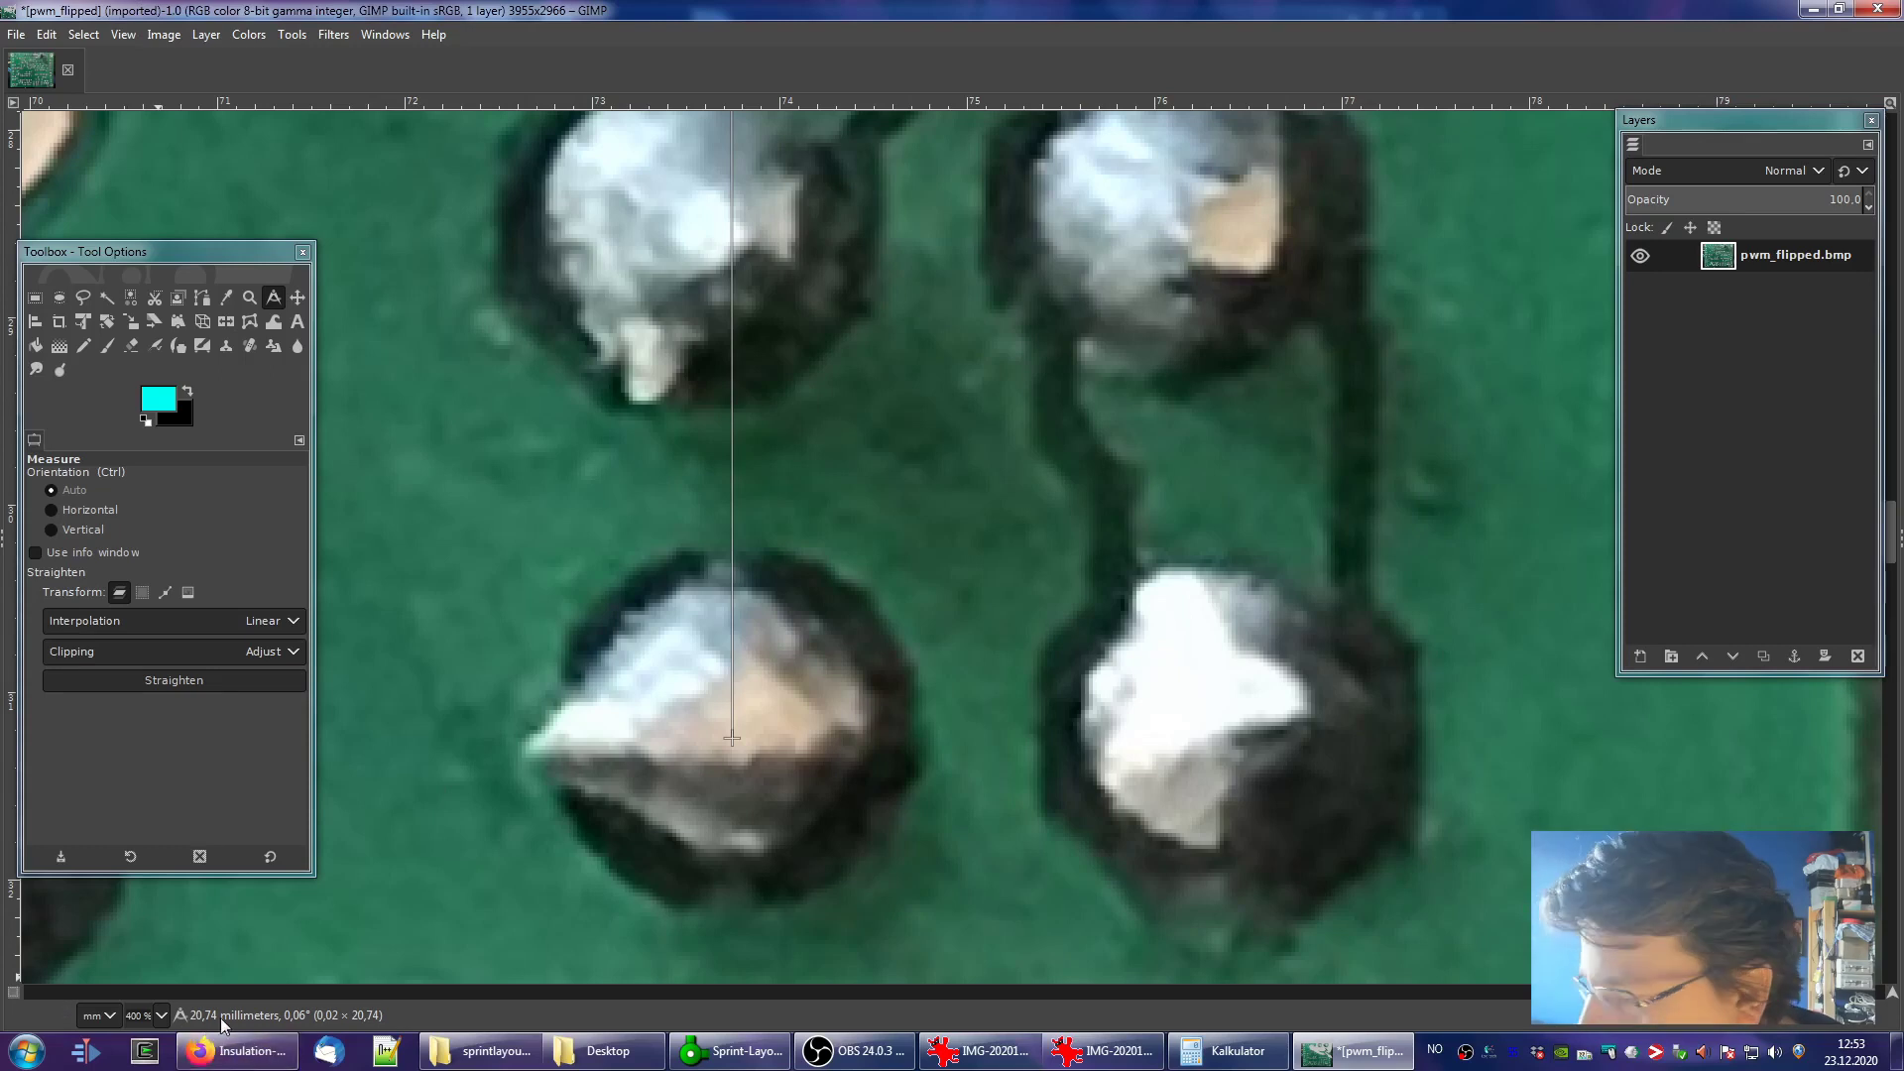
Calculate the vertical scale factor in Kalkulator by dividing the connector's nominal 20,32 by the measured 20,74
left_click(1214, 1049)
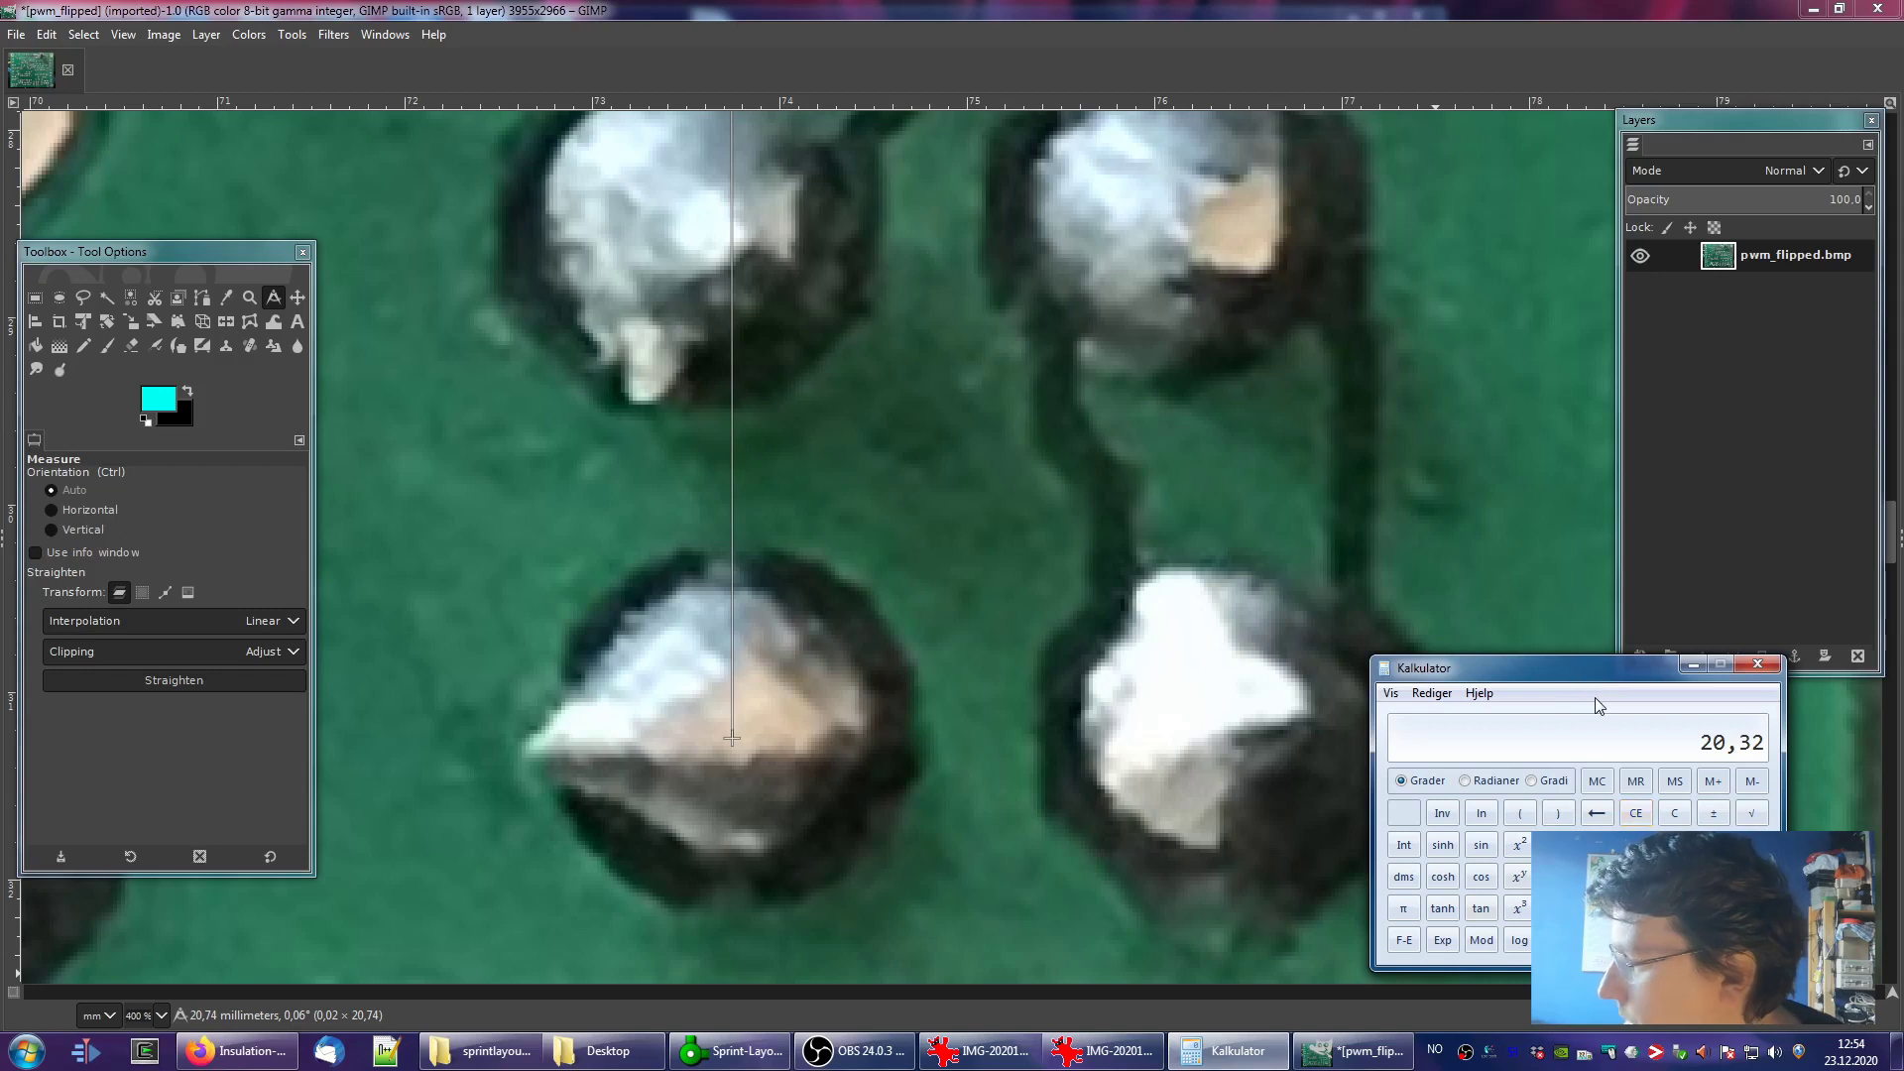
key("slash")
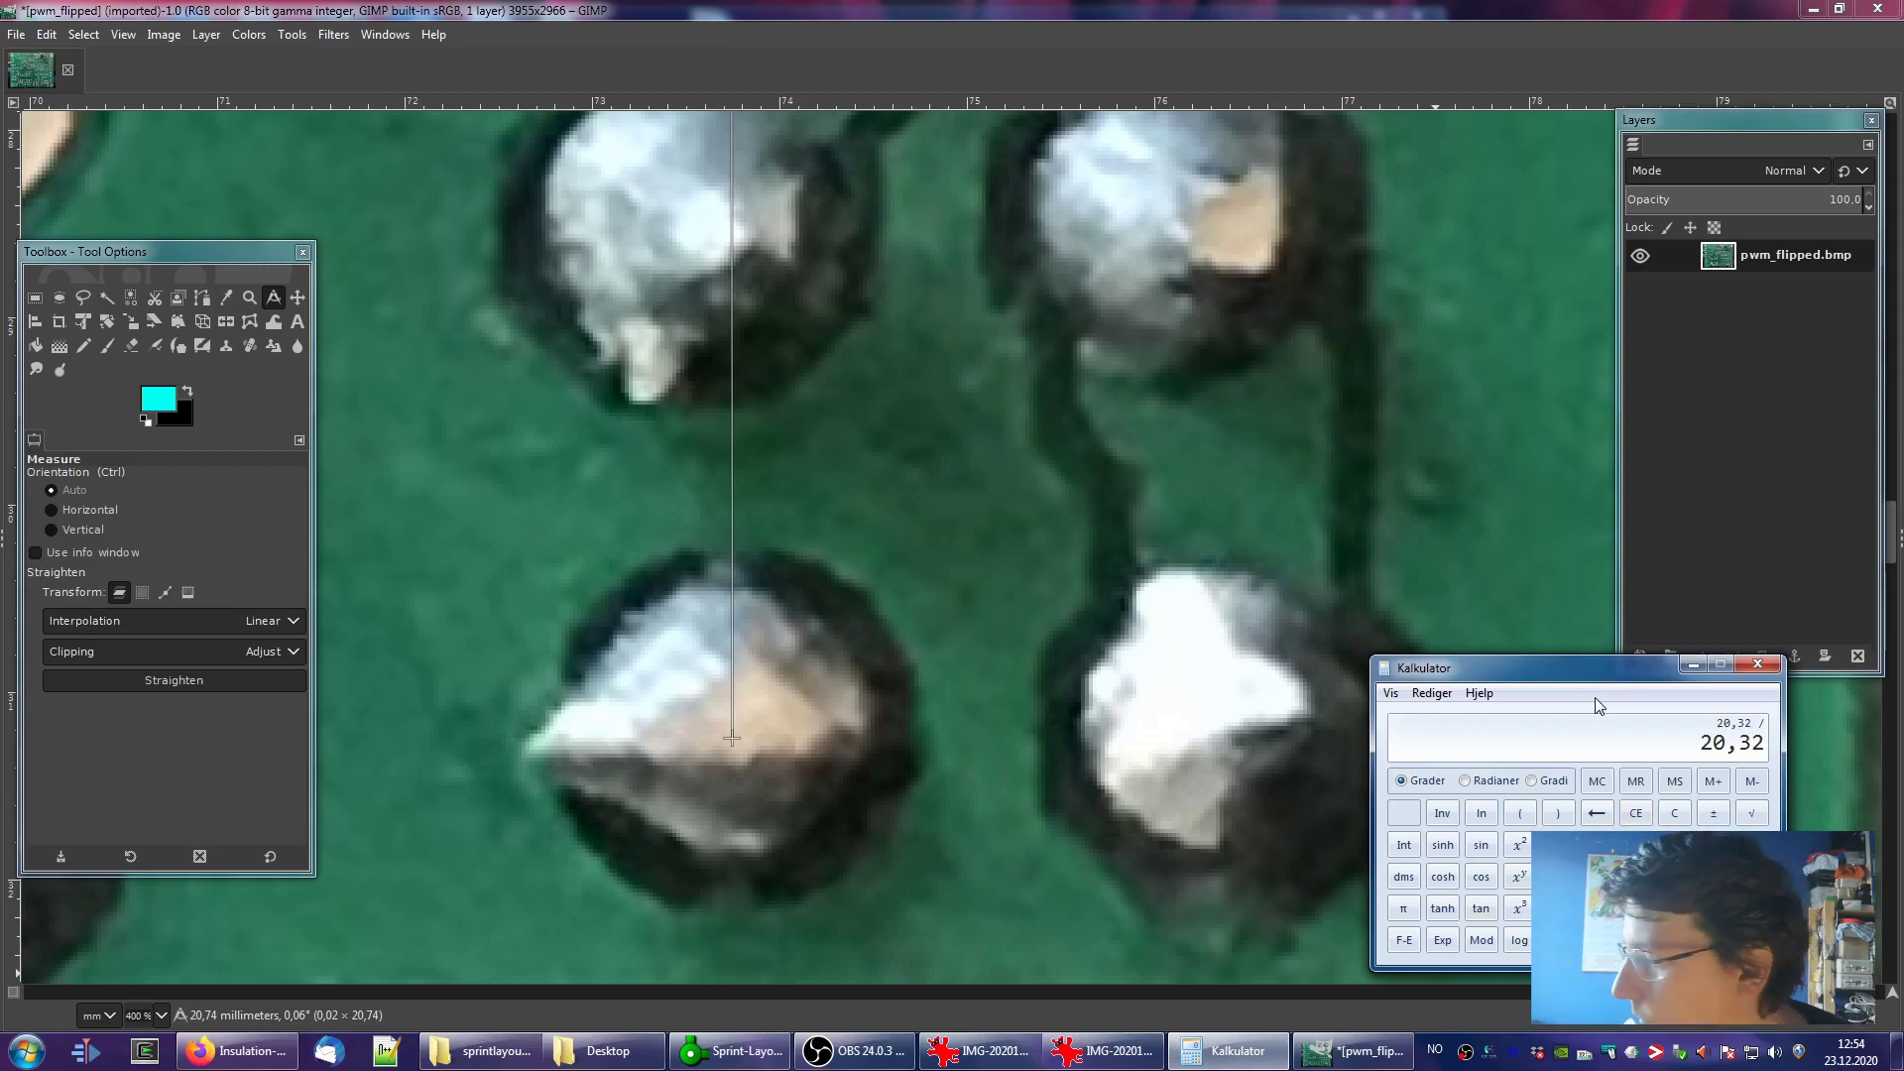
type("20,74")
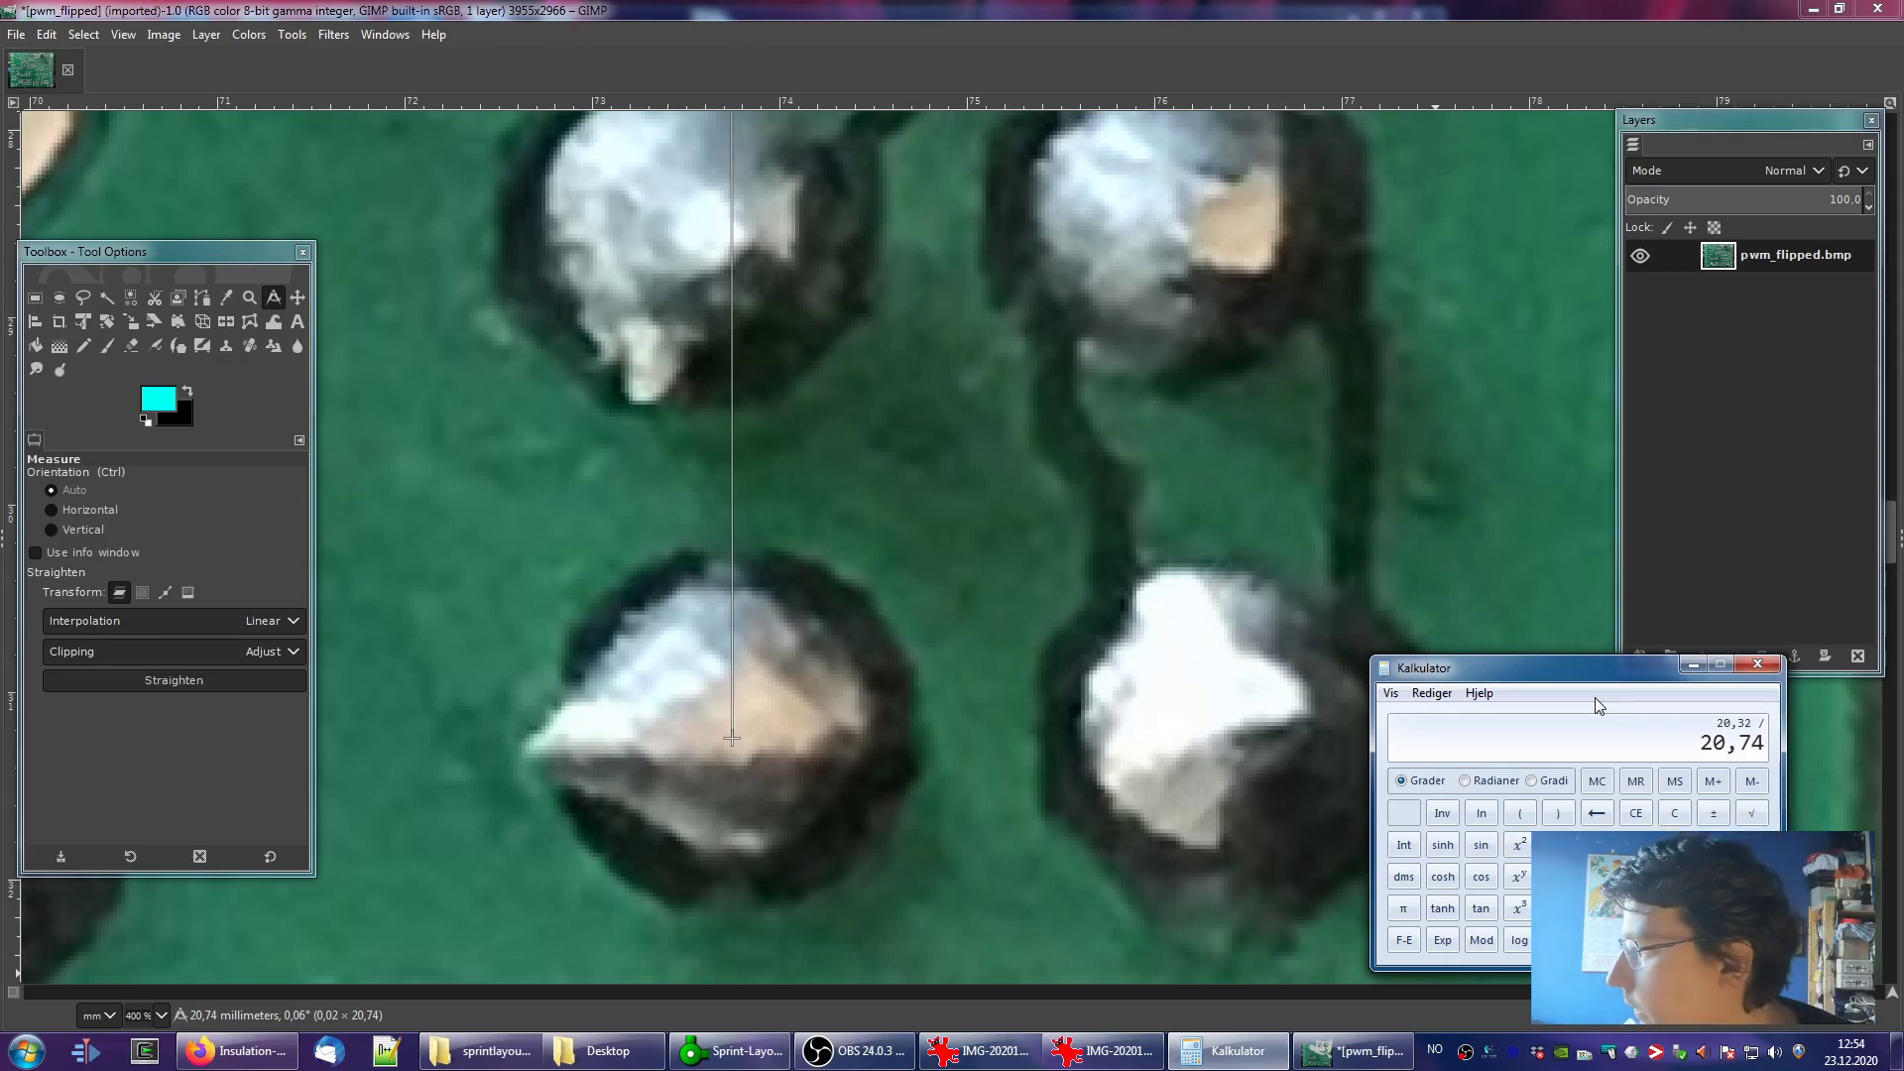
key("Return")
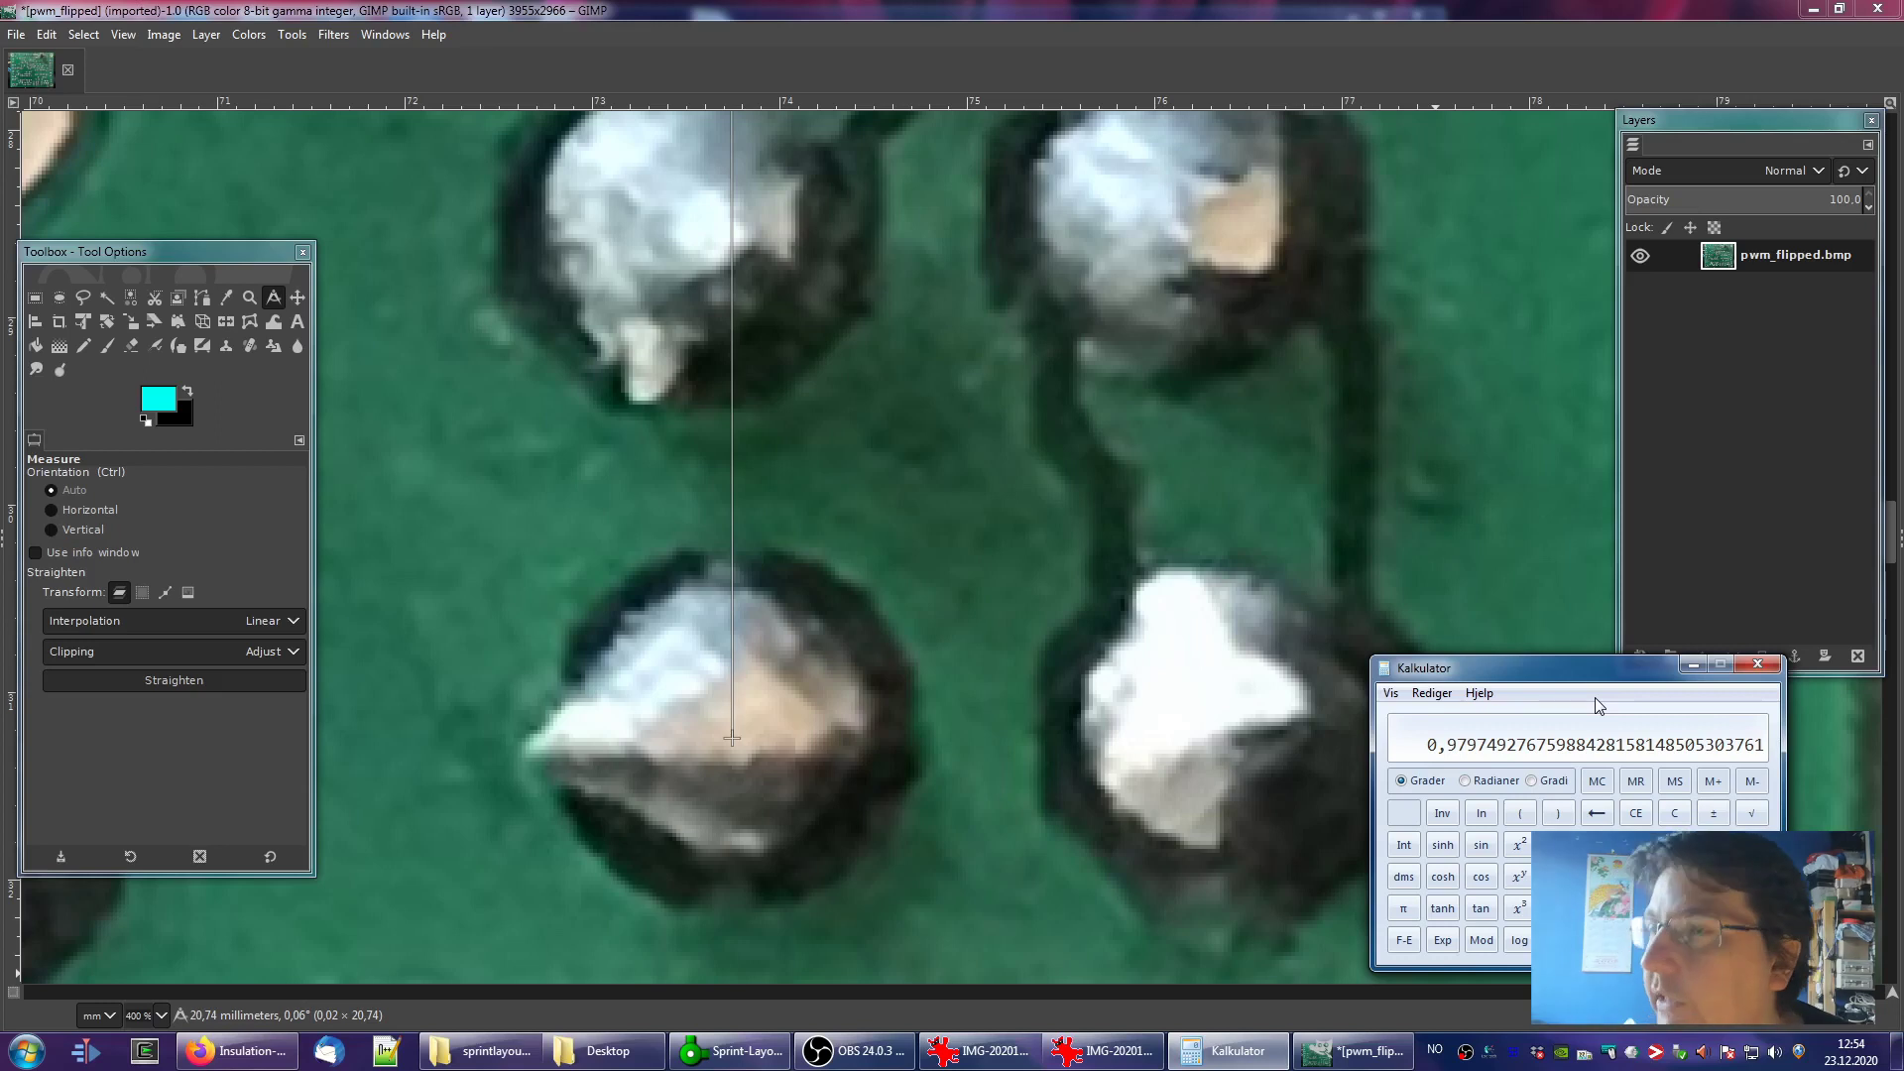
Narrow the GIMP image window and reposition Kalkulator beside it so both stay in view
left_click_drag(1215, 10, 1176, 21)
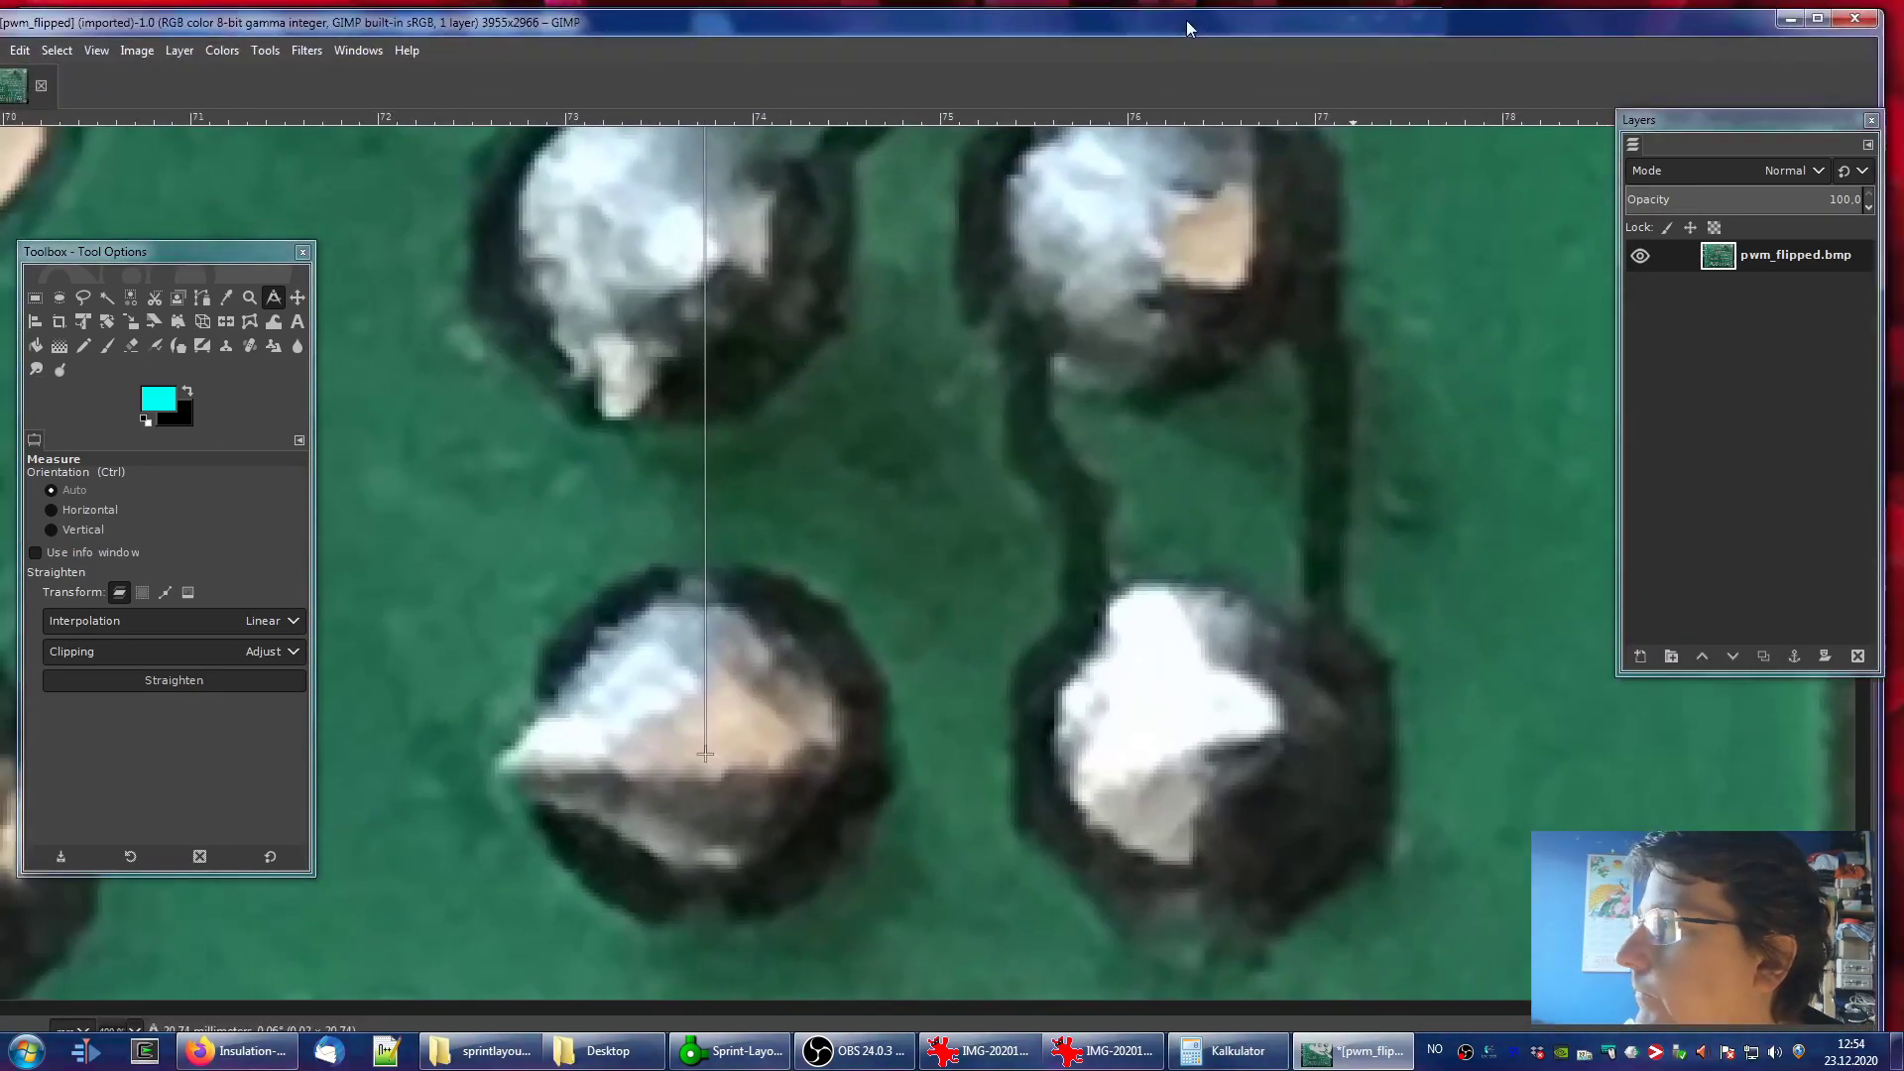
left_click_drag(1883, 68, 1379, 69)
left_click_drag(204, 25, 256, 22)
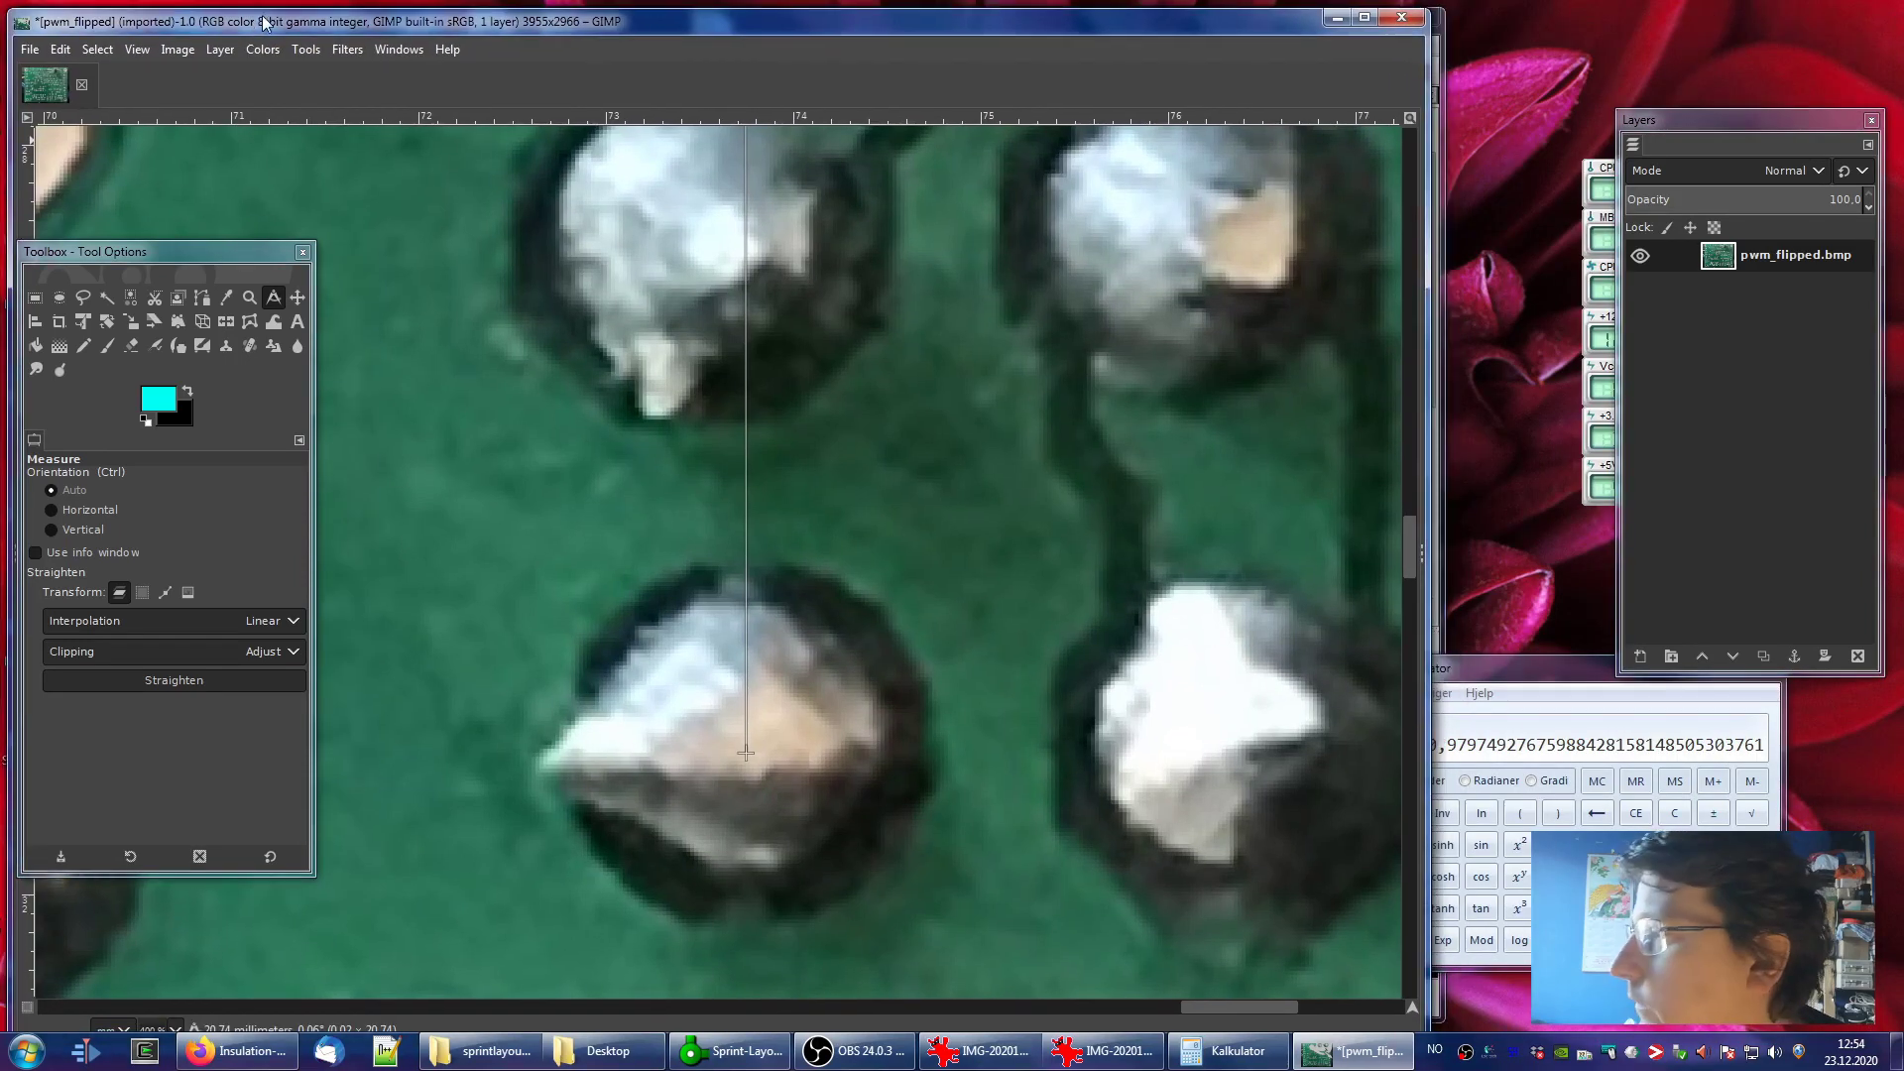
left_click_drag(1519, 684, 1596, 710)
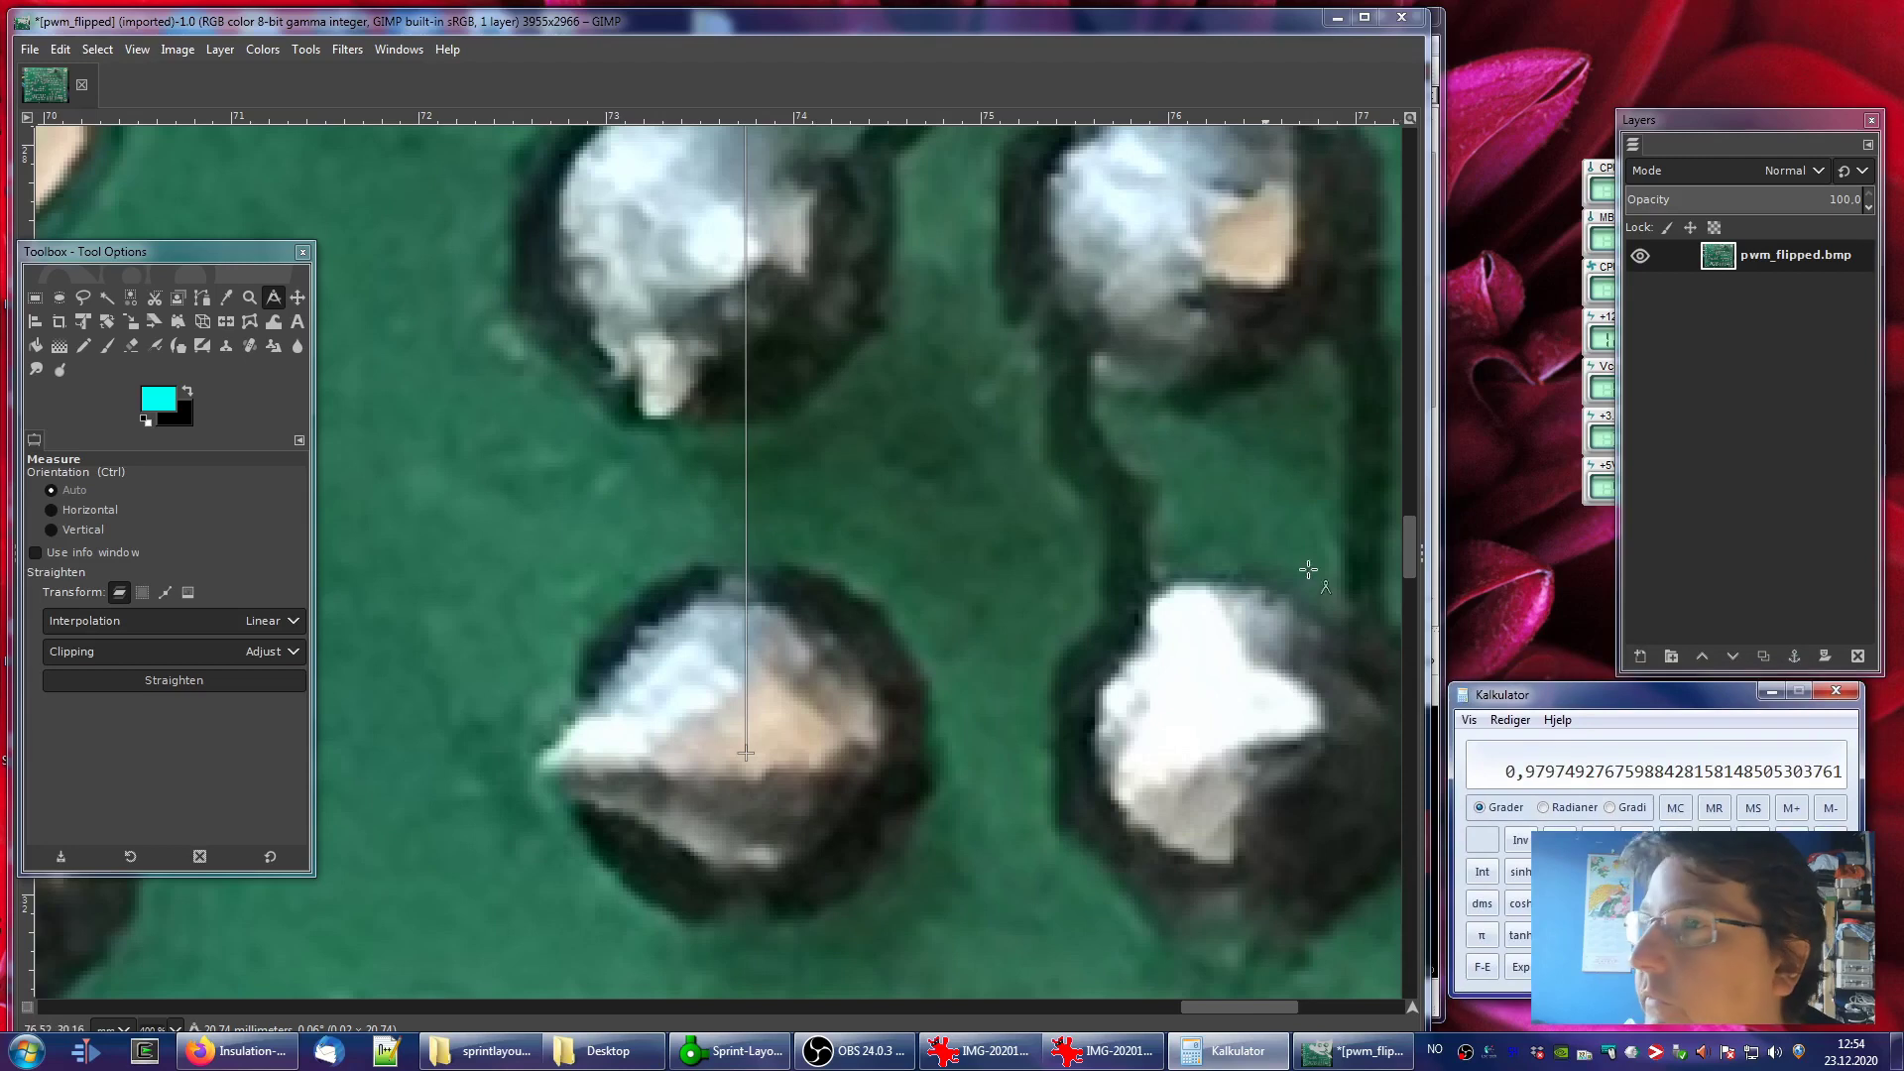
Open the Scale Image settings for the board photo and unlink its width from its height
left_click(177, 50)
left_click(234, 316)
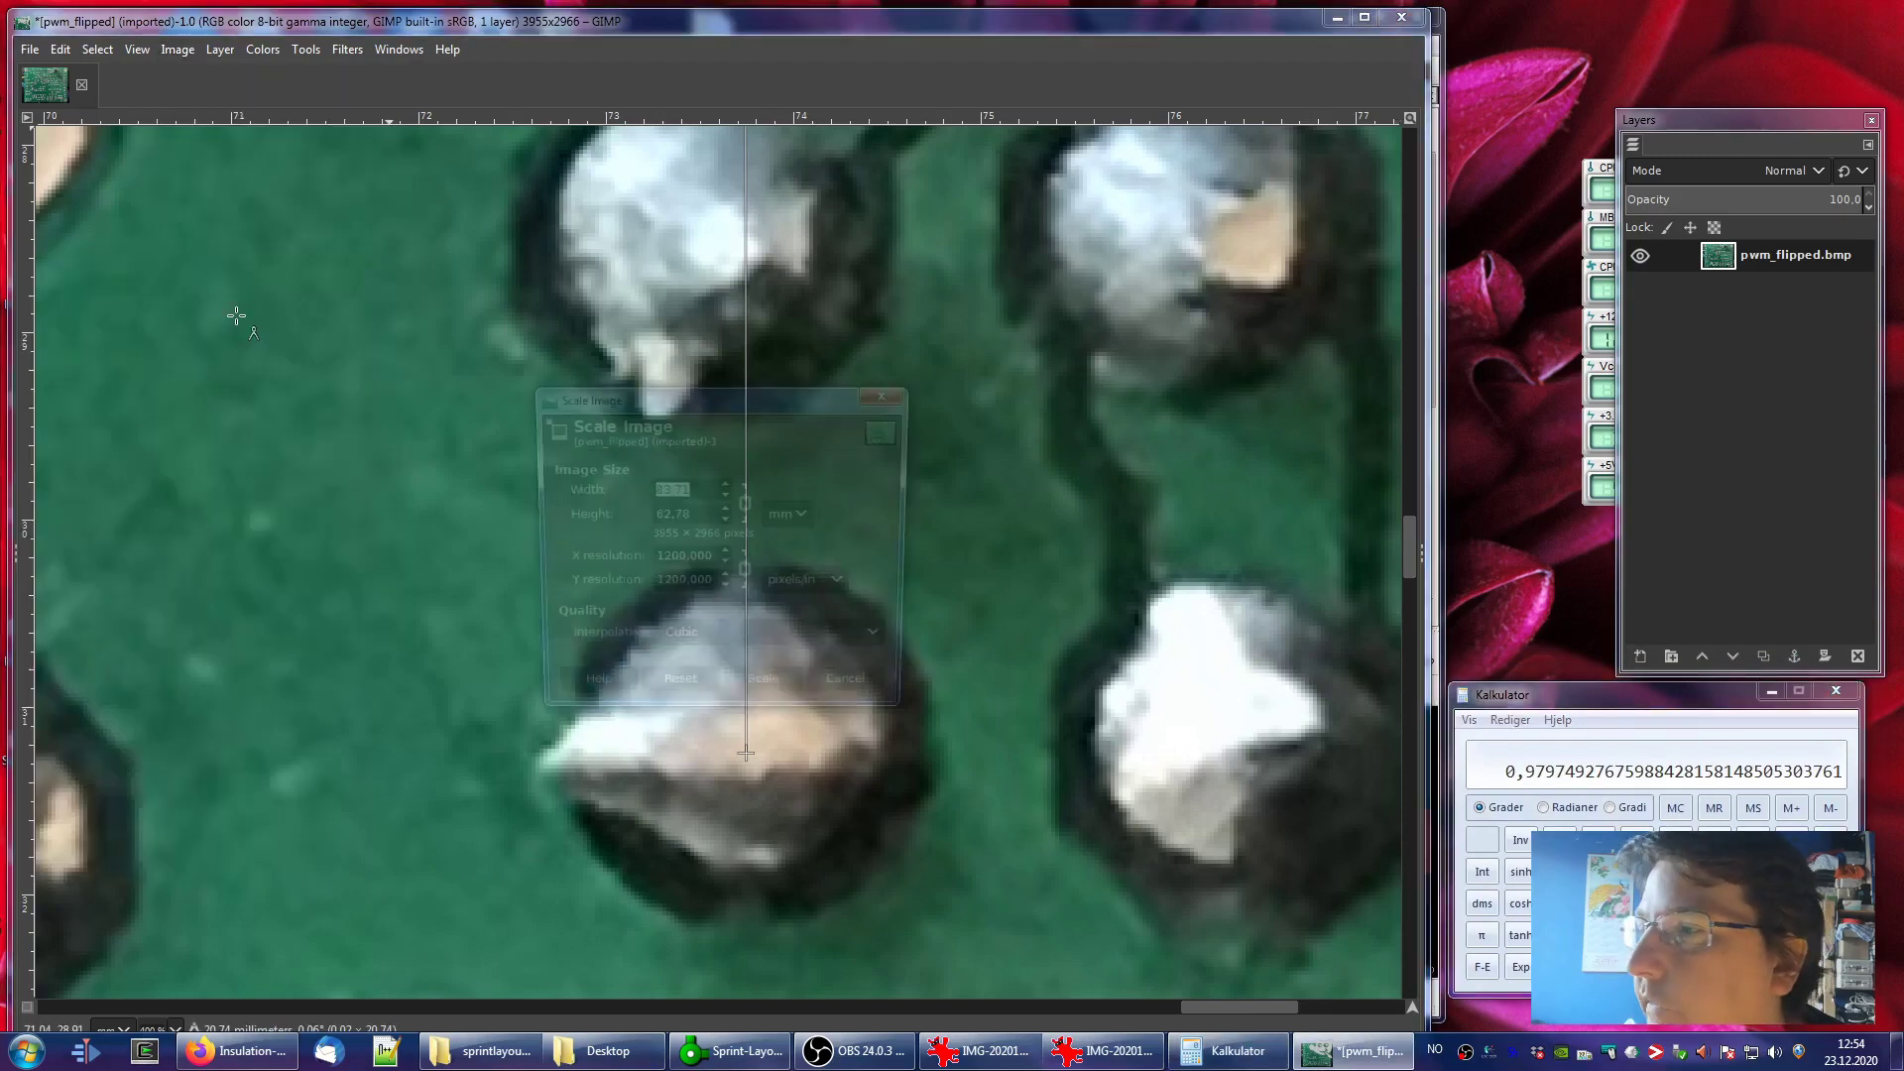
left_click(692, 489)
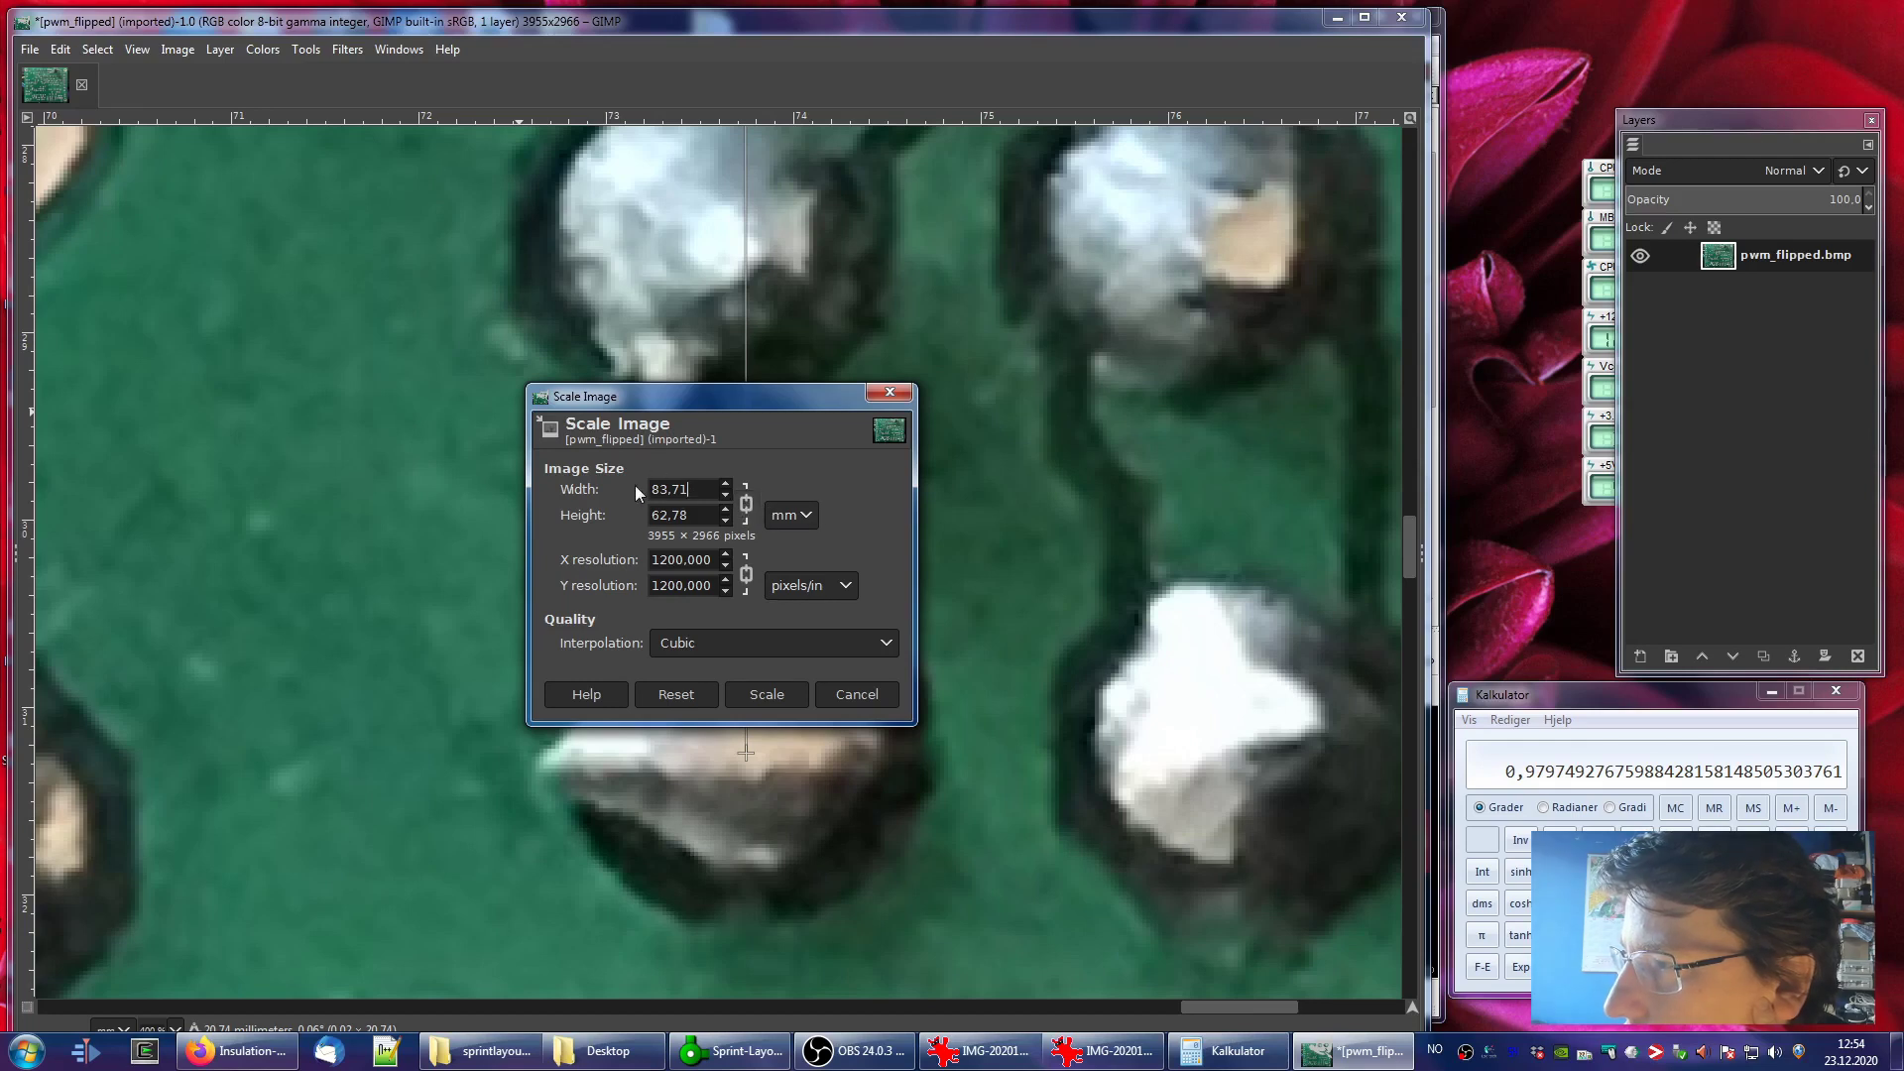
left_click(749, 522)
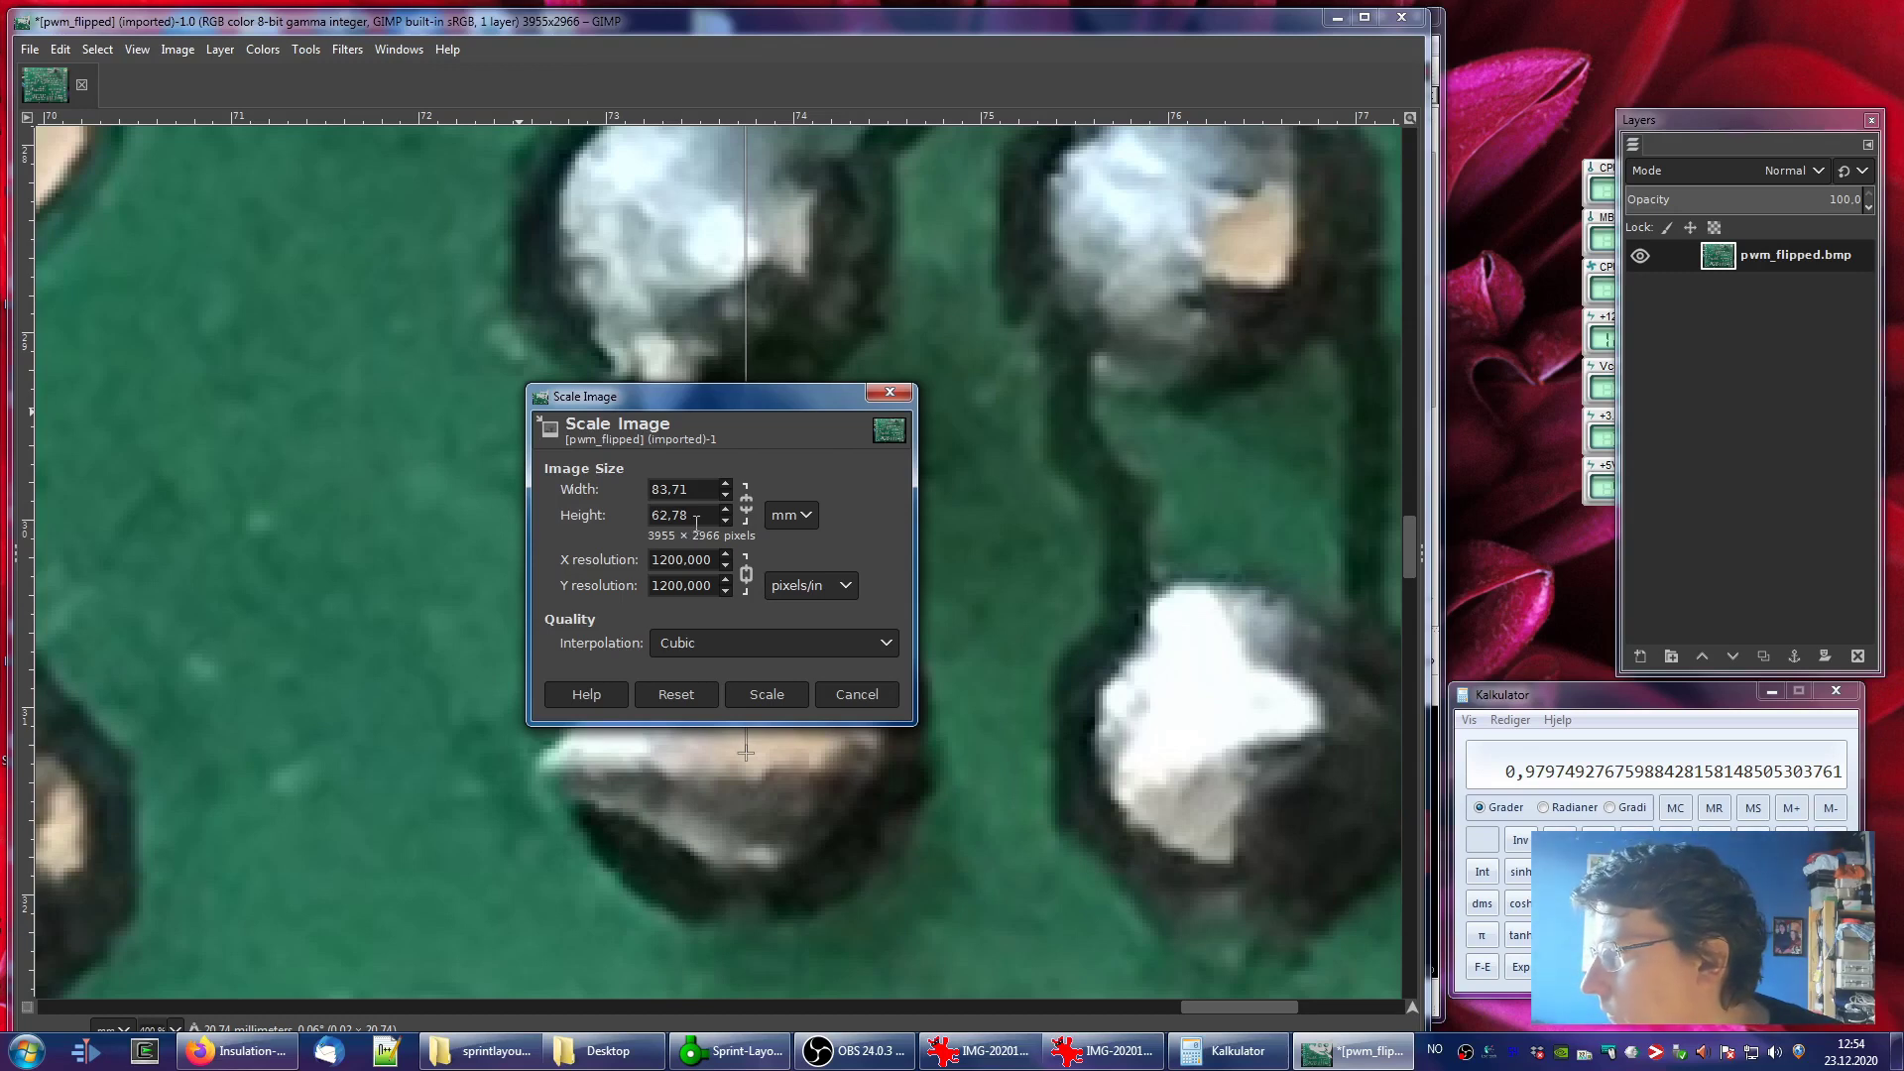
Calculate the corrected image height in Kalkulator by multiplying the scale factor by 62,78
left_click_drag(690, 516, 633, 504)
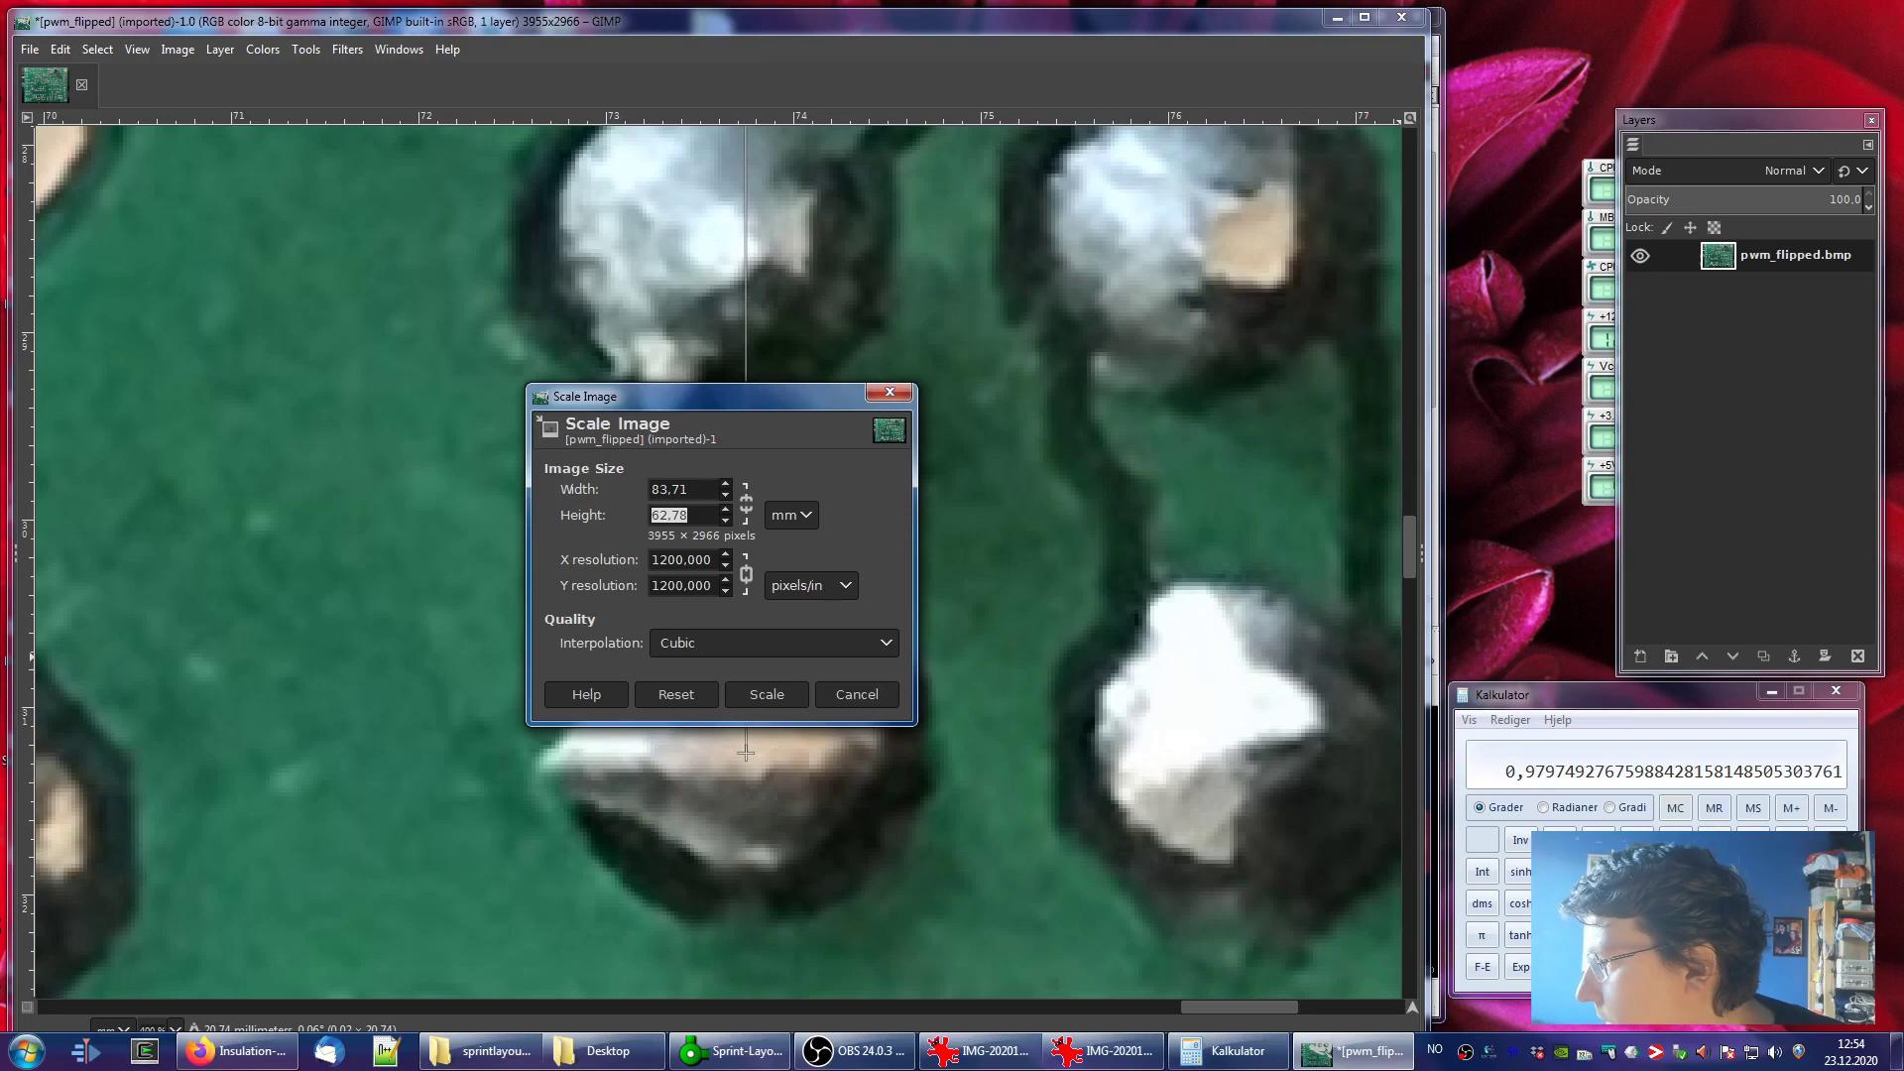
left_click(1791, 904)
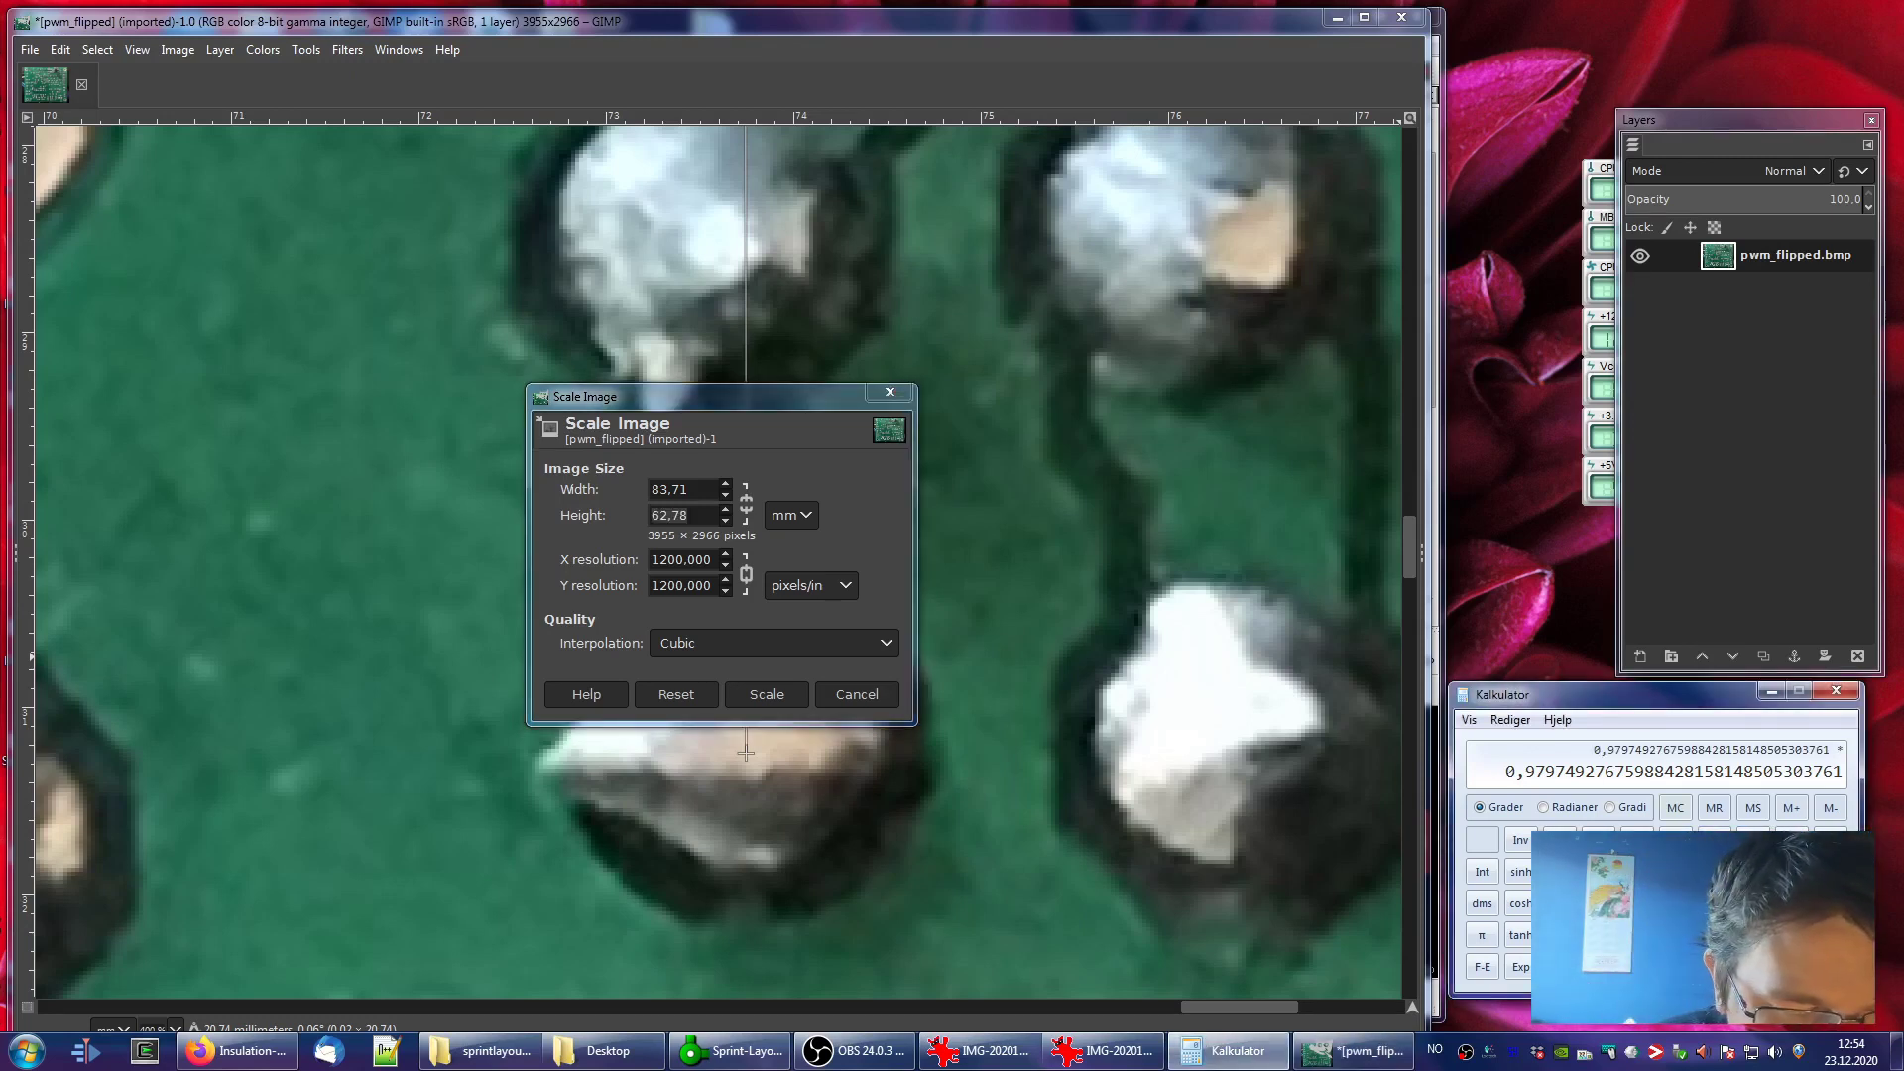
type("62,78")
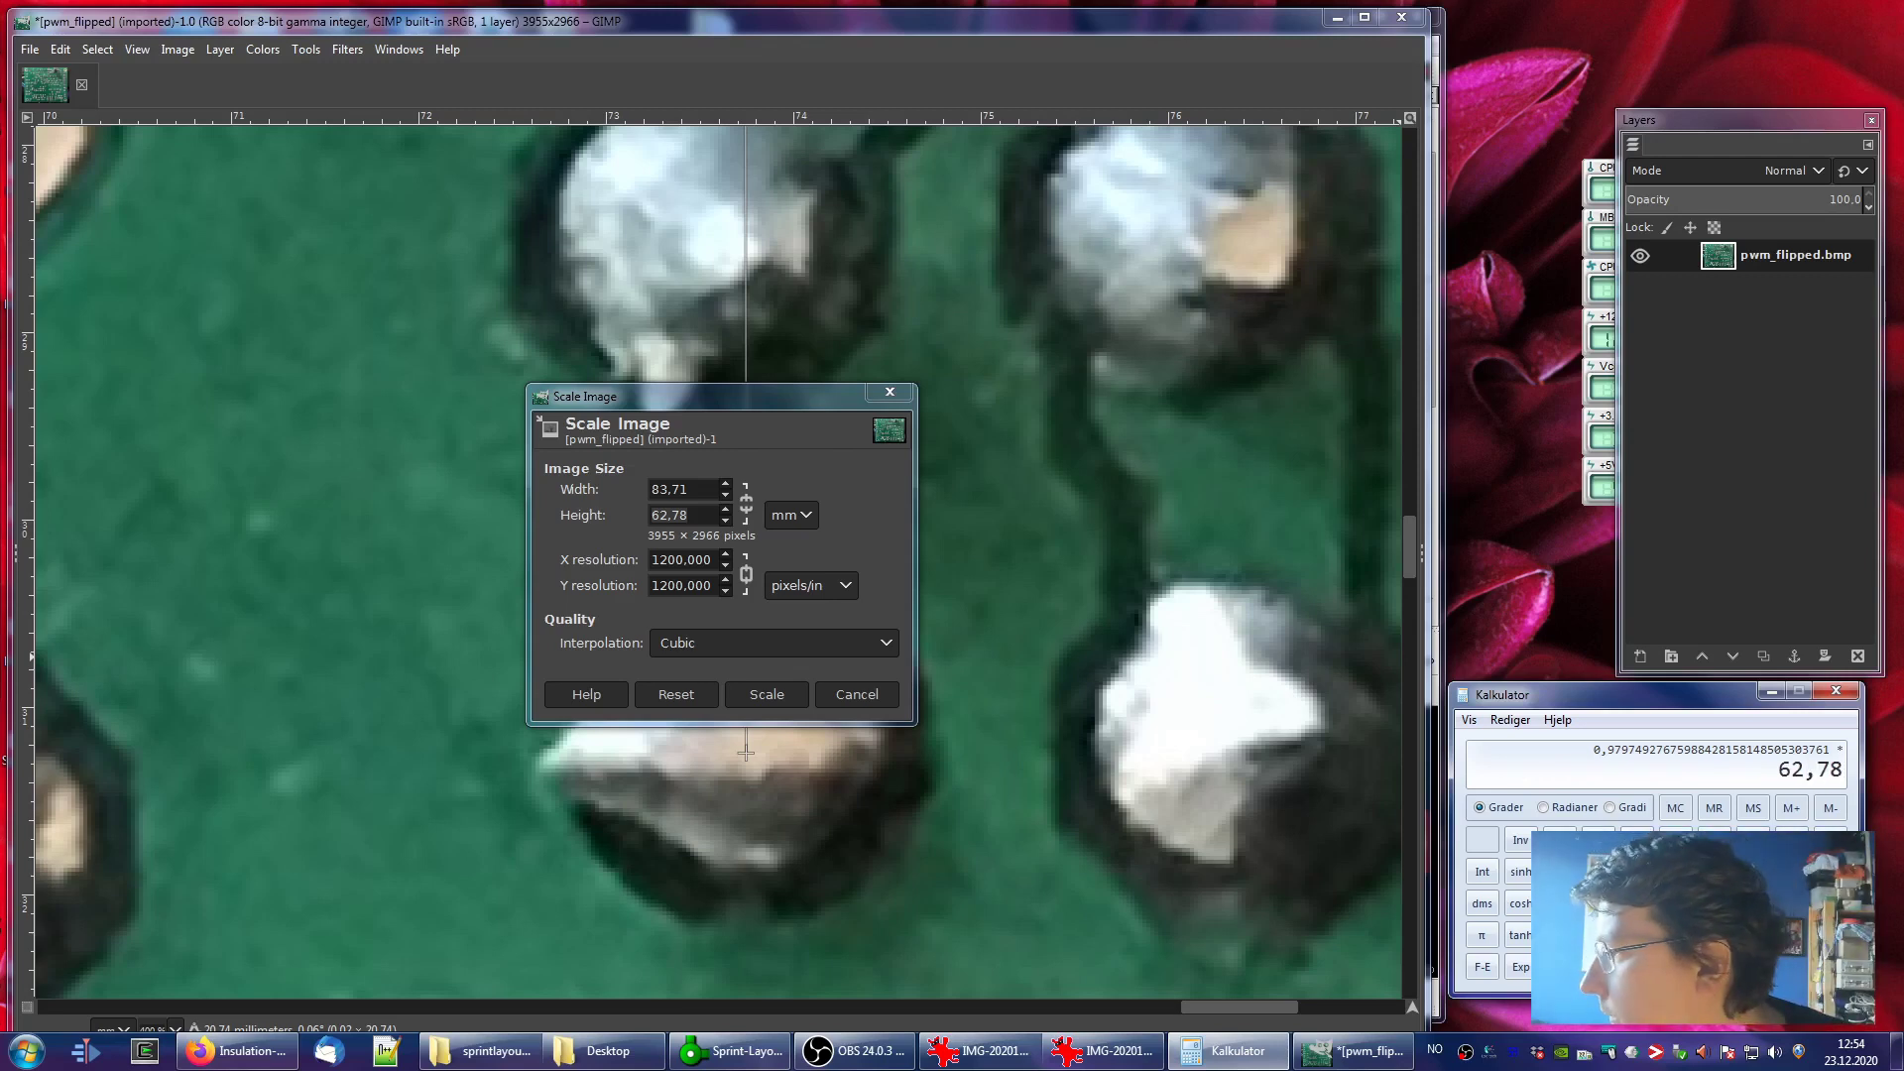
key("Return")
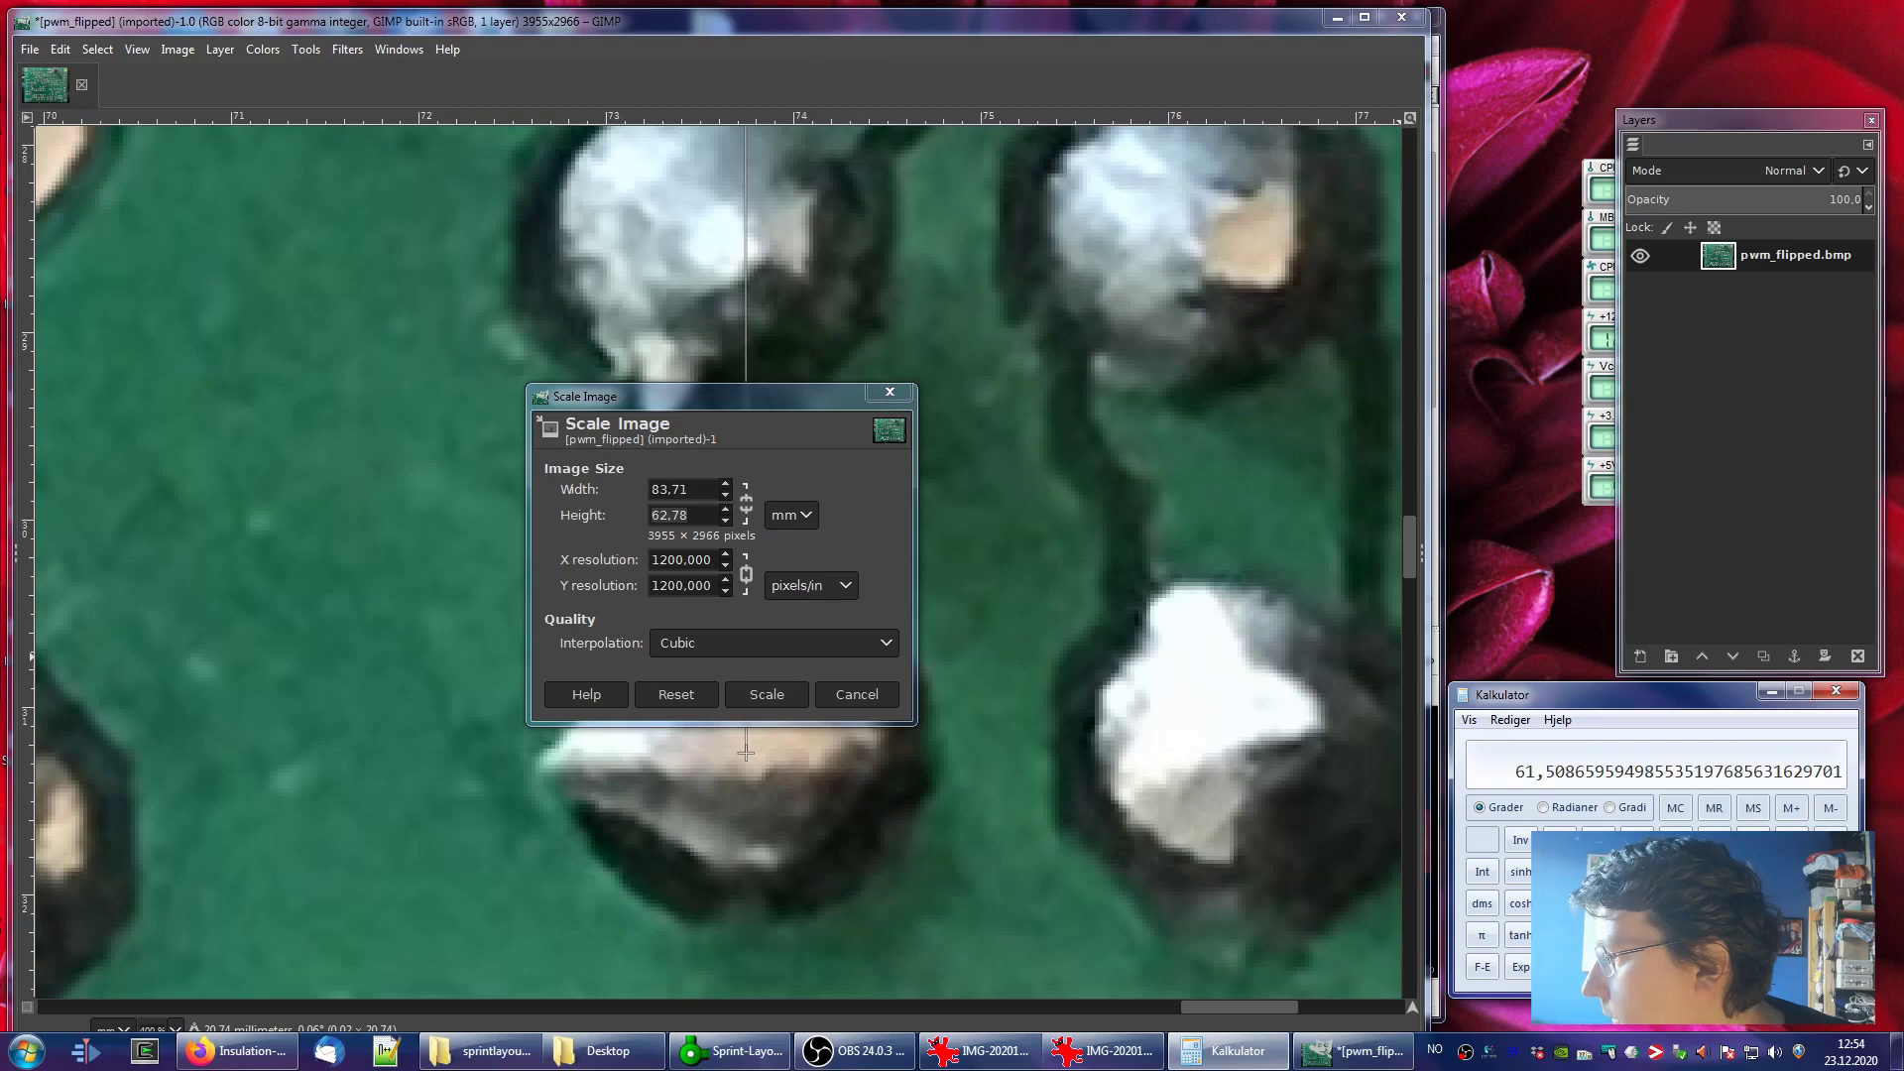
Scale the board image to a height of 61.51 mm, keeping the 83.71 mm width and Cubic interpolation
left_click(697, 510)
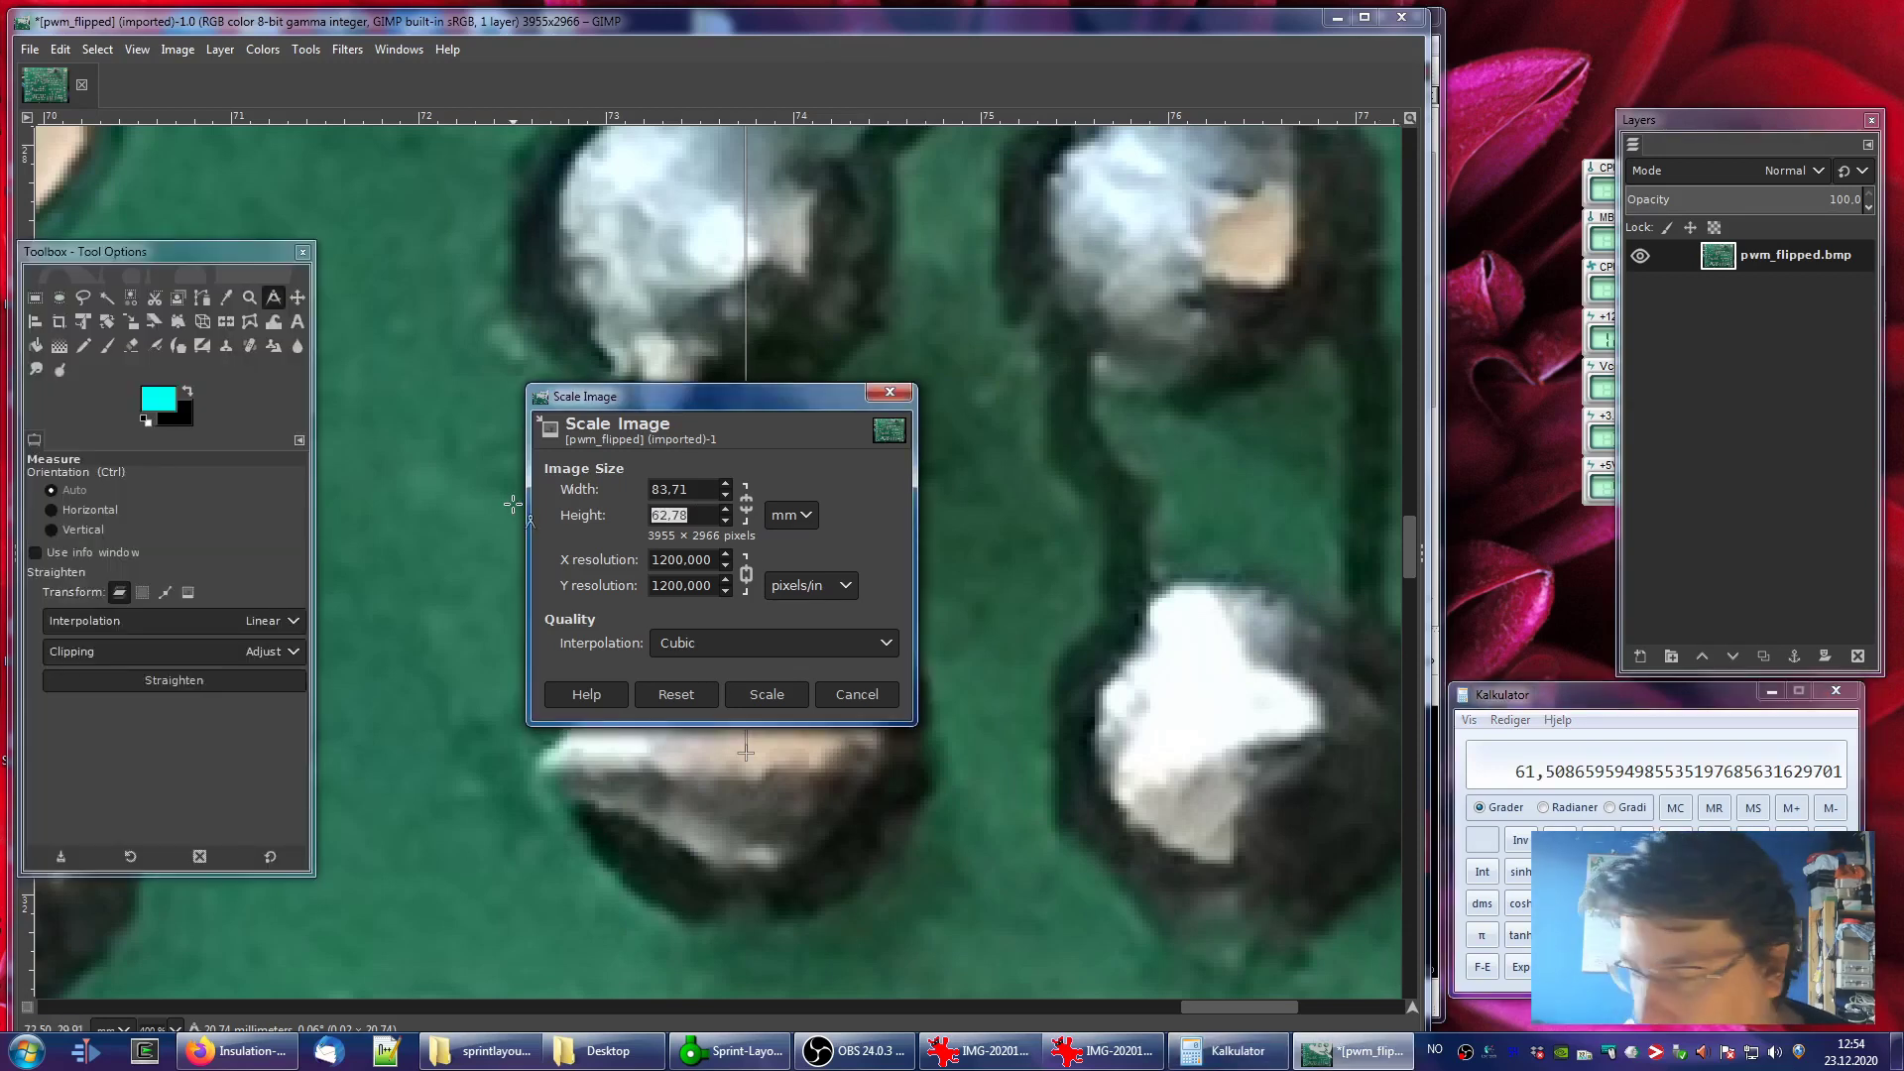
type("61")
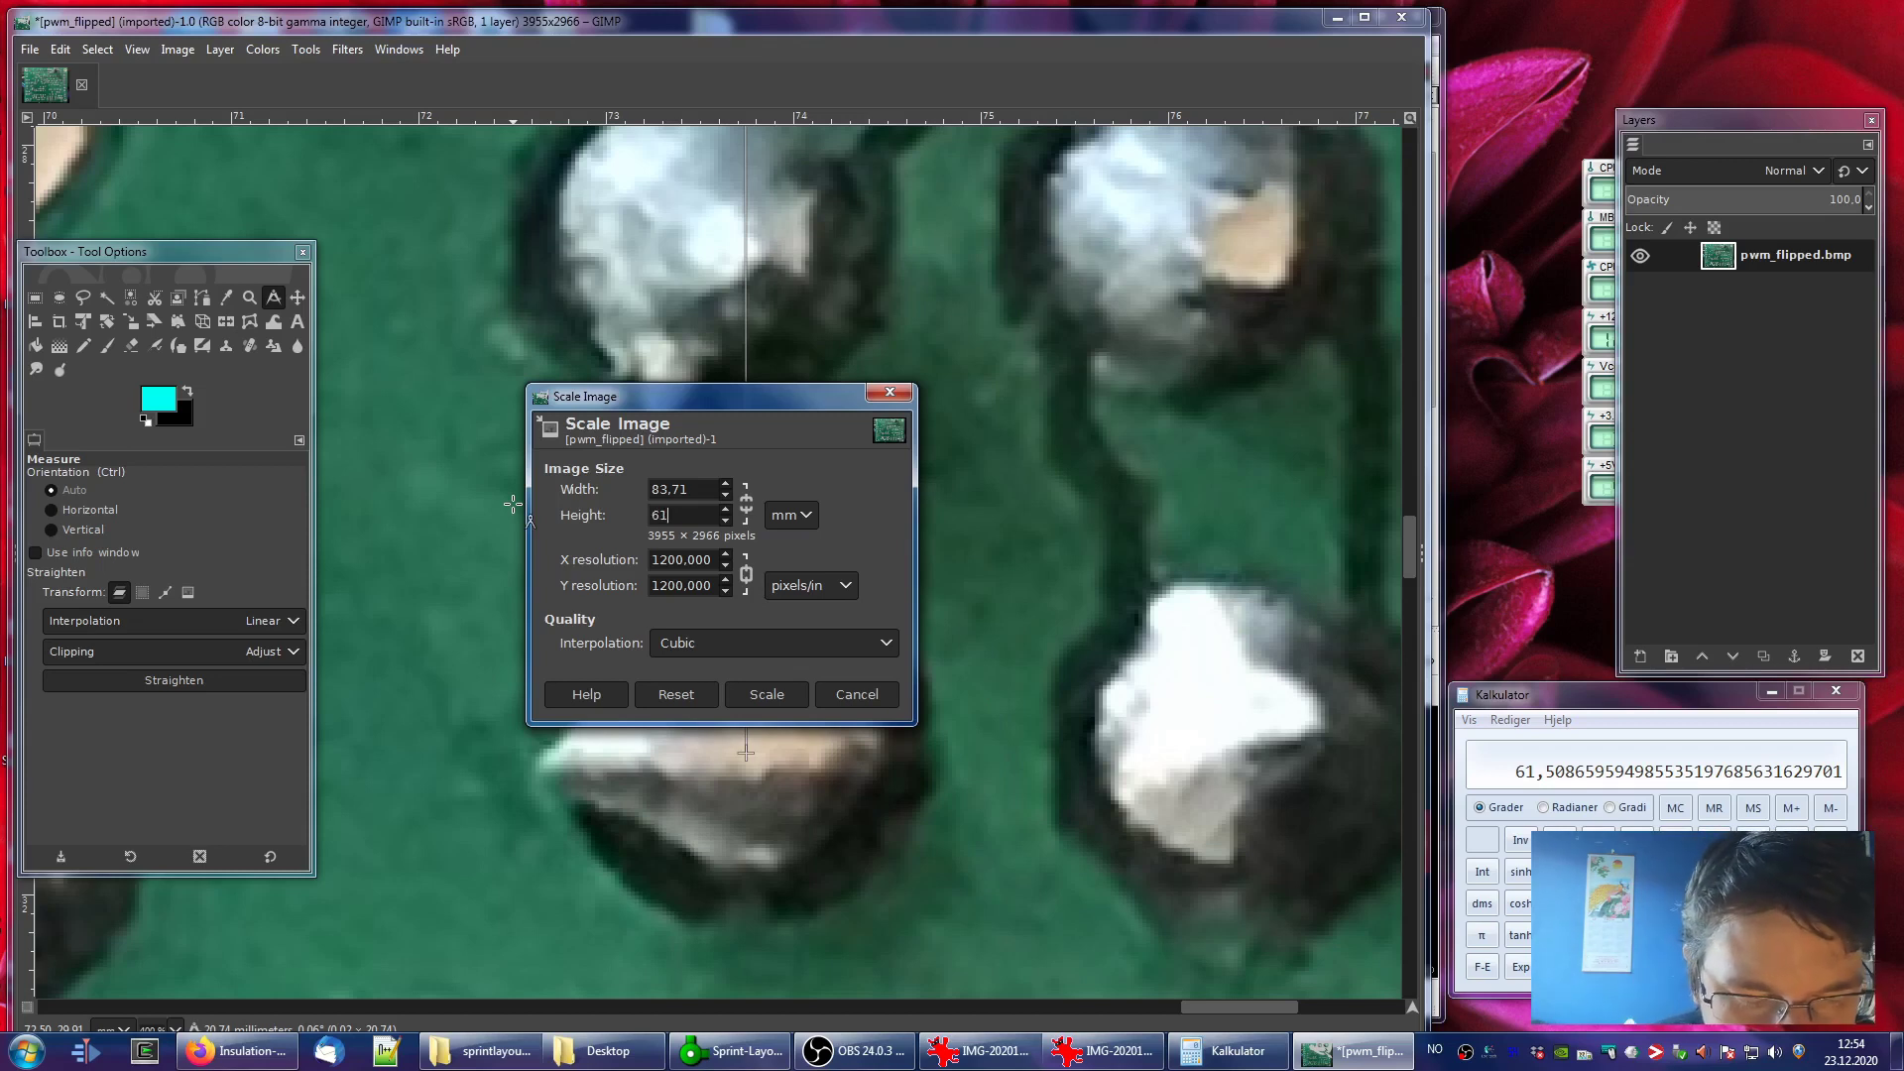
type(".51")
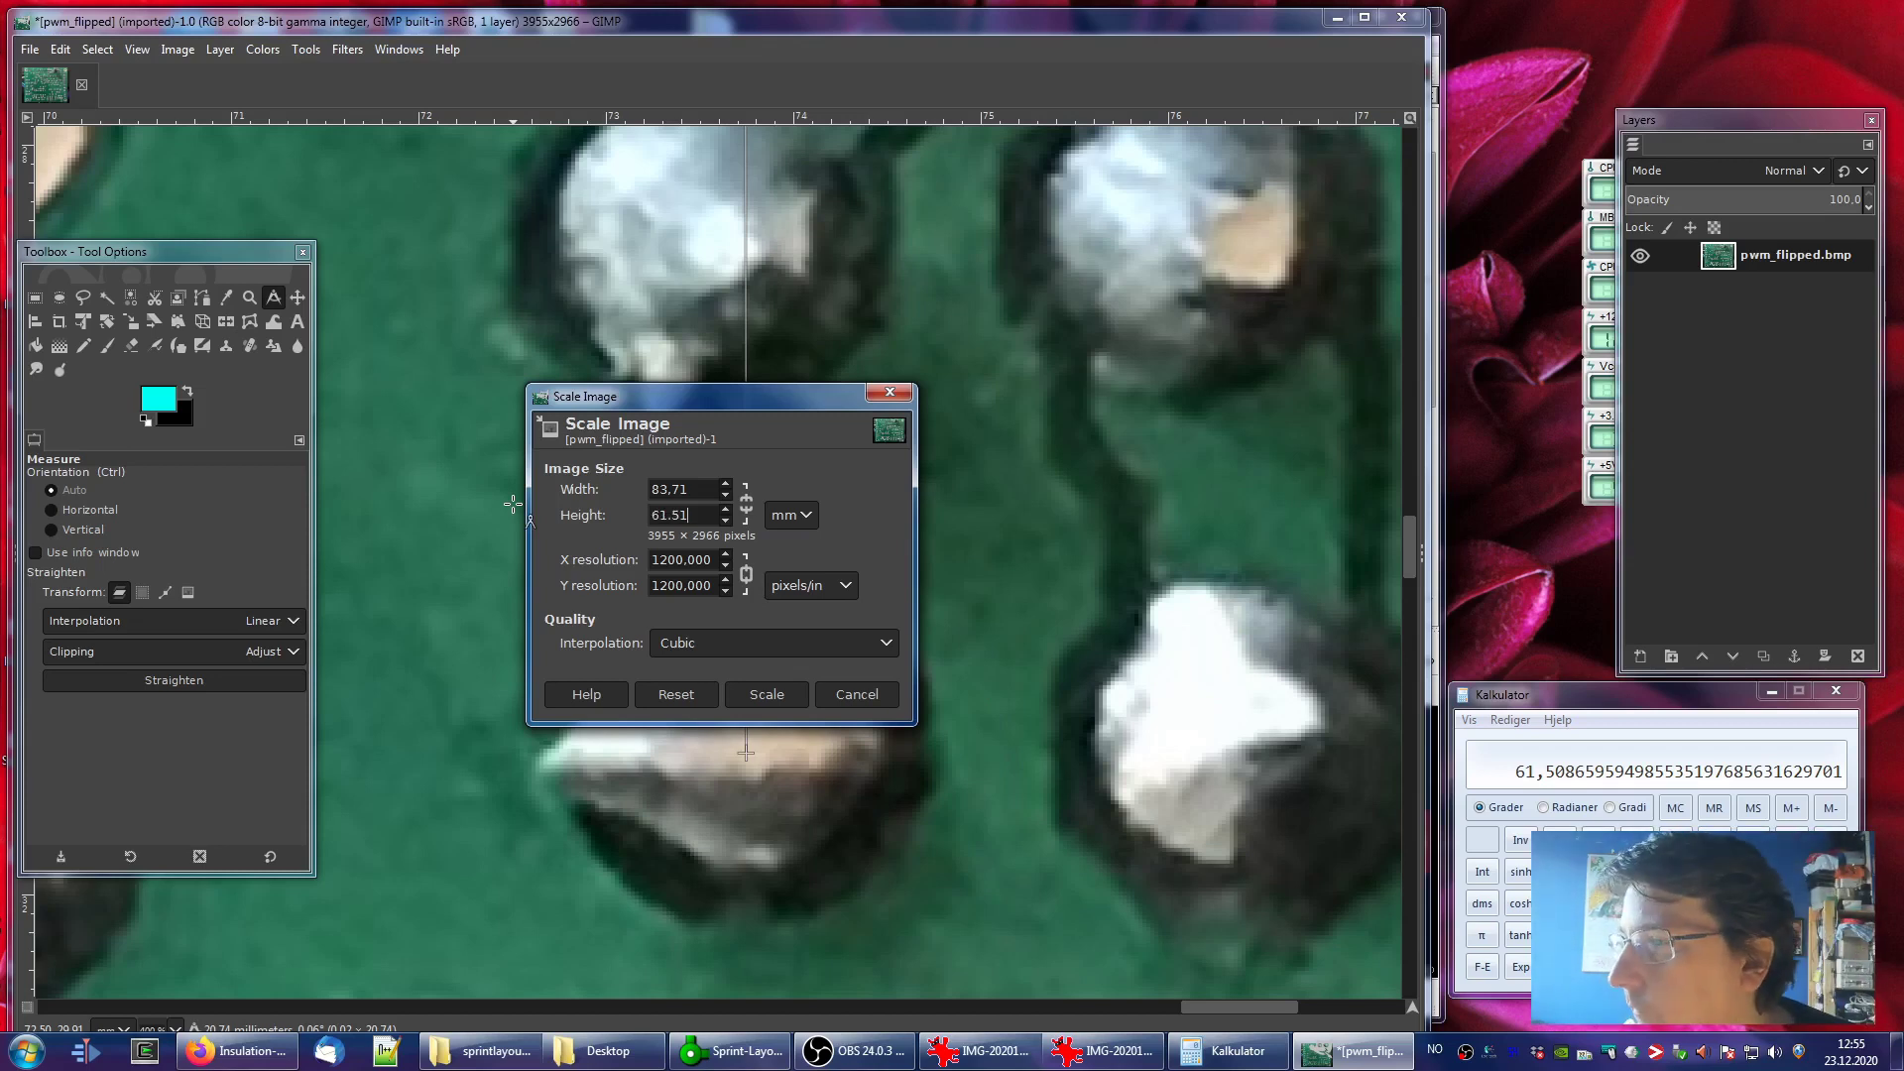
left_click(745, 694)
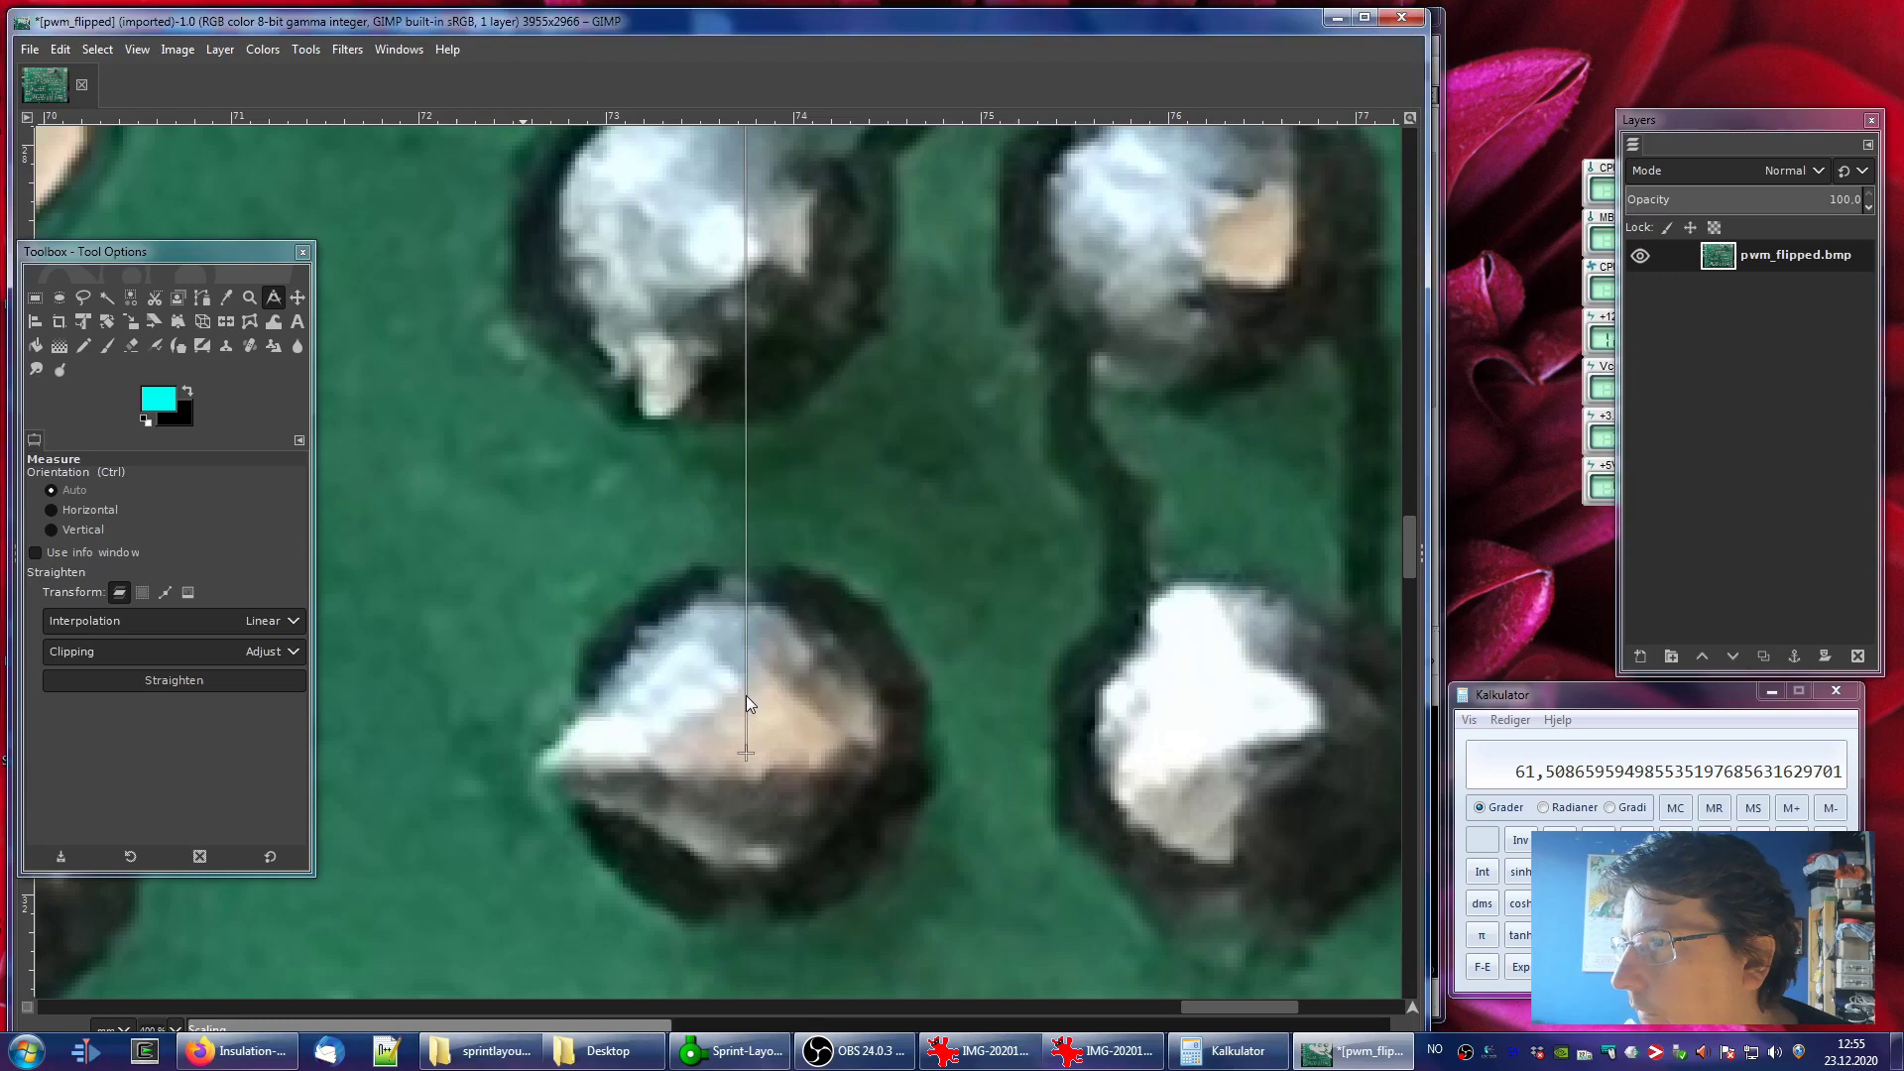
Remeasure the connector's pin column by moving the measurement line's ends to the centres of the square pad and the last joint
scroll(737, 694, "down", 7, "ctrl")
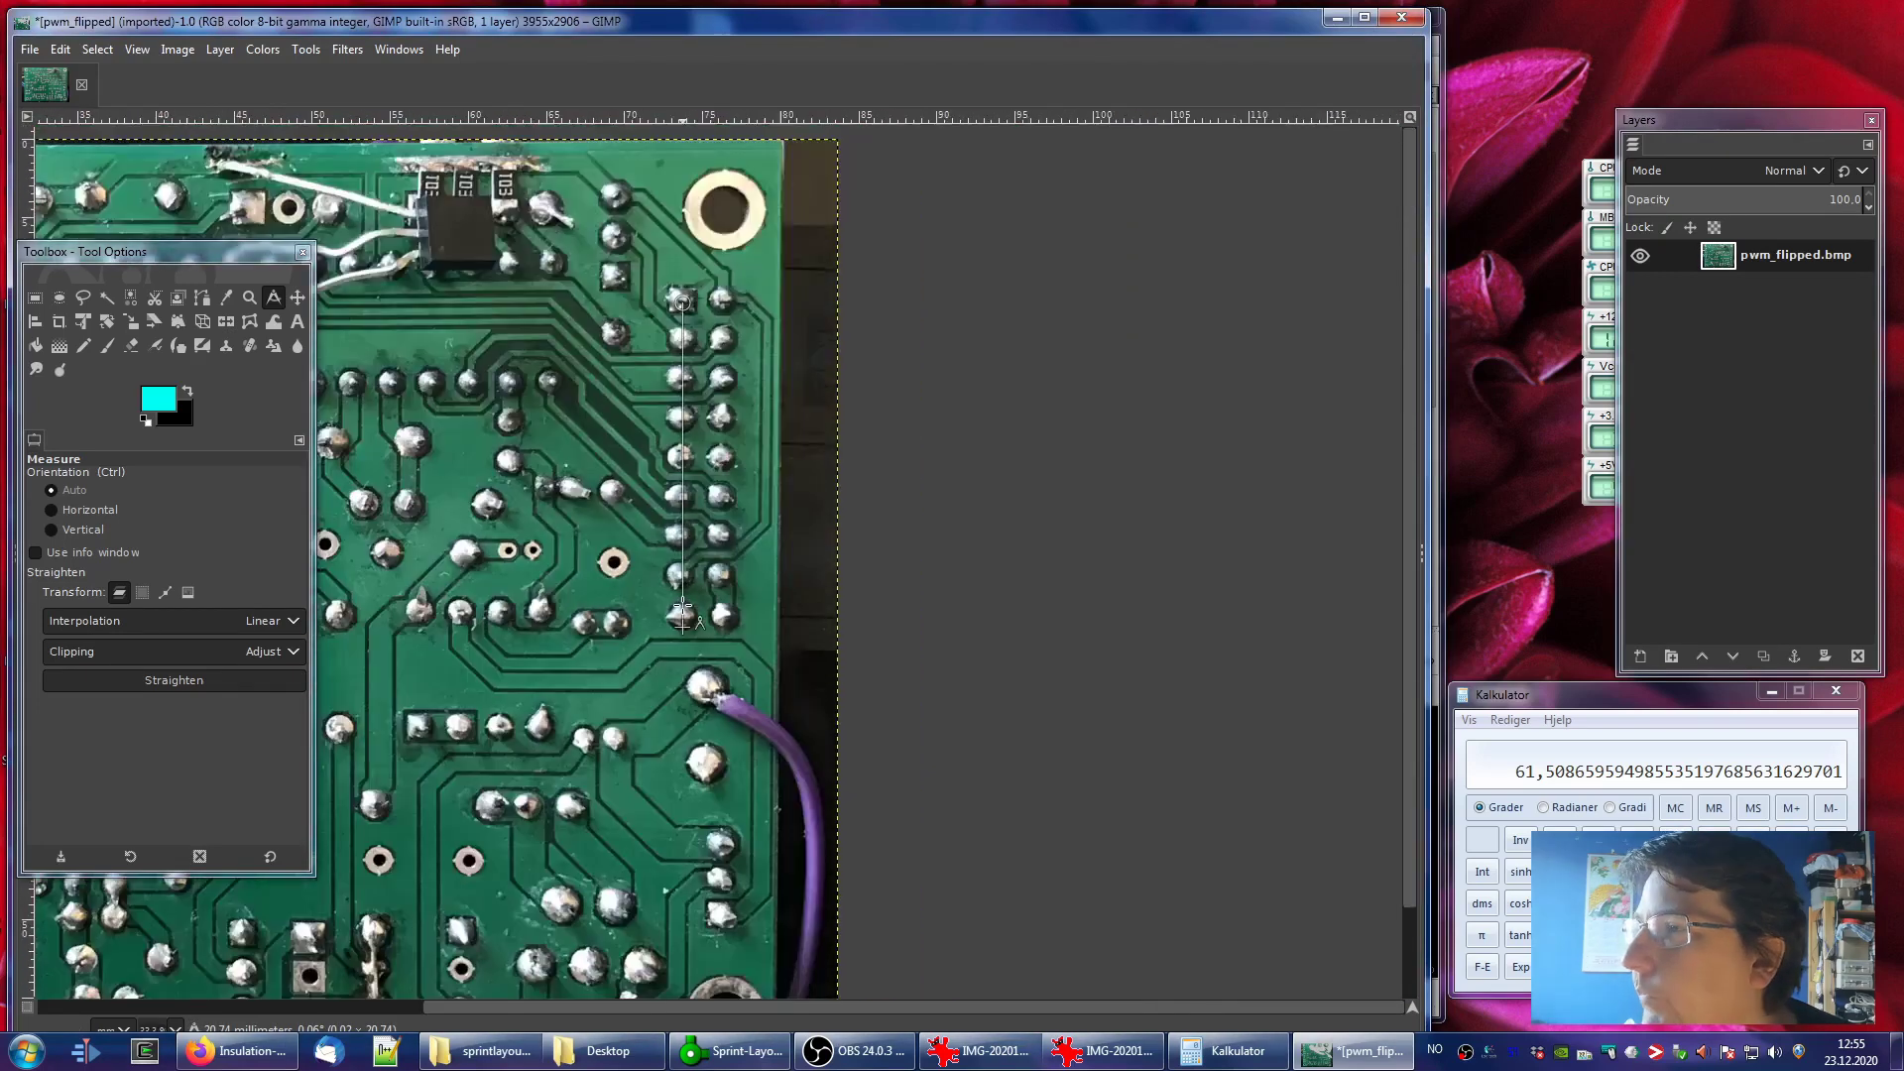
scroll(682, 300, "up", 7, "ctrl")
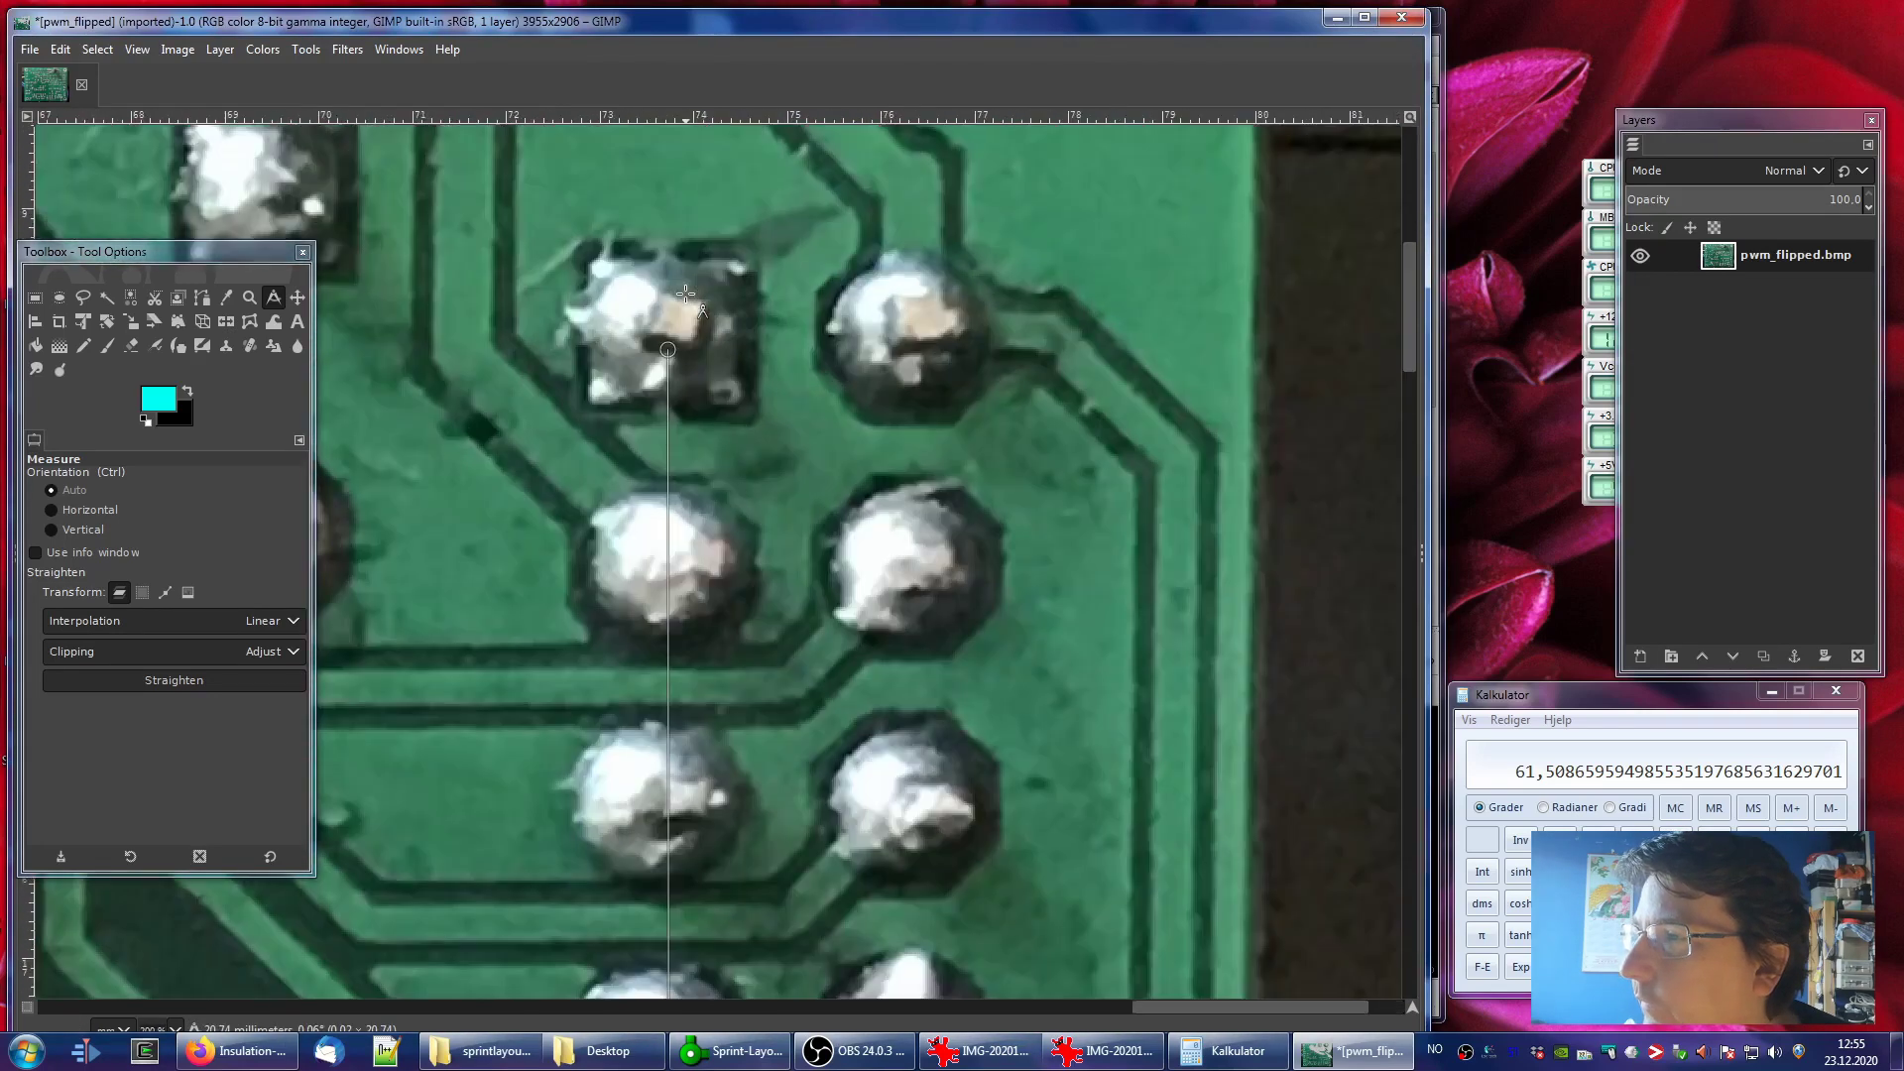
left_click_drag(653, 388, 657, 362)
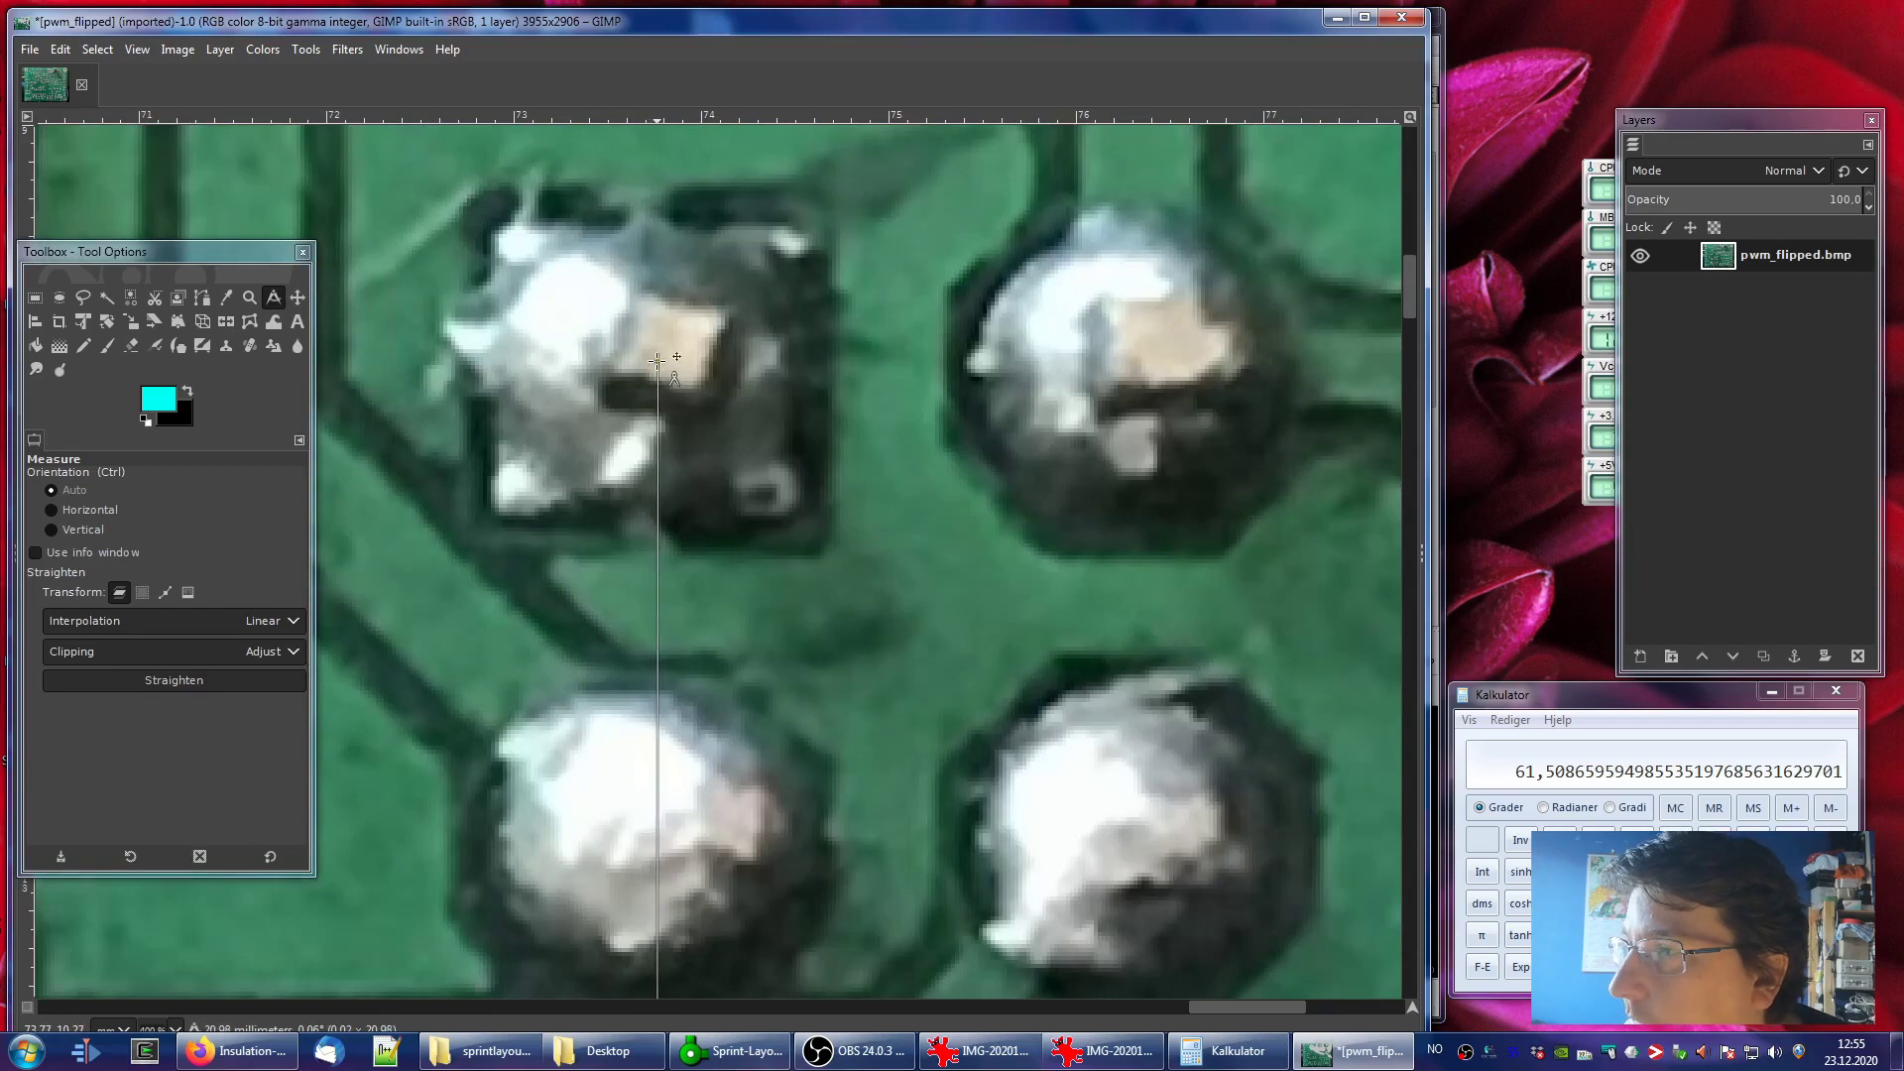
scroll(709, 407, "down", 5, "ctrl")
scroll(720, 443, "down", 3)
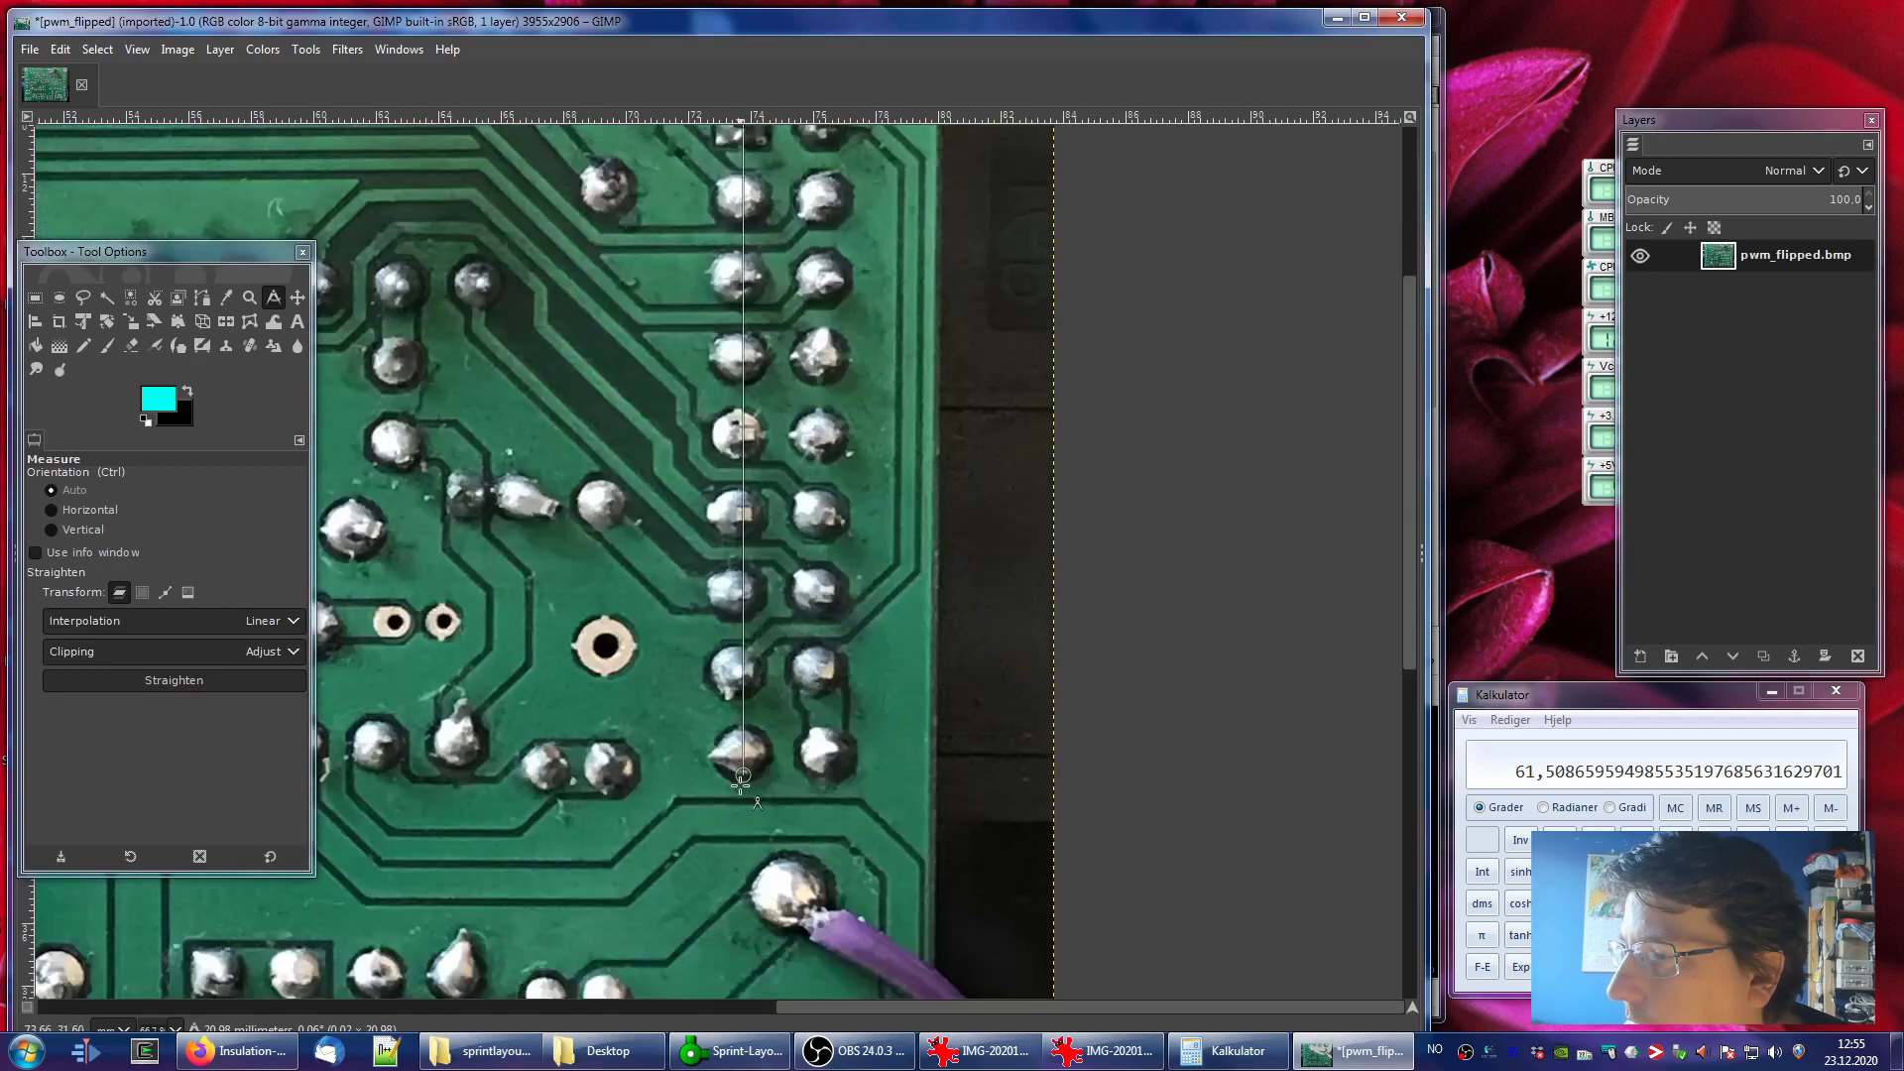
left_click_drag(743, 774, 742, 751)
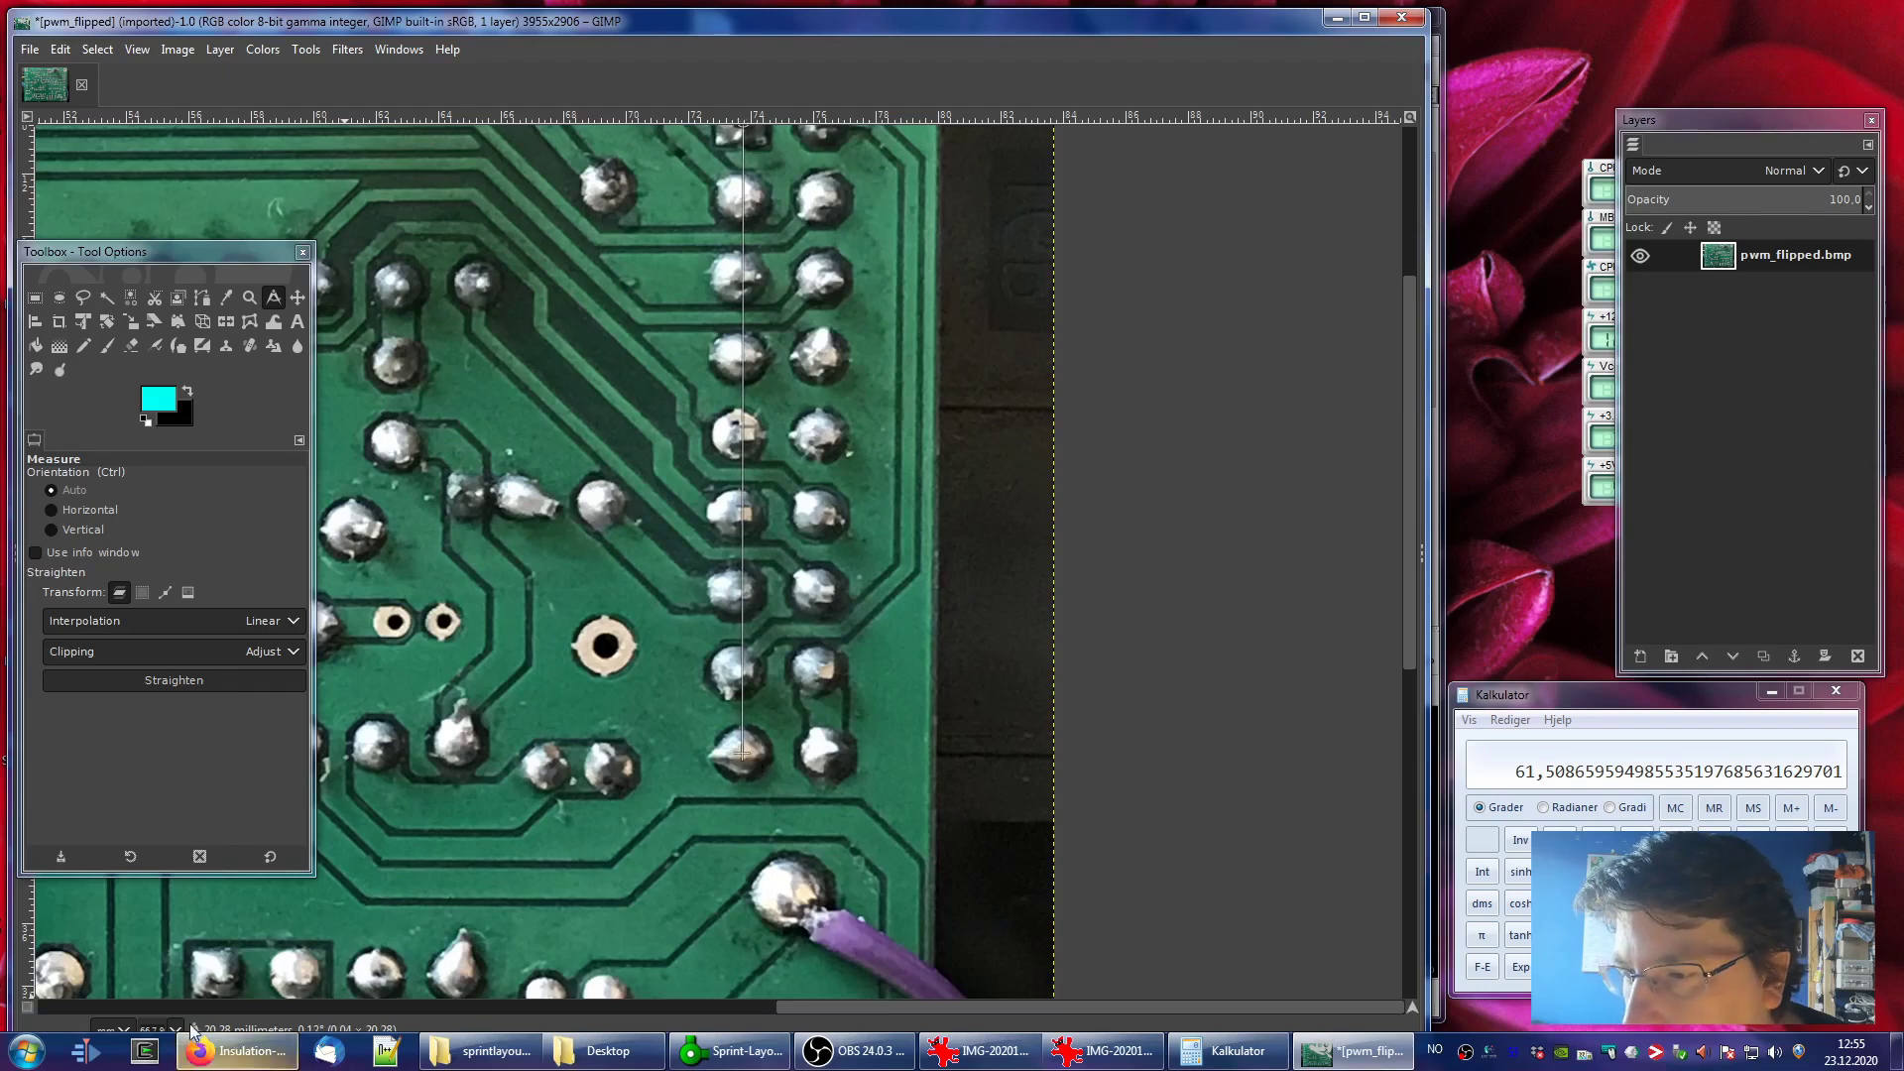
scroll(421, 982, "down", 2)
scroll(422, 982, "up", 2)
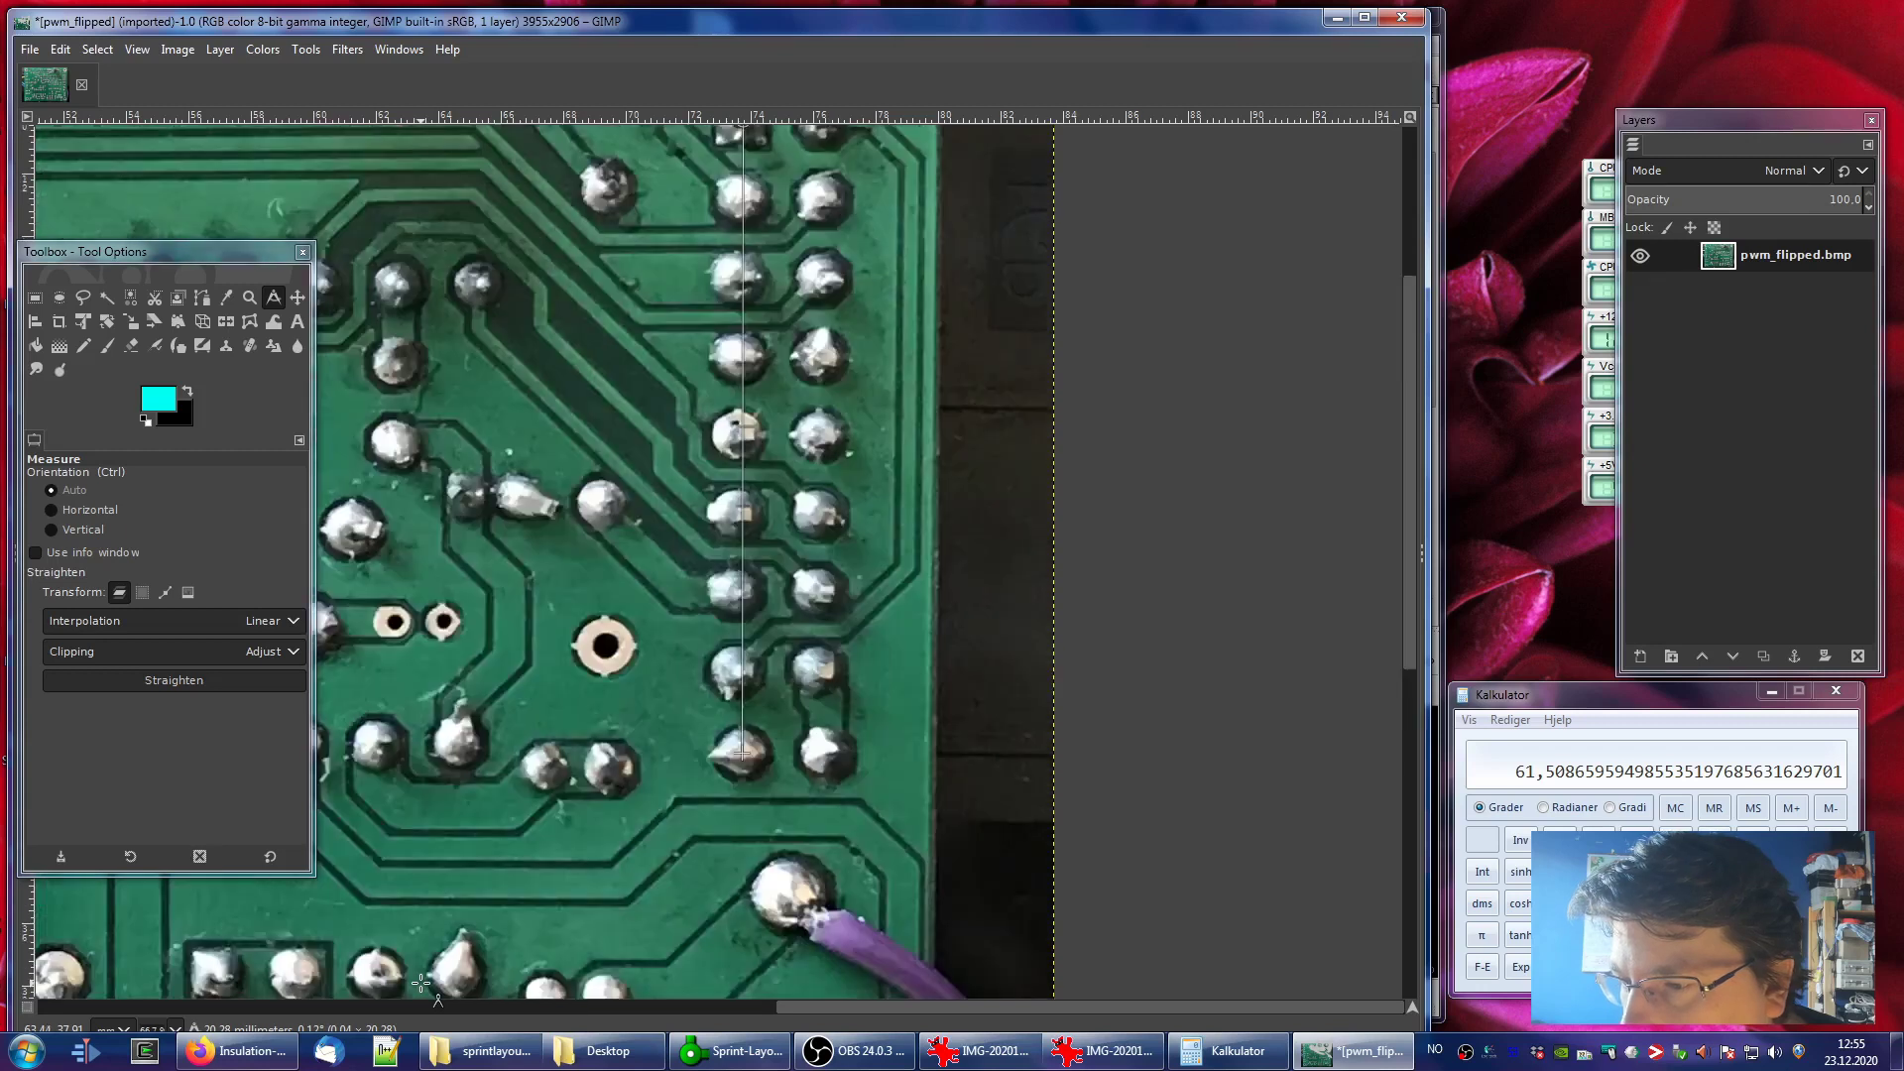
left_click_drag(950, 40, 956, 33)
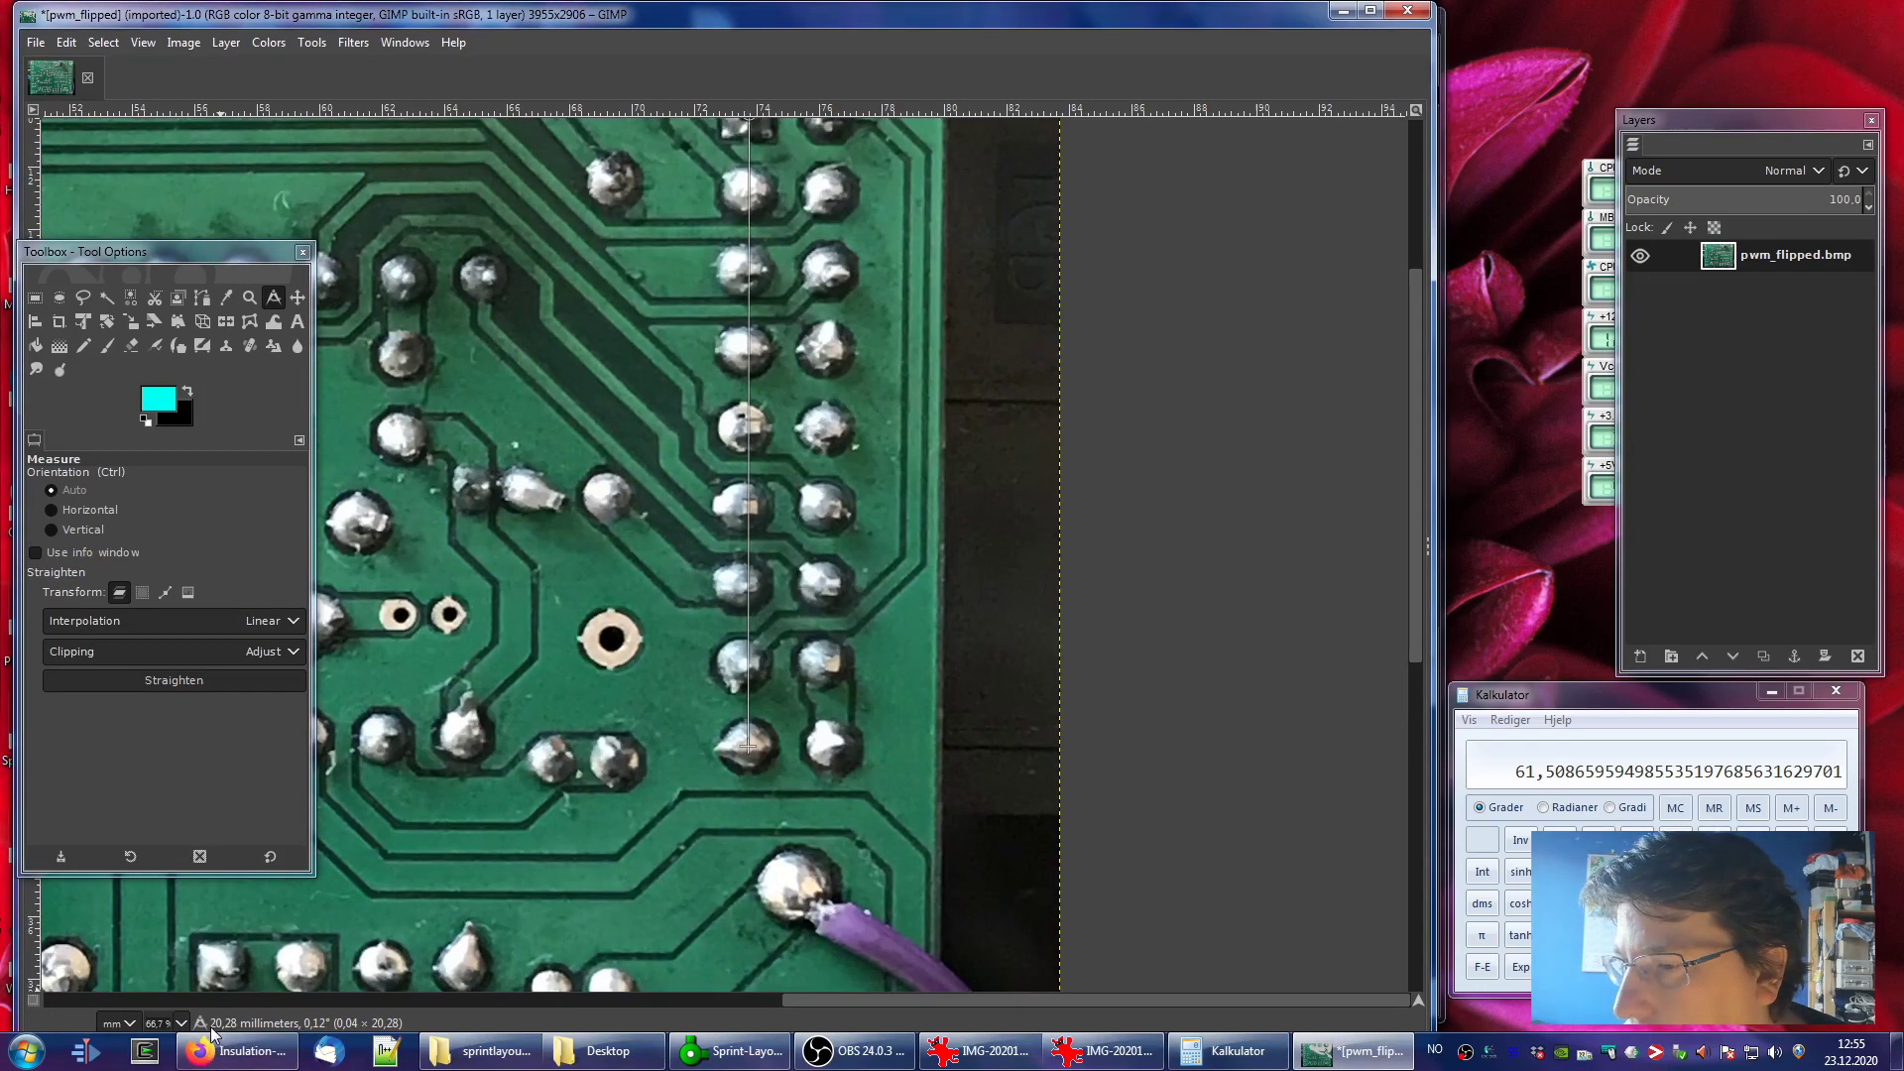
mouse_move(238, 1036)
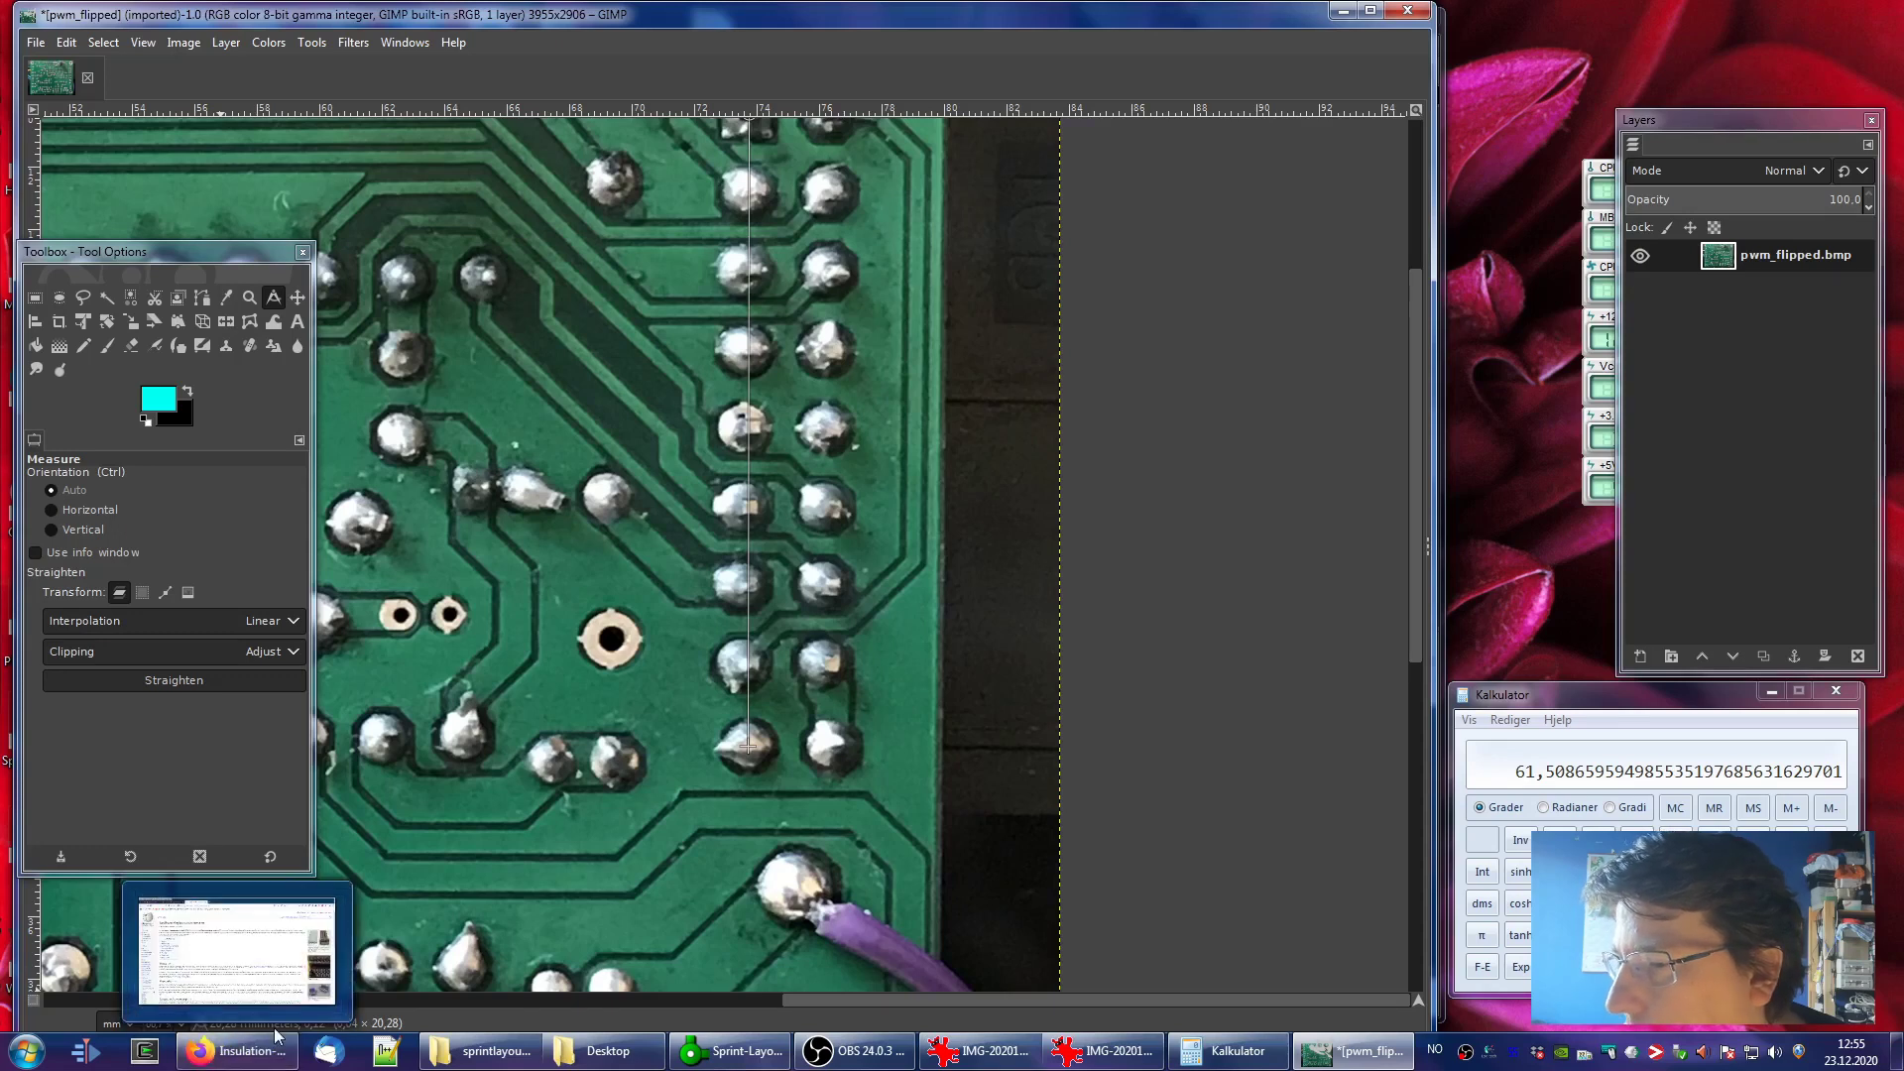
Work out the chip pin row's nominal length in Kalkulator and remeasure that row in GIMP
left_click(1801, 810)
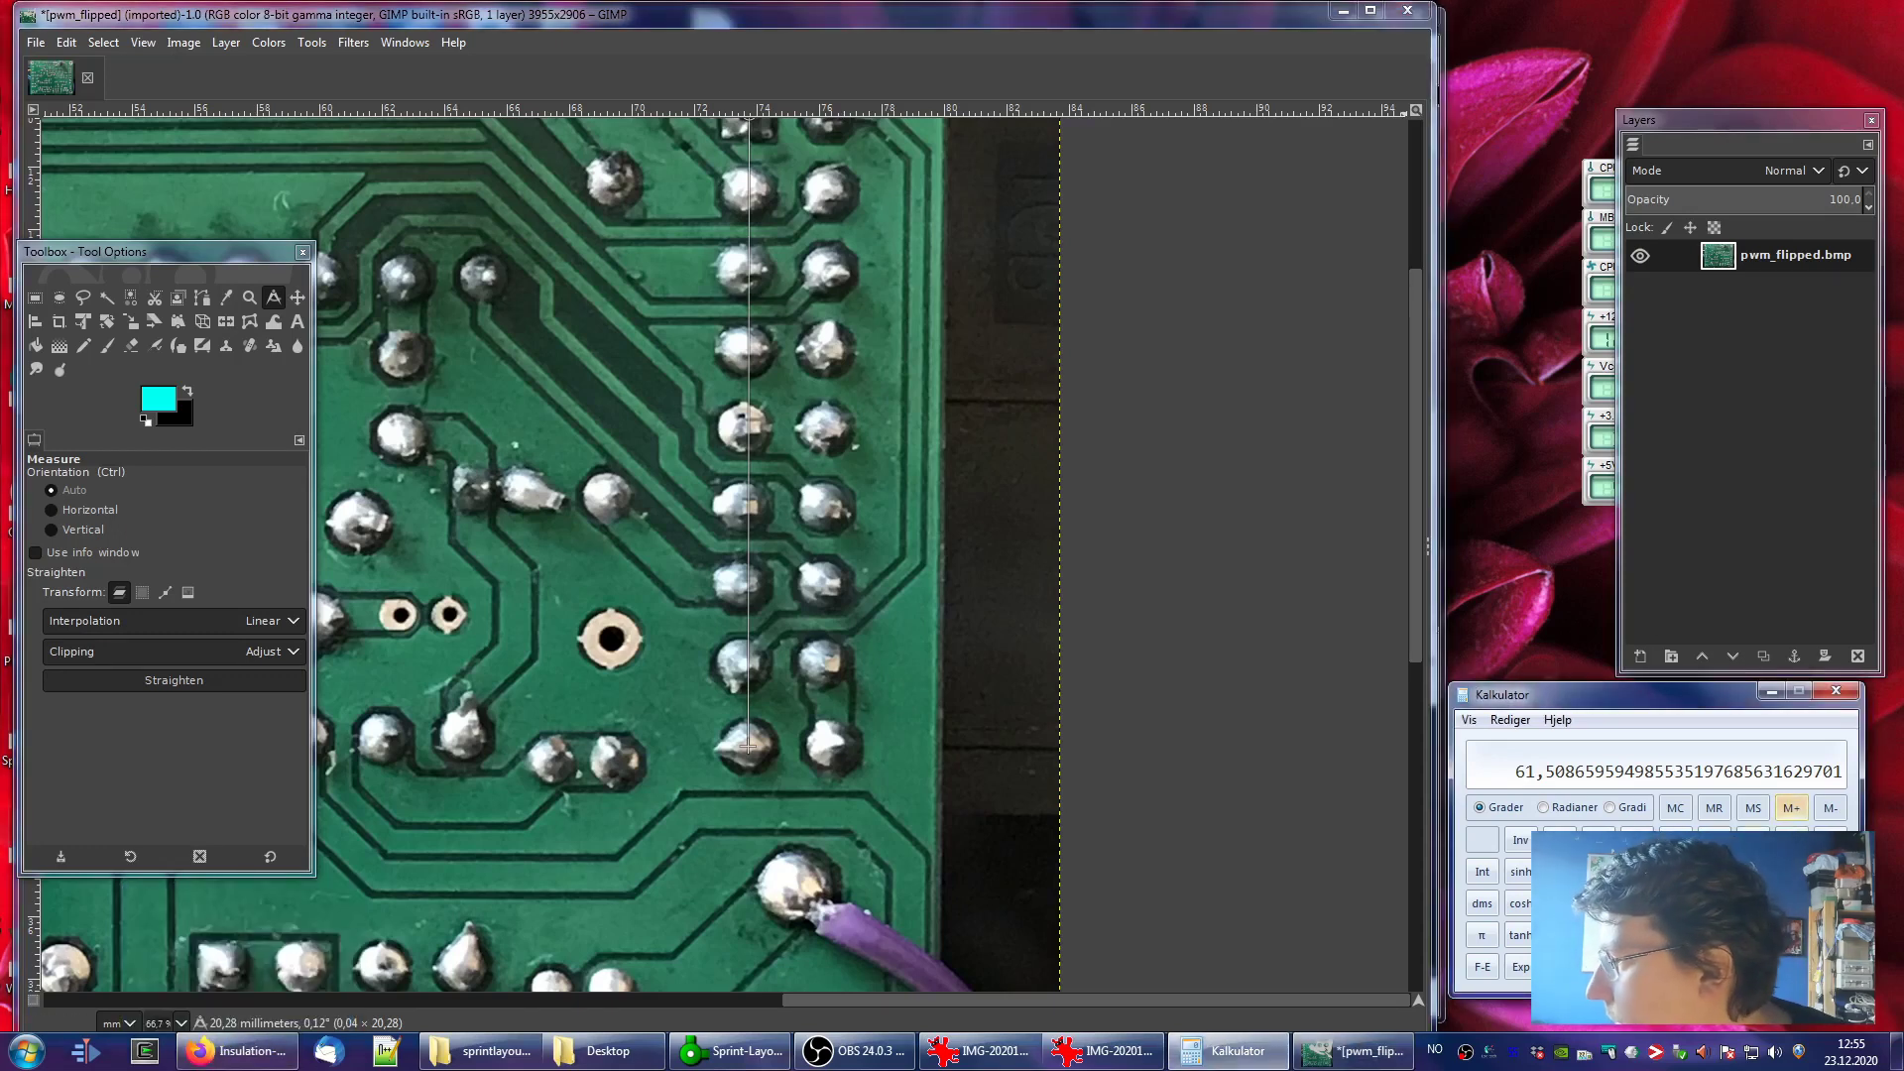
left_click(1754, 841)
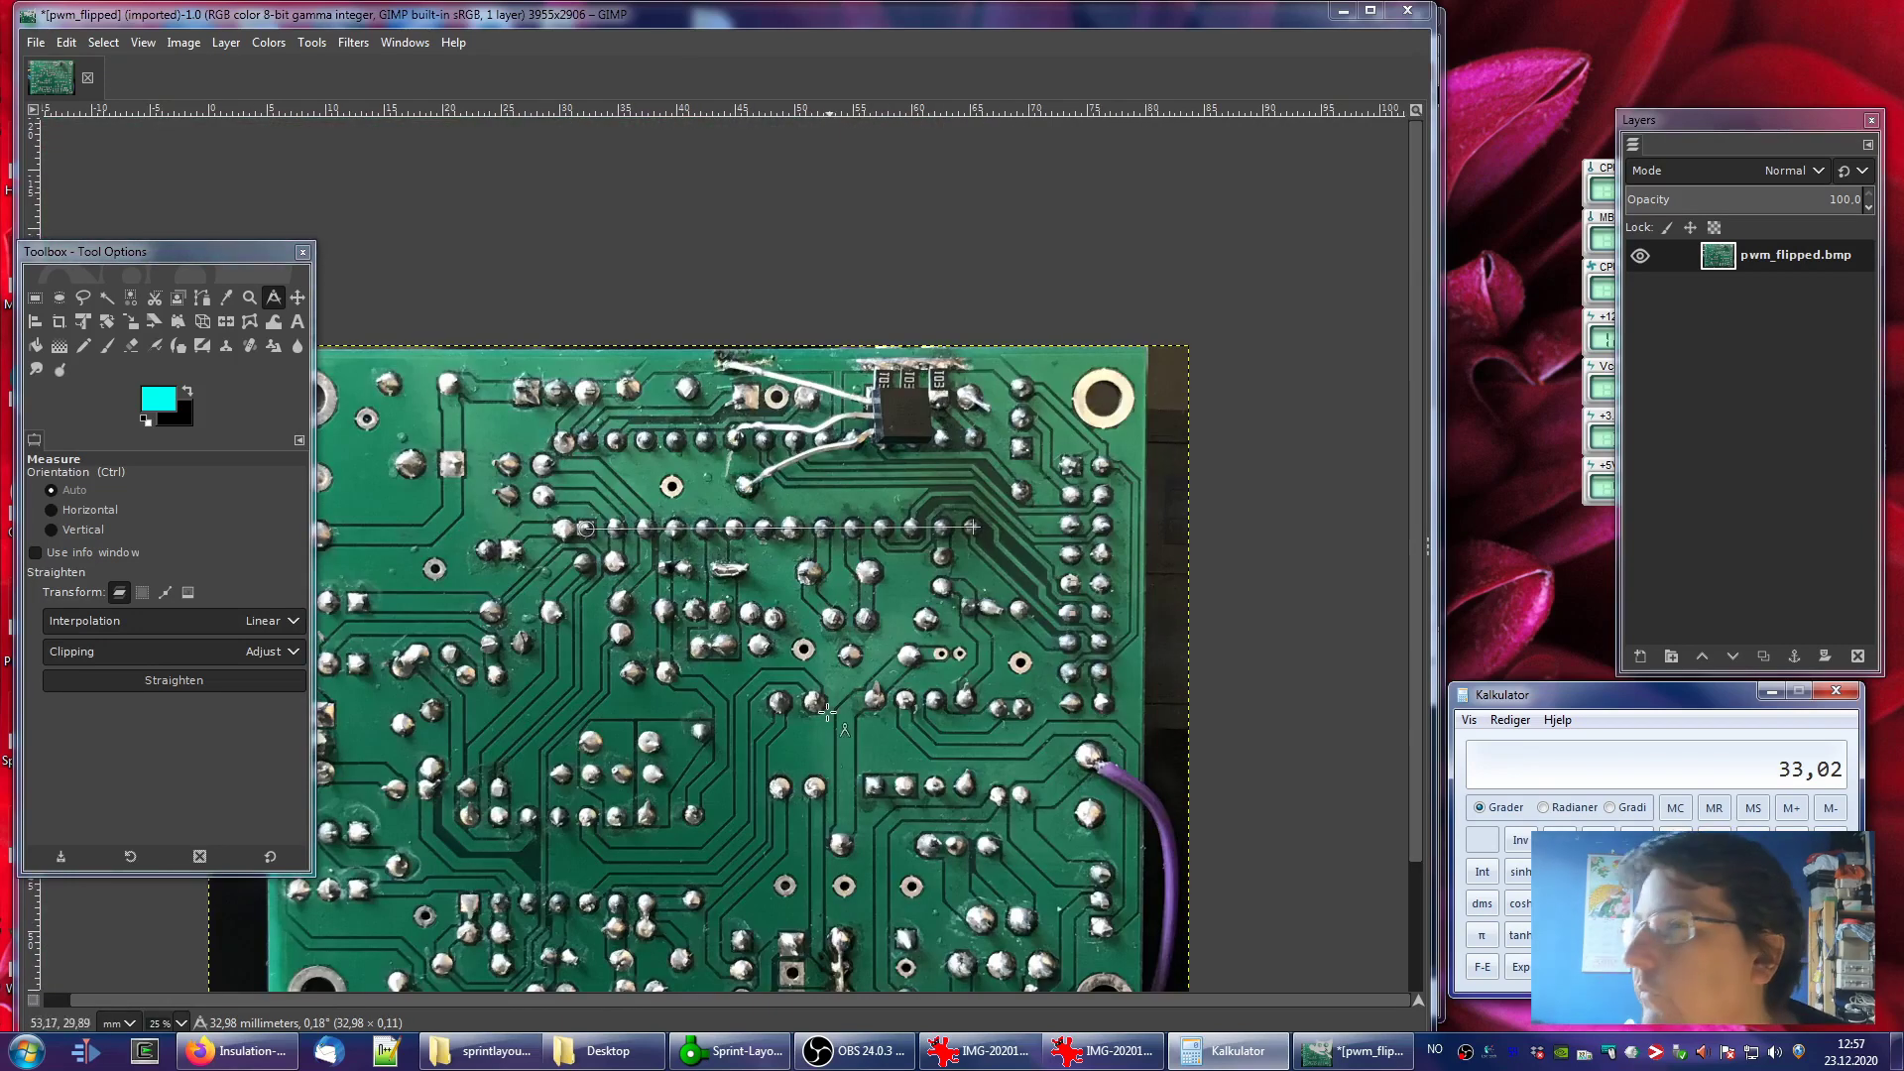
Export the scaled image to the Desktop as pwm_flipped_measured.bmp with default BMP options, and quit GIMP discarding unsaved changes
left_click(37, 49)
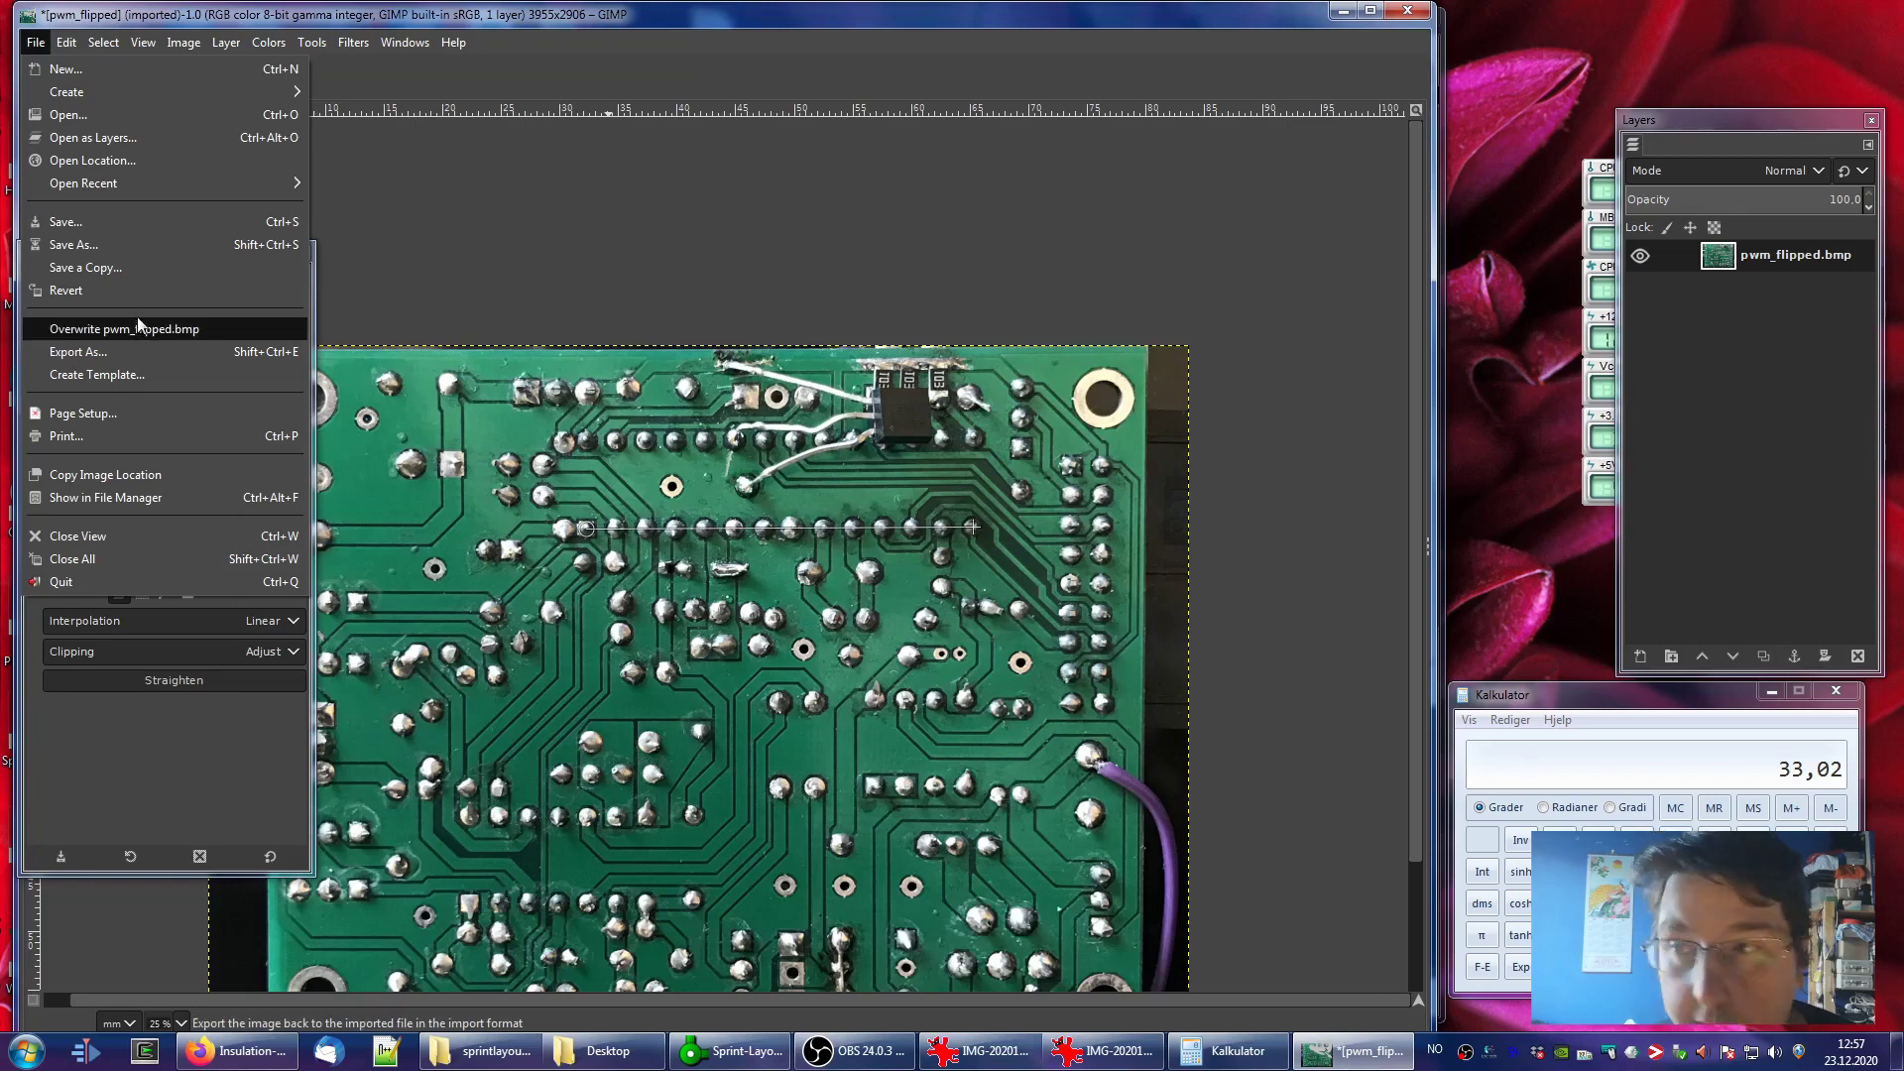
left_click(141, 347)
left_click_drag(250, 80, 548, 89)
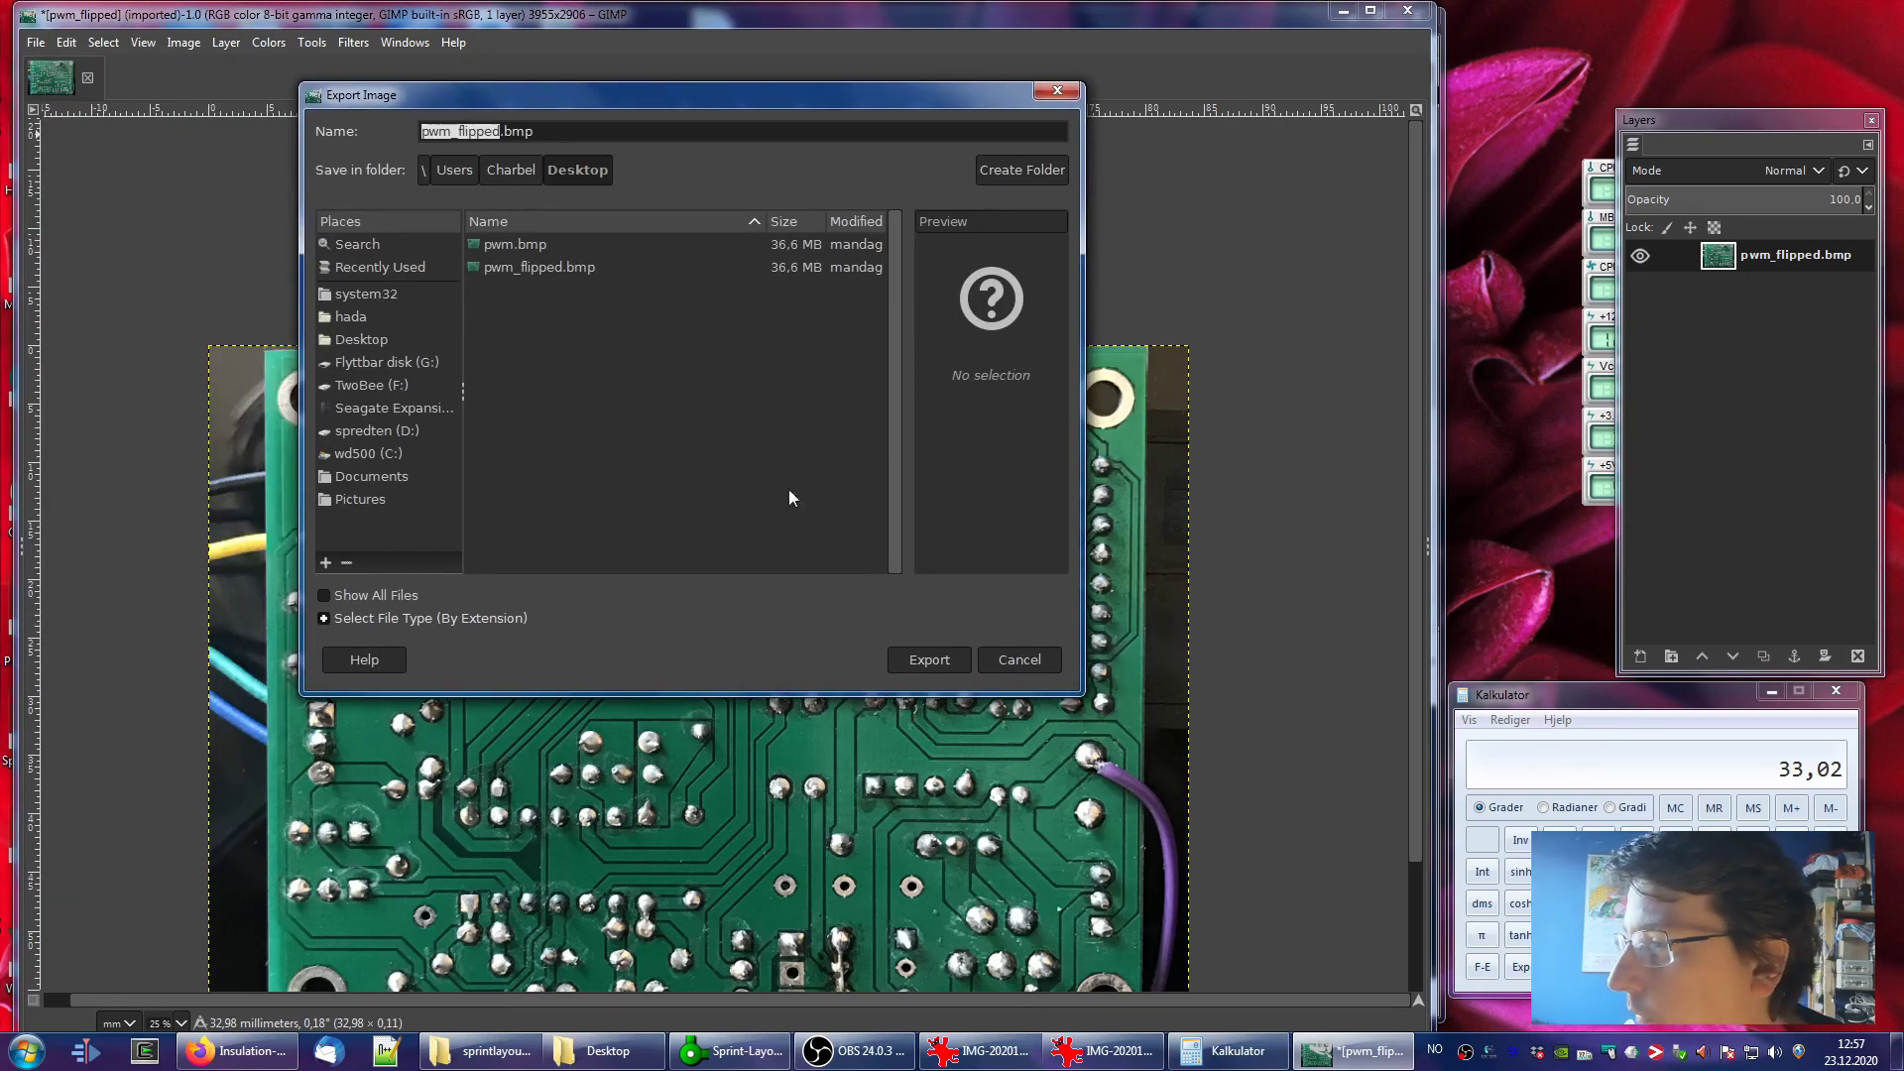
left_click(503, 131)
type("_measured")
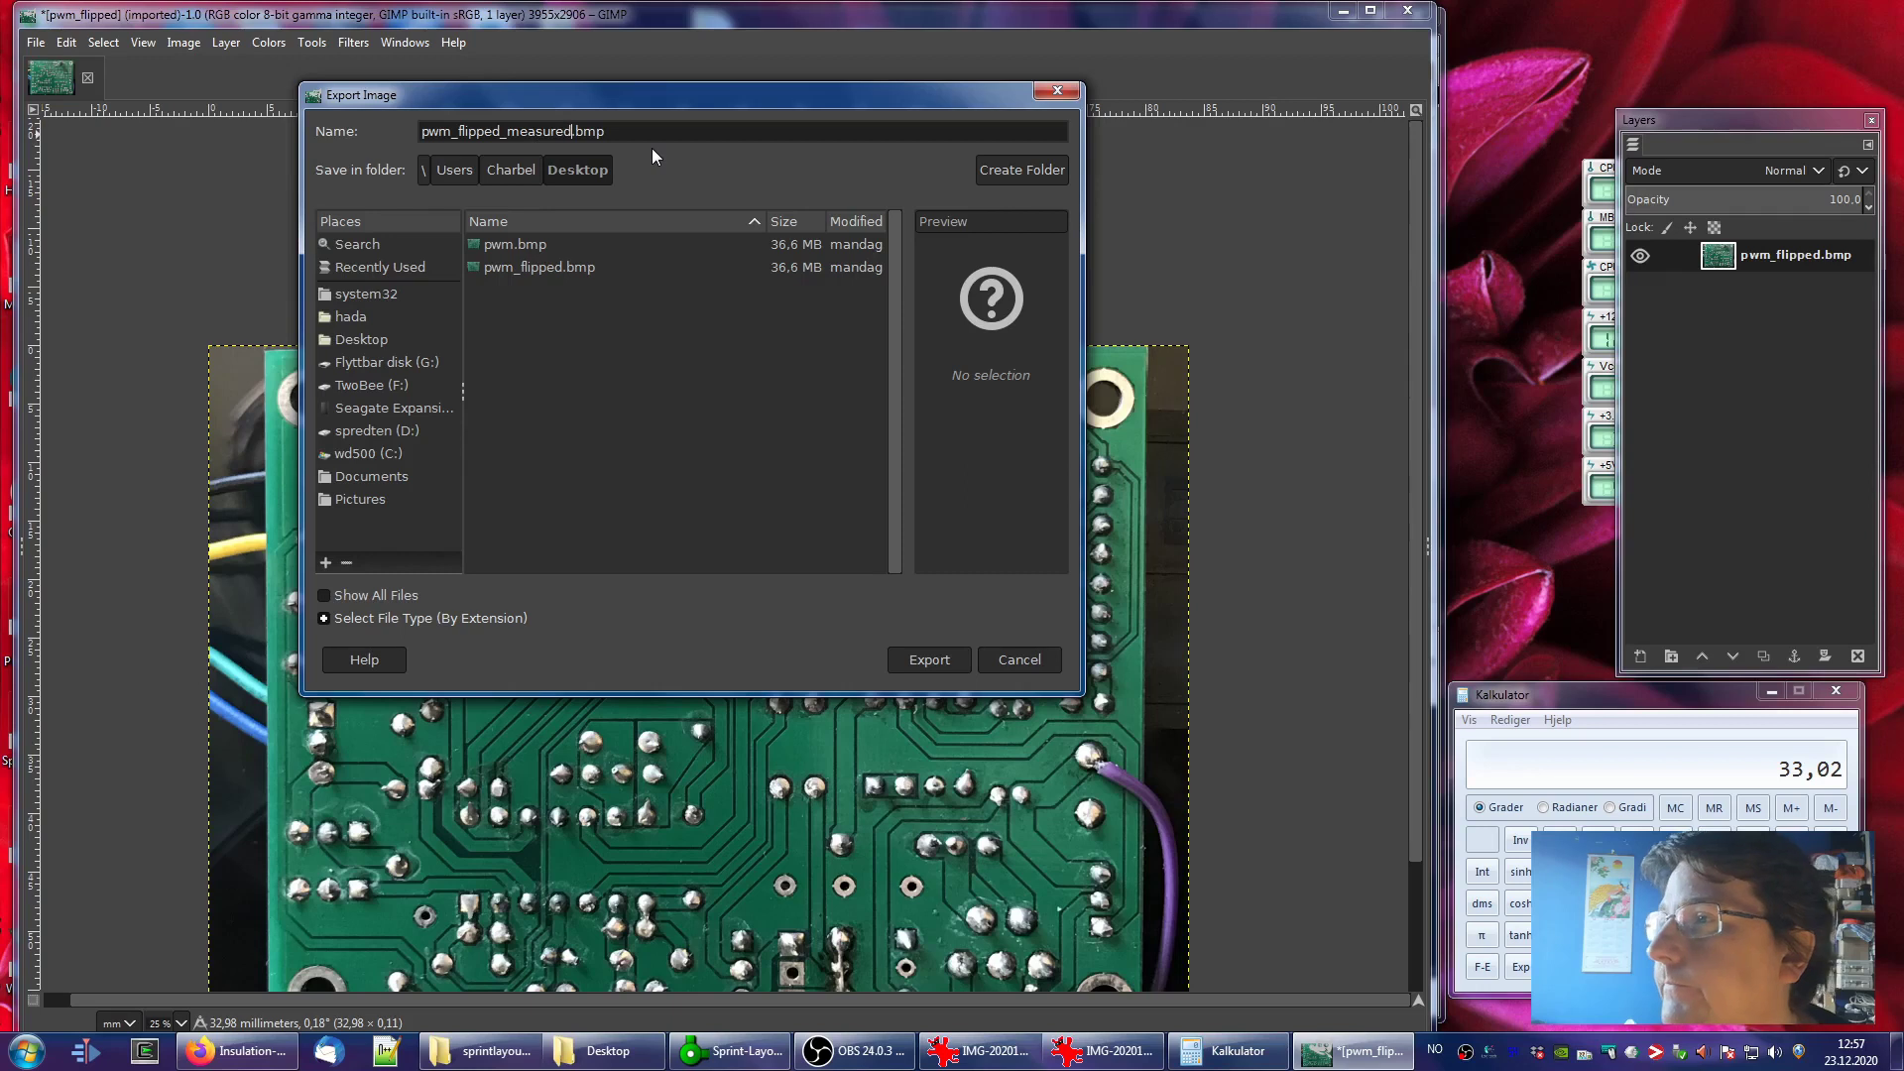
left_click(923, 659)
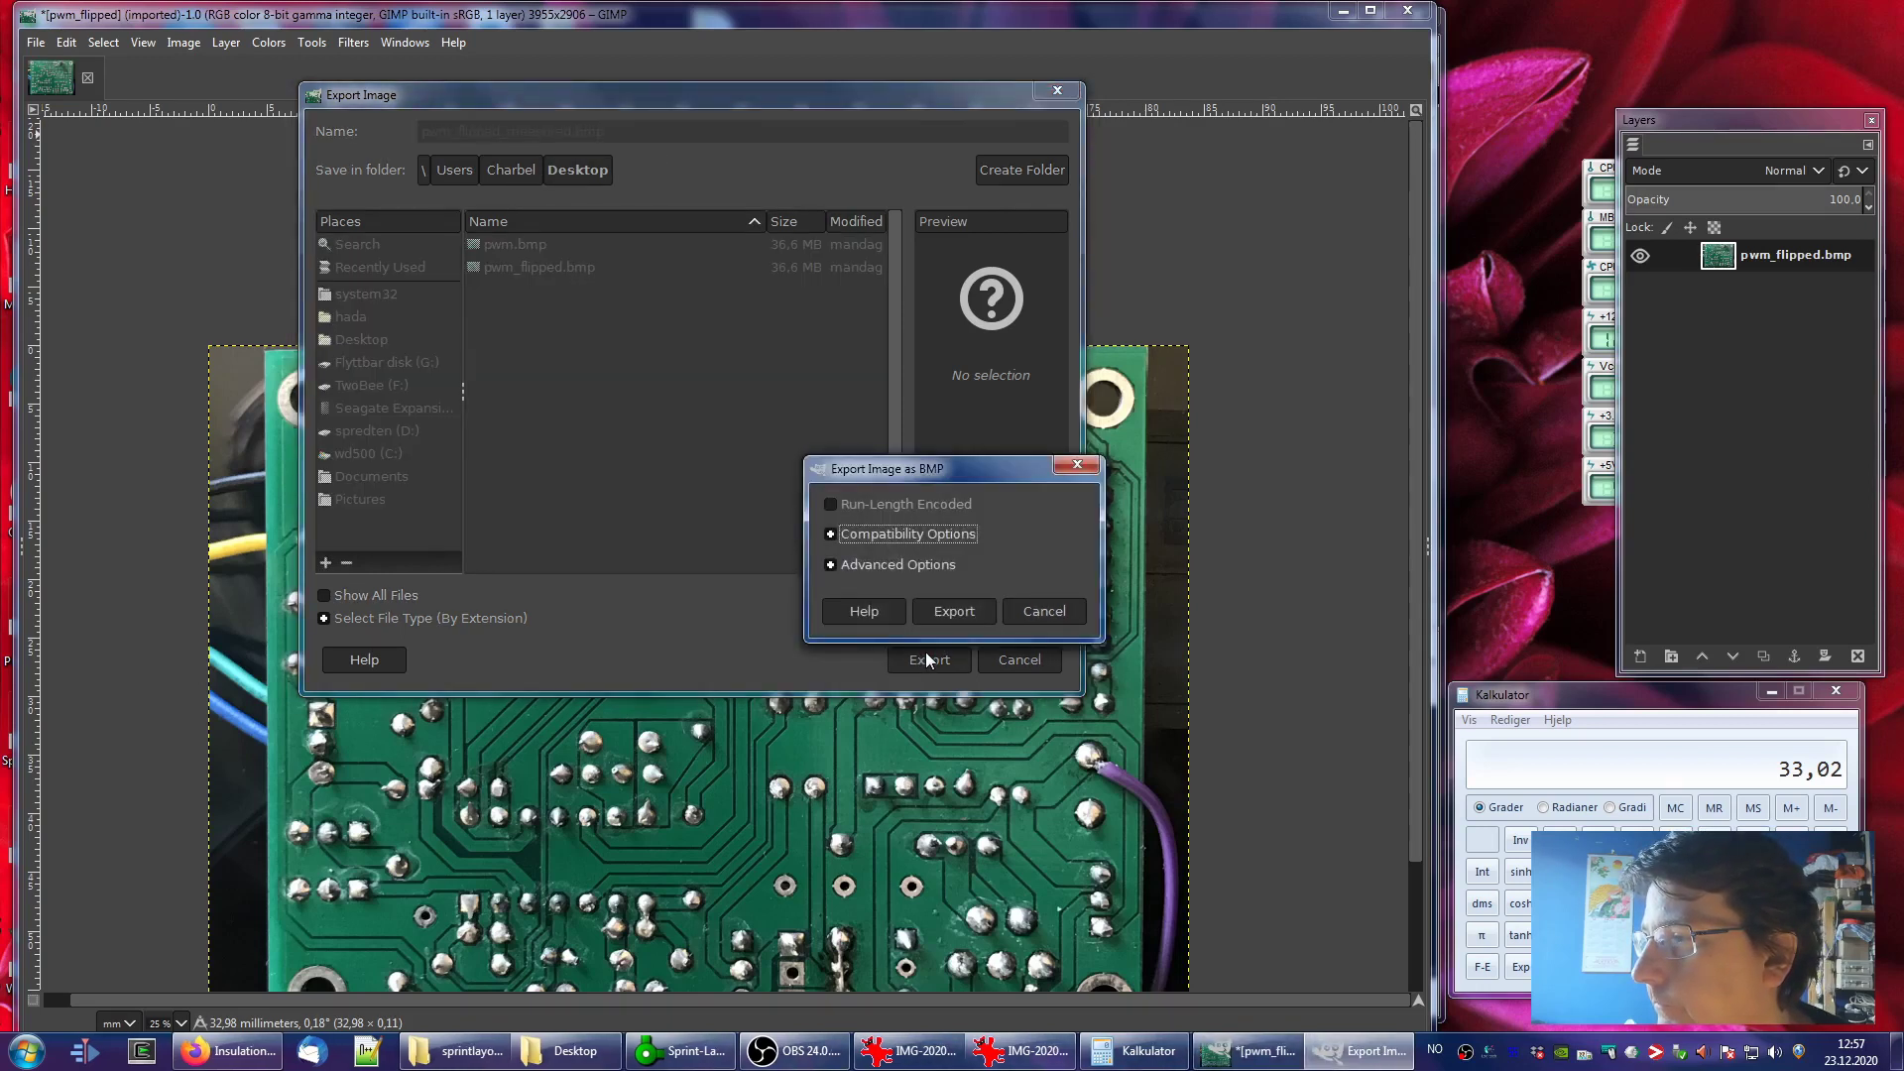
left_click(954, 611)
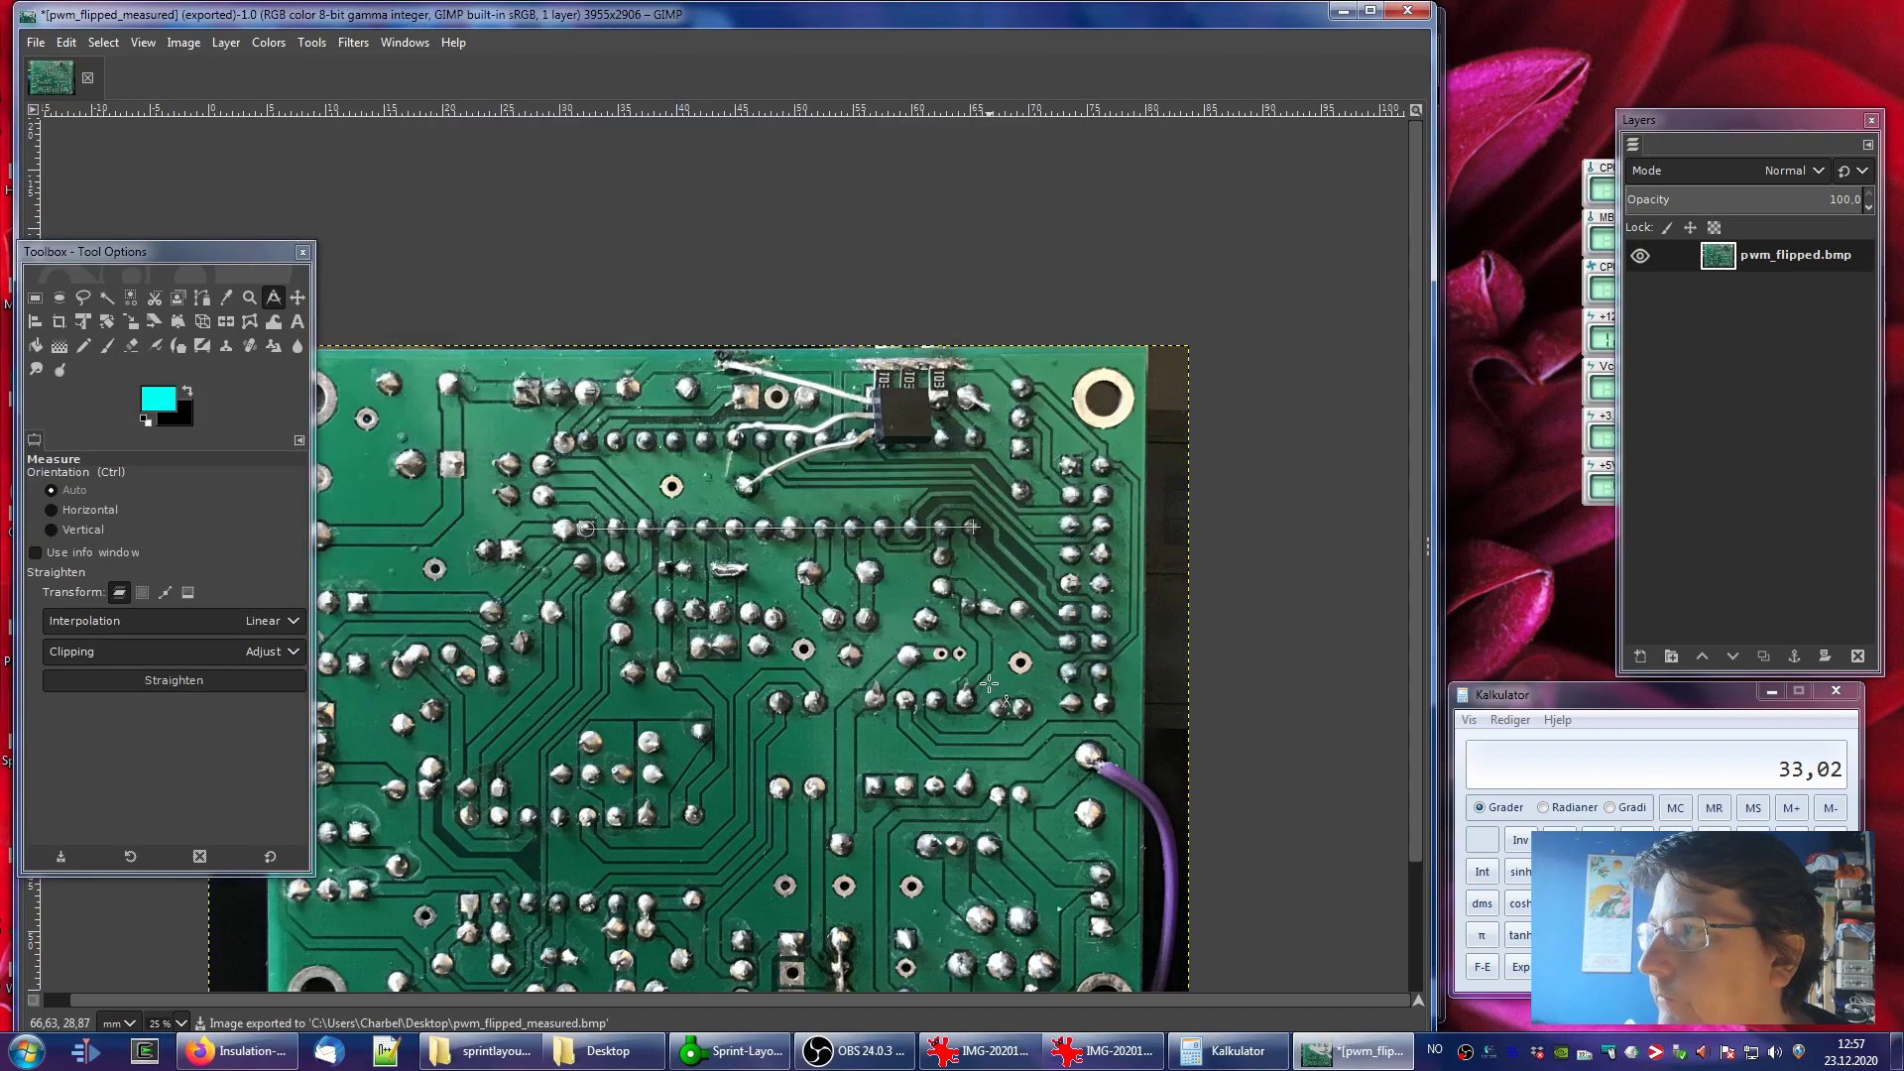
left_click(1408, 10)
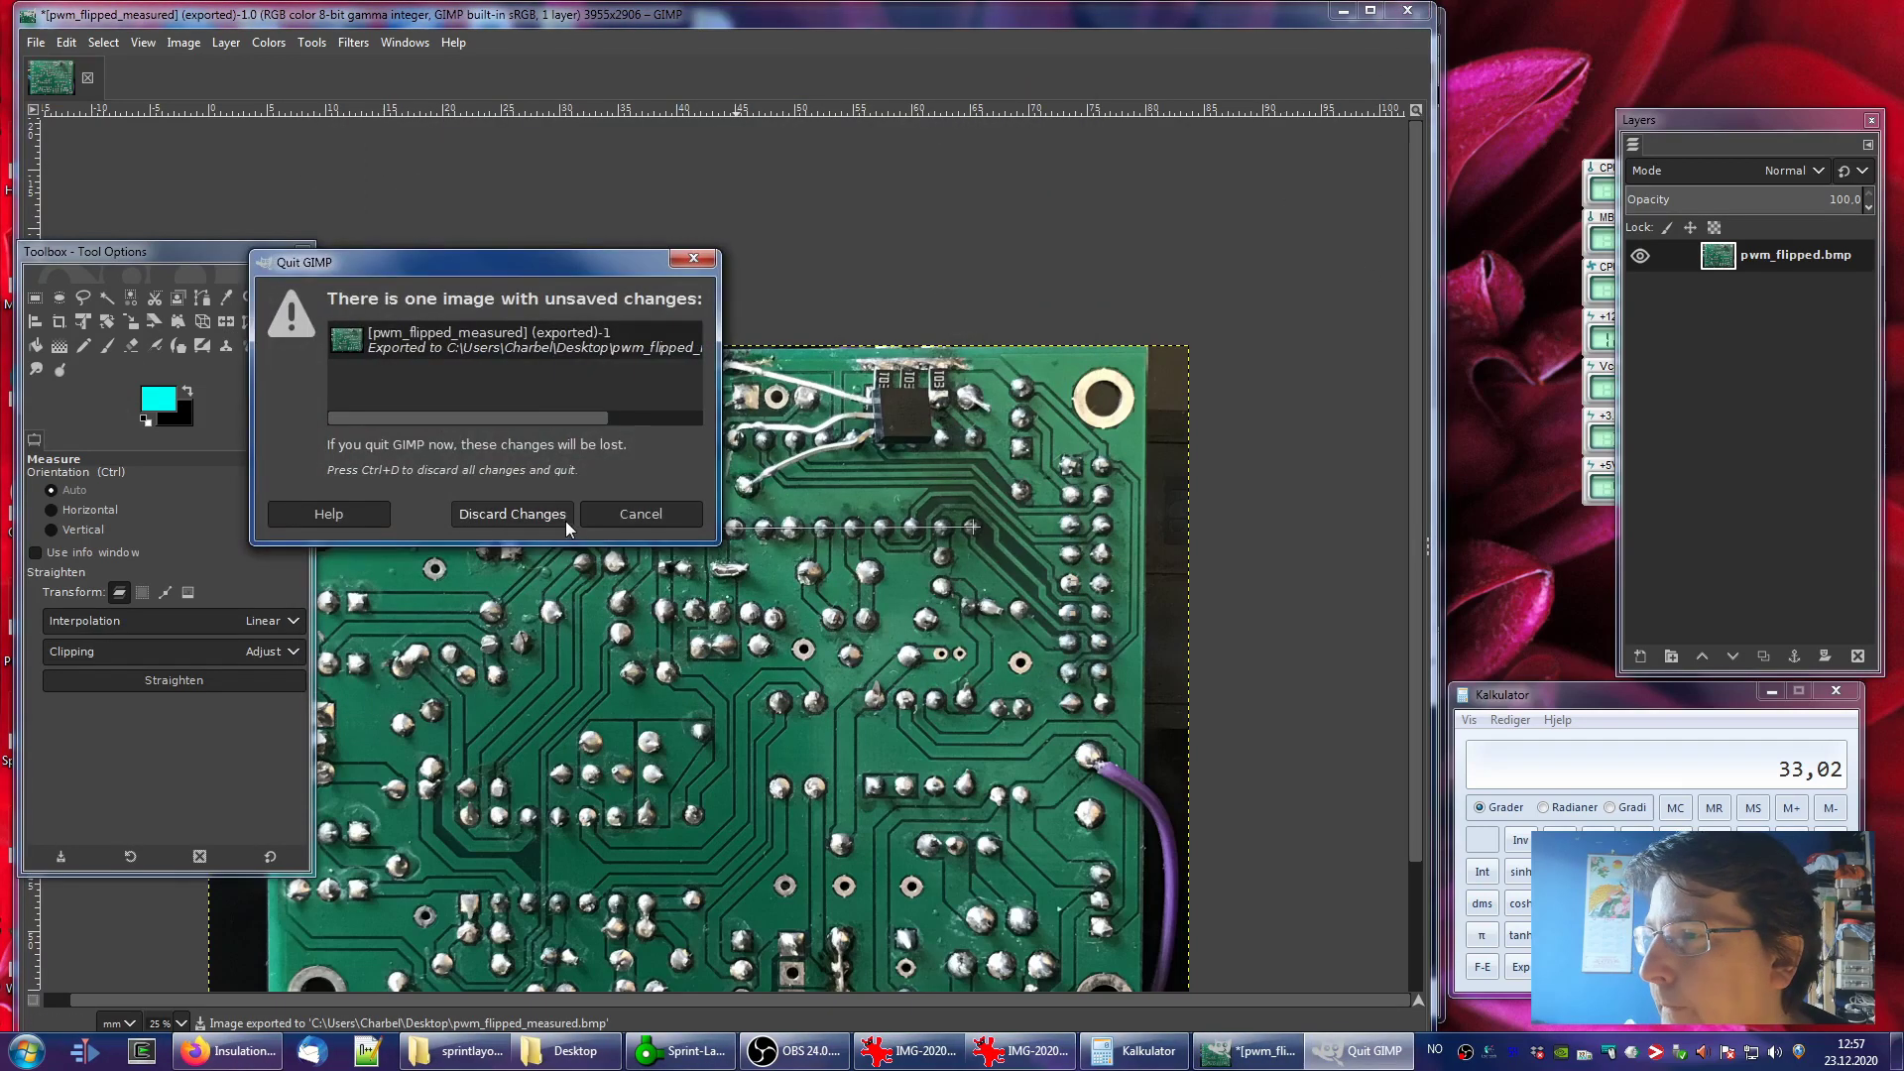
left_click(522, 516)
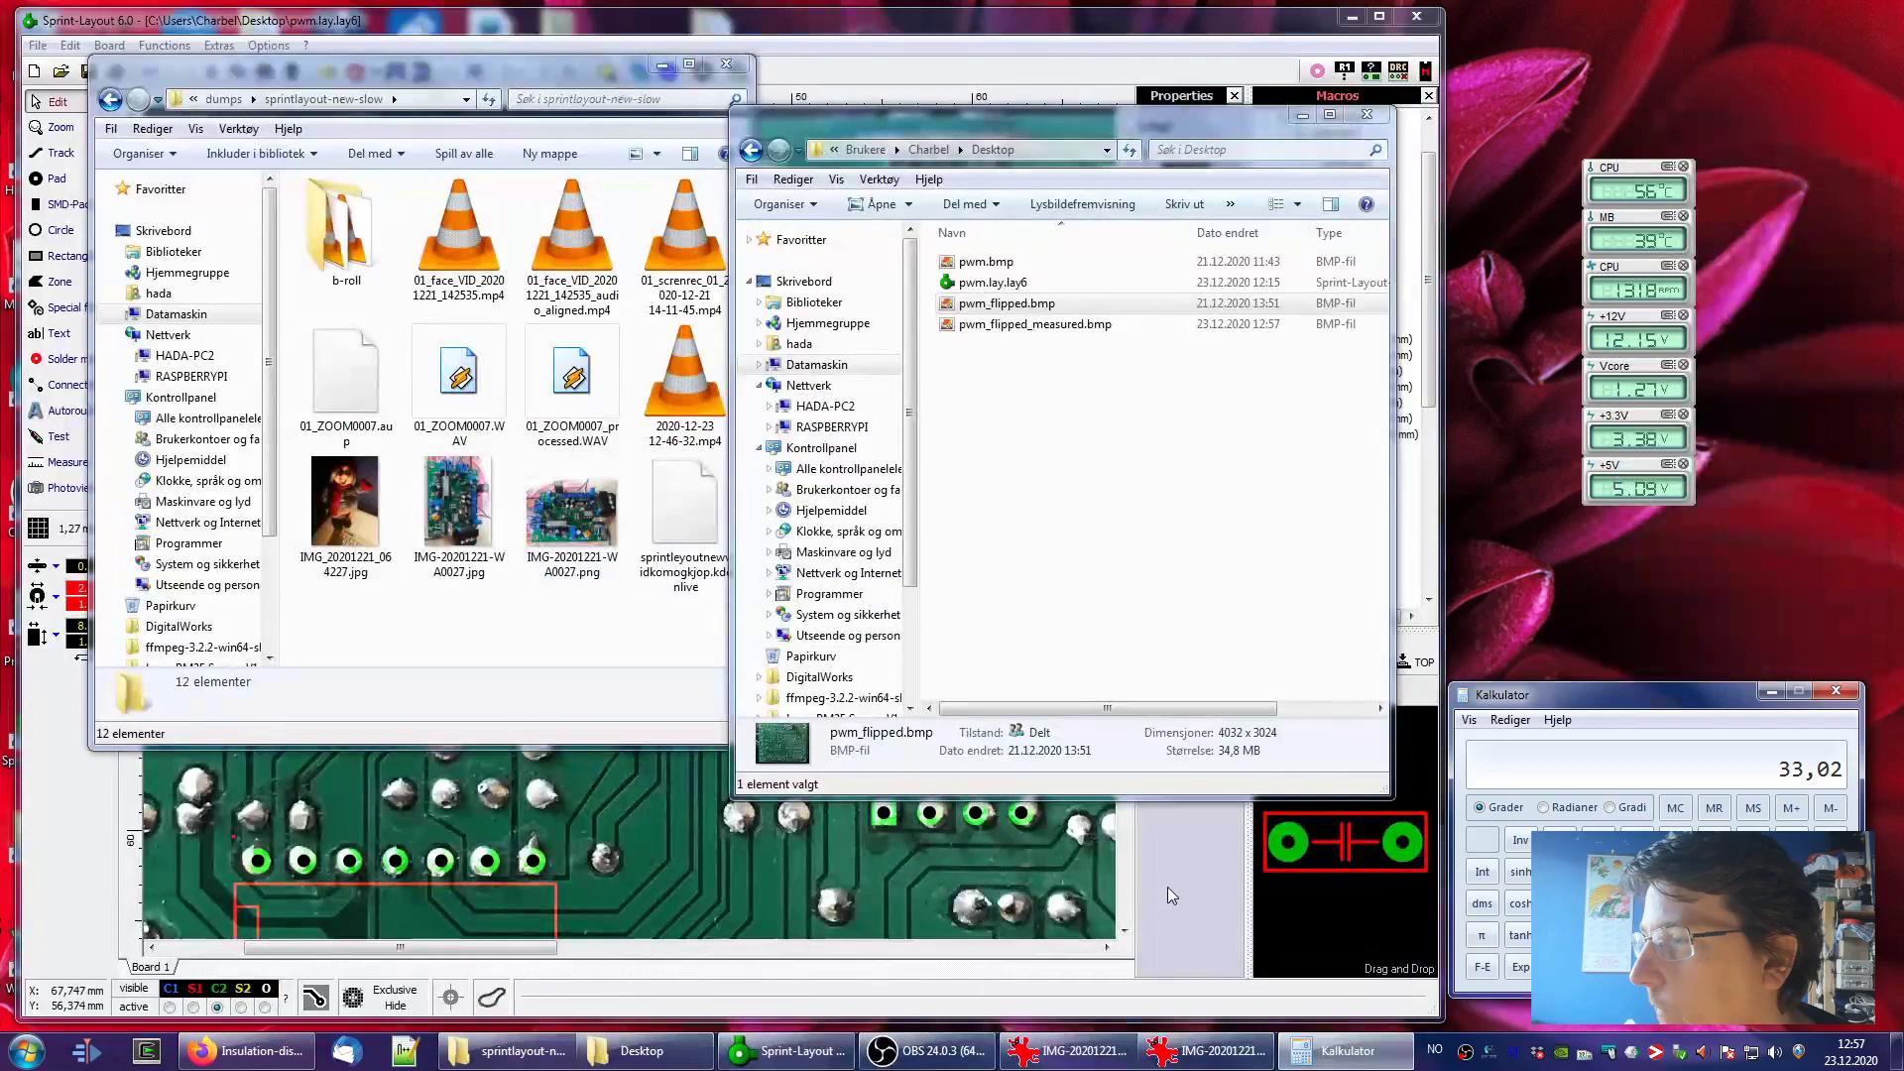
Load pwm_flipped_measured.bmp as the bottom side's scanned copy in Sprint-Layout and set its resolution to 1200 dpi
left_click(1169, 887)
left_click(218, 46)
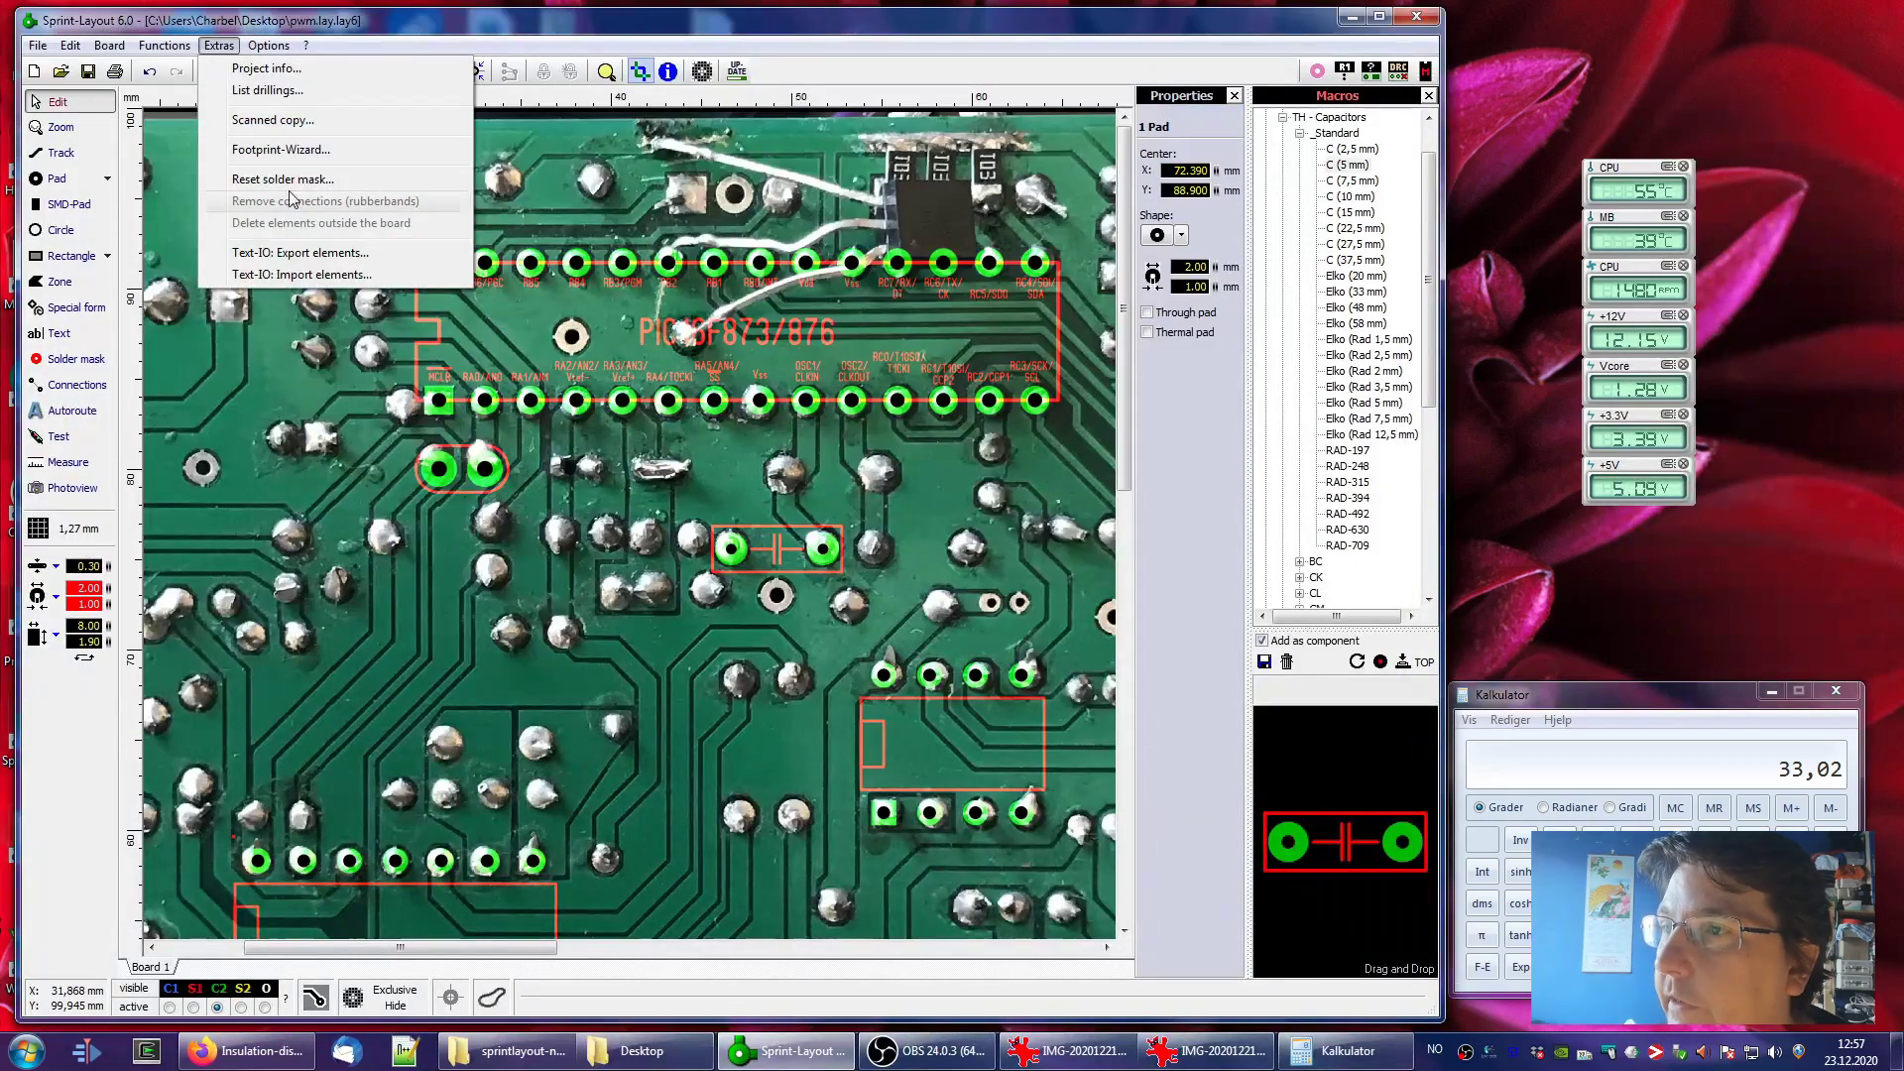
left_click(273, 120)
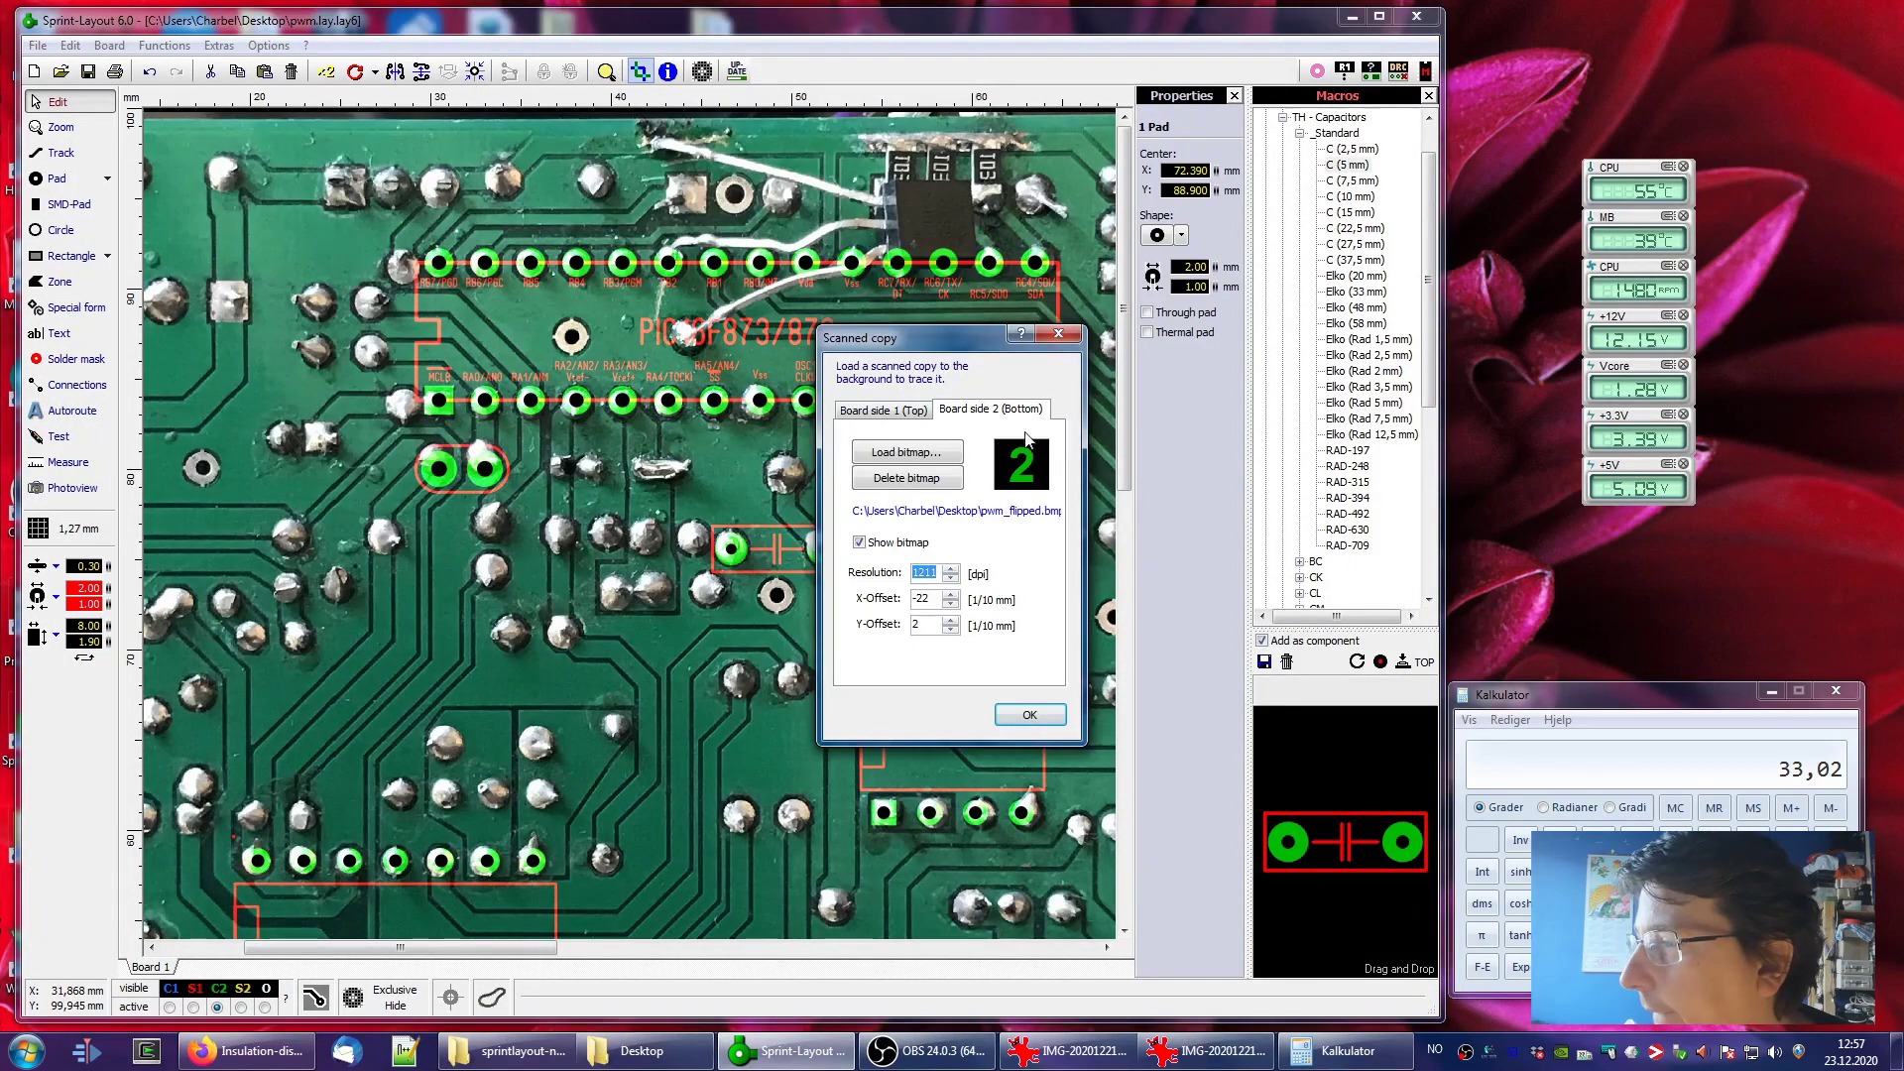
left_click(906, 453)
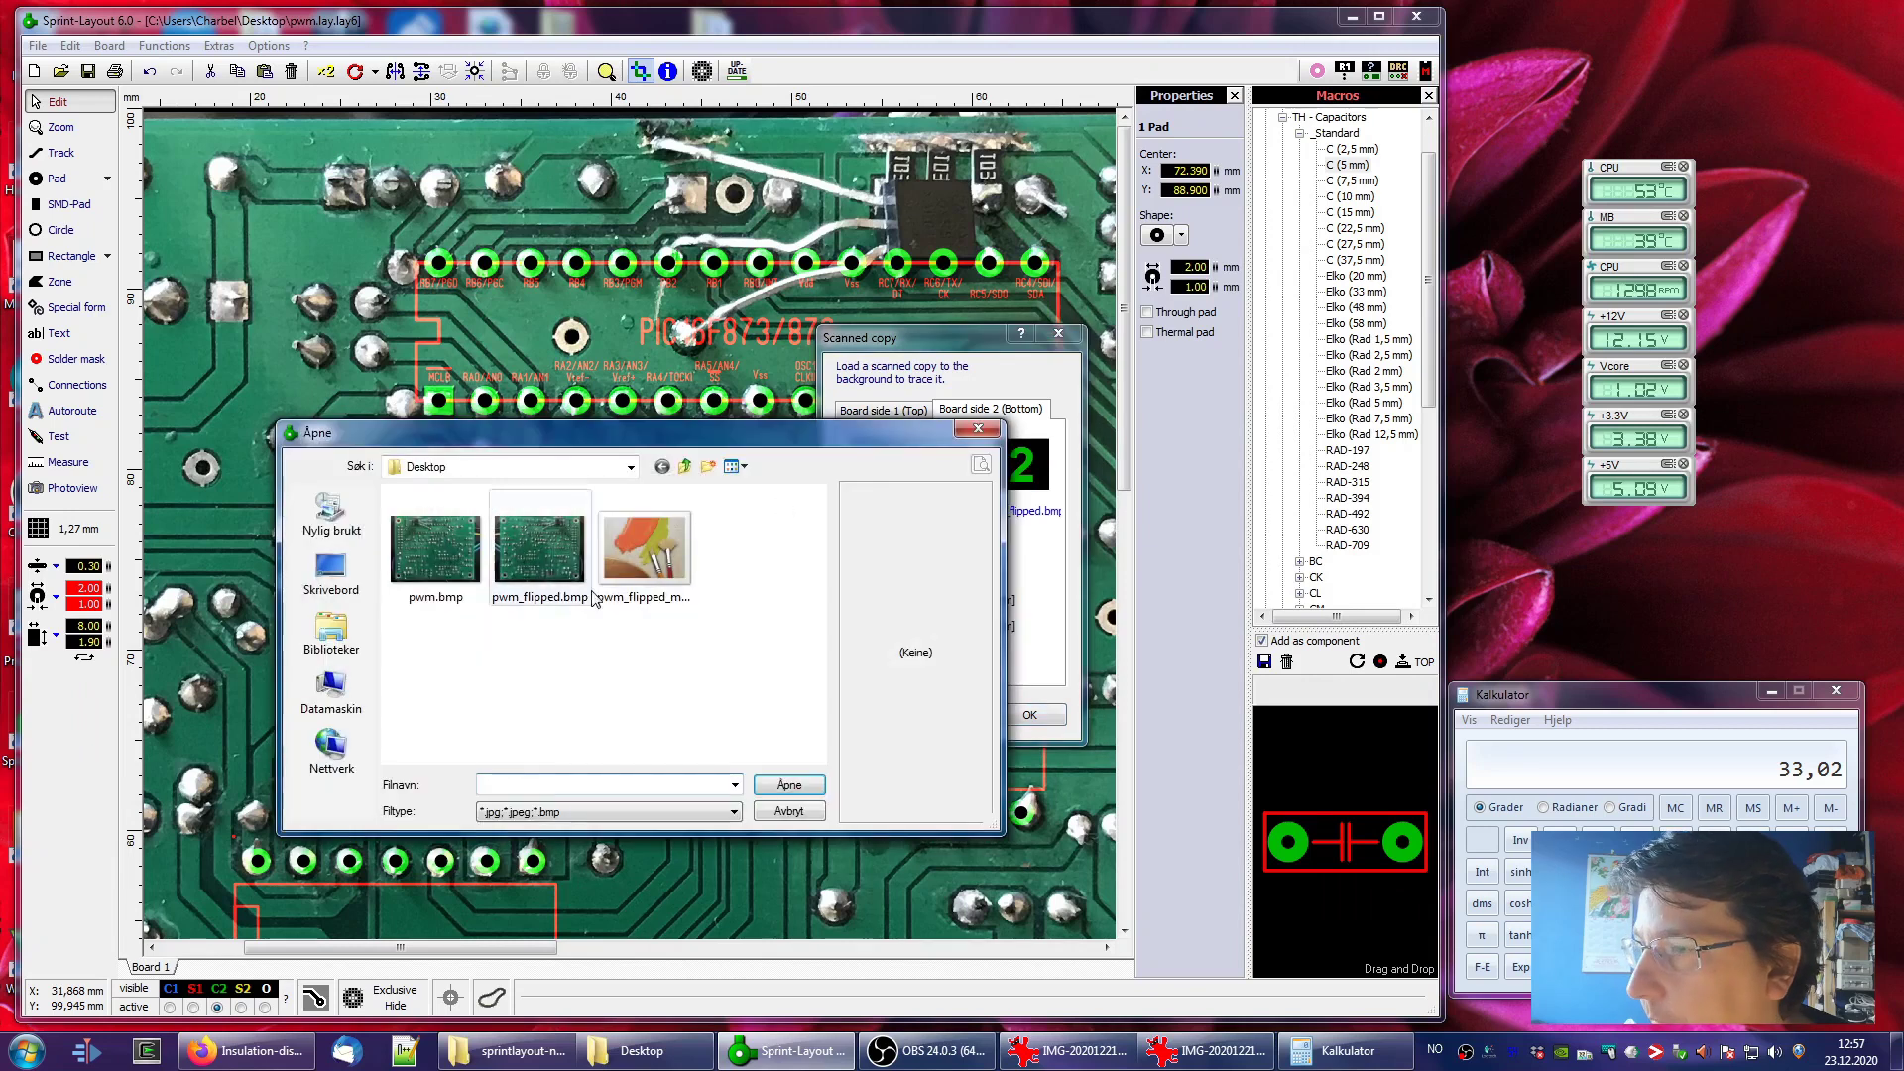
left_click(642, 555)
left_click(789, 784)
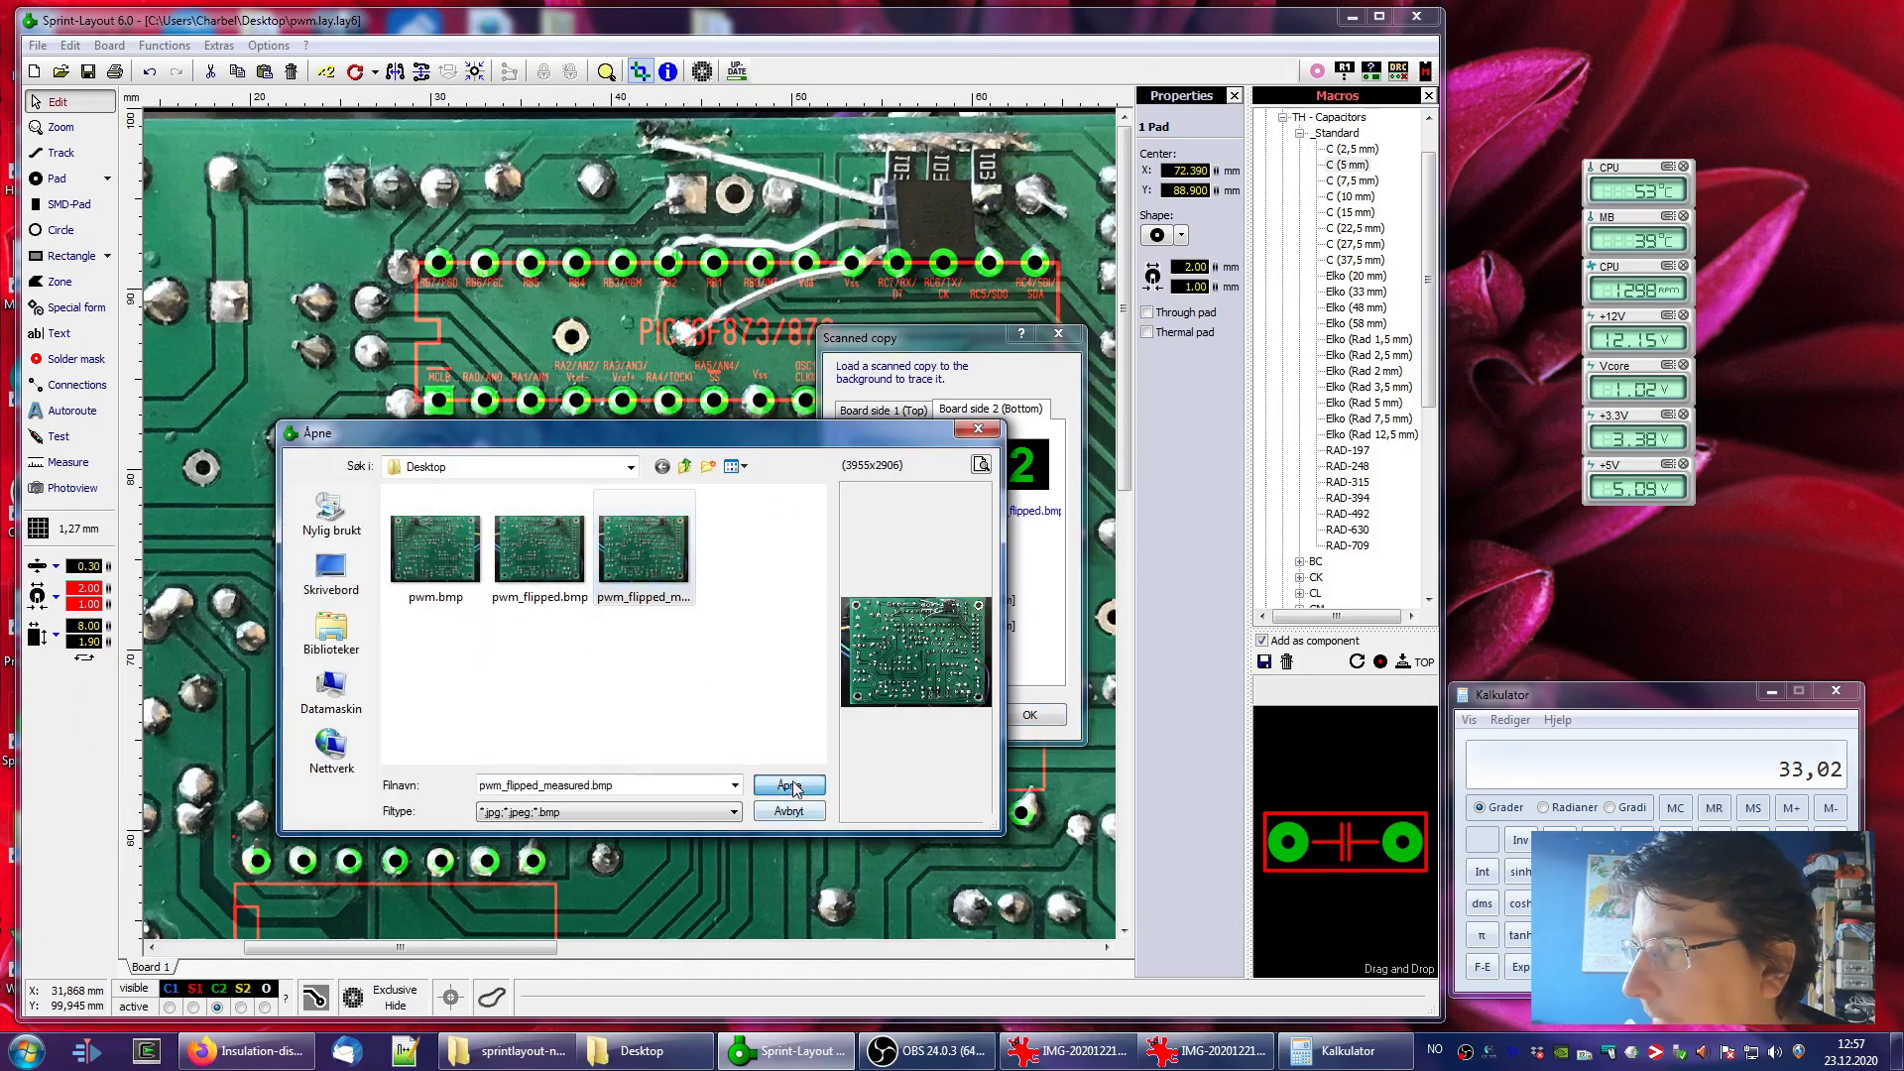
left_click_drag(936, 575, 868, 577)
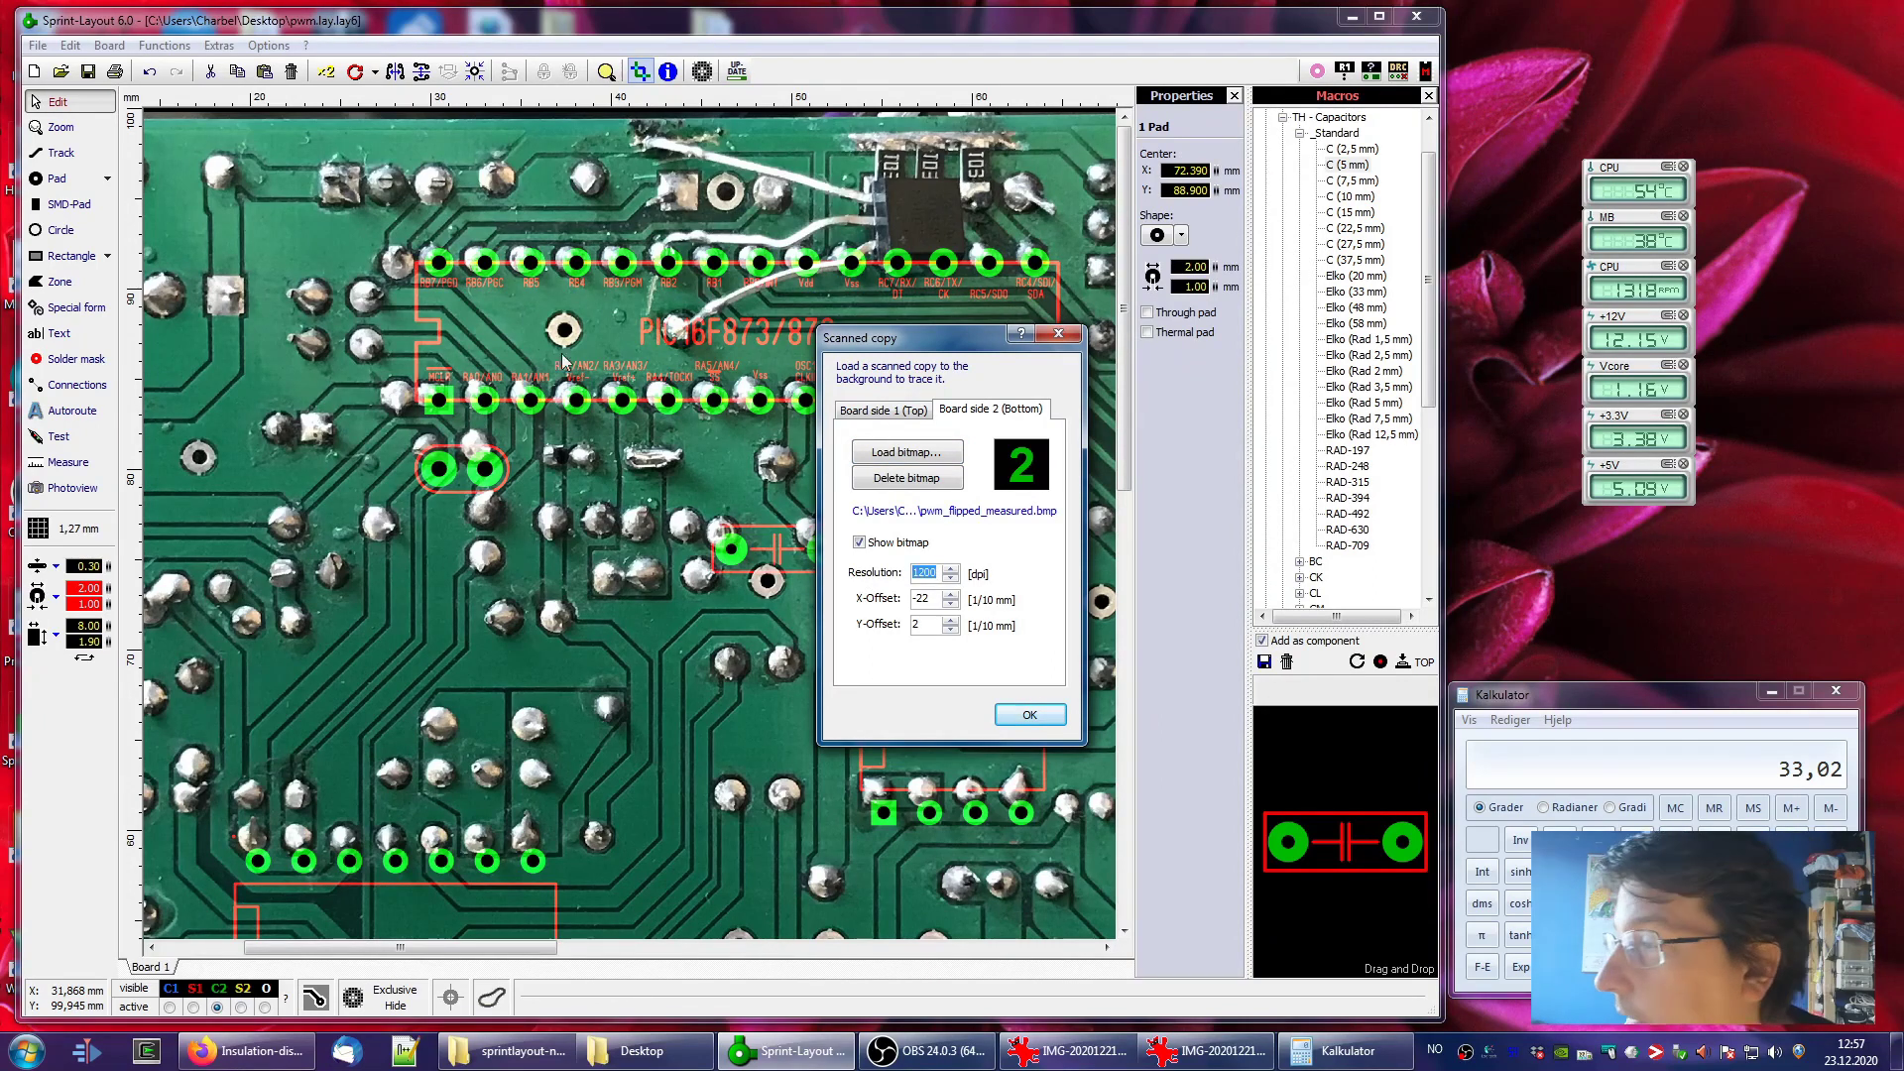
Adjust the background photo's X-Offset to -19 to bring the solder joints horizontally closer to the chip's pads
left_click(950, 594)
left_click(950, 594)
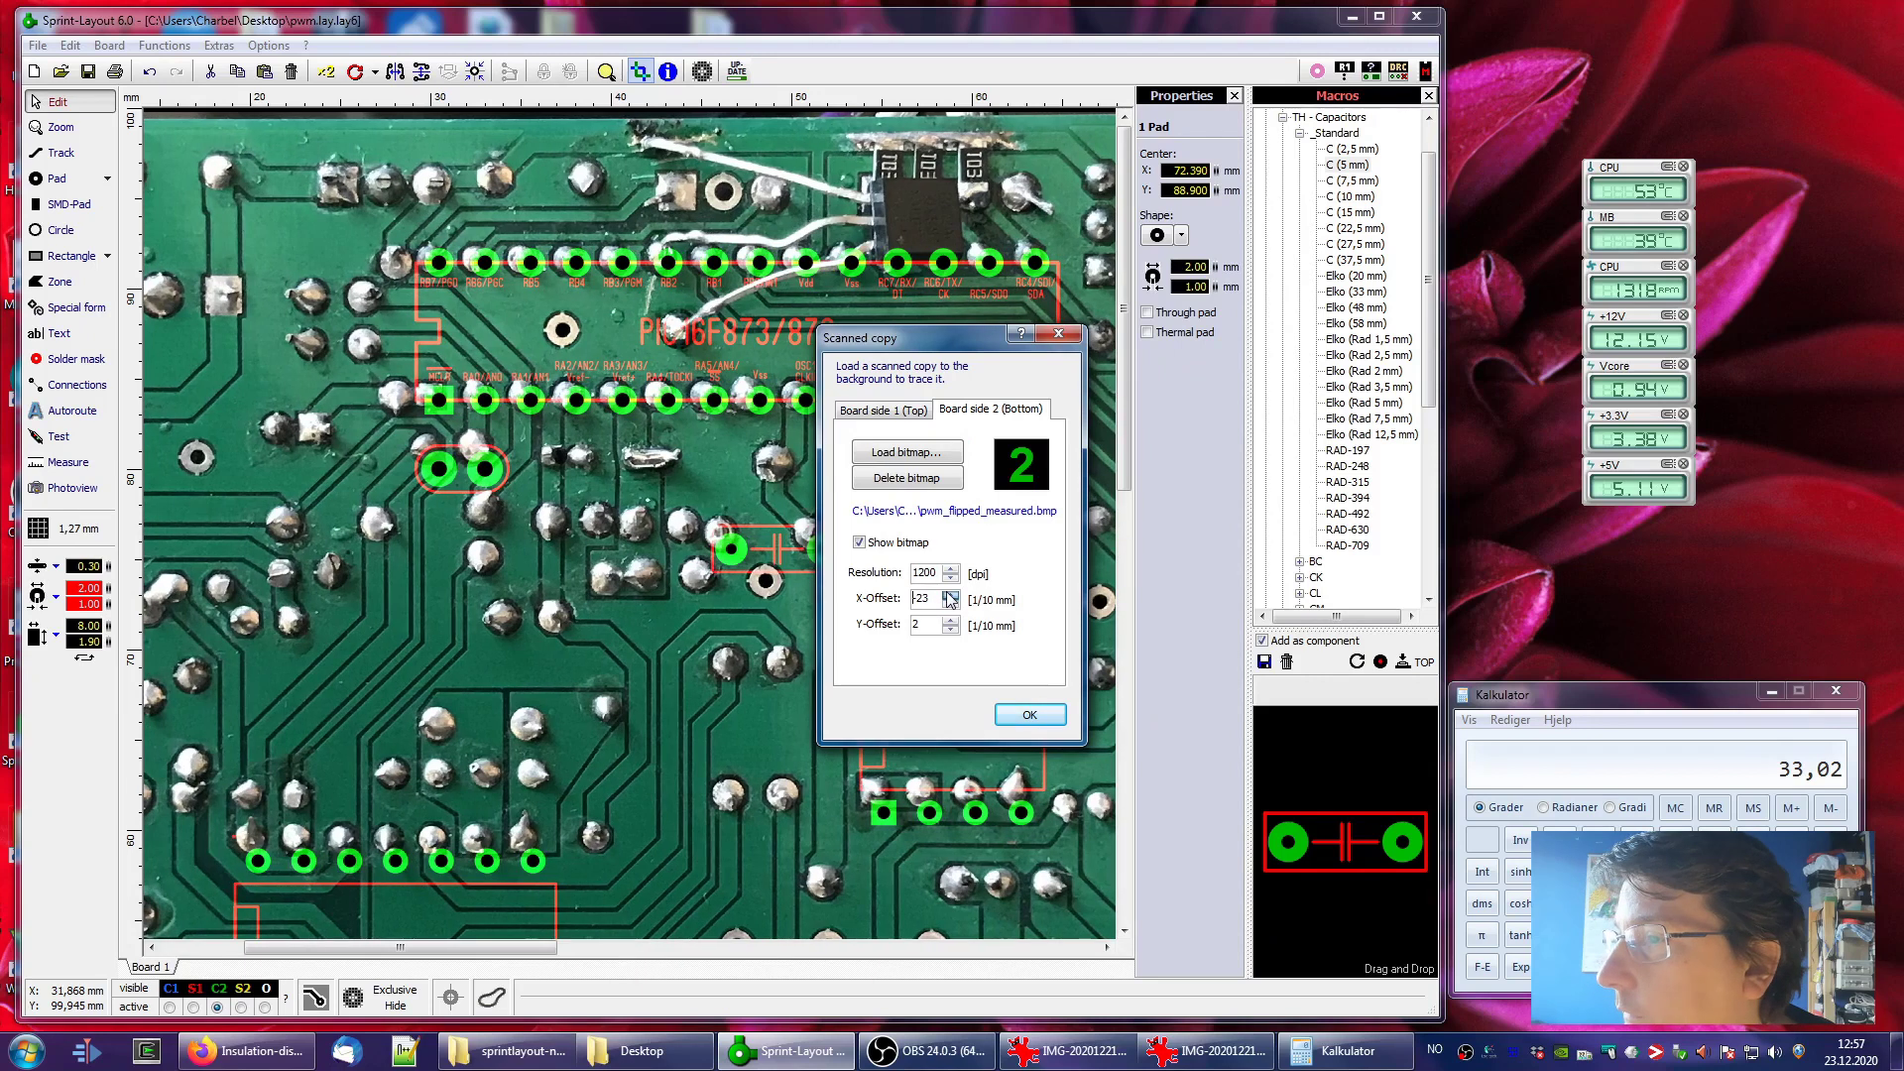
left_click(950, 594)
left_click(949, 595)
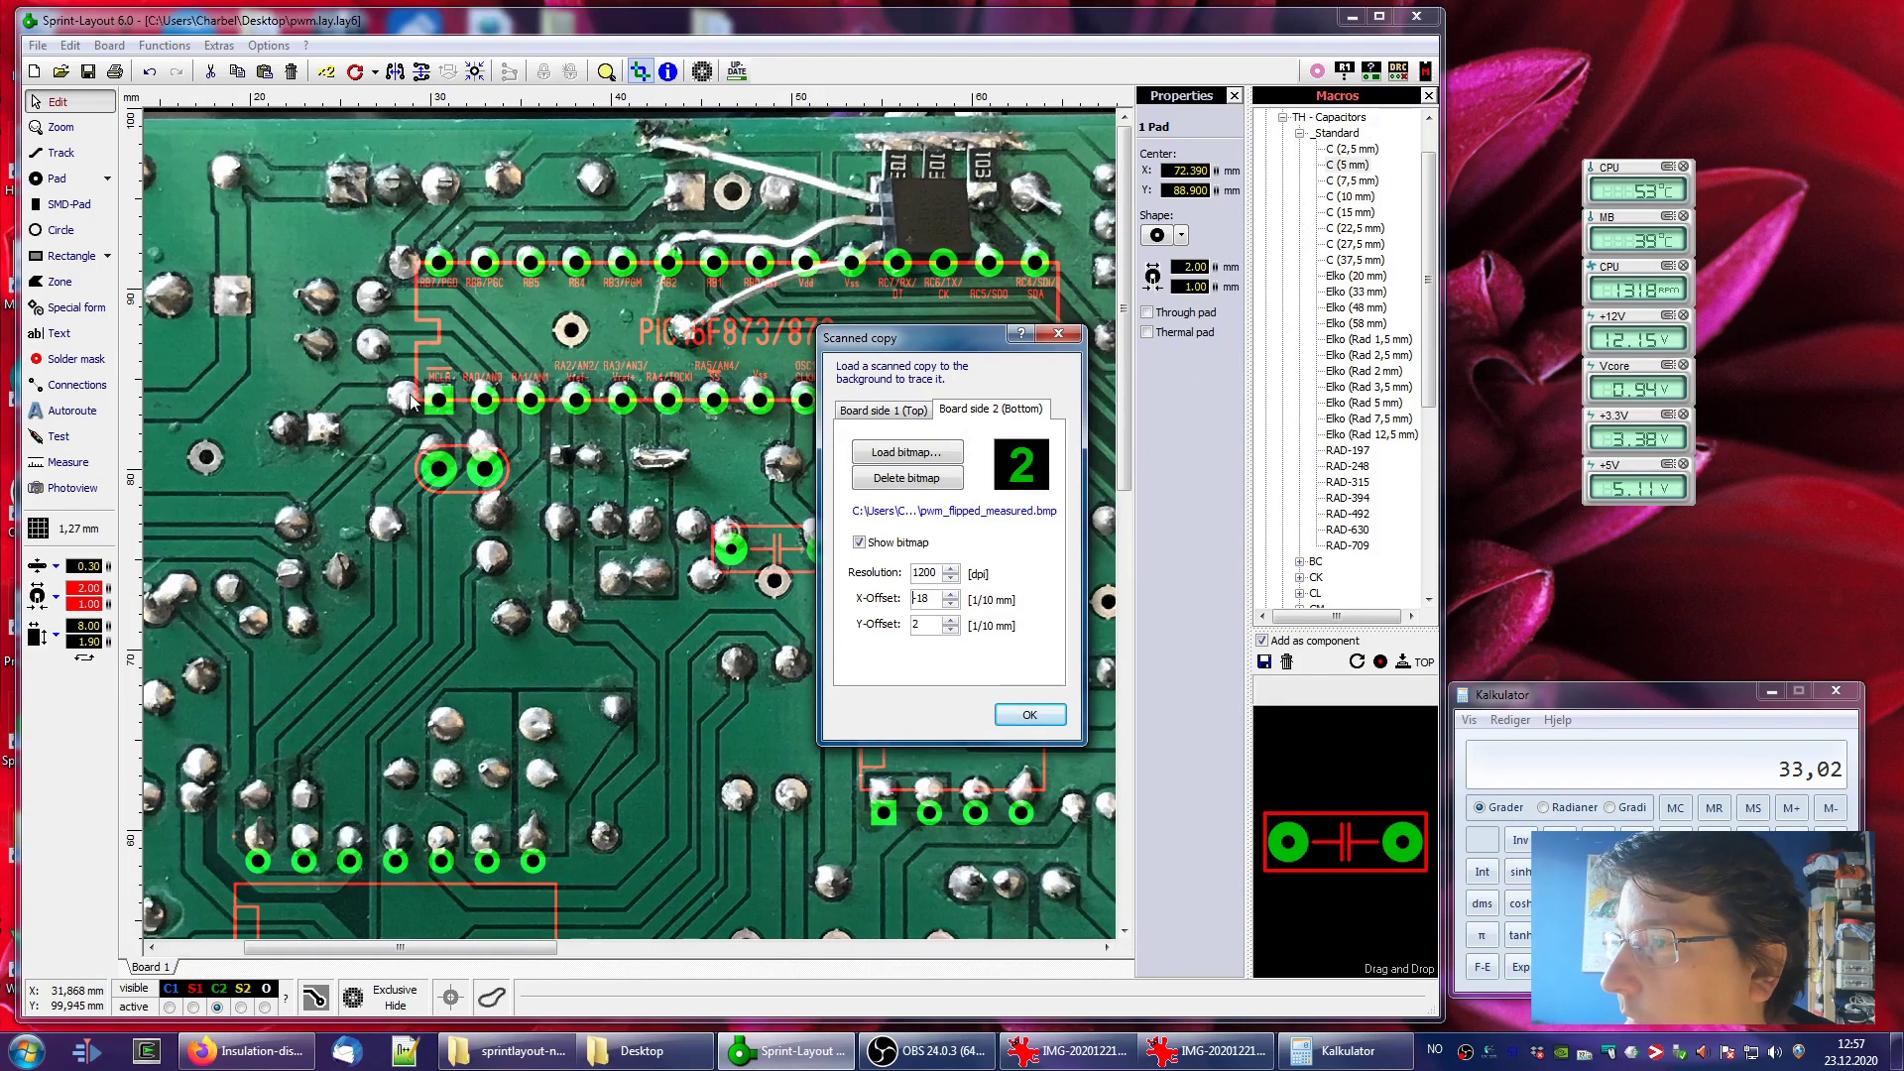
key("Up")
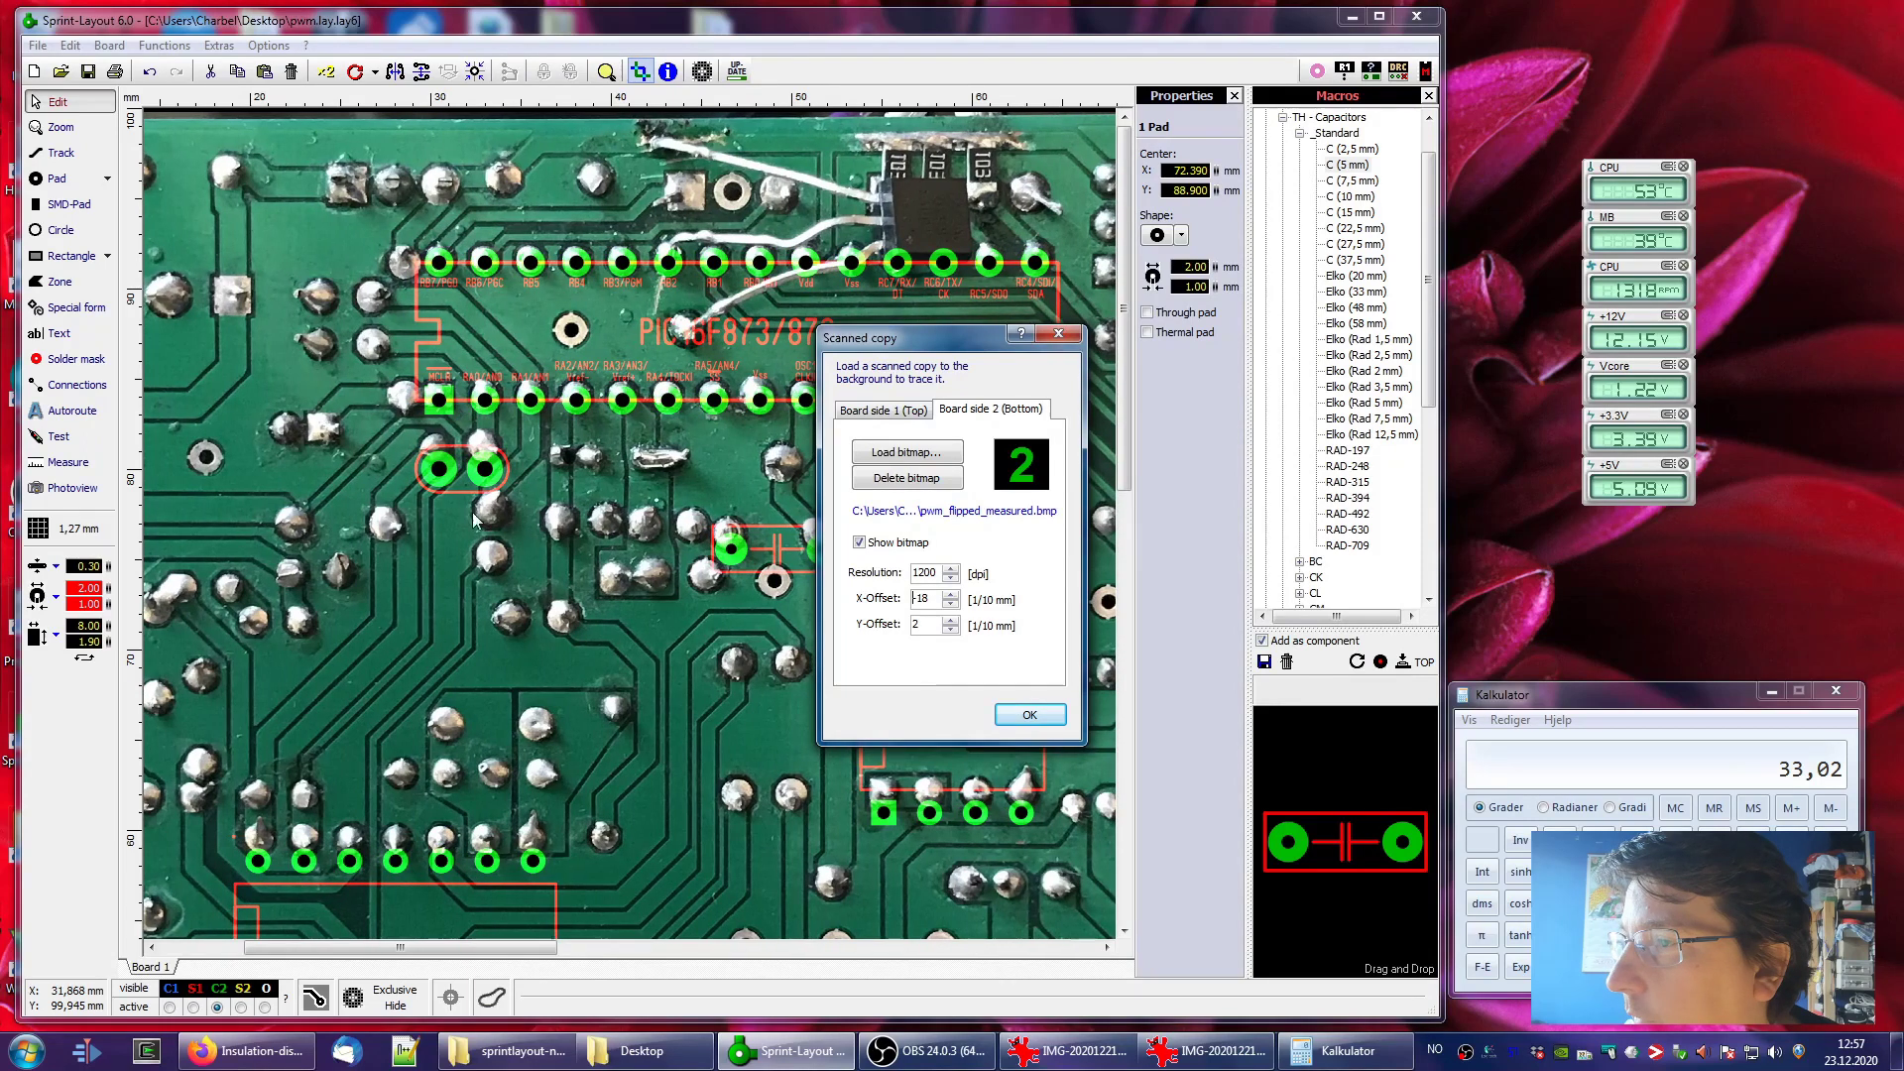
key("Down")
key("Down")
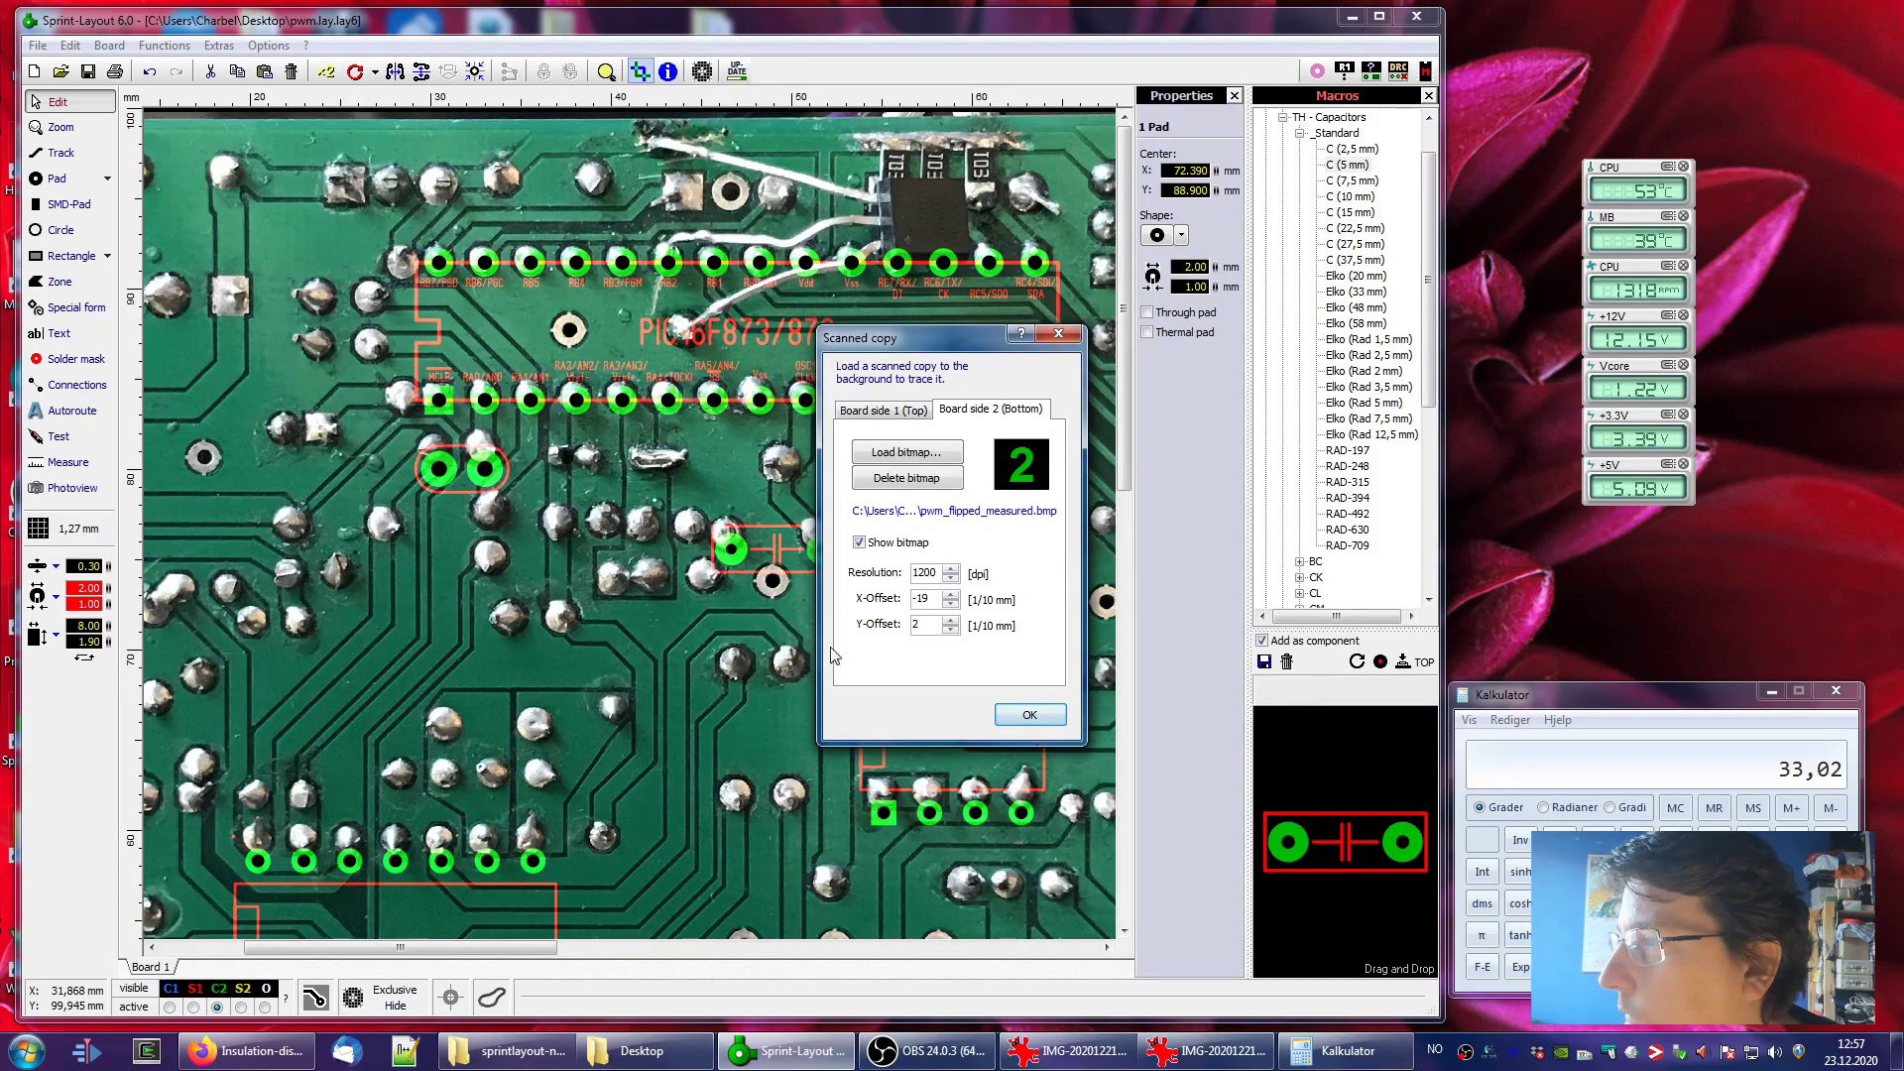
Uncover the PIC chip's pin rows and set the background photo's Y-Offset to 6, aligning it vertically with the pads
left_click_drag(955, 345, 774, 470)
left_click(772, 756)
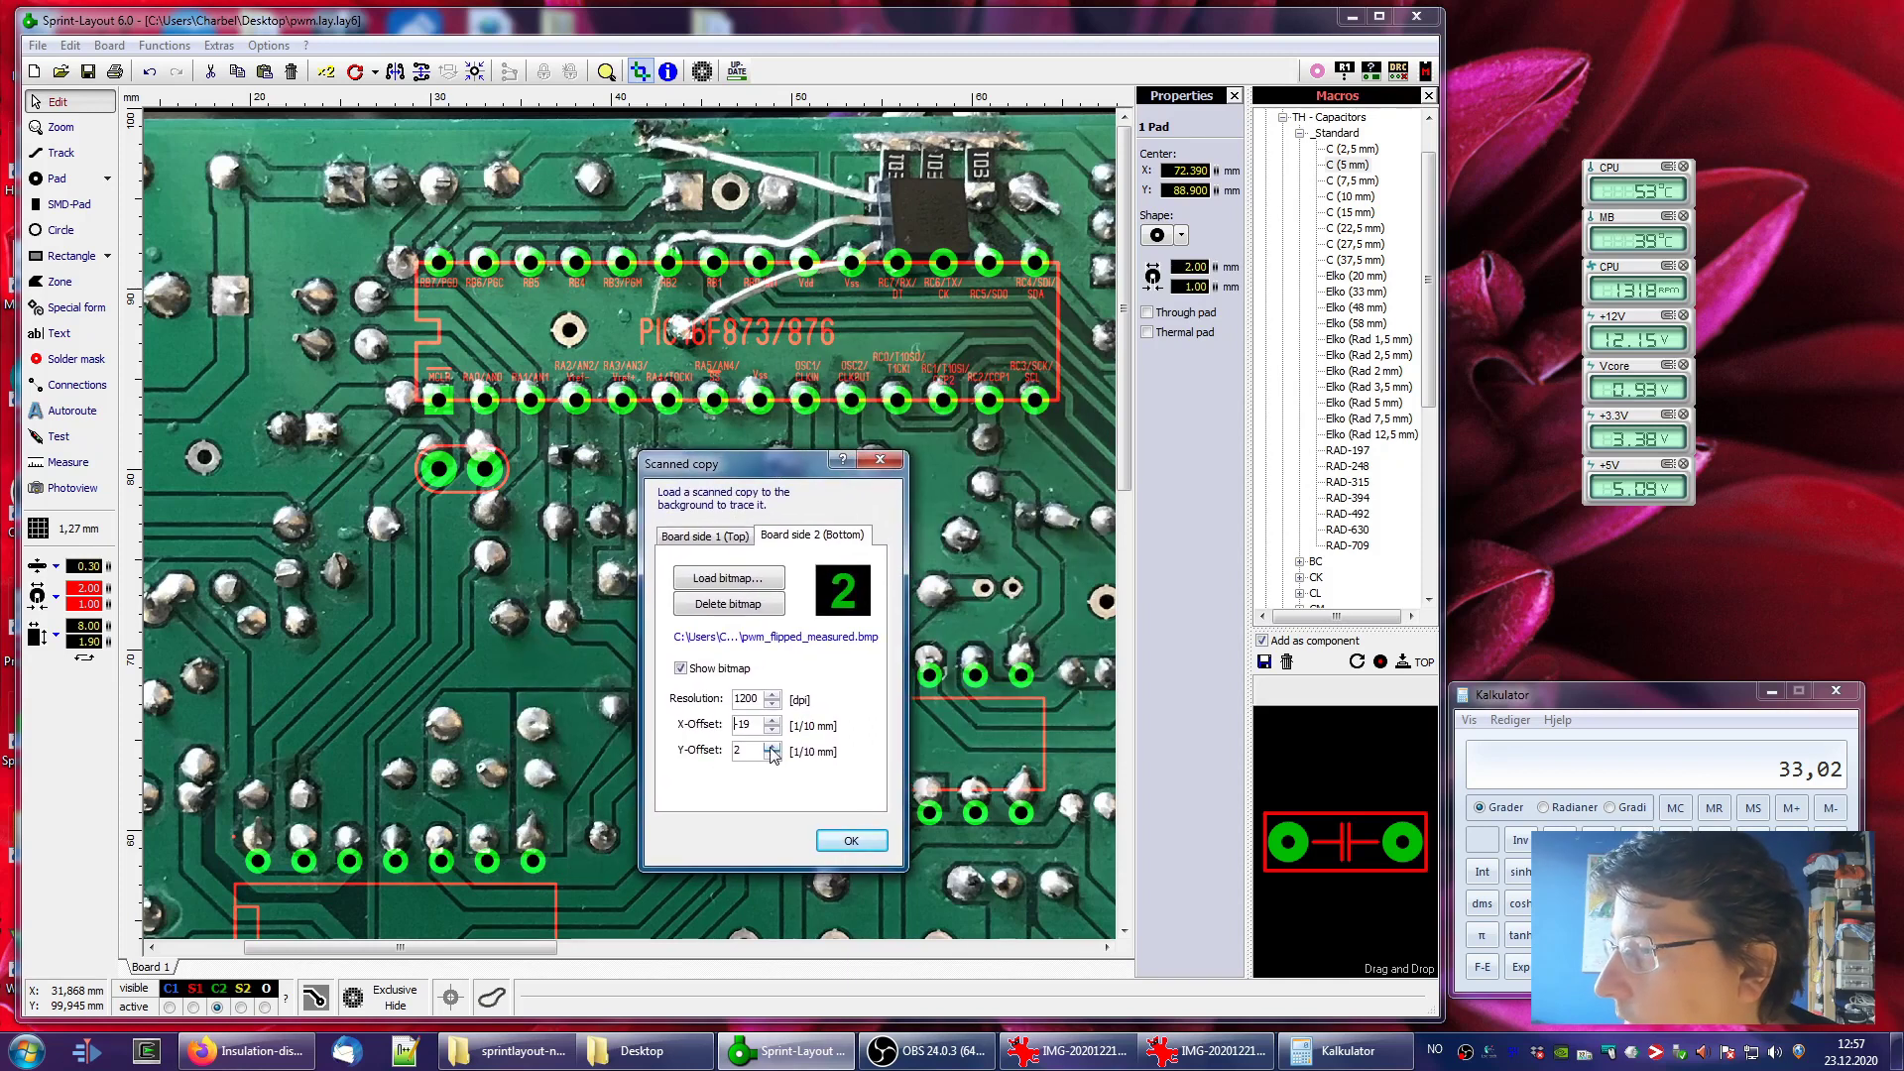
left_click(771, 756)
left_click(771, 756)
left_click(771, 755)
left_click(770, 756)
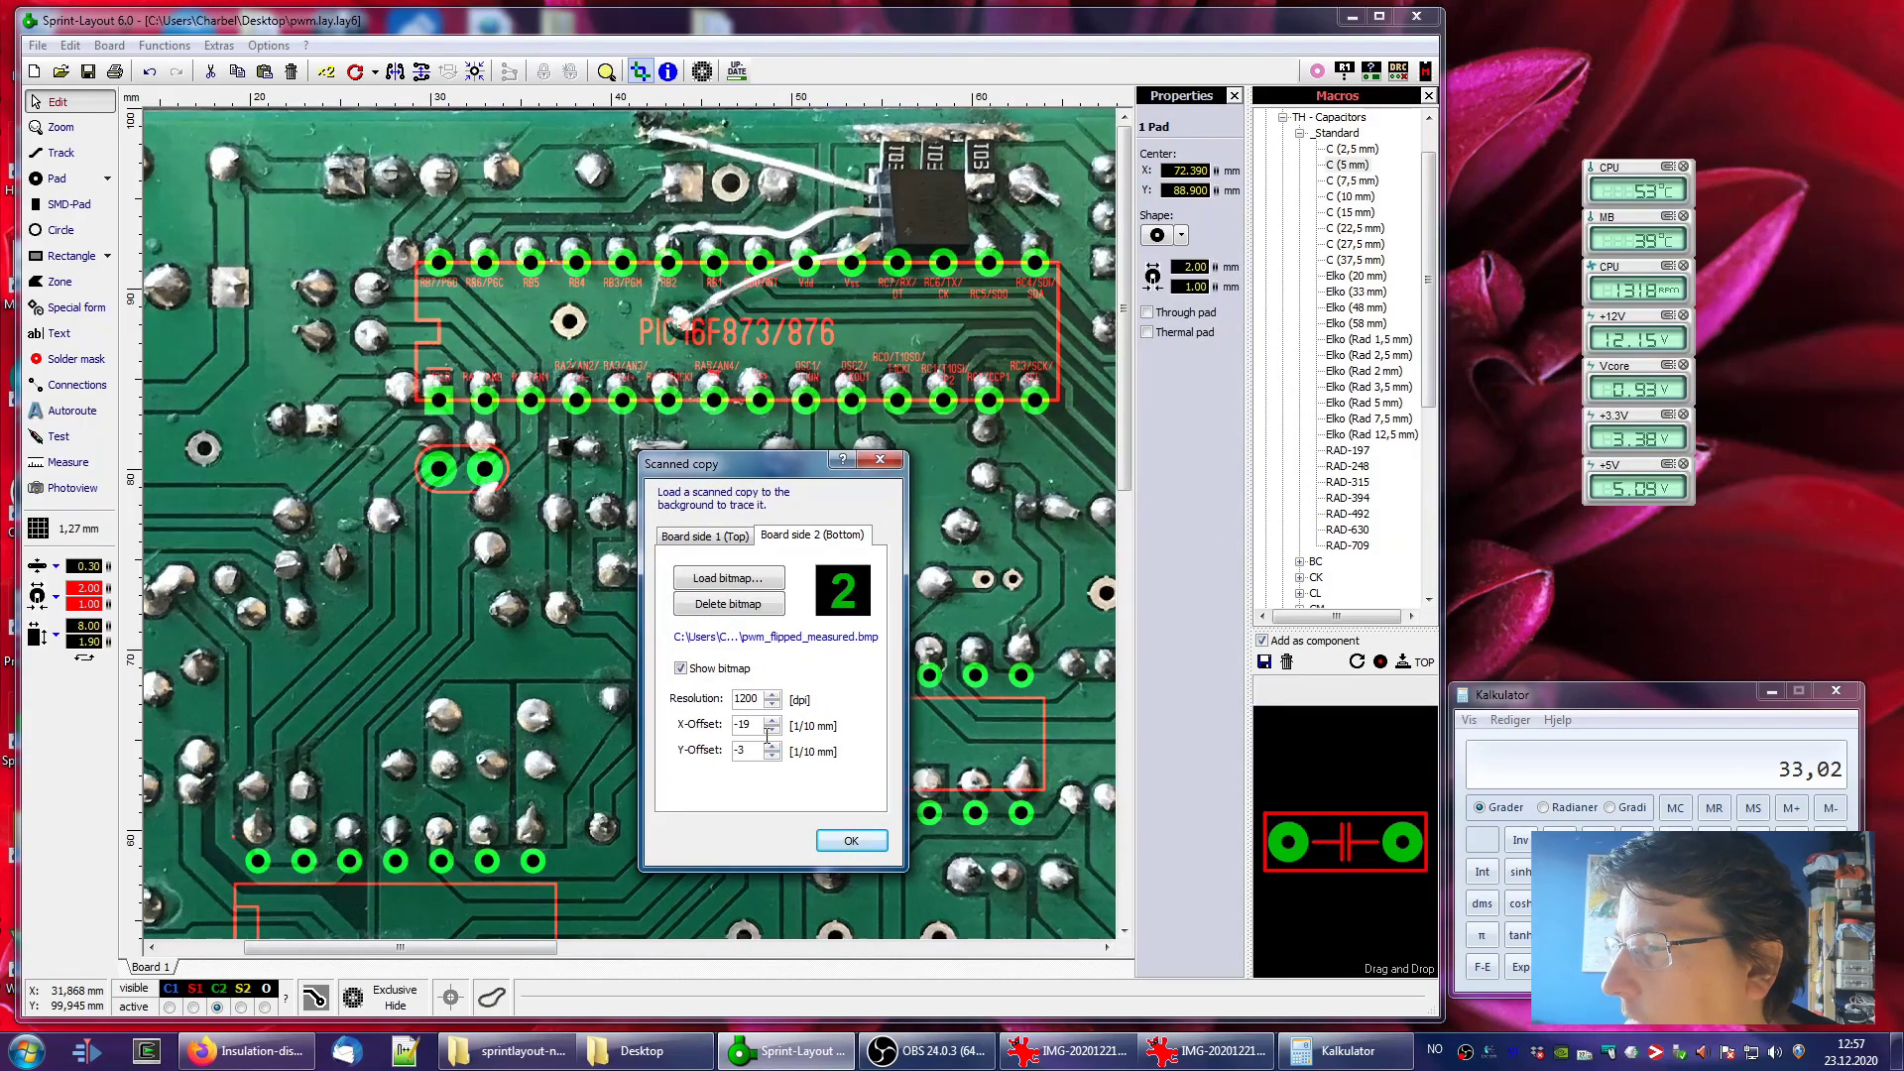
left_click(771, 747)
left_click(771, 747)
left_click(771, 746)
left_click(771, 747)
left_click(771, 747)
left_click(772, 746)
left_click(771, 747)
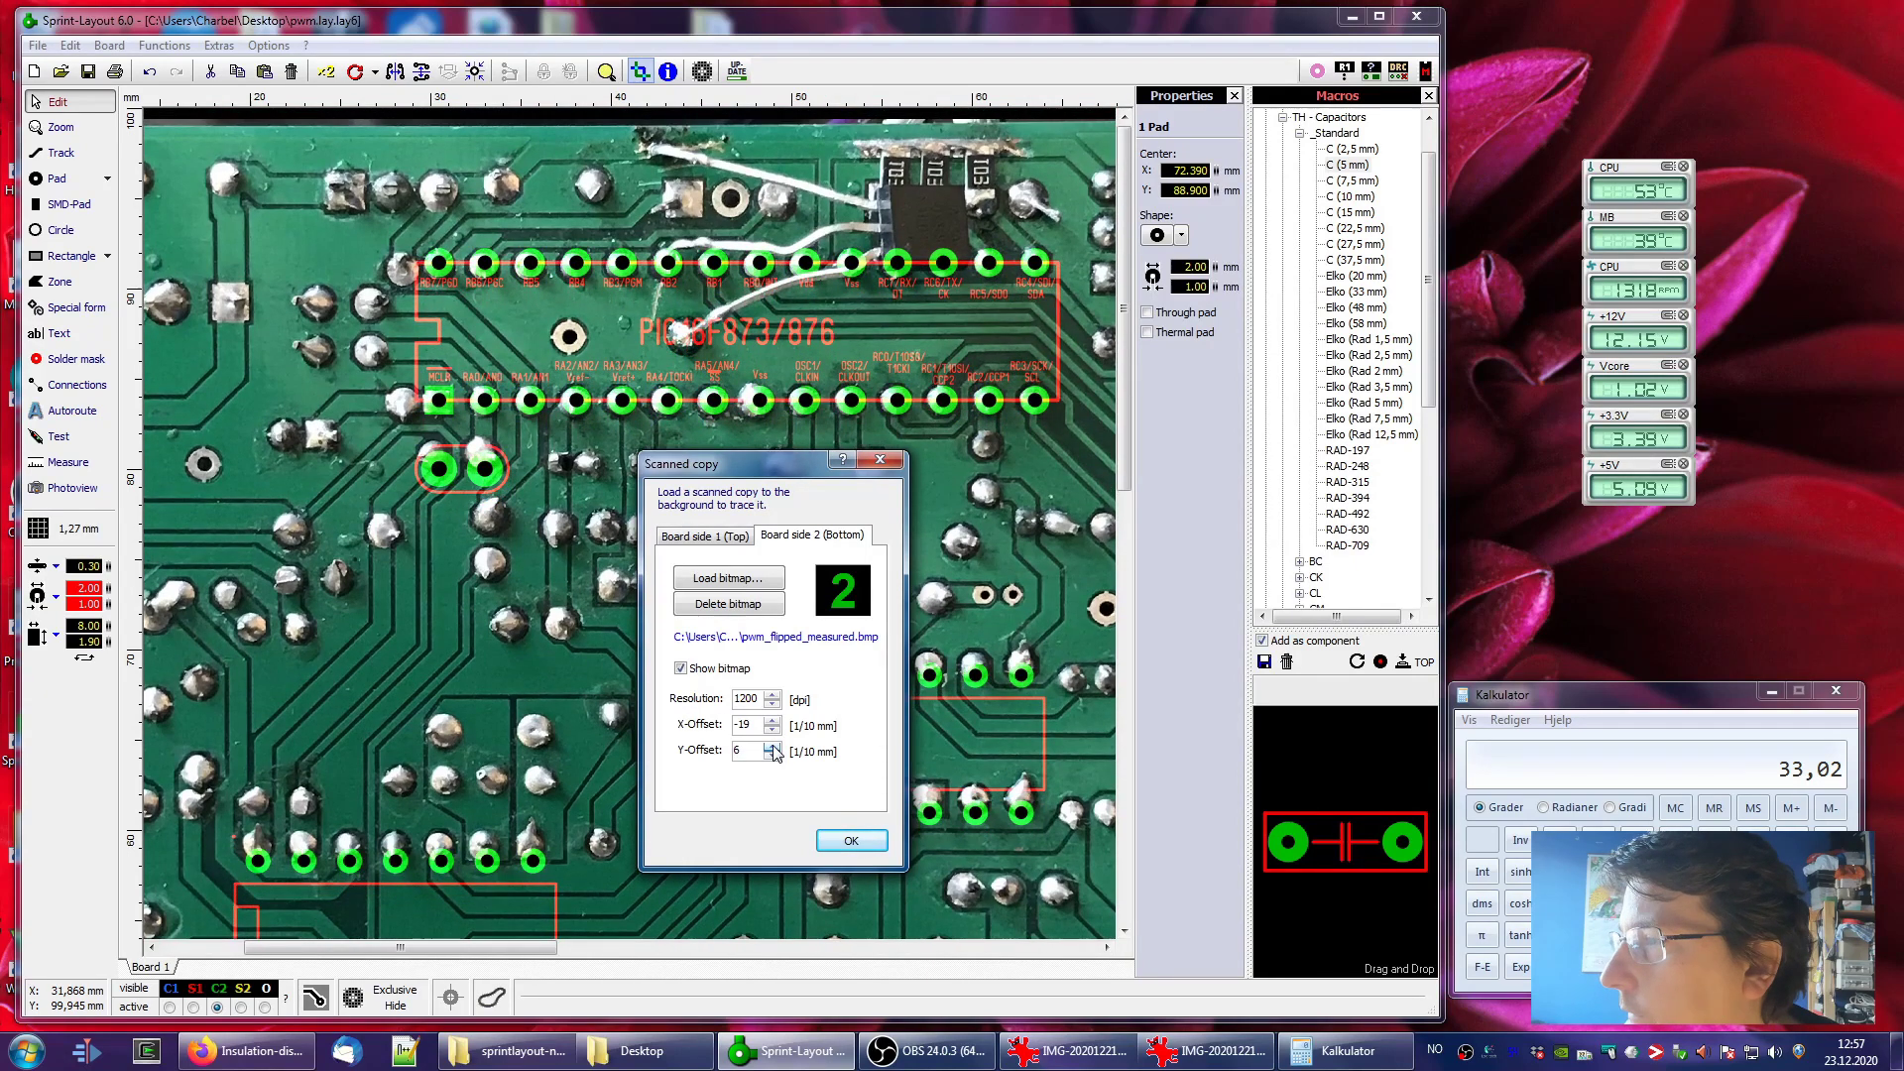
left_click(772, 747)
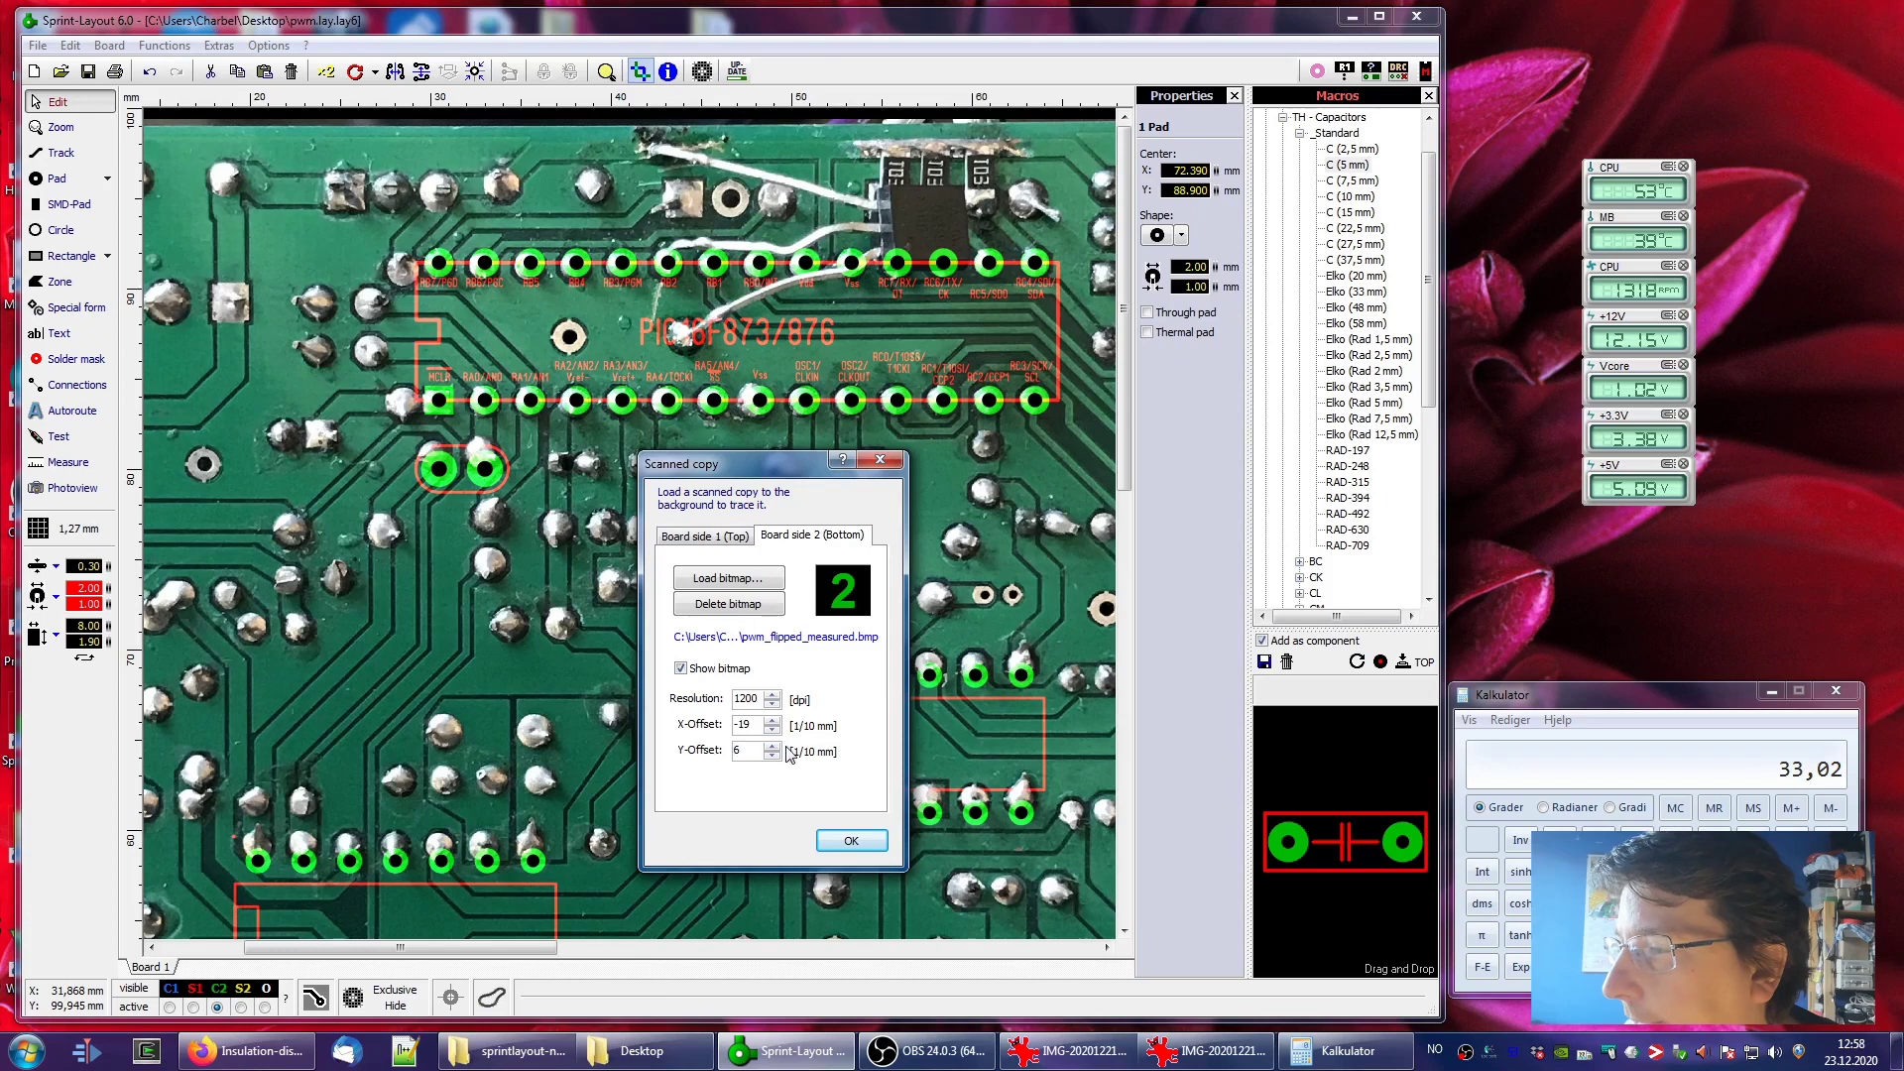
Set the background photo's X-Offset to -17 and accept the scanned copy settings
left_click(772, 731)
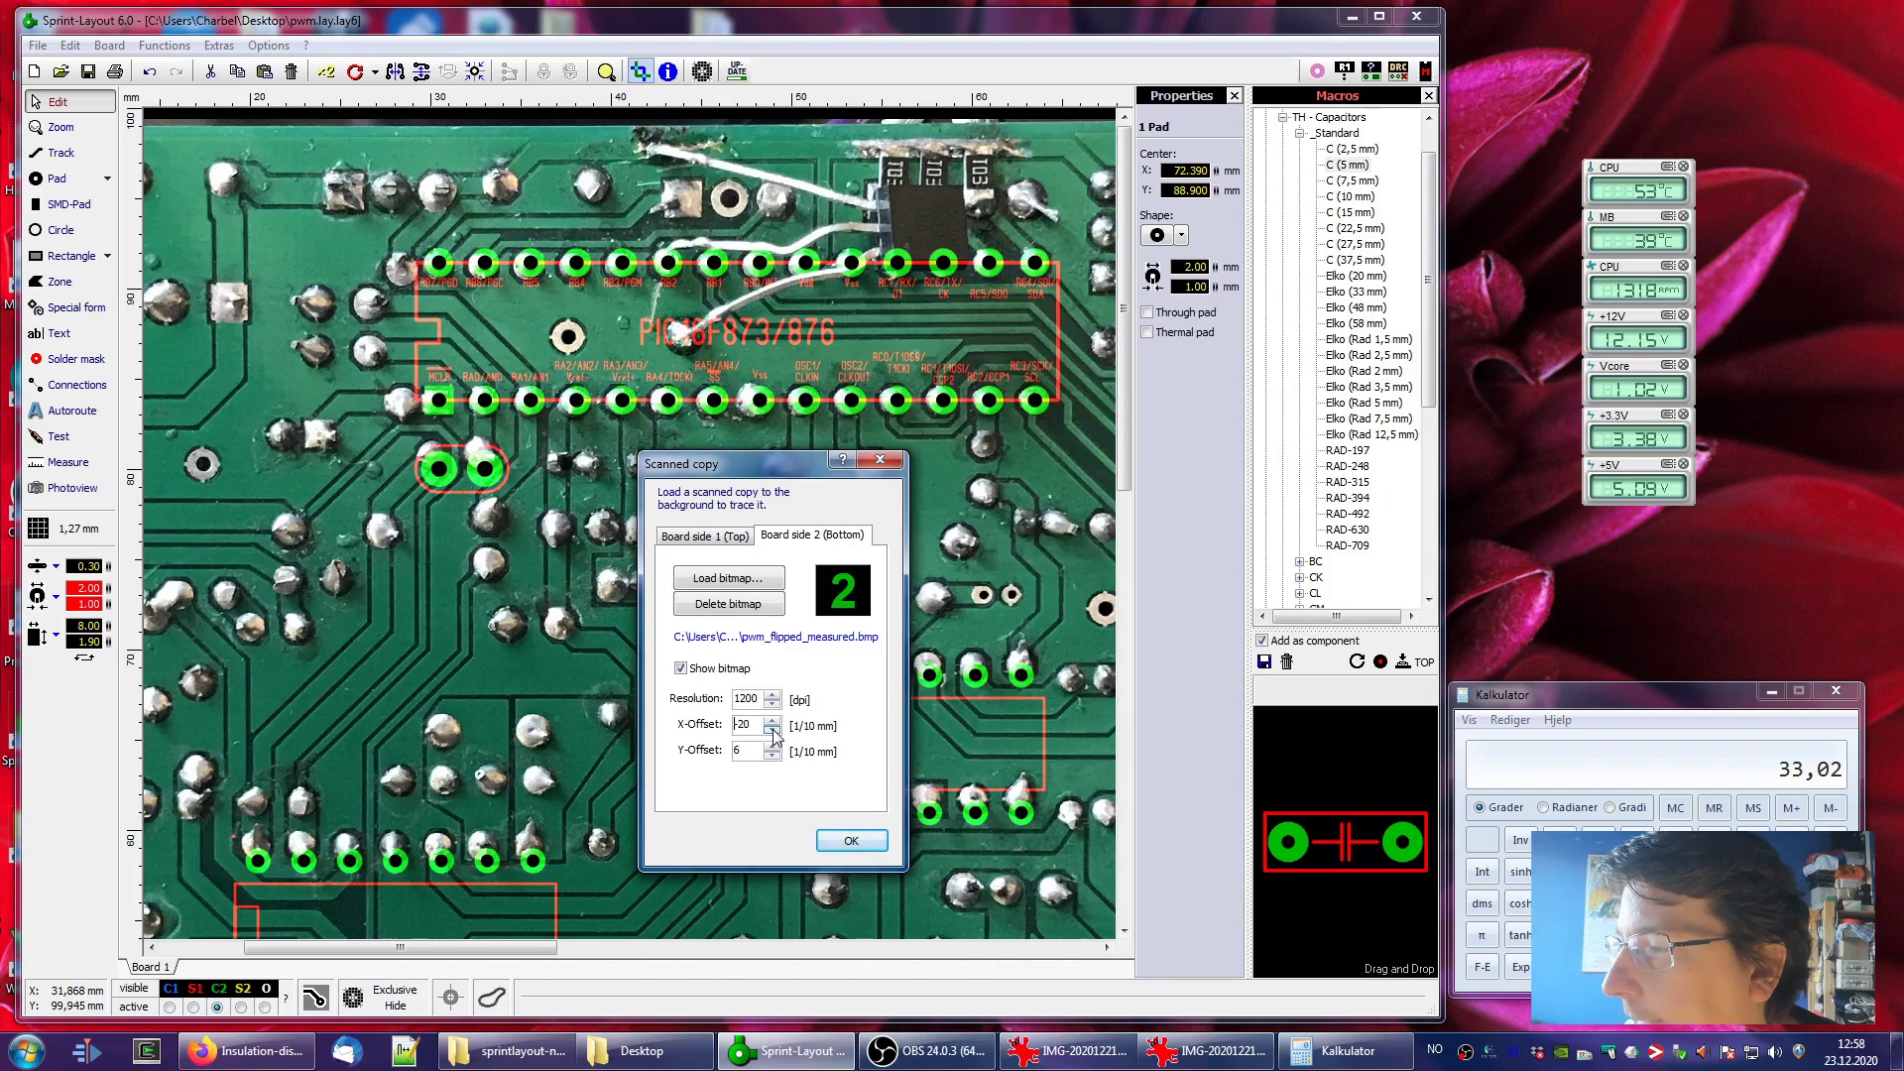
left_click(774, 721)
left_click(773, 721)
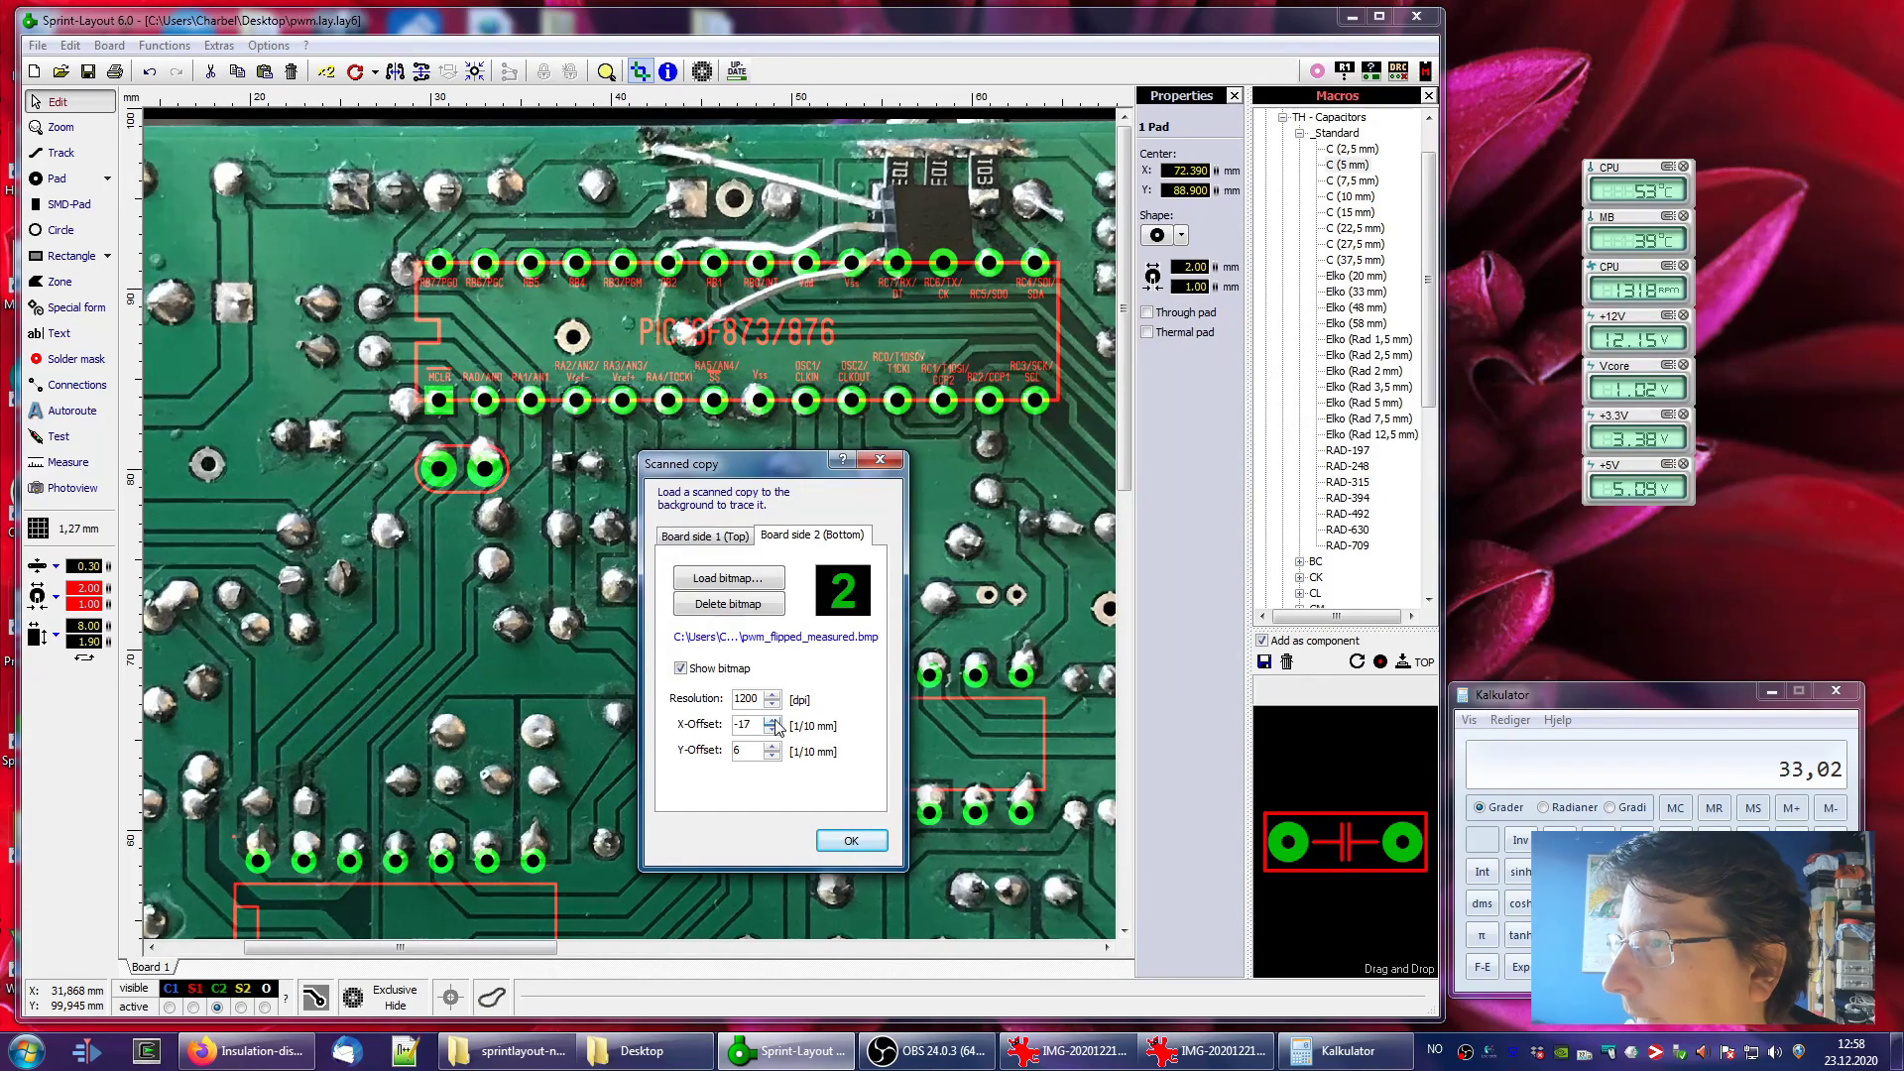
left_click(863, 843)
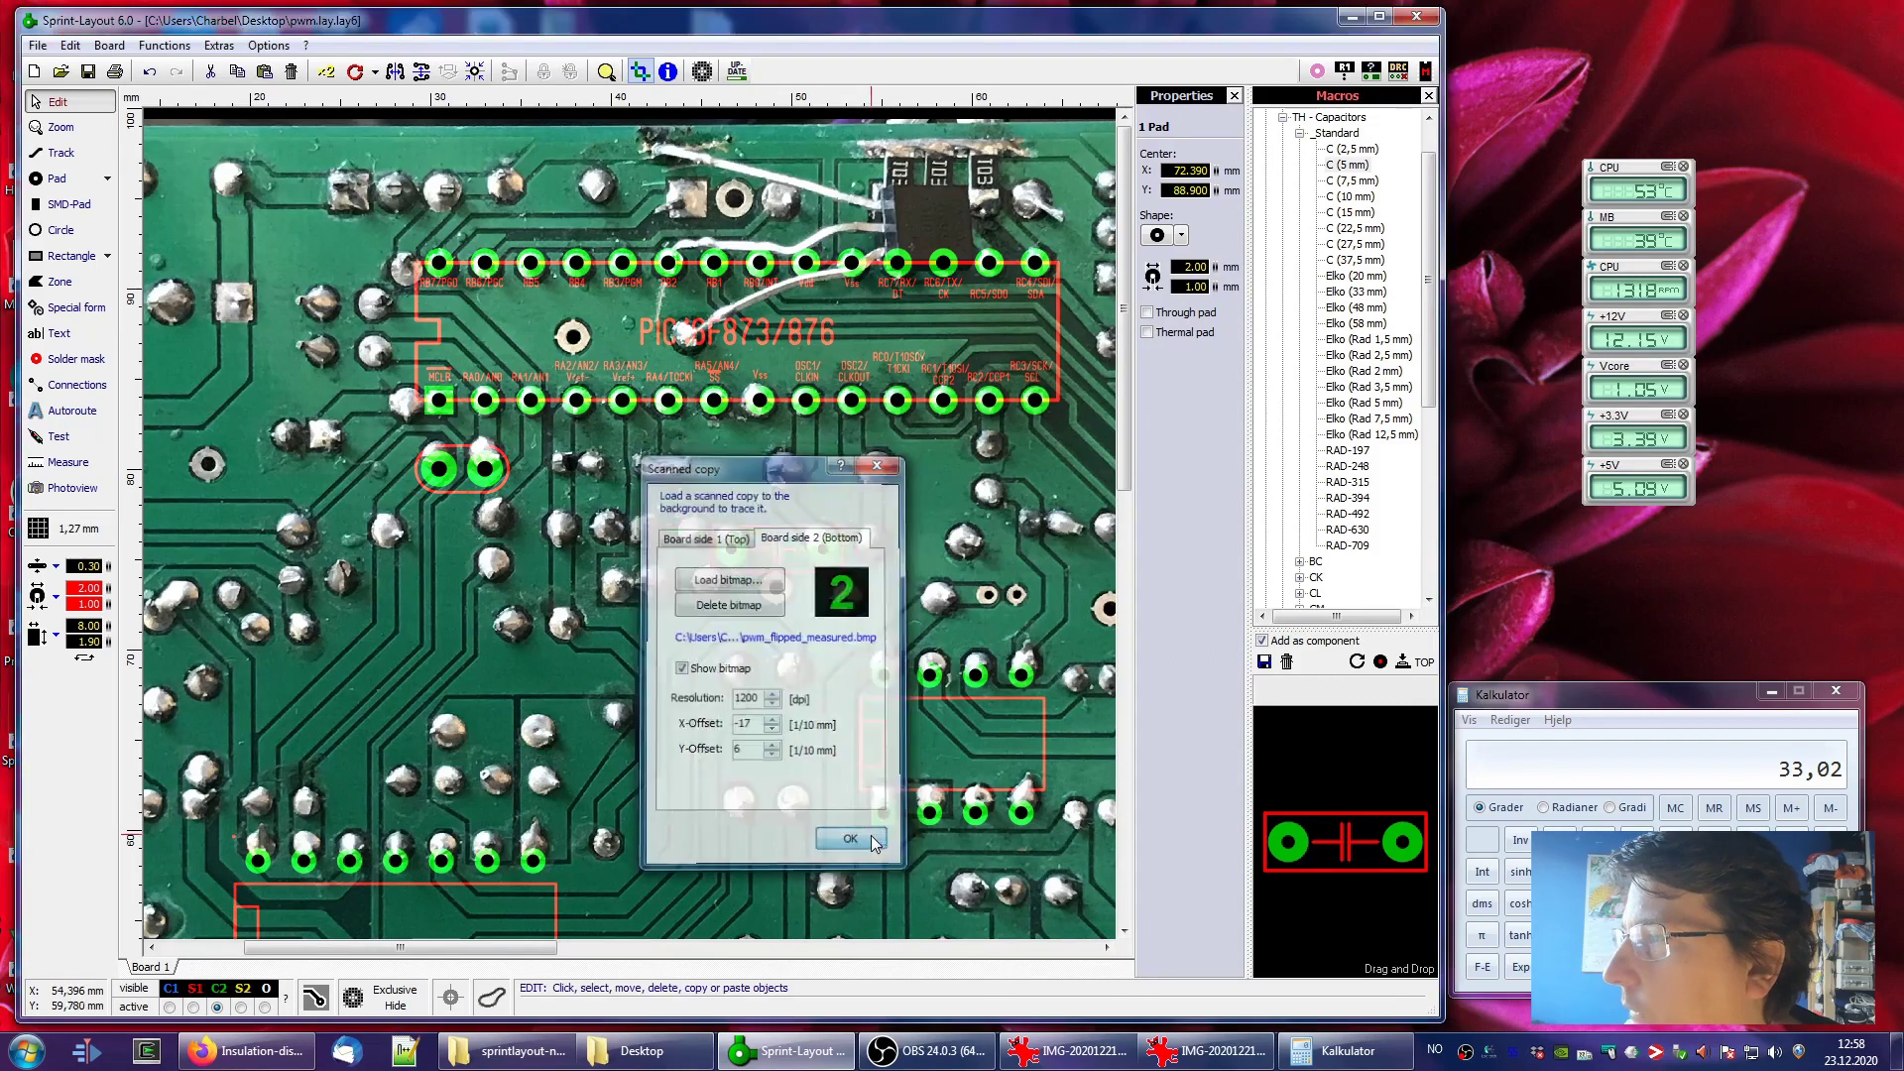
Select the 16 pads of the two-column connector and shift them together slightly left over the photo's solder joints
scroll(986, 675, "down", 1)
scroll(735, 227, "up", 1)
scroll(631, 349, "up", 1)
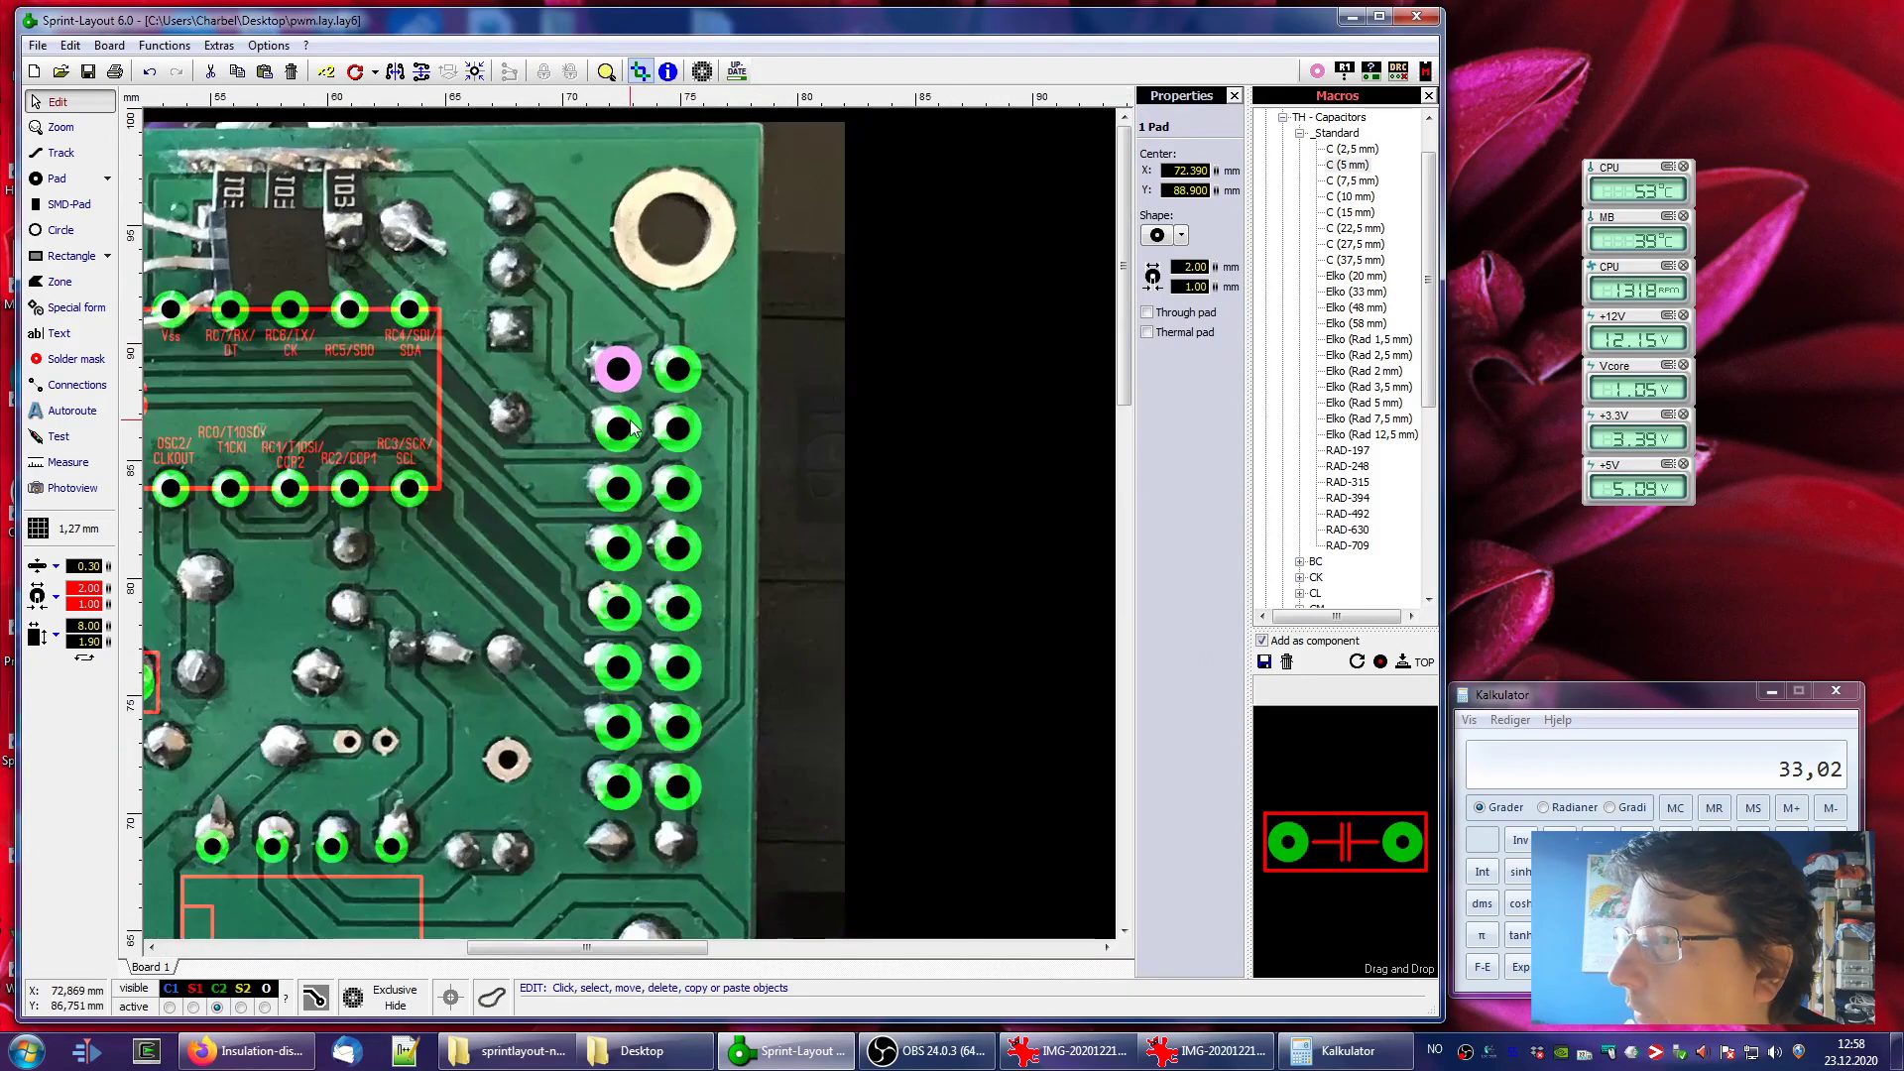
left_click(615, 399)
left_click(614, 371)
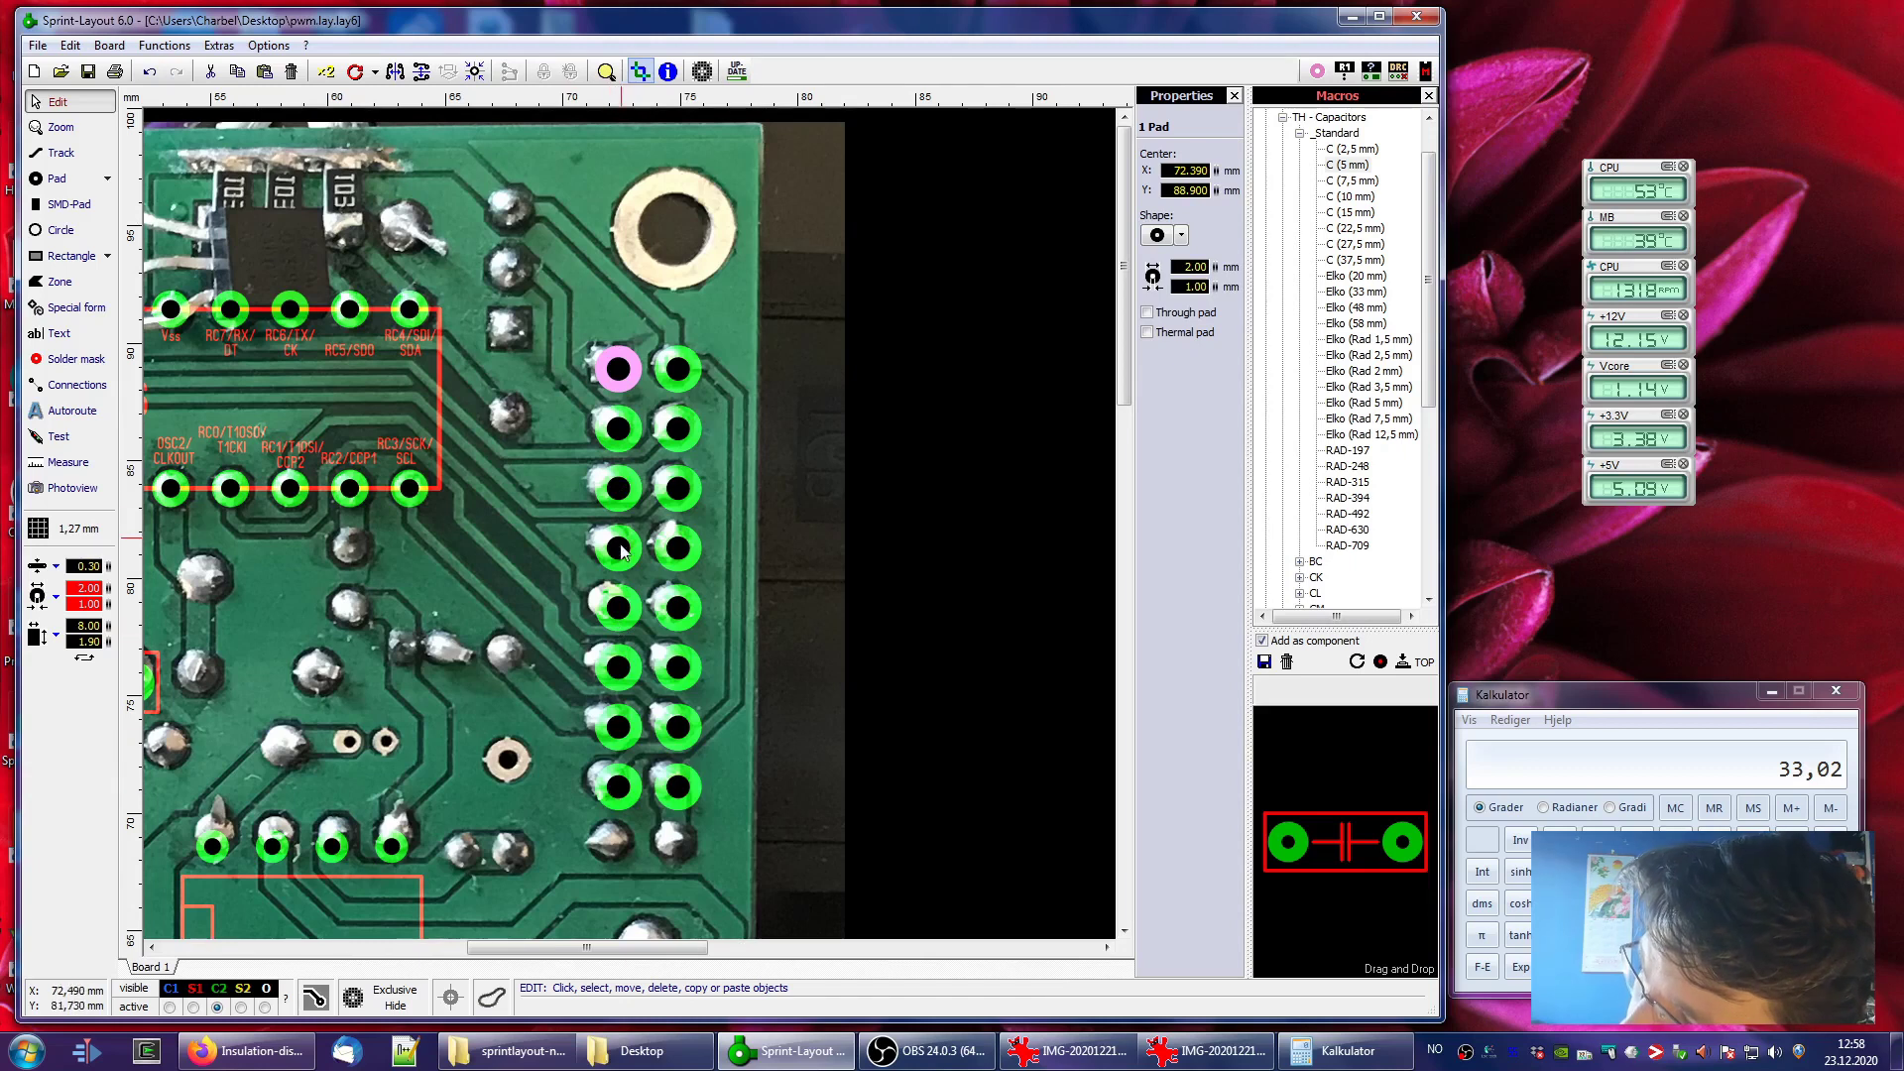
left_click(541, 319)
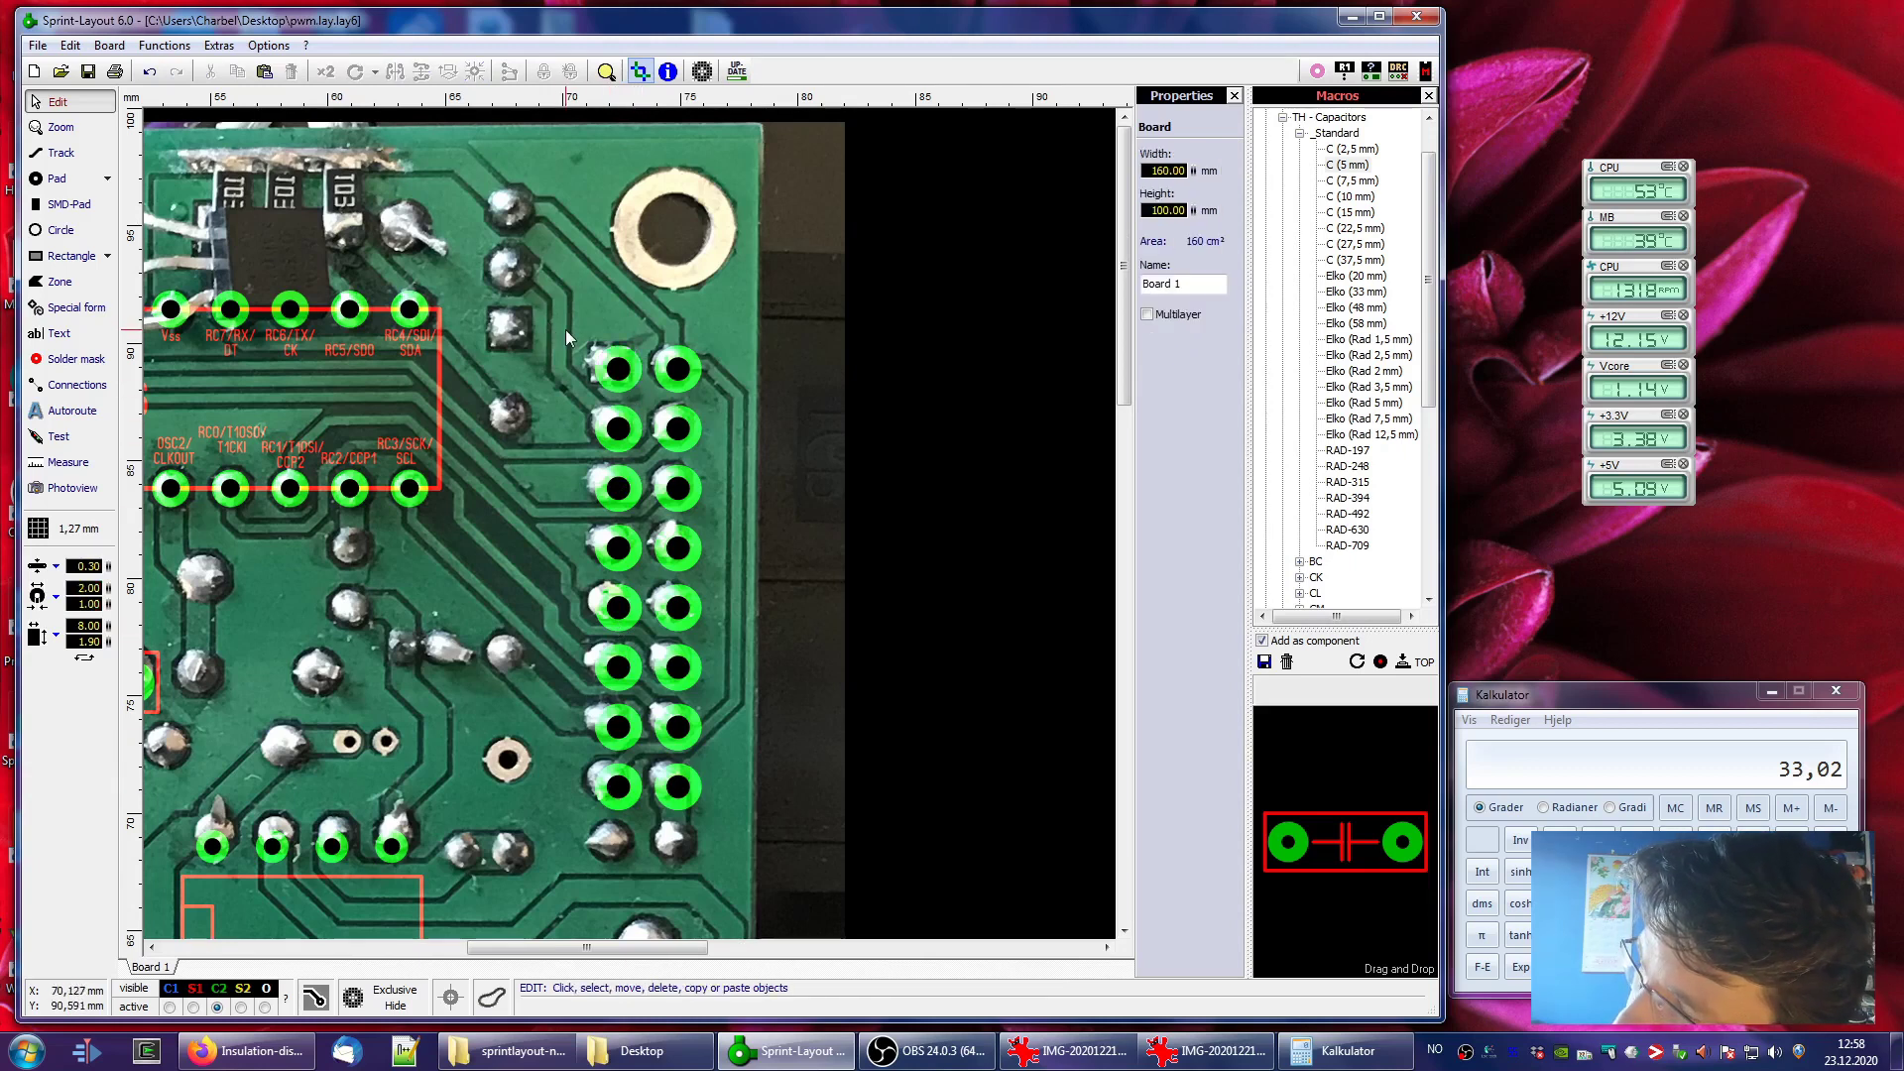
left_click_drag(742, 830, 741, 827)
left_click_drag(614, 366, 607, 360)
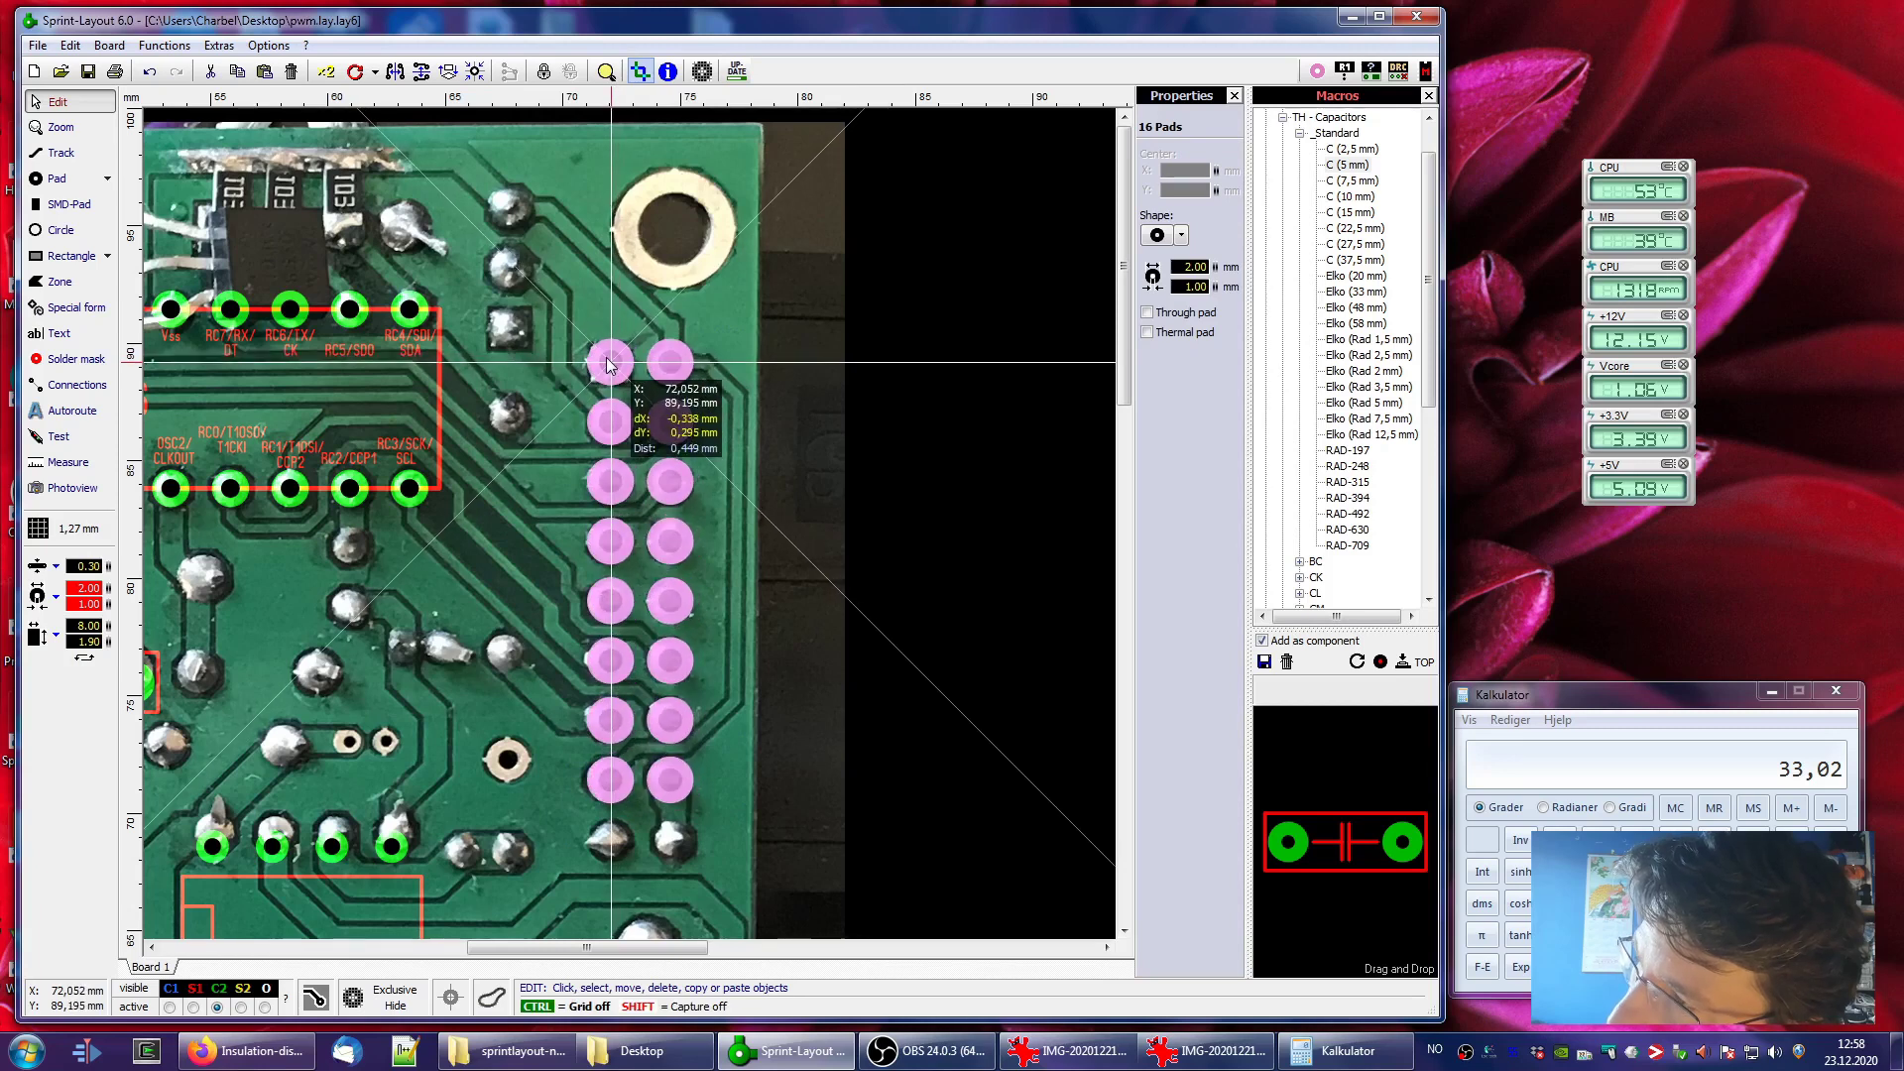
left_click_drag(608, 364, 608, 368)
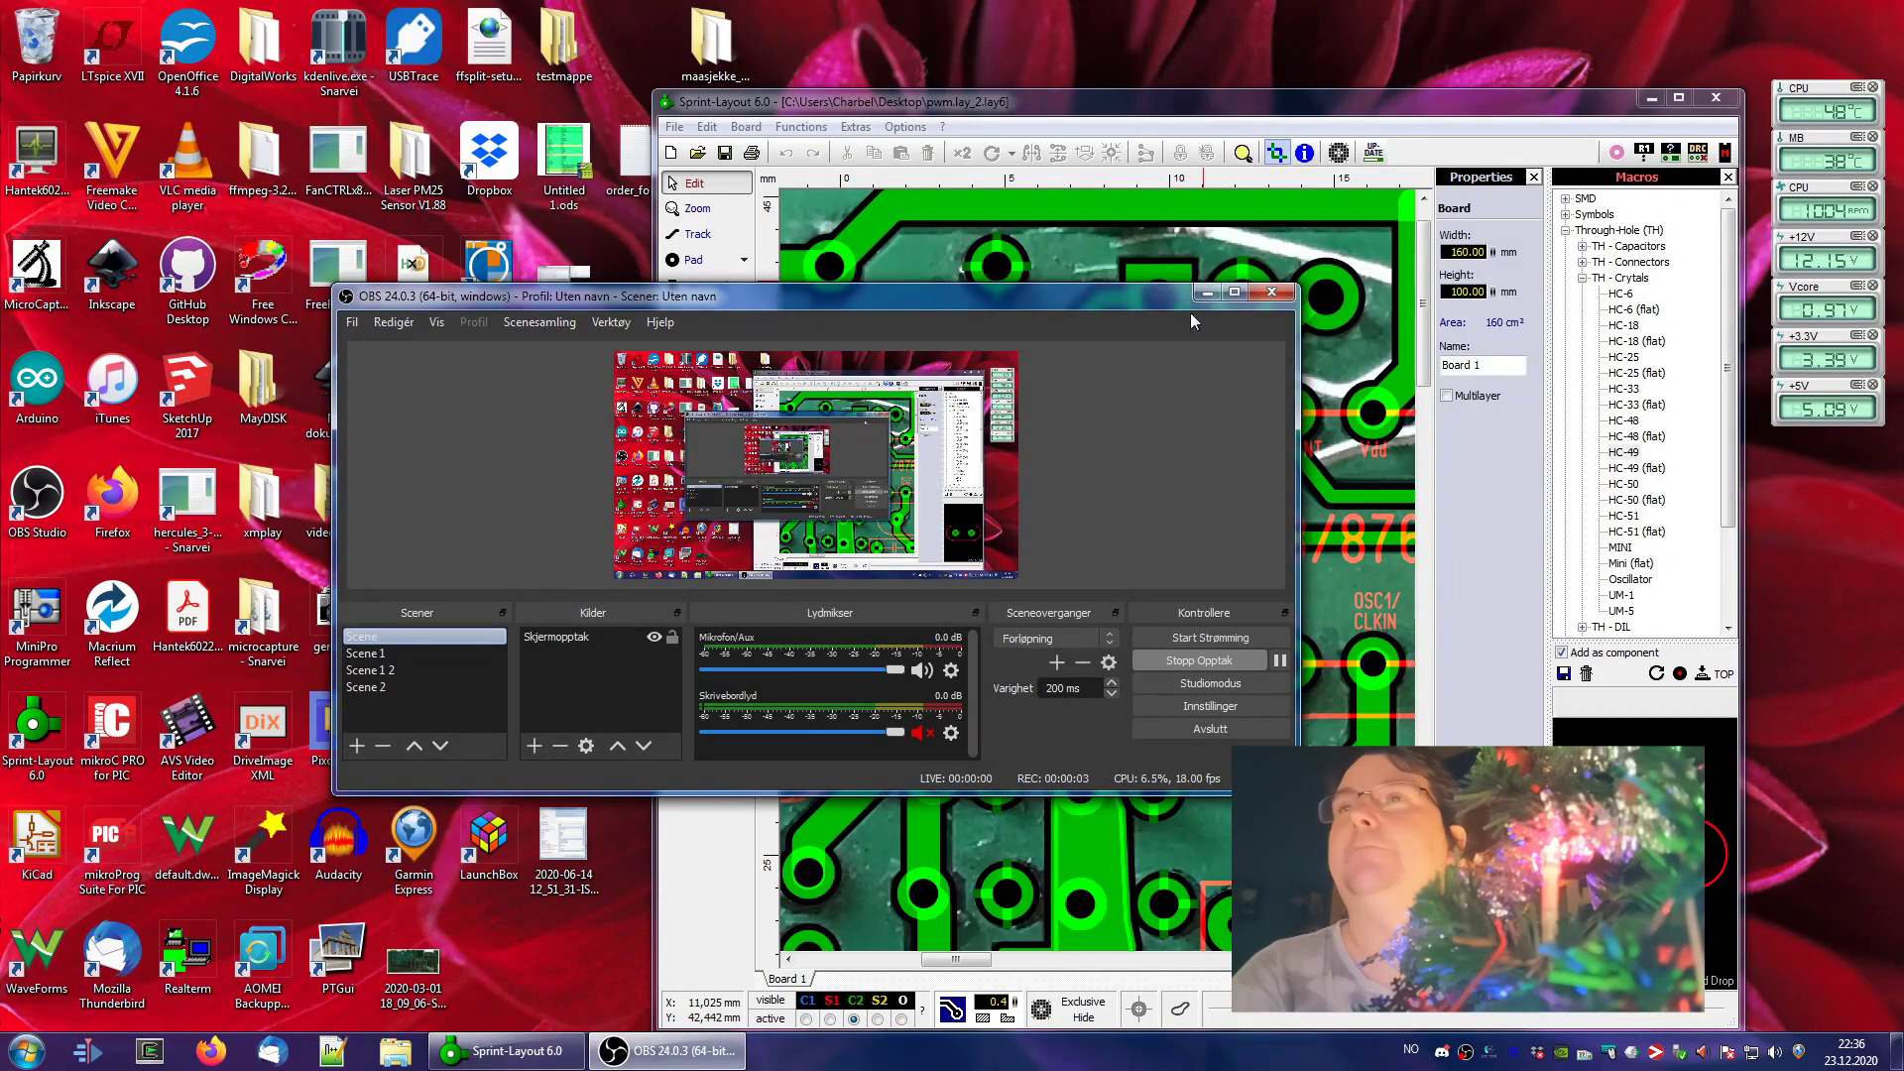
Maximize the pwm.lay_2.lay6 layout and examine its mirrored bottom side in Photoview before returning to editing
left_click(1207, 293)
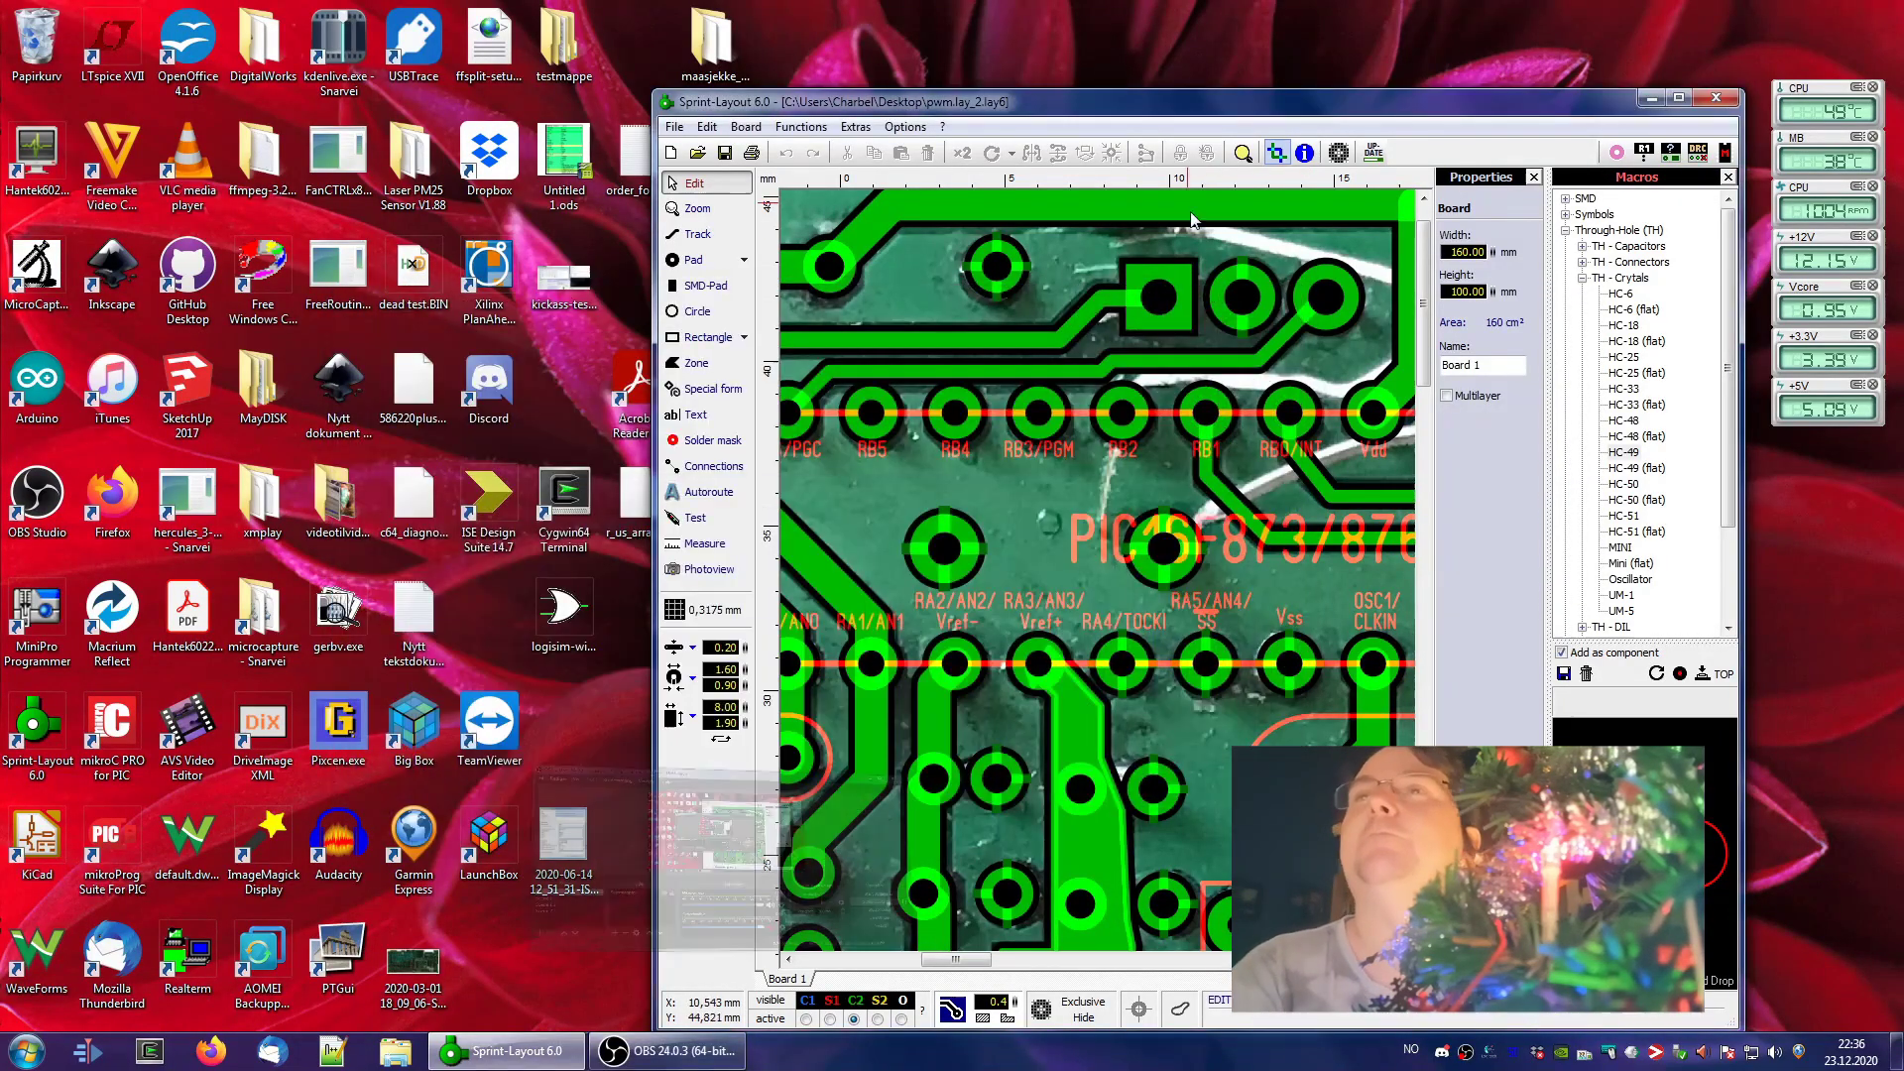
double_click(1047, 102)
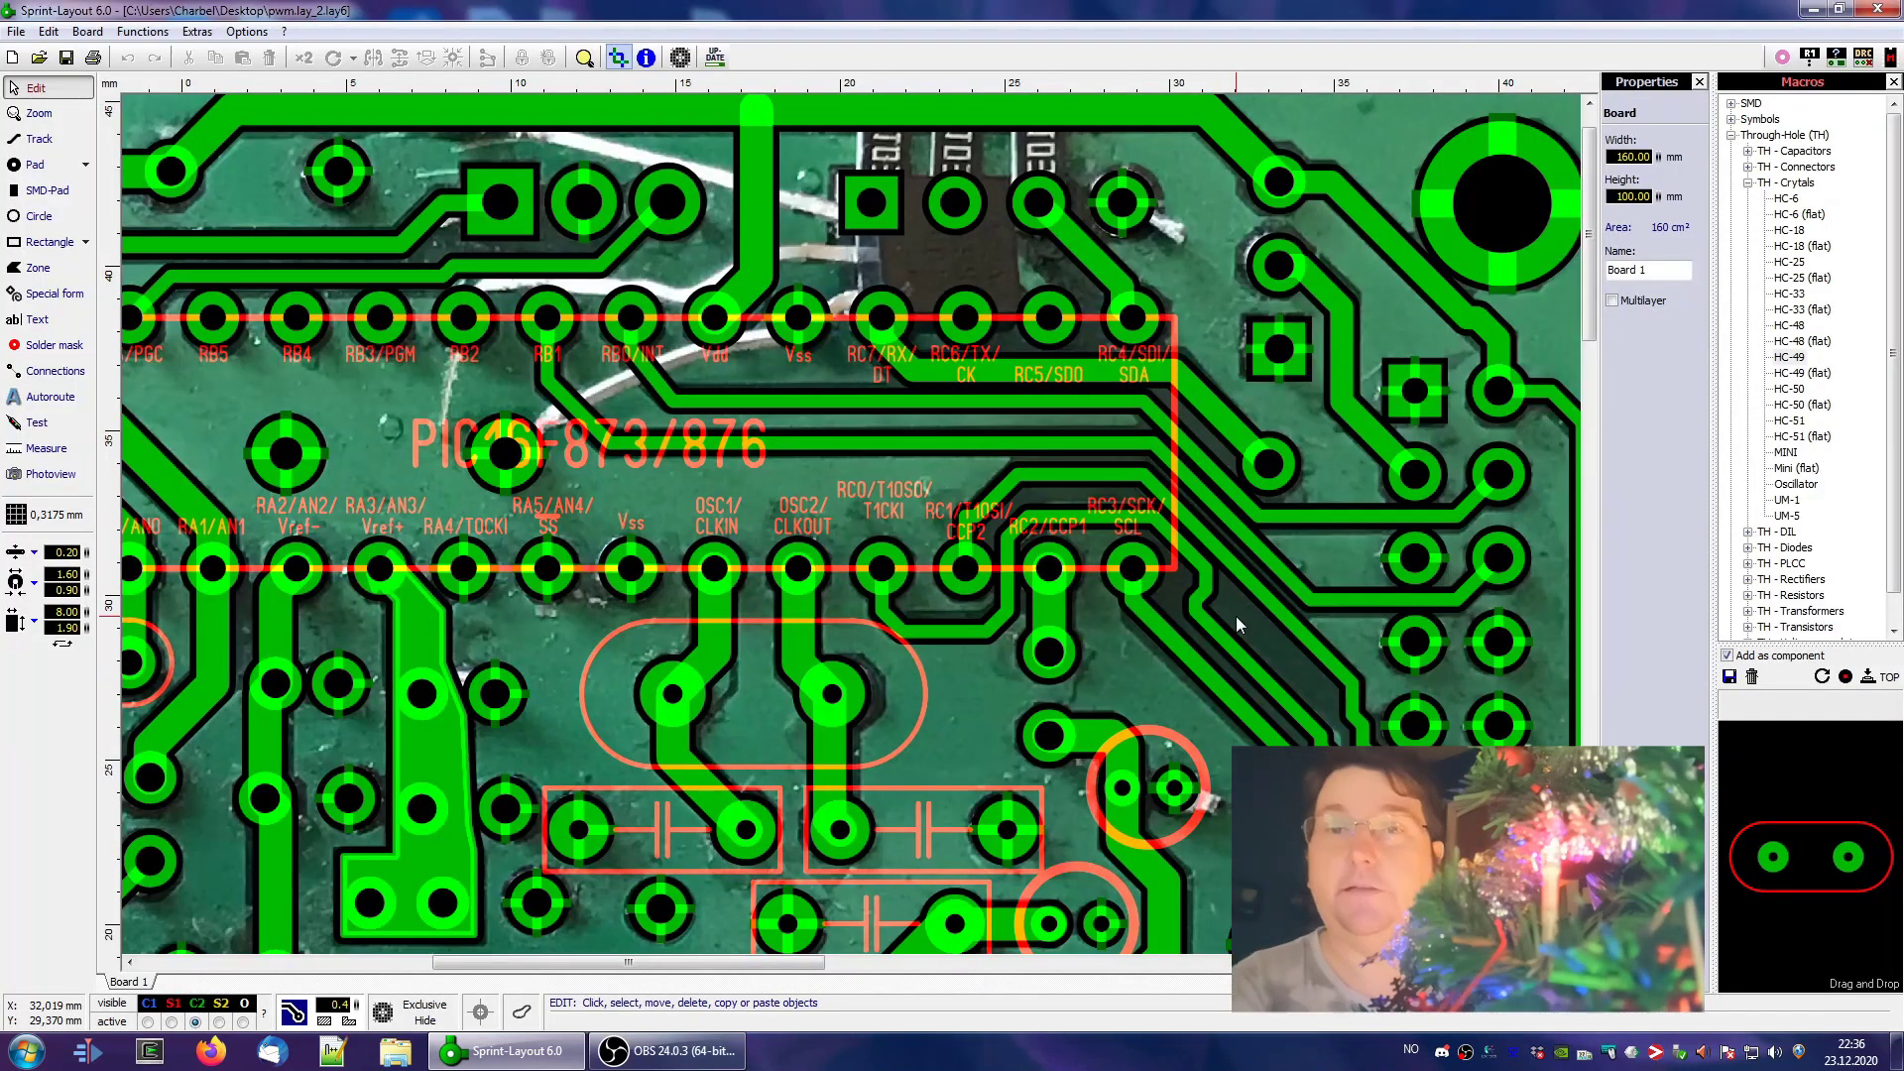
left_click(54, 474)
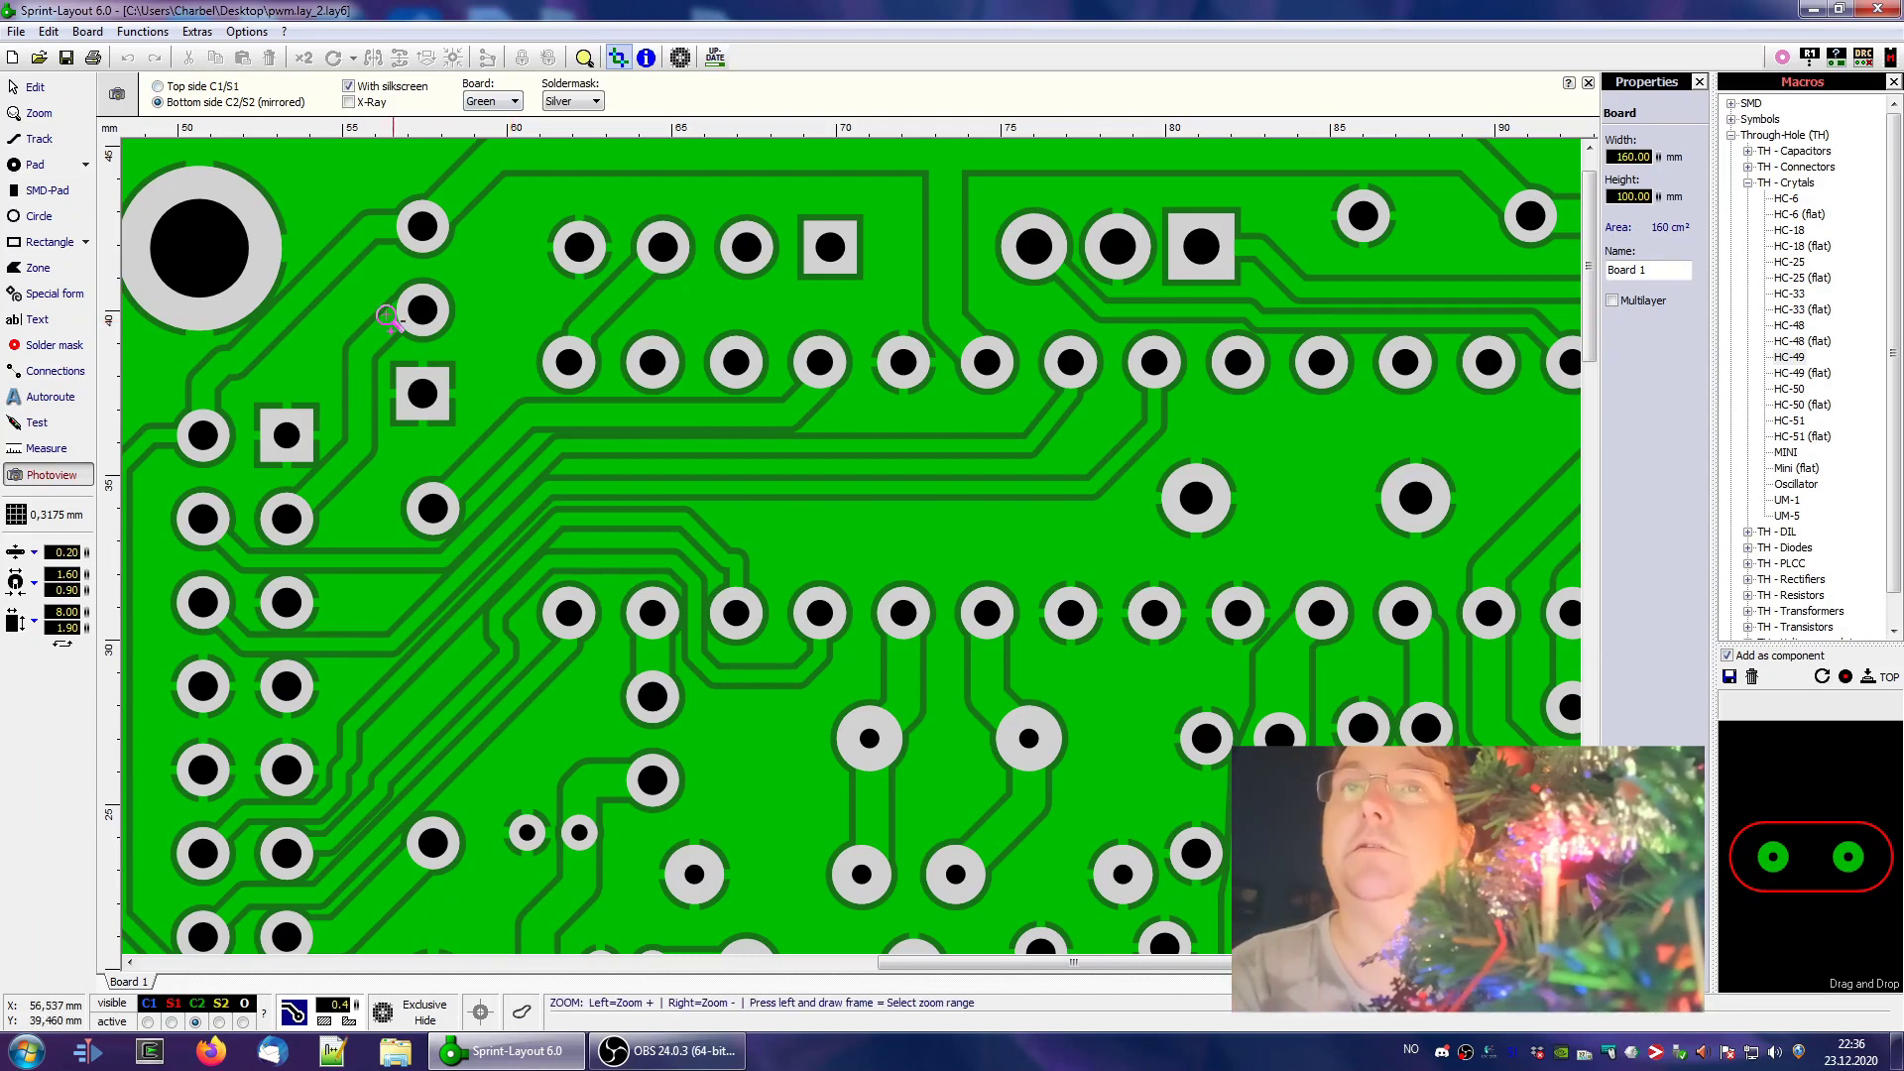
middle_click_drag(330, 220, 459, 255)
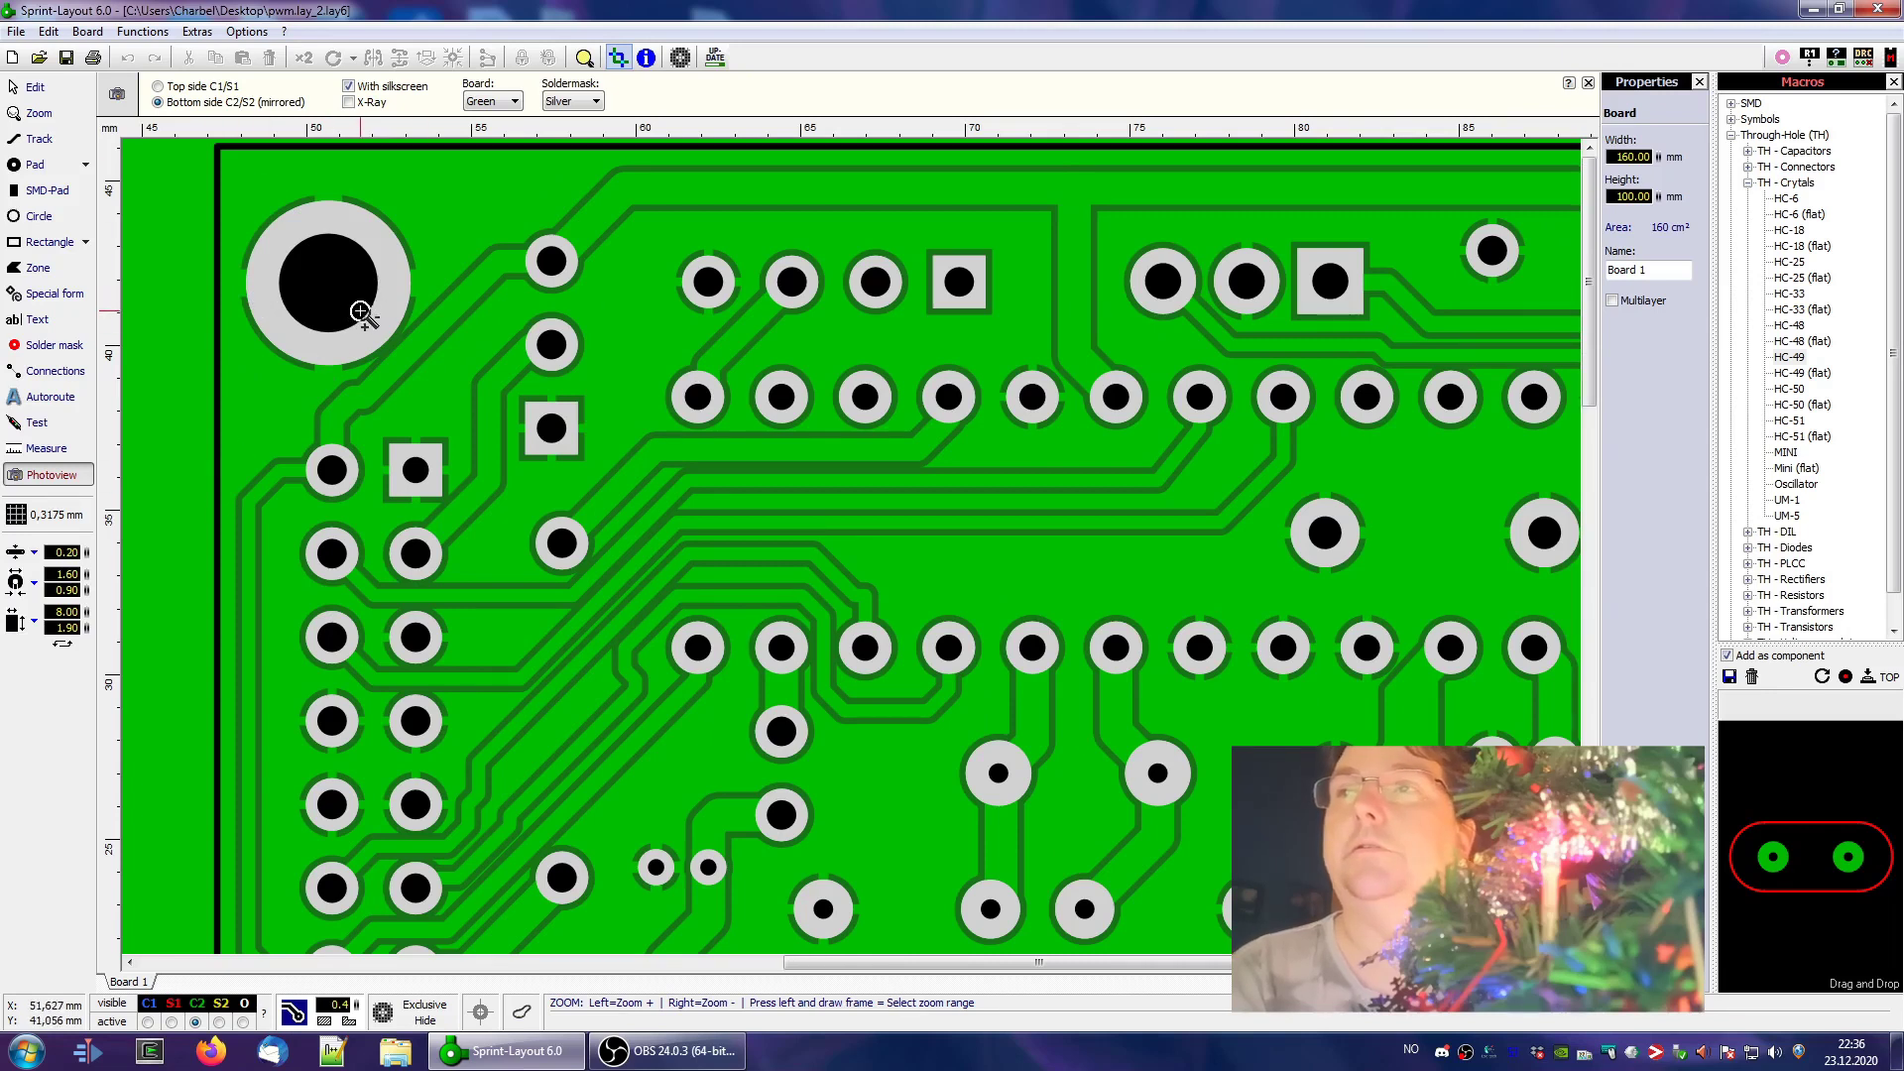
scroll(365, 310, "down", 4)
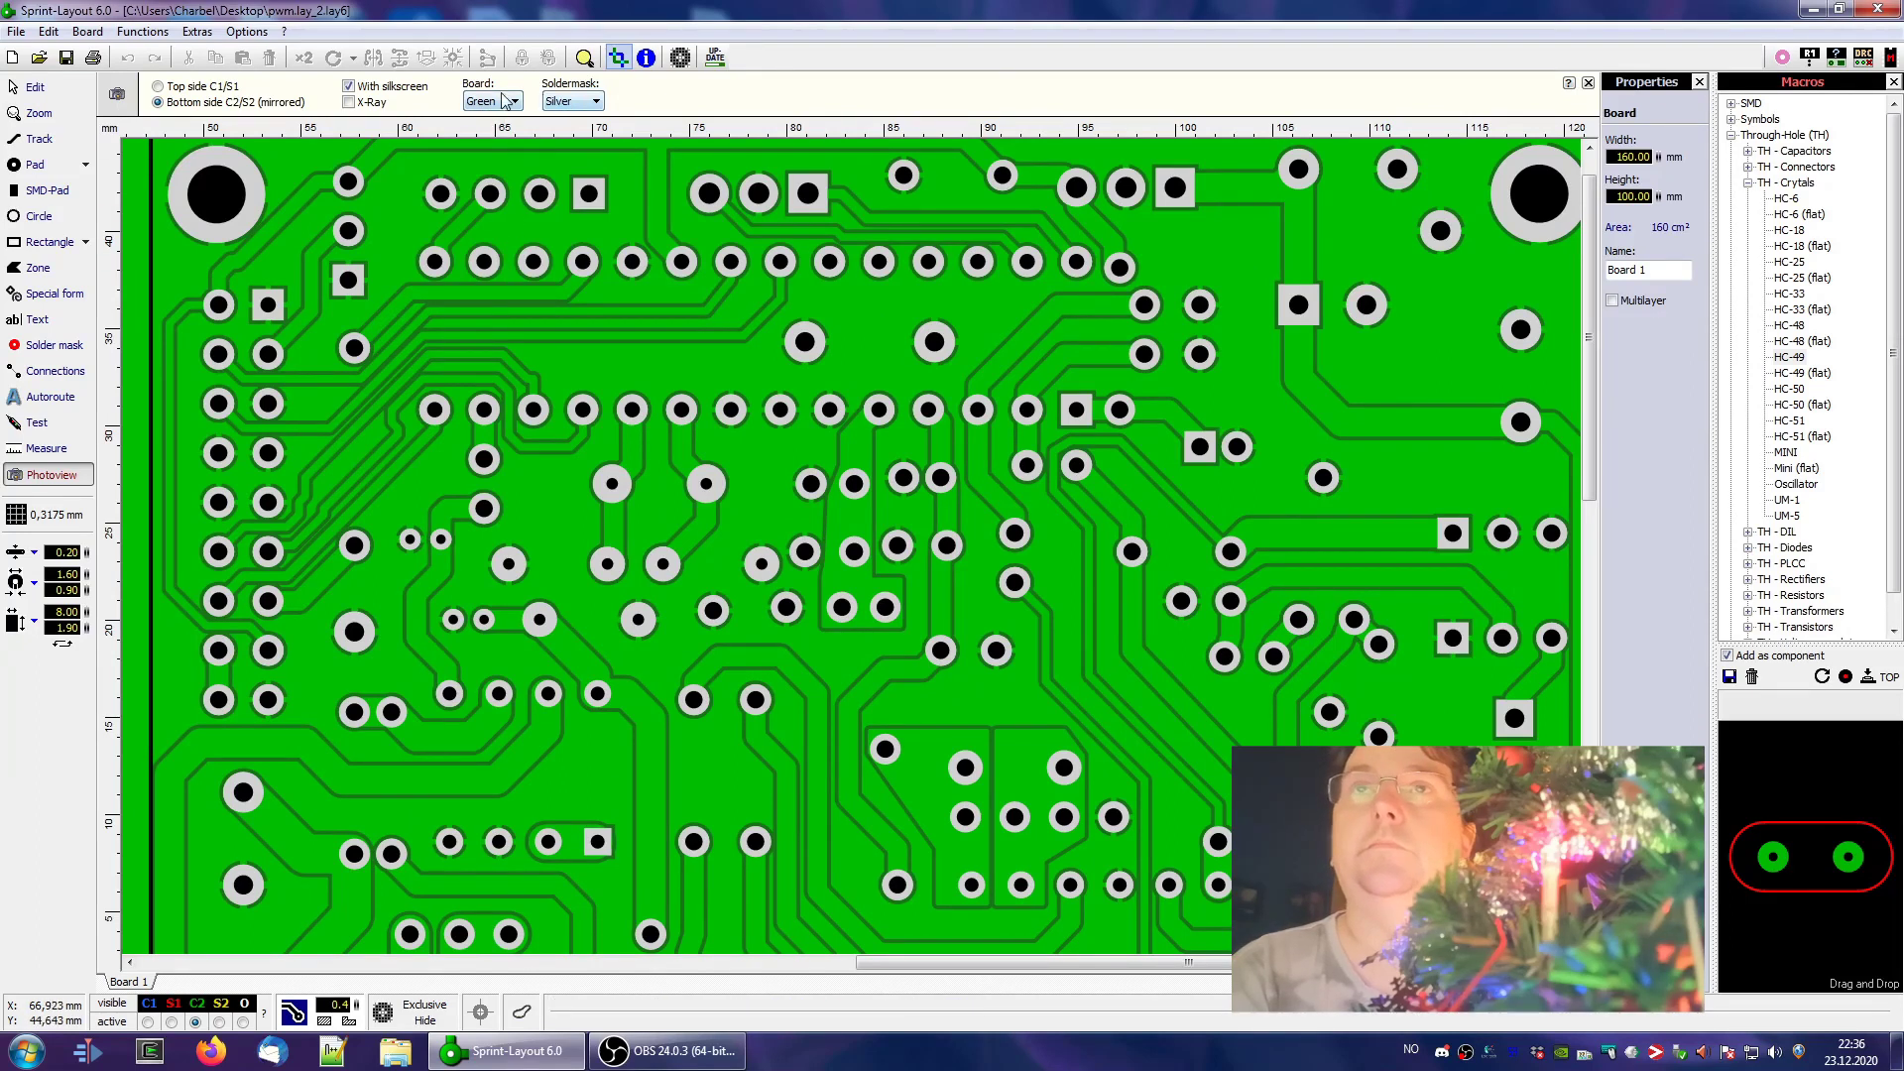
scroll(417, 149, "down", 1)
left_click(36, 88)
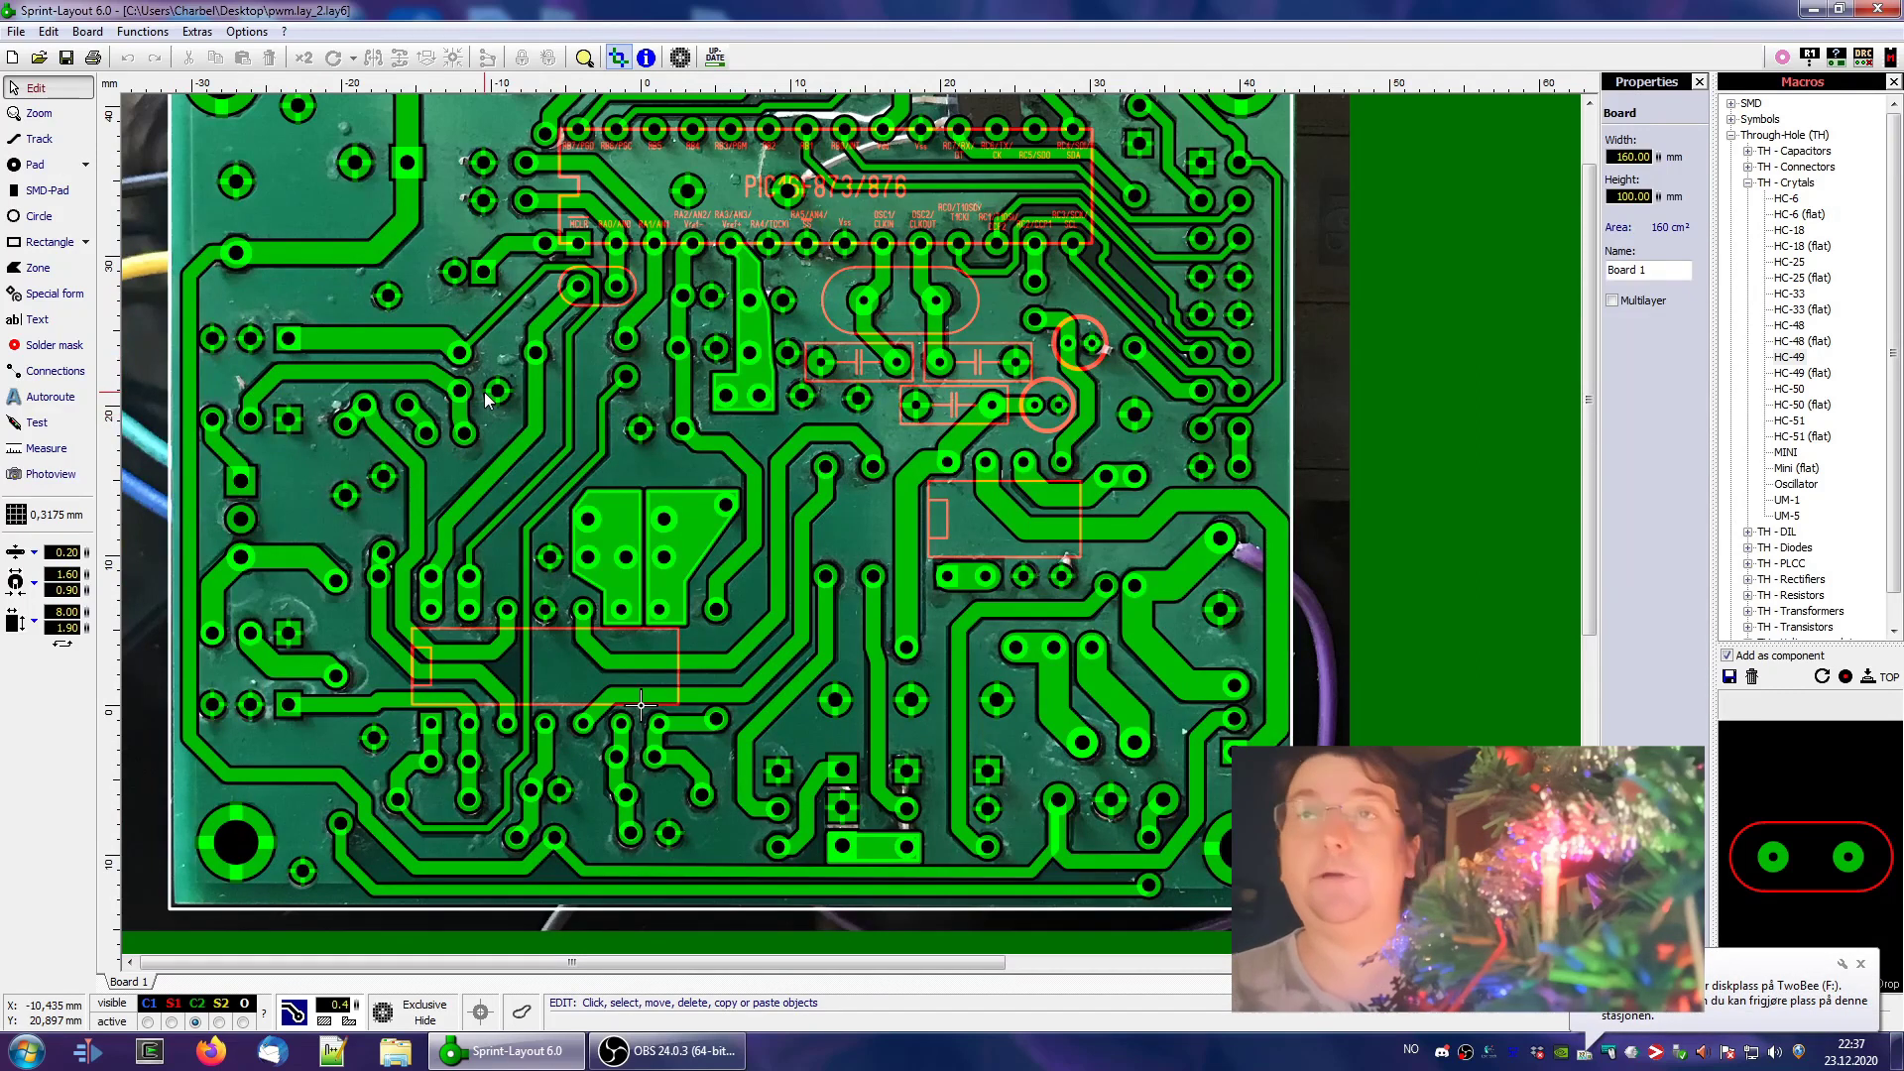
Delete the corner mounting-hole pads and the tracks and pads along the board's left and lower edges
scroll(562, 427, "down", 1)
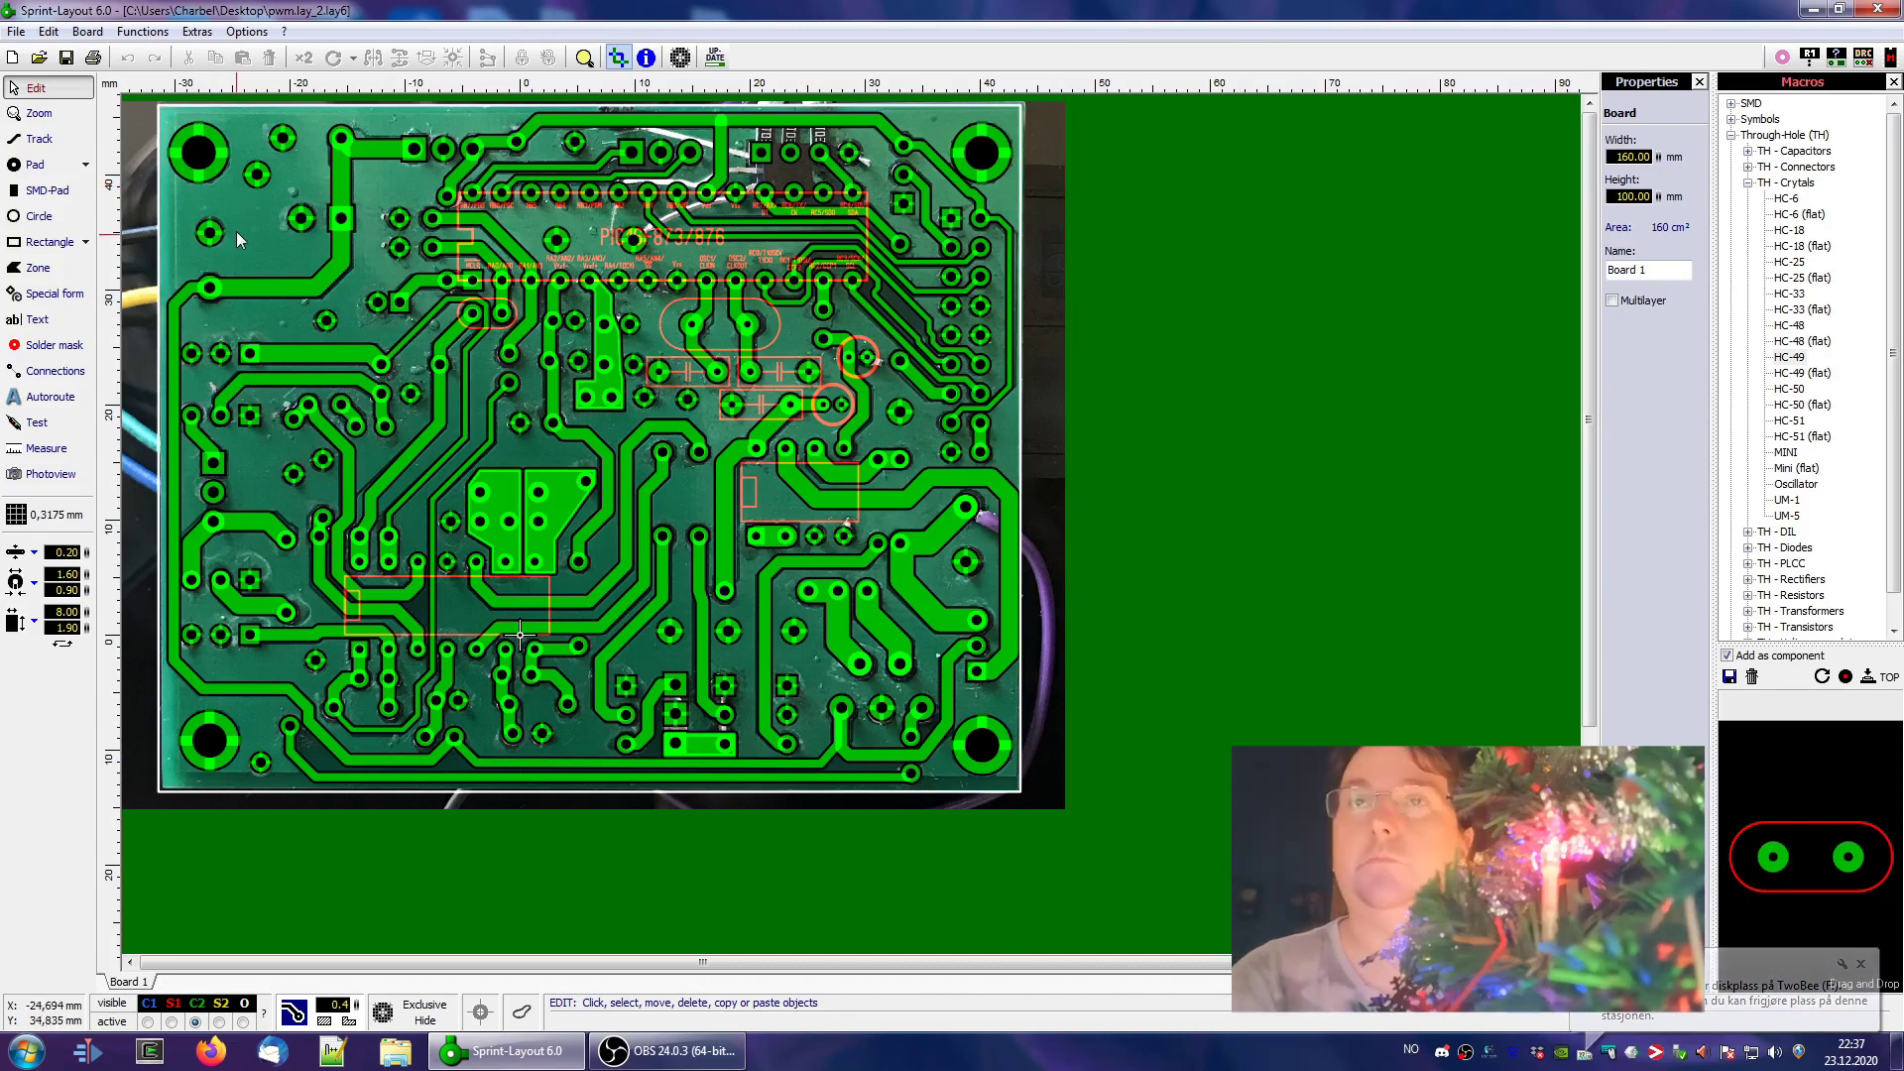
scroll(265, 298, "up", 1)
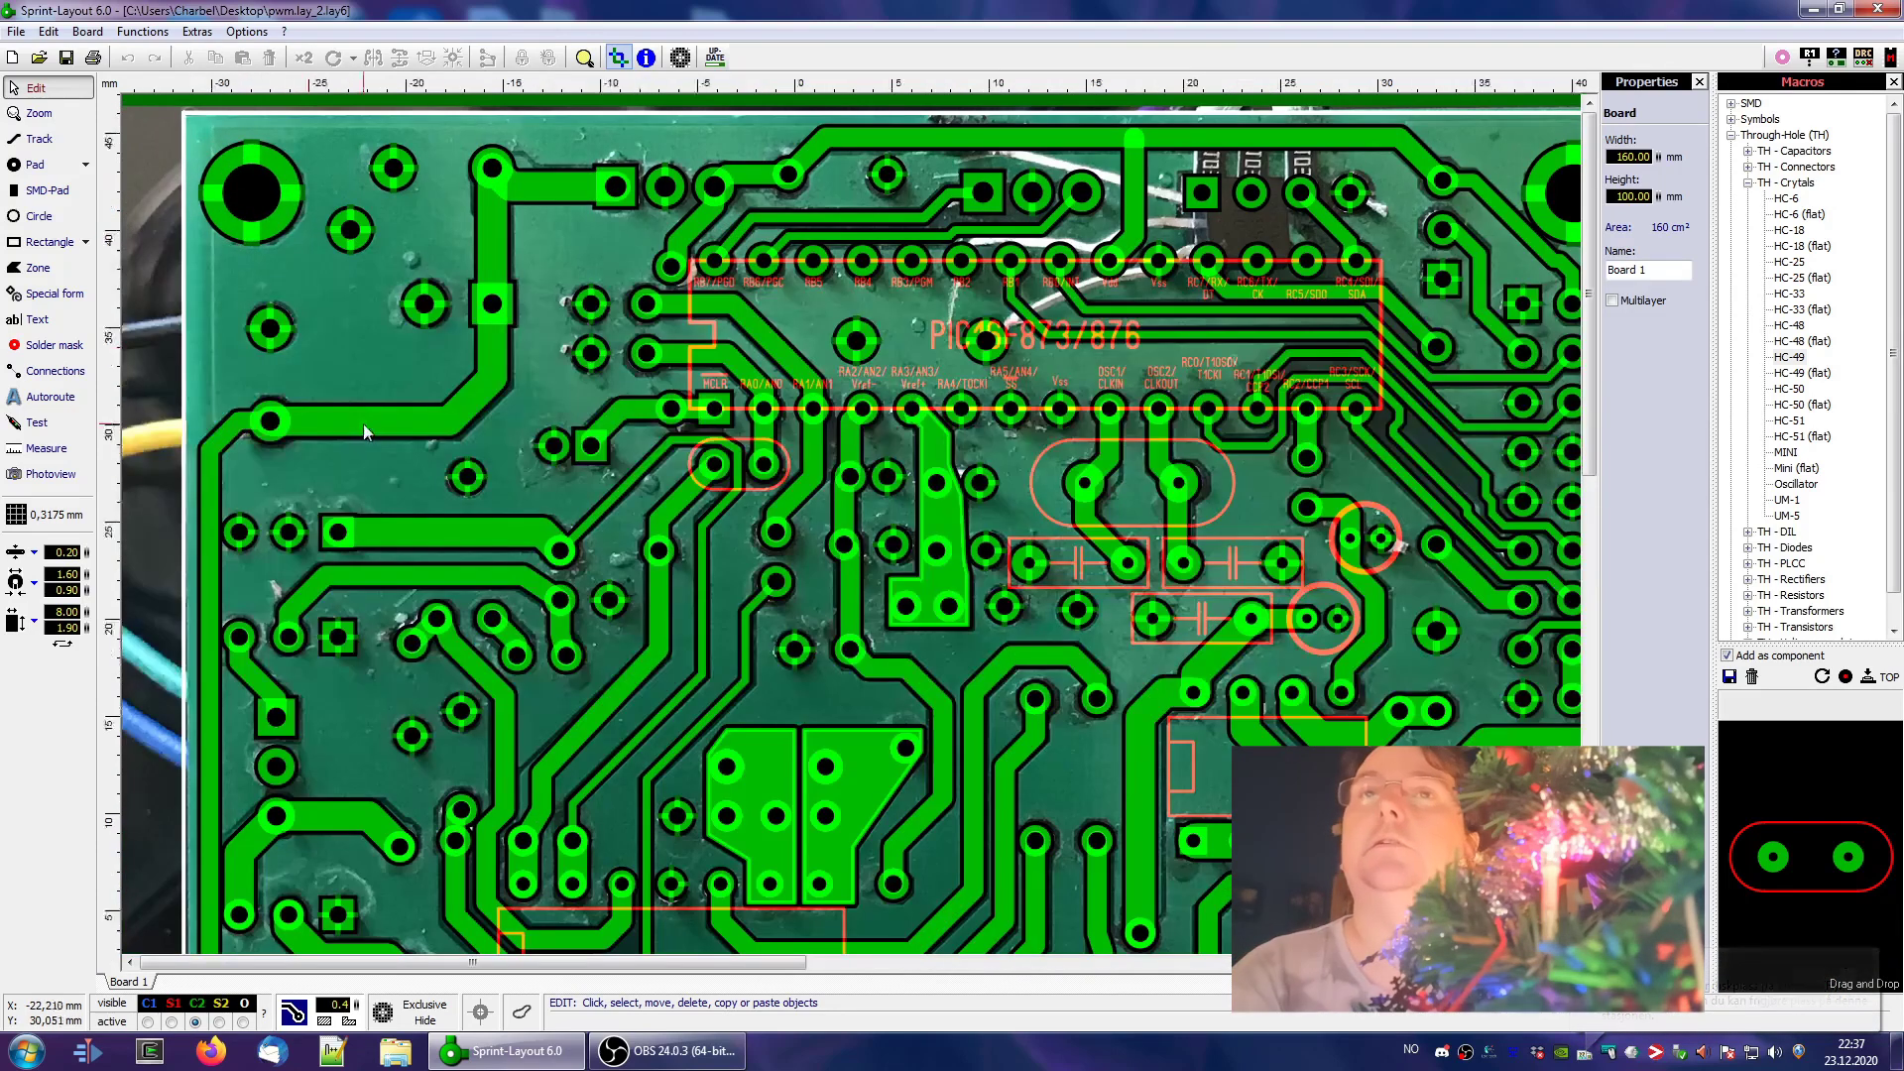
left_click(251, 192)
key("Delete")
middle_click_drag(694, 695, 428, 253)
scroll(512, 509, "down", 1)
left_click_drag(1036, 470, 702, 696)
key("Delete")
left_click_drag(699, 526, 609, 676)
key("Delete")
key("Delete")
left_click_drag(593, 555, 188, 689)
key("ctrl+z")
key("Delete")
left_click_drag(306, 585, 175, 188)
key("ctrl+x")
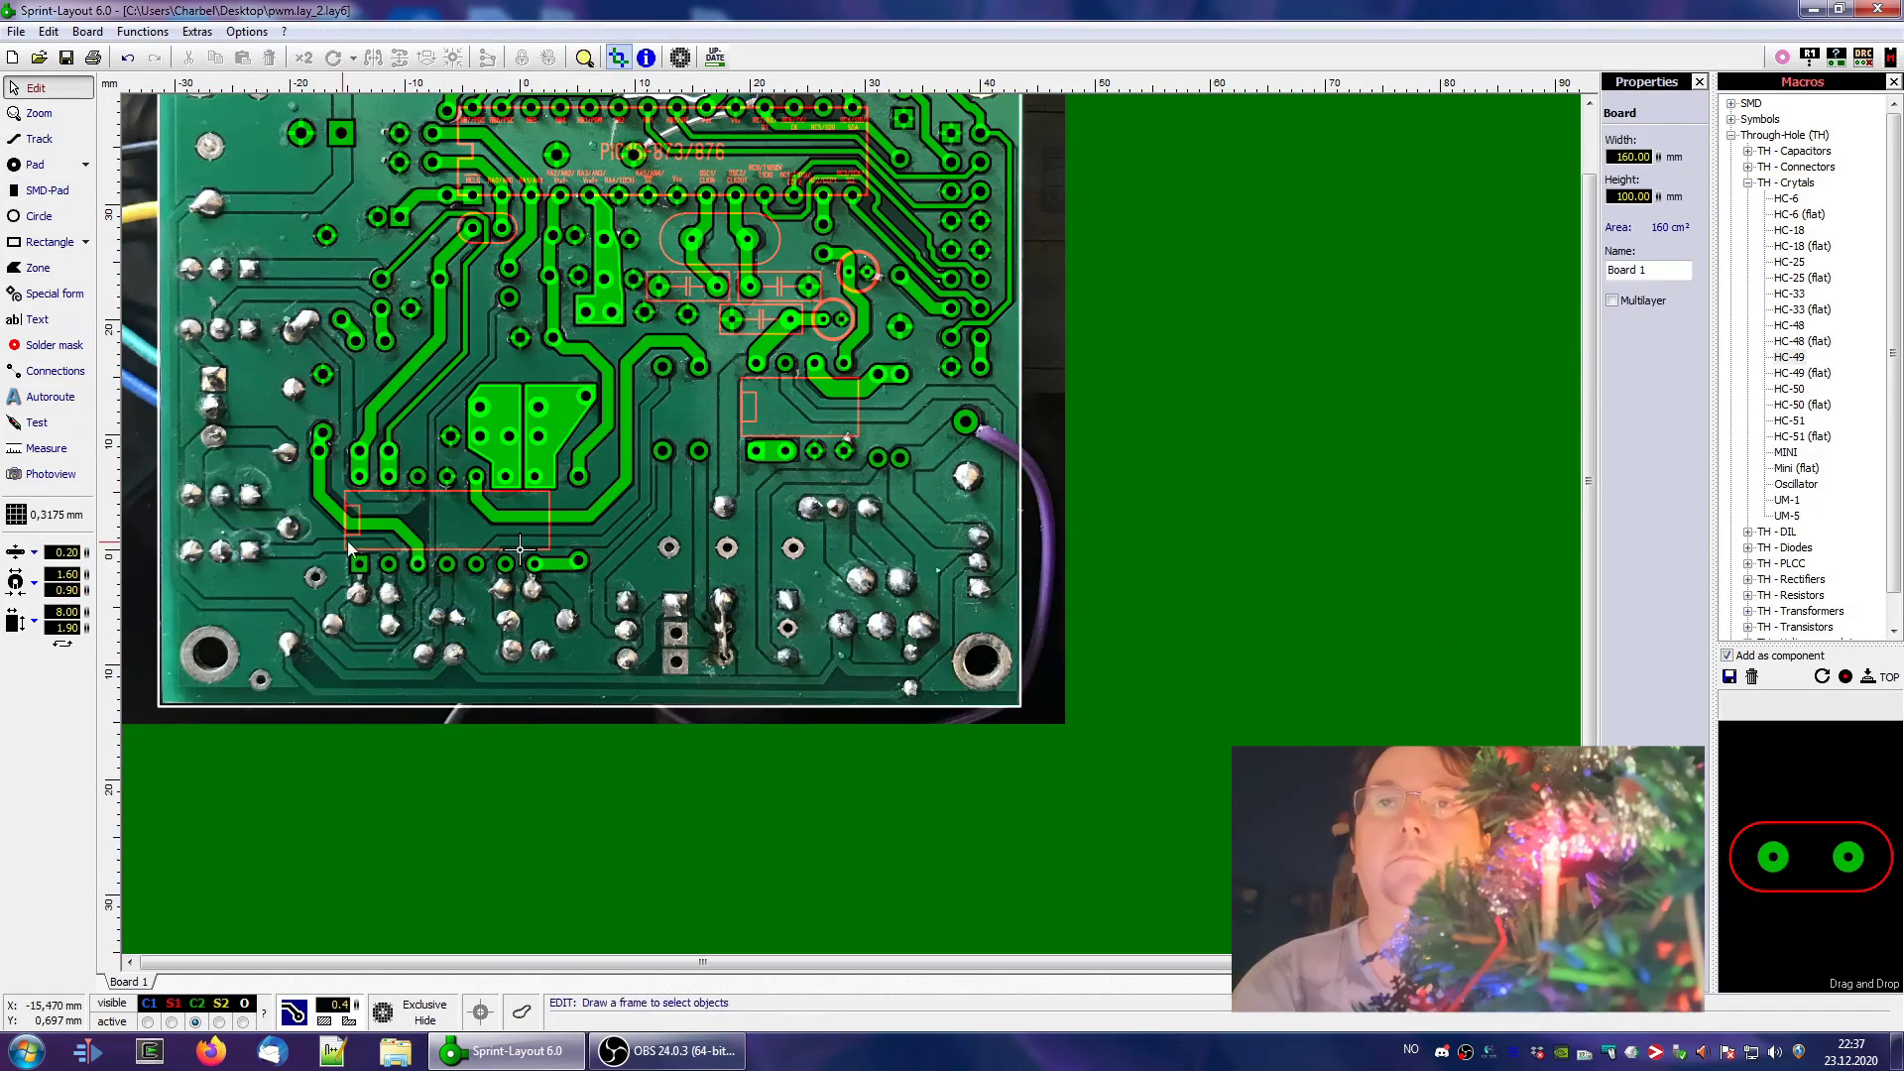
Delete the crystal, the capacitors and the tracks and pads in the area between the three chips
key("ctrl+v")
scroll(576, 514, "up", 2)
left_click(848, 491)
scroll(848, 491, "down", 1)
middle_click_drag(1091, 248, 714, 704)
left_click(914, 518)
key("Delete")
left_click_drag(397, 258, 1416, 643)
key("Delete")
Delete all remaining loose pads and tracks around the PIC16F873/876 and the two smaller chips, keeping the three chip footprints
scroll(1417, 643, "up", 1)
scroll(1401, 670, "down", 2)
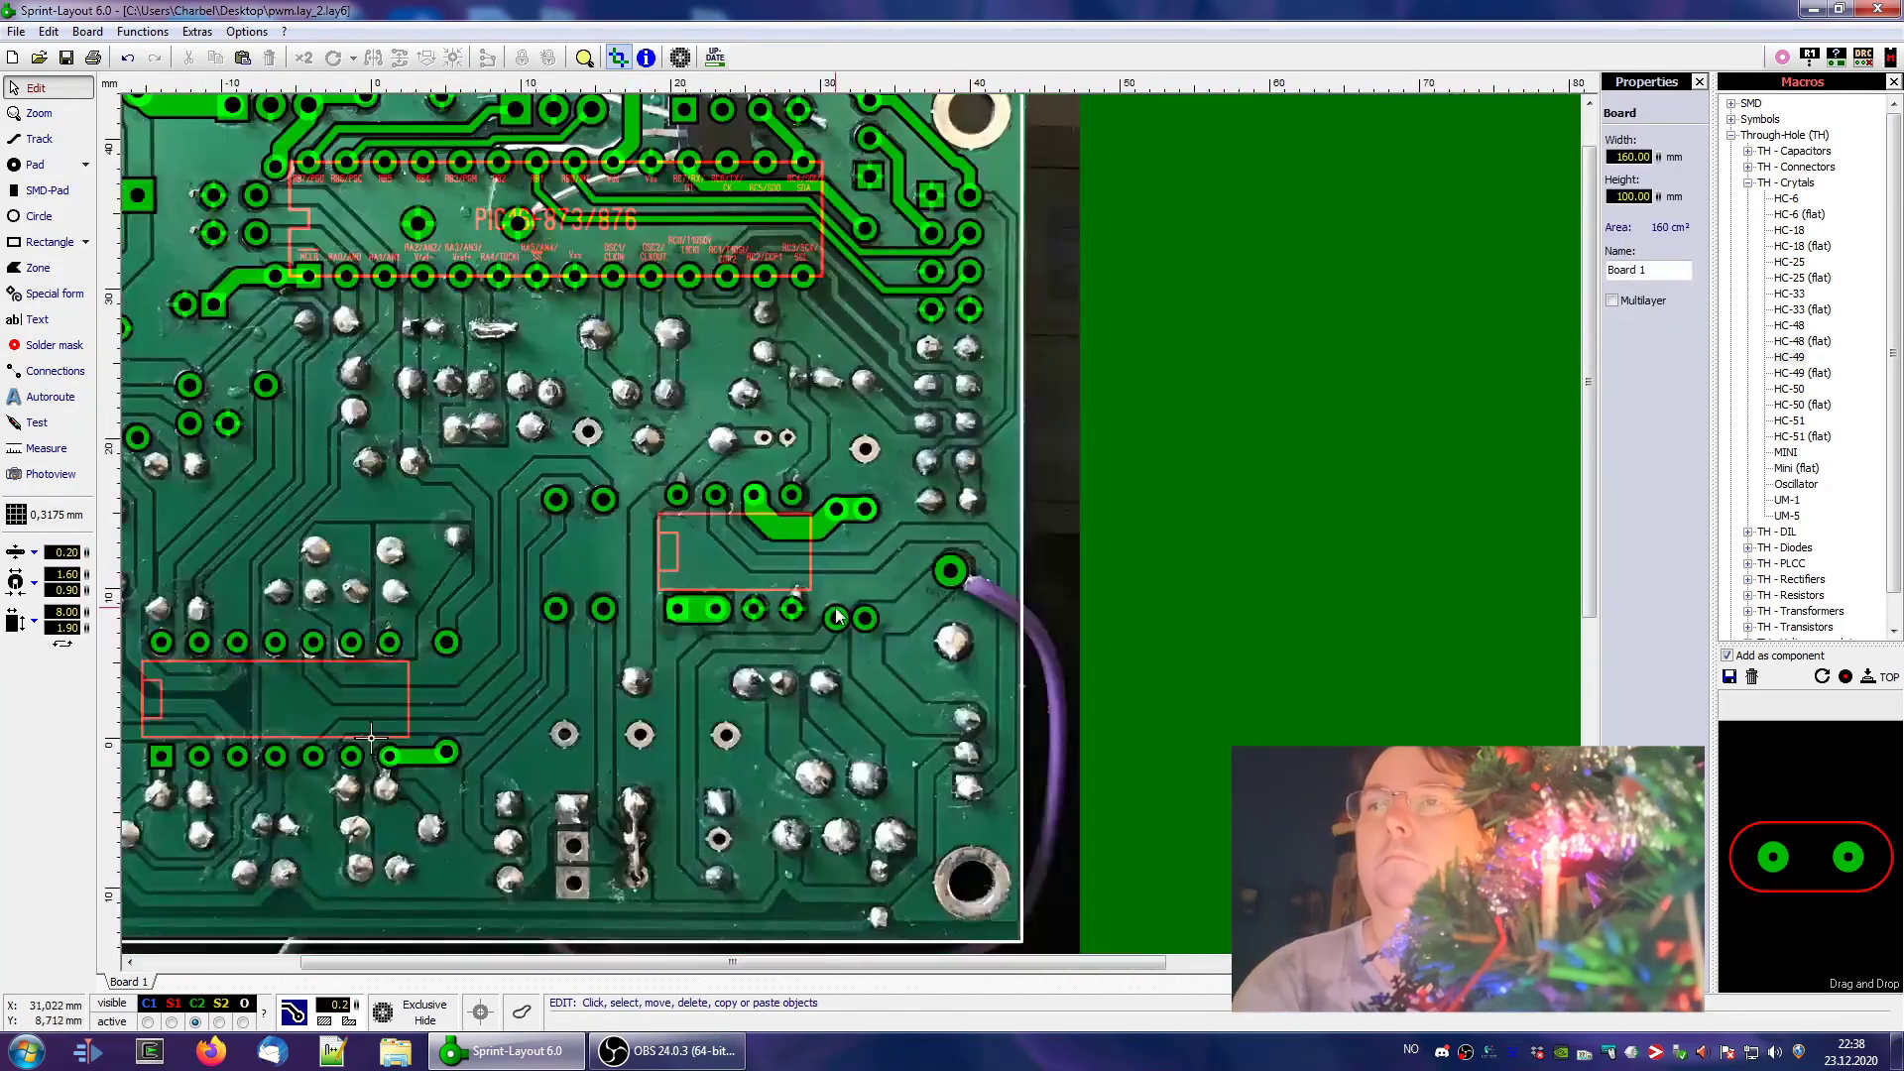
middle_click_drag(979, 197, 985, 256)
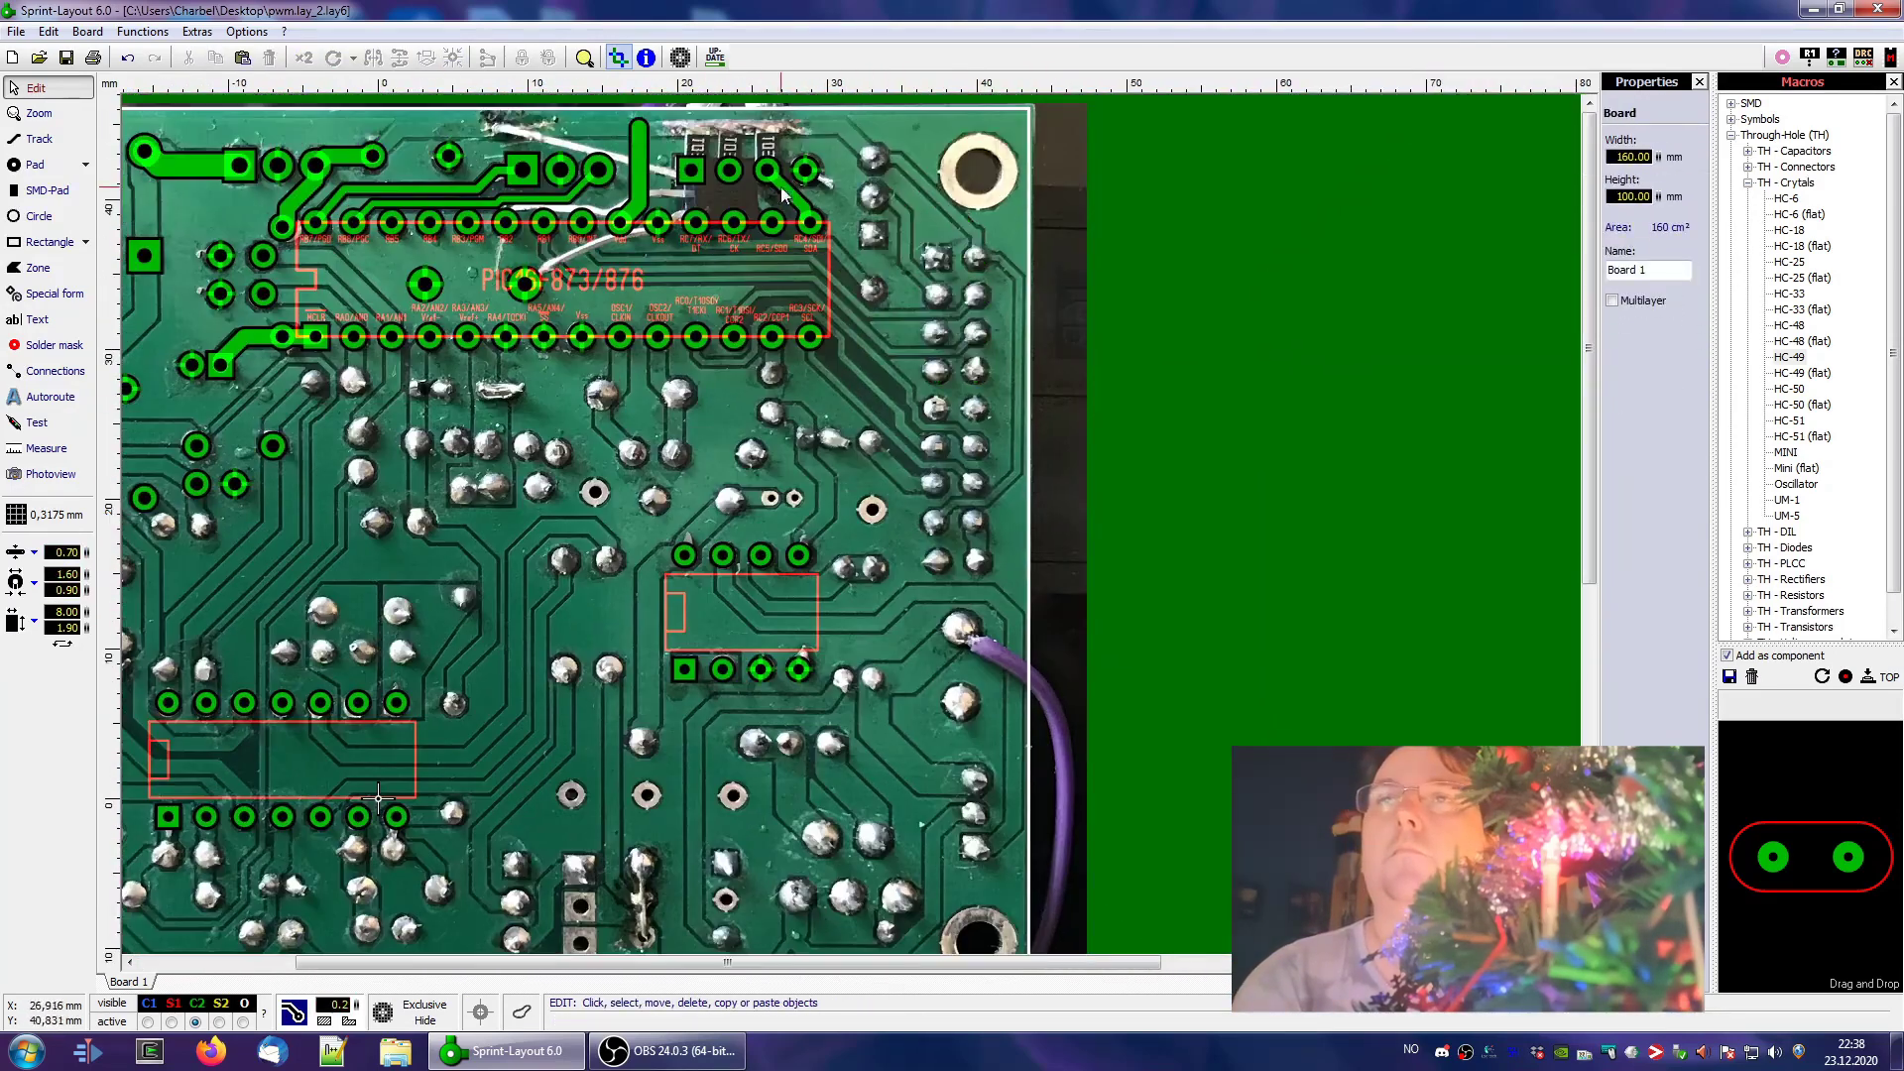
scroll(977, 362, "up", 2)
left_click(981, 345)
key("Delete")
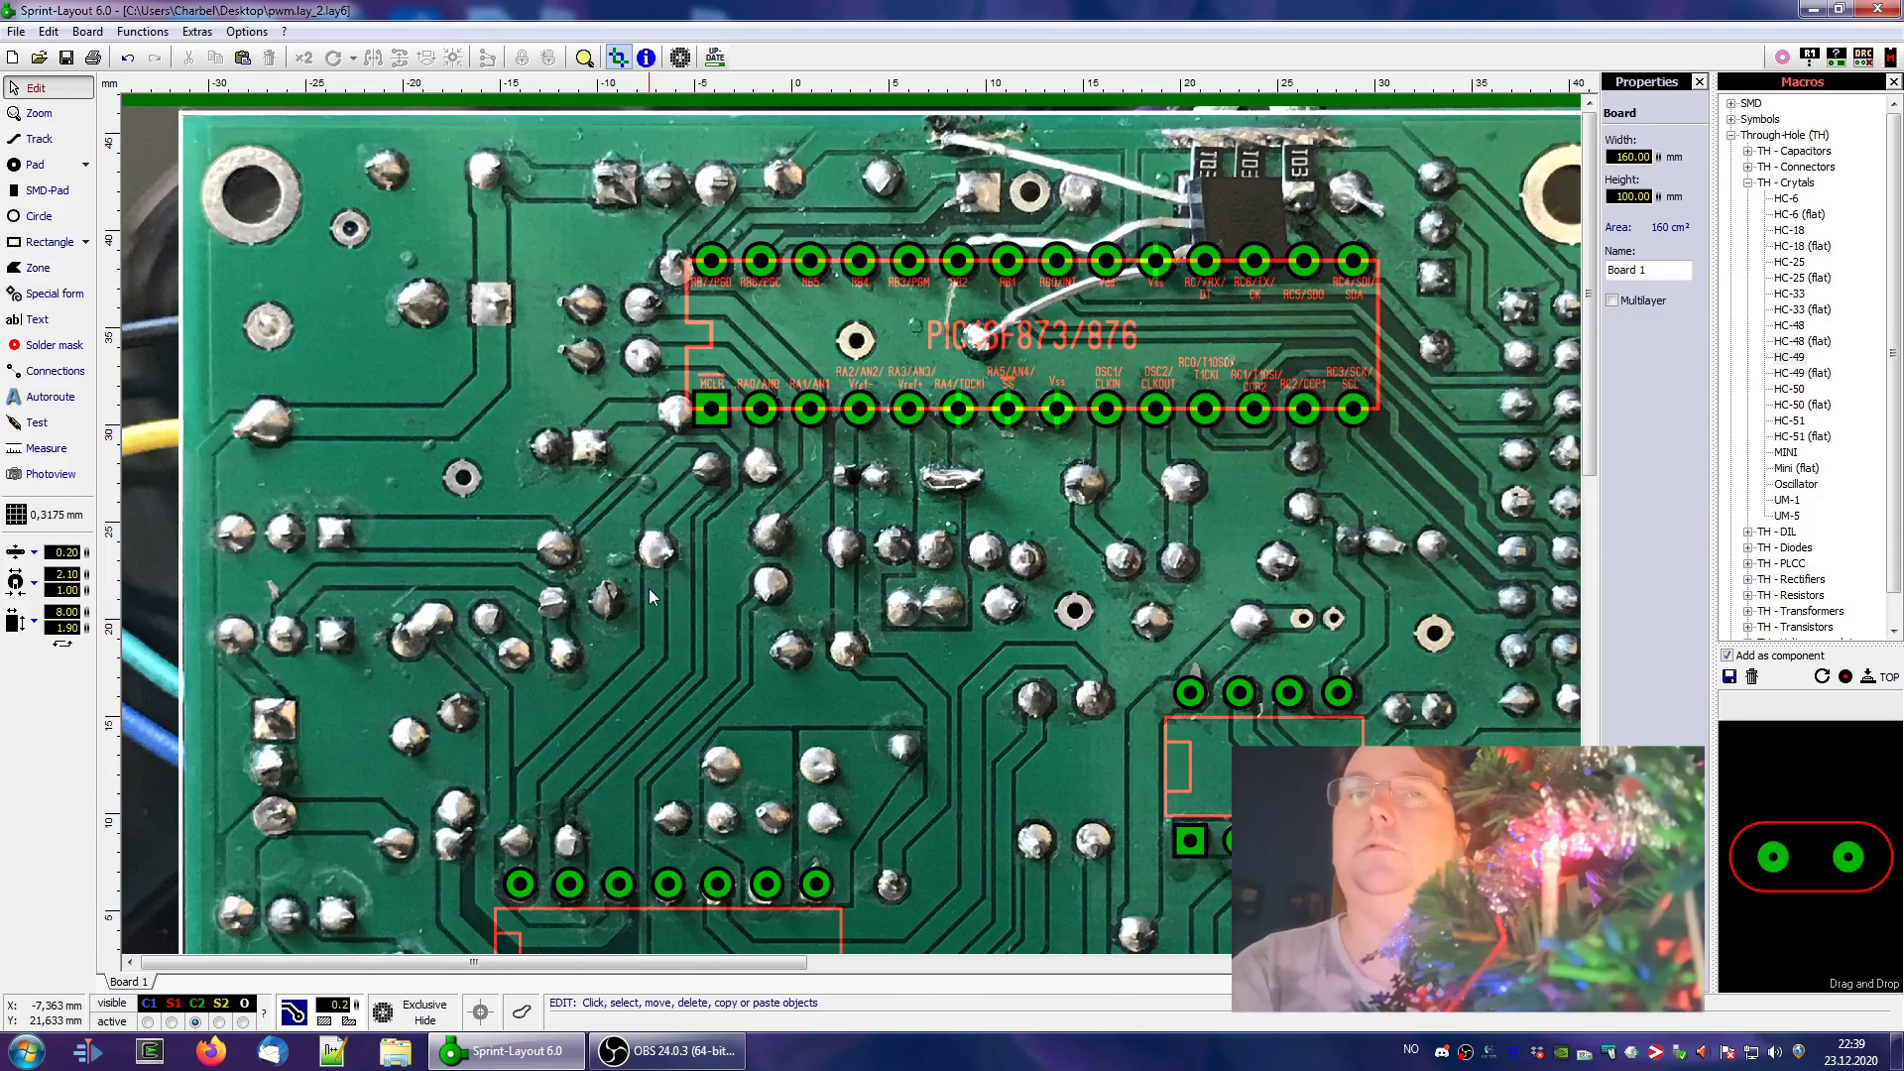
Turn on the display of the 0,3175 mm grid over the board
left_click(44, 515)
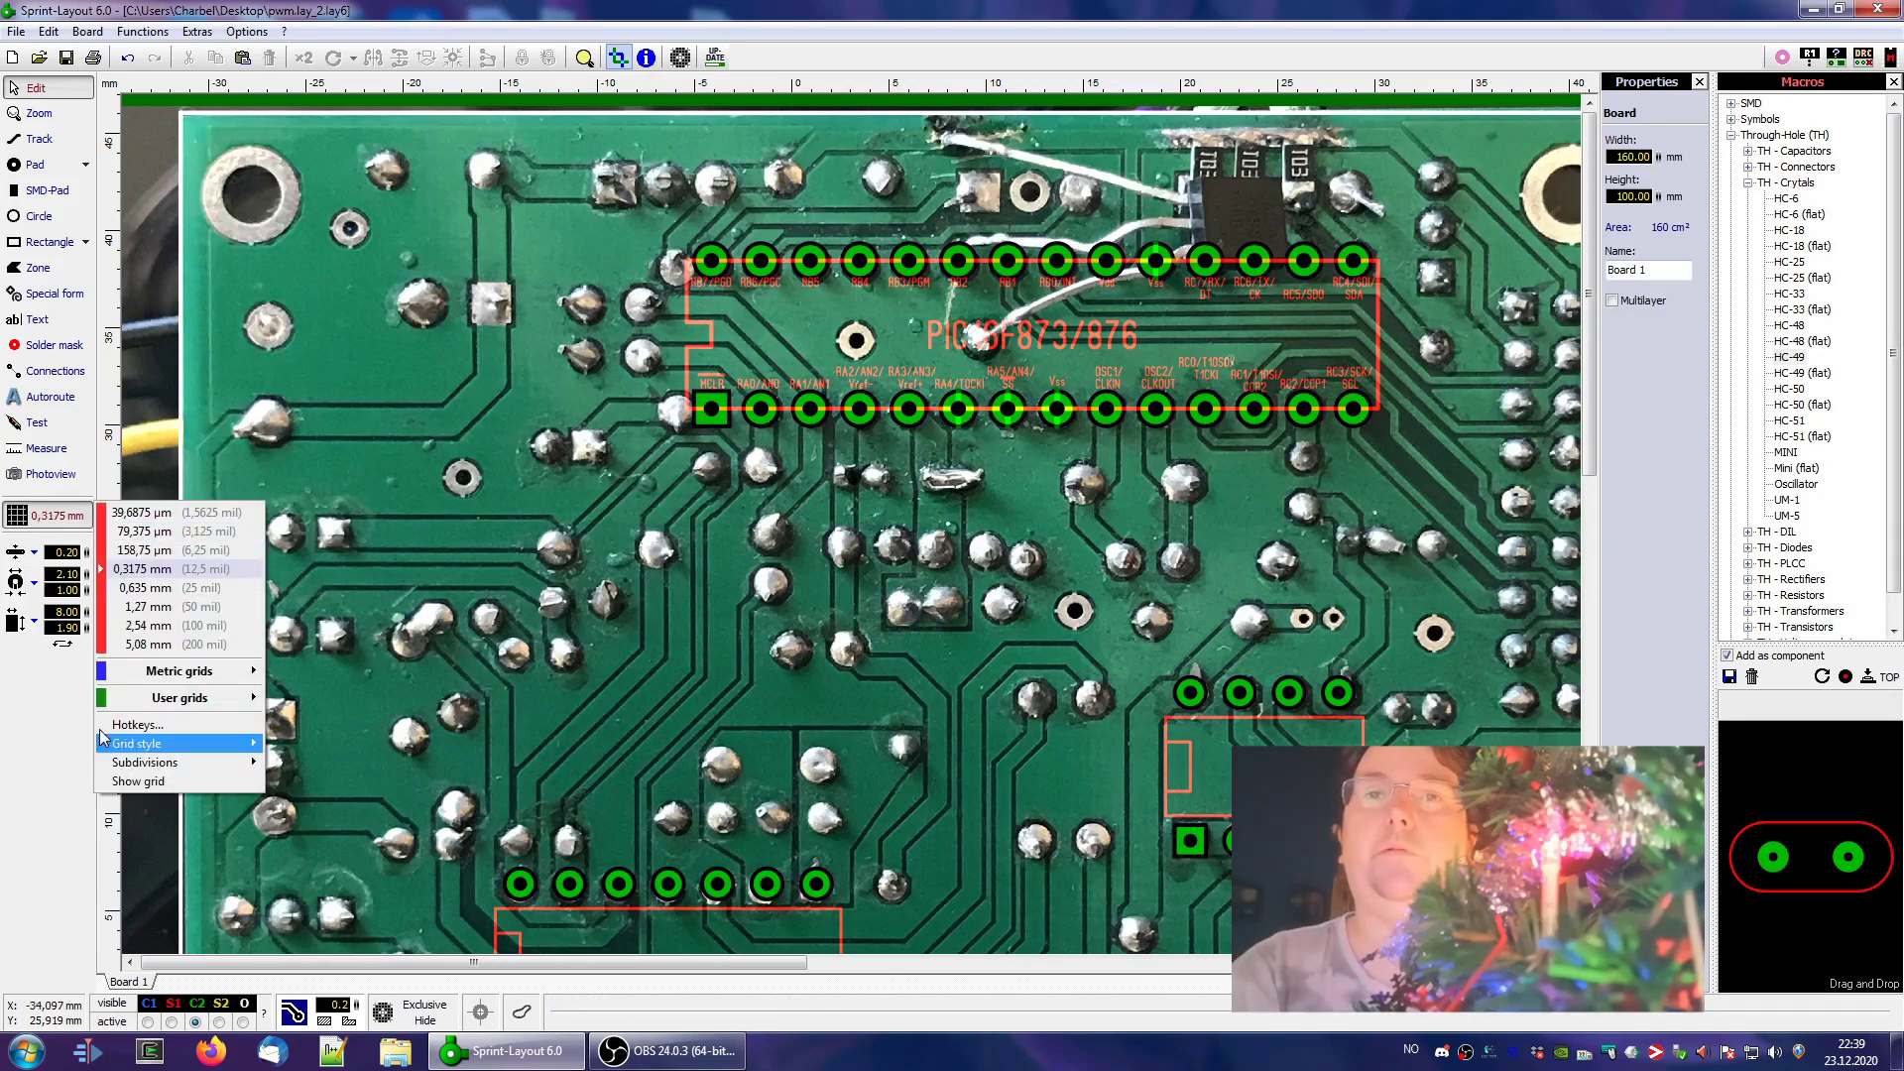
left_click(138, 781)
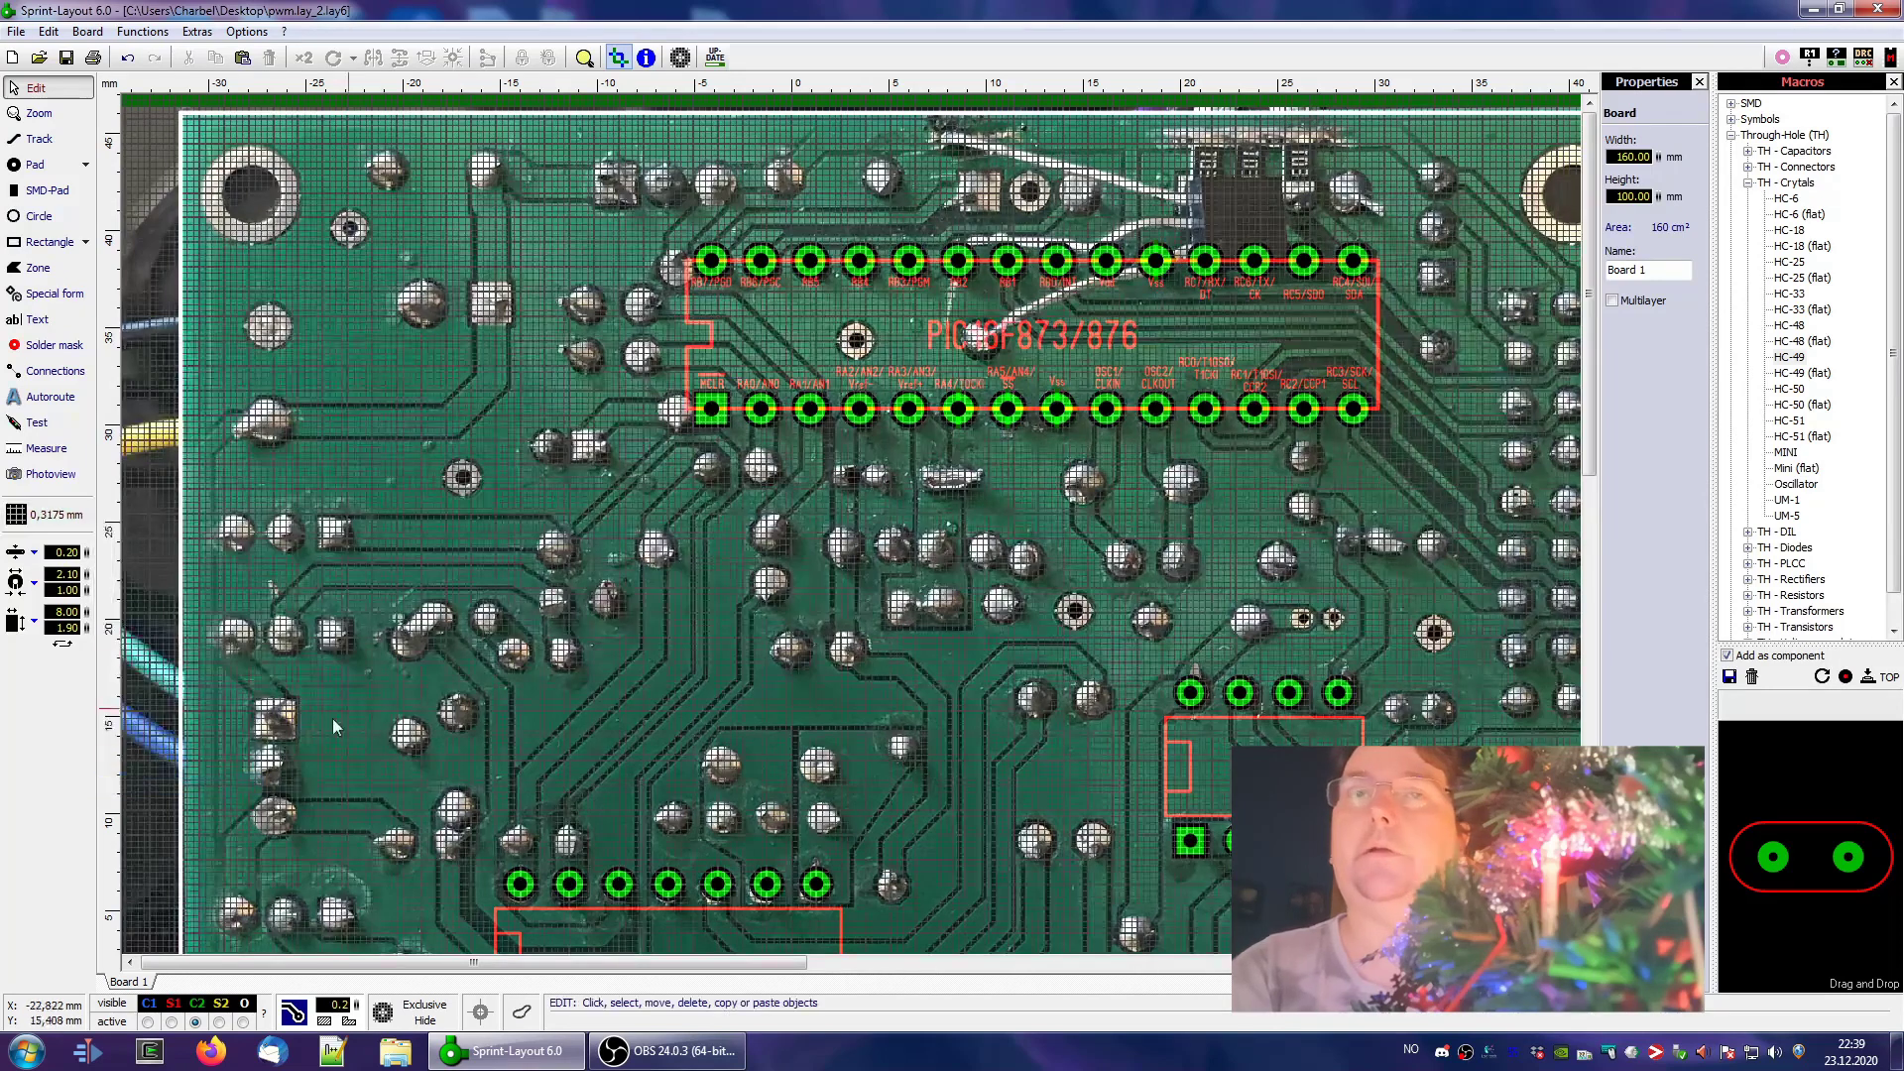
Set the grid to 1,27 mm and place an HC-49 crystal over the two crystal solder joints just below the PIC16F873/876
left_click(44, 516)
left_click(177, 587)
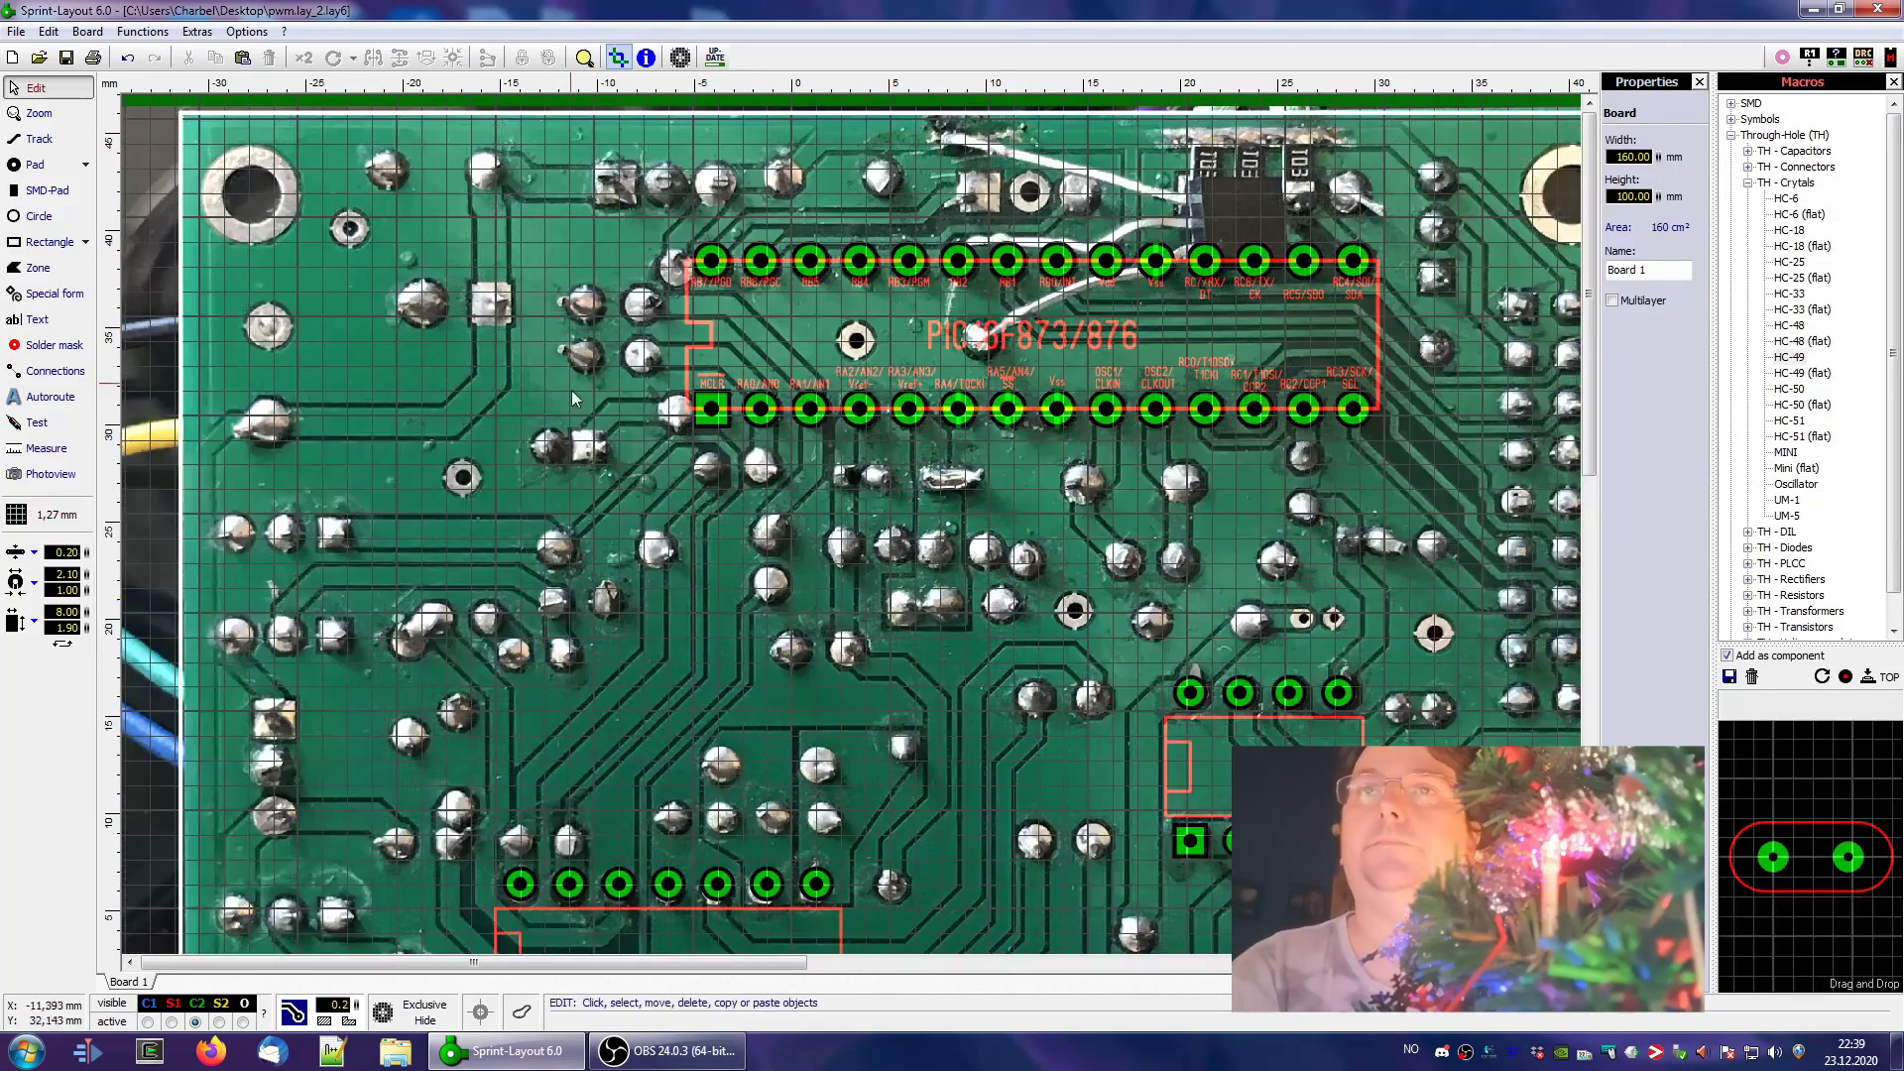
scroll(530, 254, "up", 2)
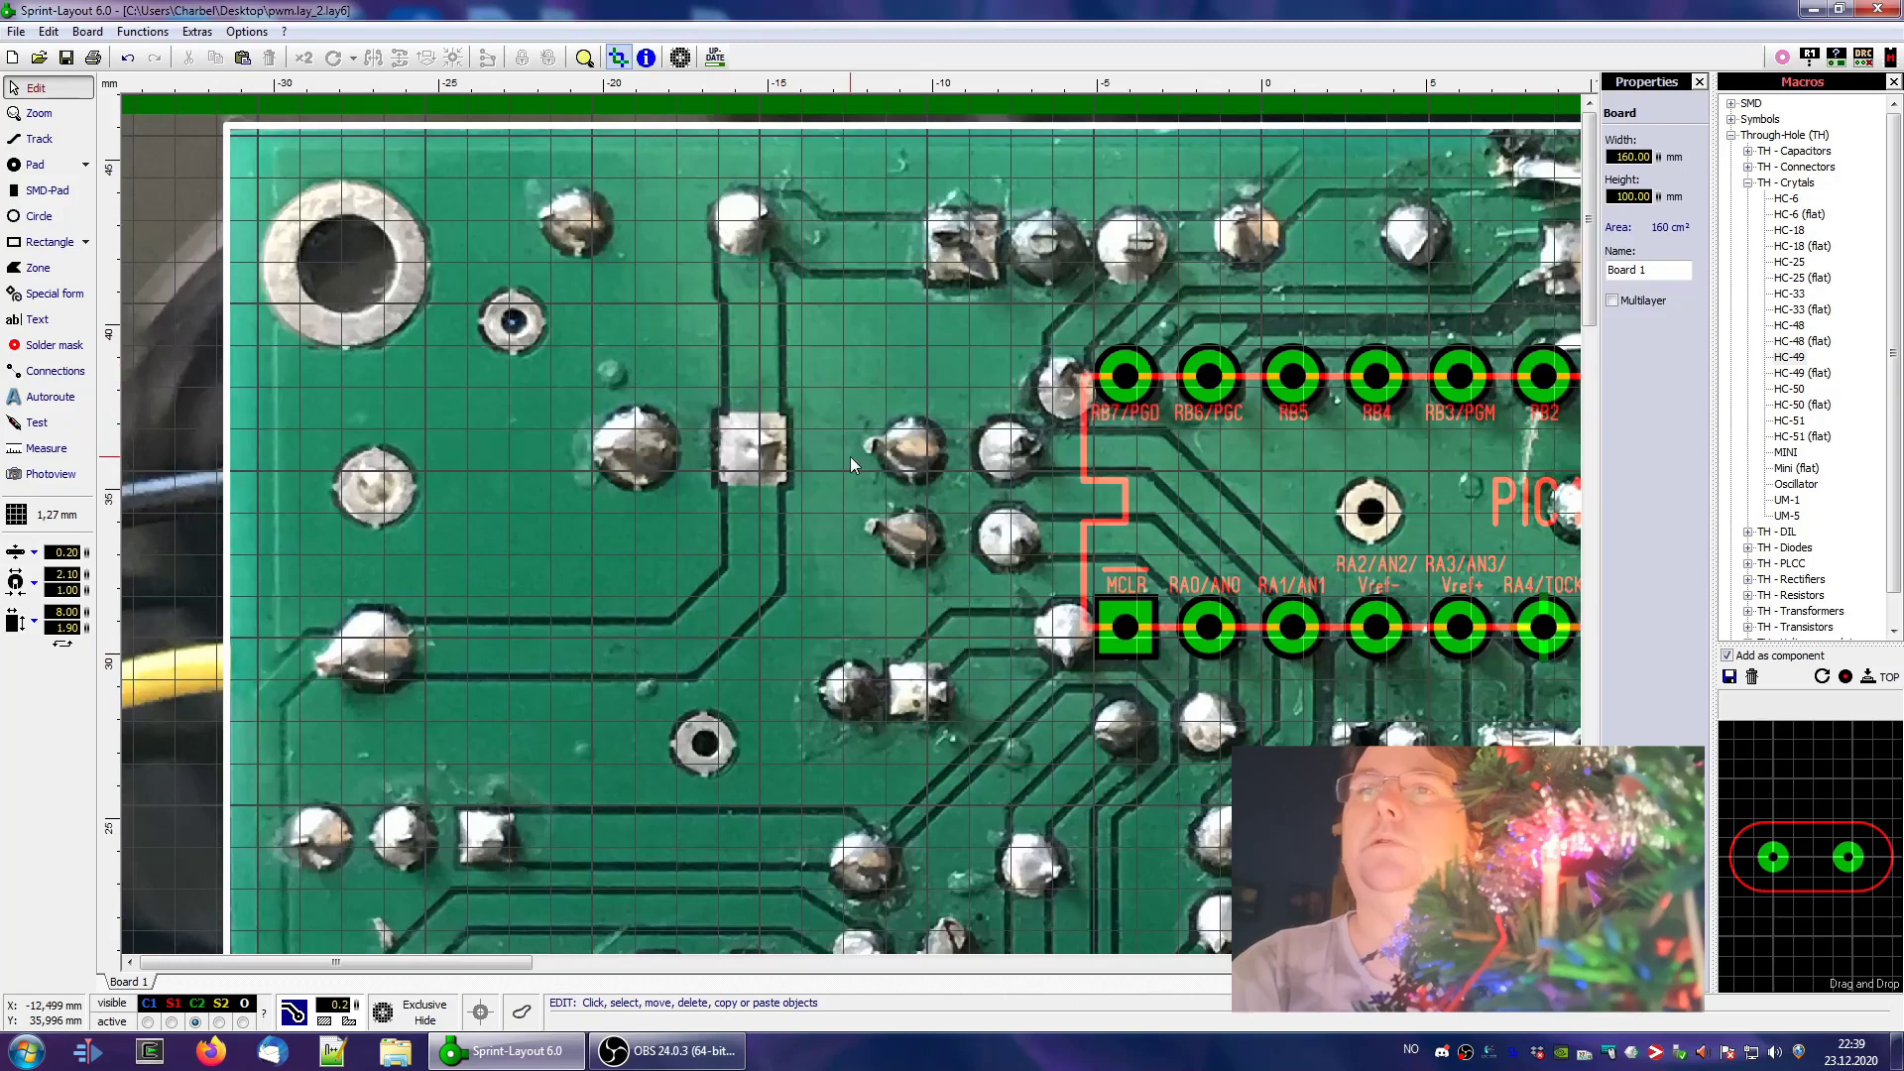
scroll(674, 383, "down", 1)
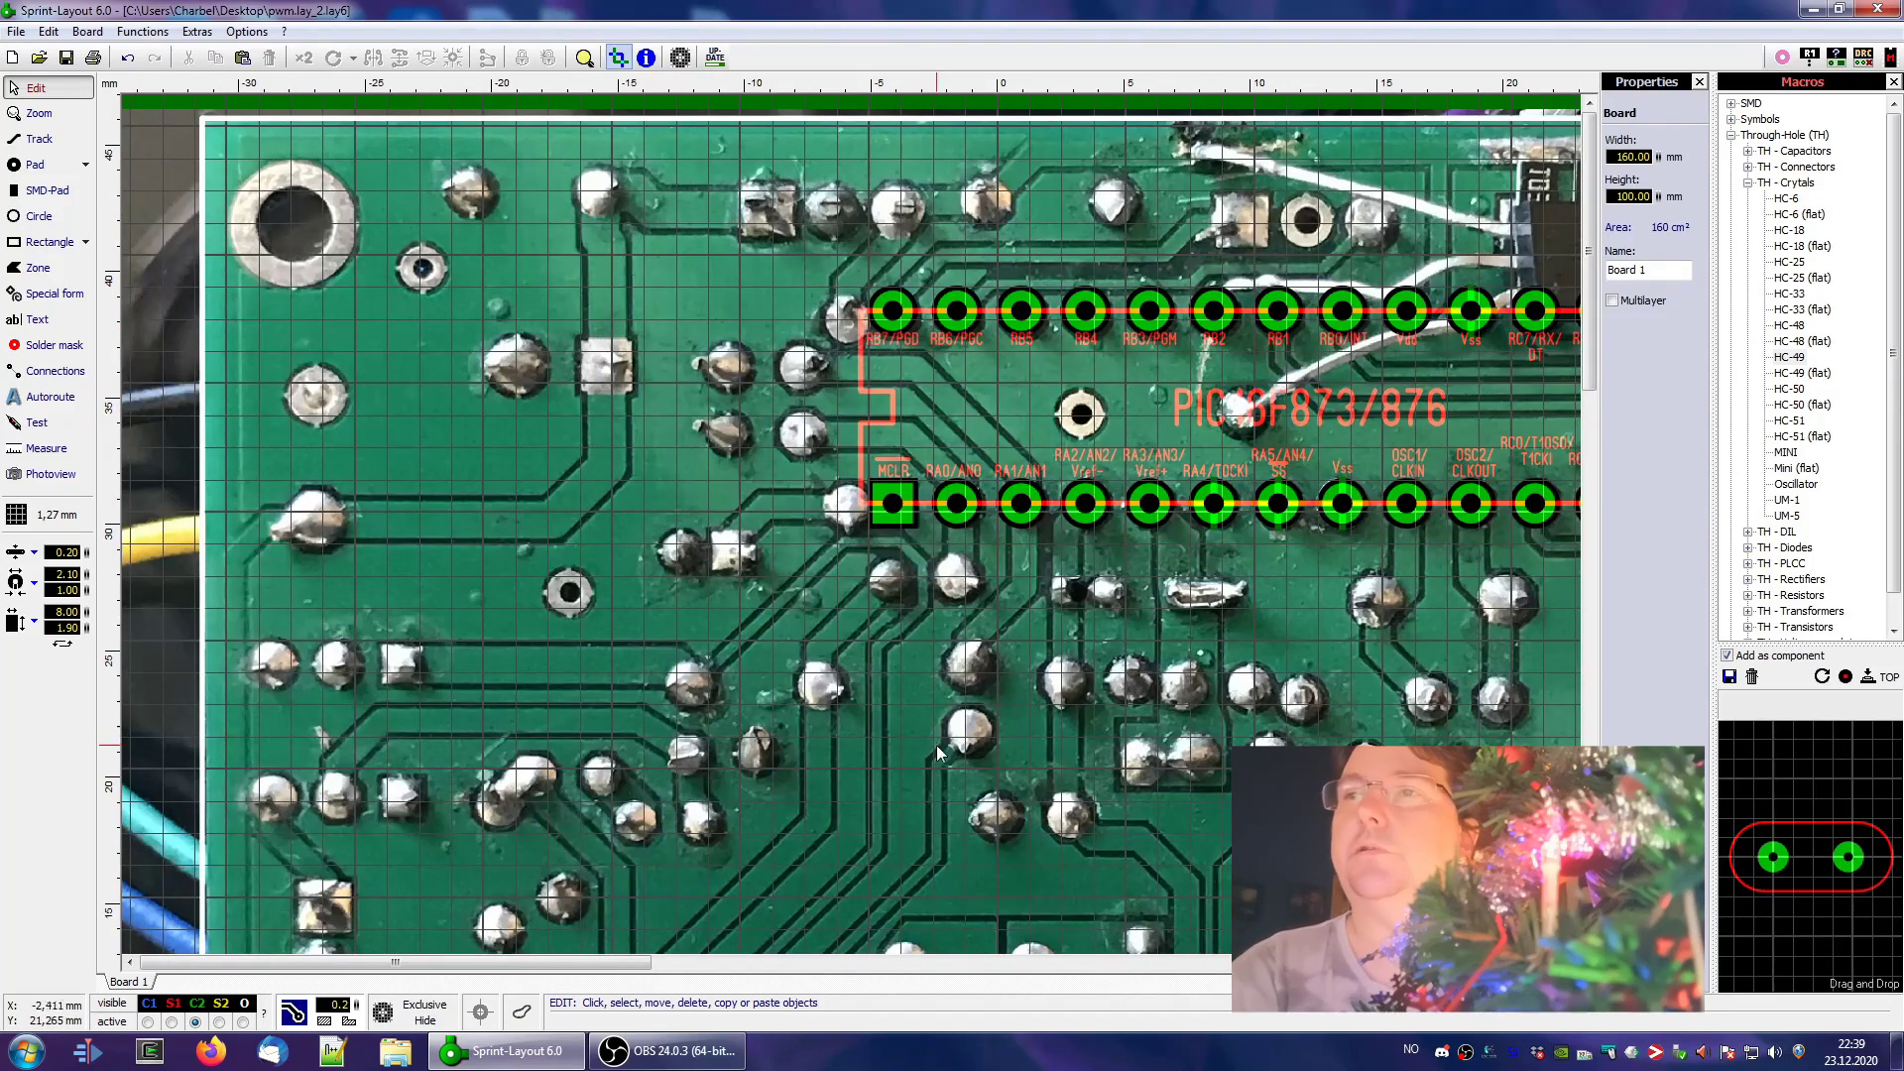
scroll(1469, 609, "right", 2)
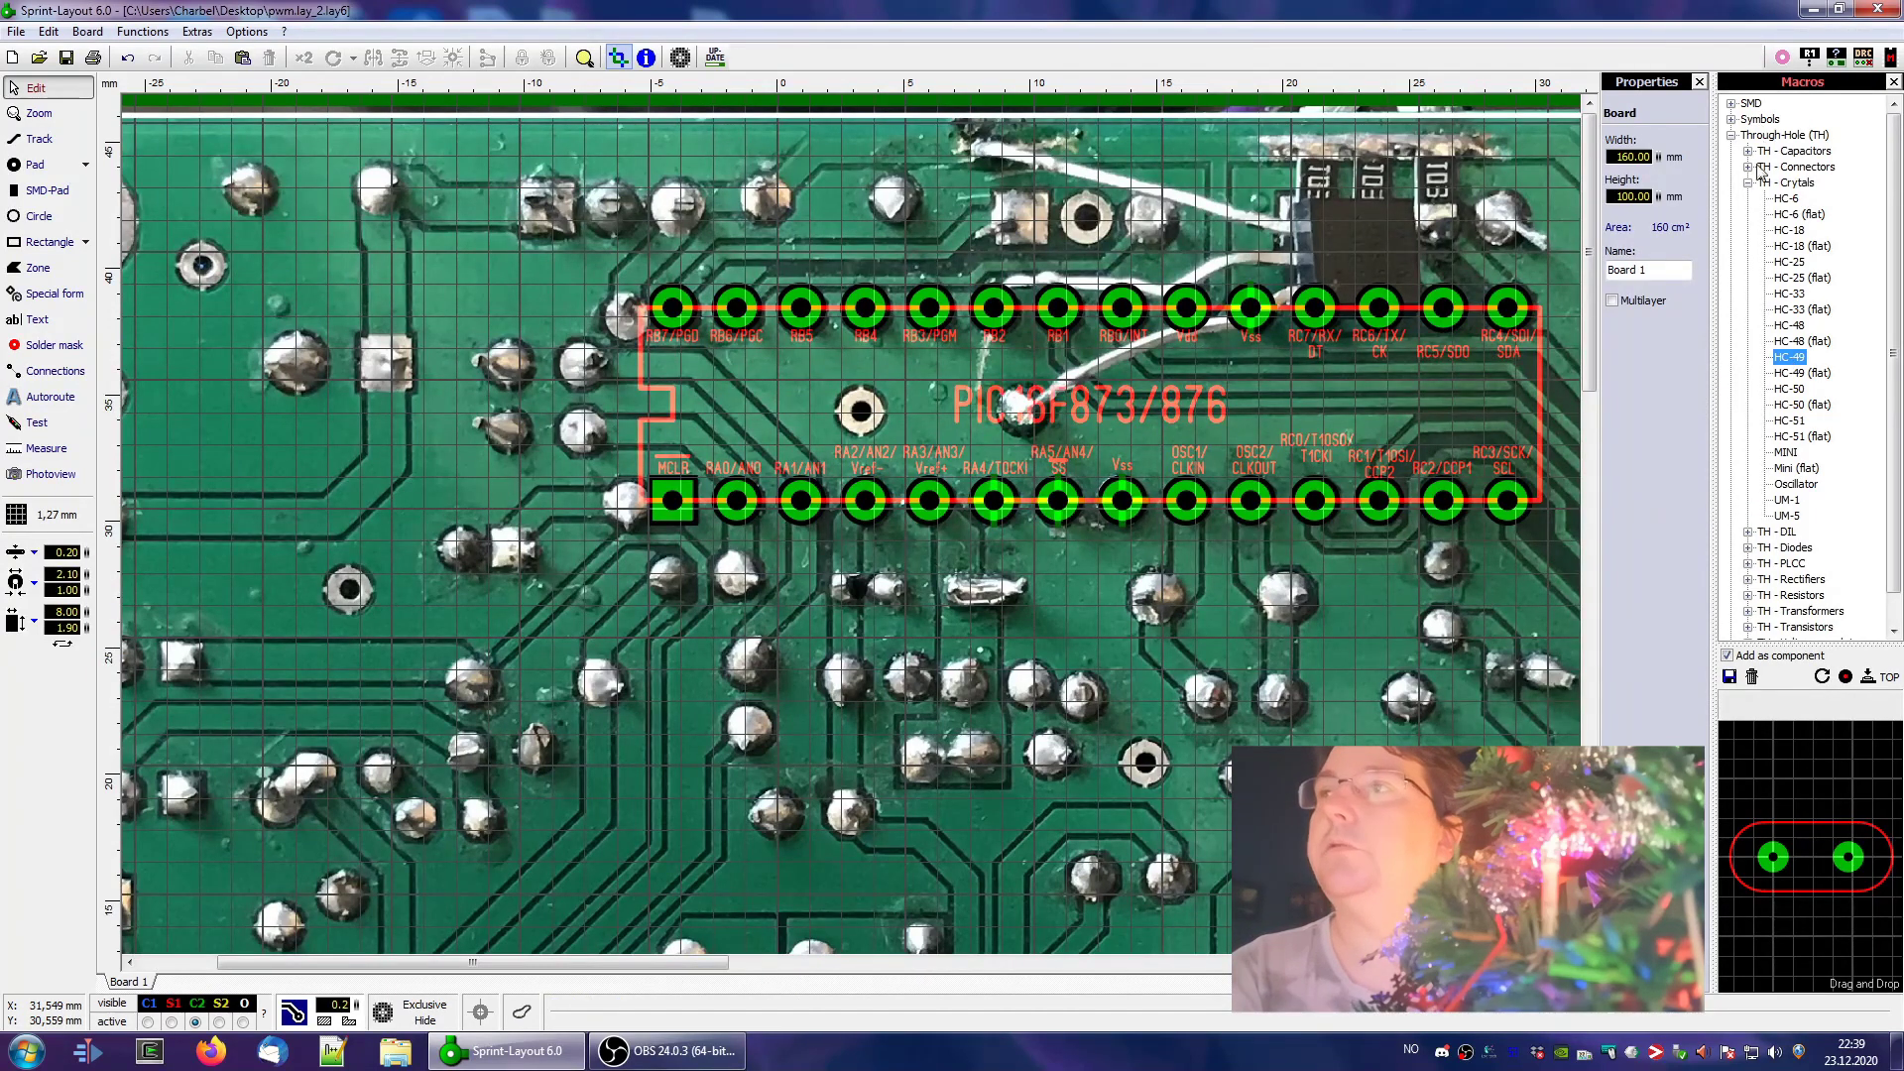
left_click_drag(1785, 359, 1148, 596)
left_click(1071, 485)
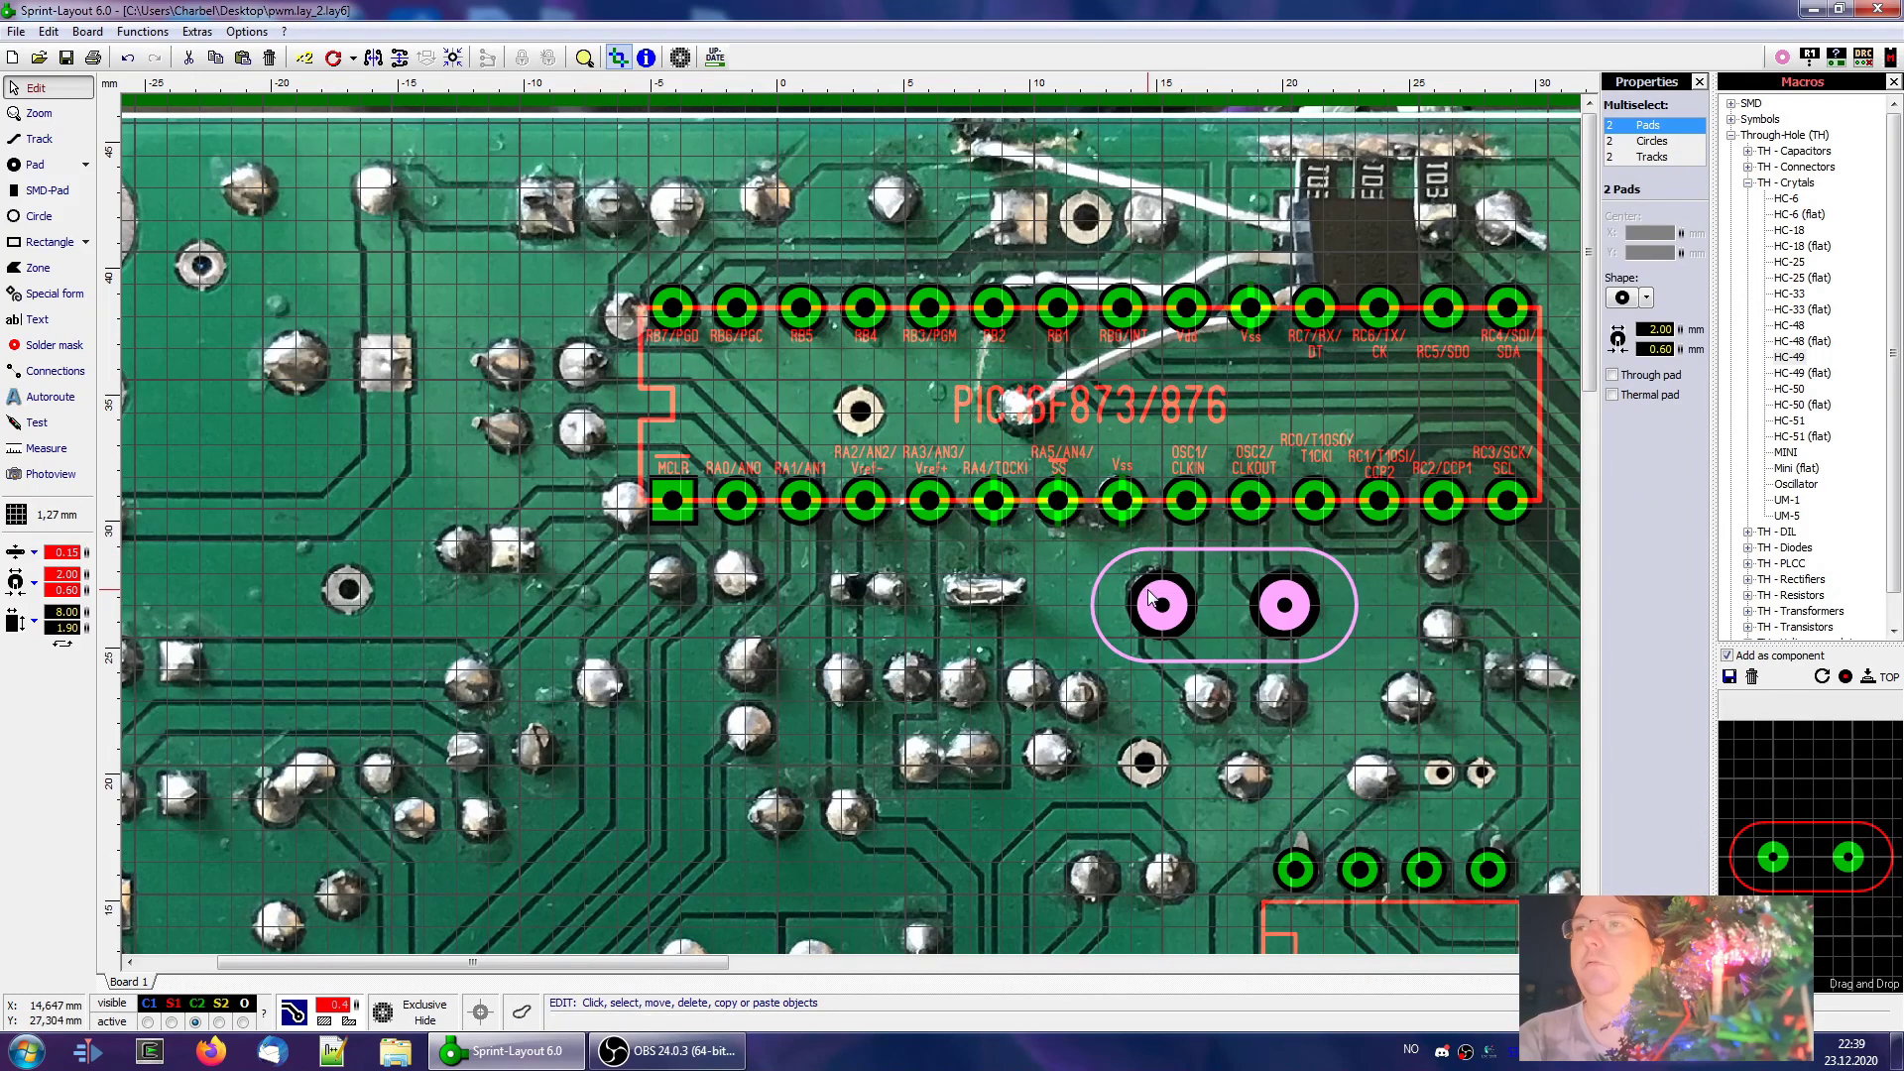
Set the grid to 0,635 mm and align the HC-49 crystal with its two solder joints on the photo
left_click(17, 515)
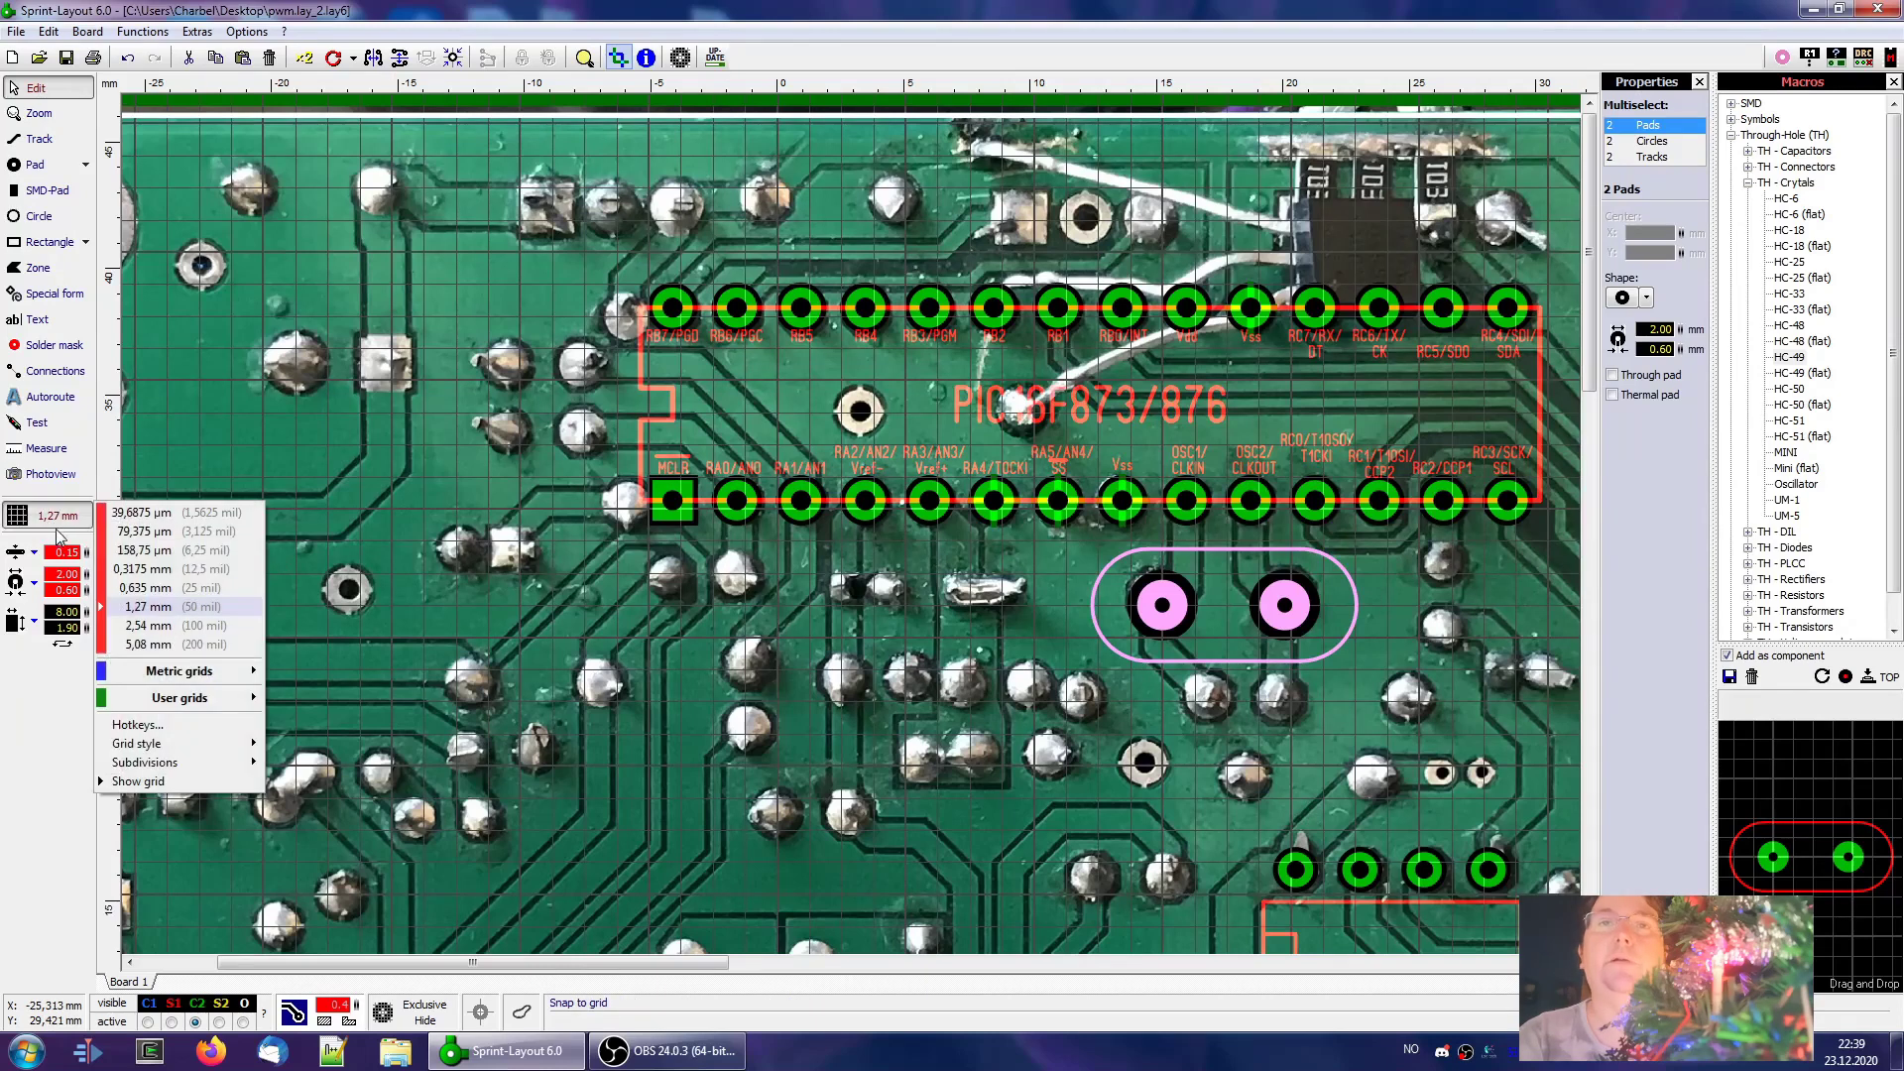
left_click(186, 589)
left_click_drag(1170, 607, 1172, 607)
scroll(1252, 590, "up", 3)
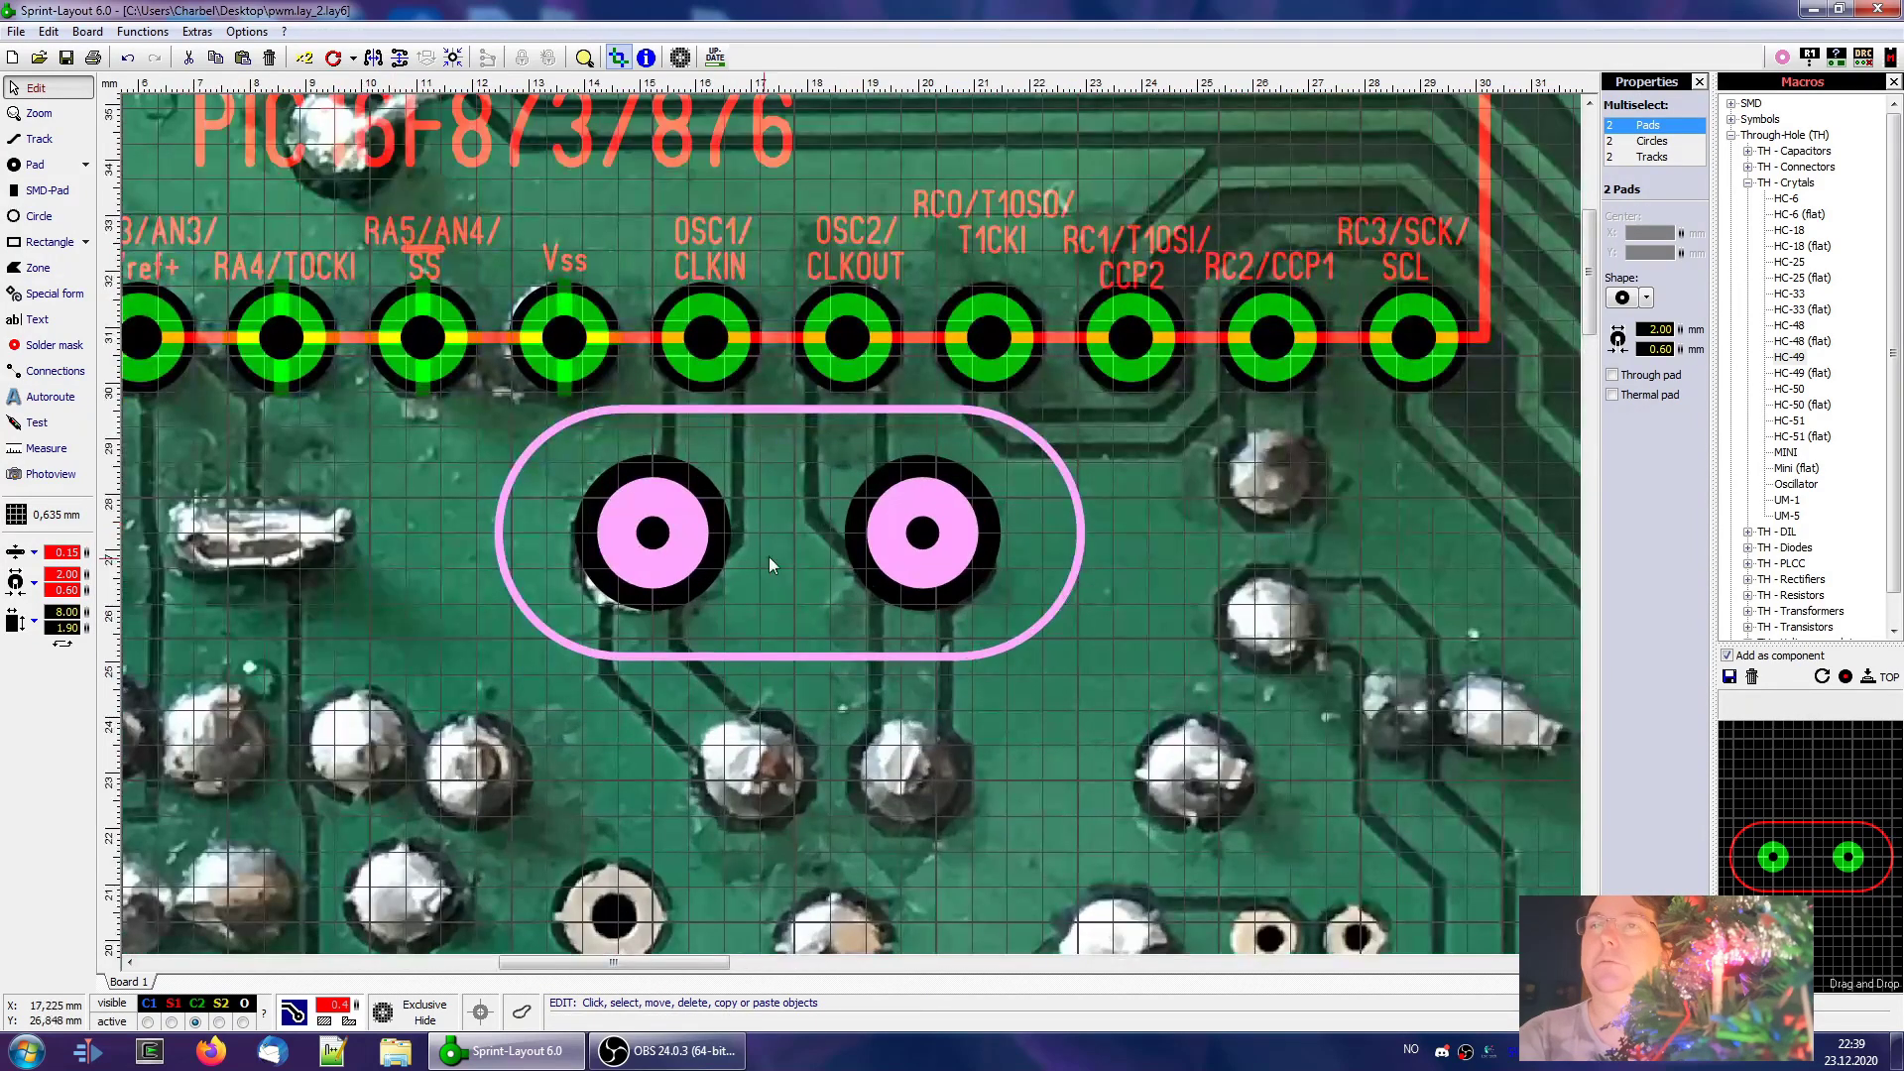
scroll(762, 527, "down", 3)
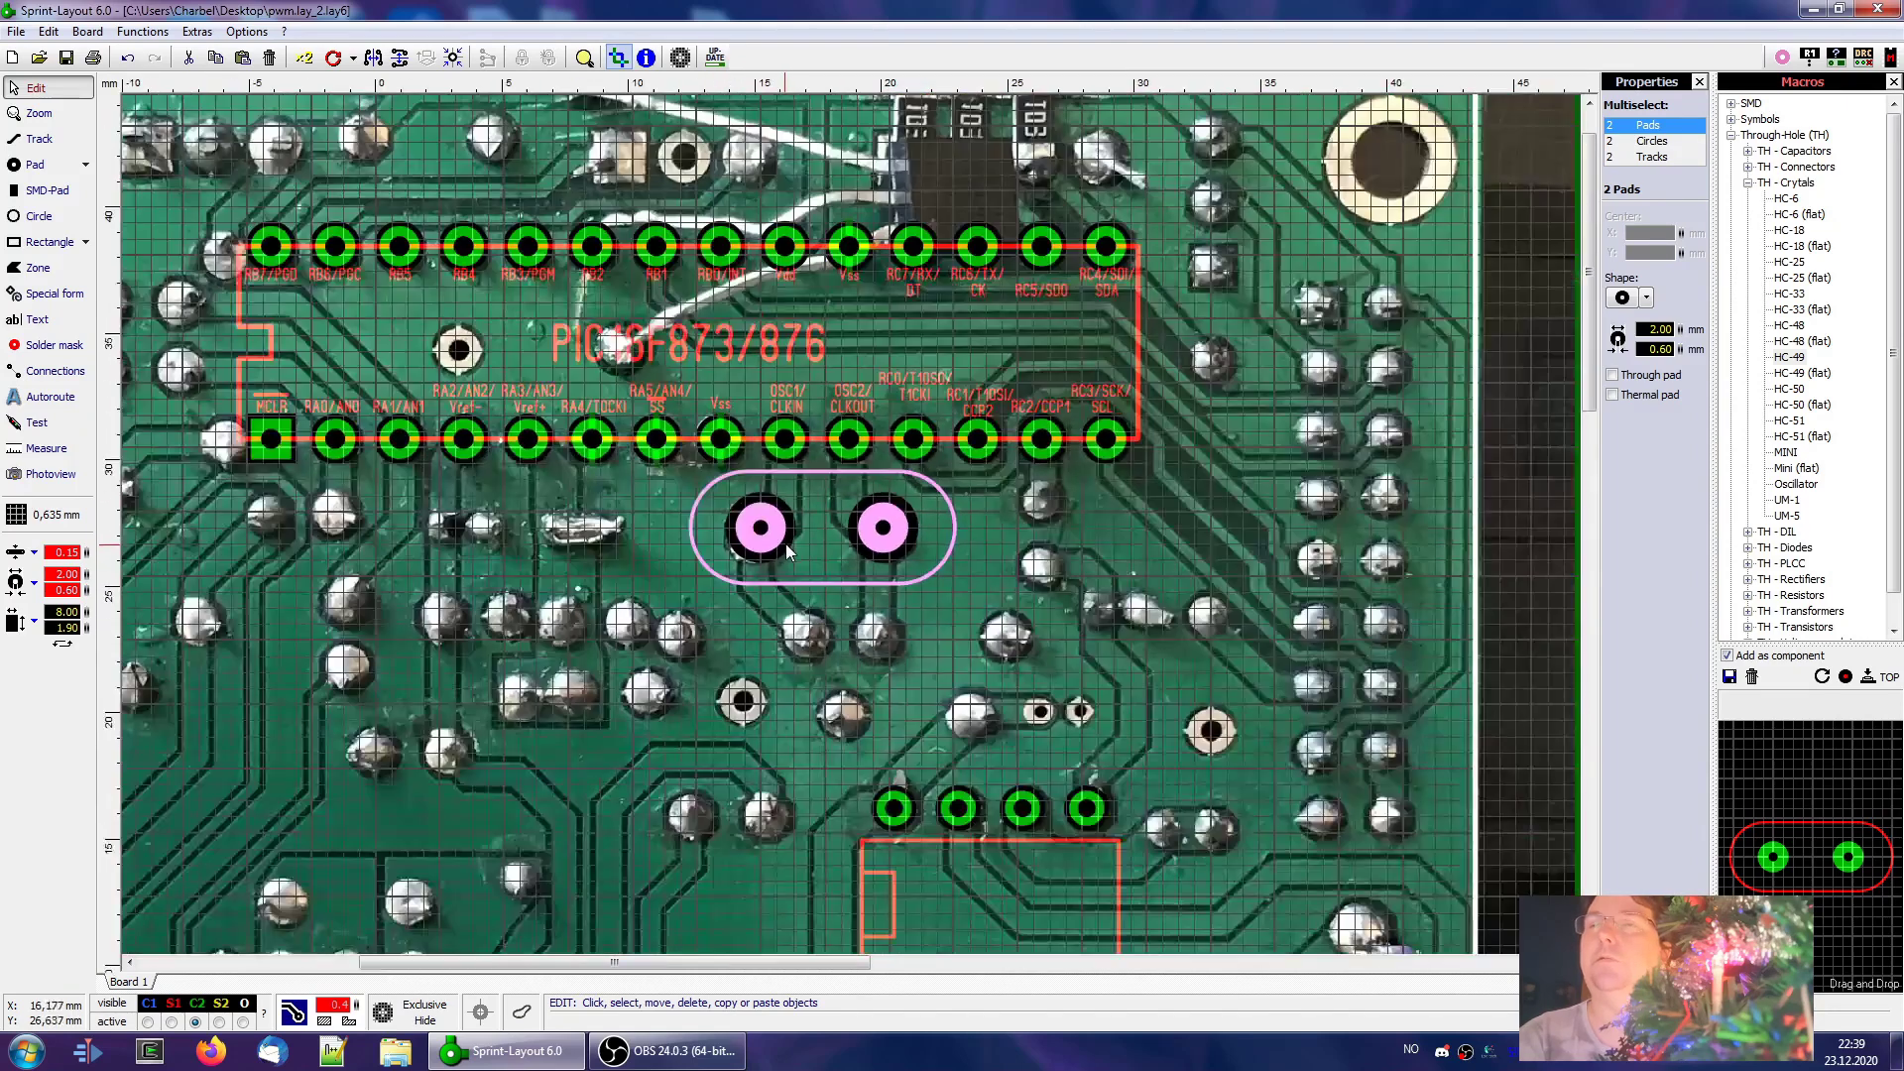
left_click(633, 556)
Measure the hole diameter and outer diameter of the small empty via beside the board's upper-left mounting hole
scroll(676, 568, "down", 6)
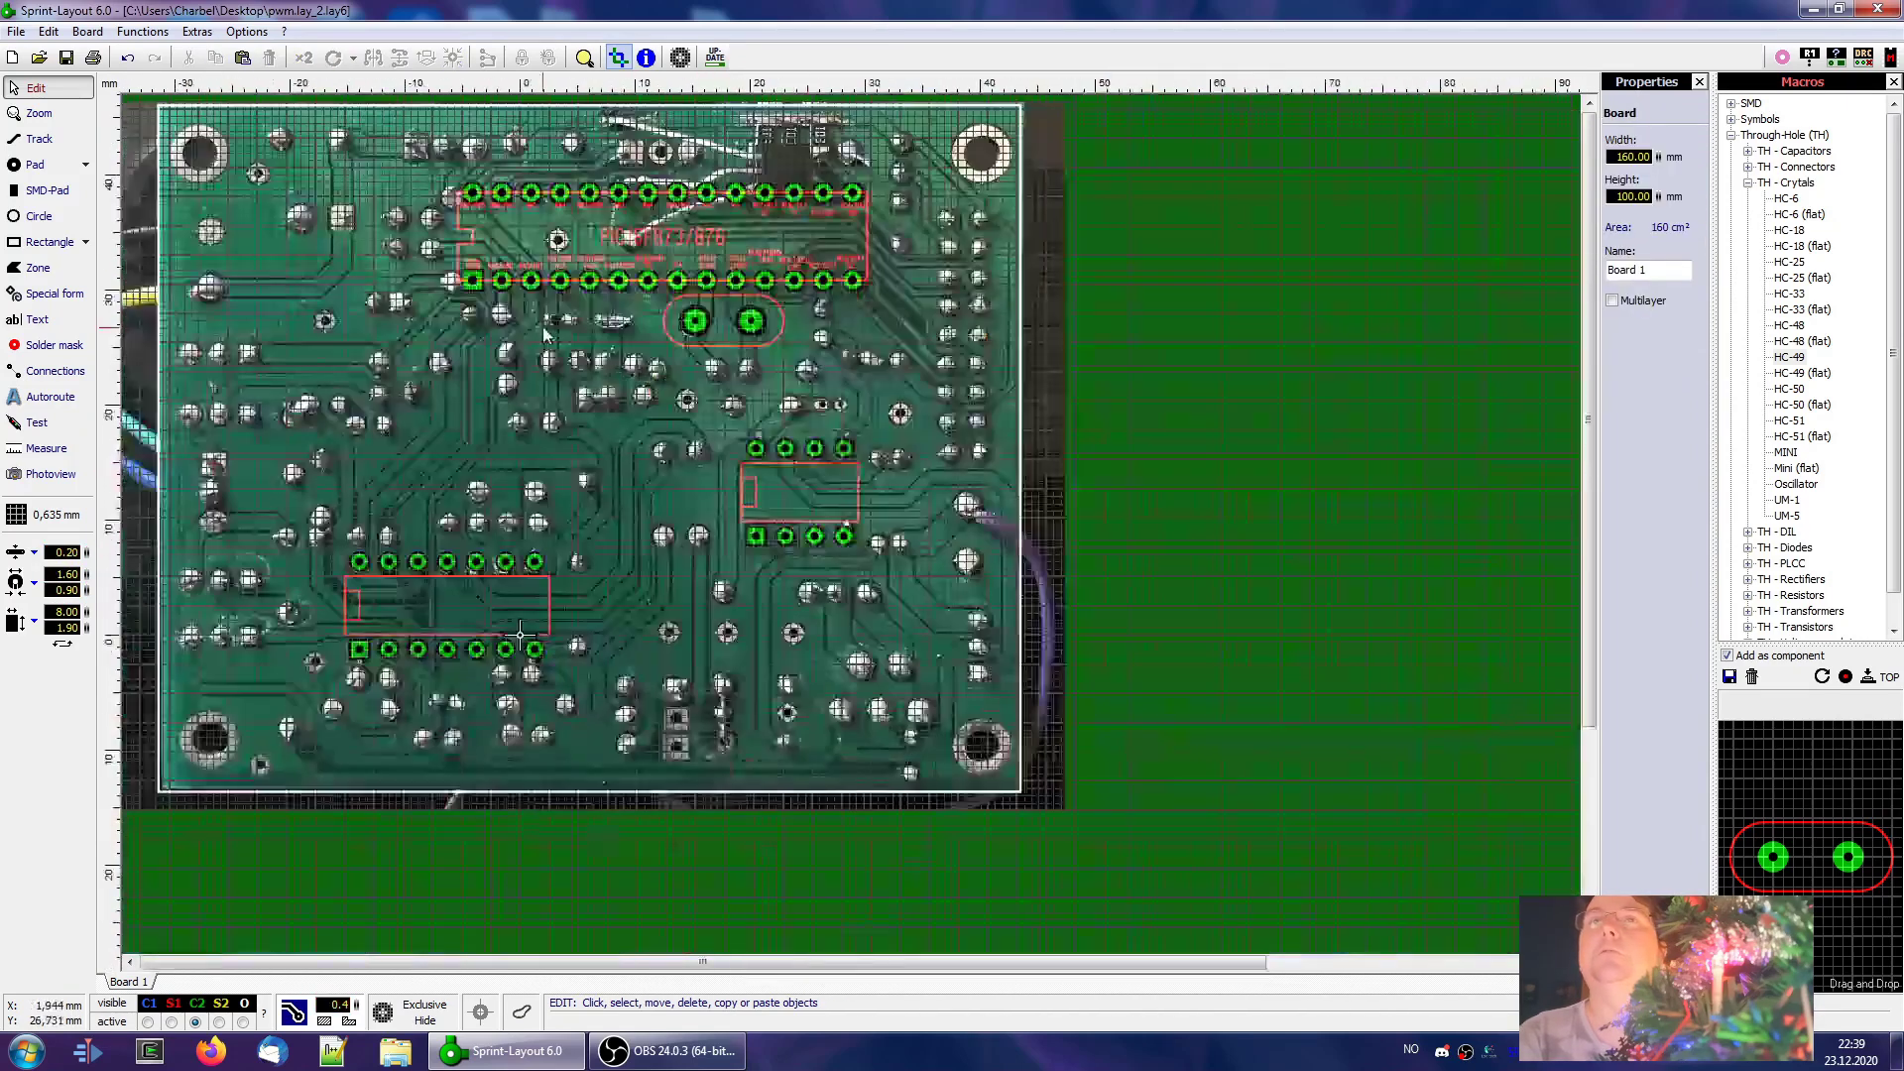
scroll(536, 402, "up", 5)
scroll(536, 402, "up", 1)
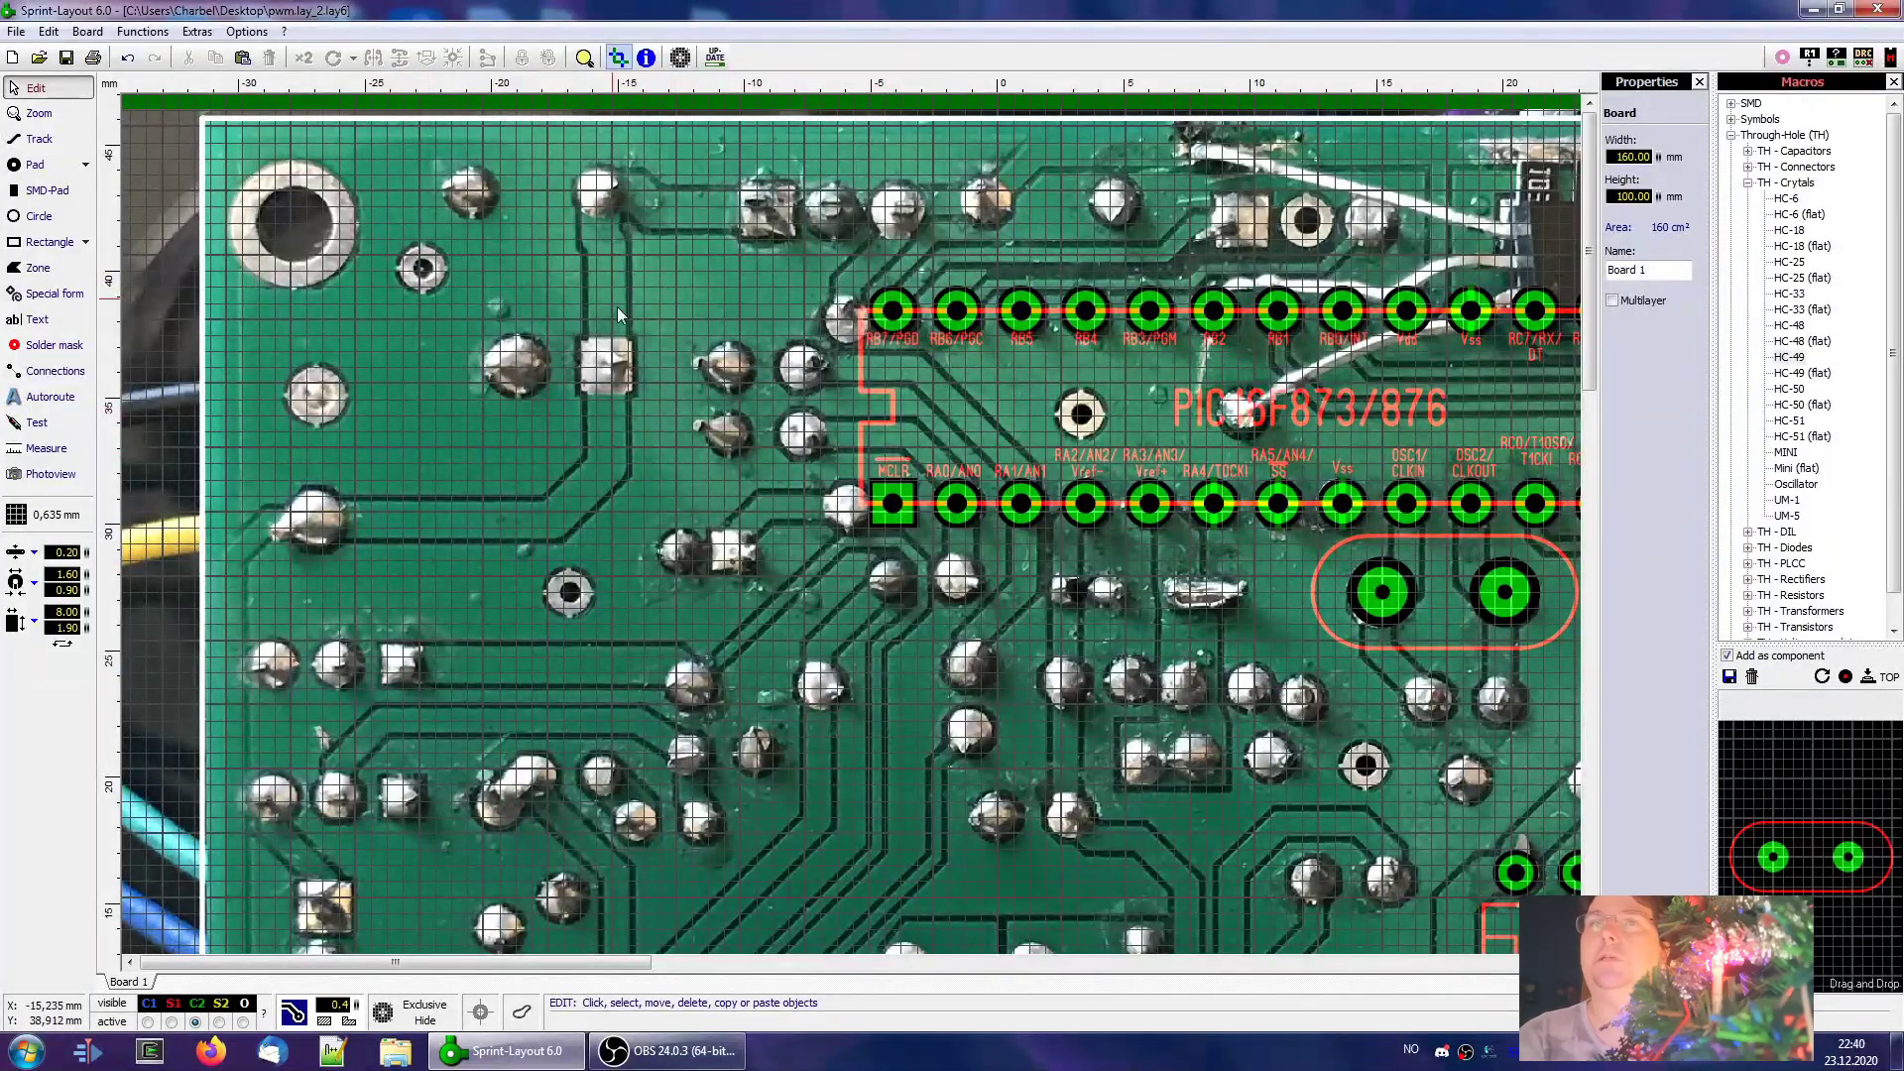
scroll(631, 401, "up", 2)
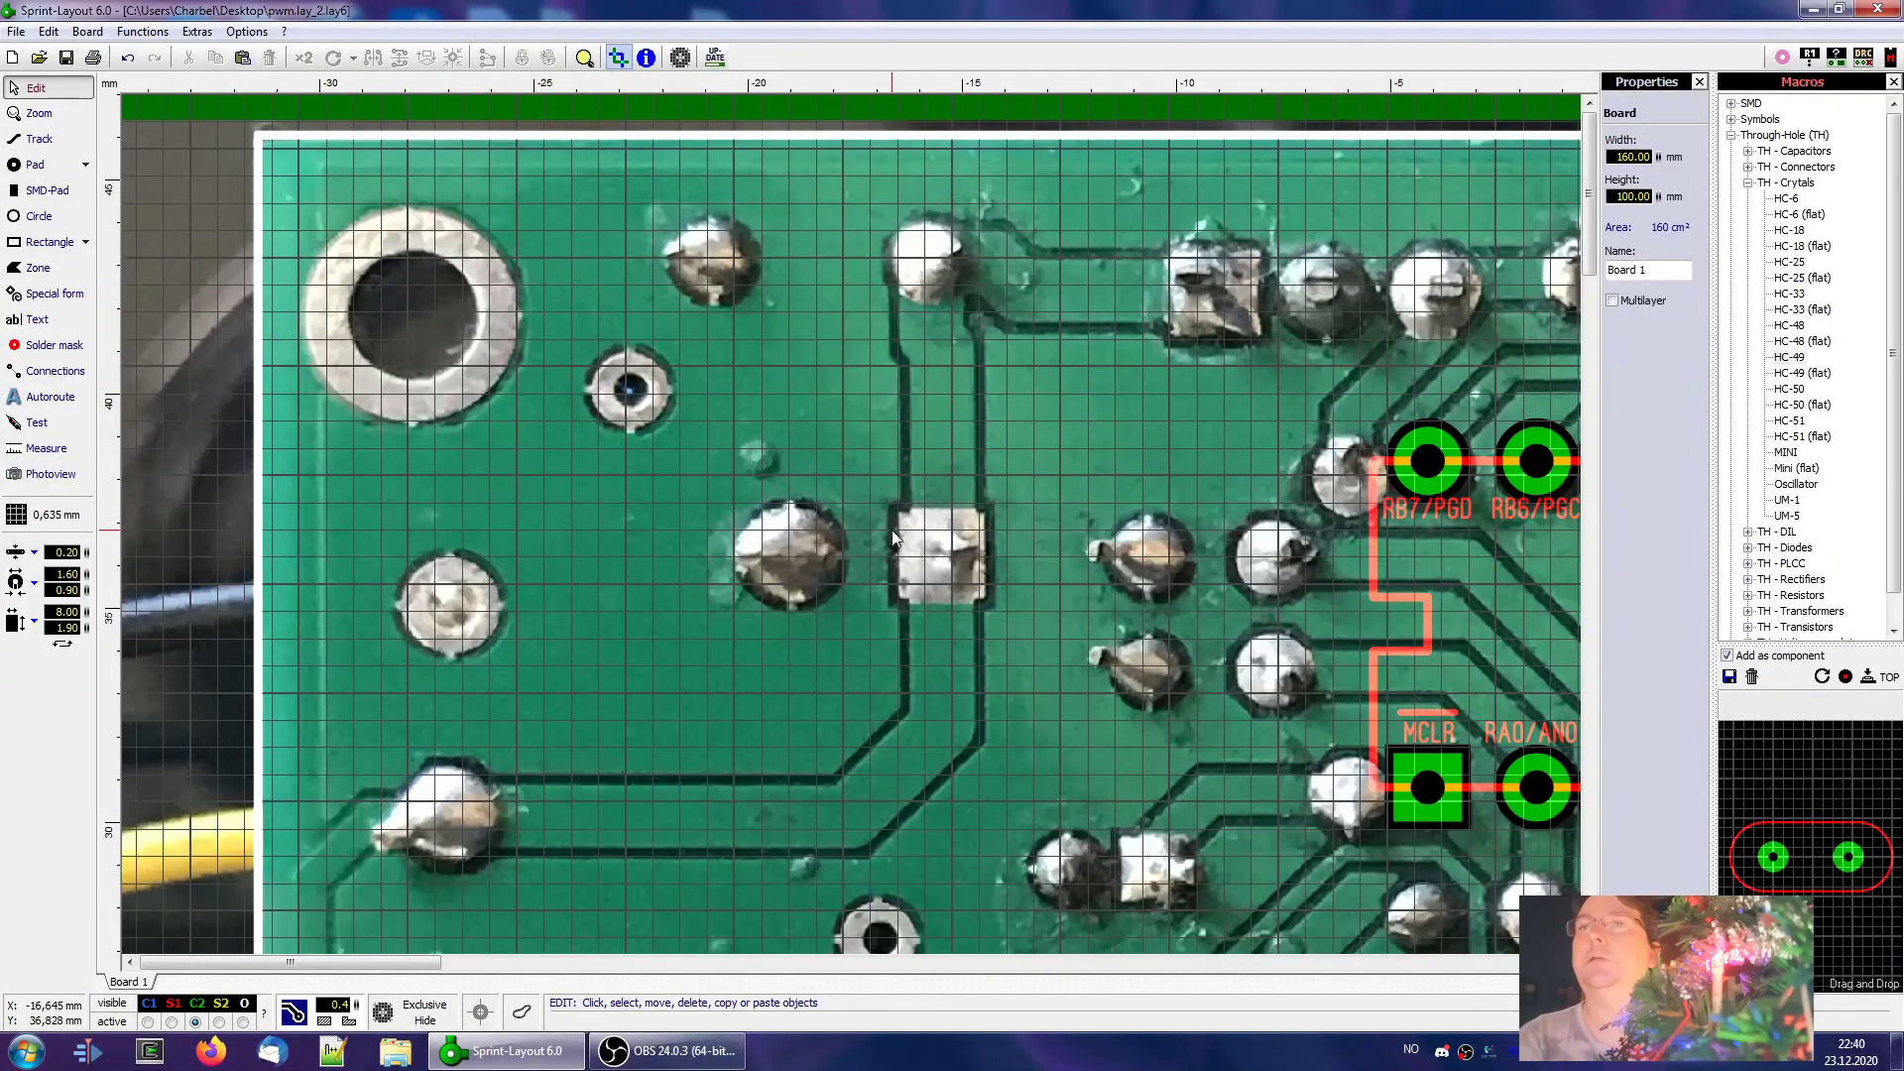
scroll(891, 529, "up", 2)
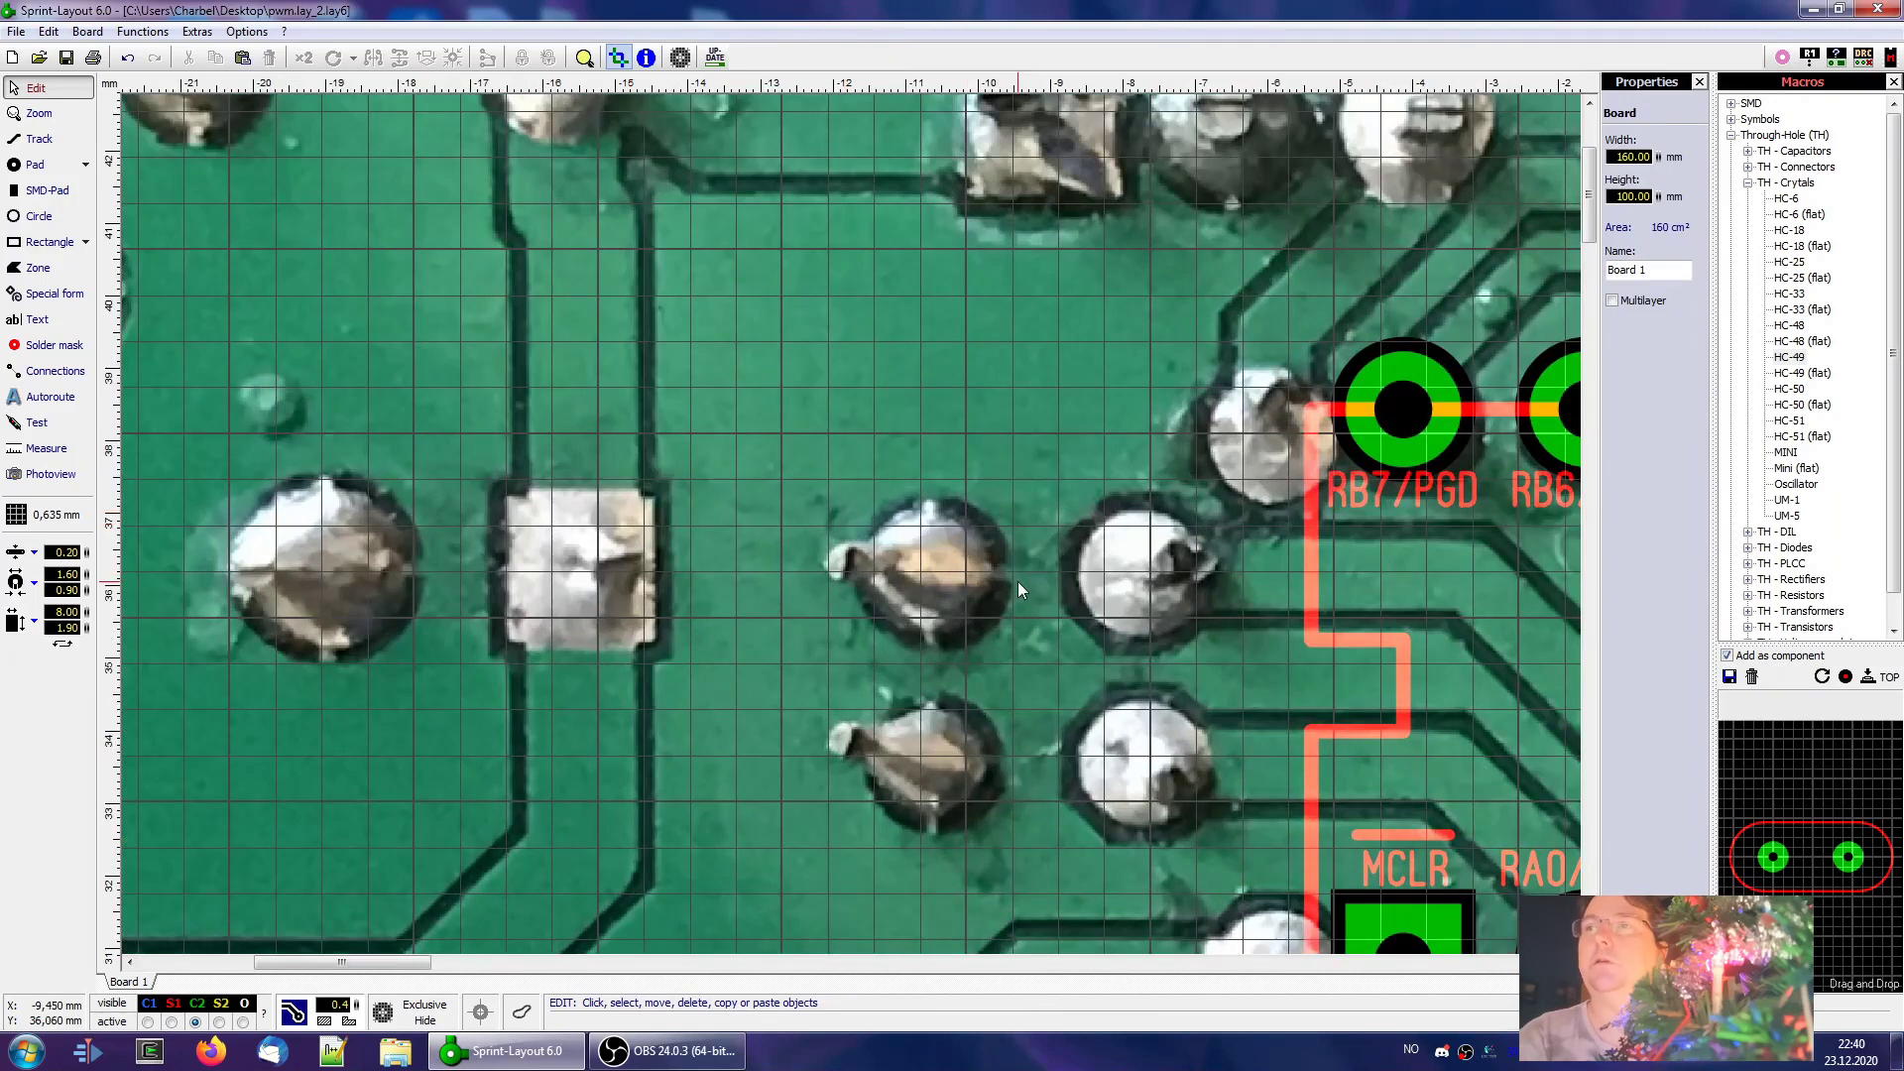
scroll(956, 569, "down", 4)
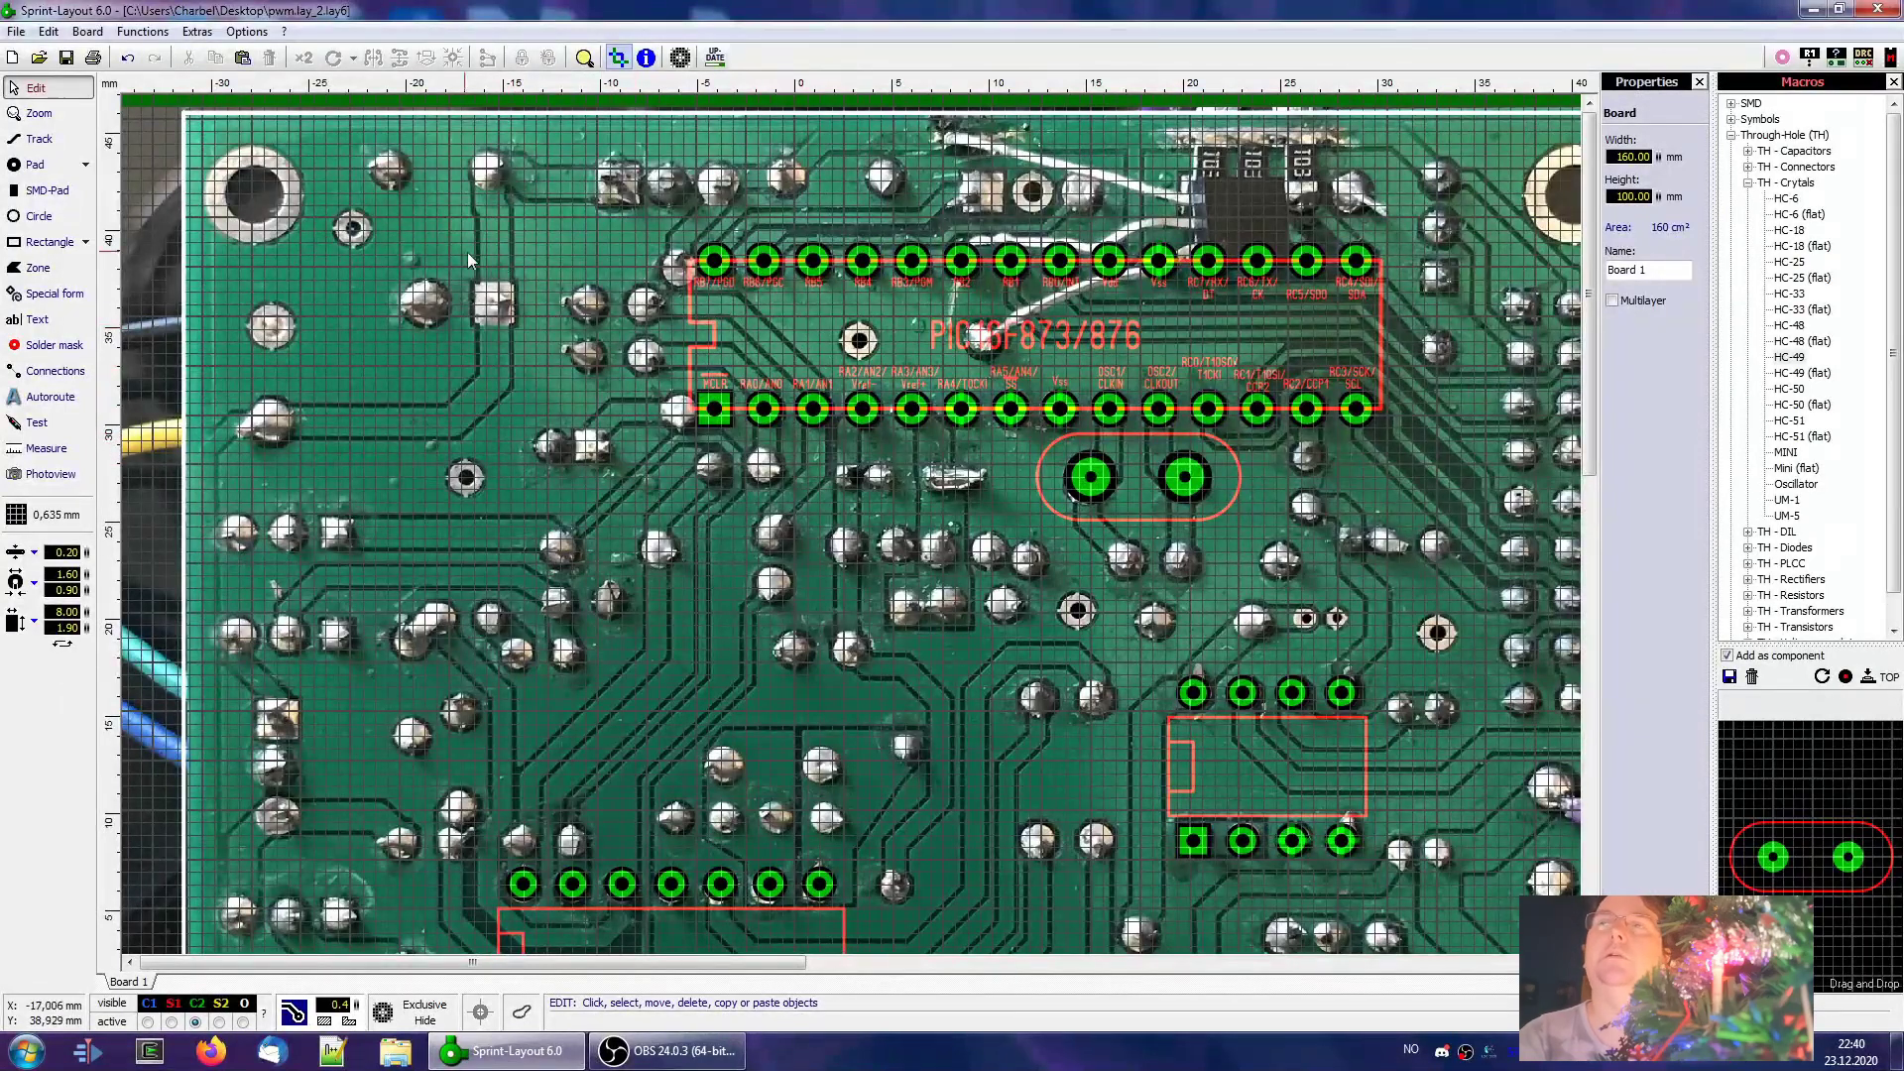
scroll(390, 179, "up", 4)
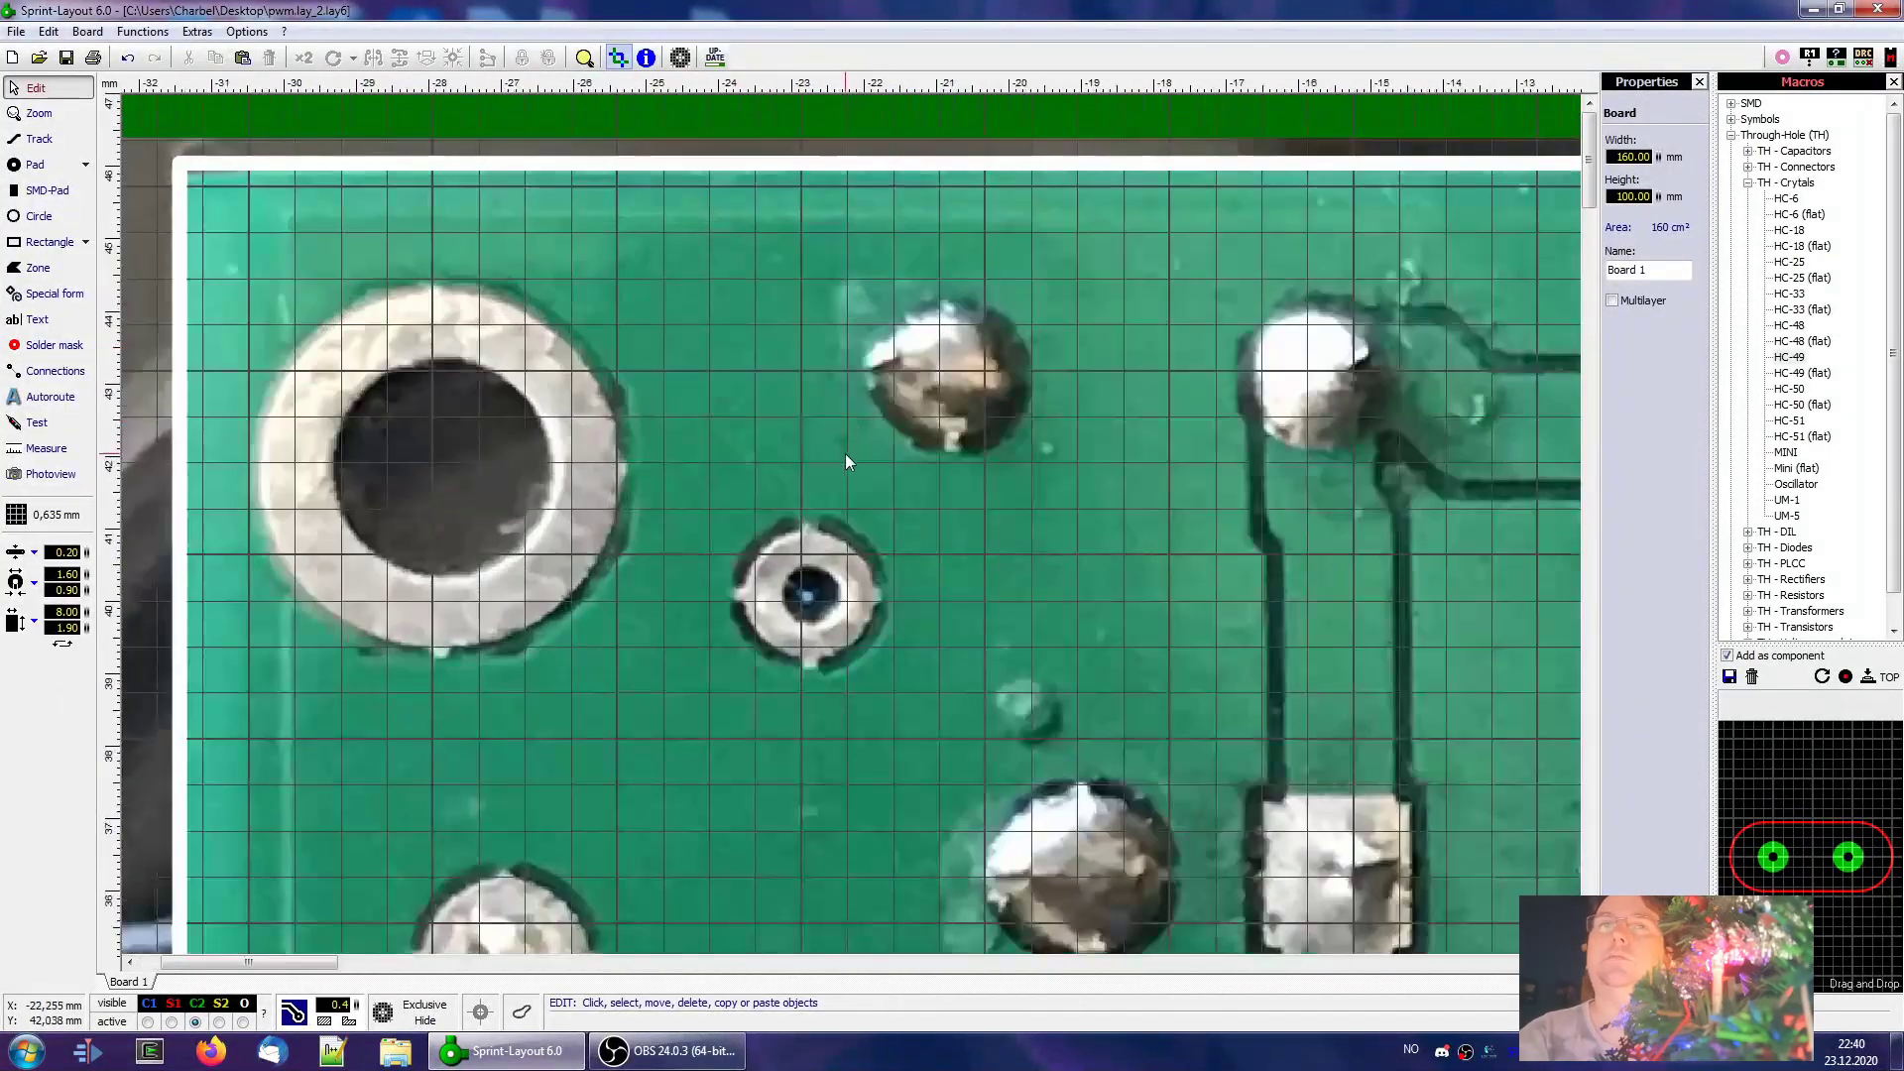
scroll(846, 455, "up", 1)
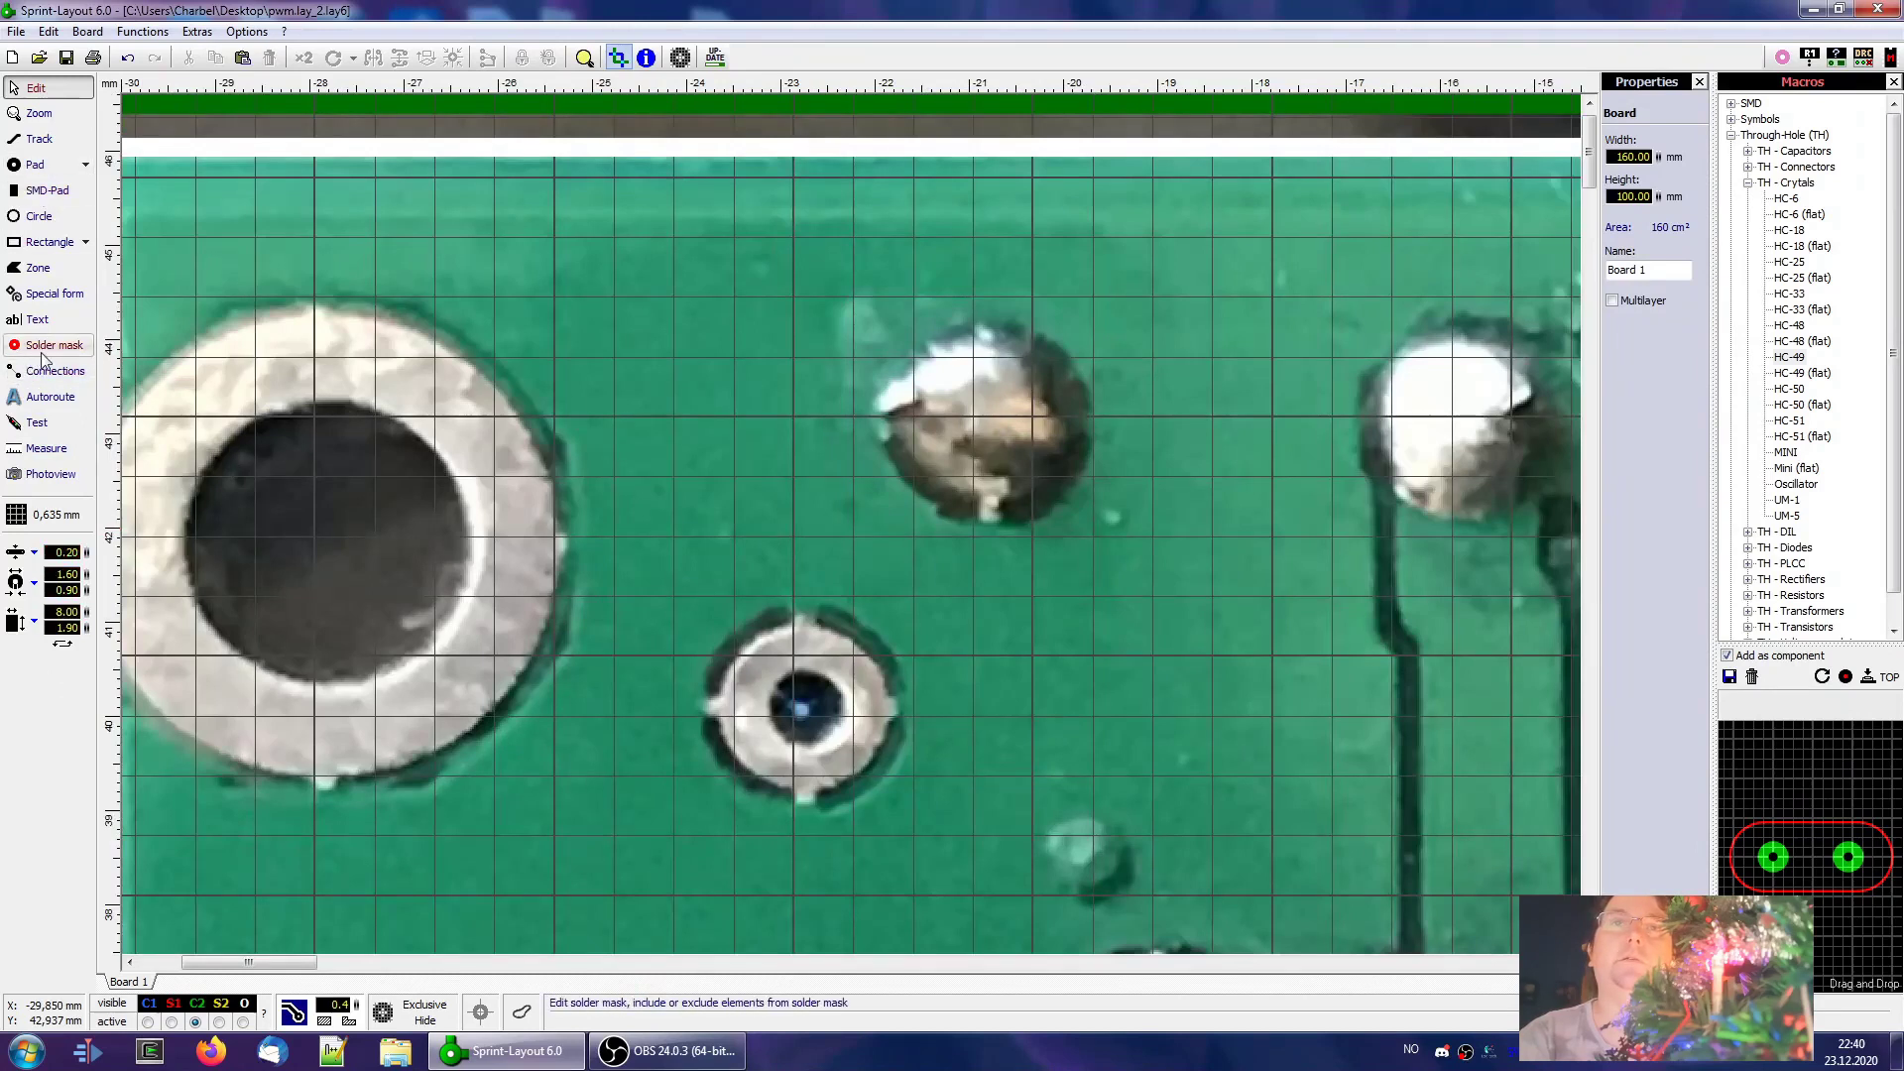
left_click(46, 448)
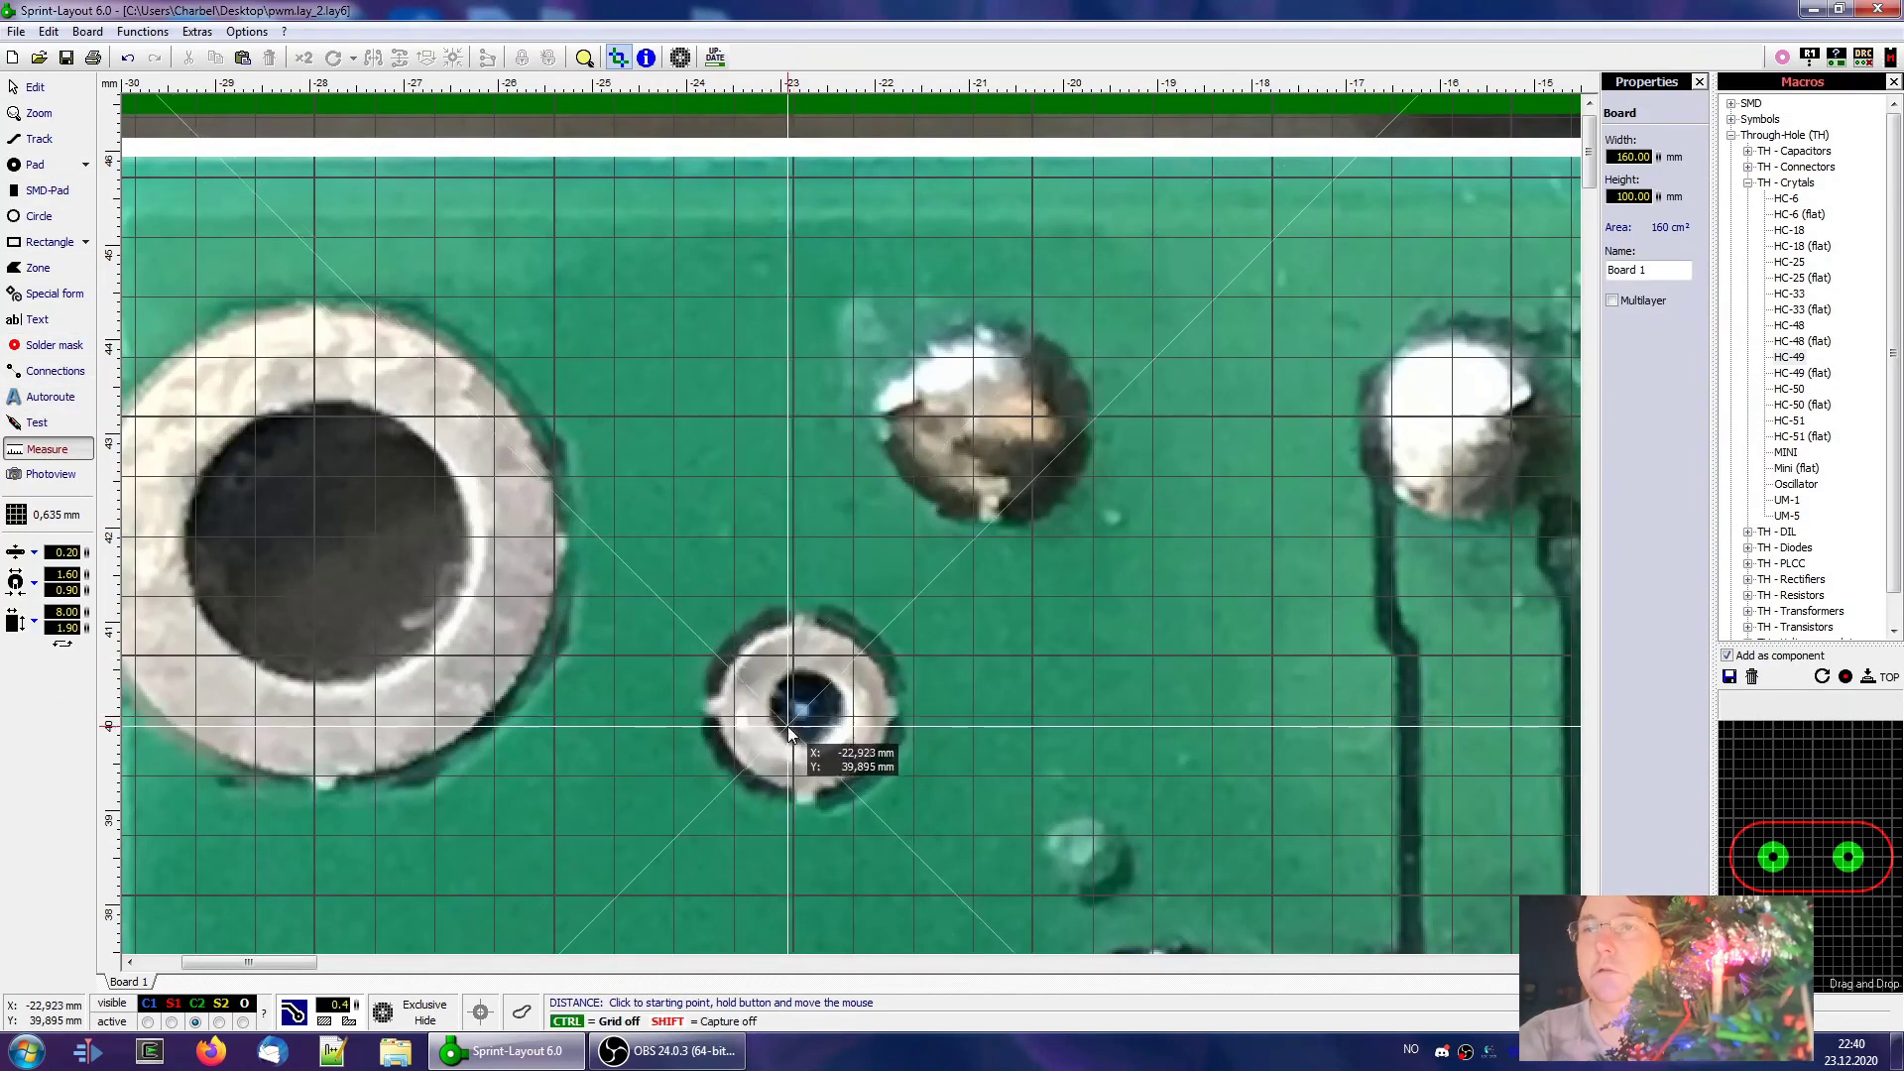
left_click_drag(774, 709, 846, 710)
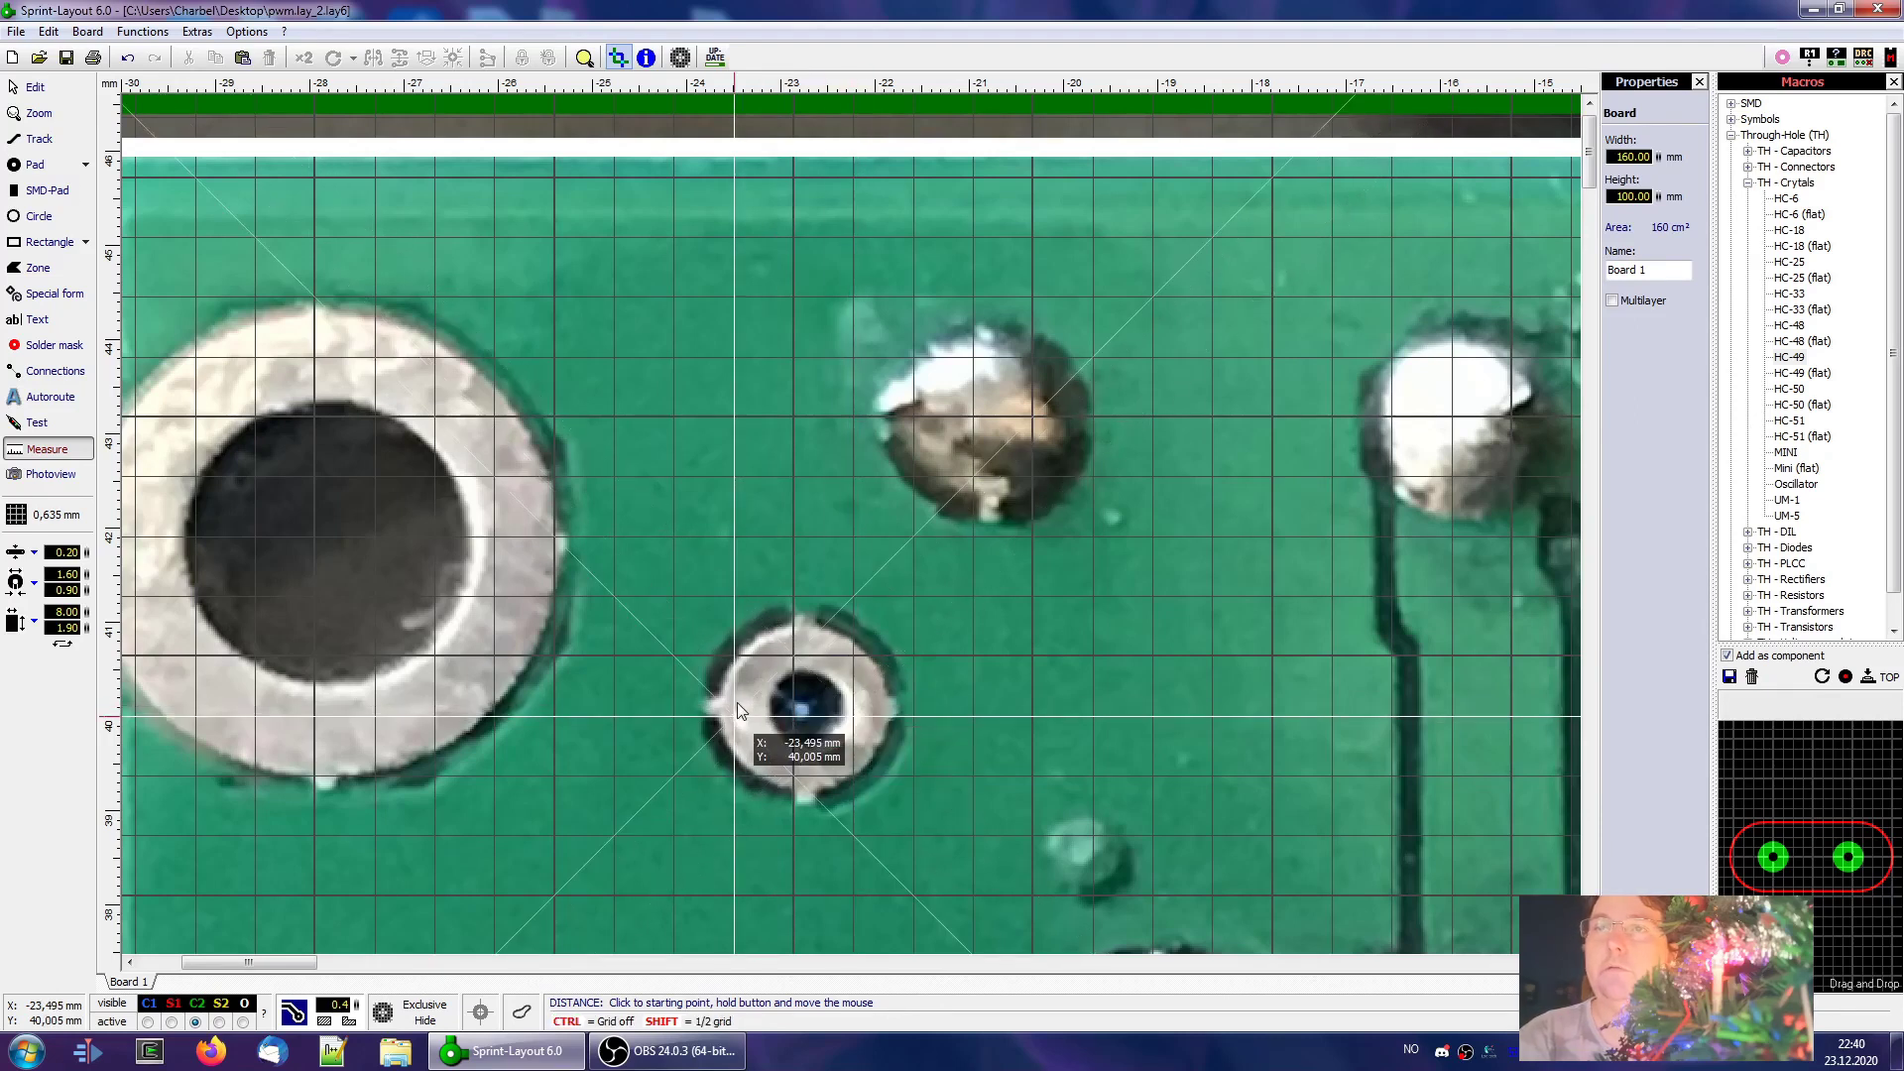
left_click_drag(719, 708, 888, 710)
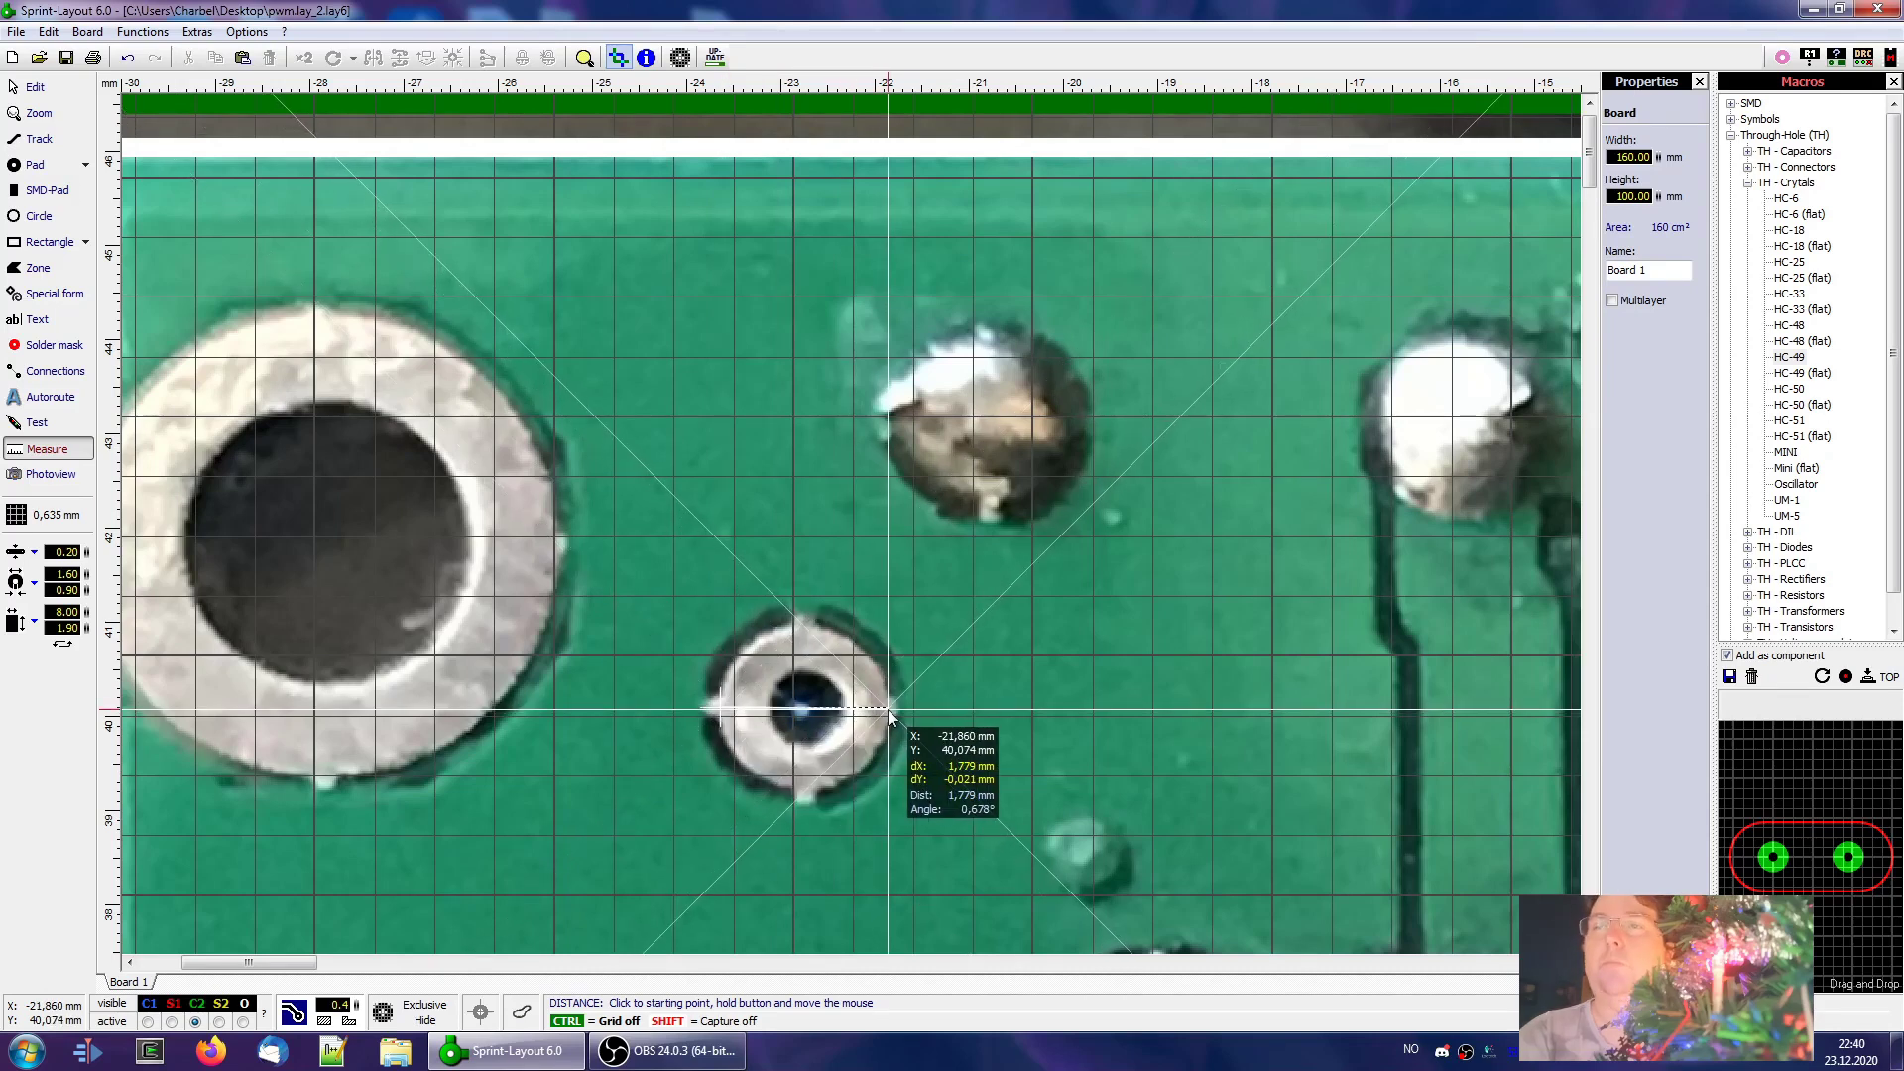
left_click_drag(889, 710, 889, 710)
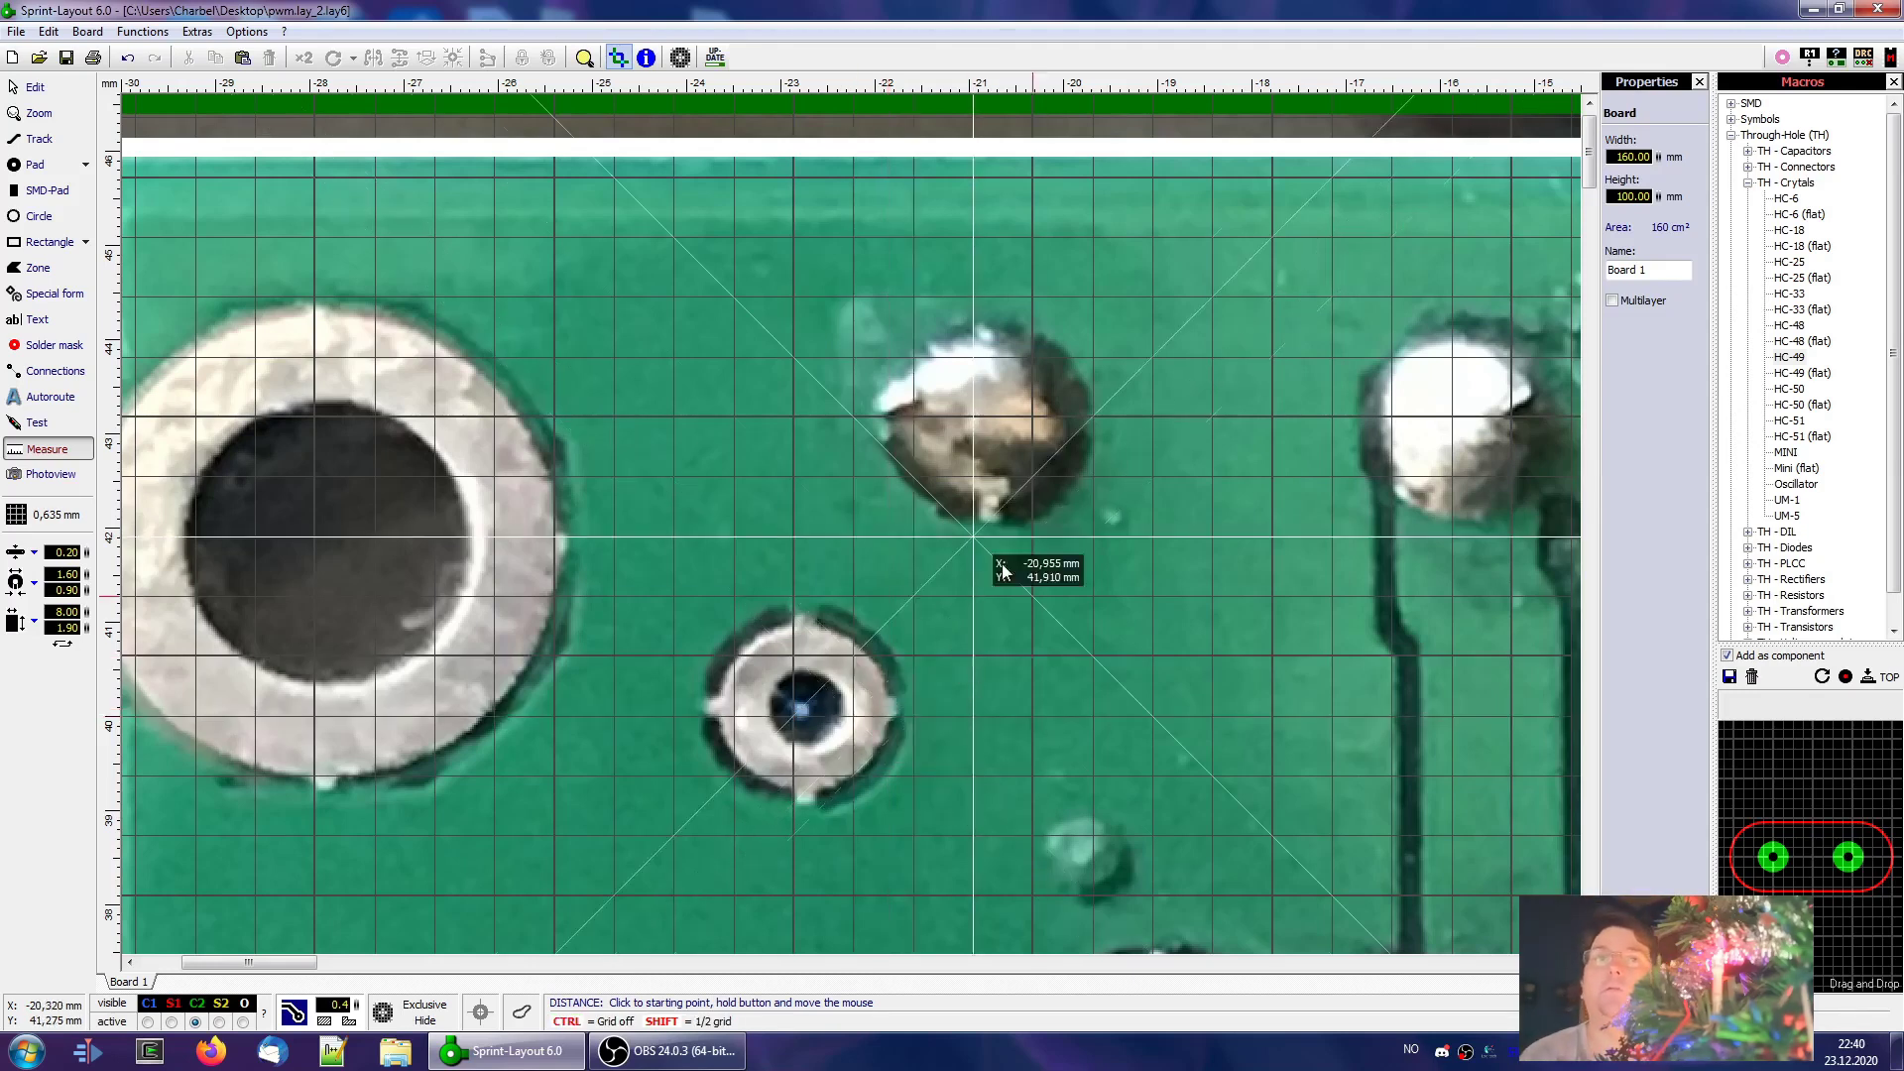
Place a round pad of 1.80 mm with a 0.80 mm hole over the small via beside the upper-left mounting hole
left_click(31, 346)
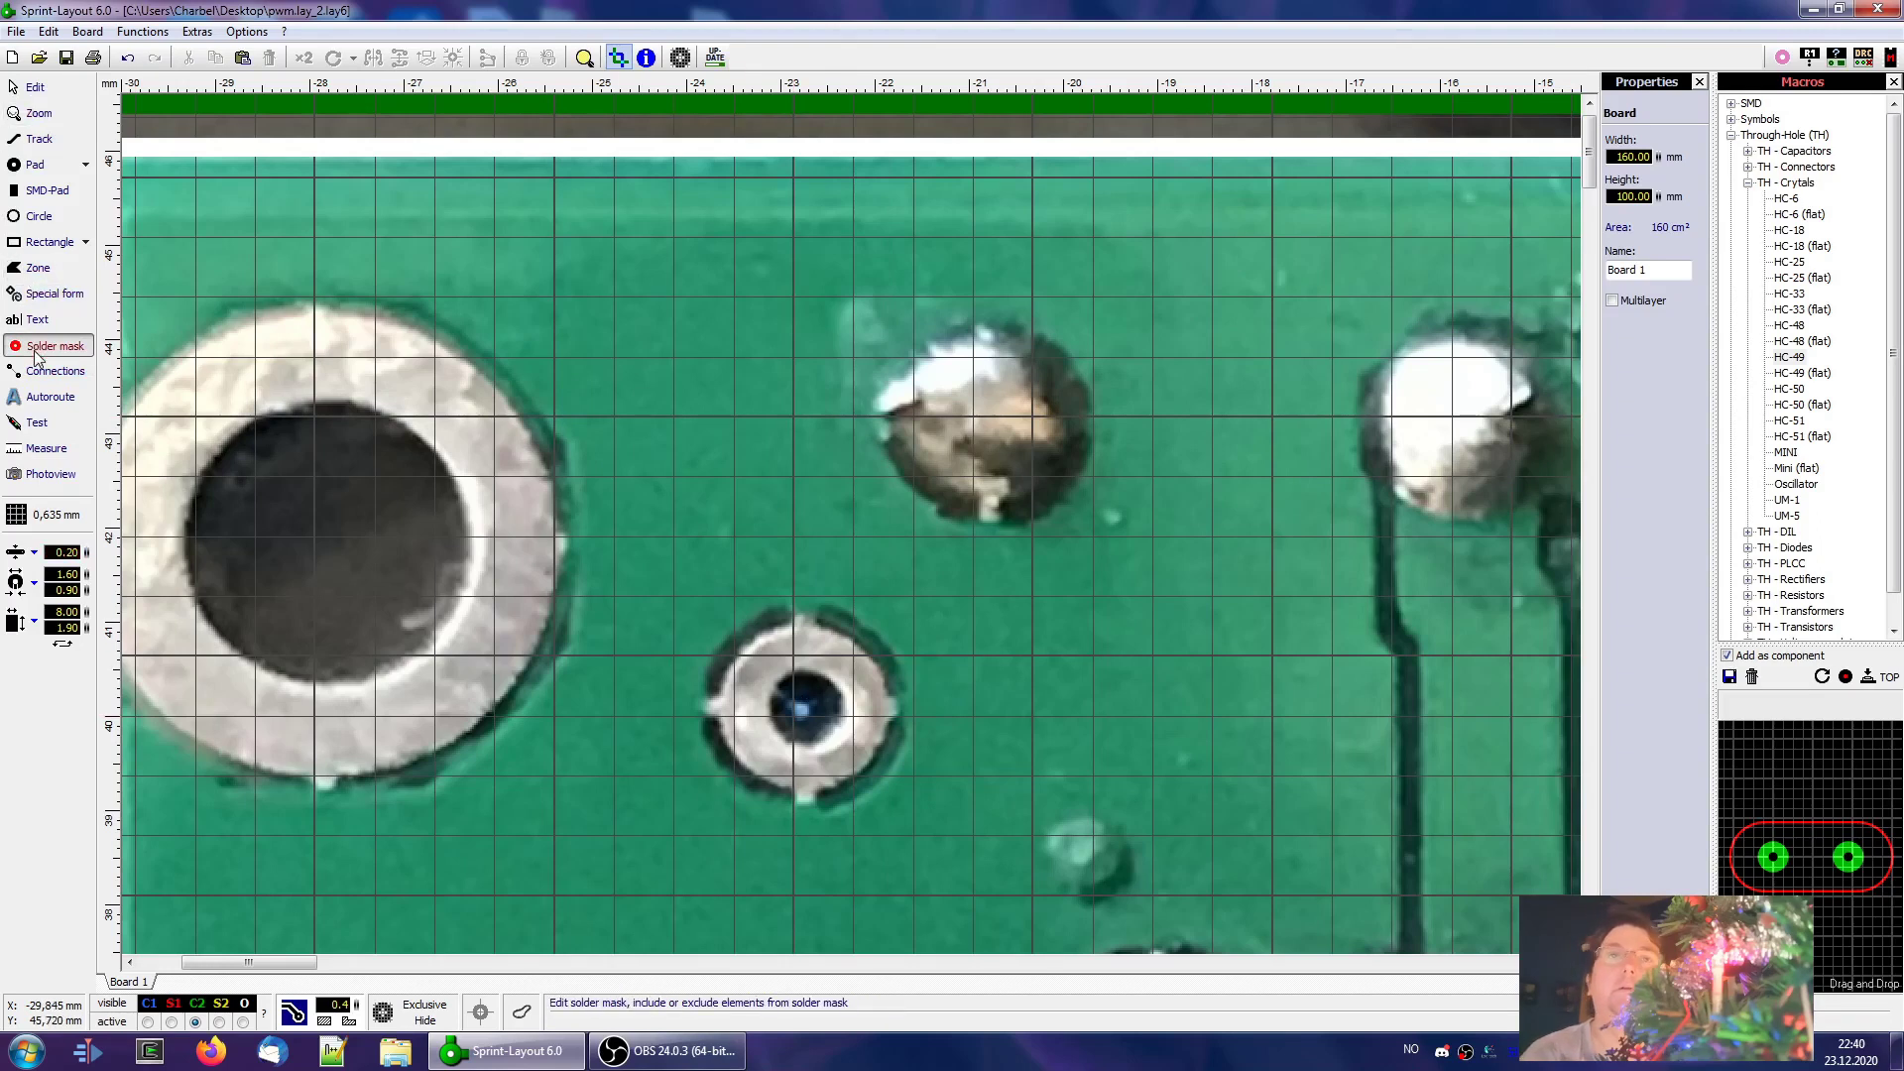
left_click(57, 171)
left_click(67, 574)
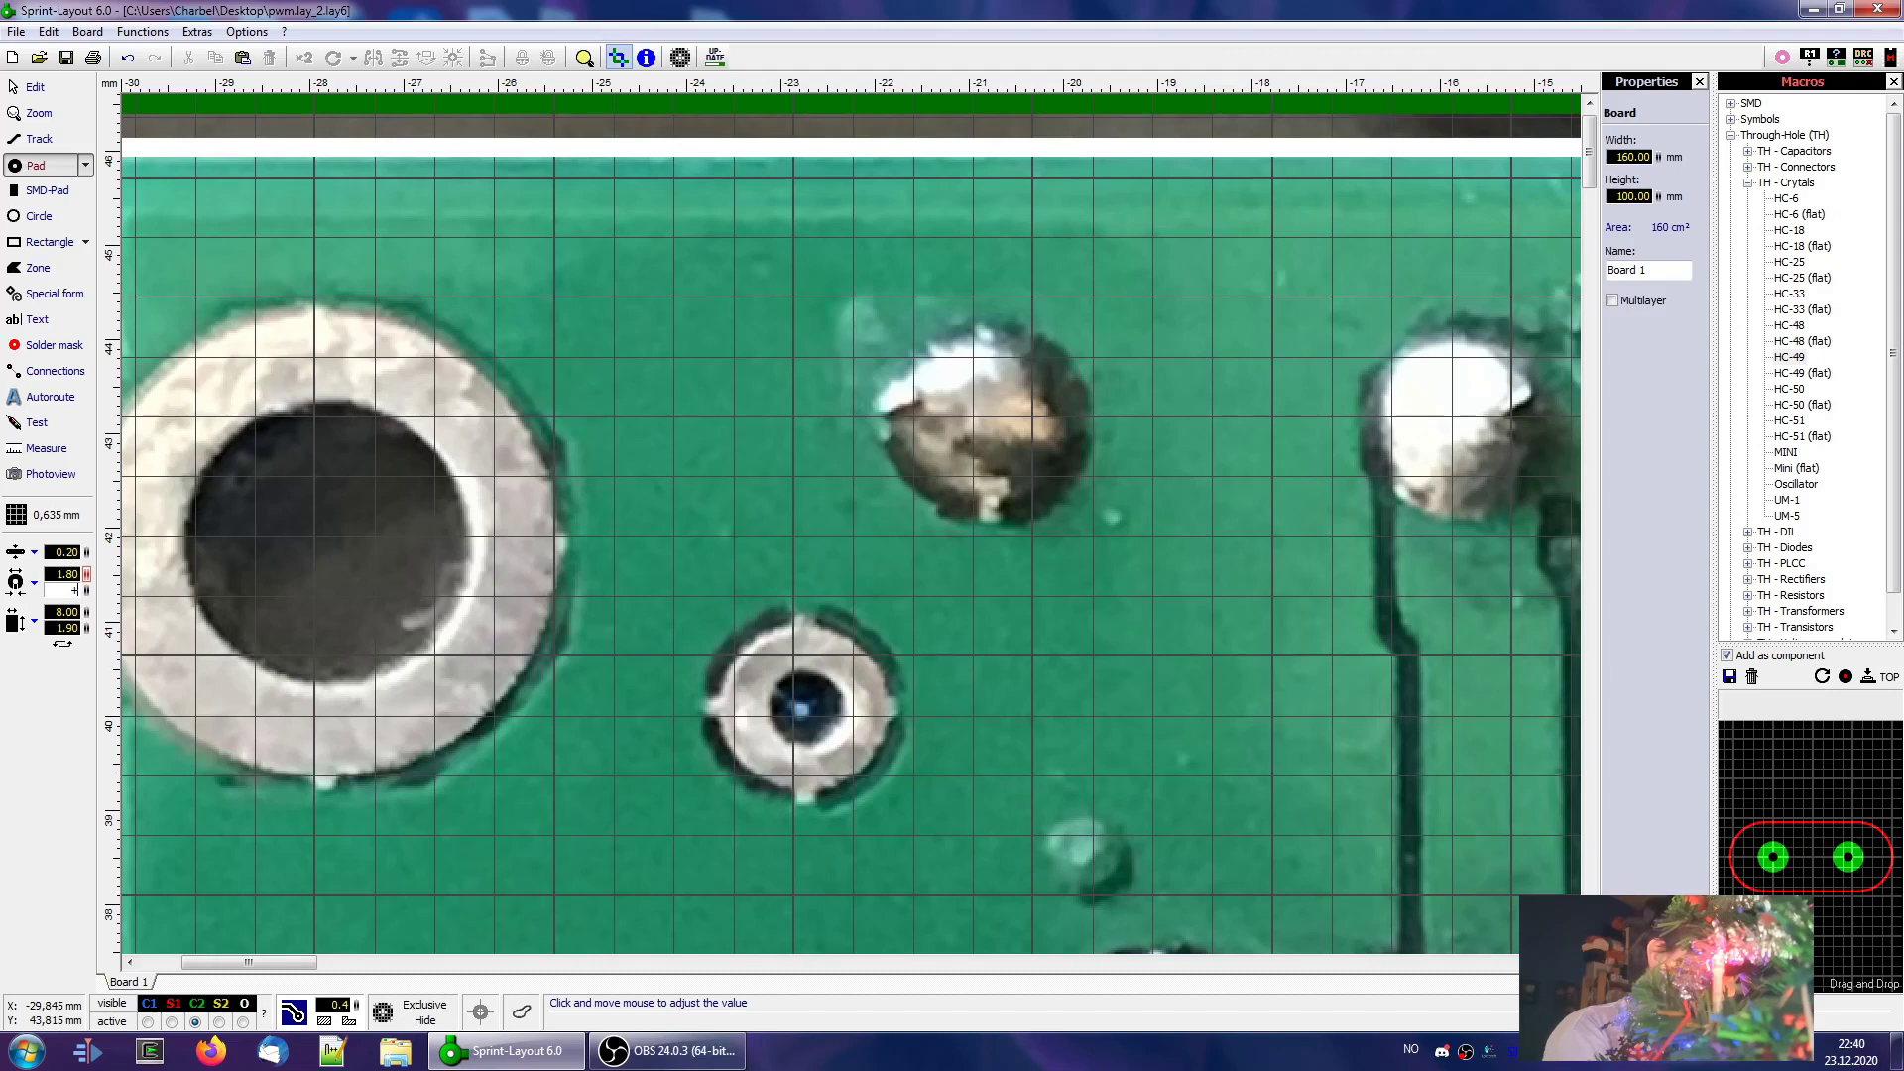
type("0.8")
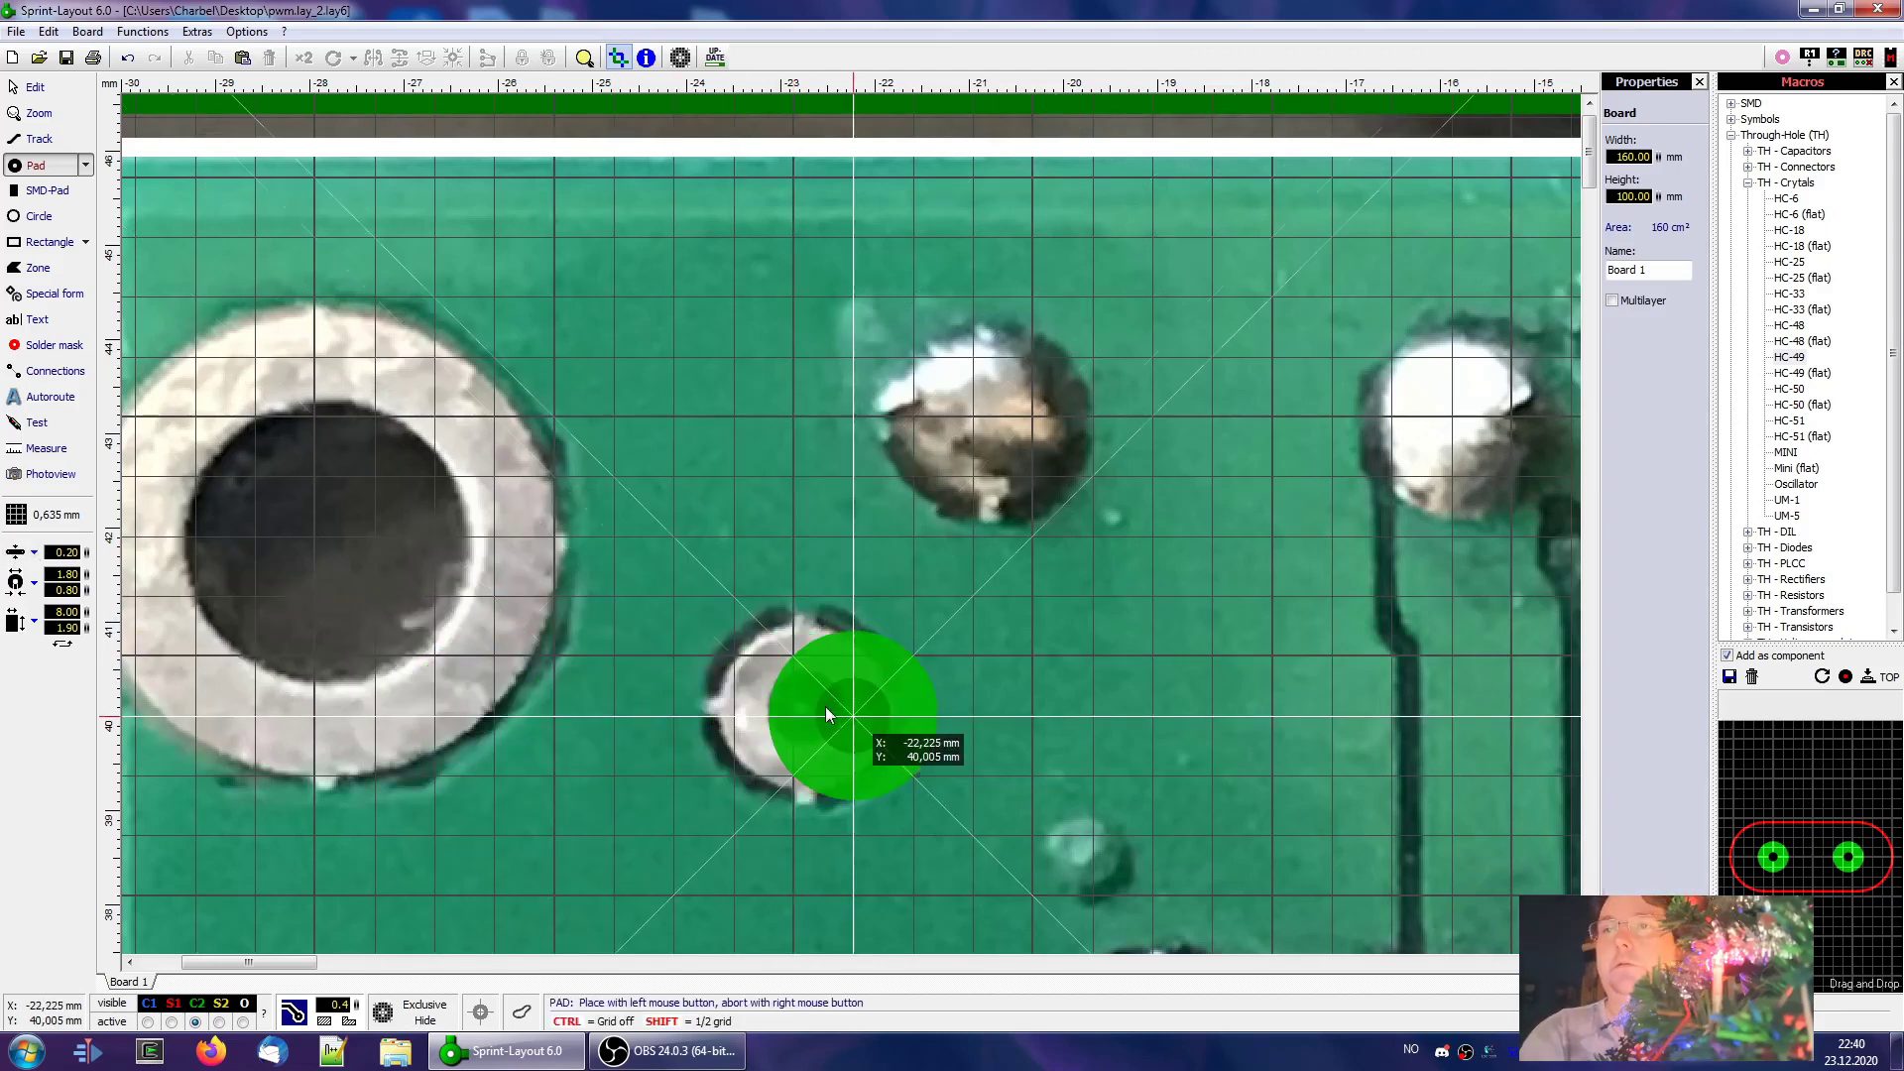
left_click(793, 714)
scroll(793, 714, "down", 2)
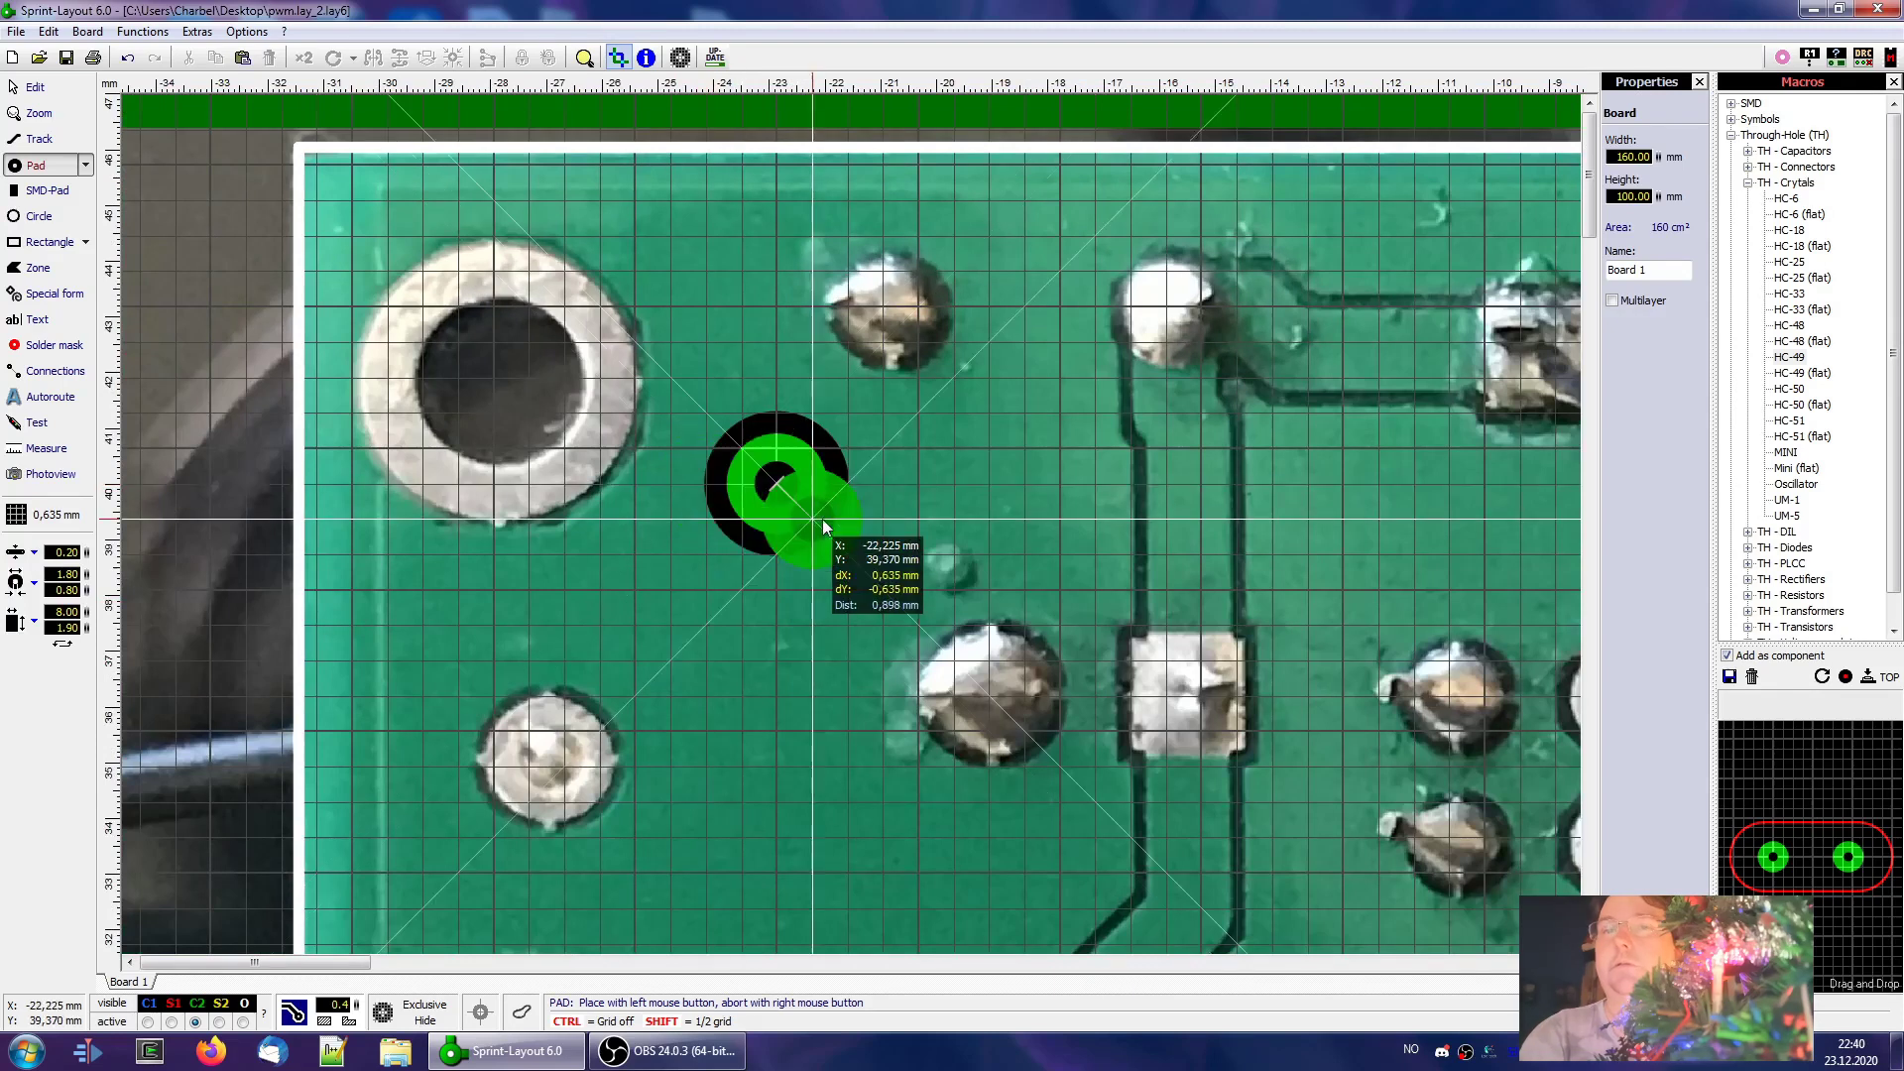
right_click(444, 784)
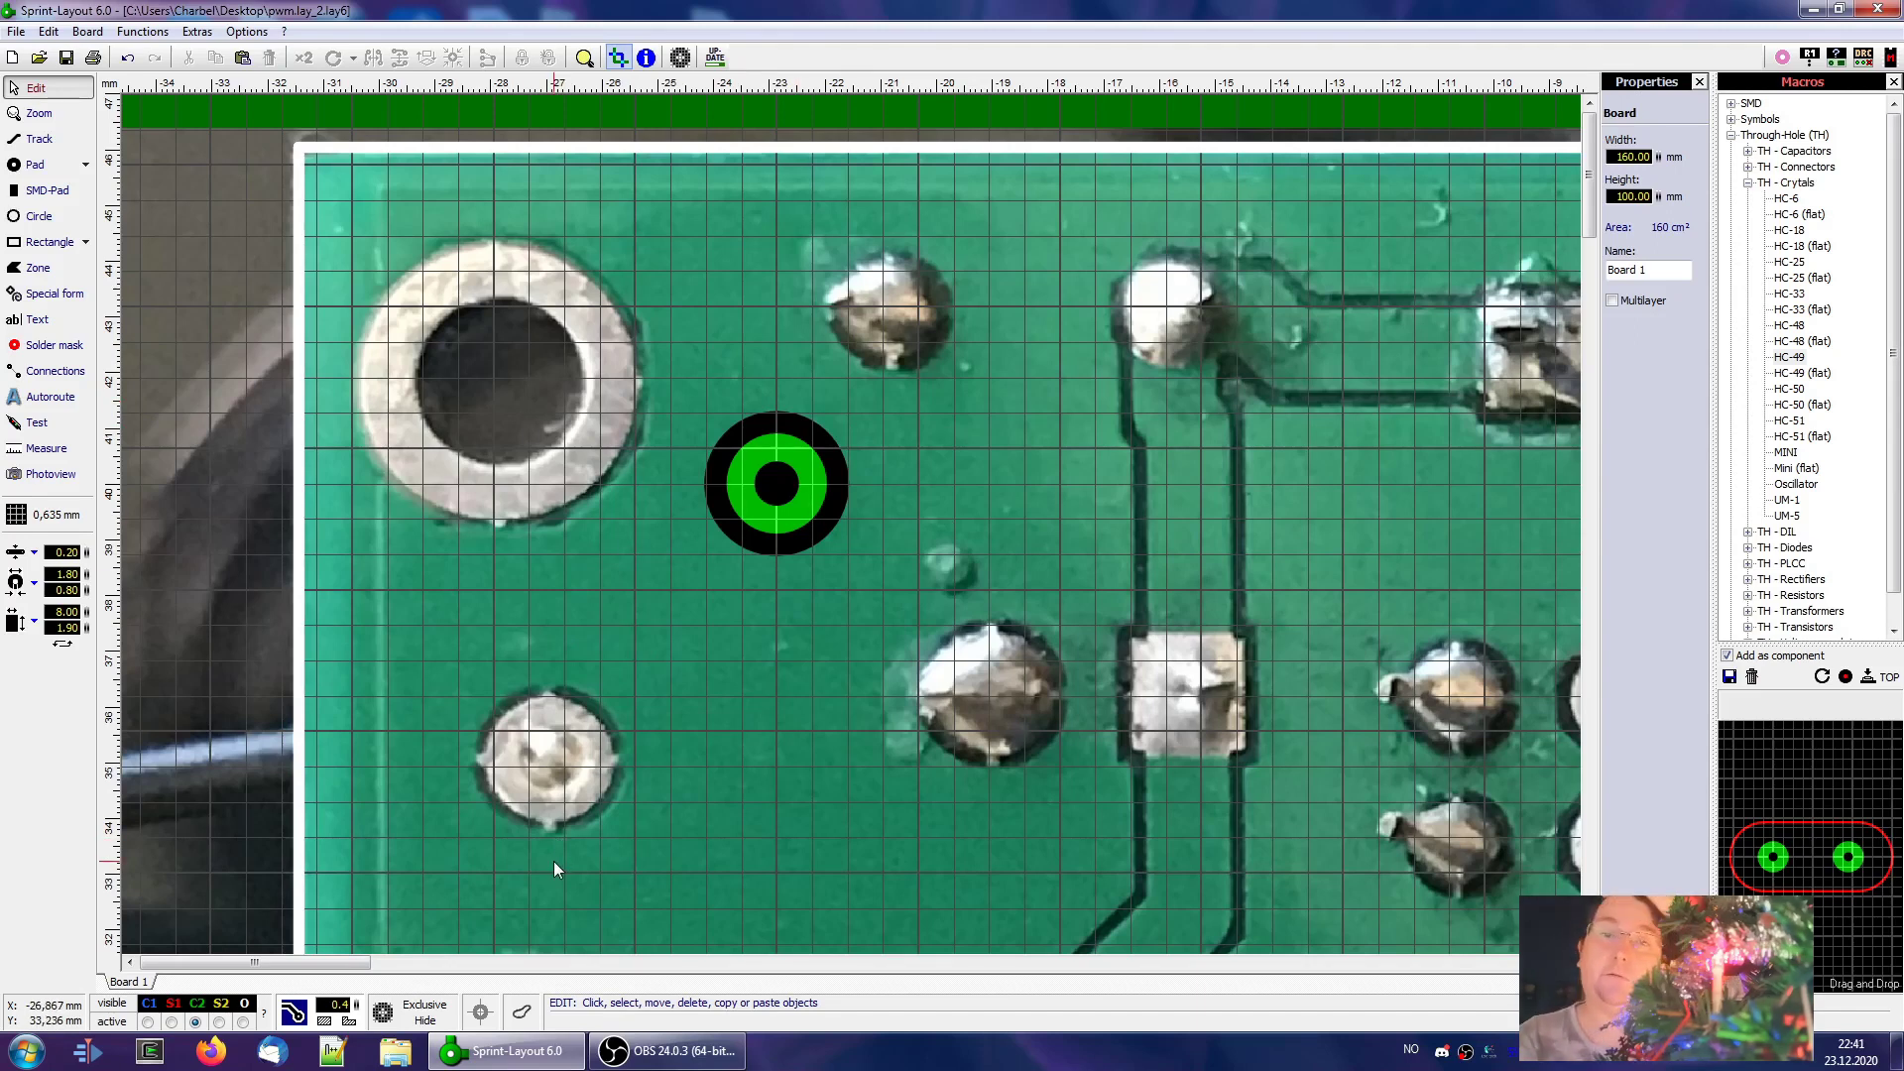
Turn off the automatic ground plane for the active copper layer and try to centre the placed pad on its via
left_click(294, 1012)
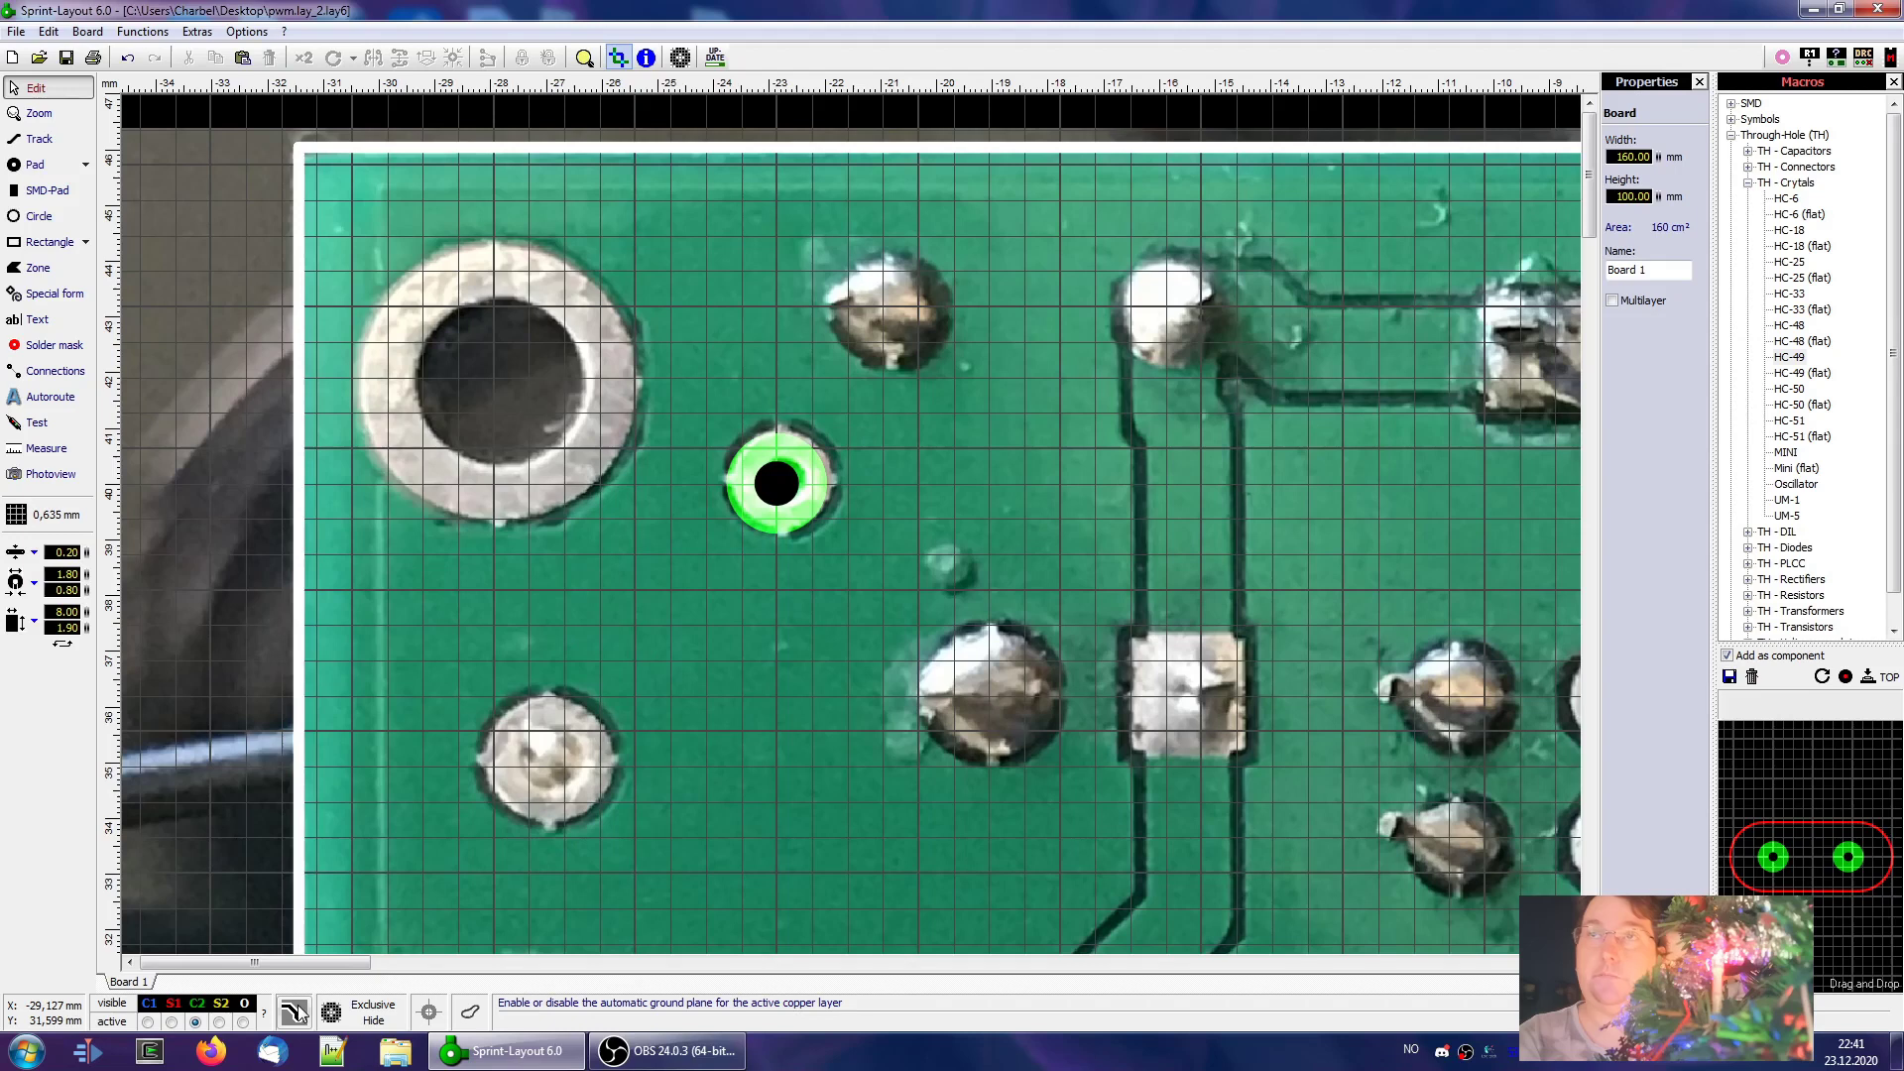
scroll(846, 462, "up", 2)
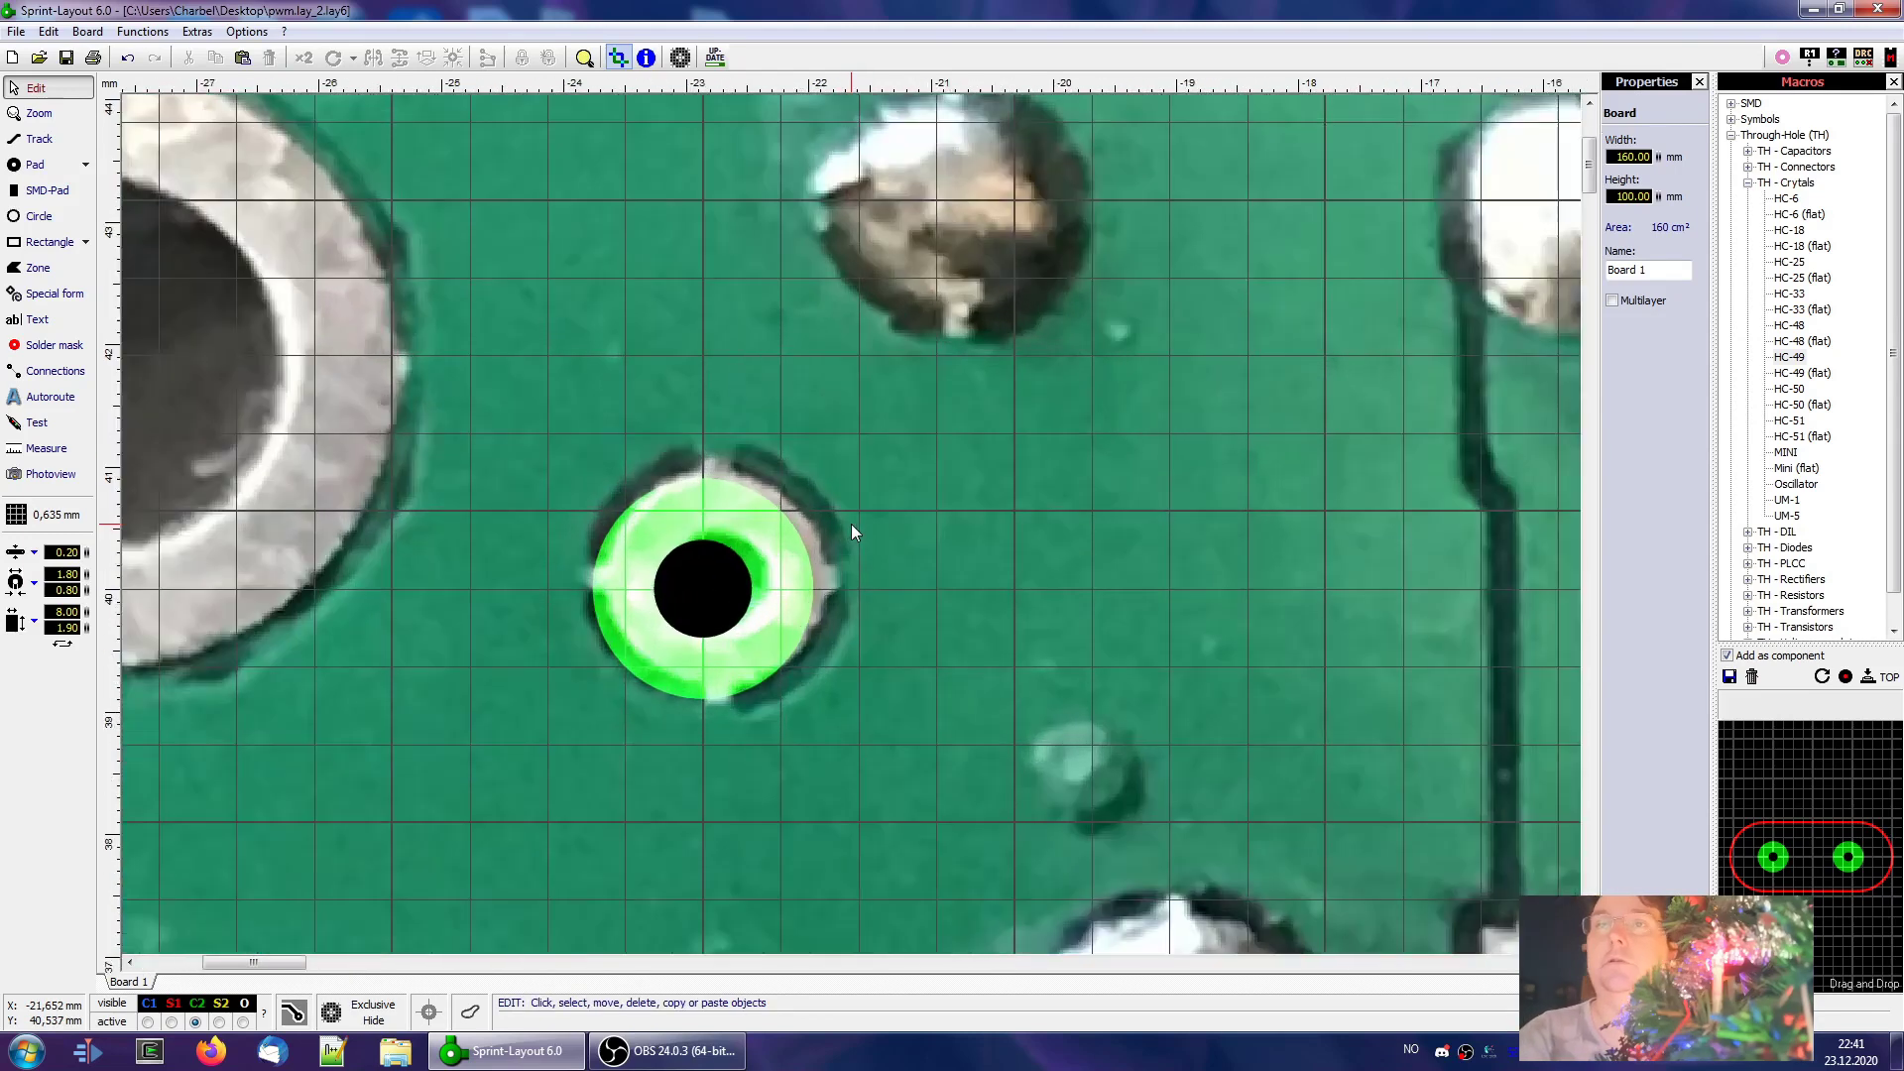
left_click_drag(735, 550, 768, 549)
scroll(767, 549, "down", 3)
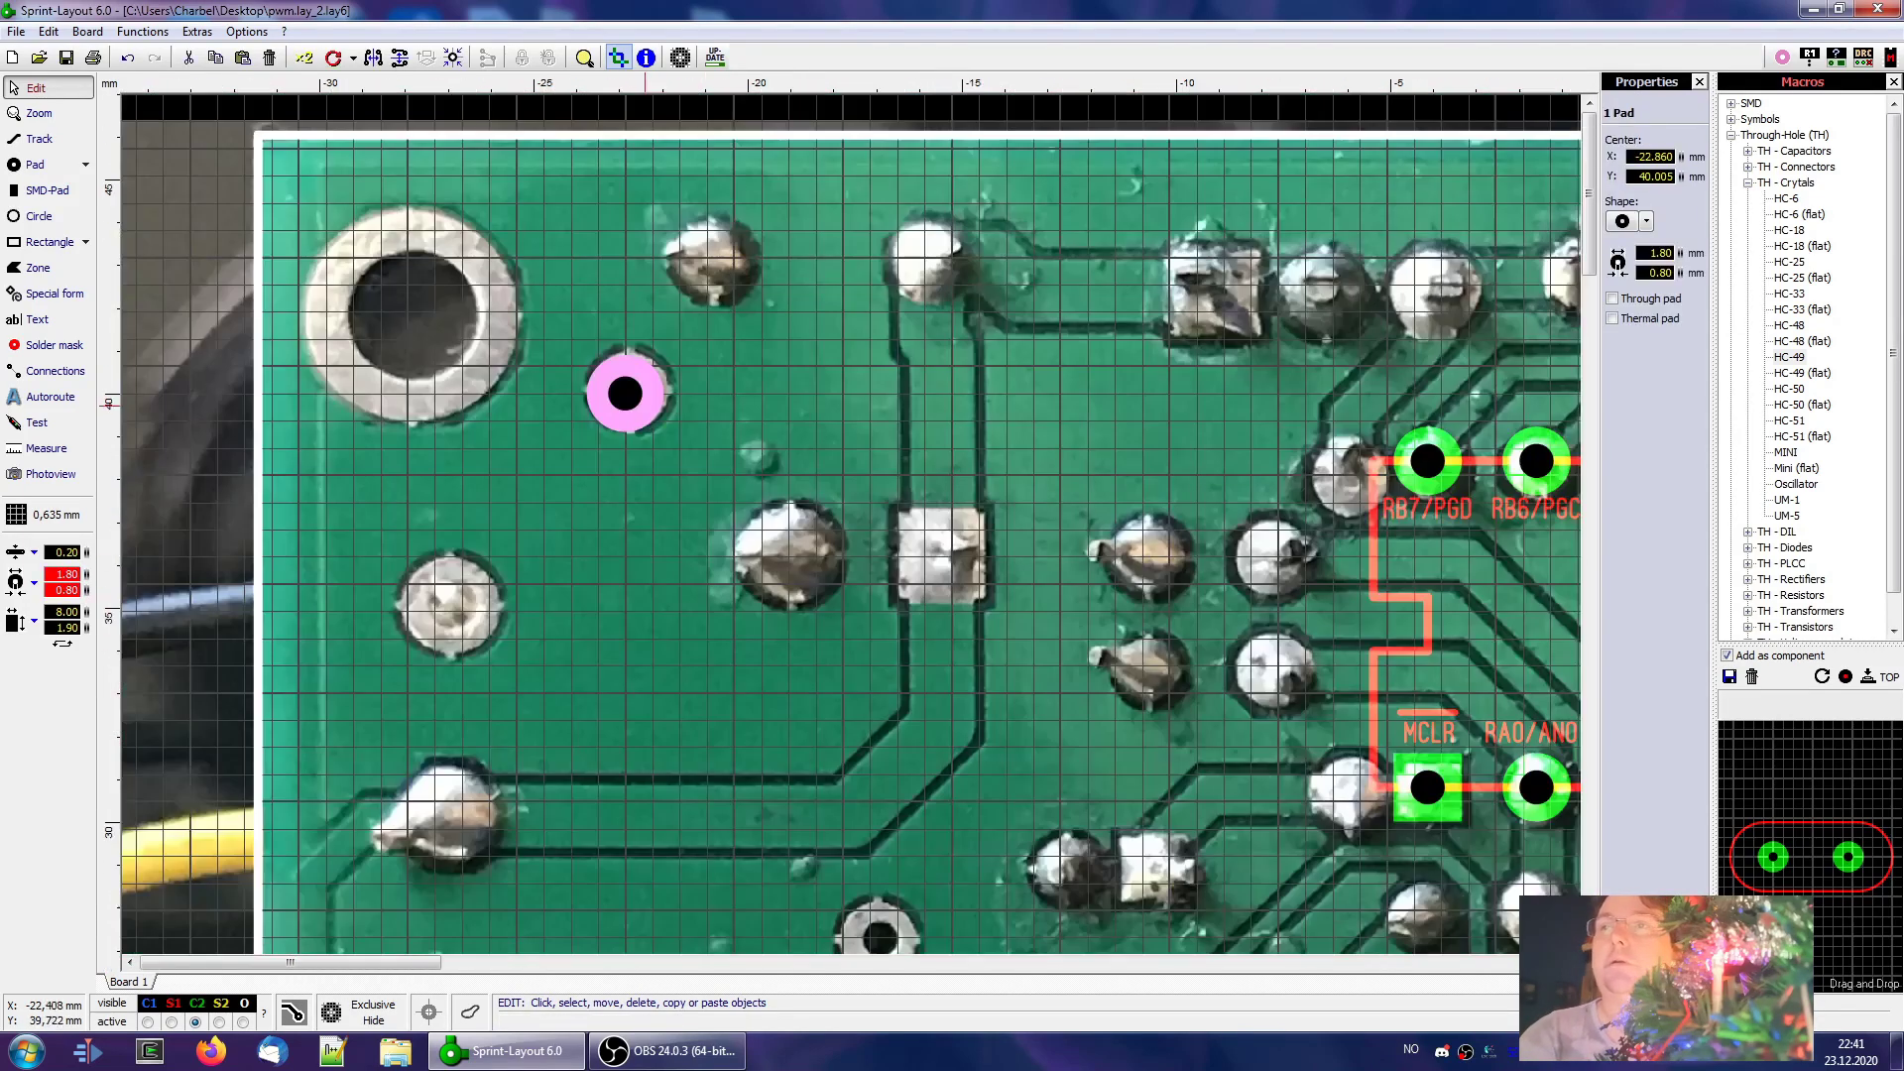
Set the grid to 0,3175 mm and place a 1.80/0.80 mm pad over the via inside the PIC16F873/876 outline
right_click_drag(859, 568, 662, 552)
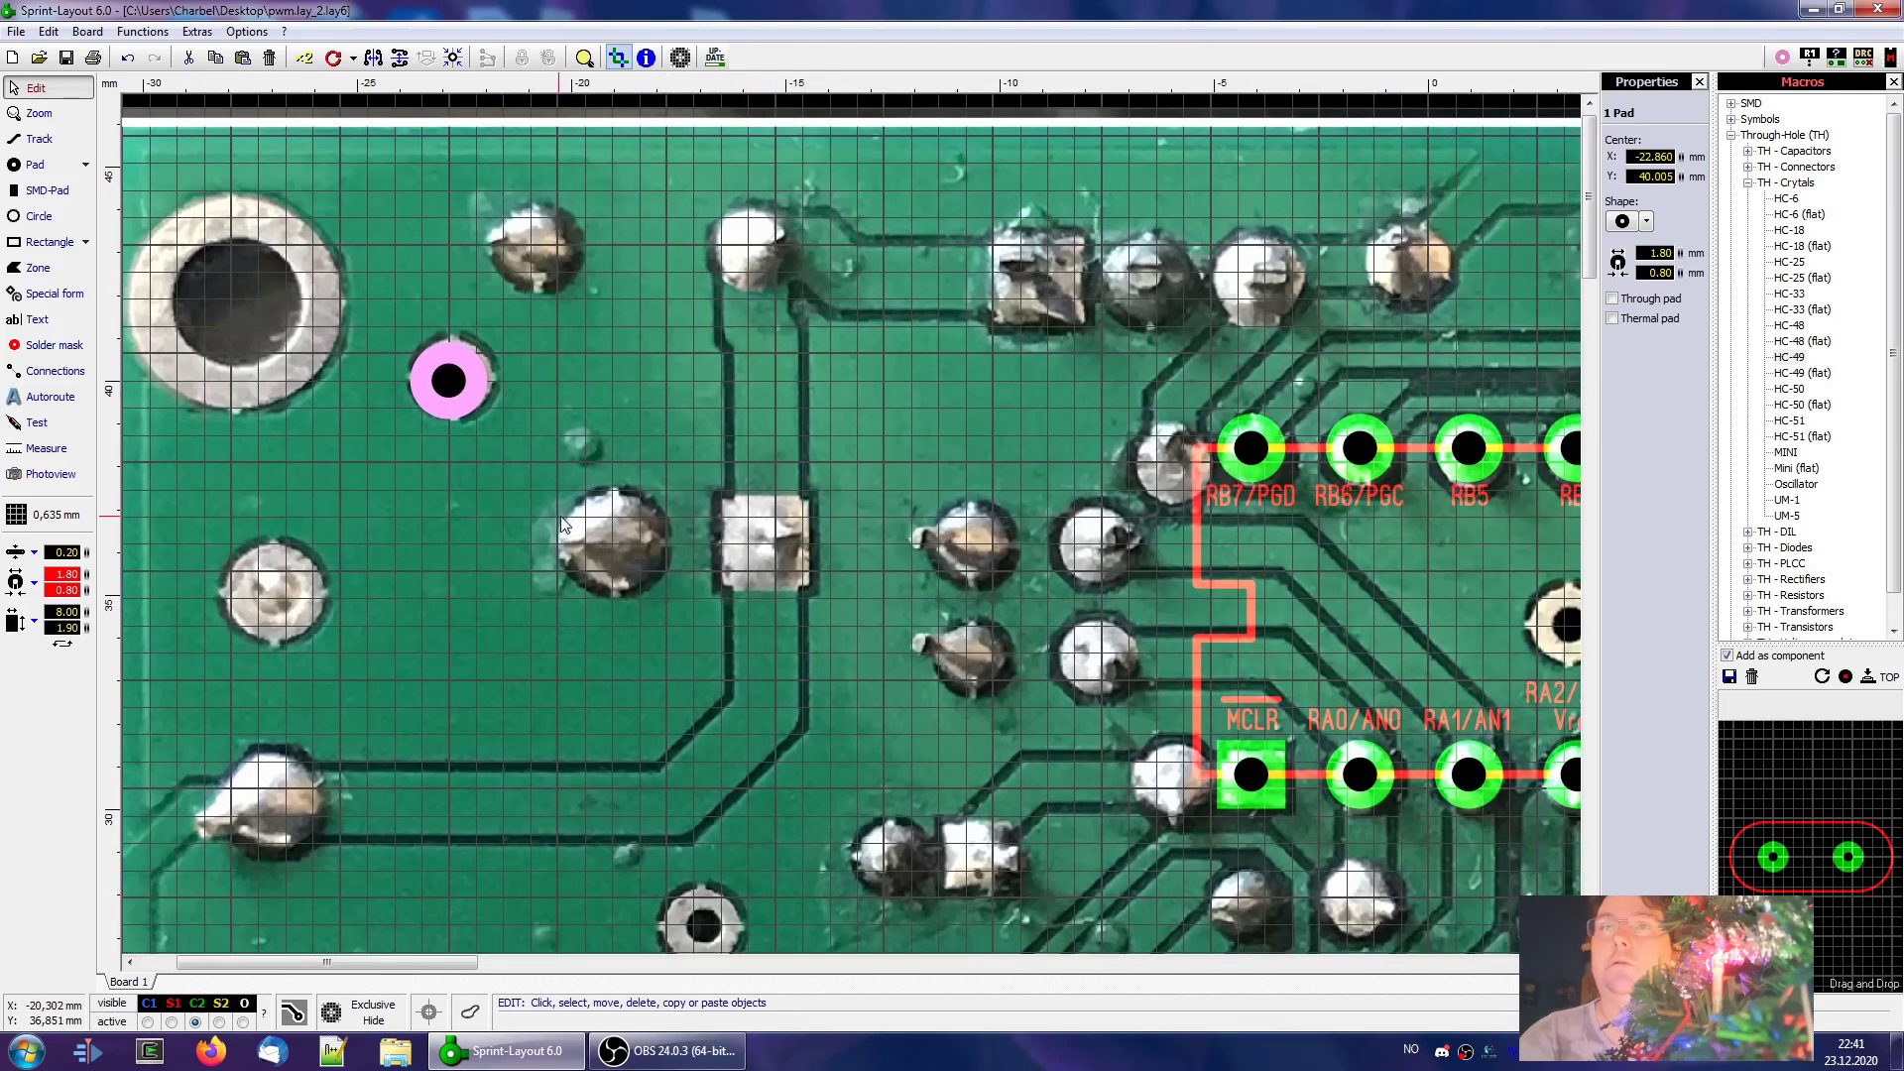
left_click(44, 515)
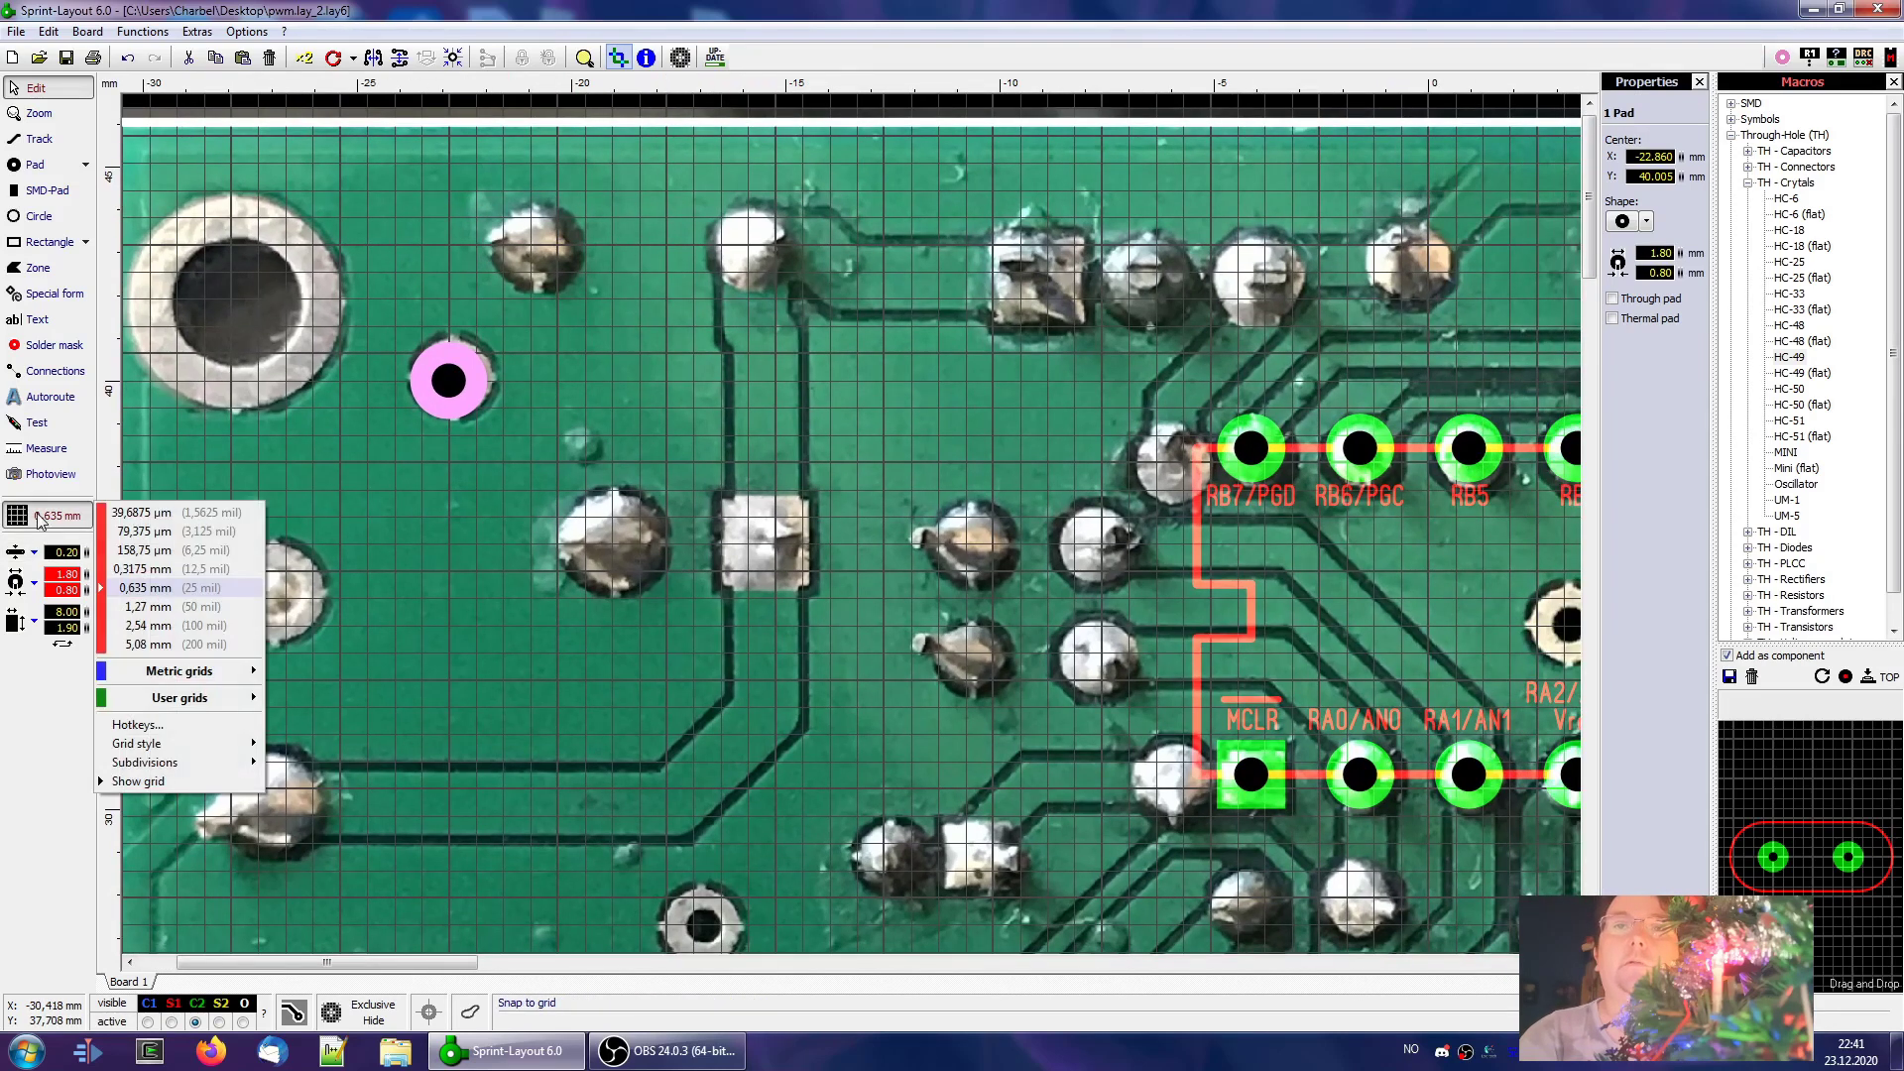
left_click(187, 569)
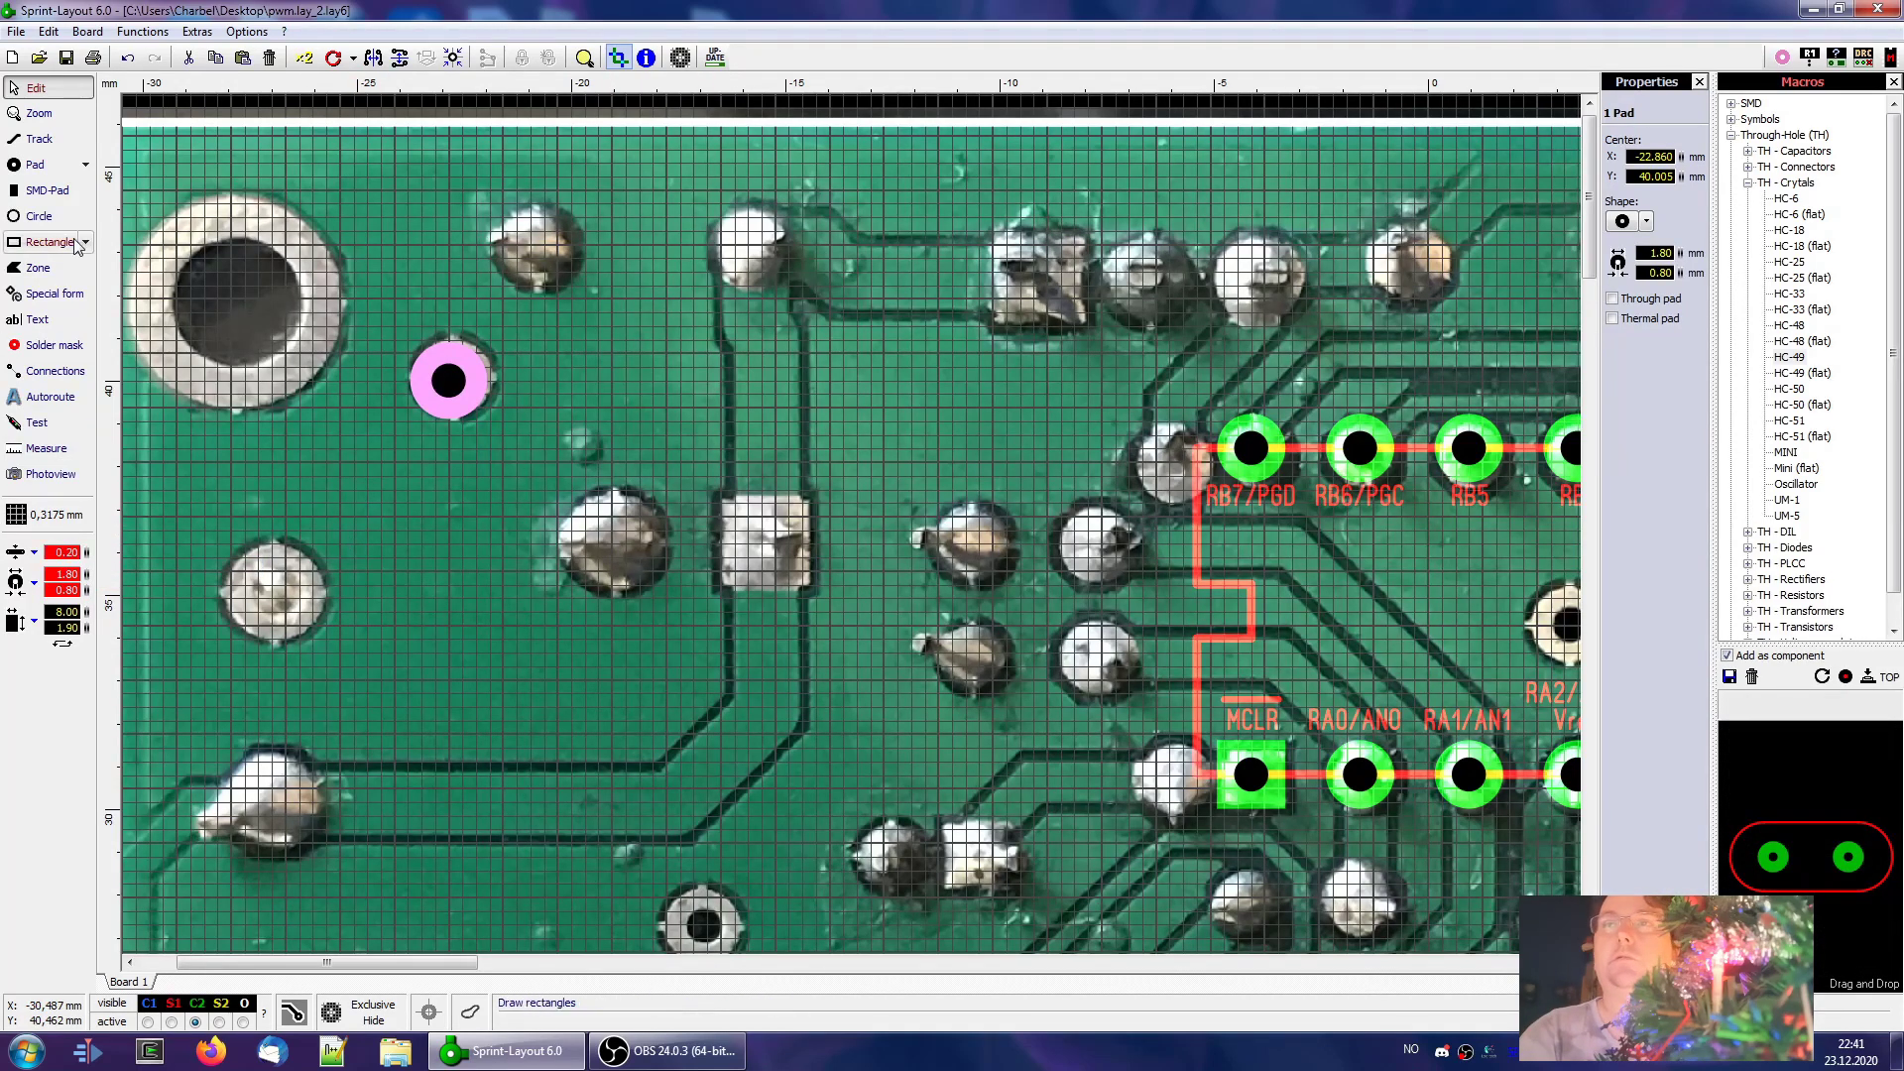
left_click(35, 165)
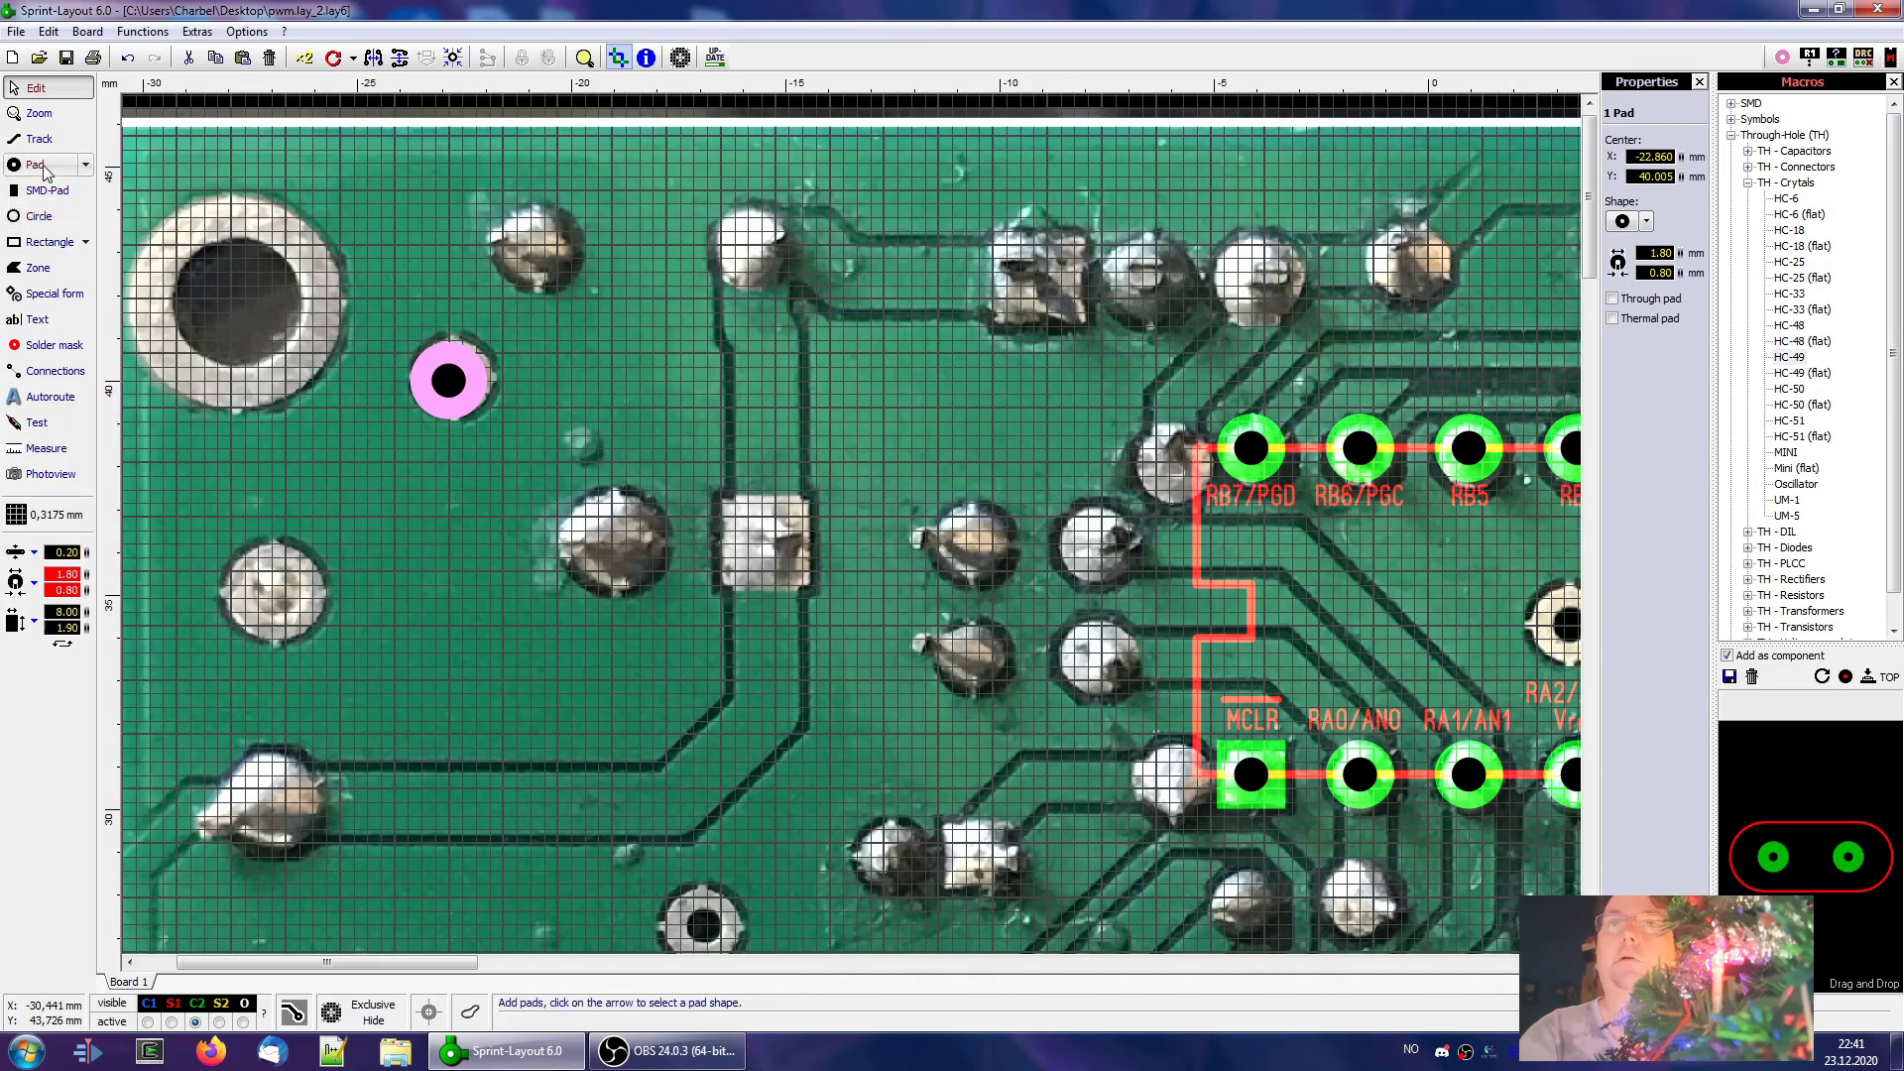
middle_click_drag(908, 561, 716, 509)
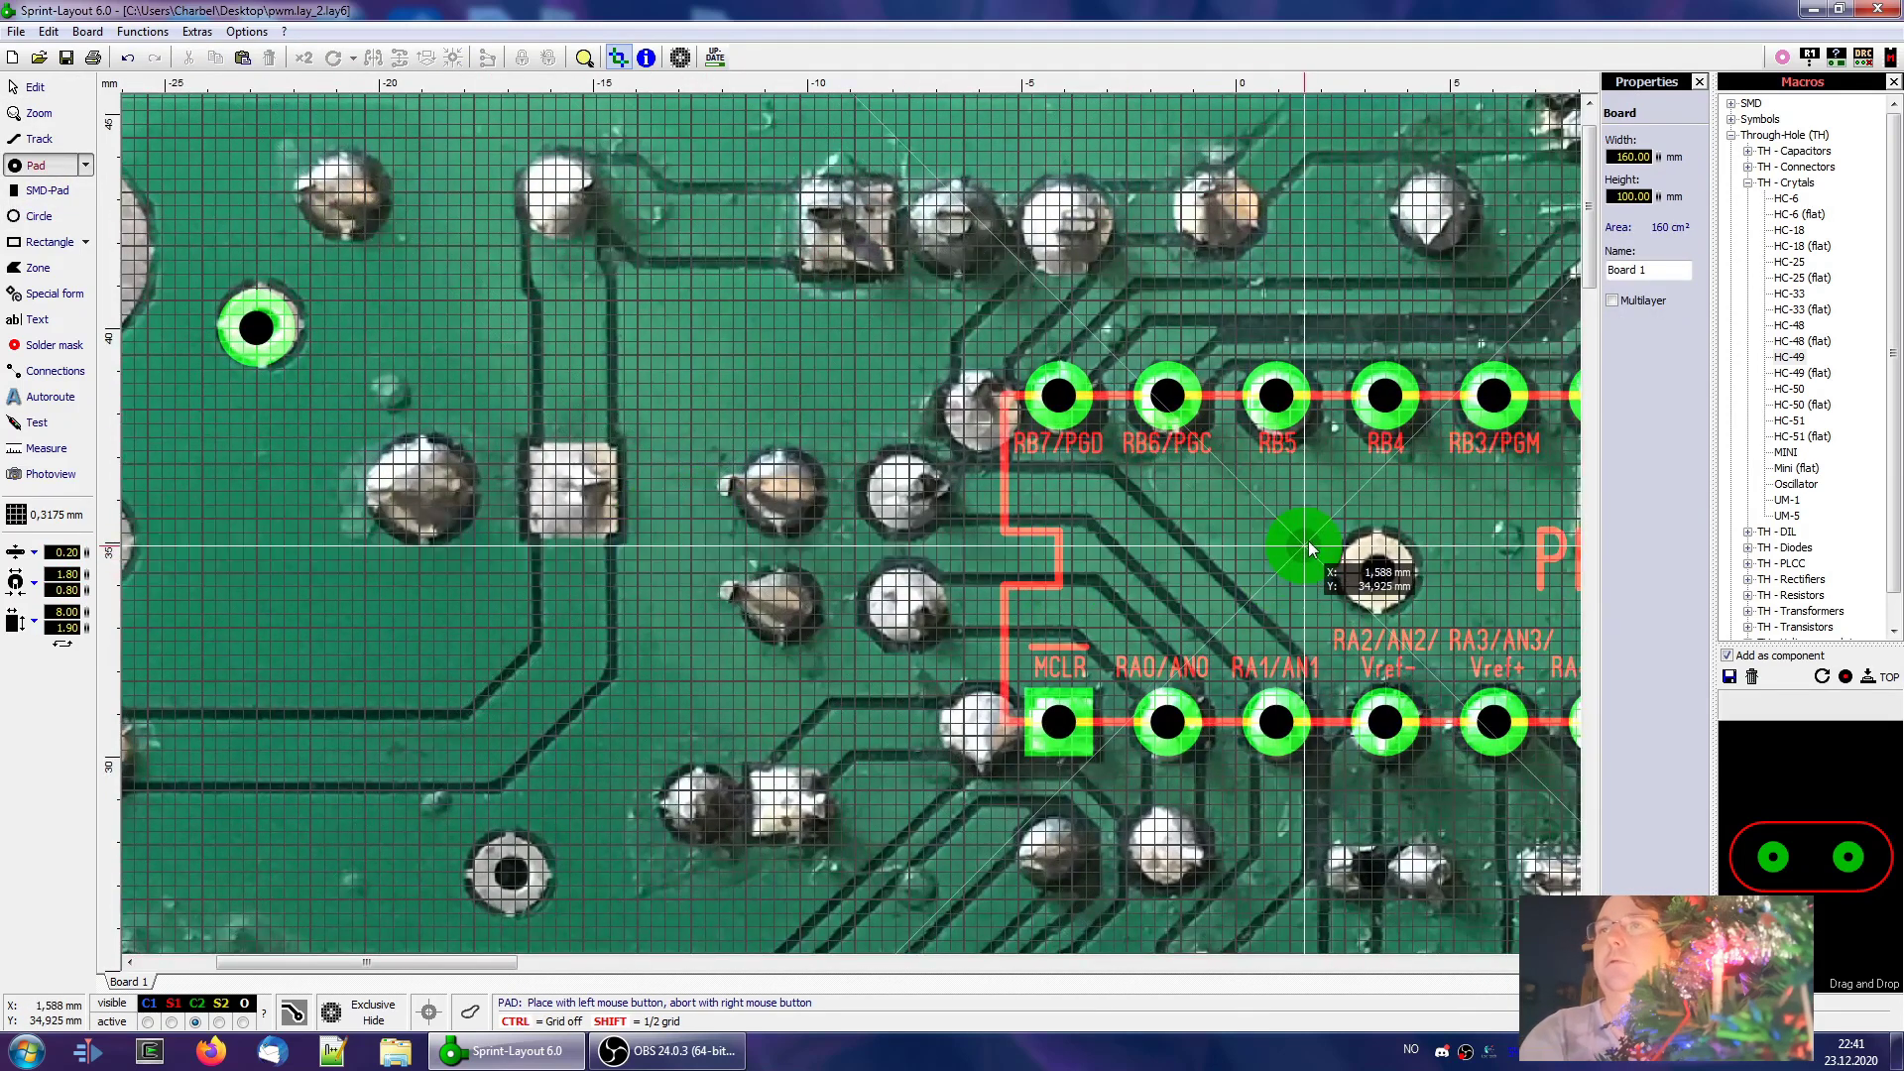
left_click(1377, 573)
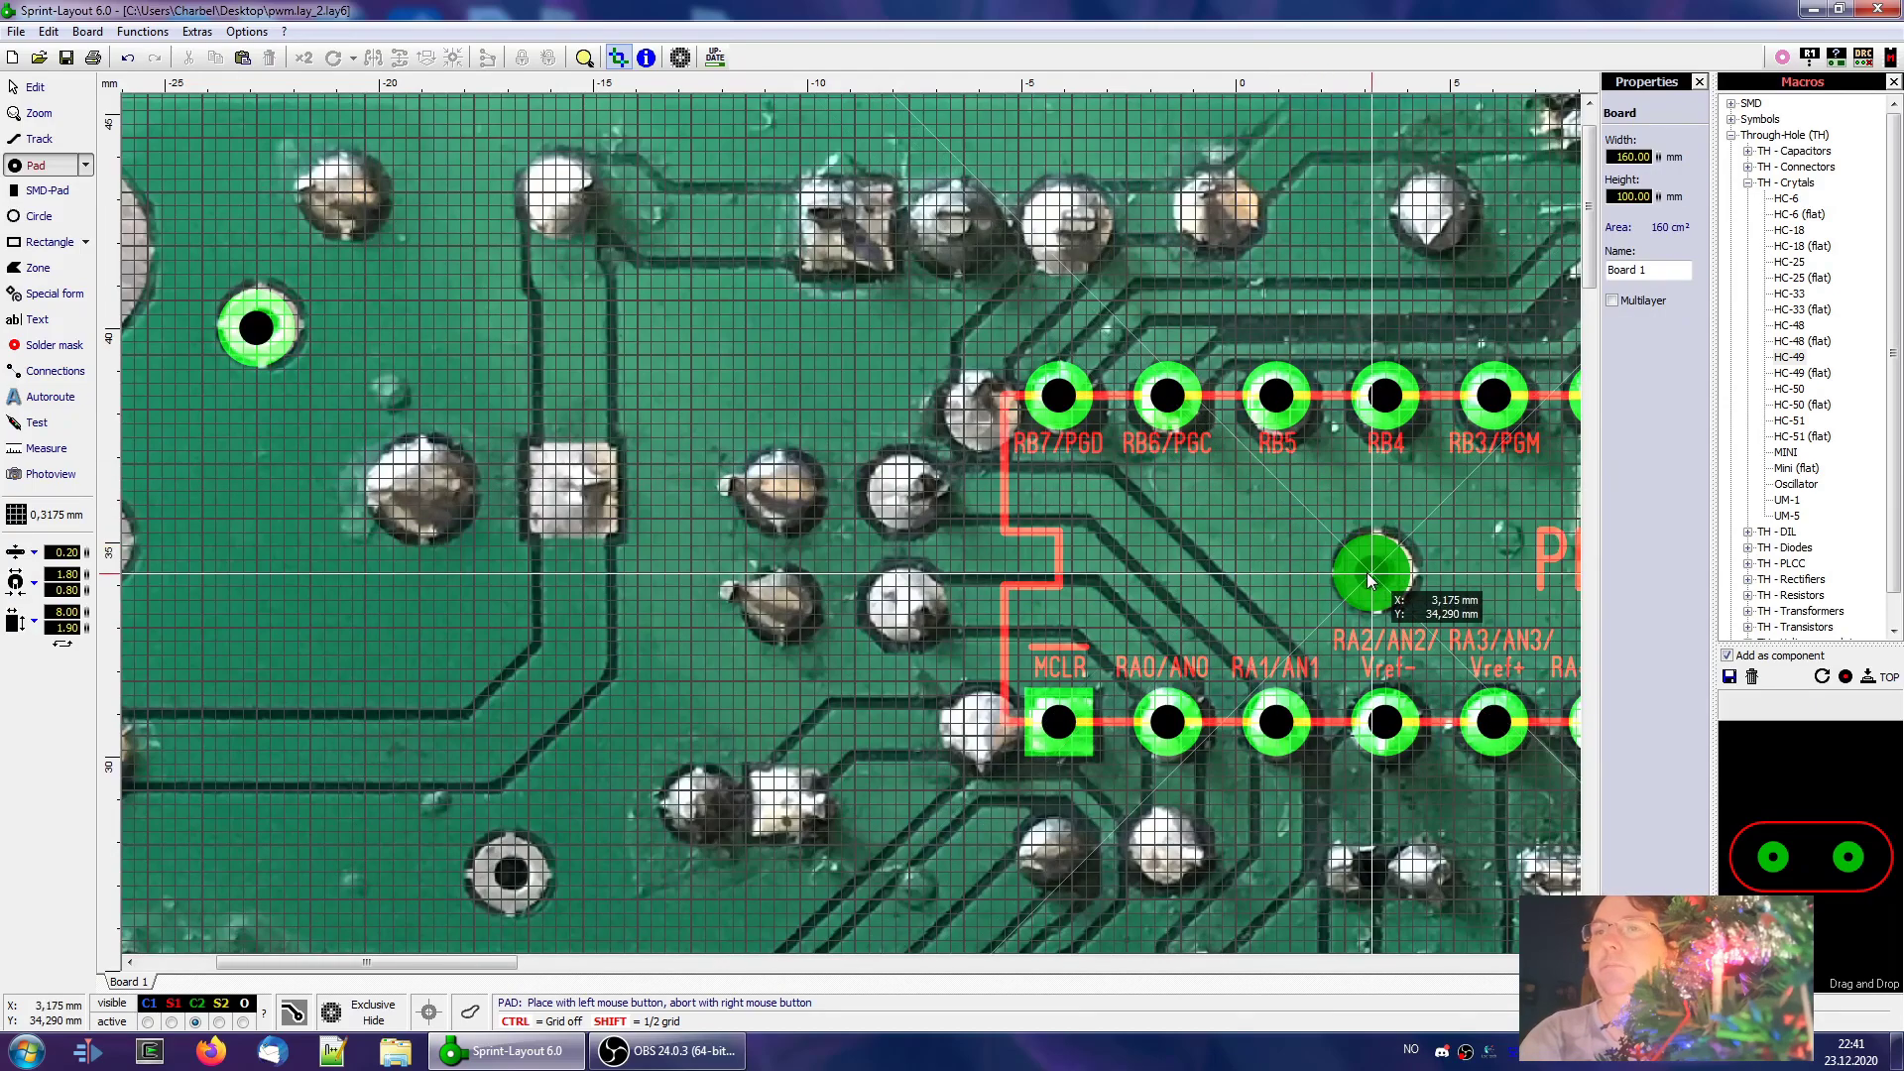
Place 1.80/0.80 mm pads over the empty via to the lower left of the PIC16F873/876 and the one below the crystal
scroll(710, 499, "down", 2)
scroll(710, 499, "down", 1)
left_click(571, 477)
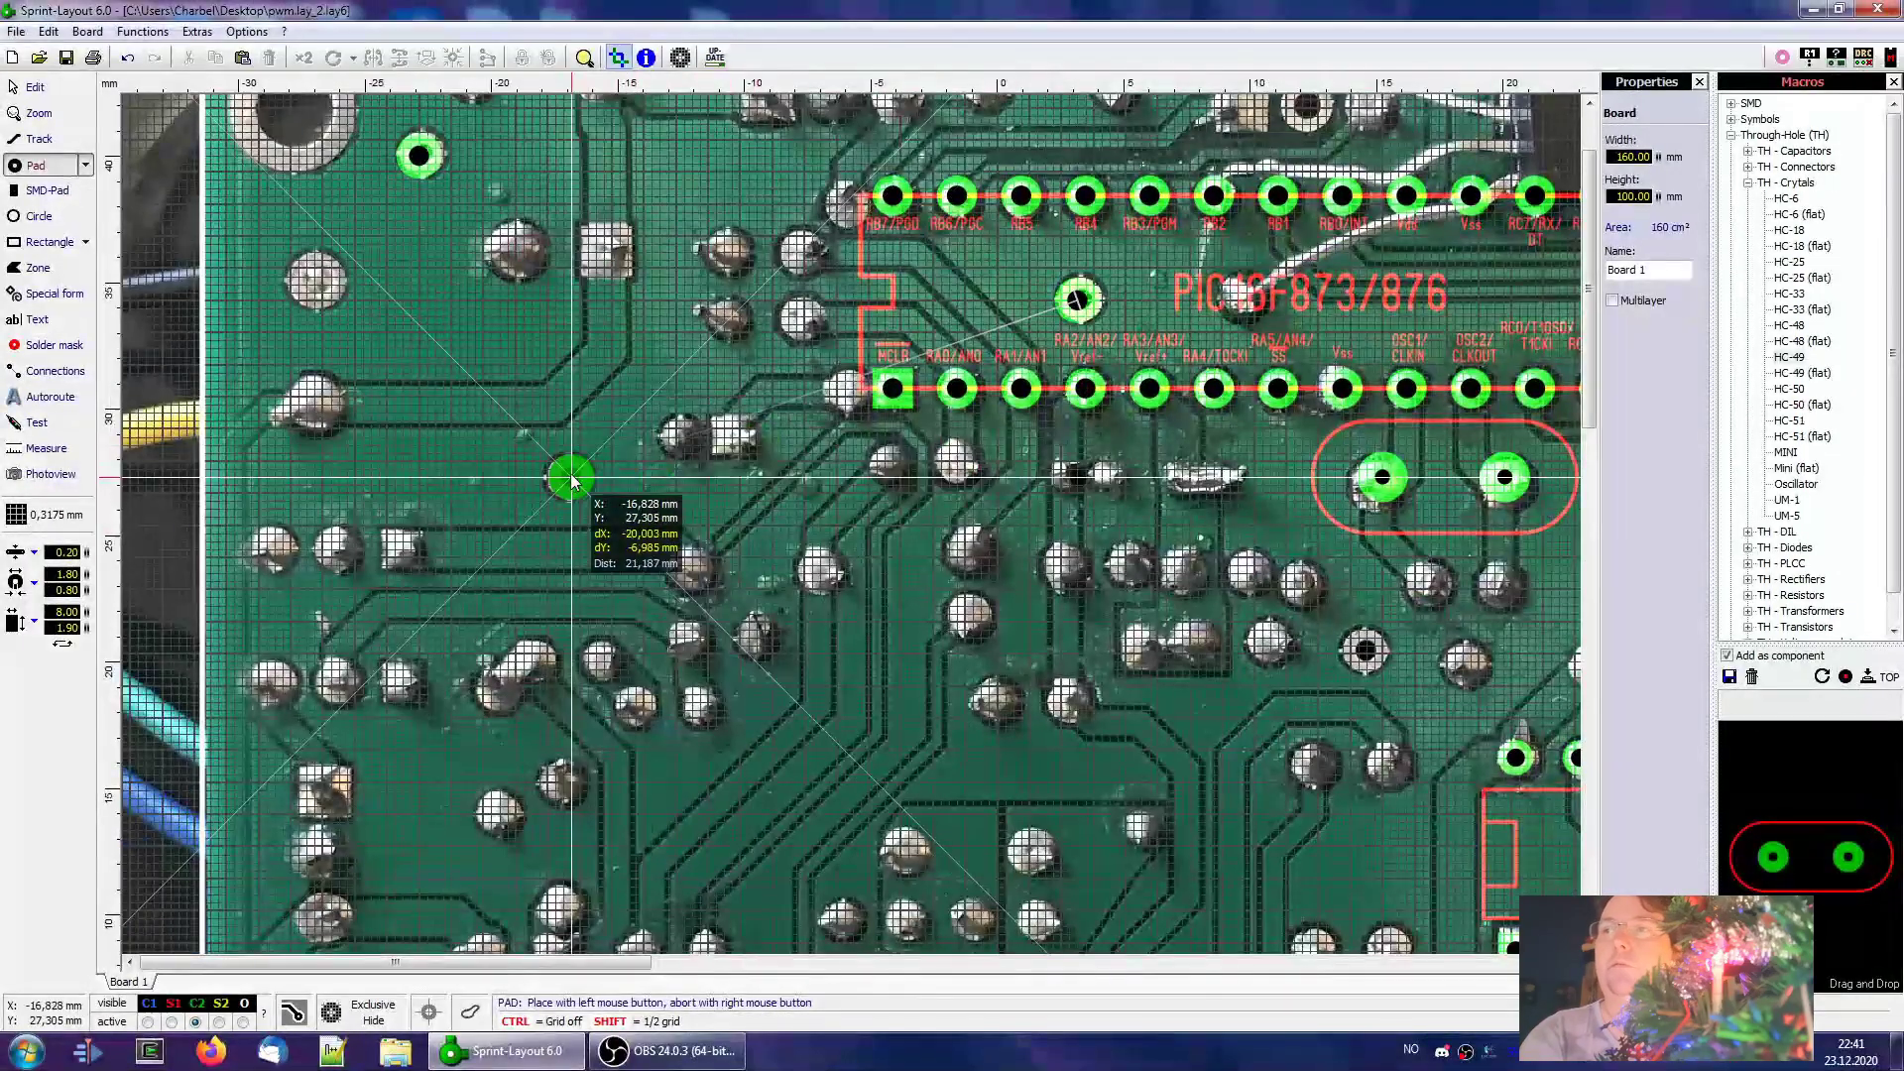
left_click(1367, 649)
scroll(1366, 650, "down", 4)
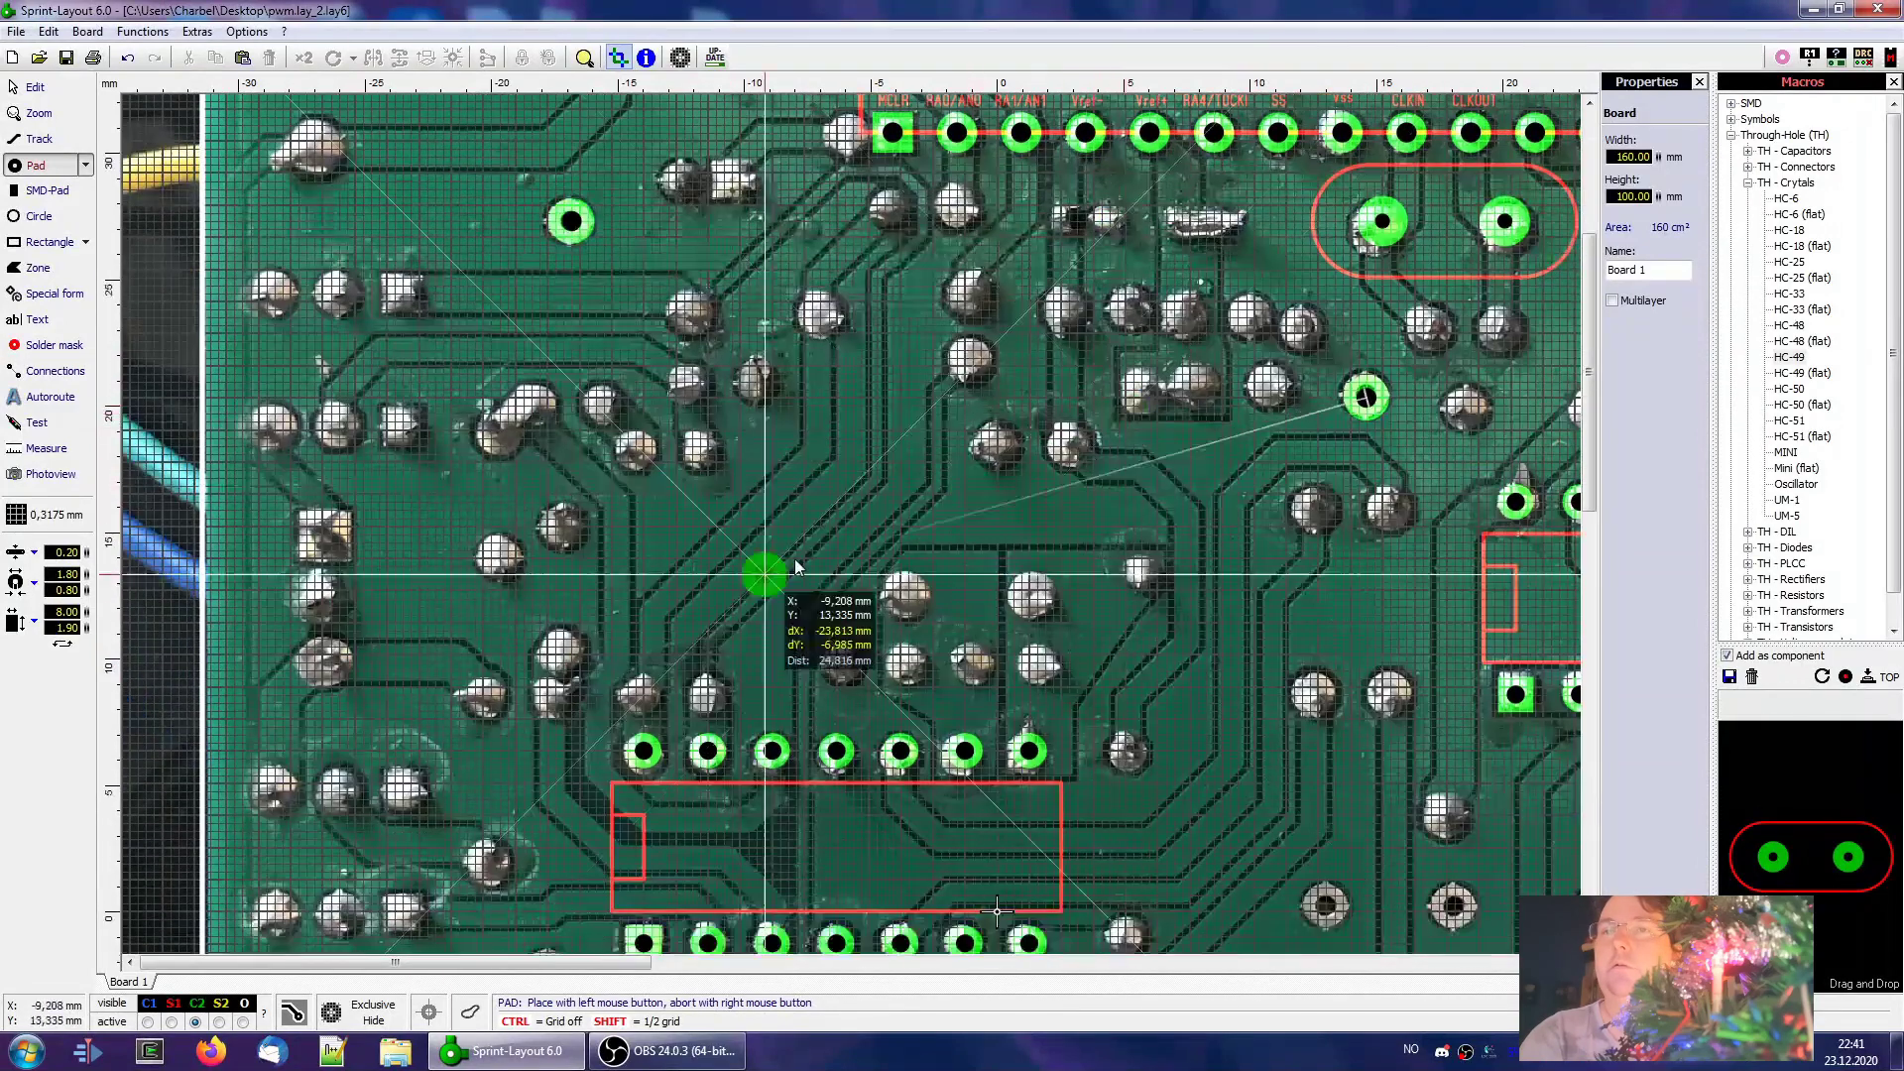
Place 1.80/0.80 mm pads over the via to the lower left of the 14-pin chip and the one to the upper right of the 8-pin chip
scroll(1004, 702, "down", 3)
left_click(546, 778)
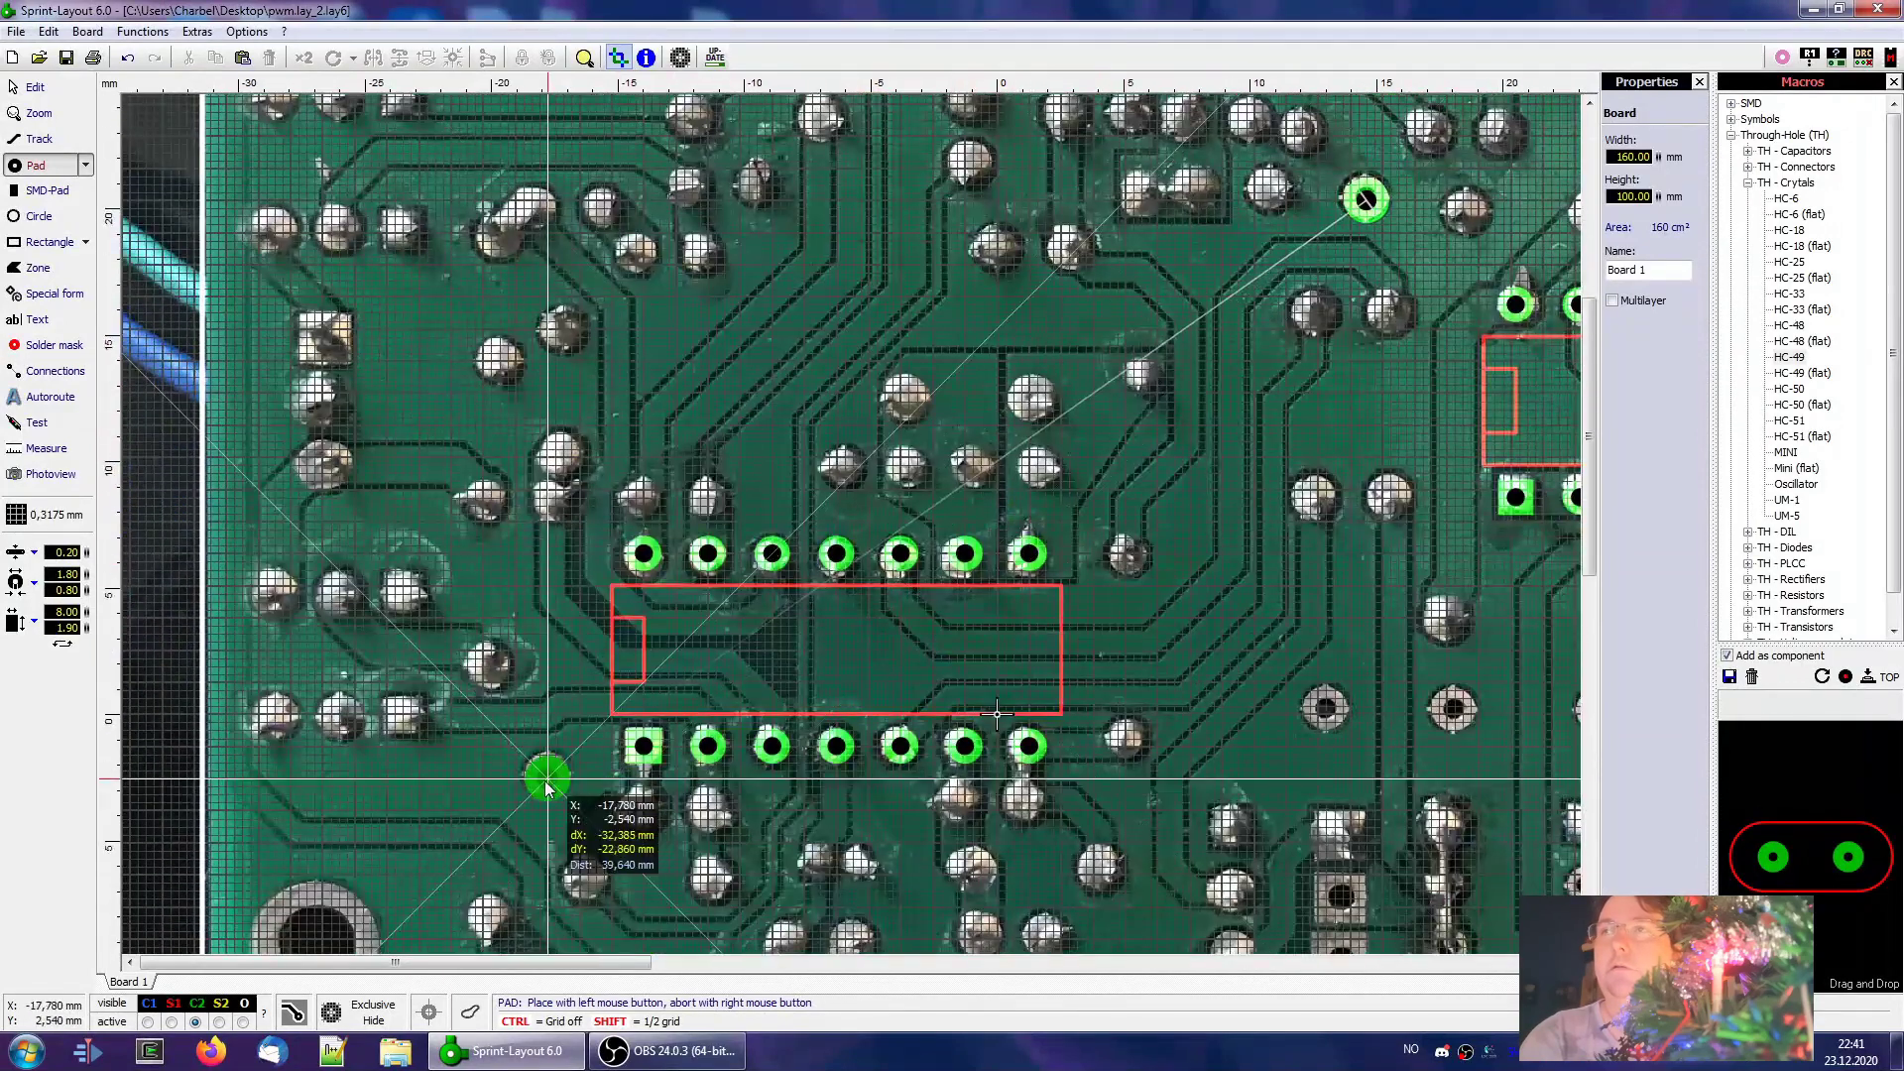
scroll(1043, 613, "up", 6)
scroll(1043, 613, "right", 4)
left_click(820, 285)
scroll(1240, 684, "right", 5)
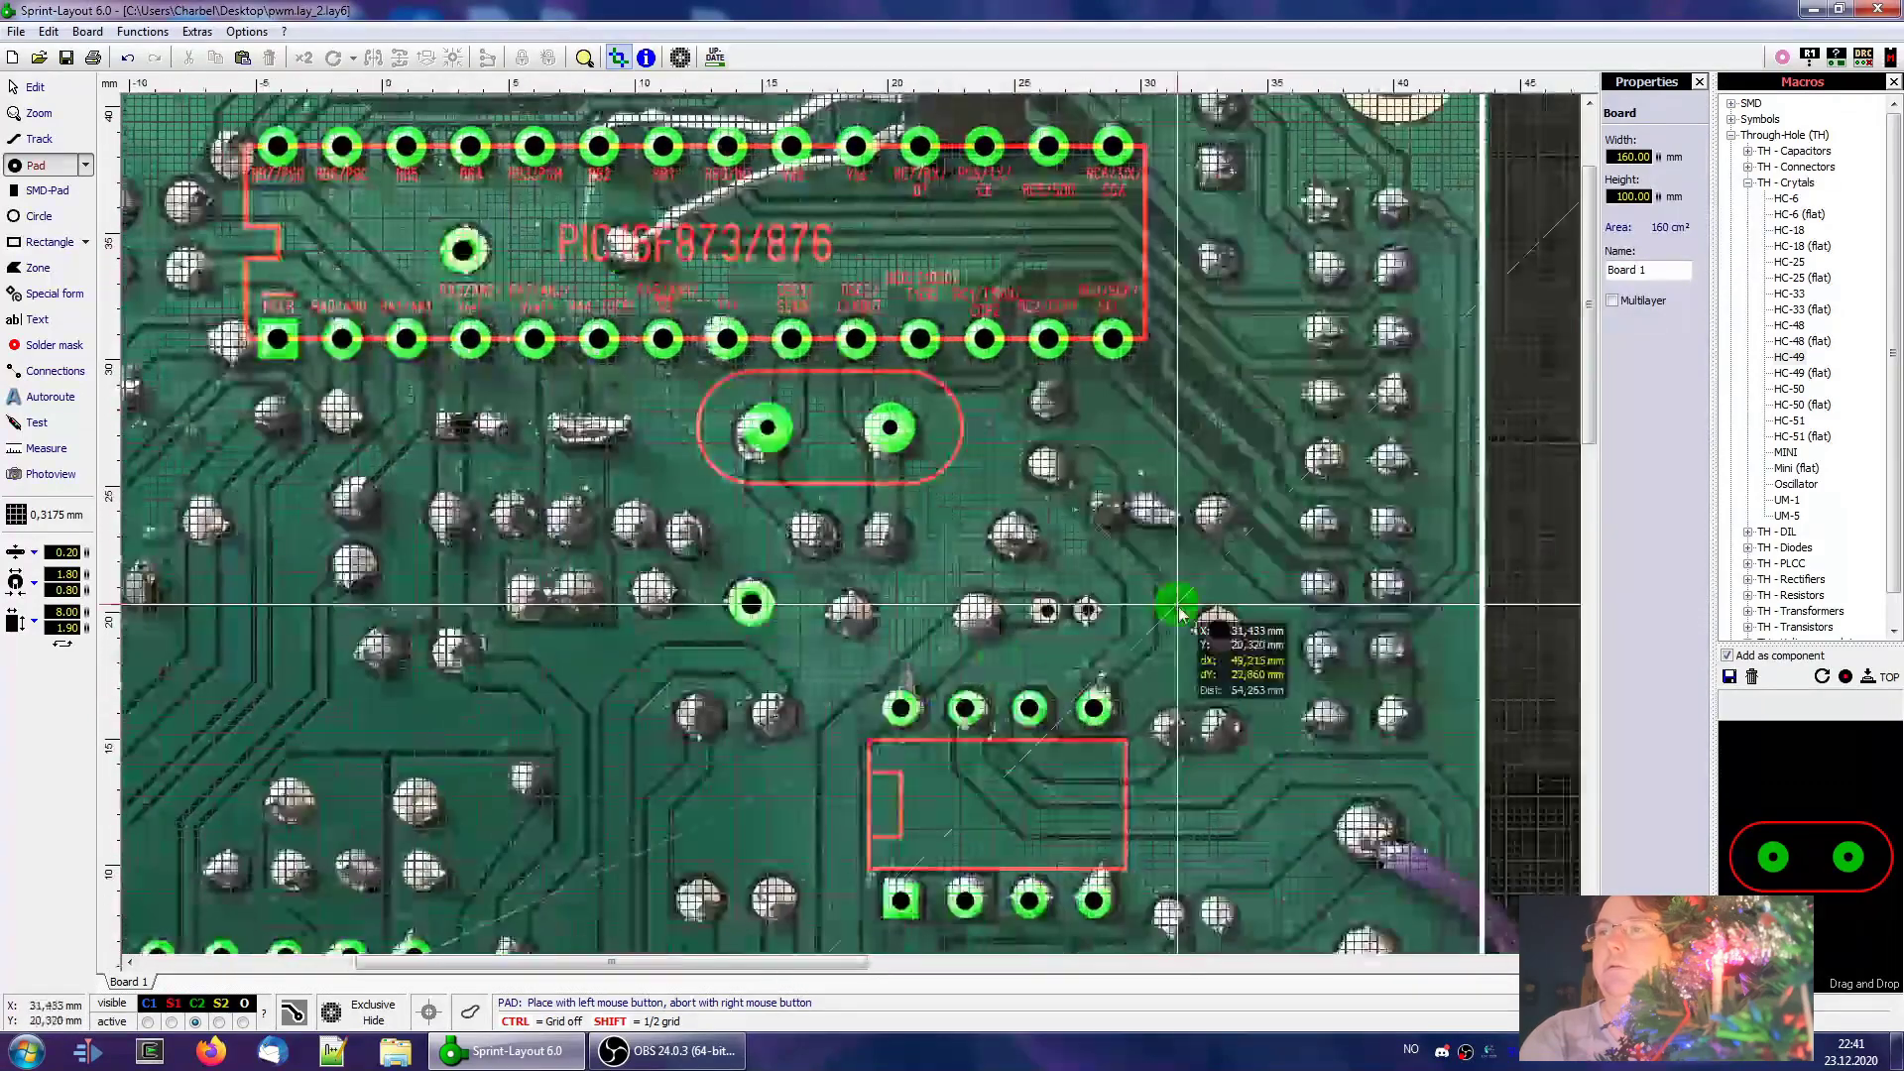
left_click(1218, 631)
scroll(1283, 629, "down", 4)
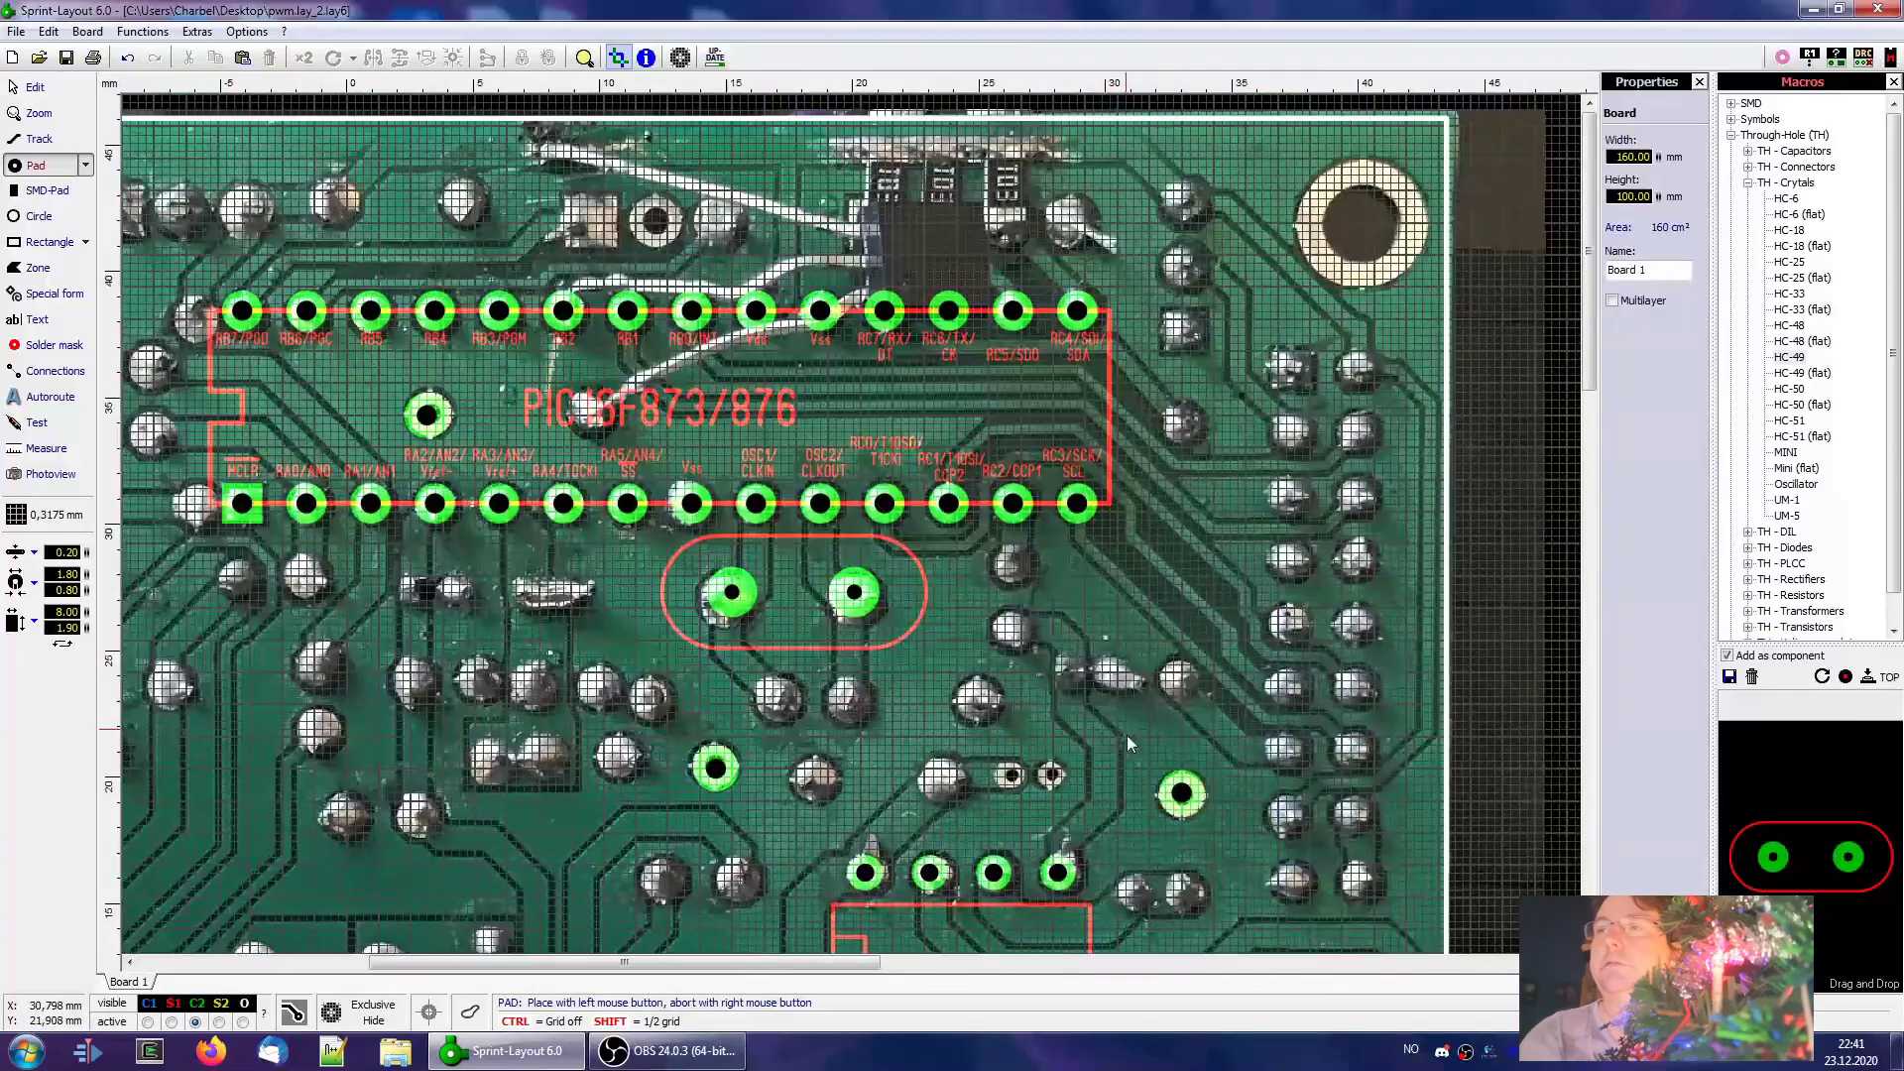
Place 1.80/0.80 mm pads over the three vias in a row below the 8-pin chip and the one near the board's lower-left corner
scroll(1094, 455, "down", 4)
scroll(1094, 454, "left", 1)
left_click(1043, 699)
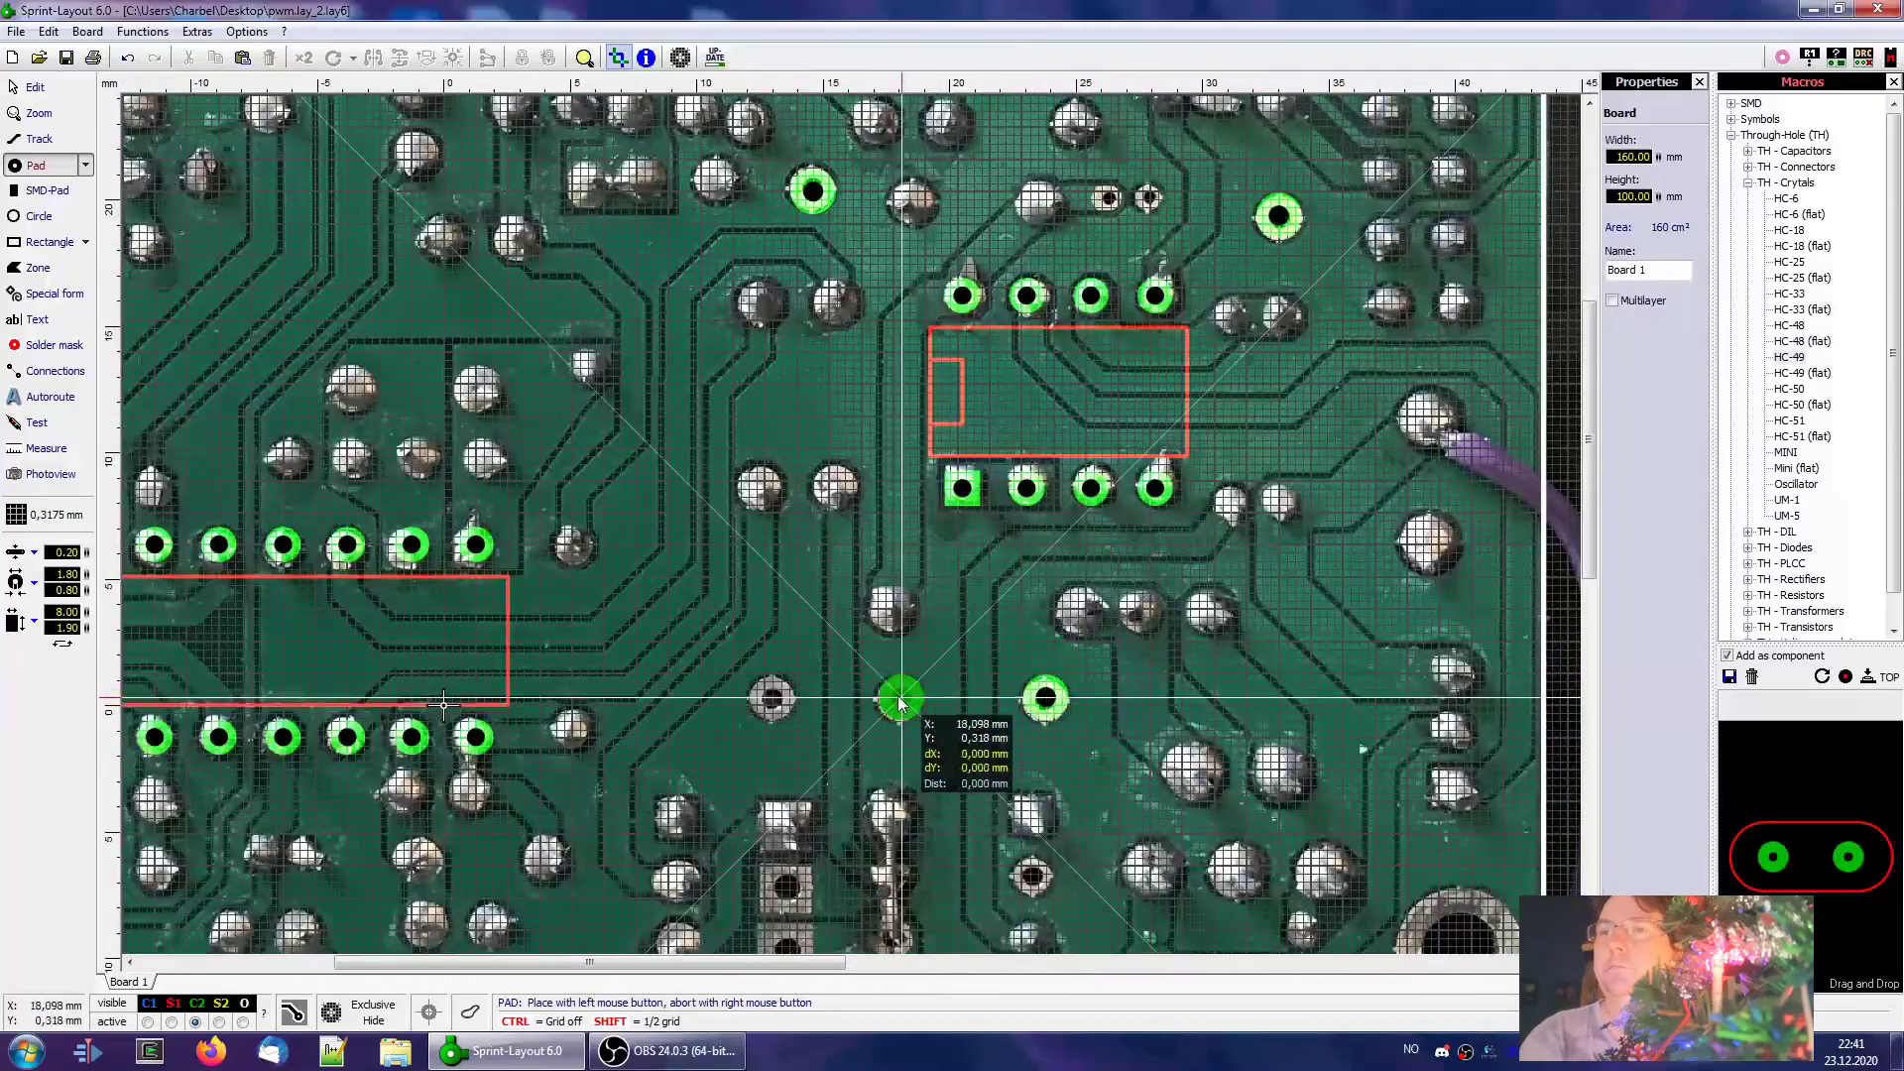
left_click(898, 699)
left_click(770, 699)
scroll(1046, 756, "down", 2)
middle_click_drag(282, 749, 851, 722)
left_click(426, 880)
Place 1.80/0.80 mm pads over the two round solder joints near the upper-left mounting hole, one beside the square pad and one near the board edge
middle_click_drag(702, 109, 588, 779)
middle_click_drag(1381, 333, 811, 332)
middle_click_drag(835, 593, 1165, 295)
middle_click_drag(585, 623, 1091, 960)
scroll(791, 601, "down", 1)
middle_click_drag(795, 602, 878, 735)
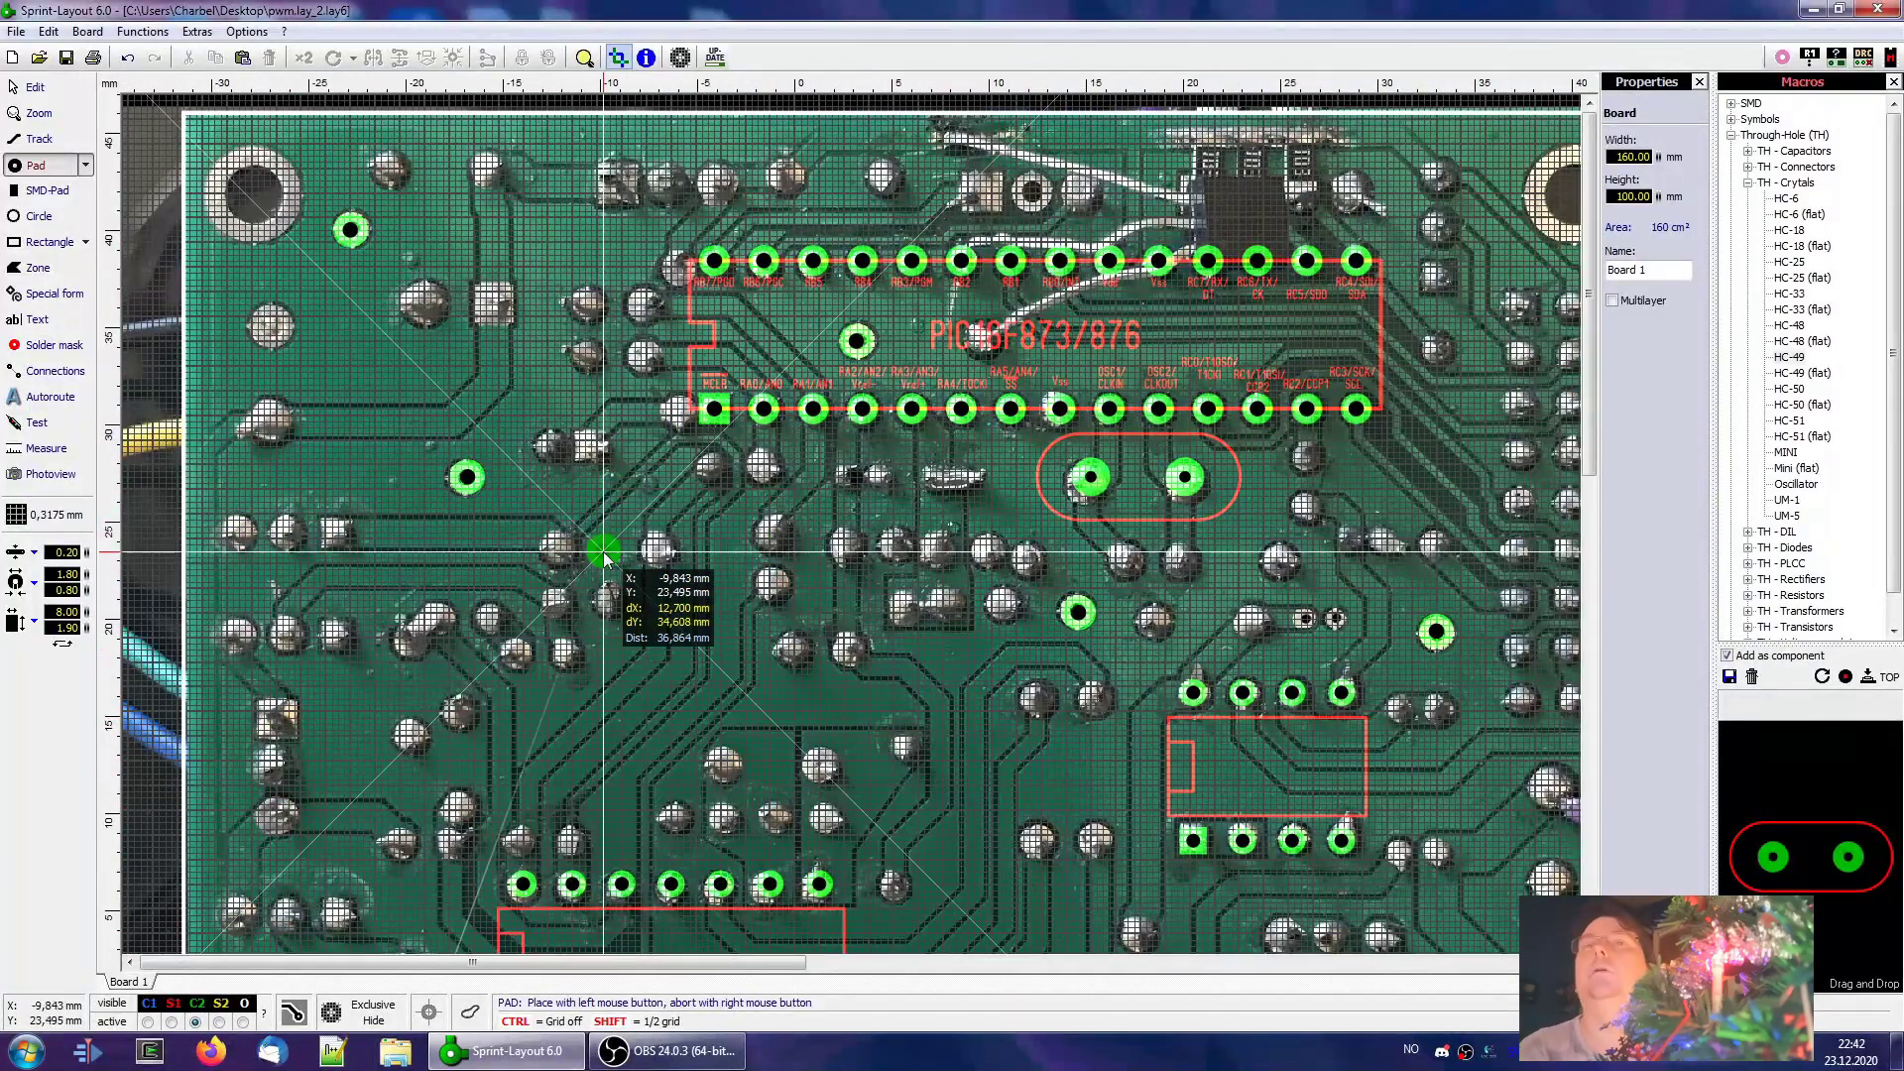
scroll(581, 424, "up", 4)
middle_click_drag(861, 528, 859, 857)
middle_click_drag(936, 437, 1190, 647)
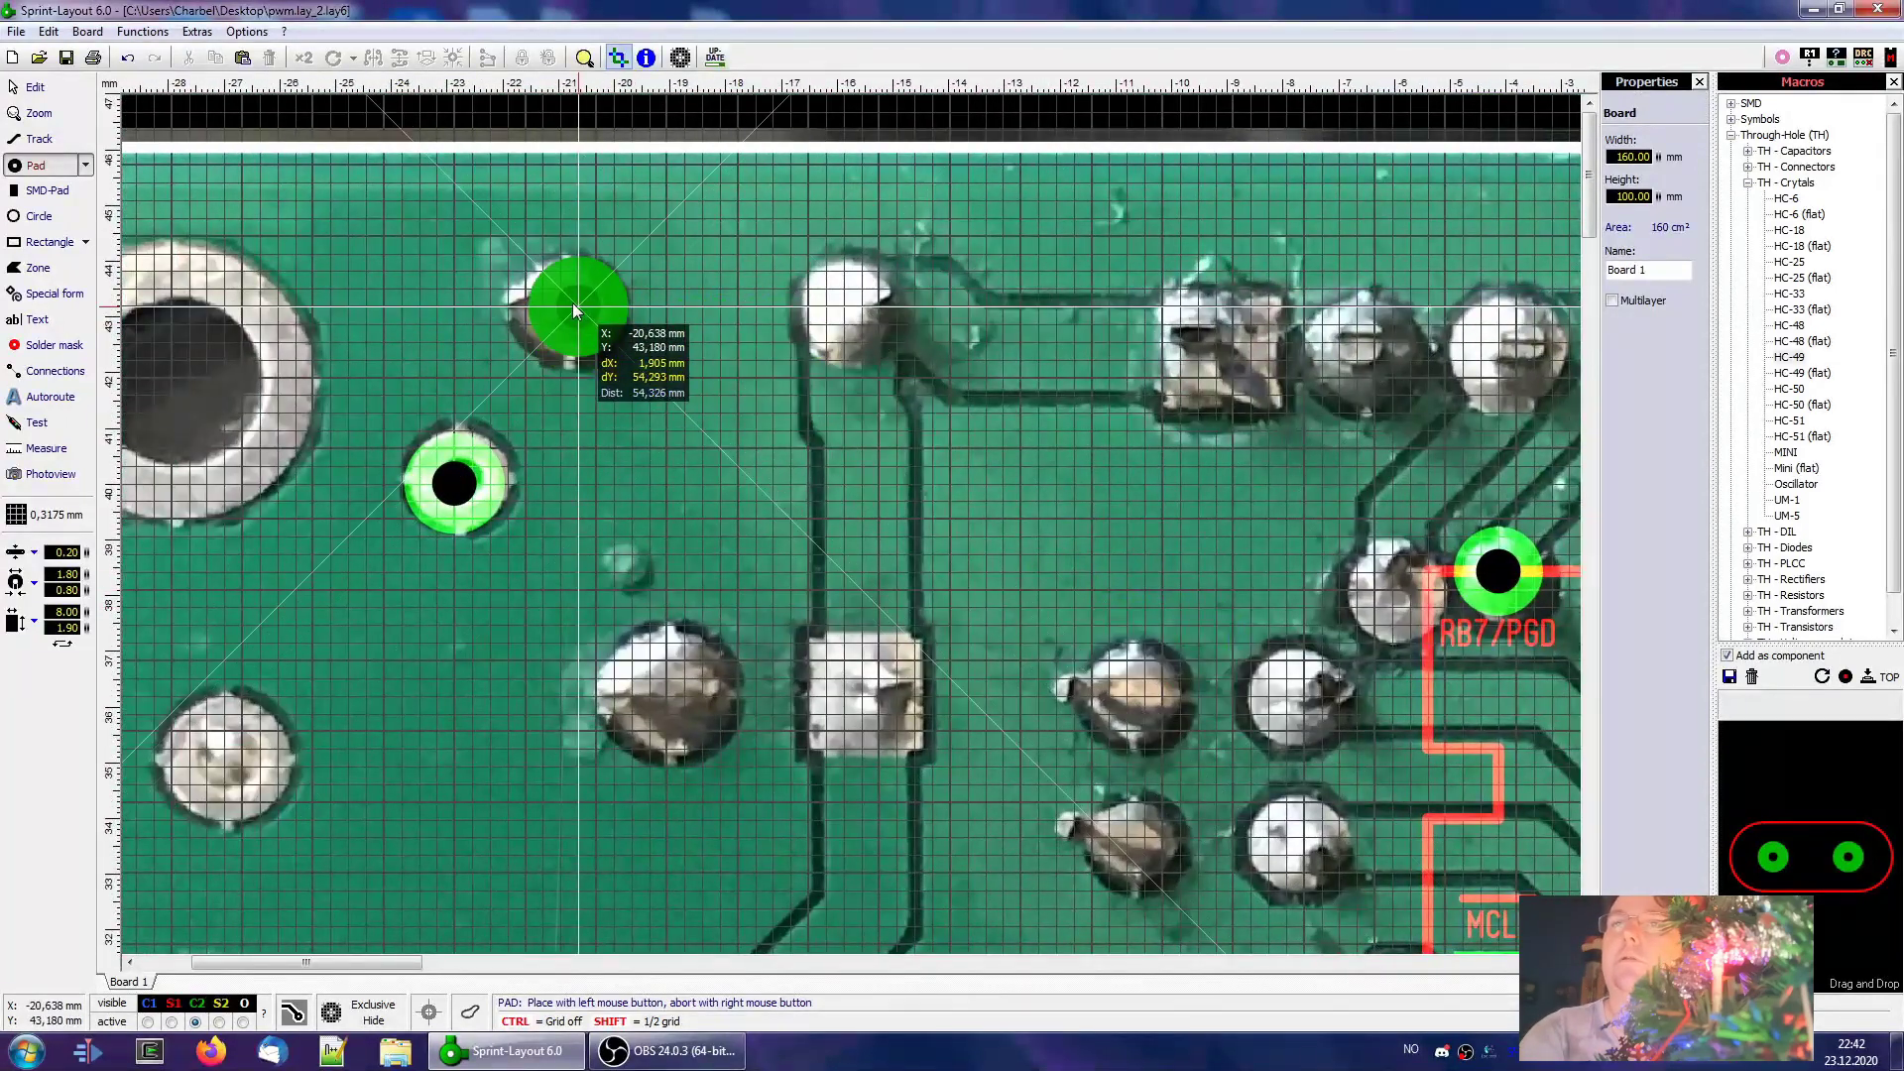
left_click(673, 698)
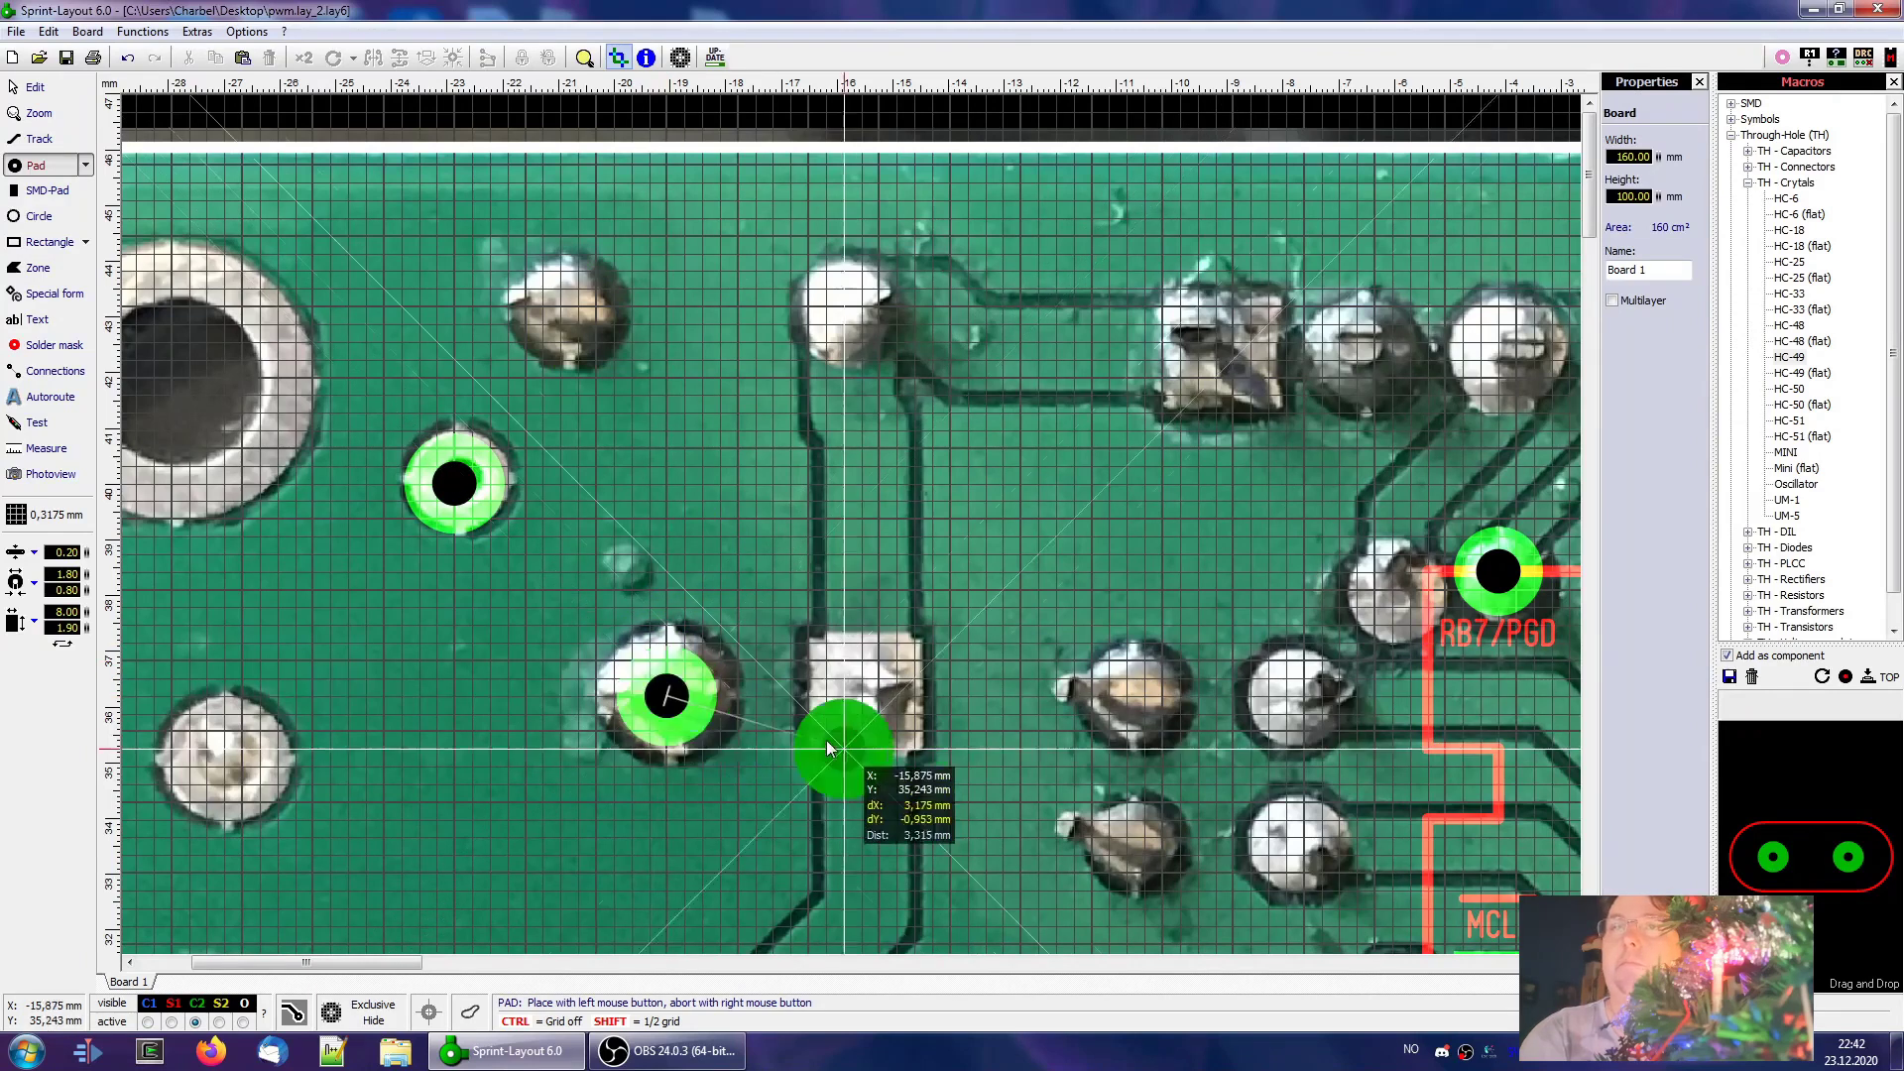
left_click(563, 303)
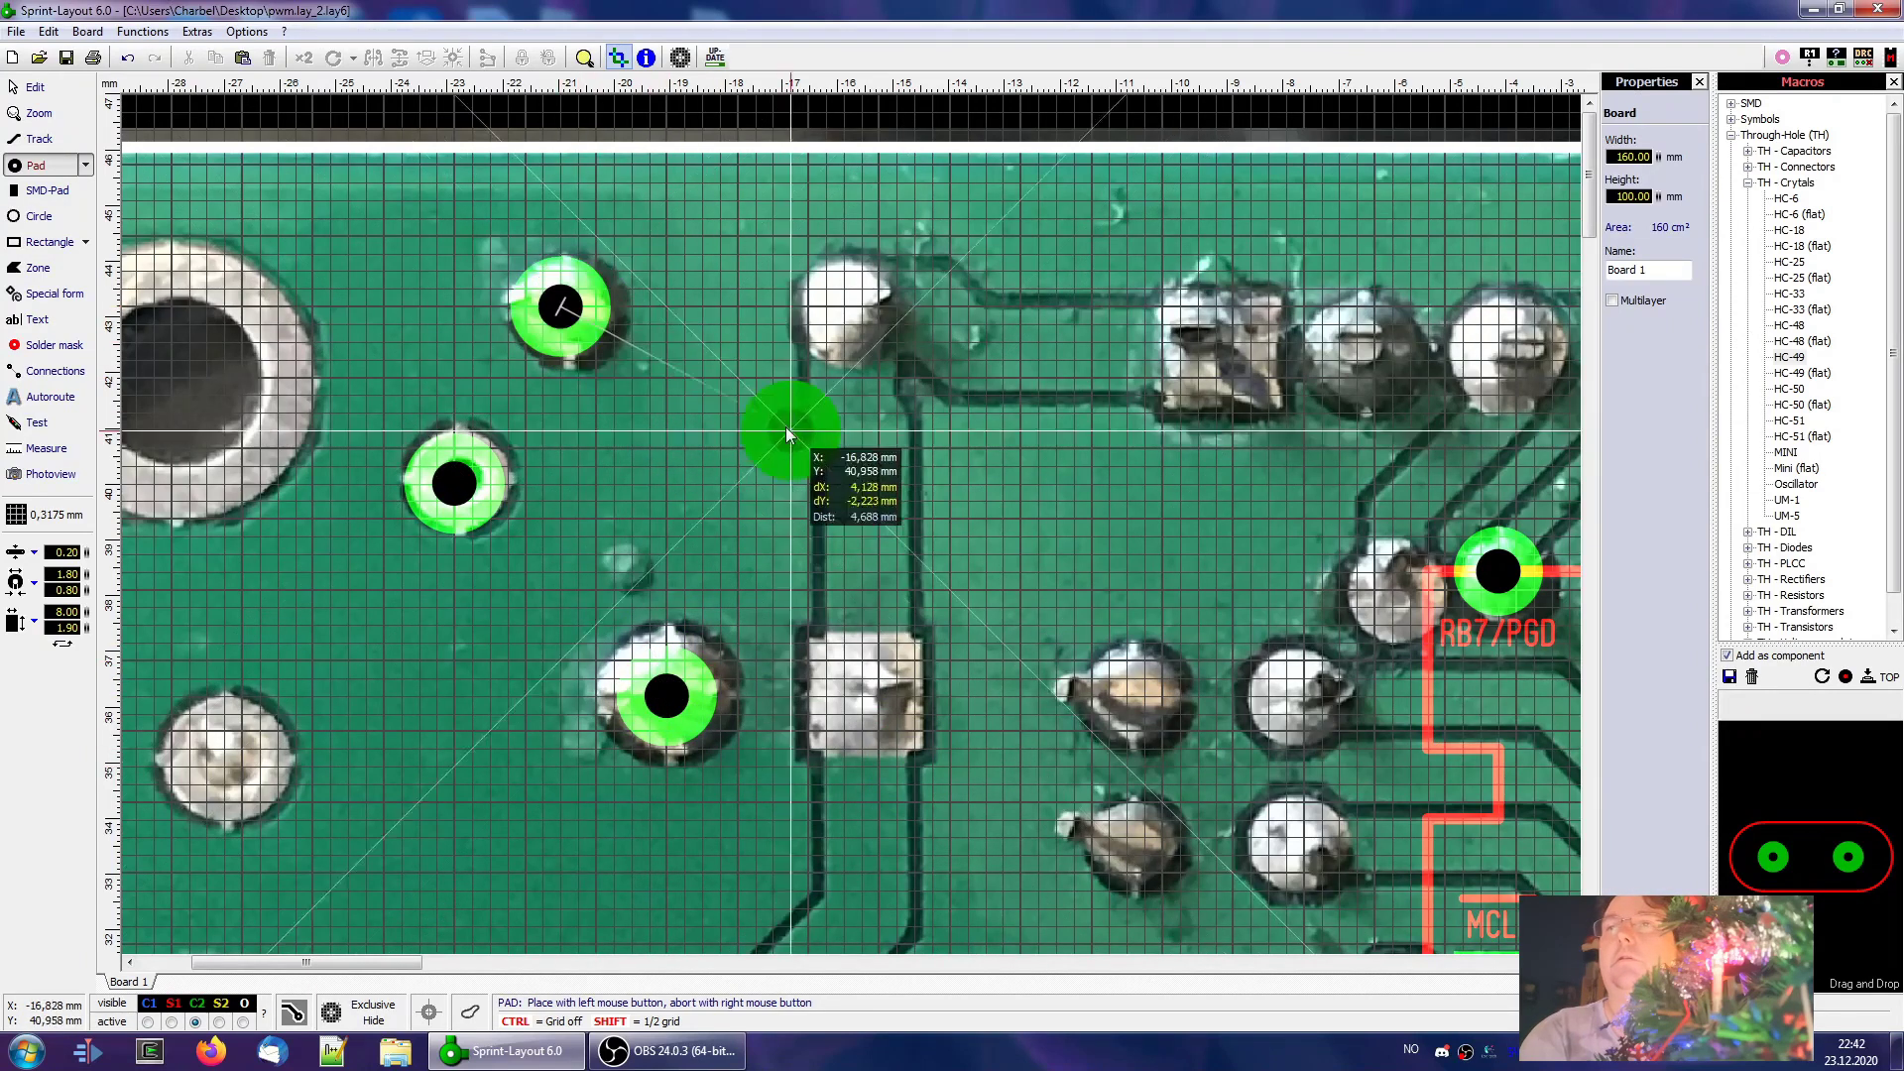
Look over the whole board photo for vias and solder joints that still lack pads
scroll(787, 426, "right", 5)
scroll(819, 575, "down", 2)
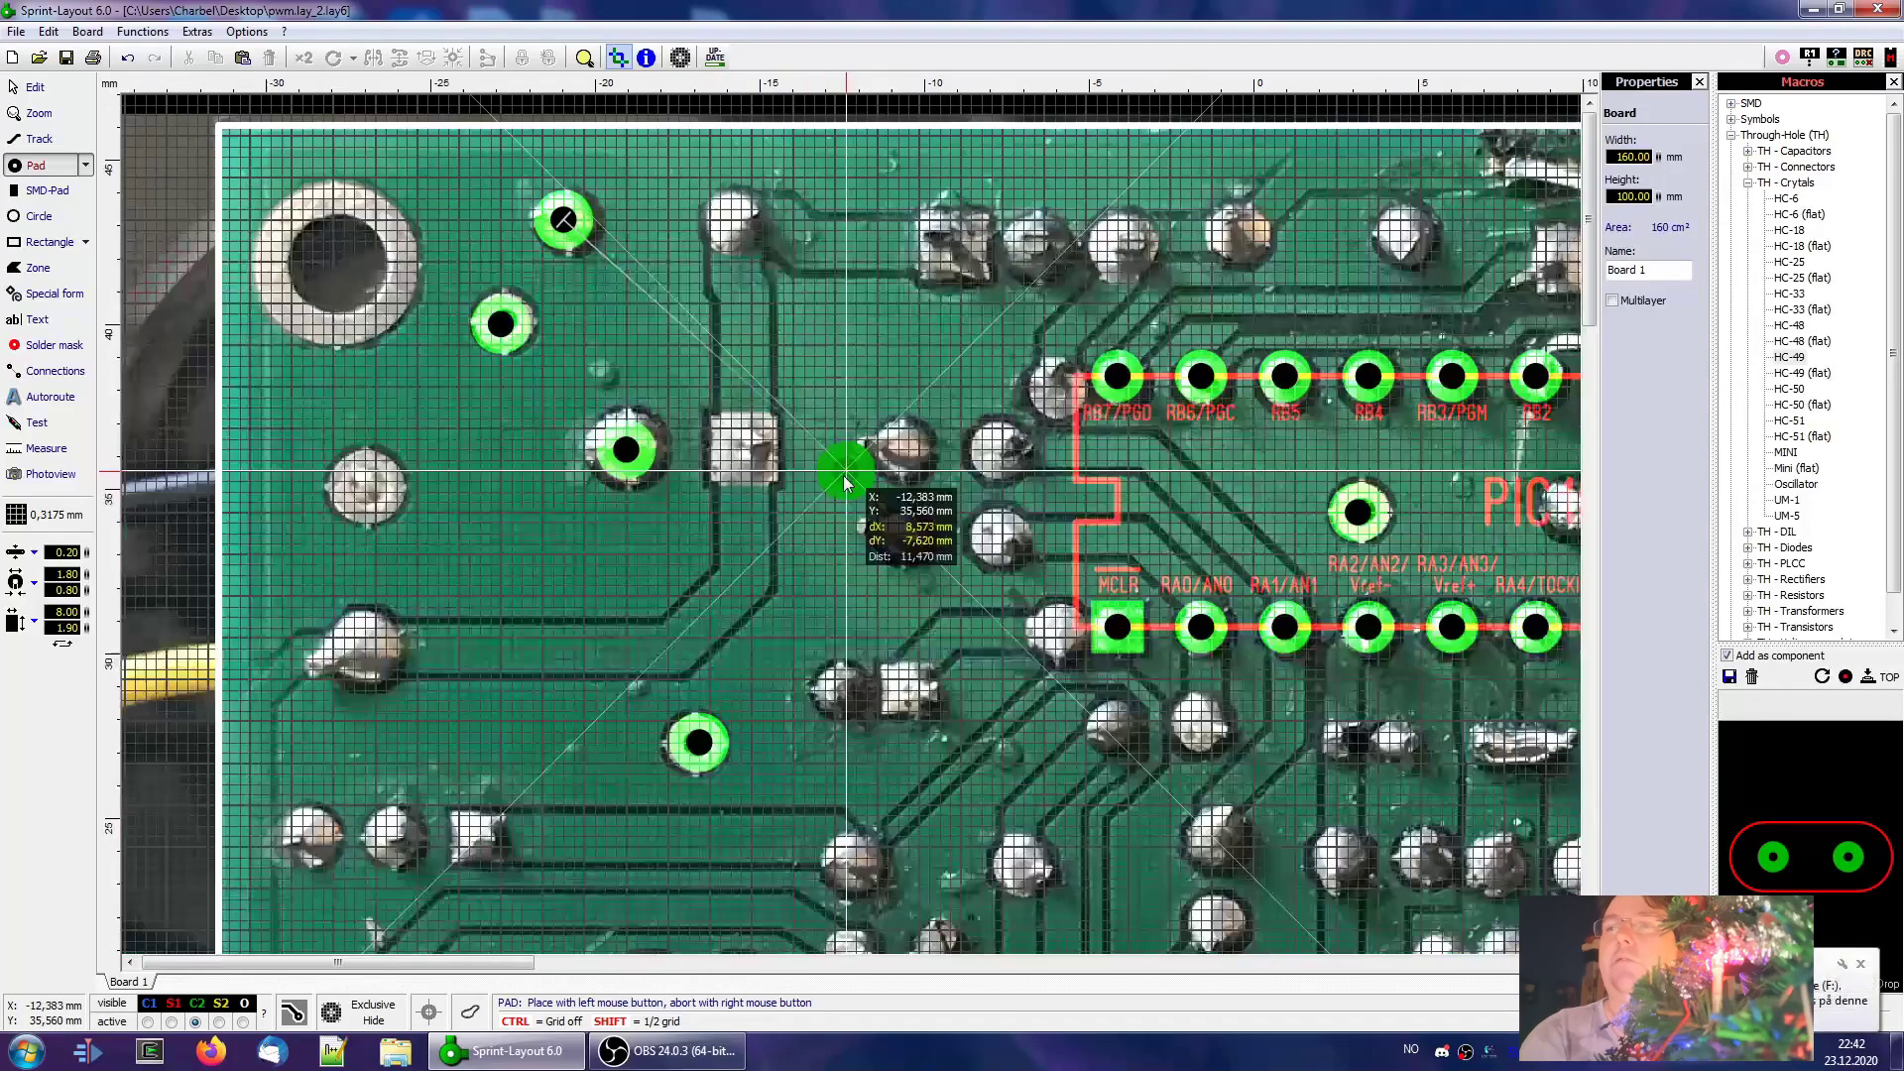
middle_click_drag(1093, 545, 855, 223)
middle_click_drag(1111, 567, 887, 250)
middle_click_drag(1183, 565, 911, 294)
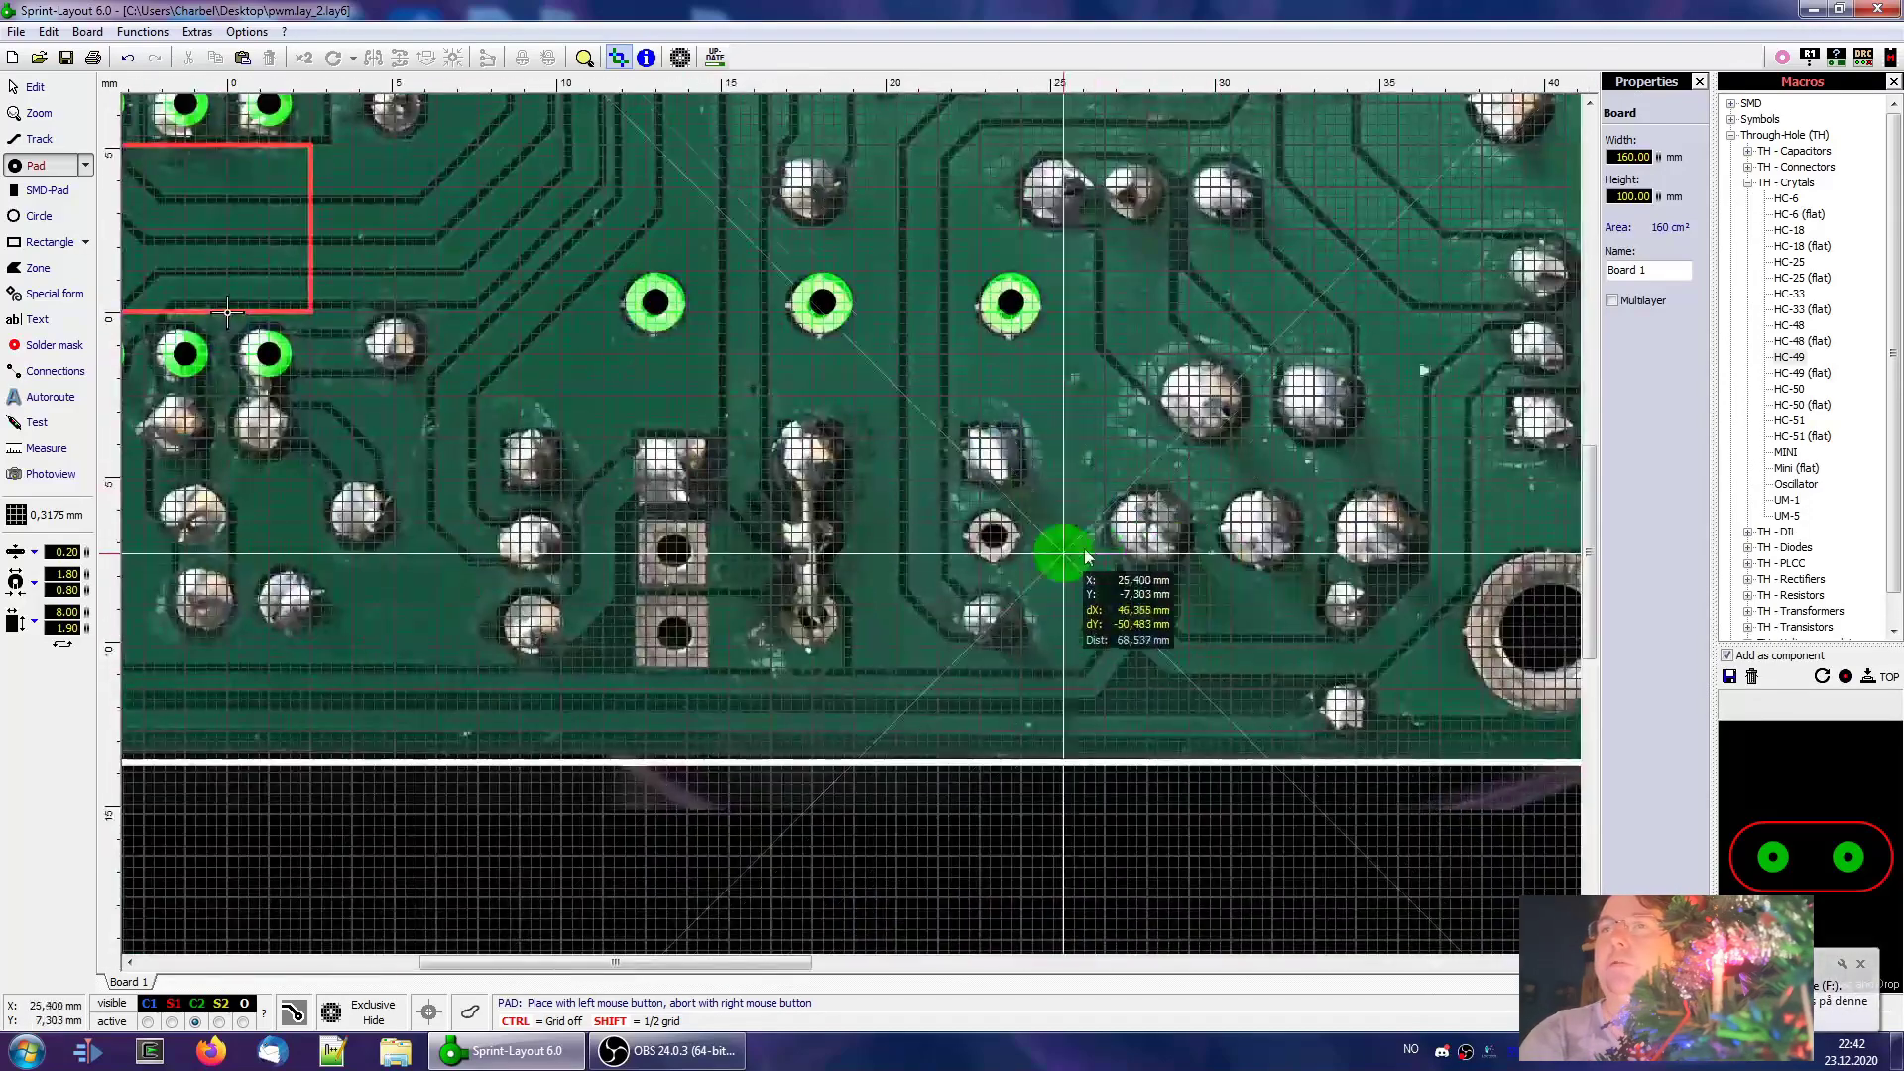
mouse_move(1085, 438)
middle_mouse_down()
mouse_move(905, 693)
mouse_move(1087, 446)
mouse_move(1084, 712)
middle_mouse_up()
middle_click_drag(1068, 394, 1045, 713)
middle_click_drag(1089, 628, 1096, 723)
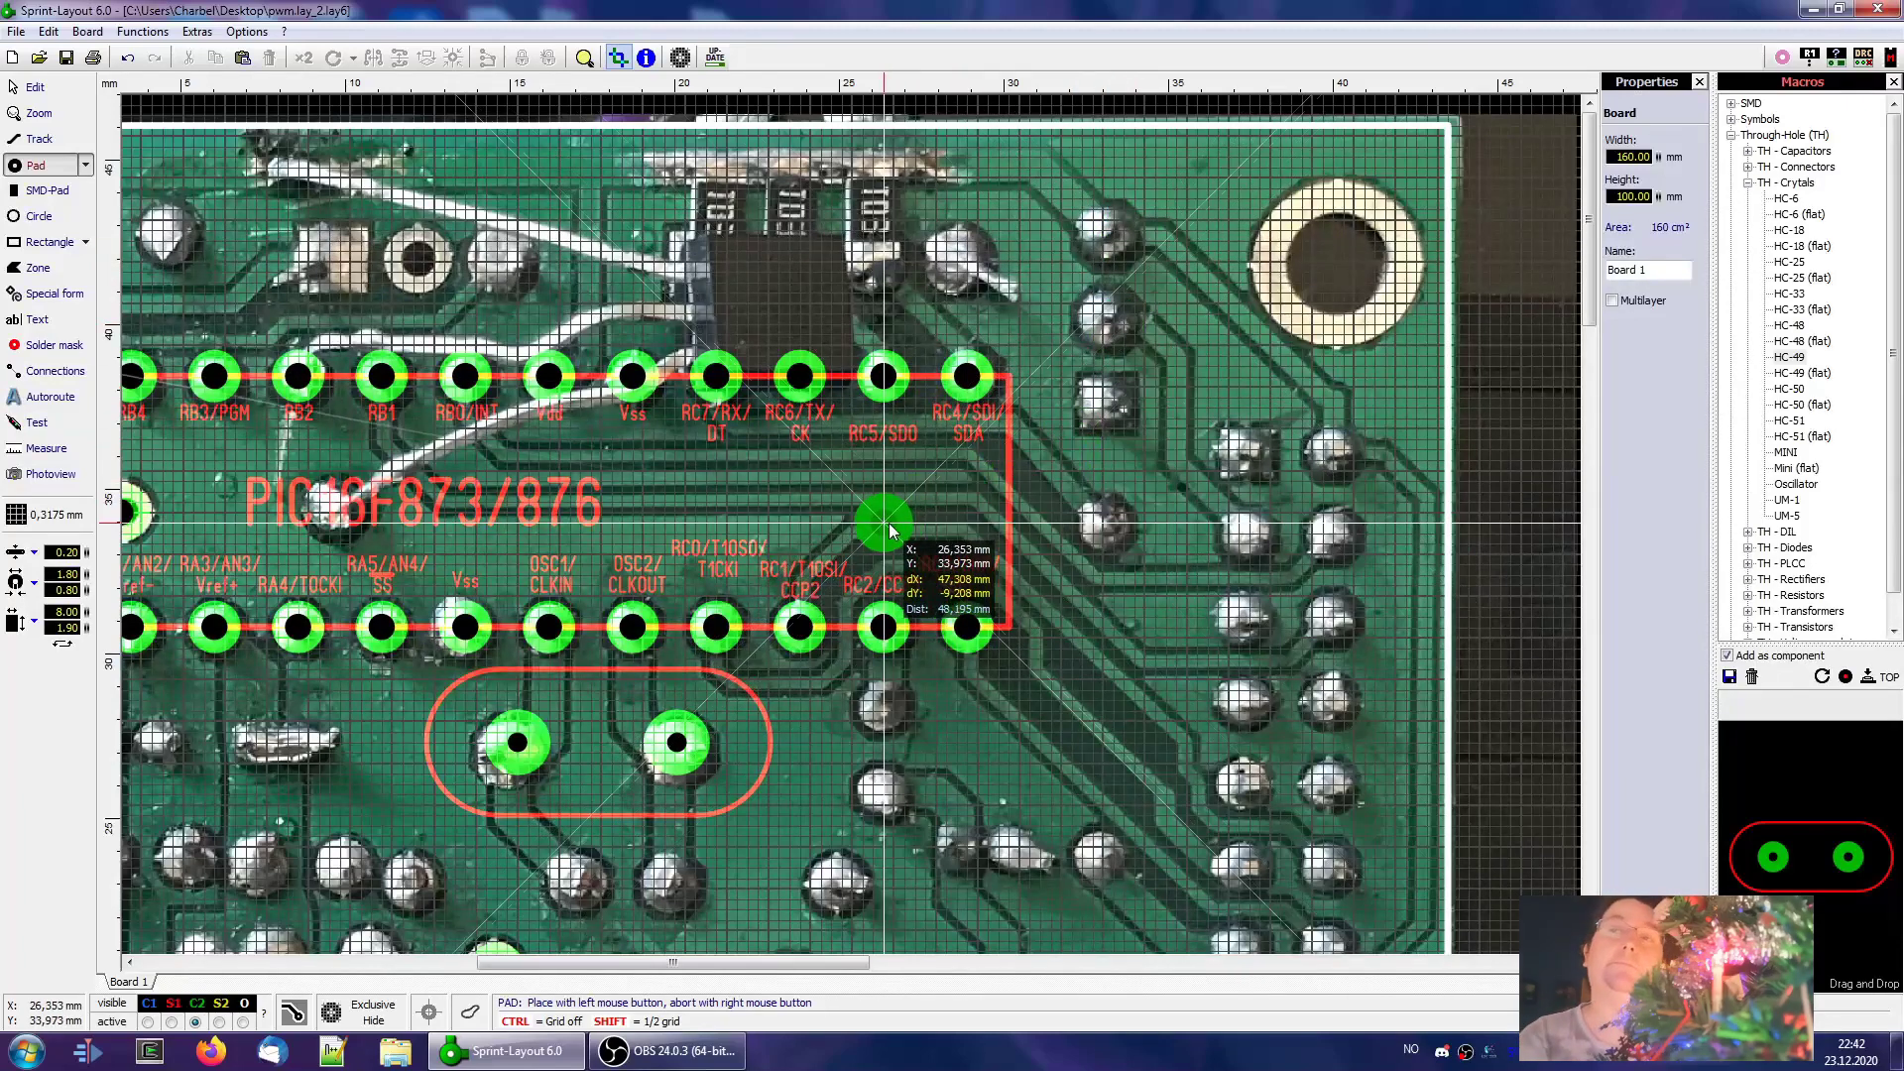
scroll(889, 530, "down", 4)
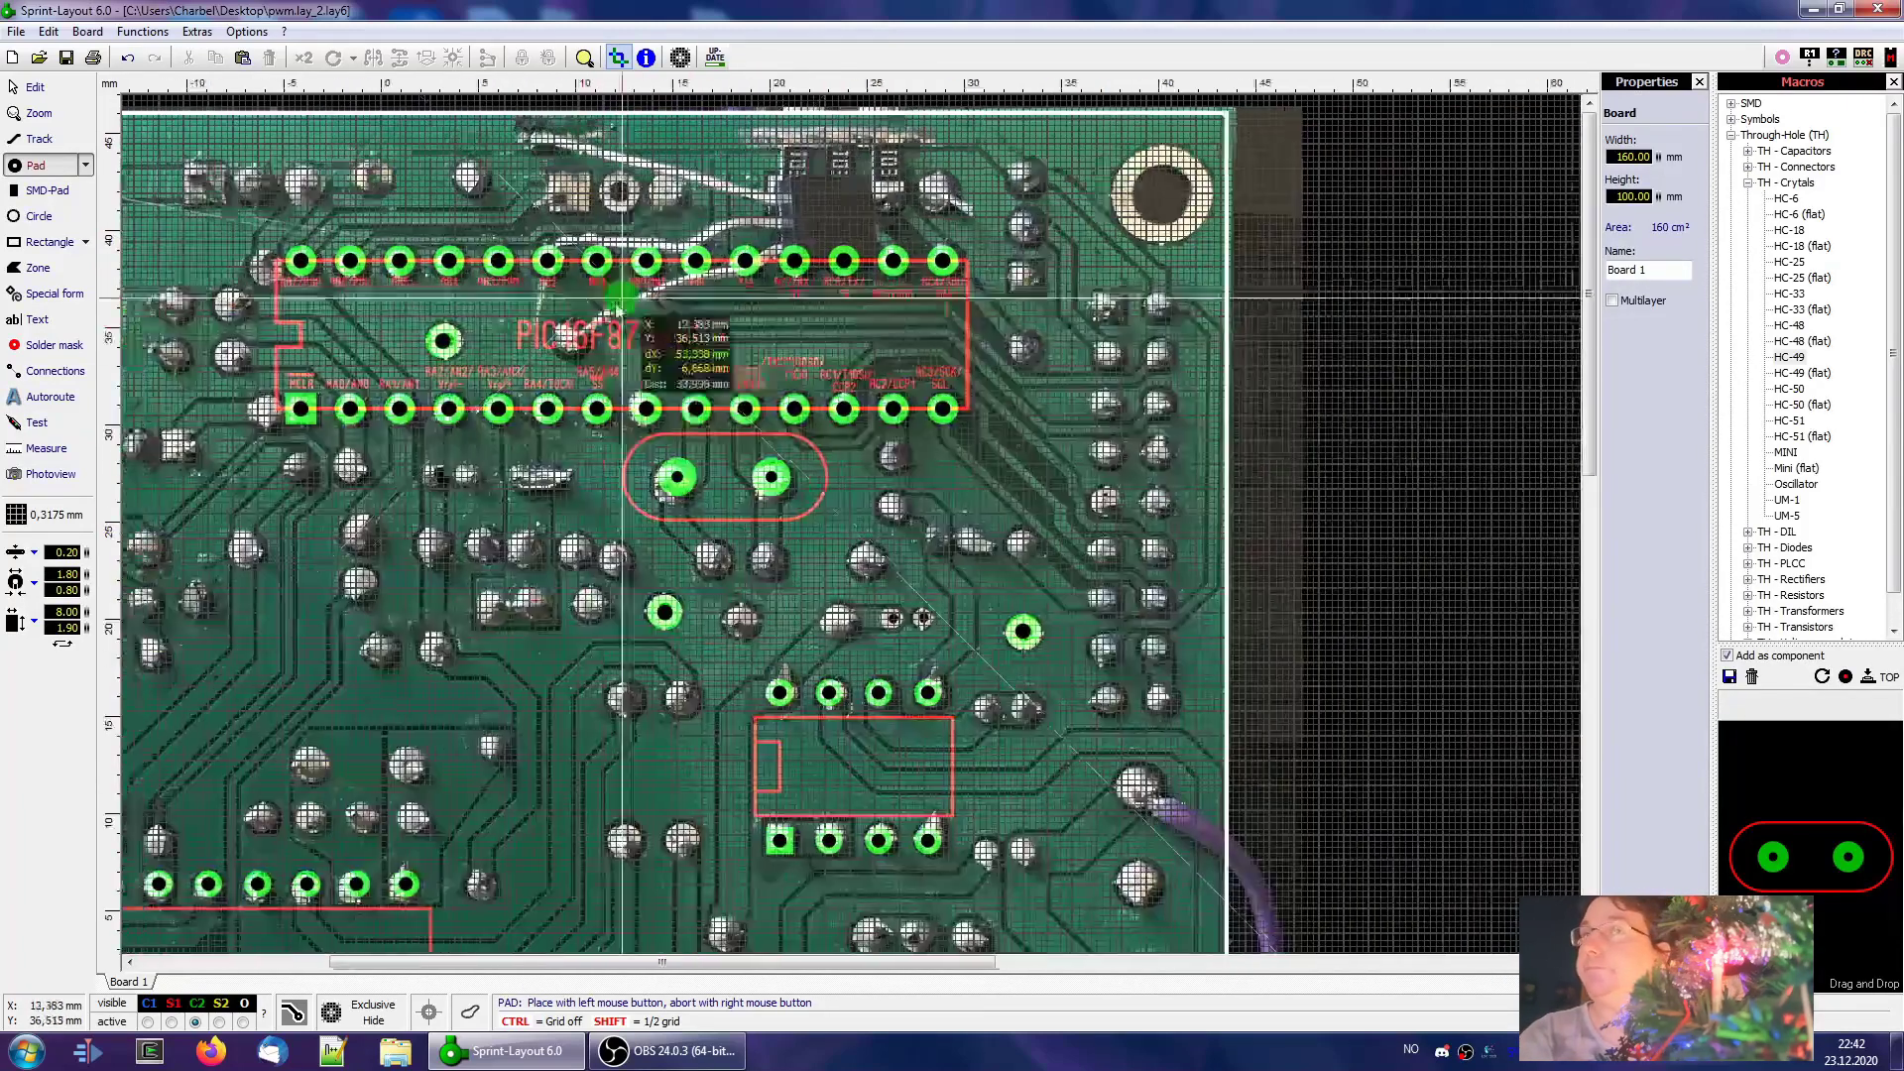
scroll(896, 416, "left", 2)
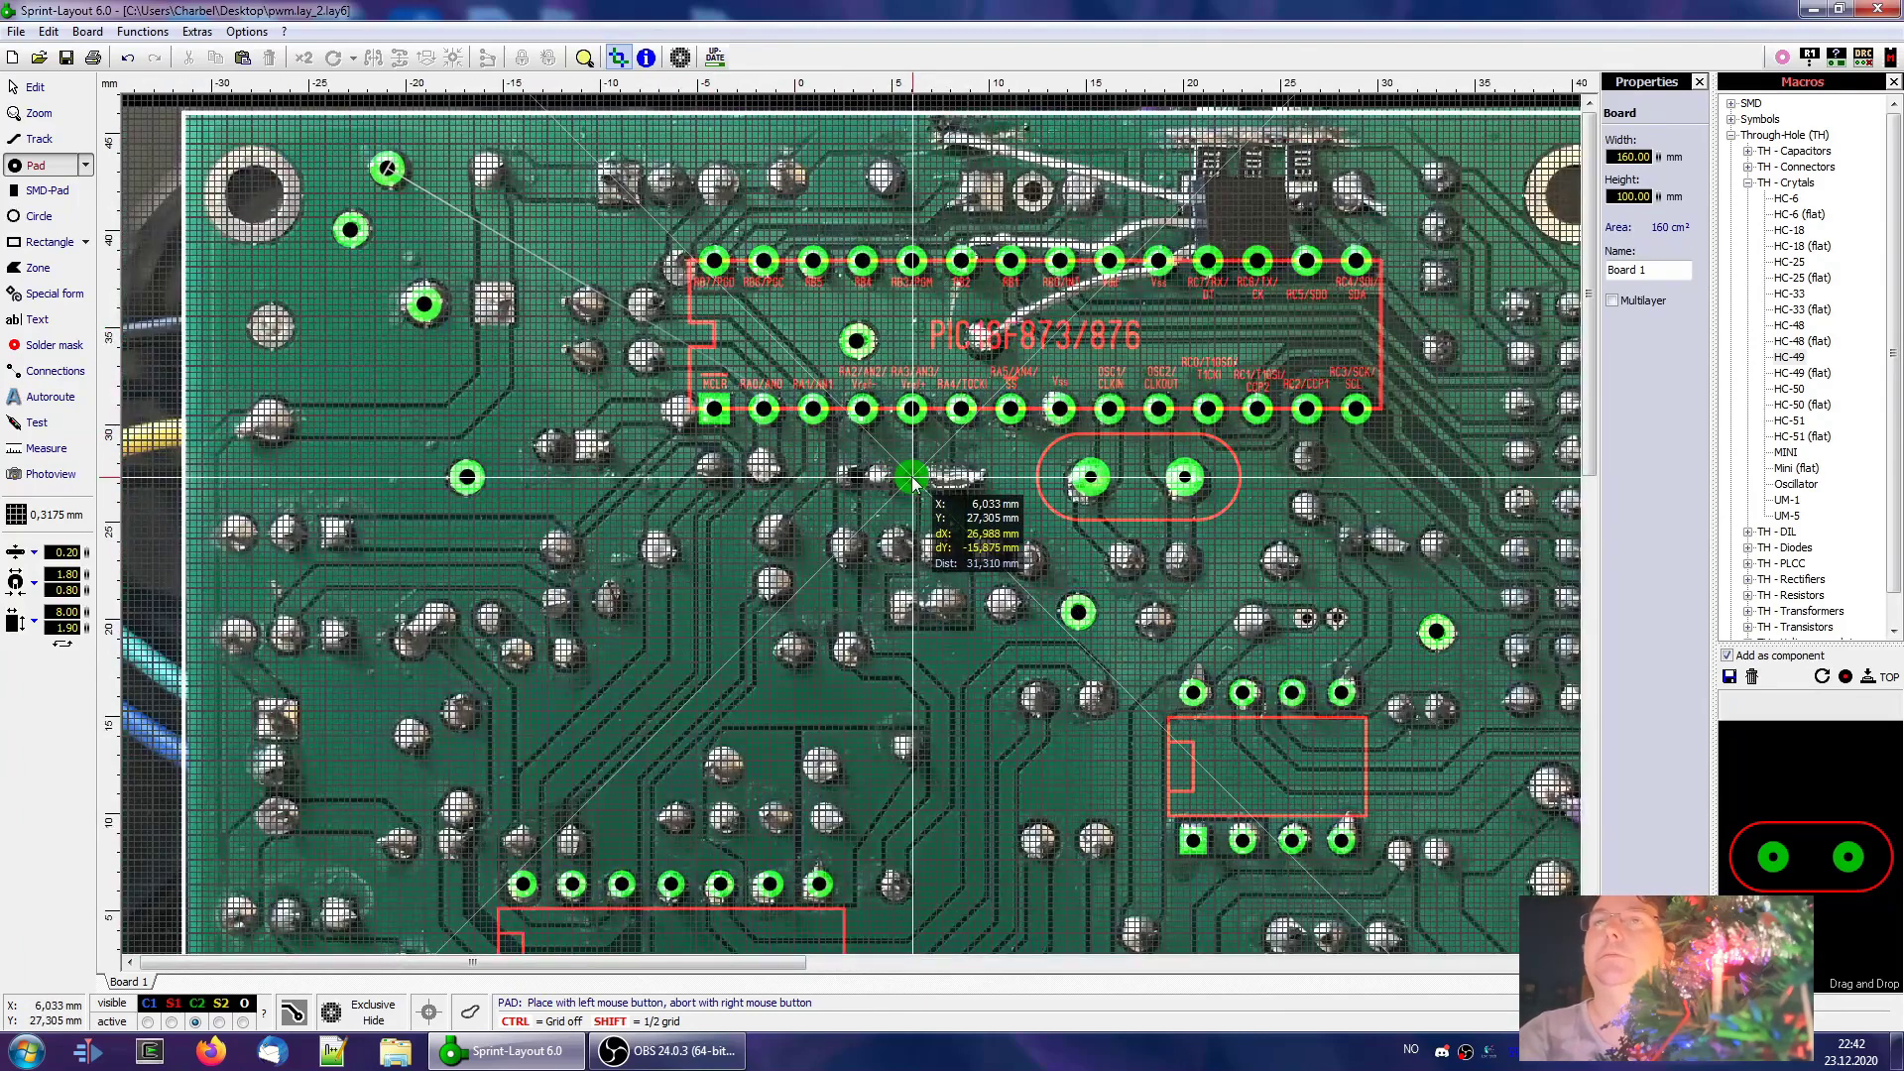
Set the grid to 2,54 mm and place three 1.80/0.80 mm pads in a row near the three-pin joints above the PIC16F873/876's left end
scroll(712, 222, "up", 3)
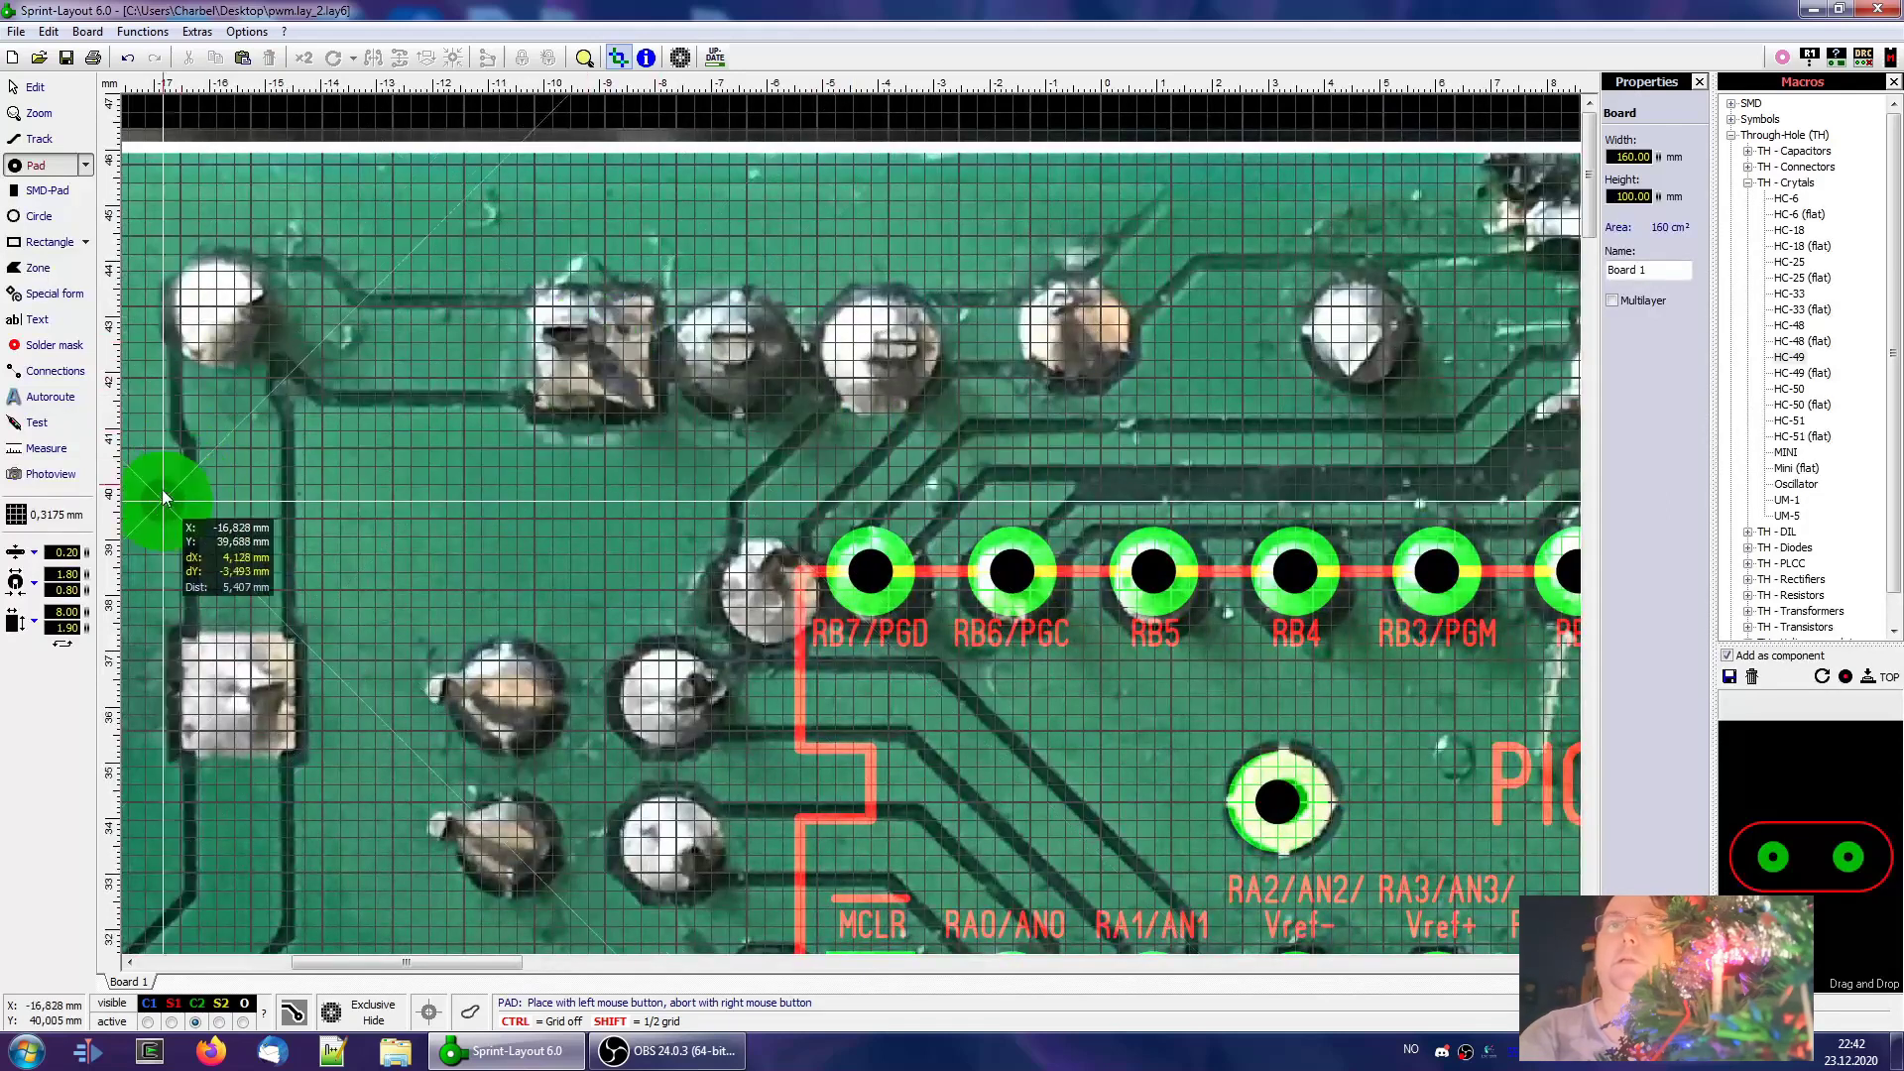
left_click(40, 515)
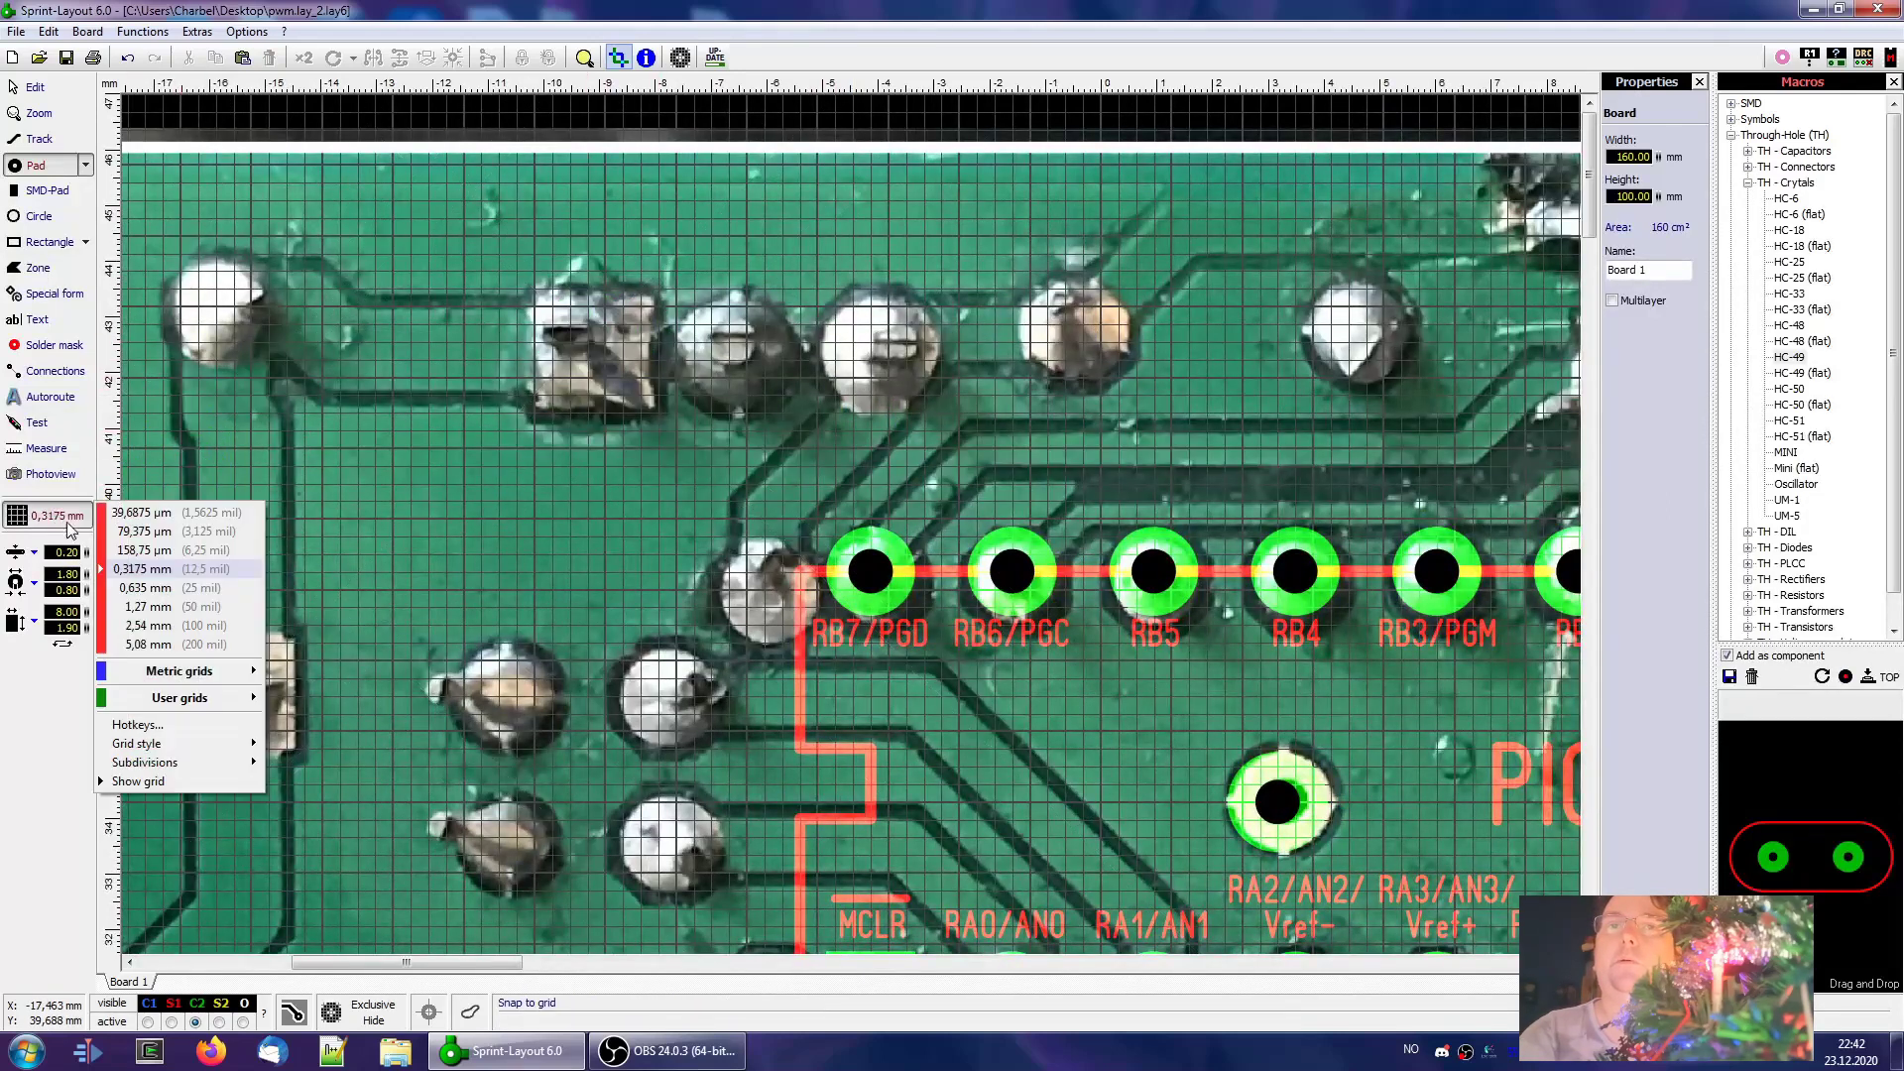
left_click(220, 626)
left_click(562, 330)
left_click(671, 312)
left_click(813, 309)
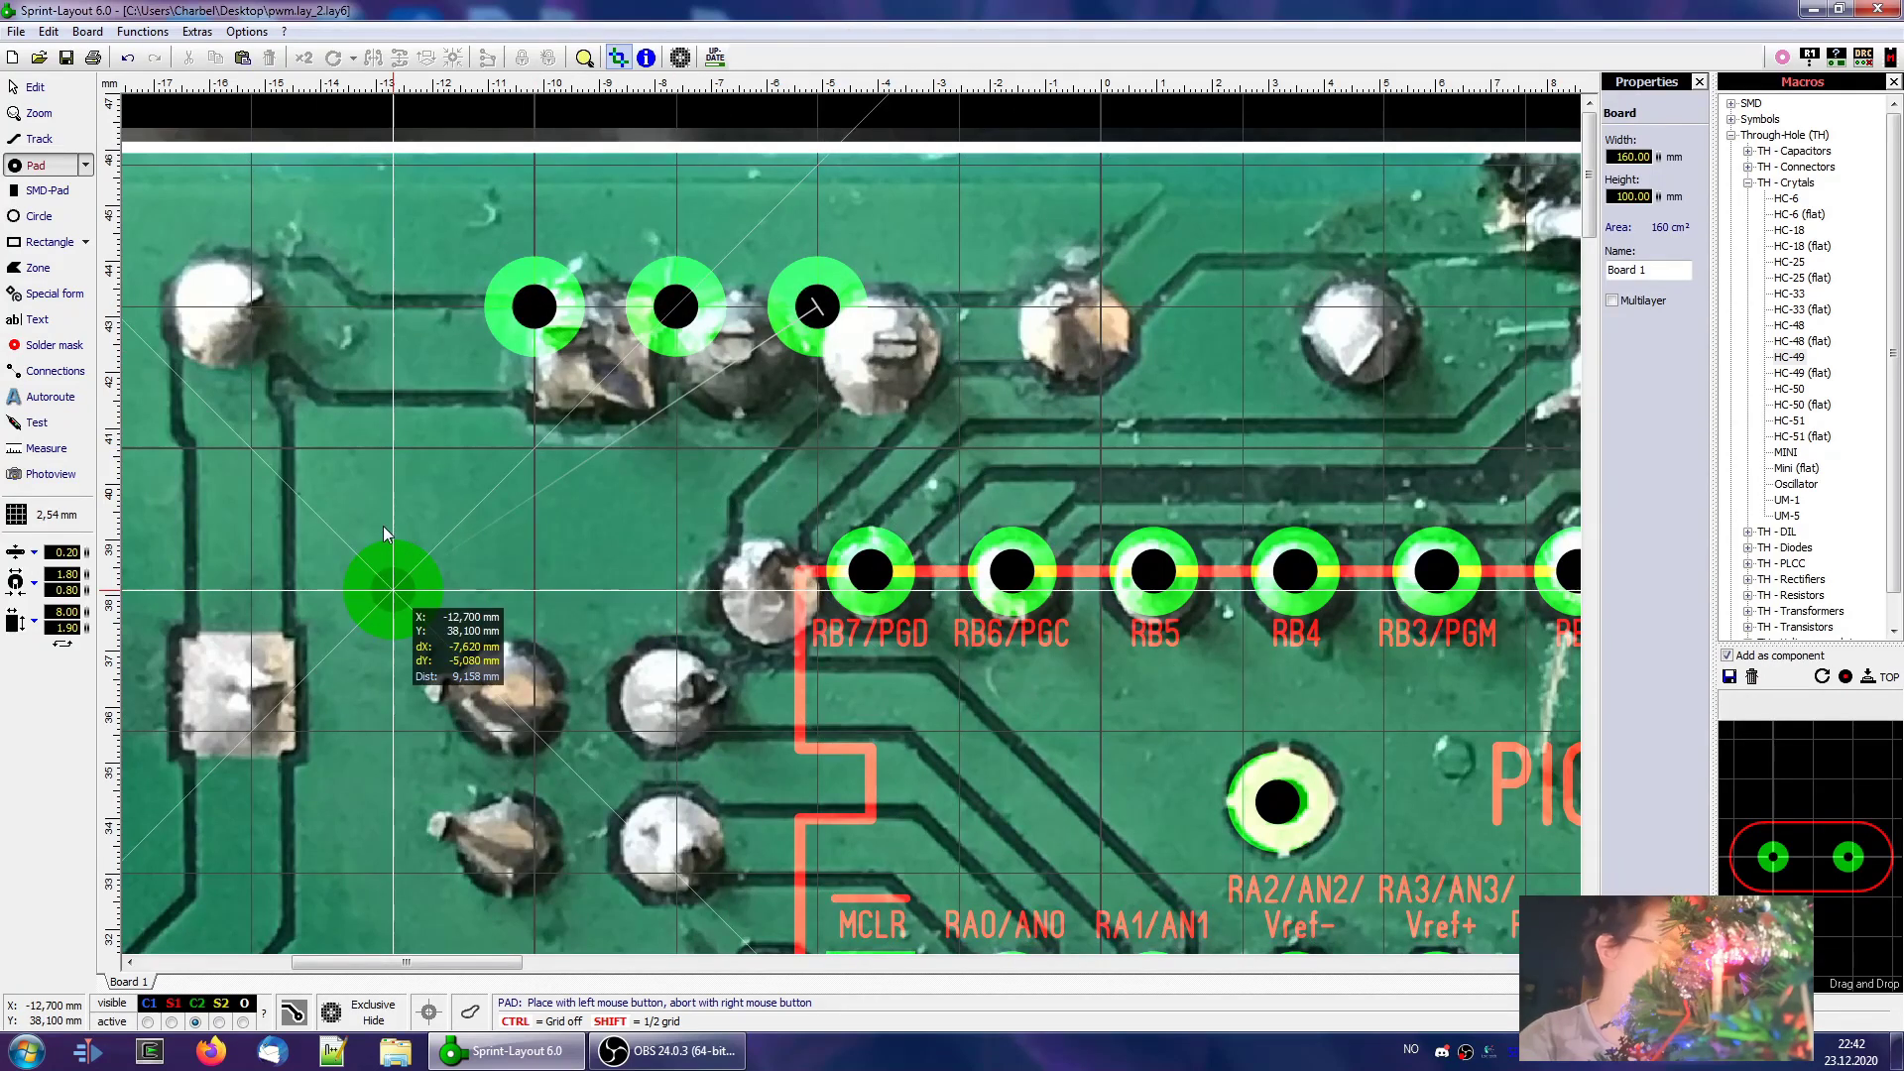
key("Escape")
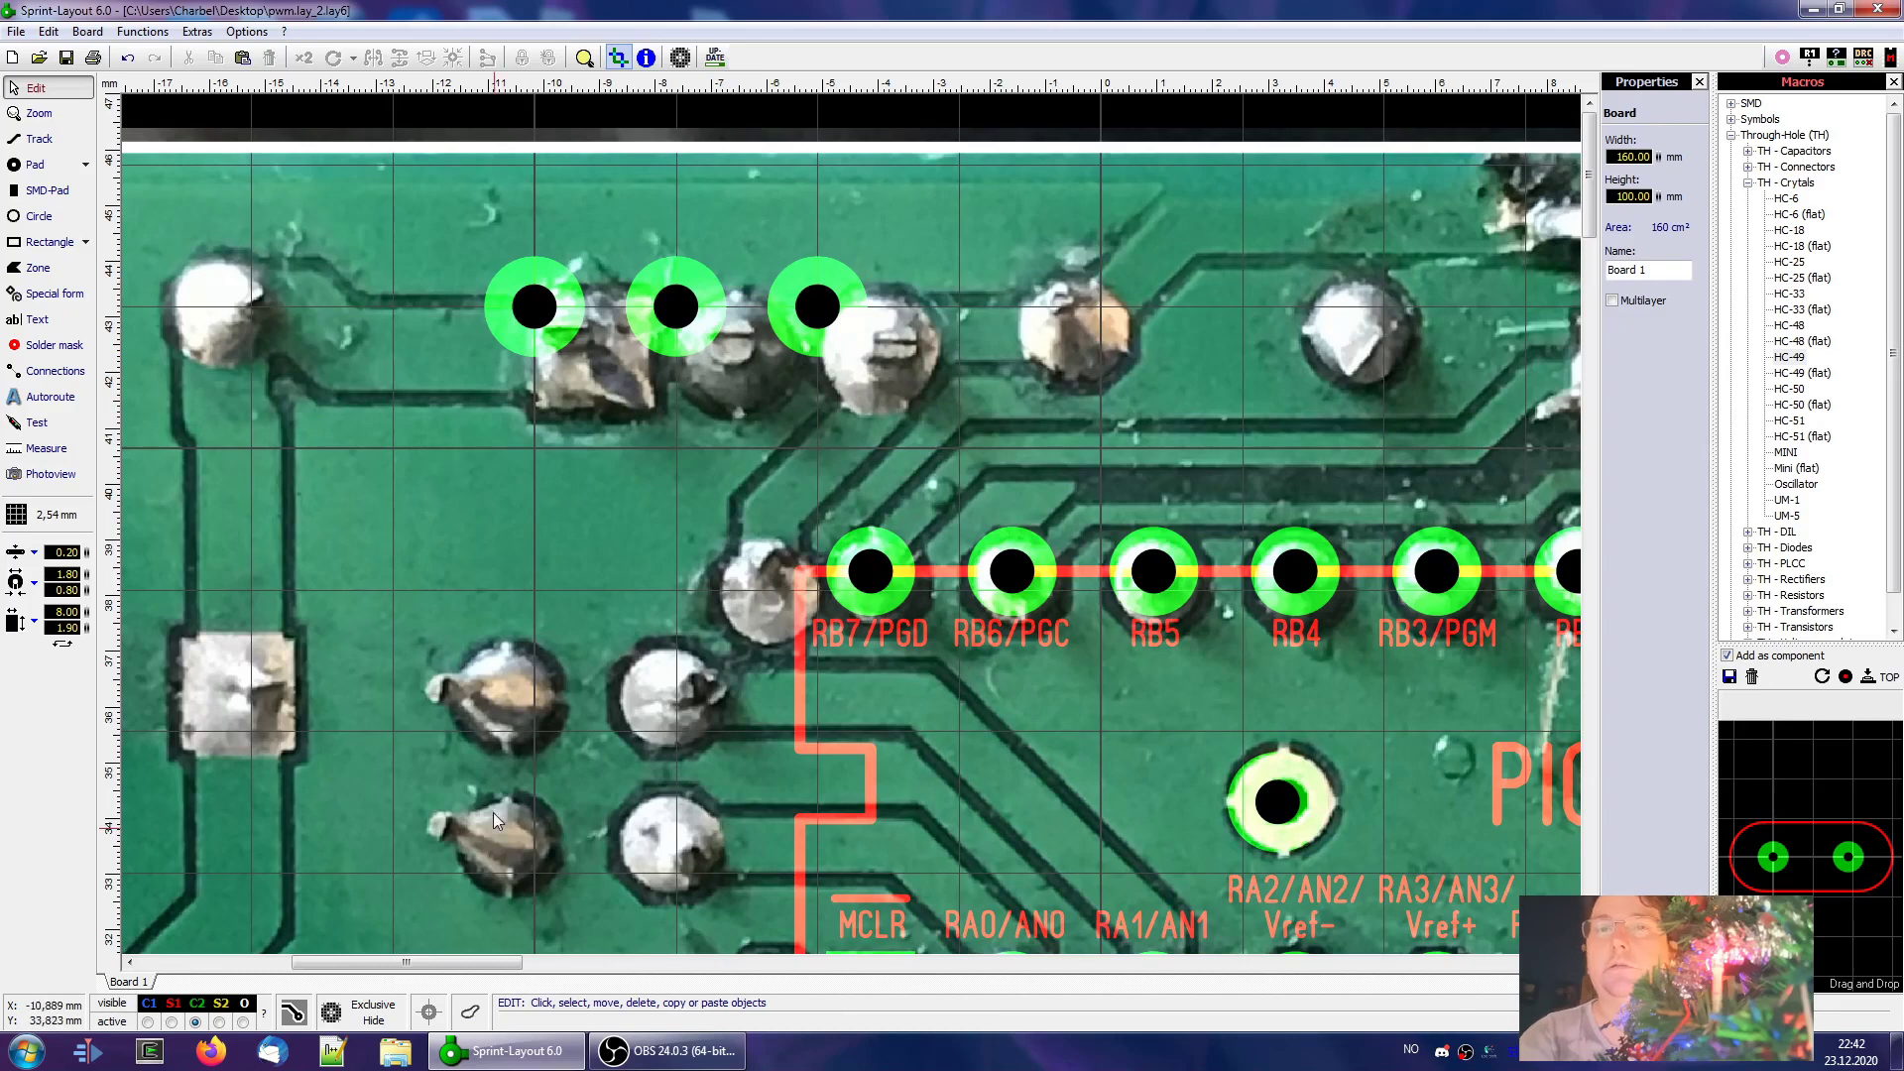
Open the component-side photo IMG-20201221-WA0027.png in IrfanView to check the three-pin part, and return to Sprint-Layout
left_click(394, 1050)
double_click(533, 536)
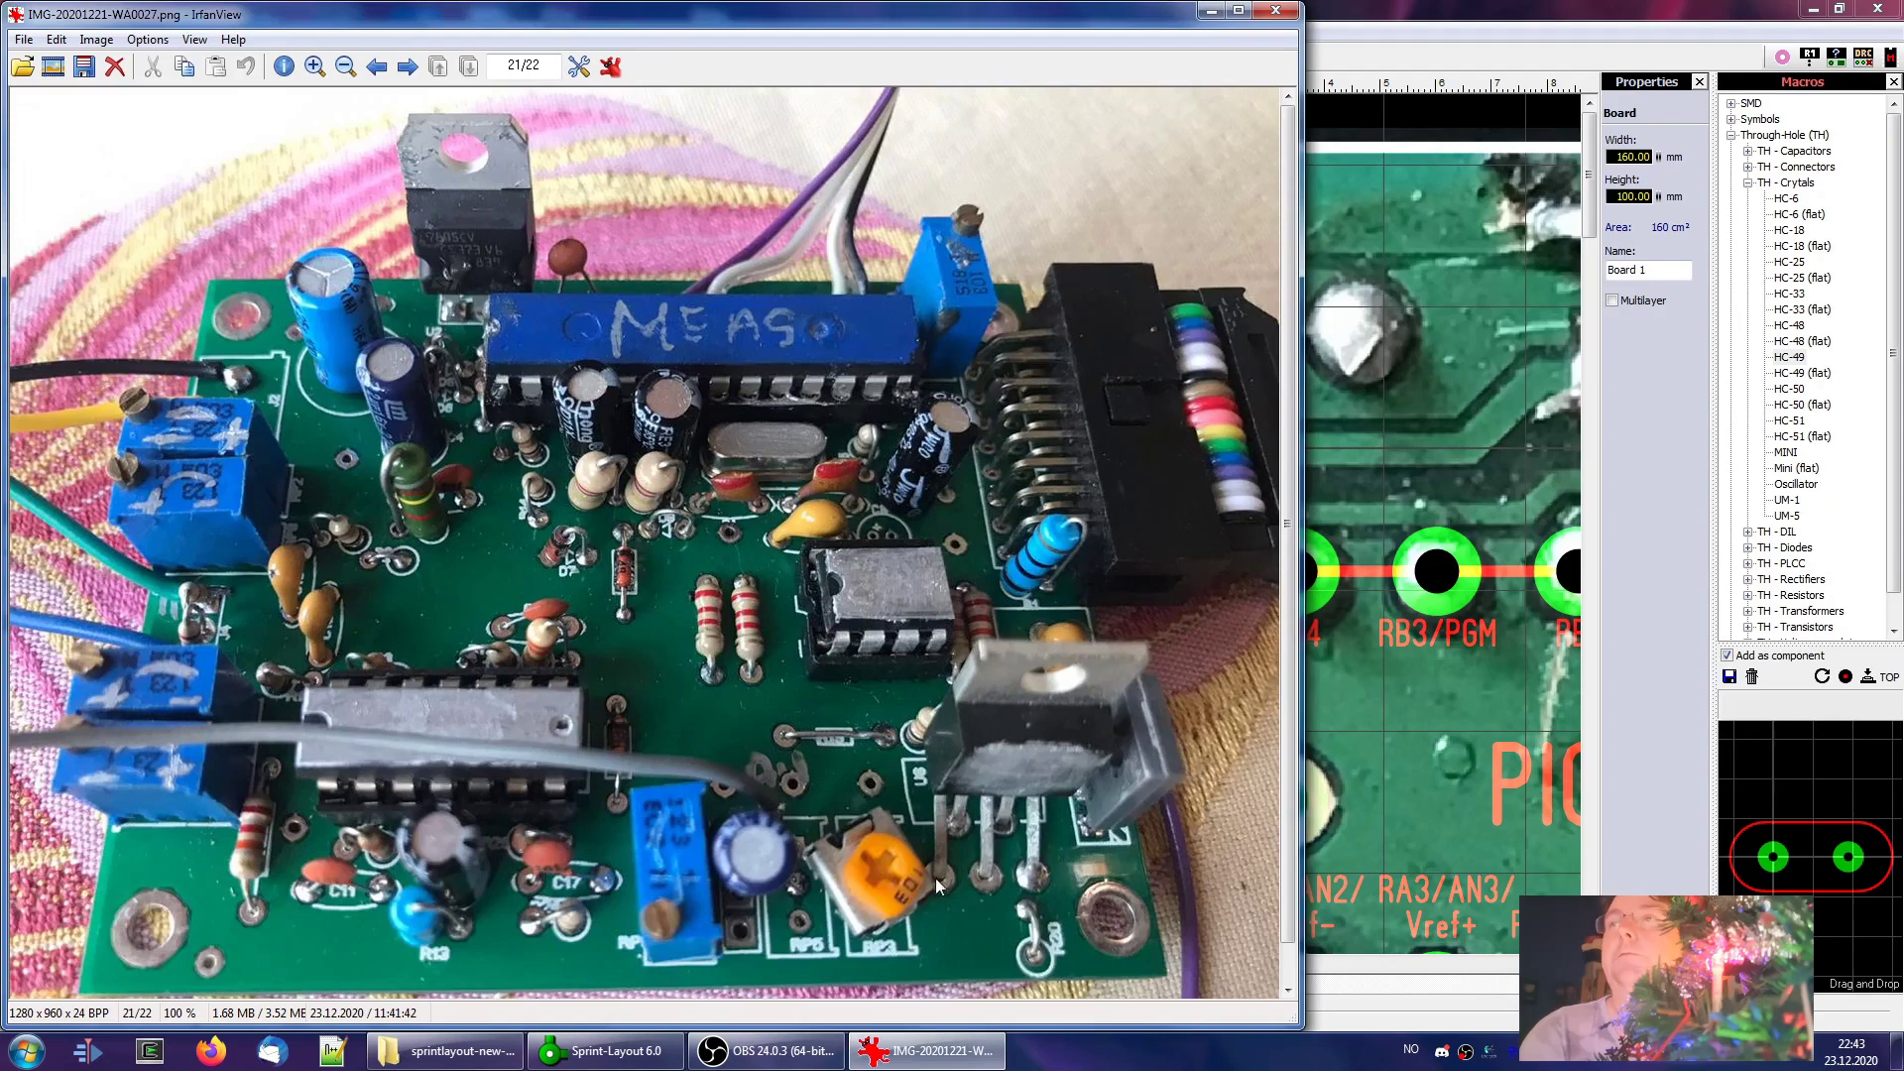
left_click(1211, 11)
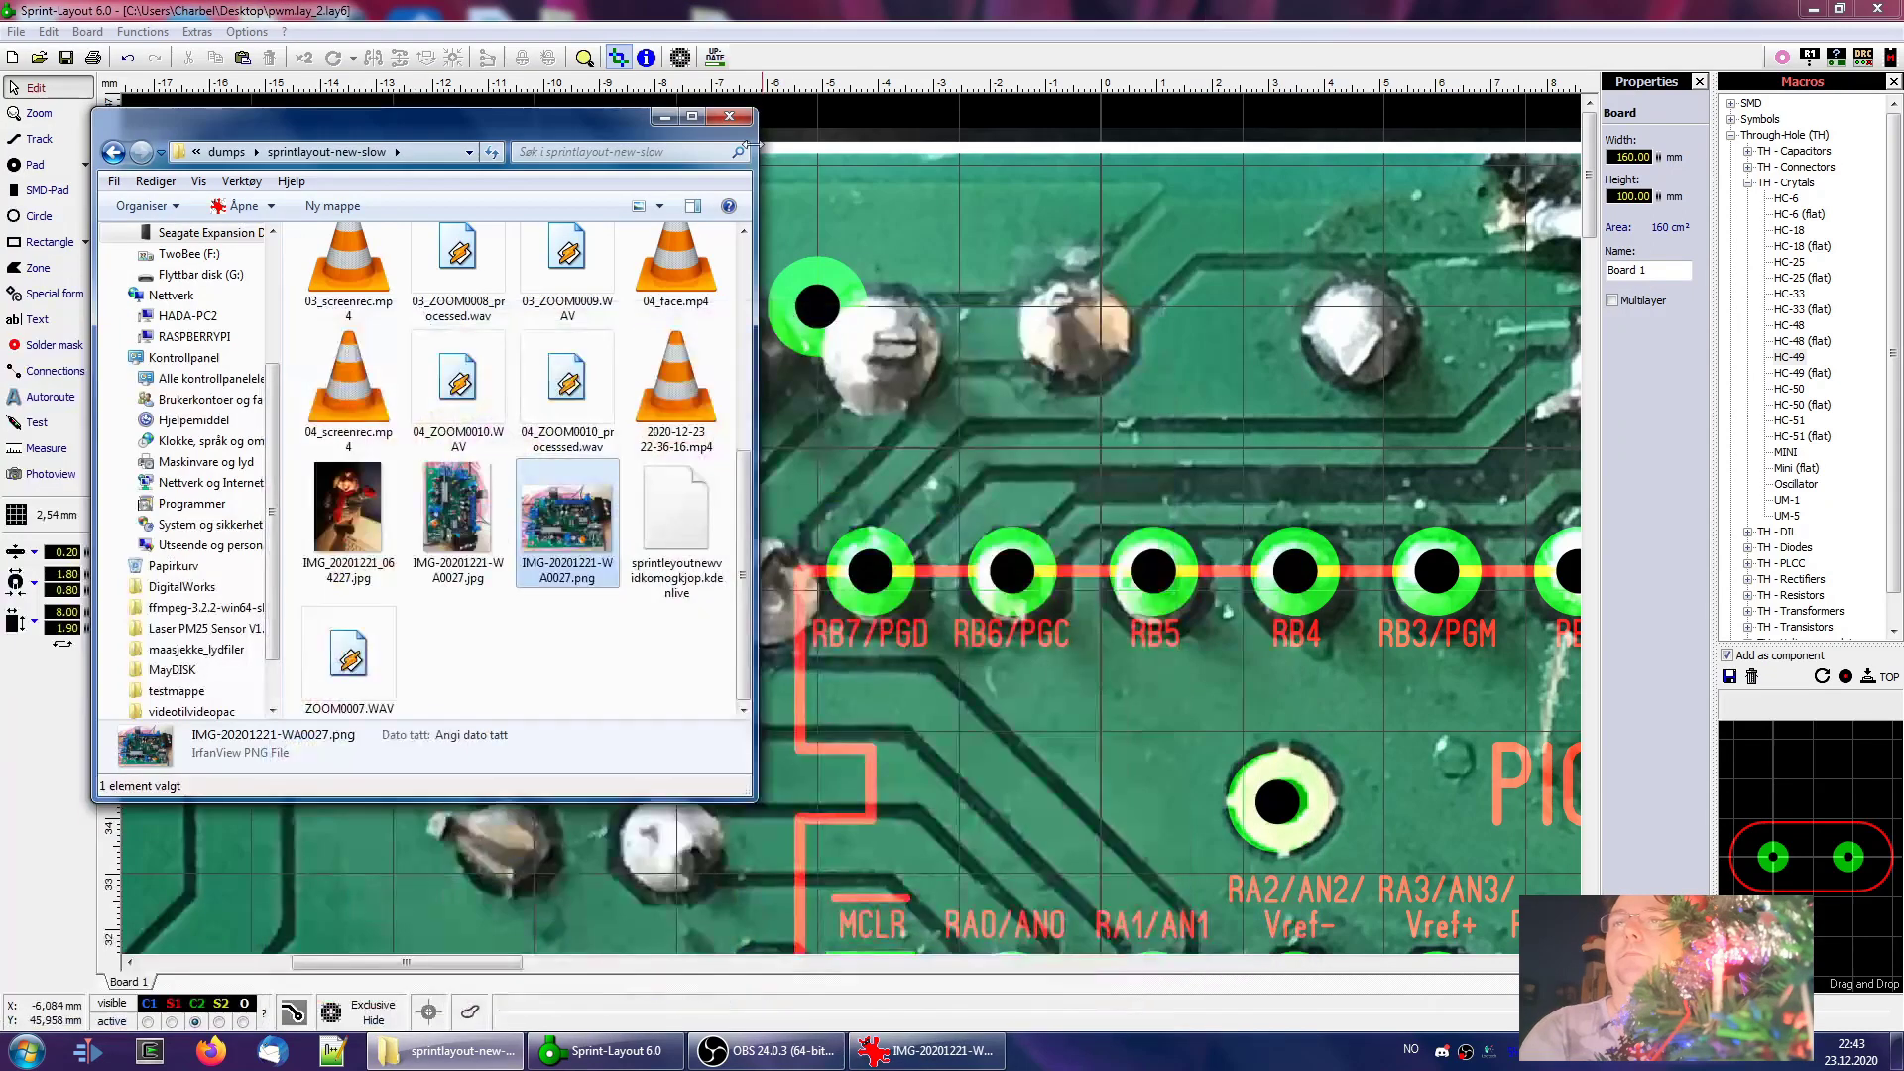
left_click(662, 111)
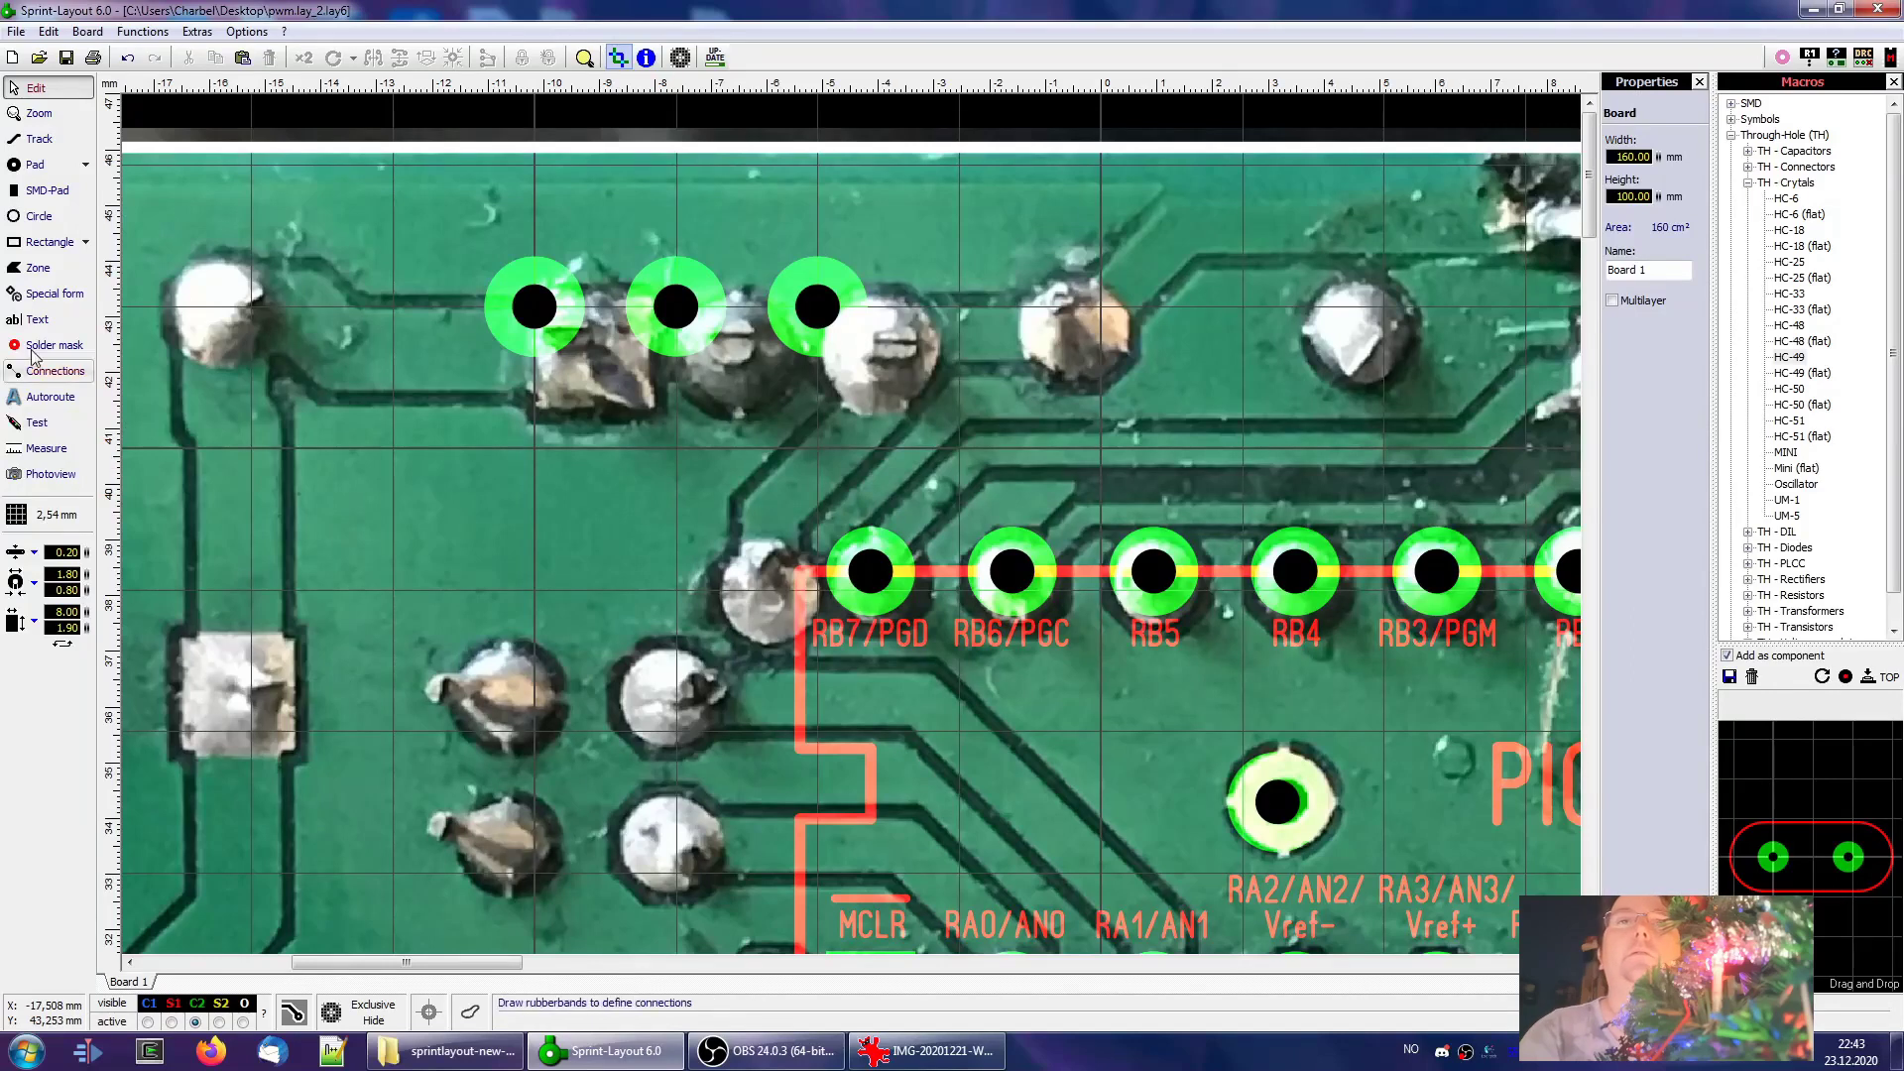
Set the grid to 0,635 mm and move the row of three pads together onto the three-pin solder joints
left_click(39, 515)
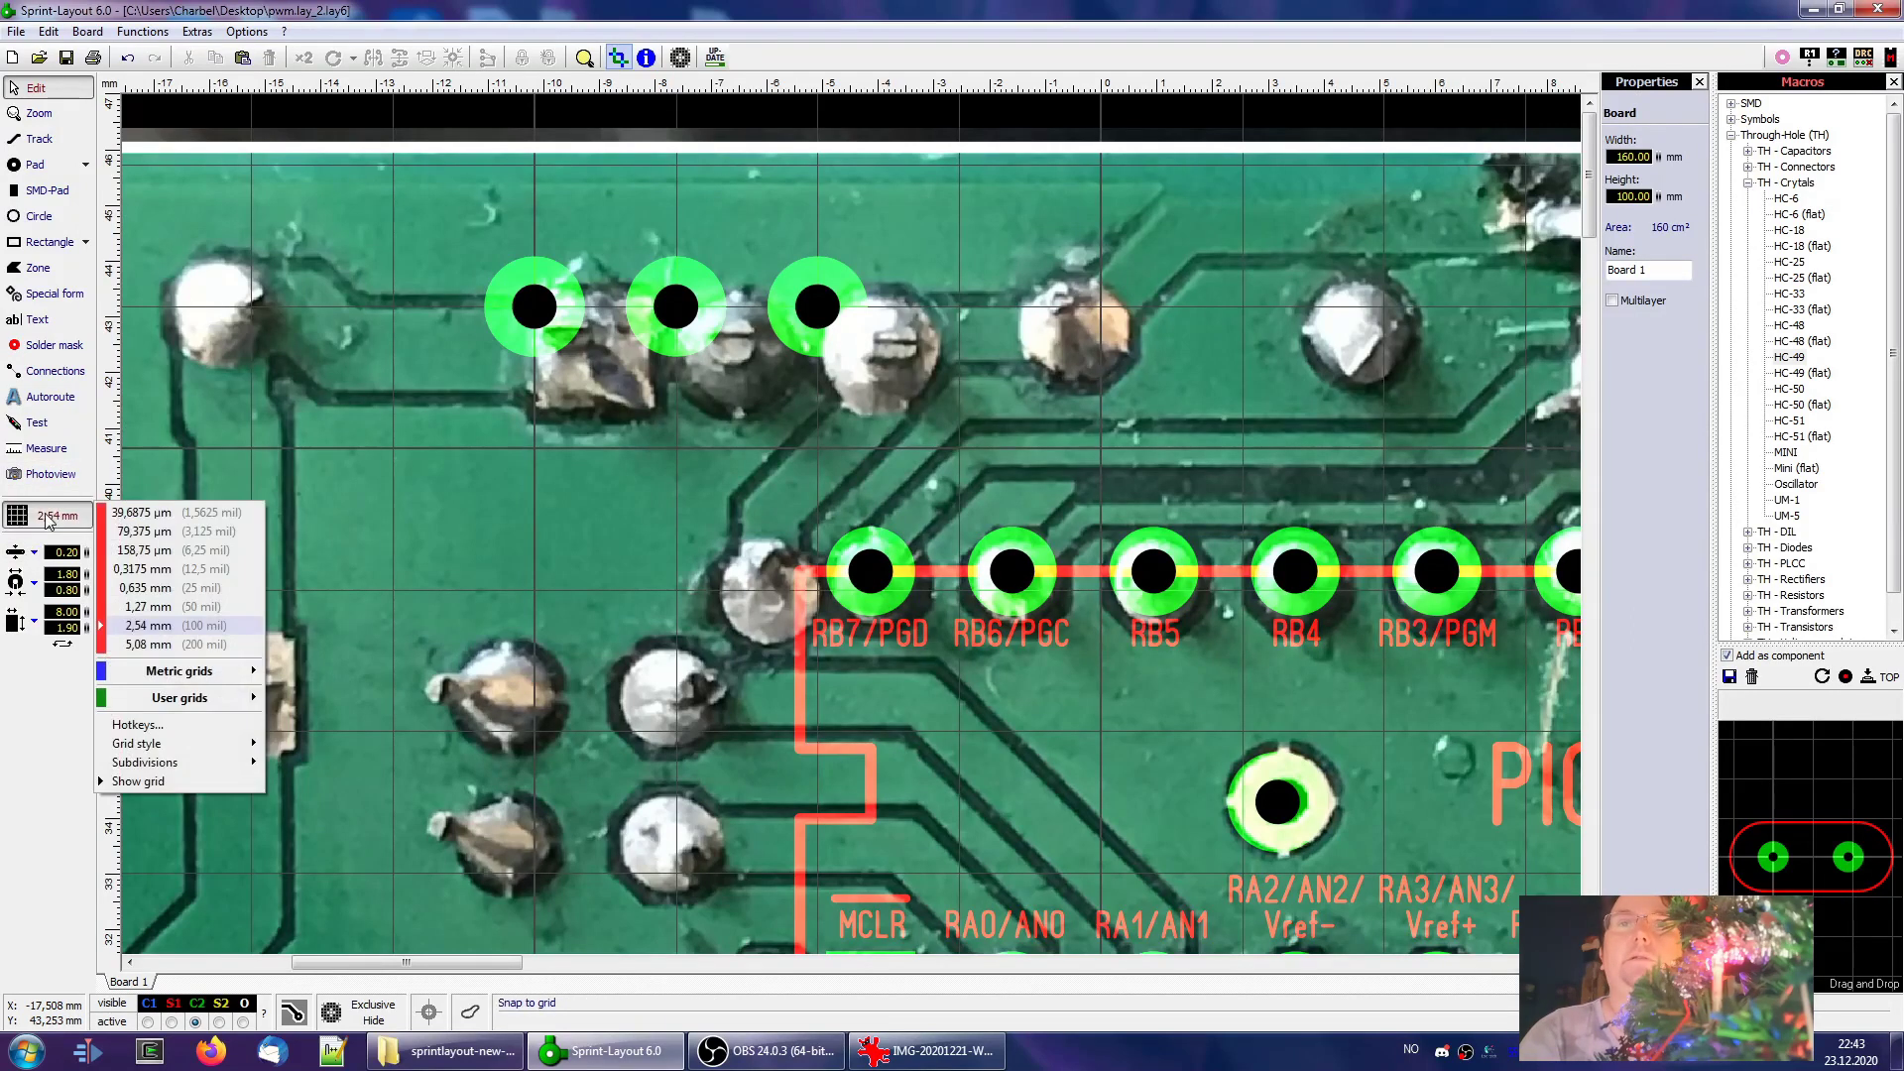
left_click(206, 589)
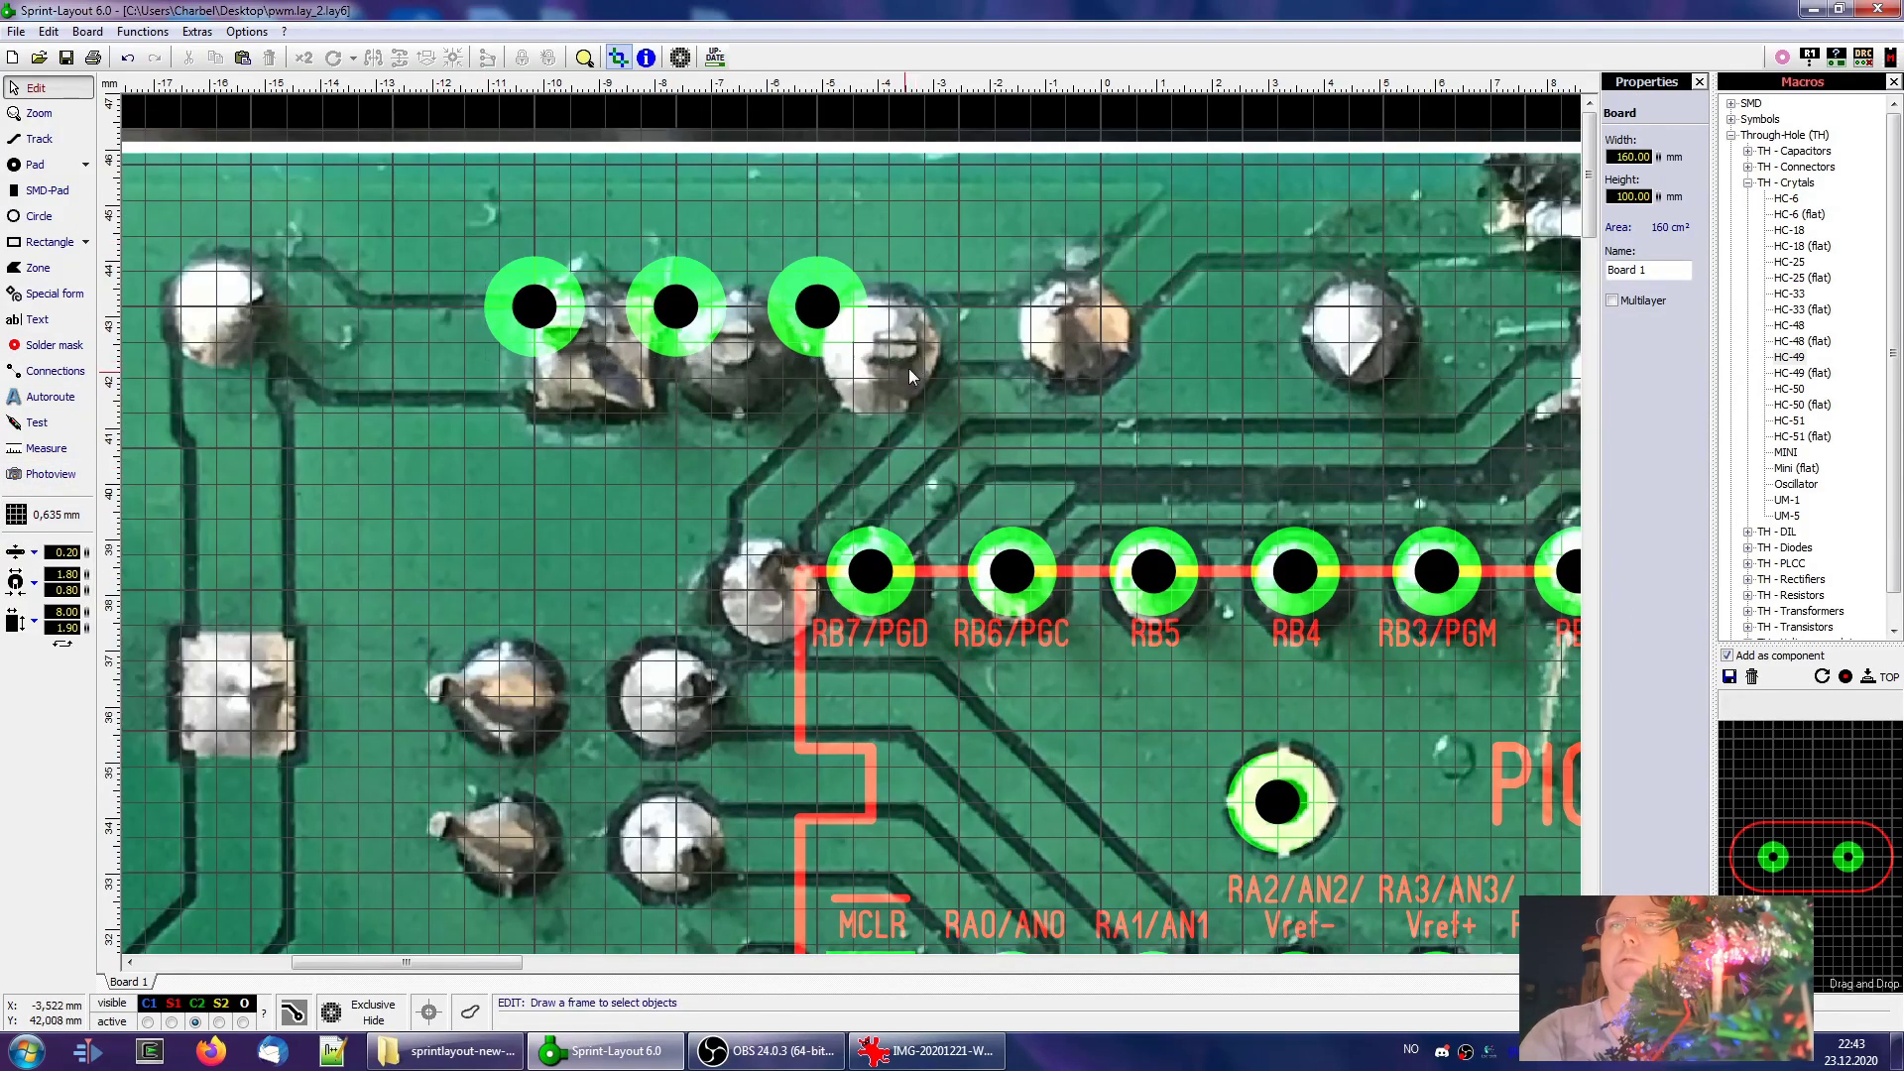
left_click_drag(909, 375, 904, 373)
left_click_drag(804, 307, 878, 343)
Change the shape of the leftmost pad in the three-pin row to Square
left_click(590, 371)
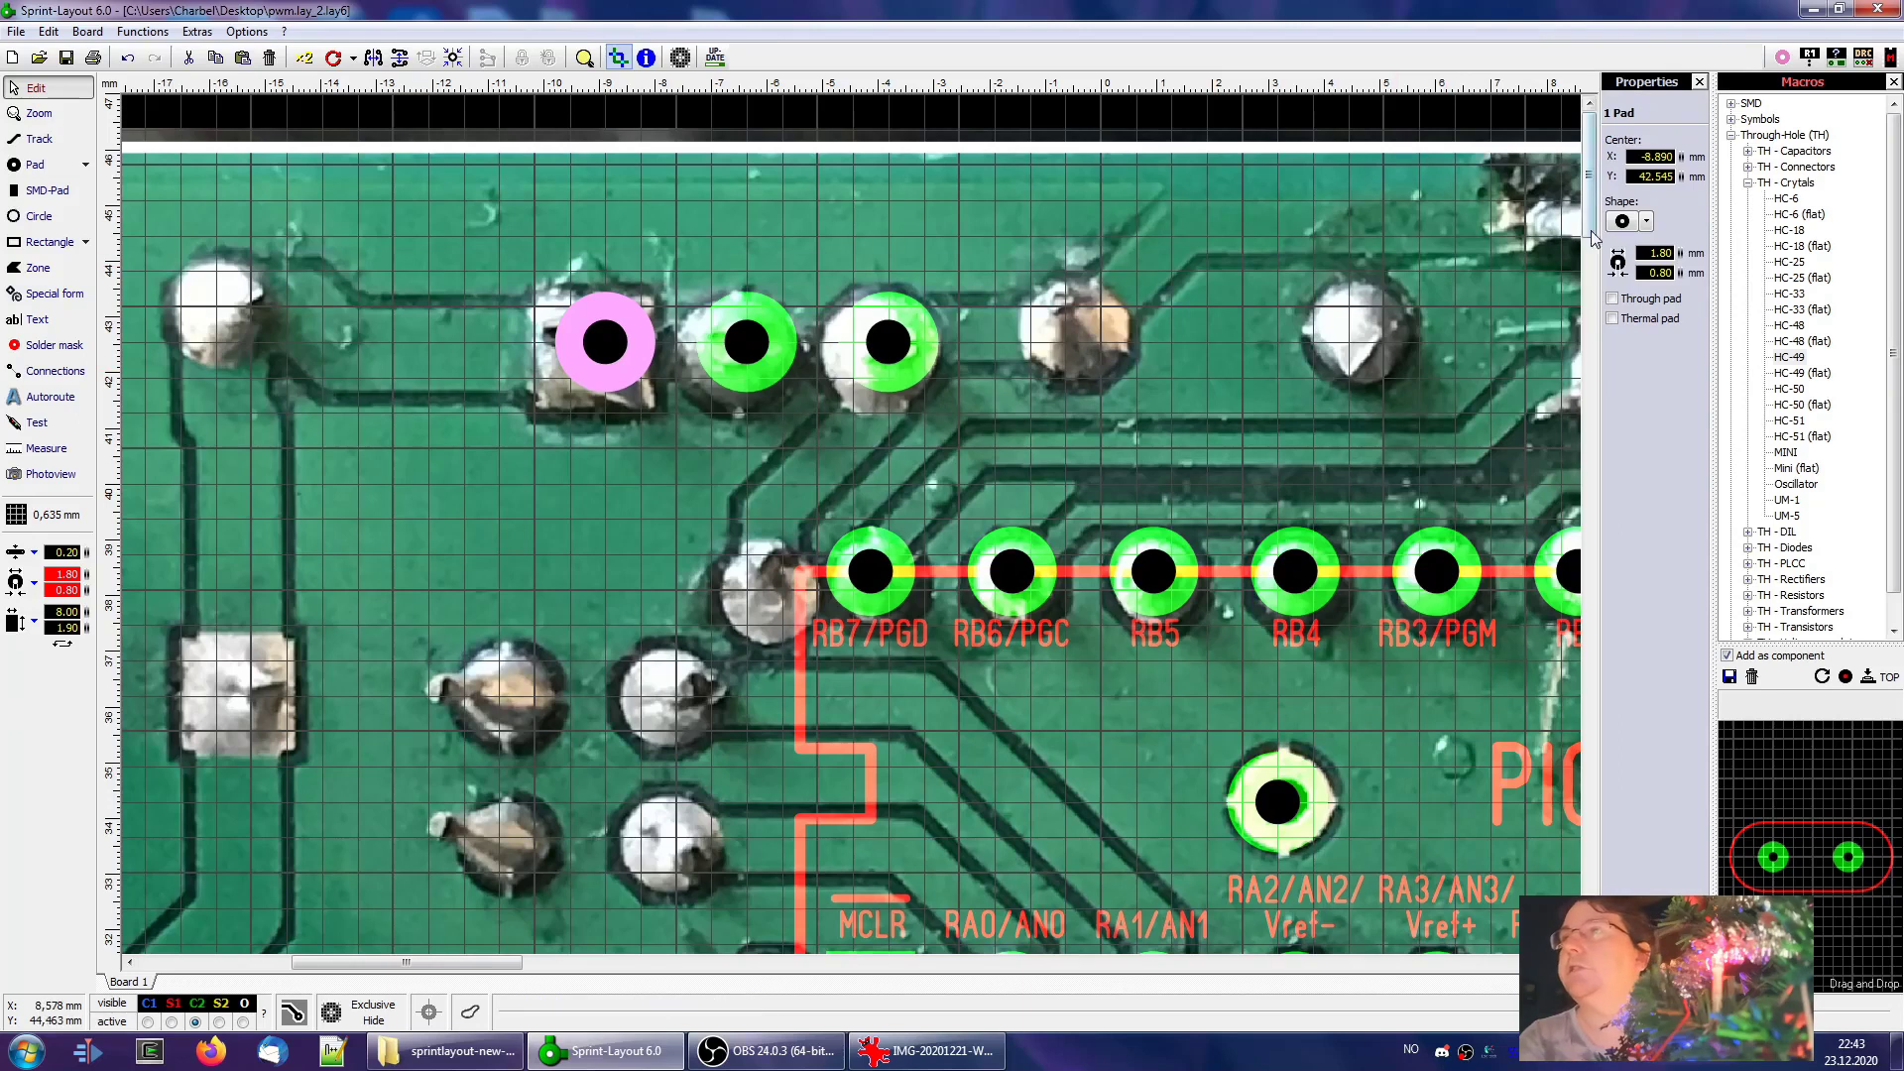
left_click(1645, 221)
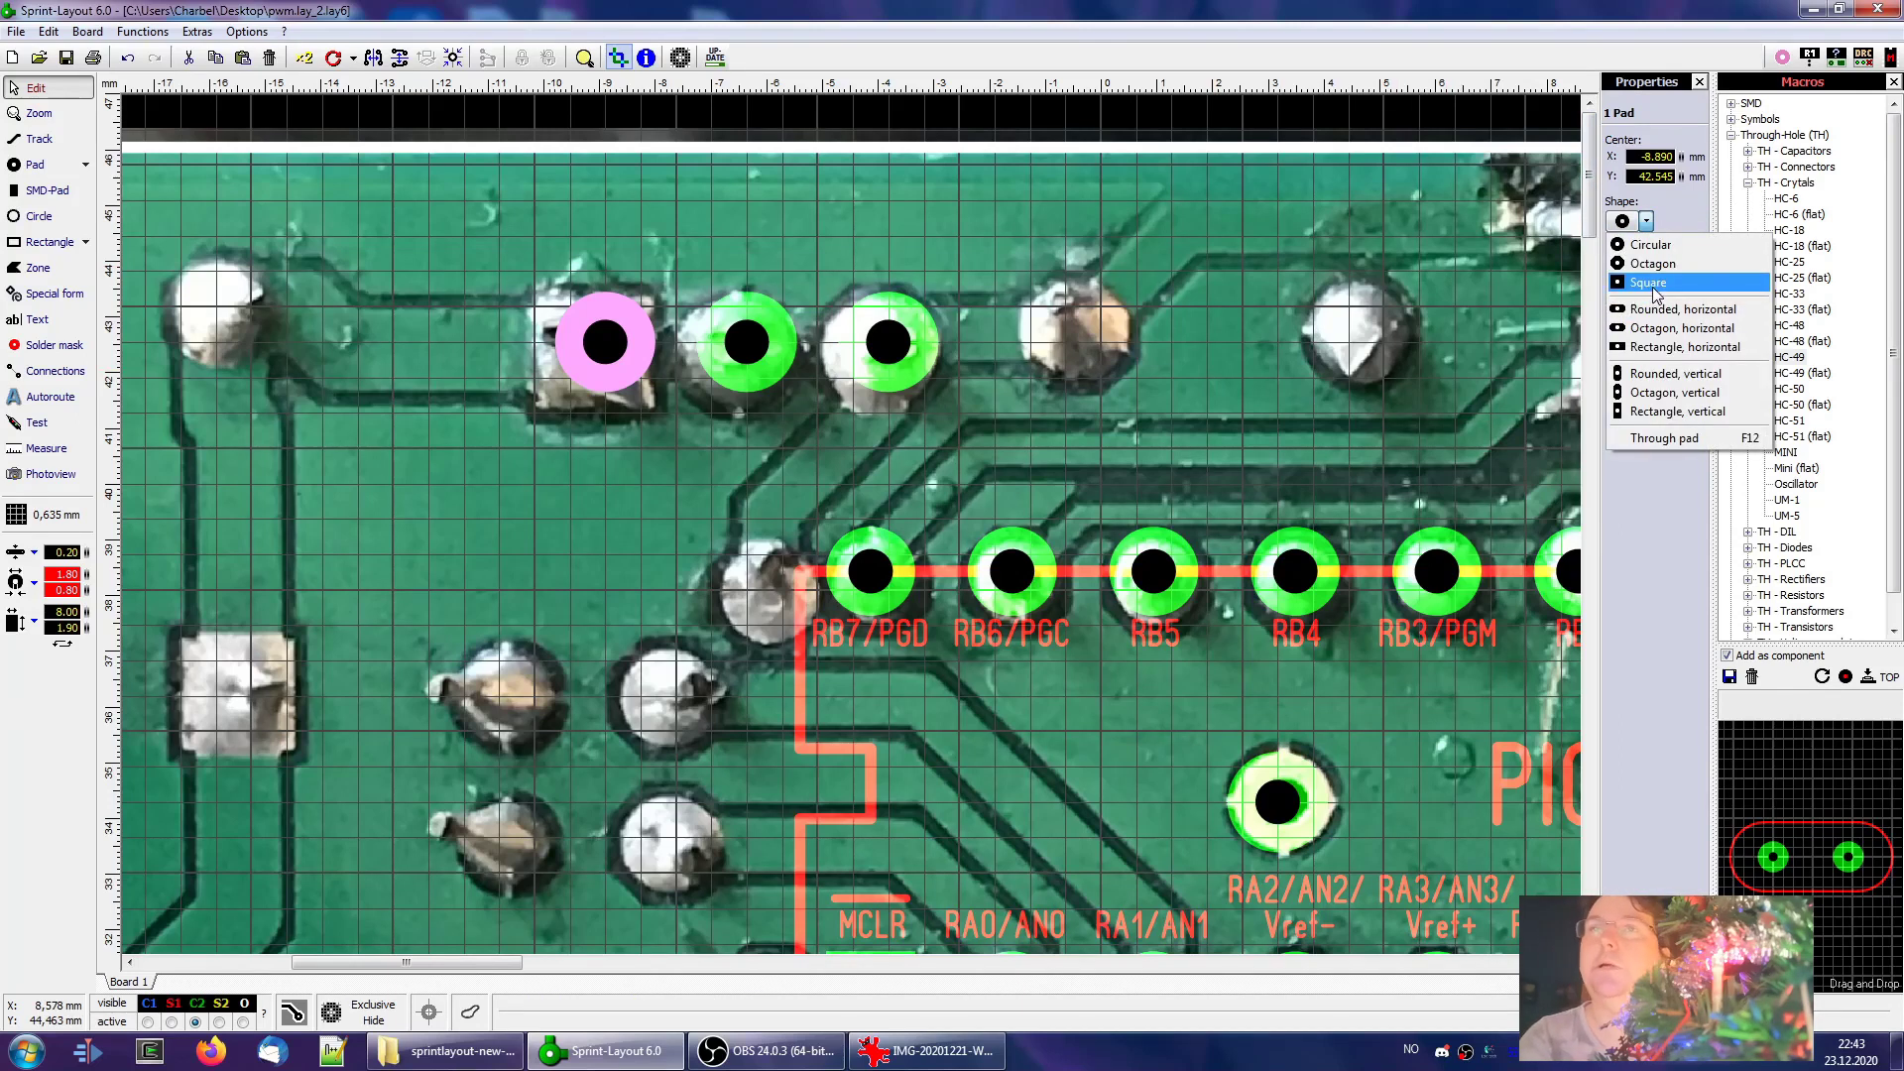
left_click(1650, 284)
Shift the middle pad off its joint, measure the width of the component lead beneath it, and put the pad back
scroll(817, 394, "up", 2)
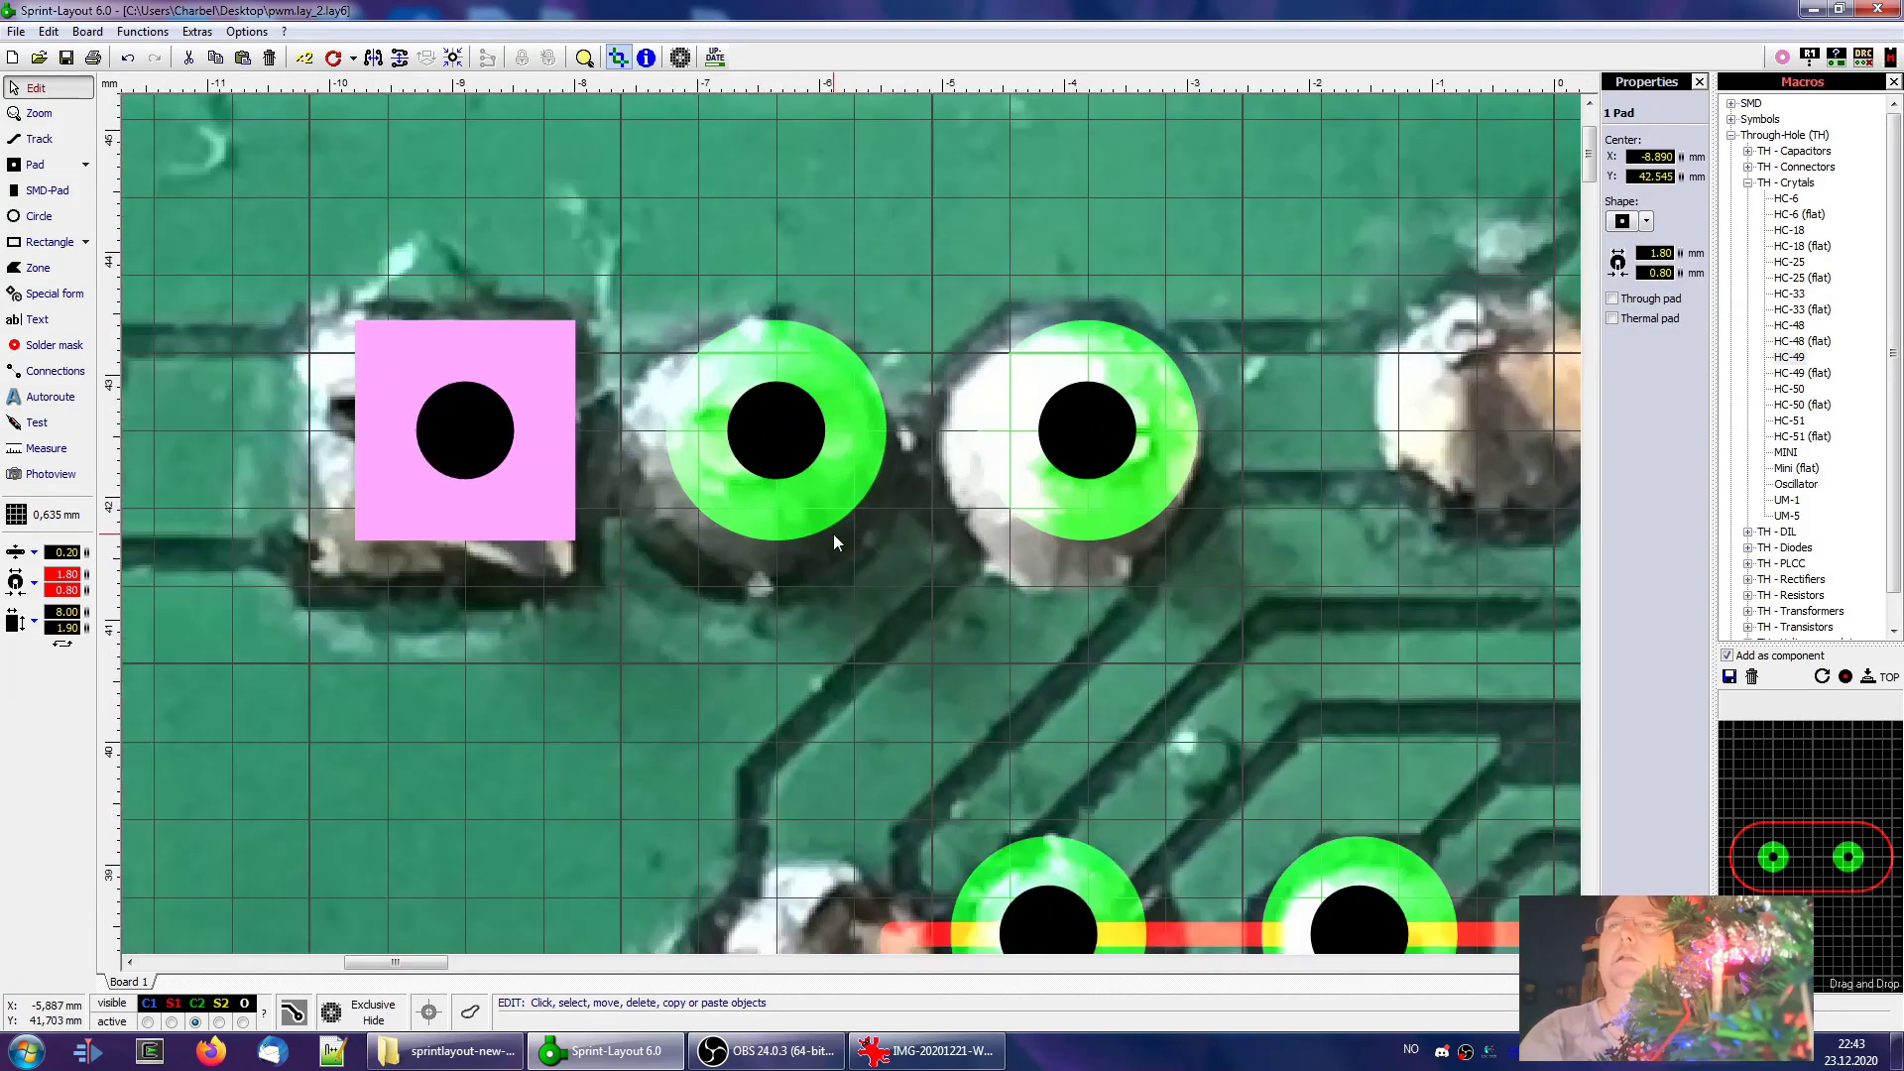
left_click(831, 515)
left_click_drag(864, 458, 1052, 425)
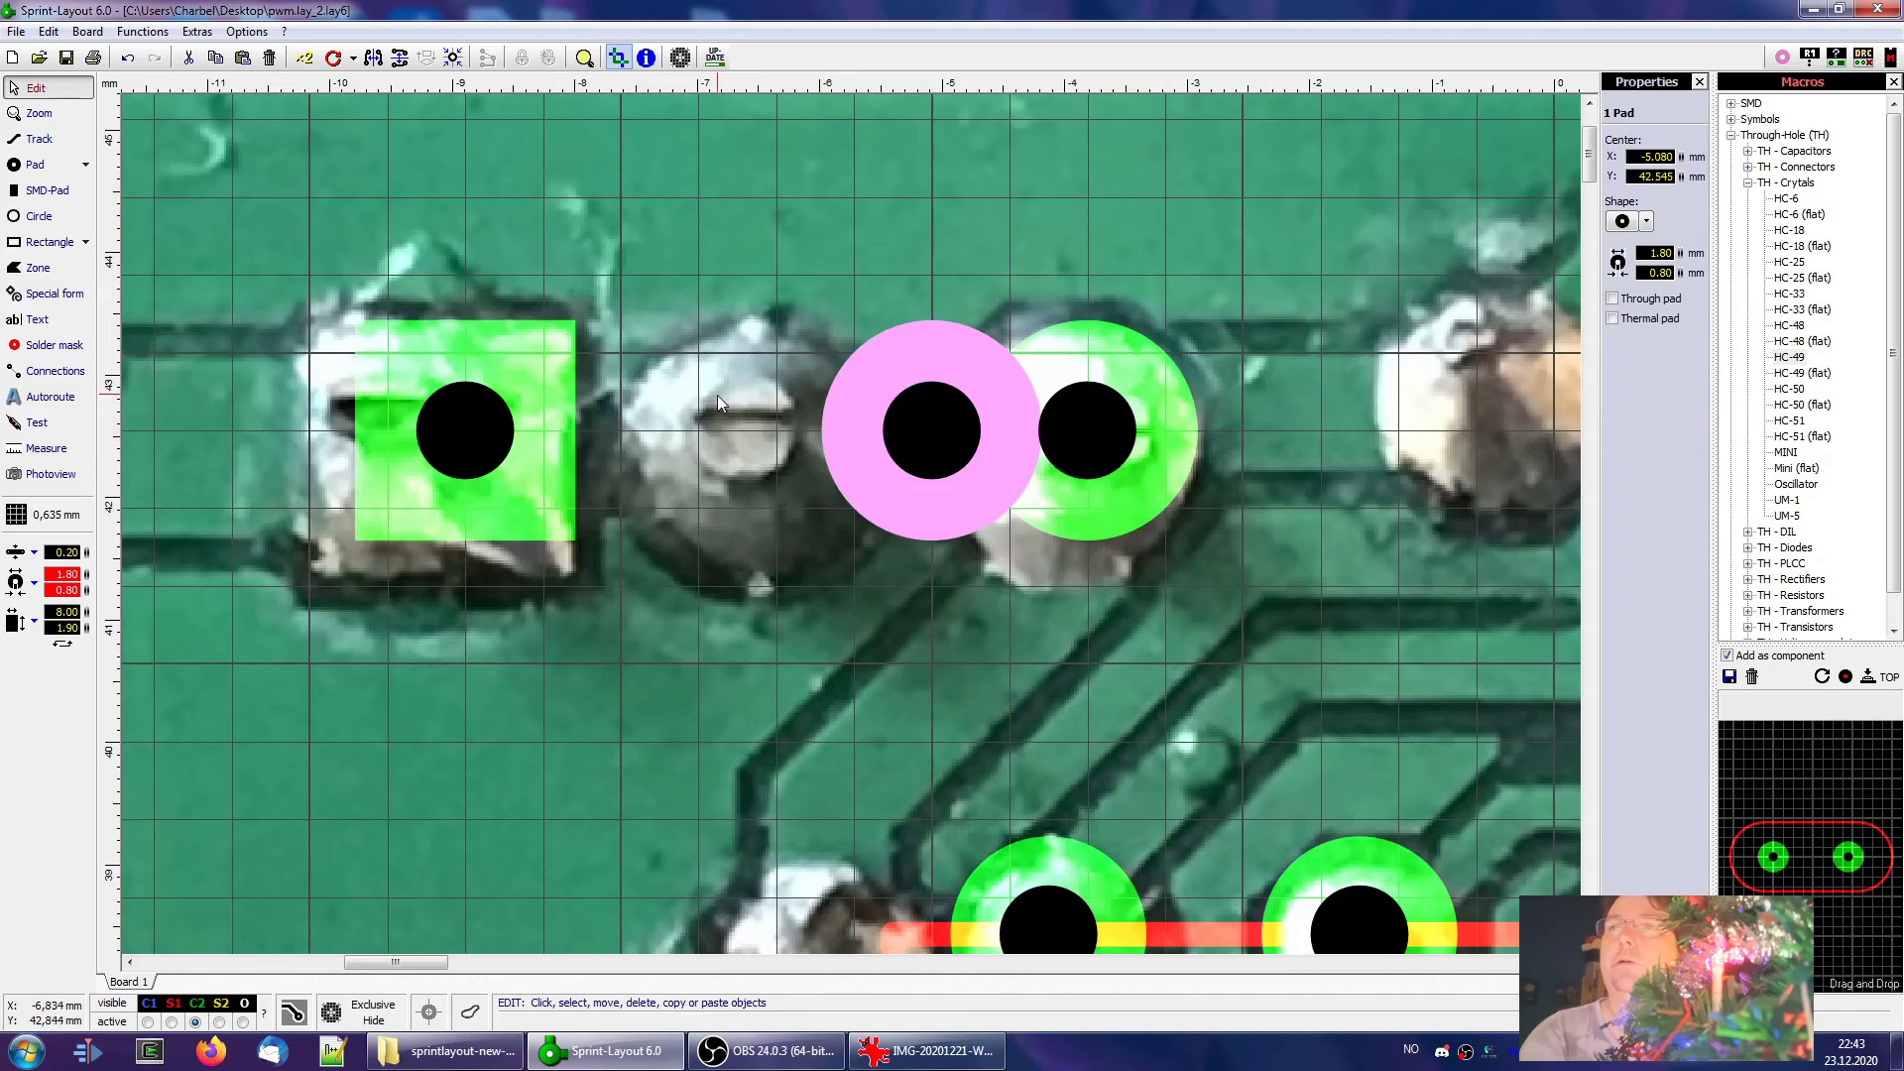
left_click_drag(932, 456, 859, 416)
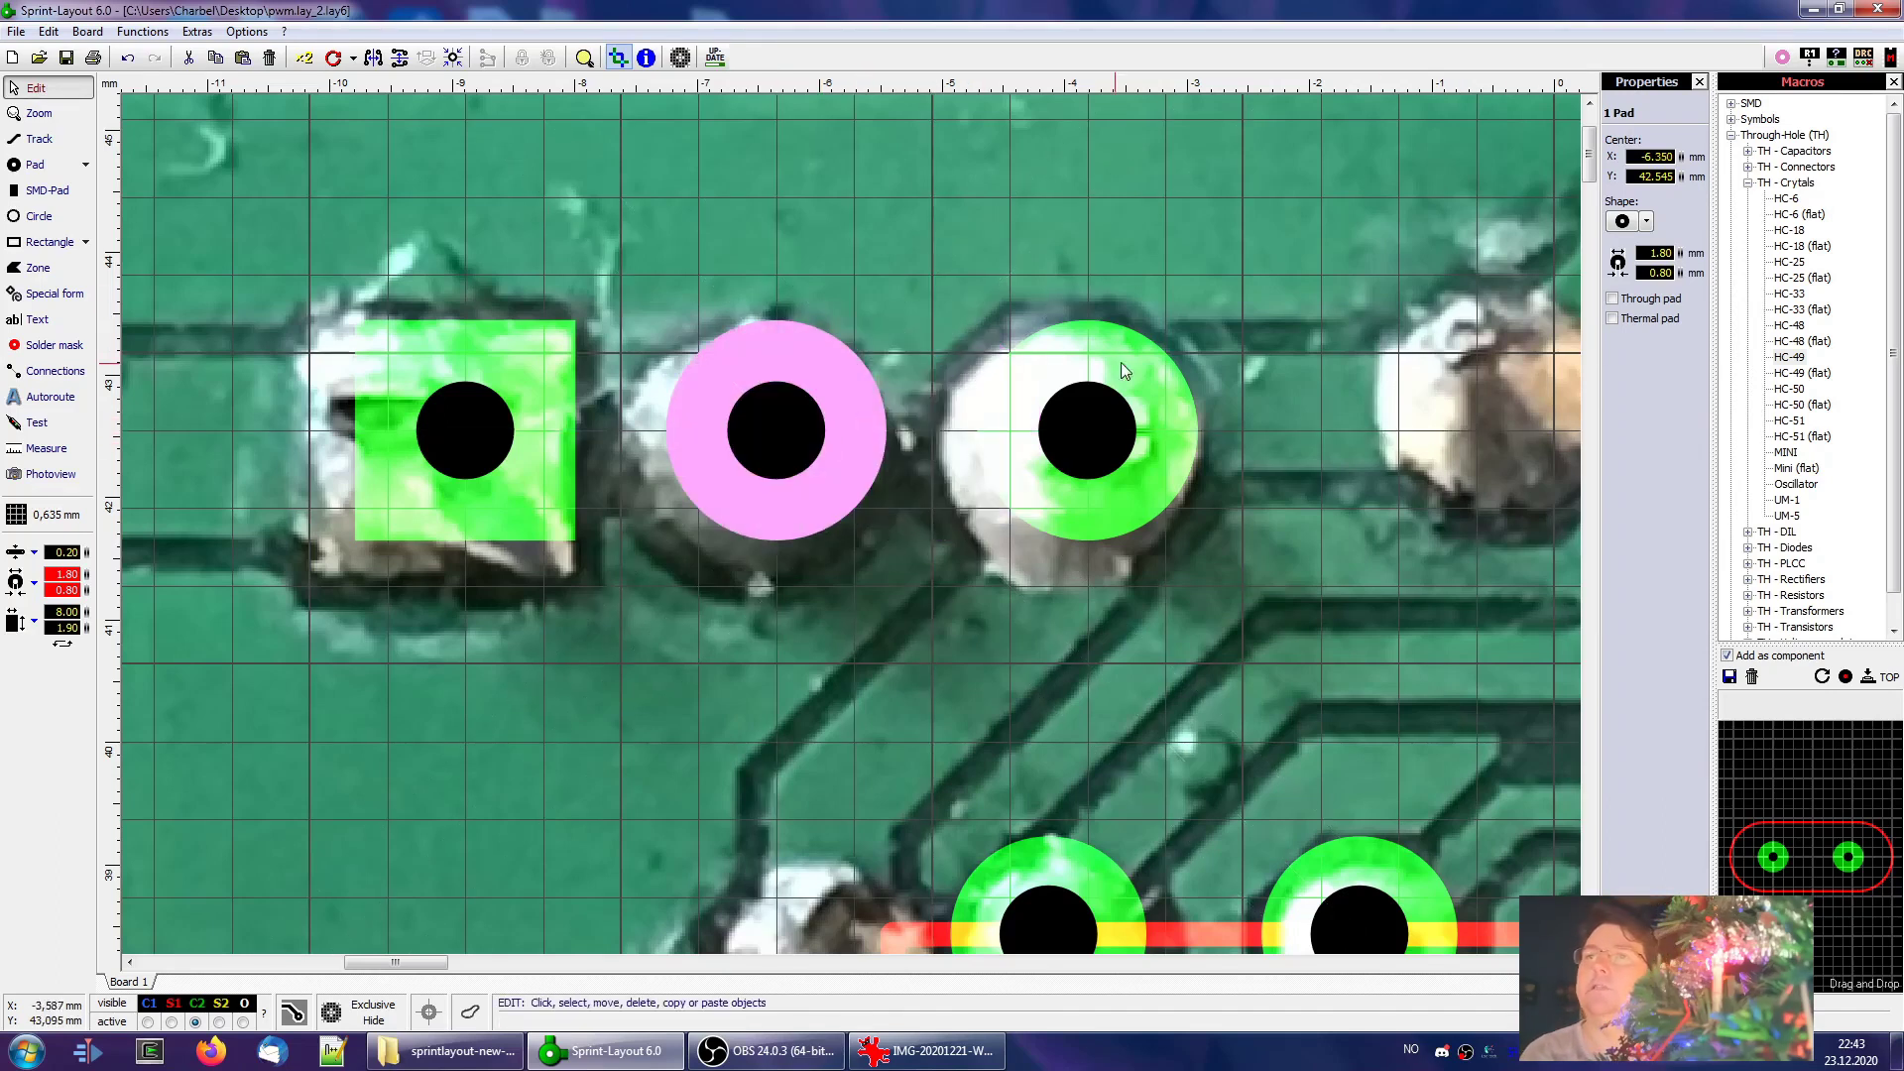
left_click_drag(843, 440, 819, 674)
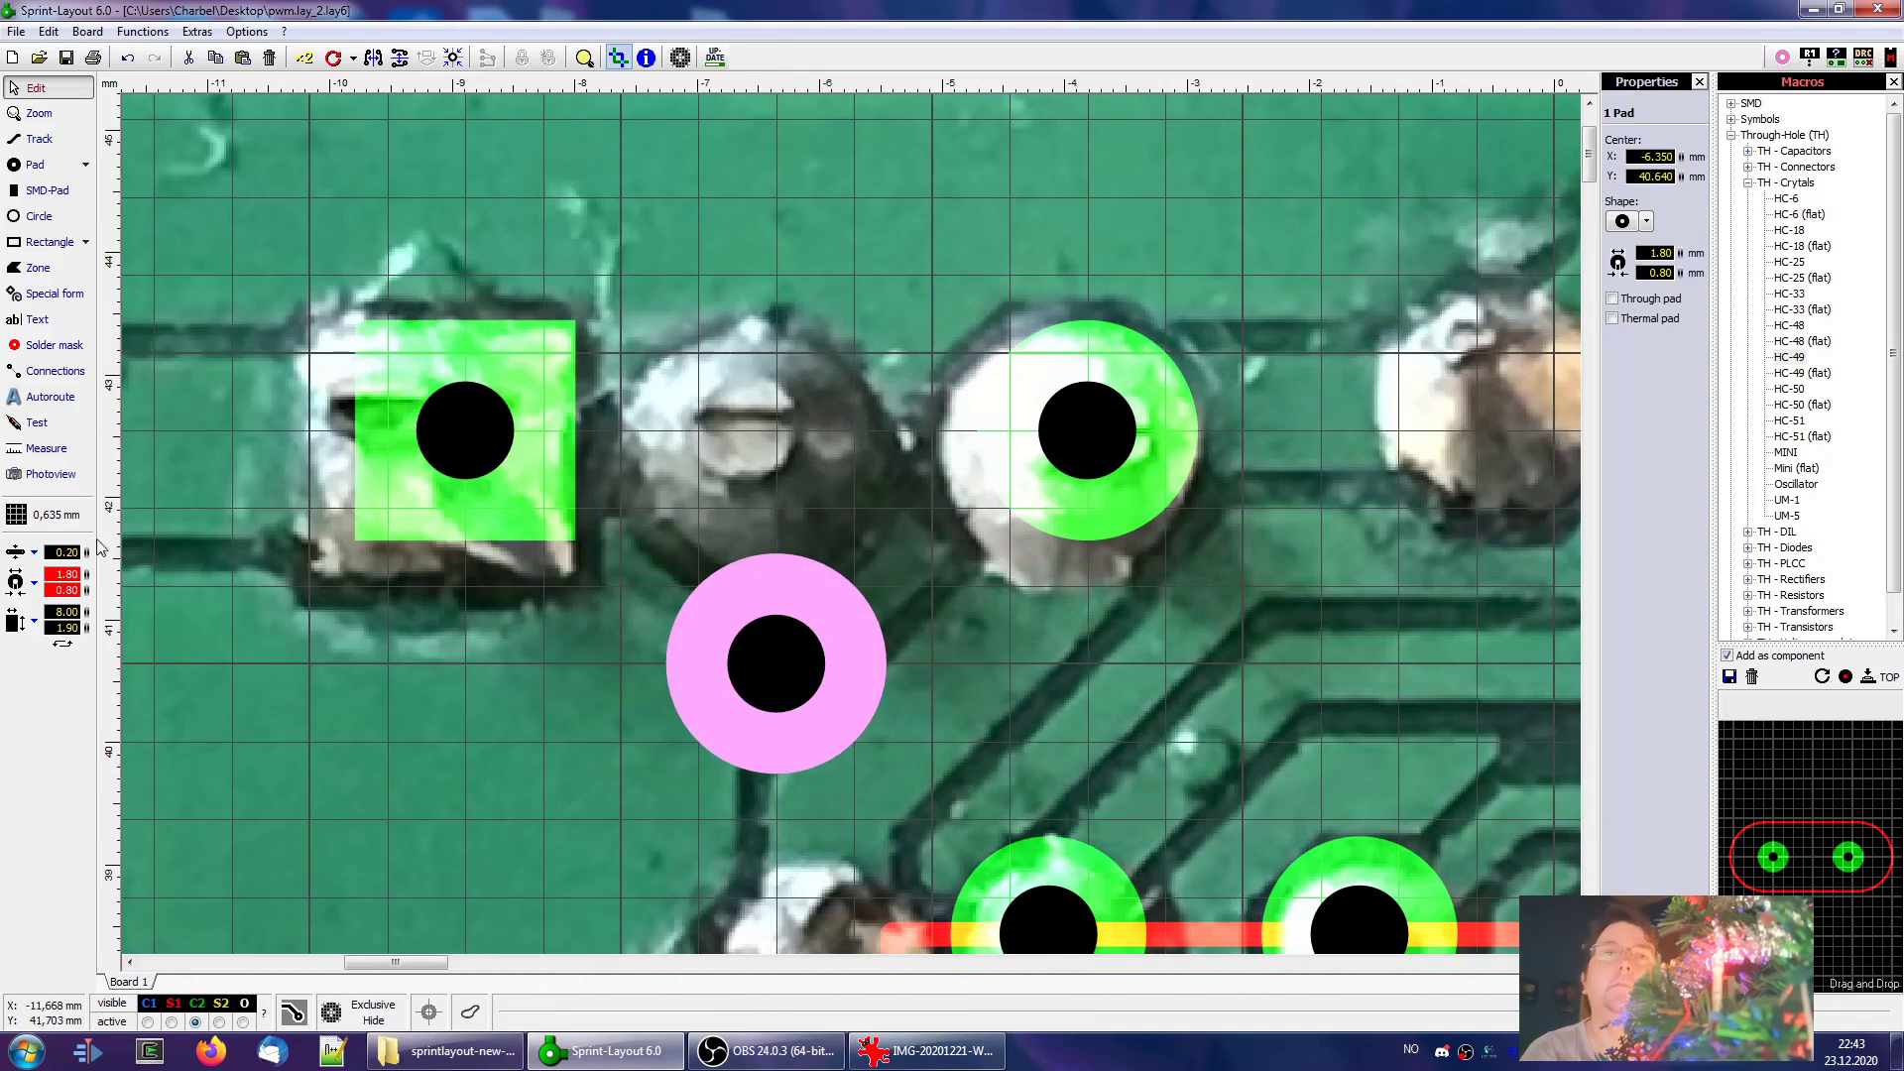
left_click(46, 449)
left_click_drag(694, 428, 792, 433, "ctrl")
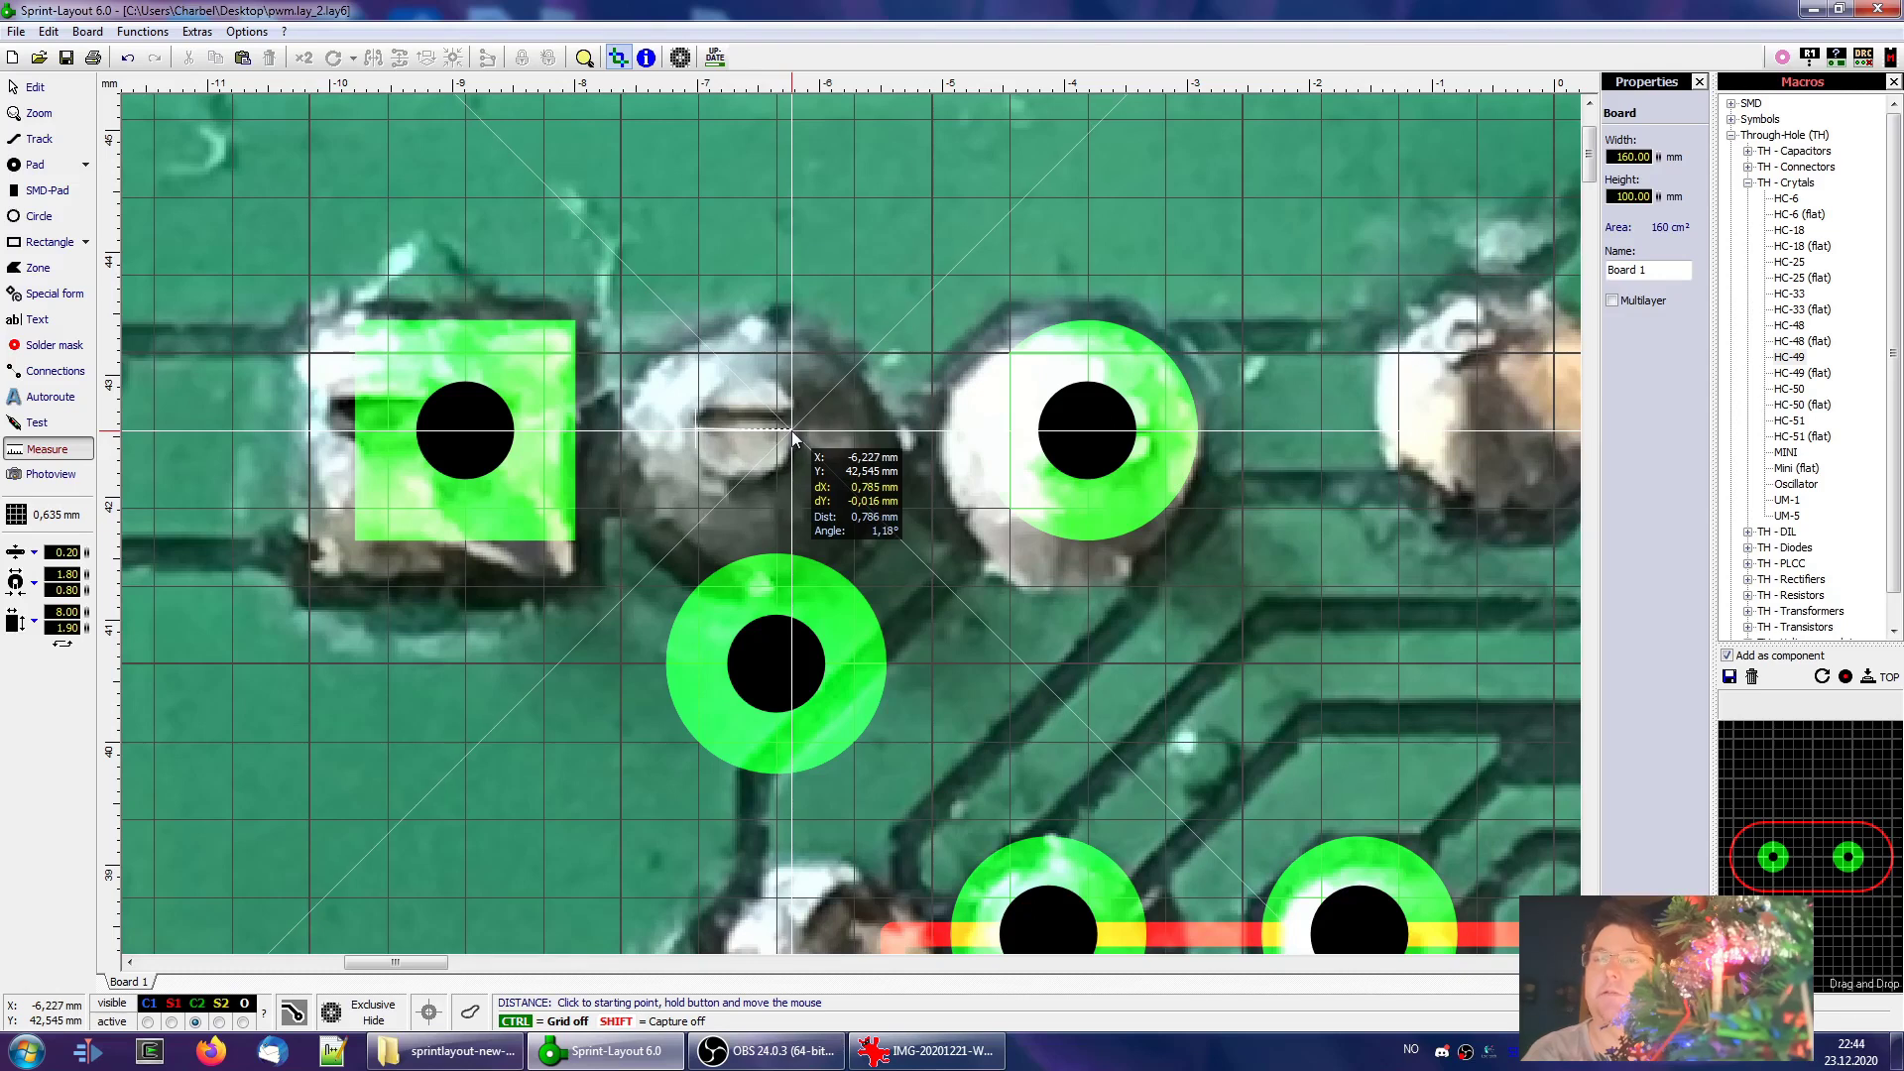
left_click_drag(792, 430, 792, 430, "ctrl")
left_click_drag(852, 664, 782, 383)
key("Escape")
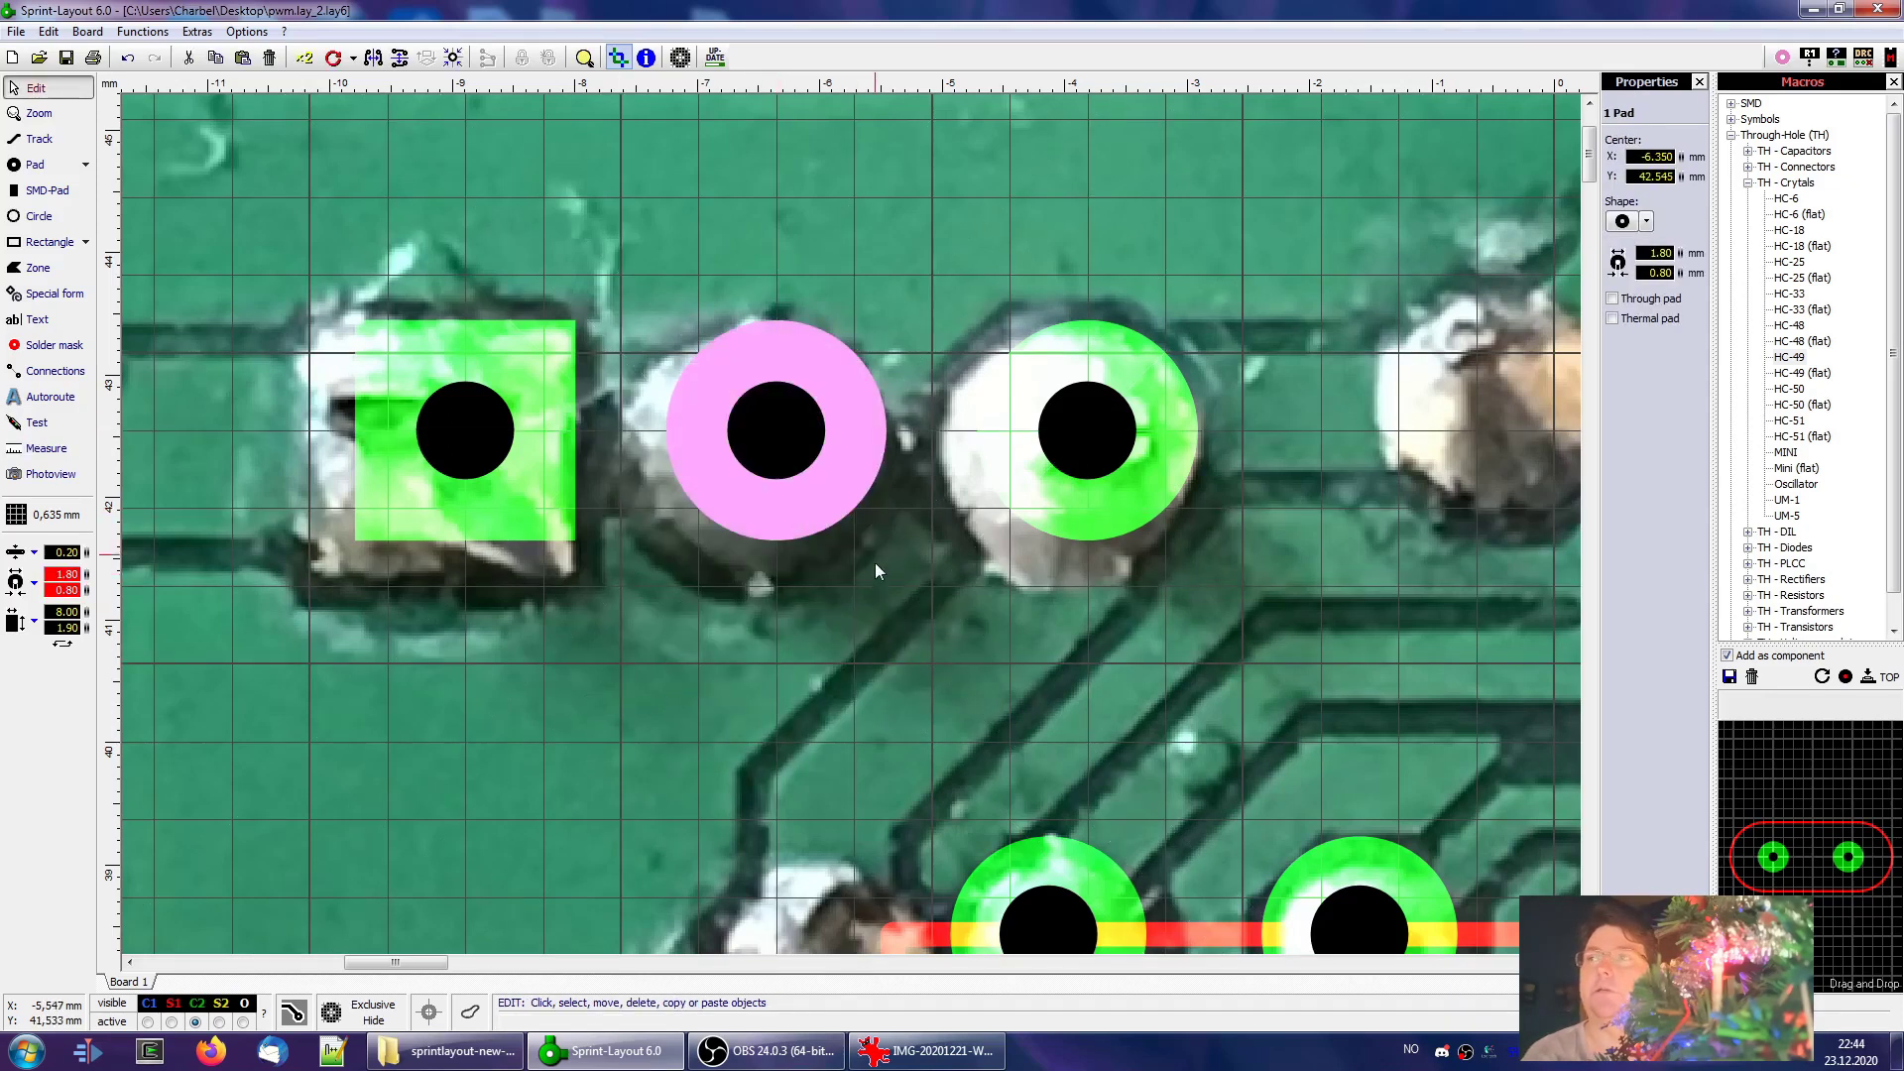
Select all three pads of the row and set their hole diameter to 0.90 mm
left_click(536, 454)
left_click(774, 447, "shift")
left_click(1074, 445, "shift")
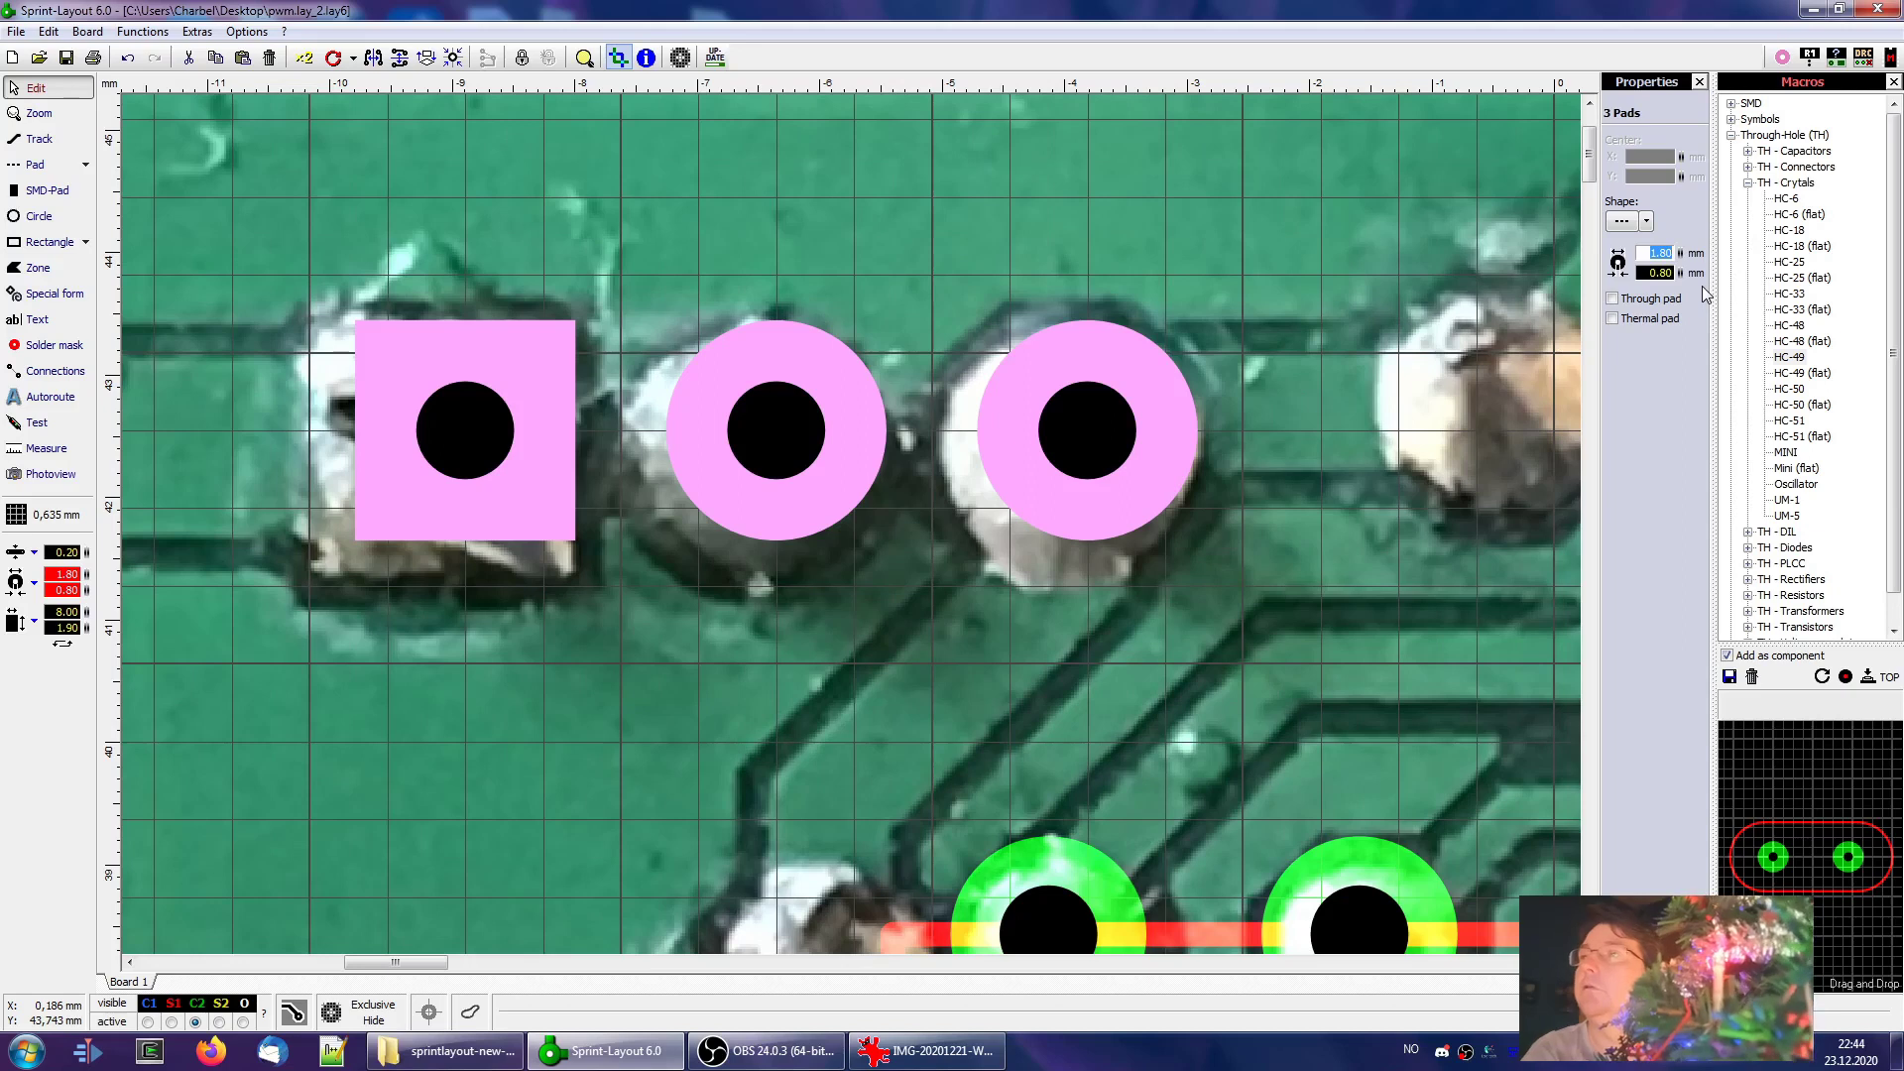
left_click(1651, 272)
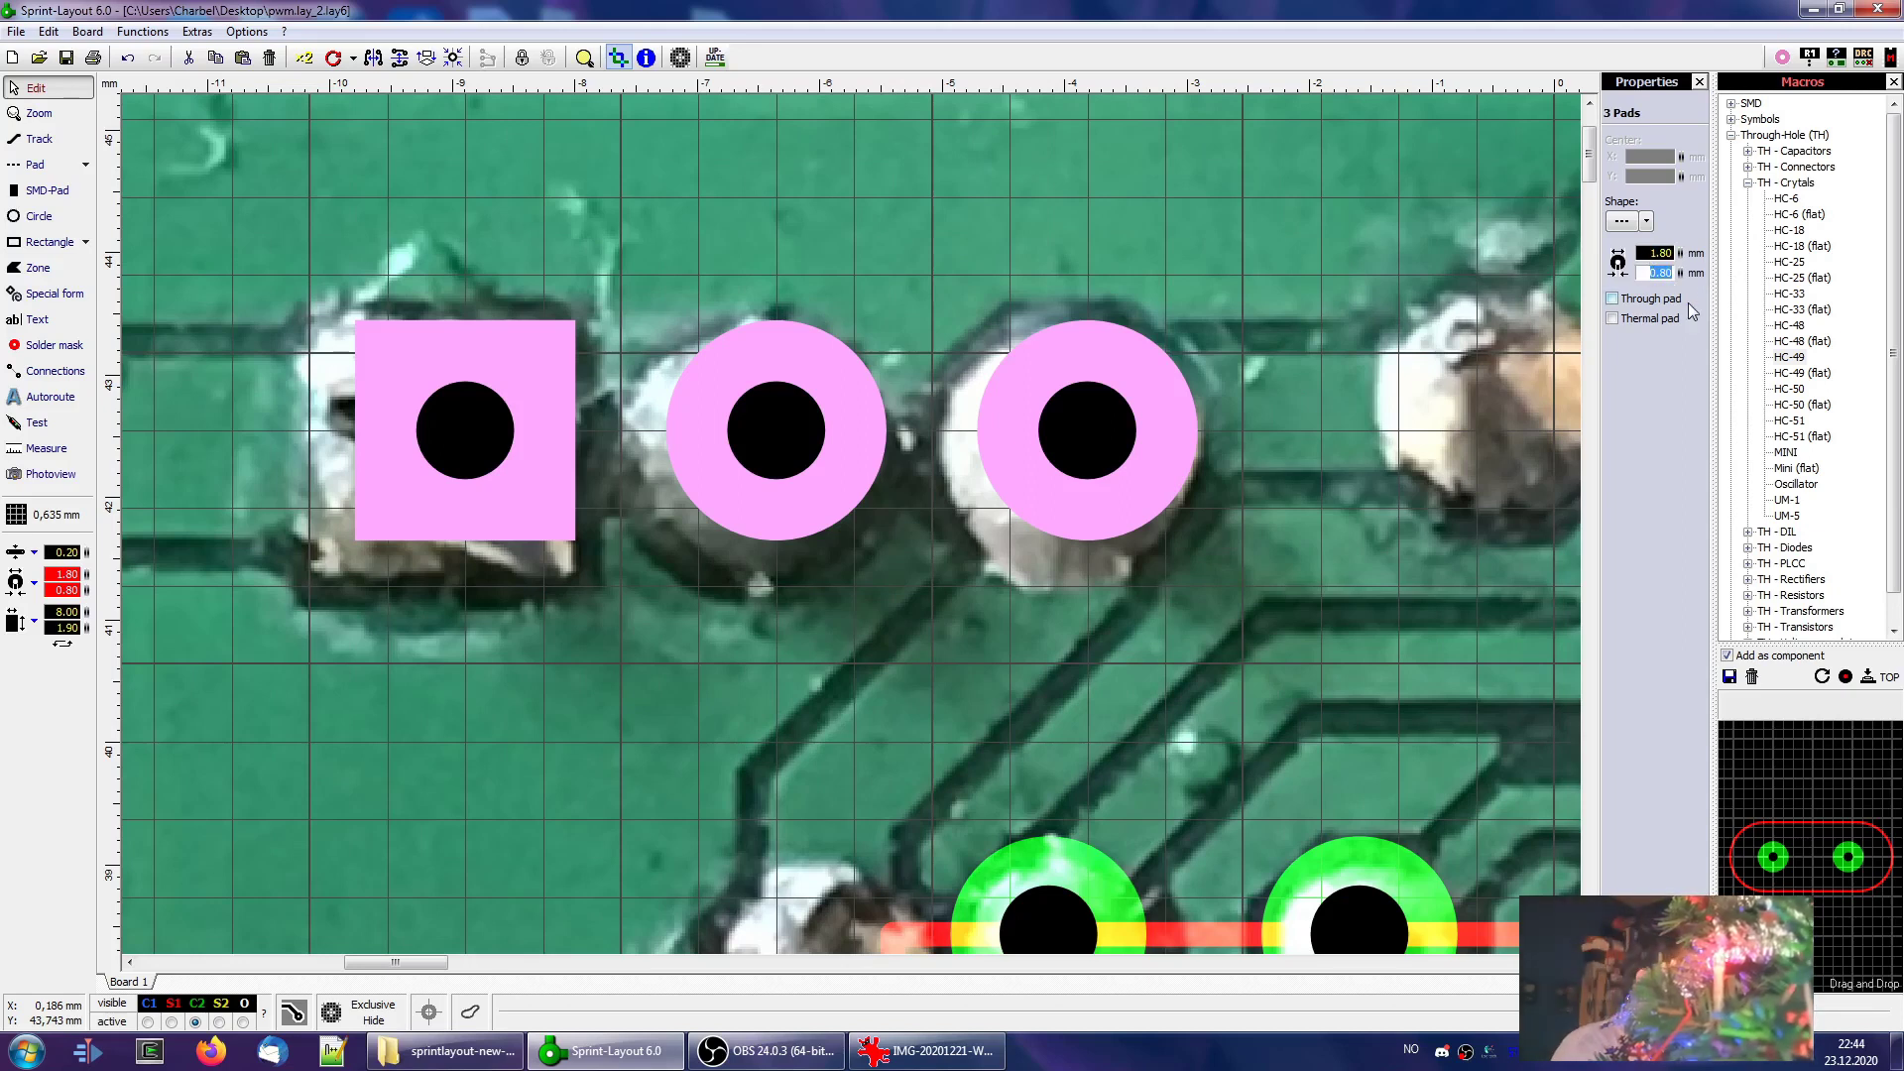
key("BackSpace")
key("BackSpace")
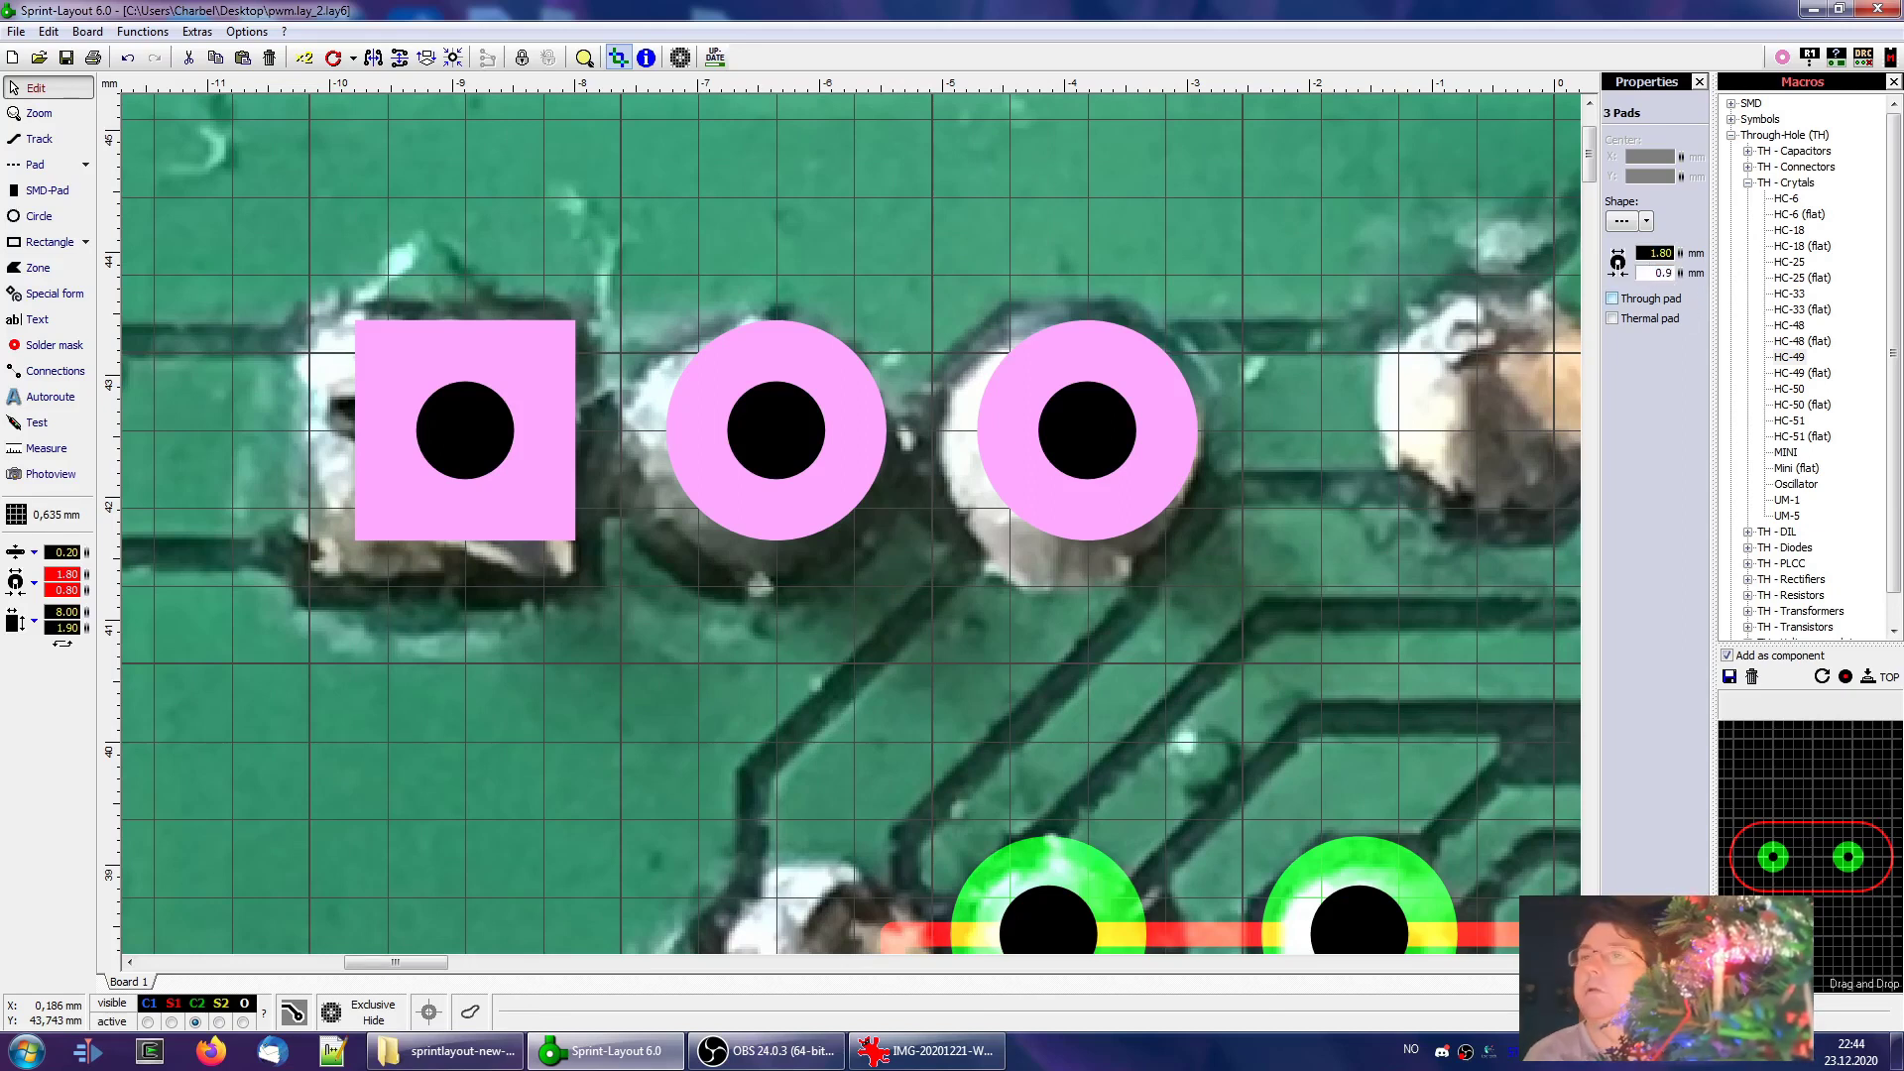
type("9")
key("Return")
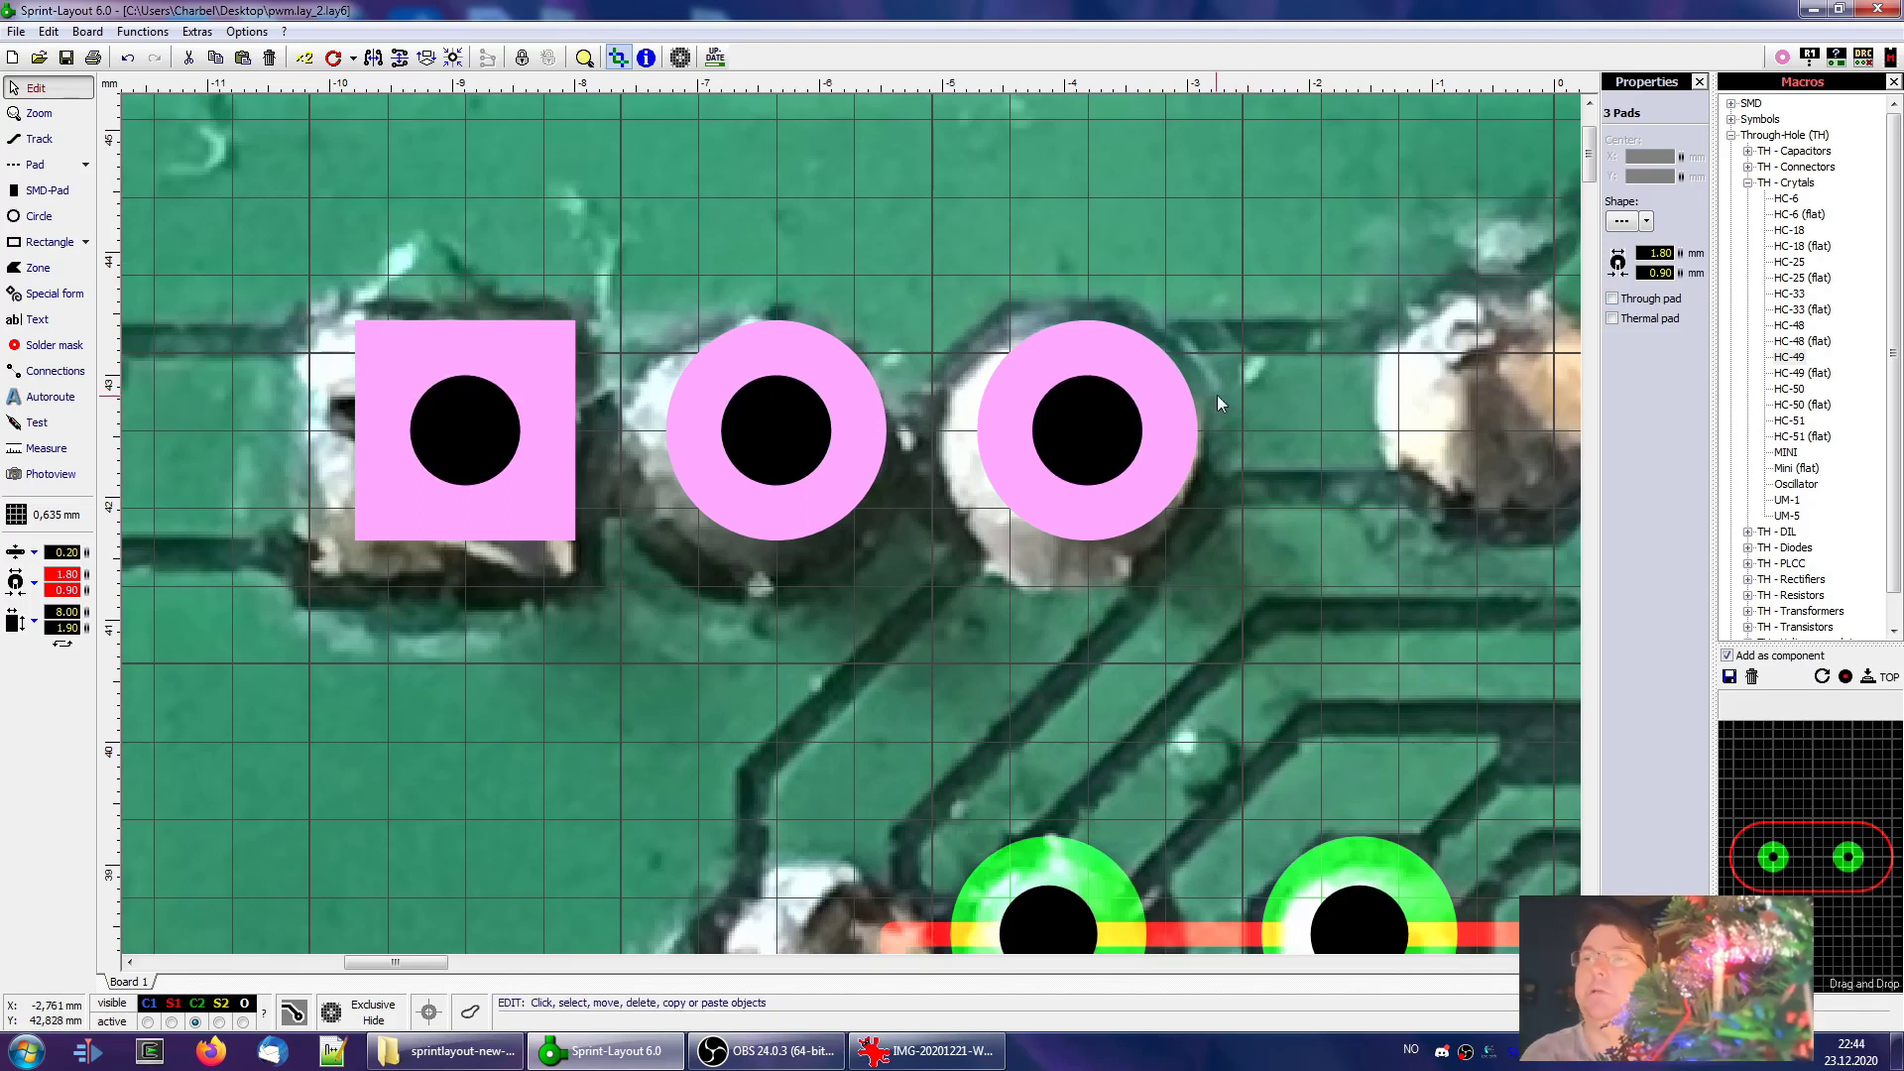
scroll(1200, 399, "down", 4)
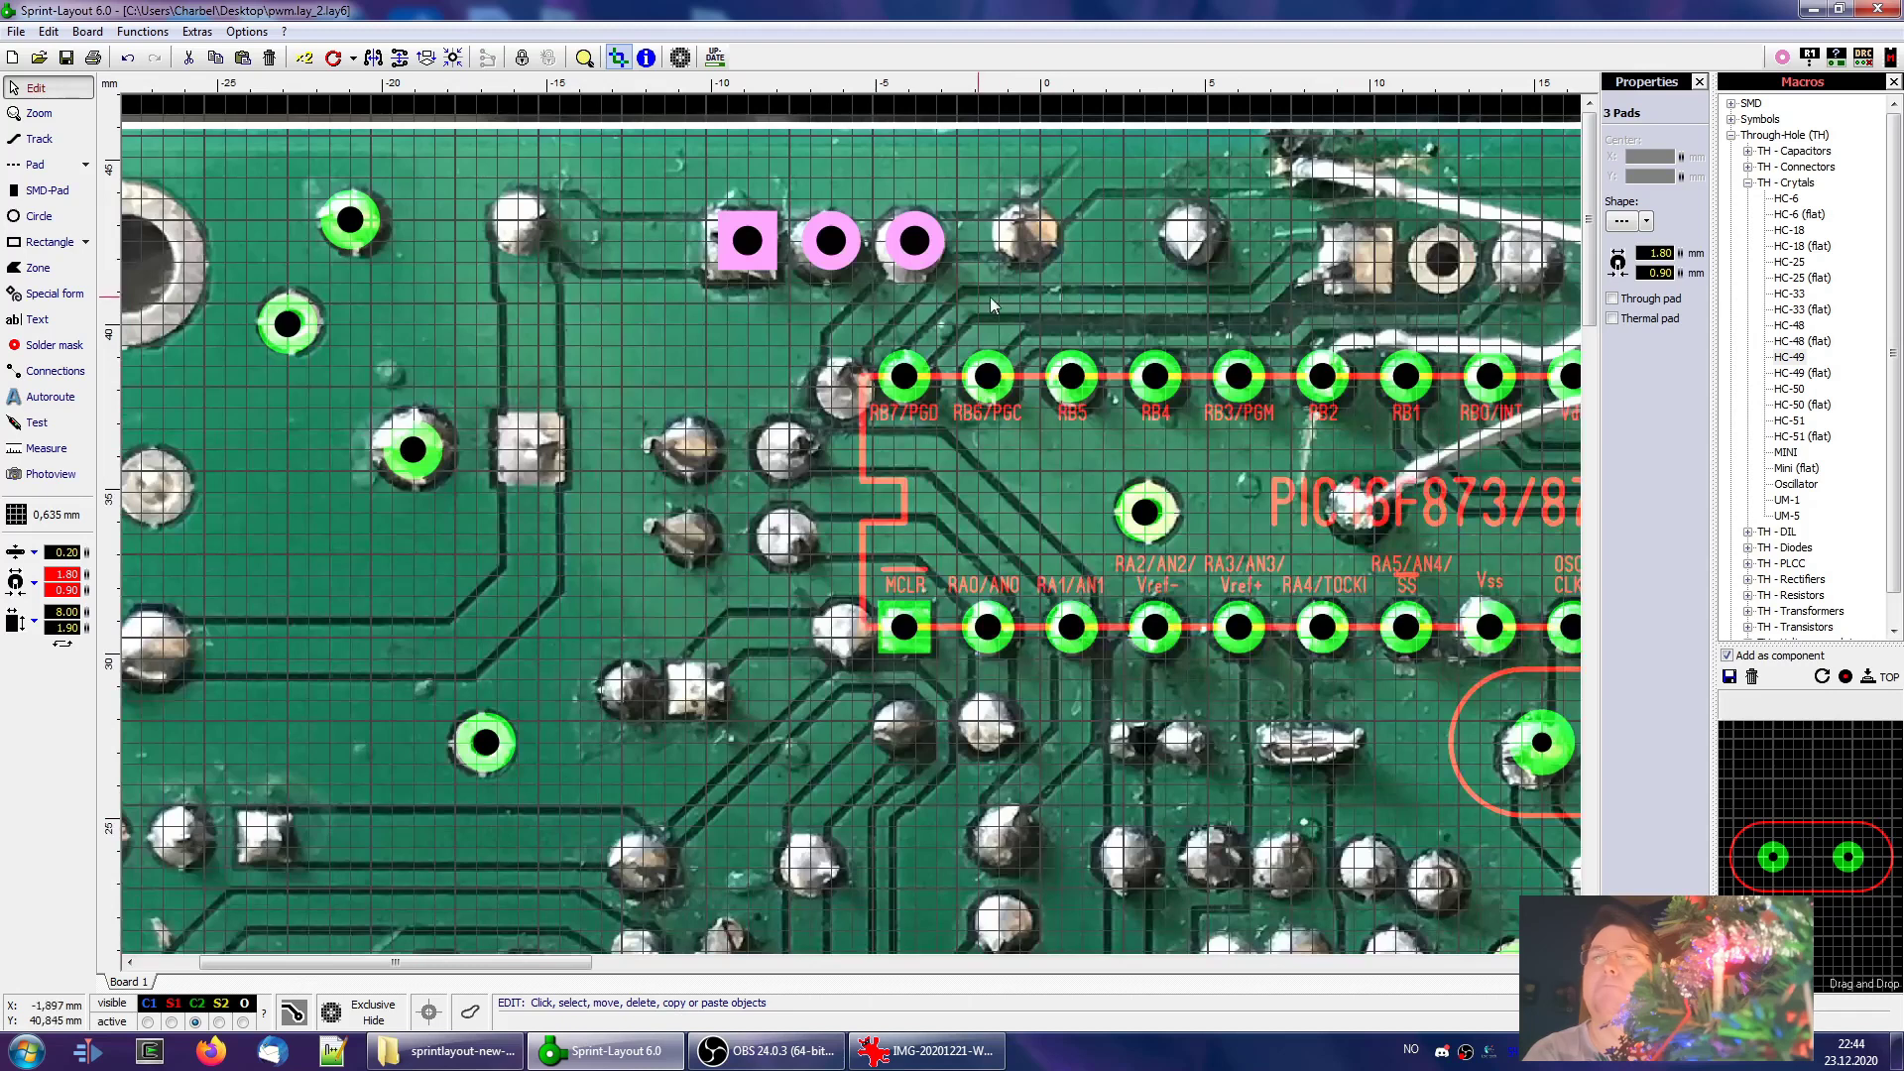
Turn on the automatic ground plane and try the thermal pad option on all three selected pads of the row
scroll(990, 296, "down", 1)
scroll(853, 264, "up", 1)
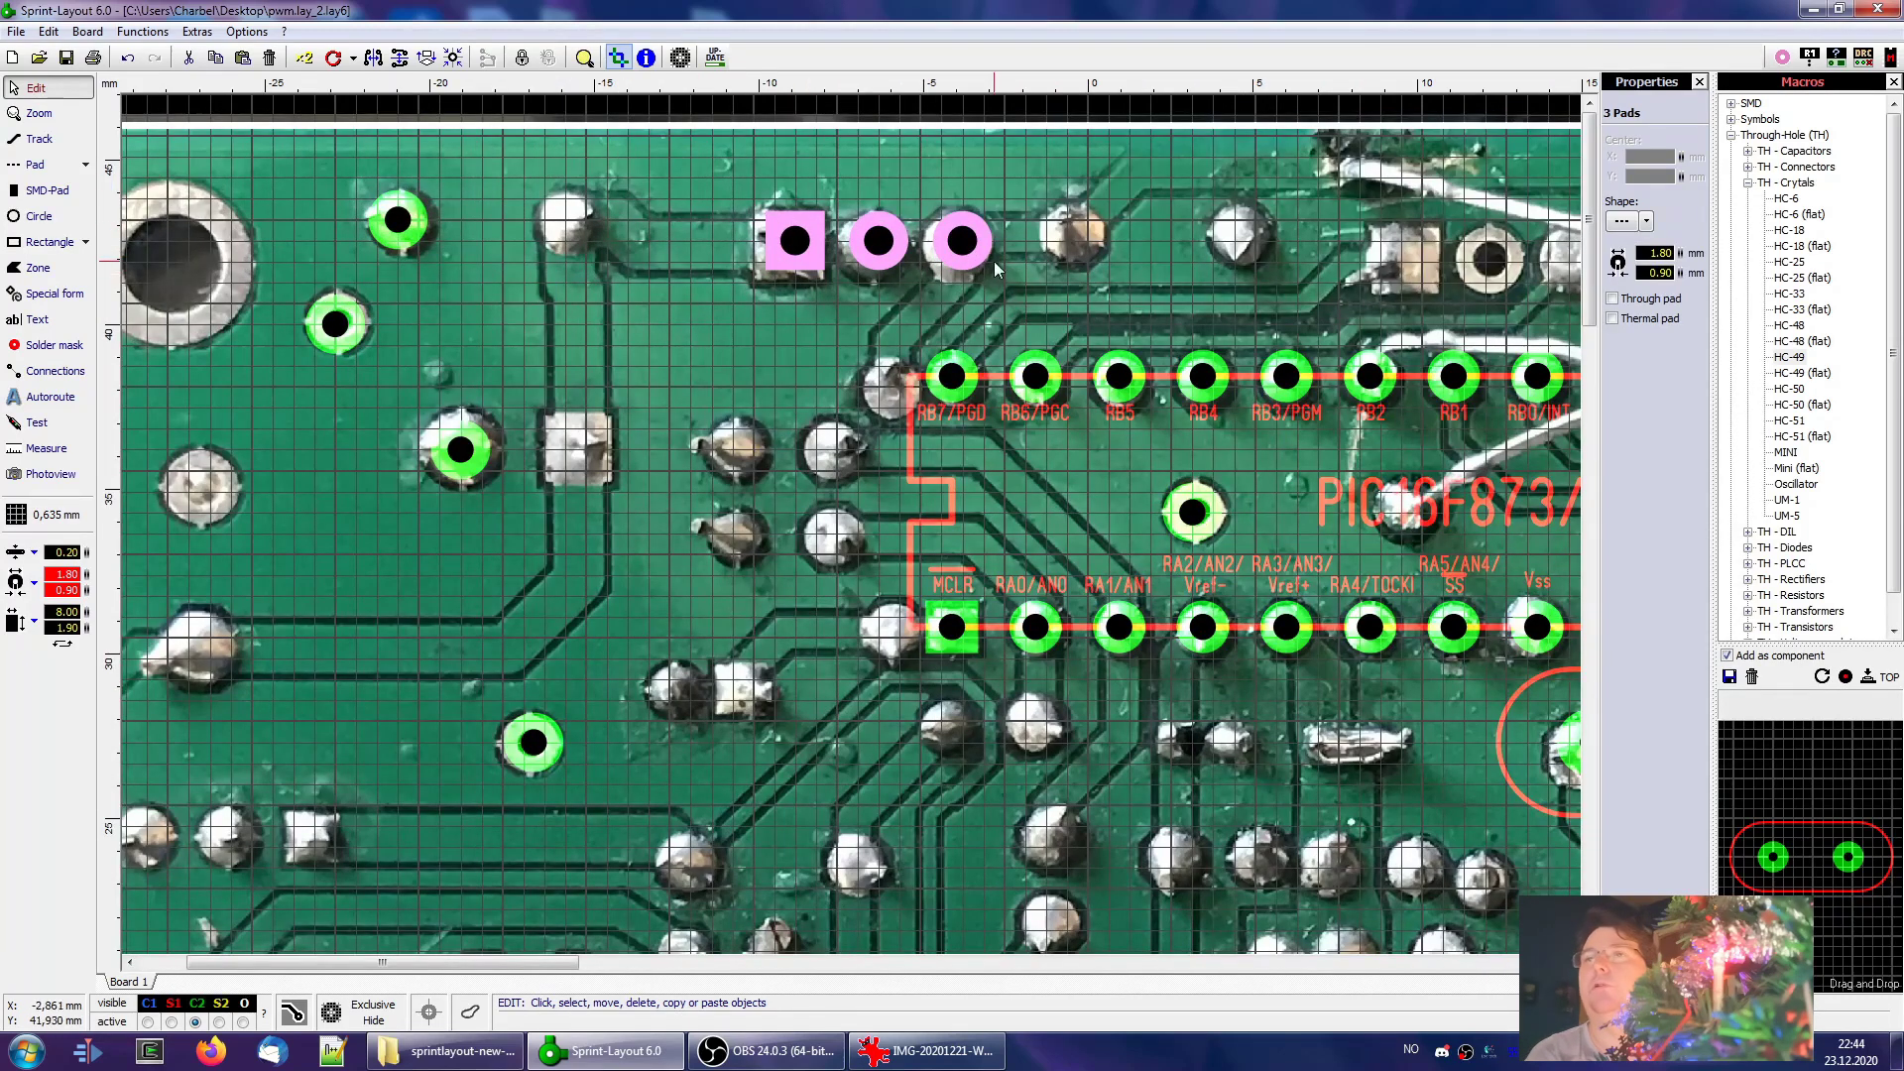
scroll(989, 259, "down", 1)
scroll(854, 329, "up", 2)
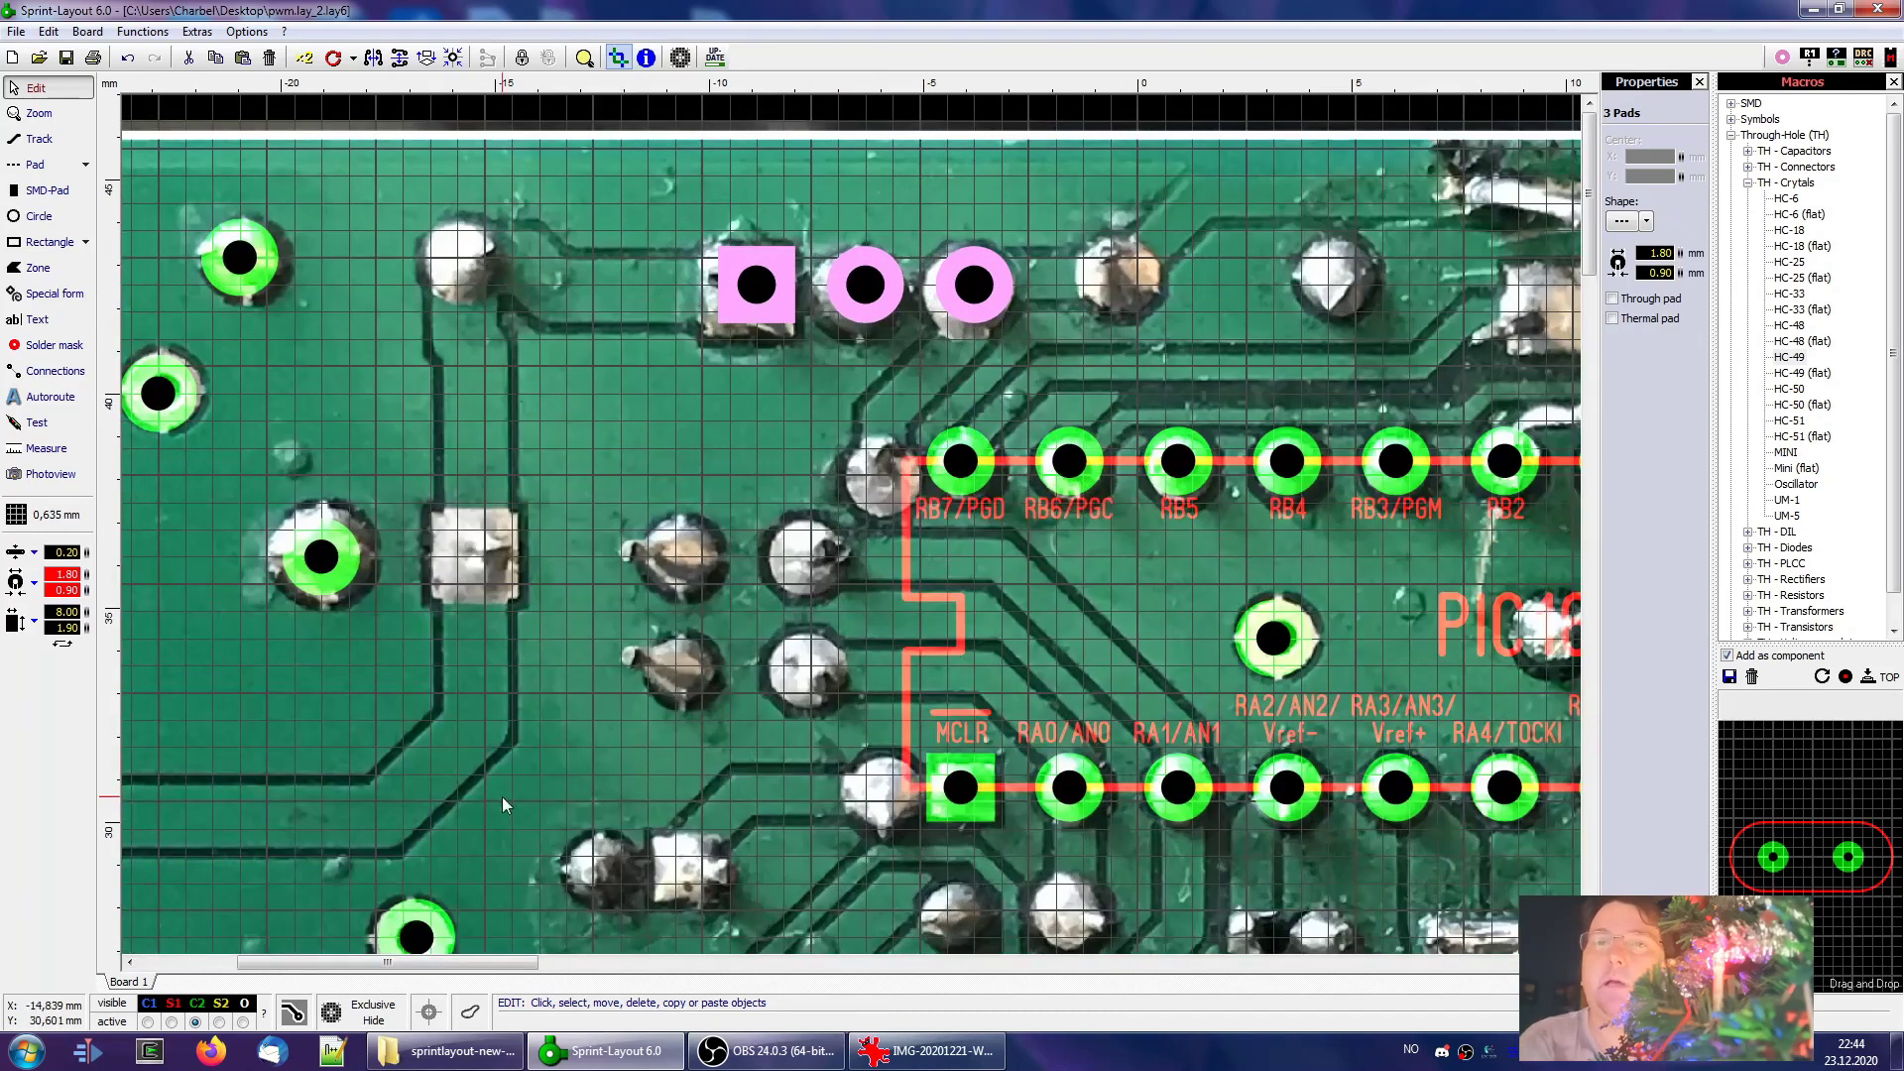
left_click(291, 1013)
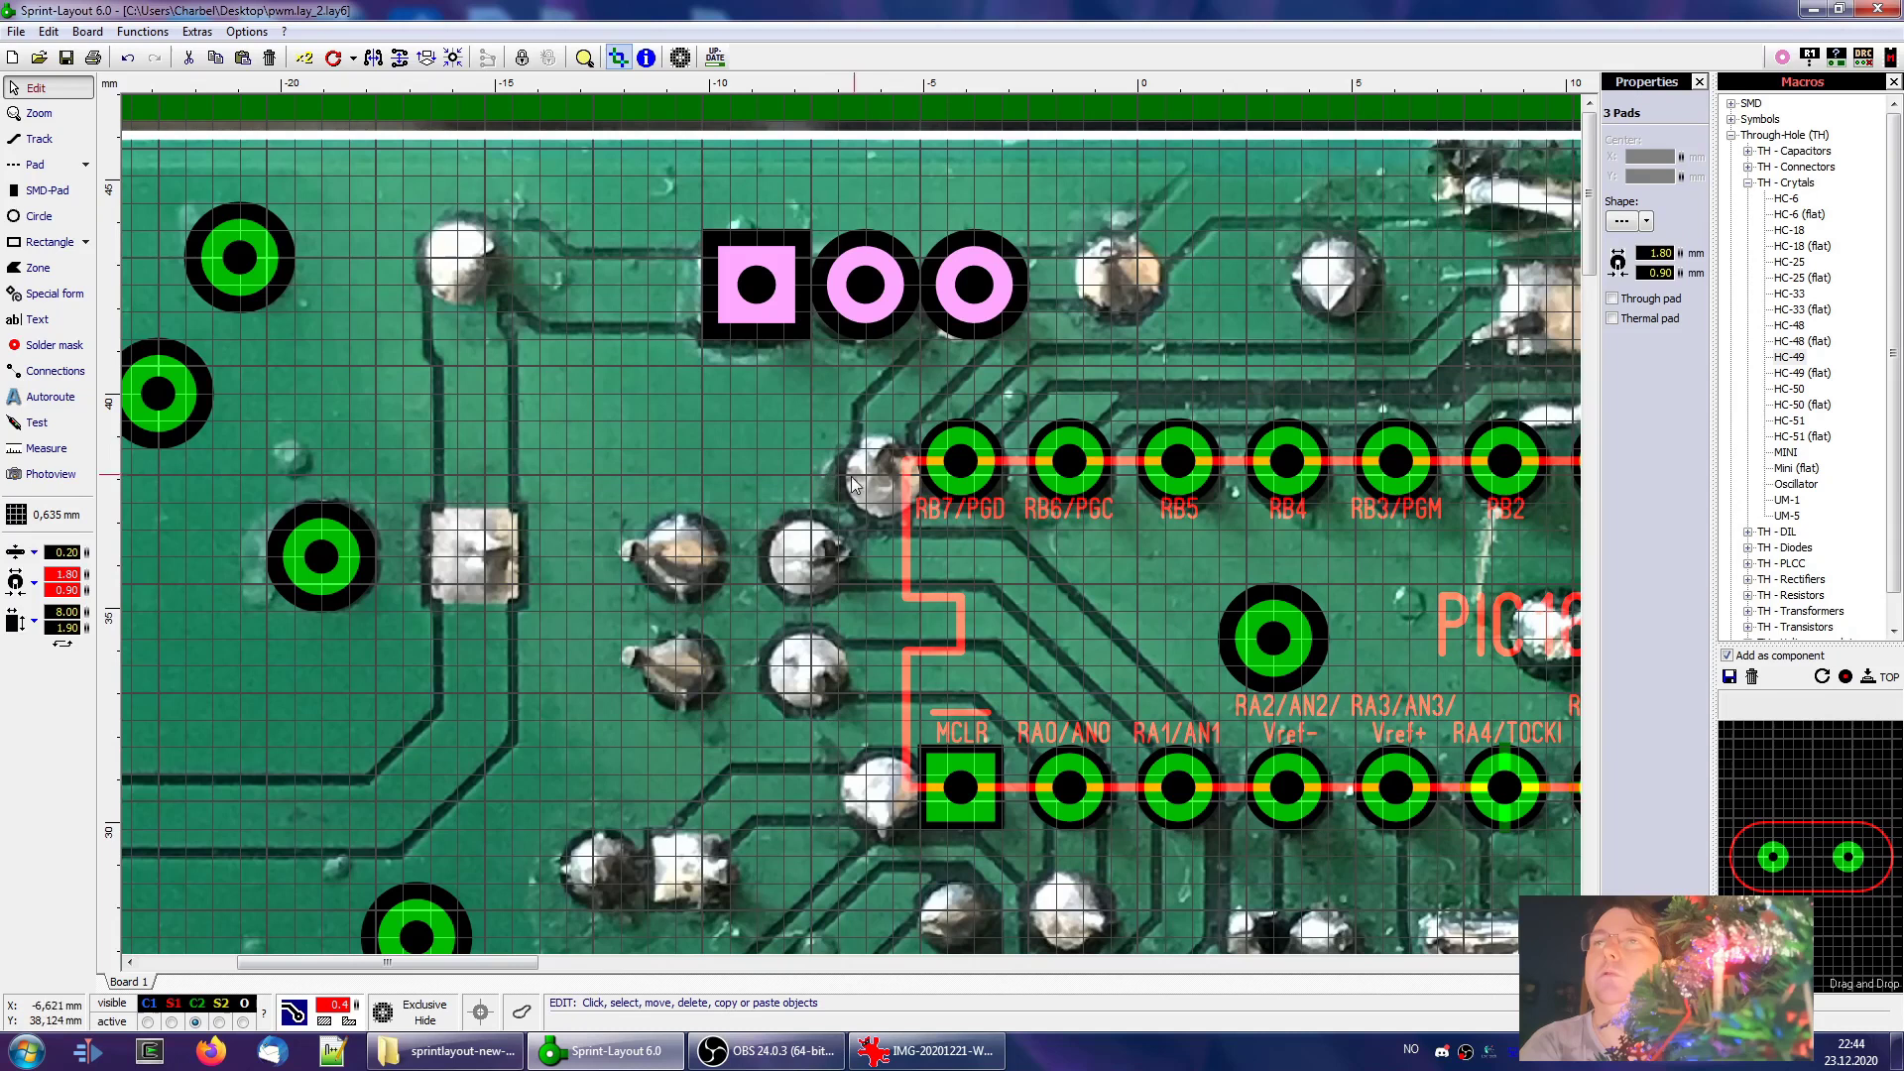
left_click(1614, 318)
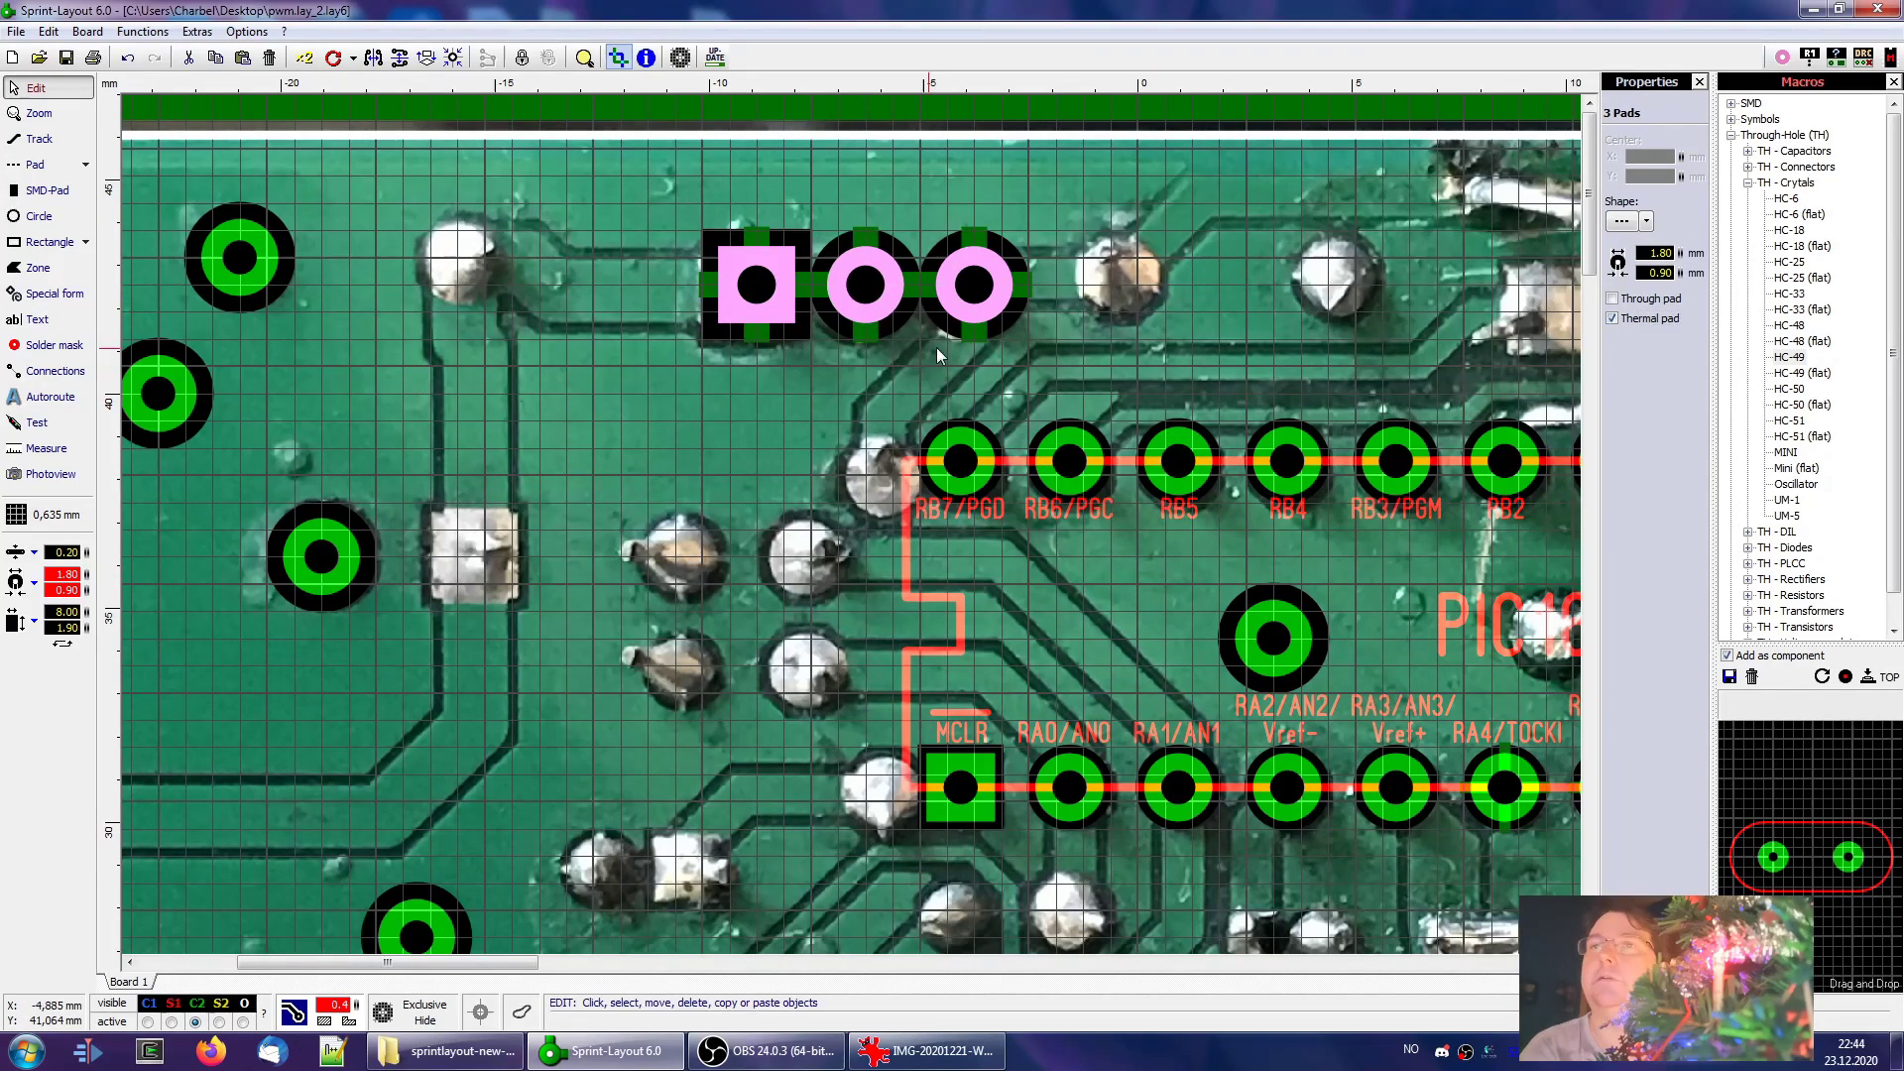
key("ctrl+z")
Make the middle pad of the three-pin row a thermal pad and set its thermal width to 0,3 mm
left_click(857, 316)
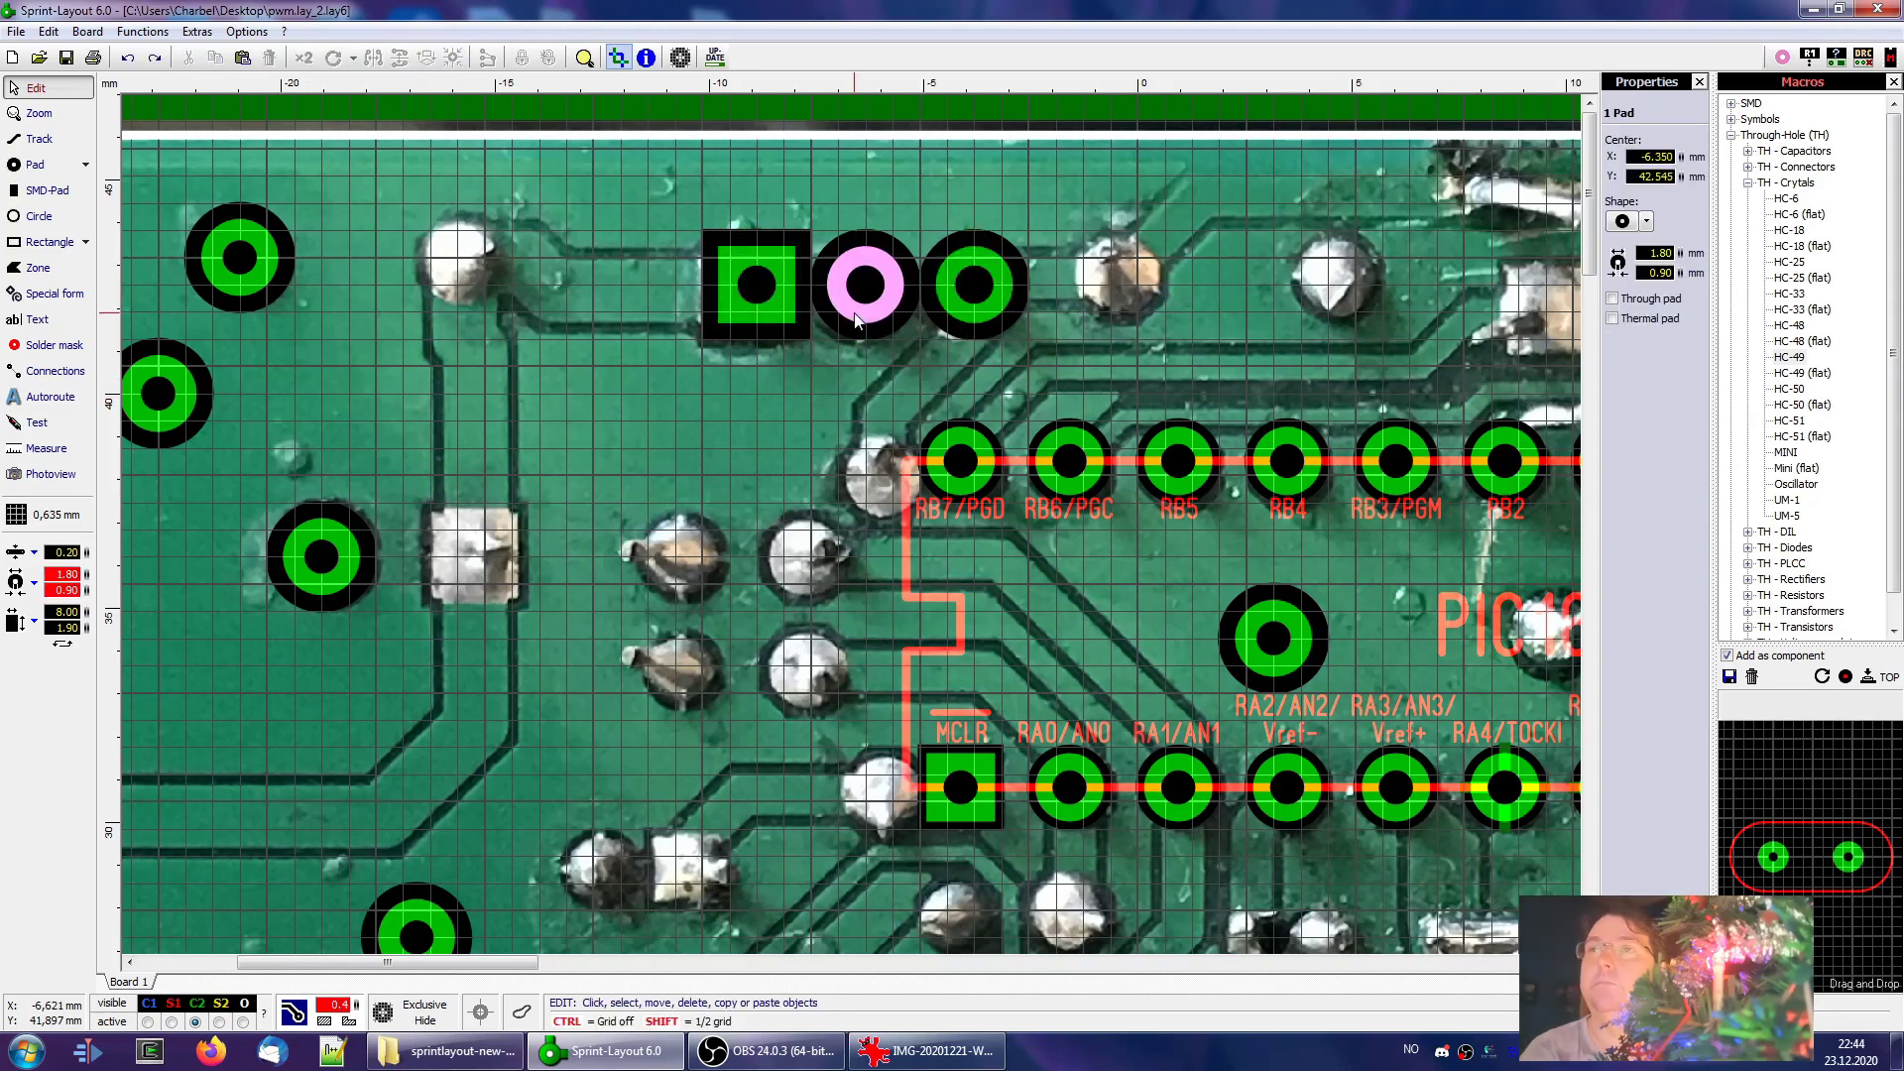
left_click(1613, 318)
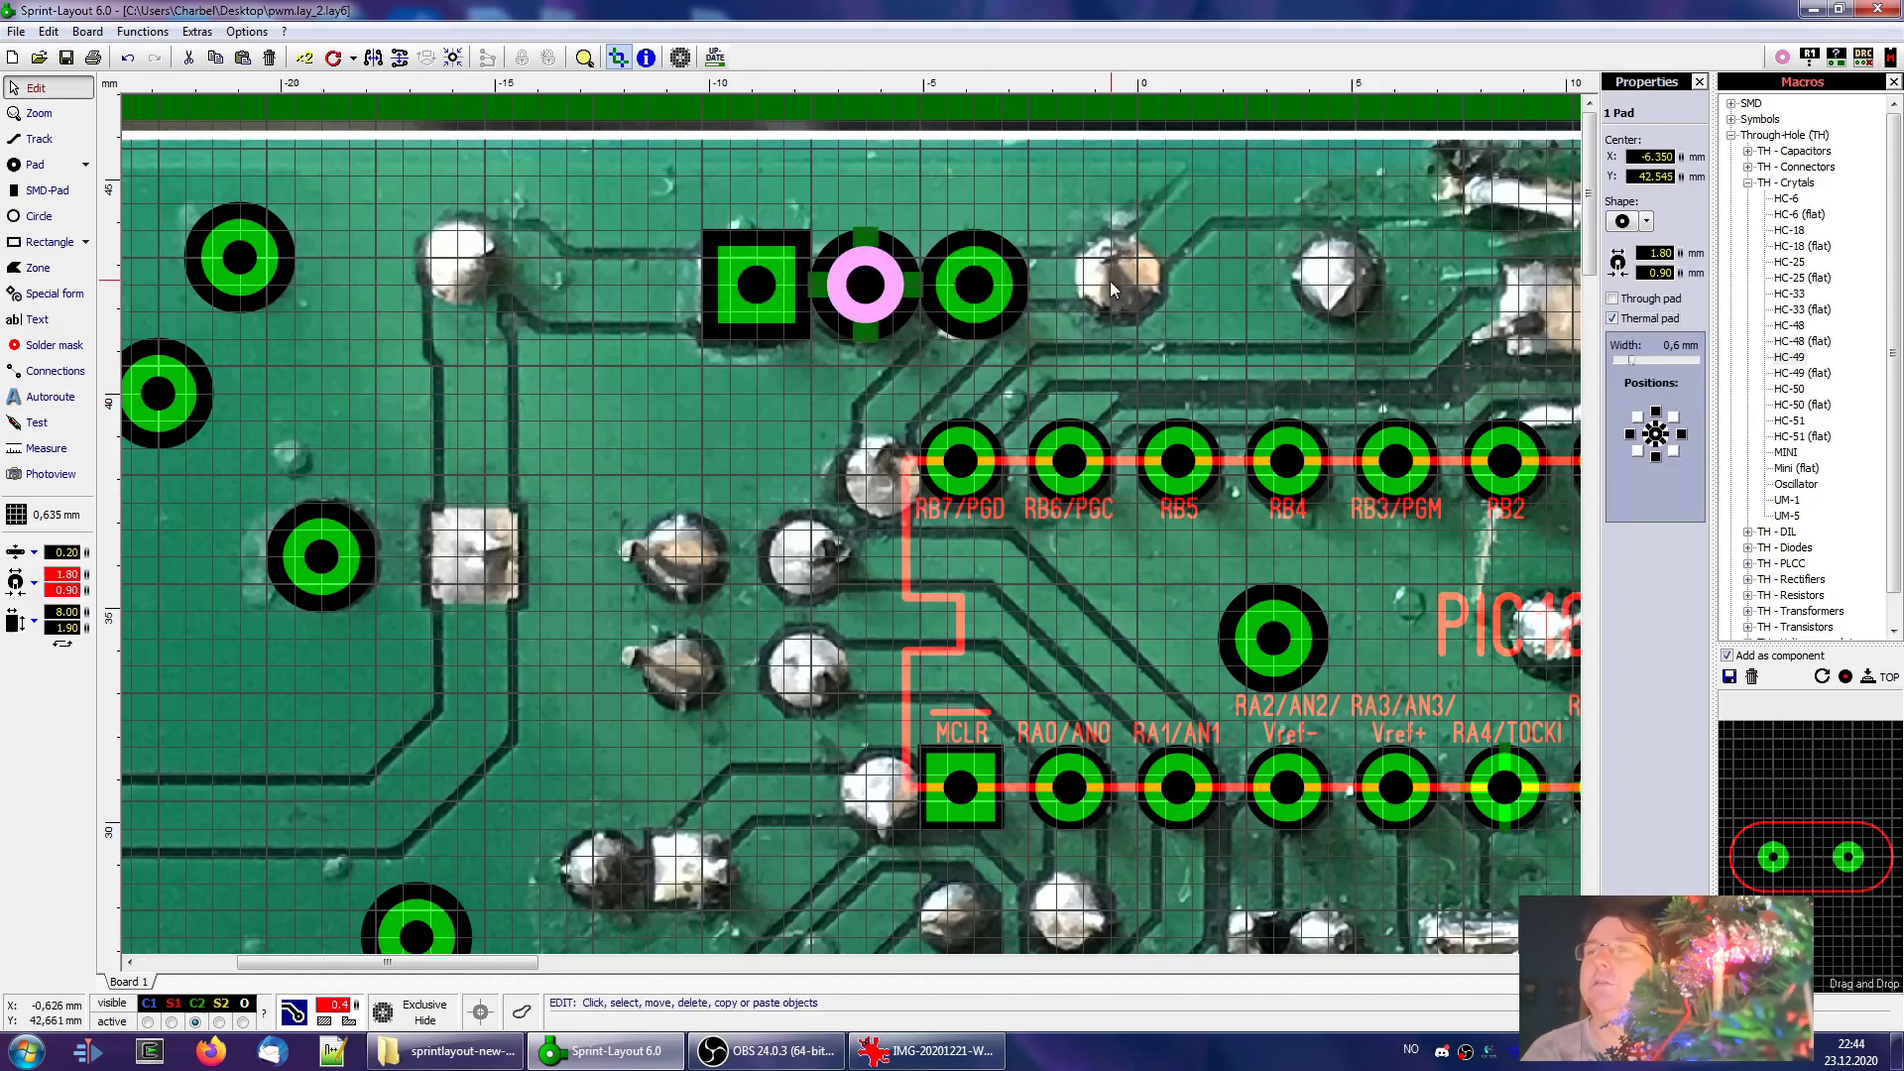
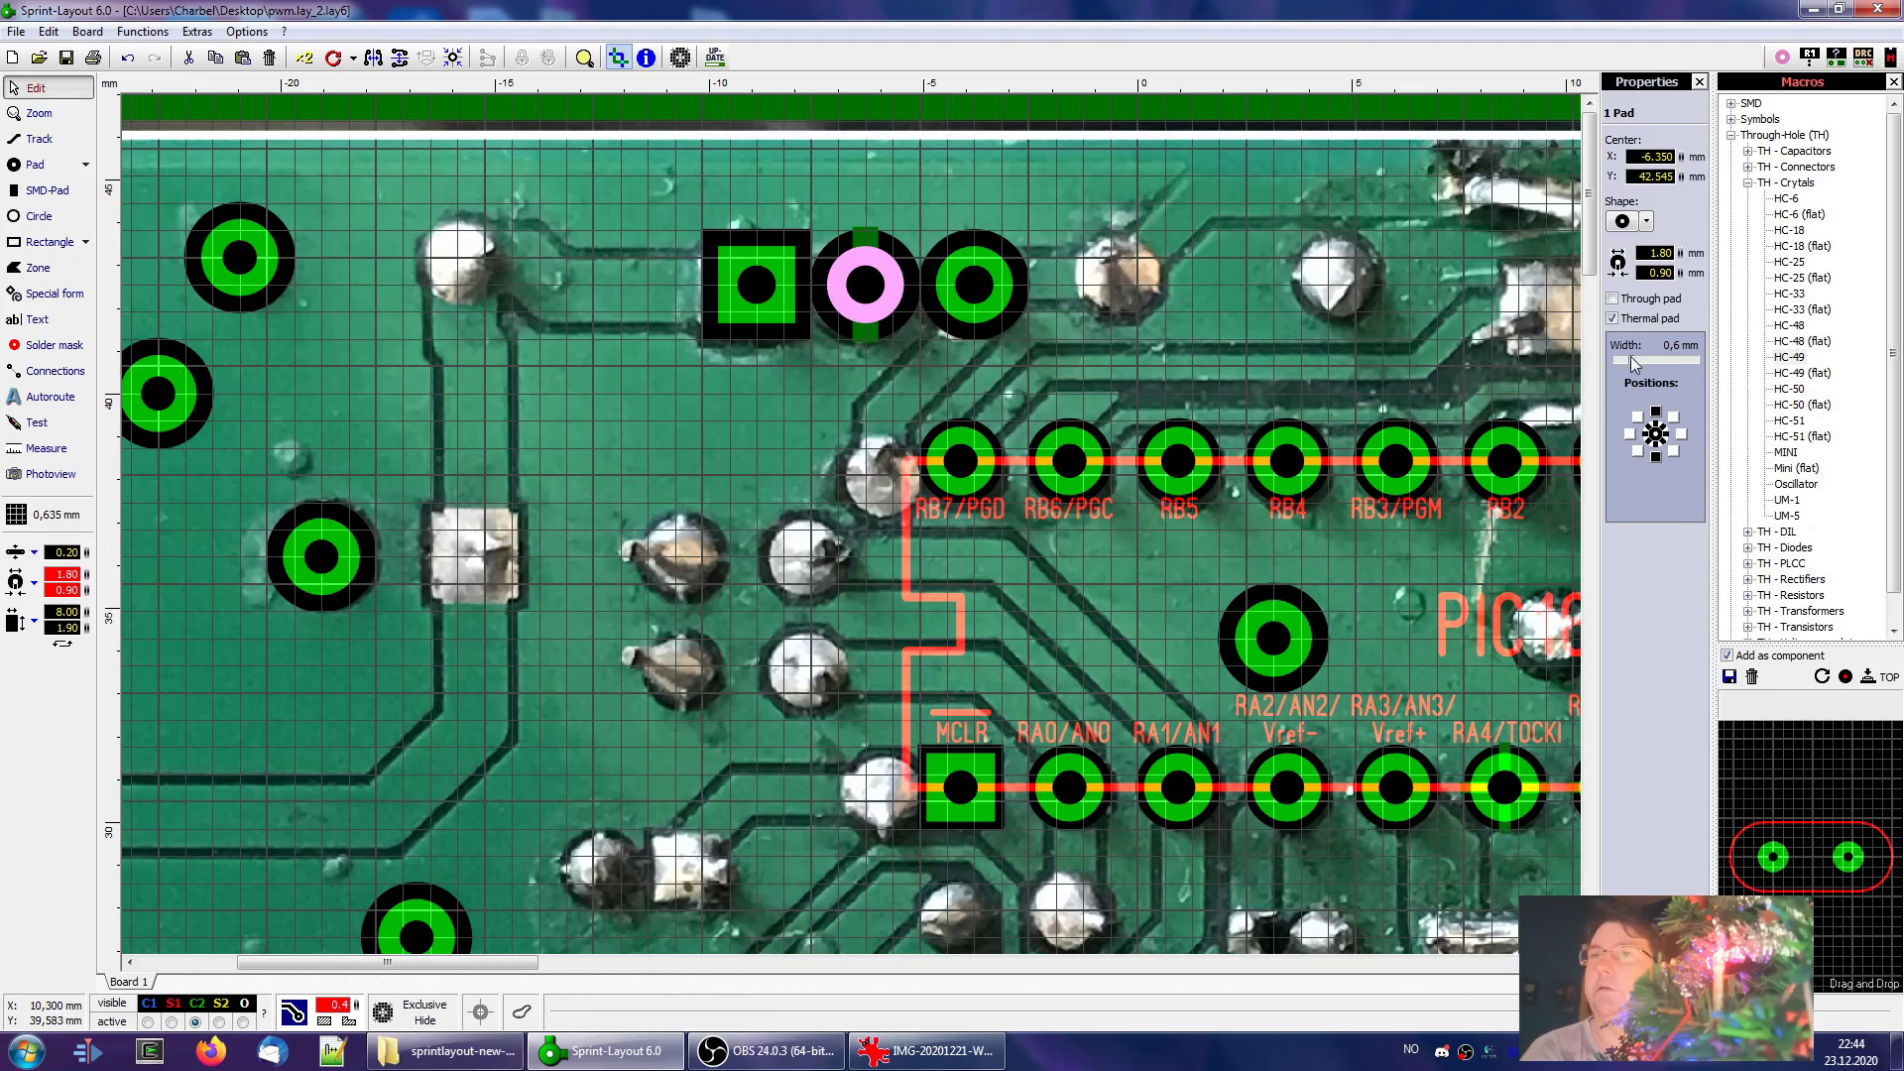
left_click_drag(1631, 359, 1555, 367)
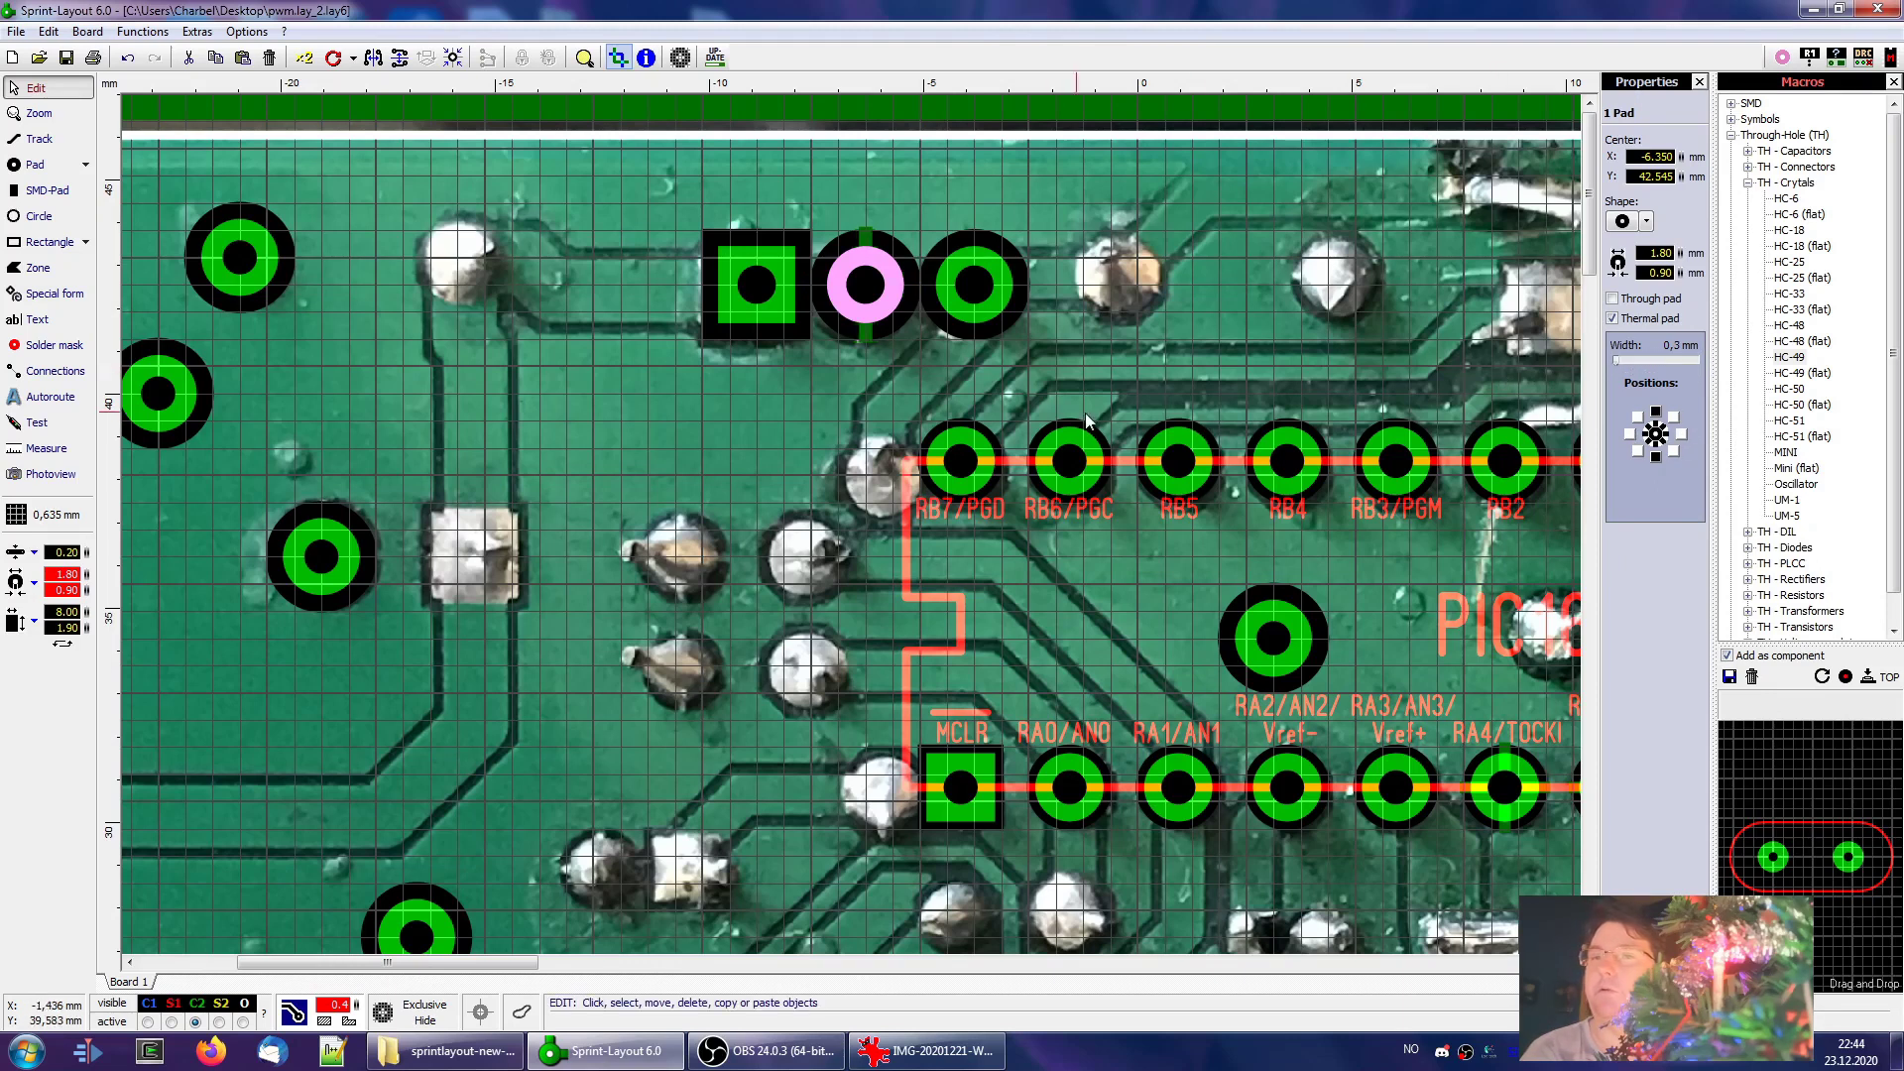
Display the scanned board photo exclusively to compare it with the layout, and restore the combined view
left_click(426, 1008)
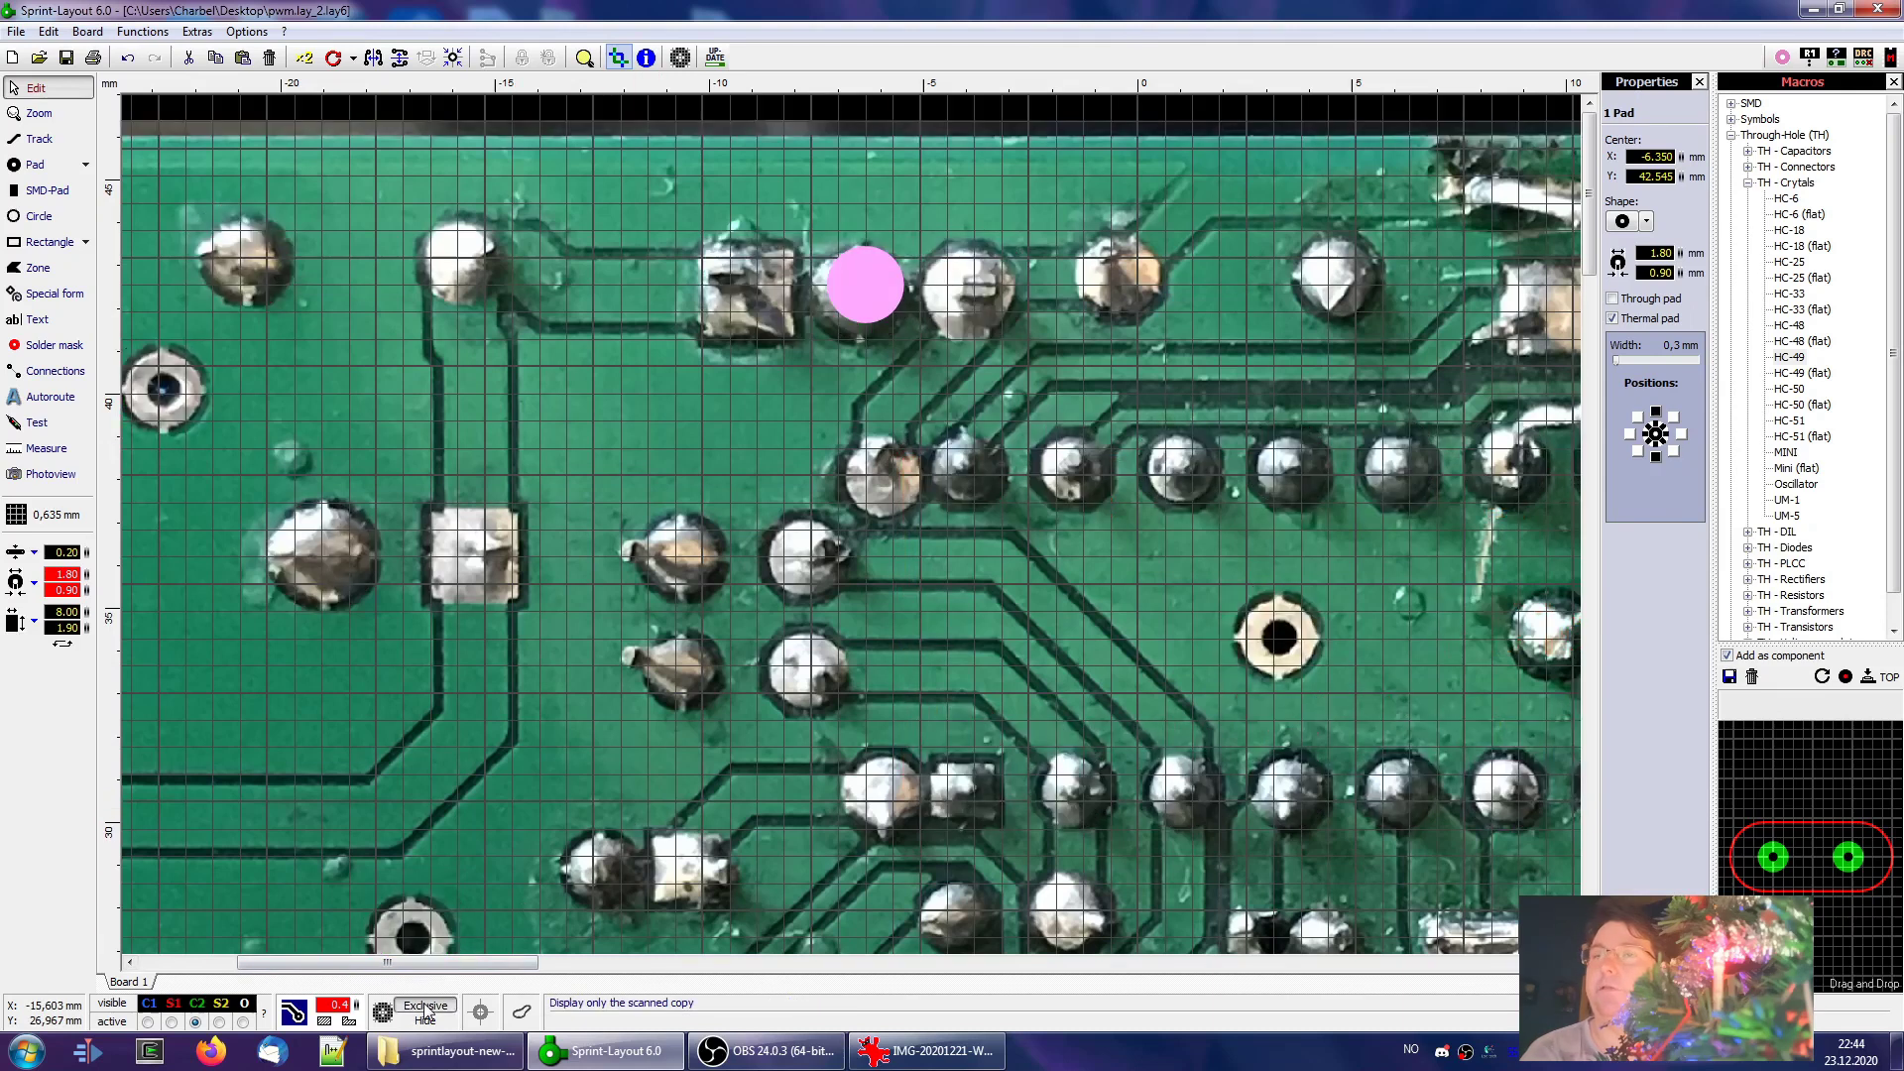
left_click(426, 1008)
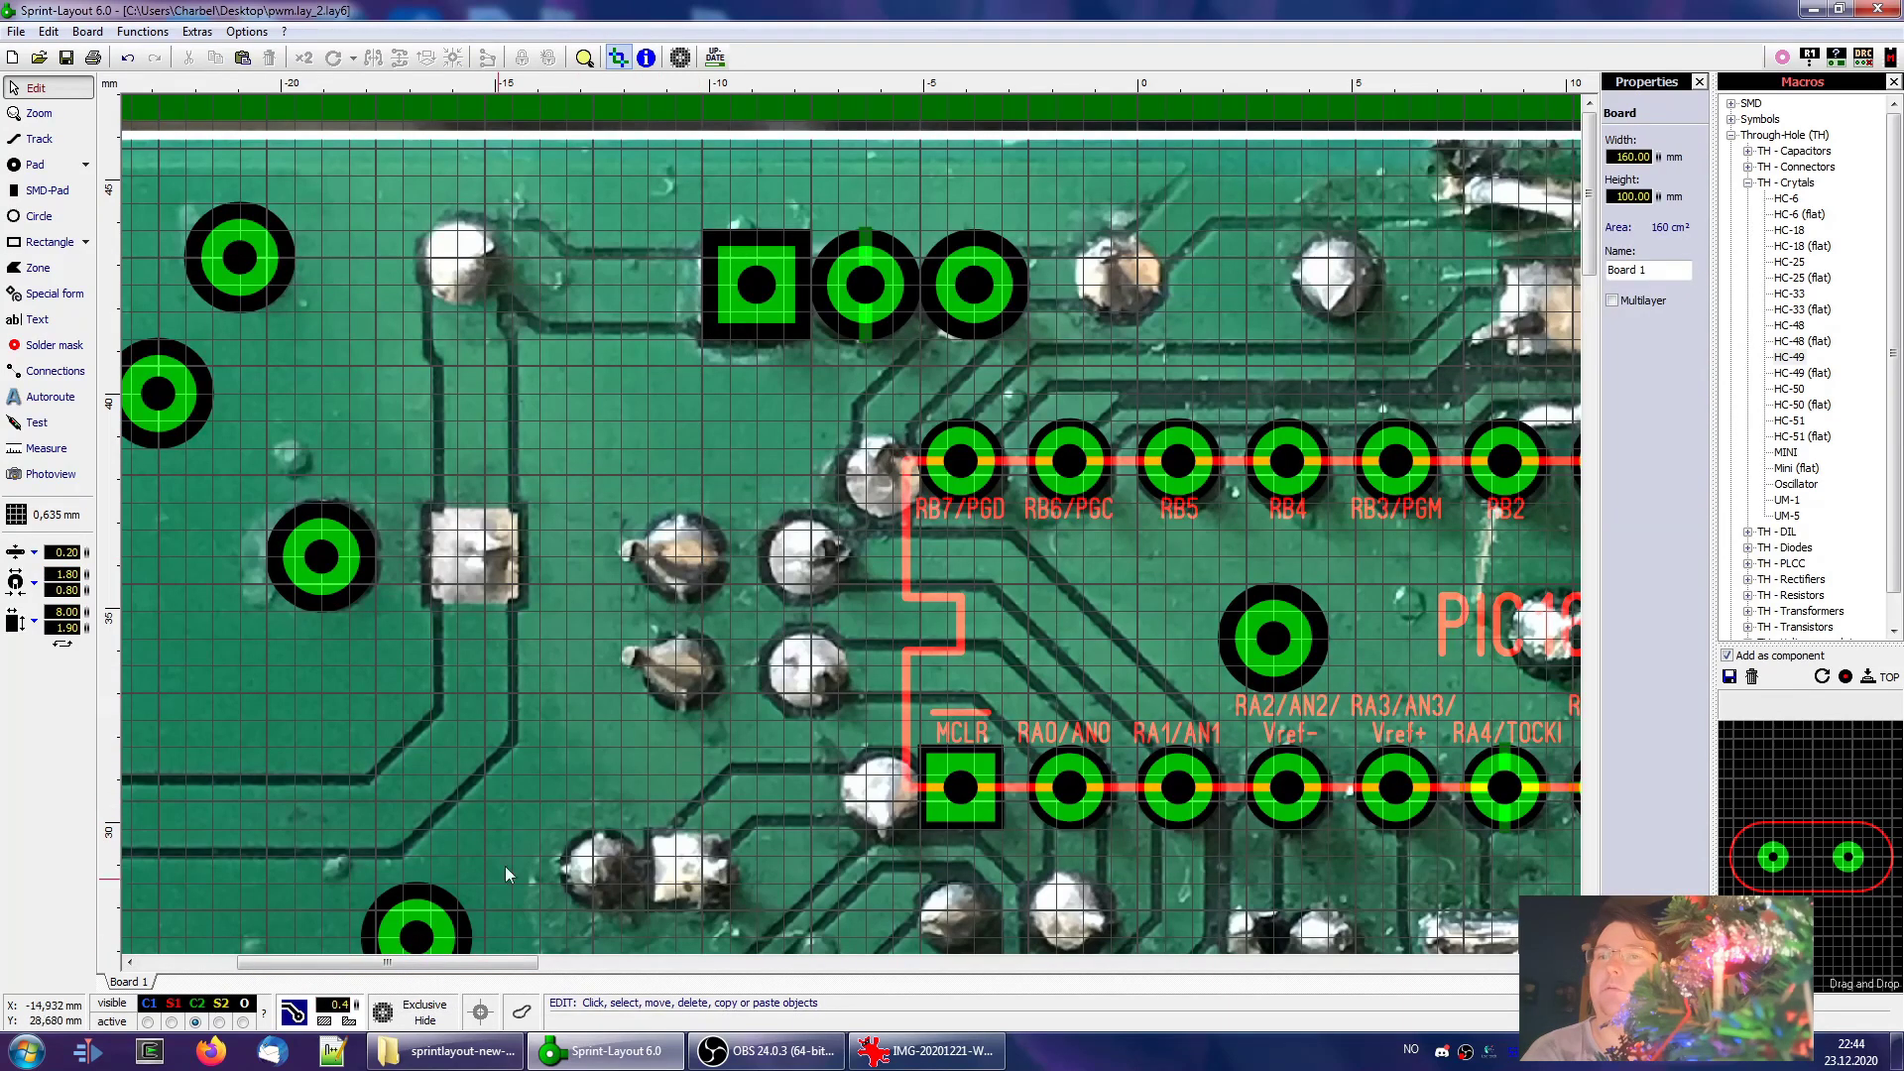
left_click(427, 1008)
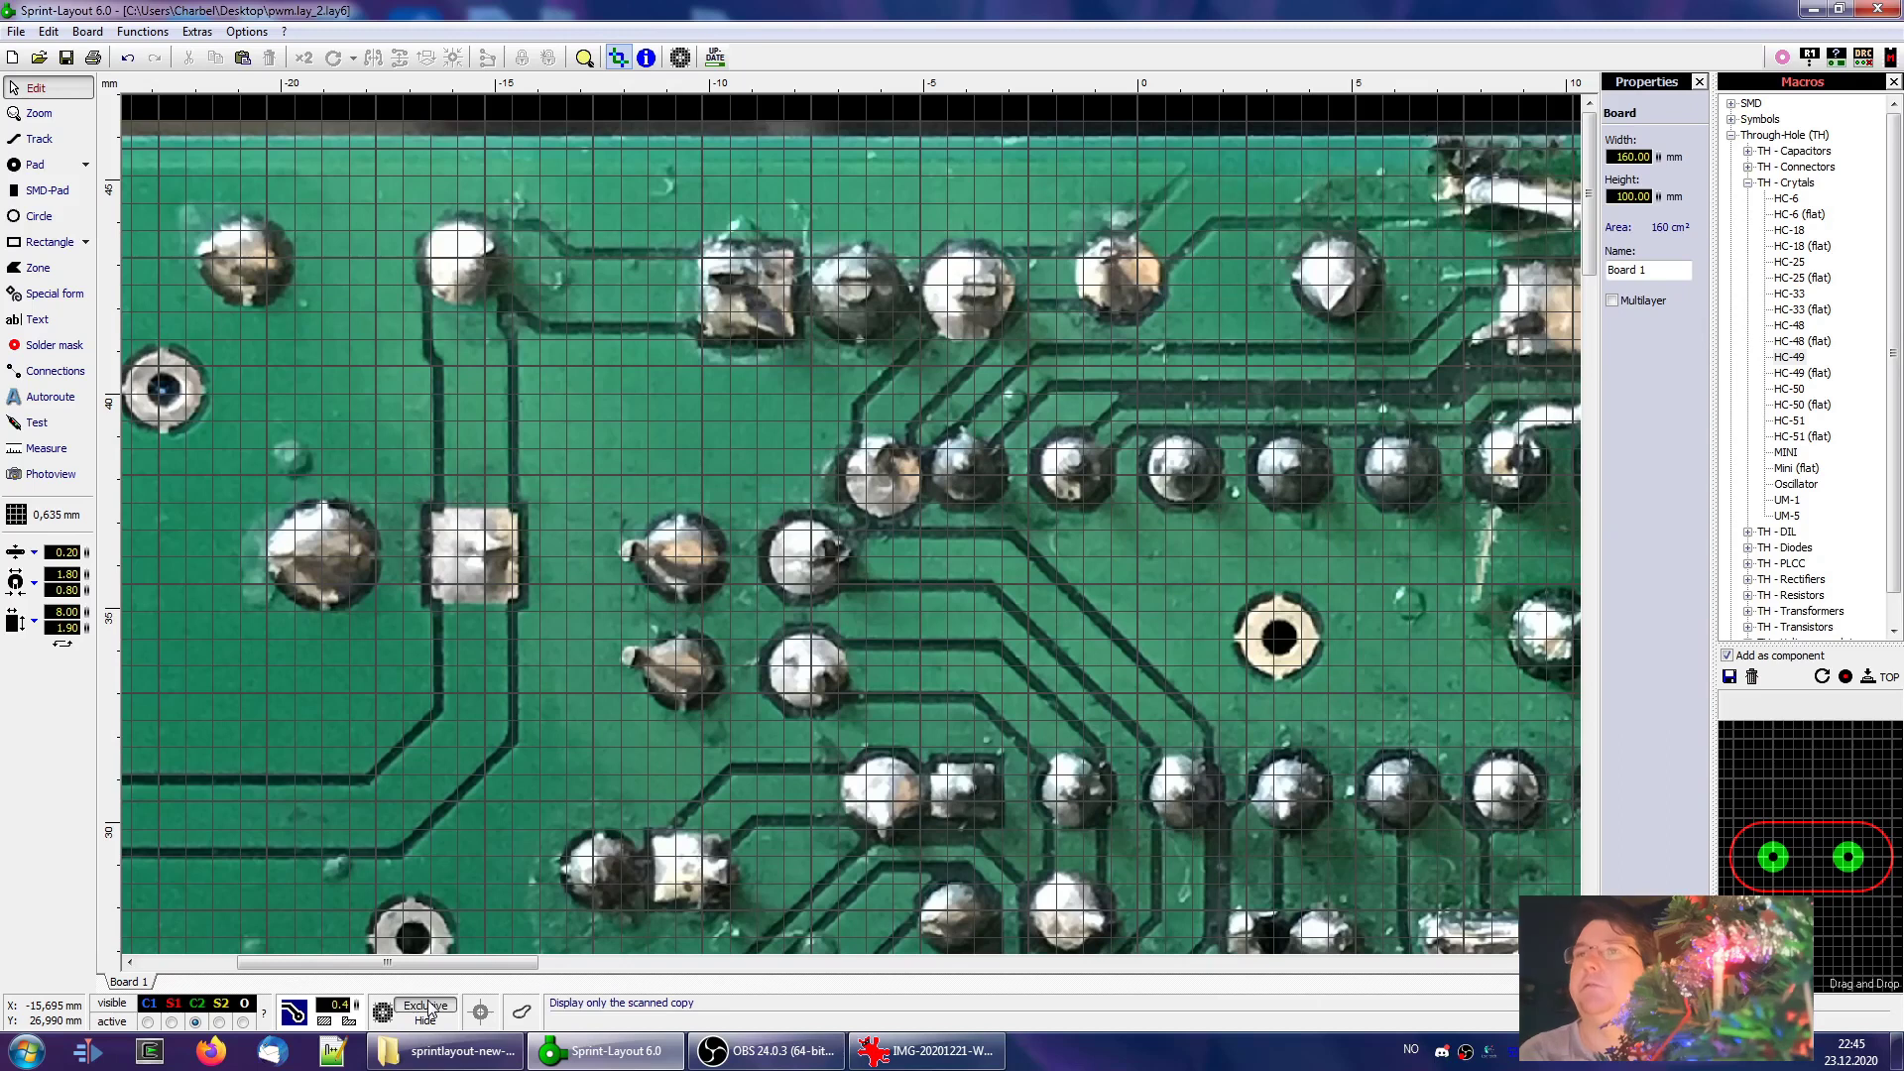
left_click(427, 1007)
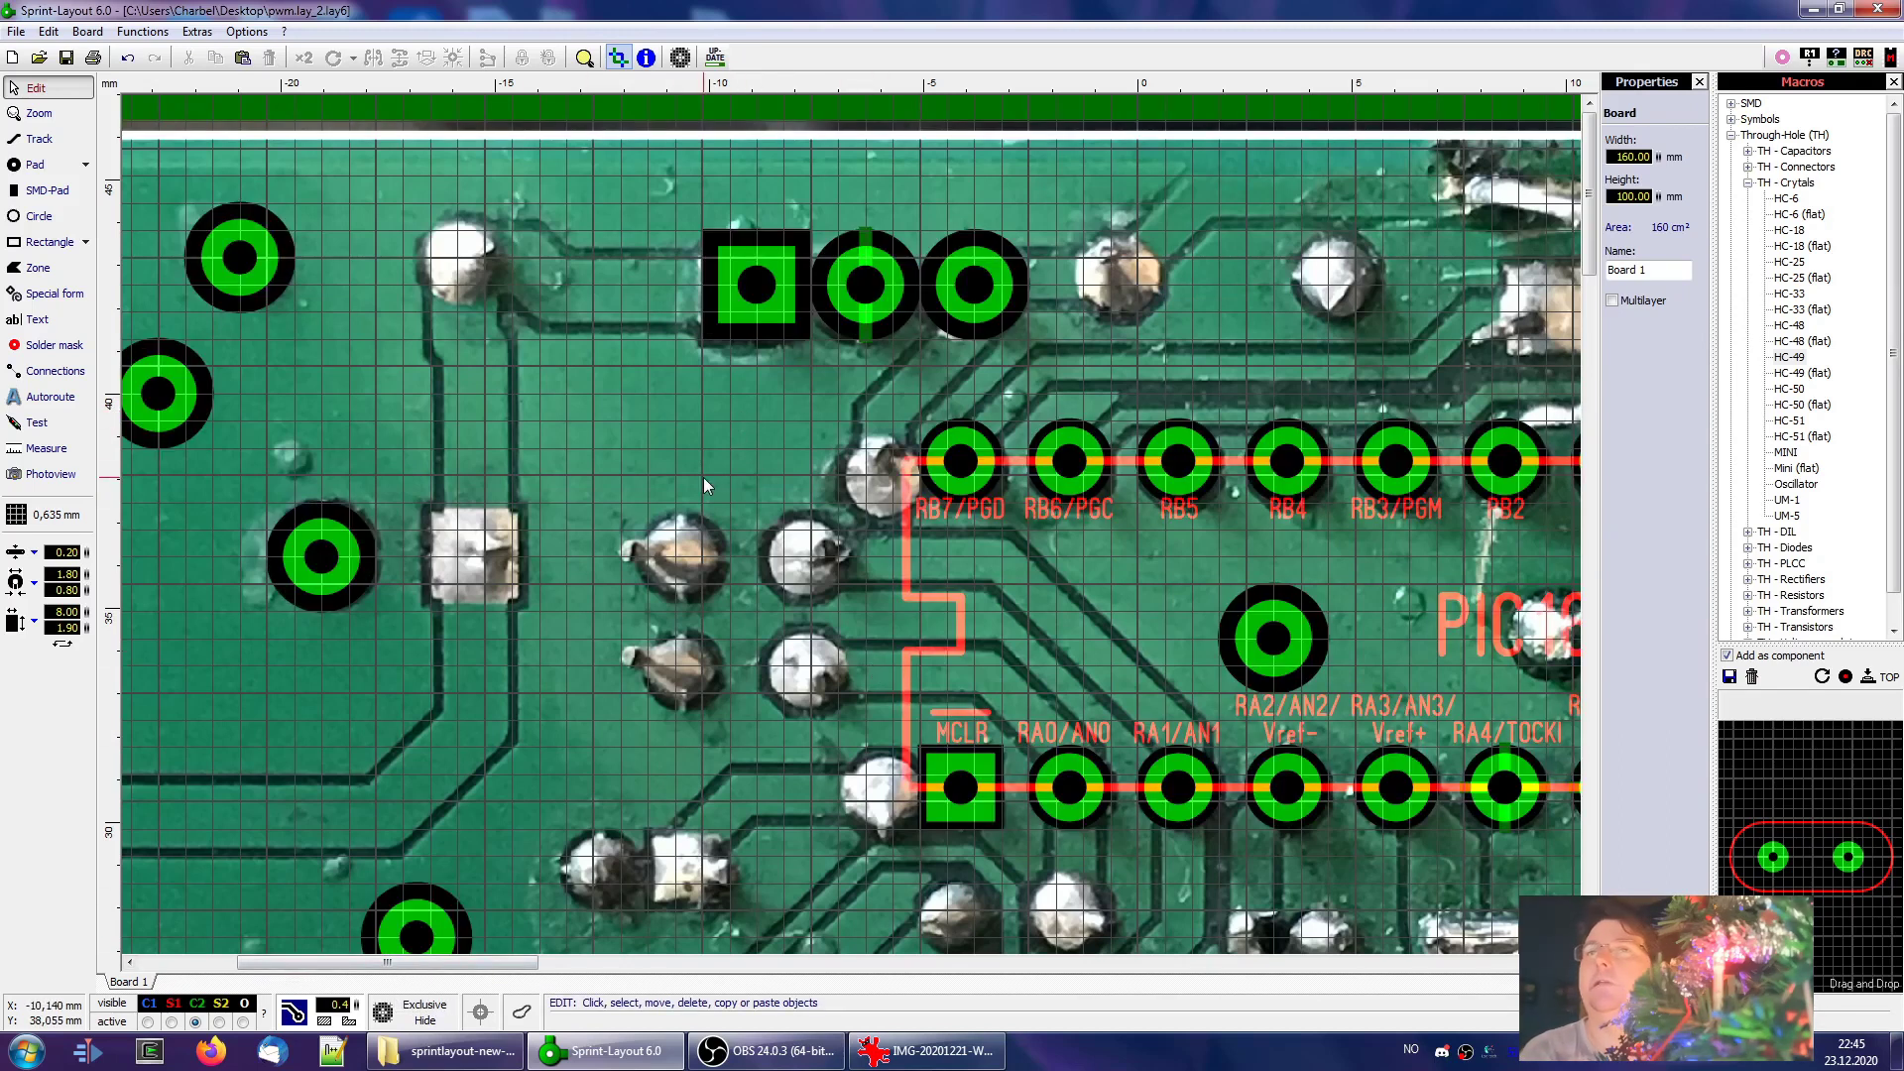
Copy the square pad of the three-pin row onto the square solder joint left of the PIC chip
left_click(770, 312)
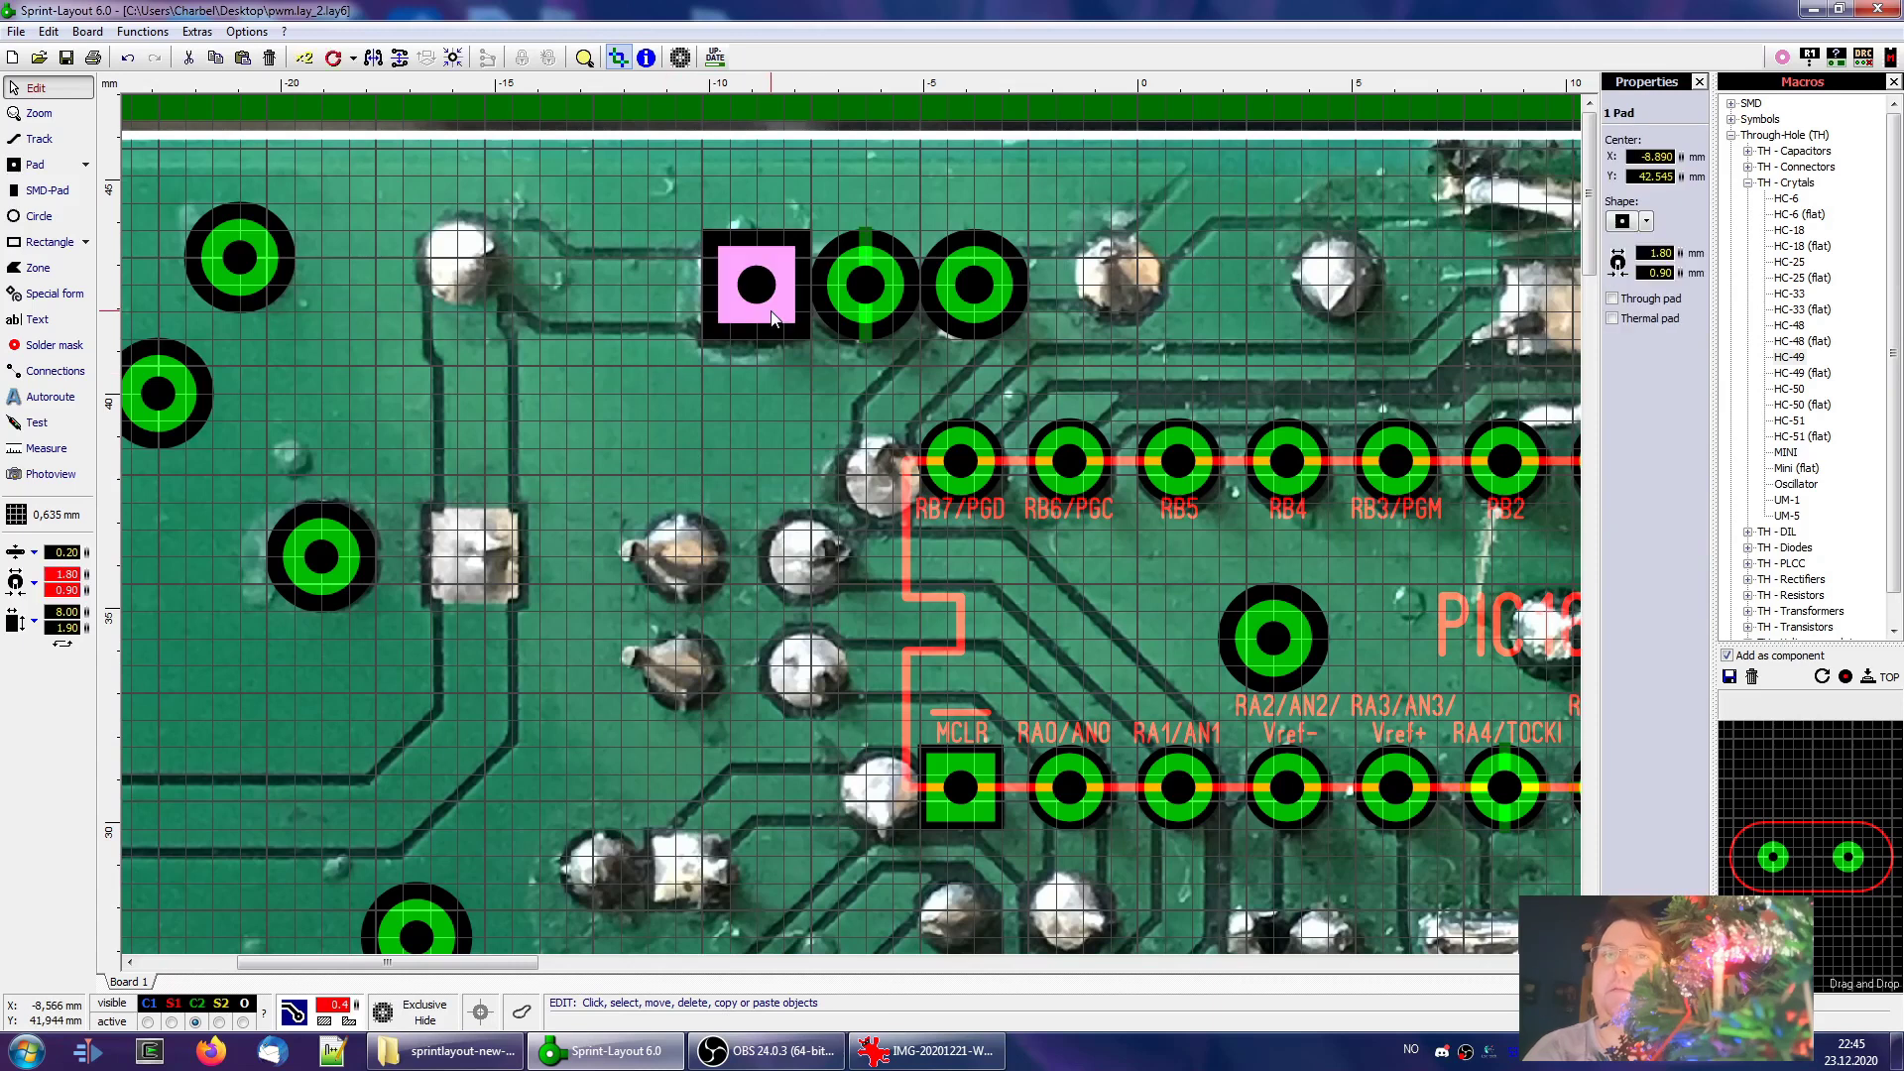
key("ctrl+c")
key("ctrl+v")
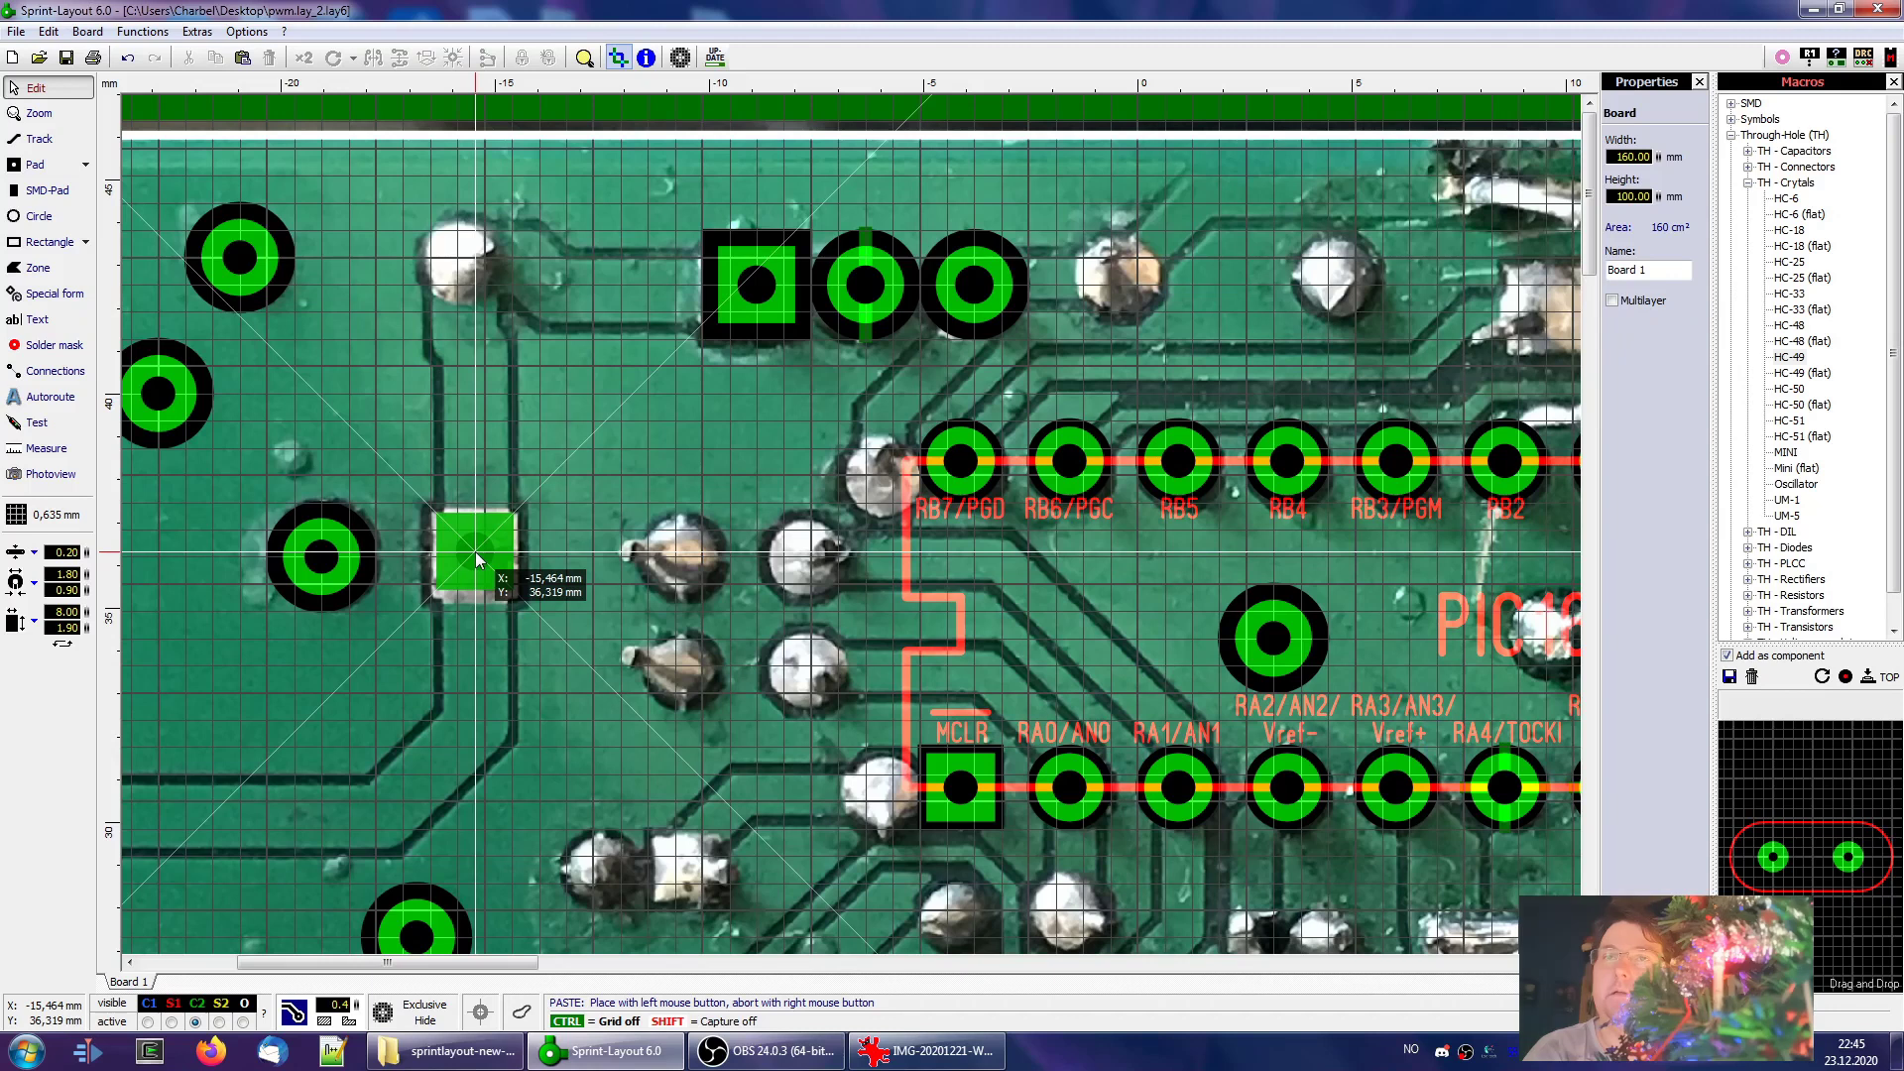
left_click(474, 552)
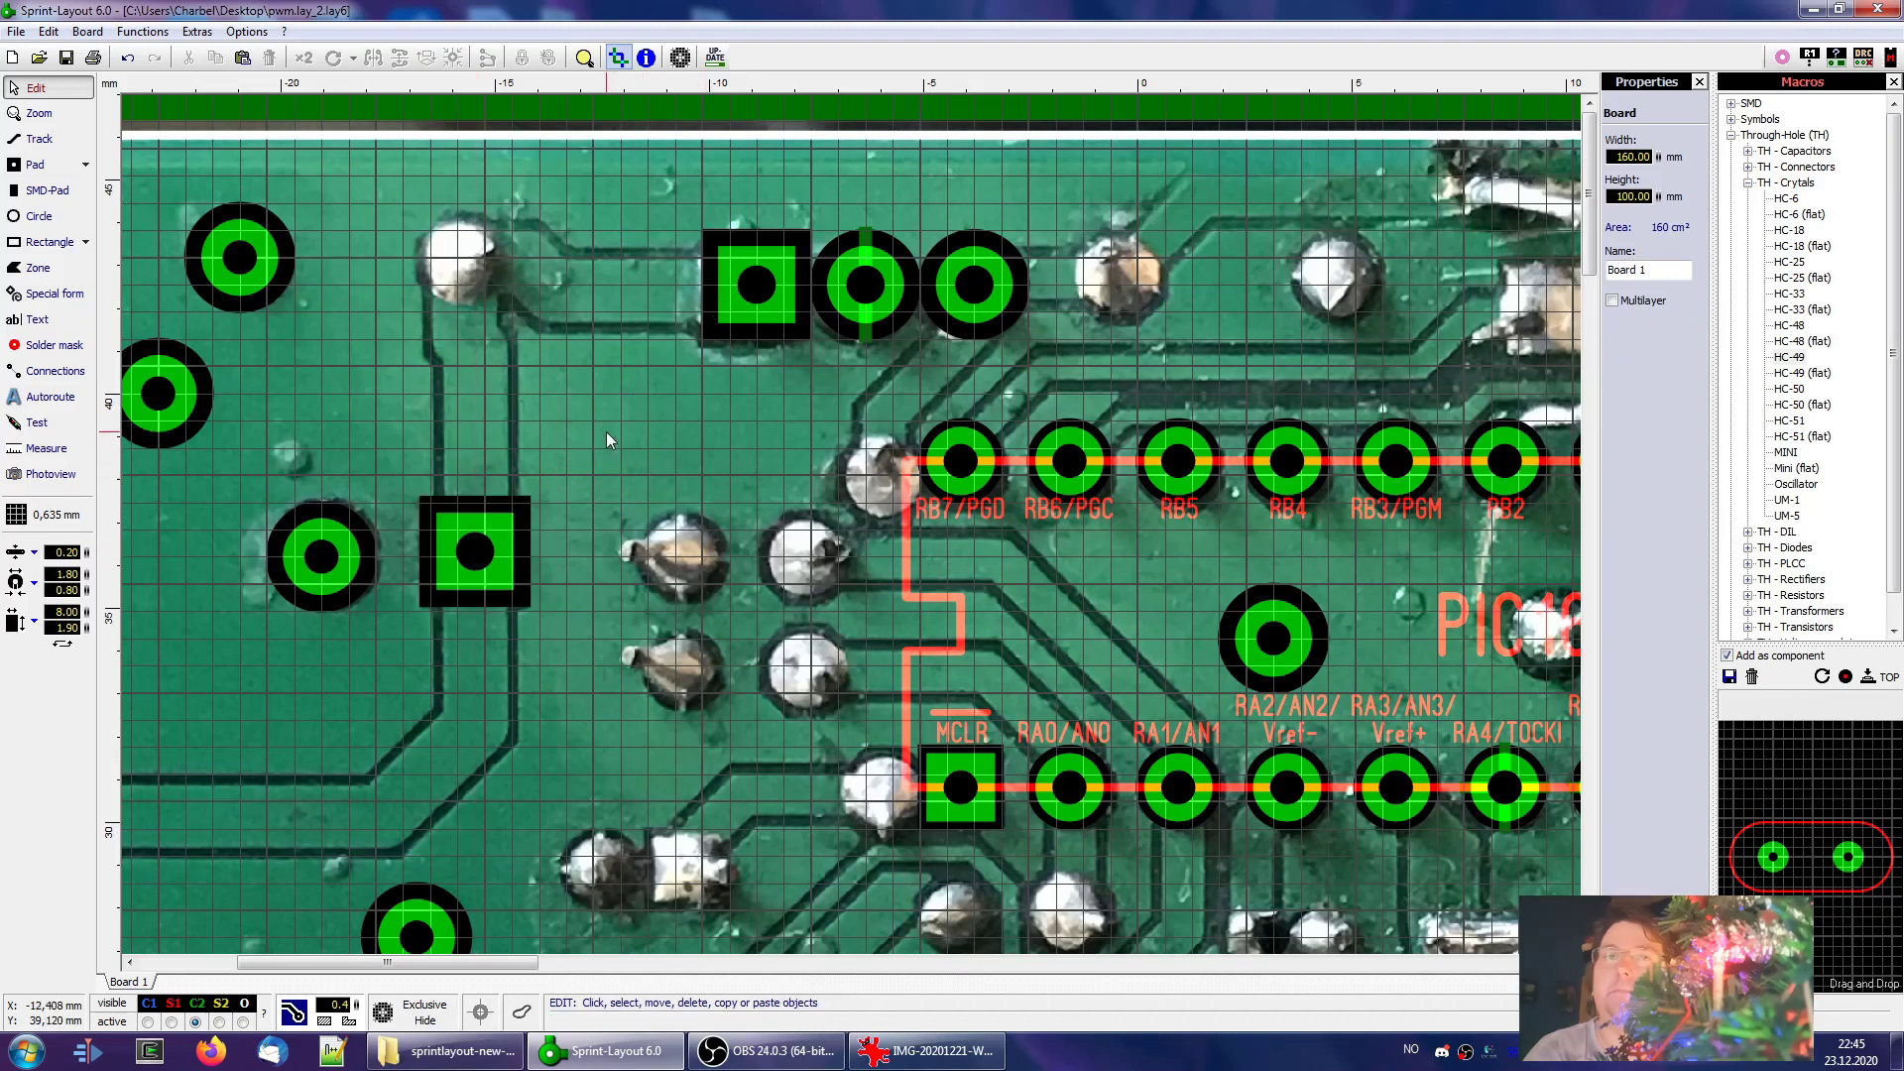
Set the grid to 0,3175 mm, snap the copied square pad to it, and align the pad with its joint with the ground plane off
left_click(30, 514)
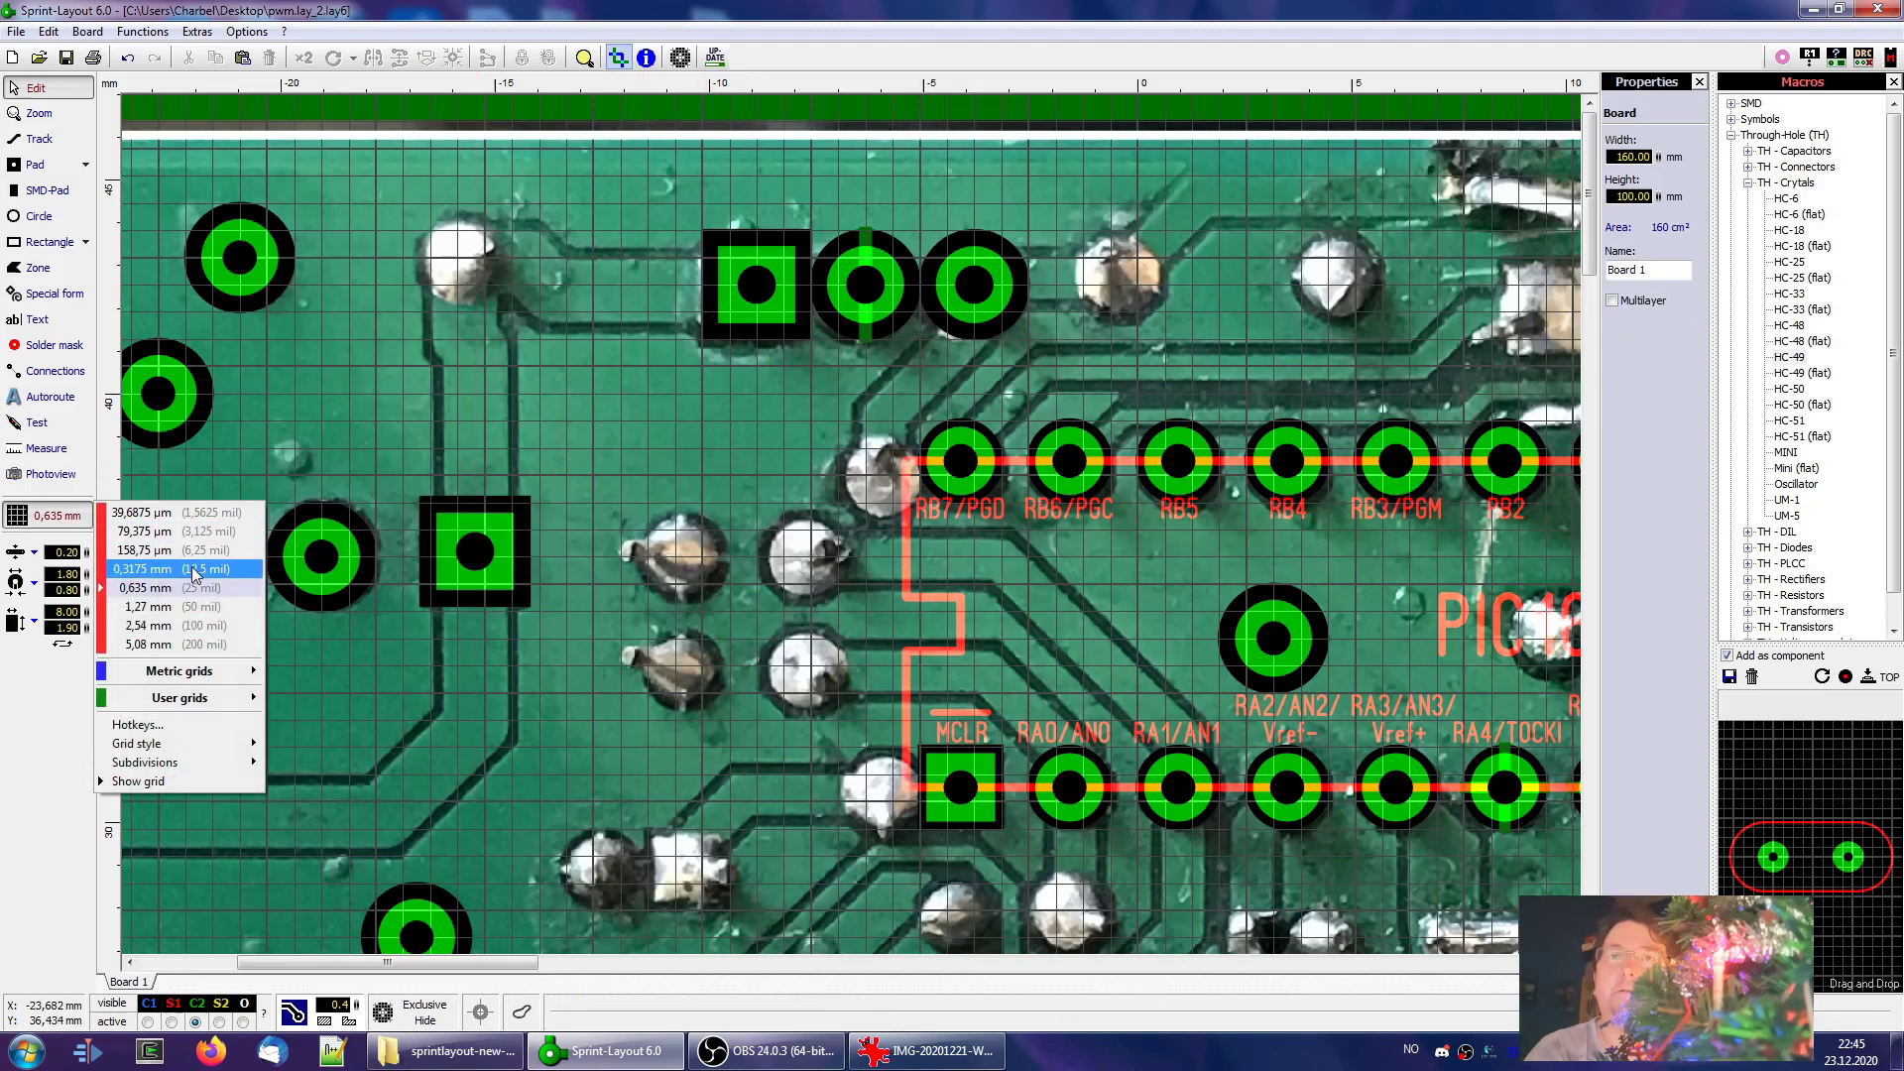
left_click(192, 567)
left_click(474, 551)
right_click(480, 554)
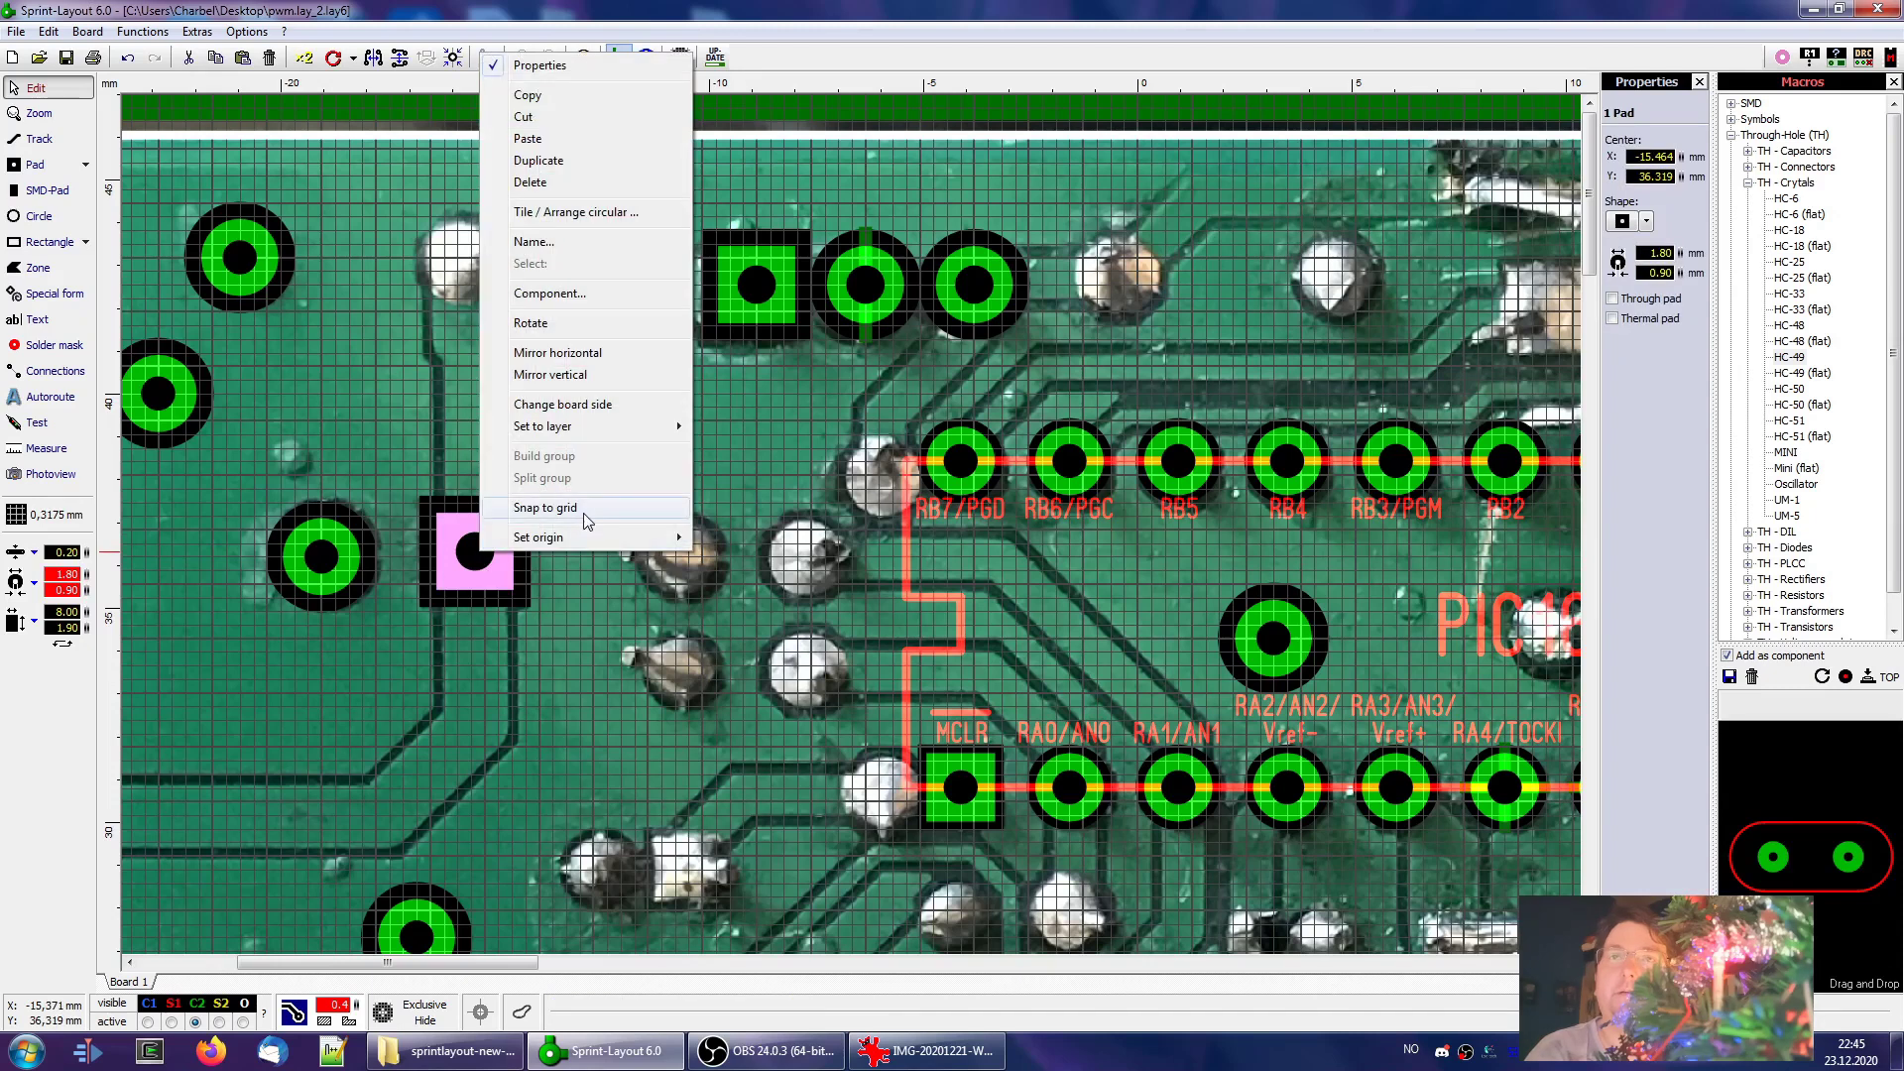
left_click(544, 508)
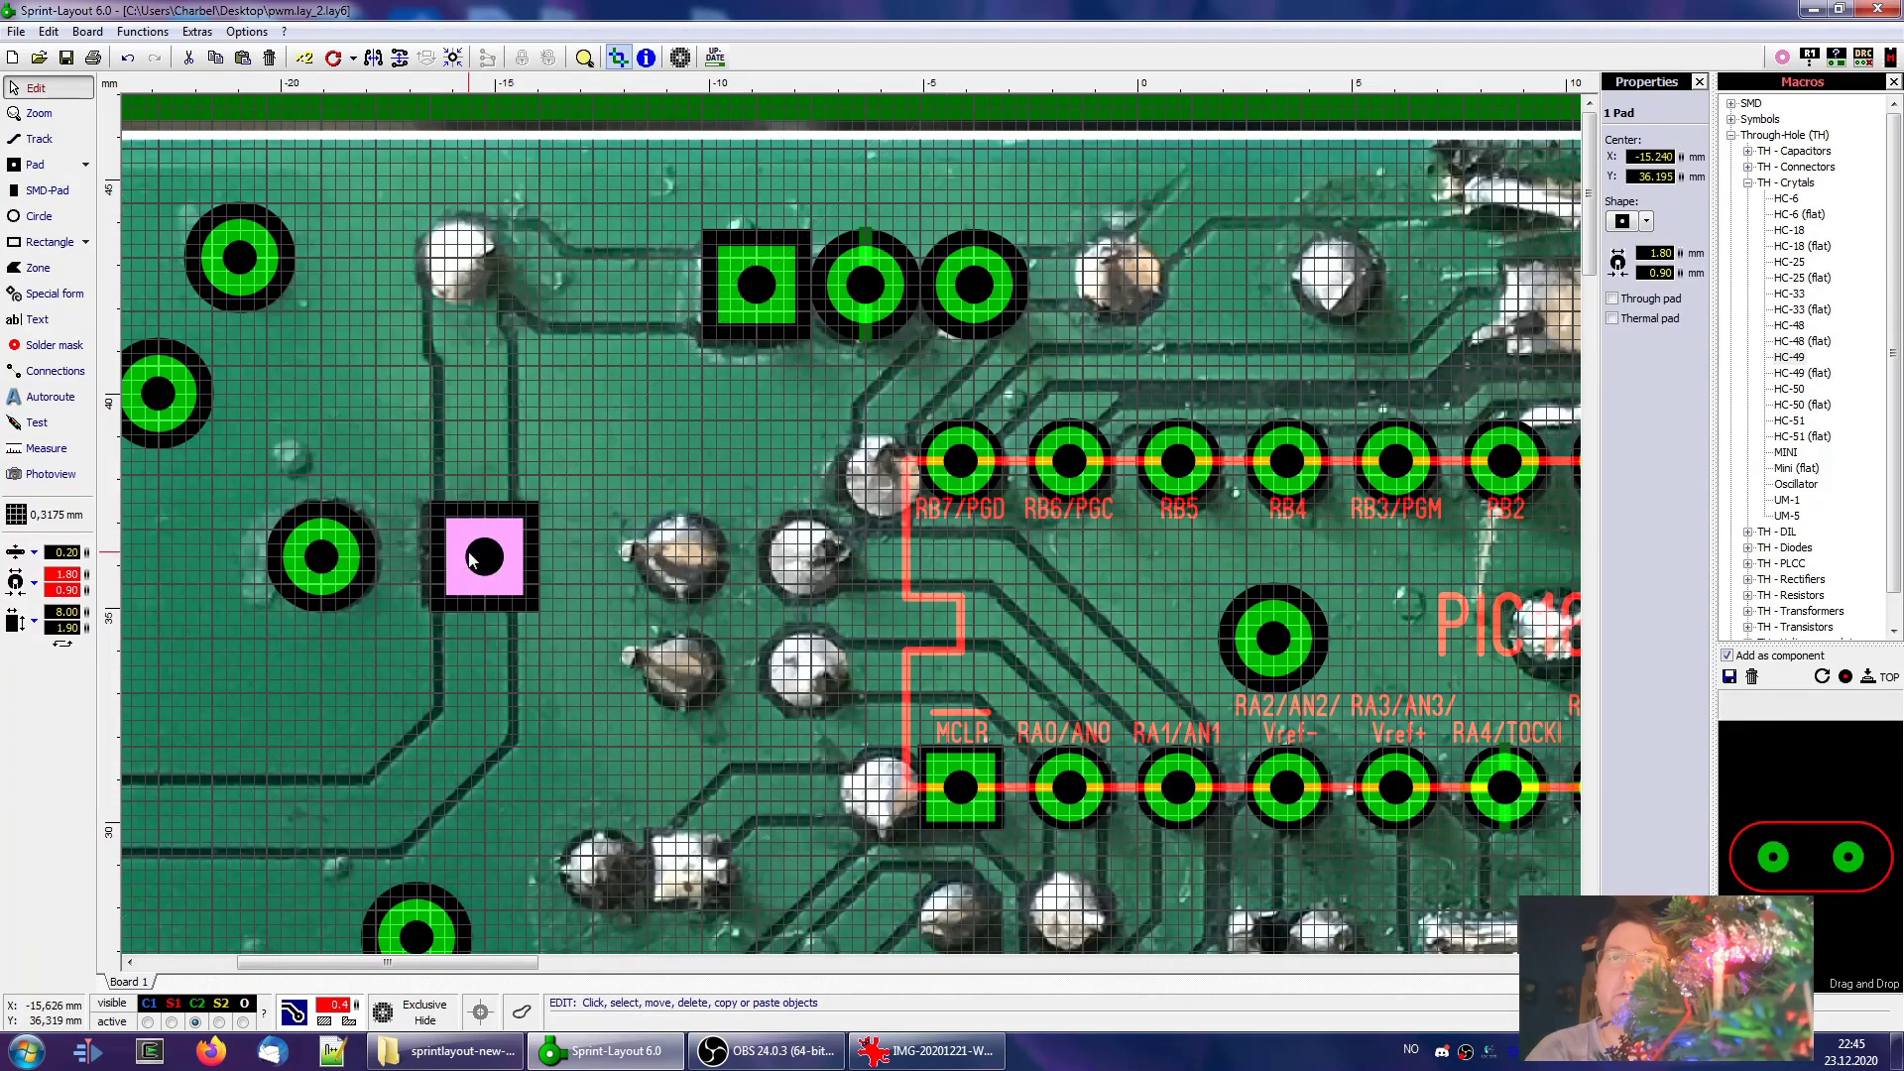
left_click(293, 1011)
left_click_drag(477, 570, 464, 571)
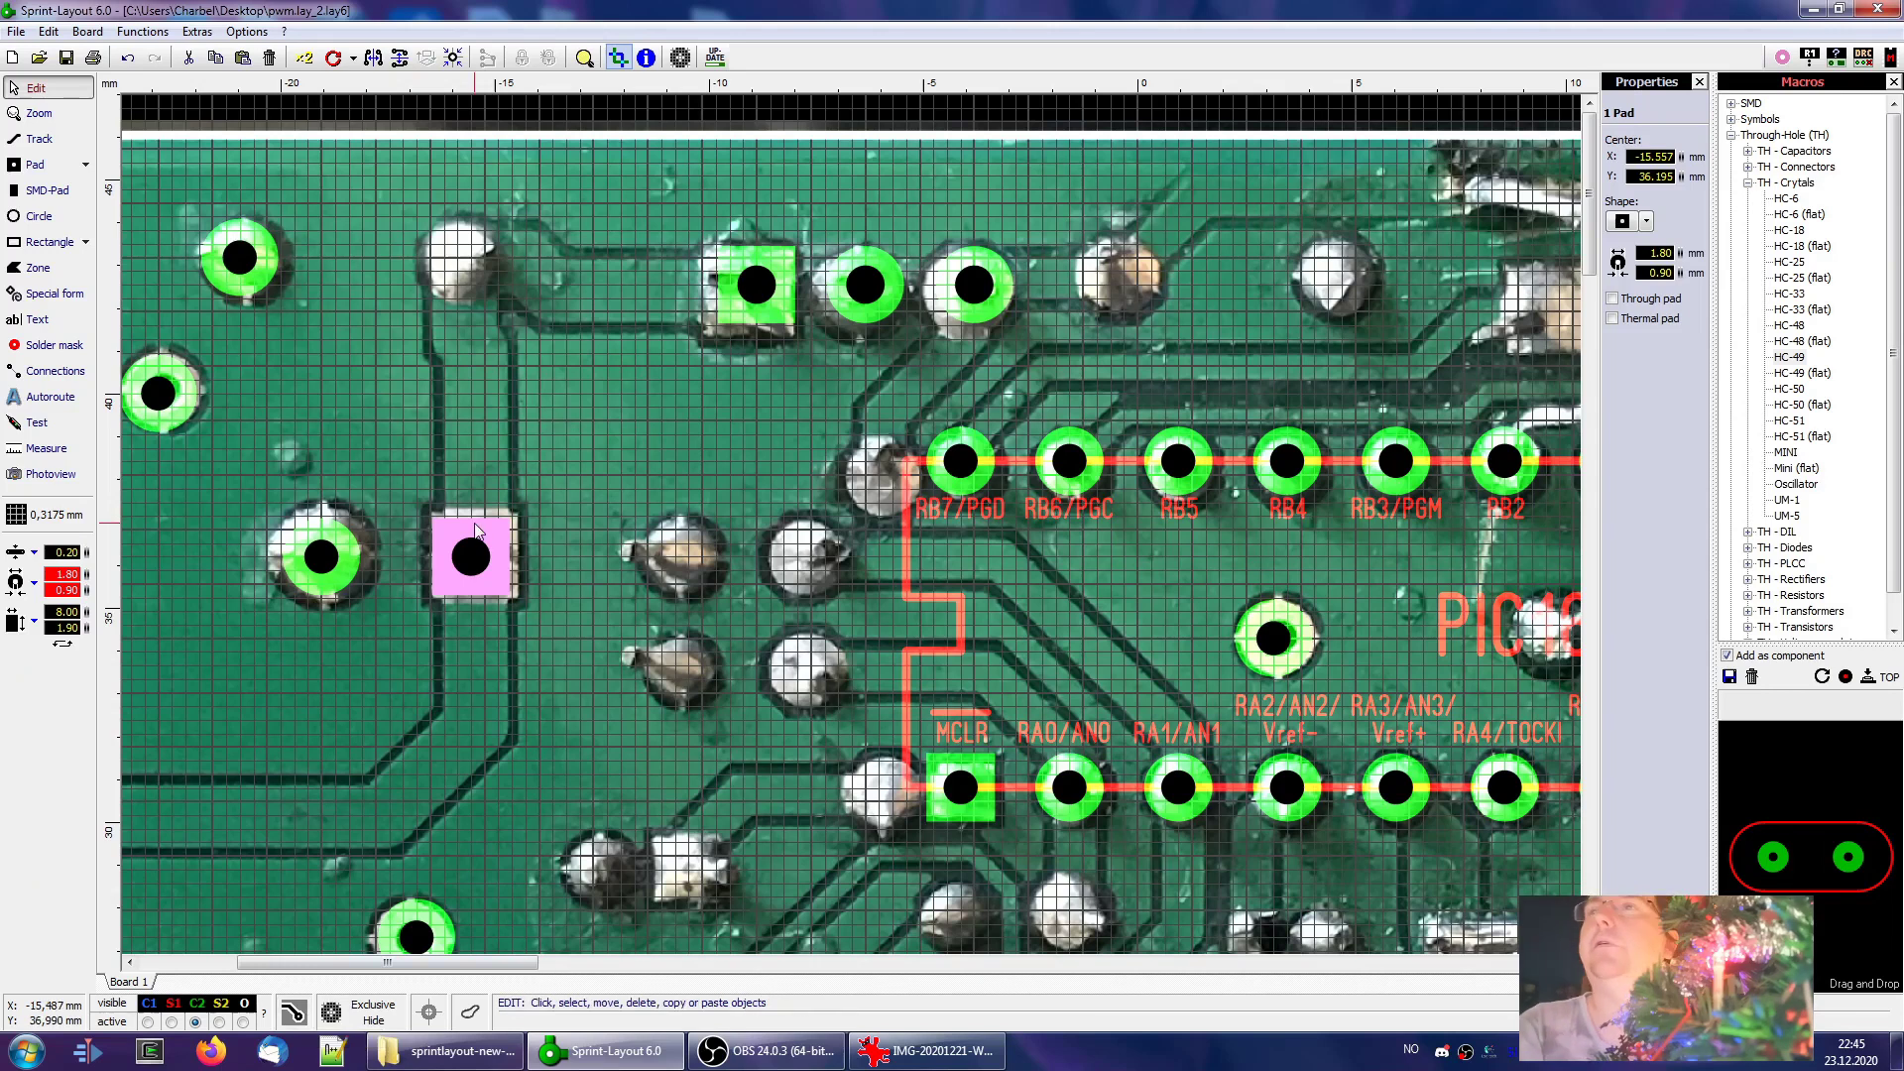
Copy the rightmost round pad of the three-pin row onto the next solder joint to its right
scroll(599, 408, "down", 1)
scroll(752, 353, "up", 2)
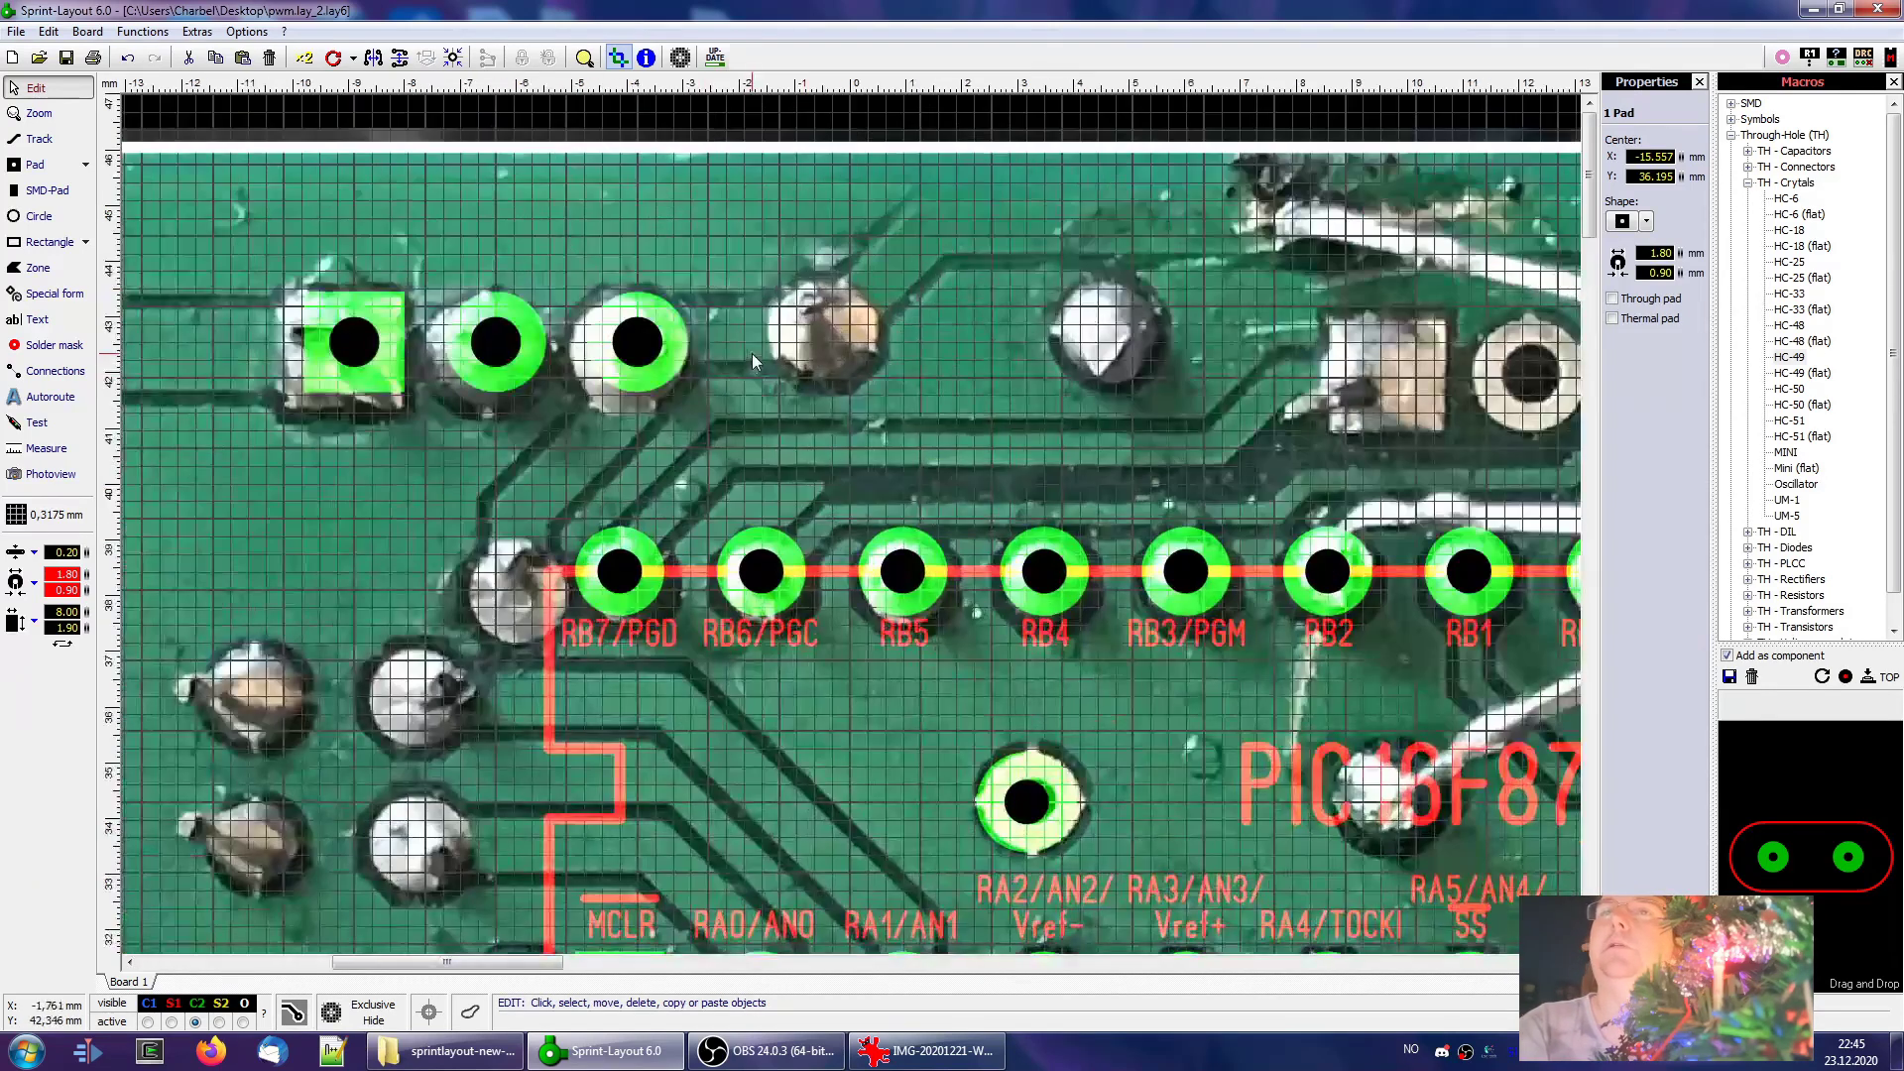
left_click(675, 343)
key("ctrl+c")
key("ctrl+v")
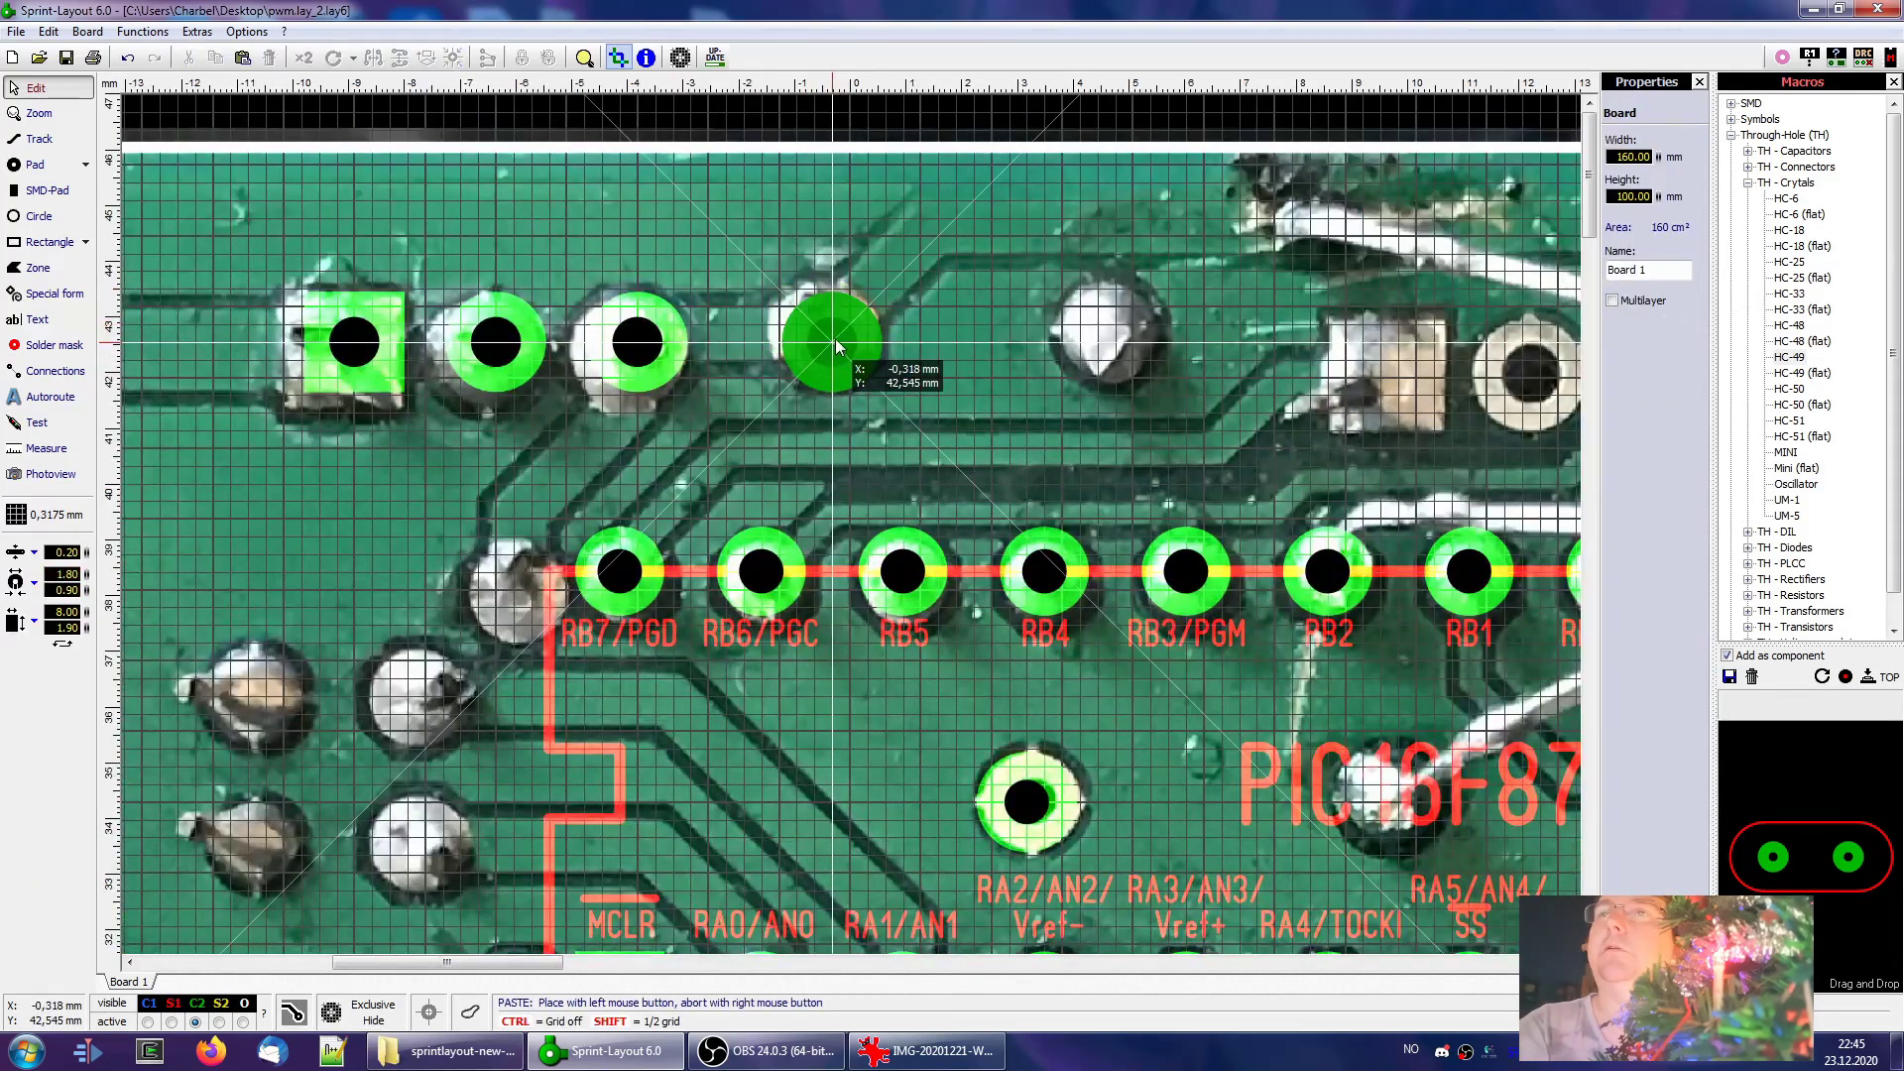
left_click(821, 332)
Copy the row of three pads onto the three-pin solder joints above the RB2 to Vdd side of the PIC chip
scroll(985, 234, "down", 1)
scroll(986, 234, "down", 1)
scroll(916, 259, "right", 3)
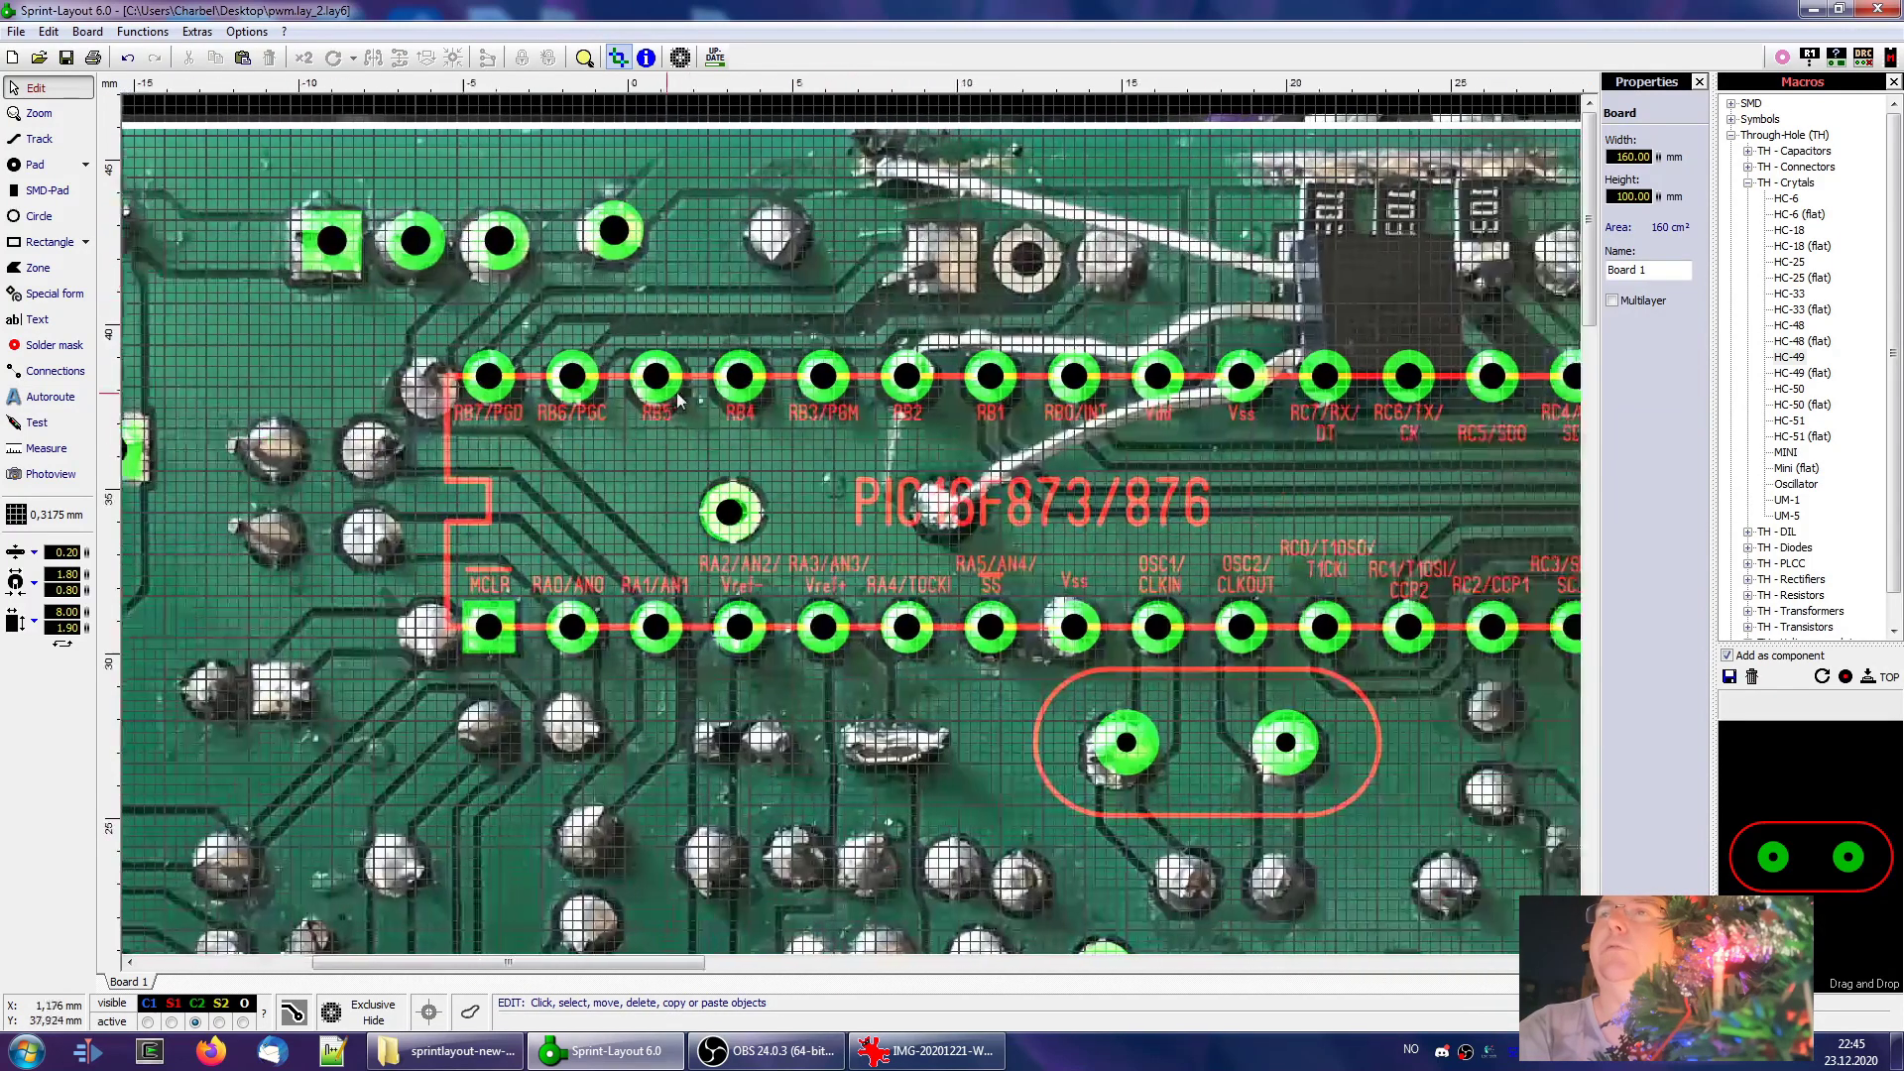
left_click_drag(548, 311, 290, 199)
key("ctrl+c")
key("ctrl+v")
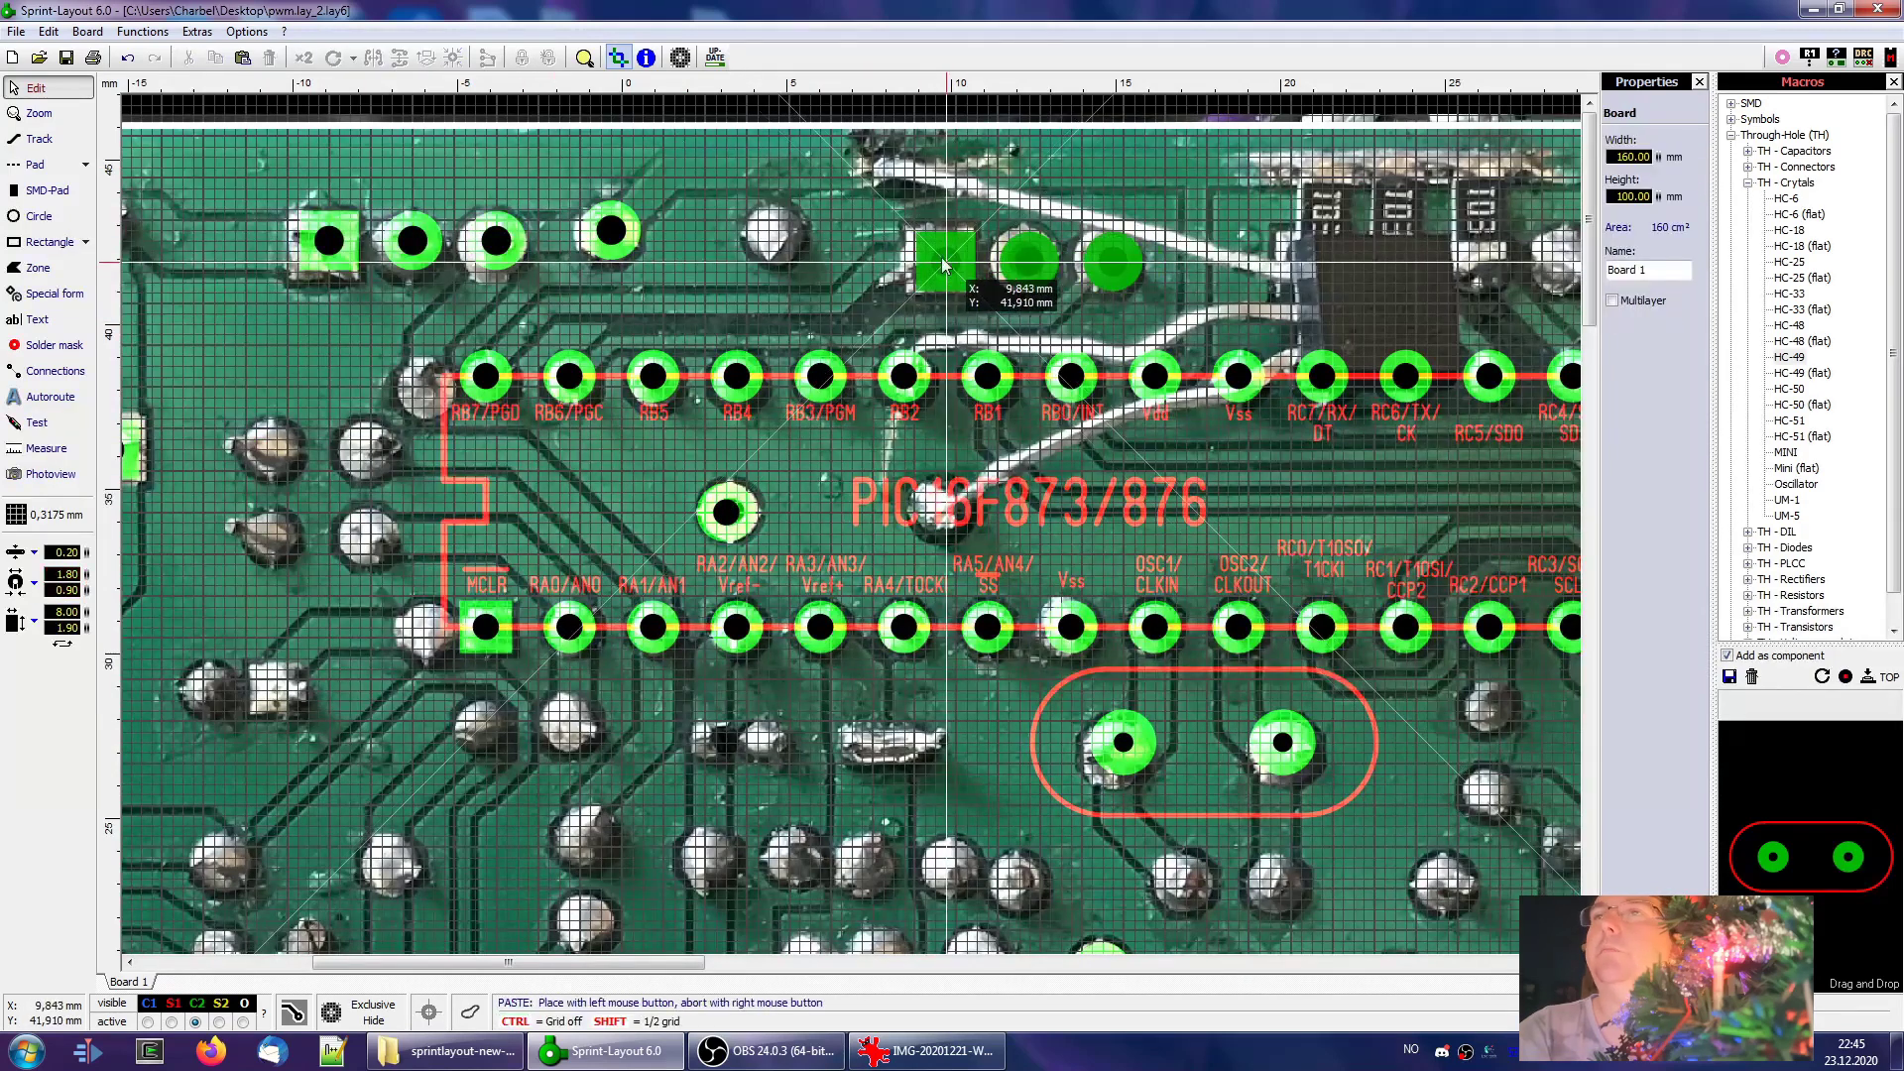
left_click(936, 258)
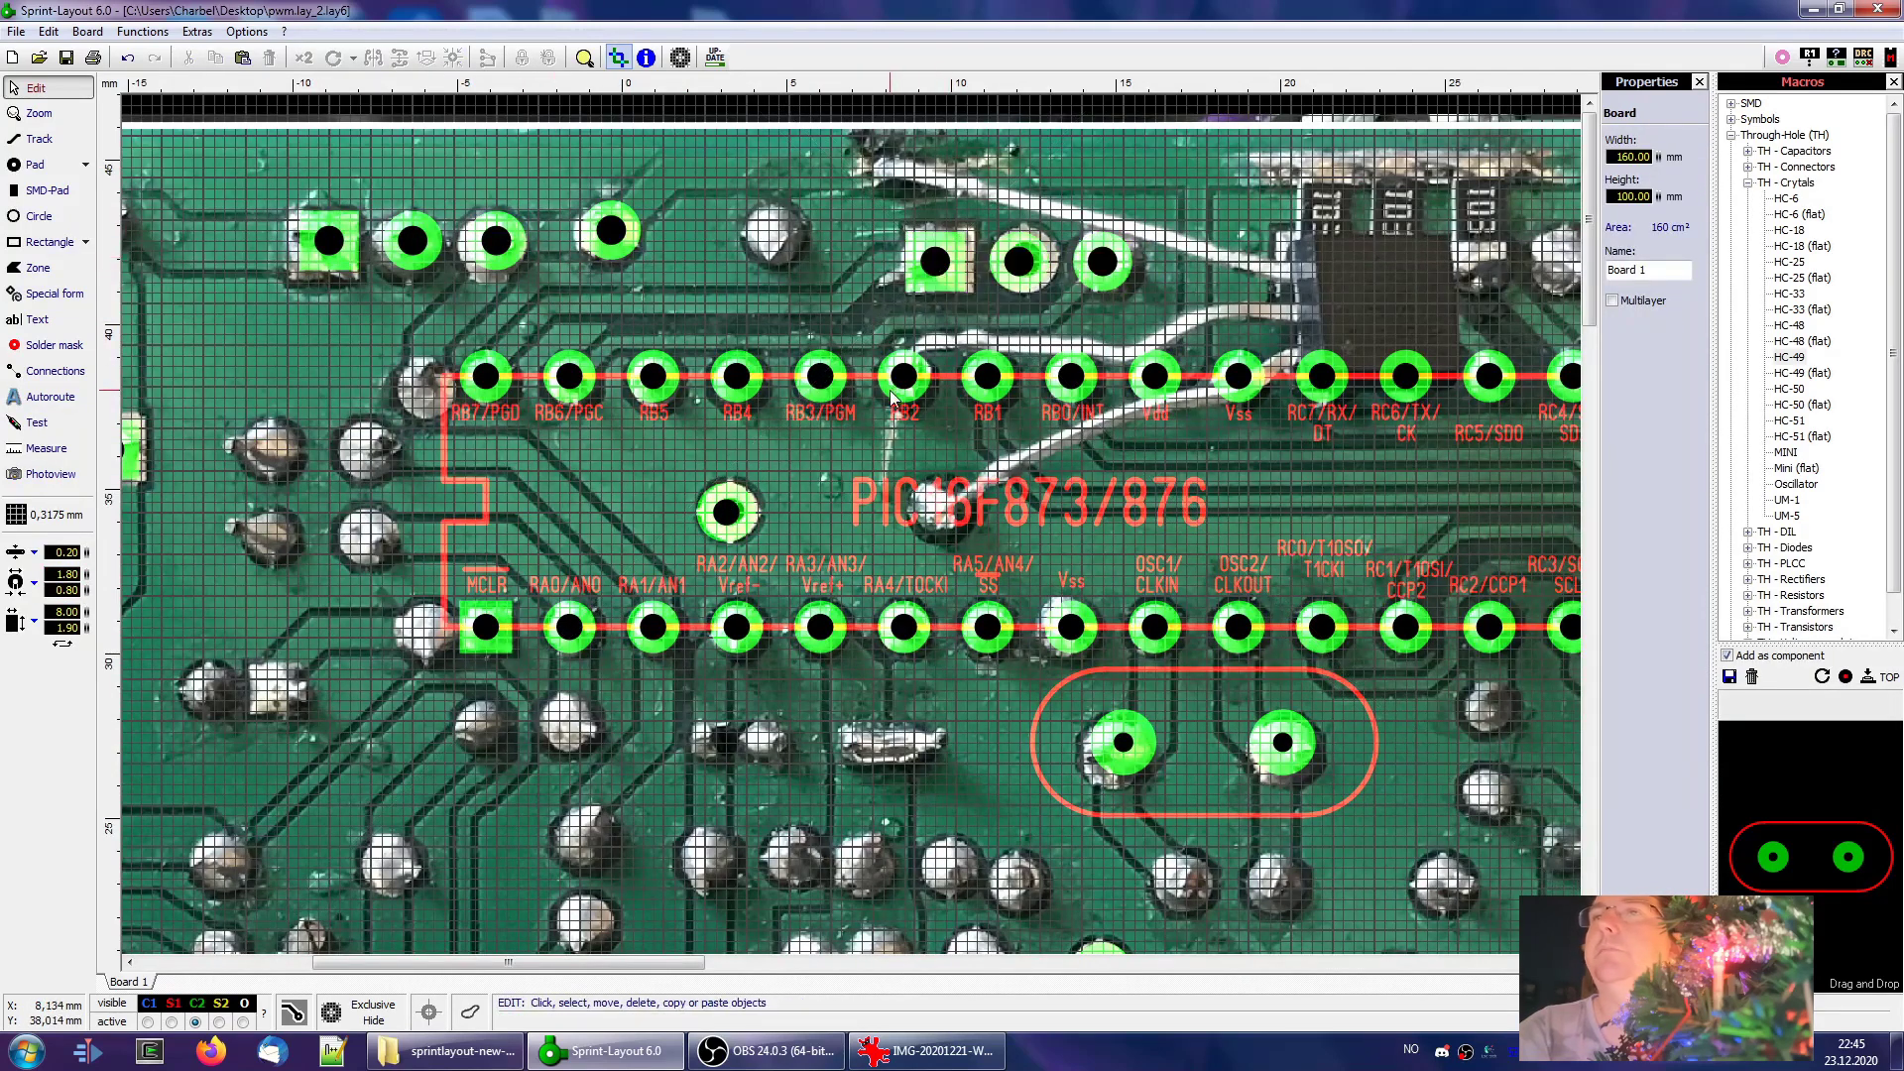
Place another copy of the three-pad row near the vertical solder joints beyond the right end of the PIC chip
right_click_drag(1110, 369, 755, 382)
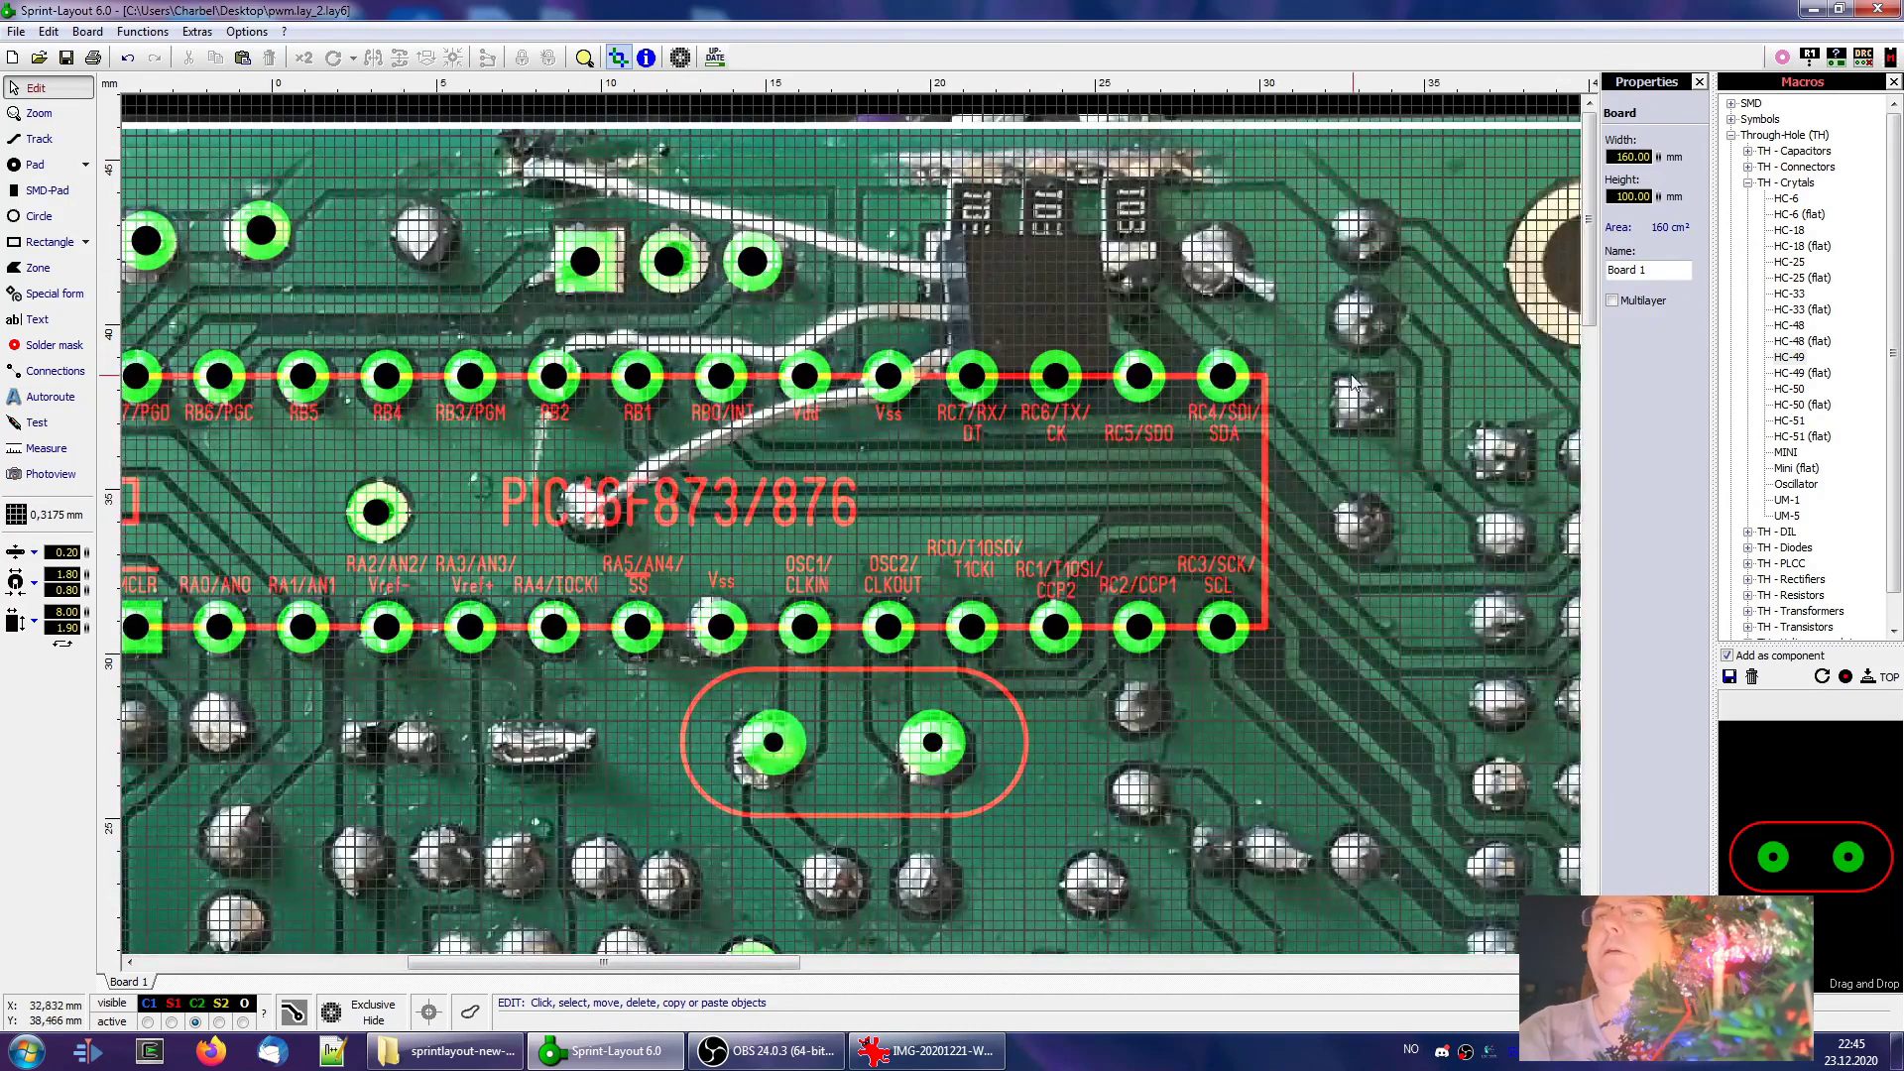
left_click(578, 287)
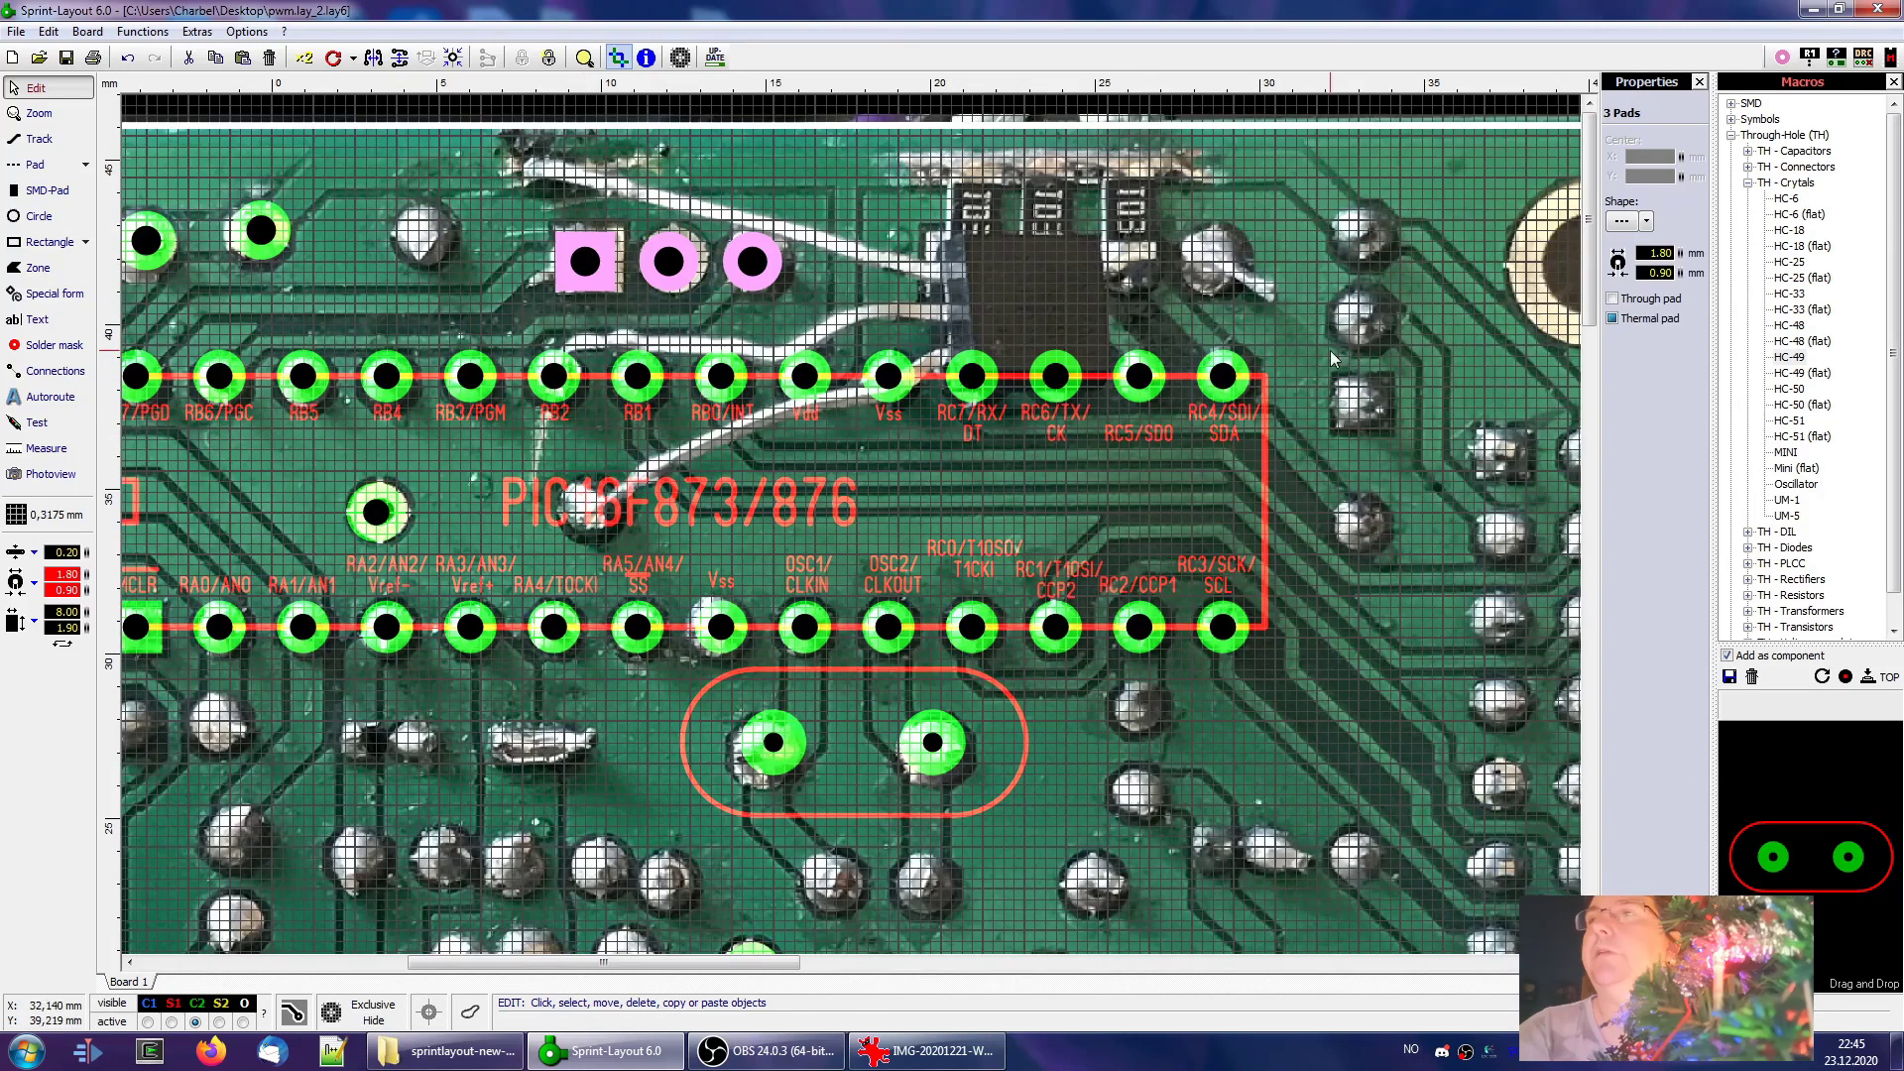
key("ctrl+c")
key("ctrl+v")
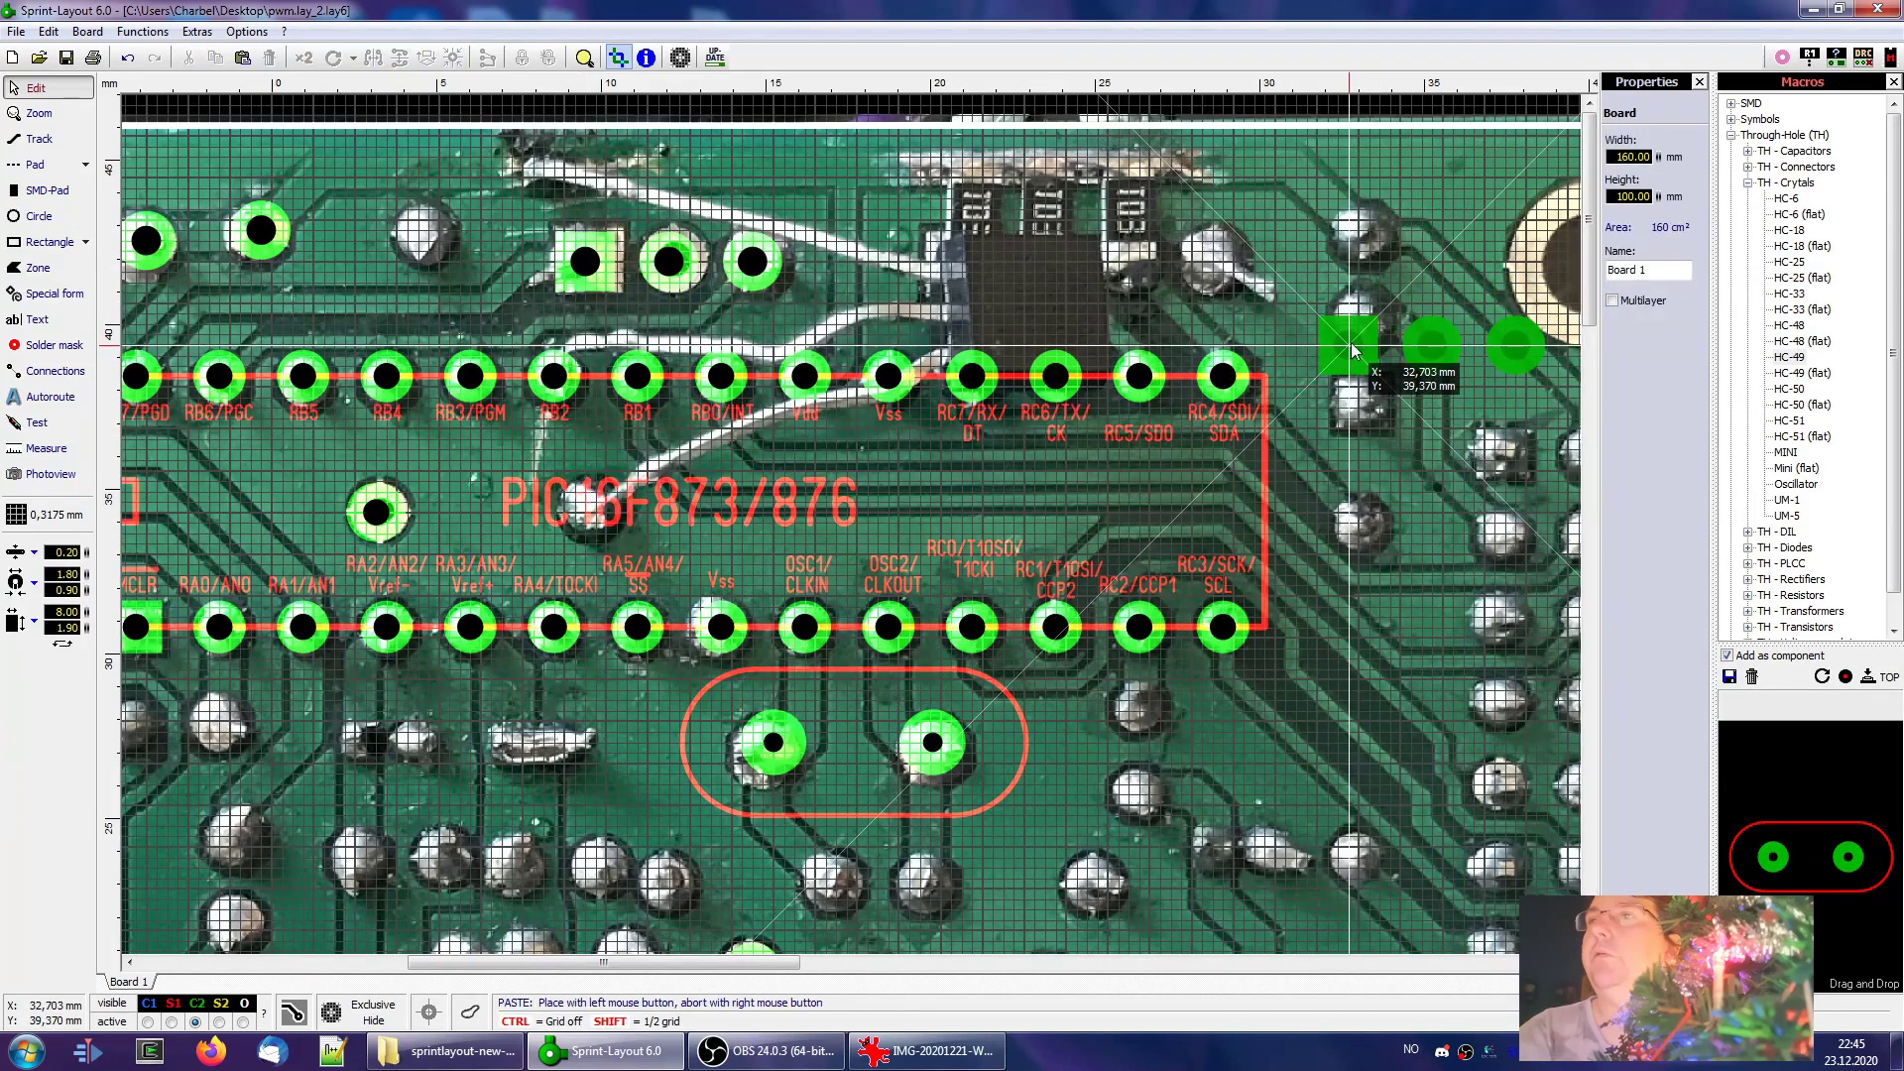
left_click(1319, 347)
Rotate the new row upright with its square pad lowest, snap it to the grid, and move it onto the vertical three-pin joints
left_click_drag(1281, 288, 1538, 397)
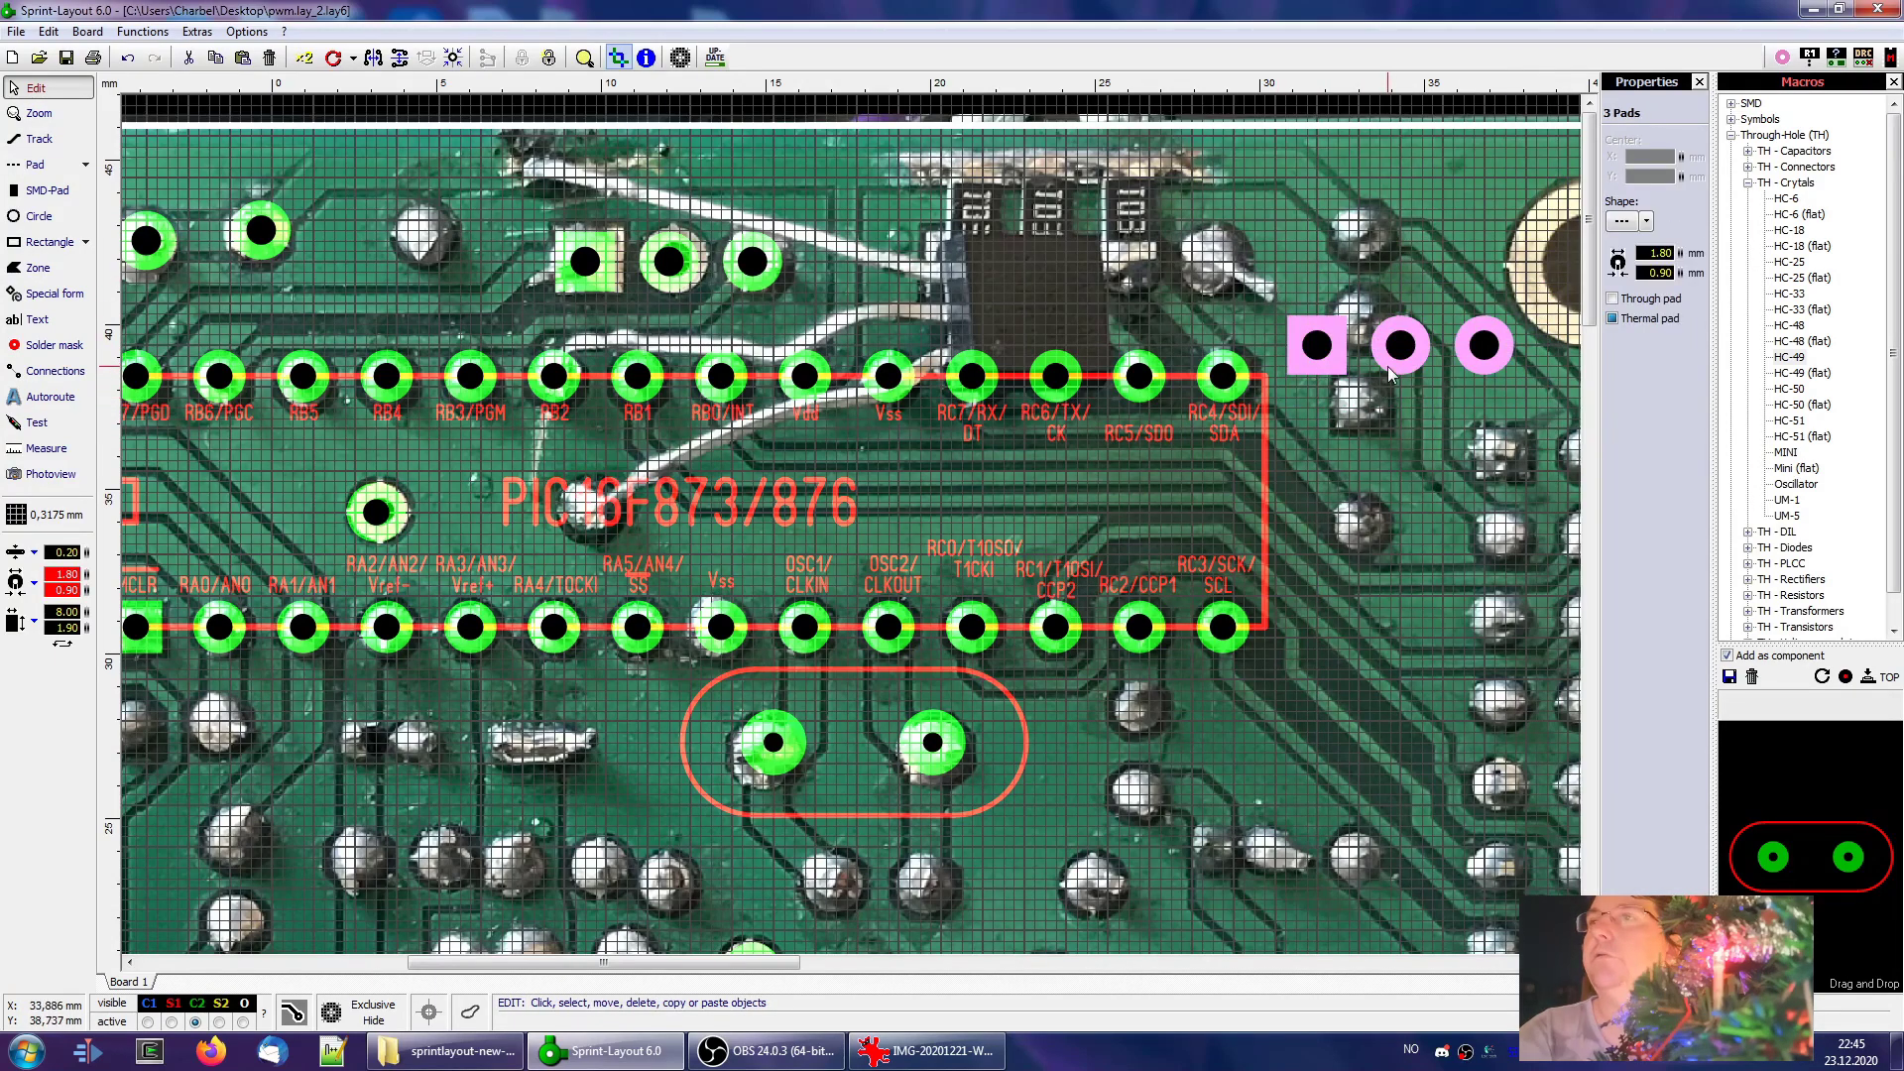
key("ctrl+r")
key("ctrl+r")
key("ctrl+r")
key("ctrl+r")
key("ctrl+r")
key("ctrl+r")
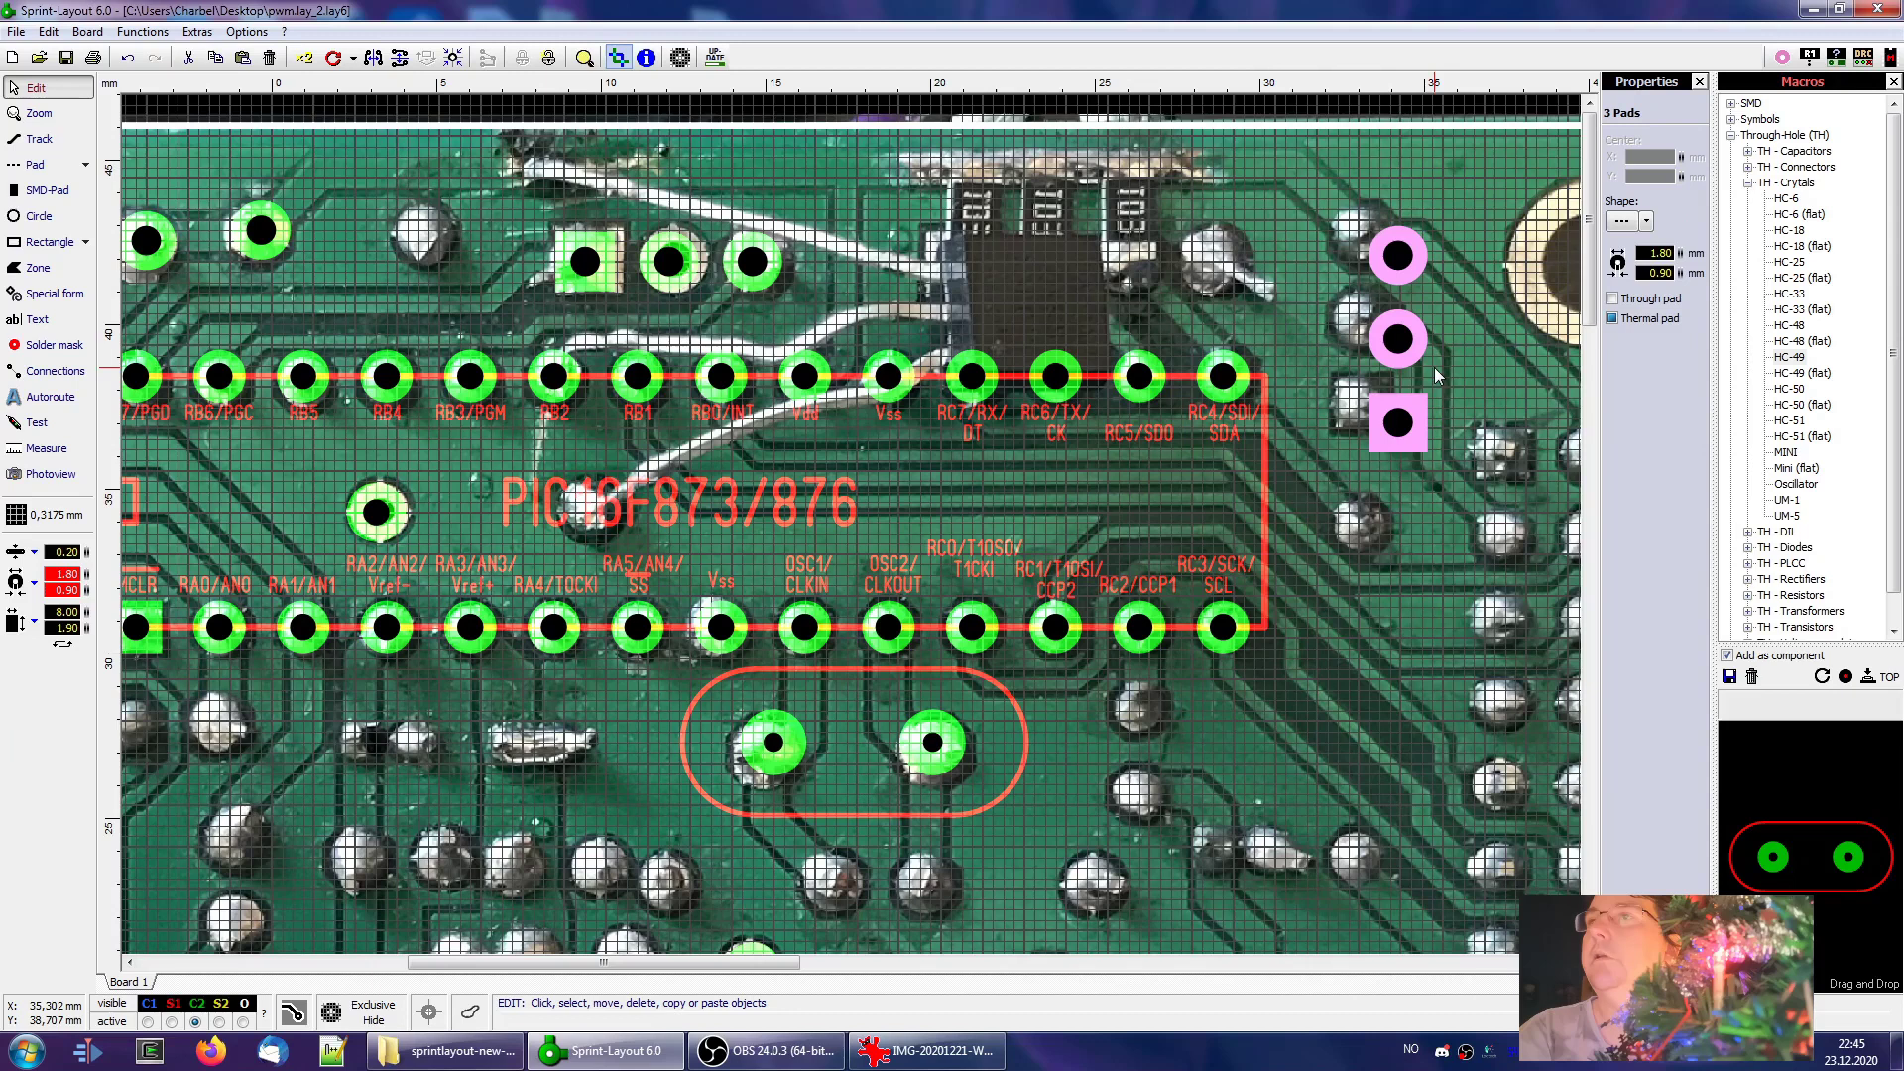
right_click(1403, 336)
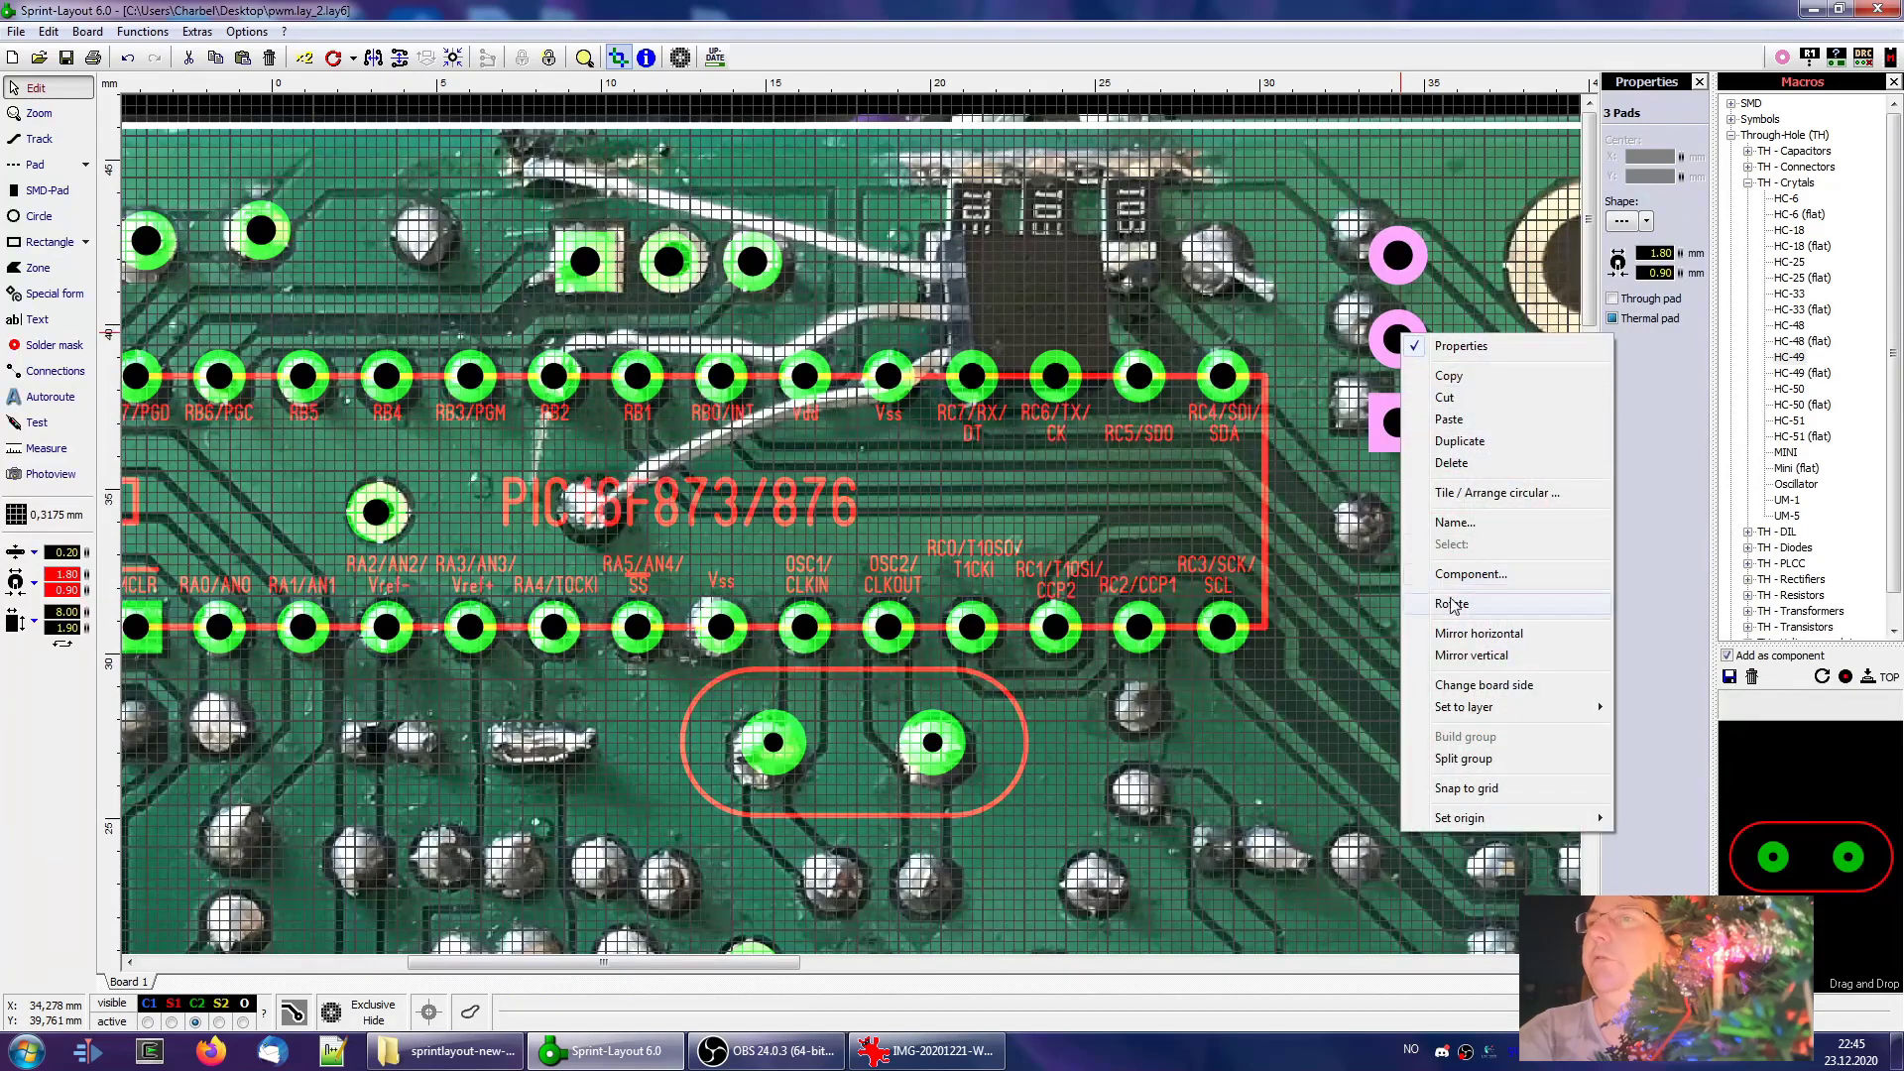
left_click(1500, 787)
left_click_drag(1402, 336, 1367, 314)
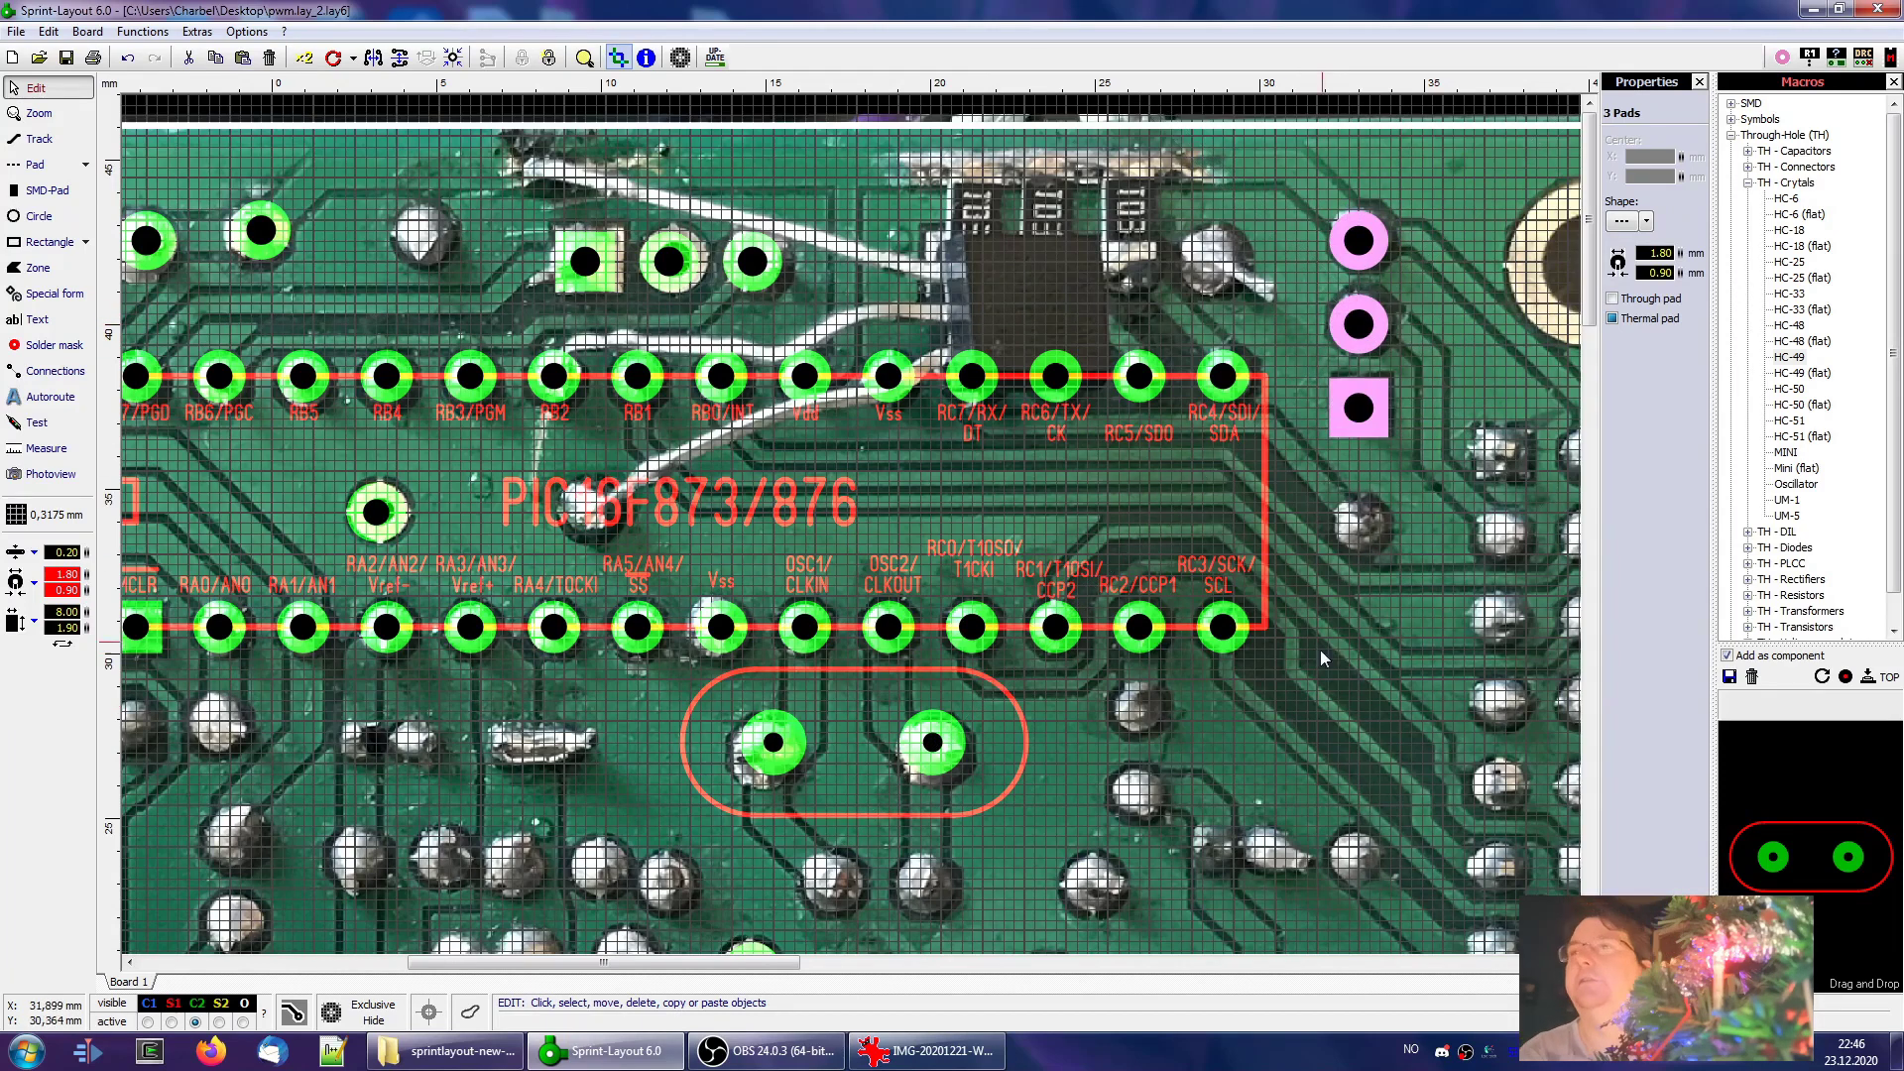
Look over the board's remaining solder joints and check the component-side photo in IrfanView, then return to Sprint-Layout
scroll(1324, 615, "right", 3, "shift")
scroll(1241, 703, "down", 3)
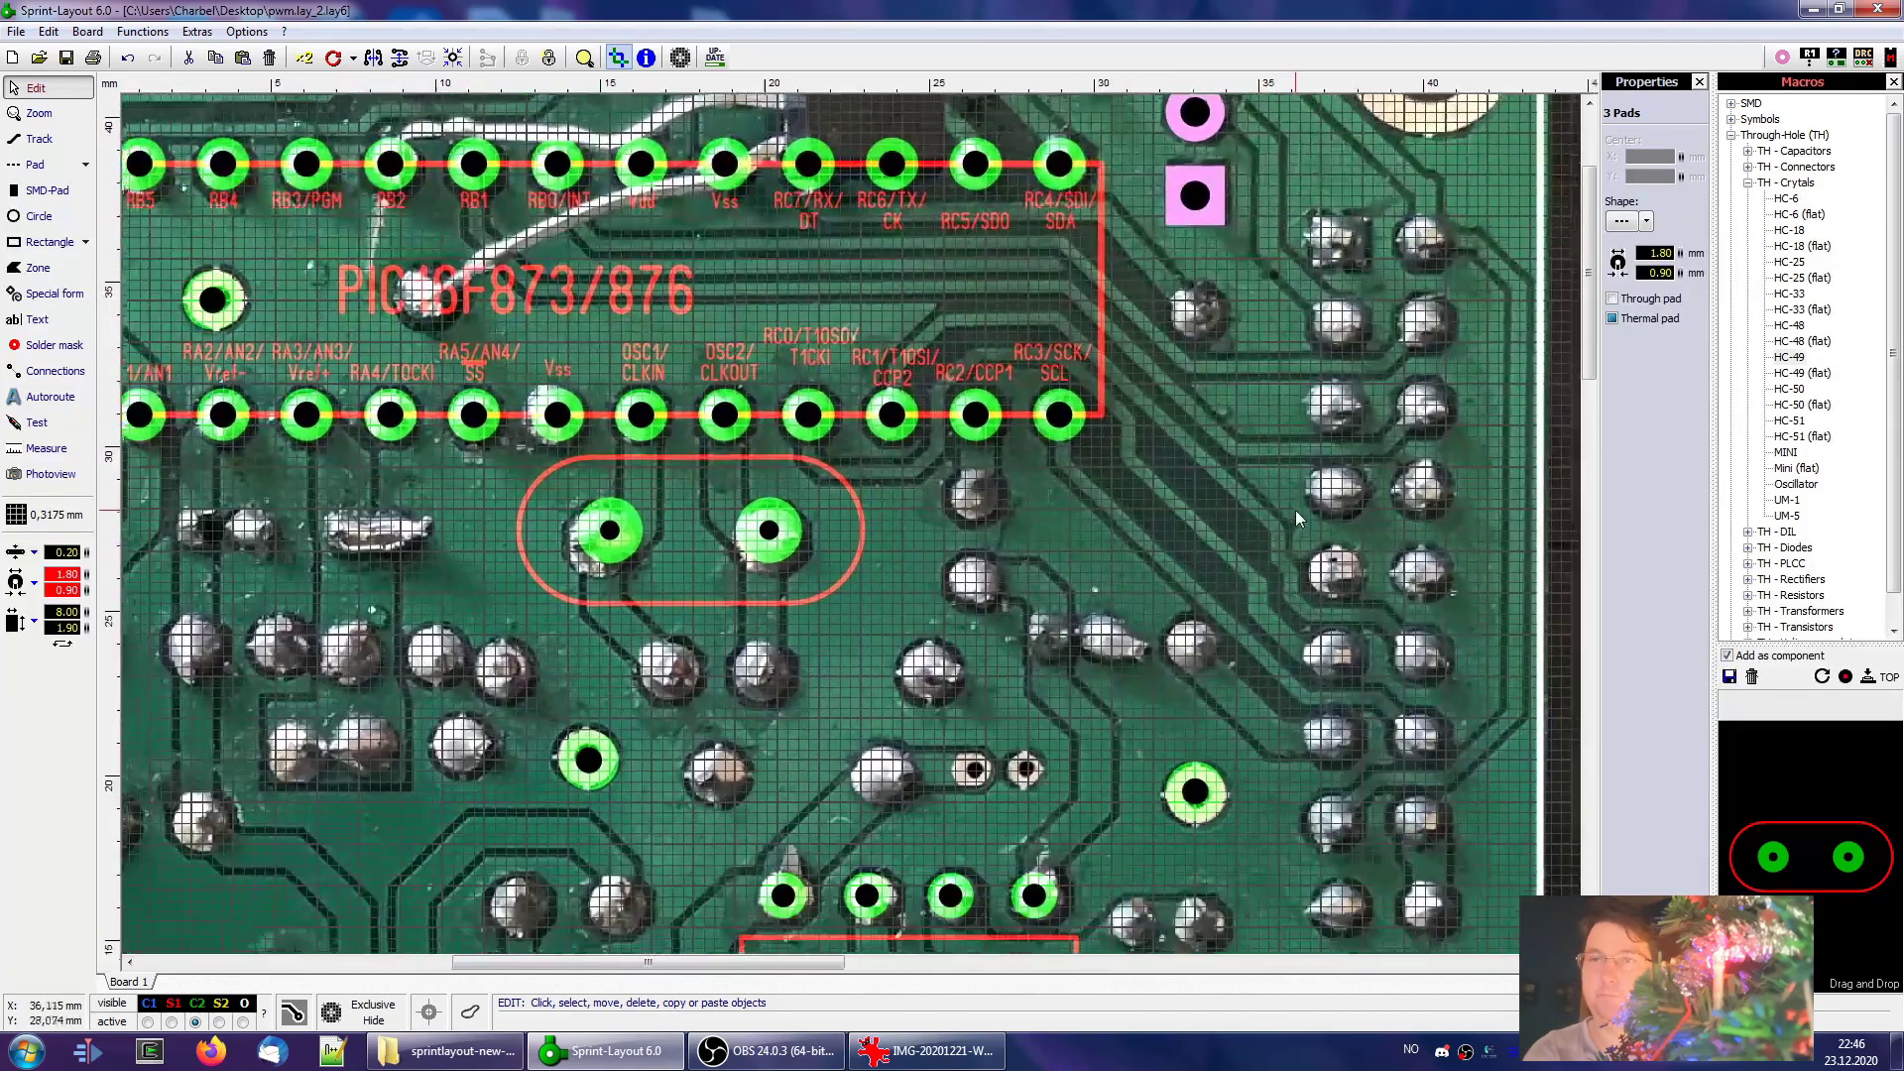
scroll(776, 439, "down", 2, "ctrl")
scroll(775, 438, "left", 5, "shift")
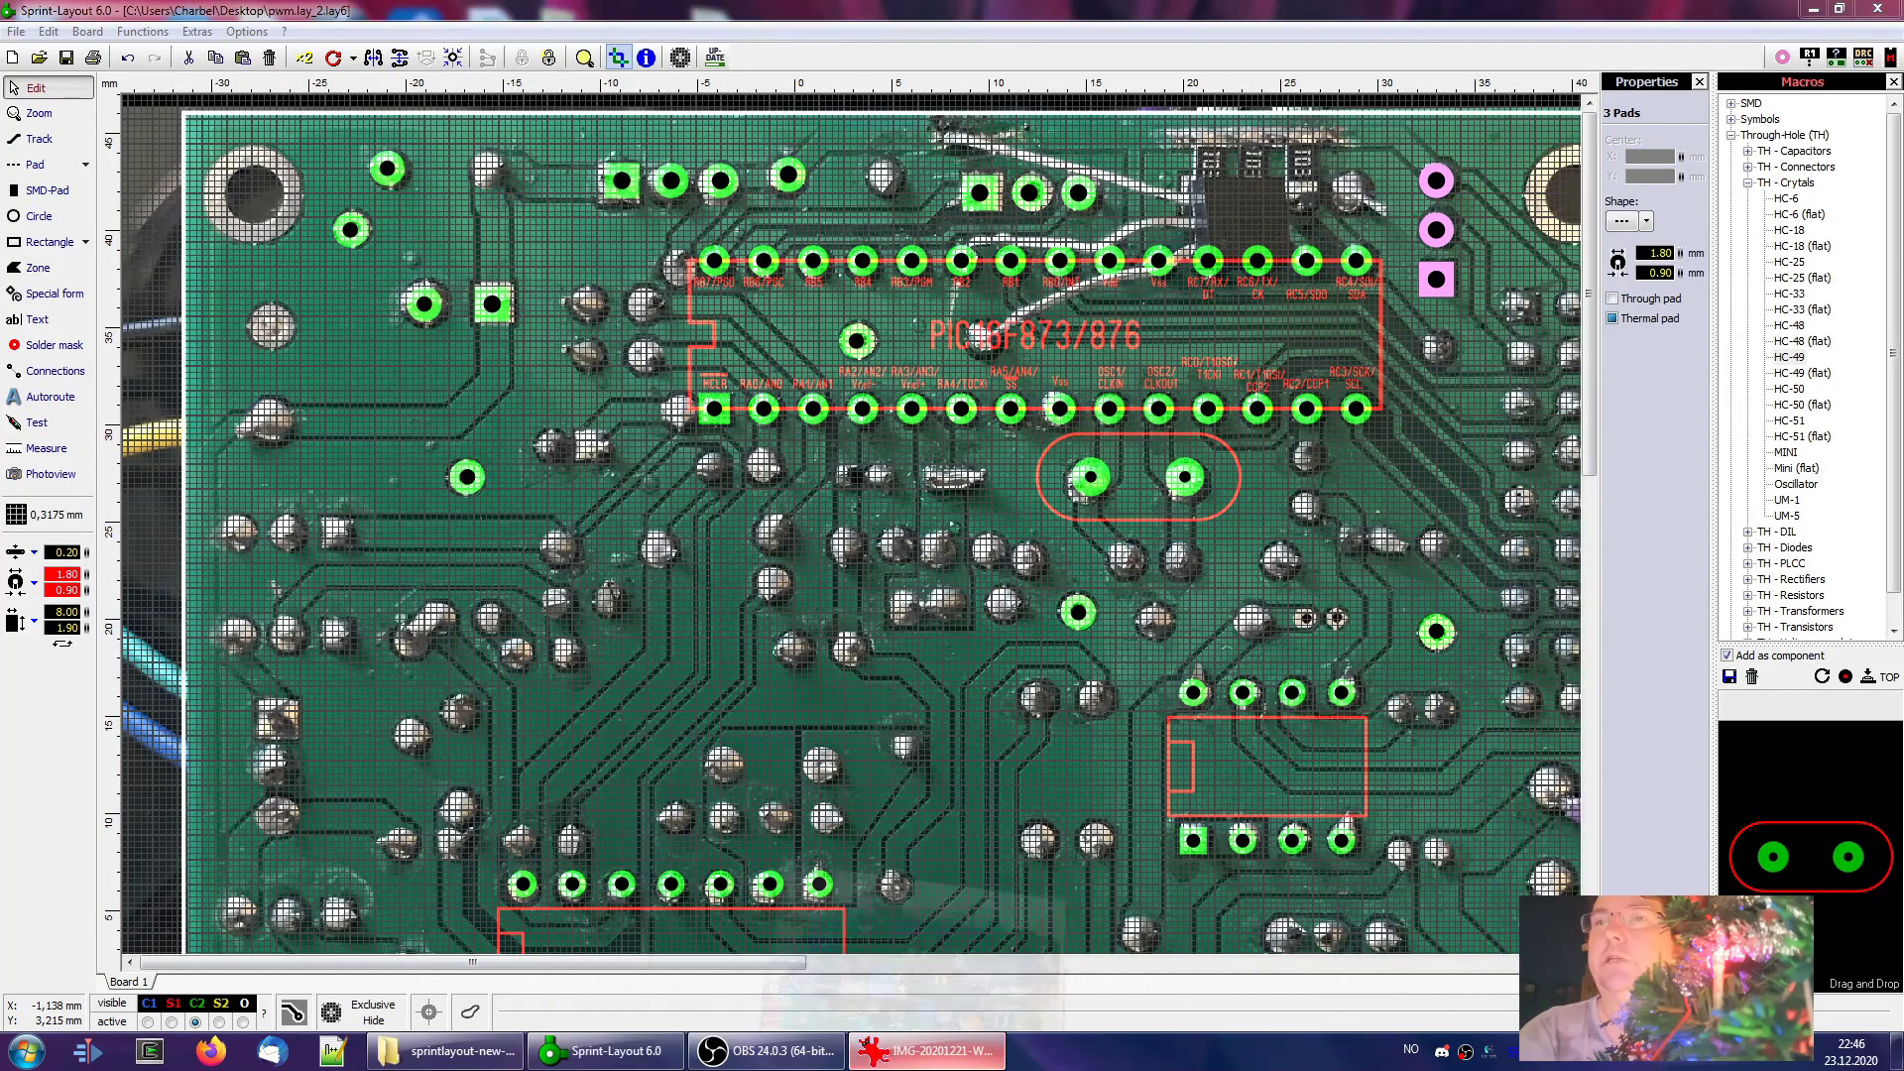
left_click(928, 1050)
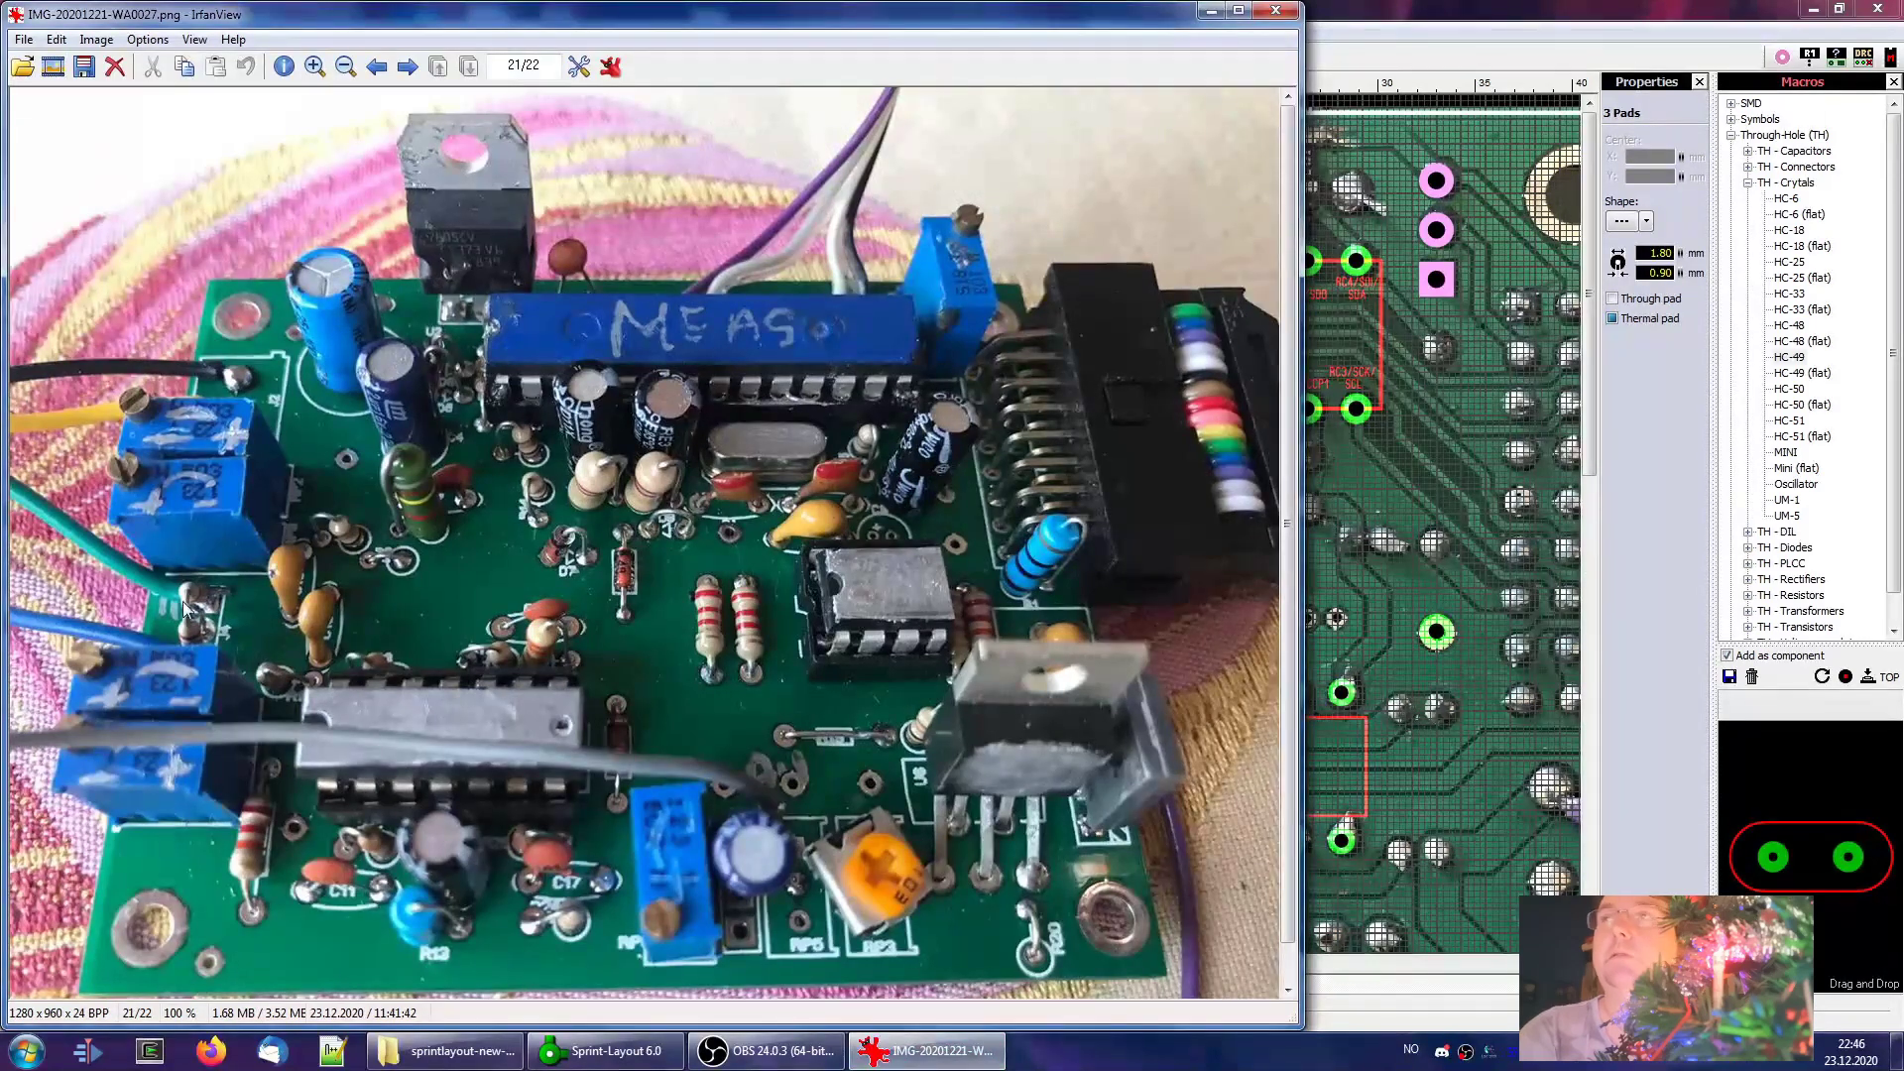
left_click(1211, 10)
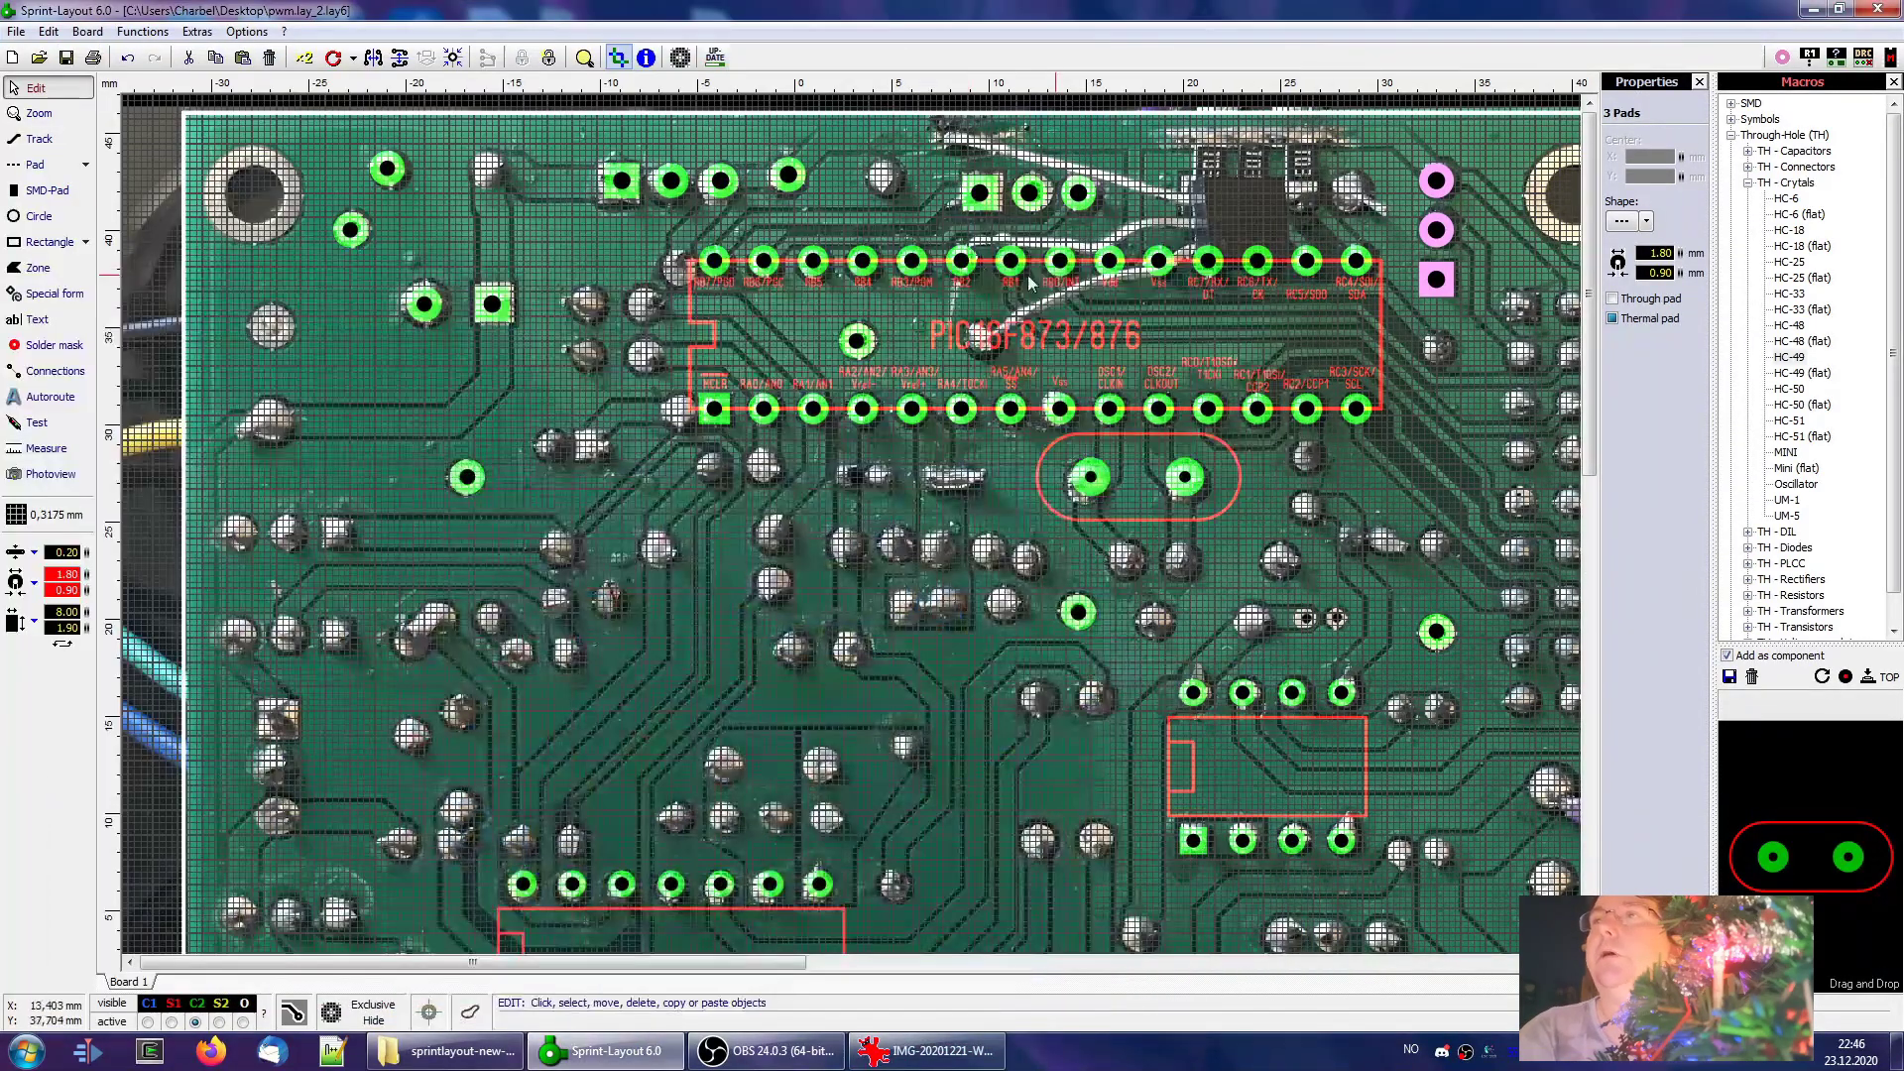
Compare the upright three-pad row beyond the PIC chip with its solder joints by toggling the scanned photo on its own
scroll(1417, 236, "up", 3)
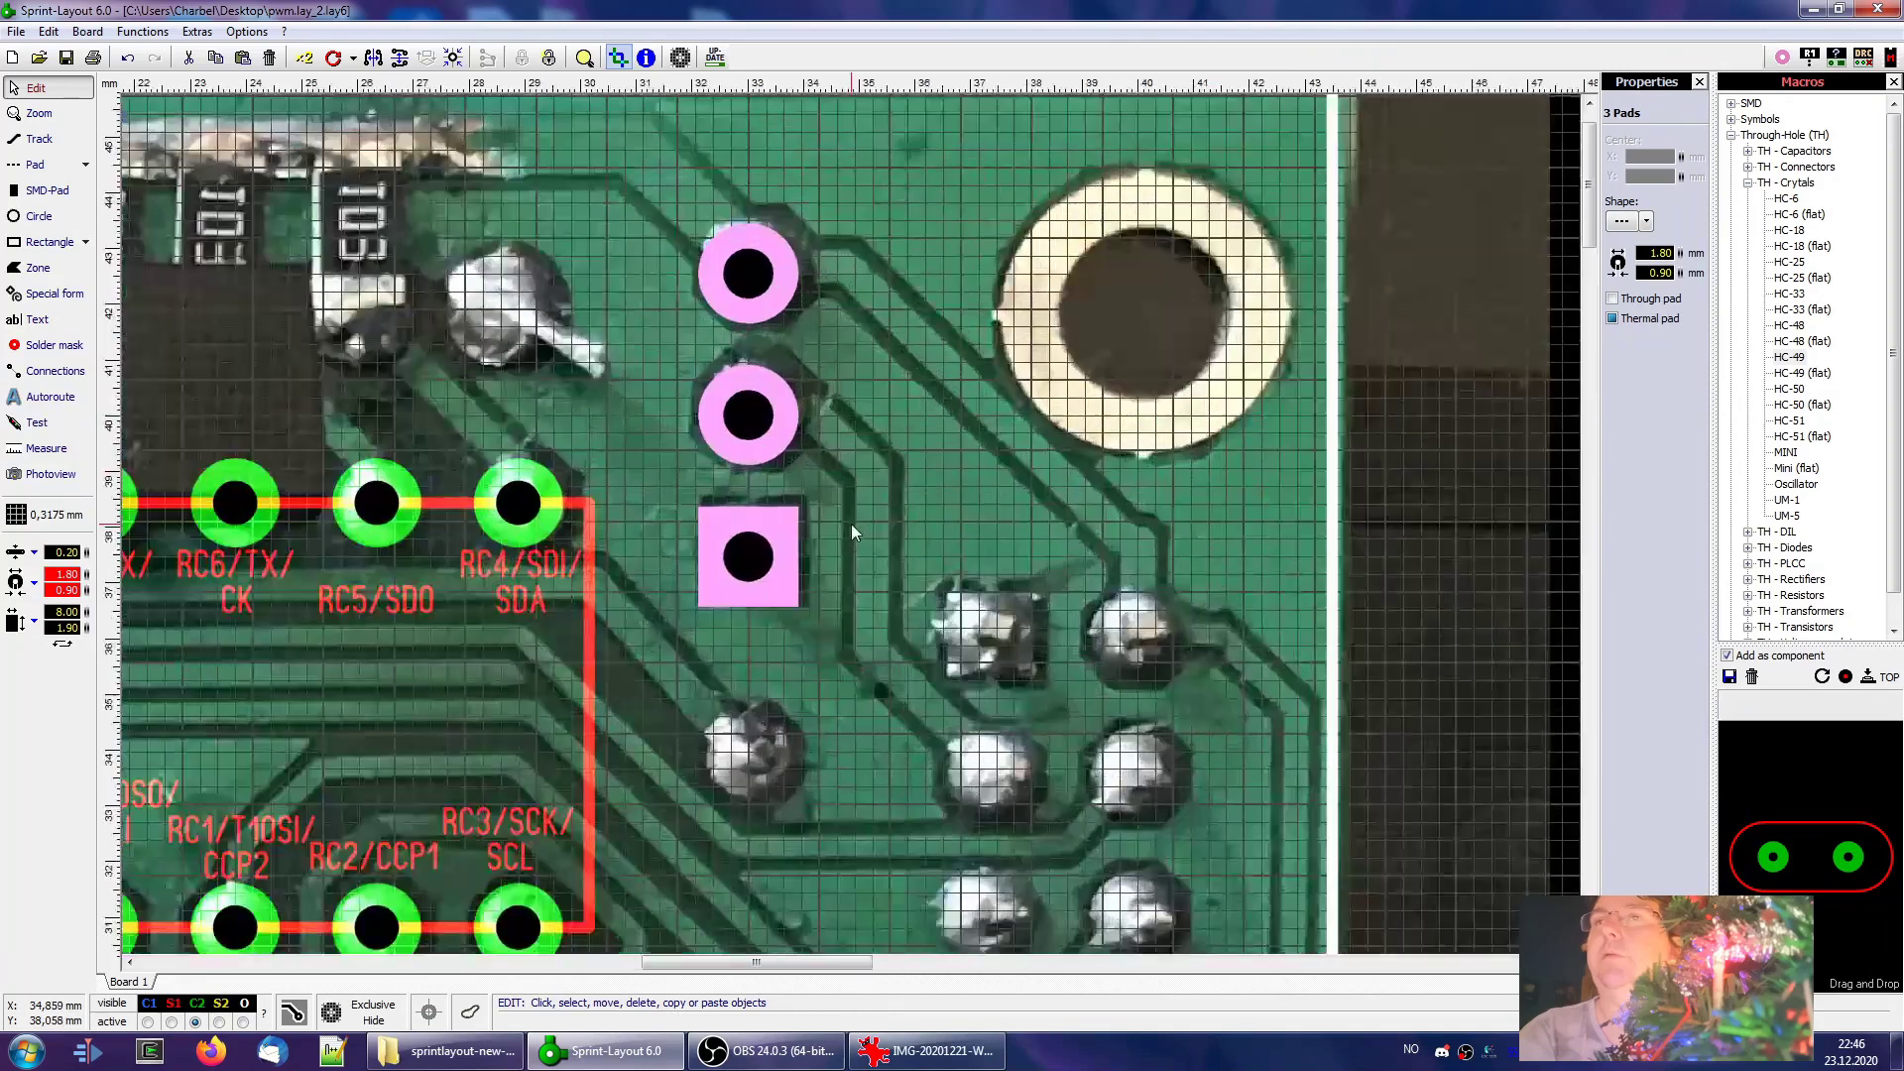
left_click(677, 222)
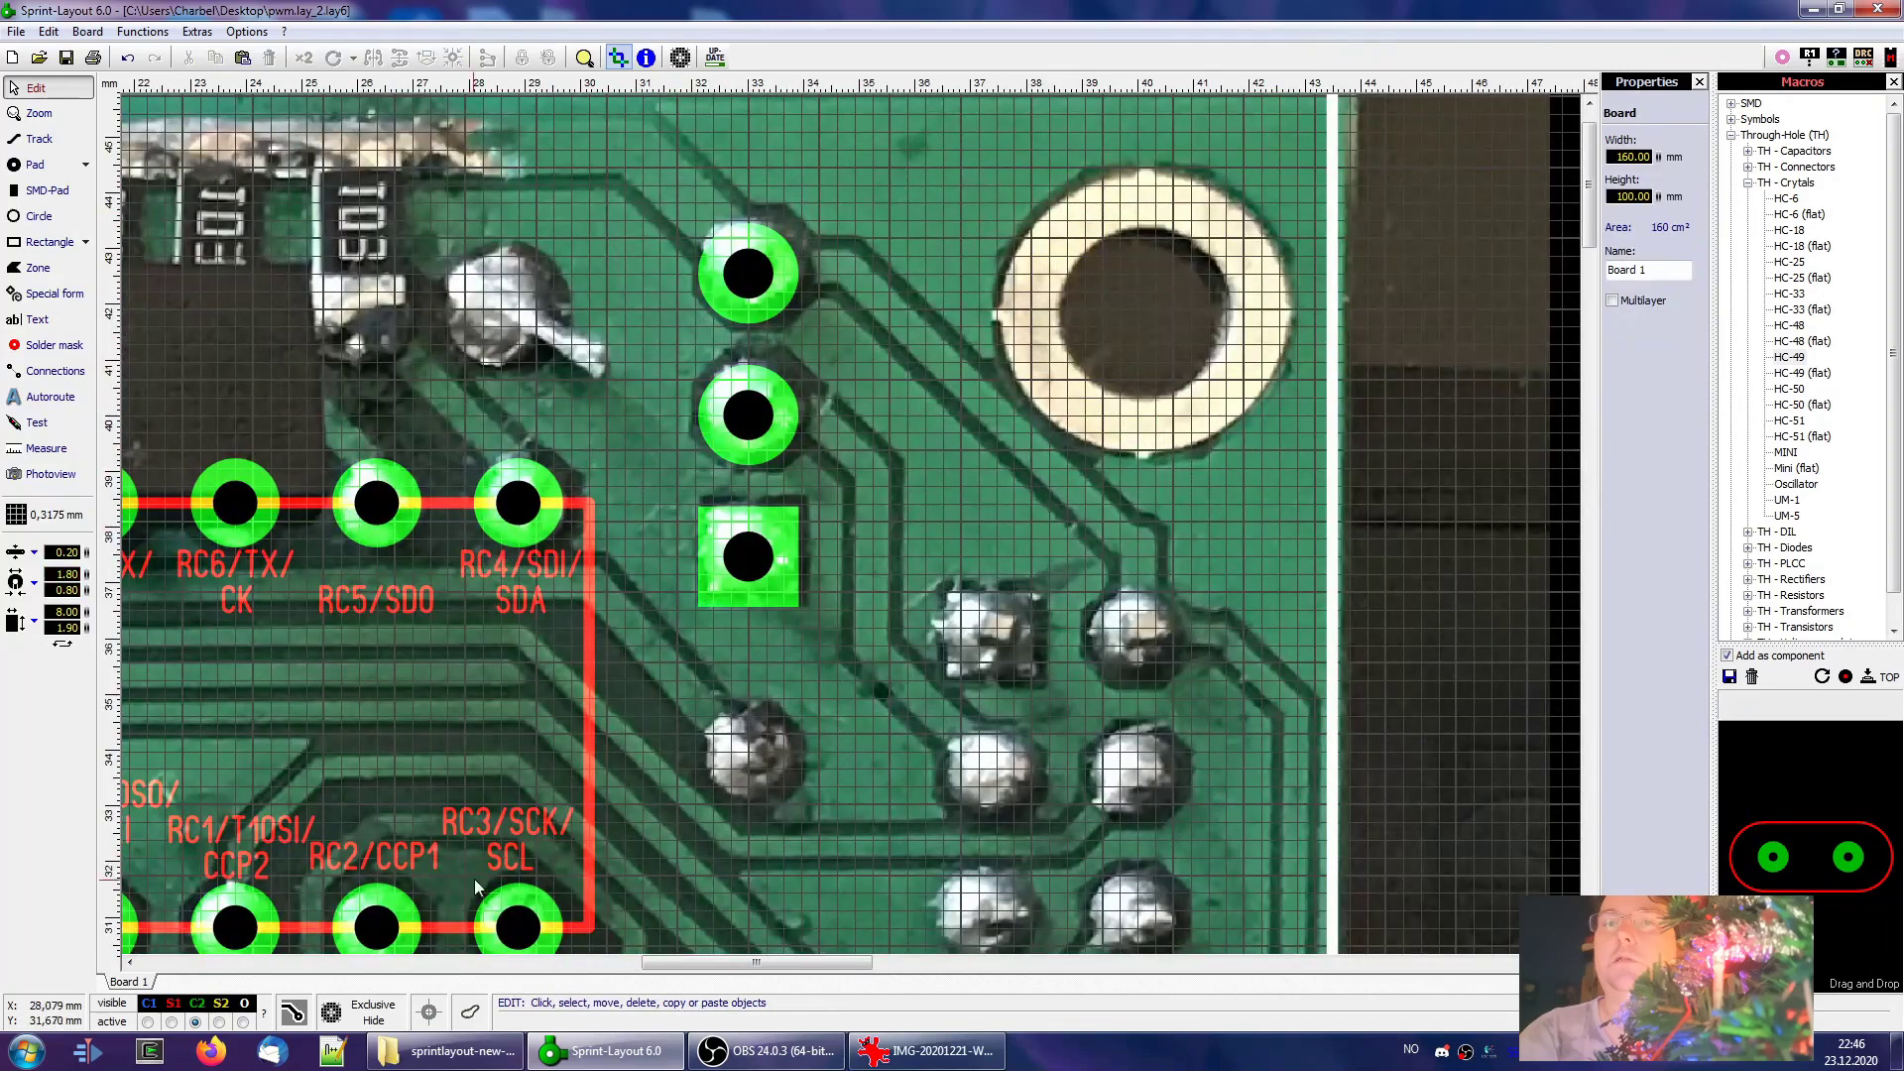
left_click(371, 1008)
left_click(371, 1008)
left_click(370, 1007)
left_click(371, 1008)
left_click(371, 1008)
left_click(371, 1008)
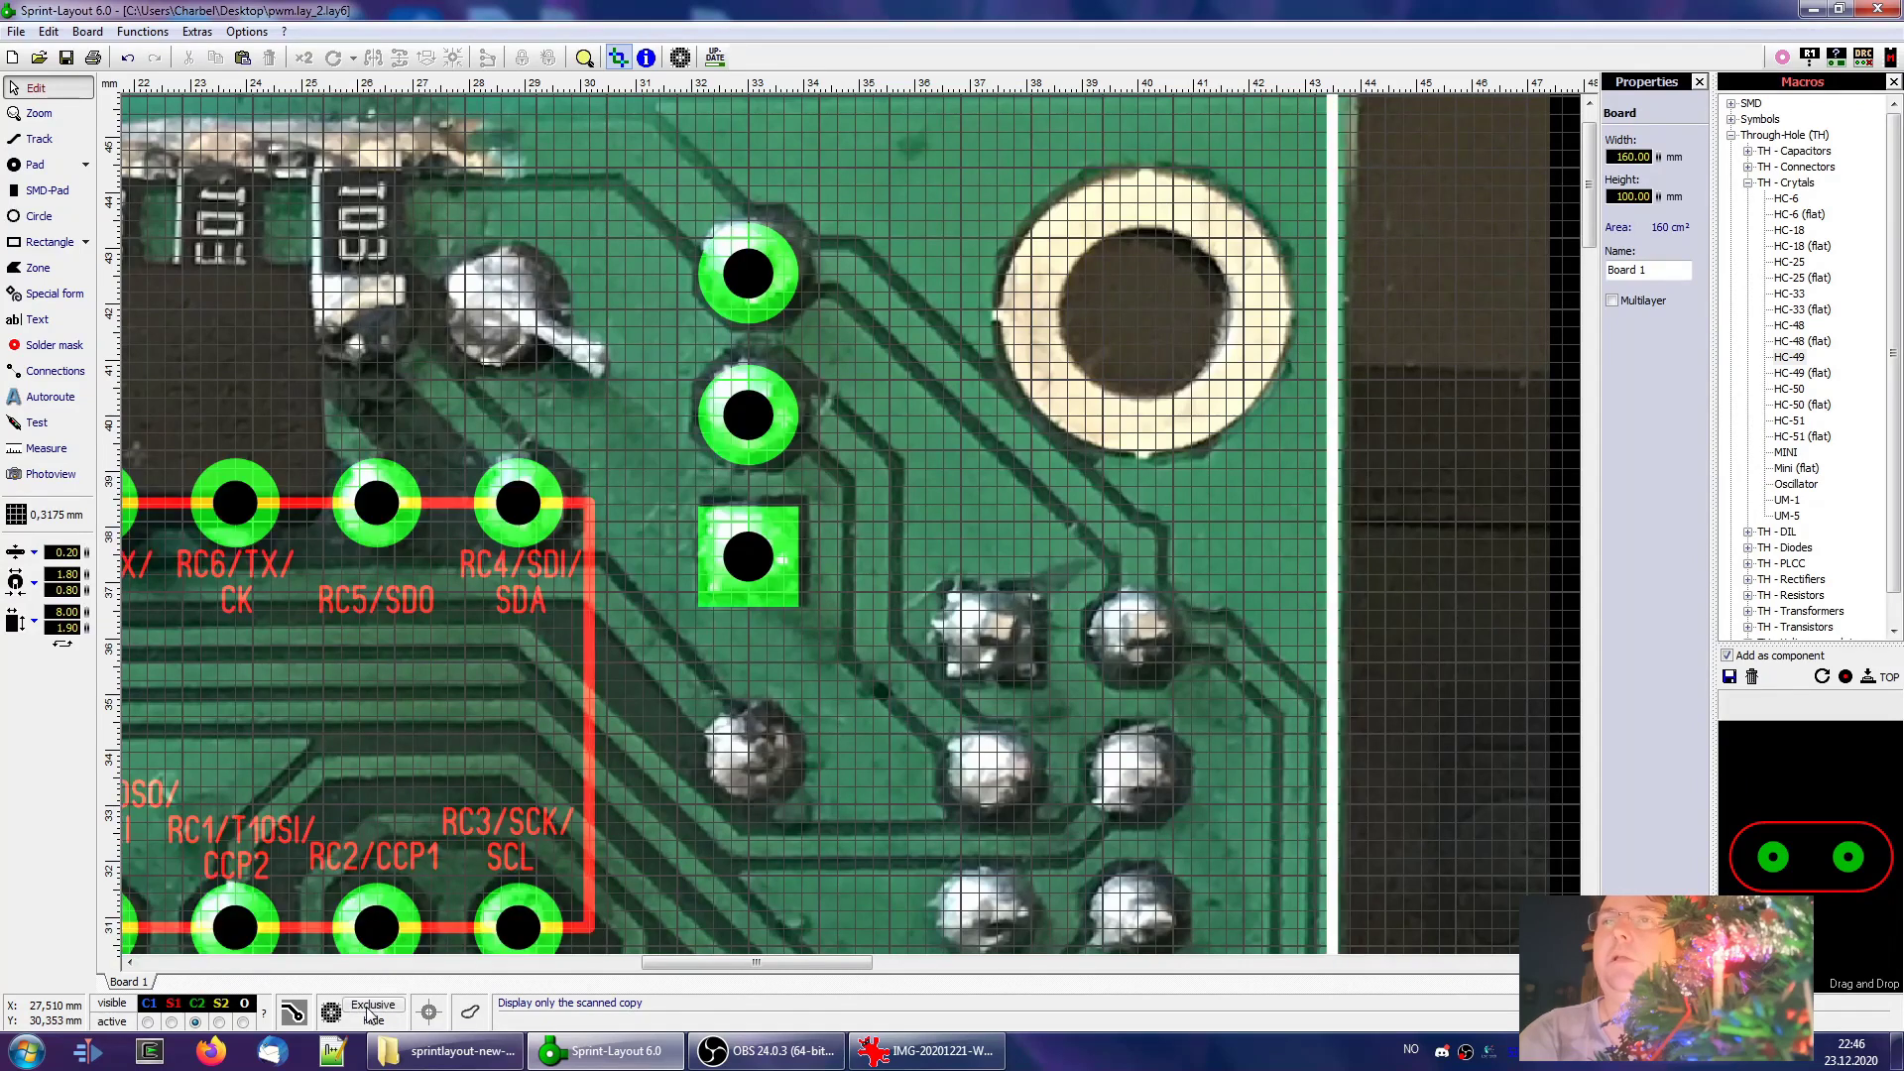
Set the outer diameter of the three upright pads beyond the PIC chip to 1.70 mm
left_click(752, 587)
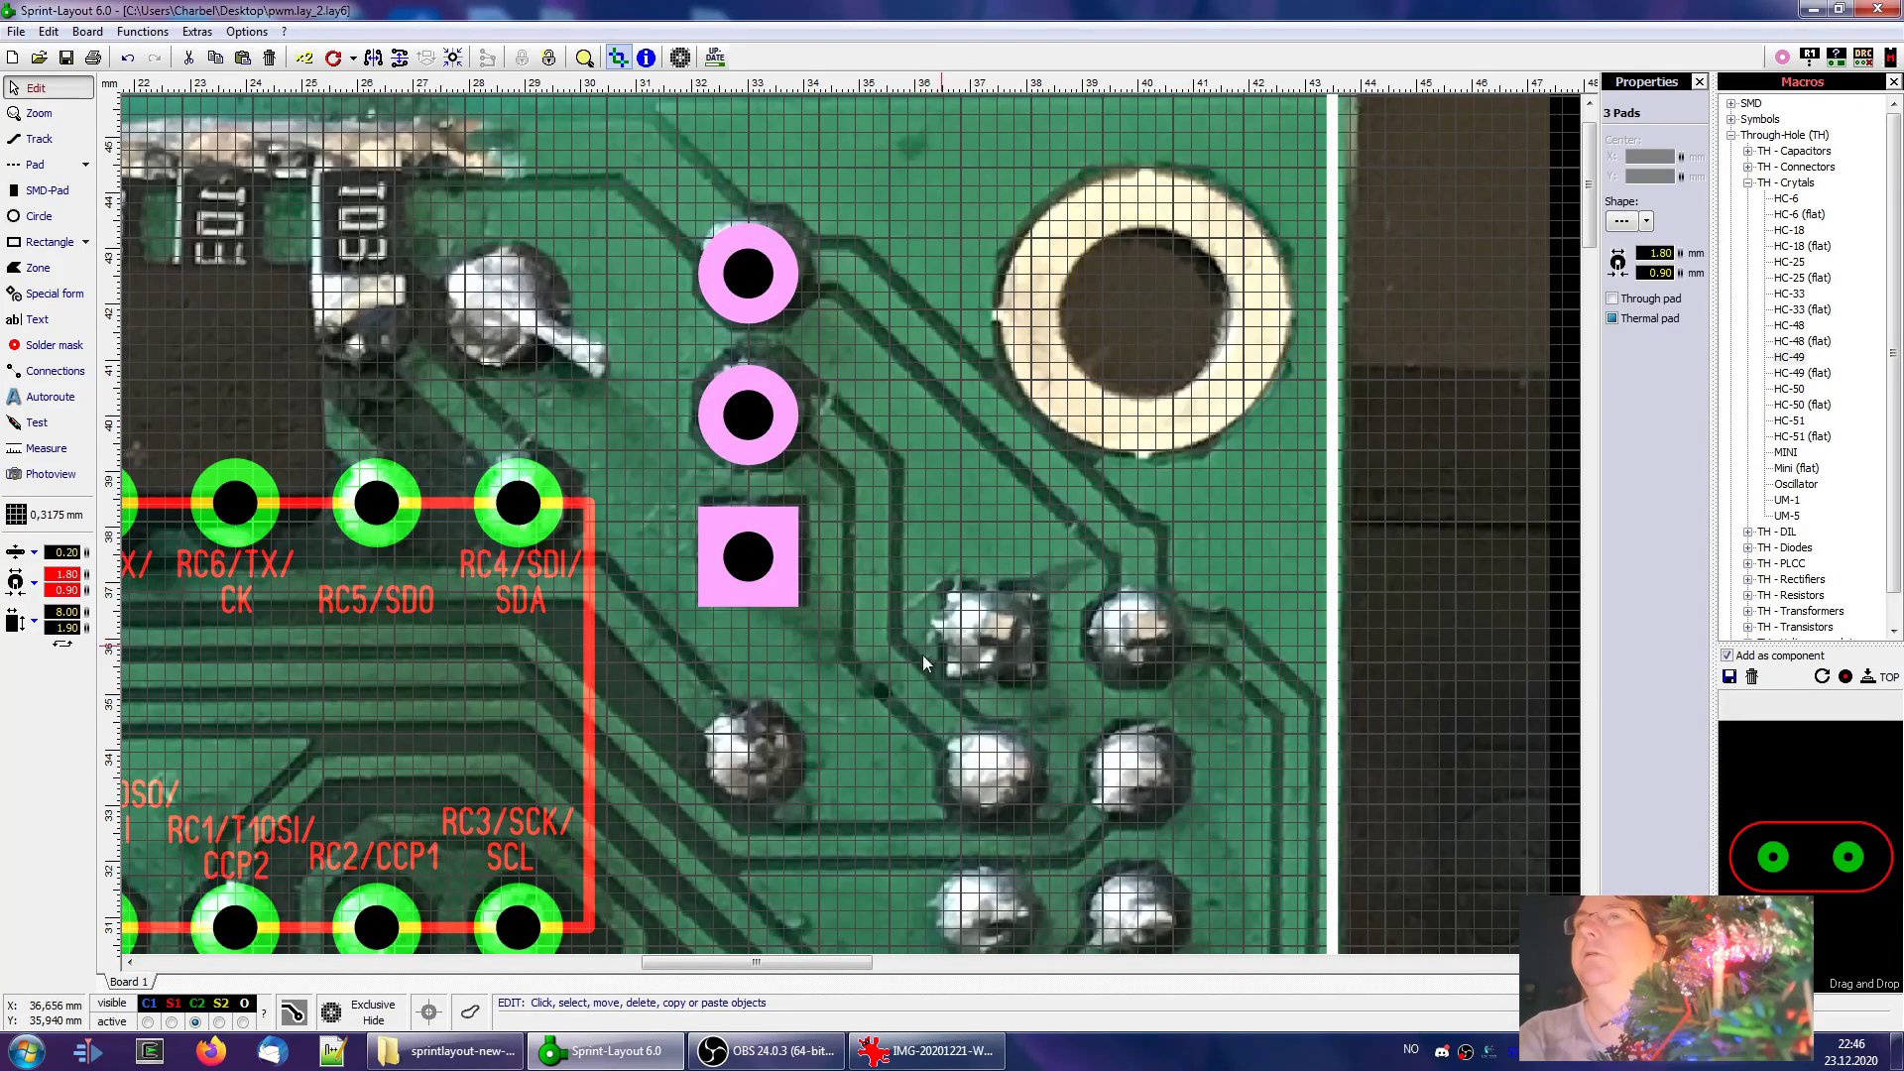
left_click(776, 464)
left_click_drag(662, 213, 853, 631)
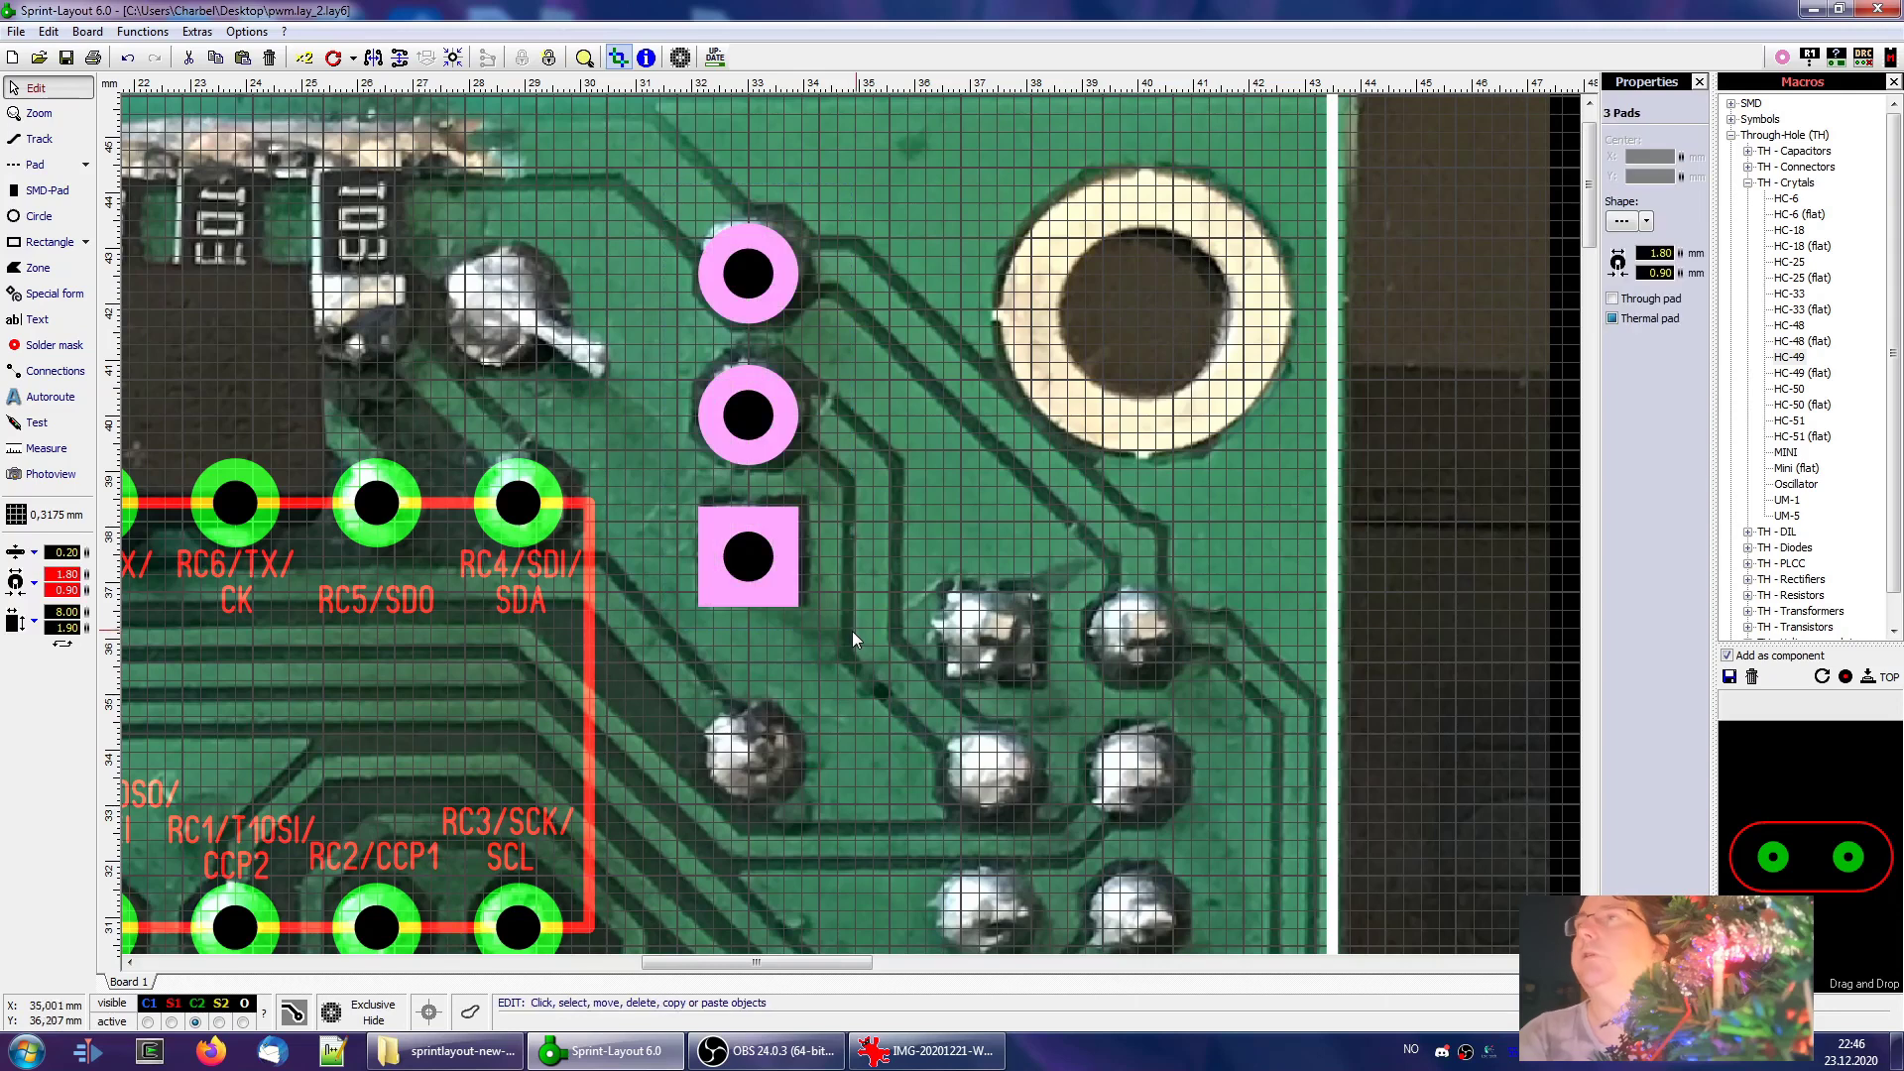
type("1.7")
key("Return")
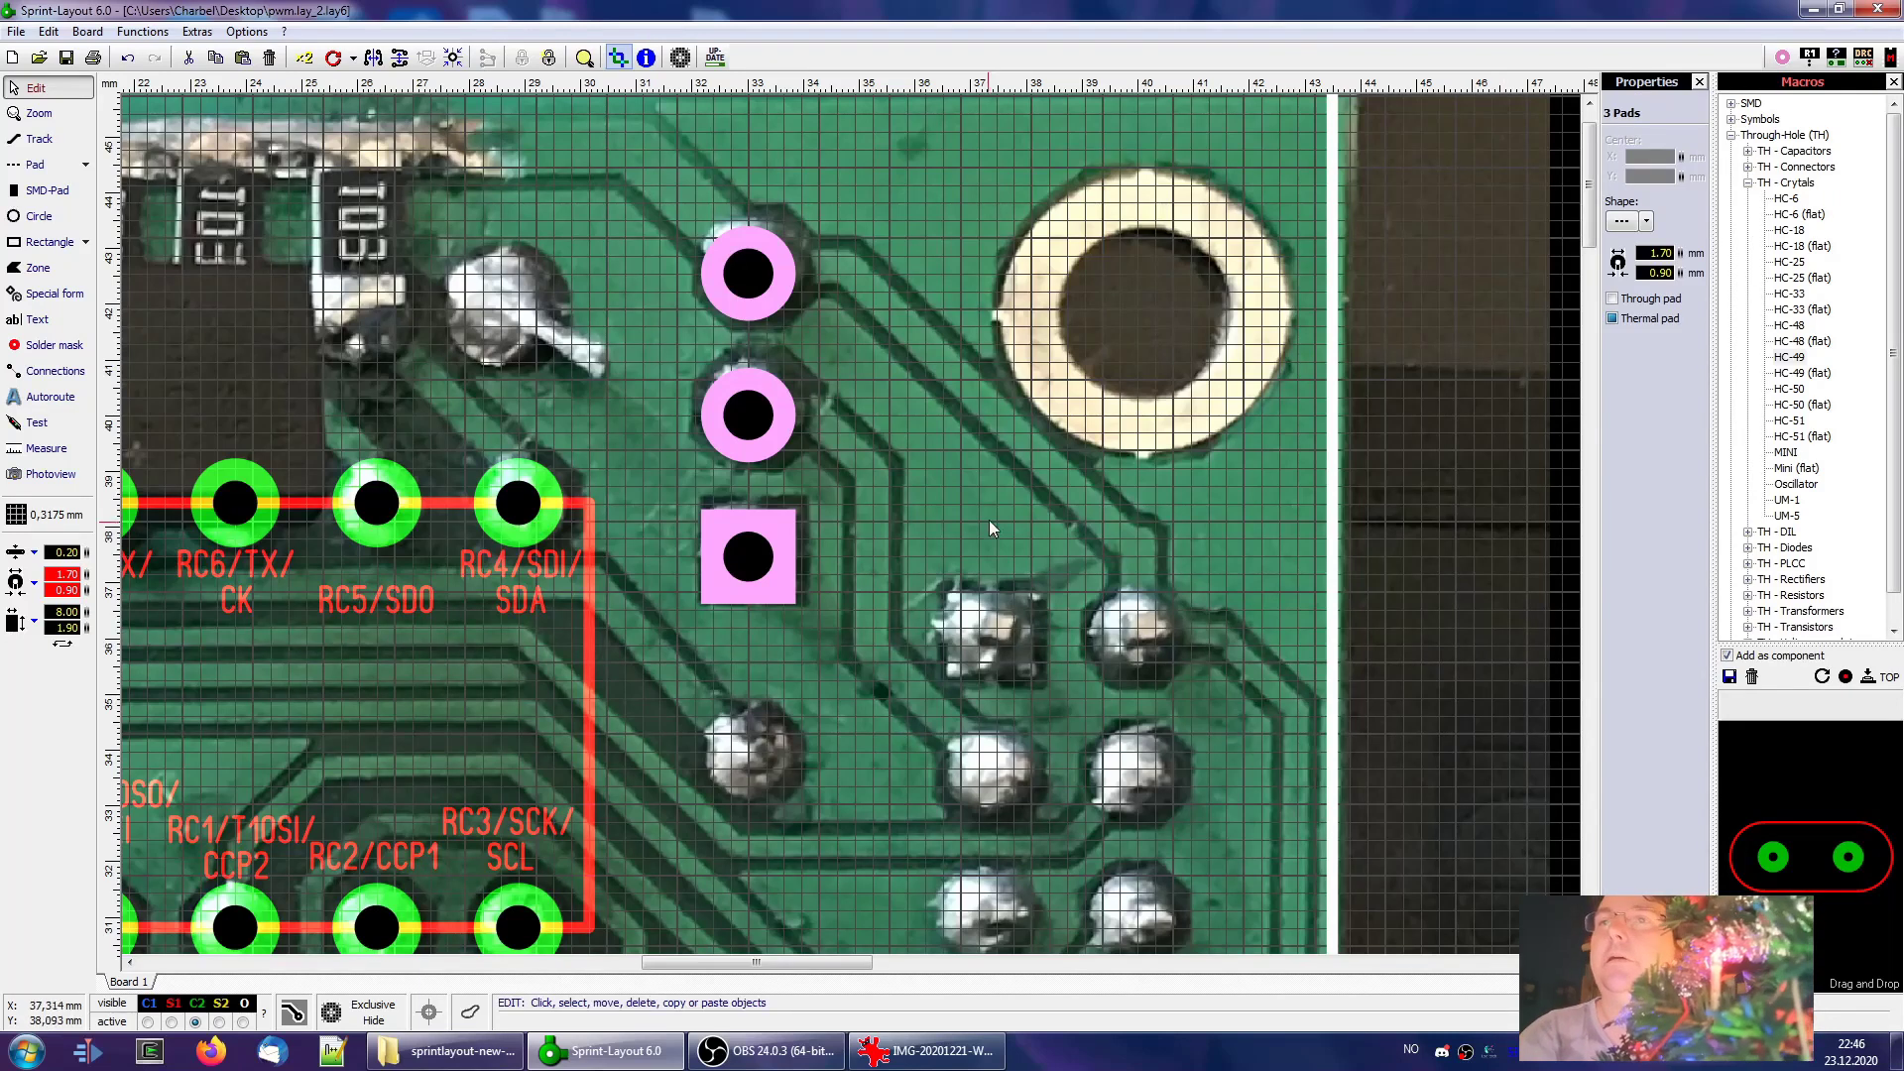
Shift the upright three-pad row slightly to center it on its solder joints and compare it with the bare photo
left_click(776, 549)
left_click_drag(706, 287, 789, 568)
left_click(854, 581)
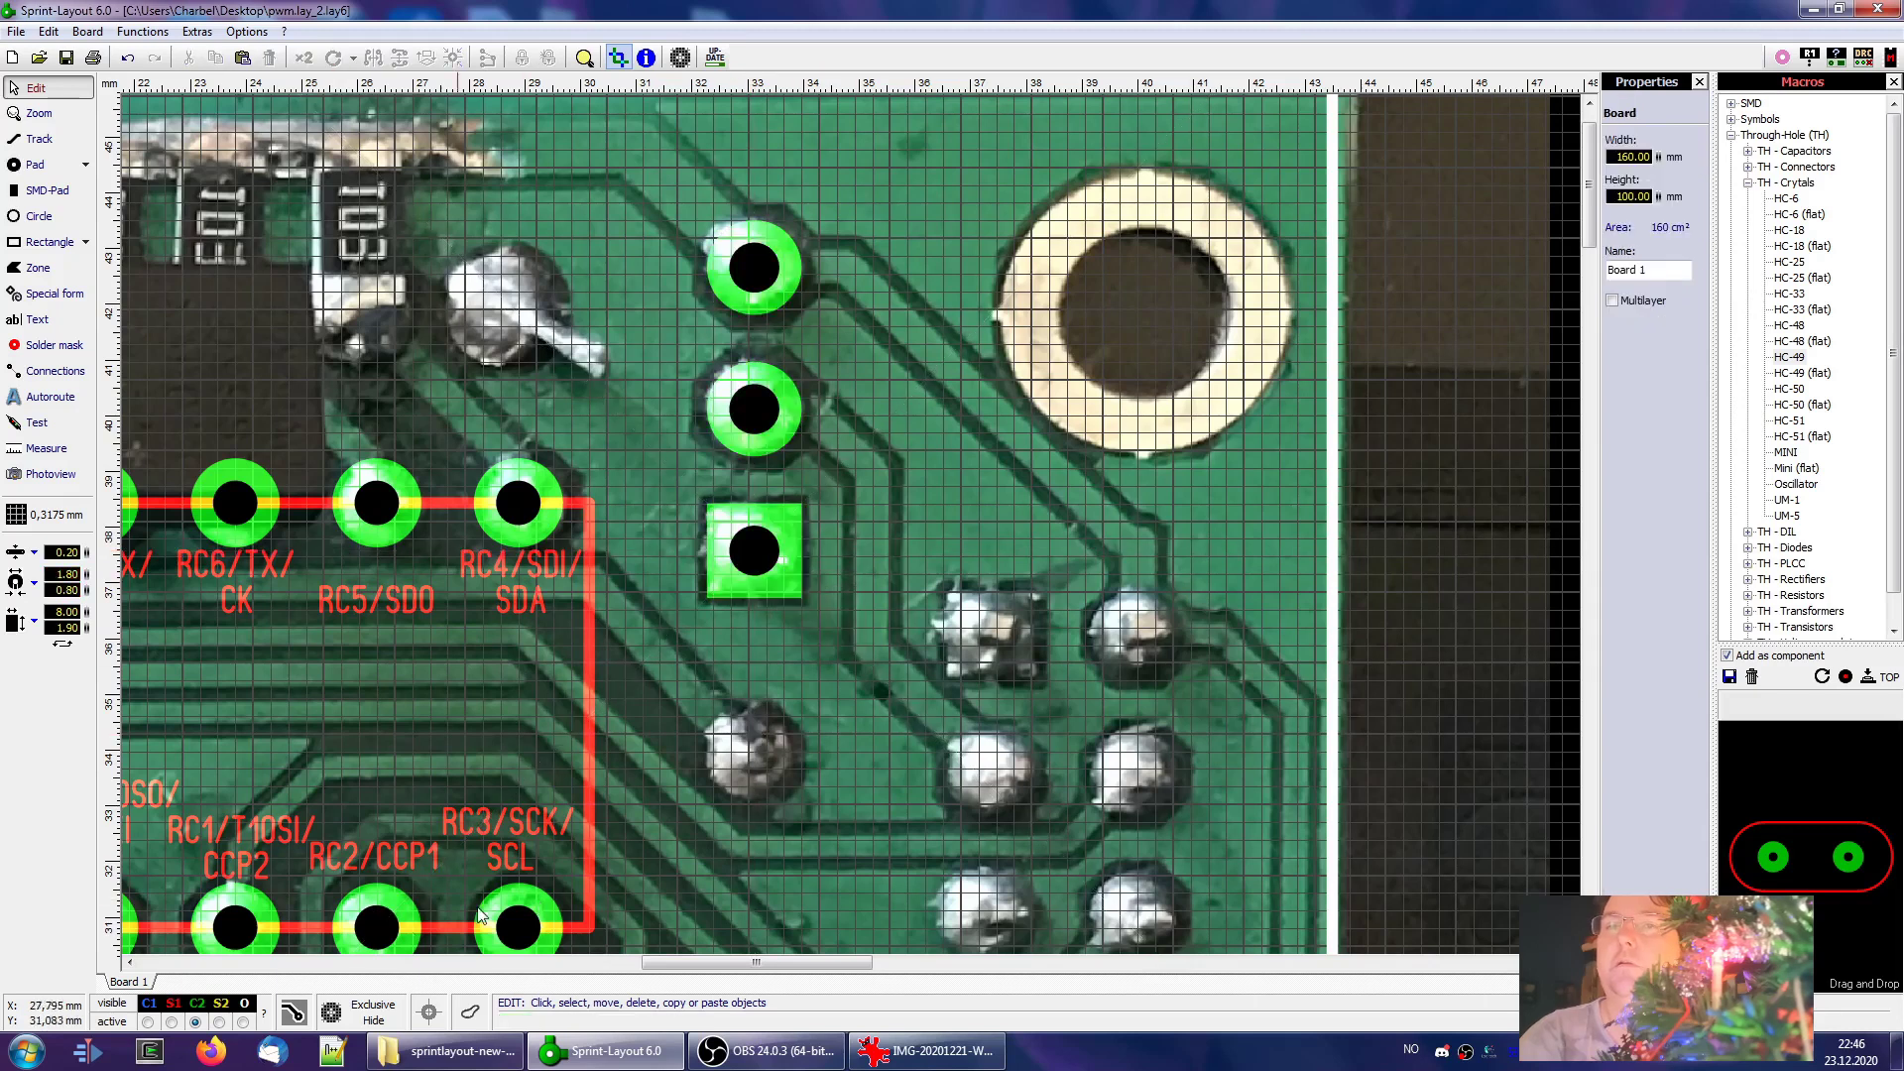
left_click(374, 1008)
left_click(374, 1008)
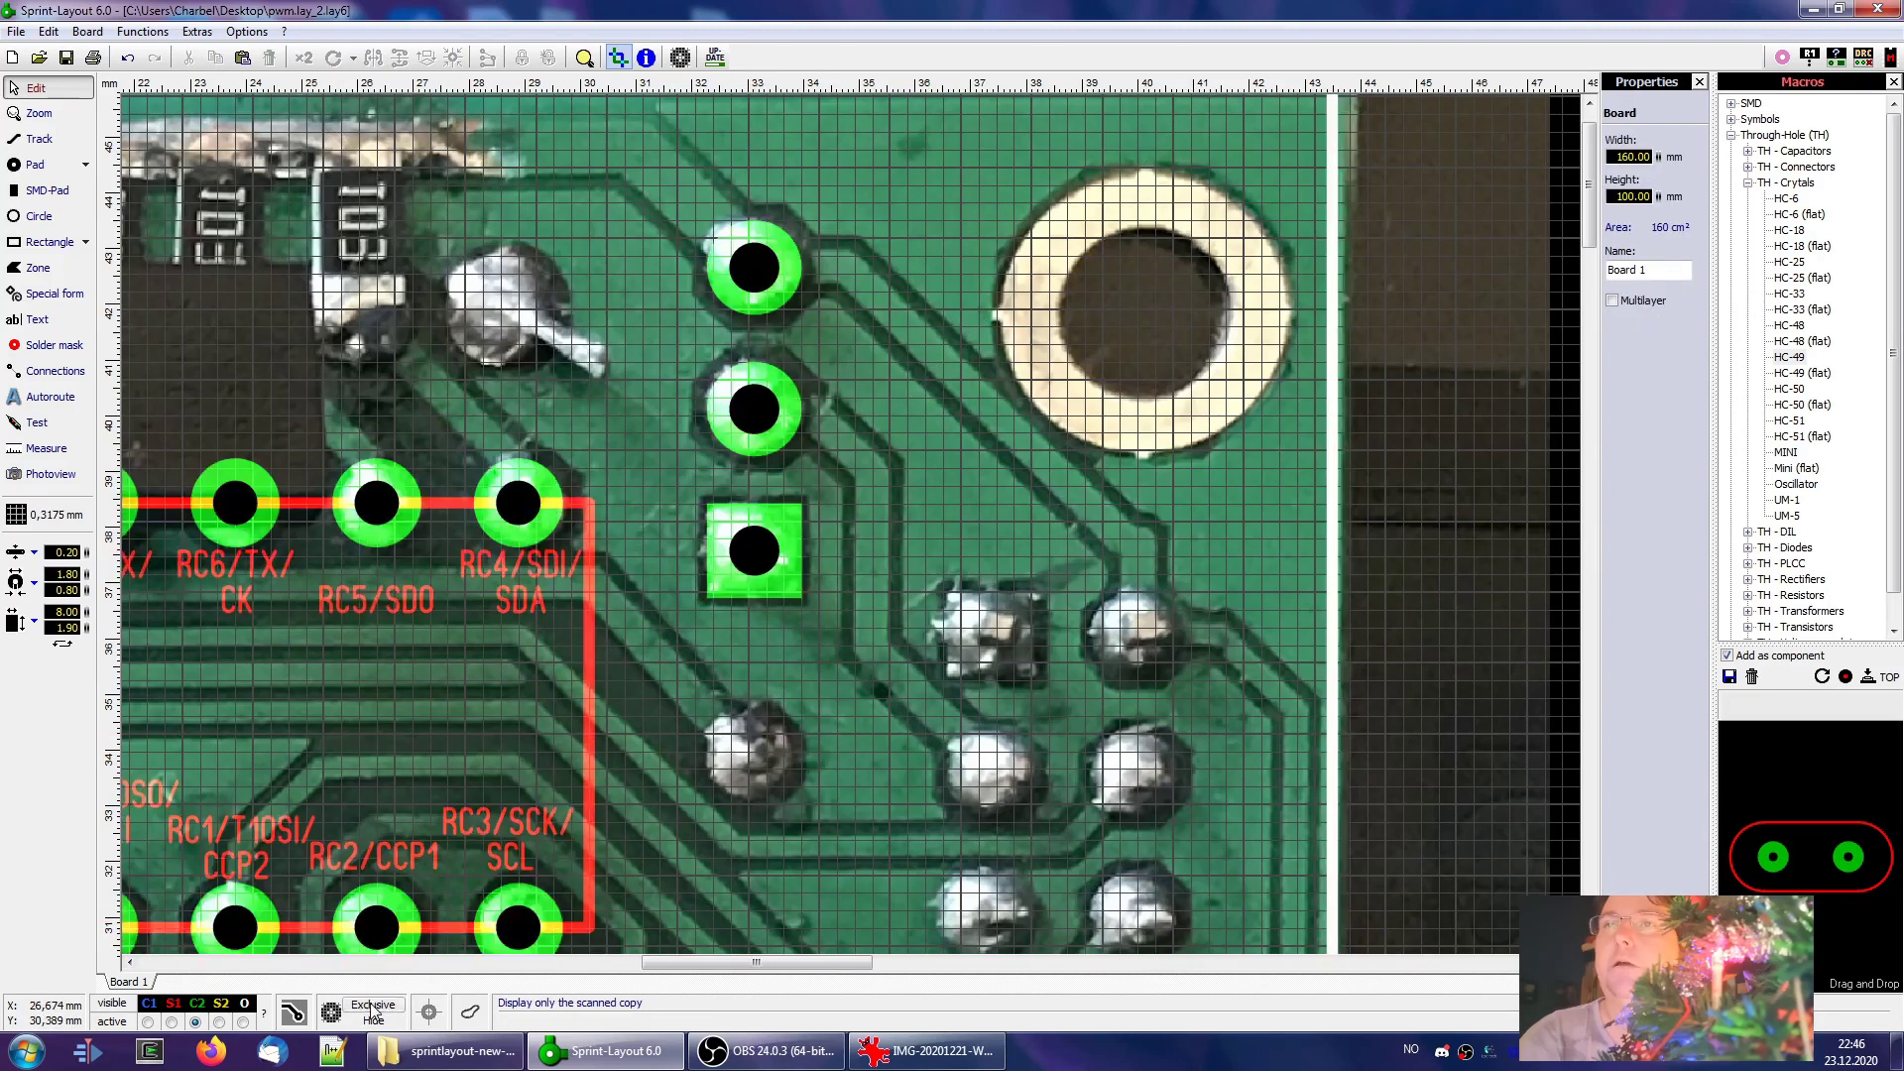
Set the outer diameter of the three upright pads to 1.60 mm
left_click_drag(869, 653, 695, 208)
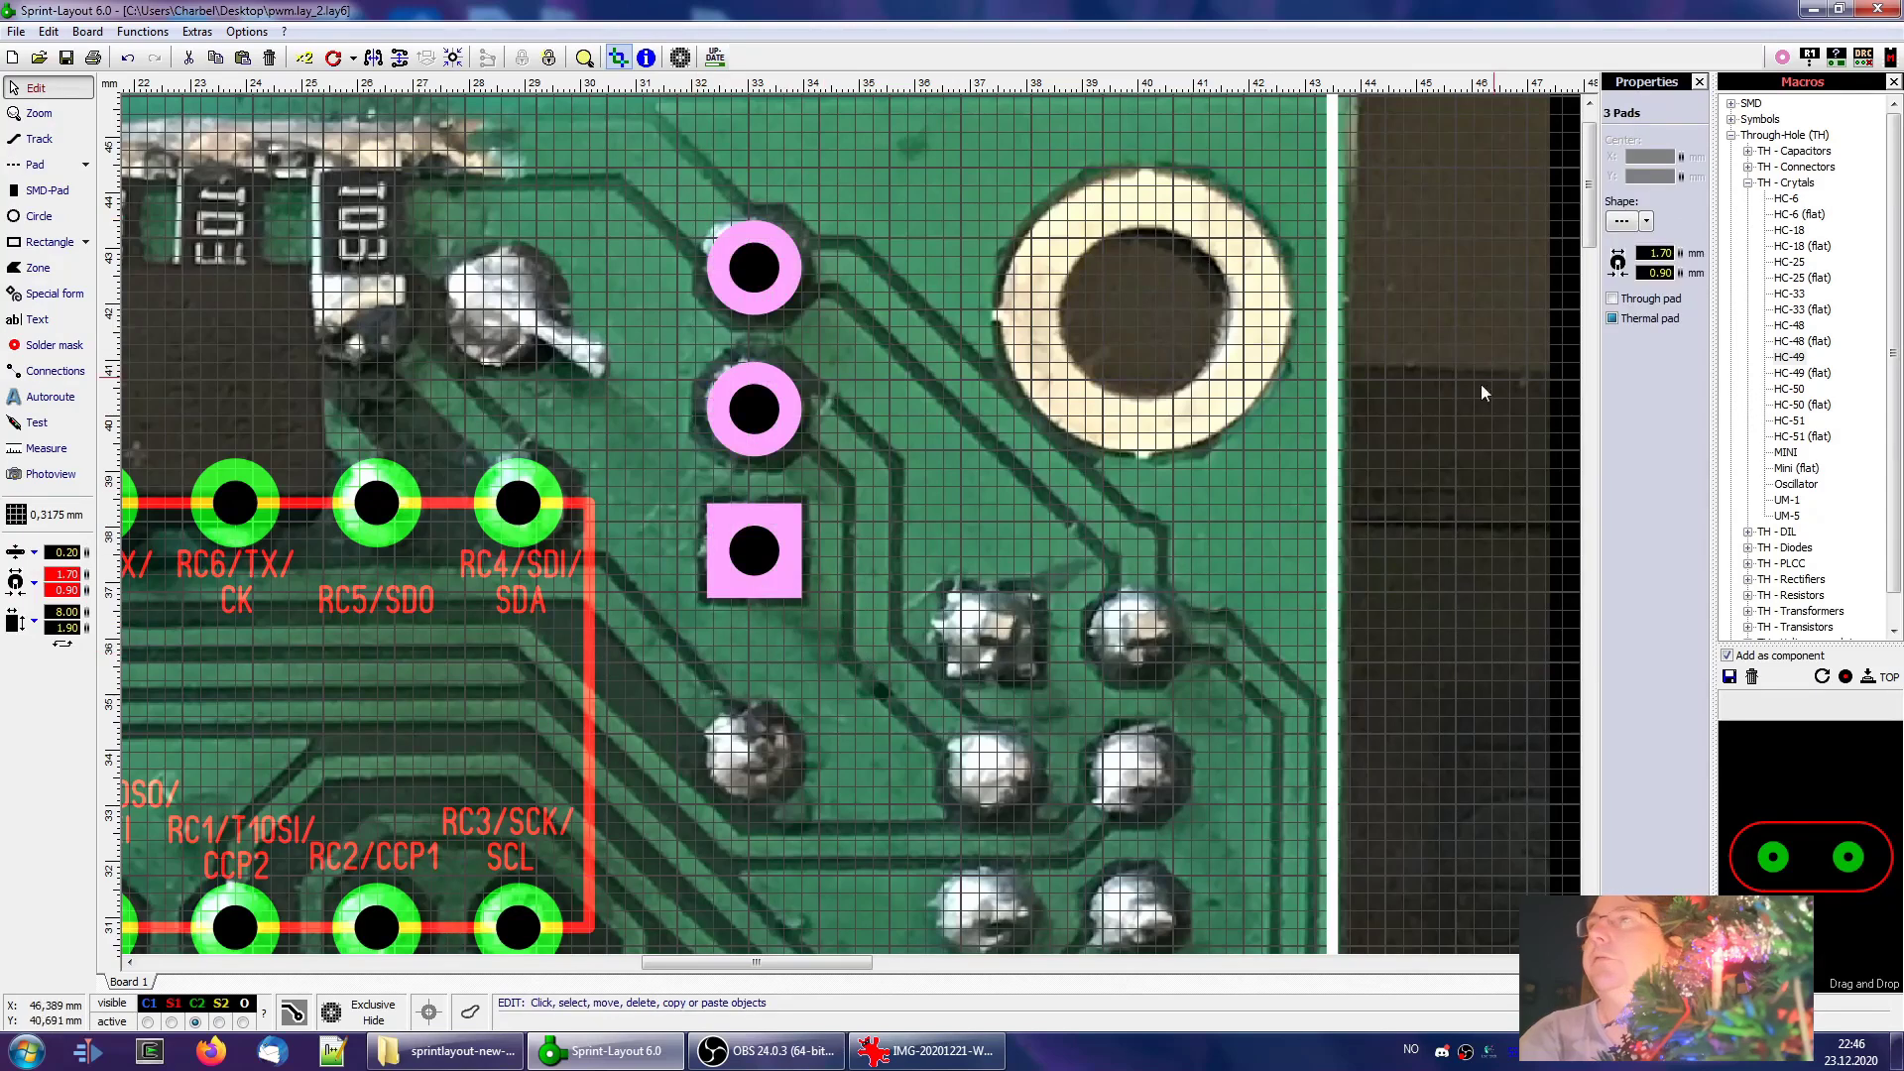
left_click(1673, 253)
type("1")
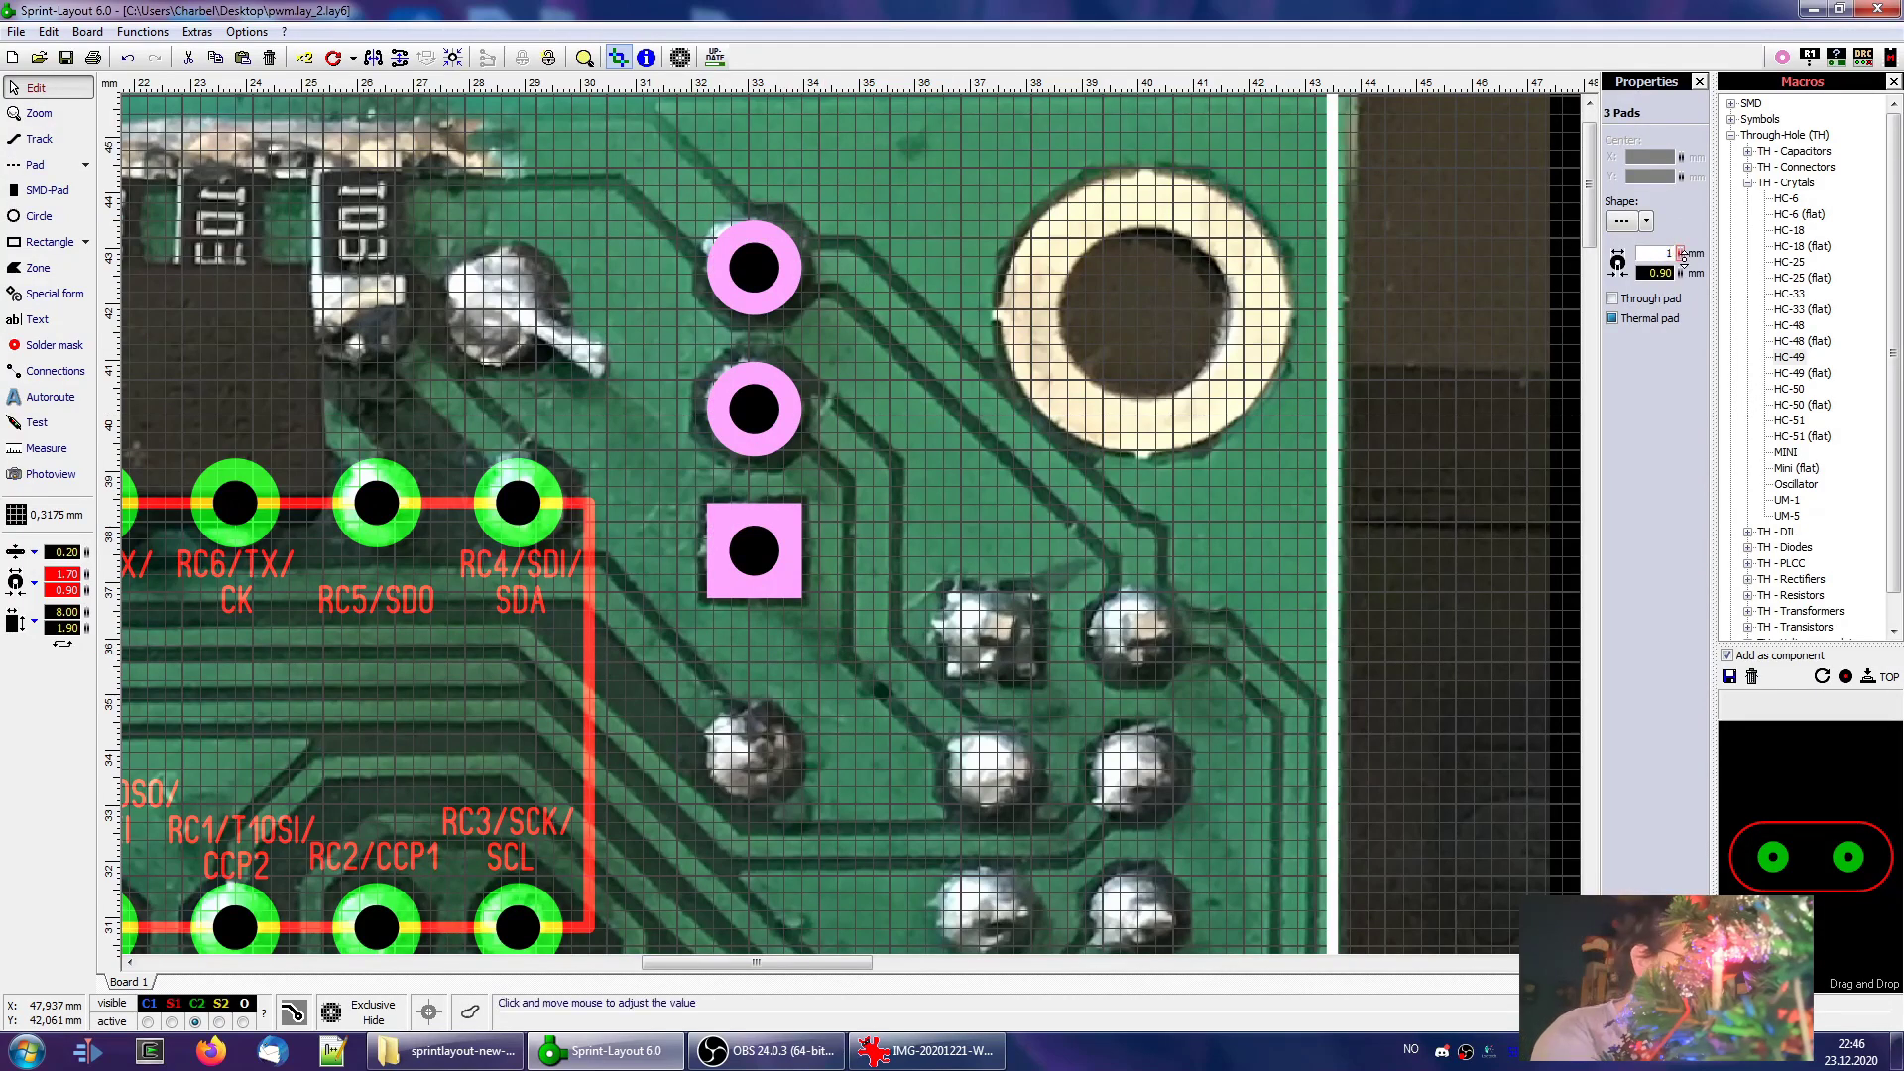
type(".6")
key("Return")
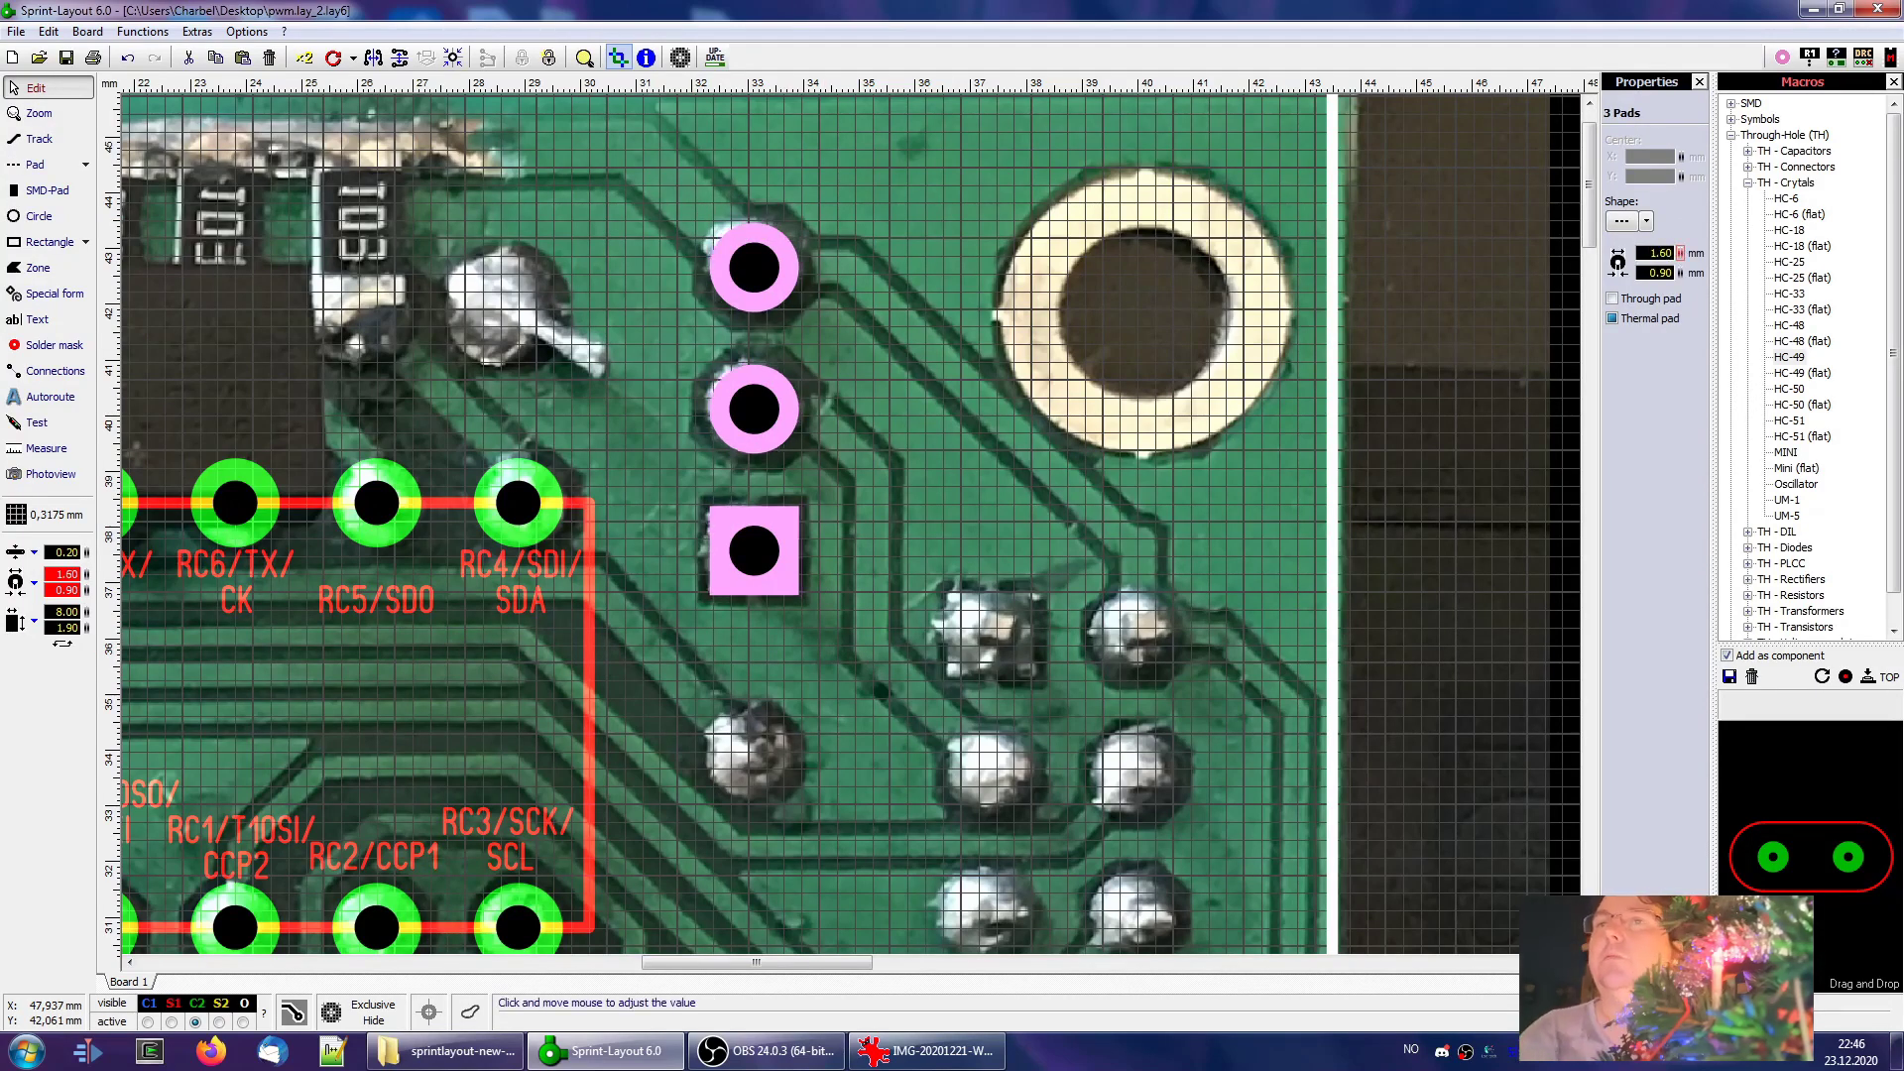
Copy the upright three-pad row and place the copy near the upper row of three joints at the board's left edge
scroll(770, 253, "down", 2)
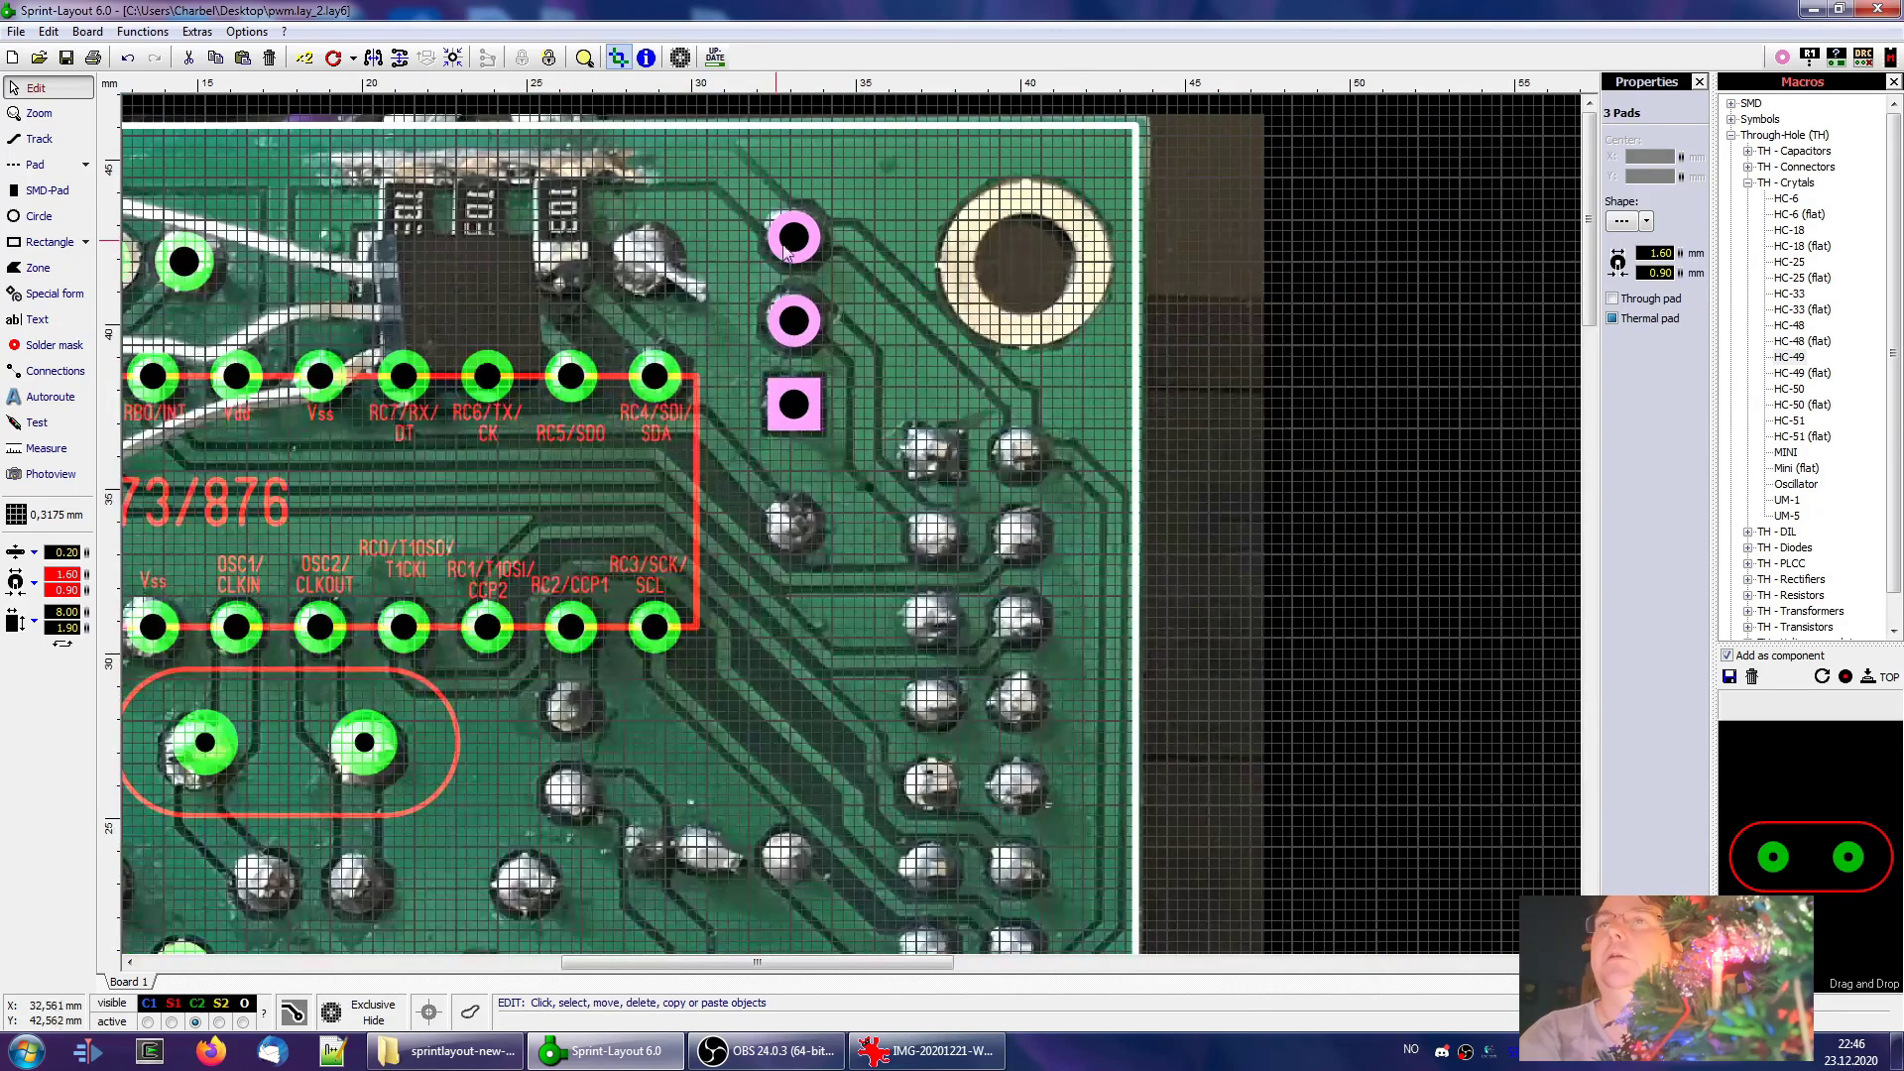
left_click(770, 253)
left_click_drag(853, 476, 853, 476)
middle_click_drag(634, 551, 1038, 555)
middle_click_drag(723, 550, 1094, 552)
middle_click_drag(711, 586, 785, 298)
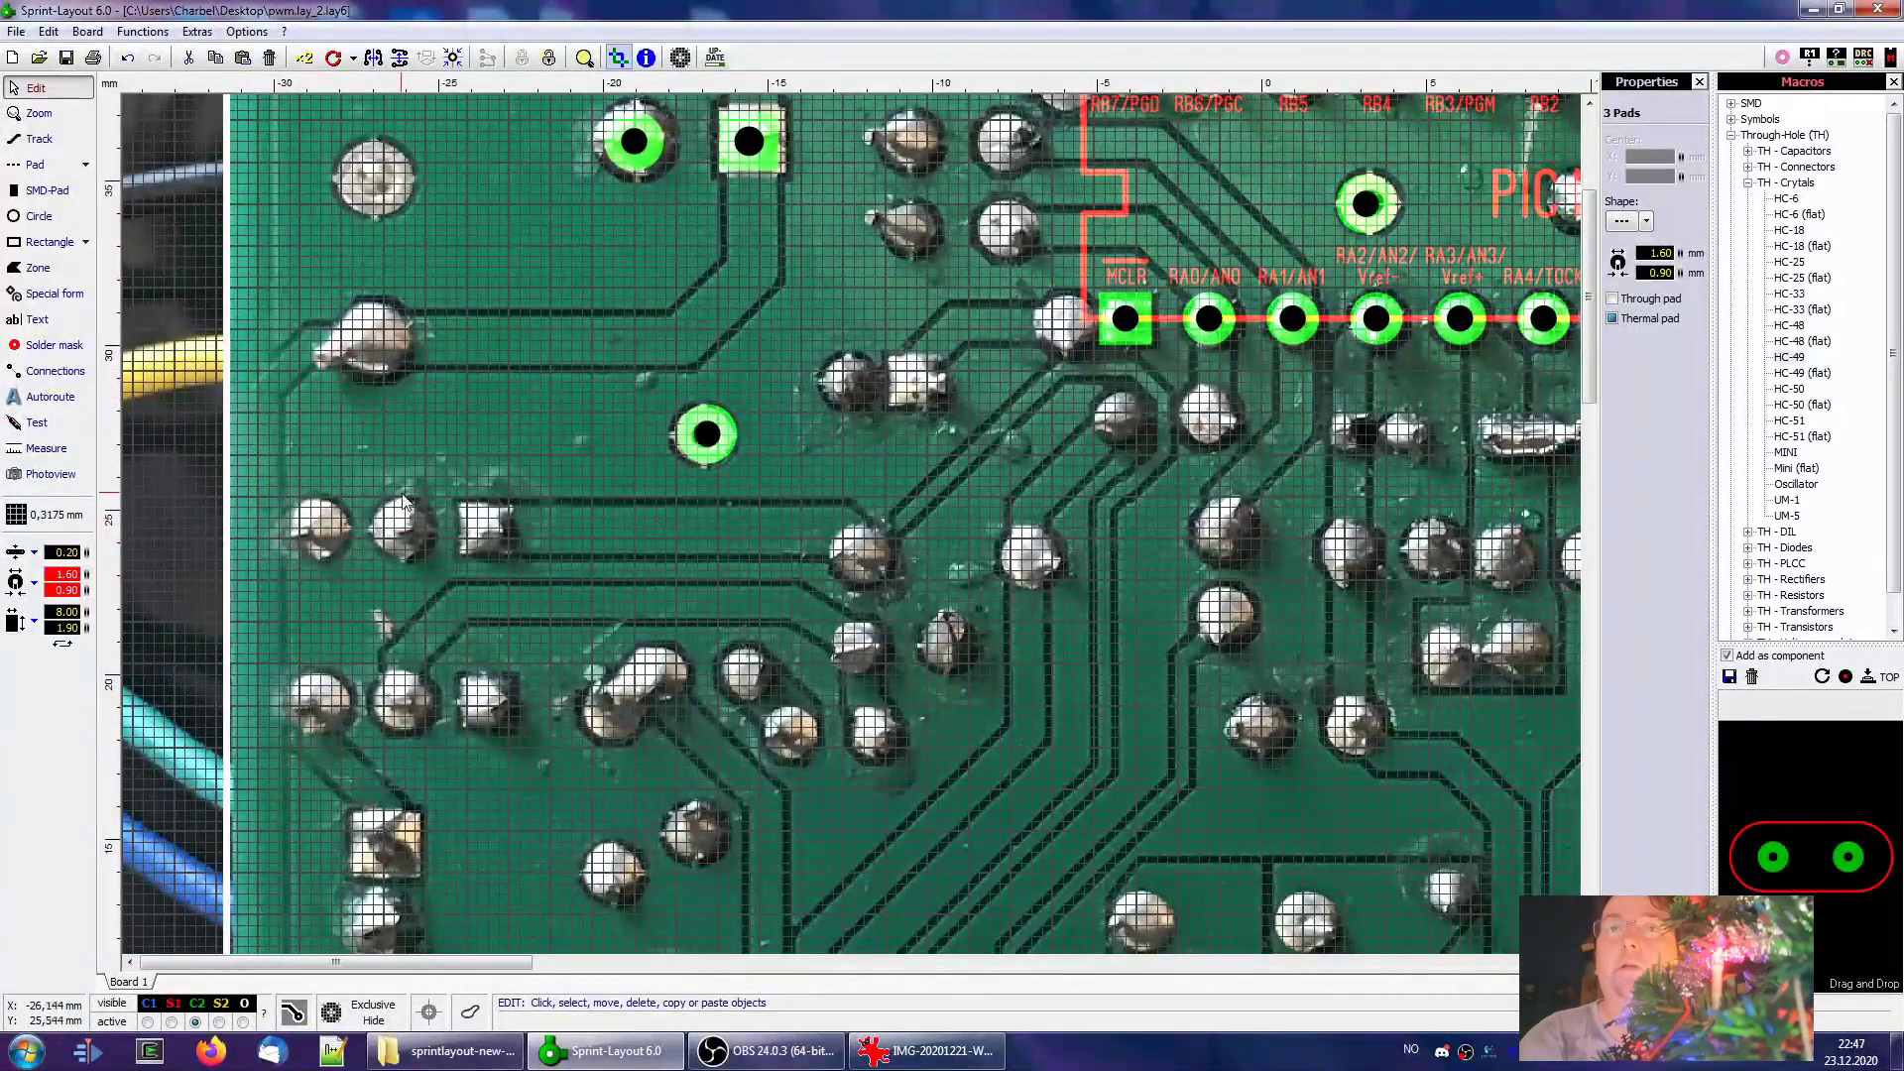
key("ctrl+v")
left_click(400, 532)
left_click_drag(317, 486, 490, 764)
Rotate the copied row horizontal, snap it to the grid, and move it onto the upper three joints at the left edge
key("ctrl+r")
key("ctrl+r")
key("ctrl+r")
key("ctrl+r")
key("ctrl+r")
key("ctrl+r")
right_click(402, 620)
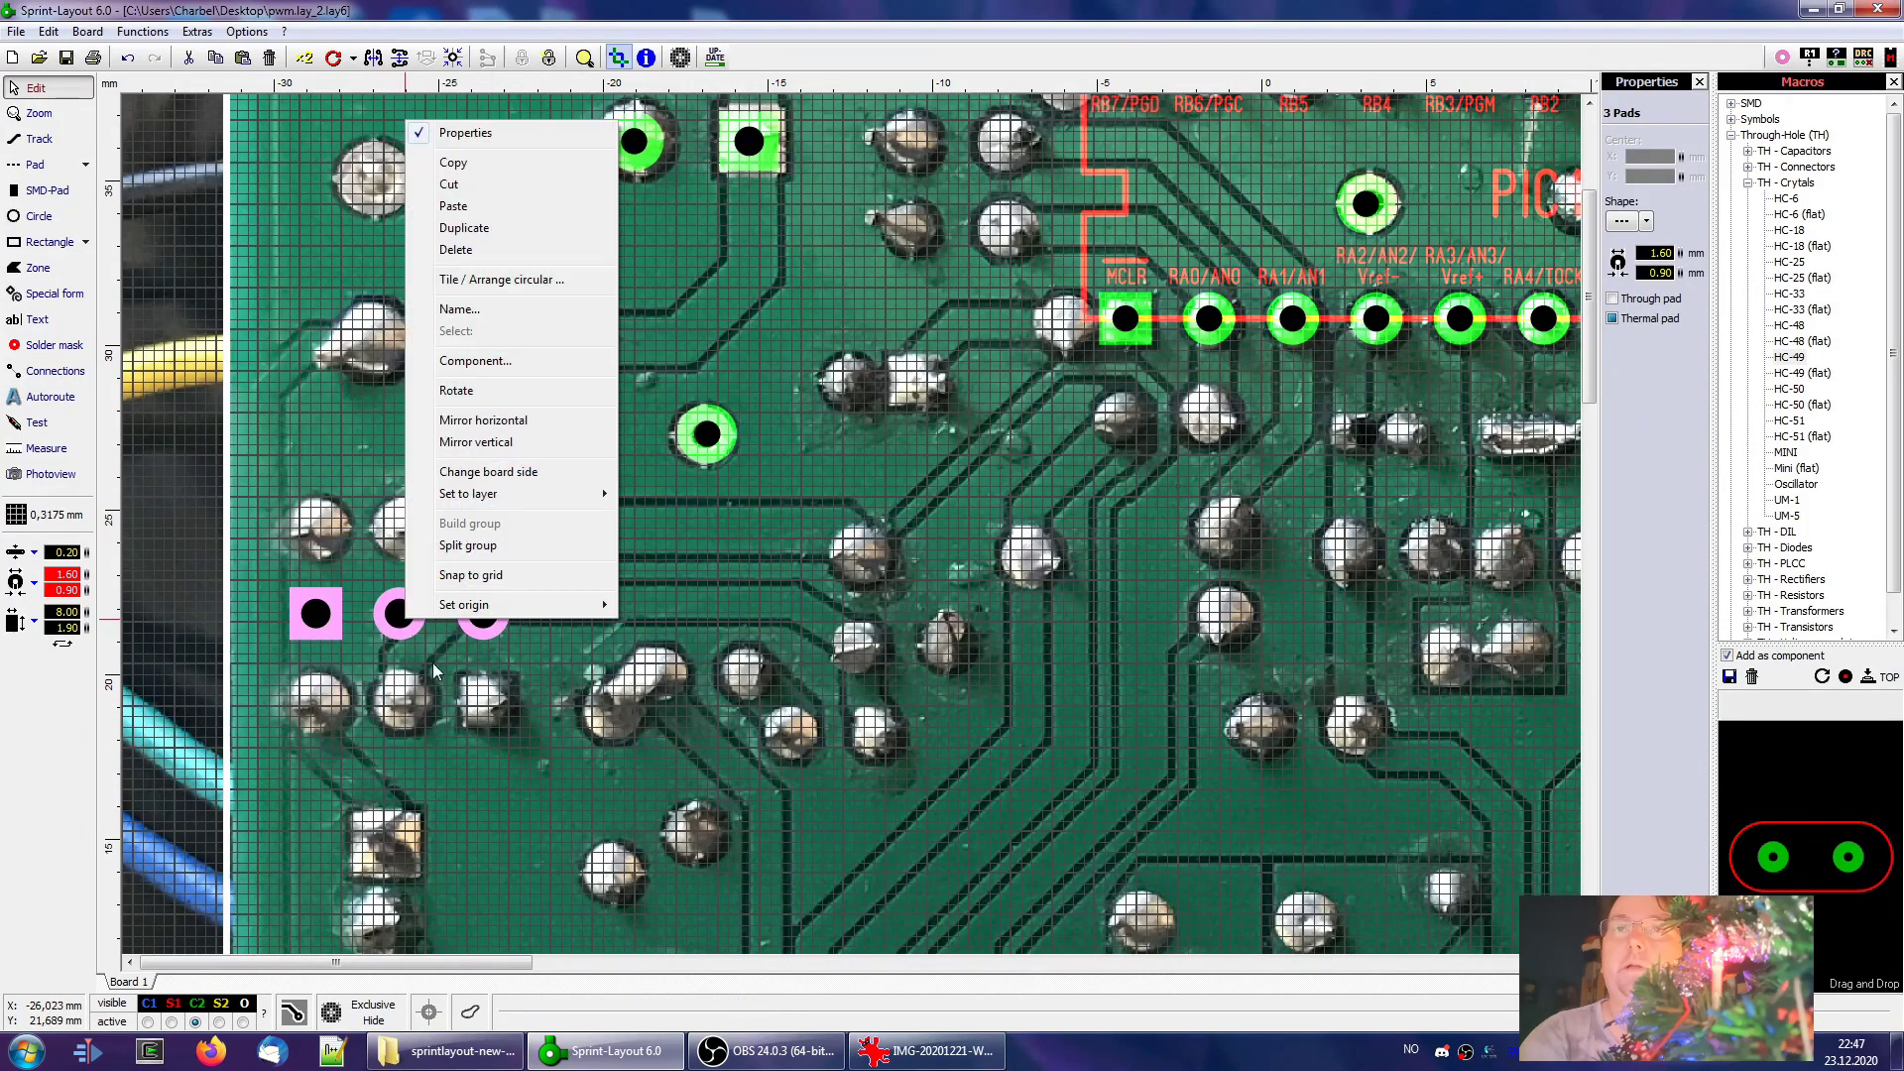
left_click(466, 575)
left_click_drag(396, 612, 396, 527)
Turn the horizontal row so its square pad is the rightmost, snap it to the grid, and realign it on the joints
scroll(211, 534, "down", 1)
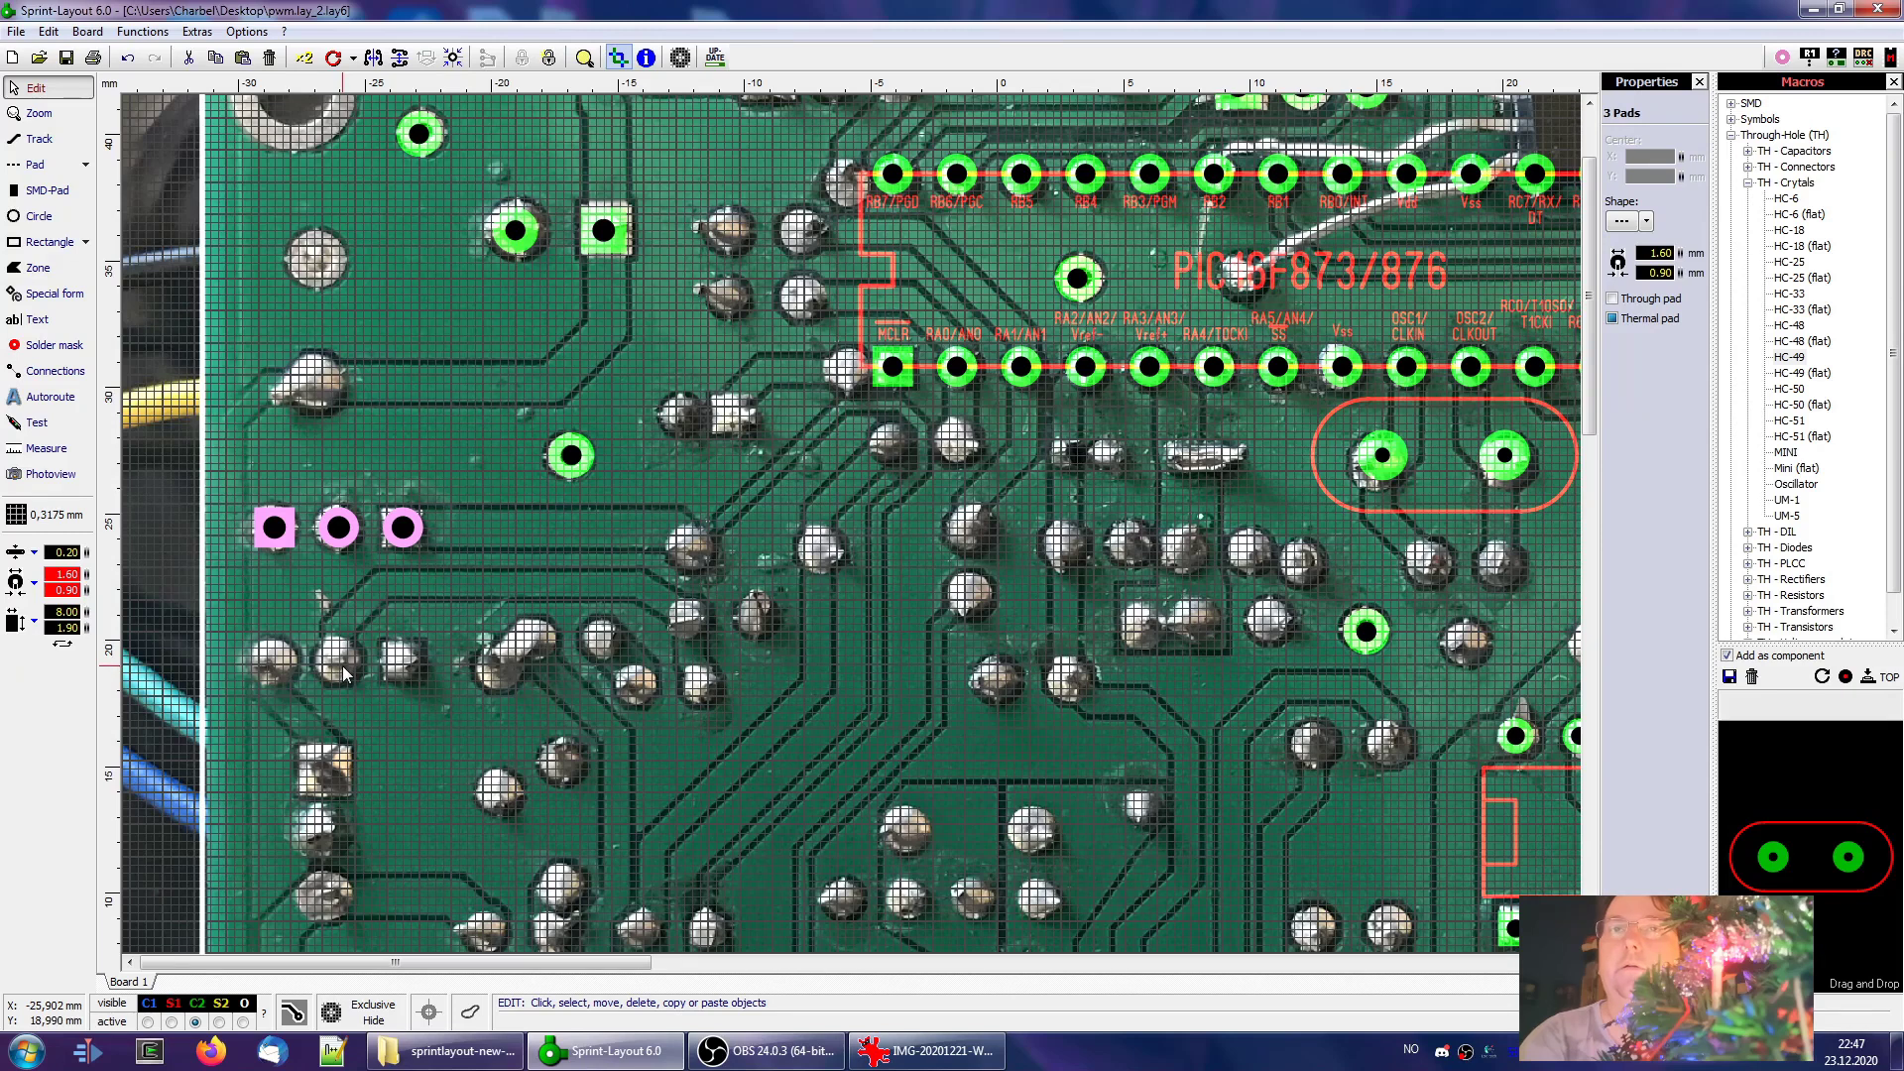
key("ctrl+r")
key("ctrl+r")
key("ctrl+r")
key("ctrl+r")
right_click(350, 528)
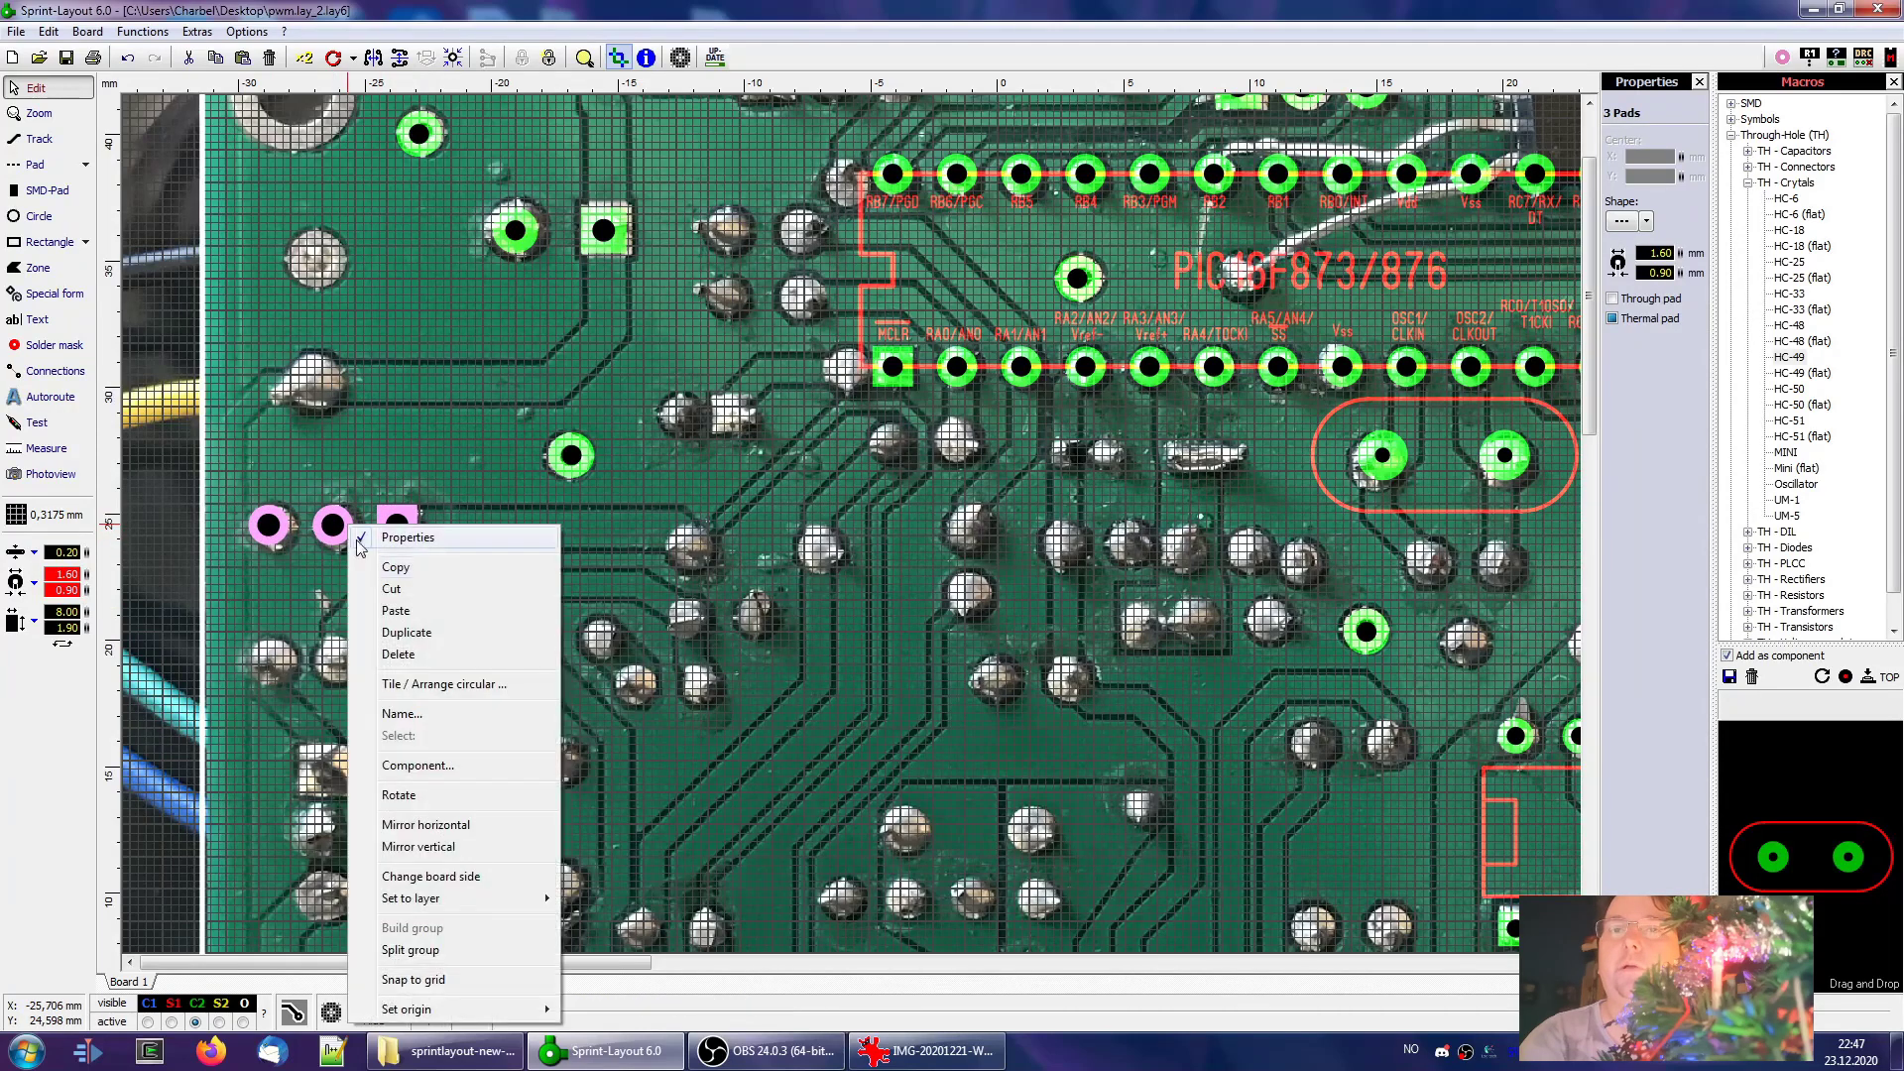
left_click(413, 980)
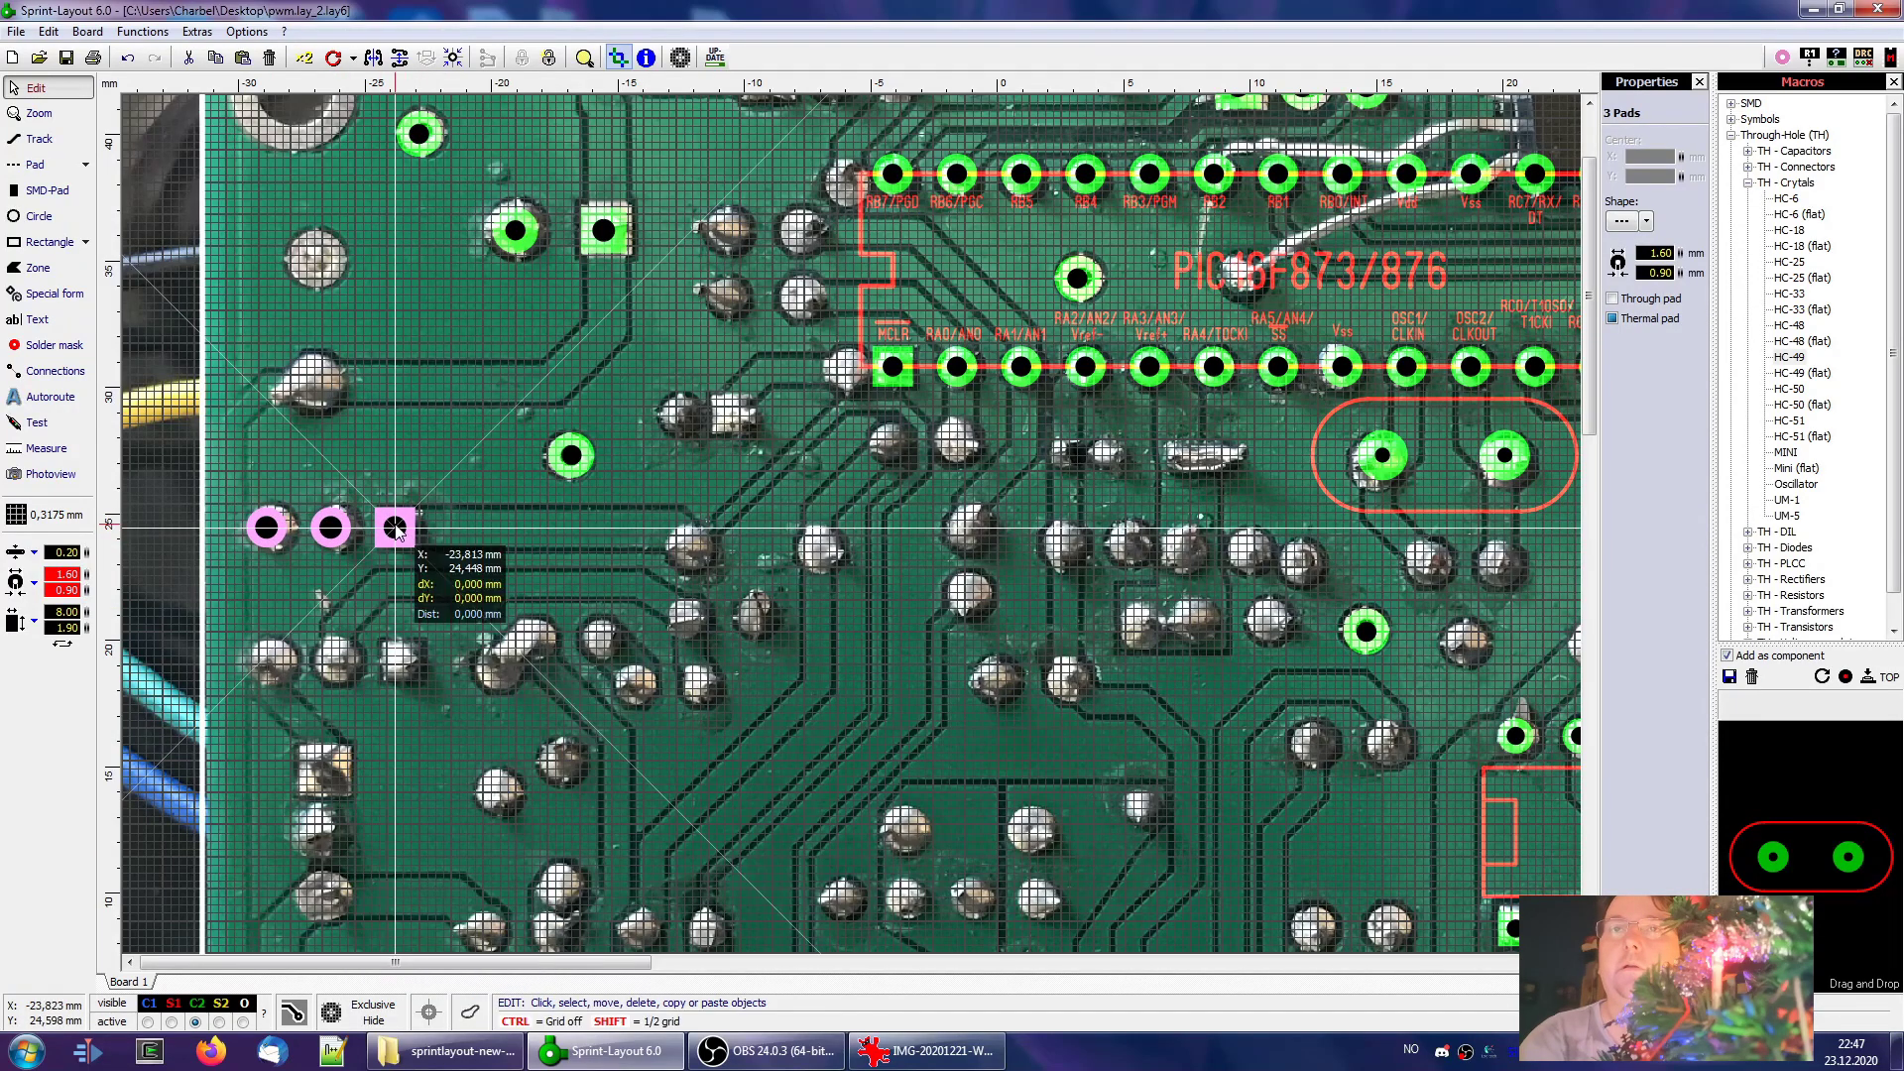
left_click_drag(399, 531, 405, 532)
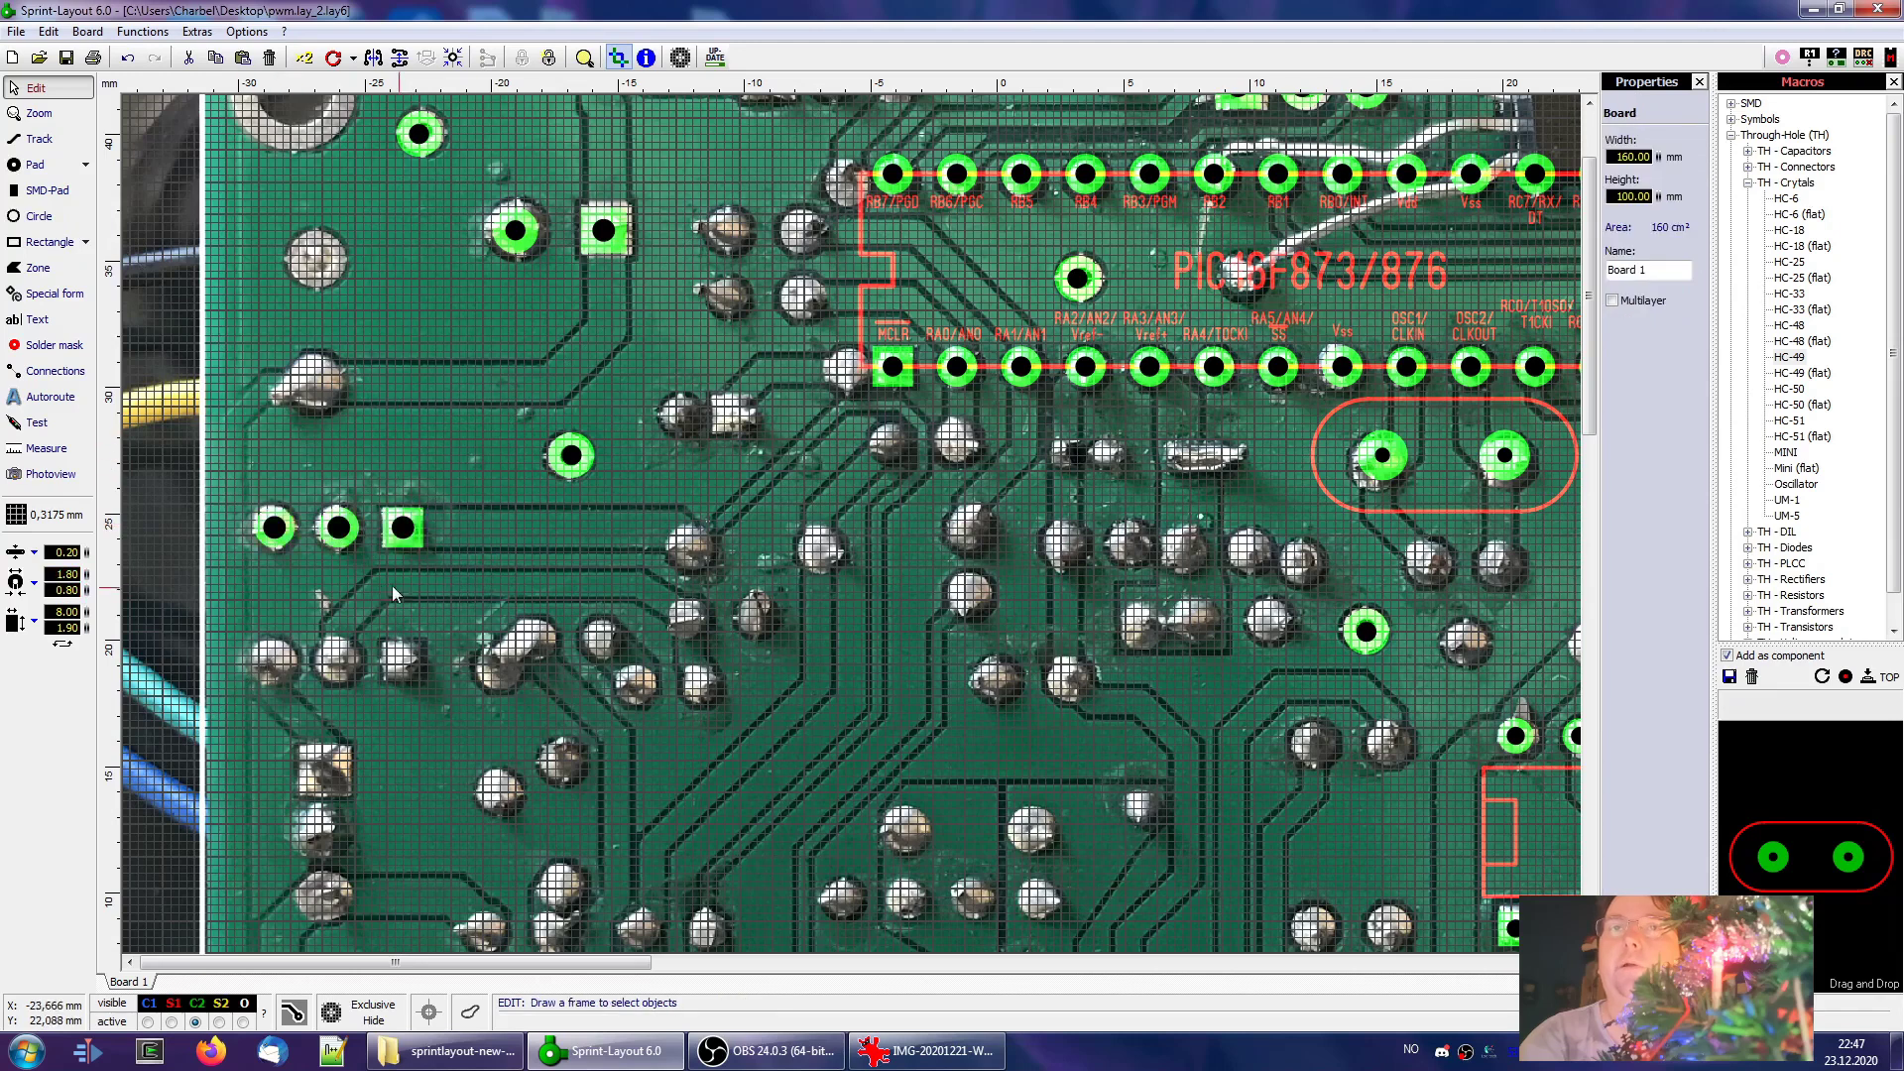
Copy the horizontal three-pad row onto the row of three solder joints directly below it
key("ctrl+c")
key("ctrl+v")
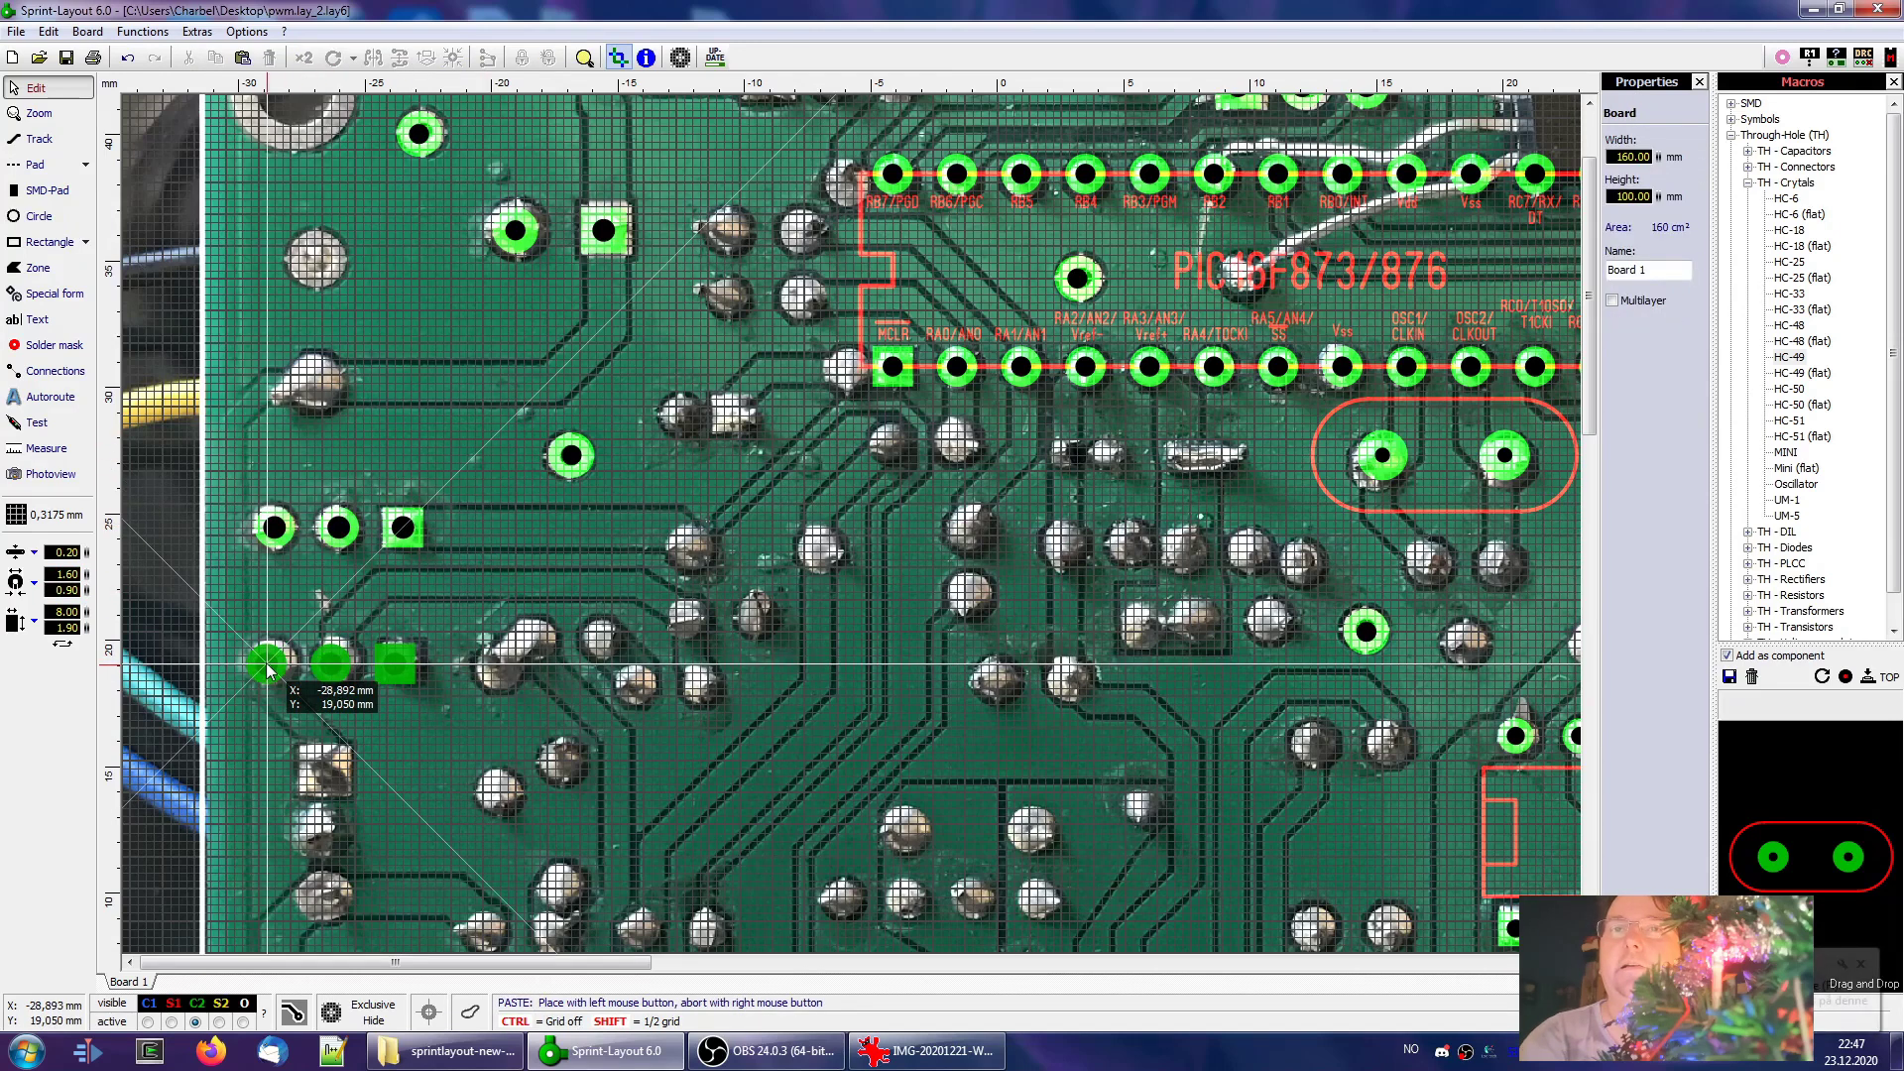
left_click(274, 660)
scroll(502, 531, "down", 3)
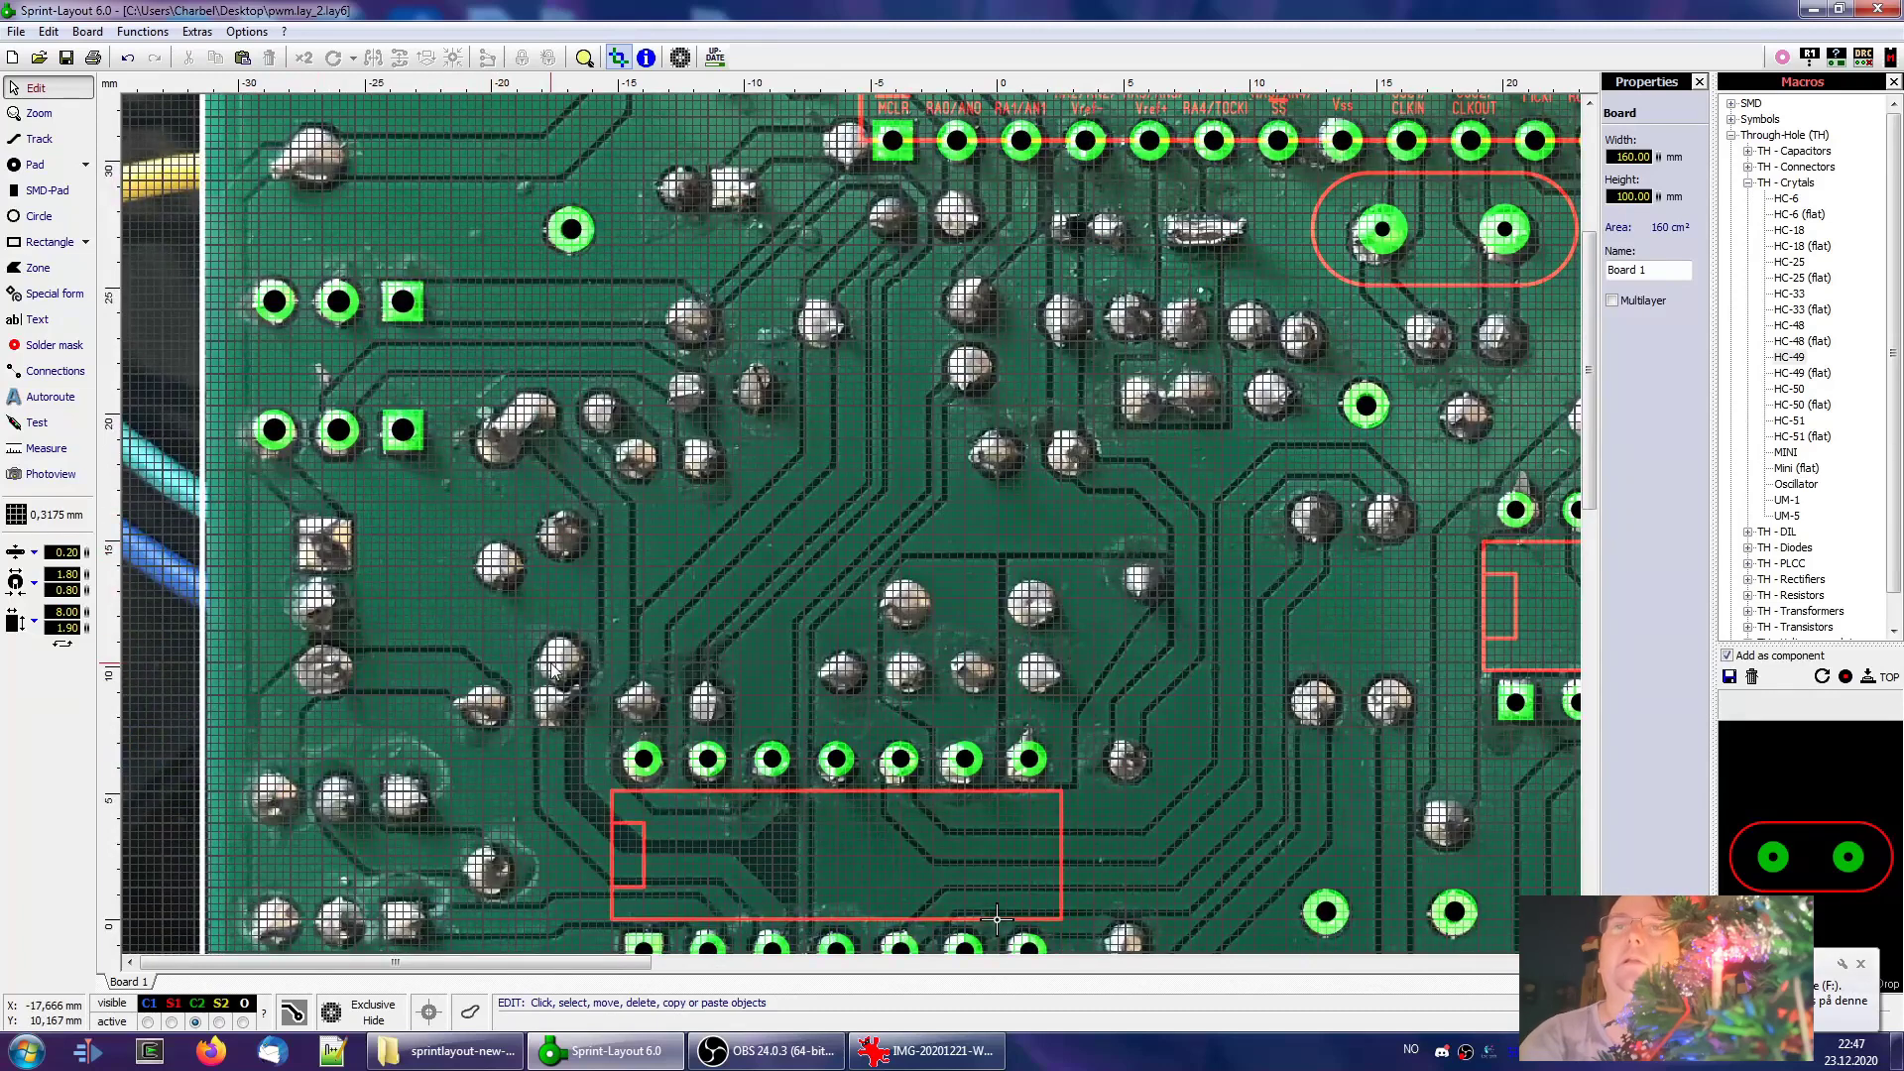
Copy the three-pad row above the PIC chip's notched end and place the copy near the vertical three-pin joints at the left edge
scroll(486, 577, "down", 2)
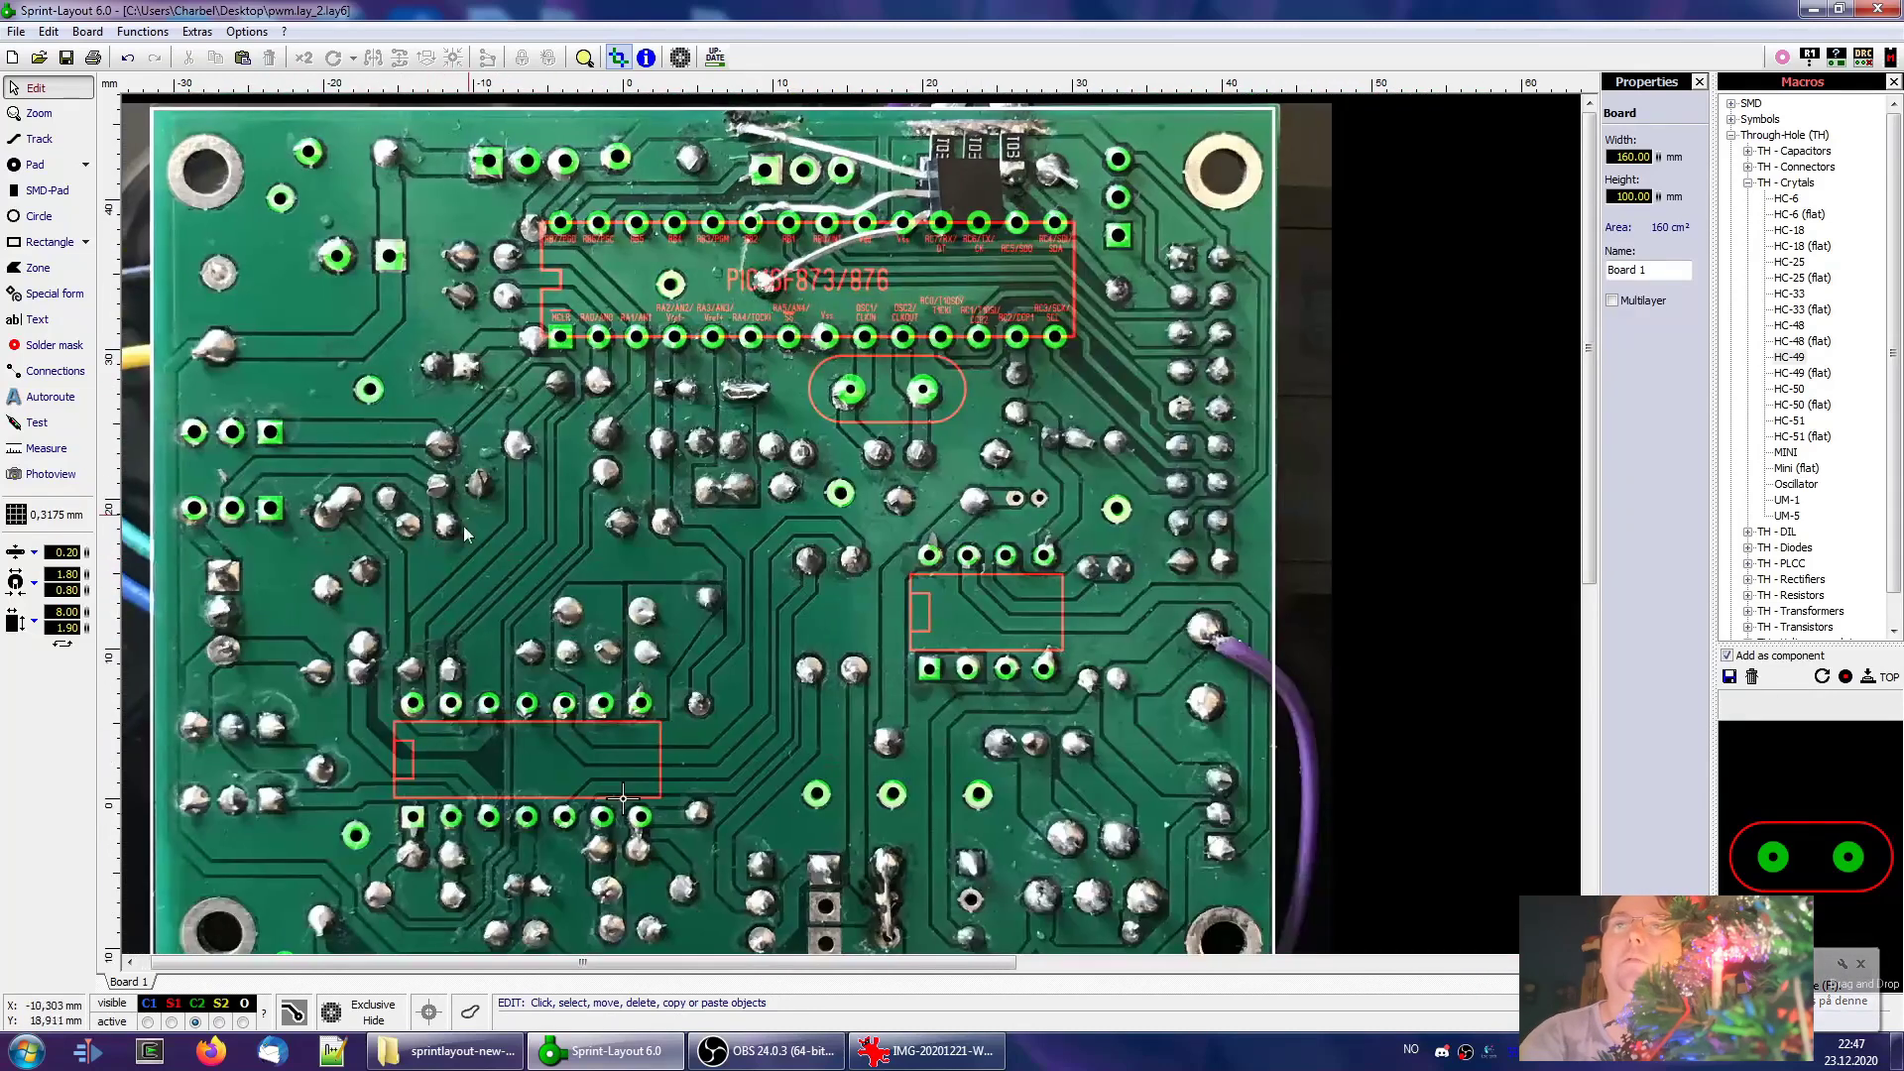
left_click_drag(583, 134, 472, 197)
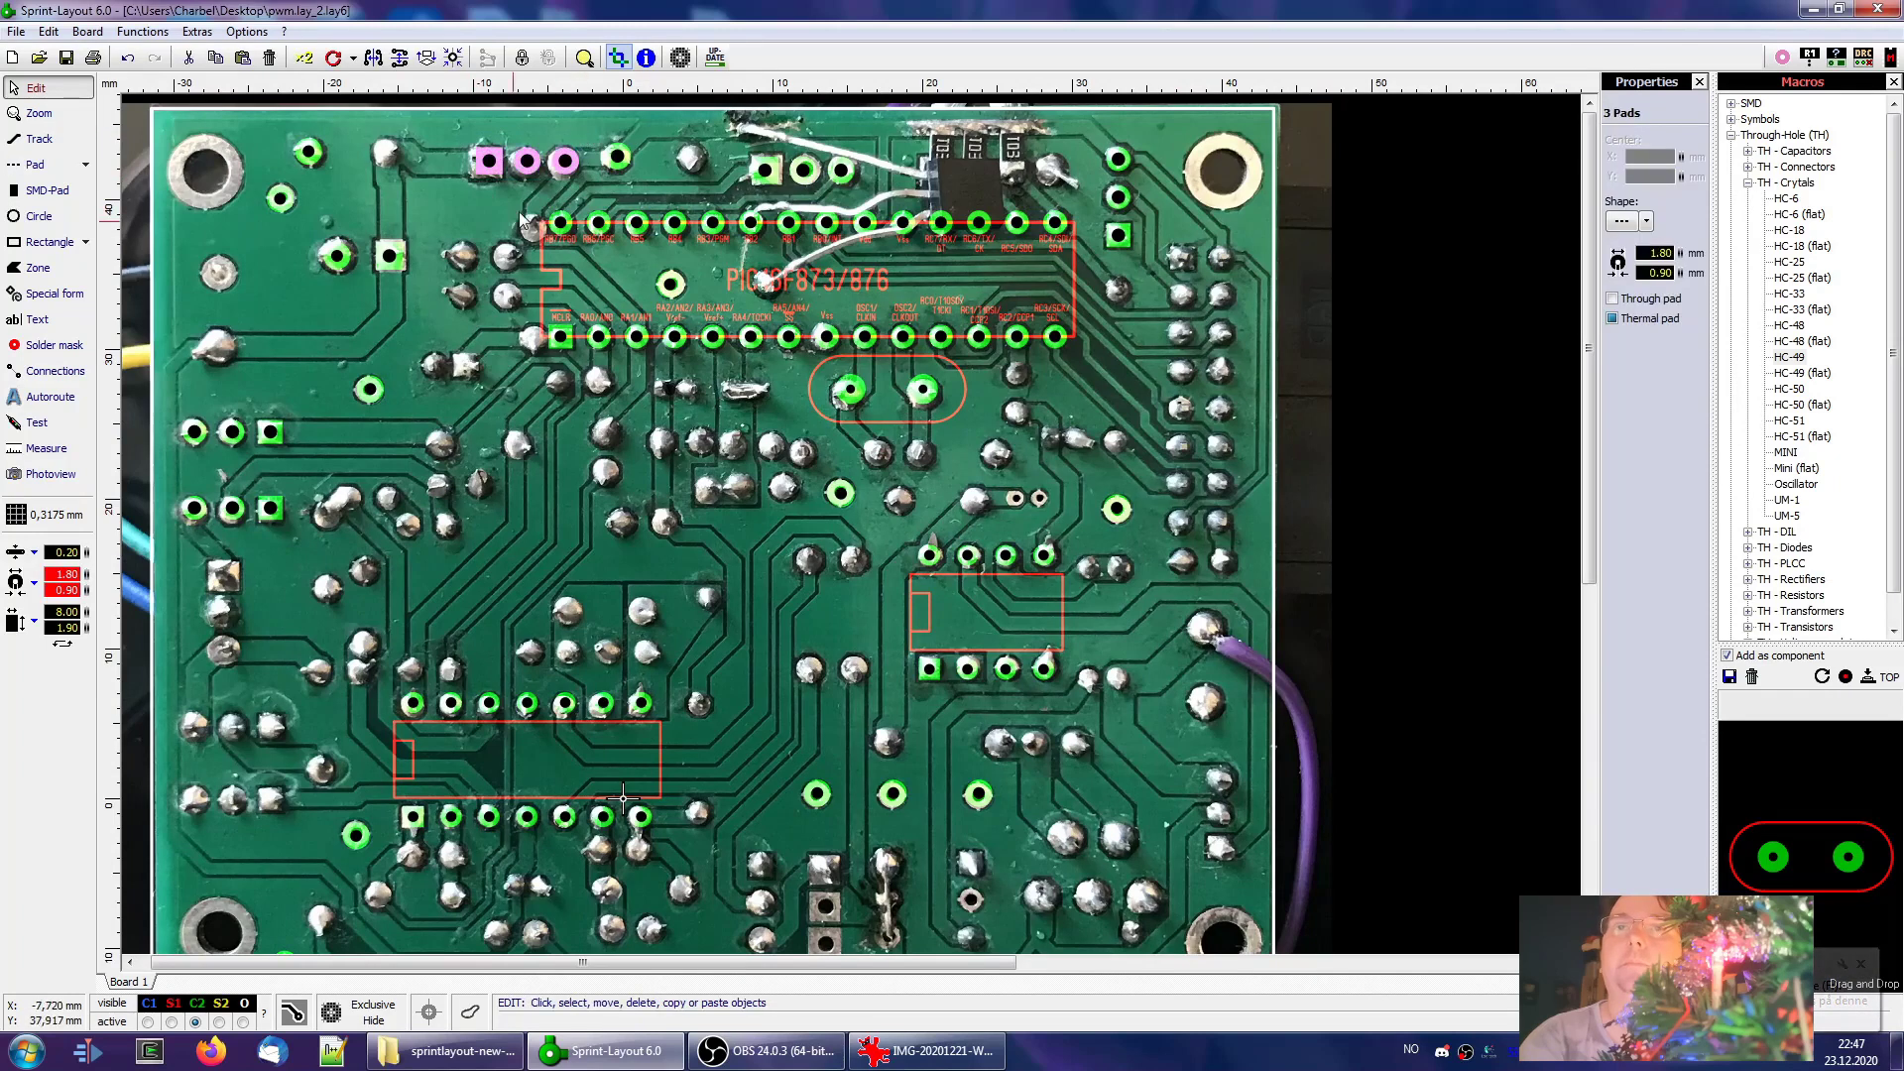
key("ctrl+c")
key("ctrl+v")
left_click(189, 596)
Rotate the new row upright with its square pad at the top, snap it to the grid, and move it onto the vertical joints
left_click_drag(167, 566, 297, 630)
key("ctrl+r")
key("ctrl+r")
right_click(216, 583)
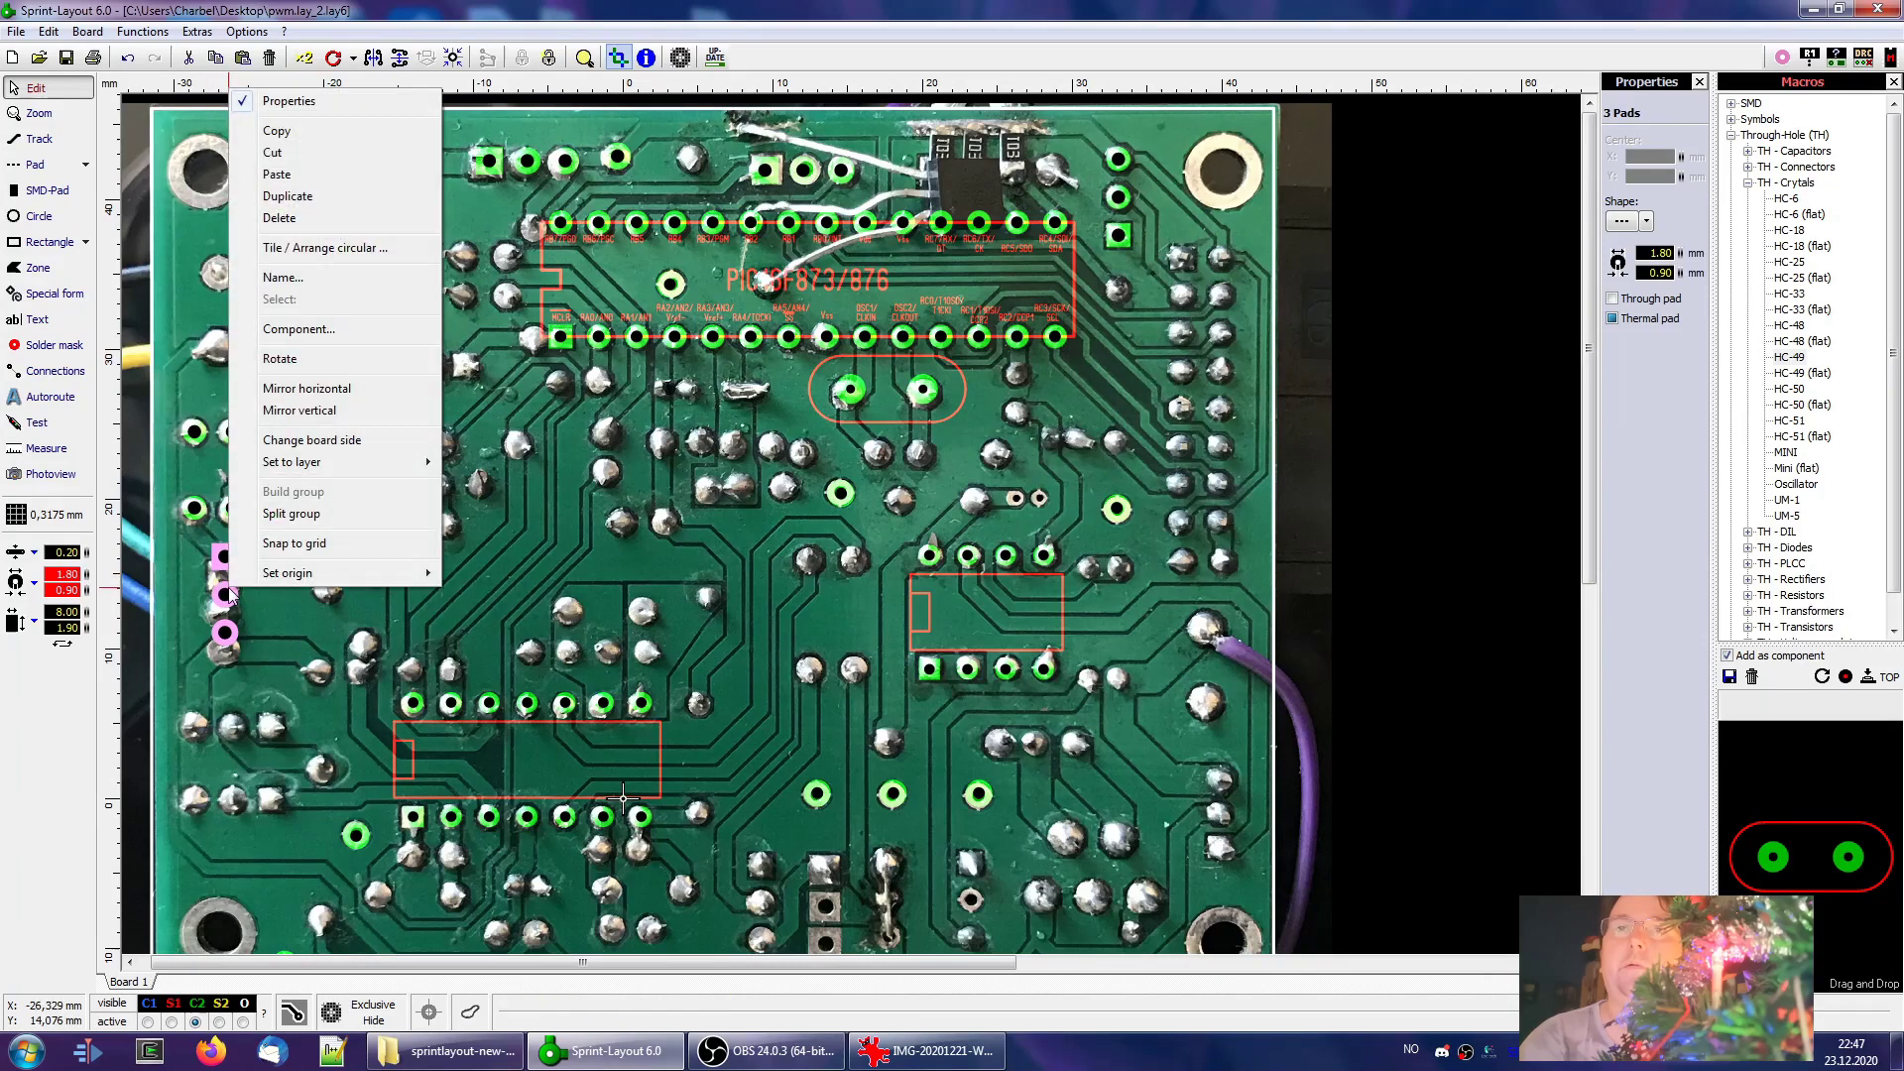
left_click(298, 555)
left_click_drag(224, 593, 235, 614)
Set the three upright pads at the left edge to a 2.00 mm outer diameter and a 1.00 mm hole
scroll(235, 614, "up", 3)
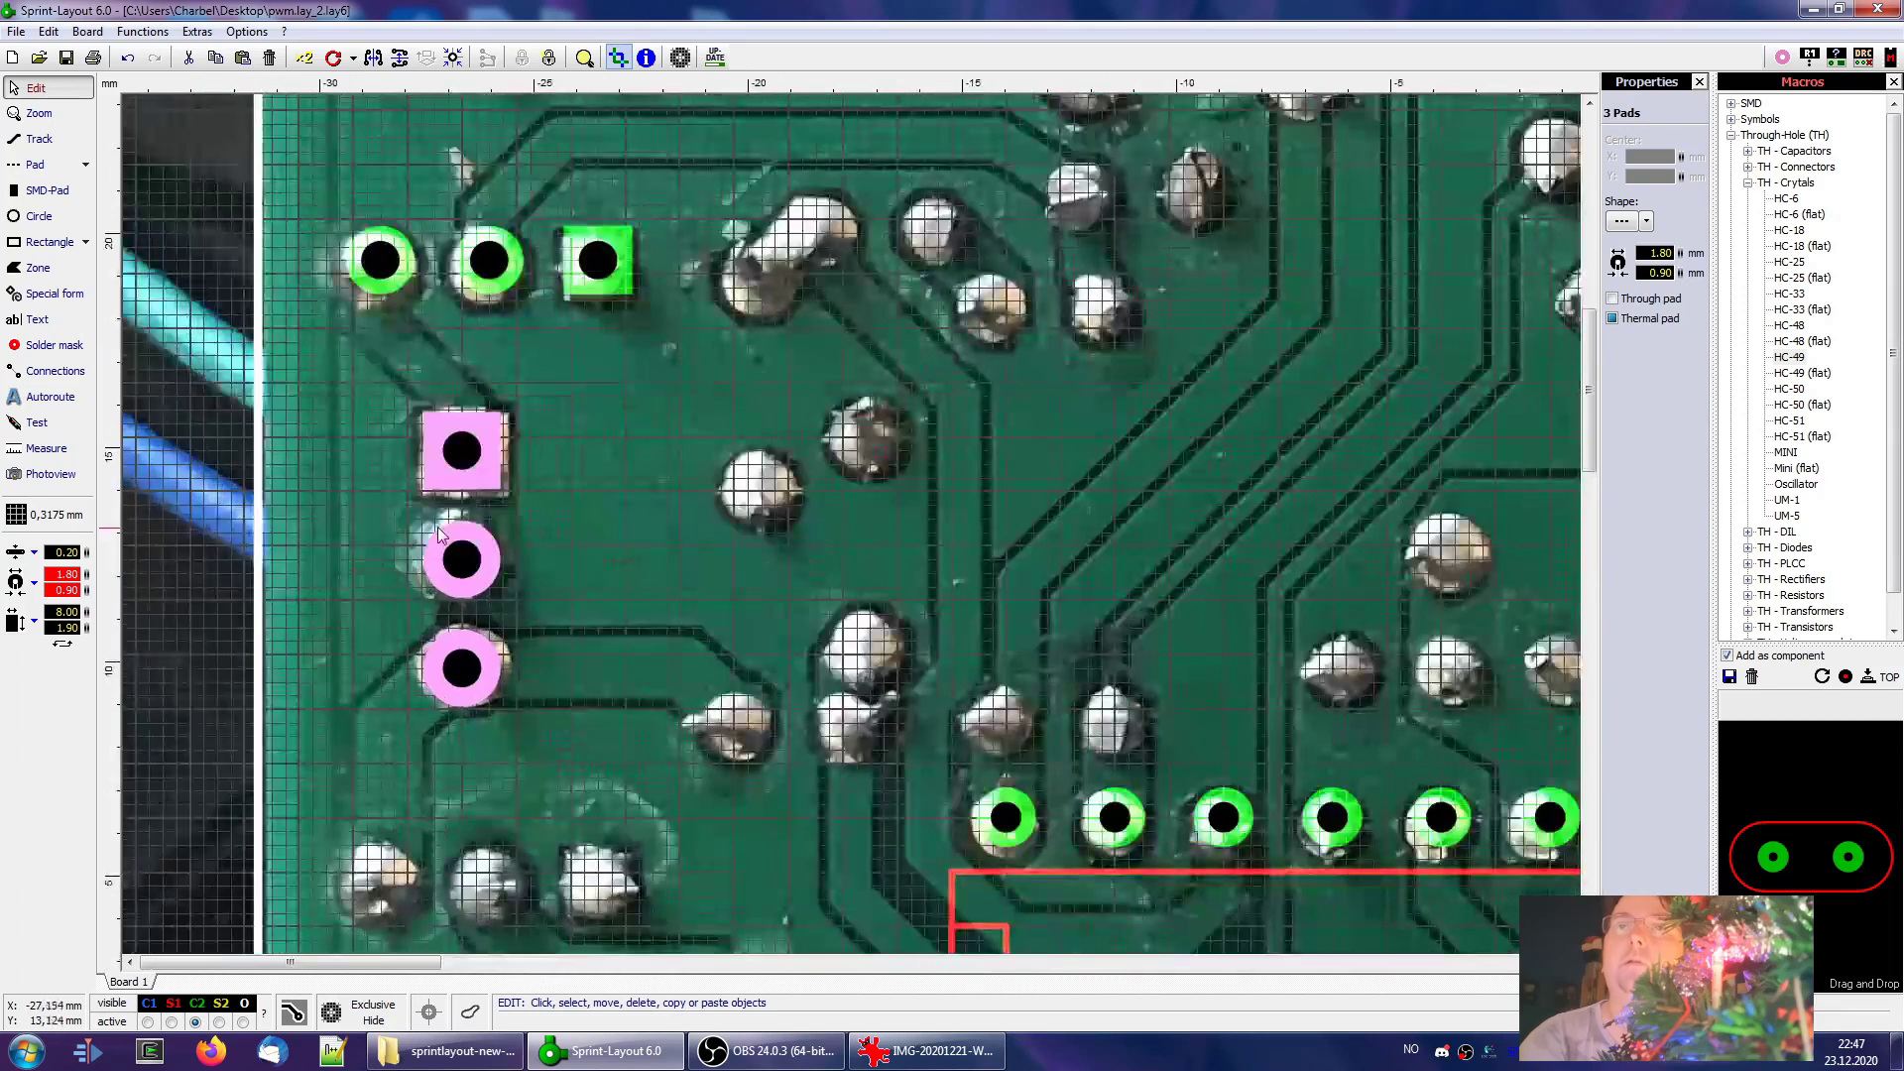
scroll(461, 546, "up", 1)
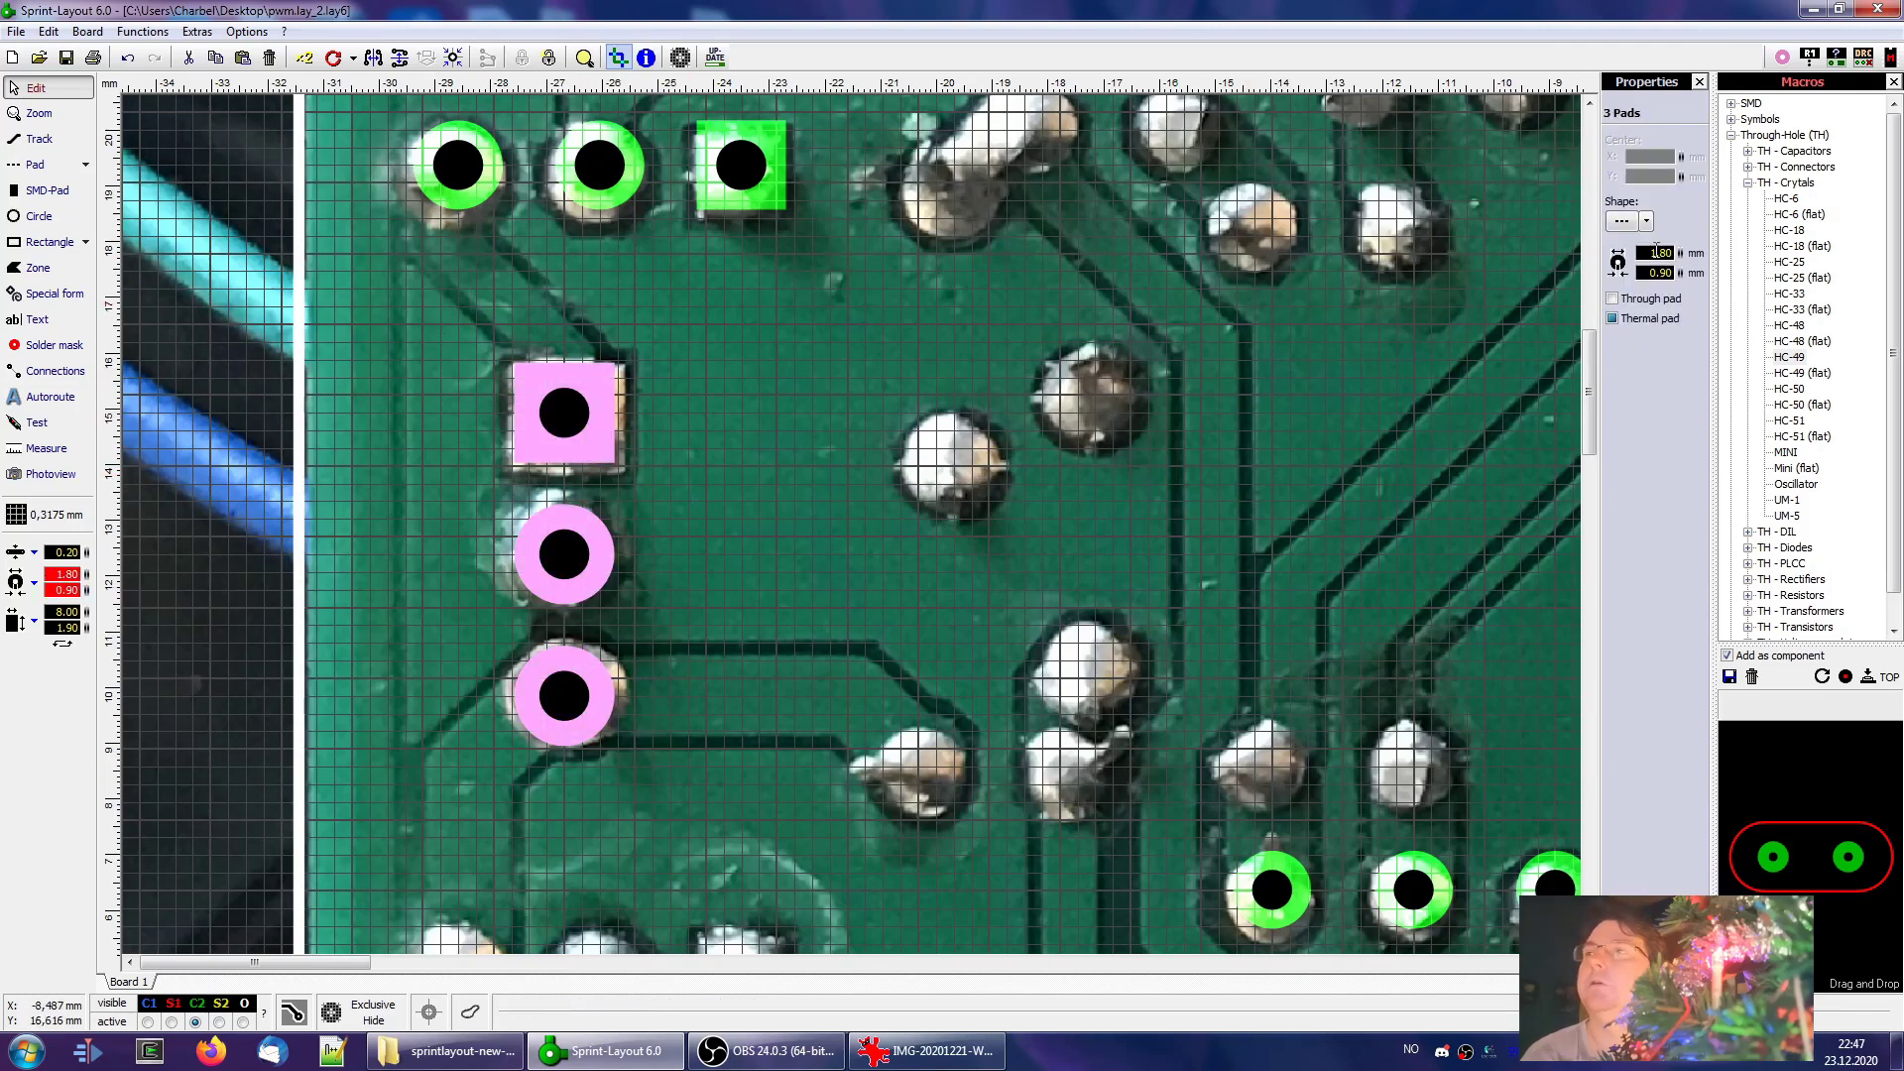
double_click(1646, 250)
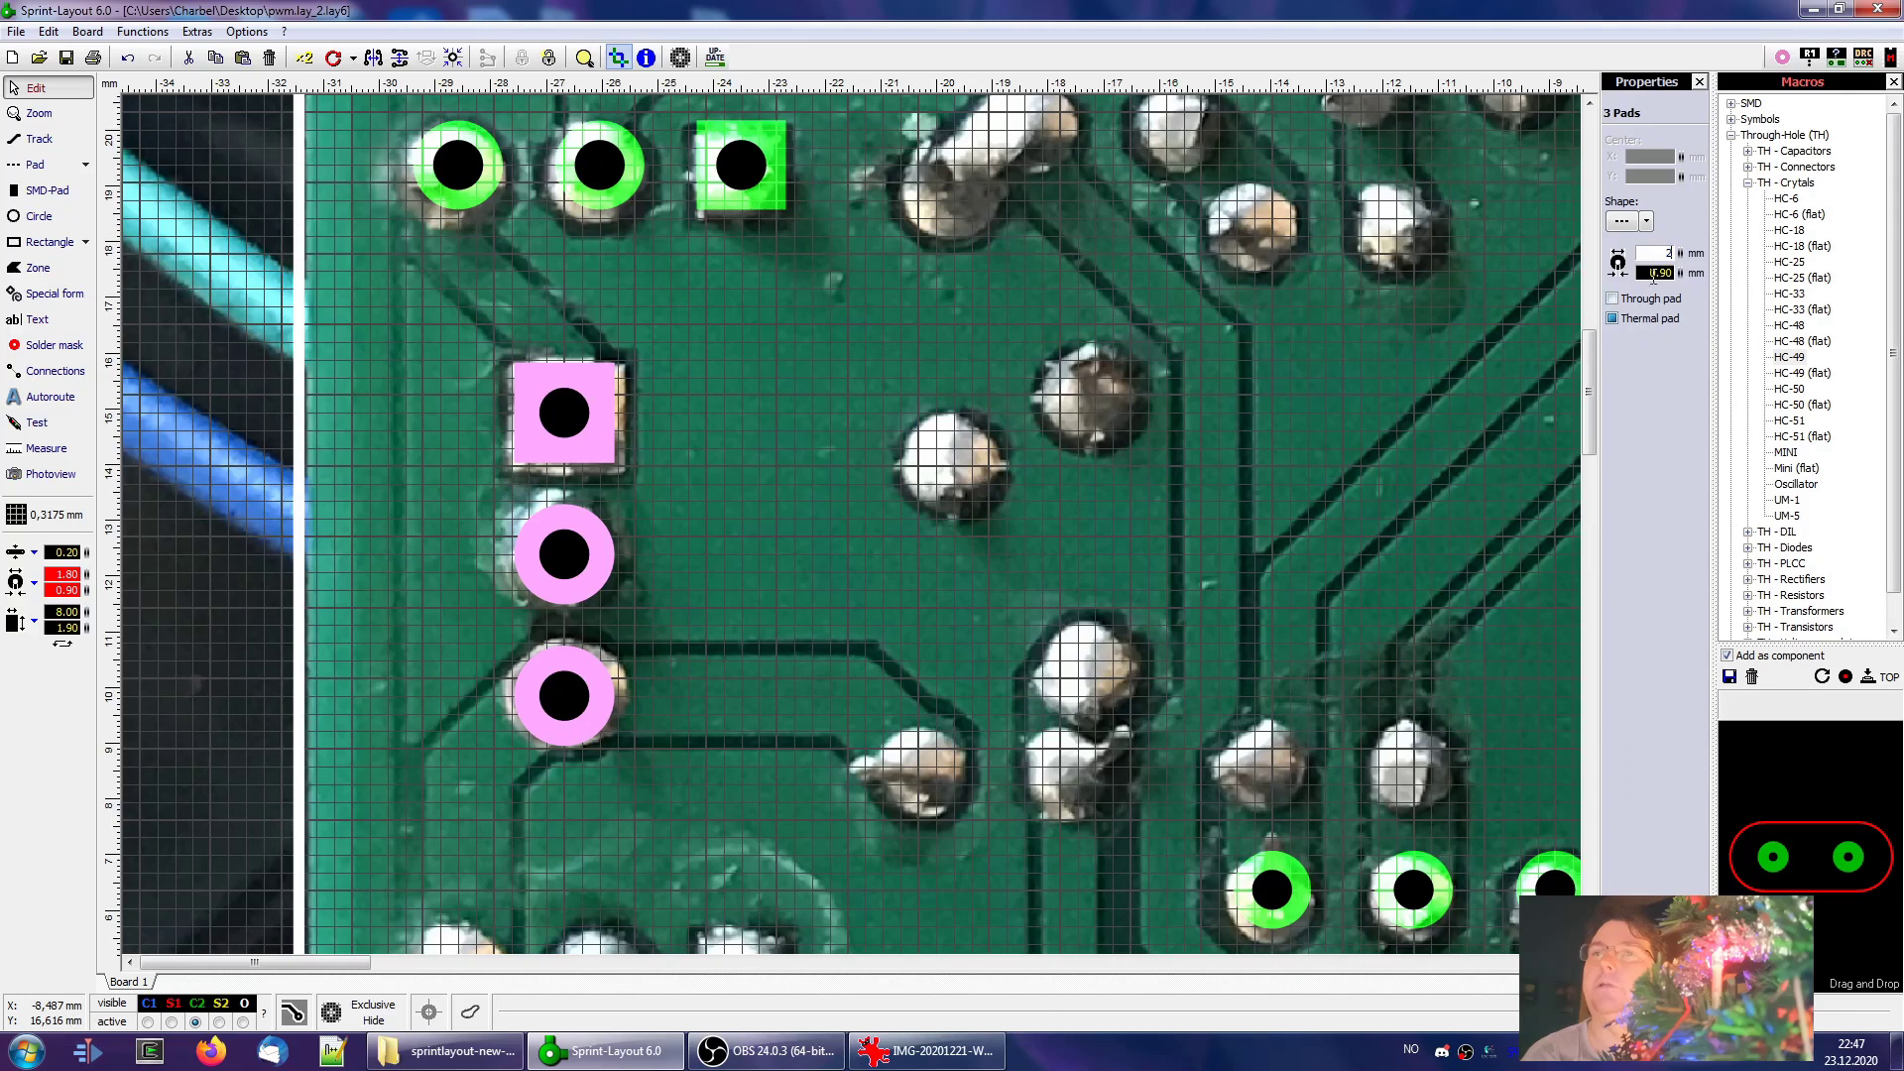
key("Tab")
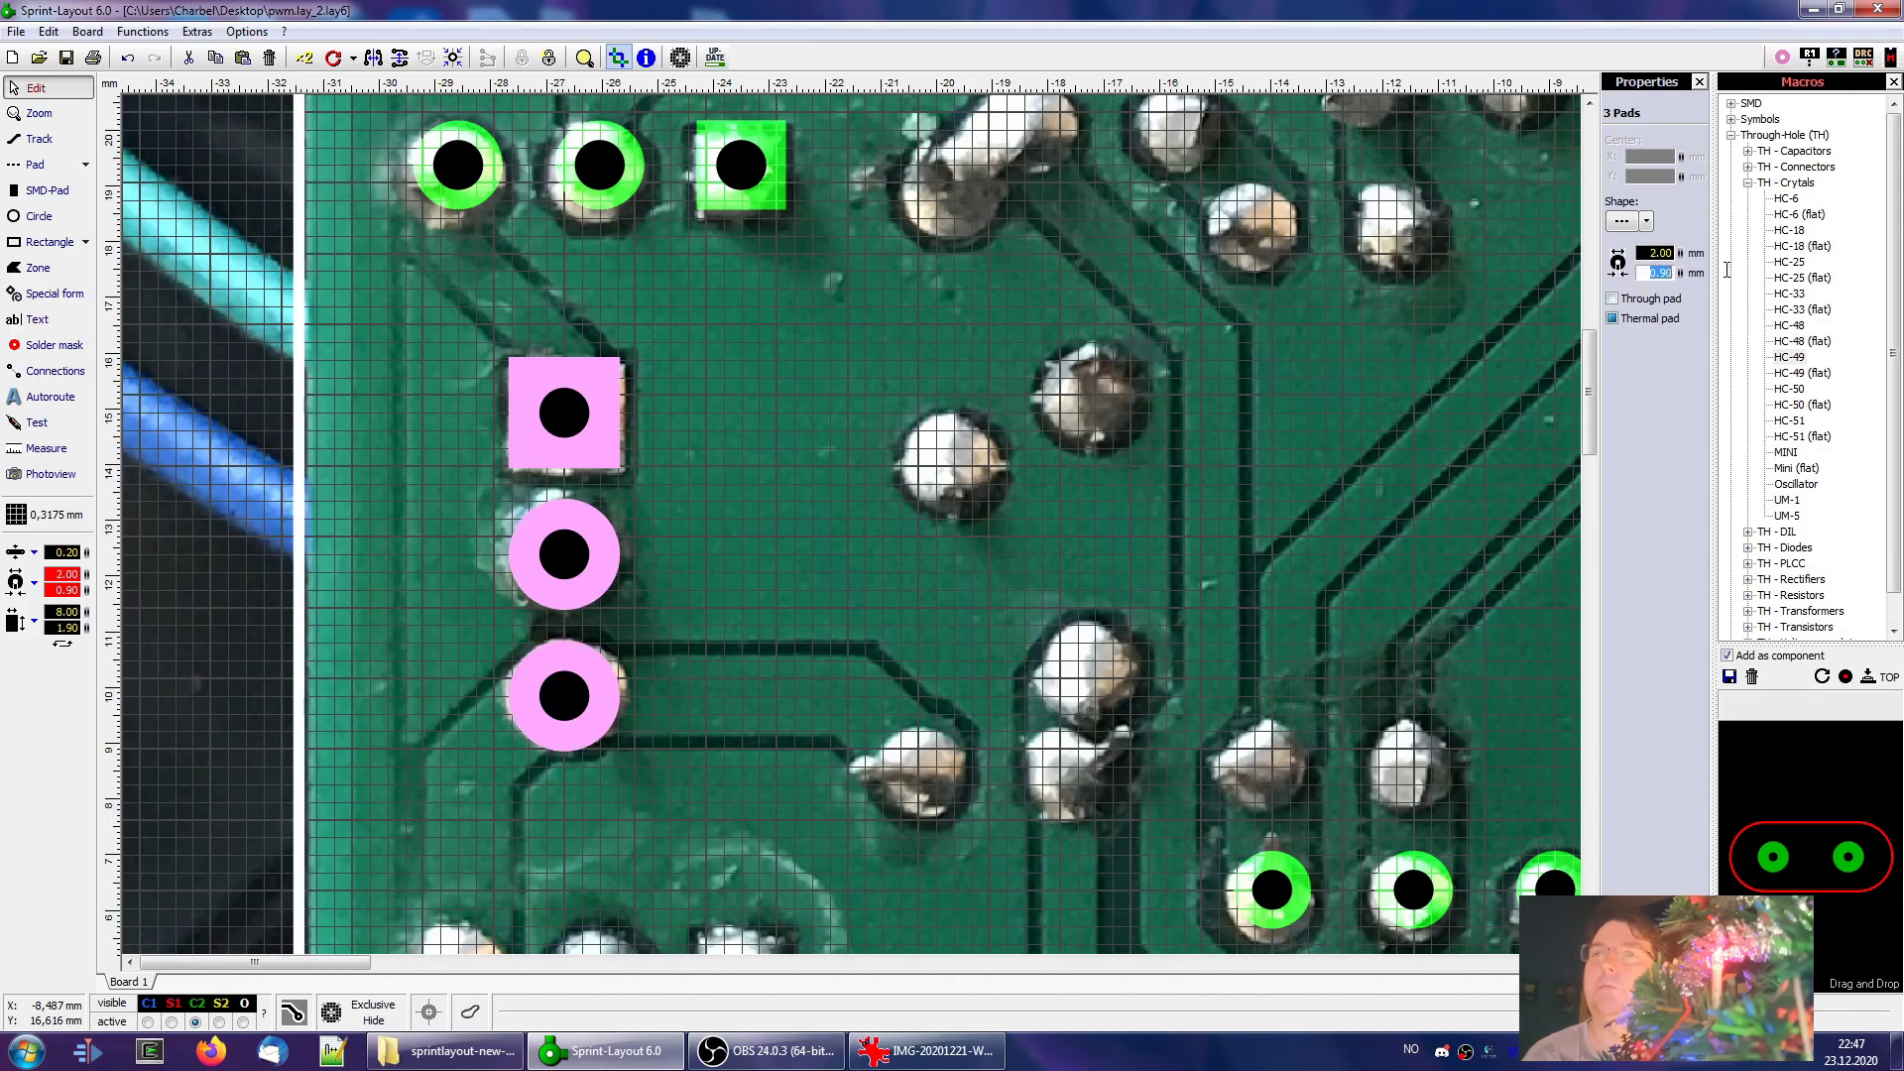
left_click(833, 512)
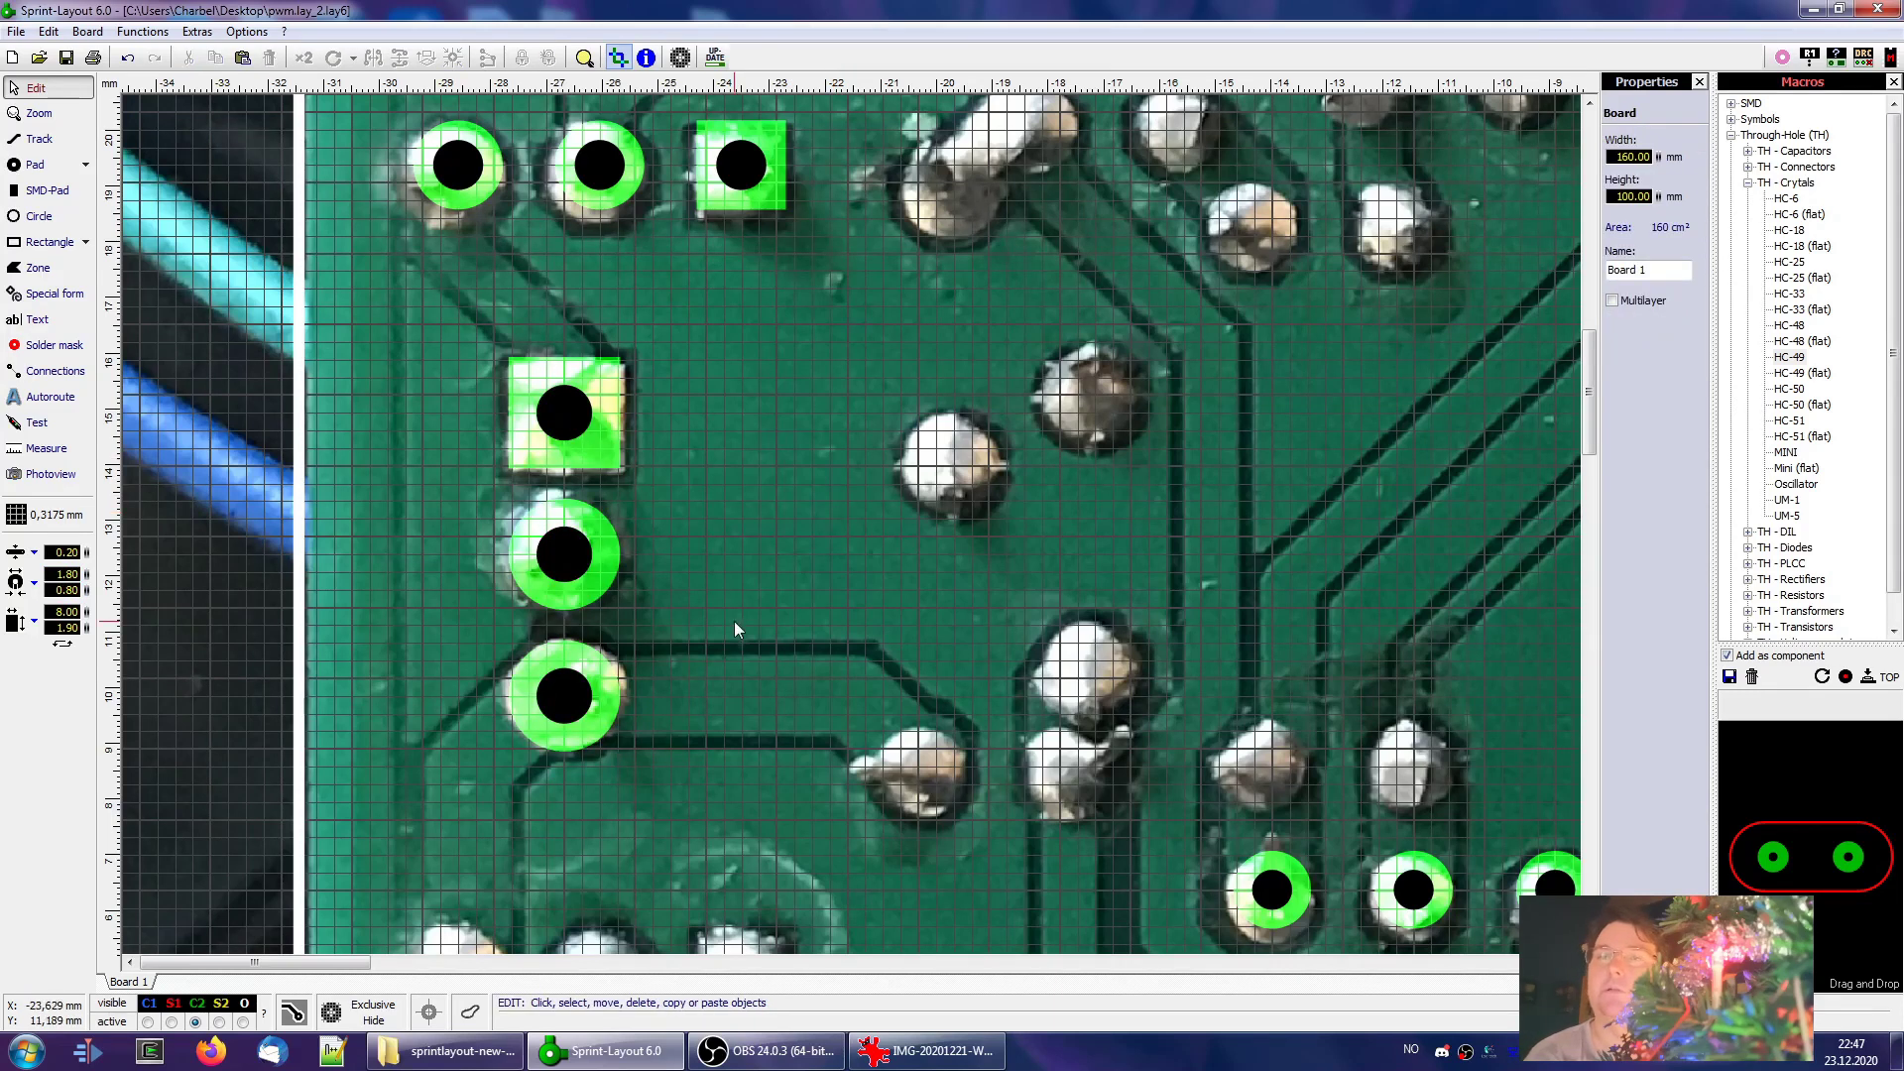
Compare the enlarged upright pads with the bare board photo and check their size settings
left_click(377, 1006)
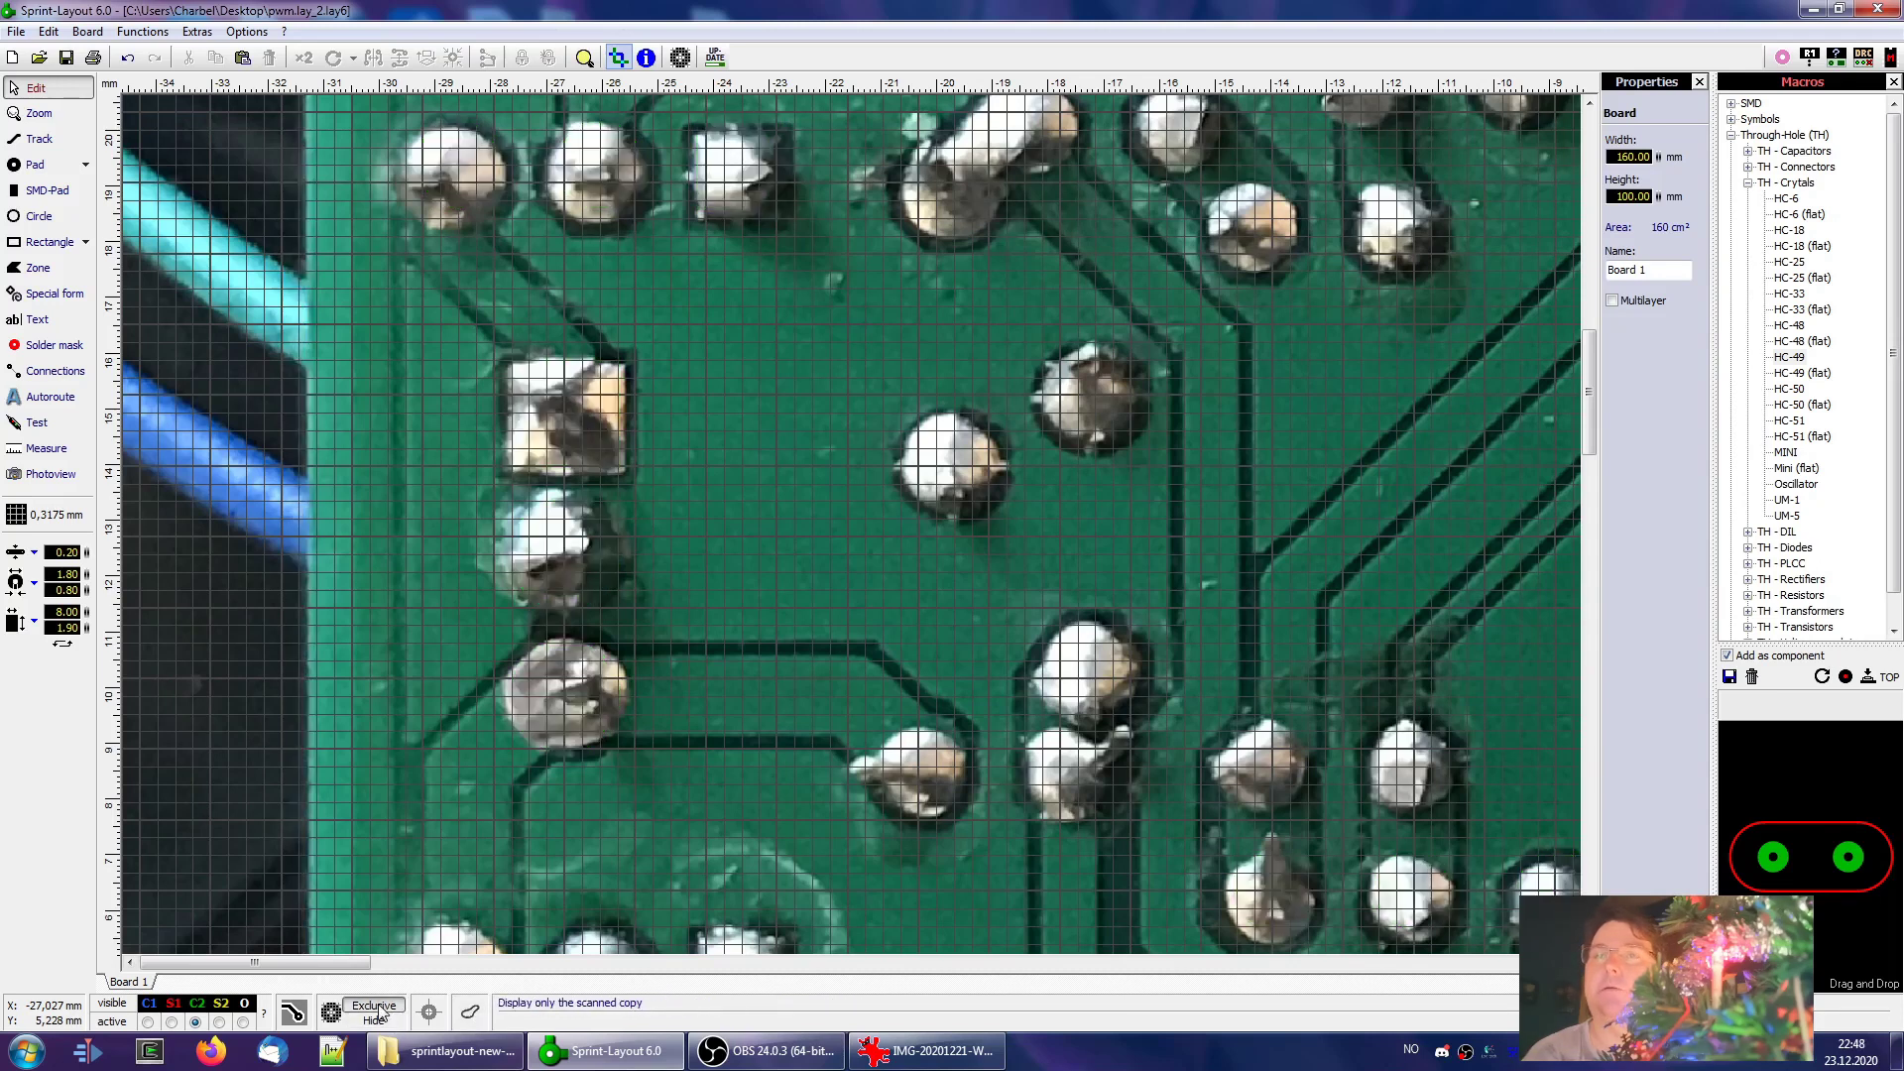
left_click(380, 1010)
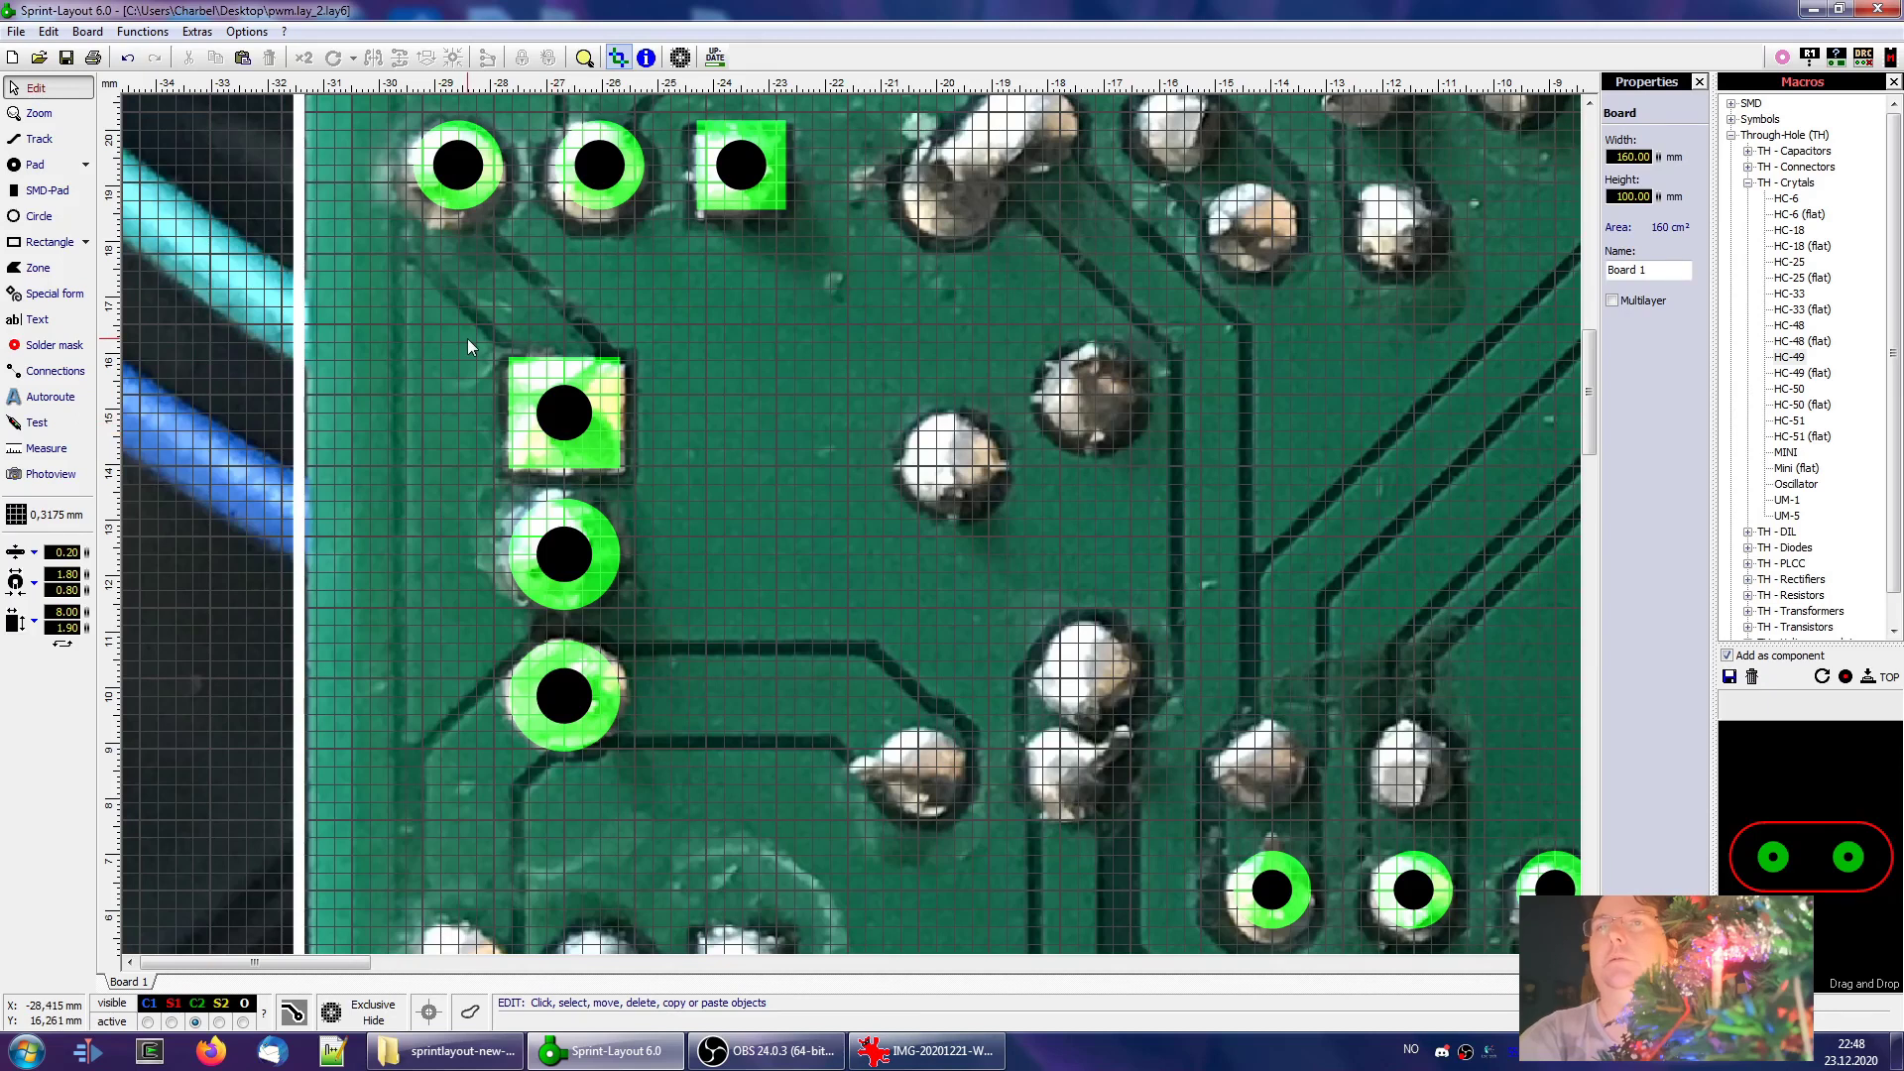
left_click_drag(469, 341, 649, 764)
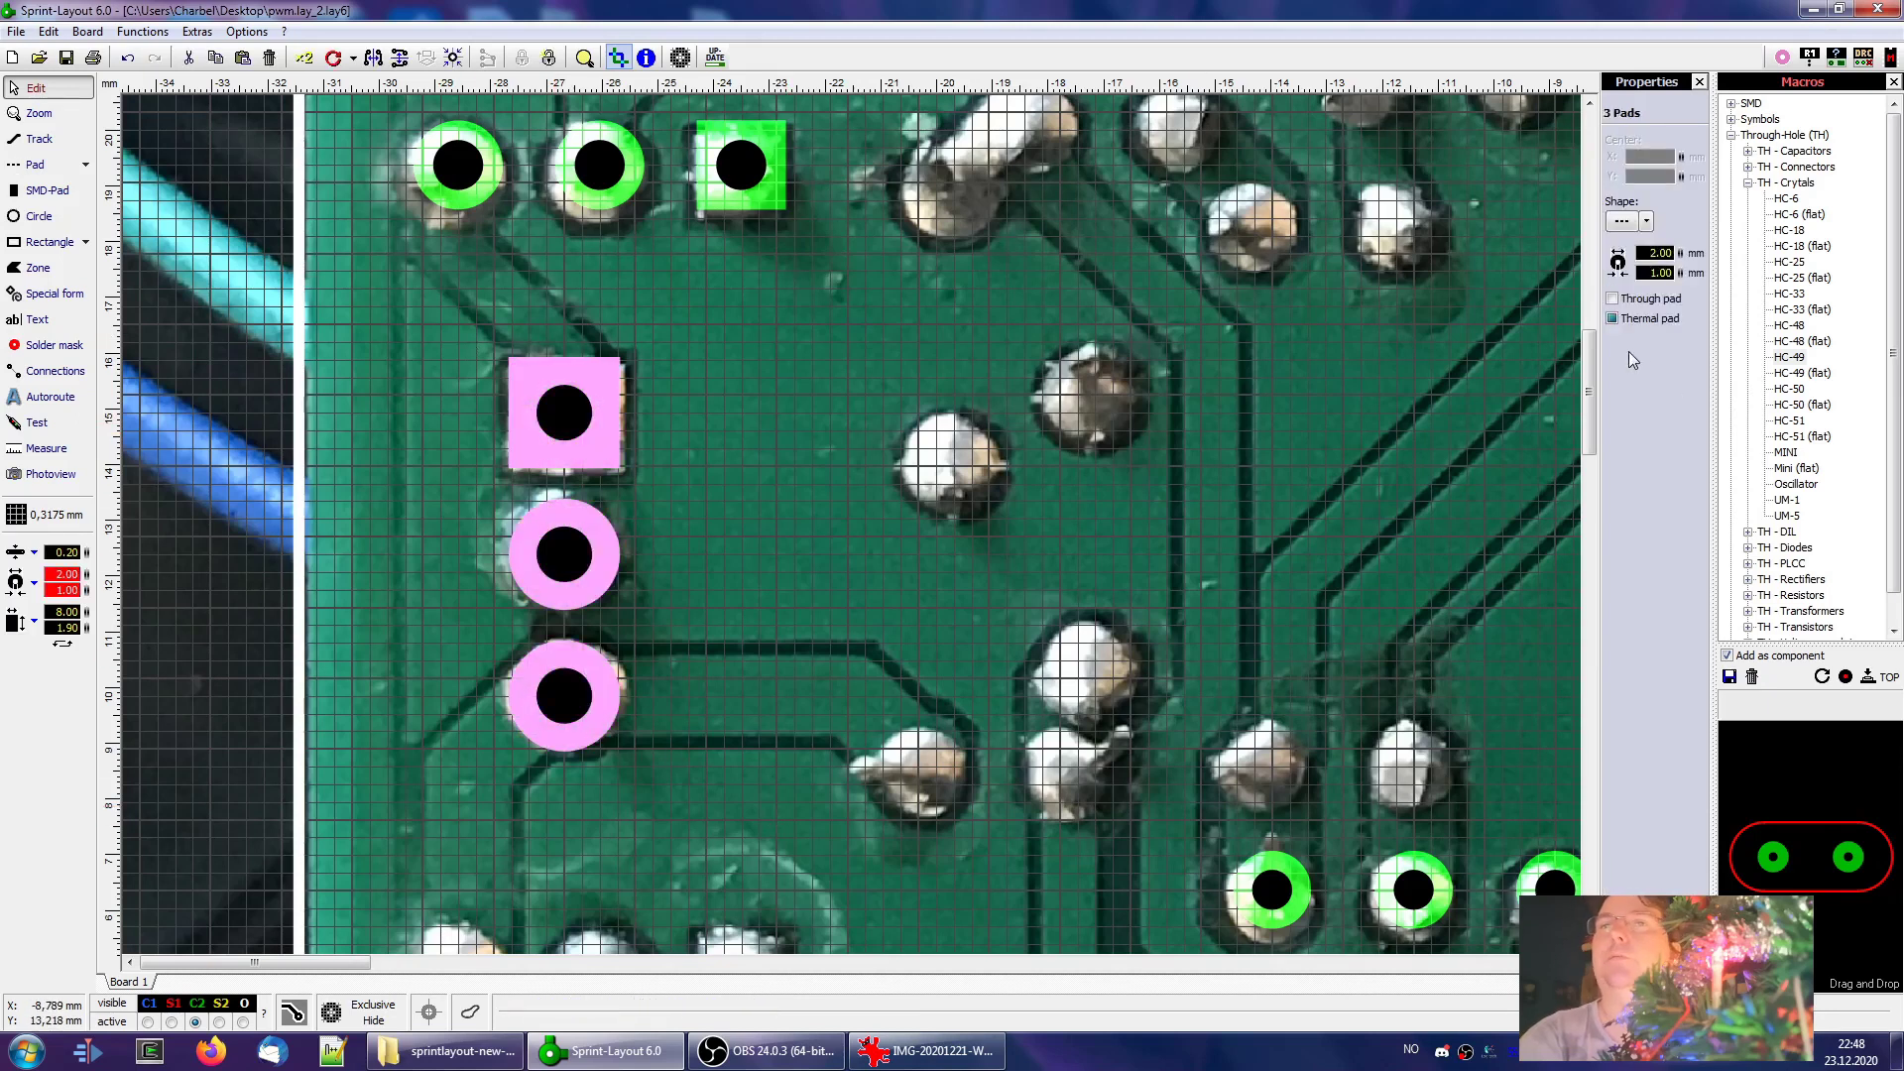
left_click(641, 571)
Copy the lower horizontal three-pad row onto both remaining three-joint rows below the upright pads at the left edge
scroll(556, 573, "down", 2)
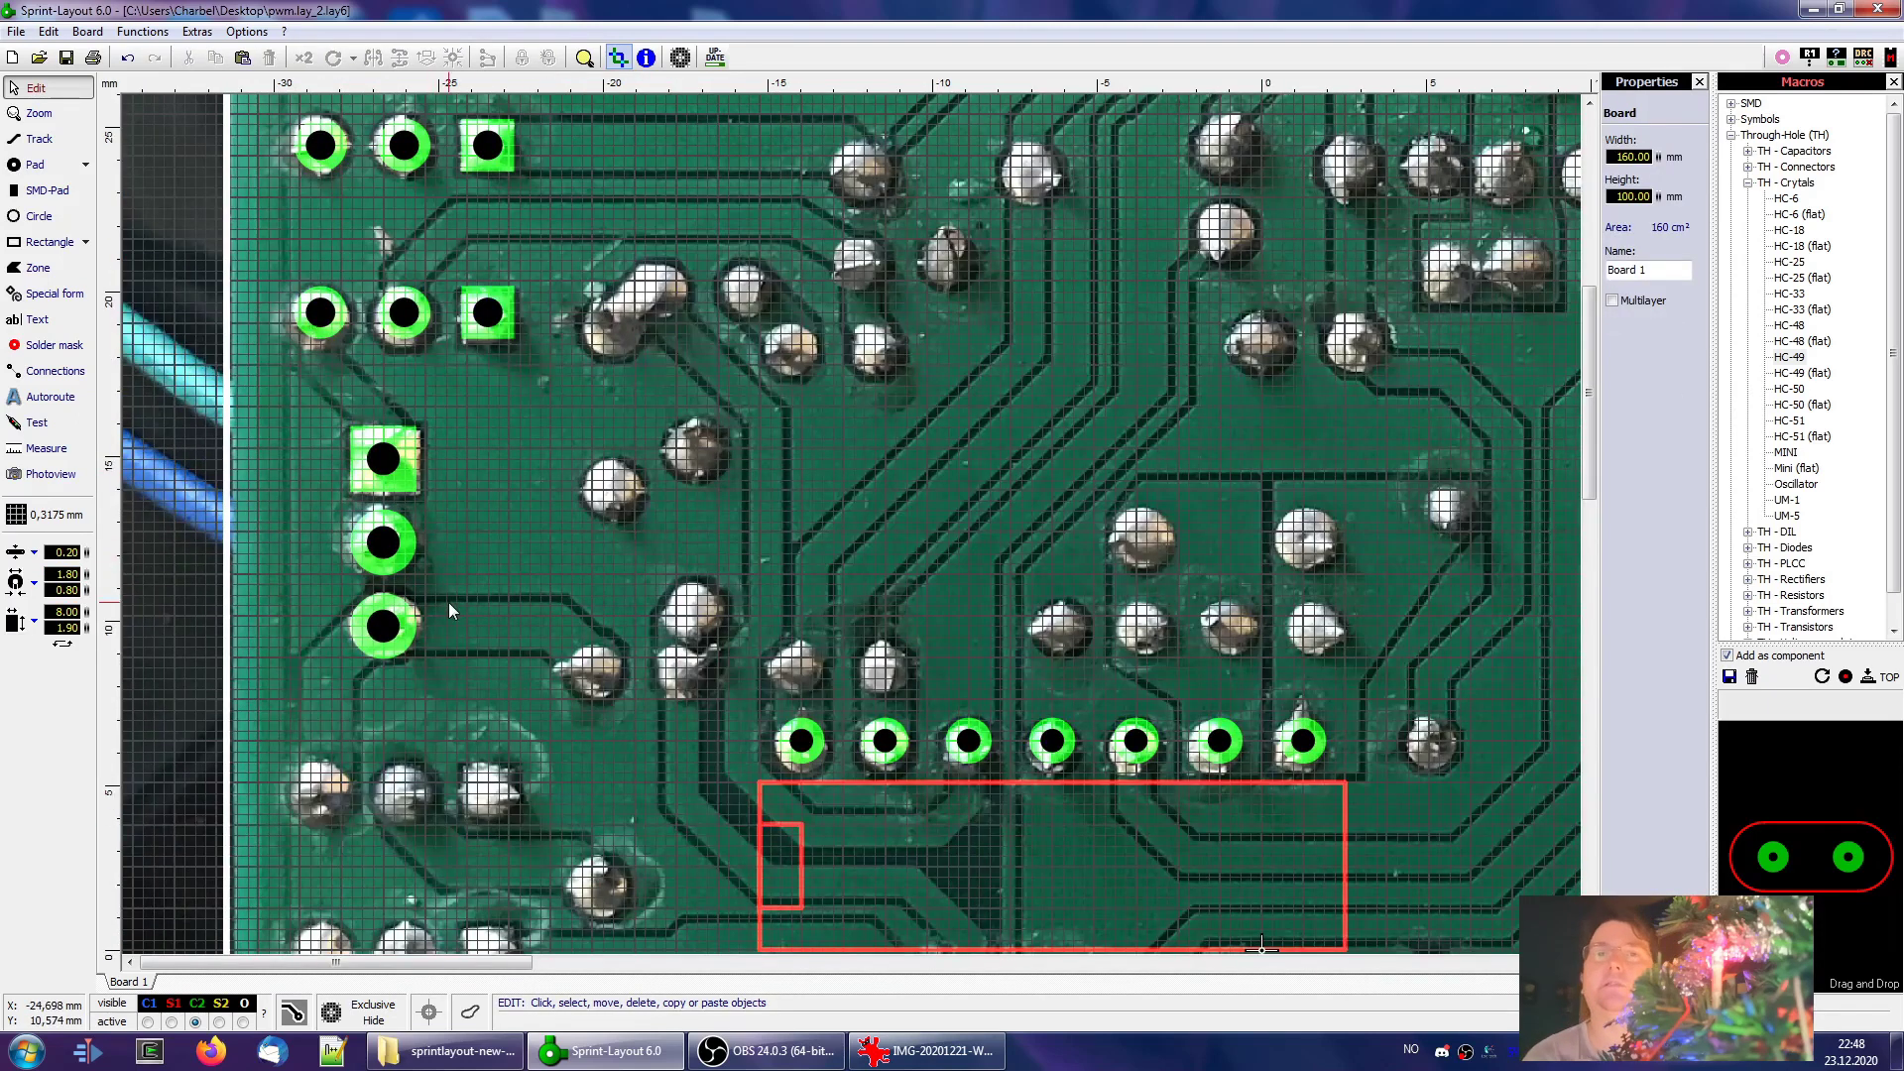
scroll(448, 603, "down", 1)
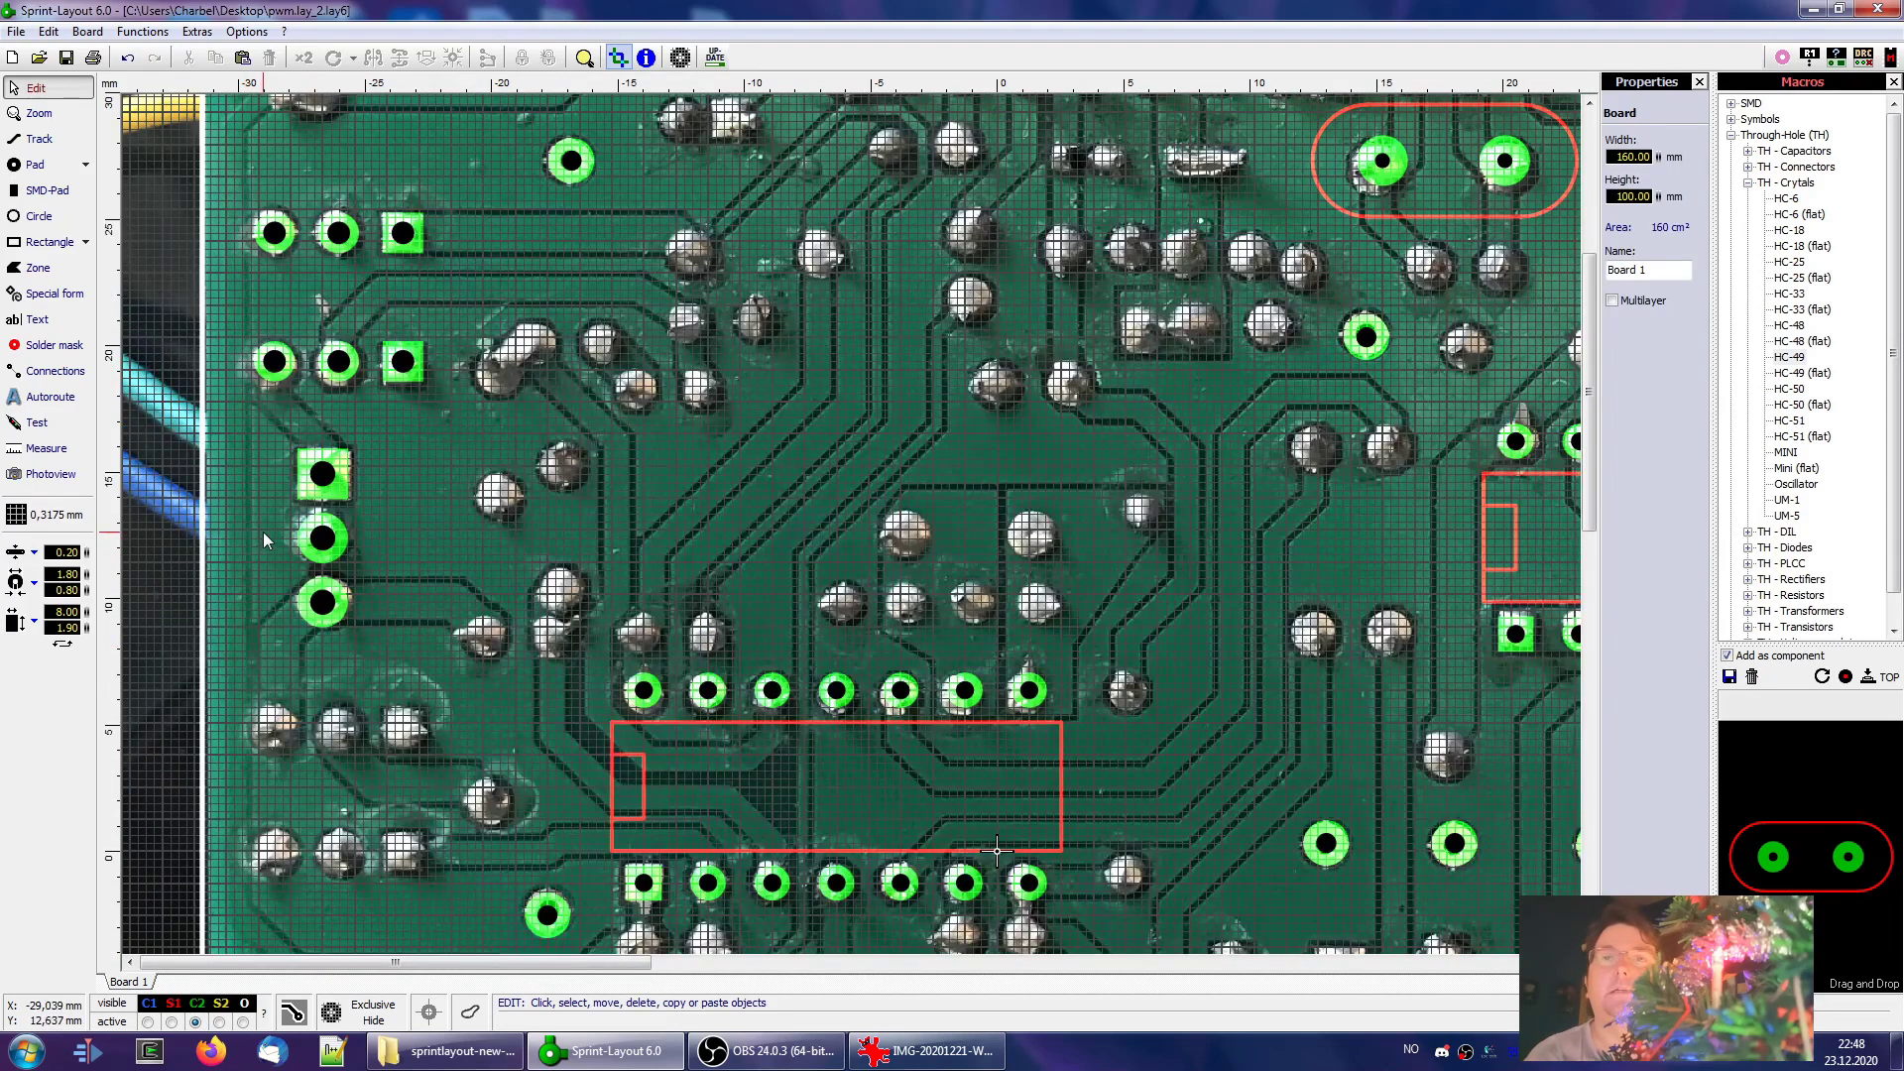
left_click_drag(232, 317, 429, 424)
key("ctrl+c")
key("ctrl+v")
left_click(274, 736)
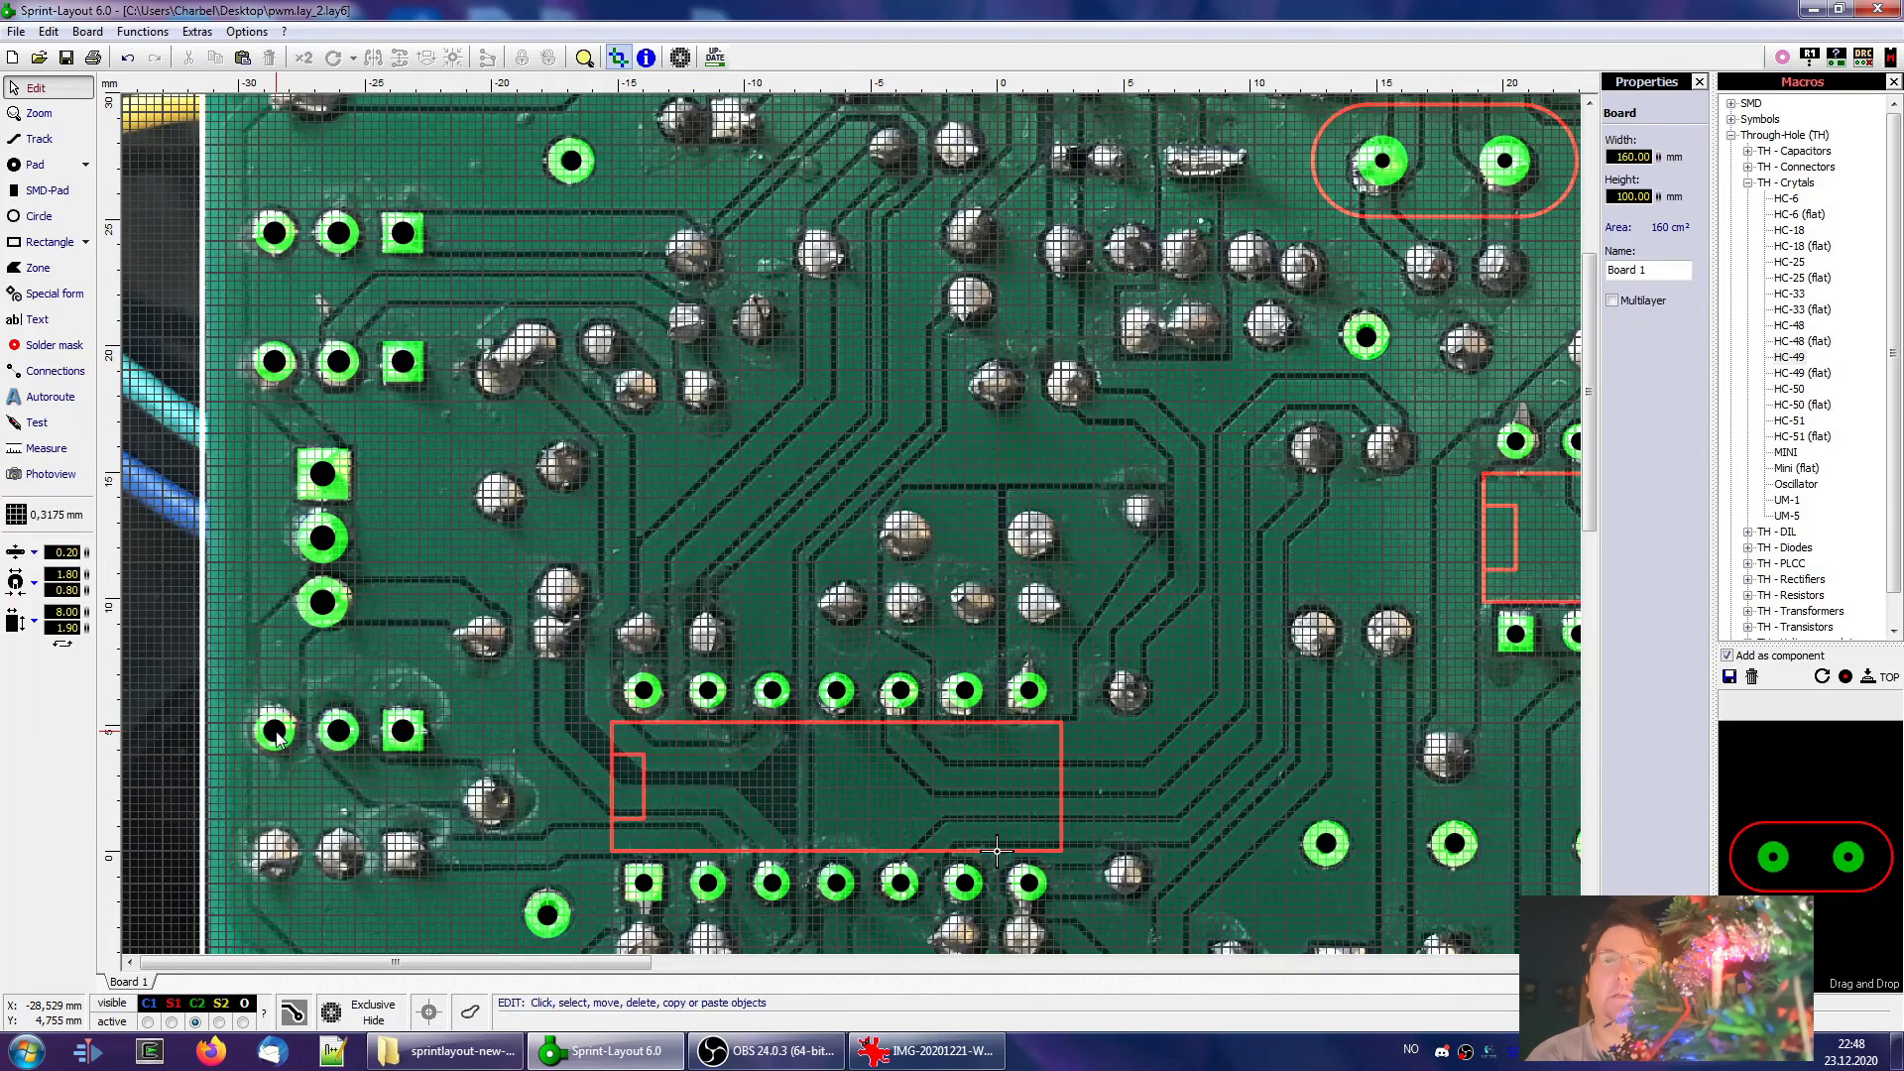
left_click(276, 862)
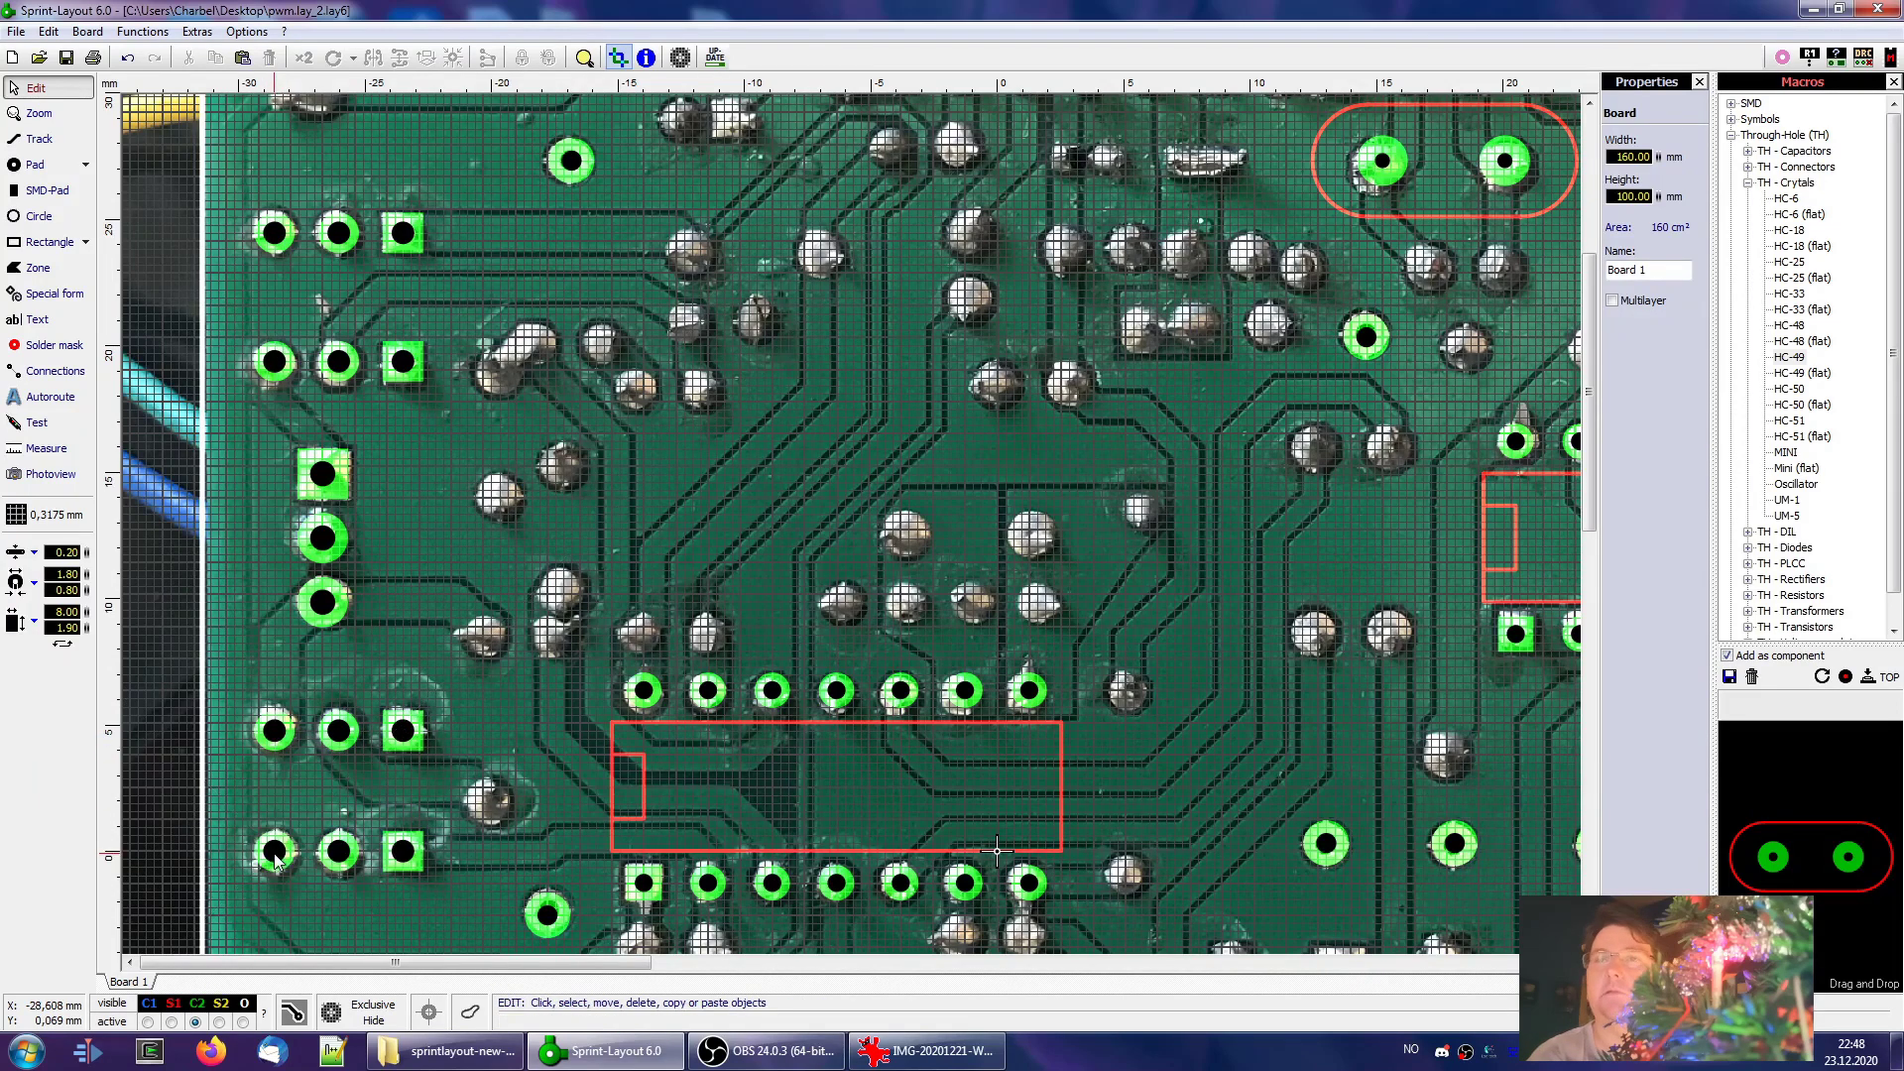
Examine the component-side board photo and check the size settings of the three upright pads at the board's left edge
scroll(460, 729, "down", 2)
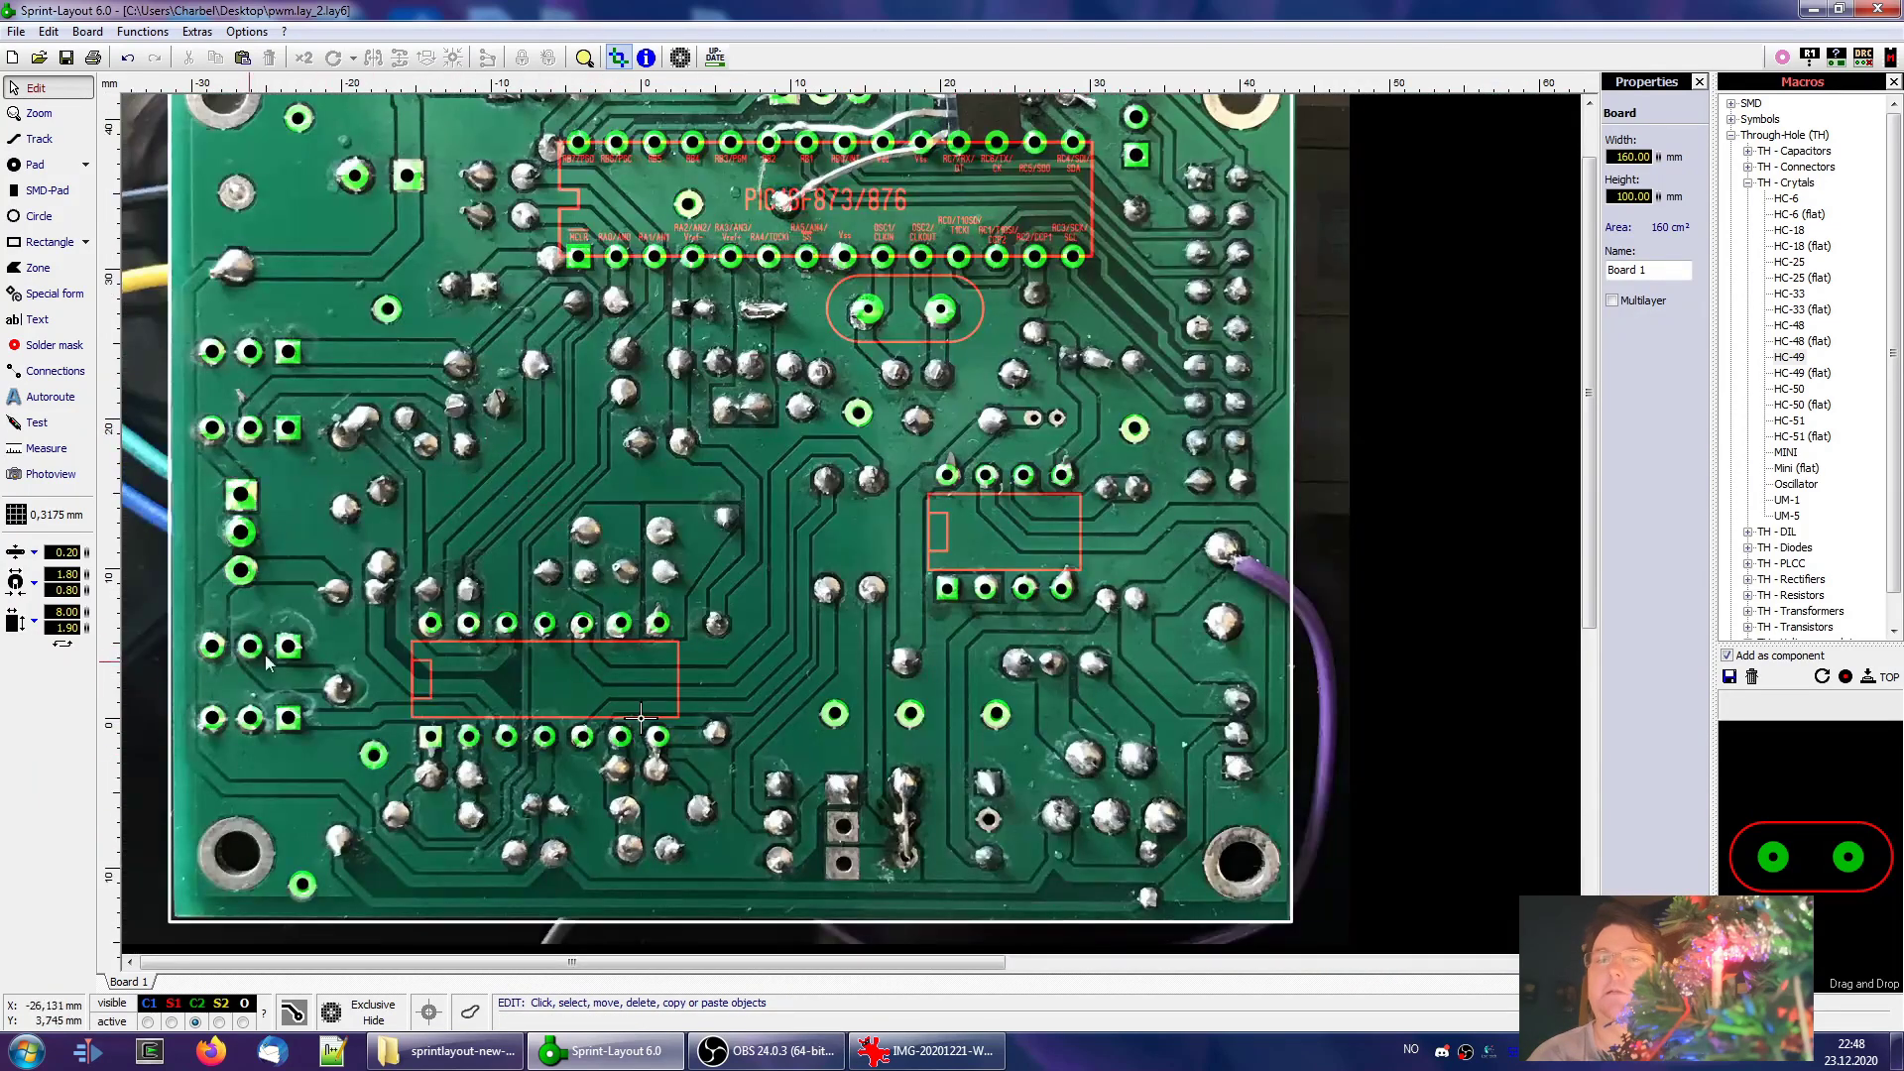
left_click(928, 1050)
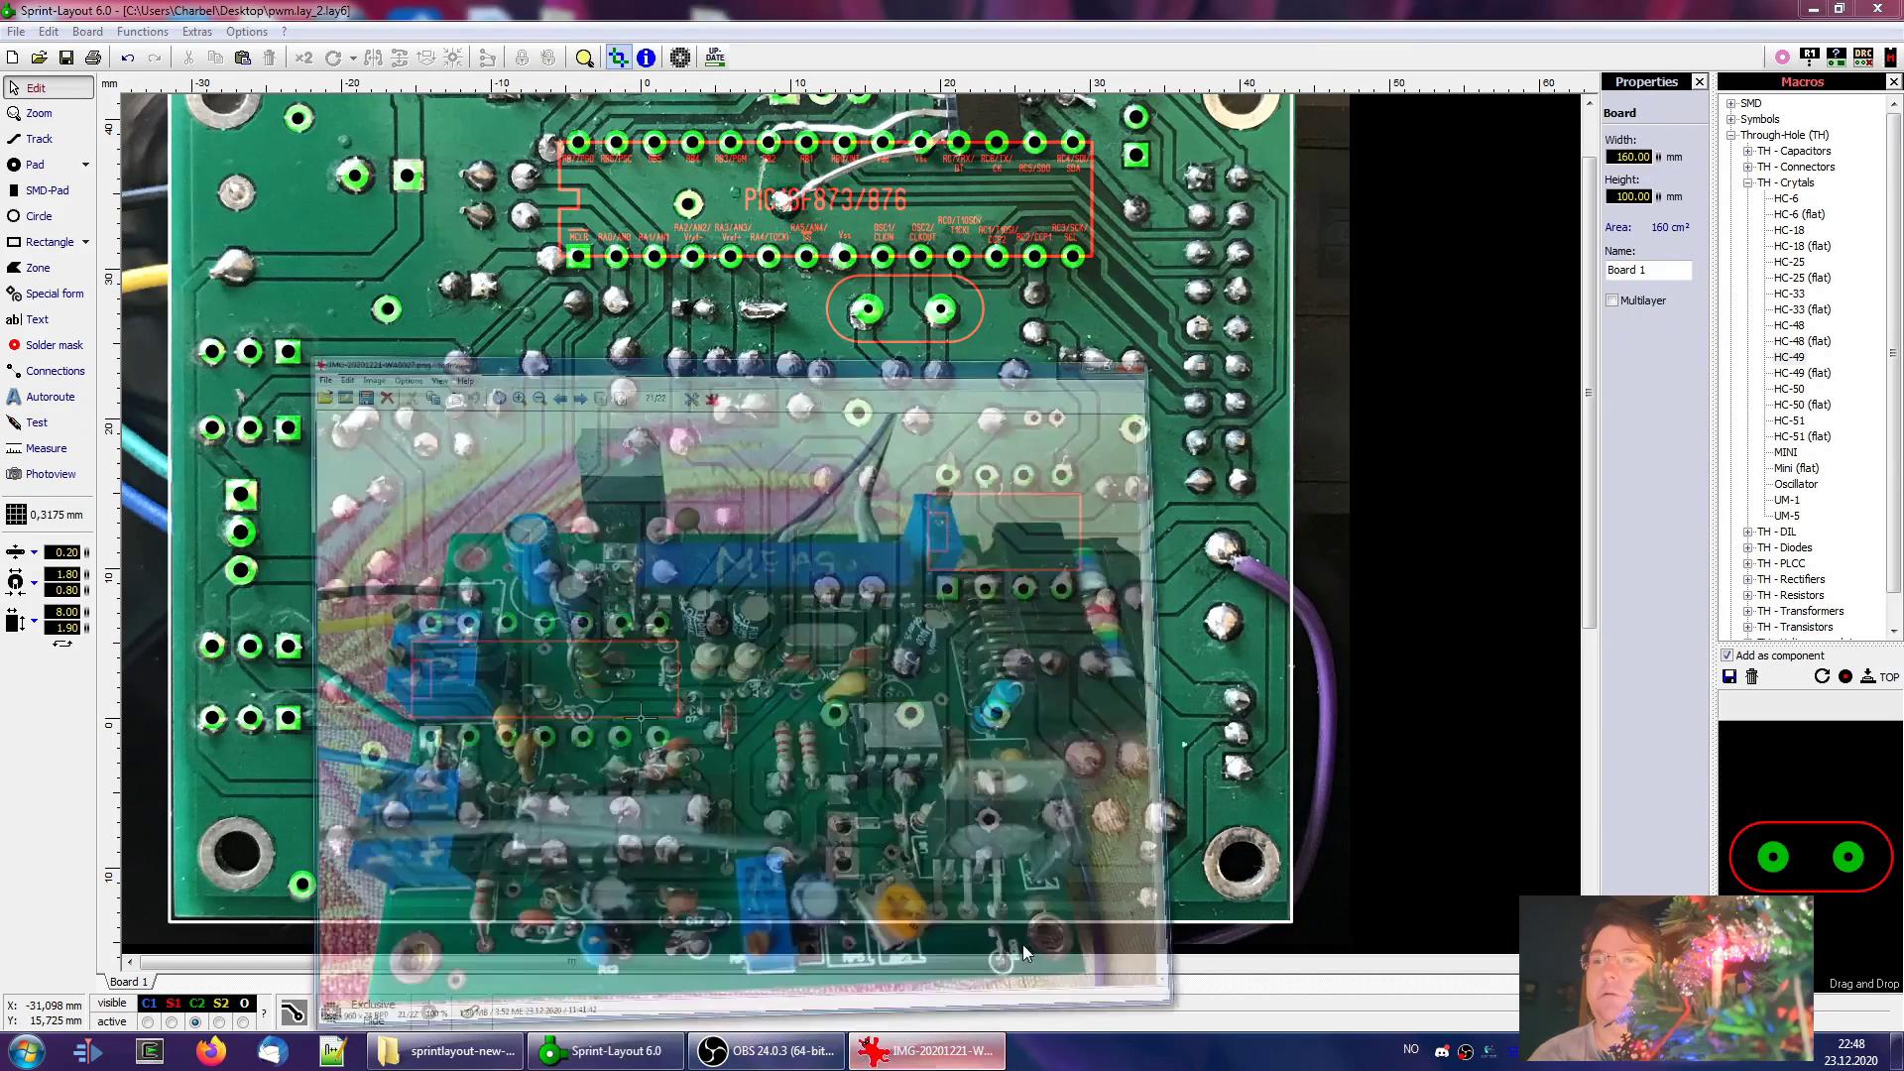
left_click(1462, 817)
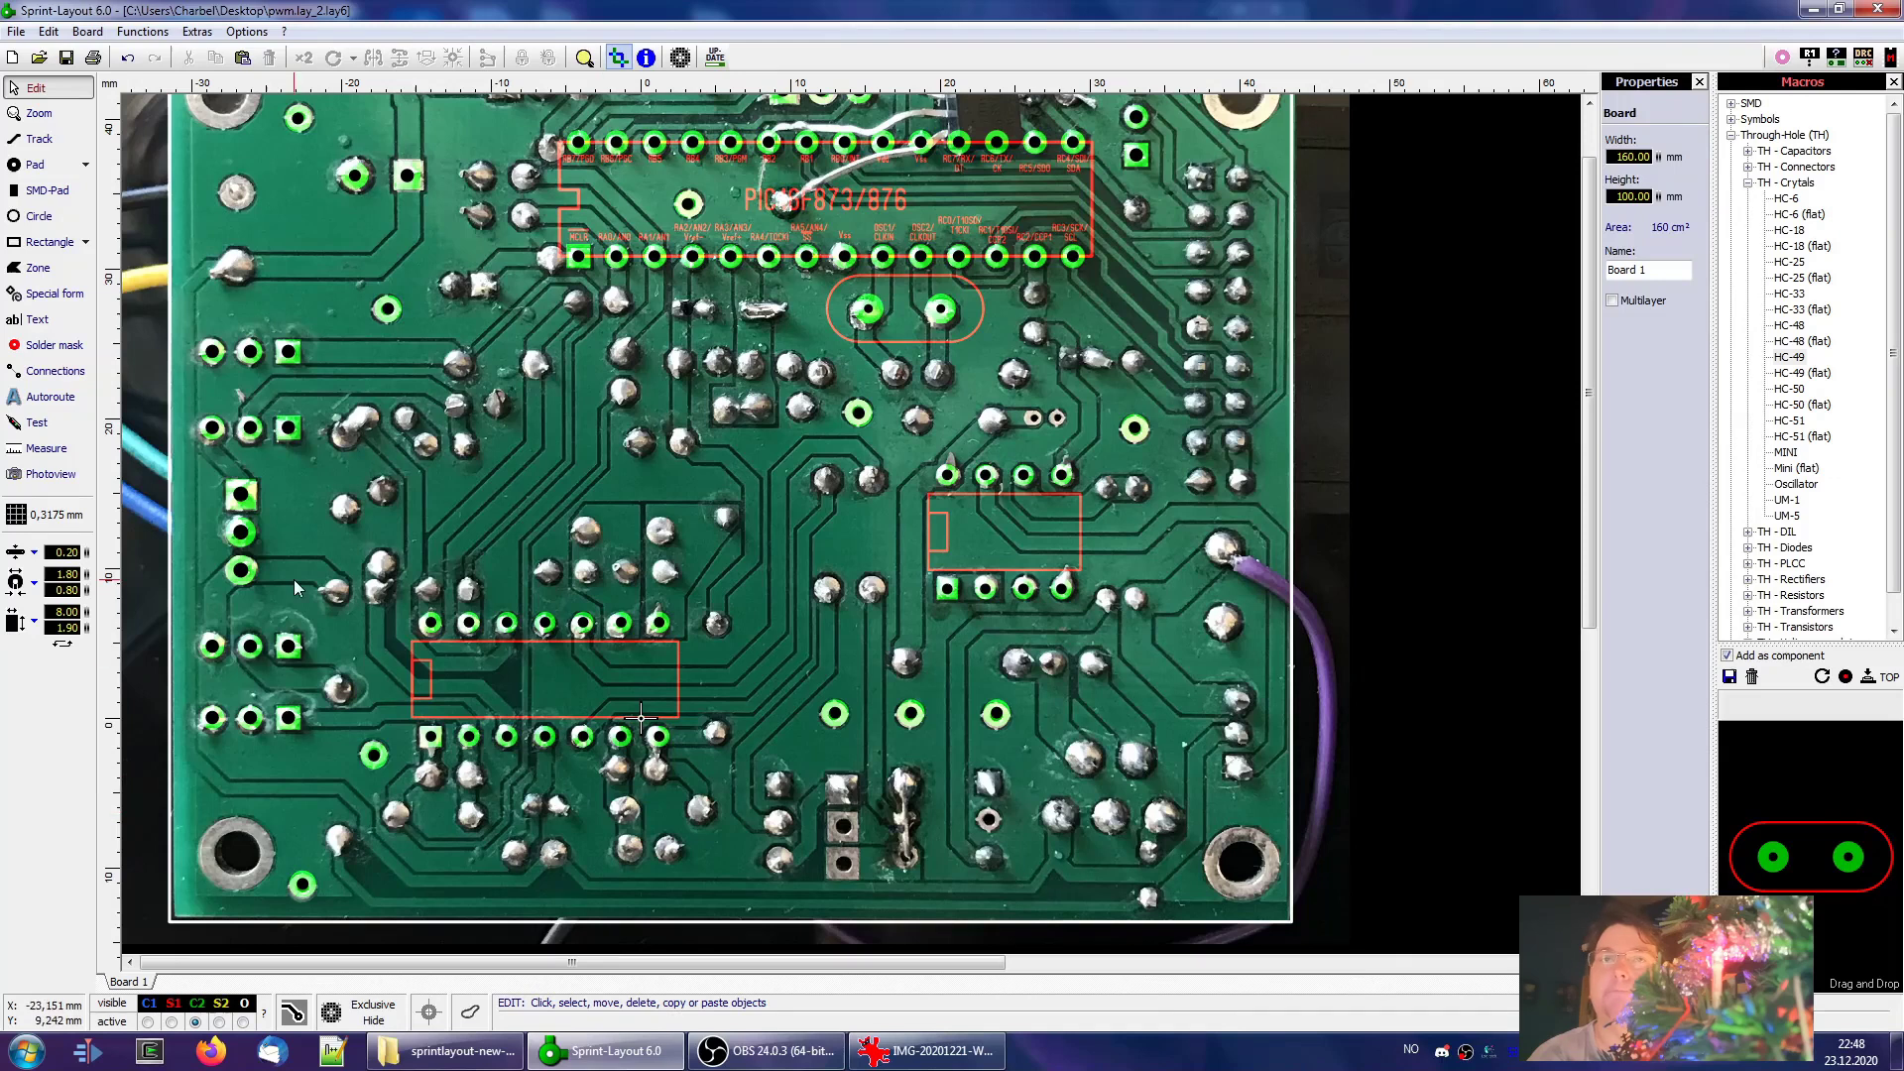
left_click(241, 492)
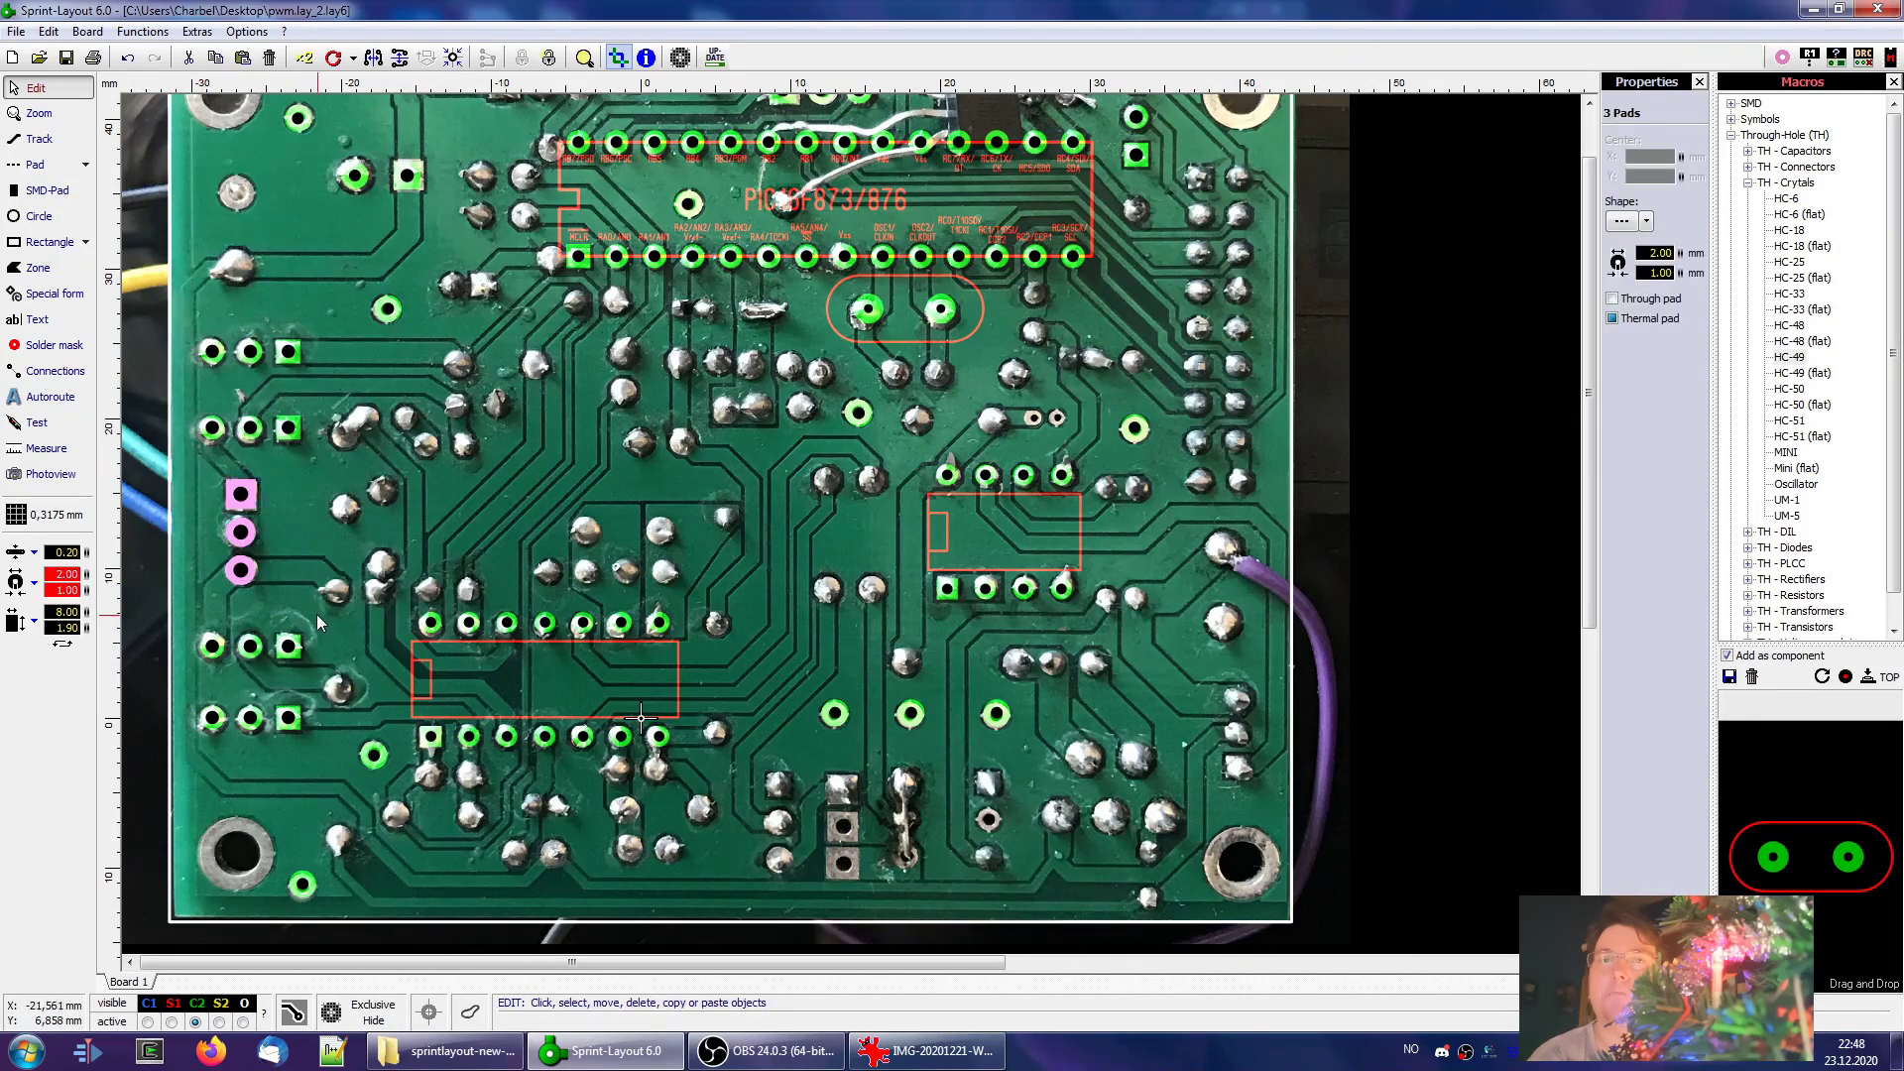
left_click(264, 672)
Paste the copied three-pad row over the middle of the vertical three-joint column beside the bare square pads near the board's lower edge
key("ctrl+v")
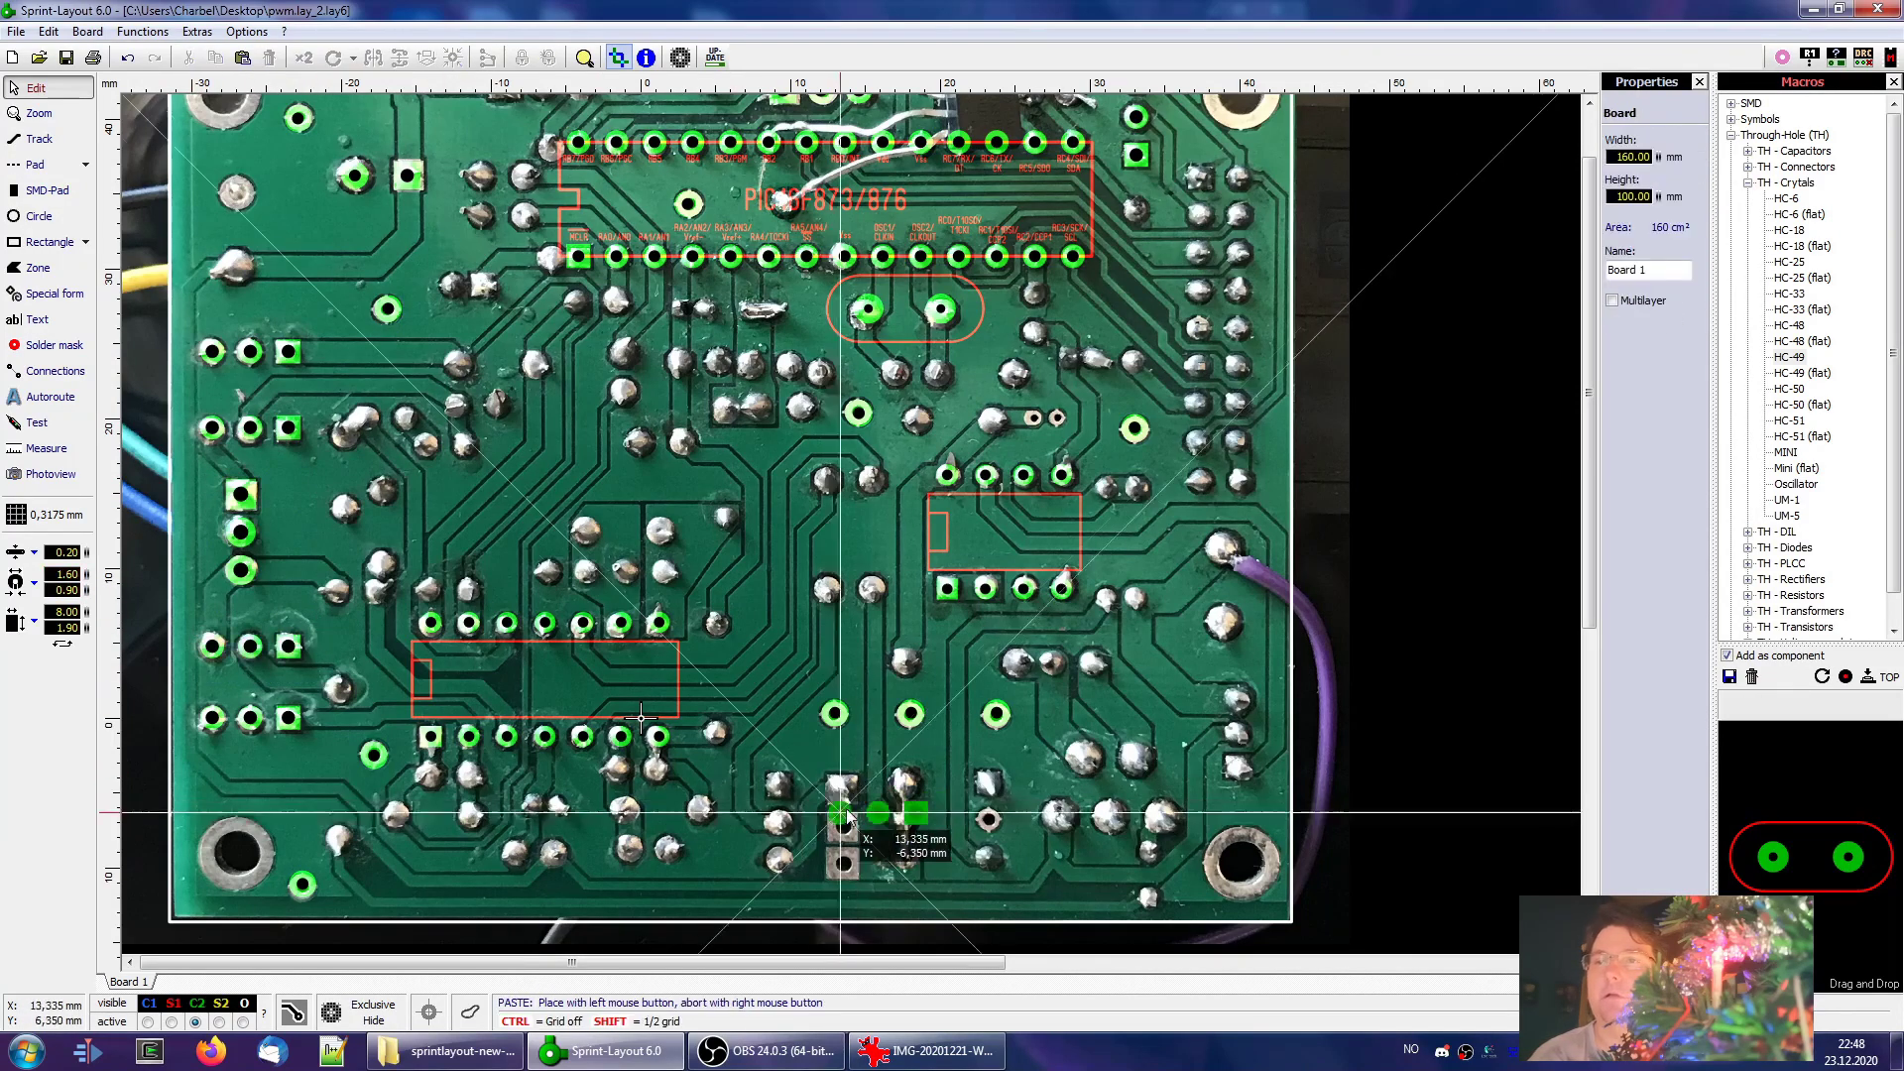
left_click(736, 843)
scroll(734, 823, "up", 2)
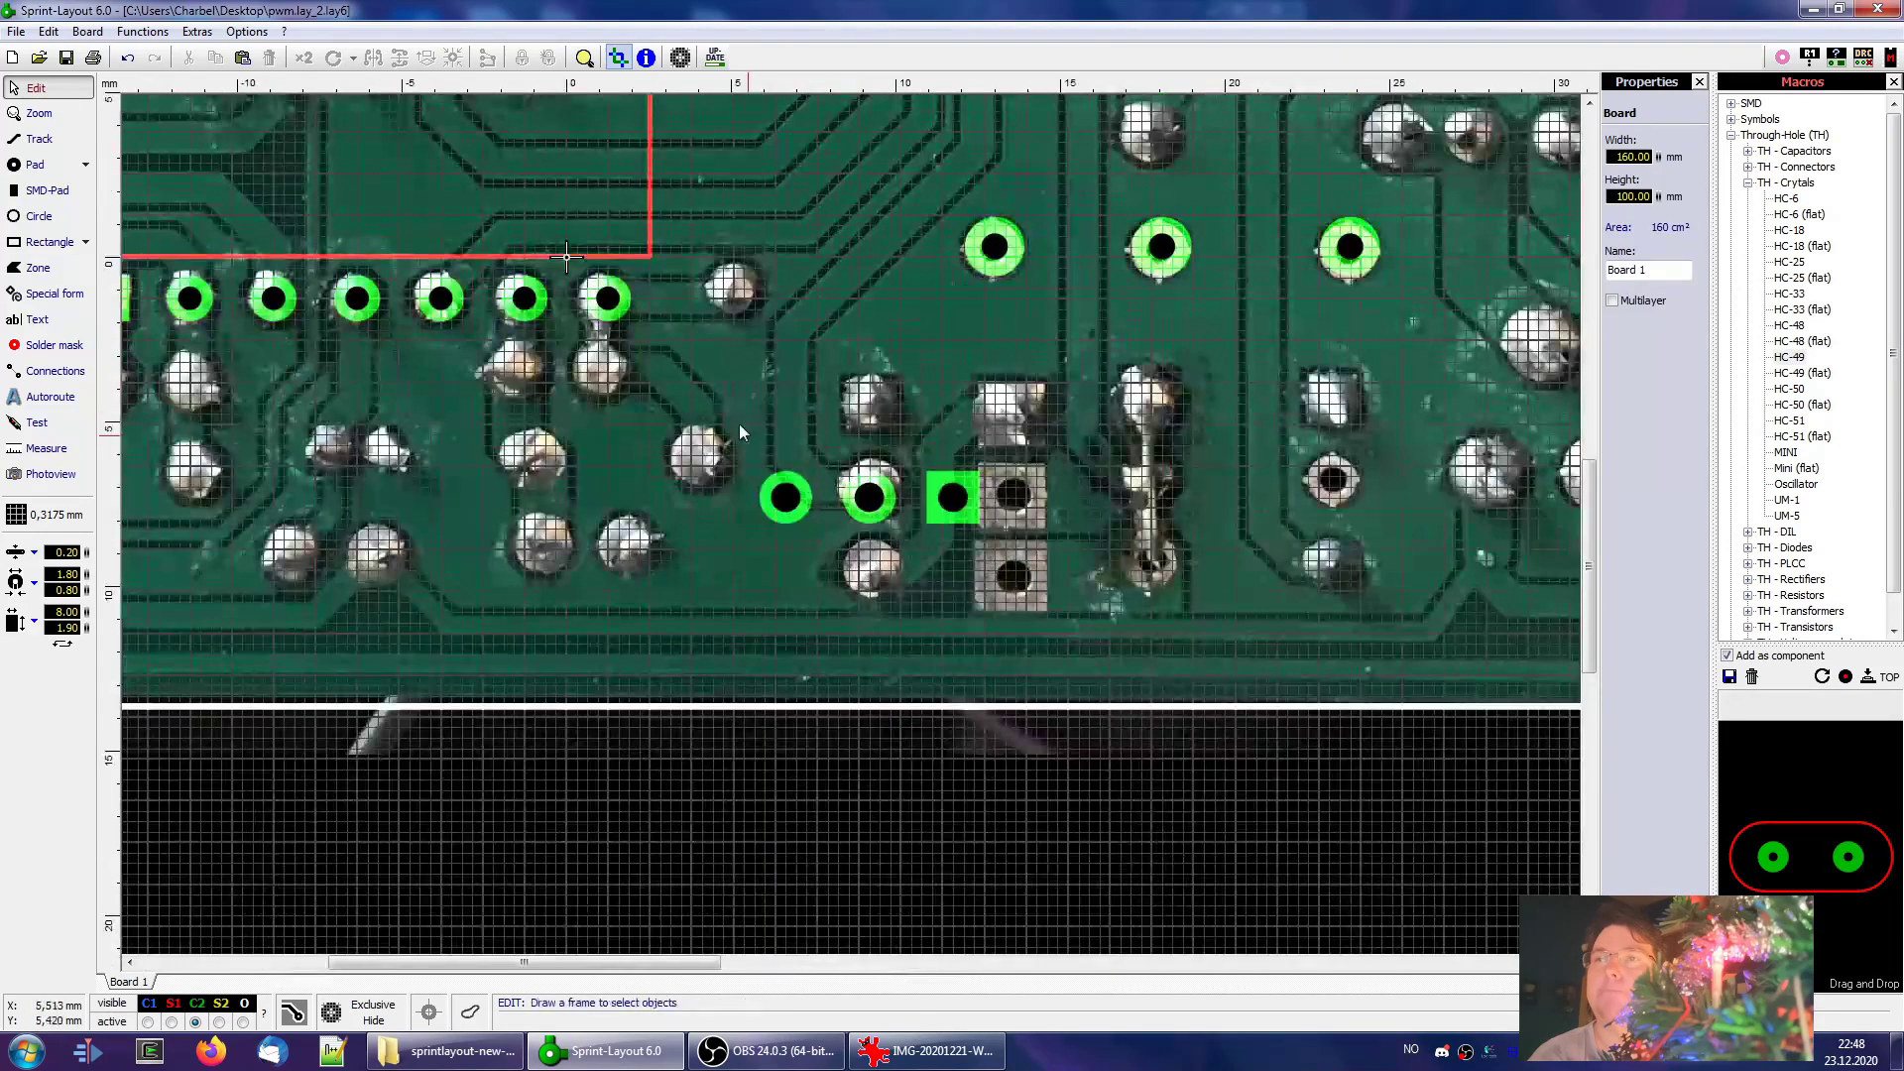
Rotate the pasted three-pad row upright with its square pad at the top and snap it to the grid
left_click(976, 540)
key("ctrl+r")
key("ctrl+r")
key("ctrl+r")
key("ctrl+r")
key("ctrl+r")
key("ctrl+r")
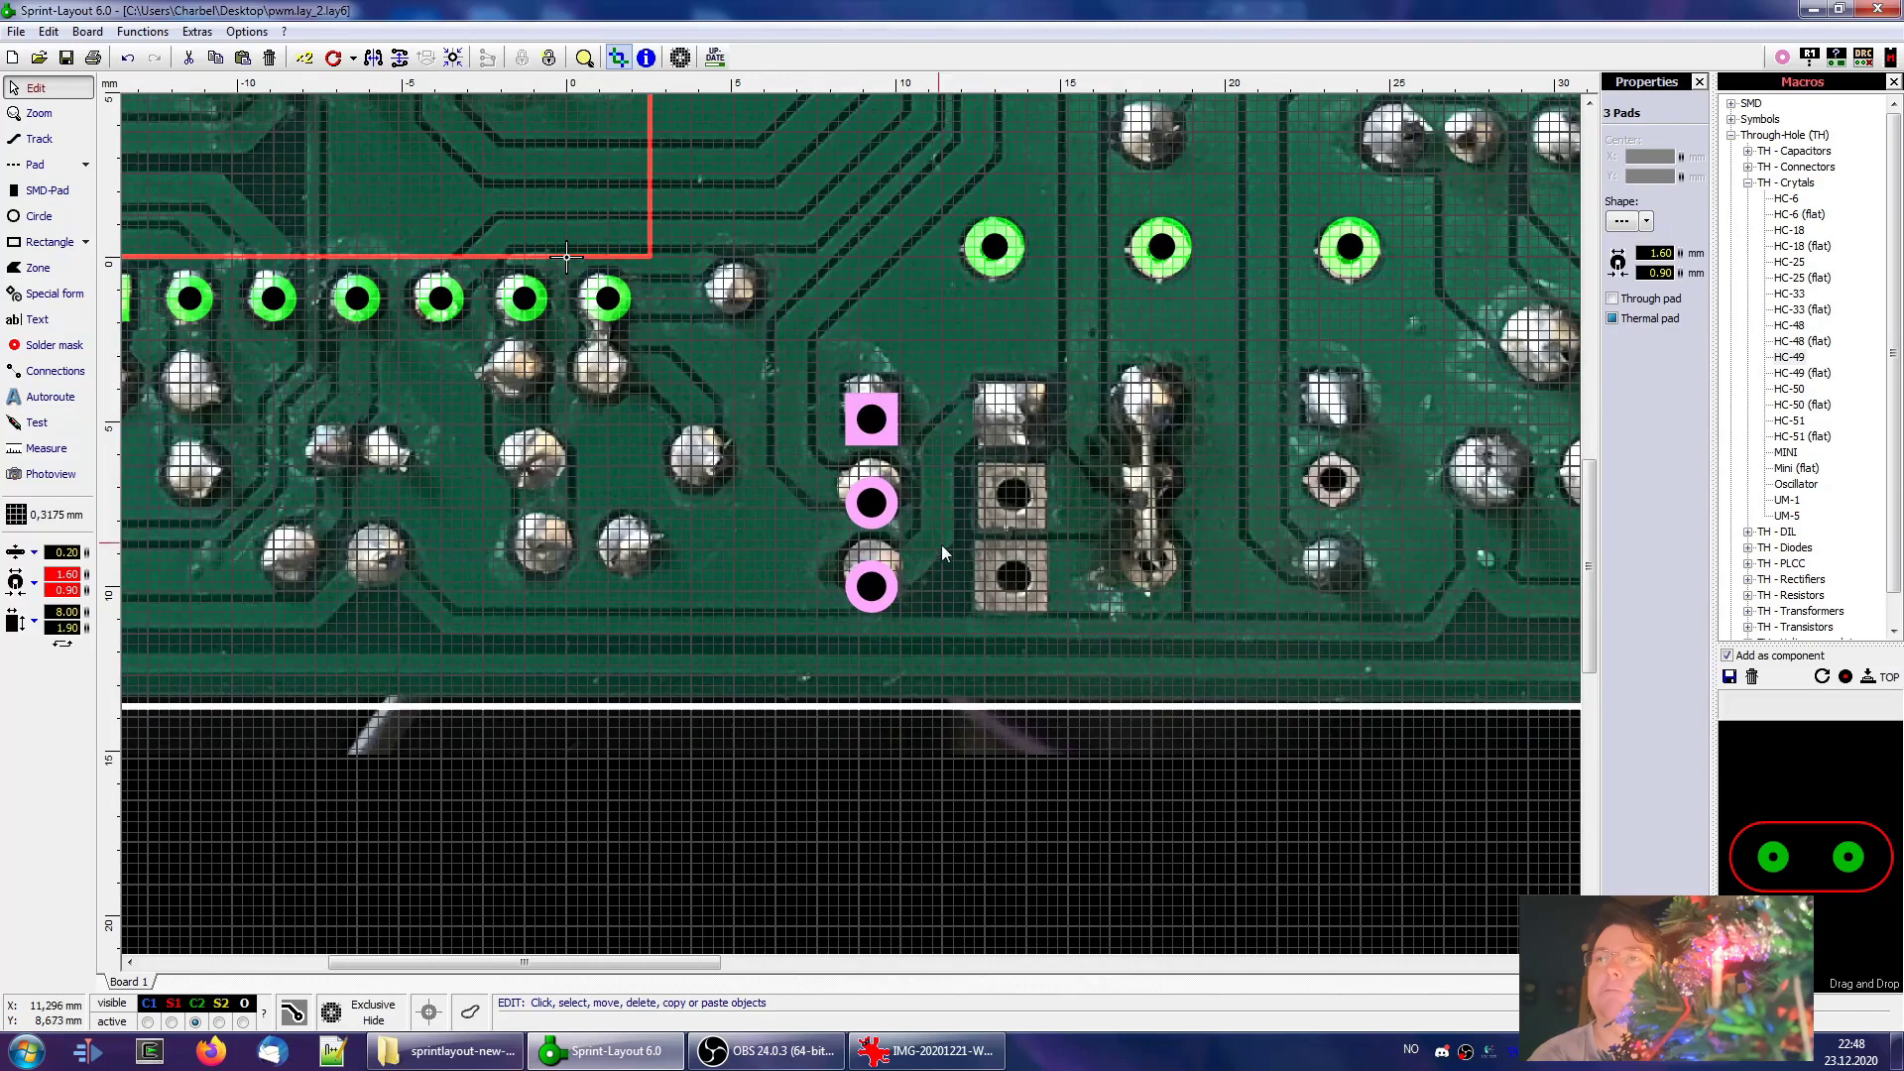
right_click(874, 508)
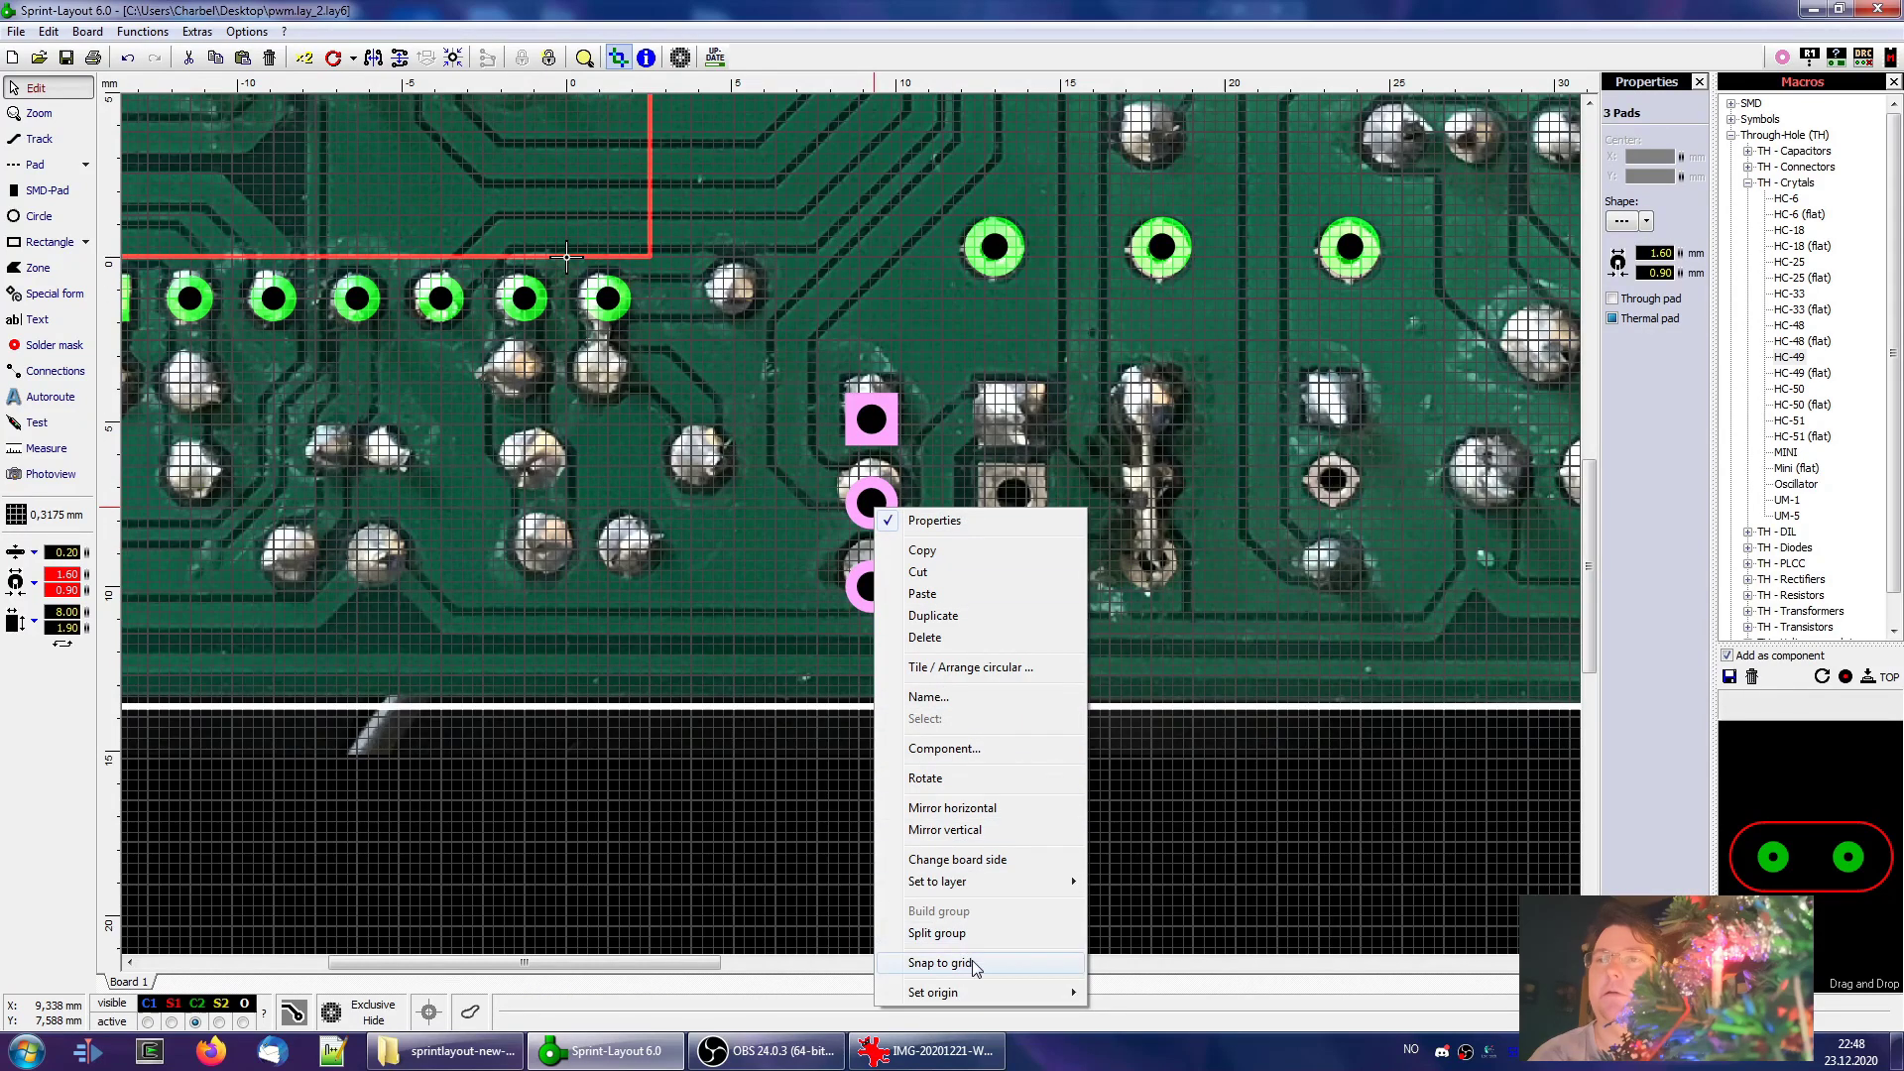
Snap the selected three-pad group to the grid, move it up onto its joints, and paste a copy over the joint column near X 17.8 mm
left_click(939, 963)
left_click_drag(889, 450, 888, 428)
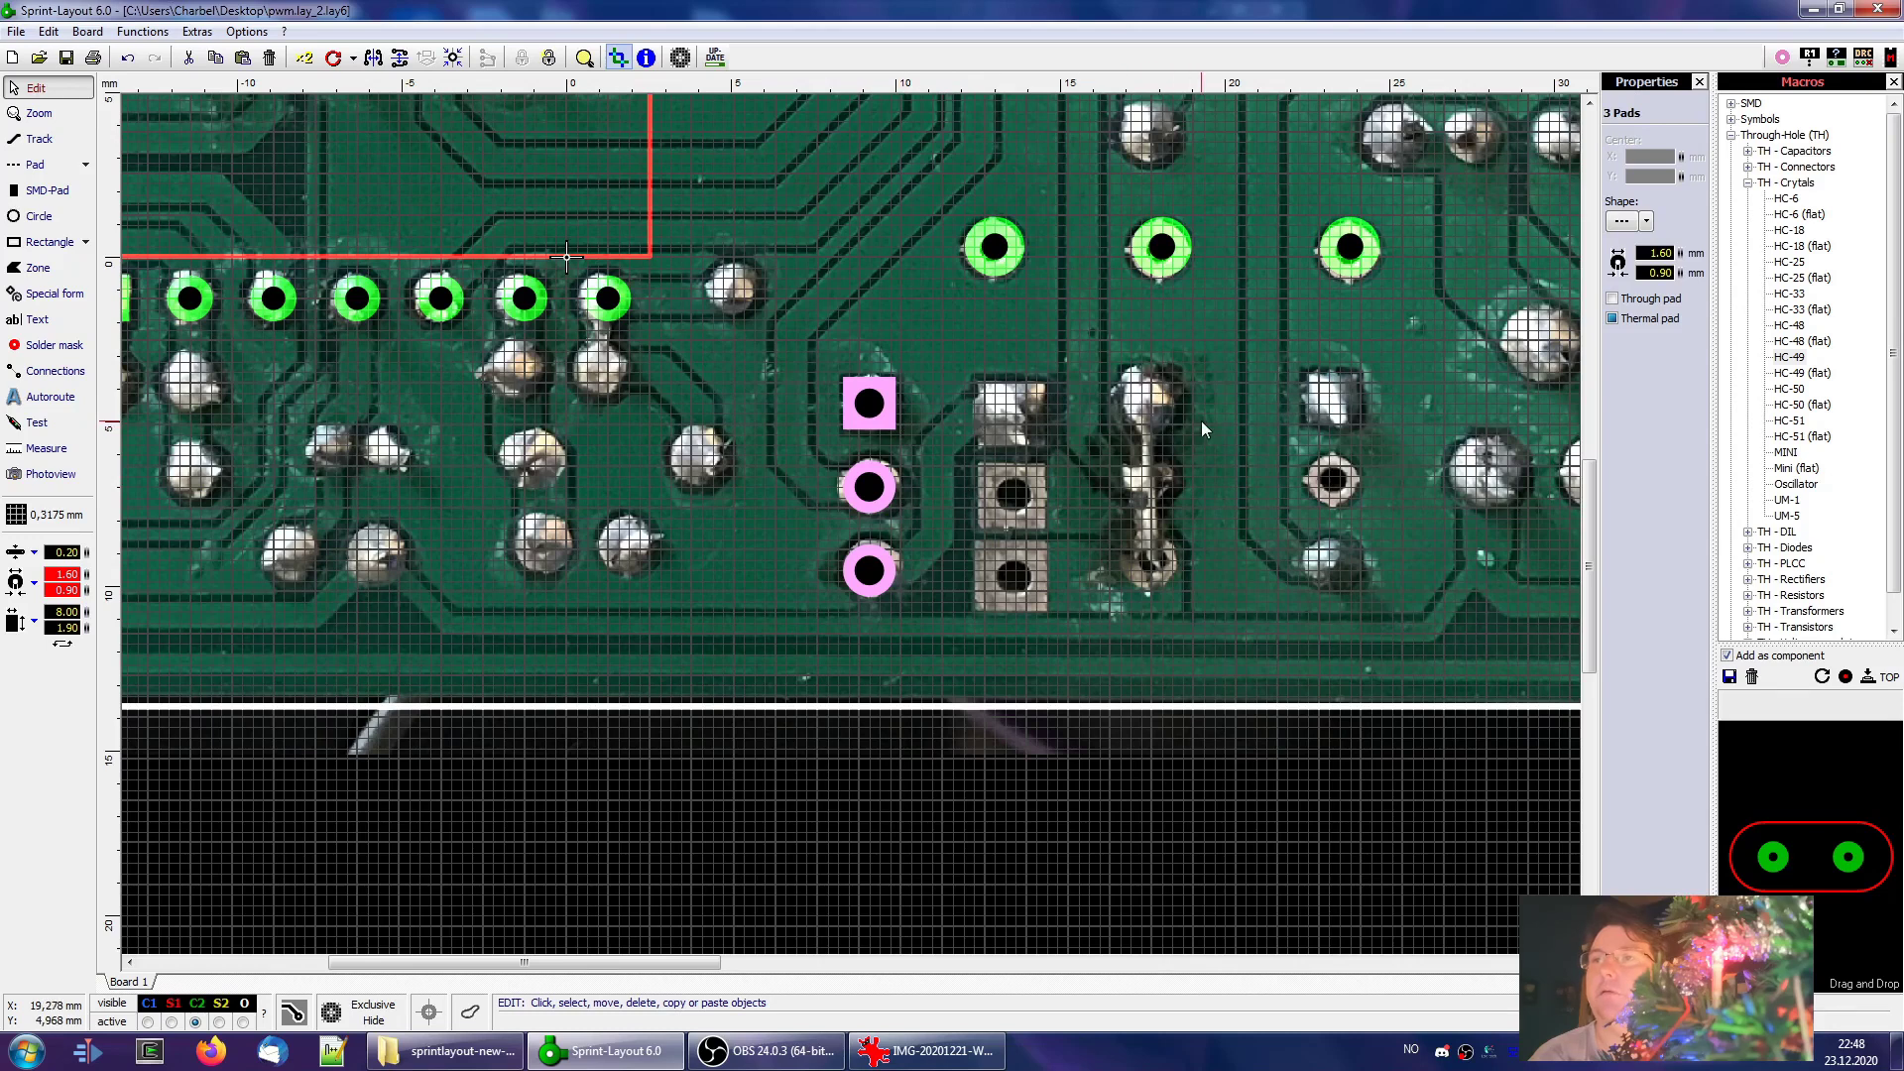
key("ctrl+v")
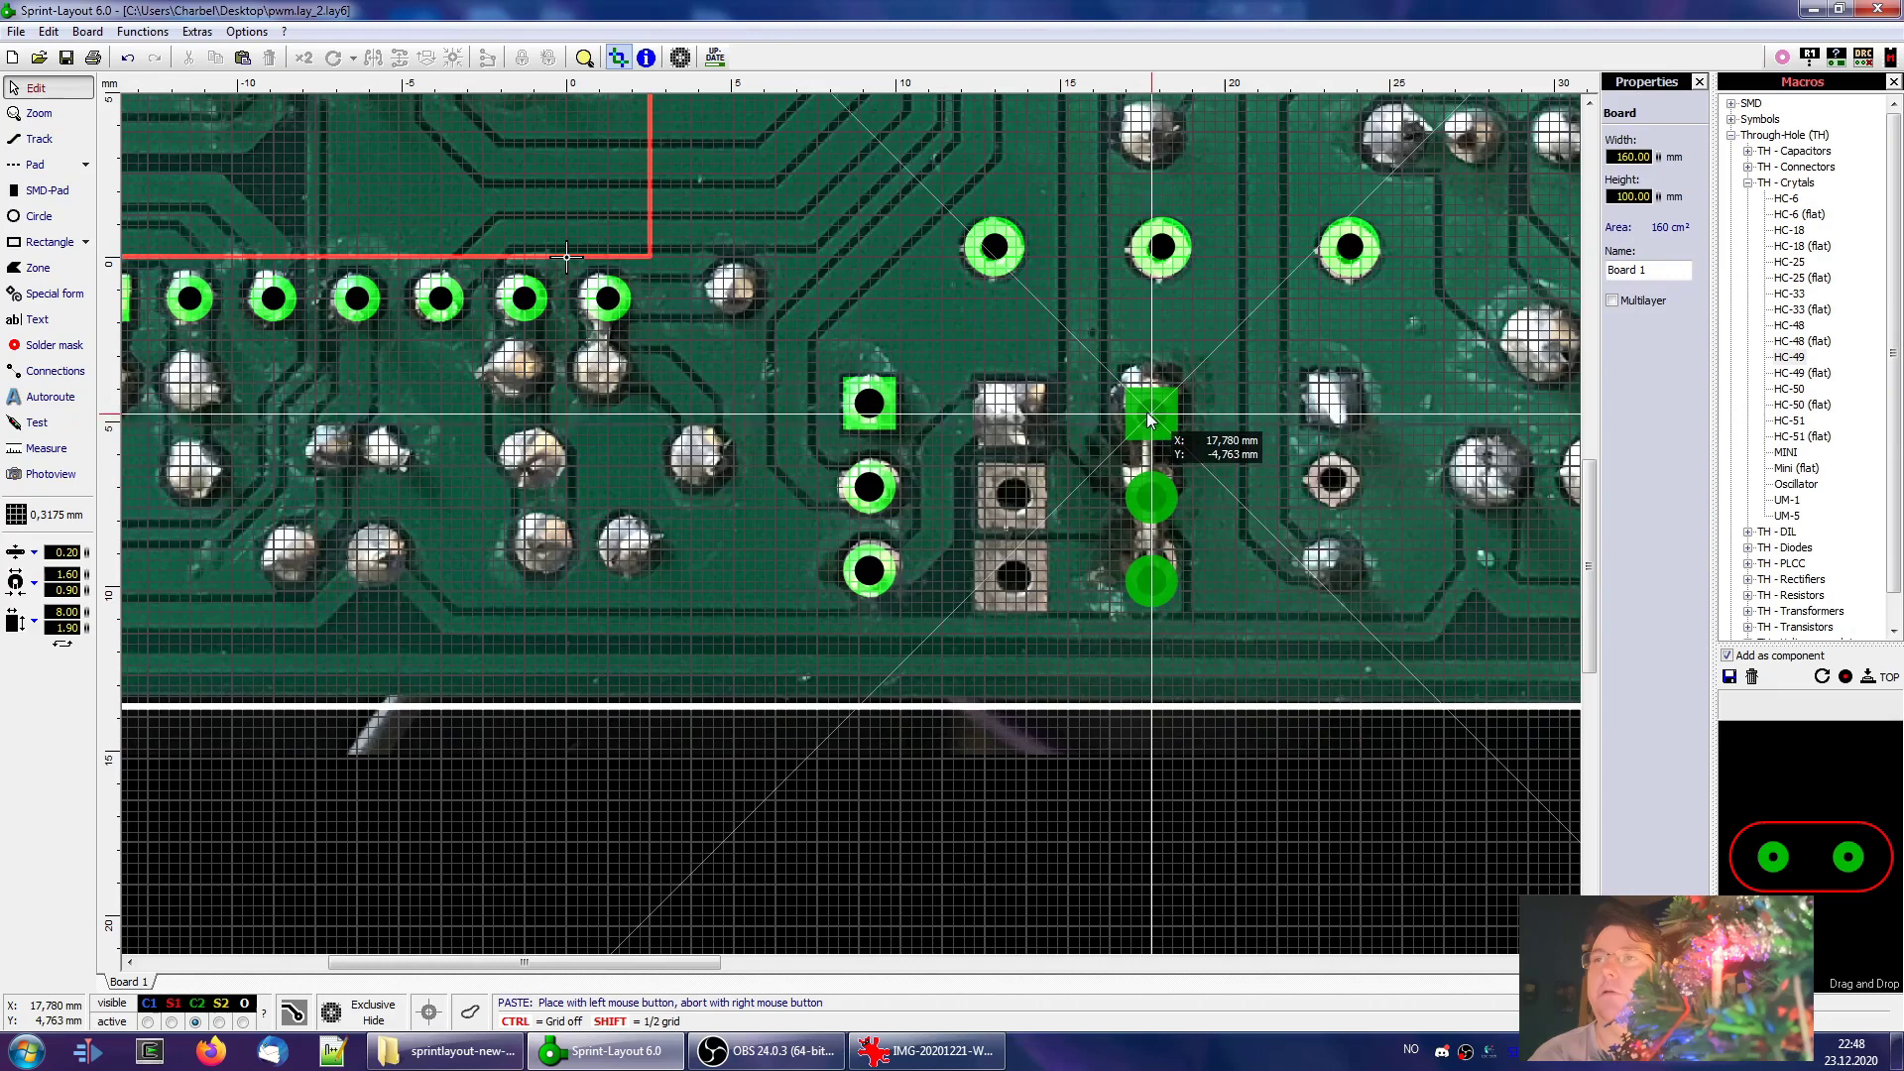
left_click(1149, 410)
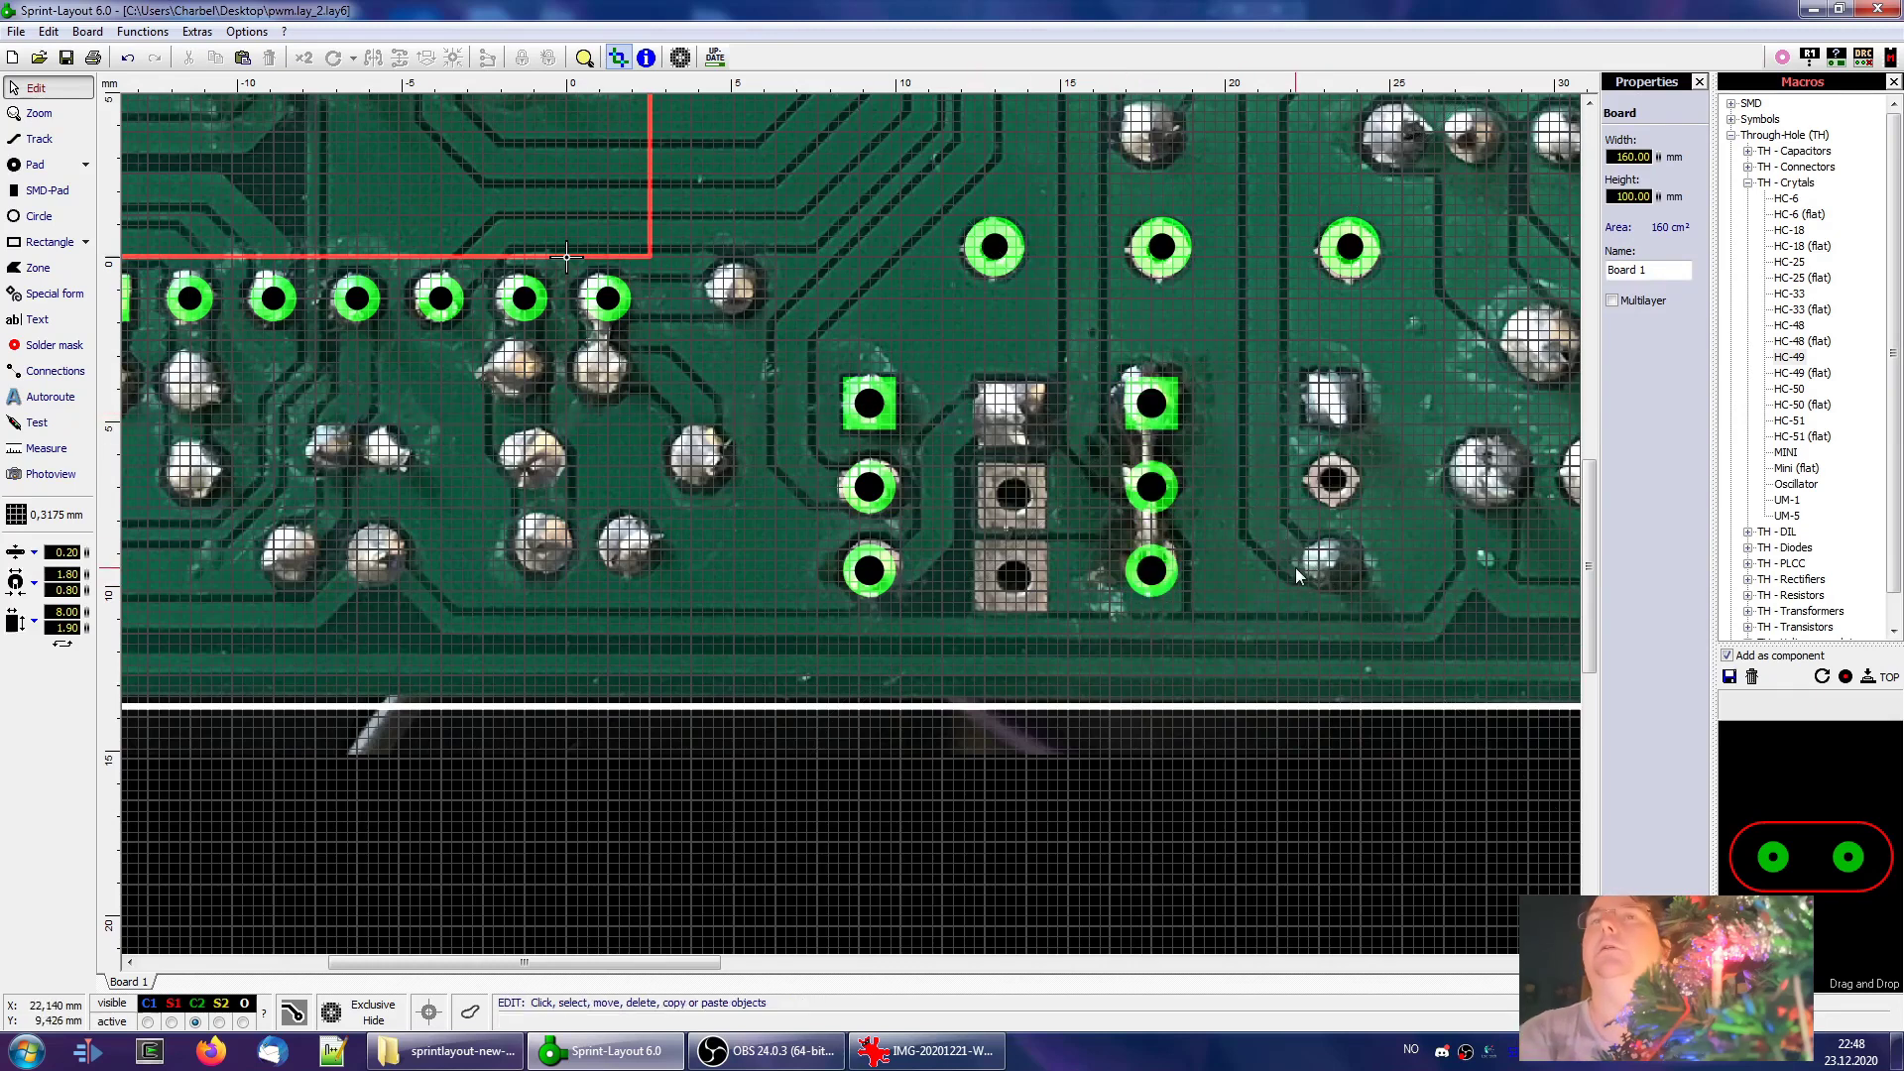
Measure the vertical diameter of the upper round solder joint just left of the PIC outline's notch
scroll(850, 531, "down", 2)
scroll(1067, 535, "up", 5)
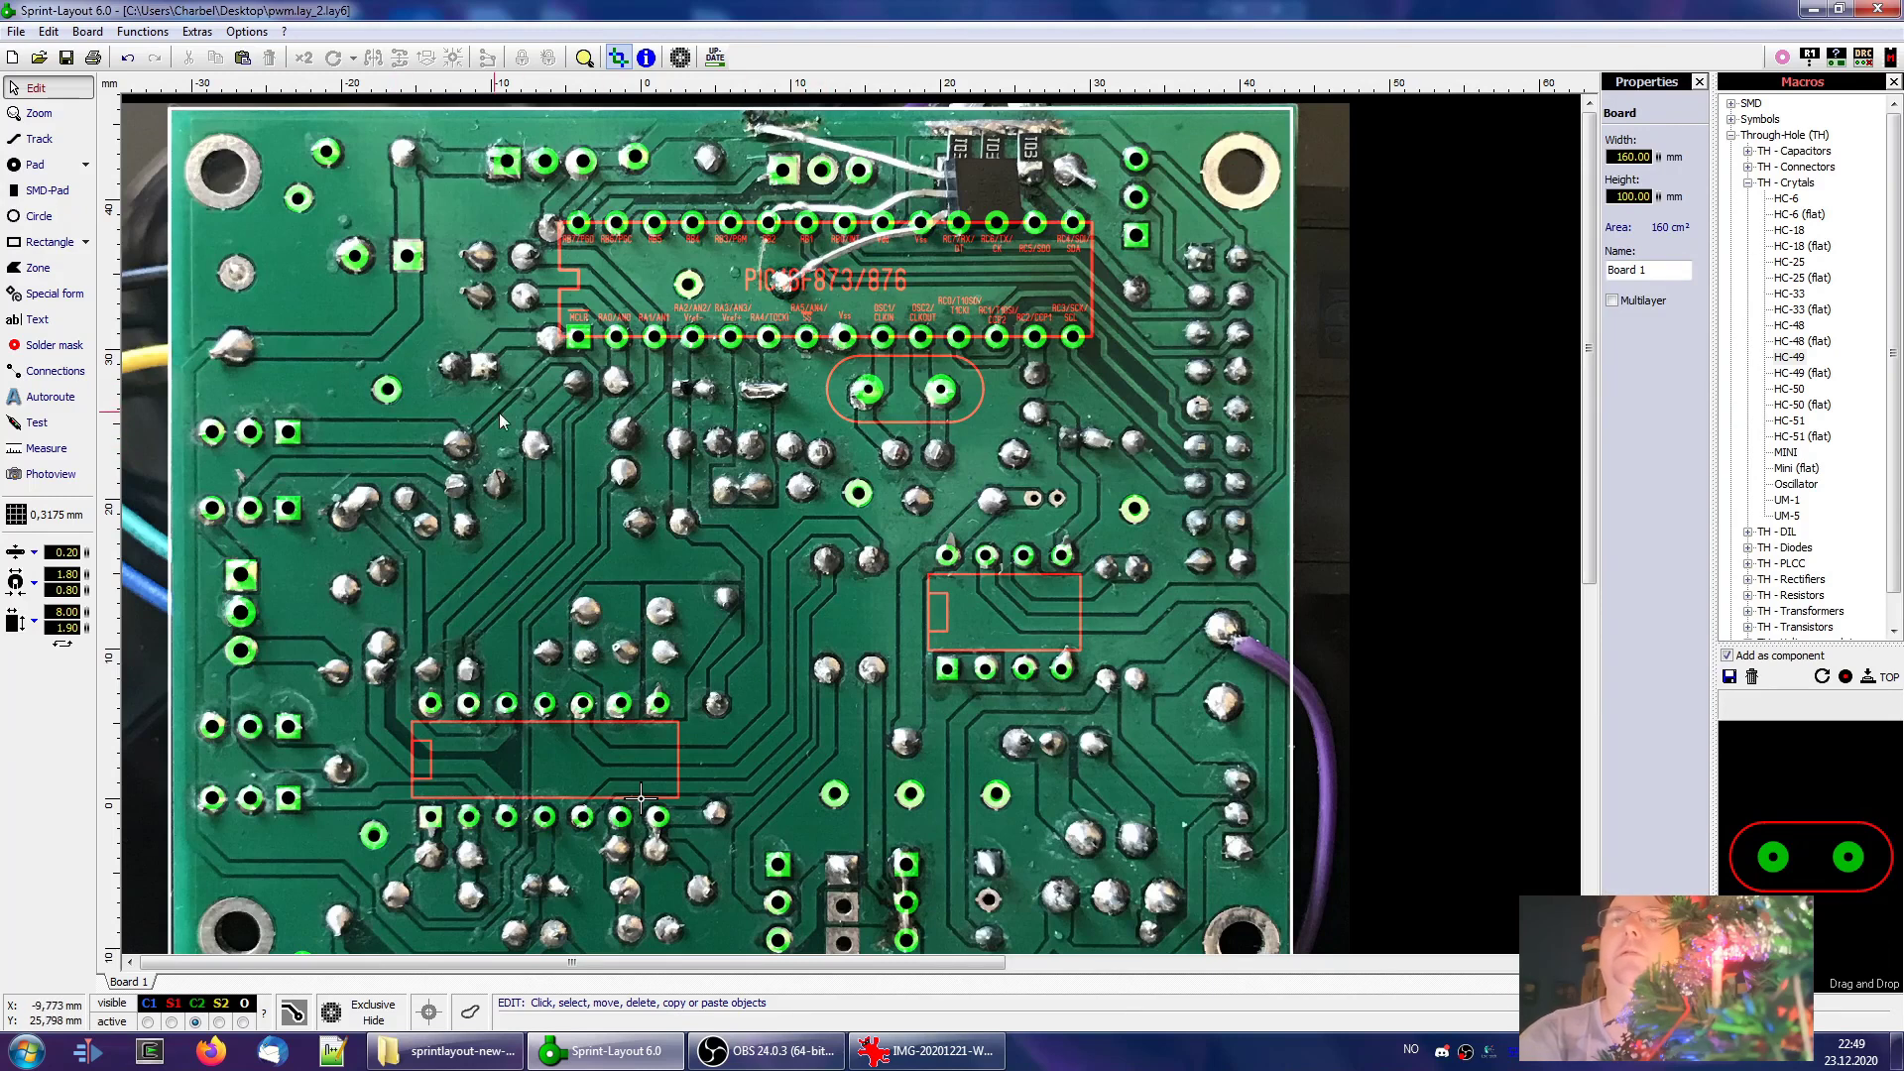
scroll(498, 412, "up", 4)
right_click_drag(1024, 361, 1001, 580)
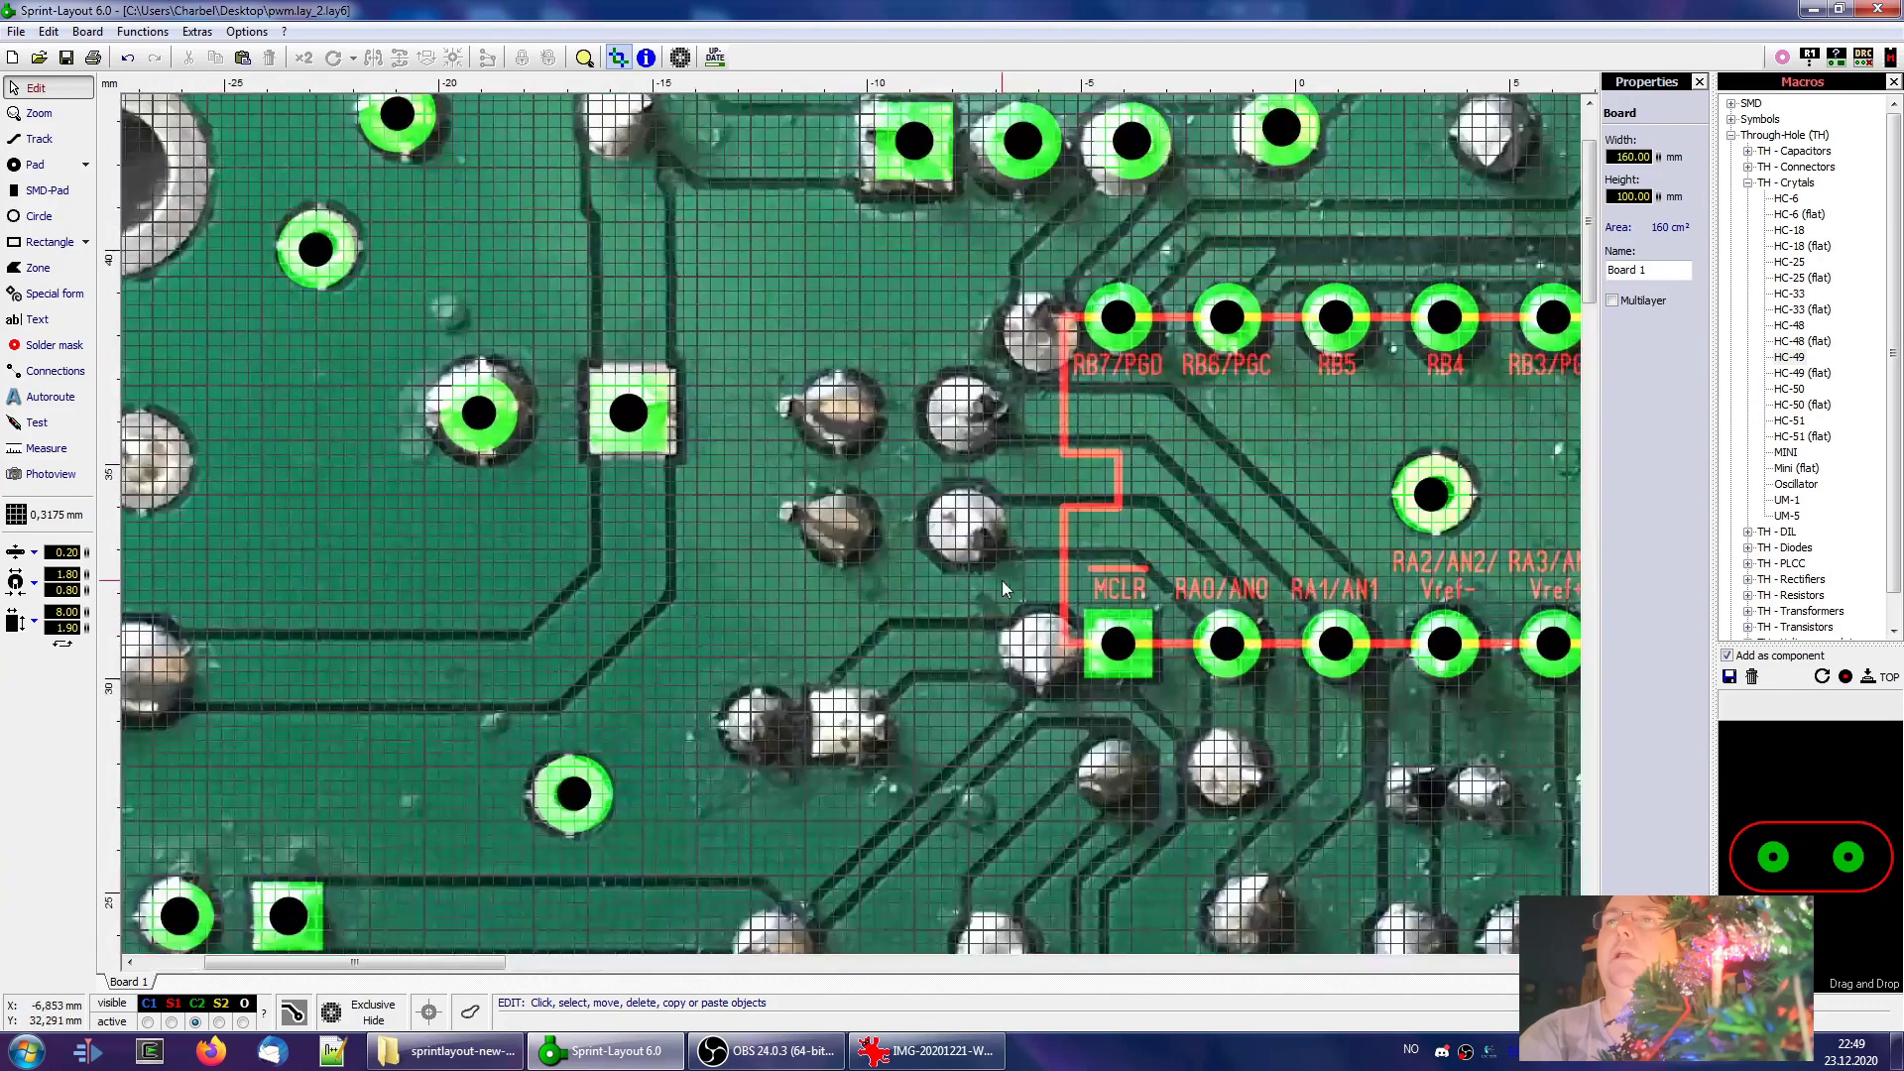
scroll(1002, 581, "up", 3)
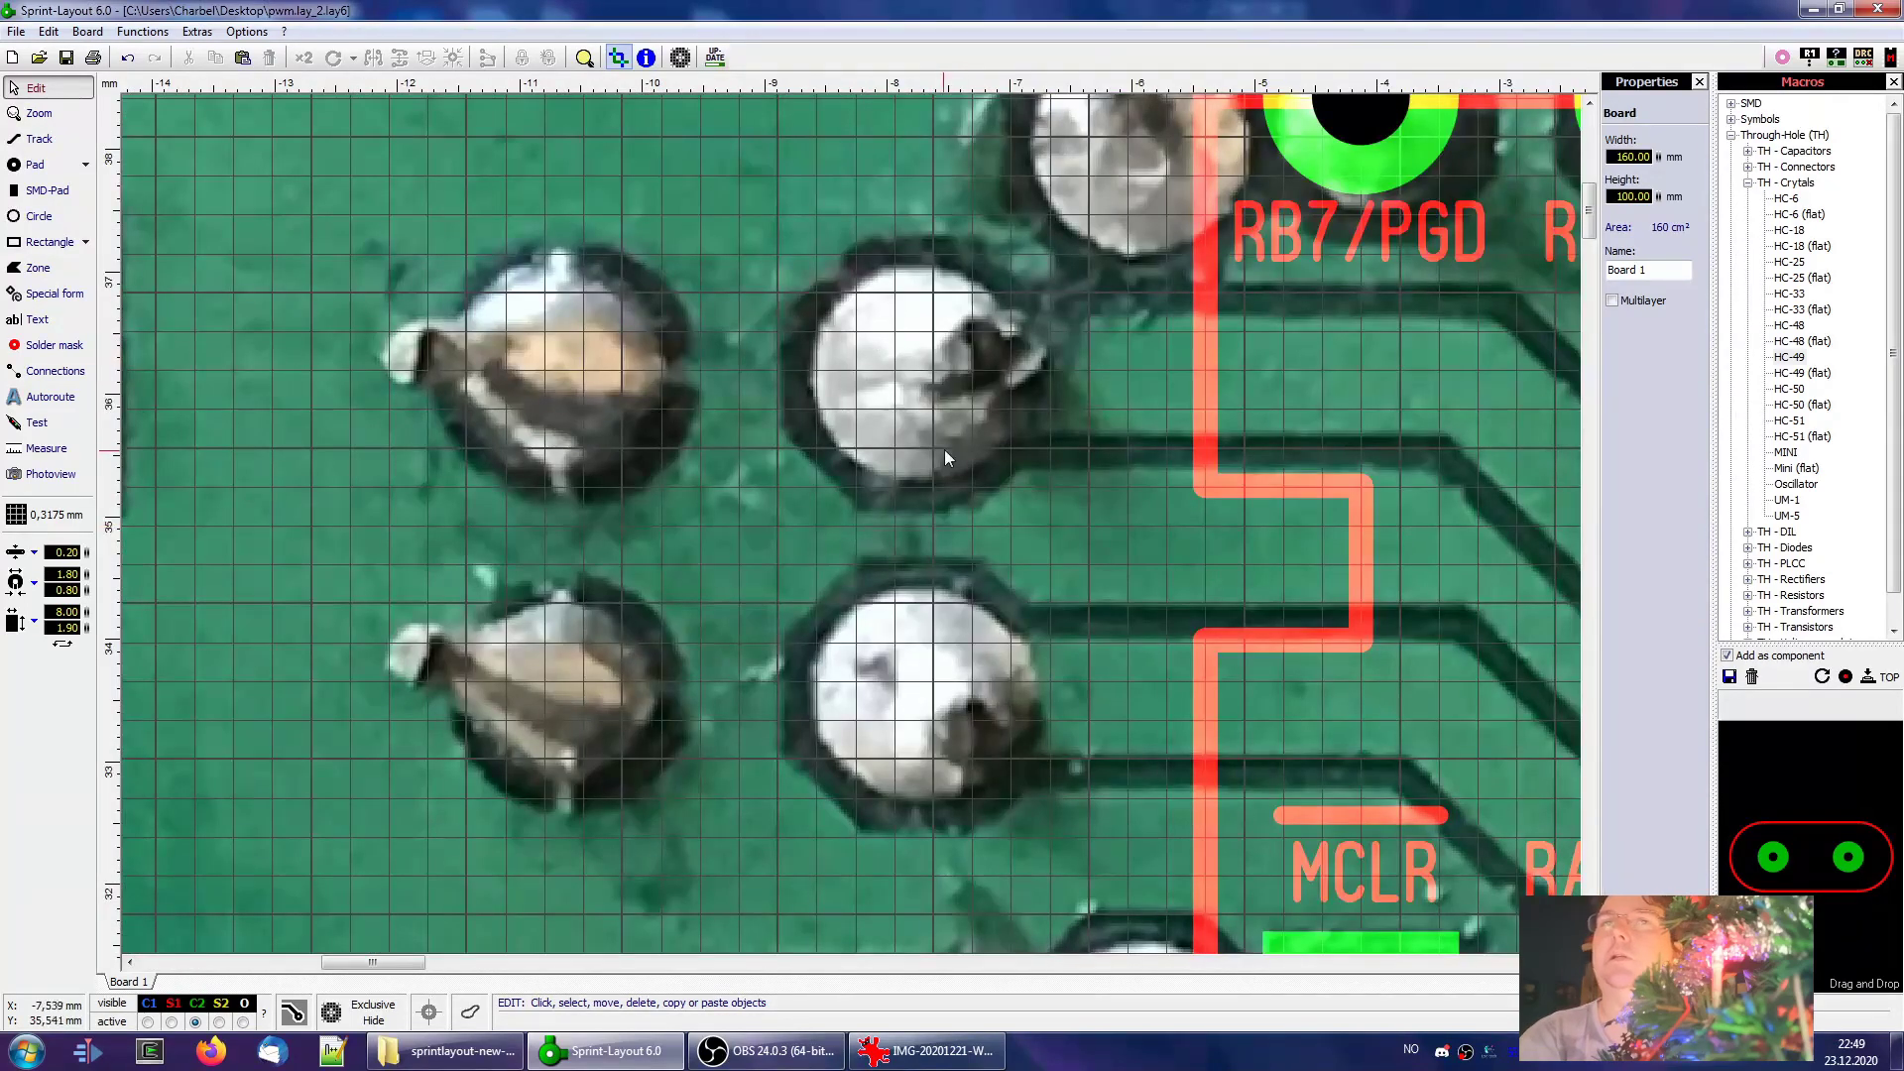
left_click(51, 451)
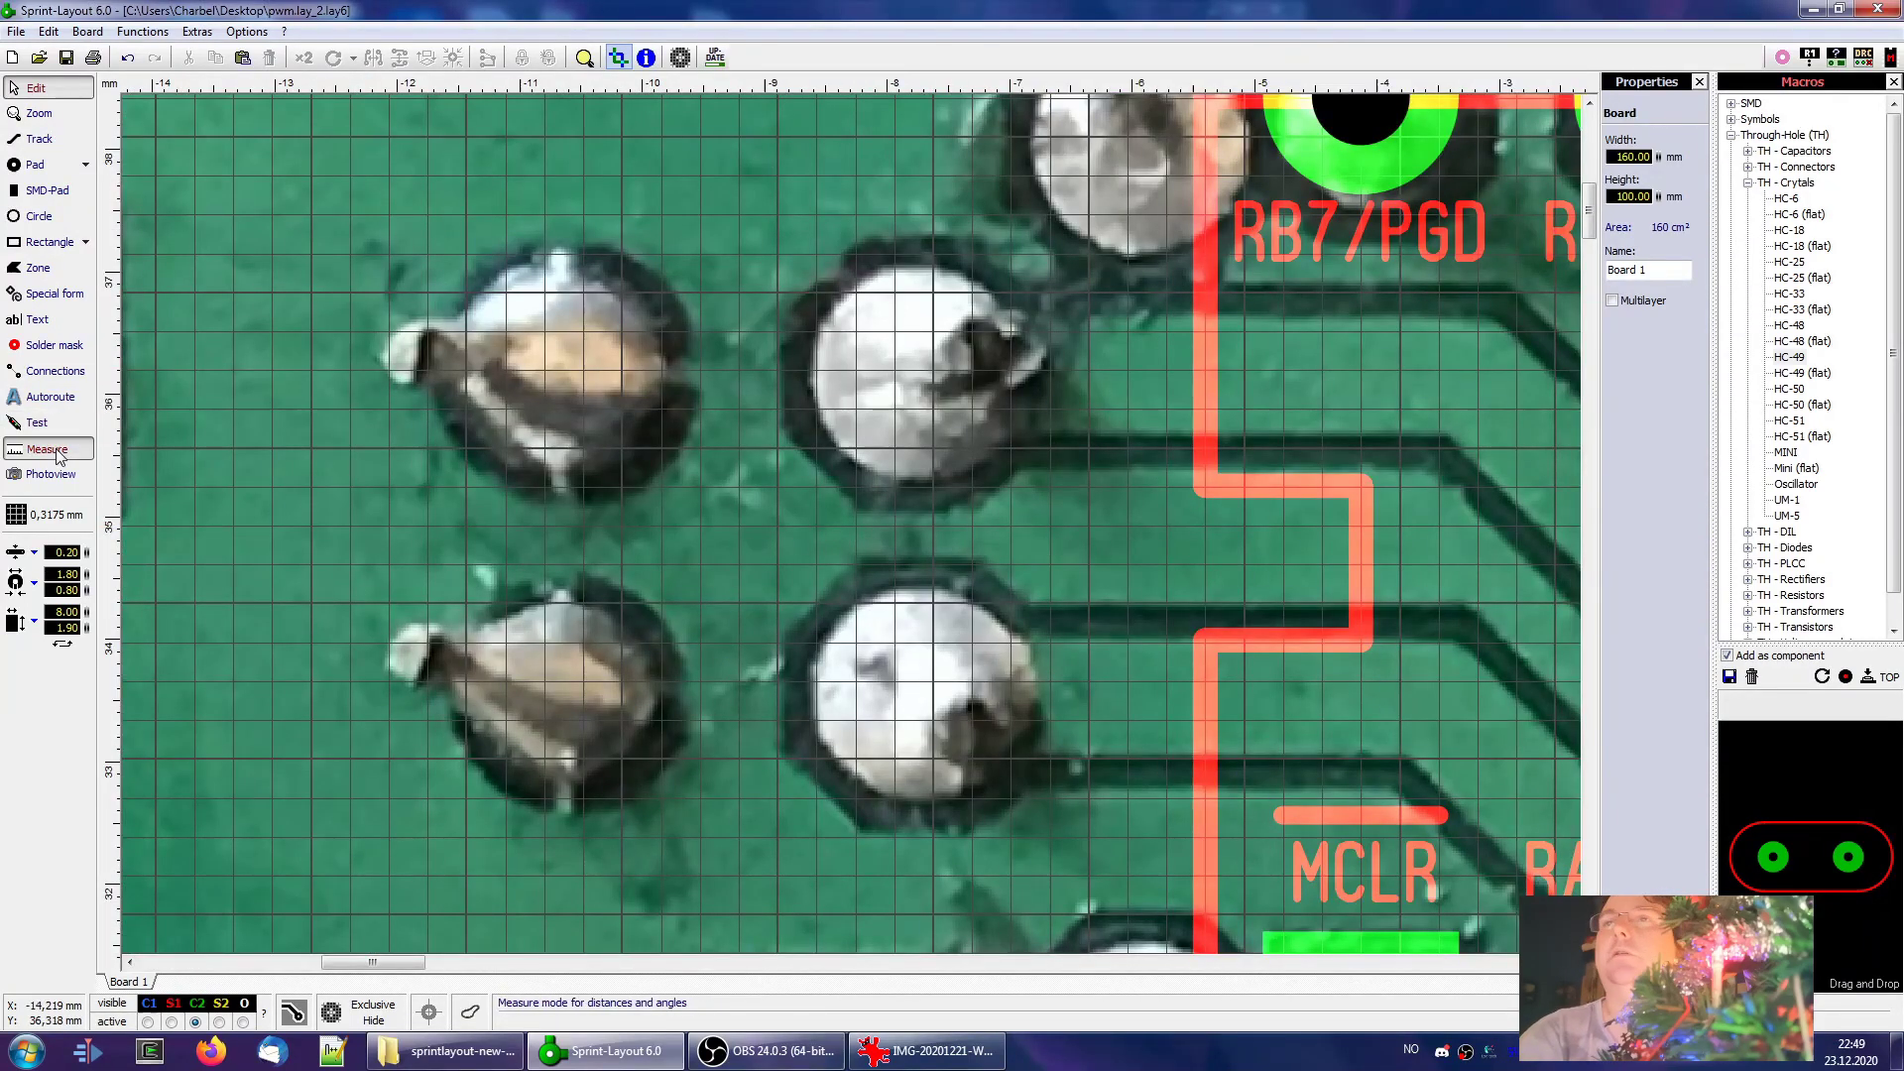
left_click_drag(916, 271, 919, 475)
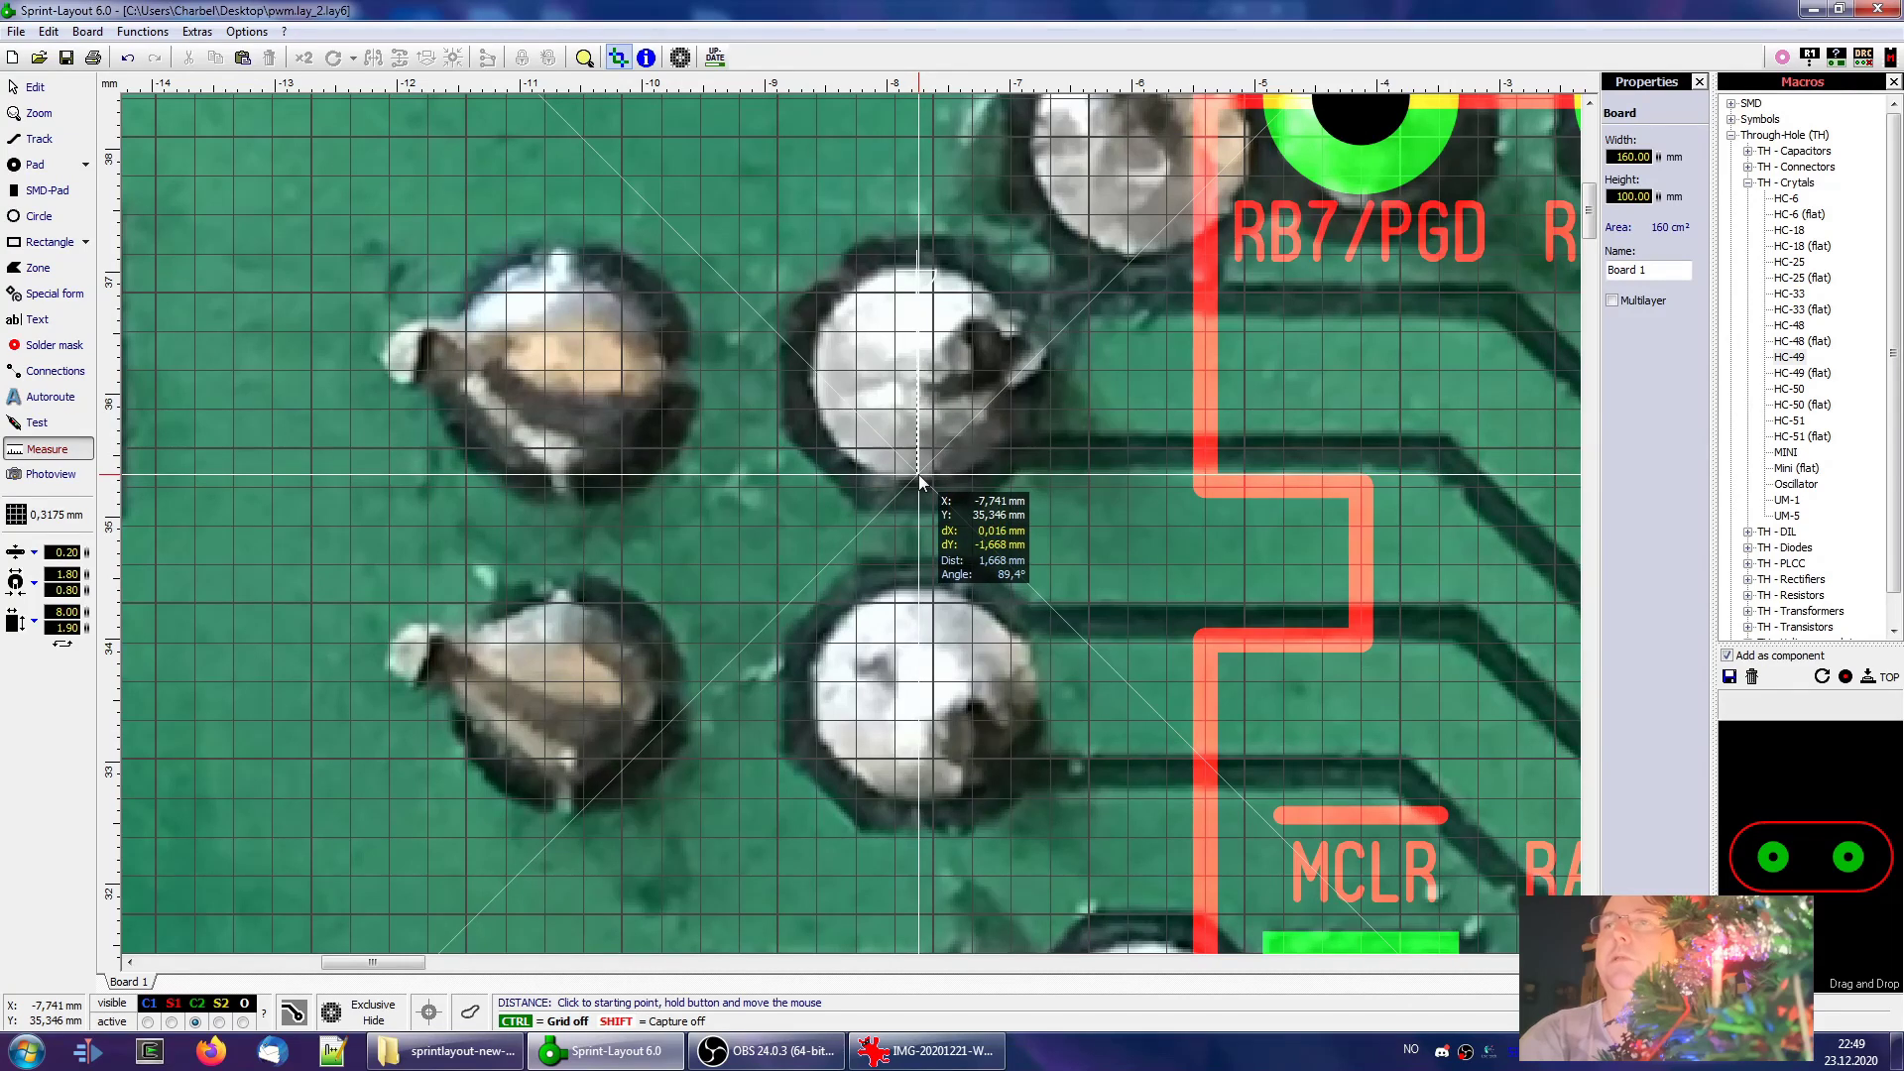
left_click_drag(918, 474, 918, 478)
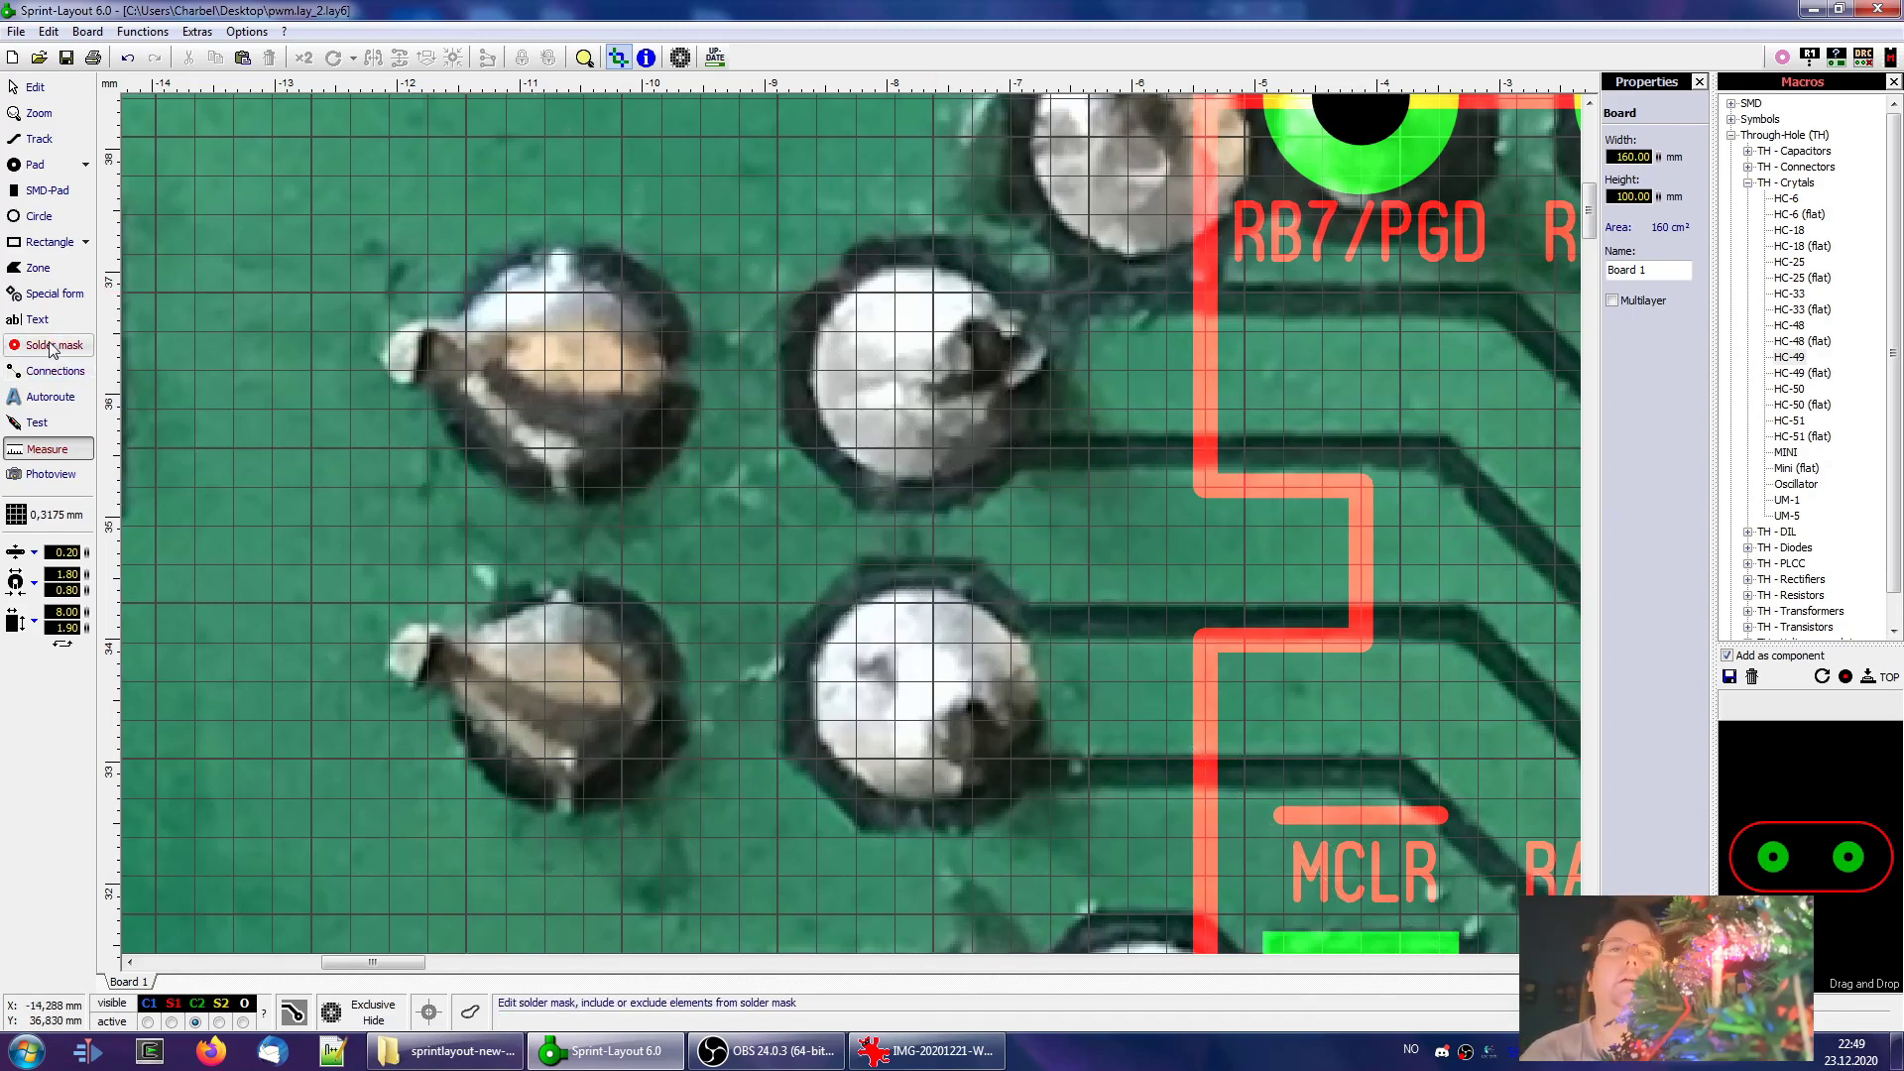
Set the pad outside diameter to 1.70 mm and place pads on the two stacked joints farther left of the PIC notch
left_click(52, 167)
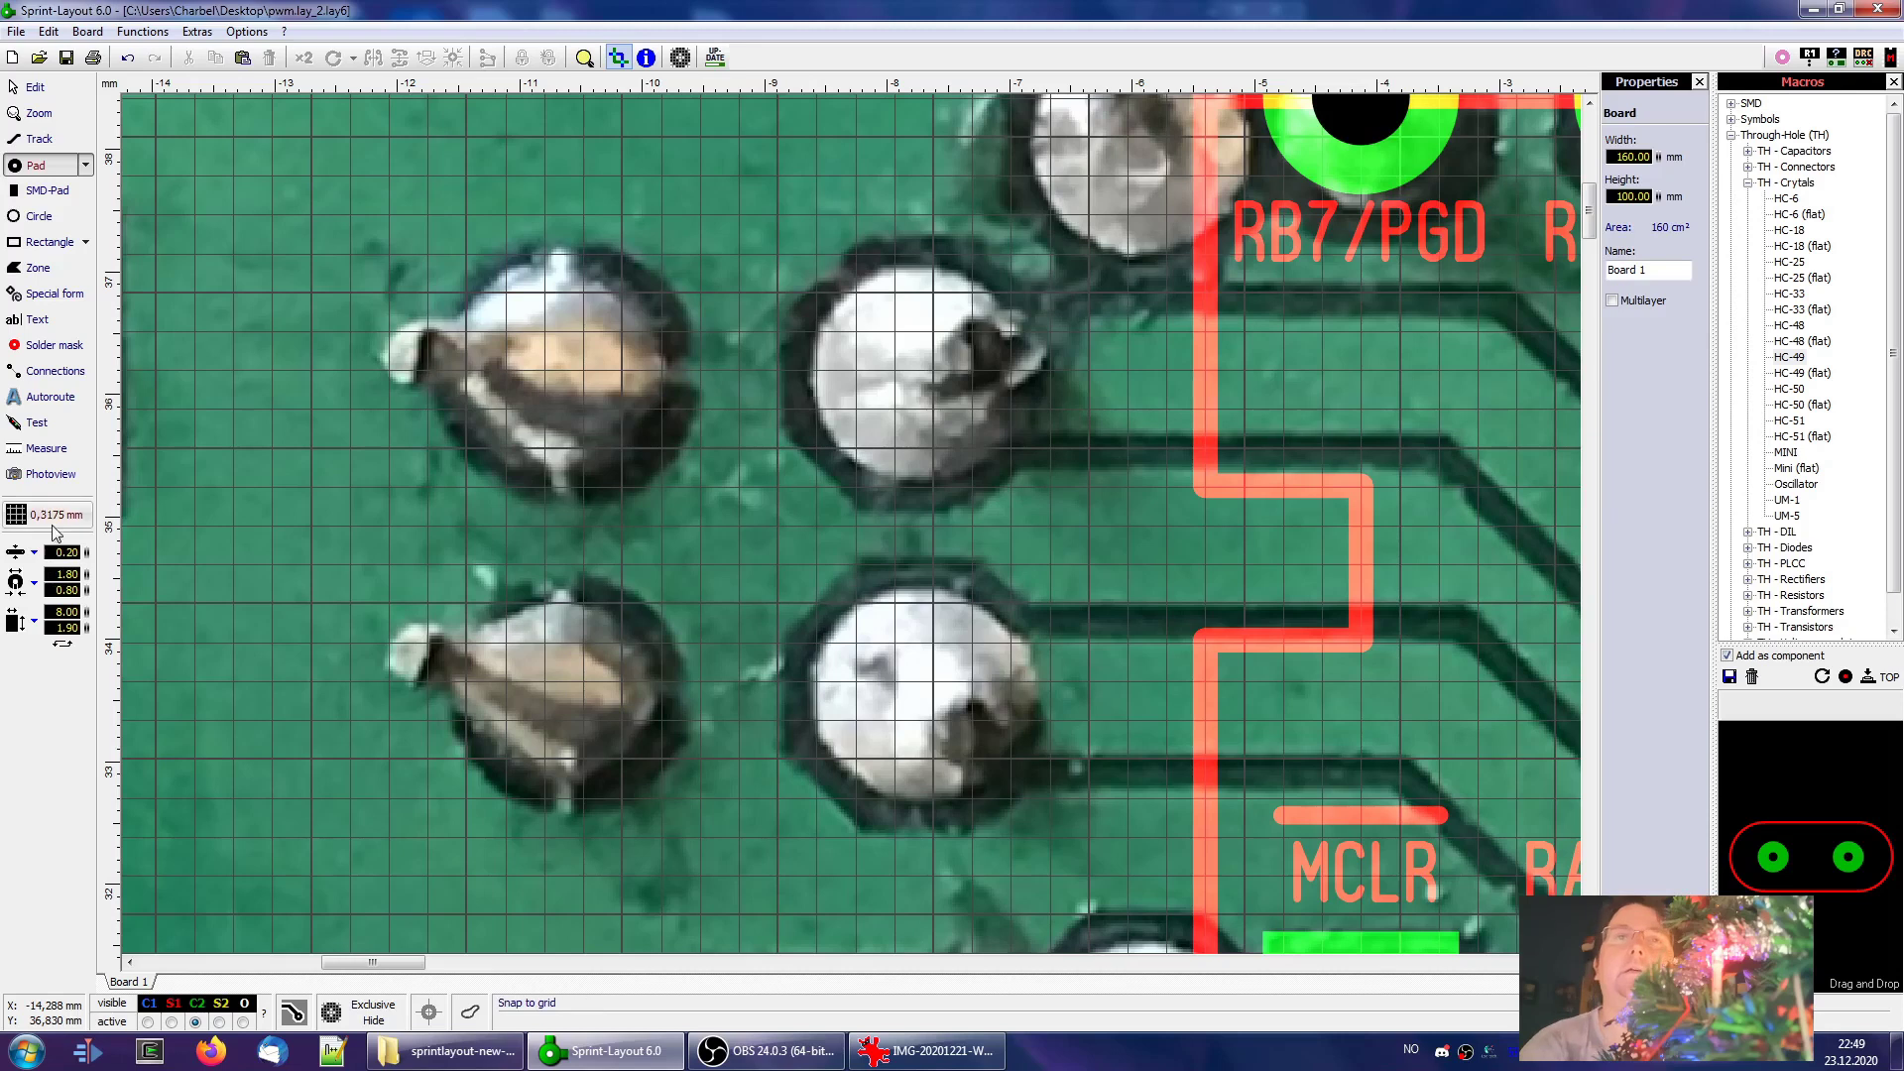
left_click(61, 574)
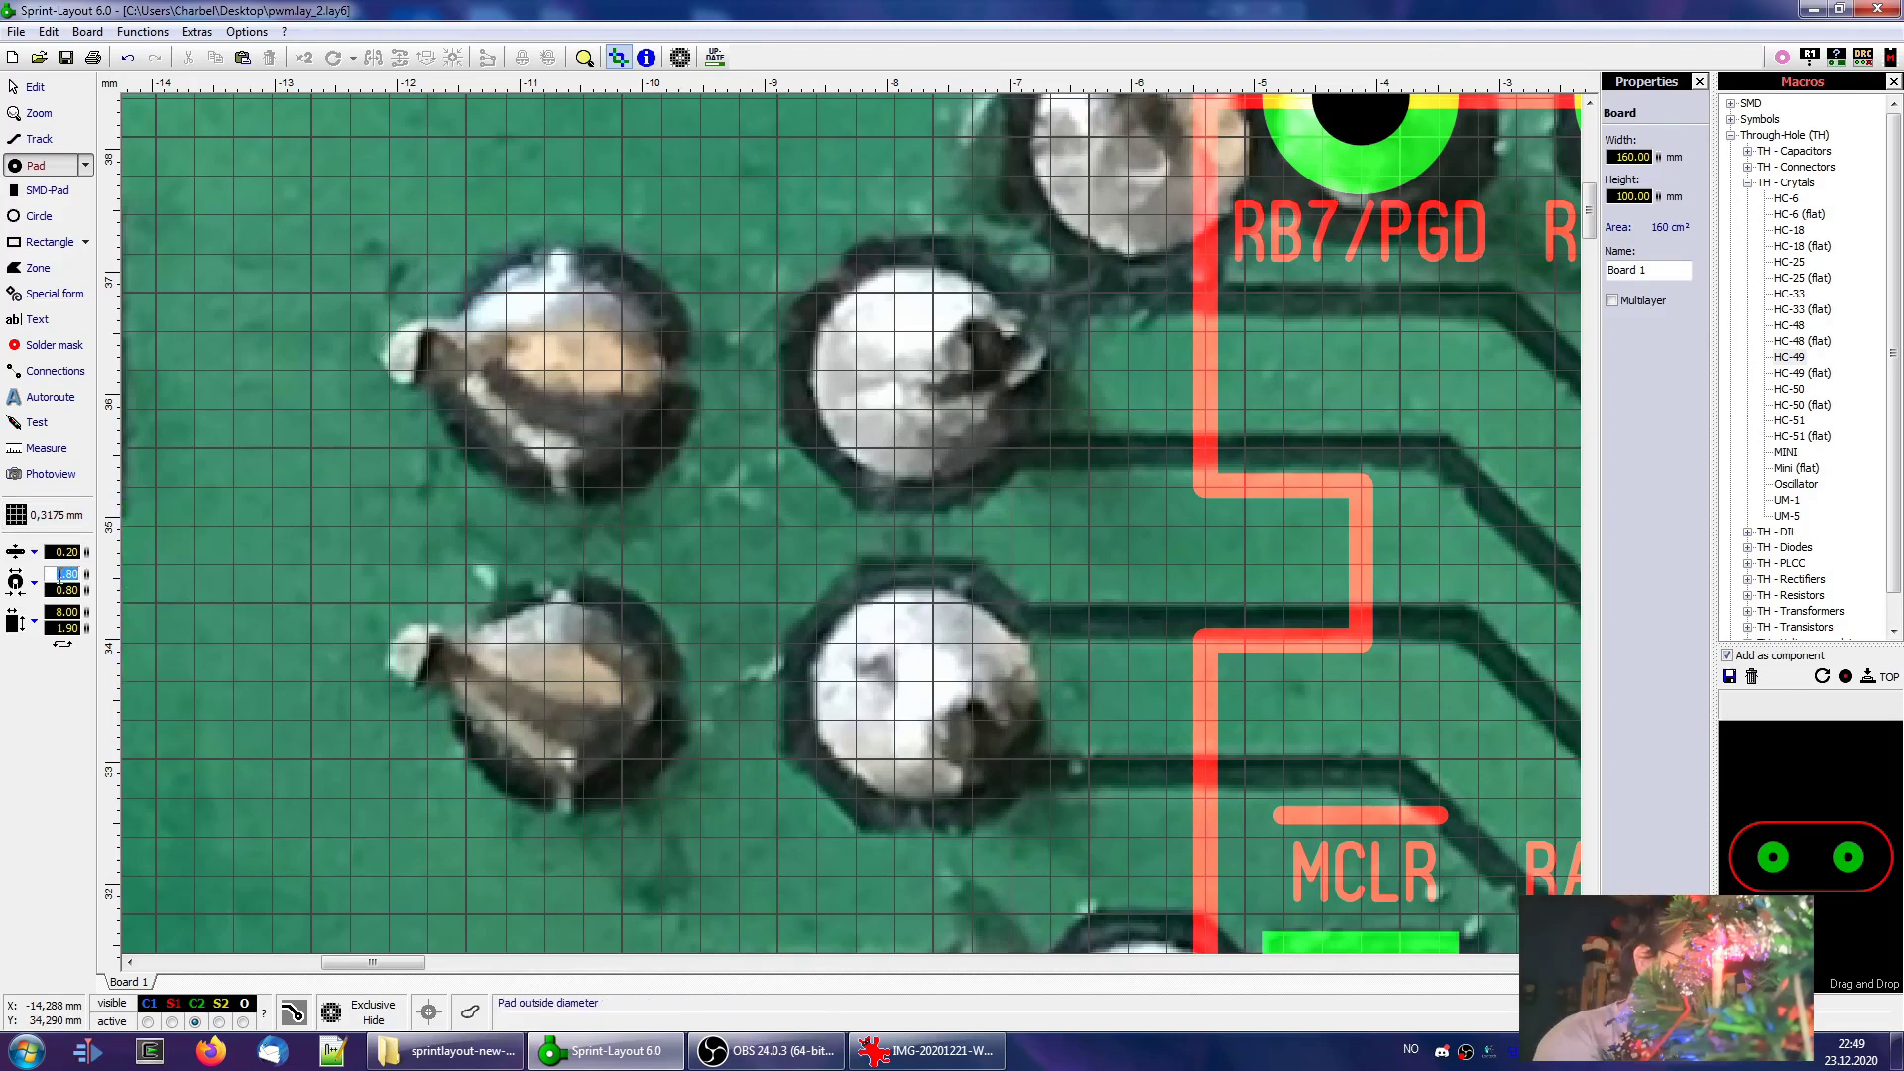
key("Tab")
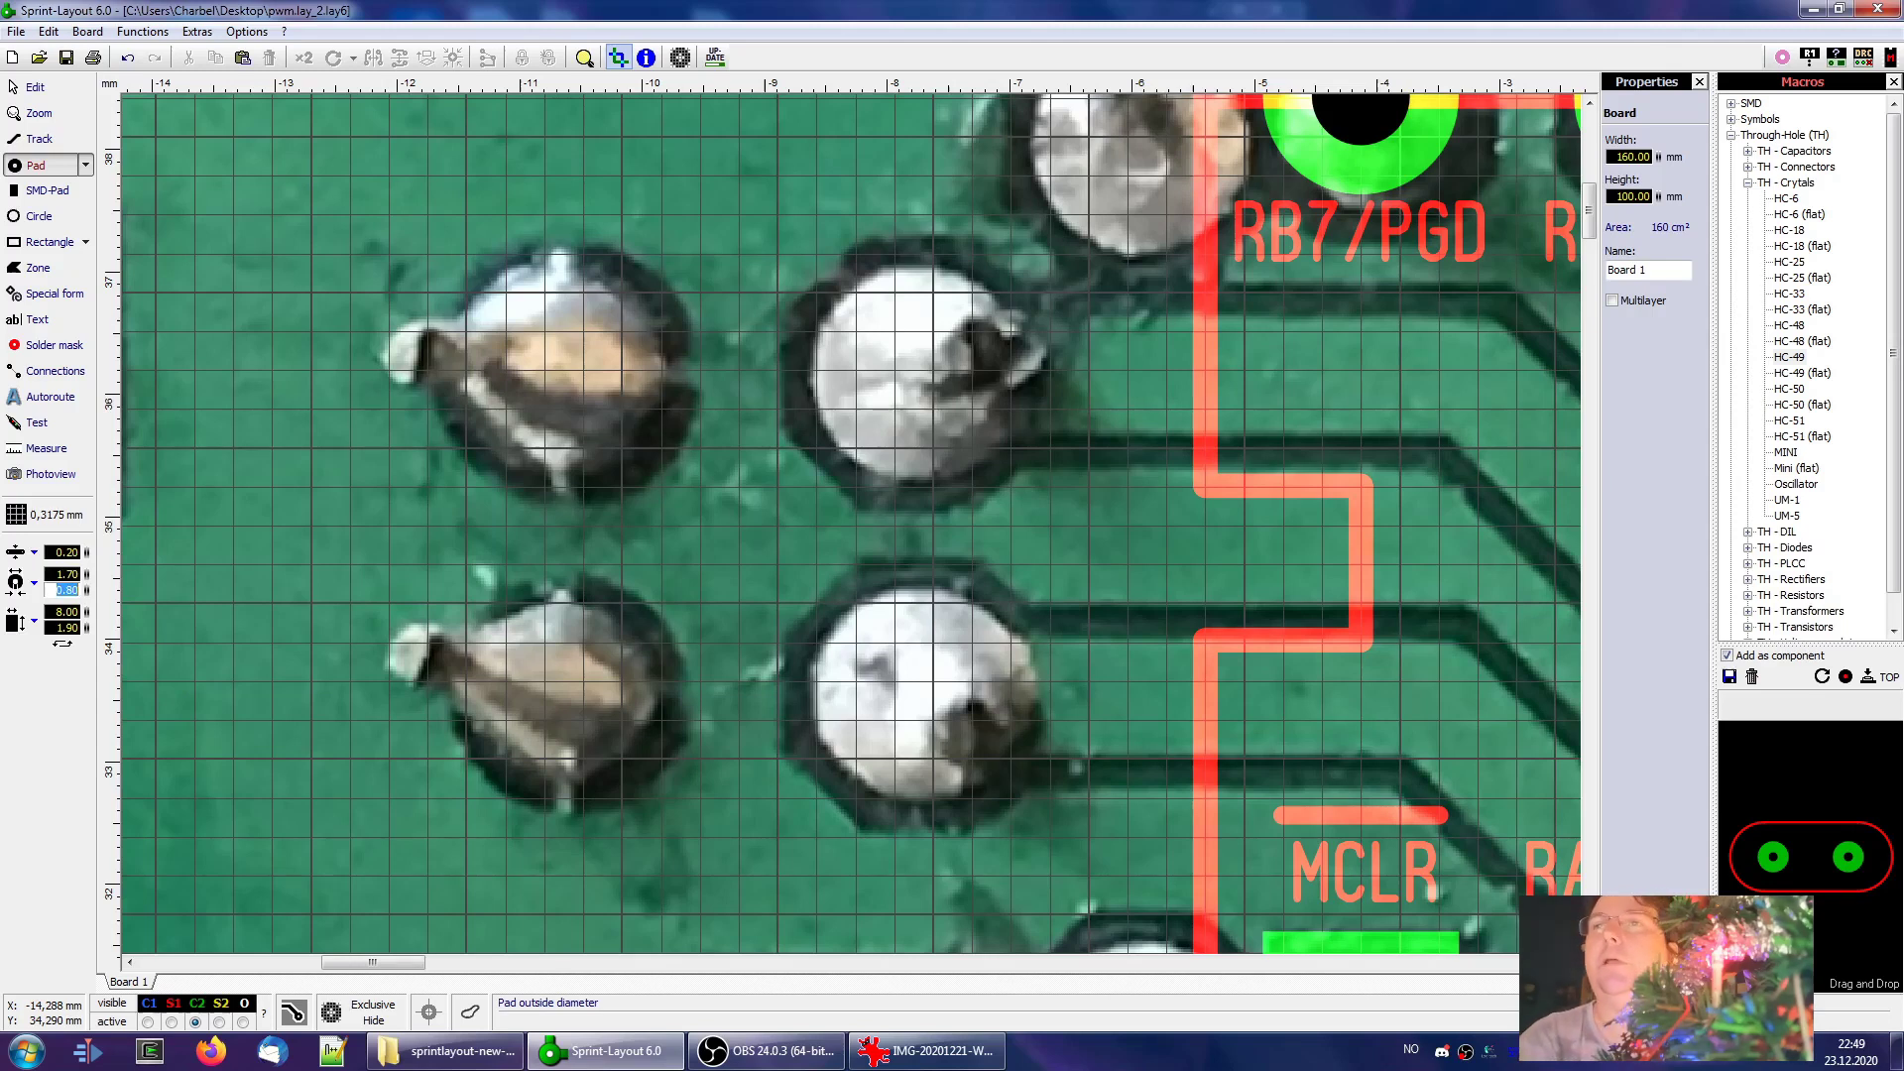
left_click(557, 366)
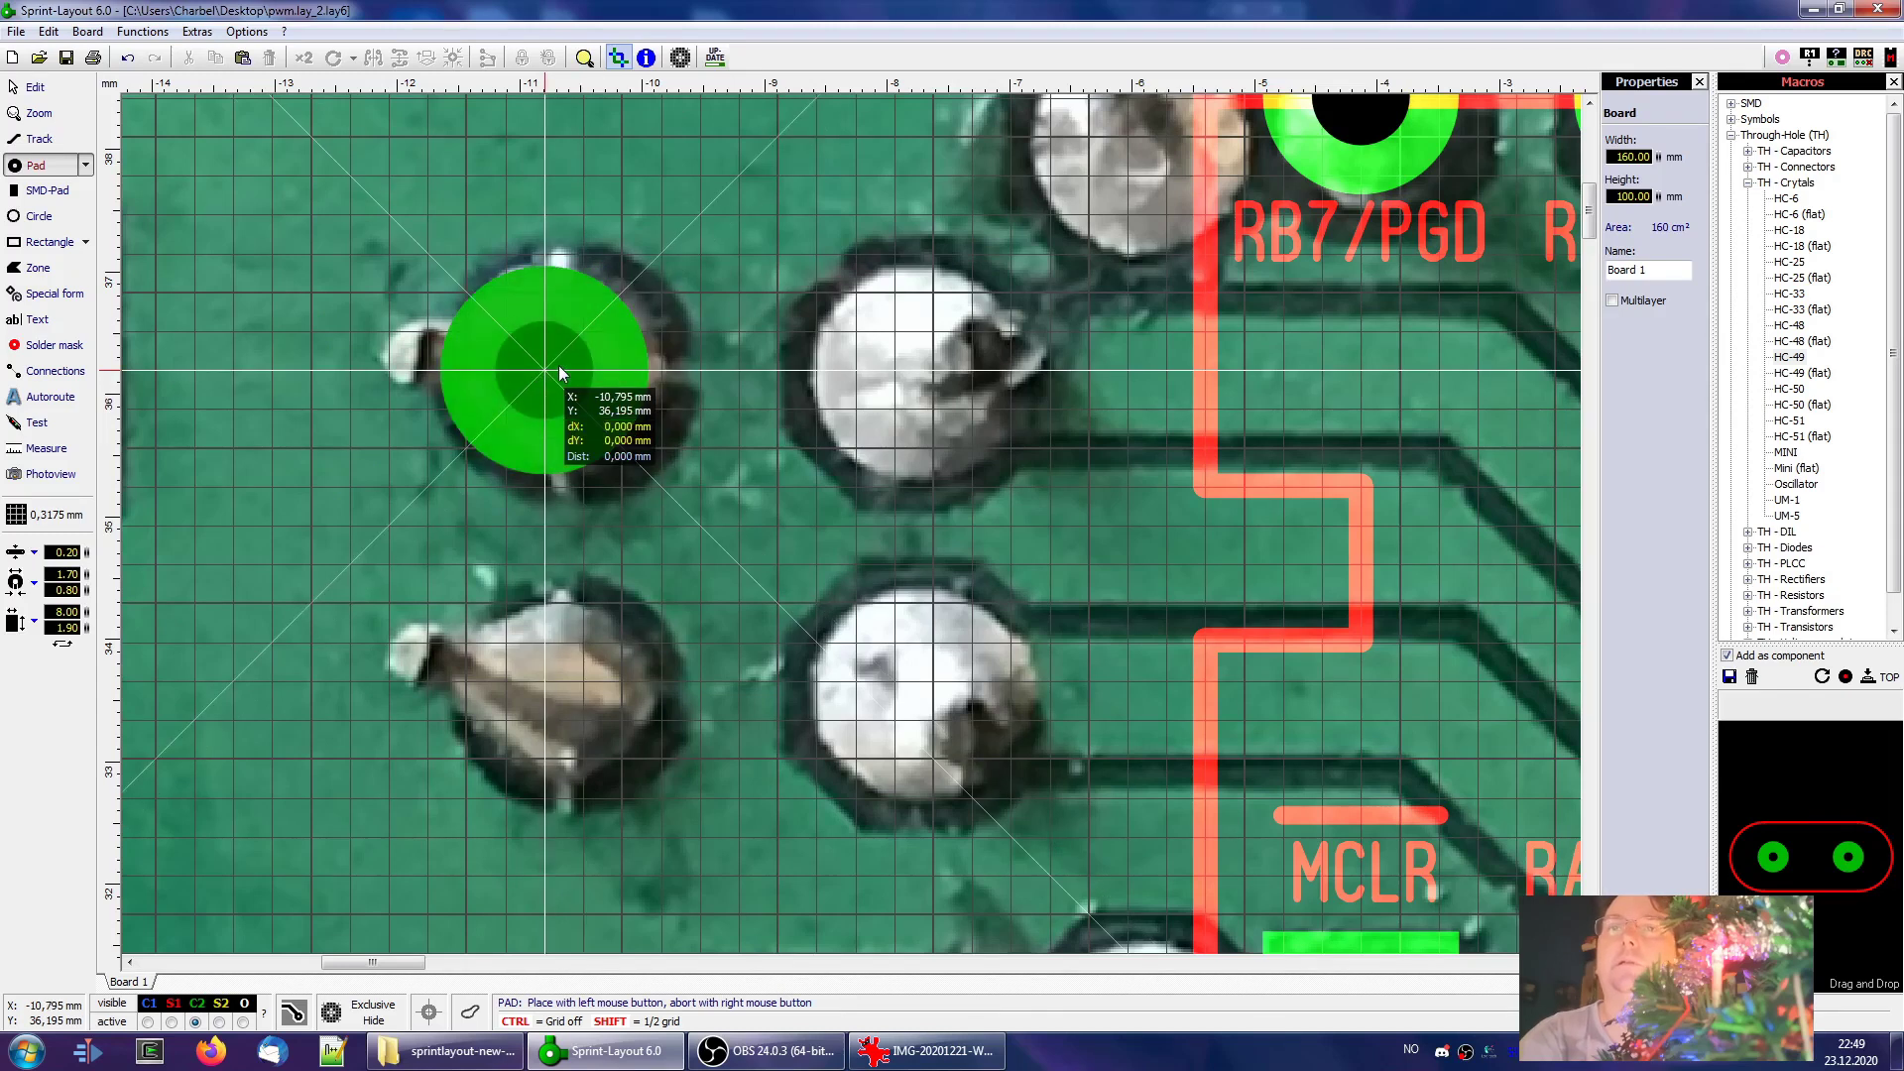
left_click(552, 690)
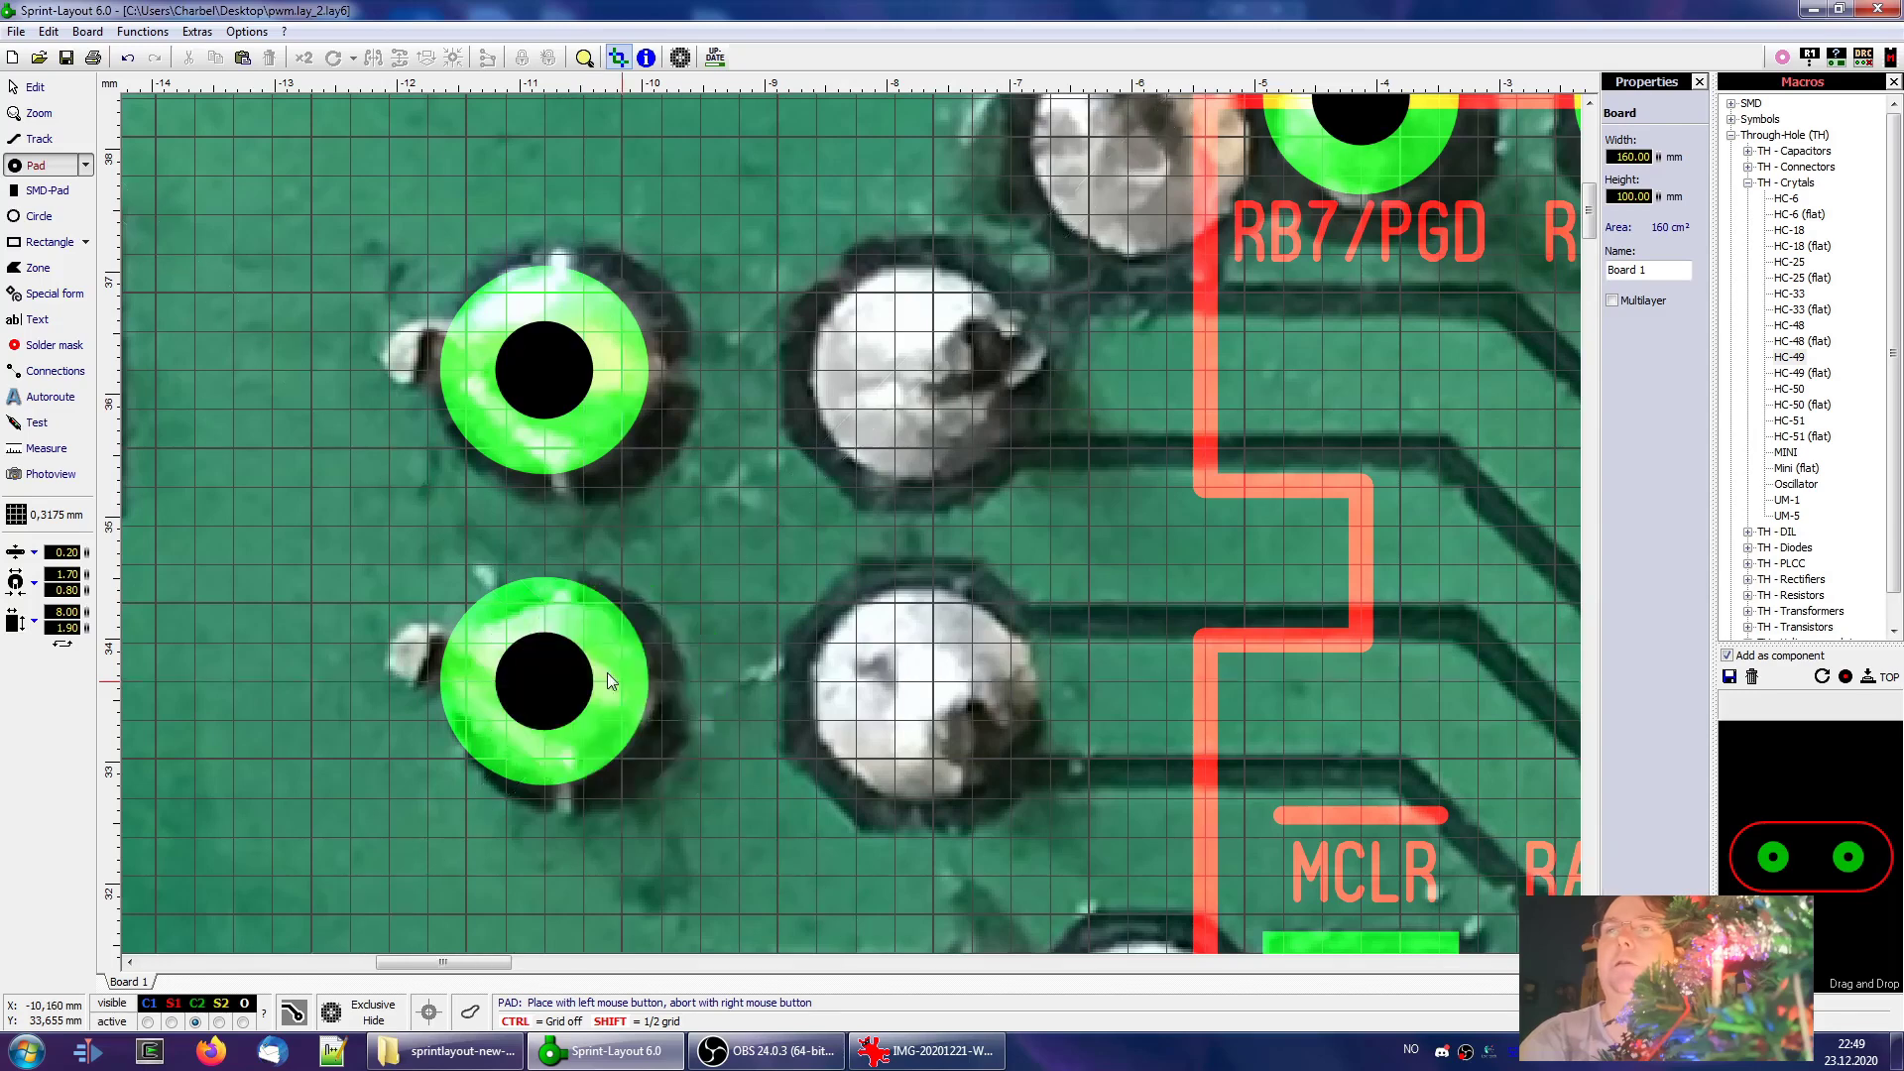
scroll(607, 672, "down", 4)
left_click(724, 432)
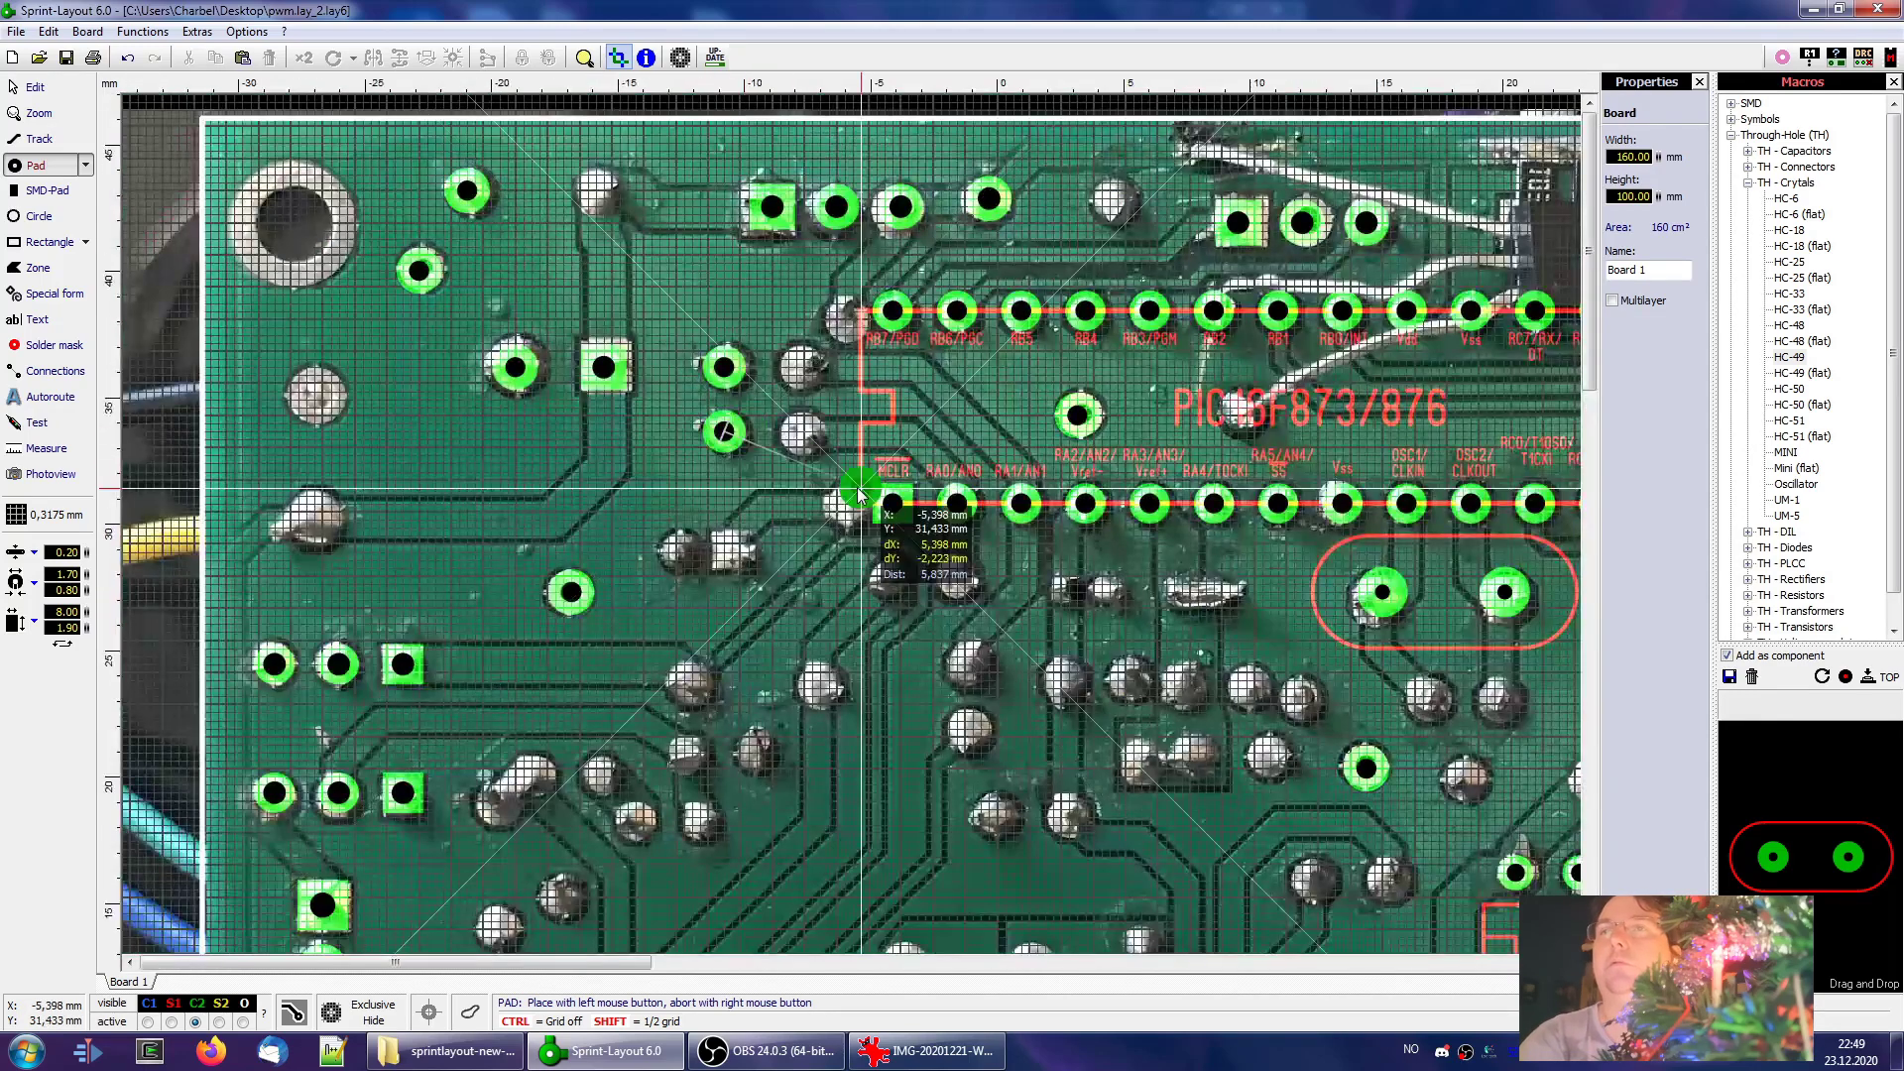
right_click(899, 539)
Check the component-side board photo in IrfanView, and copy the upper 1.70 mm pad onto the two joints nearest the PIC notch
left_click(949, 1057)
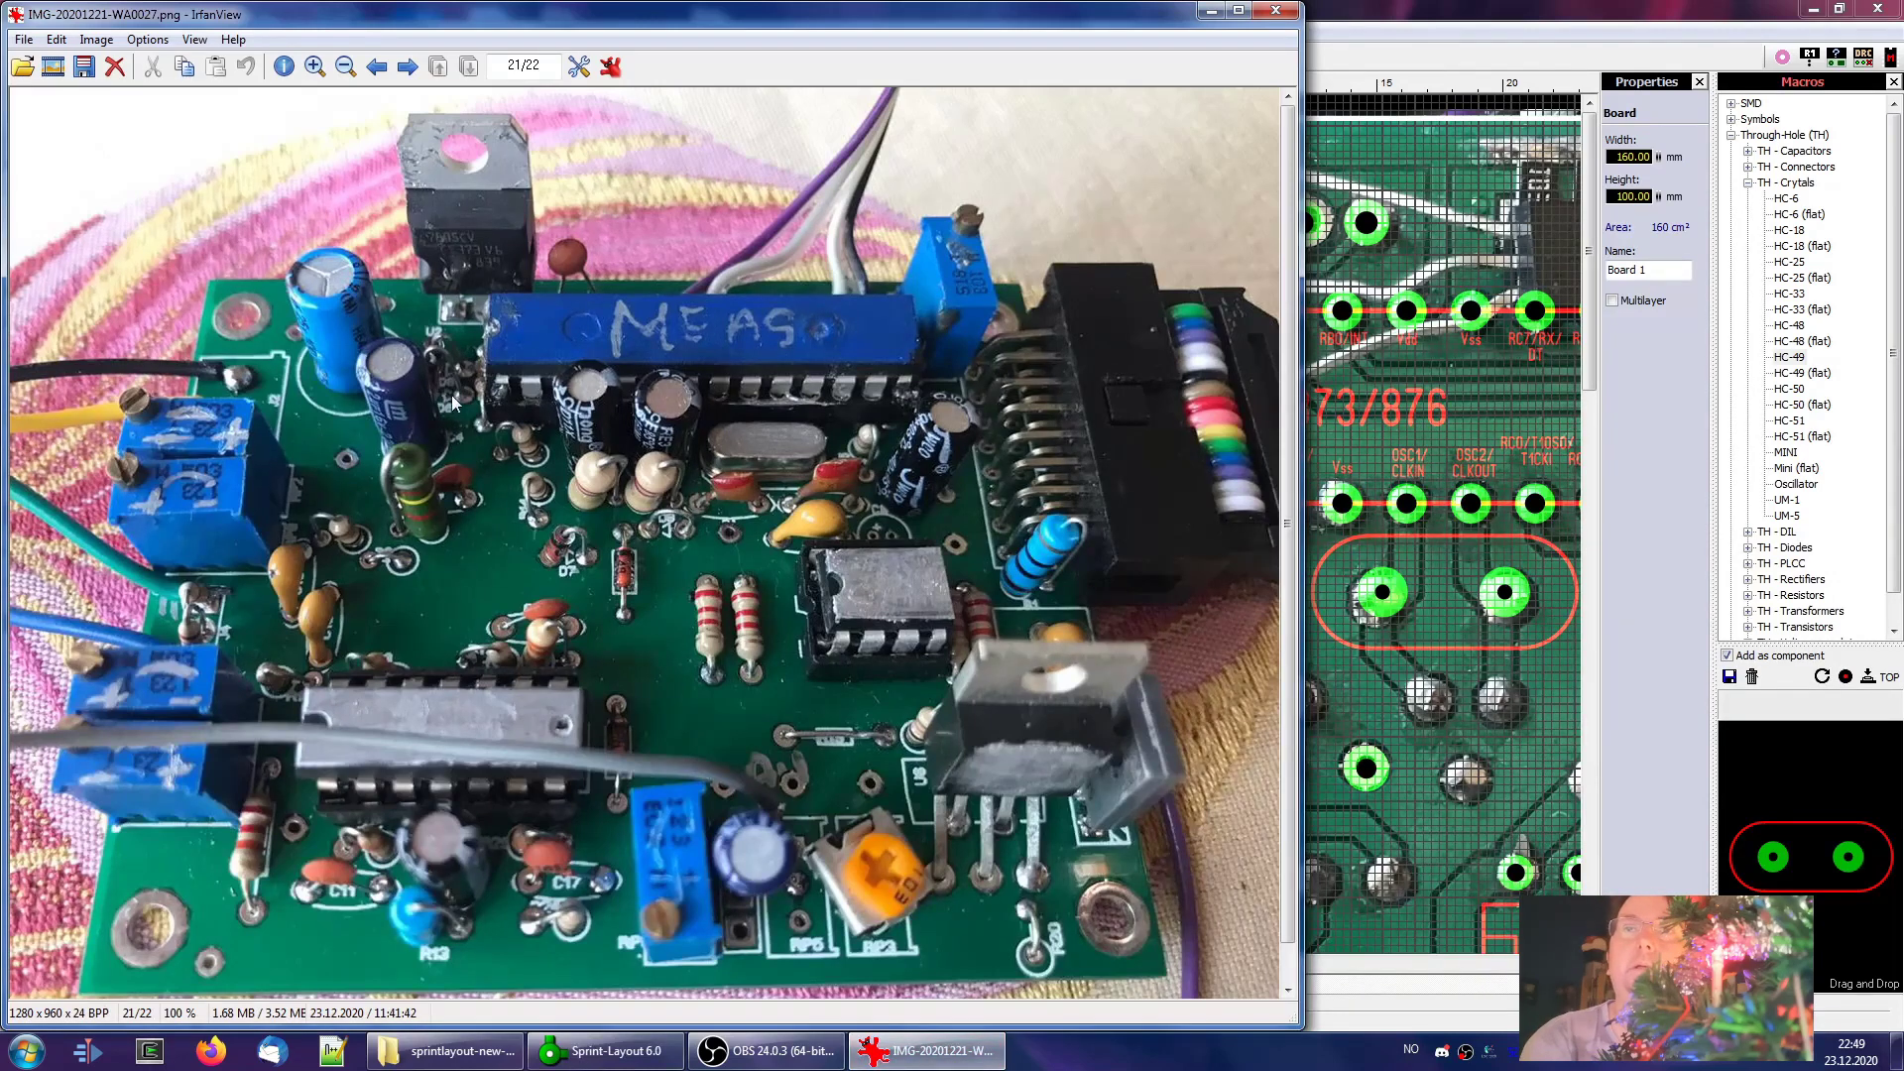
left_click(1216, 13)
scroll(849, 524, "up", 3)
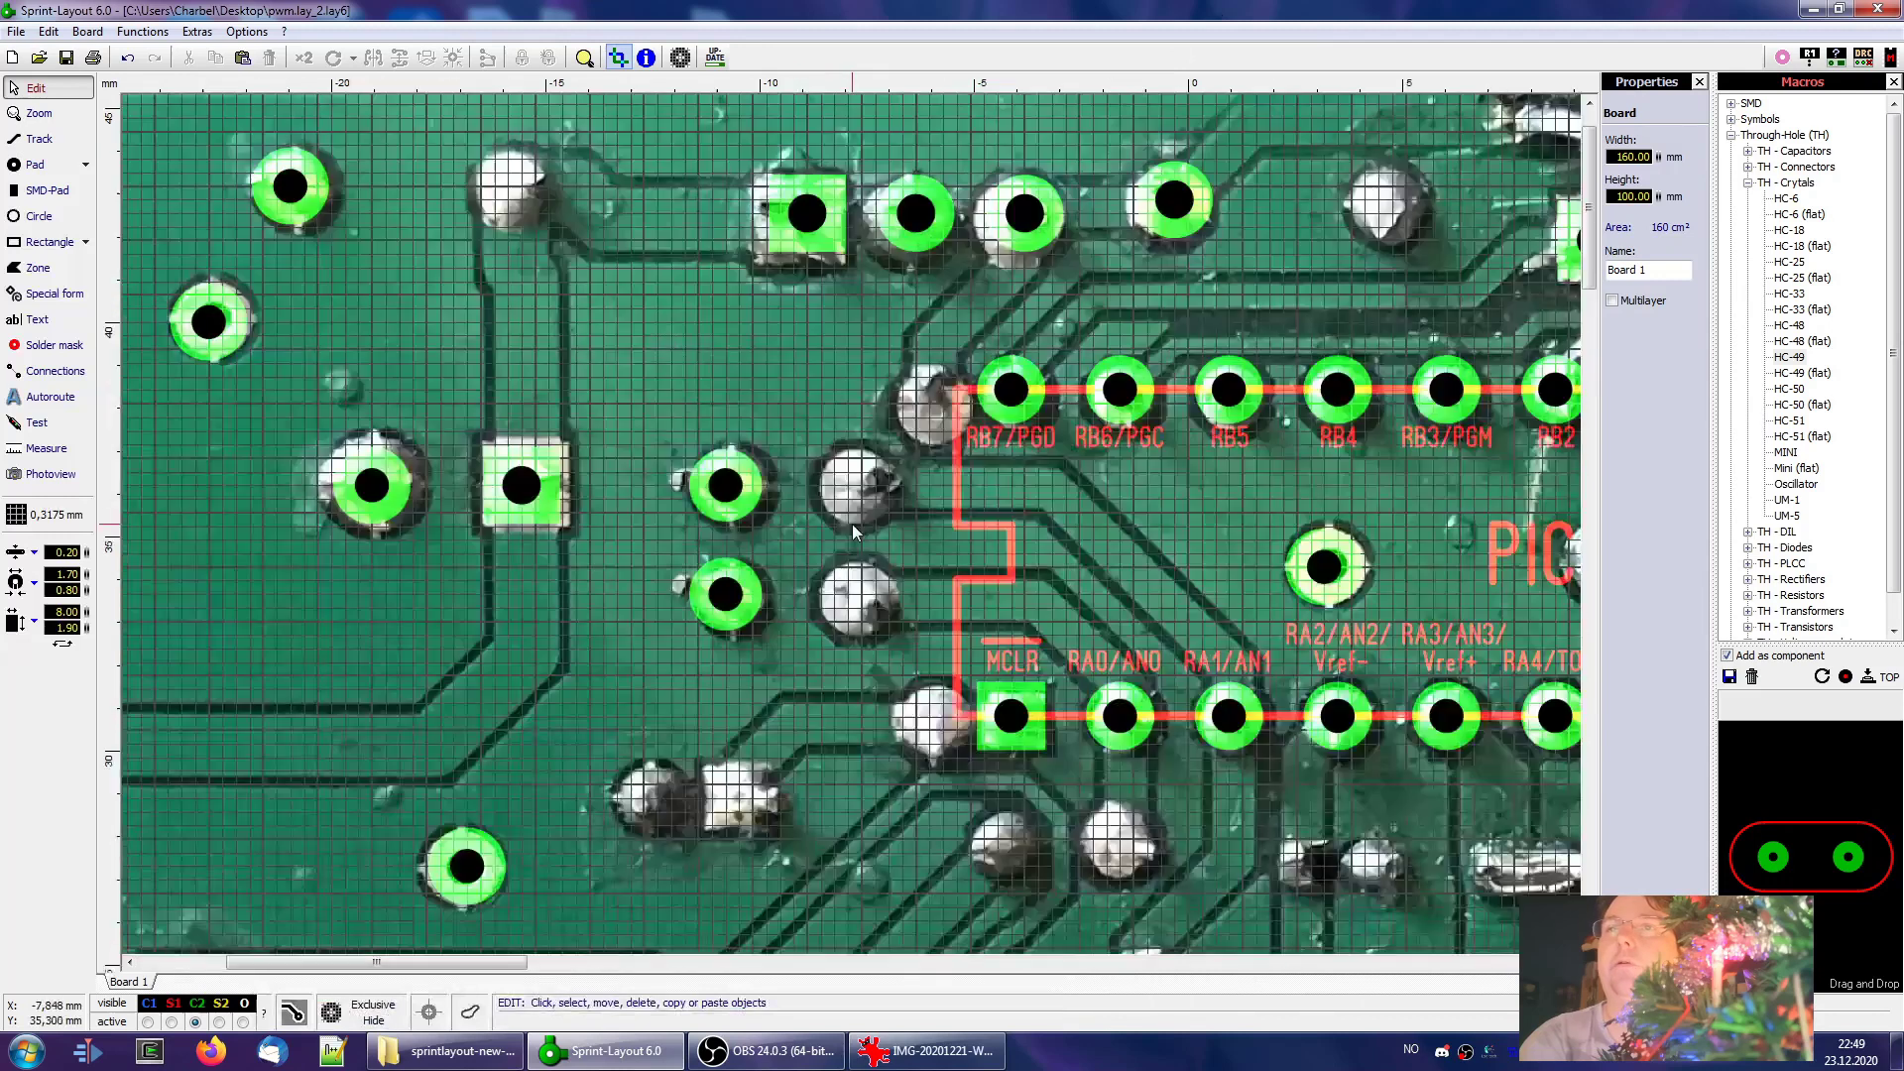
left_click(730, 494)
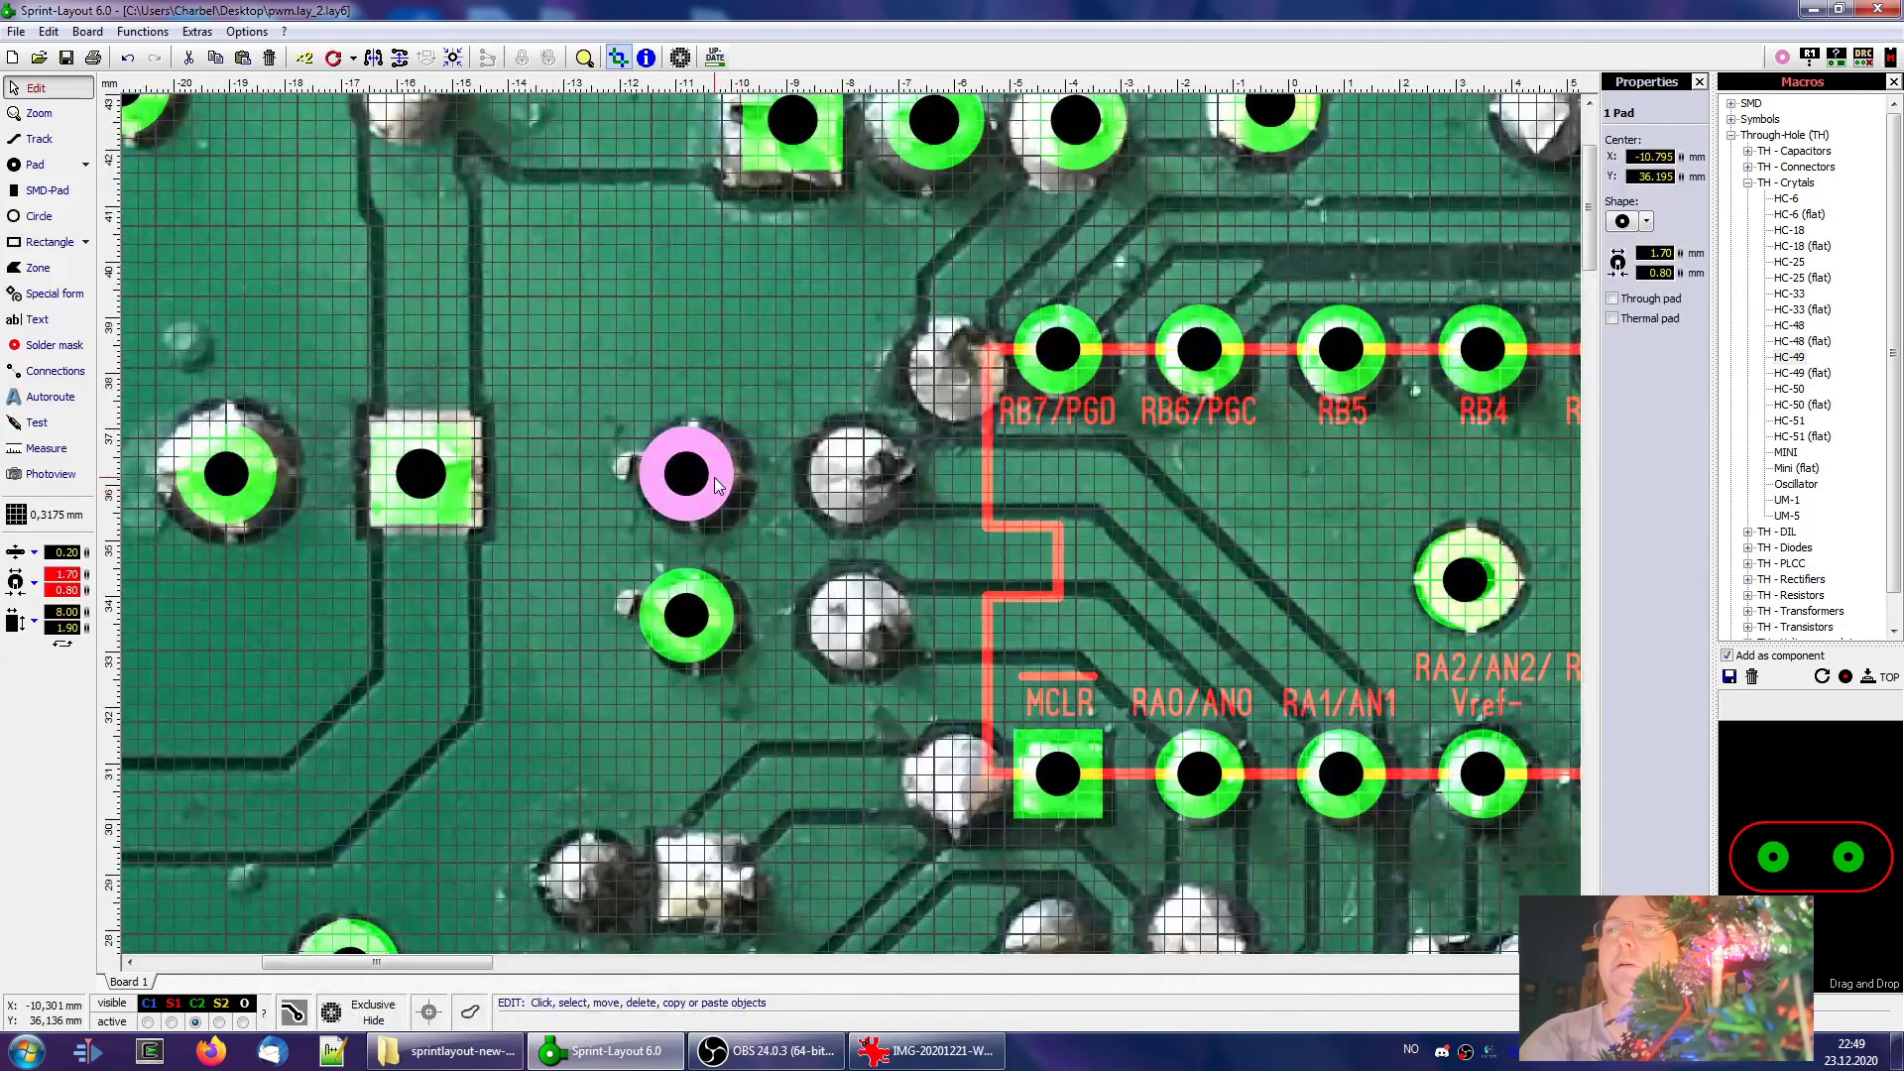
key("ctrl+c")
key("ctrl+v")
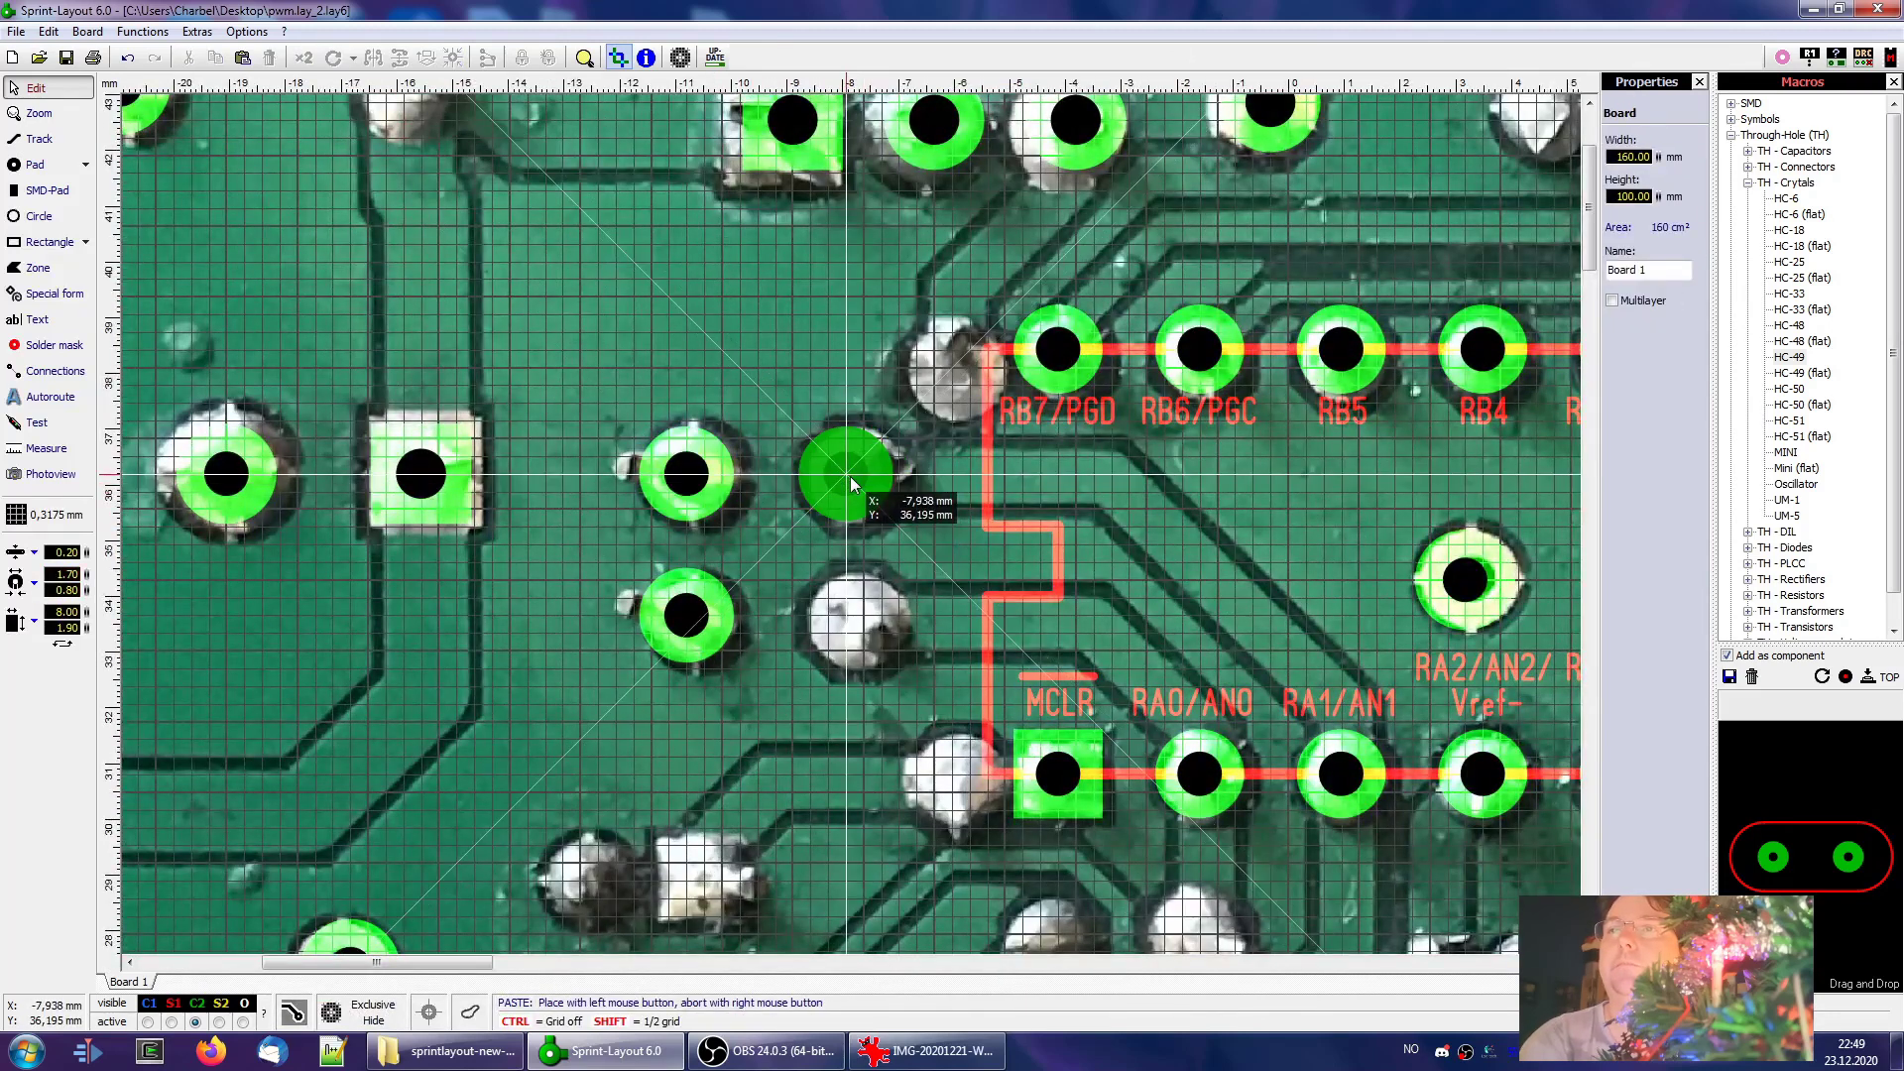
left_click(851, 484)
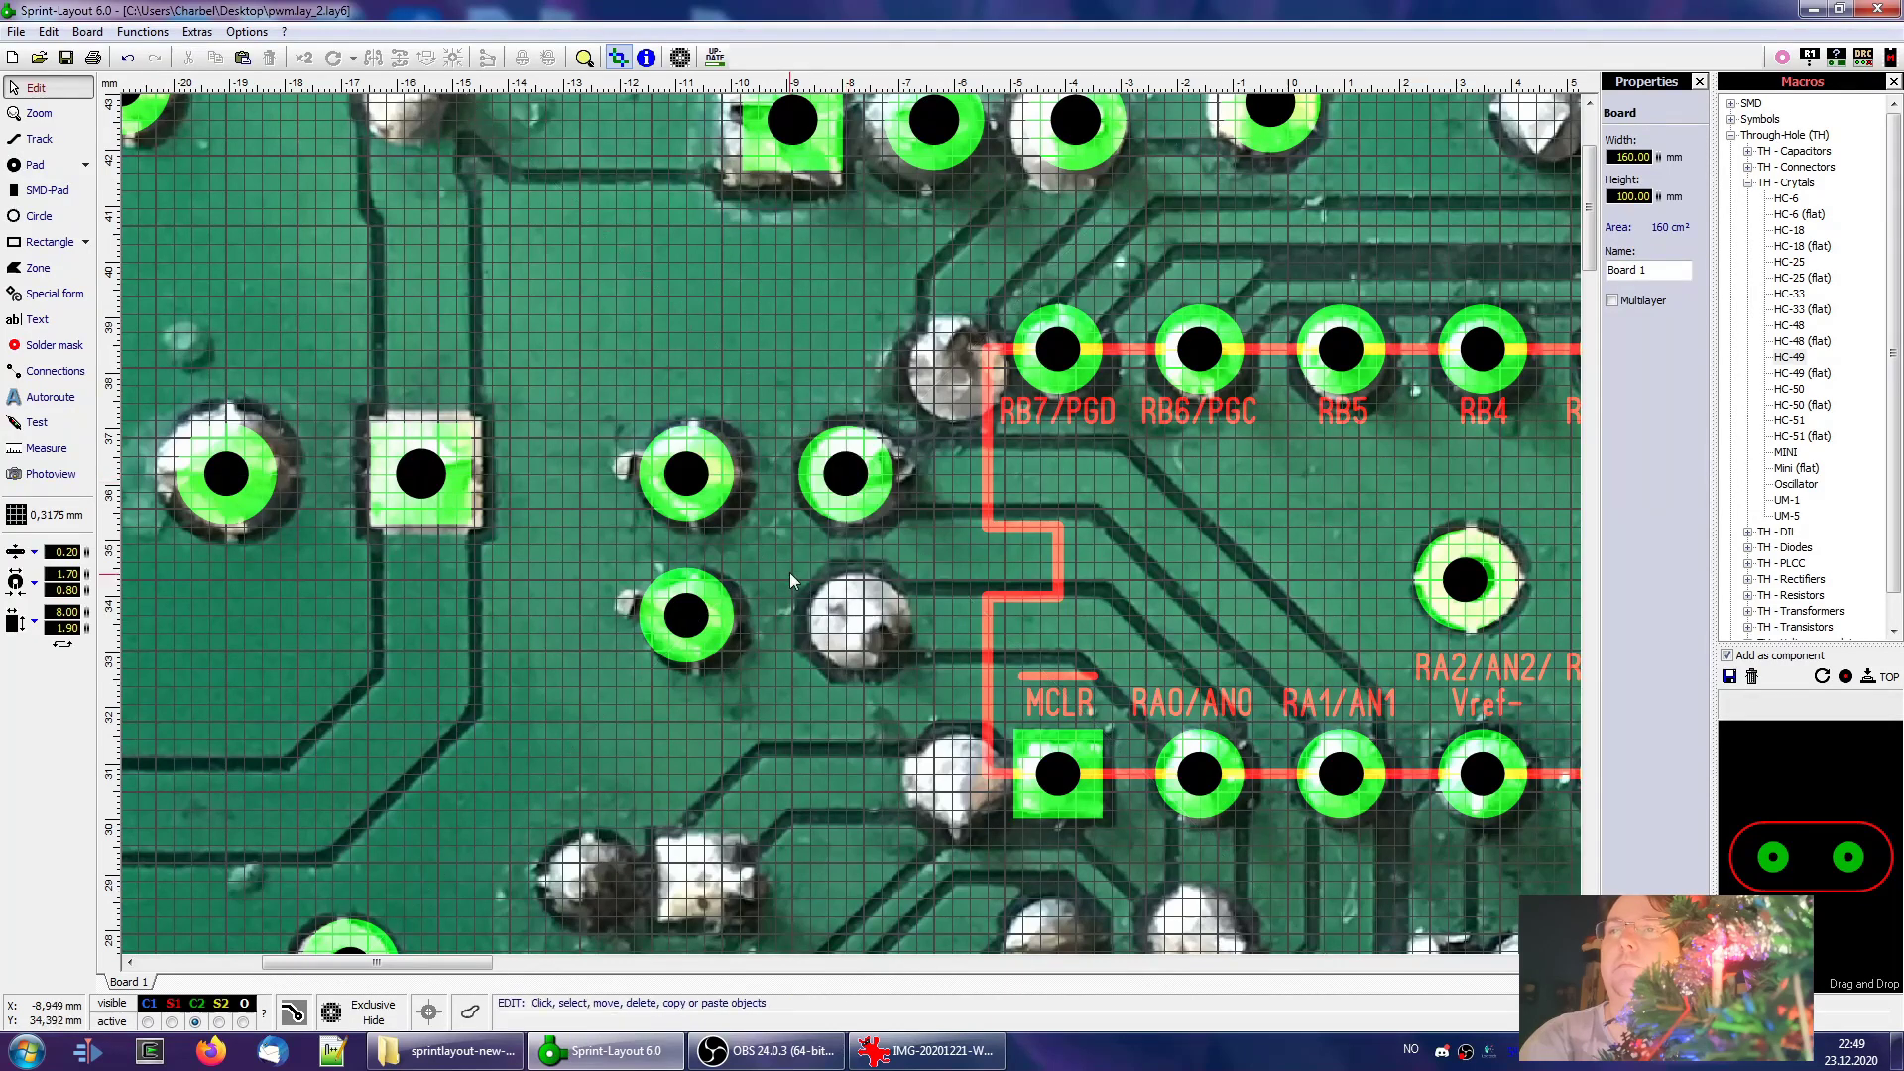
left_click(848, 625)
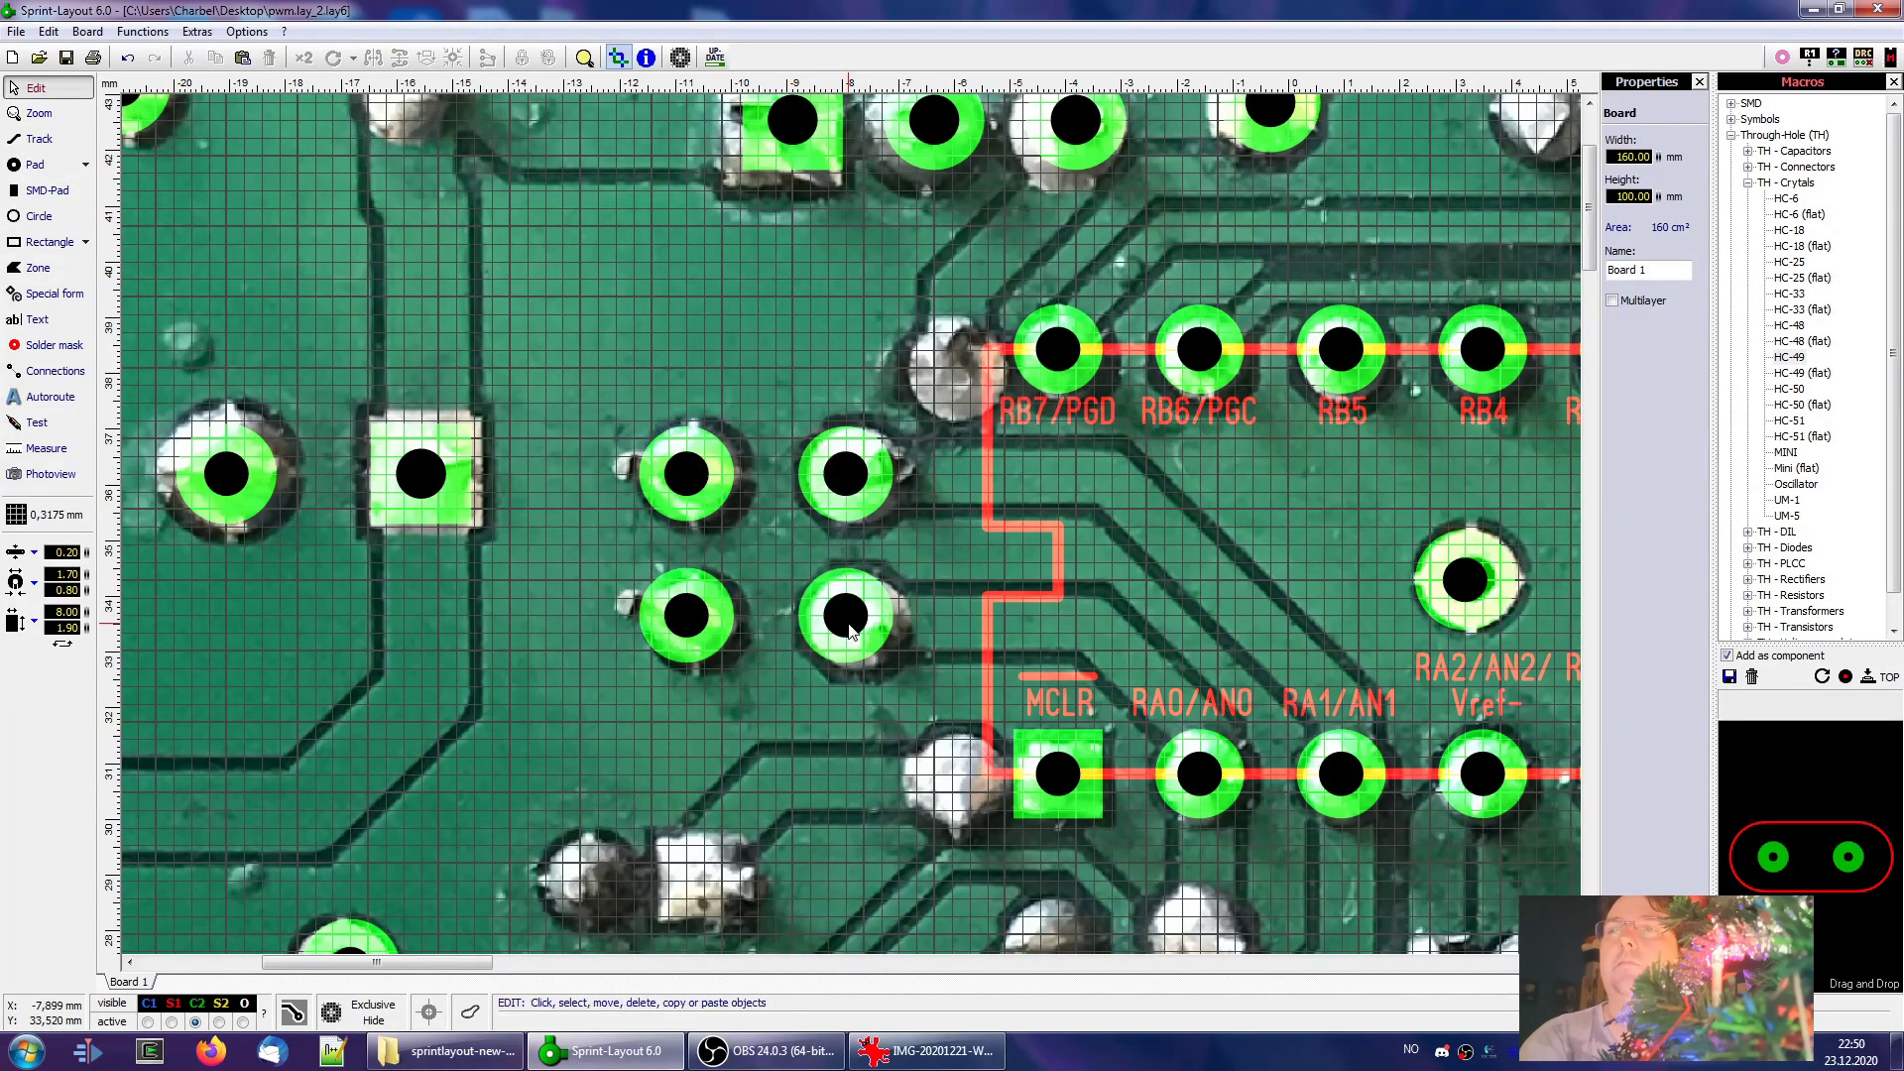
scroll(699, 660, "down", 1)
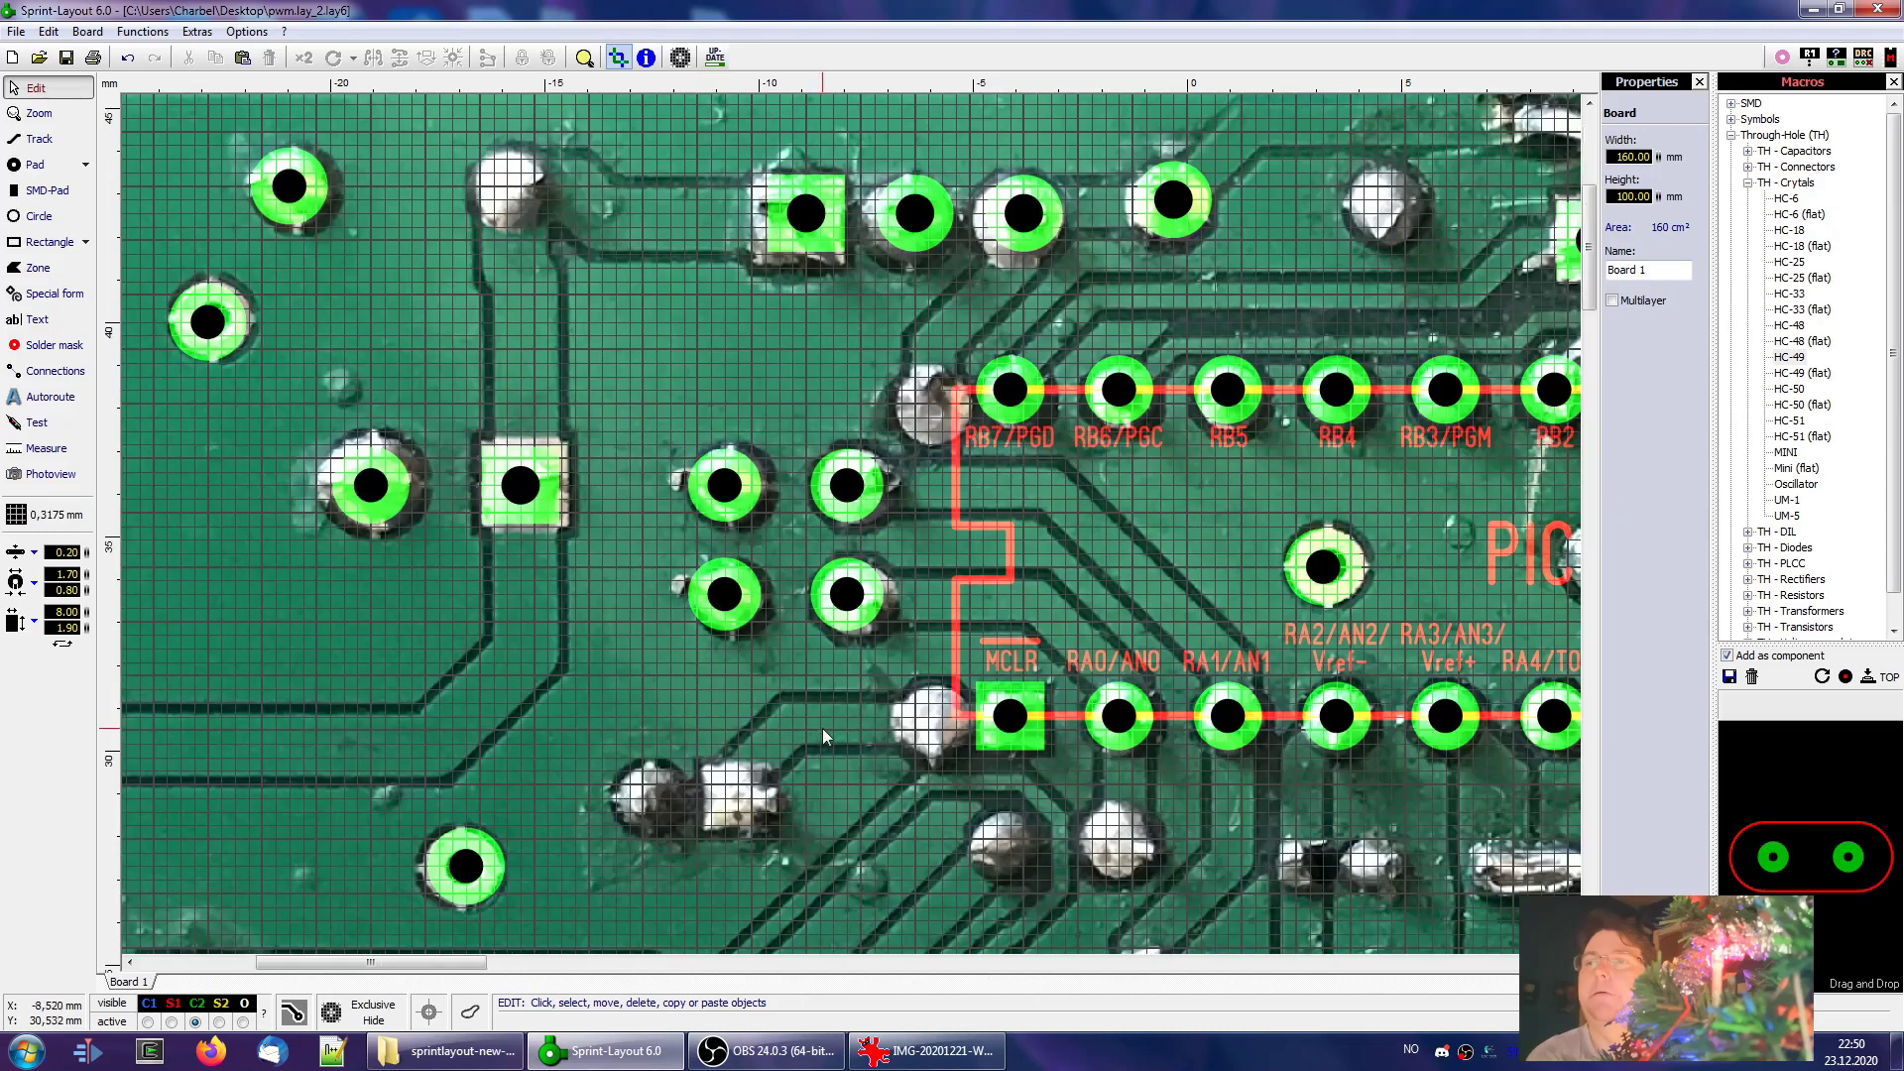
Copy the lower pad beside the PIC notch onto the solder joint immediately left of the MCLR pad
scroll(824, 728, "up", 1)
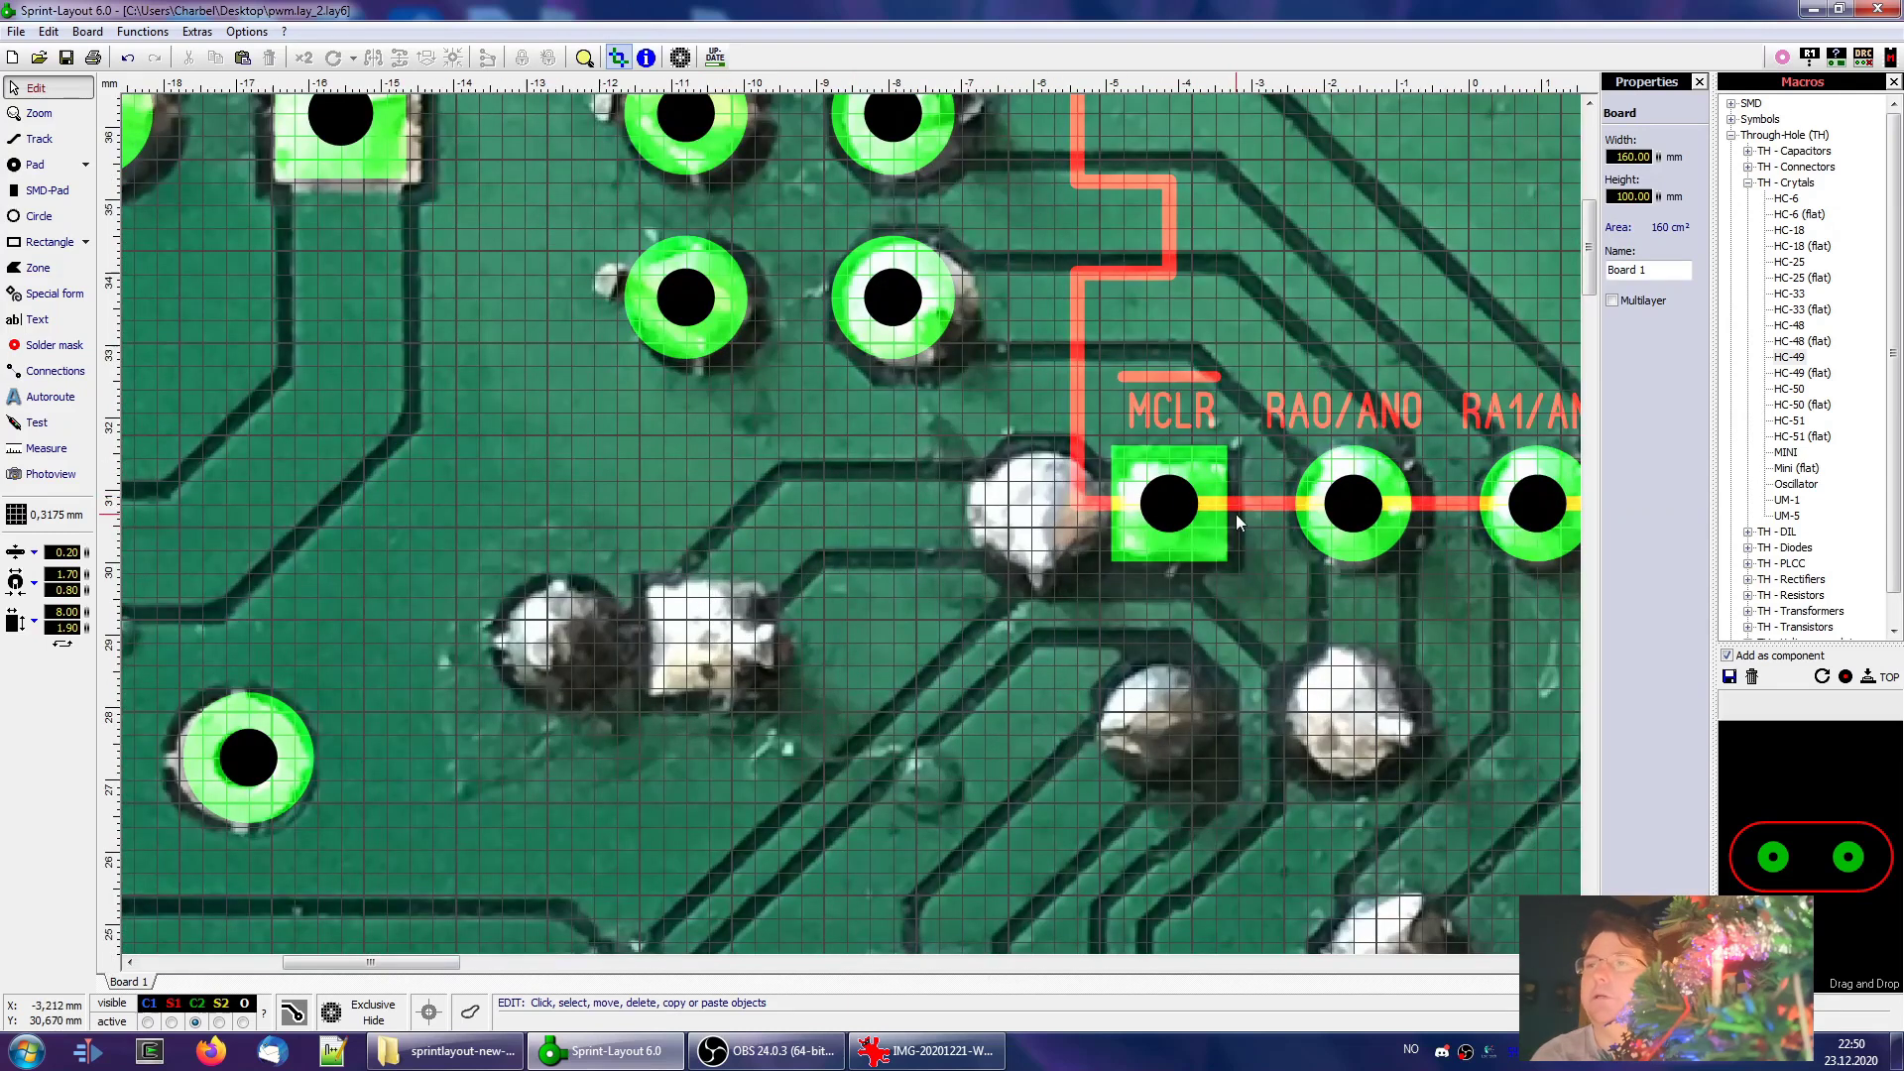
left_click(910, 338)
key("ctrl+c")
key("ctrl+v")
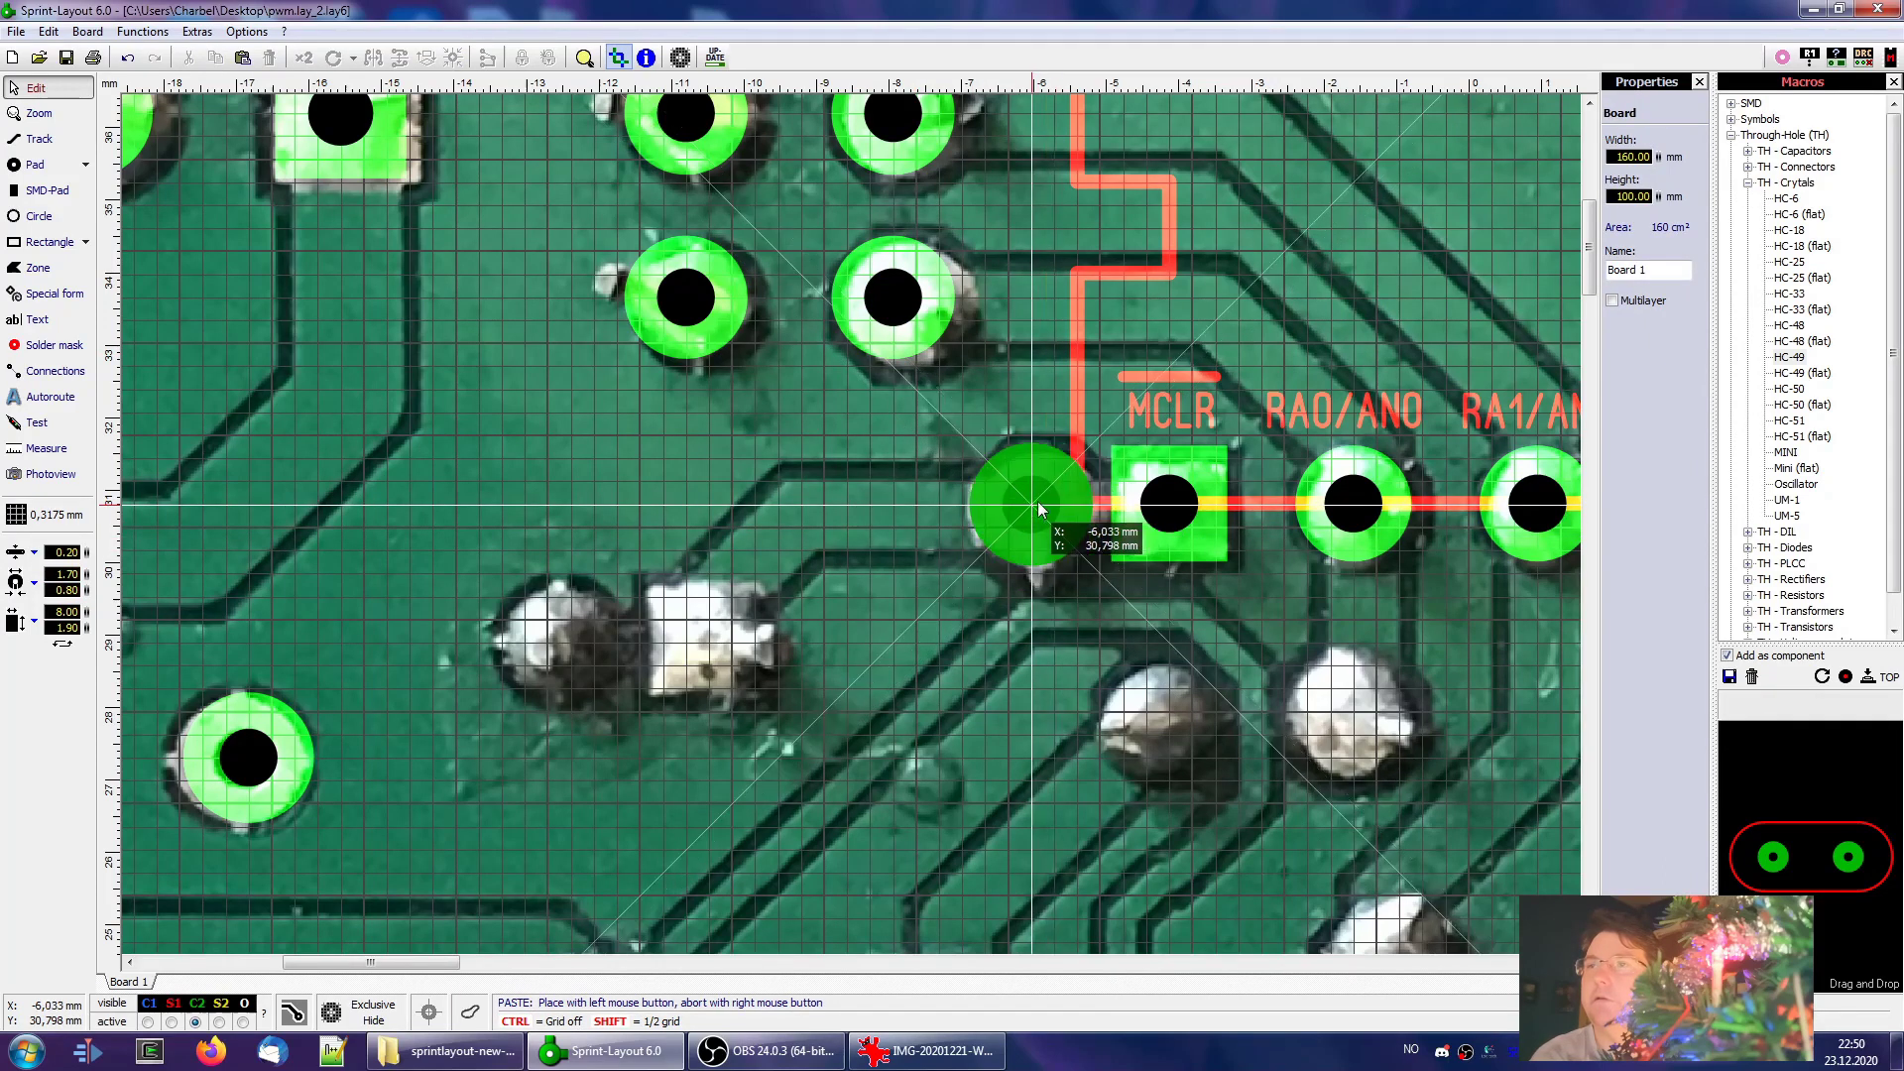
left_click(1007, 506)
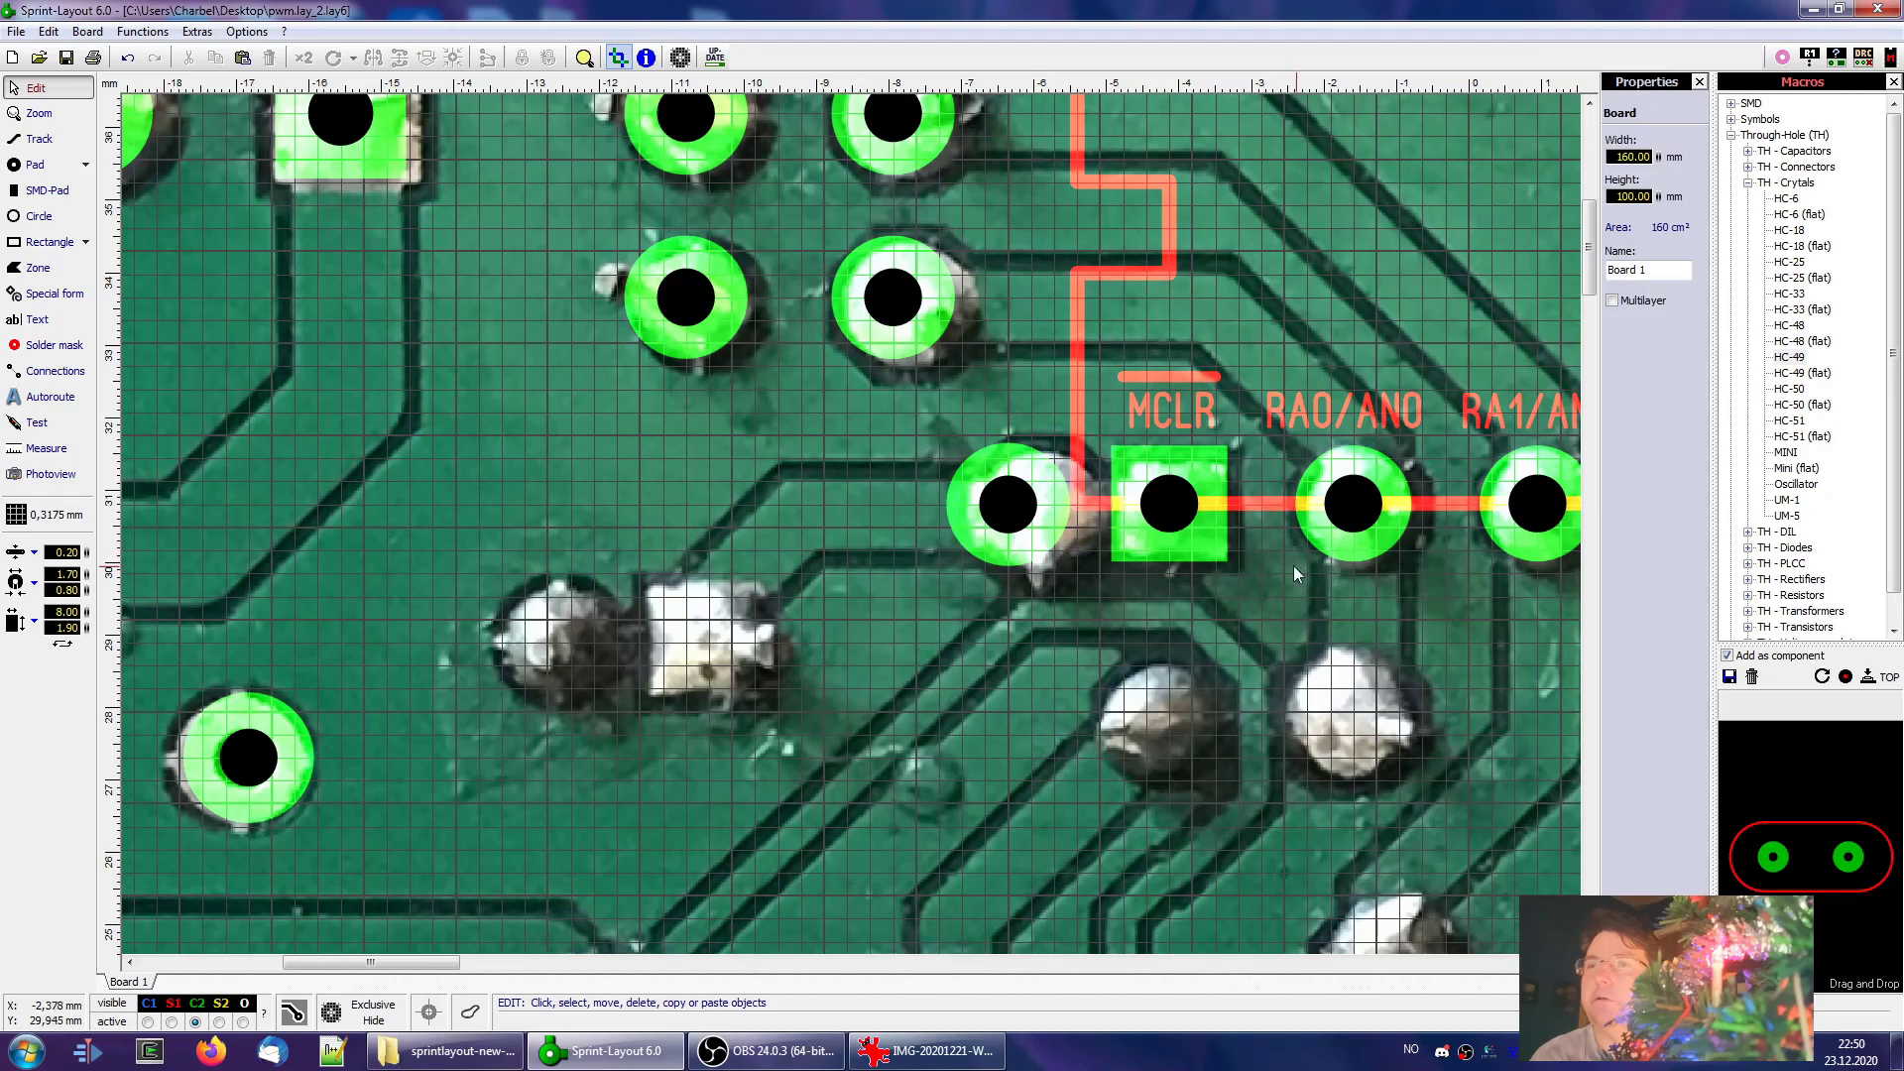
Copy the lower-left 1.70 mm pad onto the round joint beside the square one, at X -12.700 mm, Y 28.893 mm
left_click(704, 328)
key("ctrl+c")
key("ctrl+v")
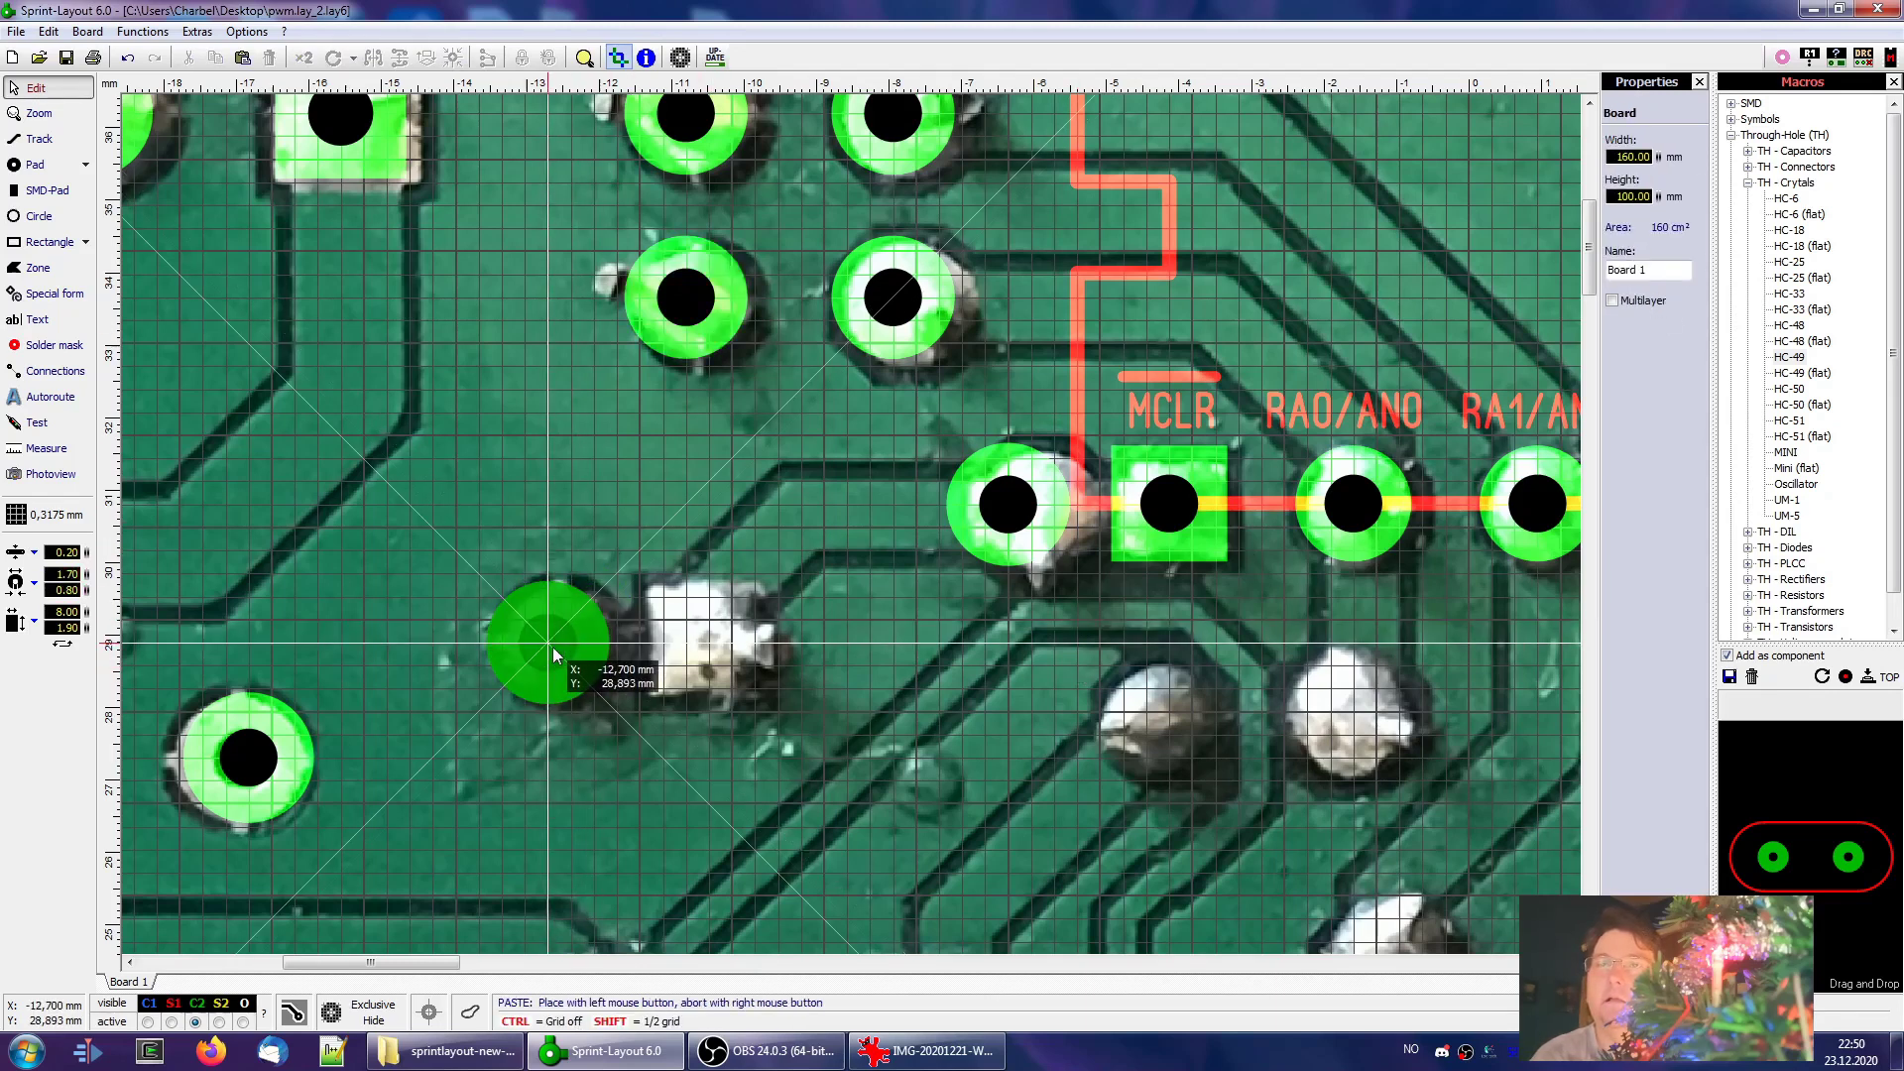
left_click(551, 645)
key("ctrl+v")
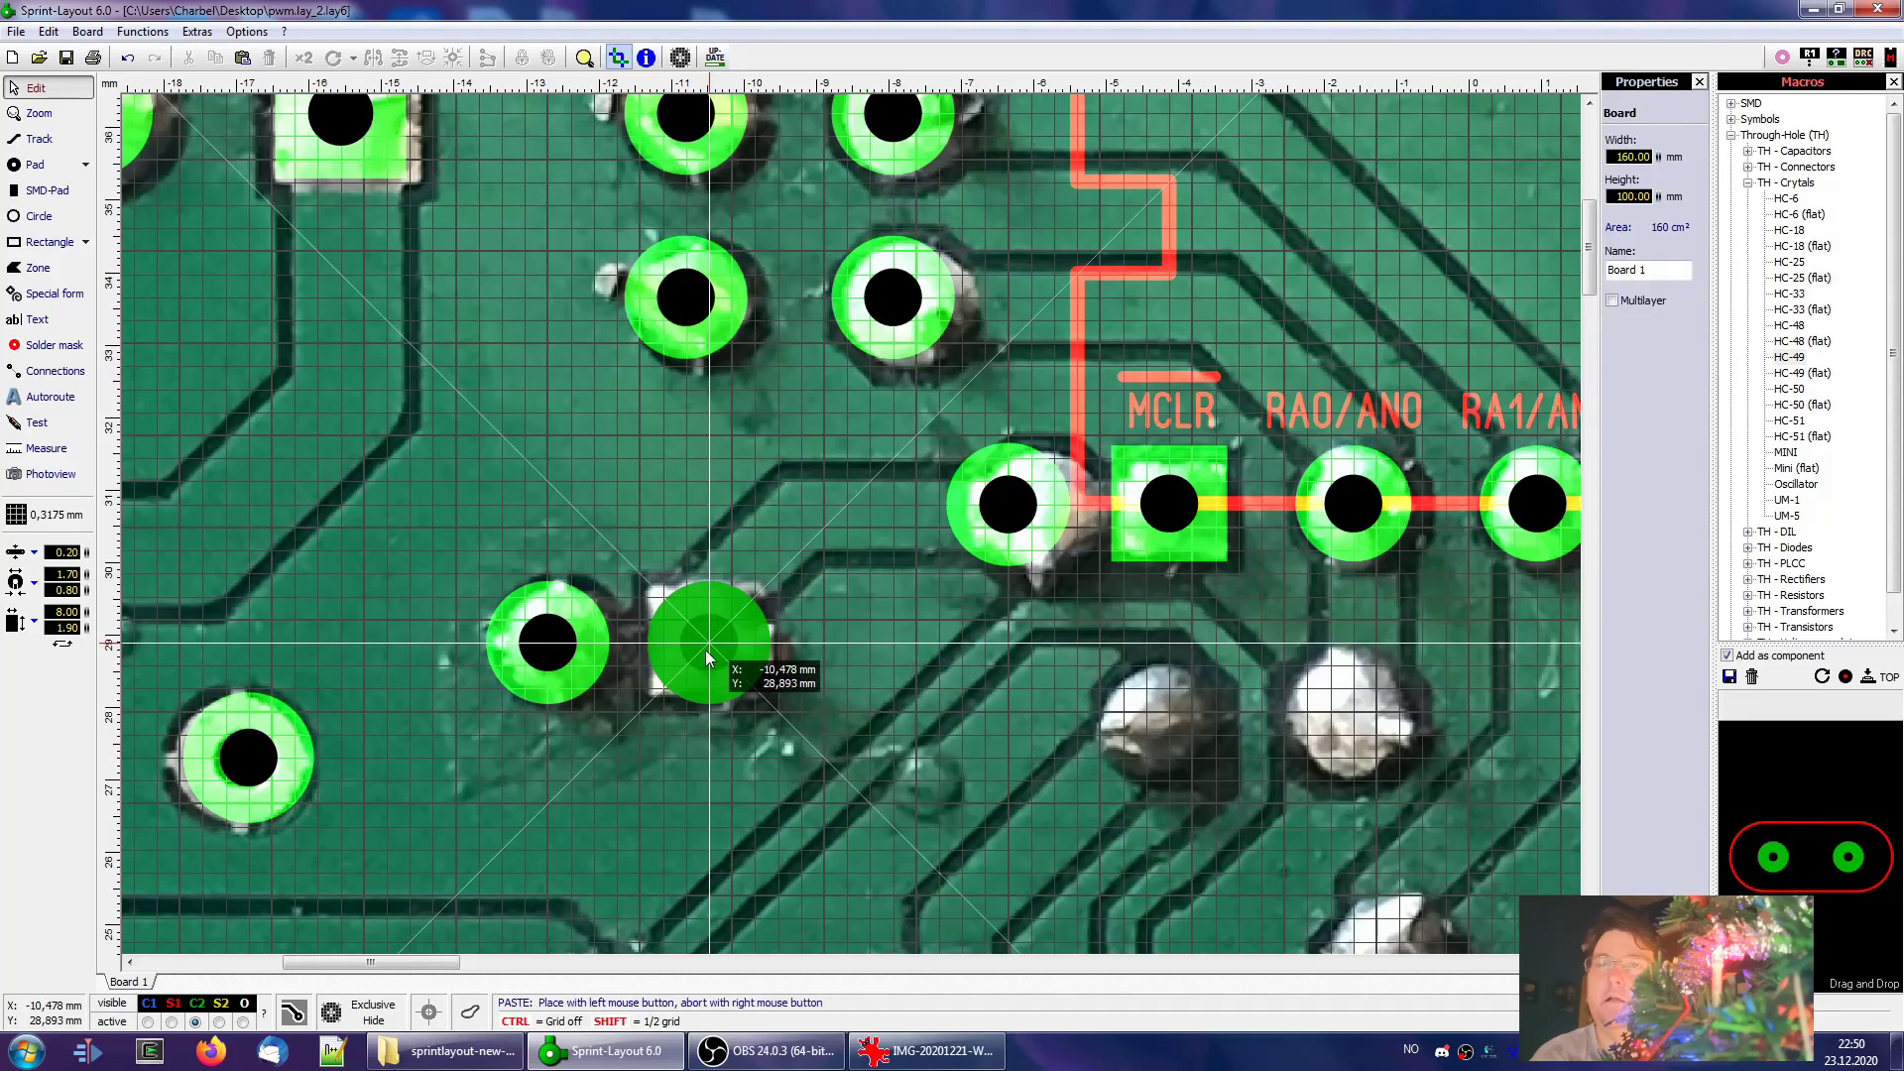
left_click(556, 651)
key("ctrl+v")
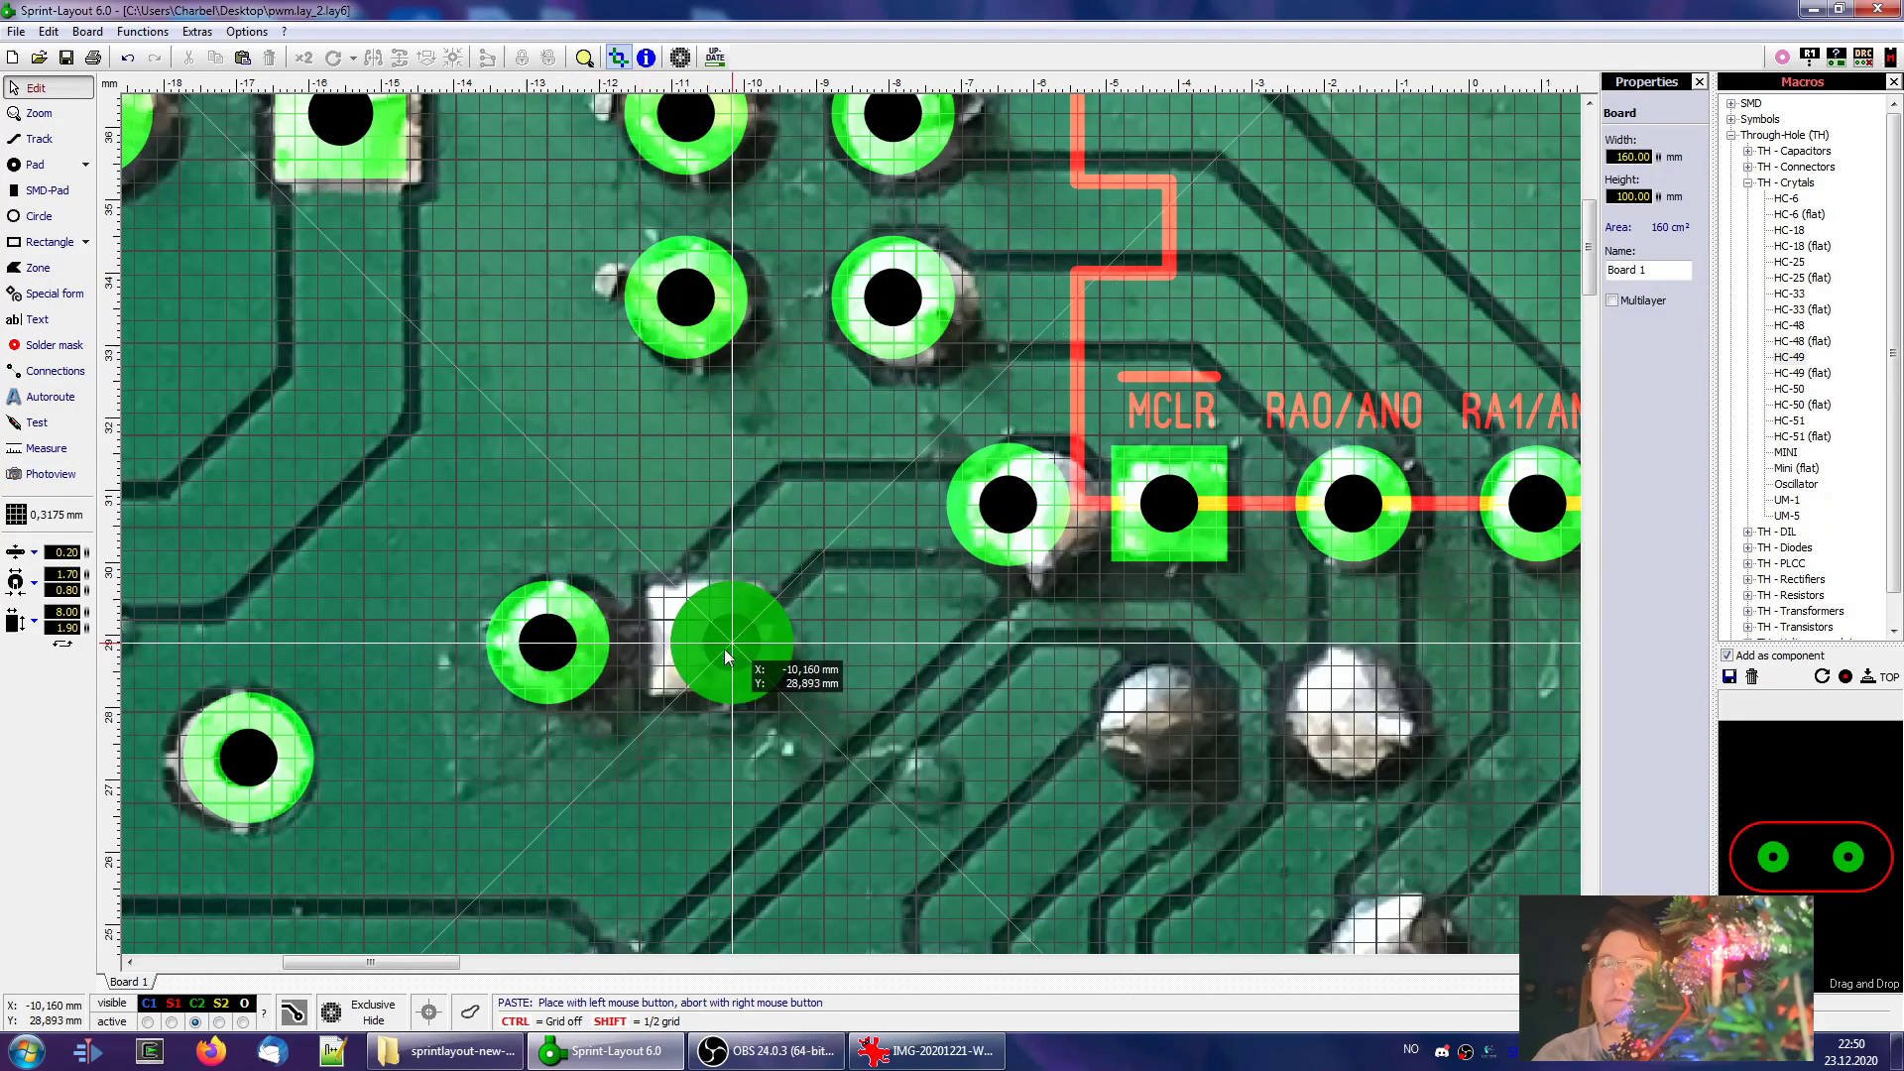
right_click(650, 627)
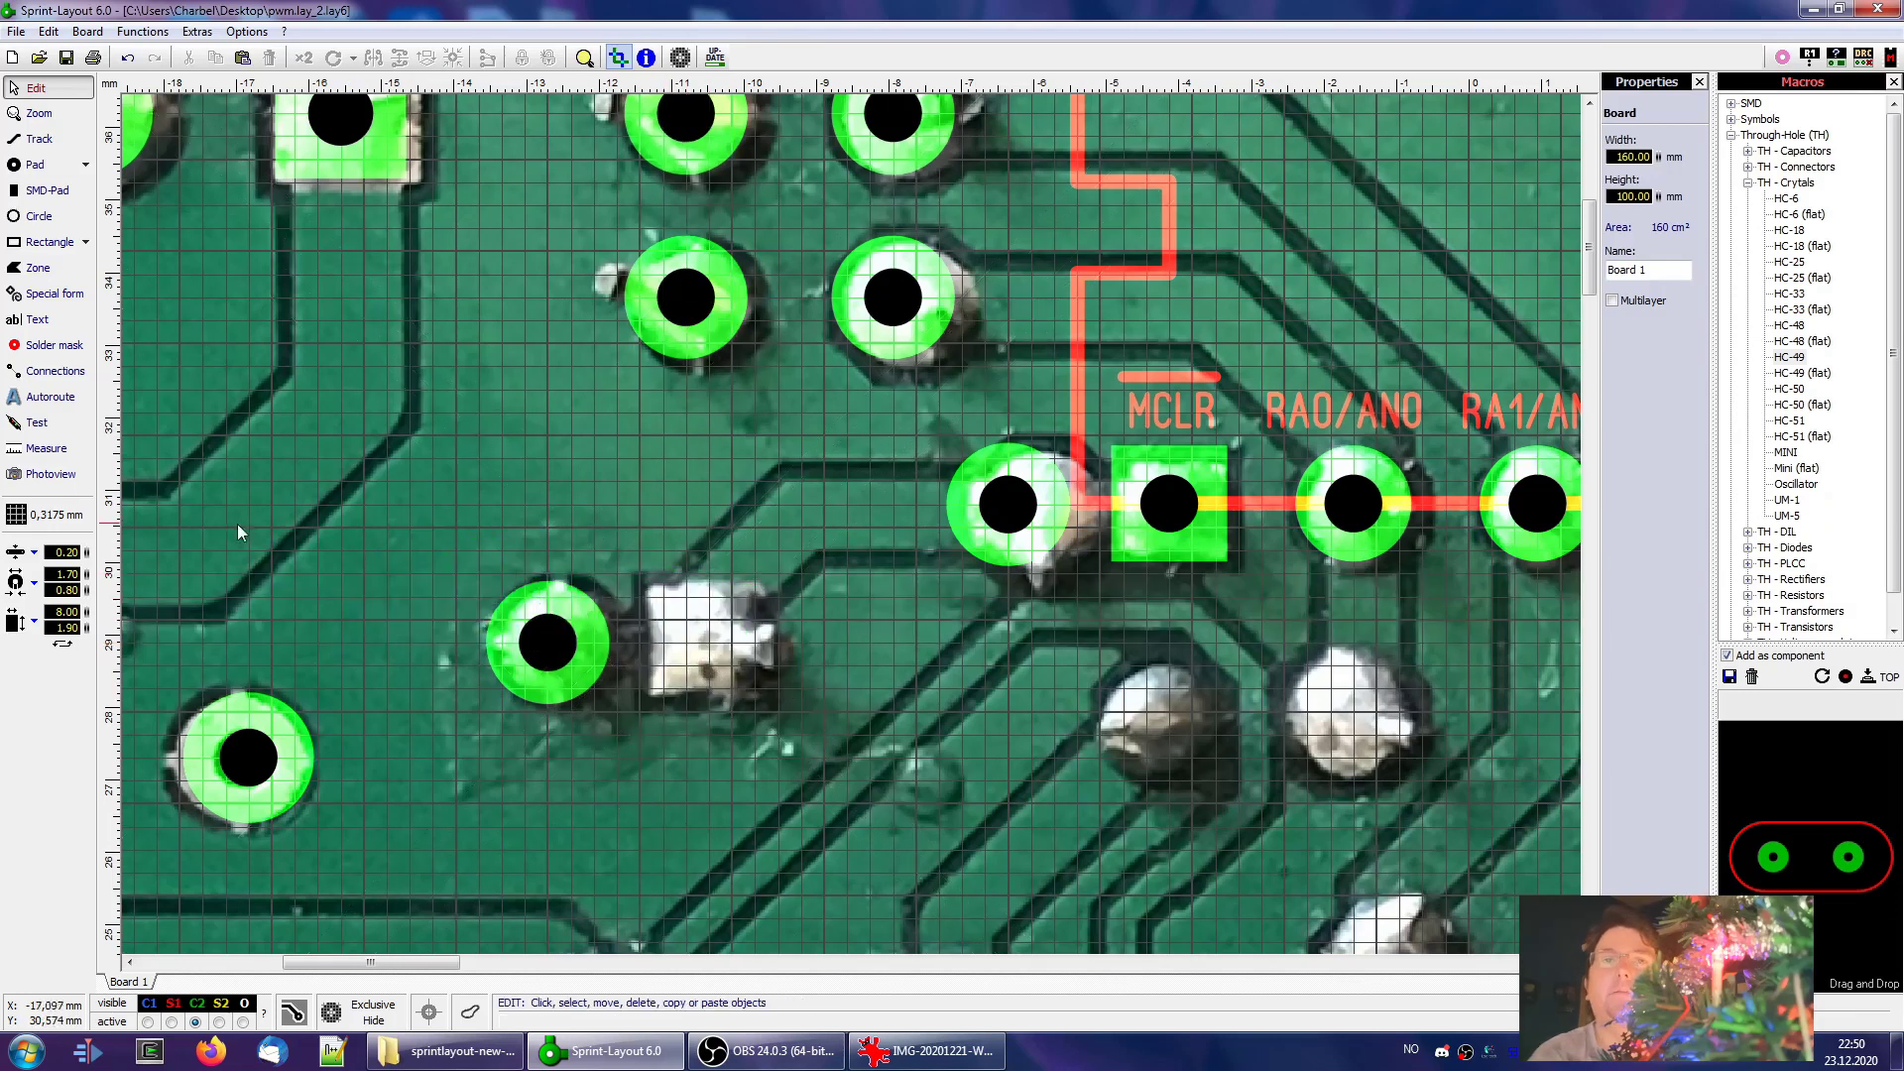
Set the grid to 2.54 mm and paste the pad over the square joint, one grid step right of the round joint's pad
left_click(15, 514)
left_click(168, 627)
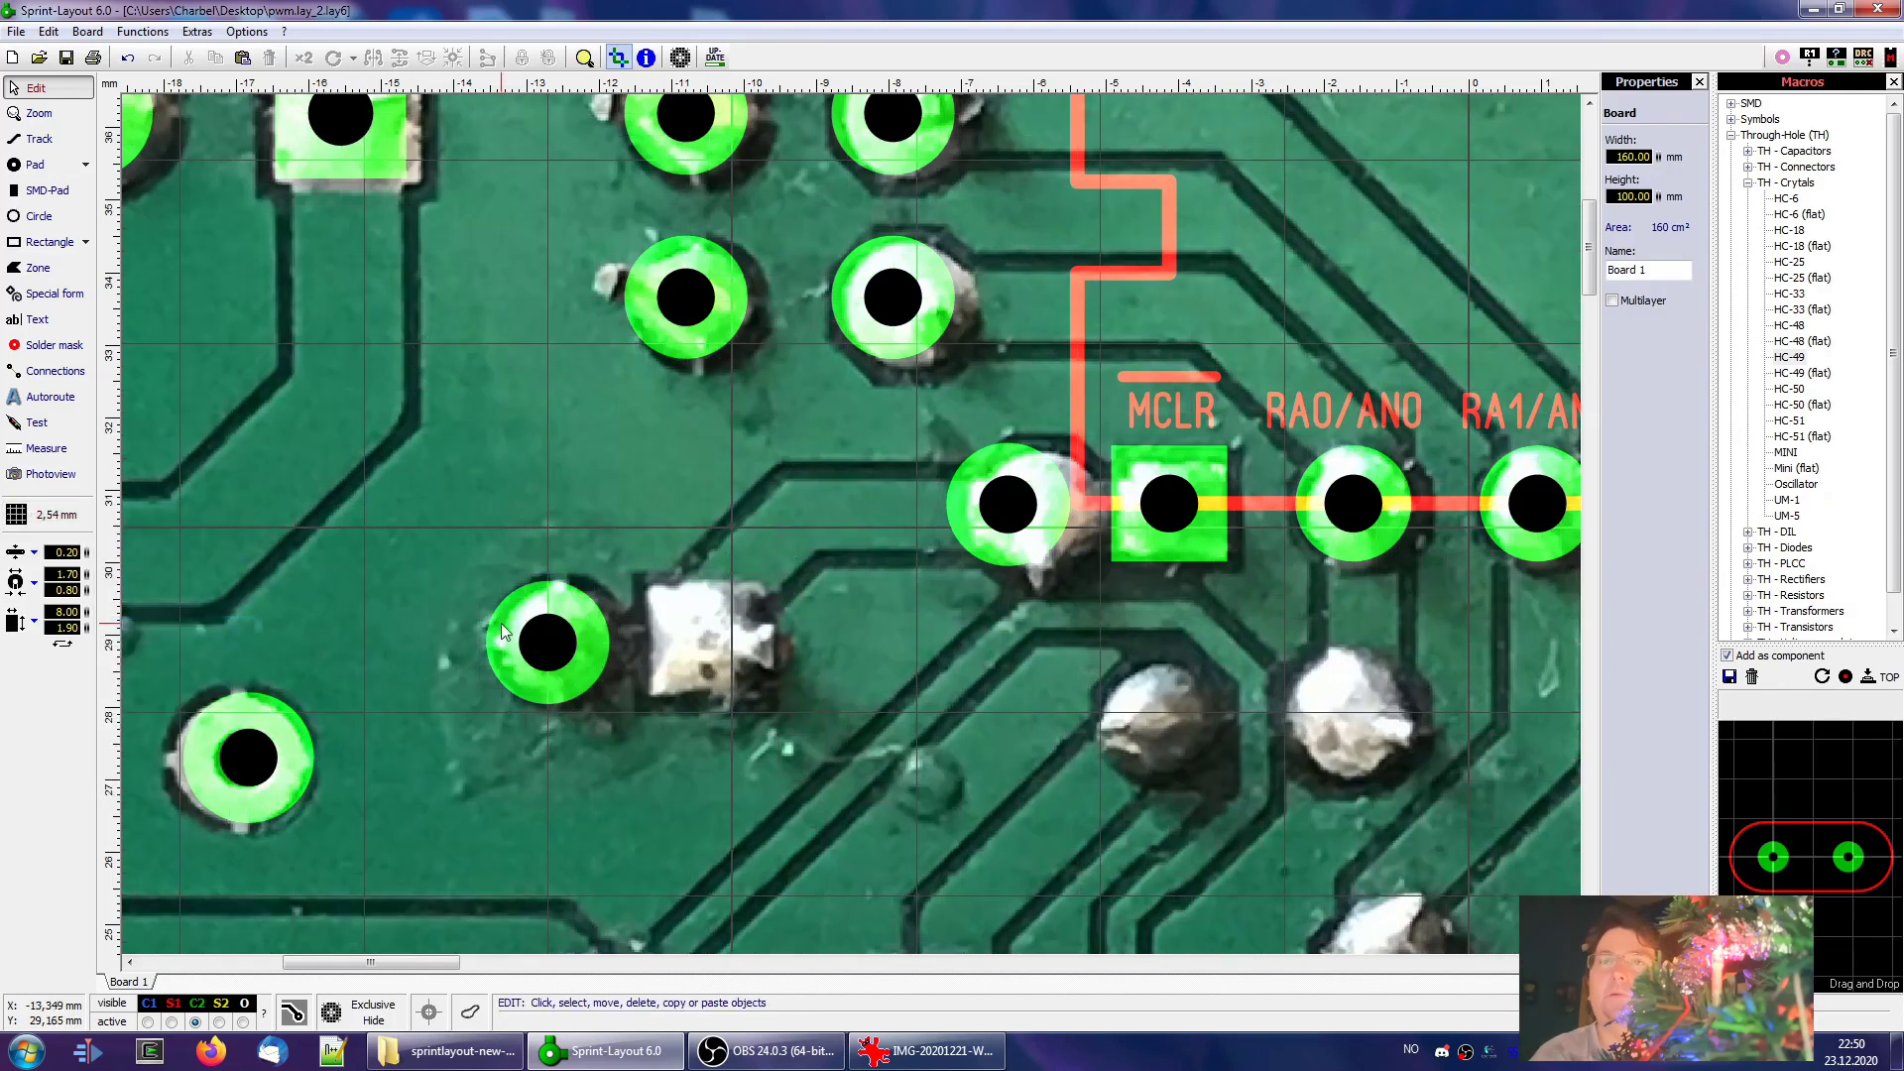
left_click(527, 658)
key("ctrl+v")
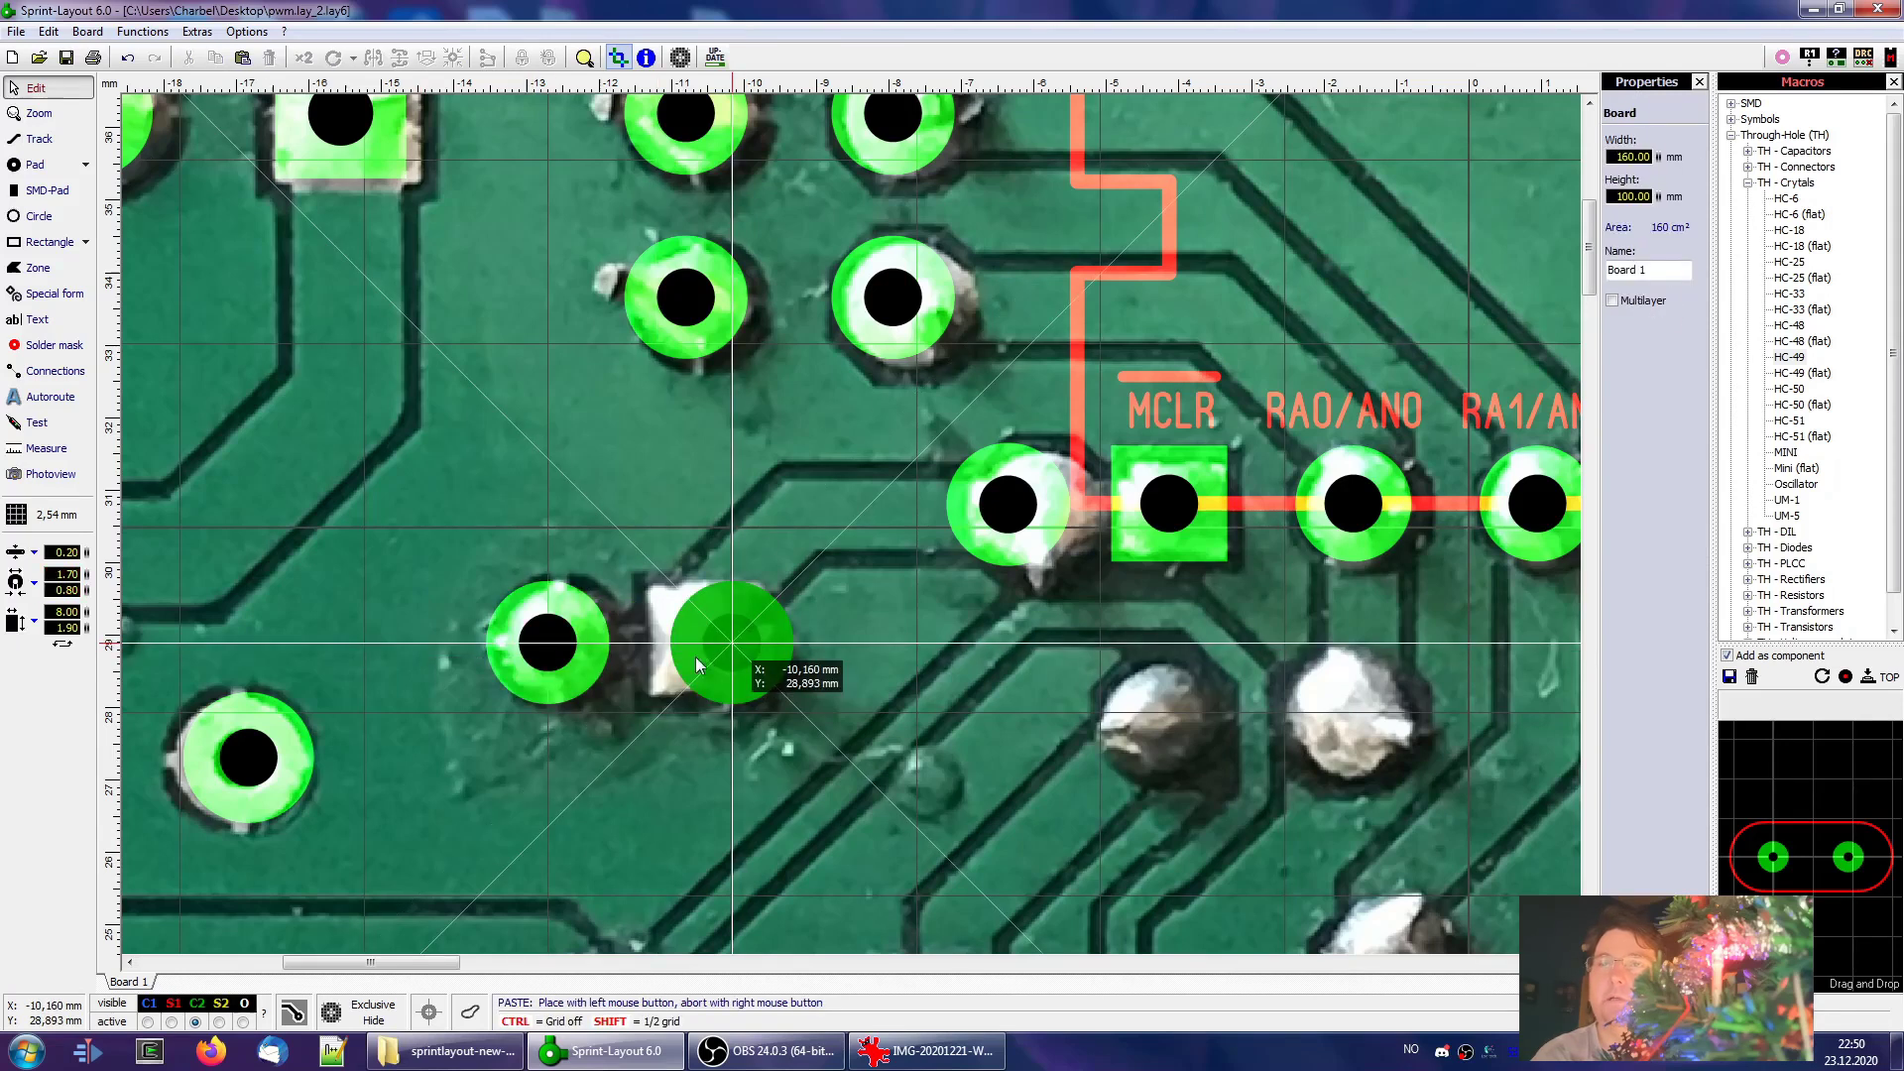
left_click(716, 664)
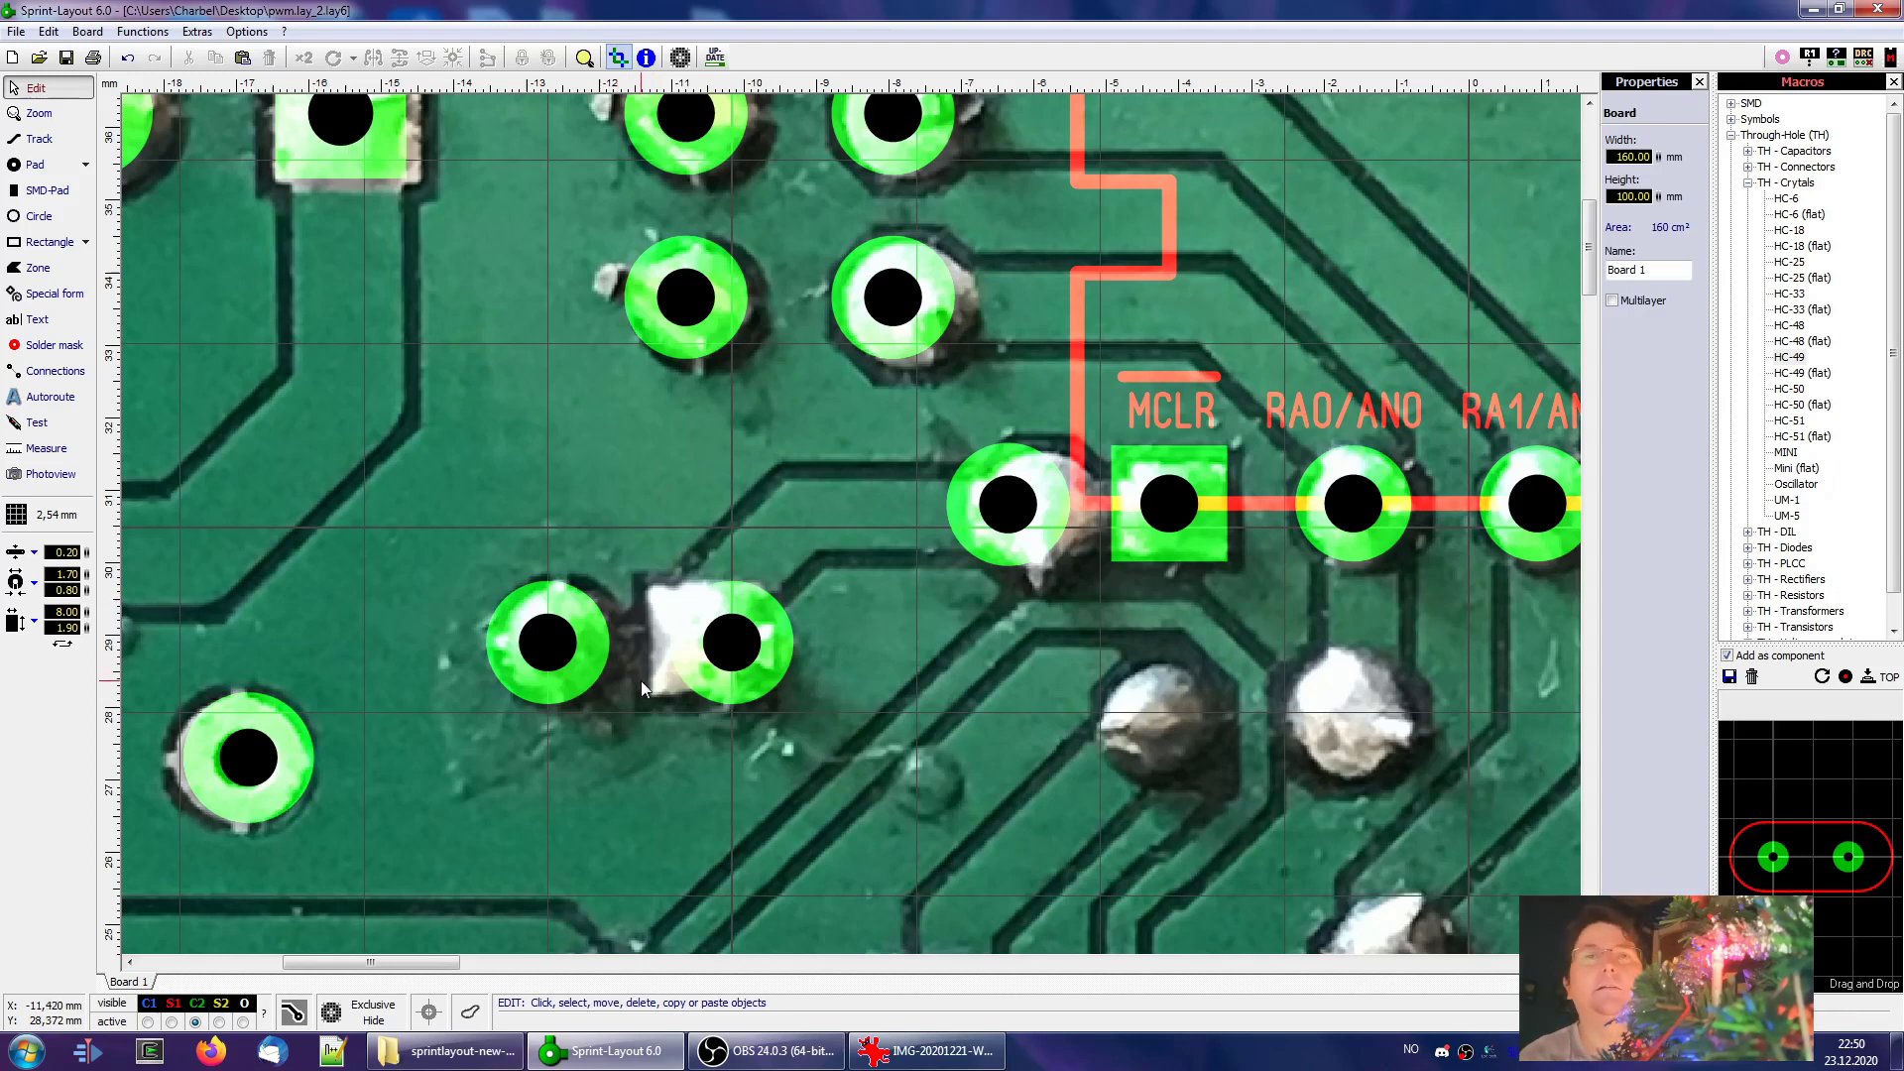
Set the grid to 0.635 mm, select the pad over the square joint, and set the grid to 0.3175 mm
left_click(56, 513)
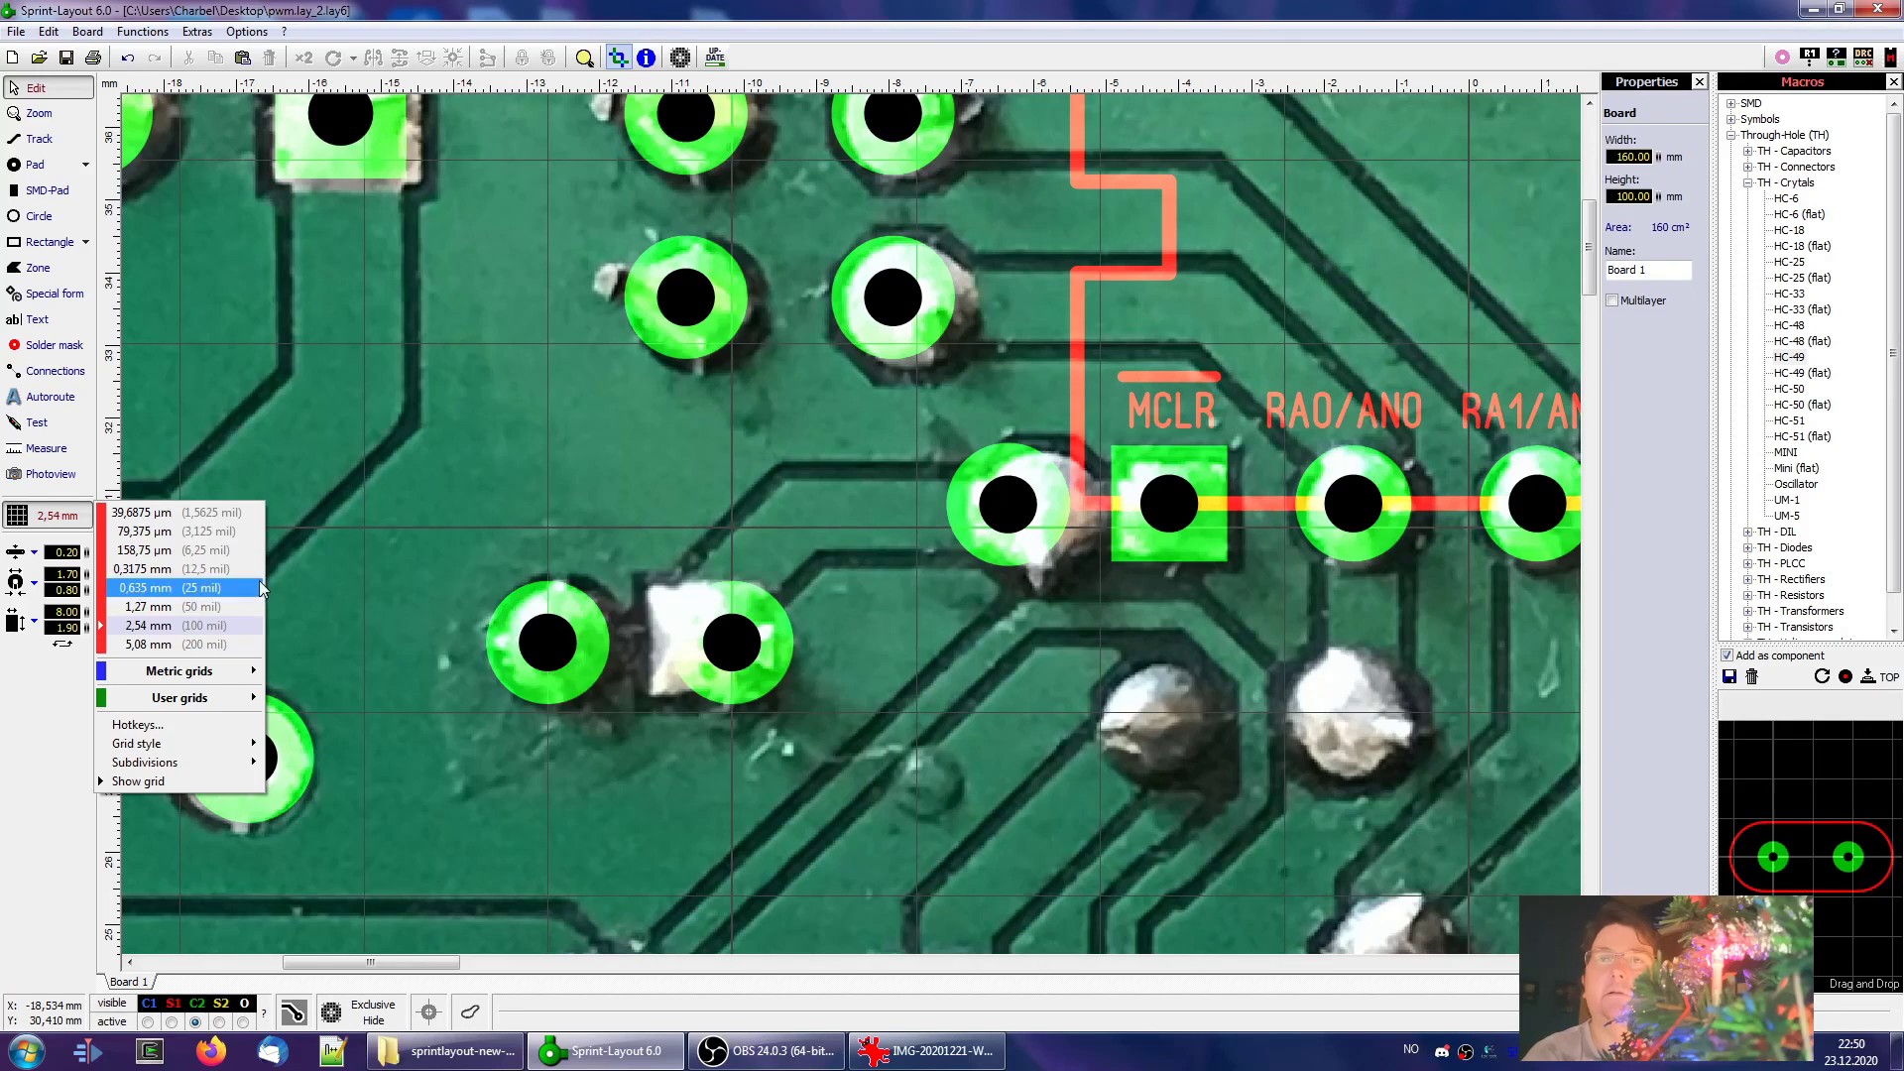
left_click(260, 587)
mouse_move(739, 645)
left_mouse_down()
mouse_move(714, 644)
mouse_move(740, 640)
left_mouse_up()
left_click(49, 515)
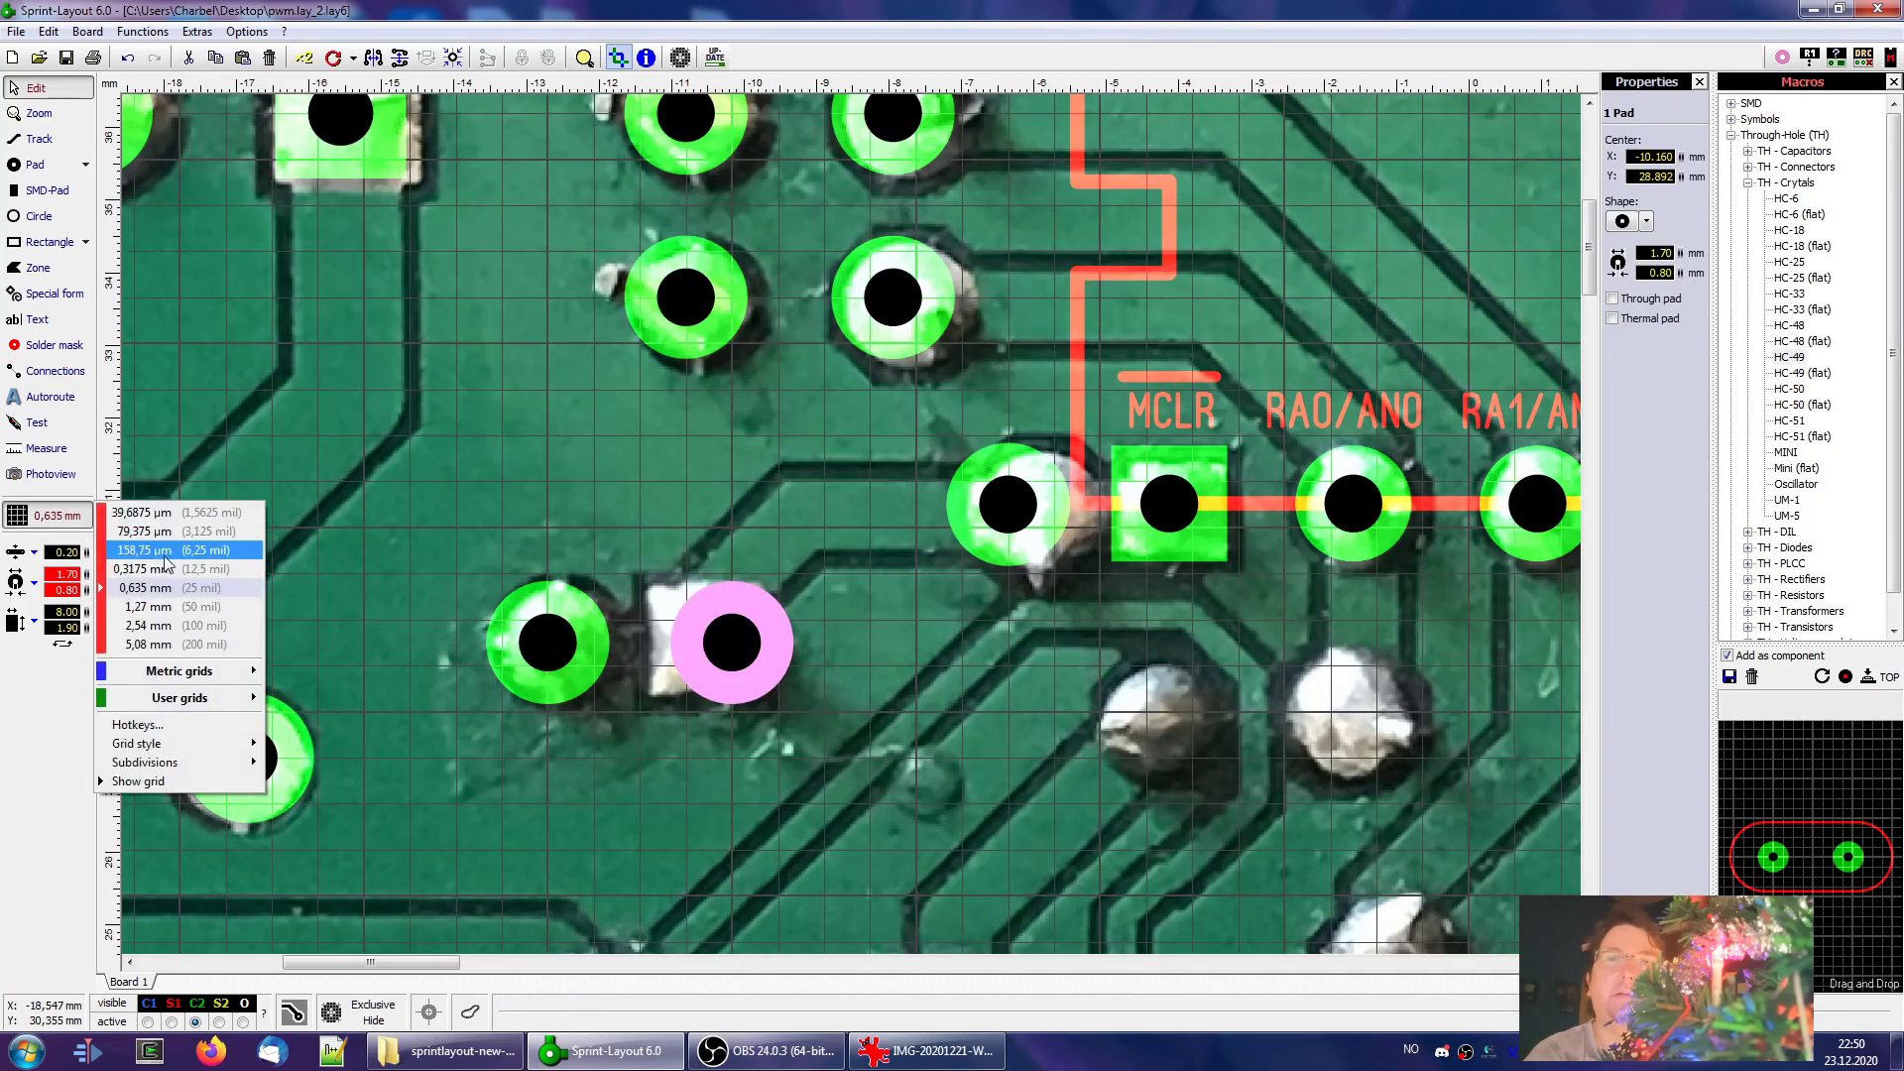
left_click(209, 569)
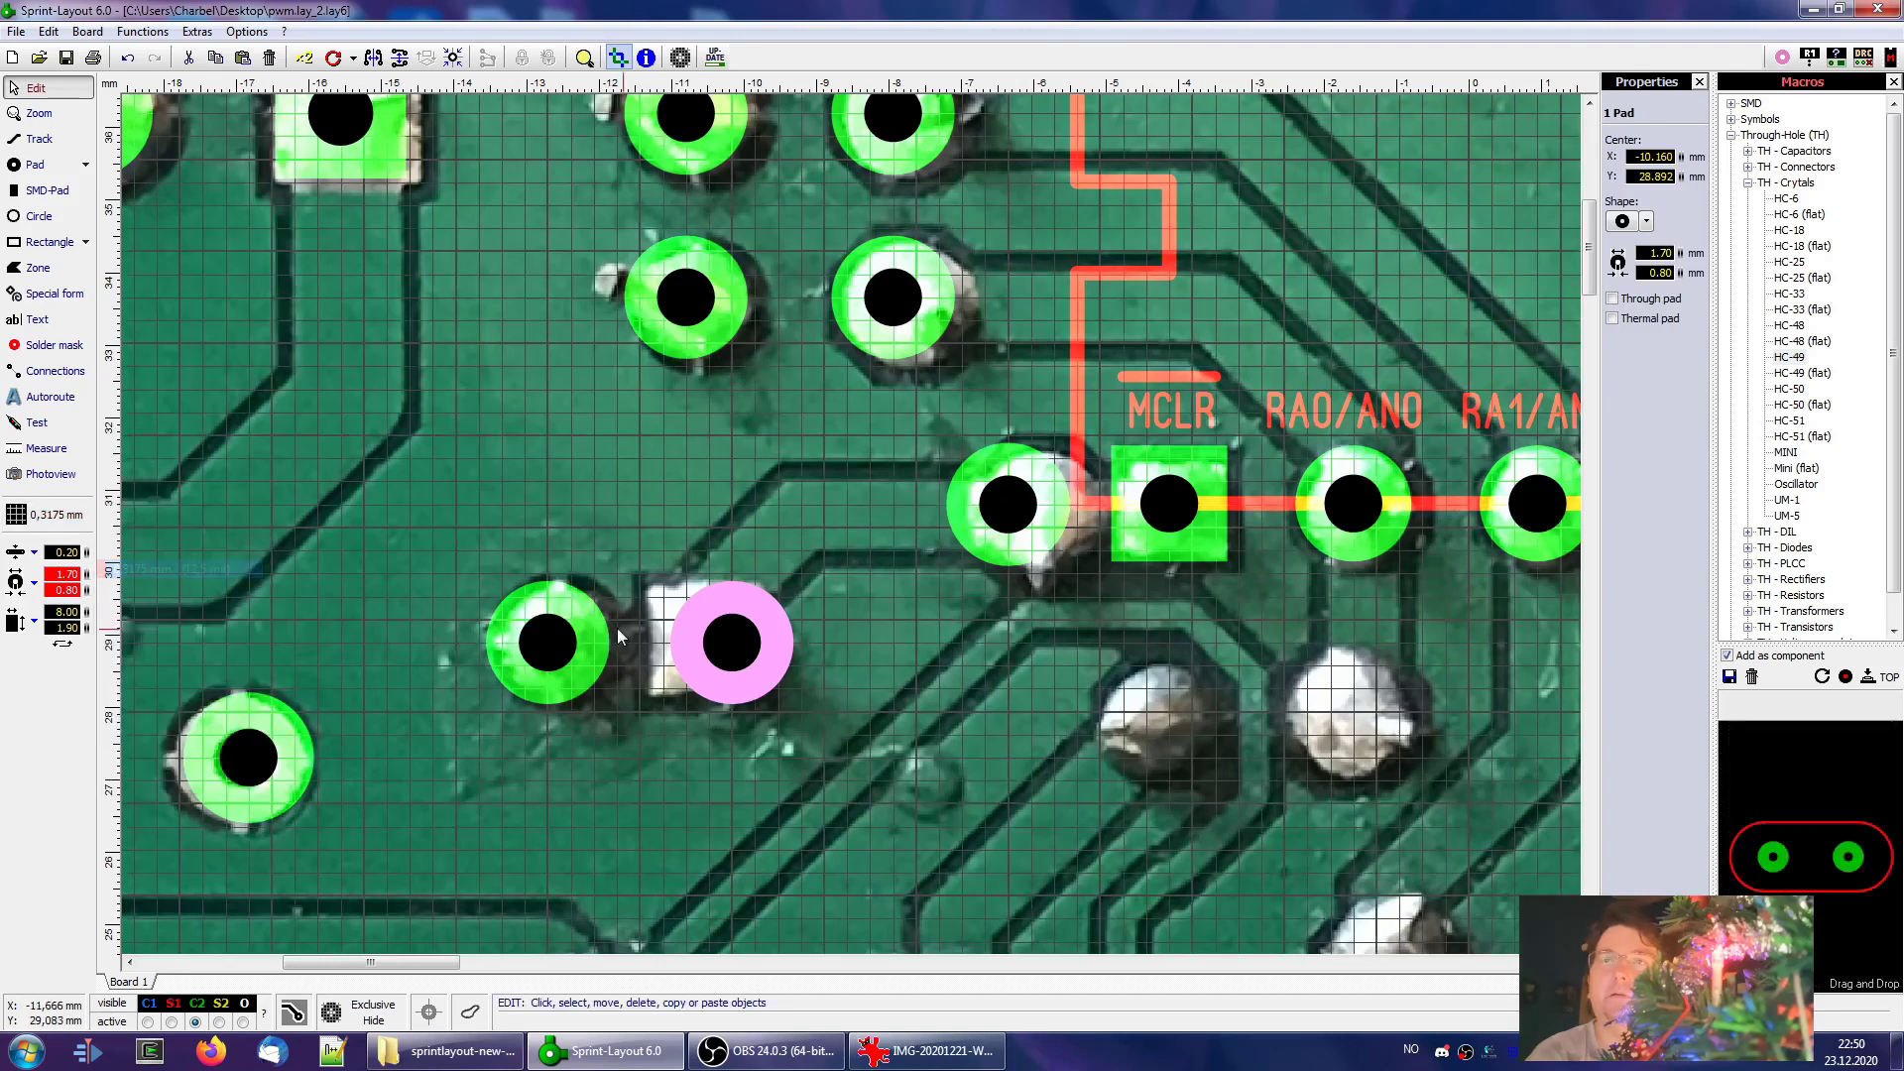
Shift the selected pad left to X -10.477 mm over the square joint and make its shape square
left_click_drag(728, 641, 712, 646)
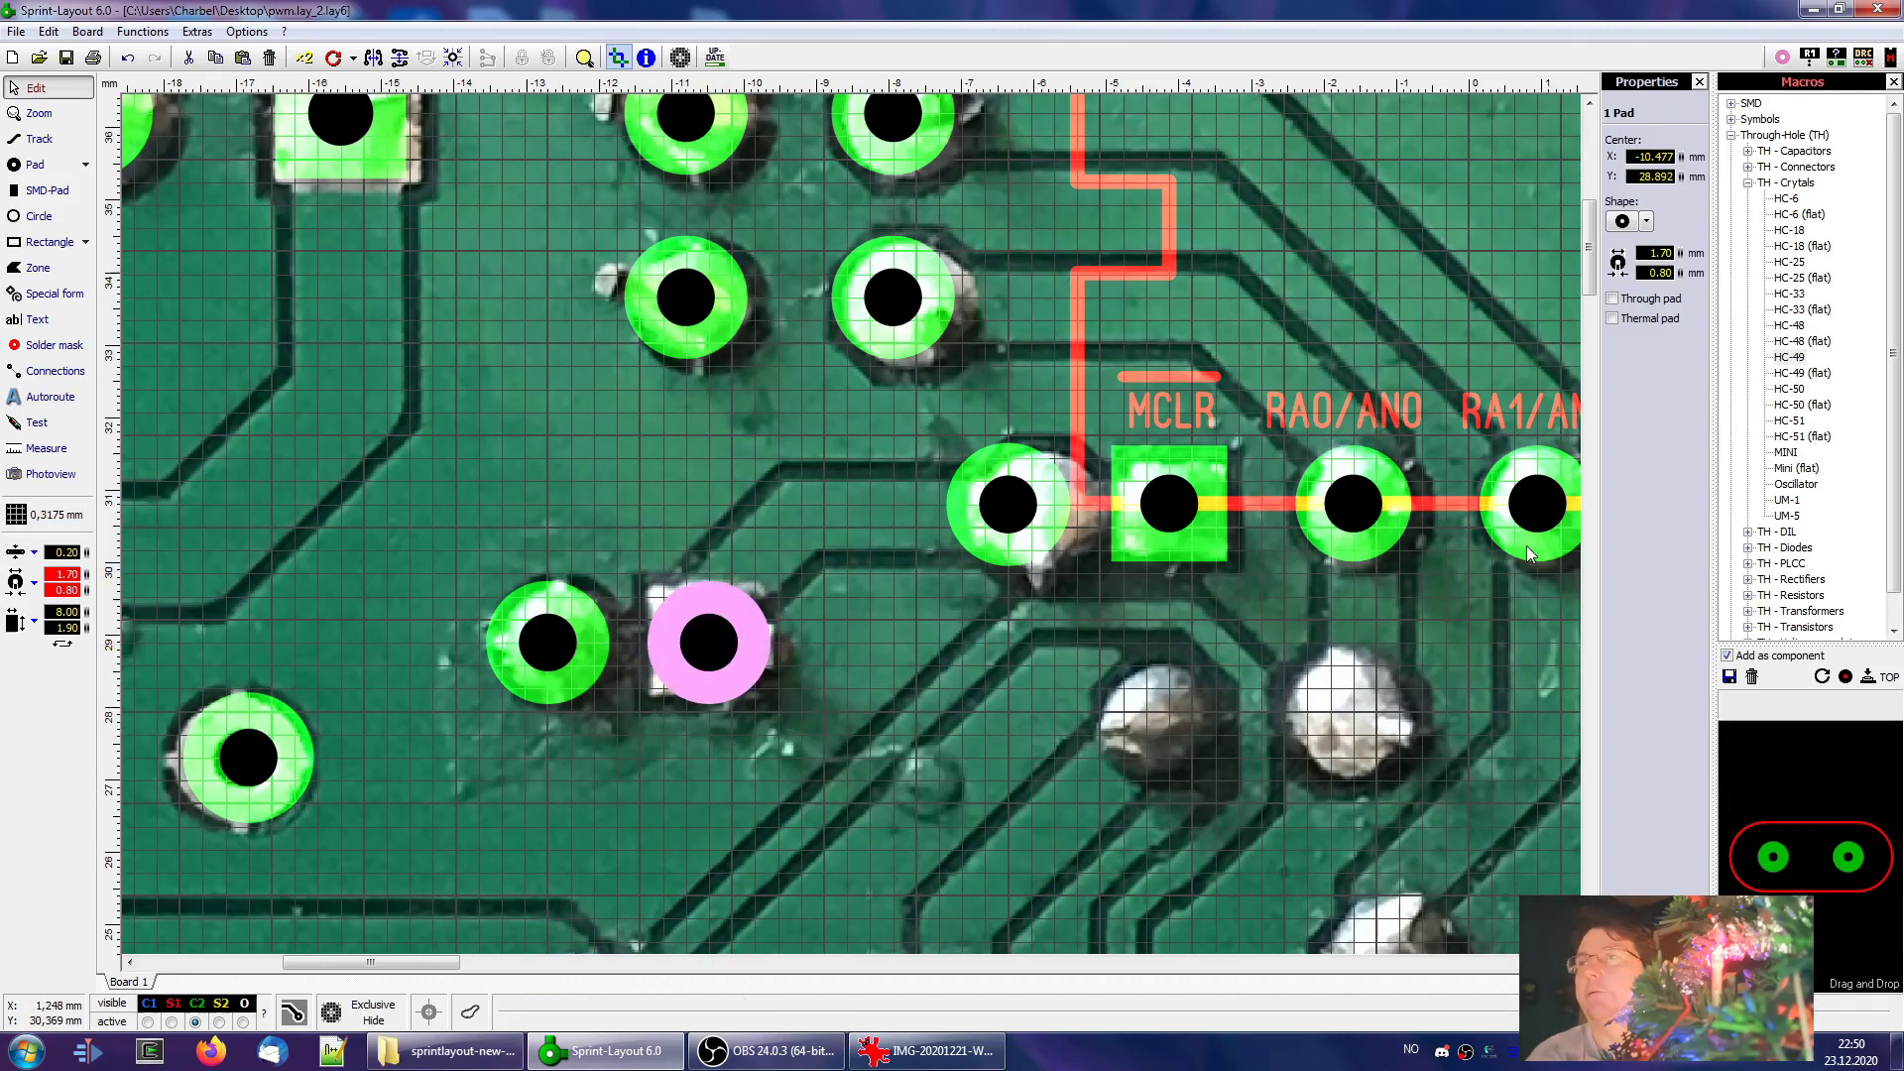
left_click(1646, 221)
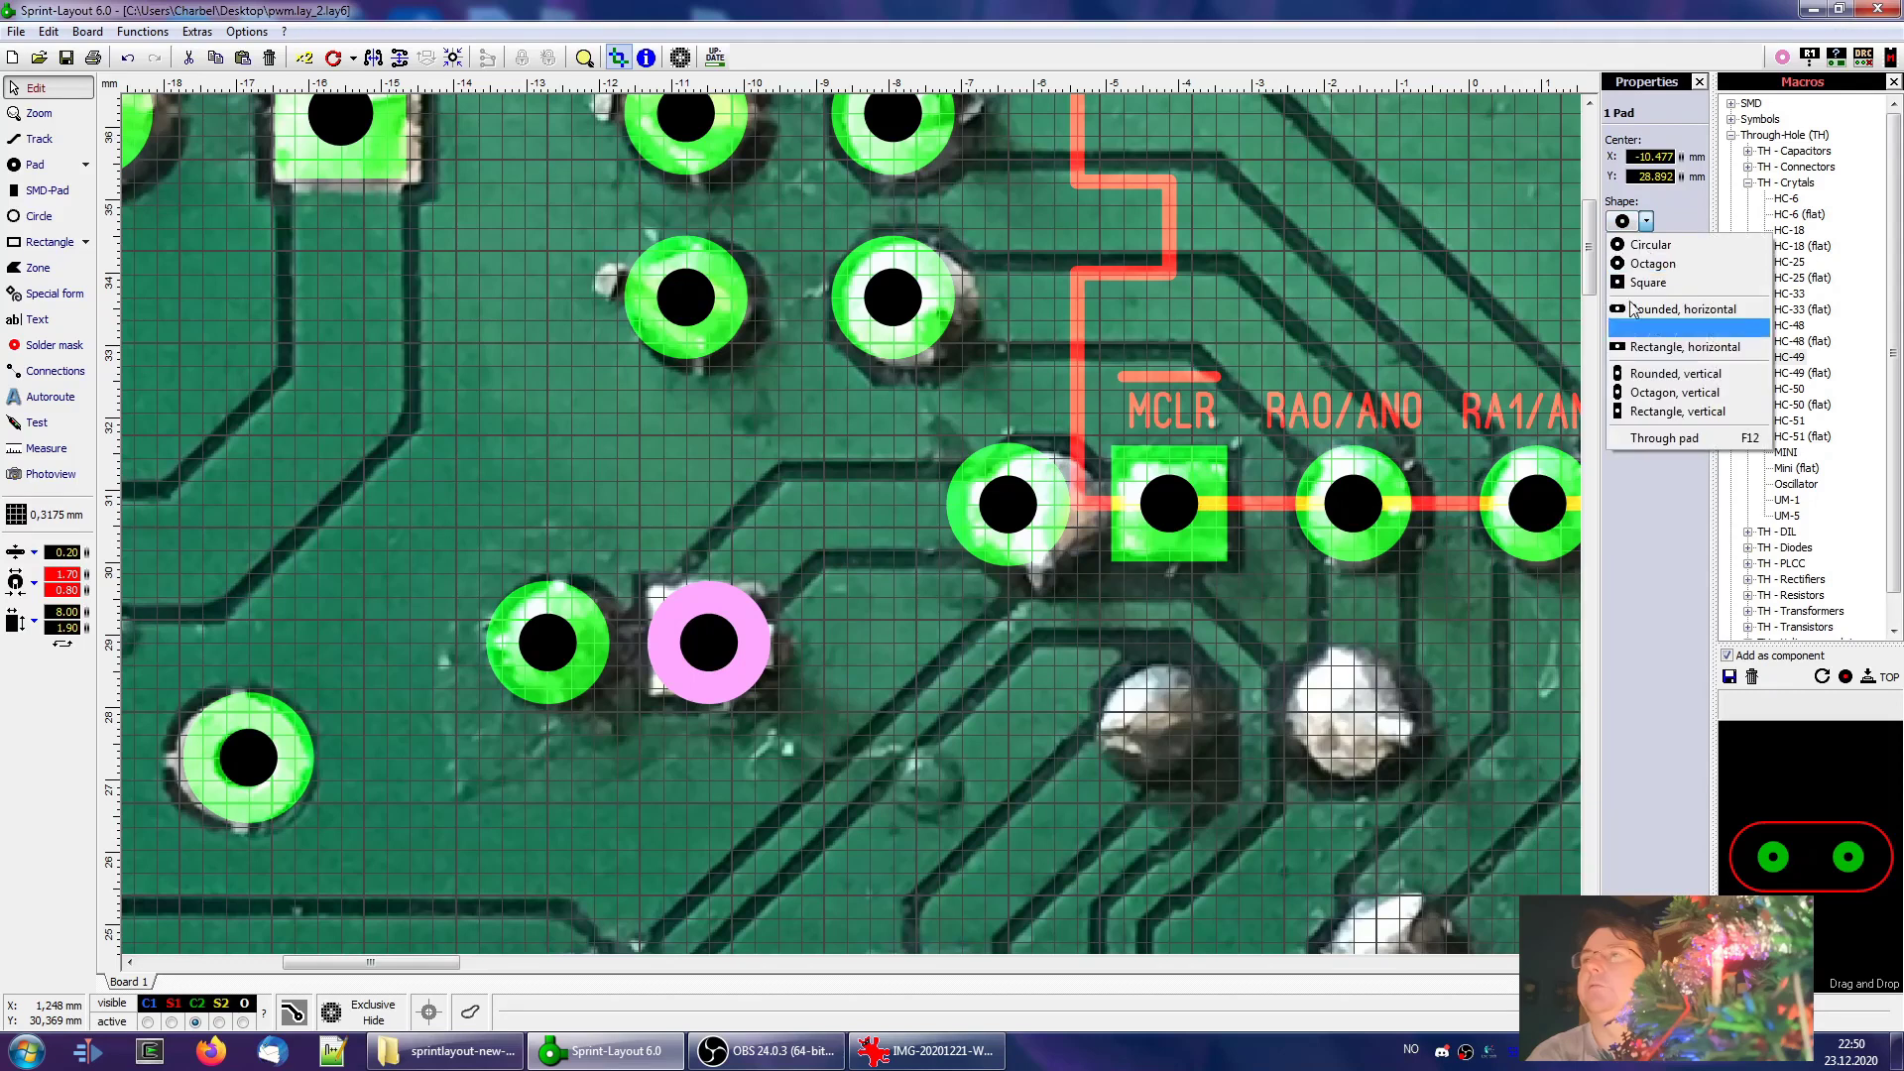
left_click(1646, 285)
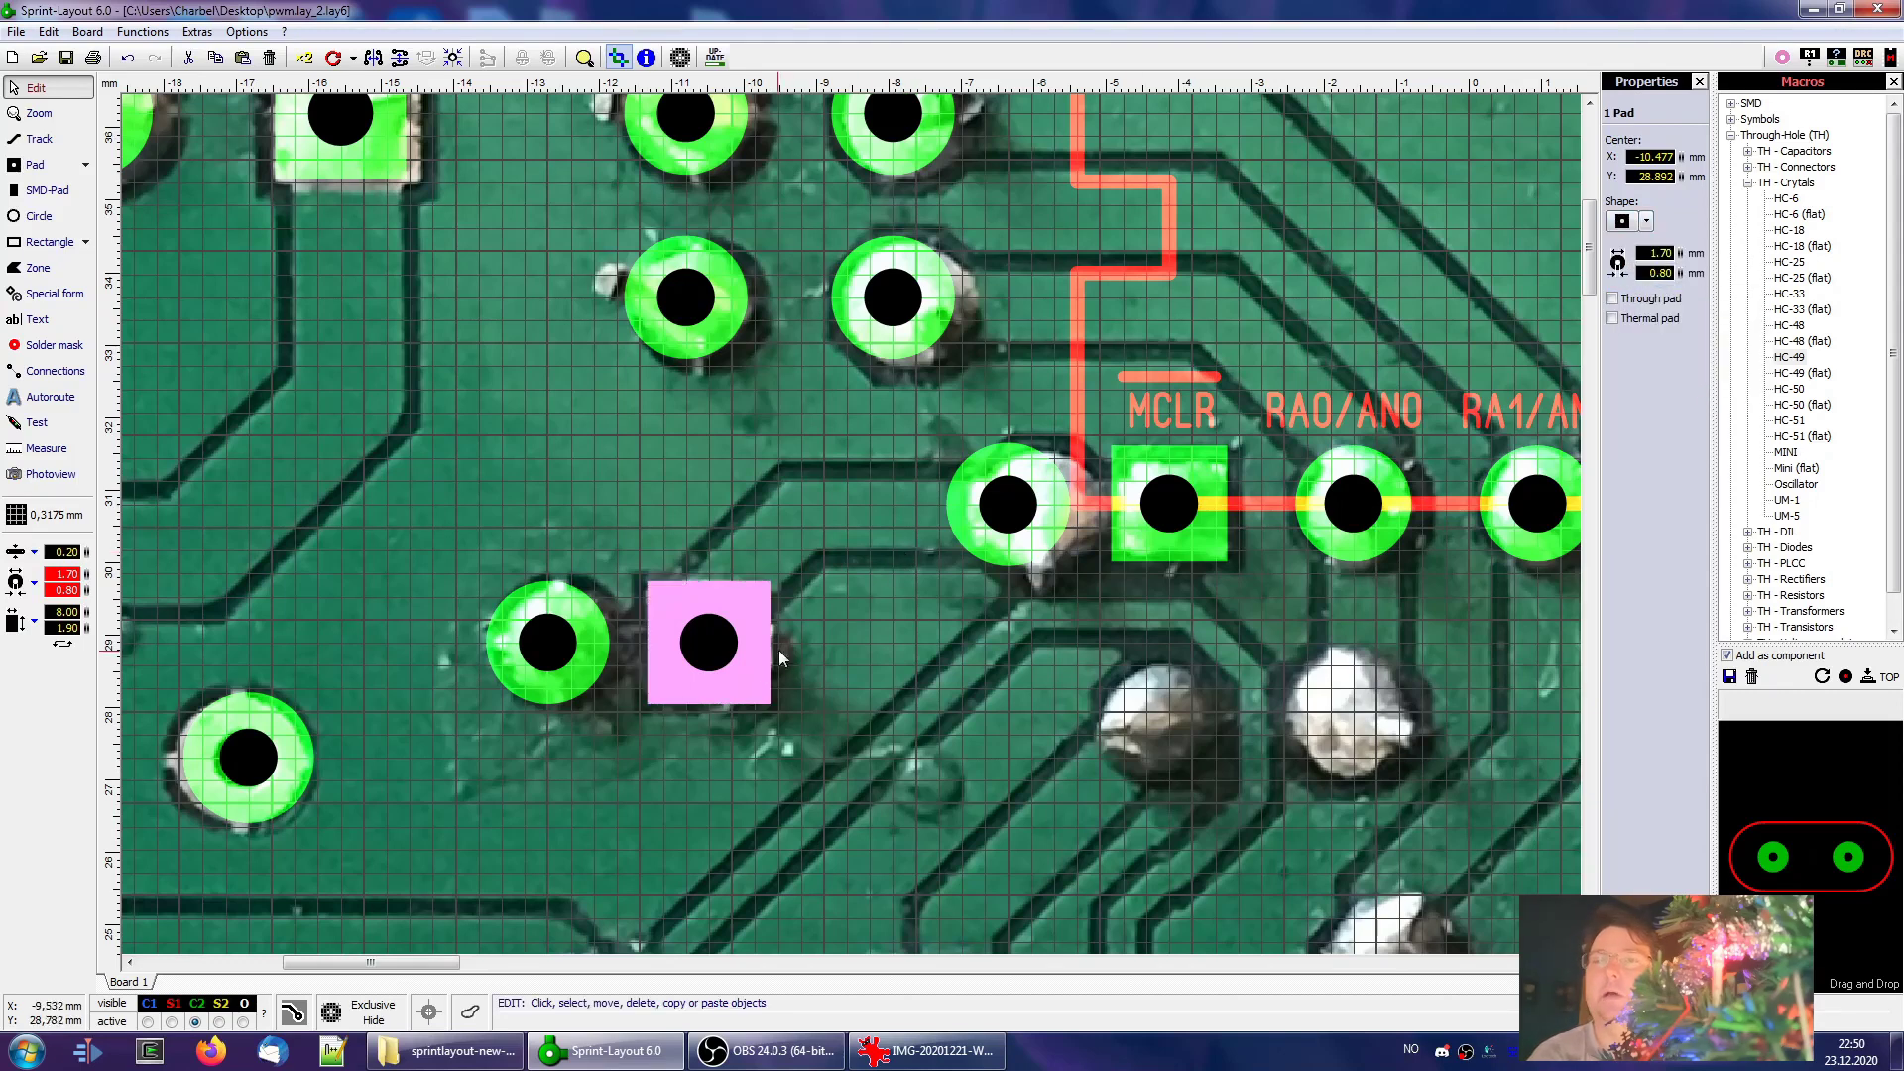
Copy the round 1.70 mm pad beside the square one onto the two joints below MCLR and RA0 and the joint diagonally below them
scroll(853, 526, "down", 2)
left_click(672, 596)
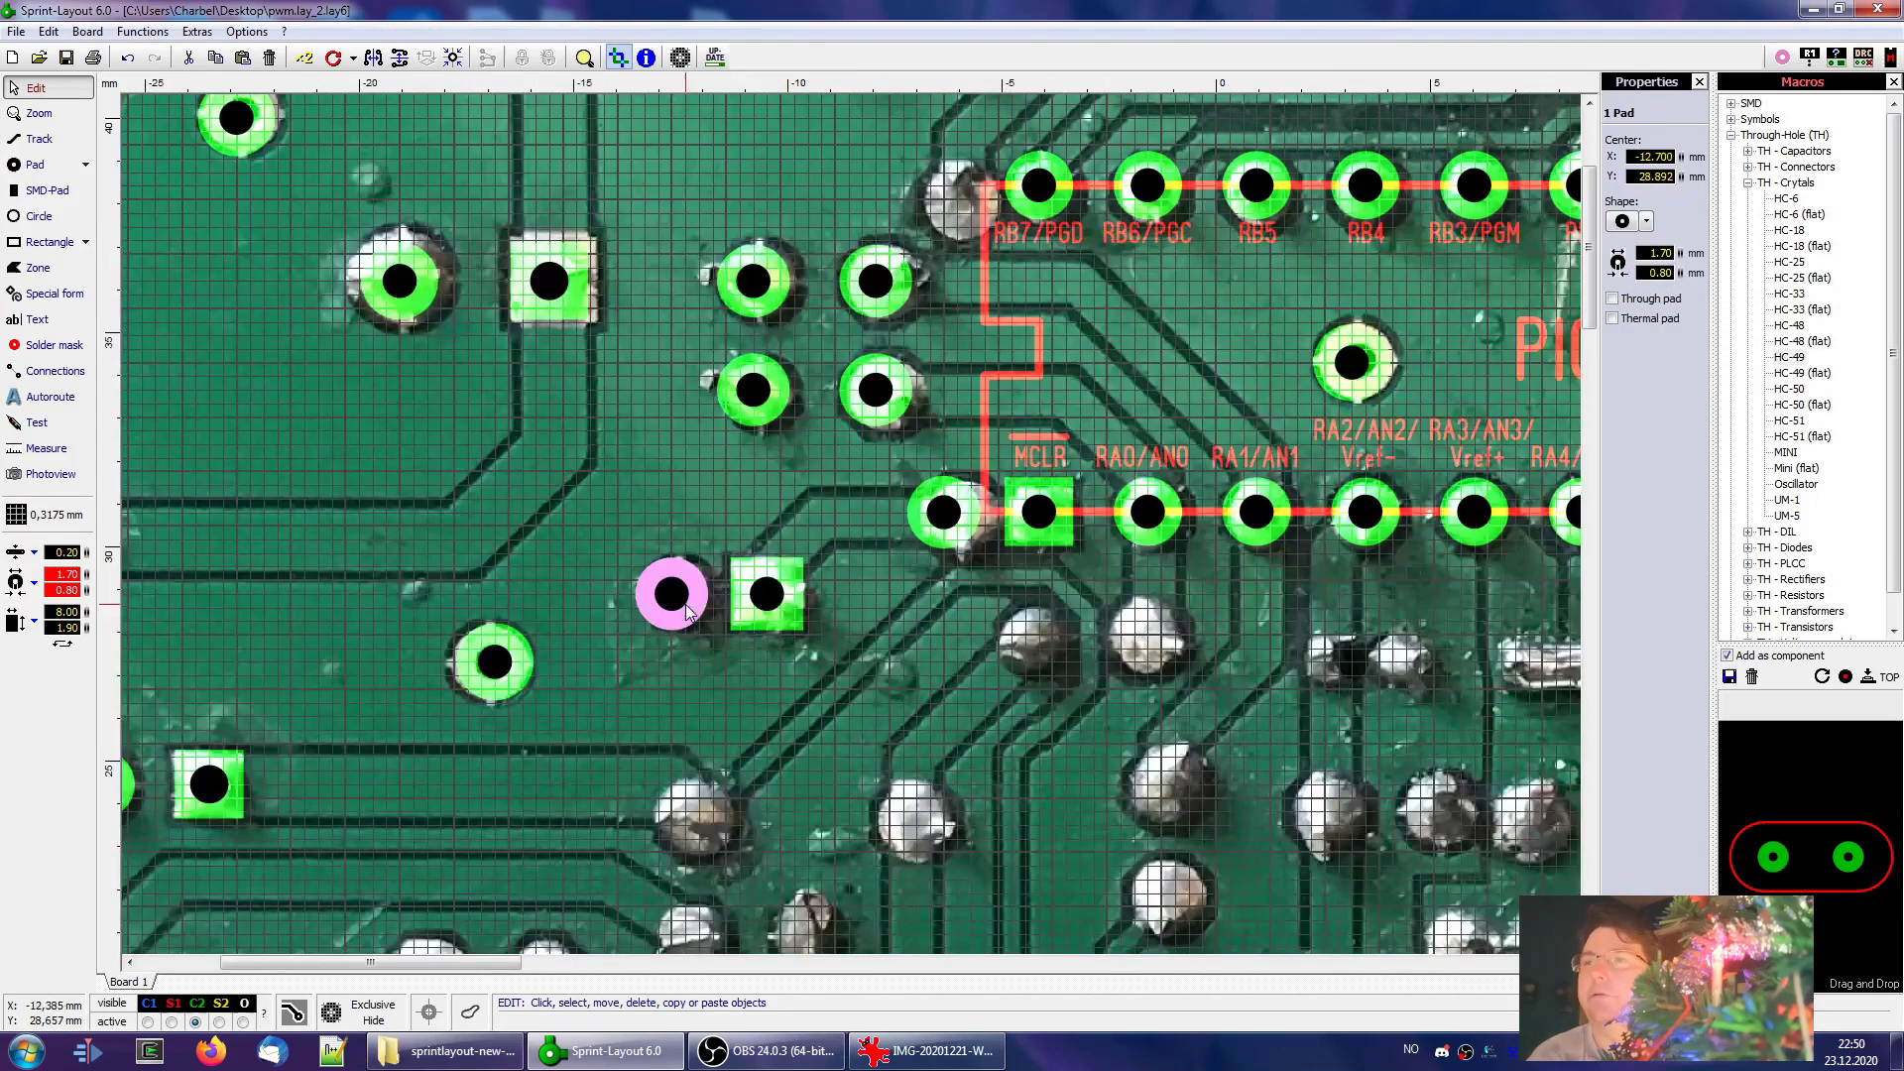
key("ctrl+c")
key("ctrl+v")
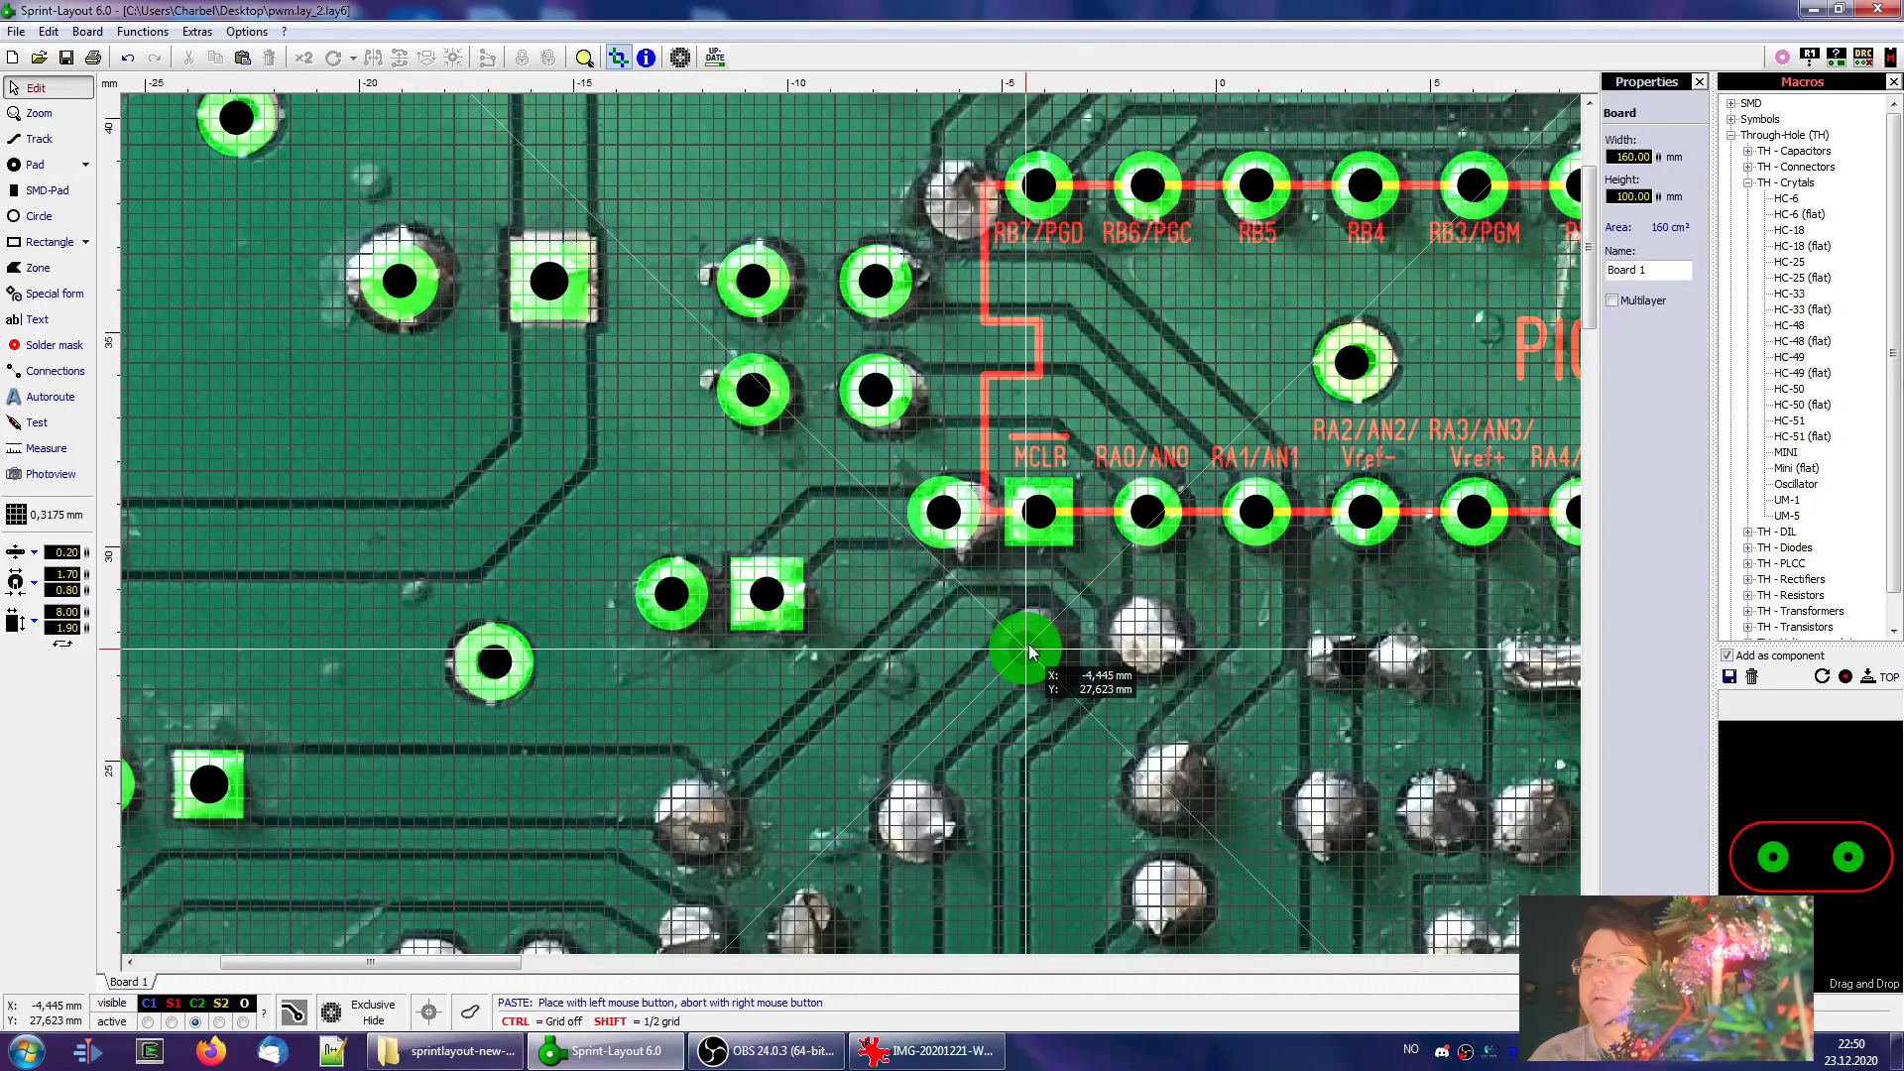
left_click(1042, 645)
left_click(923, 831)
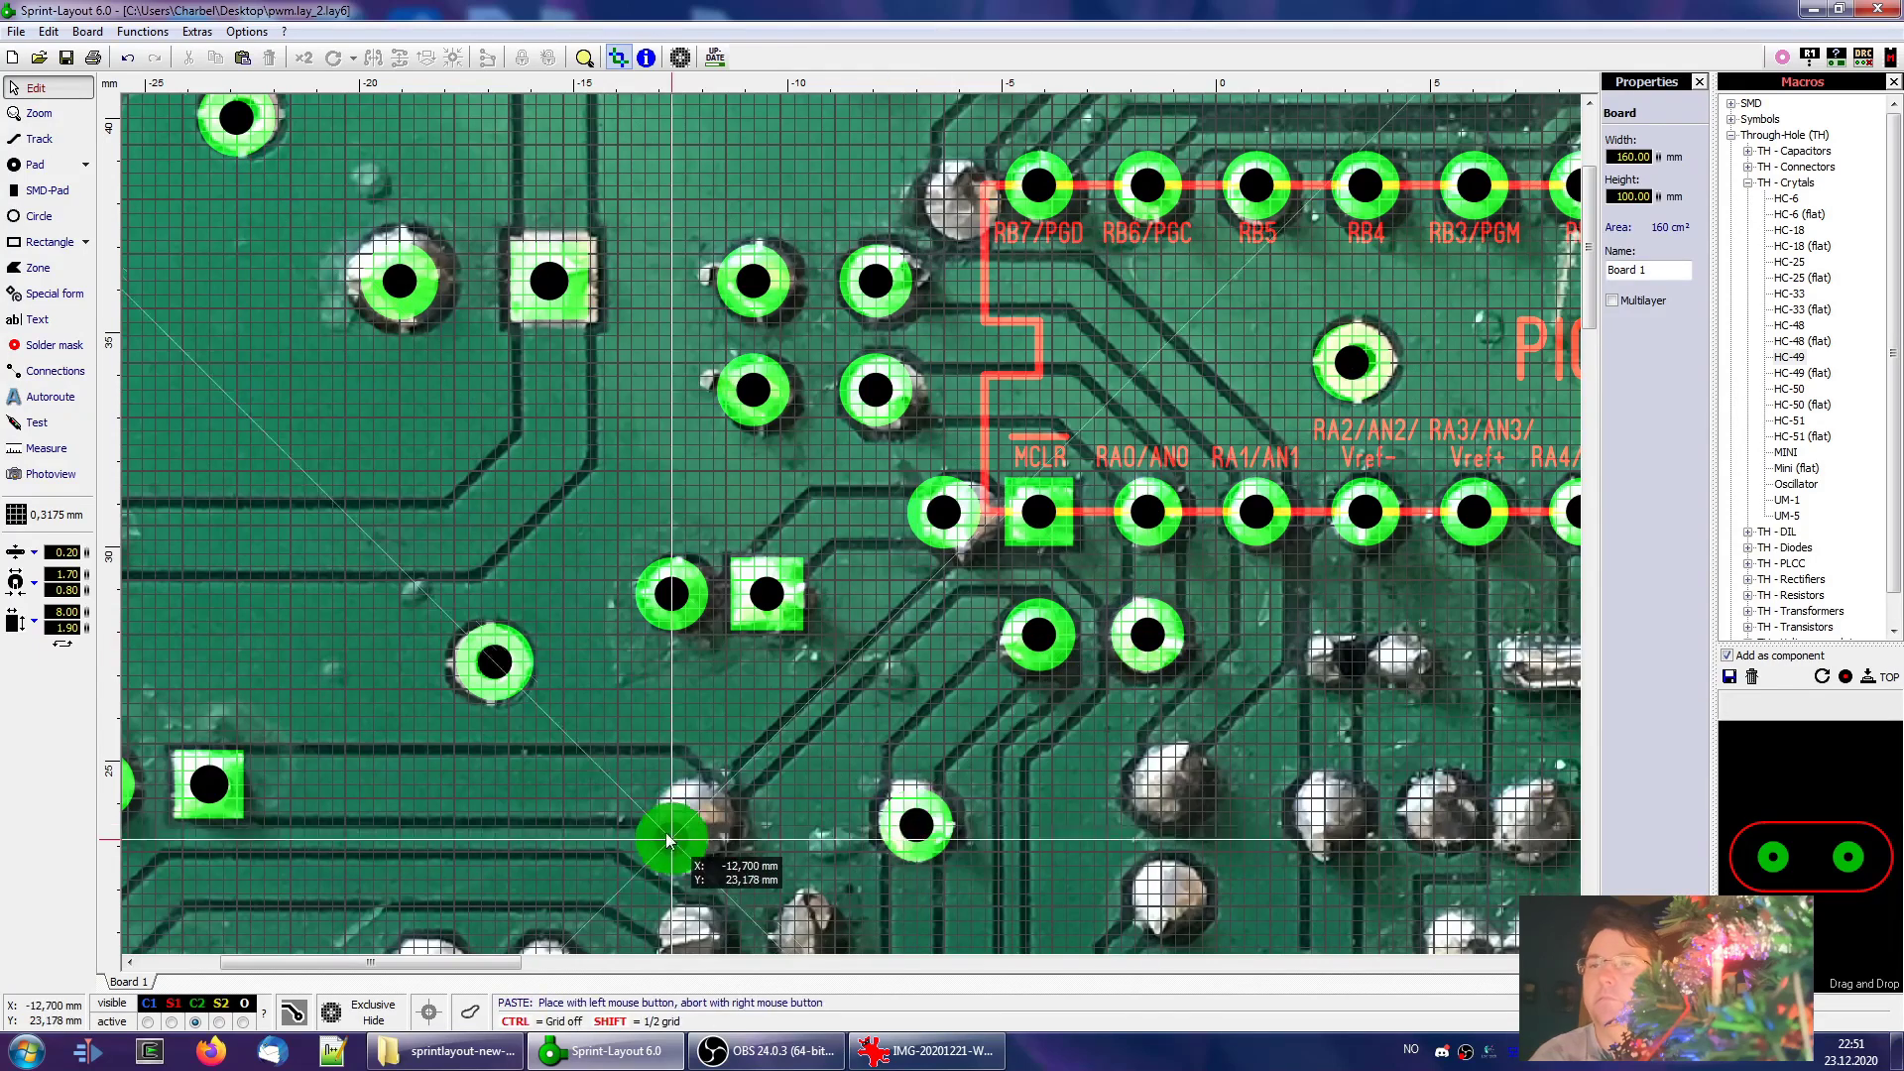
Paste the 1.70 mm pad onto the joint near X -12 mm, the two stacked joints below RA0, and the joint below RA2
left_click(707, 819)
left_click(1168, 791)
left_click(1181, 901)
left_click(1330, 820)
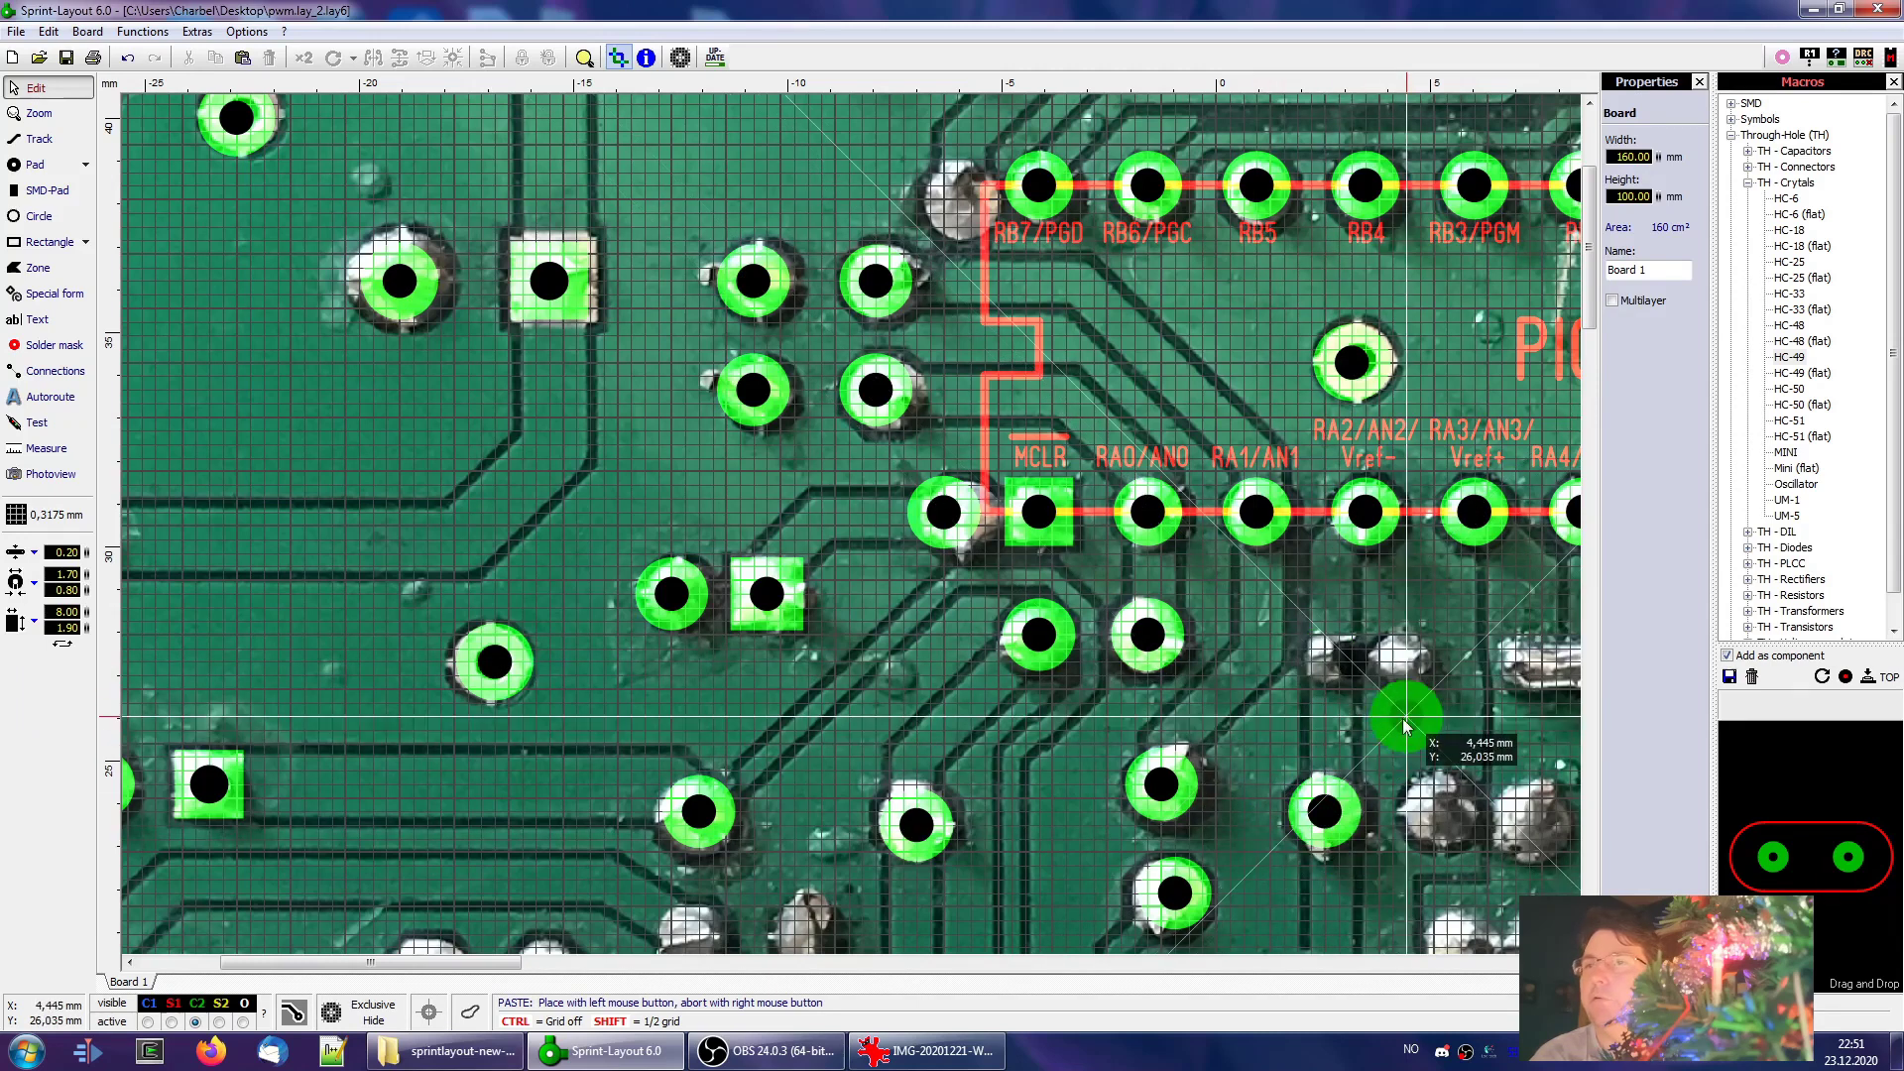
Paste pads onto the two small adjacent joints below RA2 and RA3, at Y 27.305 mm
scroll(1404, 727, "up", 5)
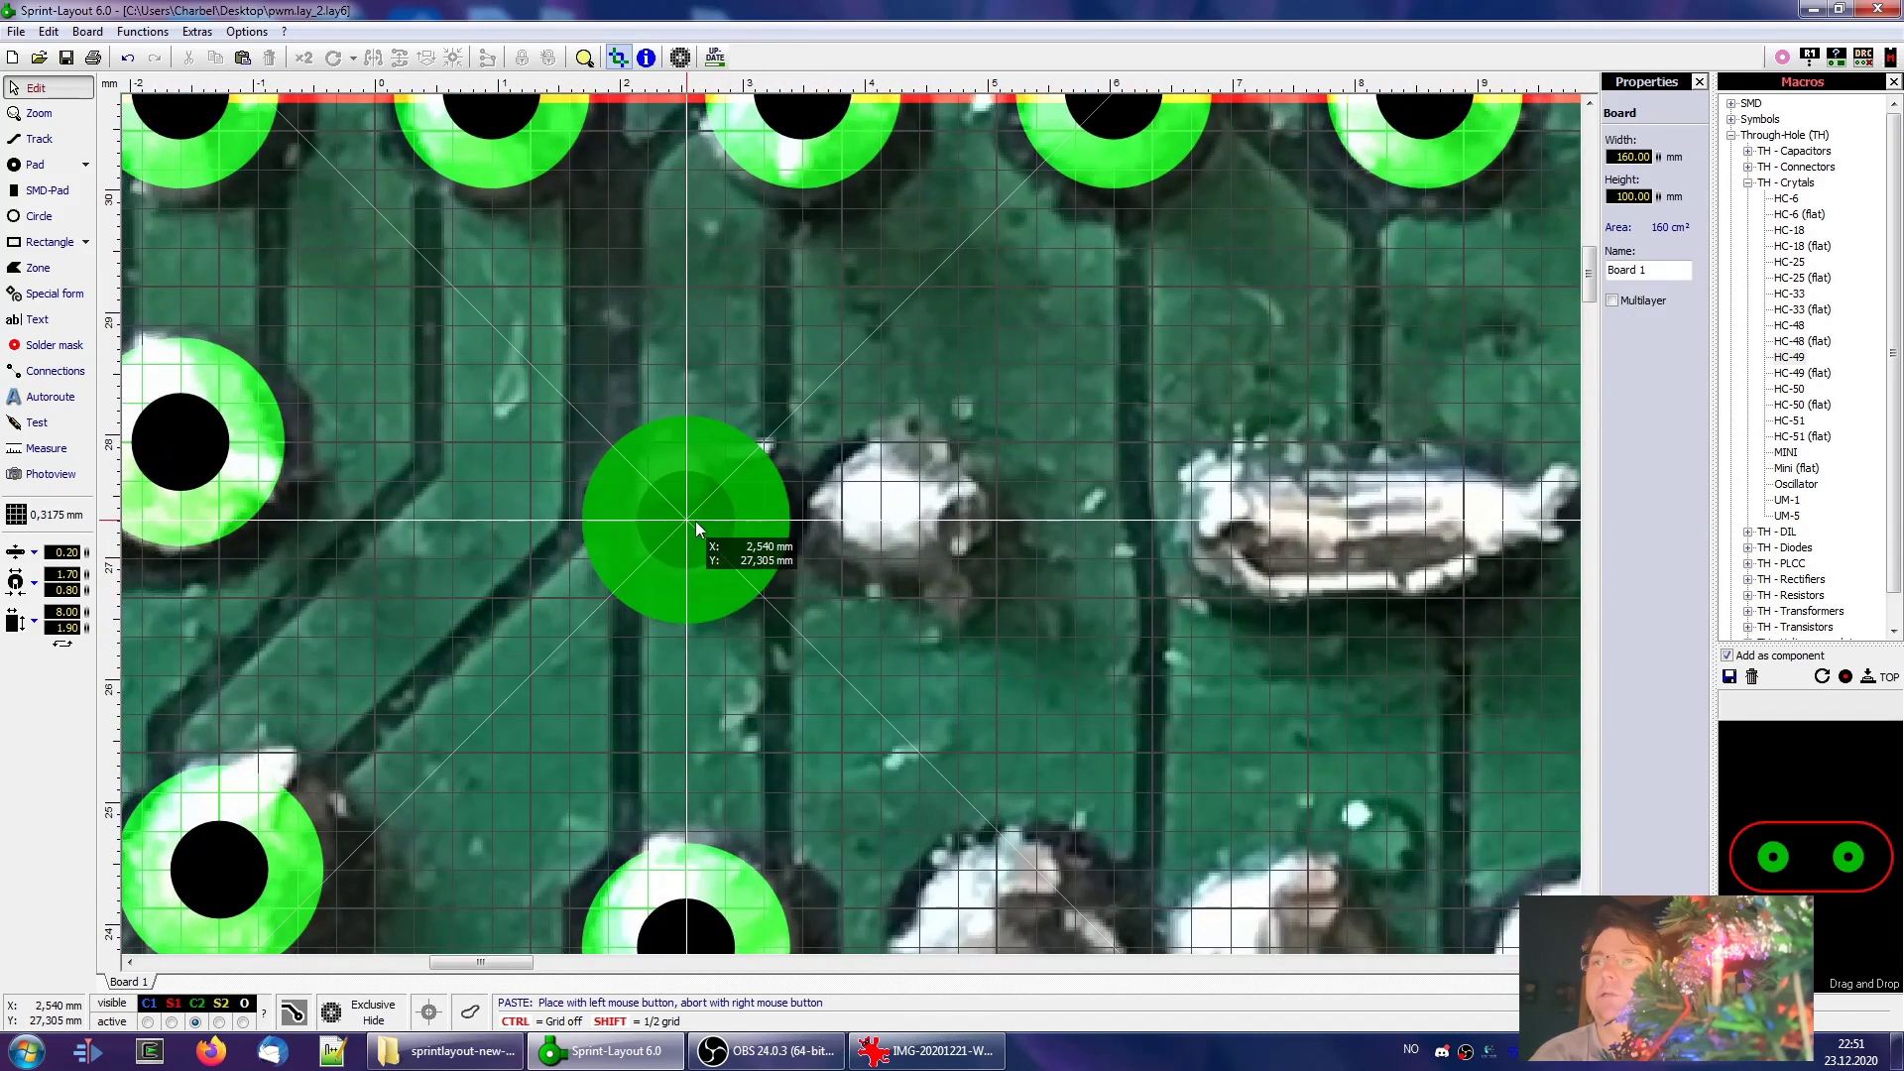
left_click(694, 520)
left_click(885, 524)
right_click(849, 617)
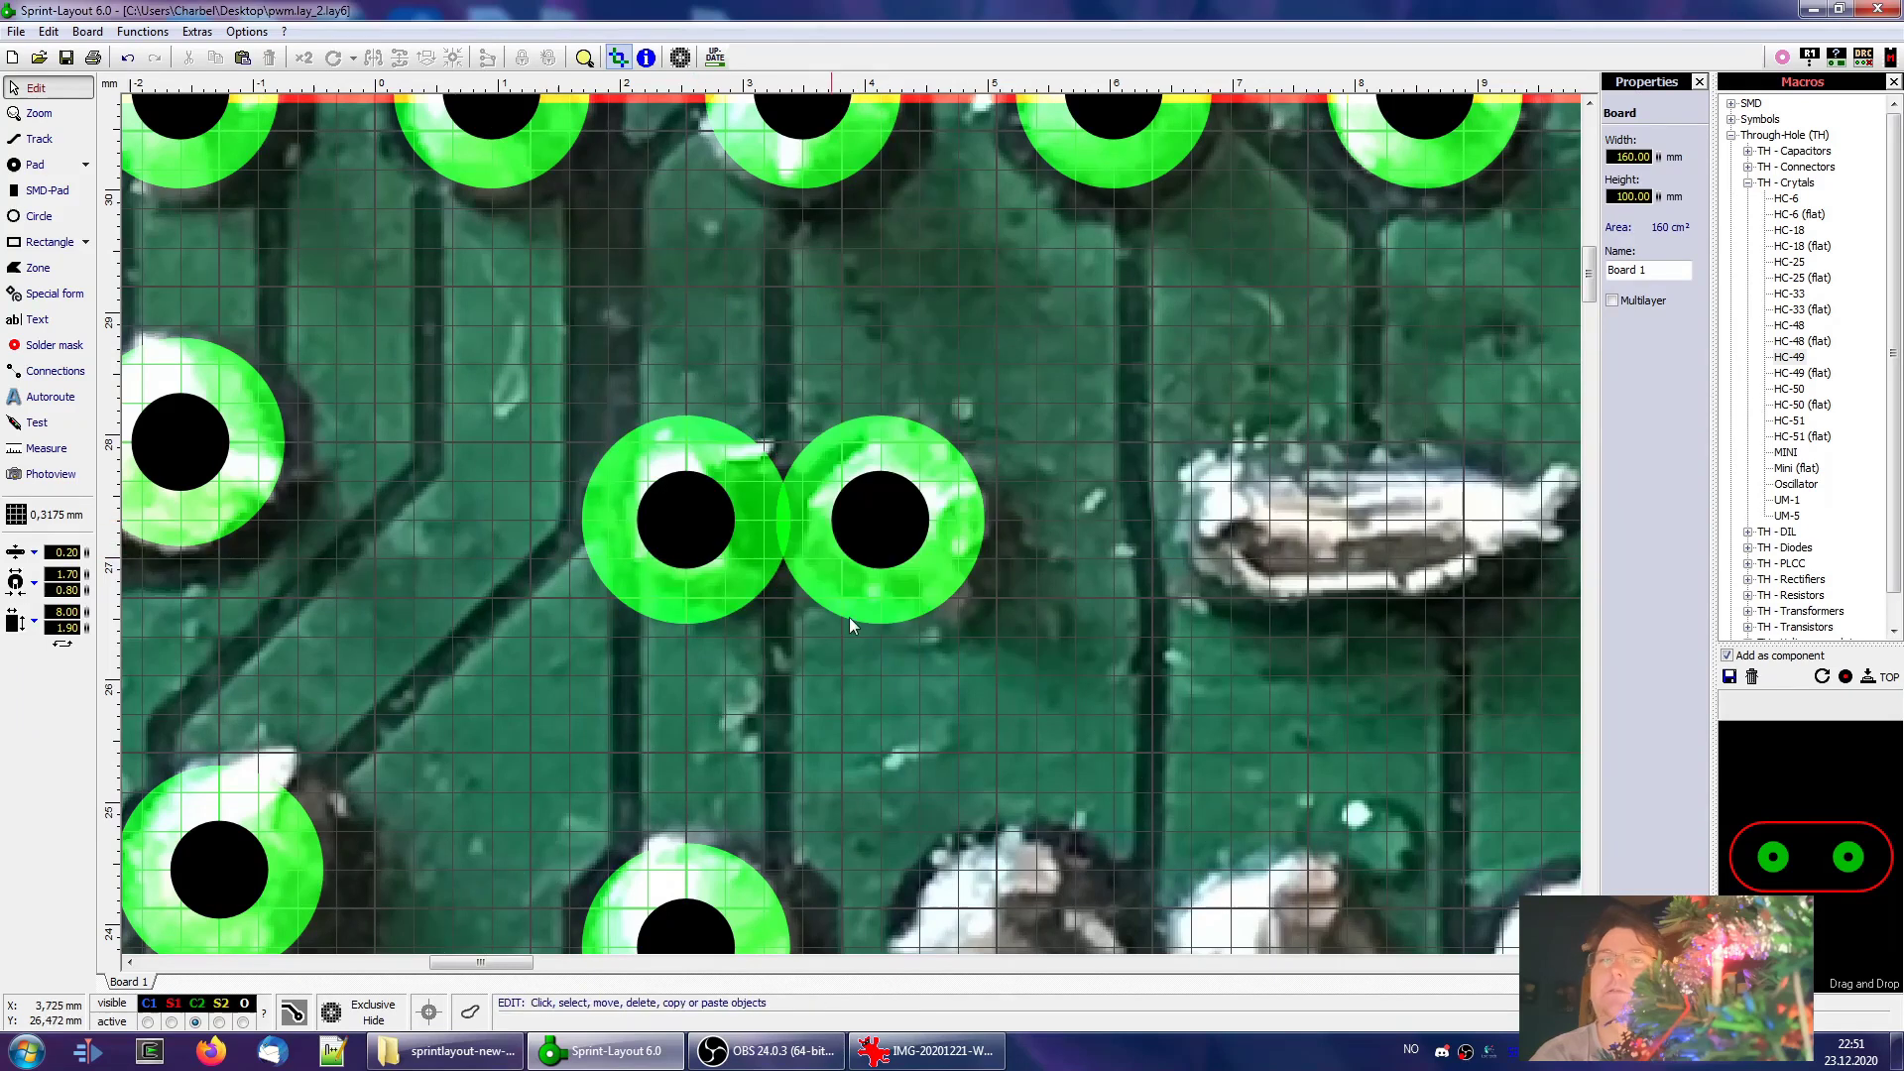
Move the right one of the two new pads down off its small joint and measure the joint's size
left_click_drag(871, 522, 869, 711)
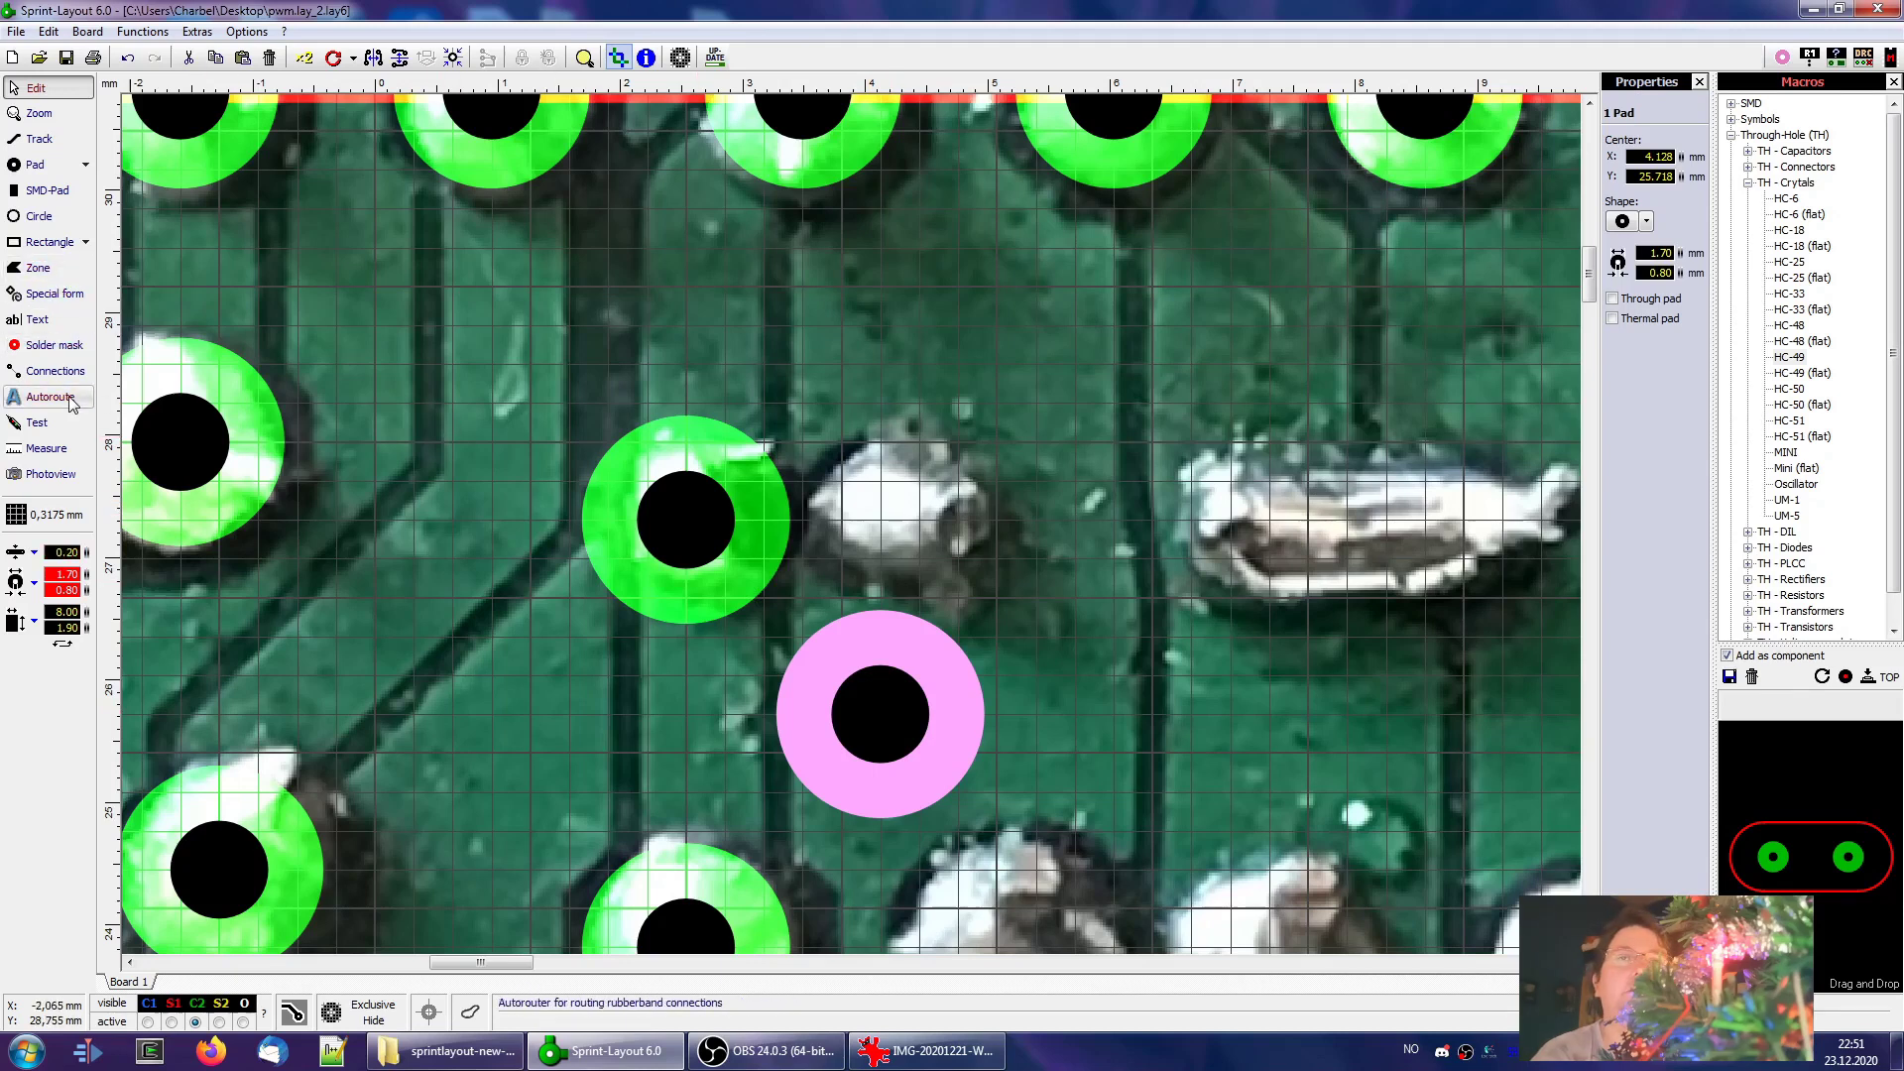
left_click(62, 451)
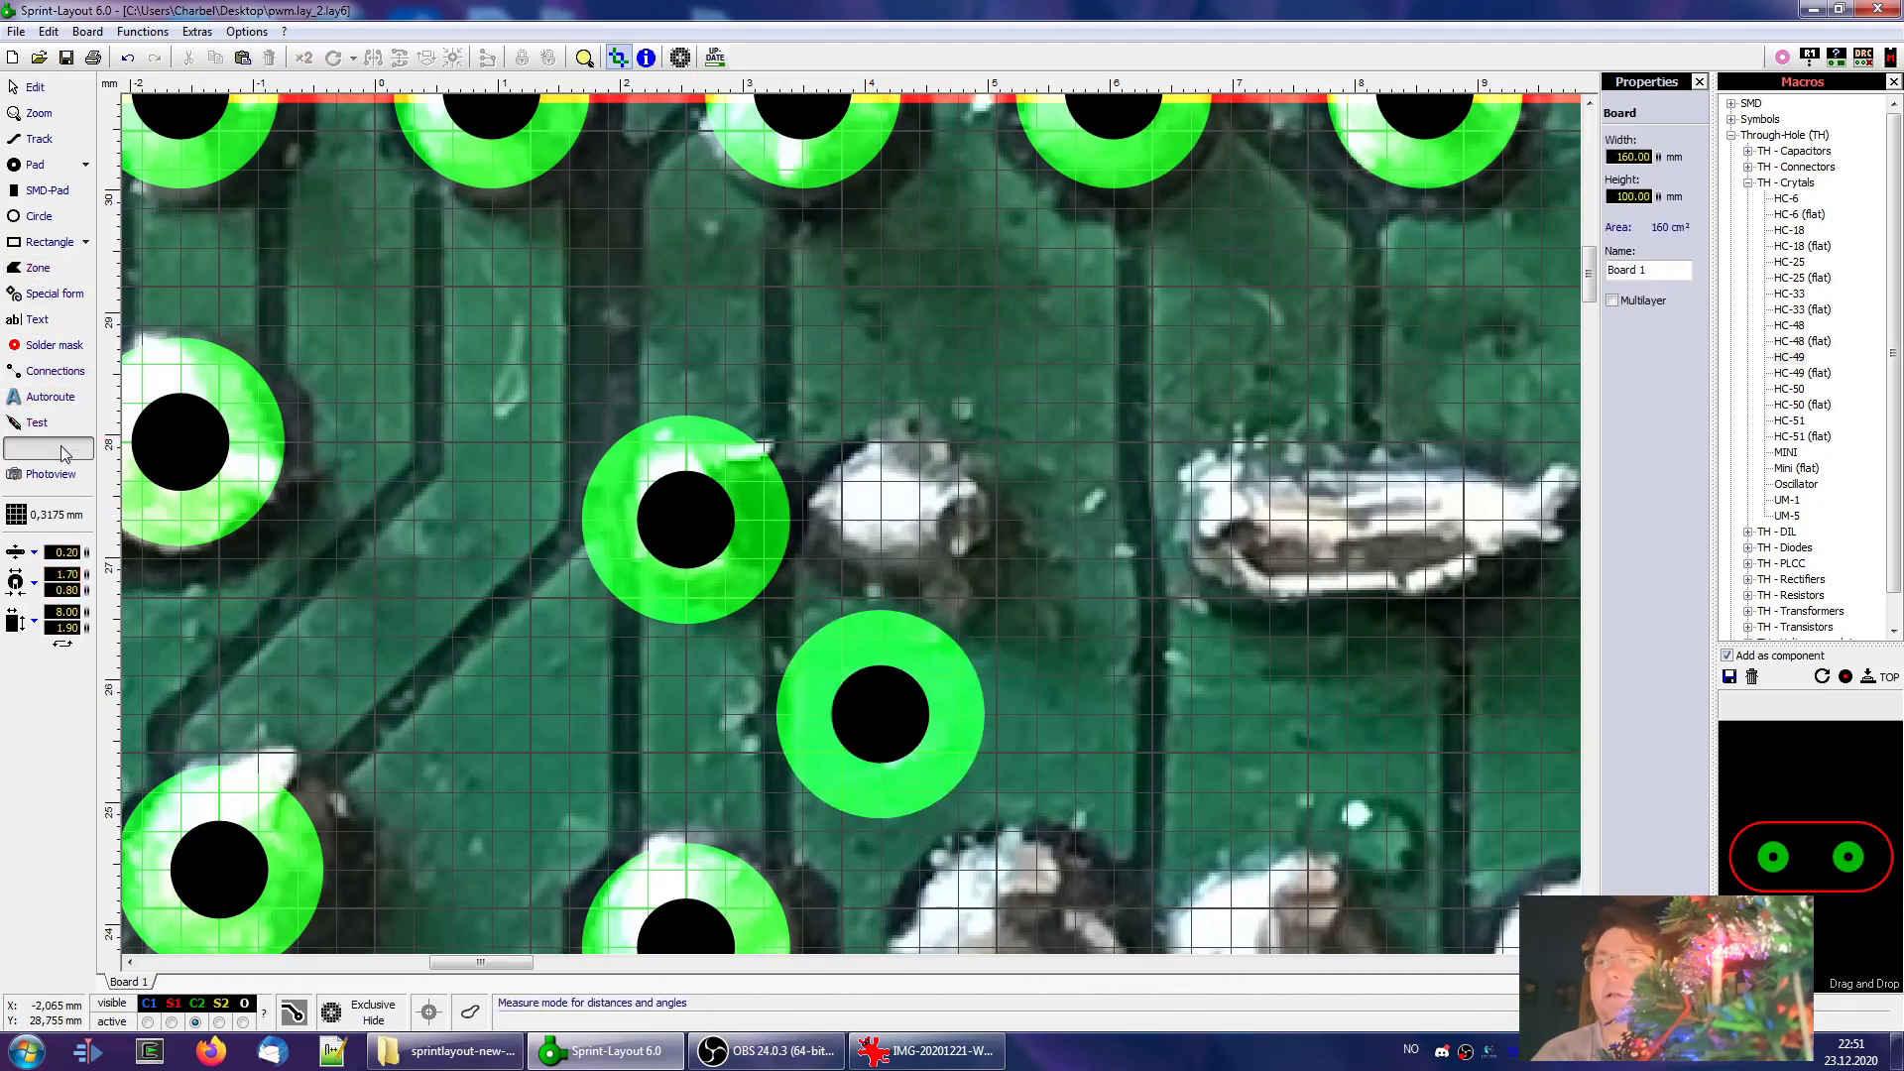
left_click_drag(835, 472, 957, 557)
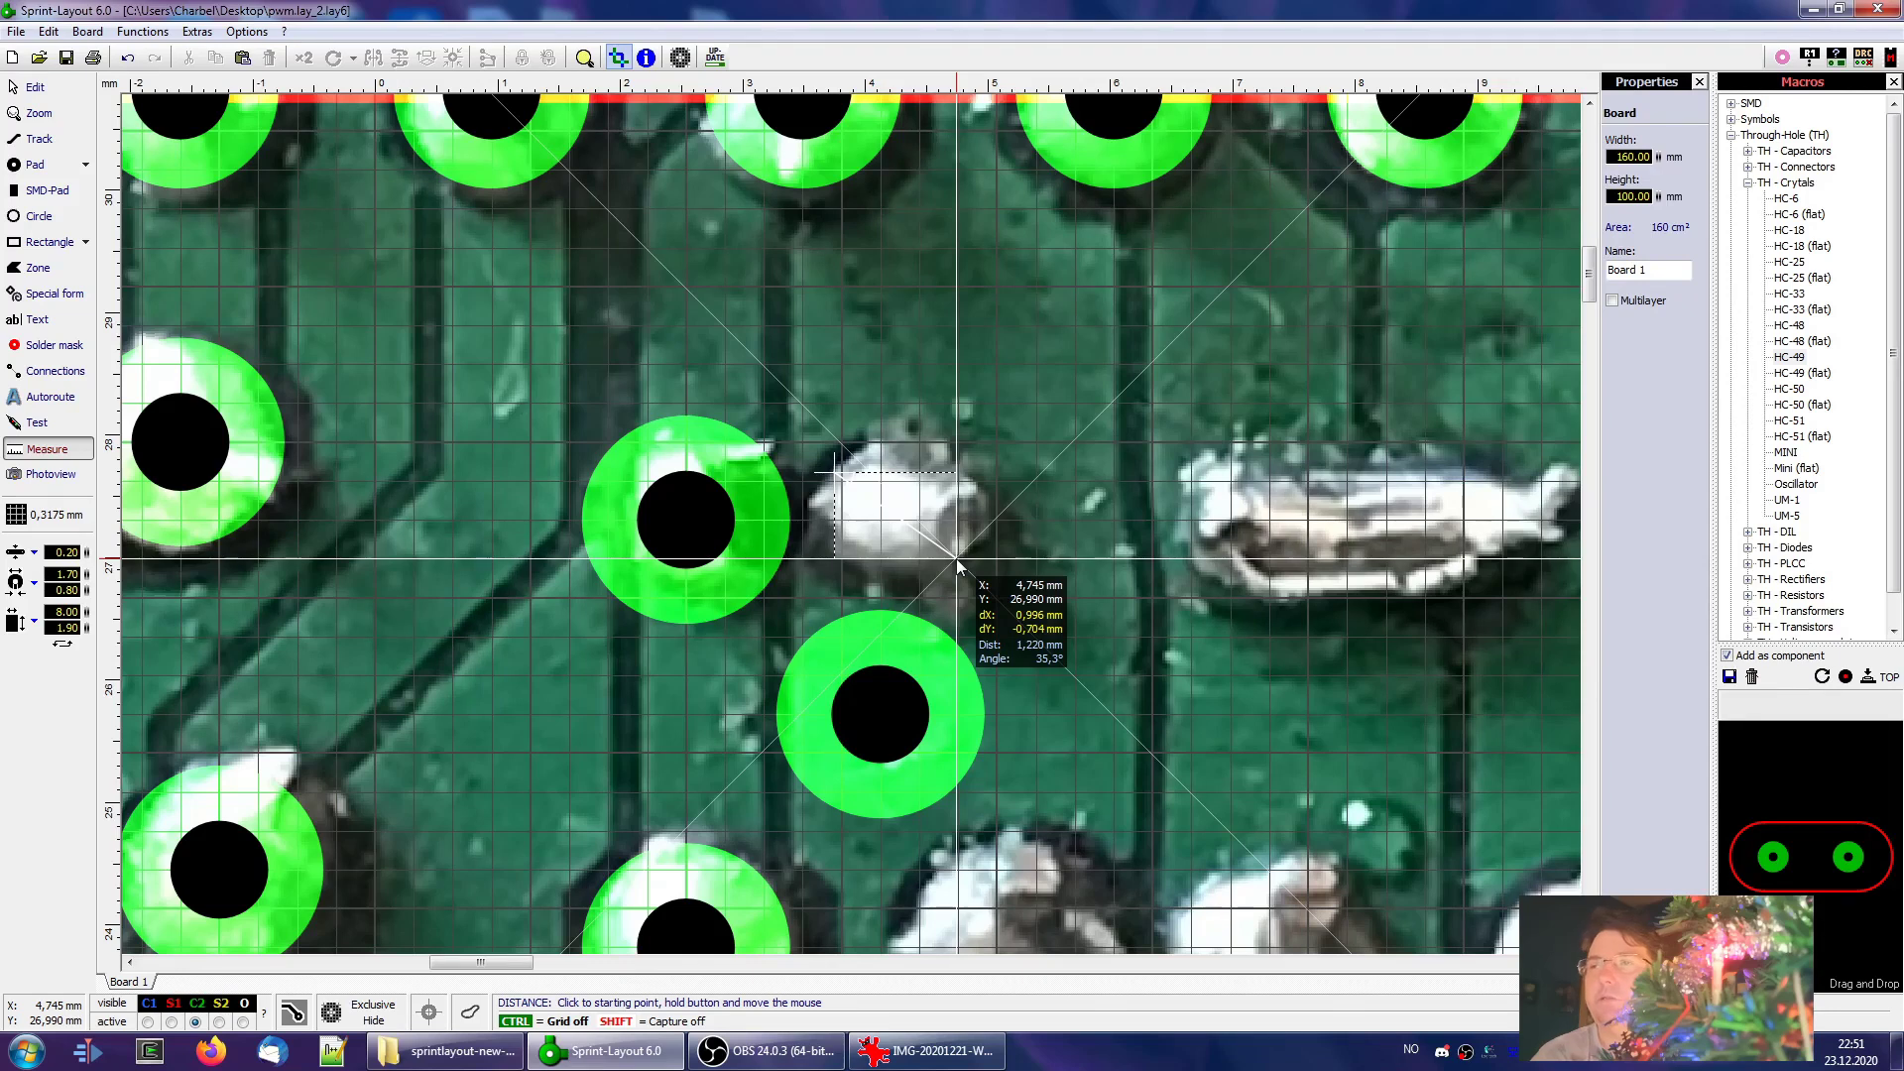
left_click_drag(956, 557, 956, 557)
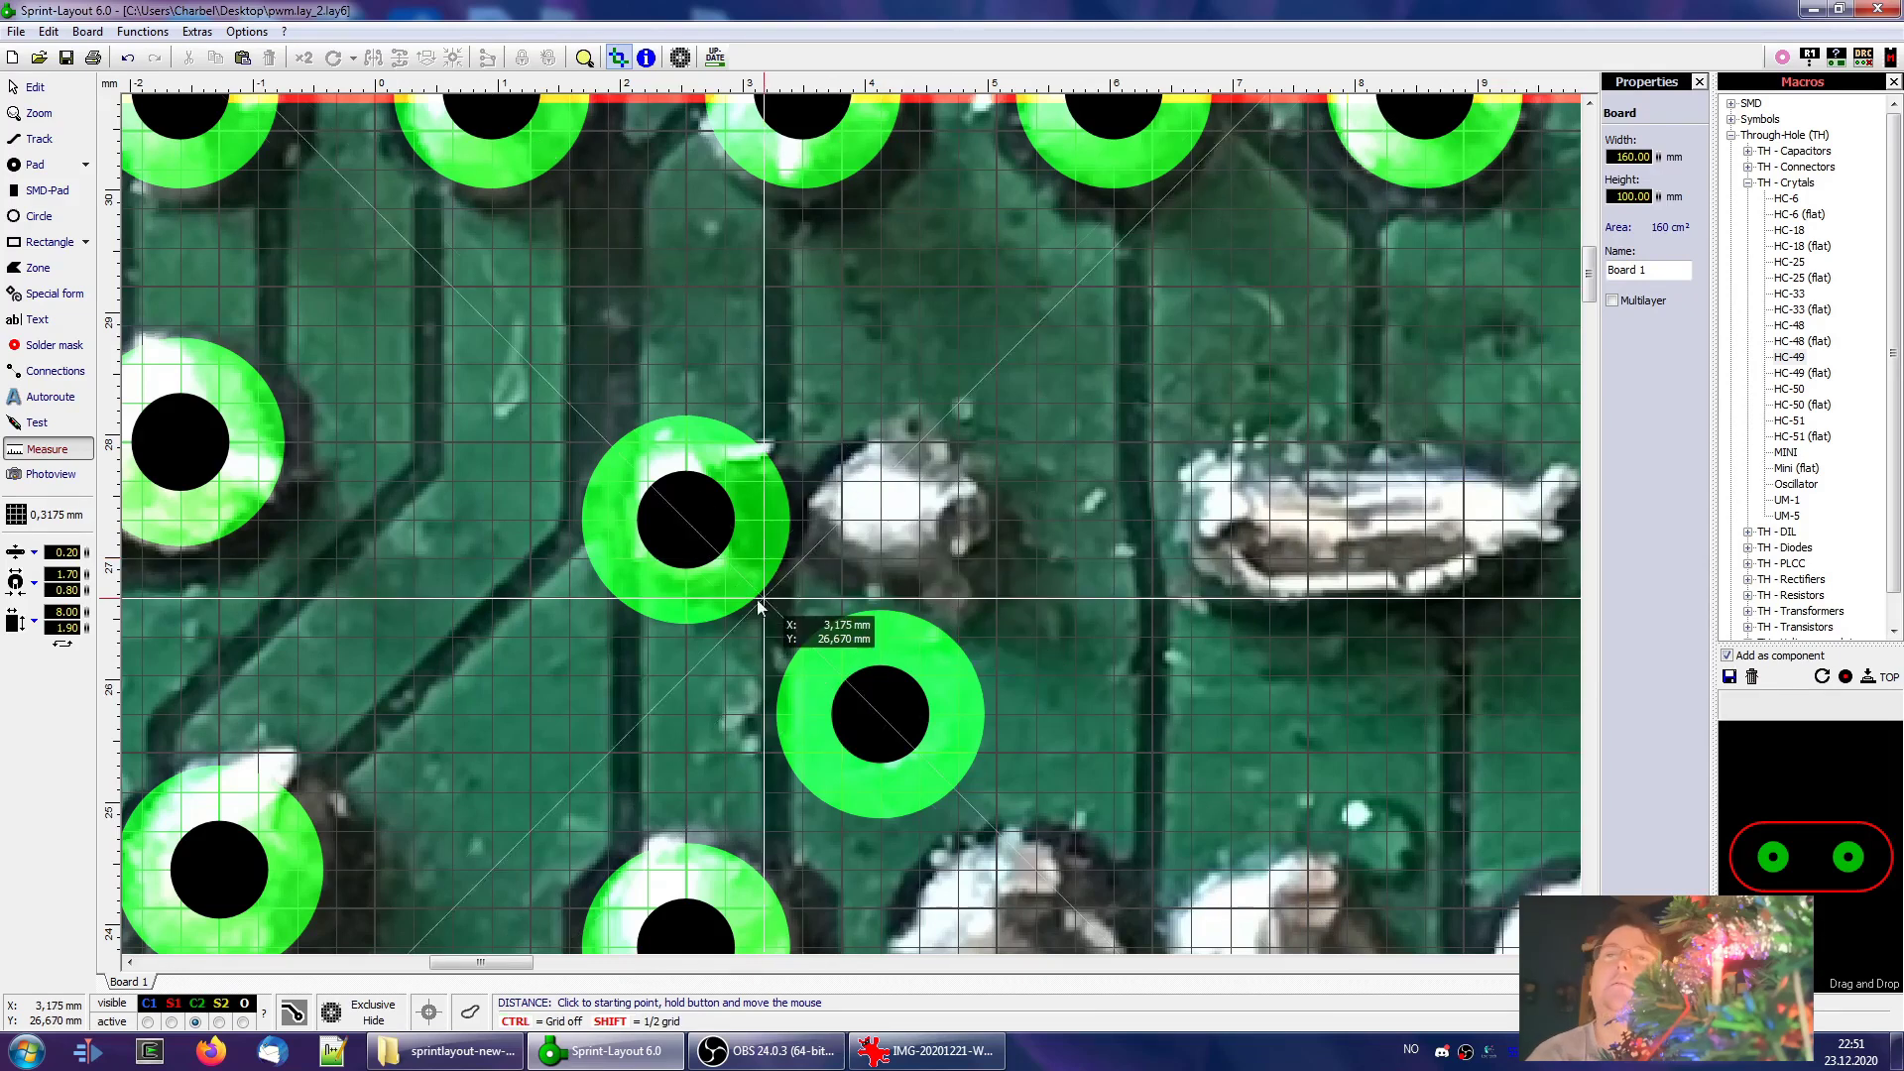
left_click_drag(500, 369, 1041, 813)
Return the displaced pad upward onto its small joint, level with the neighbouring pad
left_click(34, 87)
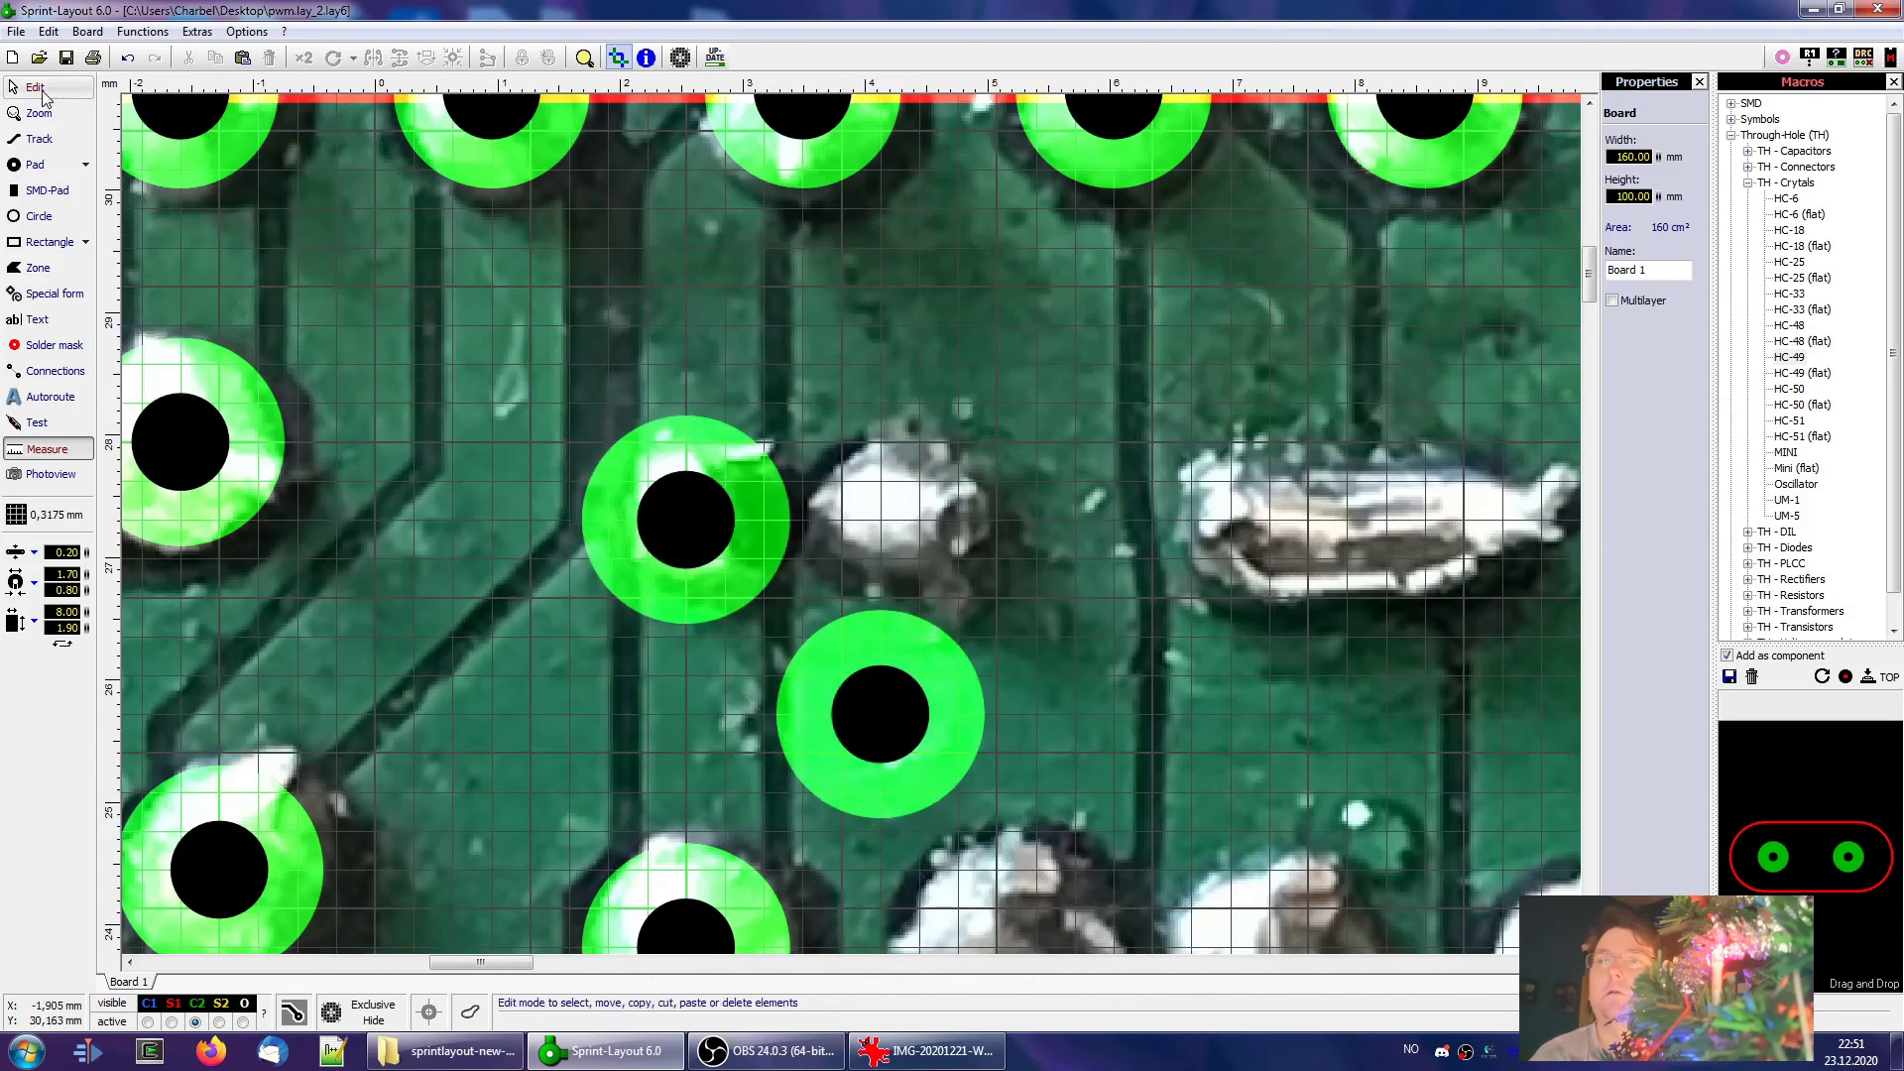
left_click(867, 652)
left_click_drag(867, 651, 879, 460)
Select both adjacent small-joint pads and set their outer diameter to 1.22 mm and hole to 0.70 mm
left_click(777, 474, "shift")
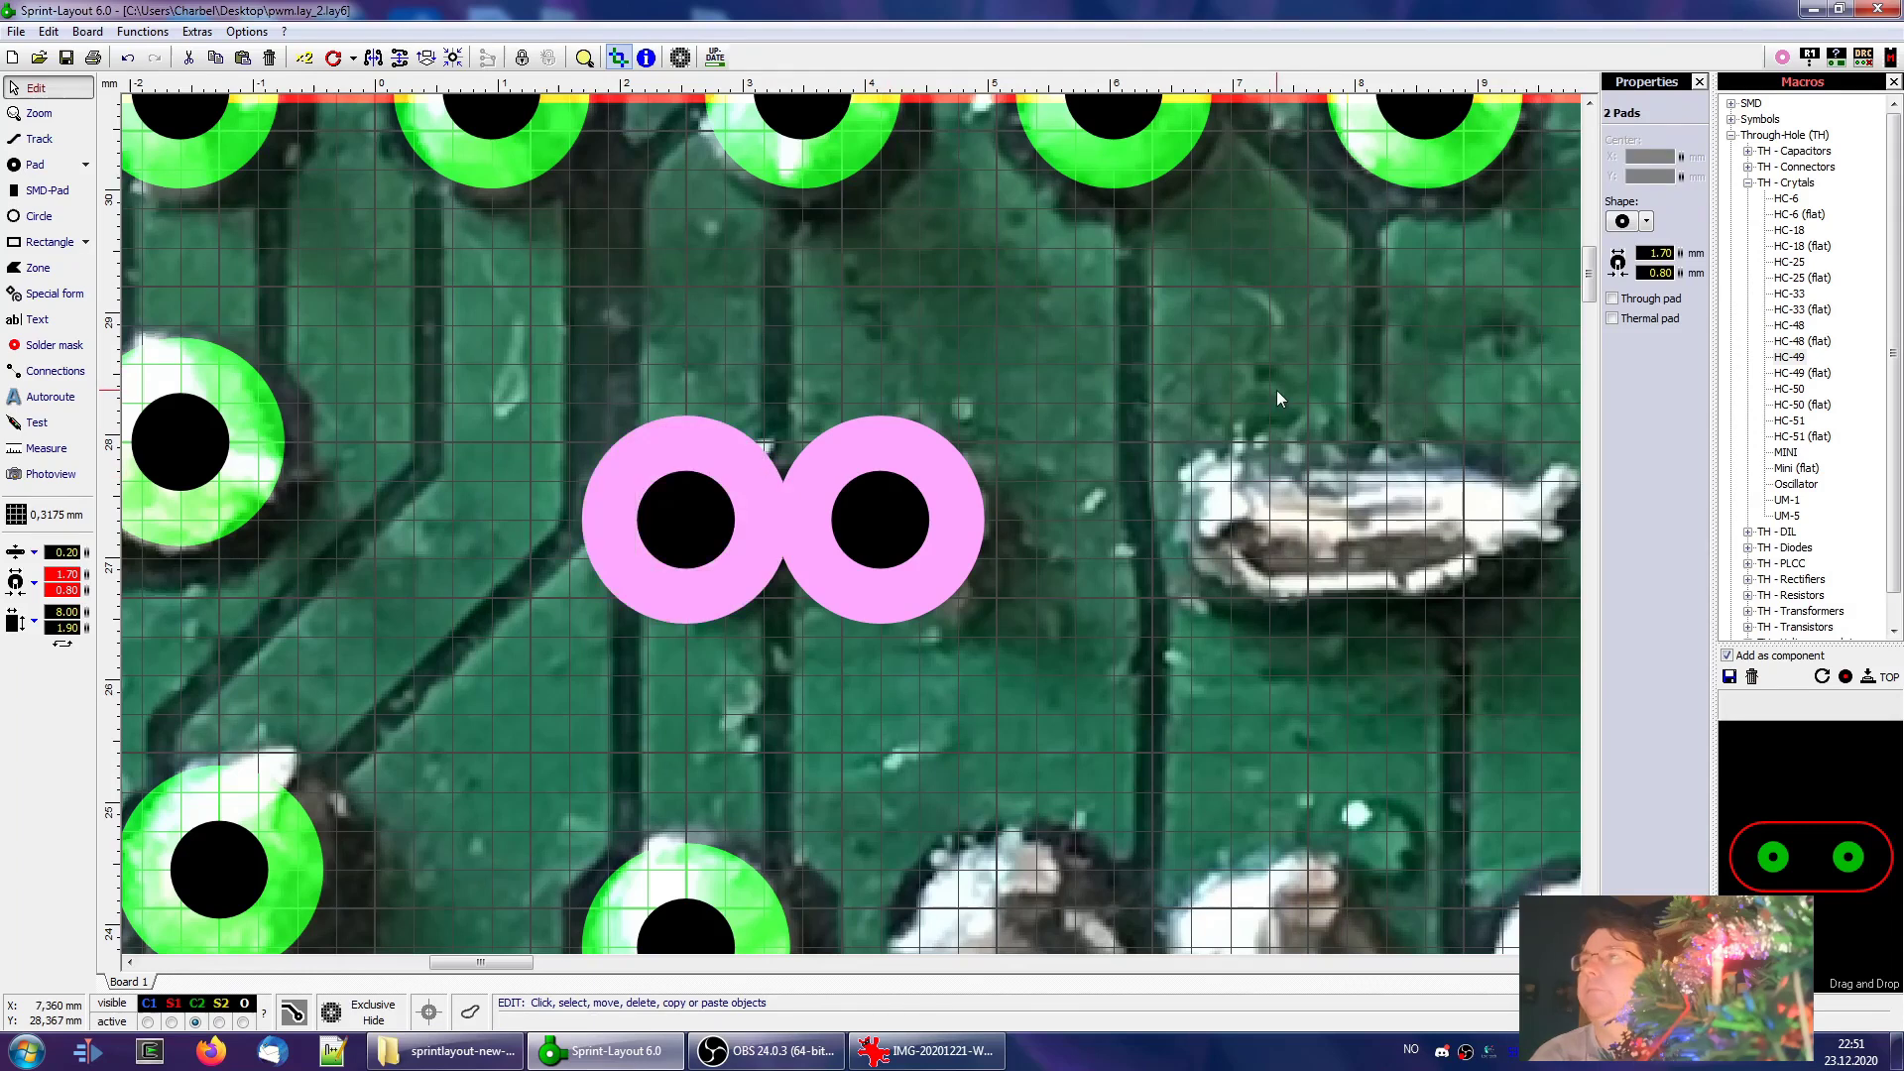
left_click(1658, 252)
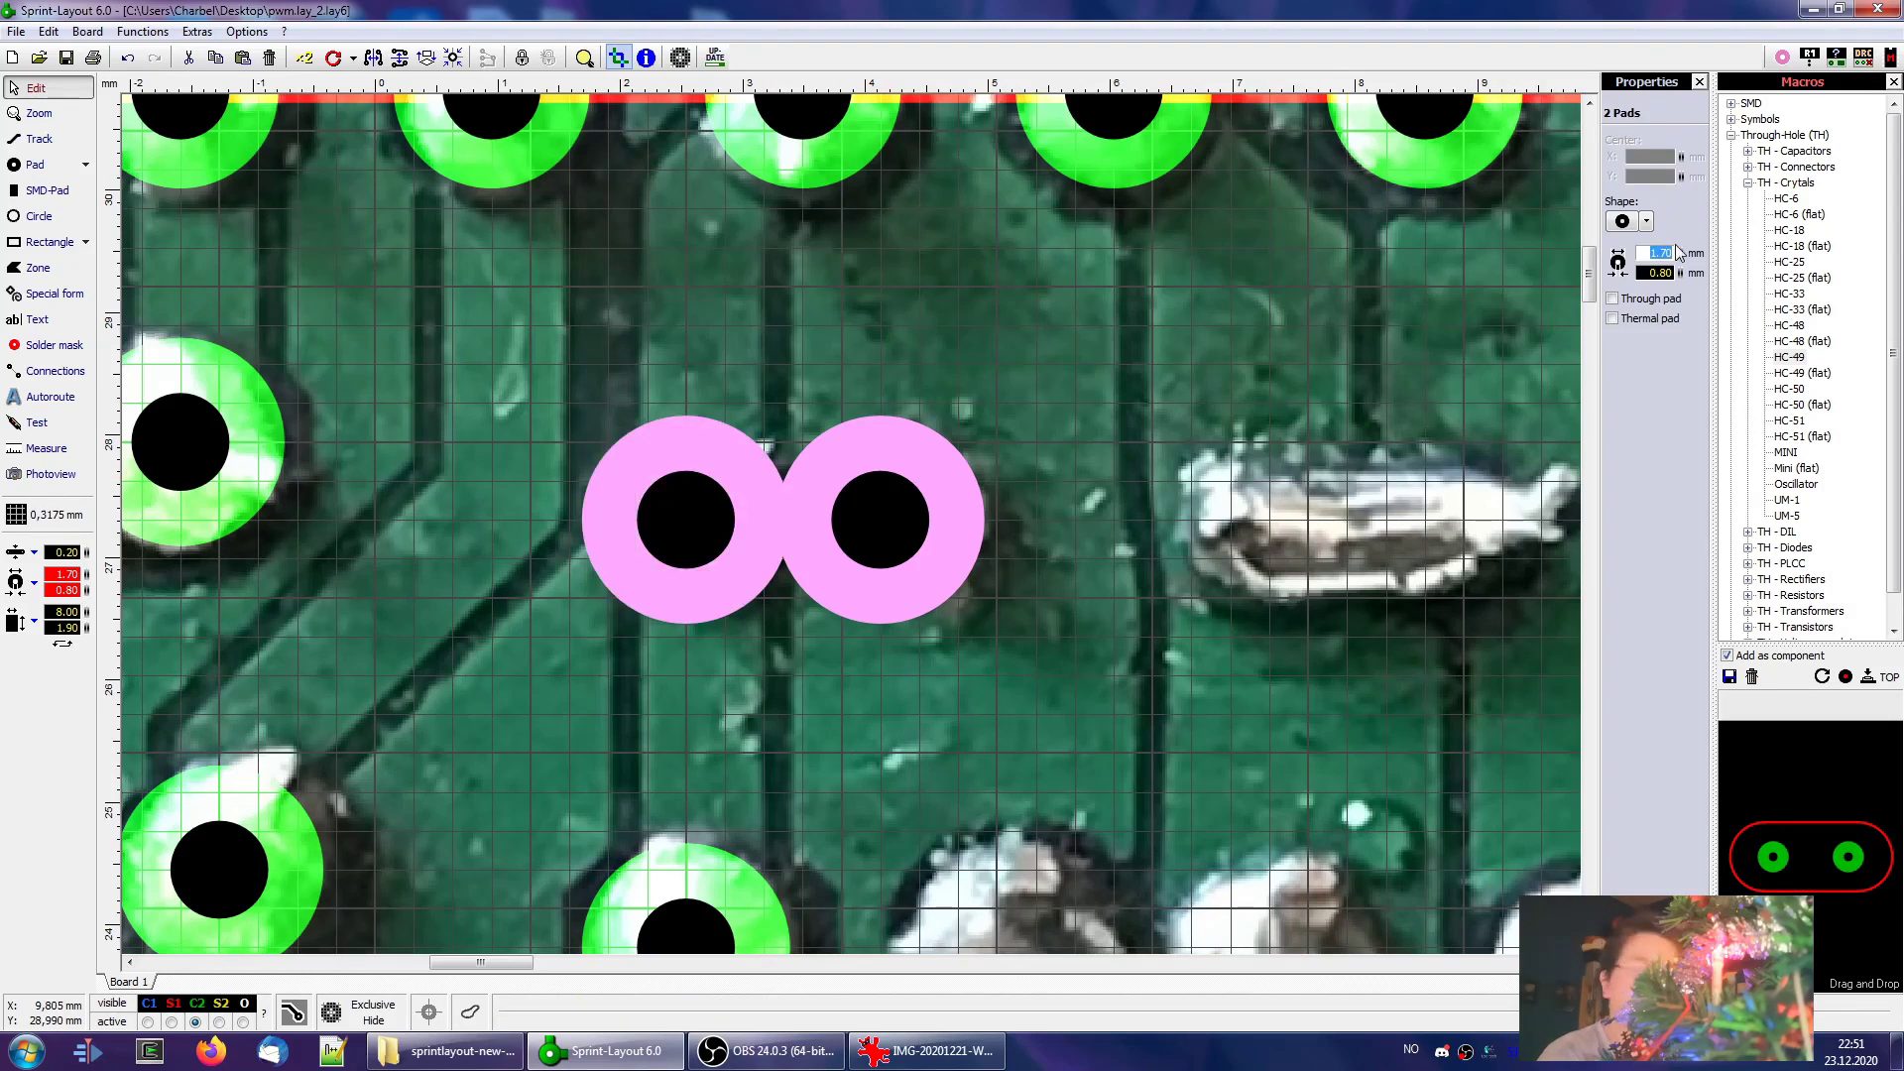
key("Tab")
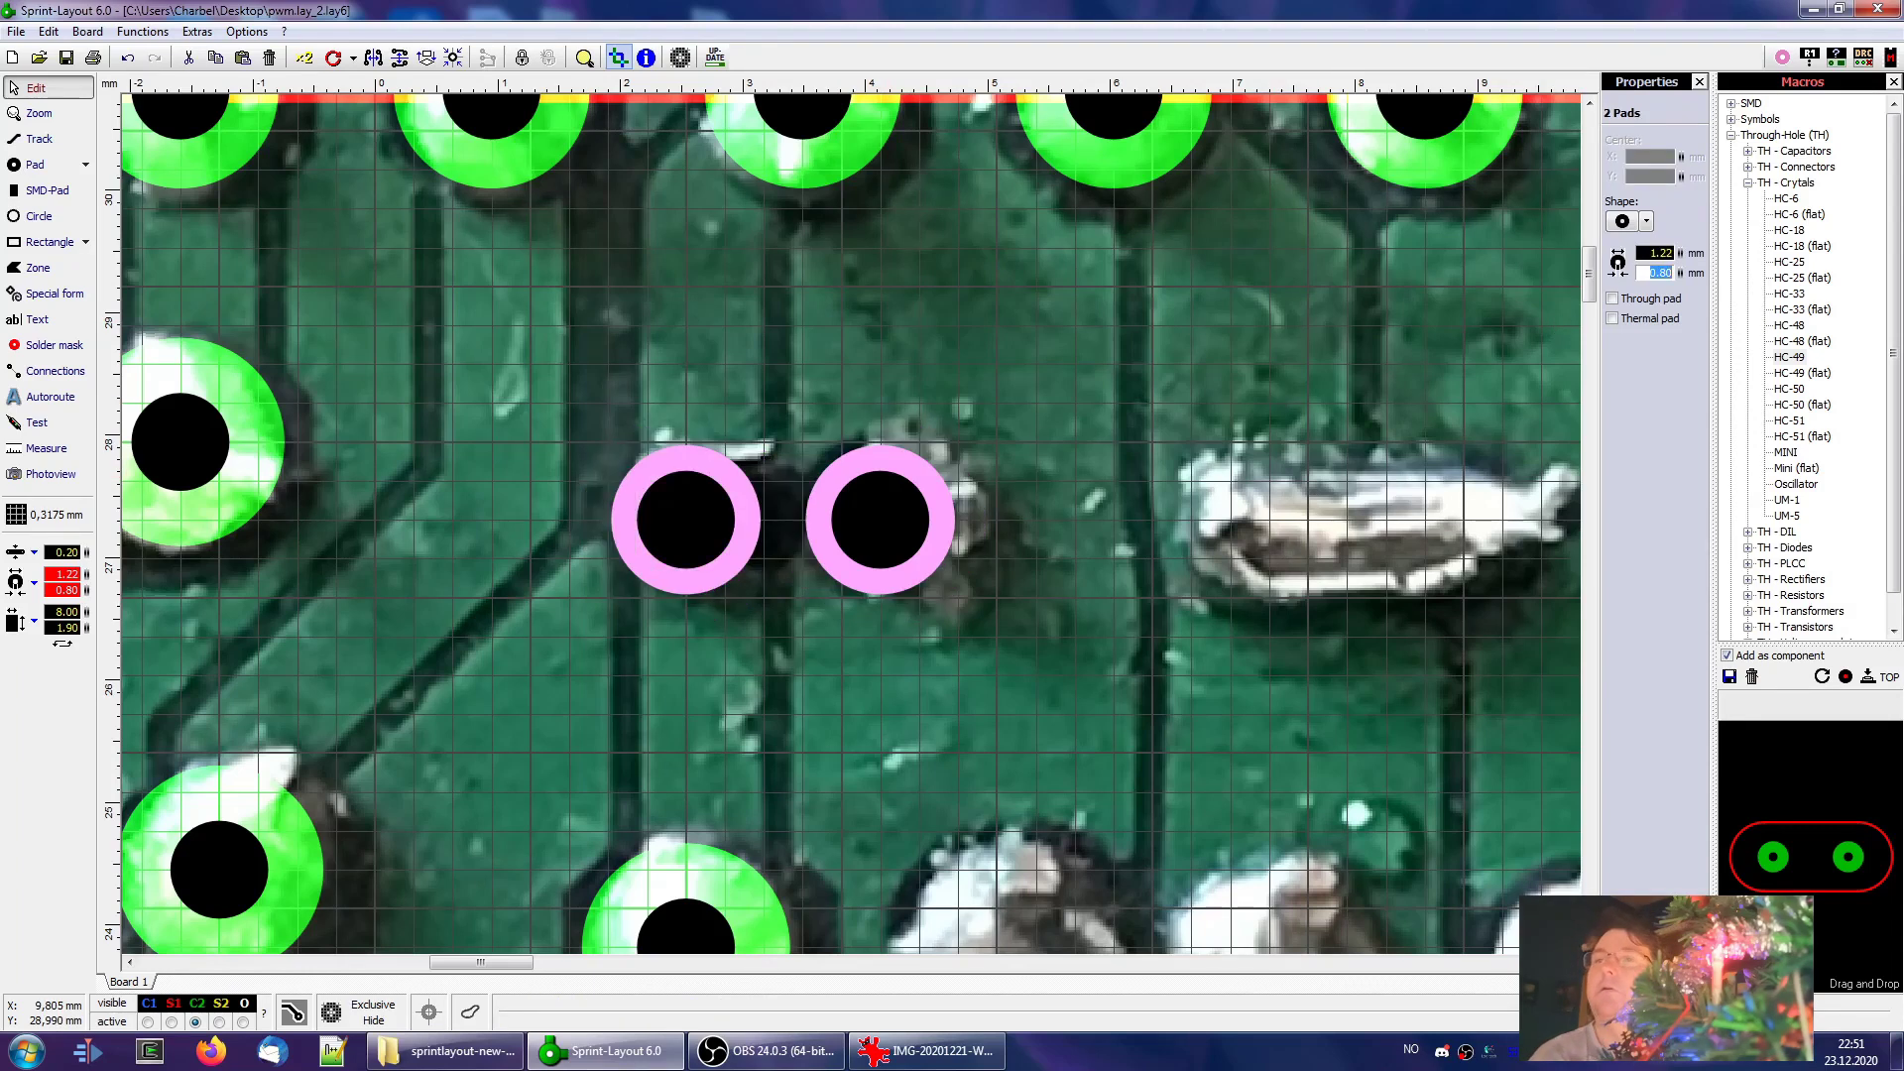
key("Return")
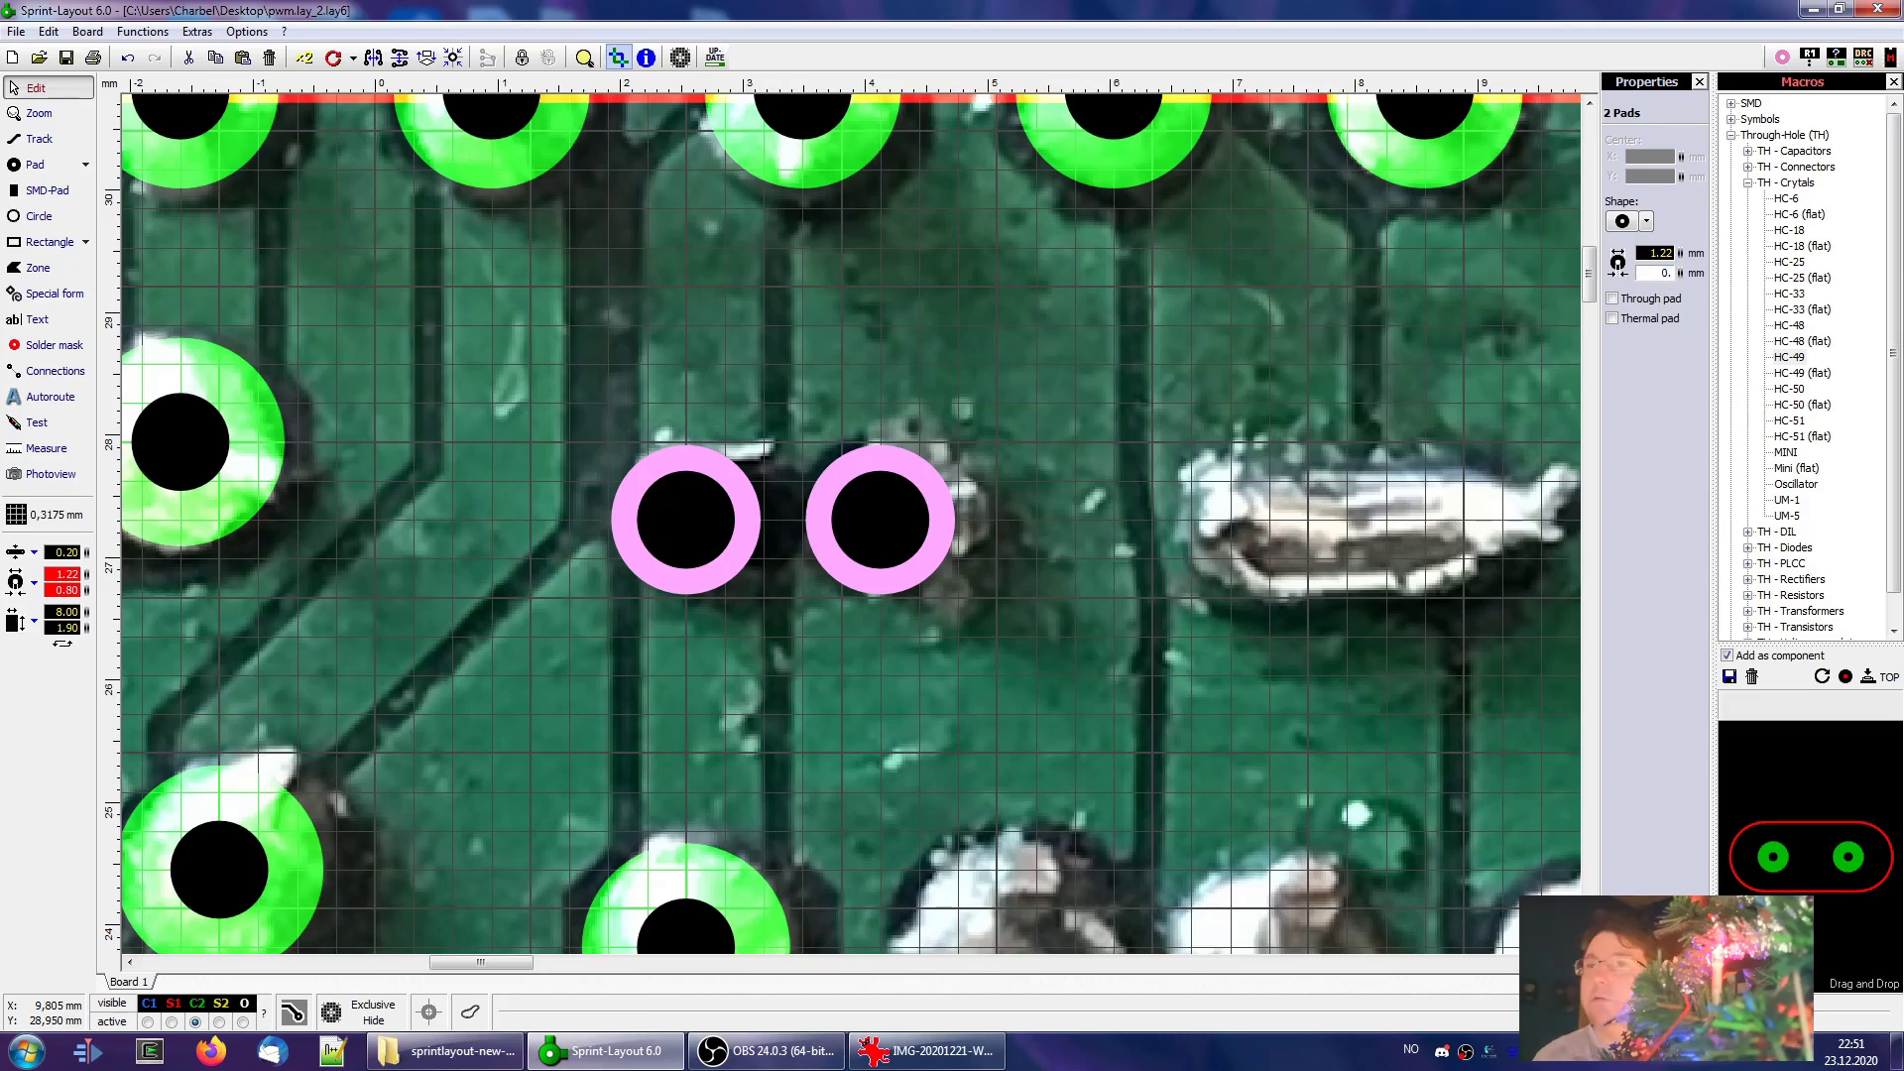
type("0.7")
key("Return")
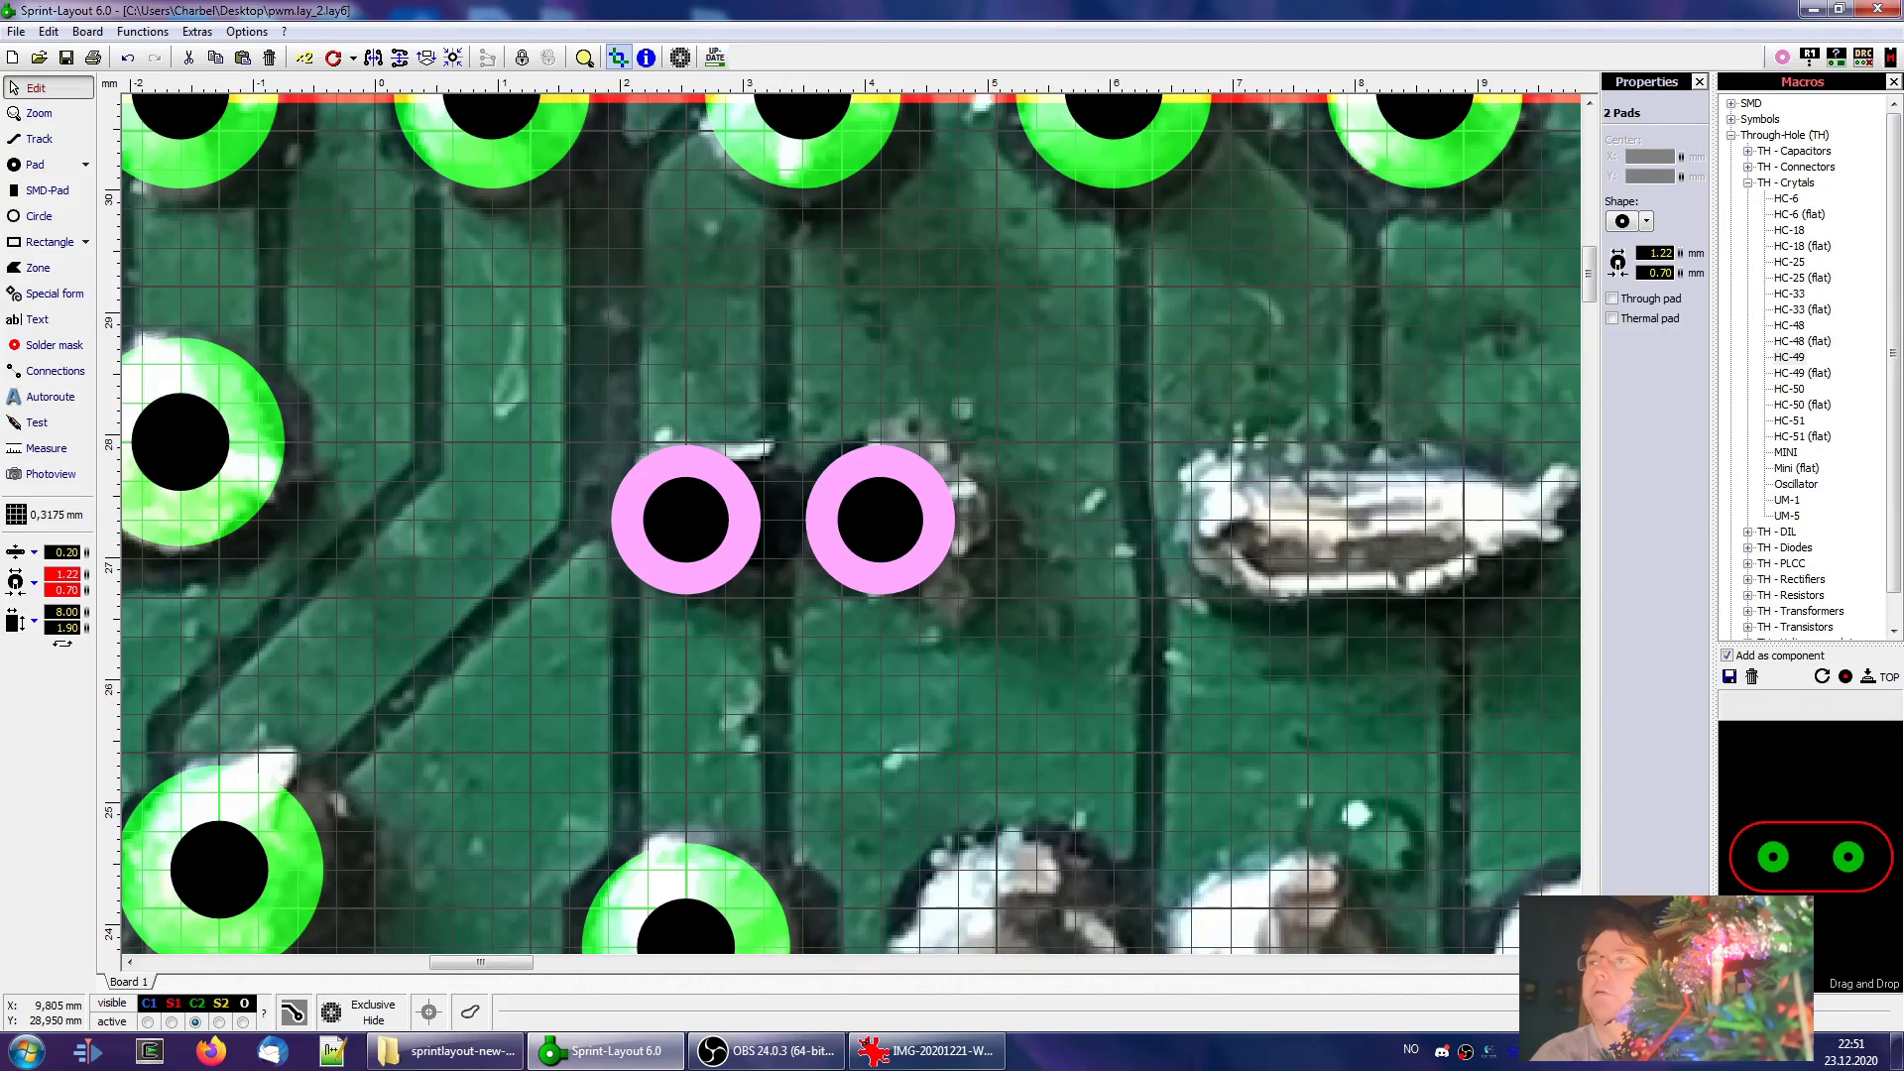
Set the hole diameter of the two selected pads to 0.60 mm
double_click(1653, 270)
type("0.6")
key("Return")
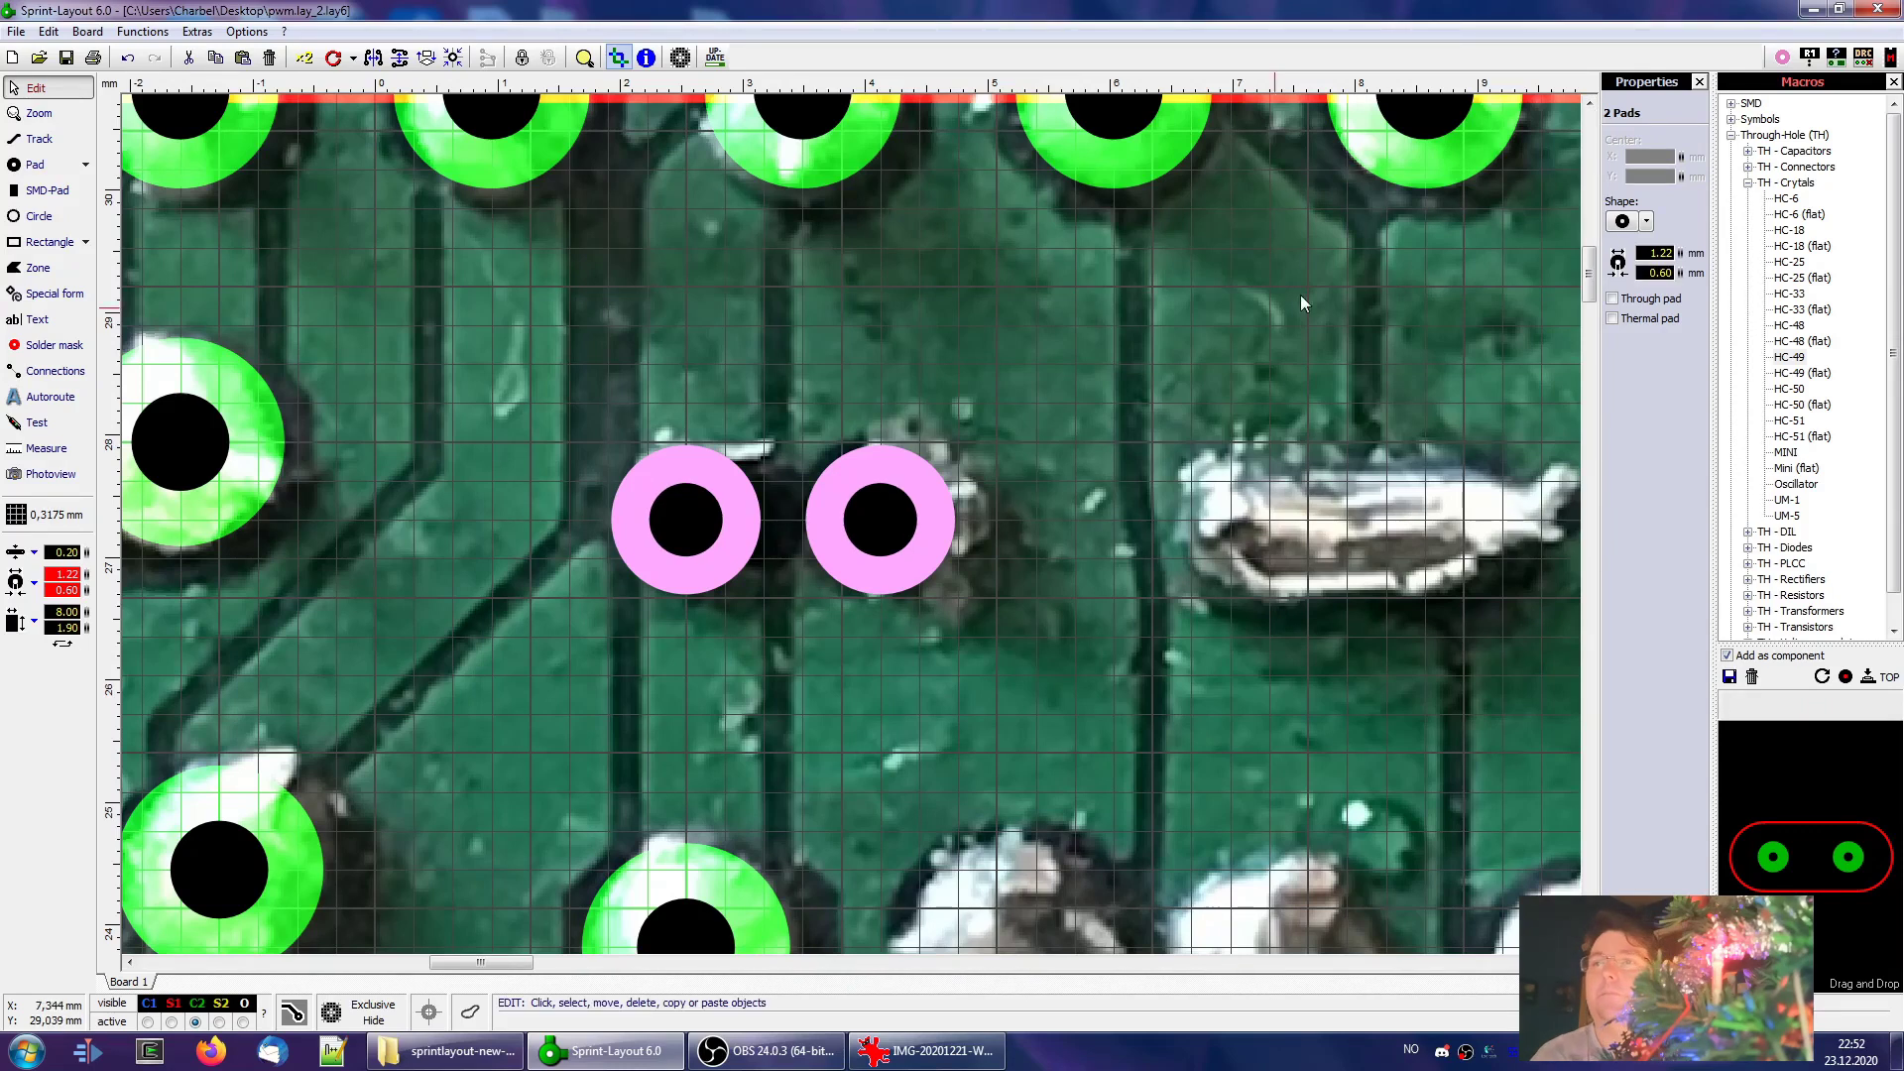
Change the left pad of the small pair, at X 2.540 mm, to a square shape
left_click(1077, 544)
left_click(746, 563)
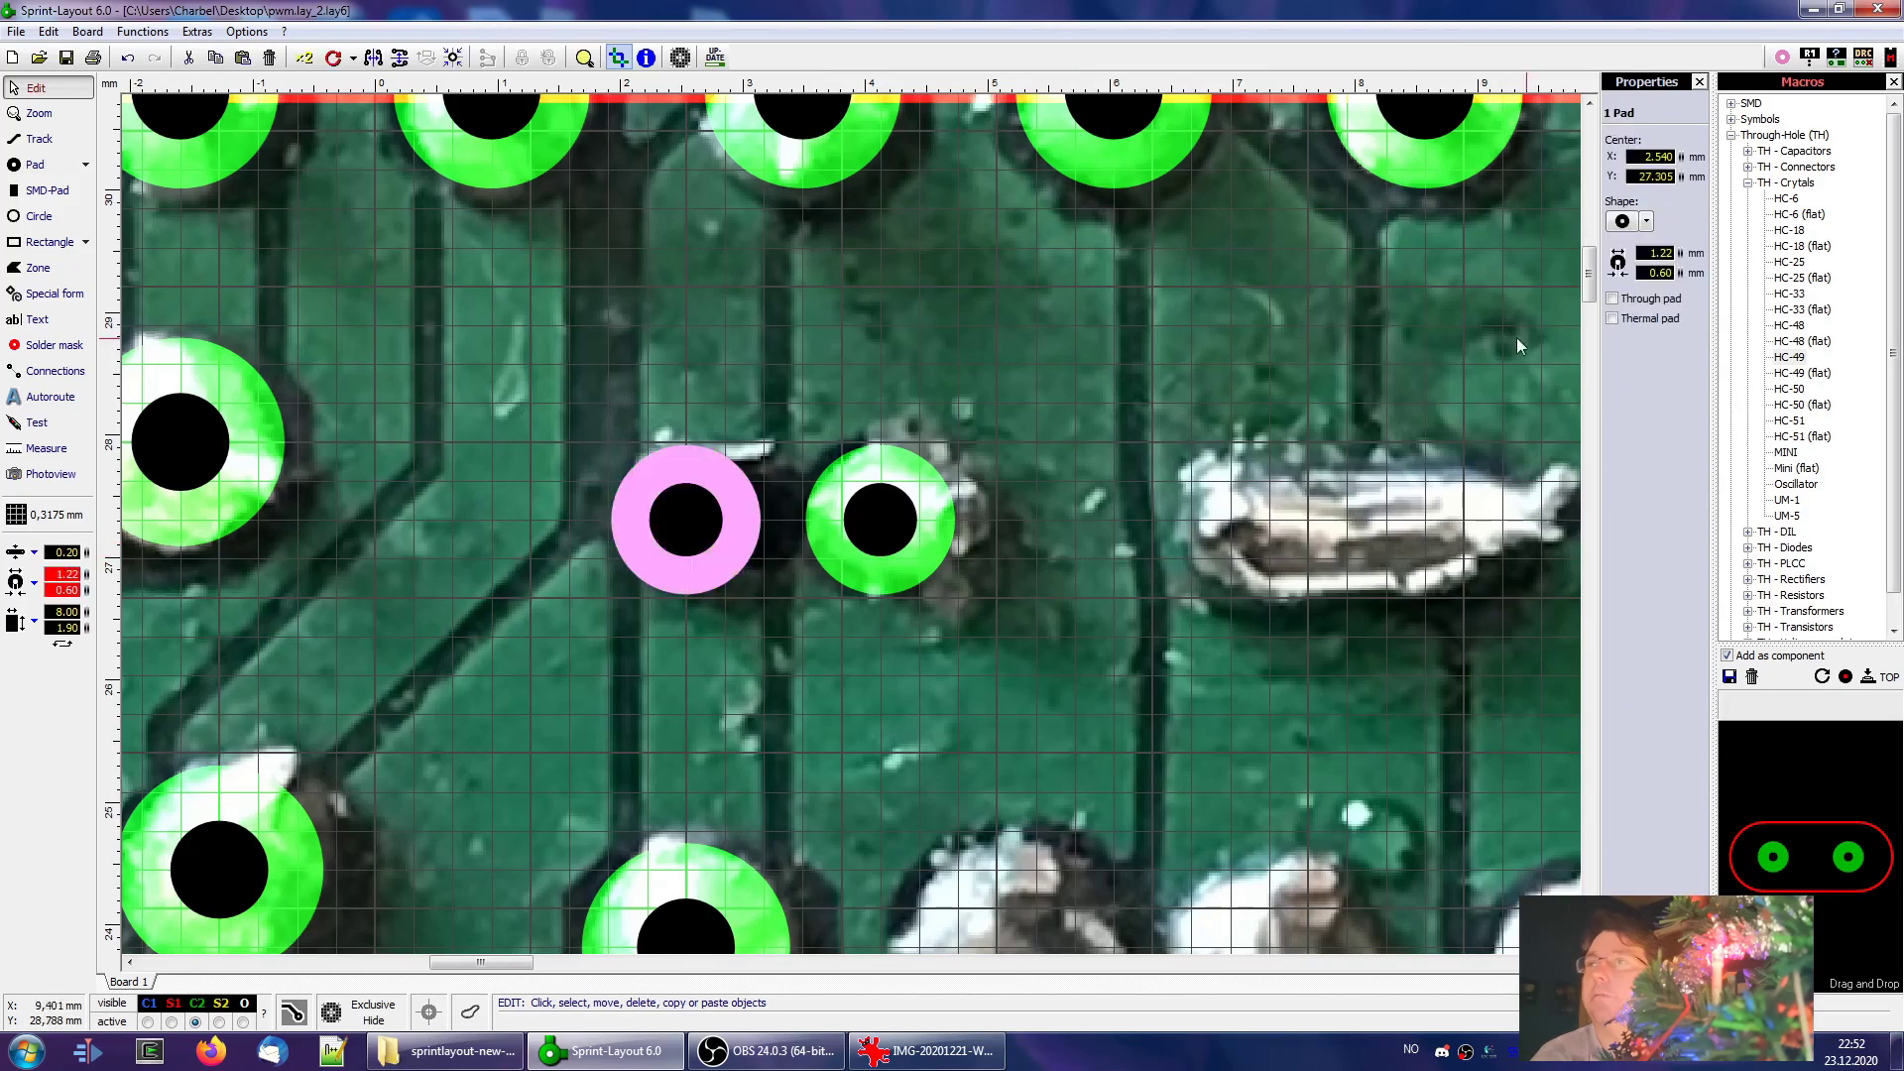
left_click(1647, 221)
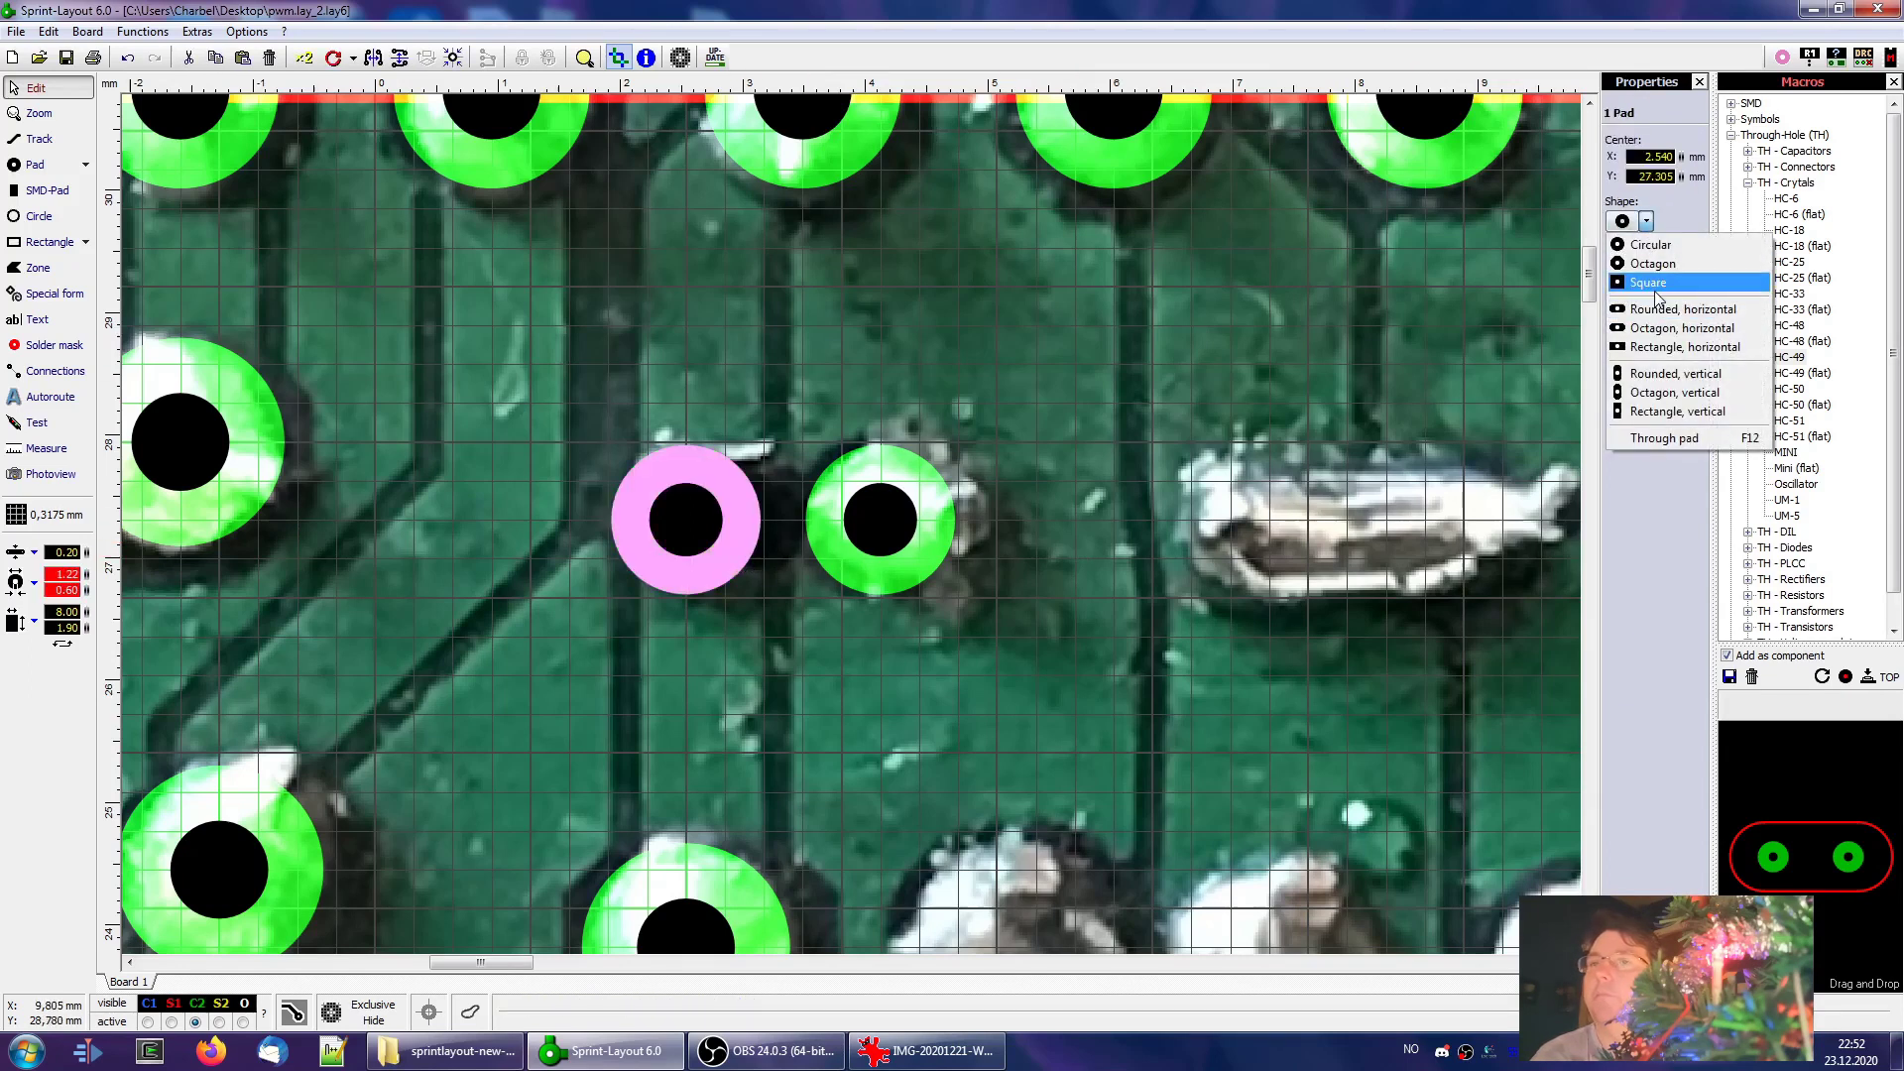
left_click(1653, 285)
Copy the 1.70 mm pad below the small square one onto two joints to its right and two joints inside the rectangular trace
scroll(846, 525, "down", 4)
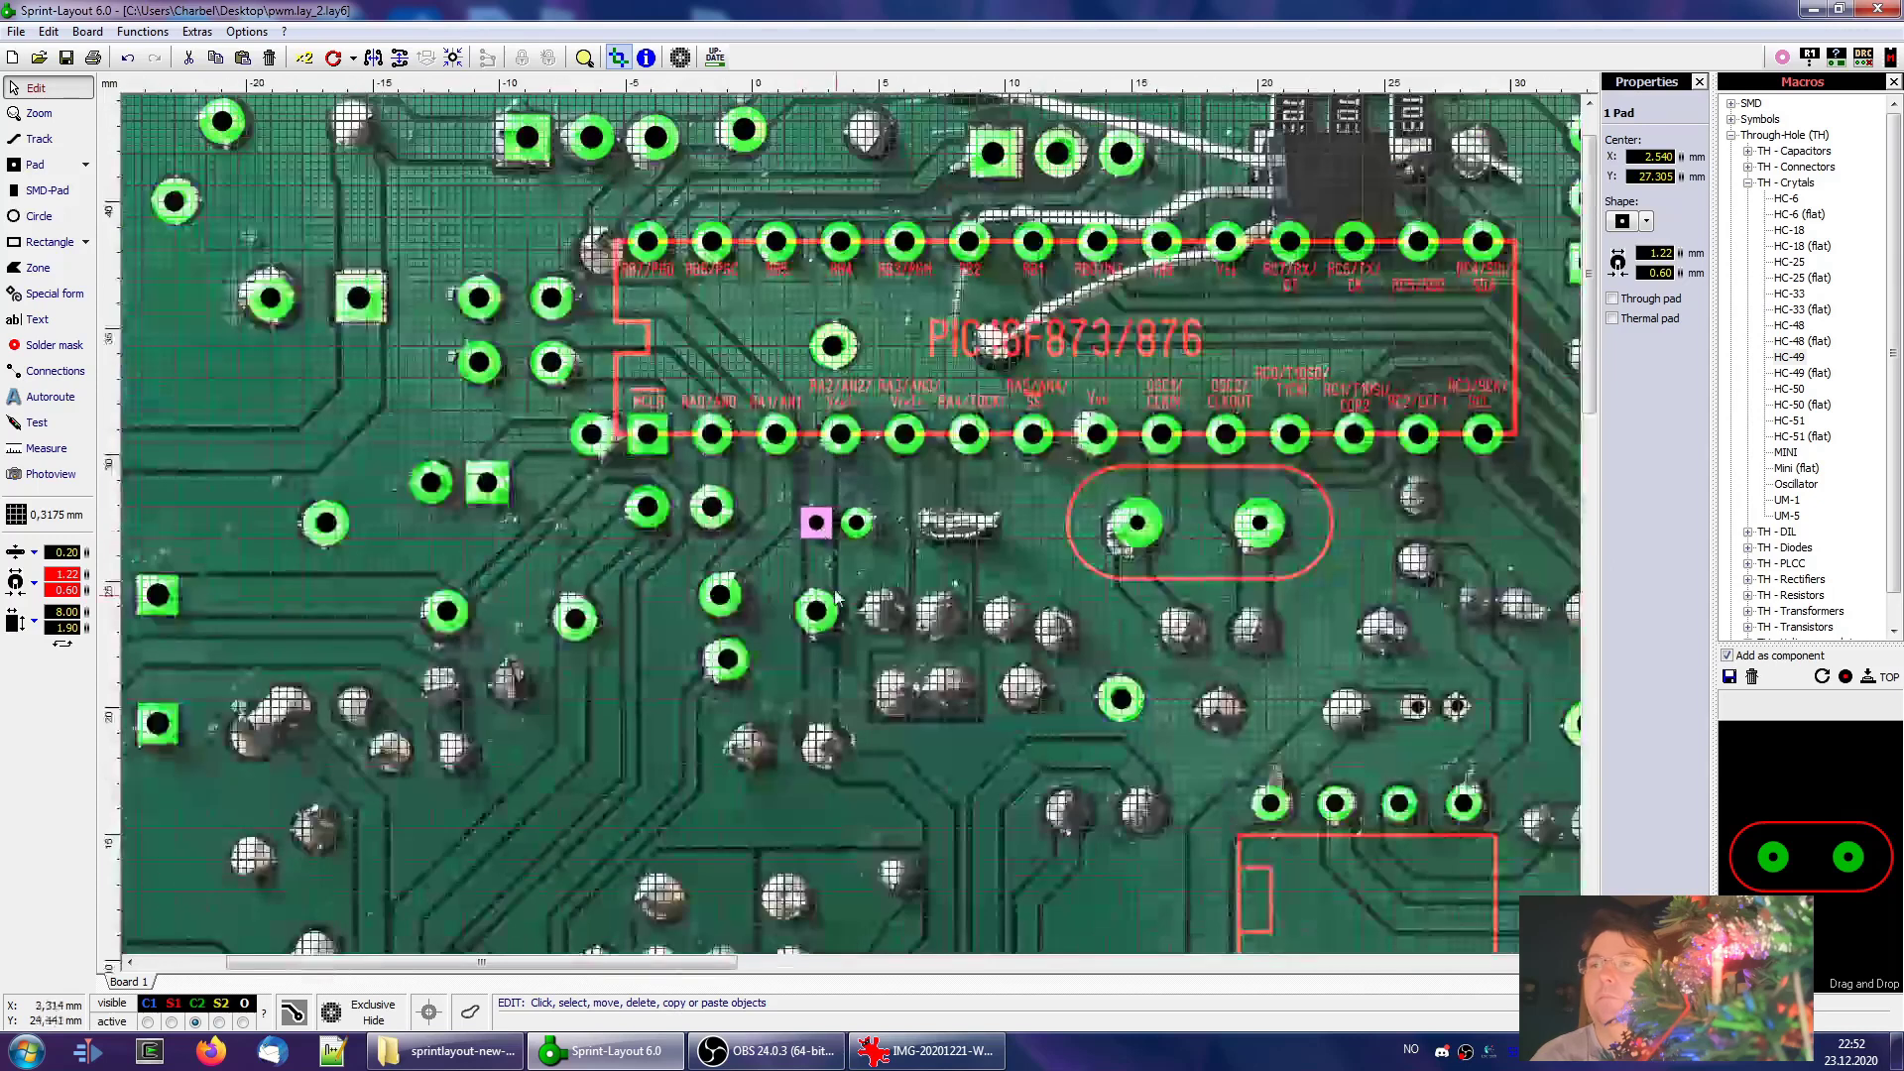
scroll(831, 629, "up", 3)
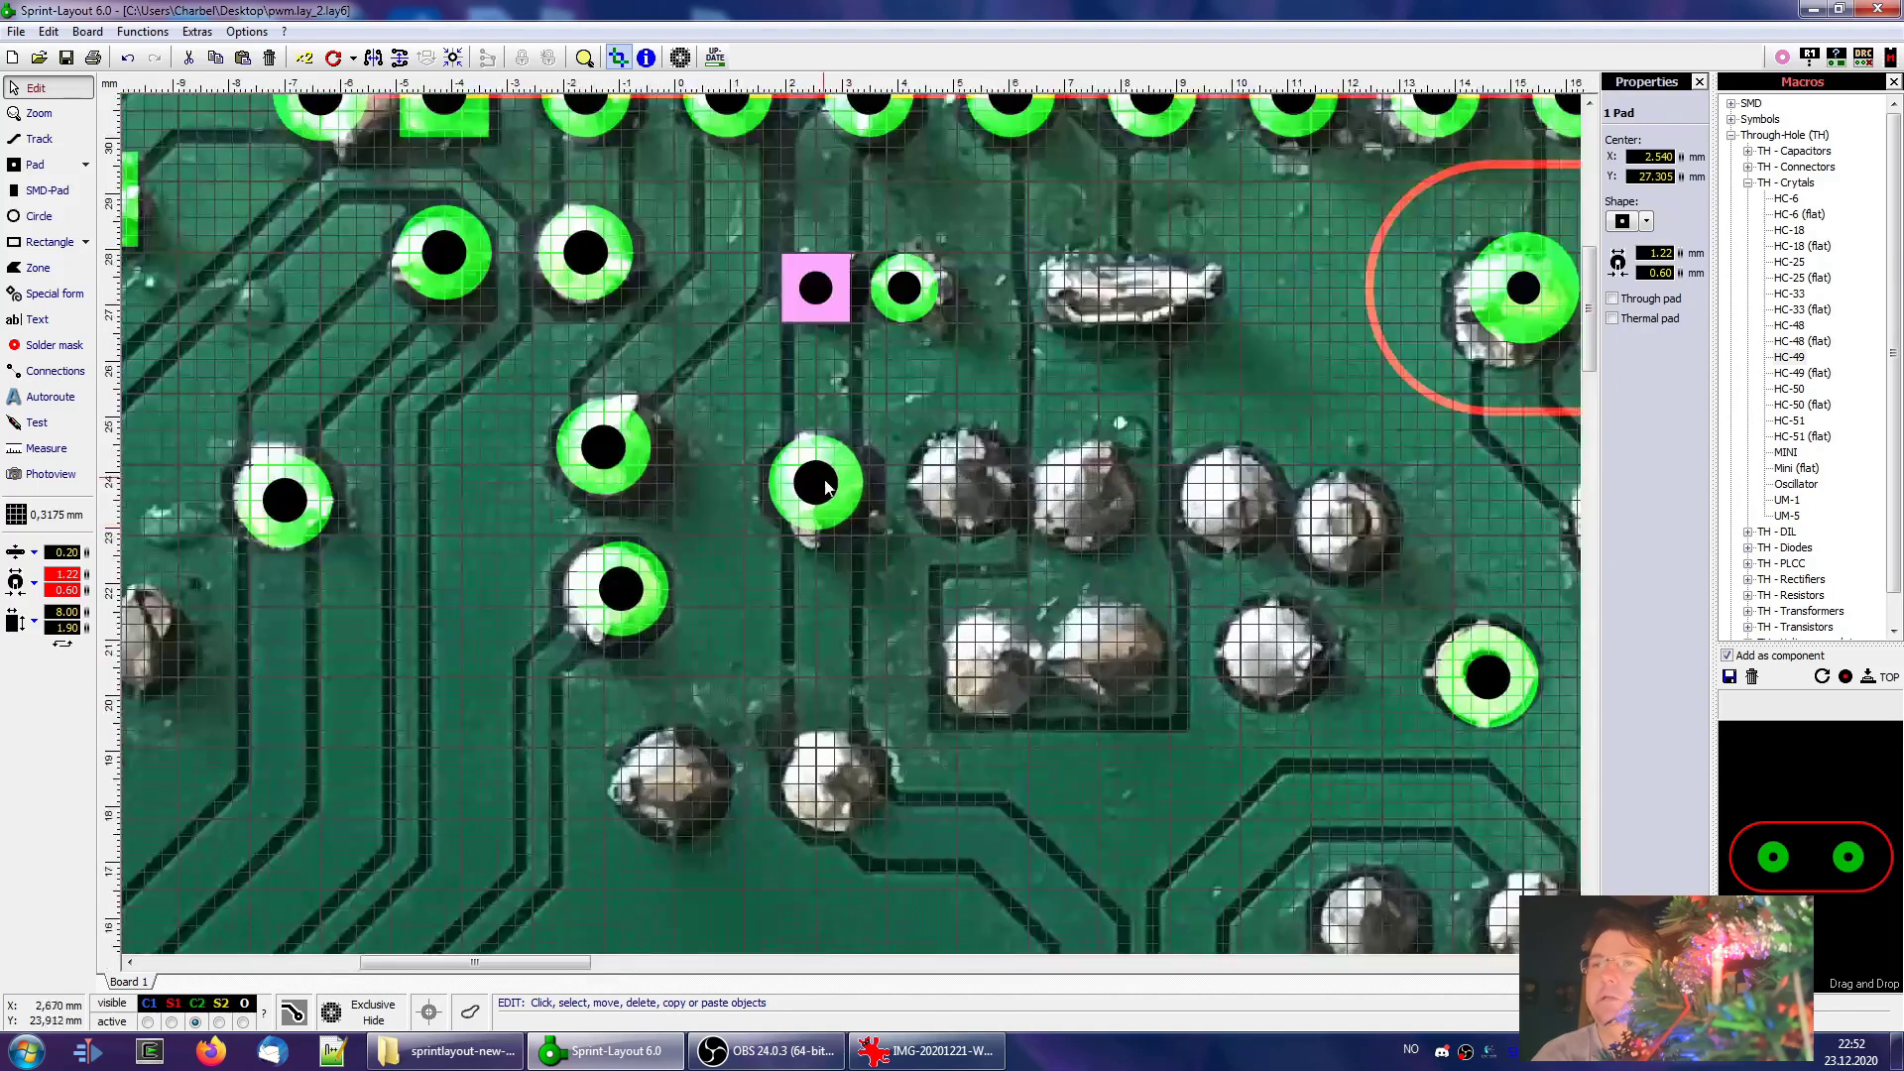
left_click(840, 513)
key("ctrl+c")
key("ctrl+v")
left_click(960, 484)
key("ctrl+v")
left_click(1083, 499)
key("ctrl+v")
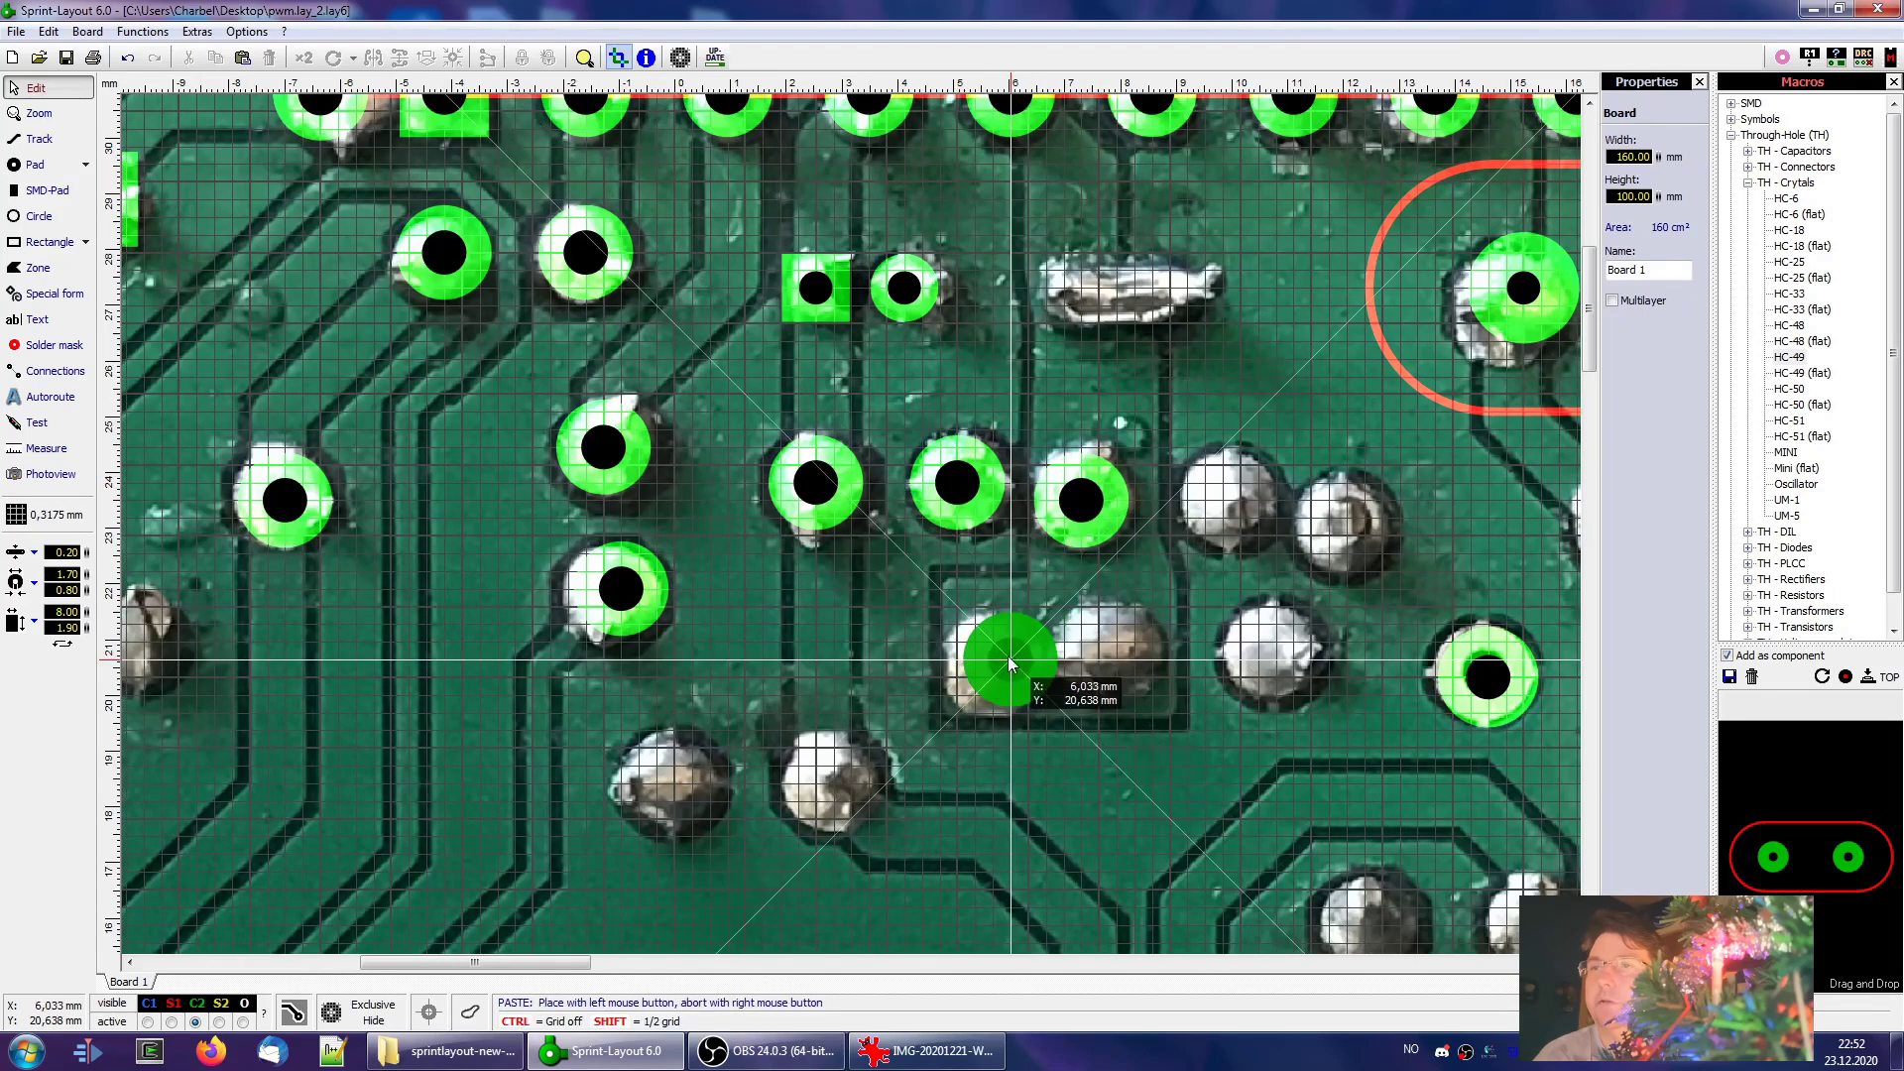
left_click(990, 663)
key("ctrl+v")
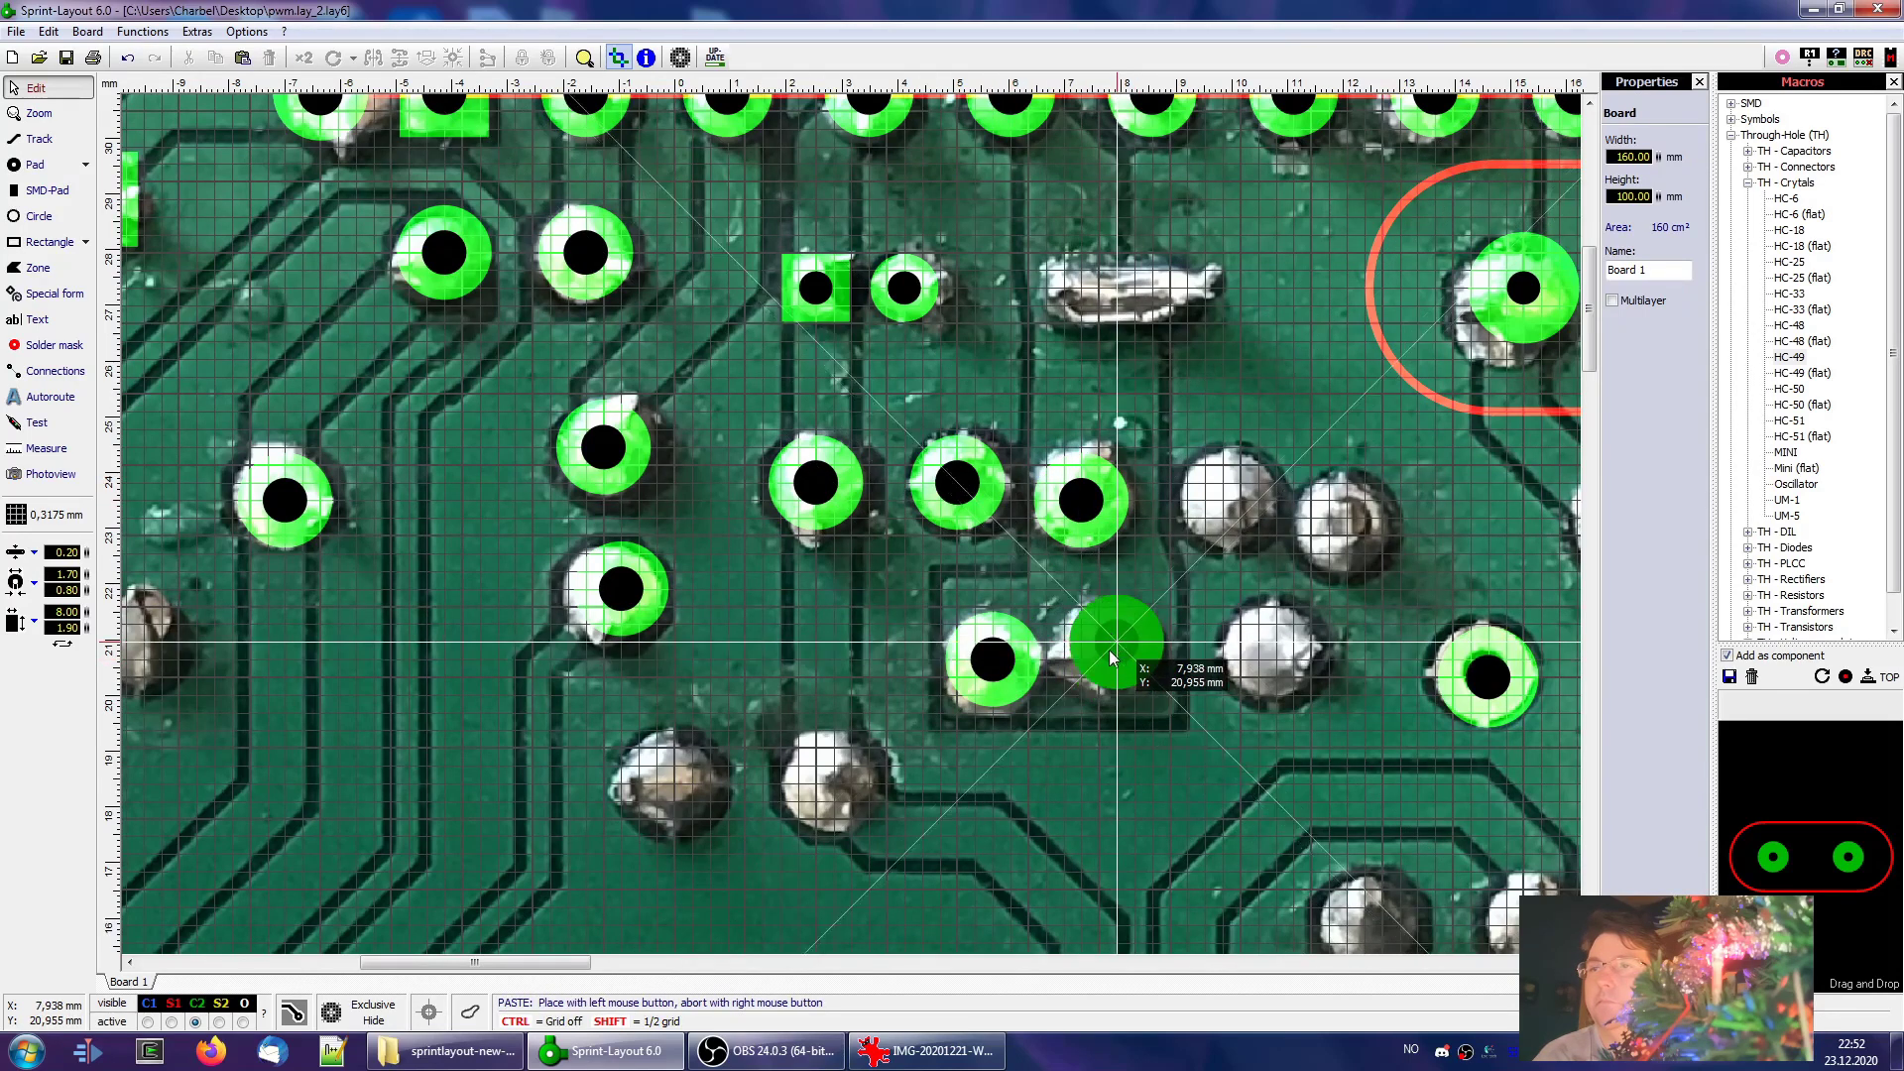
left_click(1115, 657)
Paste the 1.70 mm pad onto the three joints right of the rectangular trace and the two joints at its lower left
key("ctrl+v")
left_click(1222, 501)
key("ctrl+v")
left_click(1346, 517)
left_click(1275, 659)
left_click(833, 784)
left_click(673, 784)
Paste the 1.70 mm pad onto the two joints below the crystal outline and two joints in the row beneath
scroll(849, 613, "right", 10)
key("ctrl+v")
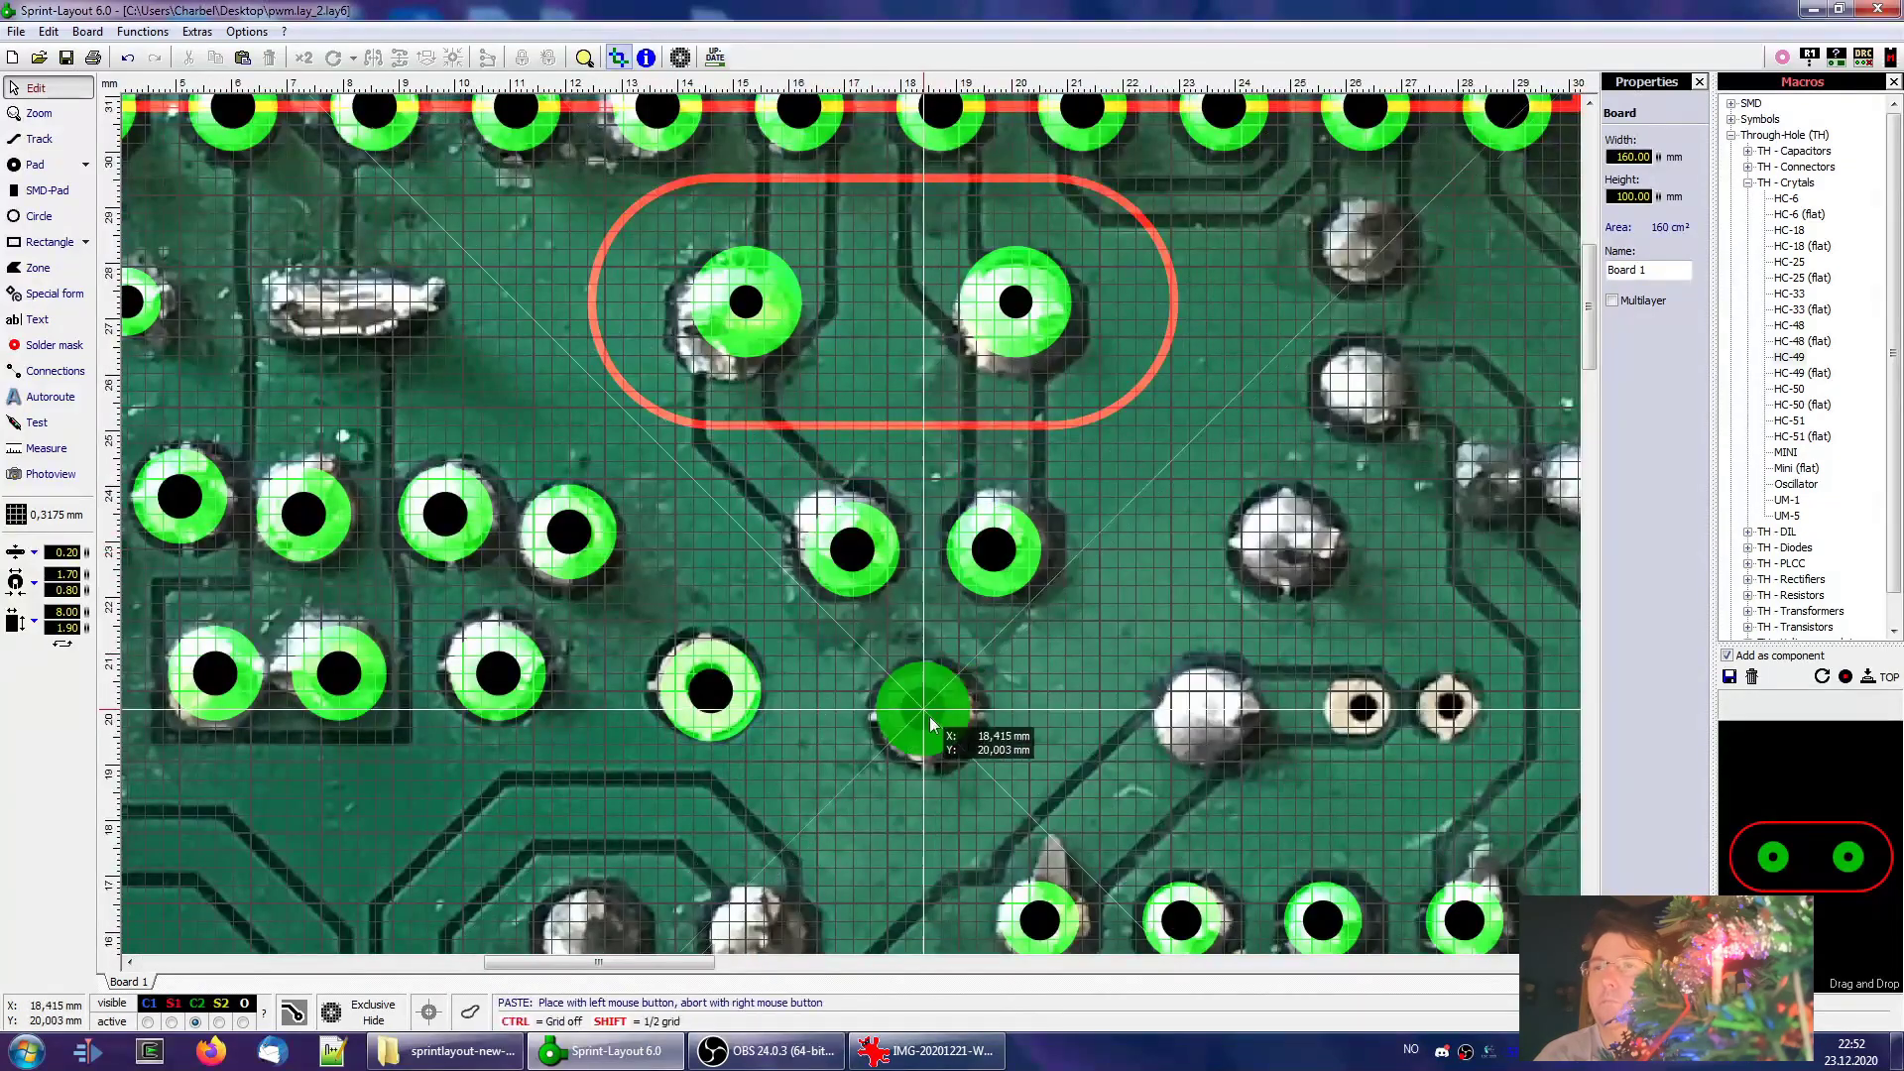
left_click(1208, 711)
Paste the round 1.22 mm pad with 0.60 mm hole onto the two small ringed holes right of the last large pad
middle_click_drag(1110, 833, 1092, 795)
scroll(1092, 794, "down", 2)
key("ctrl+v")
left_click(1141, 611)
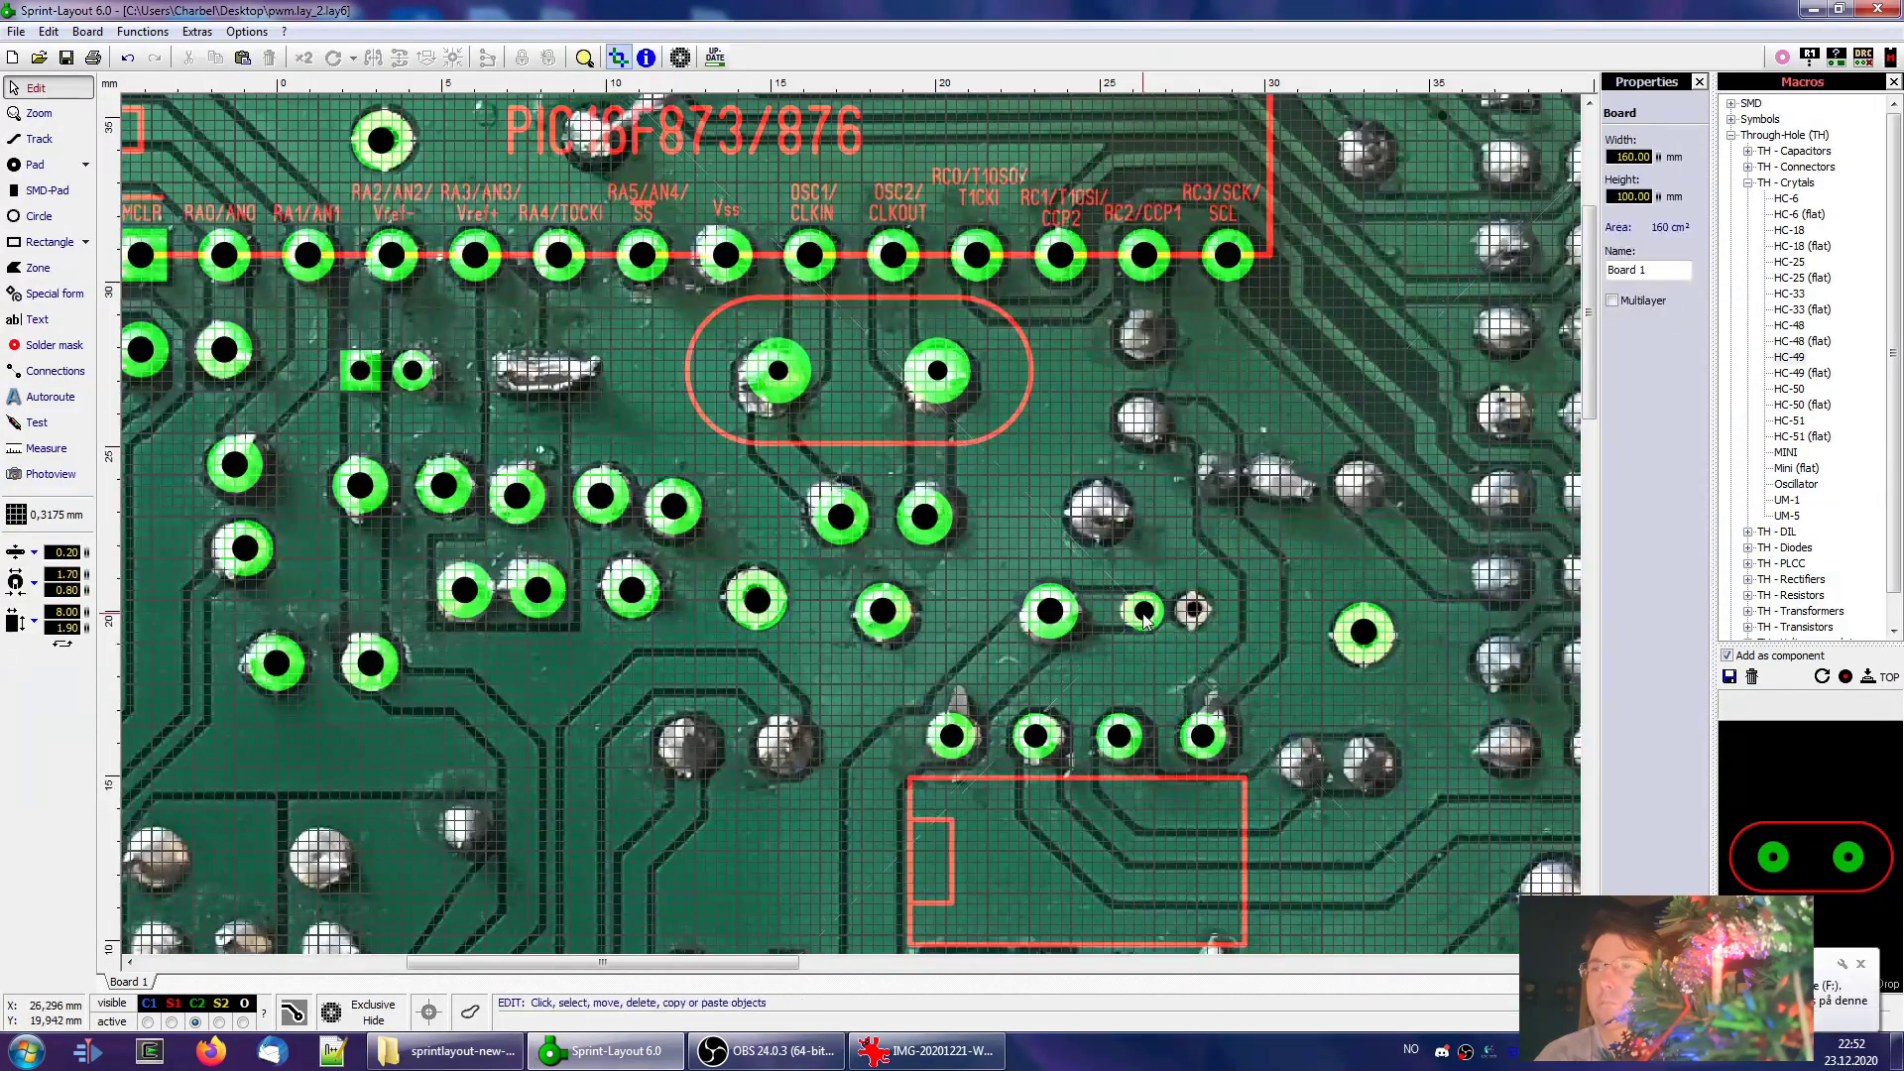
key("ctrl+v")
left_click(1194, 611)
Set the outer diameter of both pads over the small ringed holes to 1.00 mm
scroll(1150, 658, "down", 2)
scroll(1127, 654, "up", 3)
left_click(829, 428)
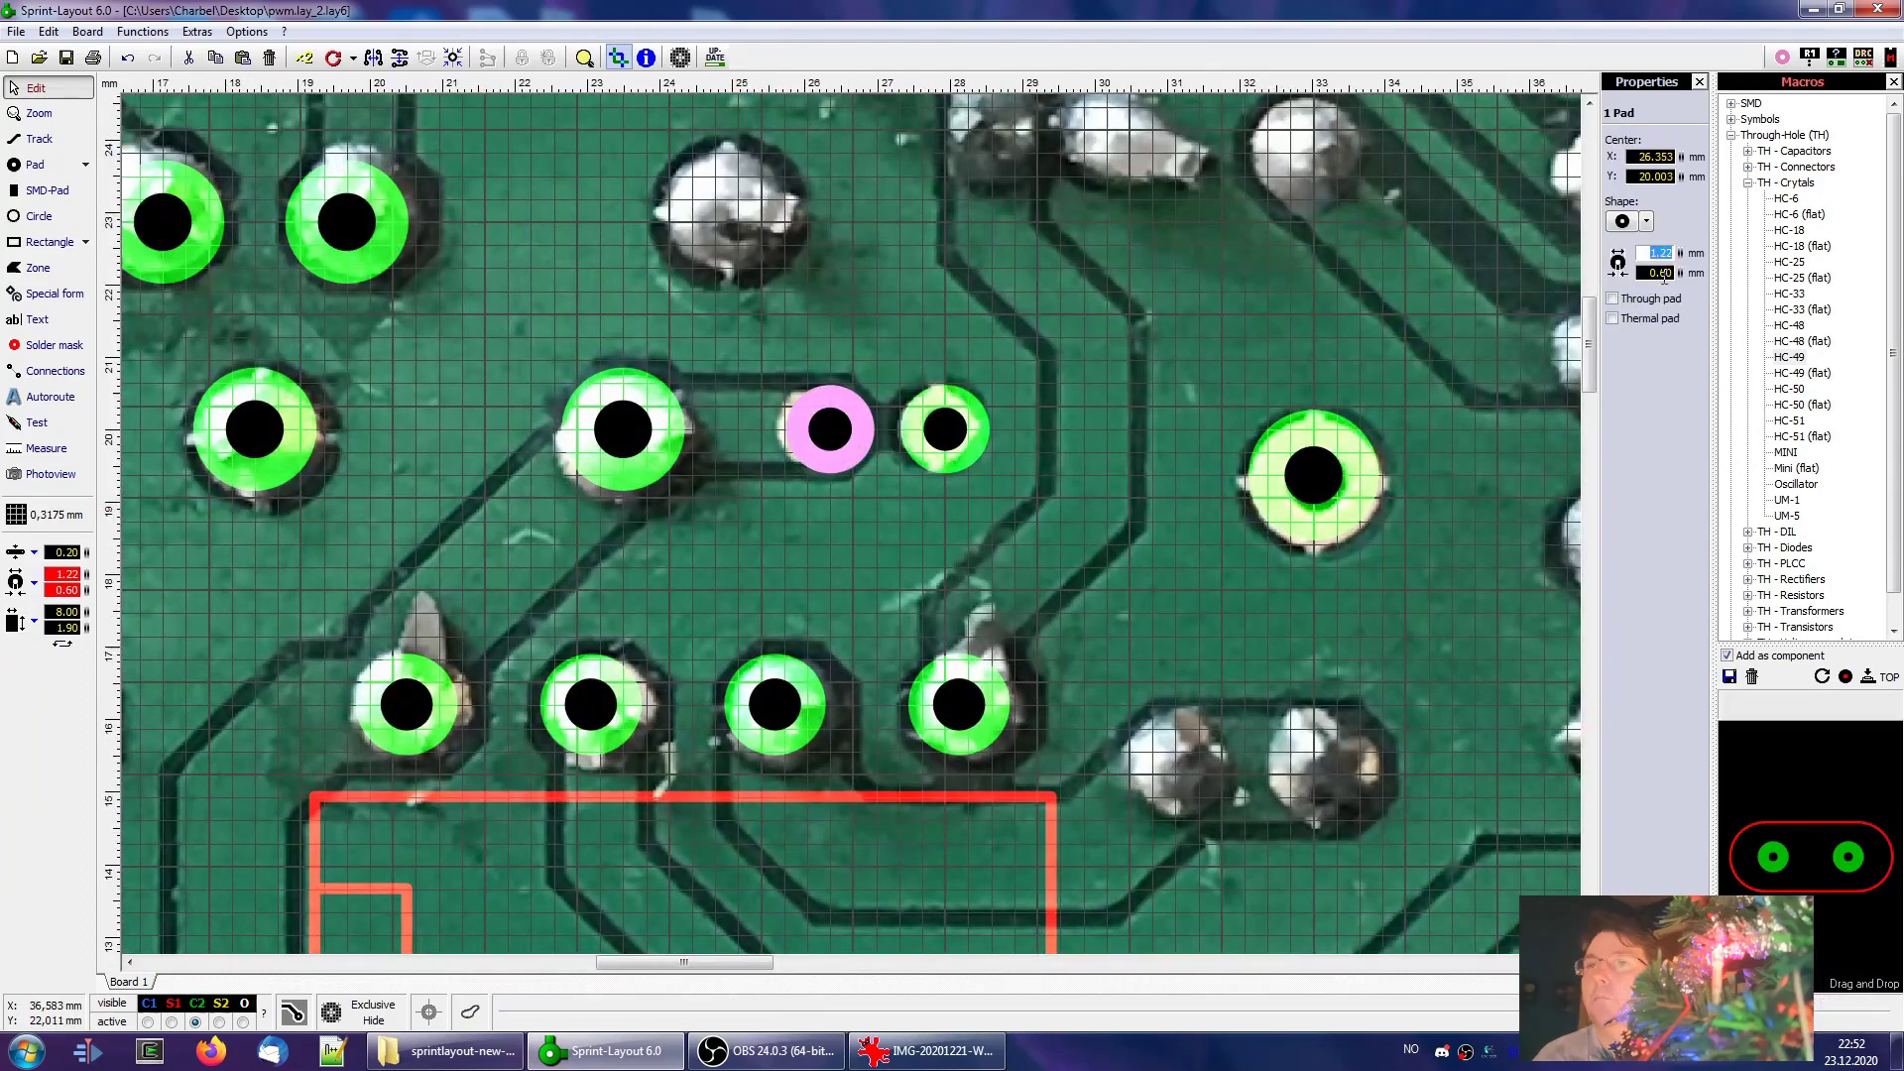
left_click(985, 433)
scroll(994, 522, "down", 2)
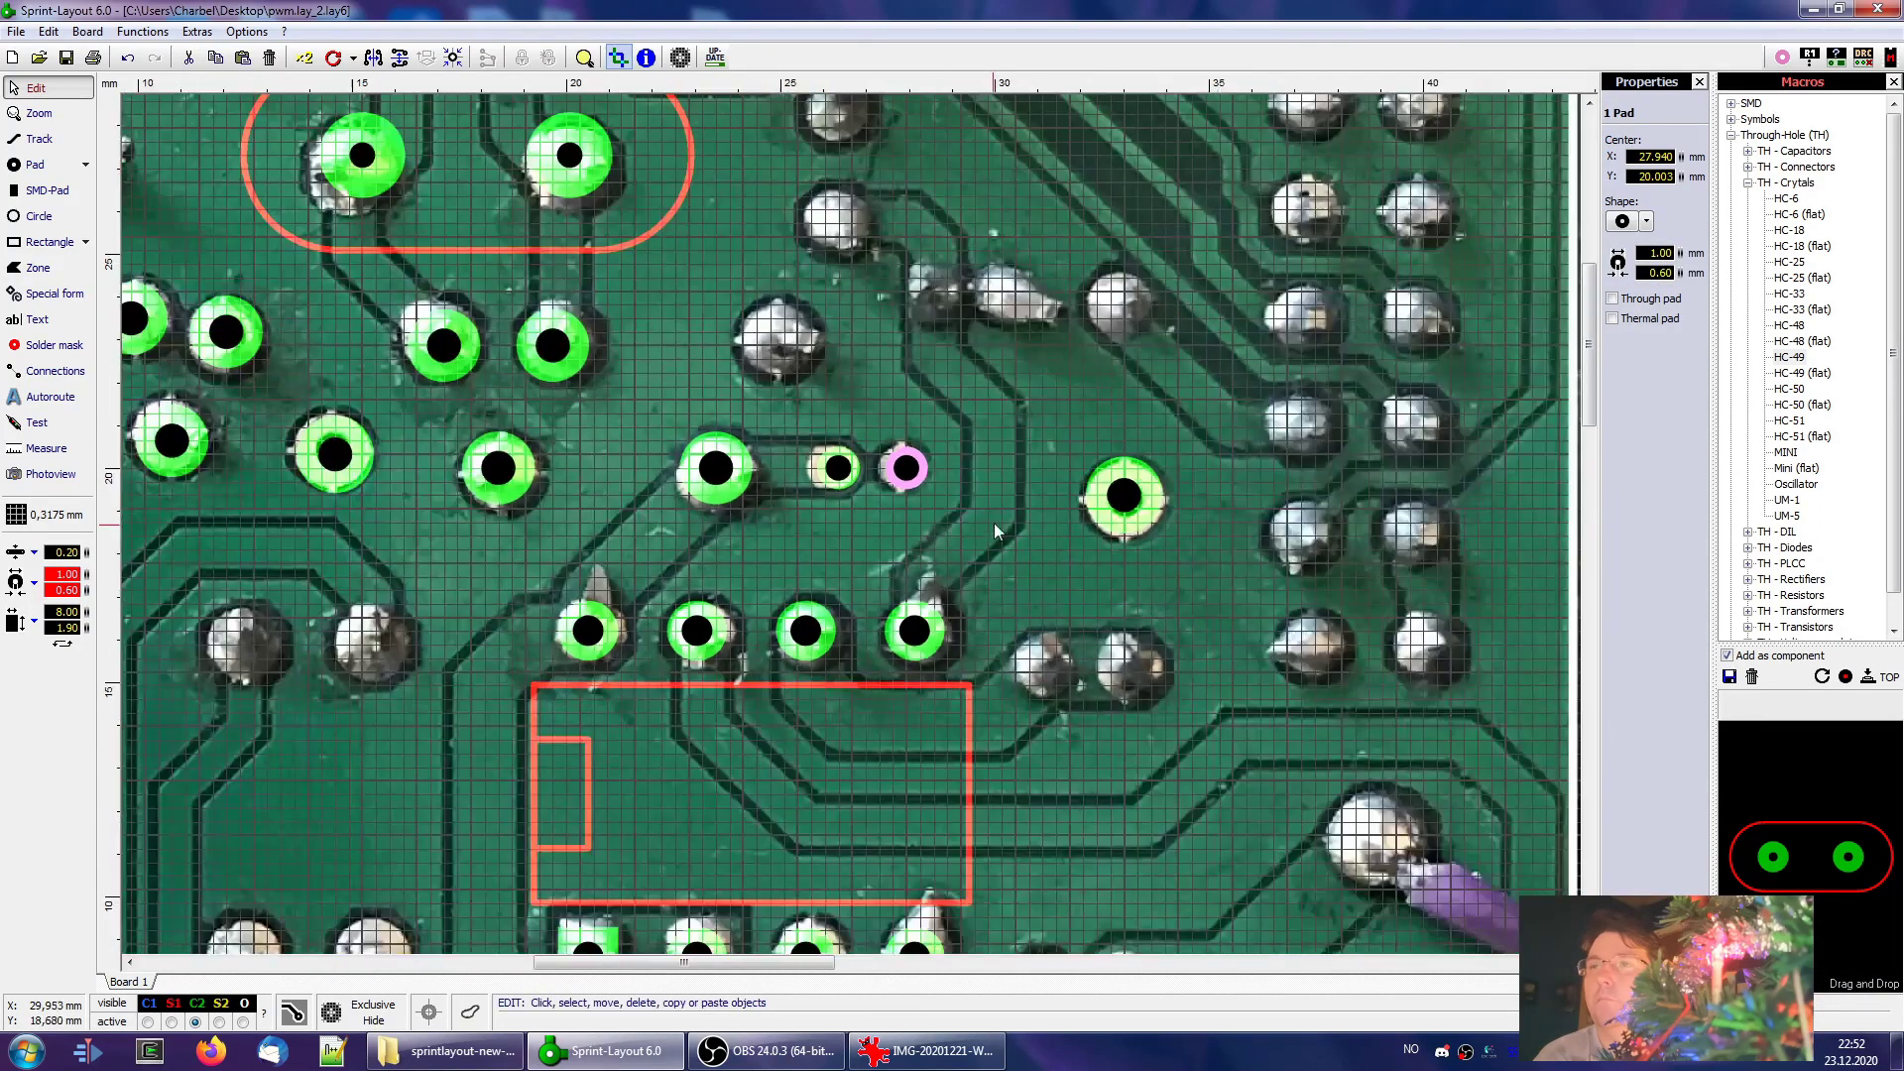
Copy the small square and round pad pair onto the two adjoining joints below and right of the crystal outline
left_click(582, 482)
left_click(371, 379)
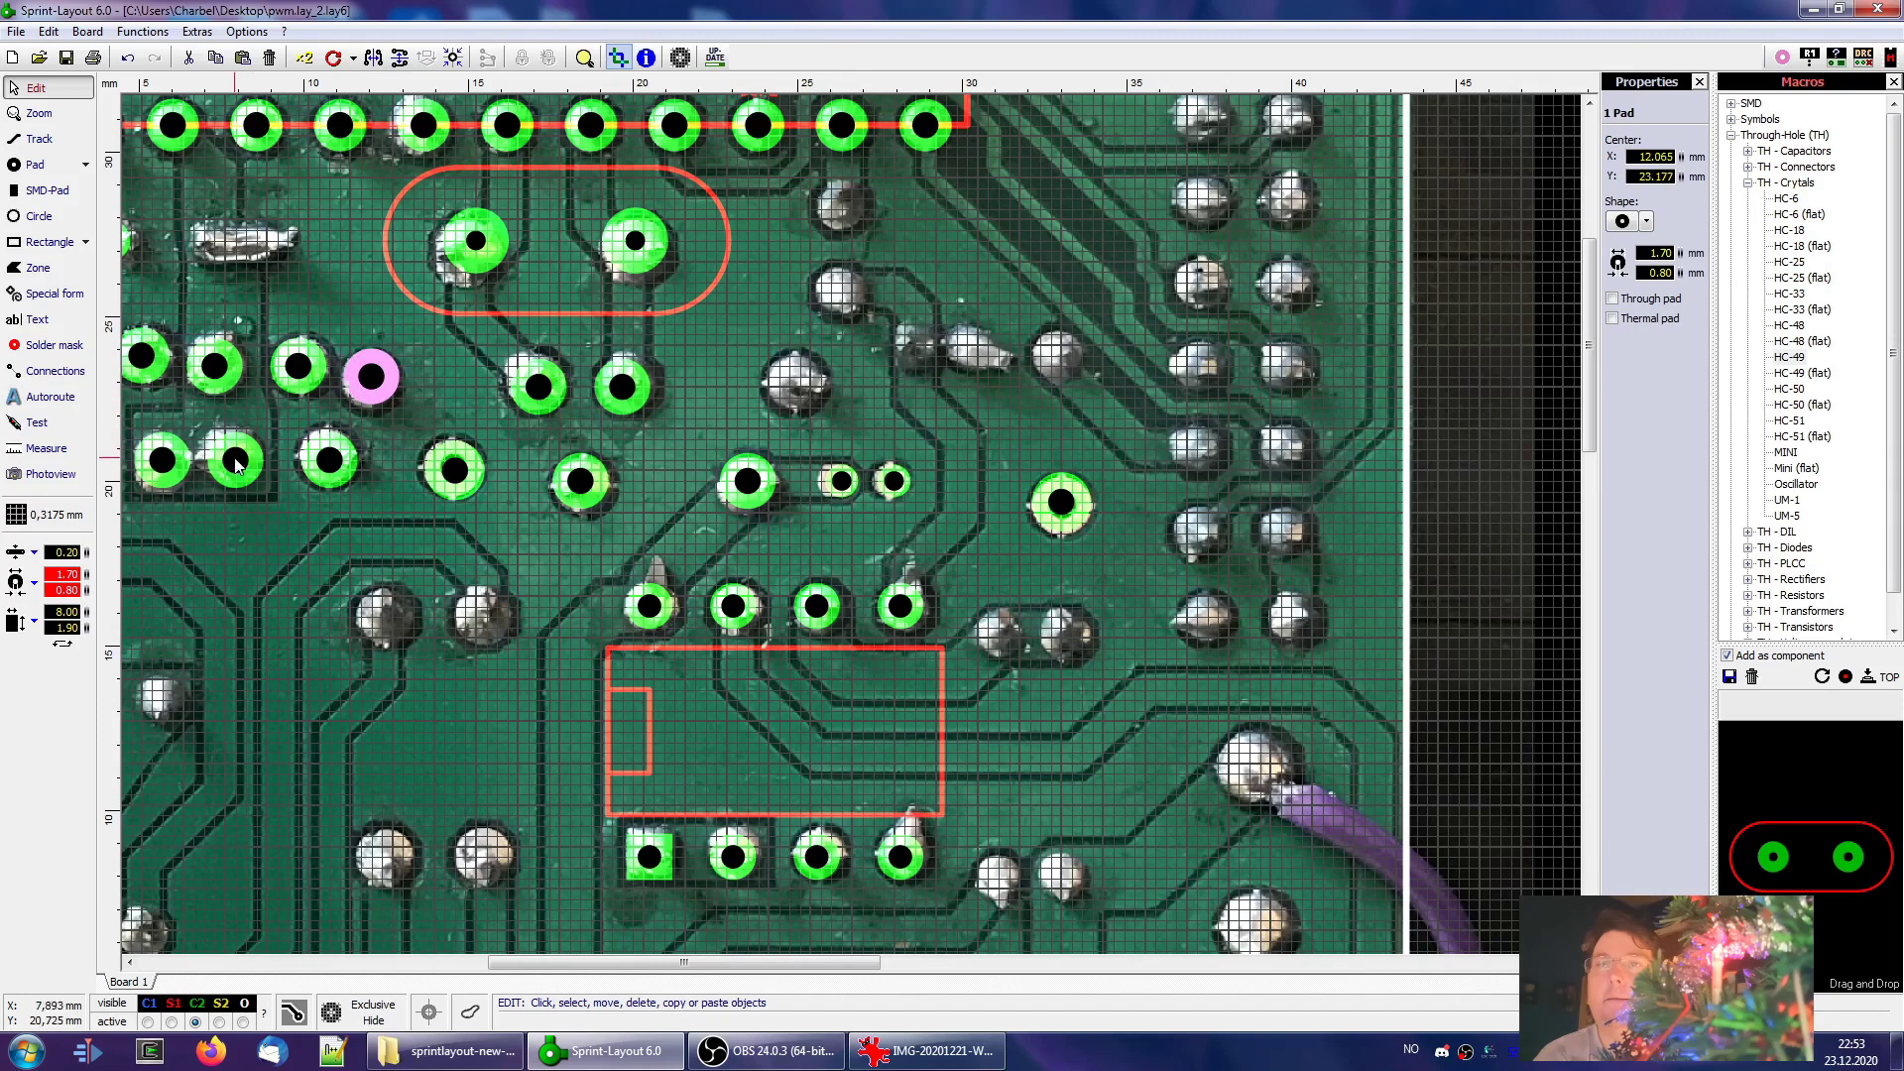
left_click(238, 461)
key("ctrl+c")
key("ctrl+v")
key("Escape")
middle_click_drag(641, 443, 889, 479)
key("ctrl+v")
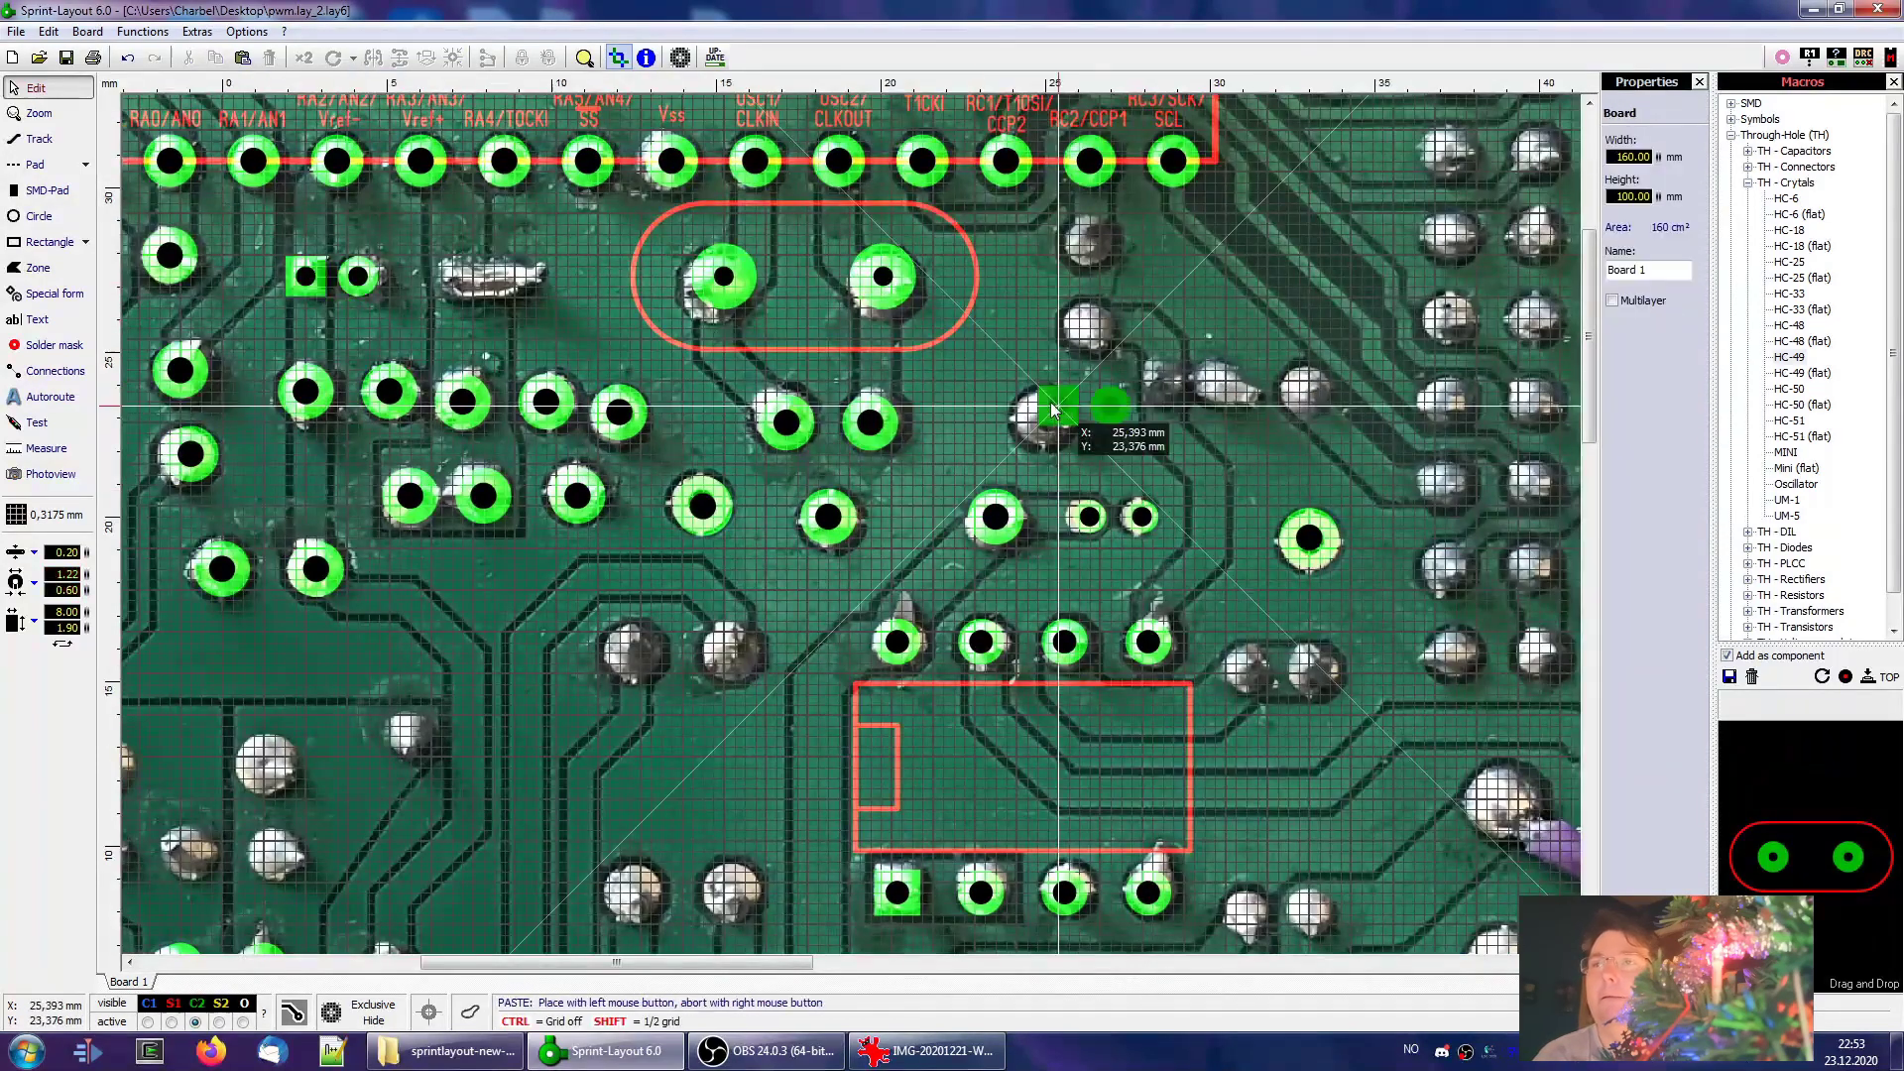
left_click(1119, 474)
Paste the 1.70 mm pad onto the joint right of the copied pair and a joint in the connector's left column
key("ctrl+v")
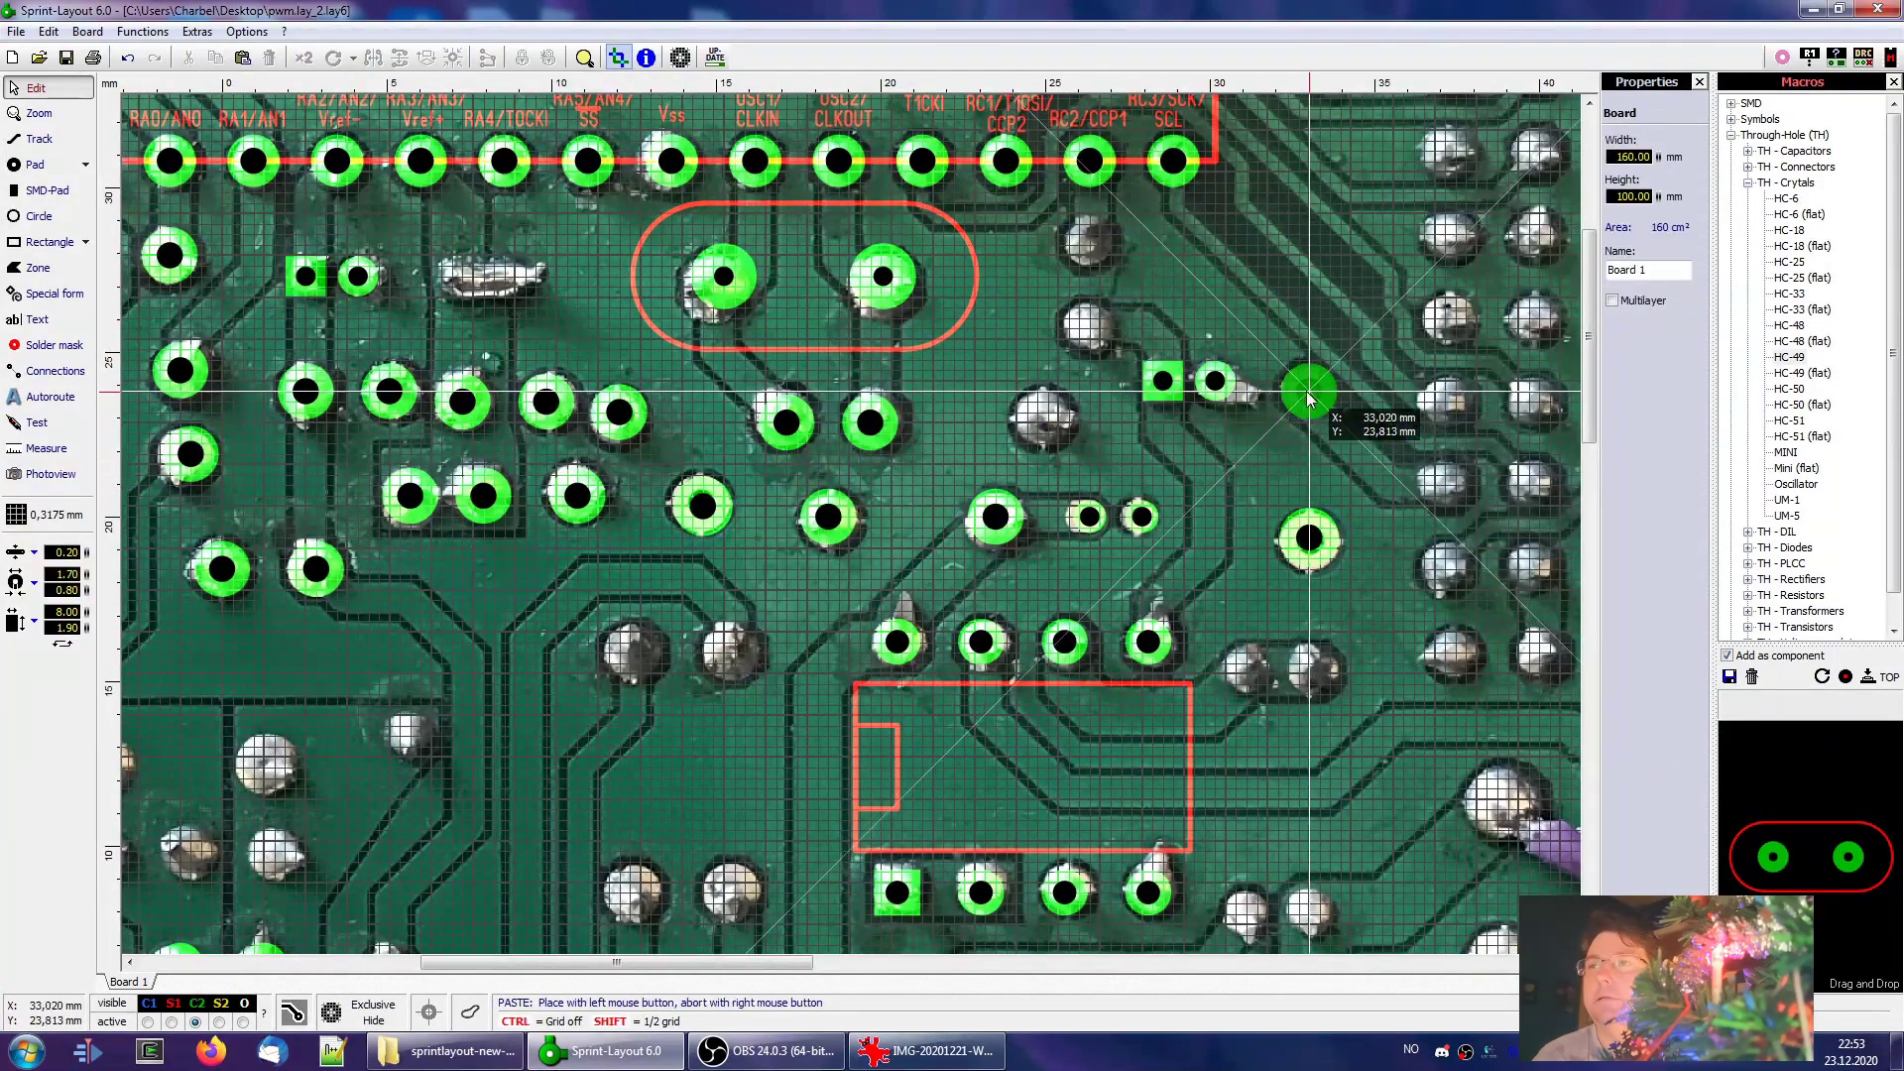
left_click(1307, 390)
key("ctrl+v")
left_click(1450, 493)
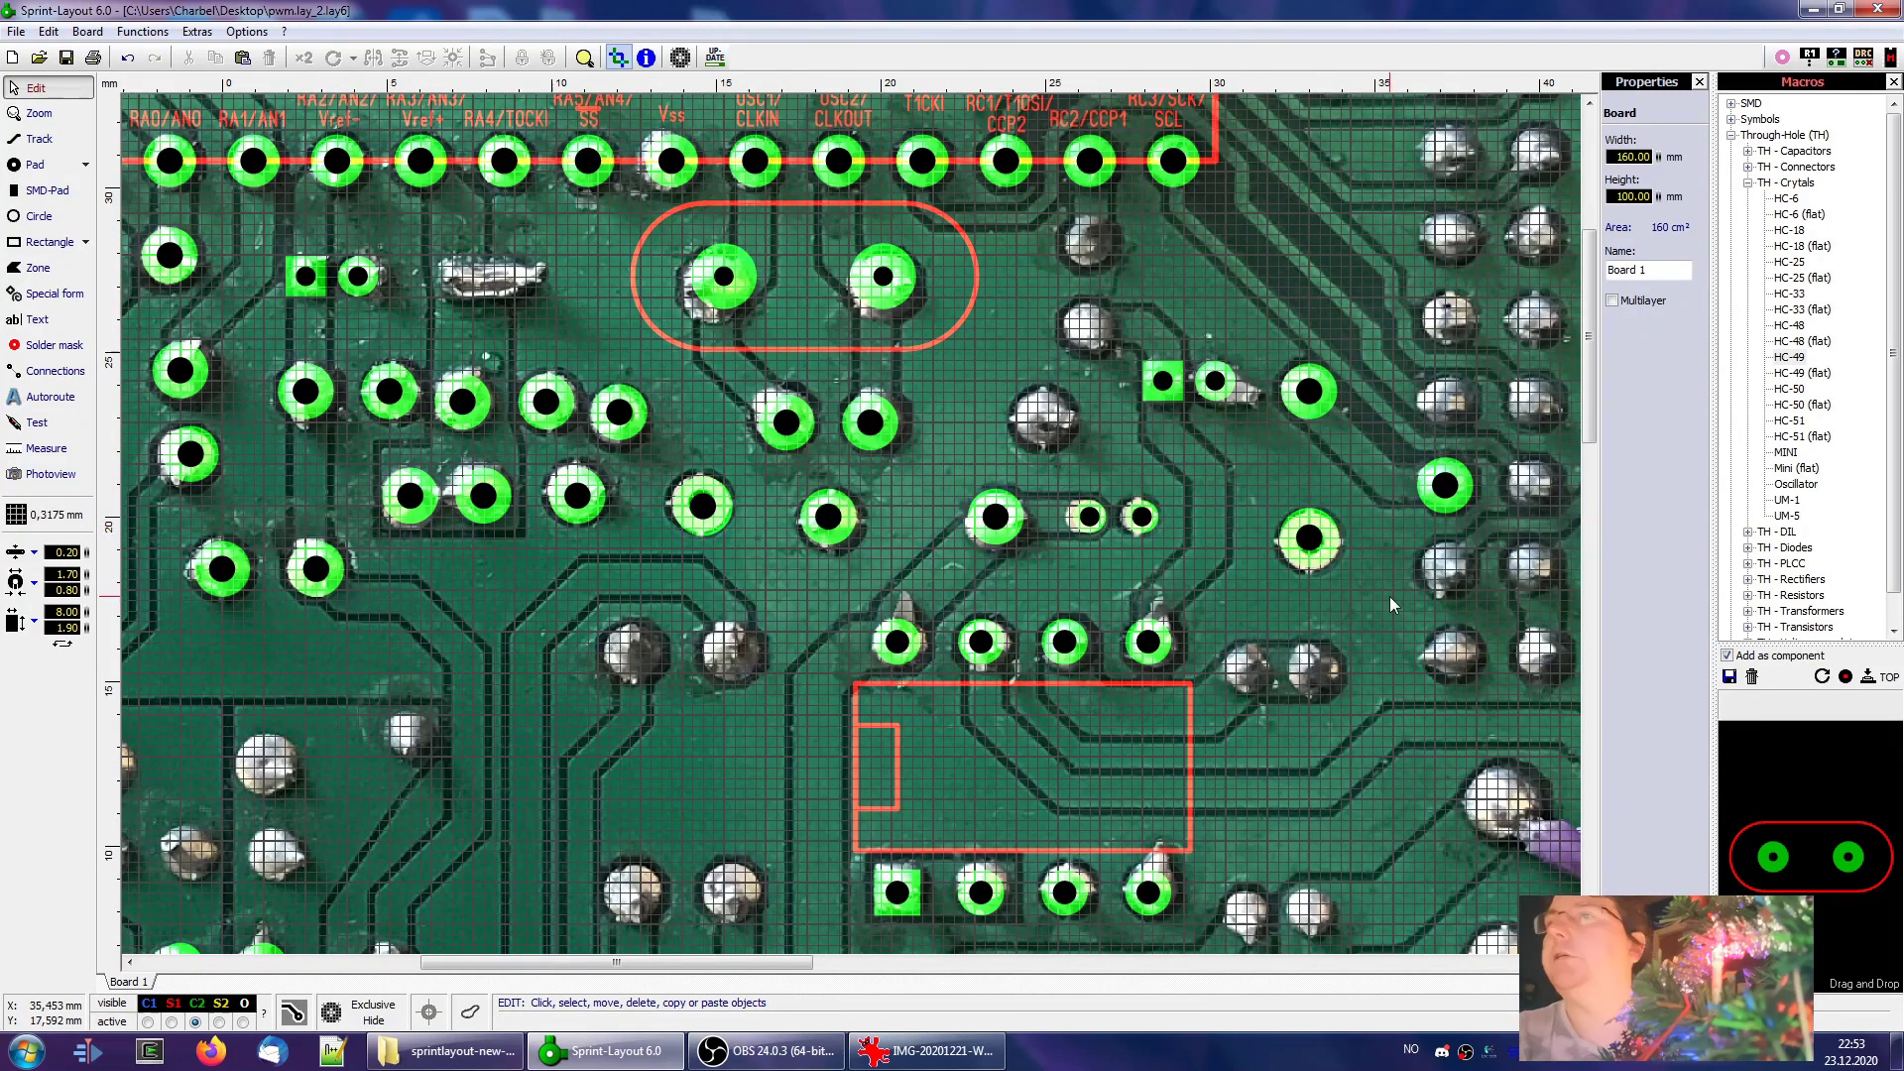
middle_click_drag(1561, 472, 1442, 615)
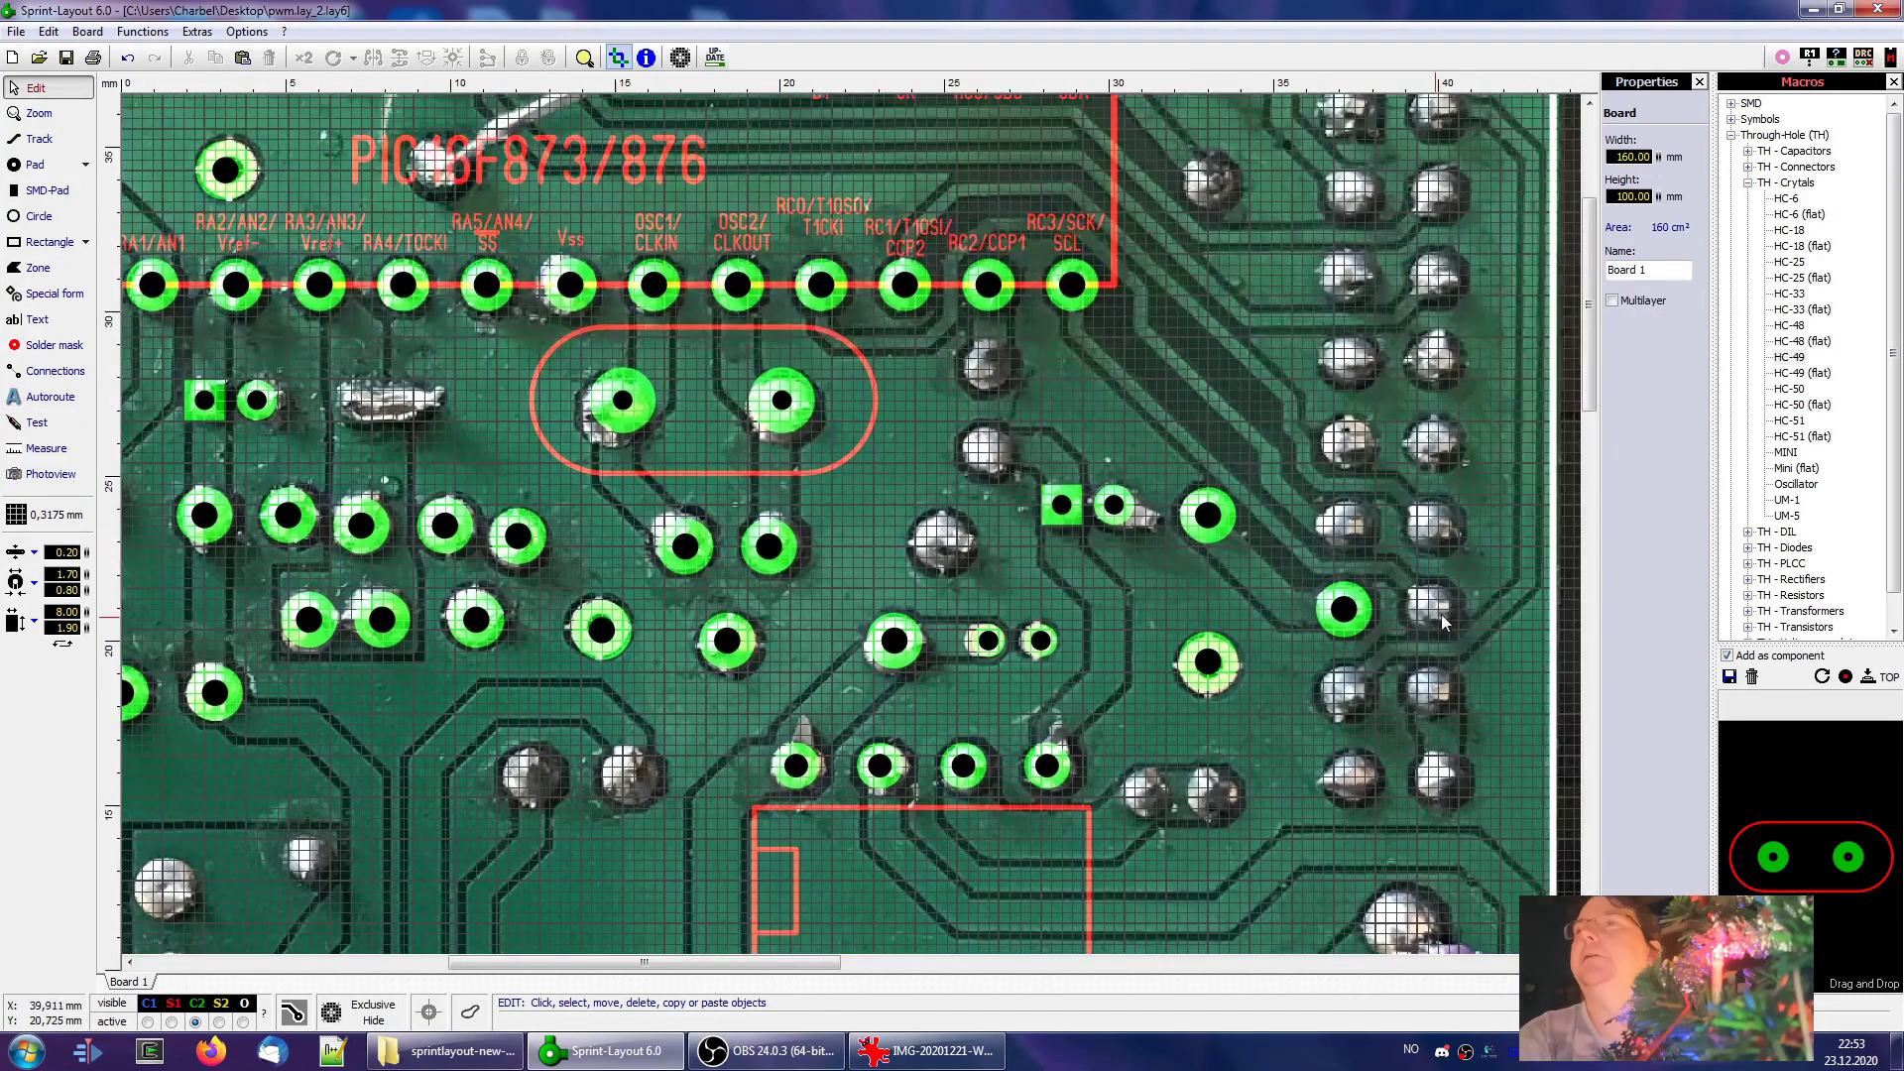
Measure the joint beside the lone pad in the connector's left column and set that pad's outer diameter to 1.50 mm
scroll(1442, 615, "up", 3)
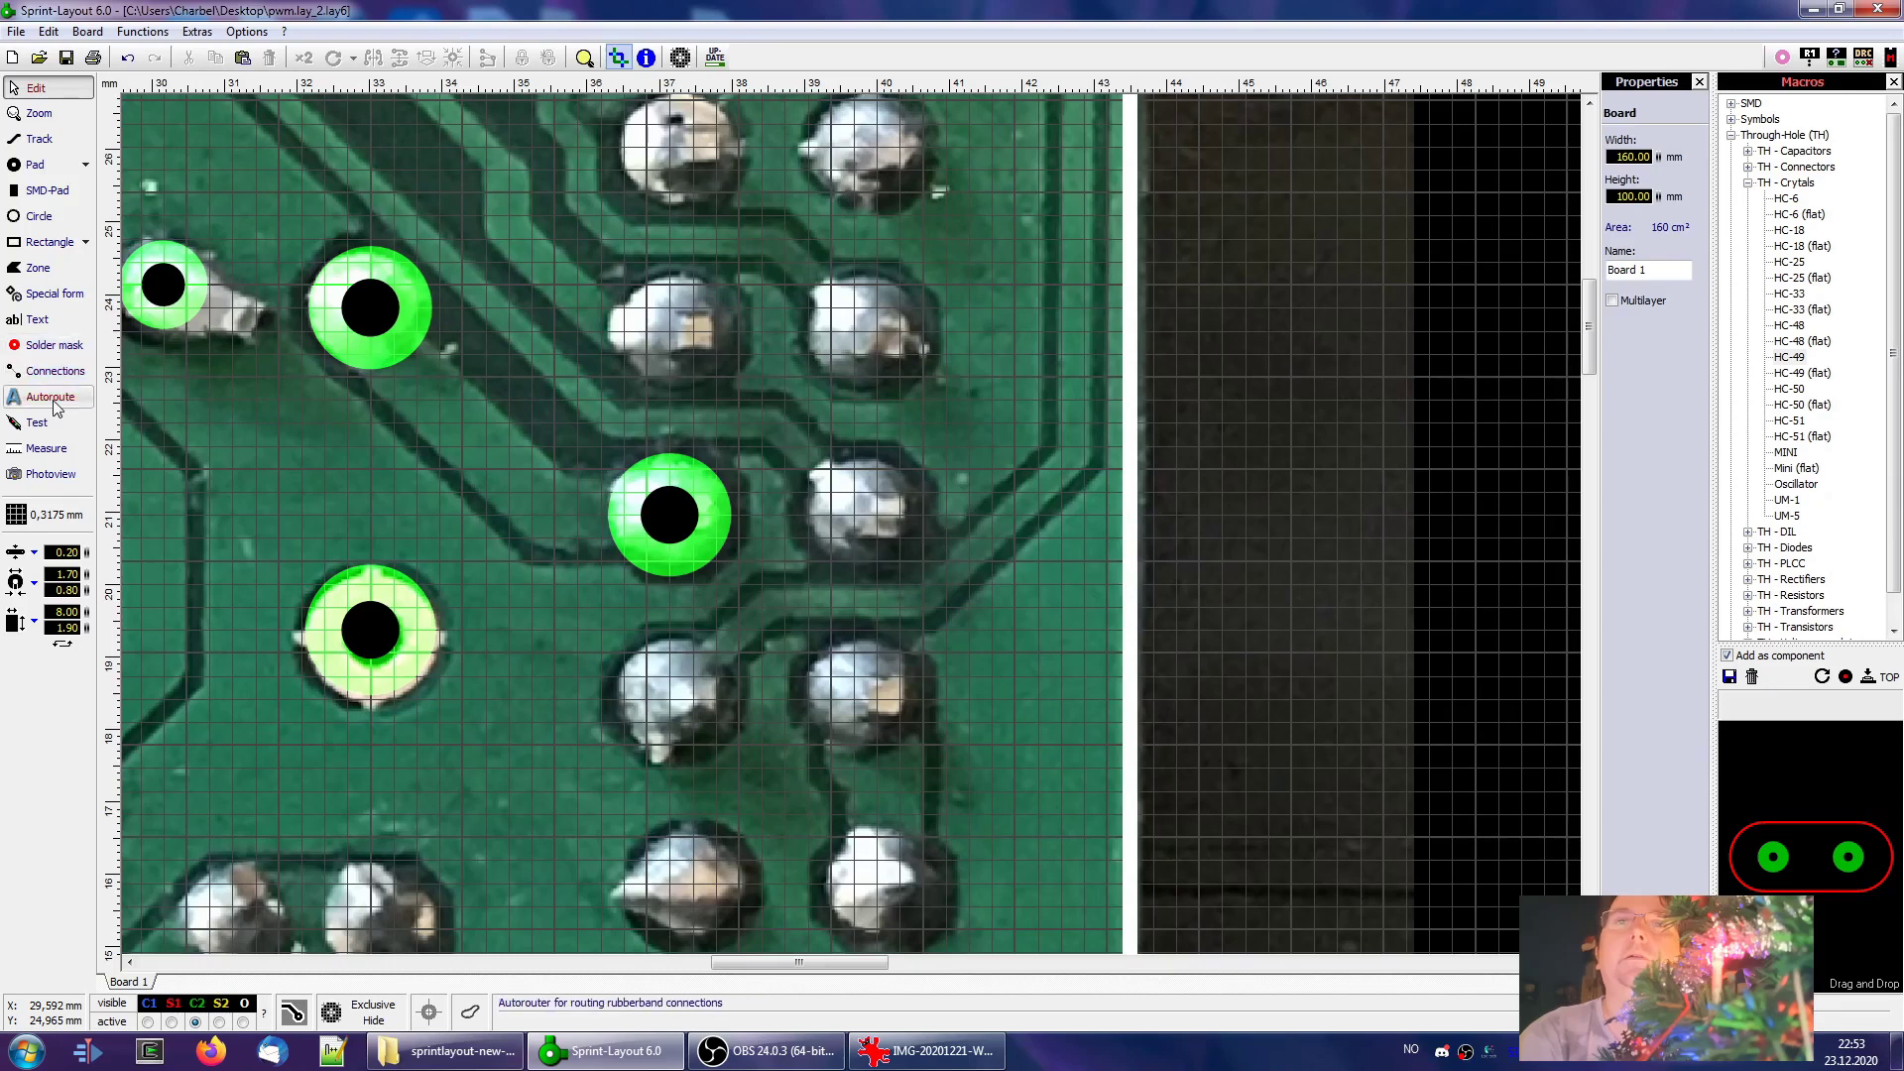
left_click(46, 448)
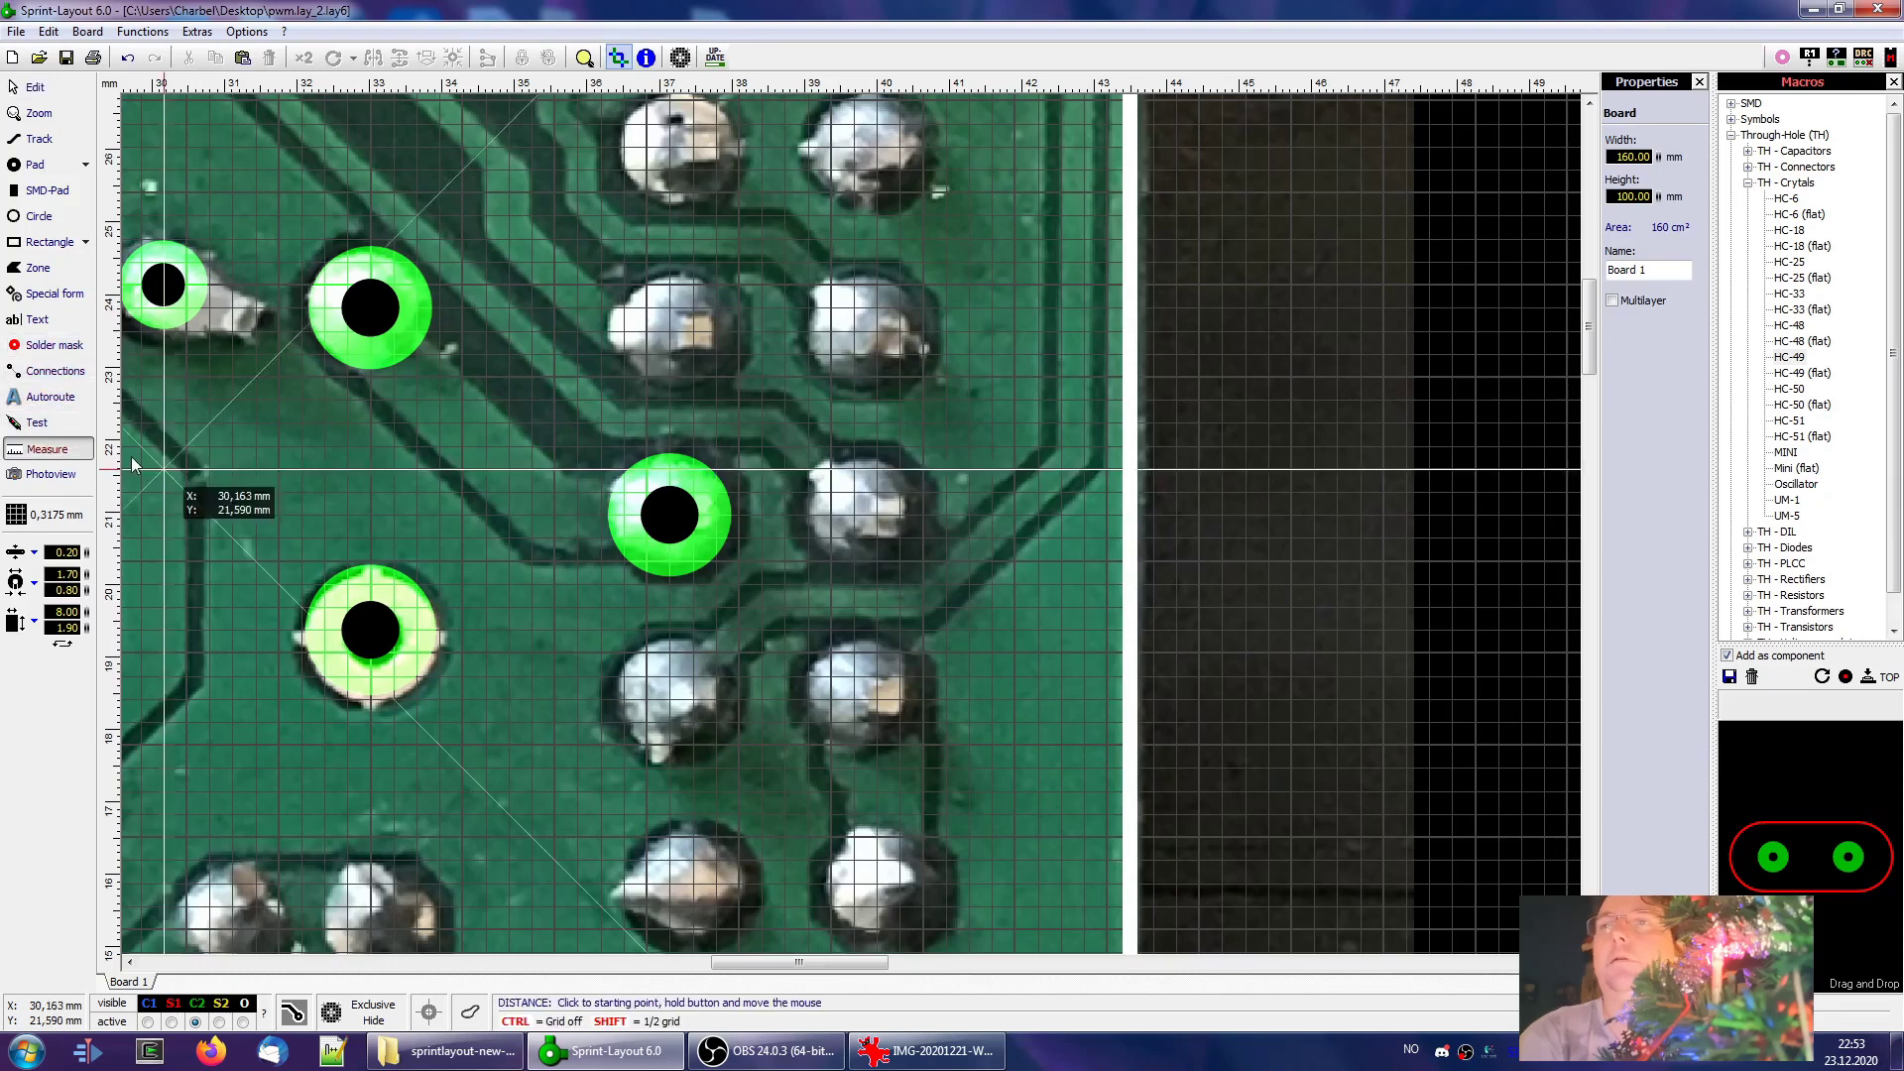
left_click_drag(809, 514, 918, 519)
key("Escape")
left_click(718, 528)
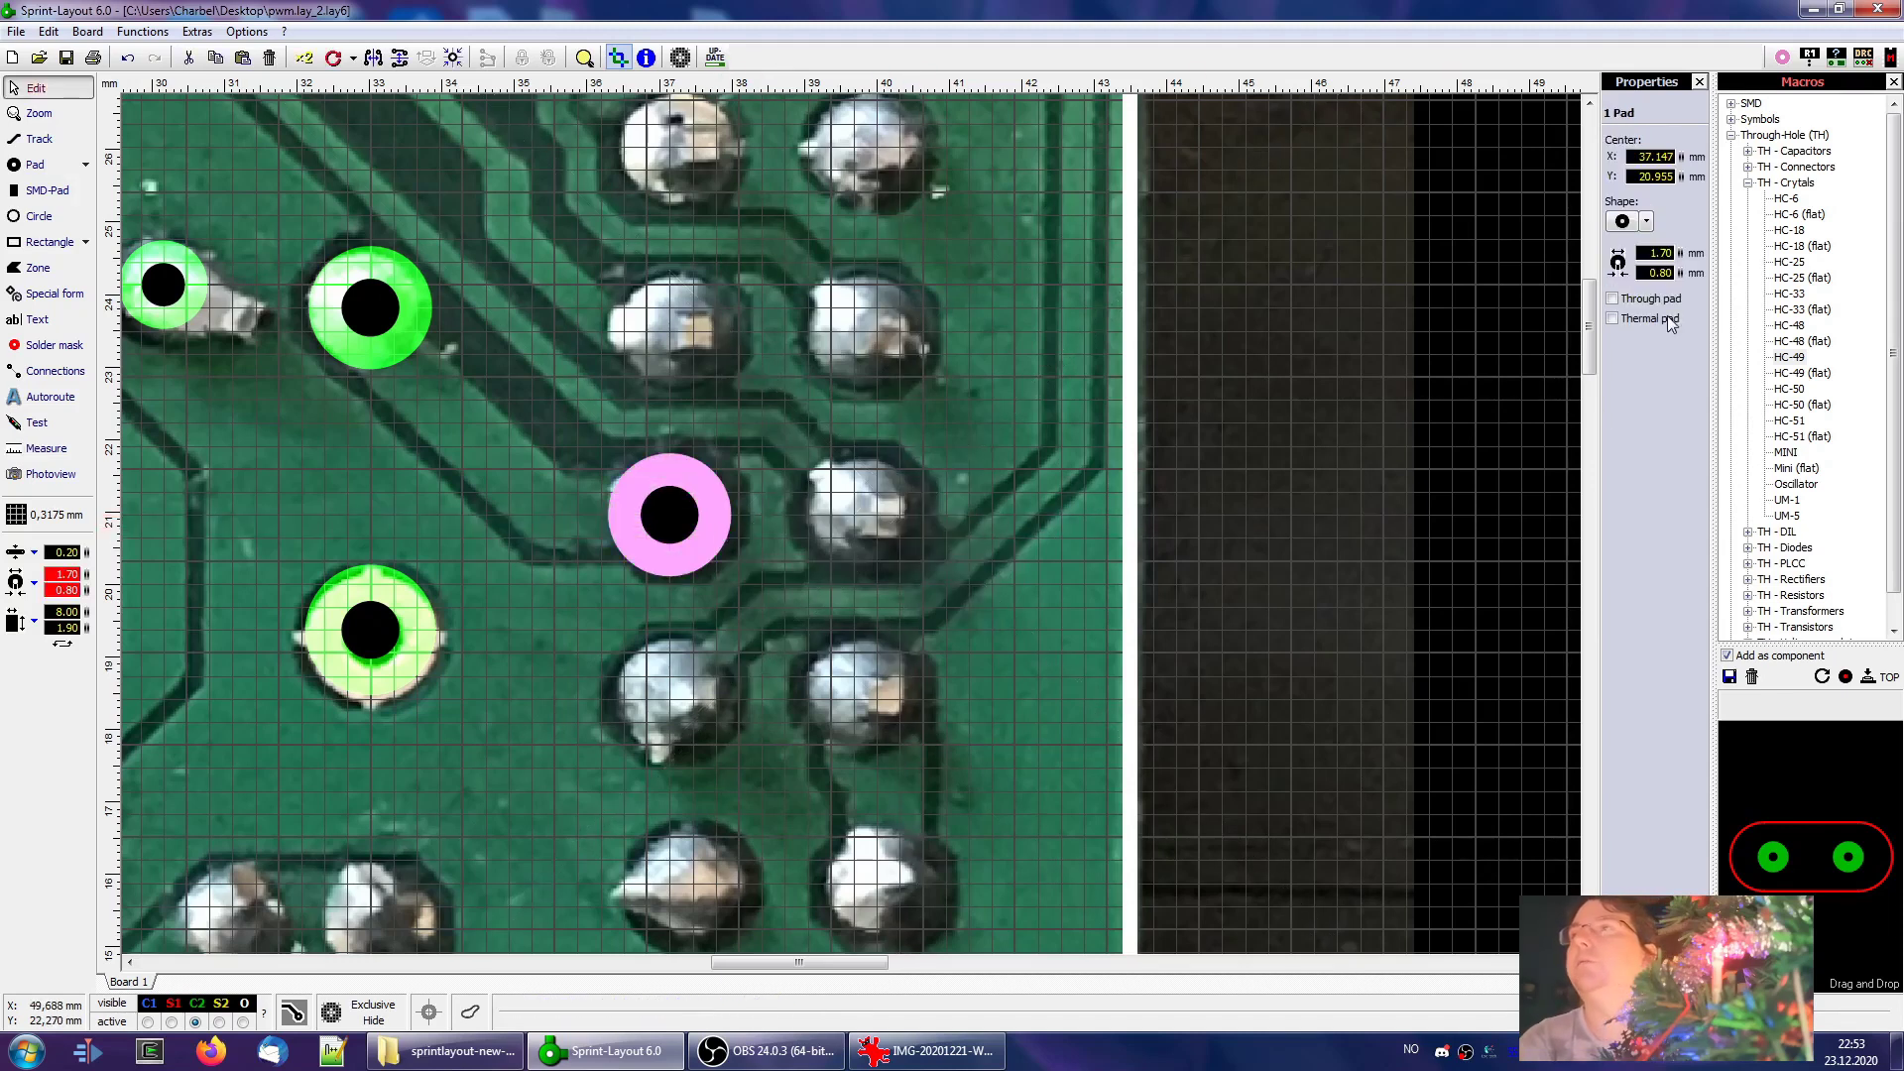
double_click(1656, 253)
type("1.5")
key("Return")
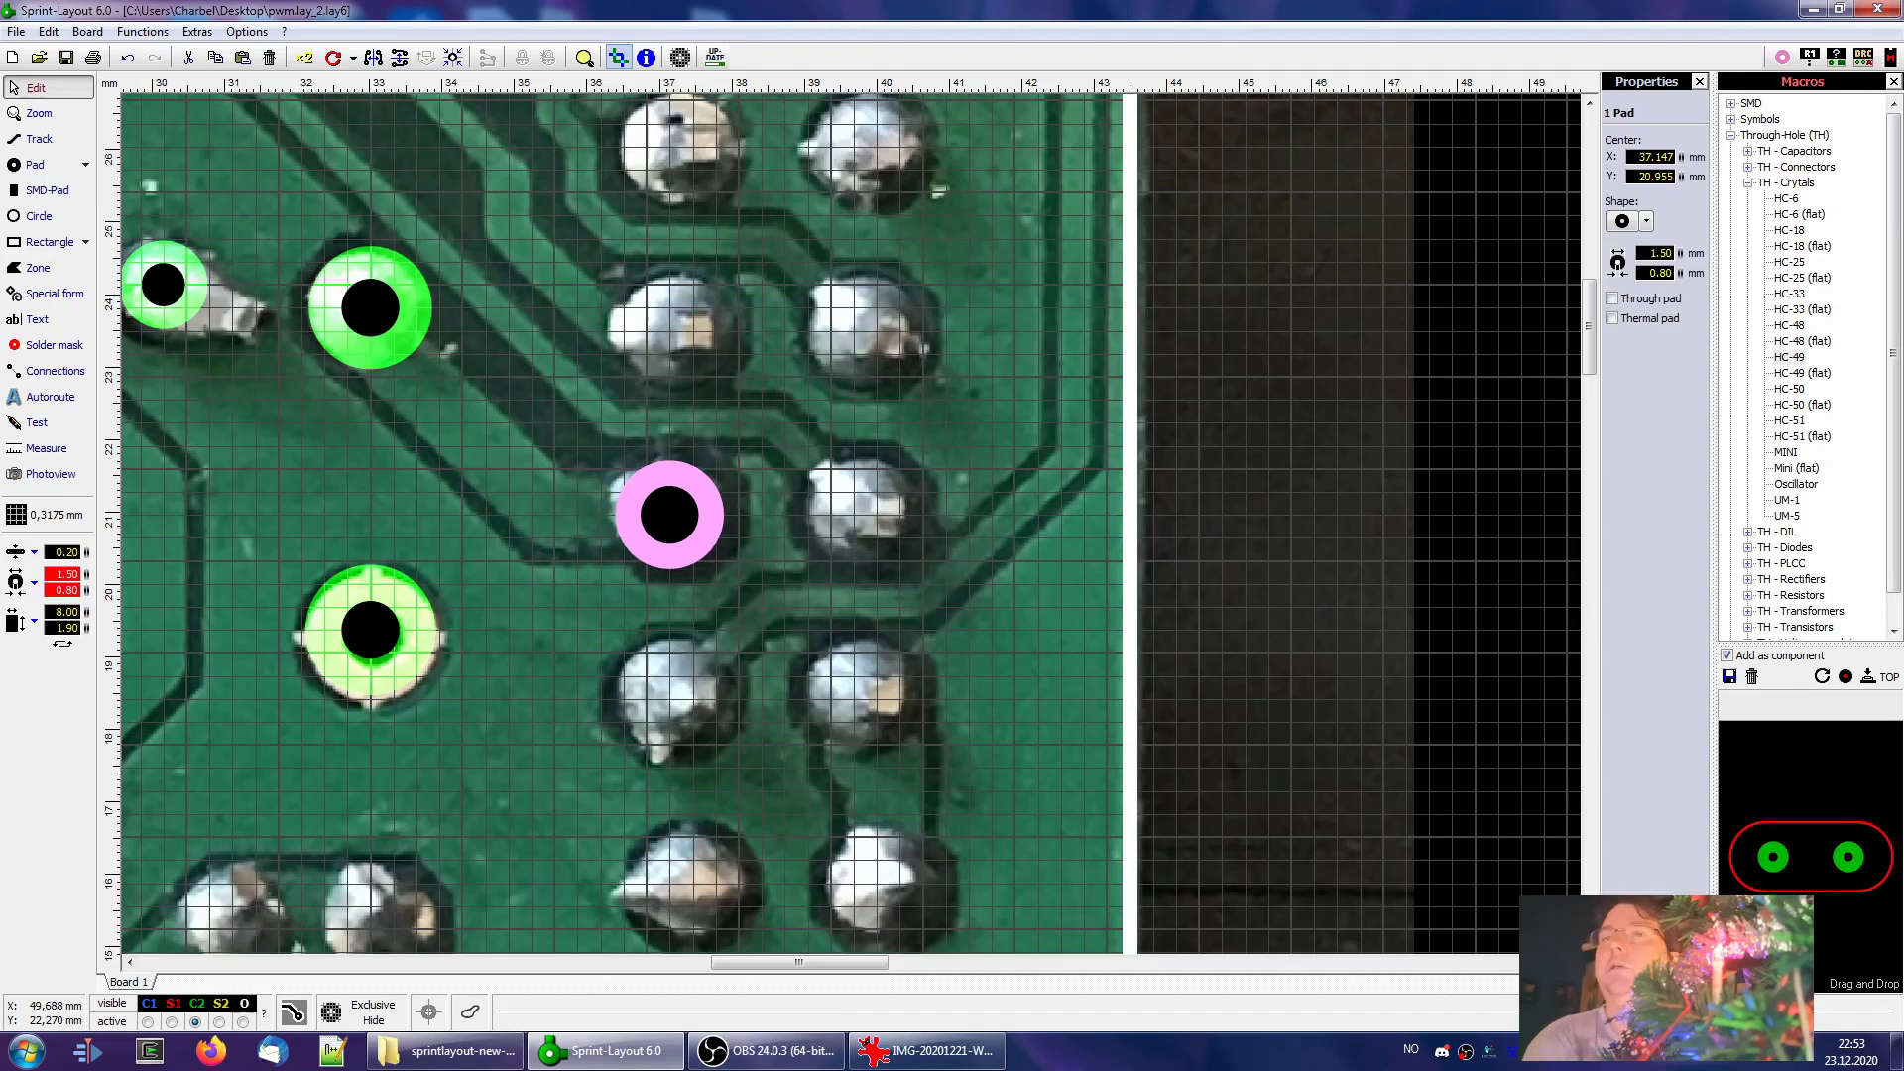
Set the grid to 2.54 mm and copy the 1.50 mm pad onto each joint above it in the connector's left column
scroll(985, 480, "down", 2)
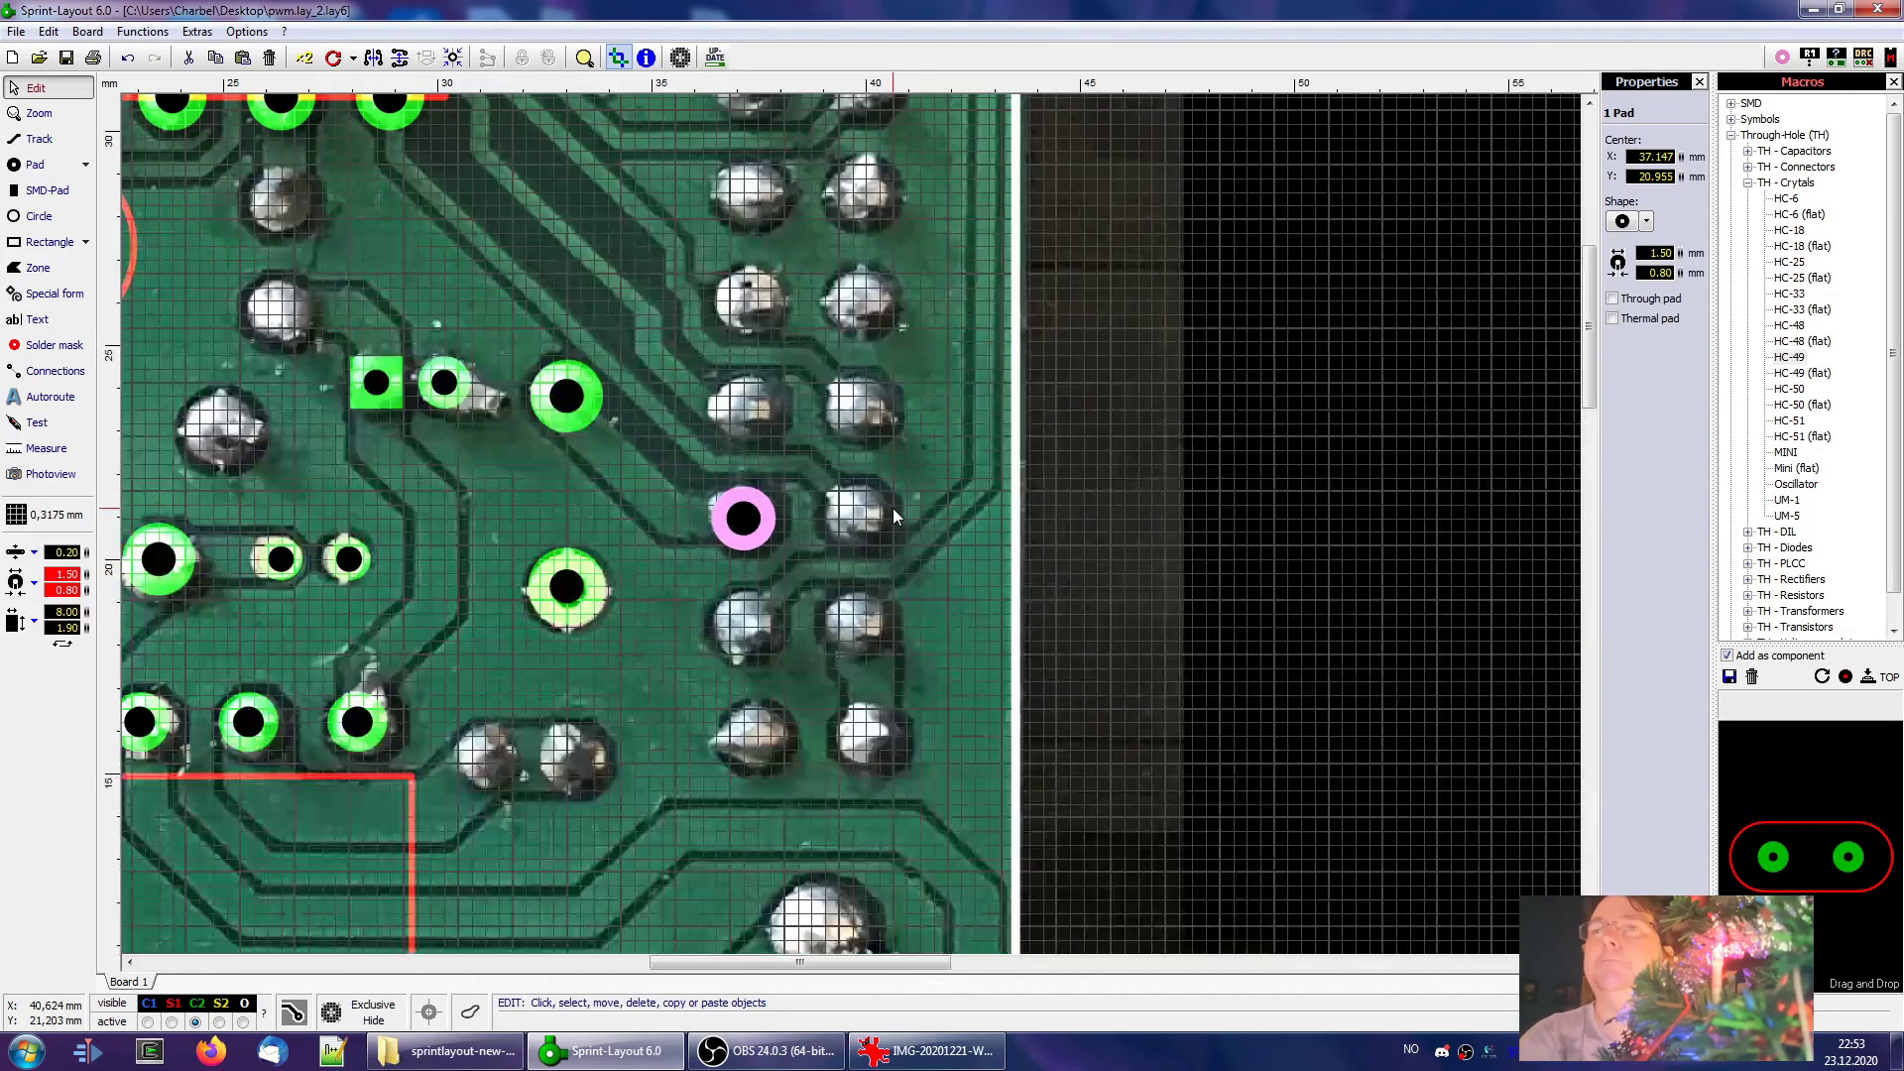
scroll(771, 528, "down", 1)
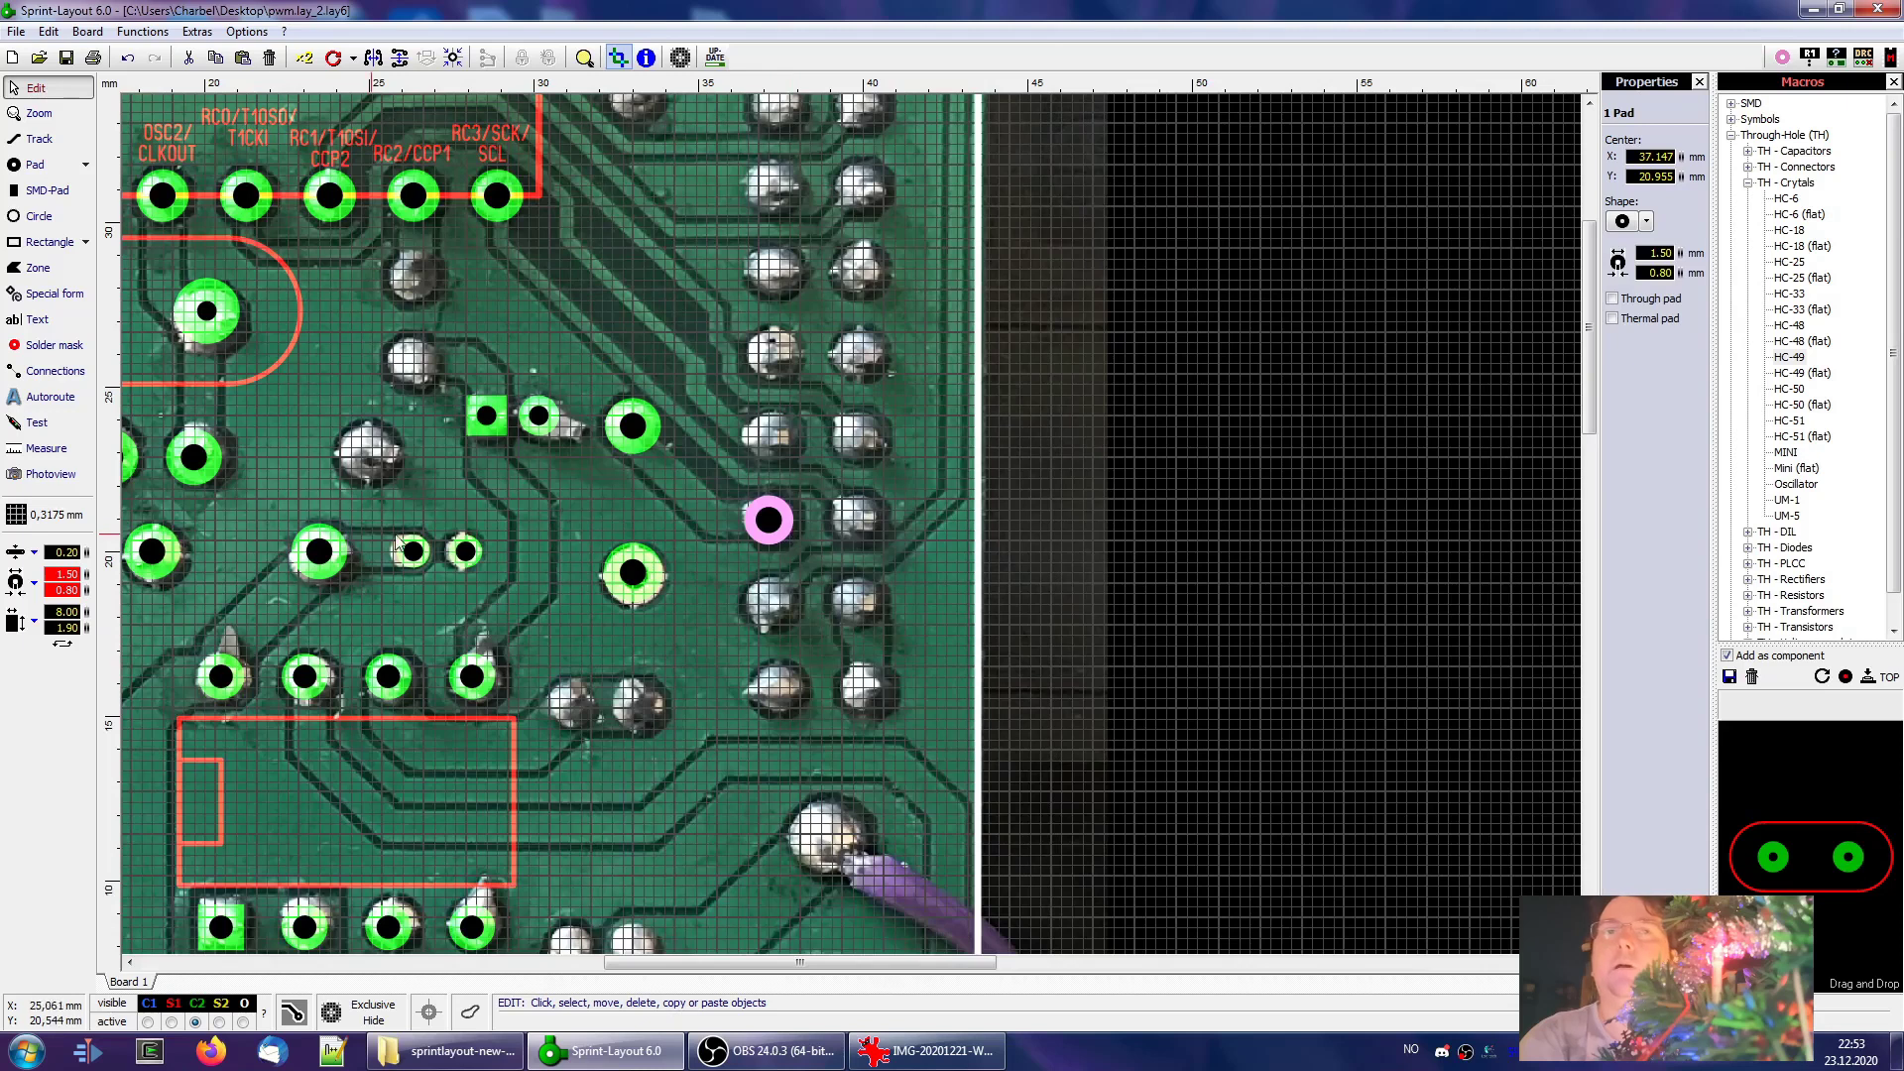
left_click(54, 515)
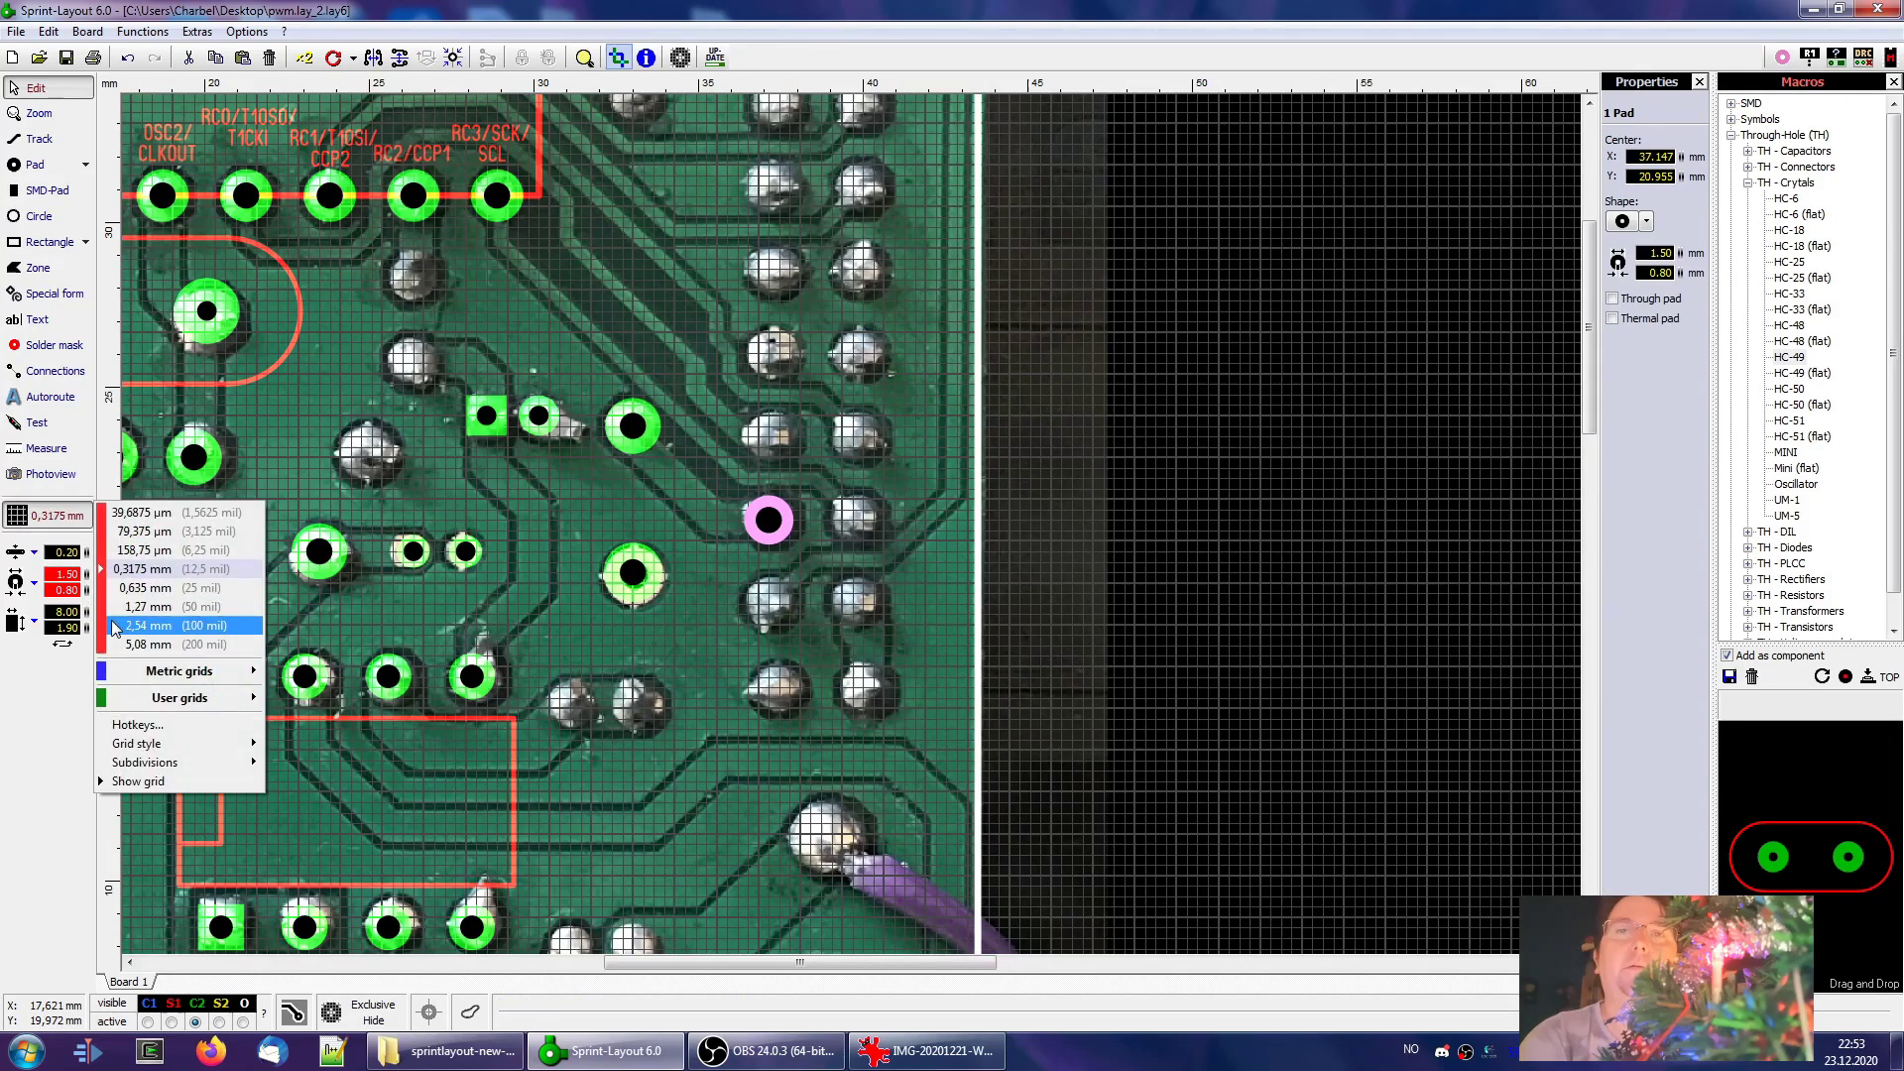
left_click(209, 627)
middle_click_drag(877, 365, 842, 604)
key("ctrl+c")
key("ctrl+v")
left_click(734, 676)
key("ctrl+v")
left_click(734, 592)
key("ctrl+v")
left_click(734, 509)
key("ctrl+v")
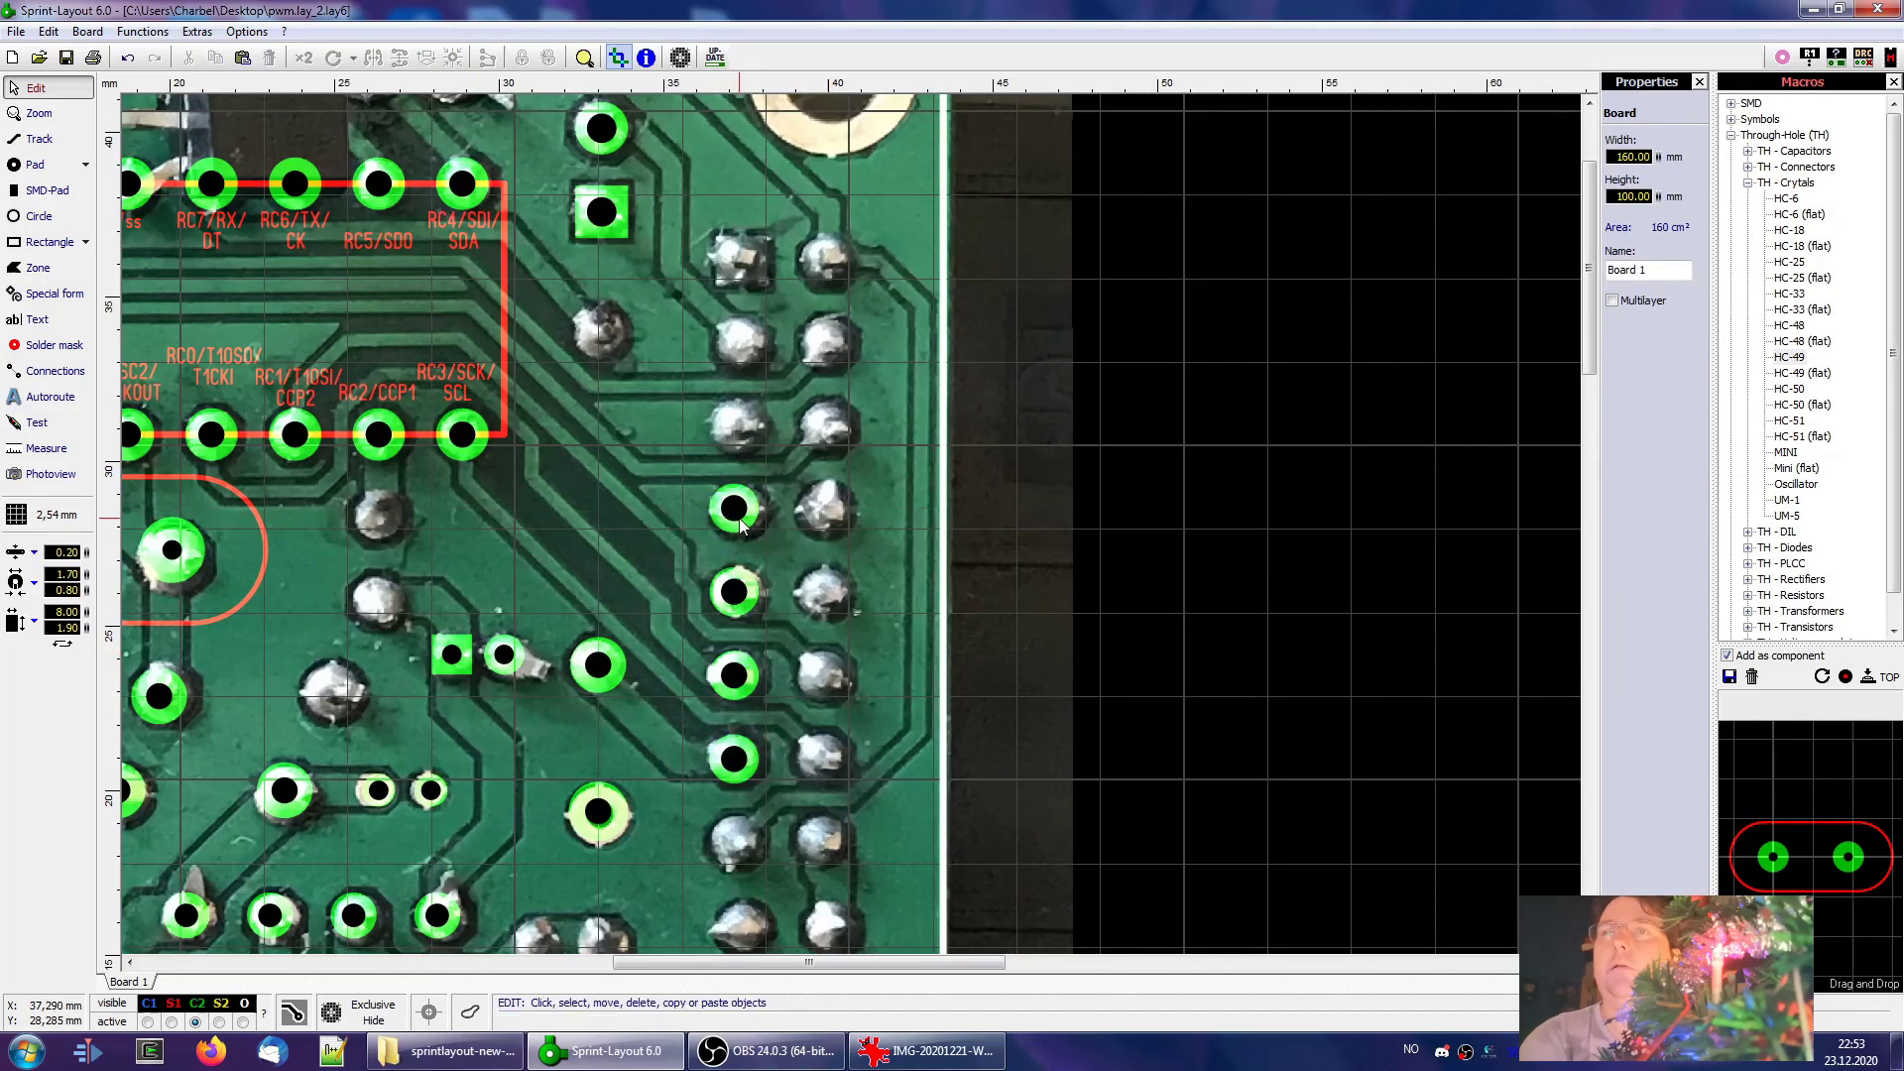
left_click(734, 425)
key("ctrl+v")
left_click(734, 341)
key("ctrl+v")
left_click(734, 260)
Paste the 1.50 mm pad onto the upper seven joints of the connector's right column
key("ctrl+v")
left_click(817, 260)
key("ctrl+v")
left_click(817, 343)
key("ctrl+v")
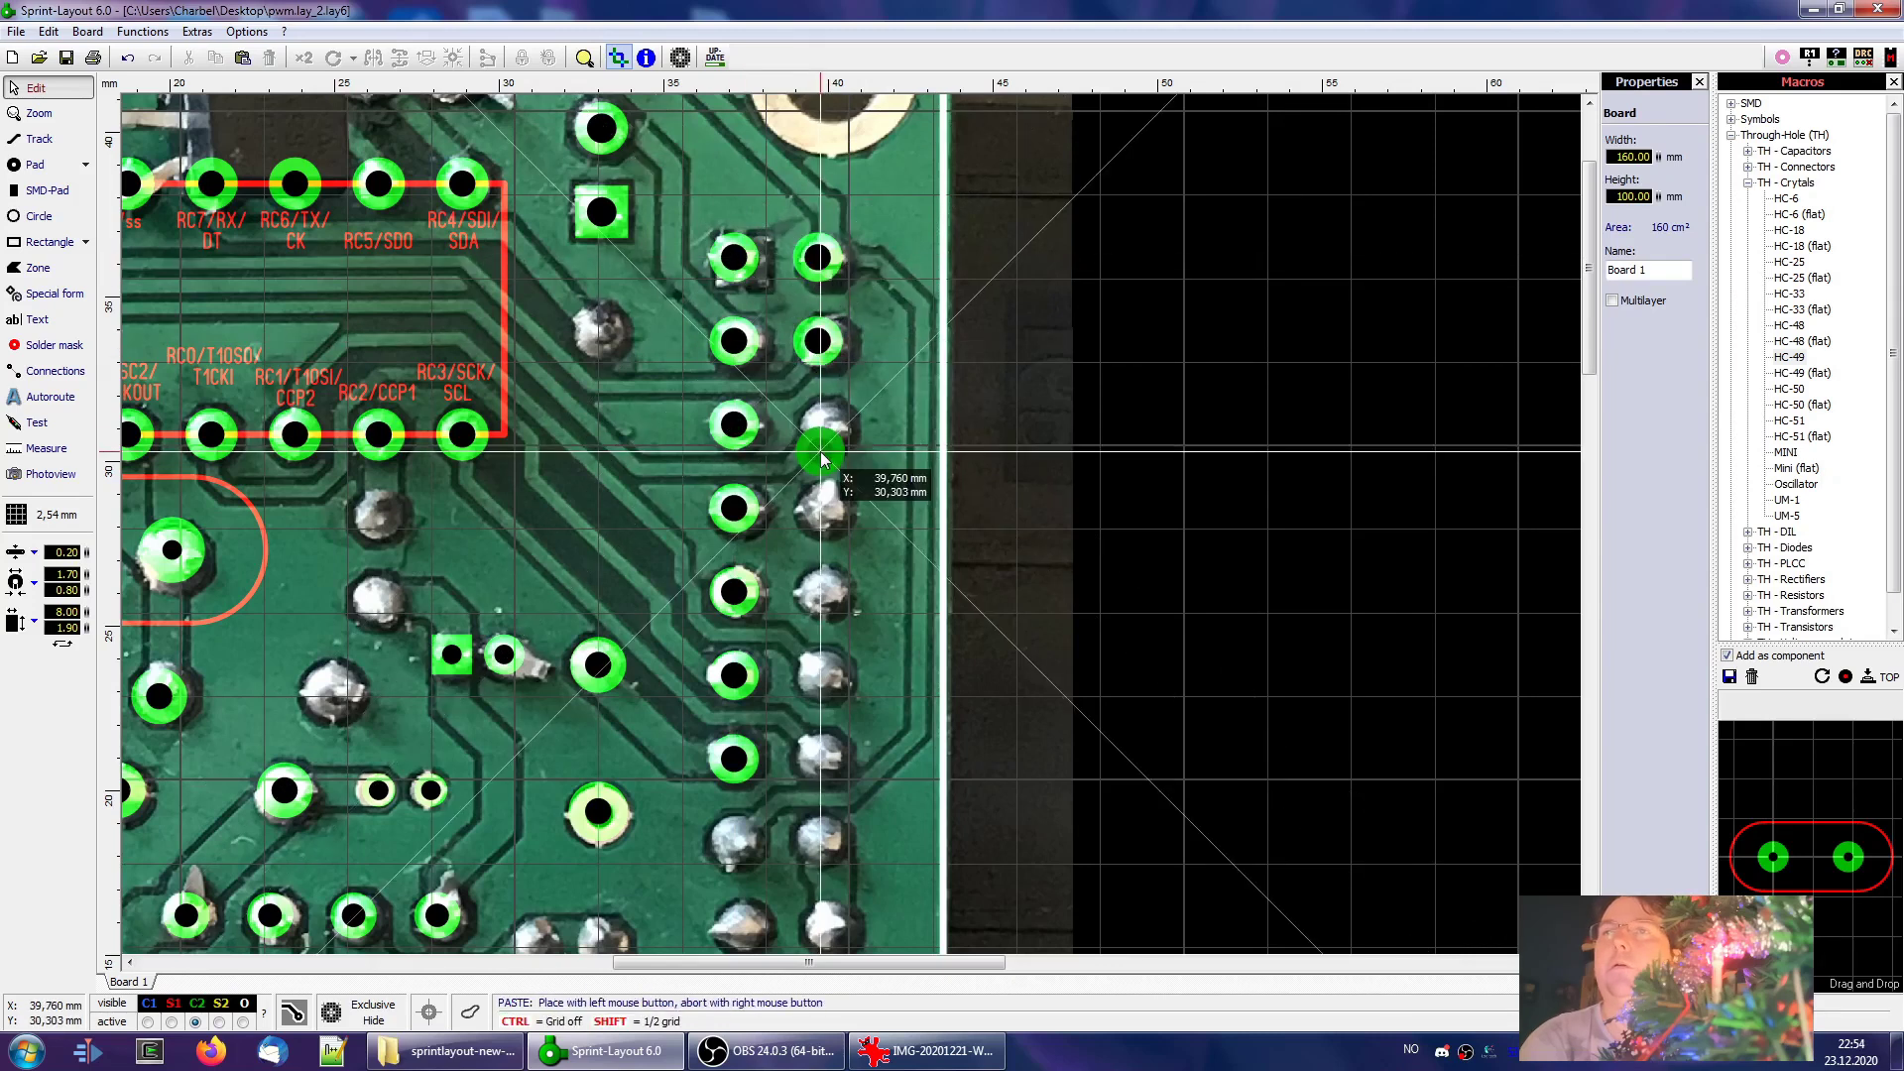
left_click(821, 439)
key("ctrl+v")
left_click(830, 523)
key("ctrl+v")
left_click(831, 605)
key("ctrl+v")
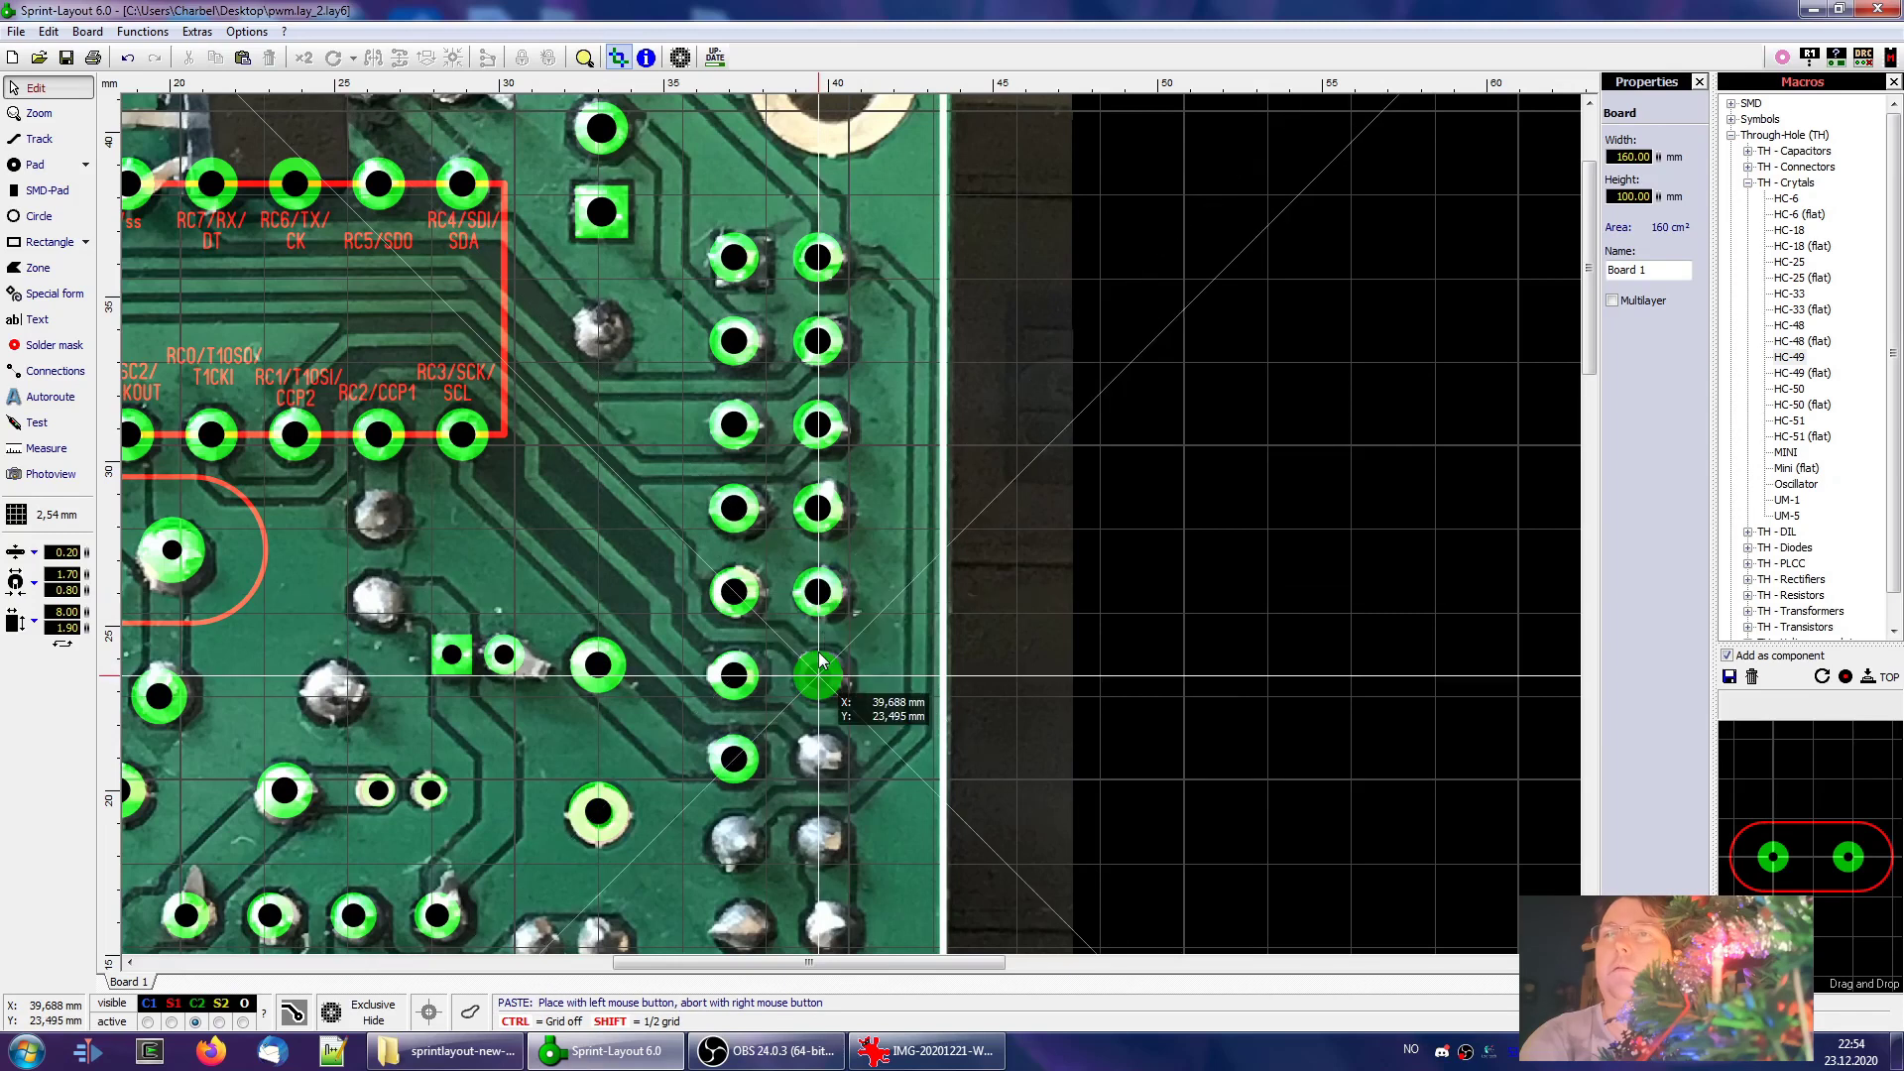
left_click(821, 670)
key("ctrl+v")
left_click(817, 746)
Paste the 1.50 mm pad onto the remaining four joints in the connector's two lowest rows
middle_click_drag(803, 816, 821, 601)
key("ctrl+v")
left_click(754, 628)
key("ctrl+v")
left_click(754, 711)
key("ctrl+v")
left_click(833, 710)
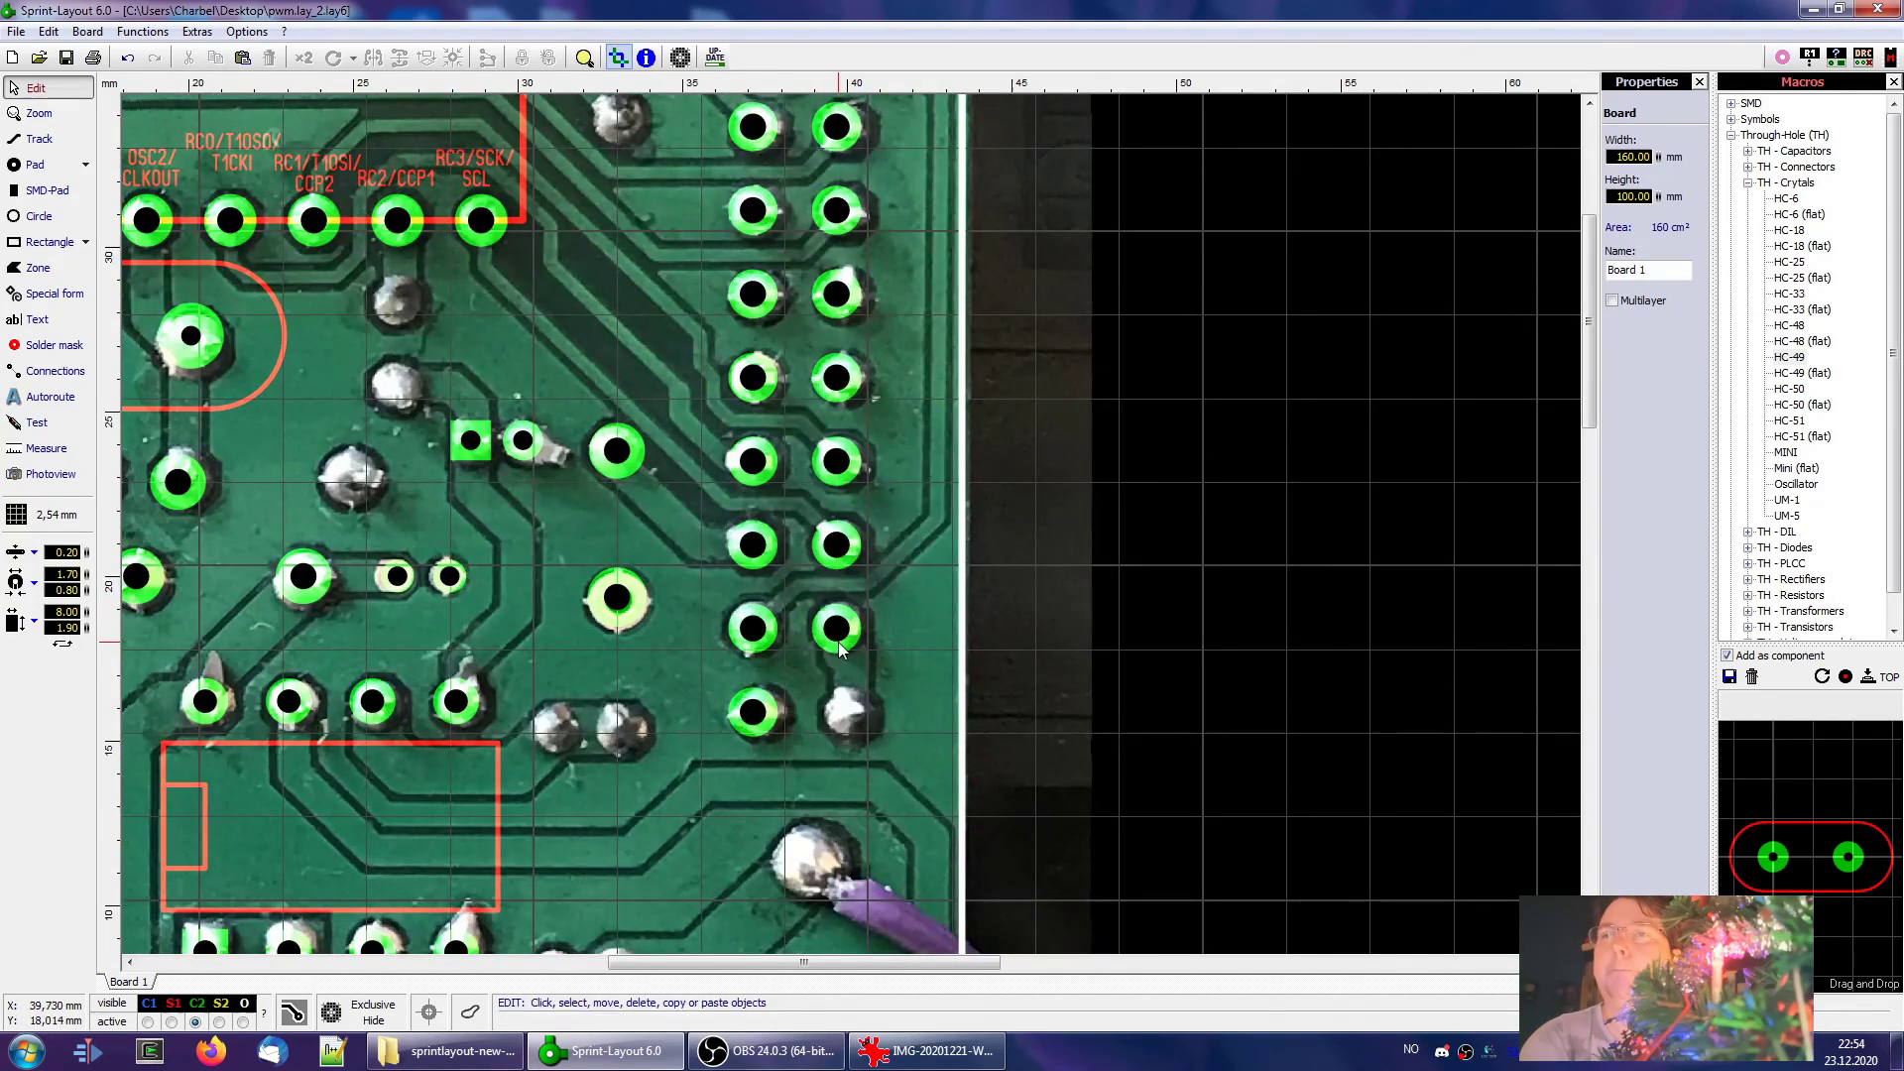
key("ctrl+v")
key("Escape")
Set the grid to 0.3175 mm, shift the connector's two lowest pads right onto their joints, and compare with the scanned photo alone
middle_click_drag(863, 732, 849, 538)
scroll(847, 536, "up", 3)
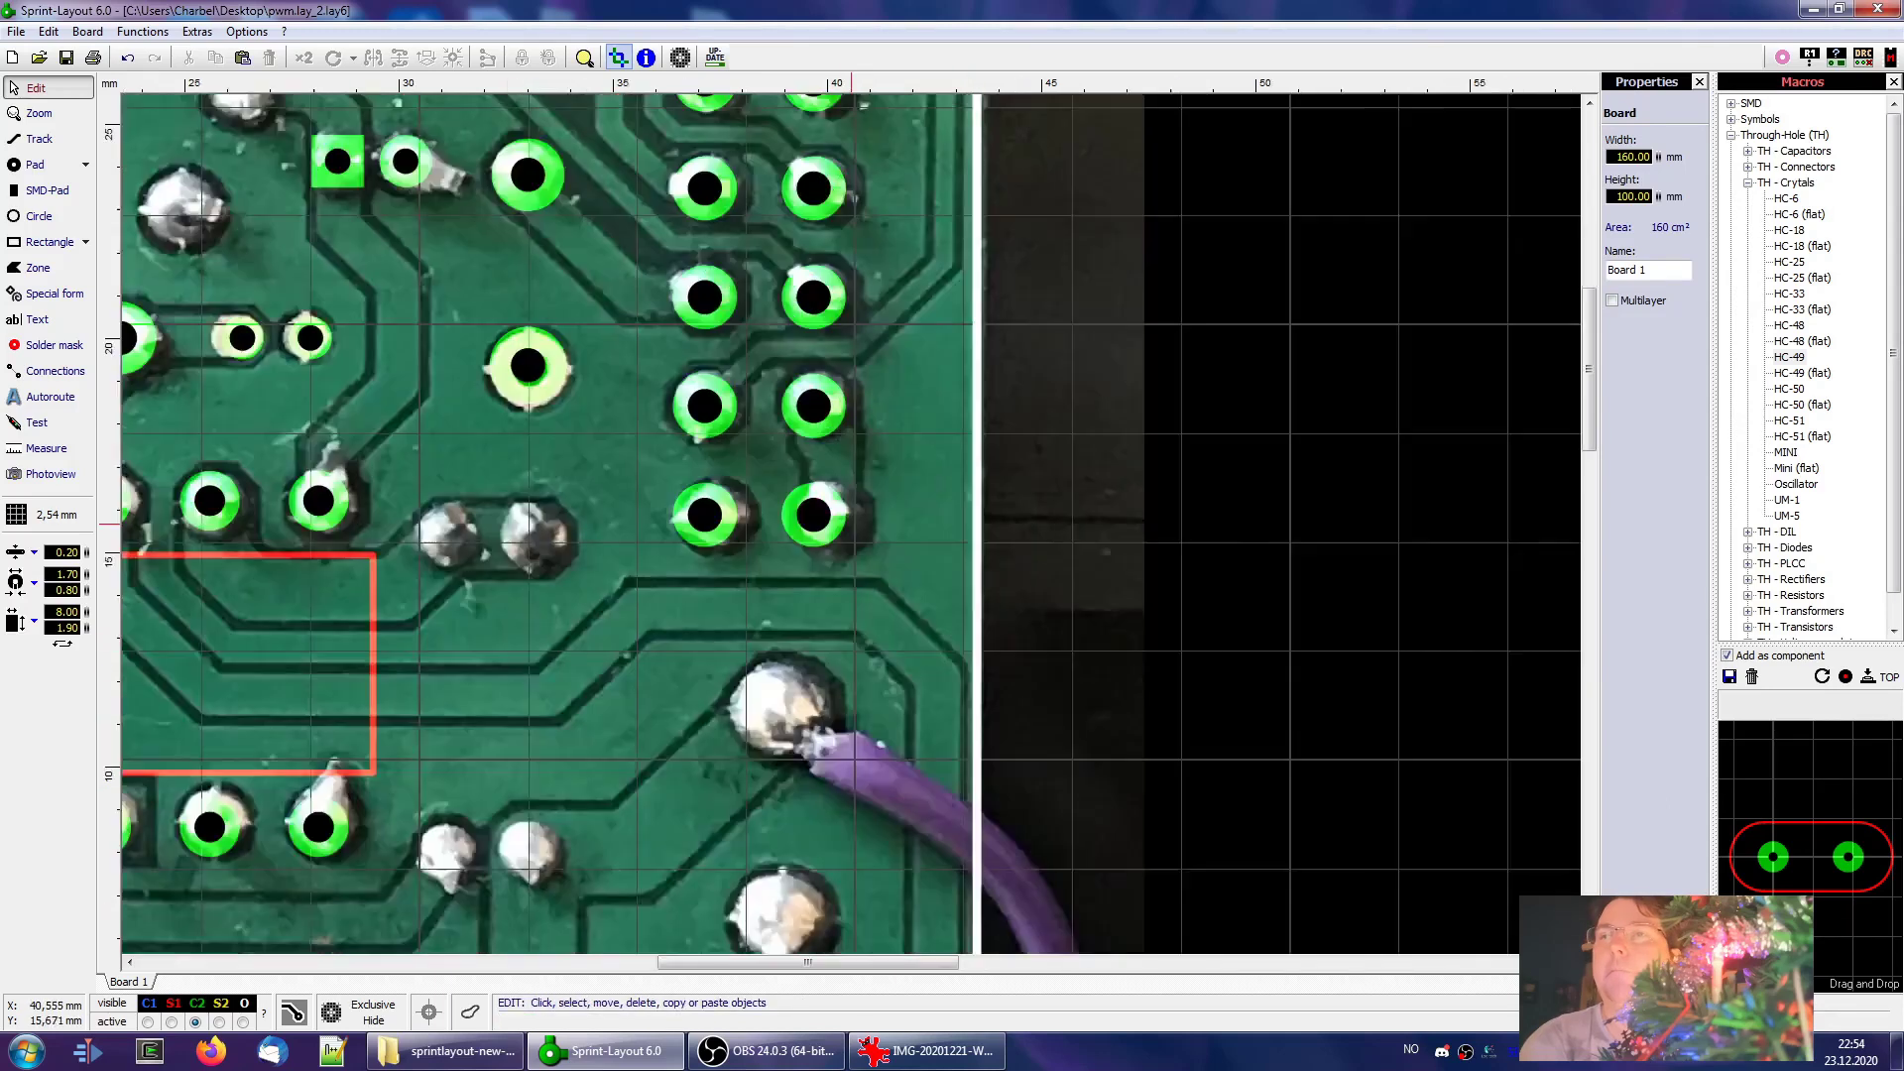
scroll(822, 543, "down", 1)
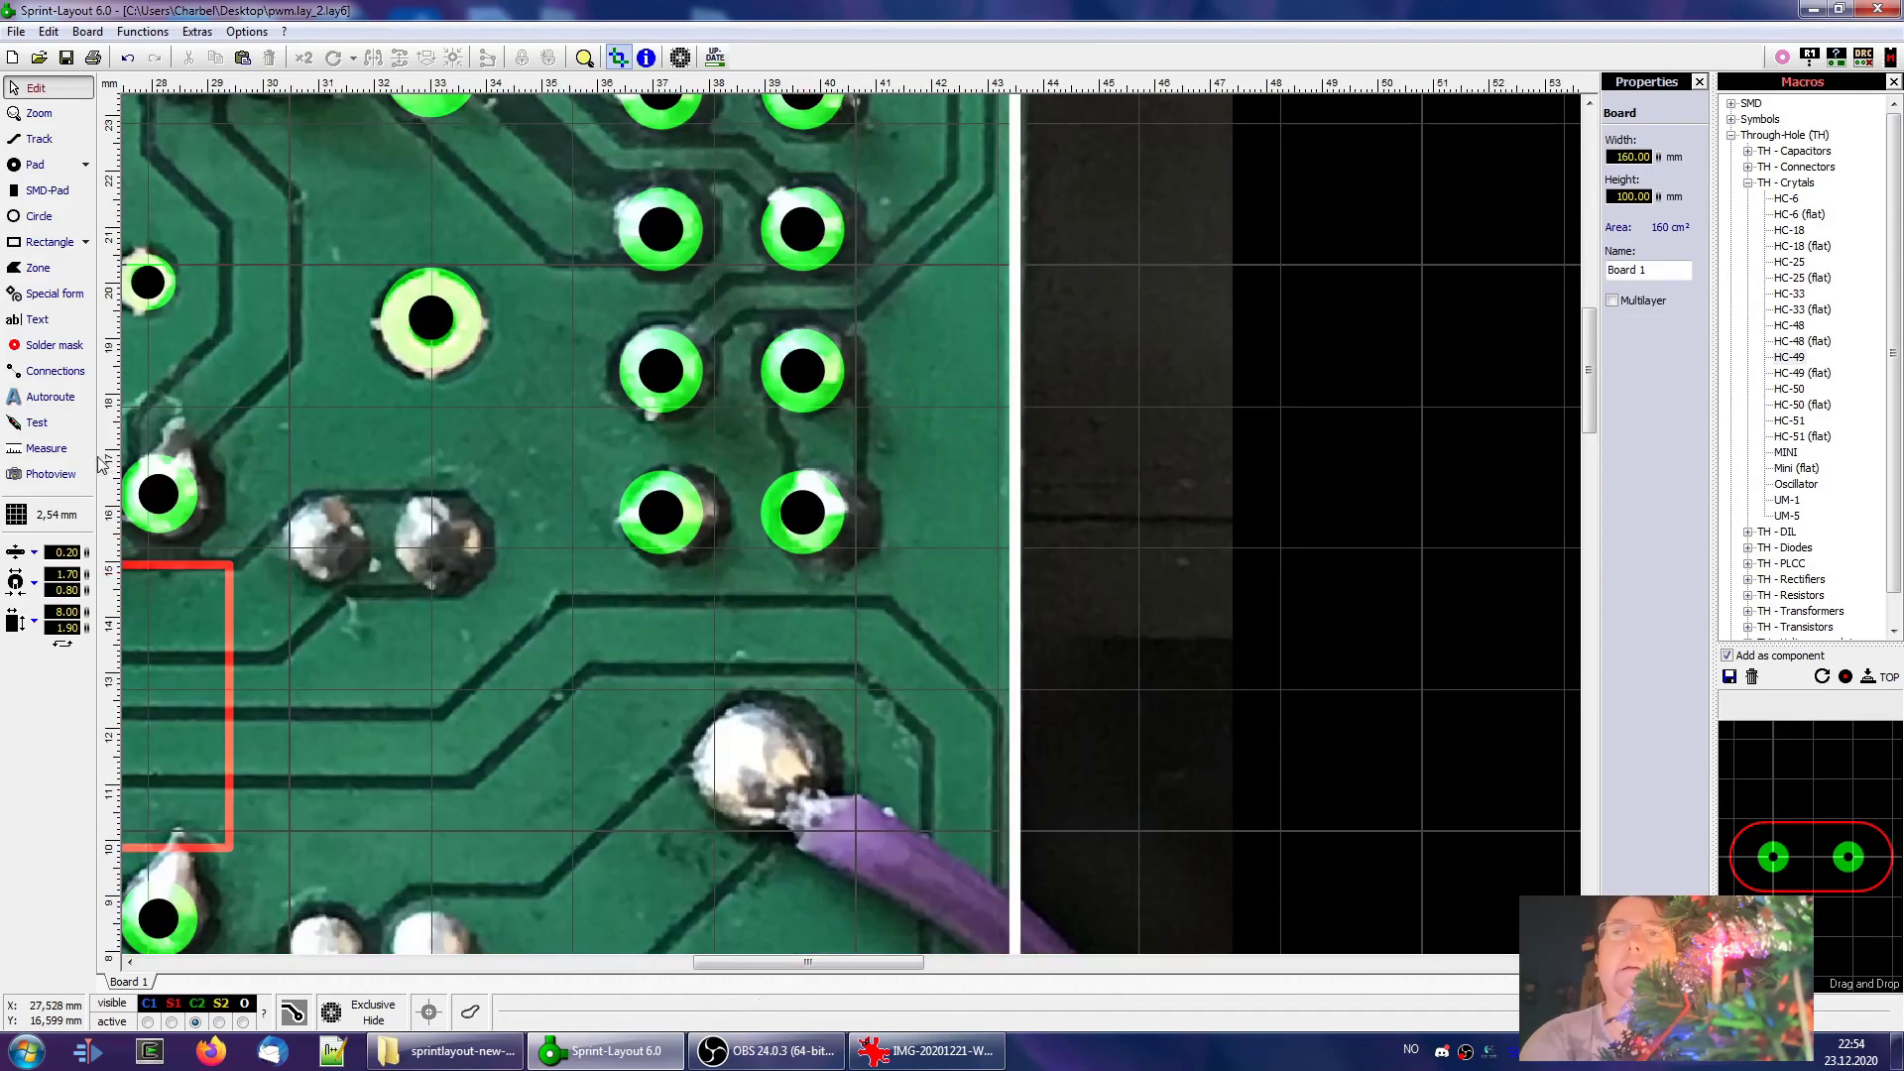
left_click(71, 516)
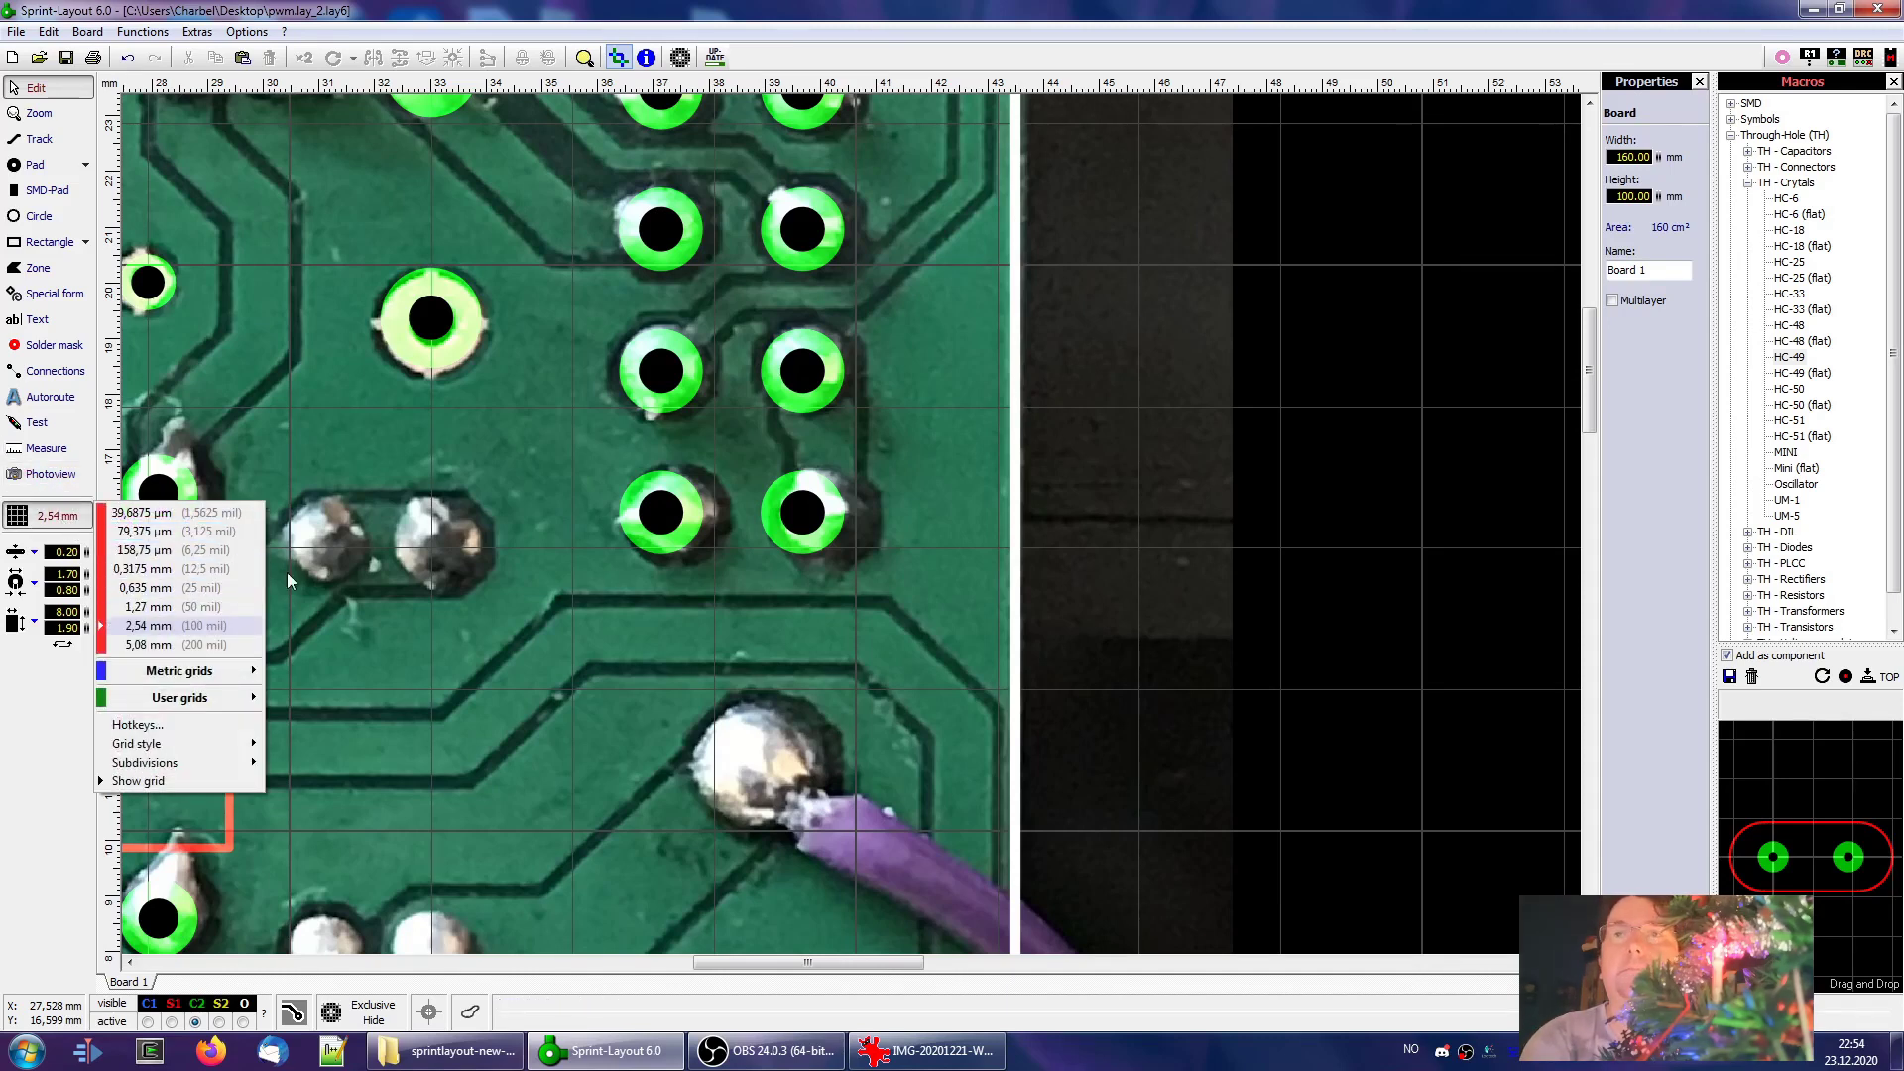
left_click(144, 568)
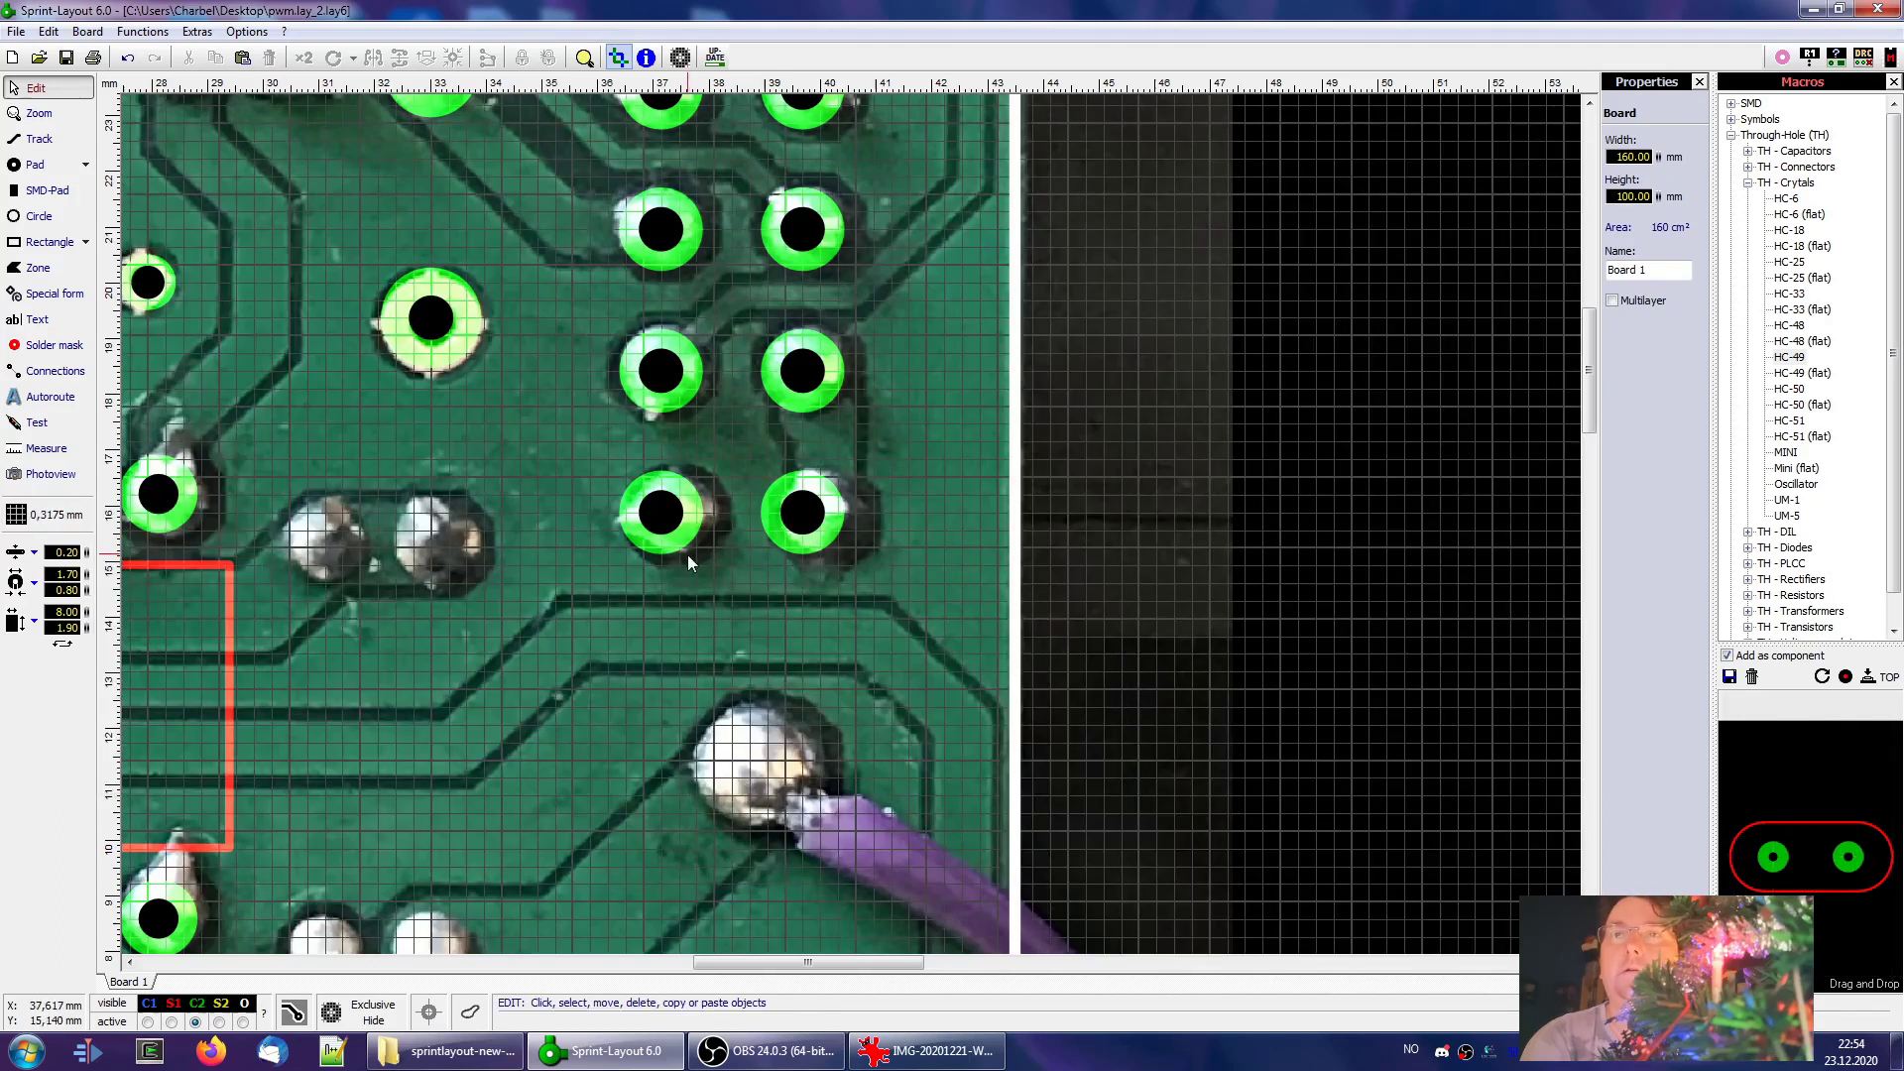
left_click(666, 513)
left_click_drag(668, 516, 685, 516)
left_click_drag(806, 516, 822, 519)
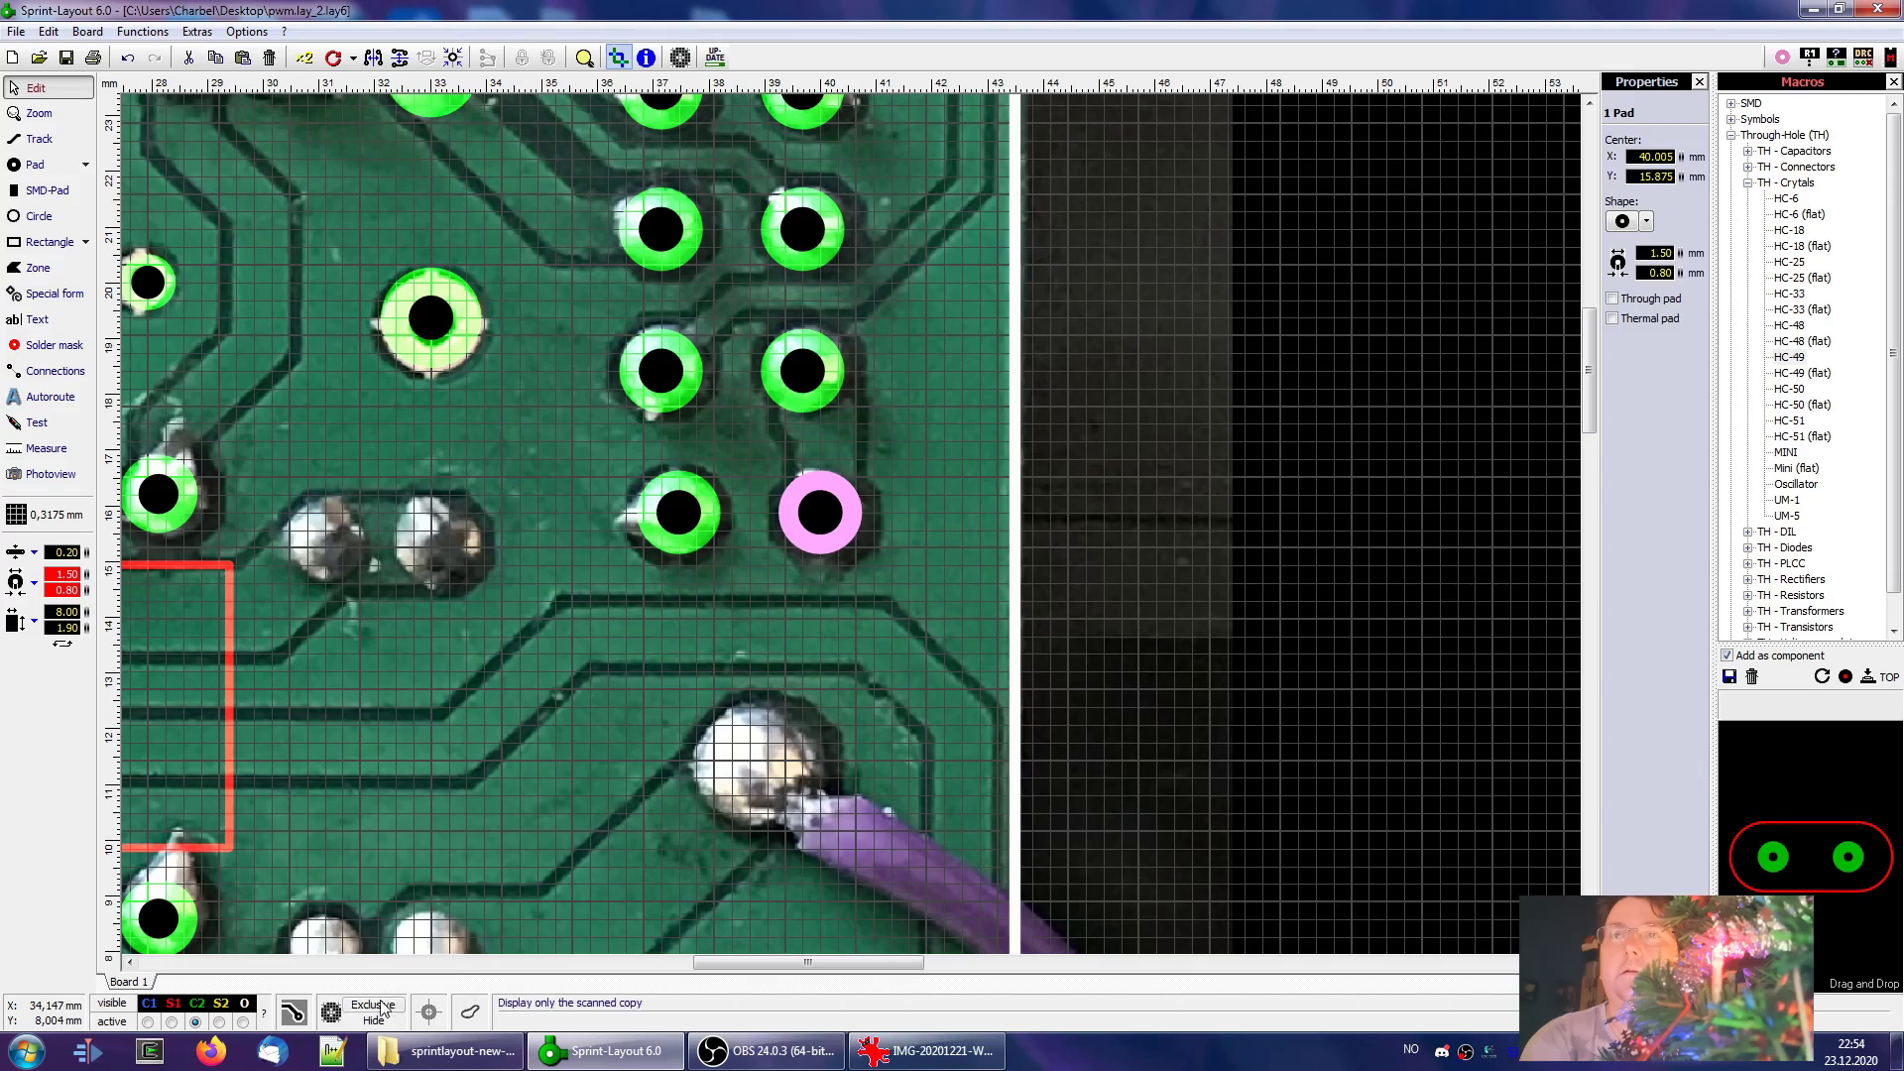
key("Escape")
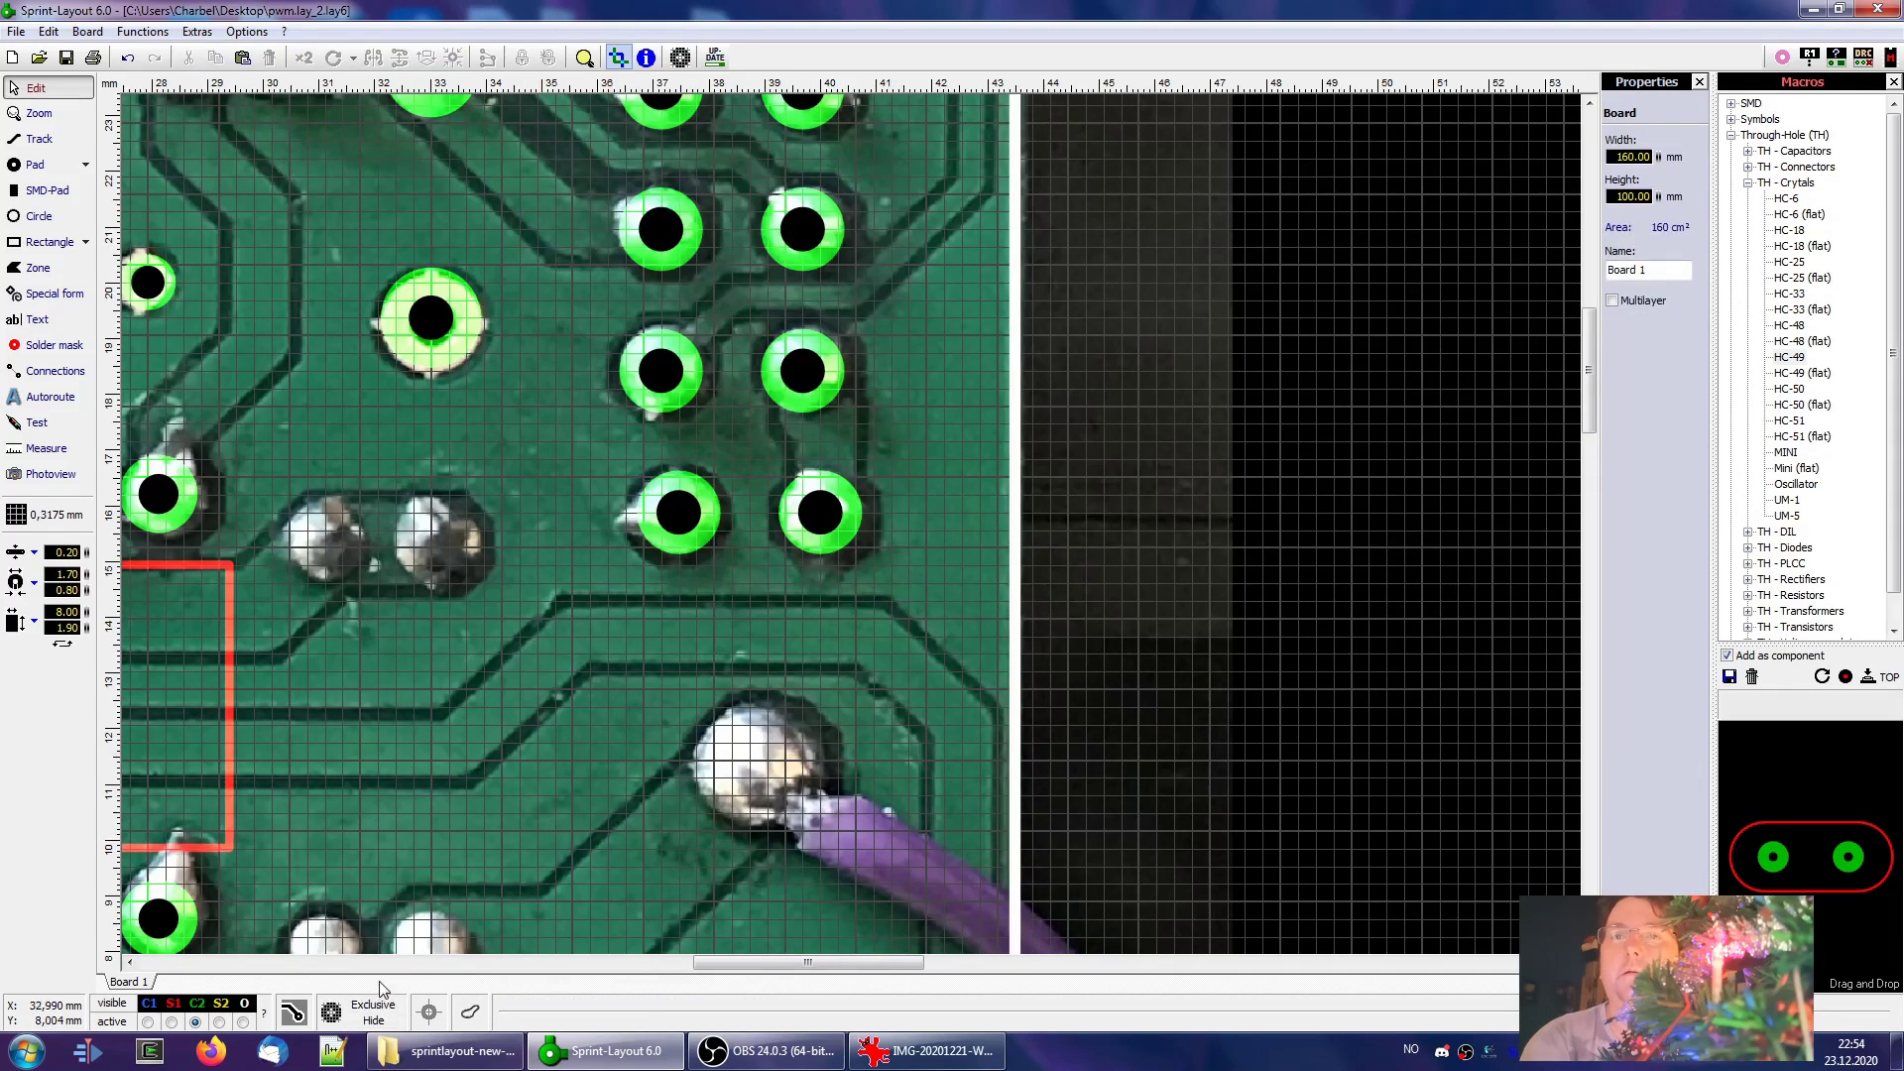
left_click(374, 1005)
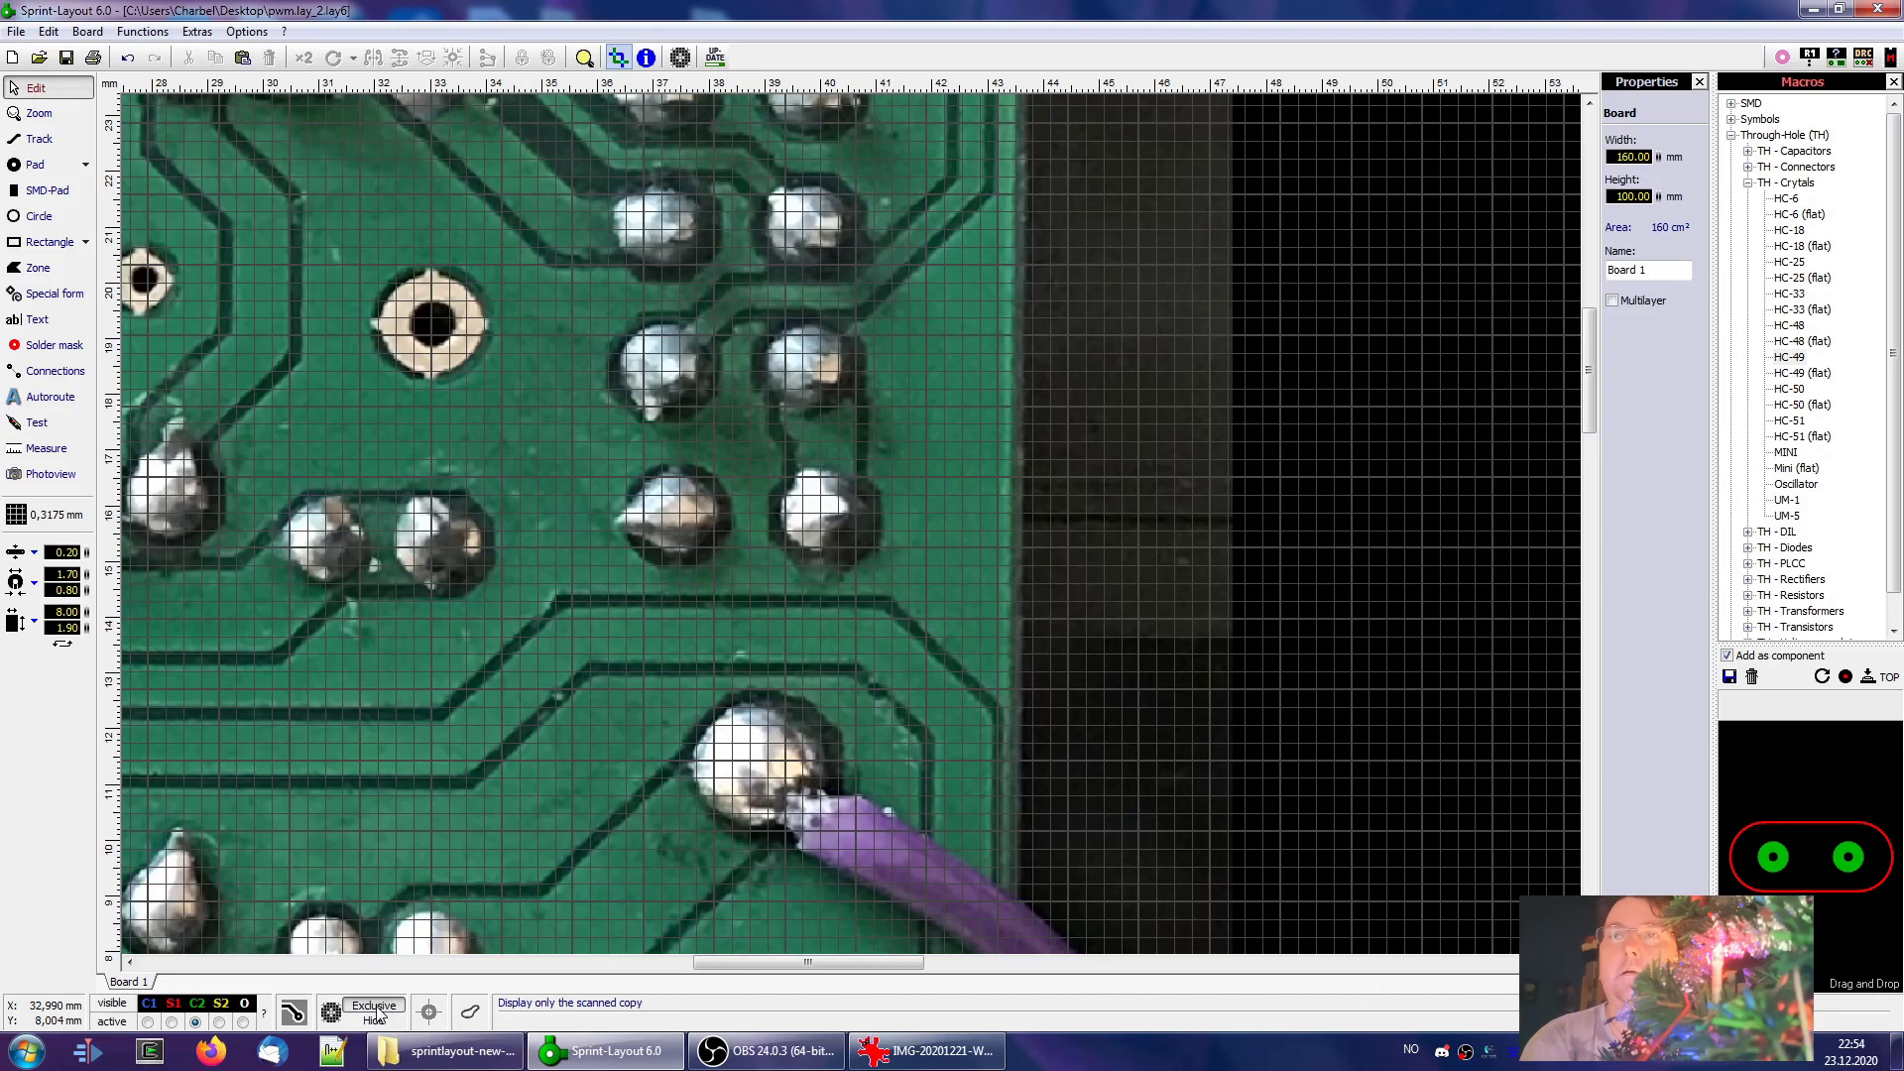
left_click(374, 1006)
Change the uppermost pad of the connector's left column to a square shape
scroll(646, 591, "down", 1)
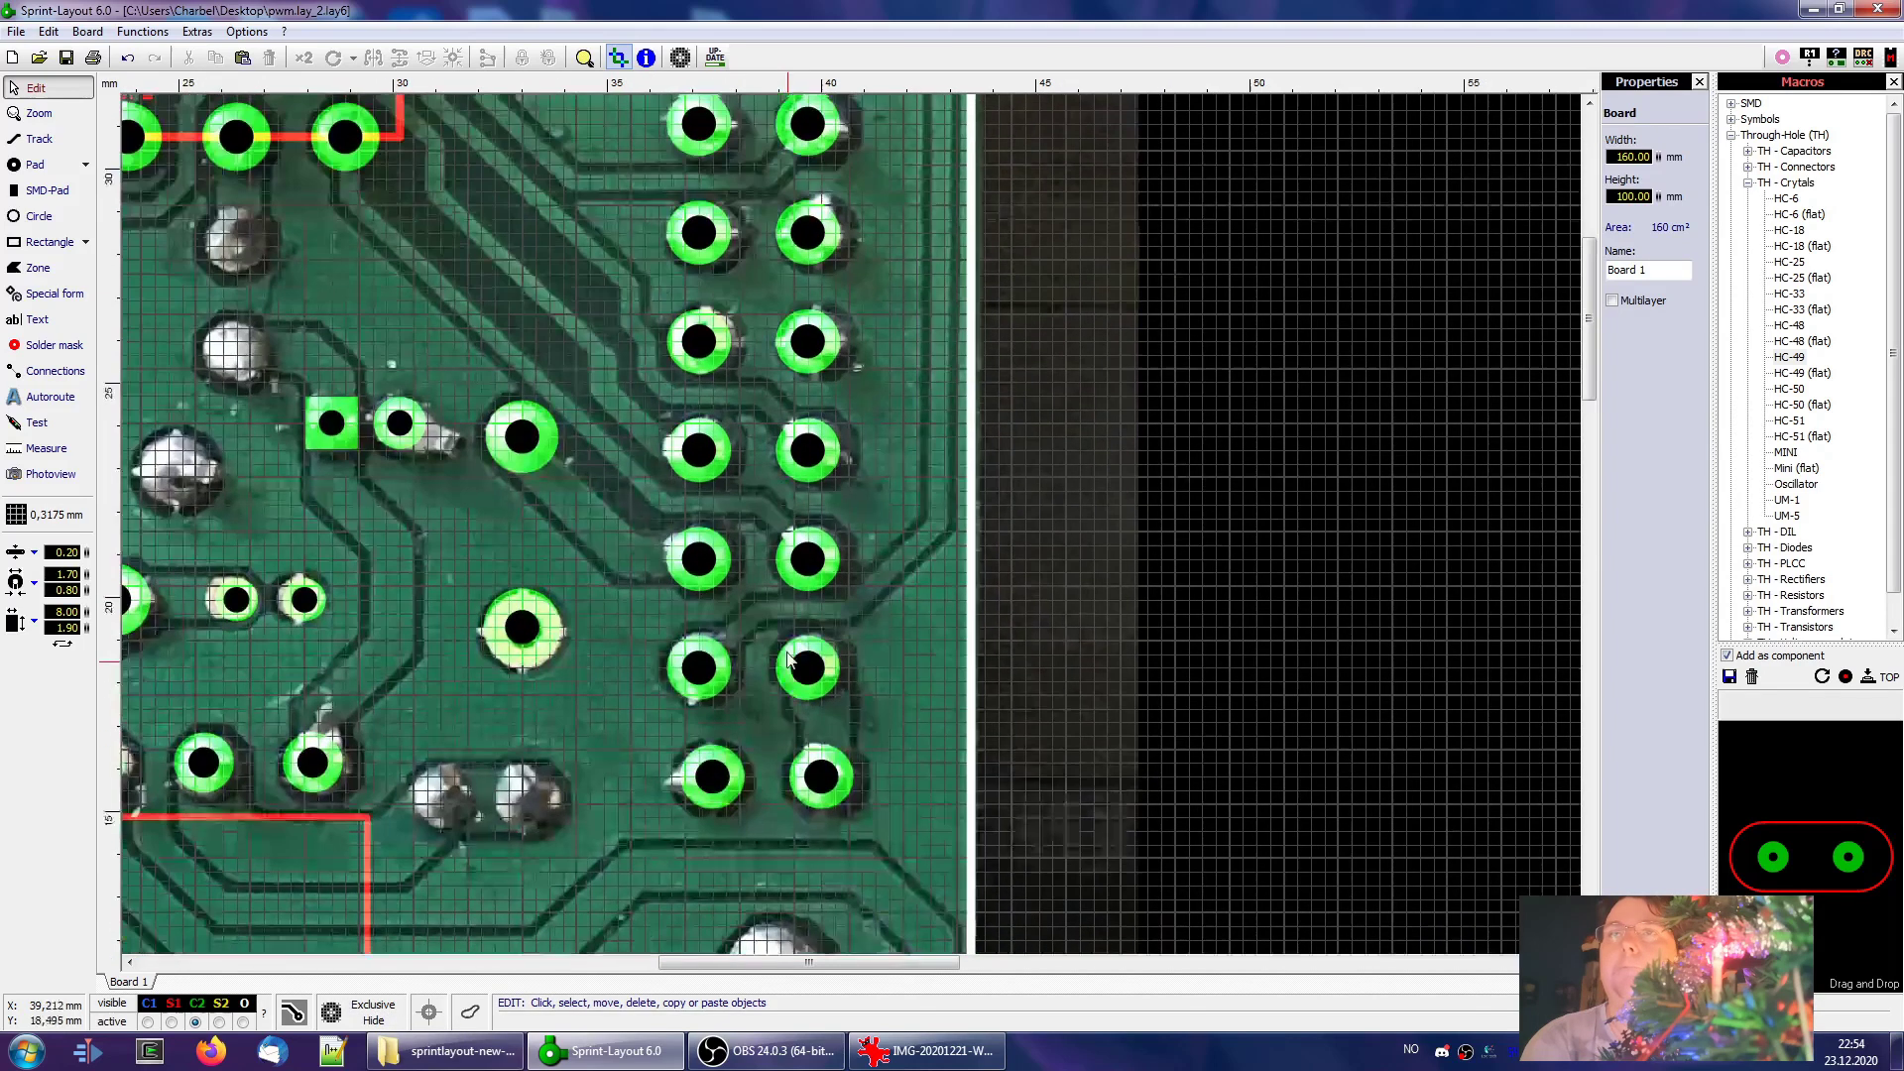
scroll(788, 659, "up", 5)
left_click(695, 482)
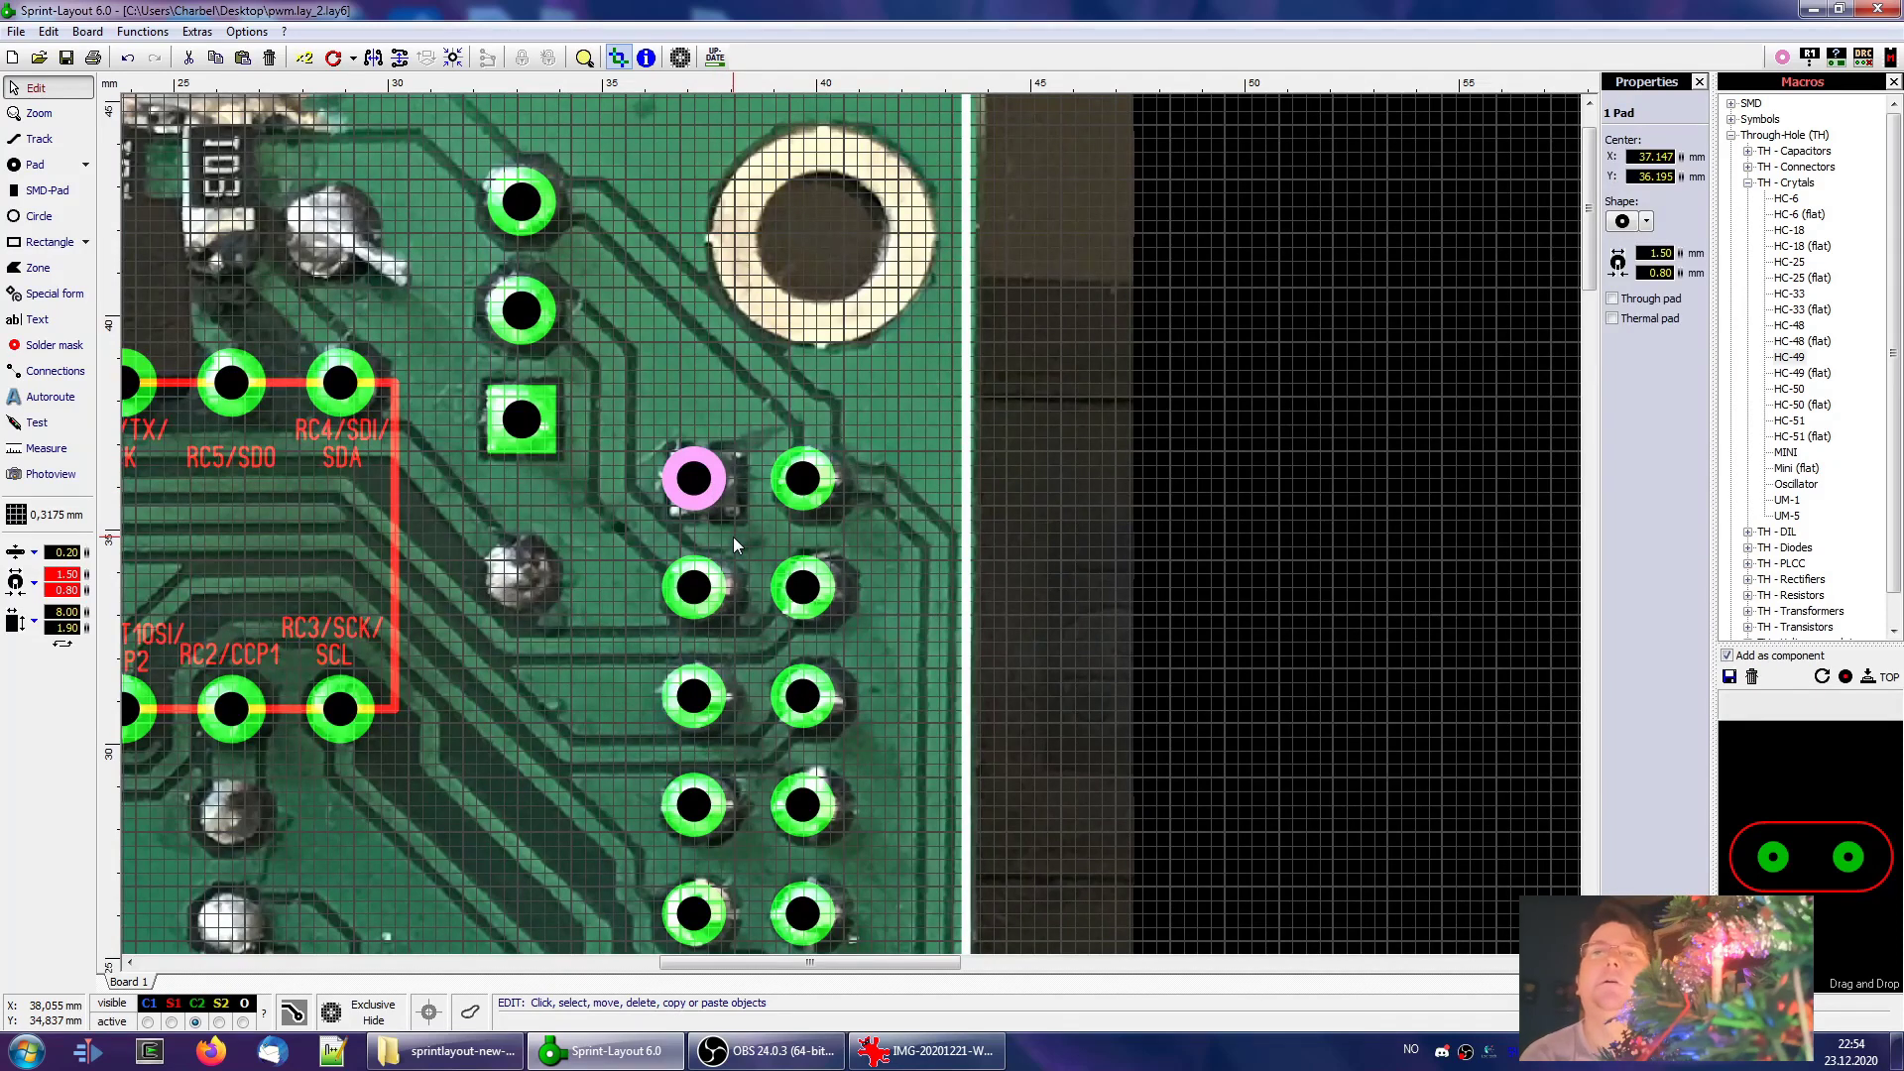
left_click(1647, 221)
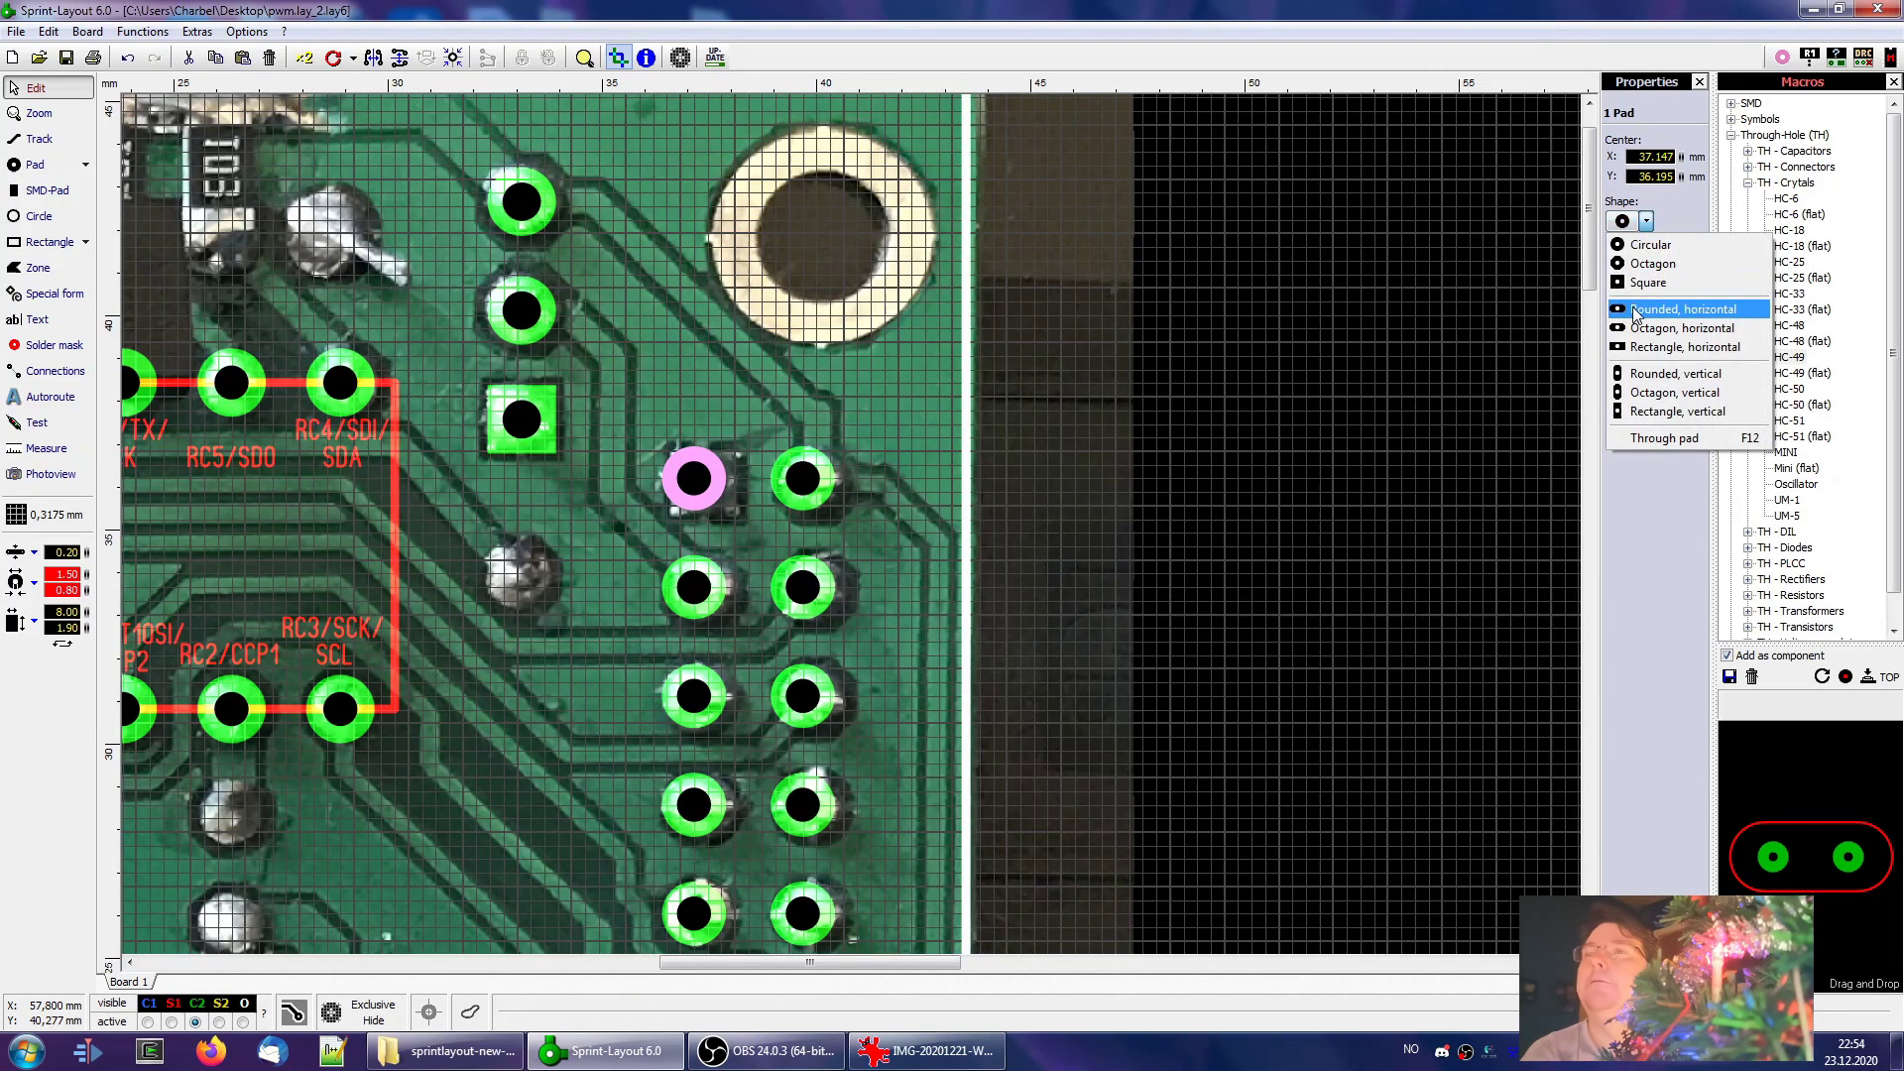
left_click(1644, 283)
Select the connector's upper eight rows of pads, and the square corner pad on its own, and examine their alignment with the photographed joints
scroll(788, 493, "down", 2)
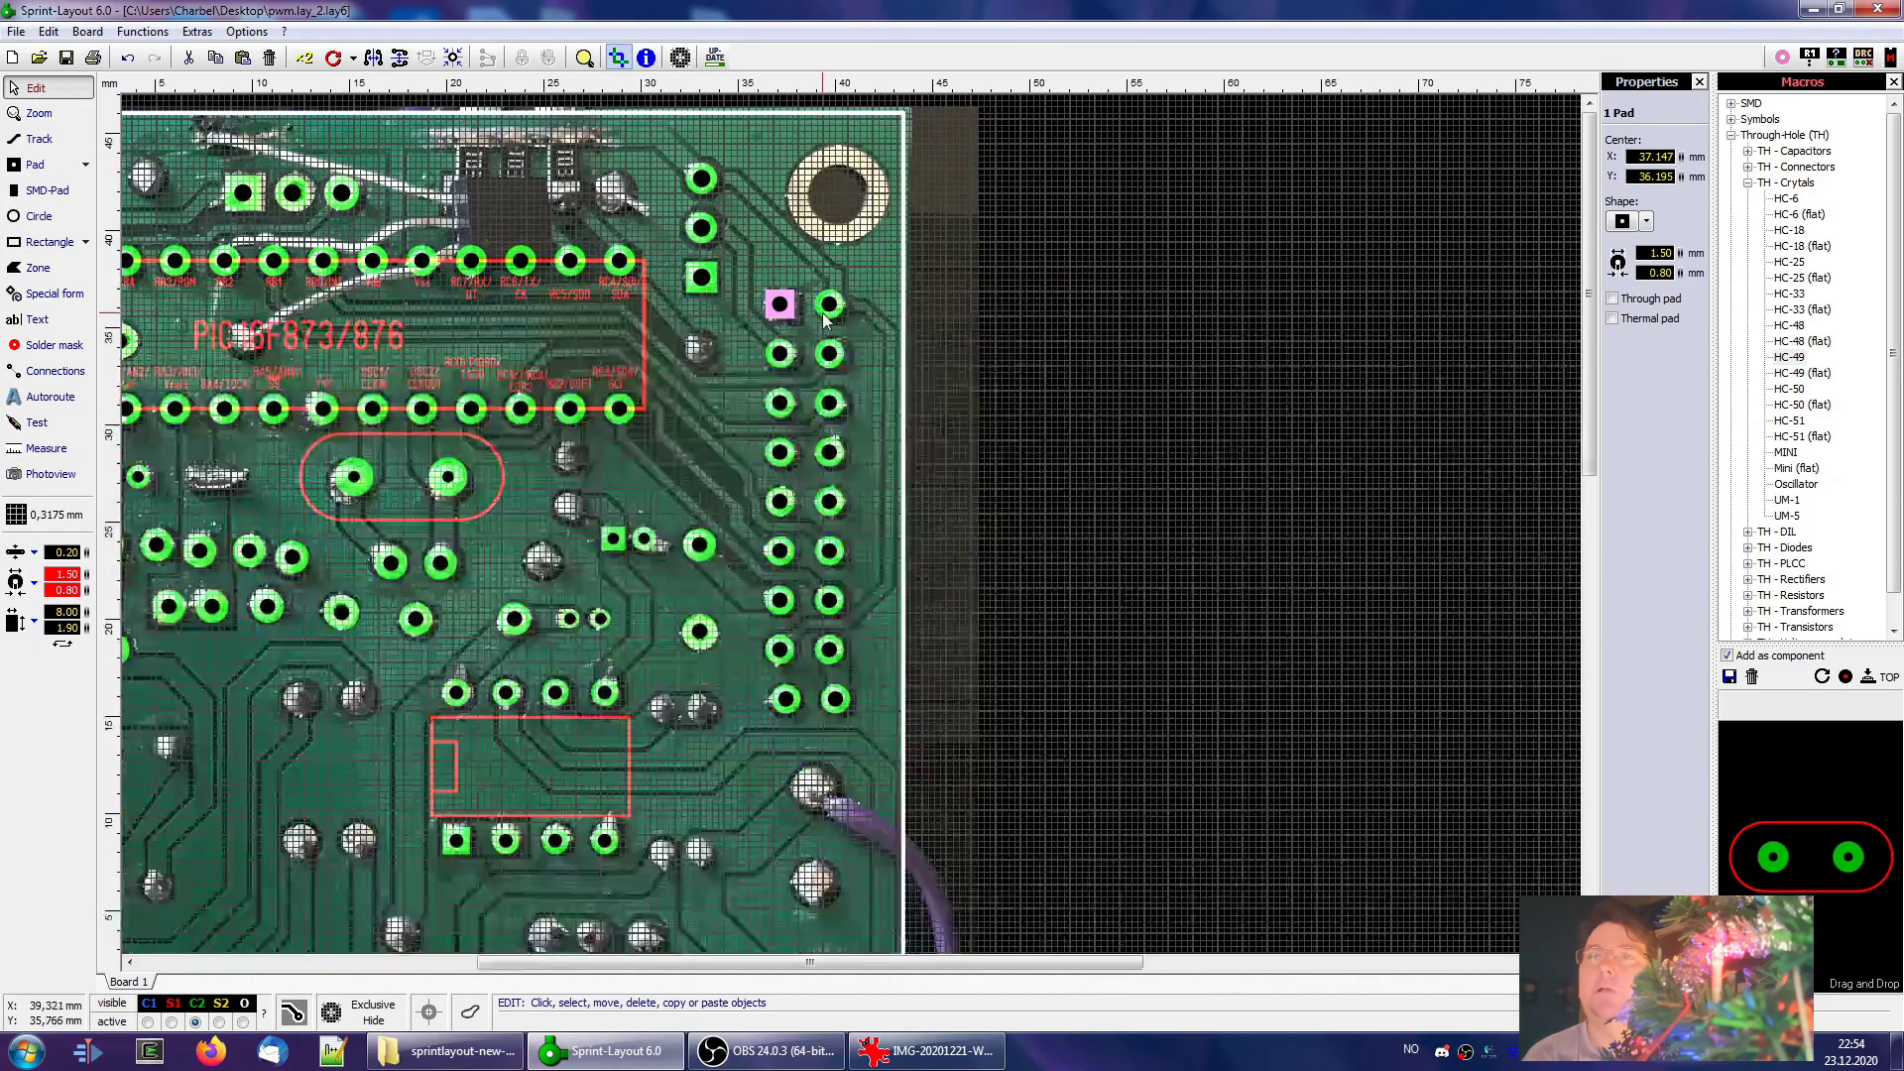
left_click_drag(771, 331, 897, 829)
scroll(885, 825, "up", 4)
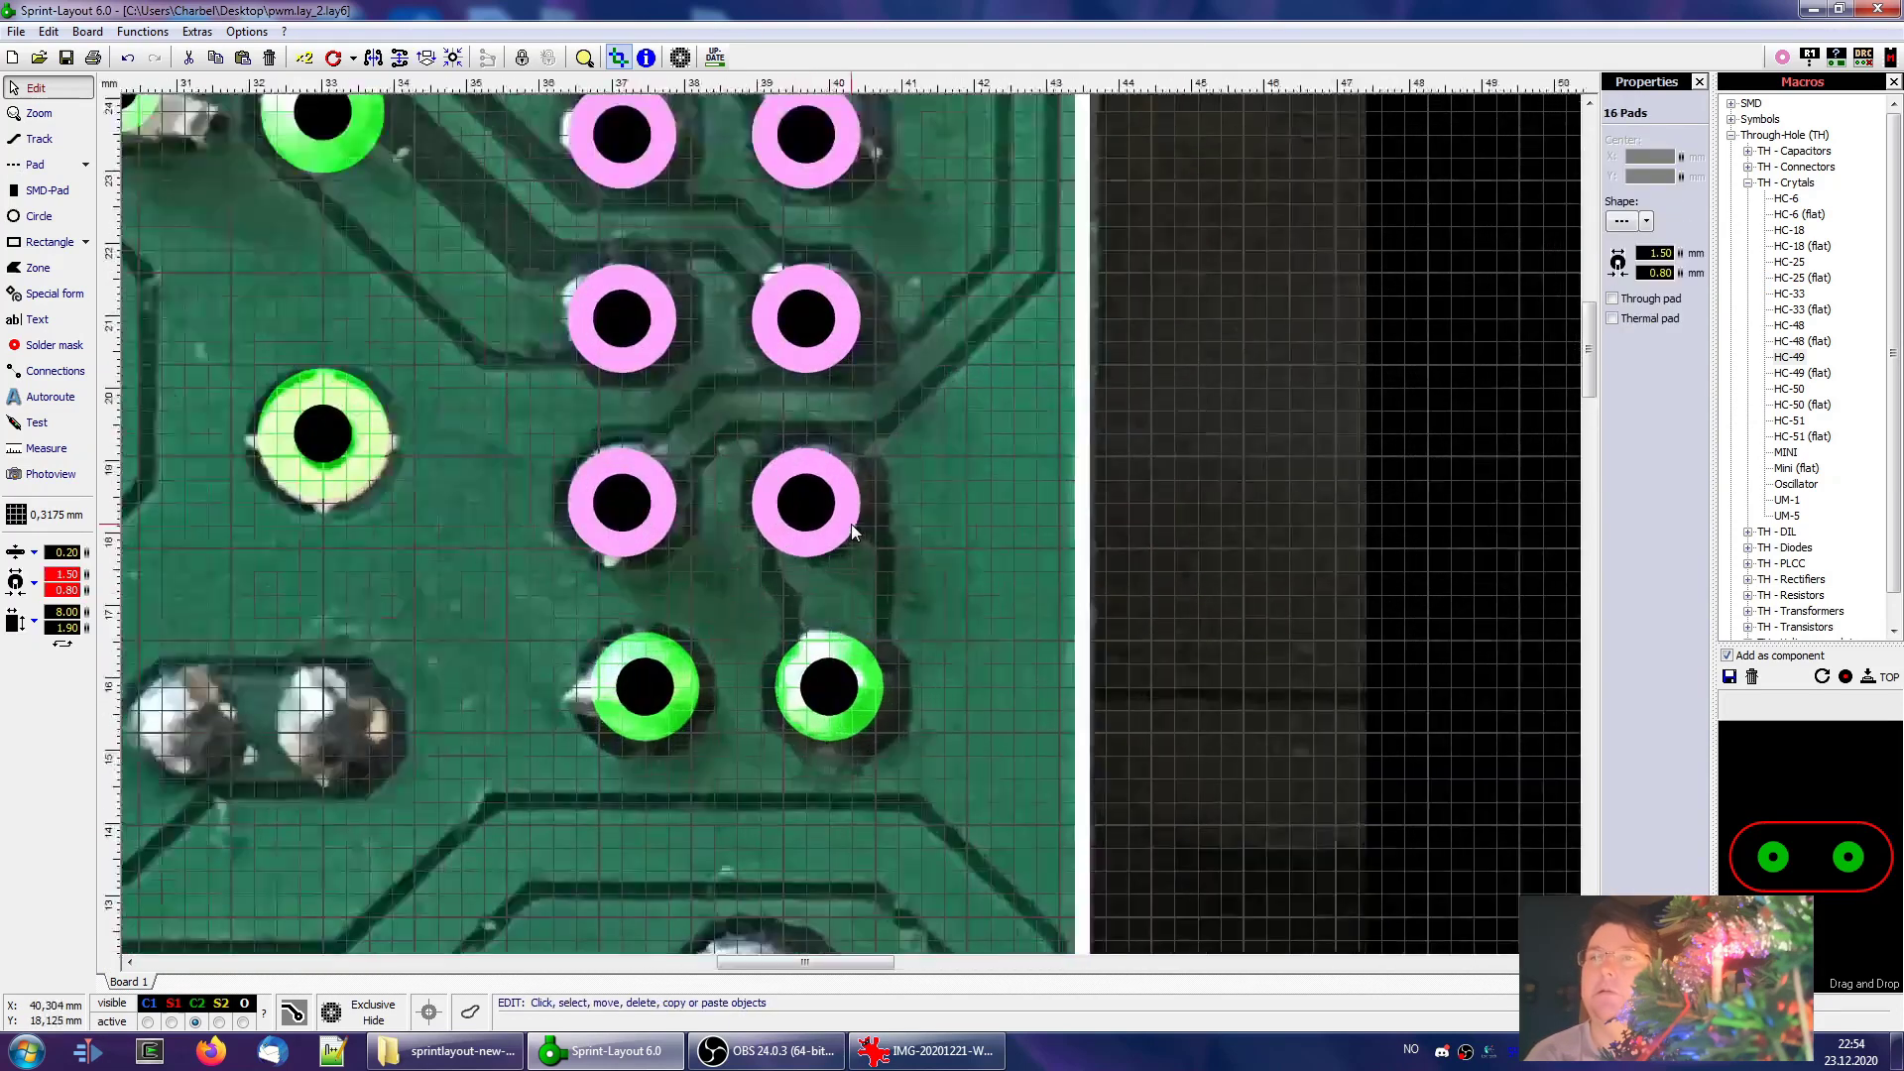
scroll(851, 522, "up", 1)
left_click_drag(799, 491, 796, 486)
scroll(814, 456, "down", 2)
scroll(849, 502, "up", 3)
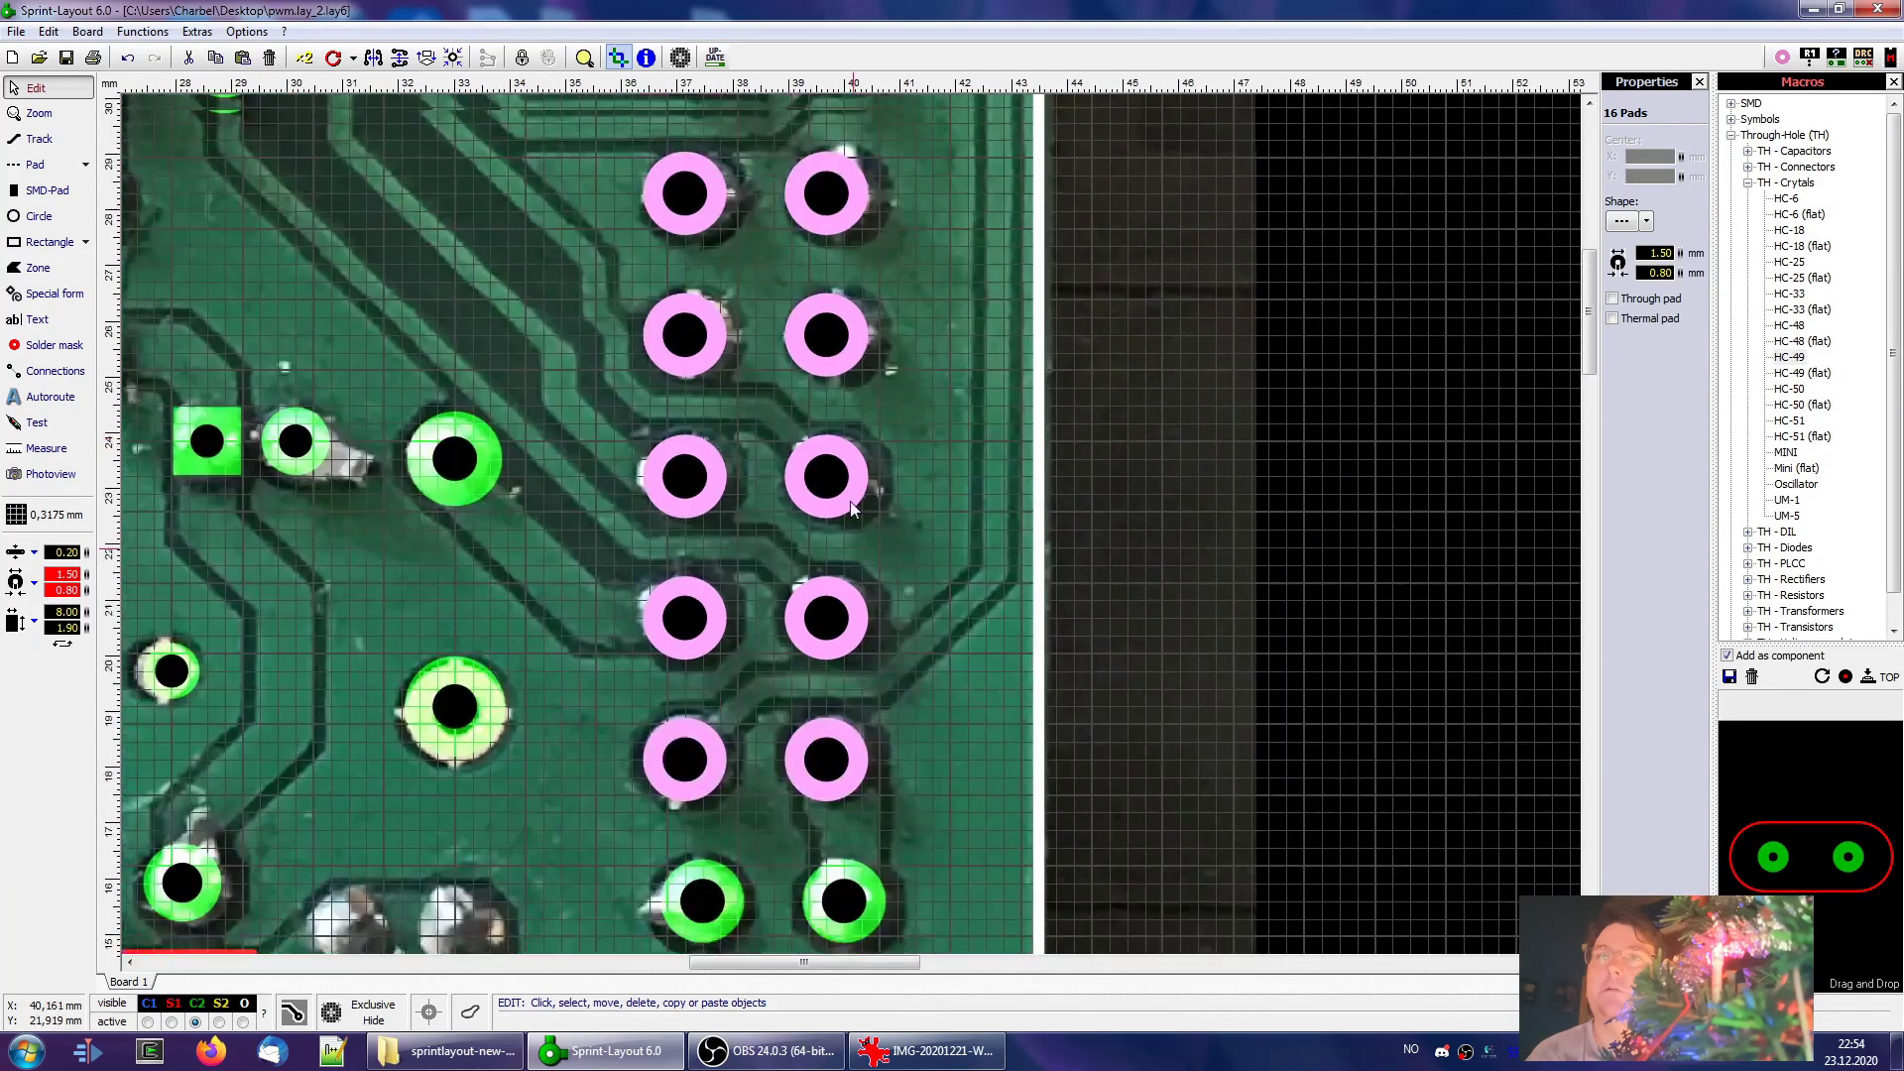
scroll(863, 516, "up", 3)
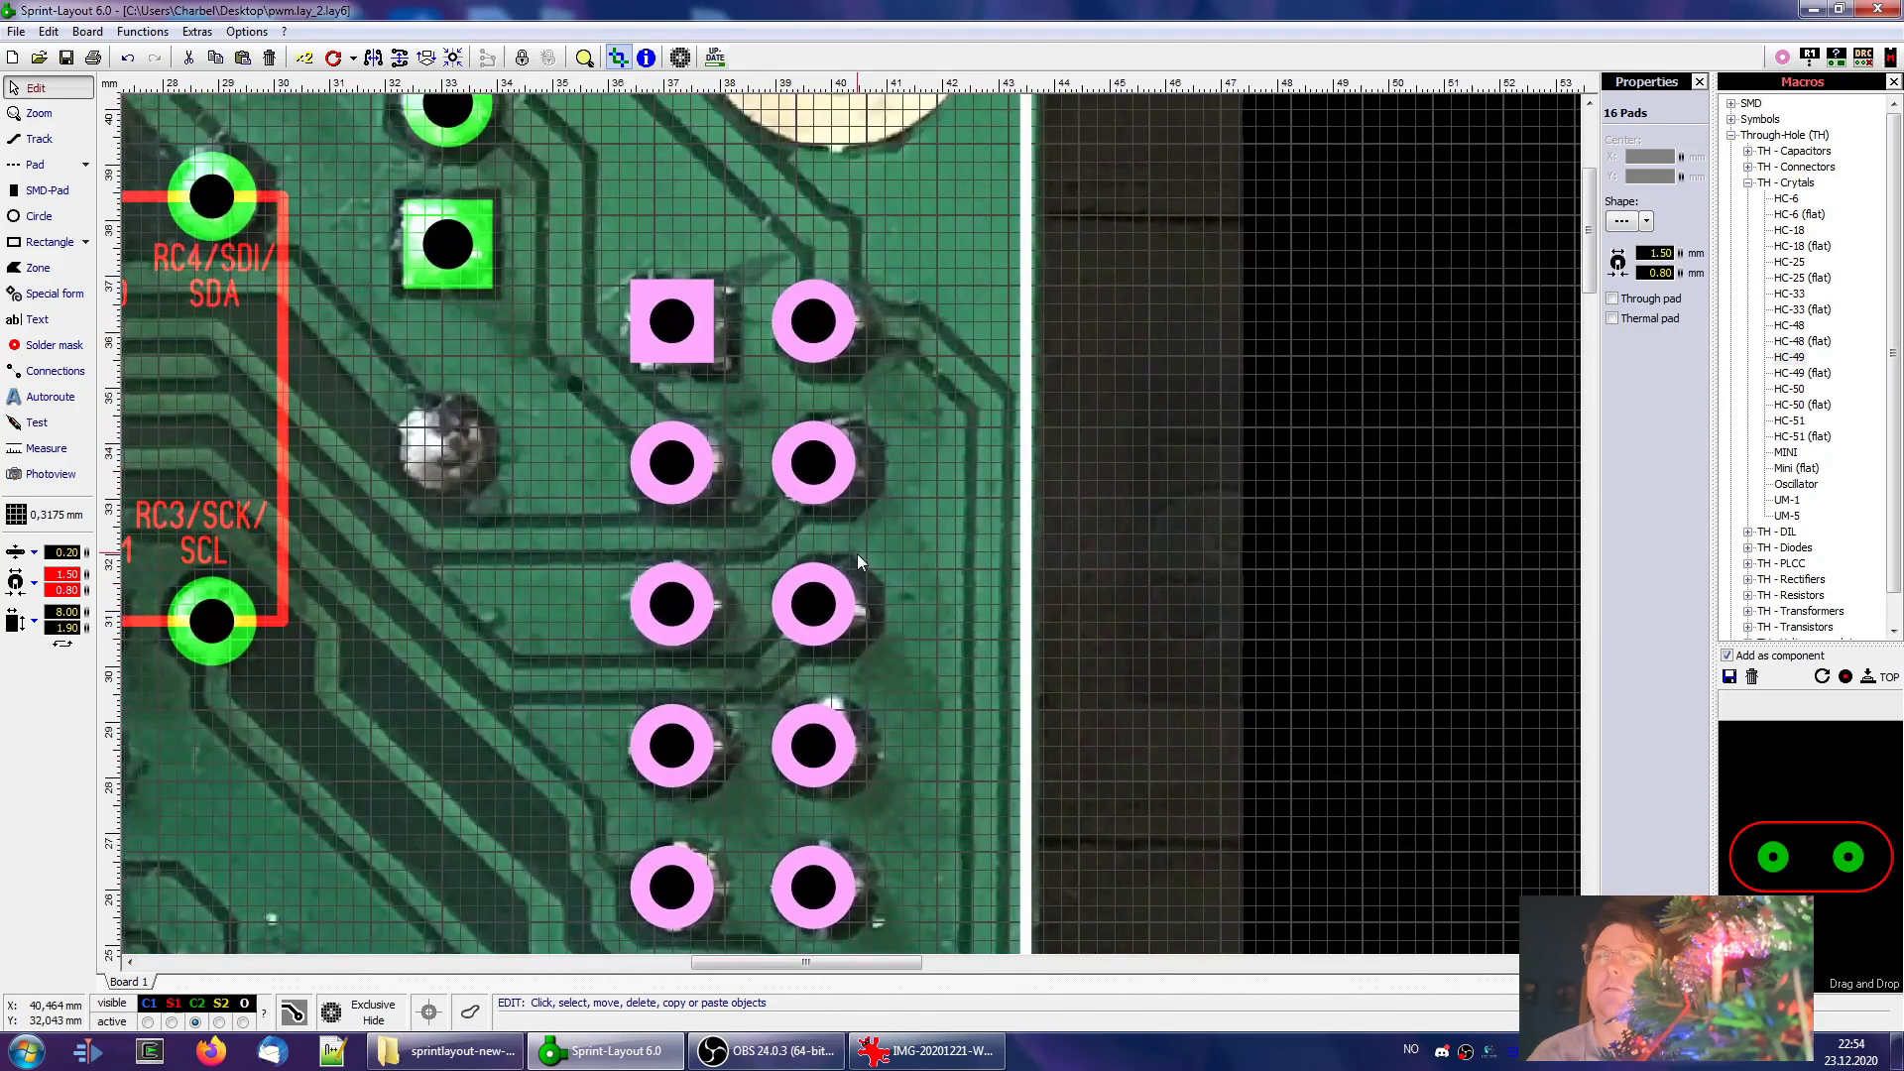
scroll(851, 524, "up", 1)
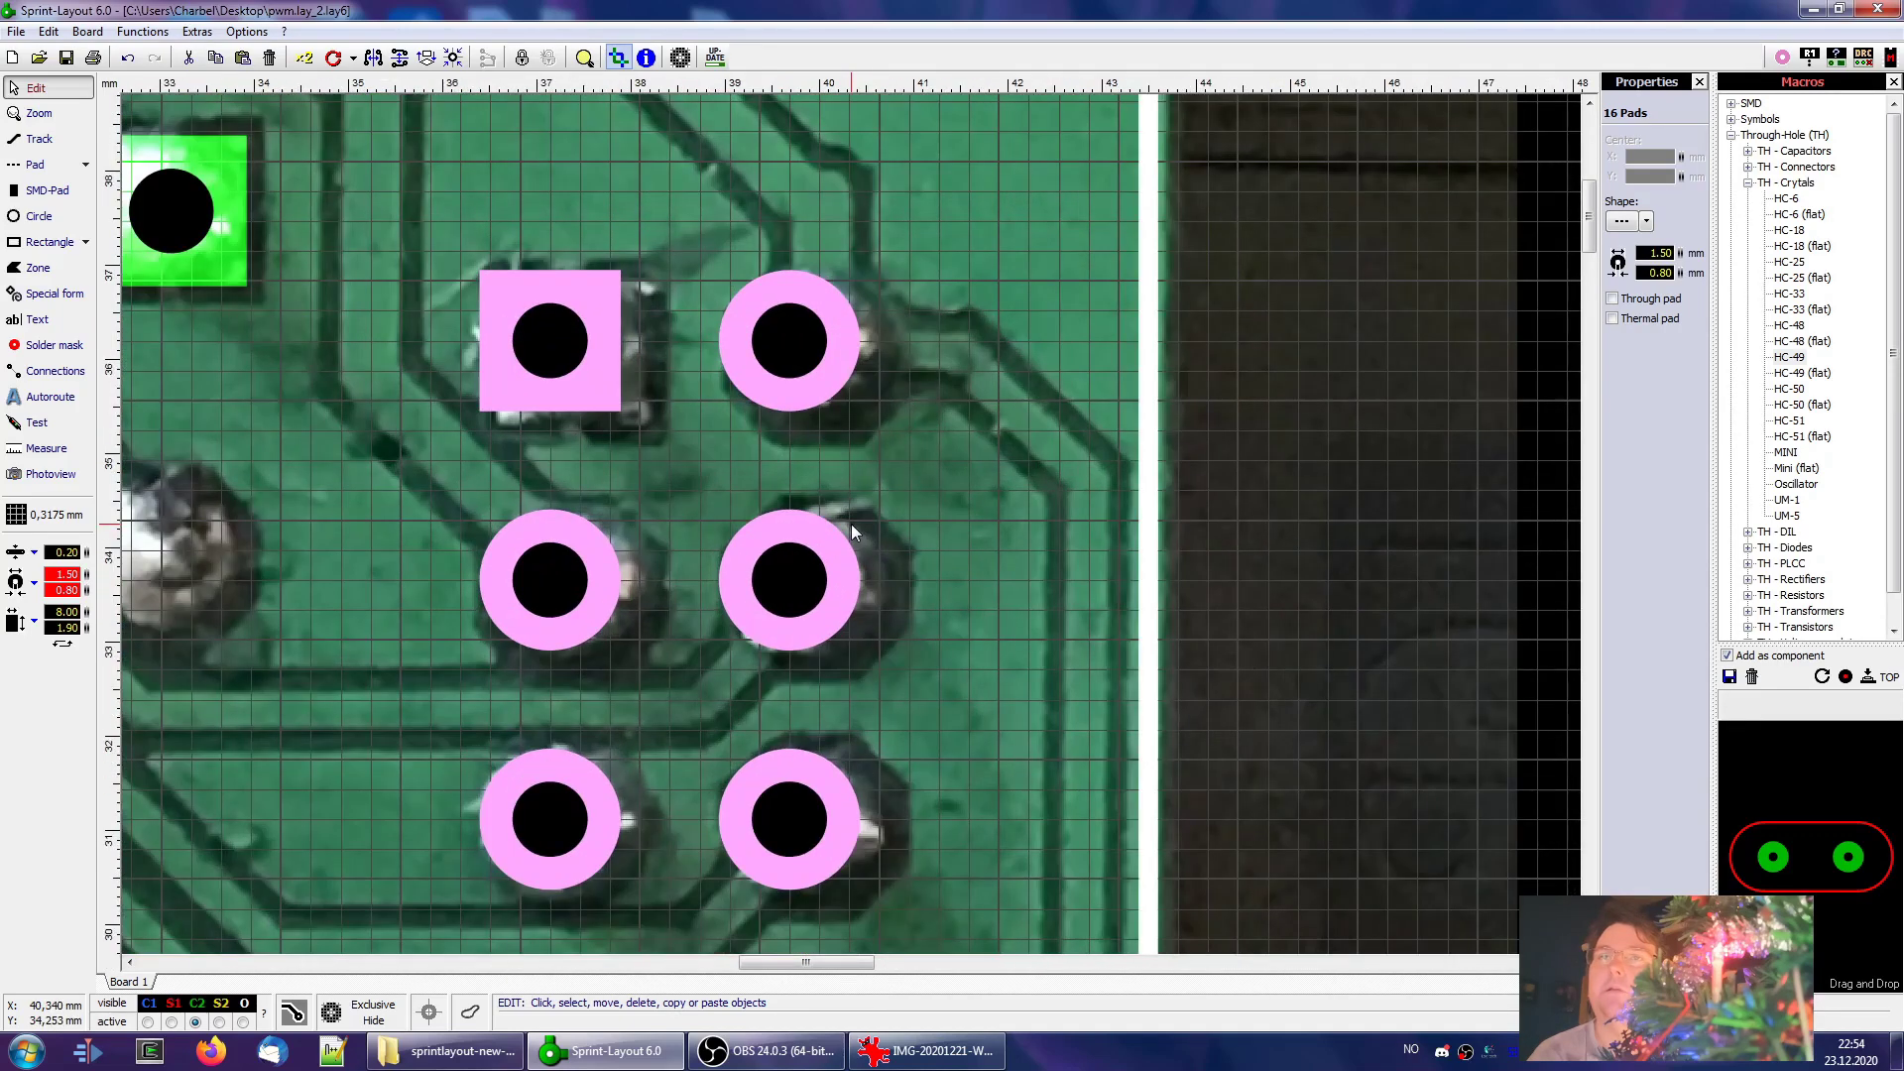
scroll(845, 526, "down", 2)
scroll(754, 375, "down", 1)
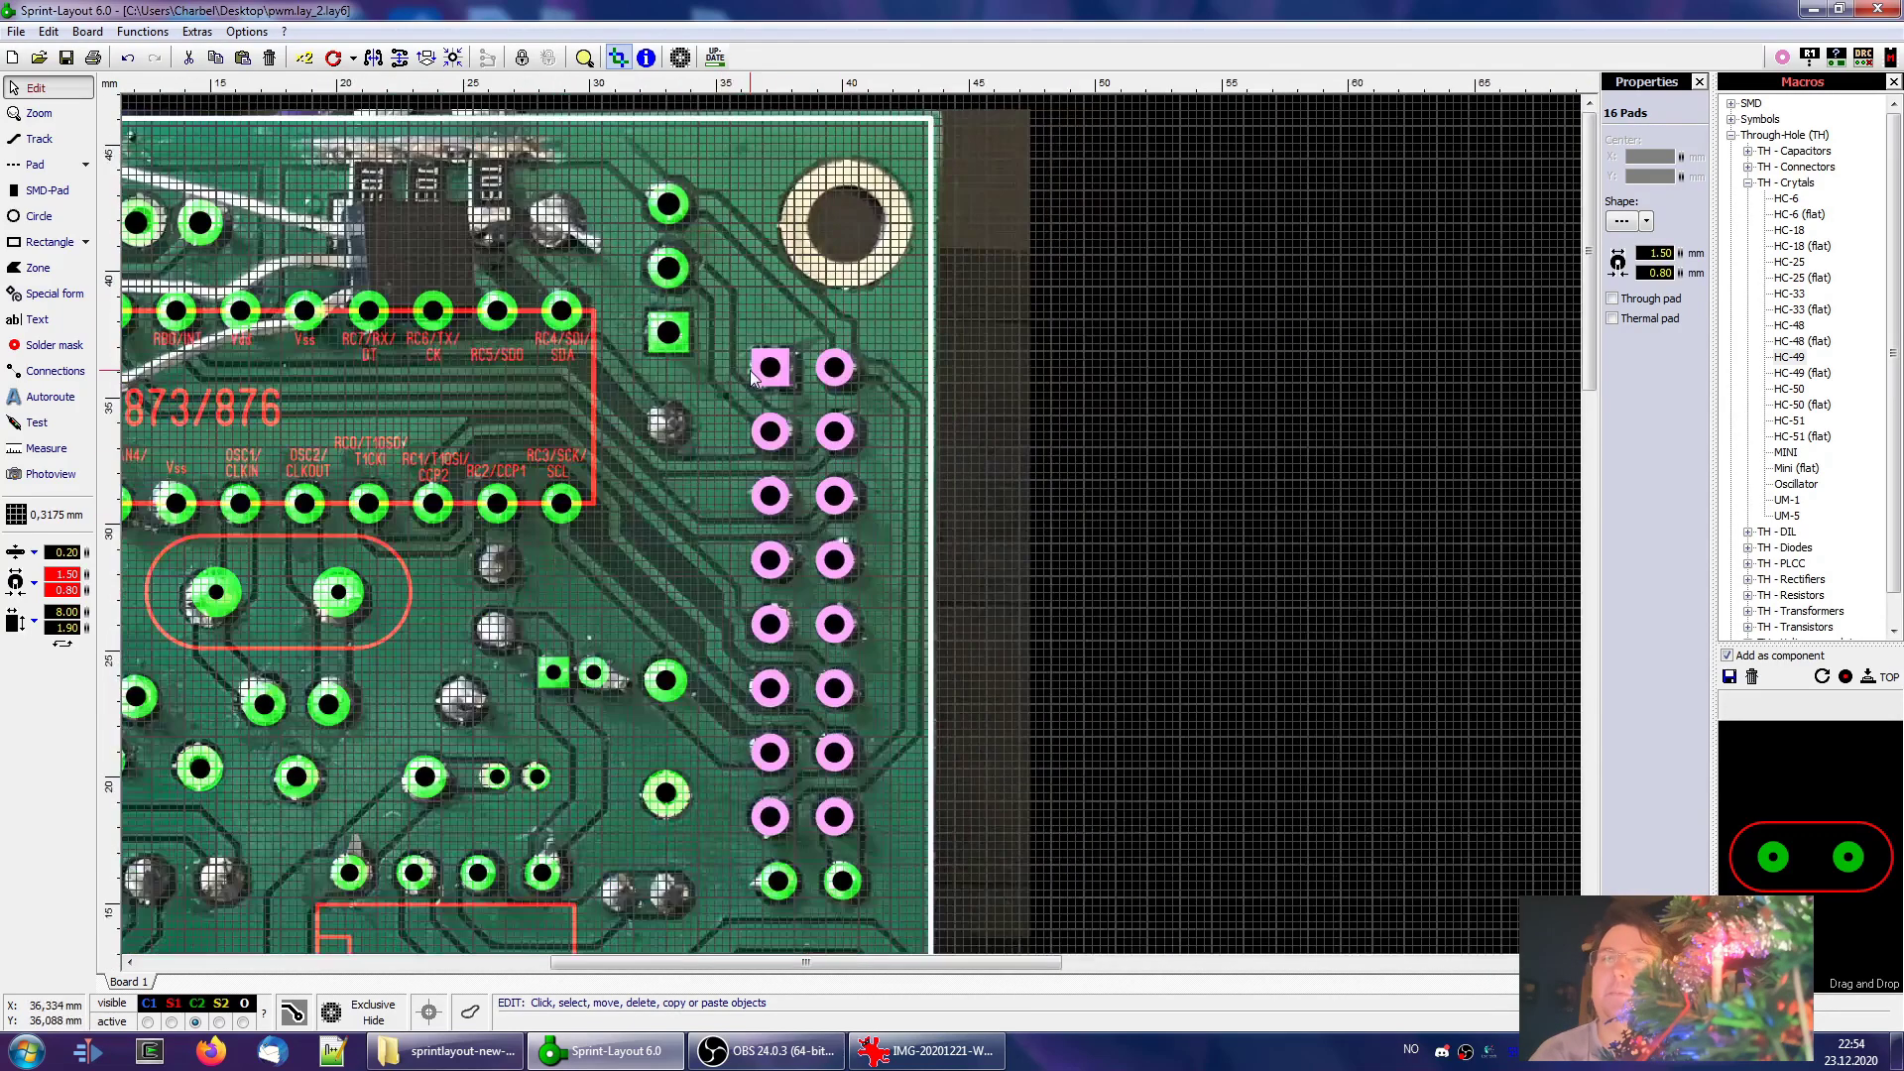
scroll(791, 480, "up", 5)
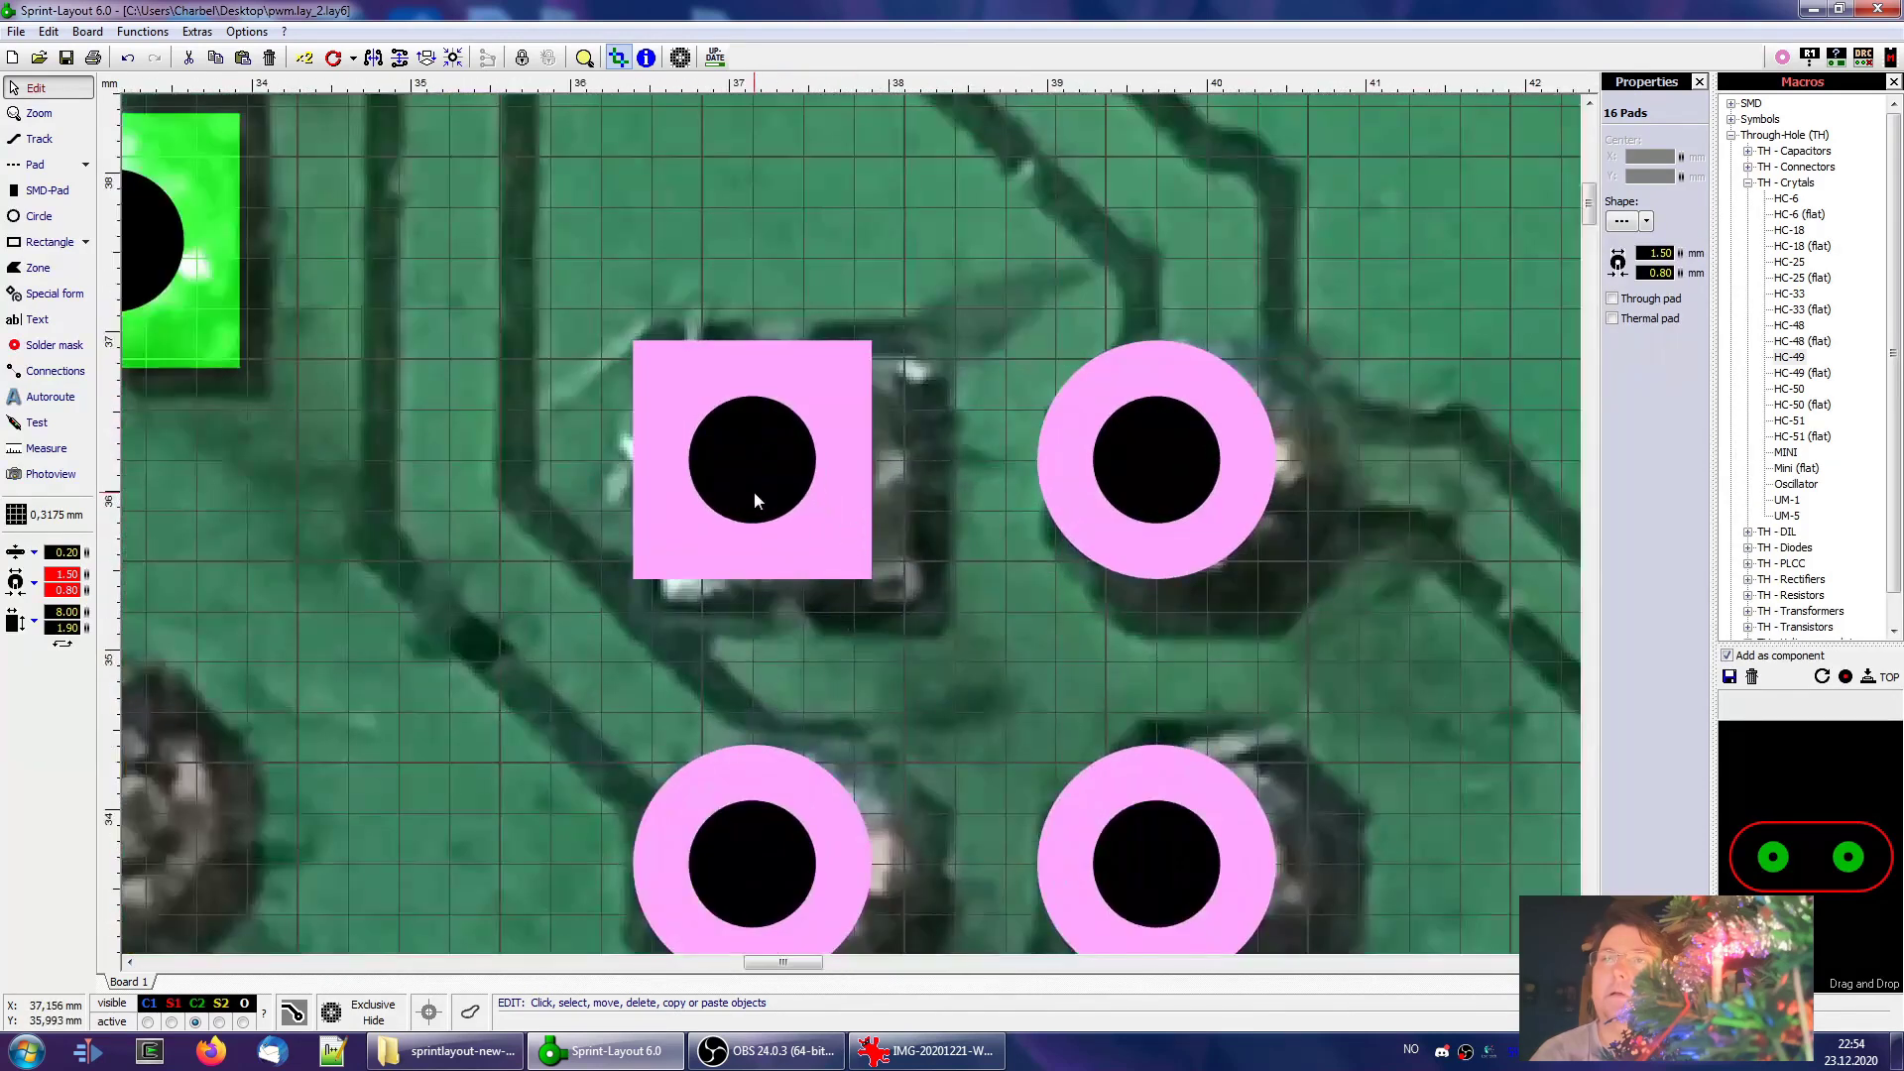
left_click(917, 533)
left_click_drag(823, 546, 802, 491)
scroll(830, 507, "down", 2)
middle_click_drag(853, 729, 890, 412)
scroll(890, 413, "down", 2)
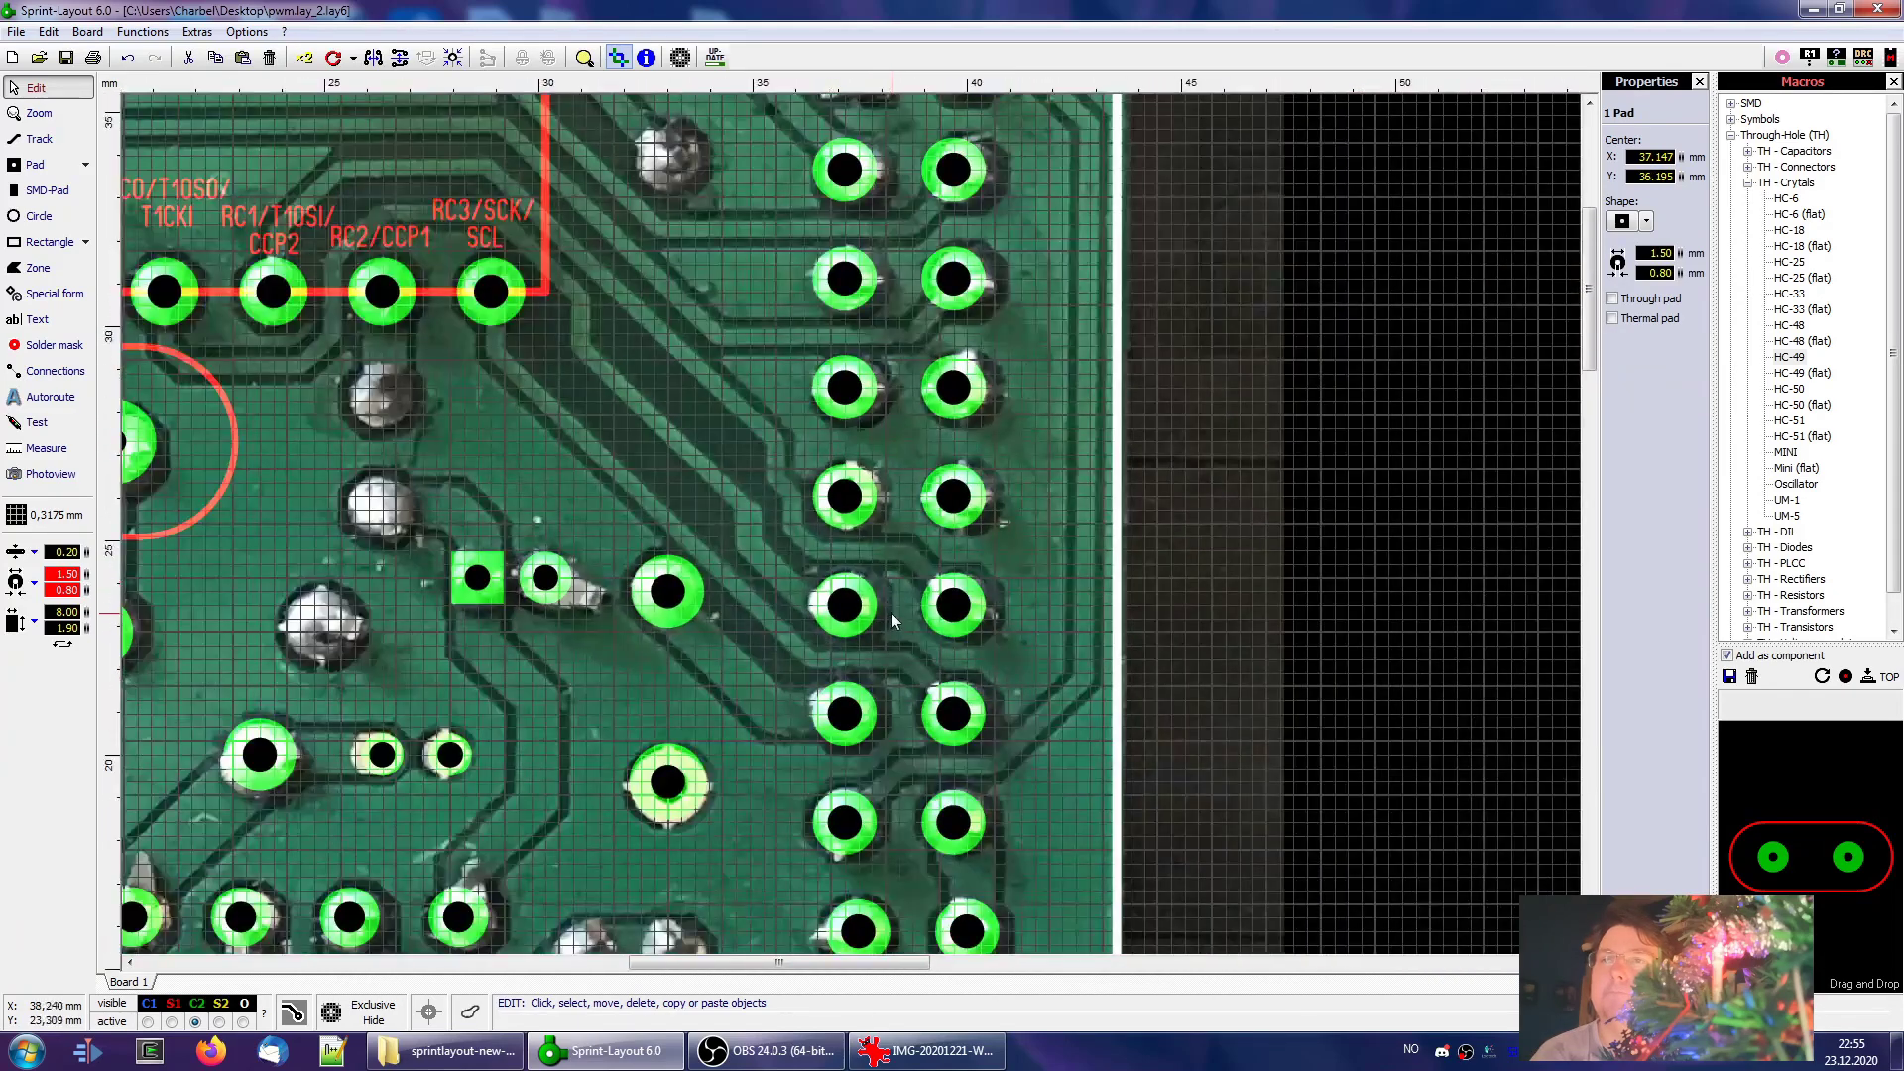
scroll(892, 615, "down", 2)
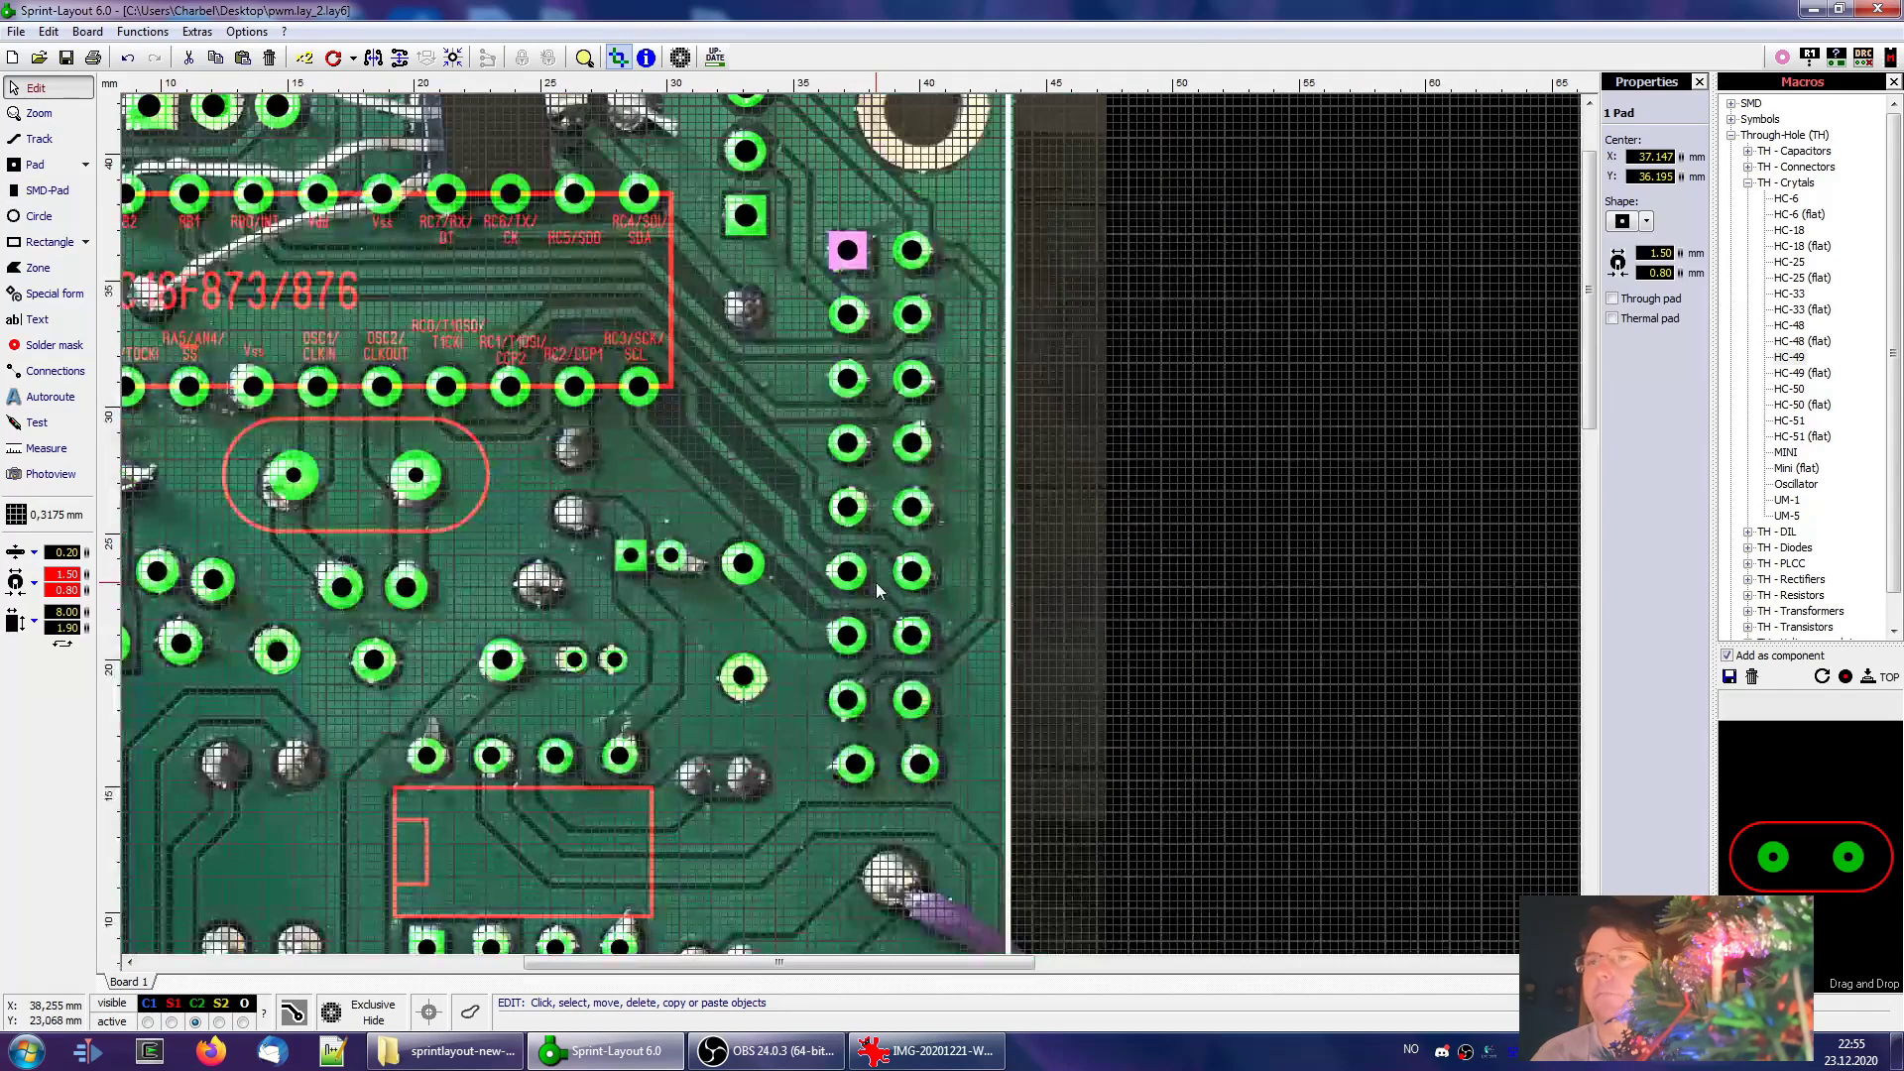
Copy the 1.70 mm pad from below the crystal onto the two vertically aligned joints below pin RC2/CCP1
middle_click_drag(827, 586, 877, 713)
middle_click_drag(732, 500, 918, 479)
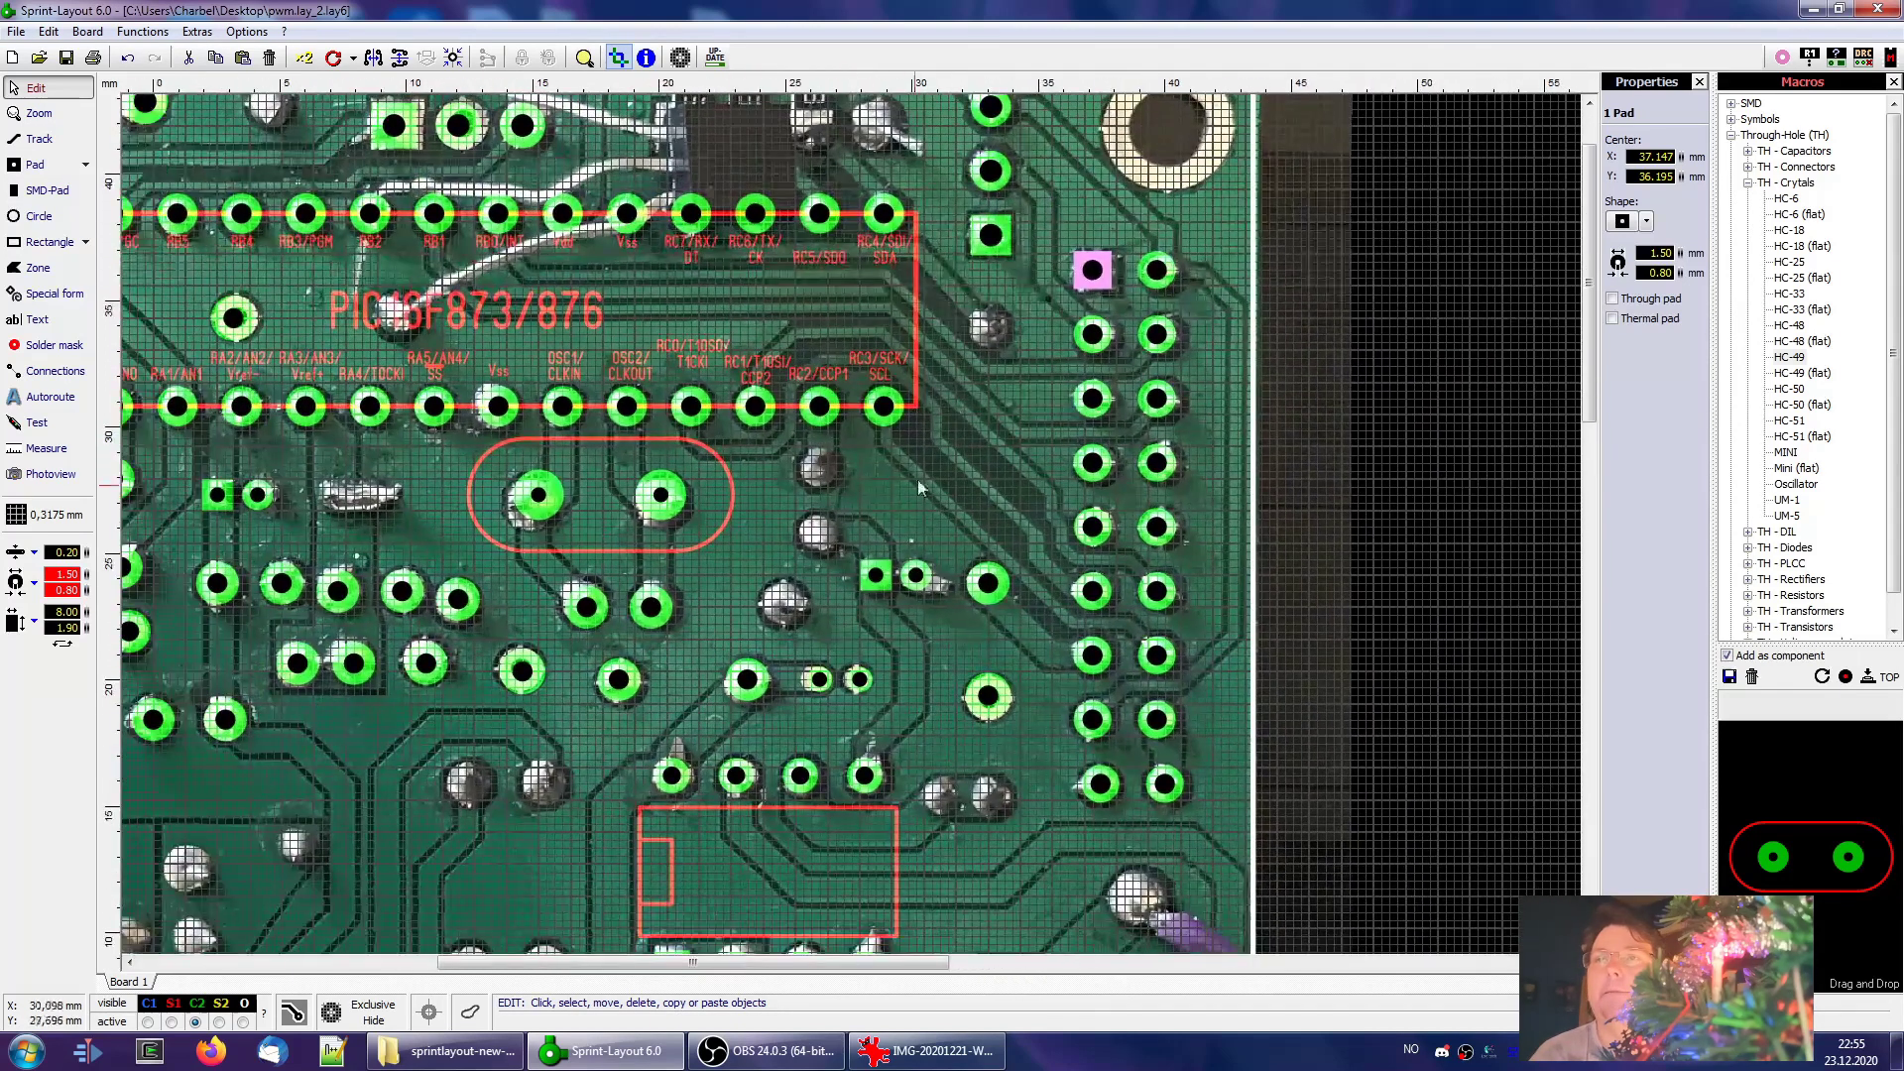
left_click(619, 679)
key("ctrl+c")
key("ctrl+v")
left_click(820, 474)
key("ctrl+v")
left_click(819, 533)
Set the outer diameter of the two vertically aligned pads below pin RC2/CCP1 to 1.5 mm
scroll(890, 698, "down", 3)
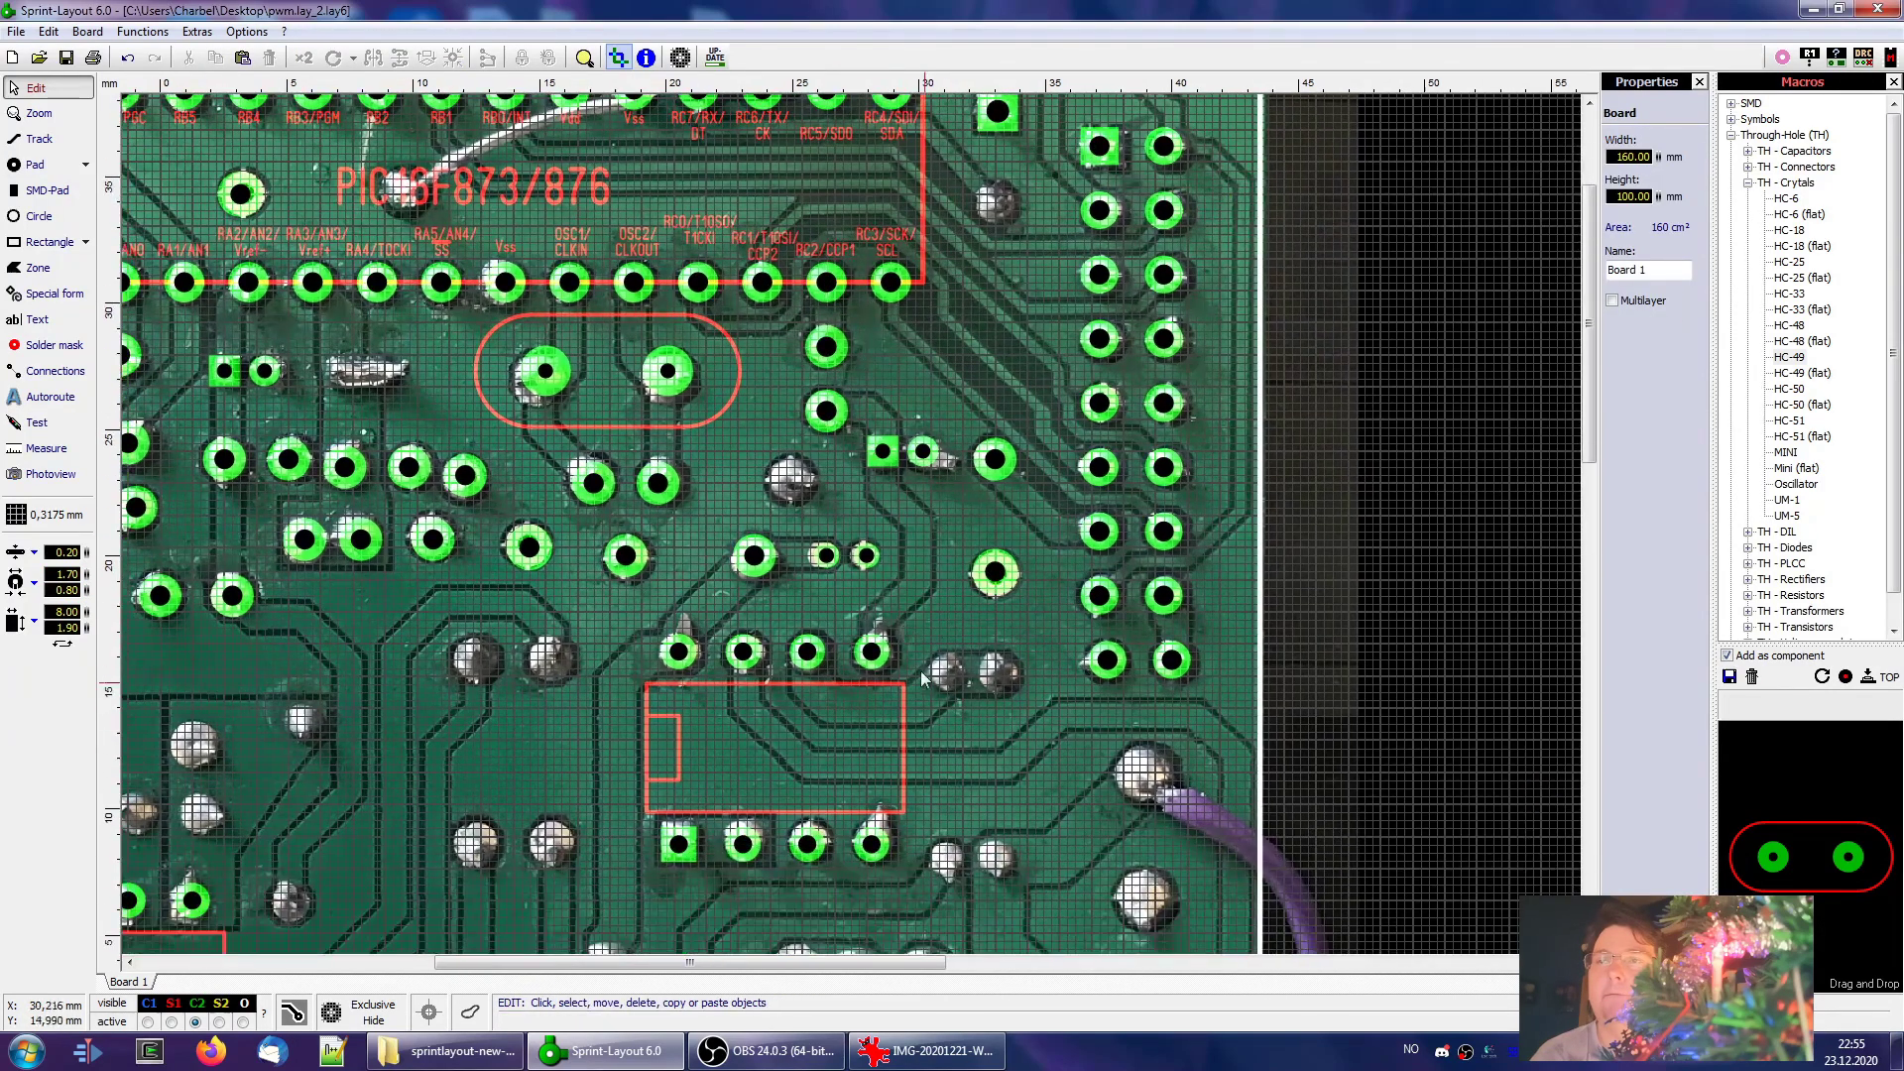
scroll(920, 670, "down", 2)
right_click_drag(904, 391, 960, 587)
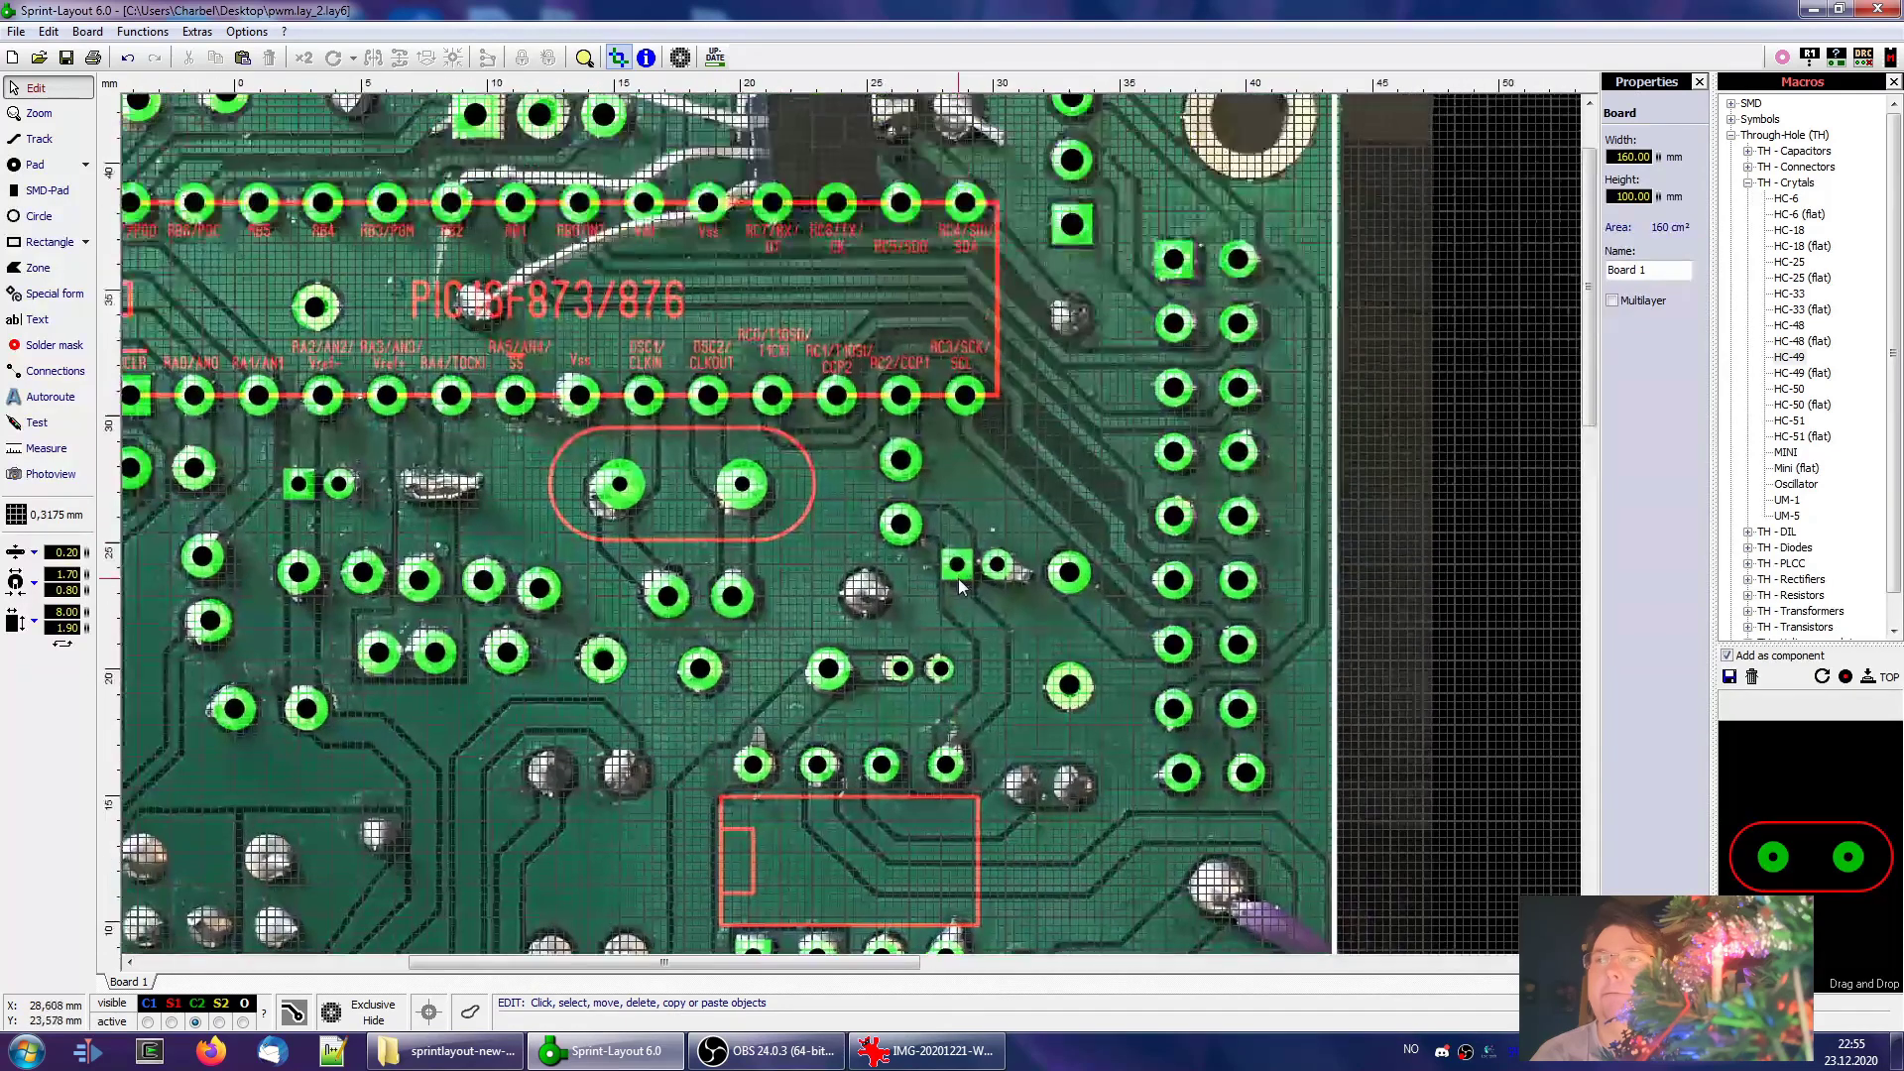
left_click(1183, 459)
left_click(907, 462)
left_click(913, 530, "shift")
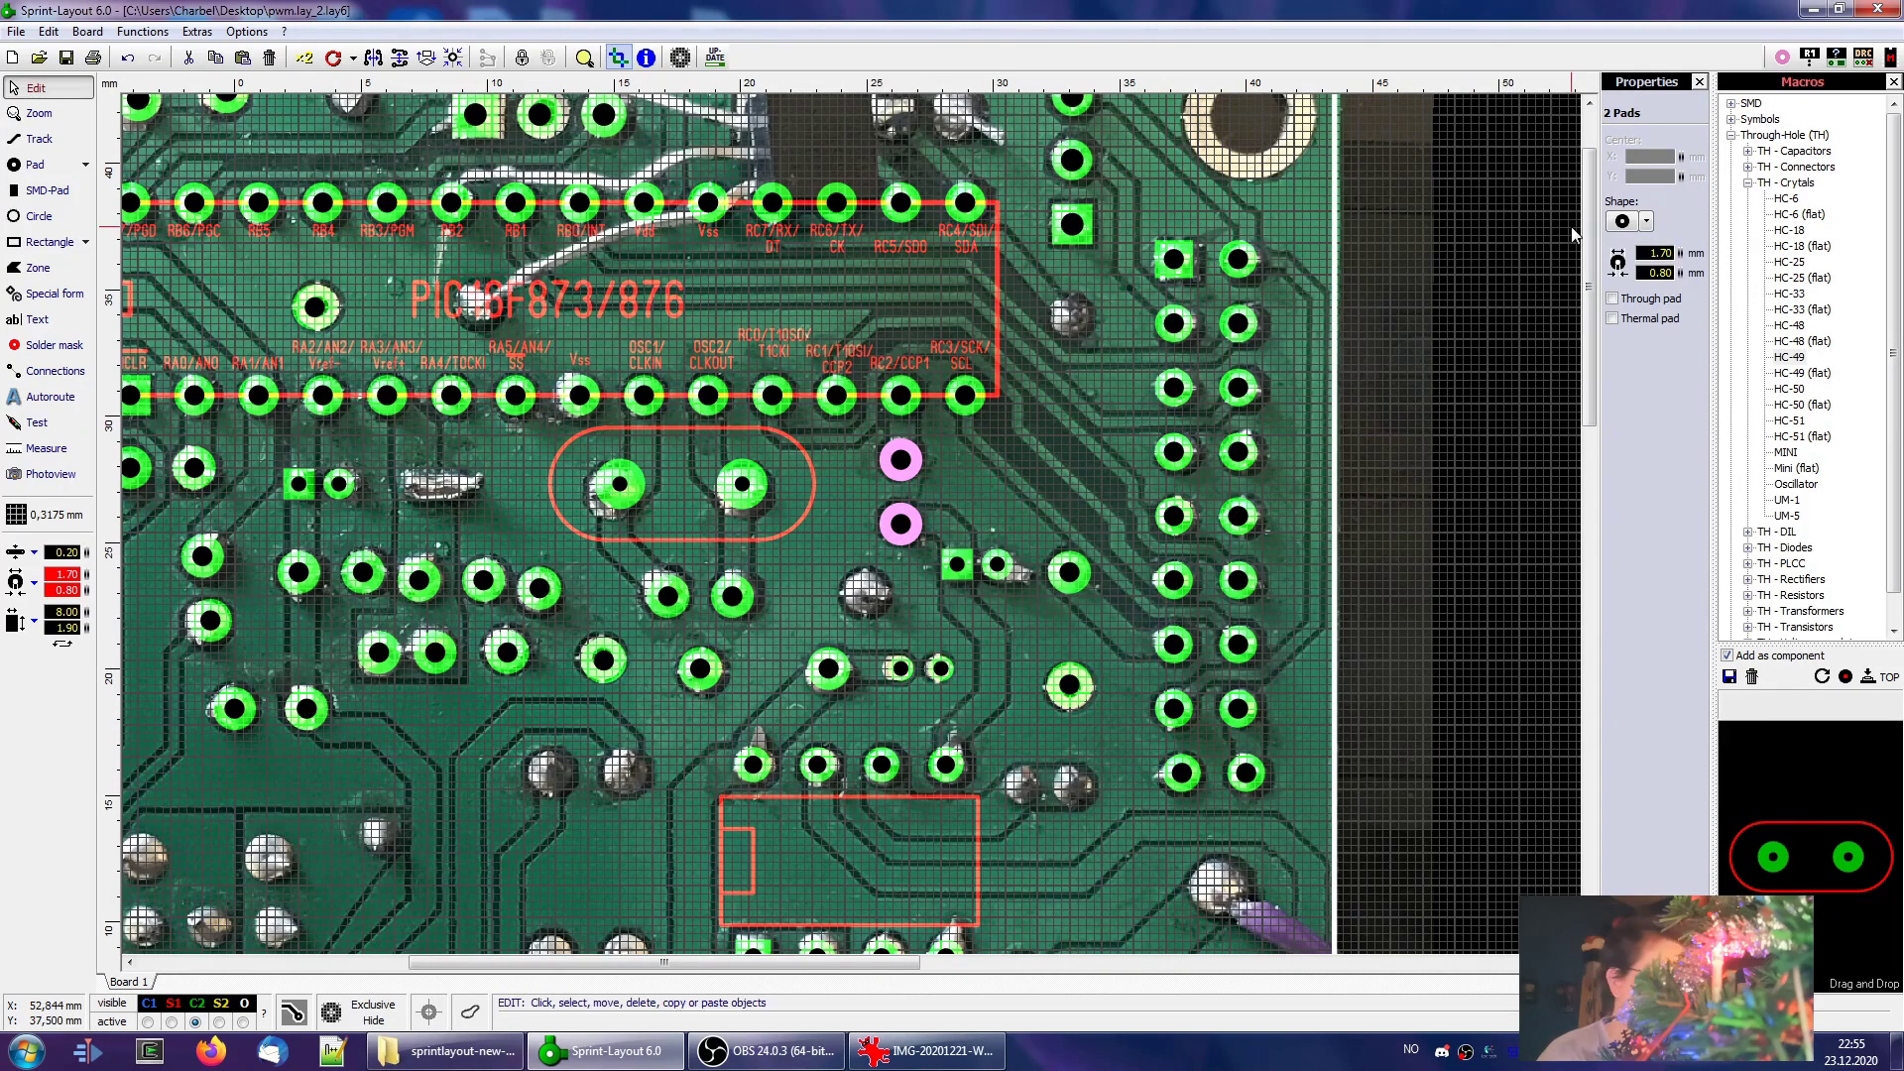
key("shift")
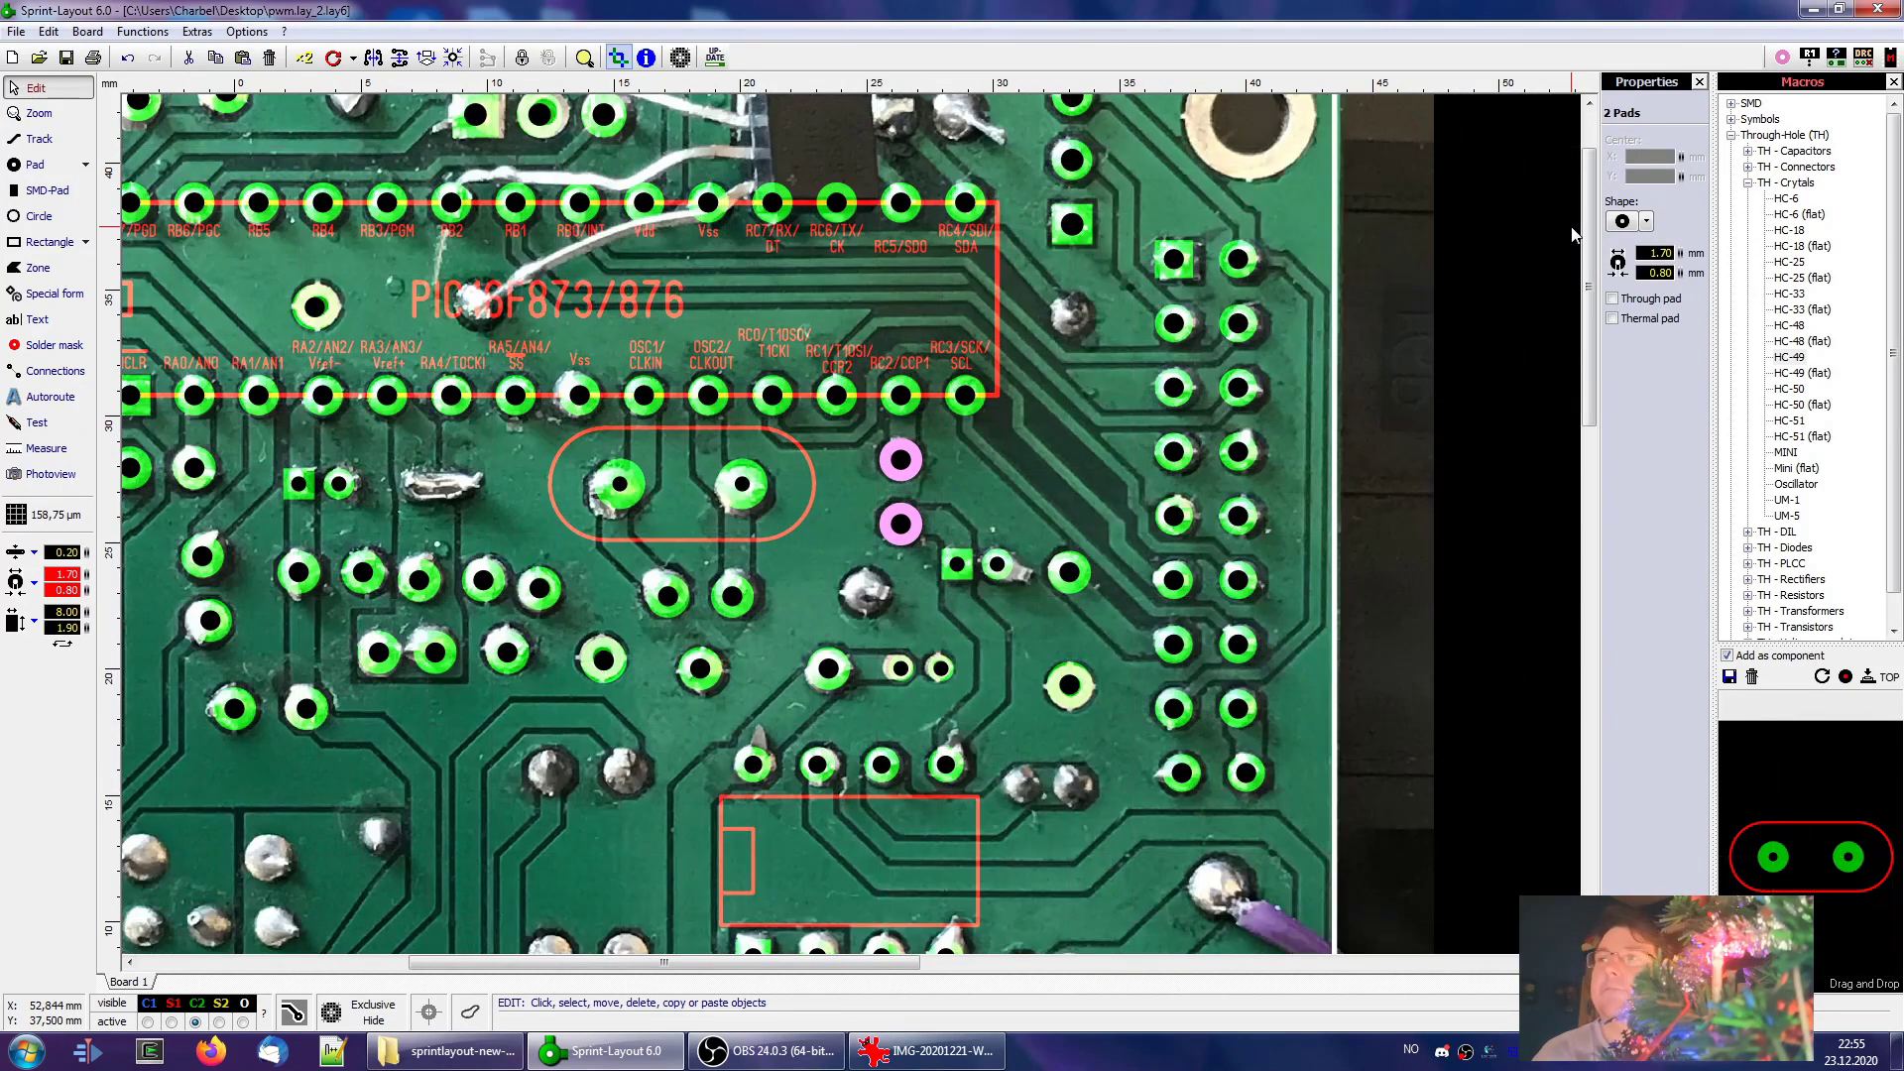
key("Tab")
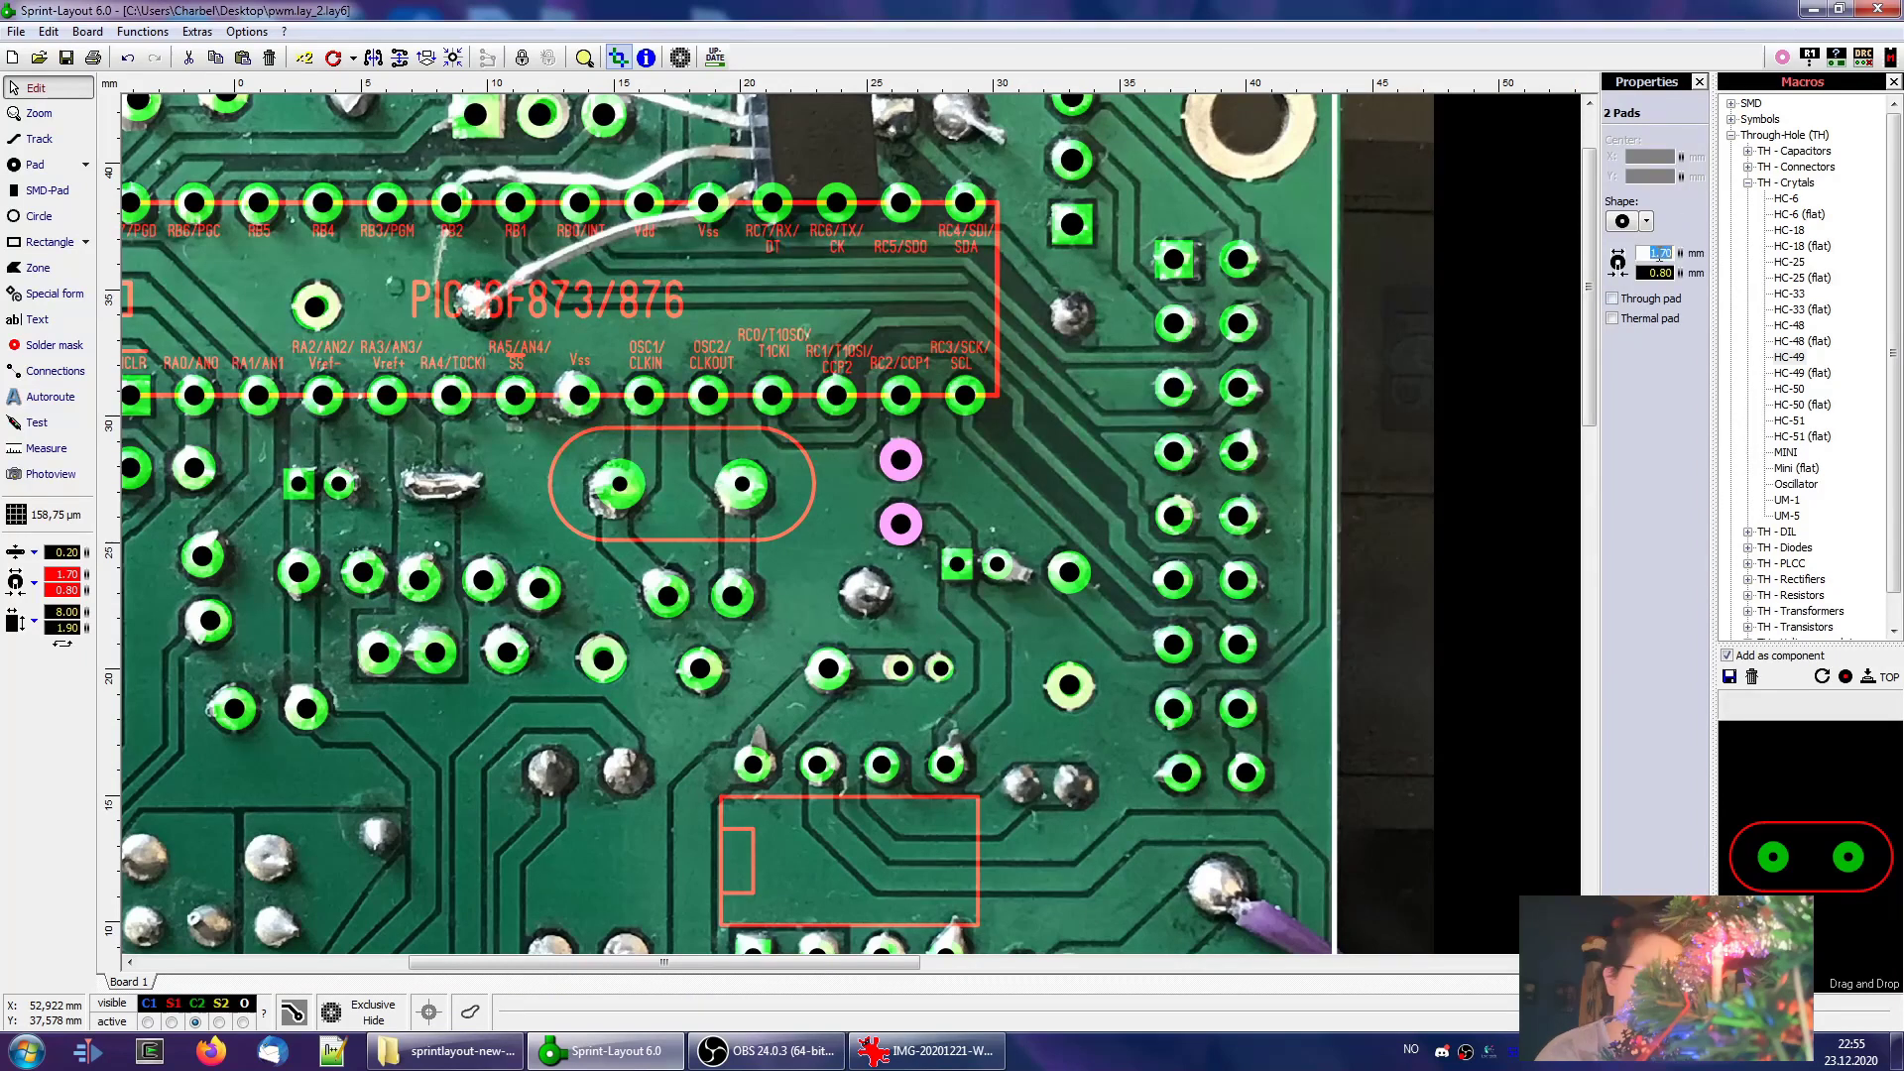
type("1.5")
key("Return")
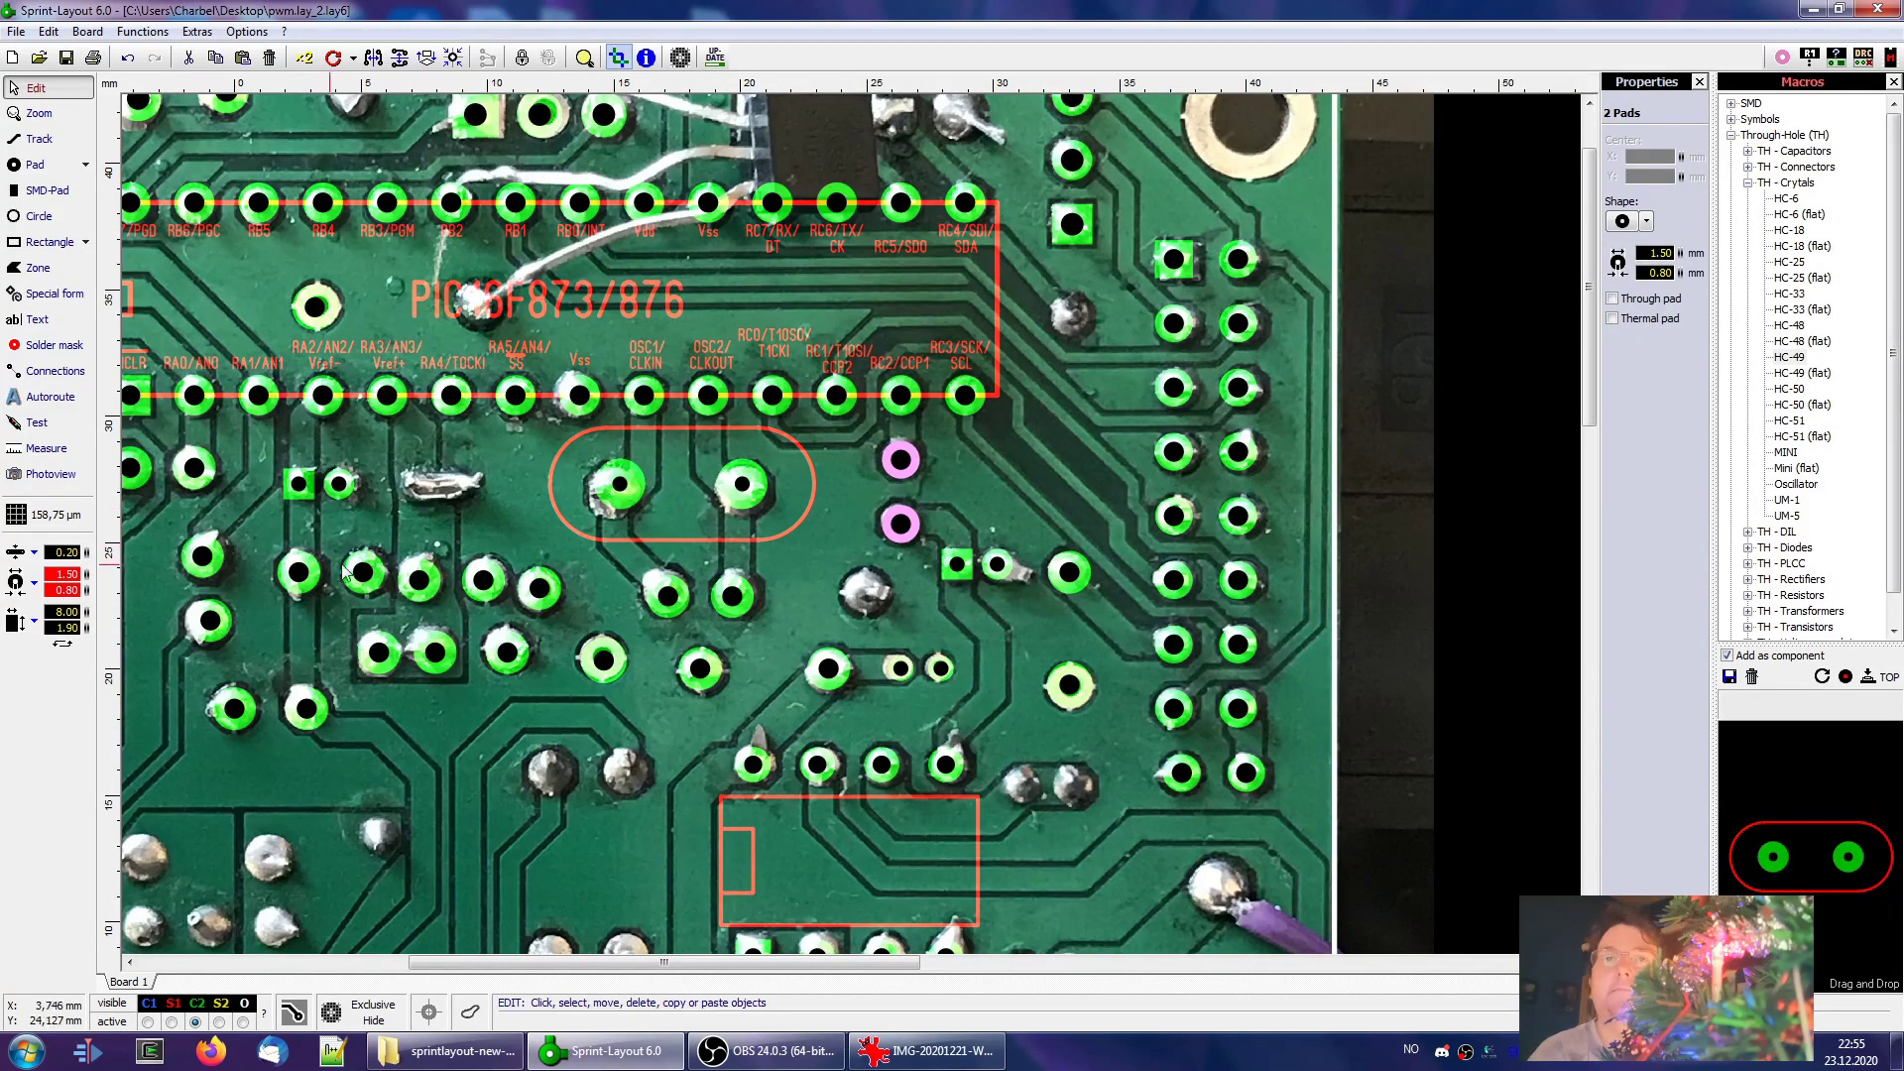
Select the twelve 1.70 mm pads in the cluster below pins RA1/AN1 to Vss and set their outer diameter to 1.5 mm
left_click_drag(256, 547, 565, 690)
left_click(203, 556, "shift")
left_click(210, 621, "shift")
left_click(234, 708, "shift")
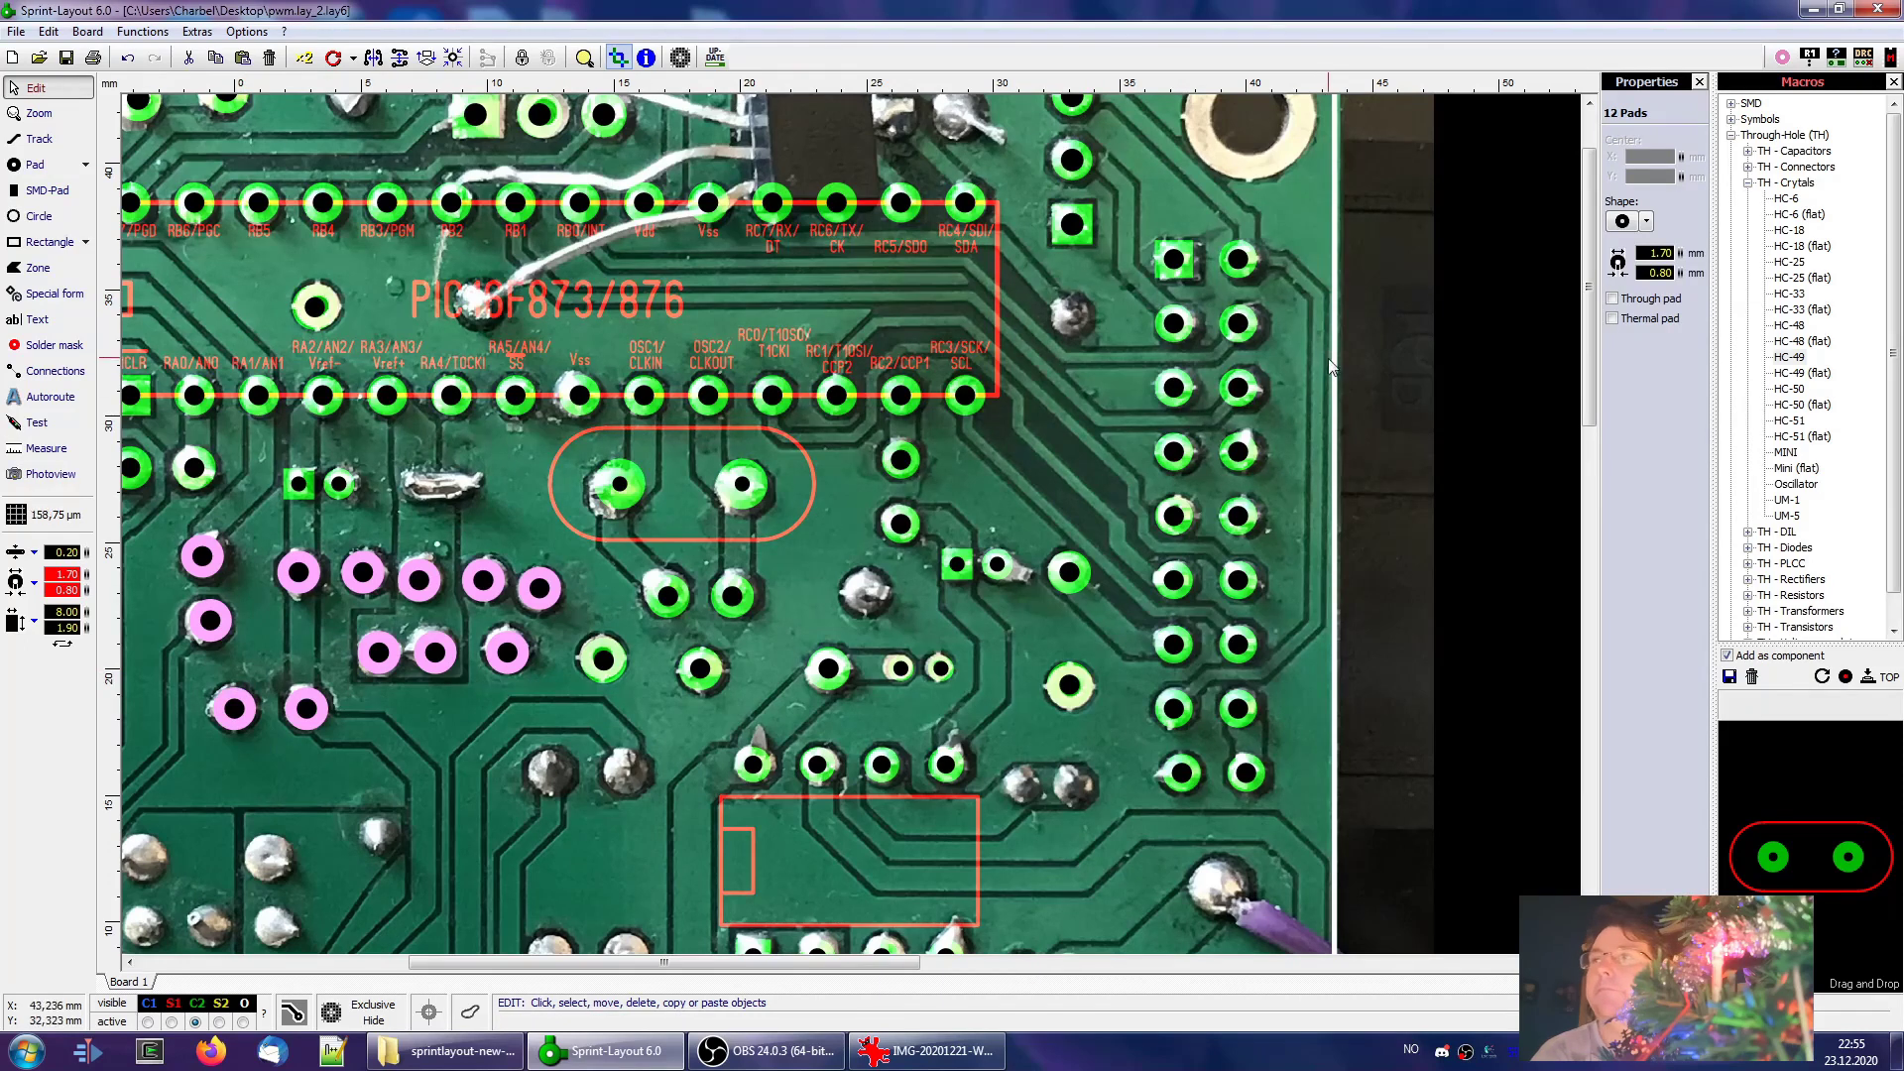
double_click(1661, 253)
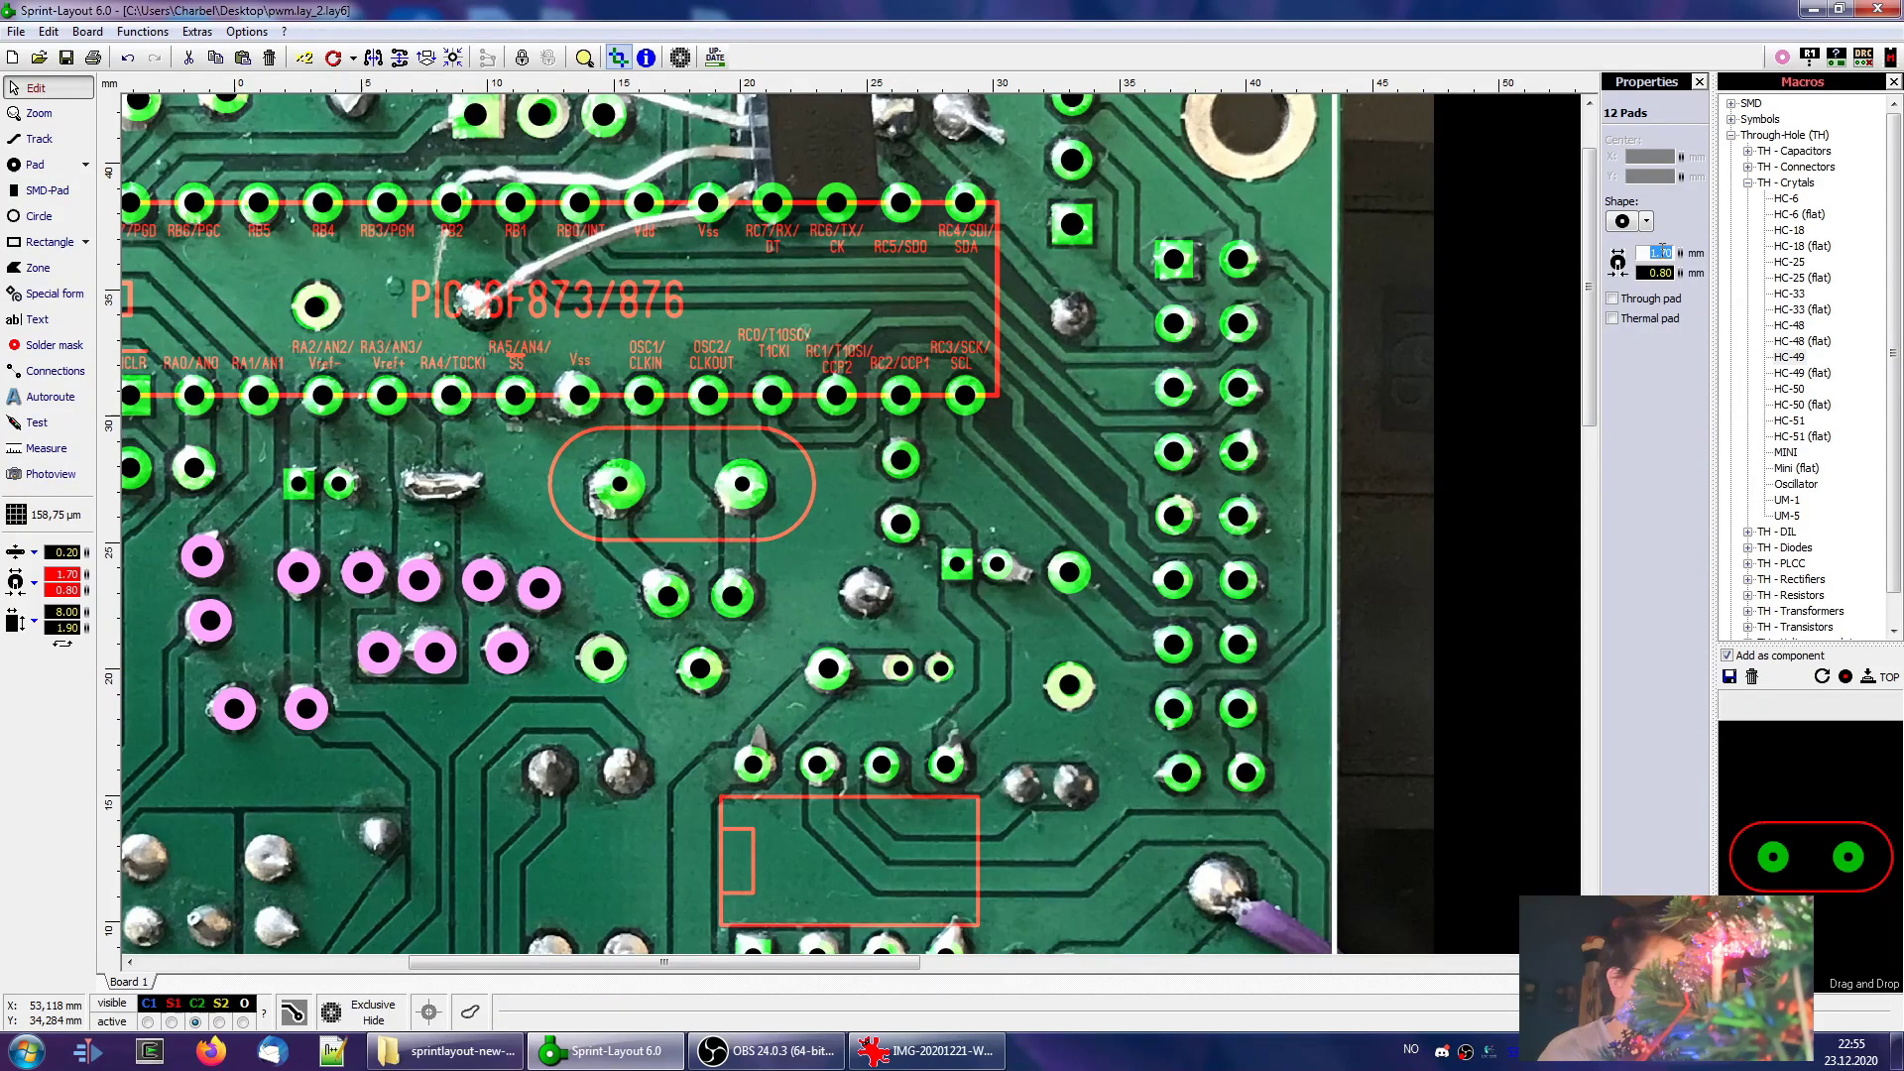
key("Return")
Set the outer size of the two round pads below MCLR and the two three-pad connectors at the board's left edge to 1.5 mm
middle_click_drag(464, 669, 925, 603)
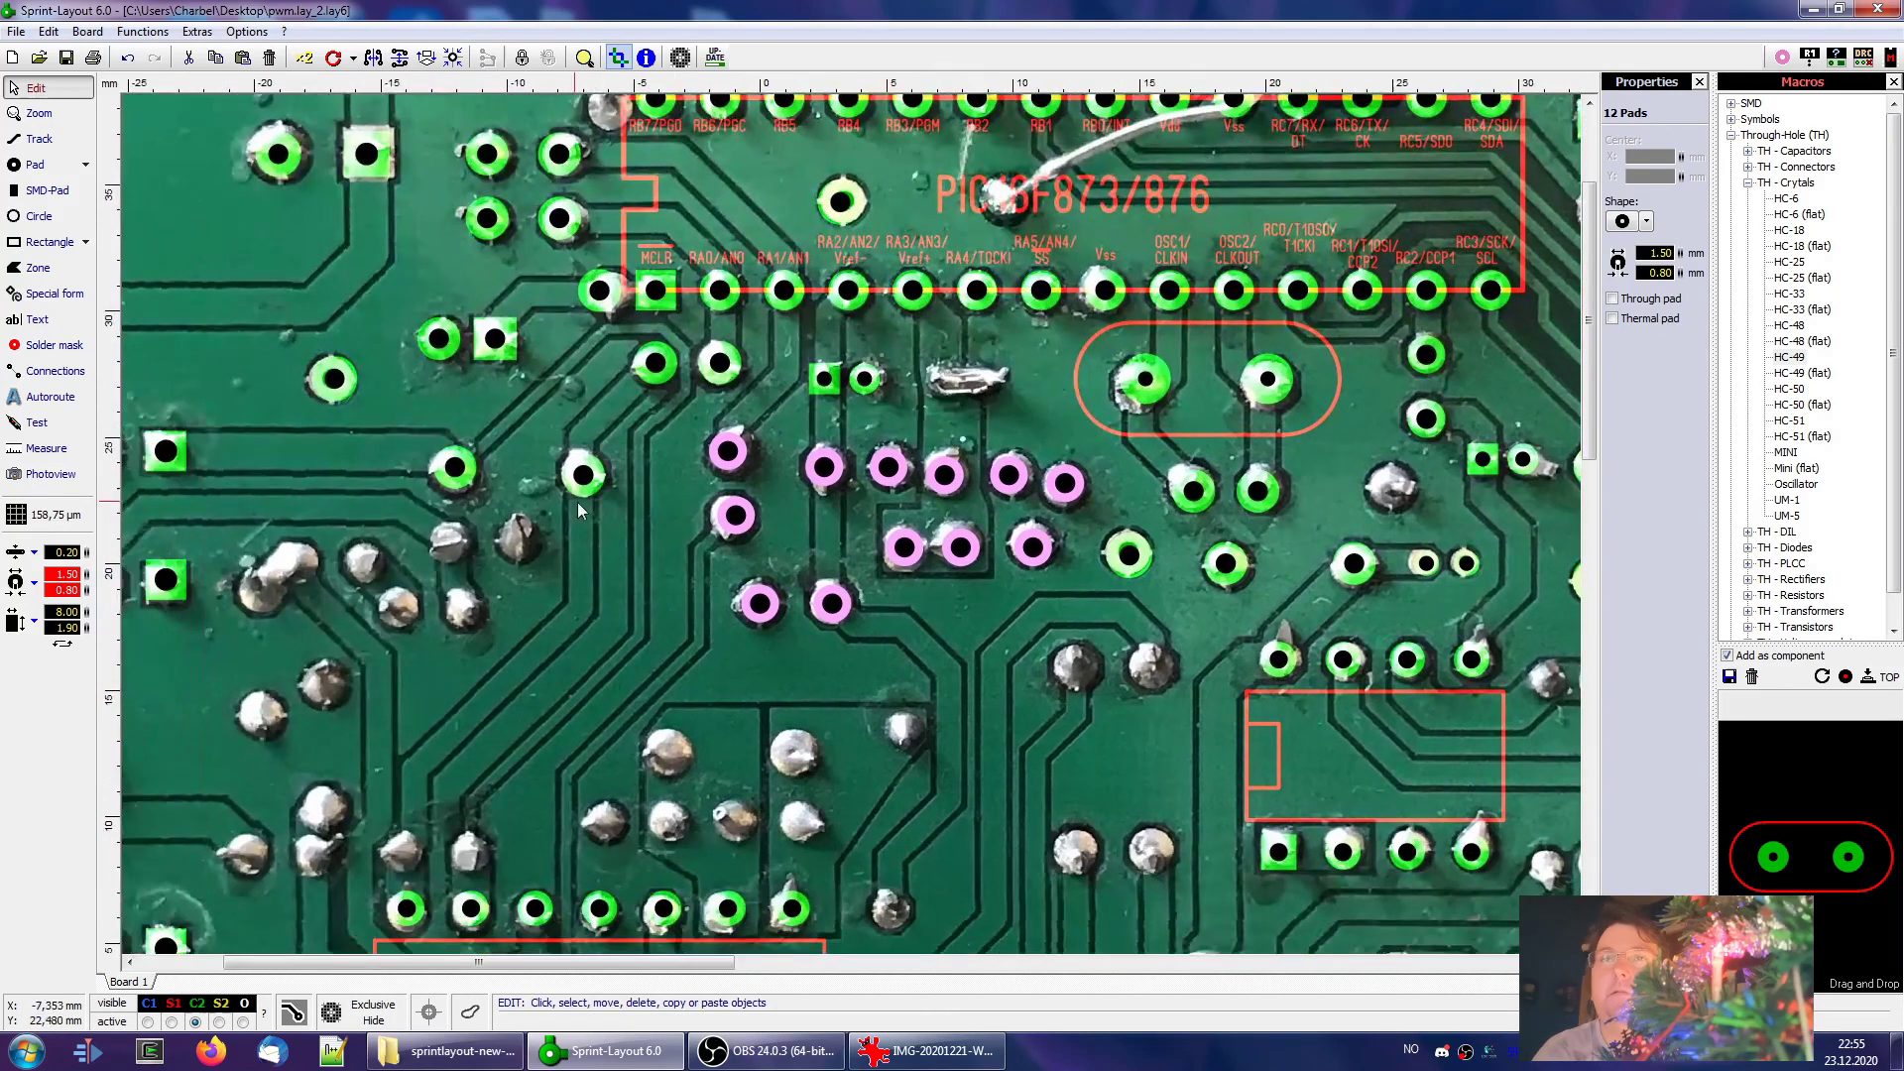
left_click(585, 478)
left_click(466, 470, "shift")
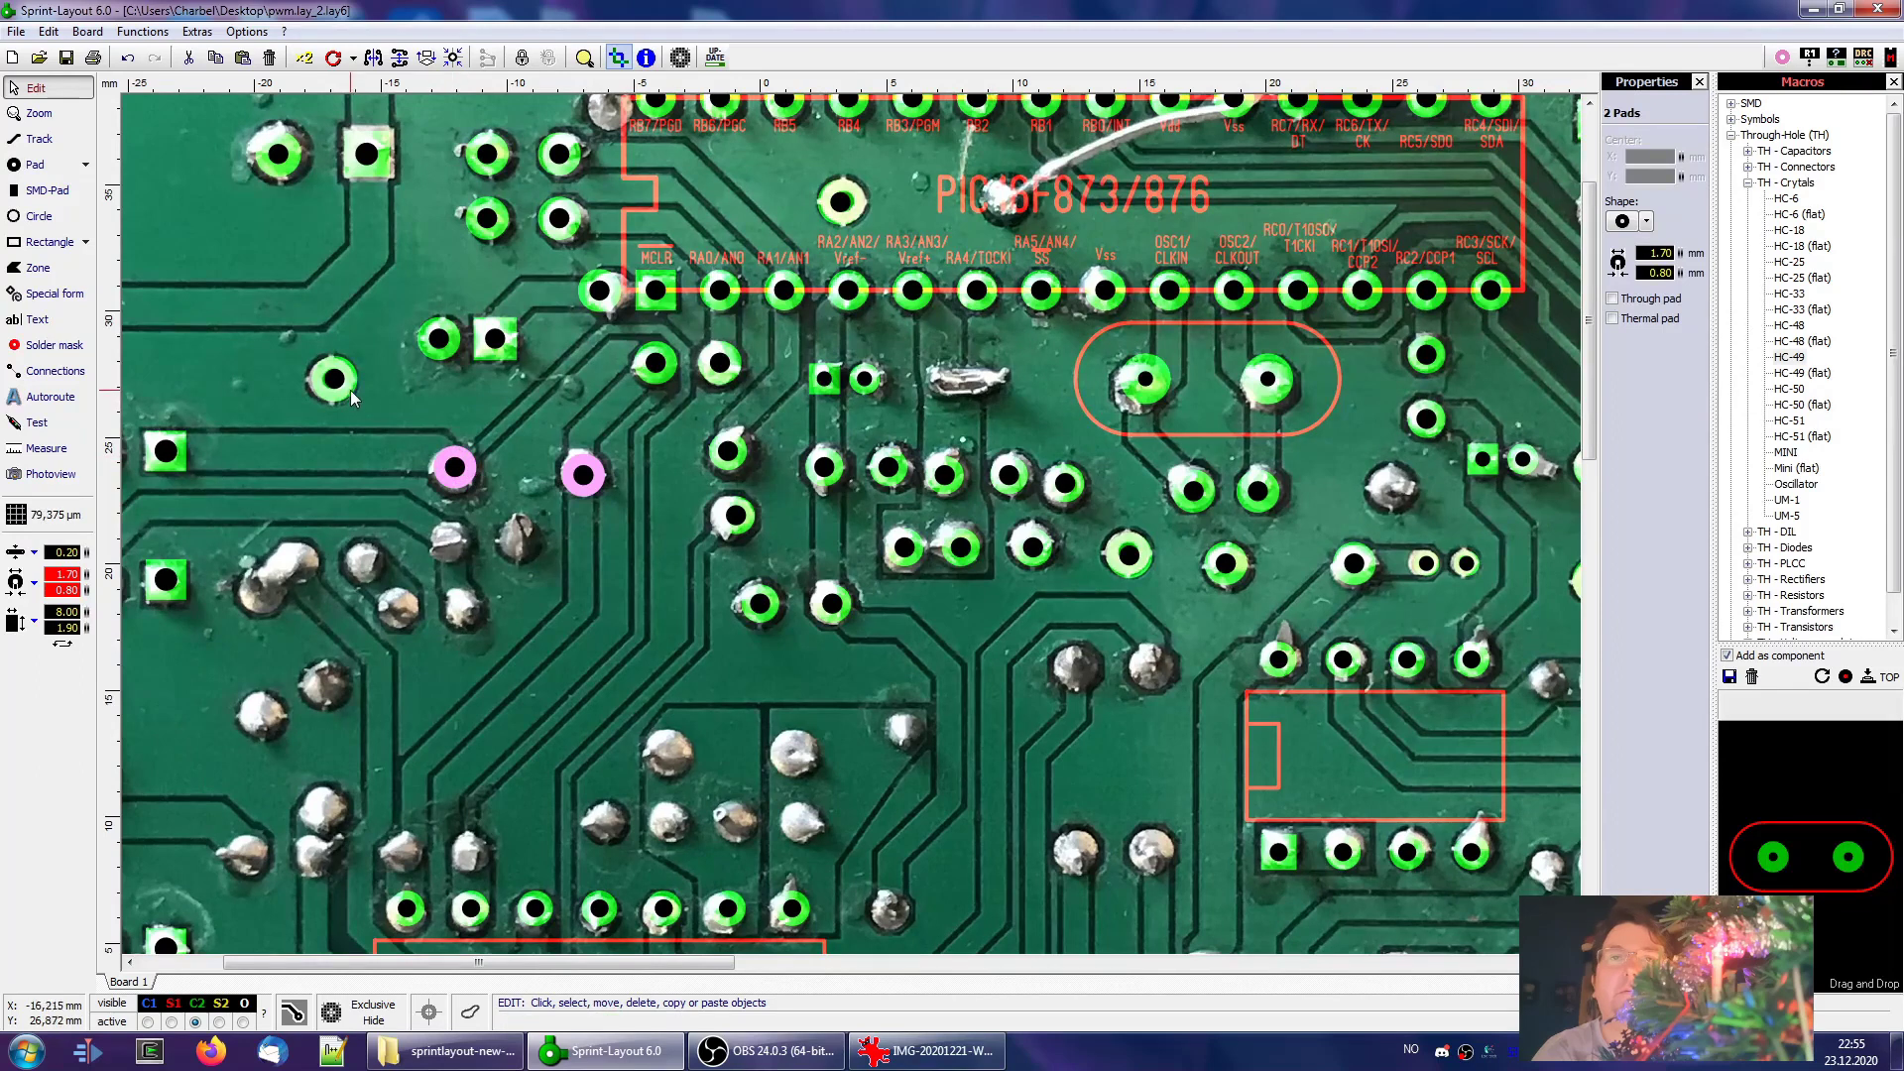
left_click(173, 457, "shift")
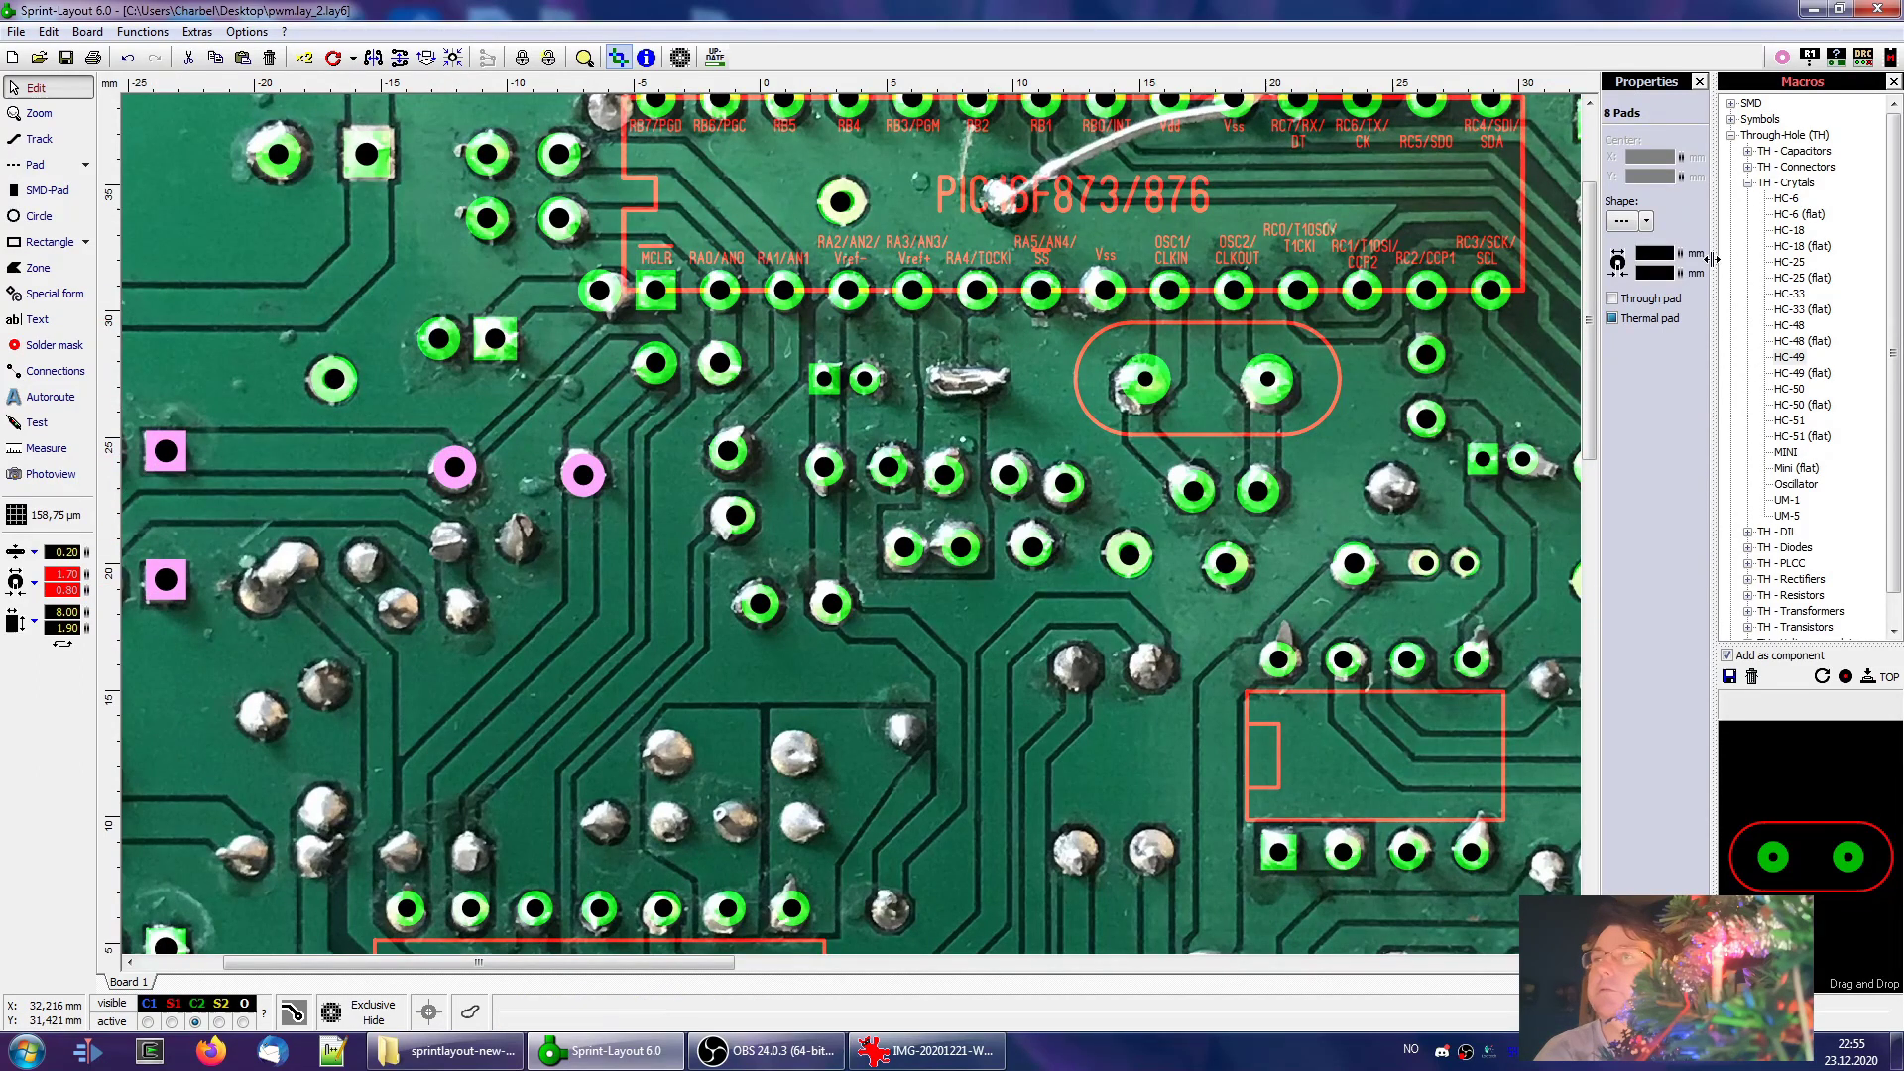
left_click(1655, 255)
type("1.5")
key("Return")
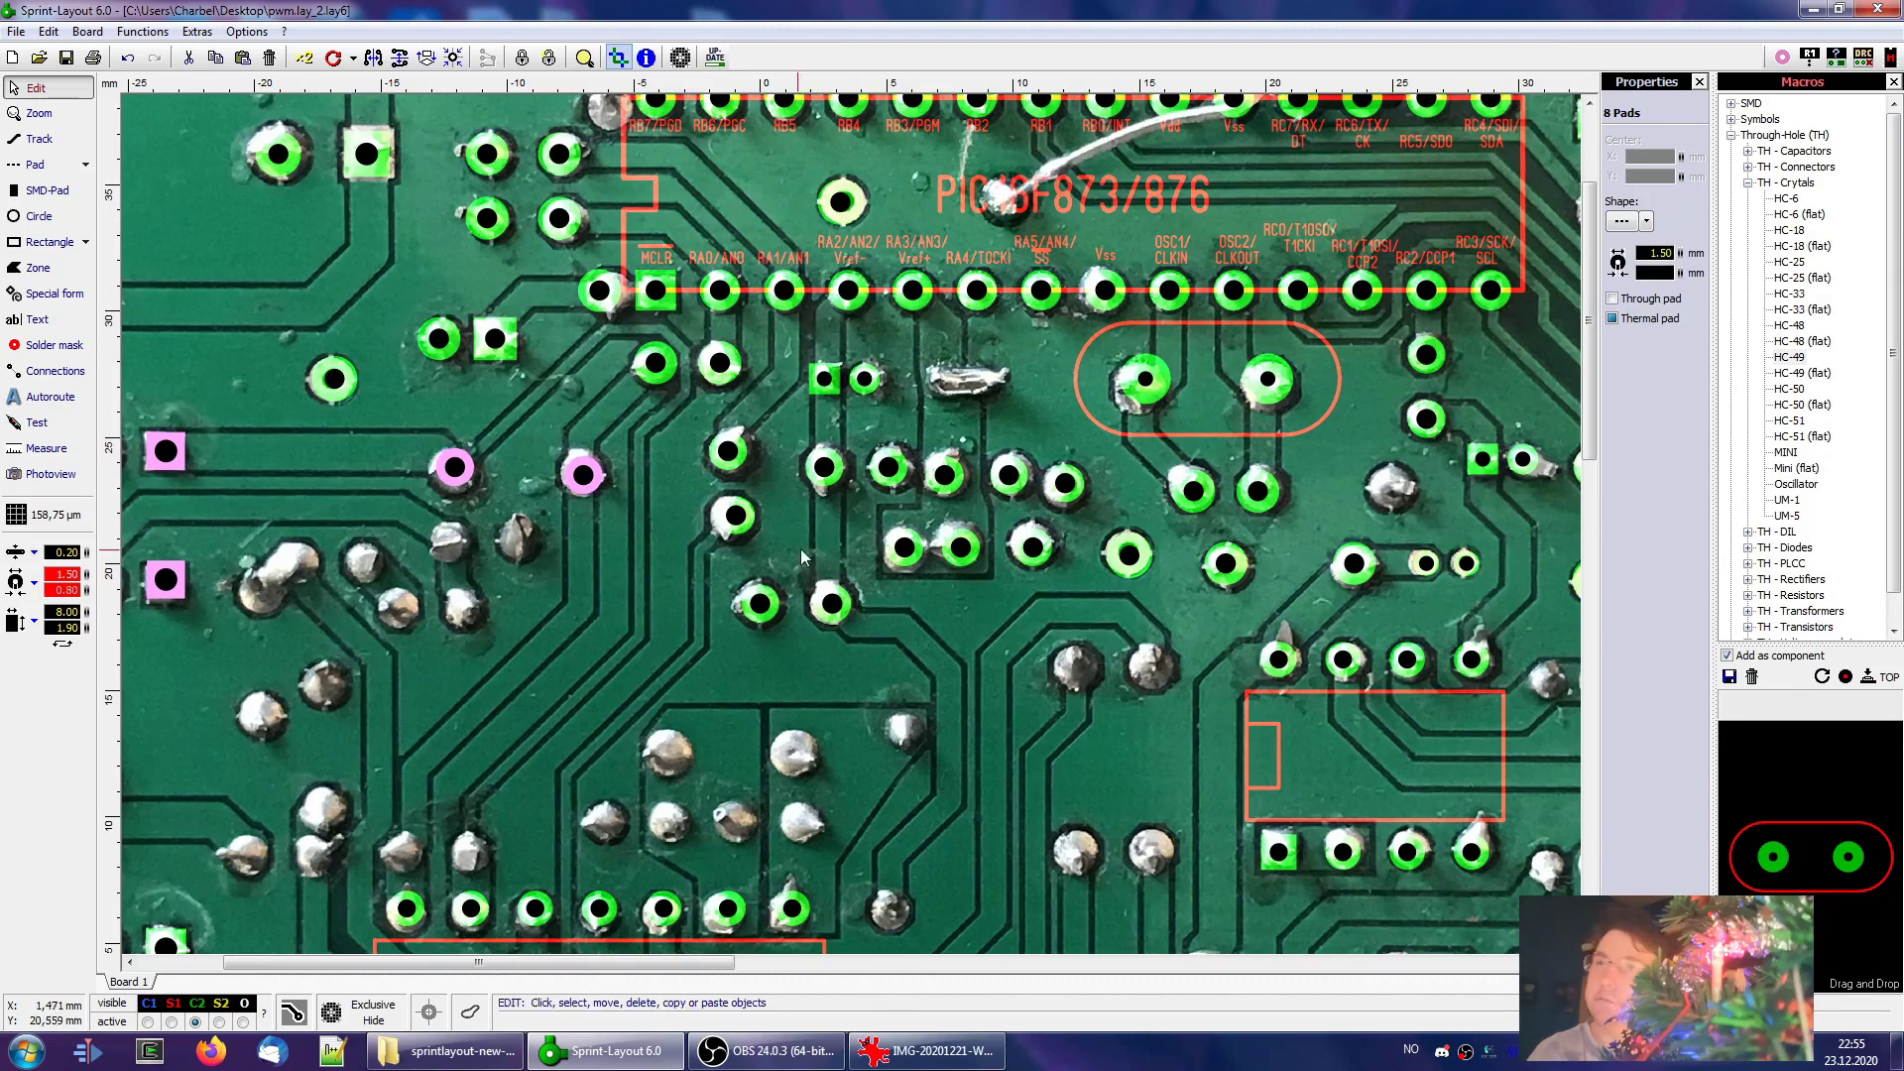
Copy the 1.80 mm pad above the left-edge connectors onto the bare round joint below the upper-left mounting hole
right_click_drag(892, 714, 913, 565)
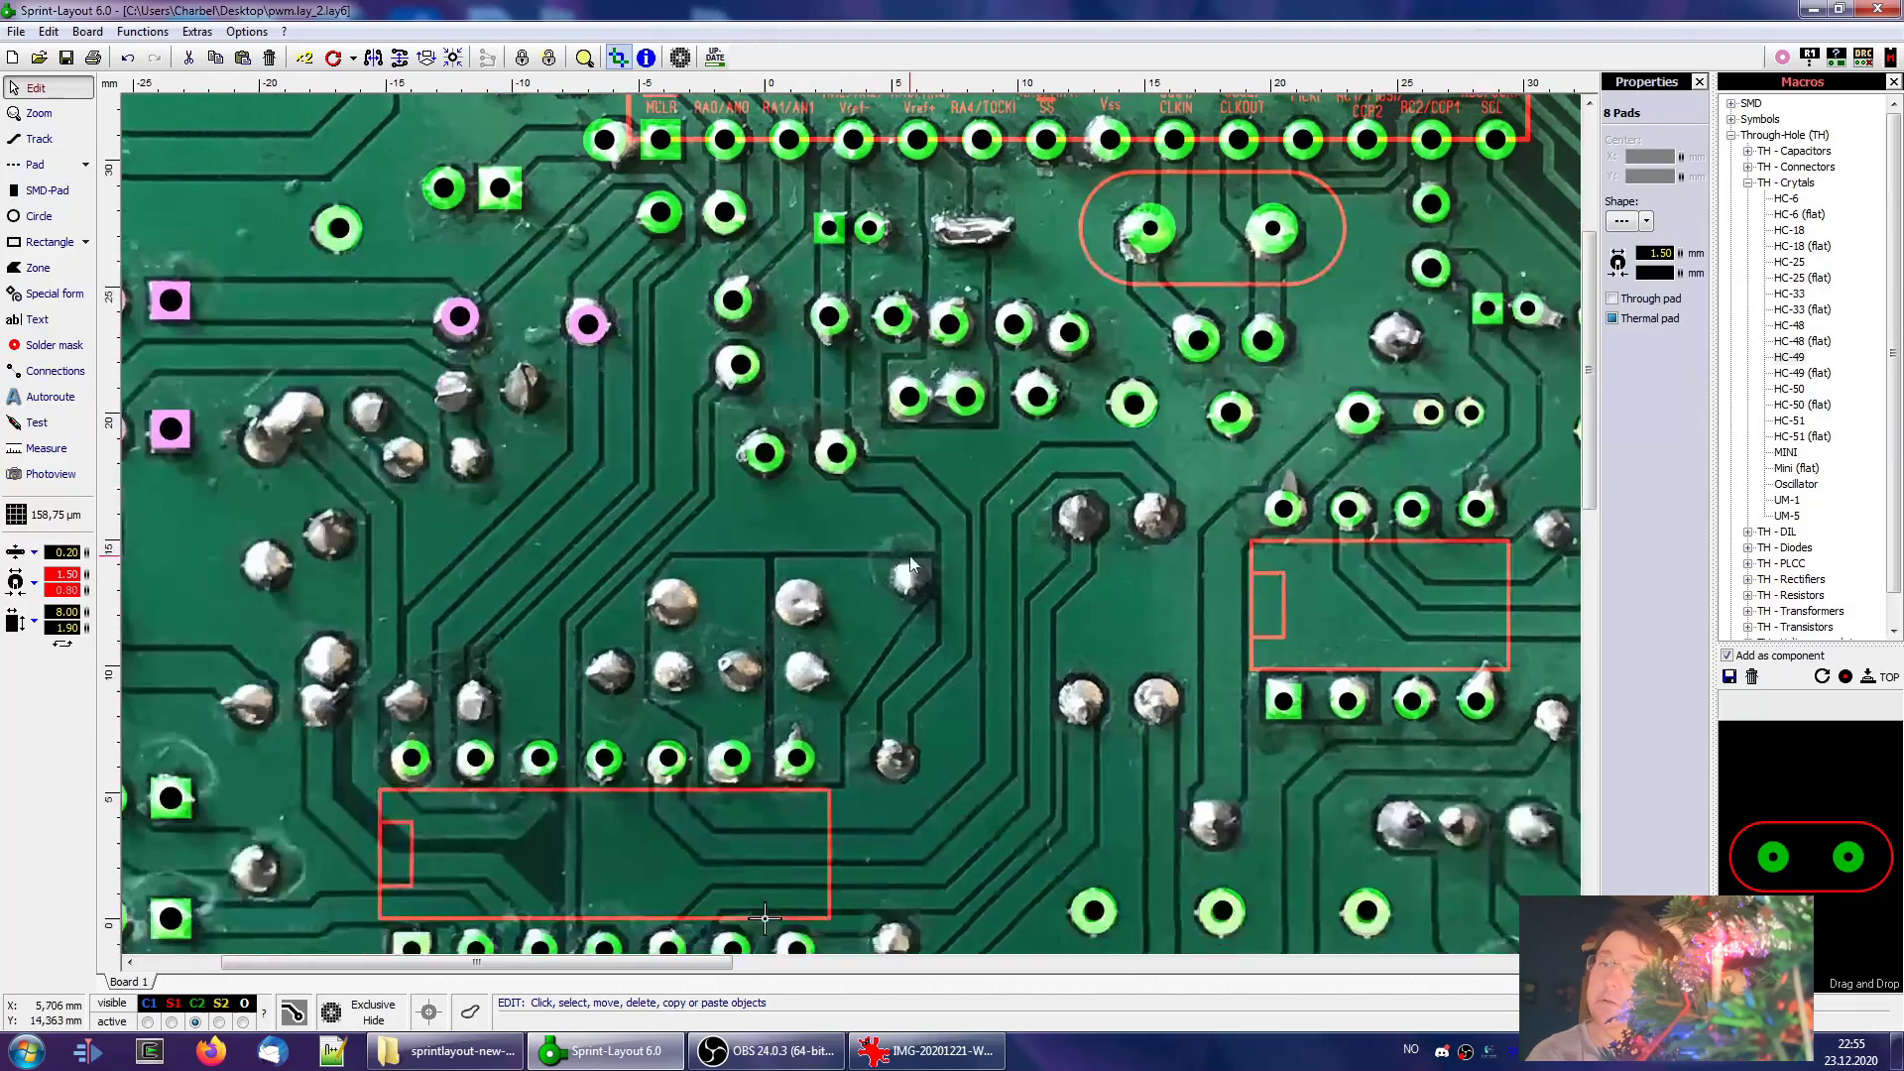
scroll(774, 615, "left", 3)
scroll(694, 563, "down", 3)
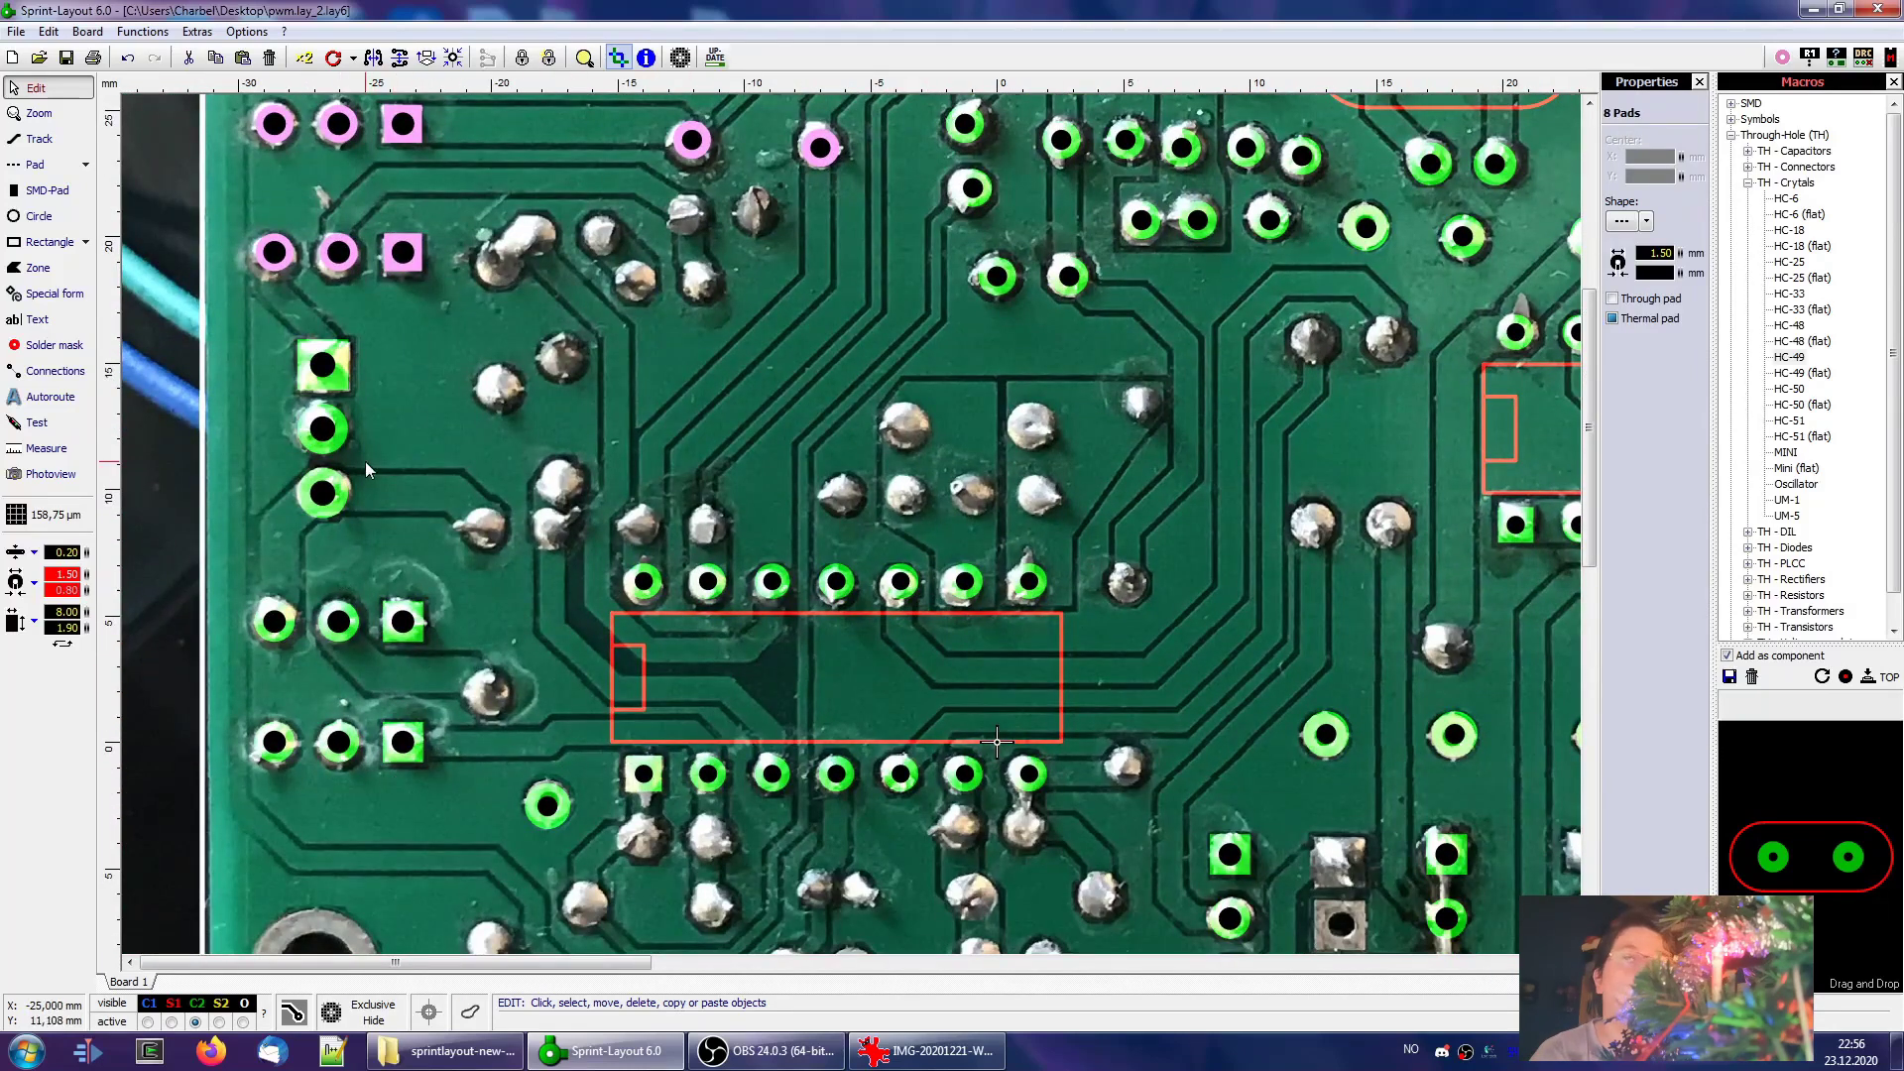
right_click_drag(365, 461, 367, 692)
scroll(397, 637, "up", 2)
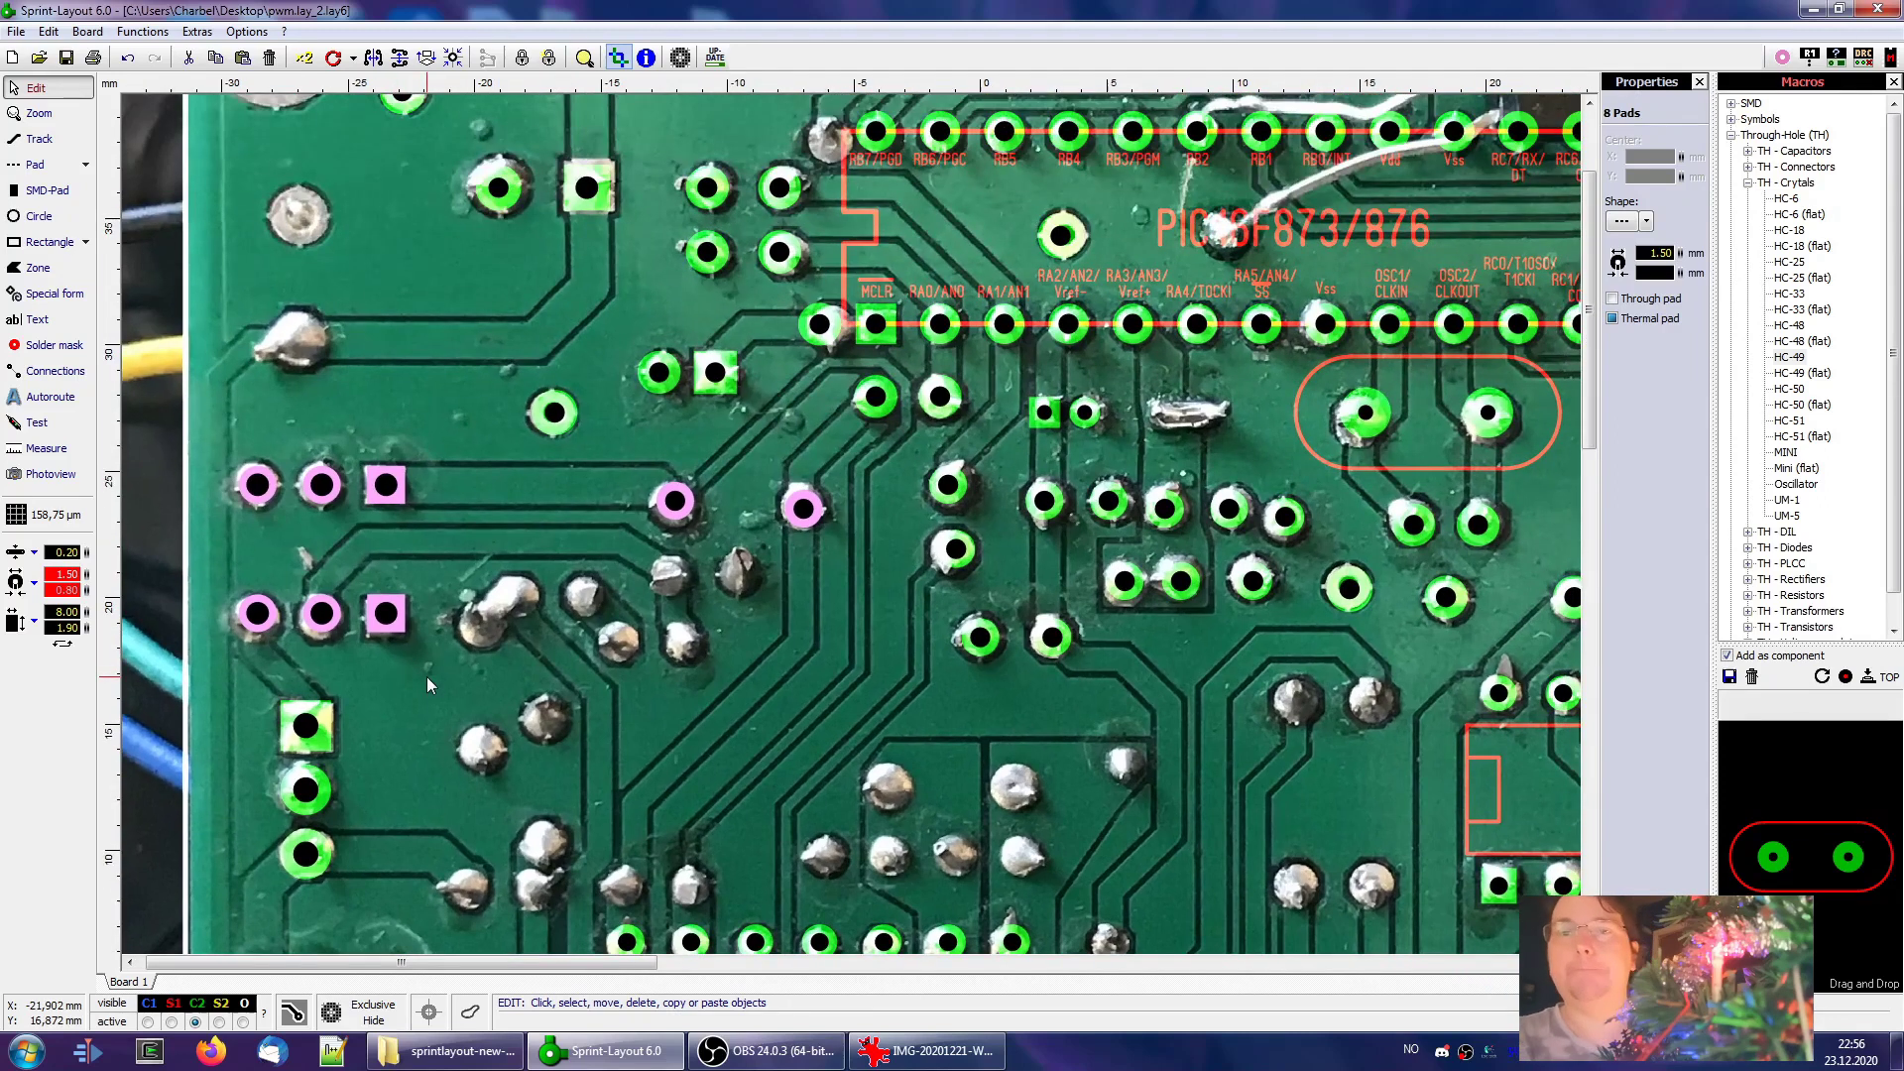
scroll(430, 730, "up", 2)
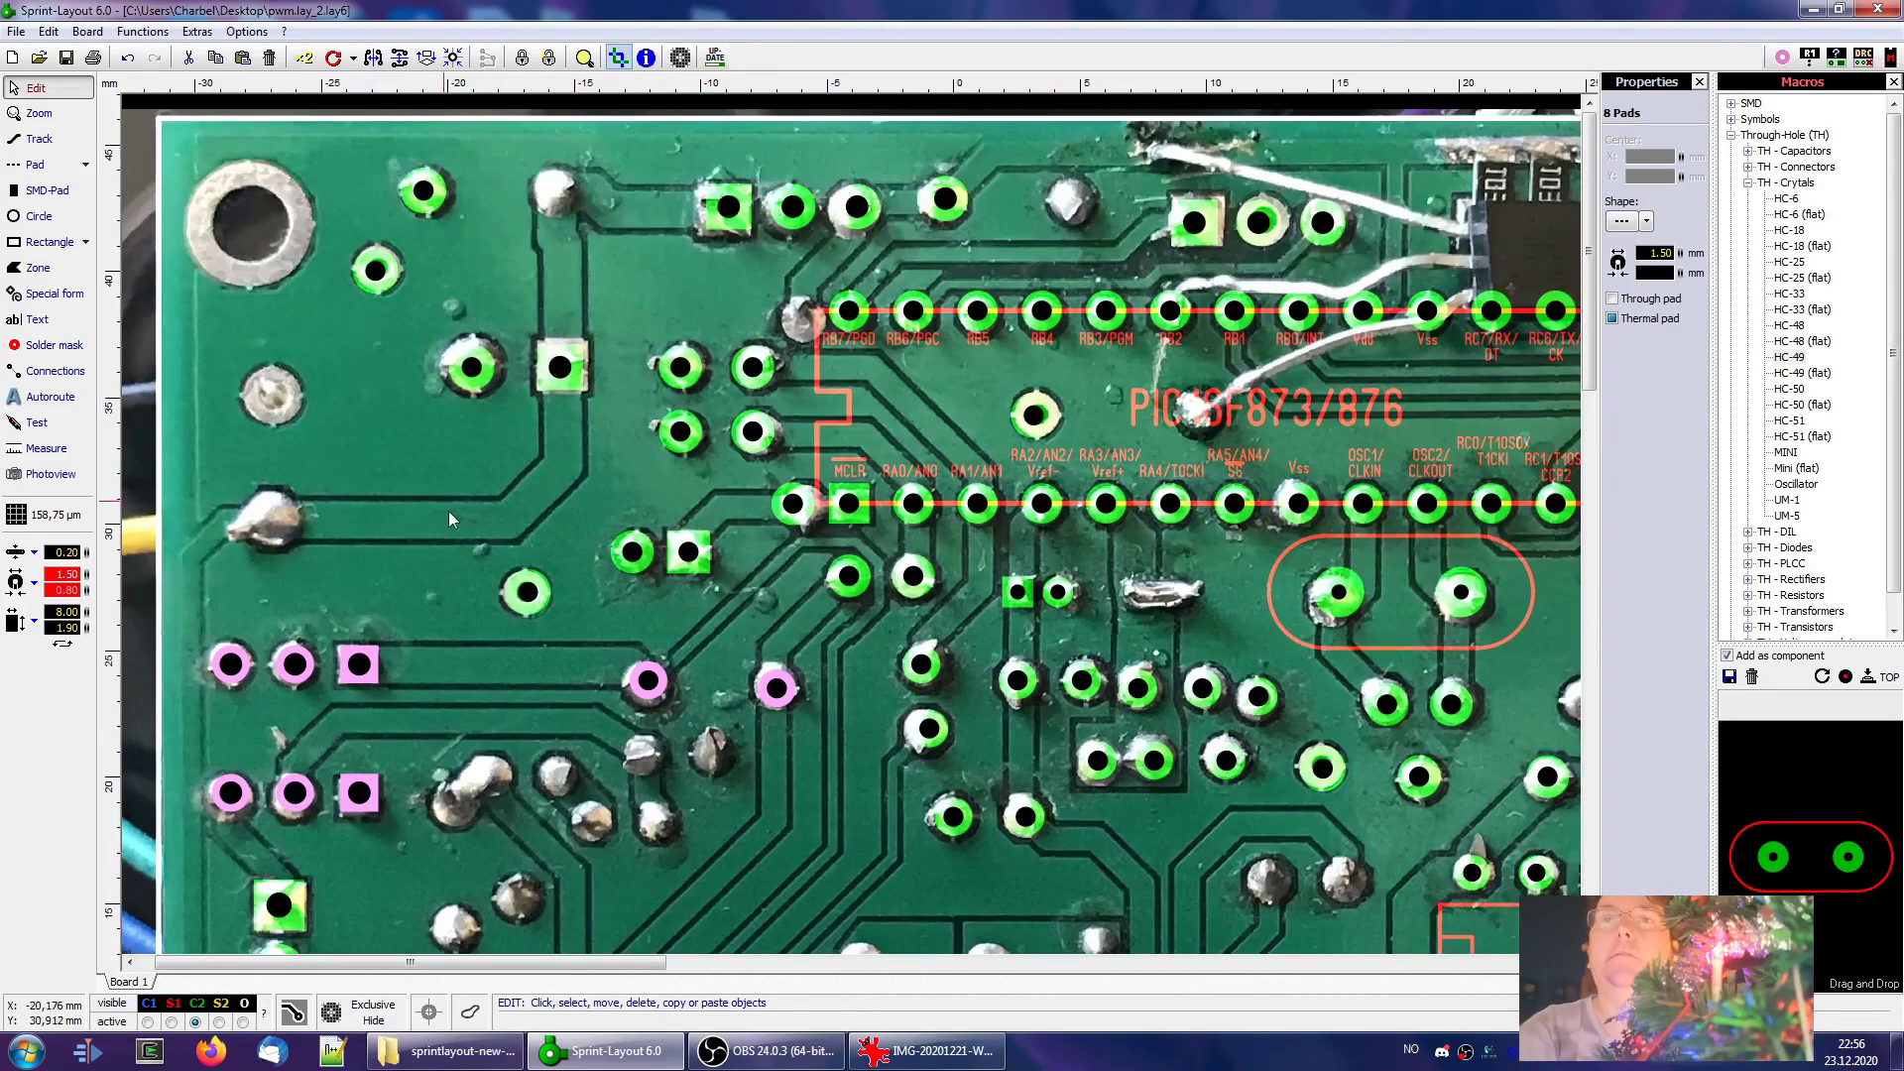
left_click(535, 592)
key("ctrl+c")
key("ctrl+v")
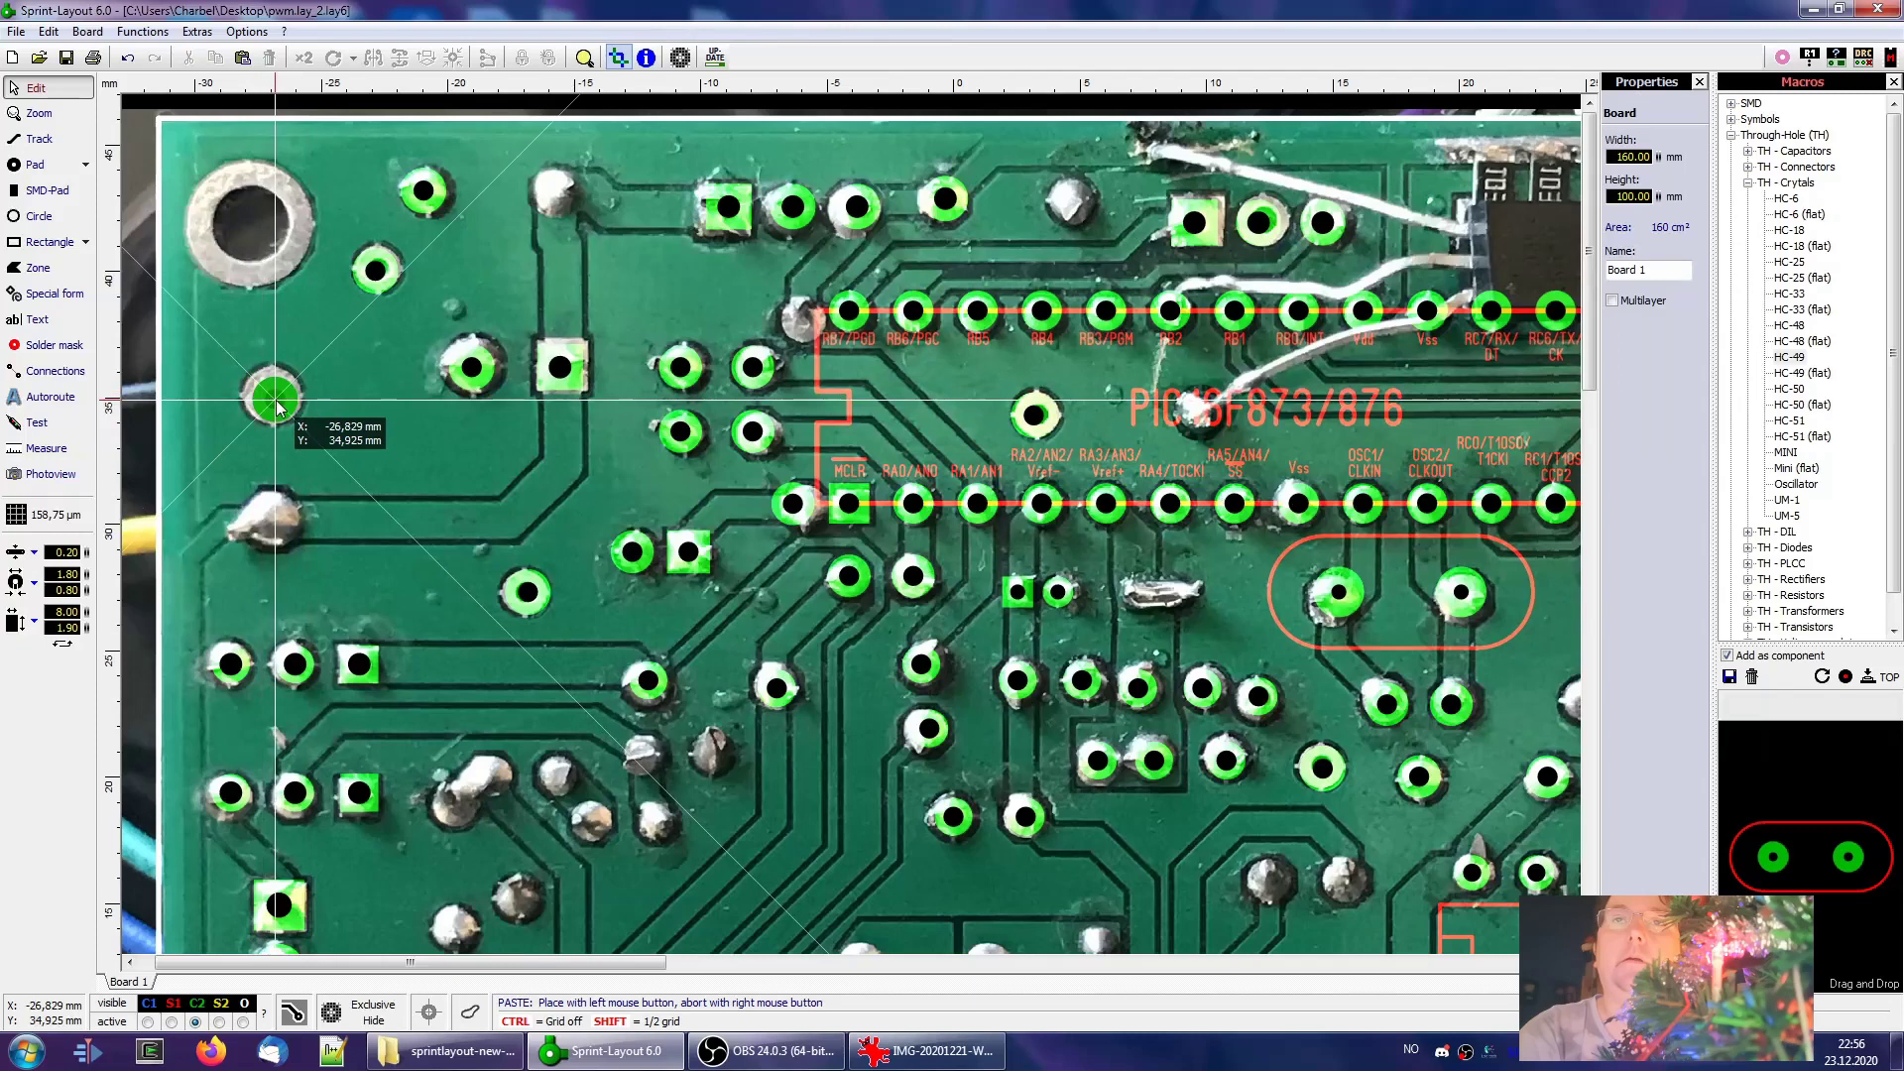
left_click(273, 396)
Measure the width of the joint under the new pad and set the pad's outer diameter to 2.4 mm
scroll(603, 652, "up", 5)
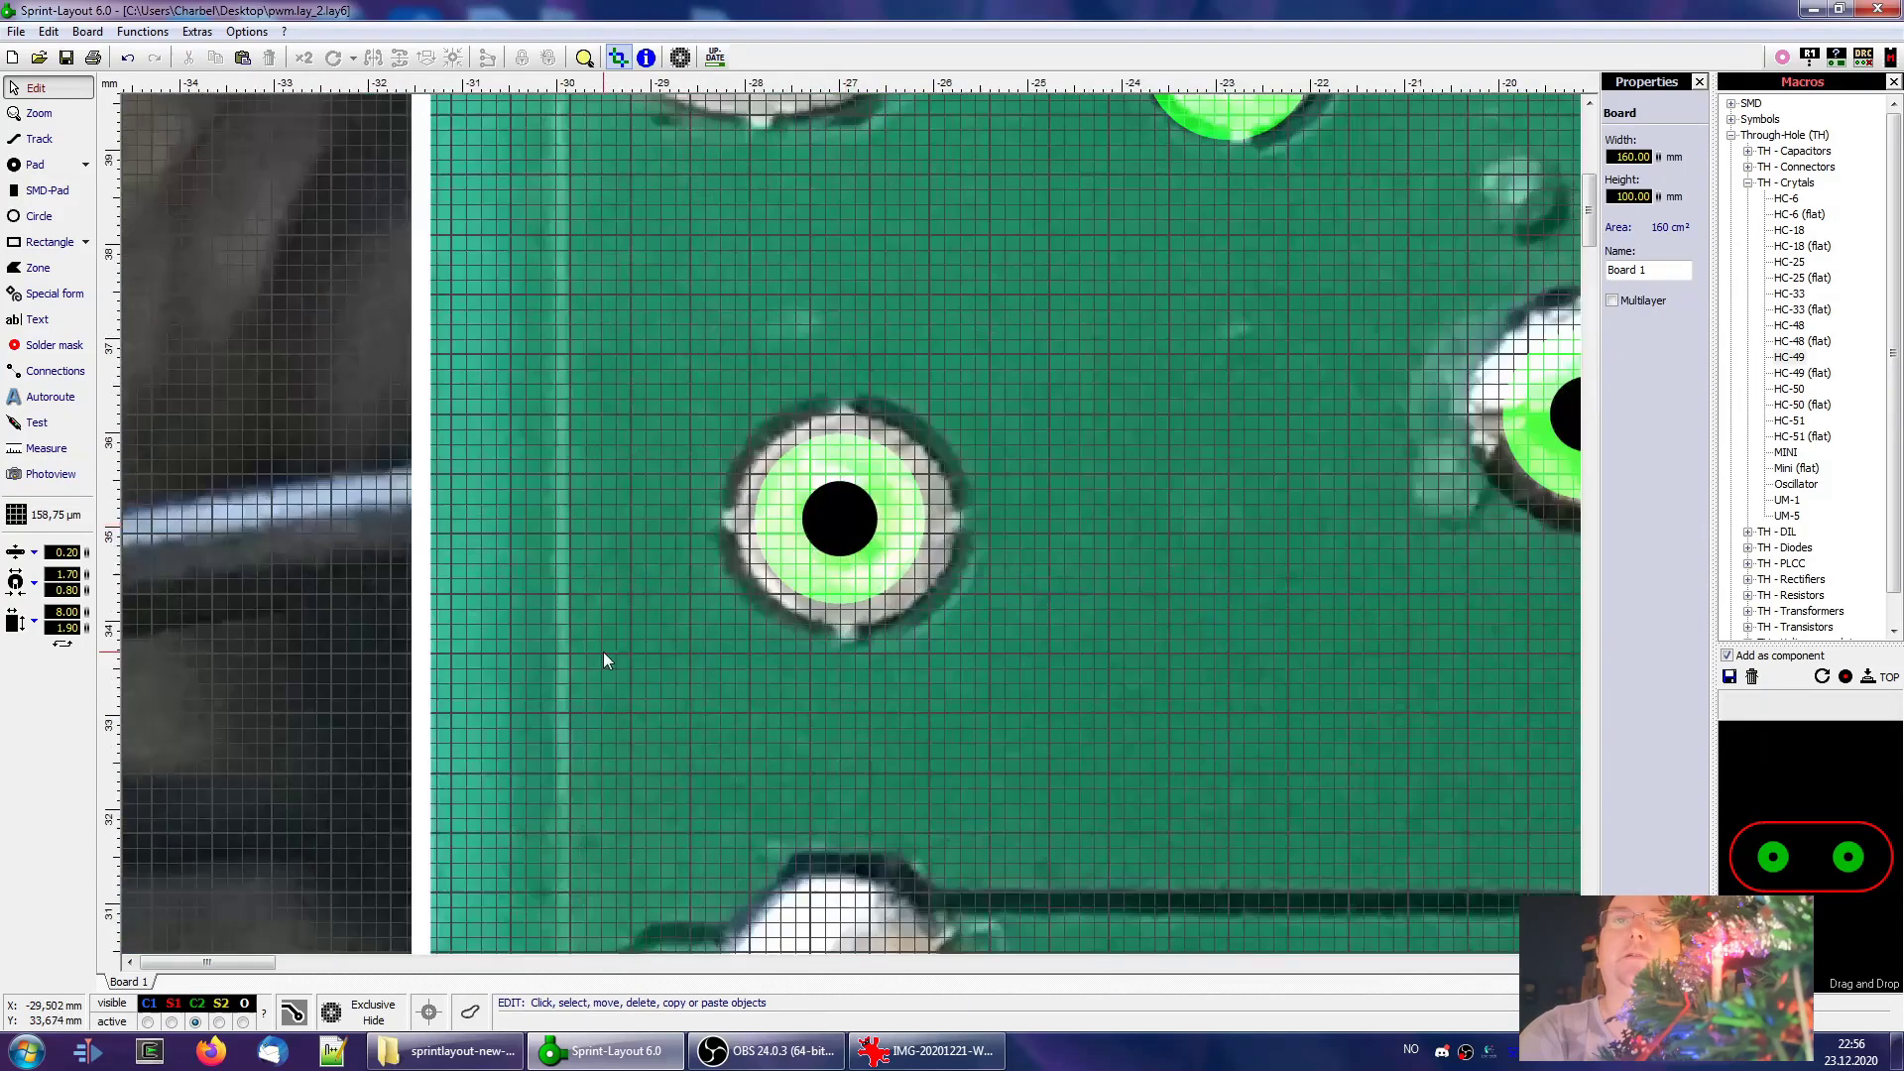
left_click(46, 449)
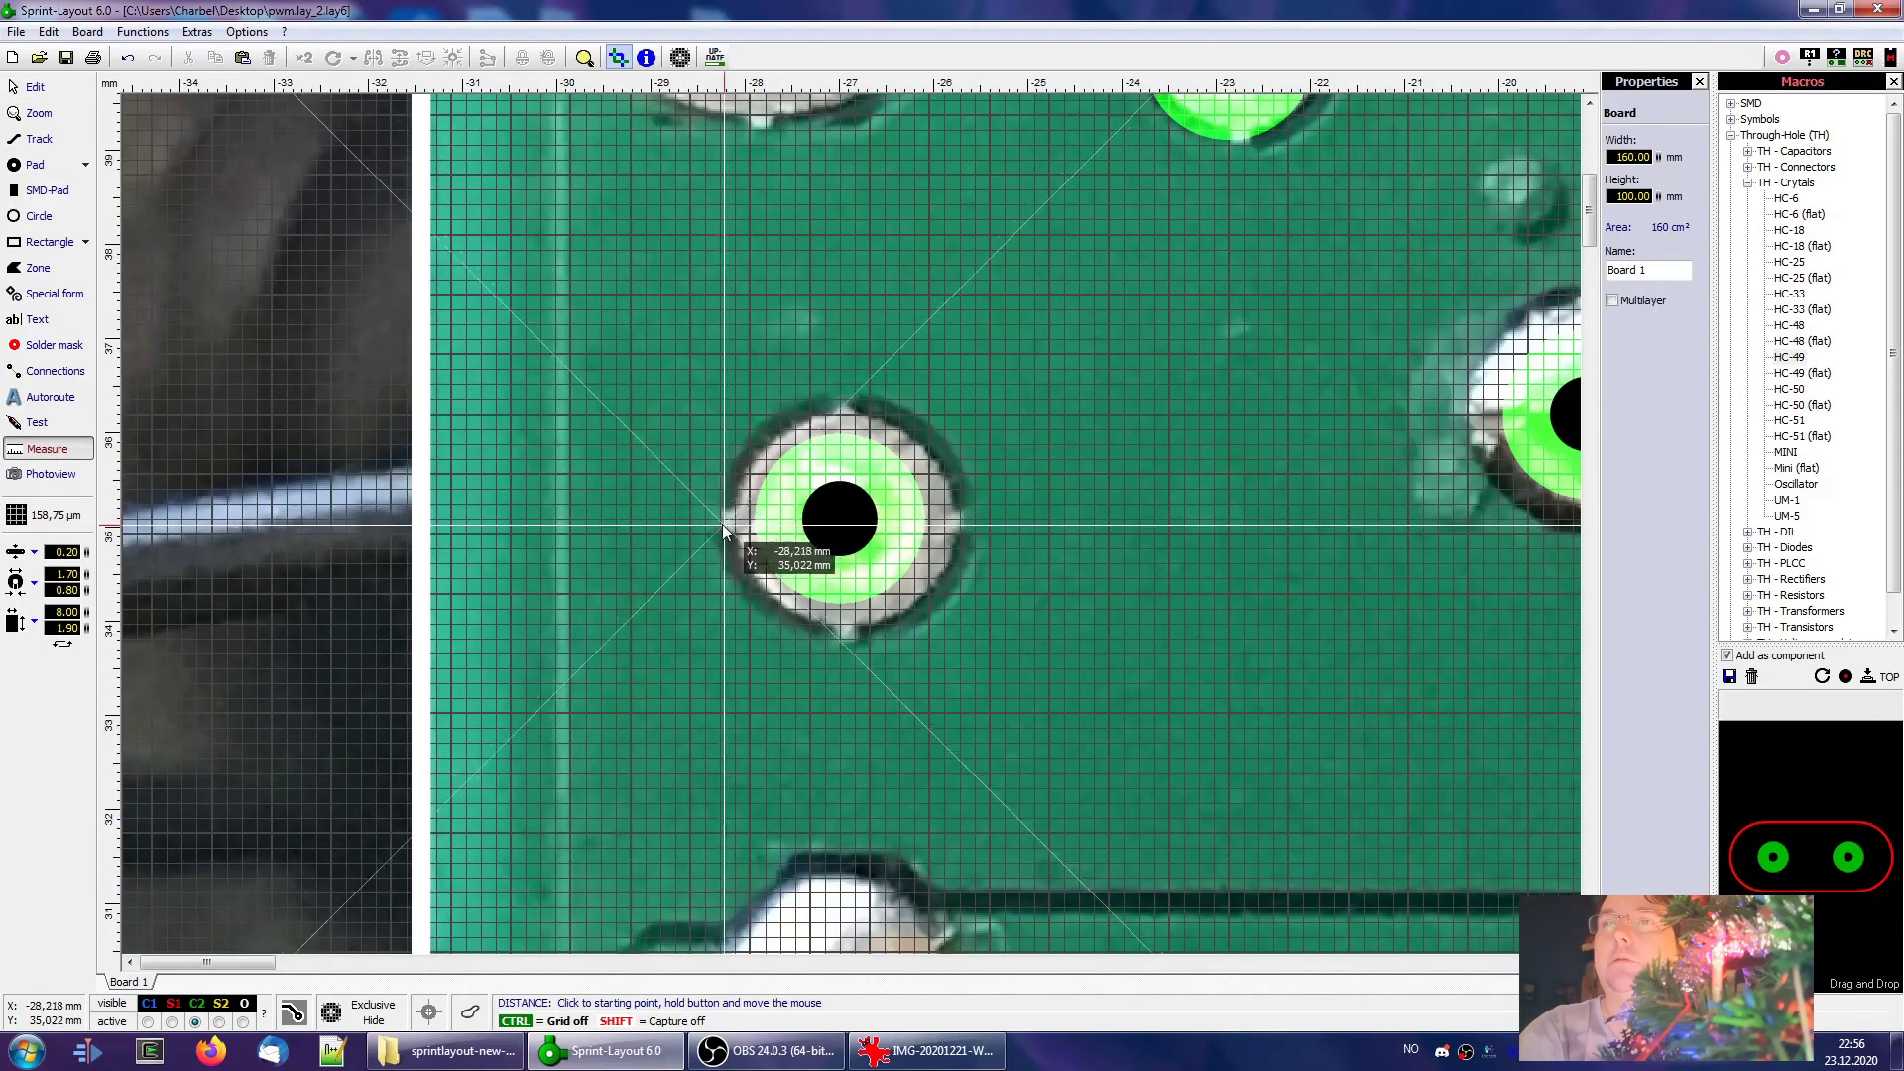
left_click_drag(735, 522, 956, 522)
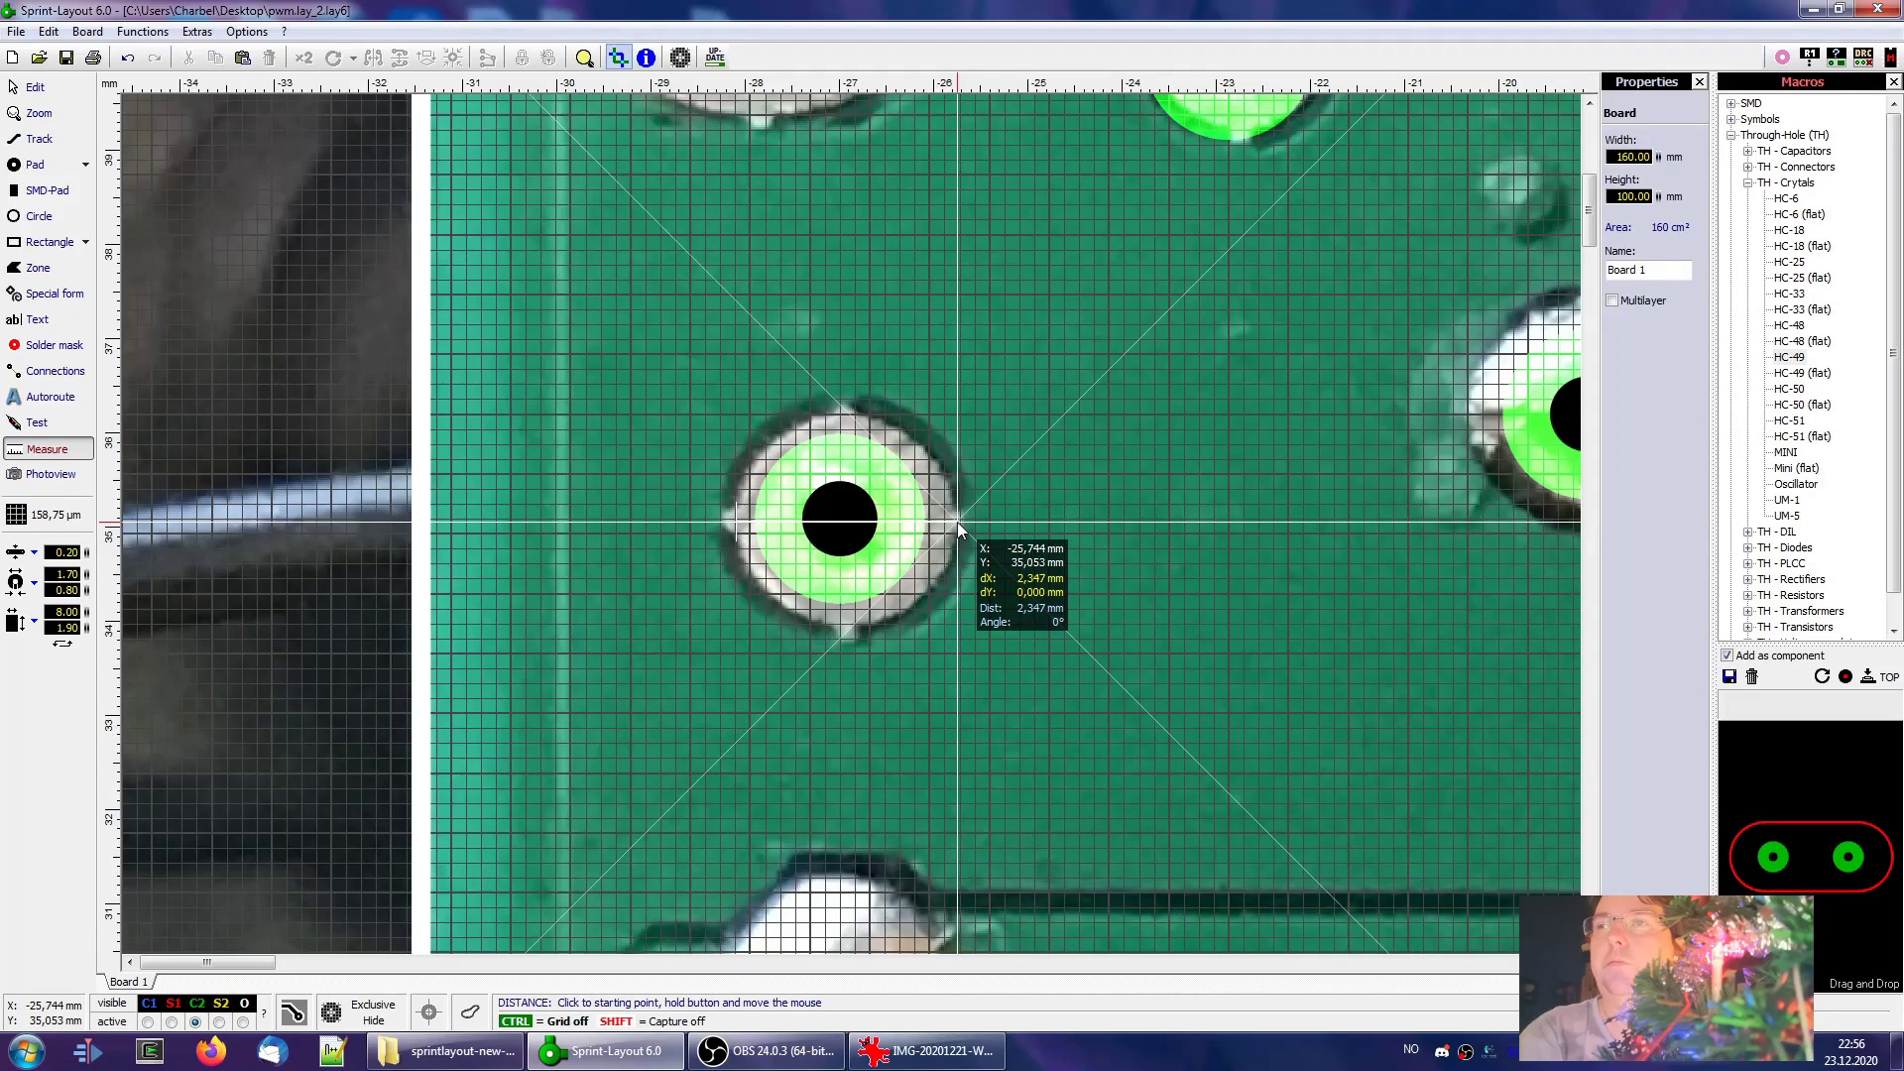
left_click_drag(956, 522, 954, 522)
key("Escape")
left_click(912, 531)
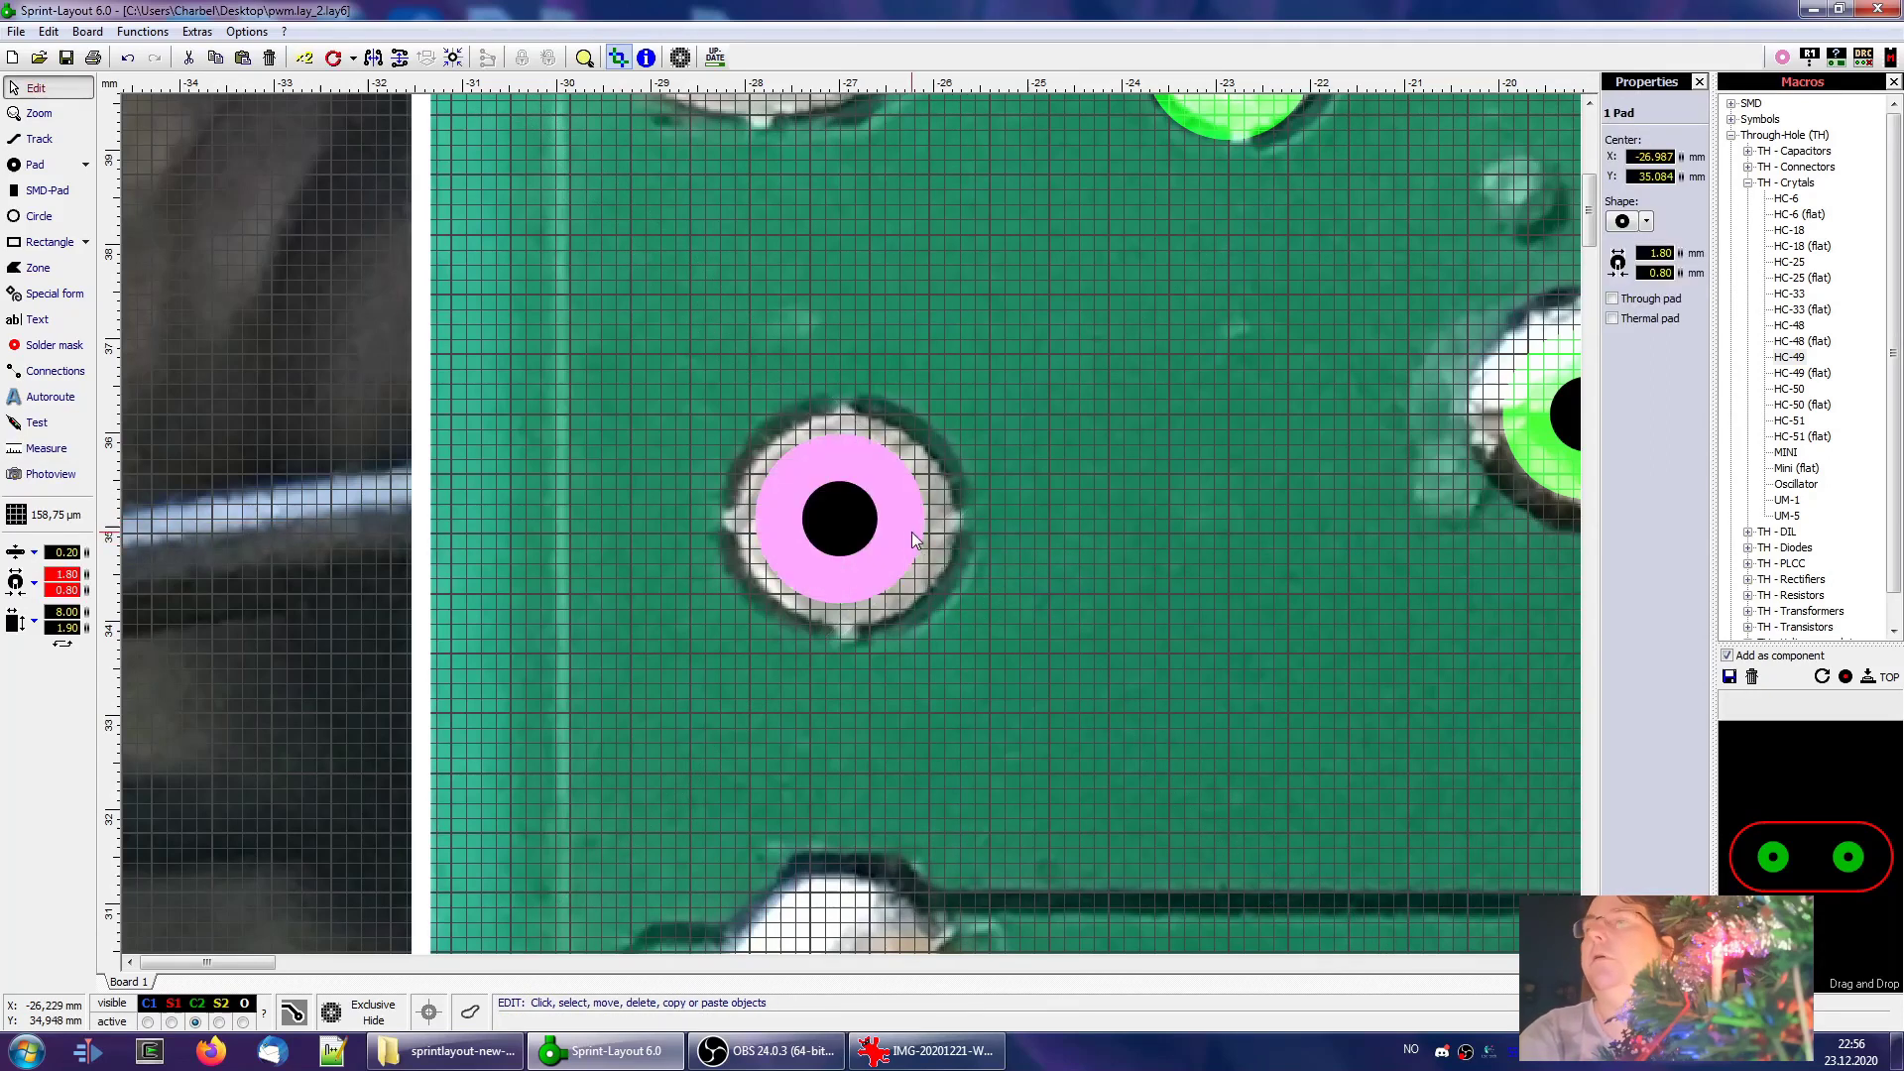
double_click(1654, 254)
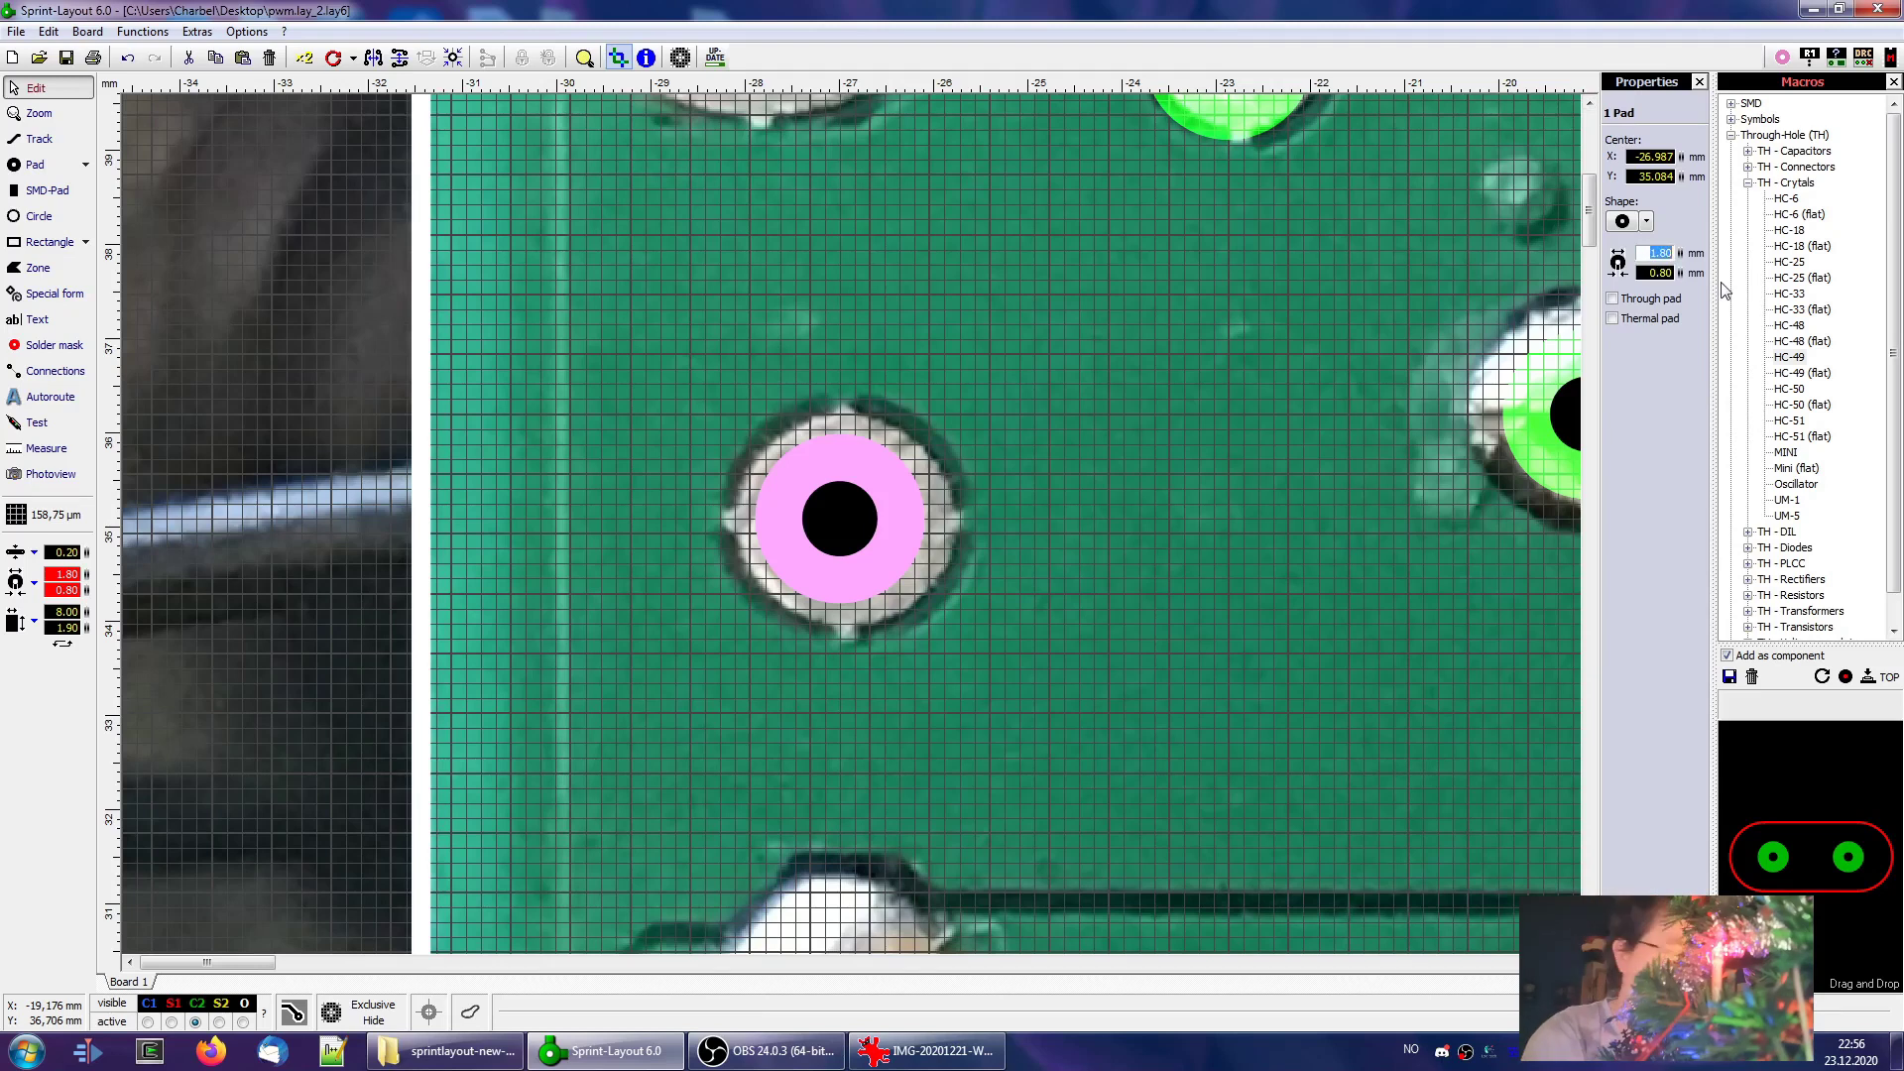
type("2.4")
key("Return")
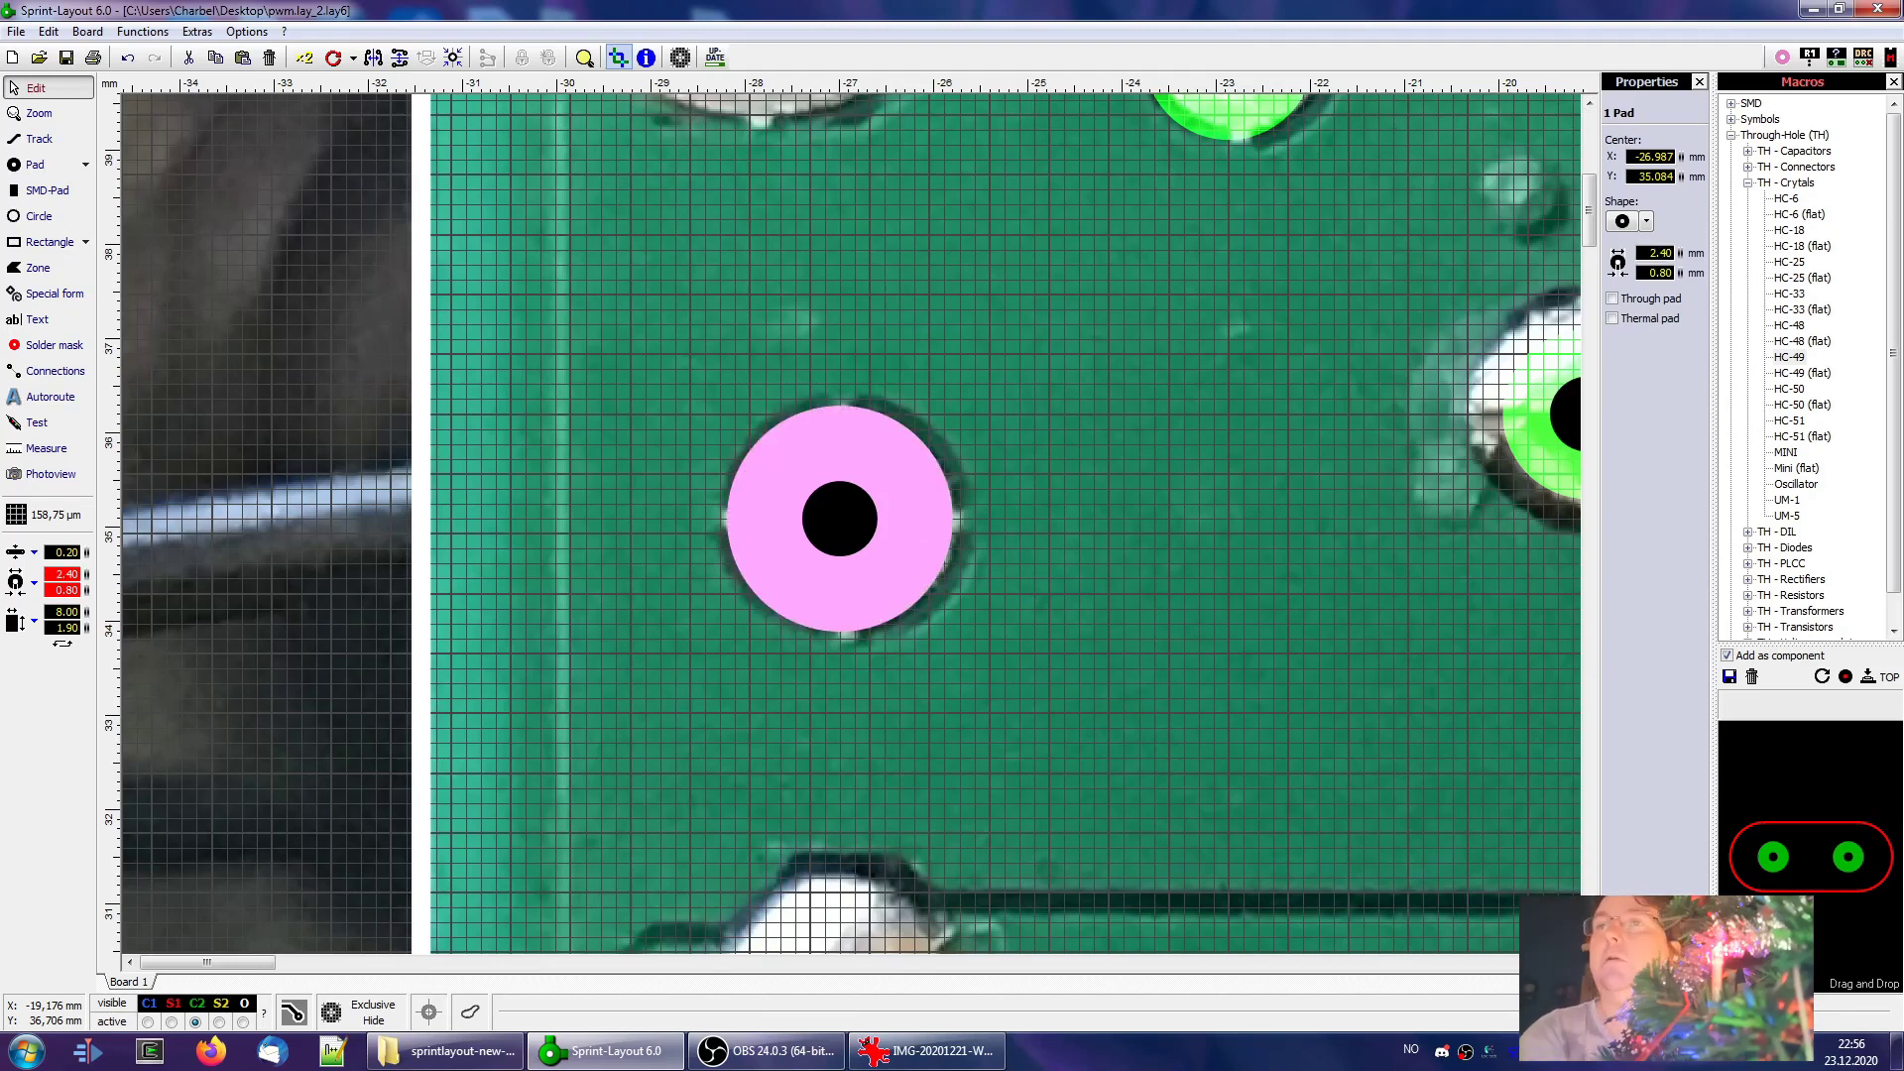
Move the 2.40 mm pad aside and measure the hole area of the exposed joint
left_click_drag(917, 486, 1246, 681)
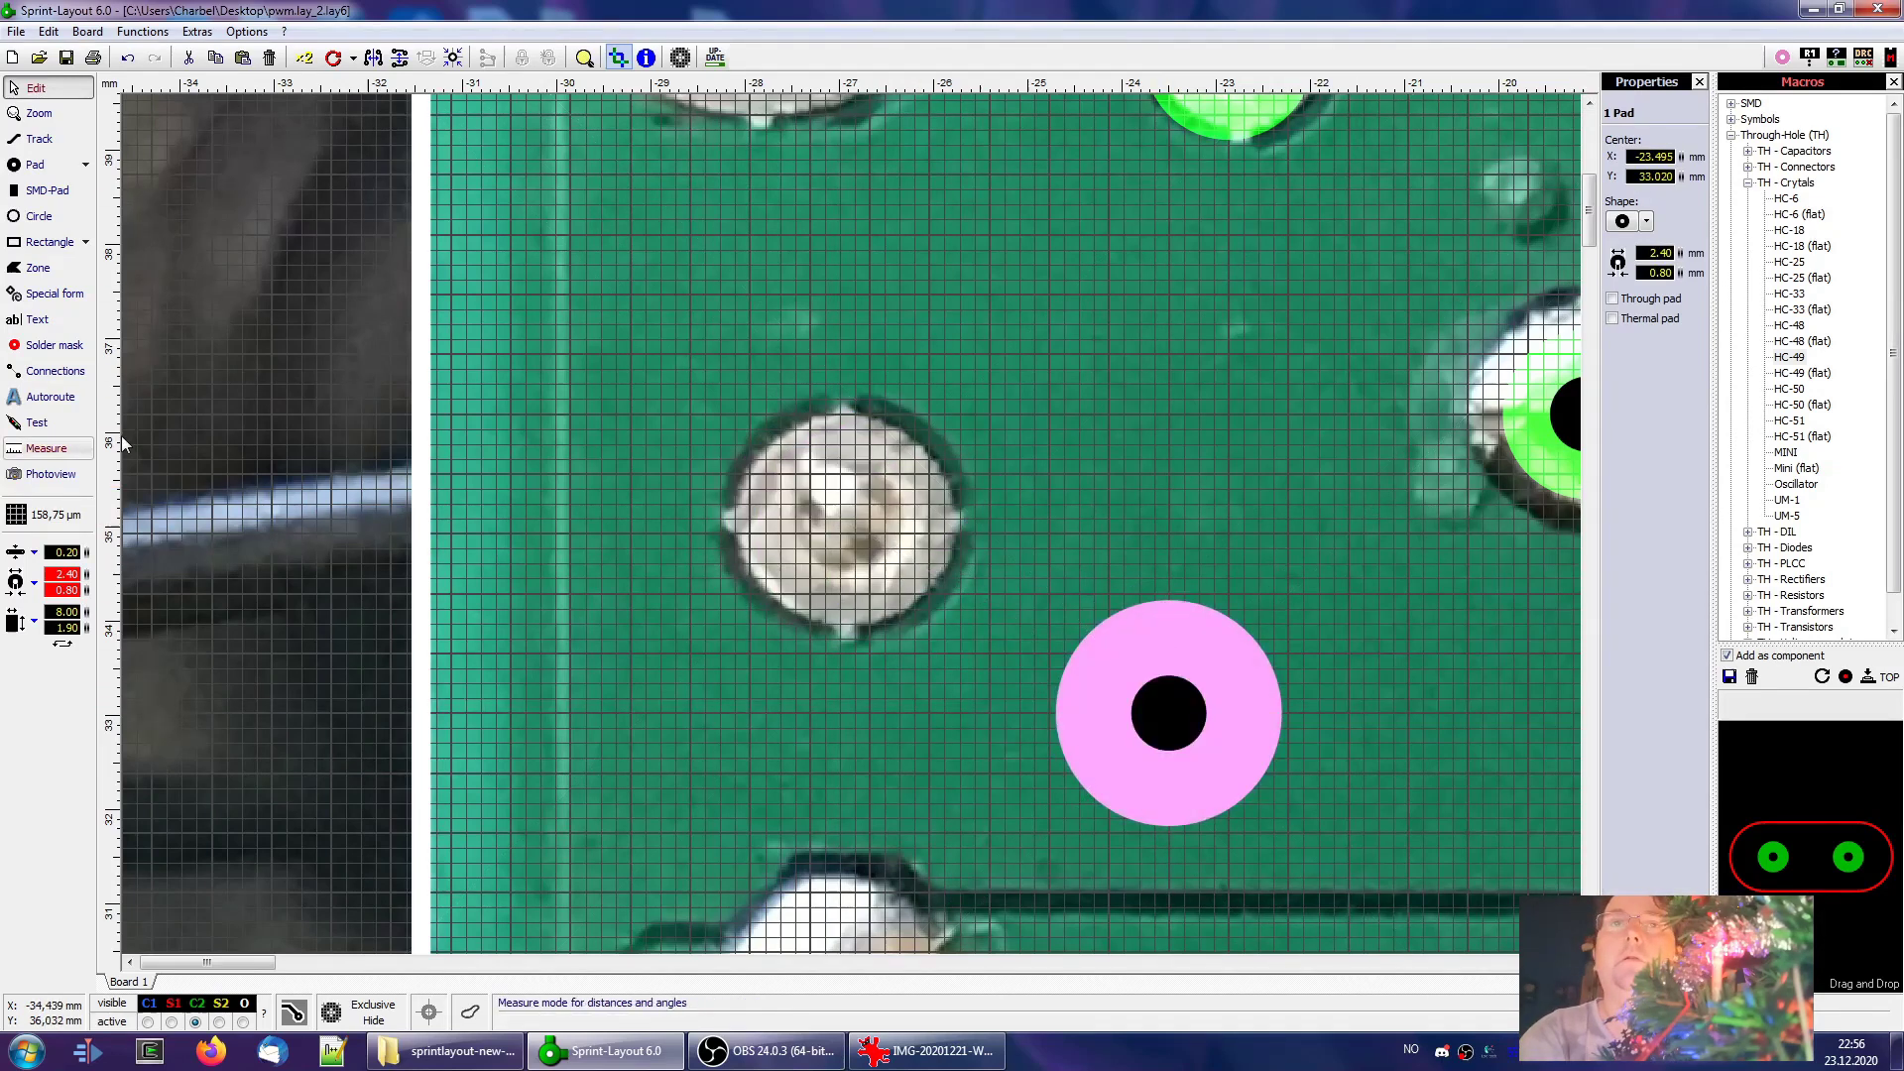
left_click(47, 449)
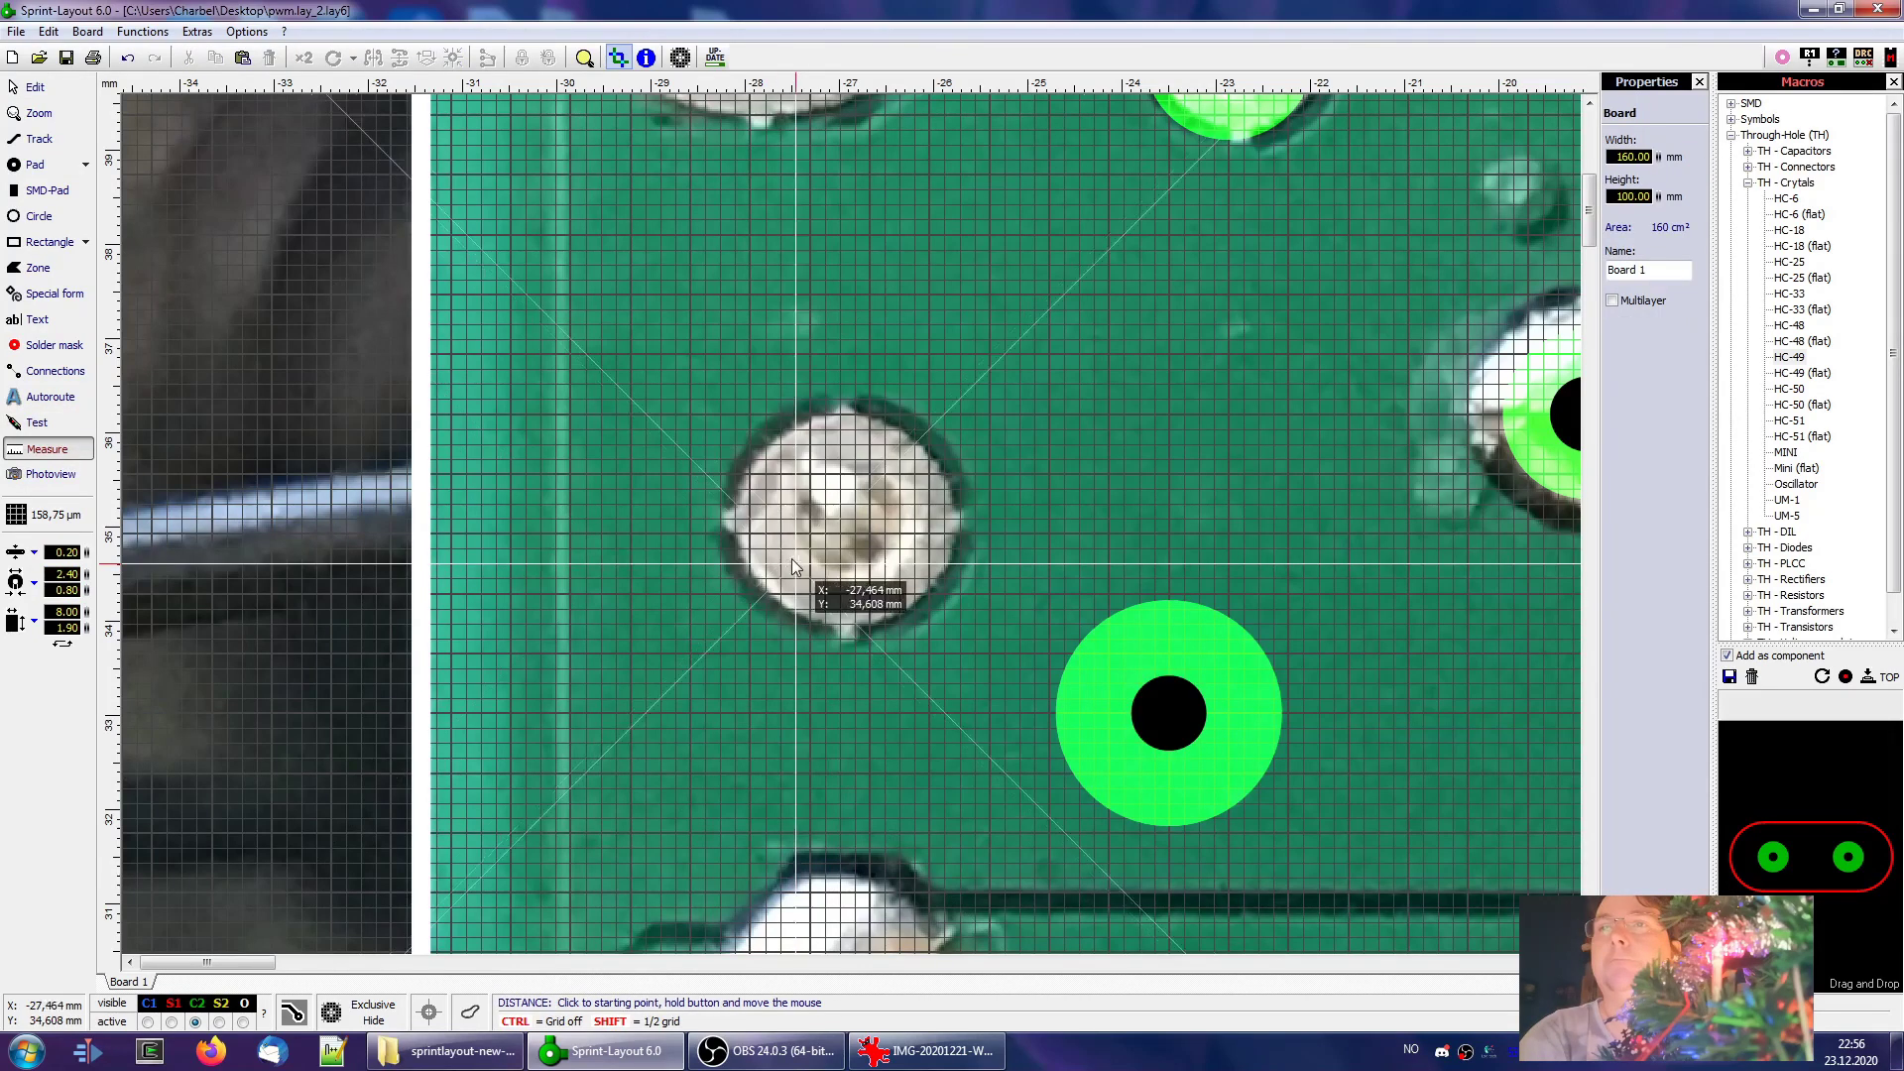
left_click_drag(836, 526, 903, 527)
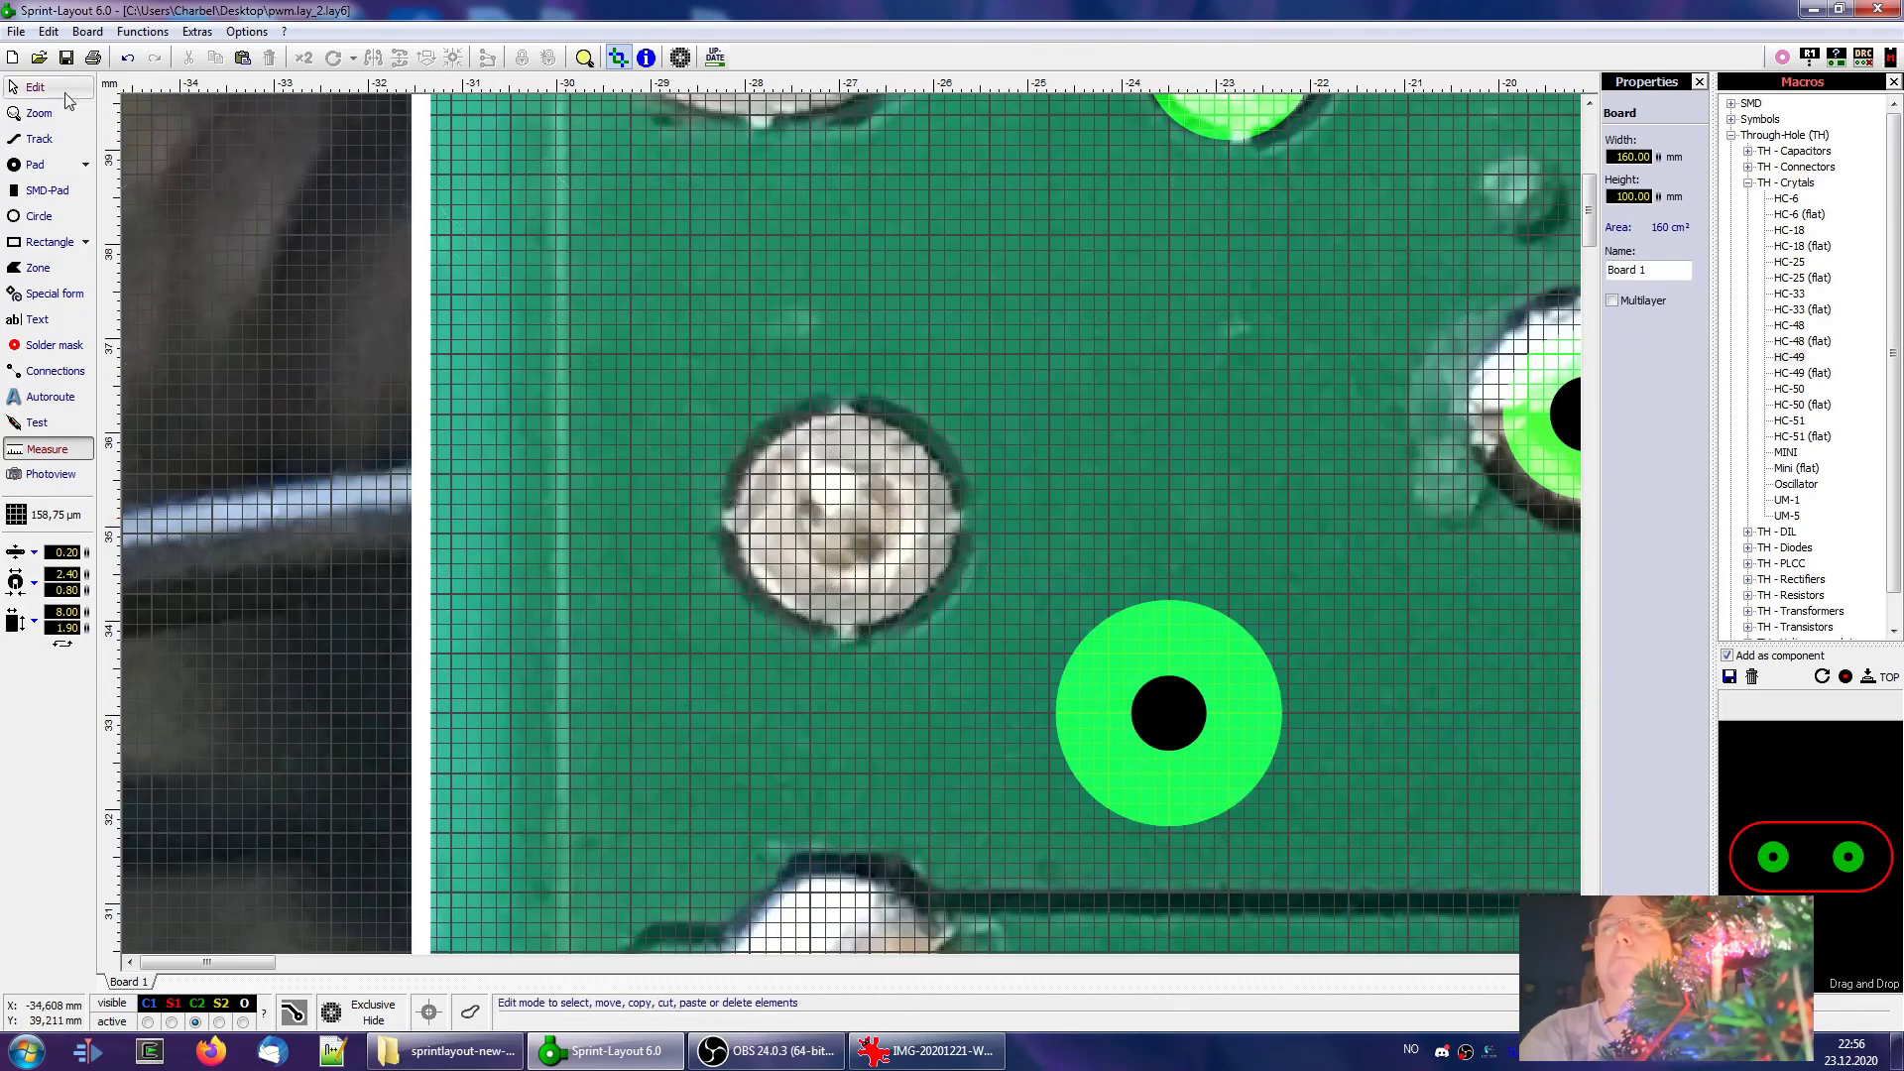
Set the 2.40 mm pad's hole diameter to 1.2 mm and move the pad back onto its joint
left_click(1194, 718)
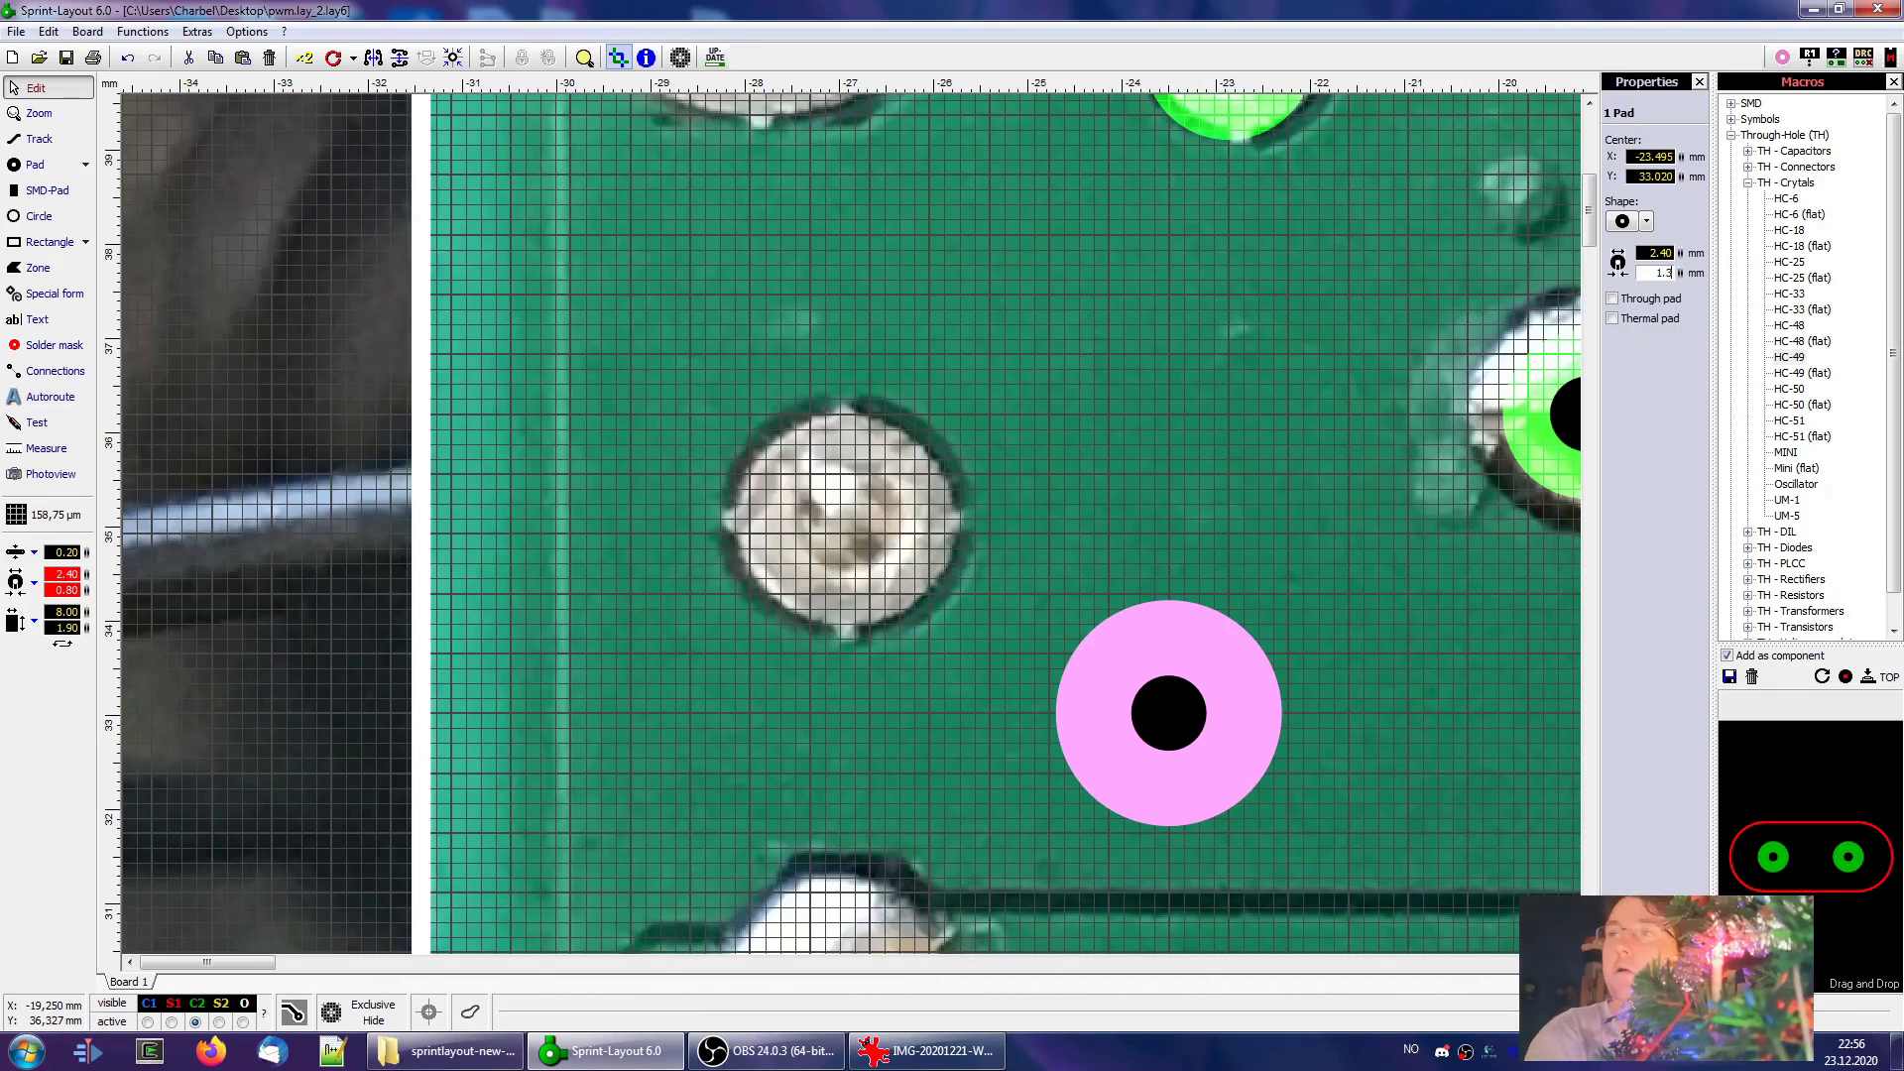
key("Return")
left_click_drag(1222, 706, 917, 692)
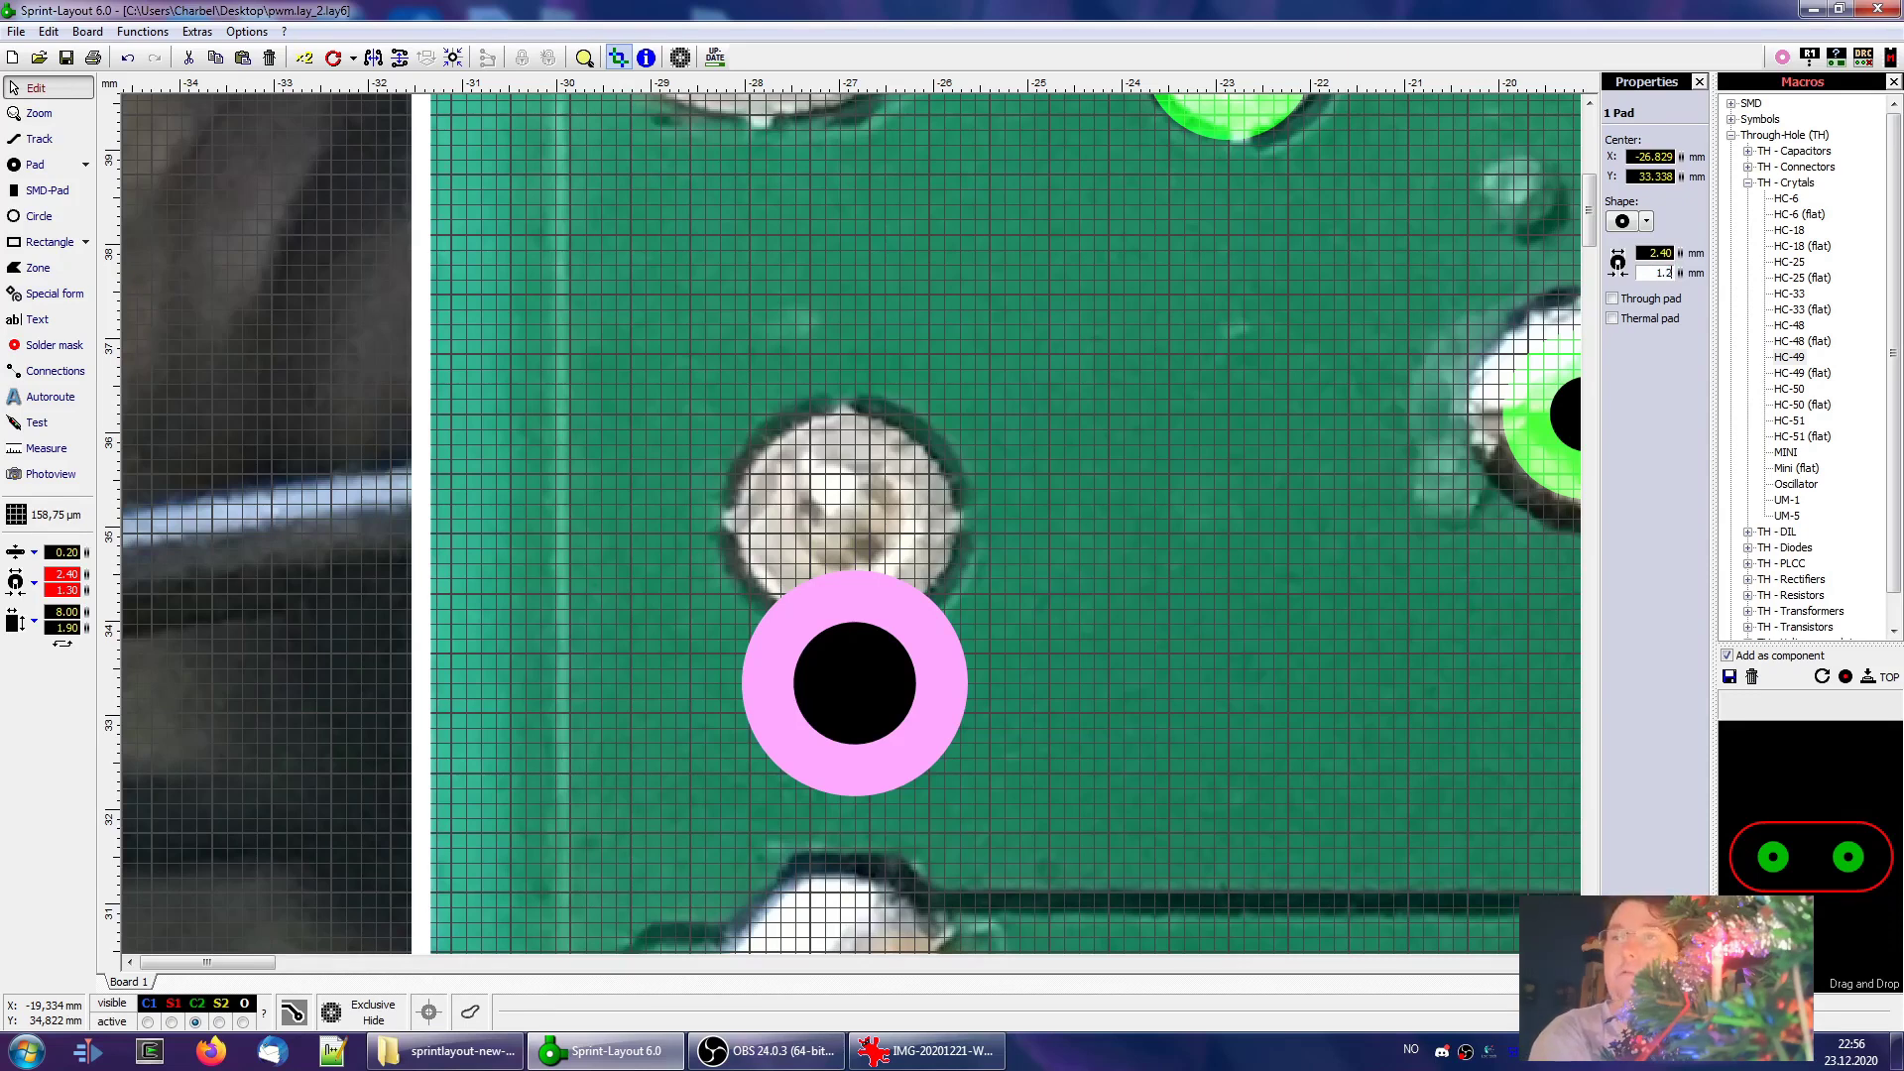
left_click_drag(933, 711, 919, 545)
Replace the 1.80 mm round pad beside the large square pad with a copy of the 2.40 mm pad
scroll(934, 611, "down", 4)
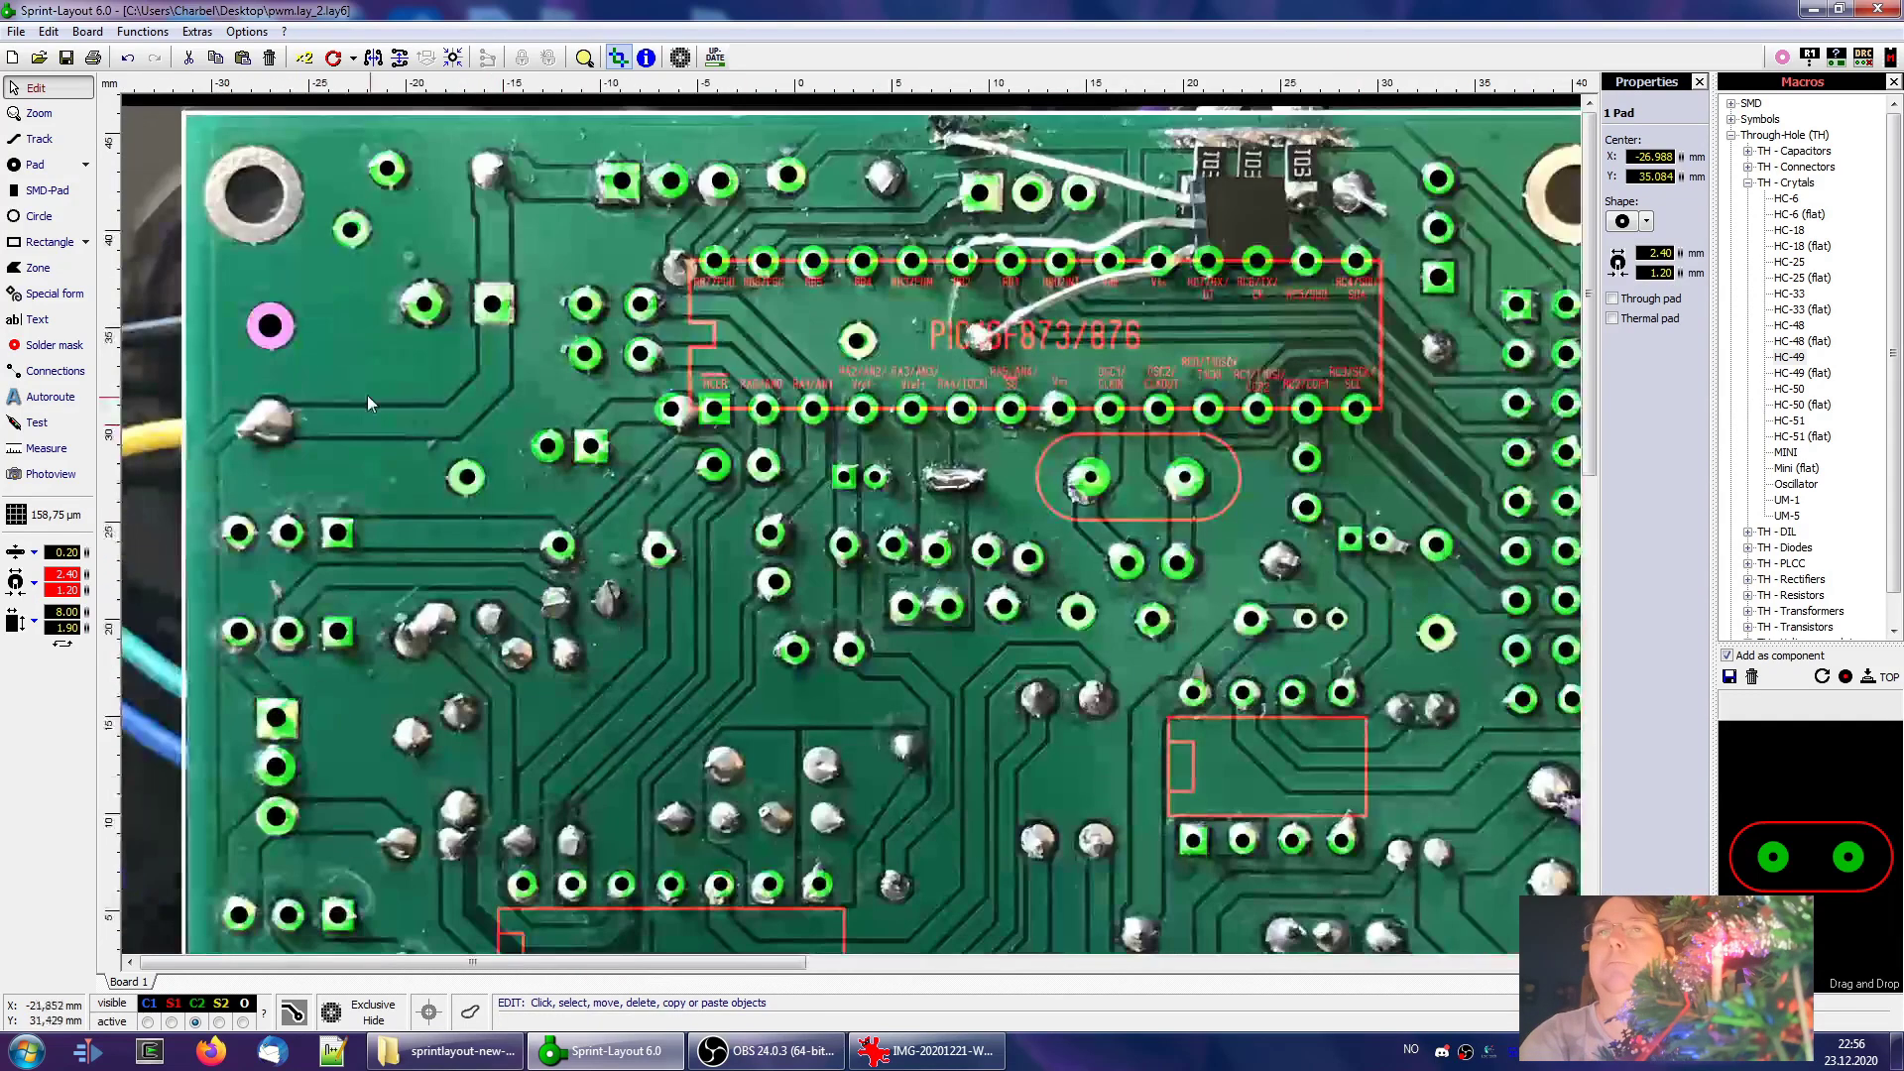
left_click_drag(429, 309, 389, 394)
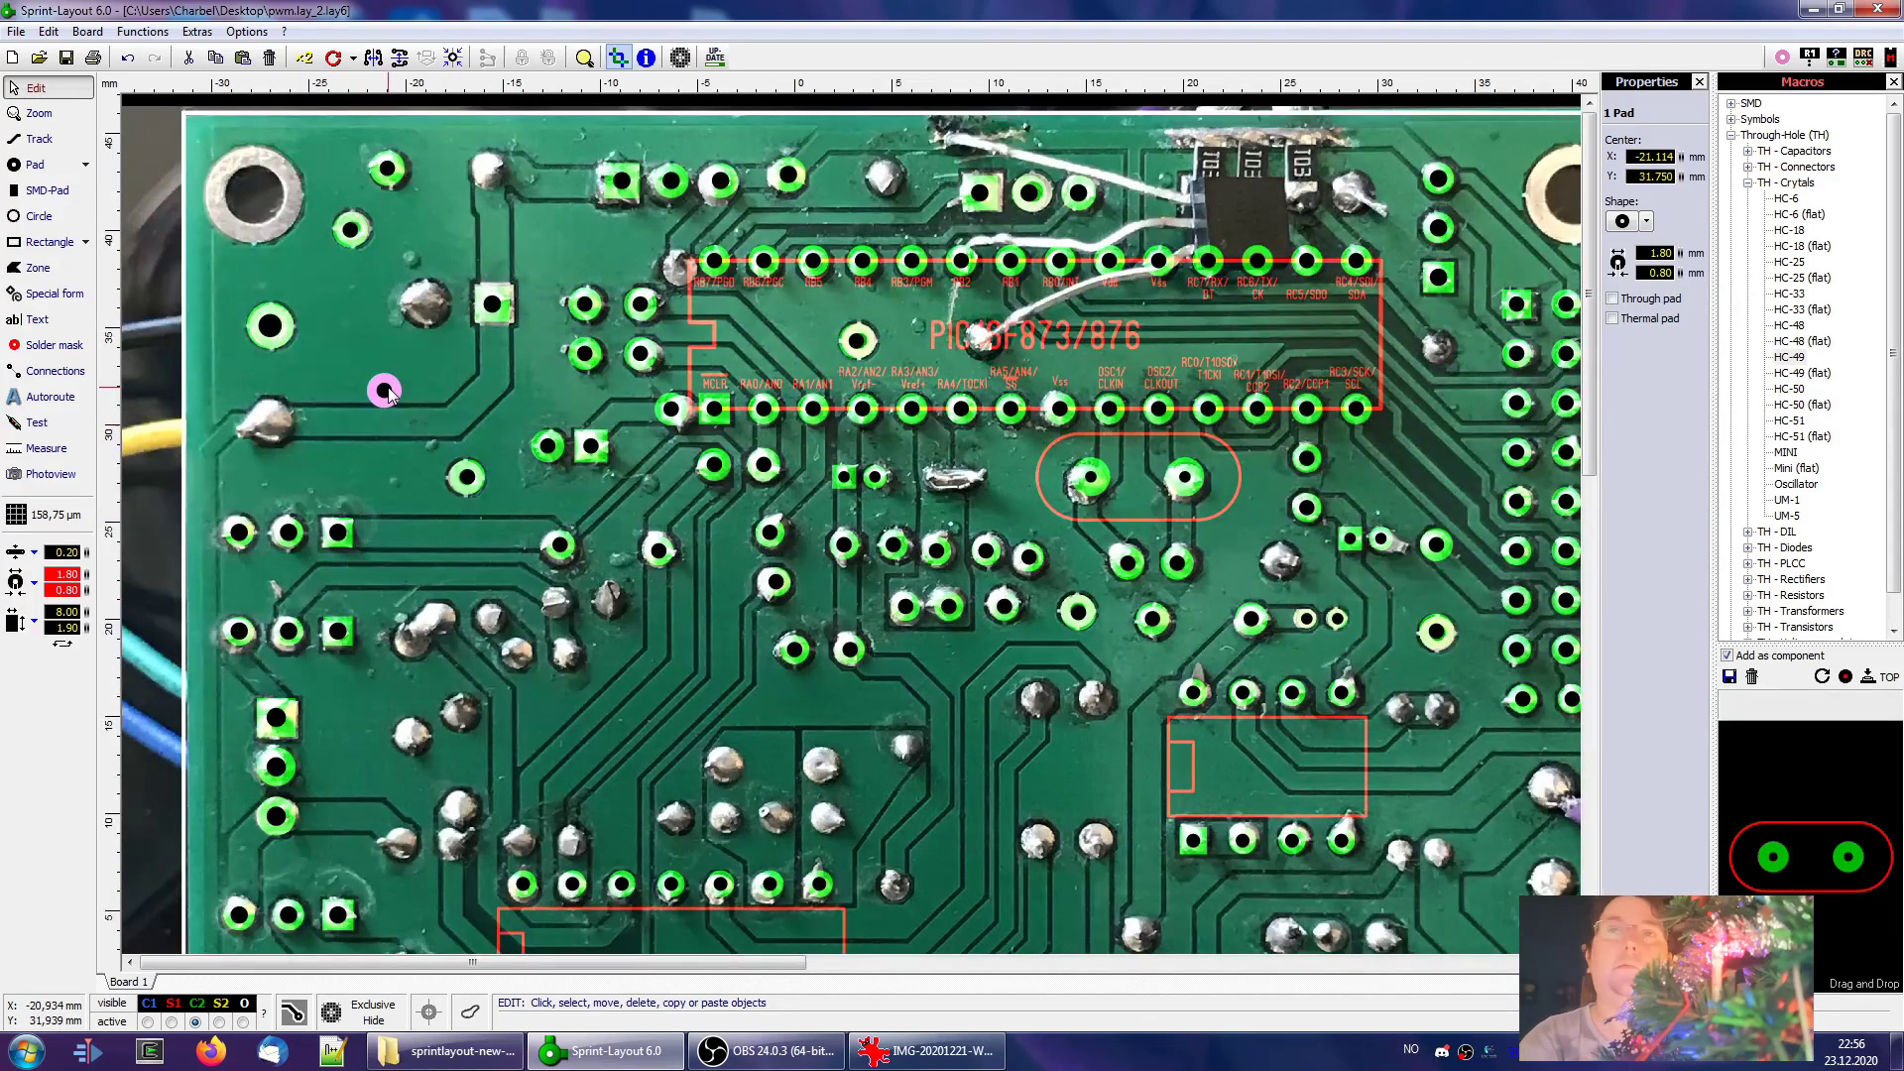
key("Delete")
left_click(270, 332)
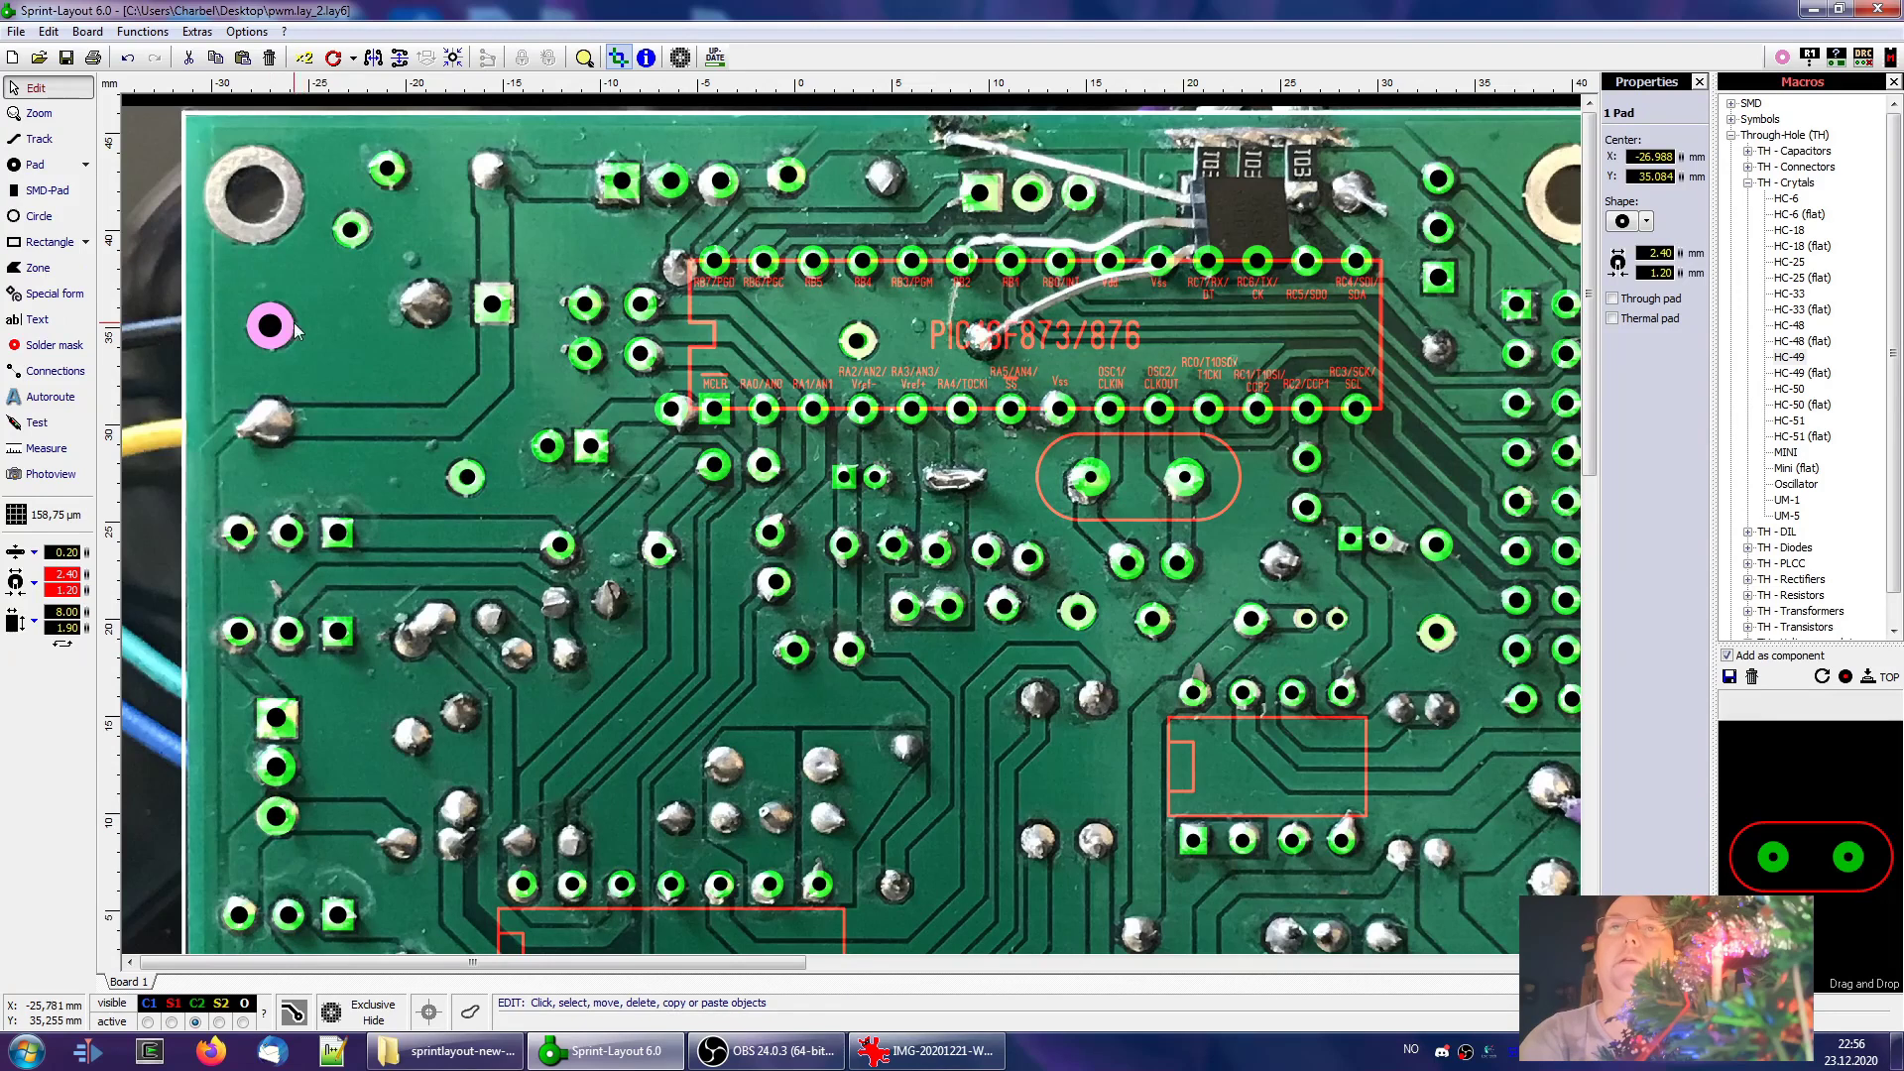
left_click(307, 332)
left_click(270, 330)
key("ctrl+c")
key("ctrl+v")
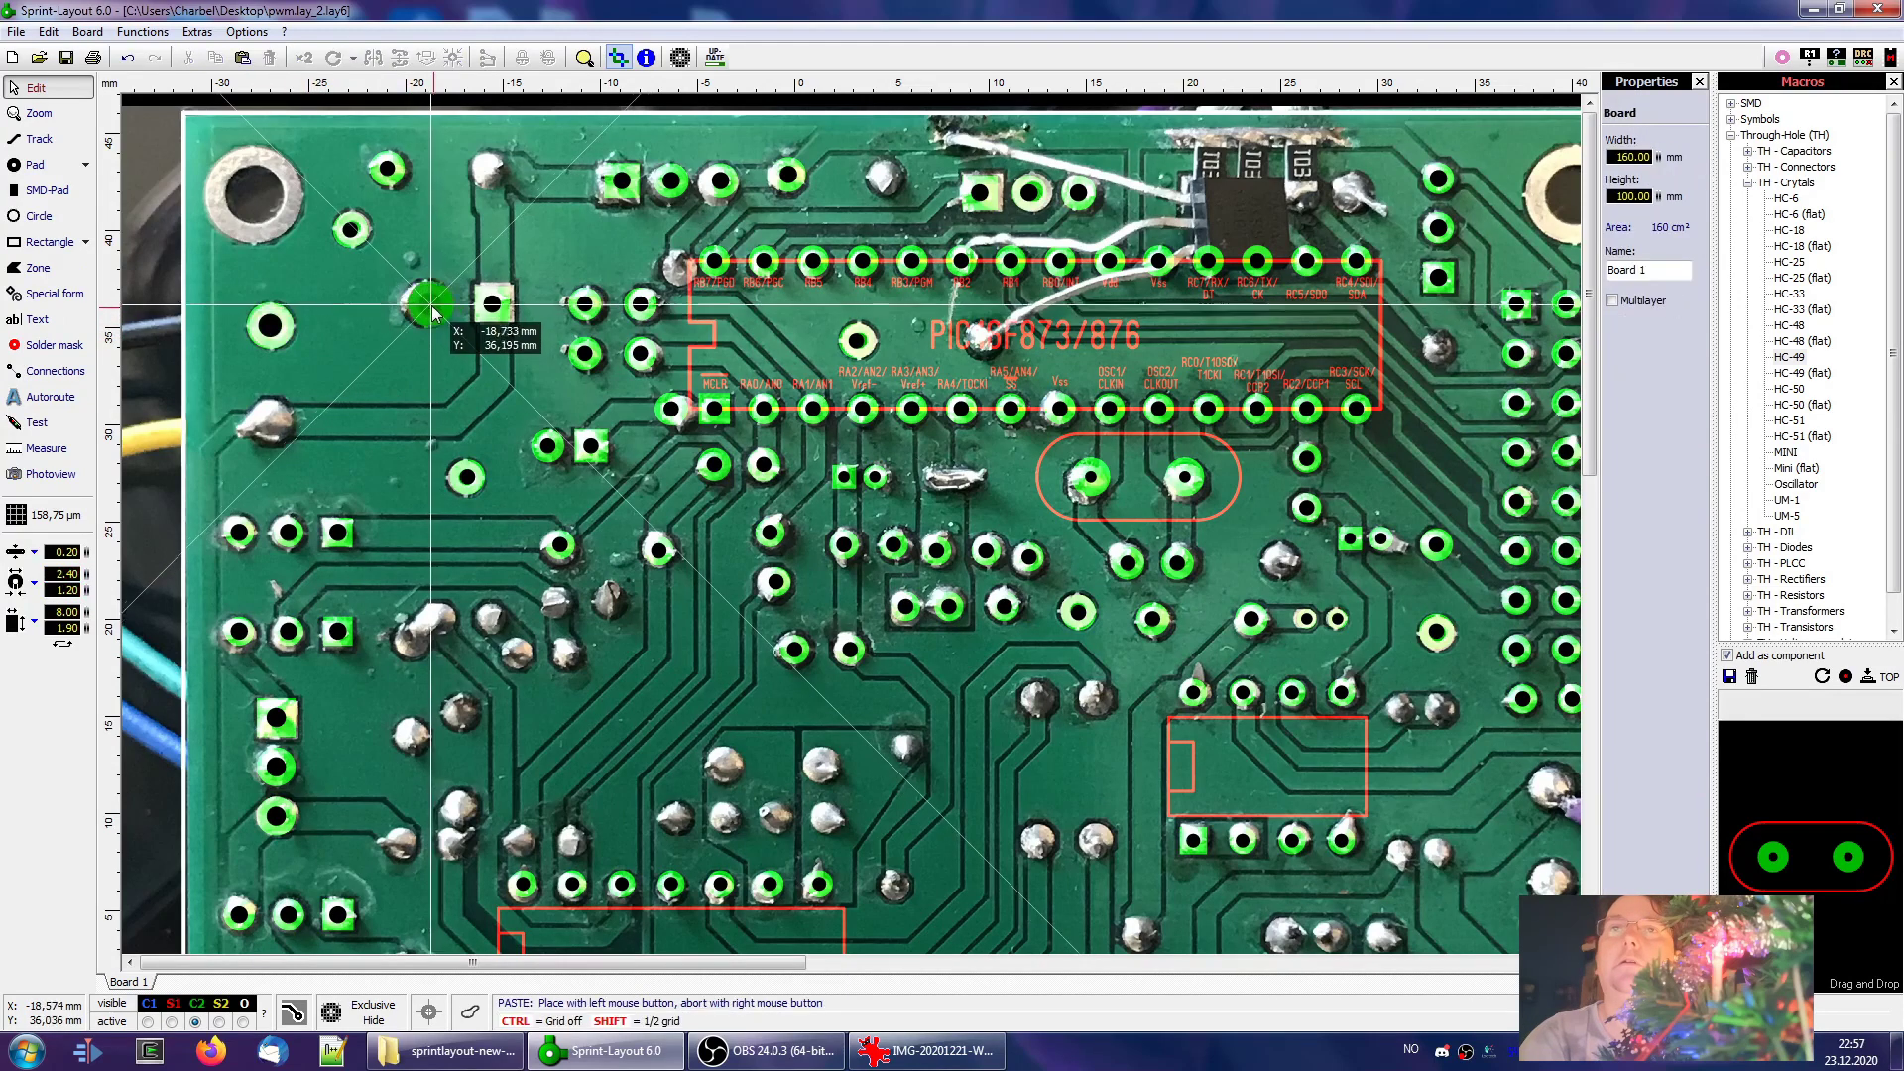
left_click(428, 304)
Set the outer size of the square pad beside the new 2.40 mm pad to 2 mm
scroll(512, 325, "up", 3)
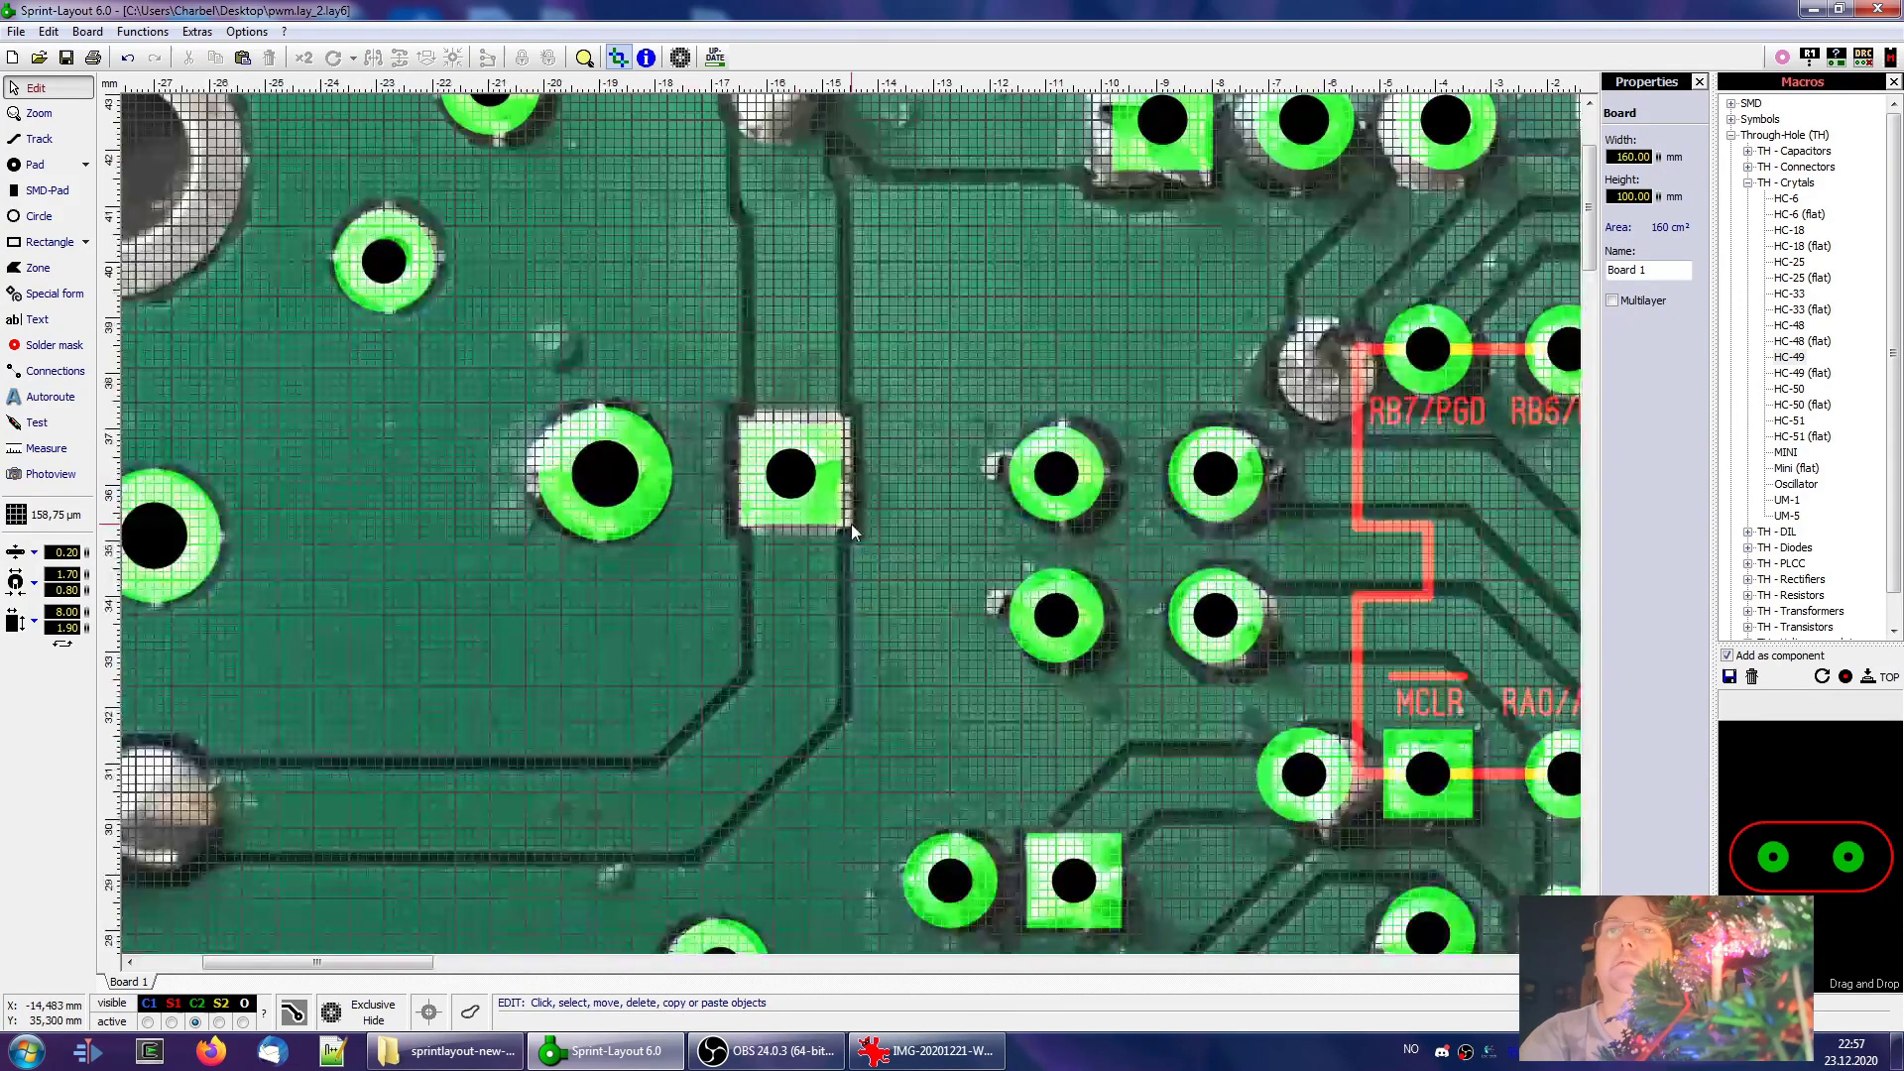
scroll(862, 540, "up", 2)
left_click(777, 498)
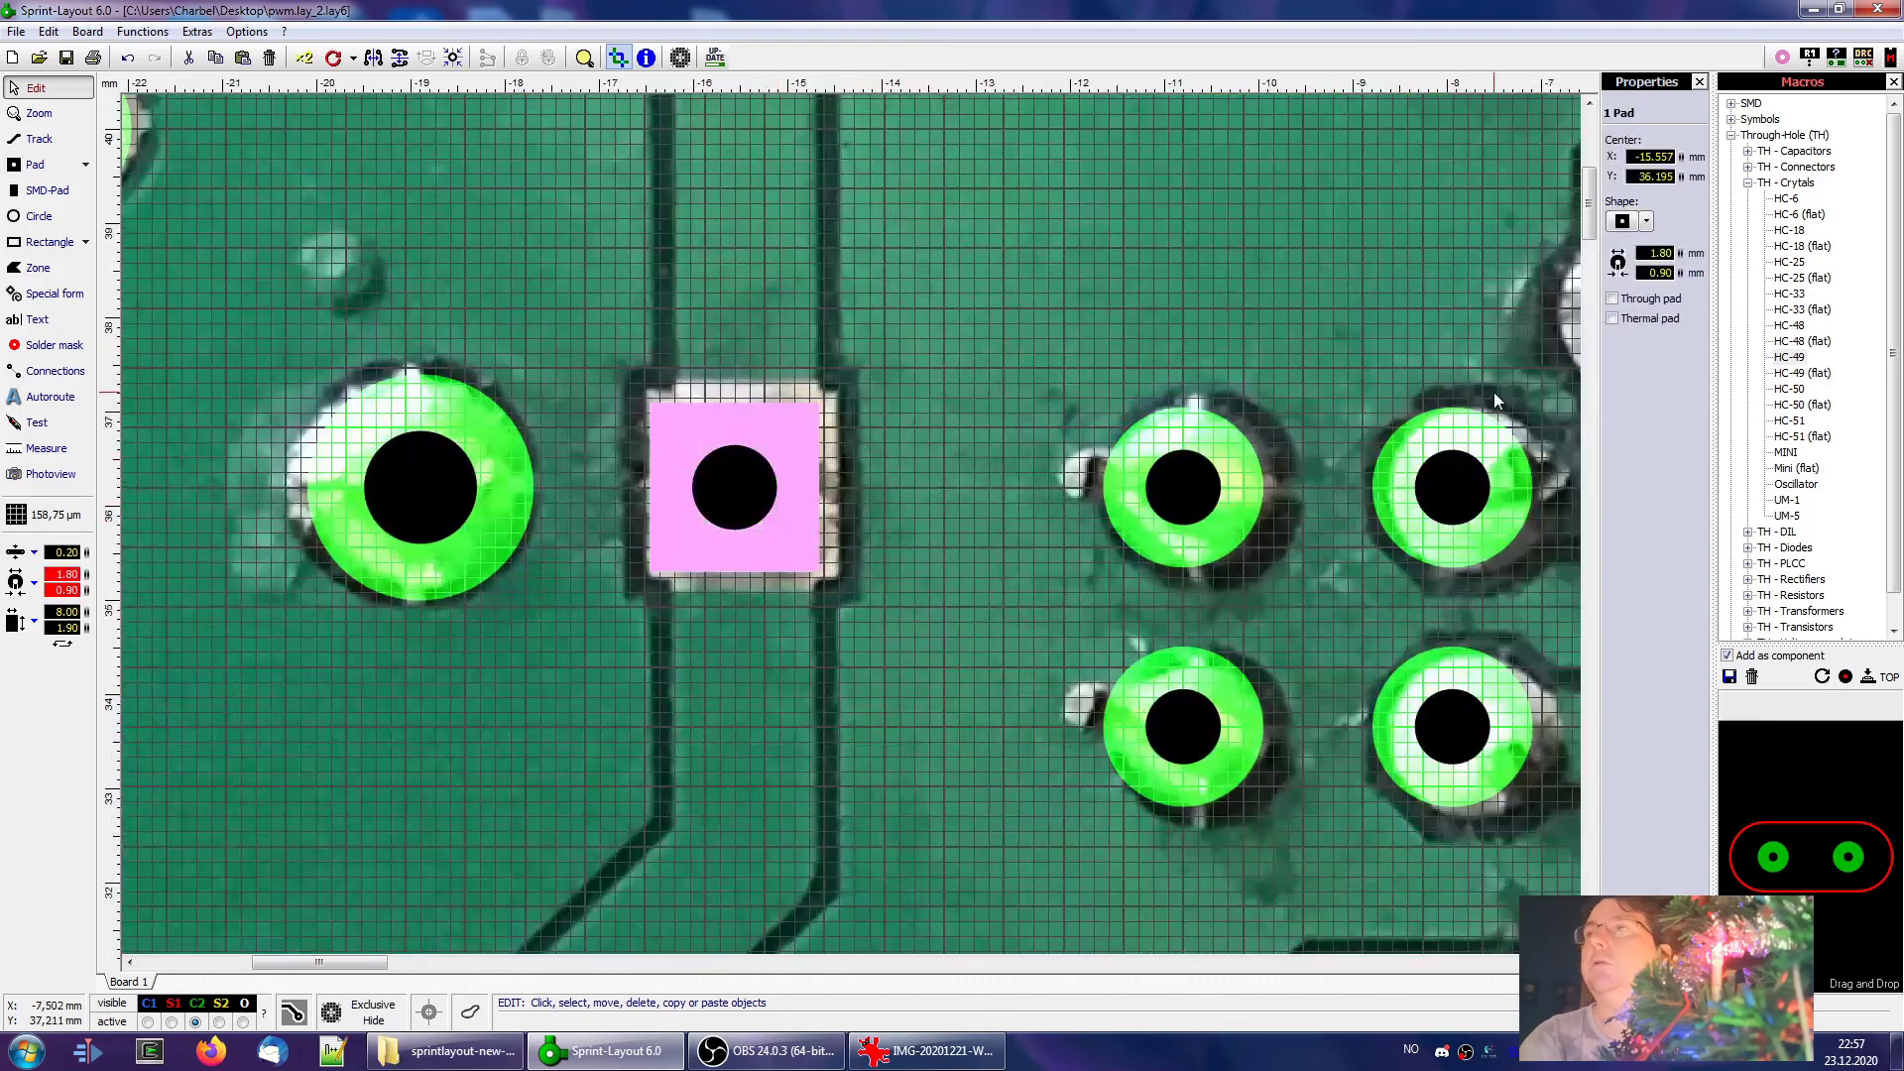
type("2")
key("Return")
left_click(990, 526)
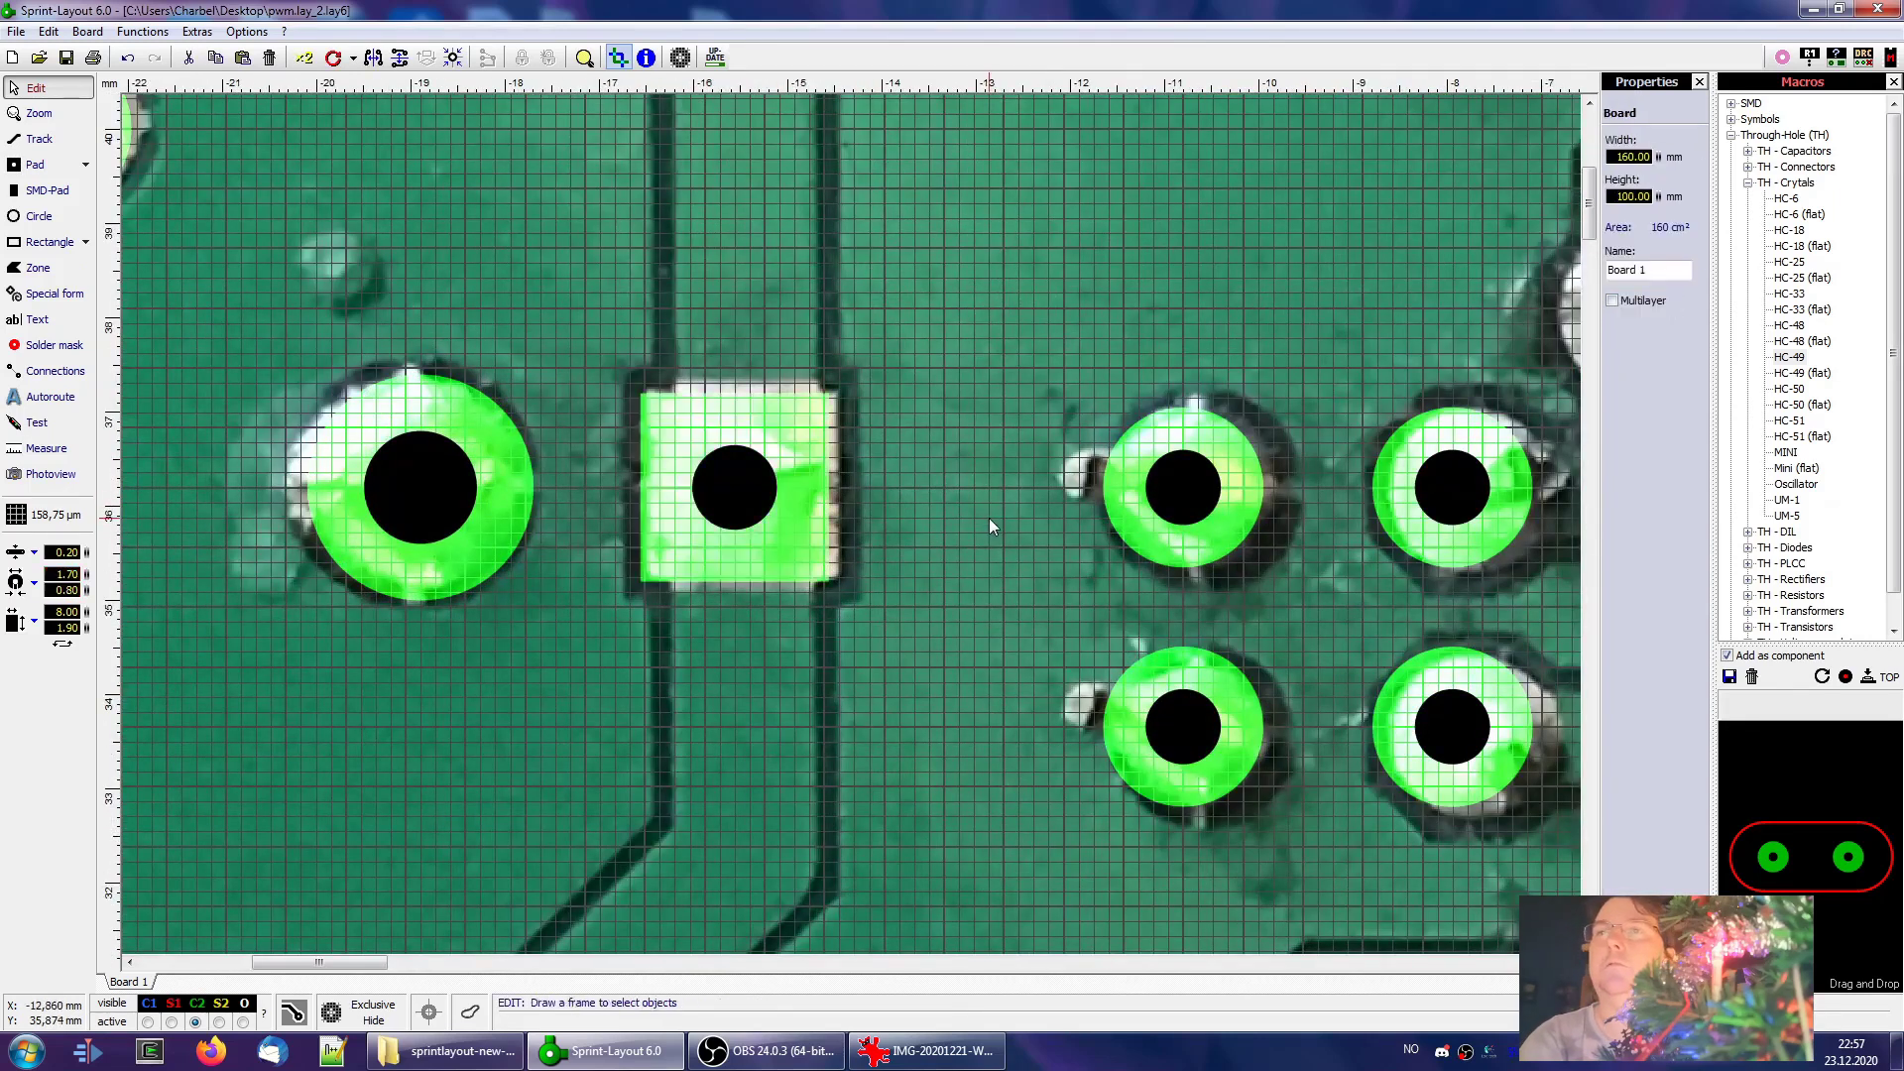
left_click(803, 518)
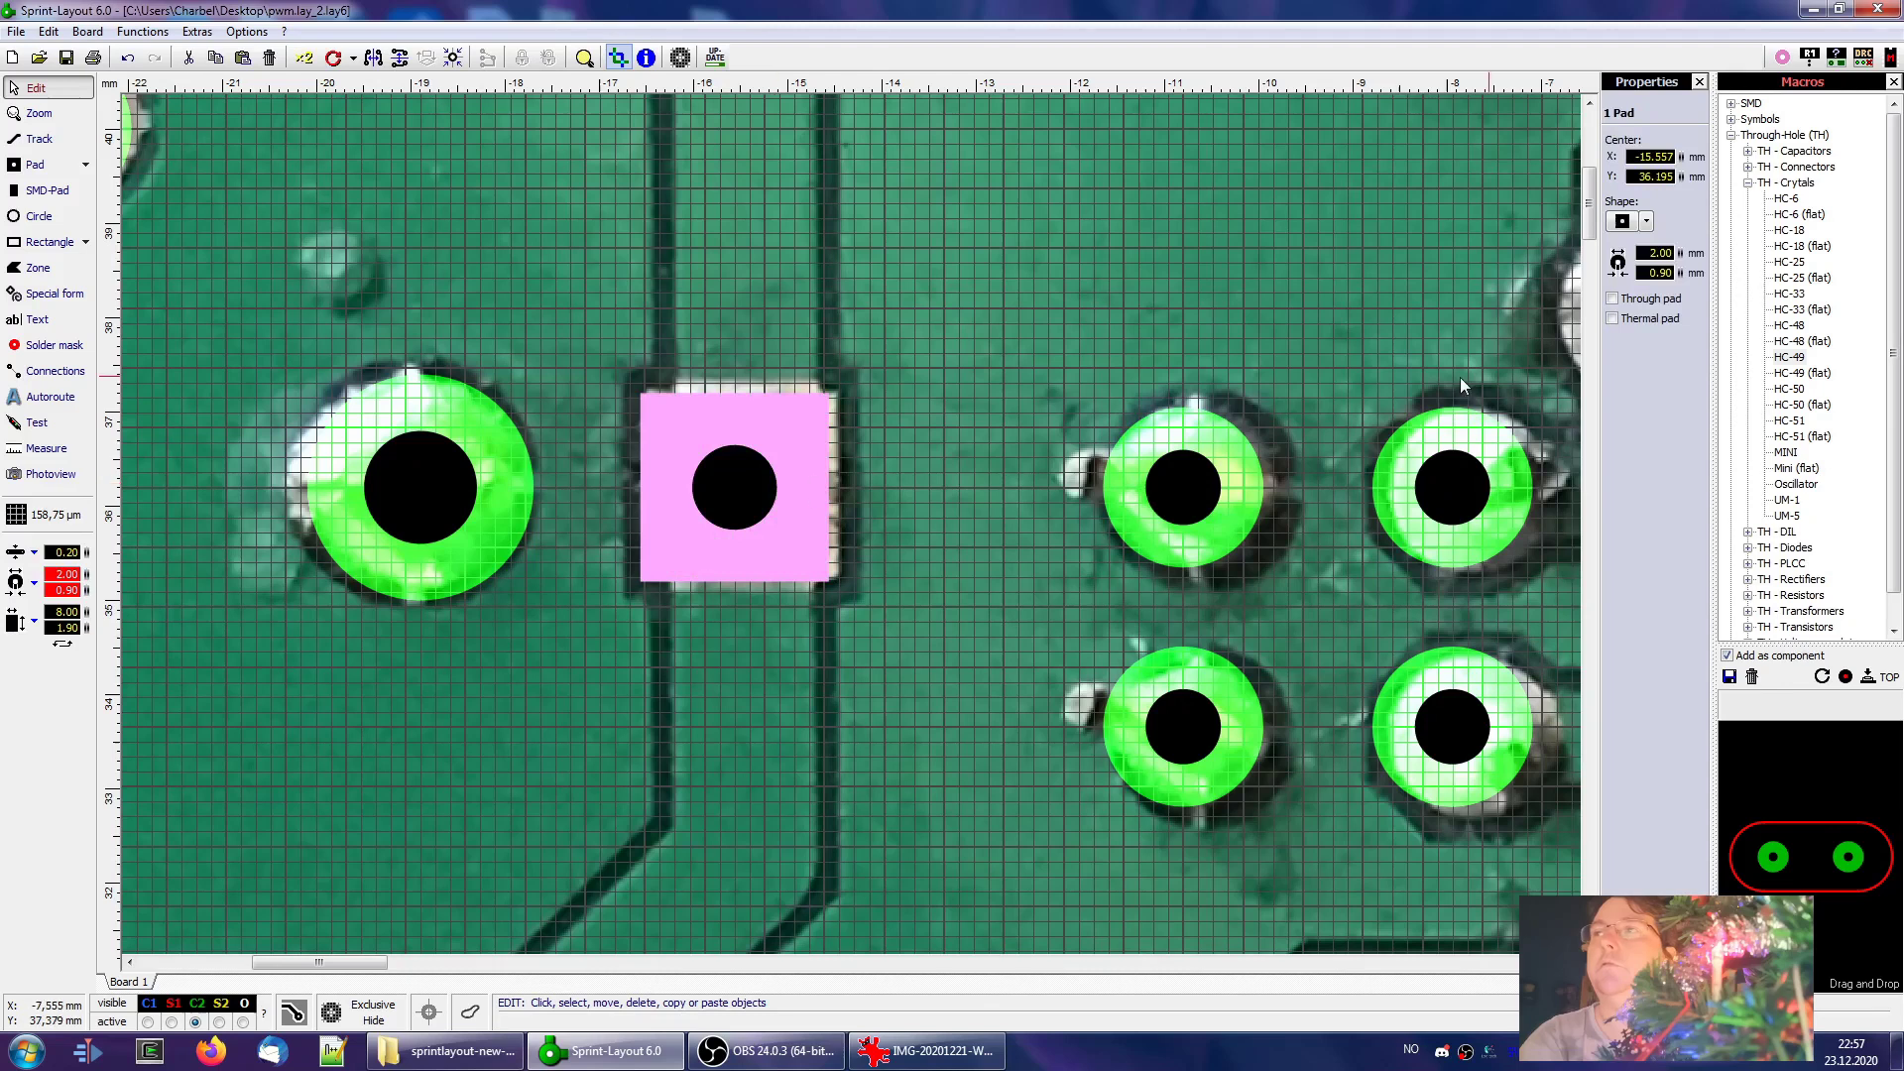
left_click(486, 439)
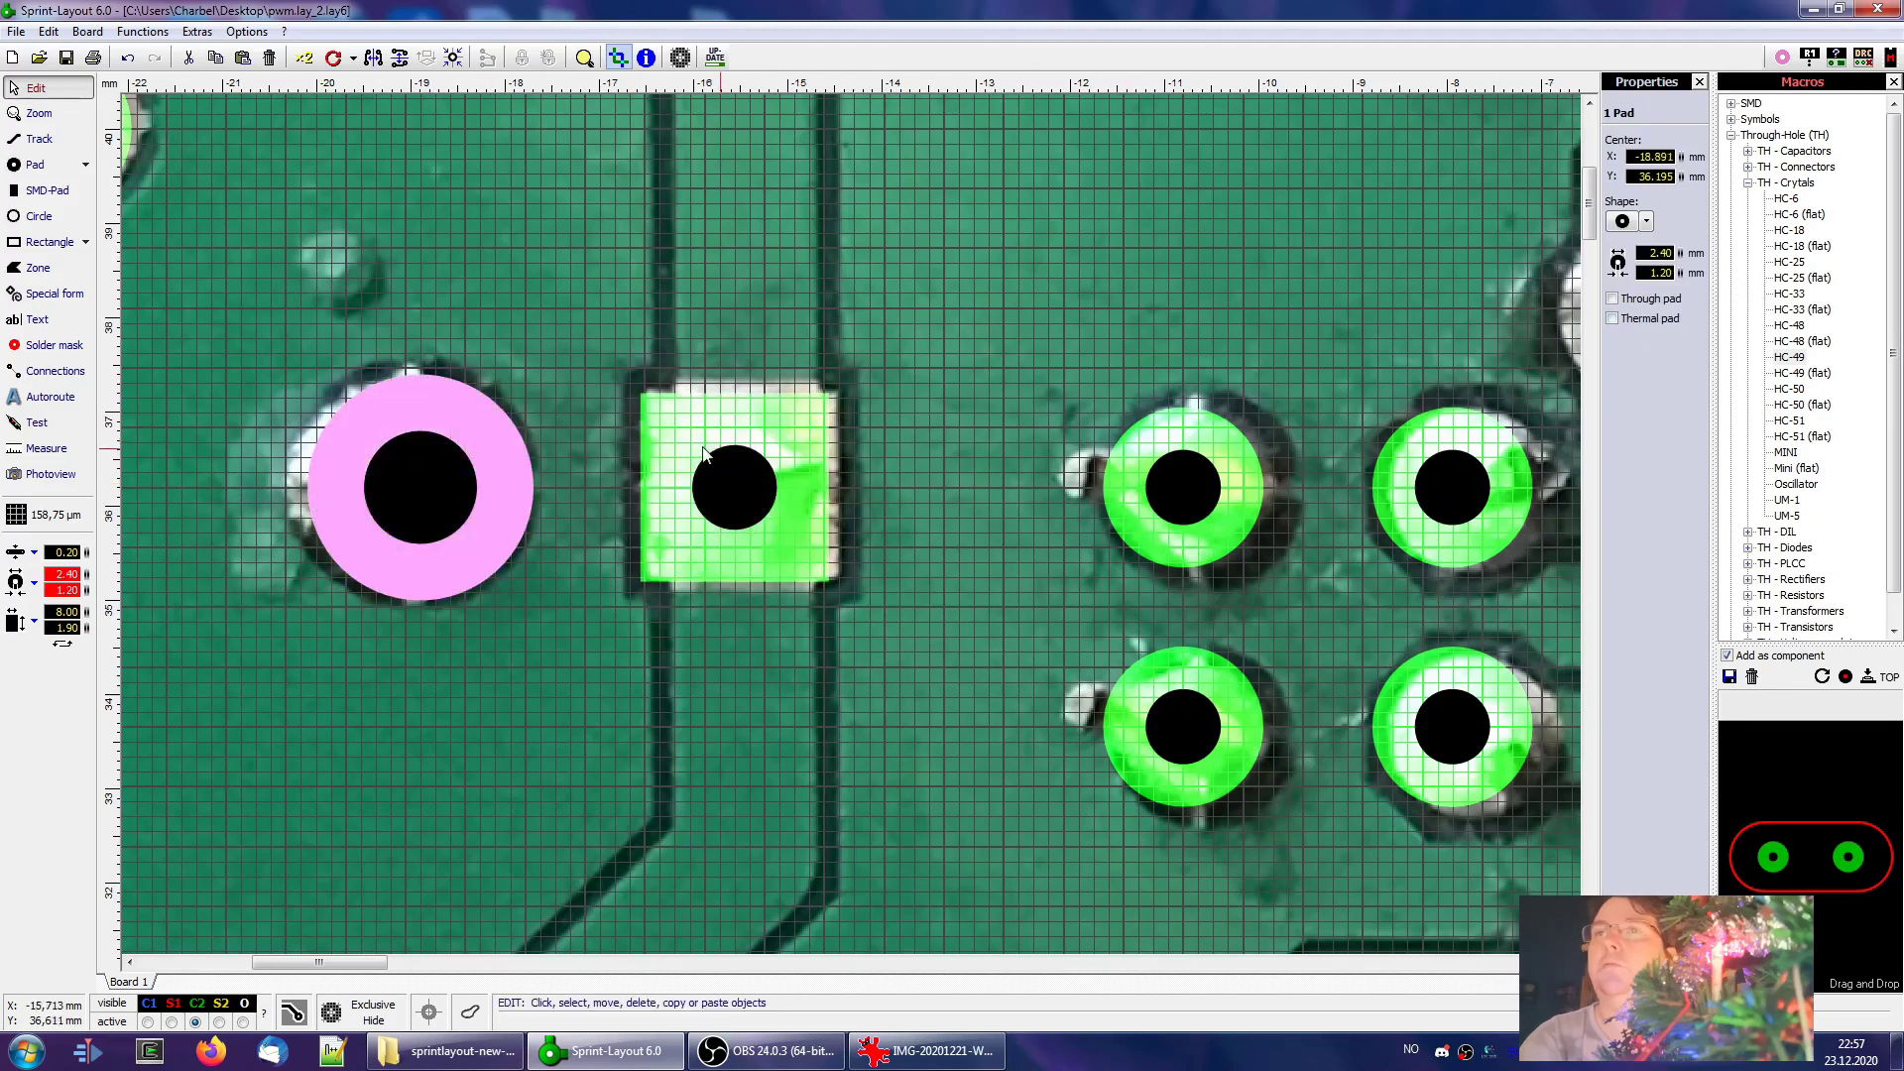
left_click(759, 456)
left_click_drag(756, 484, 758, 484)
Copy the small square-and-round pad pair near the crystal and paste it onto the two small joints below it
scroll(791, 577, "down", 2)
scroll(791, 578, "down", 3)
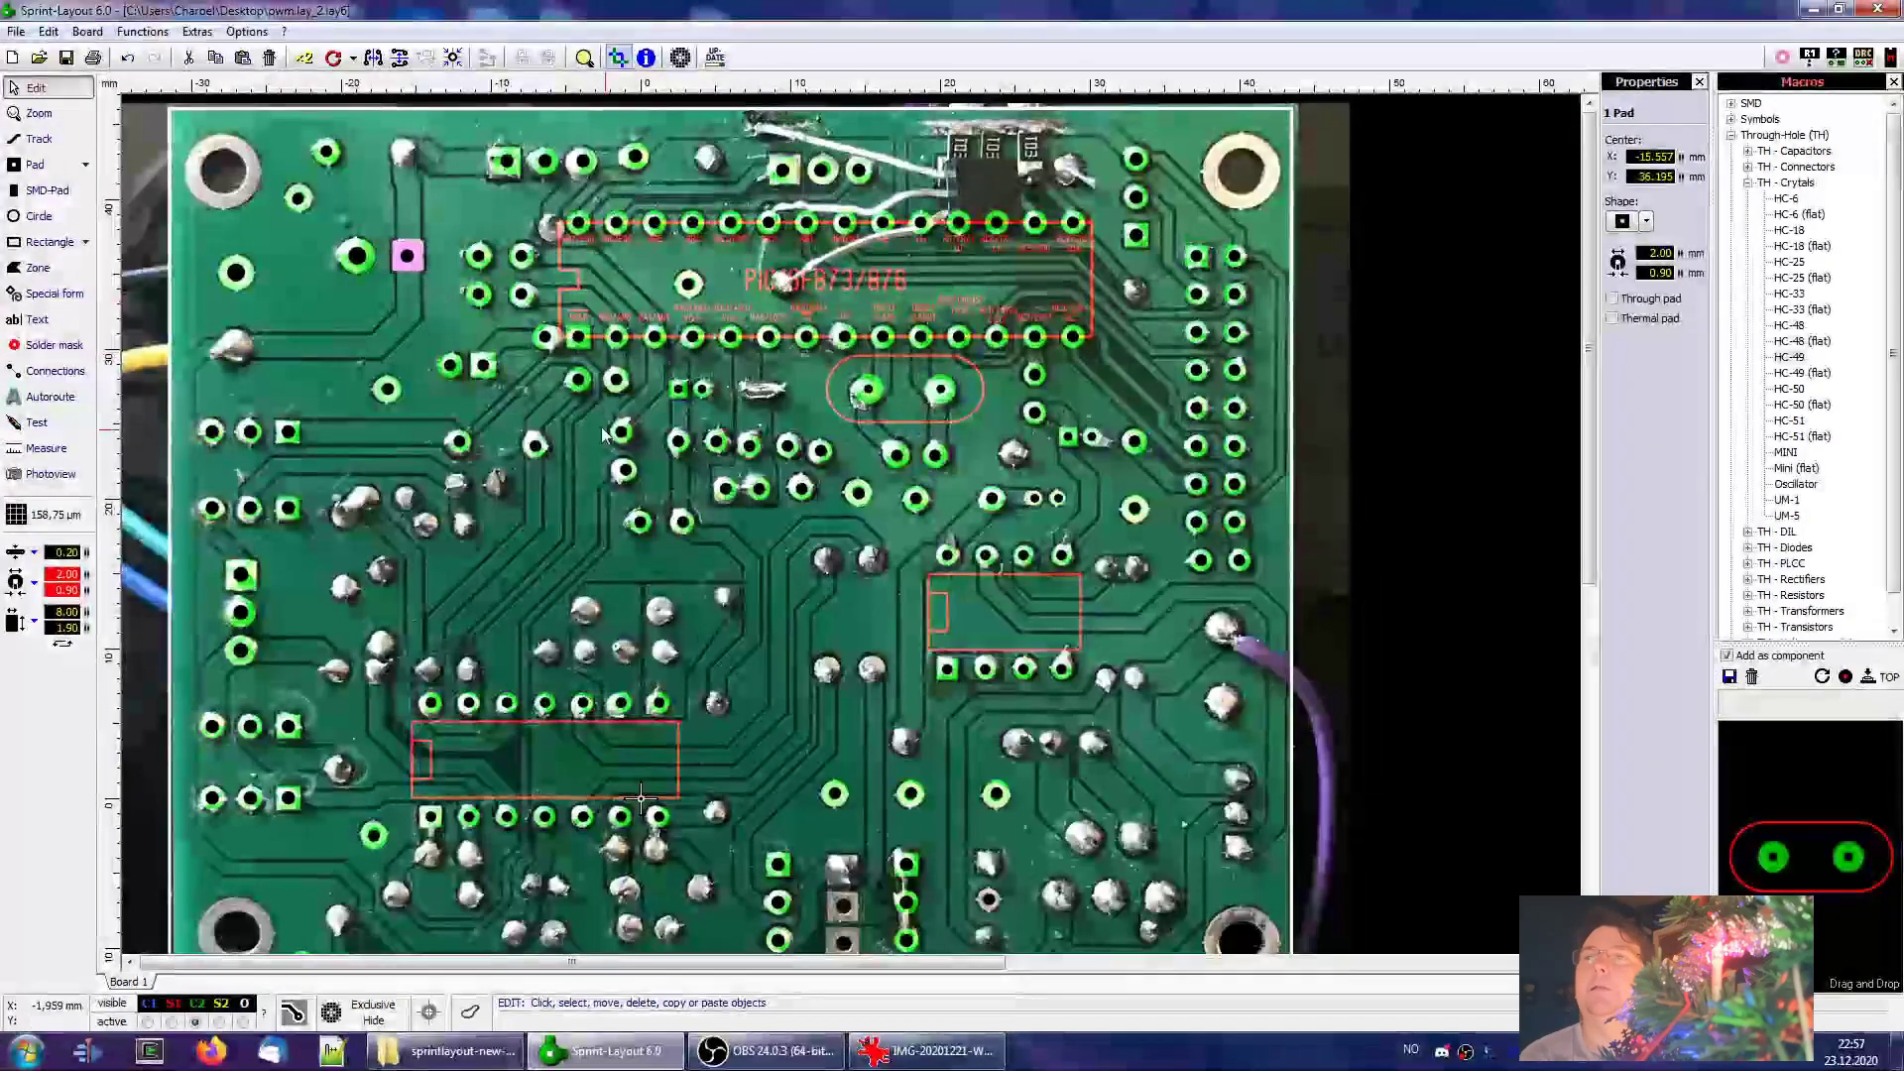
scroll(1074, 558, "up", 2)
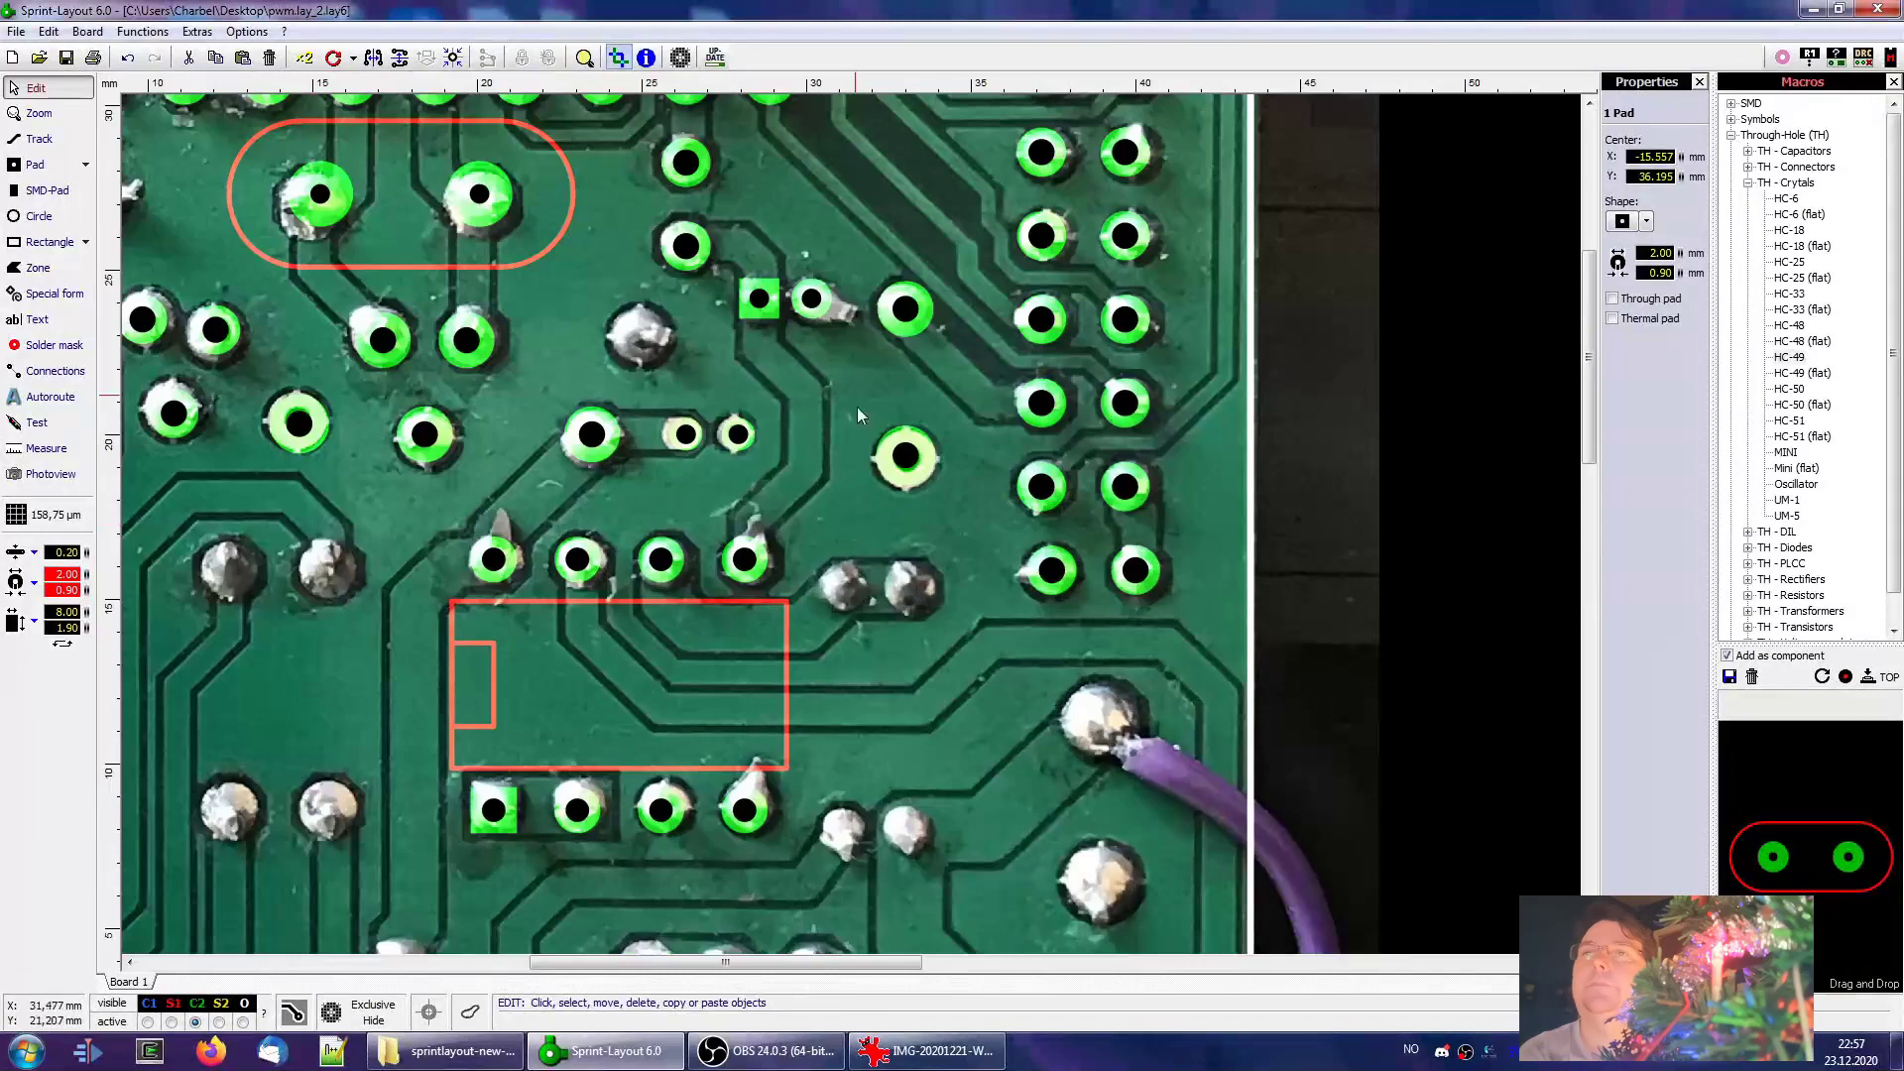
scroll(859, 427, "up", 1)
left_click(835, 397)
key("ctrl+c")
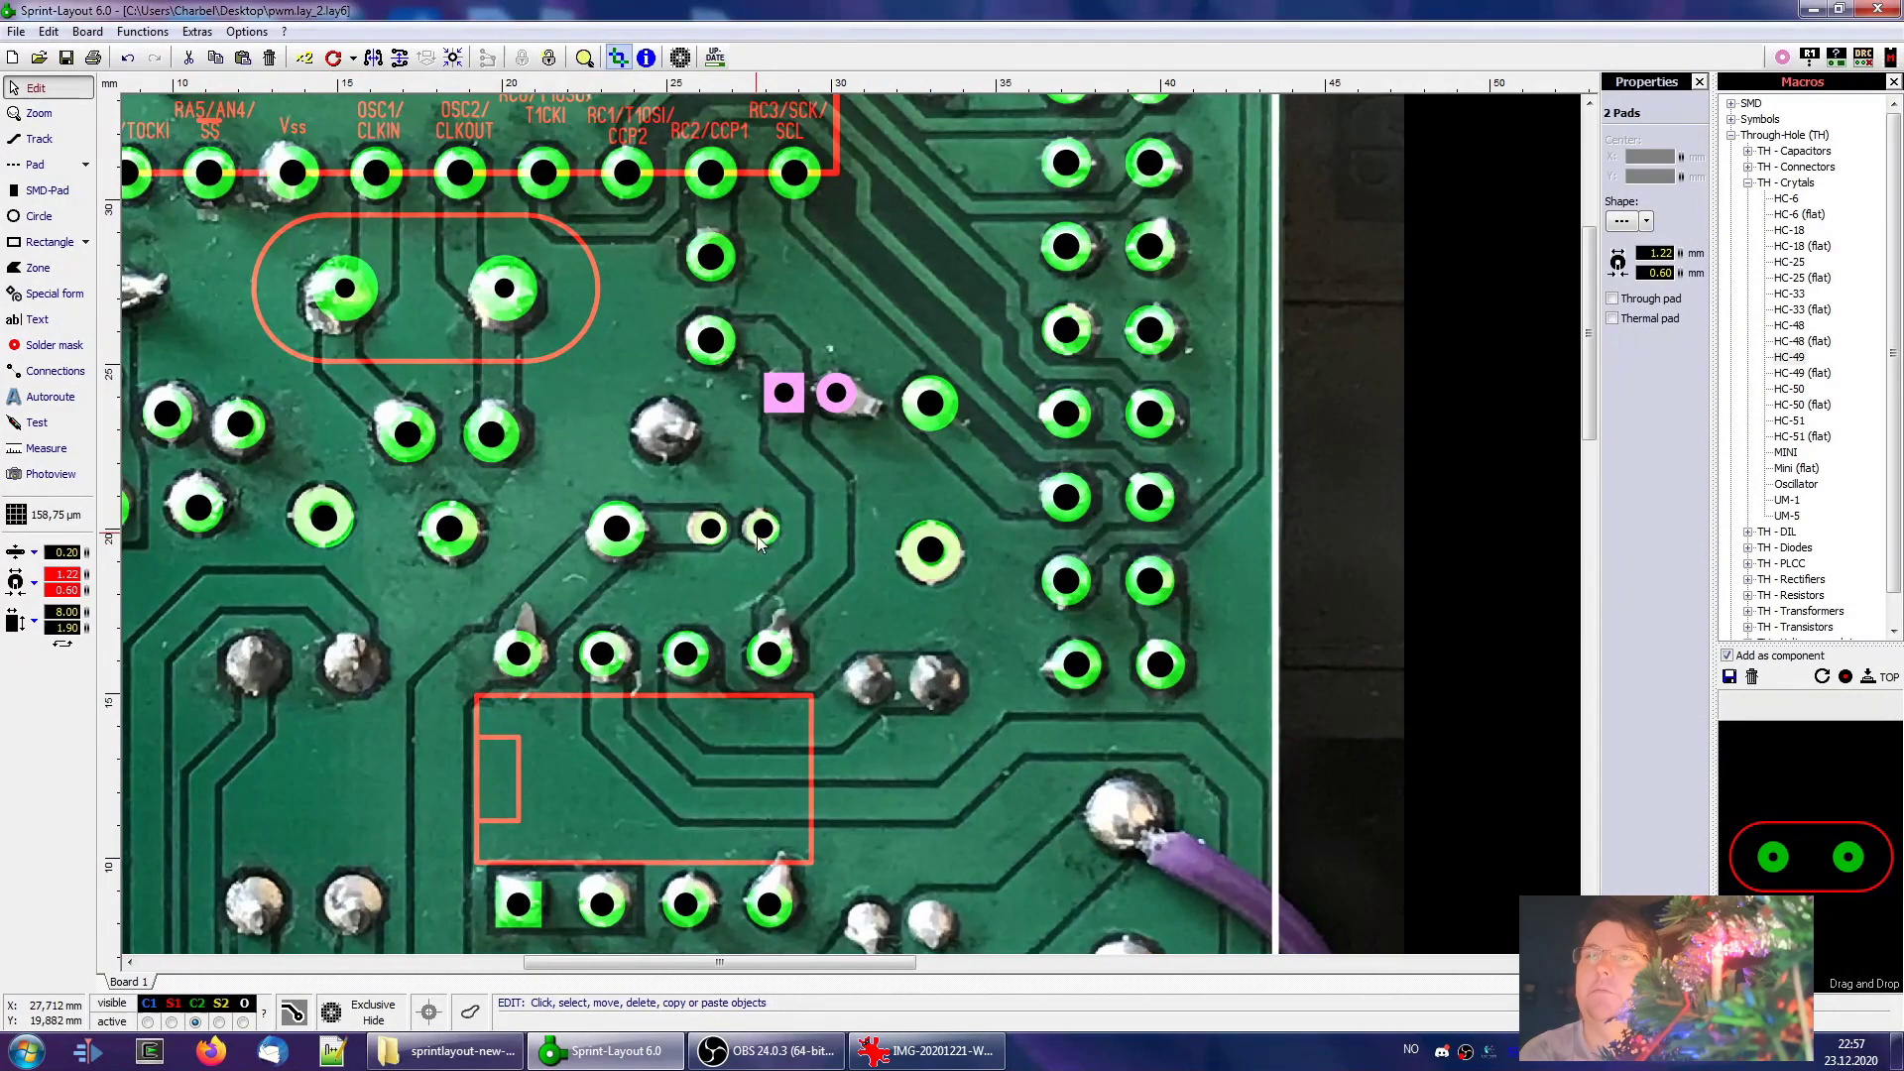
key("ctrl+v")
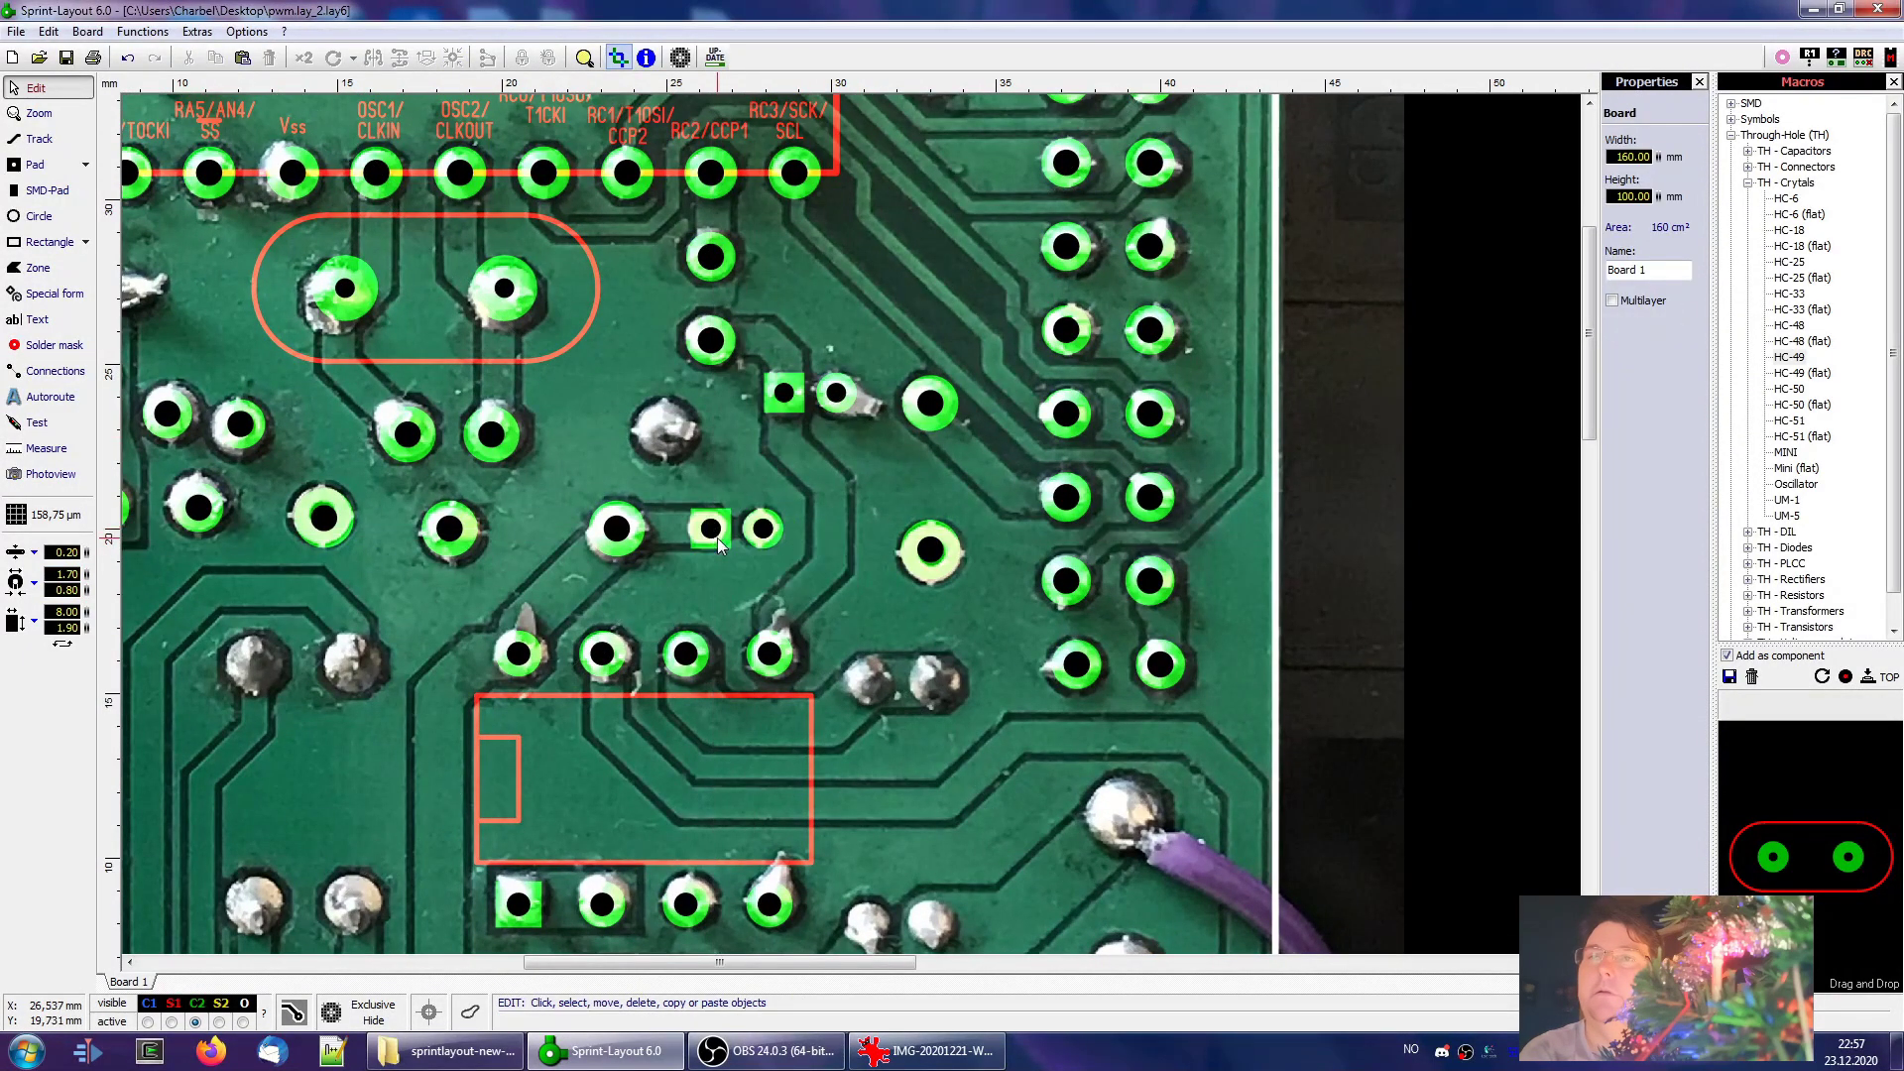
left_click(713, 534)
Ungroup the pasted pair to make its square pad round, and set the small pads' outer size to 1 mm
right_click(730, 535)
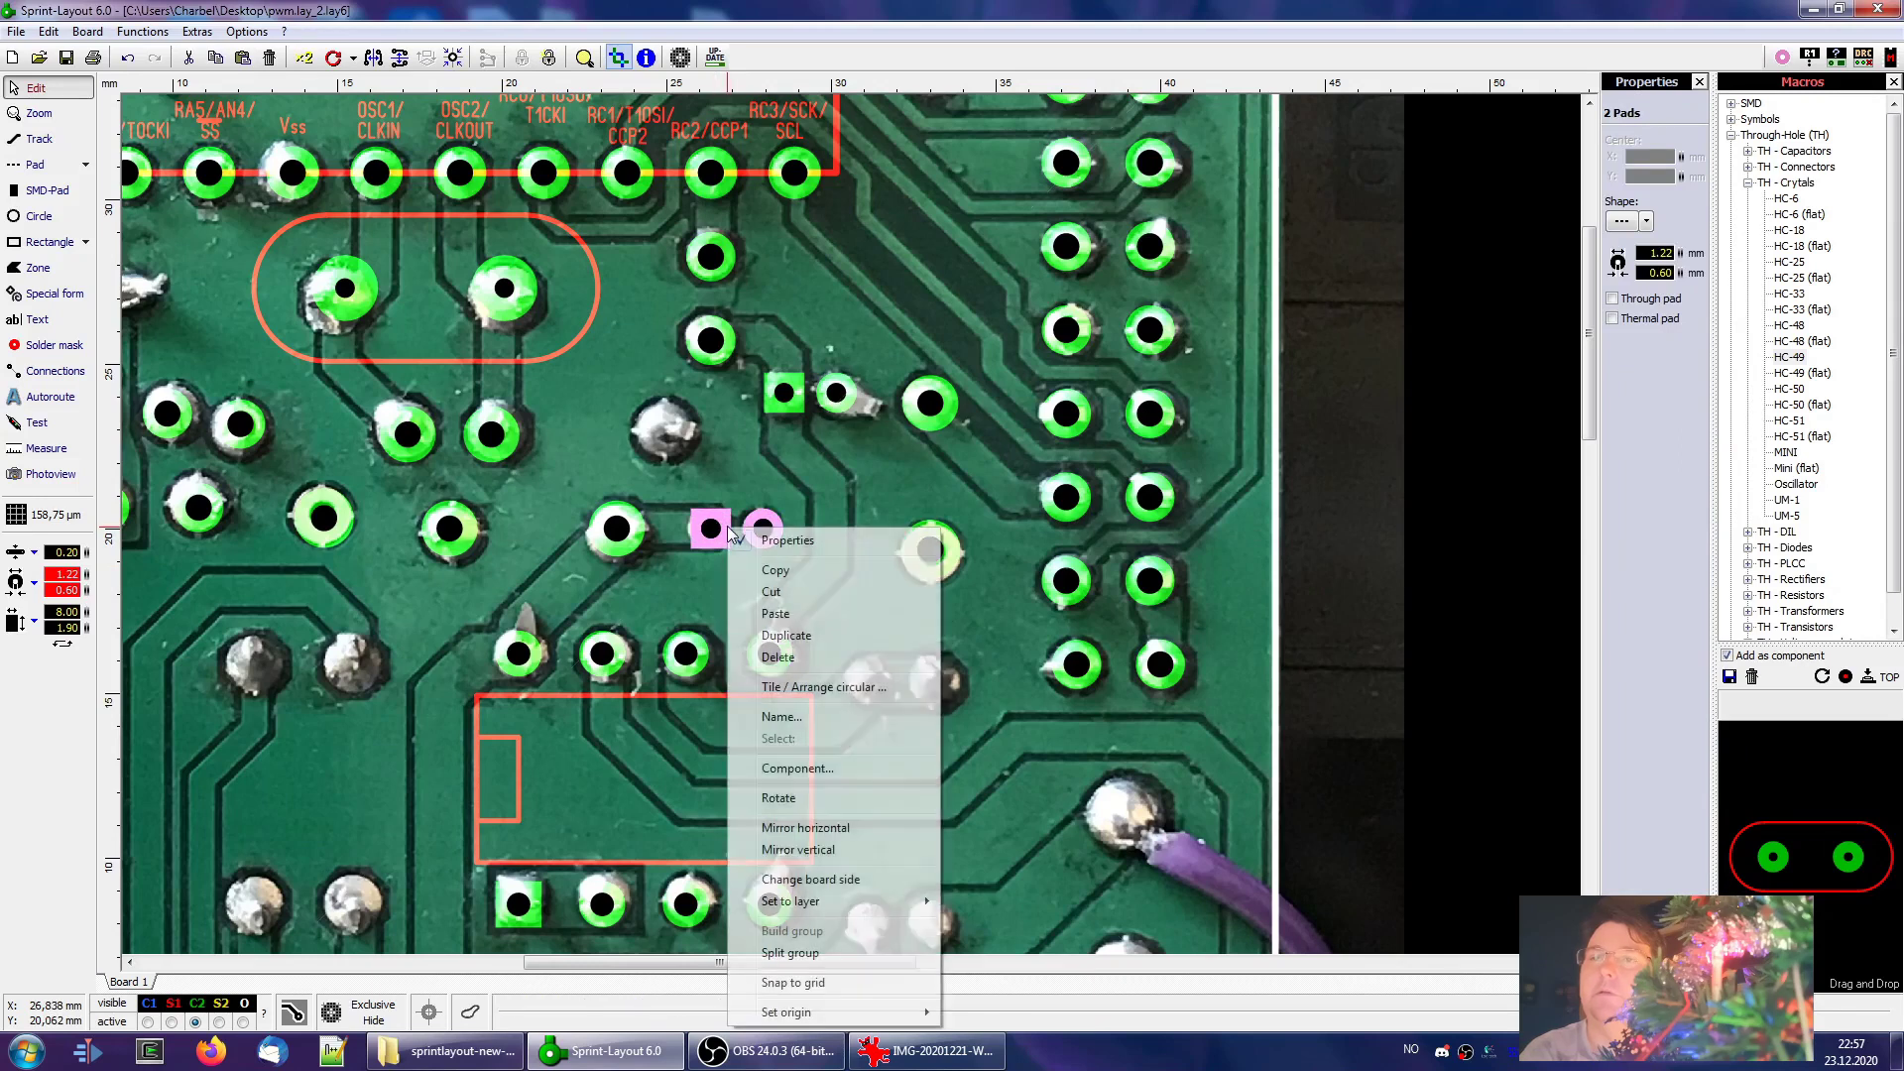
left_click(815, 954)
left_click(710, 529)
left_click(1646, 221)
left_click(1641, 242)
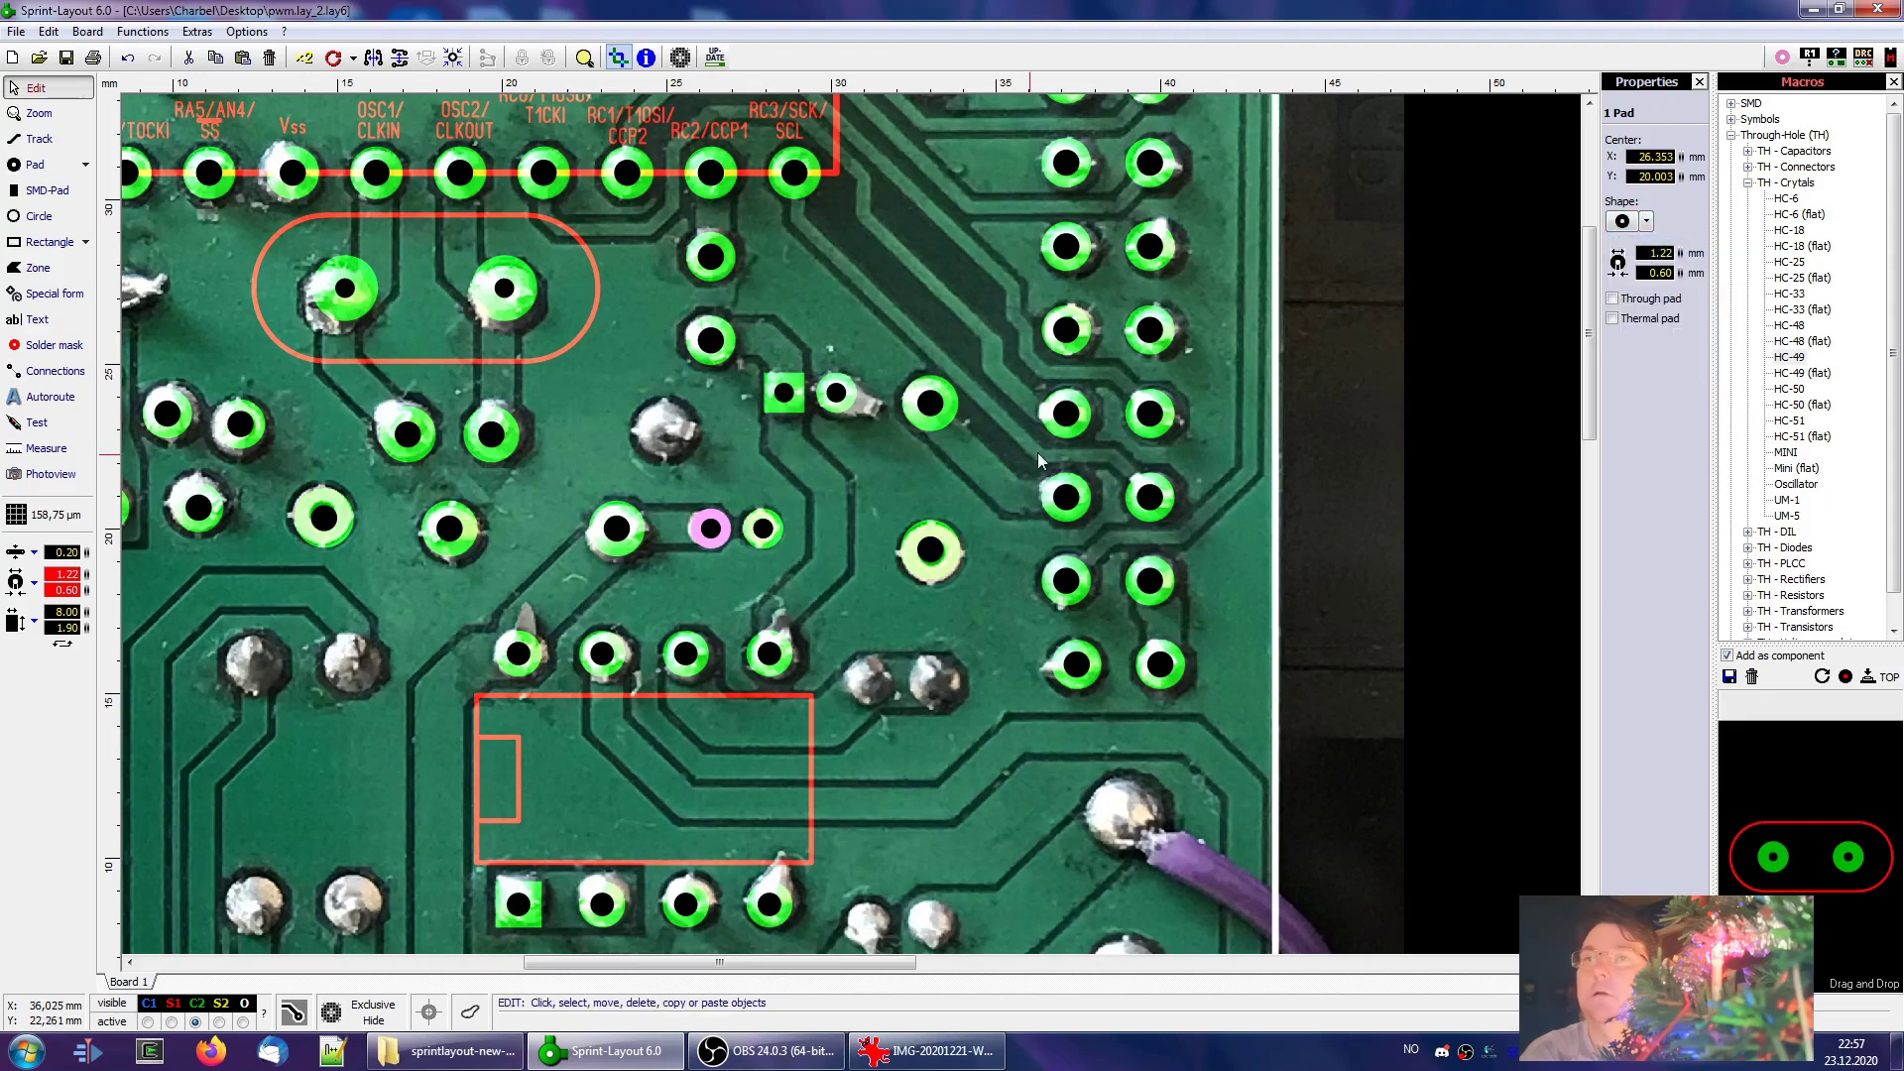
left_click(801, 485)
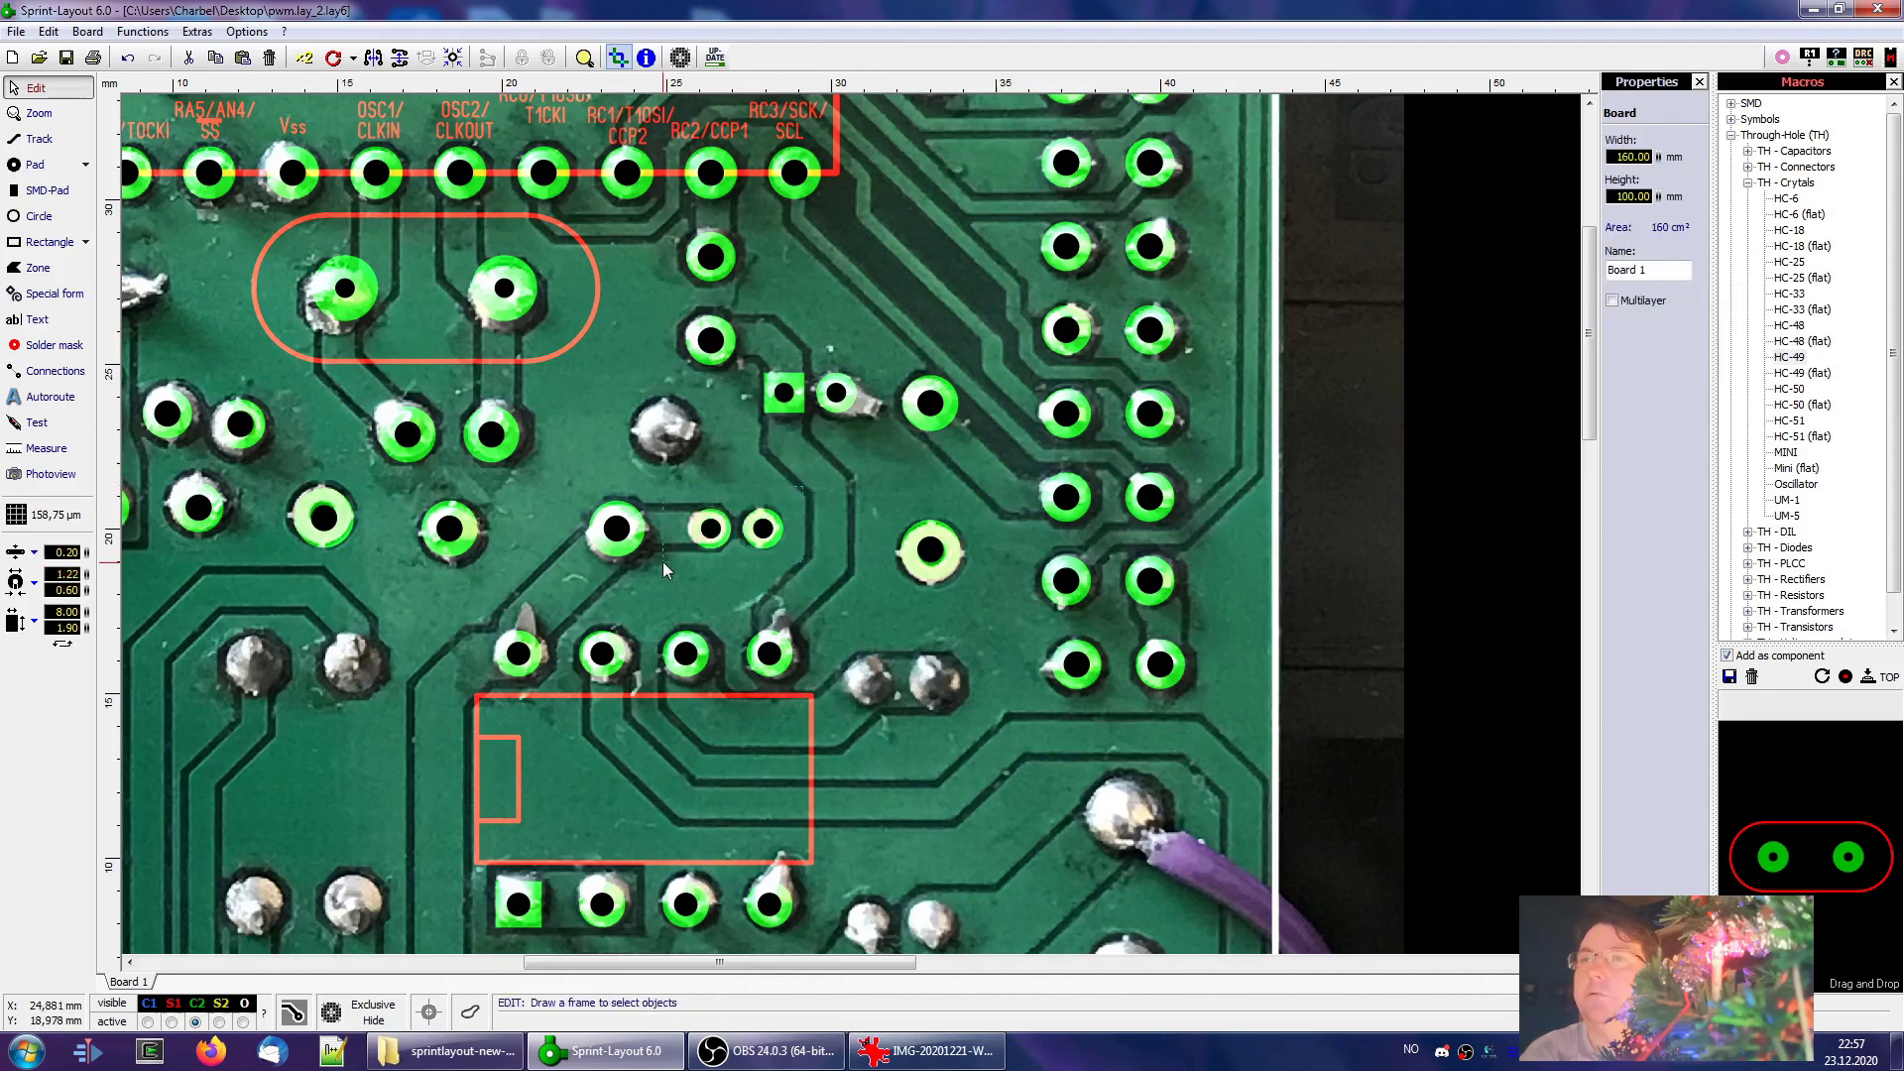
left_click_drag(662, 562, 663, 562)
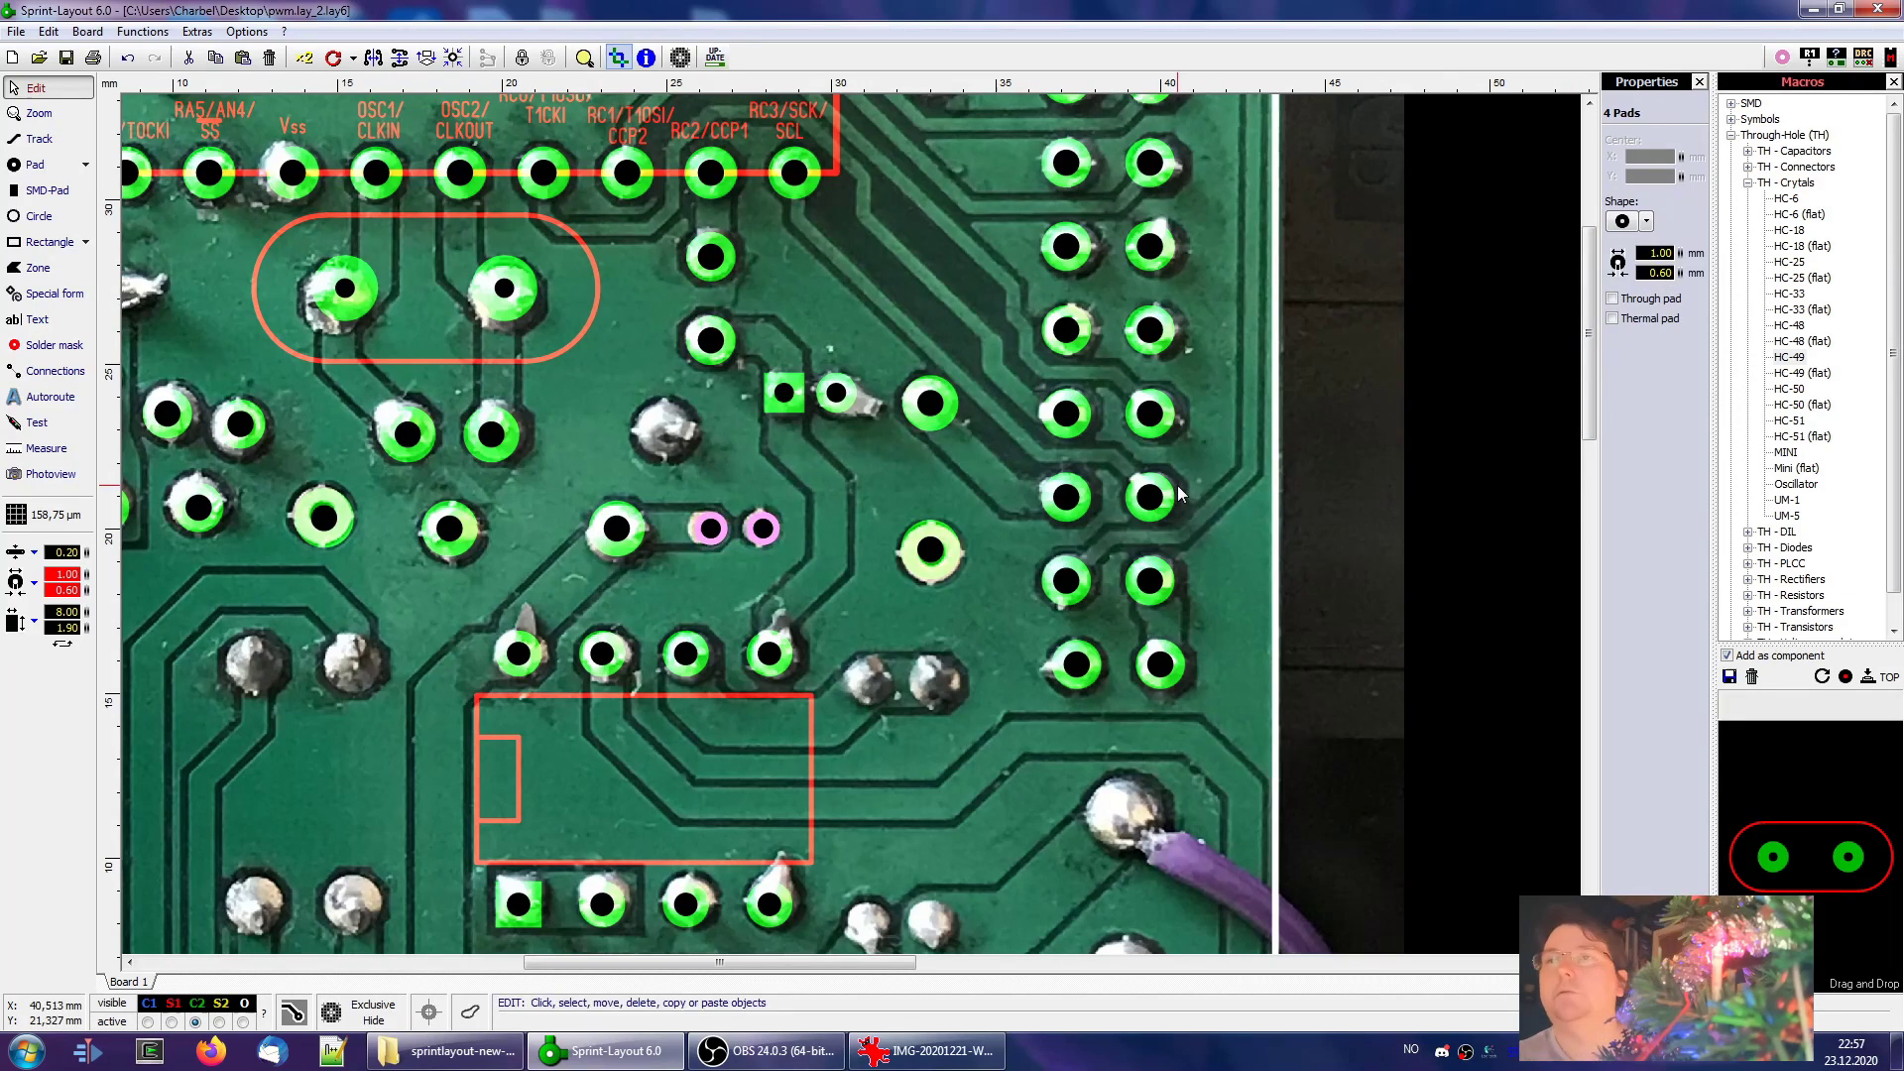
Copy the 1.50 mm round pad below the PIC outline onto the two joints beside the eight-pin IC's upper right corner
scroll(915, 635, "down", 1)
scroll(915, 635, "up", 2)
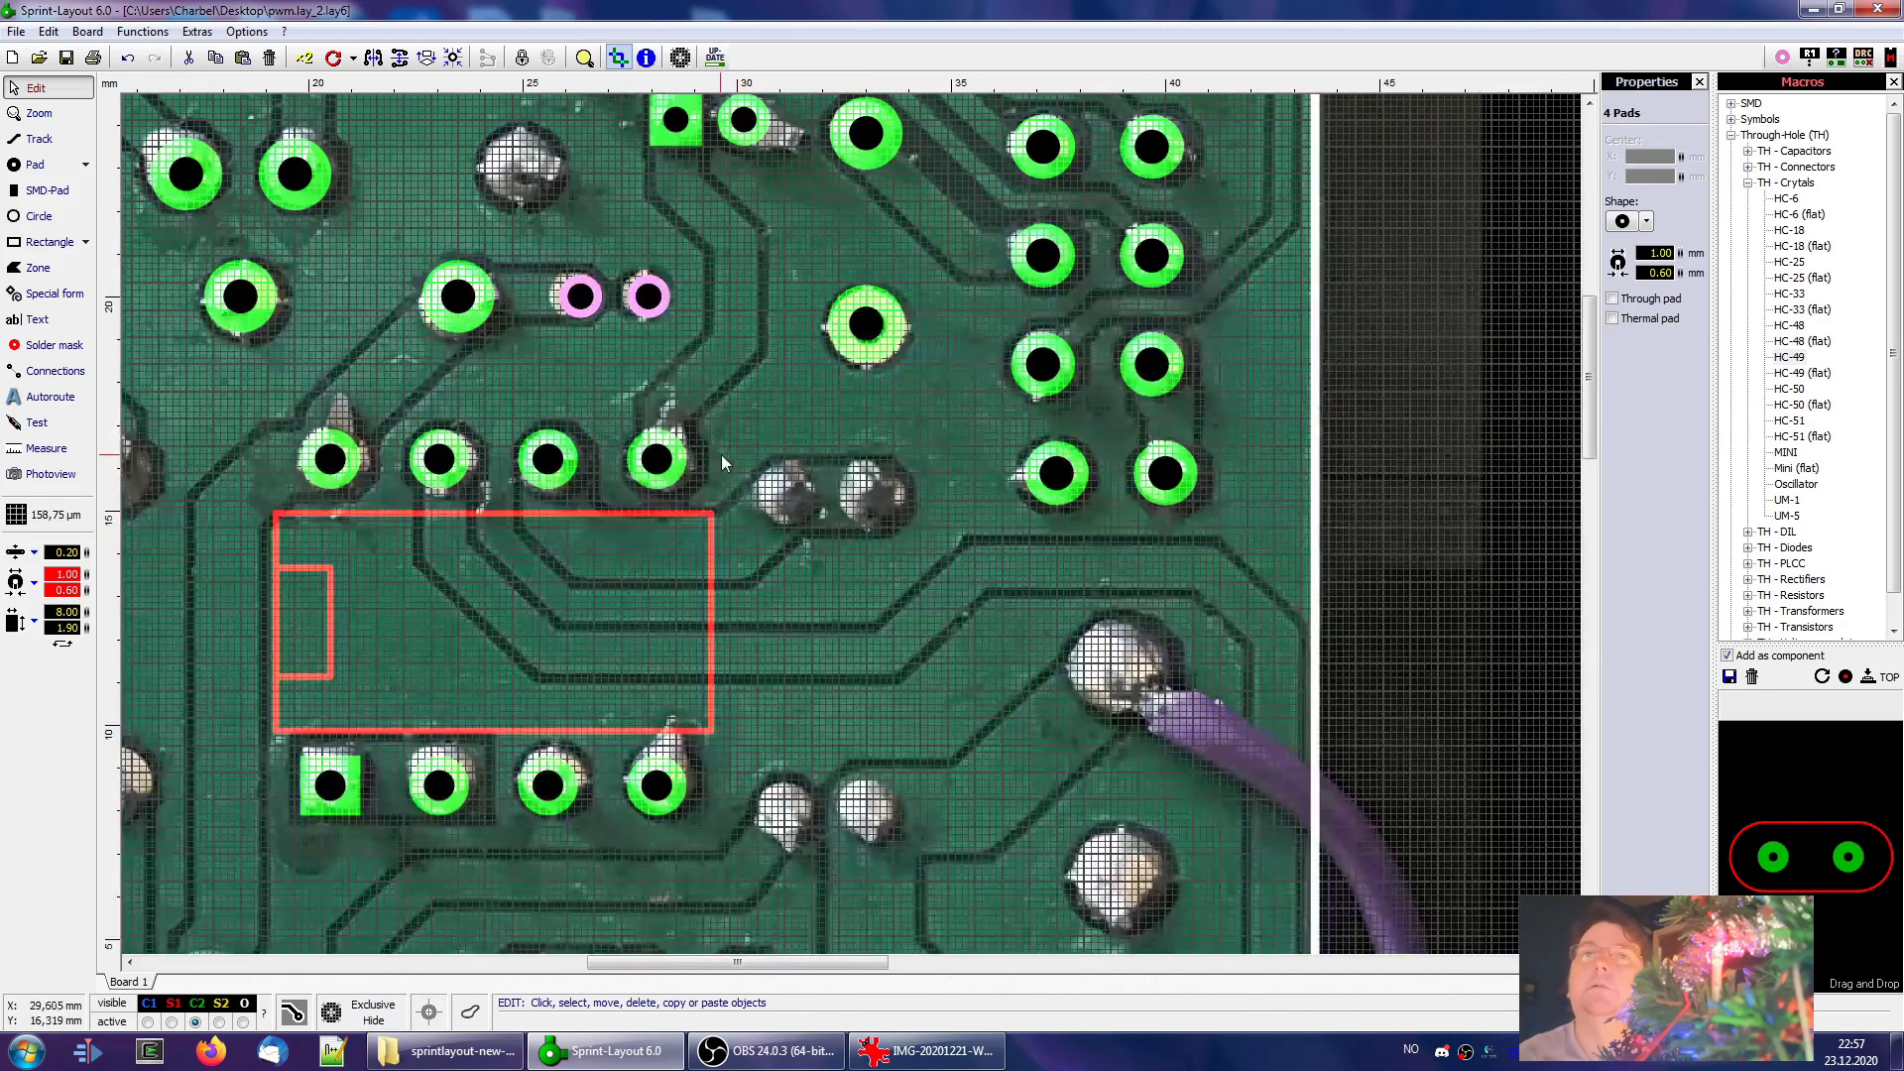
scroll(720, 408, "down", 1)
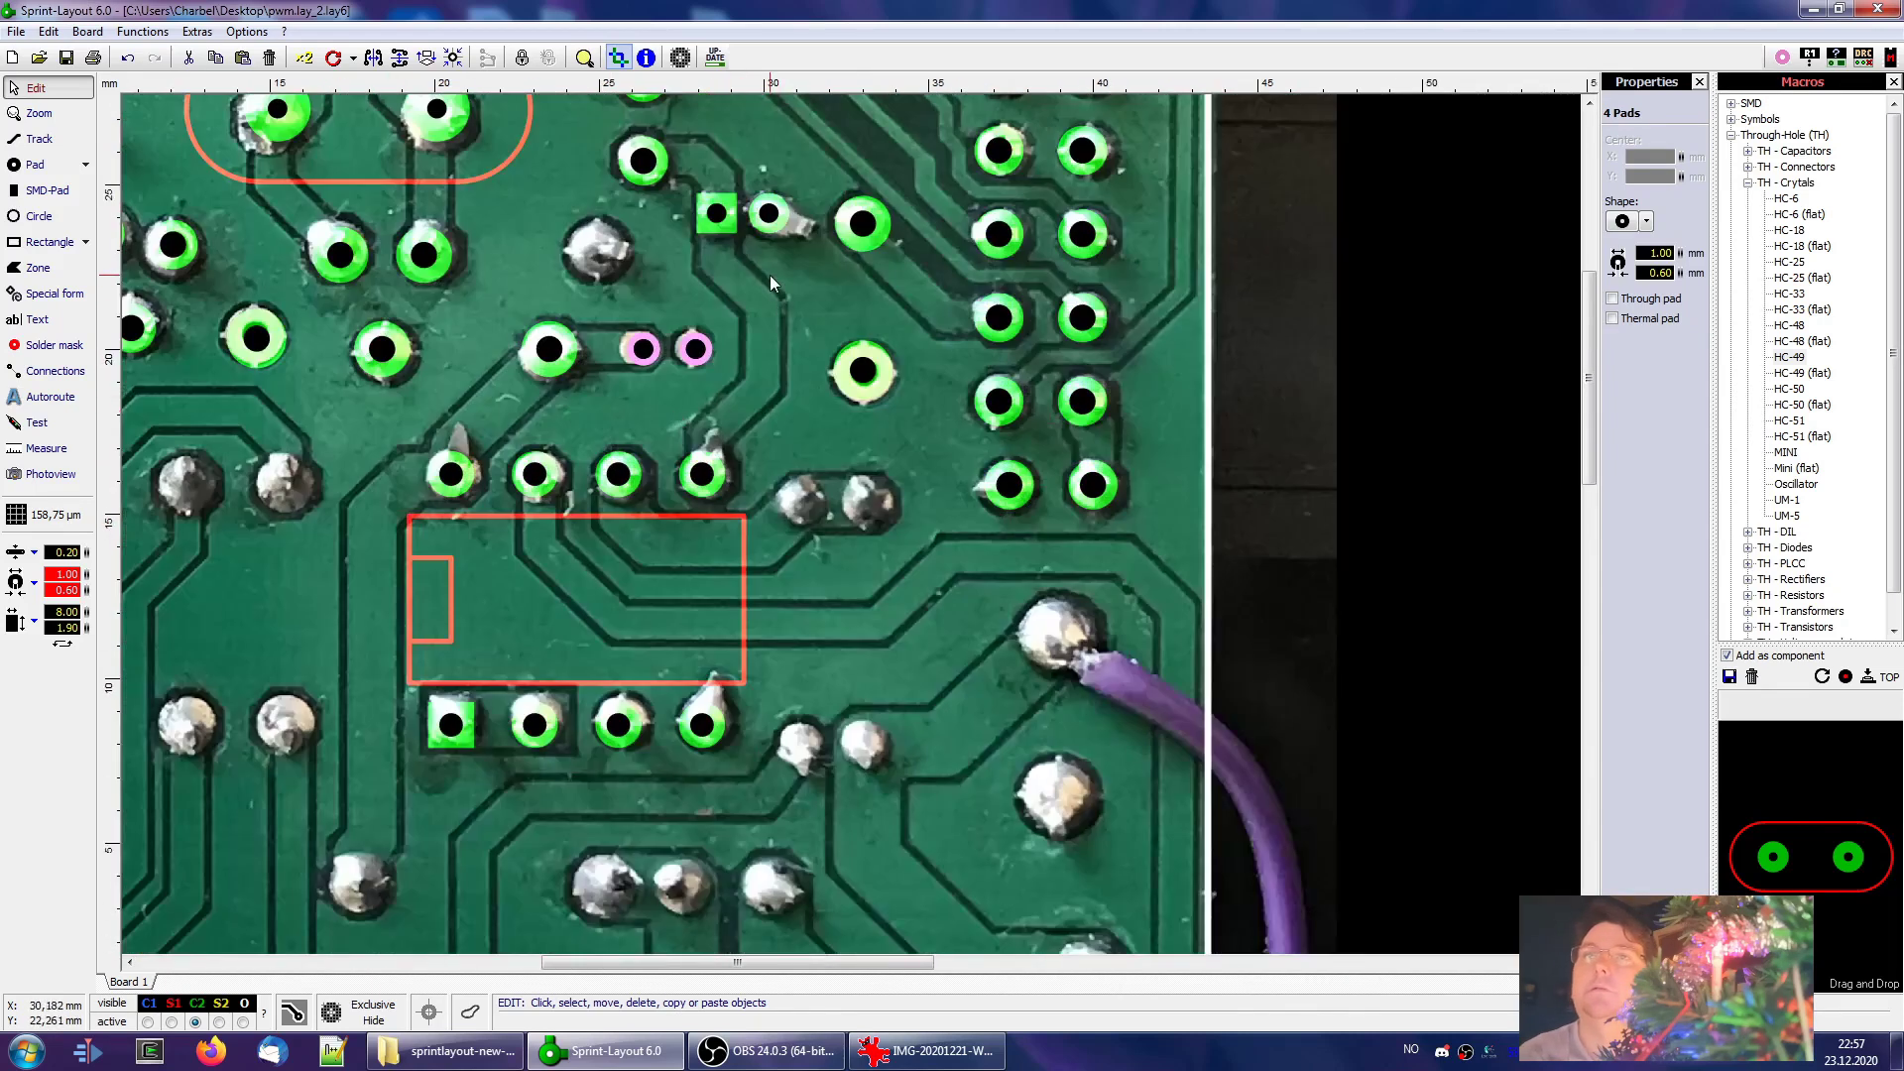
right_click_drag(772, 283, 802, 395)
left_click(684, 273)
key("ctrl+v")
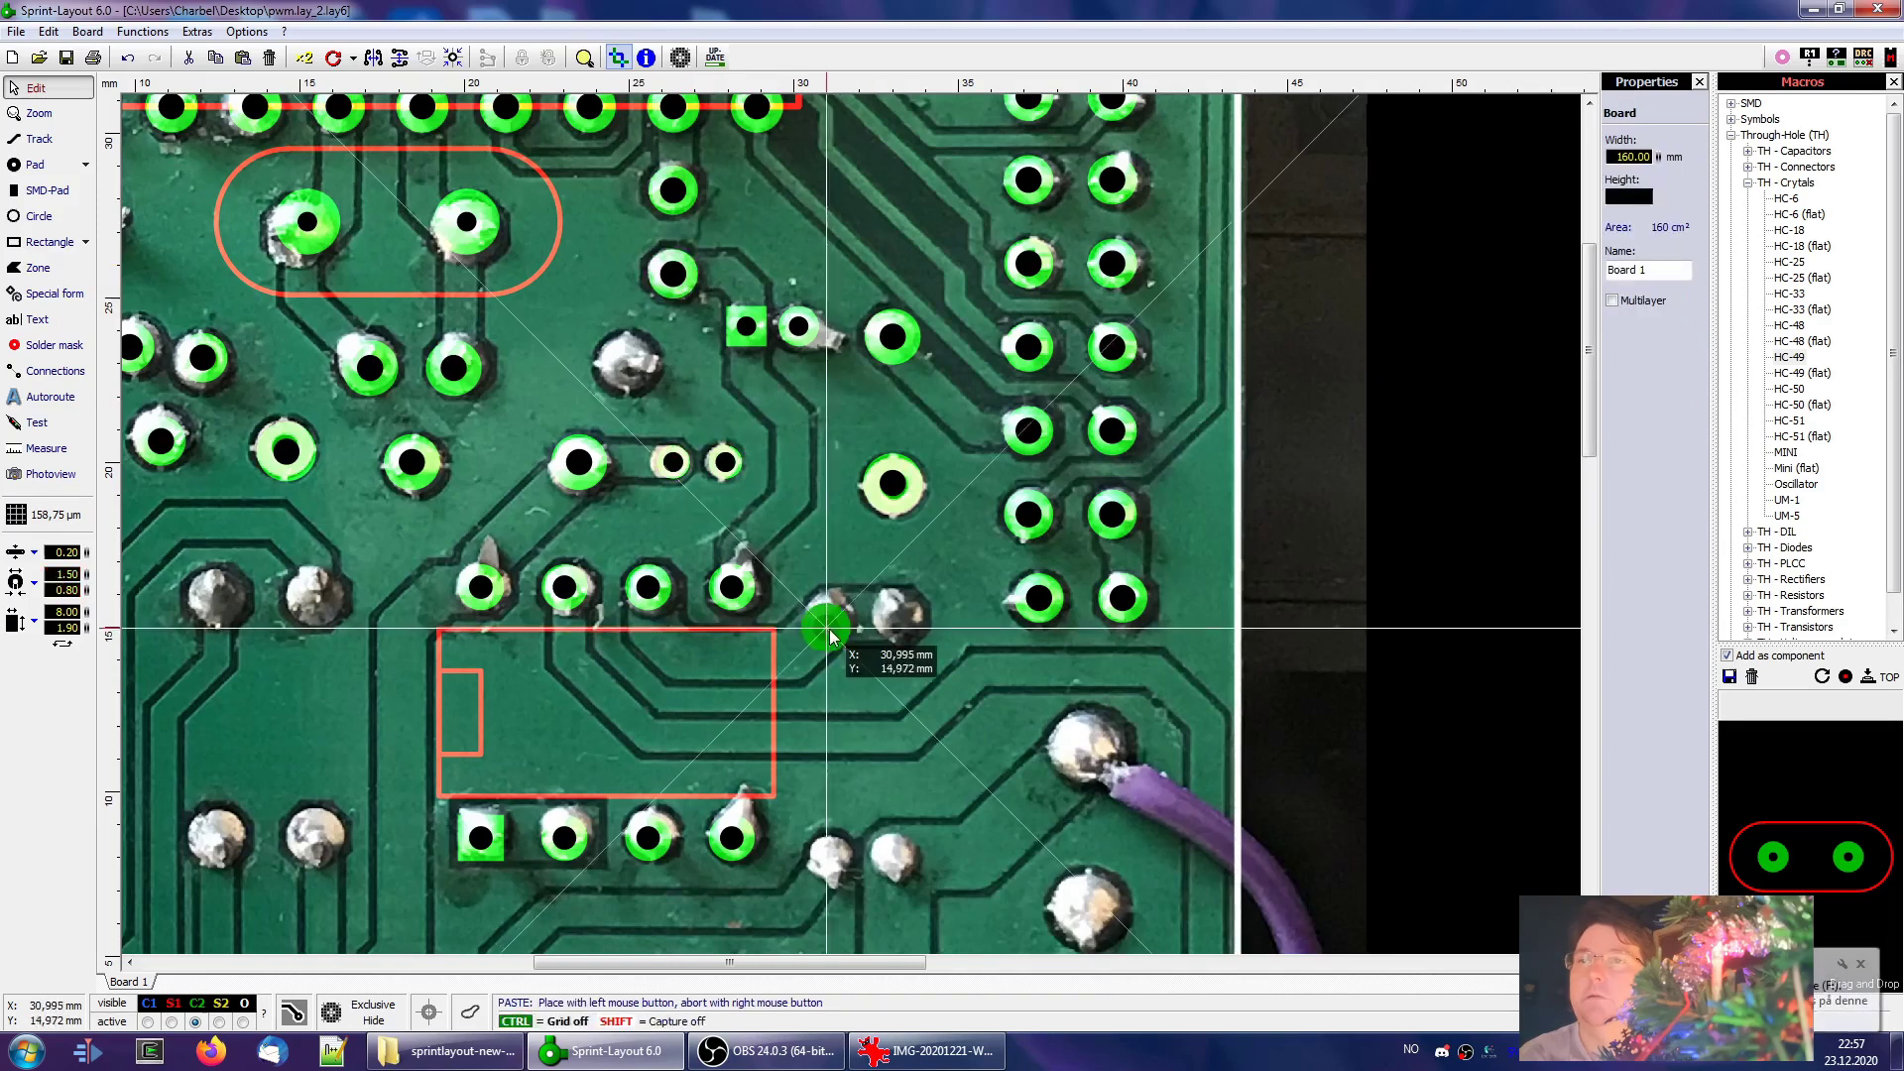
left_click(829, 615)
key("ctrl+v")
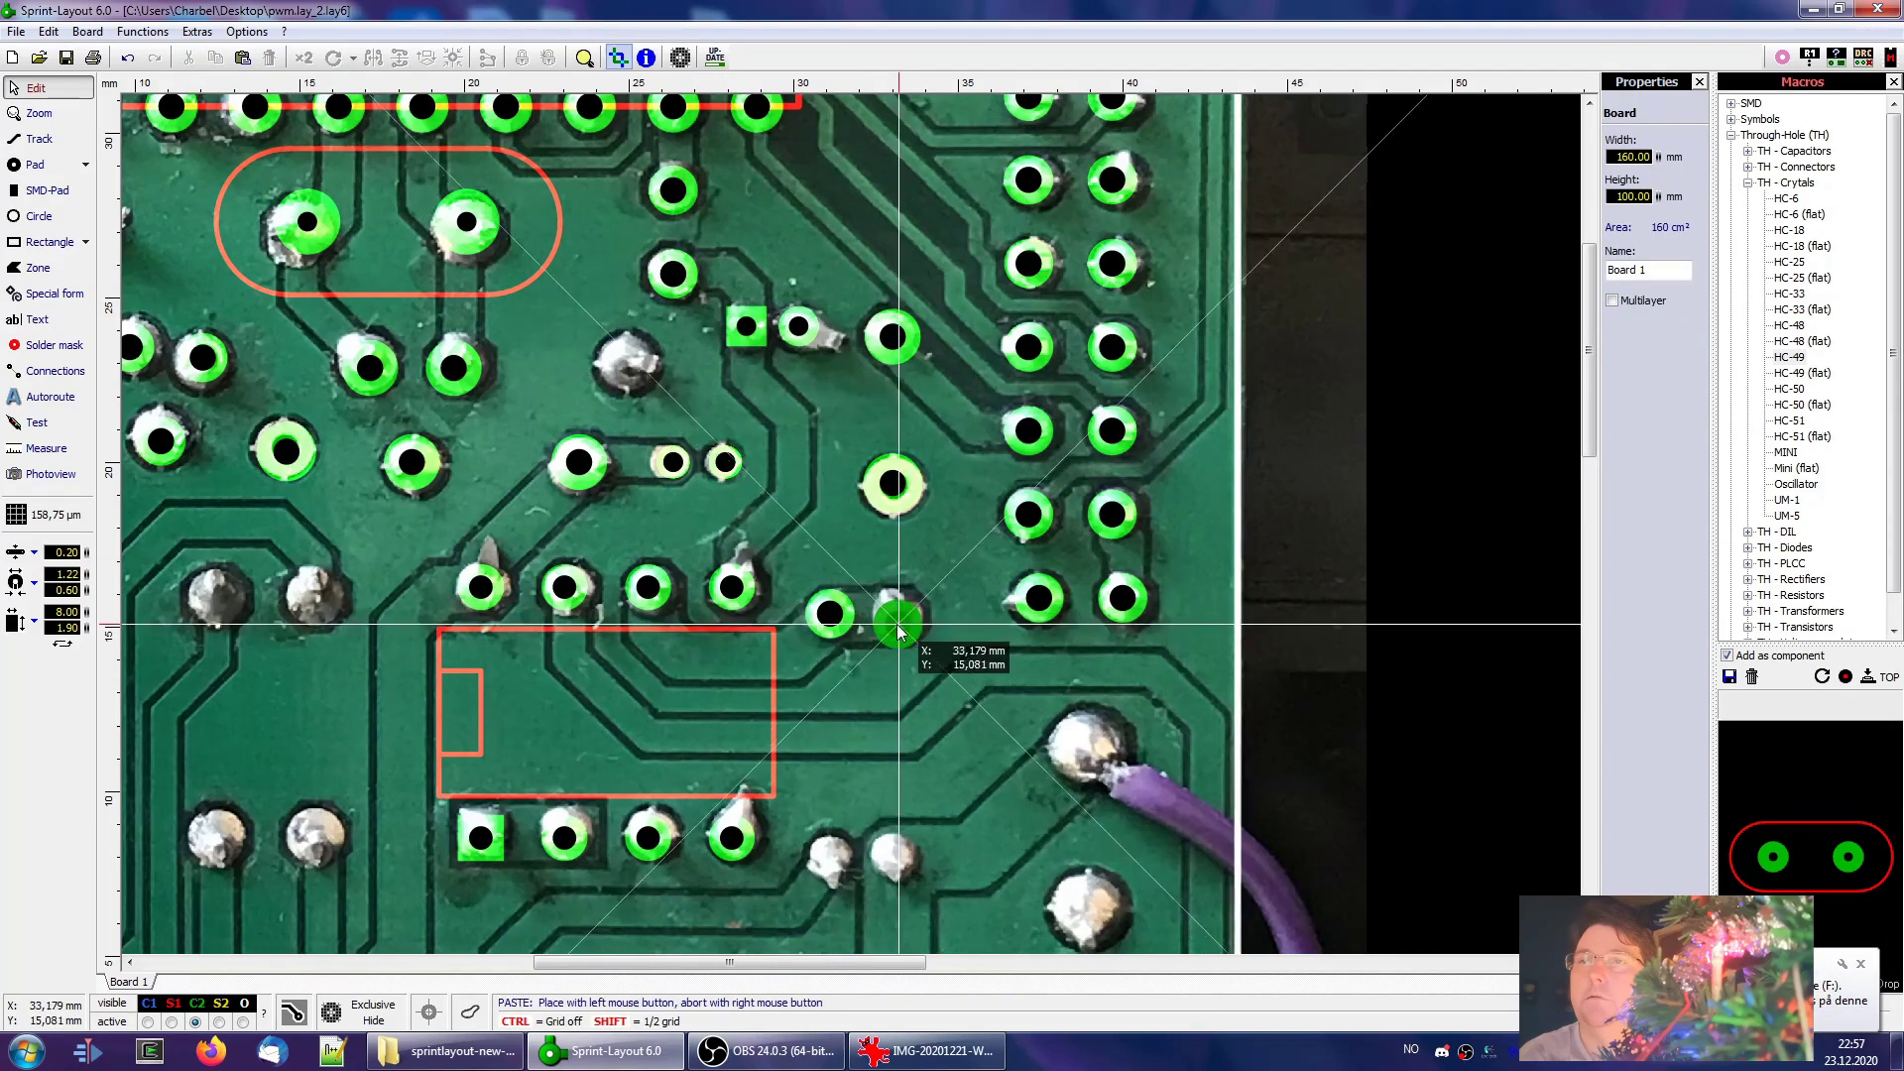
left_click(895, 615)
Paste round pads onto the free joints around the eight-pin IC and set the four on its left to 1.6 mm outer size
right_click_drag(799, 692, 556, 608)
key("ctrl+v")
left_click(667, 373)
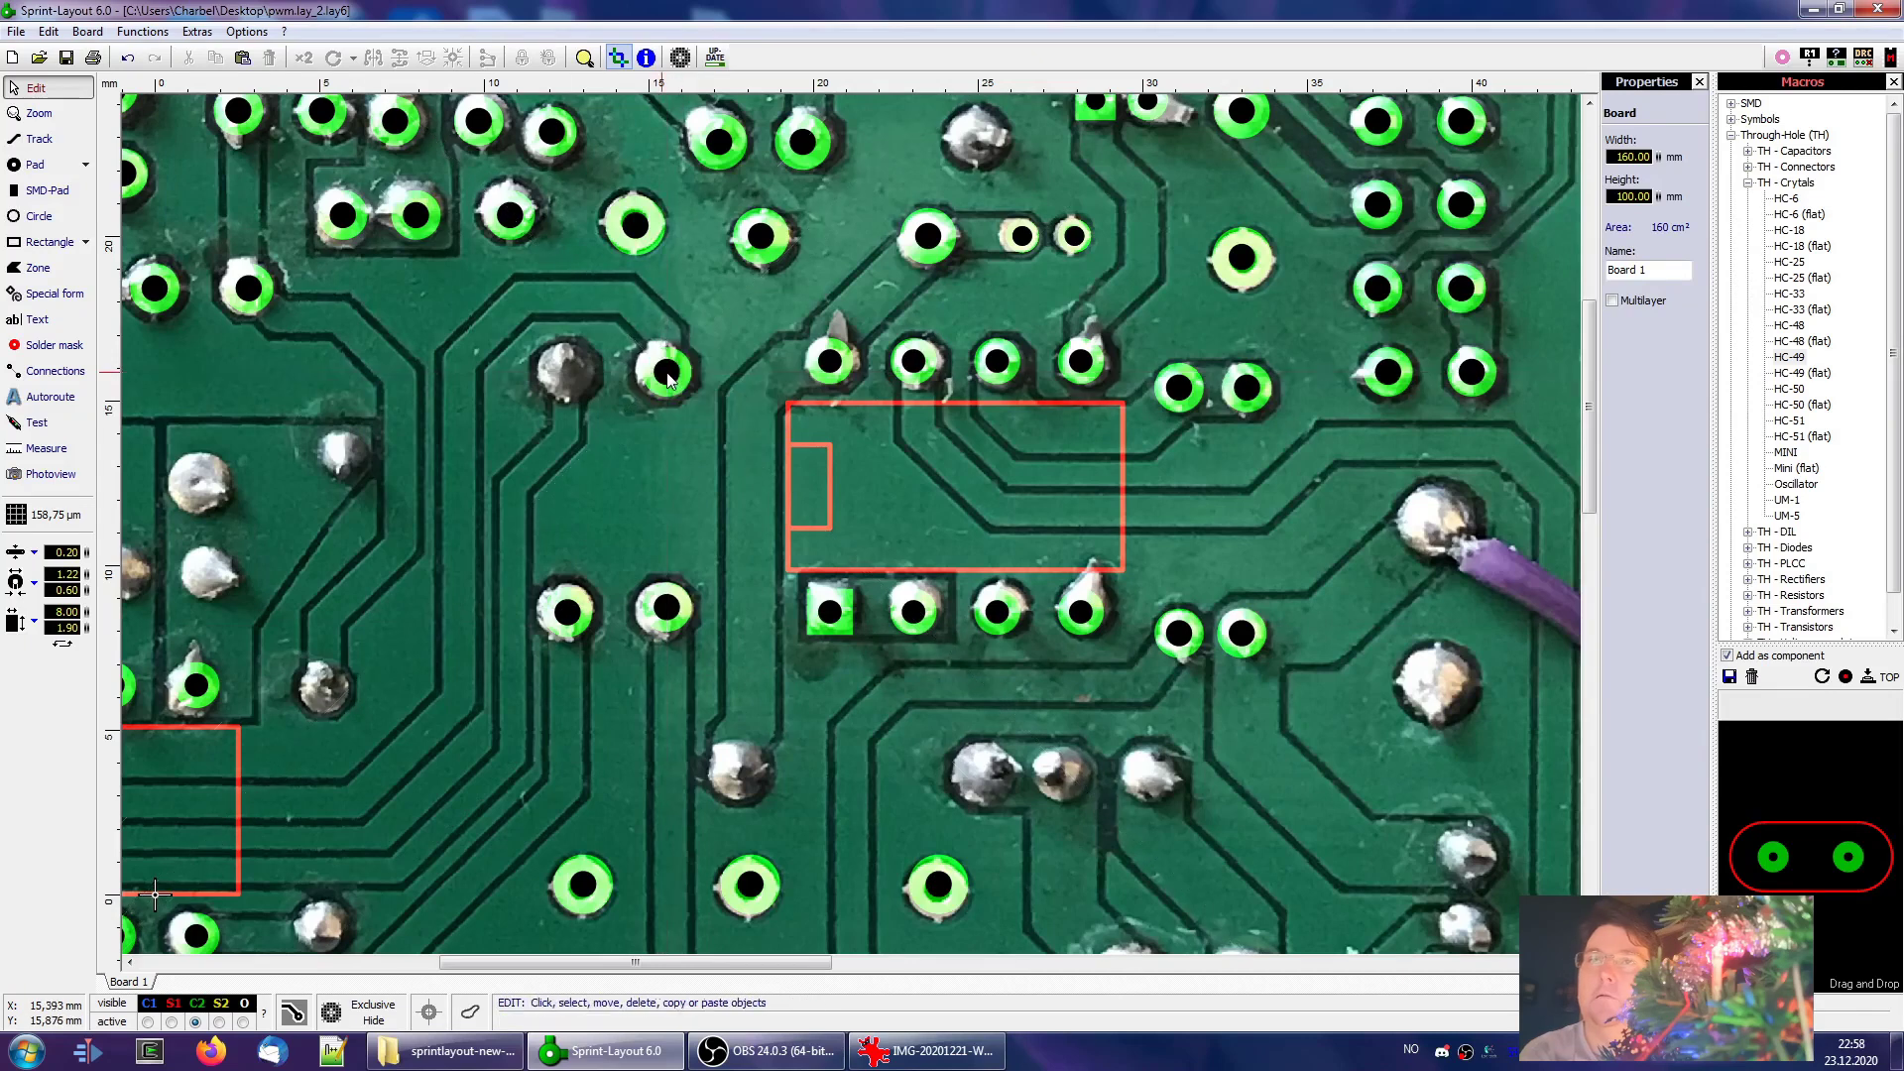
left_click_drag(700, 622, 526, 337)
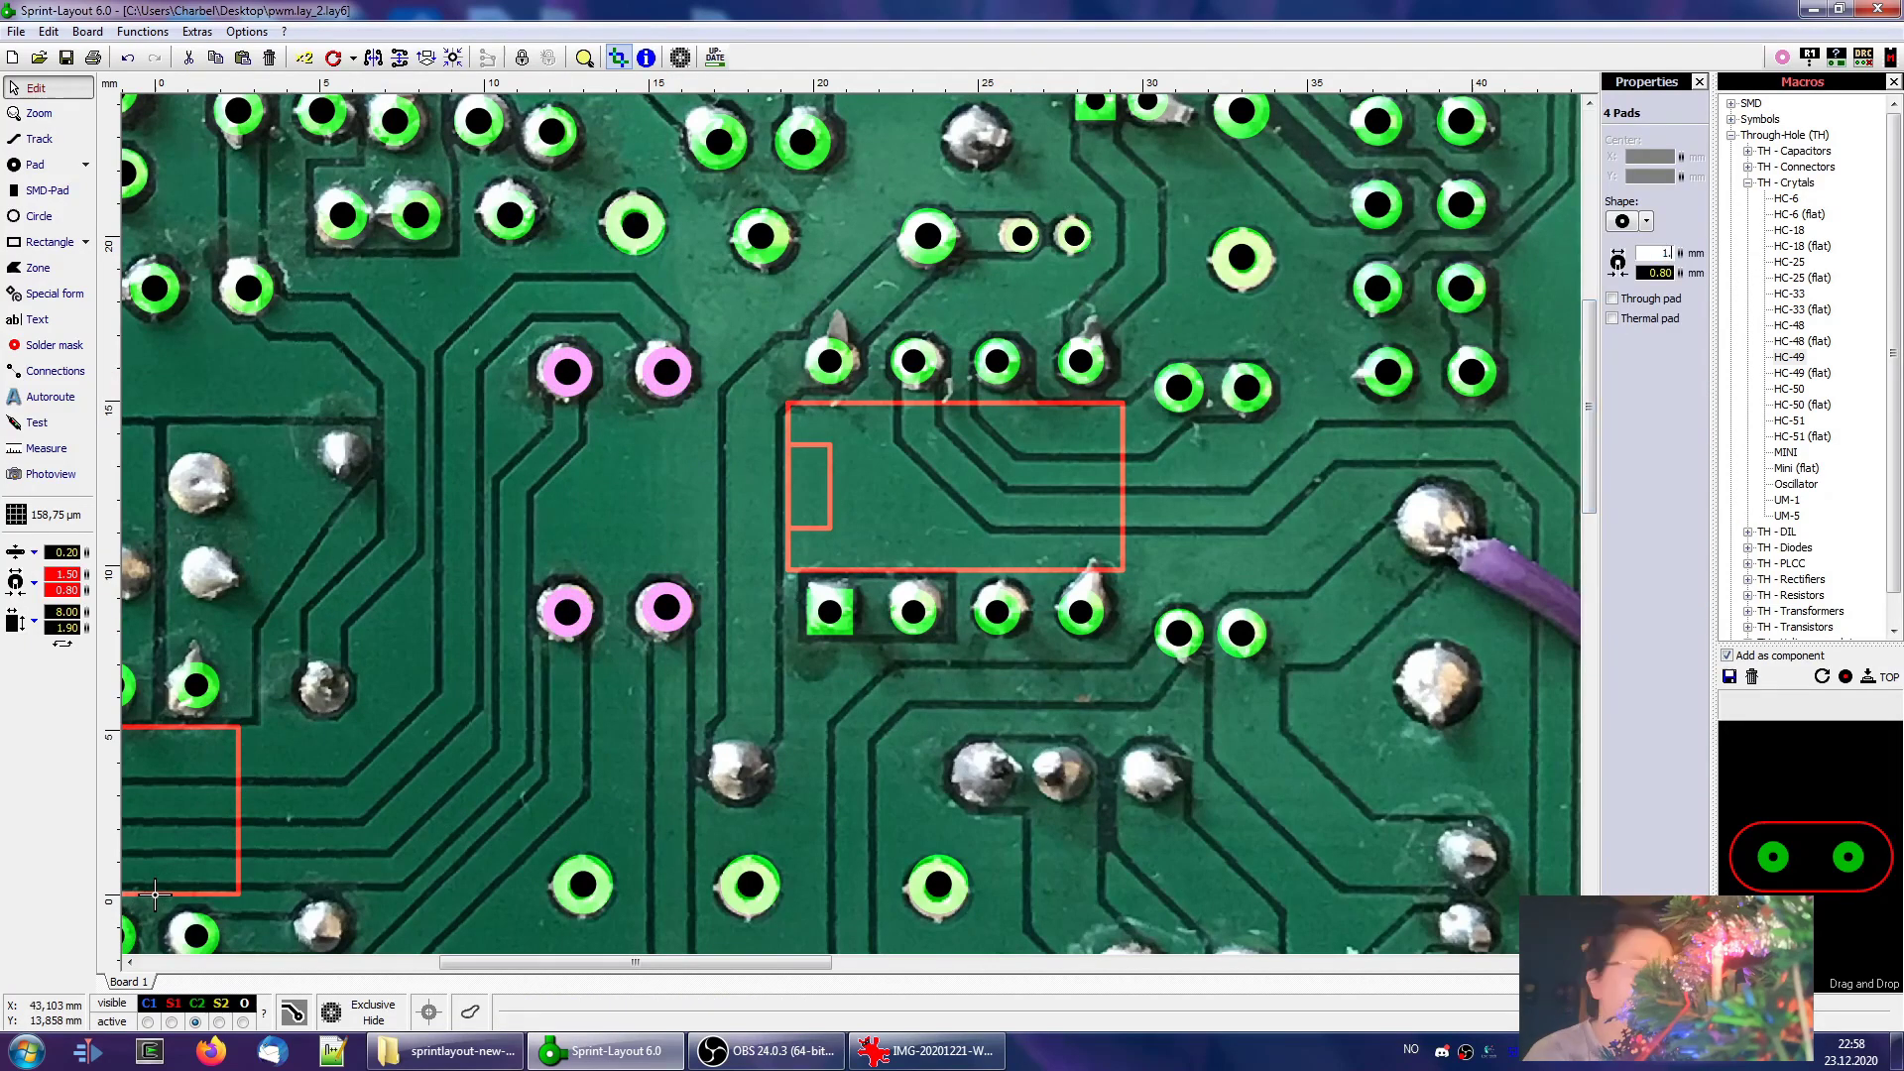
Place round pads with 2 mm outer size and 1 mm hole on the row of three joints below the eight-pin IC
scroll(638, 425, "down", 5)
key("ctrl+v")
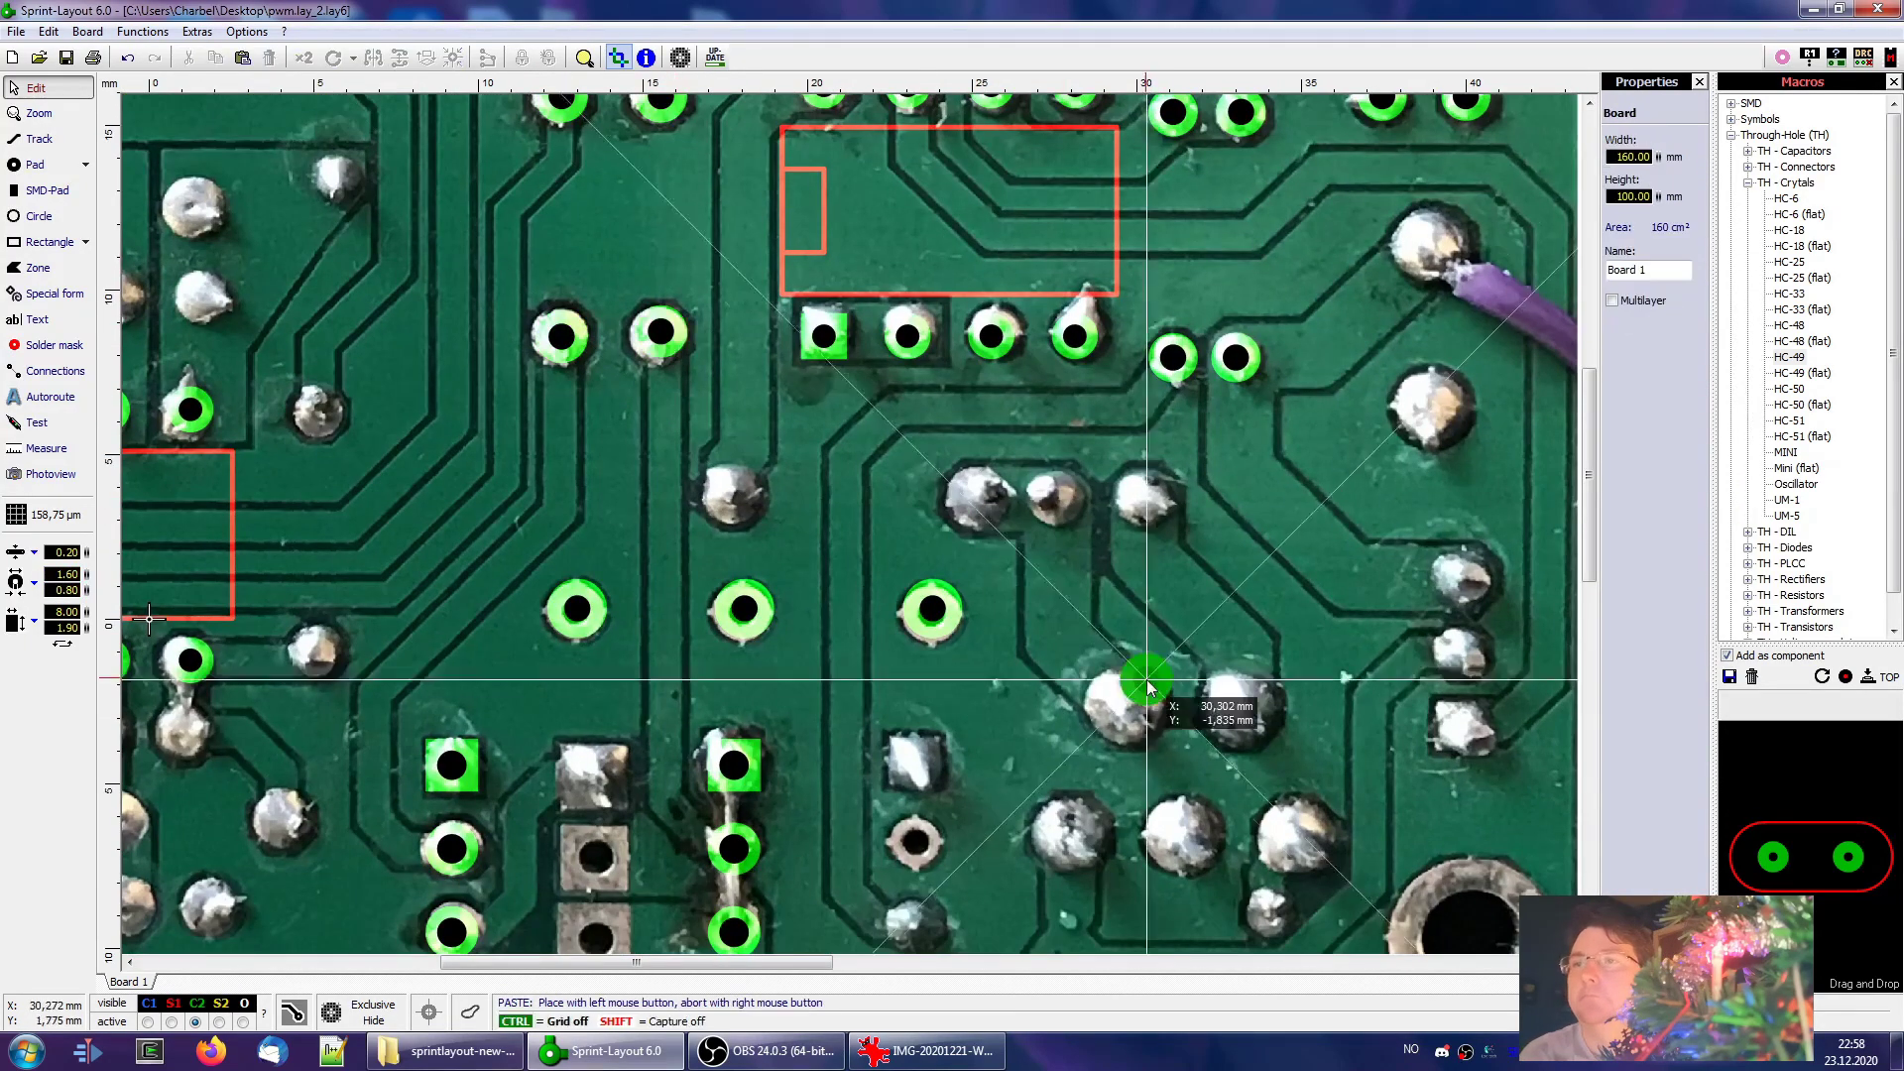
left_click(982, 501, "ctrl")
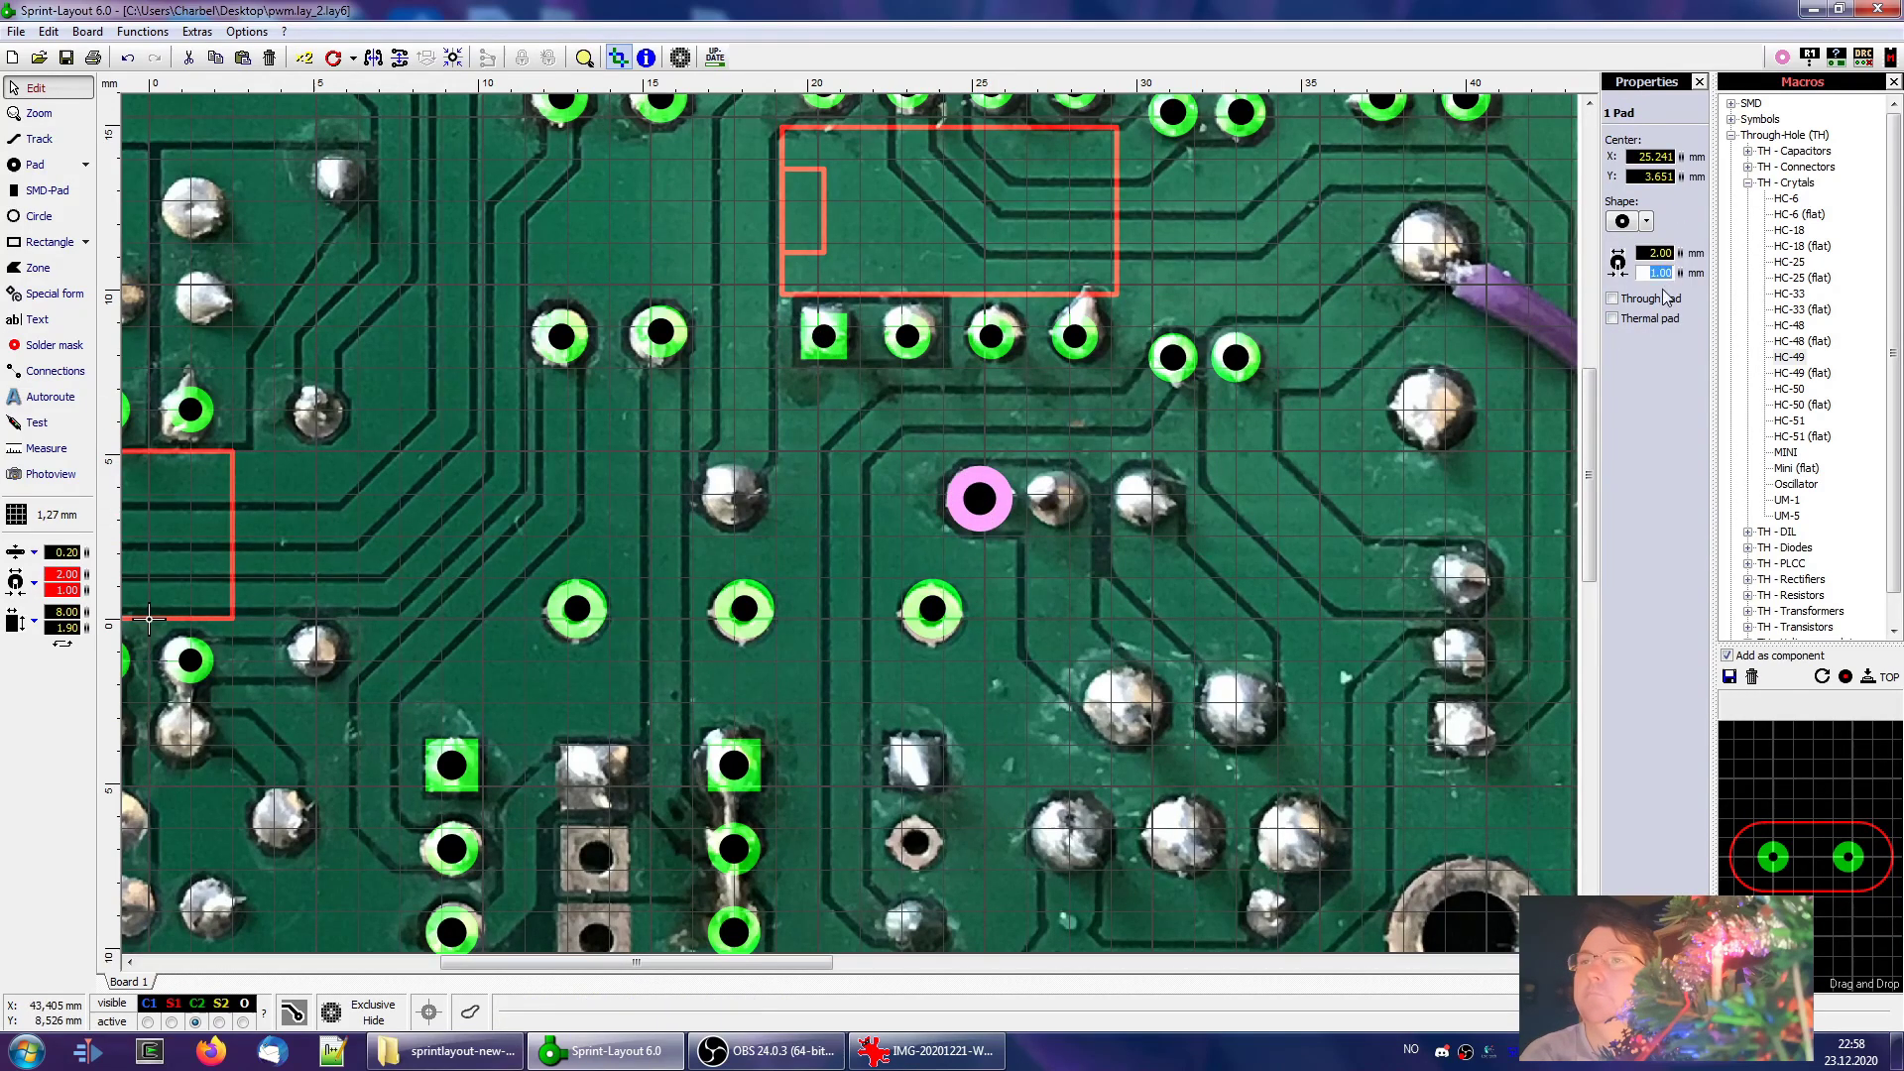
left_click(1063, 498, "ctrl")
left_click(1147, 498, "ctrl")
key("Escape")
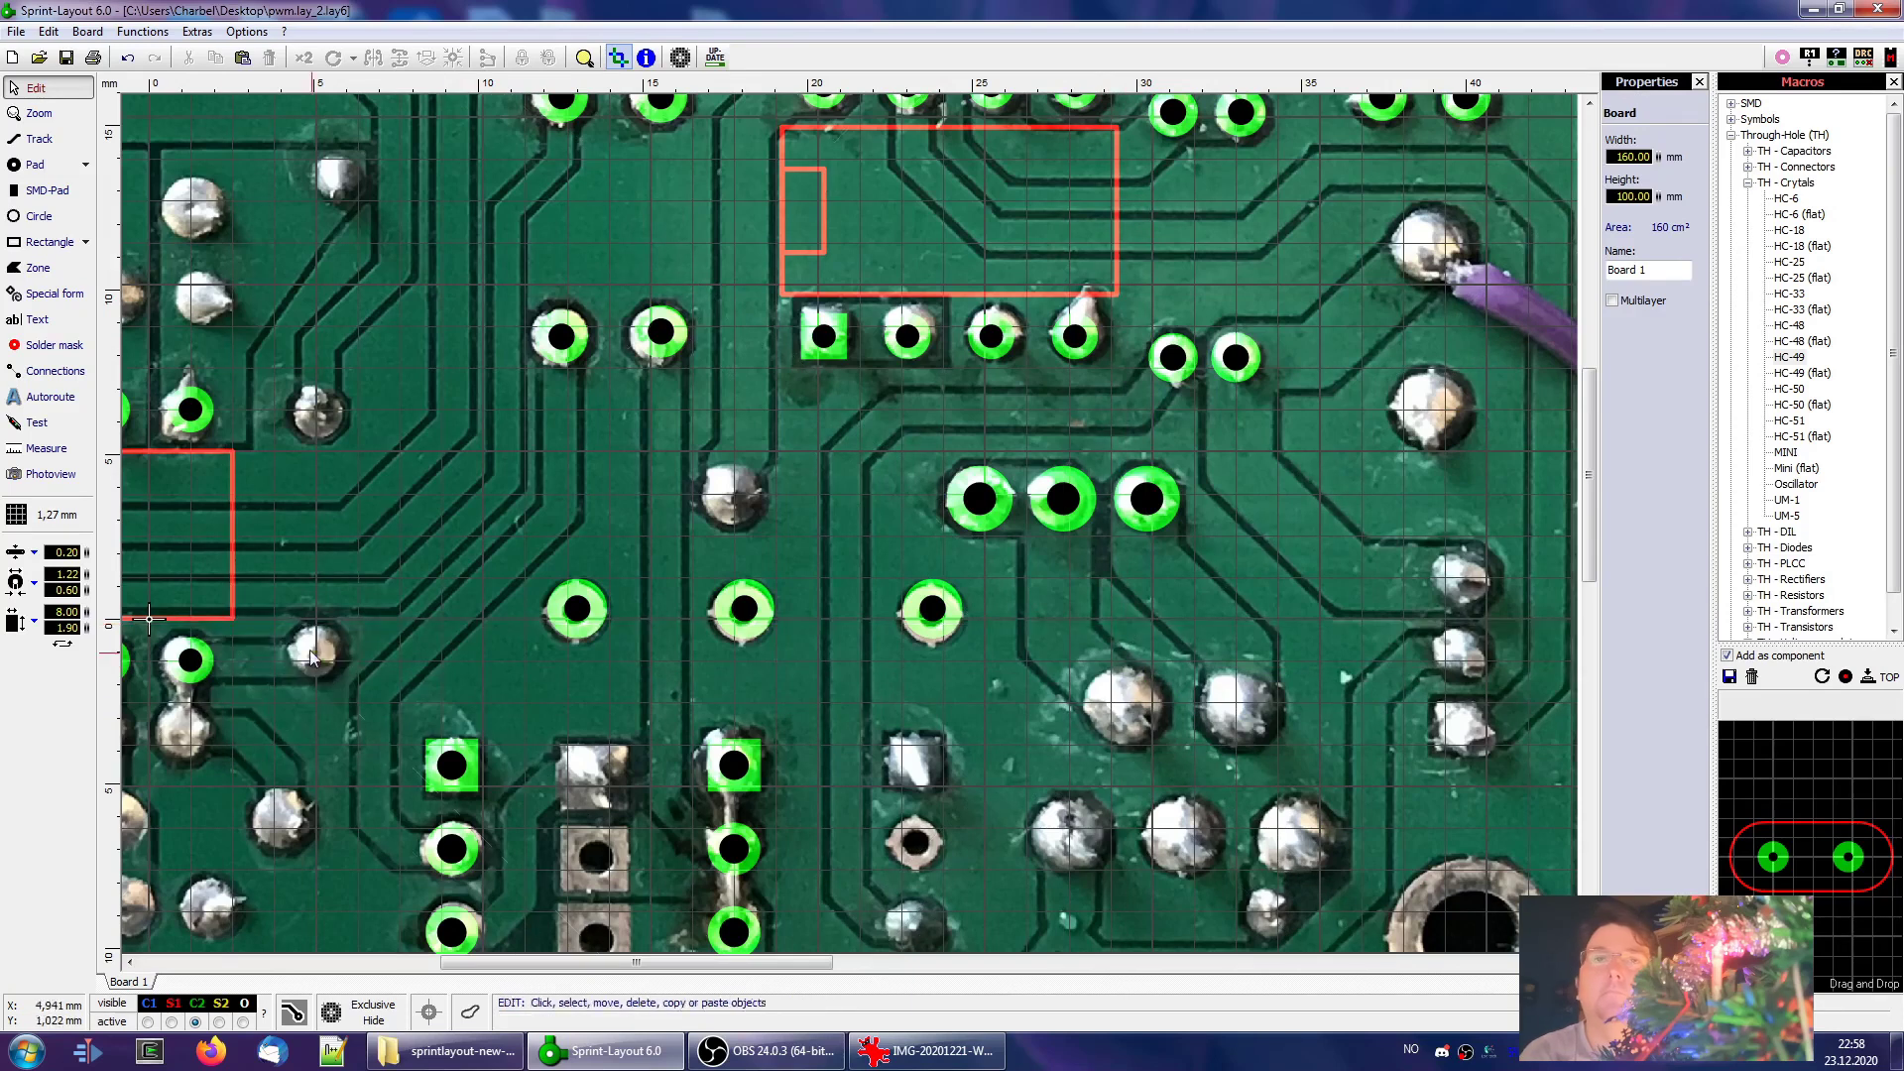
Set the grid to 0.3175 mm and paste the 2 mm pad onto the two large joints and the row of three below them
left_click(16, 515)
left_click(194, 568)
key("ctrl+v")
left_click(1126, 707, "ctrl")
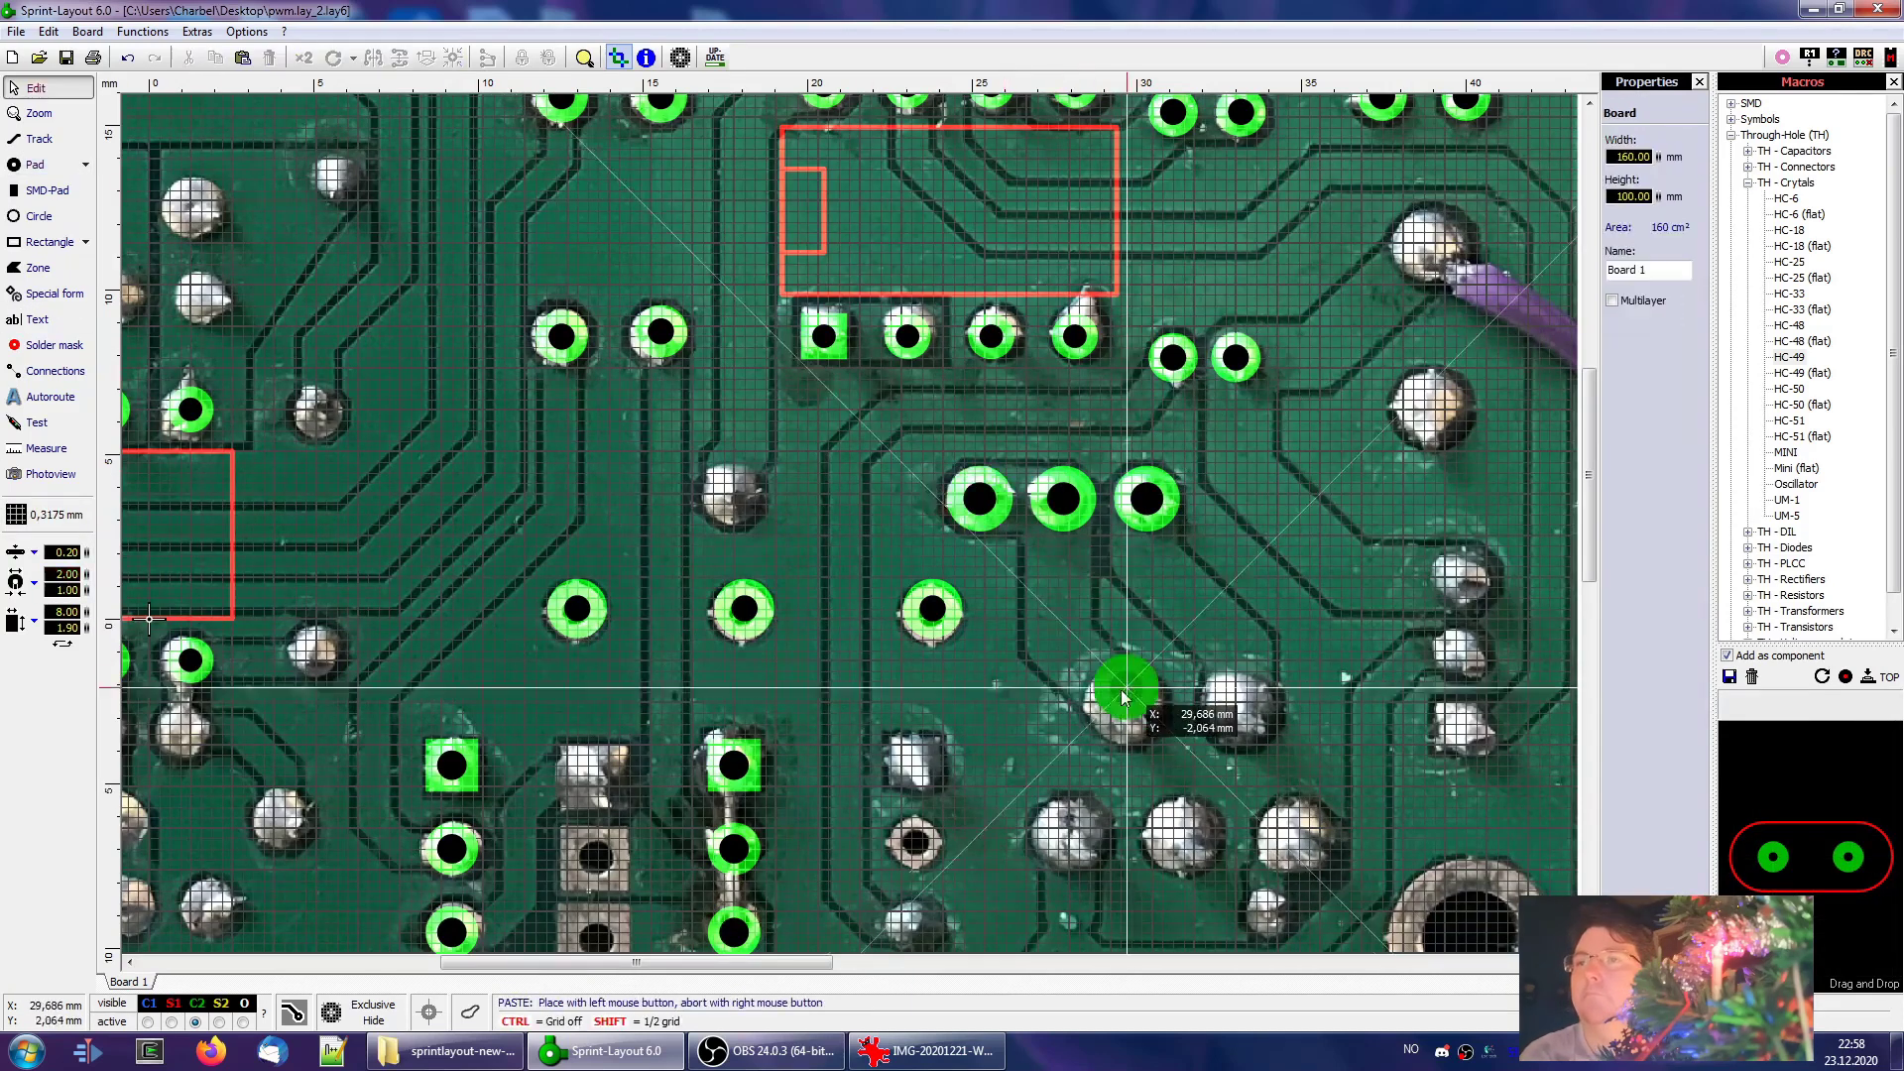
left_click(1240, 707, "ctrl")
left_click(1063, 833, "ctrl")
left_click(1177, 832, "ctrl")
left_click(1292, 833, "ctrl")
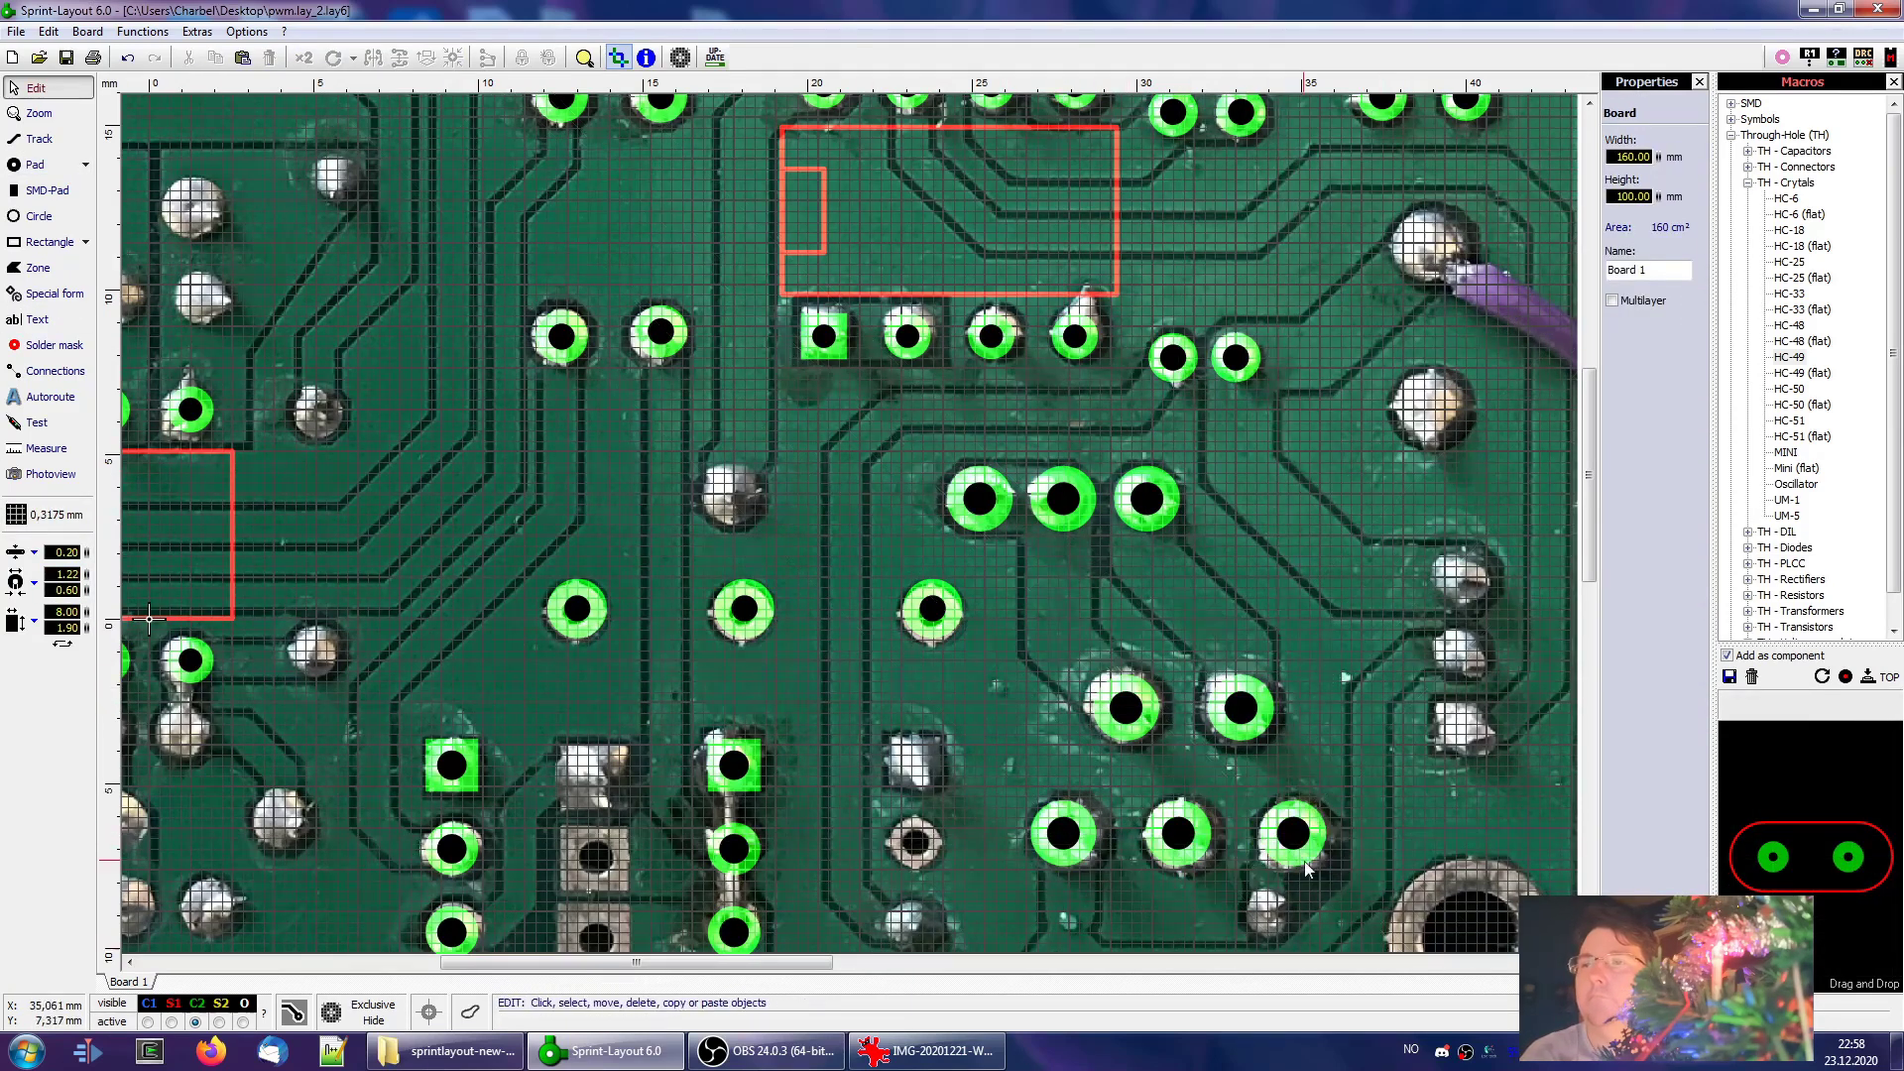
Place pads on the rightmost three-pin header column and on the two small joints beside the board's lower right mounting hole
scroll(910, 457, "down", 3)
left_click(921, 699, "ctrl")
left_click(921, 615, "ctrl")
scroll(1057, 677, "down", 3)
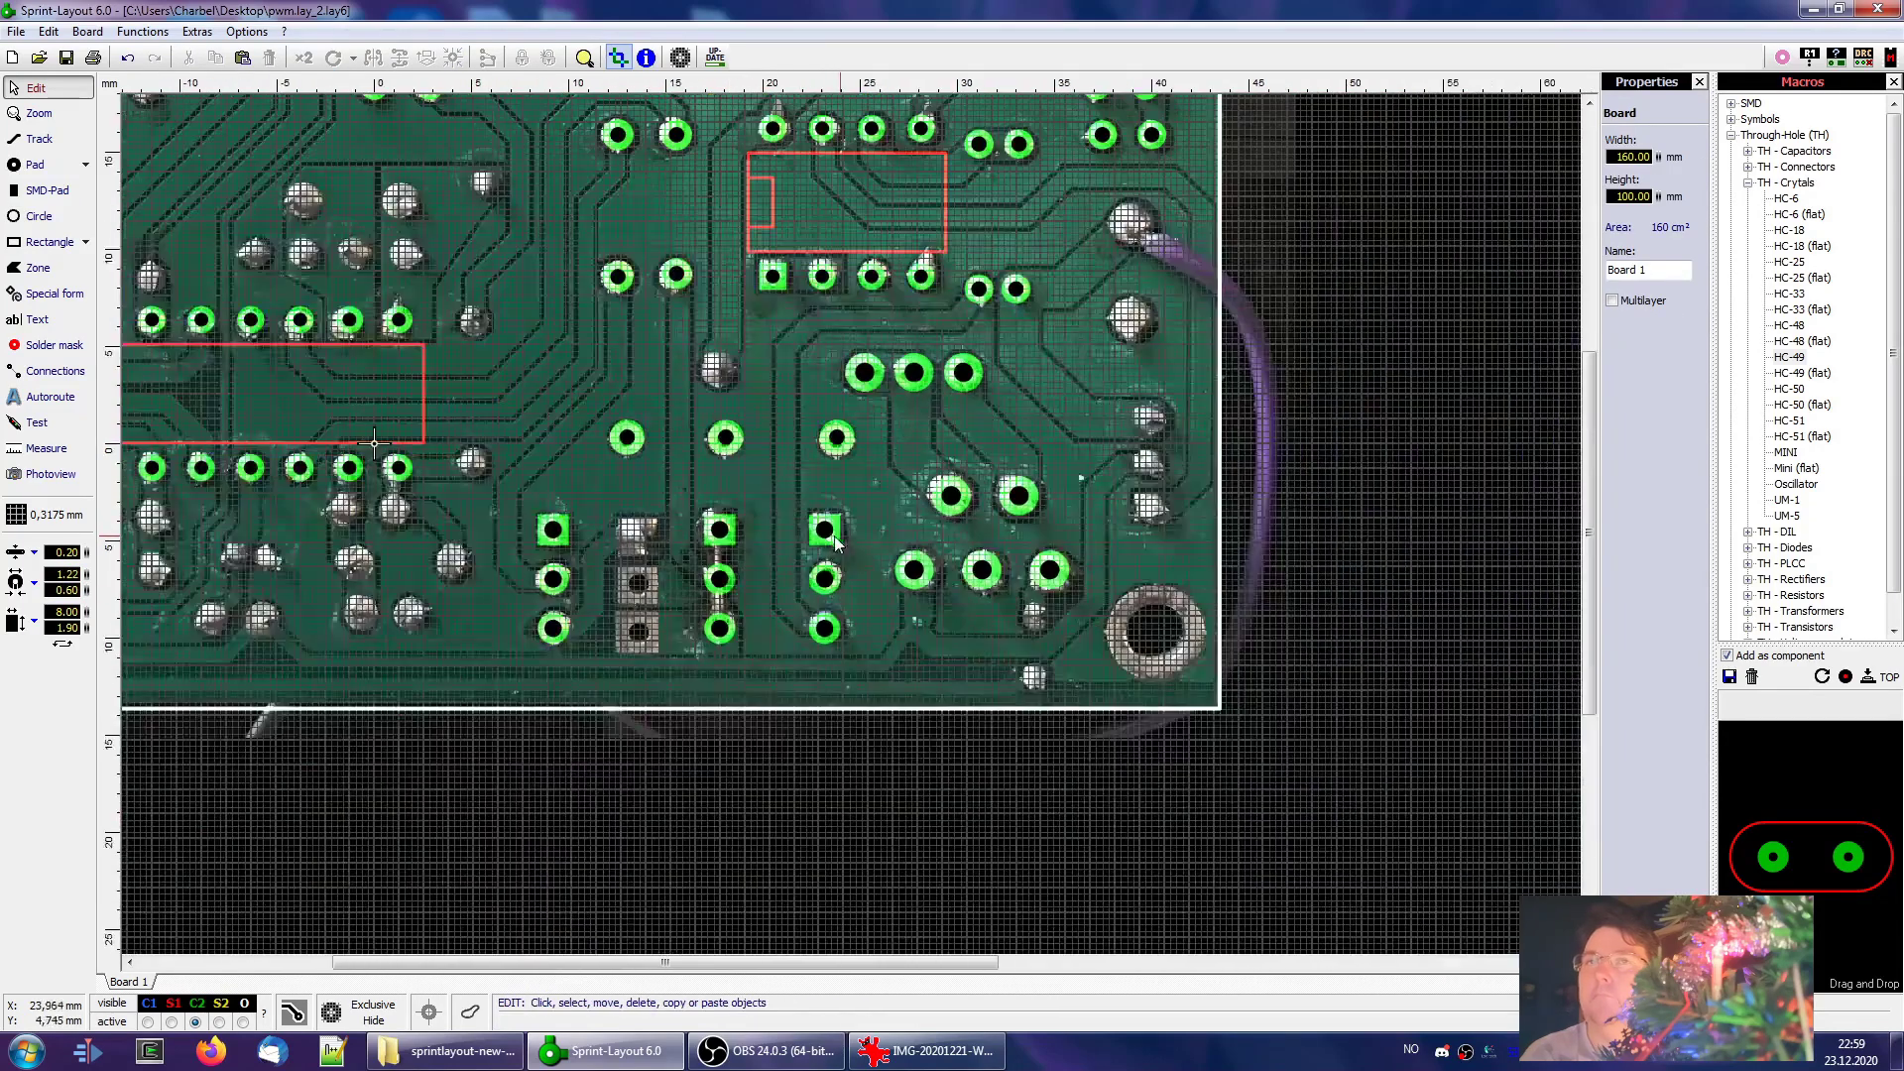
left_click(1144, 751, "ctrl")
left_click(1144, 811, "ctrl")
Place one square and two round pads on the three vertical joints near the board's right edge and align the round ones
left_click(1255, 644, "ctrl")
left_click(1256, 595, "ctrl")
left_click(1256, 547, "ctrl")
right_click(1262, 558)
left_click_drag(1228, 524, 1289, 666)
scroll(1279, 614, "up", 5)
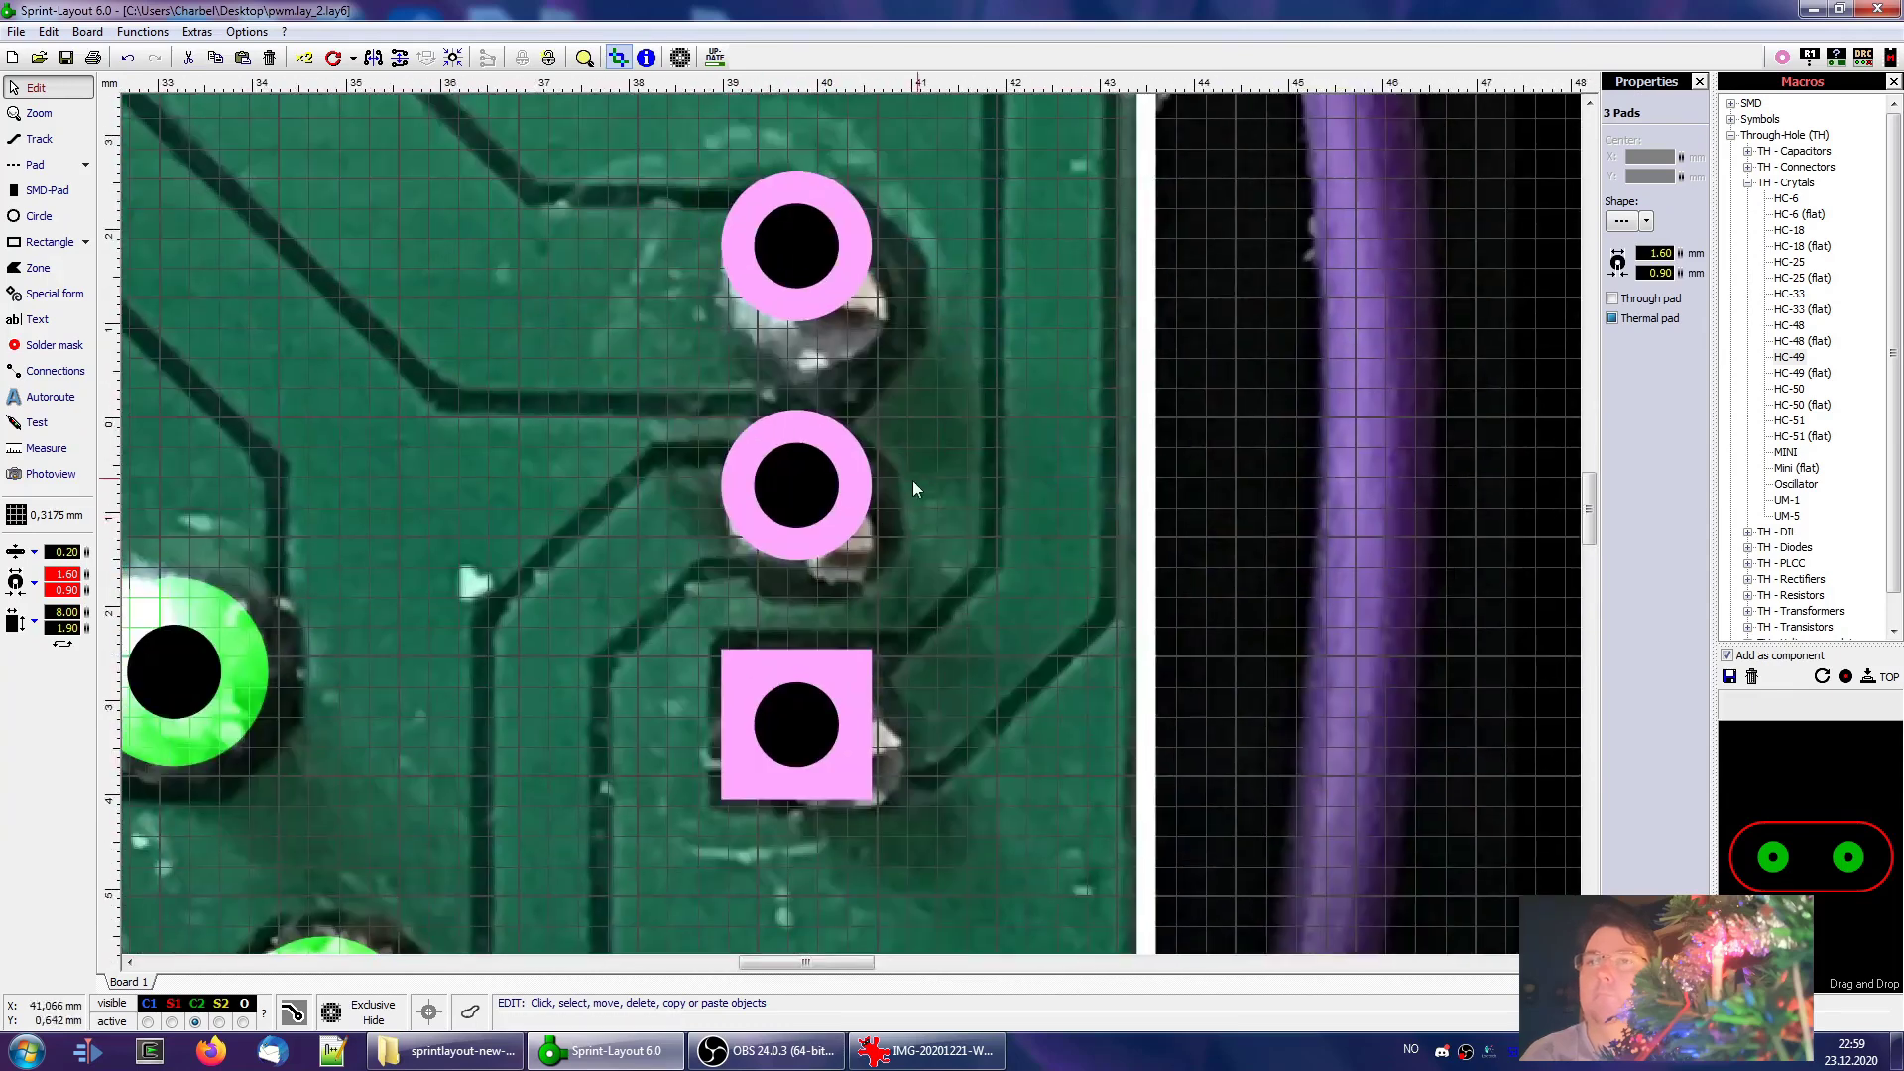
left_click(811, 490)
left_click(801, 248)
Place enlarged square pads on the three square joints of the header between the two existing pad columns
scroll(833, 573, "down", 5)
scroll(228, 585, "up", 3)
scroll(615, 416, "down", 5)
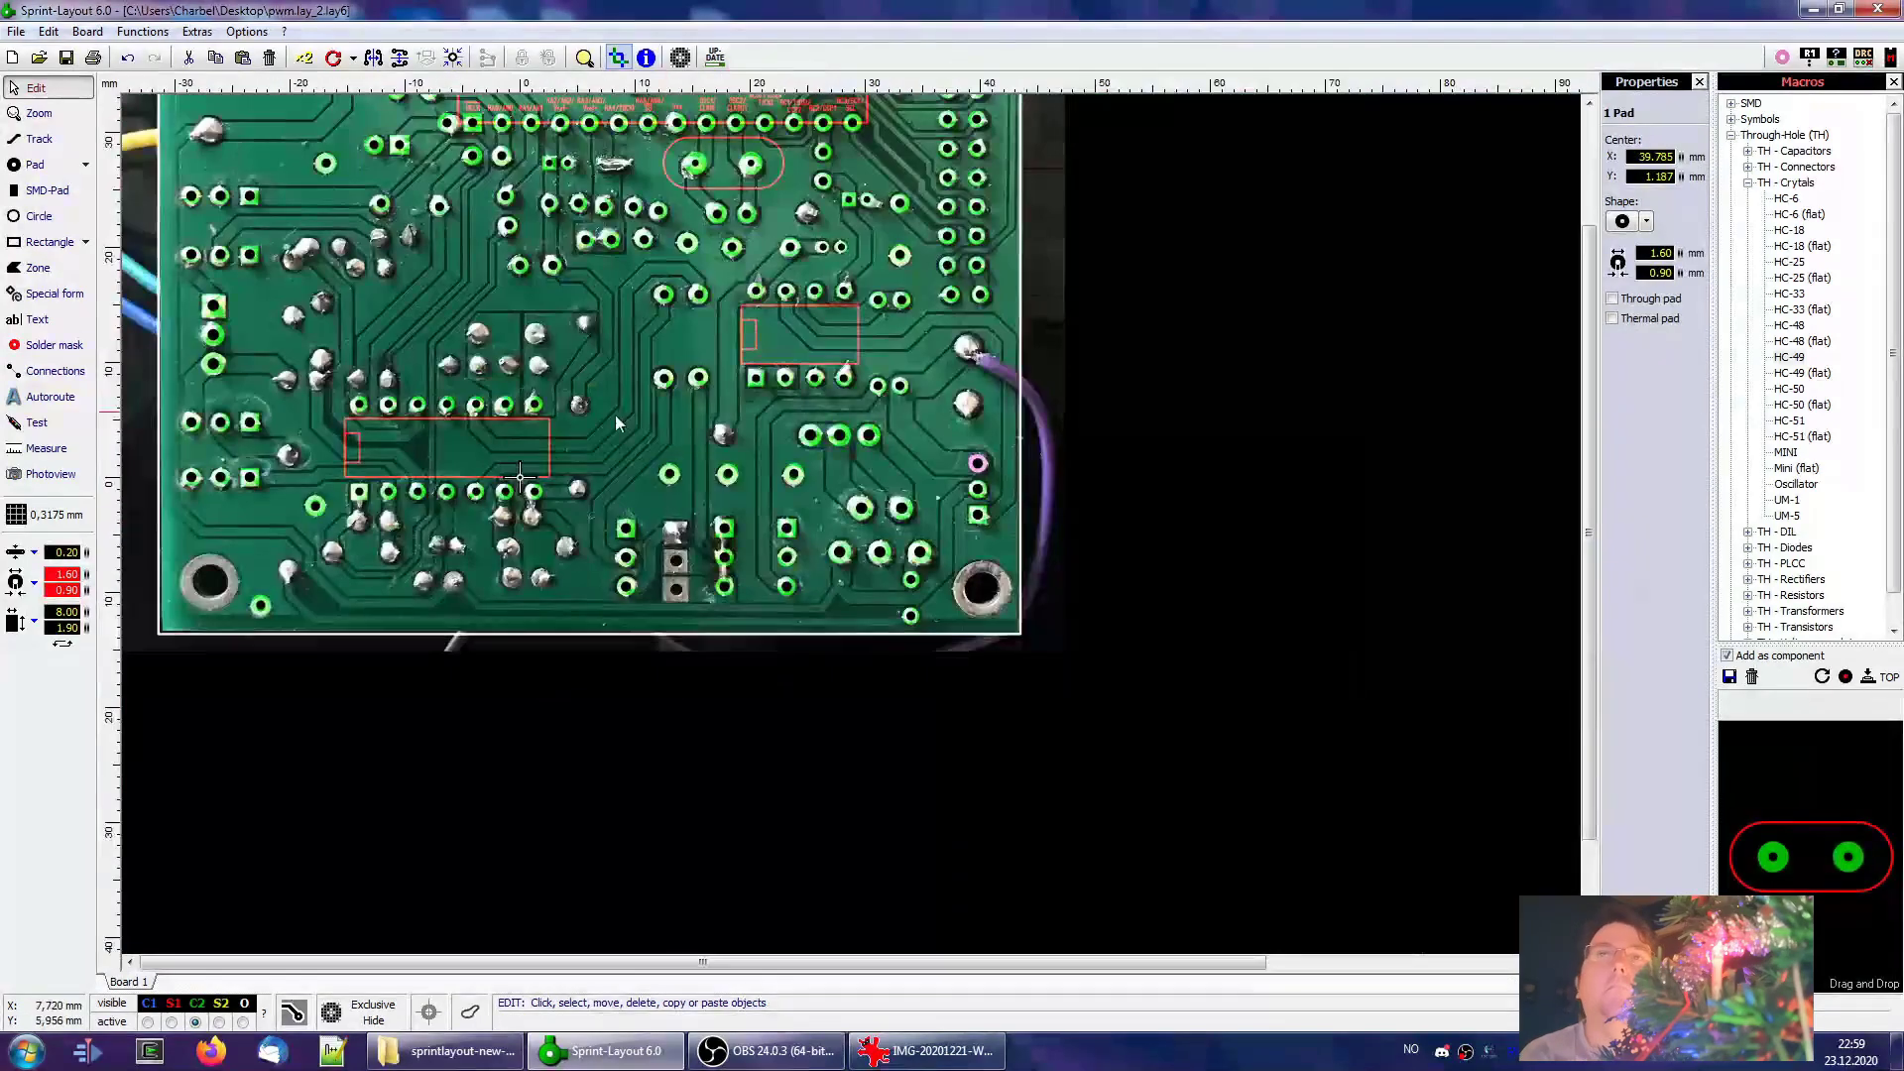
scroll(775, 558, "up", 5)
left_click(873, 508)
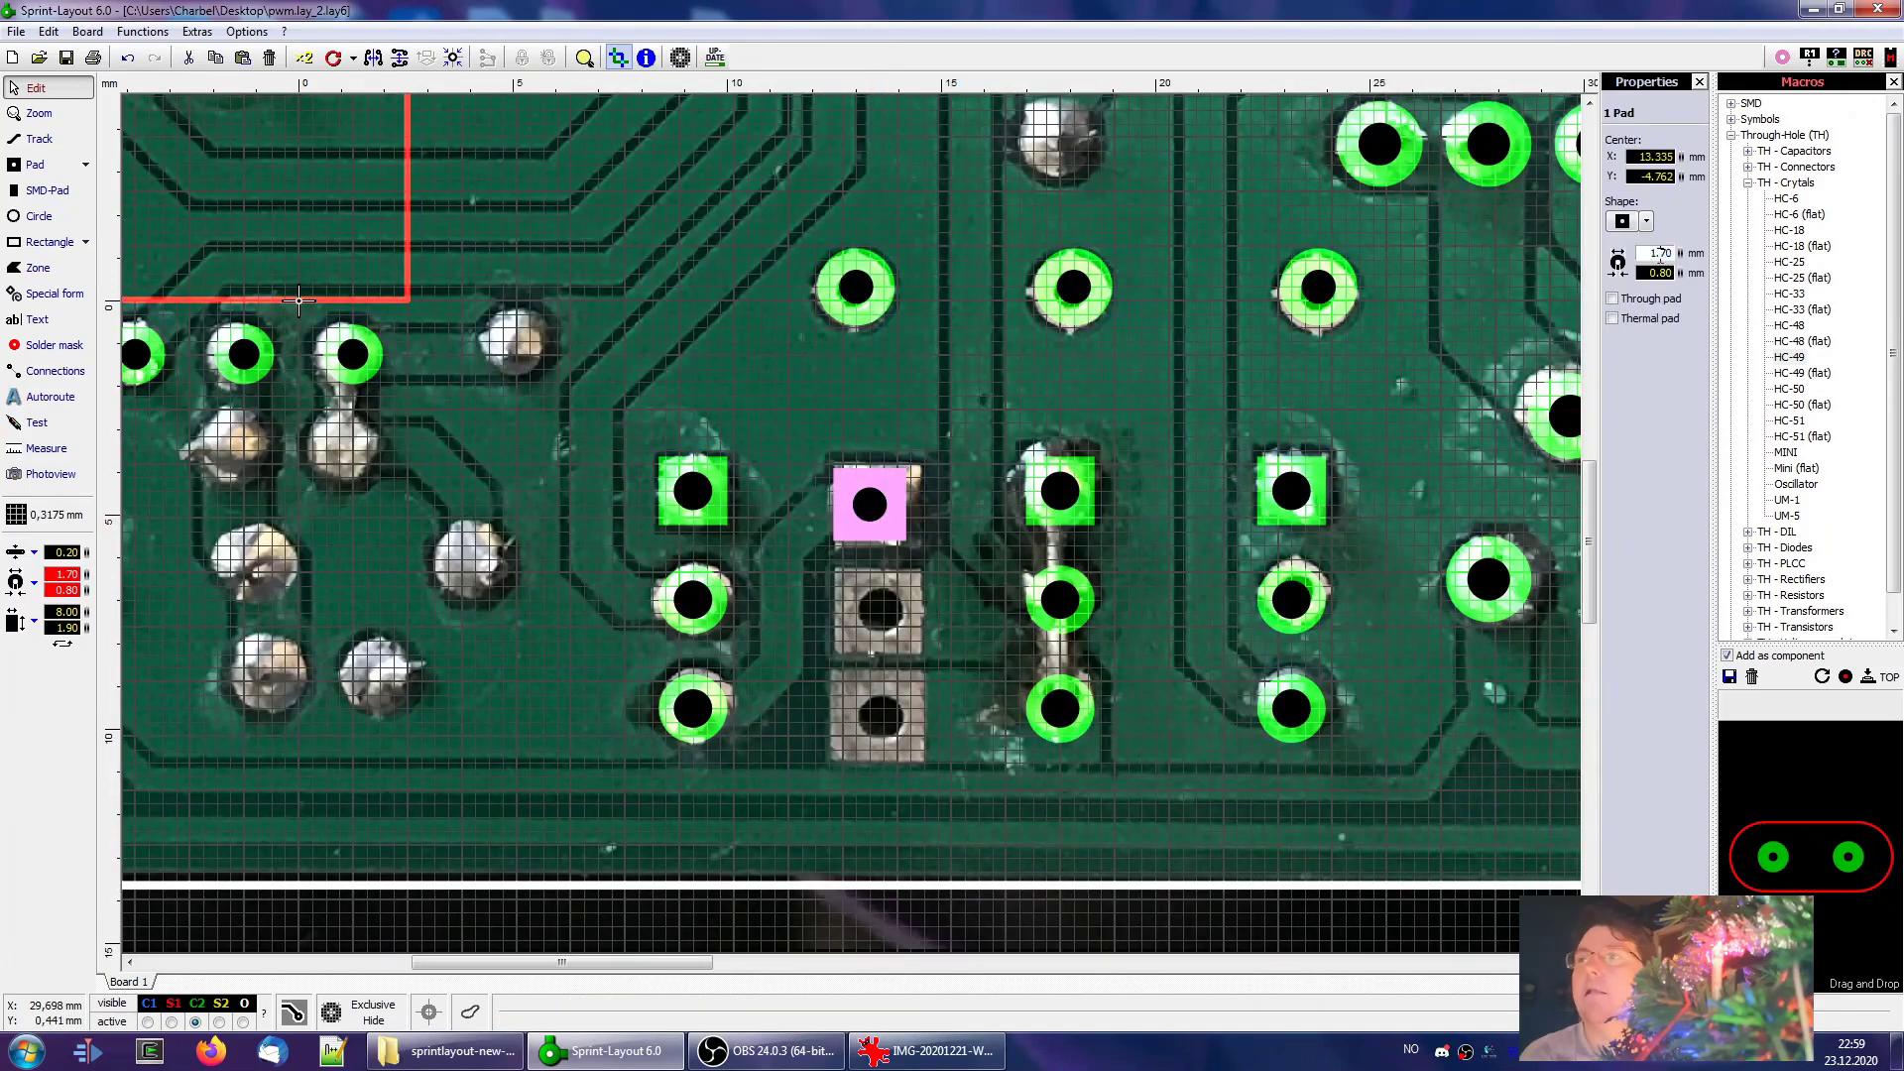
left_click_drag(897, 555, 882, 504, "ctrl")
Copy the 1.80 mm round pad onto the four joints below the left half of the 14-pin IC
scroll(692, 490, "down", 2)
key("ctrl+c")
key("ctrl+v")
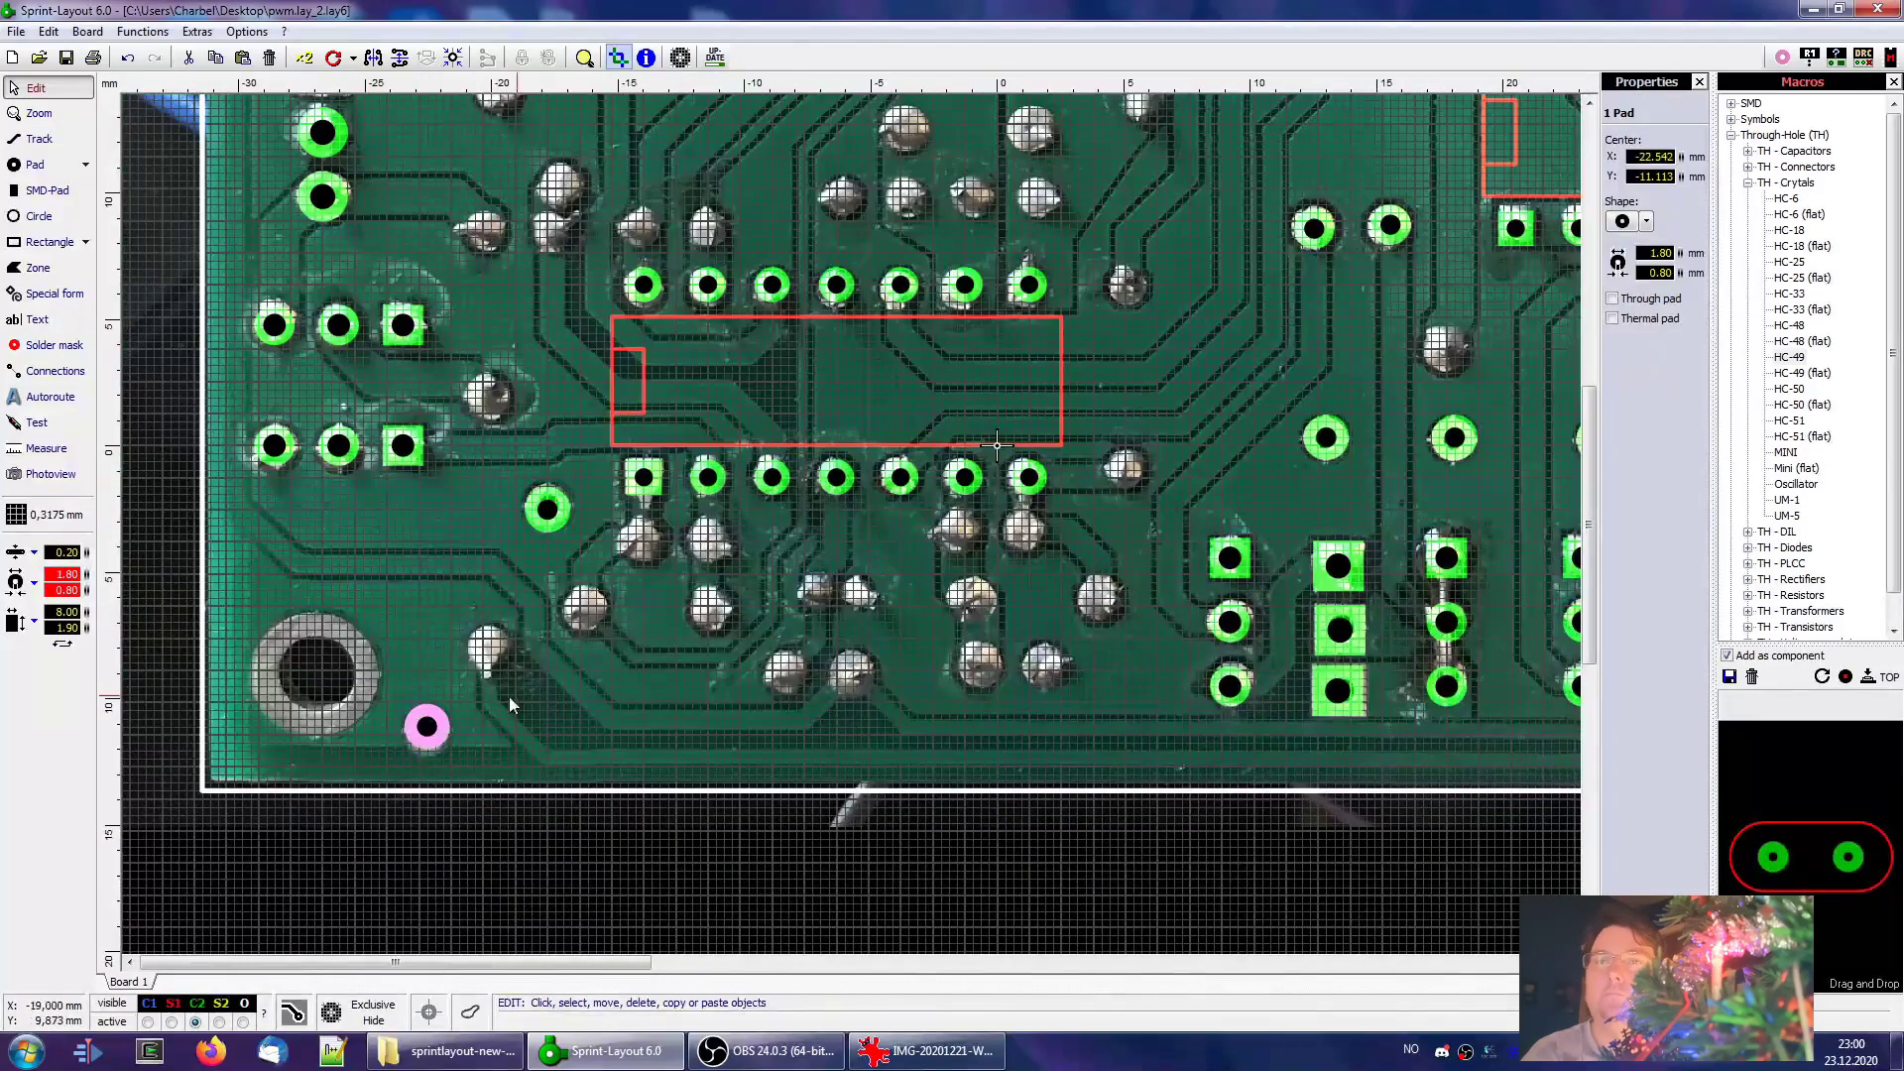
left_click(708, 544)
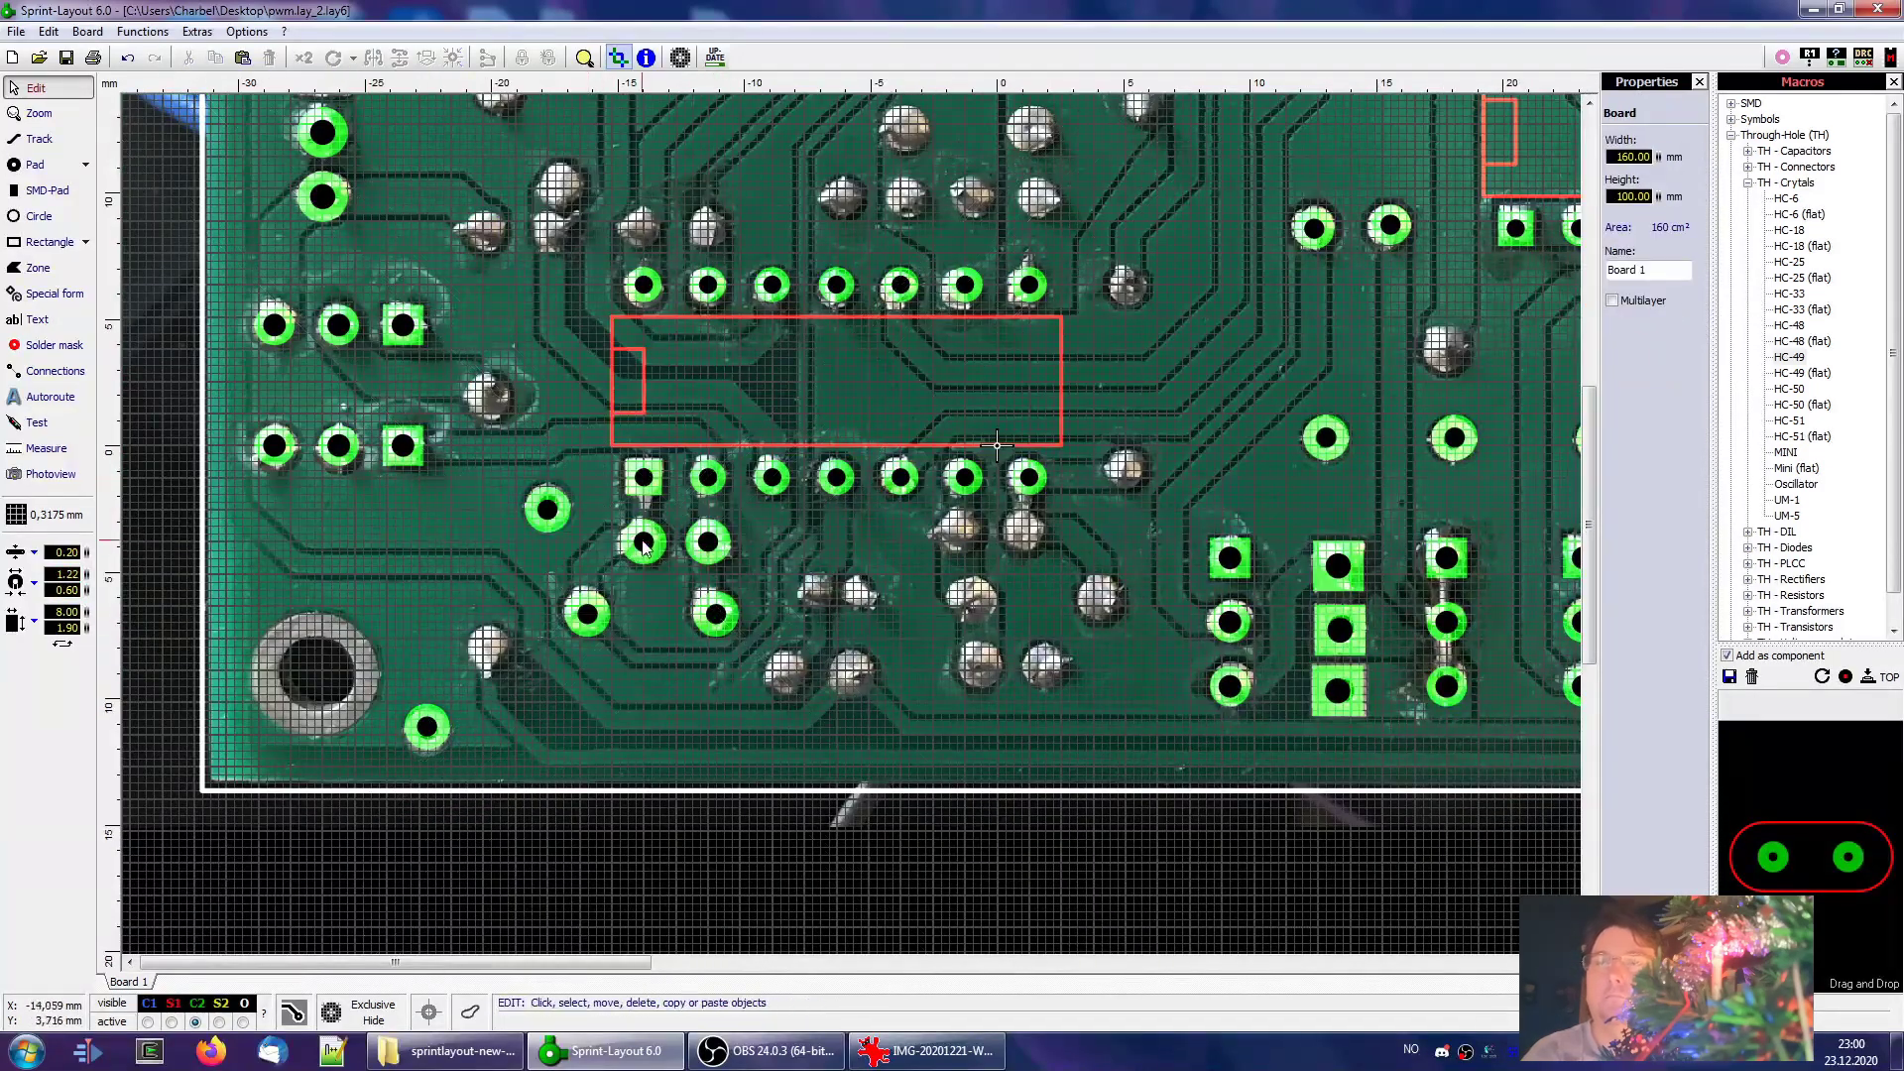
Paste the 1.80 mm pad onto the larger joints below the 14-pin IC's right half and the joint beside its lower right end
key("ctrl+v")
left_click(853, 672)
key("ctrl+v")
left_click(981, 675)
left_click(1045, 675)
left_click(973, 601)
left_click(1101, 601)
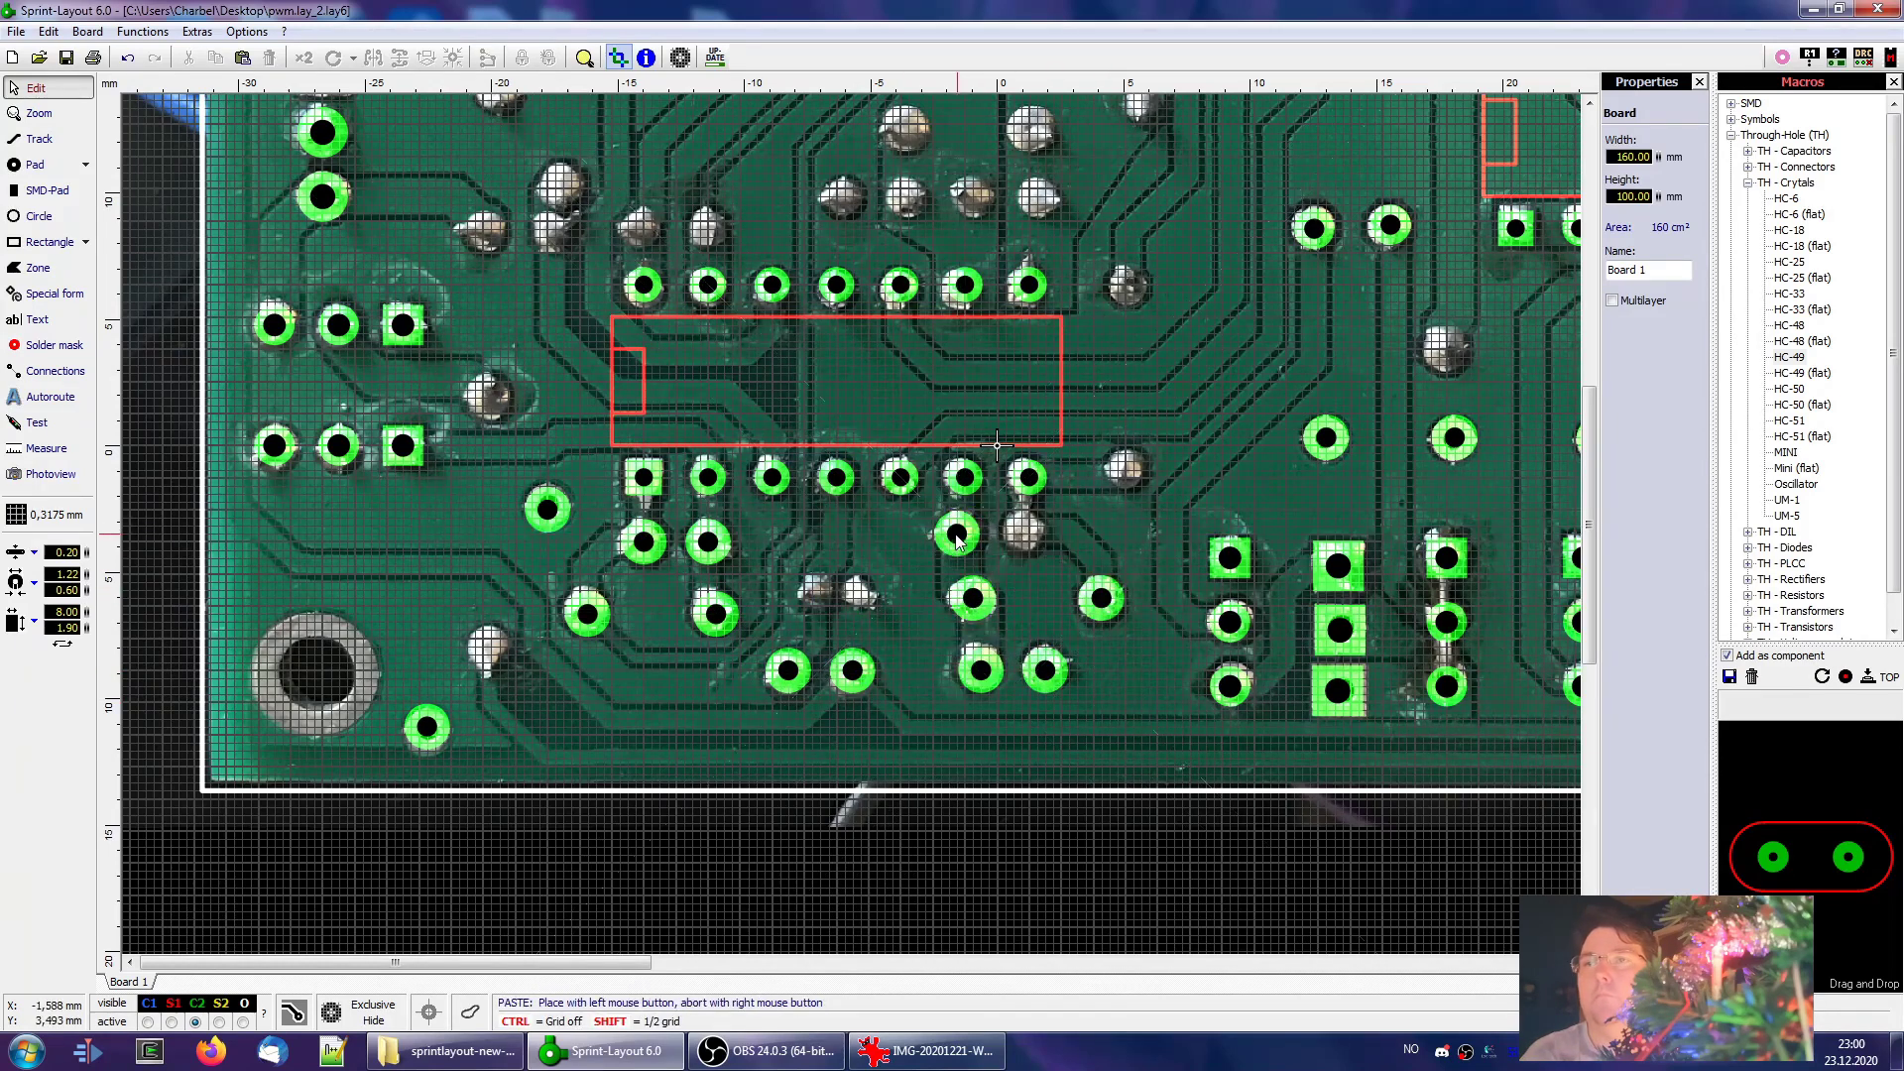
left_click(1130, 473)
Change the outer size of the round pad beside the 14-pin IC's lower right end and copy that pad
scroll(1131, 473, "up", 2)
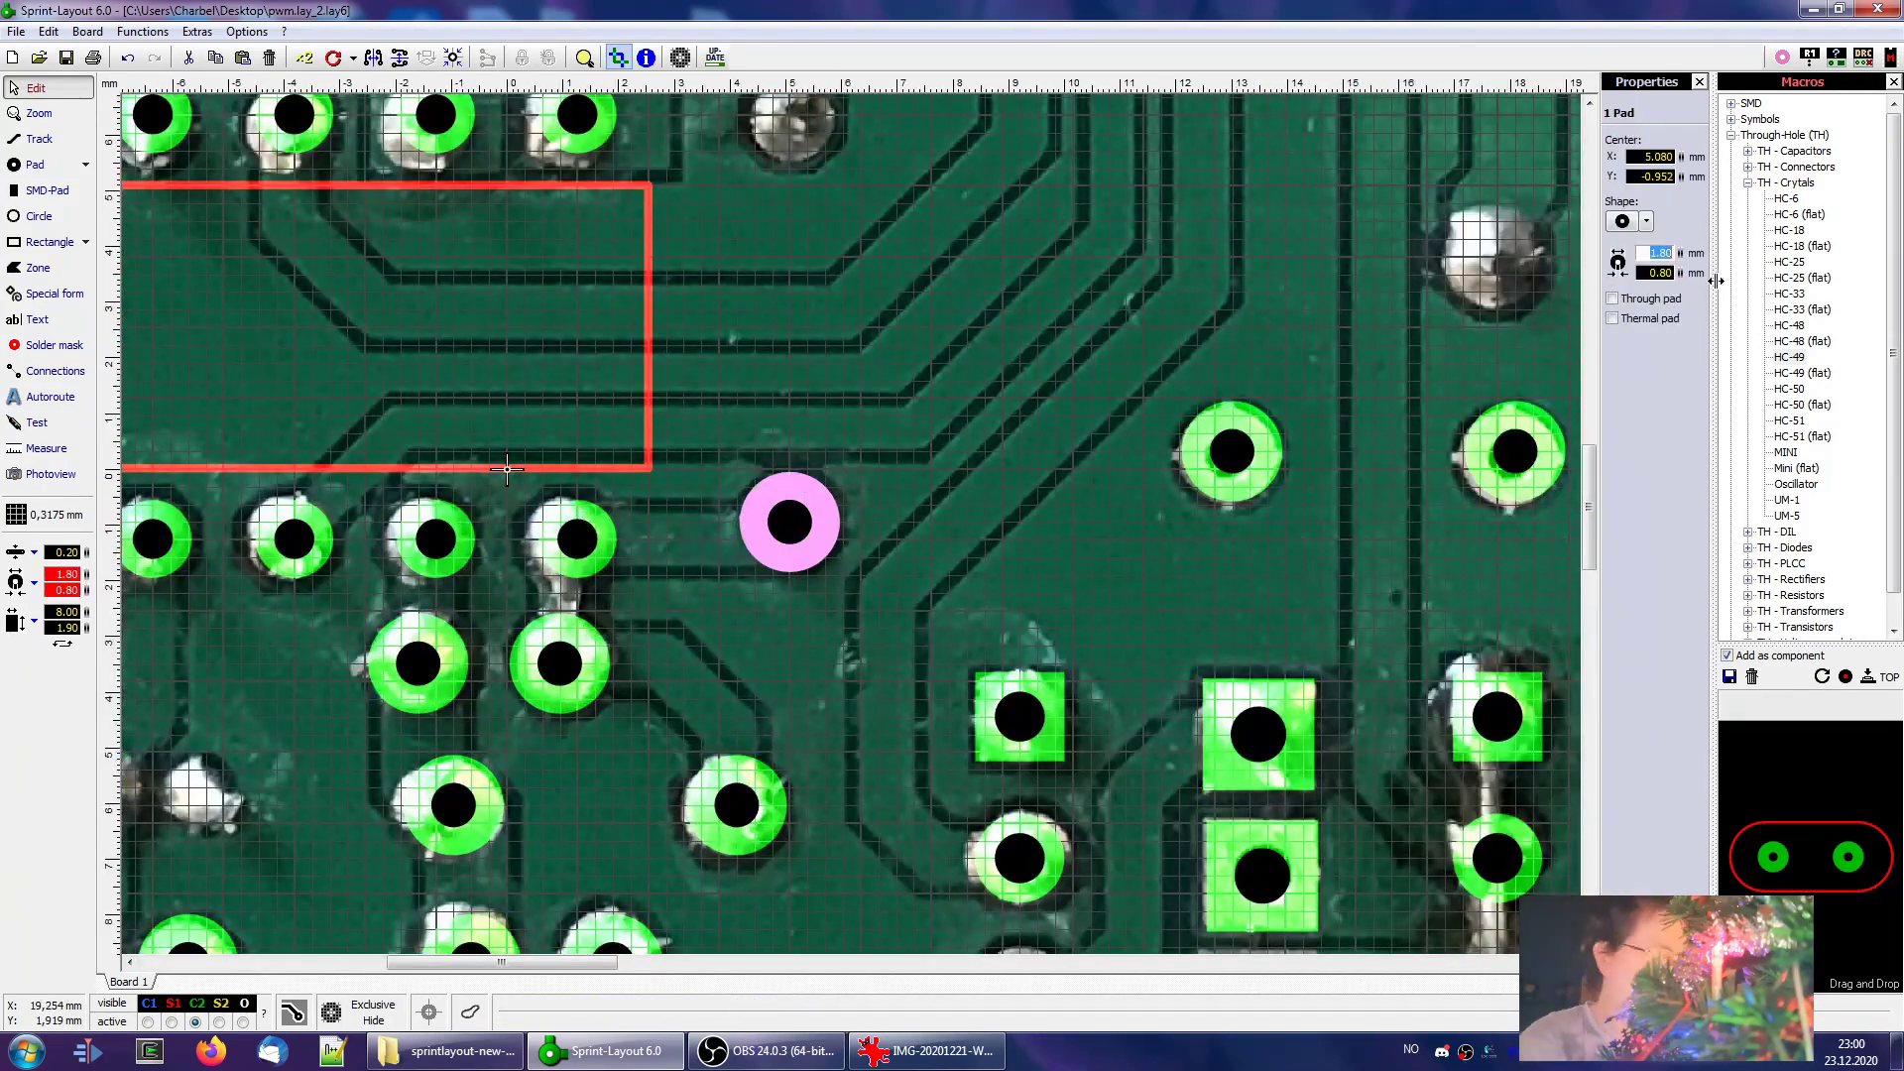
key("Return")
key("ctrl+c")
middle_click_drag(891, 543, 1448, 343)
key("ctrl+v")
left_click(746, 586)
left_click(656, 586)
right_click(656, 587)
scroll(655, 531, "down", 4)
left_click_drag(708, 509, 635, 575)
key("Delete")
Copy the small square-and-round pad pair below the PIC outline onto the two small joints below the 14-pin IC
middle_click_drag(847, 451, 679, 657)
scroll(679, 656, "down", 1)
left_click_drag(724, 210, 659, 260)
key("ctrl+c")
scroll(536, 732, "up", 5)
key("ctrl+v")
left_click(866, 473)
right_click(866, 474)
Copy the round pad beside the lower left mounting hole onto the joint above it and the one left of the 14-pin IC
scroll(853, 526, "down", 4)
left_click(356, 612)
key("ctrl+c")
key("ctrl+v")
left_click(406, 550)
left_click(400, 358)
right_click(399, 358)
Paste the round pad onto the row of four joints above the left end of the 14-pin IC
middle_click_drag(399, 358, 405, 519)
key("ctrl+v")
left_click(400, 396)
left_click(455, 390)
left_click(523, 390)
left_click(573, 396)
right_click(452, 384)
Paste the round pad onto the cluster of free joints farther above the 14-pin IC's left end
middle_click_drag(472, 273, 477, 448)
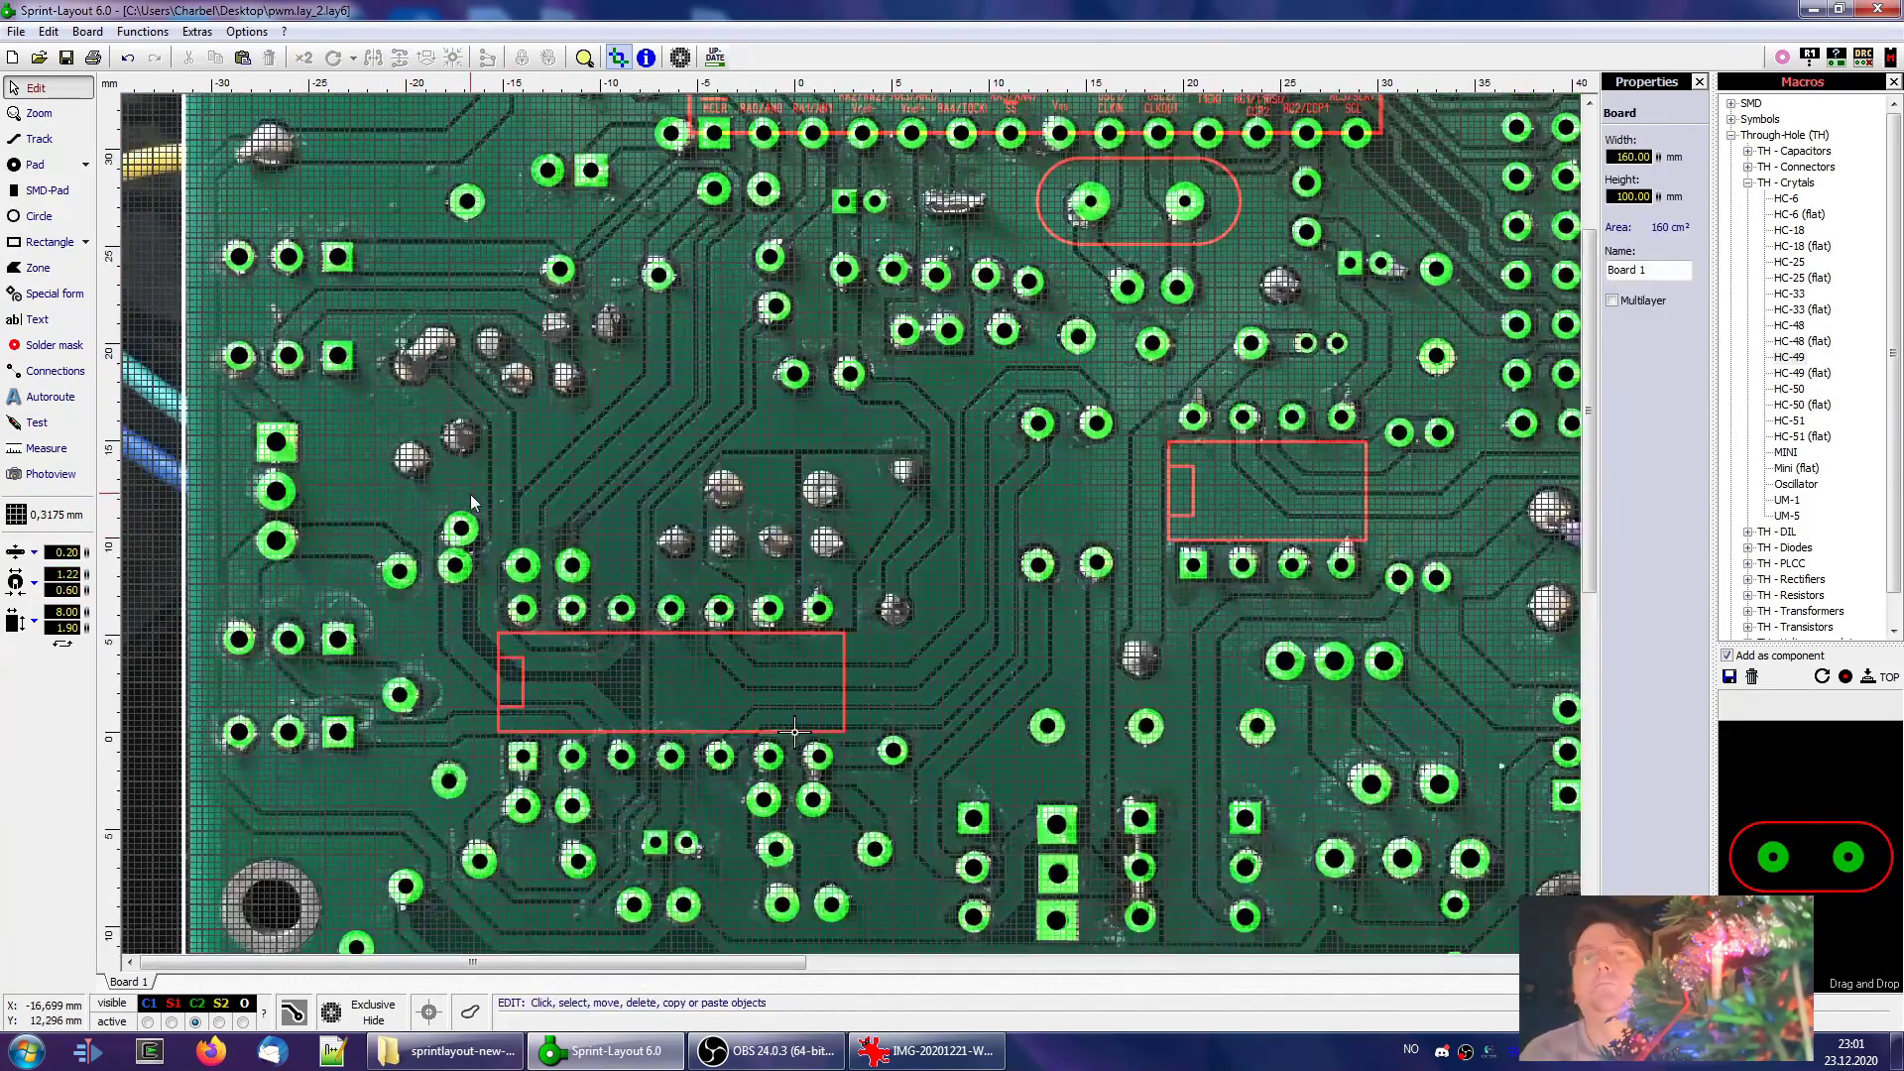
key("ctrl+v")
left_click(461, 435)
left_click(412, 362)
left_click(443, 343)
left_click(492, 343)
left_click(517, 380)
left_click(566, 379)
Paste the round pad onto the row of four joints and the three joints above the 14-pin IC's right half
middle_click_drag(562, 369, 437, 565)
left_click(596, 682)
left_click(547, 738)
left_click(602, 737)
left_click(650, 738)
left_click(702, 738)
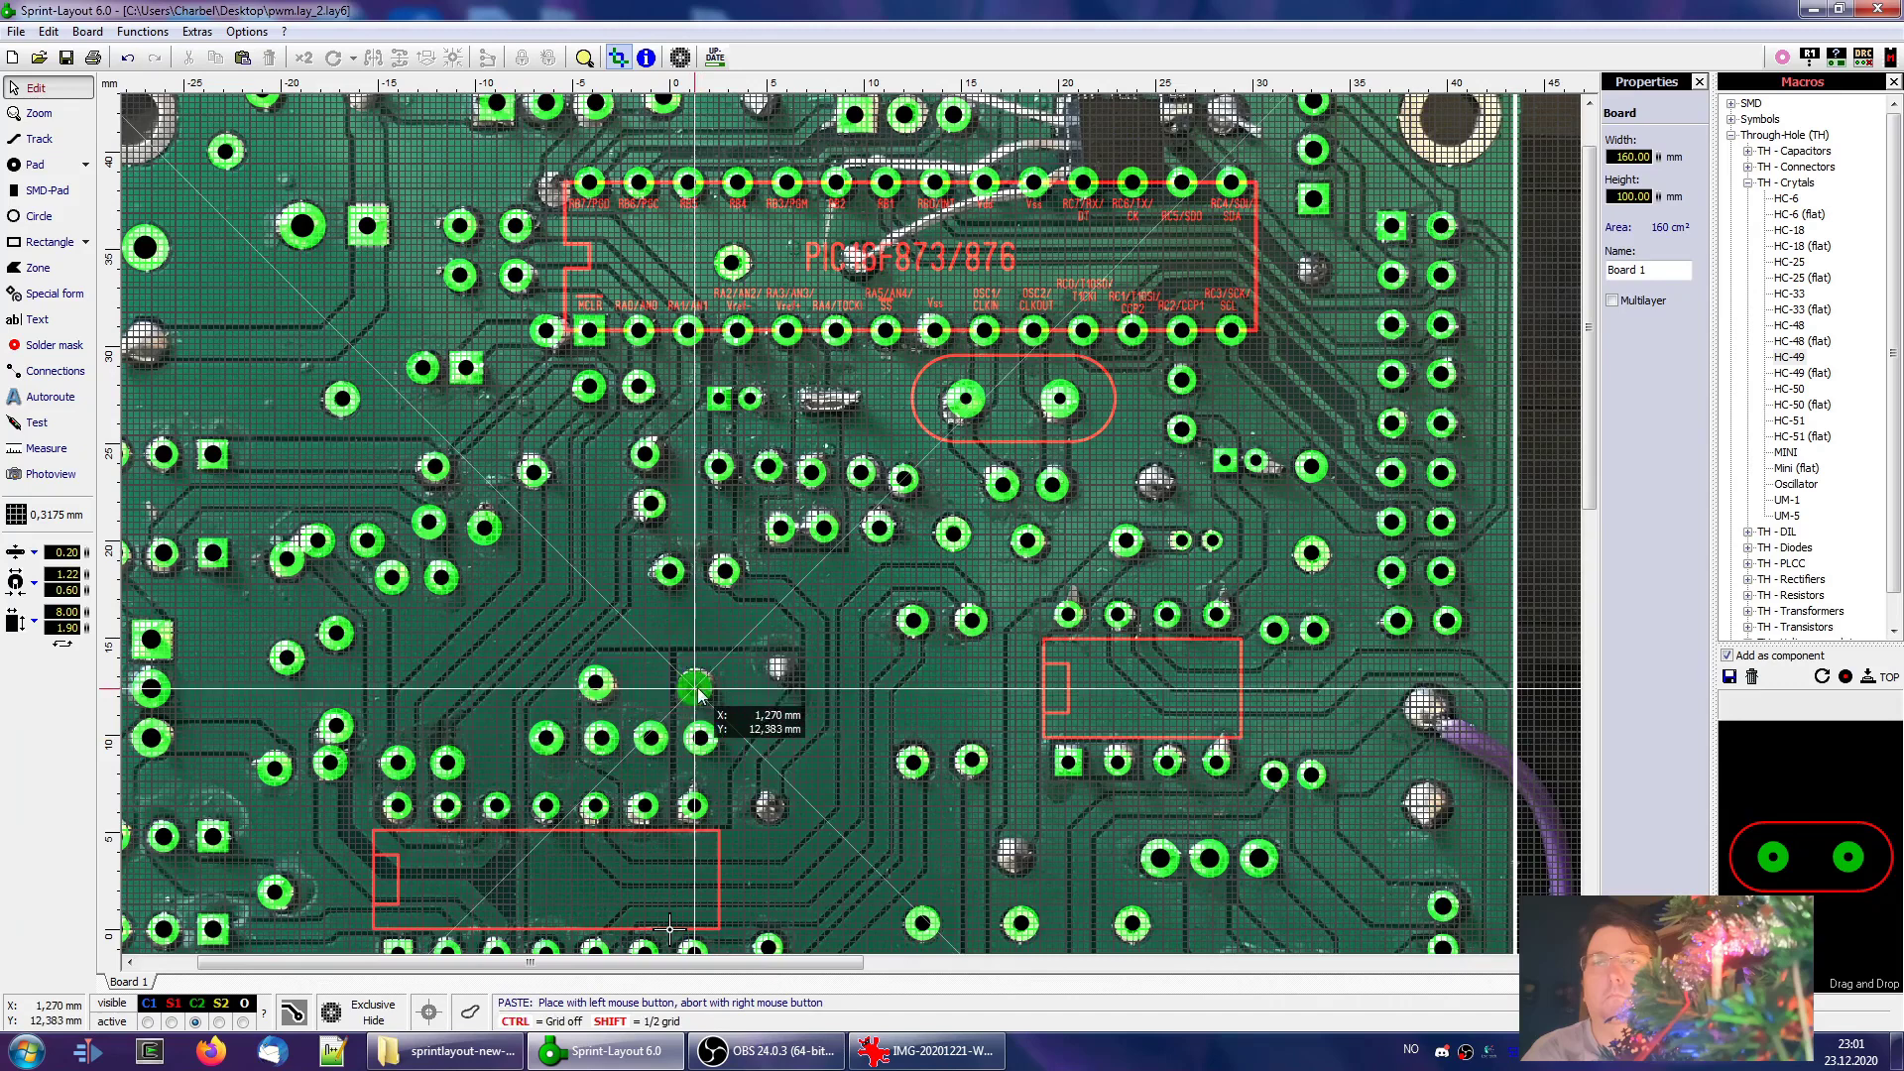
left_click(695, 688)
left_click(780, 663)
right_click(789, 744)
Paste round pads onto the single joints beside the 14-pin IC, left of and below the eight-pin IC, and below the crystal
key("ctrl+v")
left_click(769, 806)
key("ctrl+v")
left_click(911, 621)
key("ctrl+v")
left_click(1157, 484)
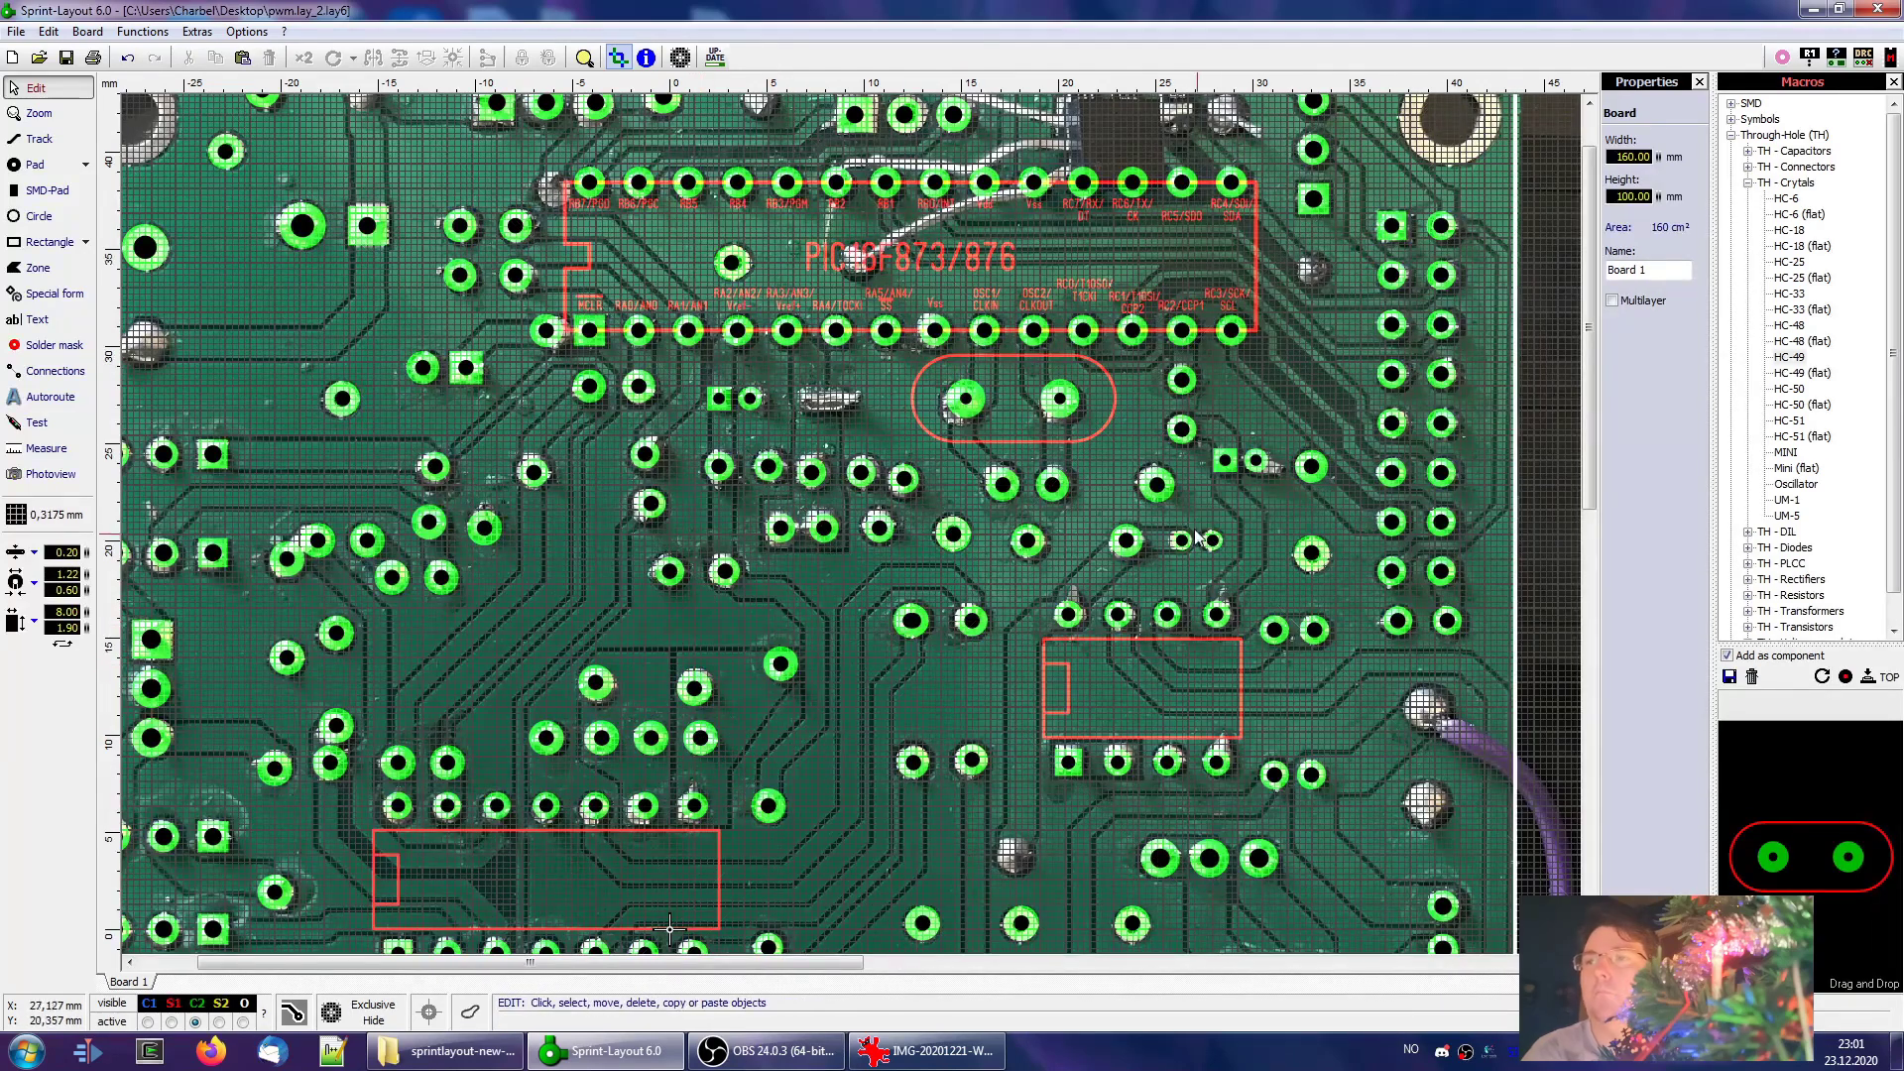
middle_click_drag(1203, 541, 1033, 495)
key("ctrl+v")
left_click(847, 812)
Place pads with 2.5 mm outer size and 1.2 mm hole on the two large joints by the purple wire
key("ctrl+v")
left_click(1255, 762)
key("ctrl+v")
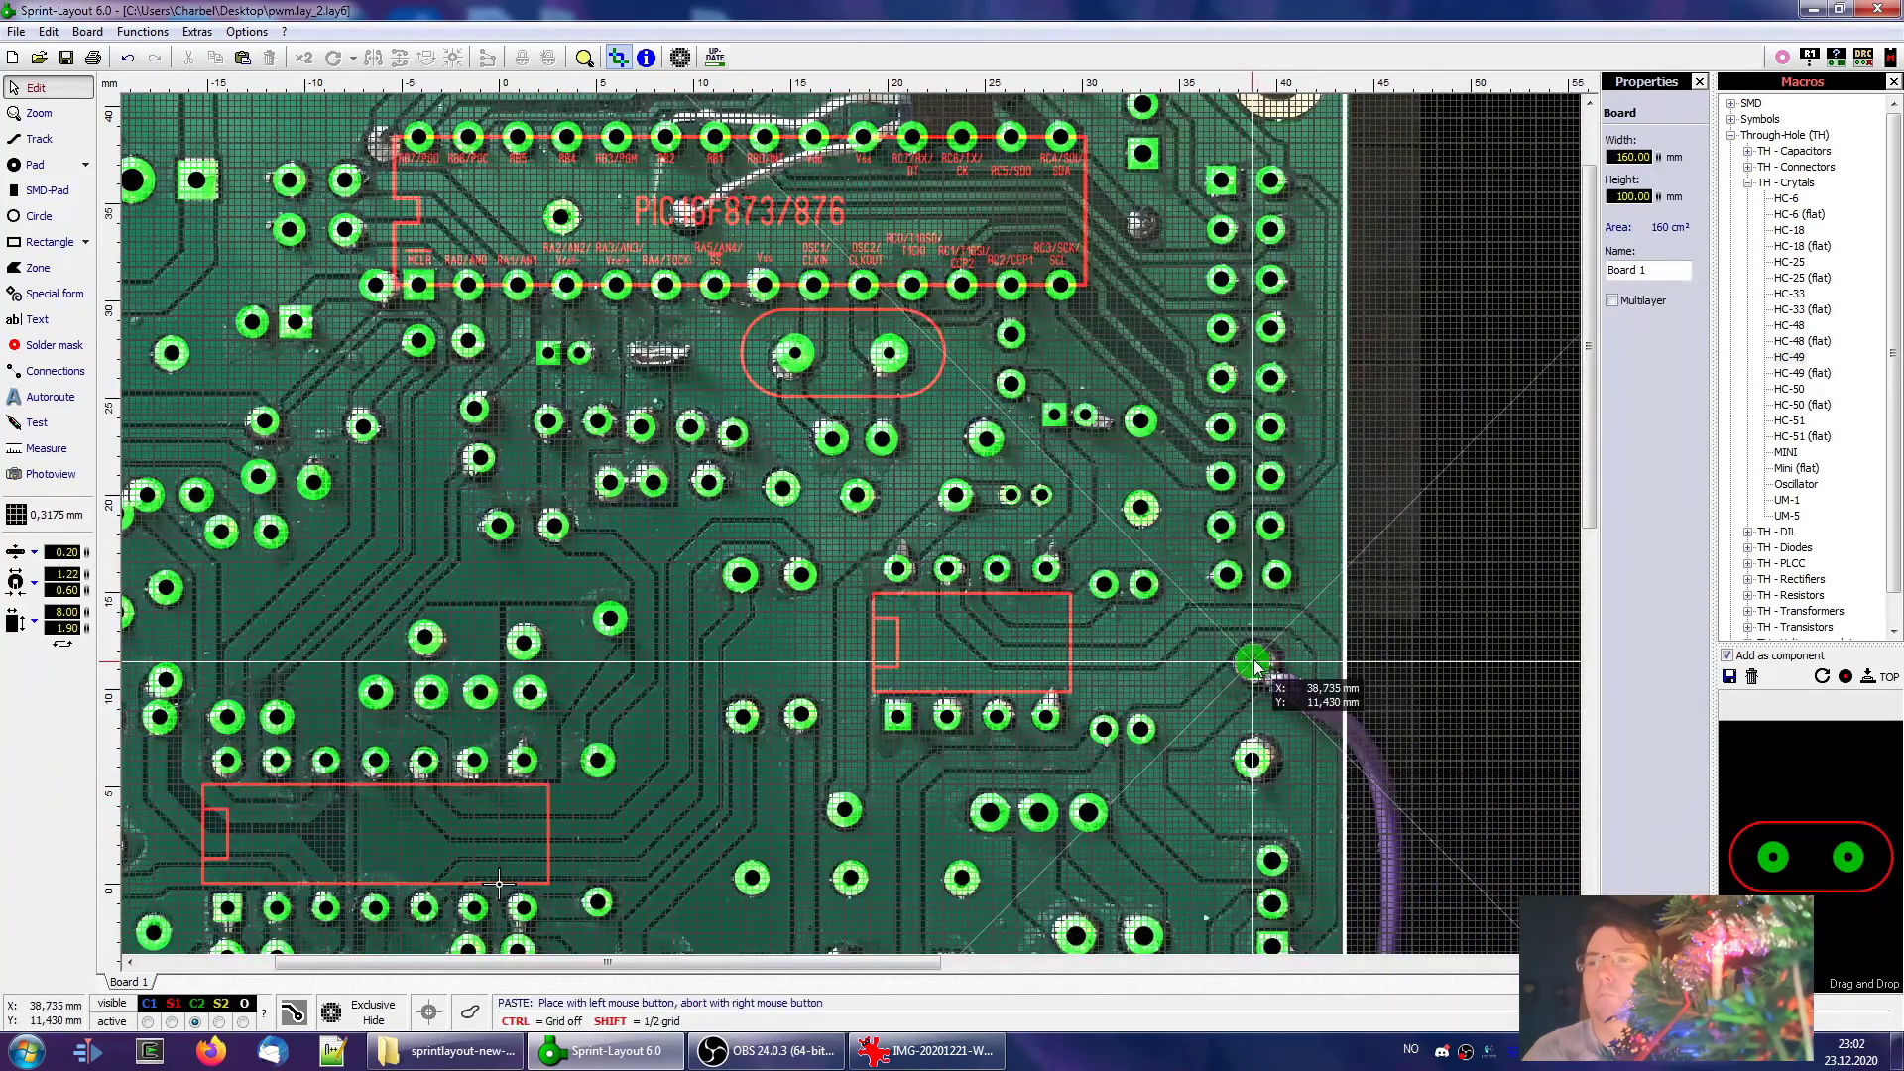
left_click(1254, 663)
left_click_drag(1208, 617, 1334, 790)
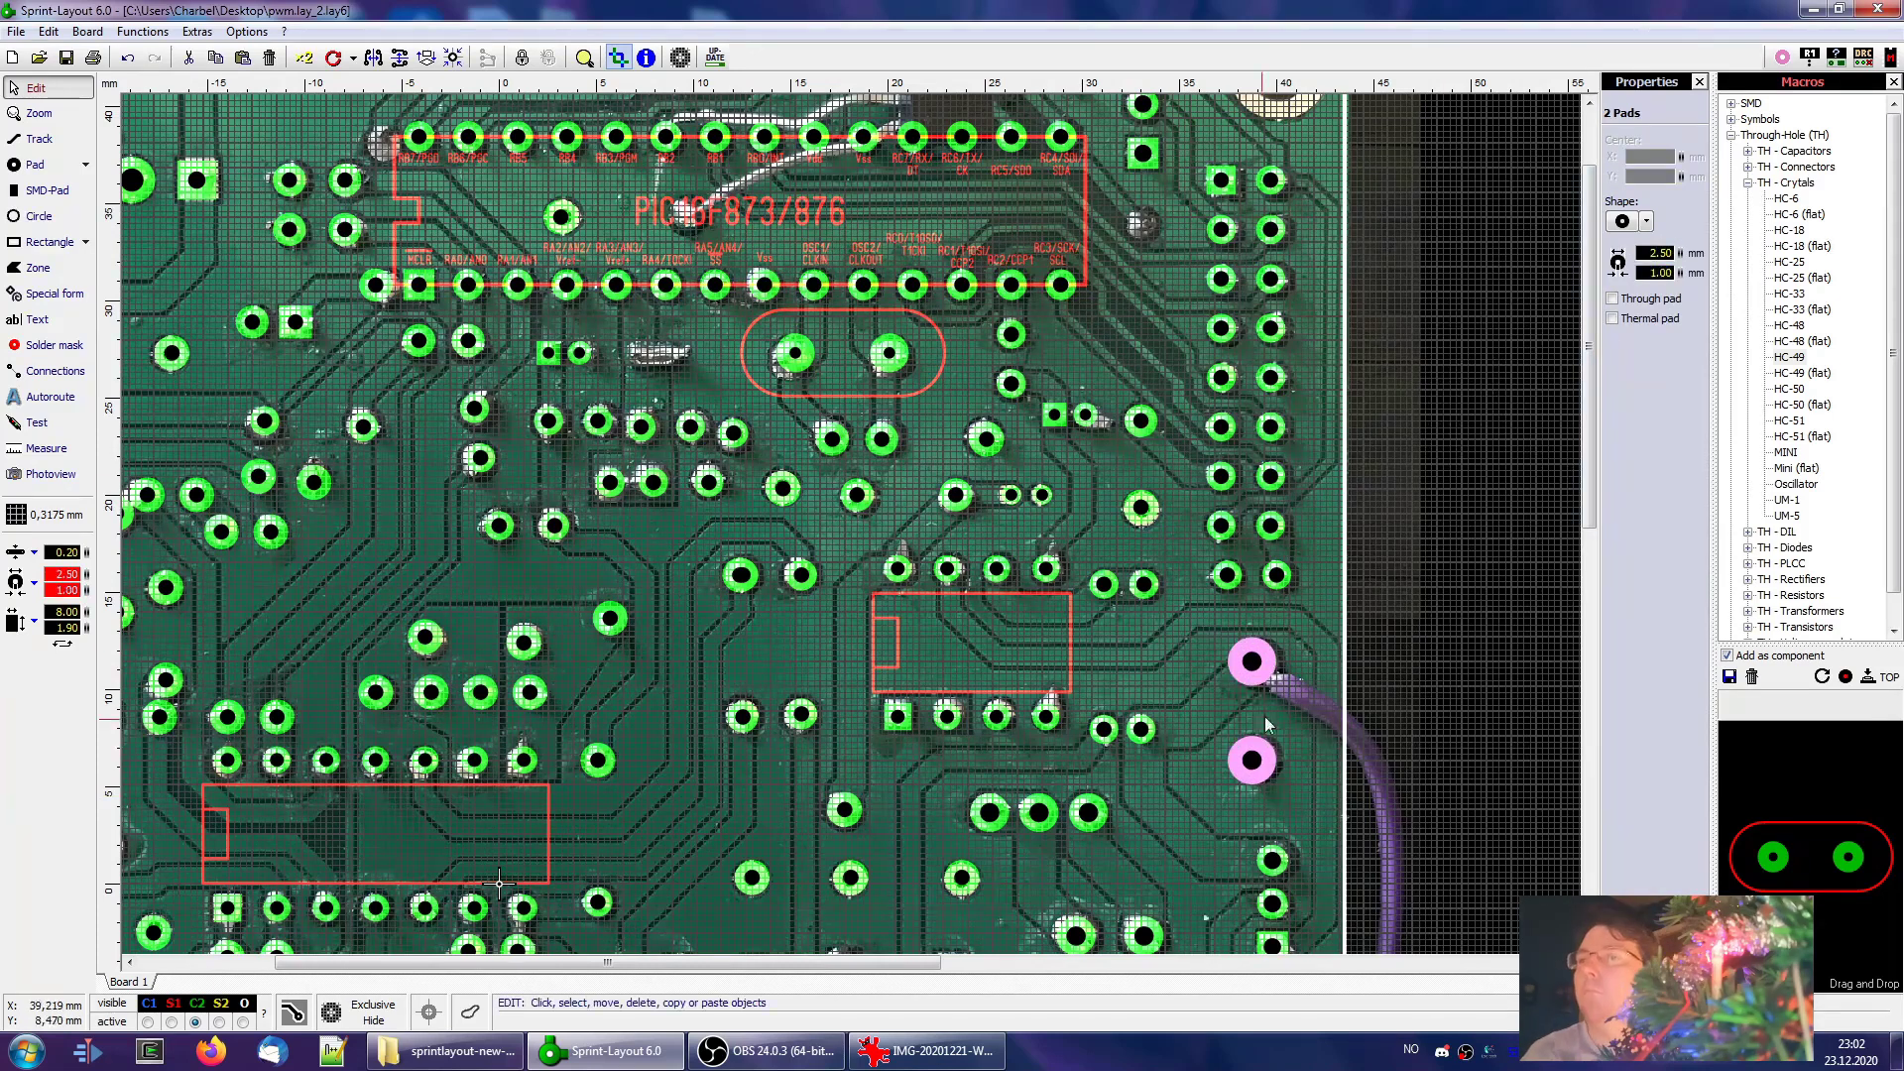
type("1.3")
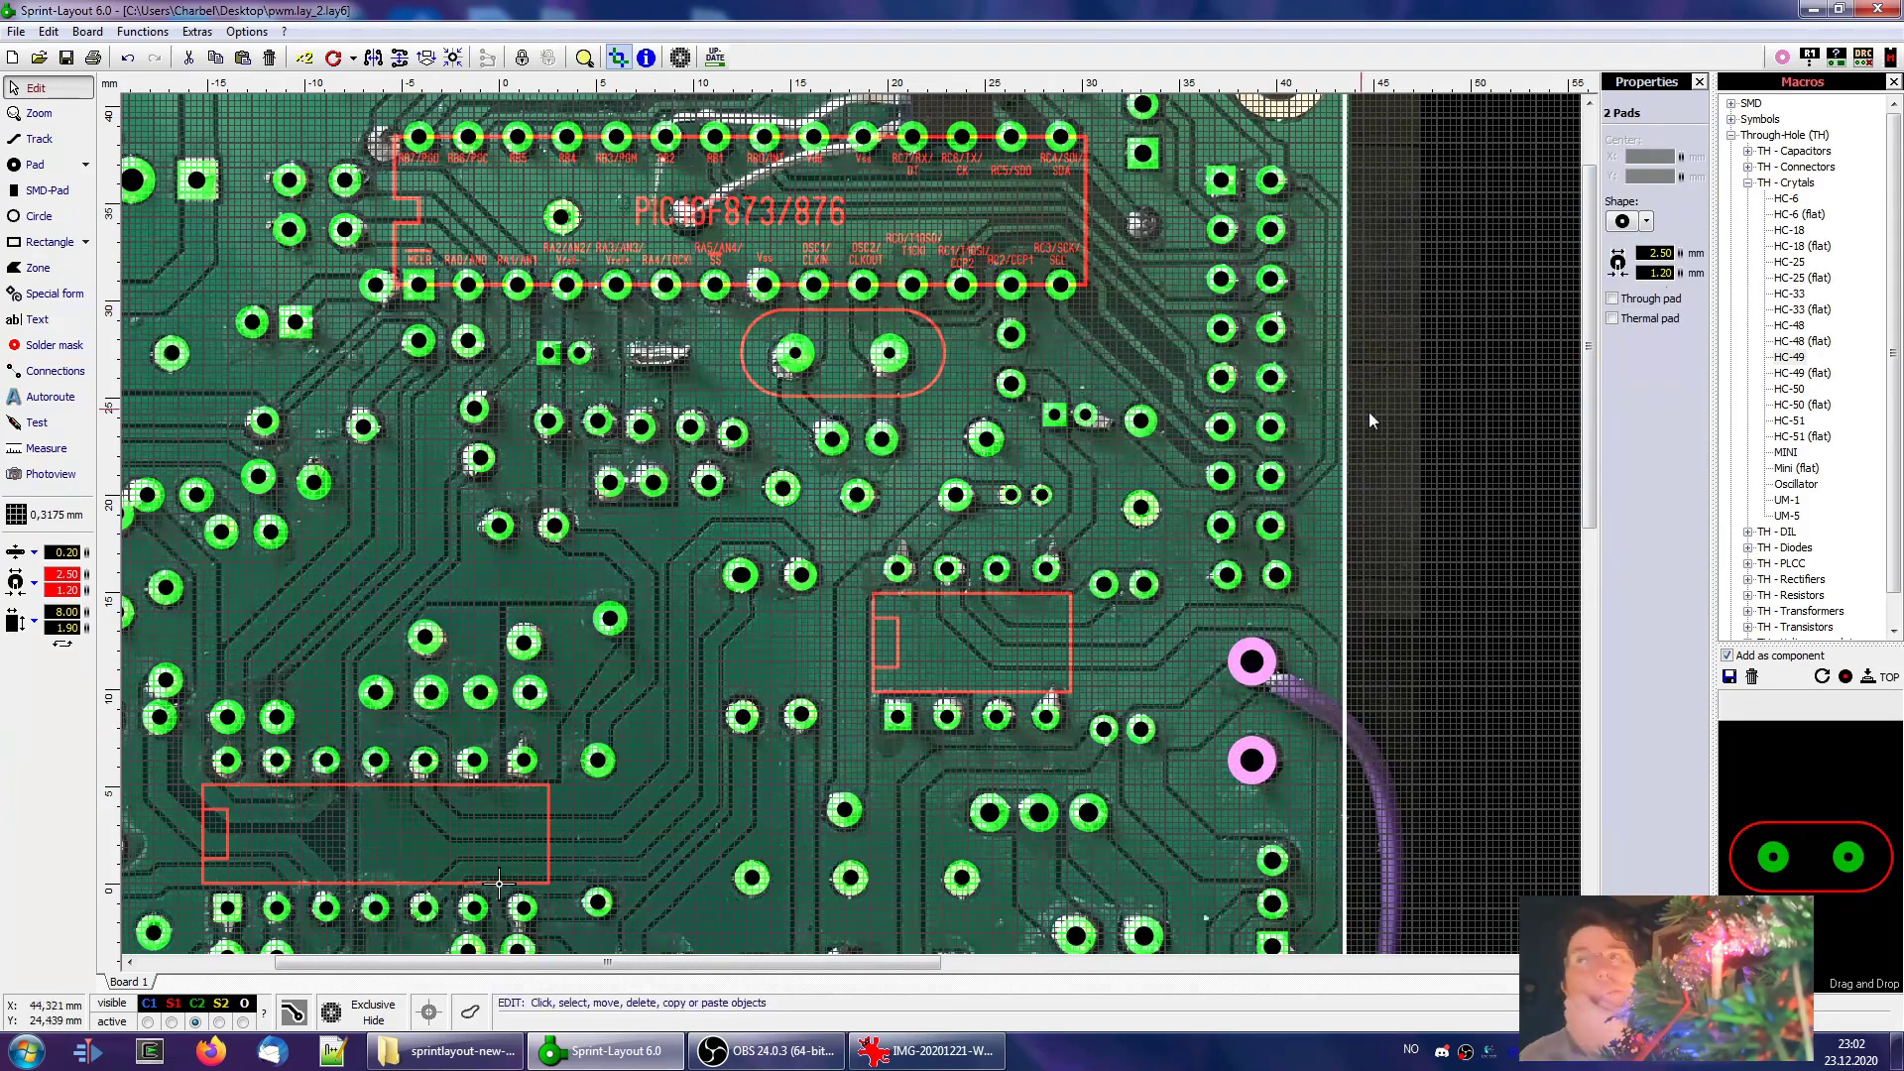
Copy the 1.8 mm round pad inside the PIC outline onto the free joint above the PIC's left half
scroll(1372, 421, "down", 1)
middle_click_drag(481, 273, 655, 273)
left_click(269, 205)
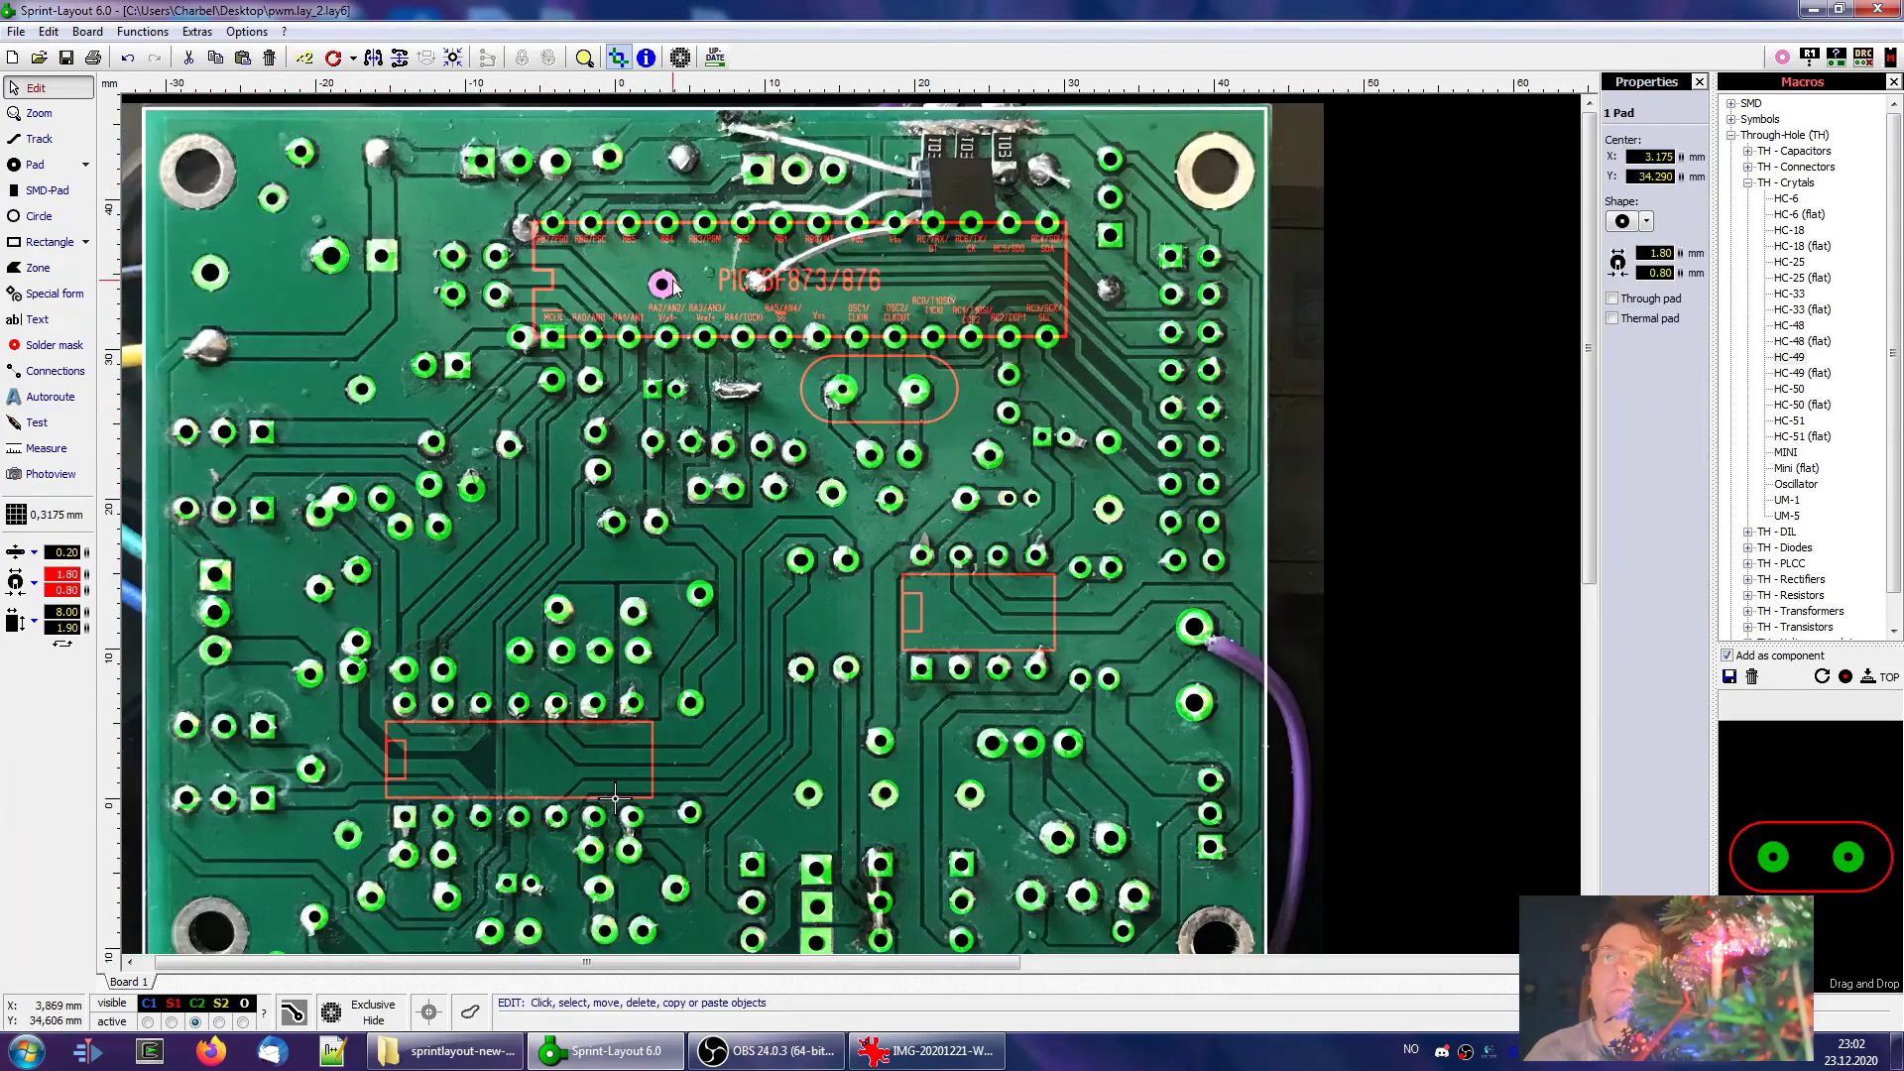
scroll(672, 287, "up", 3)
scroll(851, 524, "down", 2)
left_click(823, 341)
key("ctrl+c")
key("ctrl+v")
left_click(848, 175)
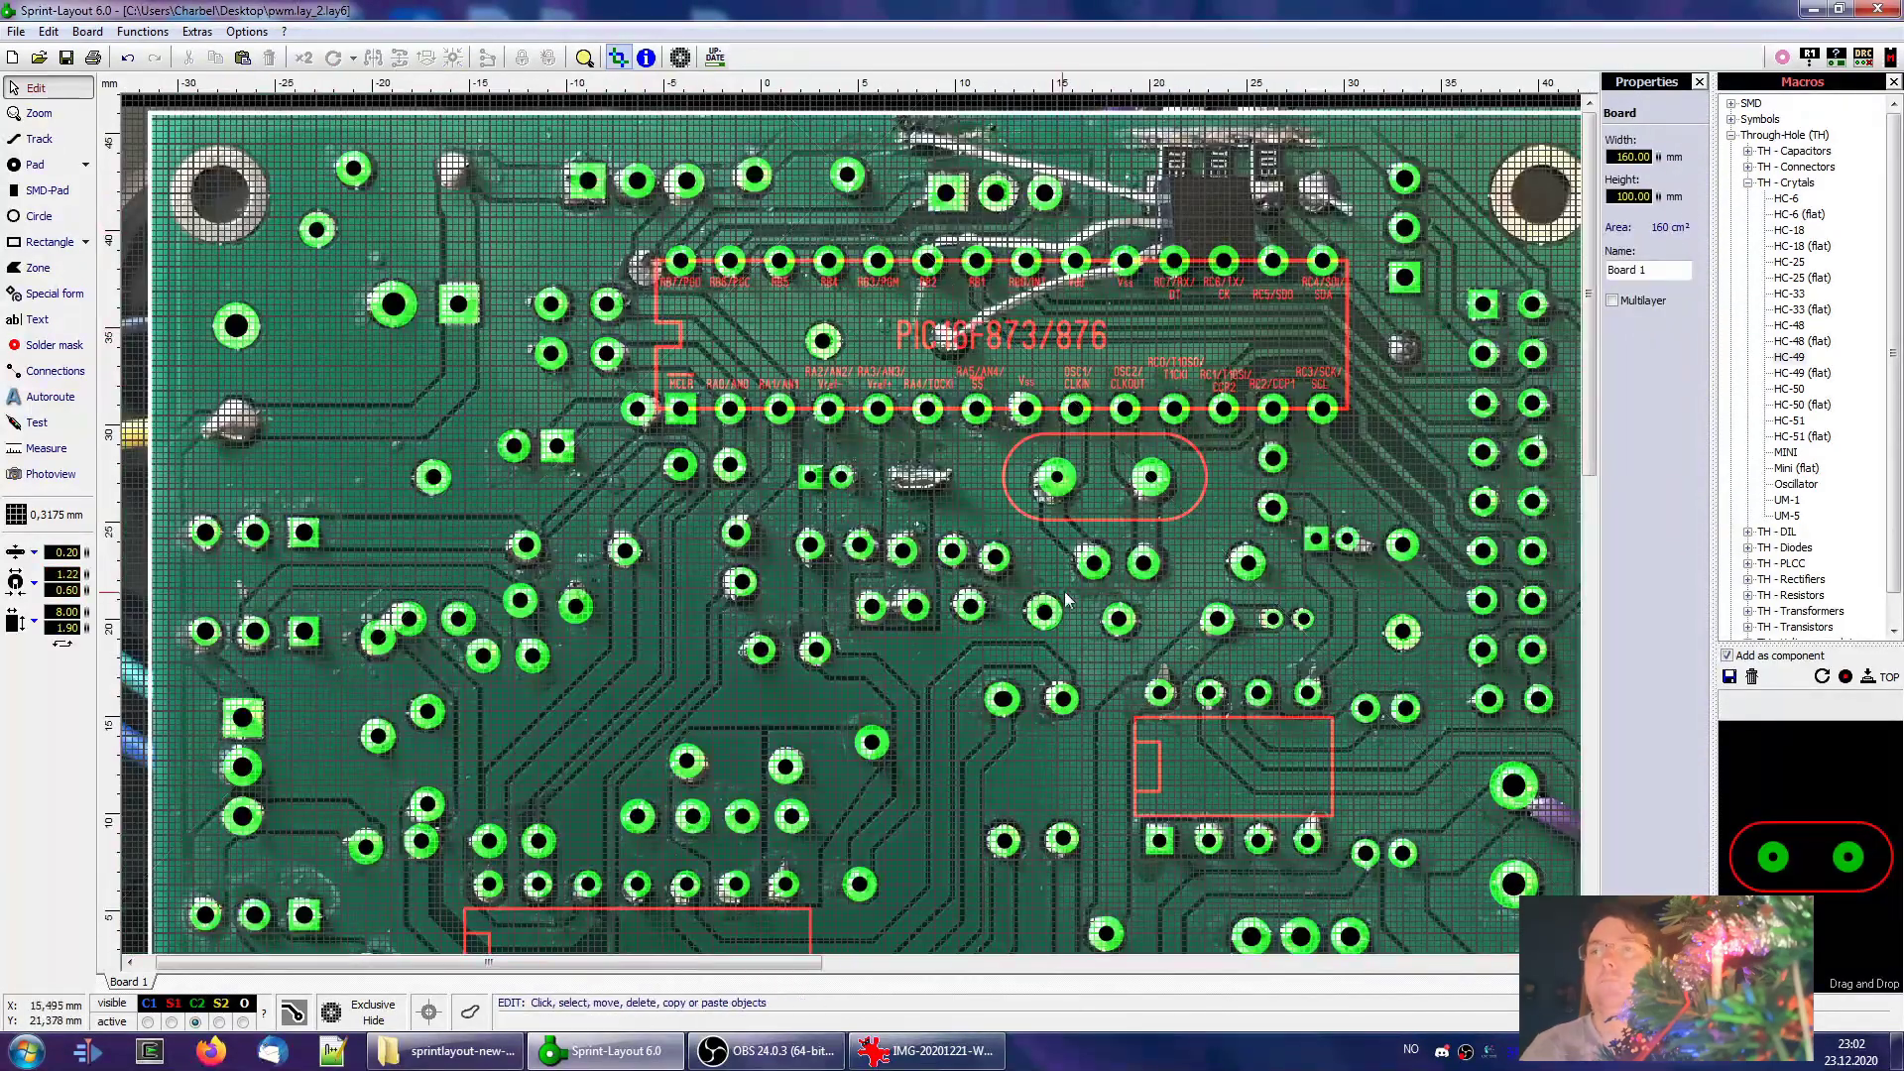
Copy a nearby round pad onto both ends of the wire link left of the crystal and the free joint right of the PIC
left_click(902, 551)
key("ctrl+c")
key("ctrl+v")
left_click(902, 477)
key("ctrl+v")
left_click(945, 477)
key("ctrl+v")
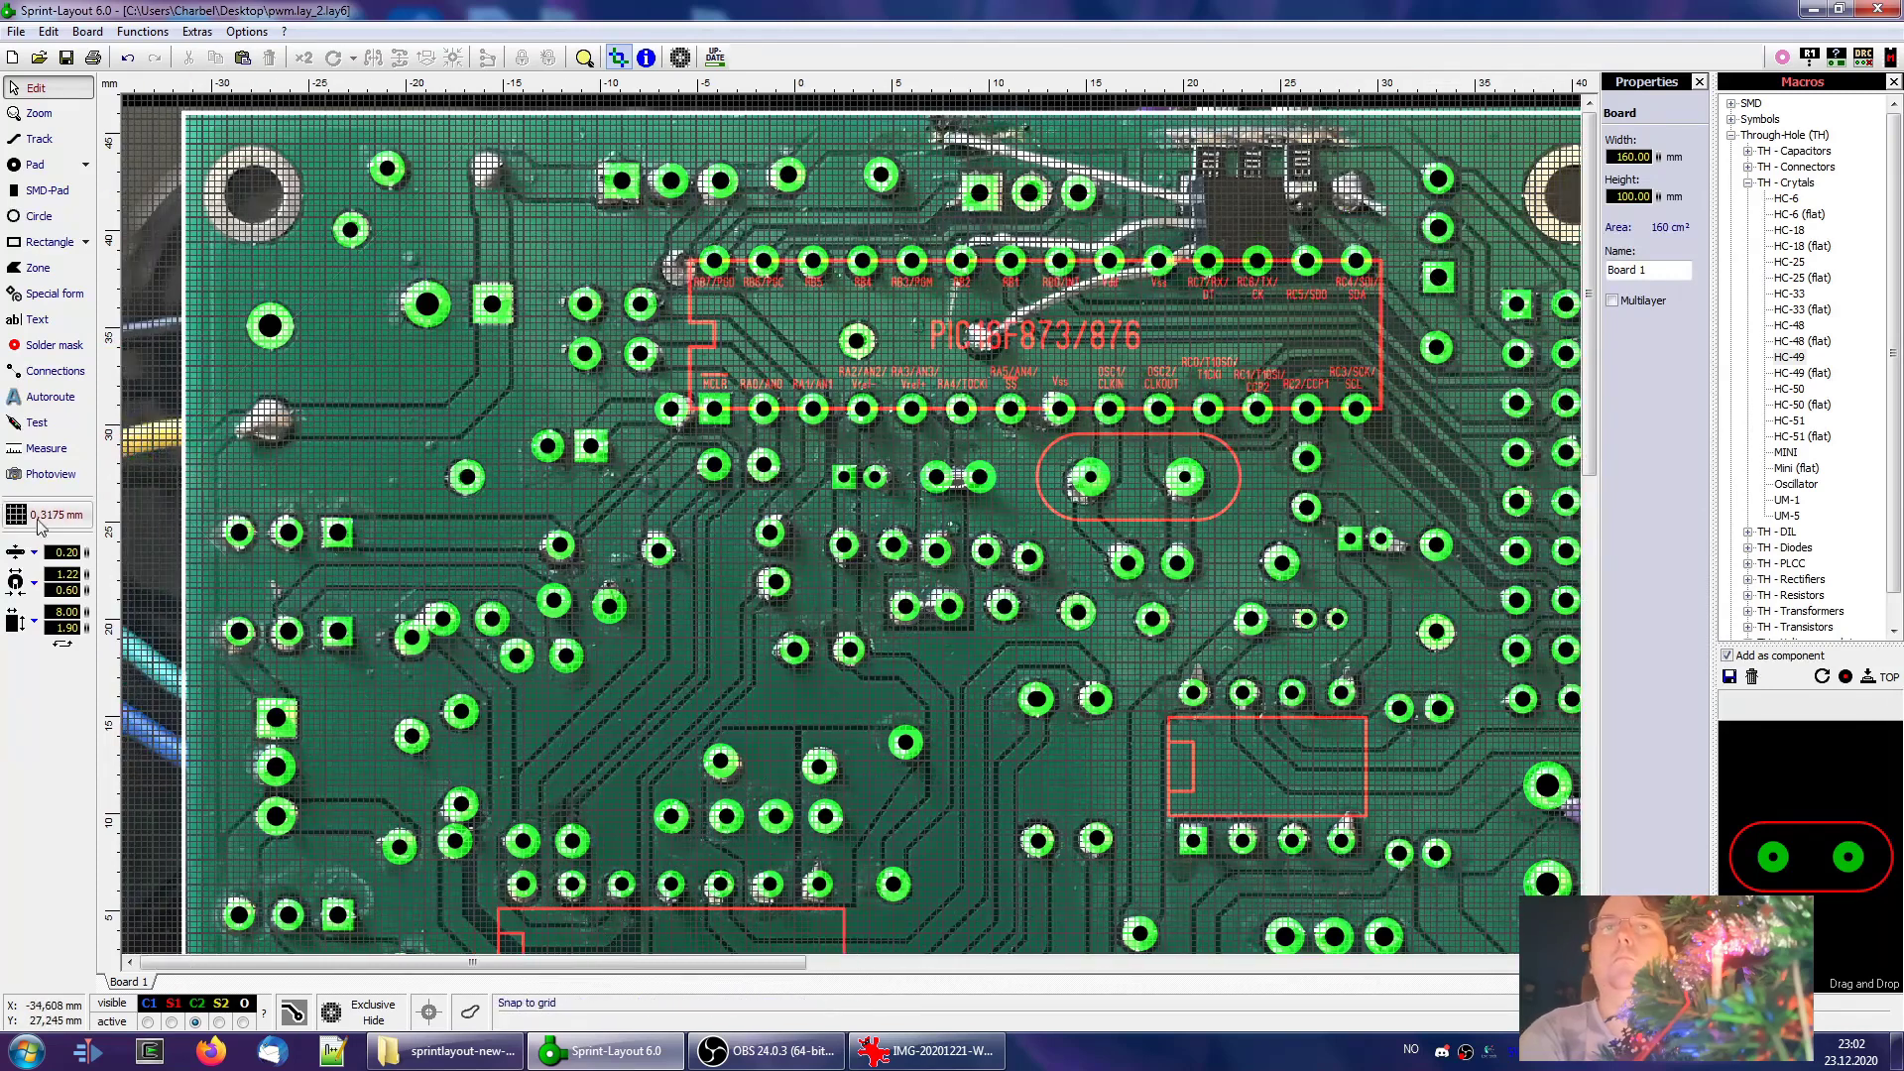
Set the grid to 2.54 mm and place a row of four pads near the black component above the PIC's right end
left_click(71, 516)
left_click(184, 627)
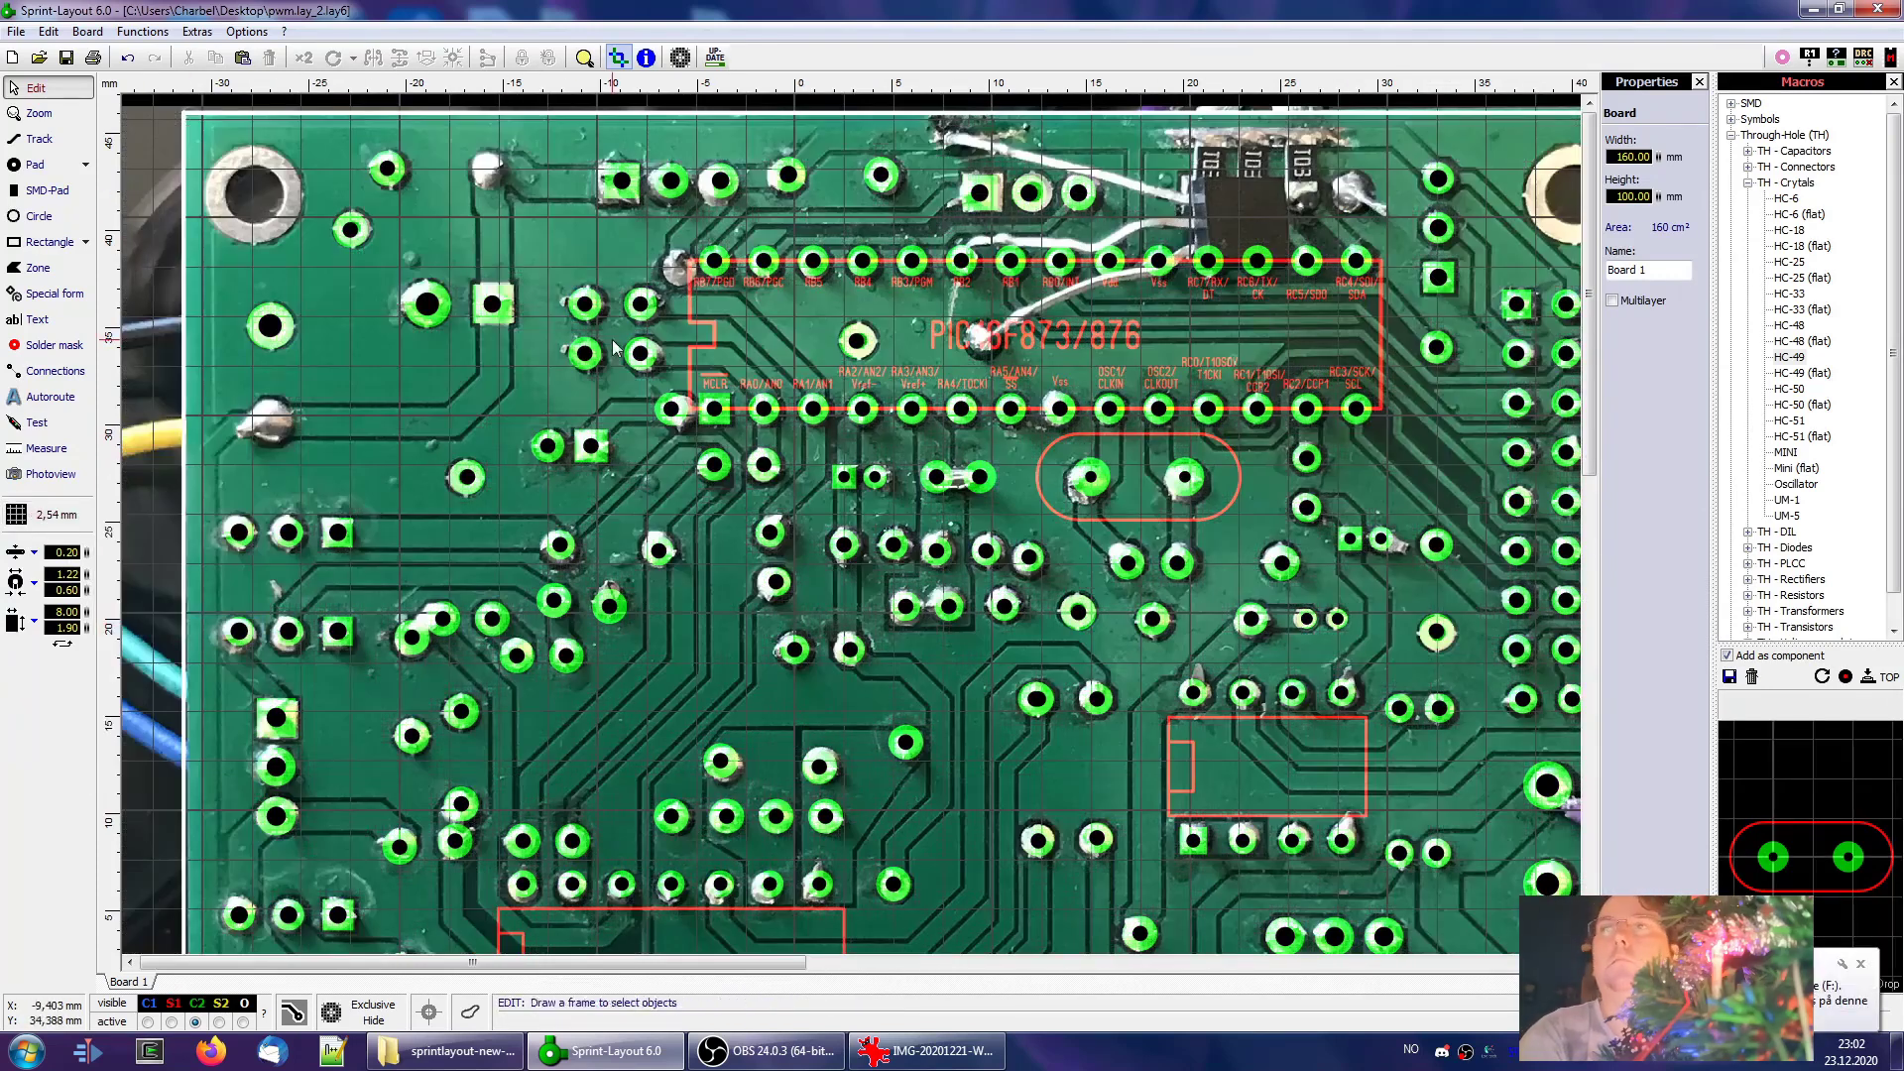
key("ctrl+v")
left_click(1222, 210)
right_click(1235, 204)
left_click(1324, 664)
right_click(1330, 196)
left_click(1389, 656)
right_click(1368, 218)
left_click(1416, 676)
Make the first pad of the four-pad row square and move the whole row onto the black component's joints
right_click(1246, 225)
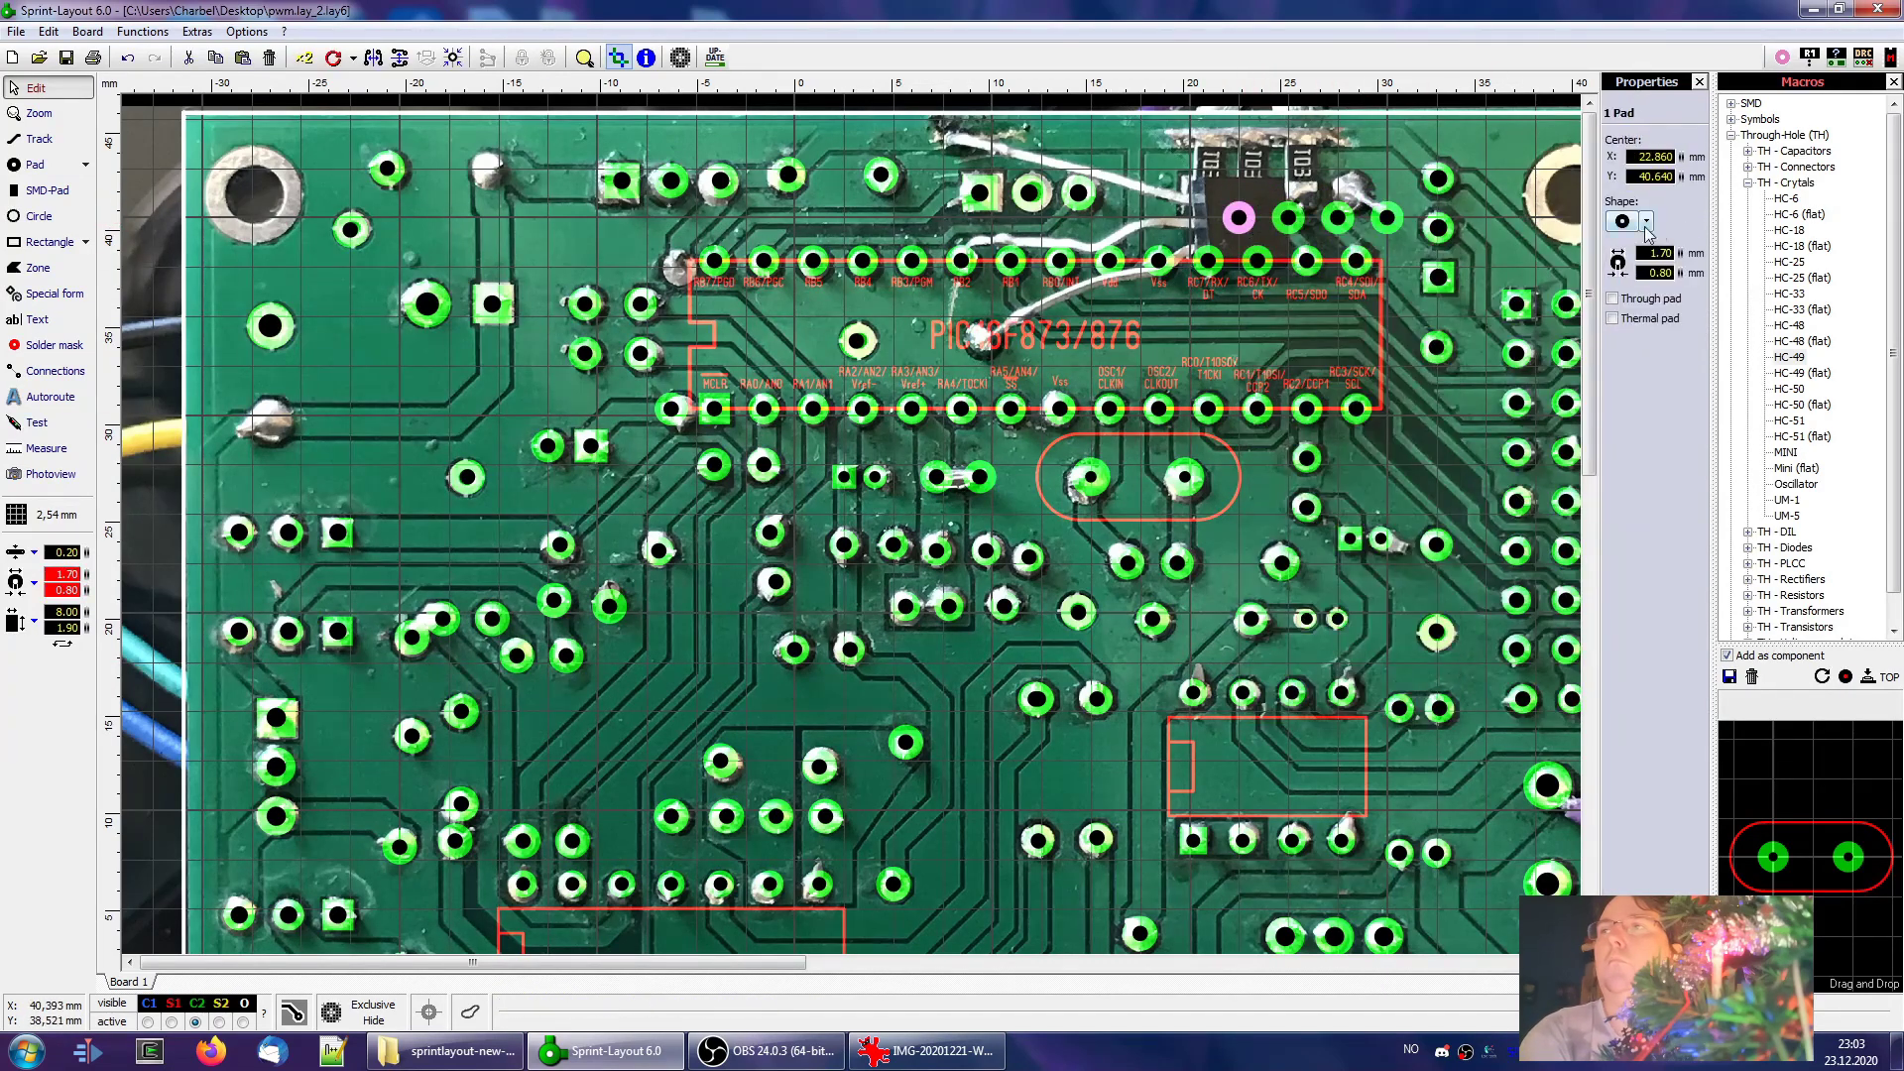
key("ctrl+v")
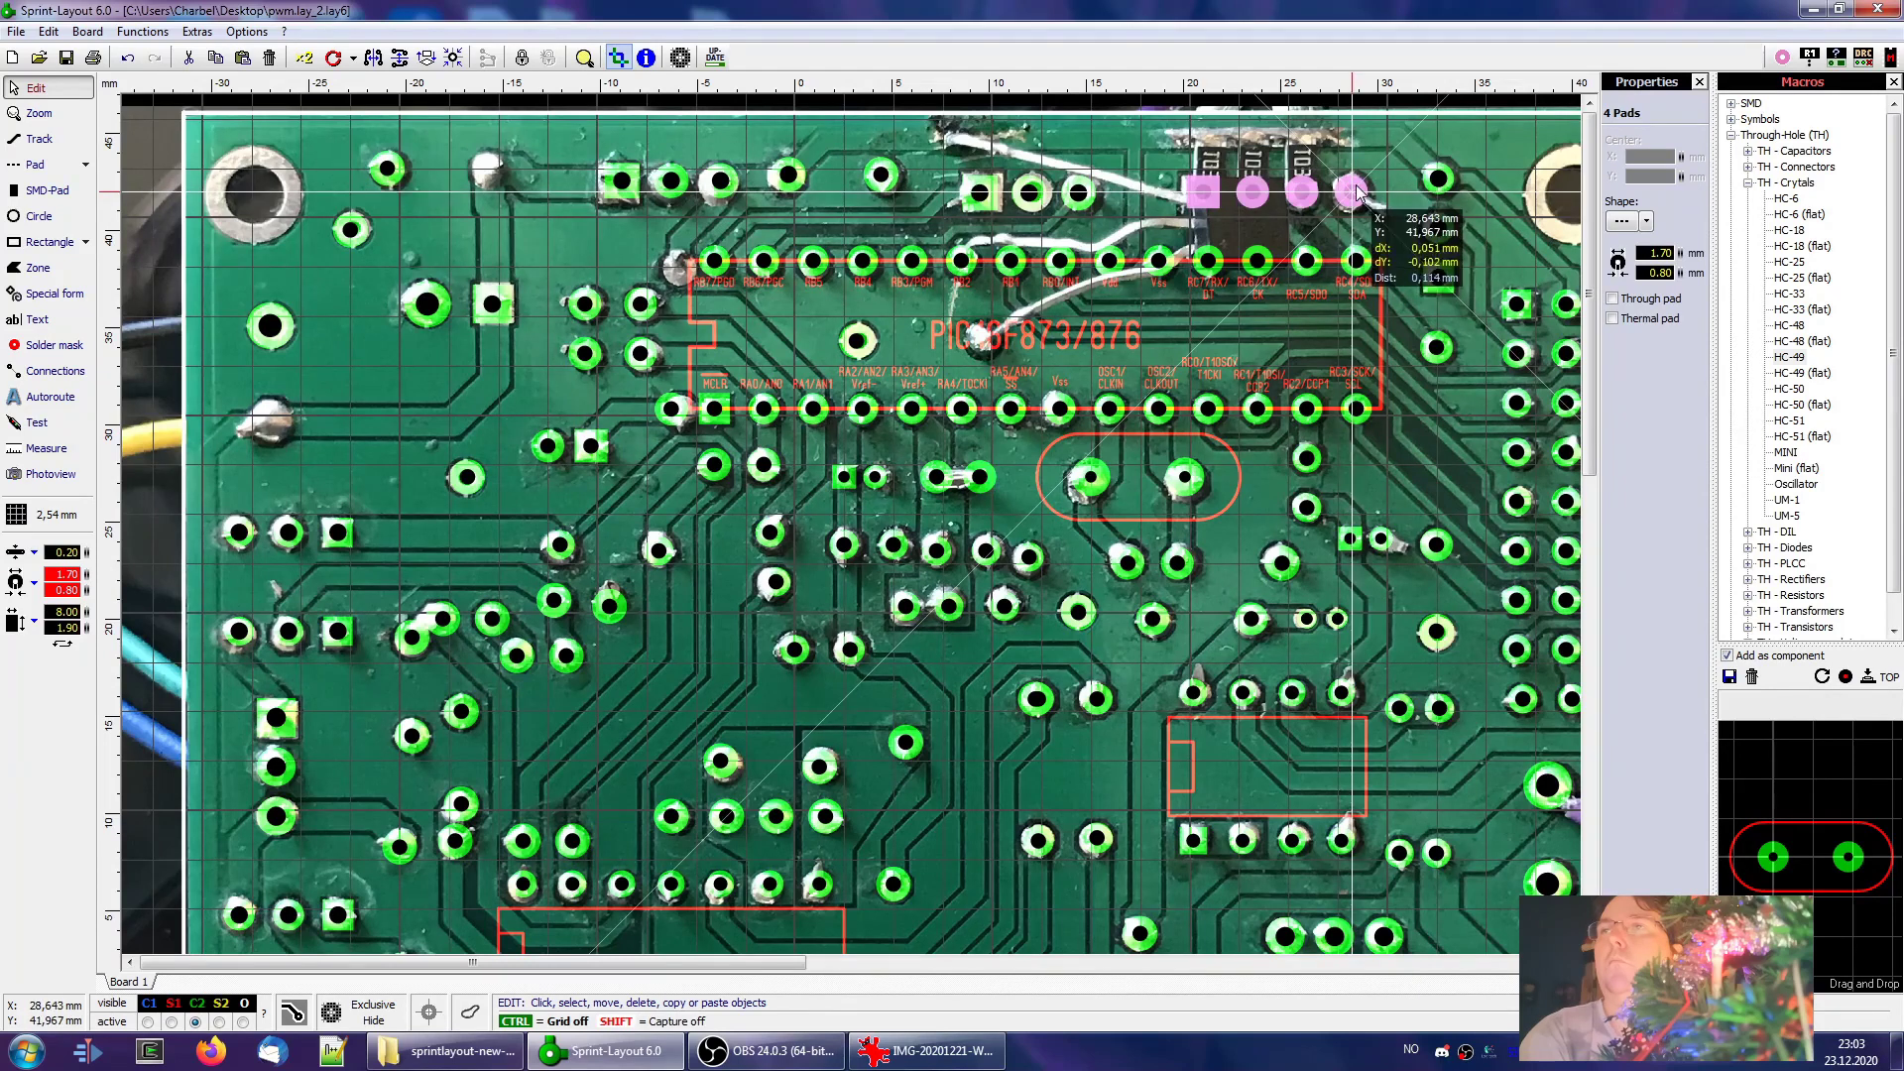
left_click(1357, 192)
Paste round pads onto the free joint near the board's upper-left mounting hole and the one at the PIC outline's upper-left corner
left_click(698, 199)
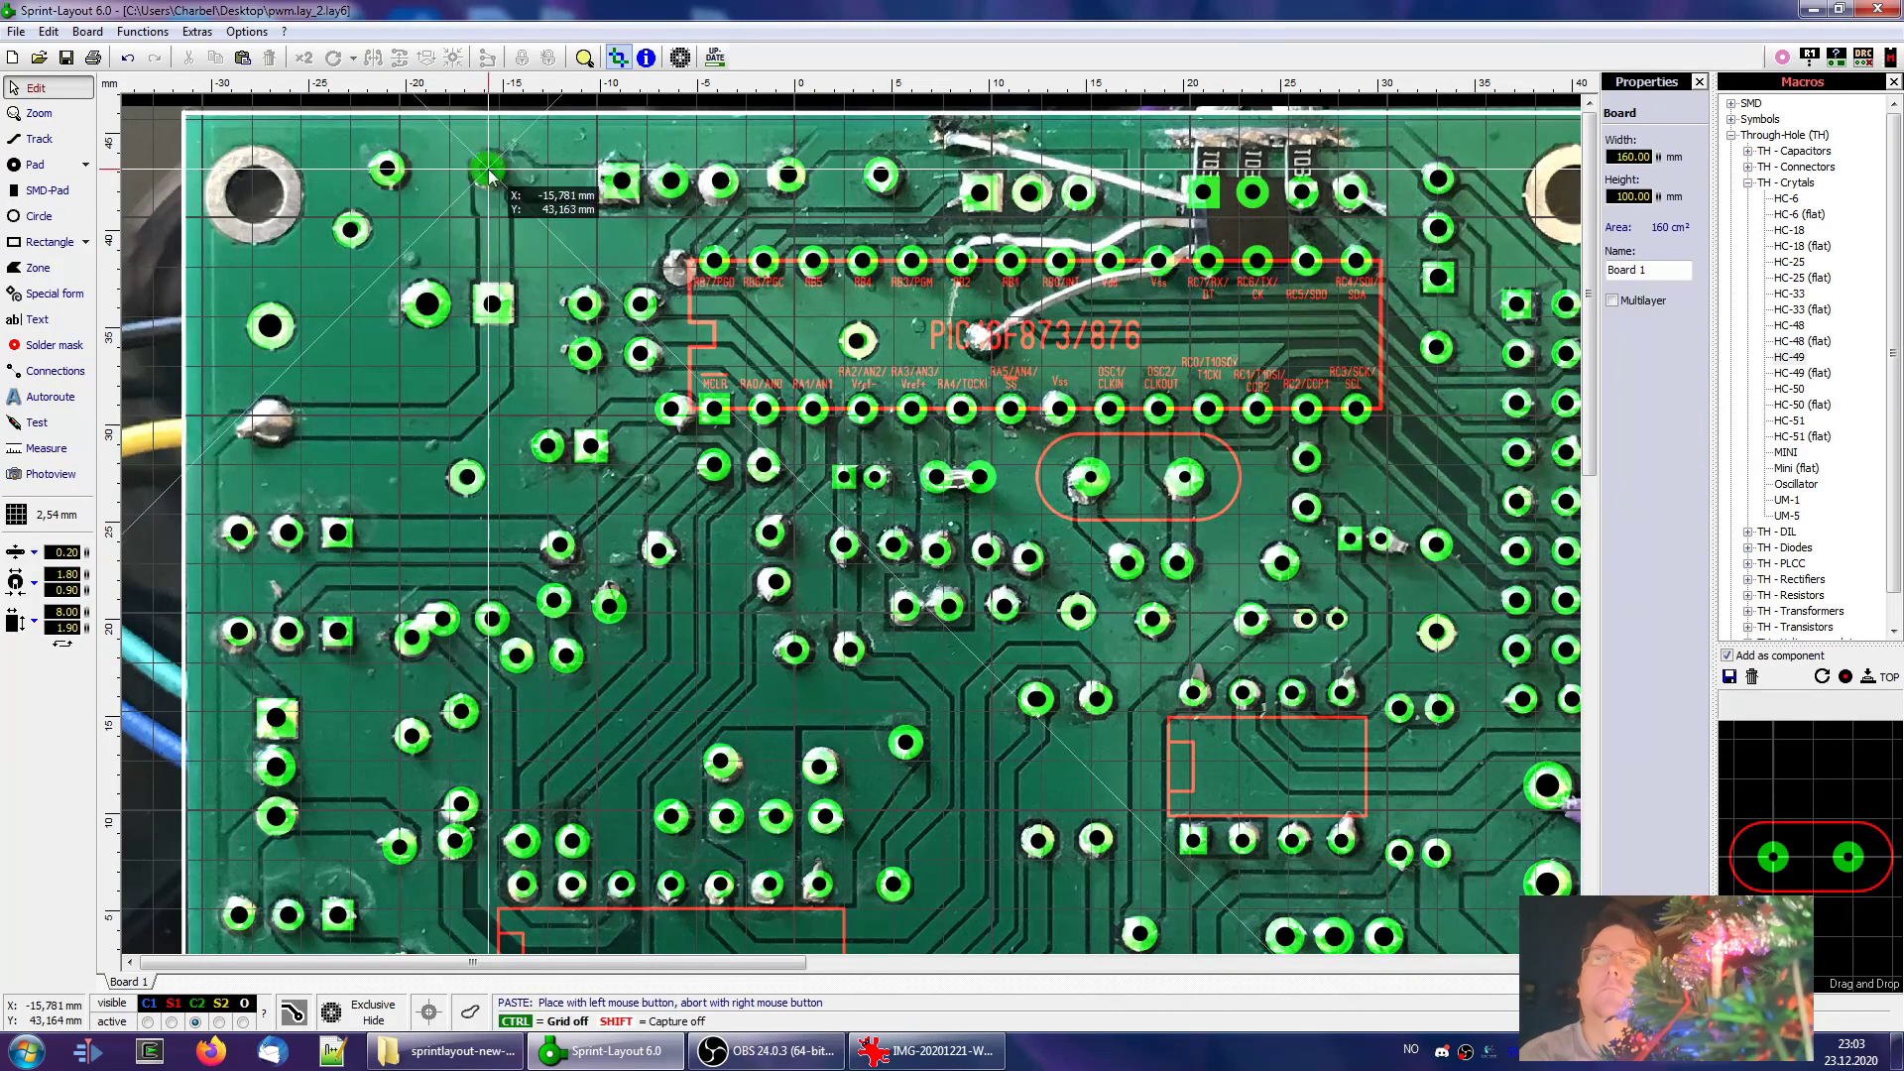
scroll(851, 524, "up", 4)
scroll(869, 604, "down", 1)
middle_click_drag(810, 739, 904, 144)
middle_click_drag(768, 538, 1117, 502)
middle_click_drag(568, 533, 1043, 529)
middle_click_drag(720, 536, 1023, 538)
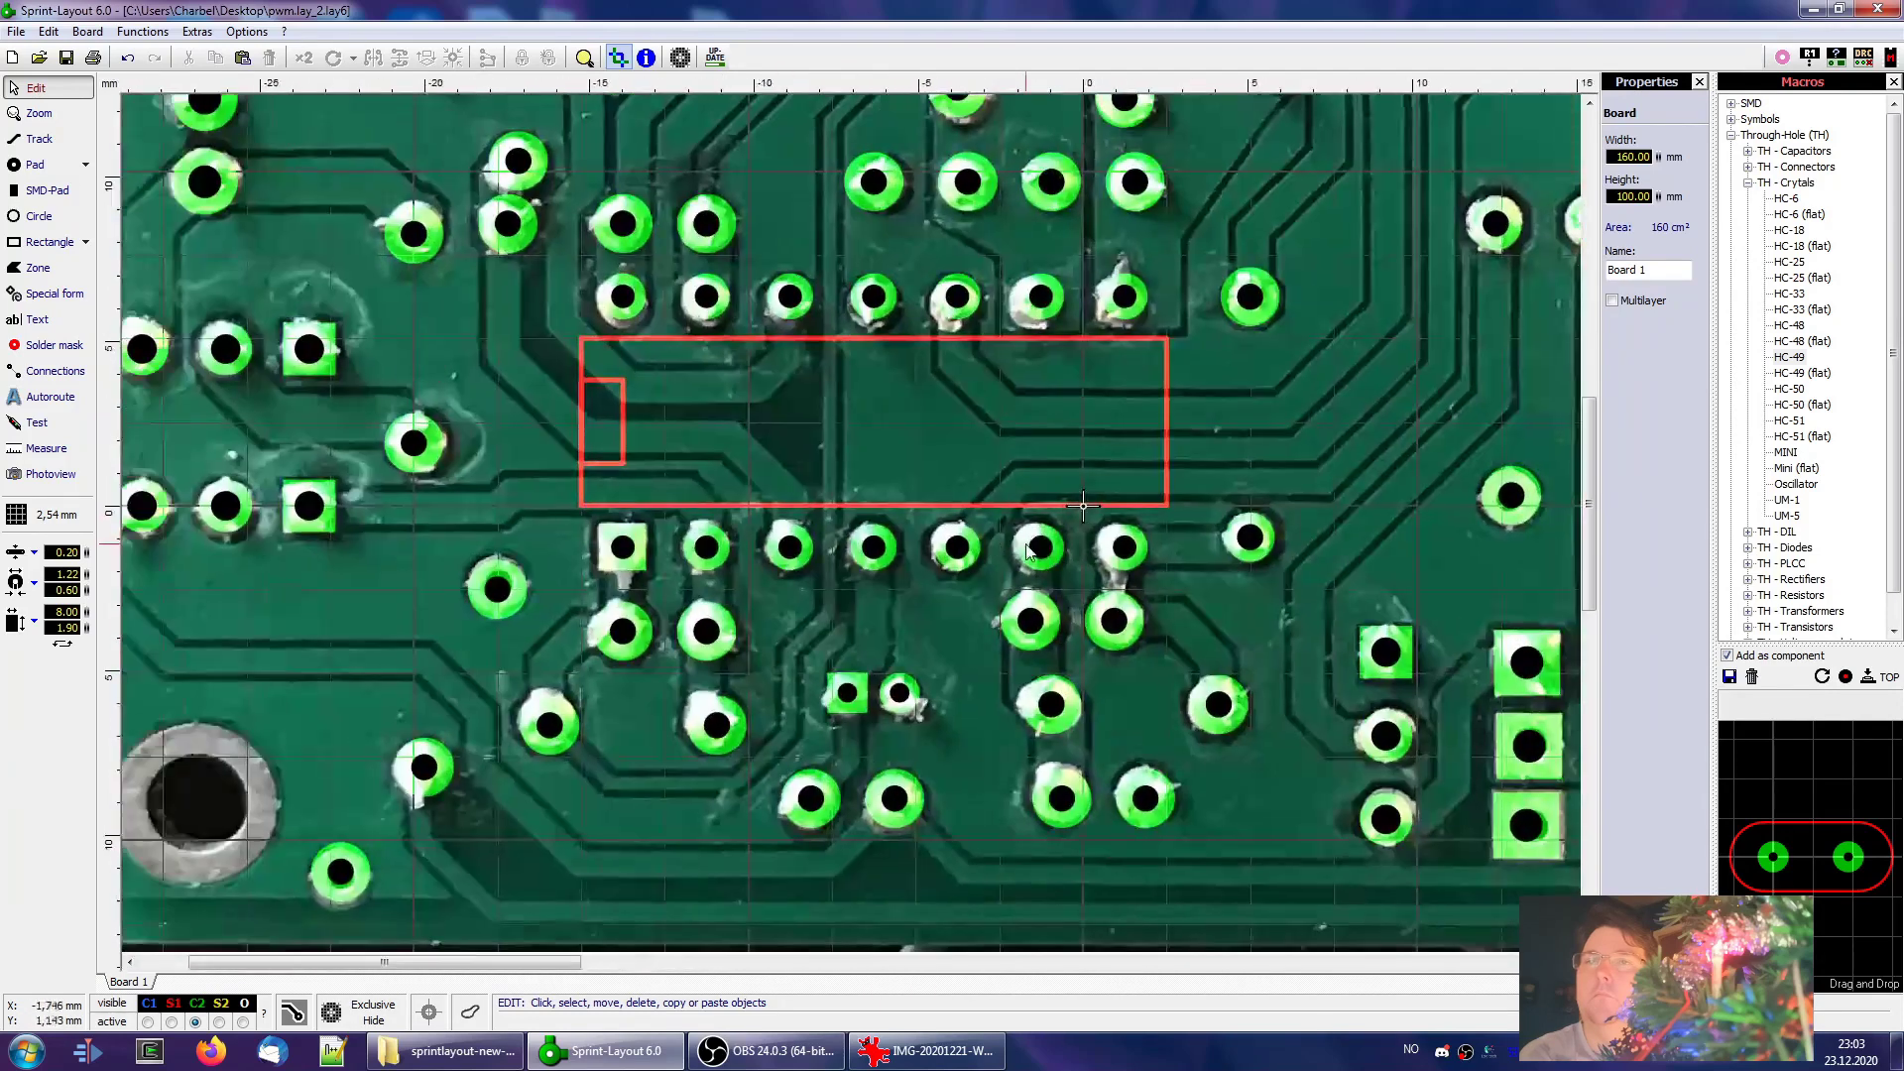
middle_click_drag(691, 506, 965, 490)
middle_click_drag(730, 475, 556, 652)
left_click(1012, 220)
key("ctrl+c")
key("ctrl+v")
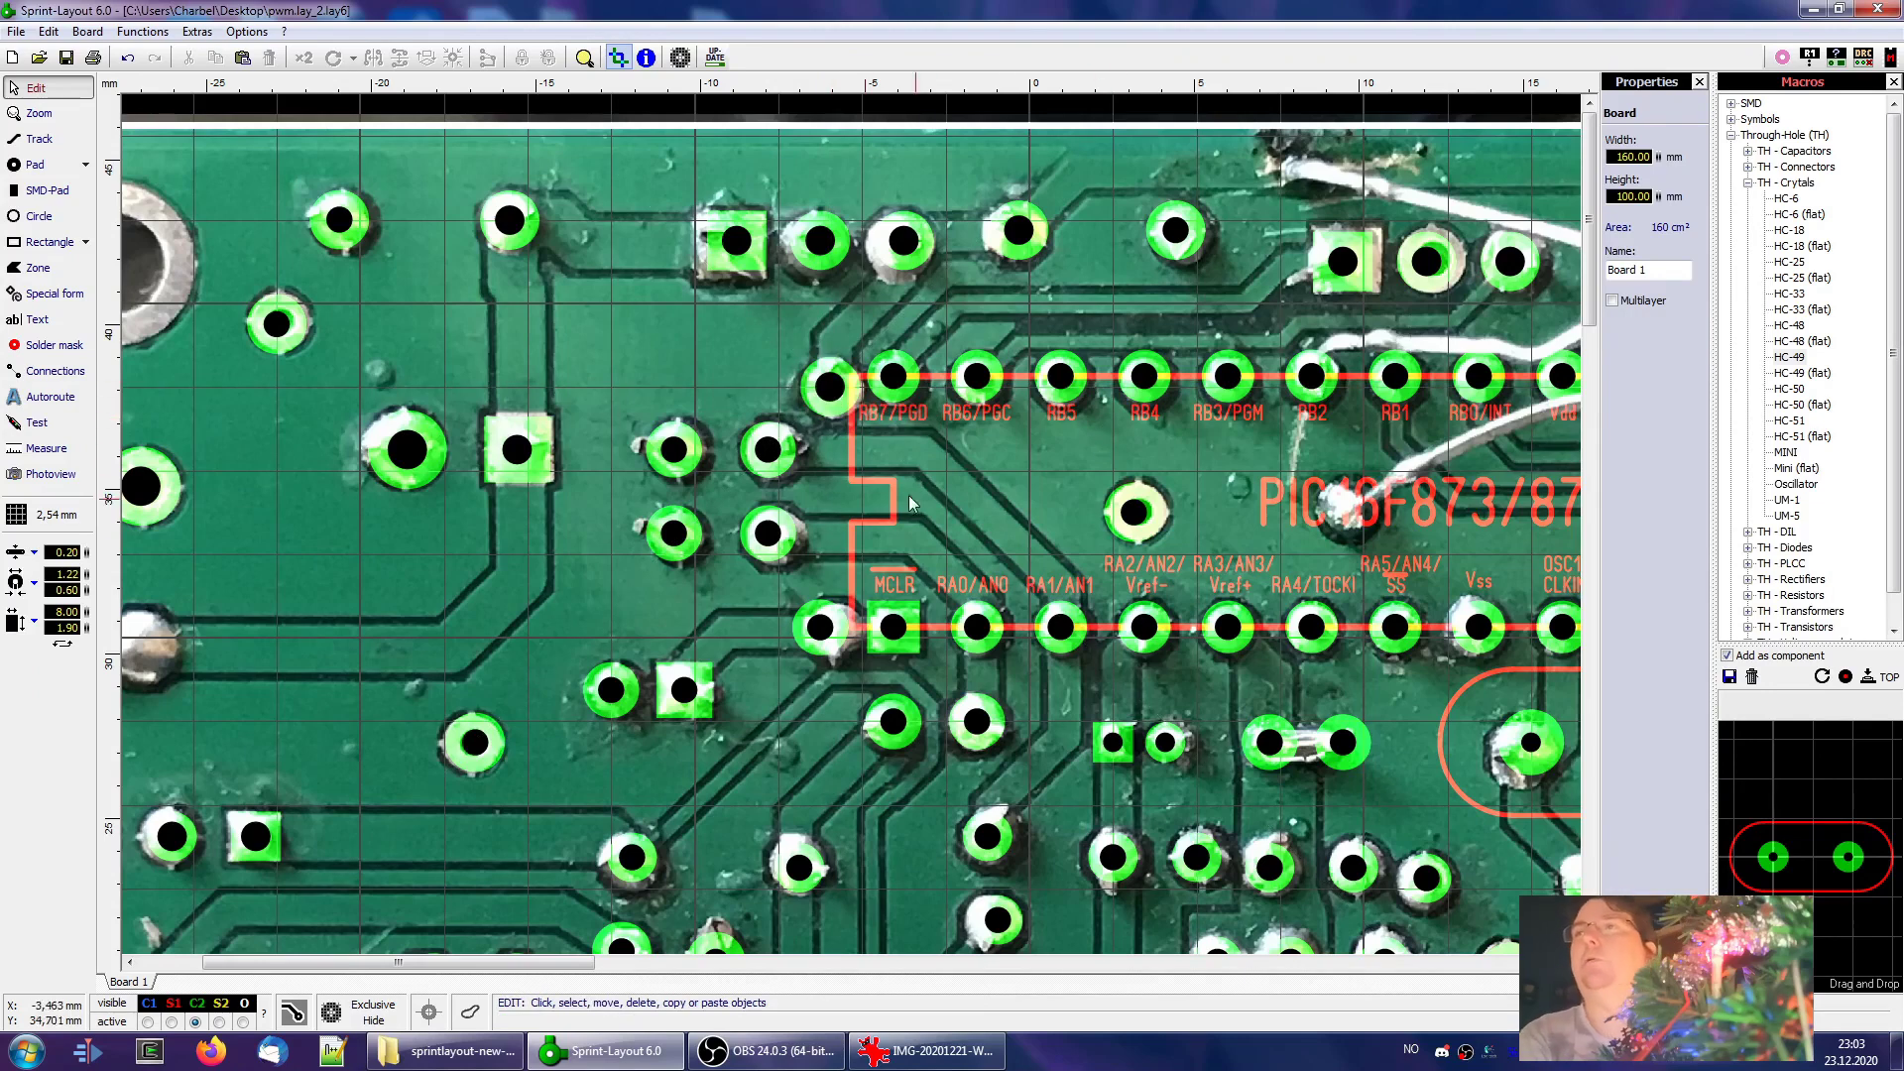
Measure the inner and outer diameters of the board's upper-left mounting hole
scroll(968, 436, "down", 4)
scroll(724, 430, "up", 2)
middle_click_drag(382, 774, 764, 425)
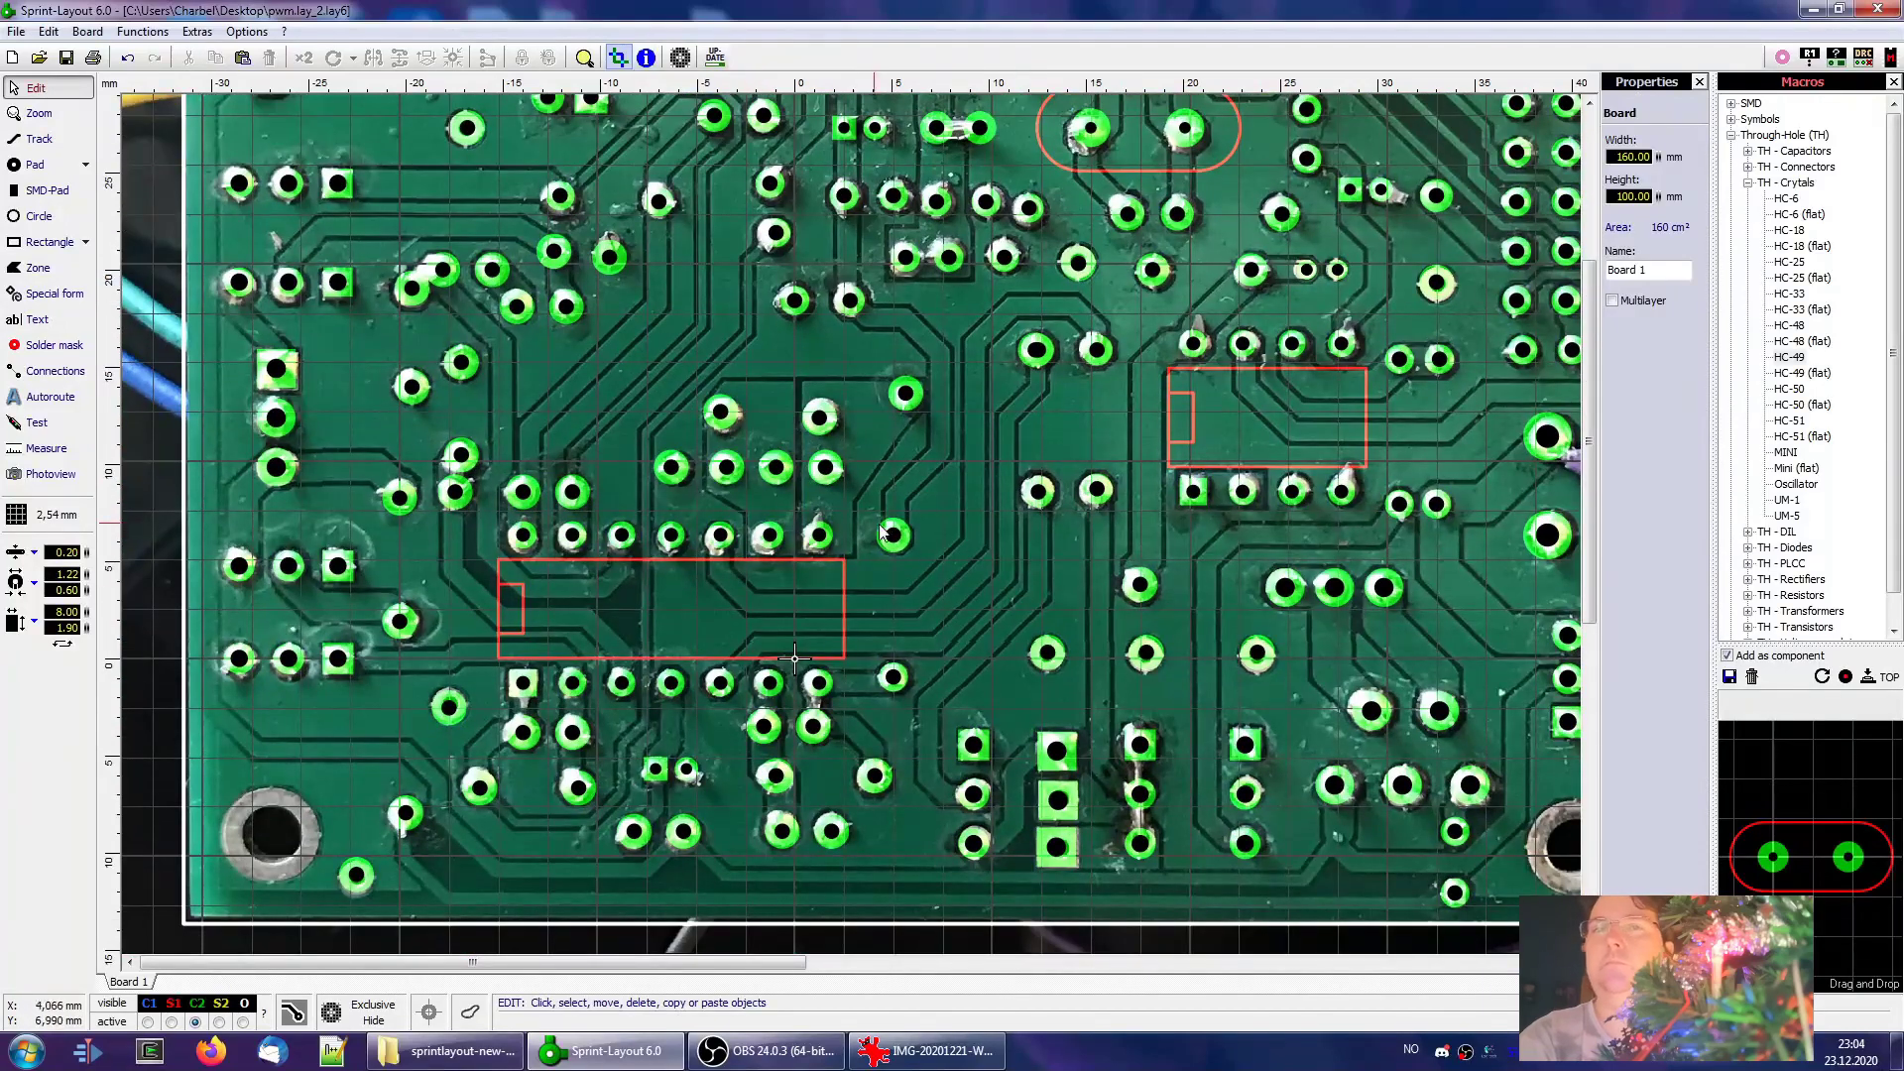
scroll(882, 532, "up", 4)
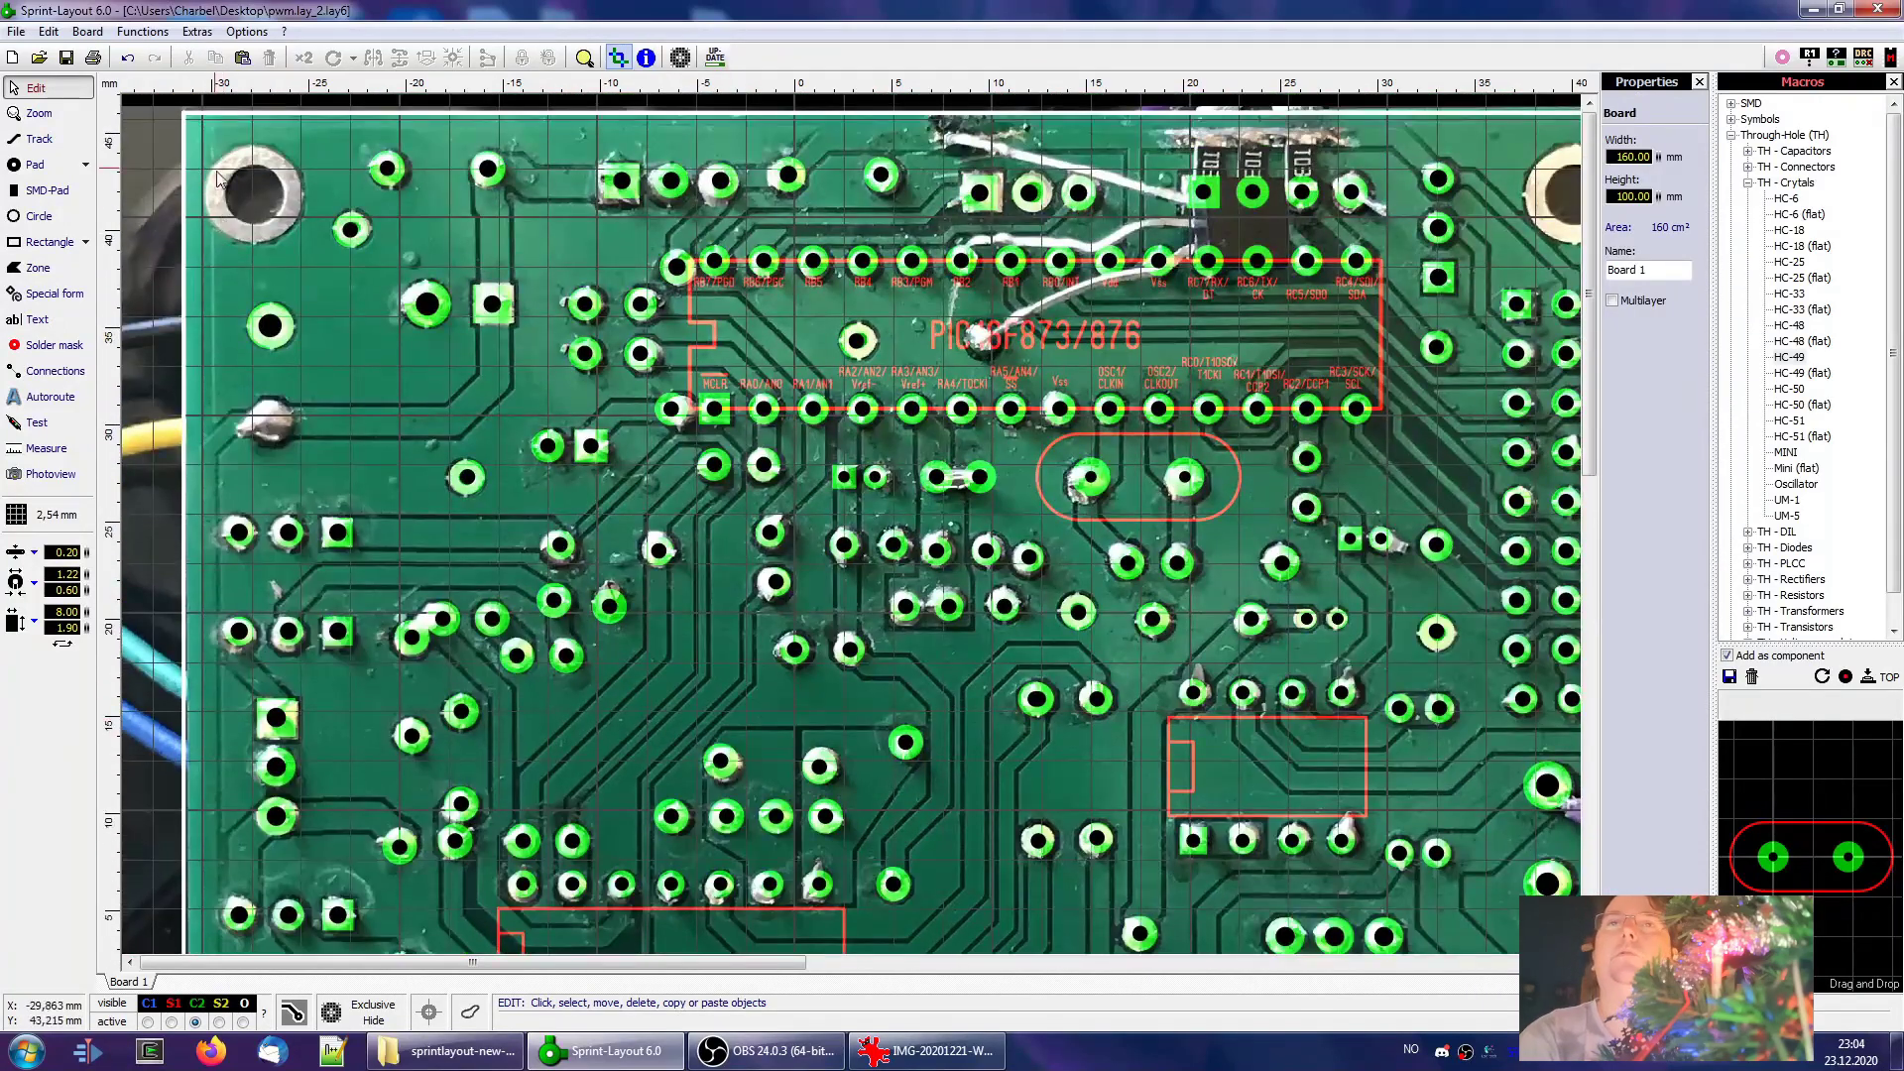
scroll(220, 179, "up", 4)
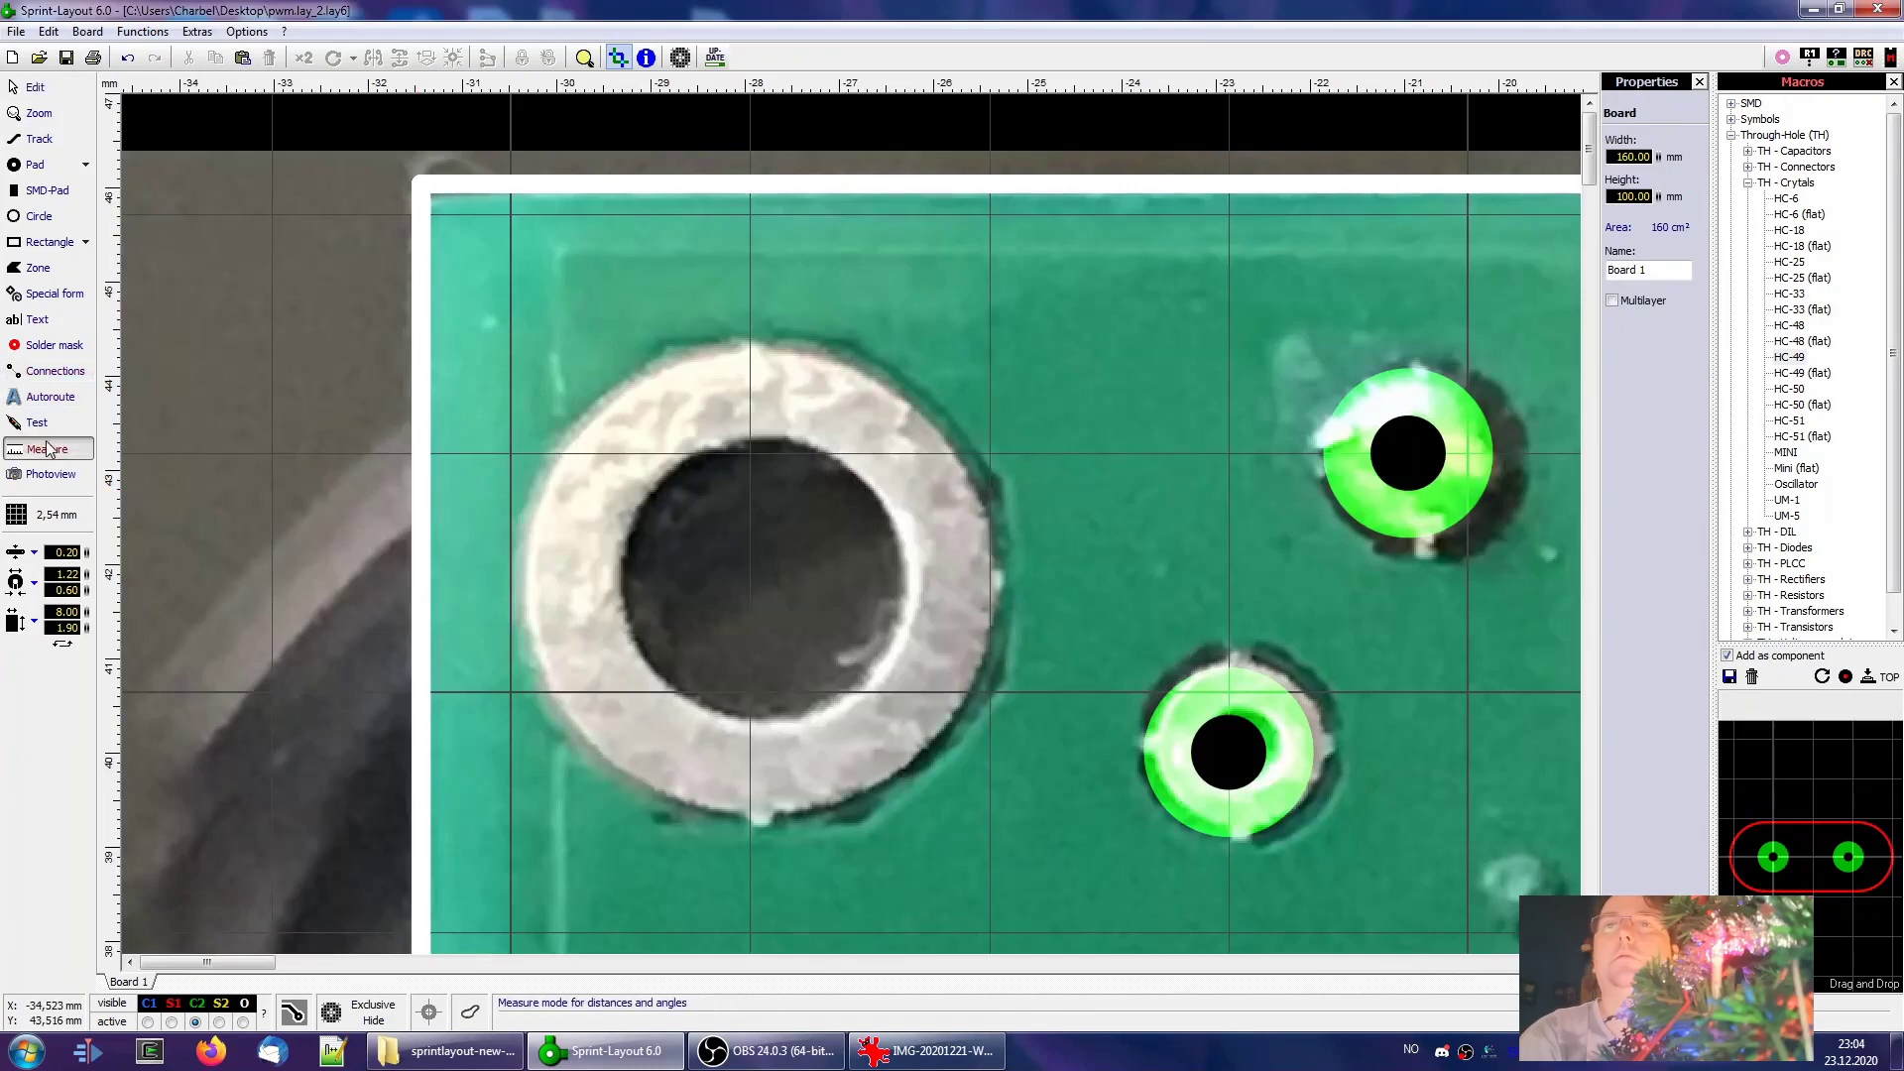
left_click(48, 449)
left_click_drag(618, 583, 910, 587)
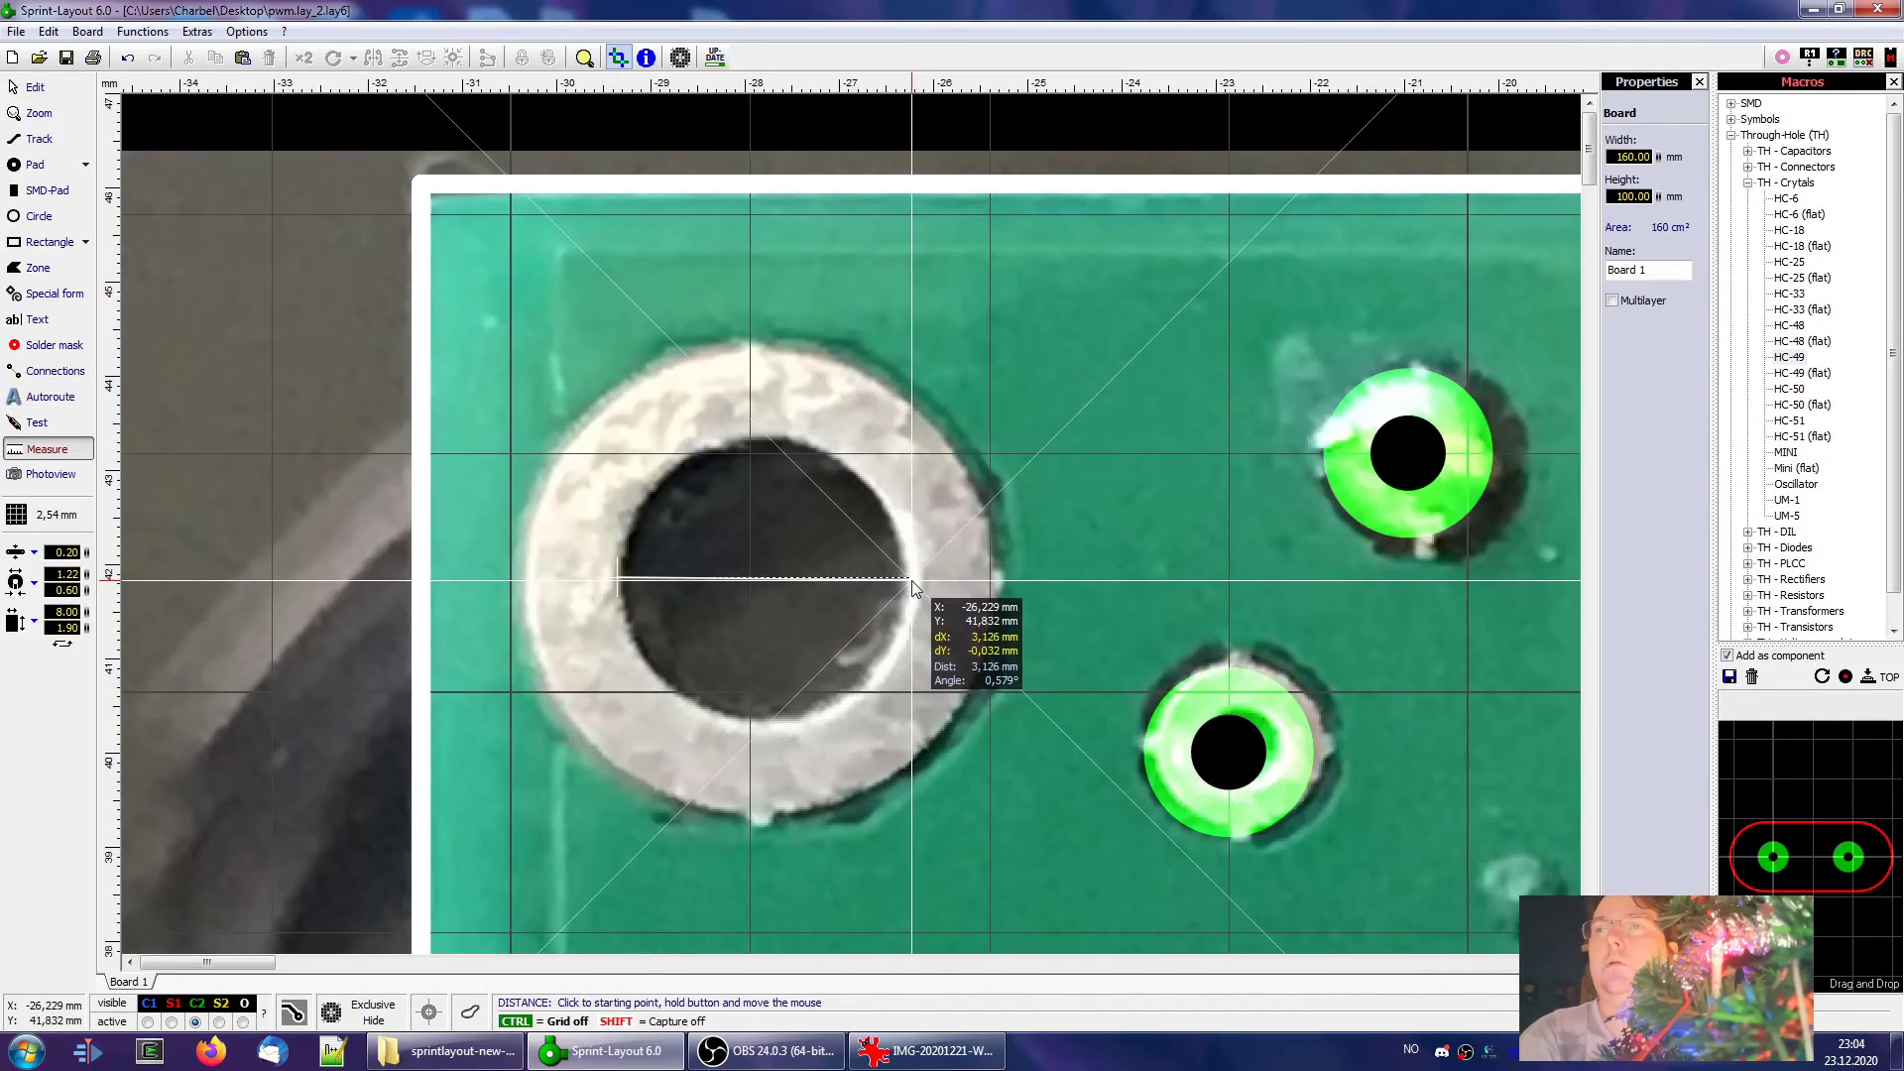
left_click_drag(913, 581, 902, 579)
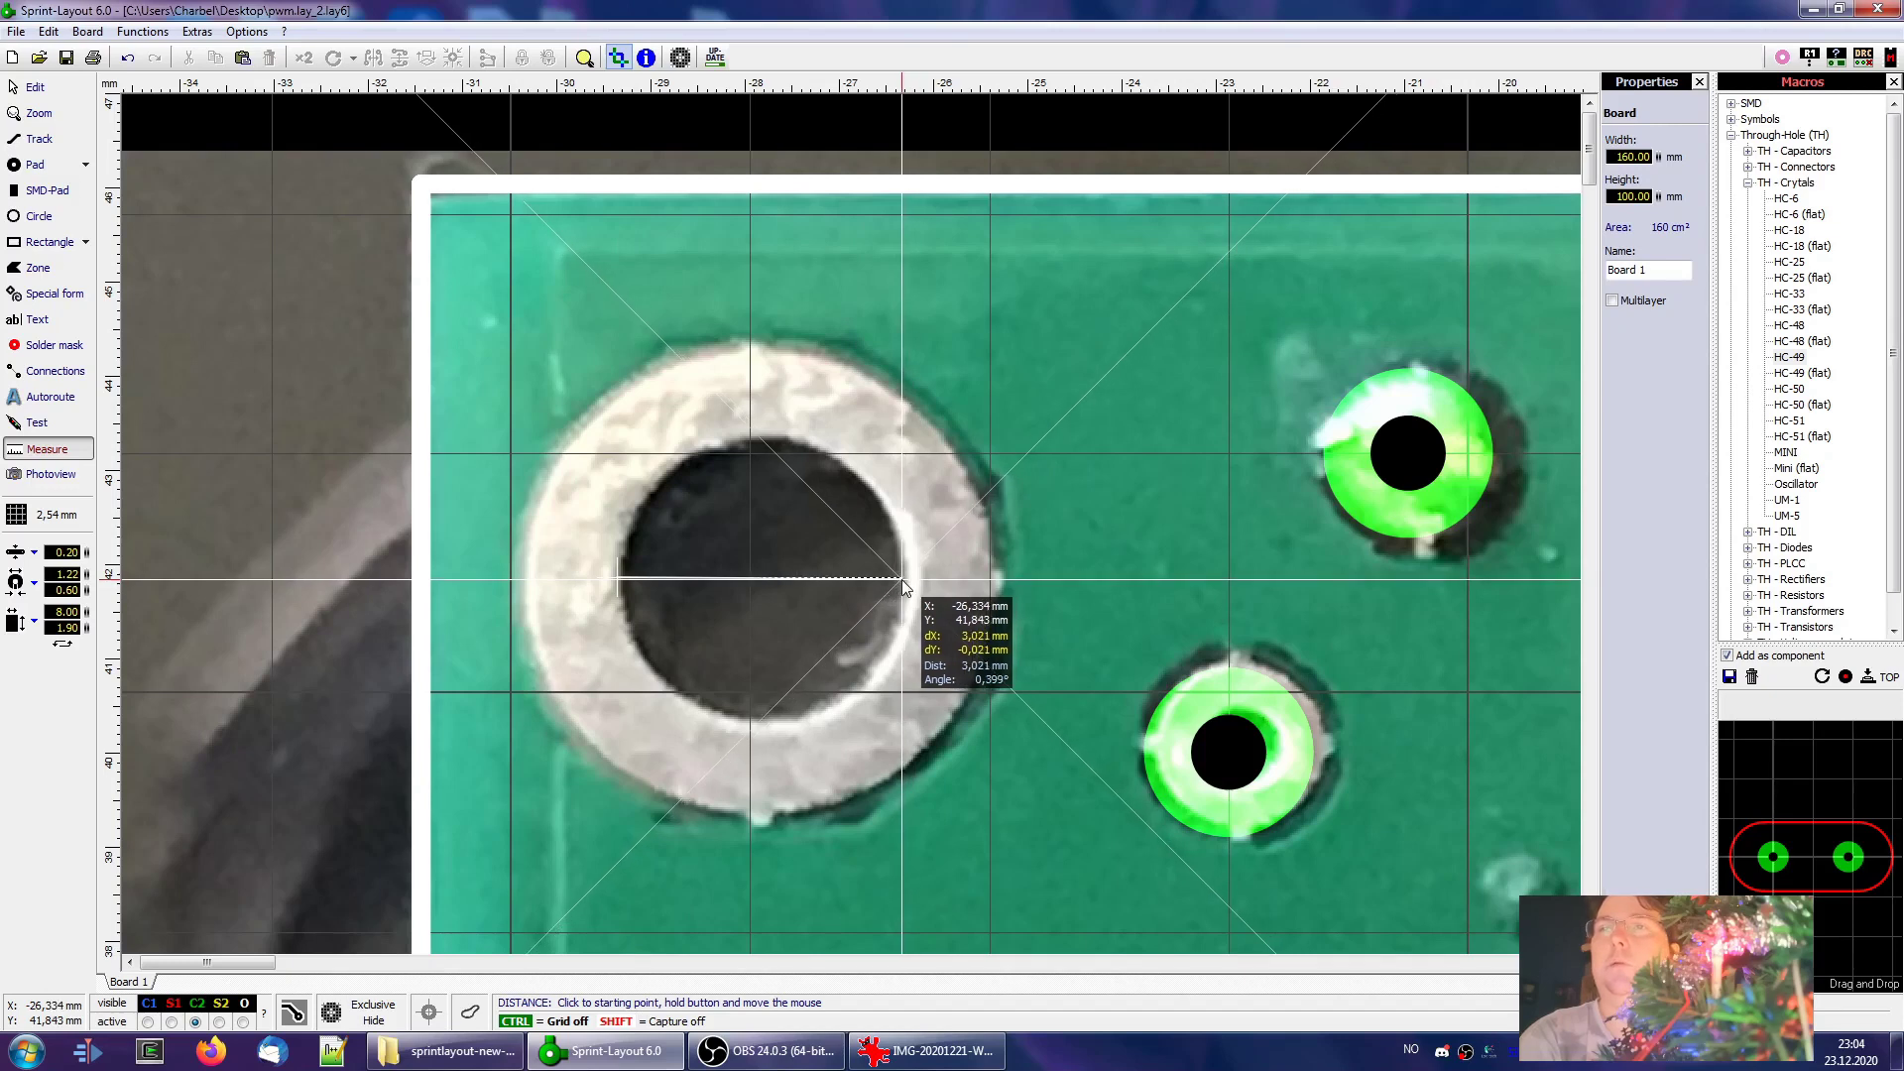
left_click_drag(902, 579, 895, 580)
left_click_drag(537, 572, 59, 191)
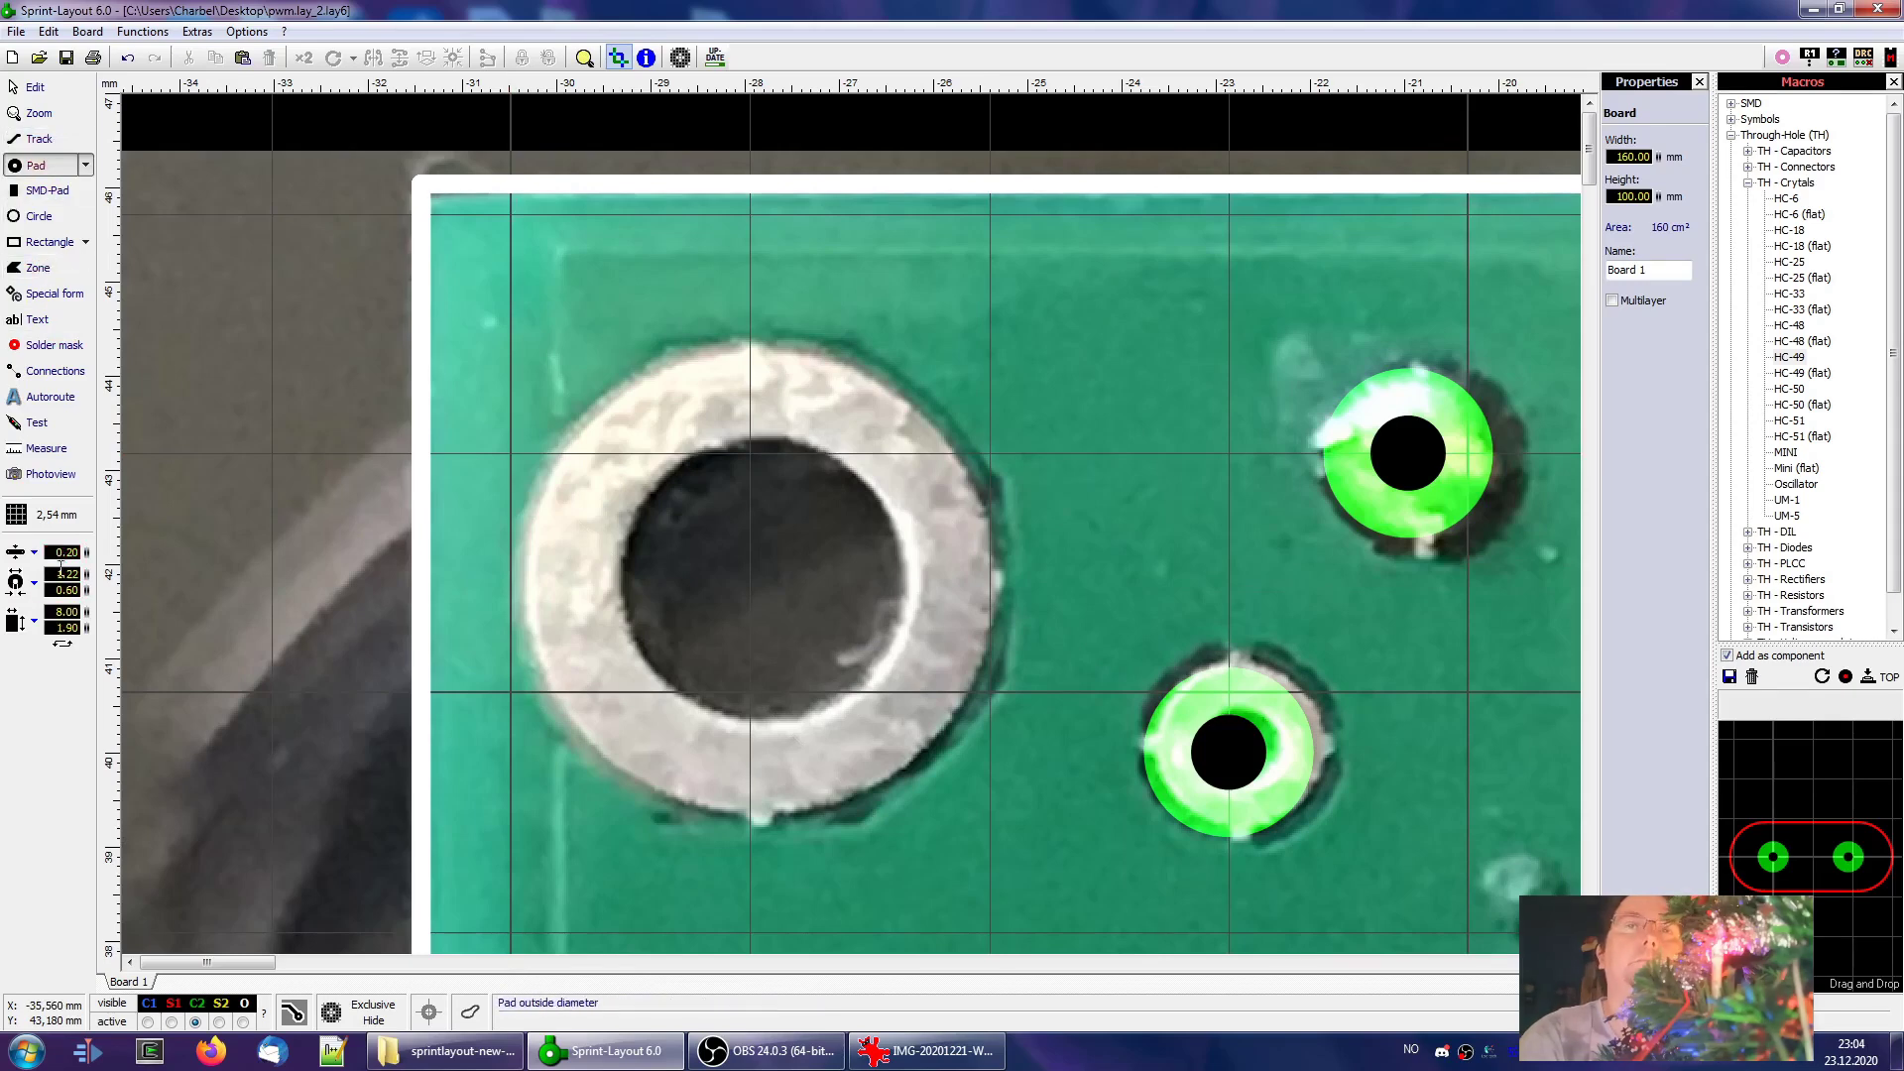
Place pads with 5 mm outer size and 3 mm hole on the board's four corner mounting holes
double_click(62, 573)
type("5")
key("Tab")
type("3")
left_click(753, 587)
scroll(761, 581, "down", 4)
middle_click_drag(734, 467, 149, 437)
left_click(1030, 265)
middle_click_drag(996, 892, 992, 455)
left_click(1040, 577, "ctrl")
middle_click_drag(178, 466, 1089, 461)
left_click(373, 569, "ctrl")
scroll(372, 570, "down", 4)
scroll(306, 205, "up", 4)
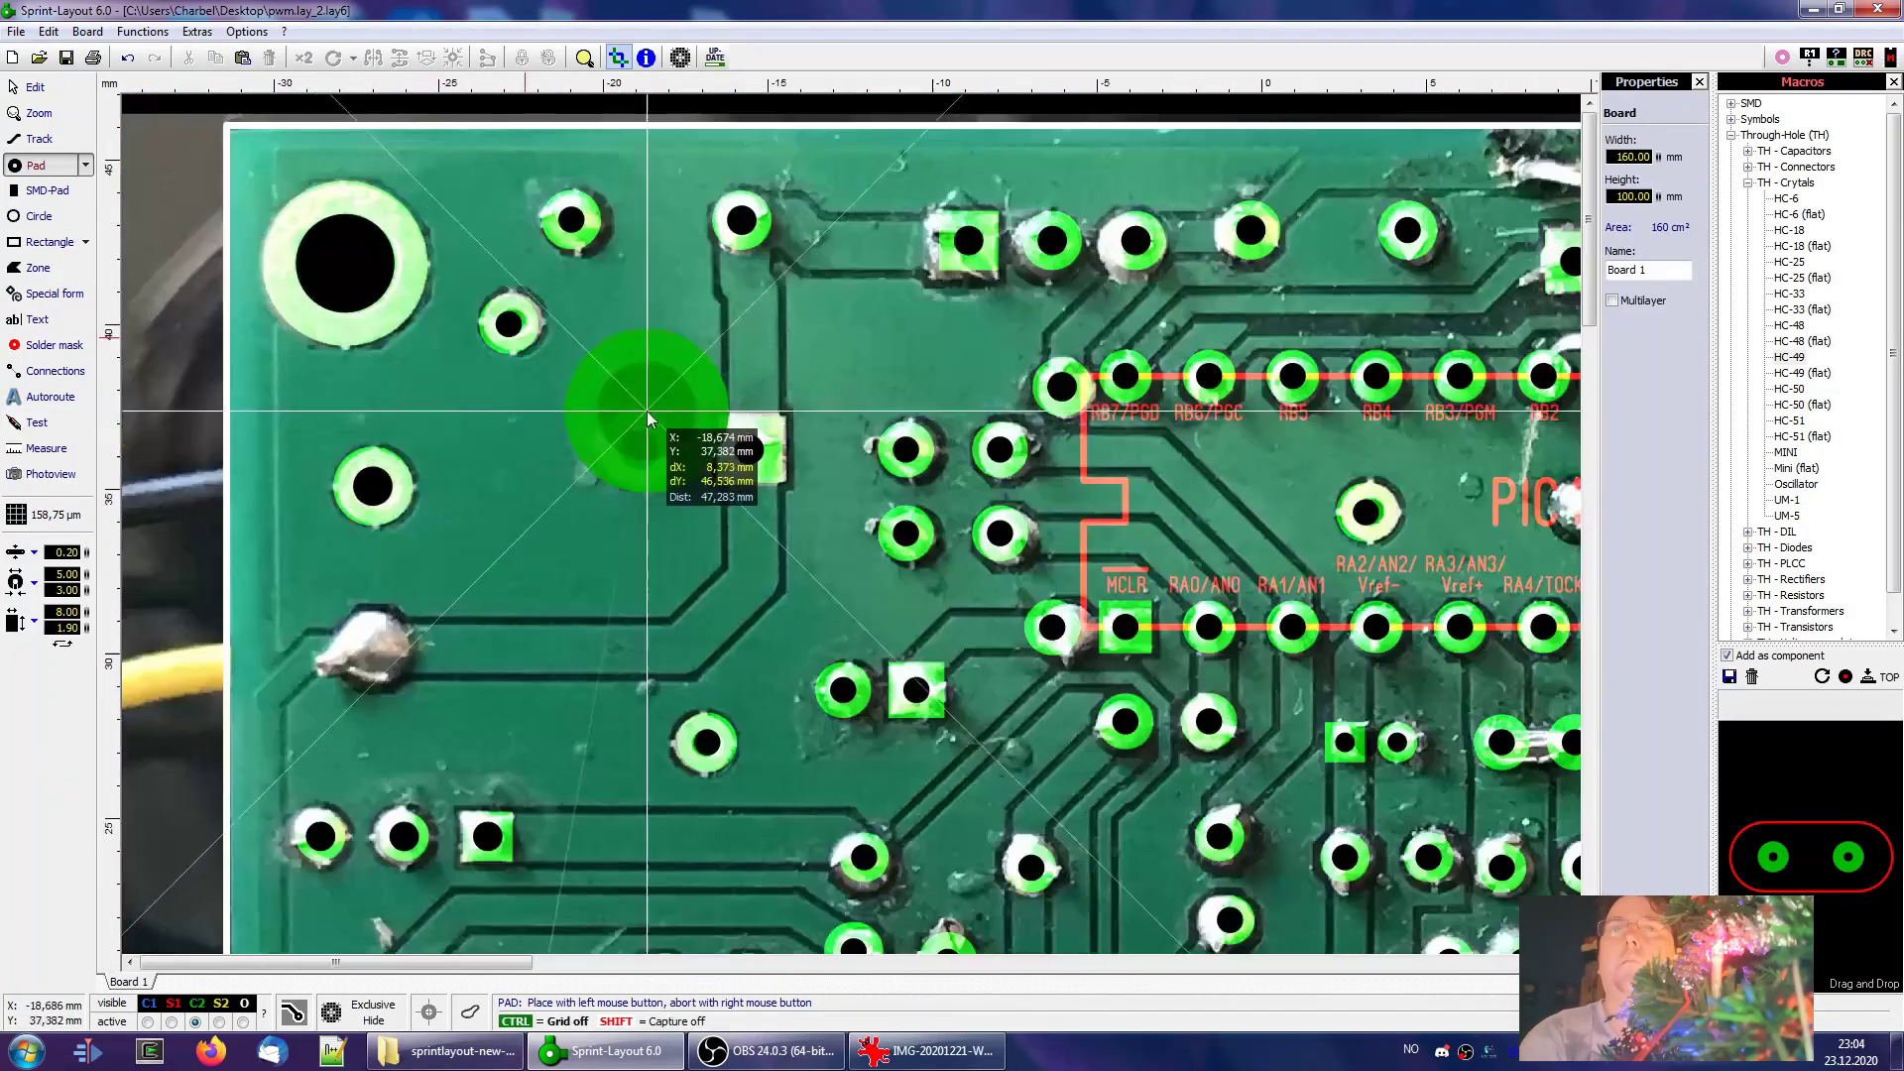
Measure the width of the photo's wide track above the PIC's left end and set the track width to 1.4 mm
left_click(48, 449)
left_click_drag(873, 226, 876, 274)
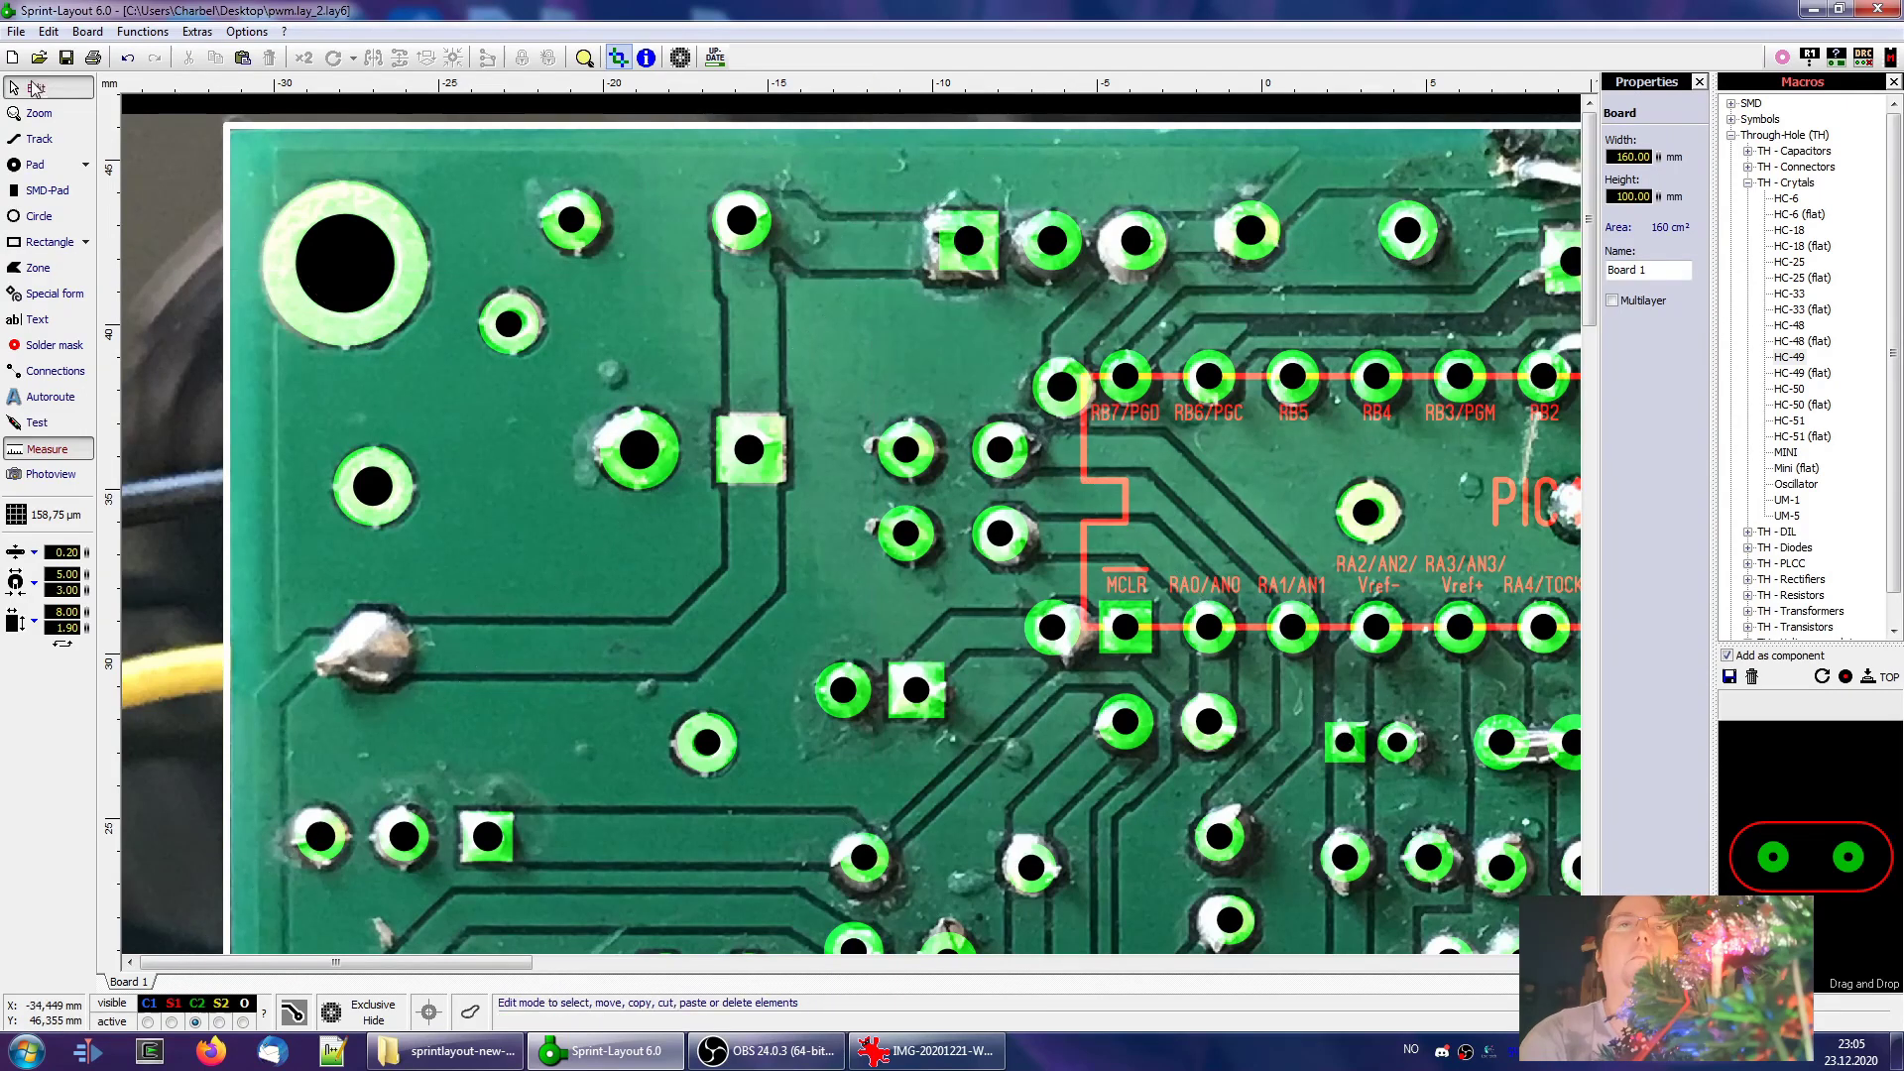
type(".4")
key("Return")
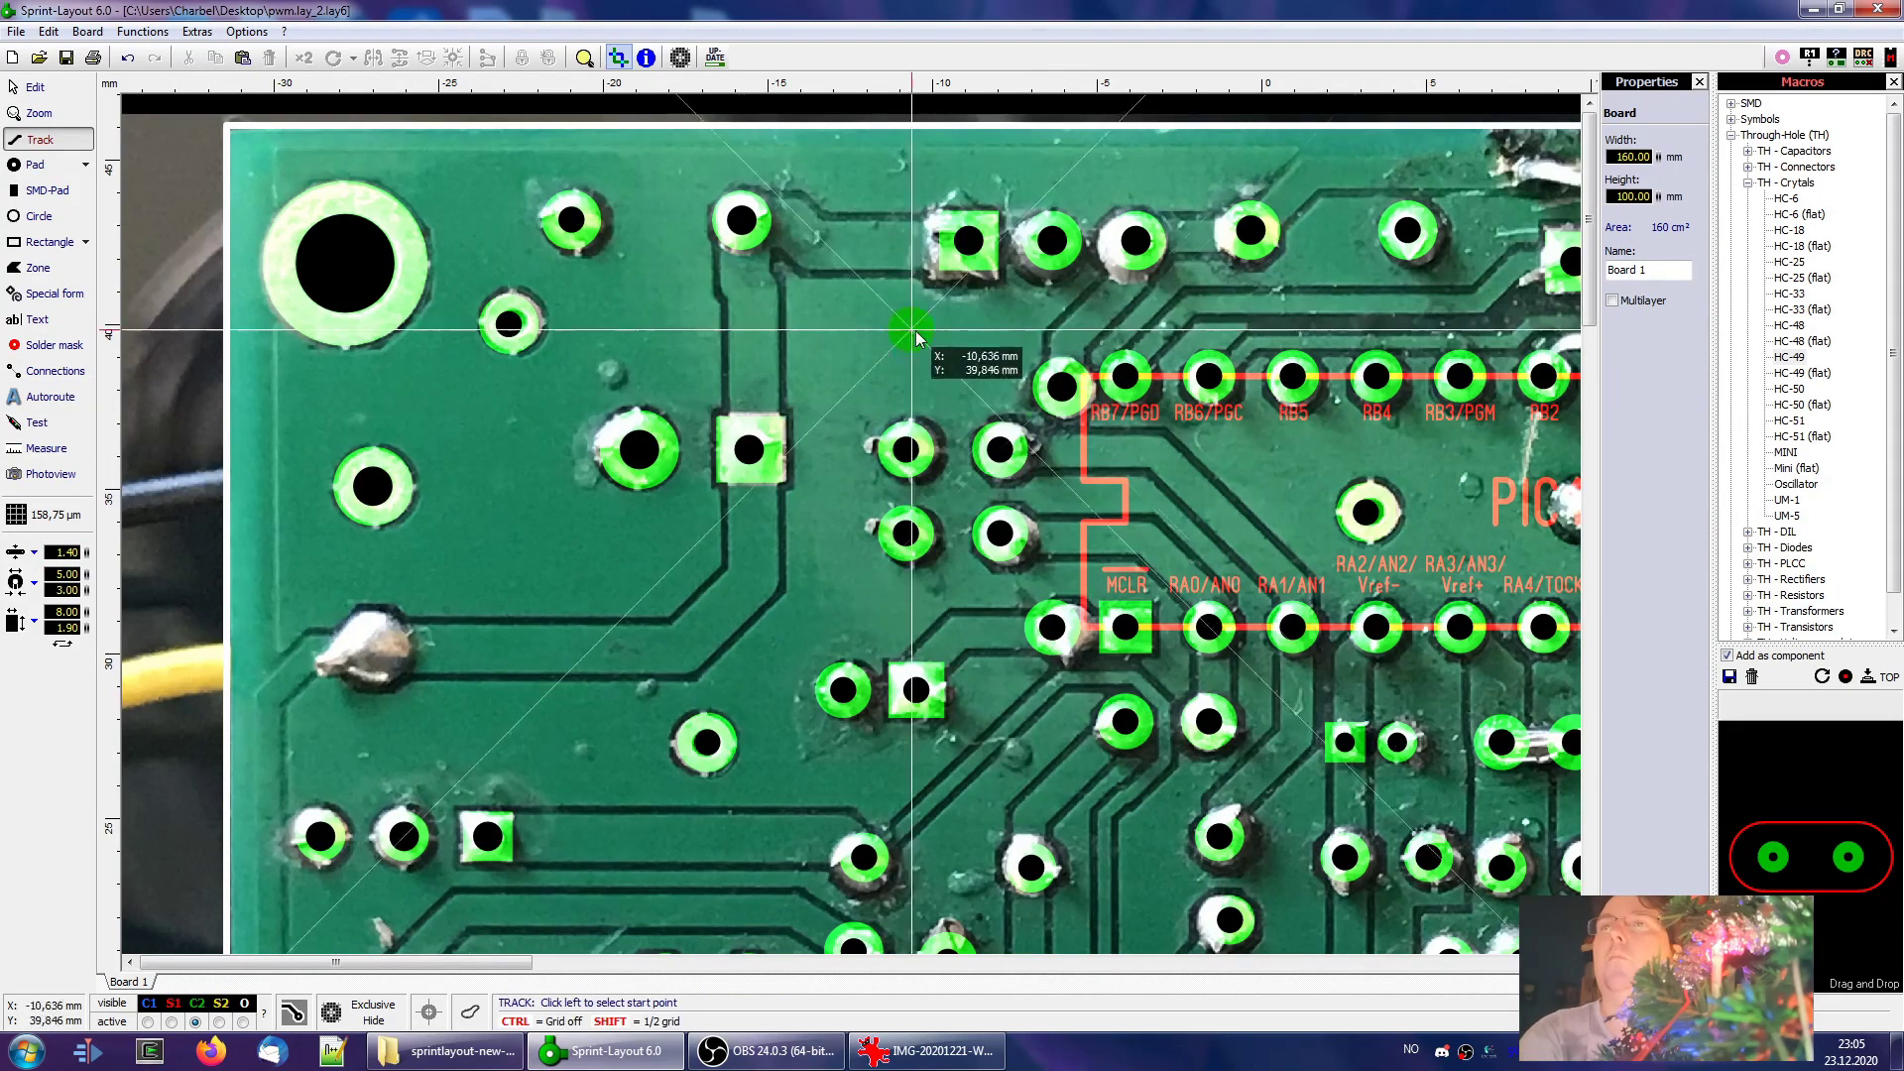
Trace a 1.4 mm track from the square pad above the PIC past the yellow wire's joint and down the board's left edge
left_click(969, 240)
left_click(744, 219)
left_click(749, 445)
left_click(749, 586)
left_click(326, 653)
scroll(327, 758, "down", 3)
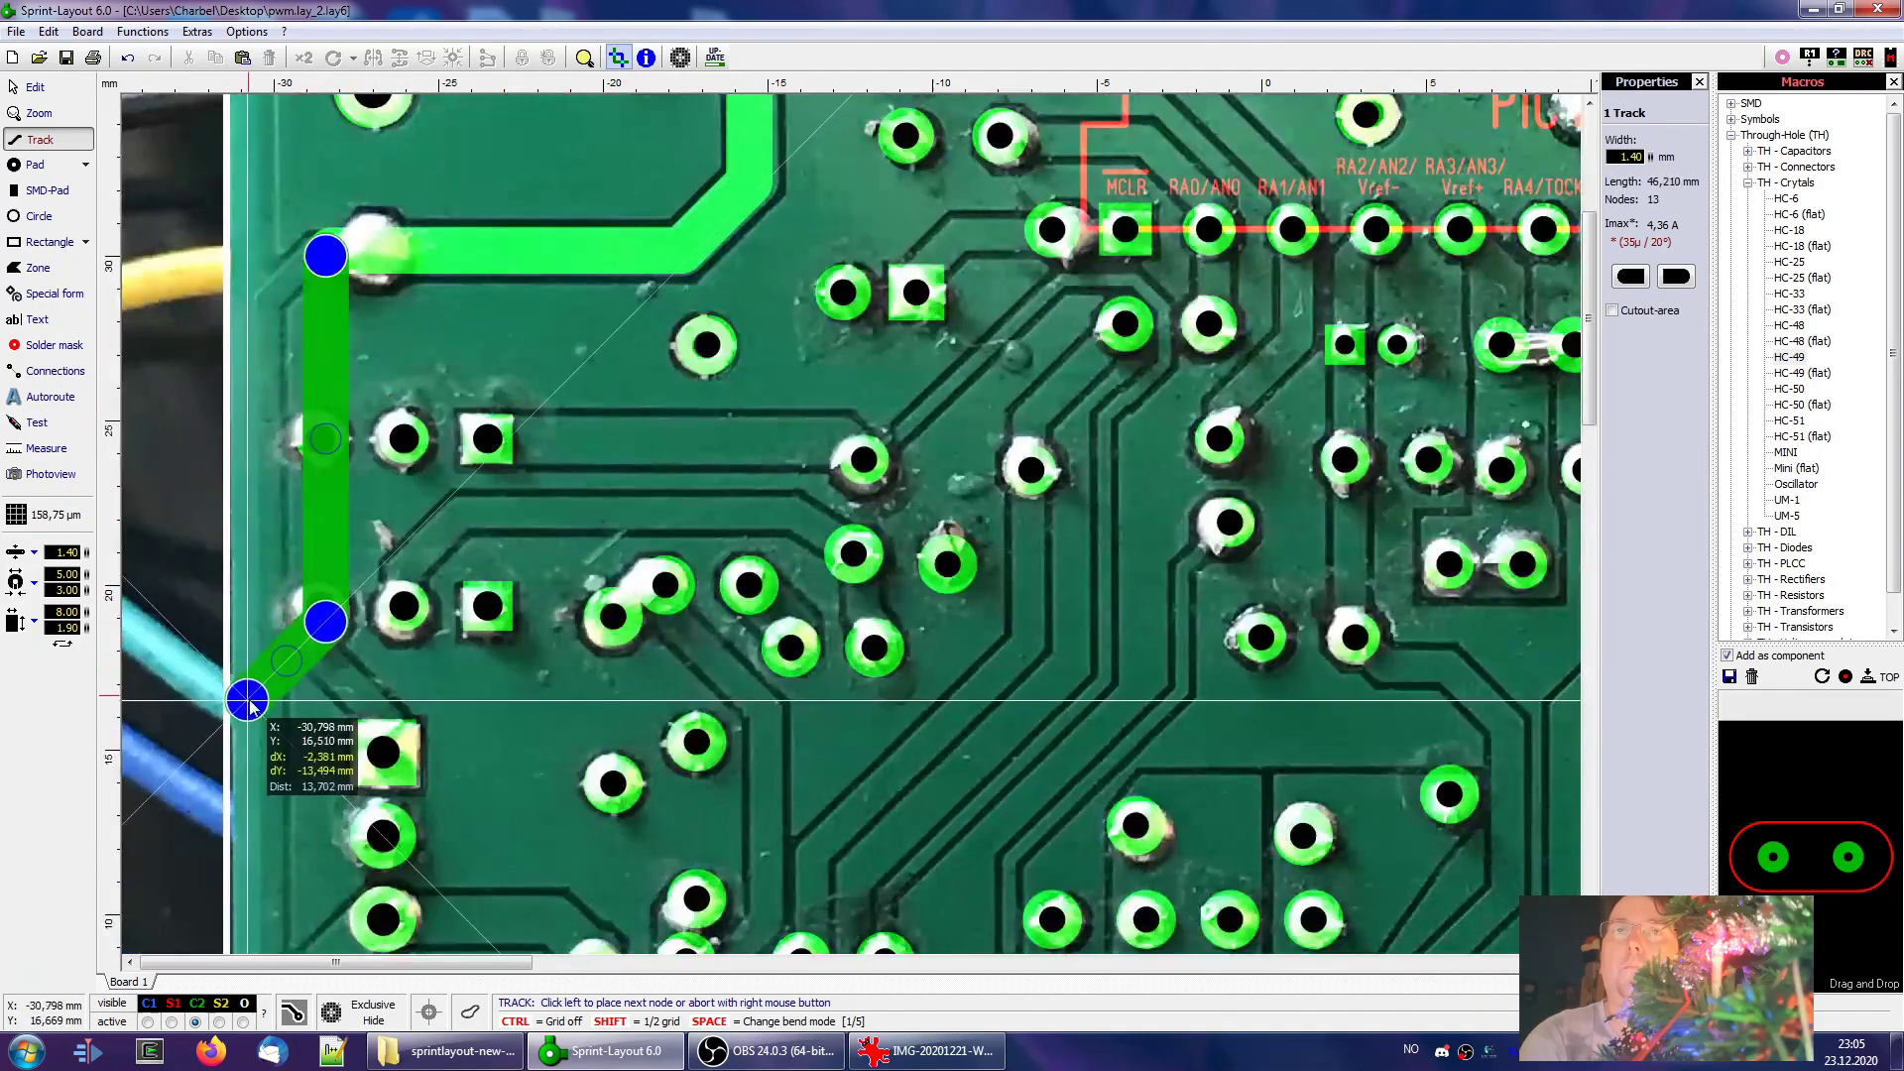
key("space")
scroll(395, 436, "down", 3)
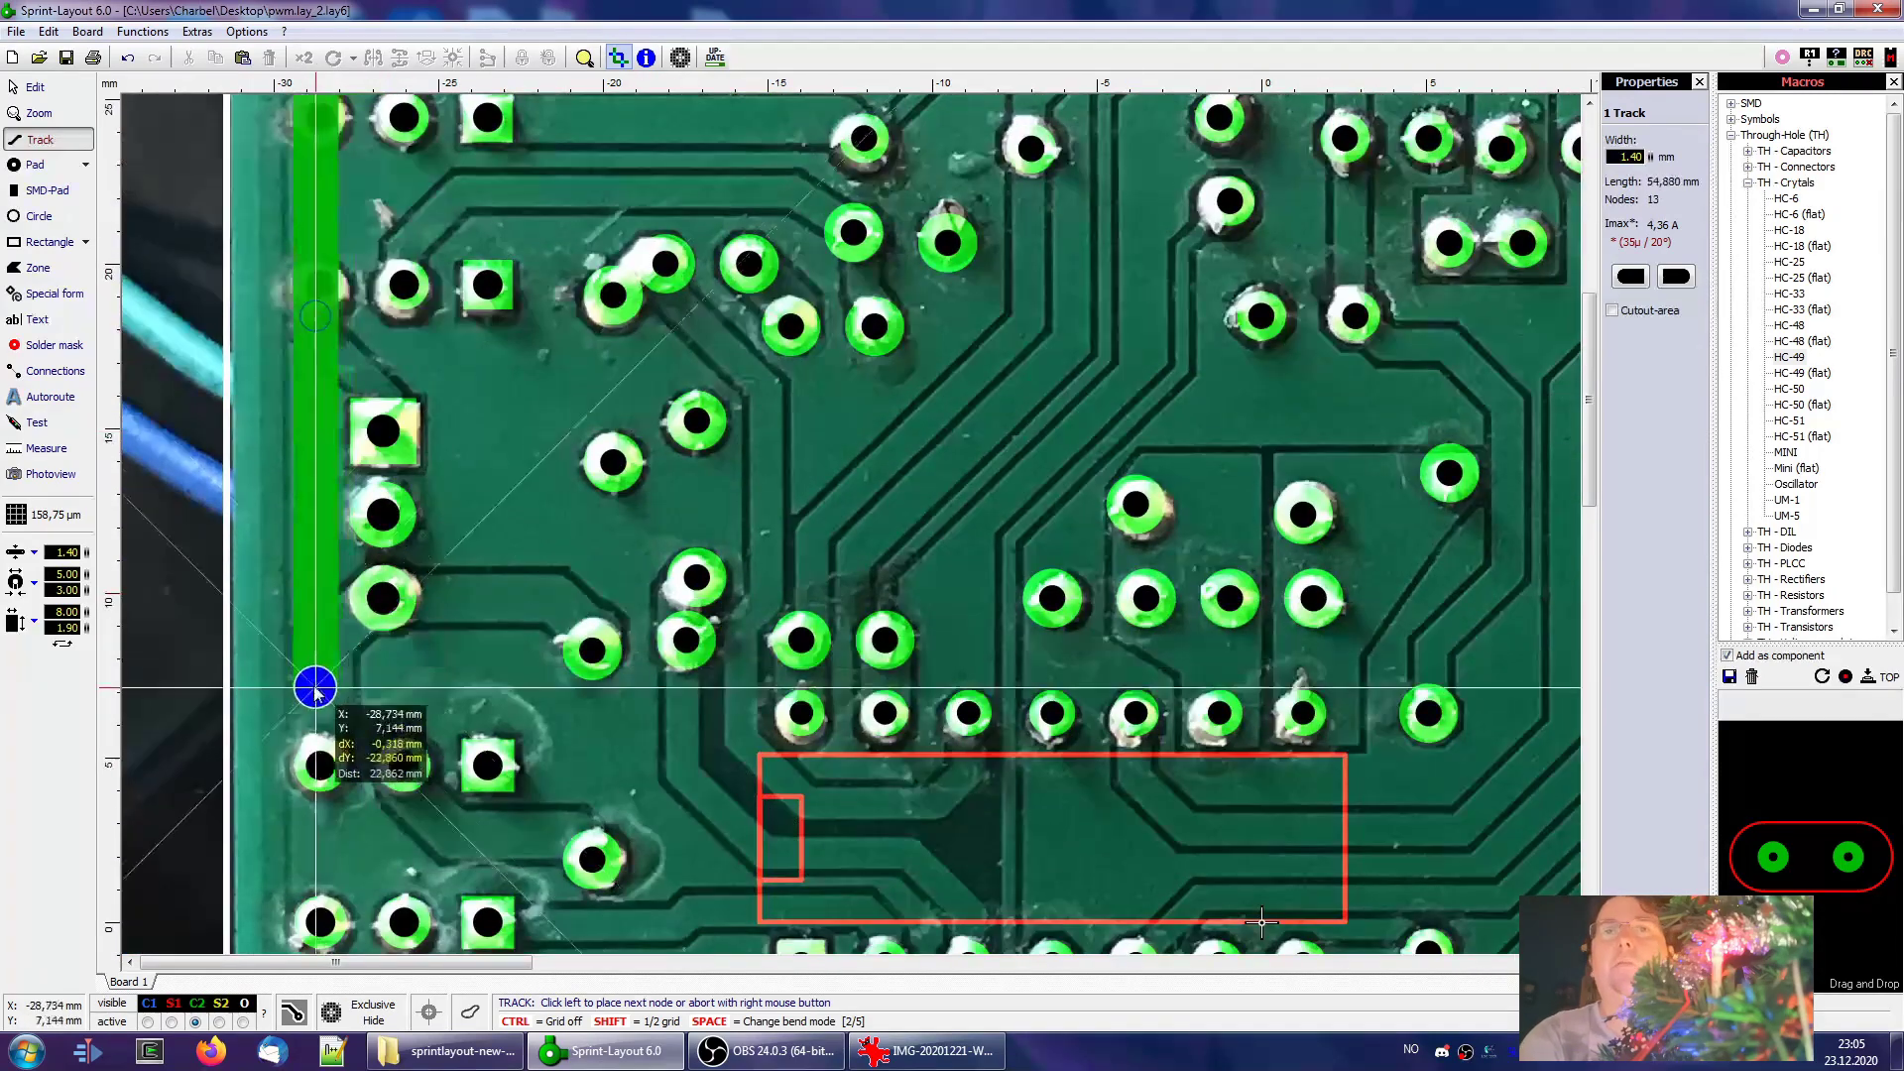
scroll(383, 438, "down", 2)
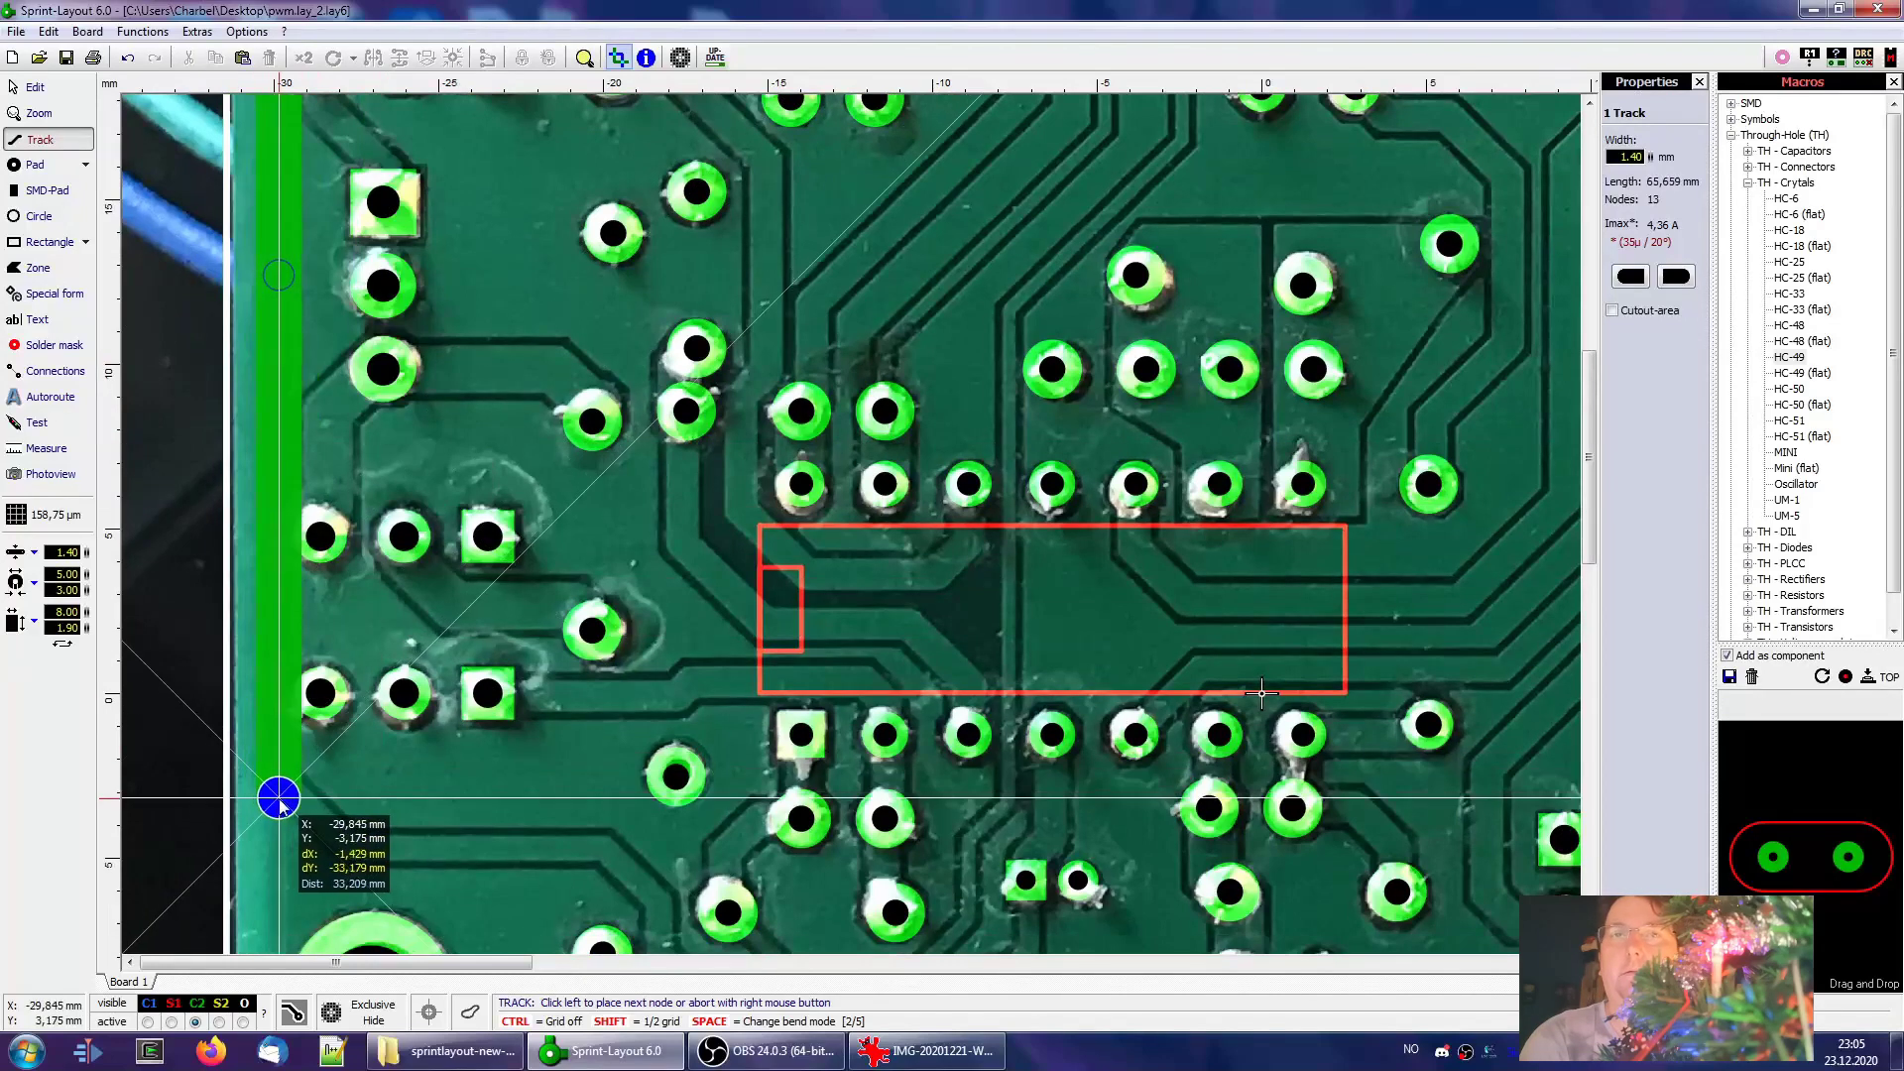
left_click(270, 695)
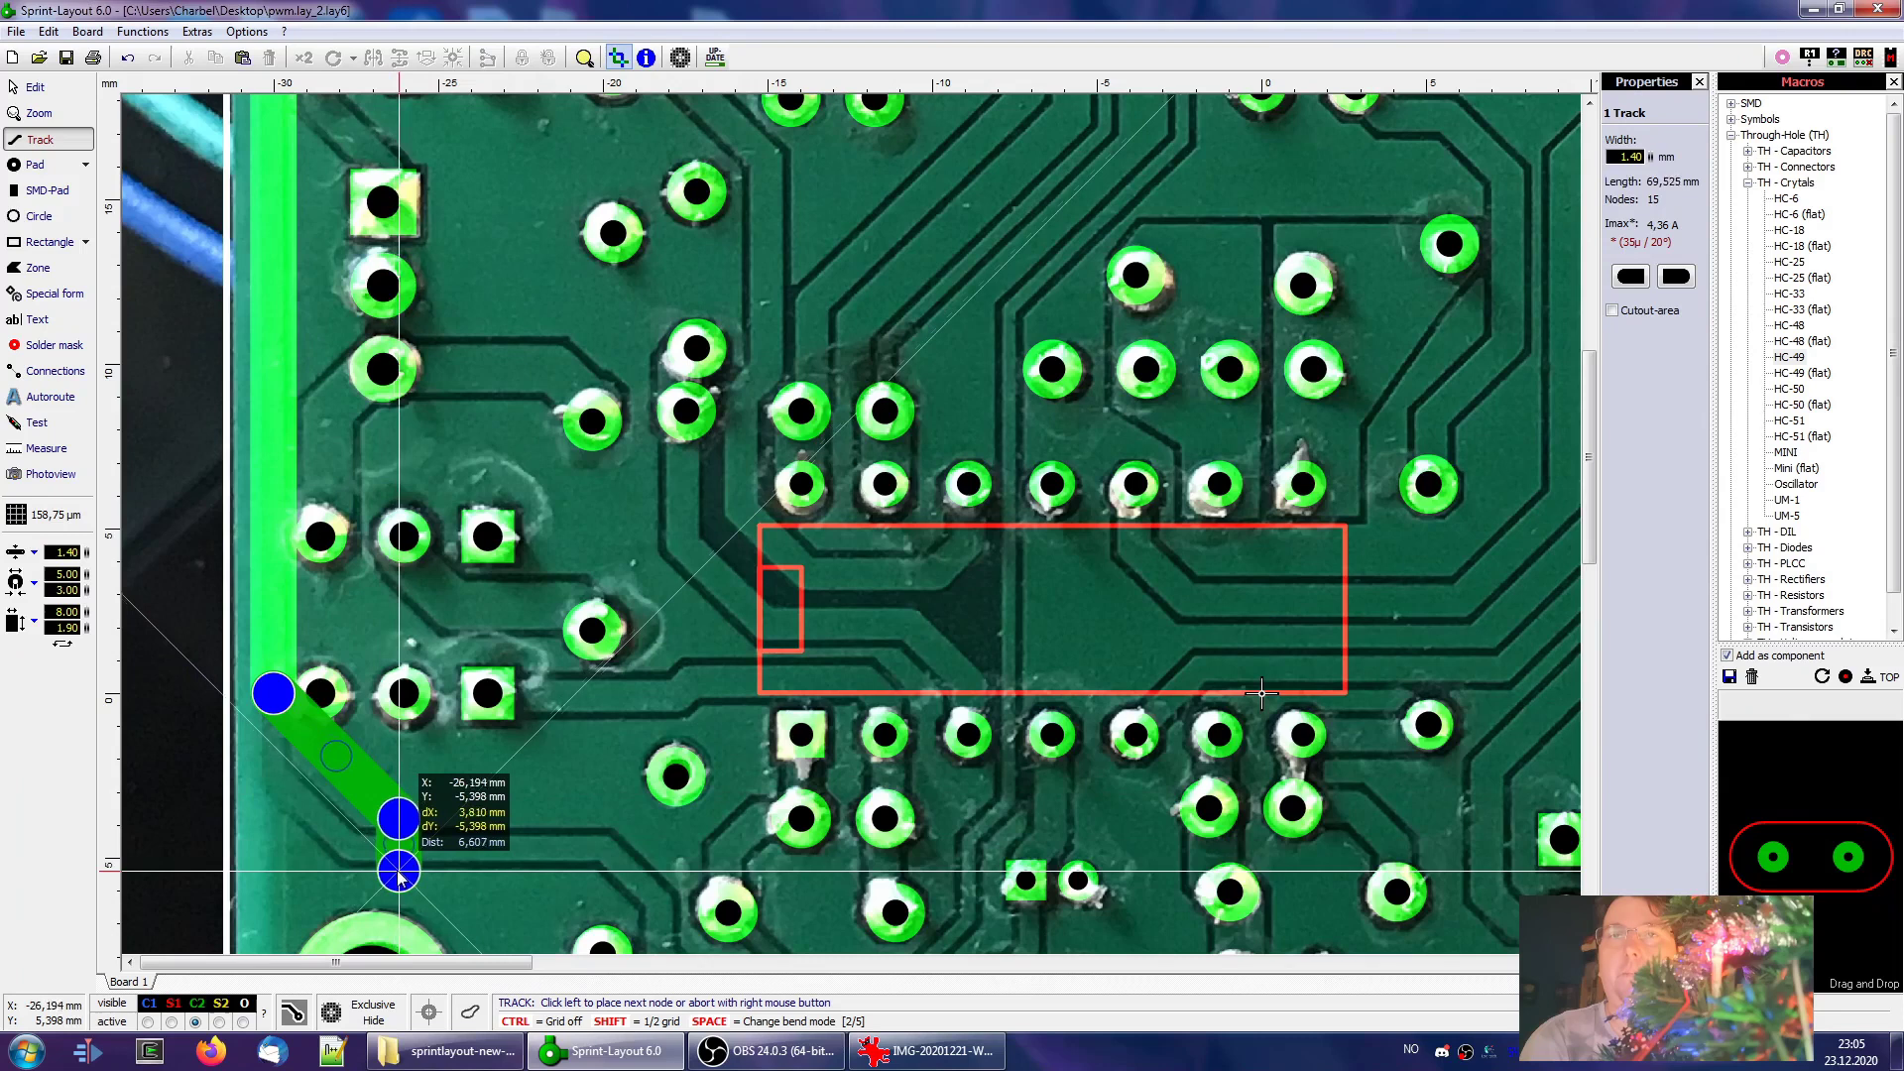
Continue the track around the lower-left mounting hole and along the lower edge to the round pad below the 14-pin IC
key("space")
key("space")
key("space")
key("space")
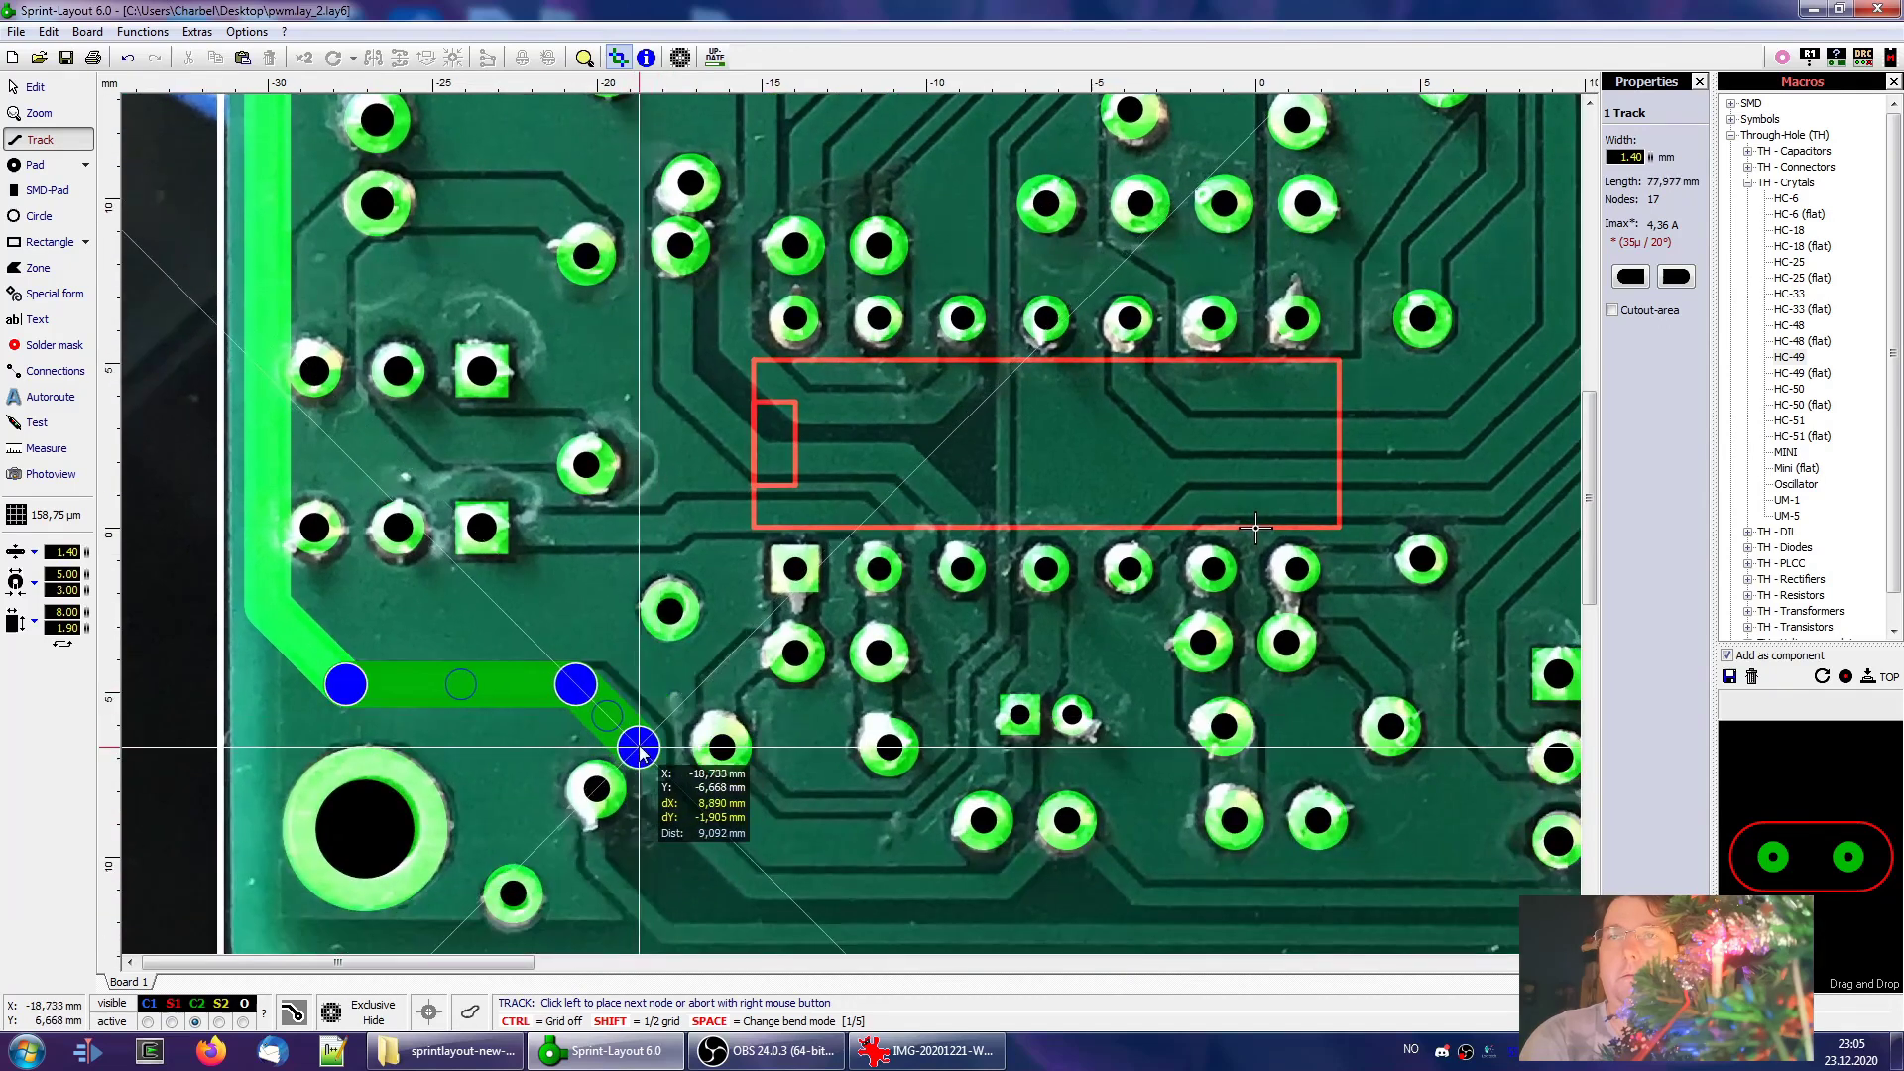
left_click(654, 736)
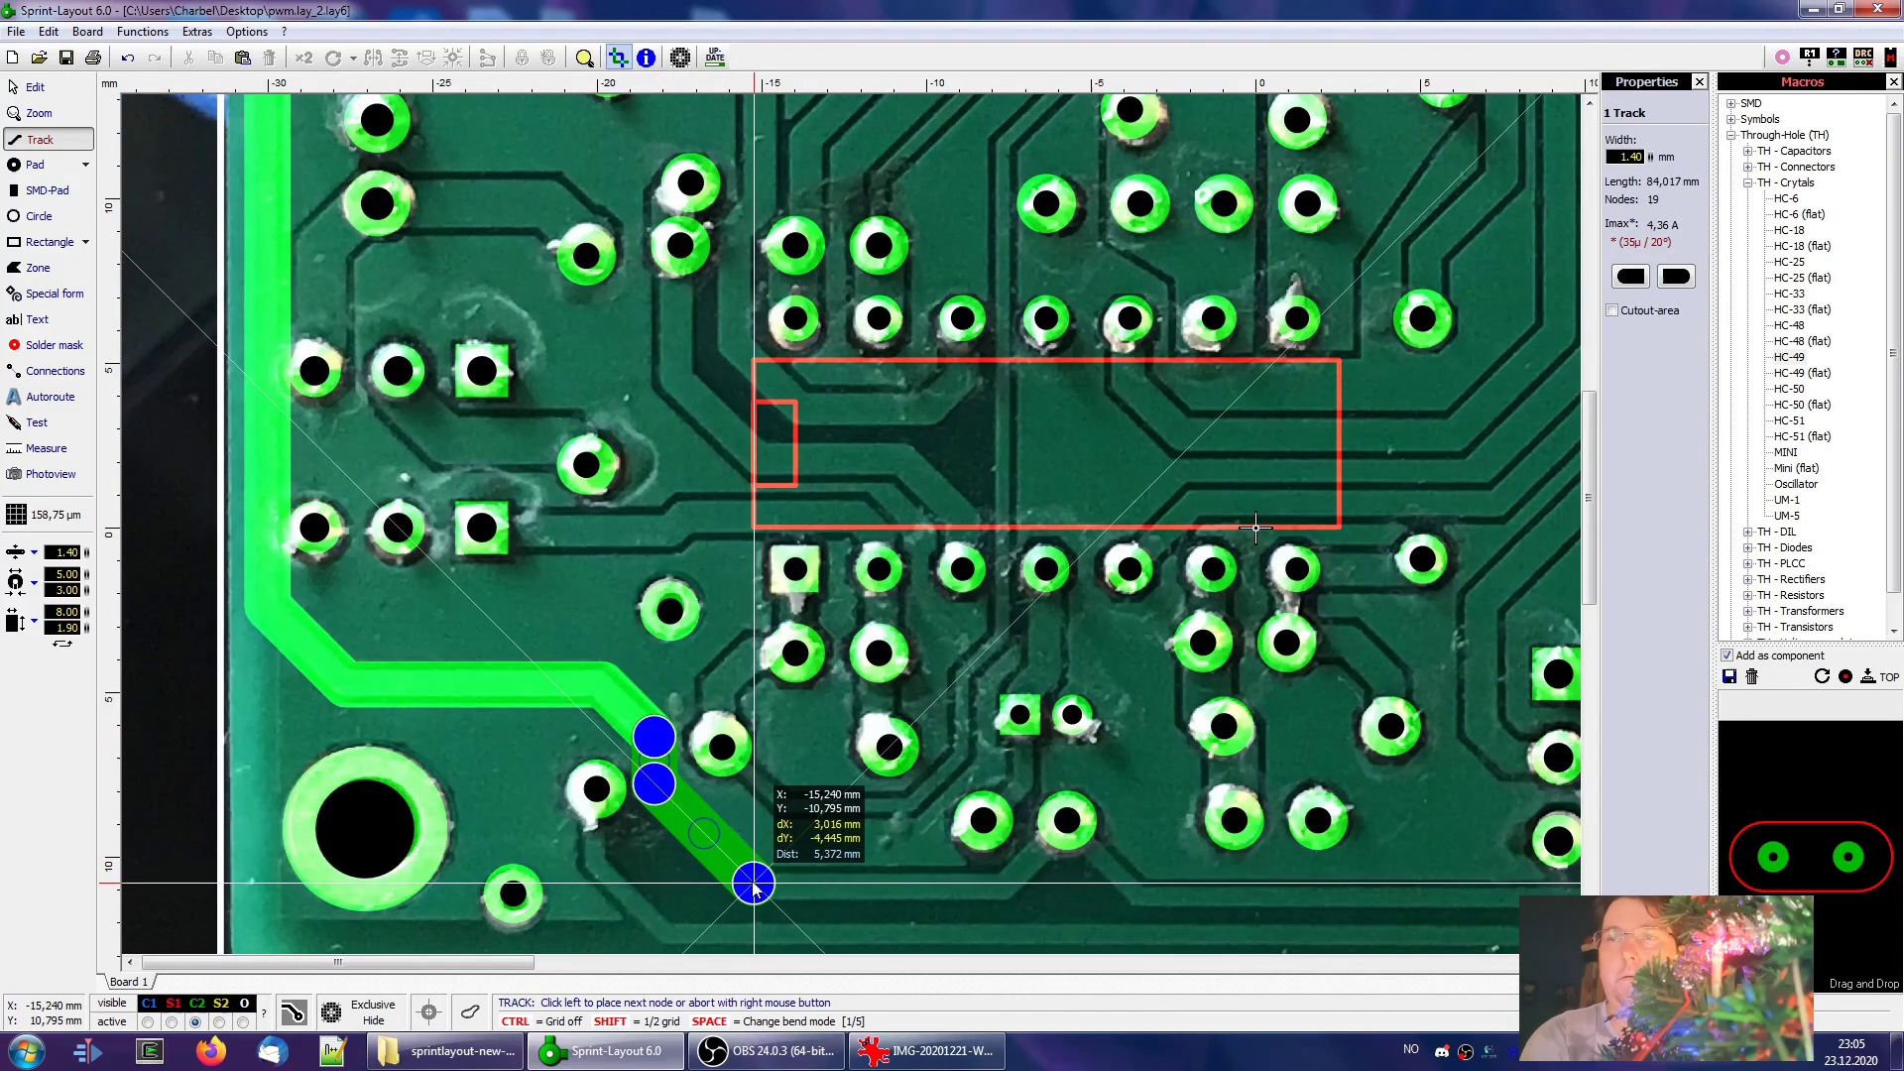
left_click(753, 881)
left_click(1035, 883)
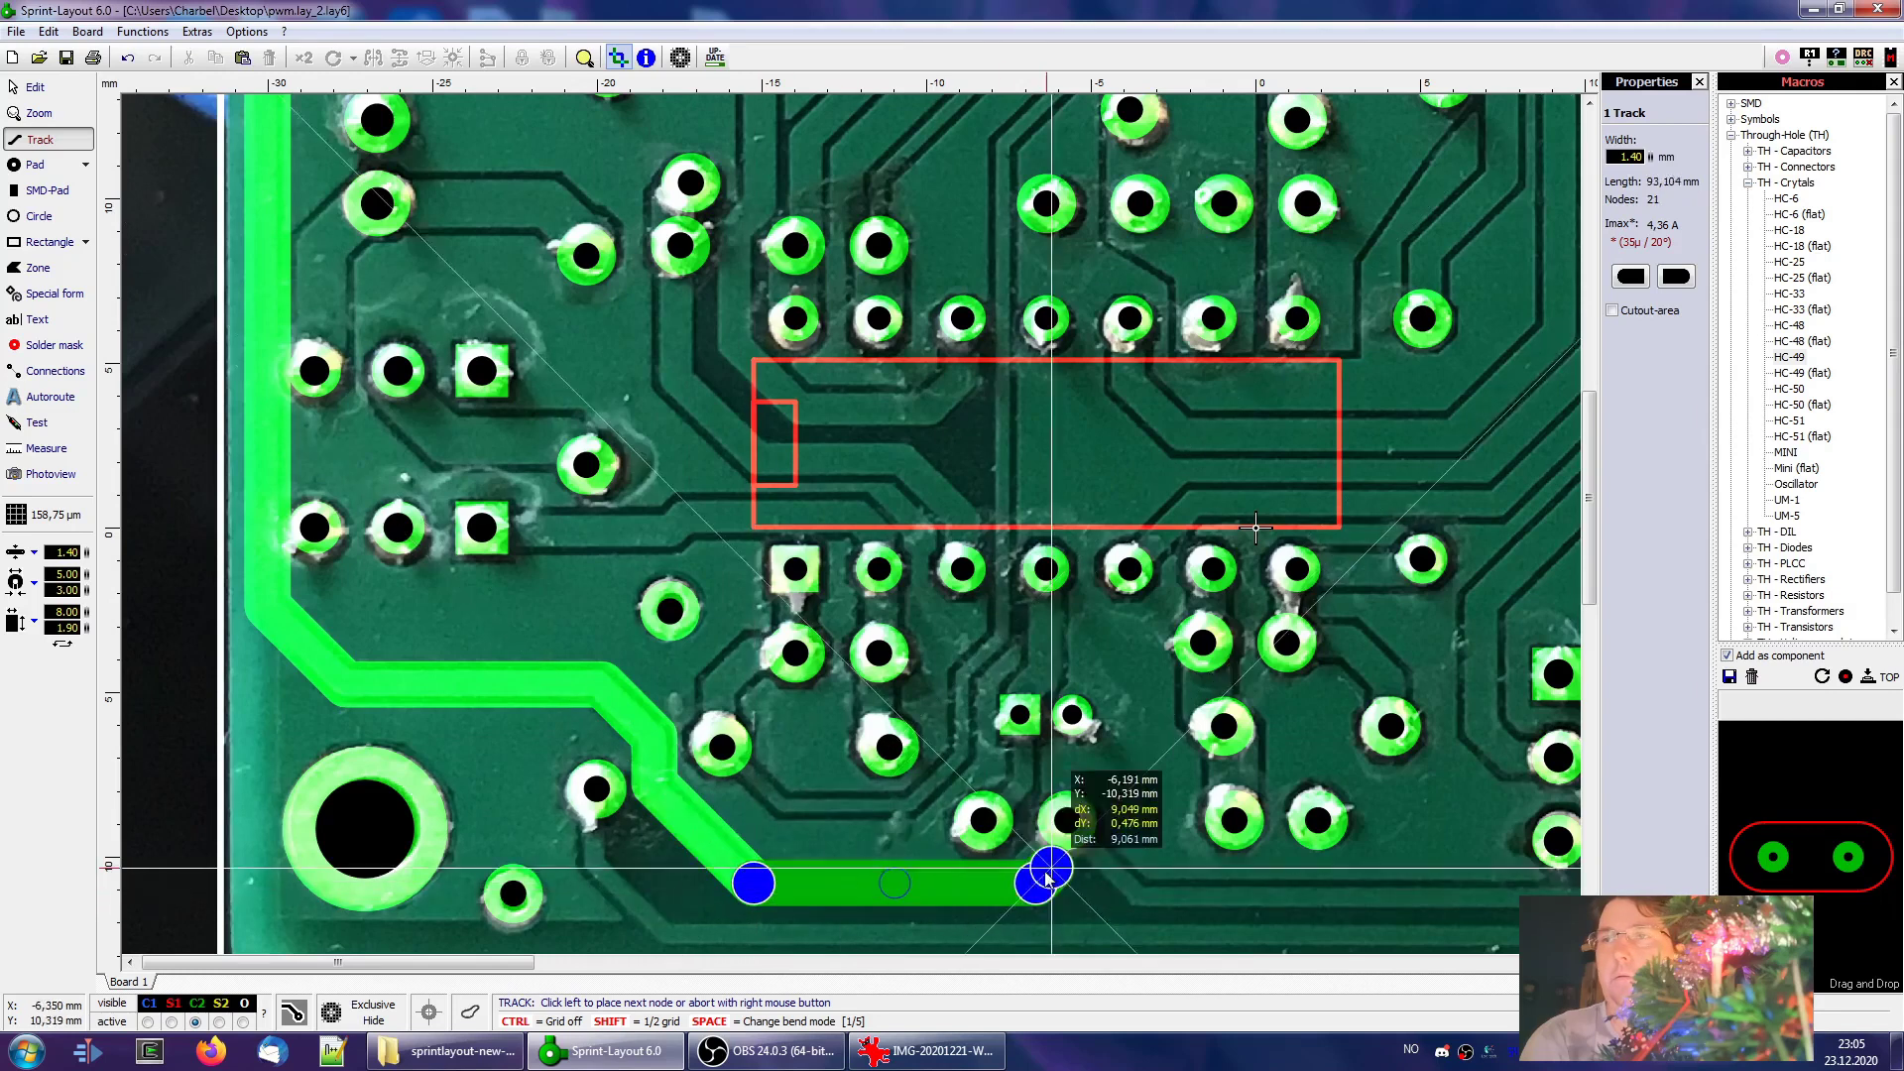
left_click(1068, 821)
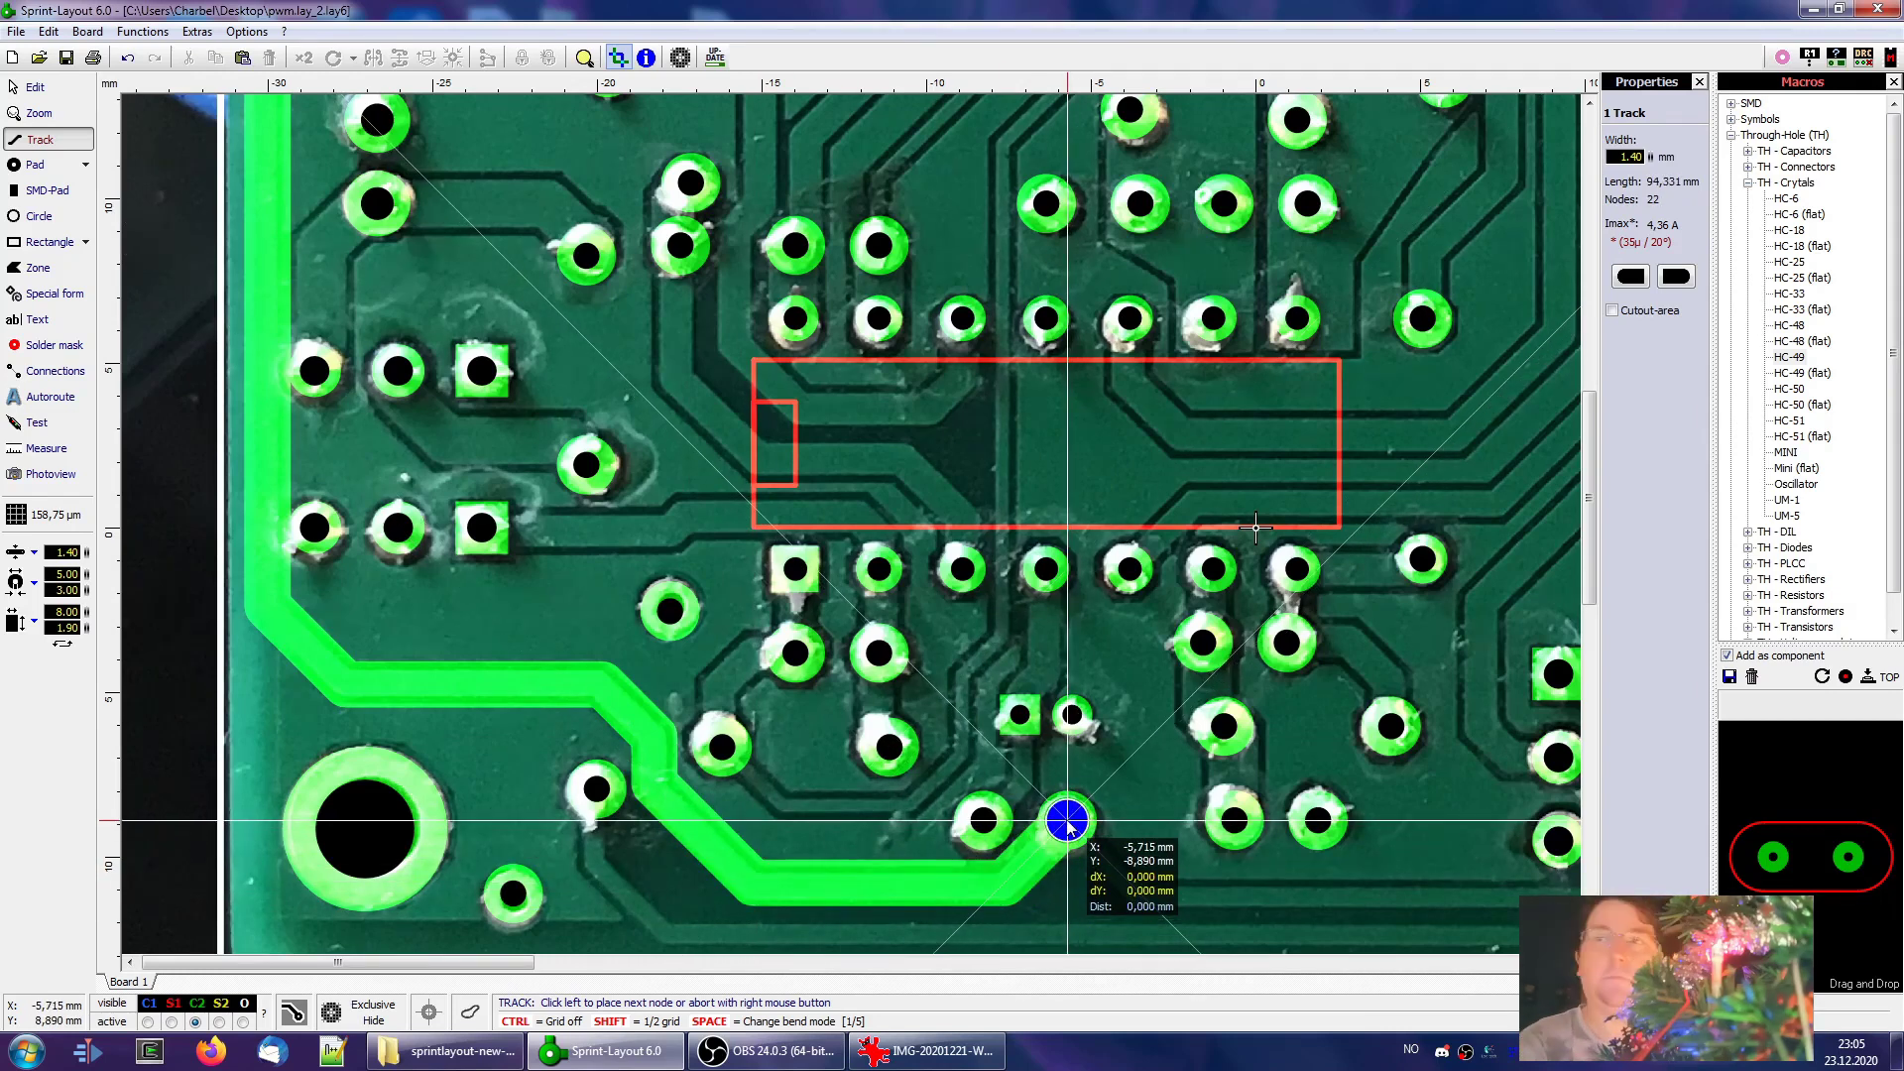
right_click(1068, 821)
Delete the long track running along the board's left edge
scroll(1147, 871, "up", 10)
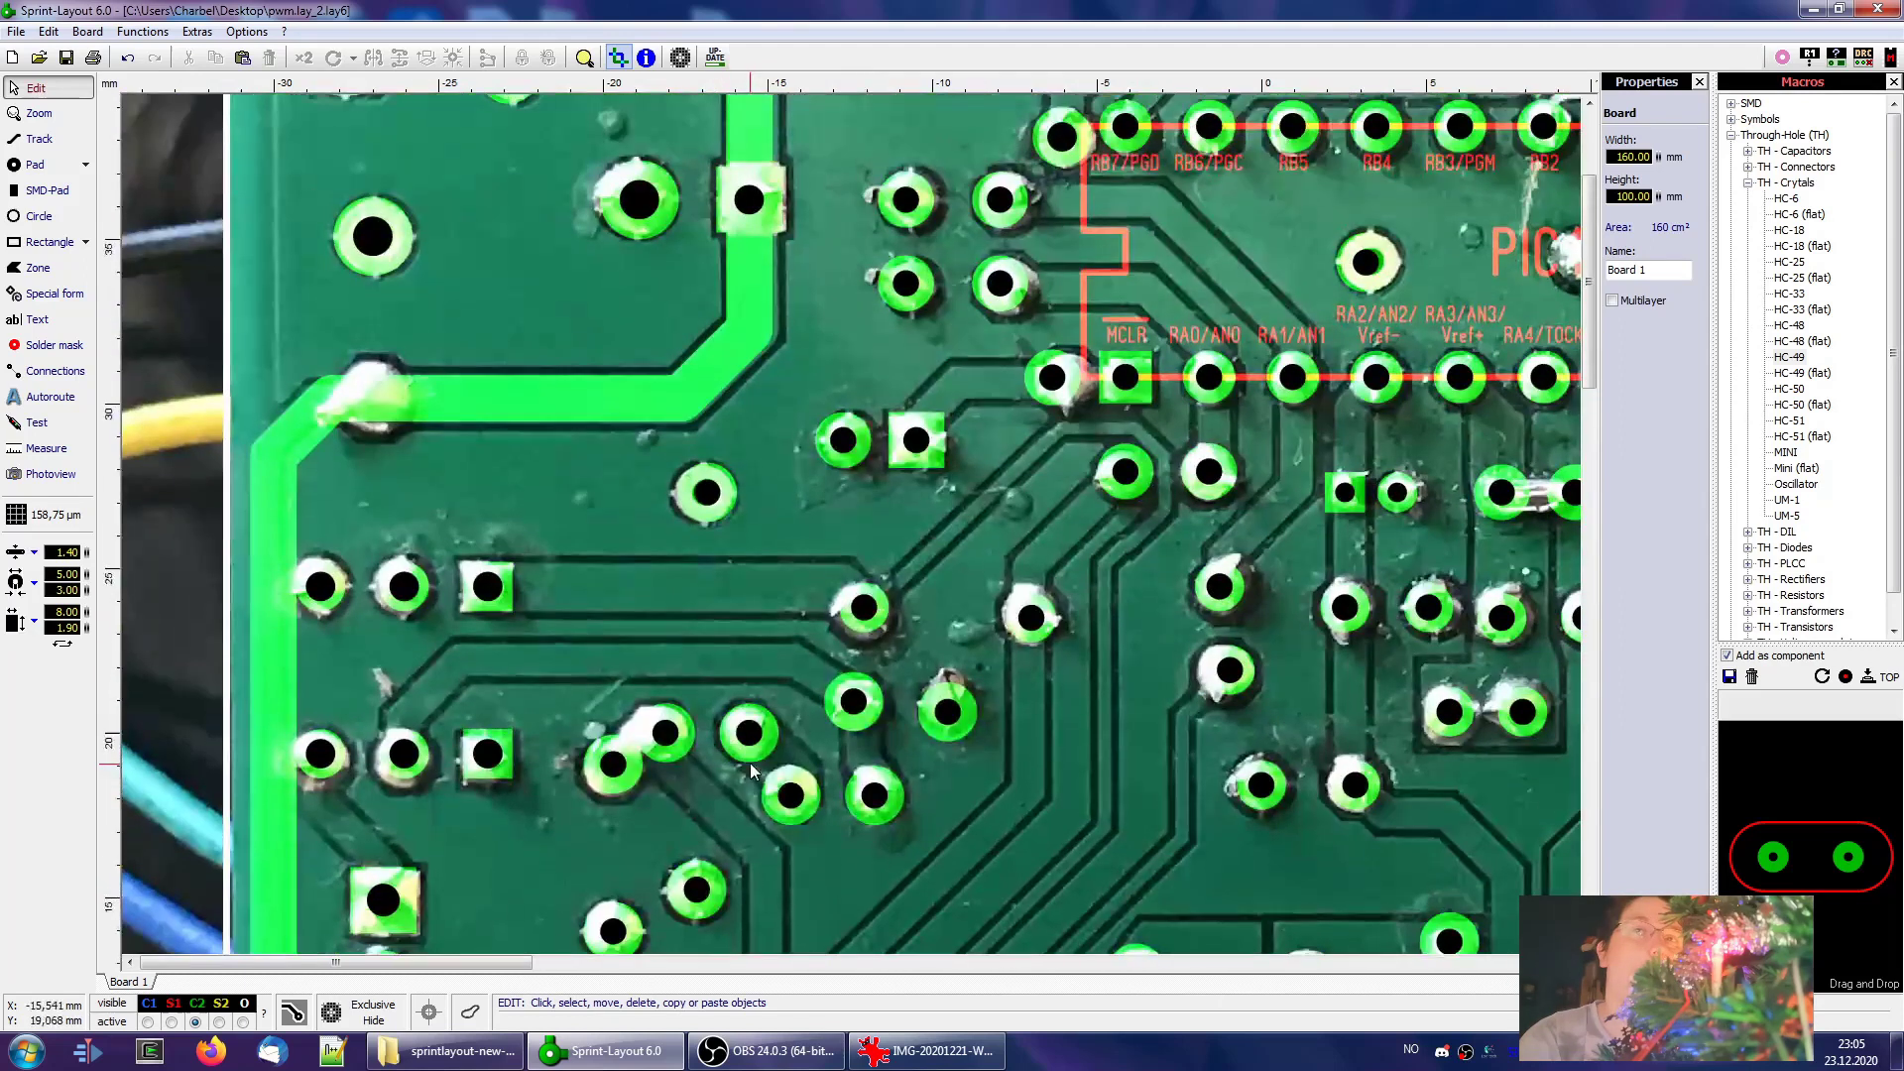
left_click(396, 417)
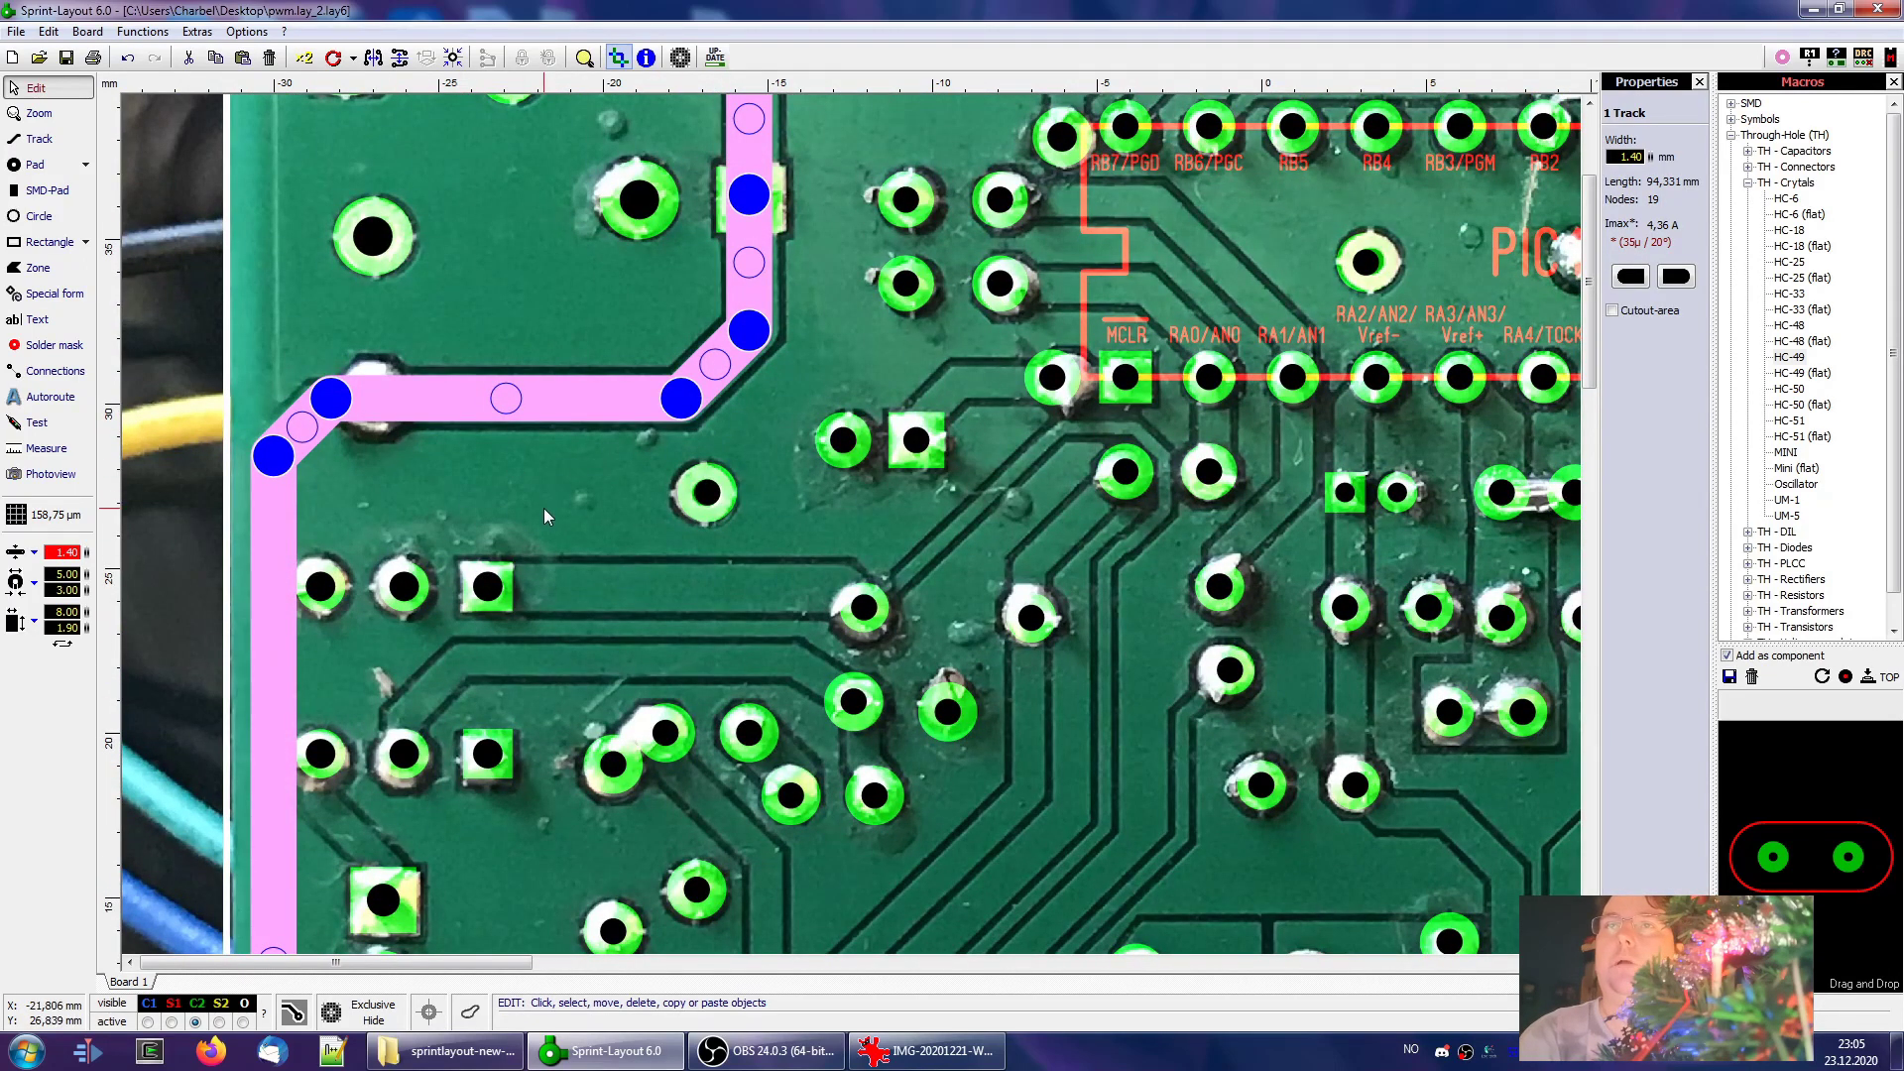
key("Delete")
Draw a 1.4 mm track from the round pad above the large square pad, through the square pad, to the yellow wire's joint
scroll(595, 545, "up", 2)
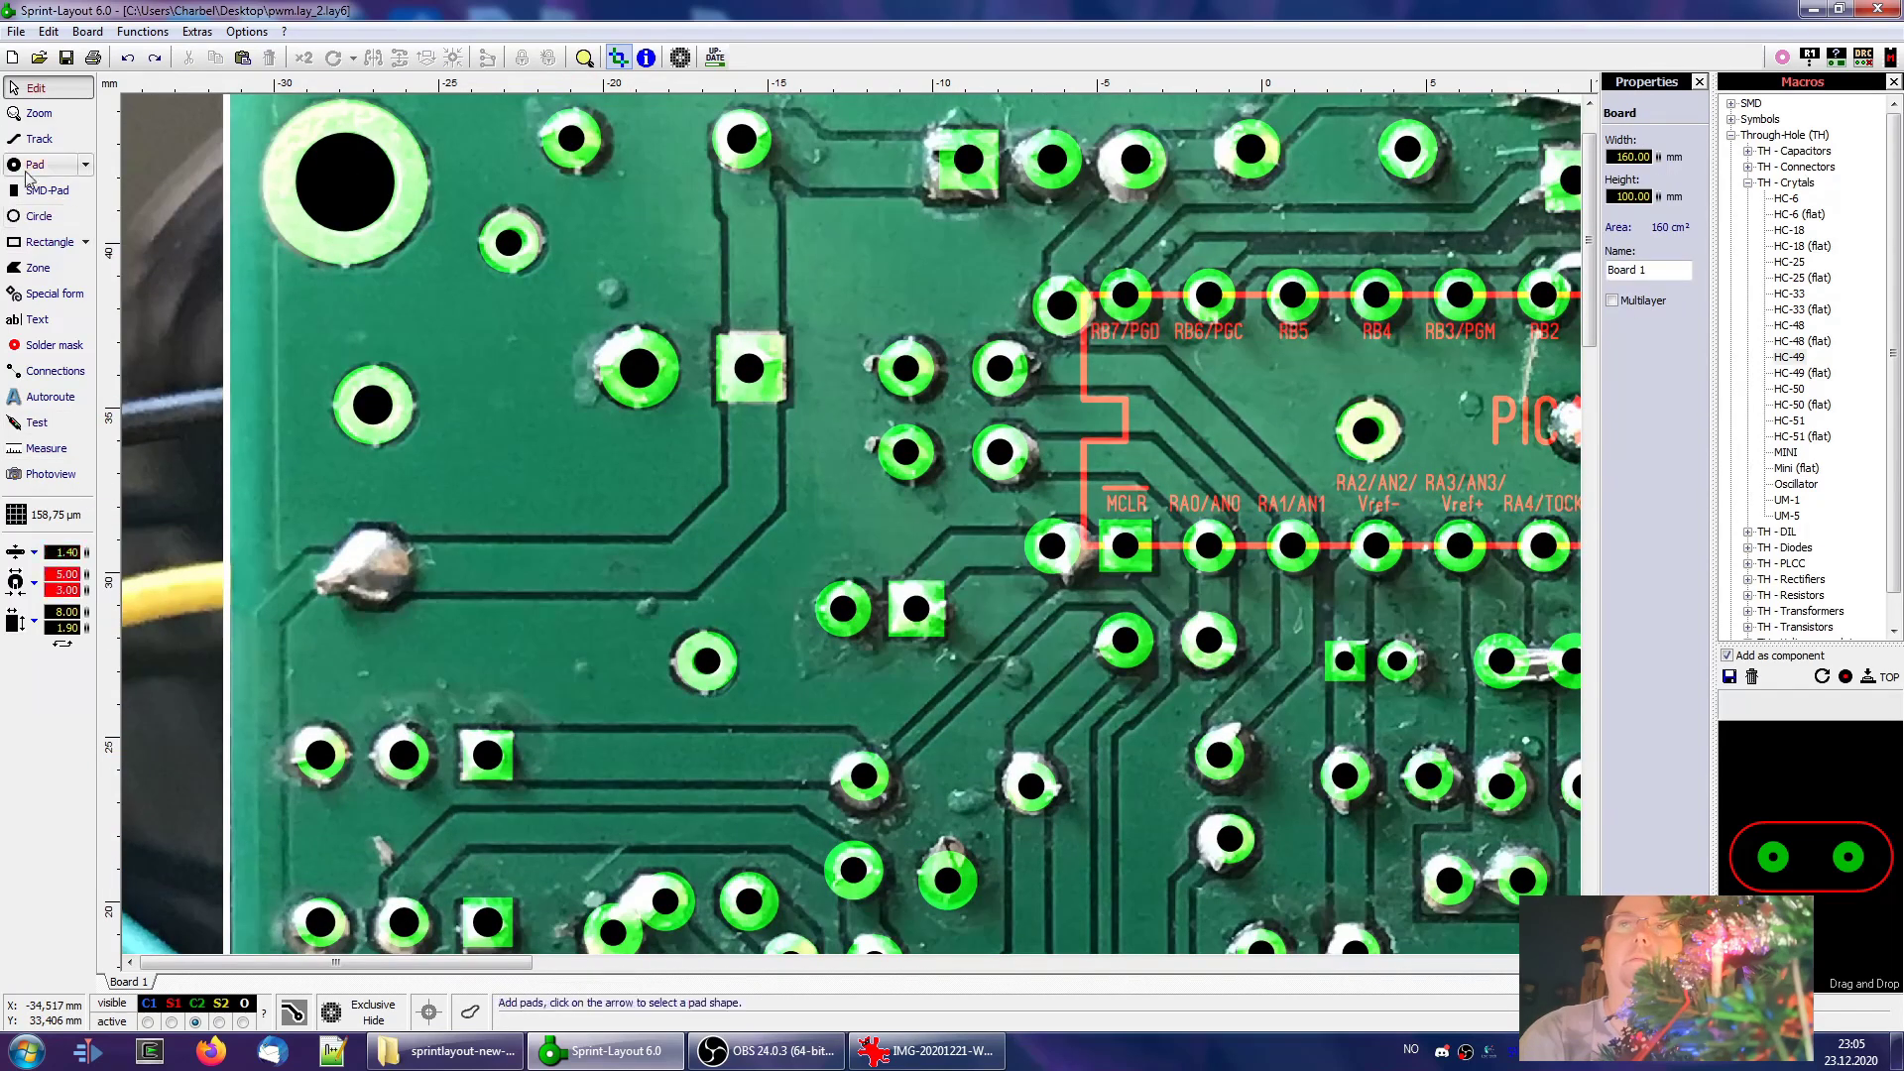
left_click(45, 139)
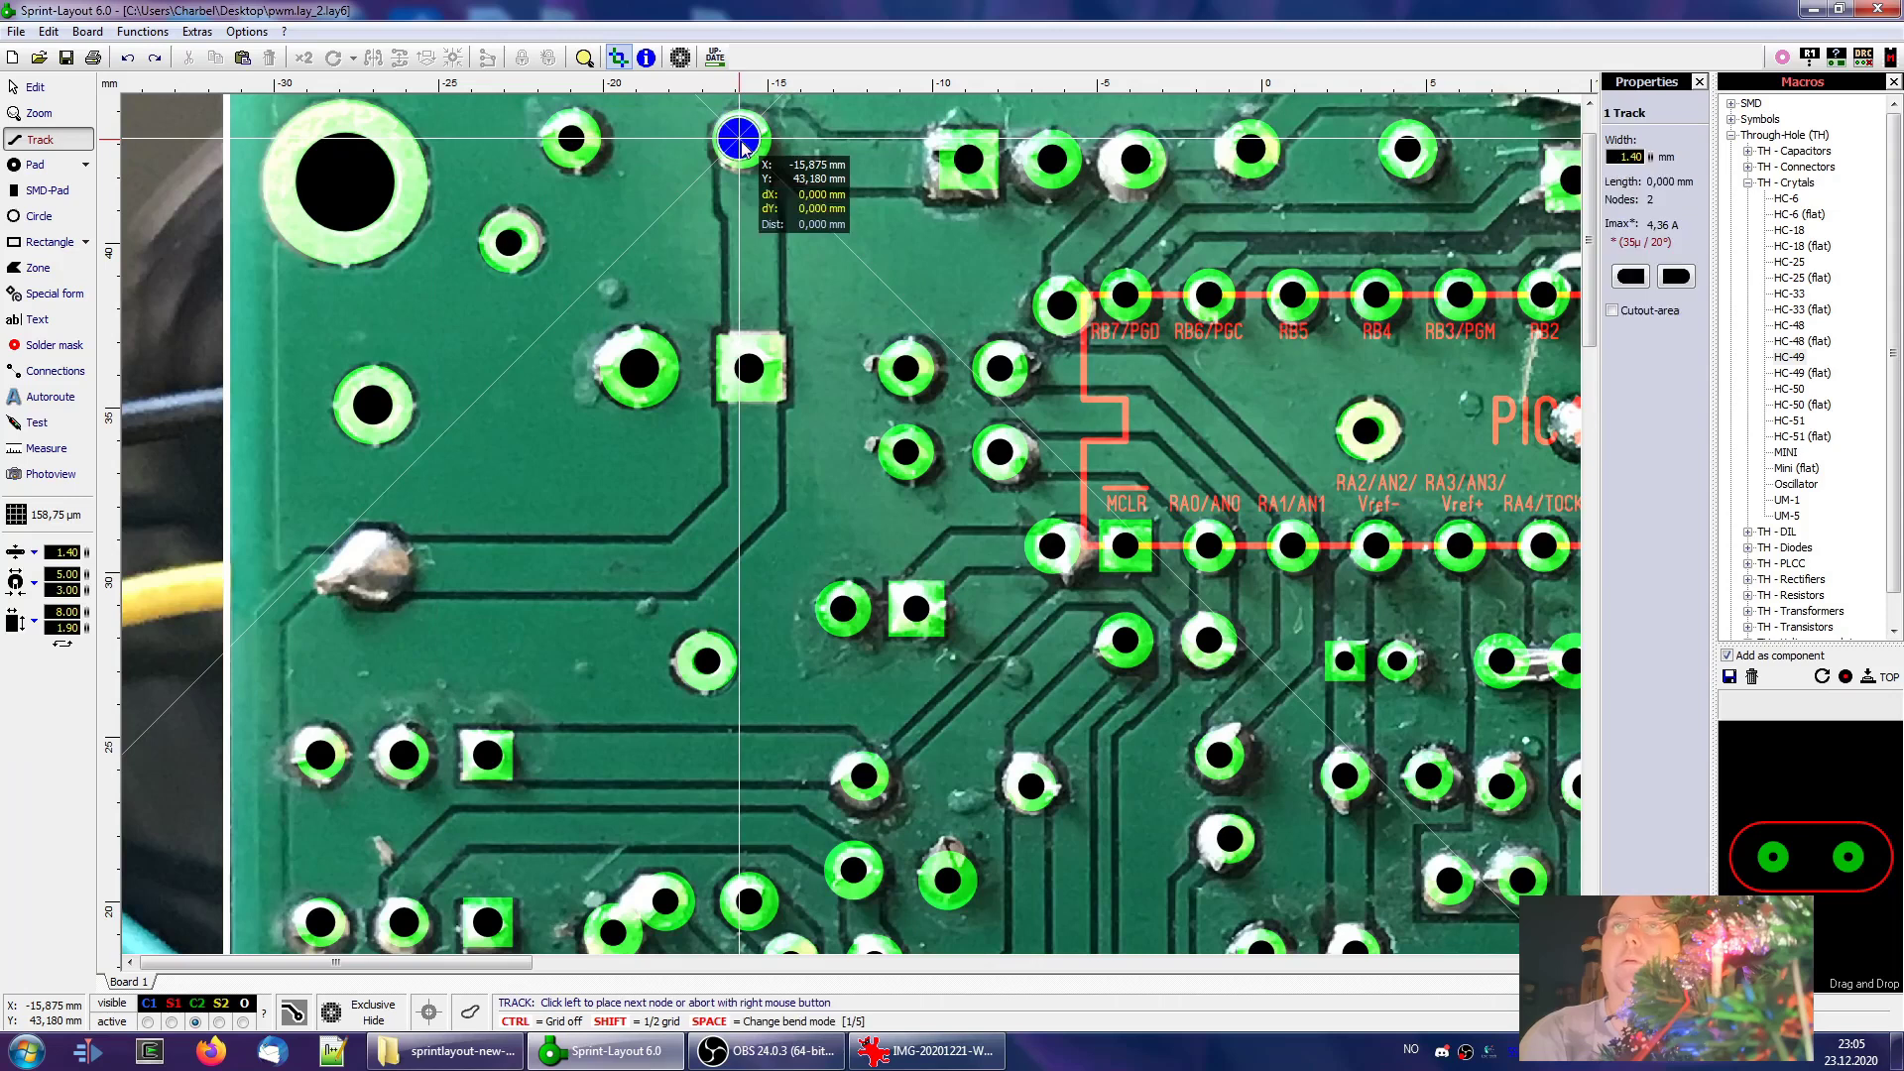
left_click(749, 368)
left_click(749, 526)
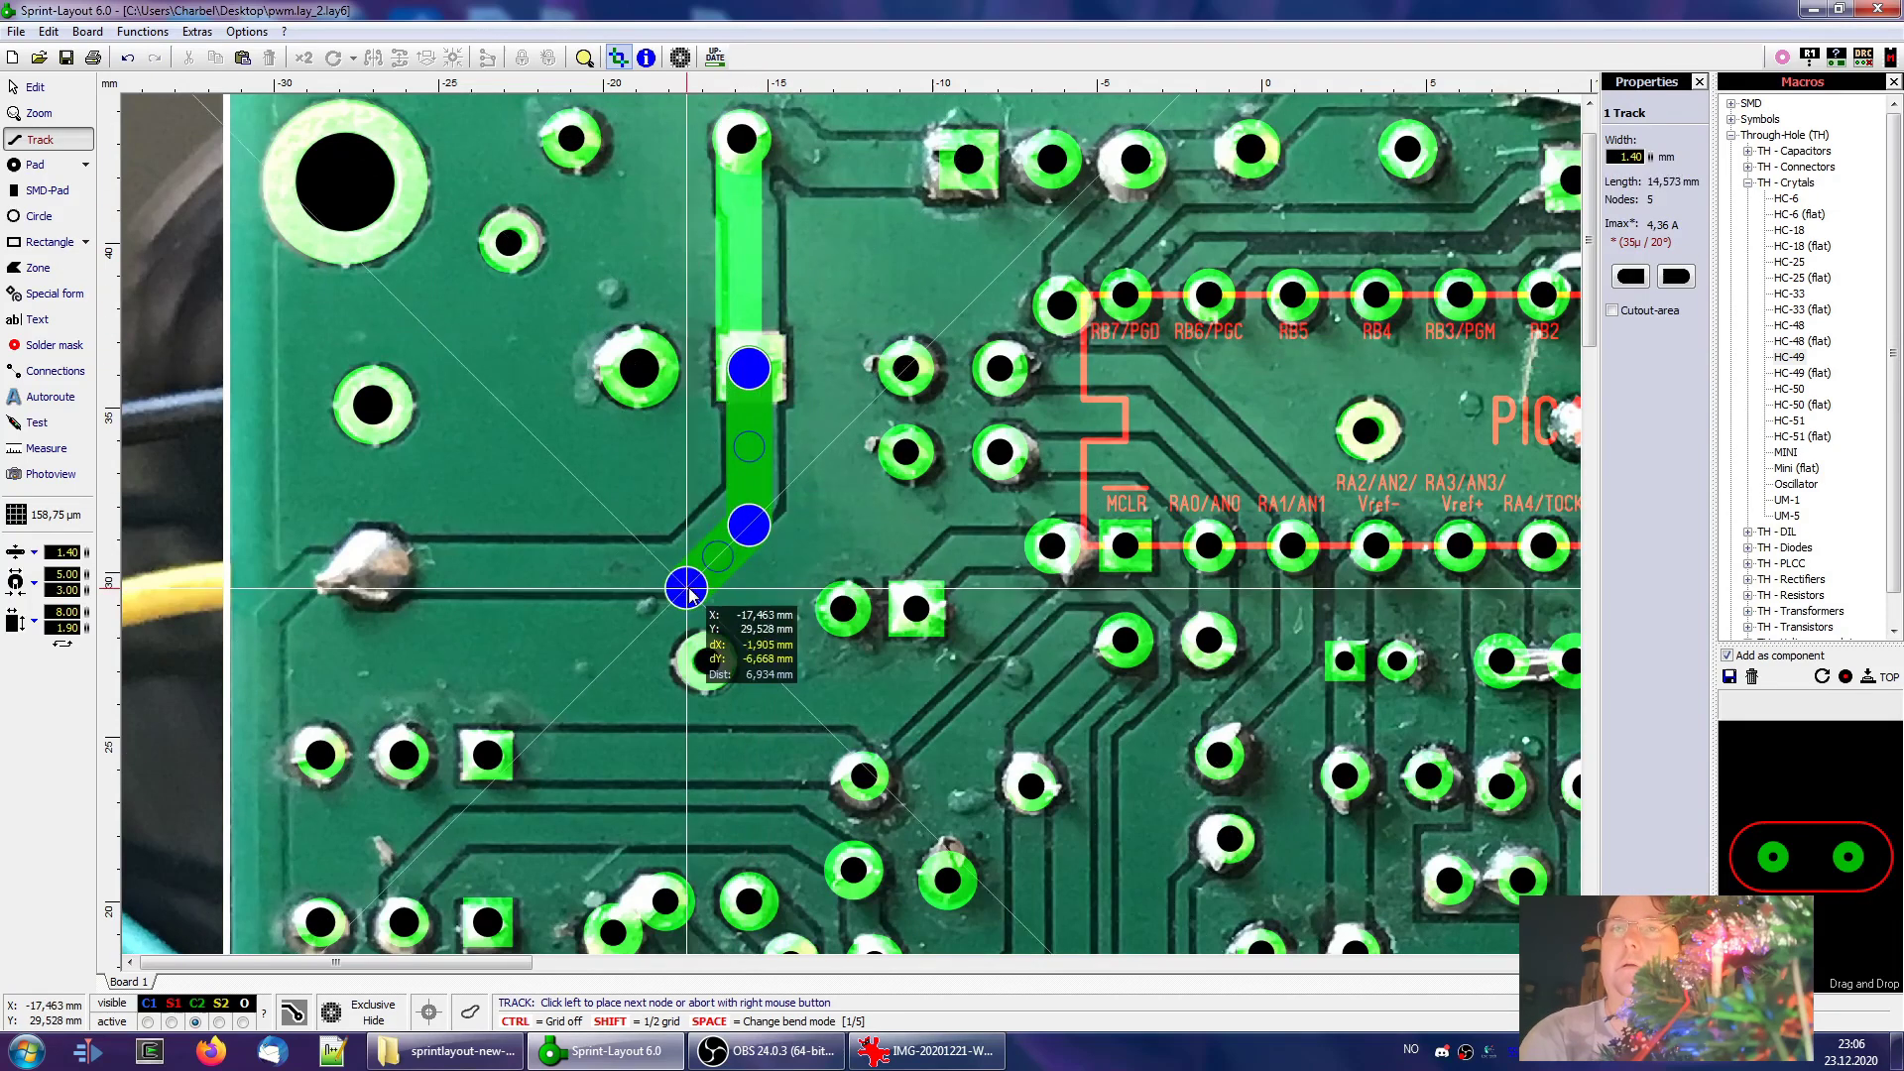
left_click(686, 566)
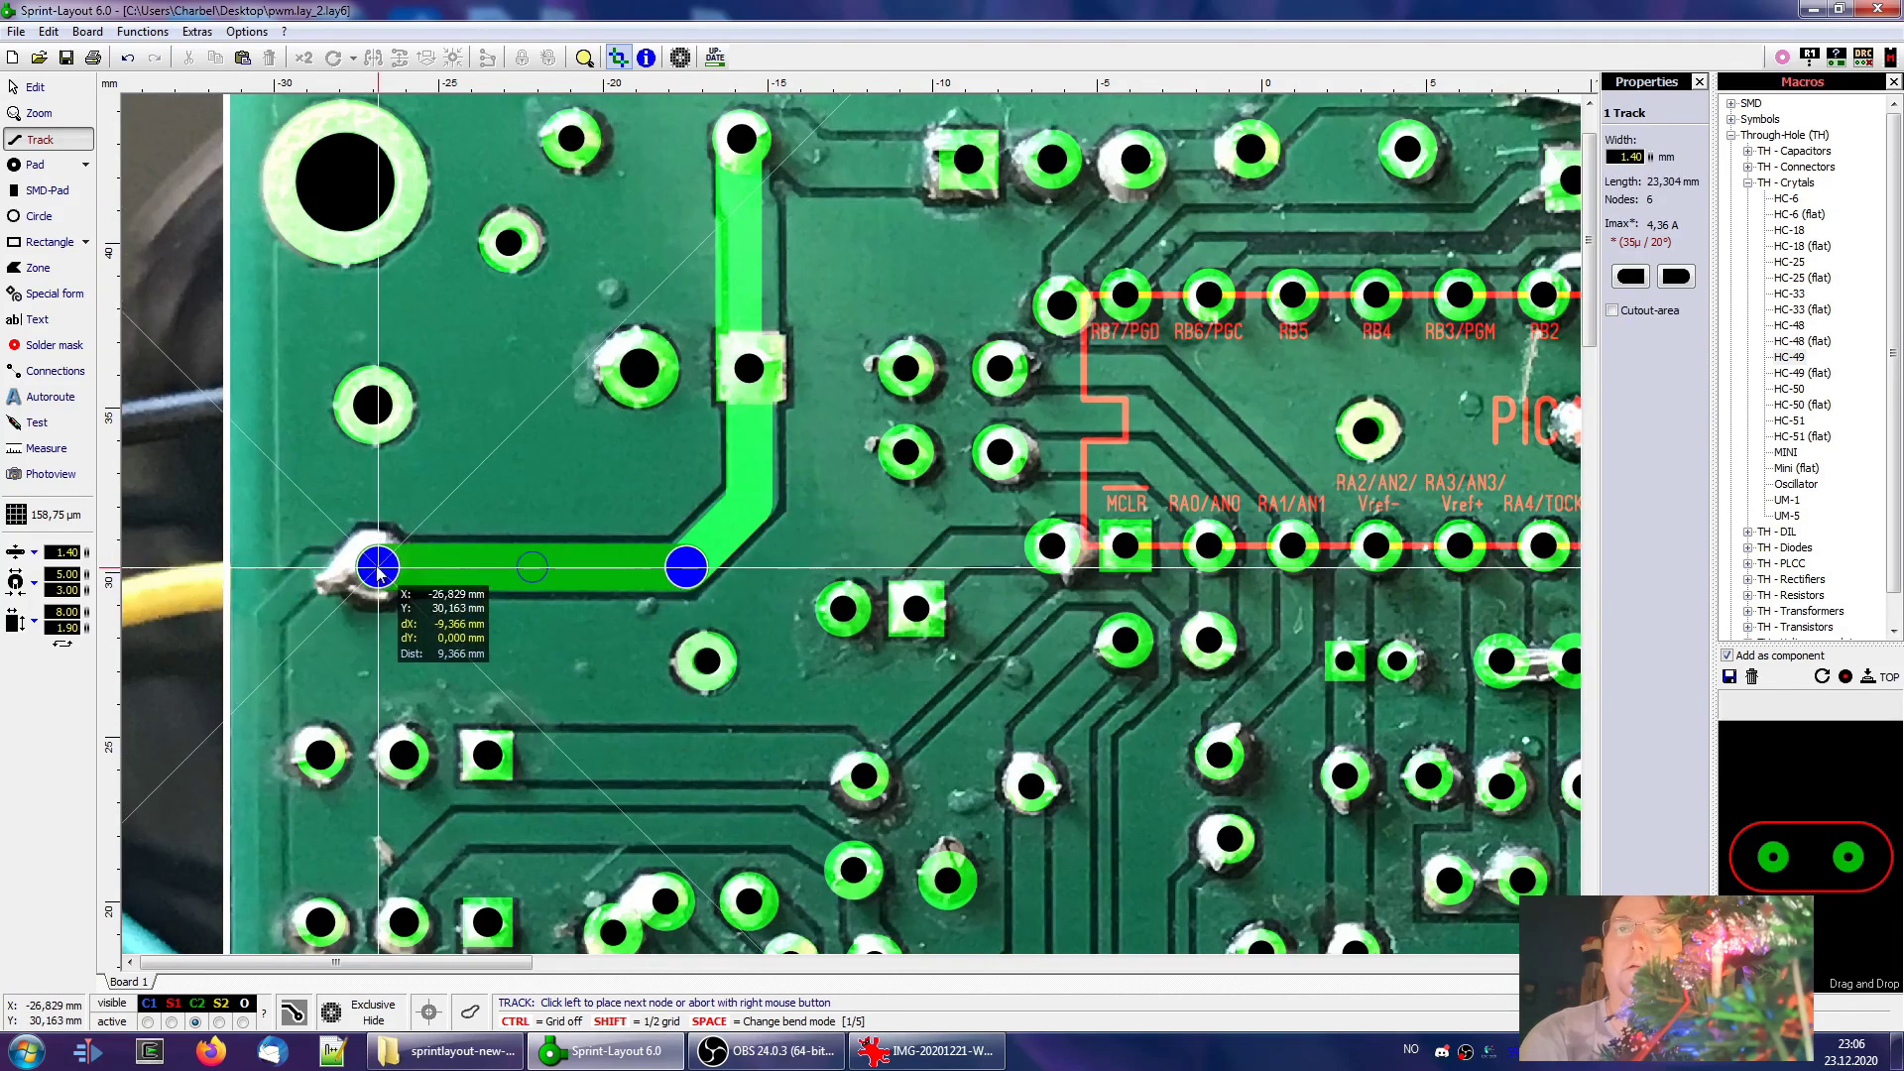
left_click(378, 567)
right_click(378, 567)
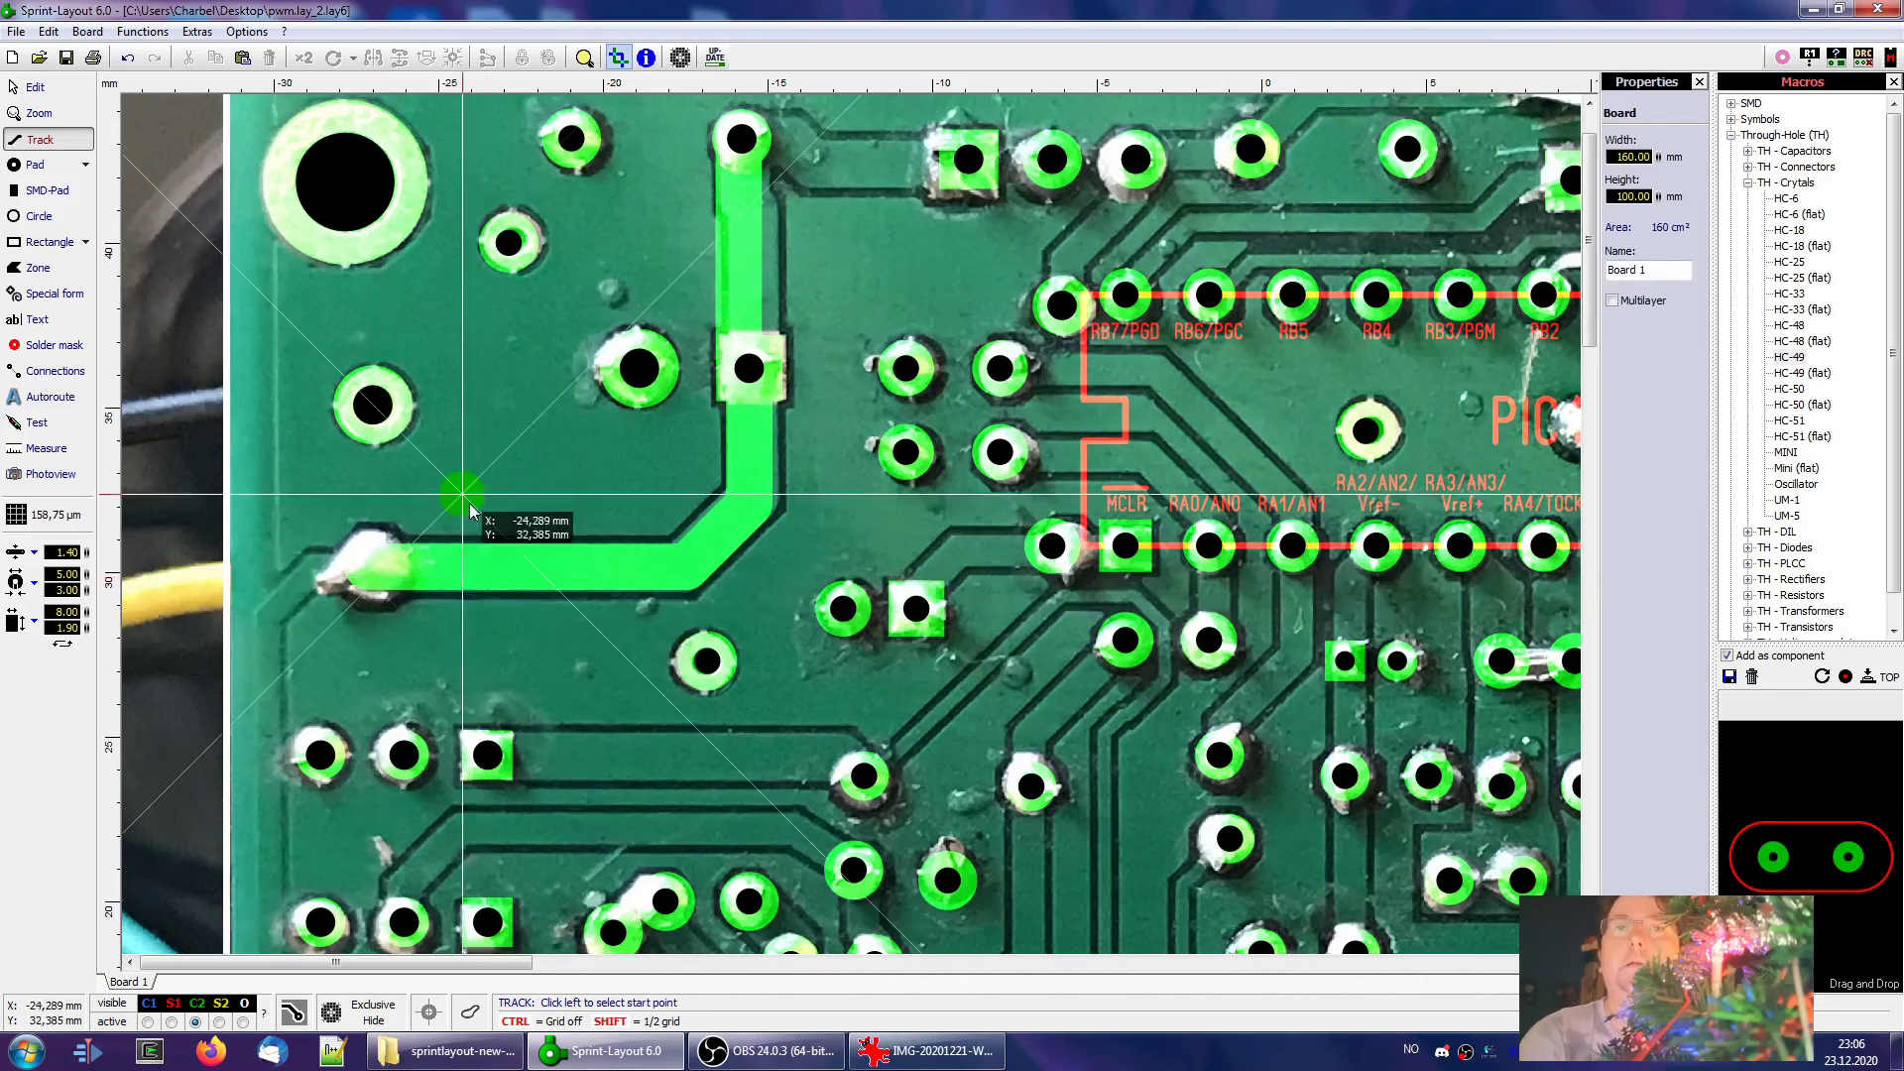
Trace a 1.4 mm track from the yellow wire's joint down the left edge and past the lower-left mounting hole to the round pad below the 14-pin IC
left_click(373, 567)
left_click(325, 566)
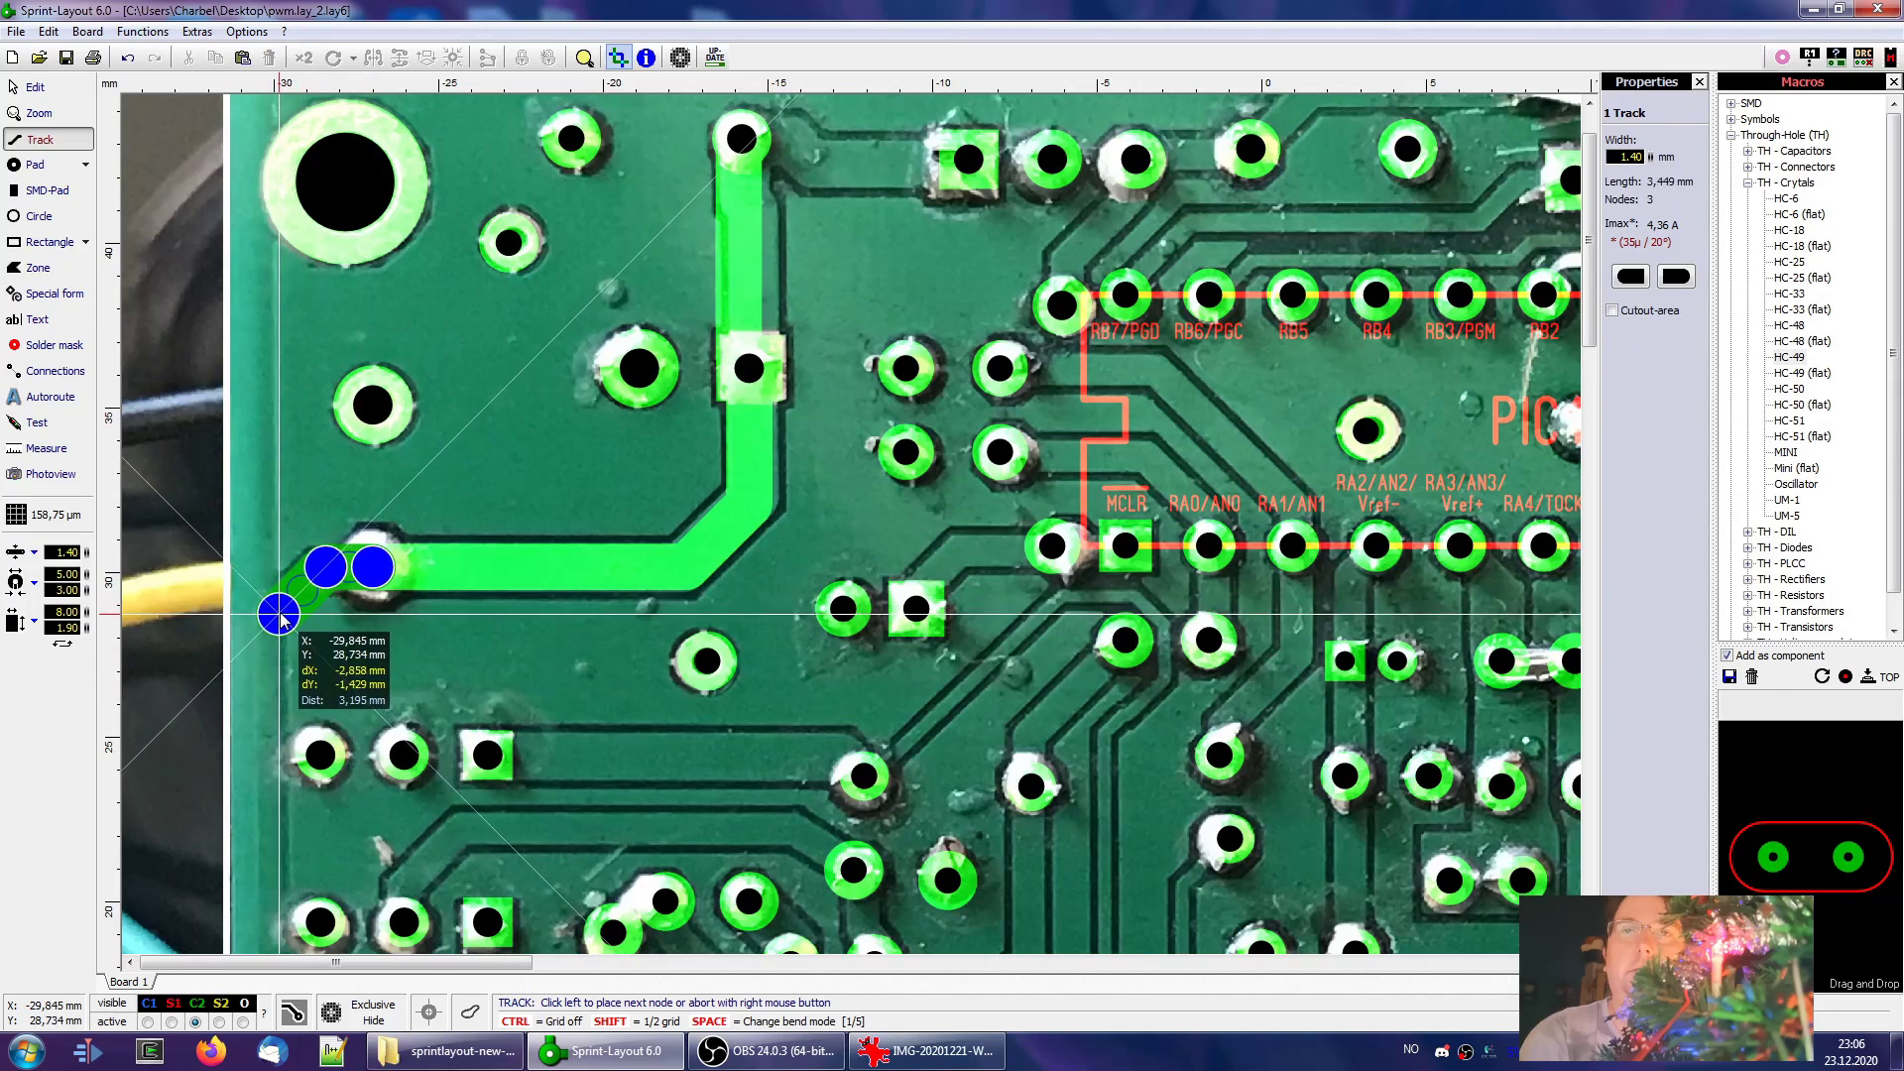
left_click(274, 615)
scroll(420, 625, "down", 10)
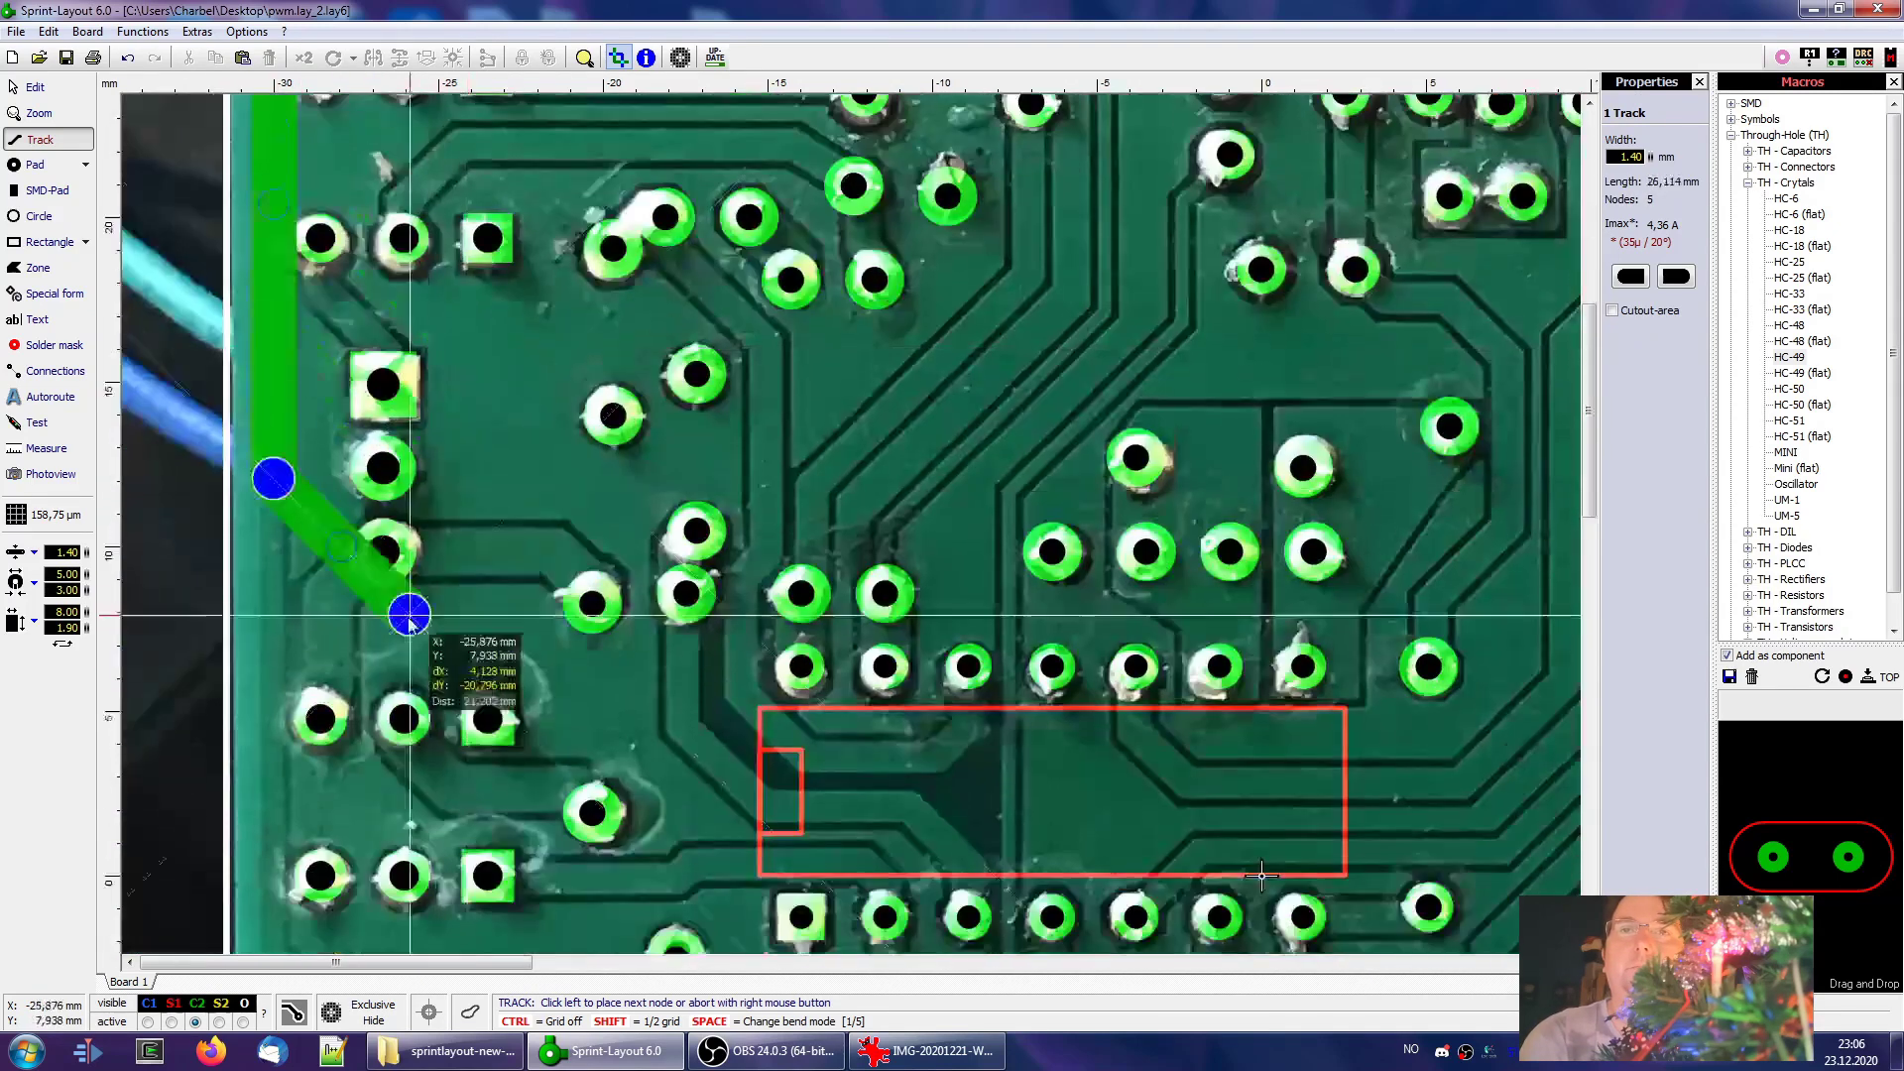
left_click(352, 725)
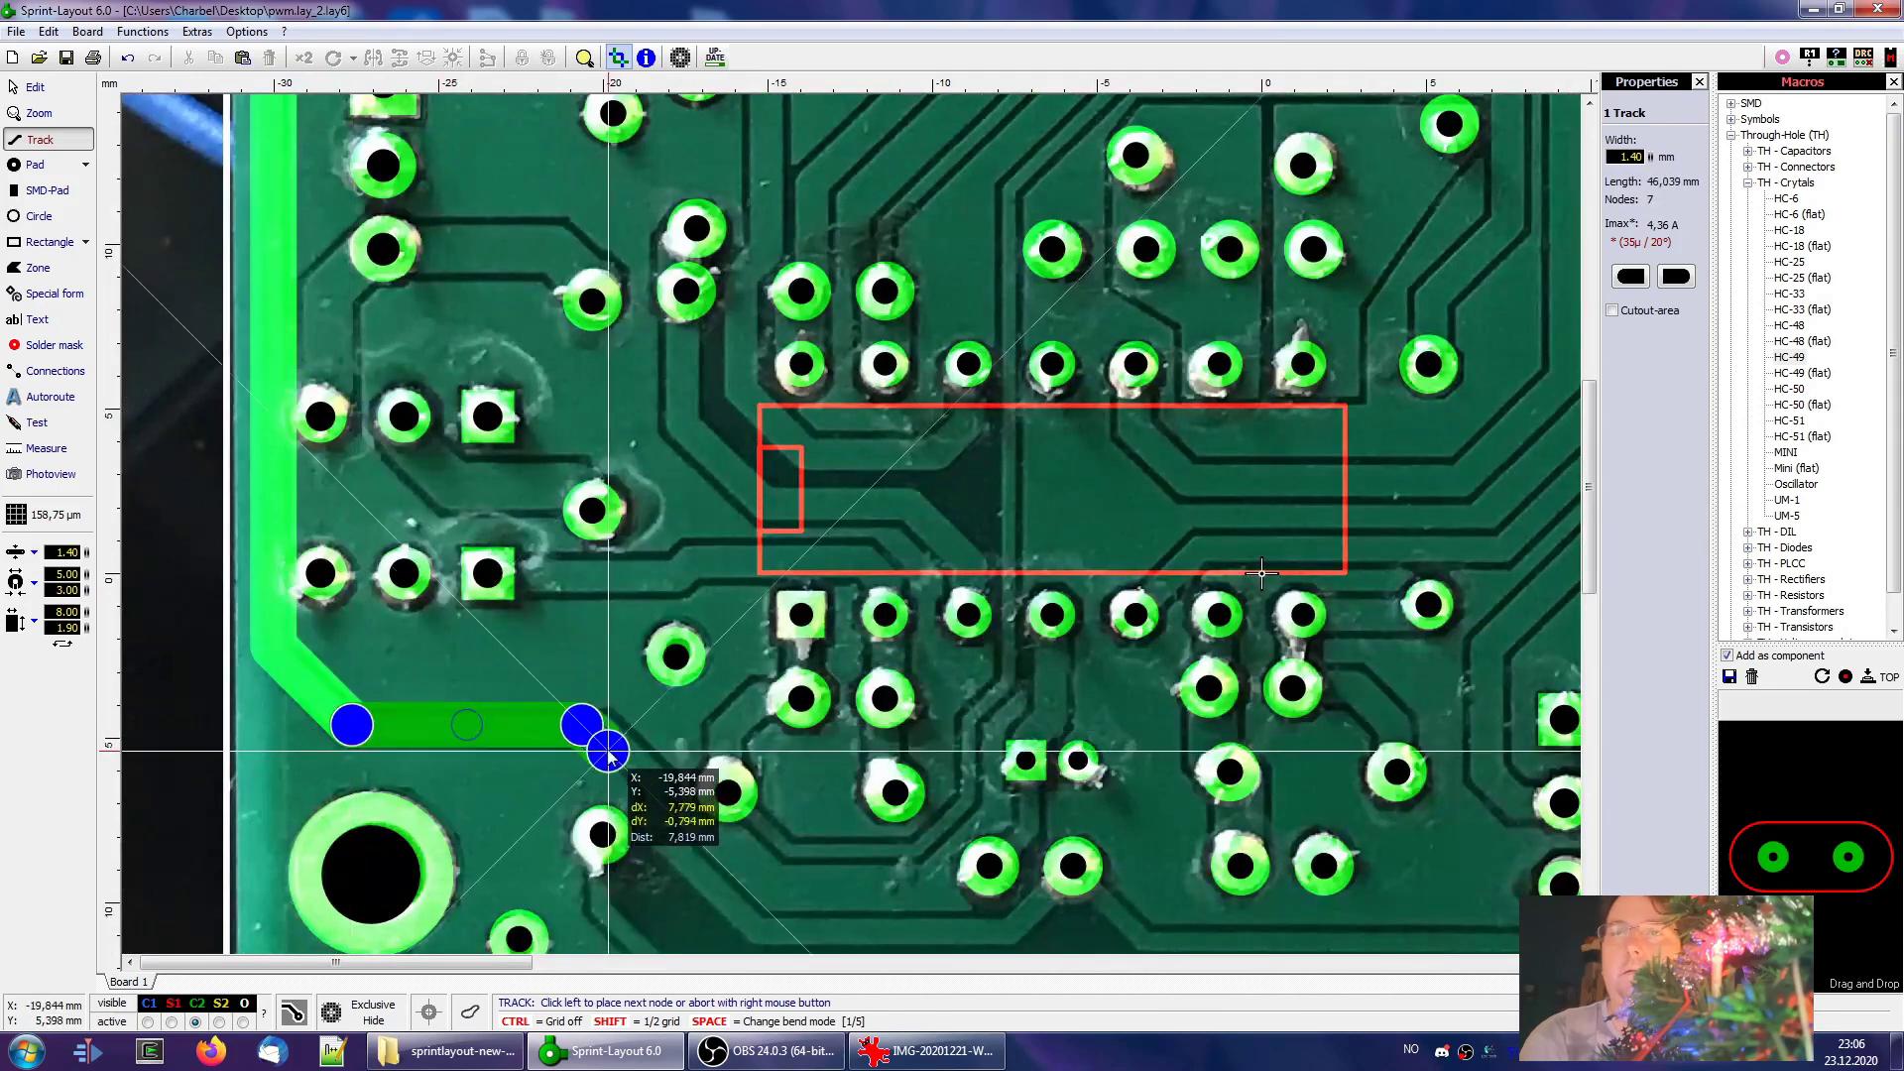
left_click(655, 776)
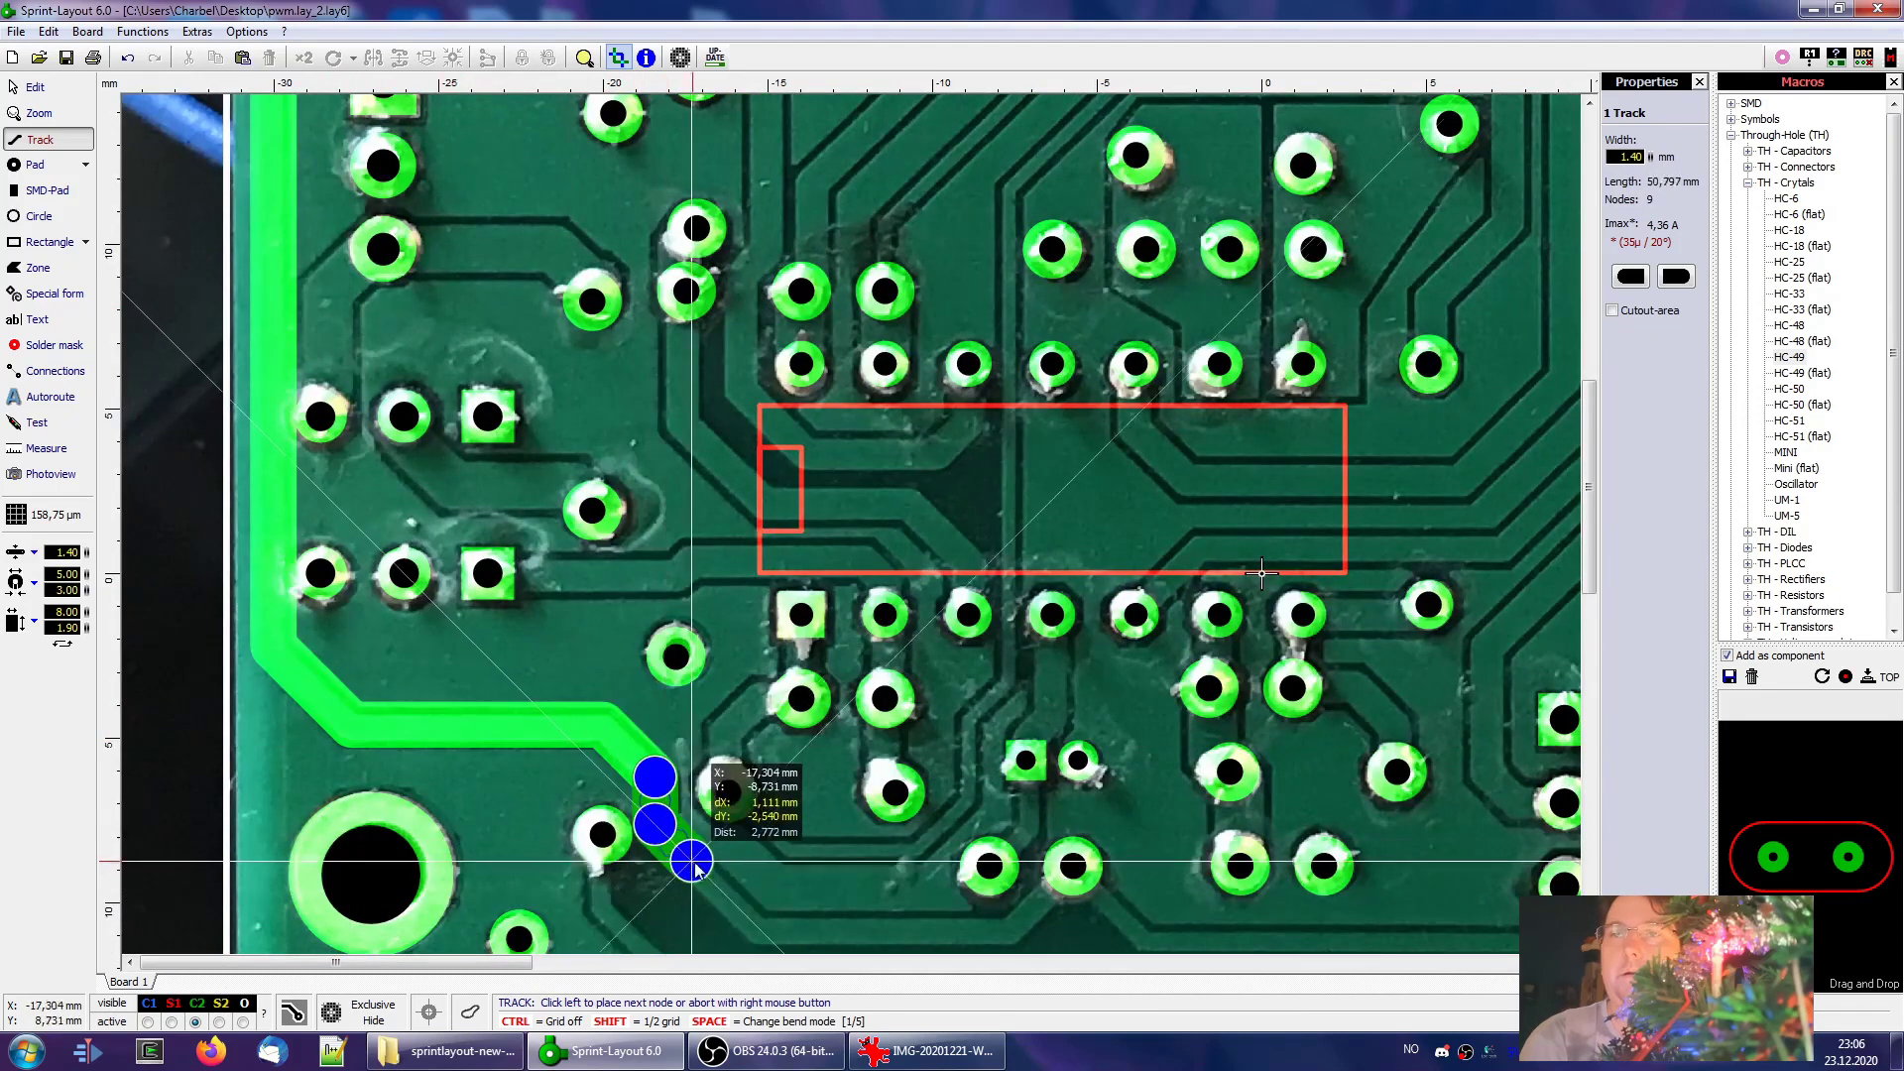
left_click(765, 929)
scroll(1008, 794, "down", 4)
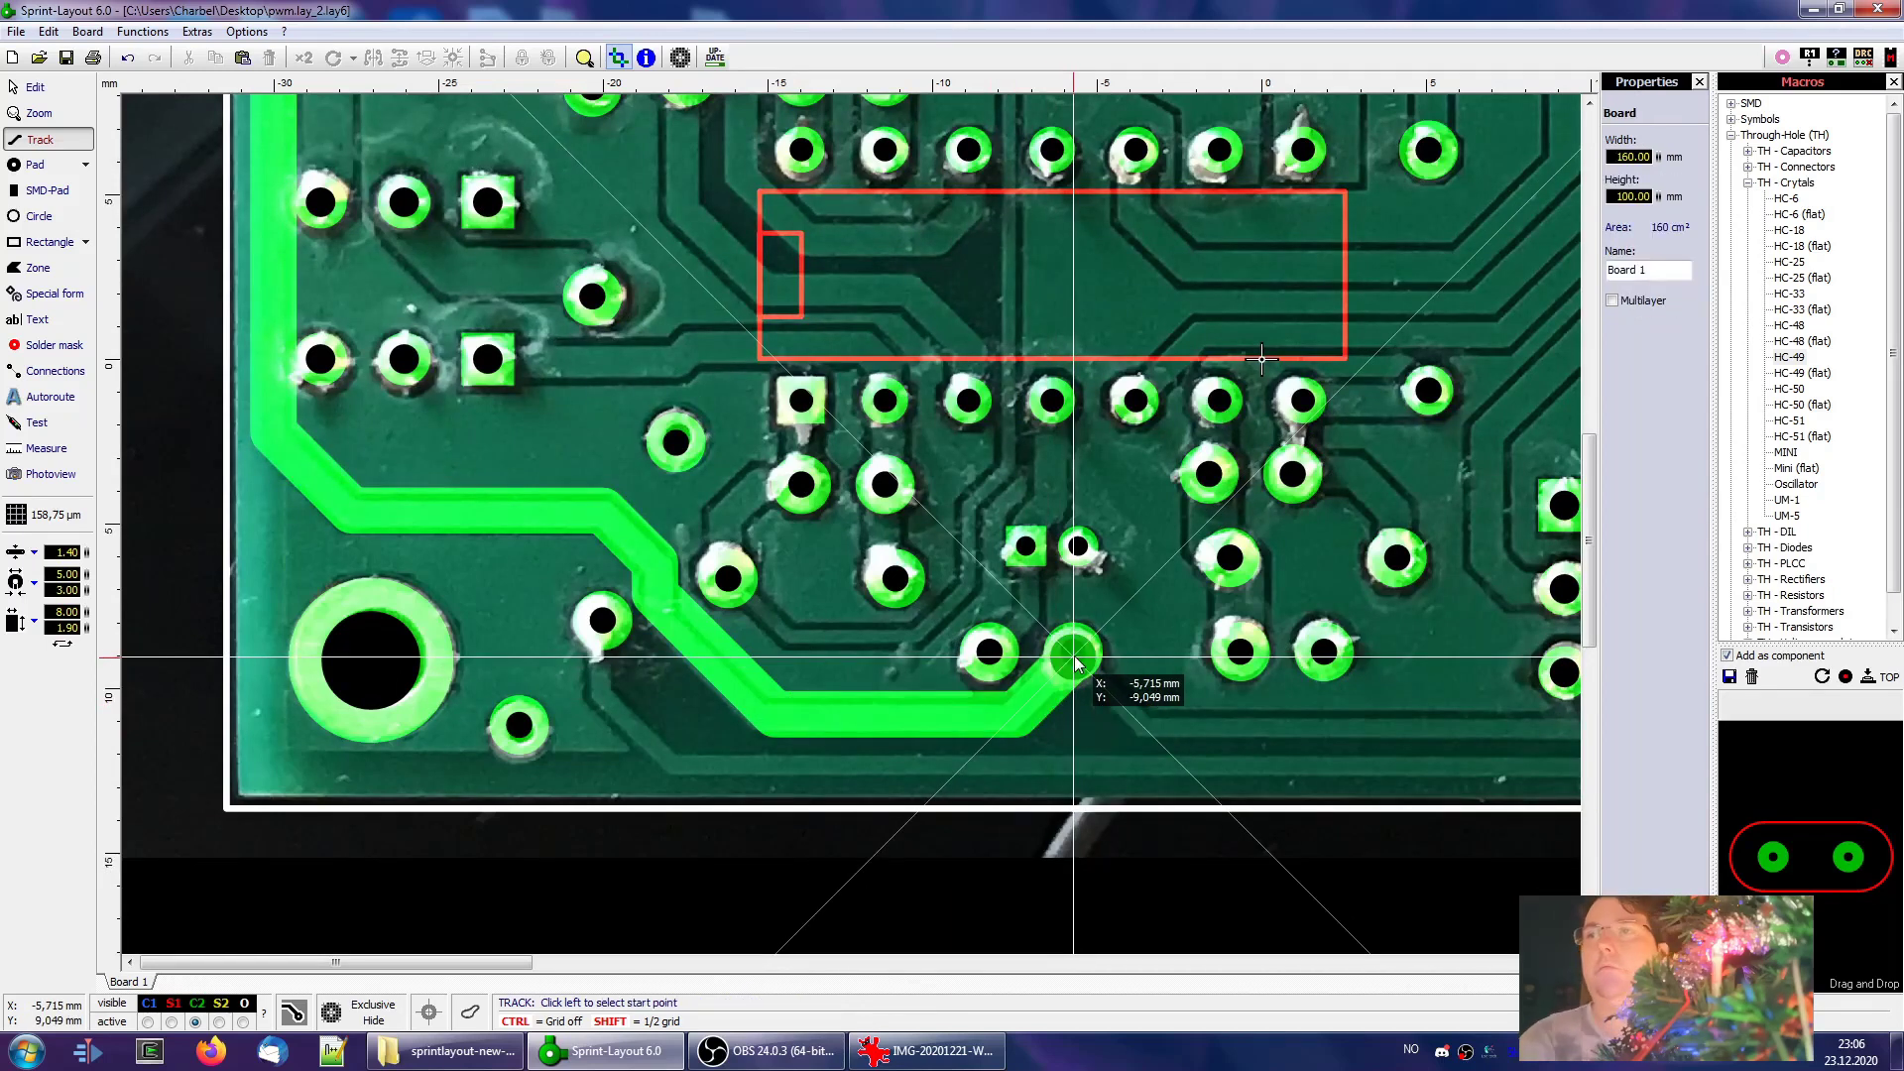
key("Escape")
Set the width of the track along the board's left edge to 0.70 mm
scroll(950, 744, "up", 5)
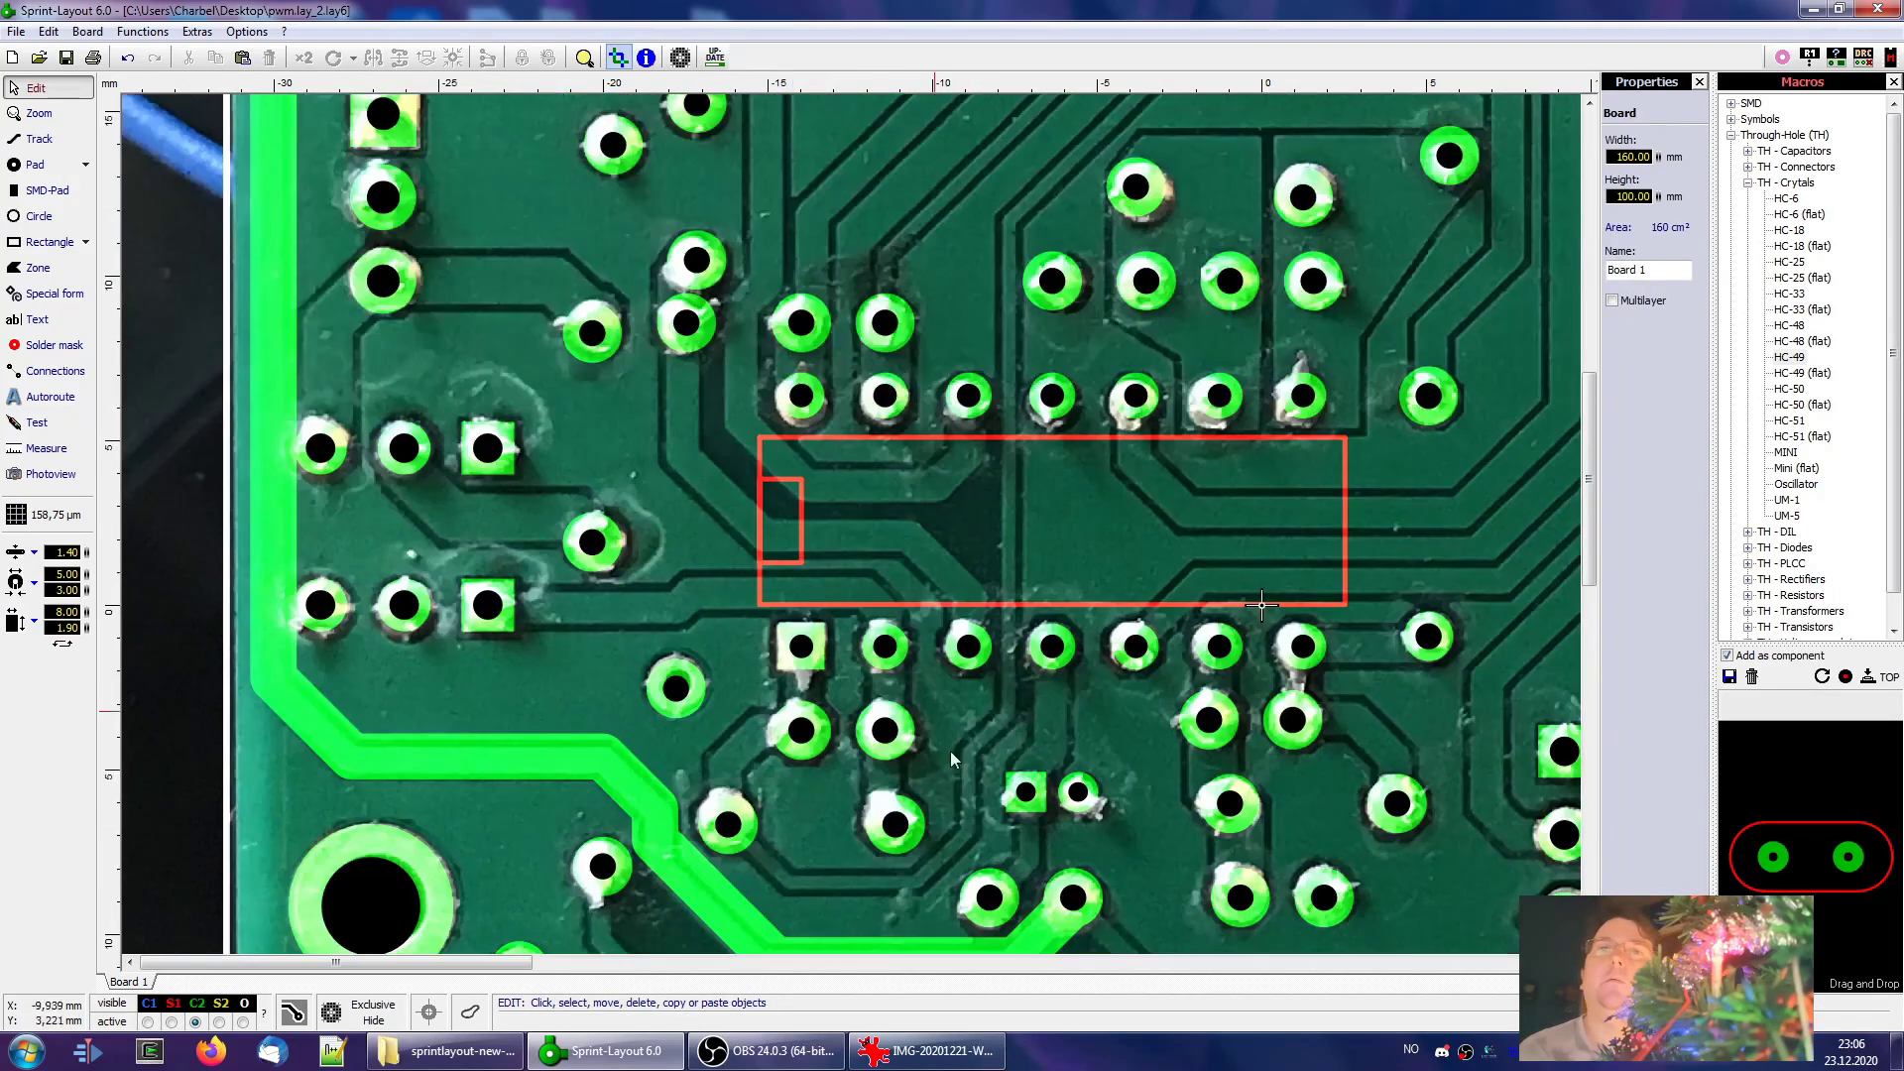
scroll(694, 427, "up", 15)
left_click(286, 446)
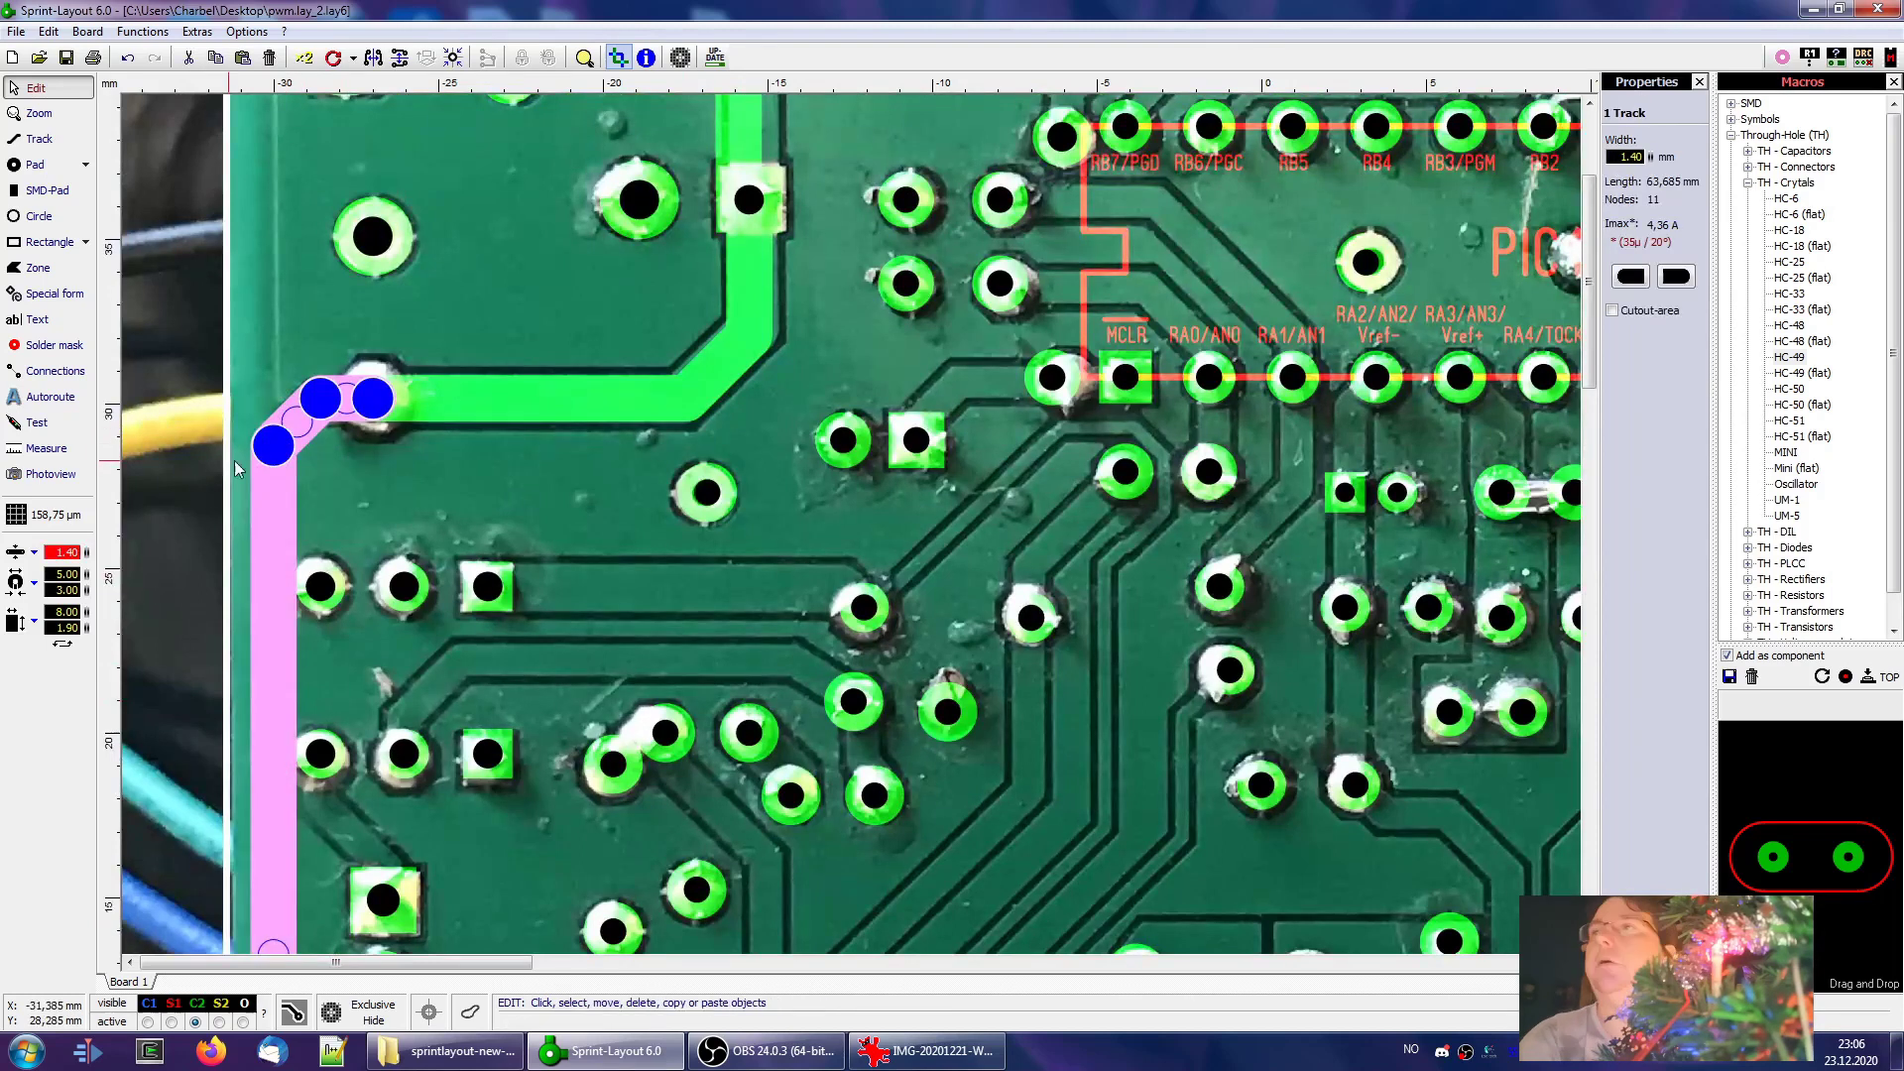
key("ctrl+1")
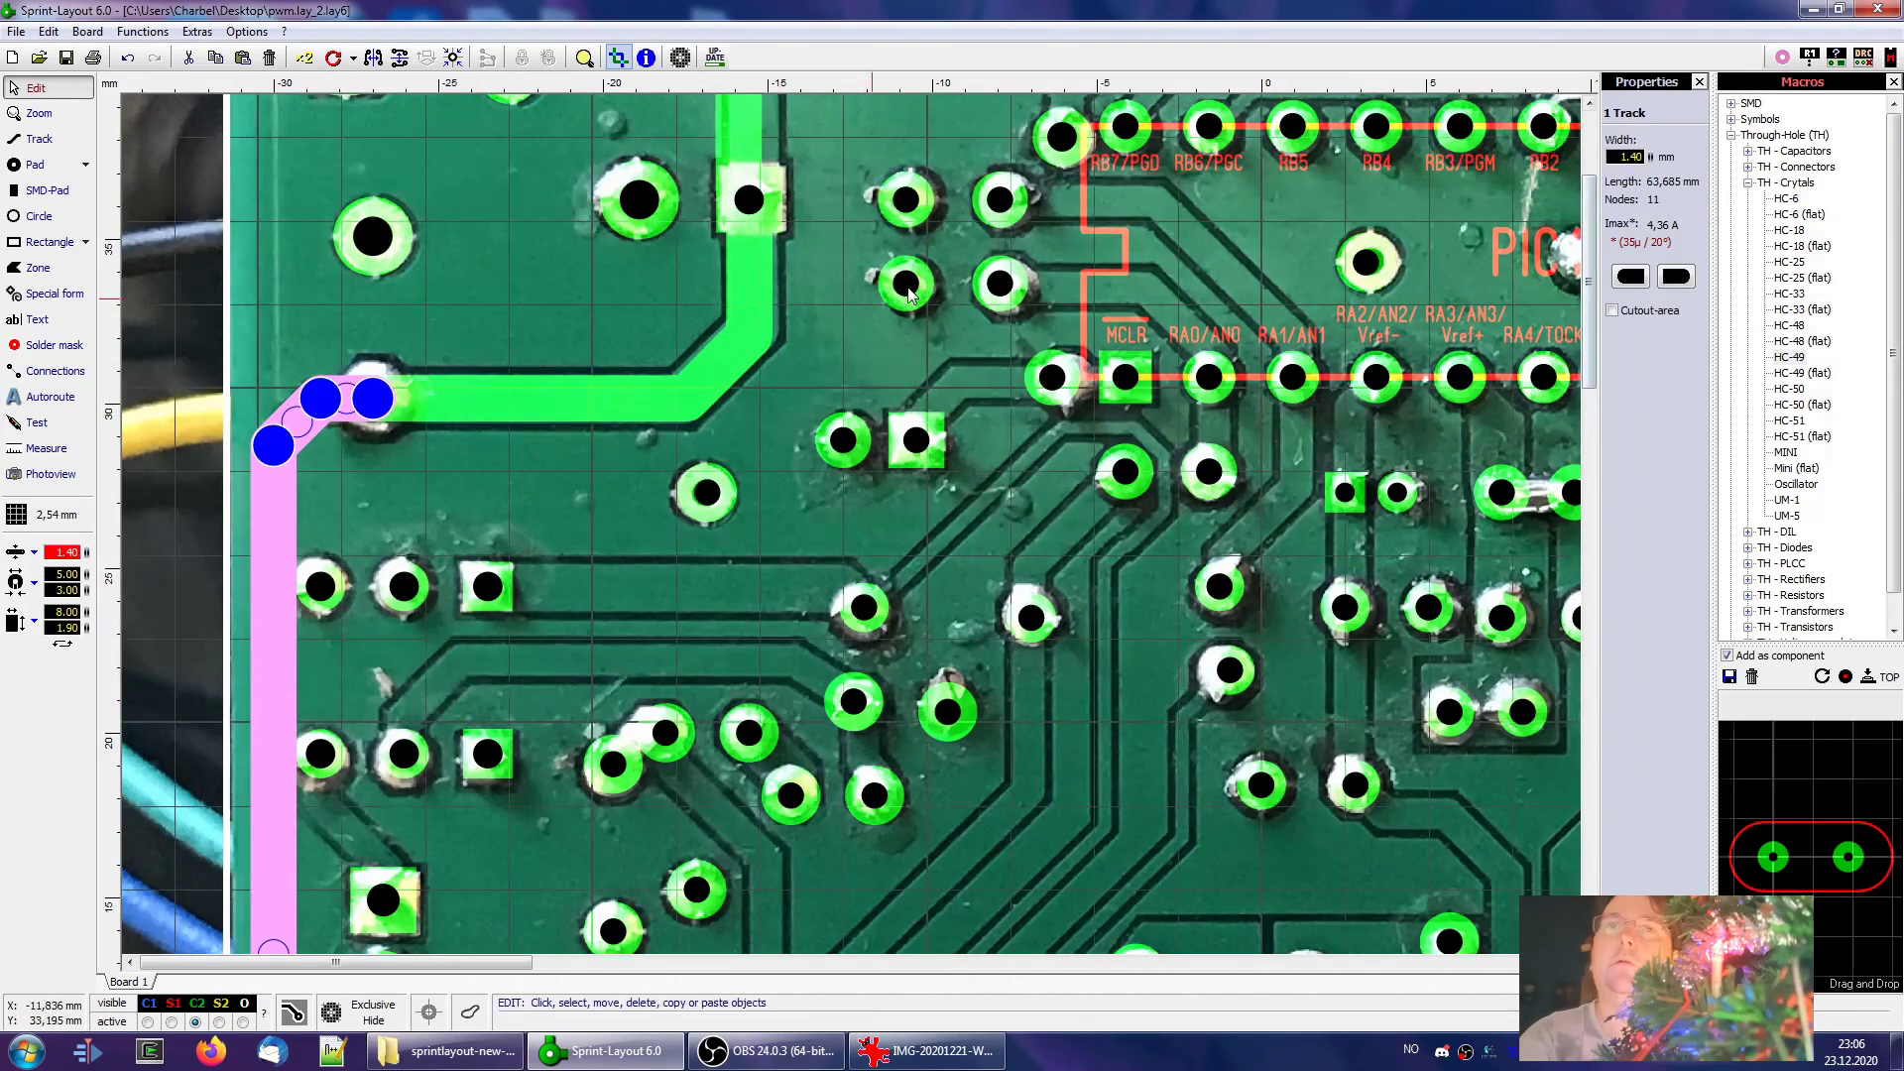
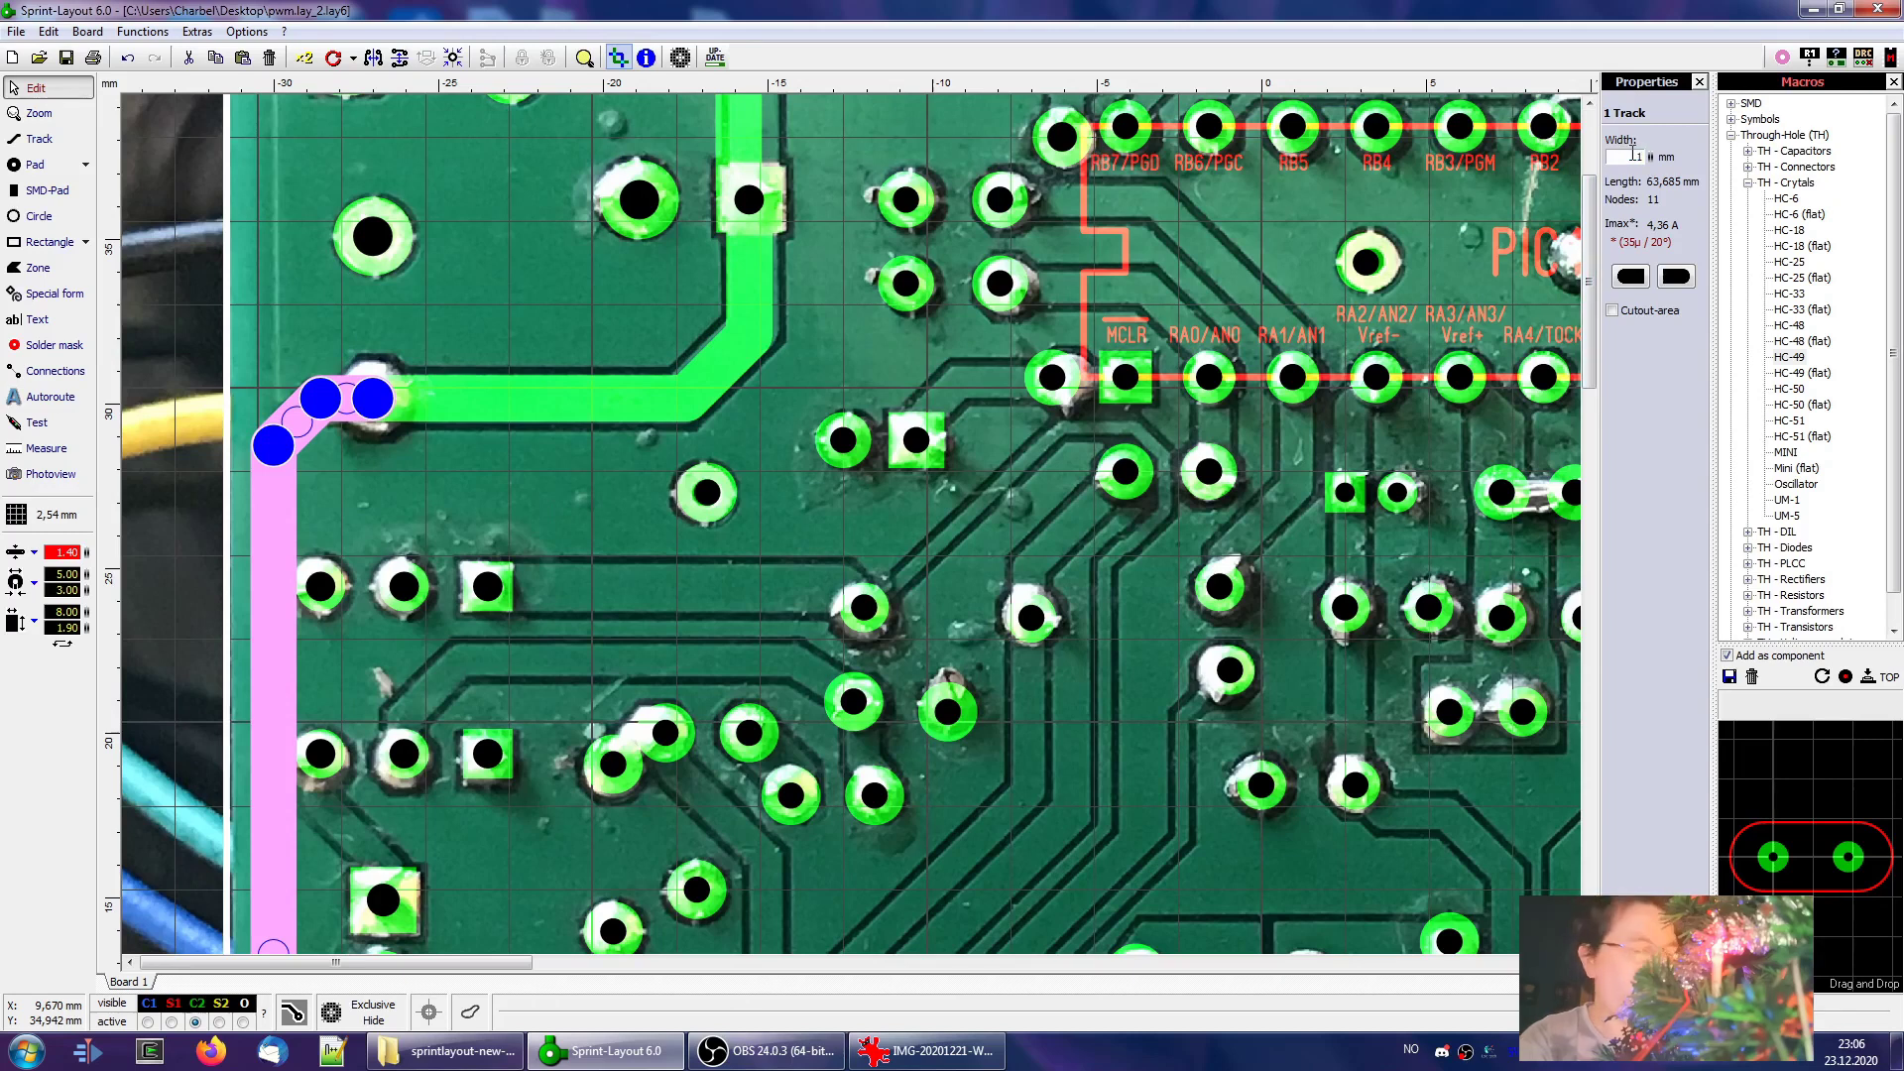
left_click(406, 476)
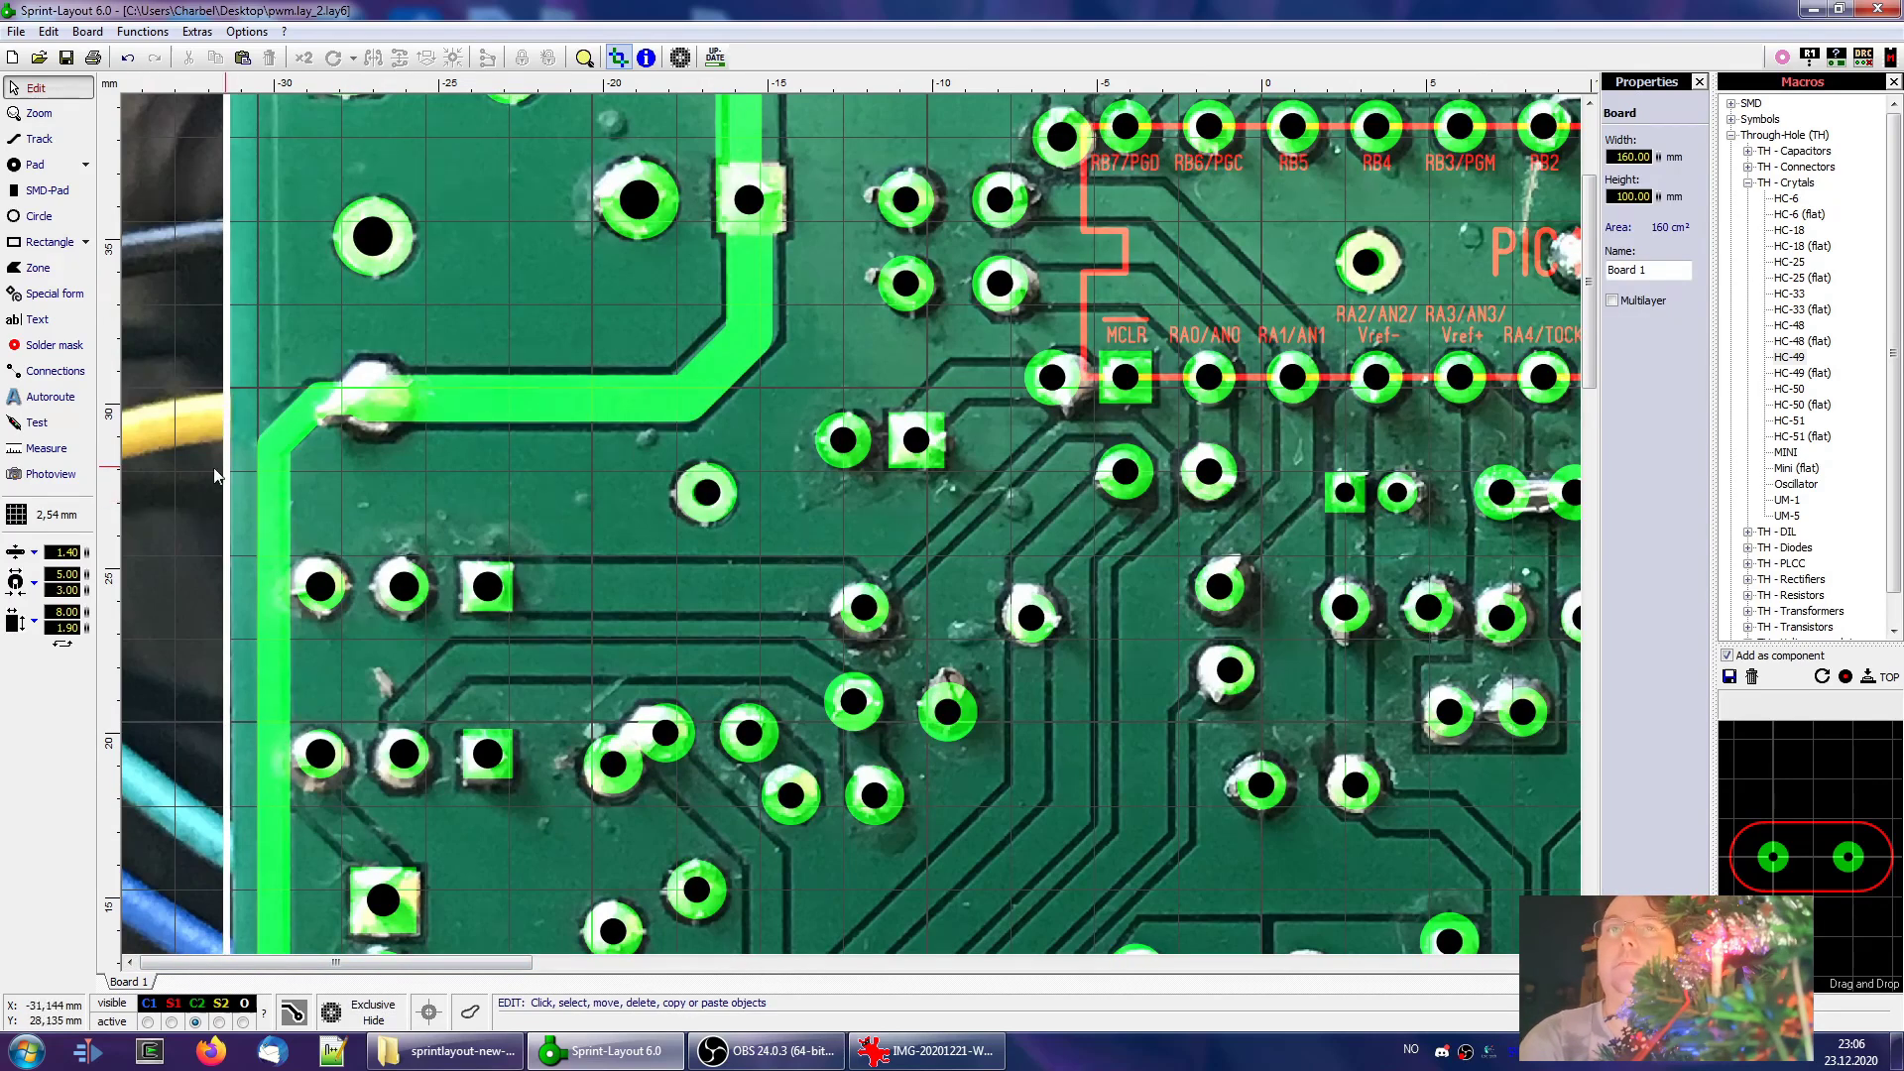
left_click(282, 456)
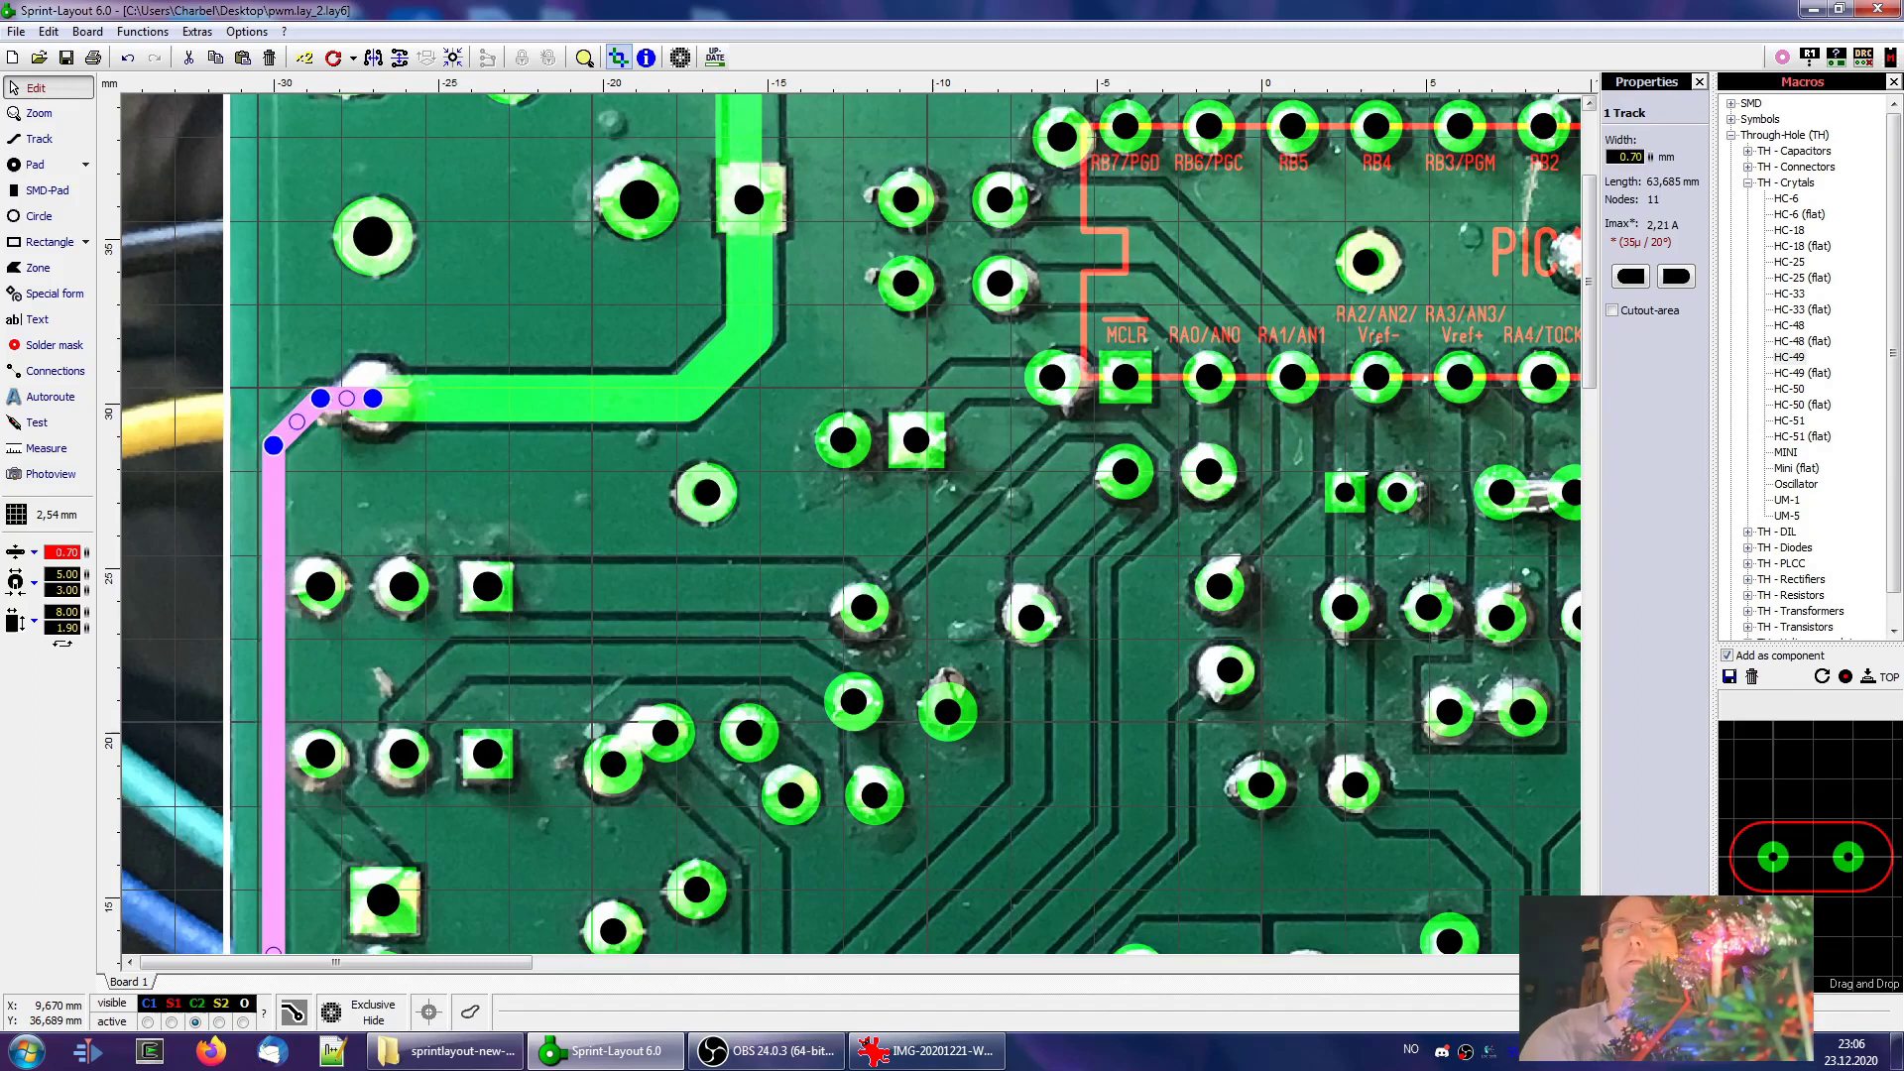
Prepare for drawing 0.50 mm tracks on a 0.3175 mm grid
scroll(874, 607, "down", 1)
scroll(598, 344, "down", 2)
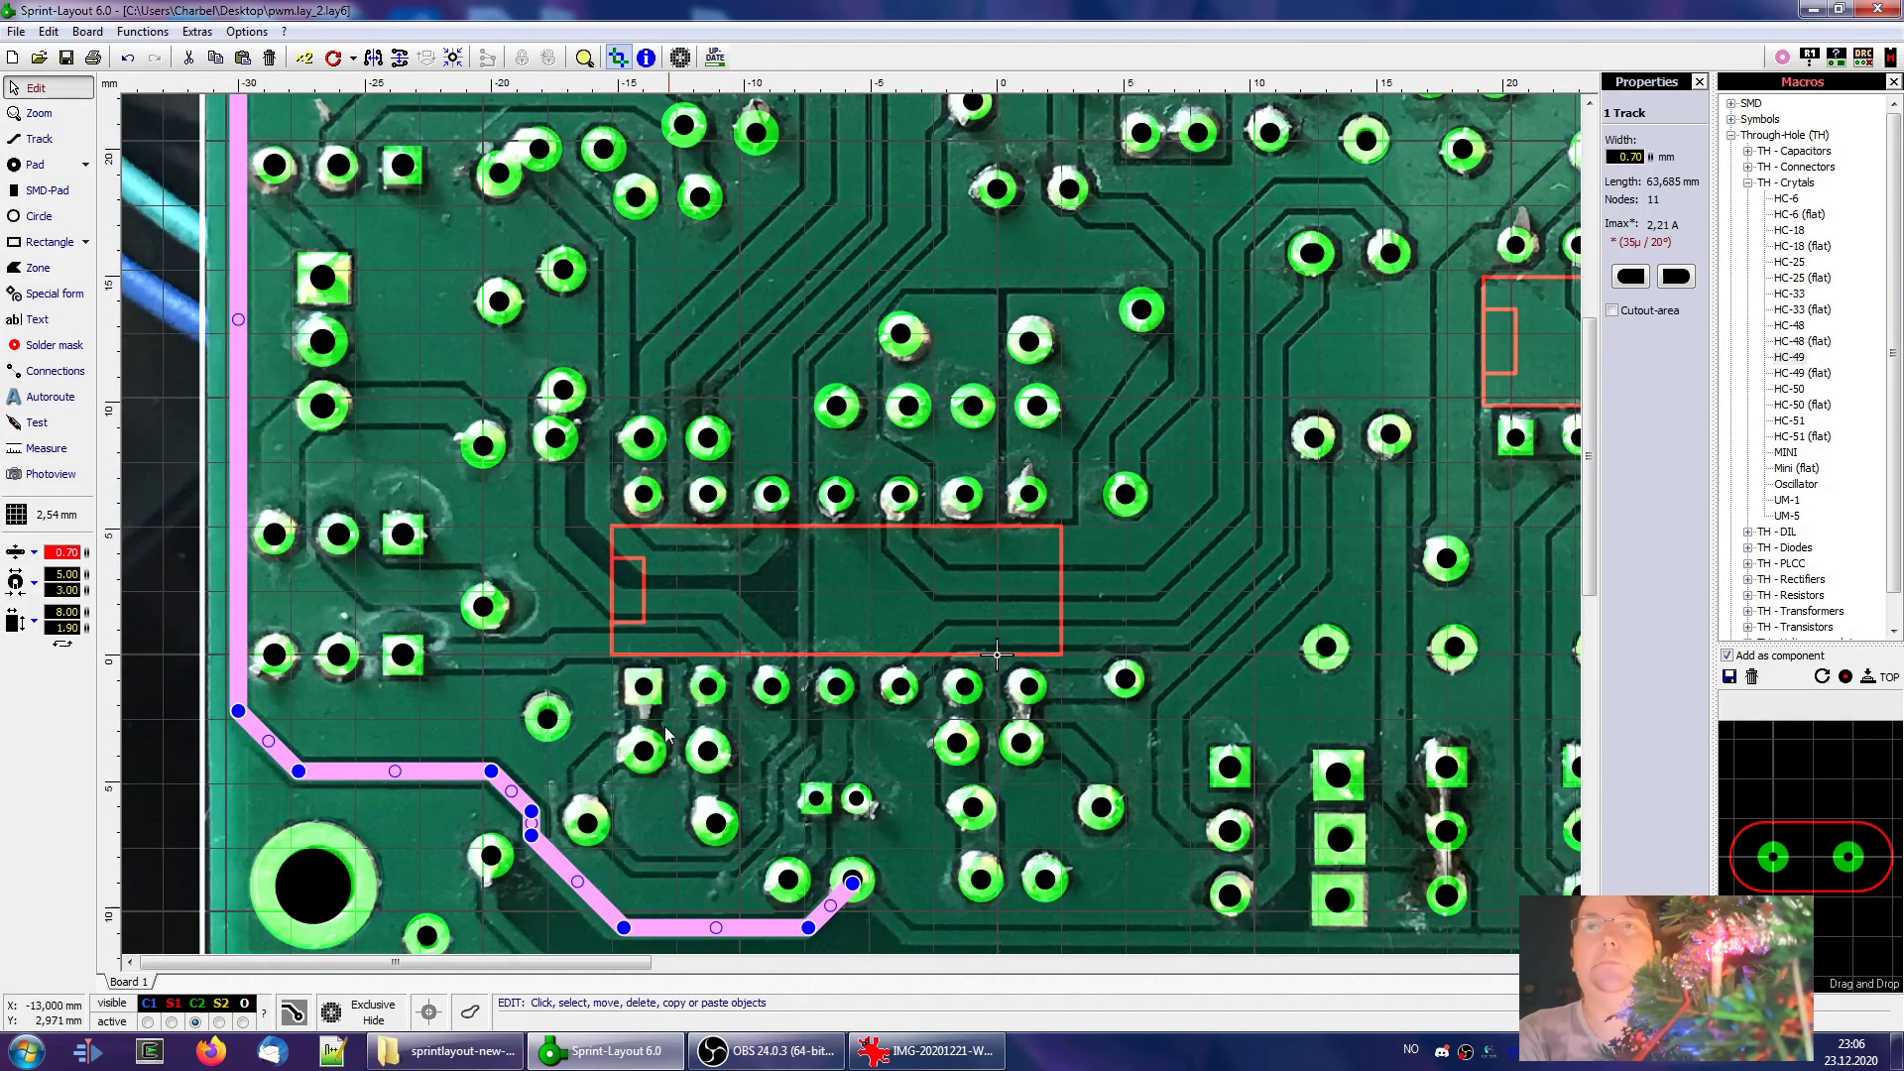
scroll(754, 675, "down", 1)
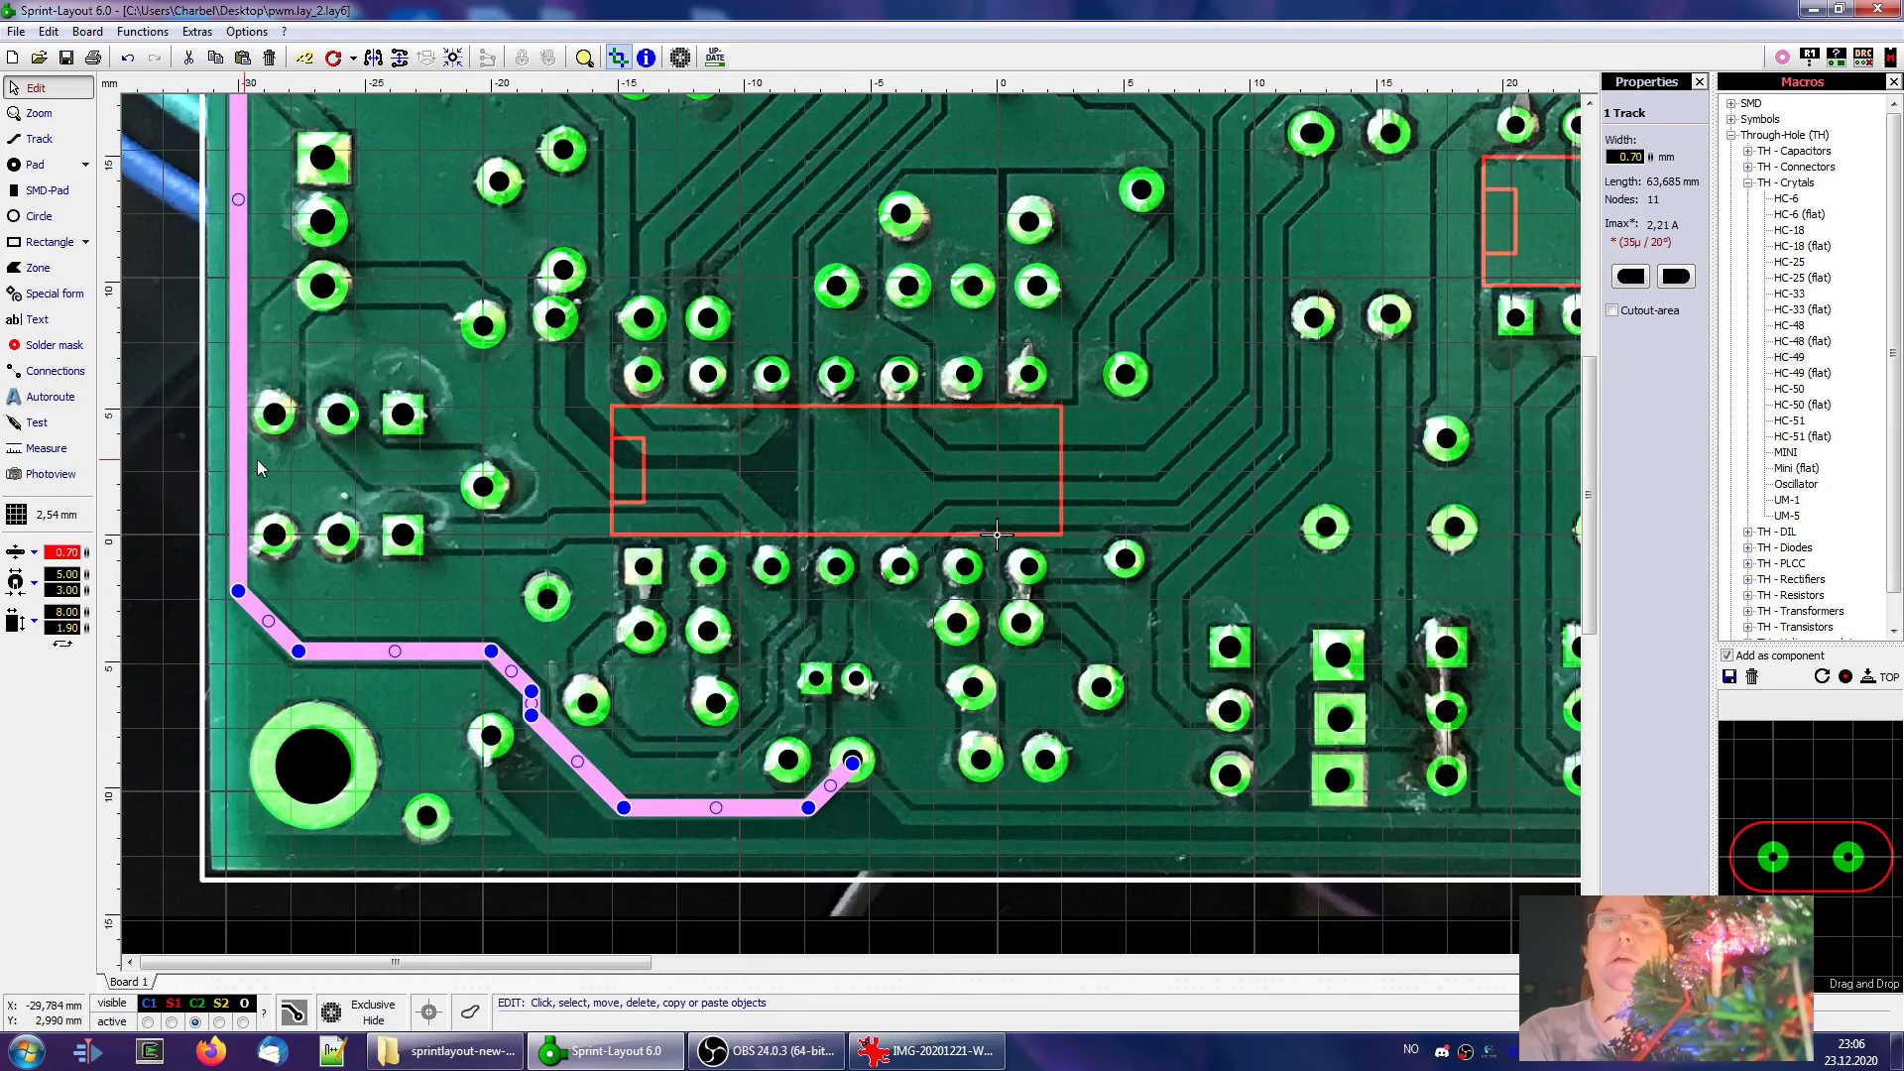
left_click(65, 147)
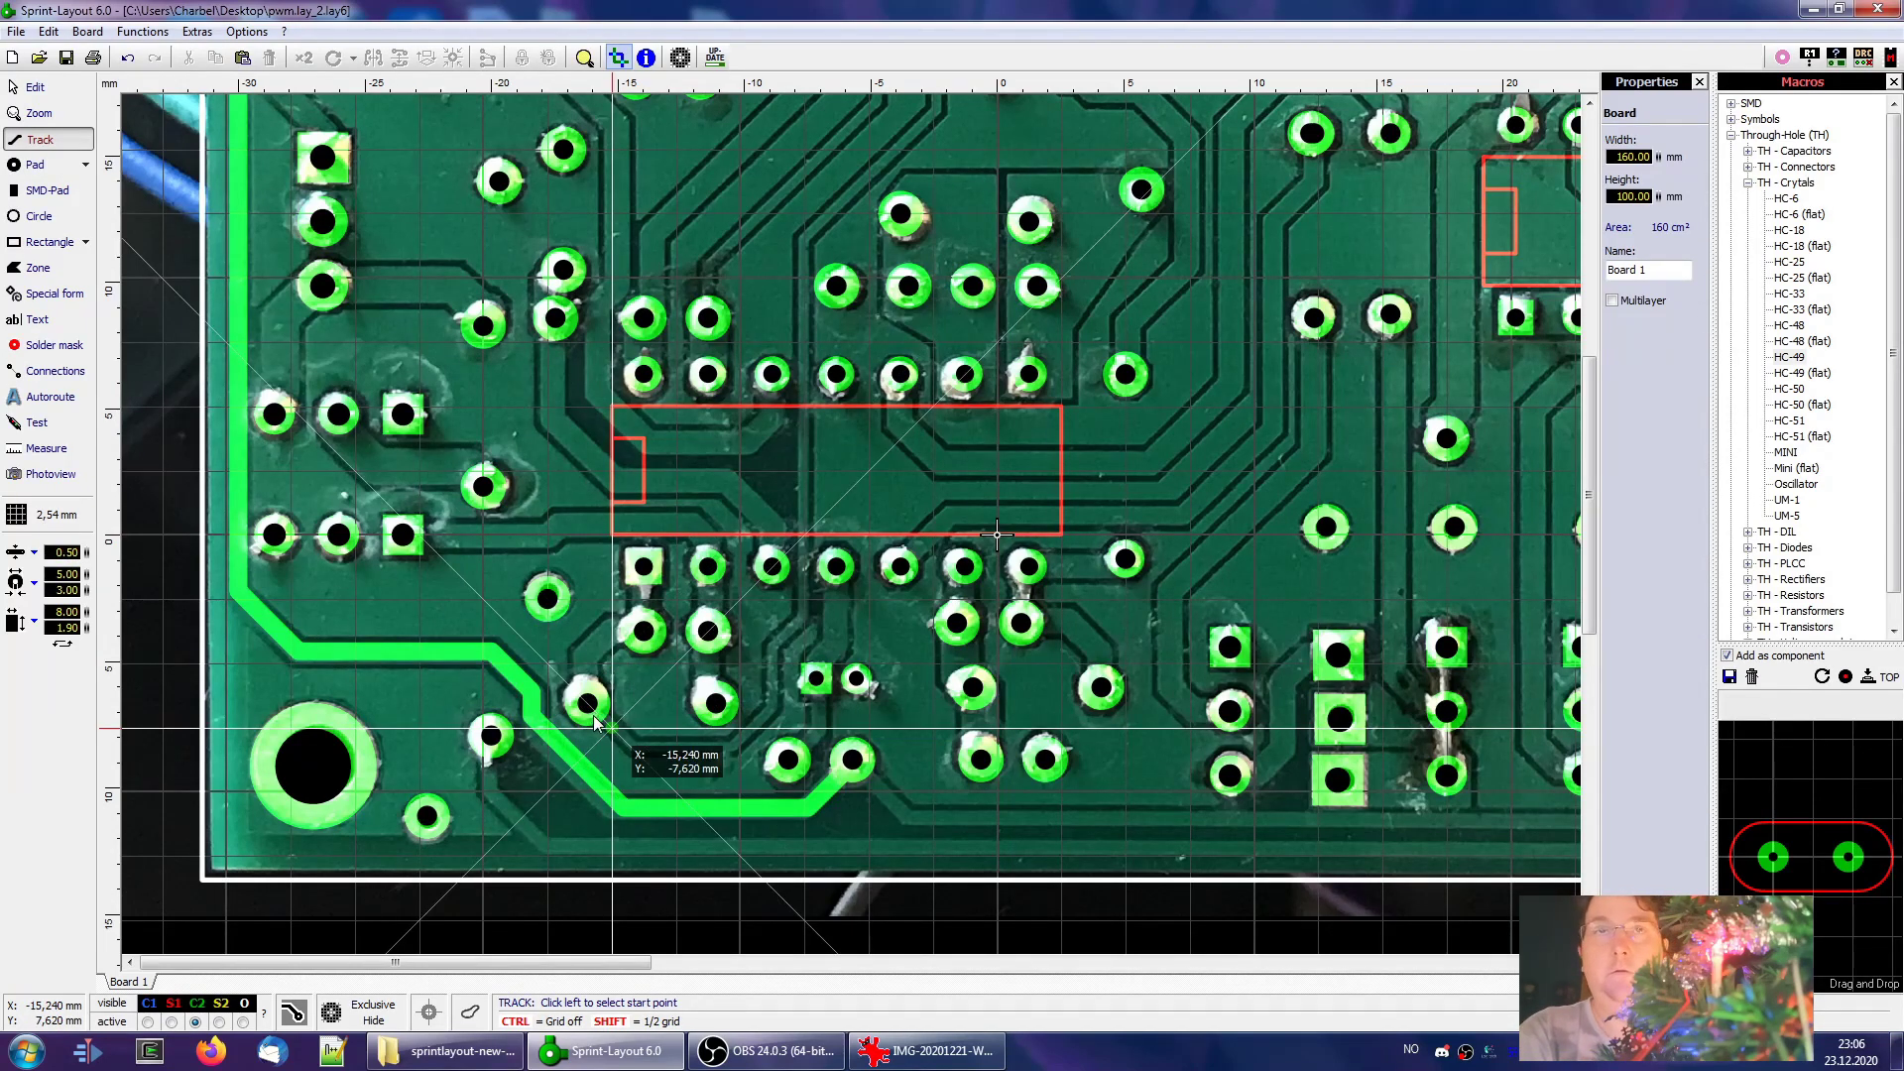
left_click(60, 514)
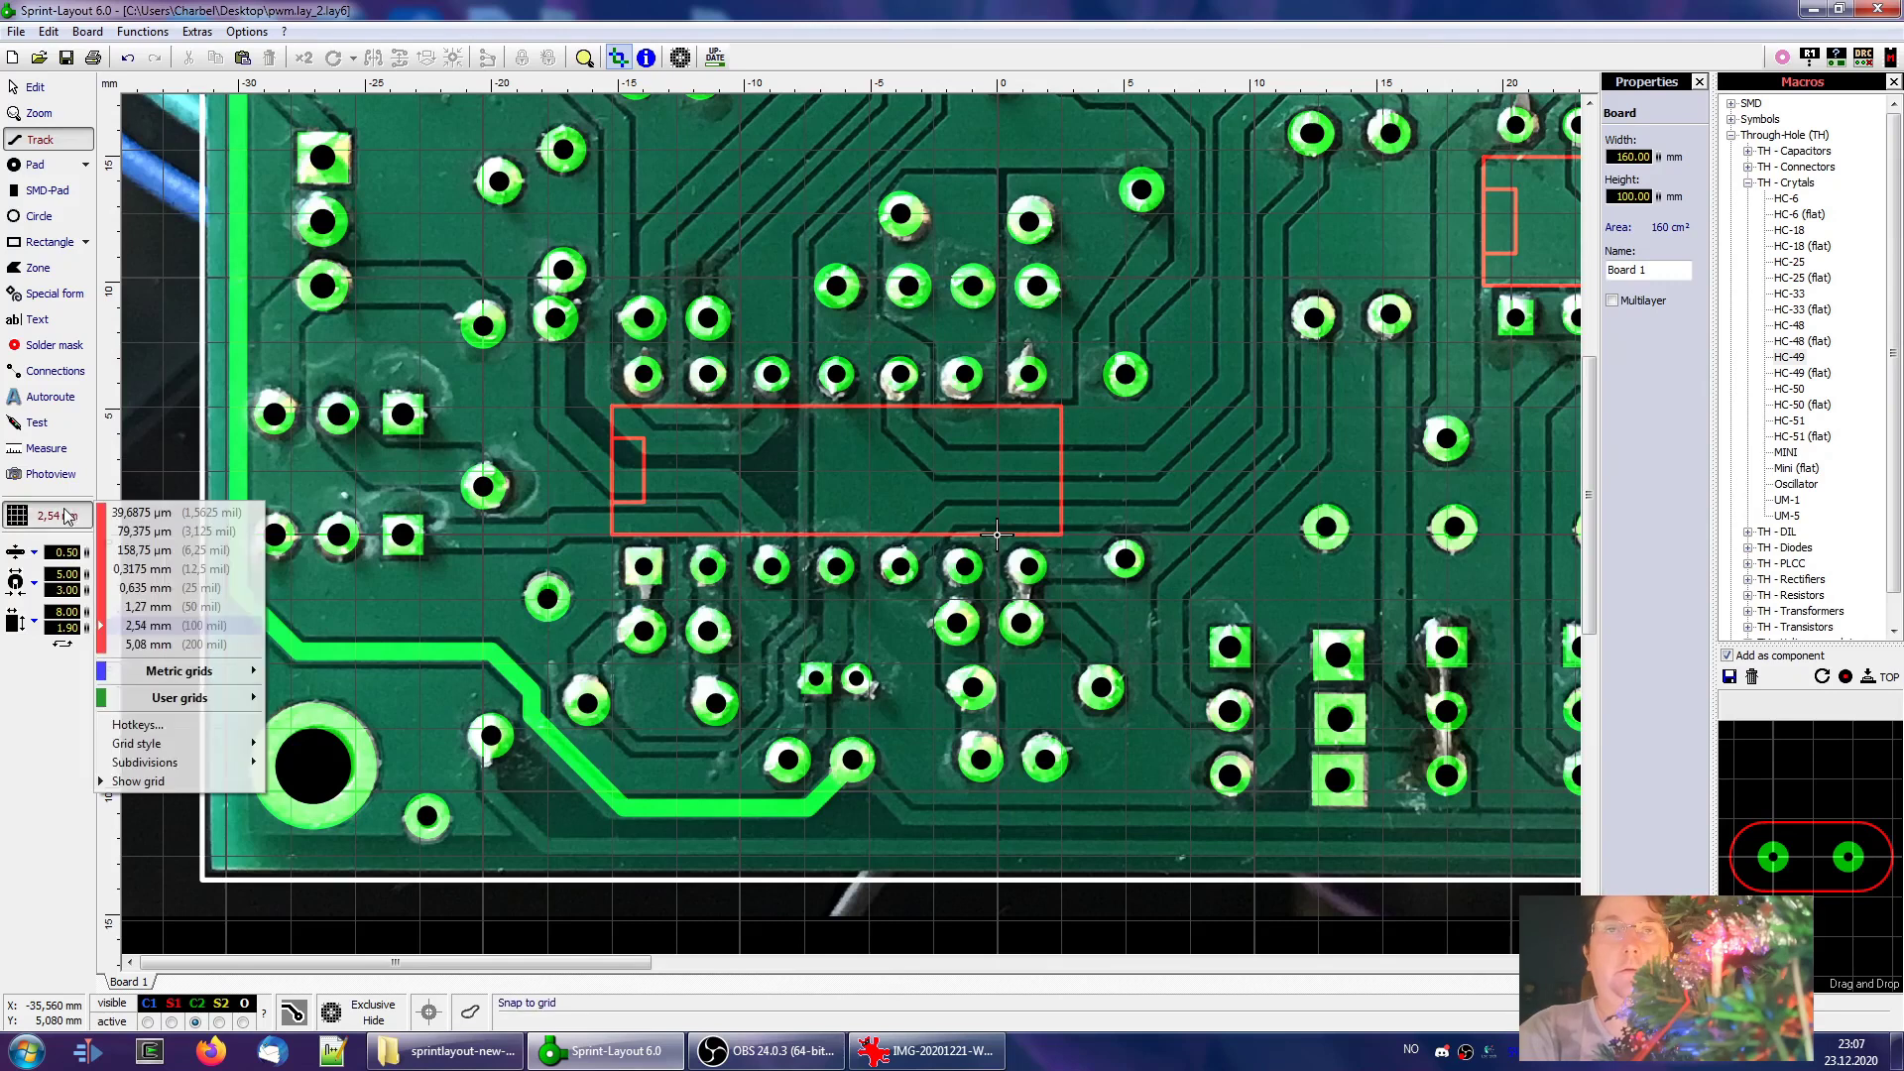
left_click(148, 569)
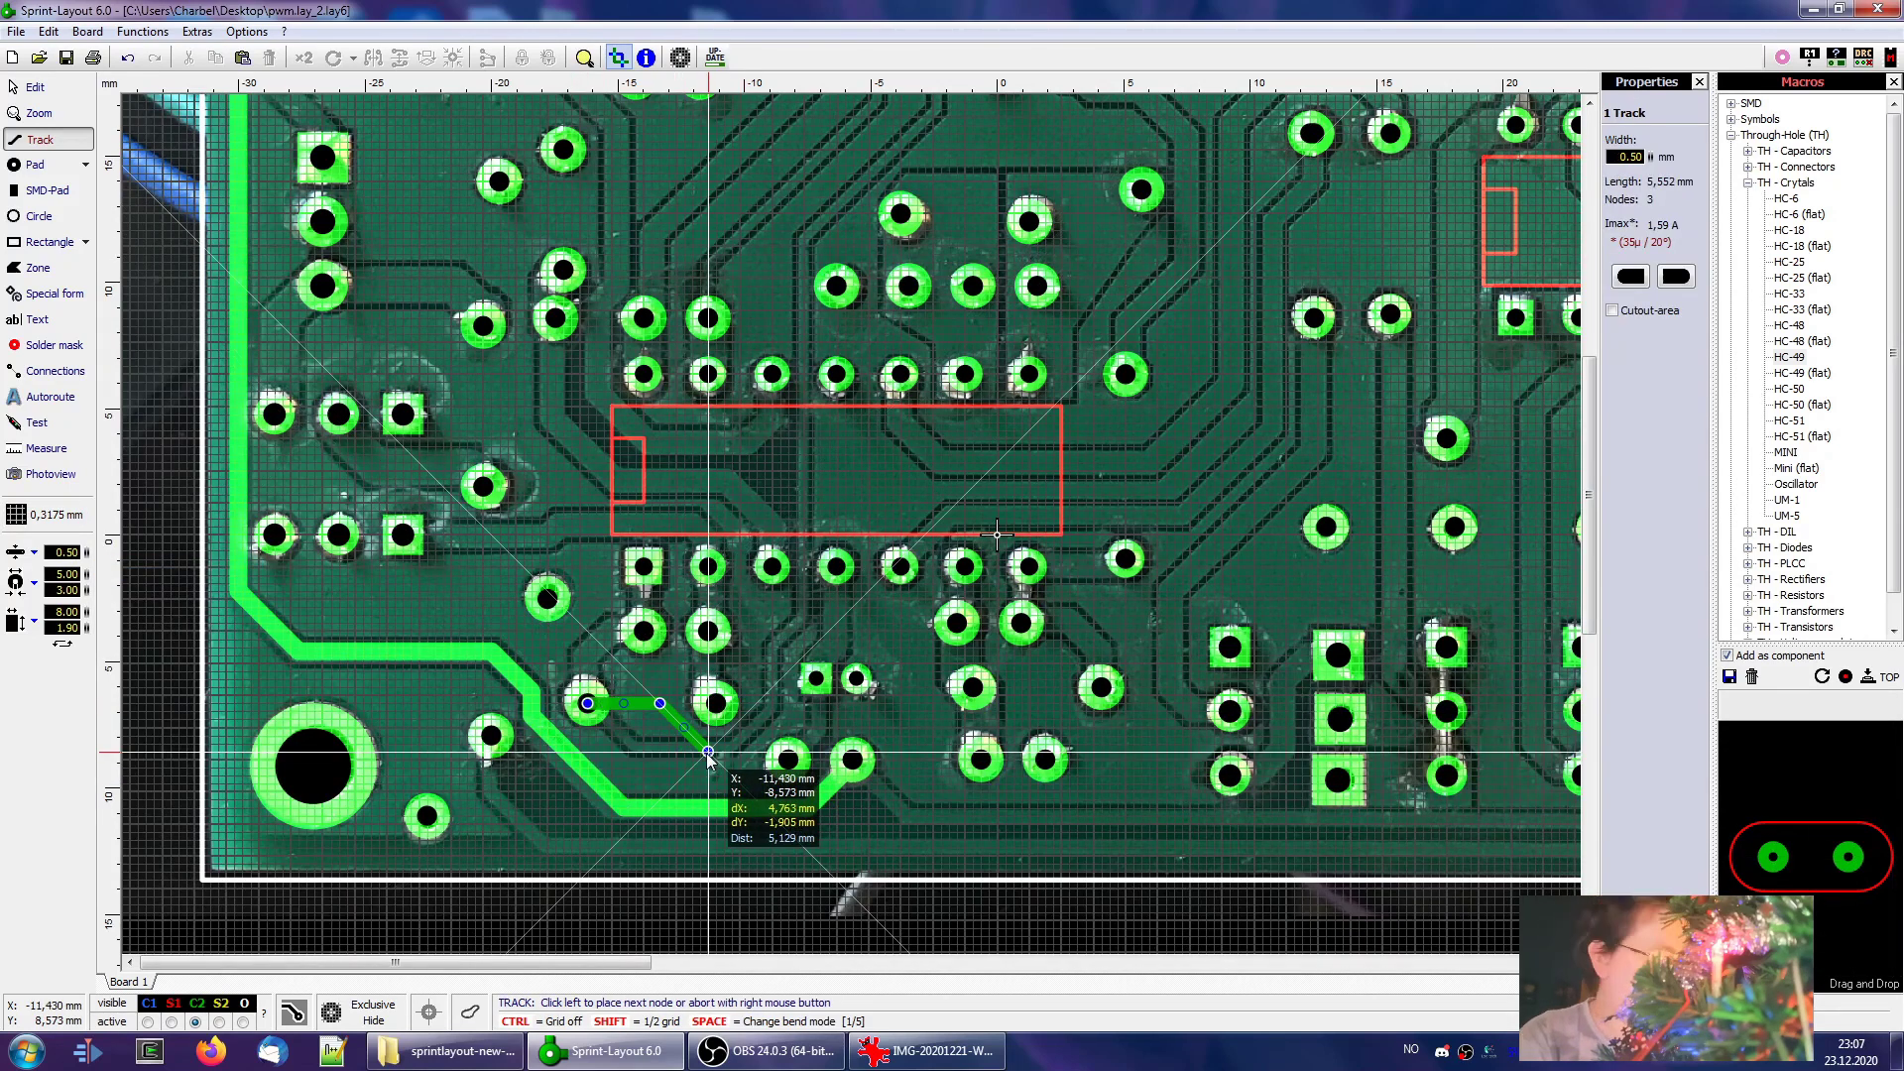
Trace a 0.50 mm track from the round pad beside the edge track's bend, up through the 14-pin IC outline, to the lower pad below the PIC's RA0 pin
key("space")
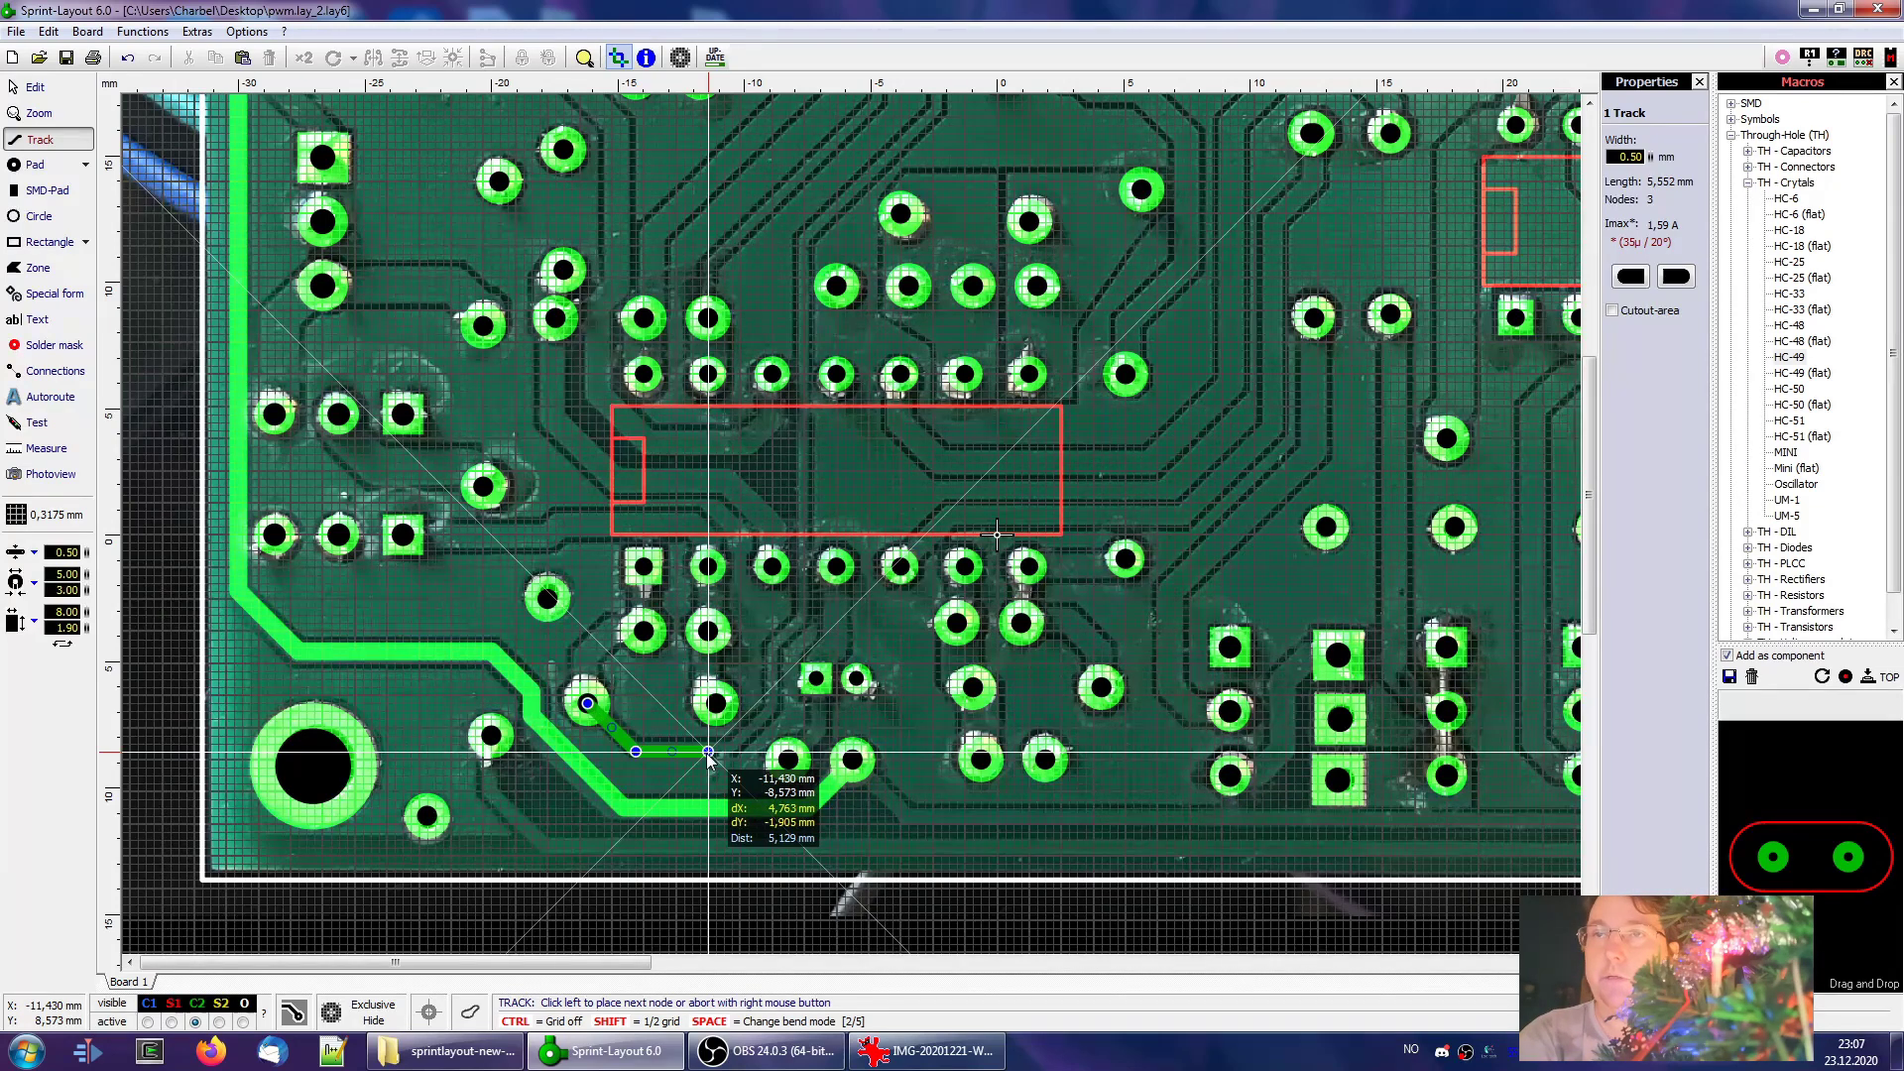
left_click(732, 743)
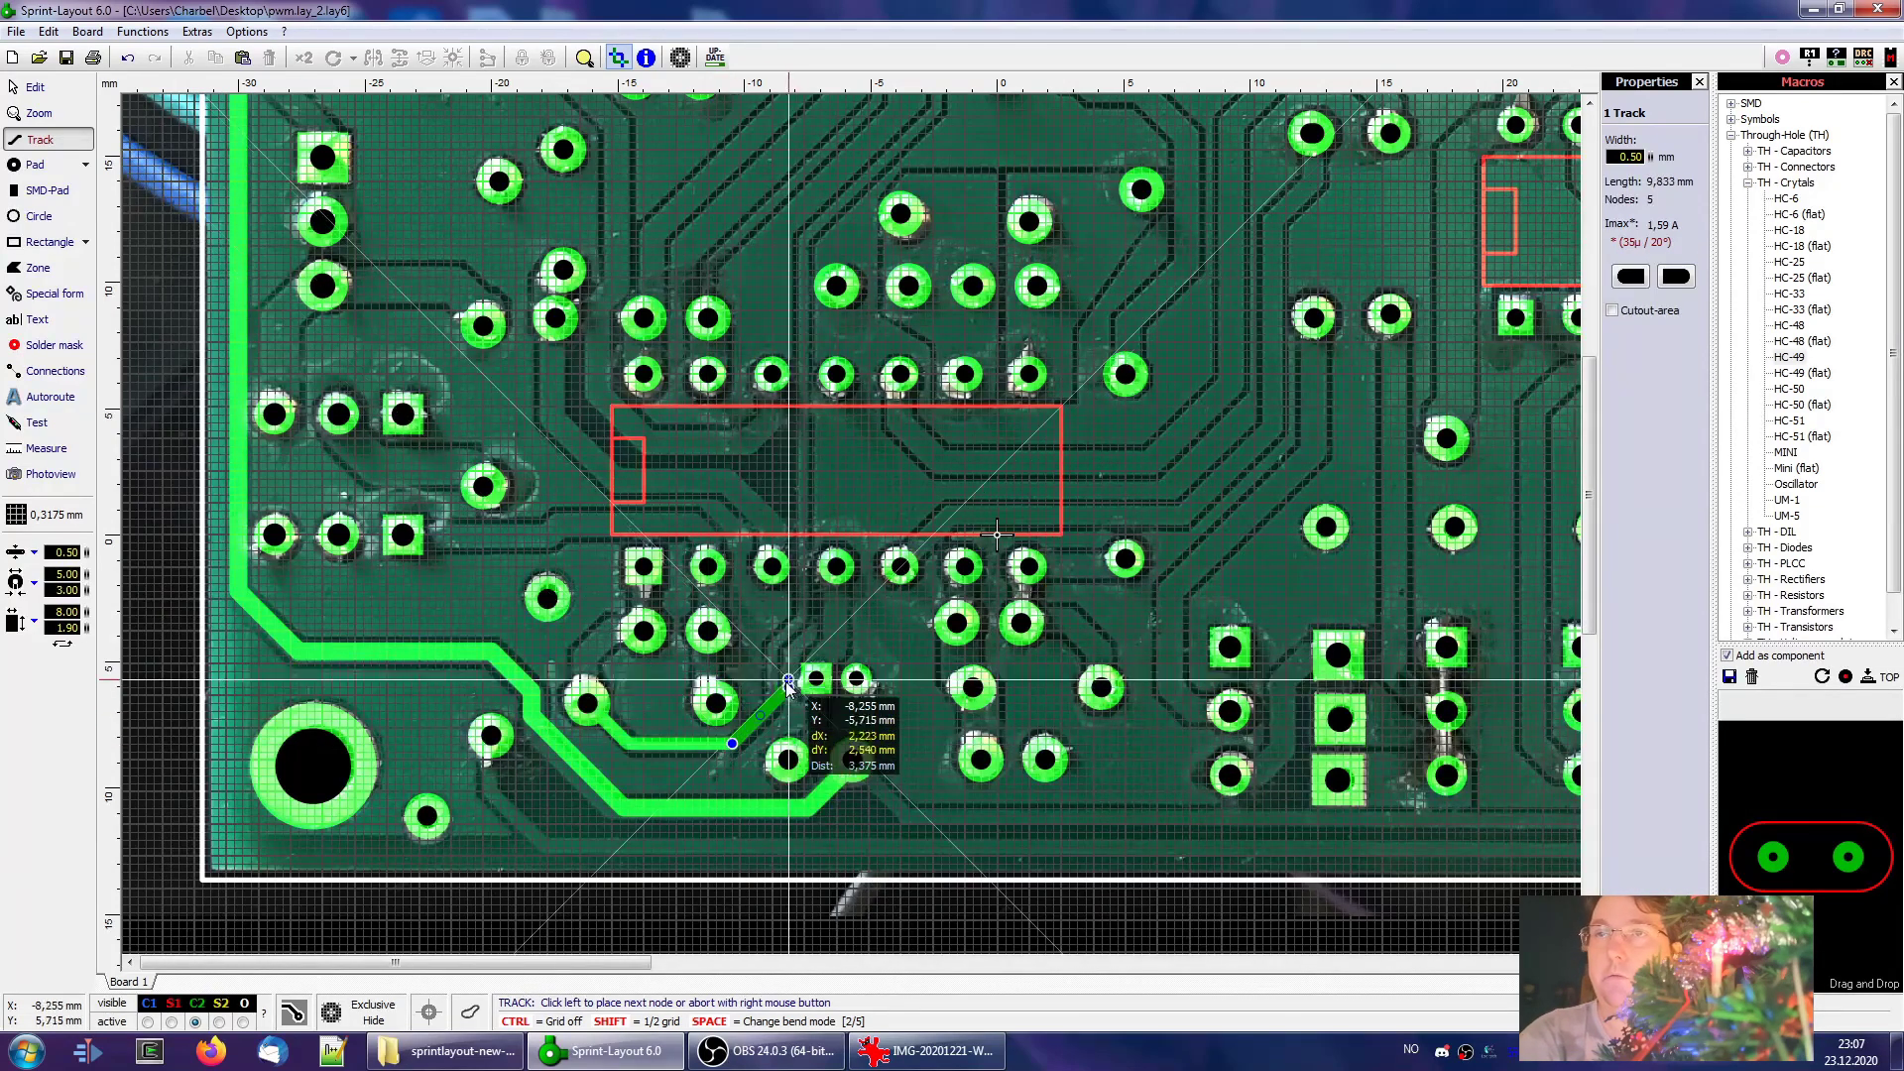
left_click(773, 647)
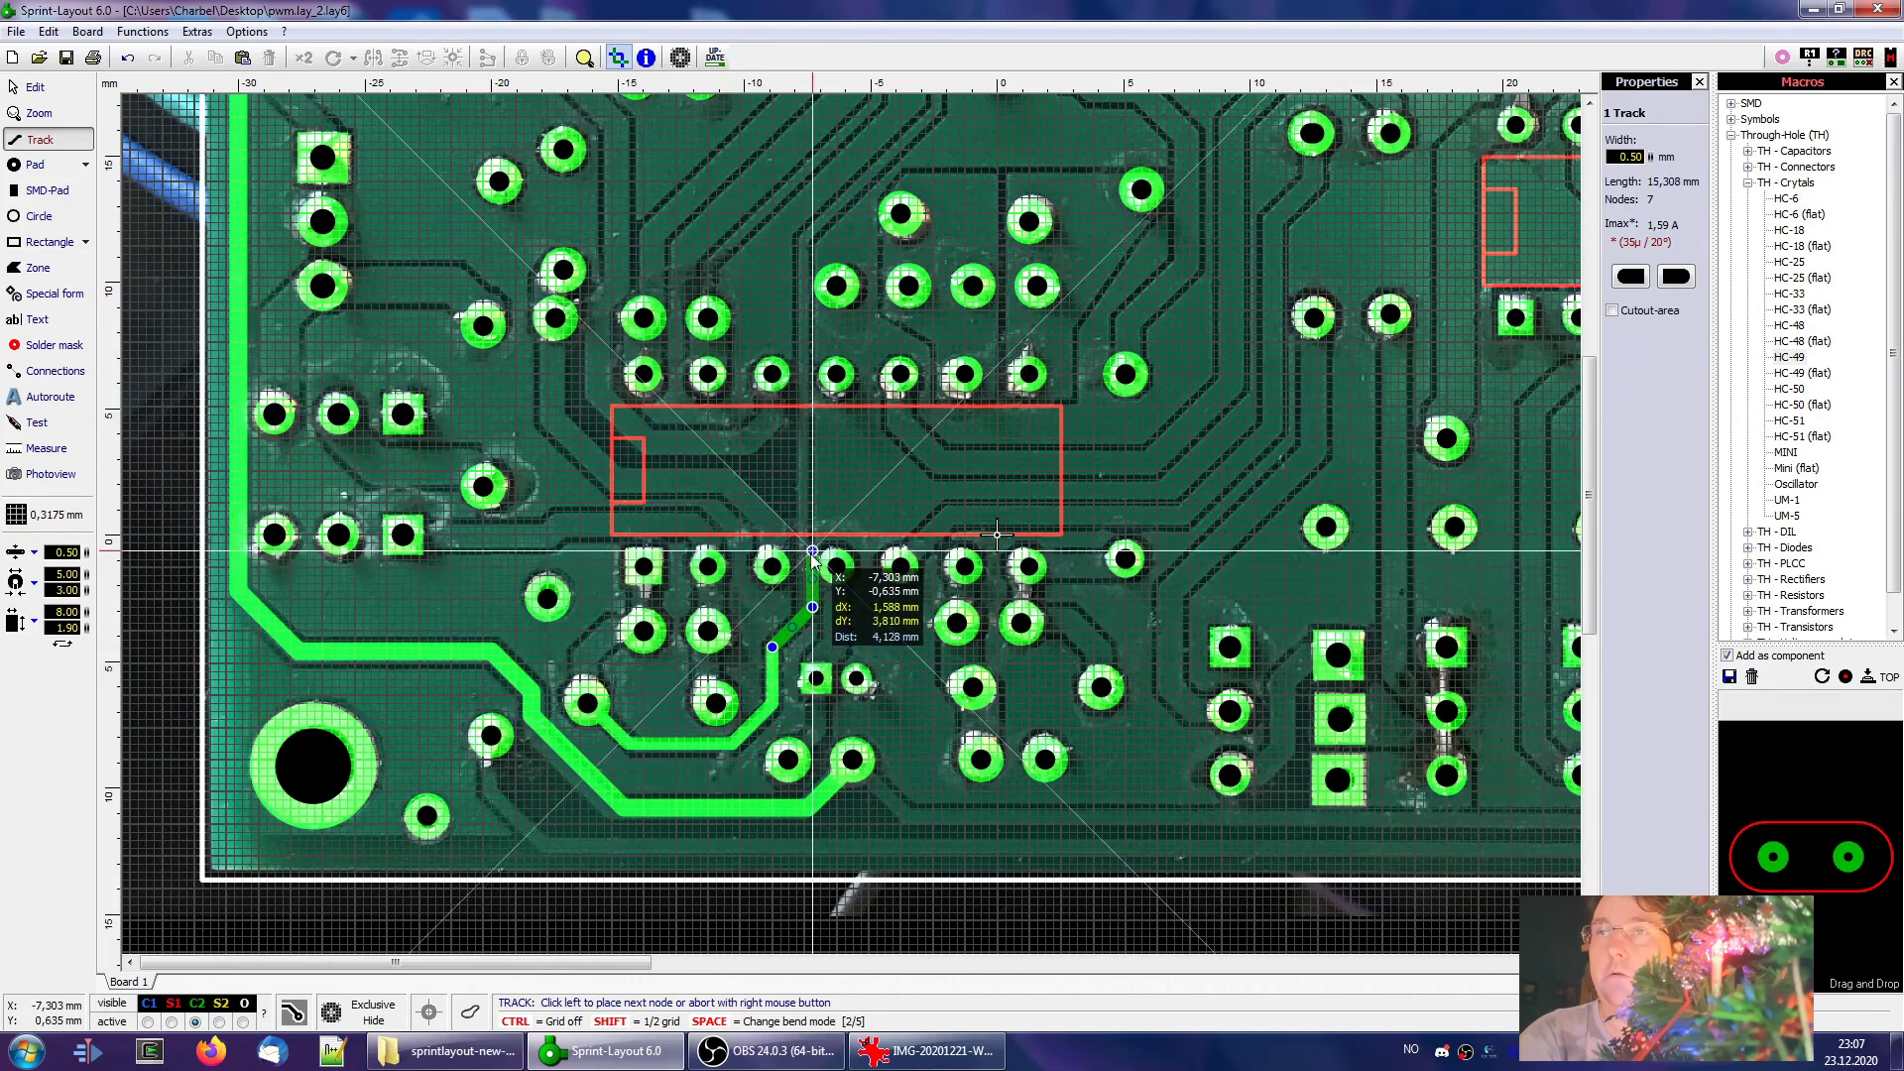
left_click(806, 246)
middle_click_drag(905, 341, 778, 809)
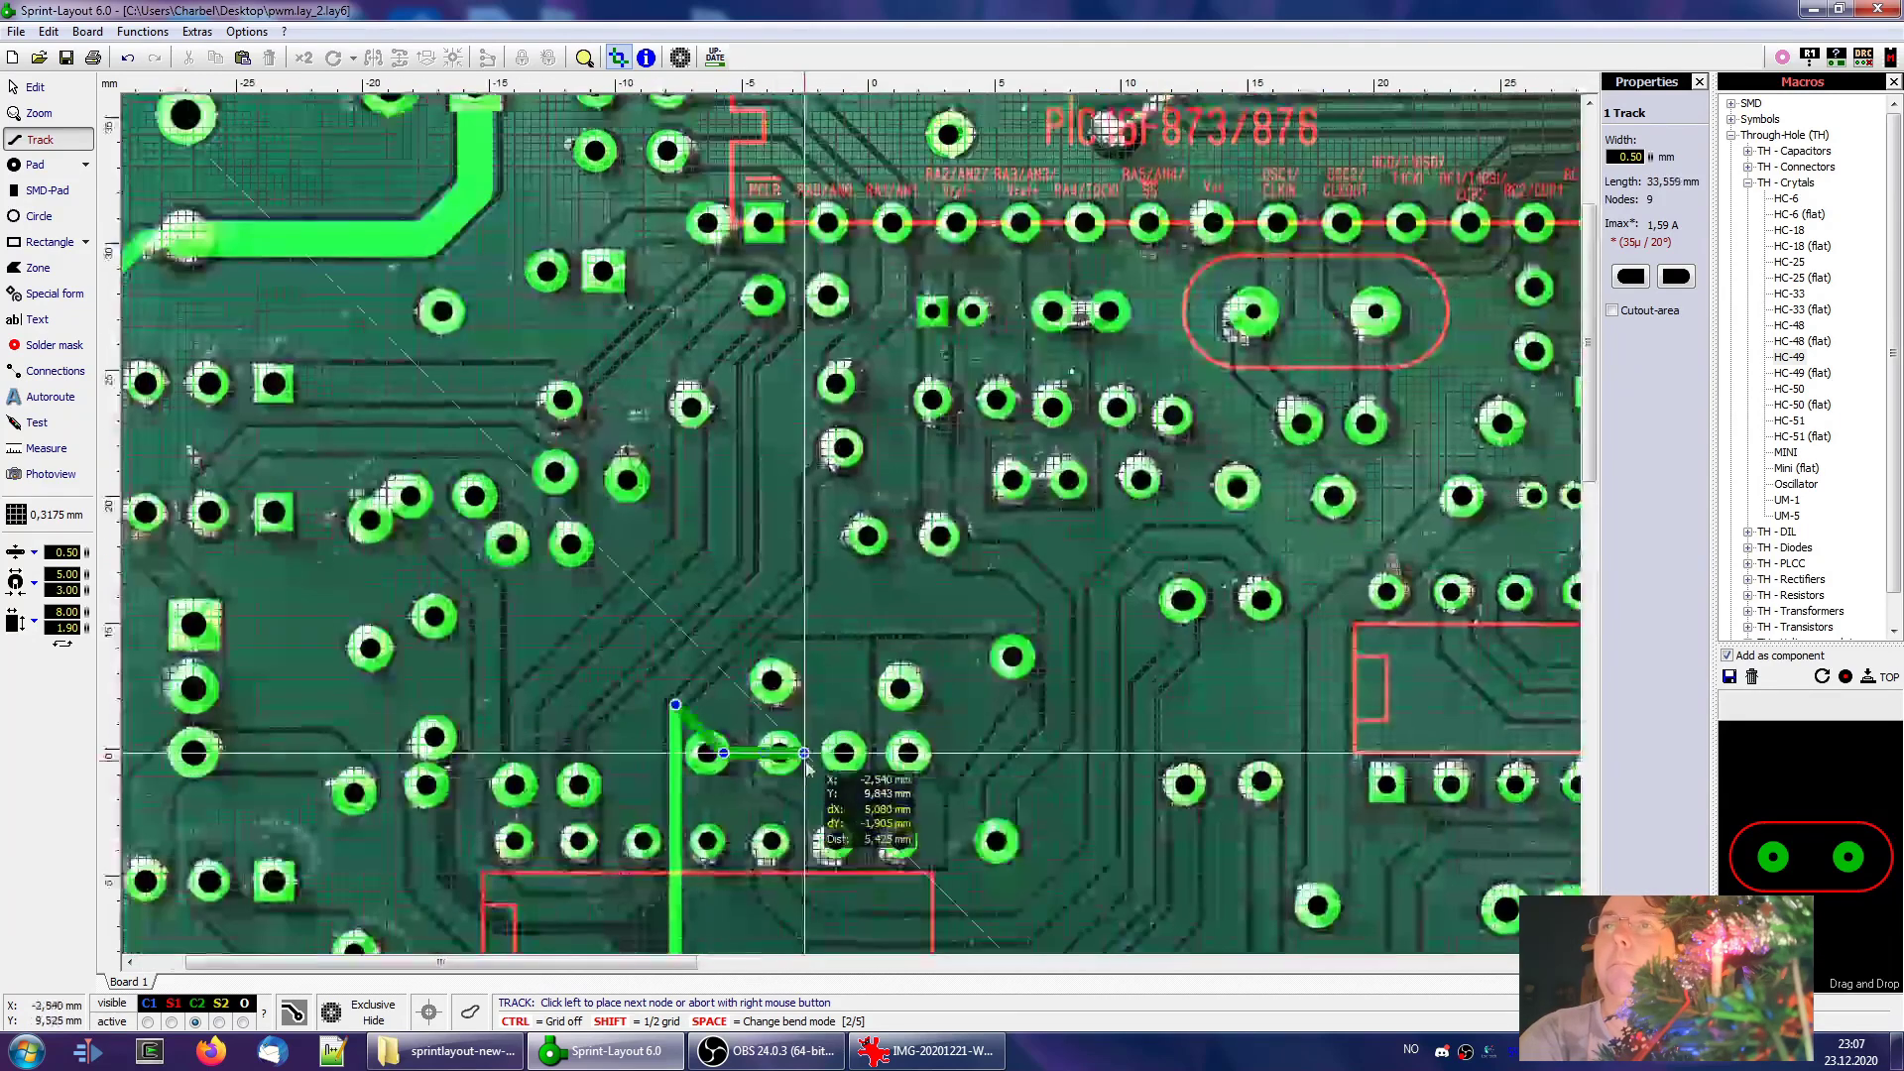
left_click(803, 488)
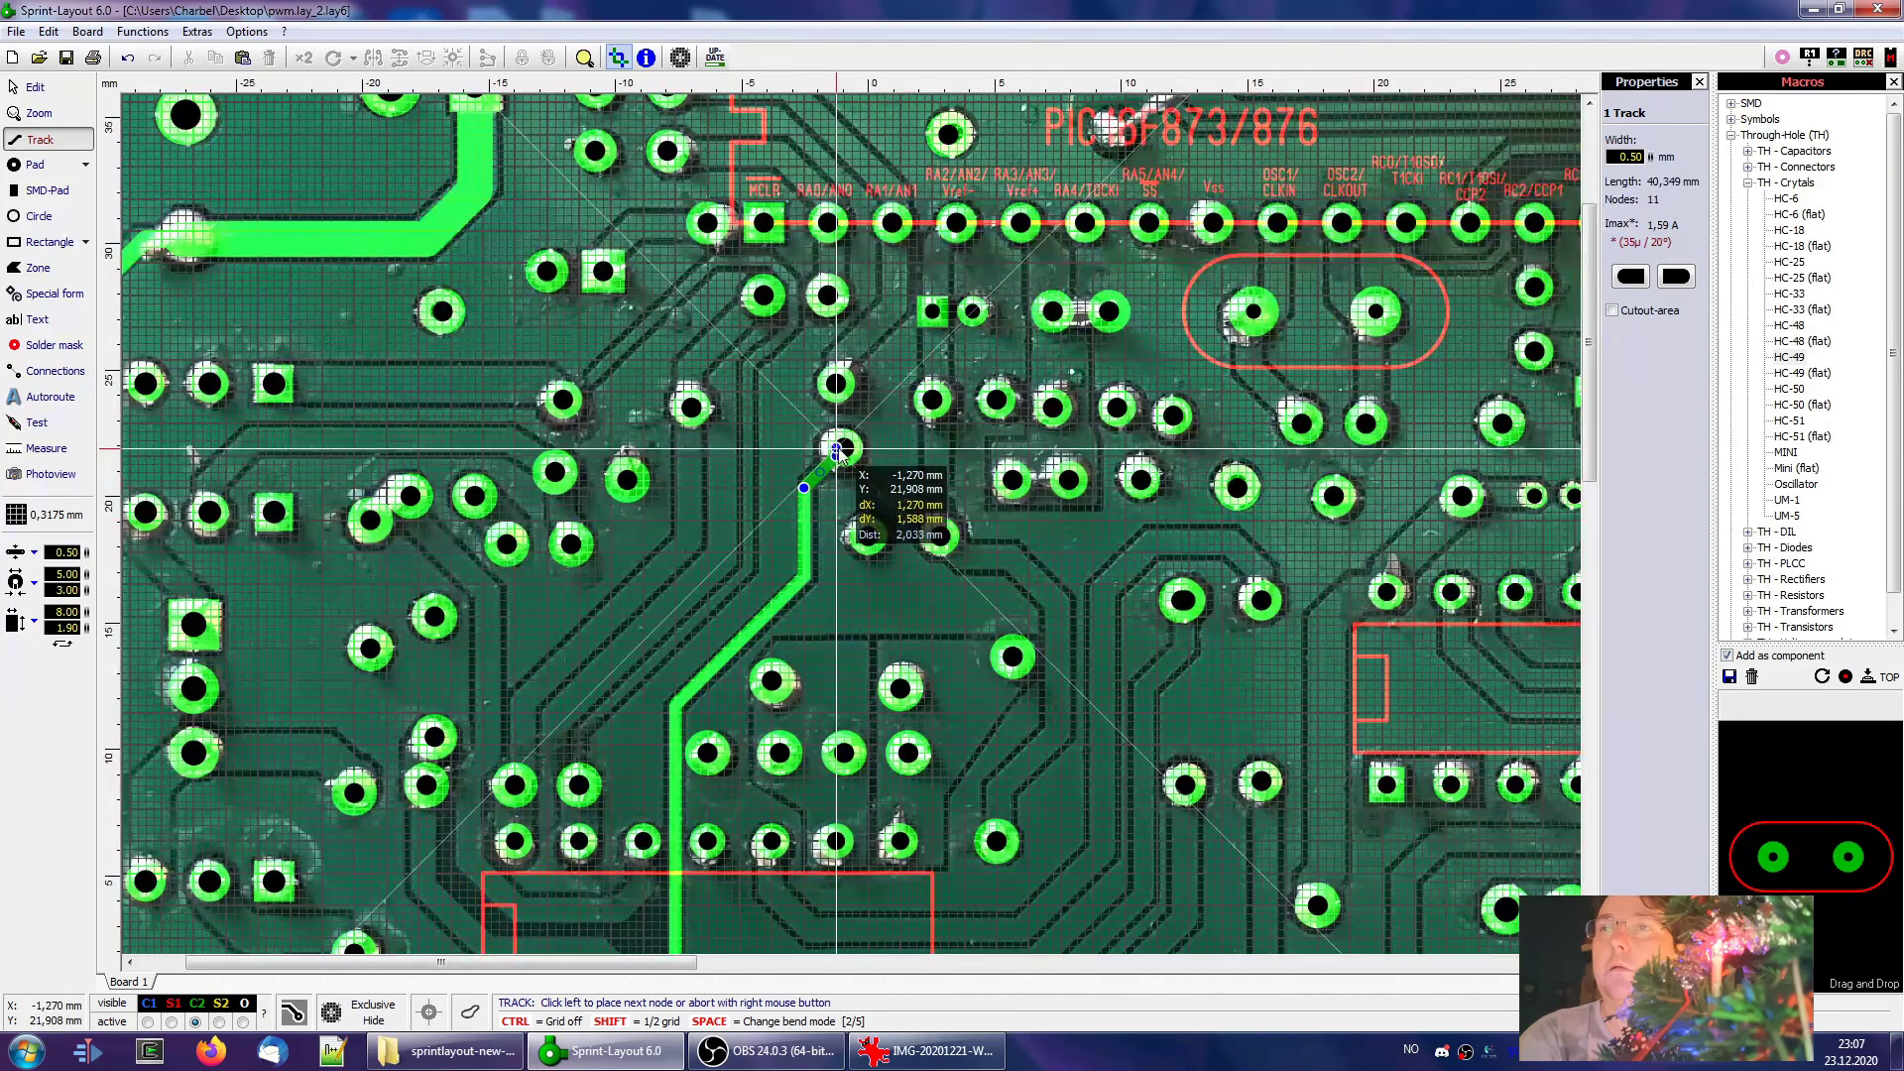
left_click(804, 487)
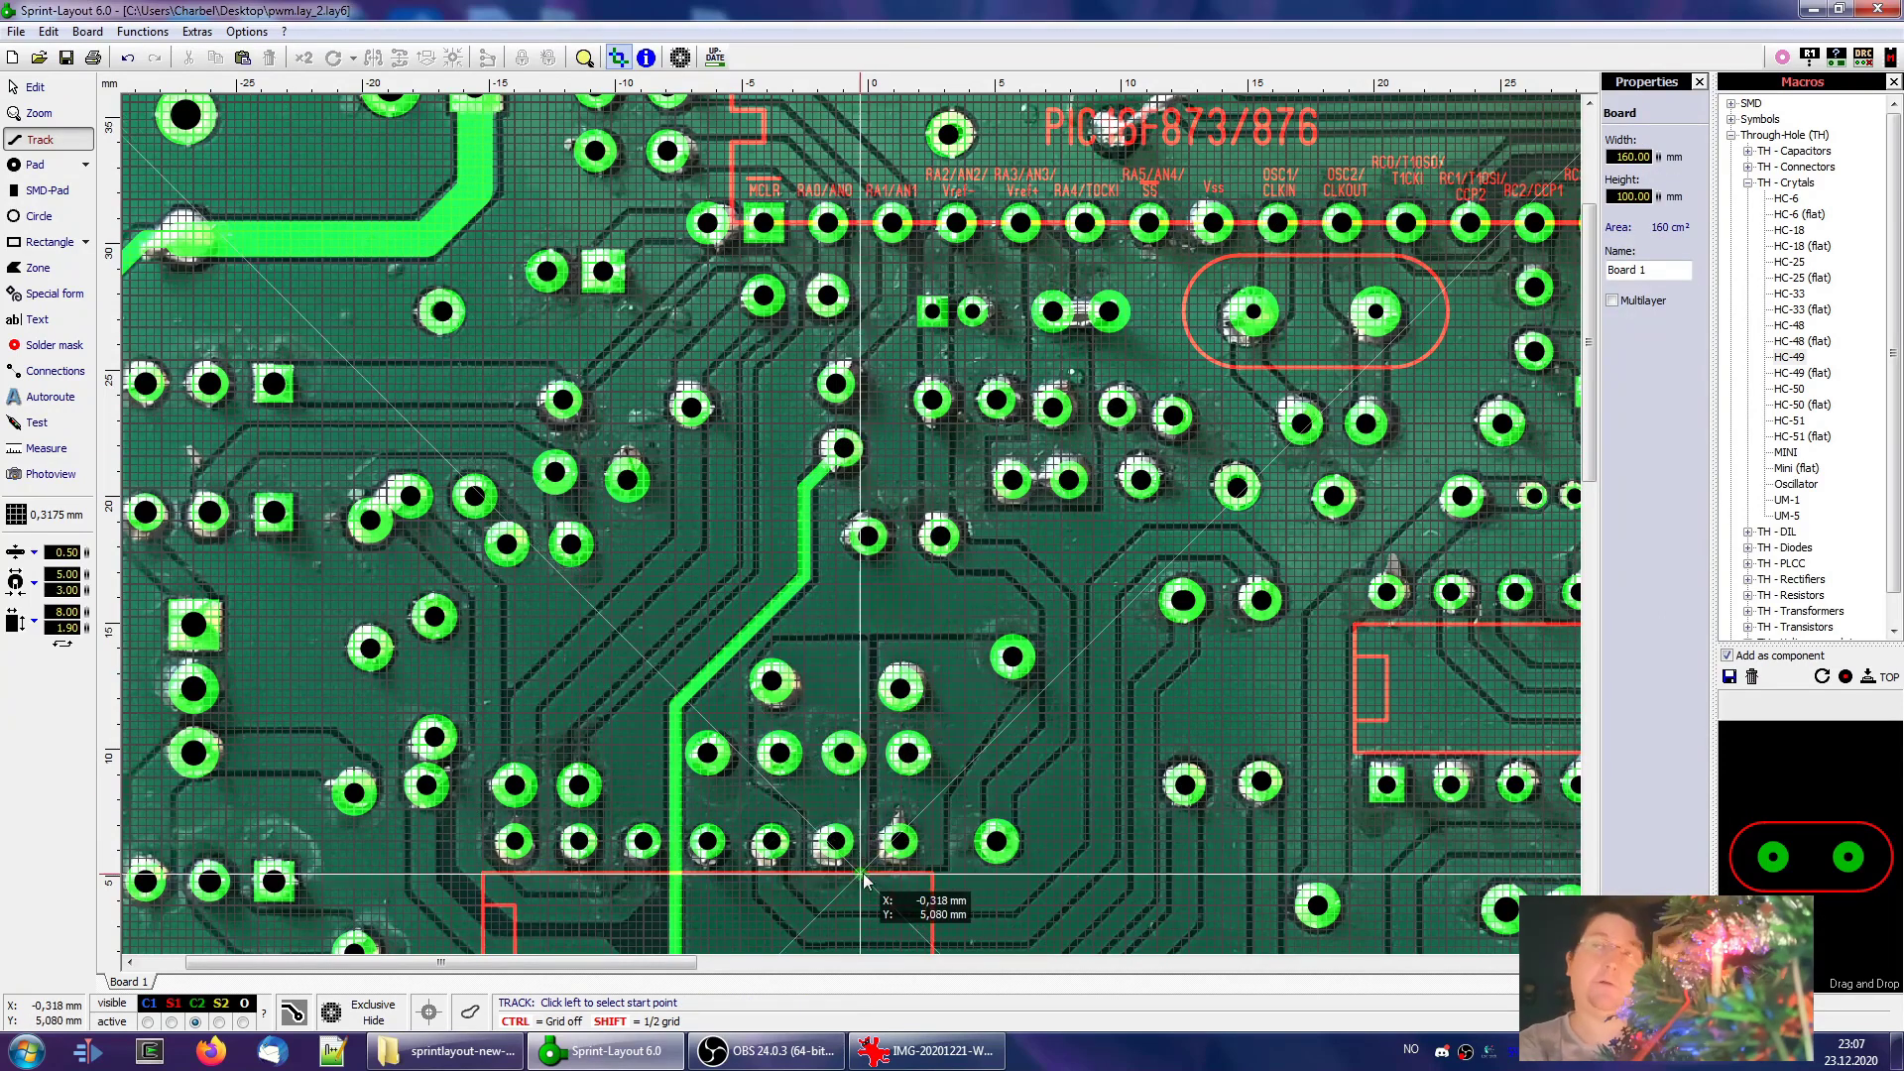
Trace a 0.50 mm track from the seventh pad in the two-column header's outer column to the PIC's RC3/SCK pin
middle_click_drag(621, 727, 752, 608)
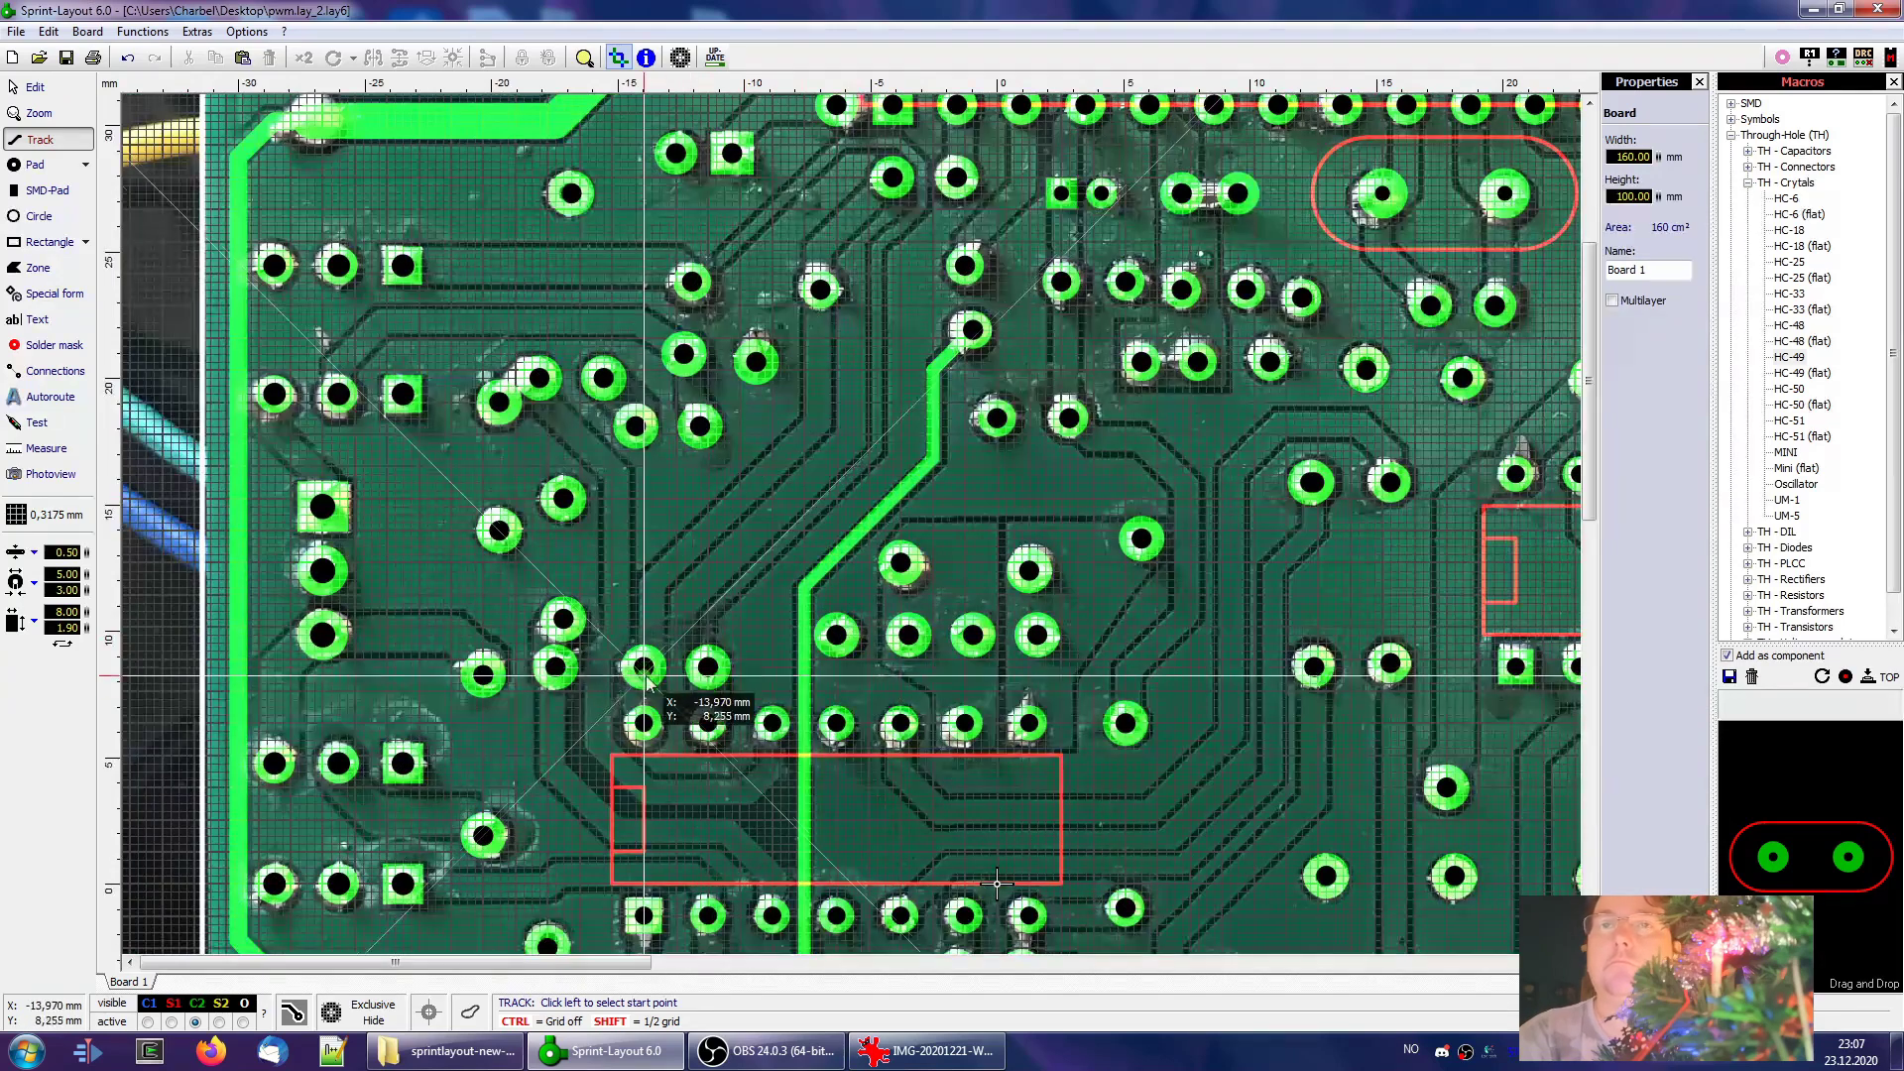
scroll(669, 727, "down", 1)
scroll(833, 443, "up", 1)
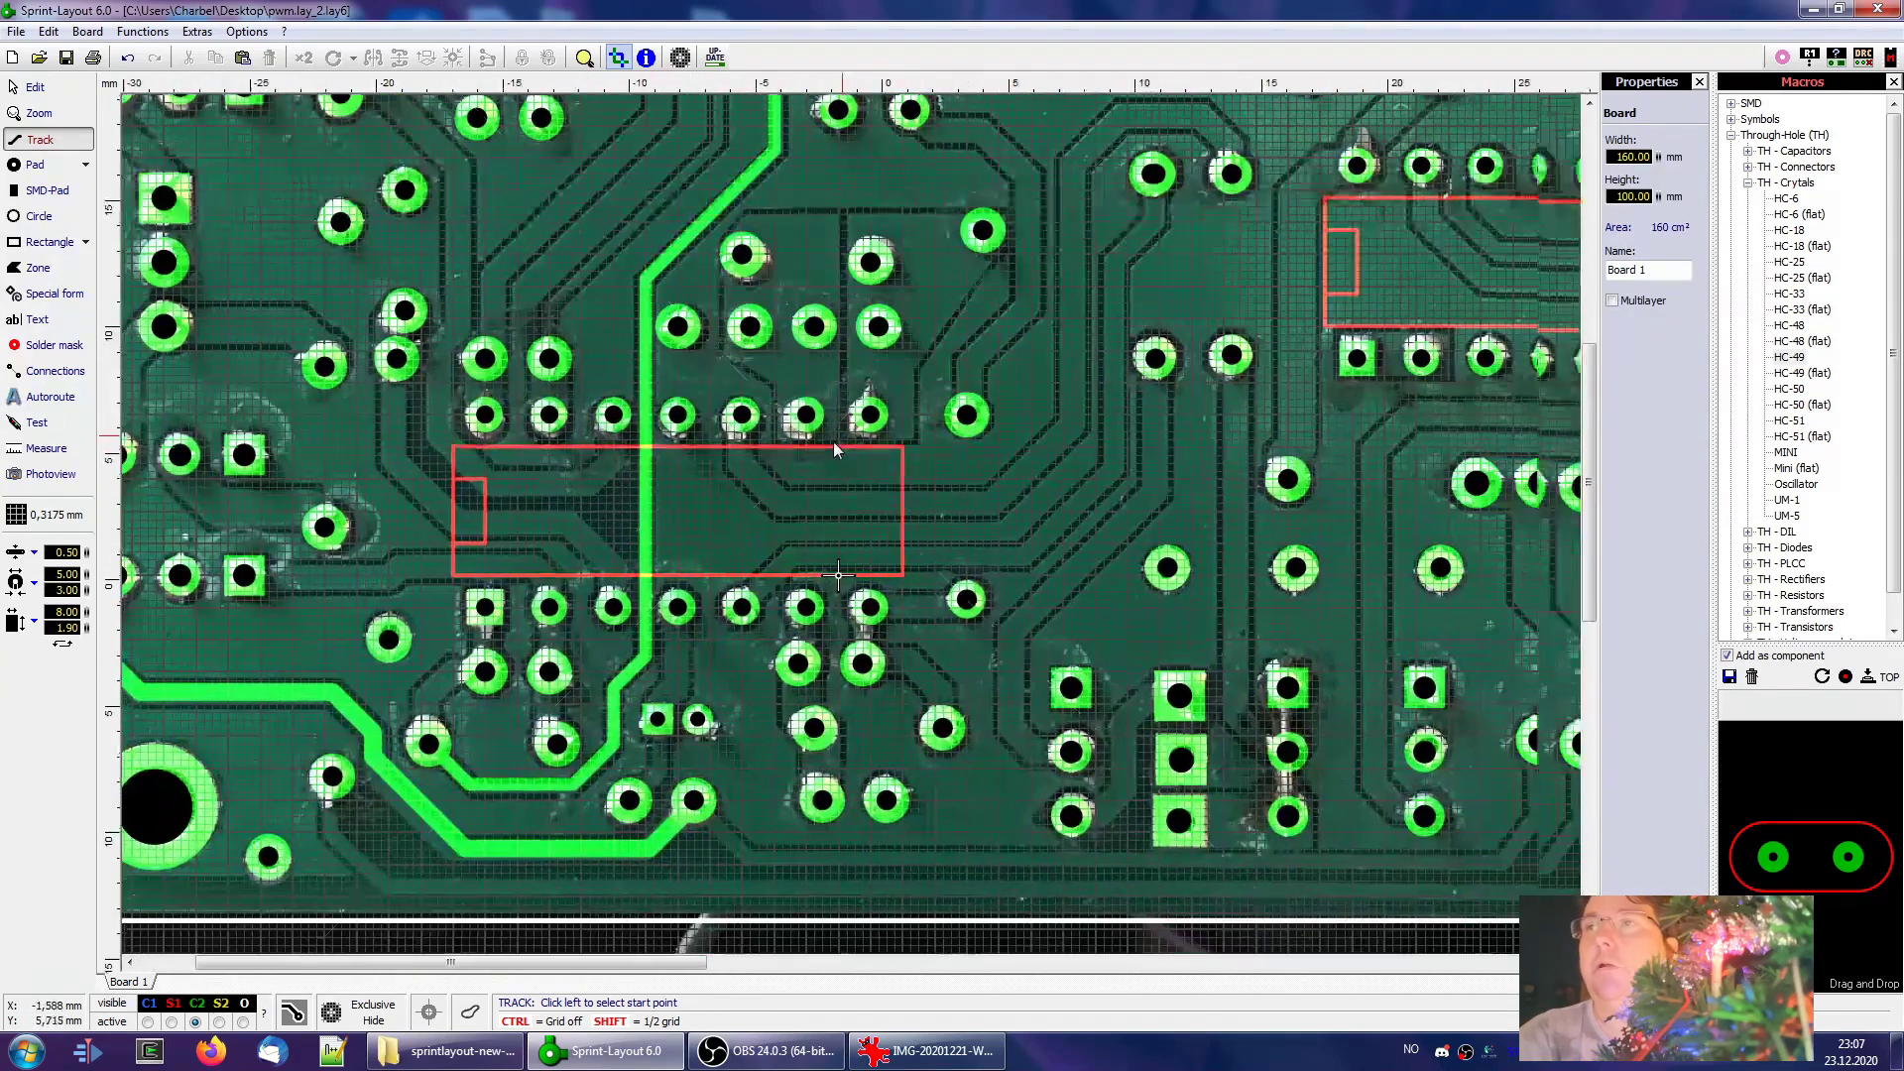
middle_click_drag(913, 486, 802, 741)
middle_click_drag(1100, 454, 1012, 680)
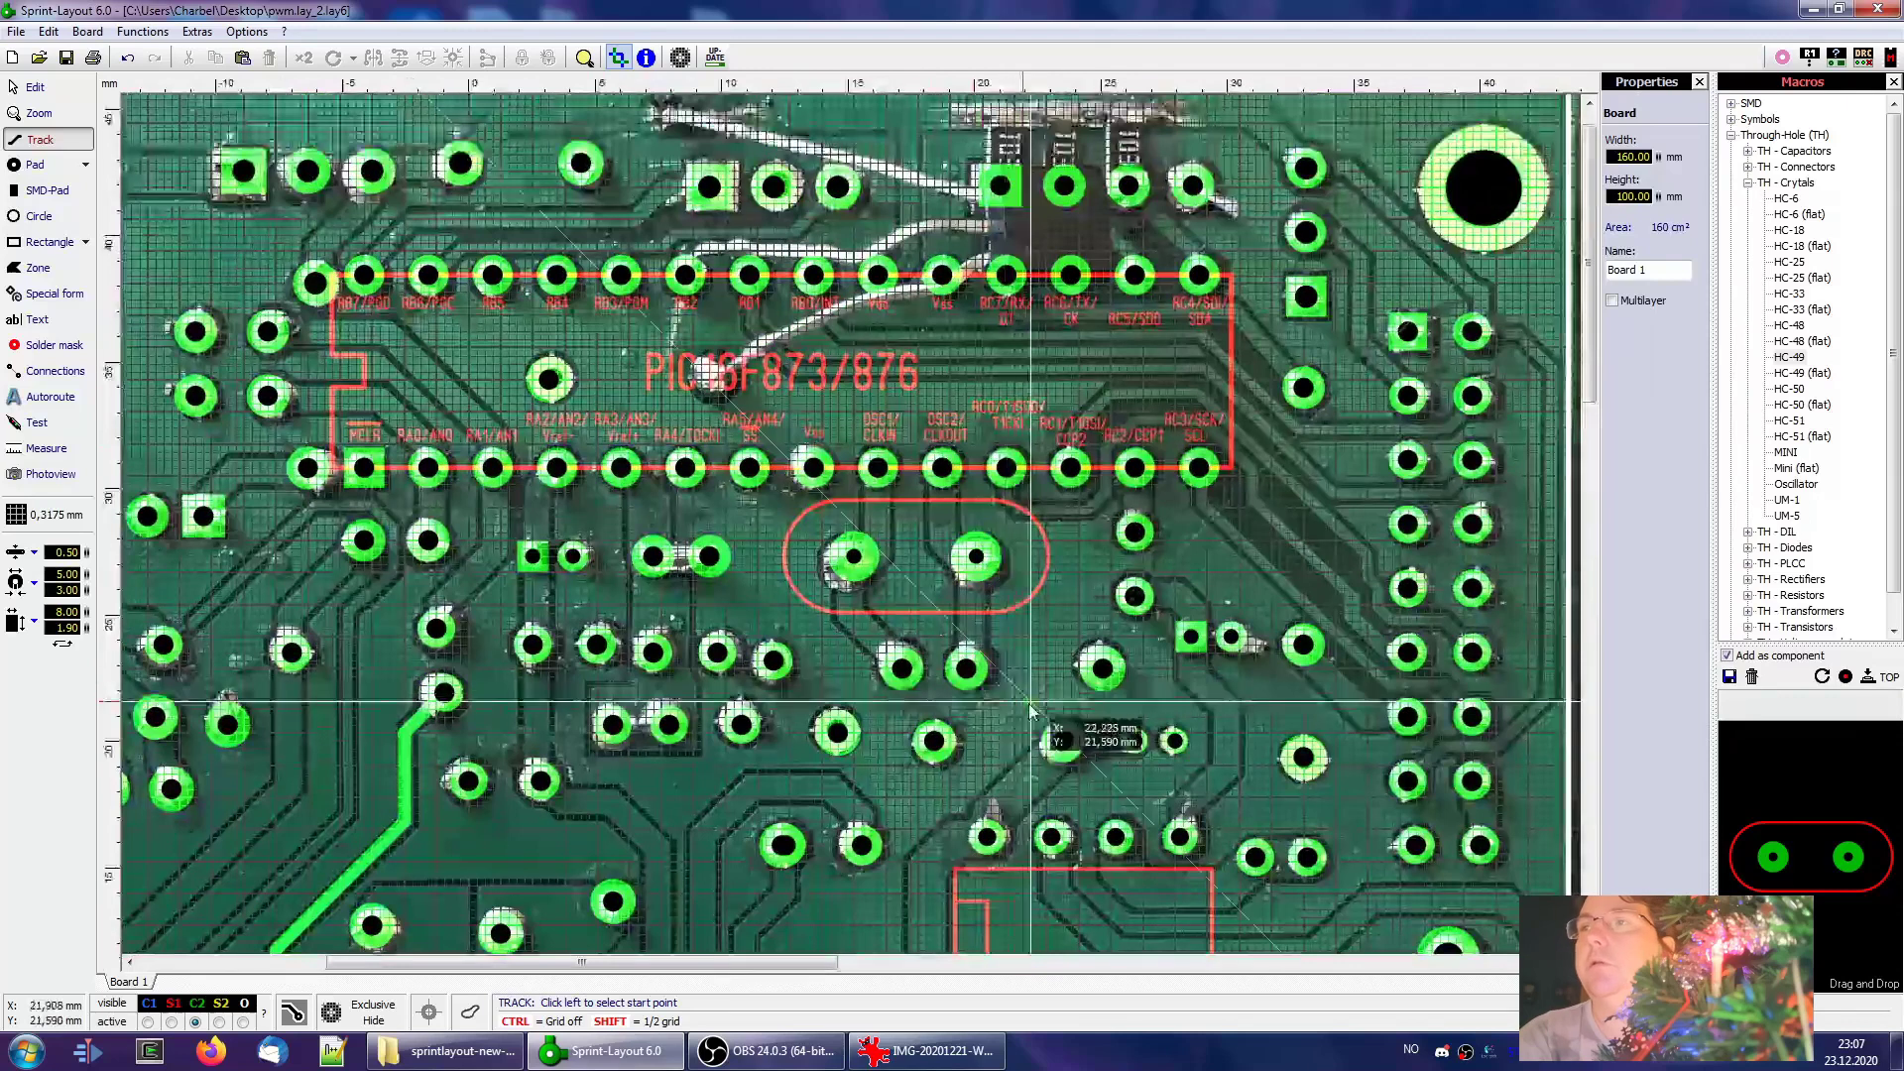
left_click(1473, 718)
left_click(1392, 684)
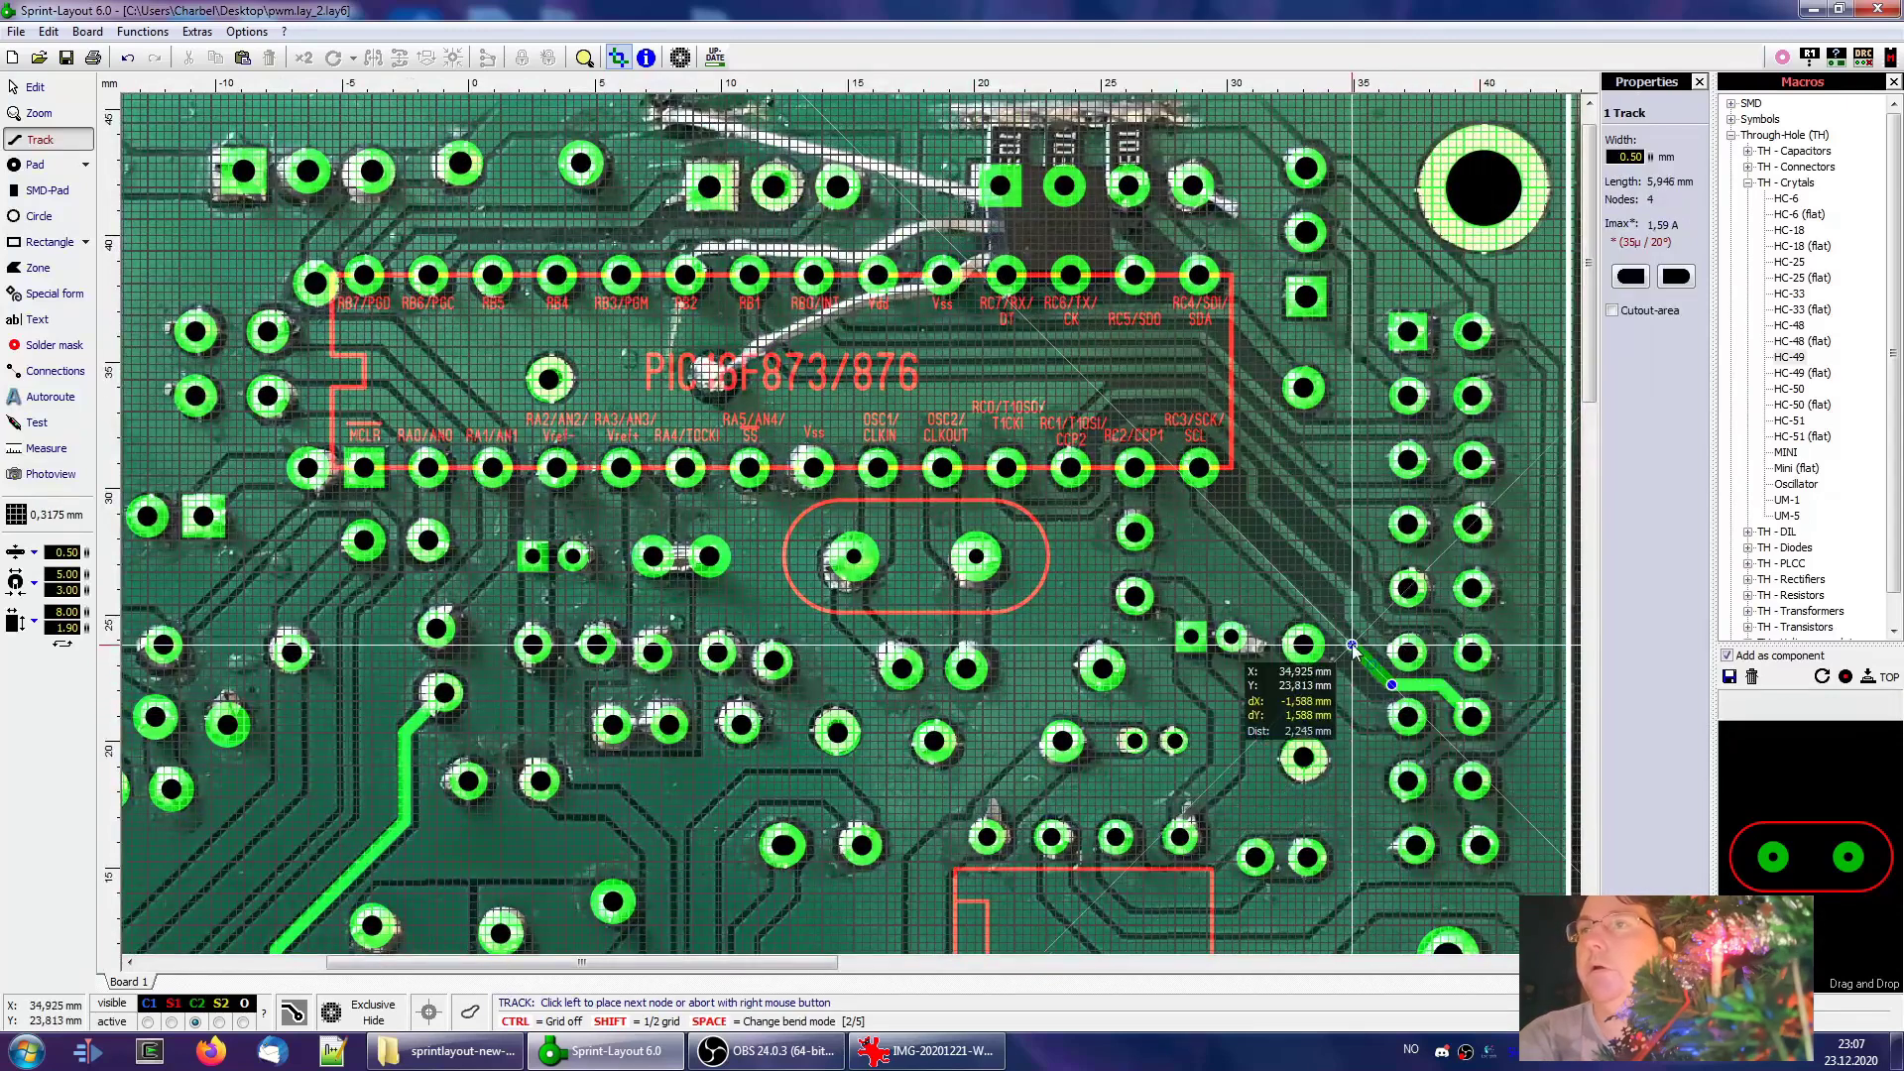
left_click(1199, 469)
right_click(1199, 468)
Trace a 0.50 mm track from the sixth pad in the header's outer column to the PIC's RC1 pin
left_click(1473, 653)
left_click(1387, 622)
left_click(1369, 566)
left_click(1108, 396)
left_click(1071, 468)
right_click(1071, 468)
Trace a 0.50 mm track from the sixth pad in the header's inner column to the PIC's RC0 pin, looping around RC1 and RC2
left_click(1376, 645)
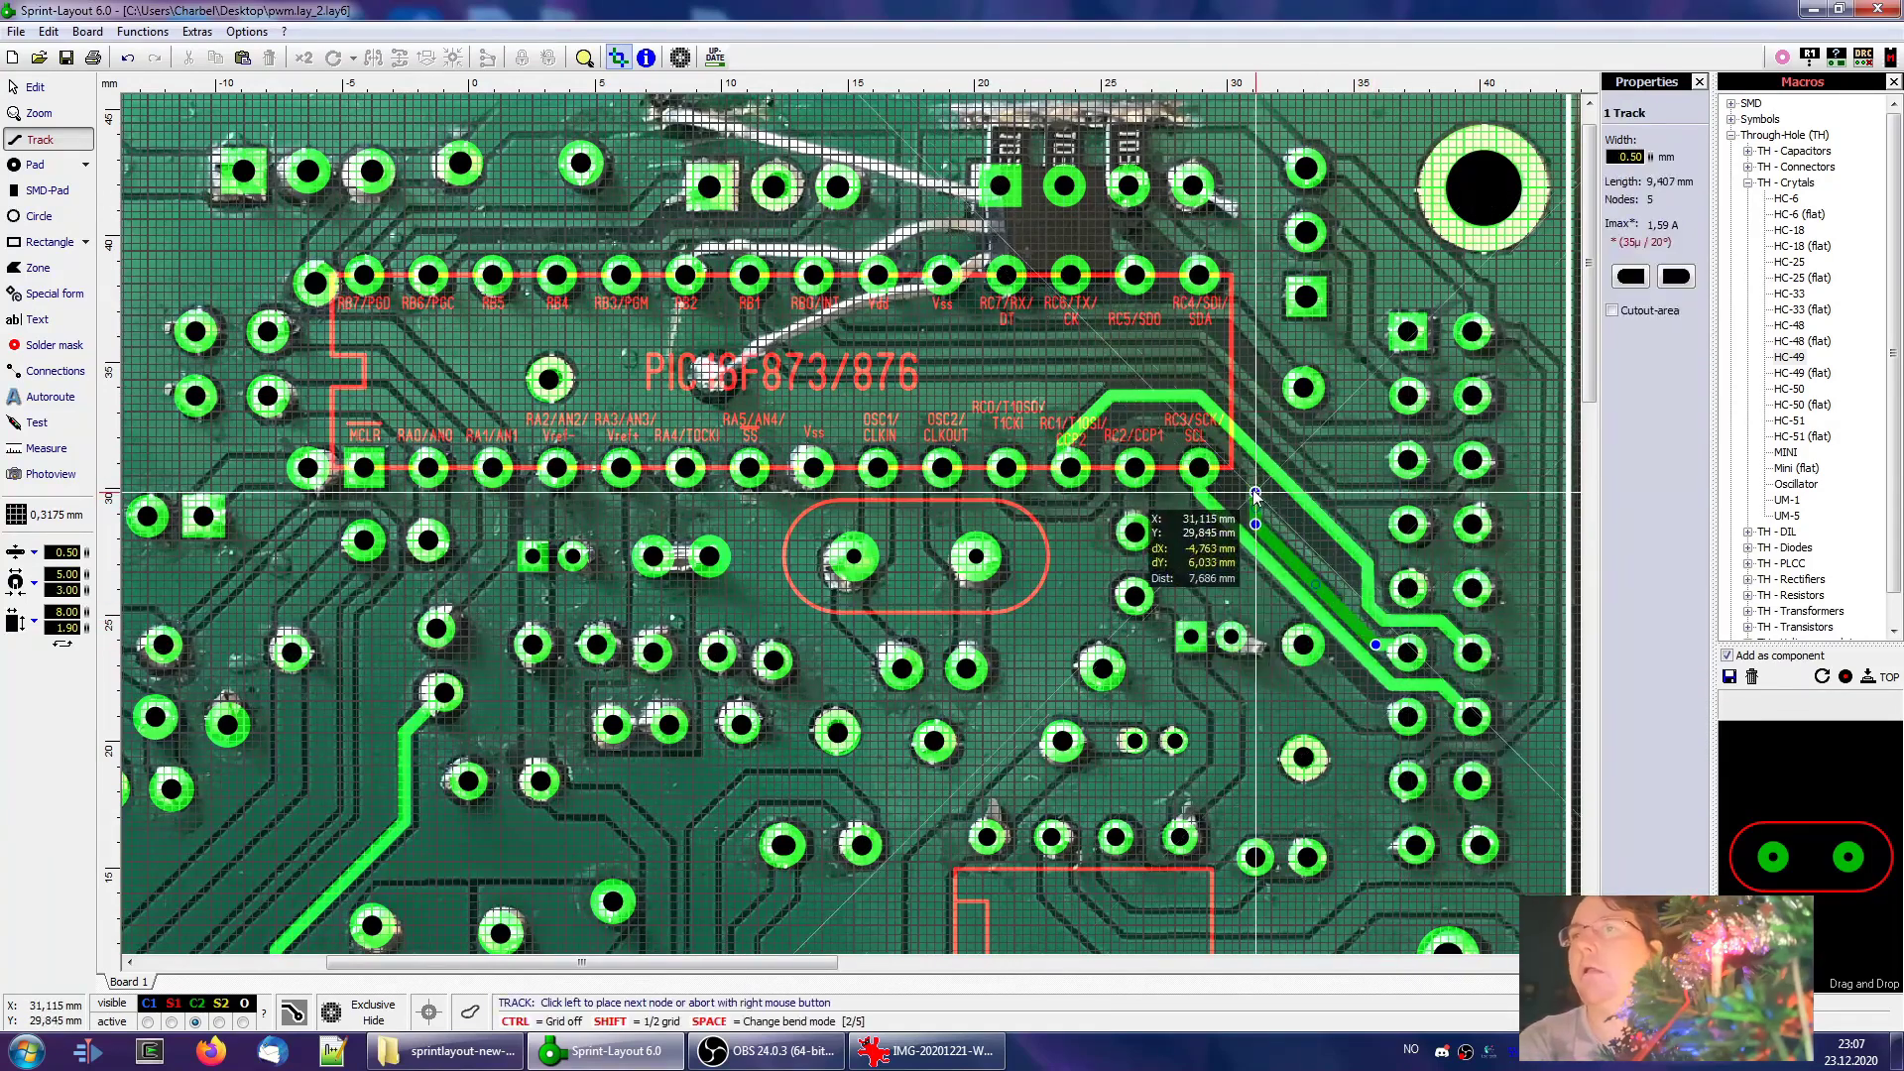
left_click(1102, 428)
left_click(1102, 516)
left_click(1022, 516)
left_click(1007, 468)
right_click(1006, 468)
Trace a 0.50 mm track between the PIC's RB1 pin and the third pad in the header's outer column
scroll(1388, 456, "up", 3)
left_click(968, 377)
left_click_drag(968, 377, 968, 395)
middle_click_drag(1289, 563, 897, 726)
left_click(40, 138)
scroll(851, 526, "down", 2)
left_click(1043, 587)
left_click(865, 628)
left_click(166, 474)
Trace a 0.50 mm track from the second pad in the header's outer column to the PIC's RB0/INT pin
left_click(1130, 573)
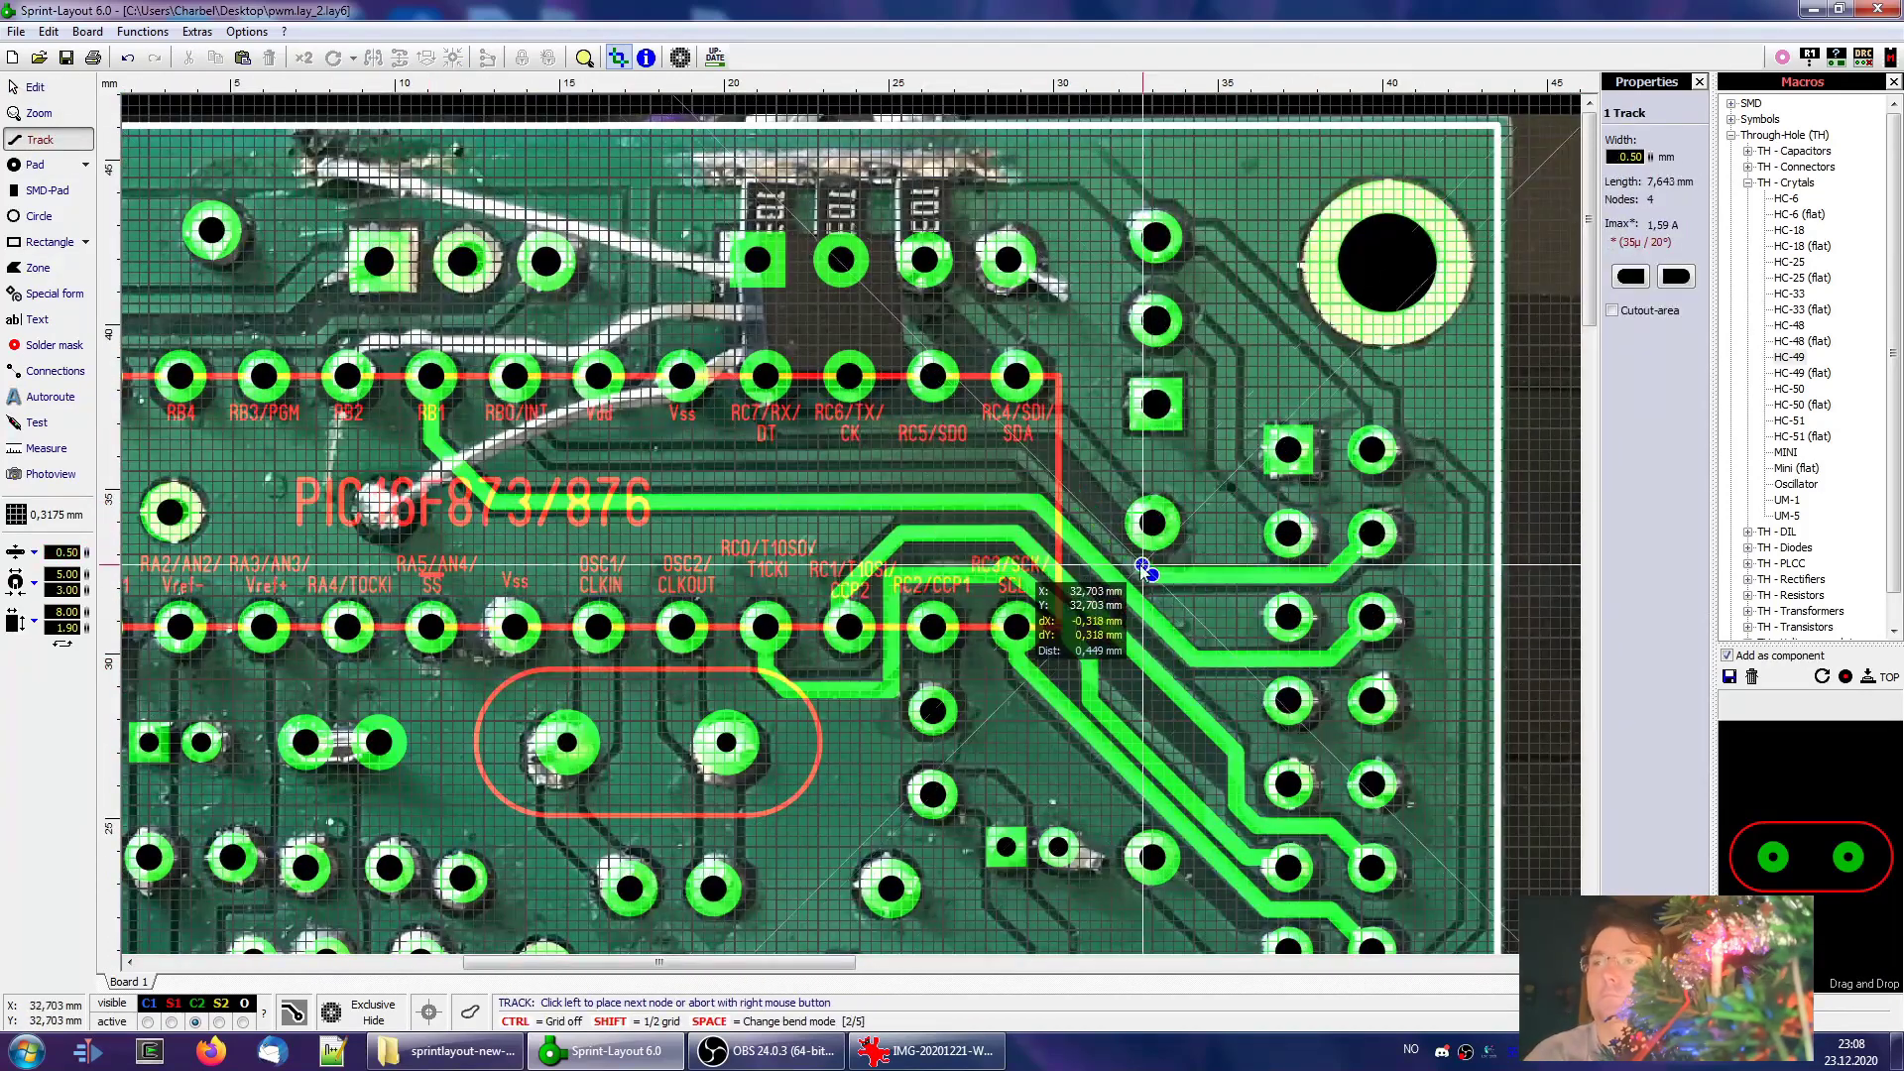
left_click(1032, 461)
left_click(556, 461)
left_click(515, 377)
right_click(1074, 566)
Trace 0.50 mm tracks from the header's eighth inner pad up the board's right edge, and from the round pad southwest of MCLR toward the 14-pin IC
scroll(1074, 566, "down", 3)
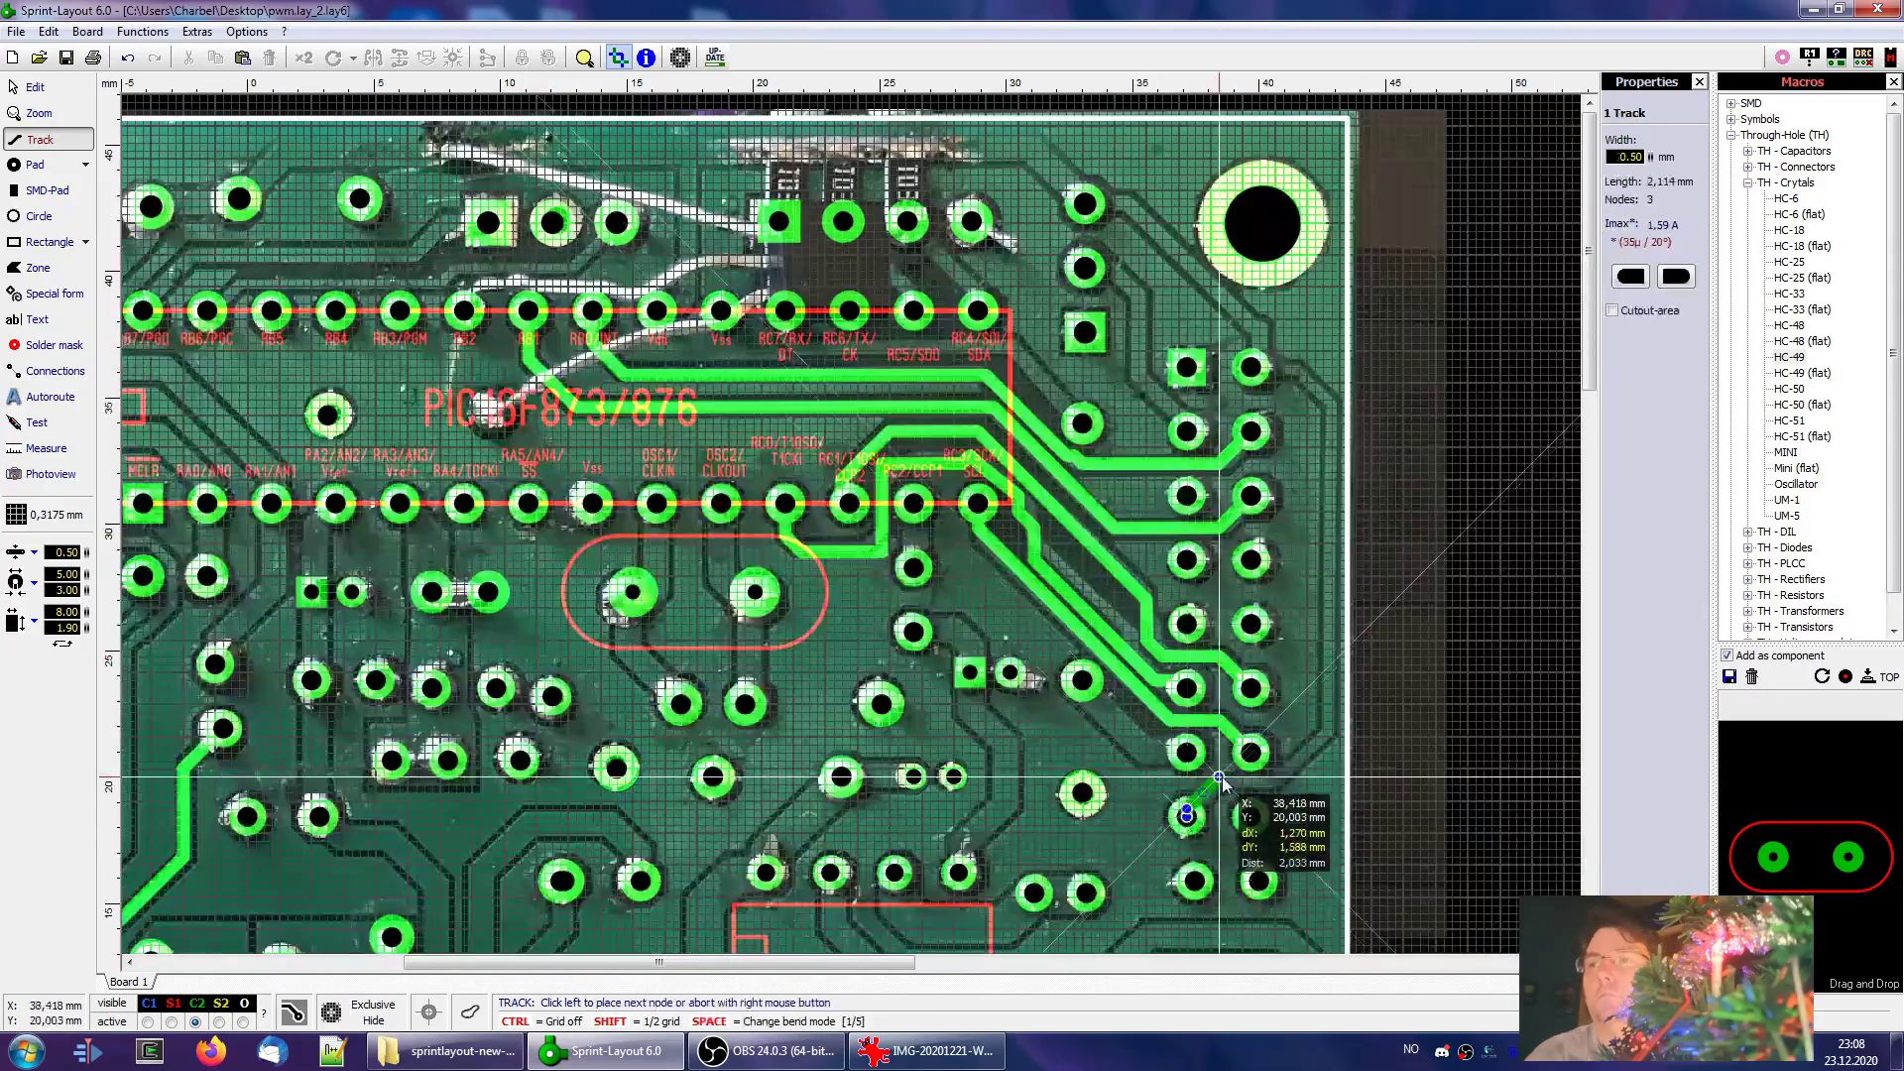
scroll(555, 620, "up", 2)
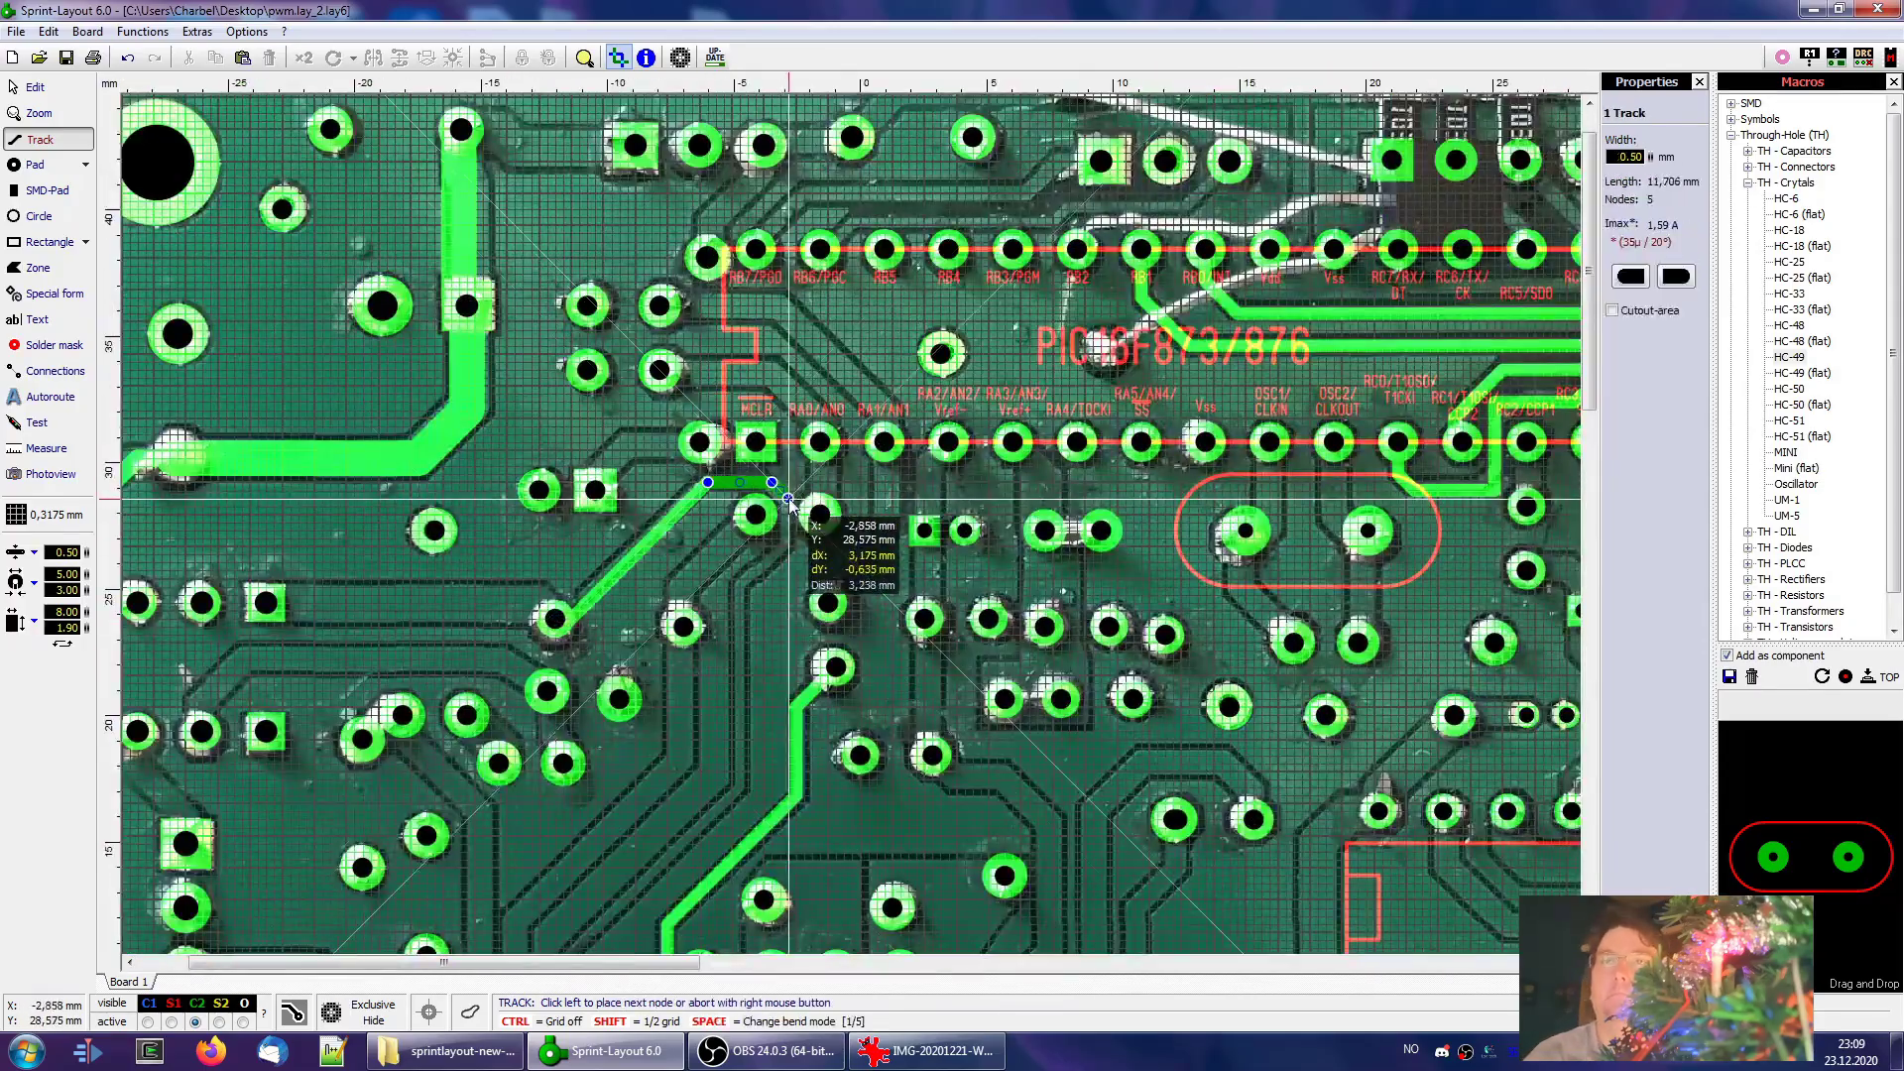
scroll(684, 783, "down", 3)
scroll(802, 576, "down", 2)
scroll(1240, 327, "up", 2)
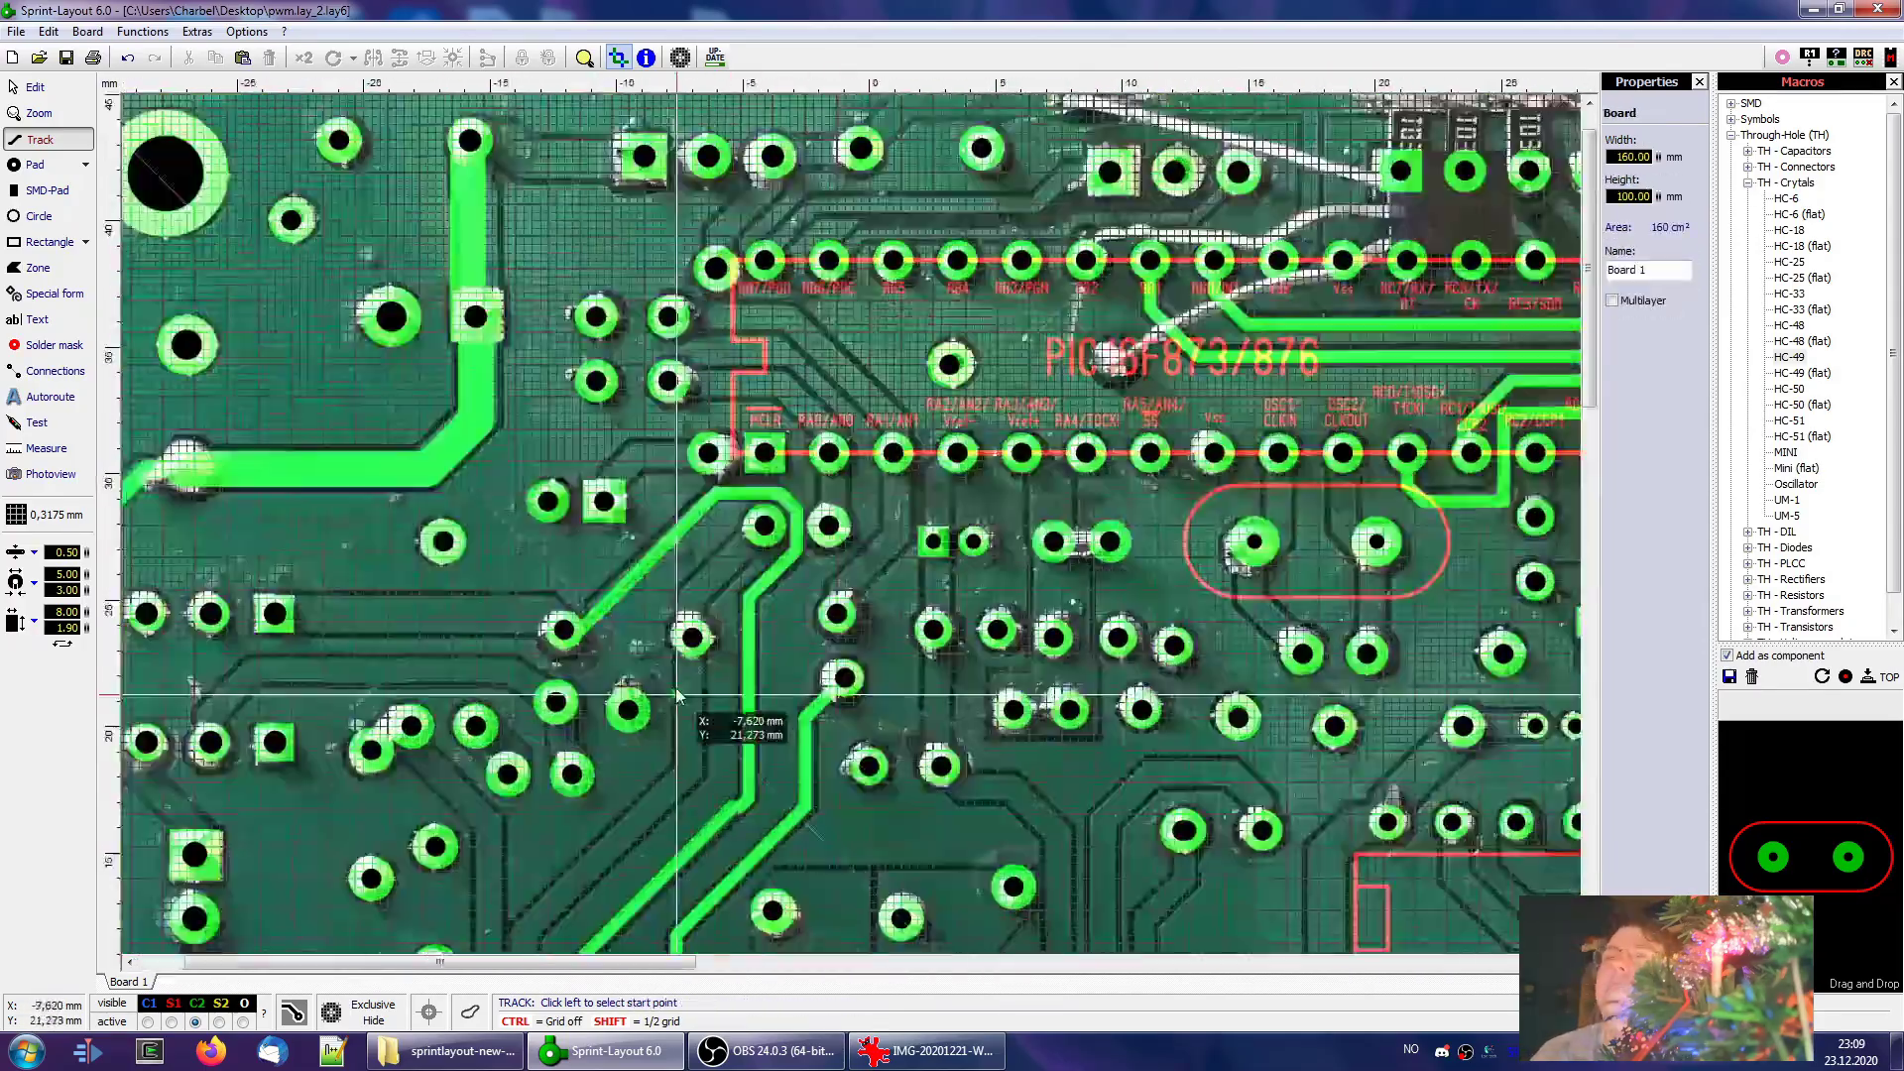
Connect the PIC's RC4 and RC5 pins to the connector pads diagonally above them with 0.50 mm tracks
left_click(1278, 309)
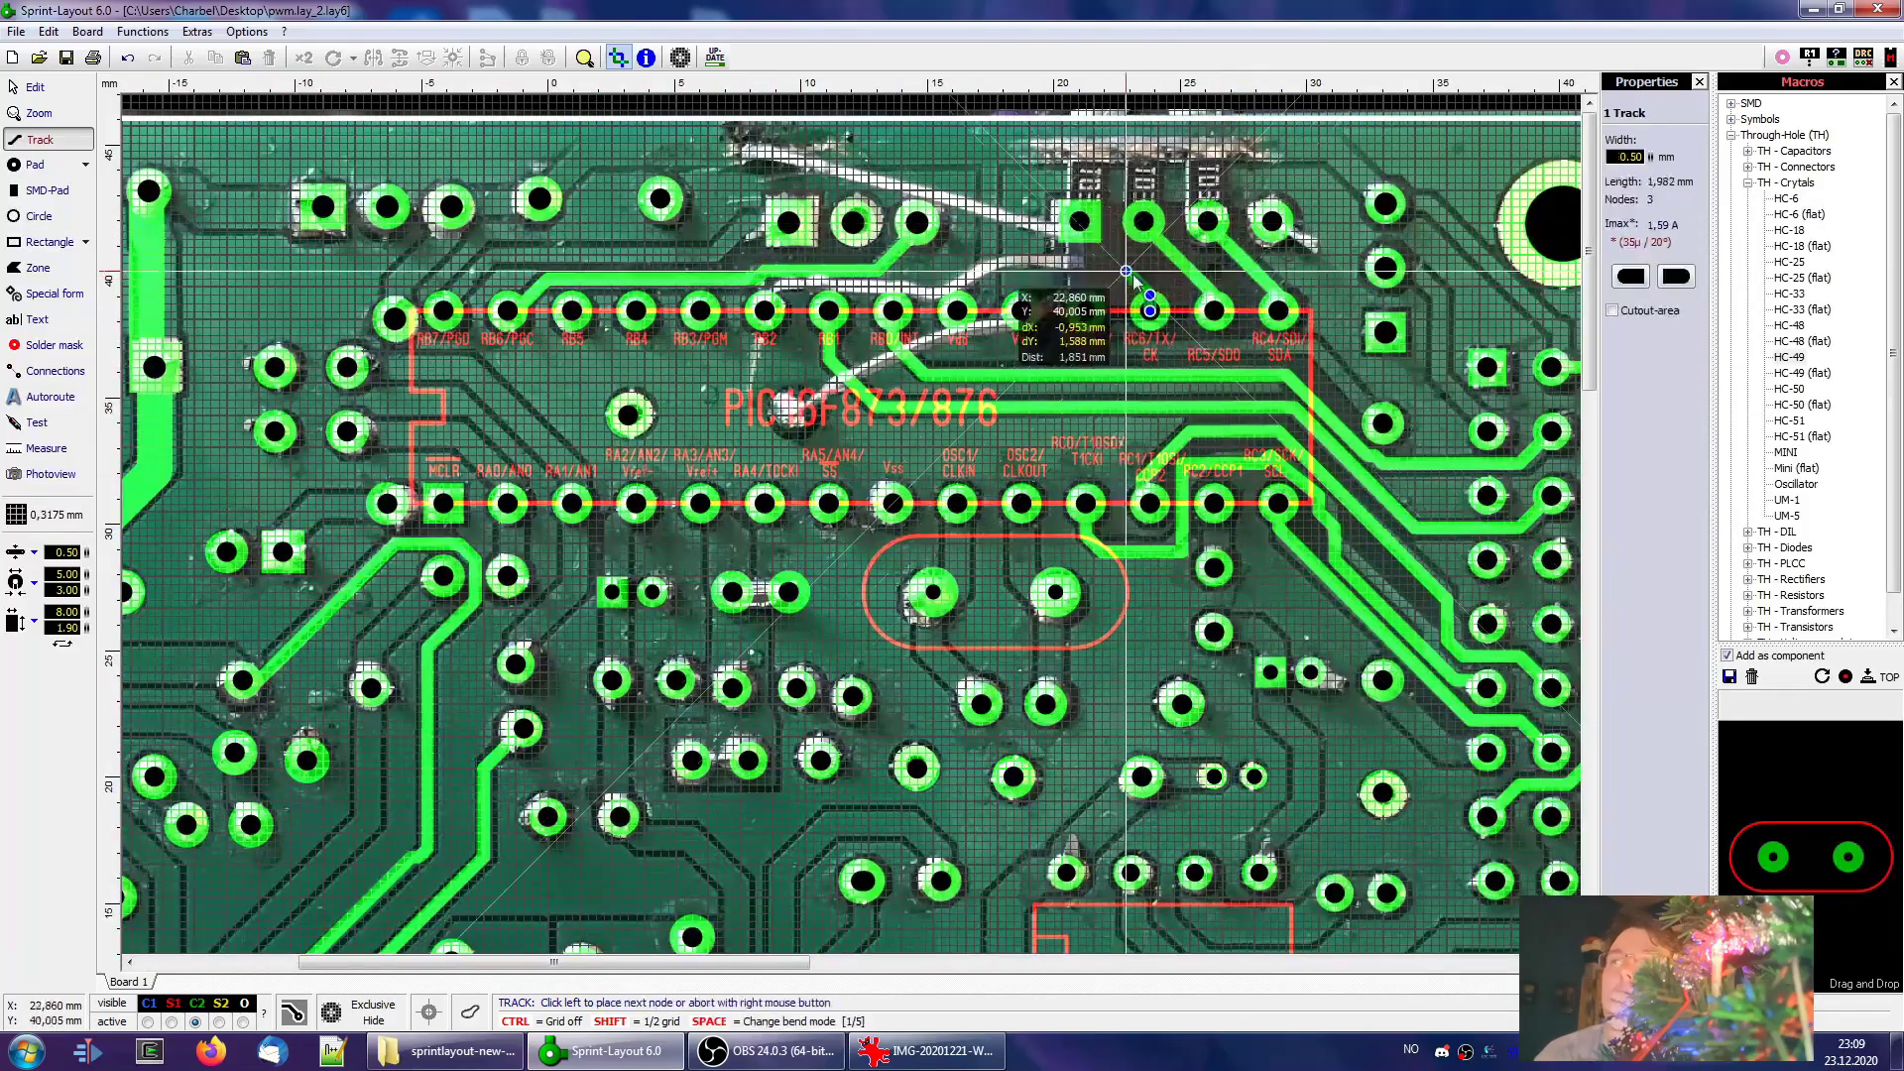
Trace a track along the board's lower edge from the round pad near the lower-right mounting hole to the edge track's end pad below the 14-pin IC
scroll(1132, 274, "down", 5)
left_click(1107, 923)
left_click(483, 878)
right_click(483, 879)
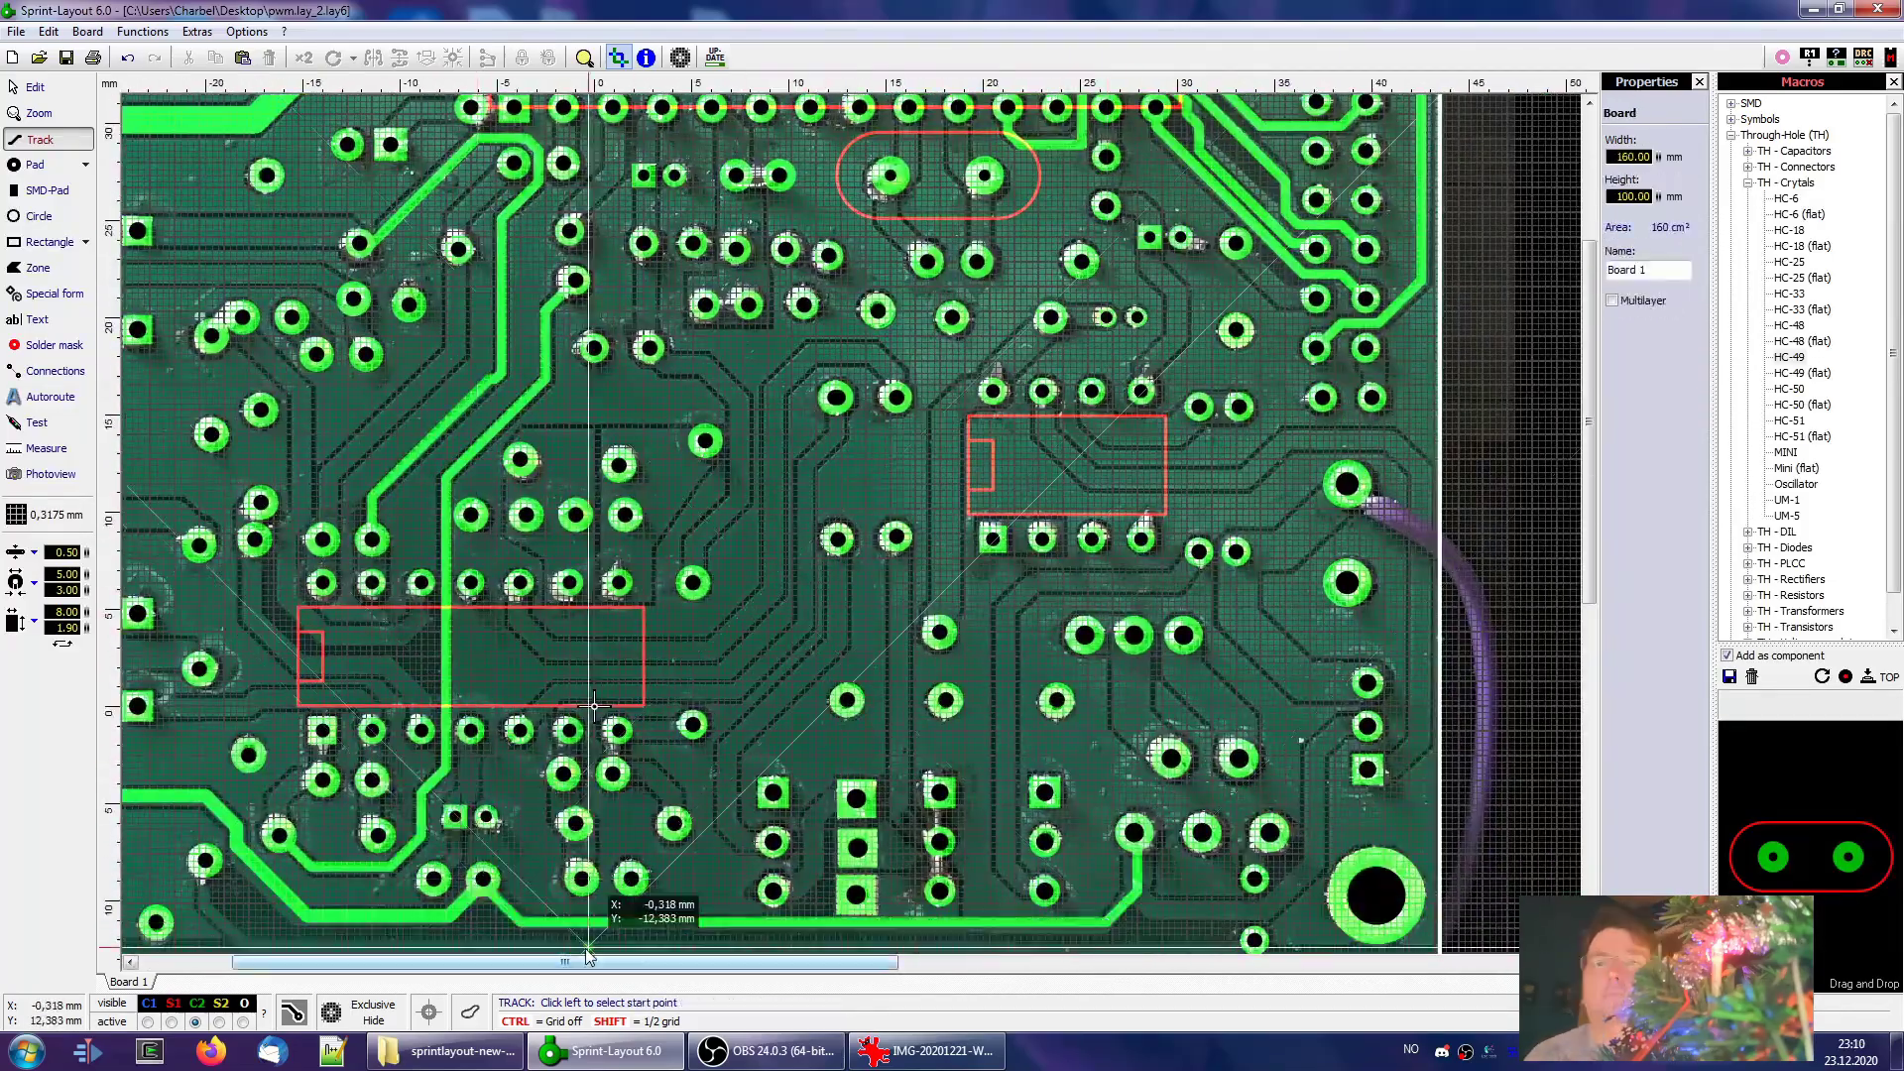
right_click(587, 932)
scroll(540, 932, "up", 4)
left_click(822, 495)
scroll(851, 513, "down", 3)
scroll(1397, 496, "down", 5)
scroll(965, 493, "up", 3)
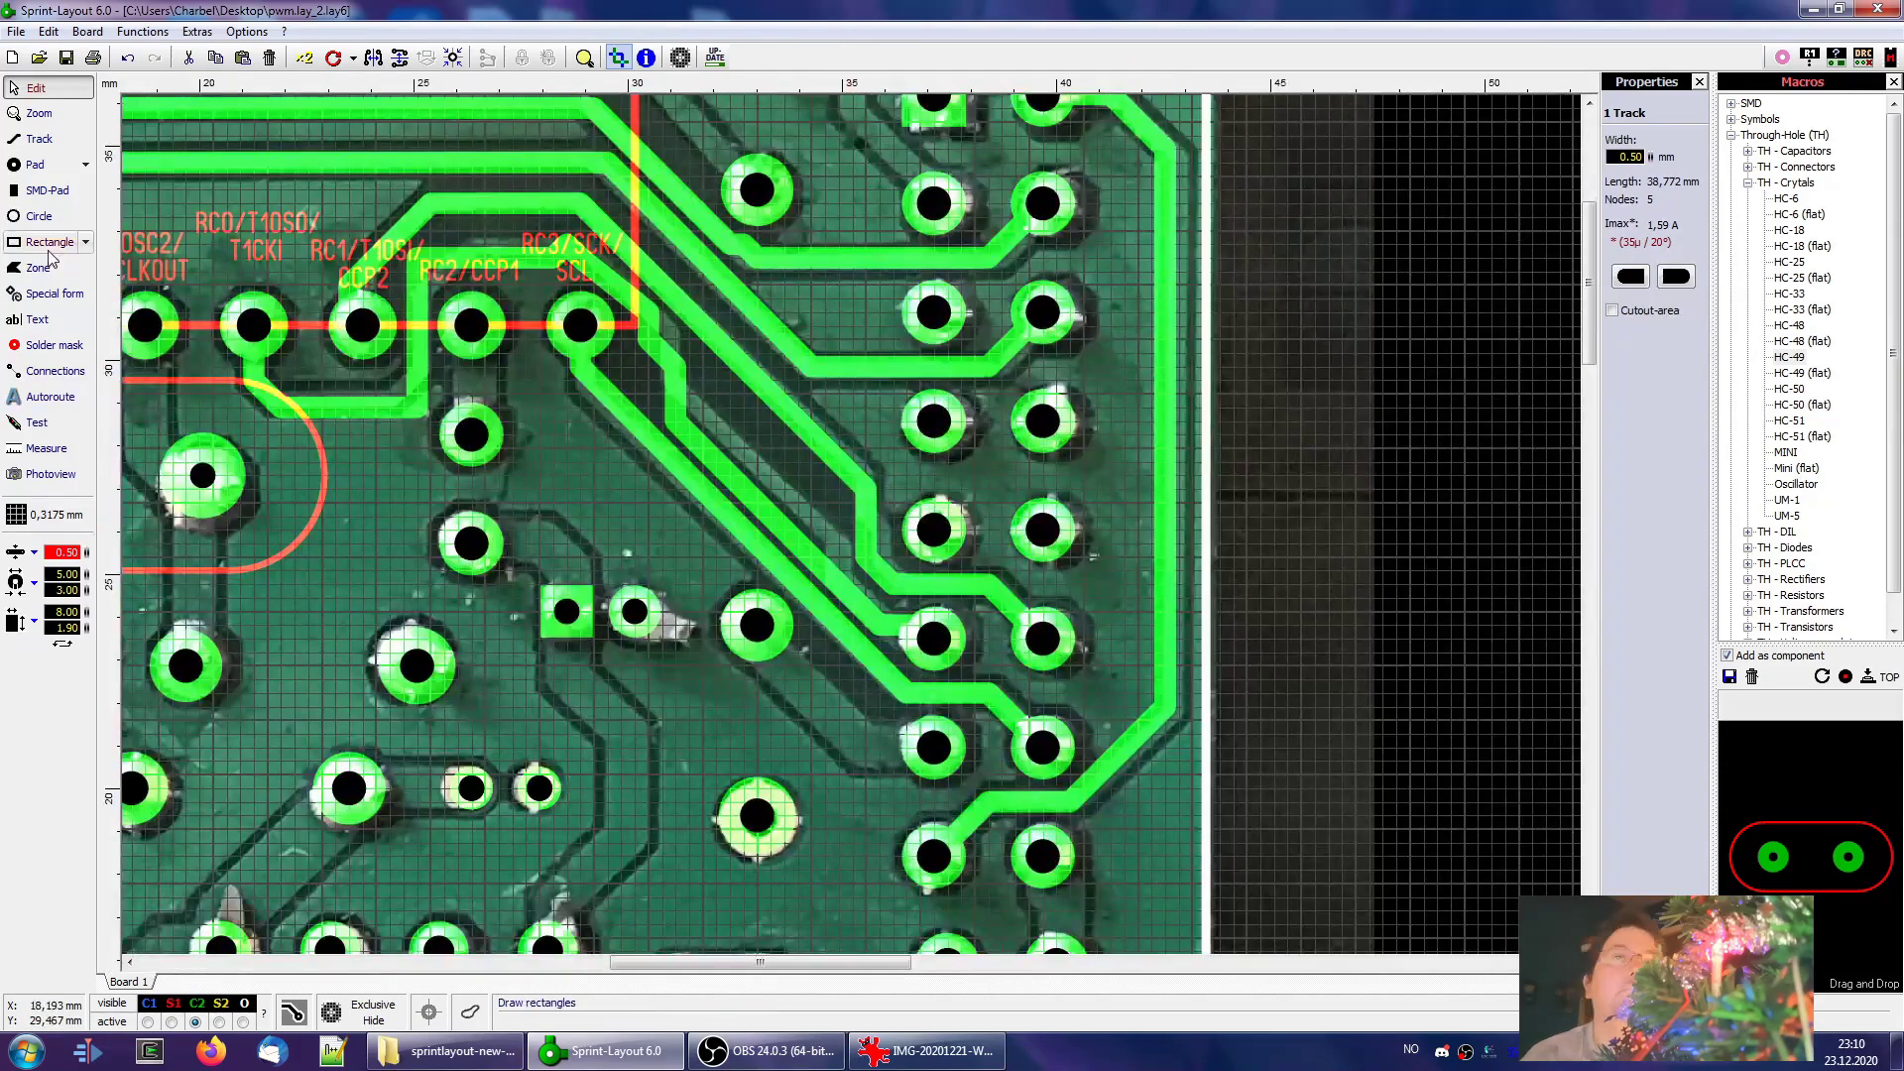
Trace tracks from the square pad above the 8-pin IC to its fourth upper pin, and from its third upper pin to the nearby pad pair
key("F4")
left_click(565, 612)
left_click(621, 734)
left_click(549, 756)
left_click(442, 756)
left_click(485, 850)
left_click(681, 796)
Trace a 1.00 mm track from the 8-pin IC's second upper pin along the board's right edge to the three-pin connector's square pad
left_click(379, 541)
left_click(502, 743)
left_click(911, 649)
left_click(1211, 717)
left_click(710, 748)
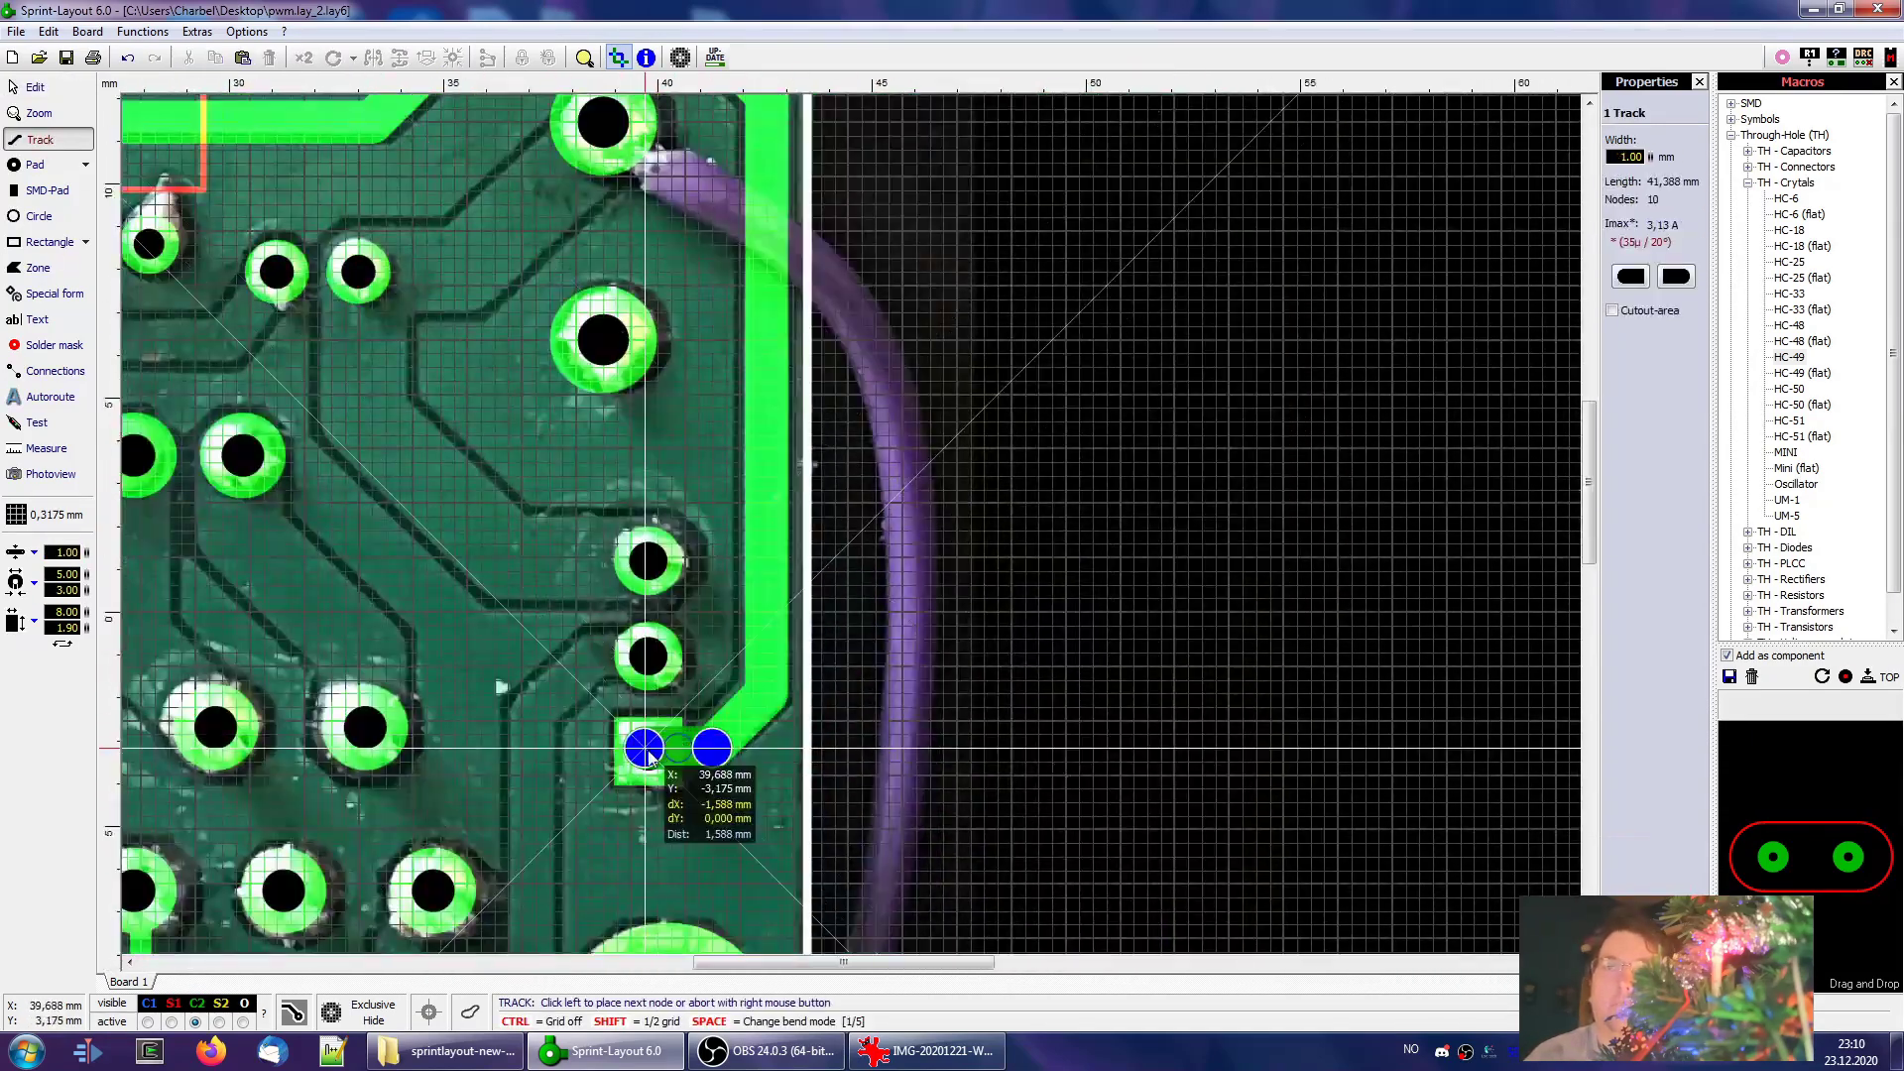
left_click(646, 747)
right_click(645, 748)
Trace 1.00 mm tracks from the pad pair below the 8-pin IC to the column's bottom pad, and from the 14-pin IC's fifth lower pin upward
scroll(646, 747, "down", 2)
left_click(680, 871)
left_click(616, 829)
right_click(616, 829)
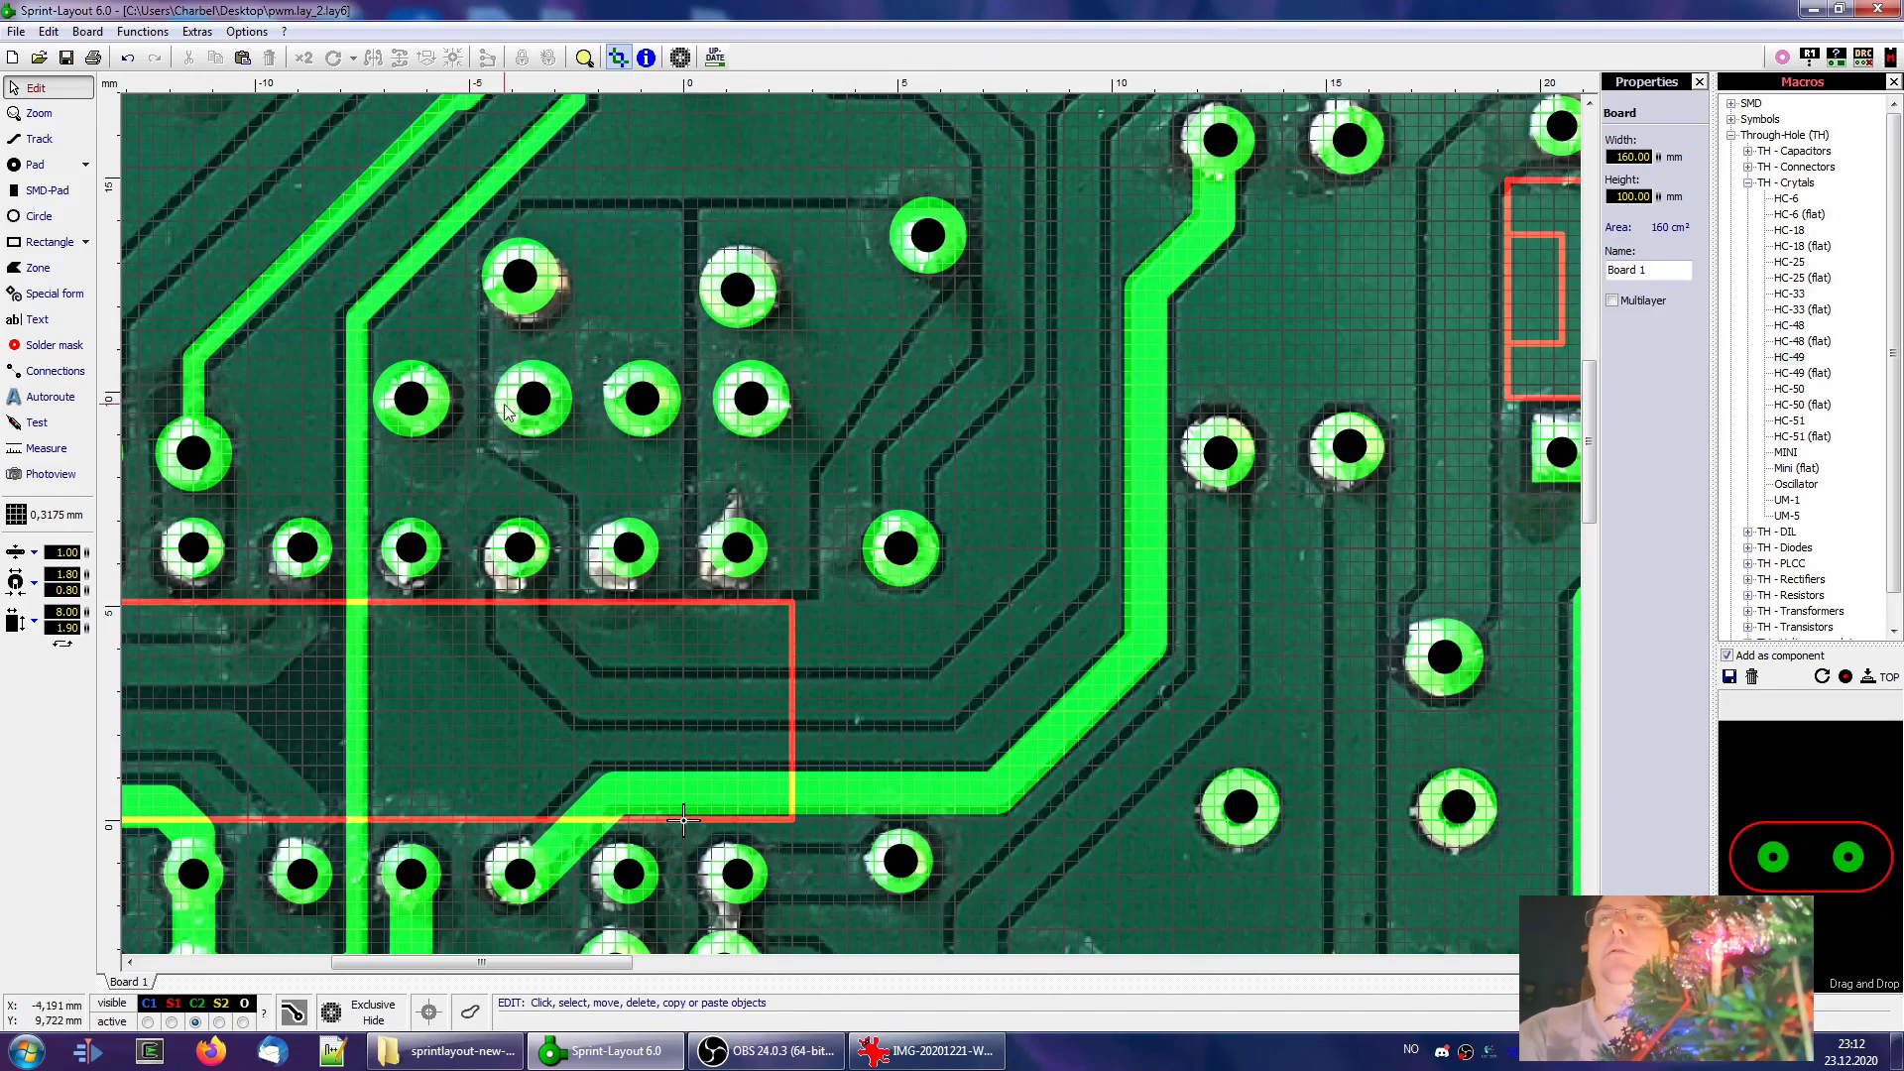
right_click_drag(506, 411, 639, 582)
left_click(54, 216)
left_click(56, 190)
left_click(62, 137)
right_click(819, 438)
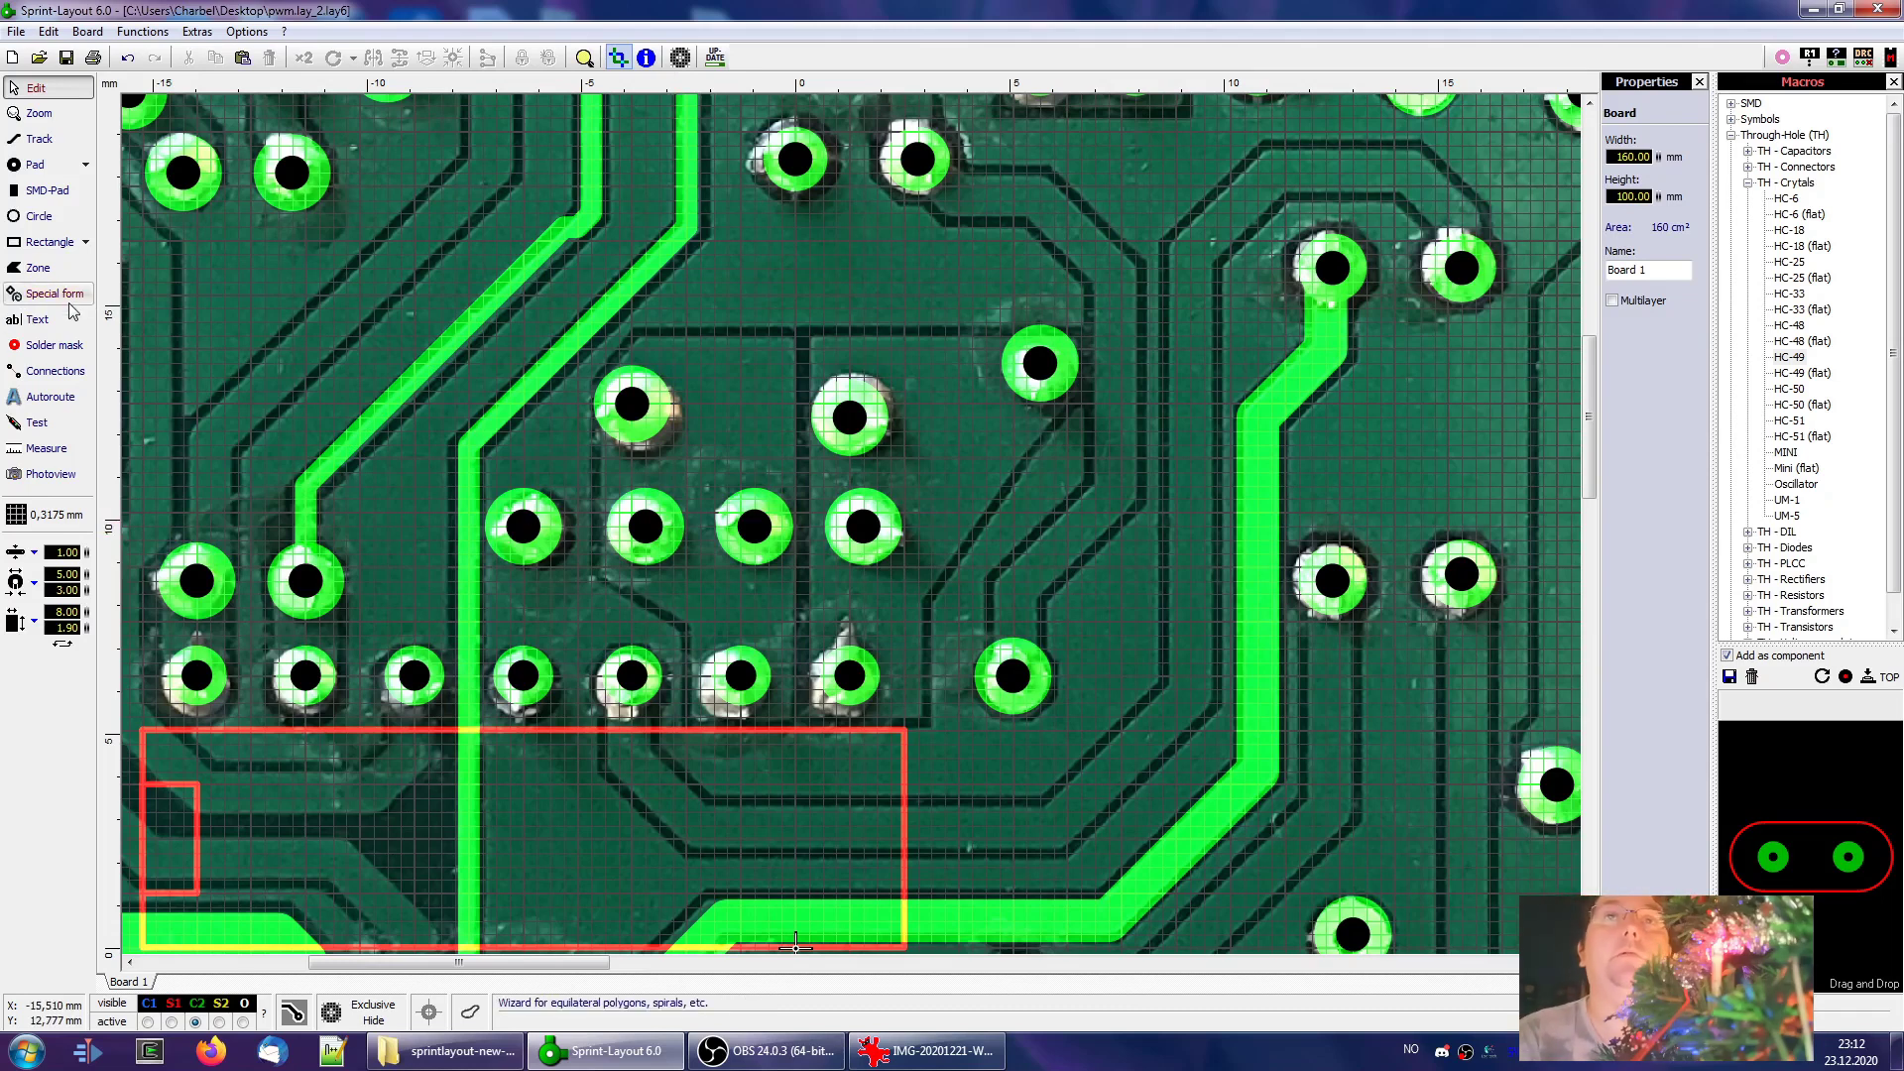
Draw a copper zone with a 0.20 mm outline over the left pad group above the 14-pin IC, enclosing its sixth upper pin
left_click(85, 242)
left_click(41, 285)
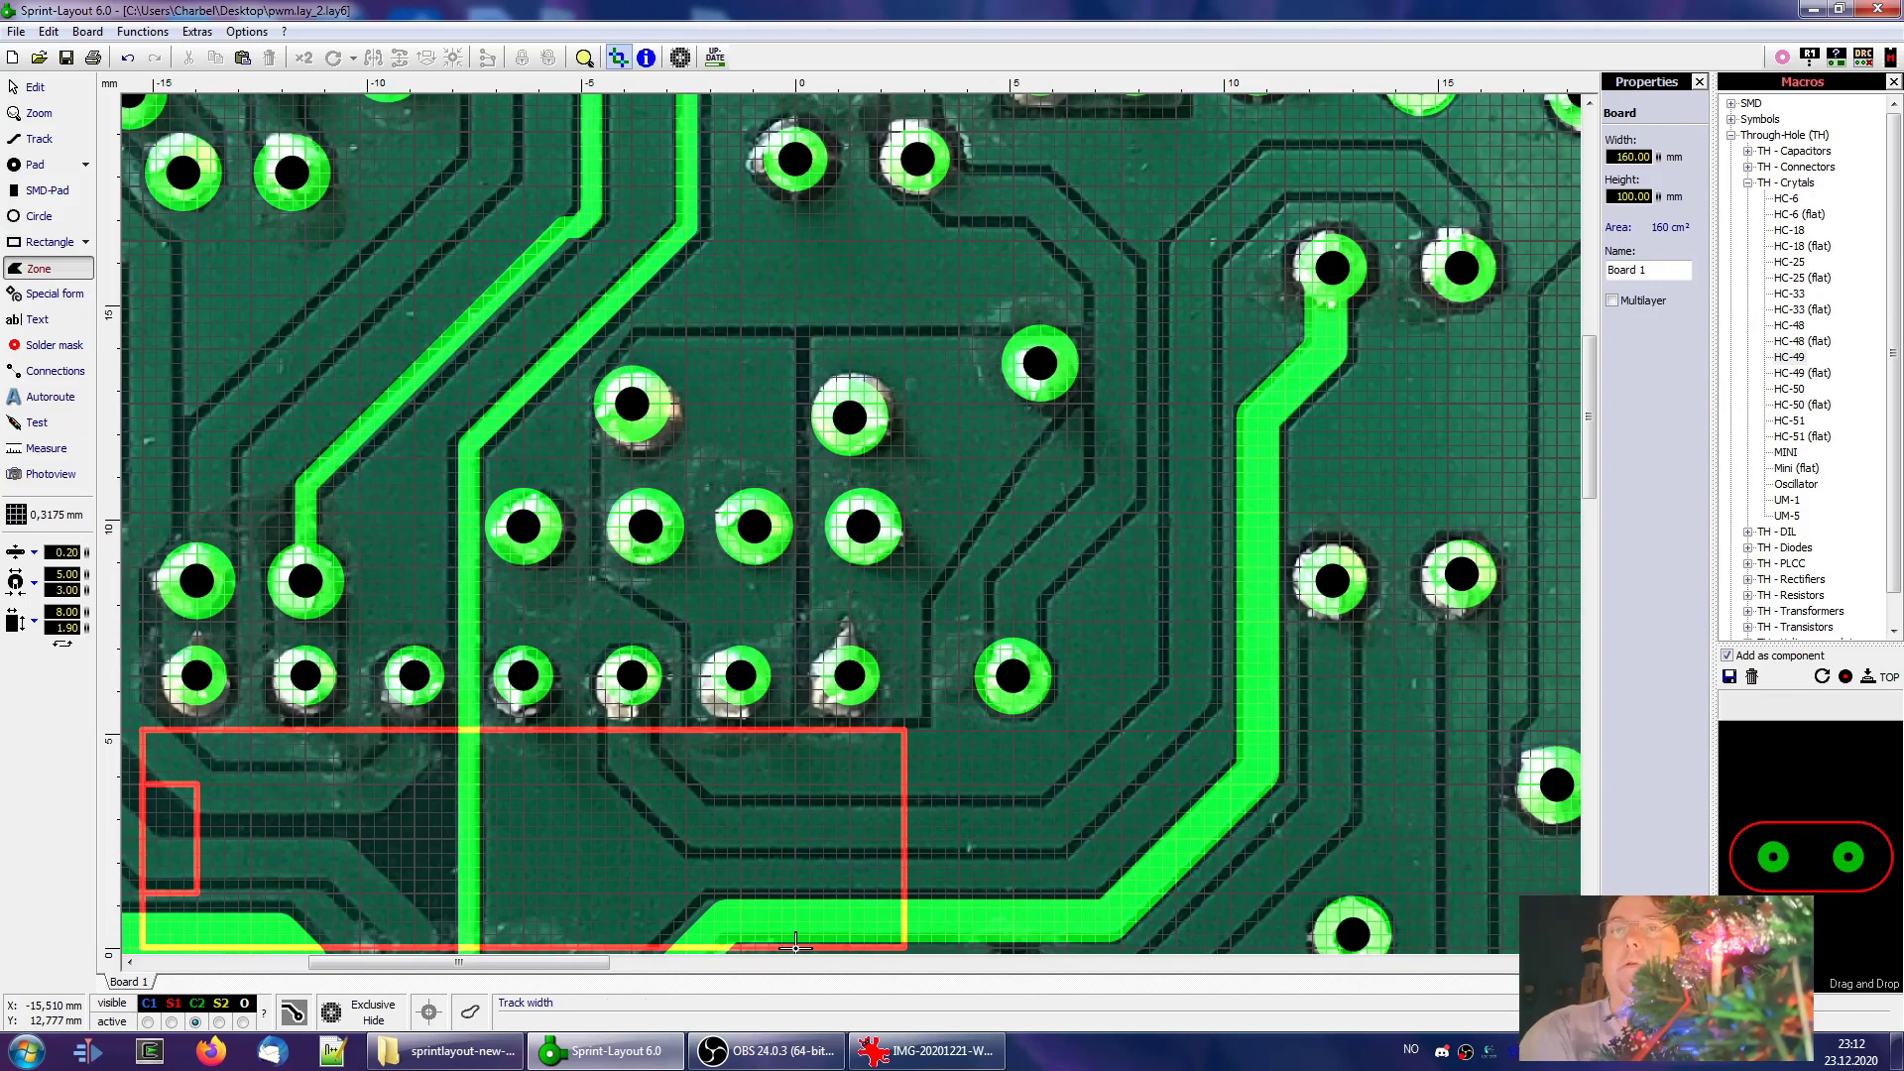
left_click(608, 375)
left_click(607, 399)
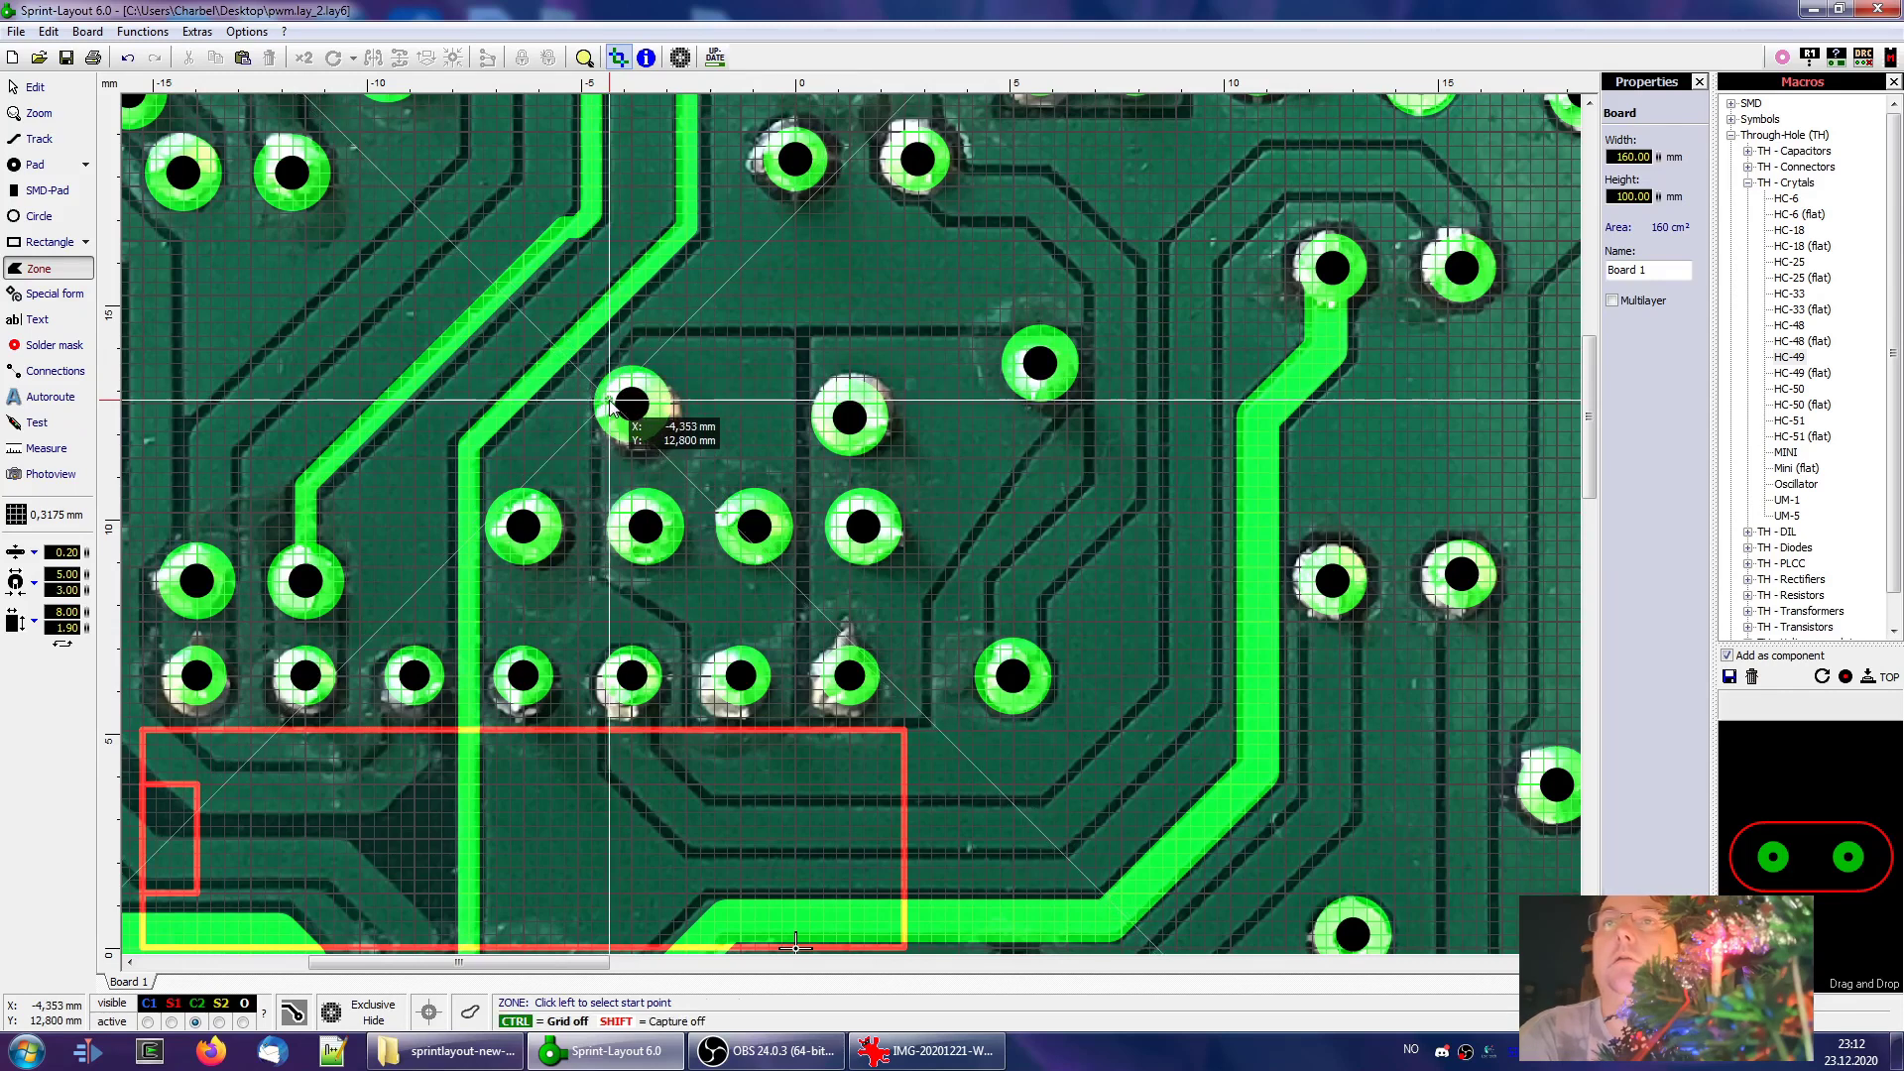
left_click(645, 349)
left_click(797, 363)
left_click(796, 711)
left_click(700, 717)
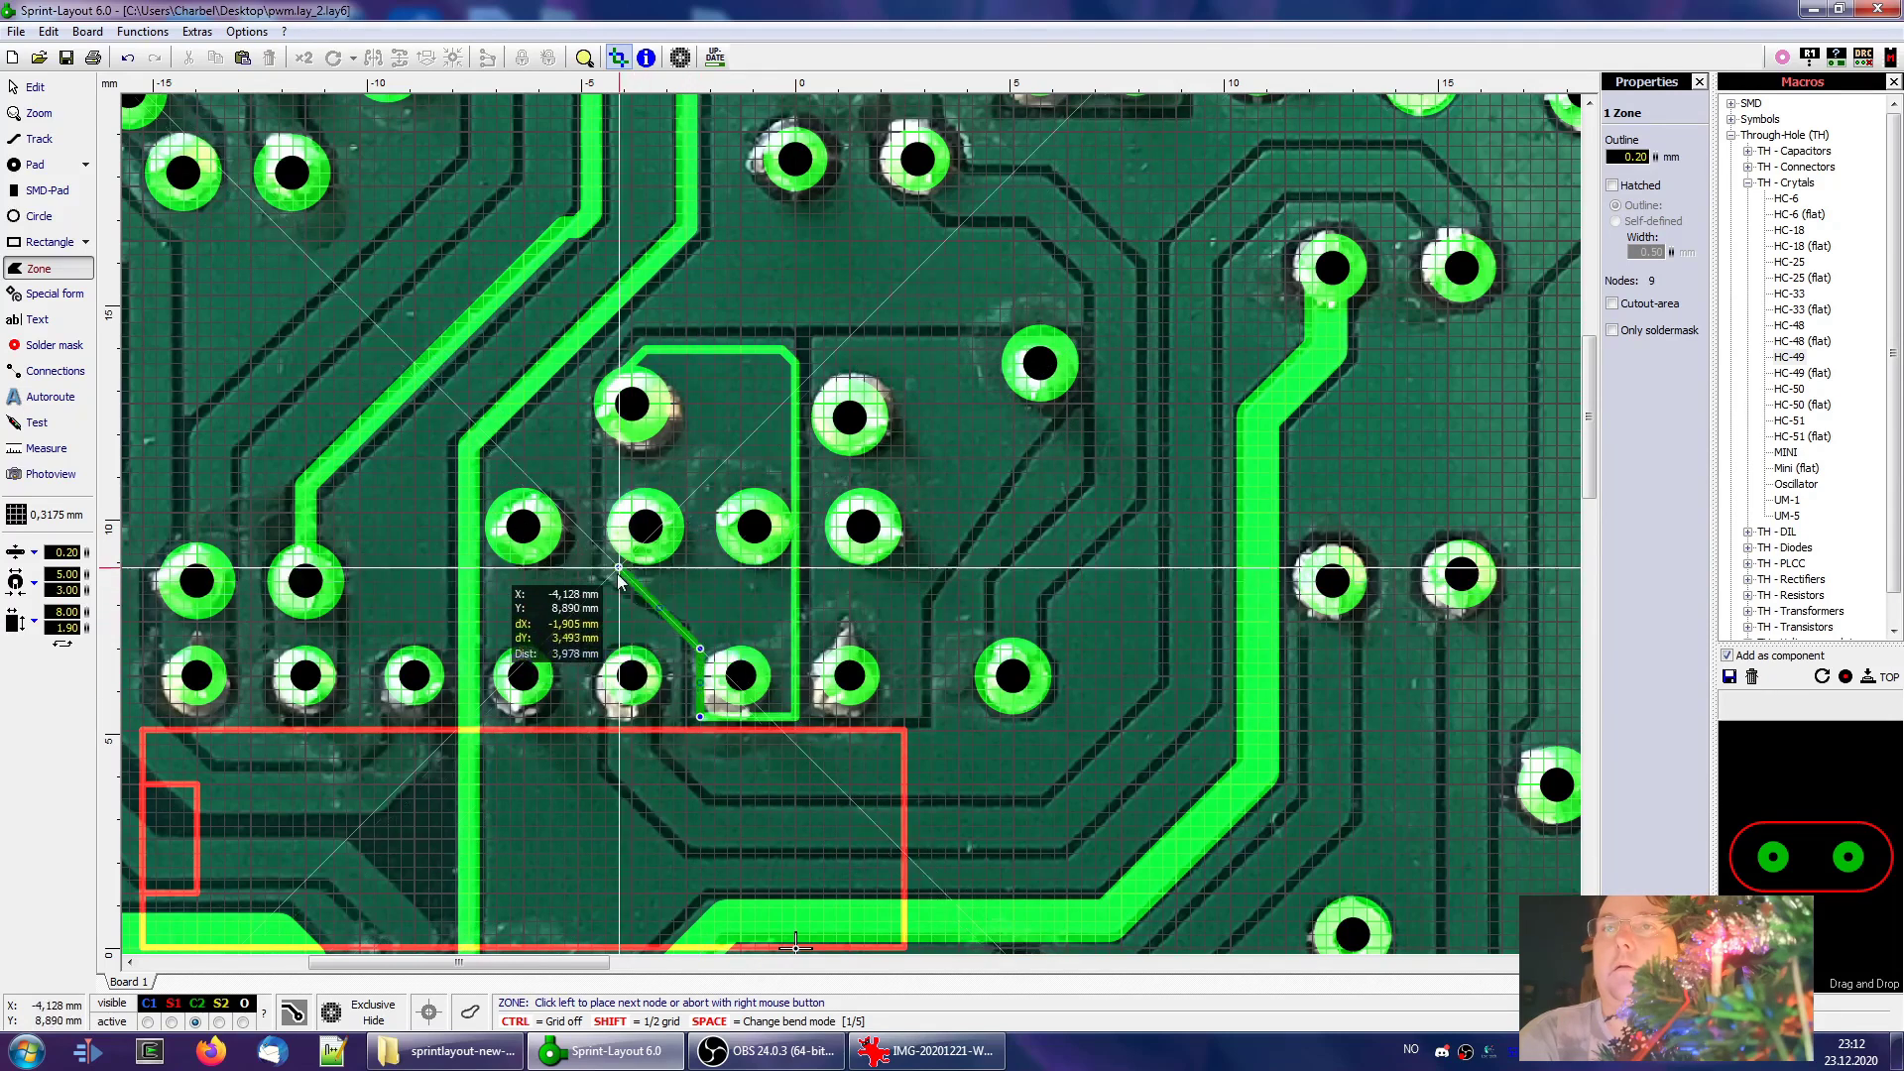
left_click(686, 607)
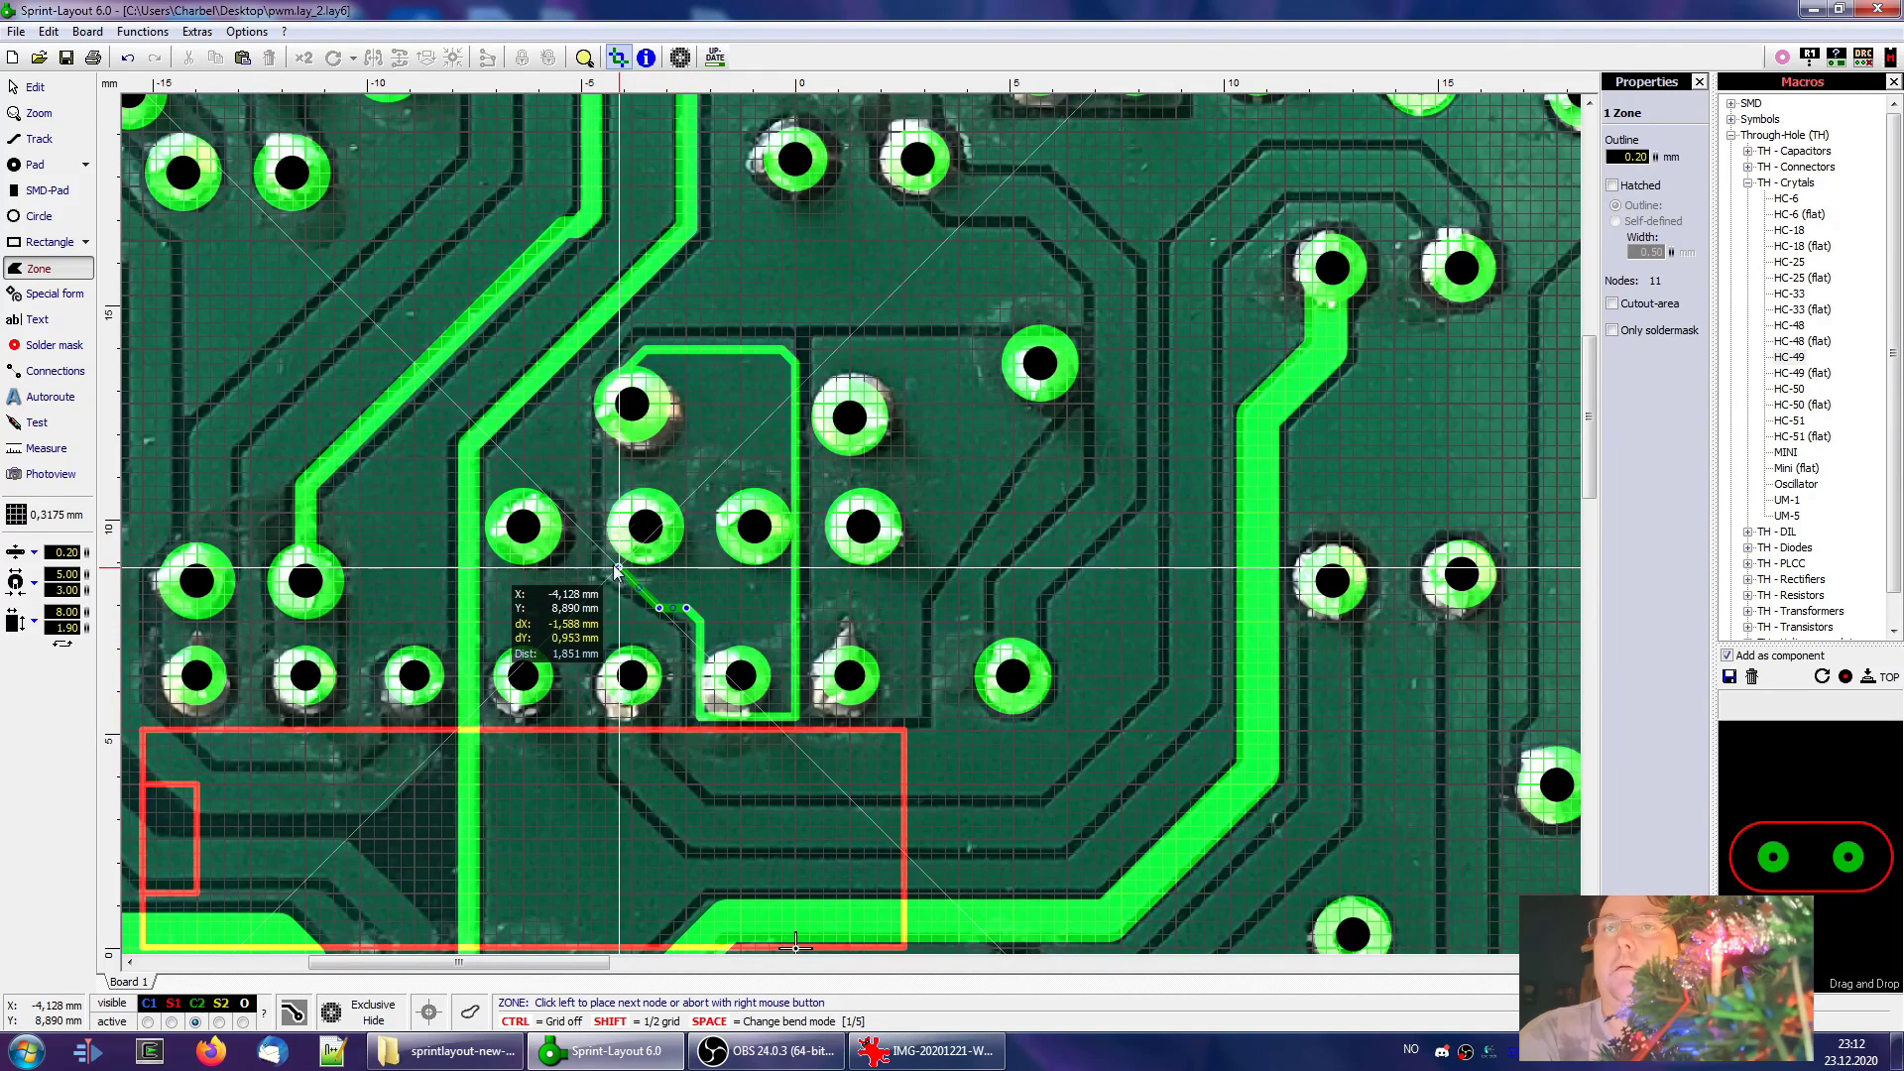
key("space")
key("space")
key("space")
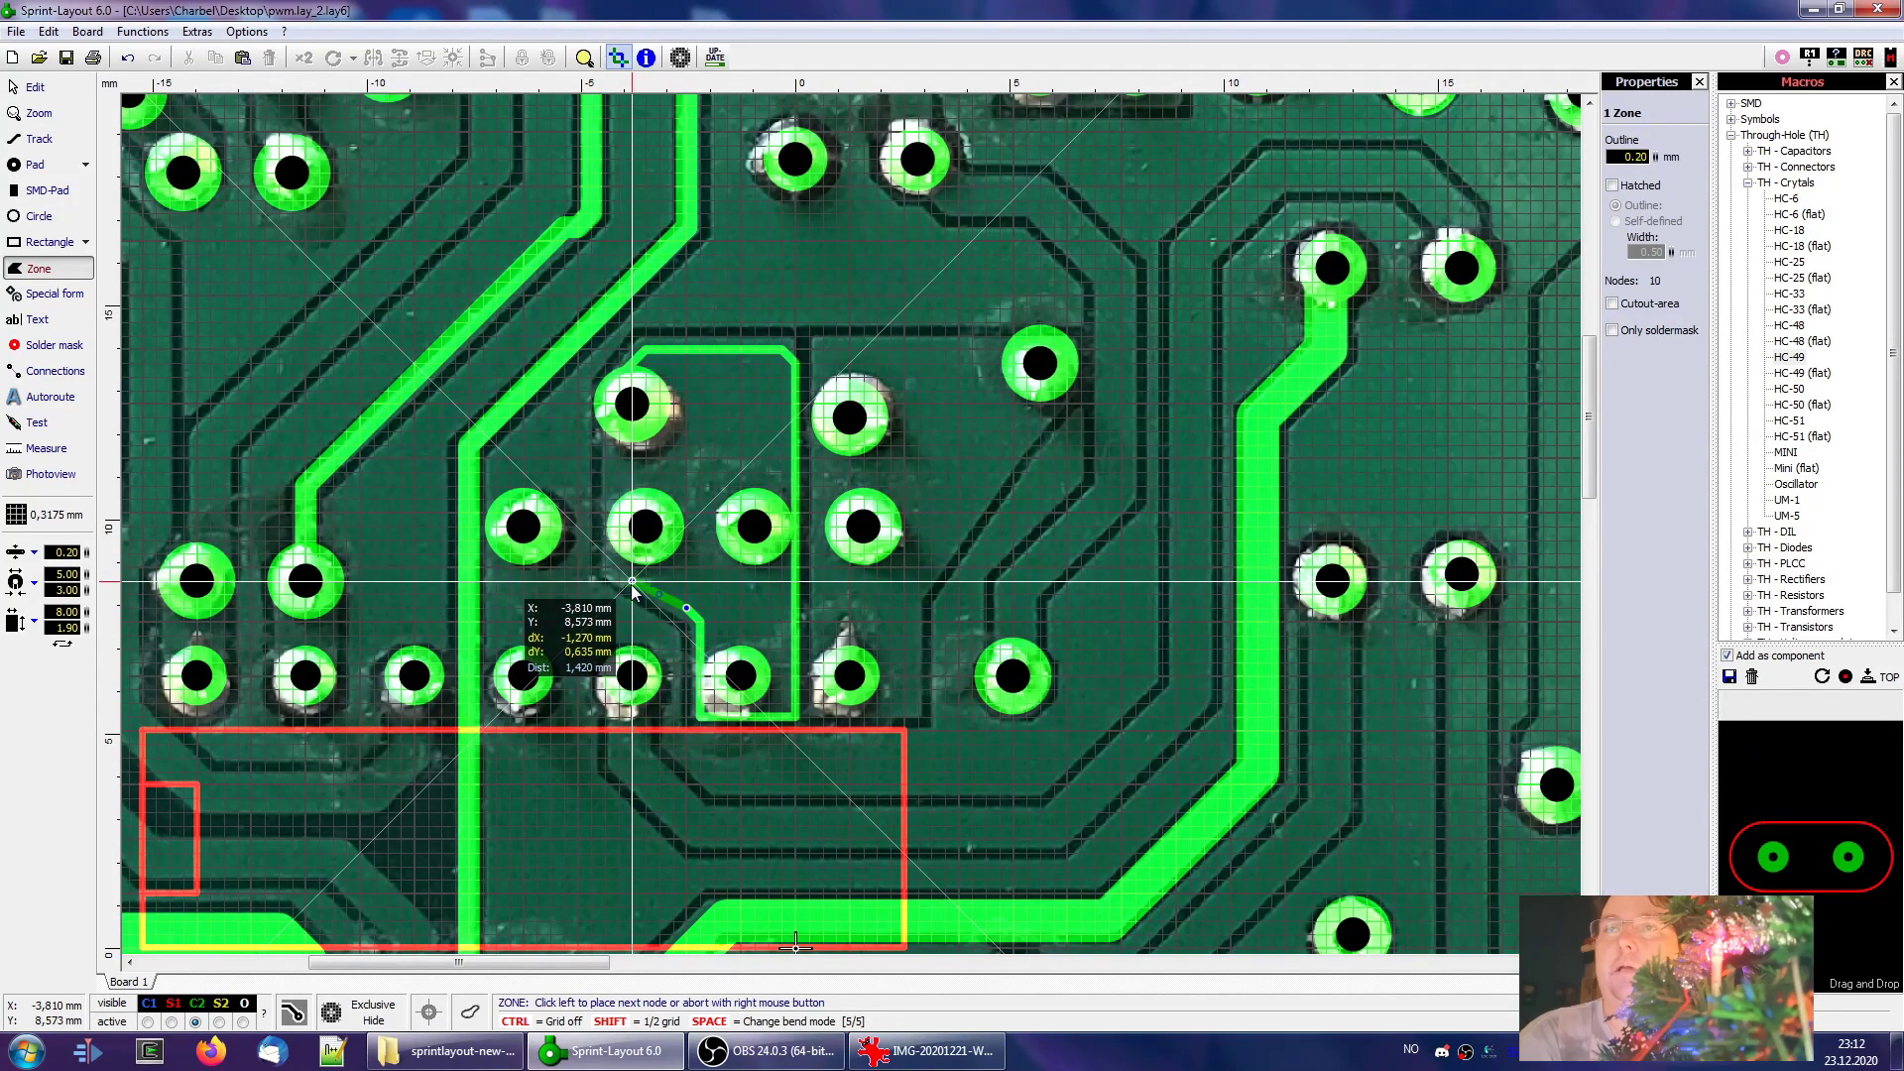
left_click(605, 567)
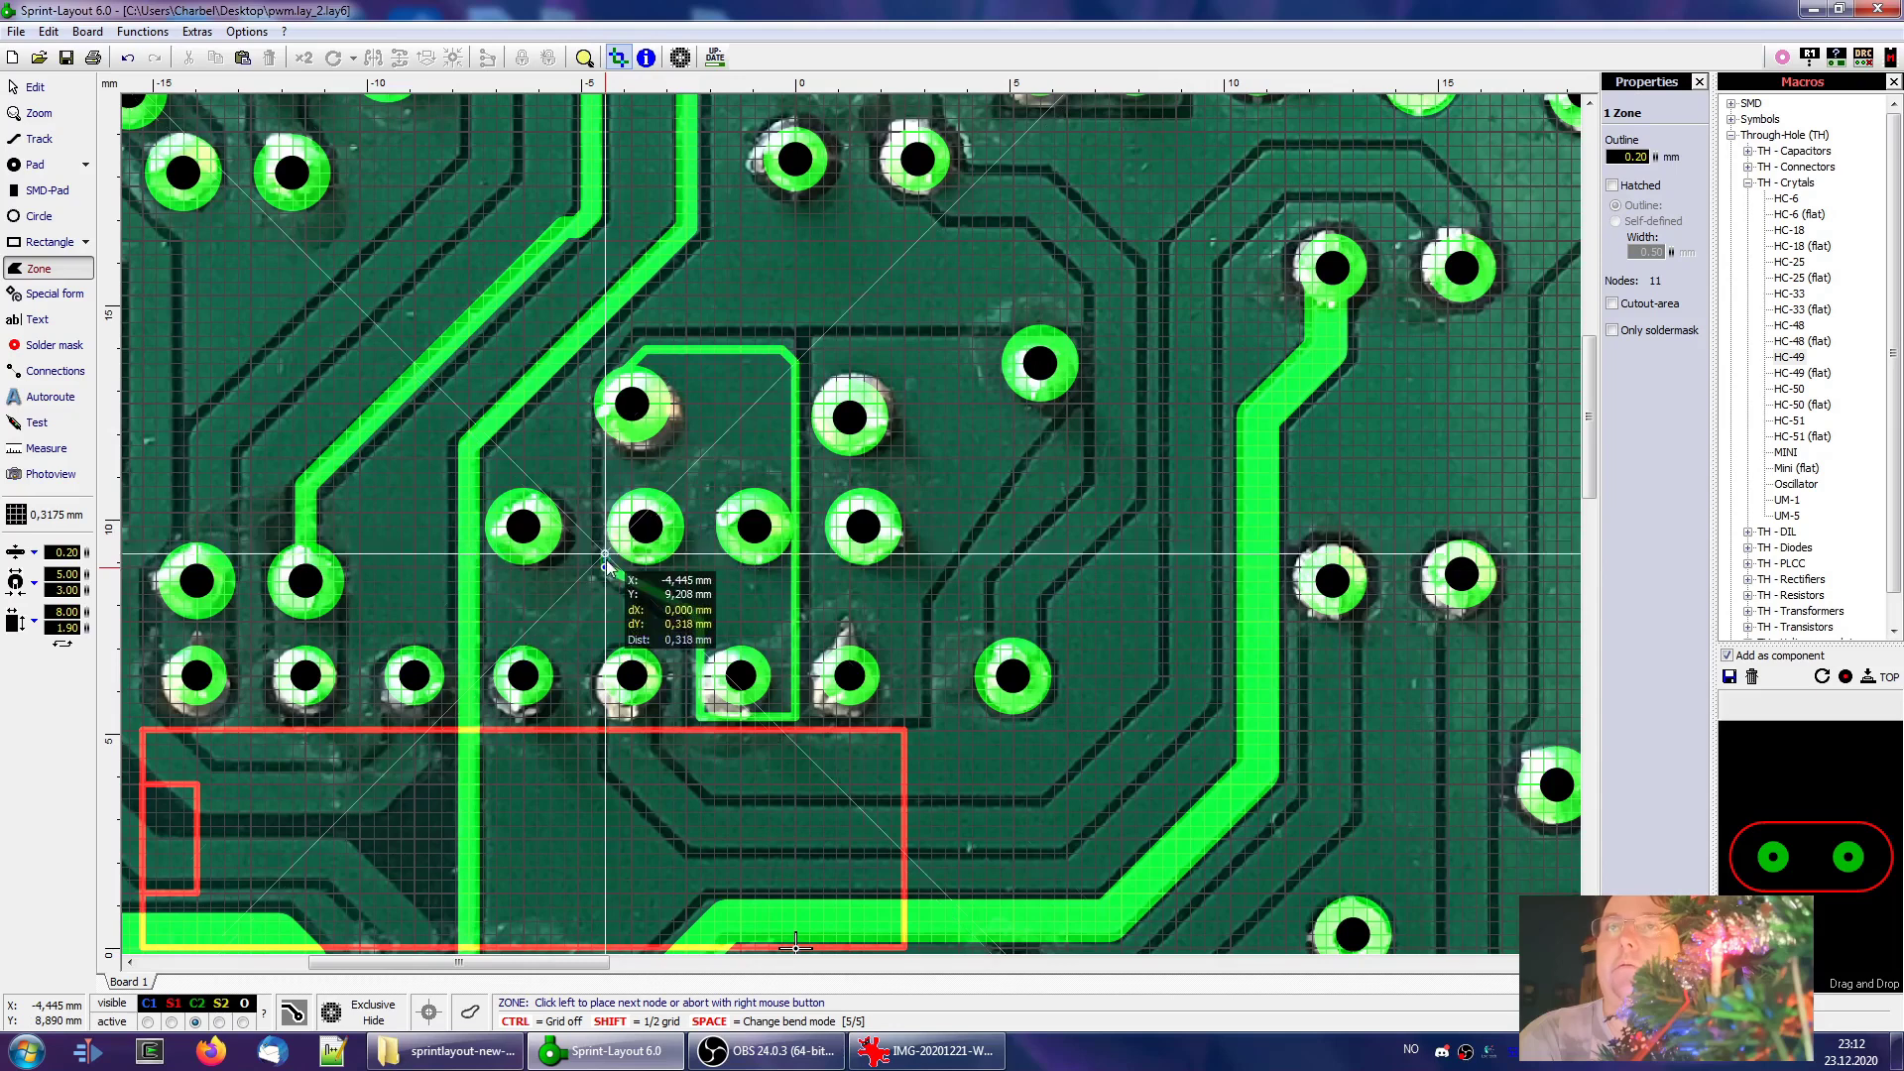
left_click(602, 402)
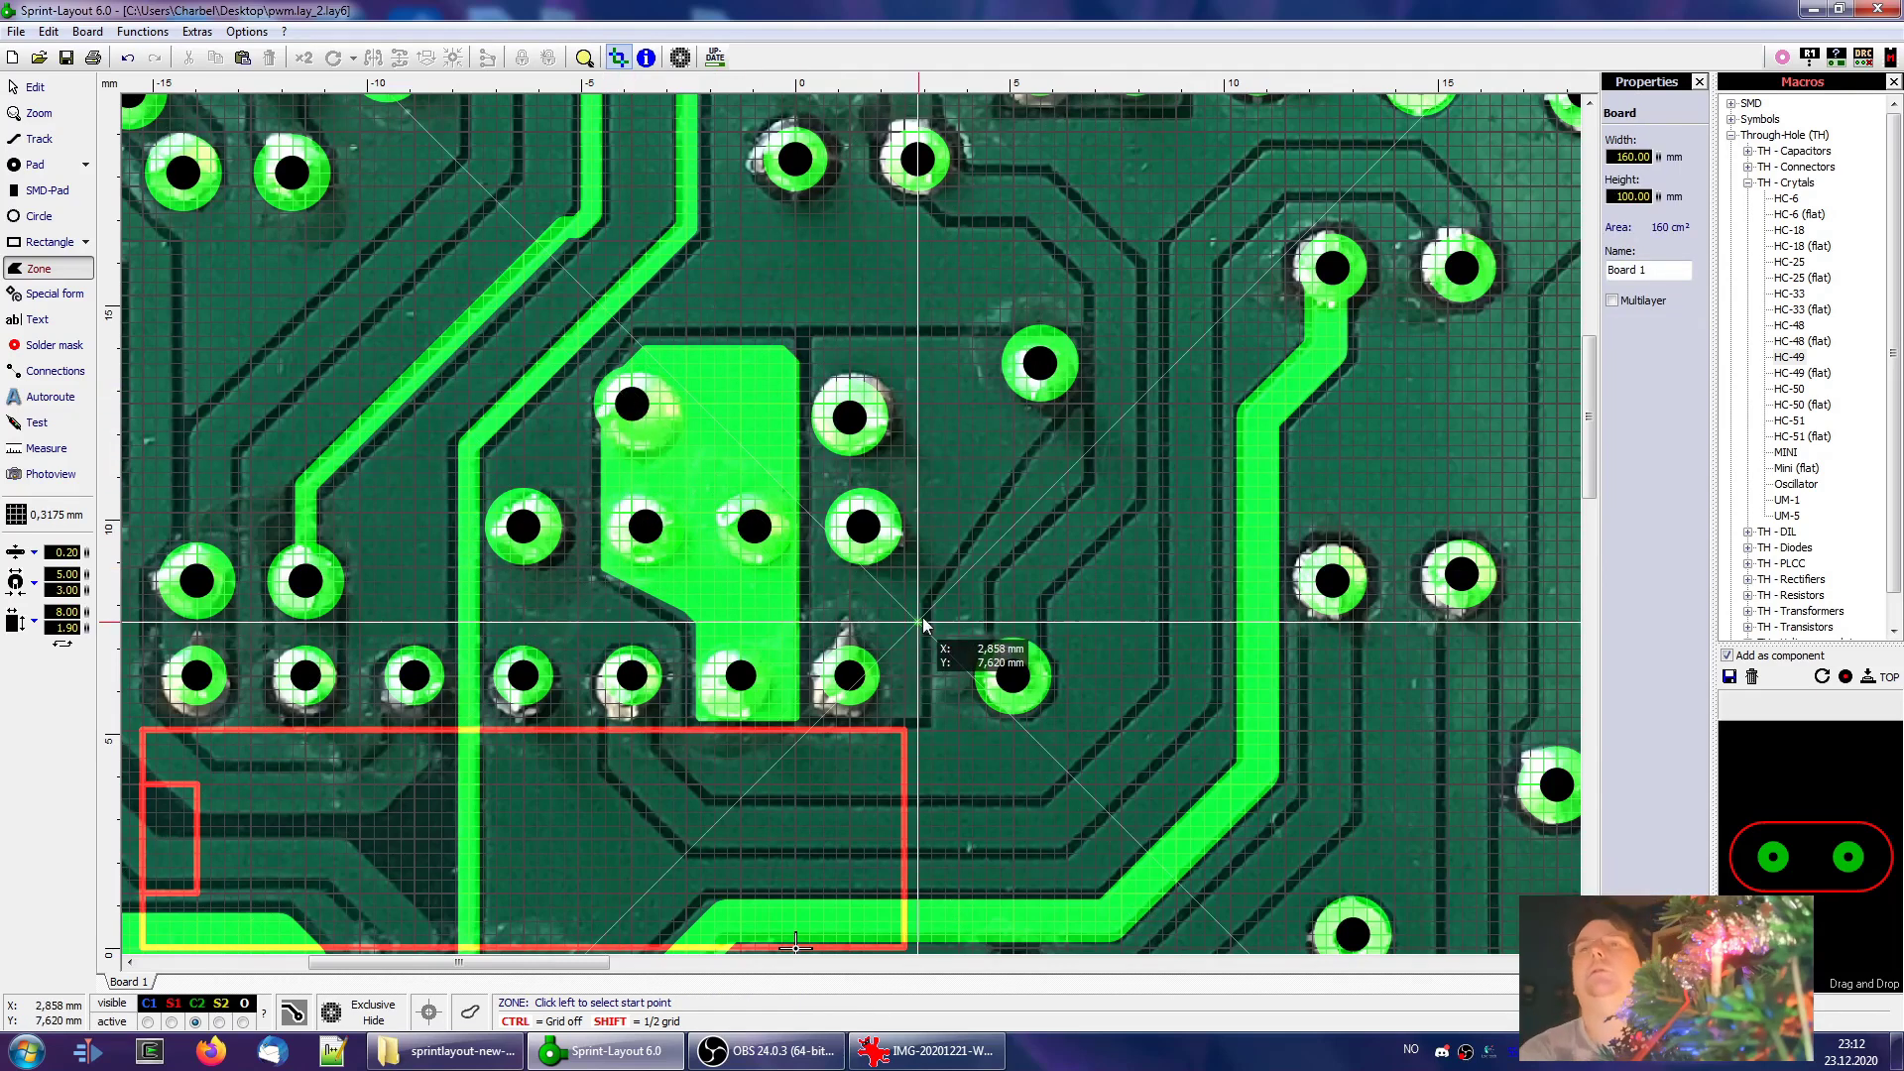
Draw a second 0.20 mm outline copper zone over the adjacent right pad group, enclosing the 14-pin IC's last upper pin
left_click(823, 337)
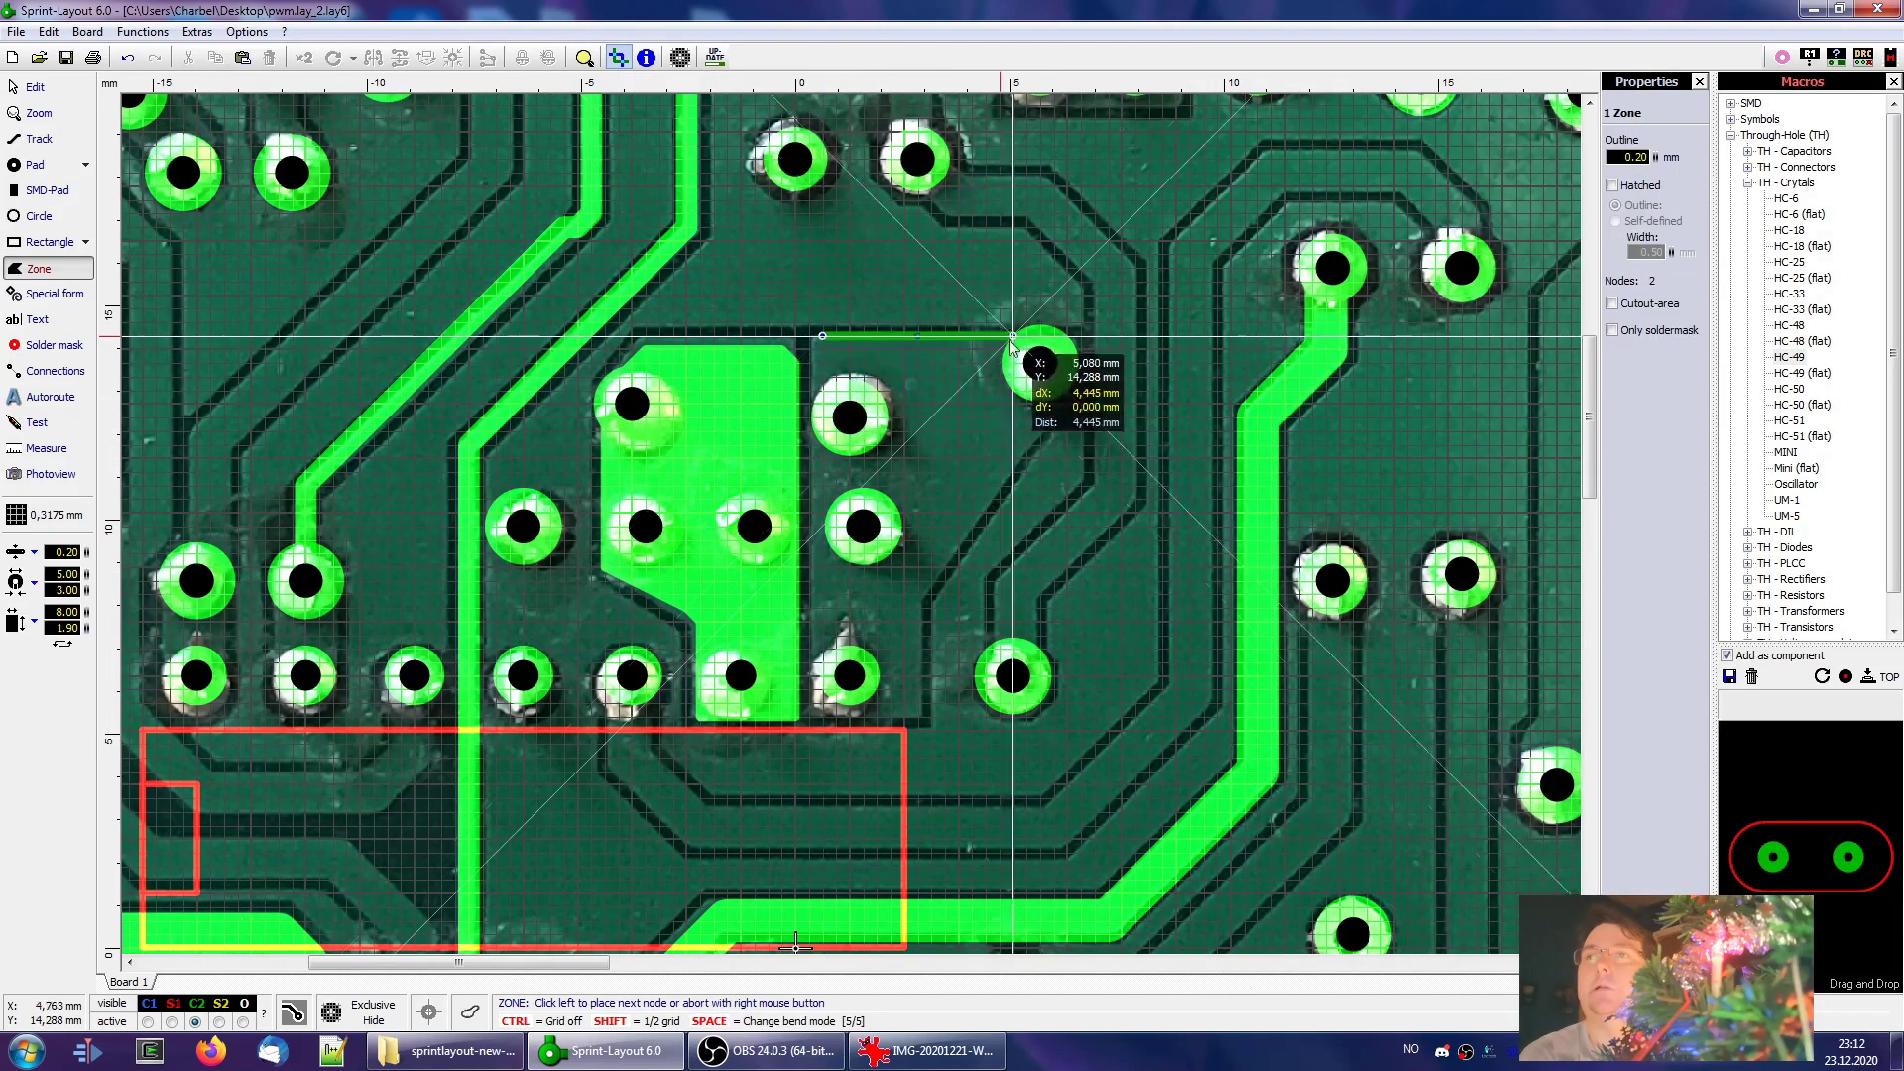
left_click(1067, 338)
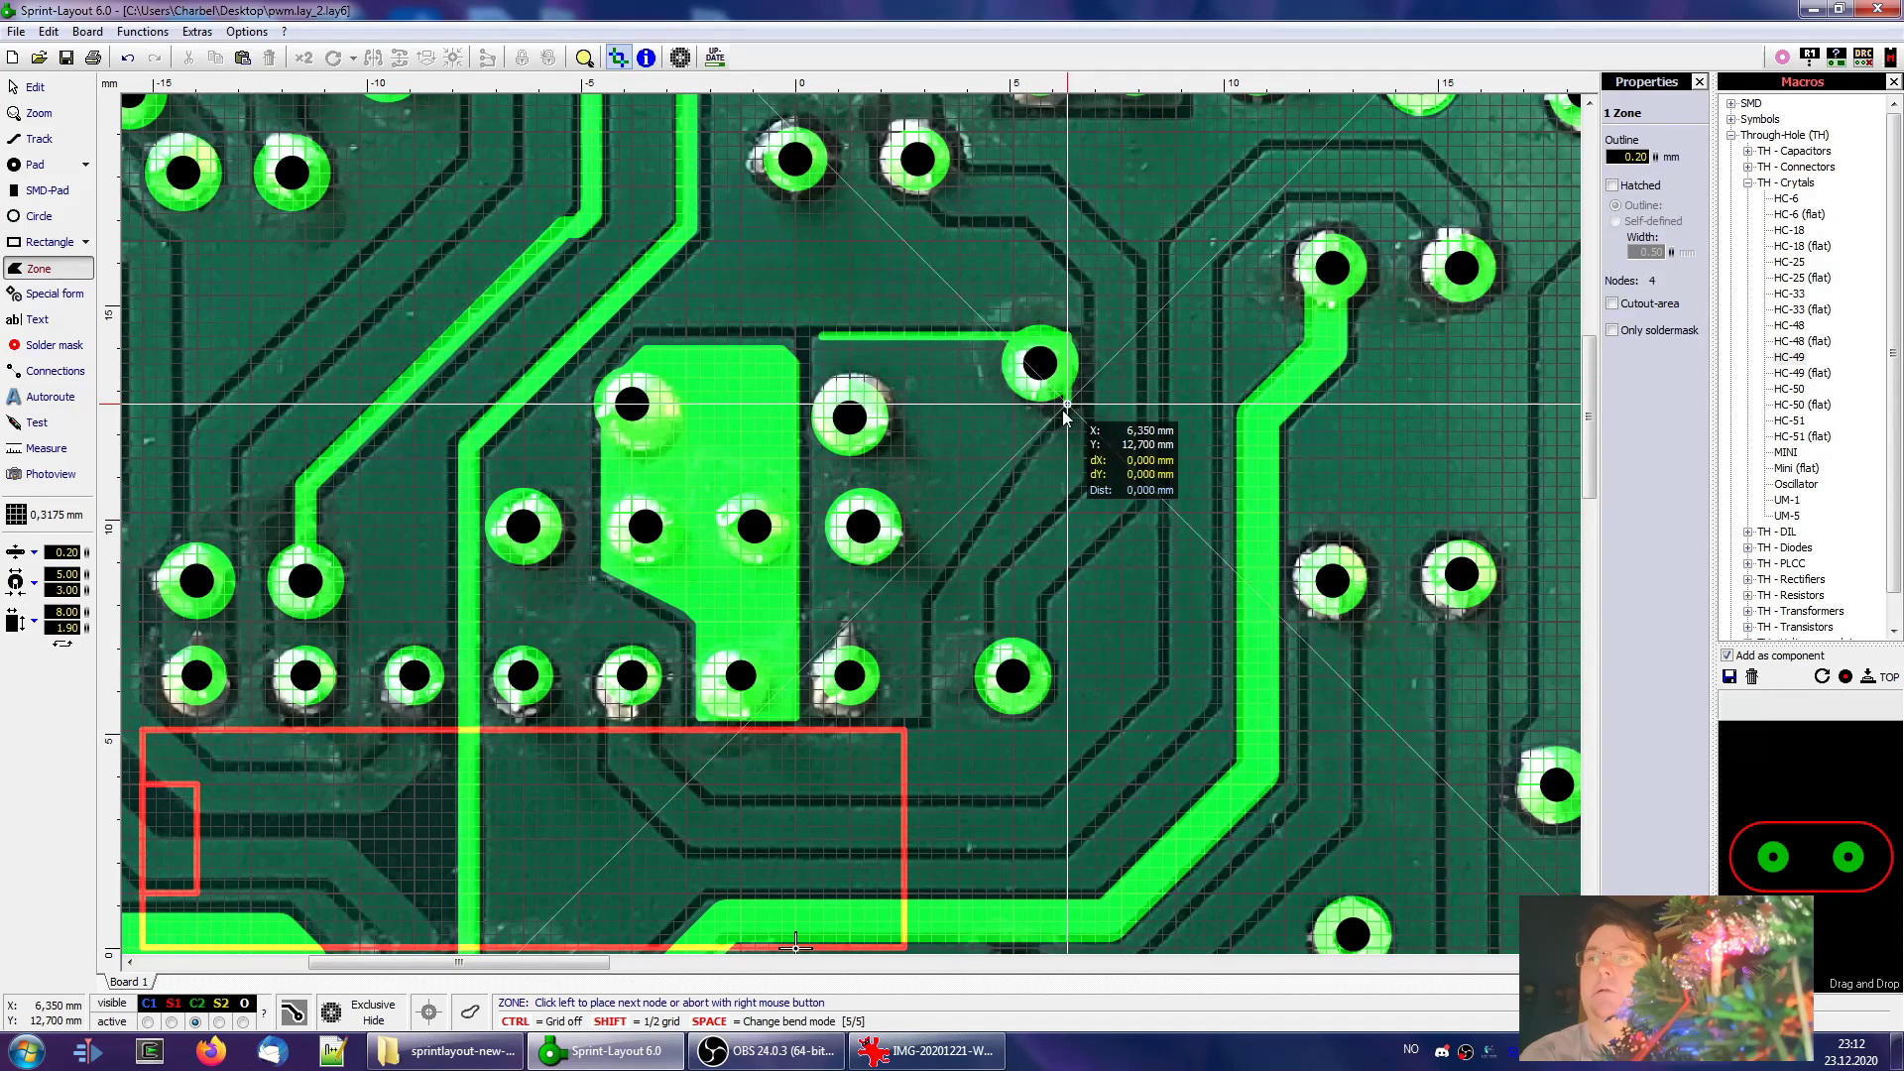
left_click(918, 595)
left_click(919, 717)
left_click(812, 719)
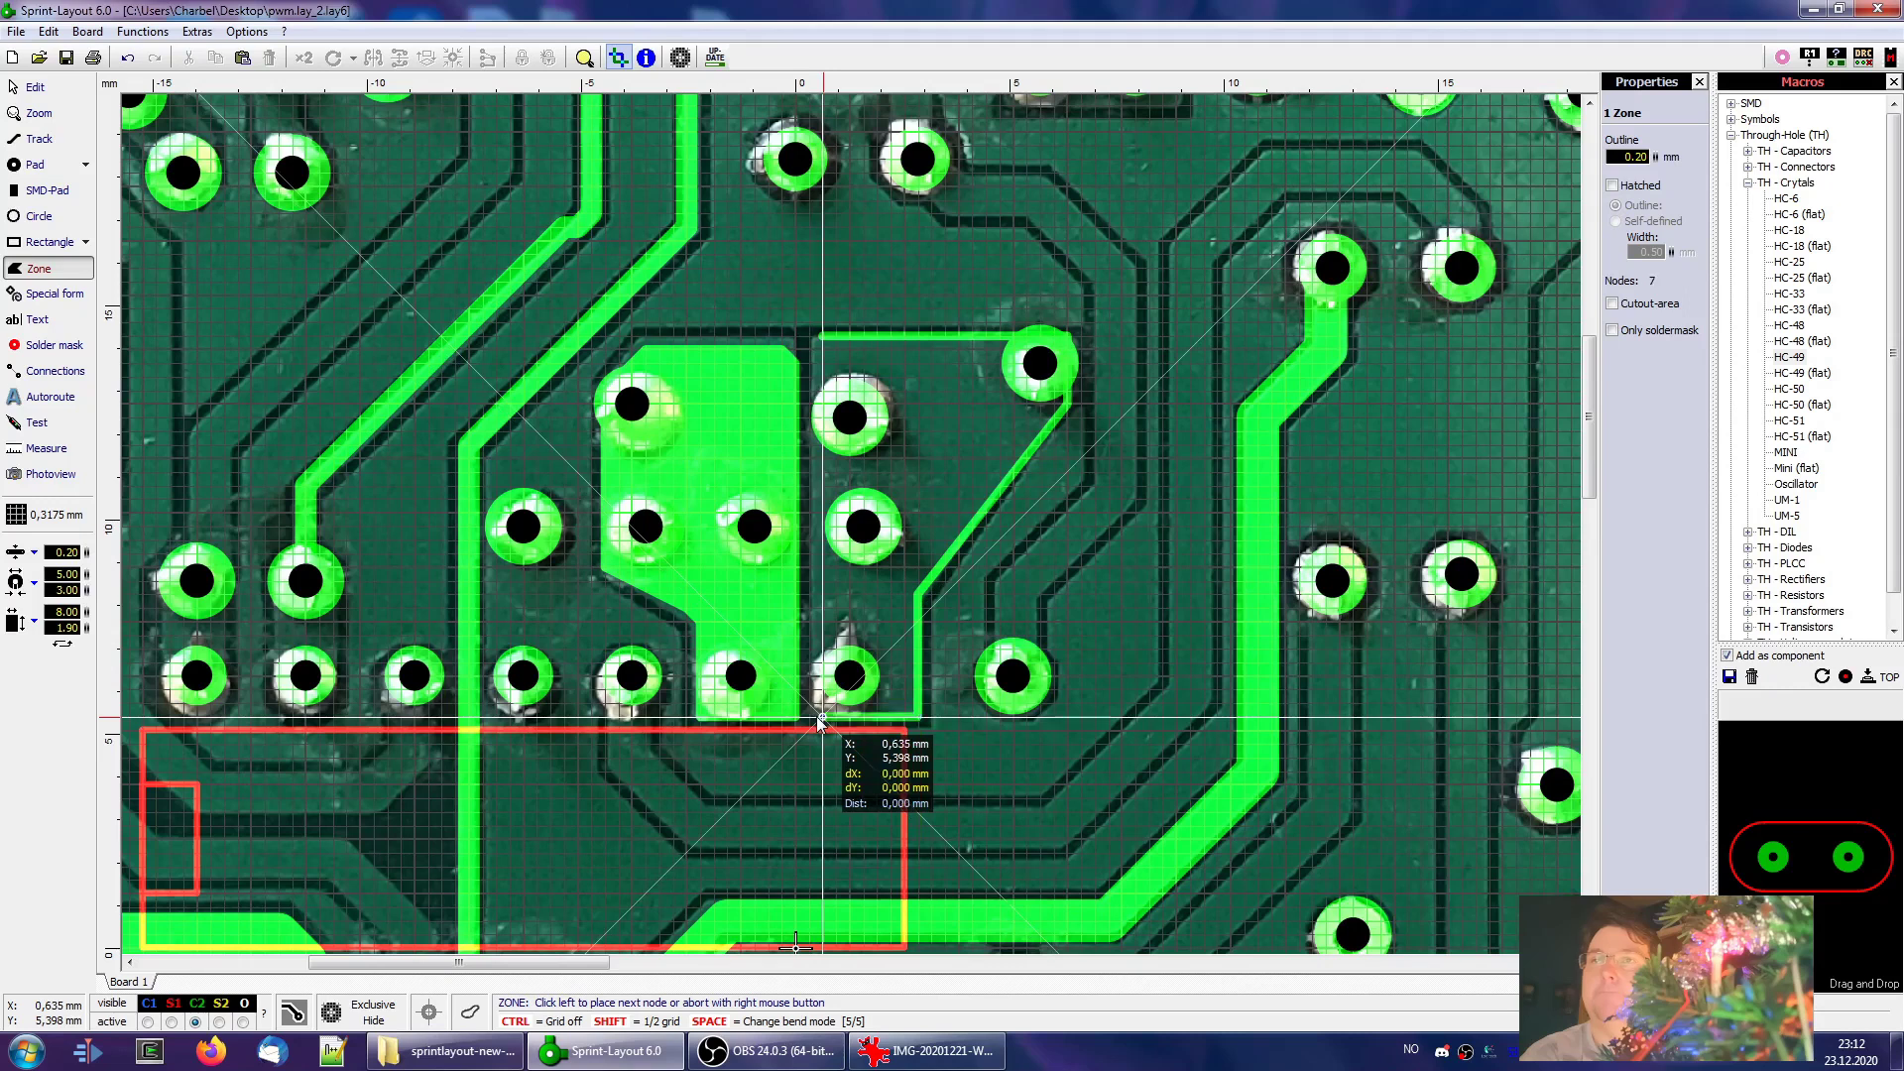
left_click(824, 337)
key("Escape")
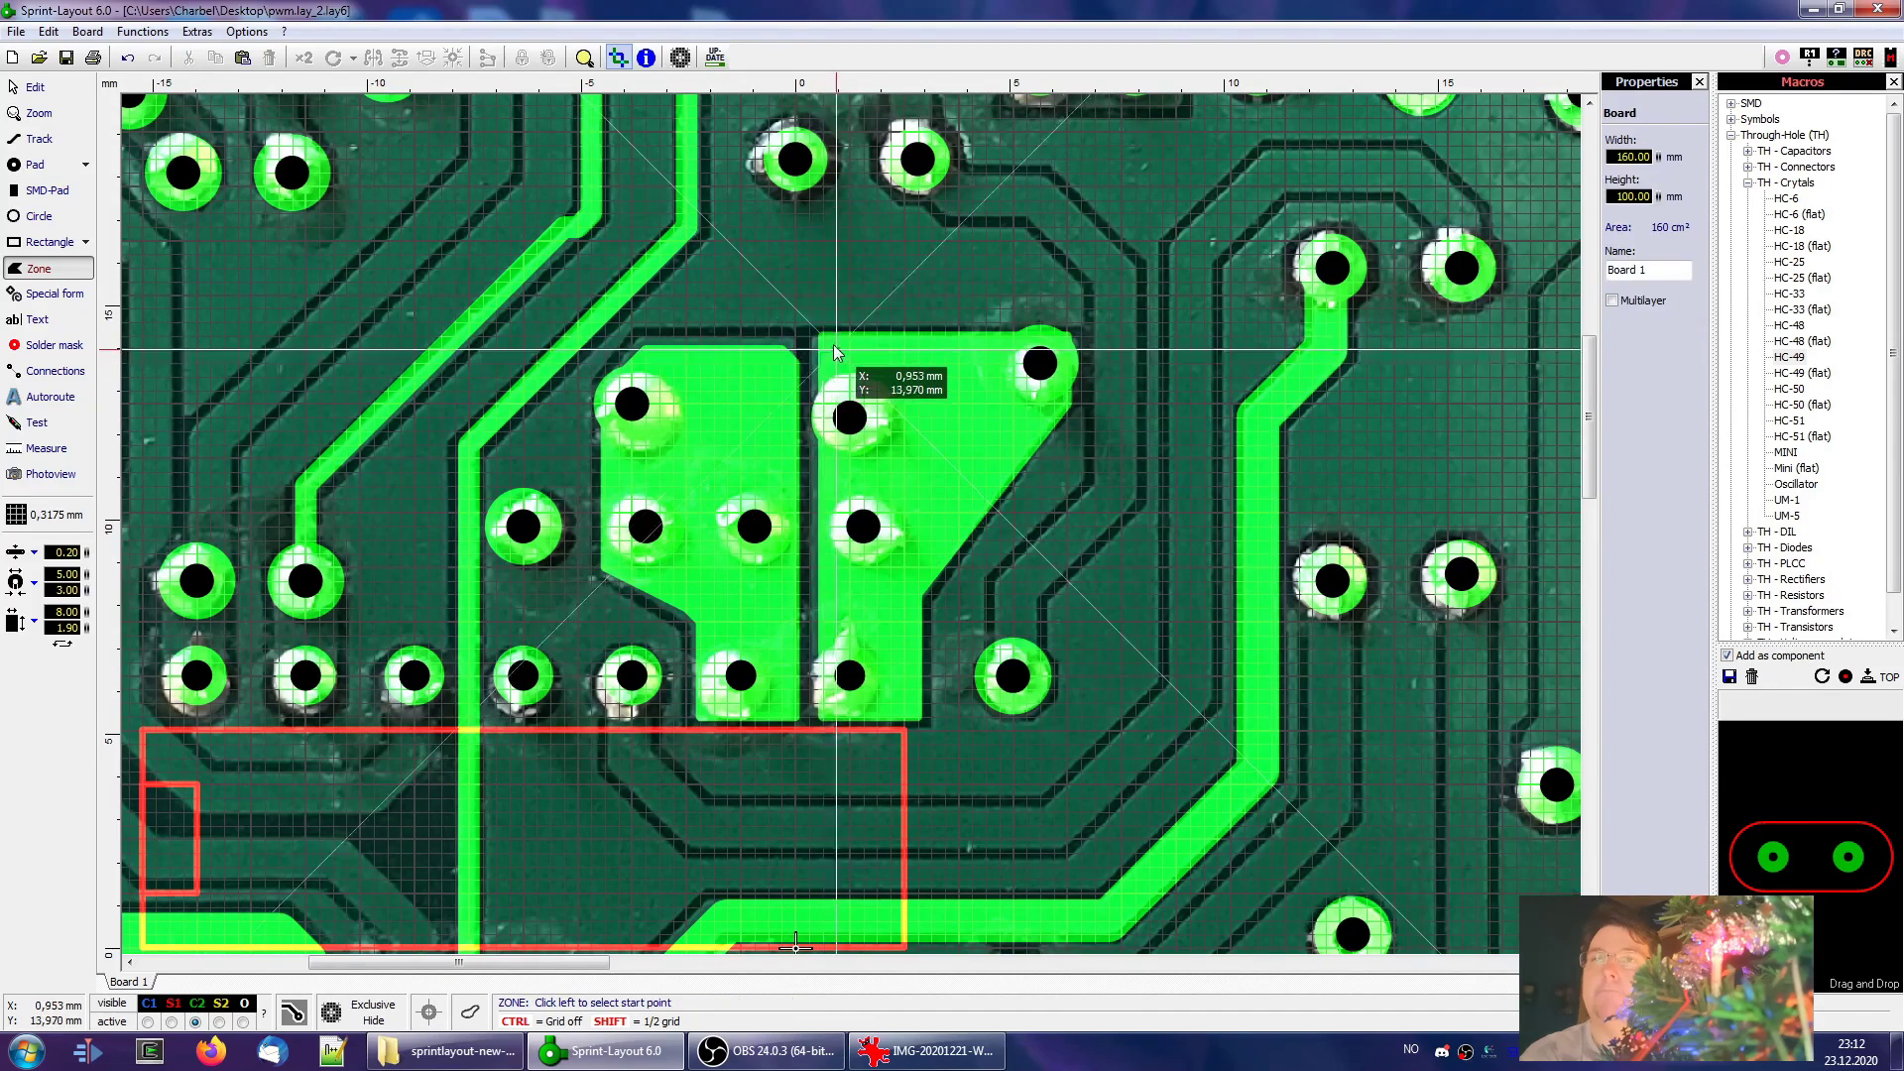
Reshape the left copper zone by raising its upper edge to the photo's copper boundary and squaring its upper inner corner
scroll(851, 533, "up", 2)
left_click(853, 530)
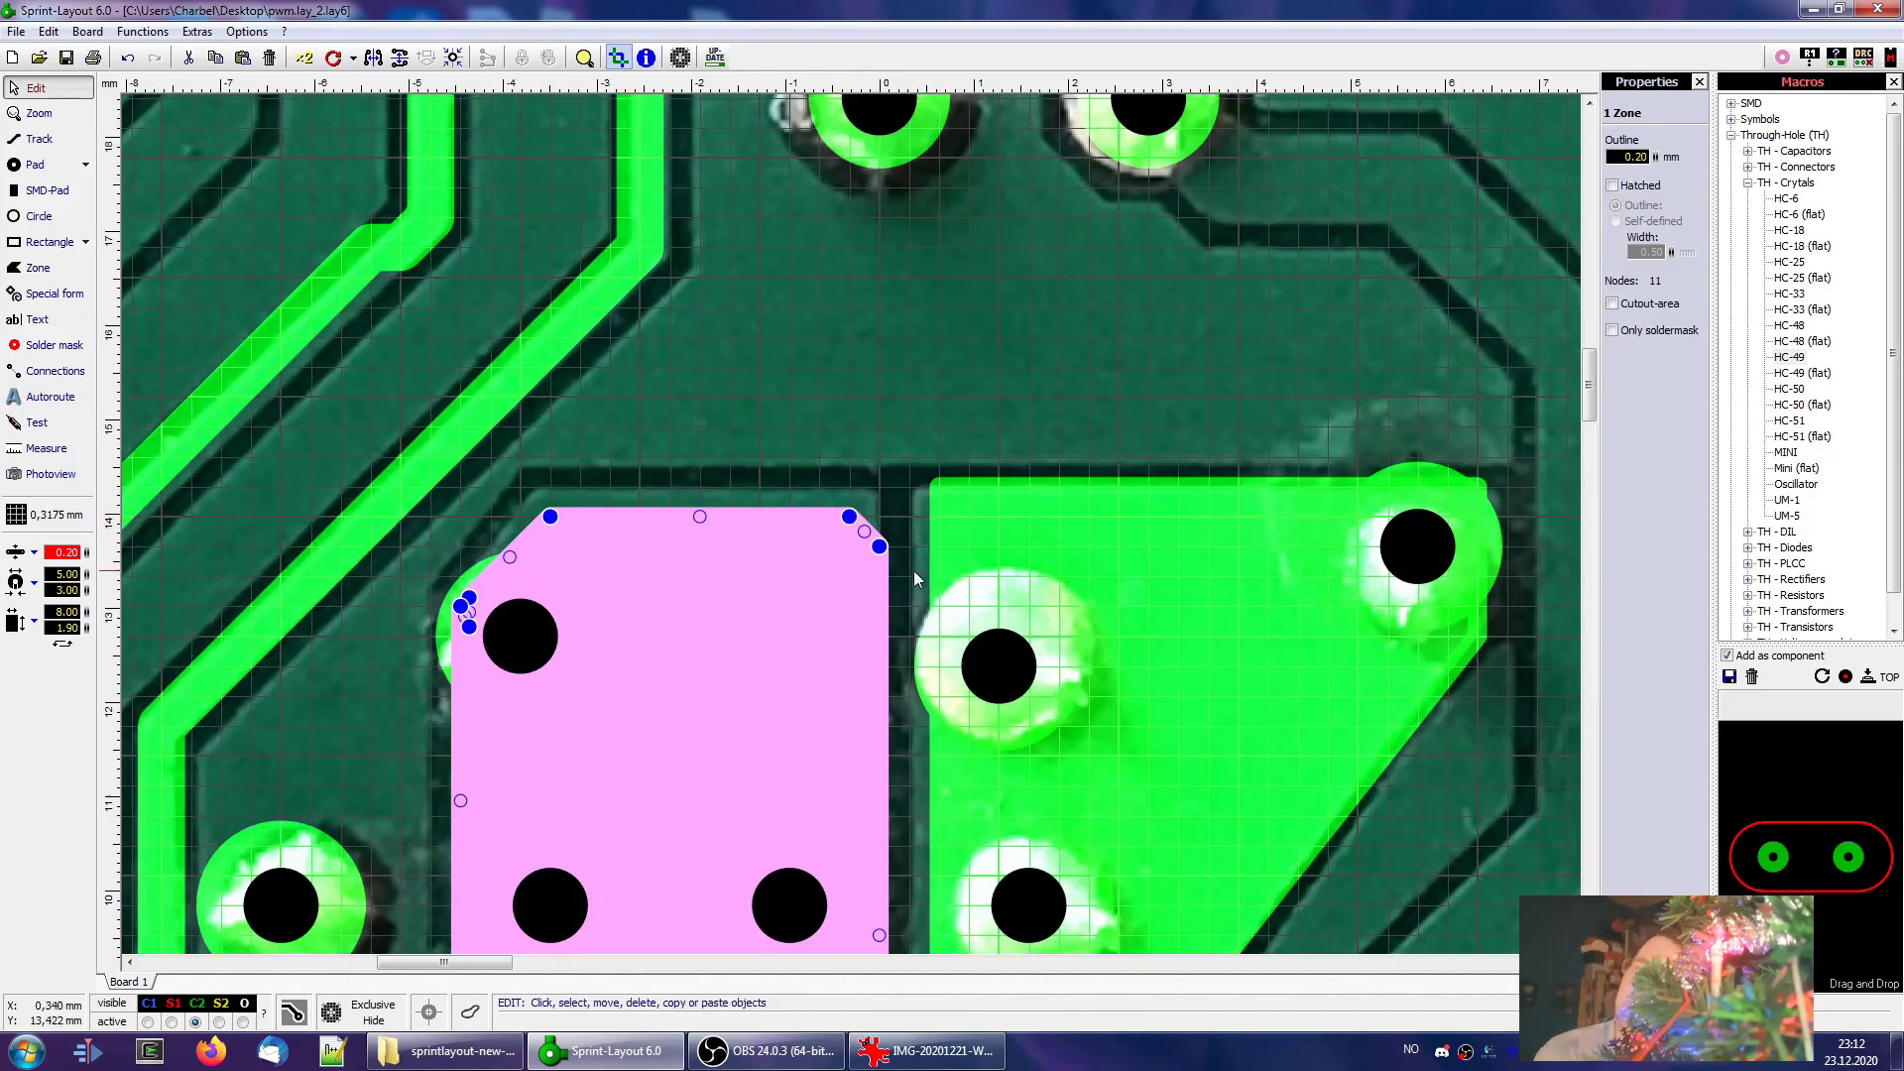
left_click_drag(698, 517, 700, 427)
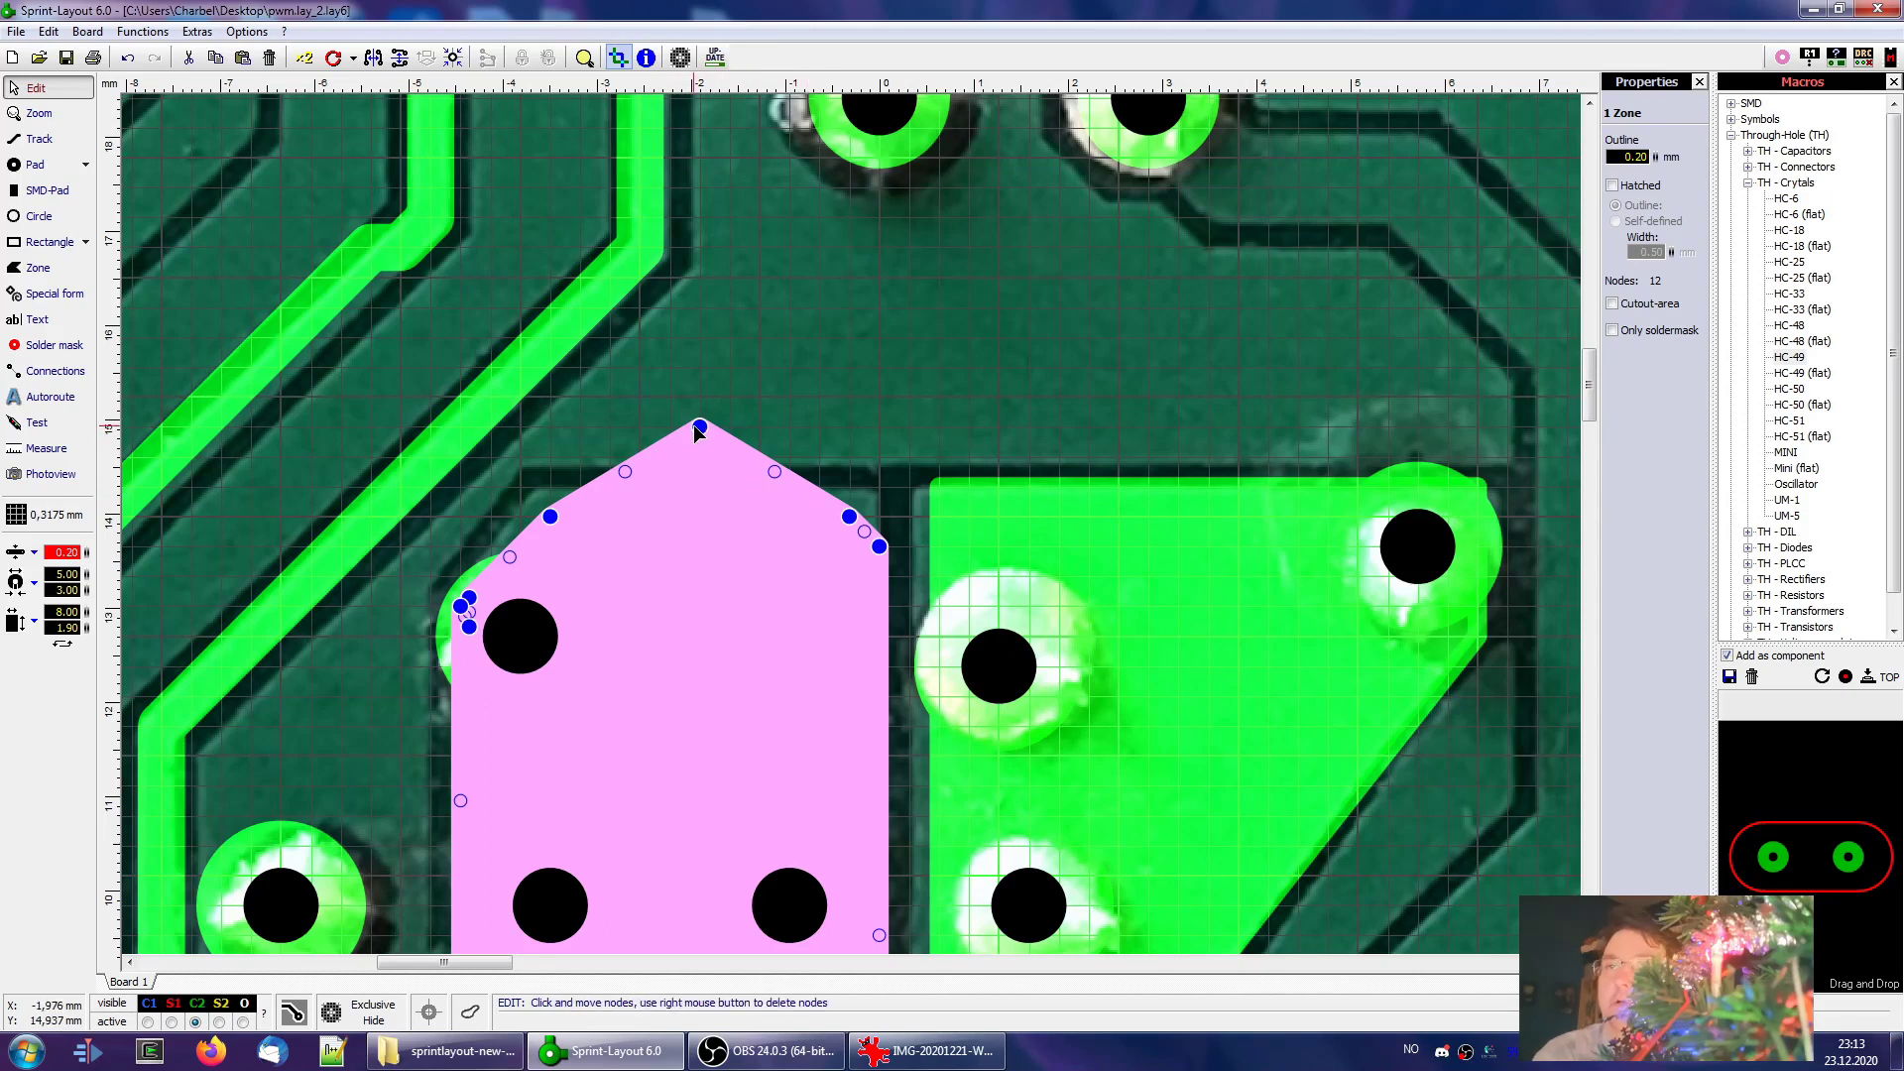
left_click_drag(700, 428, 551, 517)
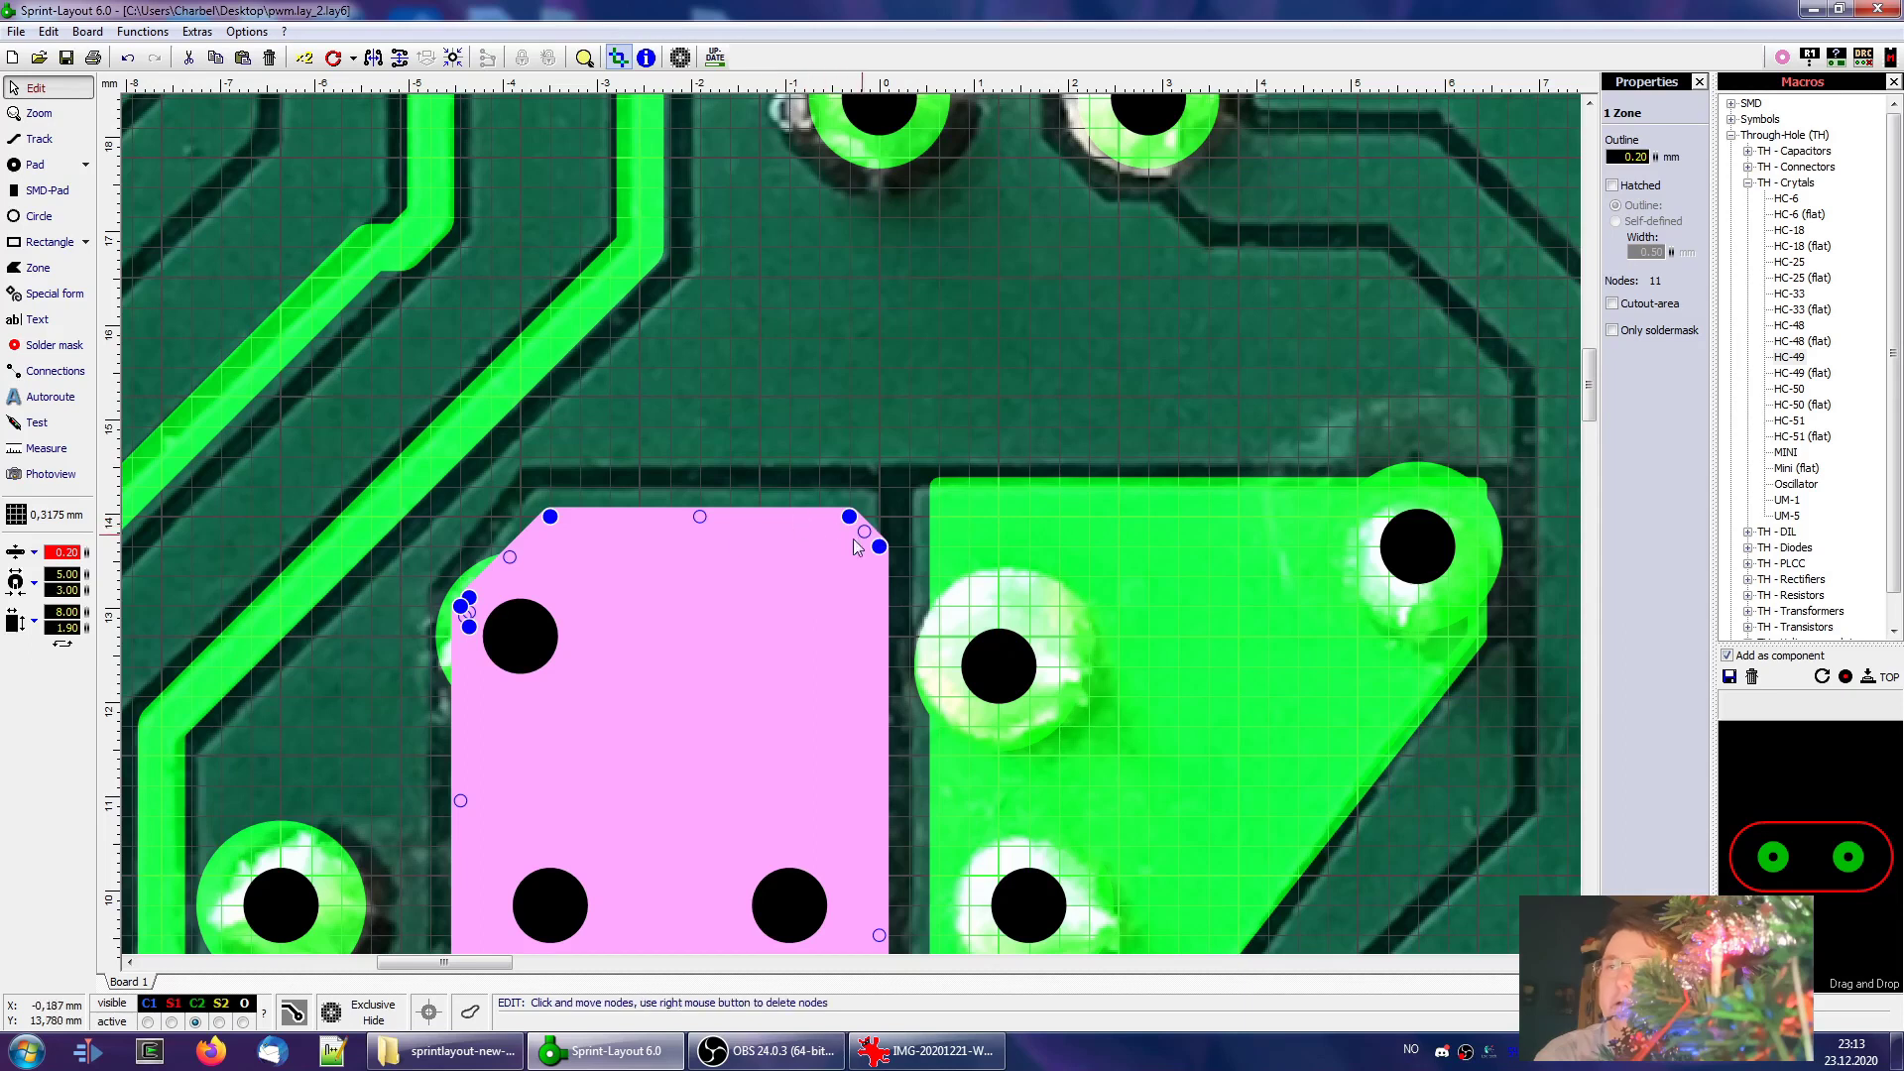
left_click_drag(881, 549, 869, 496)
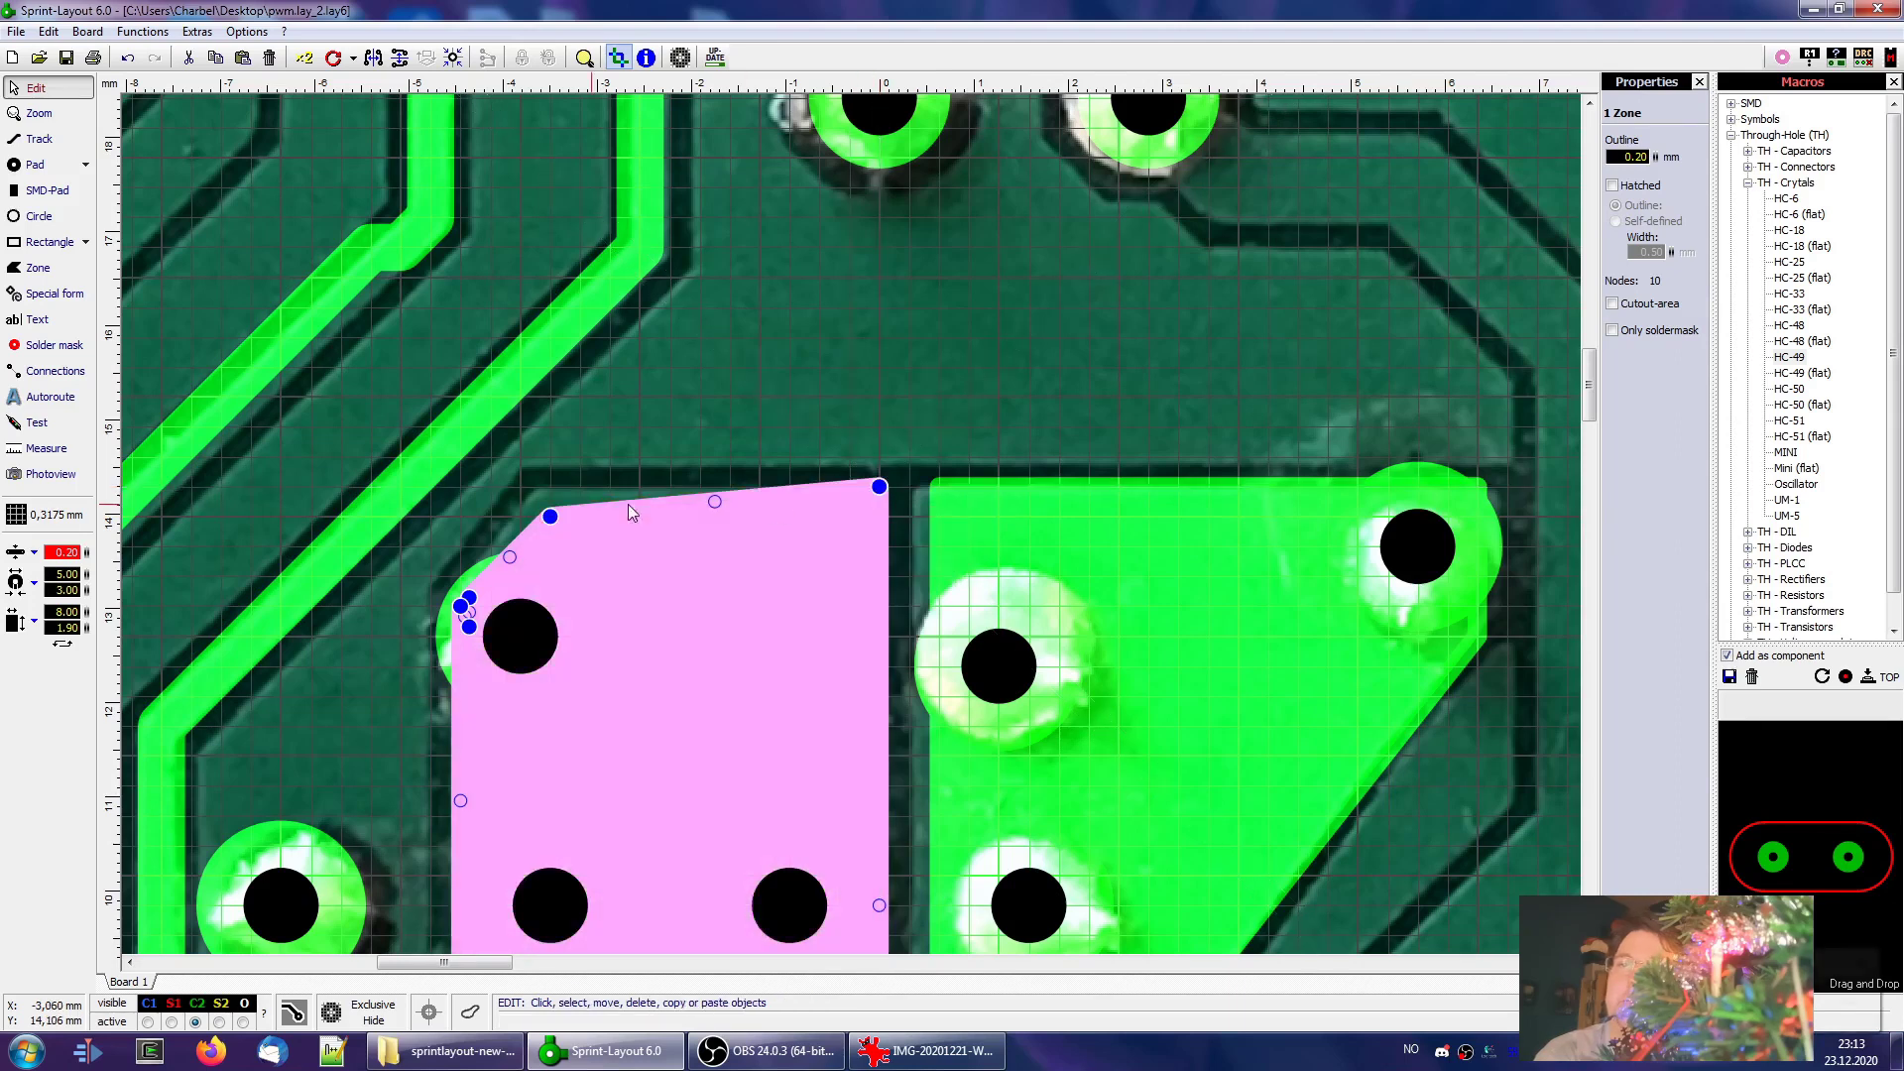
mouse_move(557, 517)
left_mouse_down()
mouse_move(542, 491)
mouse_move(565, 501)
mouse_move(541, 495)
left_mouse_up()
scroll(615, 627, "down", 2)
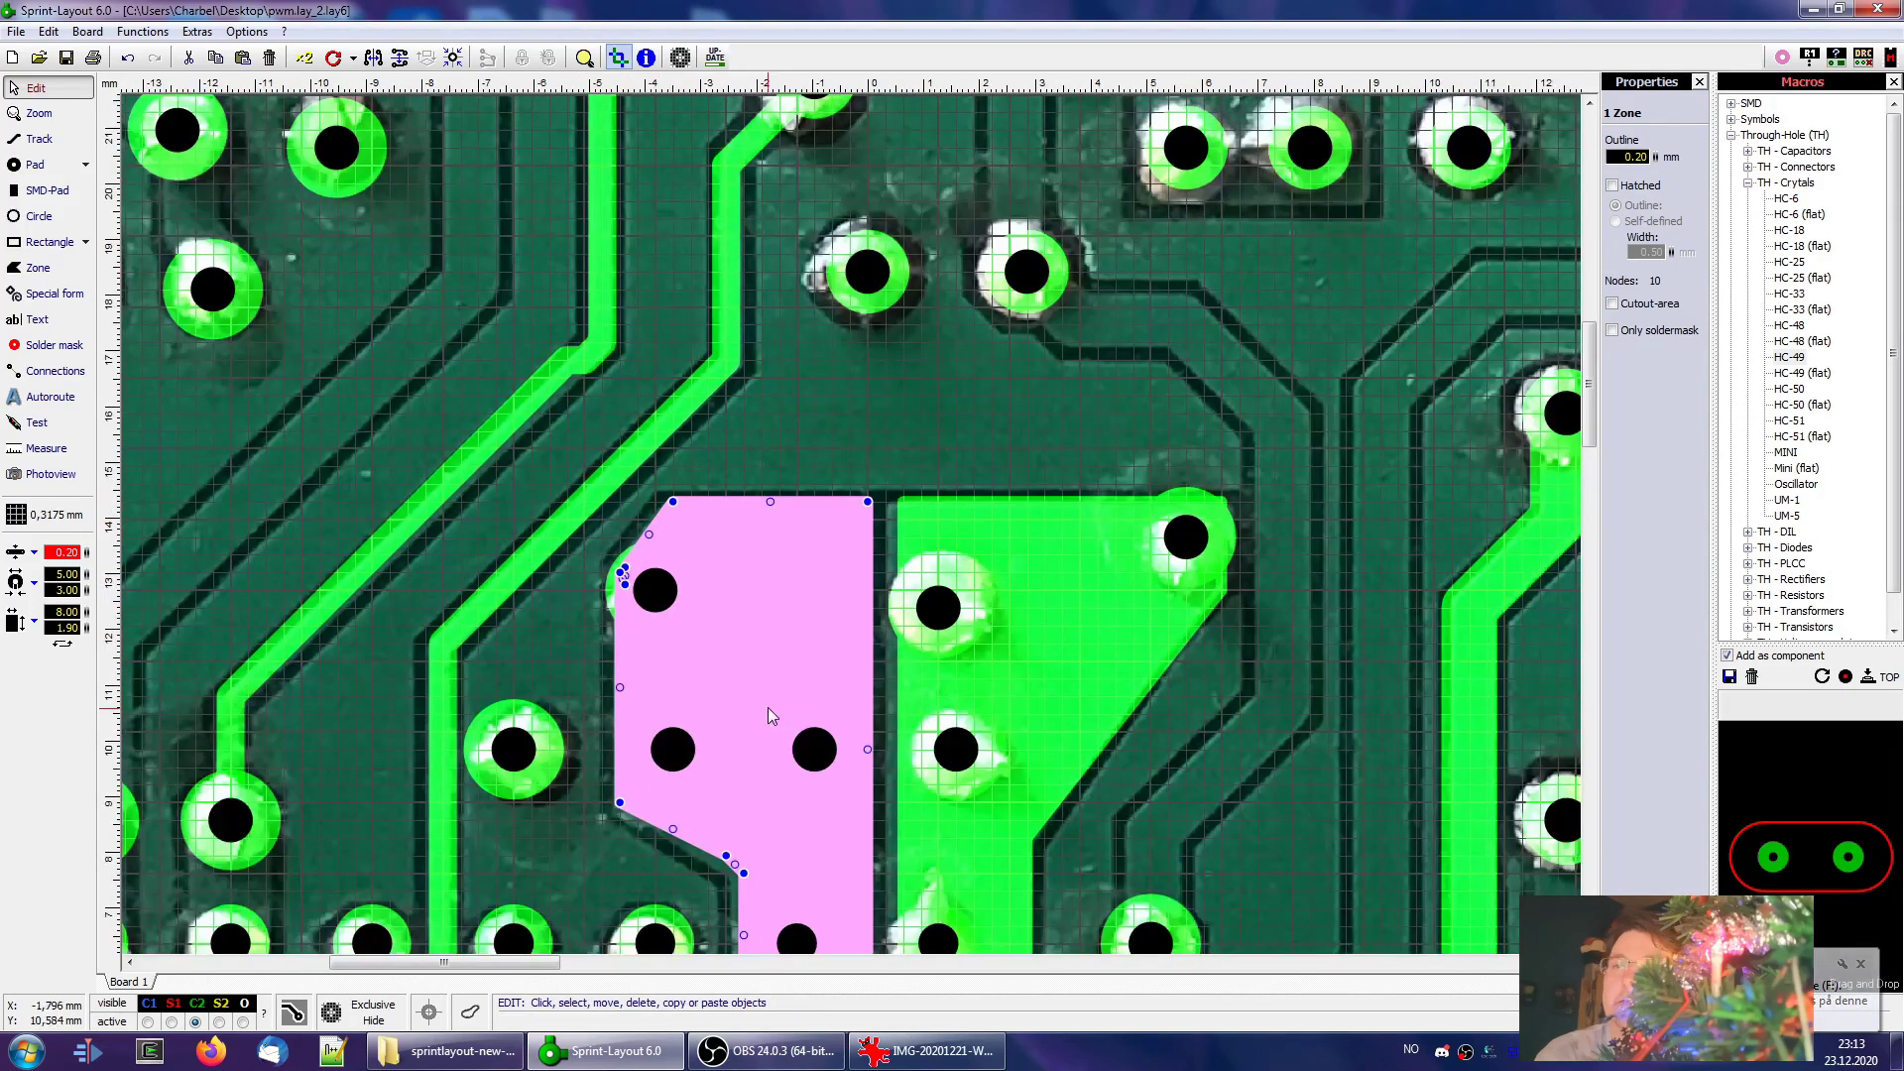
Turn on the automatic ground plane for the board's bottom copper layer
scroll(768, 706, "down", 2)
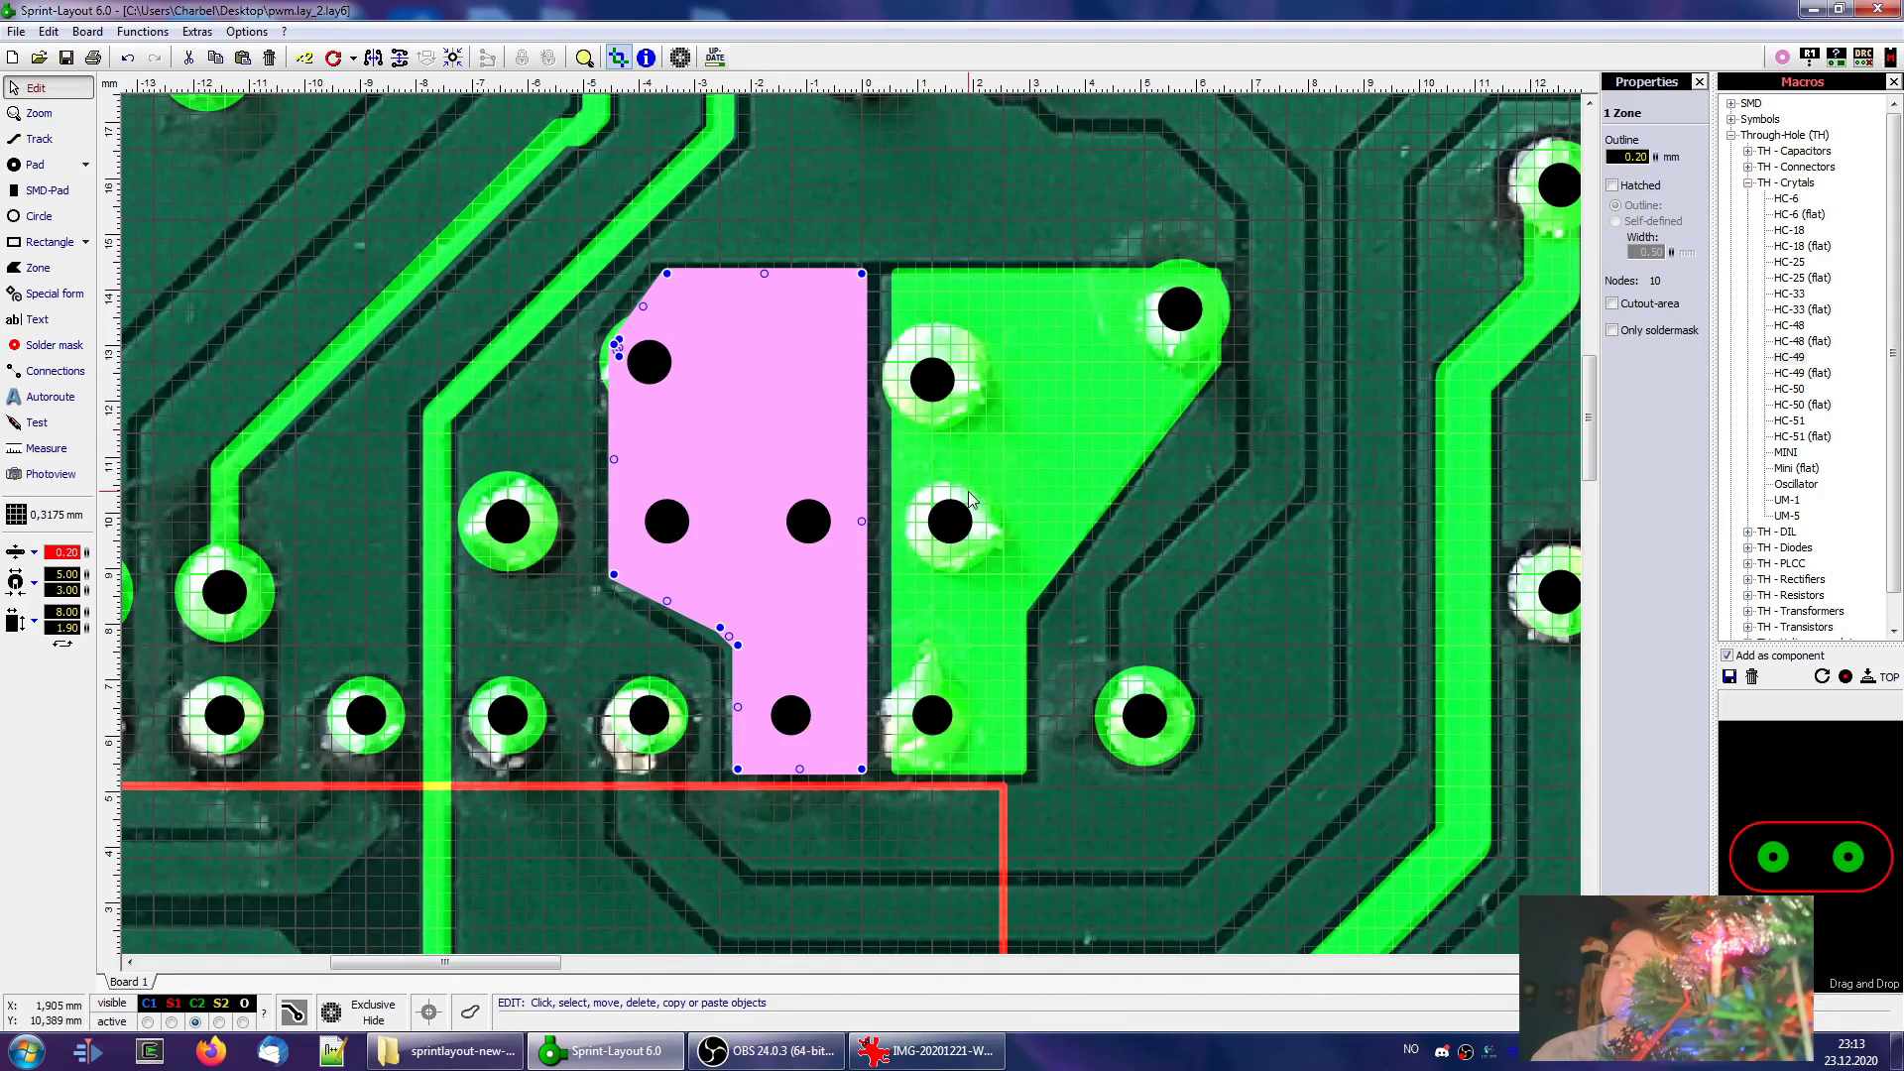
scroll(968, 491, "down", 2)
left_click(968, 592)
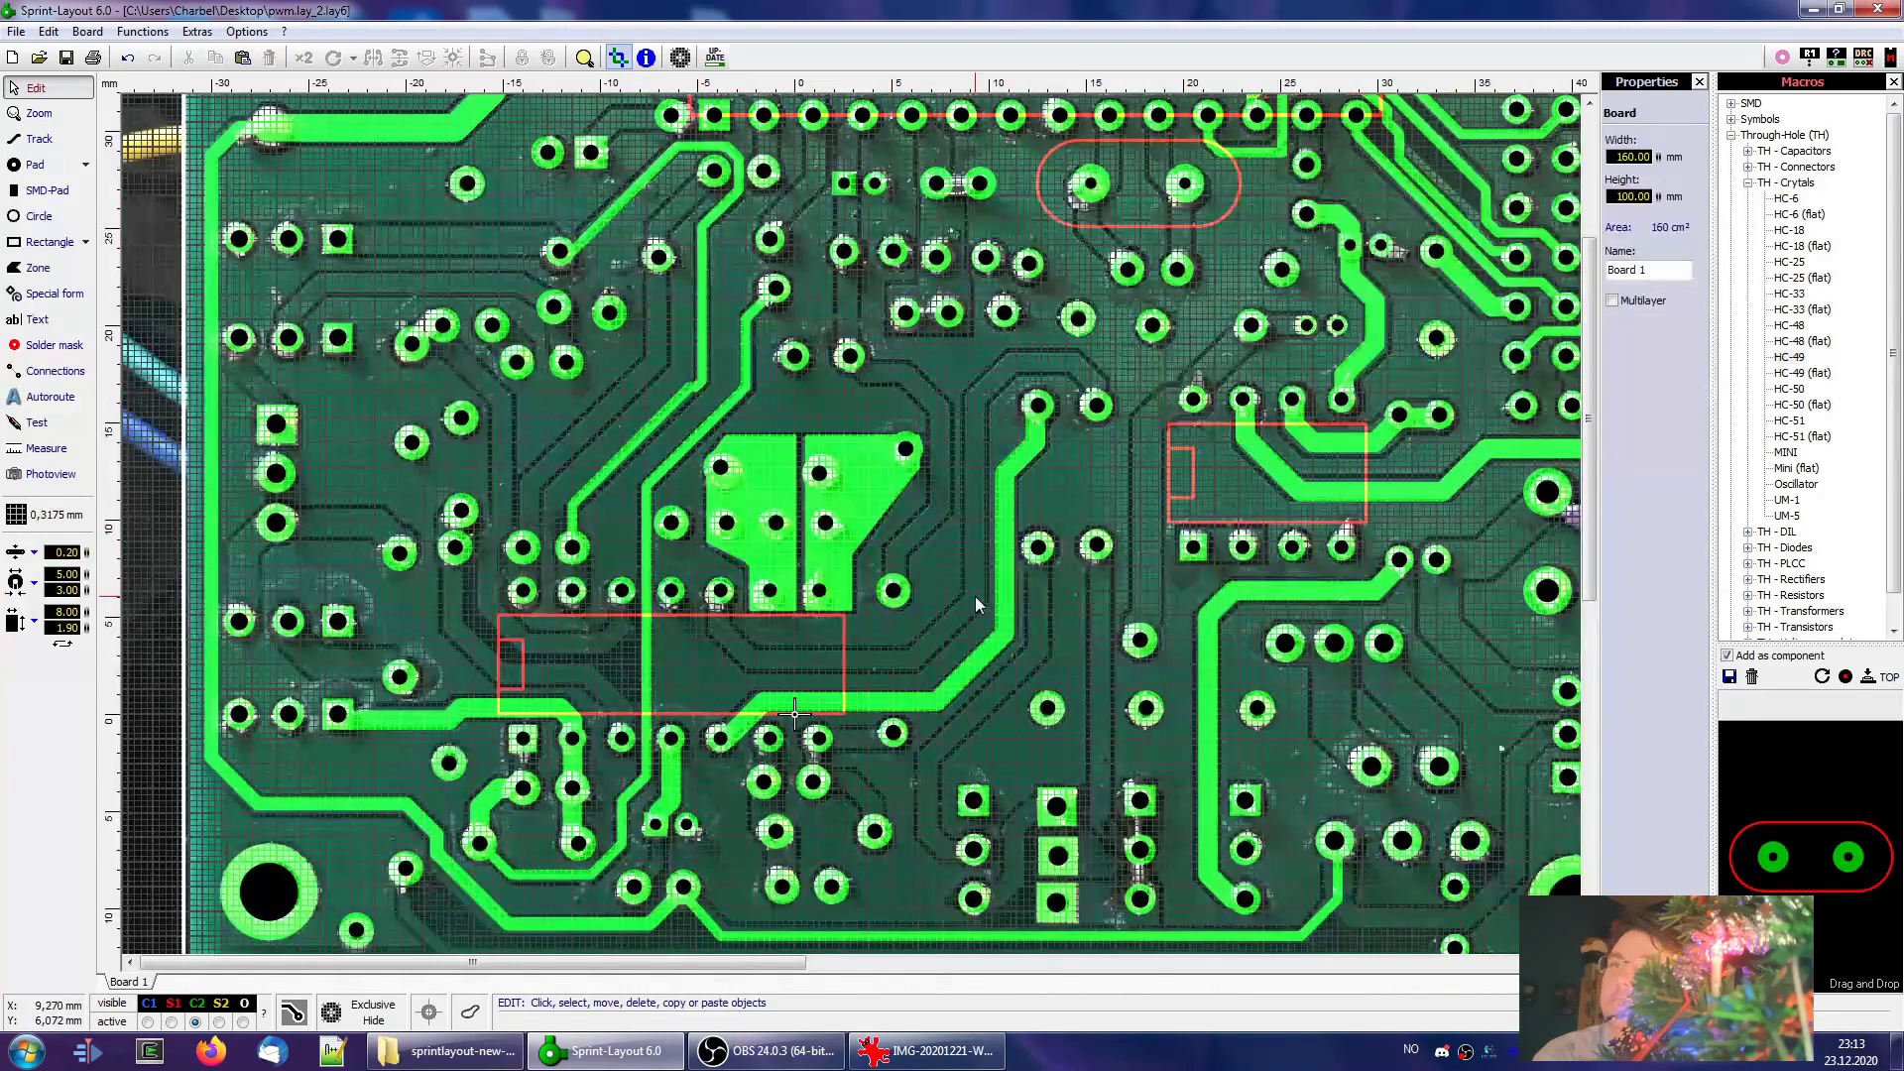
scroll(974, 597, "down", 1)
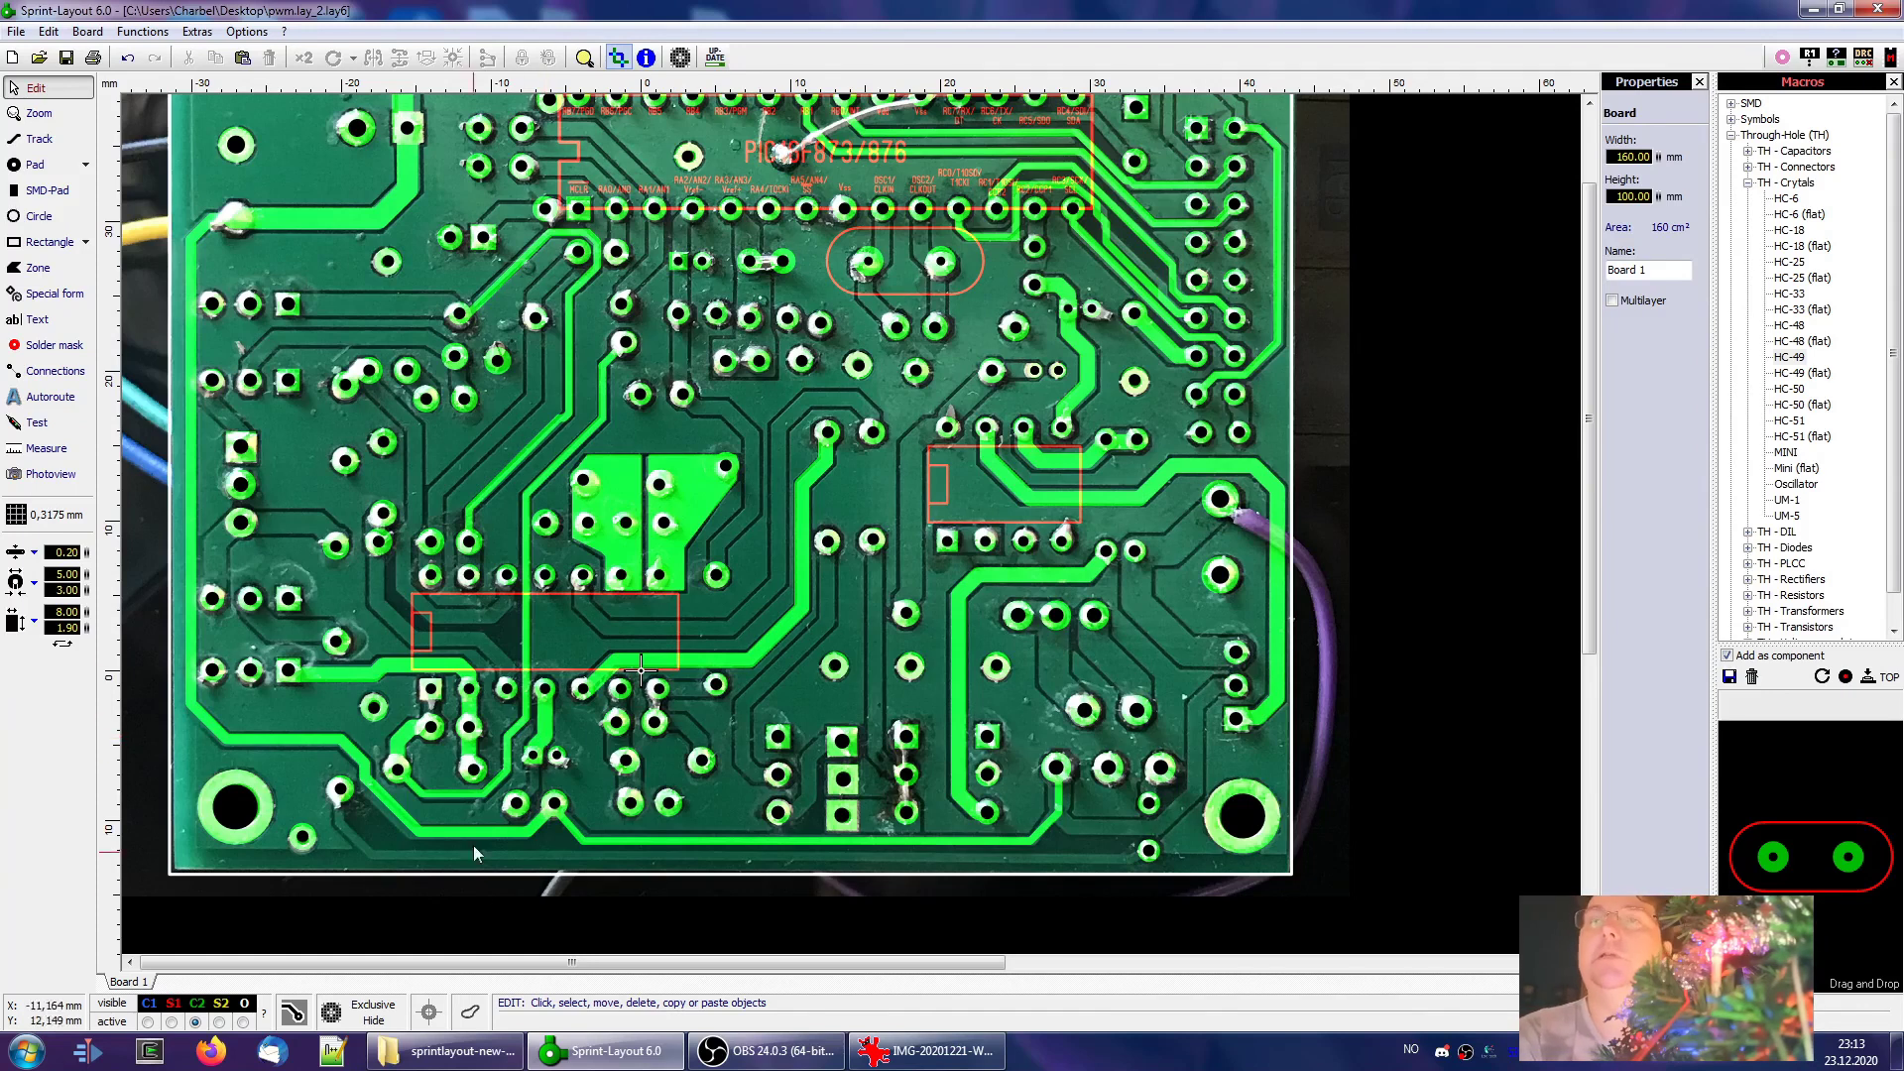
scroll(583, 480, "up", 2)
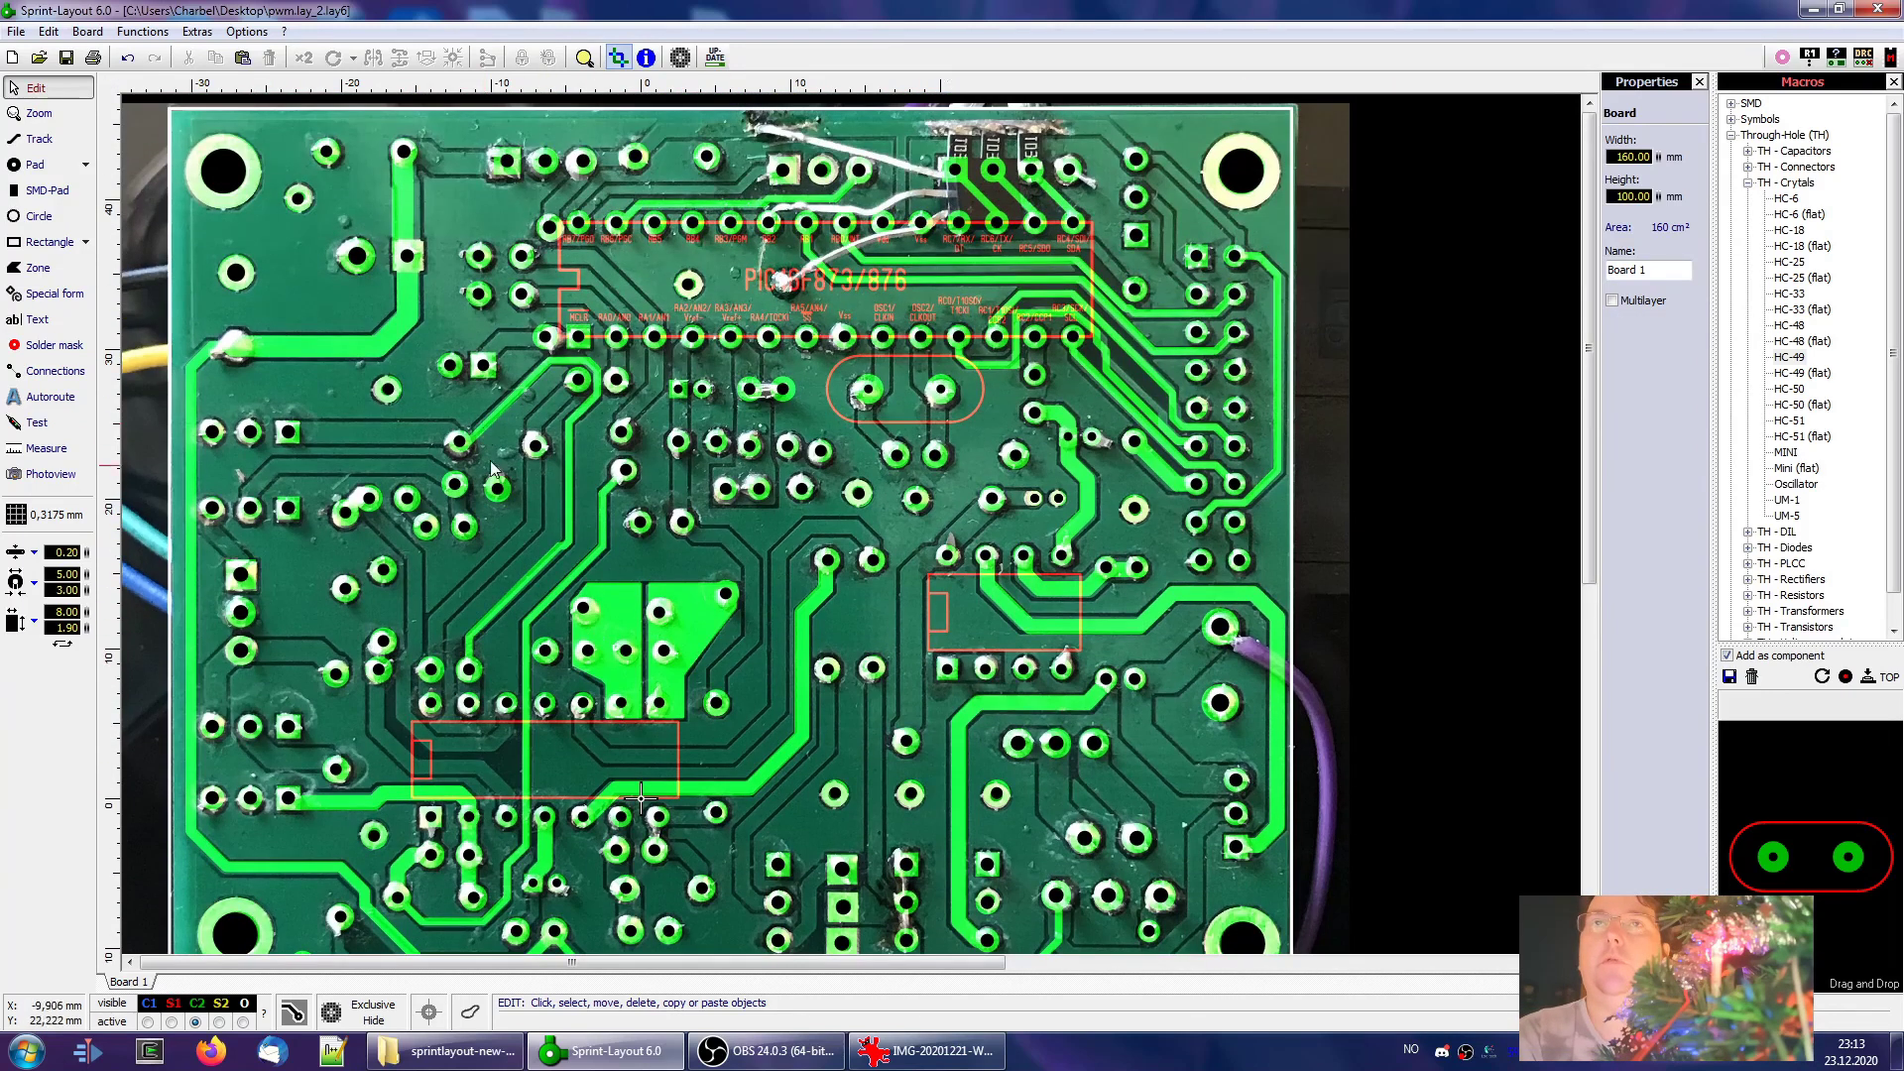
left_click(292, 1012)
scroll(277, 200, "up", 1)
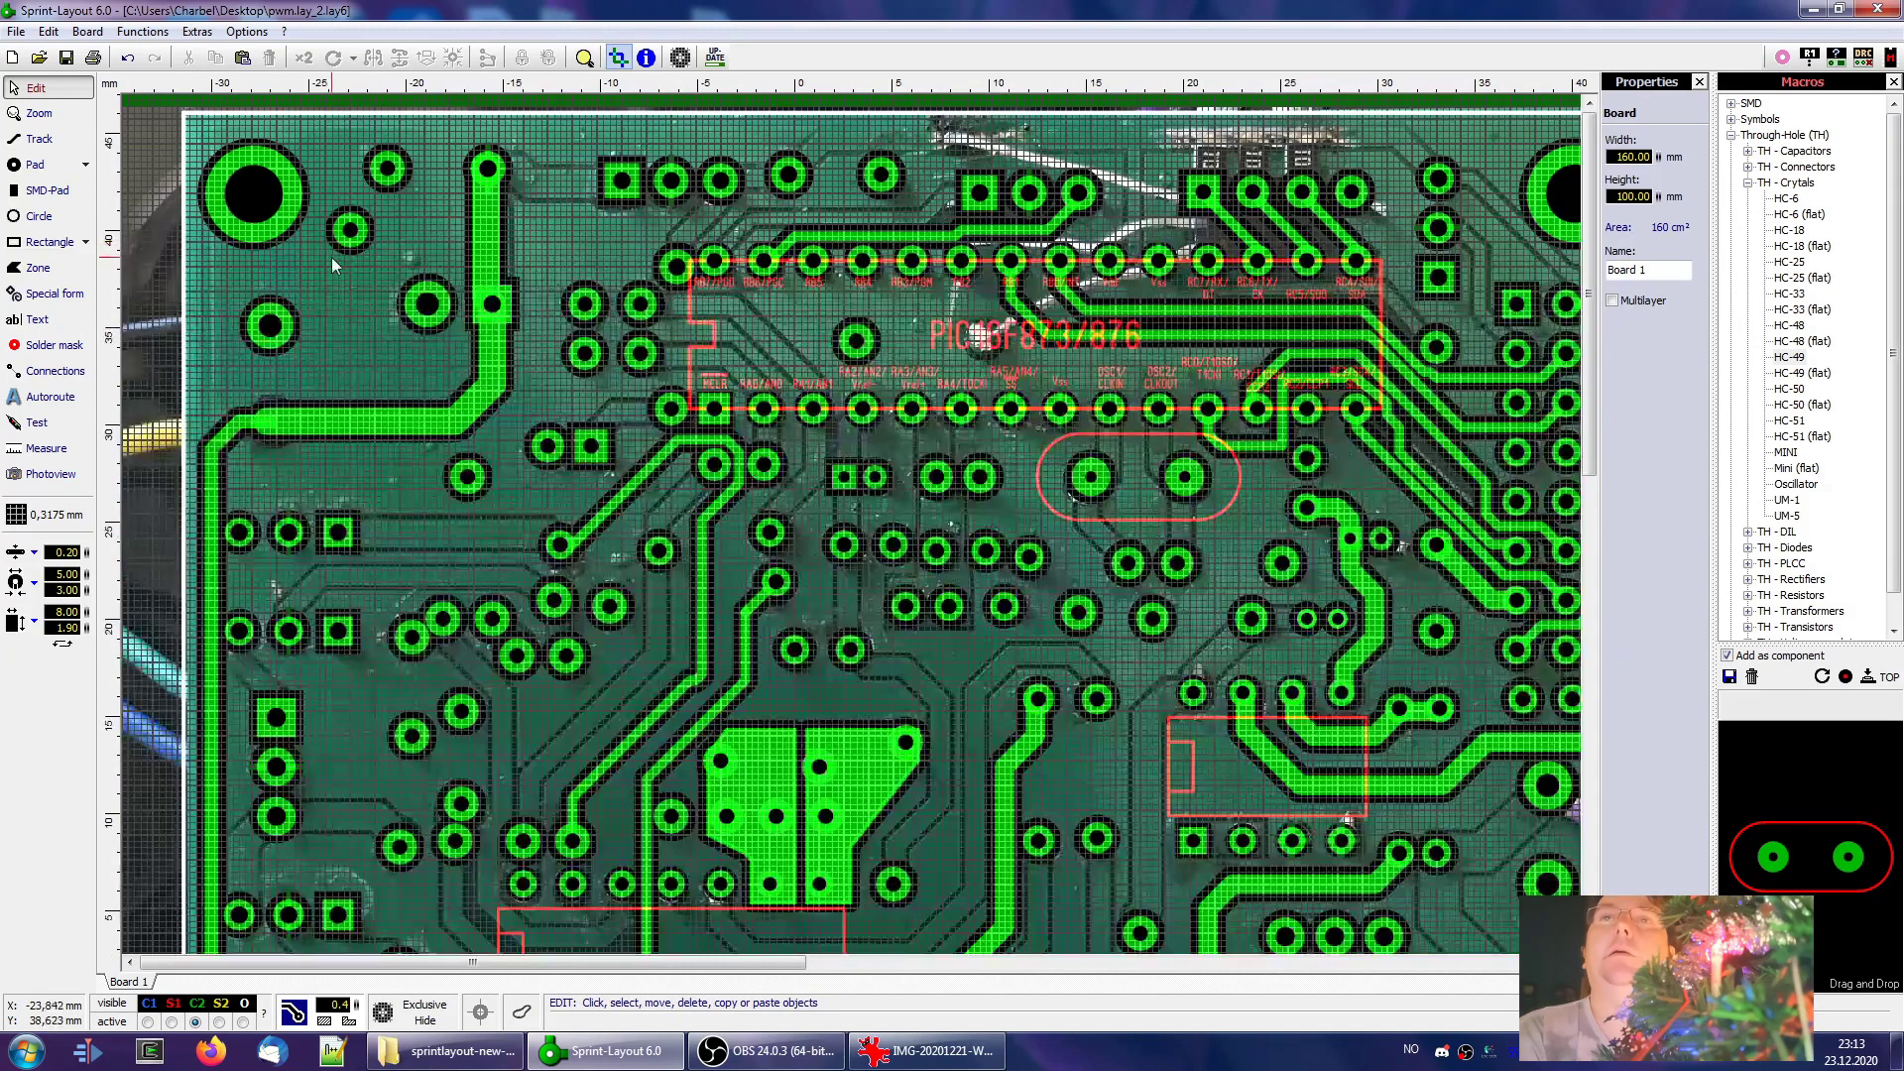
Preview the board's bottom side with the ground plane in Photoview, and return to editing
scroll(407, 335, "up", 1)
scroll(407, 335, "up", 1)
left_click(50, 474)
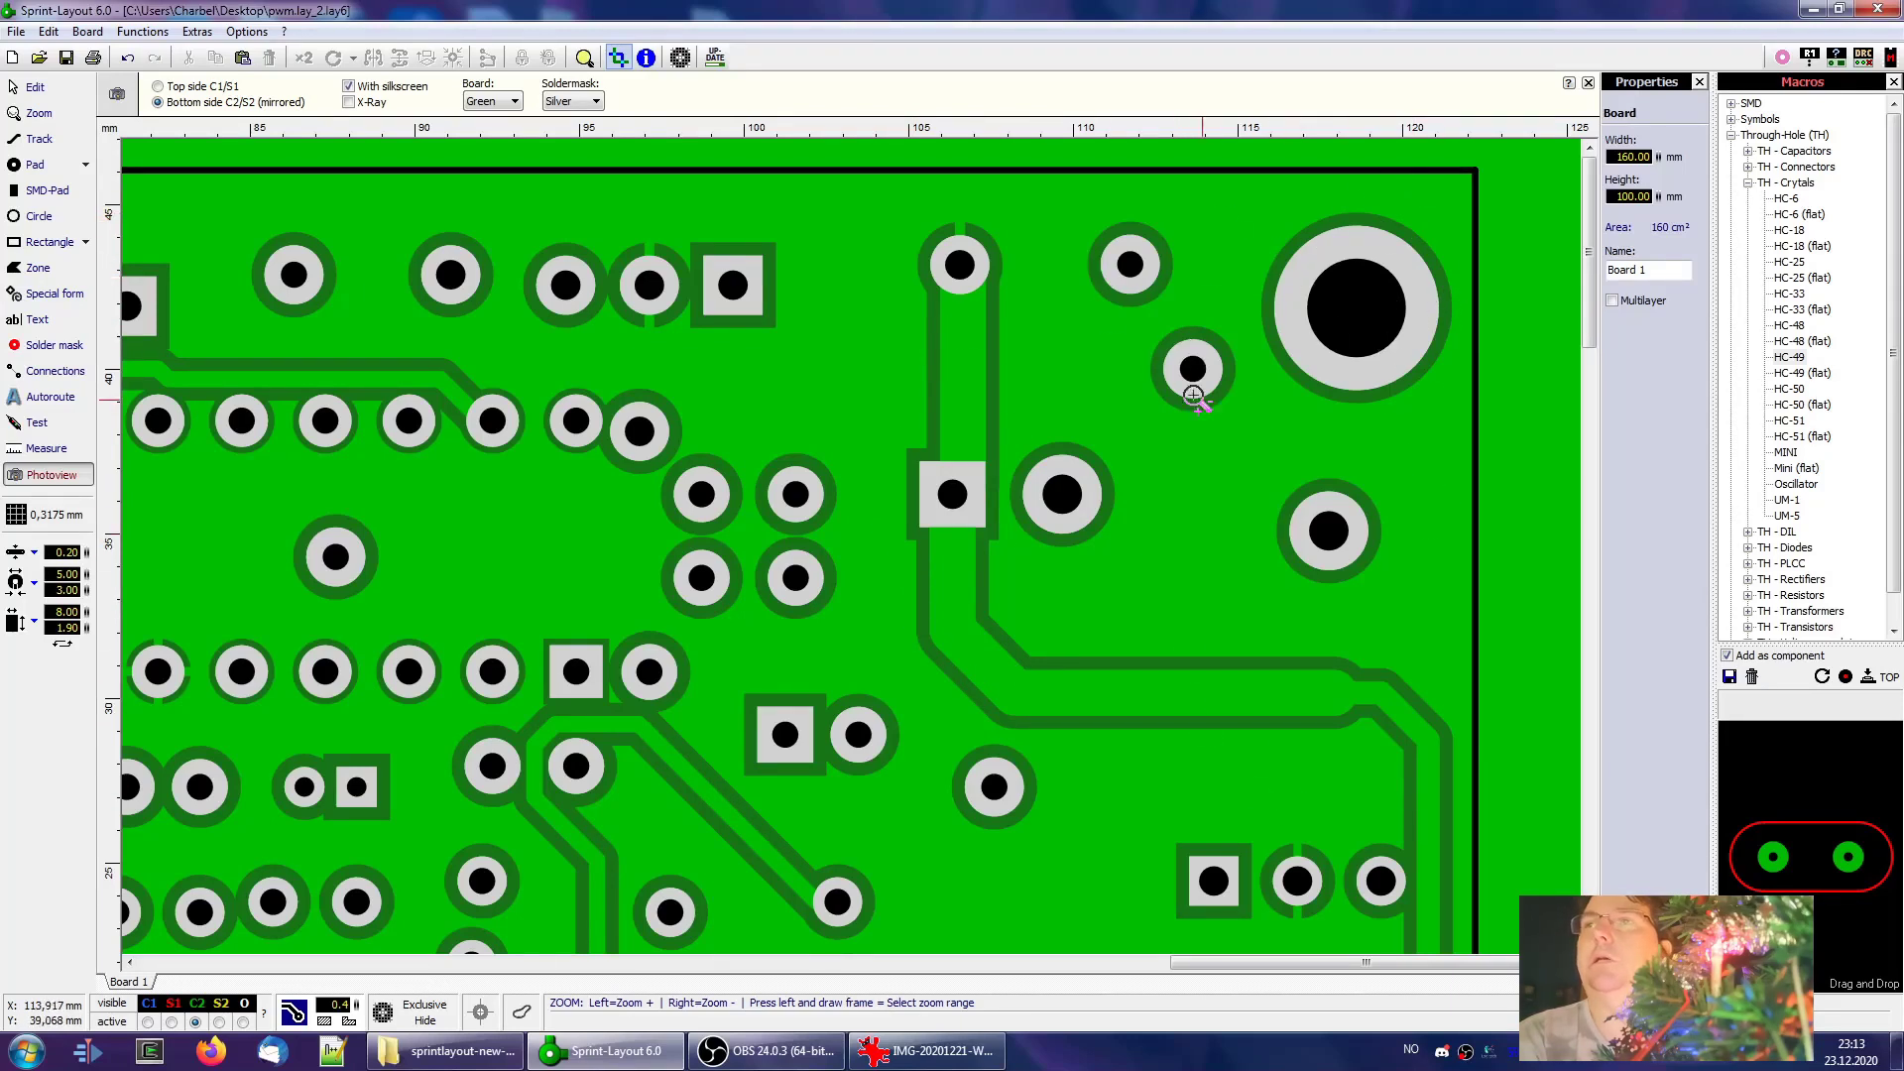
left_click(35, 87)
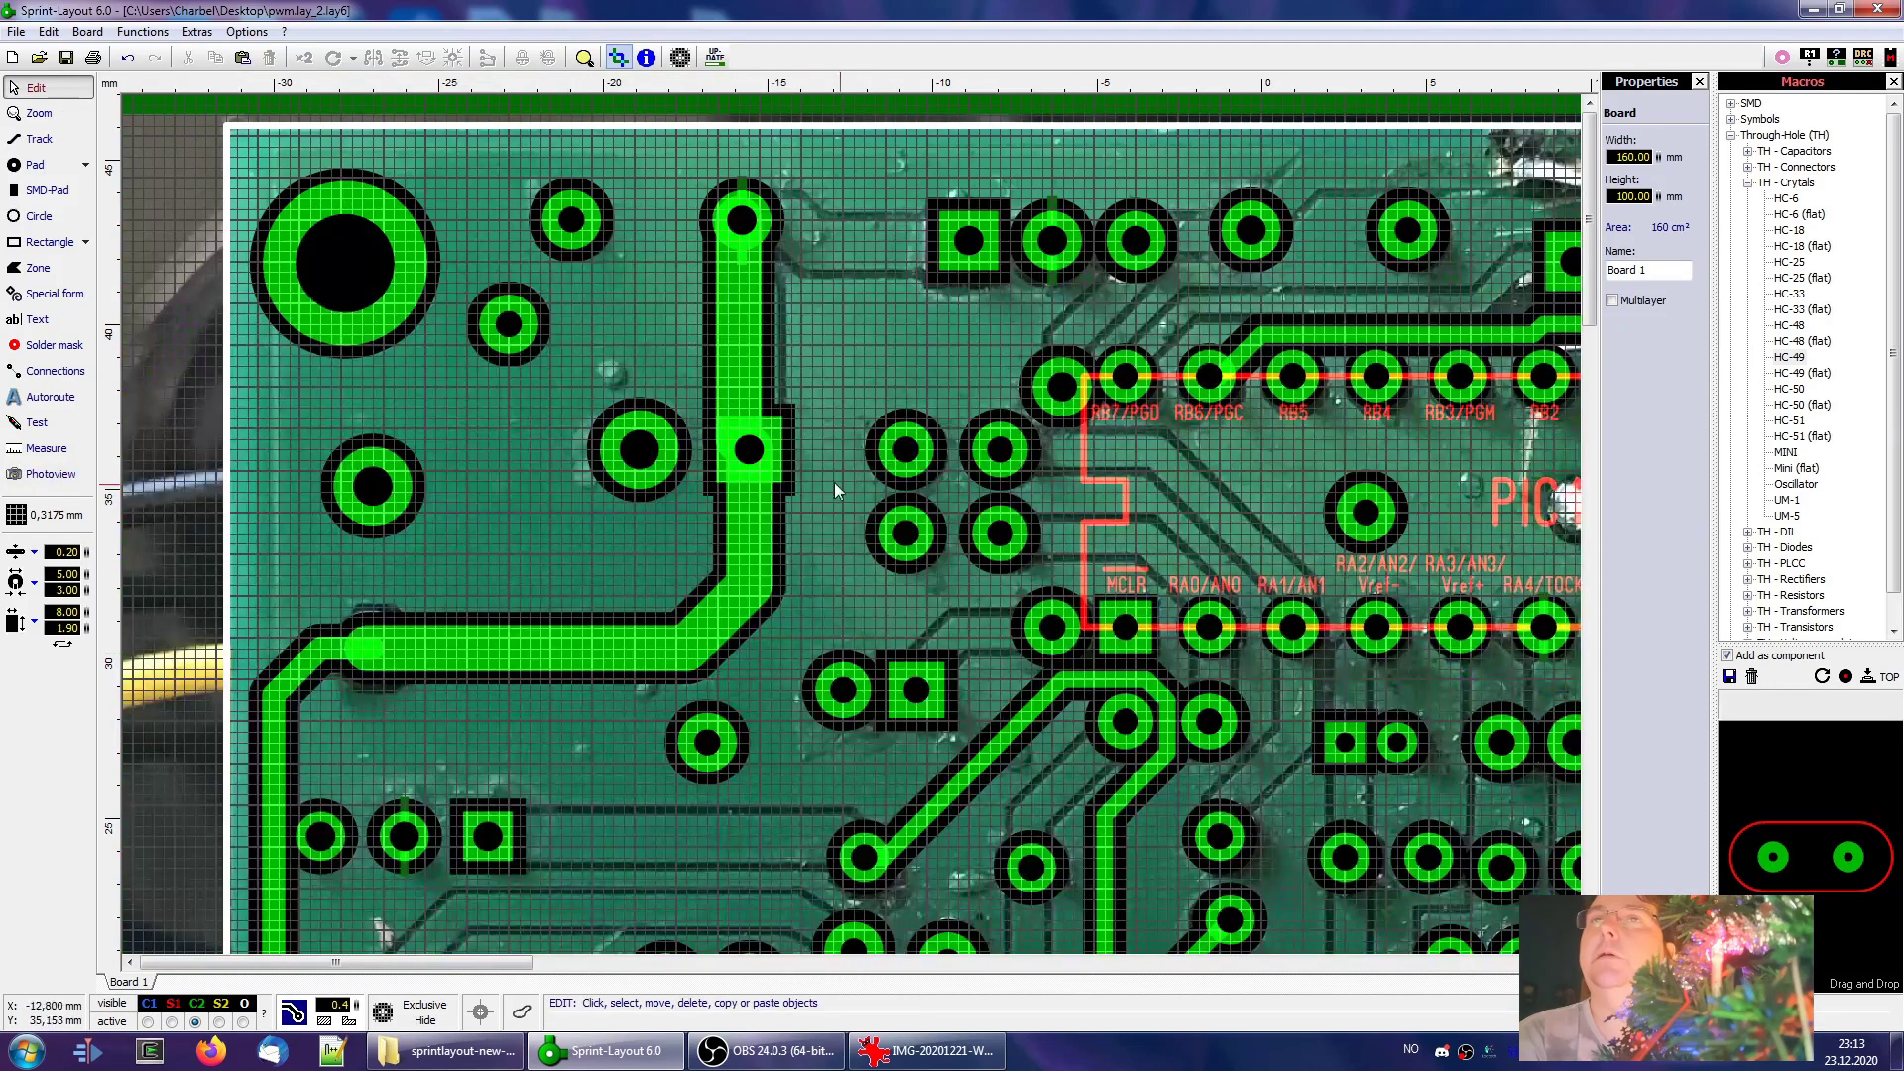
Make the two small round pads beside the upper-left mounting hole thermal pads
left_click(586, 230)
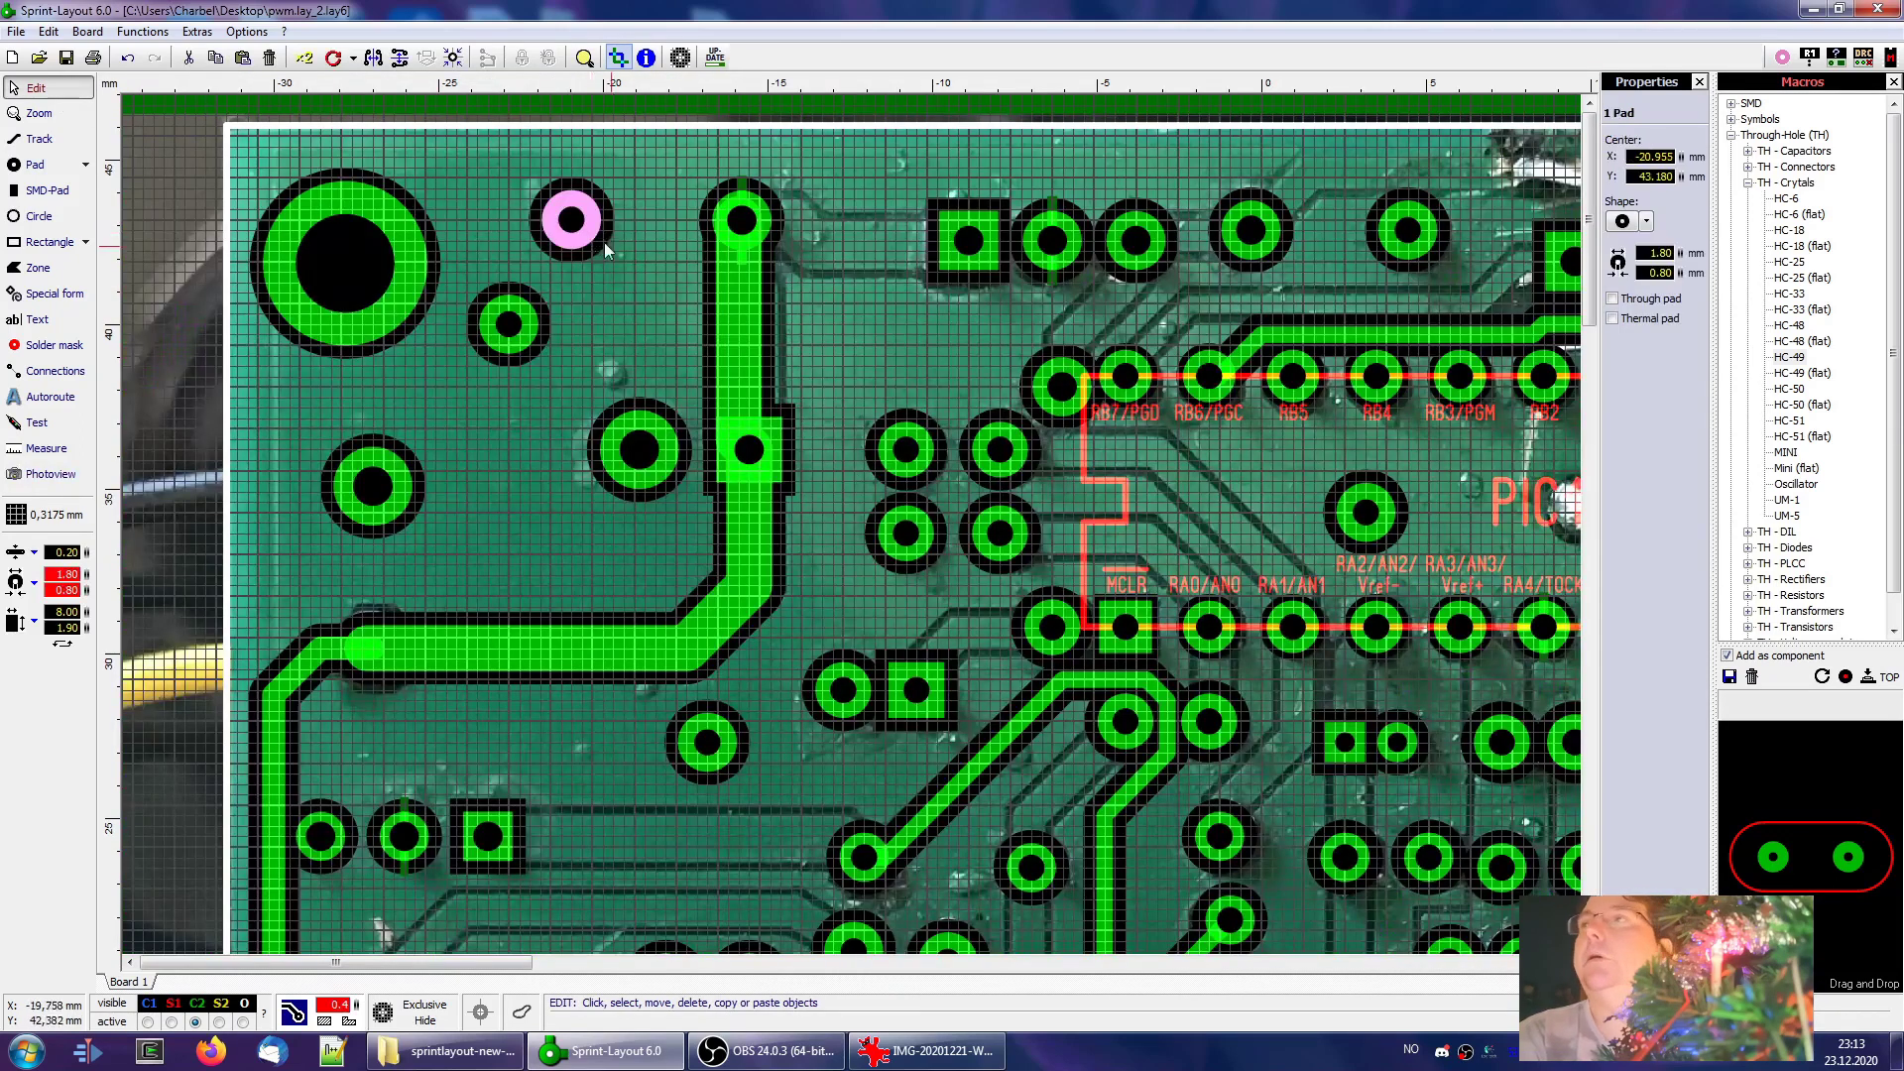
left_click(1613, 318)
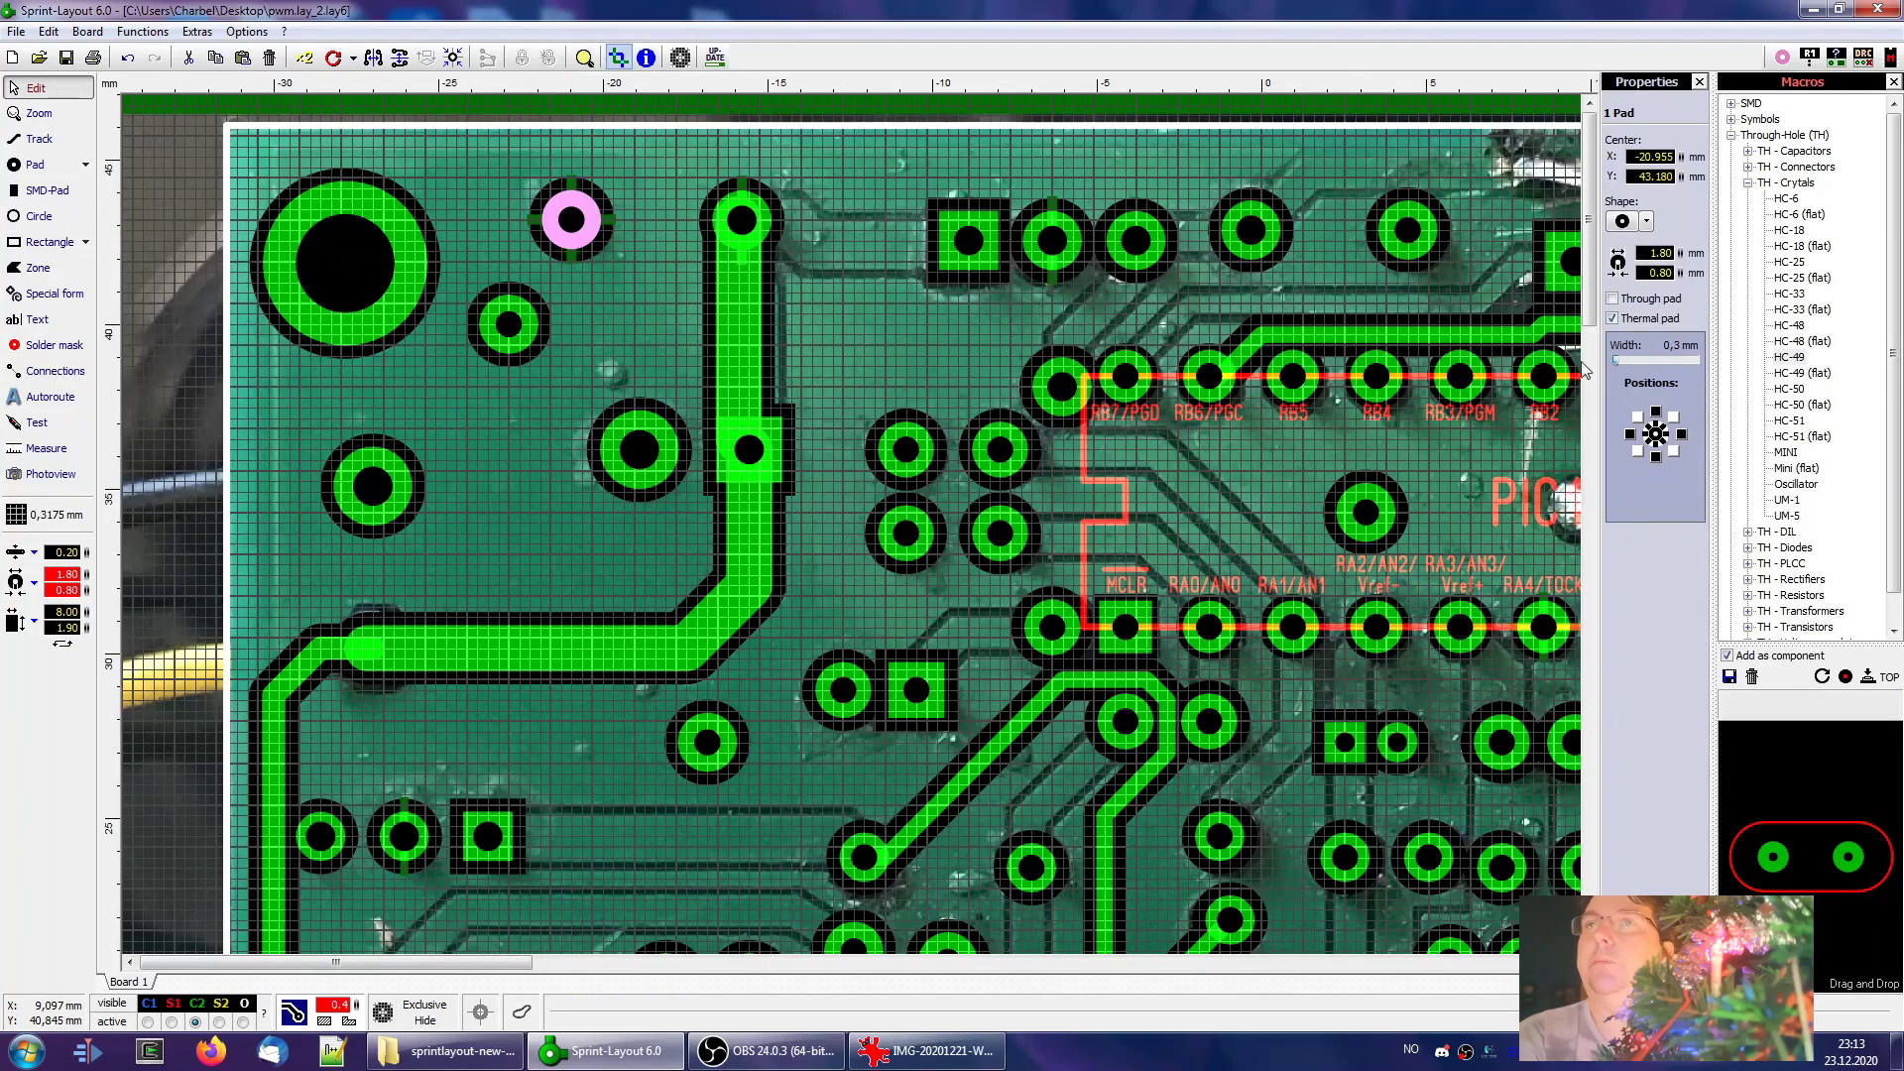
left_click(680, 322)
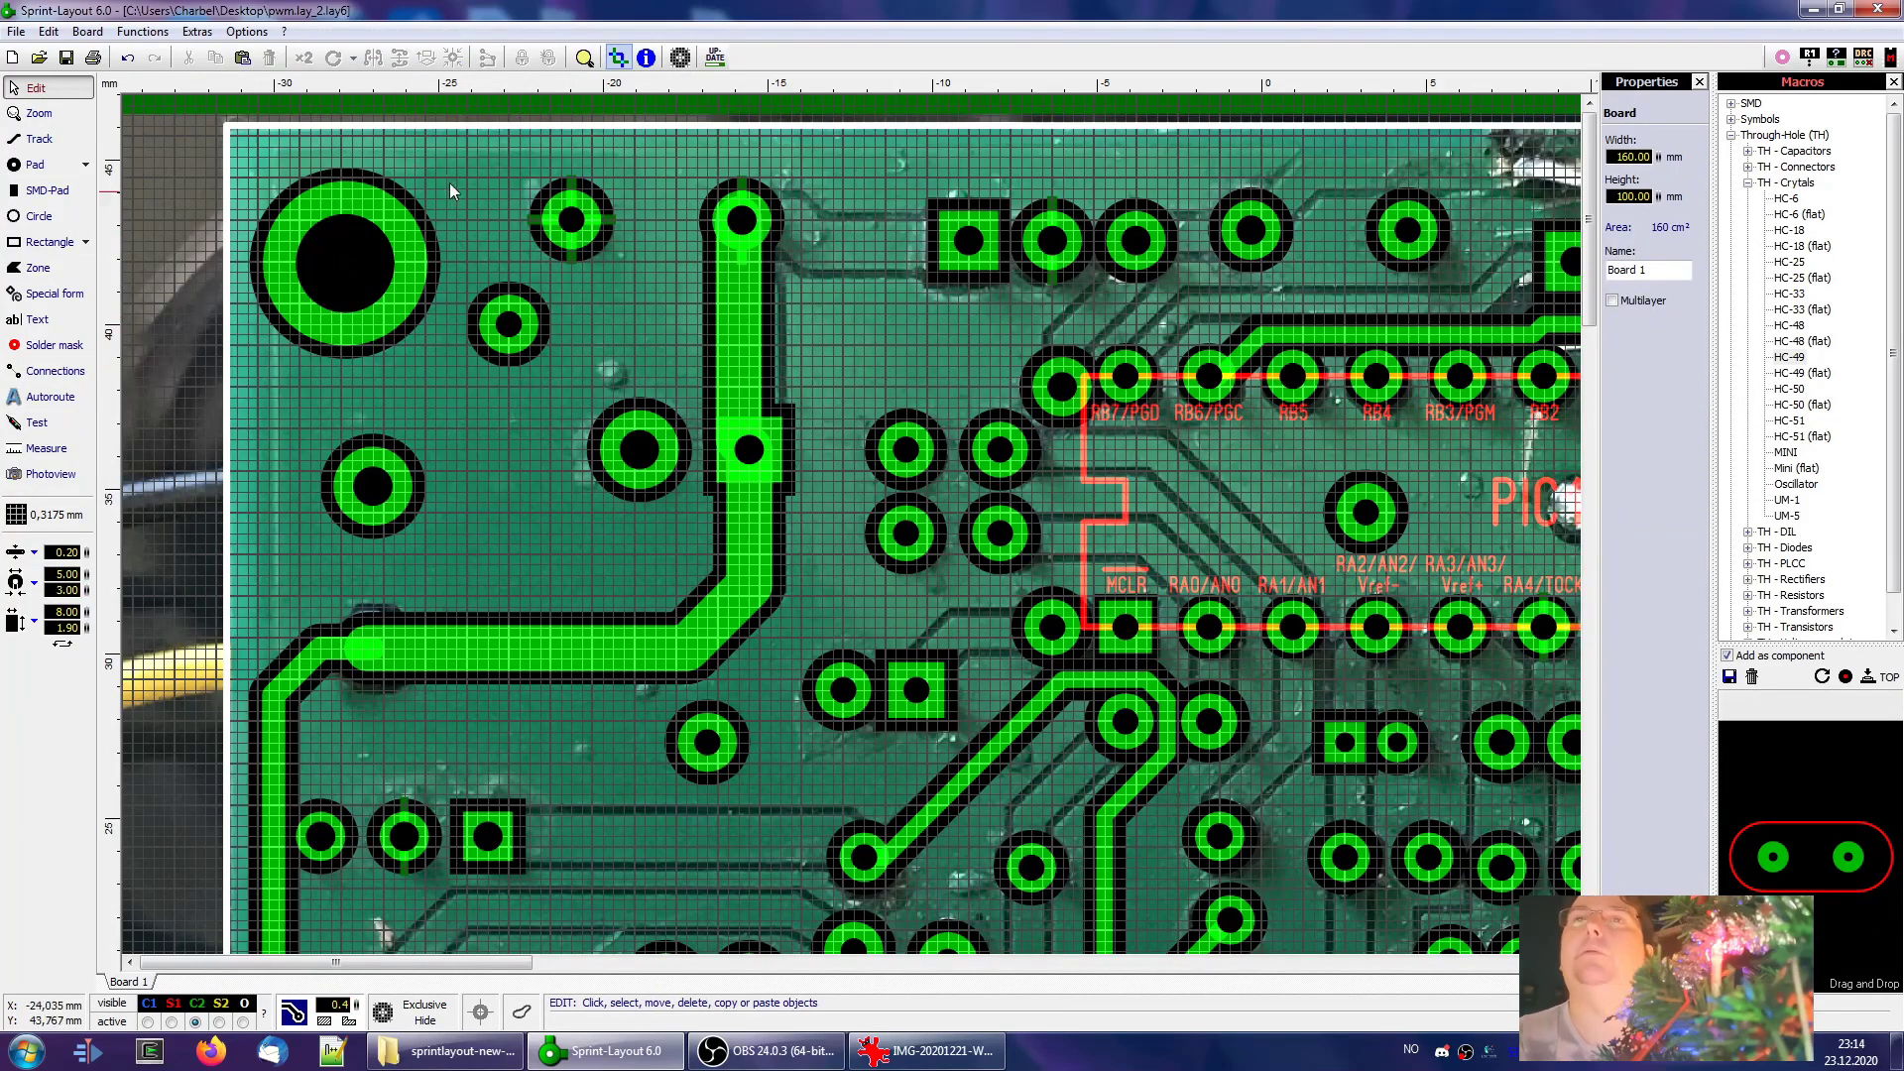
left_click(526, 349)
left_click(1613, 319)
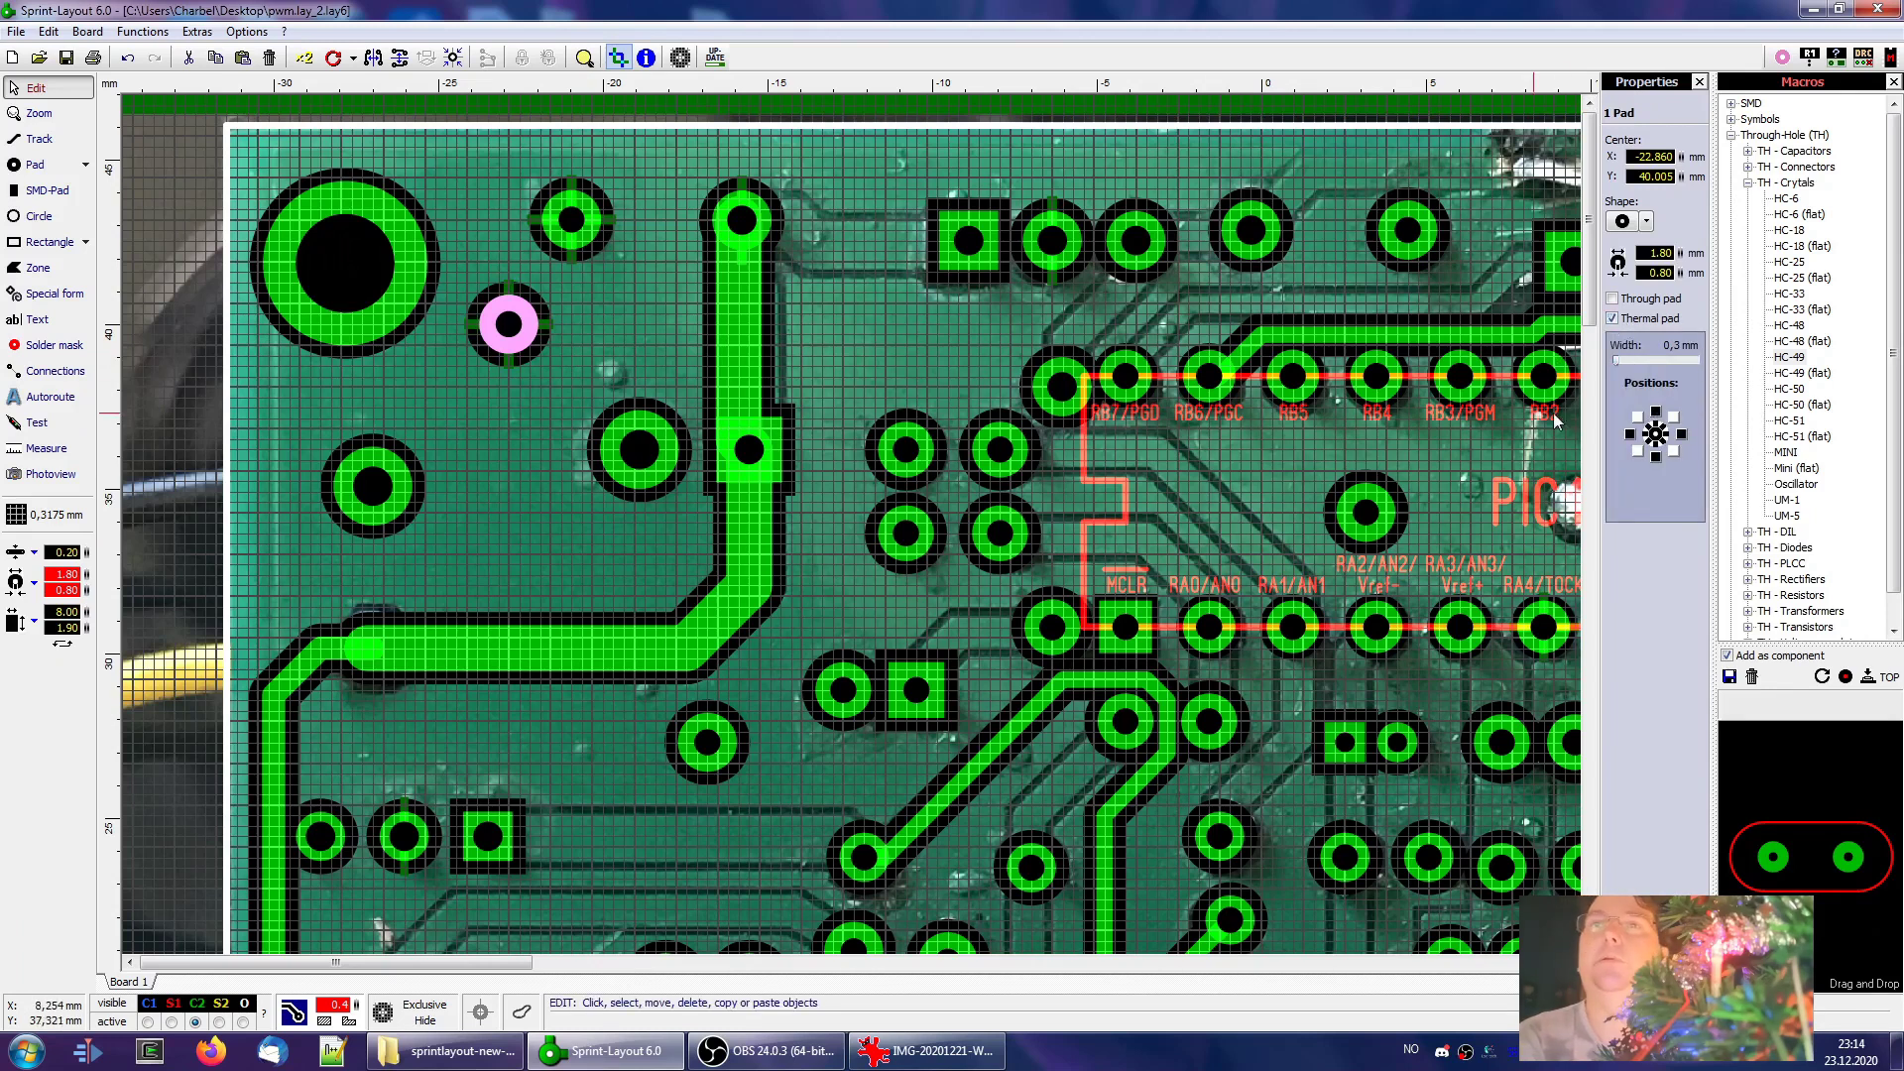
left_click(492, 459)
Select the header's square pad near the upper-right mounting hole and show only the background photo to examine its ground connection
scroll(902, 585, "right", 3)
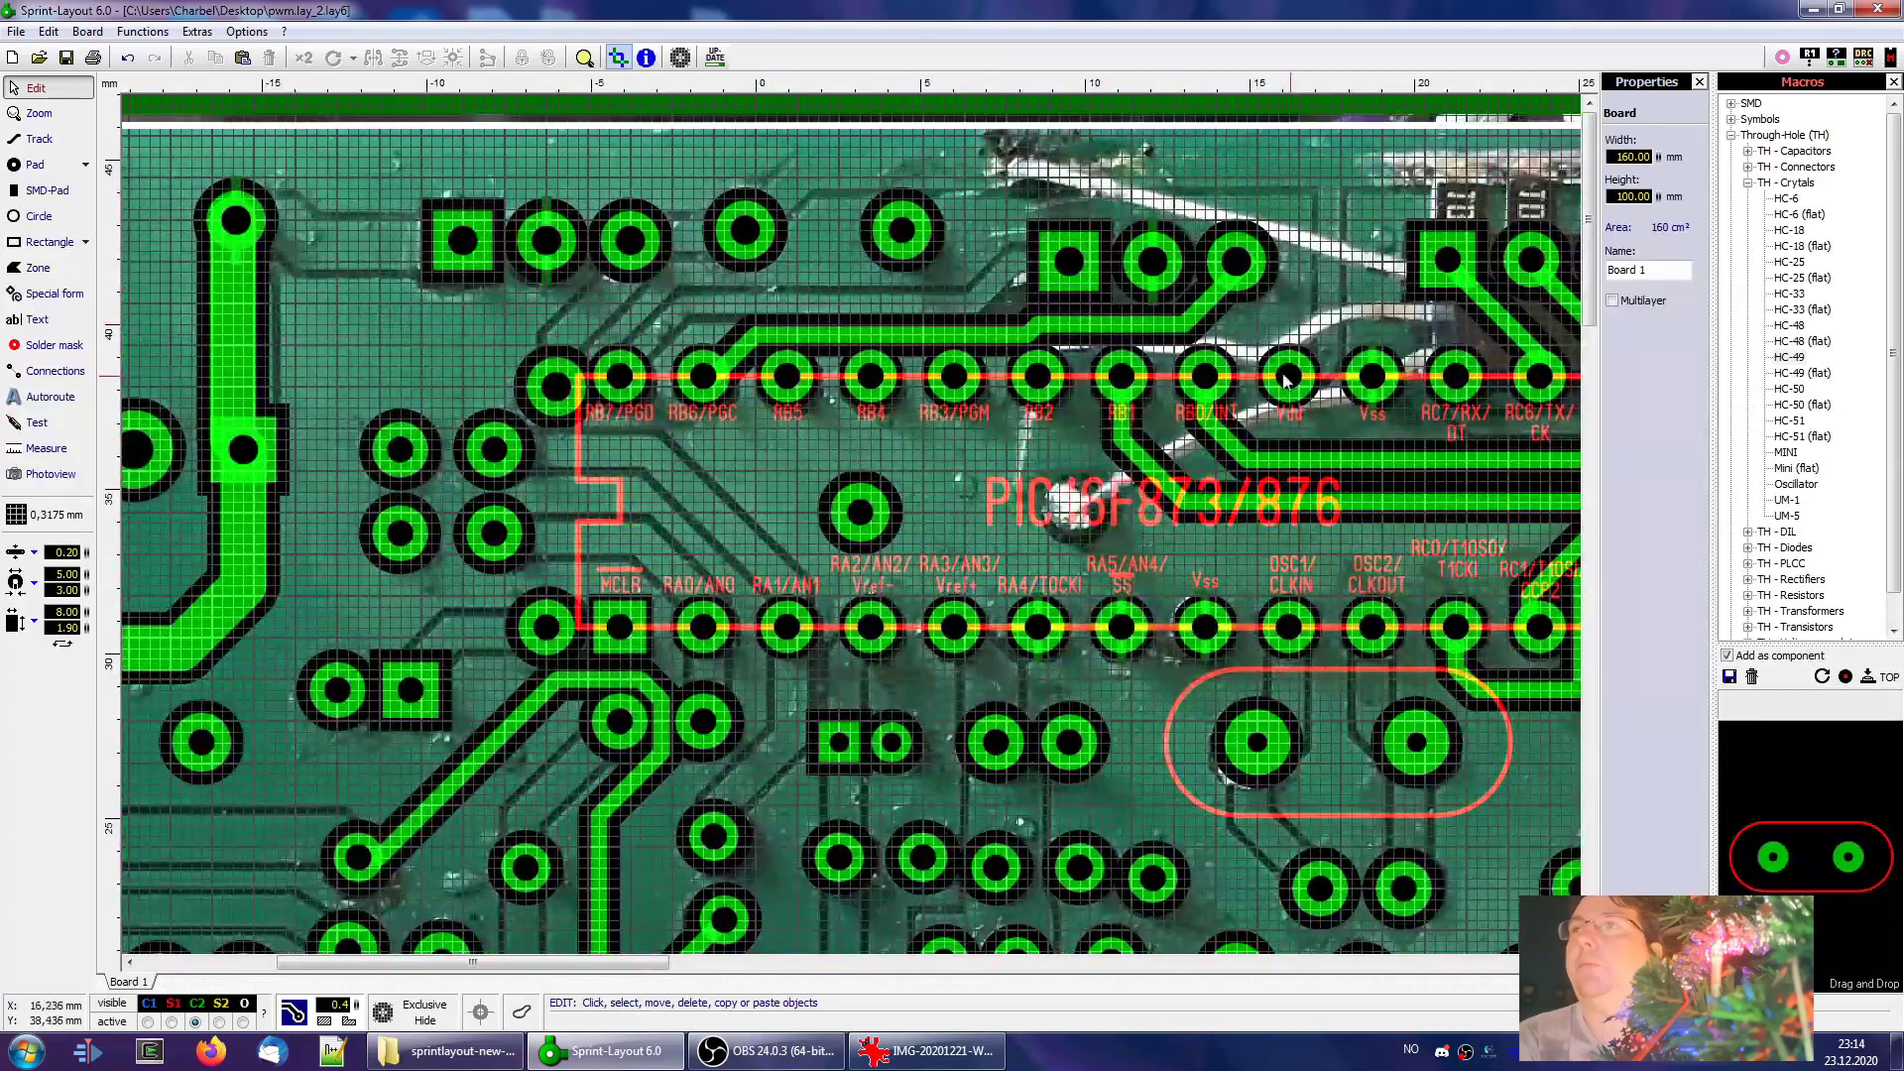
scroll(1285, 377, "right", 5)
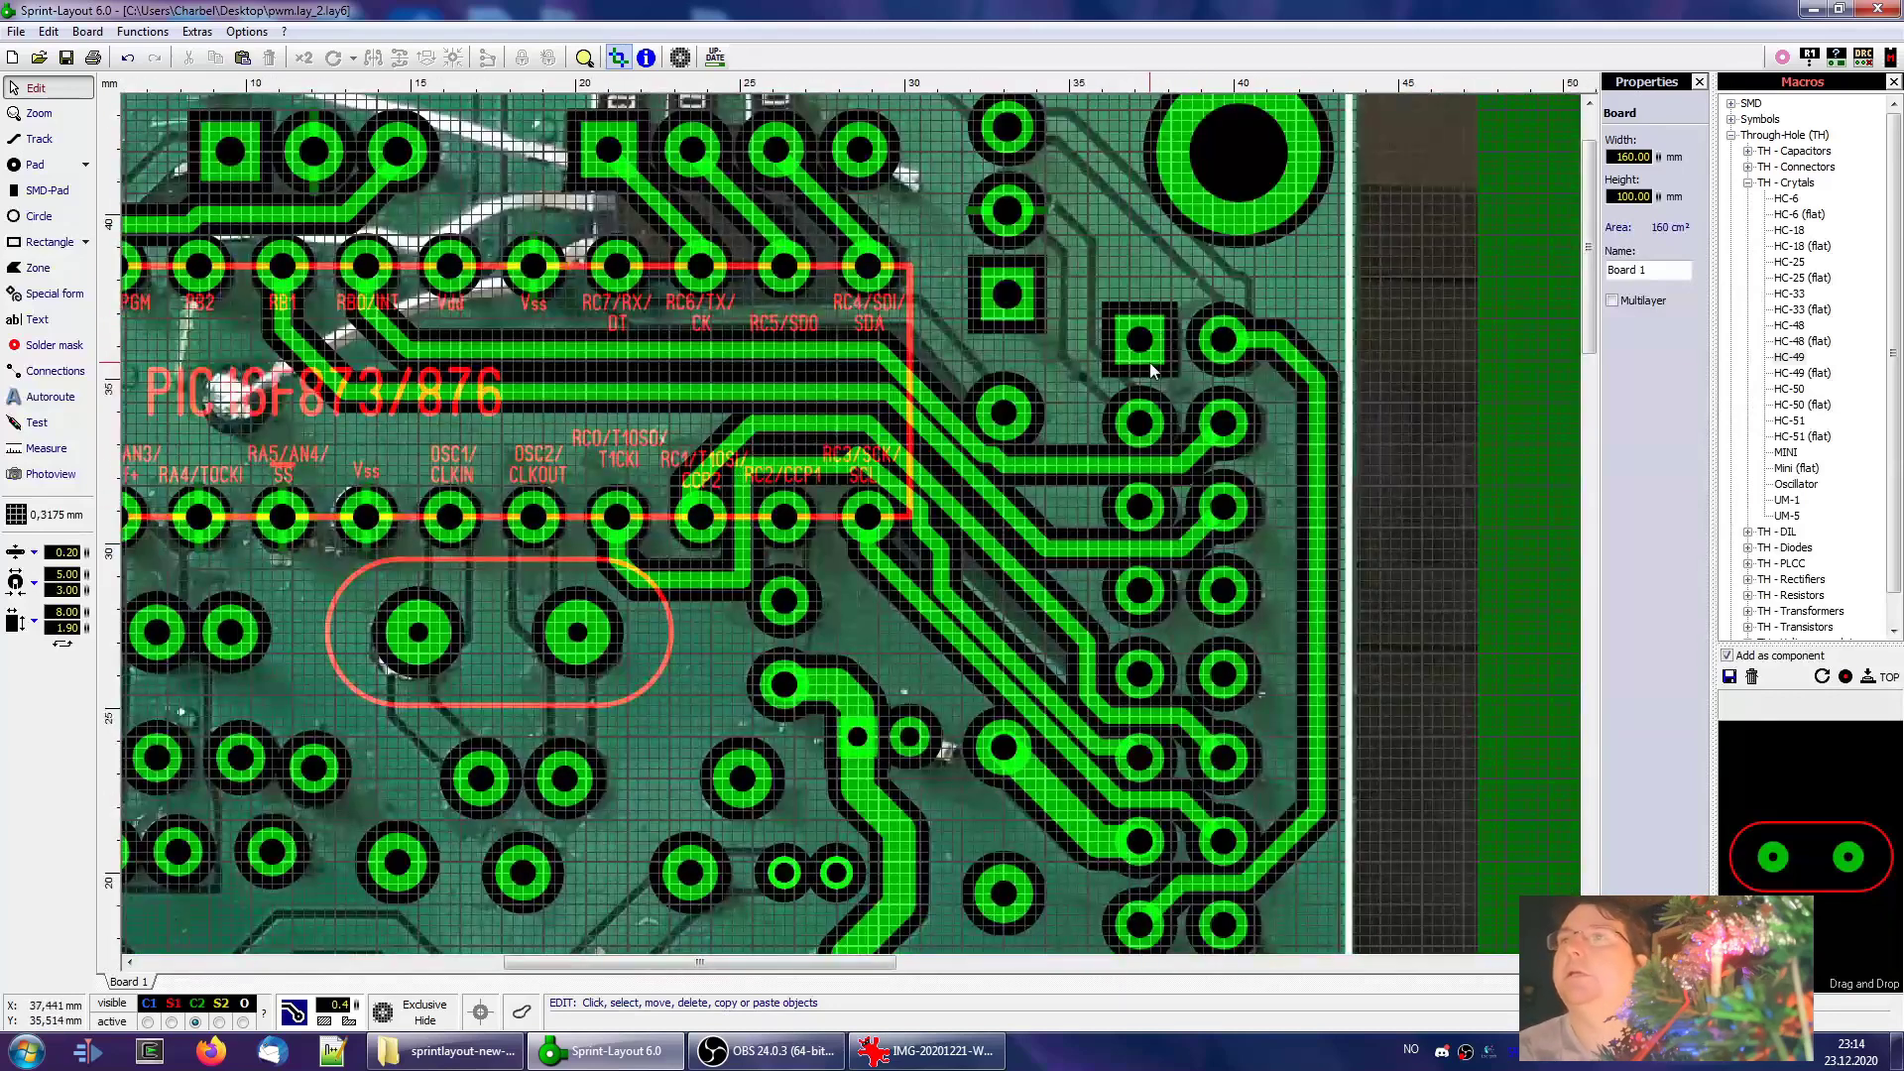
scroll(1150, 370, "up", 5)
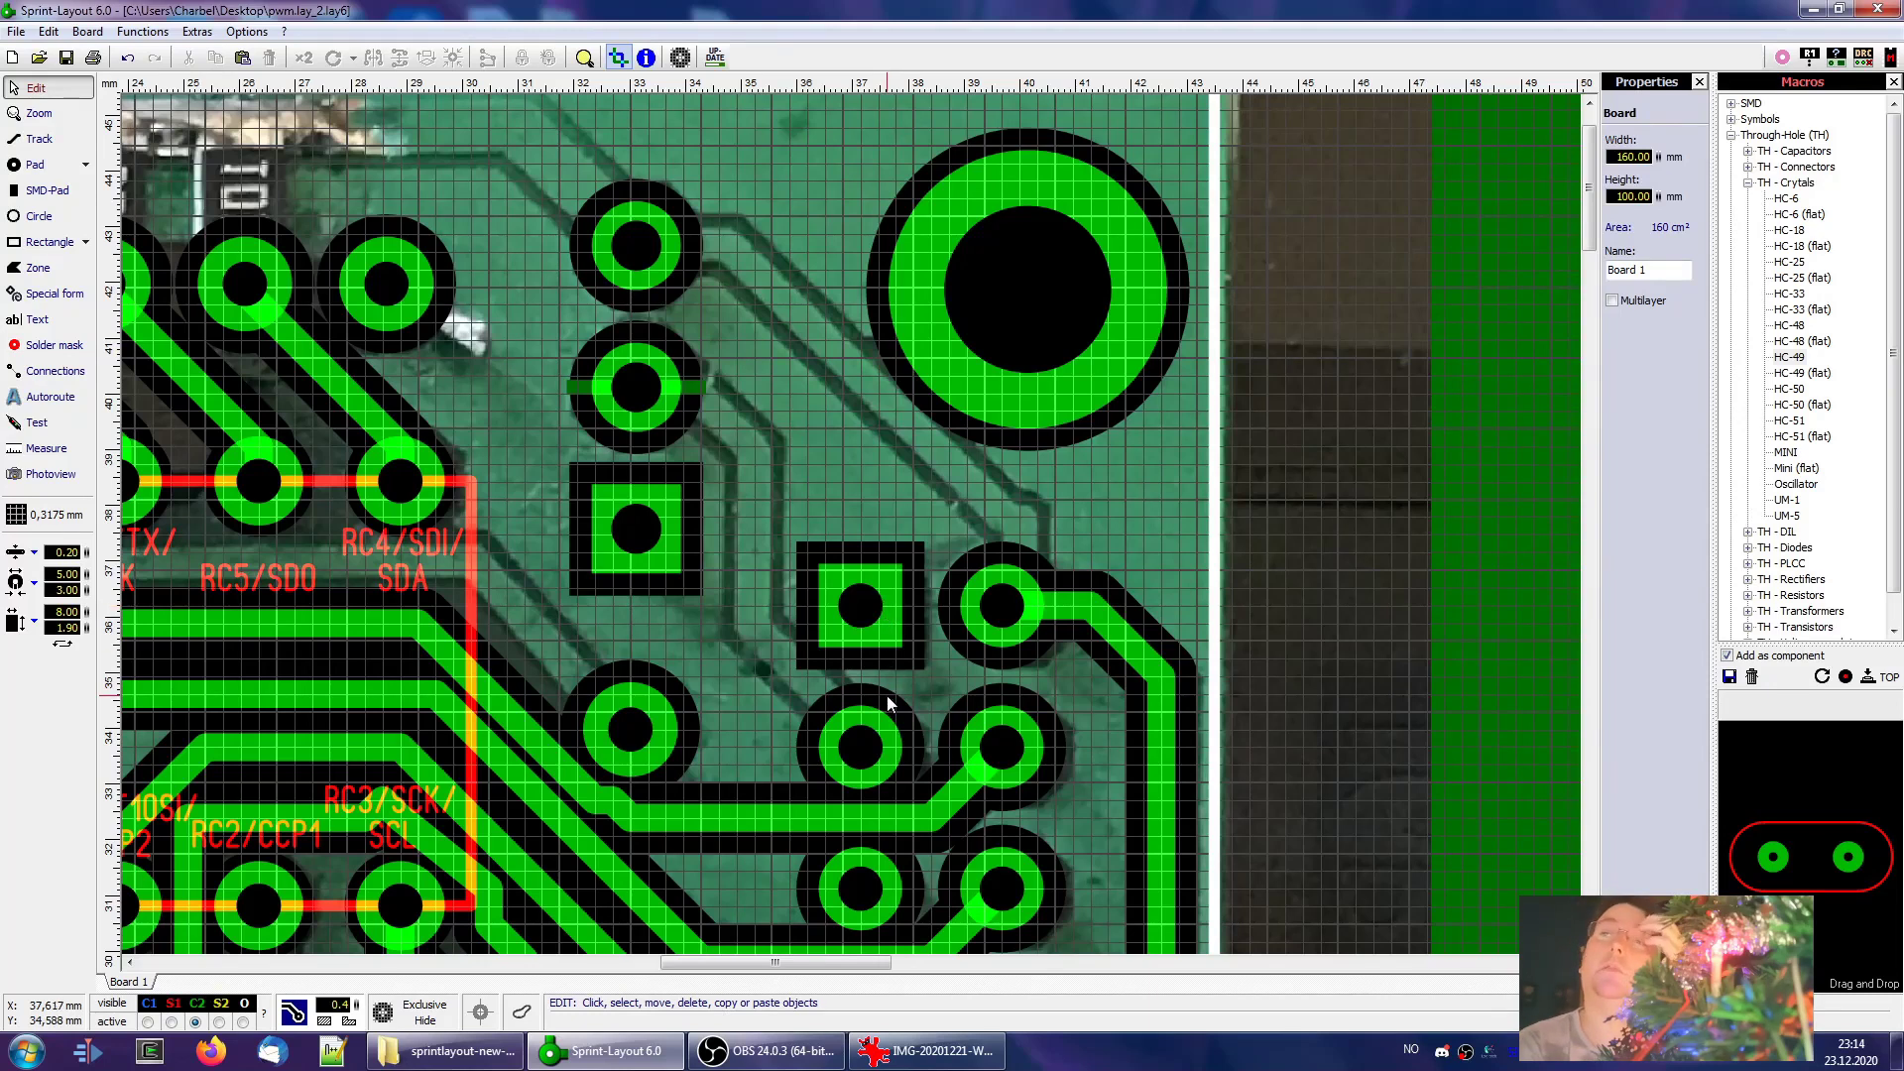
left_click(907, 609)
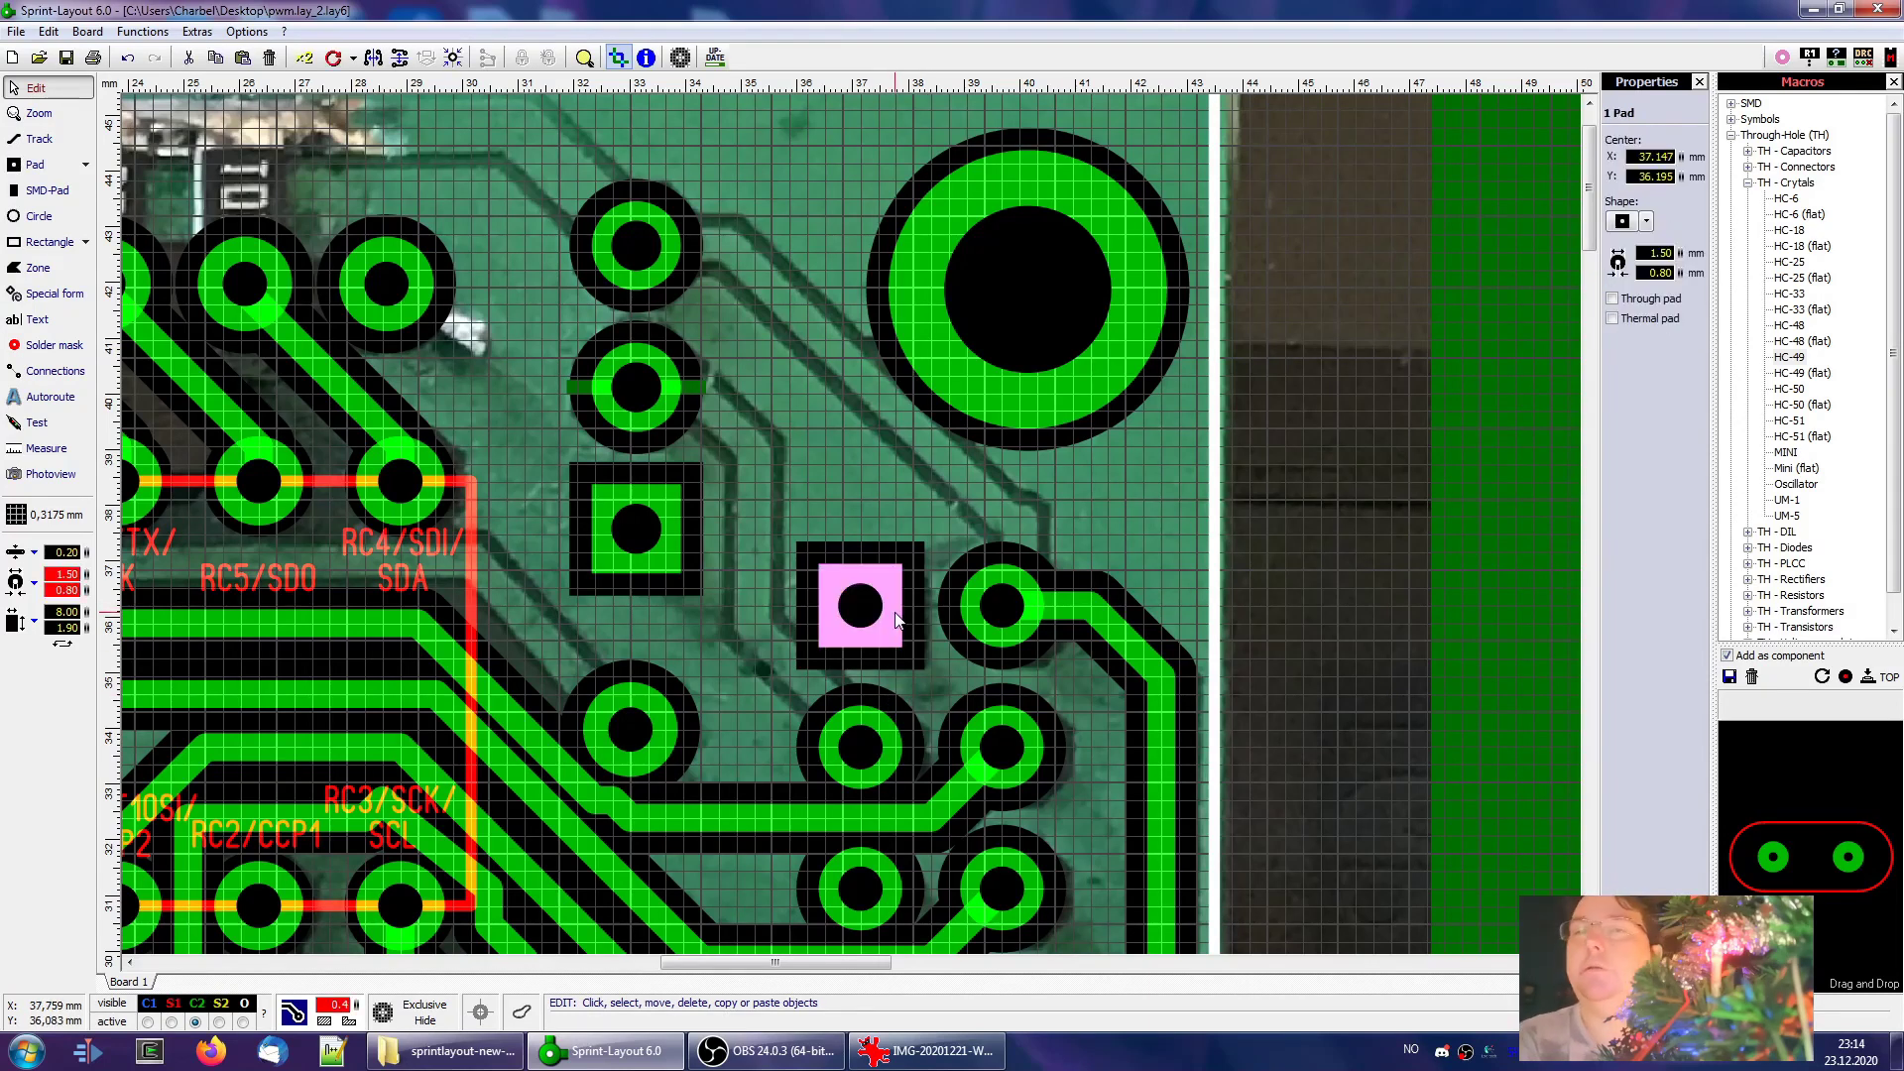
left_click(426, 1006)
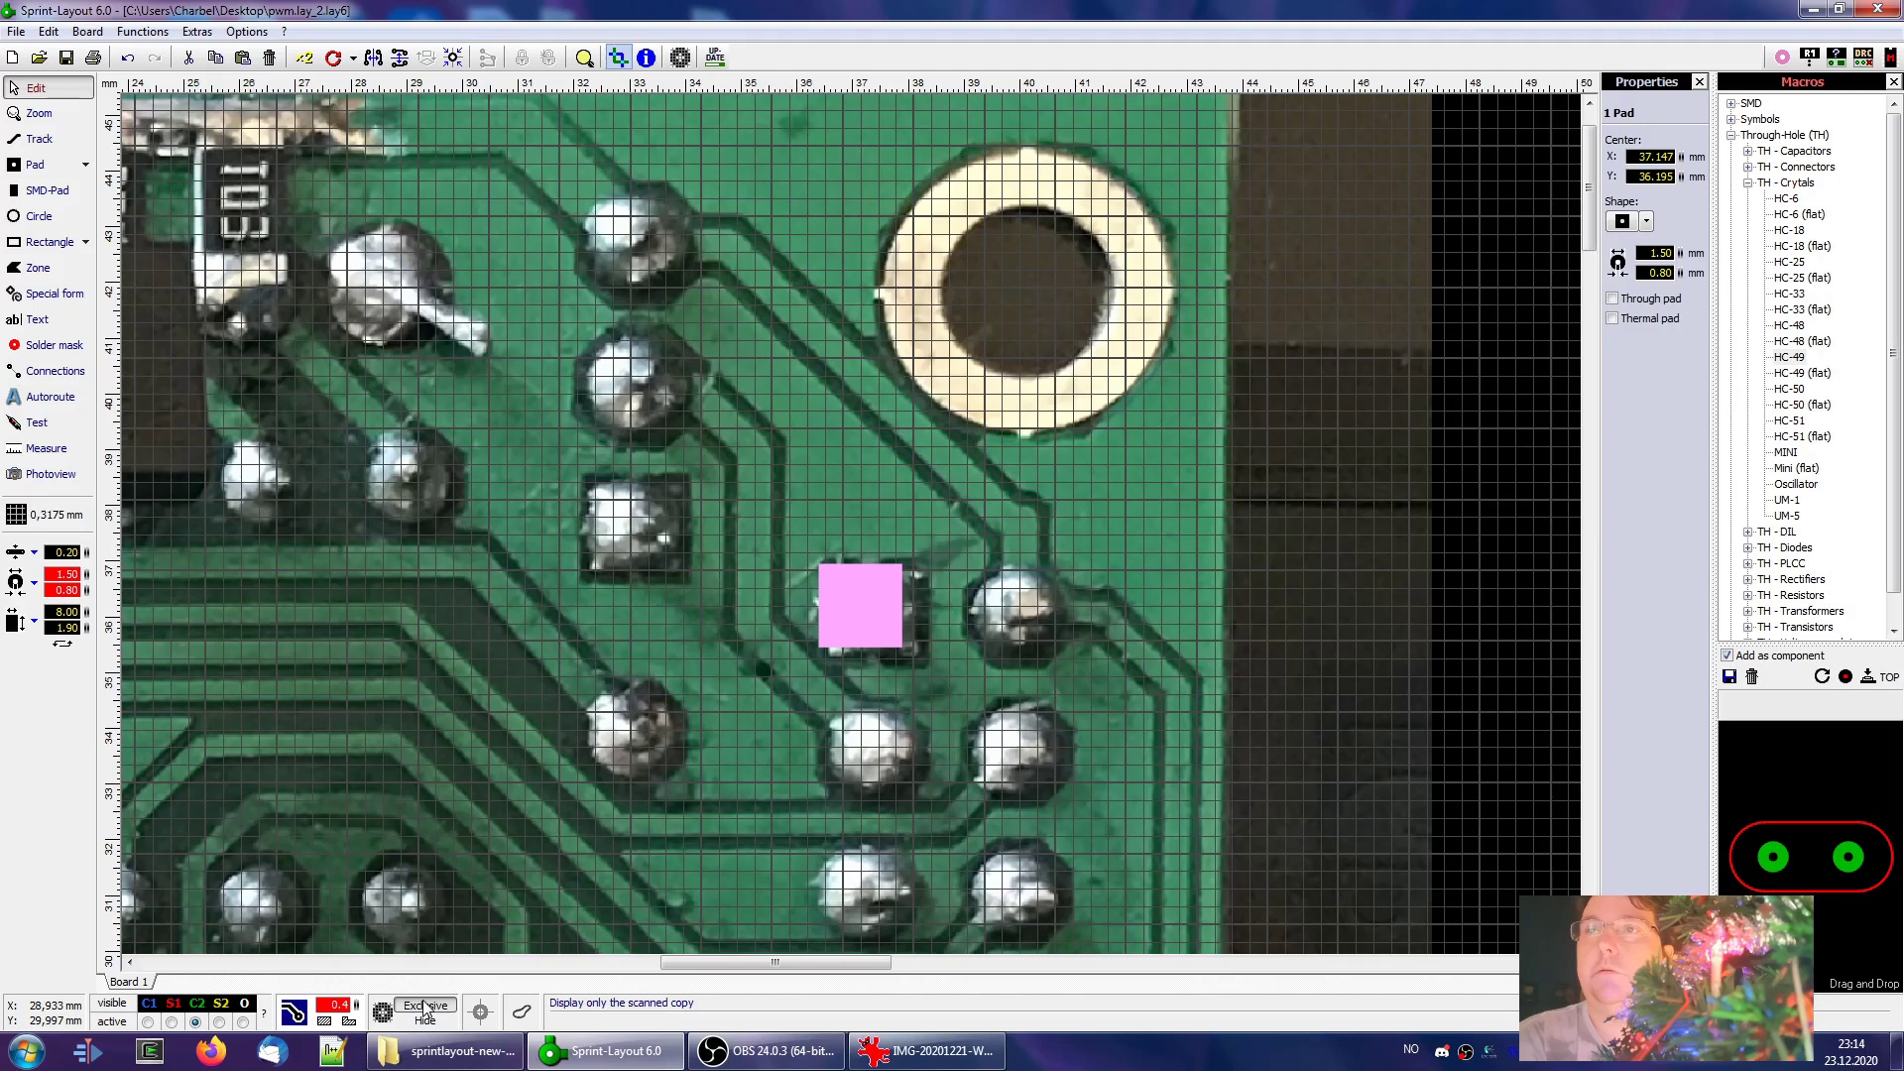
Compare the header with the background photo and make its third left-column pad a thermal pad with only the two horizontal spokes
left_click(427, 1007)
scroll(625, 680, "down", 3)
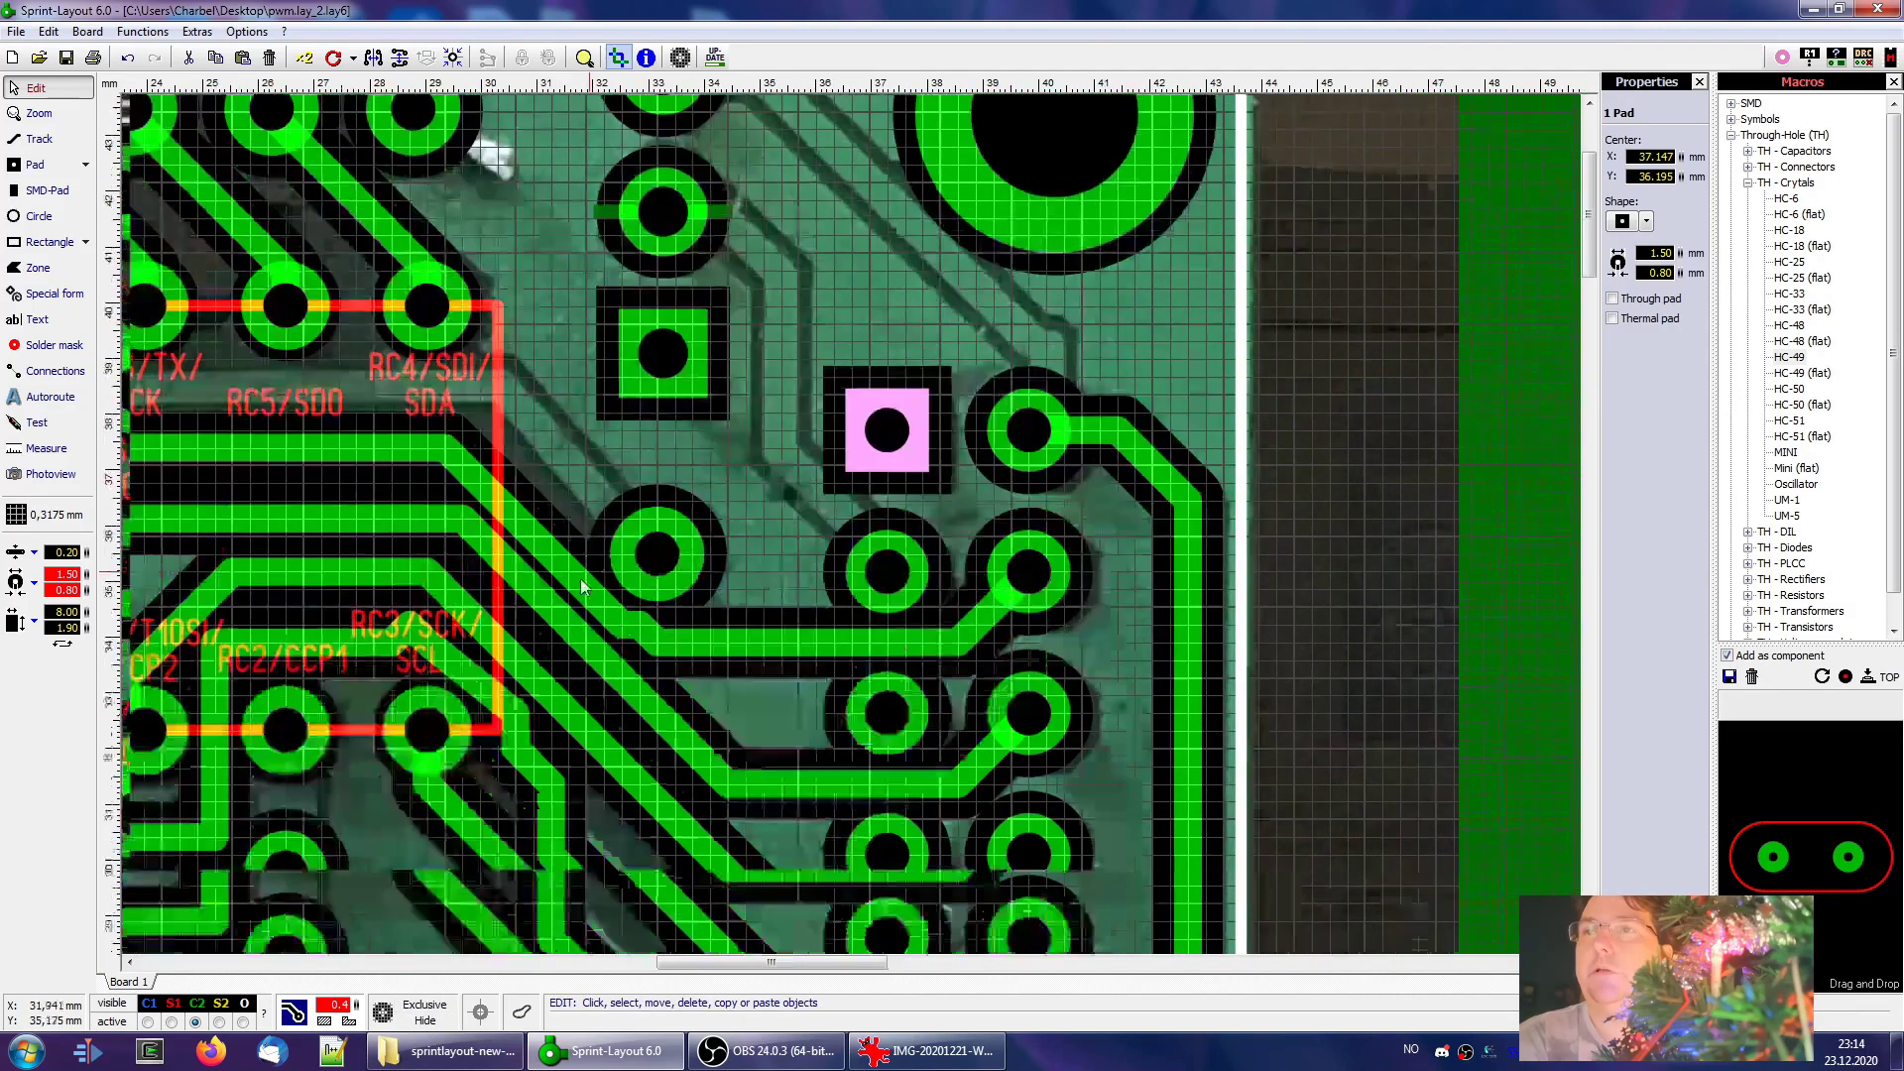
left_click(434, 1007)
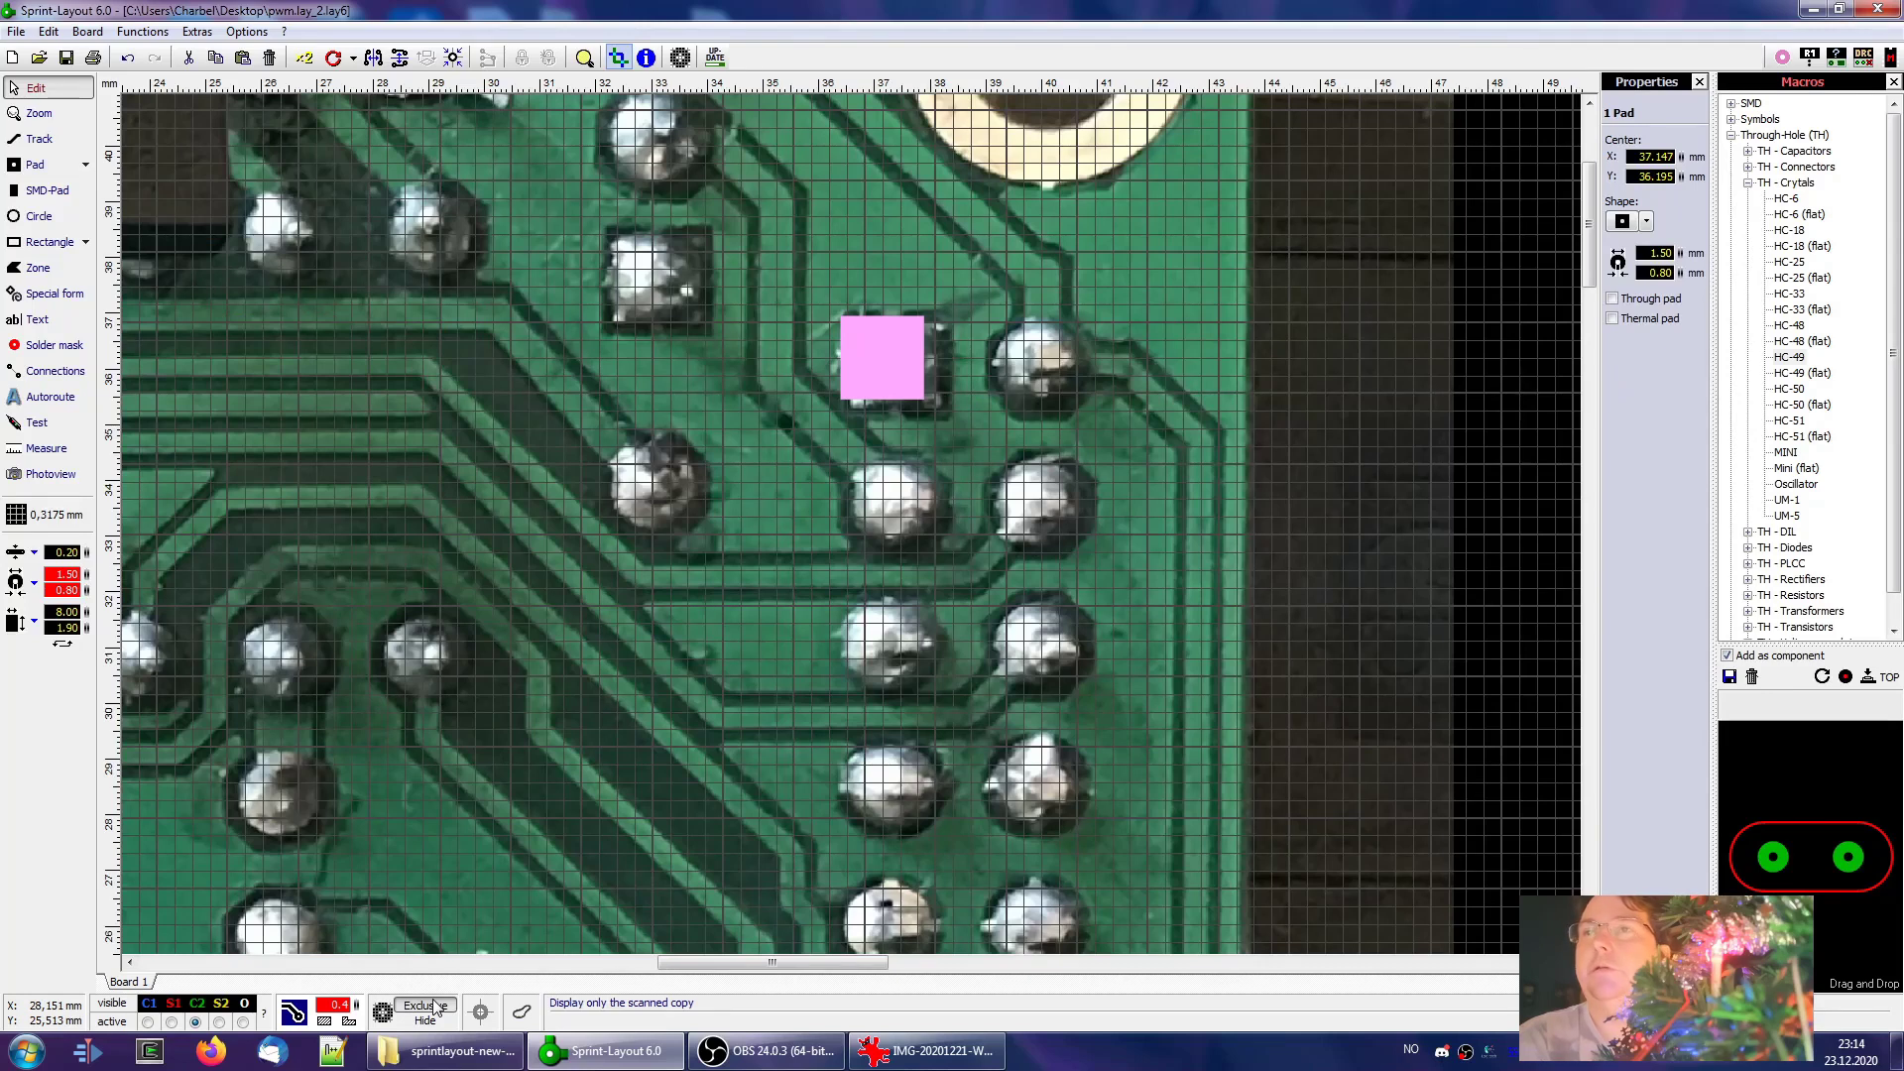
left_click(437, 1007)
left_click(882, 640)
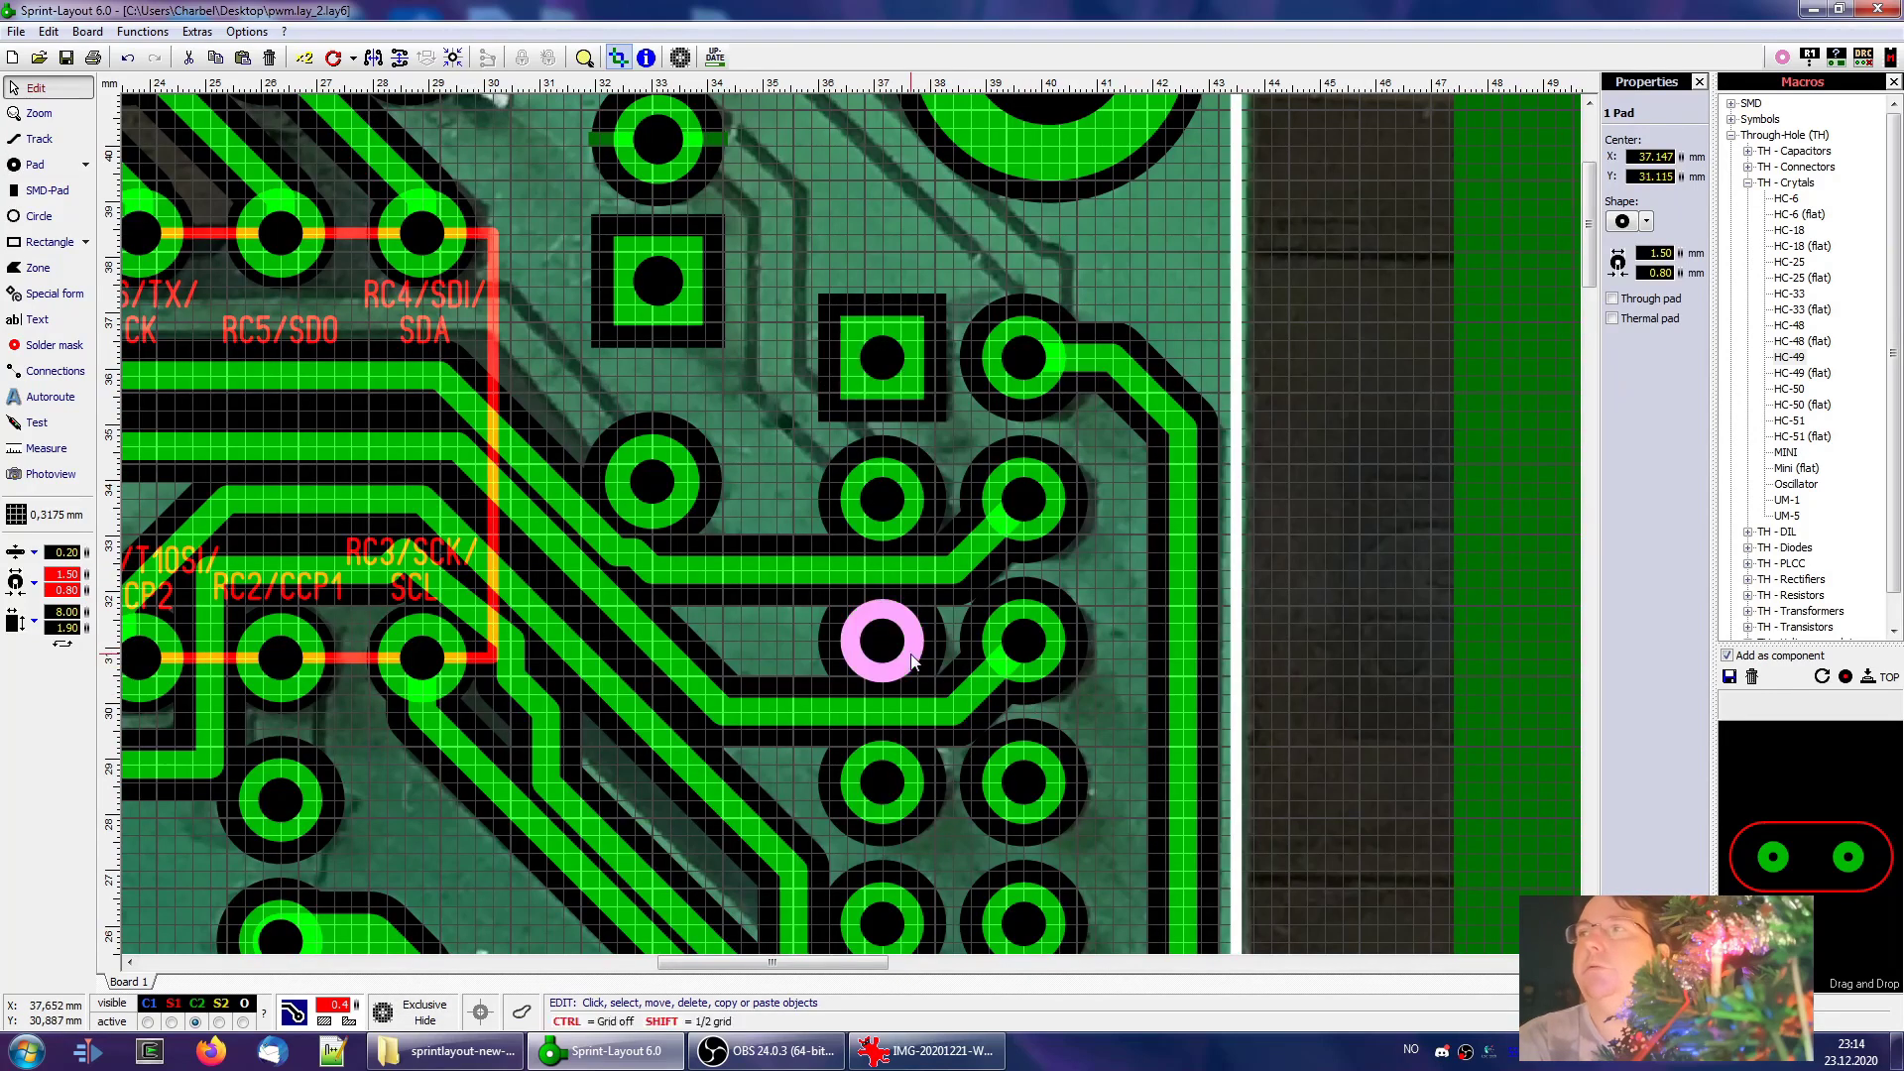
left_click(1646, 317)
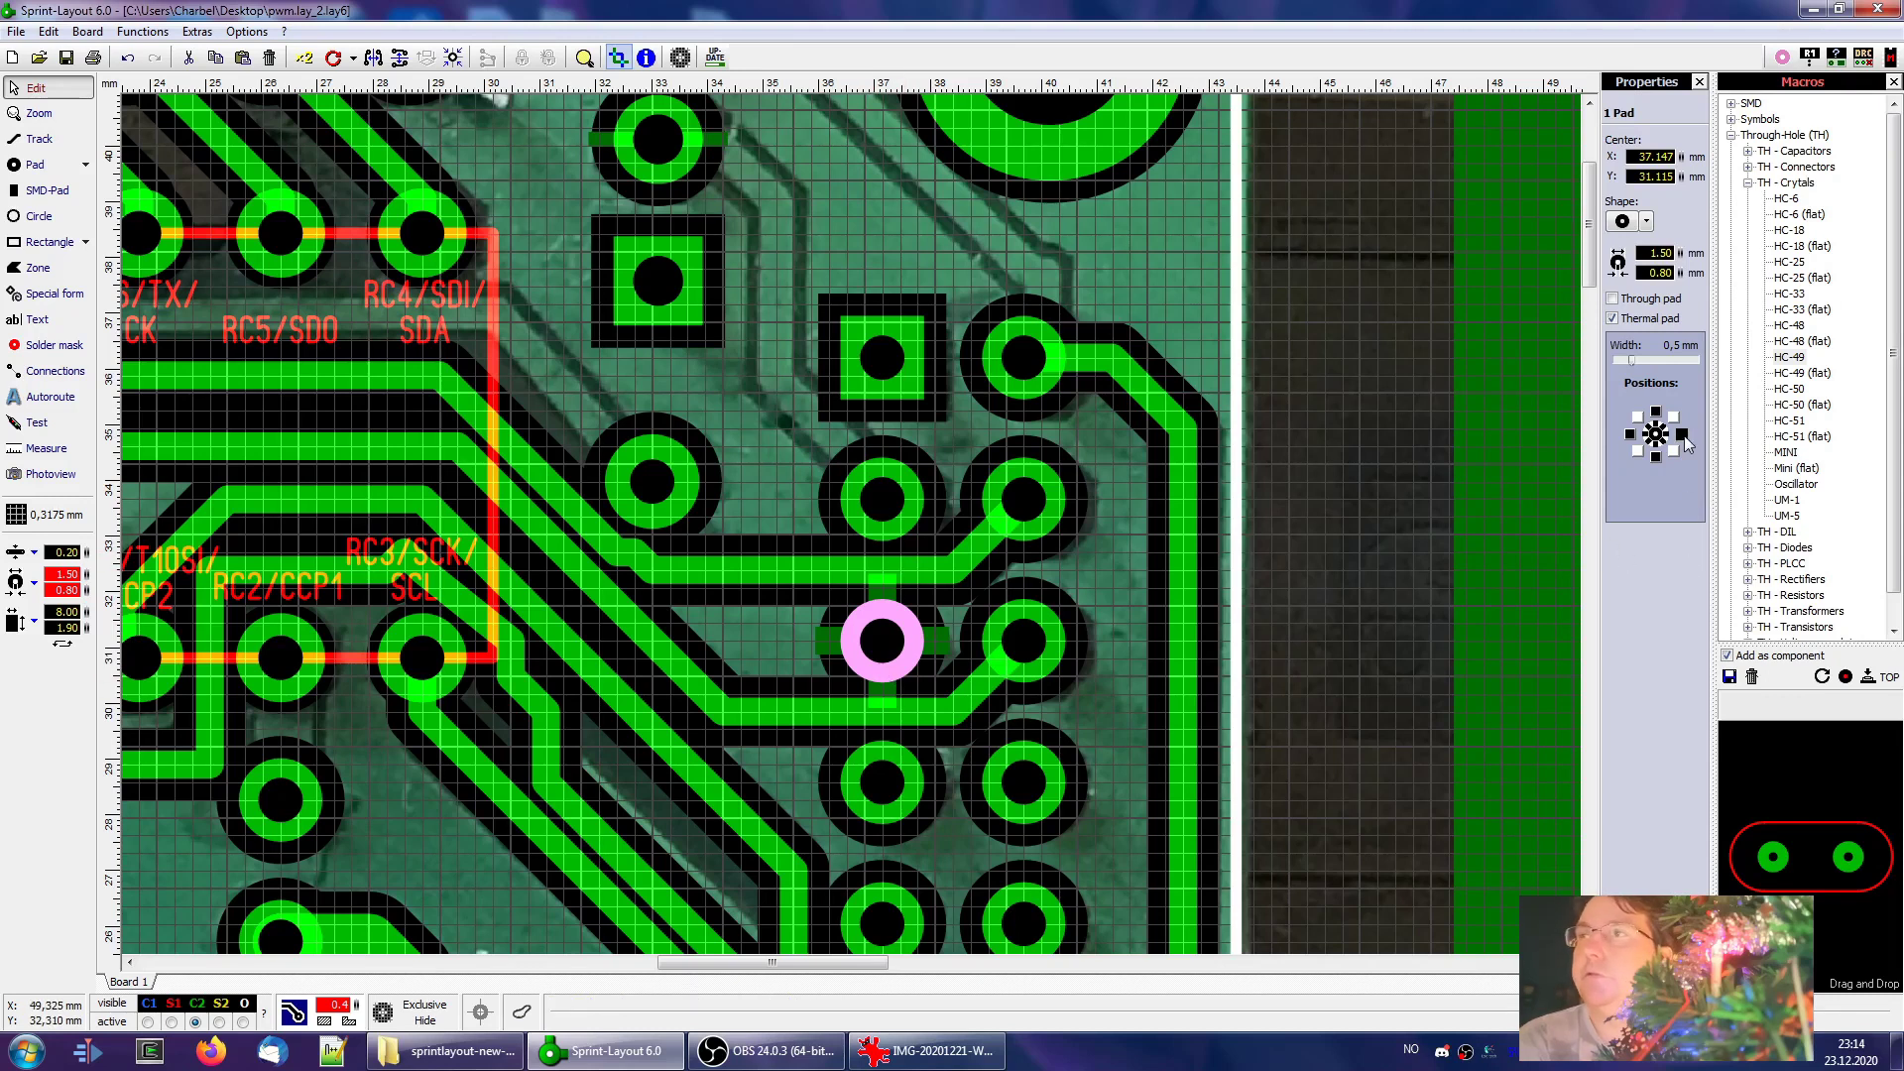
left_click(1655, 414)
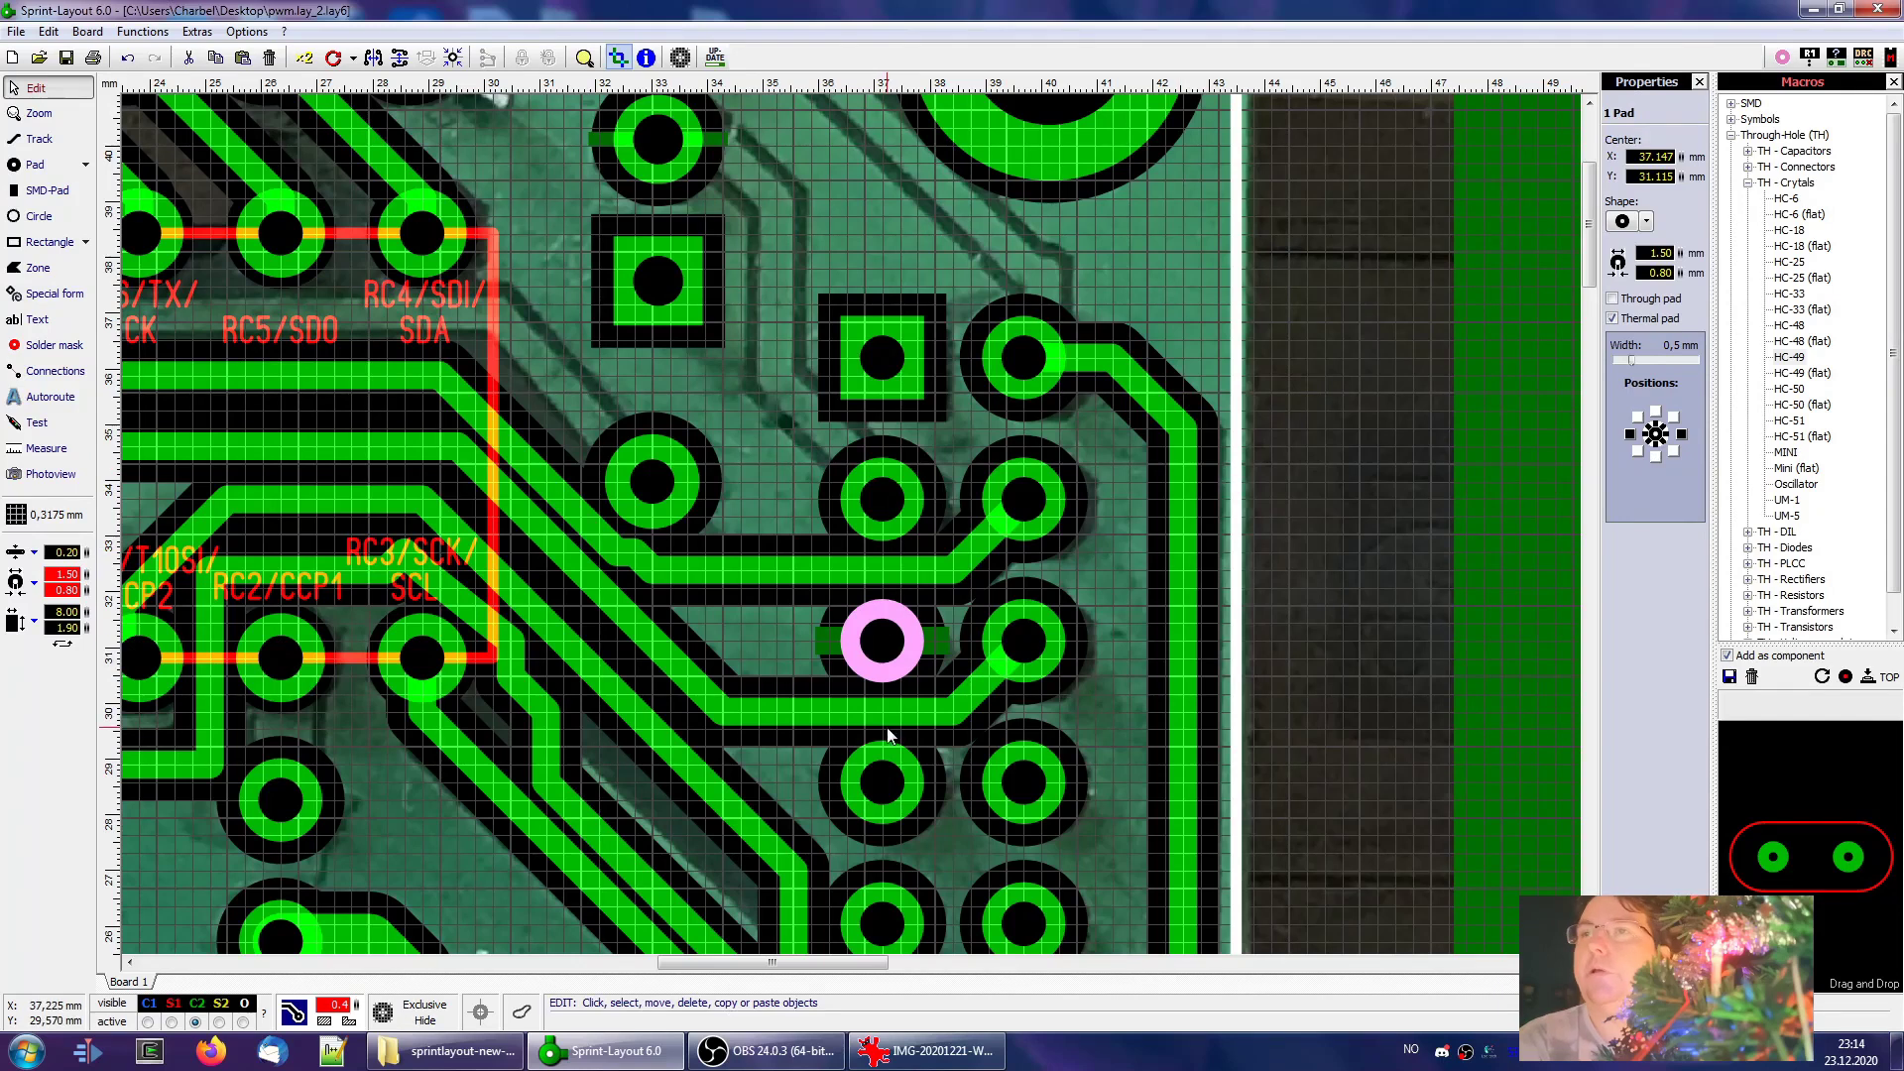
Set that header pad's thermal spoke width to 0.25 mm and preview the pad in Photoview
left_click(1148, 697)
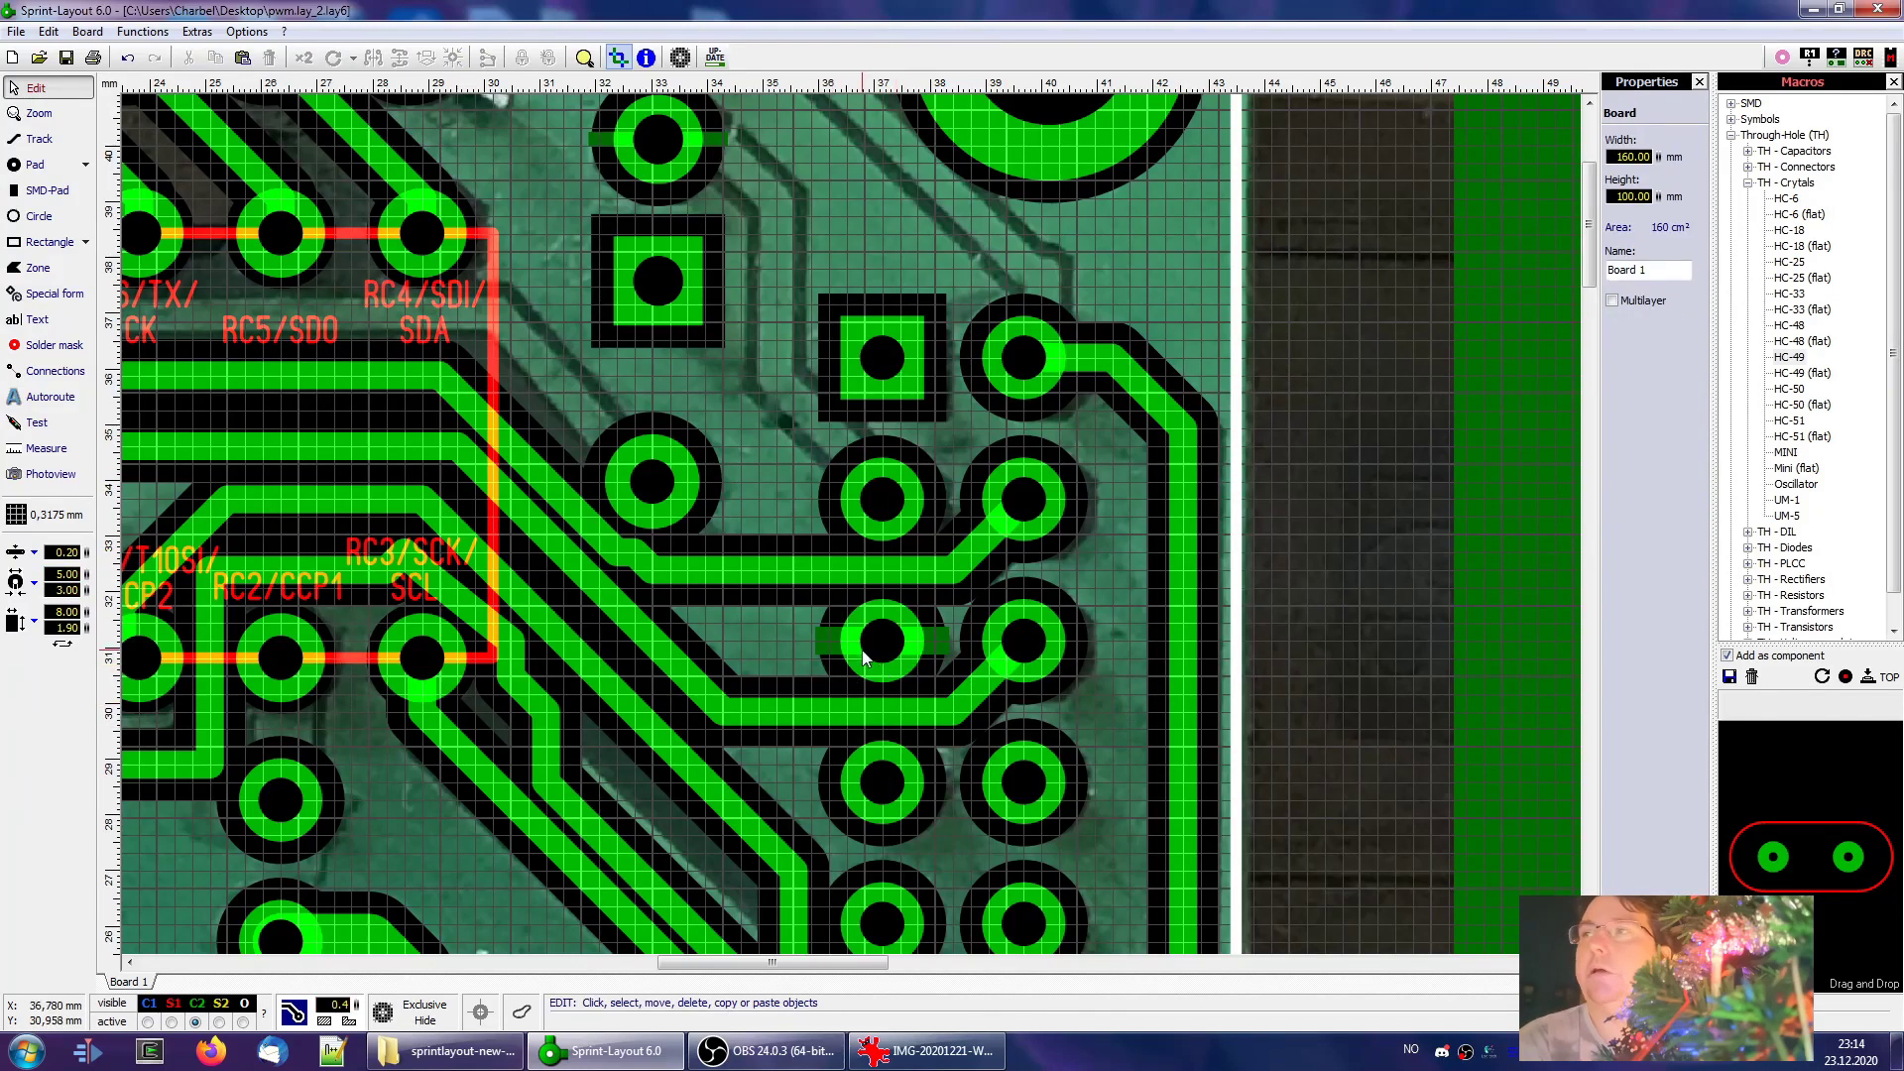
left_click(865, 660)
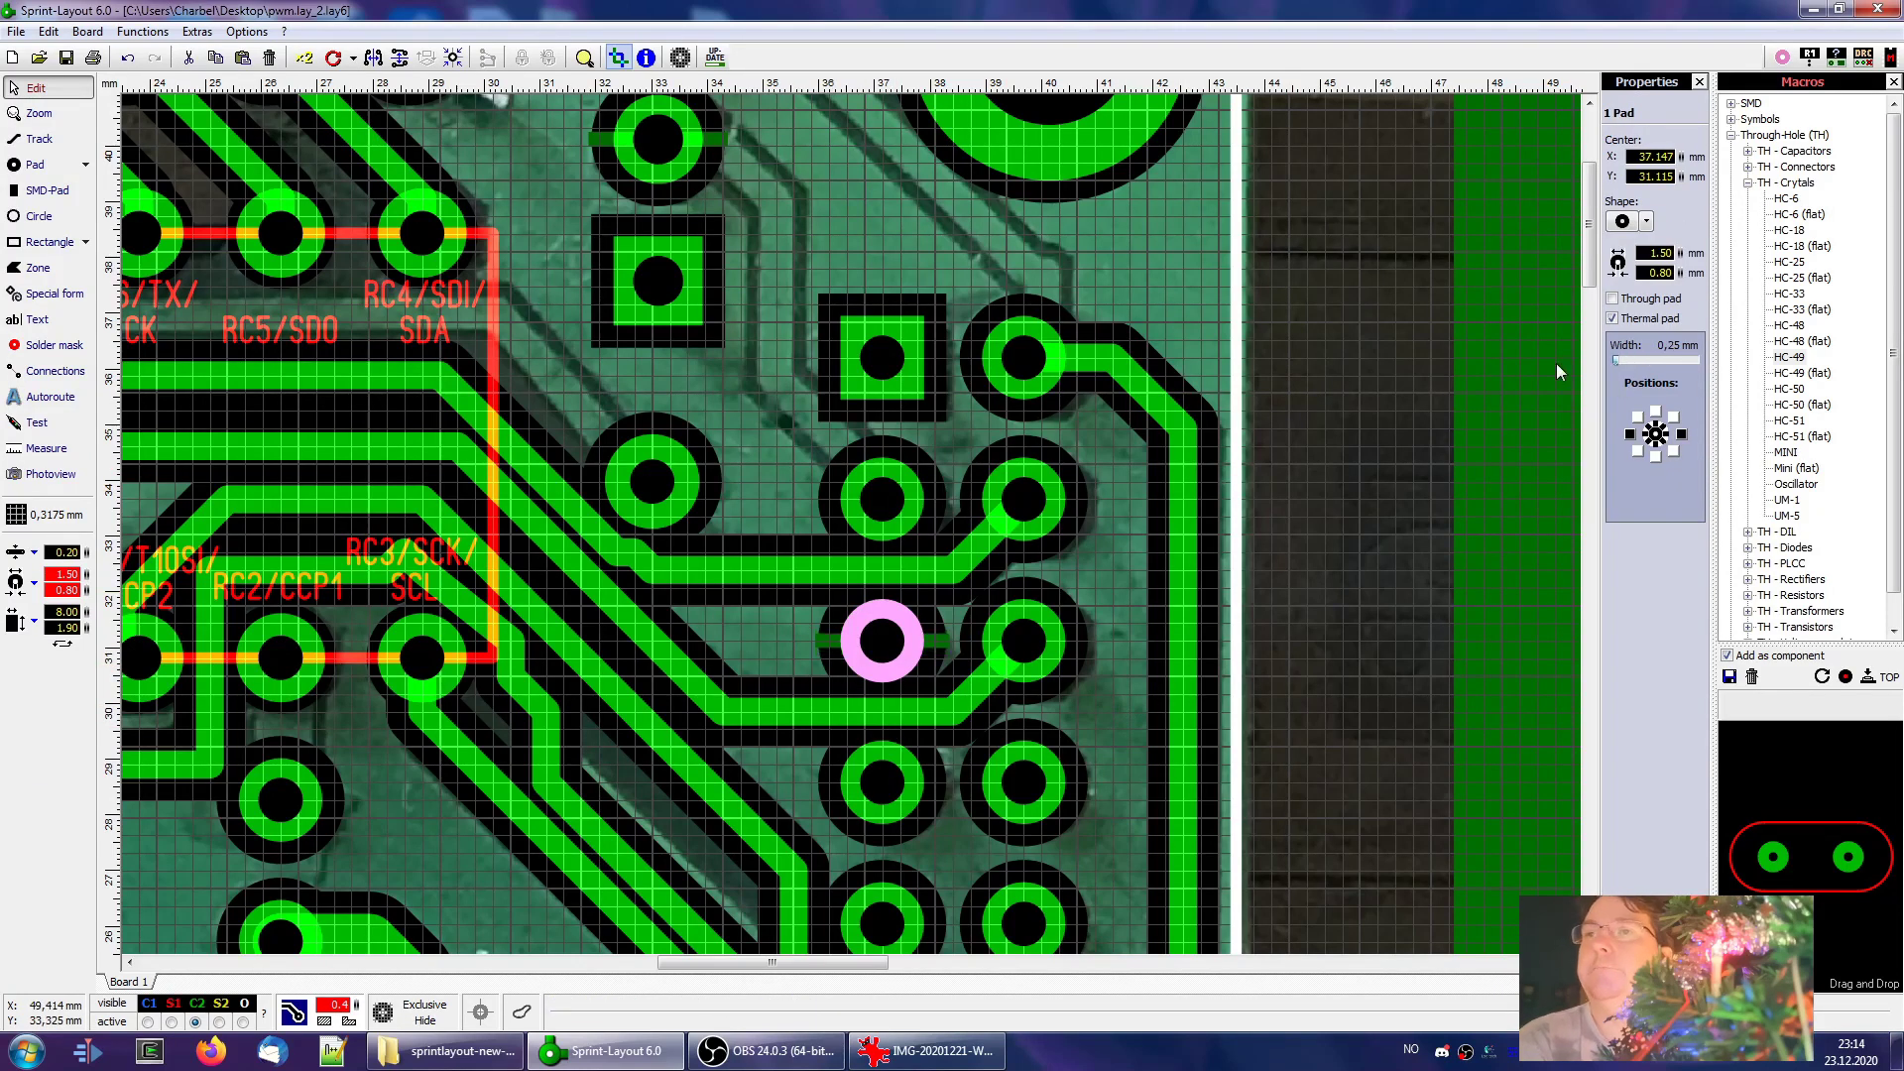
left_click(1087, 694)
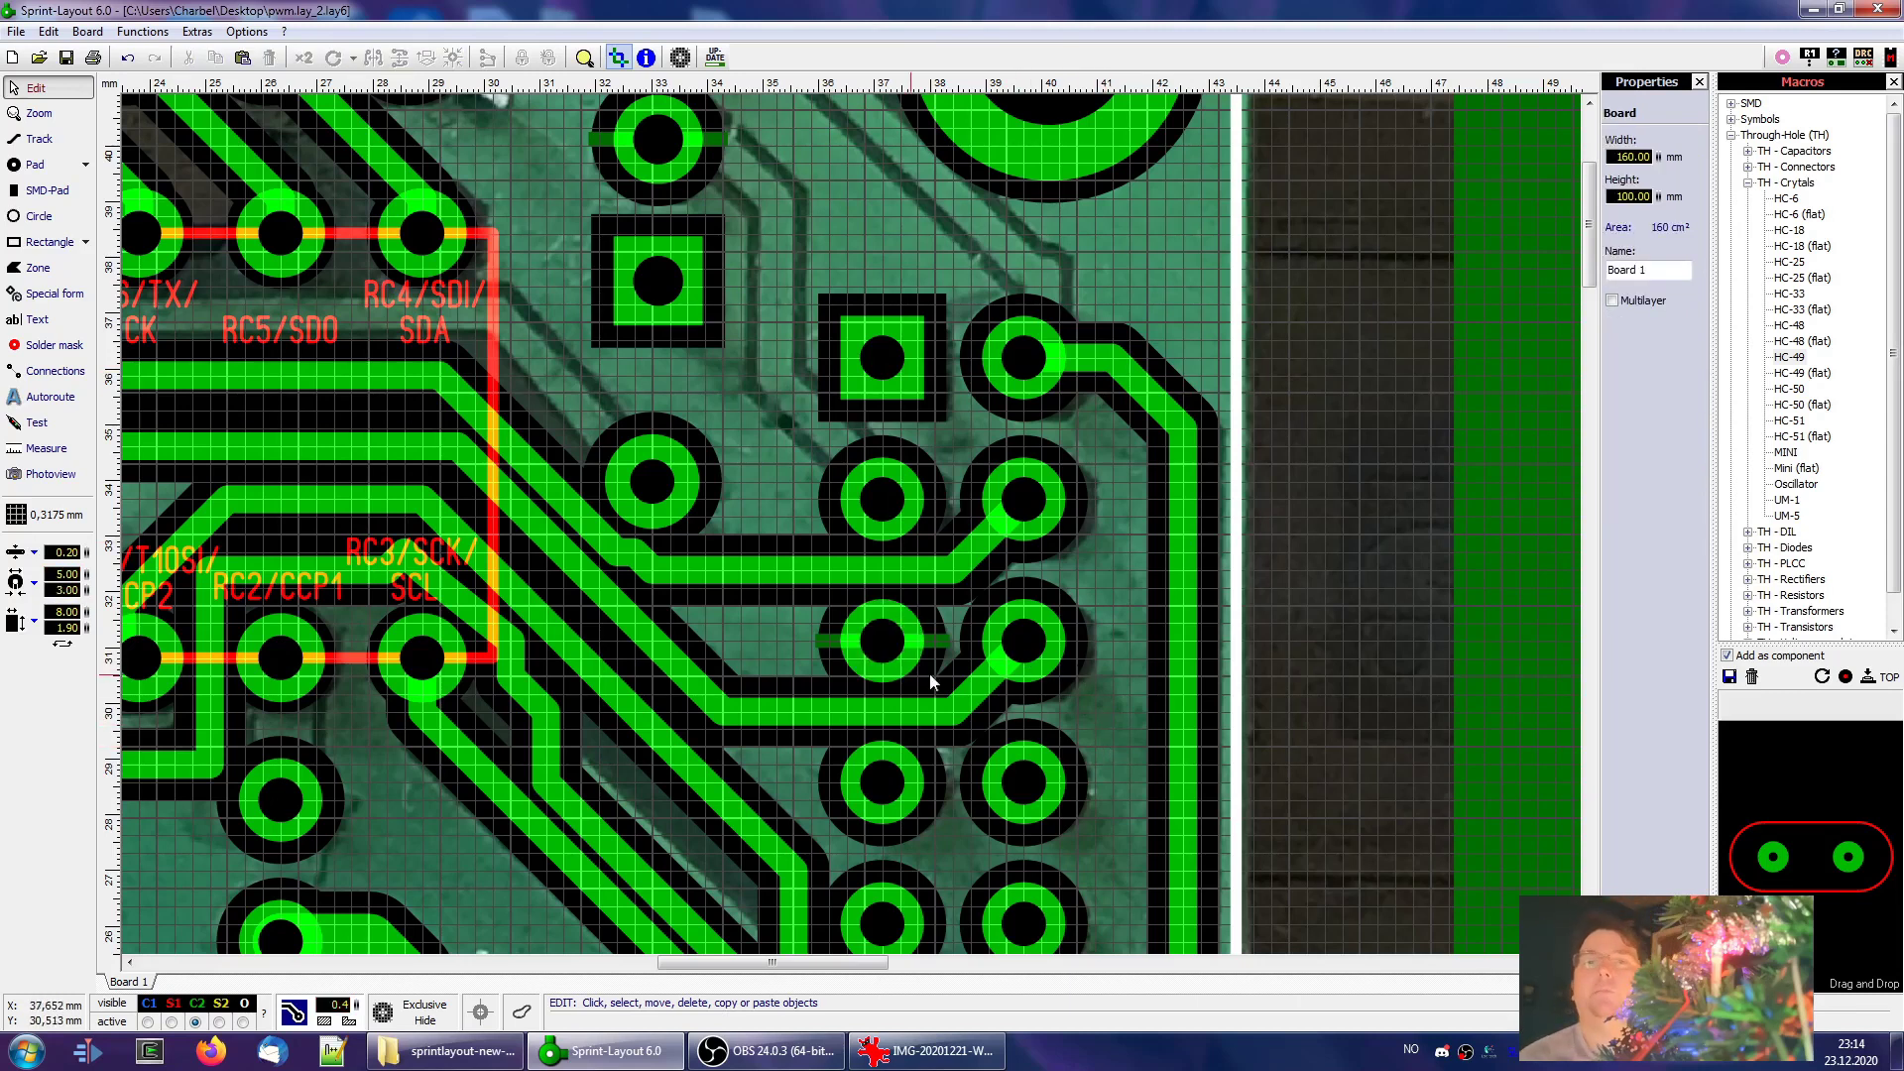
left_click(86, 485)
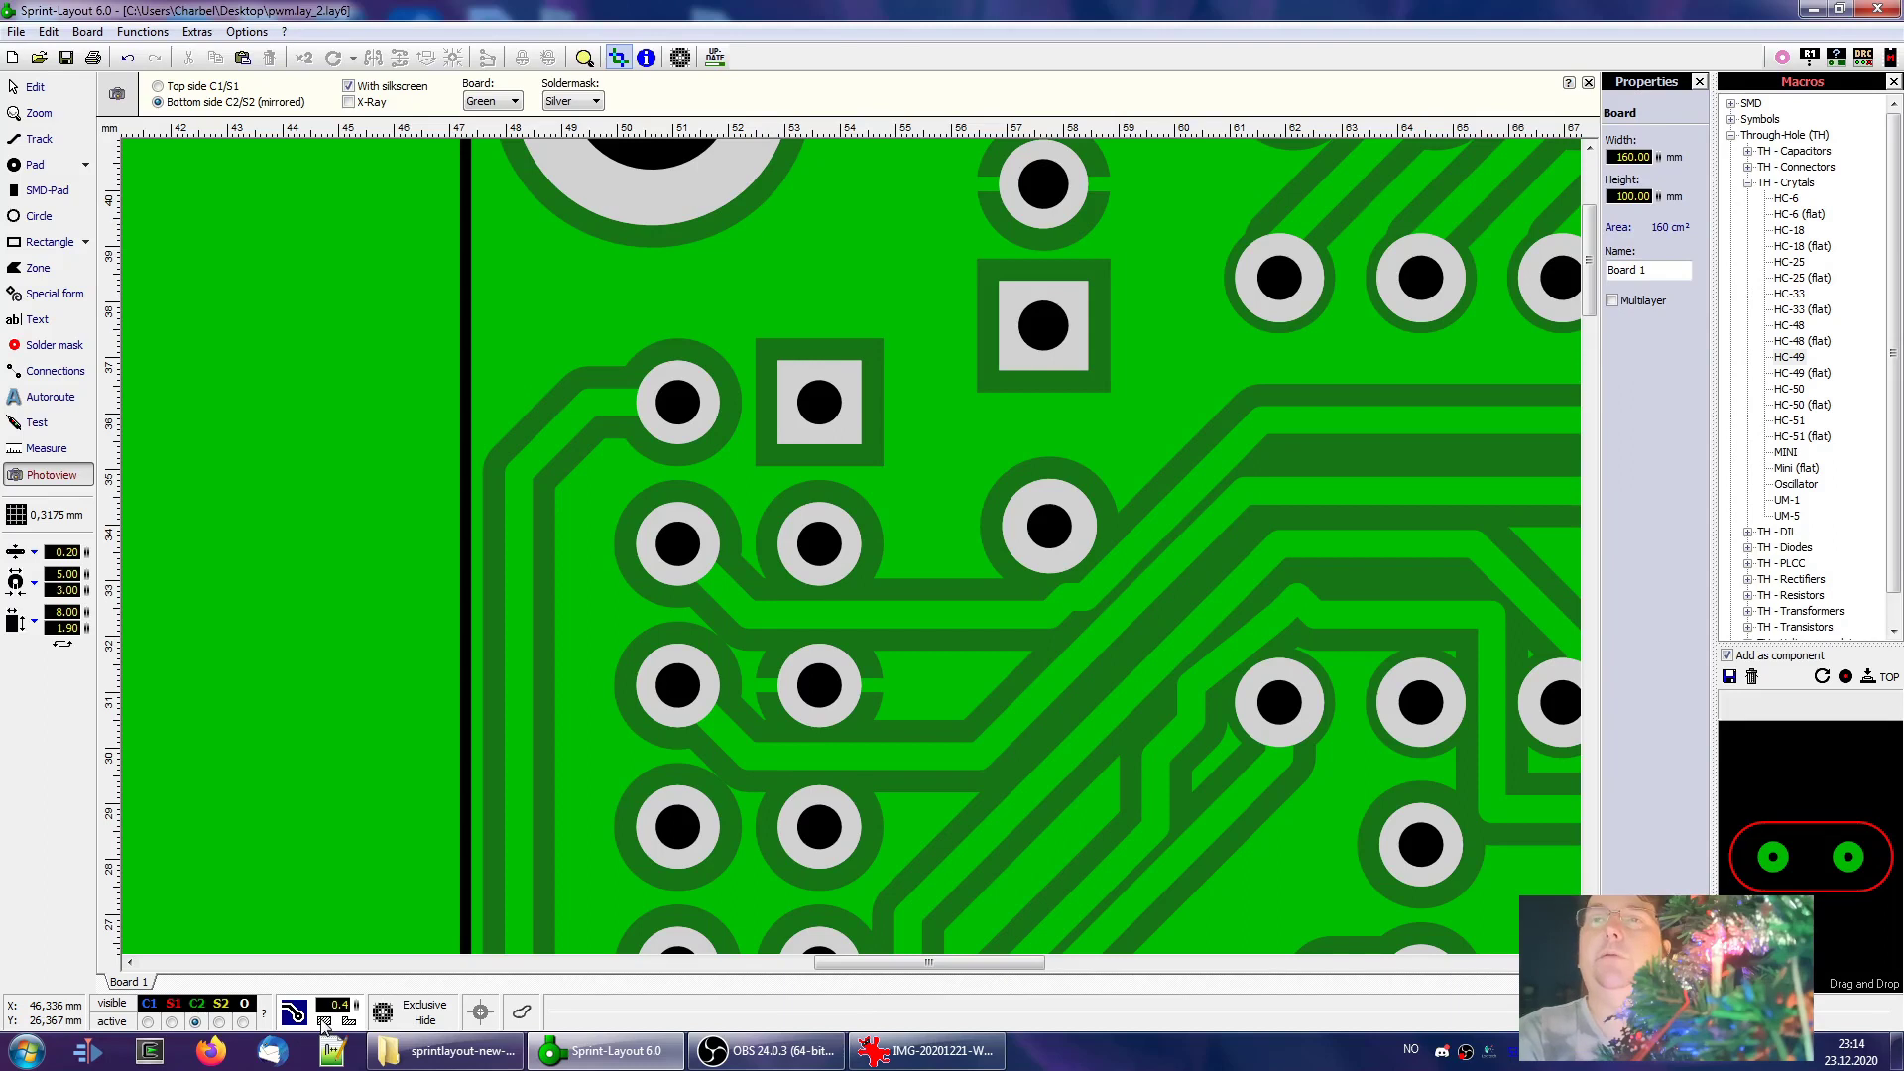
Return to editing, select all elements of the board and set their distance from the ground plane to 0.2 mm
scroll(722, 497, "down", 6)
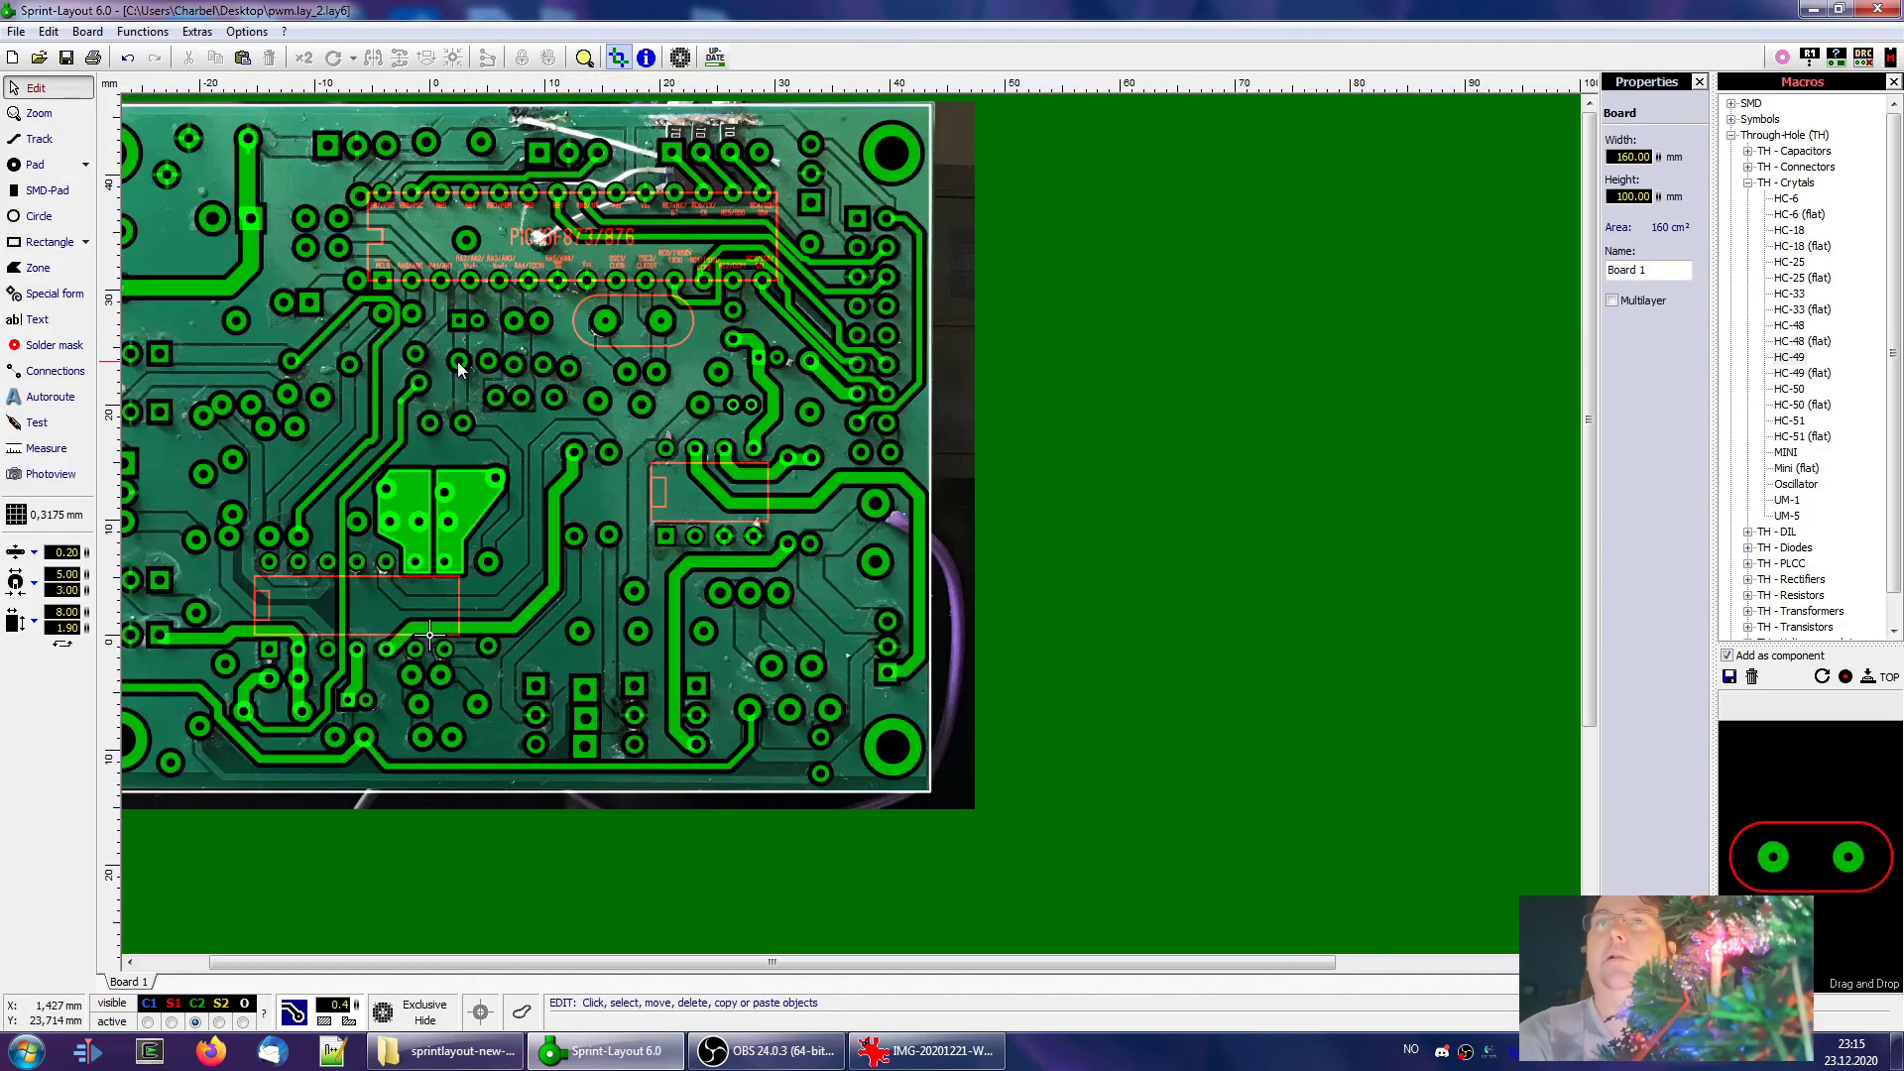
scroll(457, 361, "left", 2)
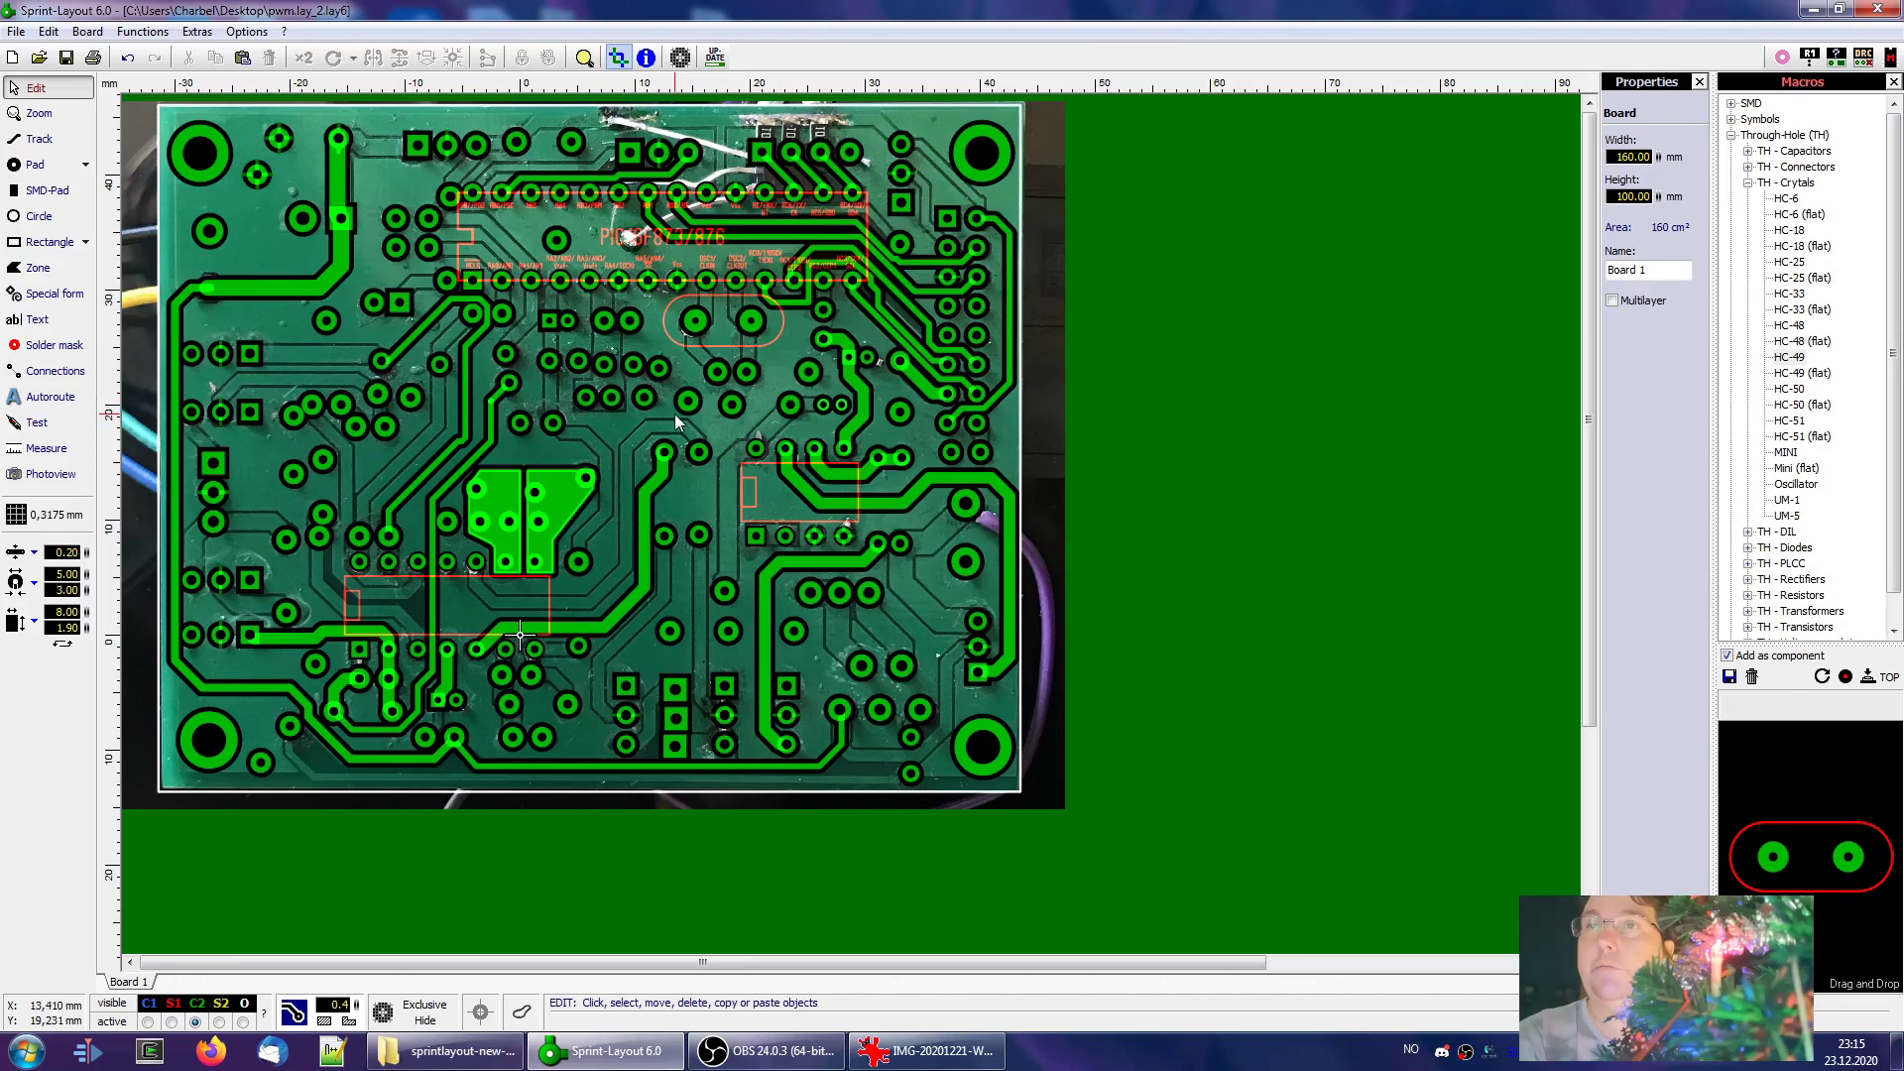
key("ctrl+a")
double_click(338, 1004)
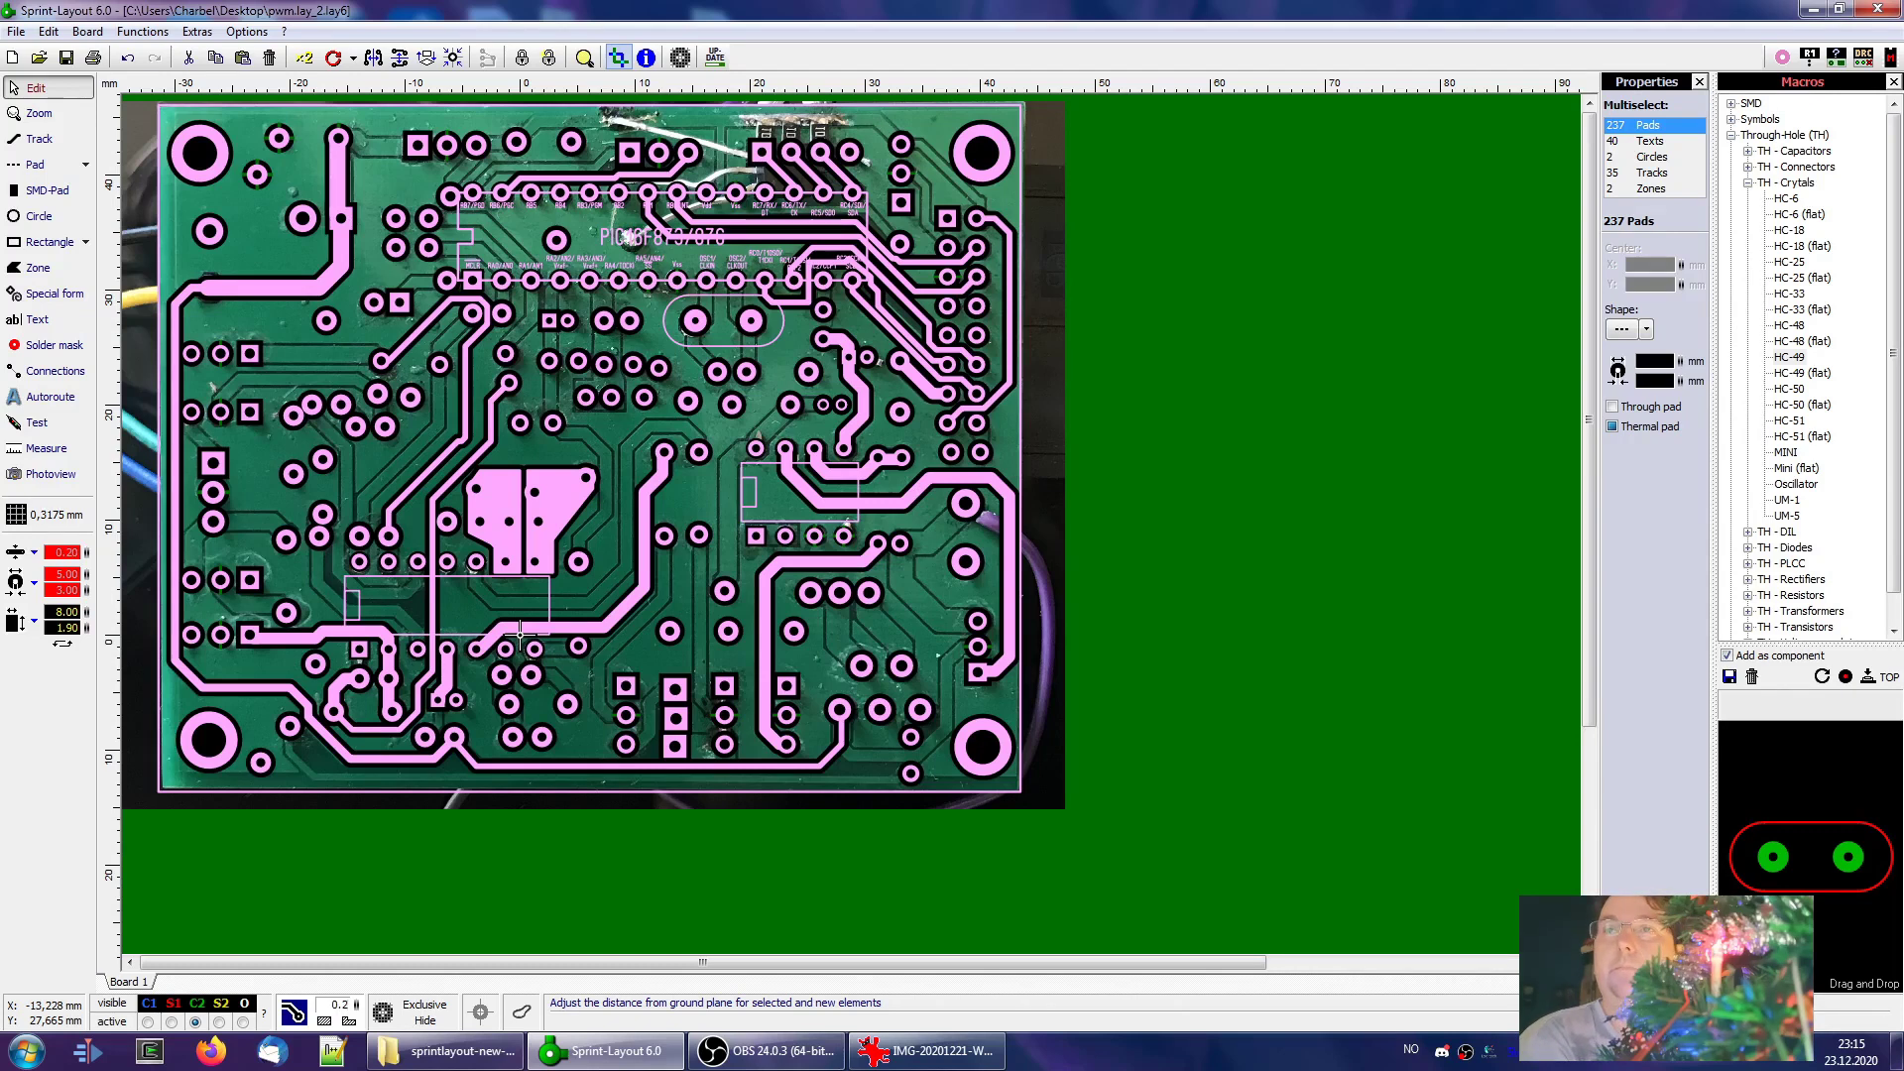
type("0.2")
key("Return")
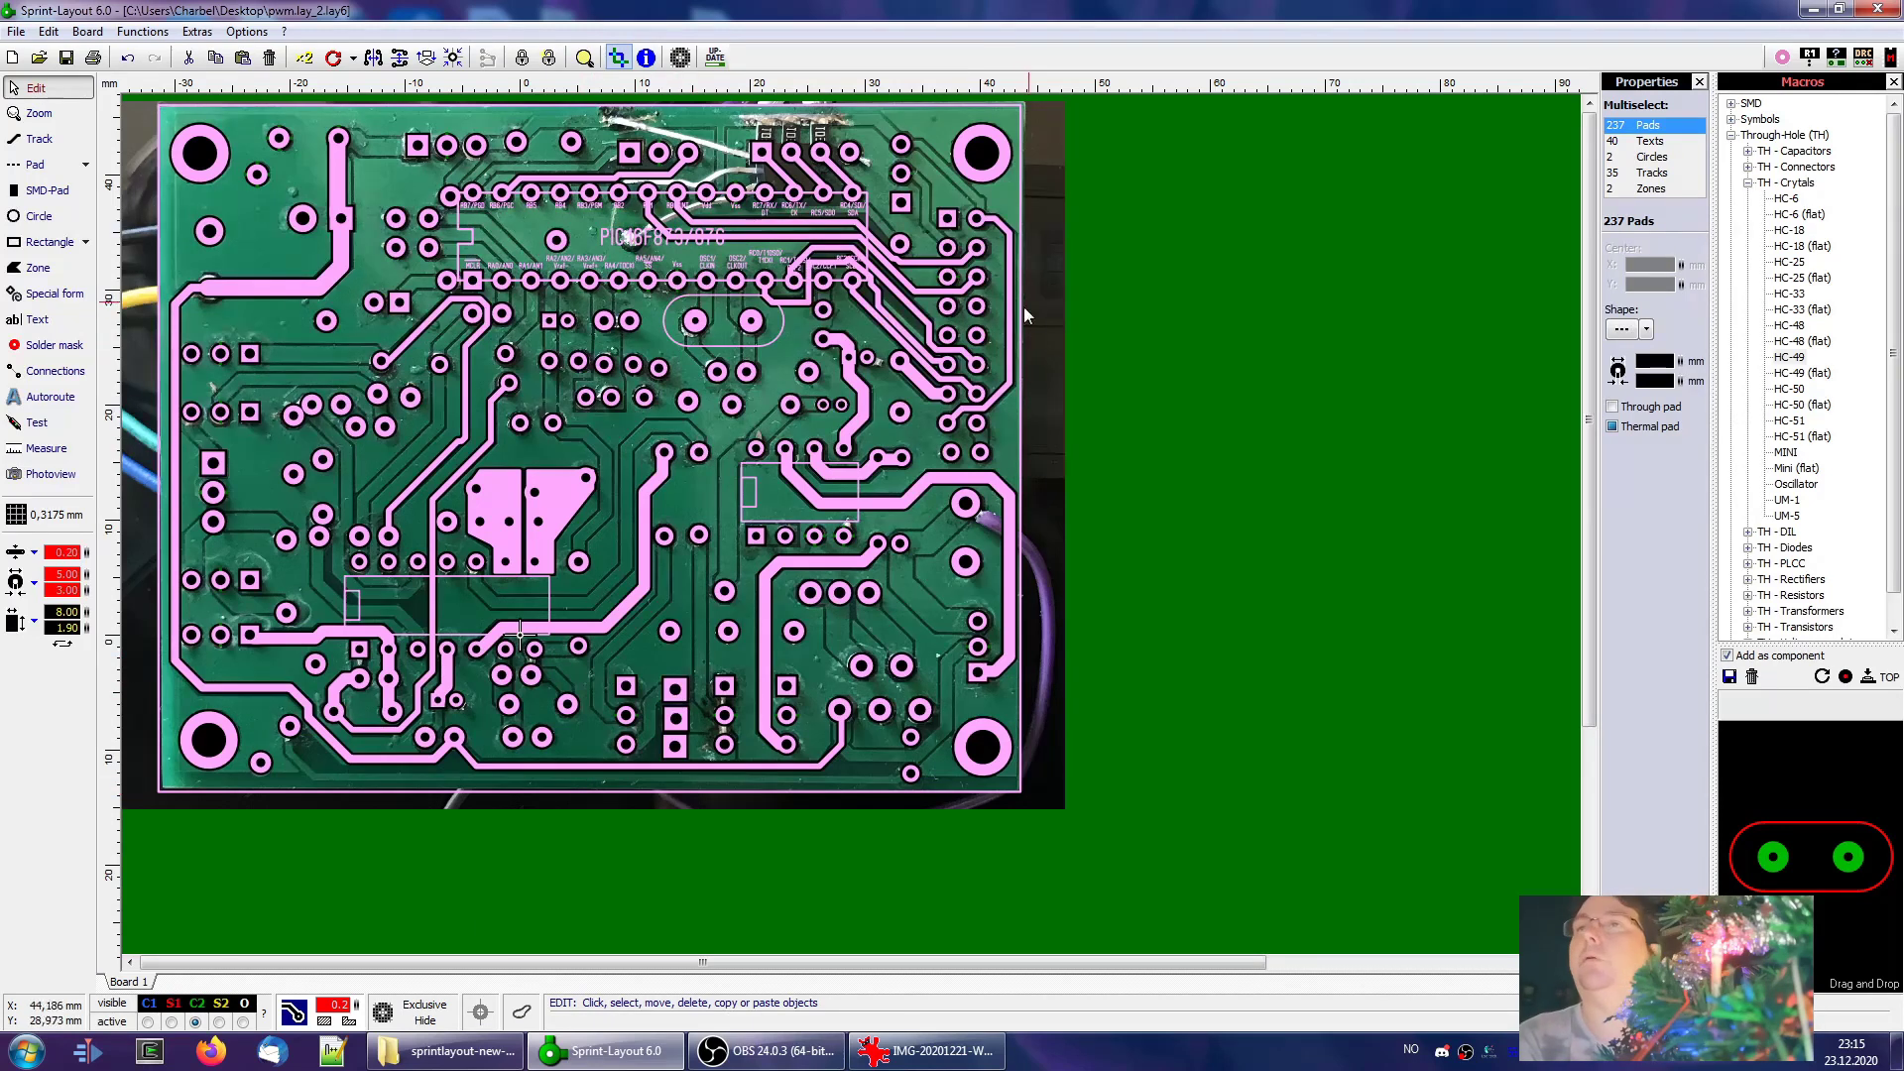
Compare the ground-plane clearances around the right-hand header's pads and tracks with the background photo shown exclusively
scroll(957, 382, "up", 3)
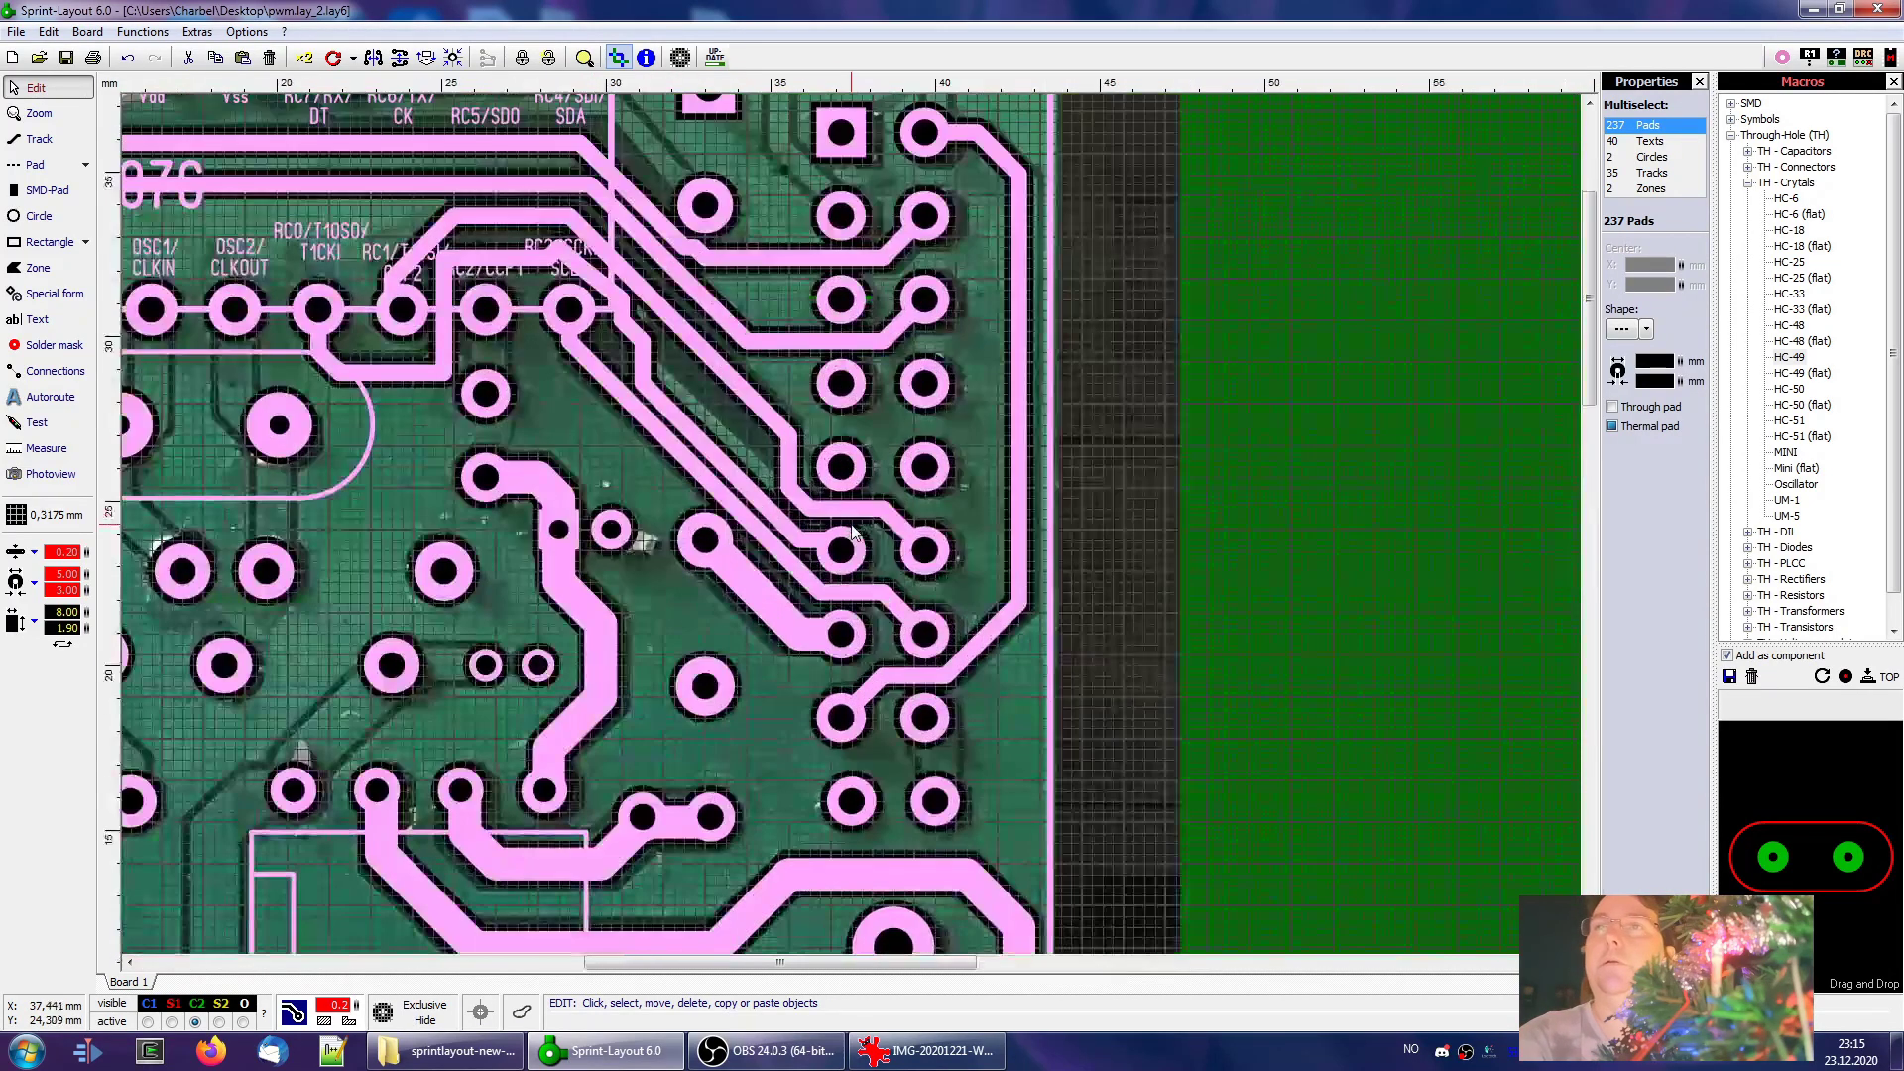
scroll(871, 396, "up", 2)
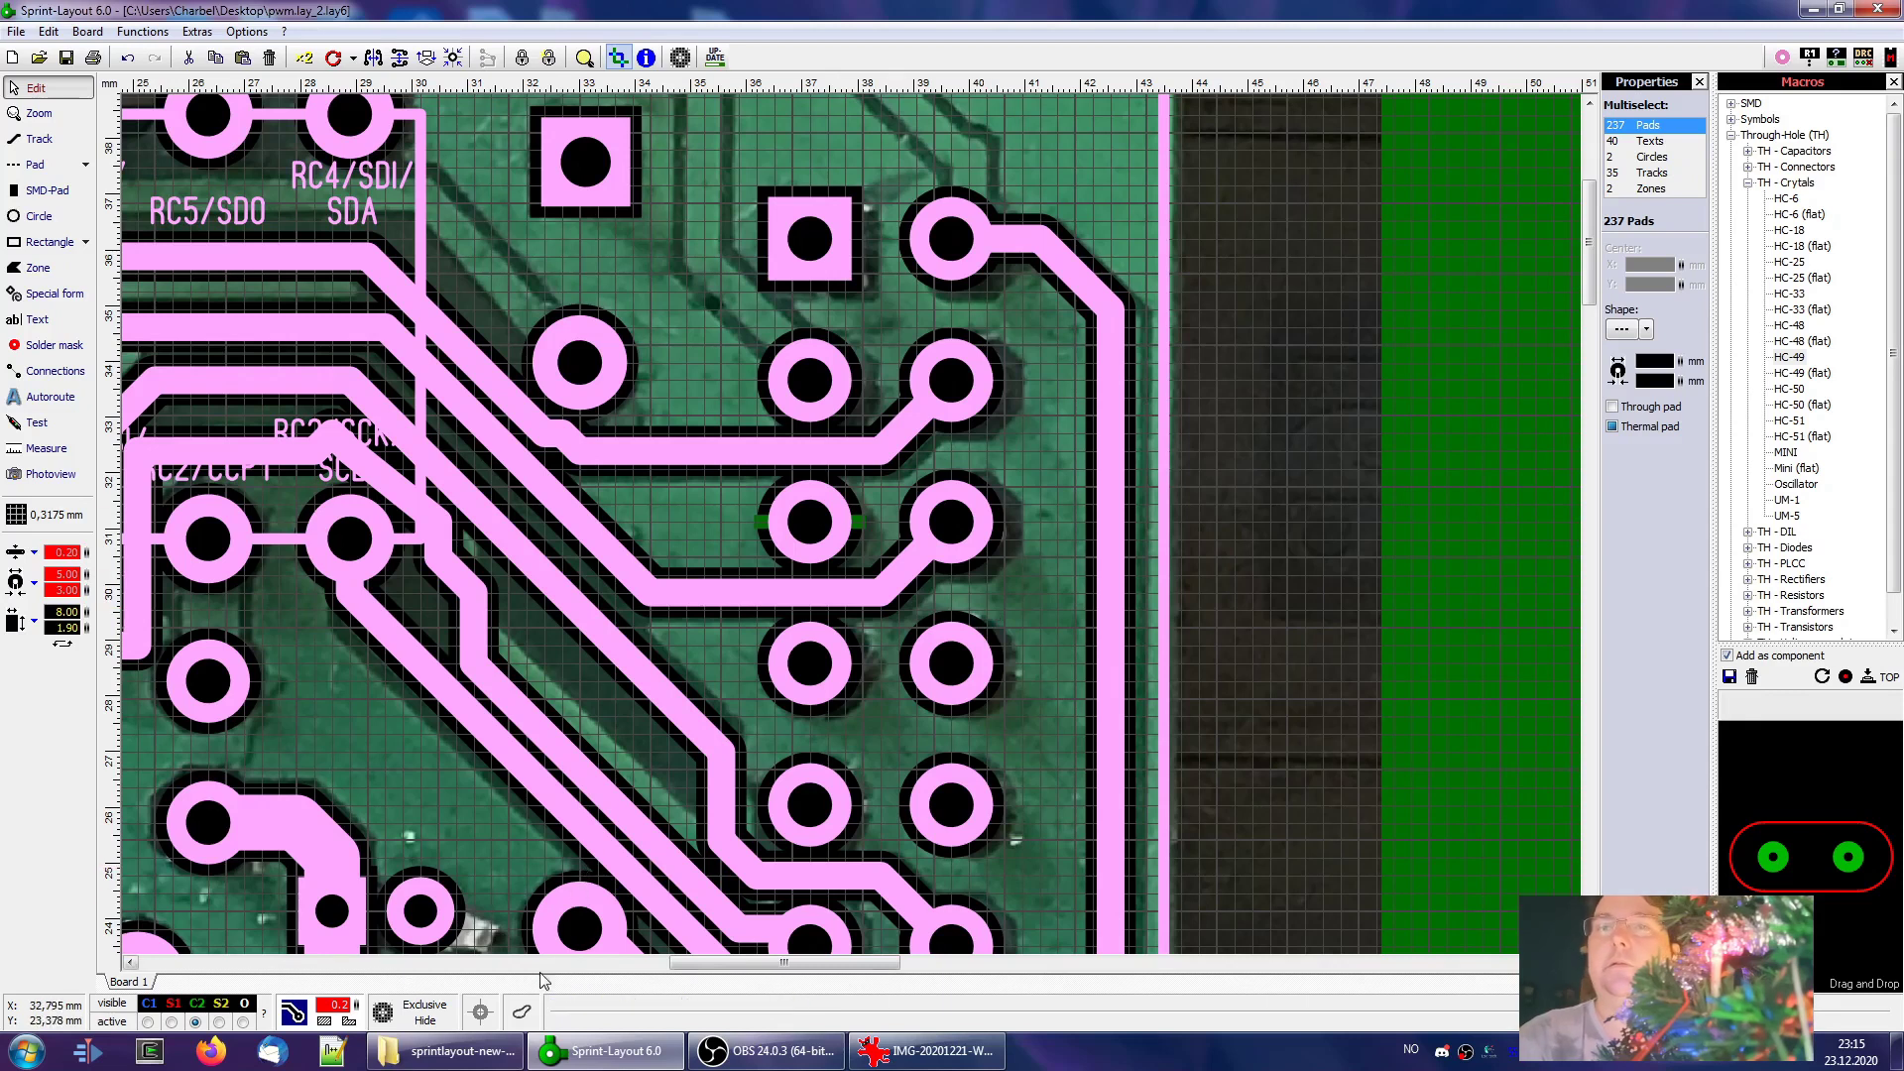
left_click(419, 1006)
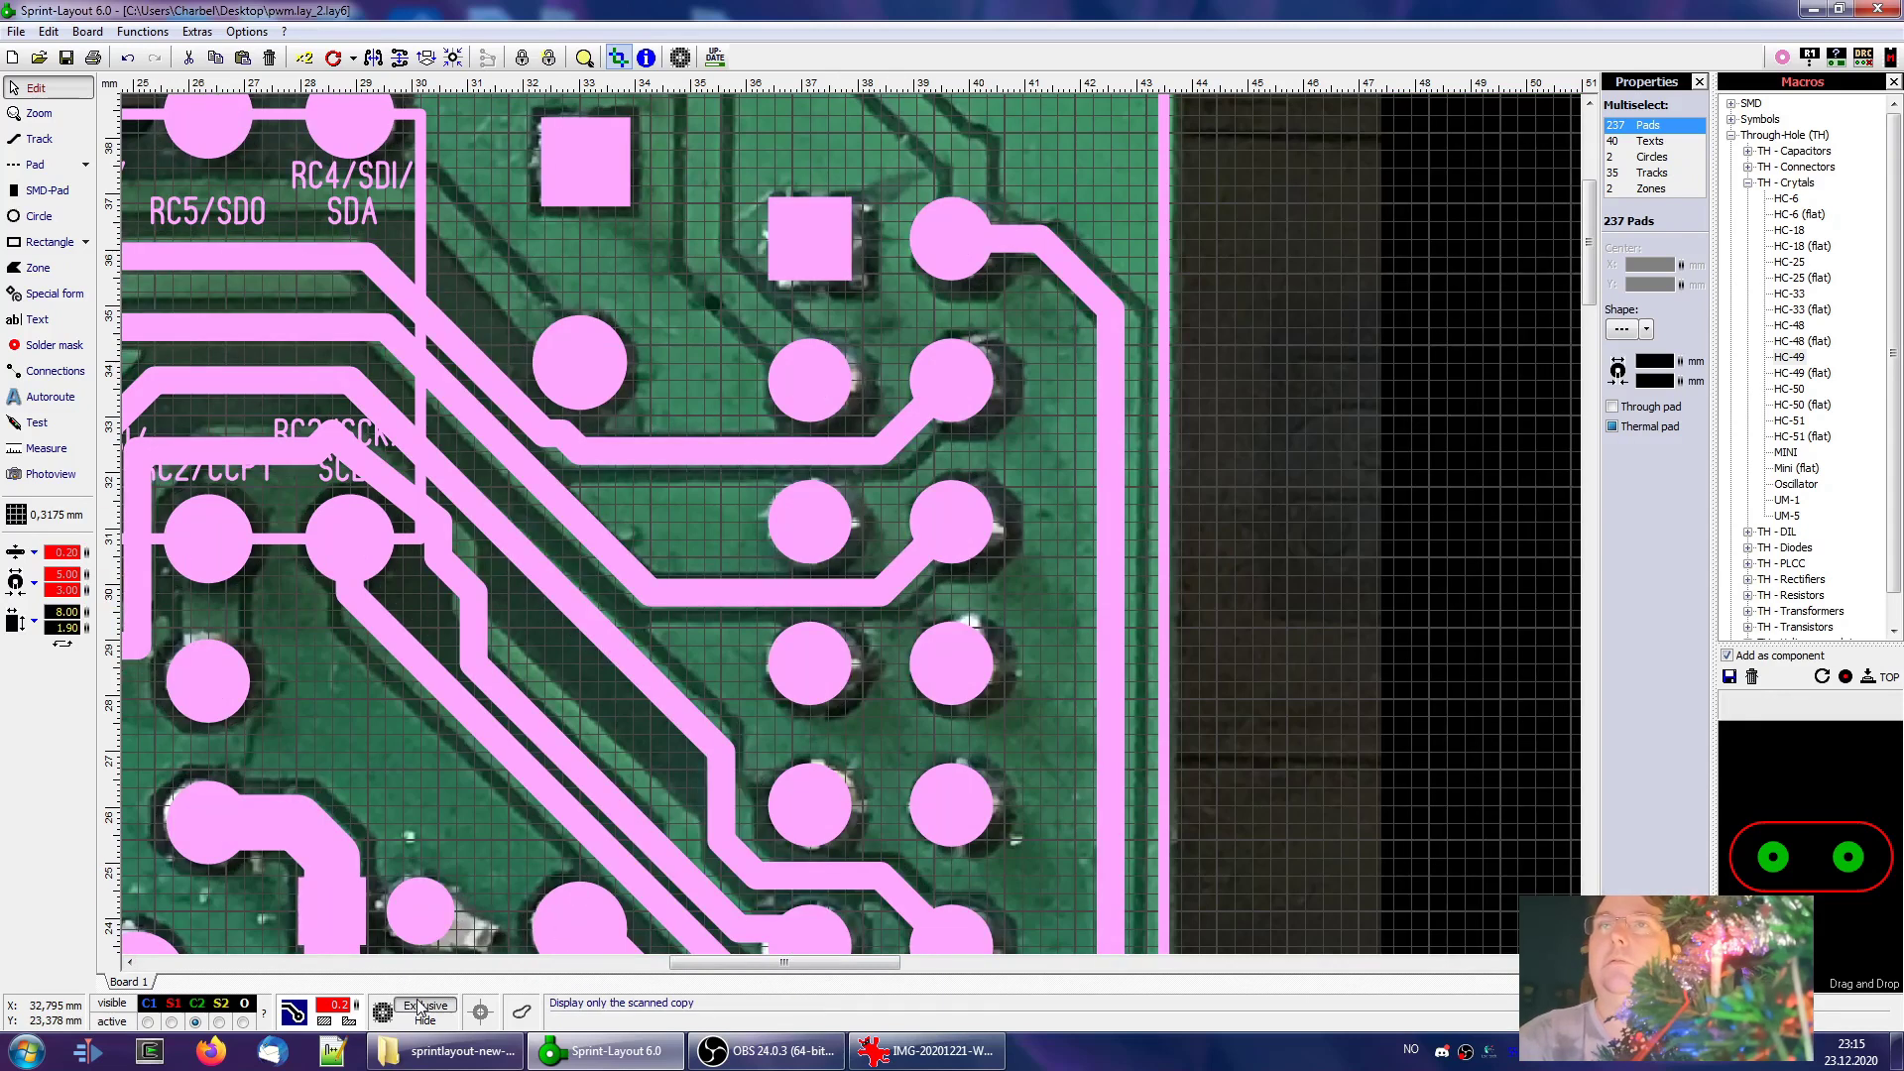
left_click(419, 1006)
left_click(419, 1006)
left_click(419, 1005)
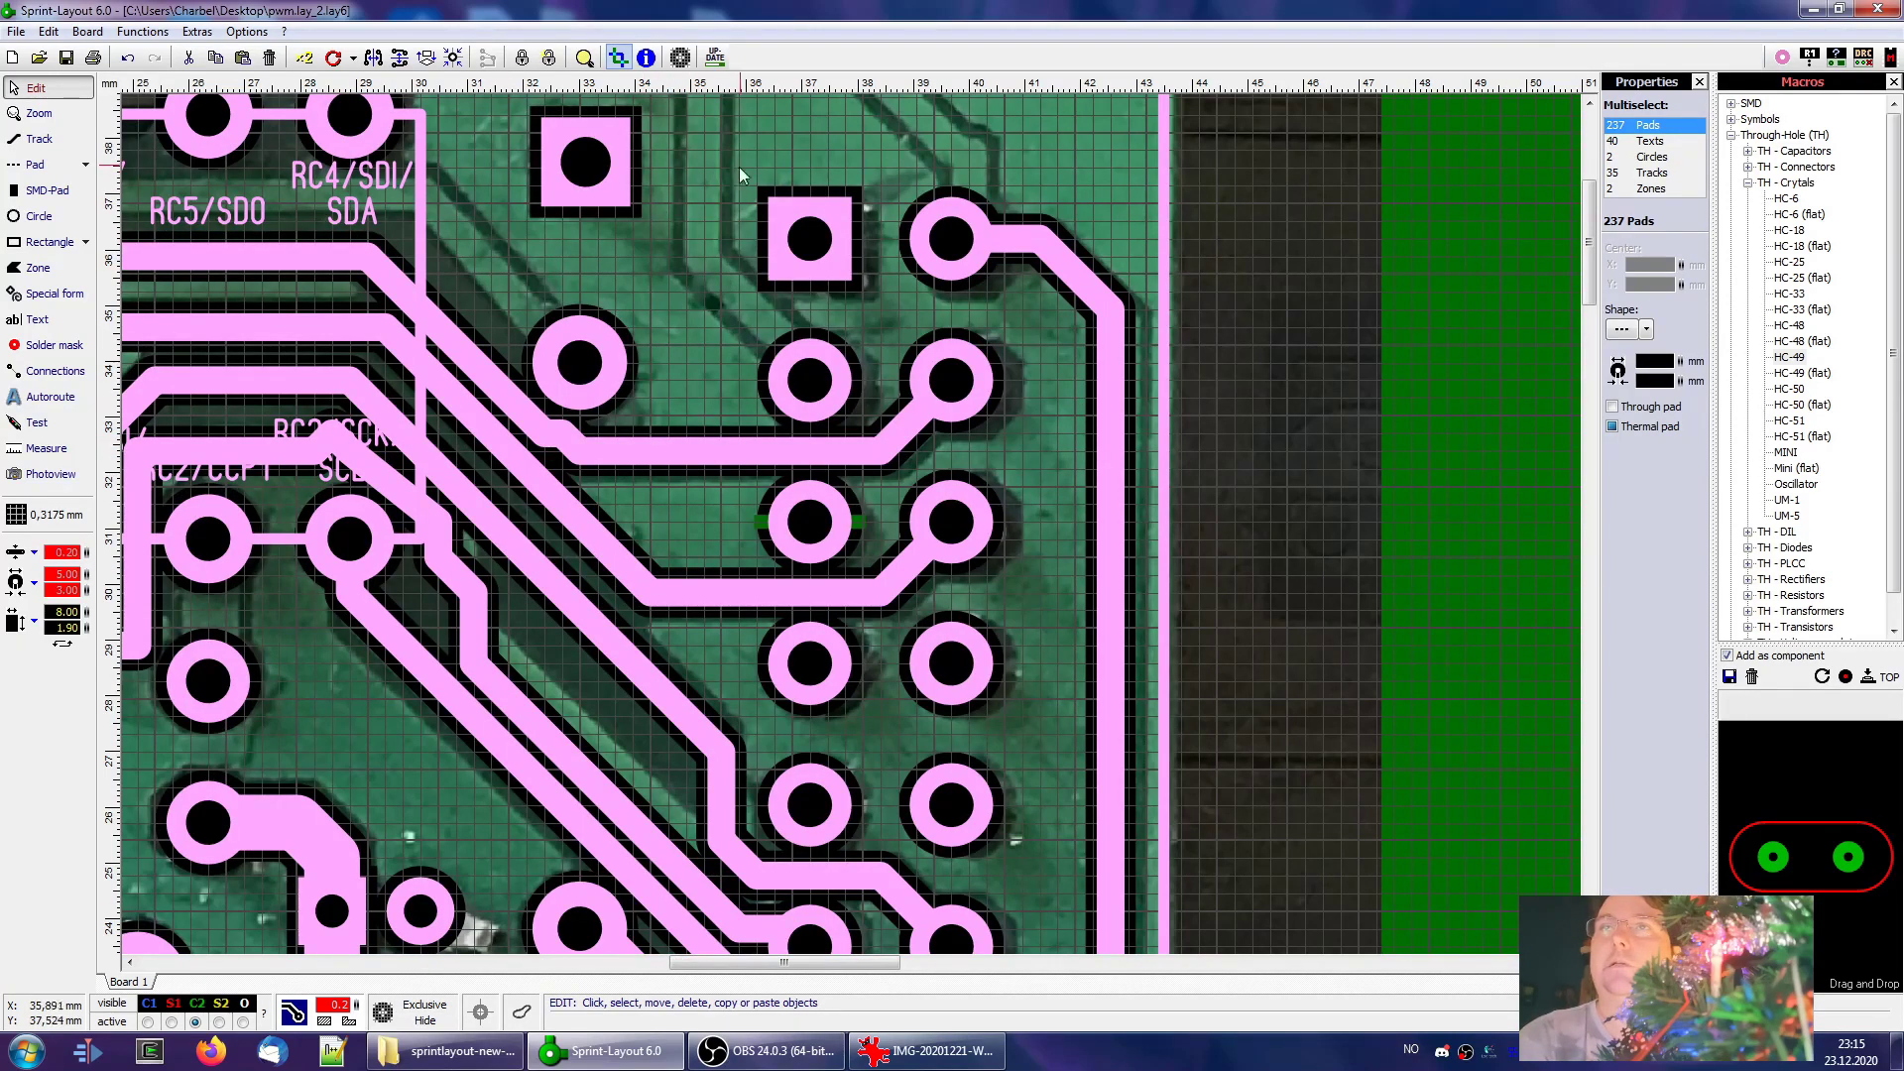
Measure the width of the dark clearance gap beside the header's square pad in the background photo, and return to editing
scroll(851, 531, "up", 1)
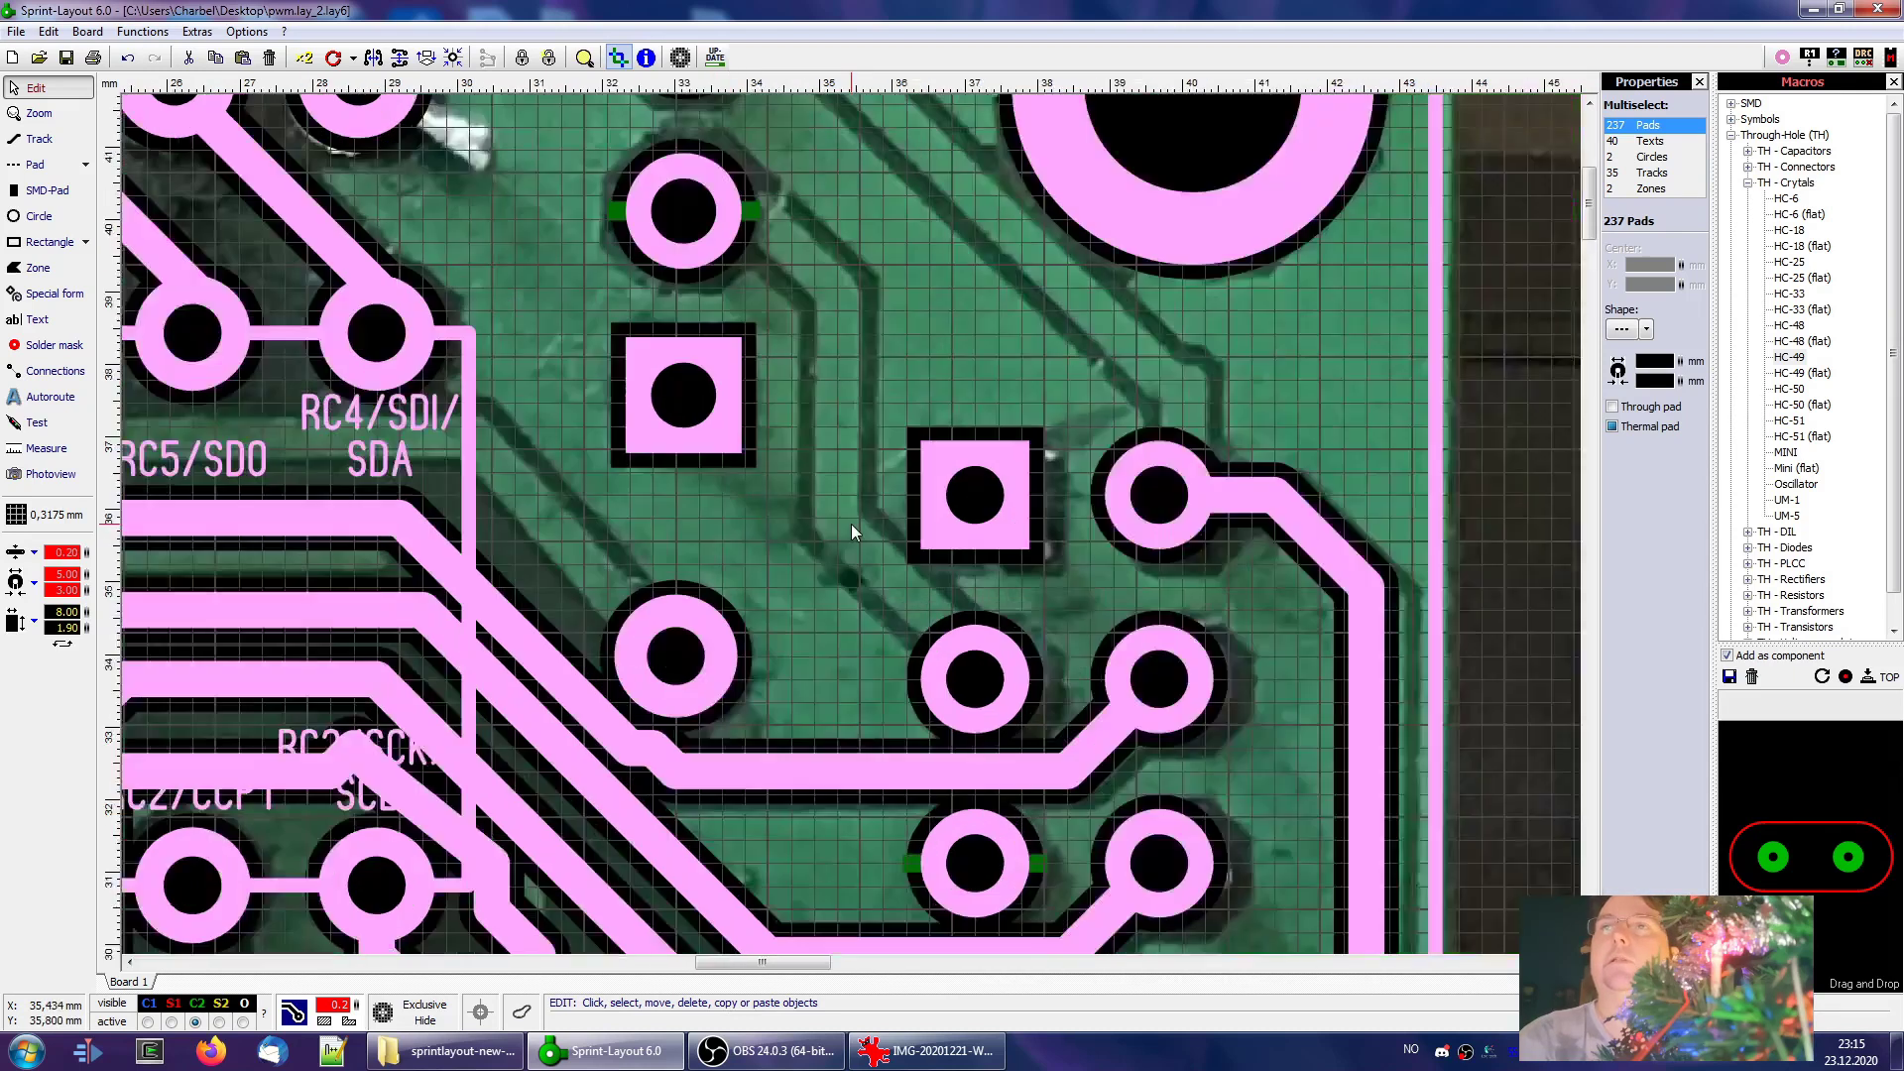
scroll(851, 524, "up", 2)
scroll(853, 520, "up", 2)
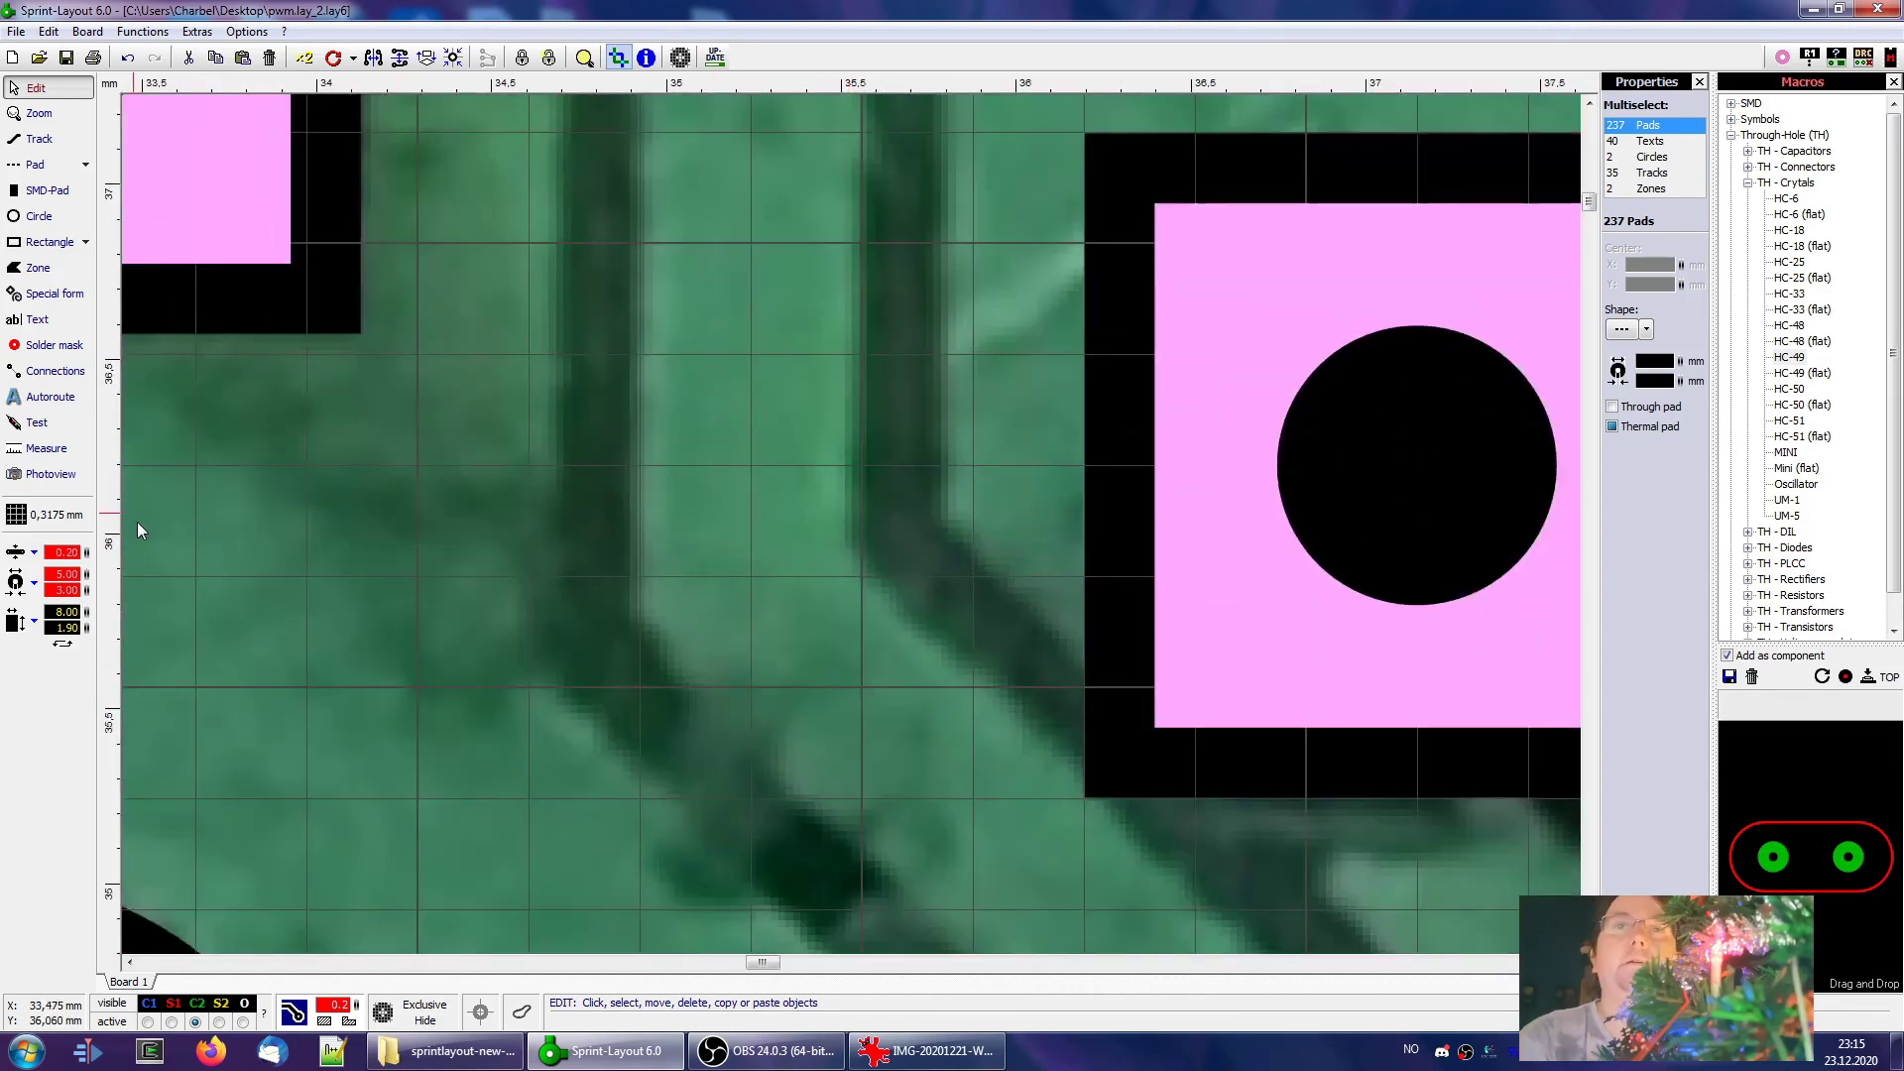
left_click(46, 448)
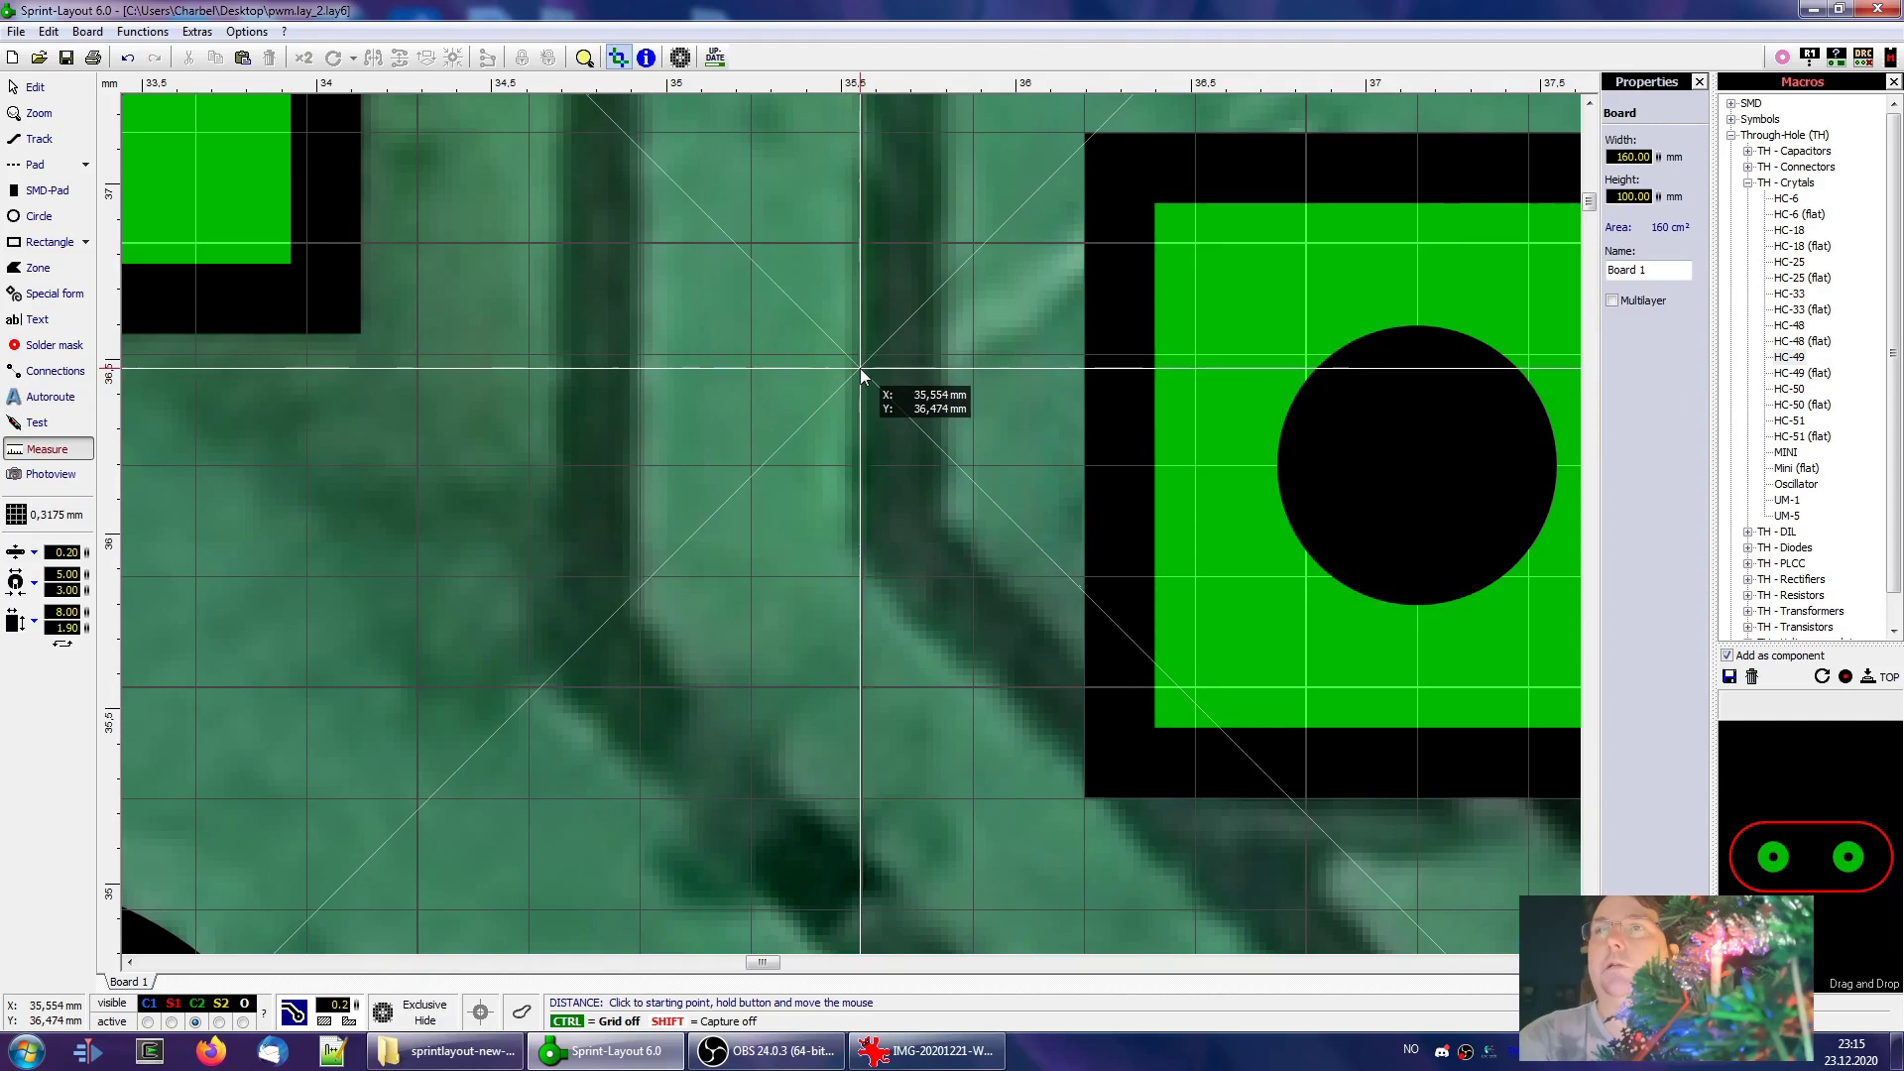
left_click_drag(859, 367, 942, 371)
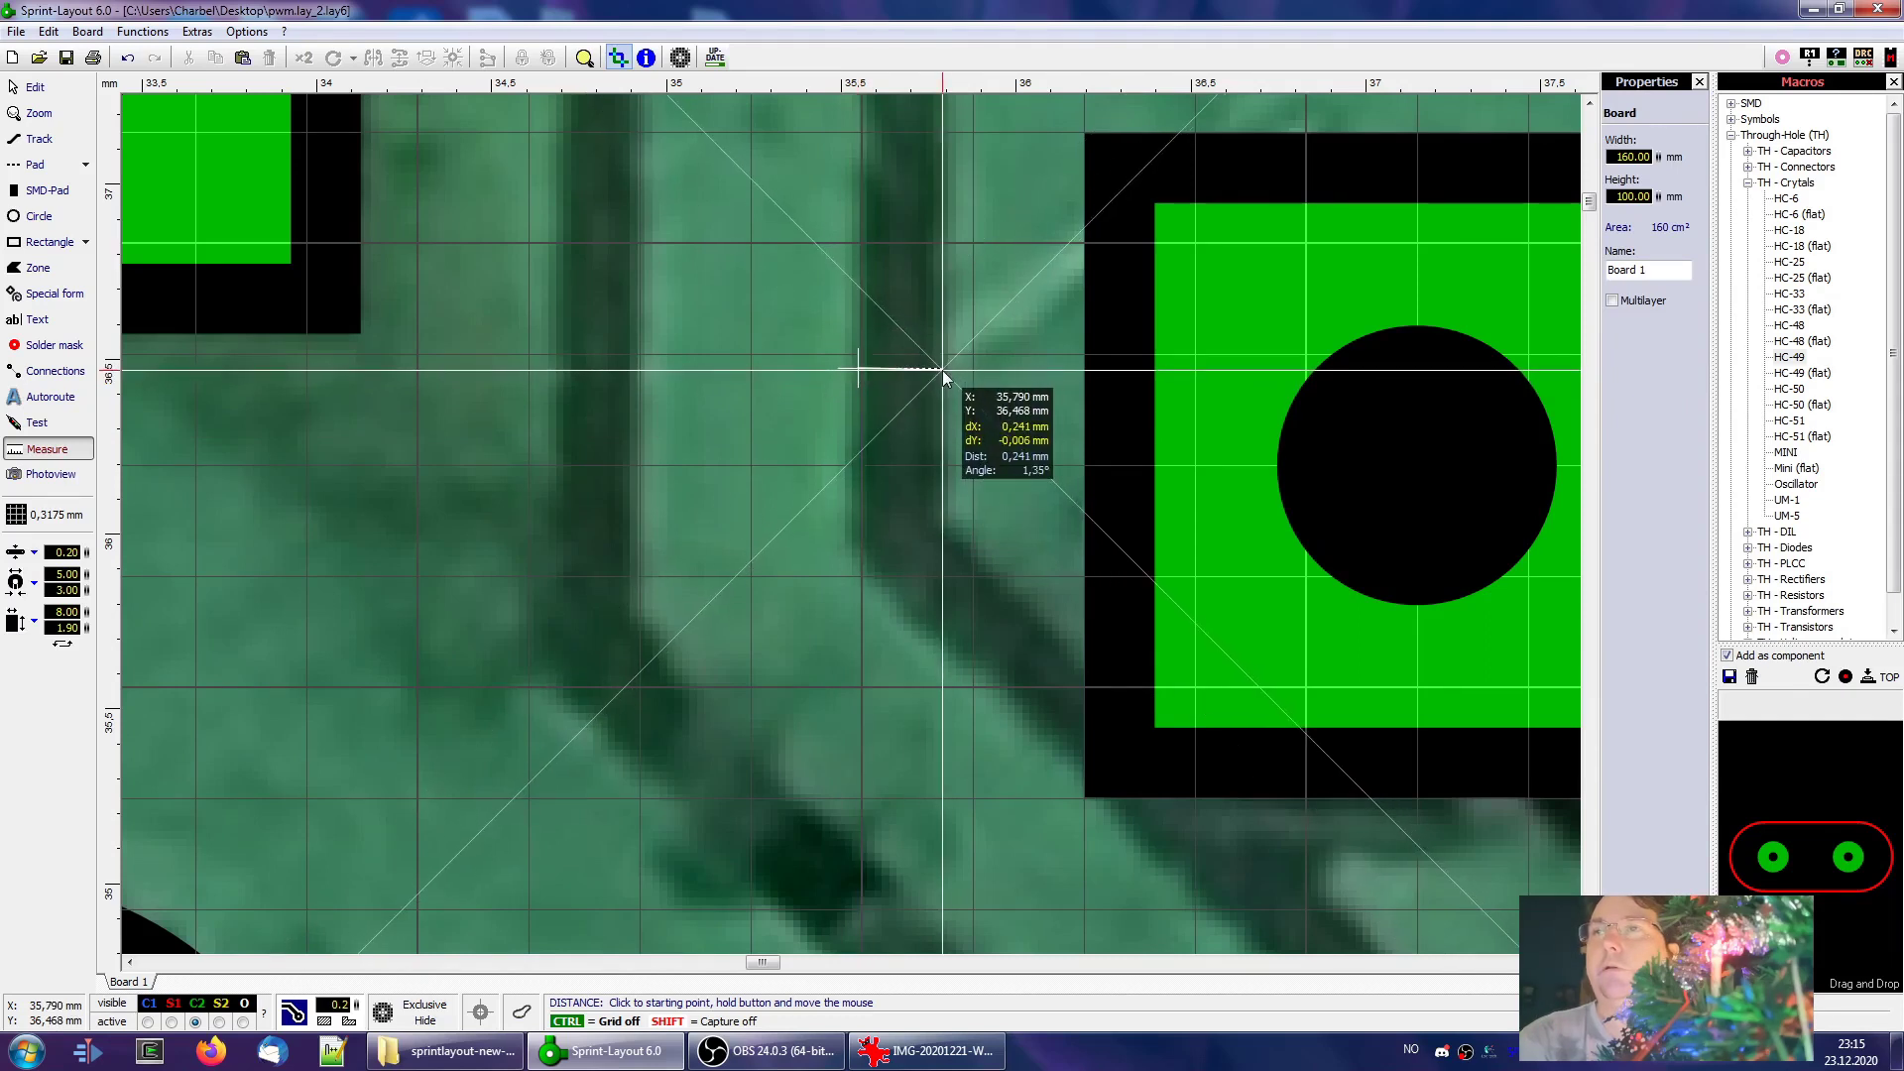
left_click_drag(942, 370, 938, 371)
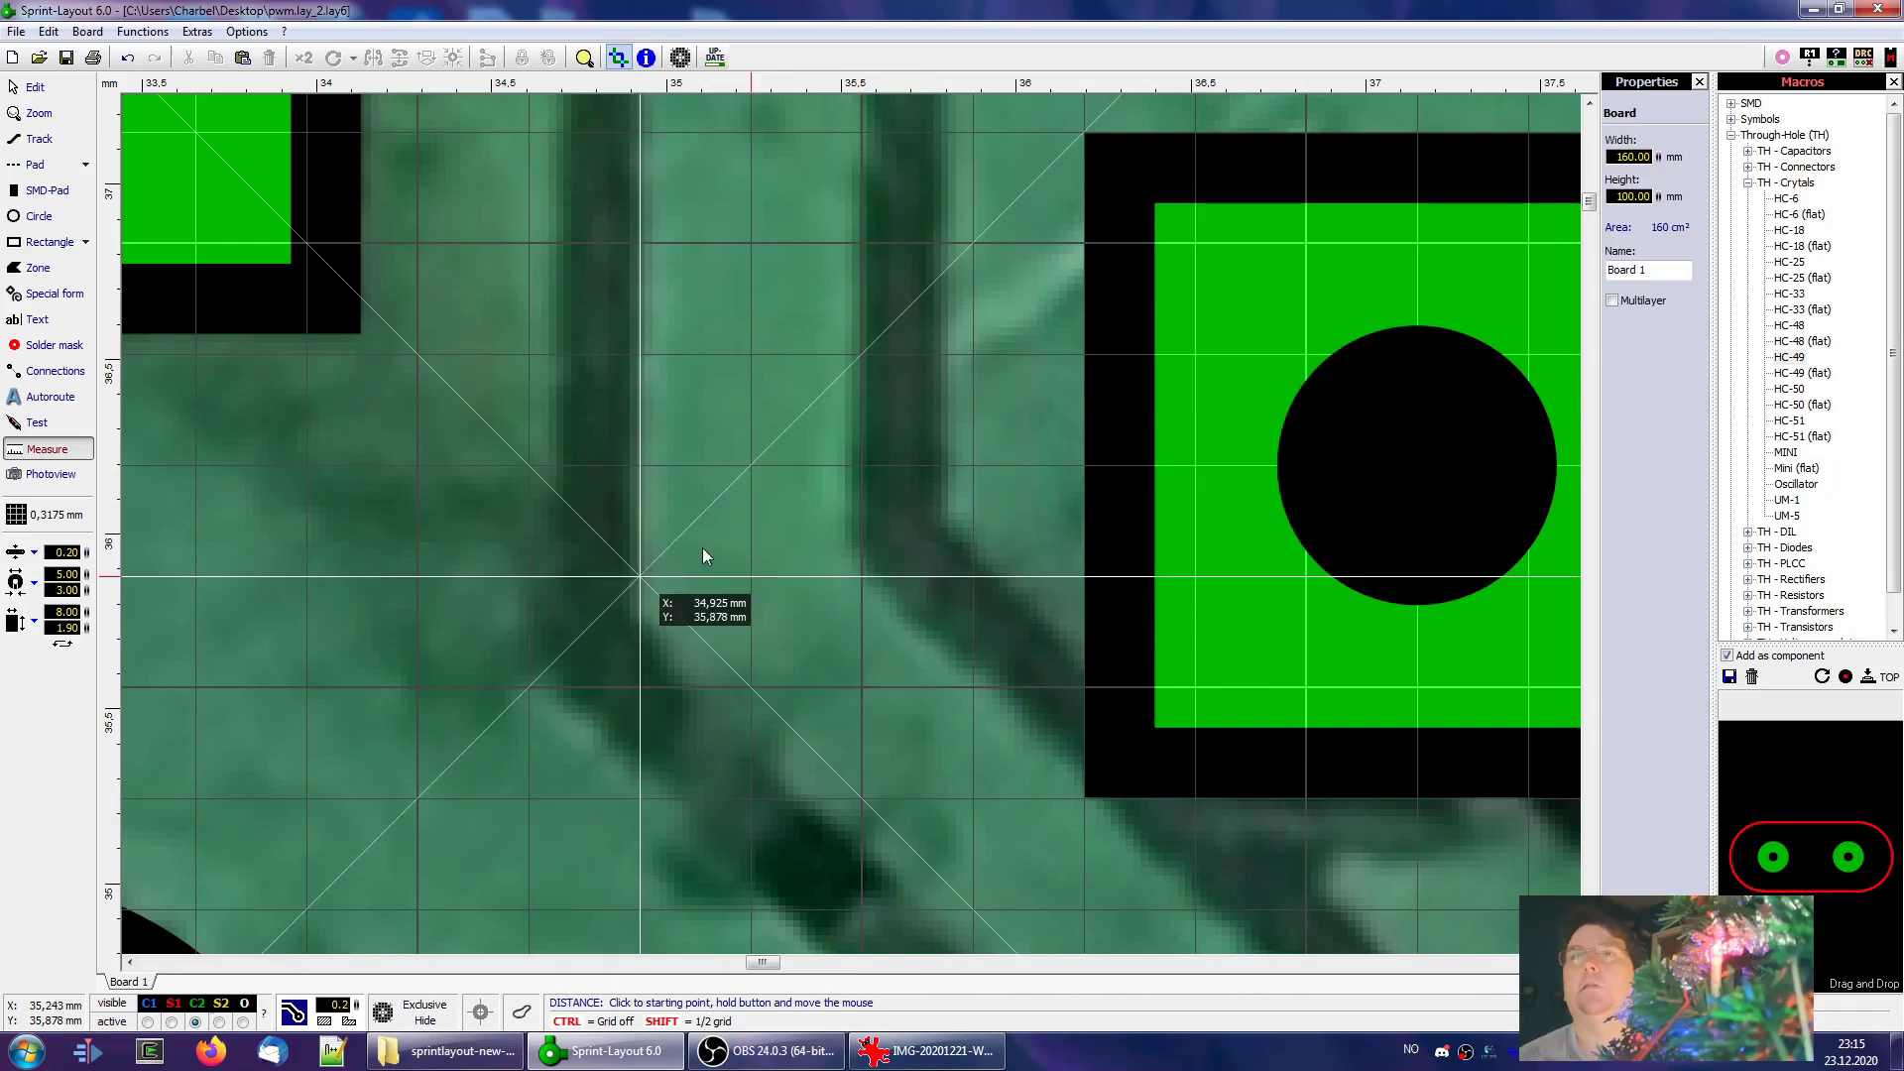
key("super")
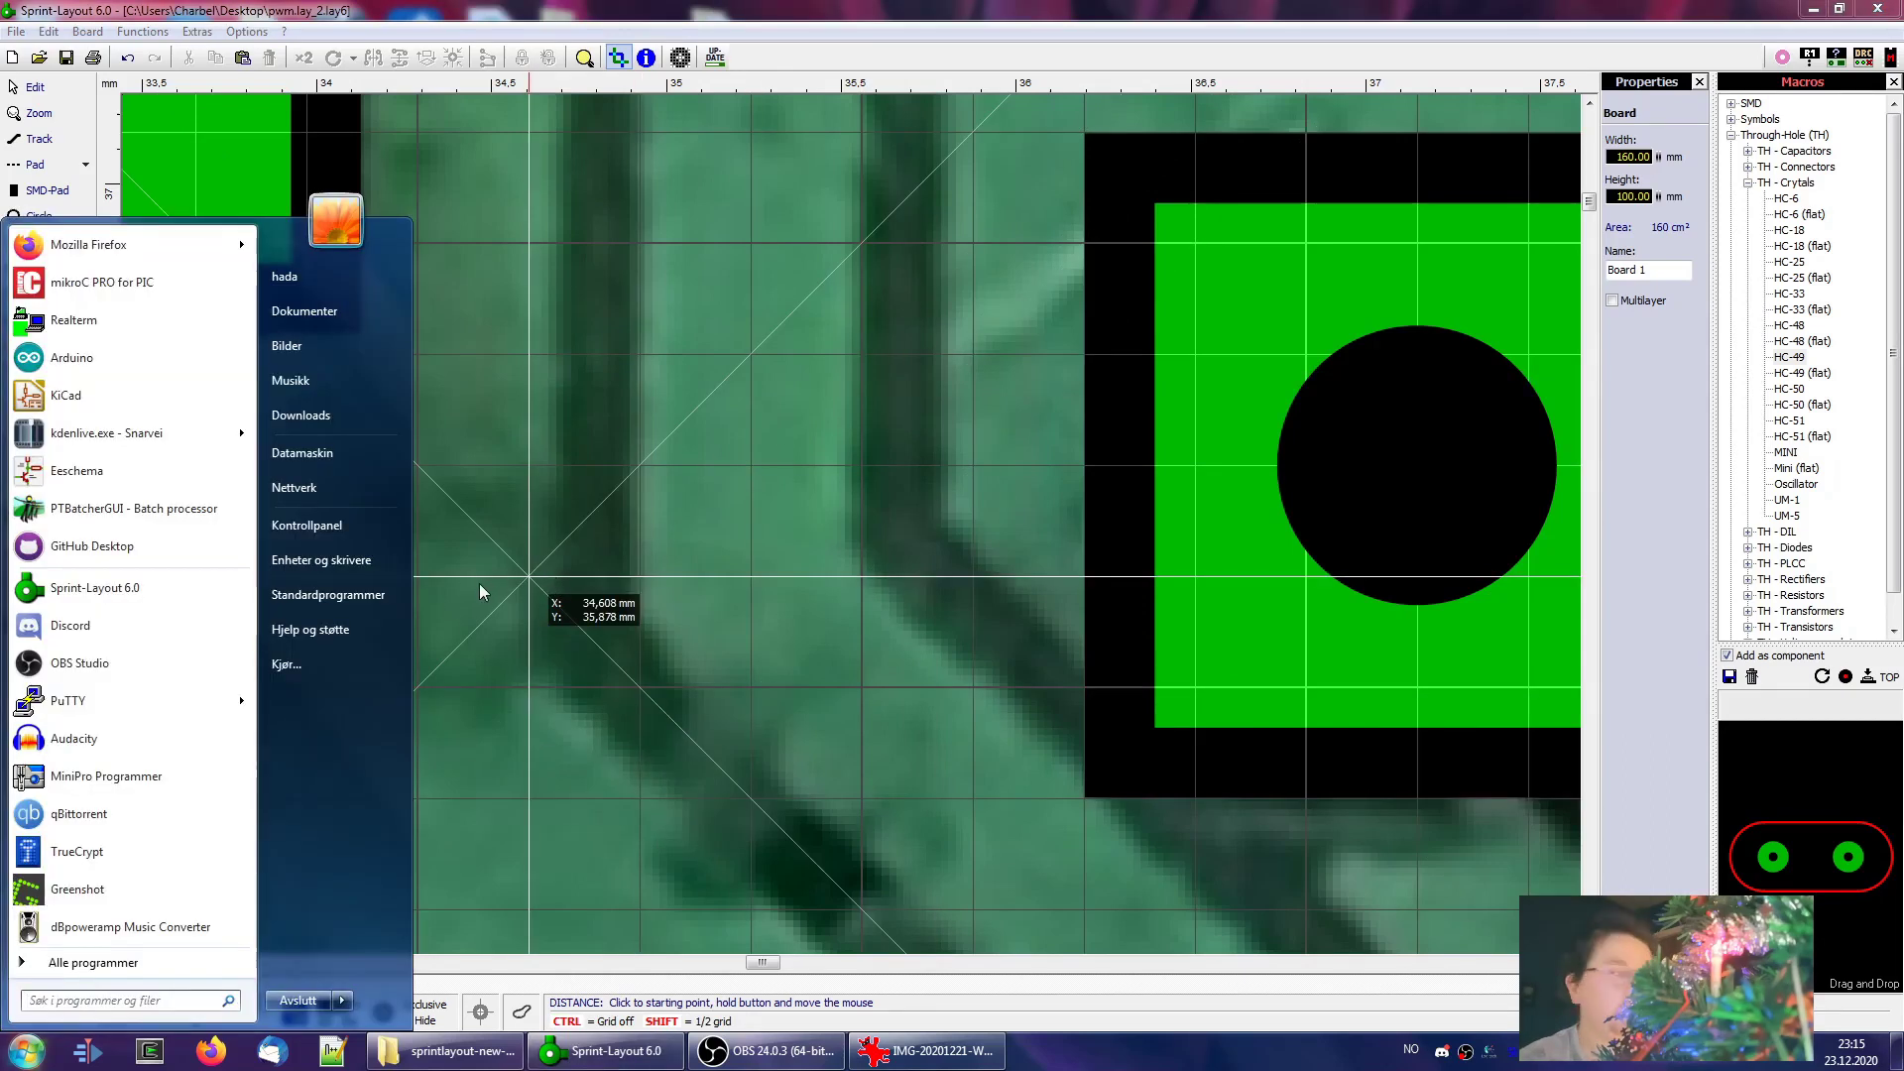
key("super")
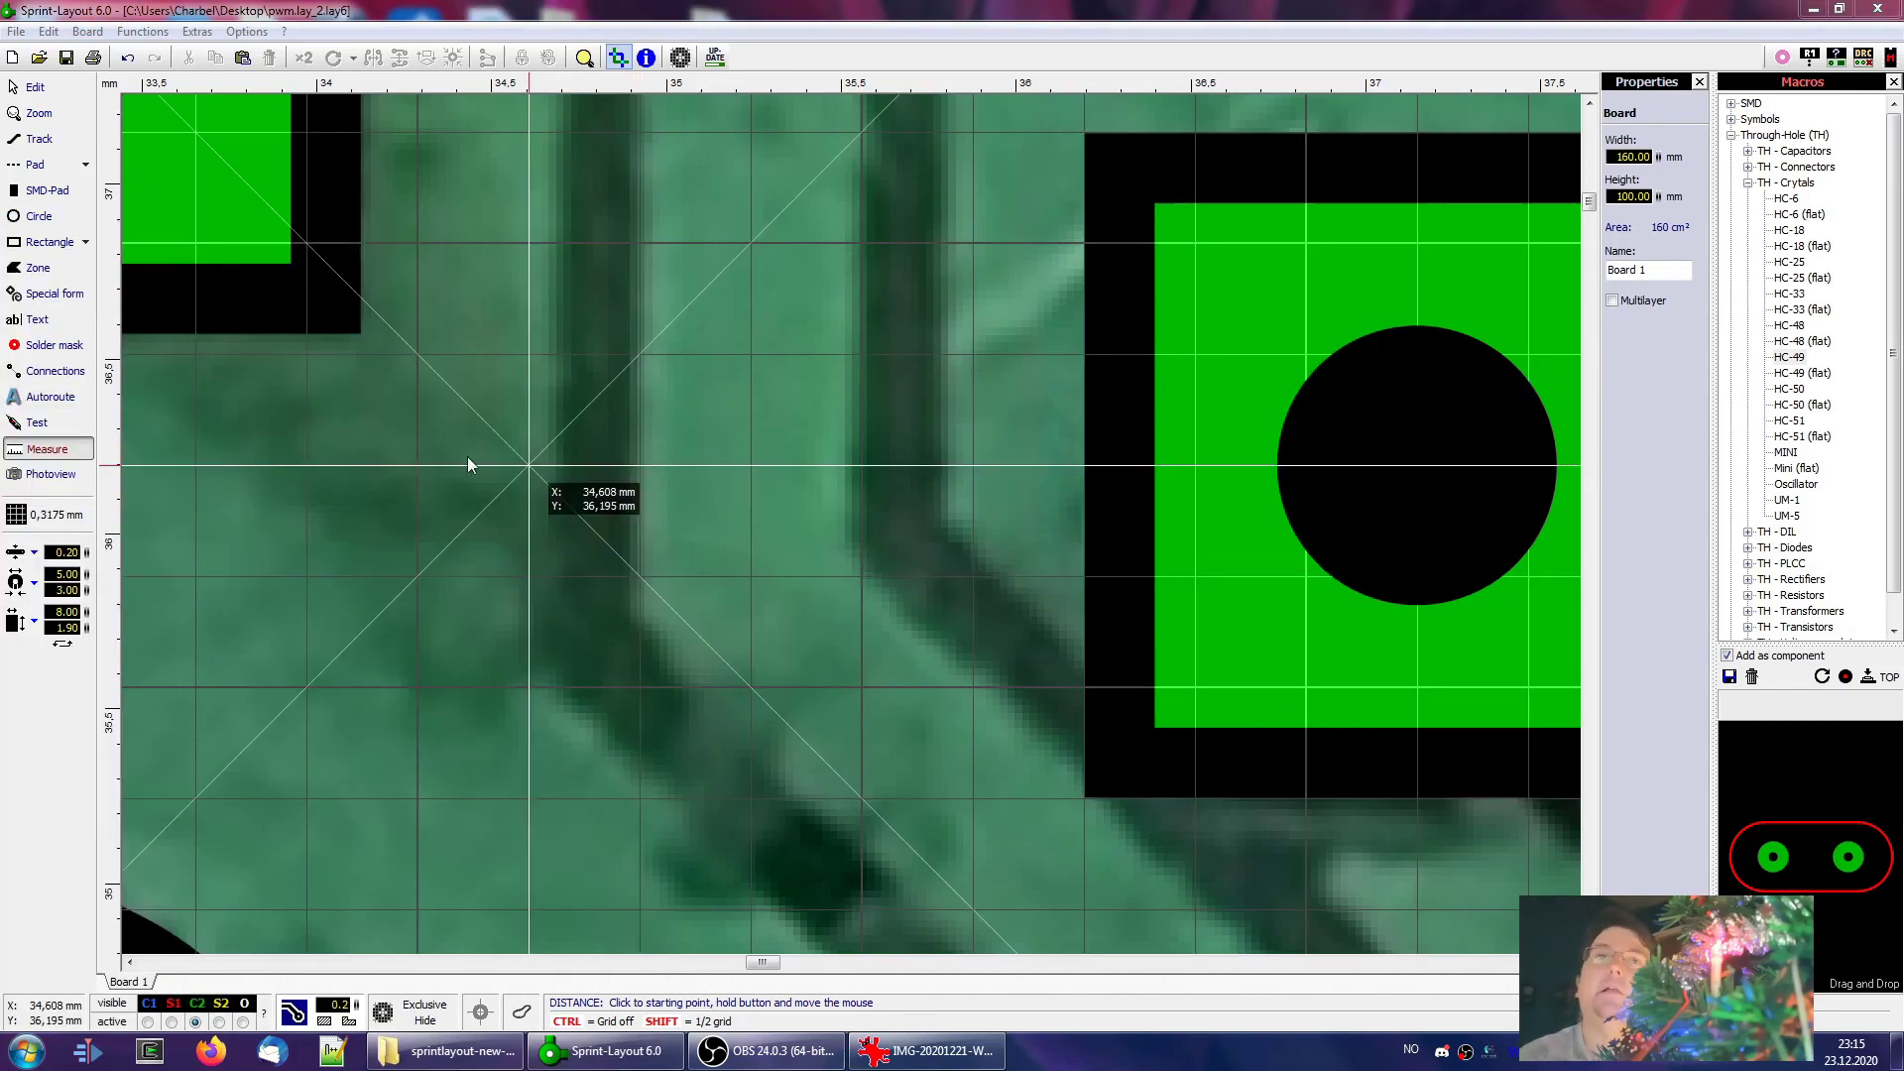
left_click(41, 87)
Preview the whole board's bottom and top sides in Photoview, and return to editing
scroll(825, 449, "down", 6)
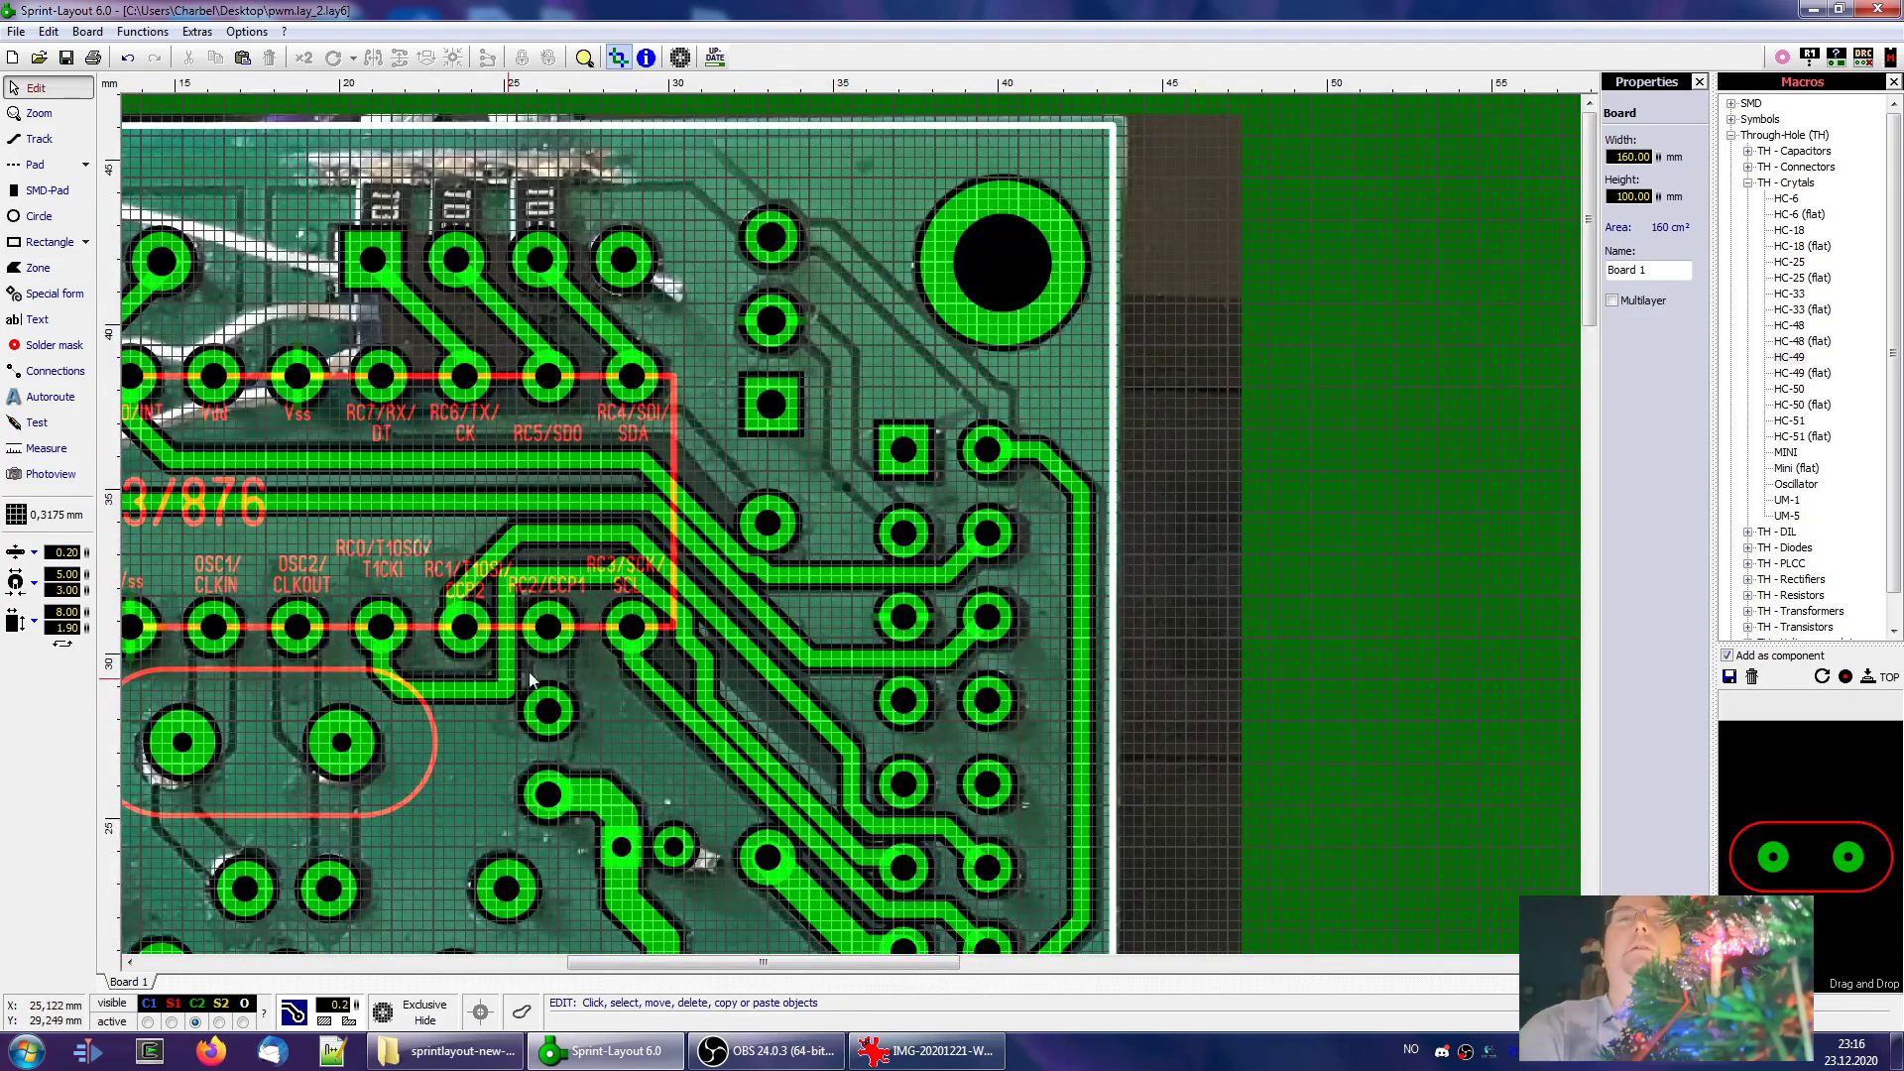
scroll(789, 424, "down", 2)
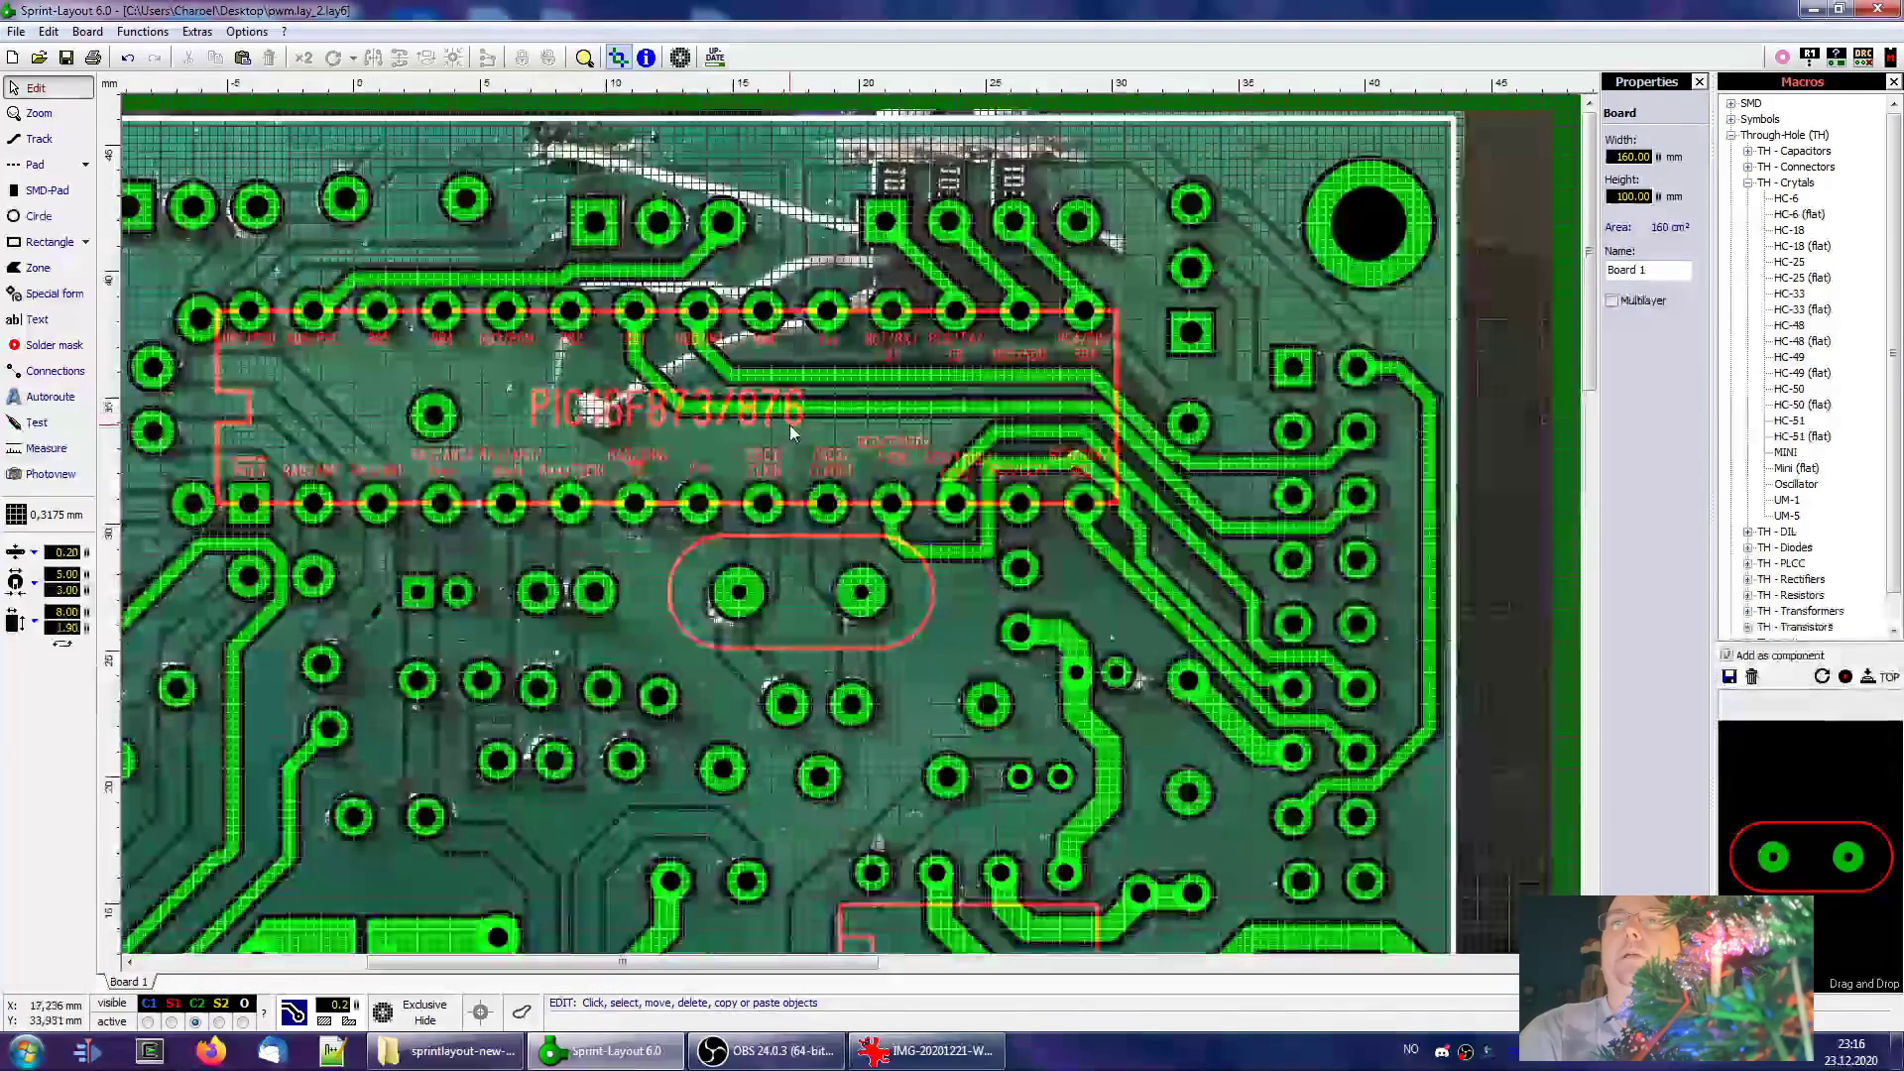
scroll(790, 424, "down", 2)
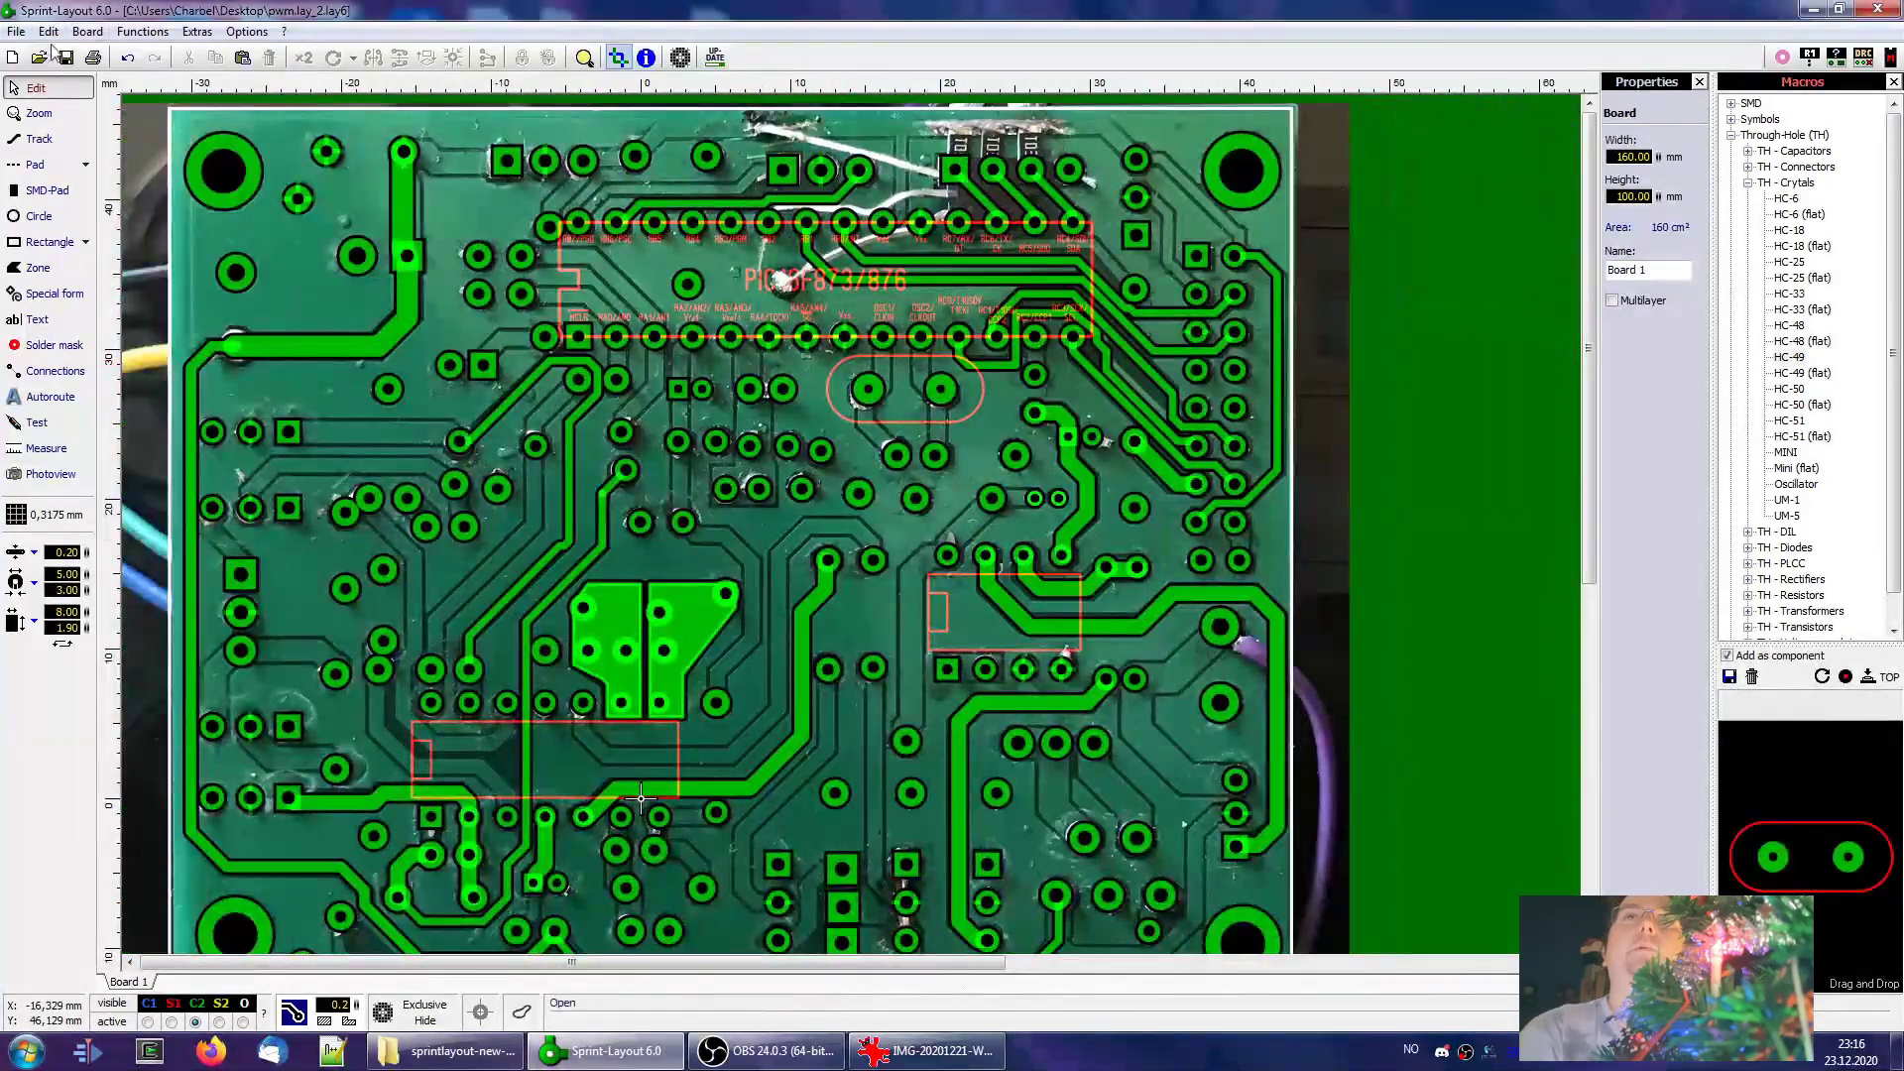
left_click(89, 32)
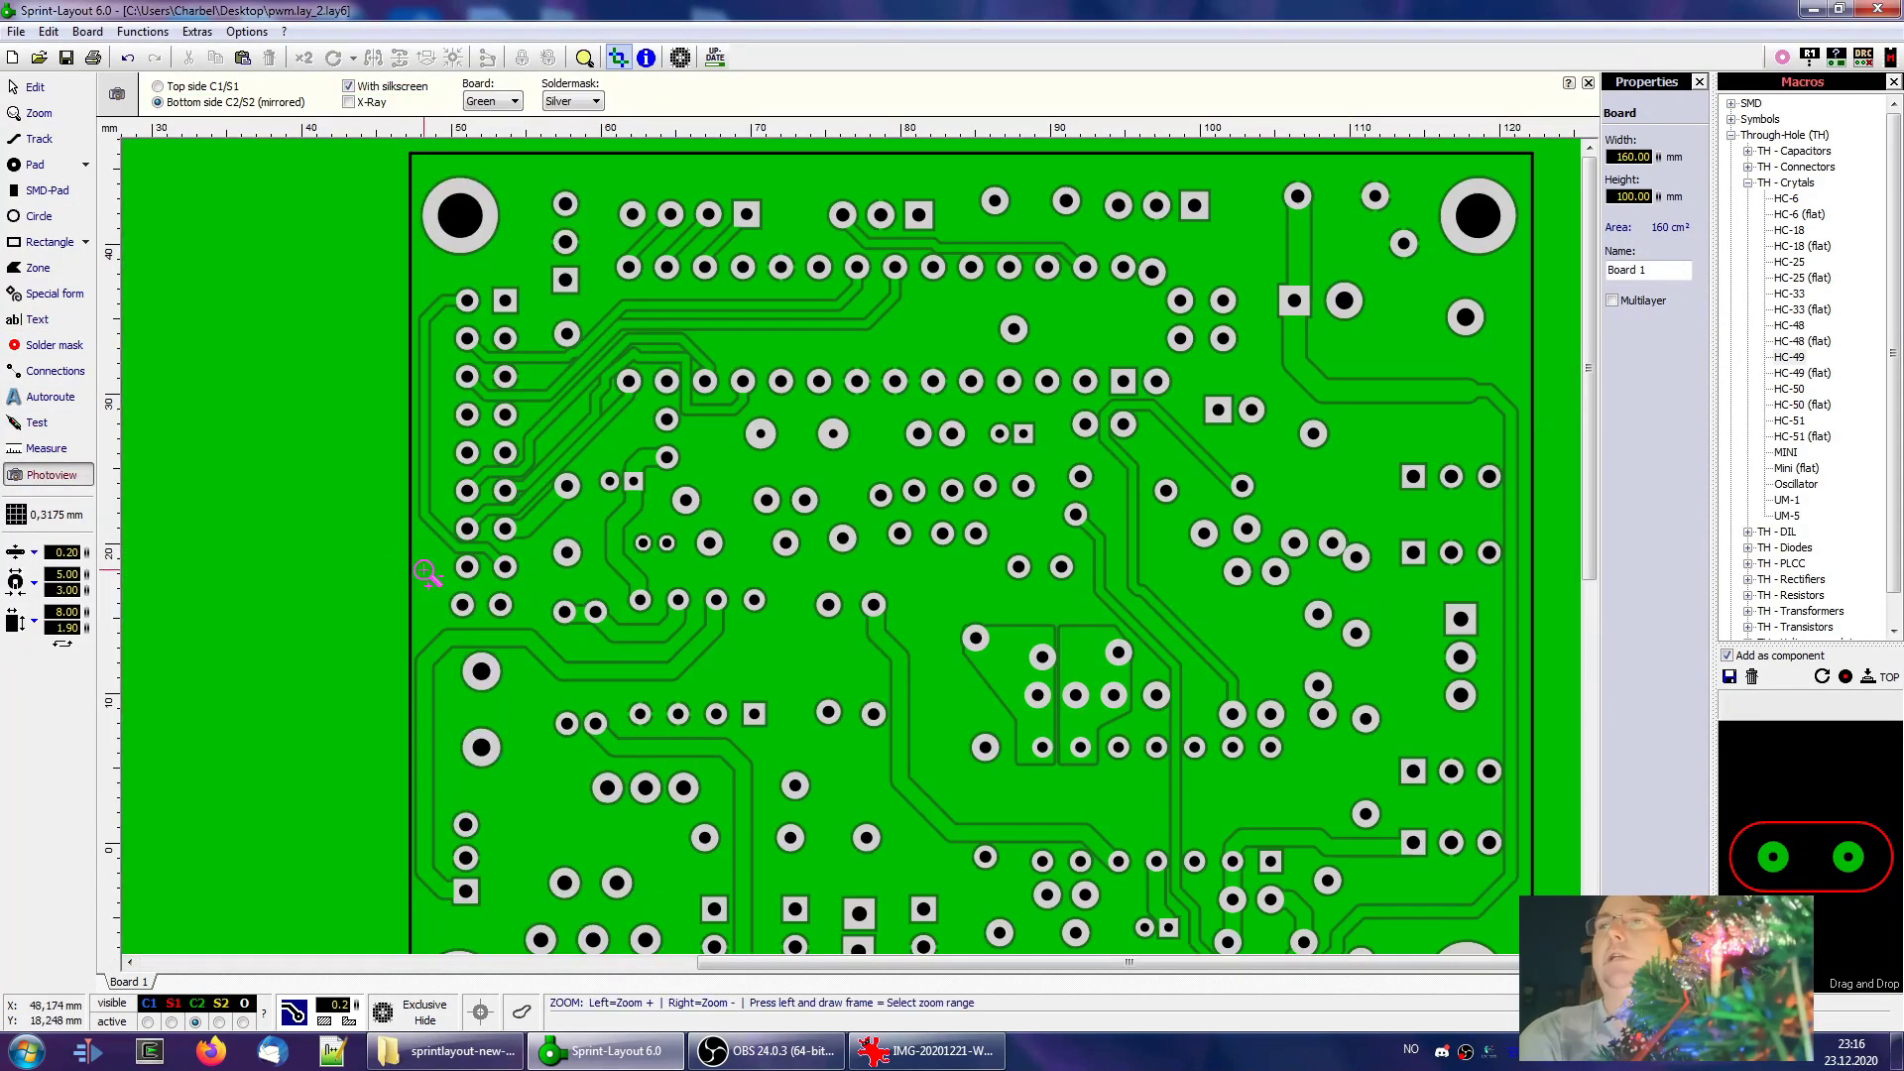
left_click(50, 474)
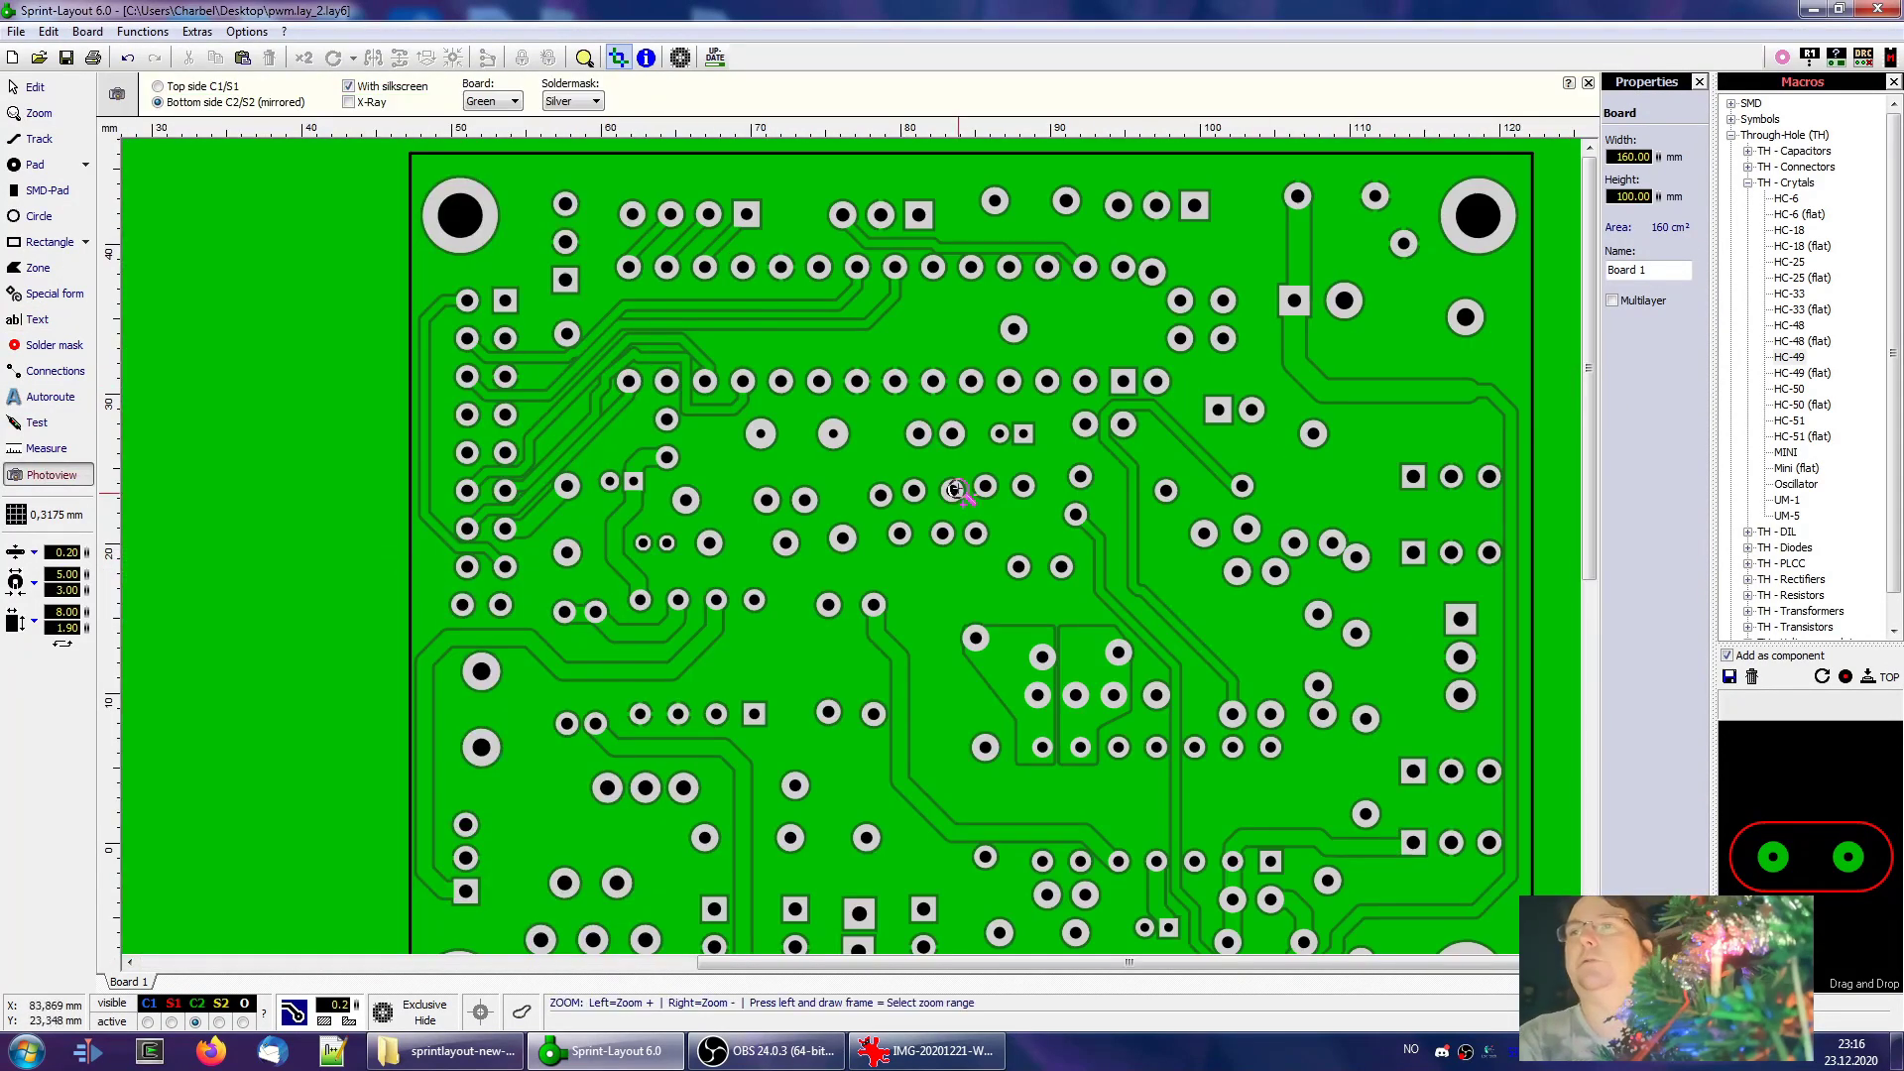
right_click(989, 560)
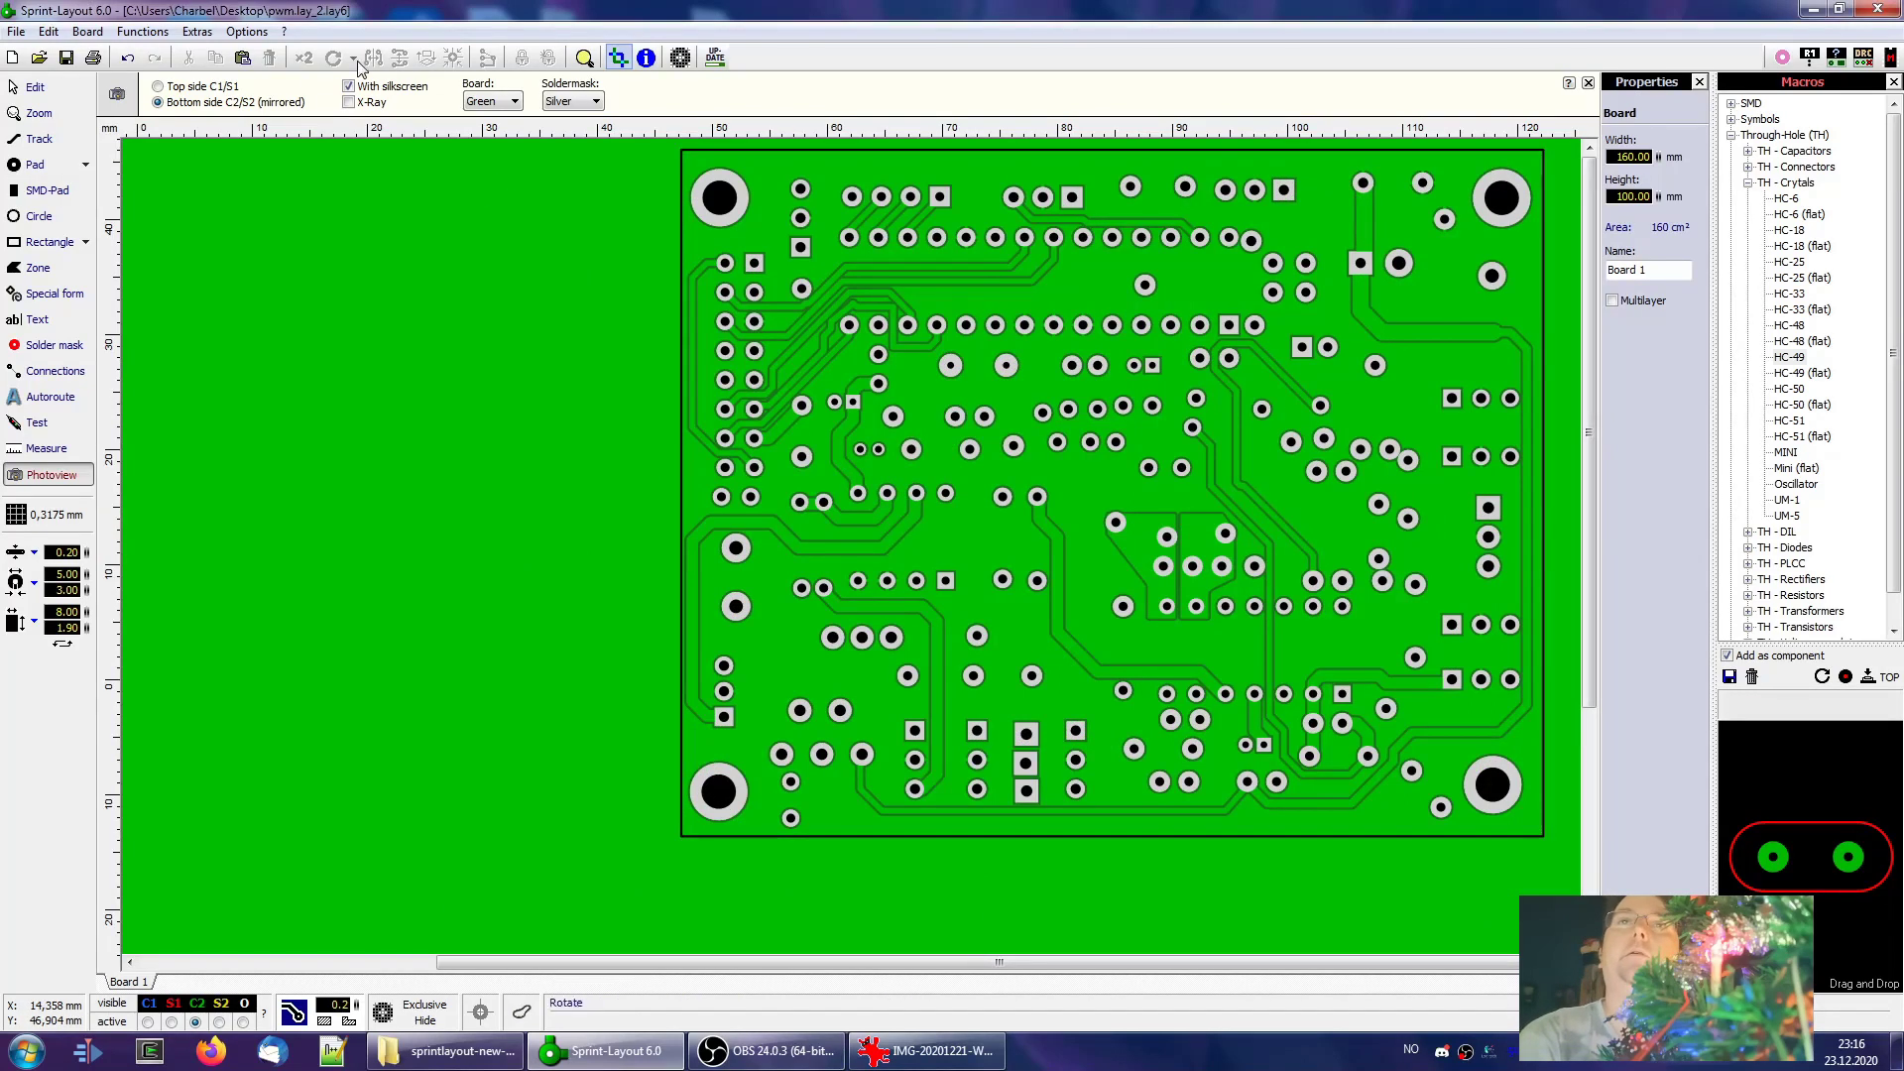
left_click(159, 86)
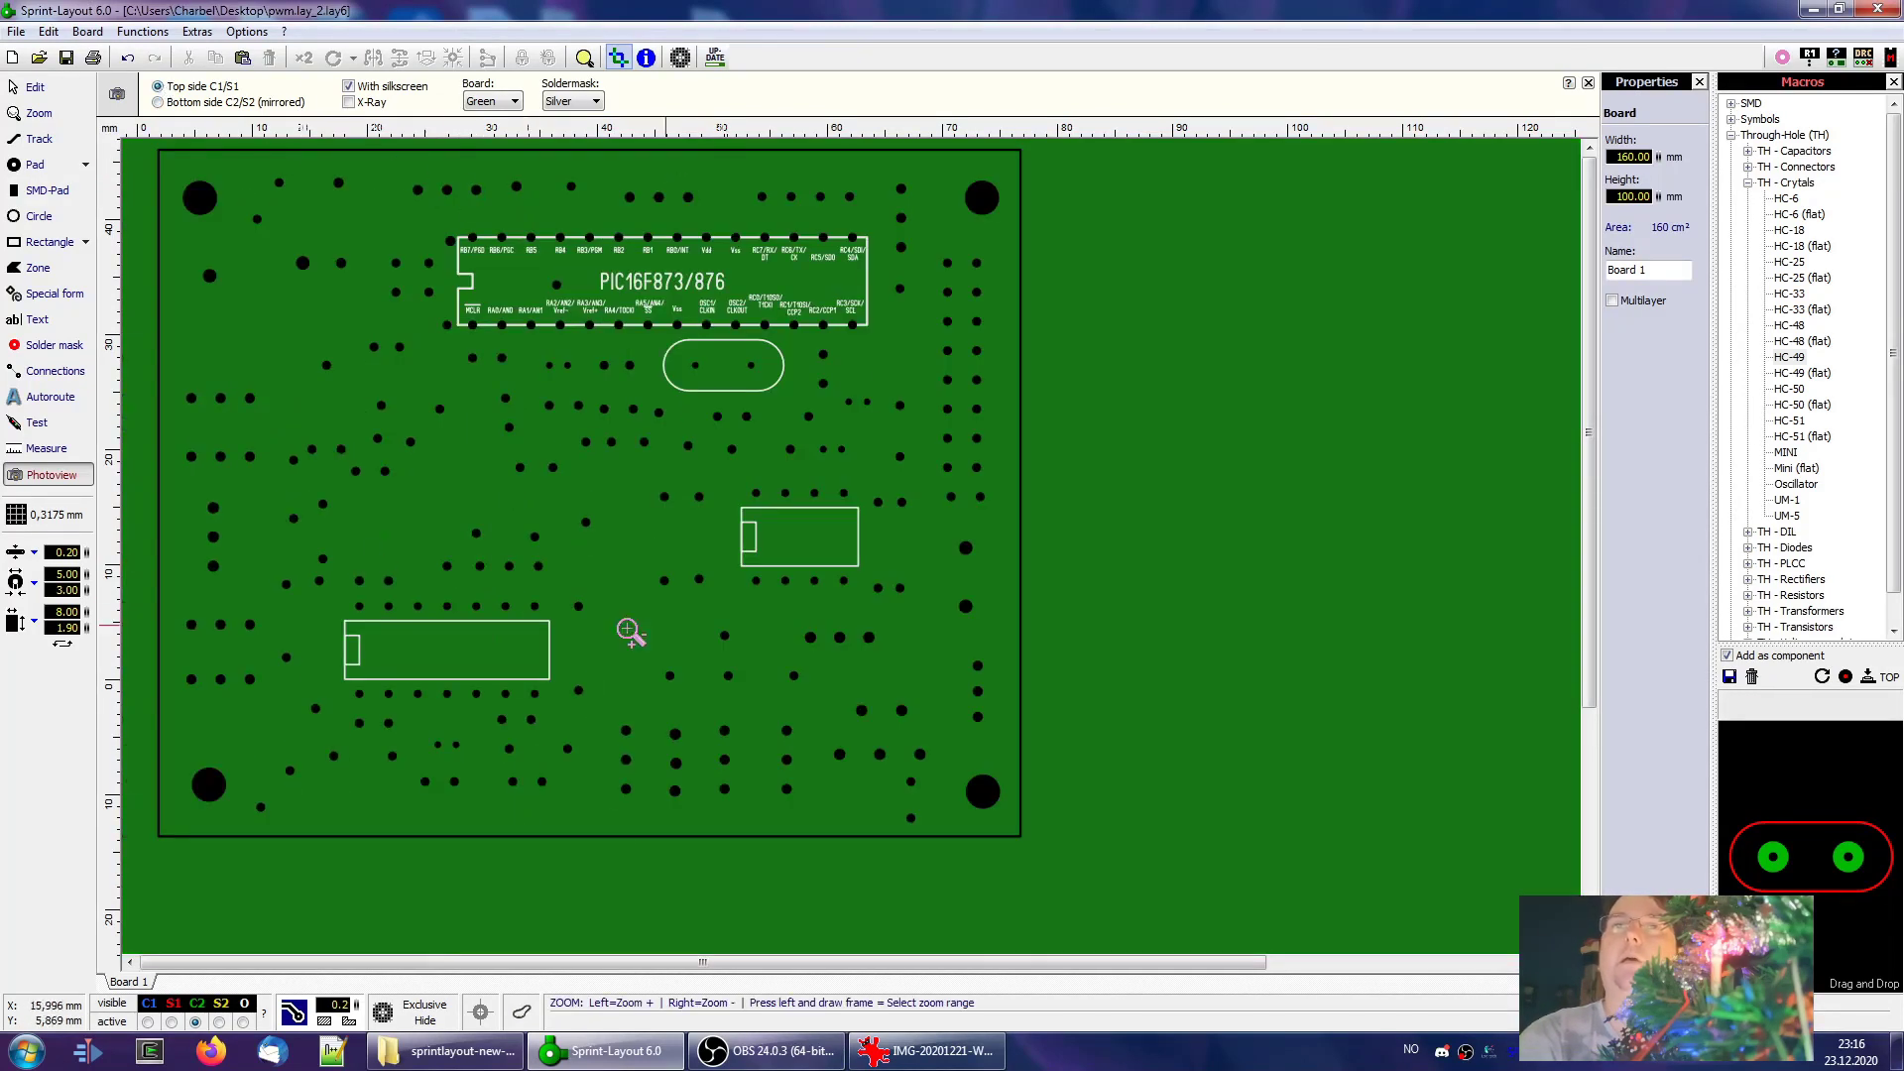
left_click(157, 102)
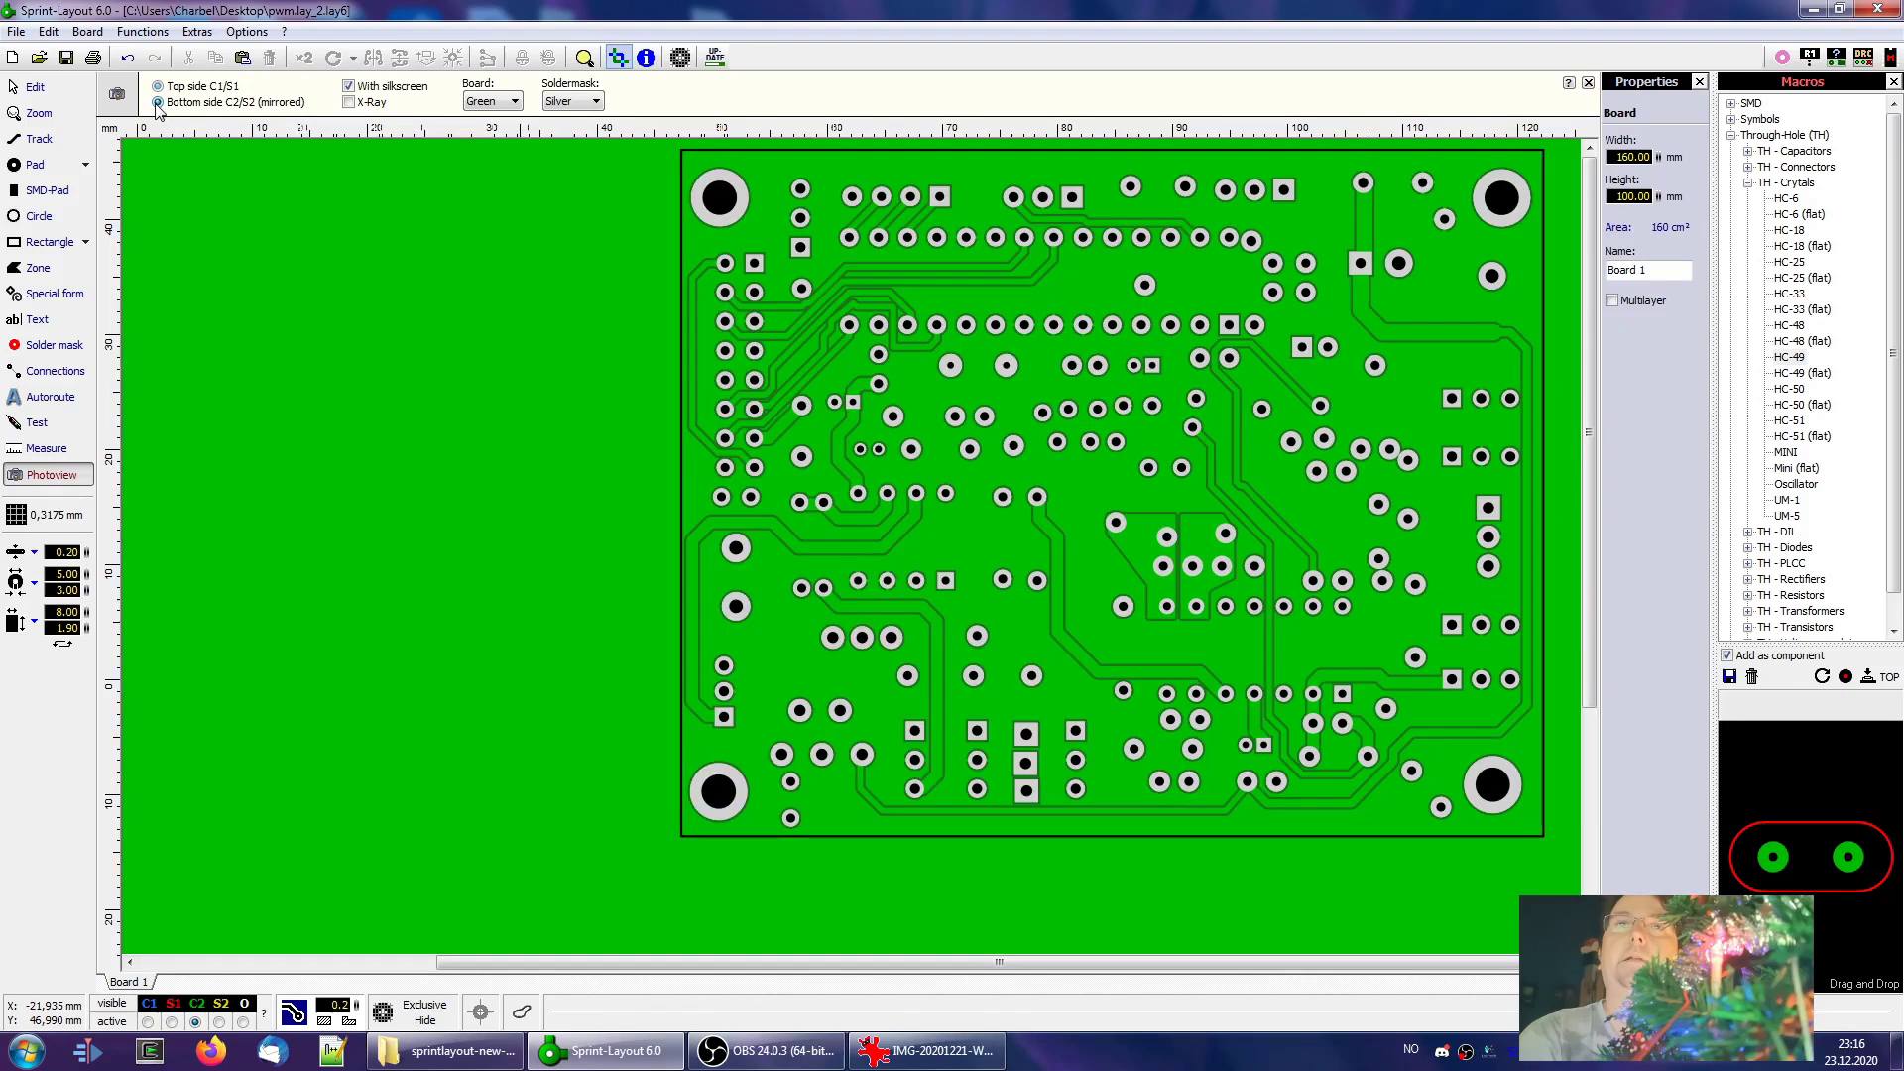
left_click(35, 87)
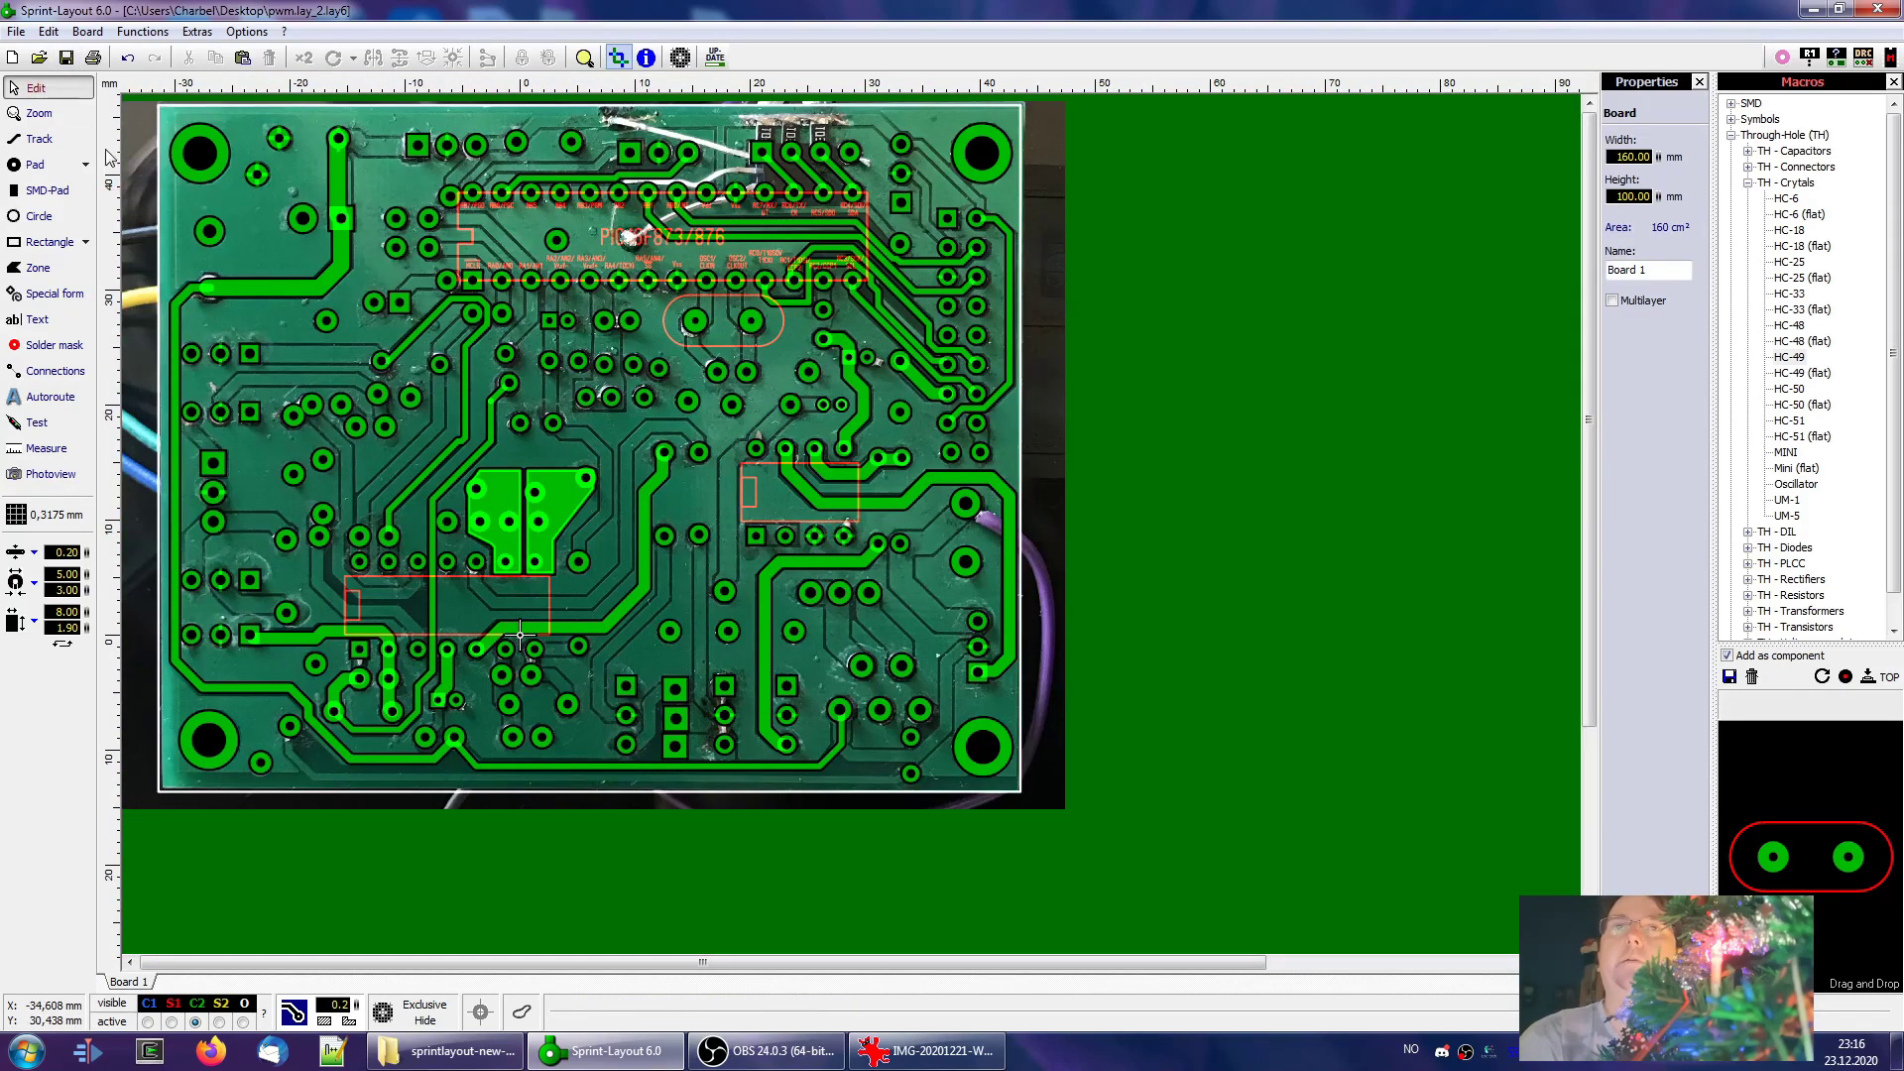
Delete the existing board outline track and make the bottom silkscreen layer S2 active
scroll(149, 129, "up", 2)
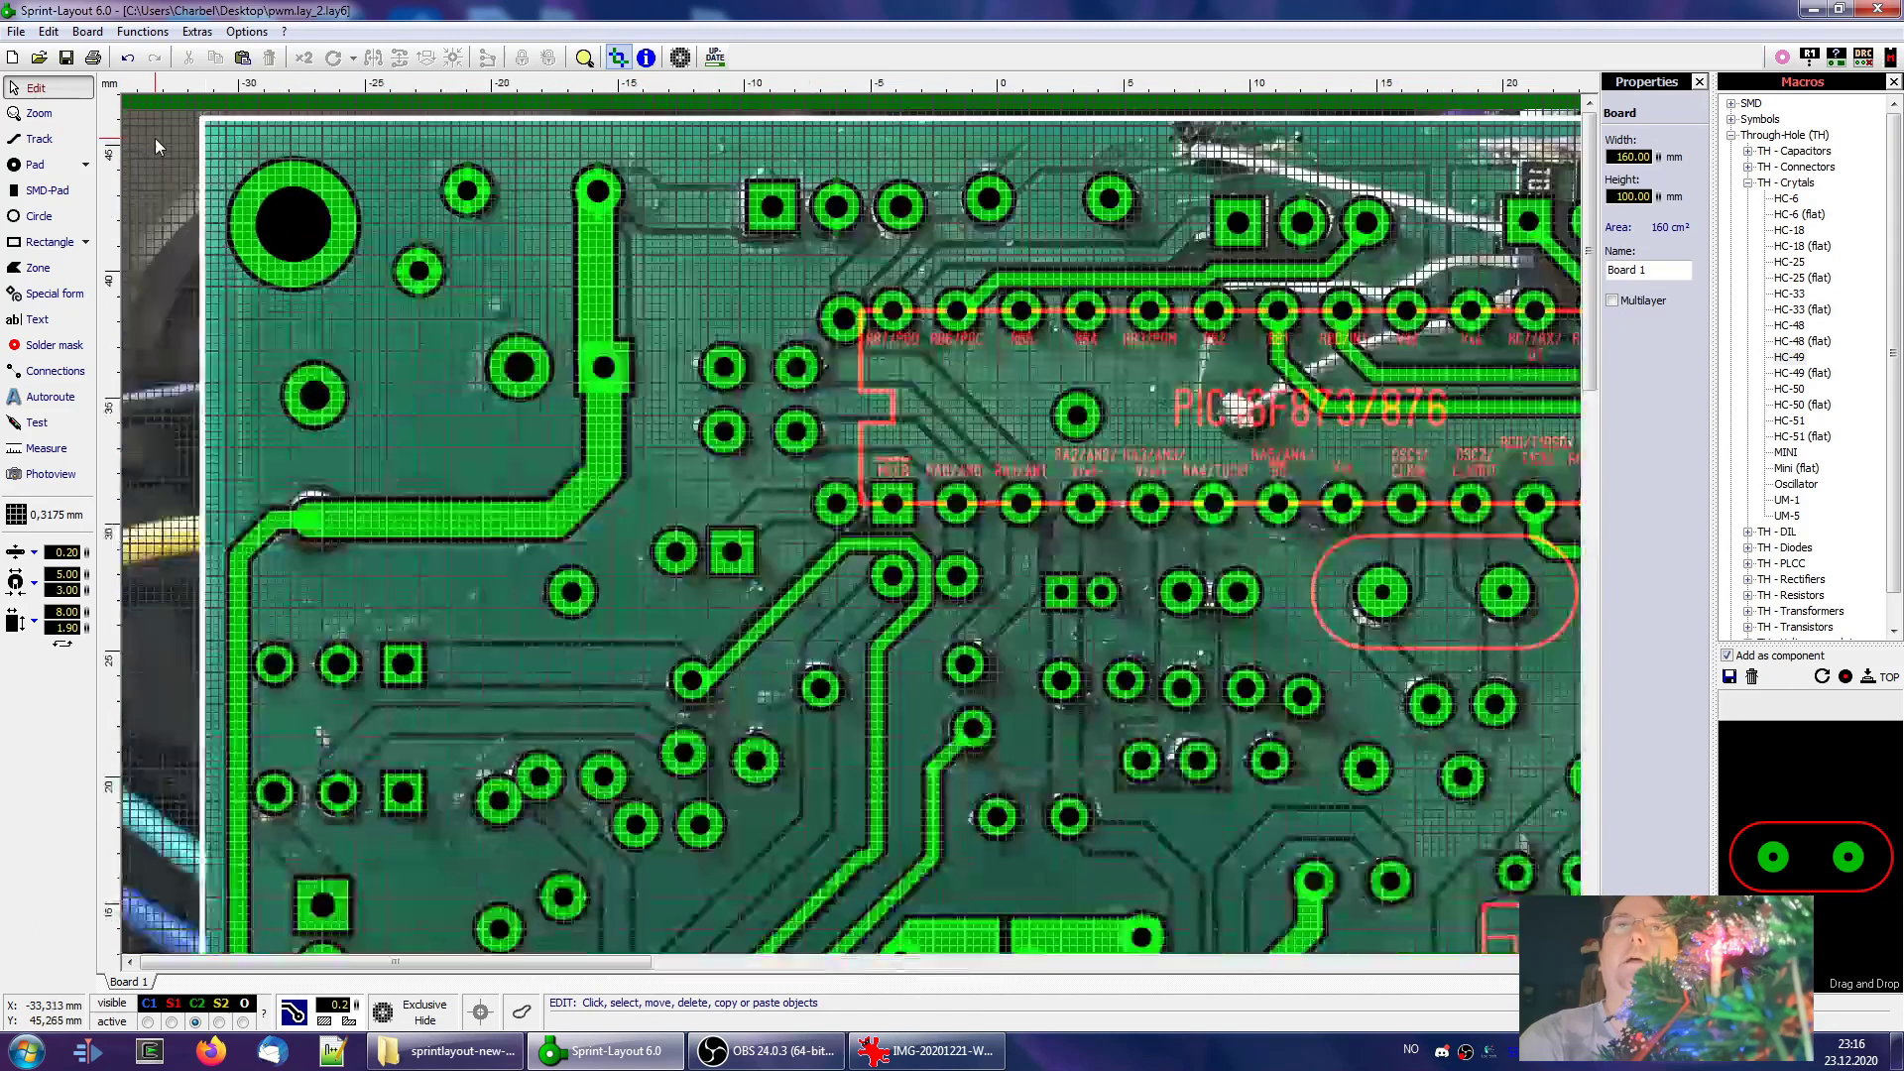
left_click(203, 121)
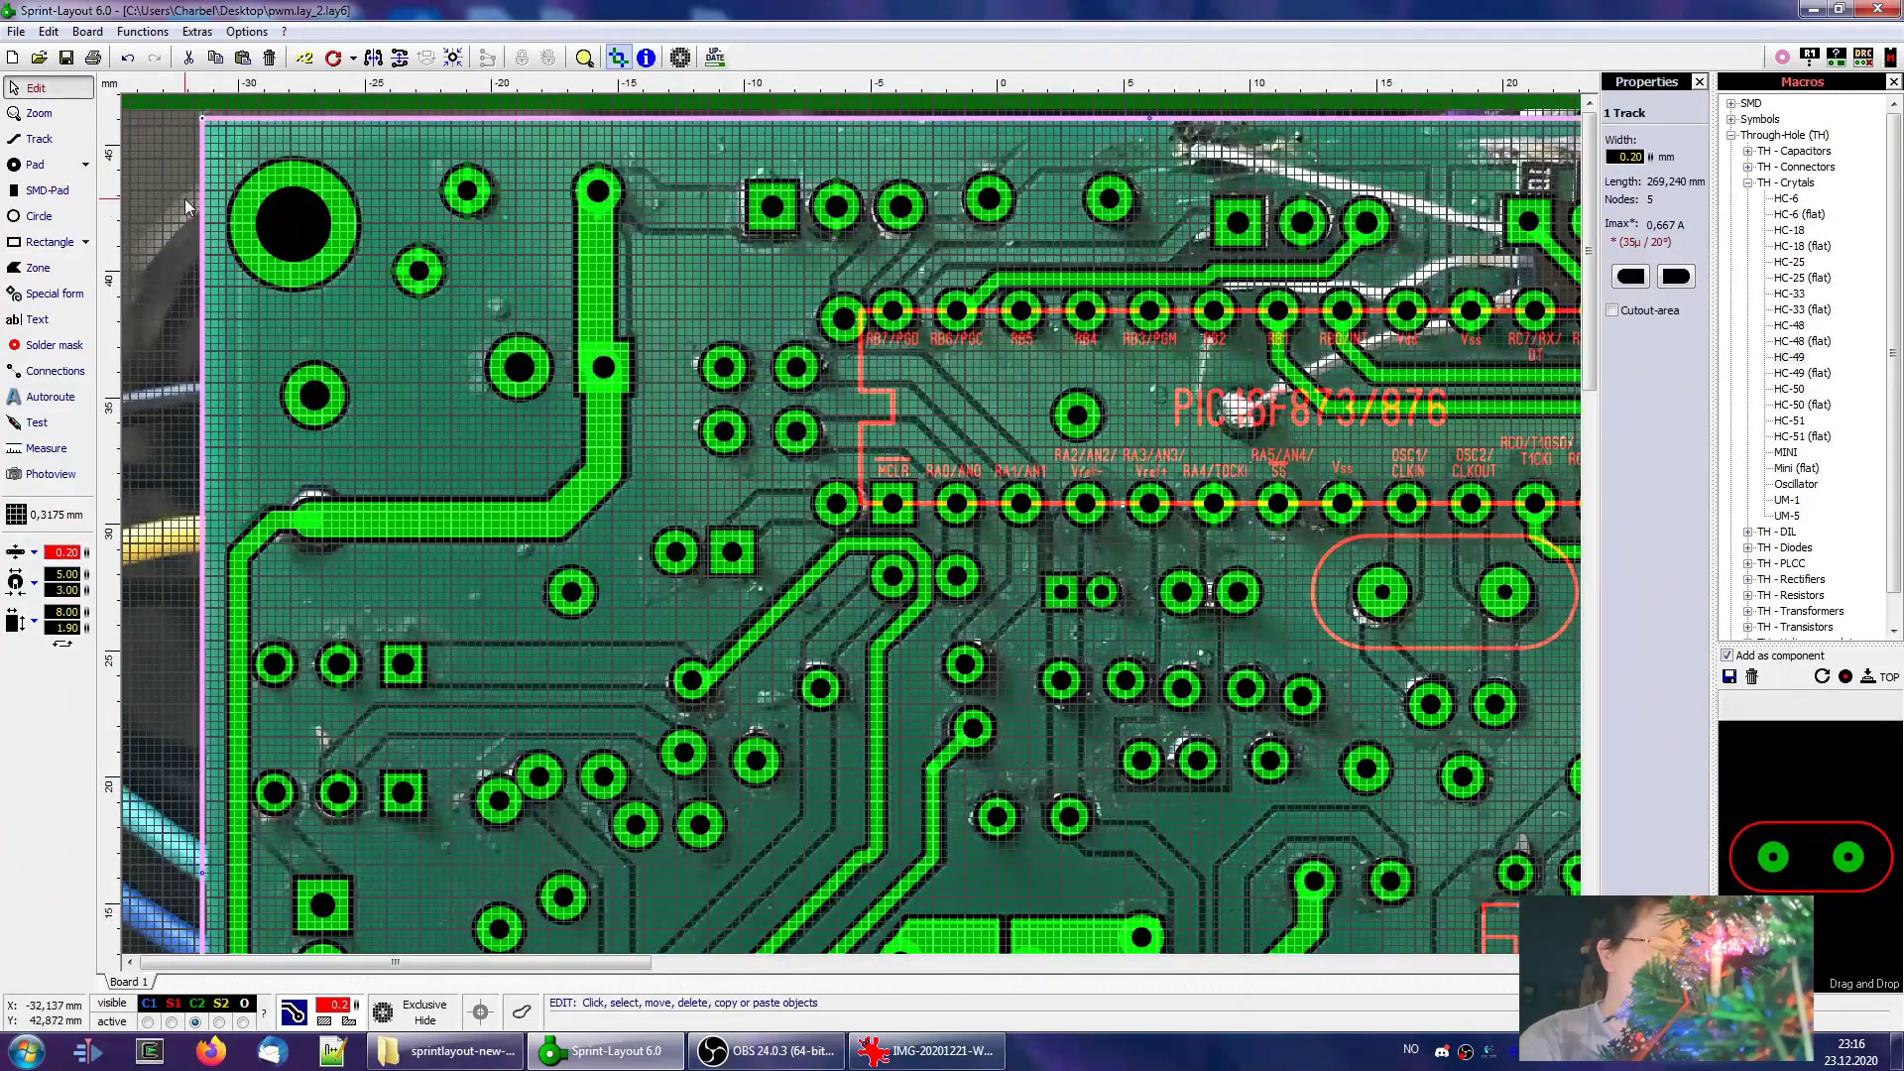
left_click(194, 232)
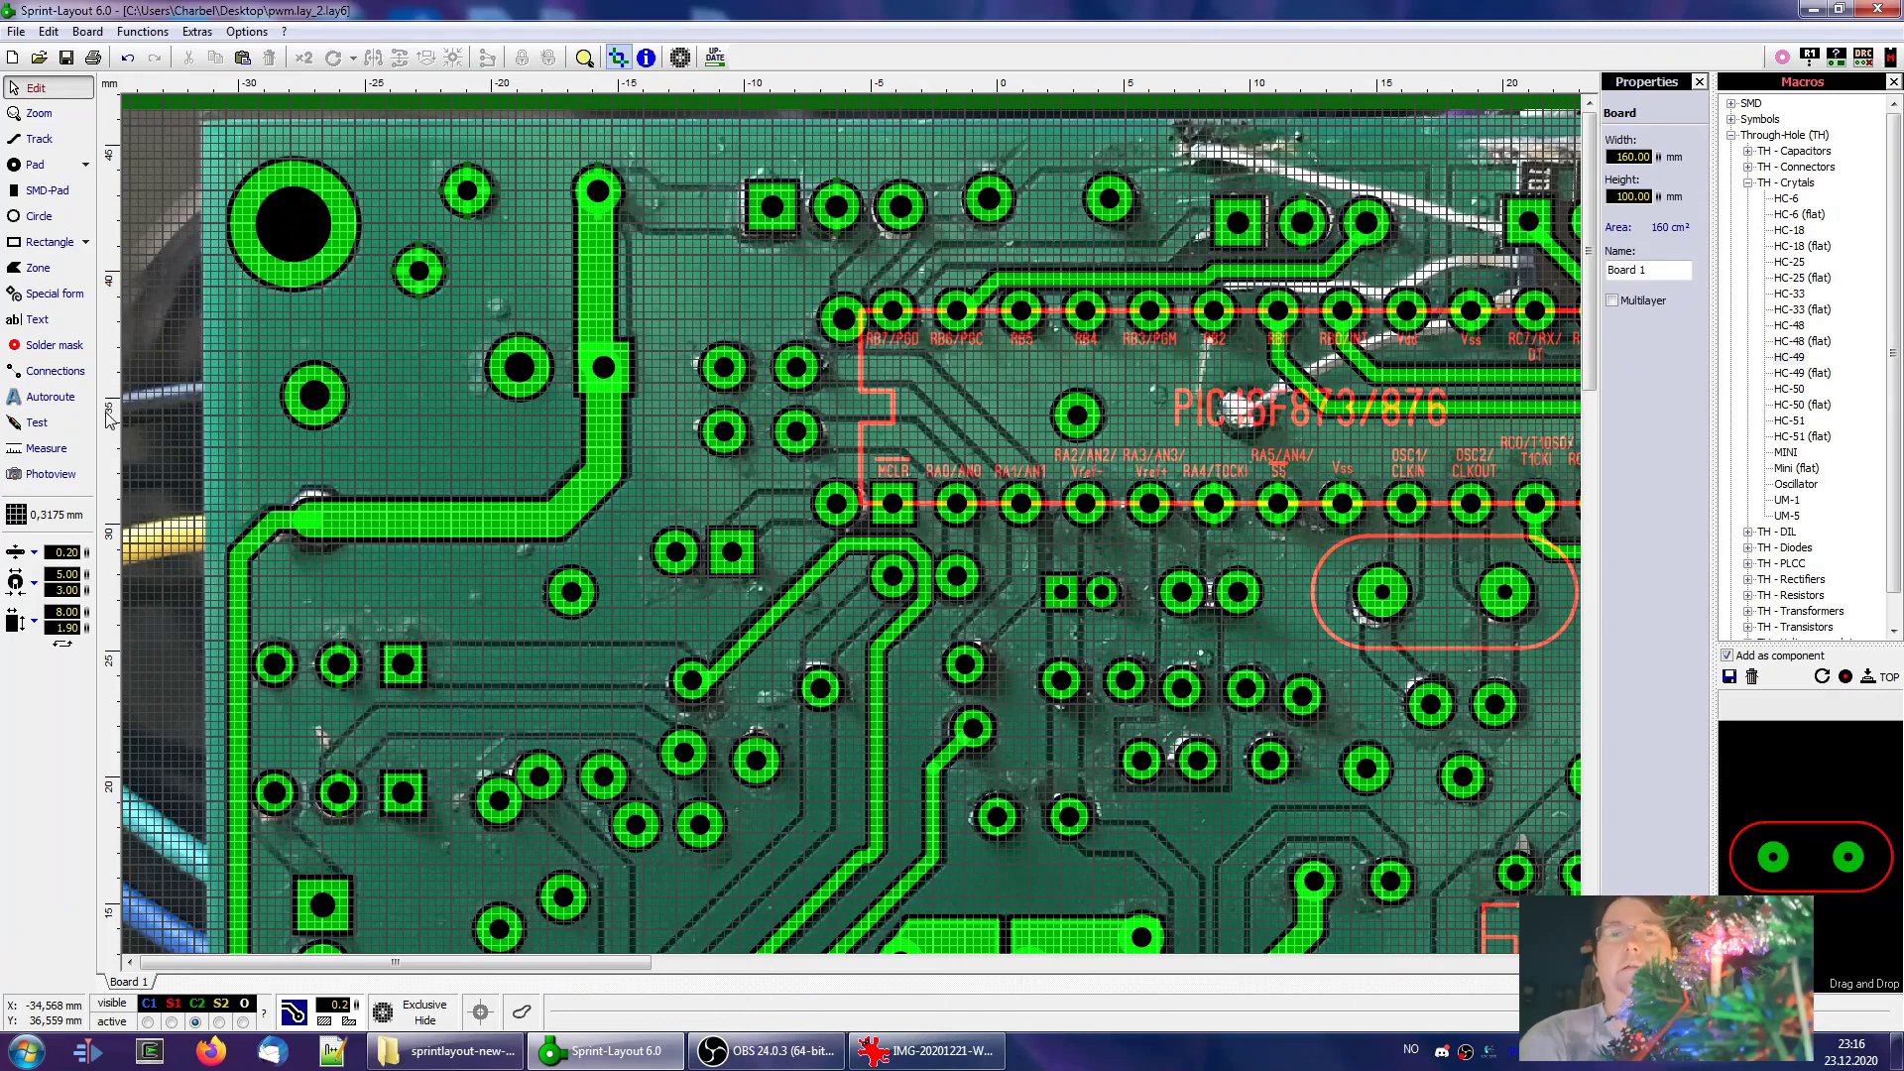
left_click(244, 1023)
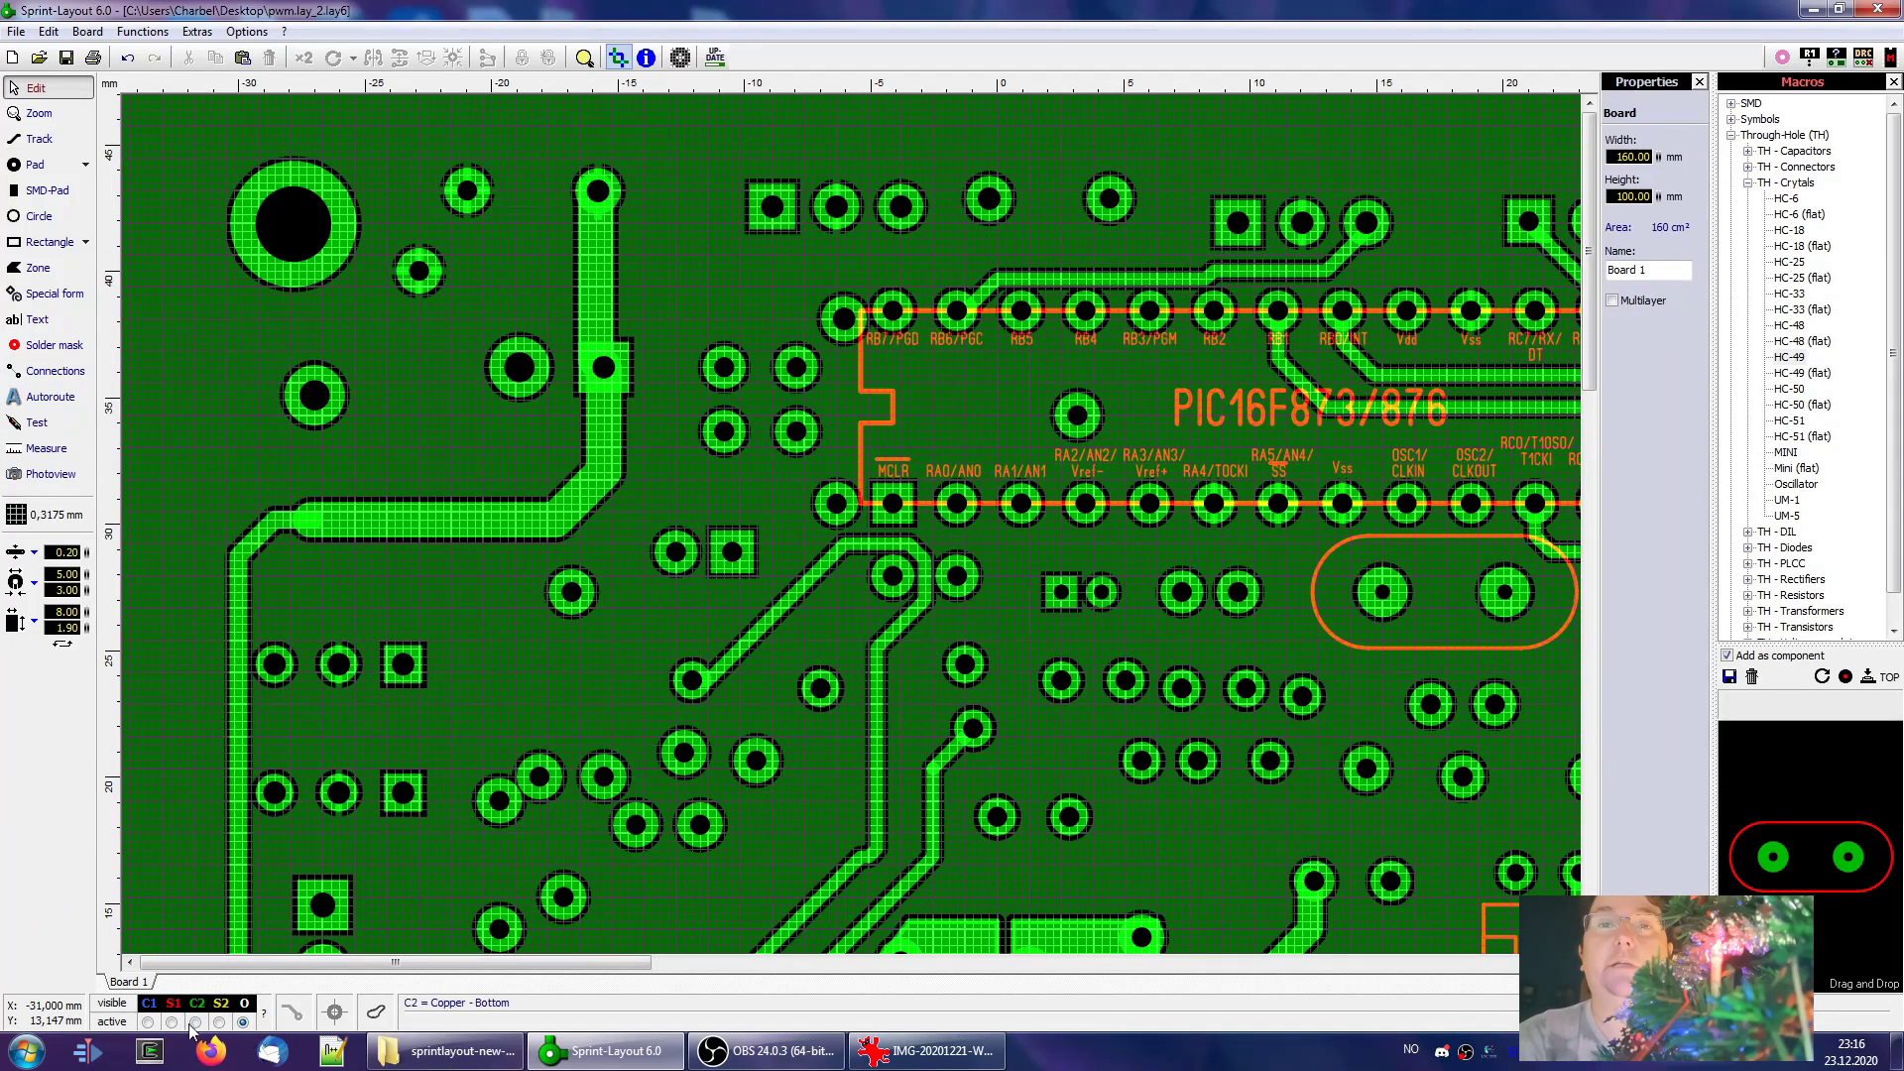
left_click(220, 1022)
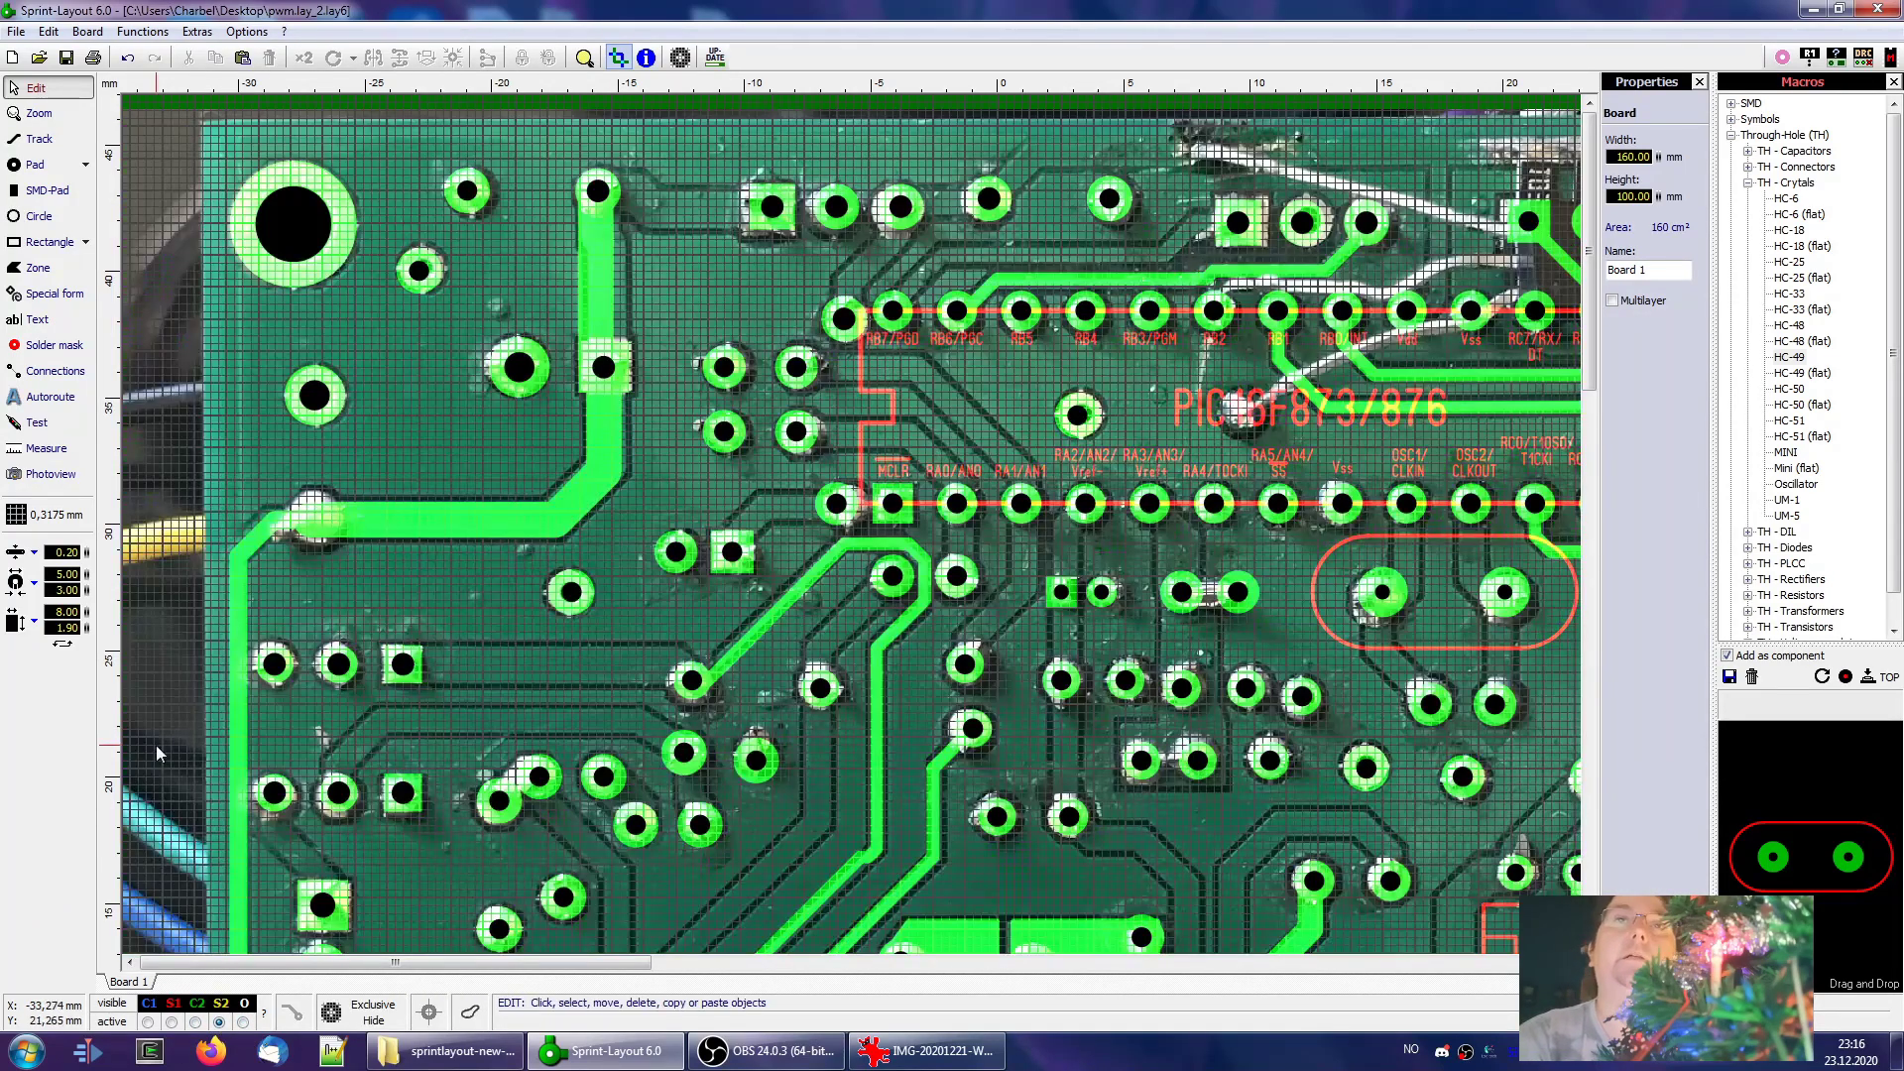
Trace a closed 0.20 mm track outline around the board edge in the photo, through its four corners
left_click(37, 139)
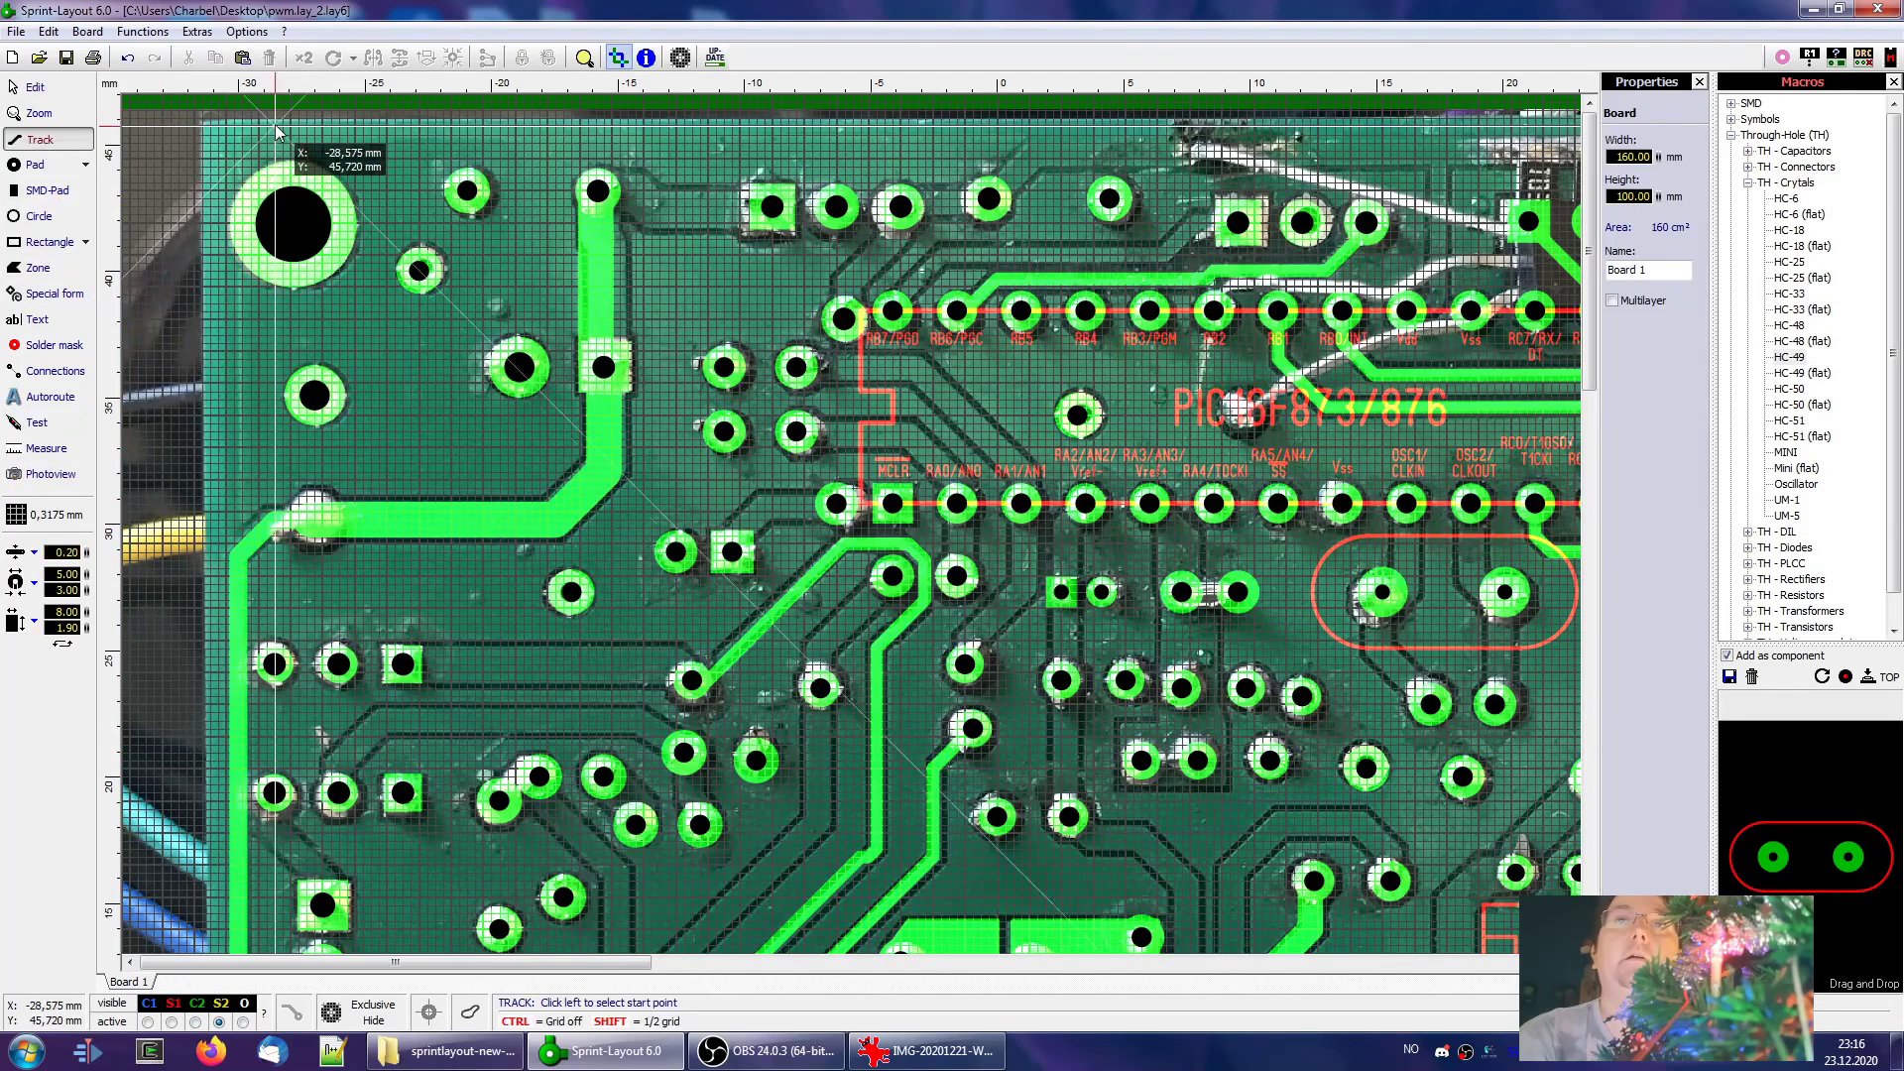
left_click(205, 126)
scroll(446, 289, "down", 2)
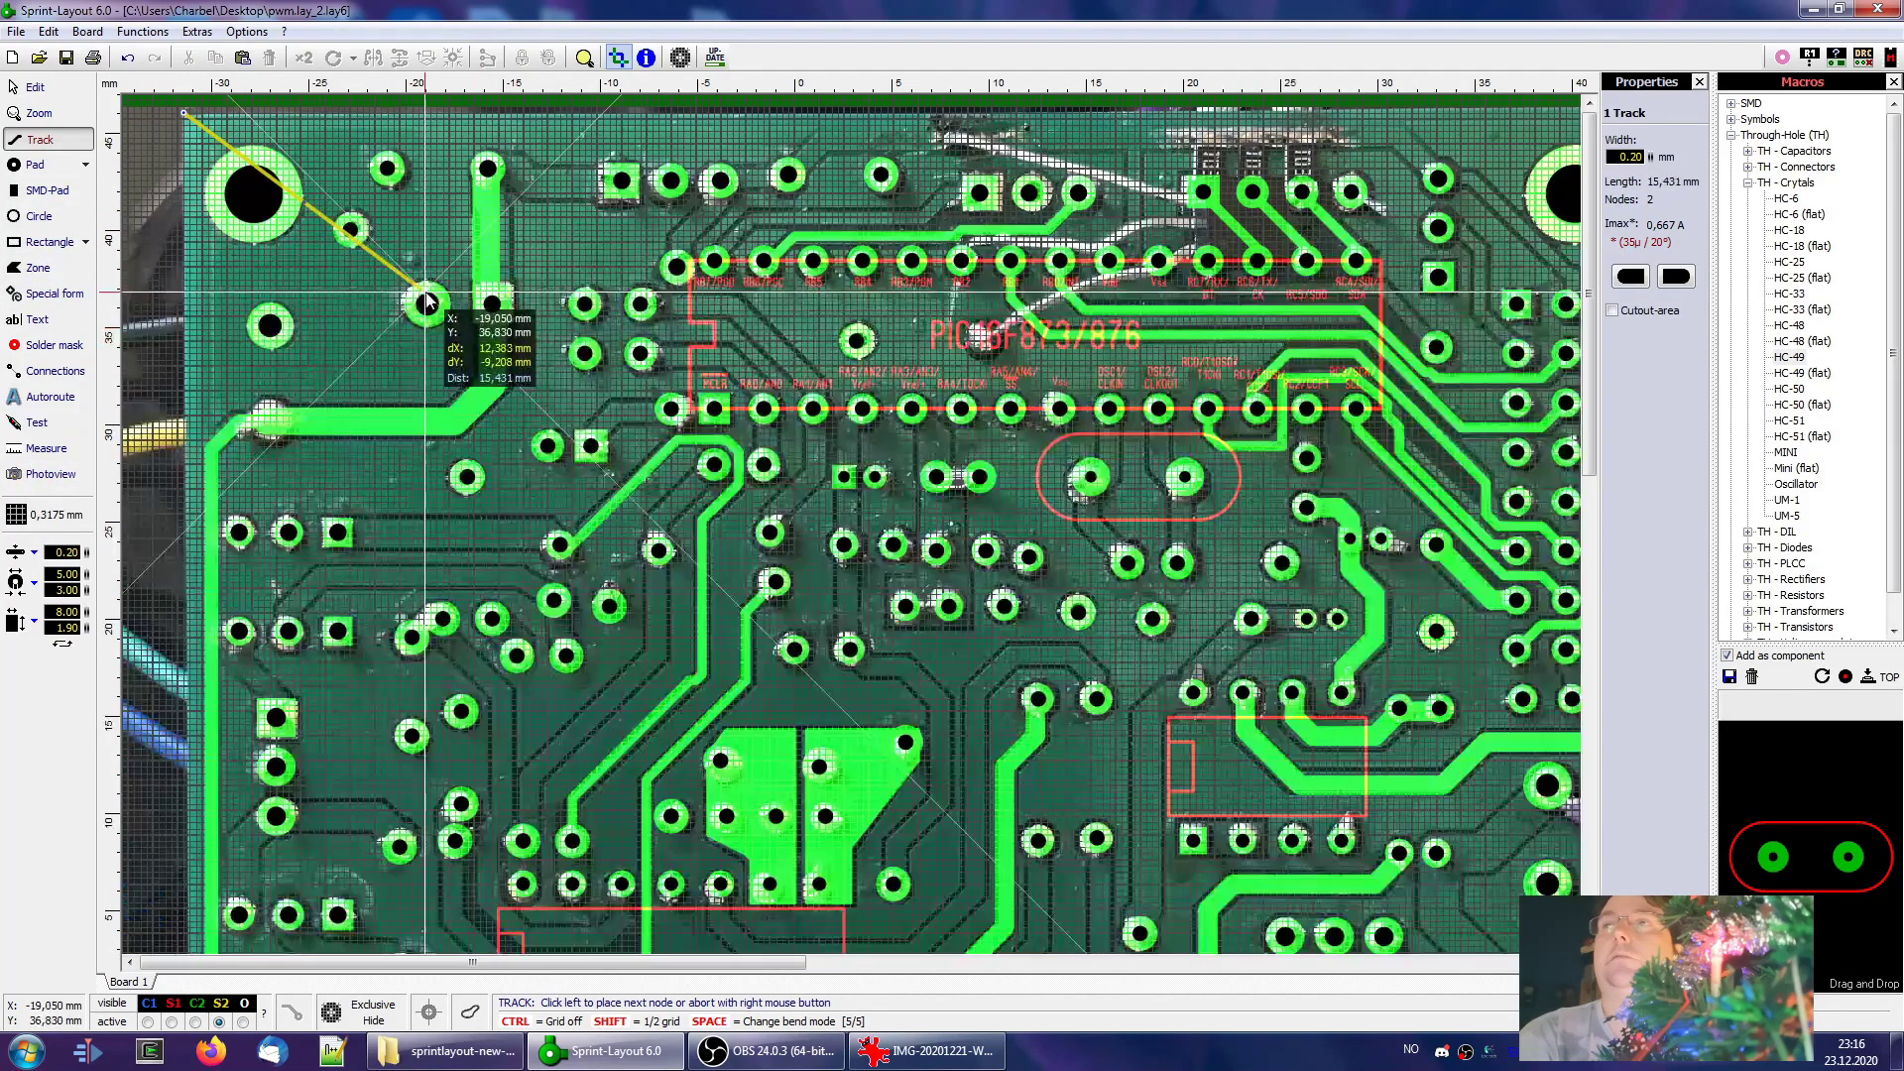
middle_click_drag(591, 210, 403, 213)
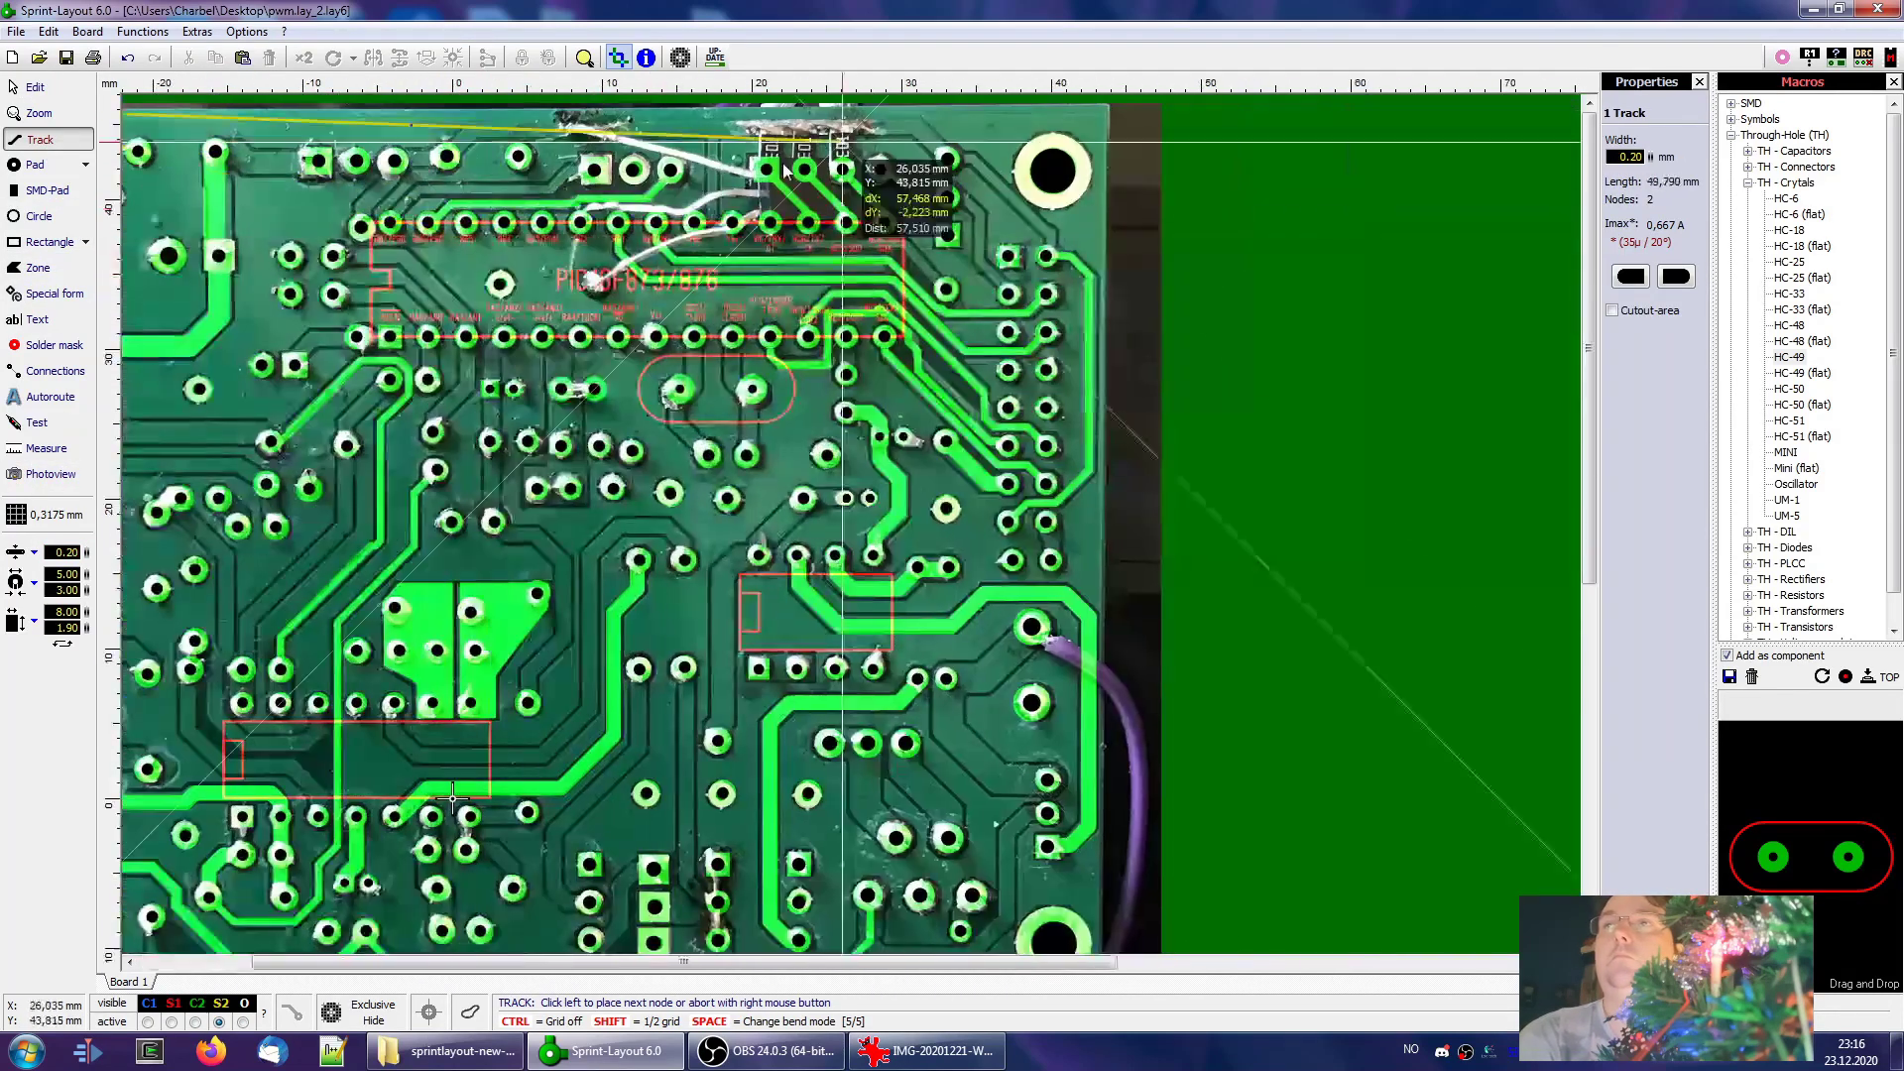
left_click(1106, 109)
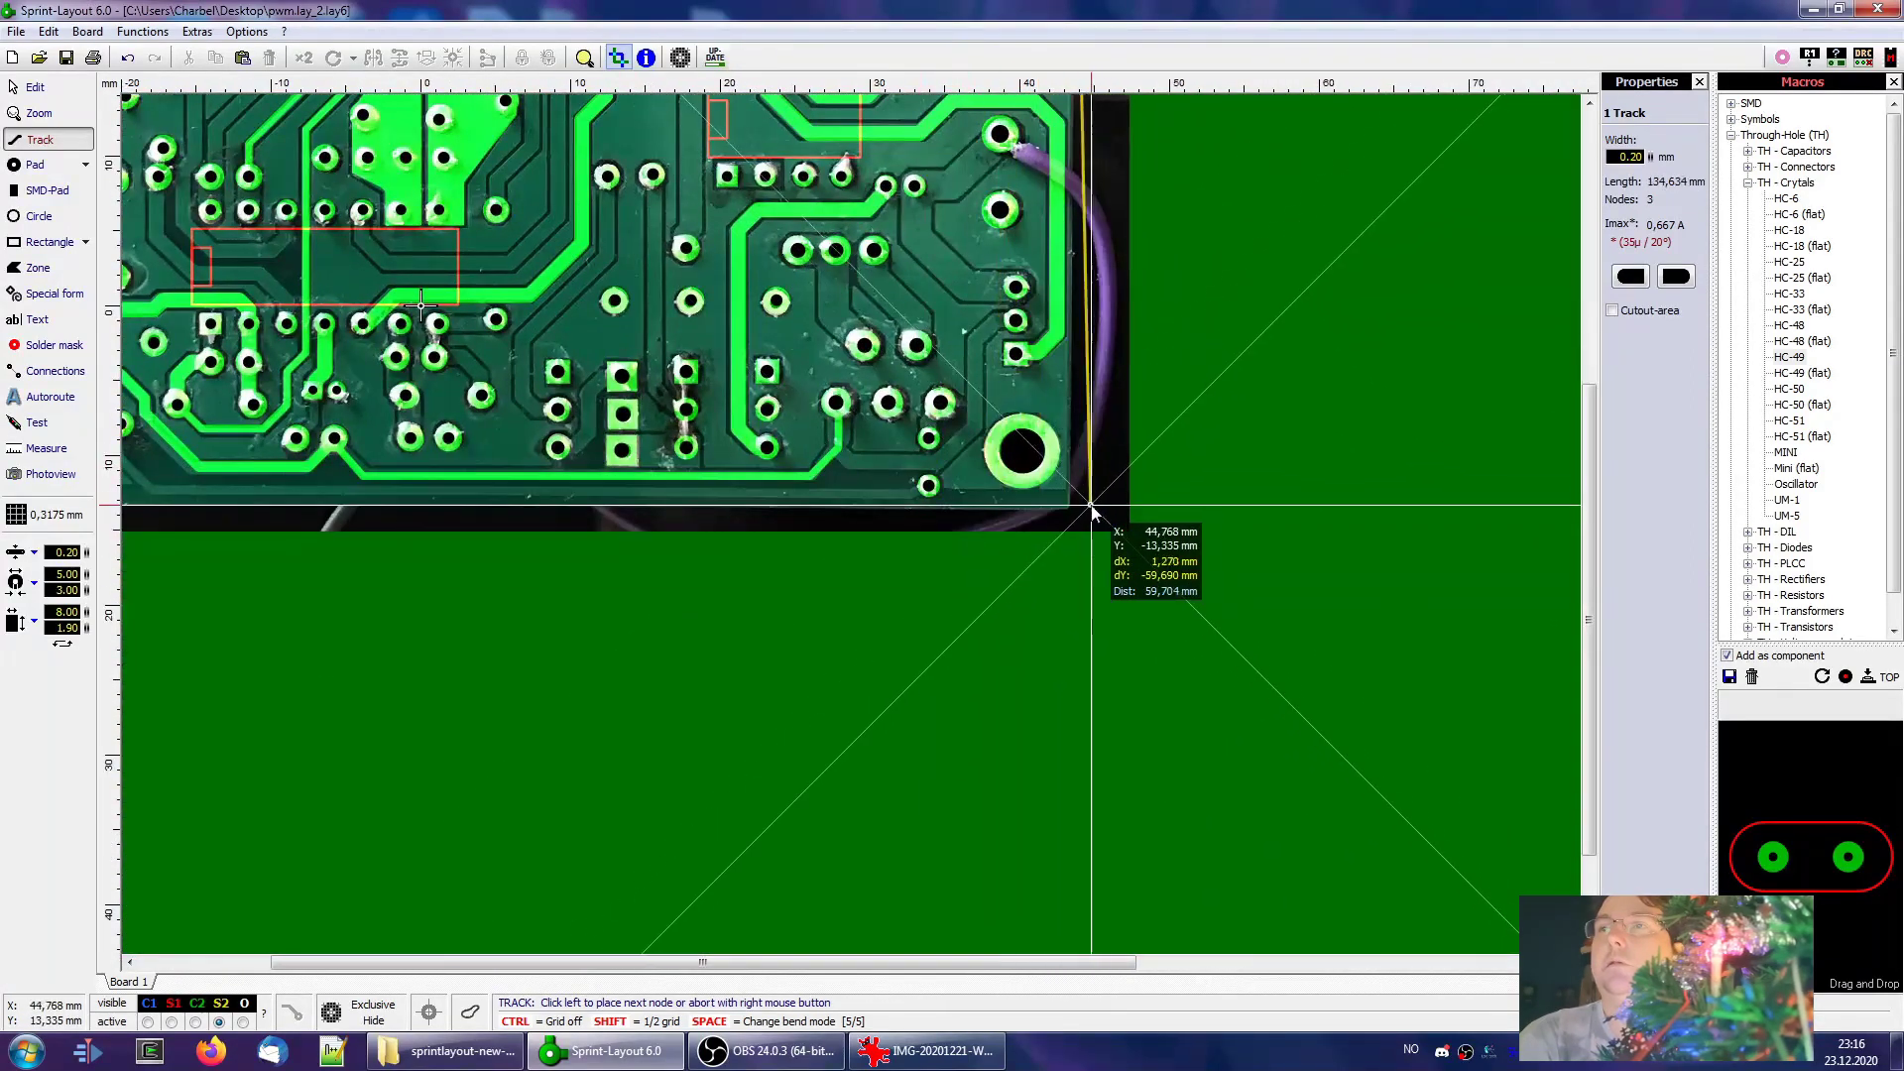
left_click(1067, 507)
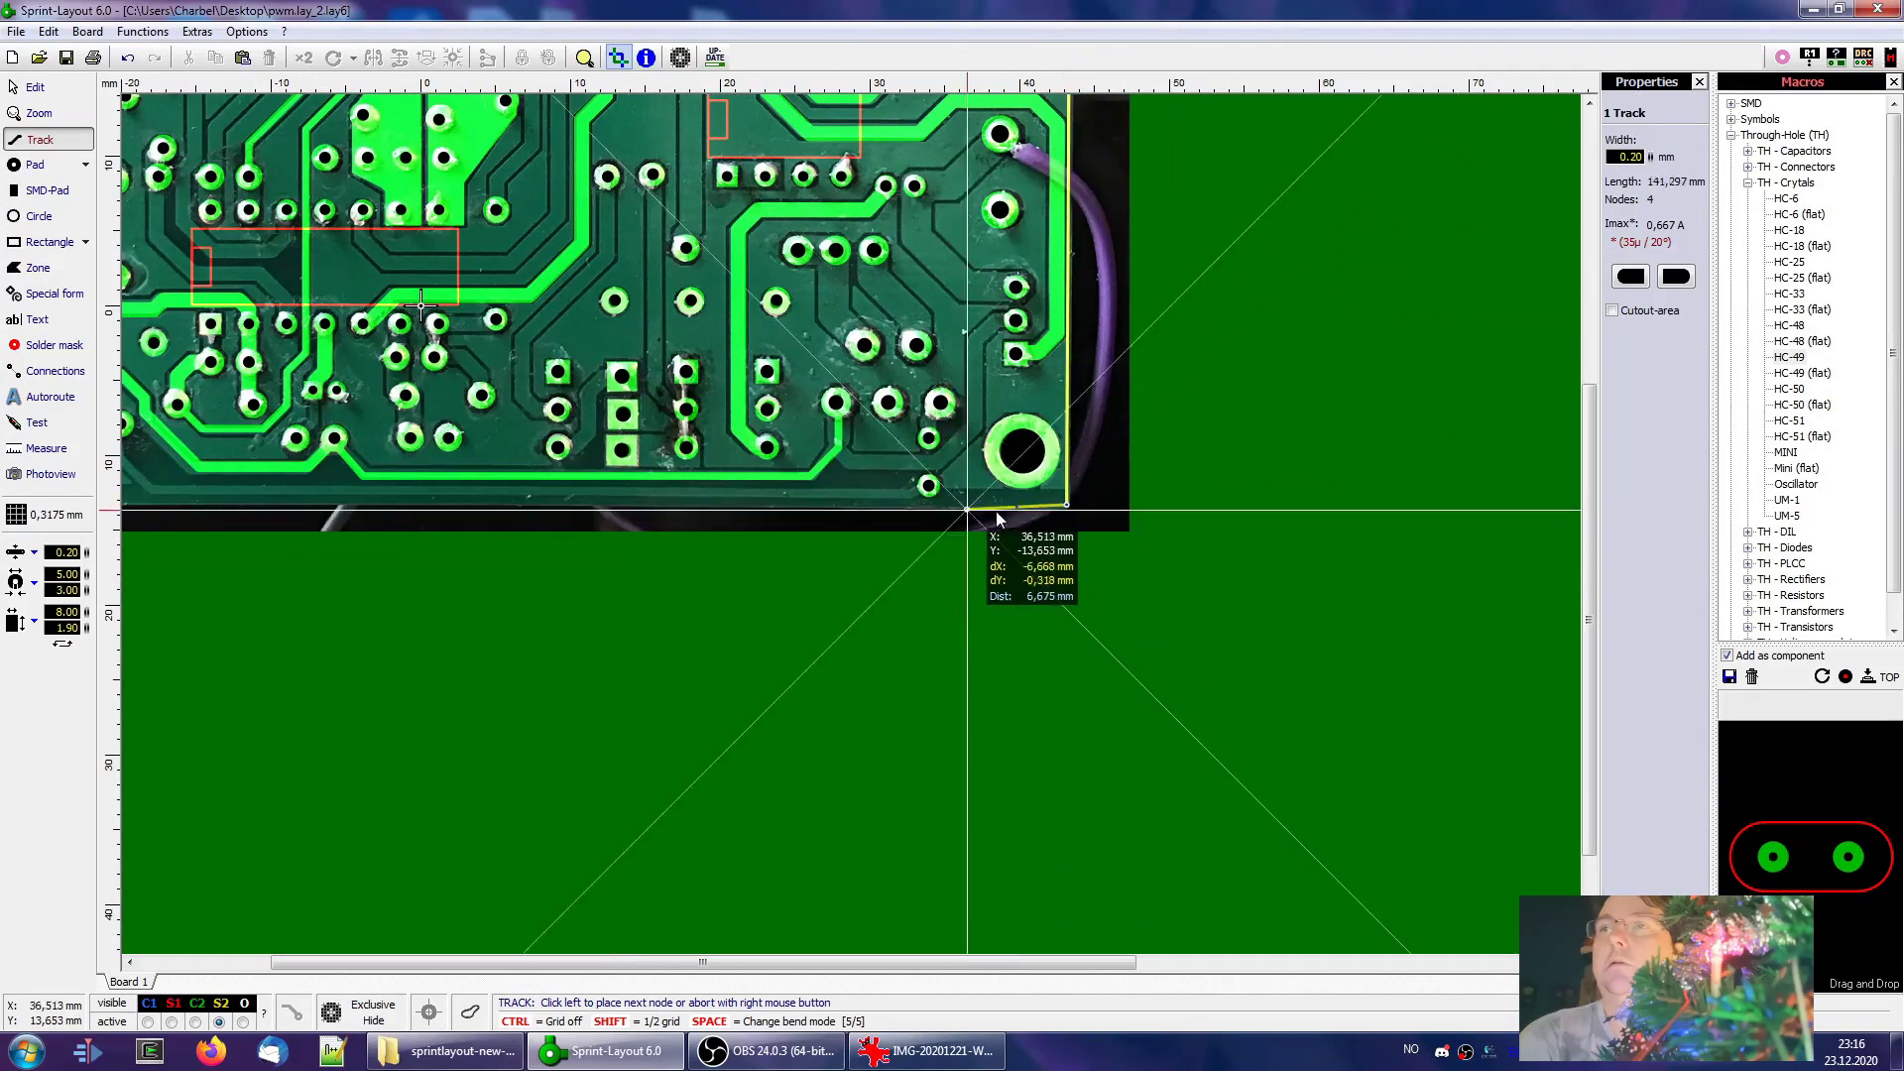
left_click(184, 537)
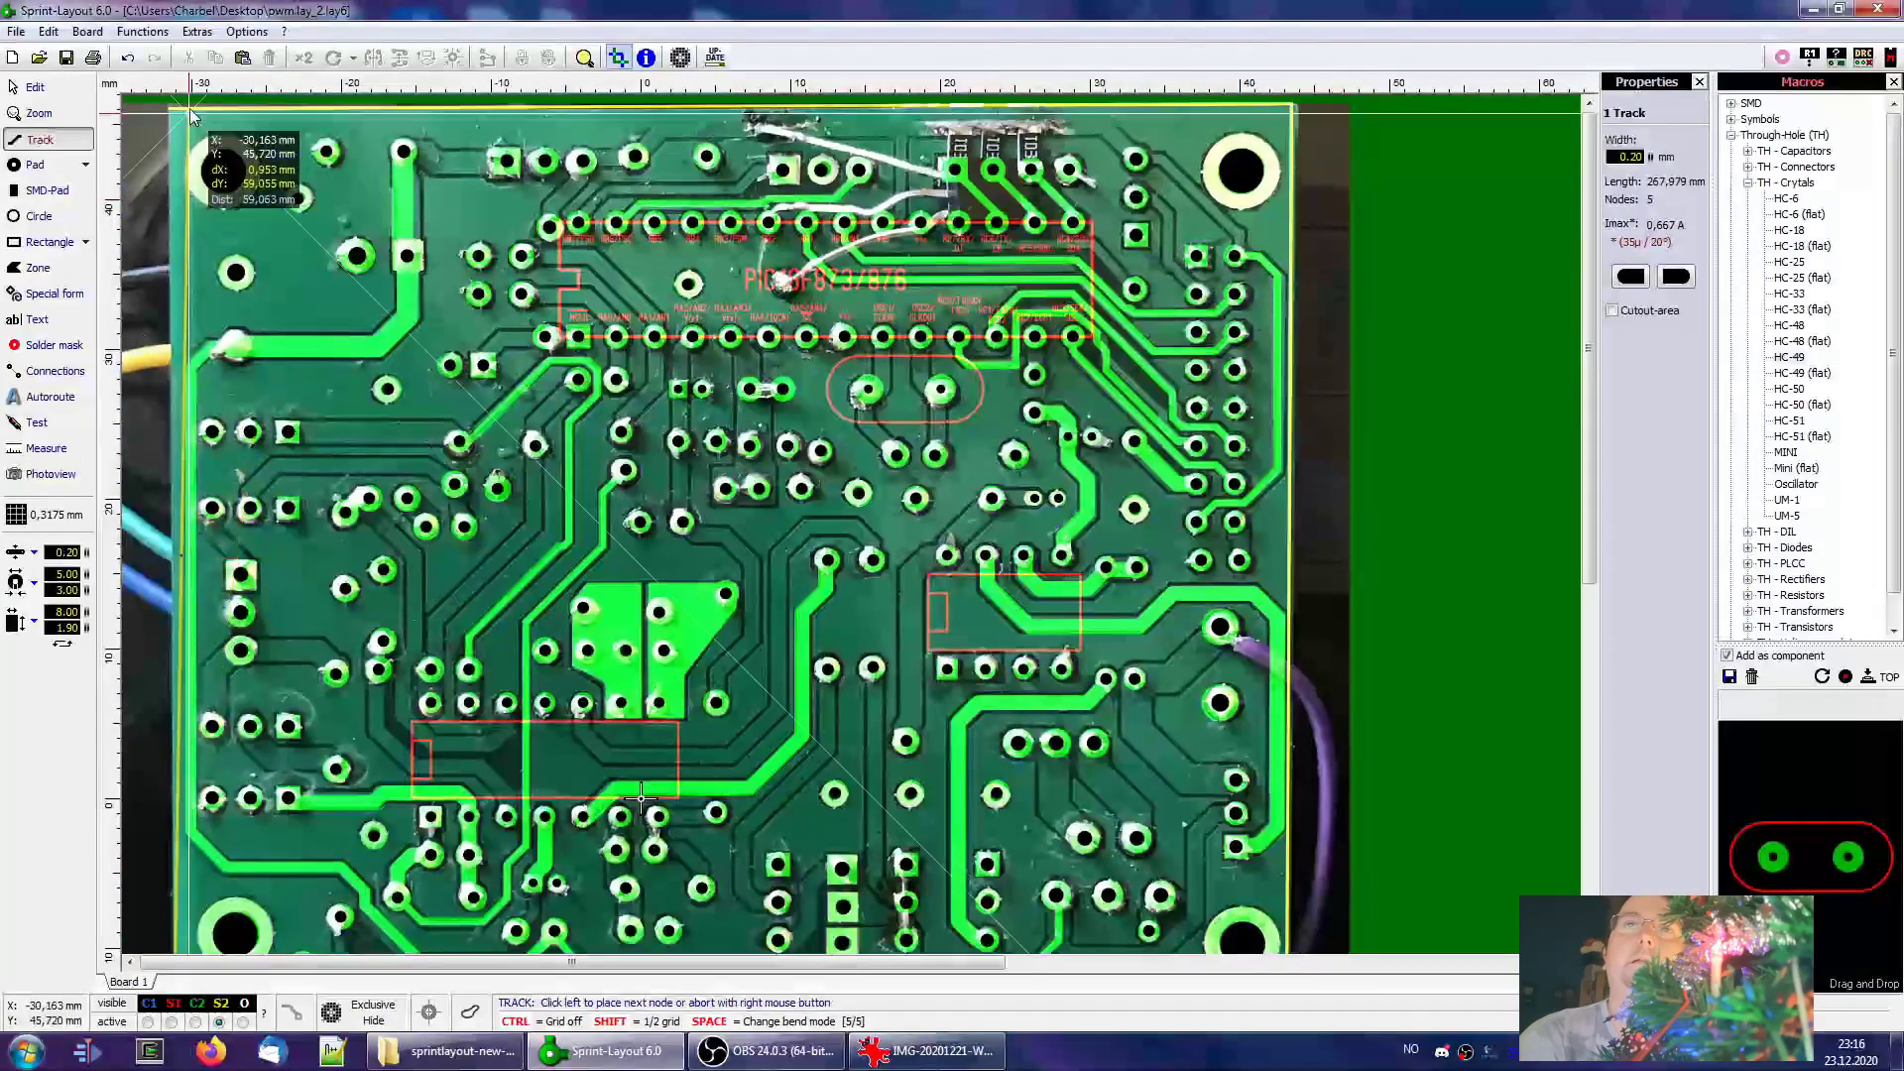
scroll(248, 154, "up", 3)
scroll(248, 154, "up", 2)
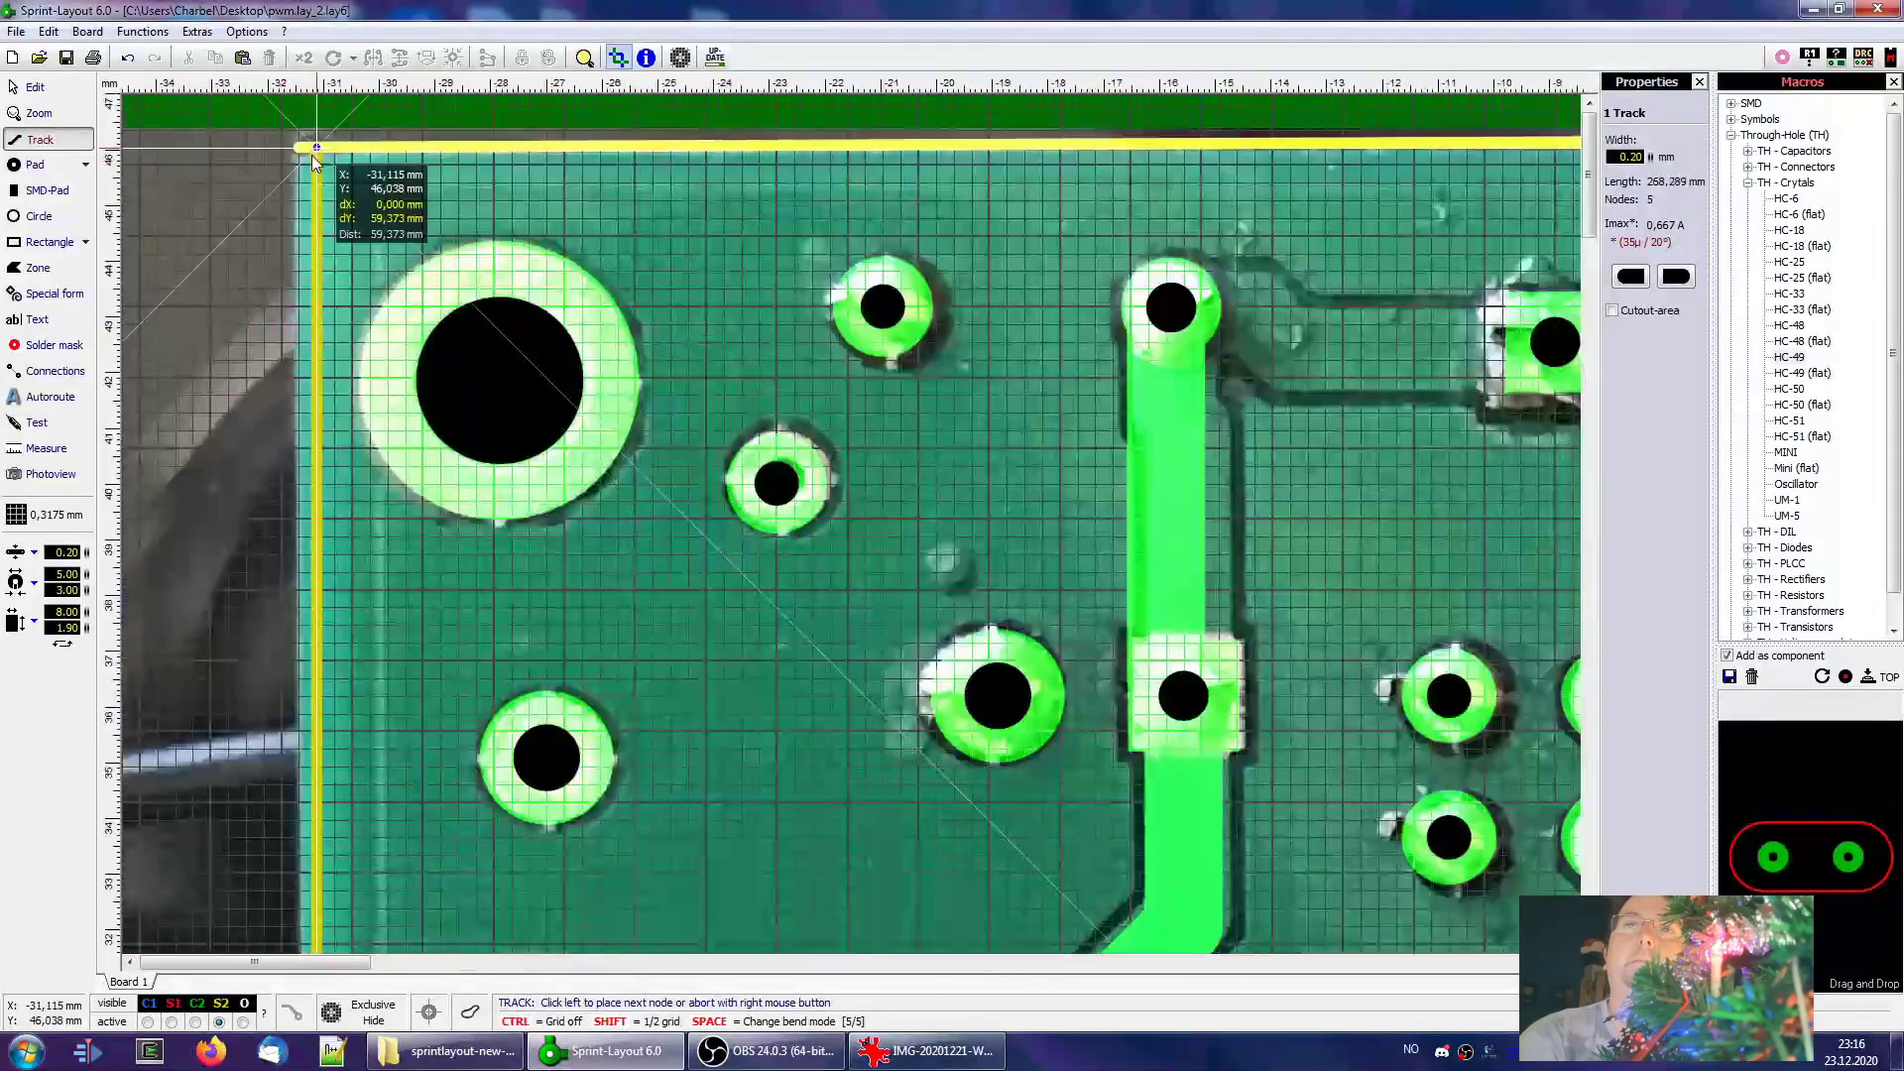
left_click(298, 148)
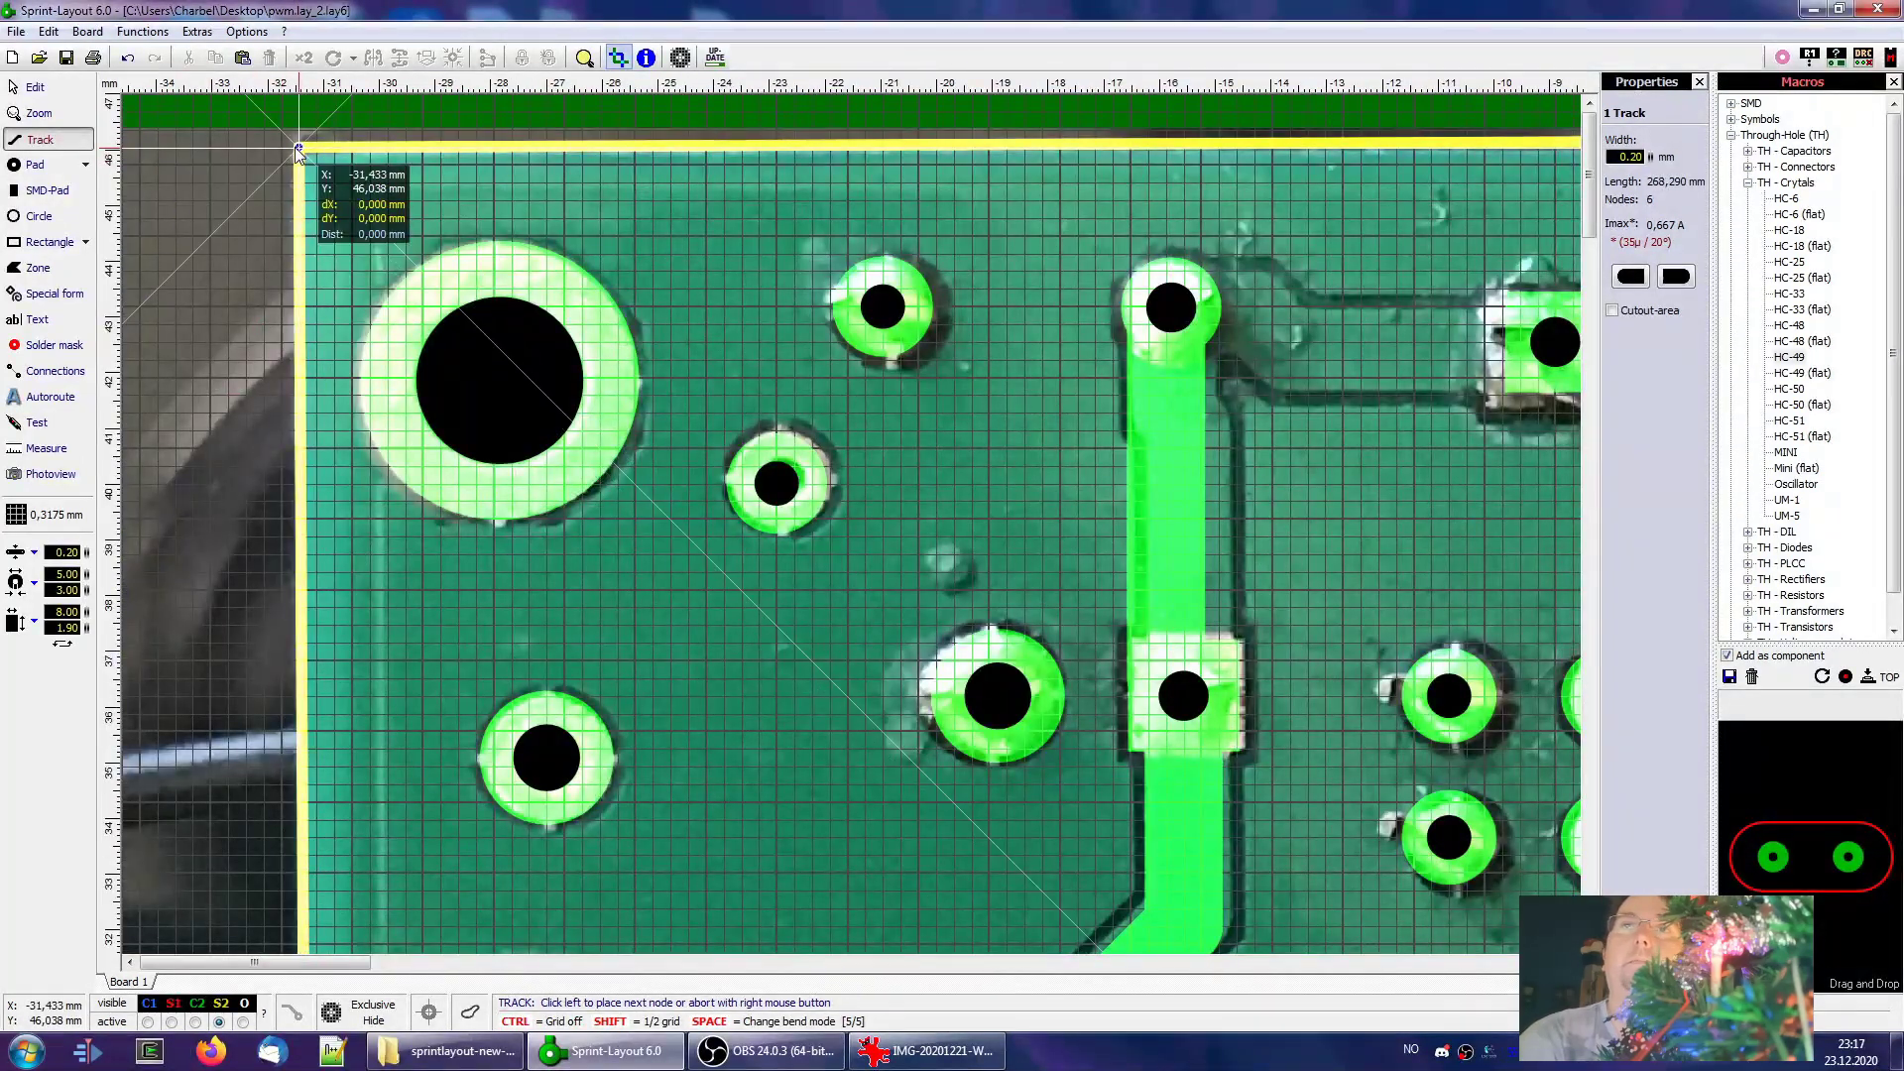
right_click(206, 236)
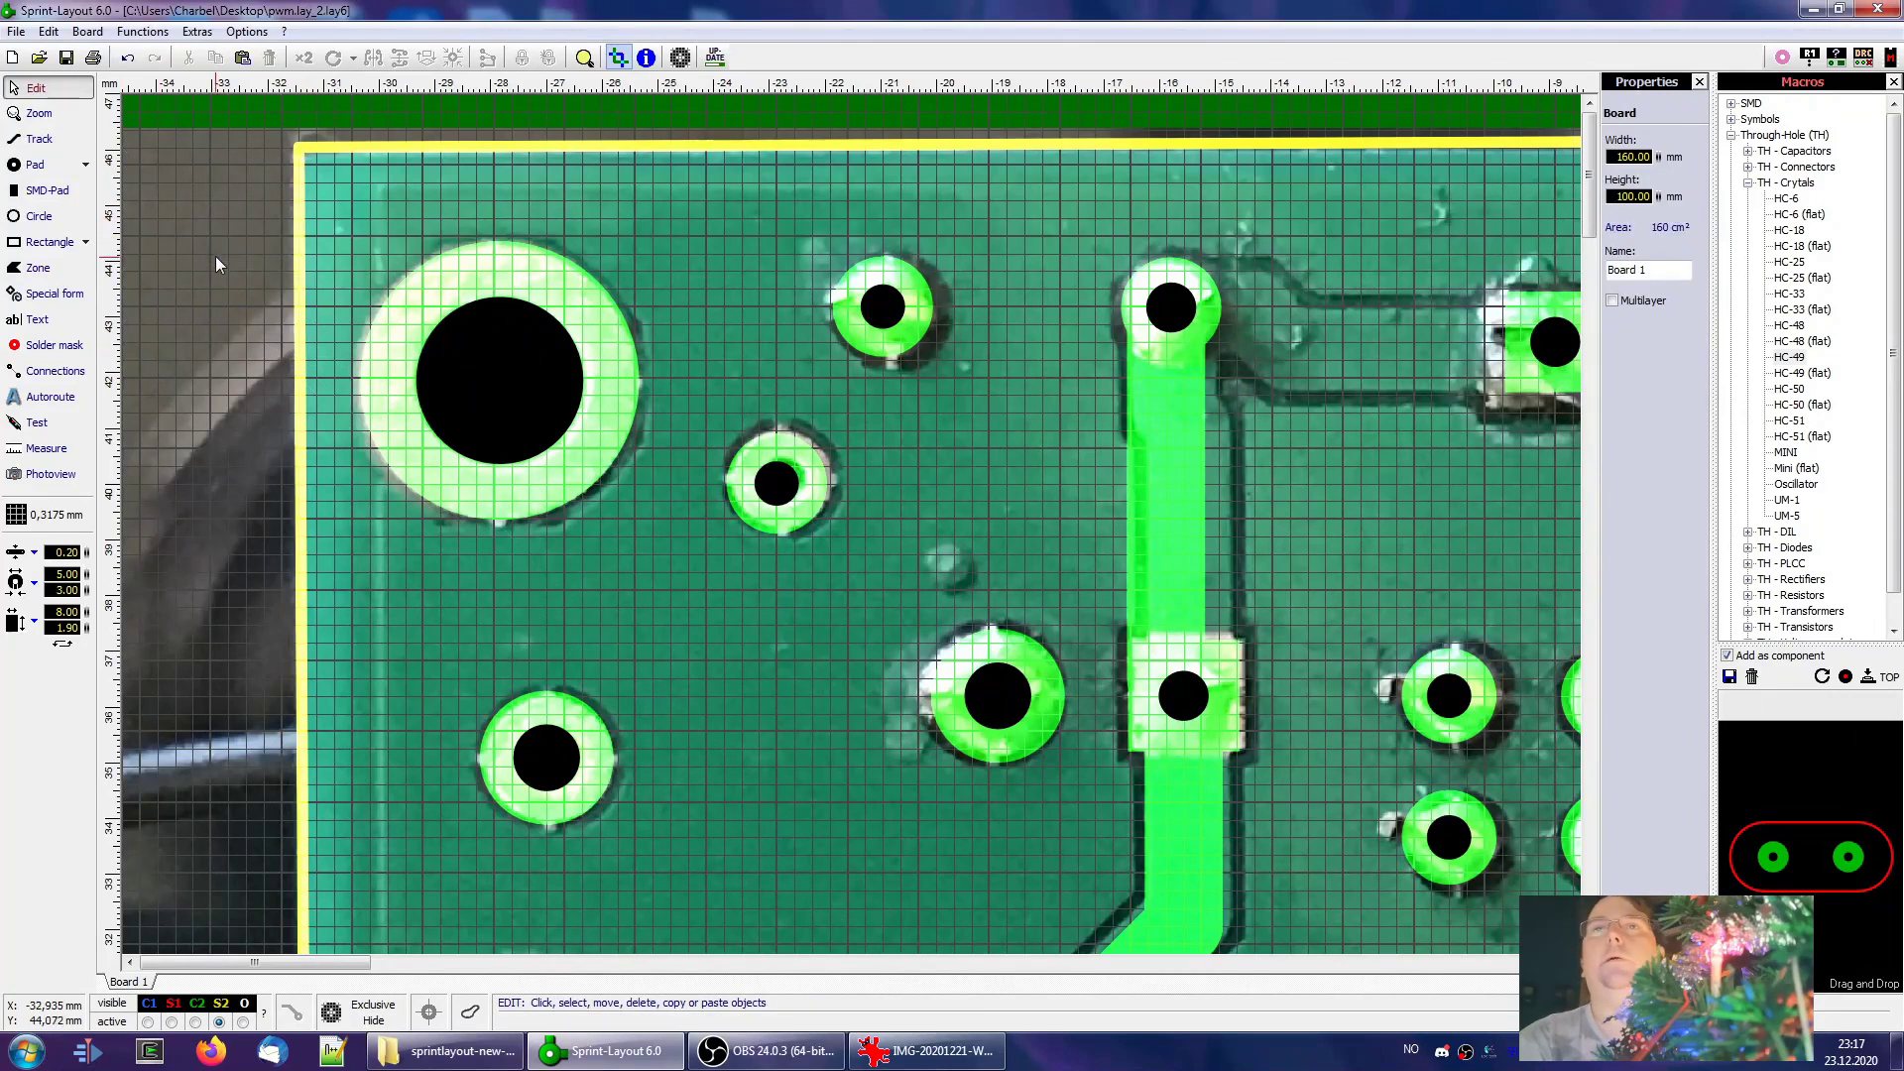
Move the outline's upper-right corner node onto the photo's board corner at X 43.815, Y 46.038 mm
scroll(150, 156, "down", 3)
scroll(151, 157, "down", 2)
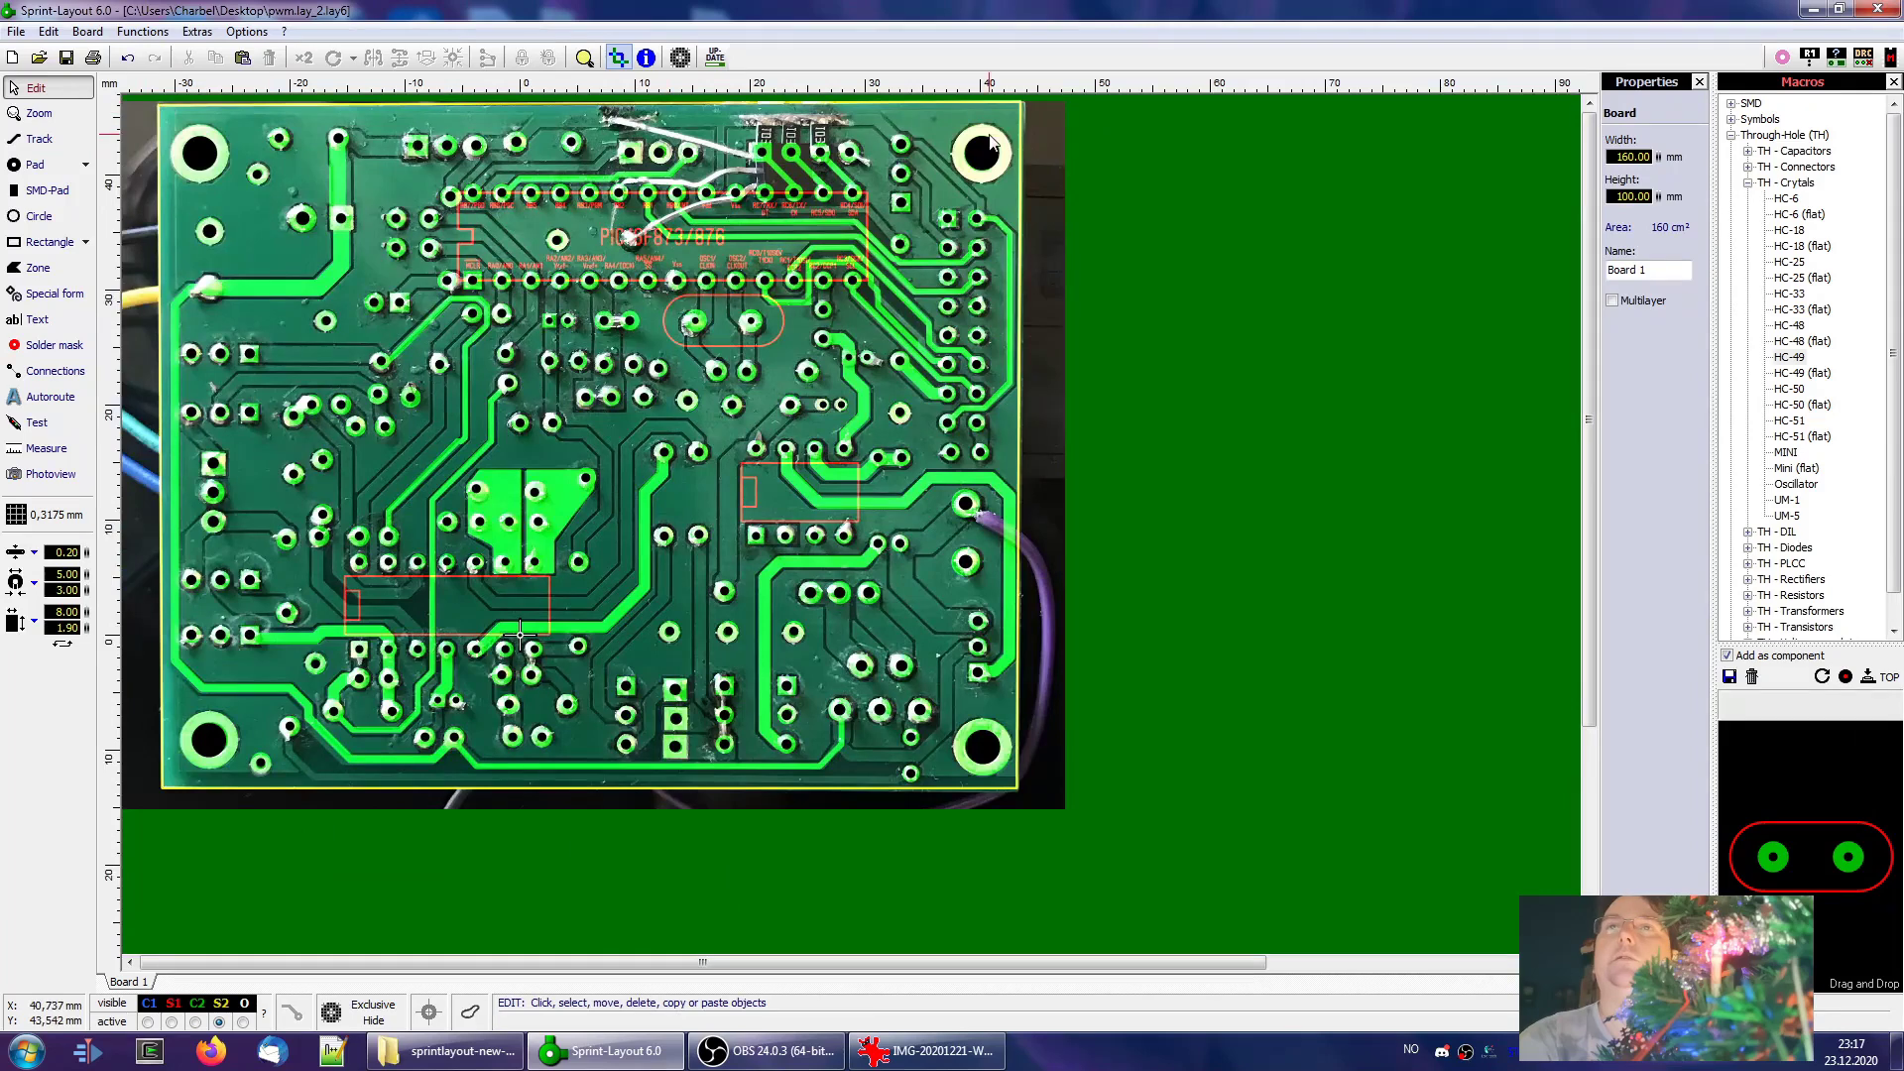
scroll(881, 121, "up", 5)
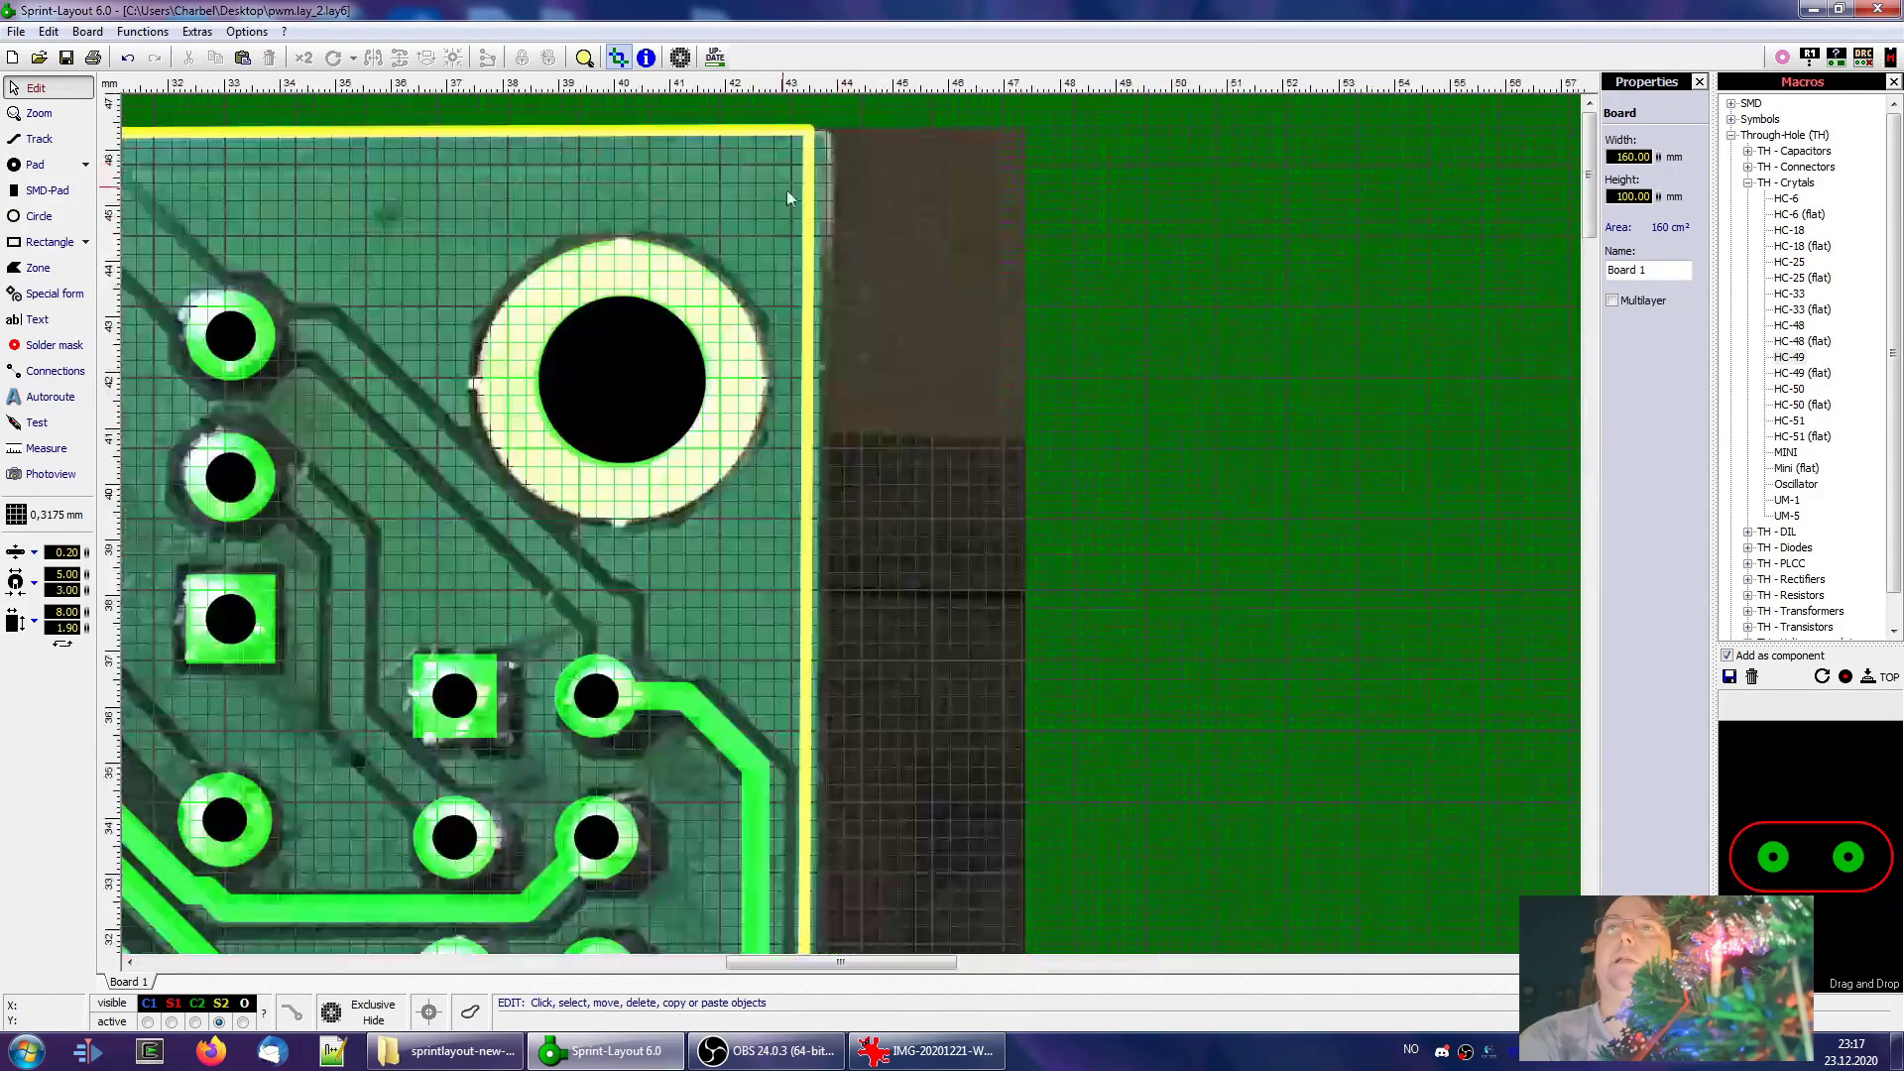
left_click(768, 129)
right_click_drag(760, 189, 1538, 129)
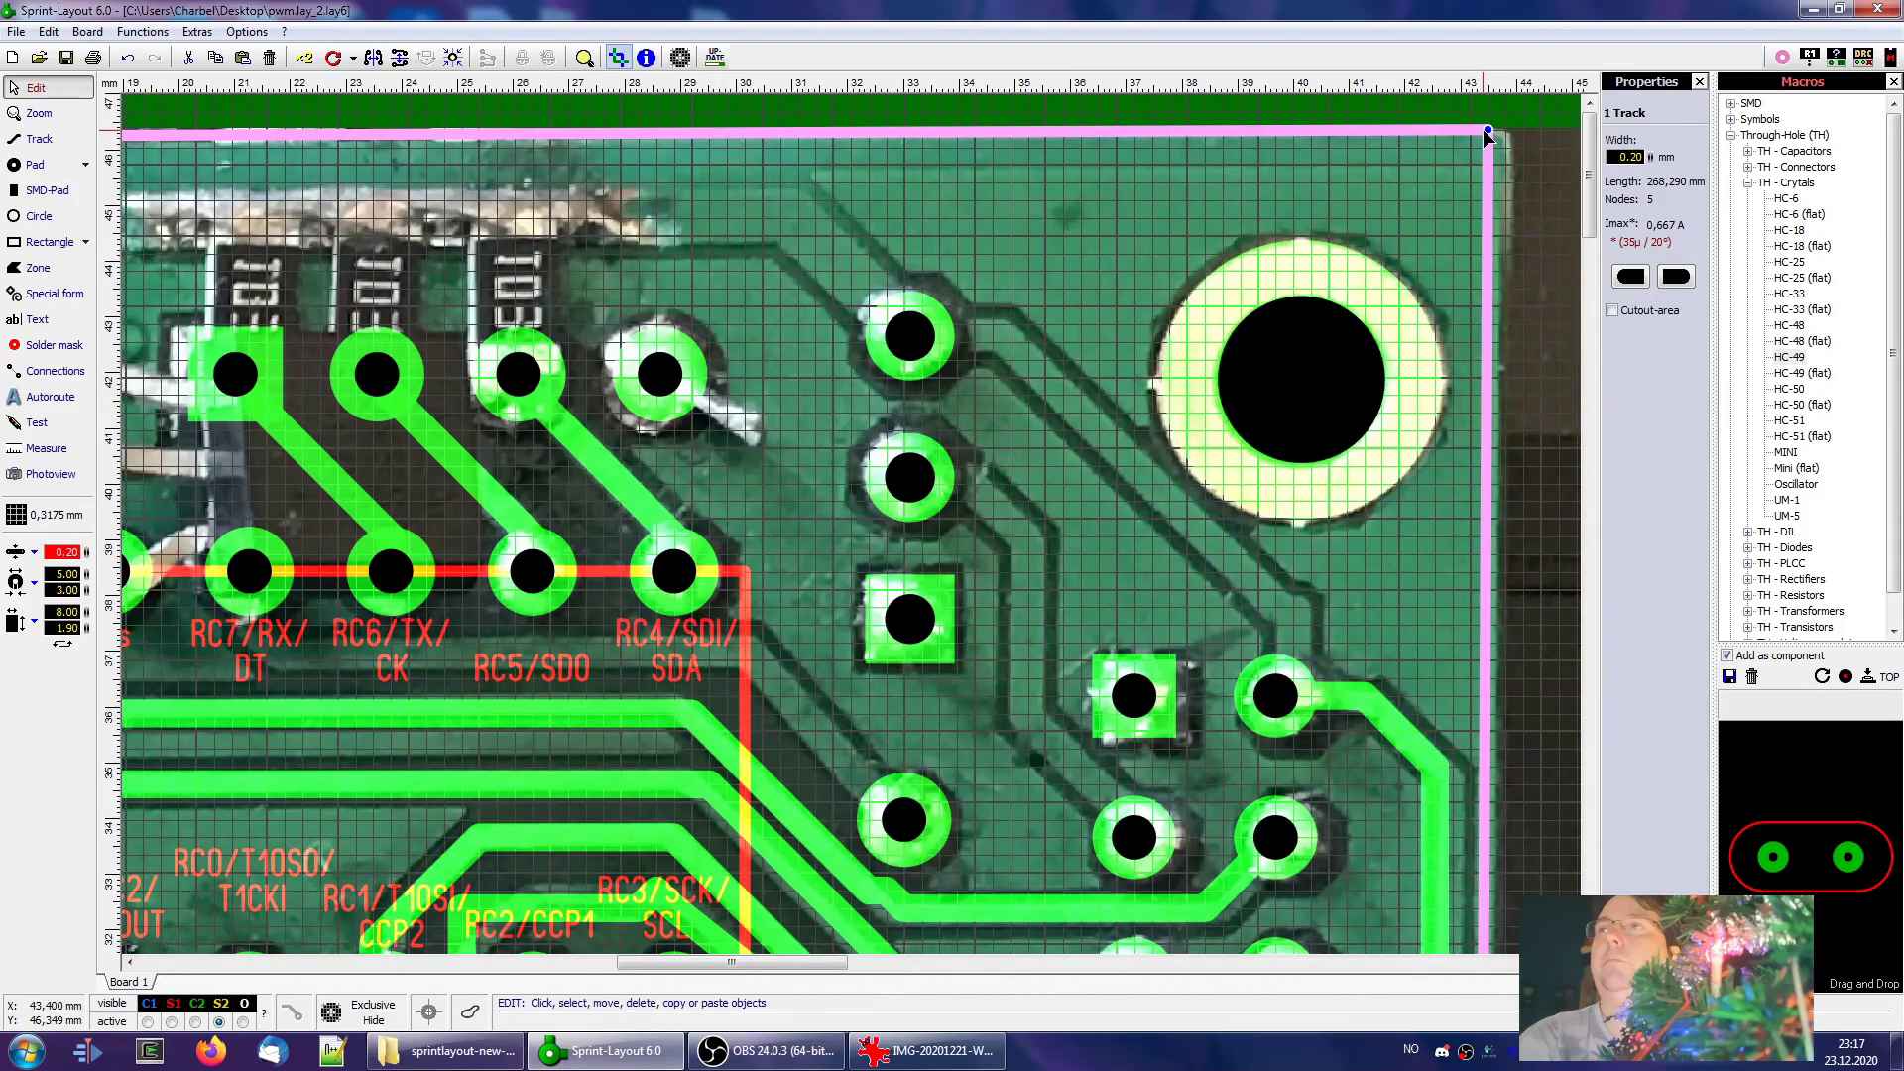
mouse_move(1488, 130)
left_mouse_down()
mouse_move(1491, 148)
mouse_move(1420, 148)
mouse_move(1514, 147)
left_mouse_up()
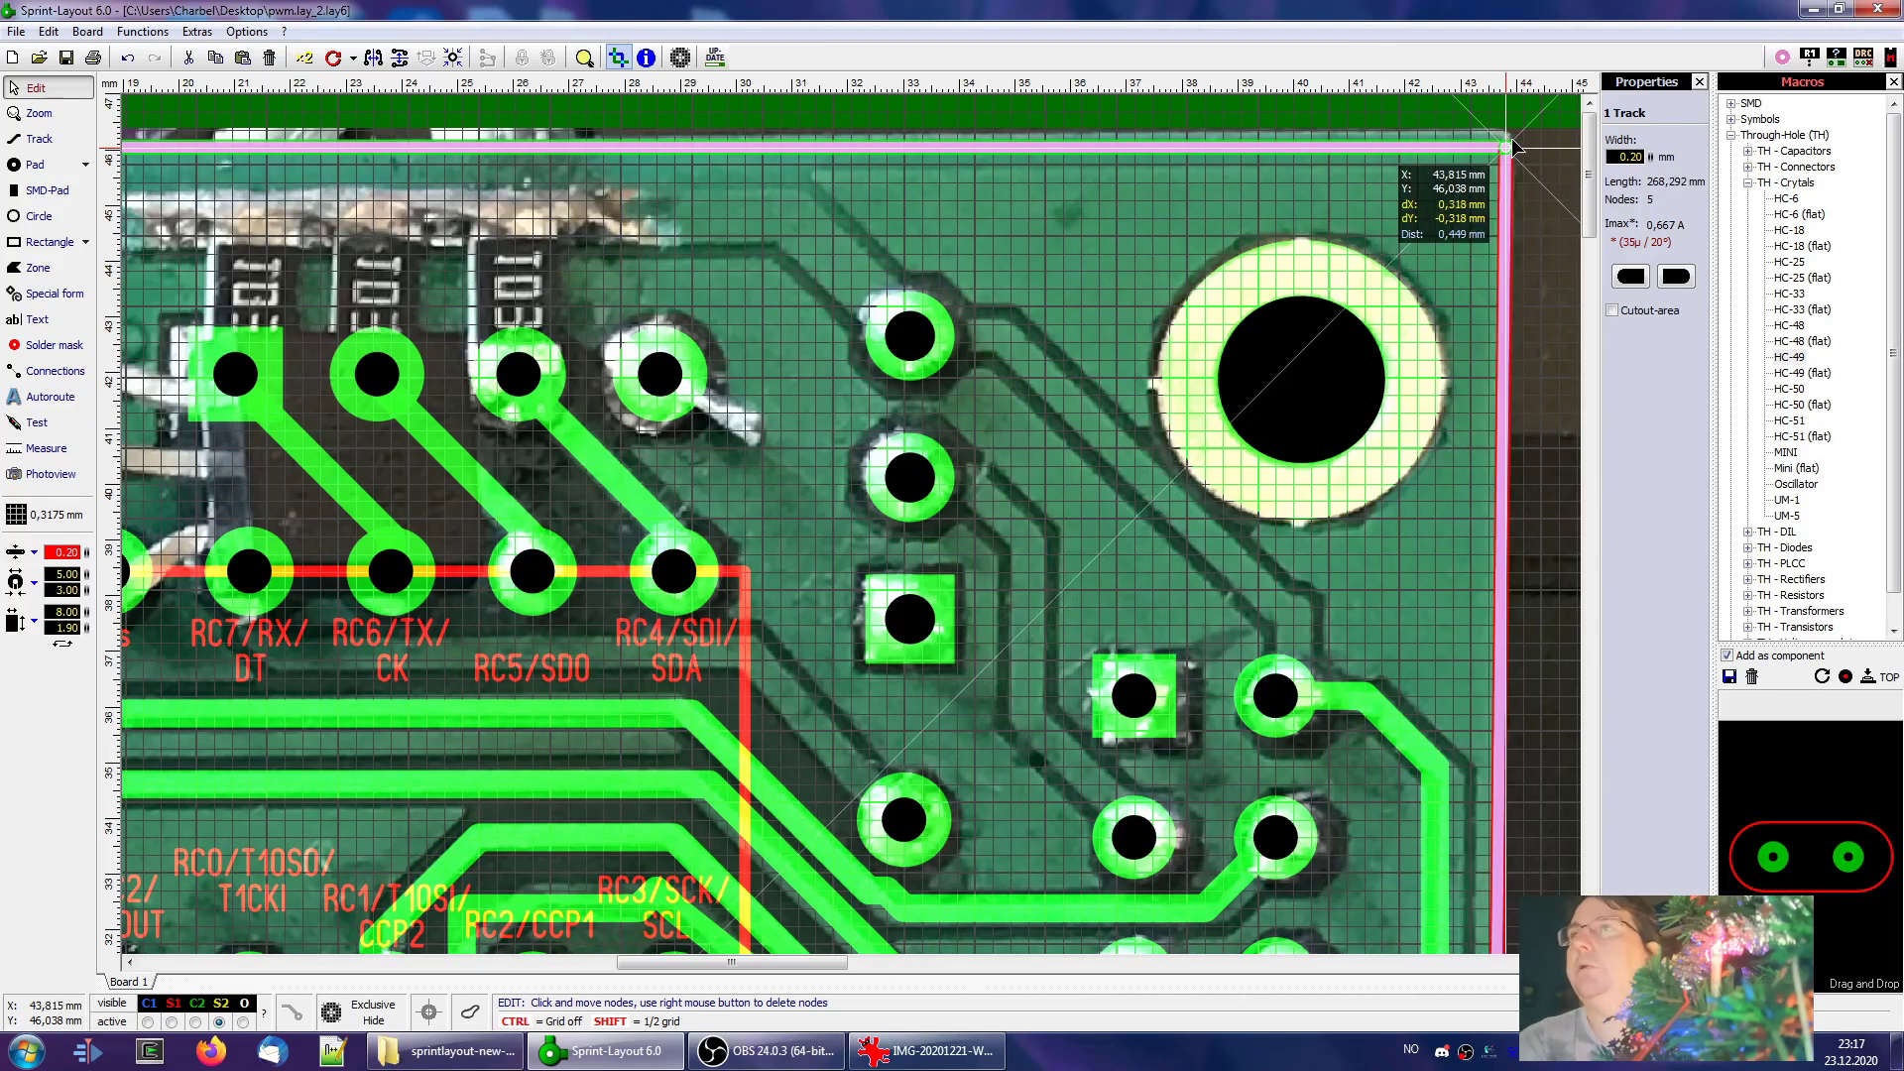
left_click_drag(1514, 147, 1512, 147)
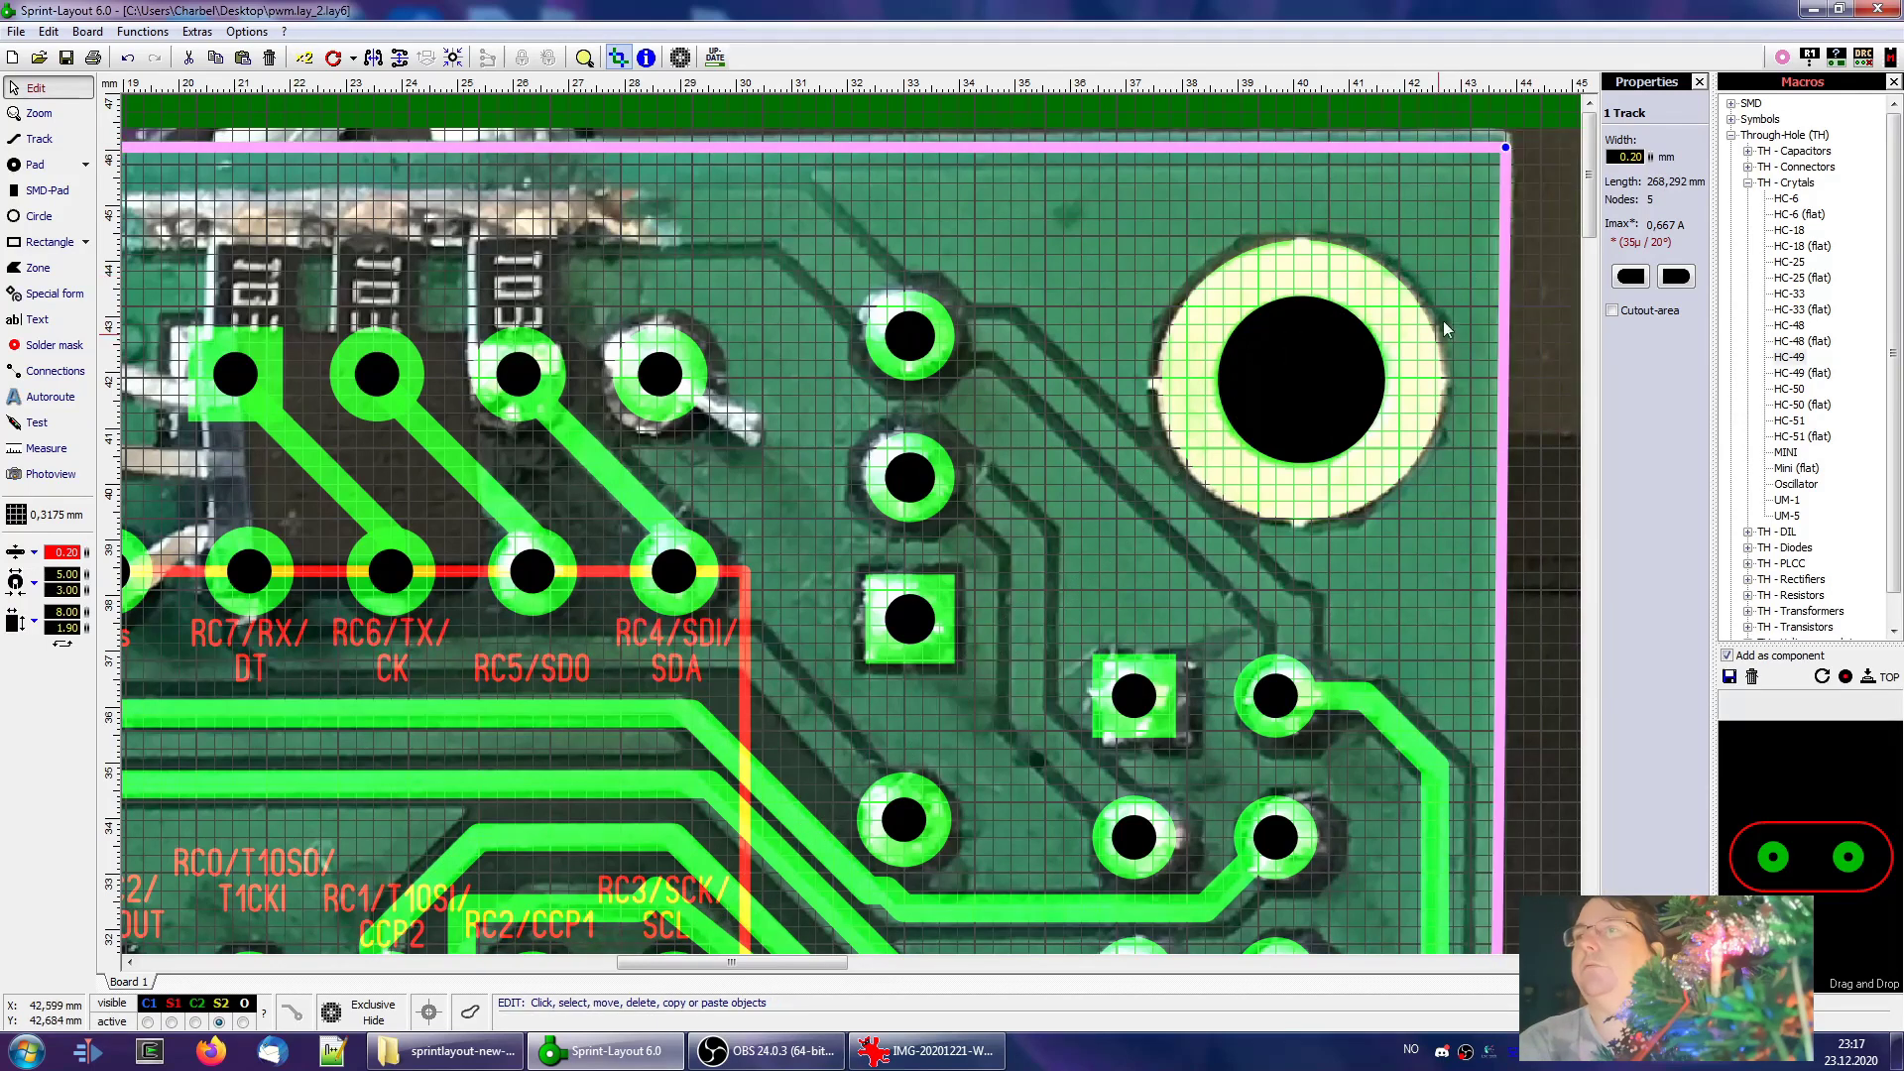
Shift the outline's lower-right and lower-left corner nodes outward to line up vertically with the upper corners
scroll(1437, 299, "down", 10)
scroll(1387, 484, "down", 10)
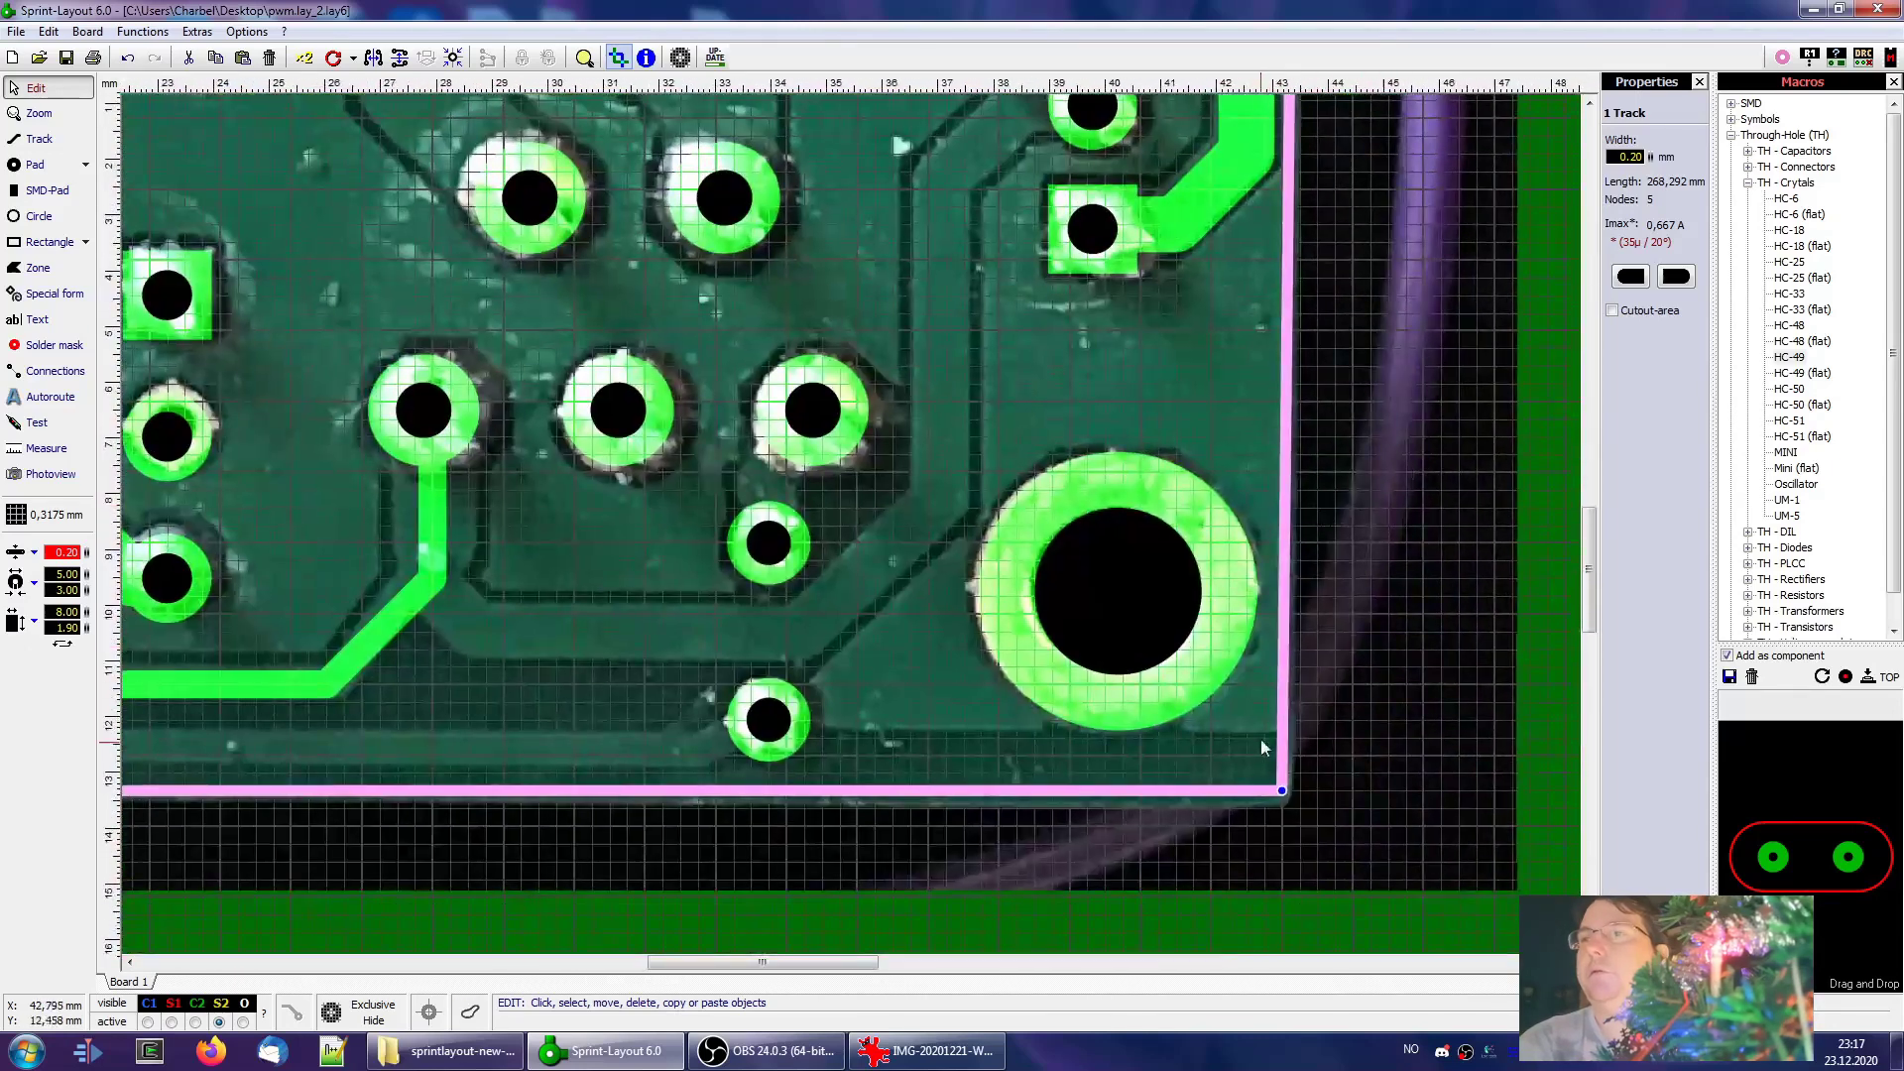
left_click_drag(1280, 791, 1317, 791)
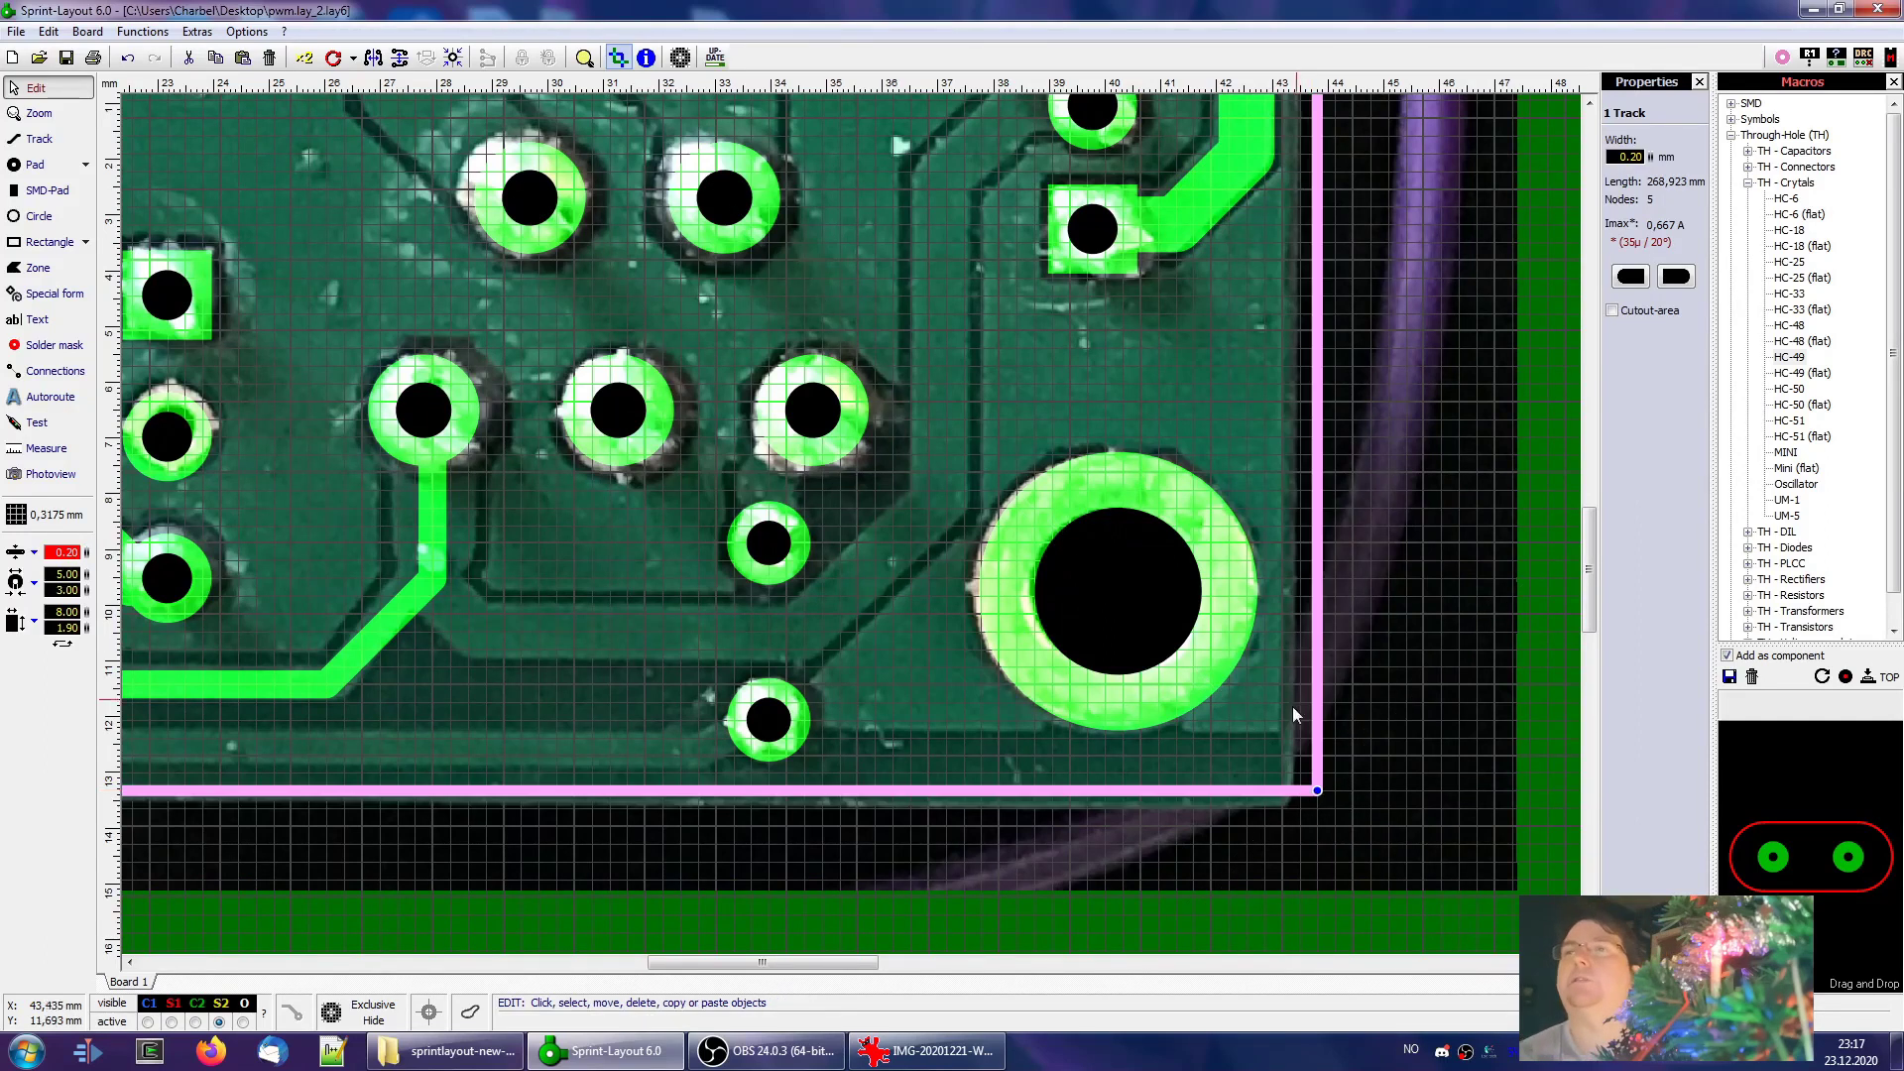
scroll(603, 570, "down", 5)
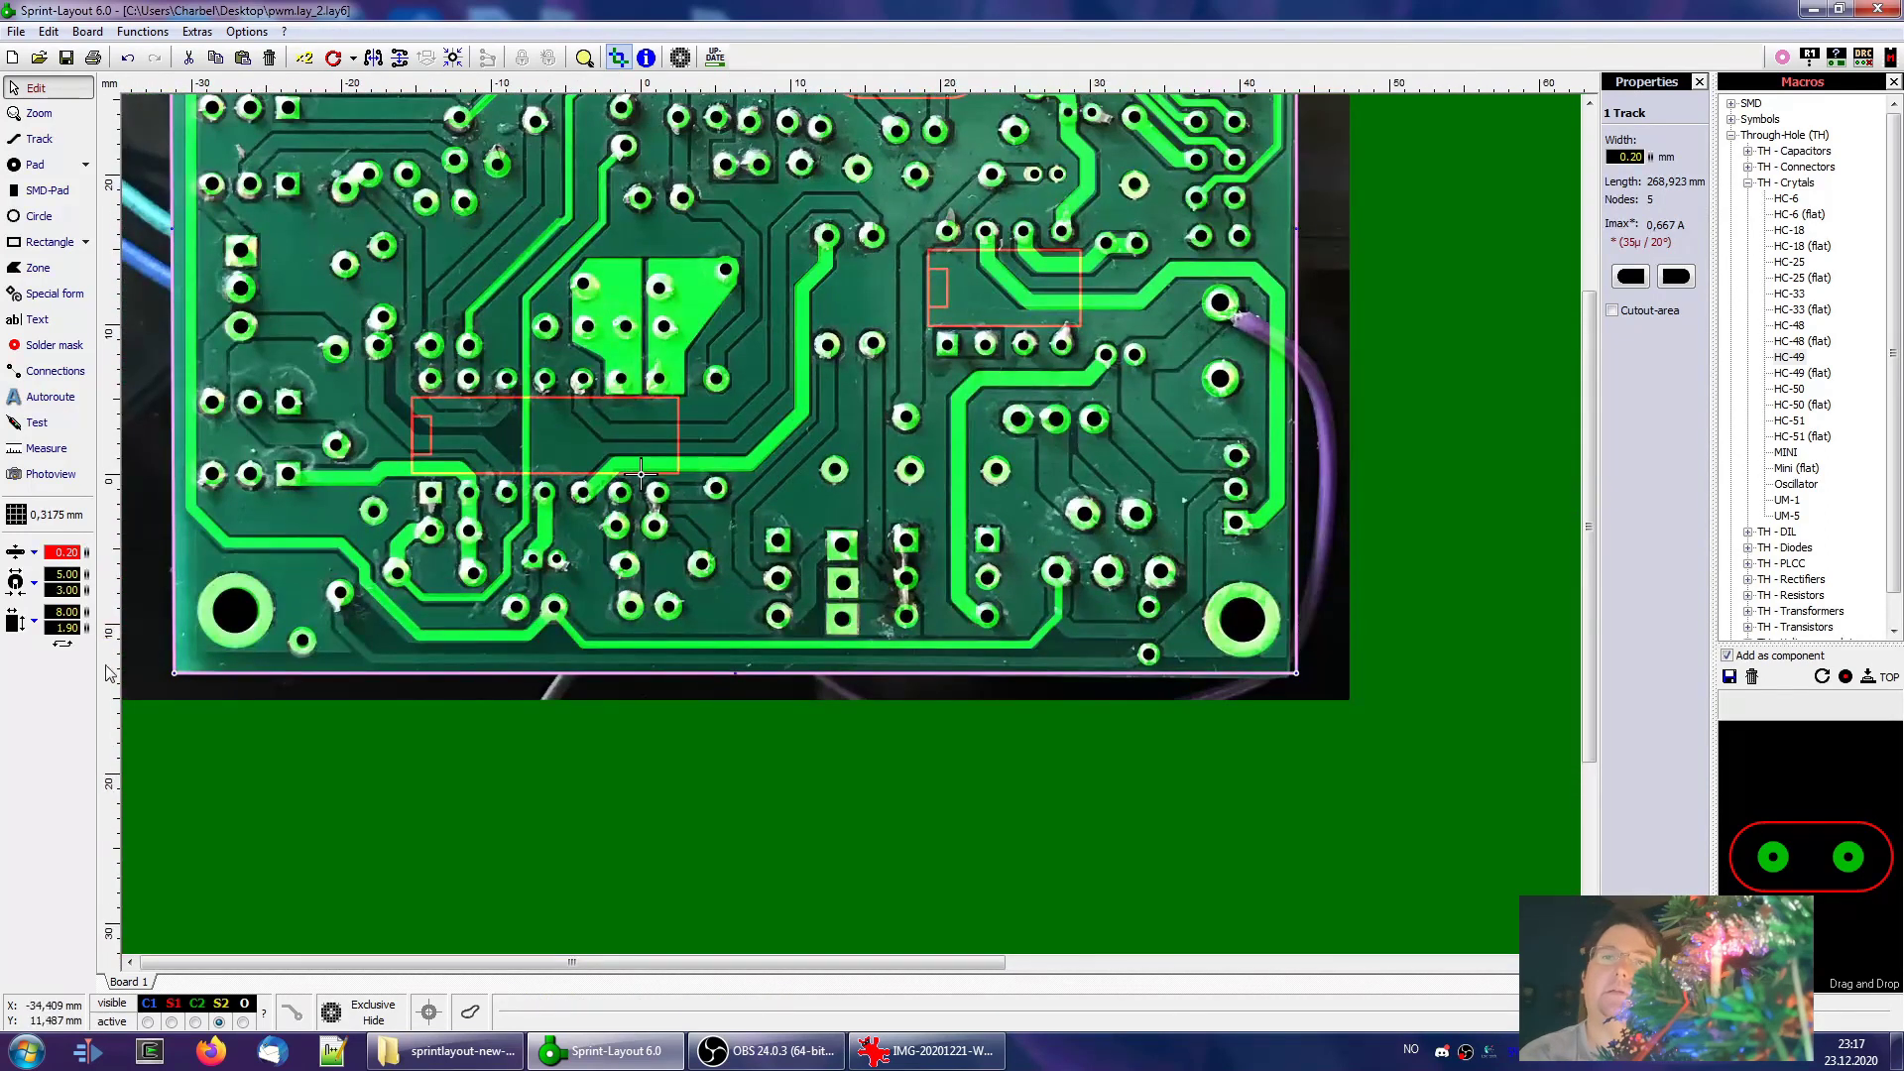
scroll(119, 684, "up", 8)
left_click_drag(550, 491, 526, 490)
scroll(253, 506, "down", 5)
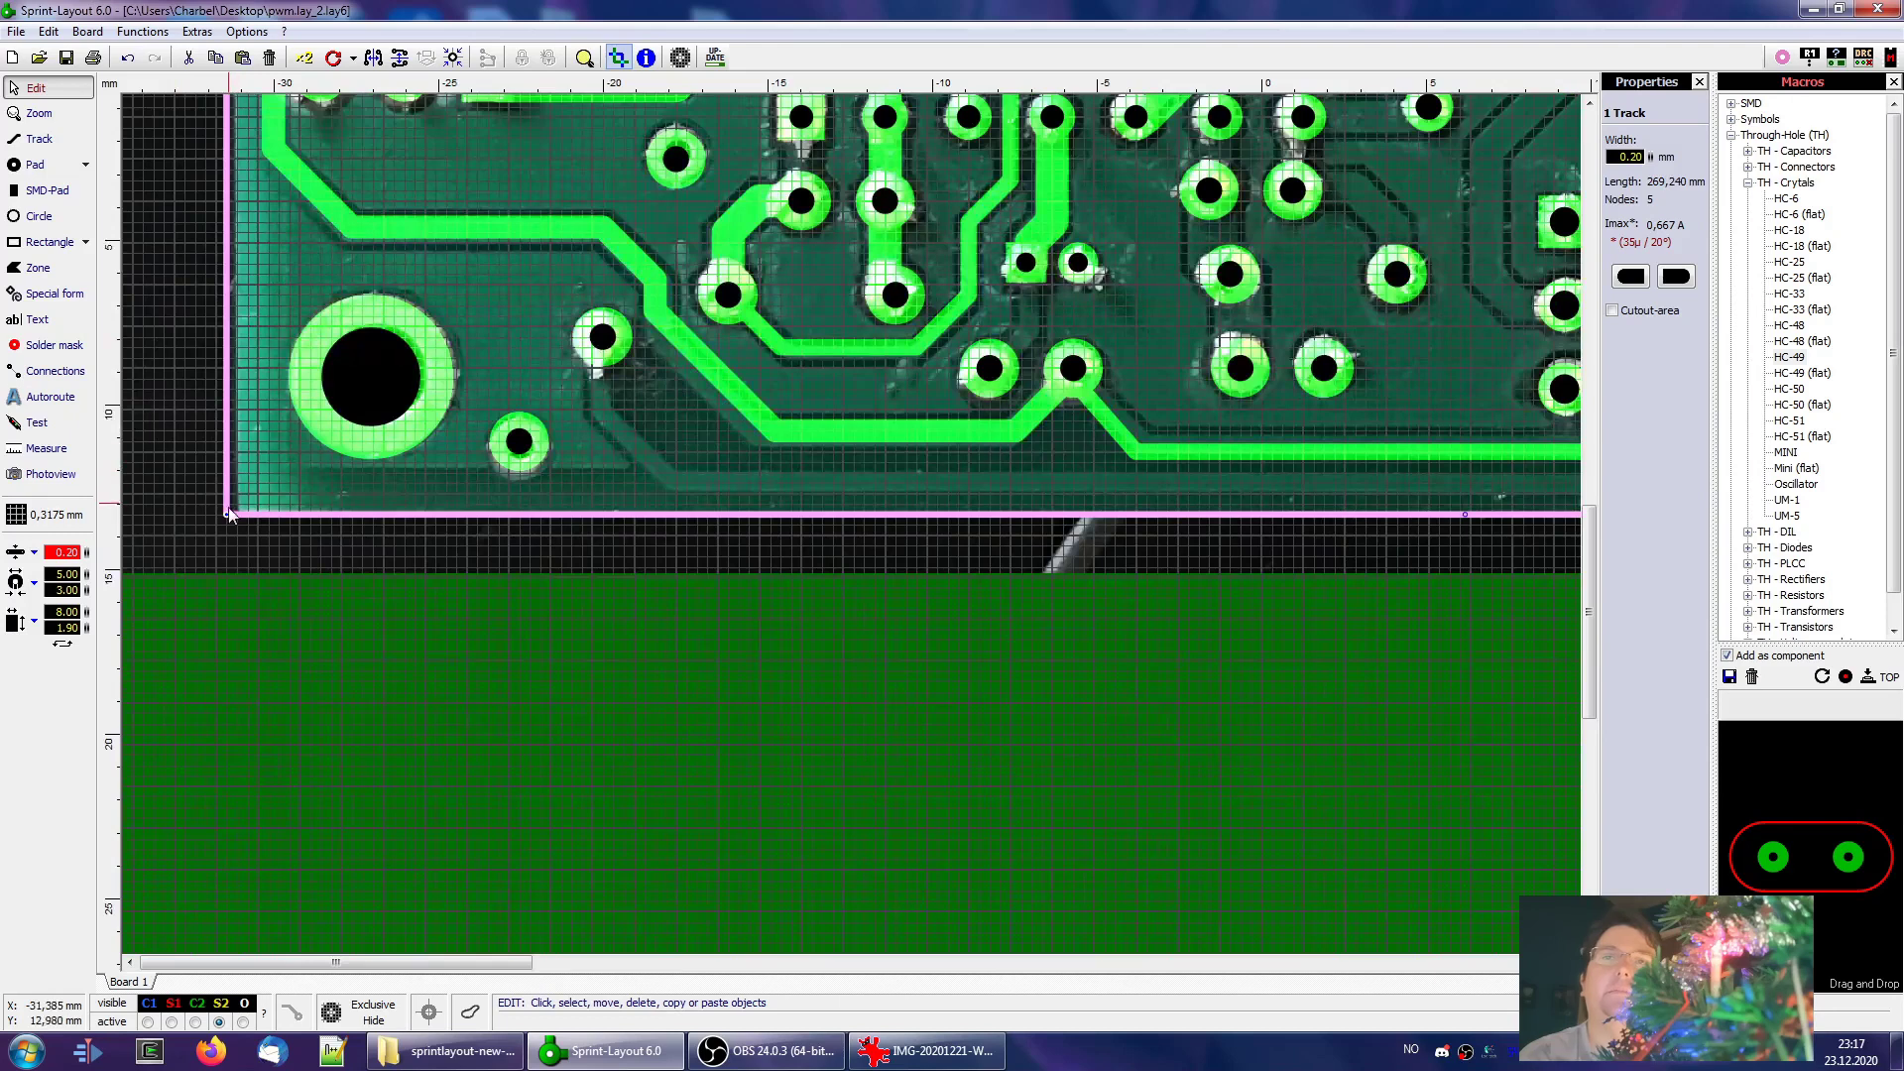
scroll(450, 332, "down", 2)
scroll(305, 318, "up", 6)
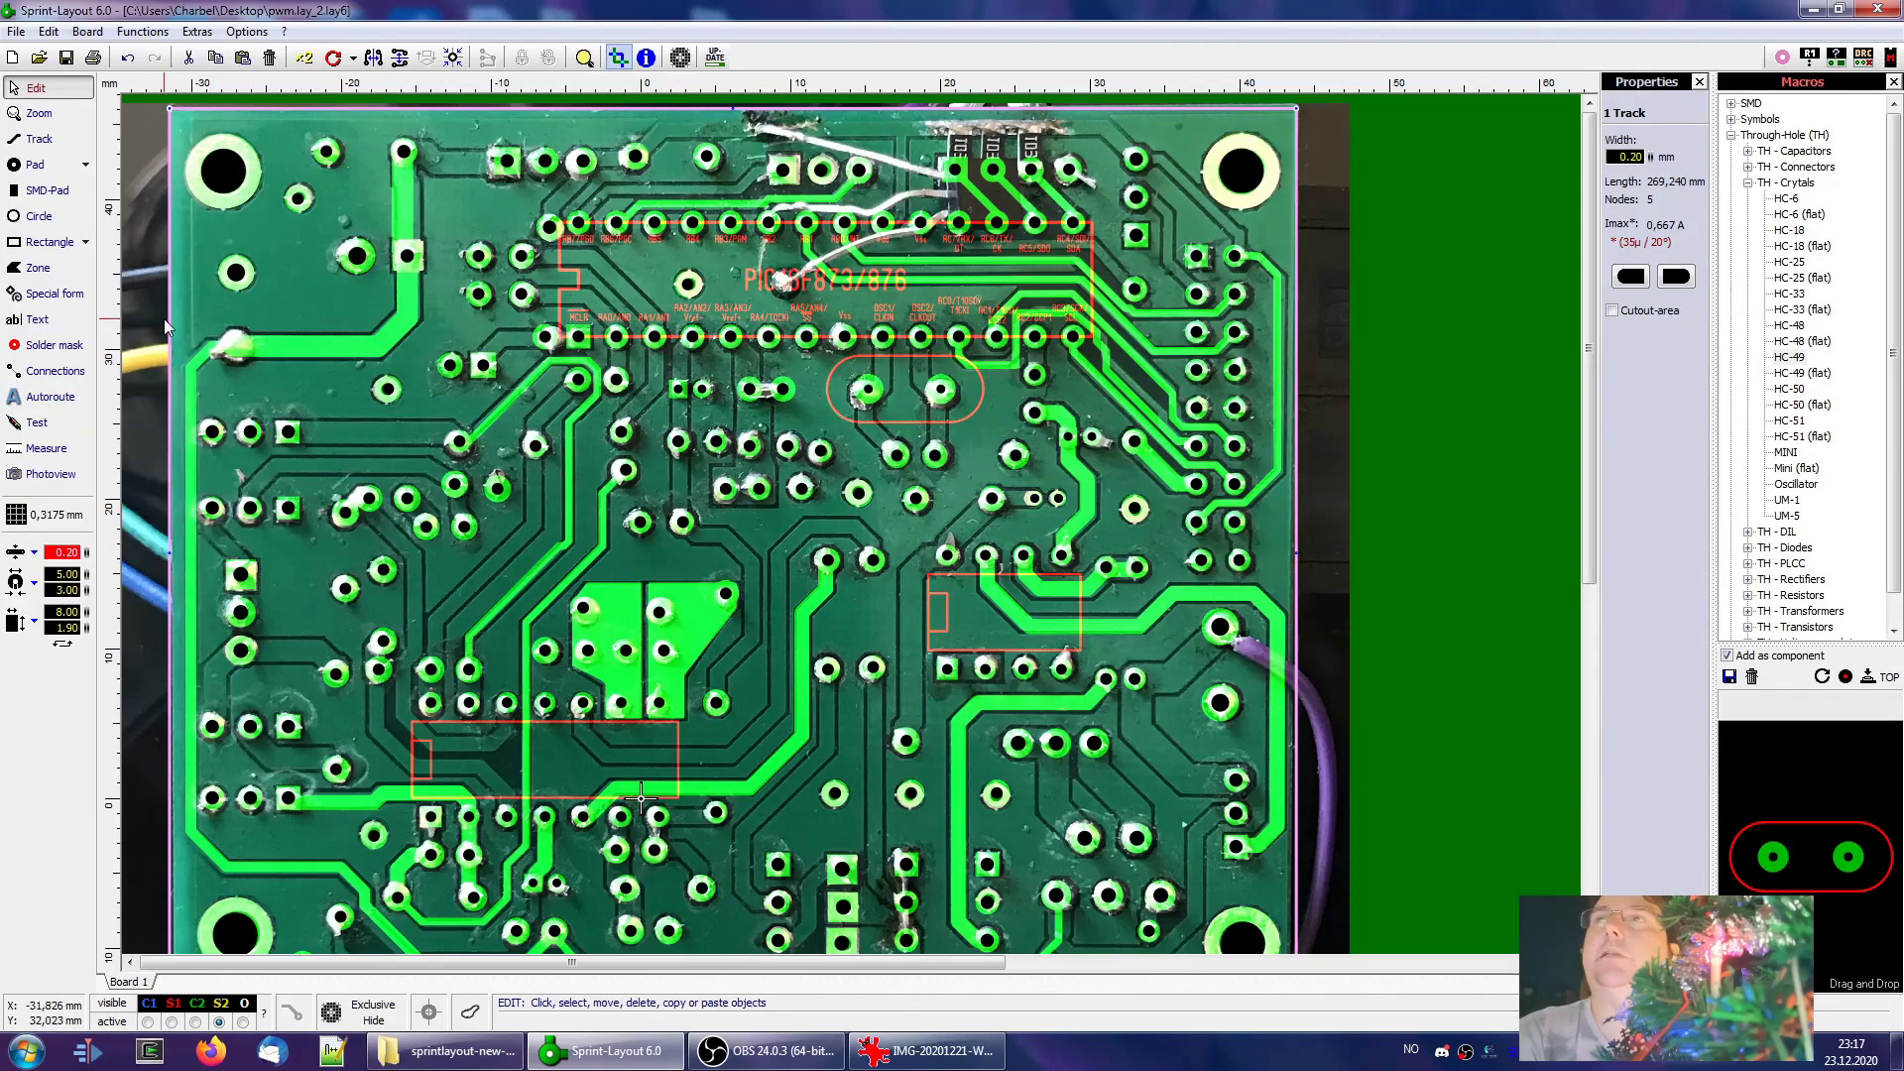
Preview the outline on the bottom side in Photoview, return to editing, and view the board with layer O active before reactivating S2
left_click(297, 255)
left_click(50, 474)
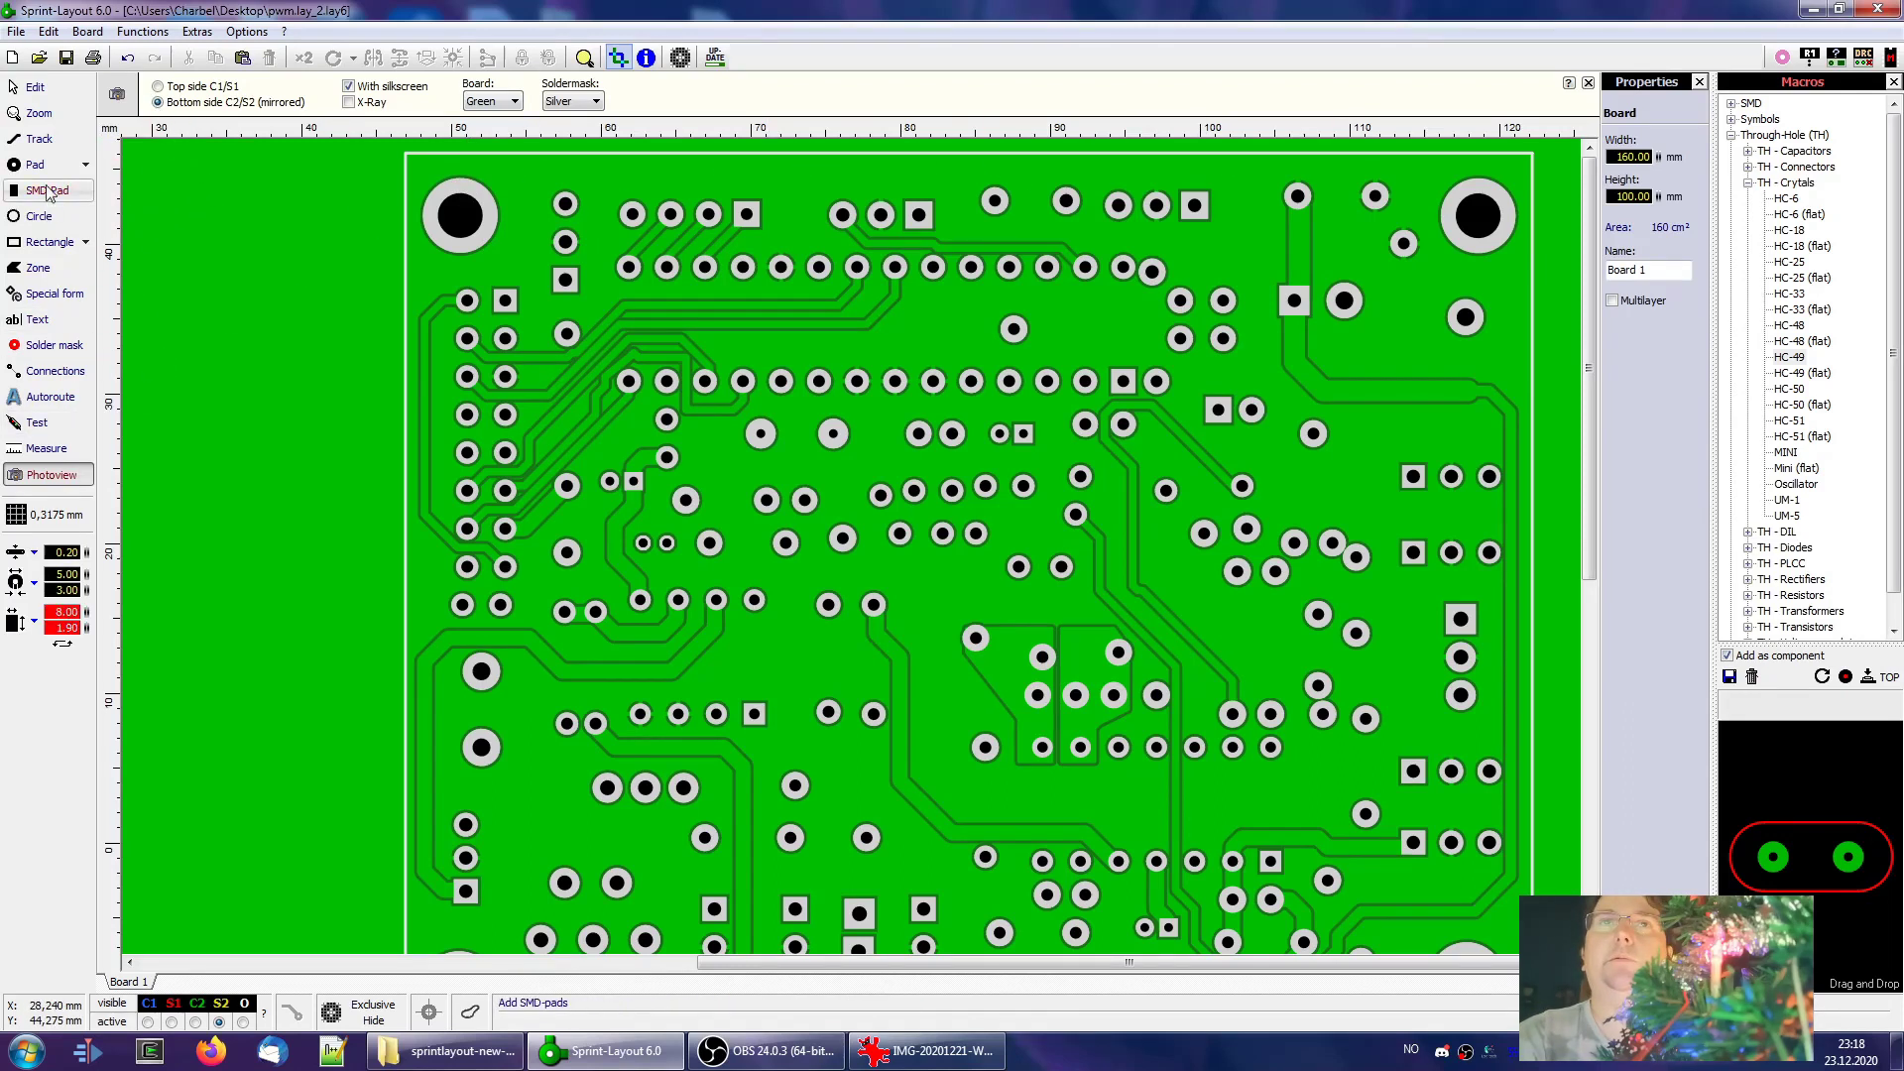
left_click(35, 87)
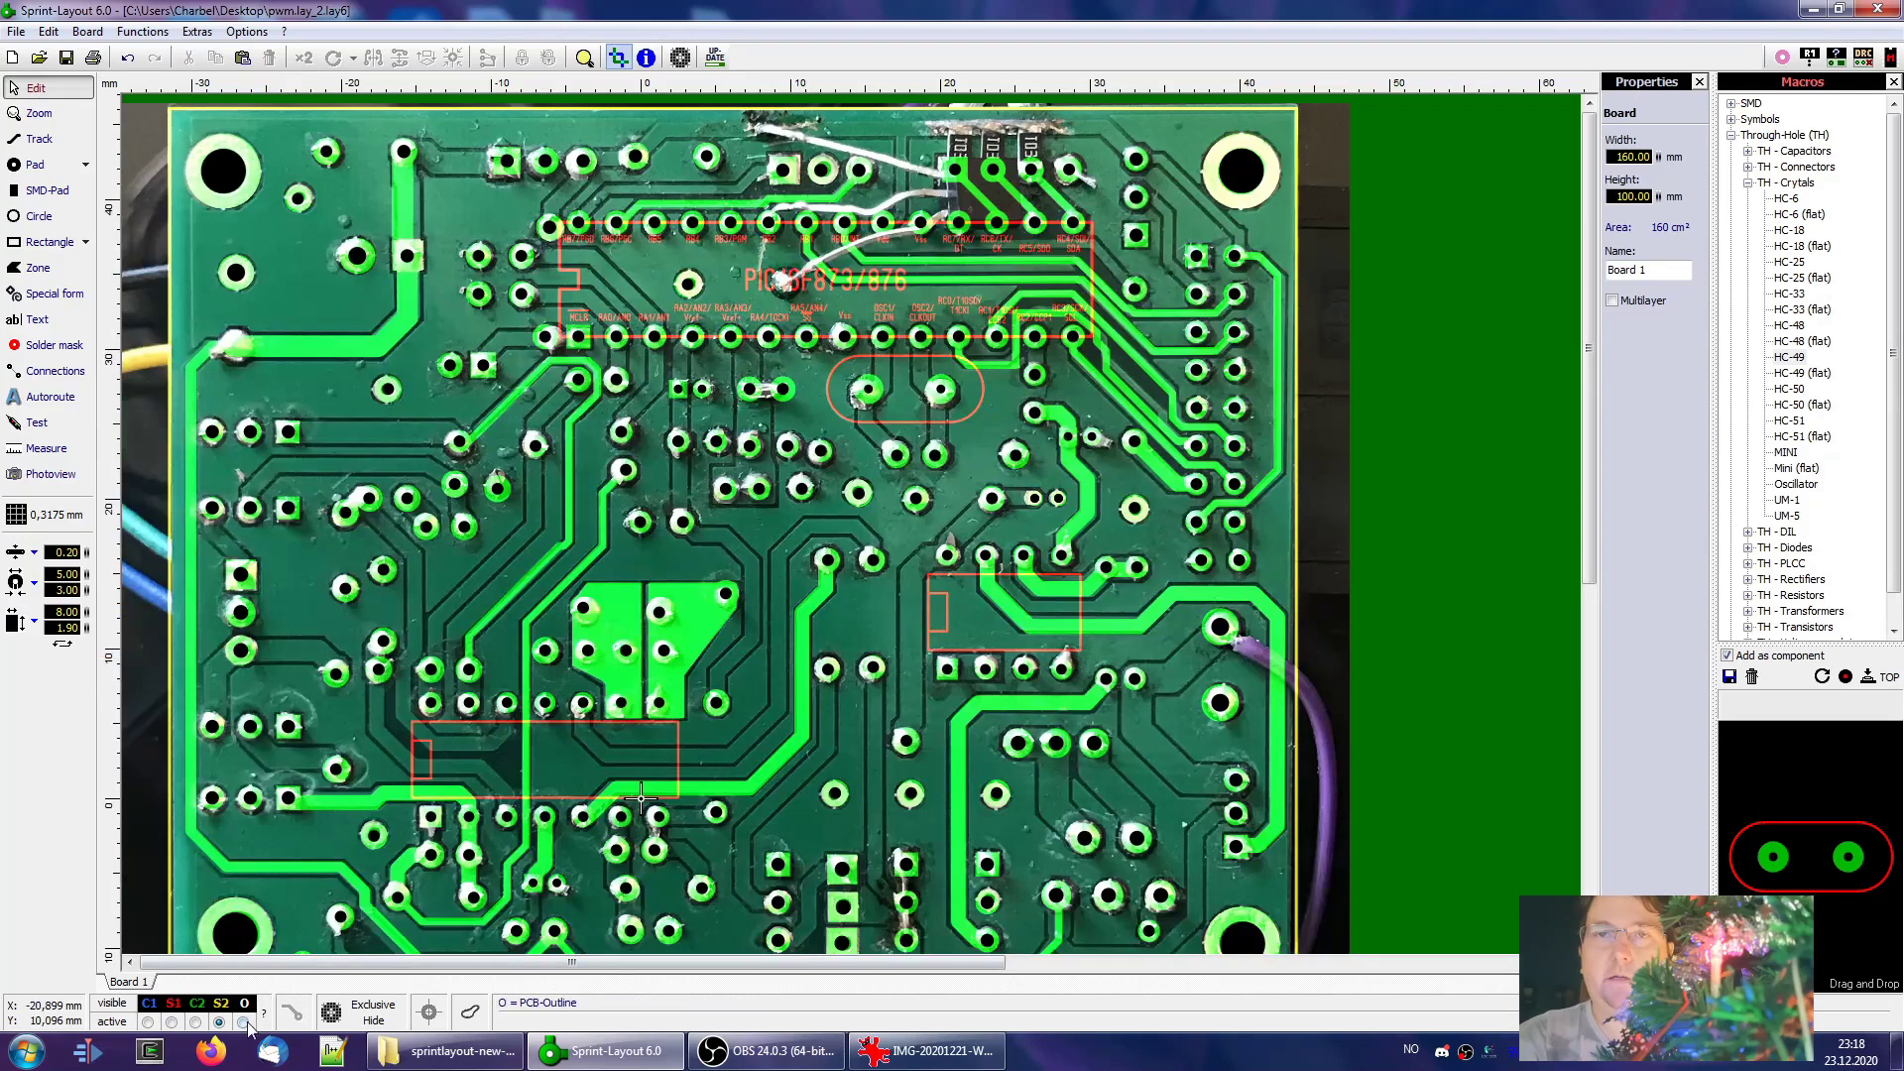
left_click(373, 1021)
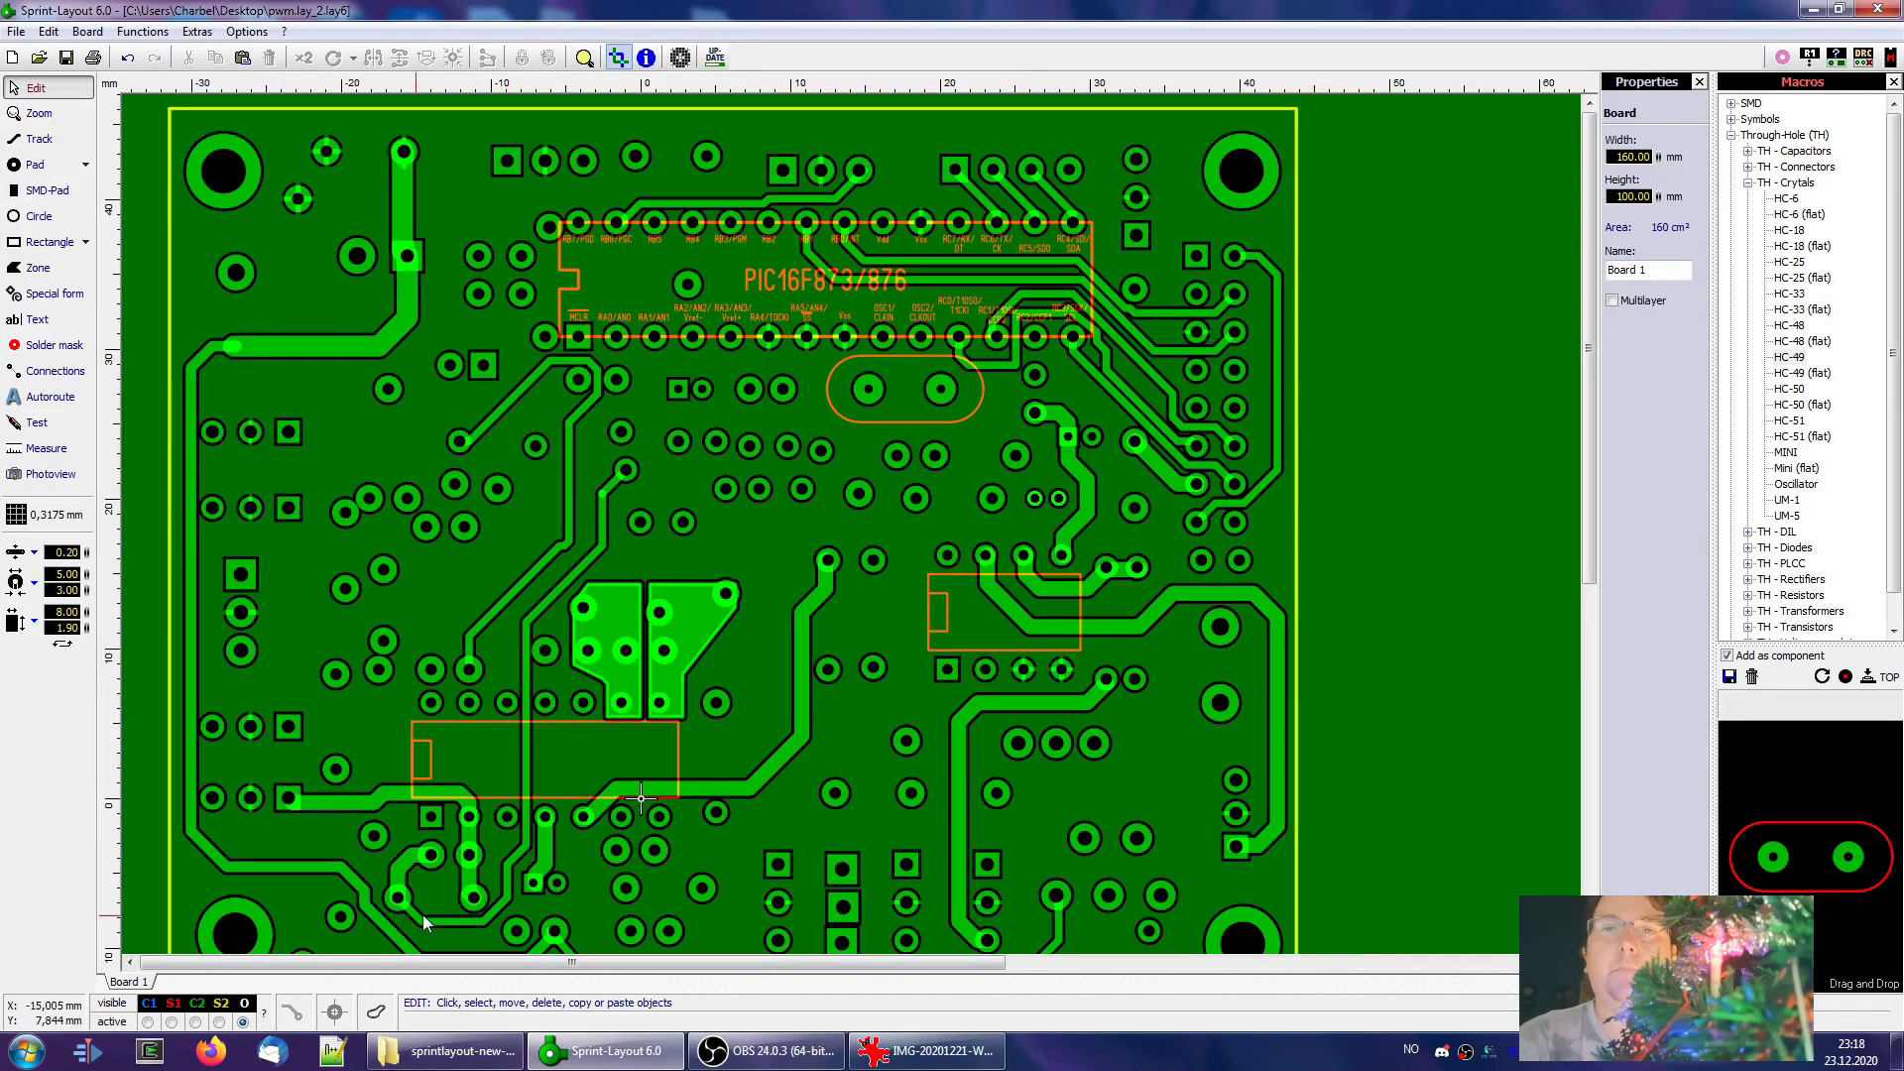
left_click(219, 1023)
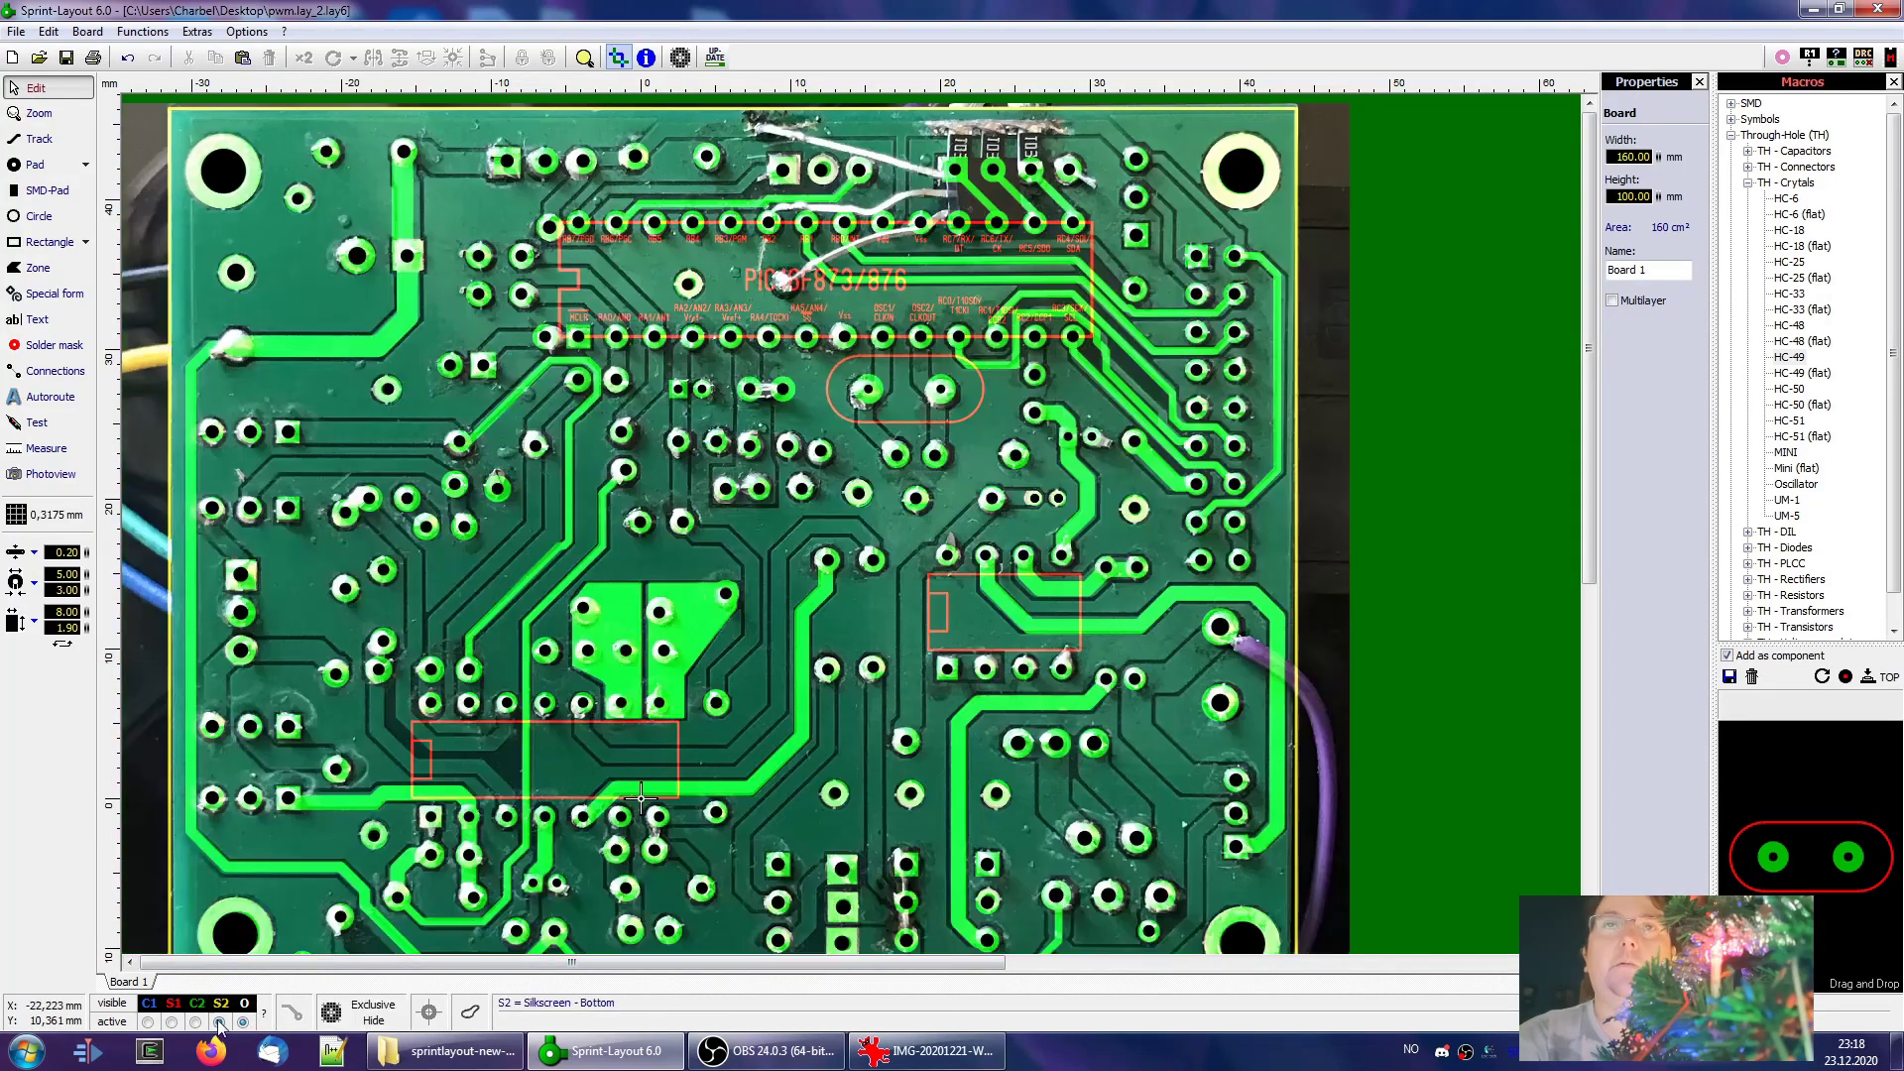
Reassign the board outline track from the bottom silkscreen to the PCB outline layer O
left_click(170, 316)
right_click(170, 316)
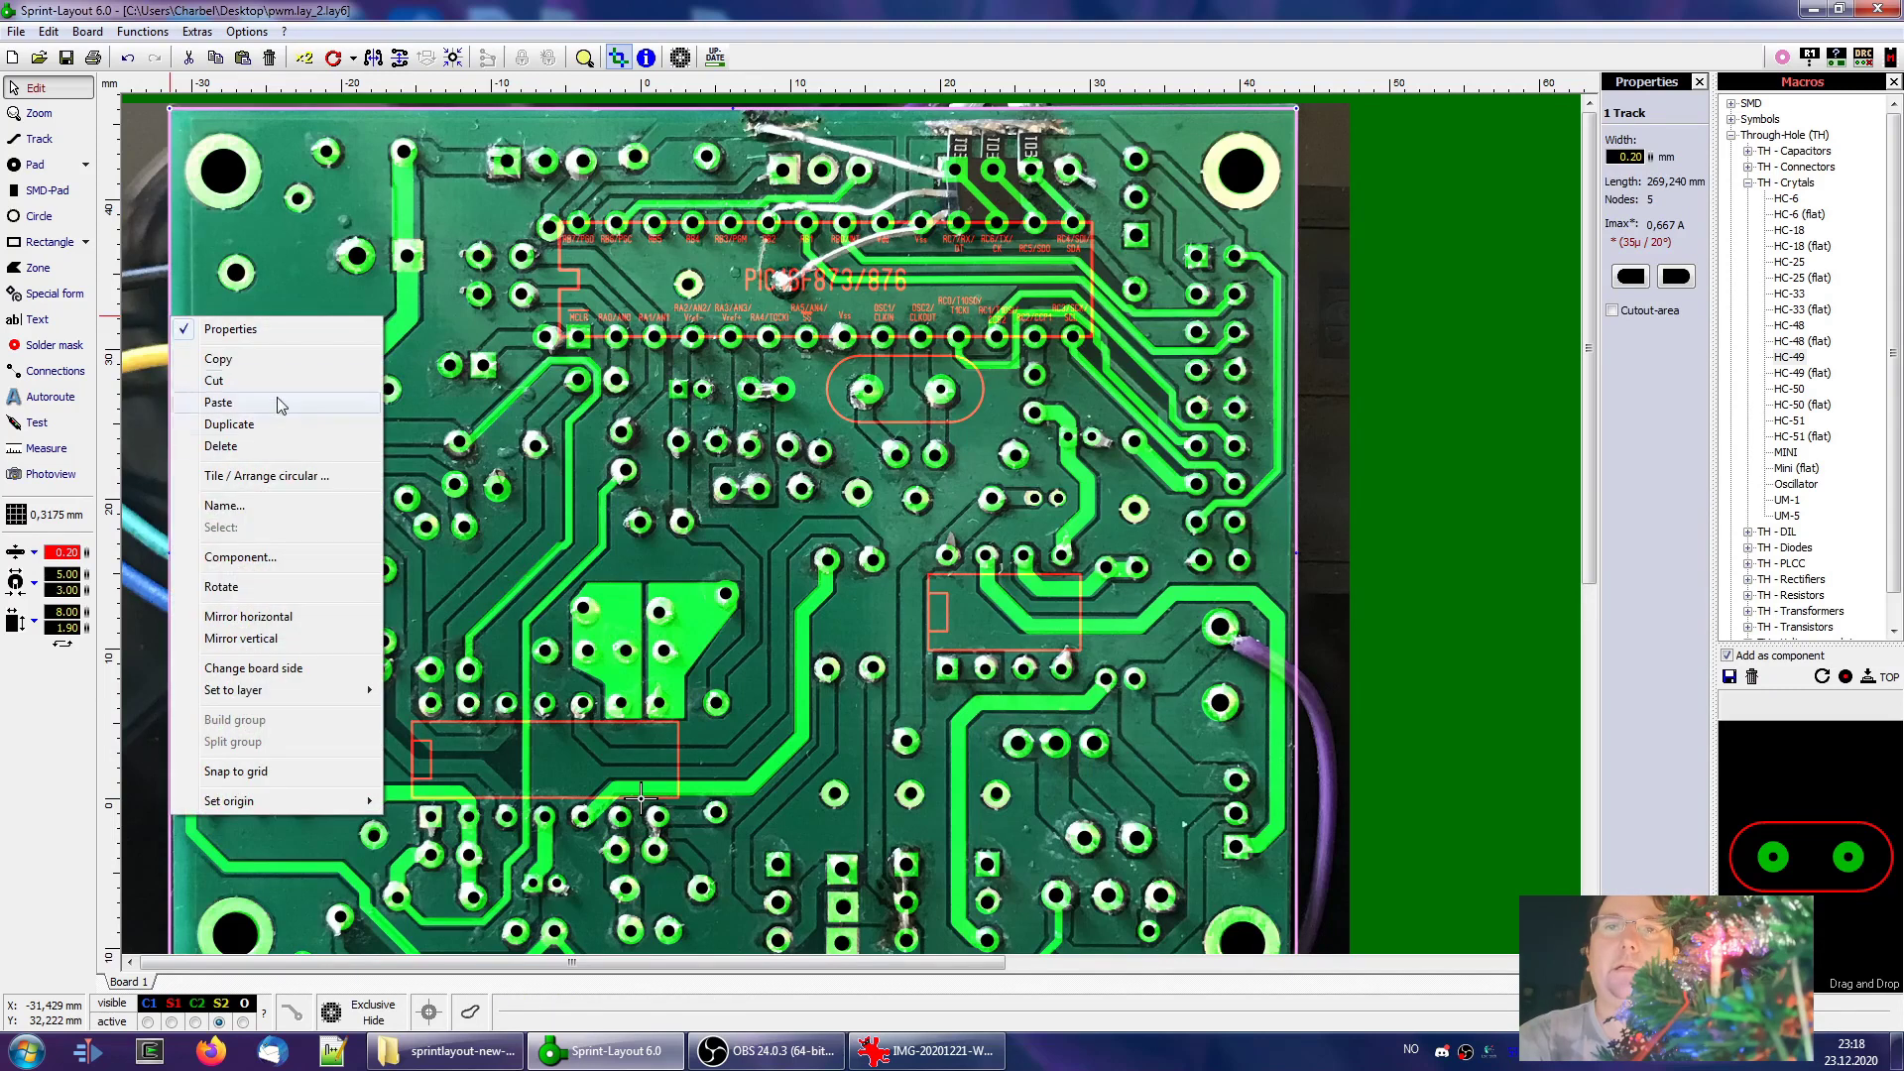
mouse_move(330, 691)
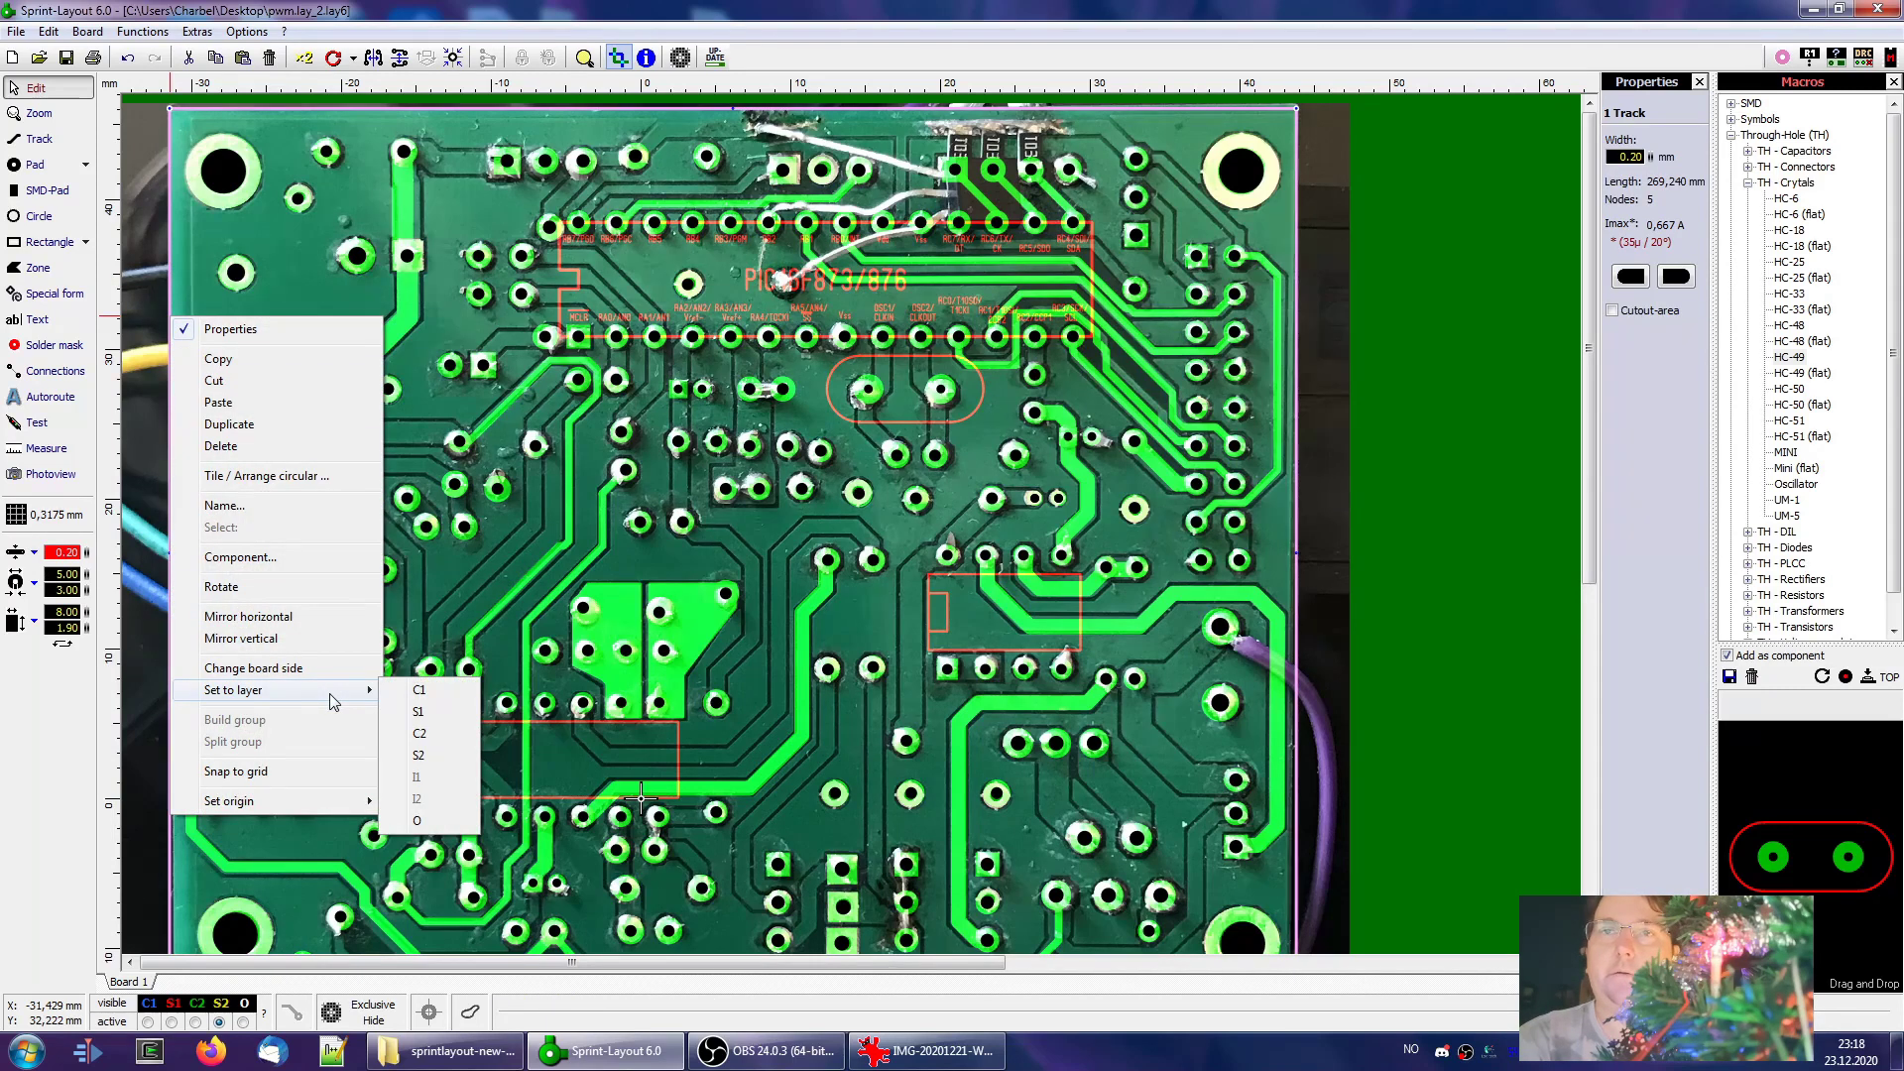
left_click(417, 821)
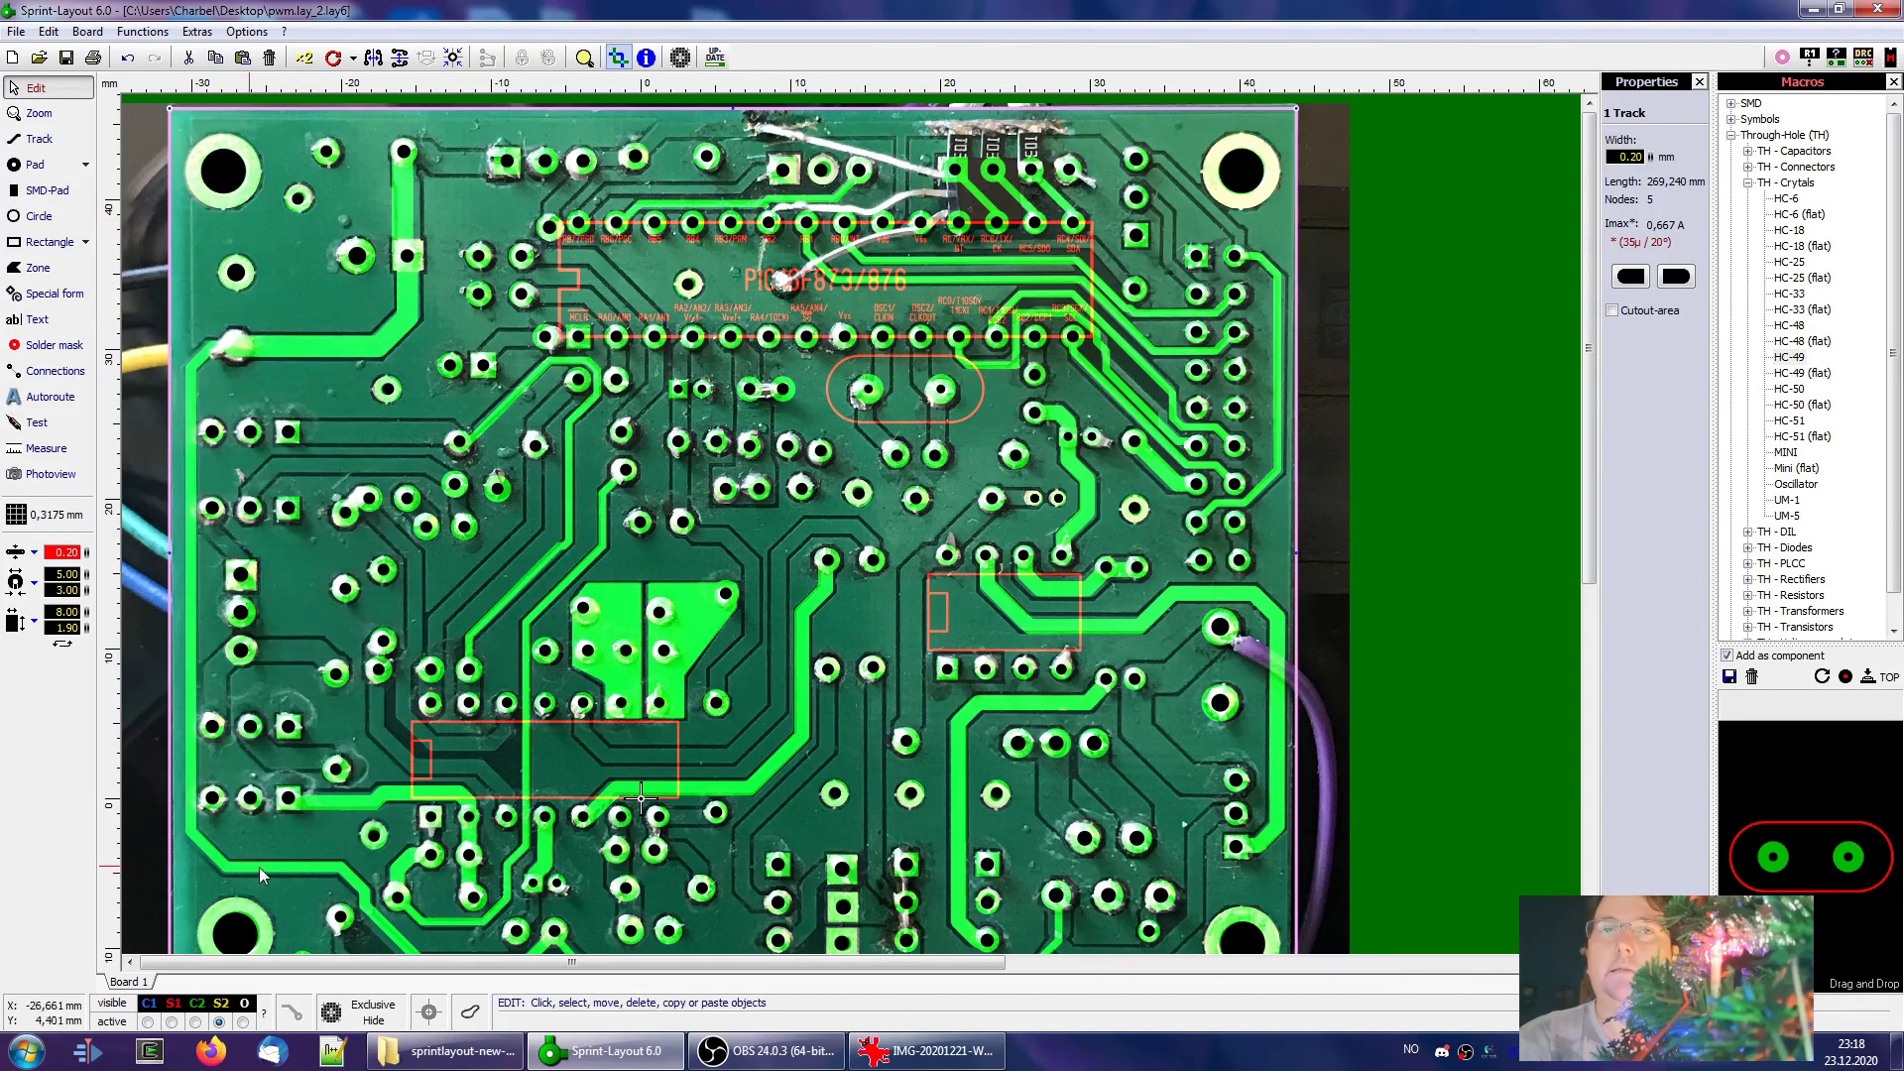
Preview the whole board with its outline from the bottom side in Photoview, and return to editing
left_click(133, 823)
left_click(52, 475)
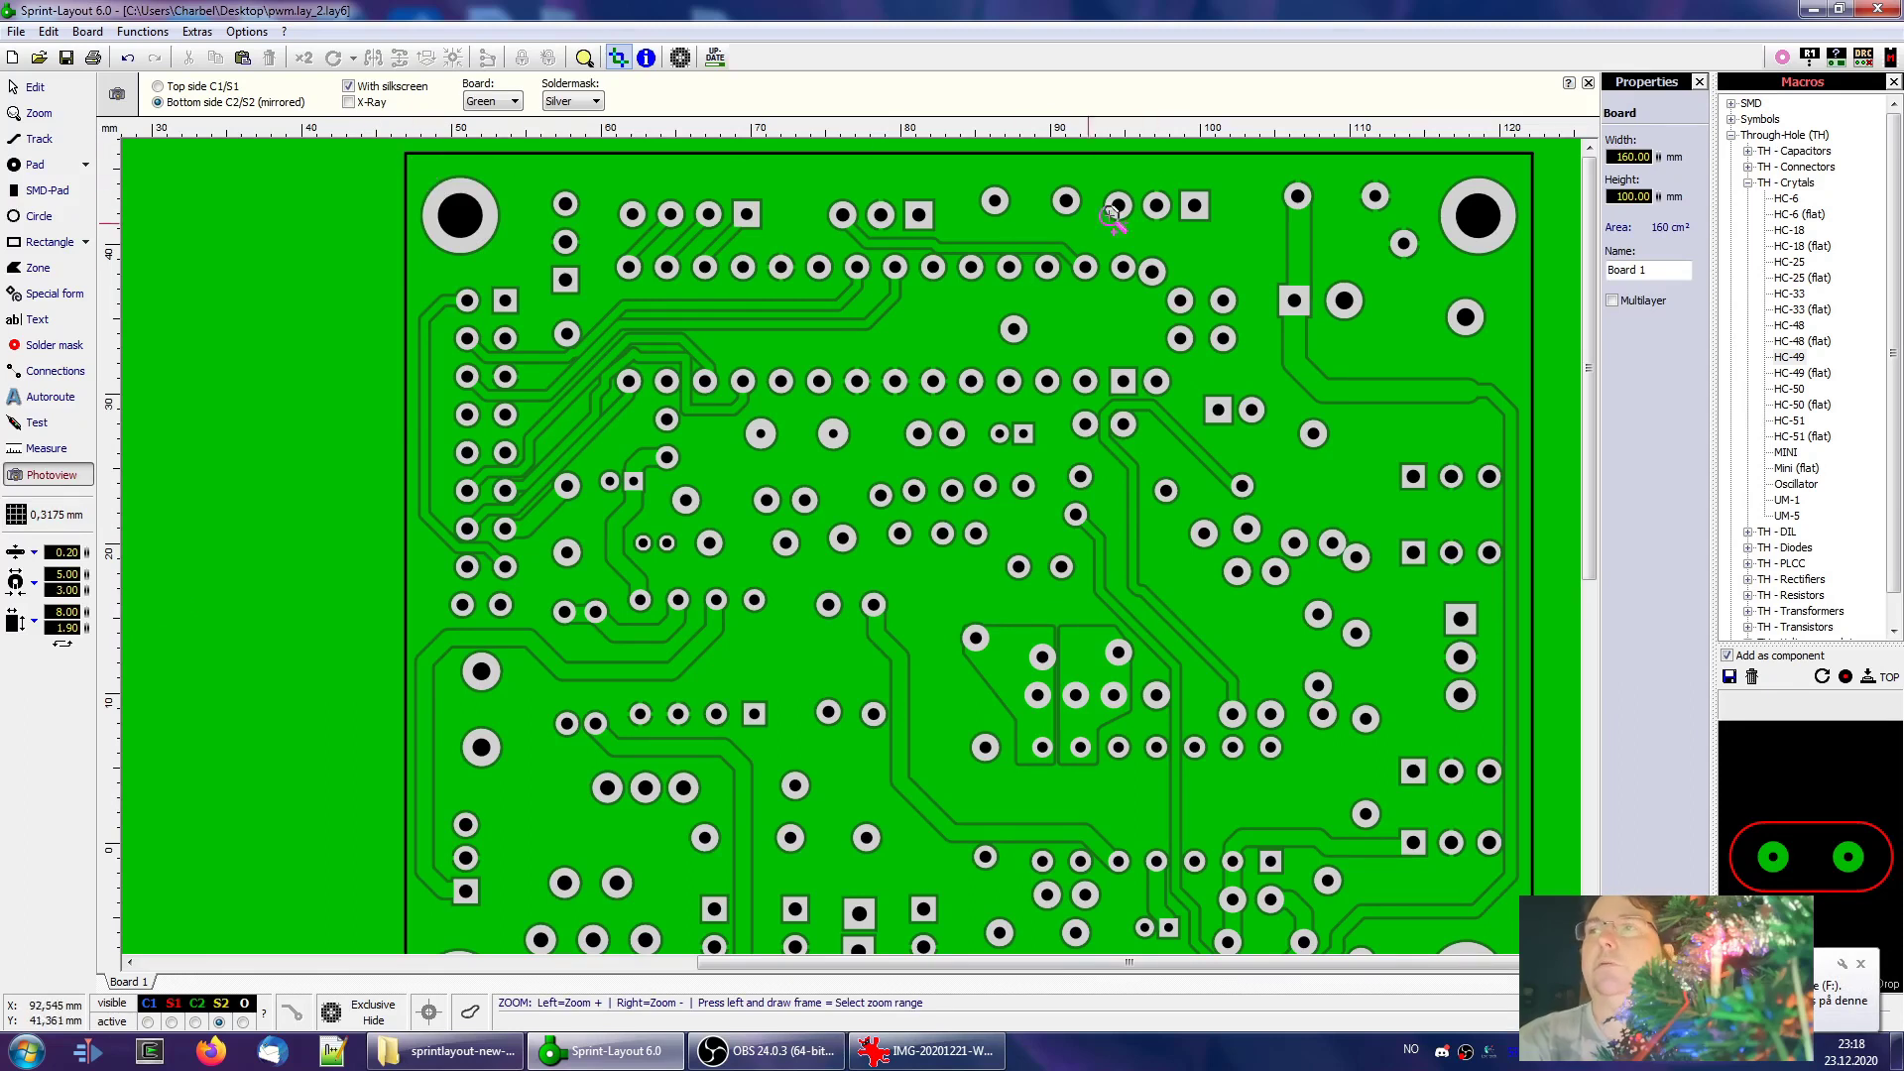
scroll(1113, 218, "down", 2)
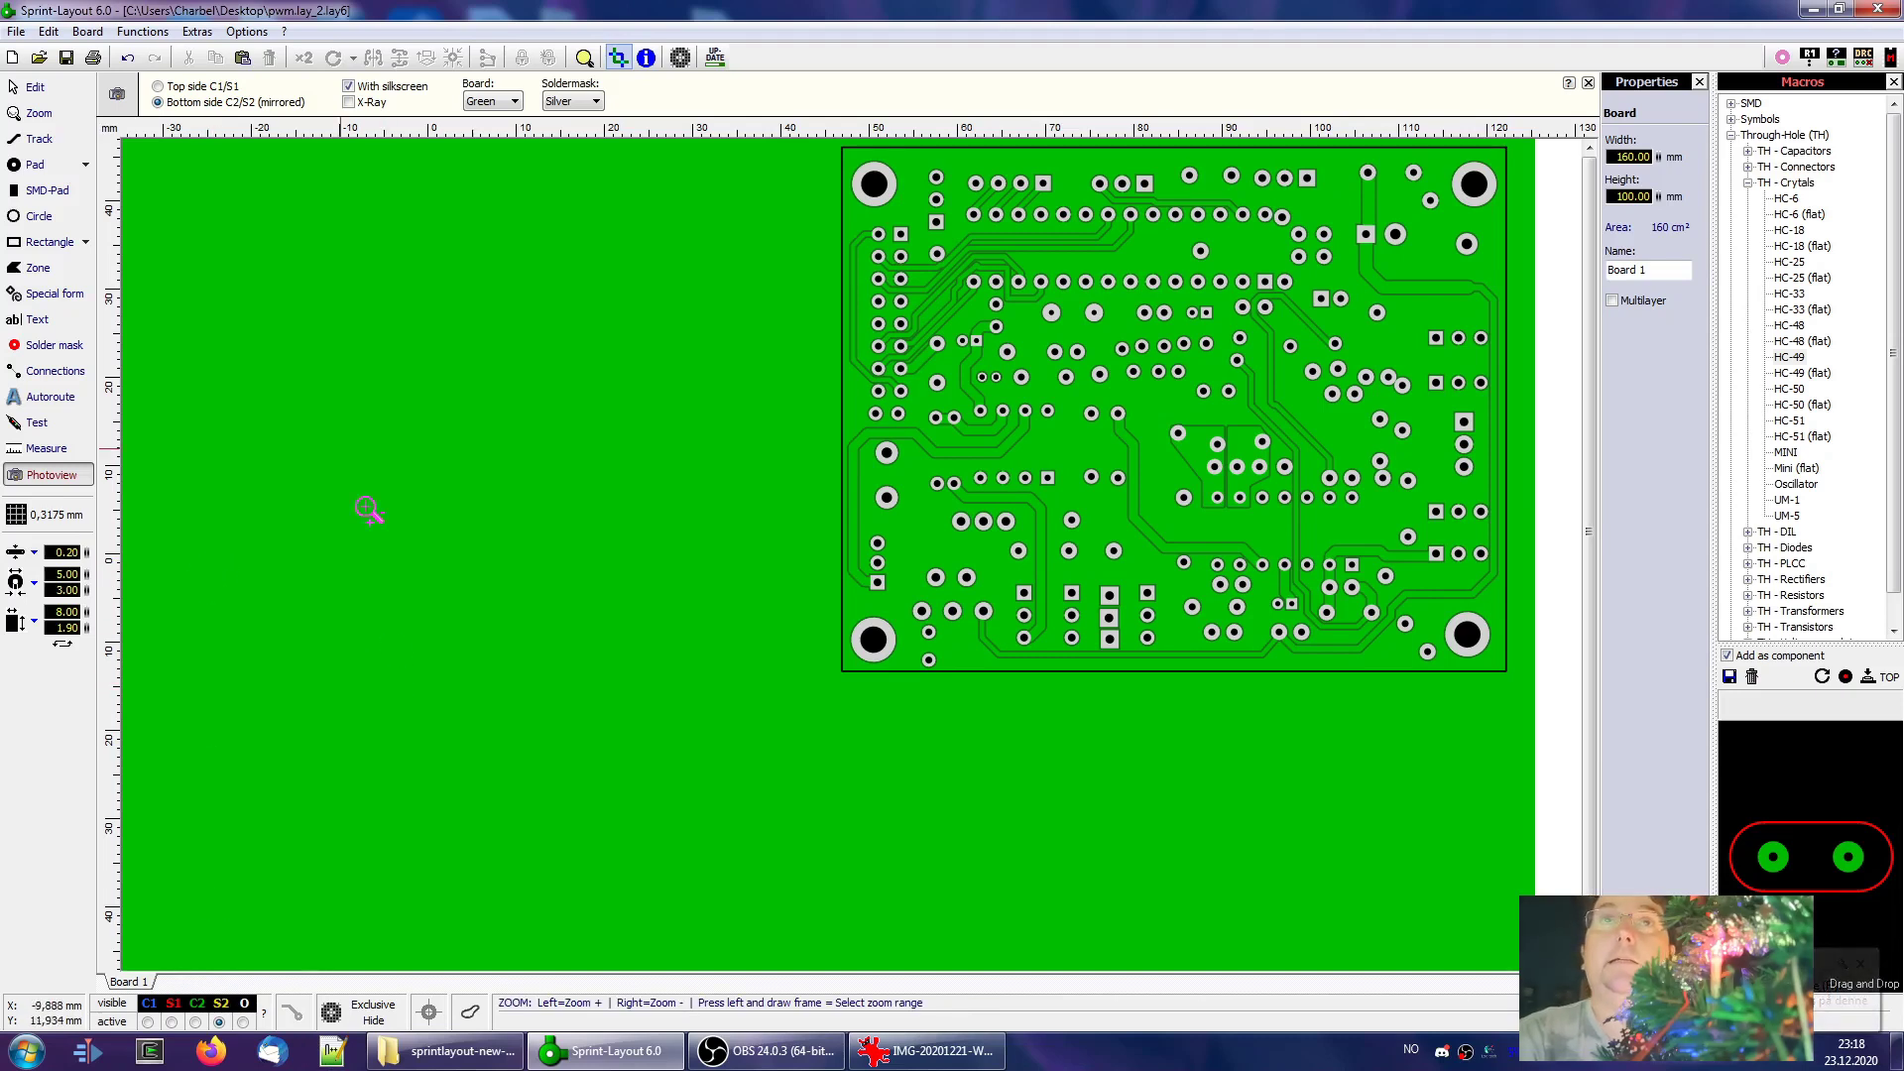
key("Escape")
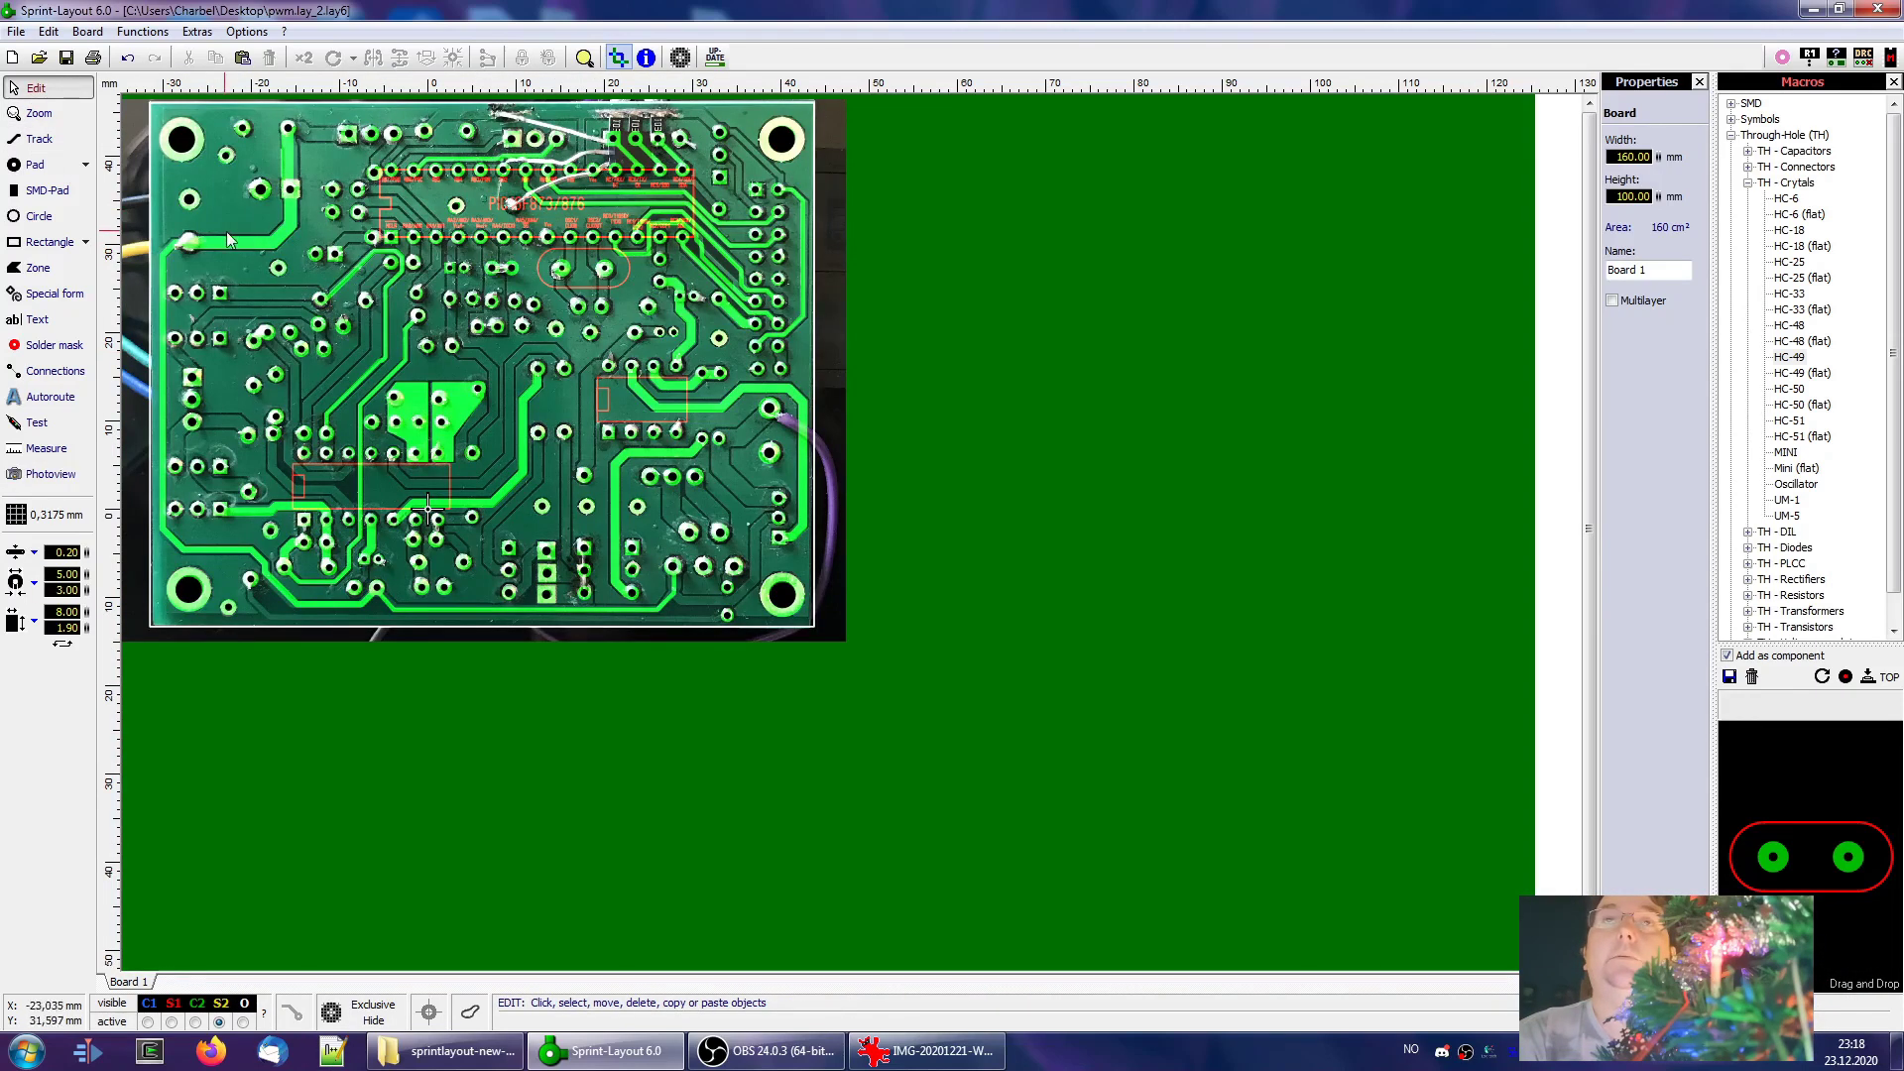
Start a Gerber export of the board and set its output directory to the gerber folder on the Desktop
left_click(19, 33)
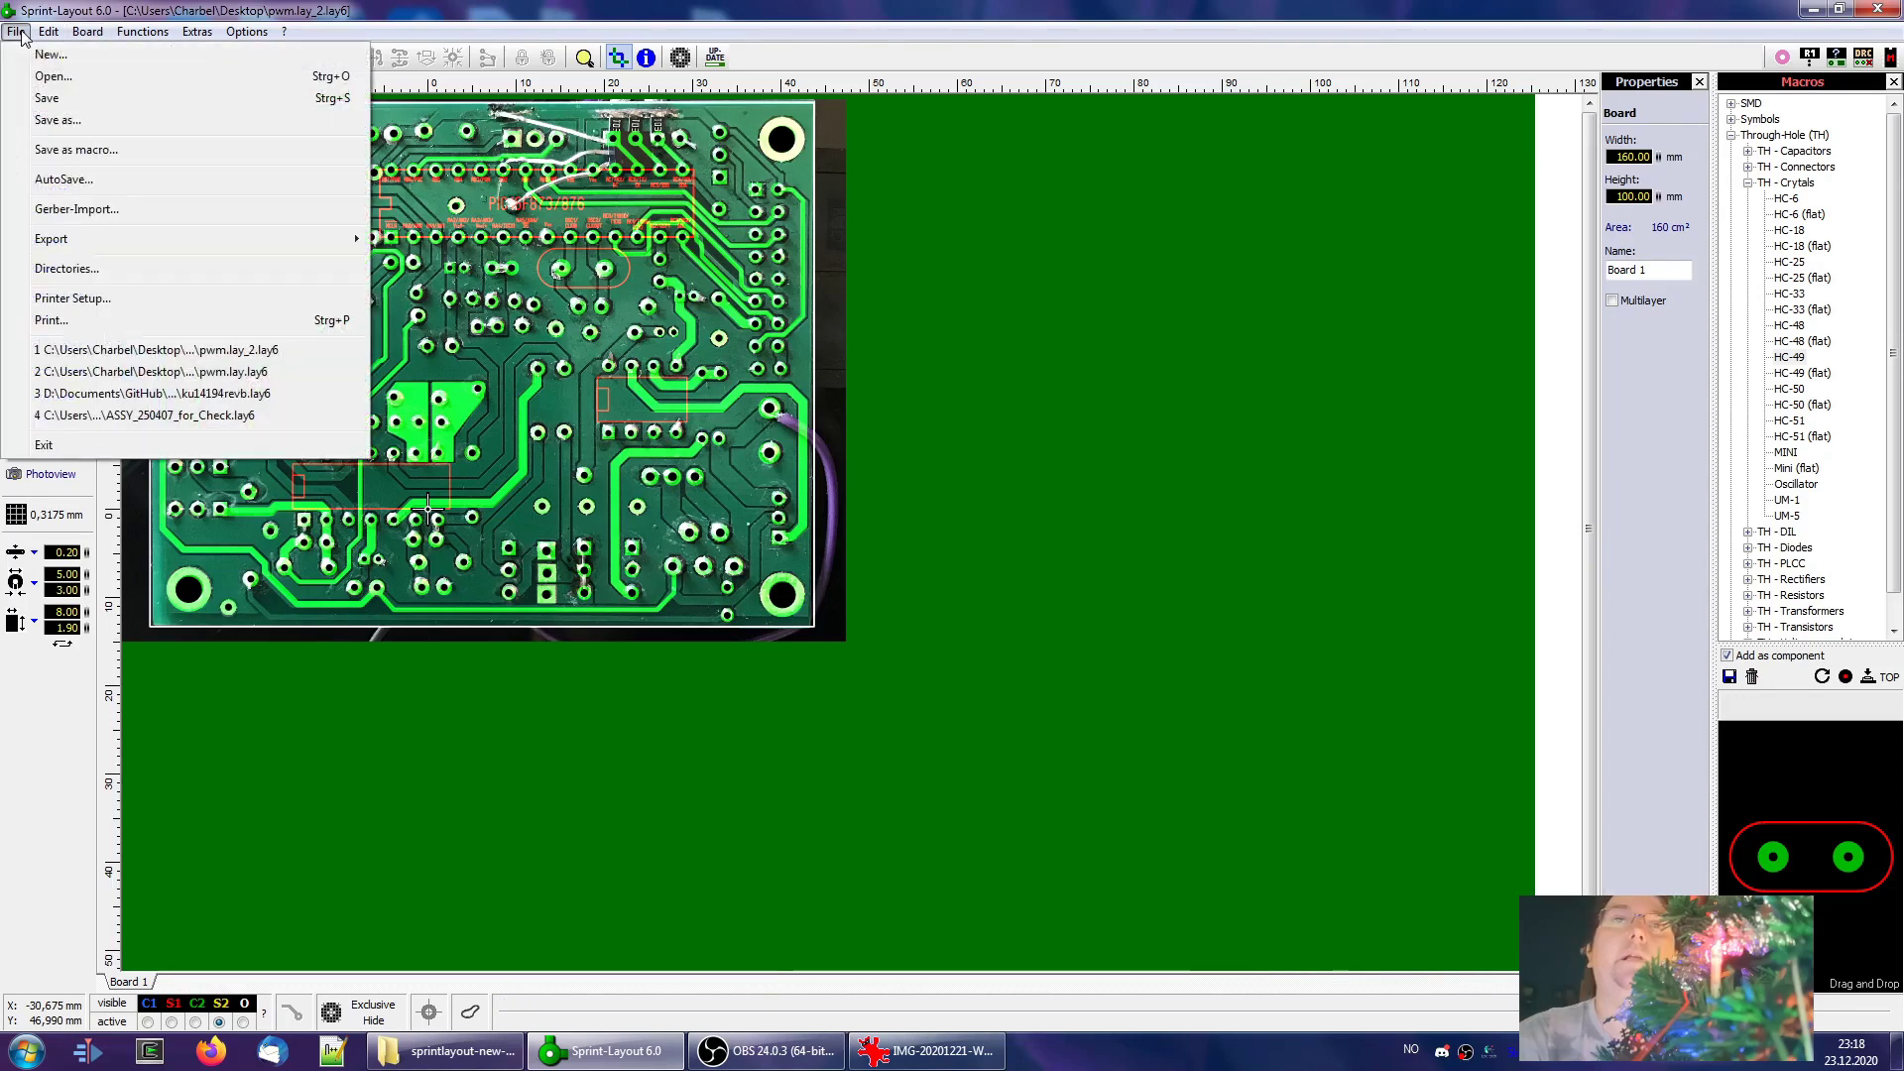
mouse_move(299, 246)
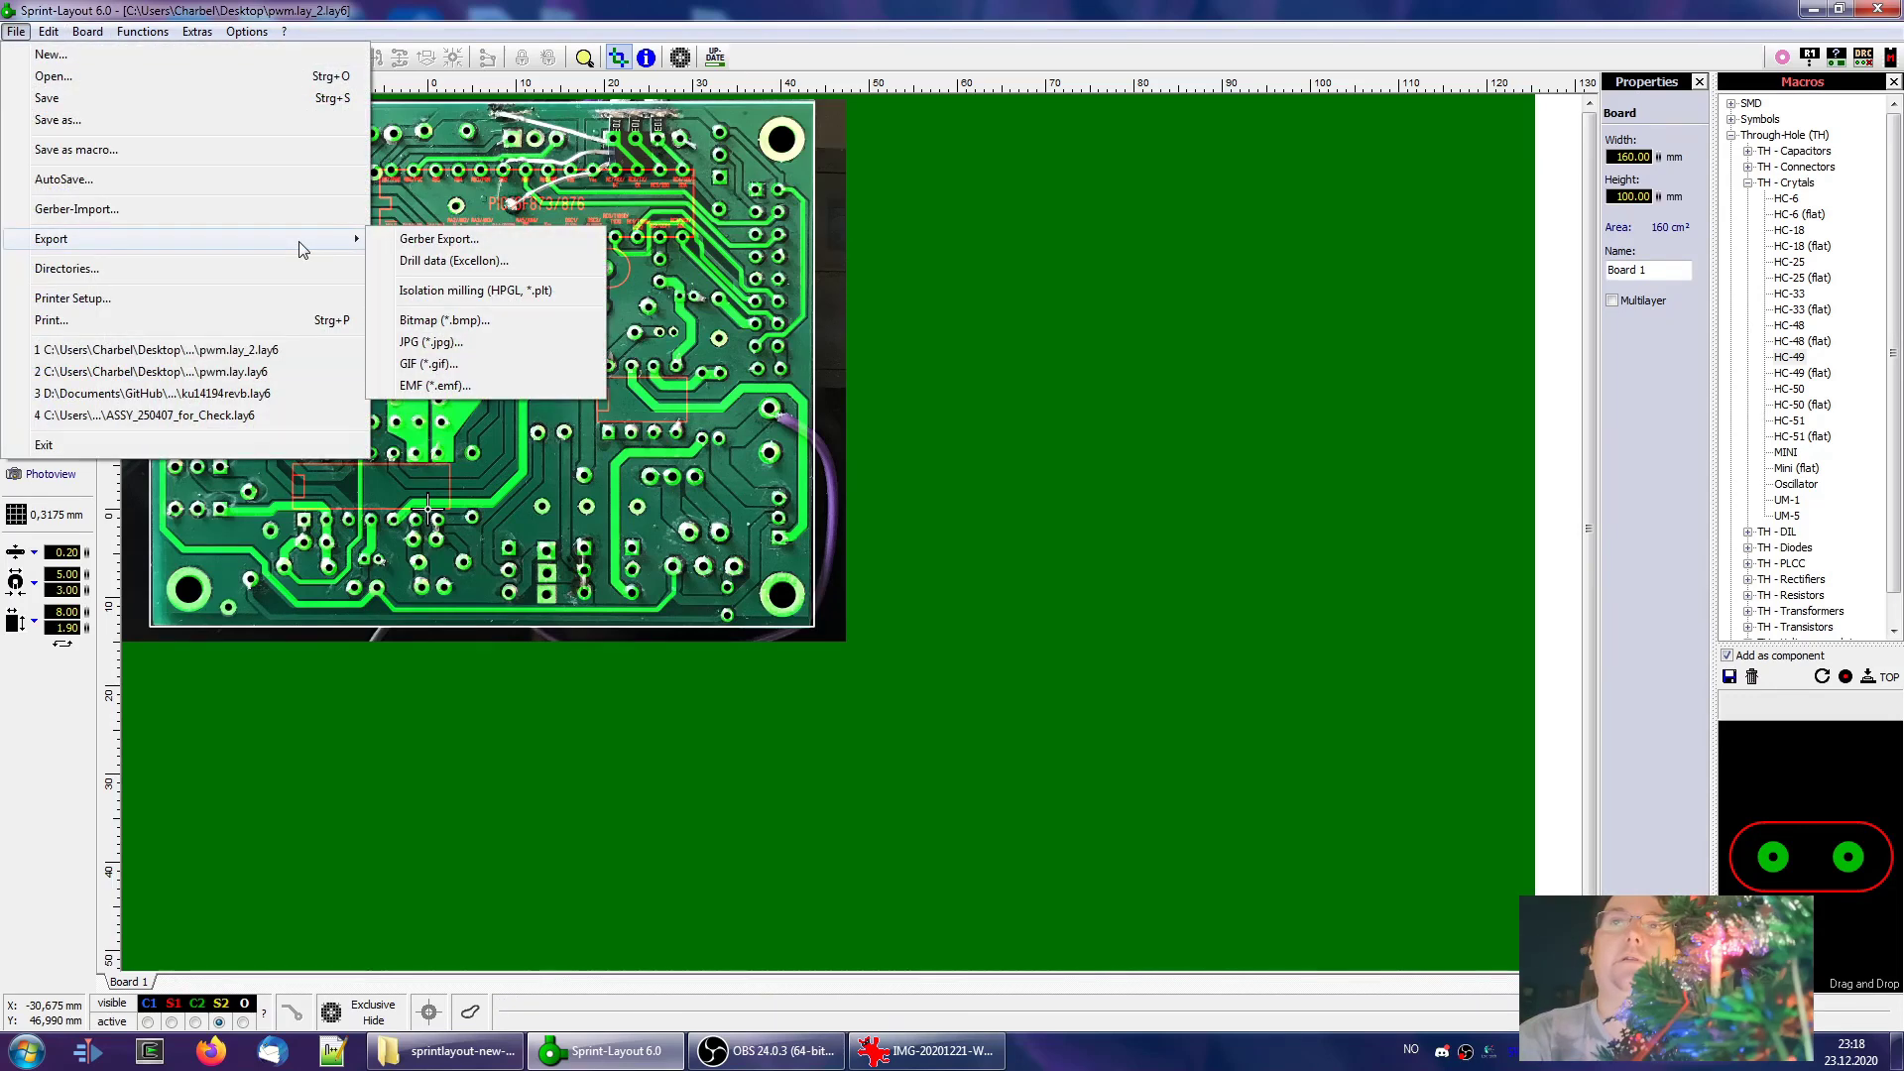
left_click(417, 239)
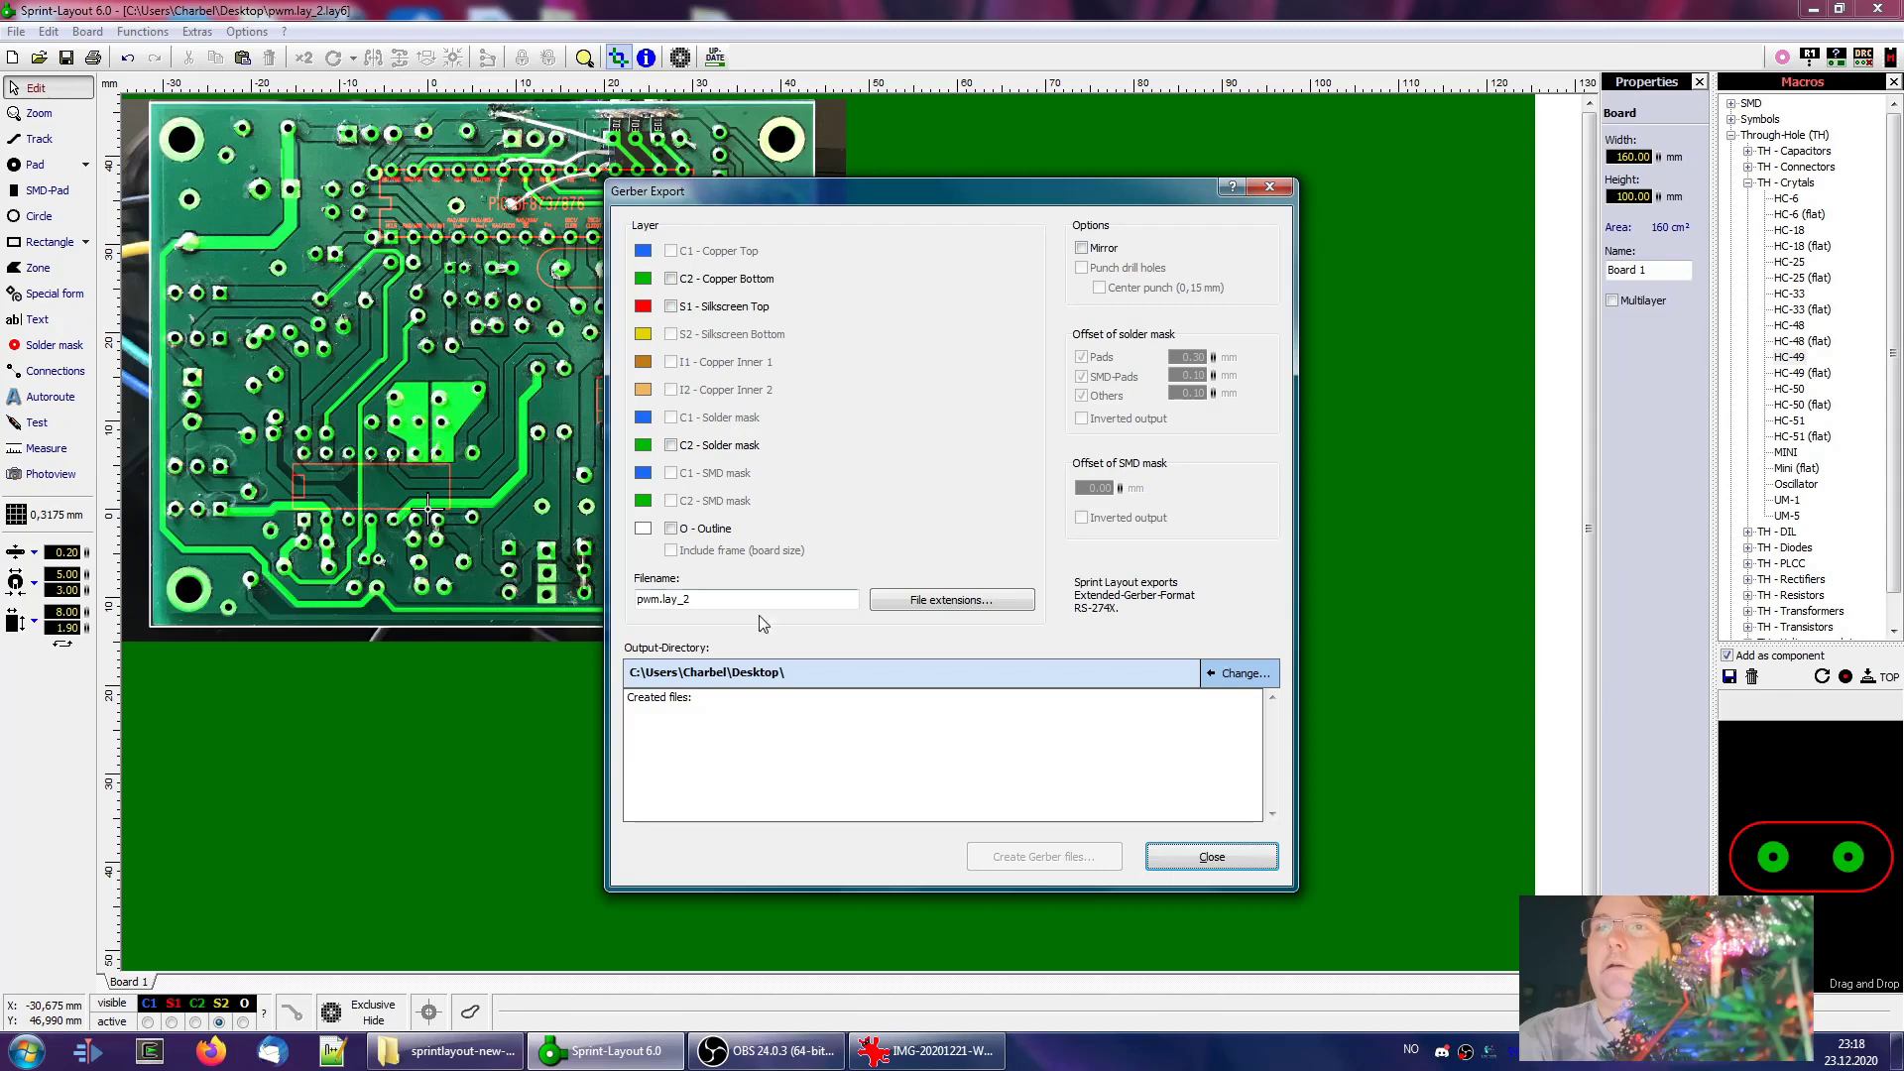
left_click(1233, 684)
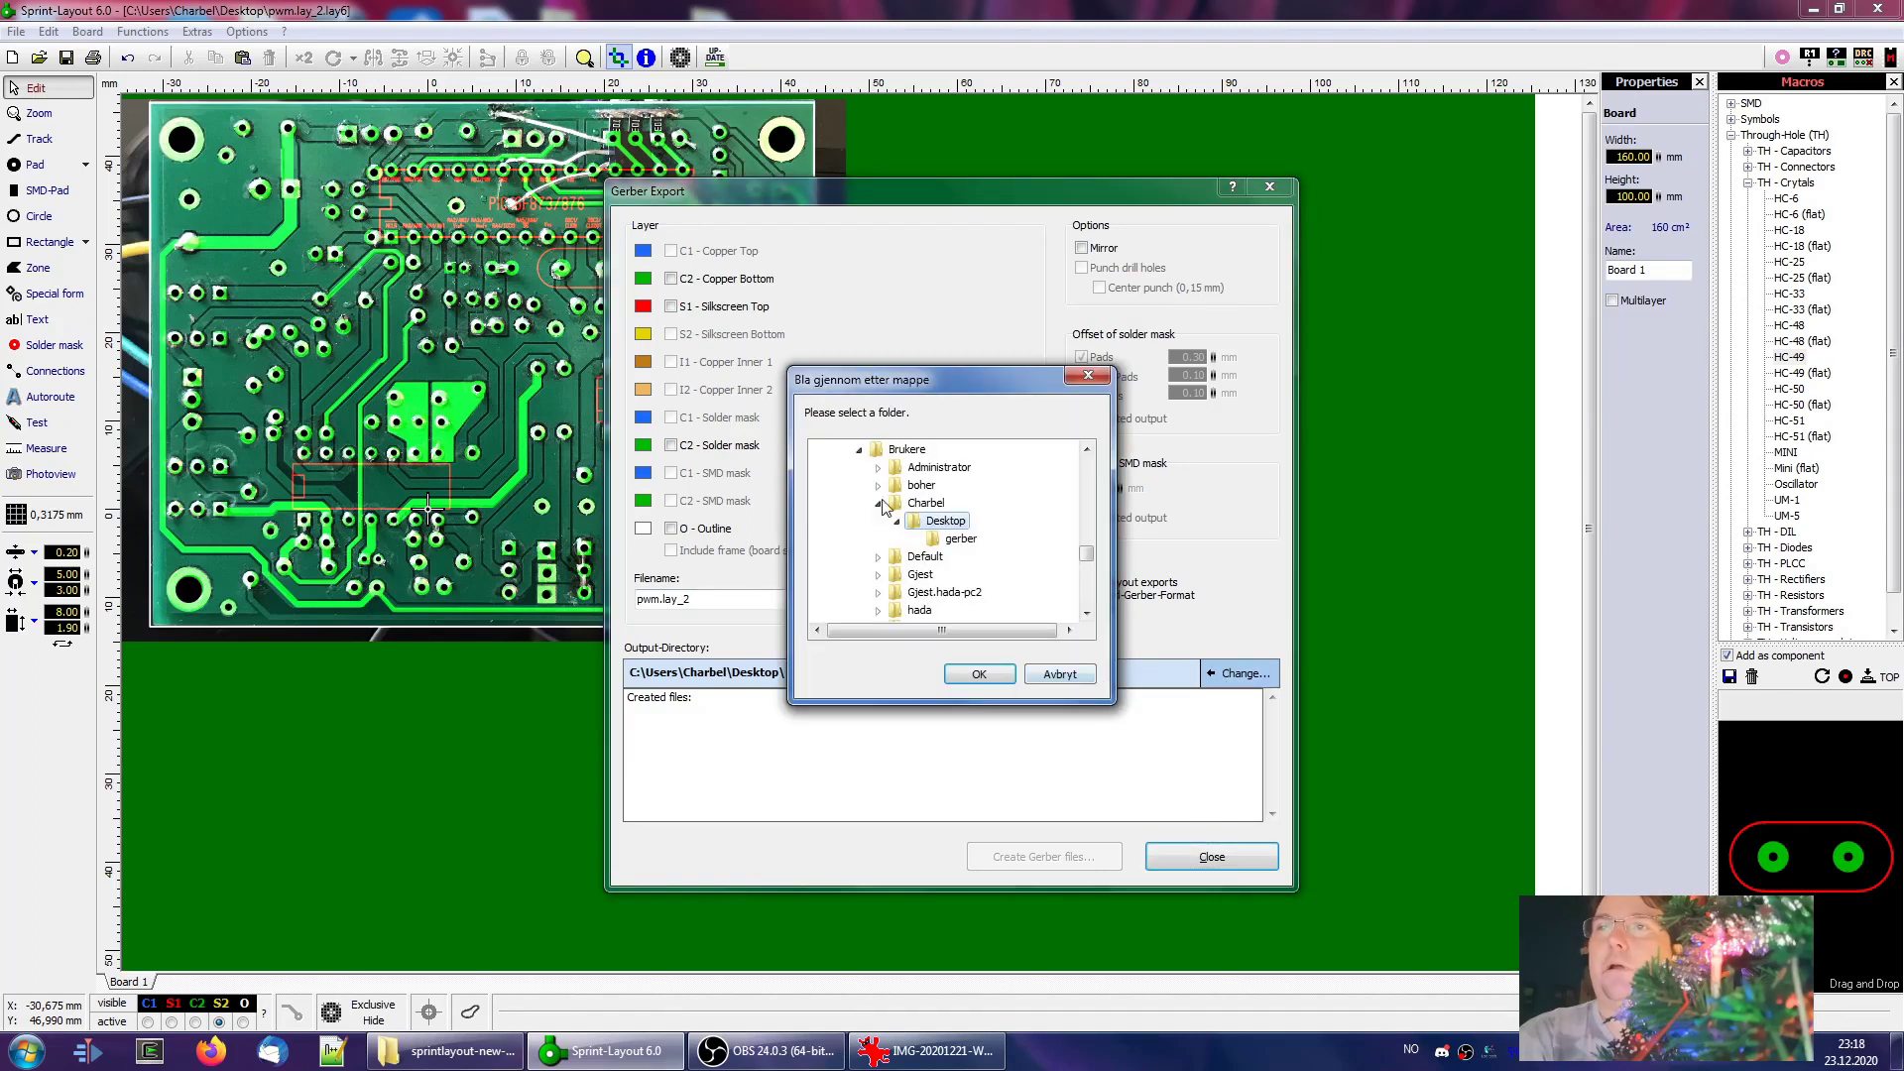
left_click(962, 540)
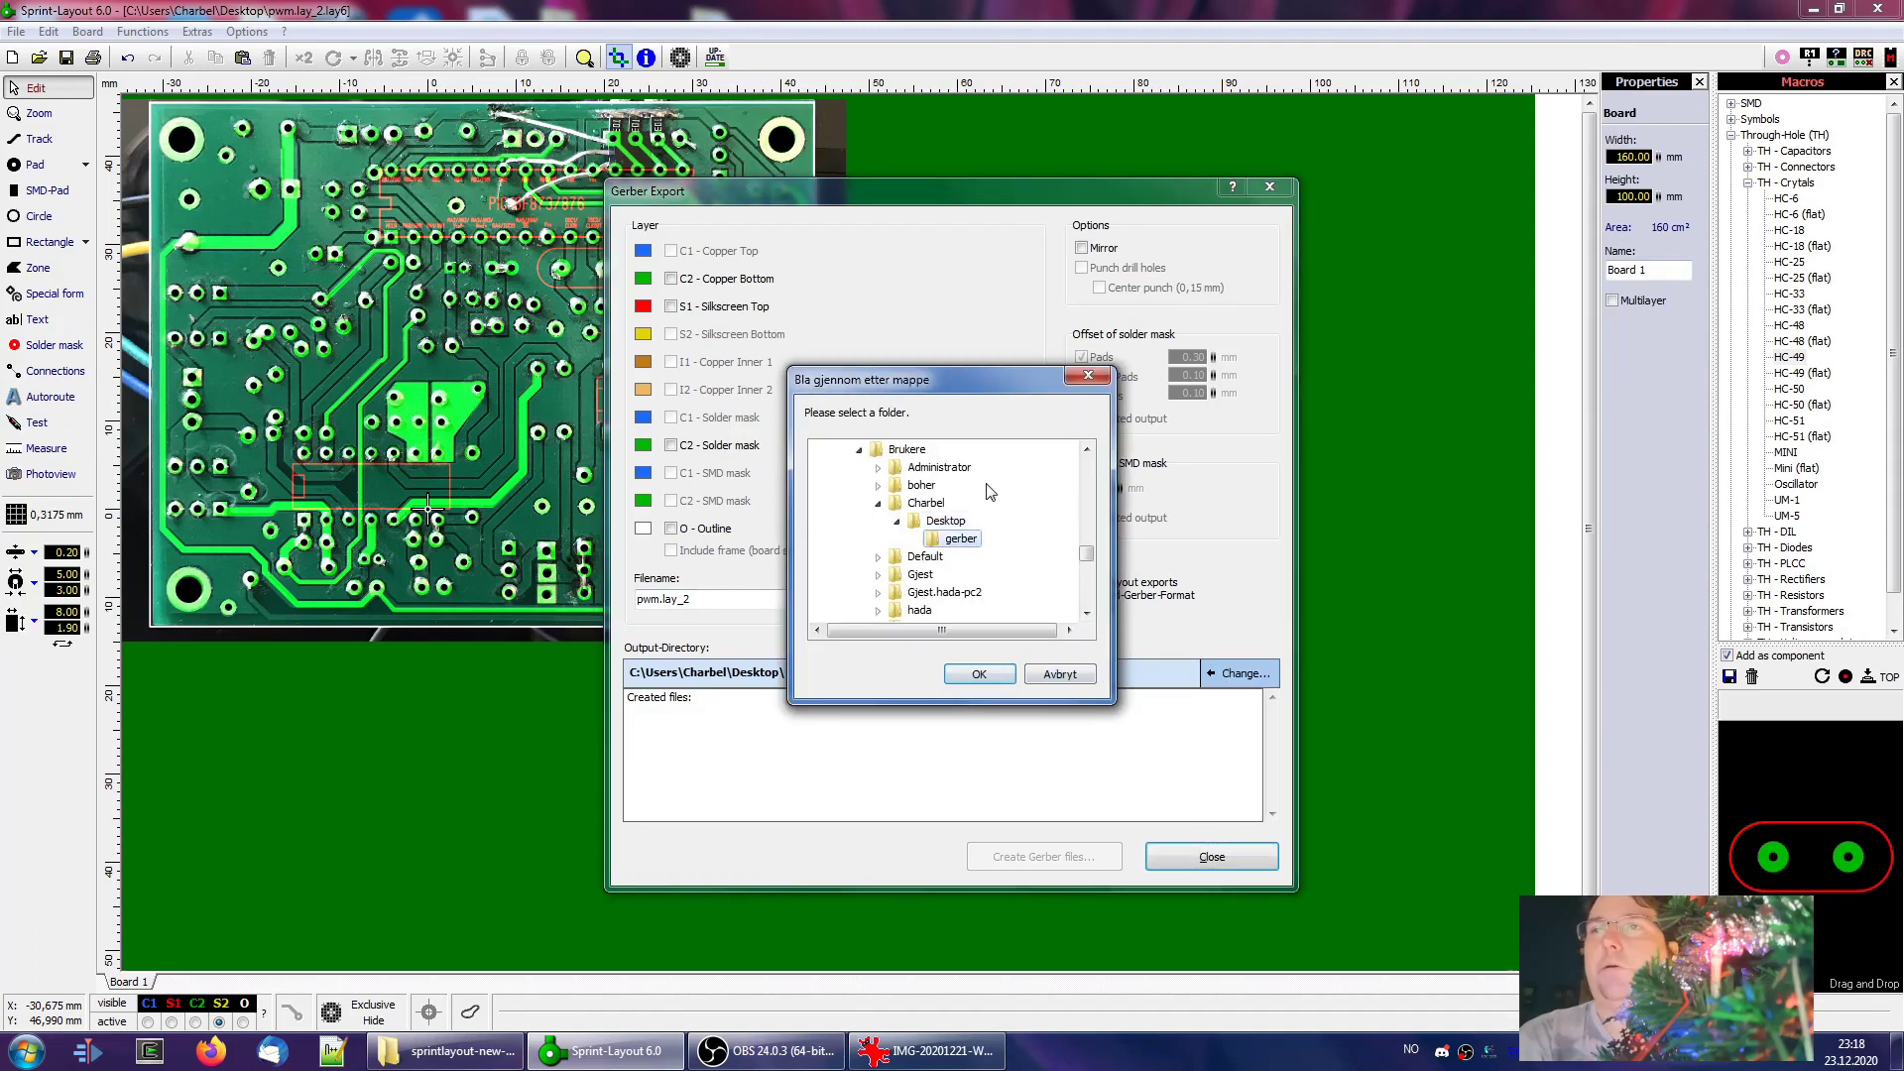
left_click(975, 674)
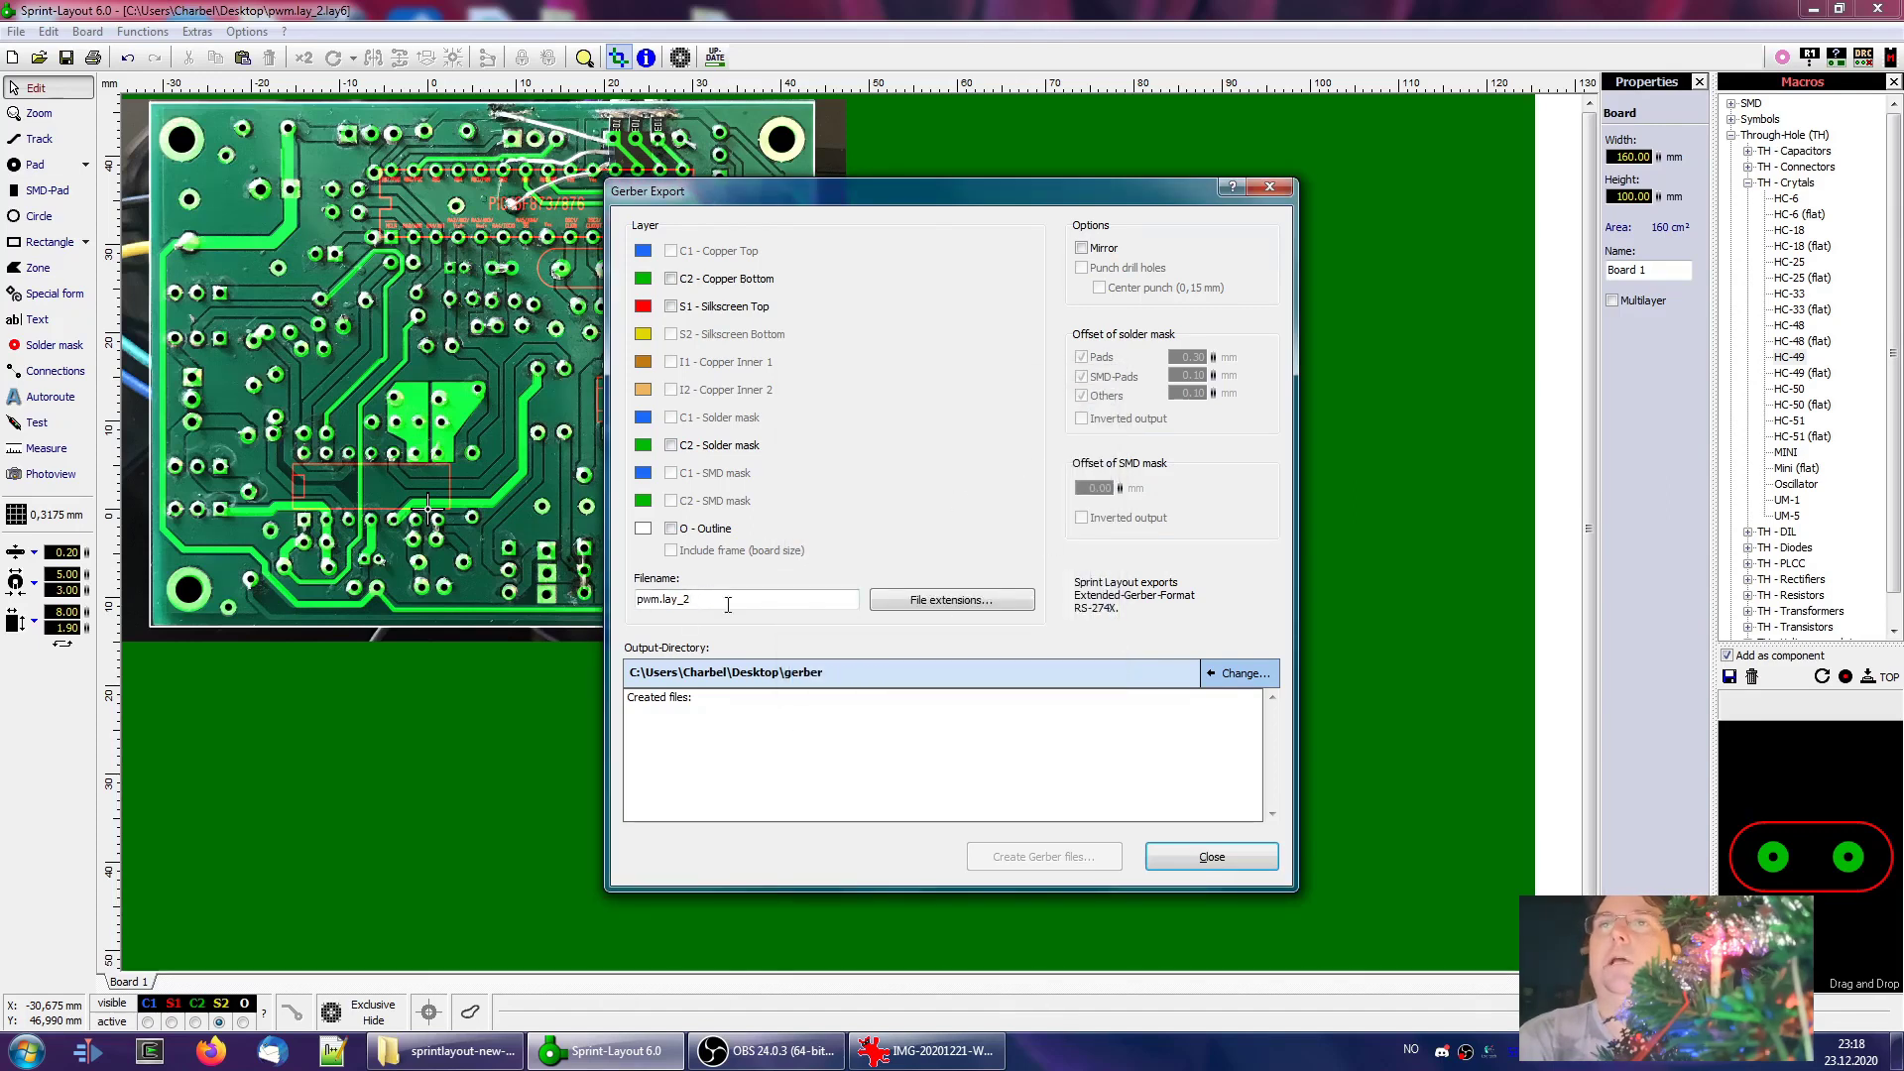
Create Gerber files for C2 copper bottom, S1 silkscreen top, C2 solder mask and O outline, and close the export dialog
left_click(672, 281)
left_click(671, 307)
left_click(672, 447)
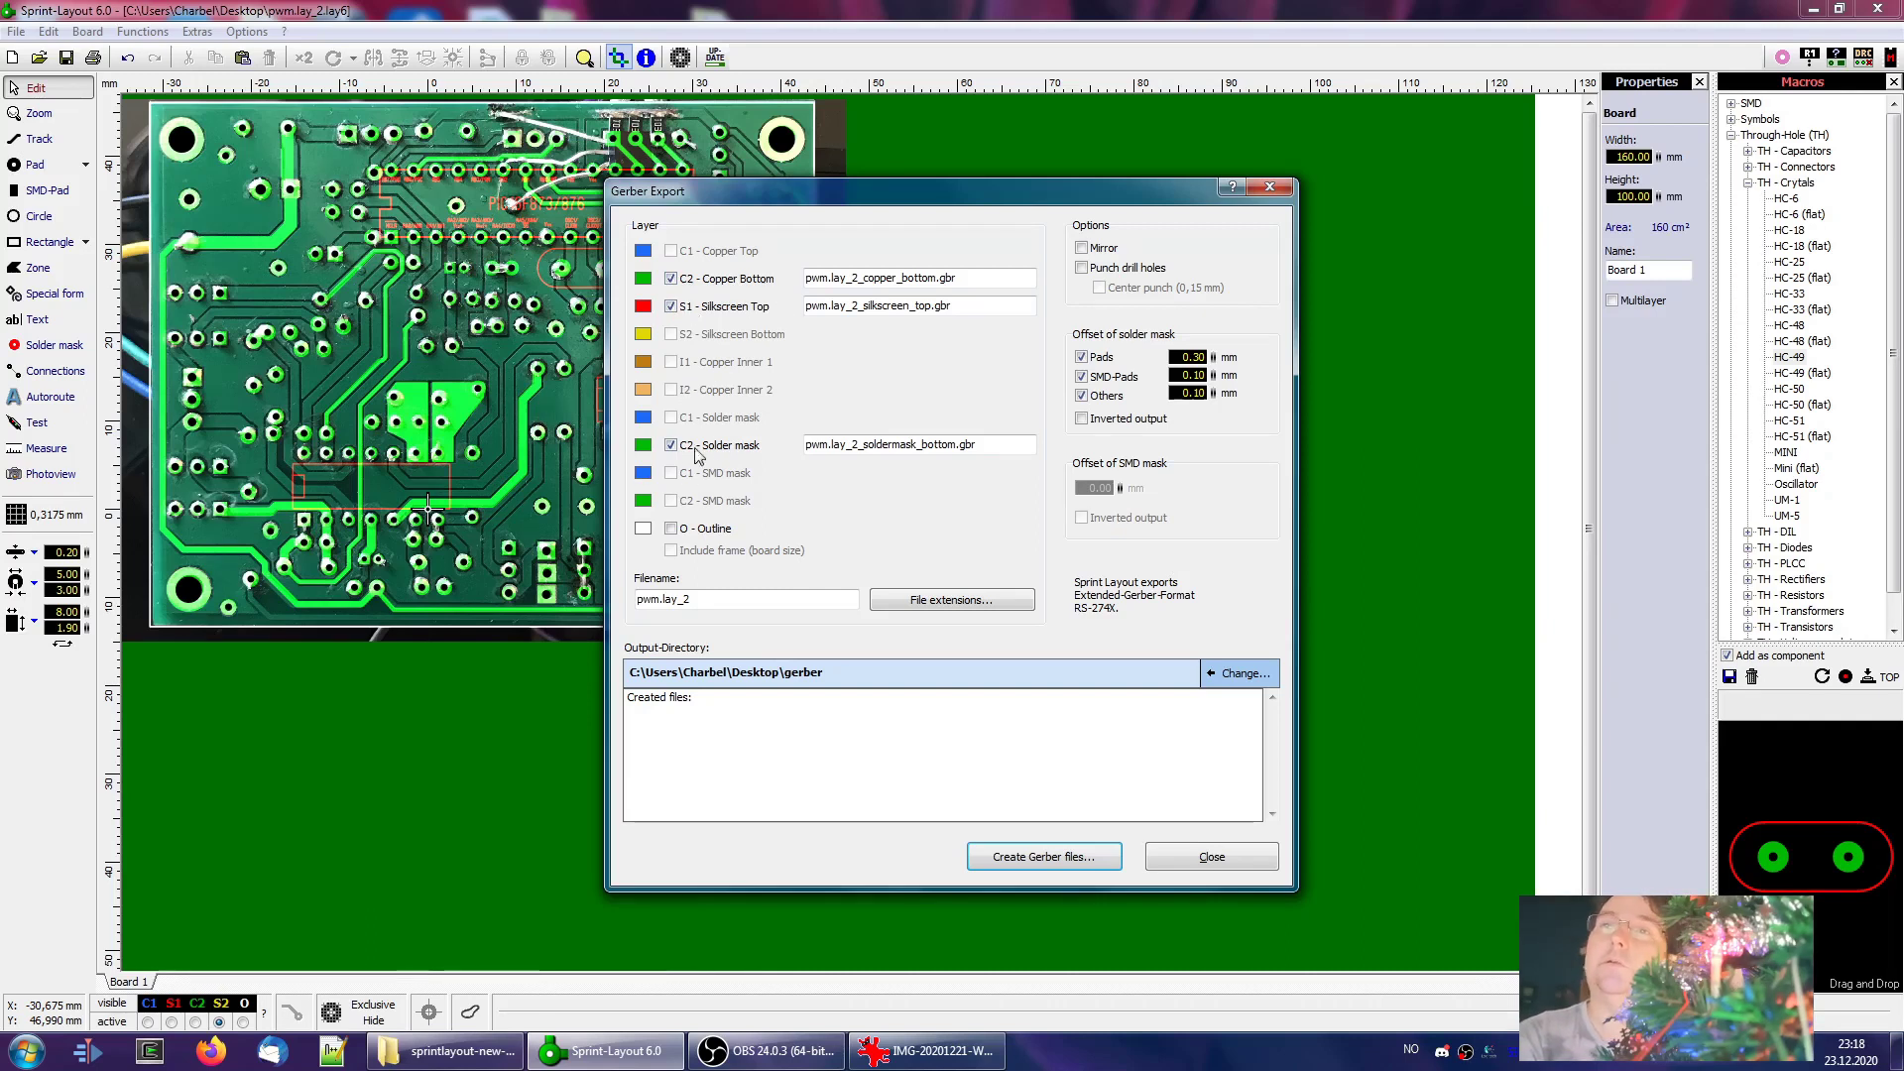
left_click(672, 527)
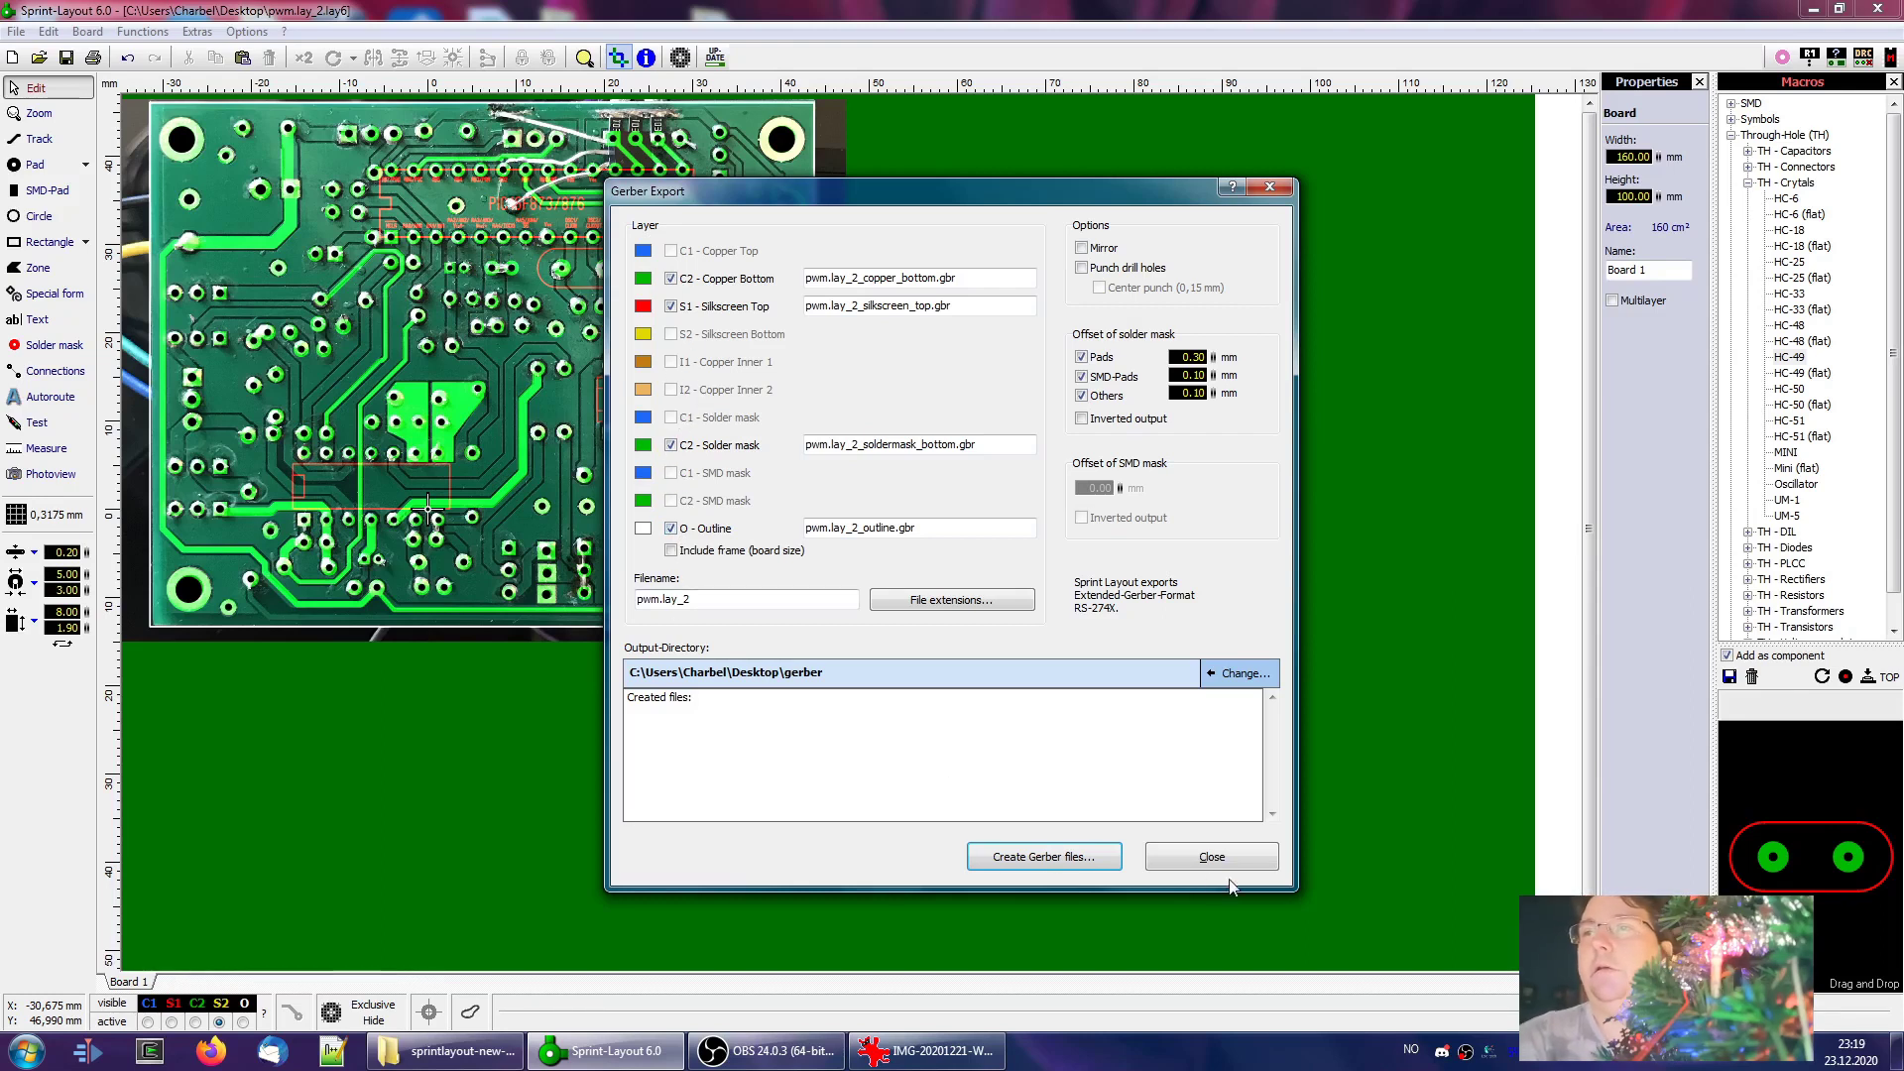
left_click(1083, 859)
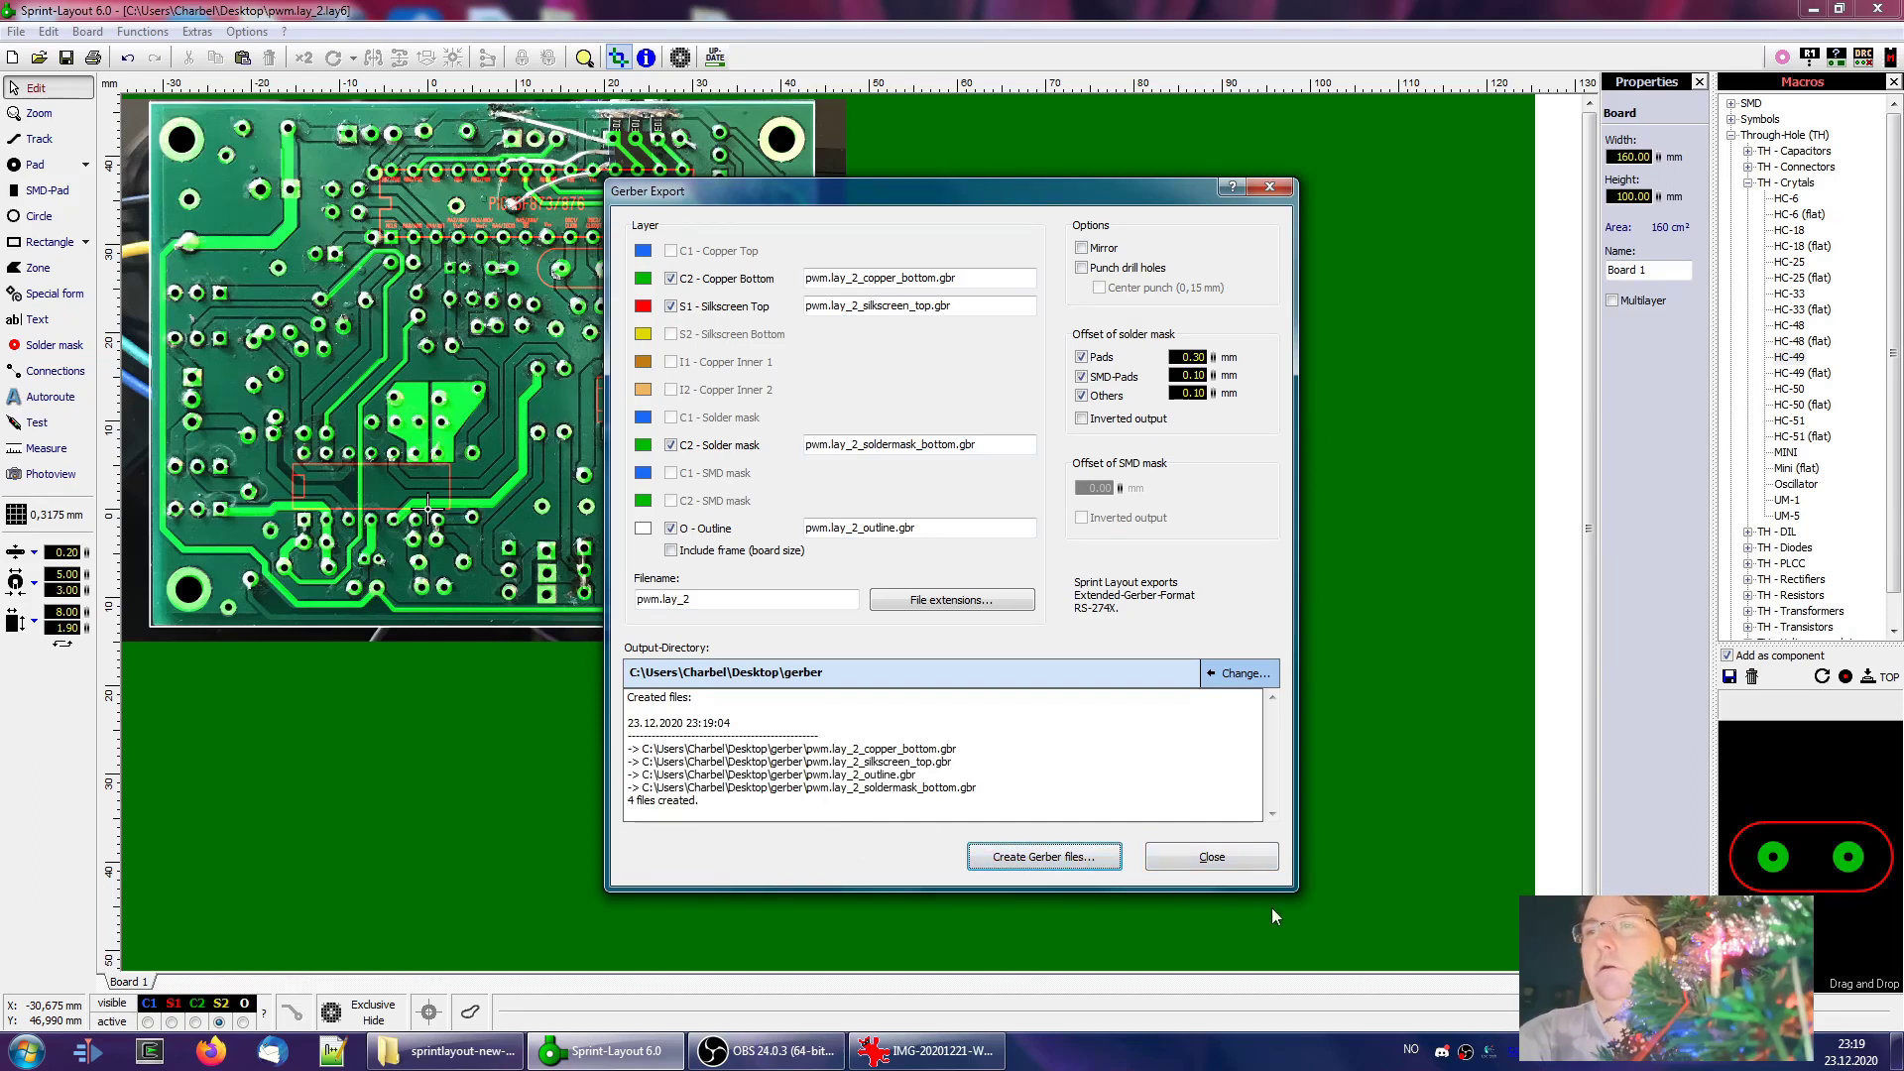
left_click(1244, 858)
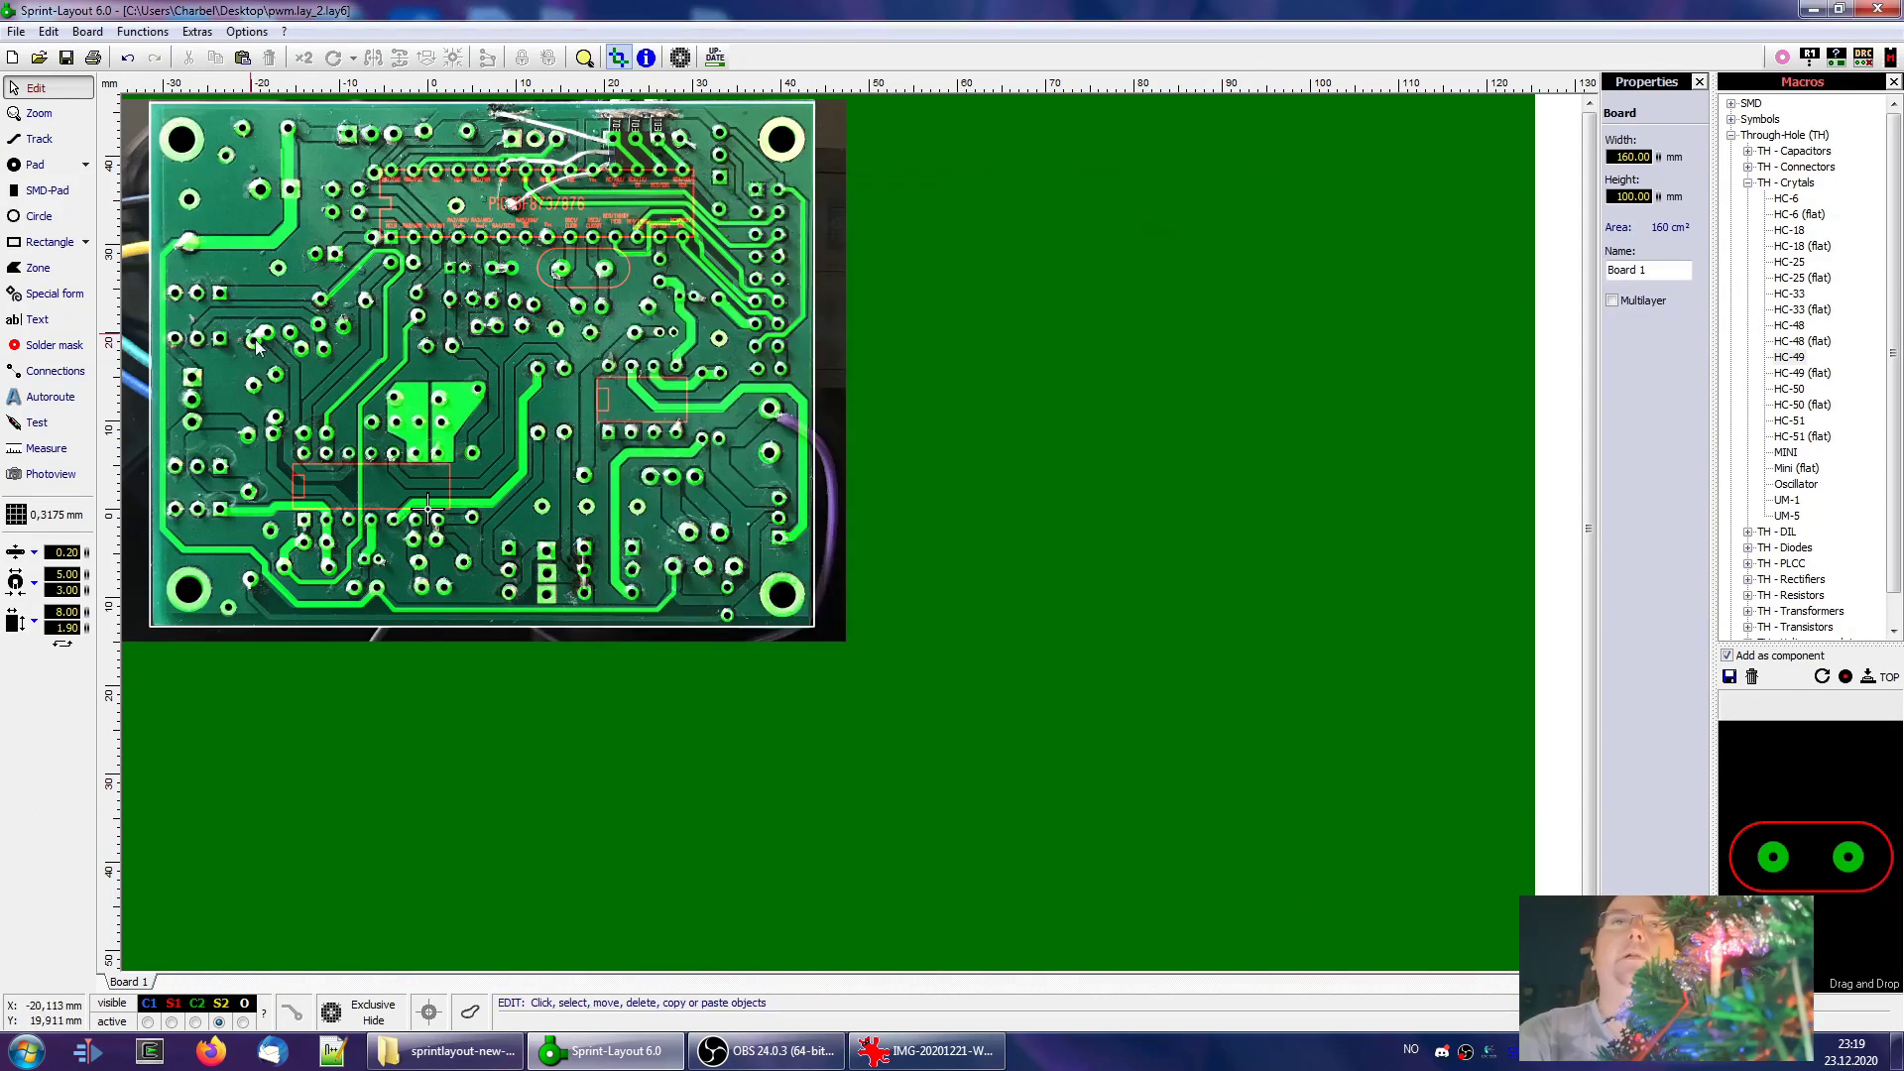
Export the Excellon drill data with the preset options and save it as pwm.lay_2.DRL in the gerber folder
left_click(10, 11)
left_click(55, 17)
left_click(16, 31)
mouse_move(188, 239)
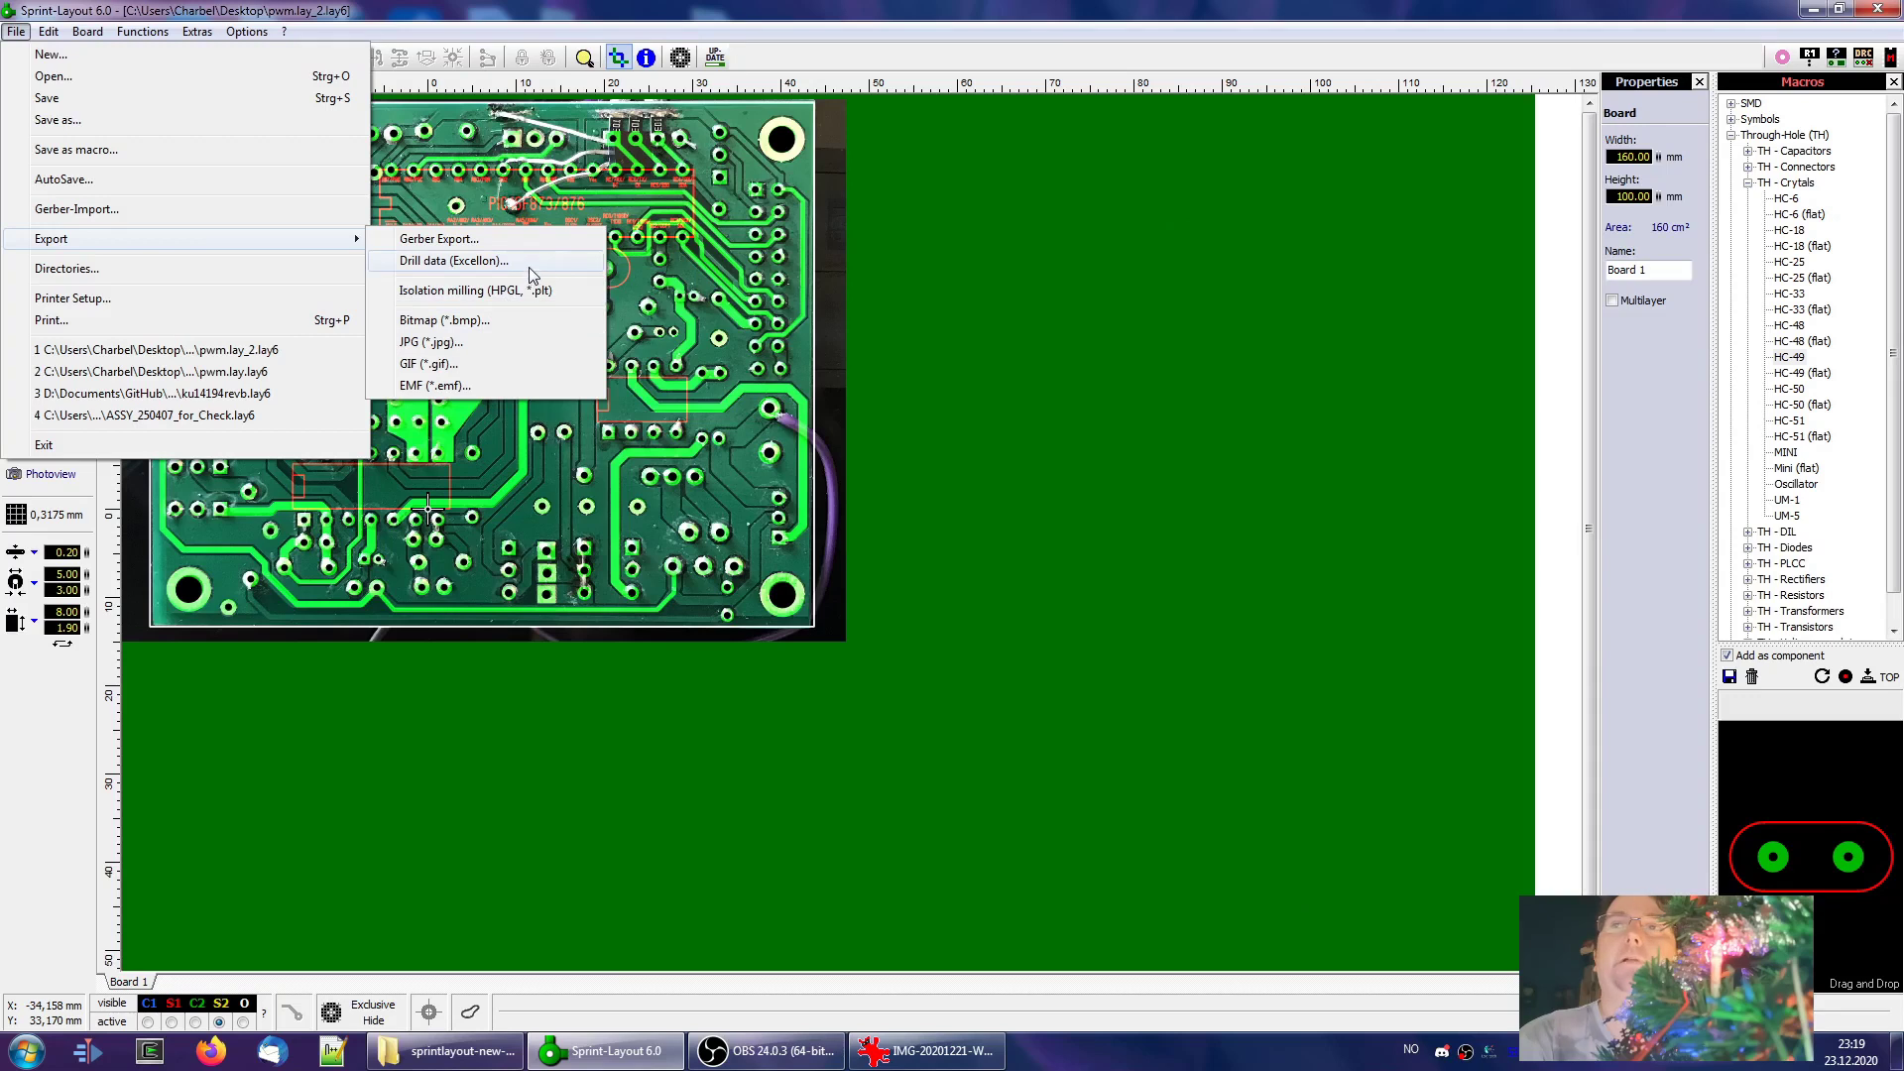
left_click(529, 265)
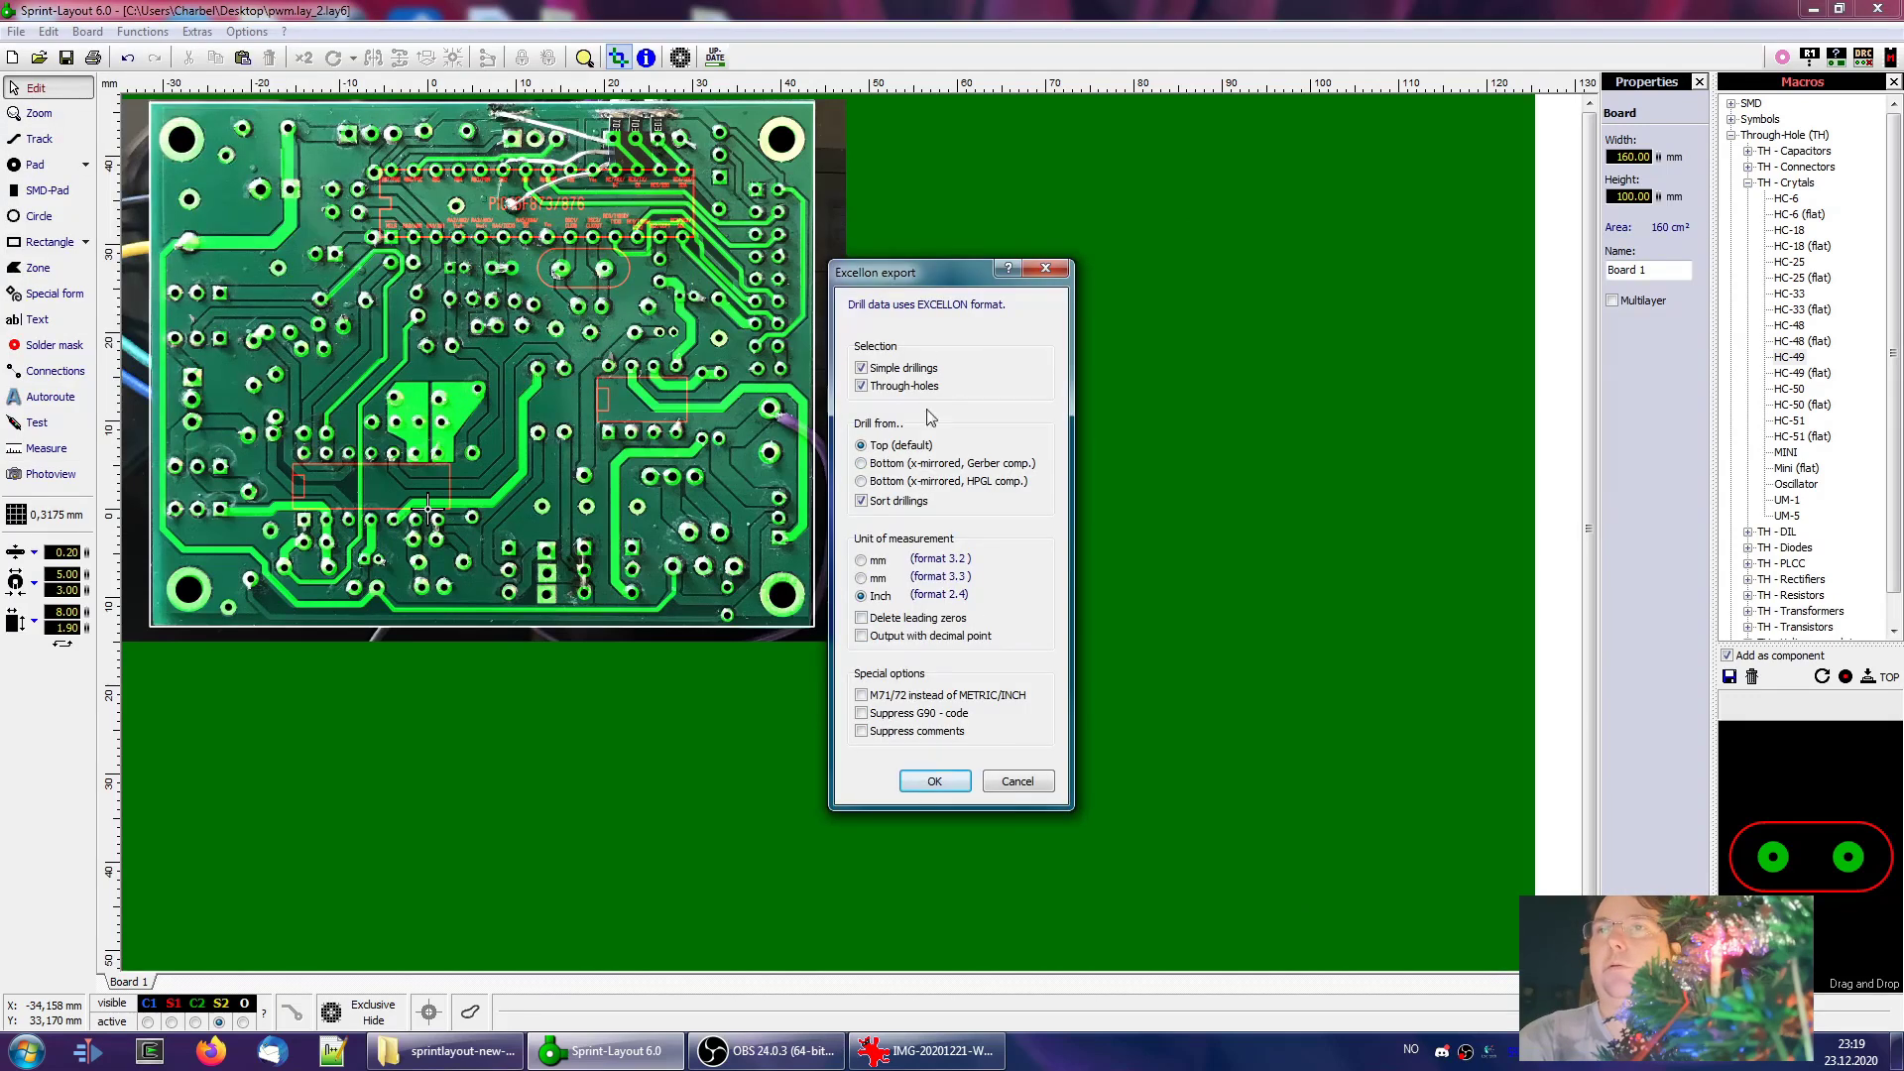
key("Return")
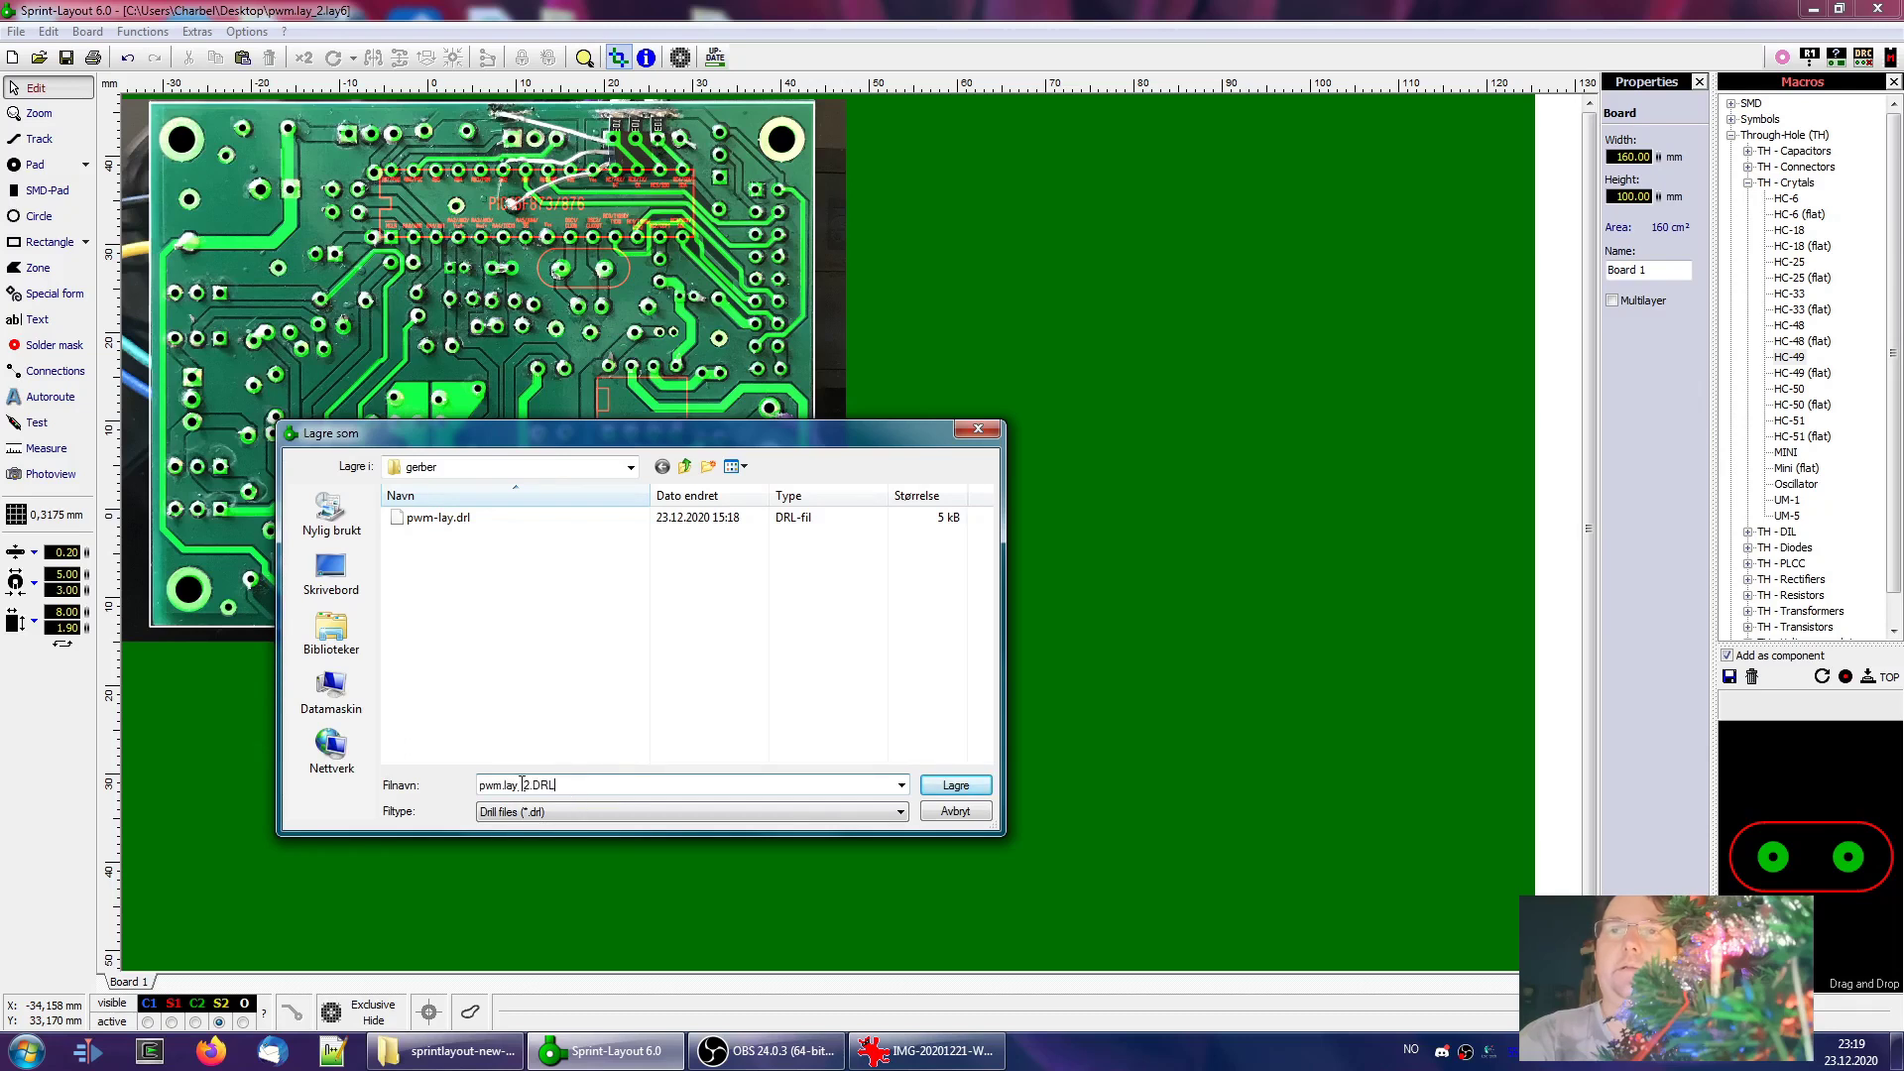
left_click(956, 785)
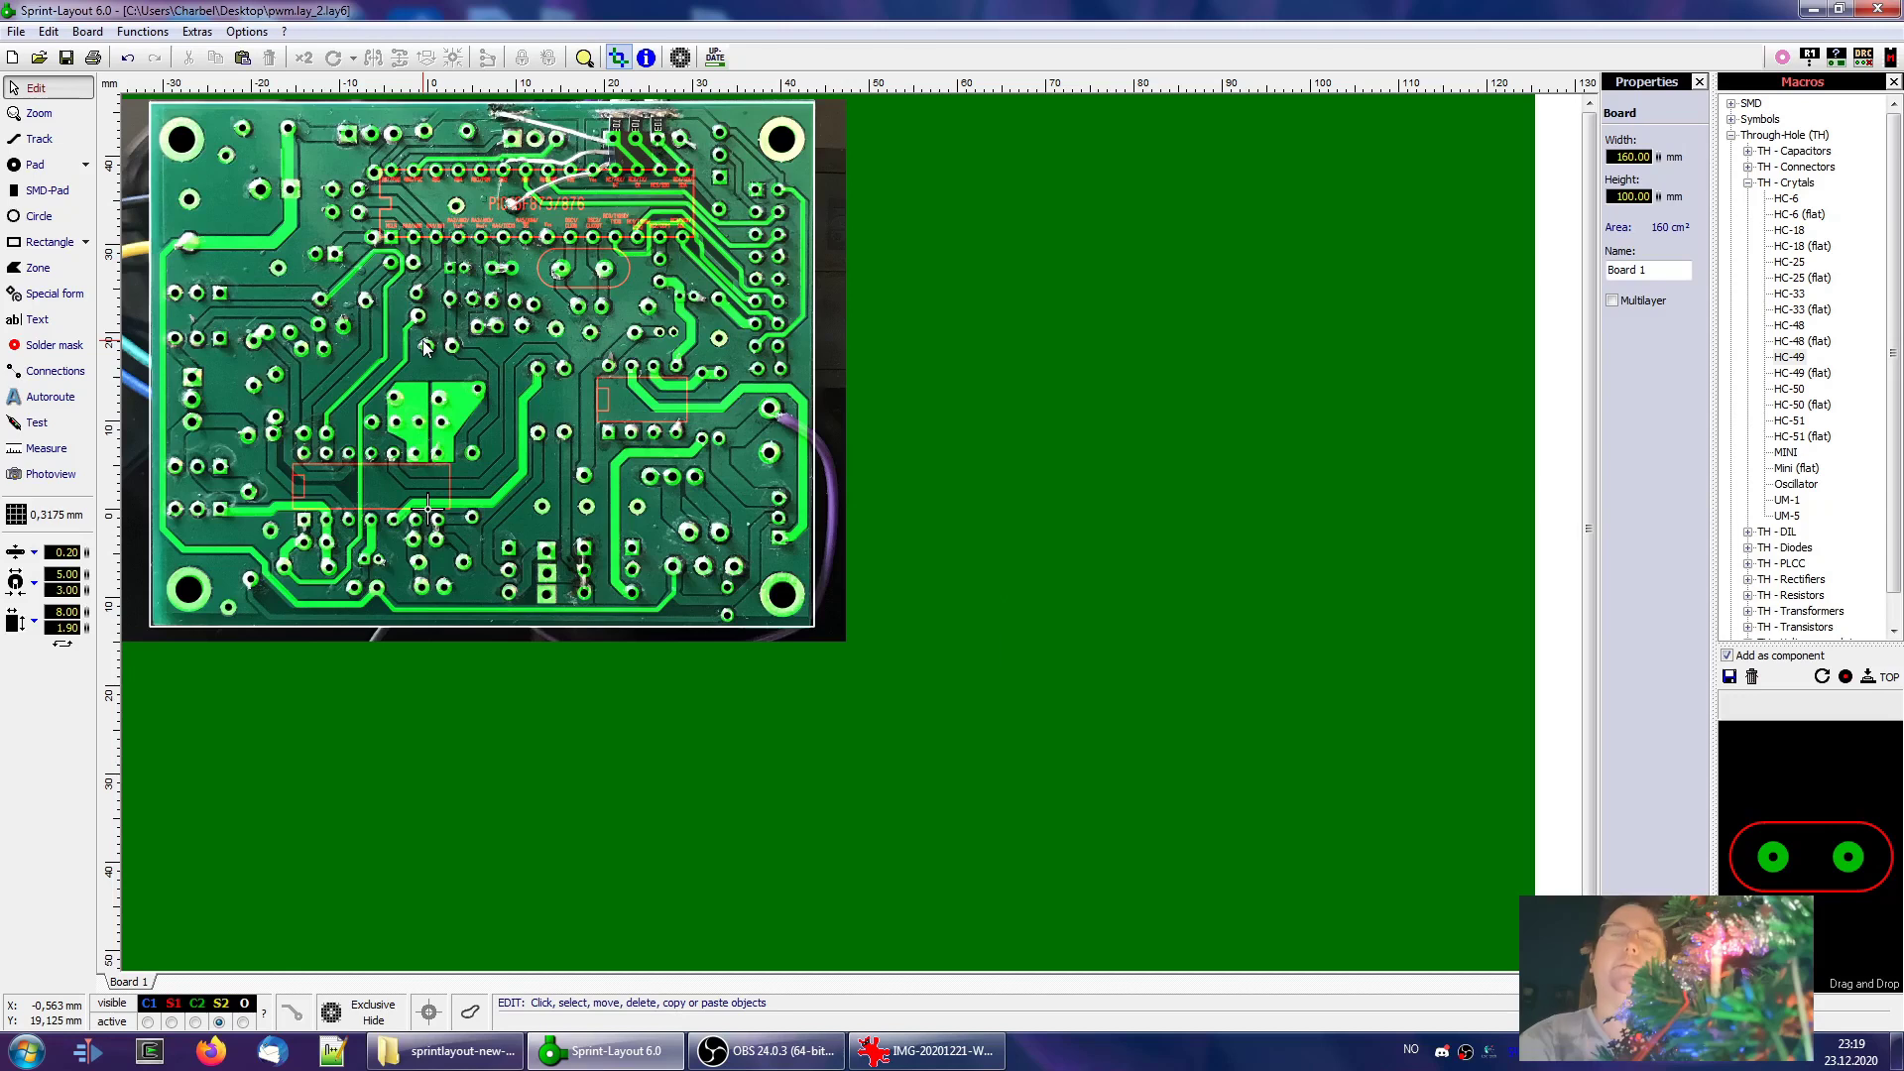